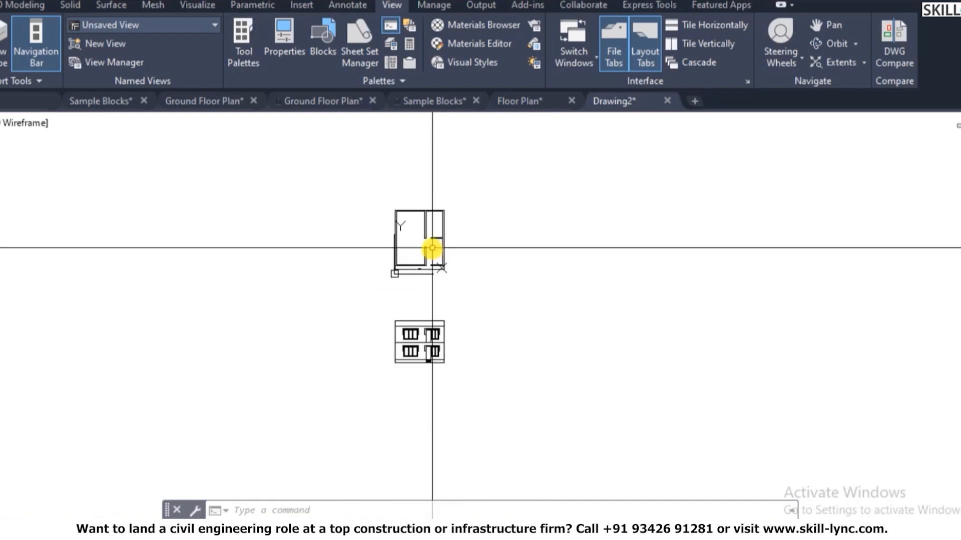
- Copy the whole floor plan from its lower-right corner to a spot directly to its right, level with the original
{"action": "scroll", "coordinate": [419, 273], "scroll_direction": "up", "scroll_amount": 6}
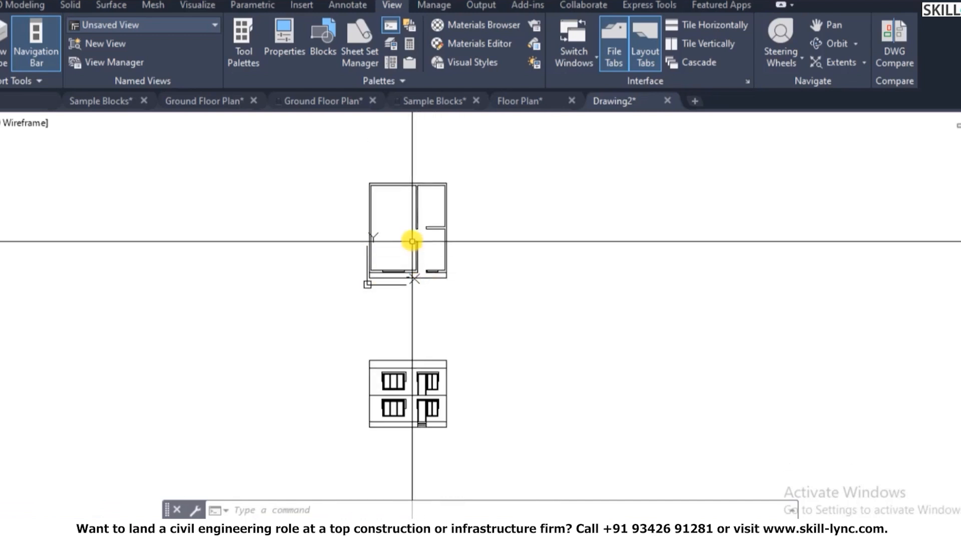
{"action": "scroll", "coordinate": [516, 231], "scroll_direction": "down", "scroll_amount": 4}
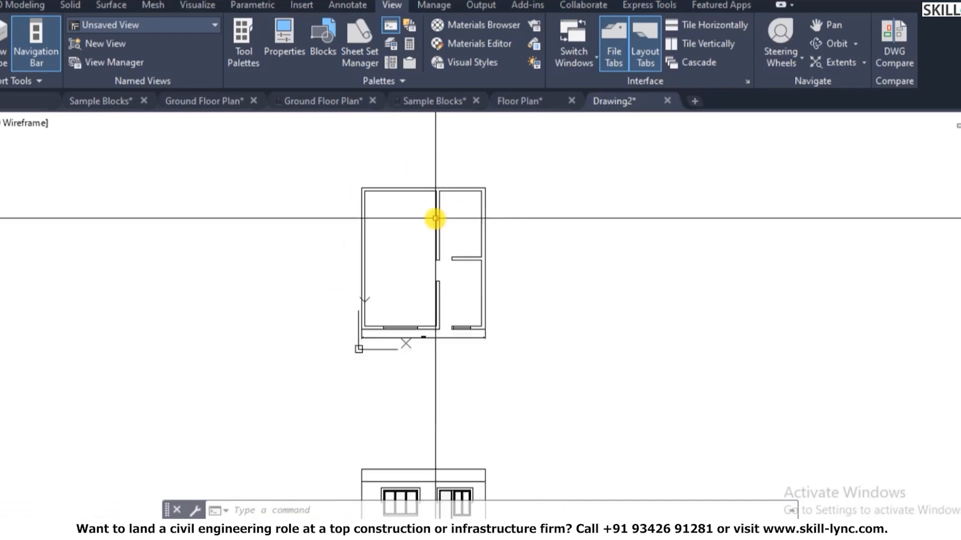
{"action": "scroll", "coordinate": [464, 376], "scroll_direction": "up", "scroll_amount": 1}
{"action": "scroll", "coordinate": [450, 440], "scroll_direction": "down", "scroll_amount": 1}
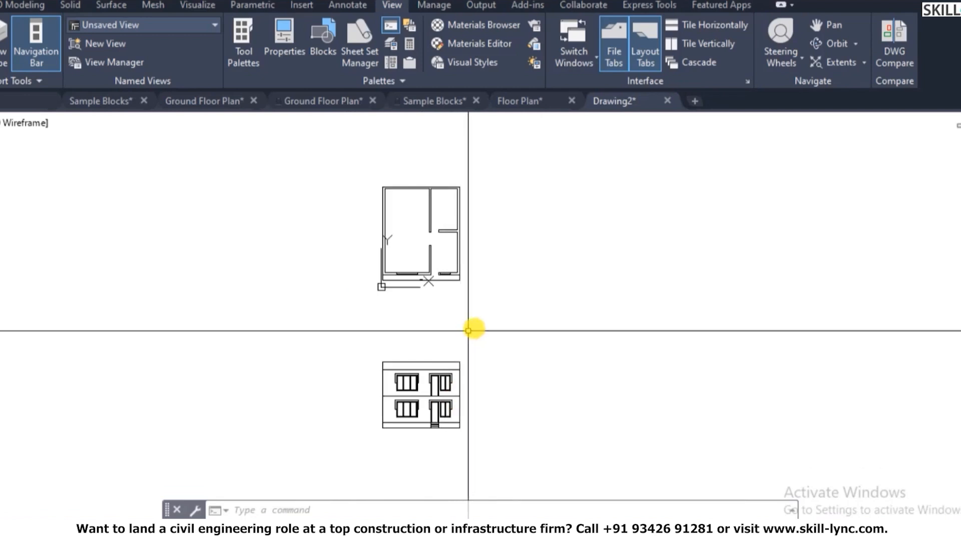
{"action": "scroll", "coordinate": [392, 296], "scroll_direction": "up", "scroll_amount": 2}
{"action": "scroll", "coordinate": [402, 292], "scroll_direction": "down", "scroll_amount": 2}
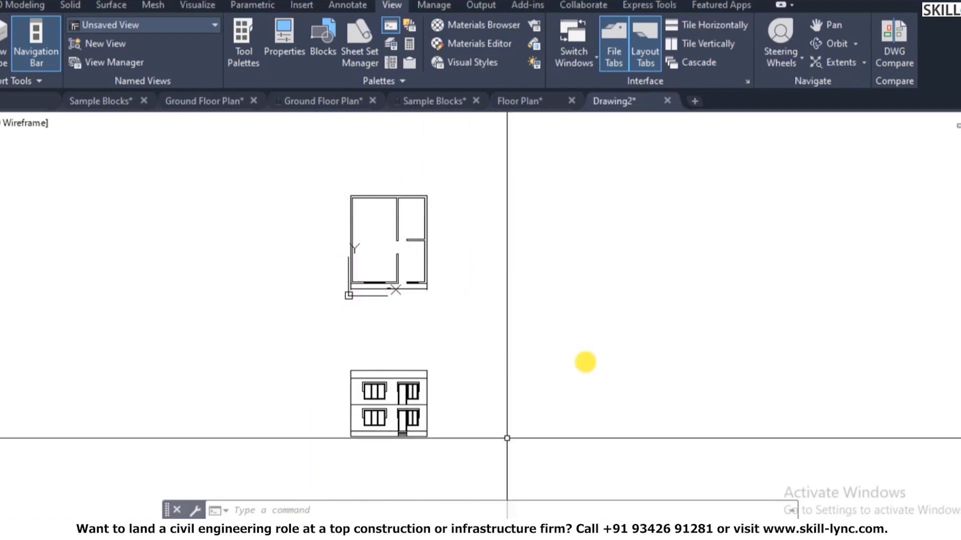
{"action": "scroll", "coordinate": [372, 293], "scroll_direction": "down", "scroll_amount": 1}
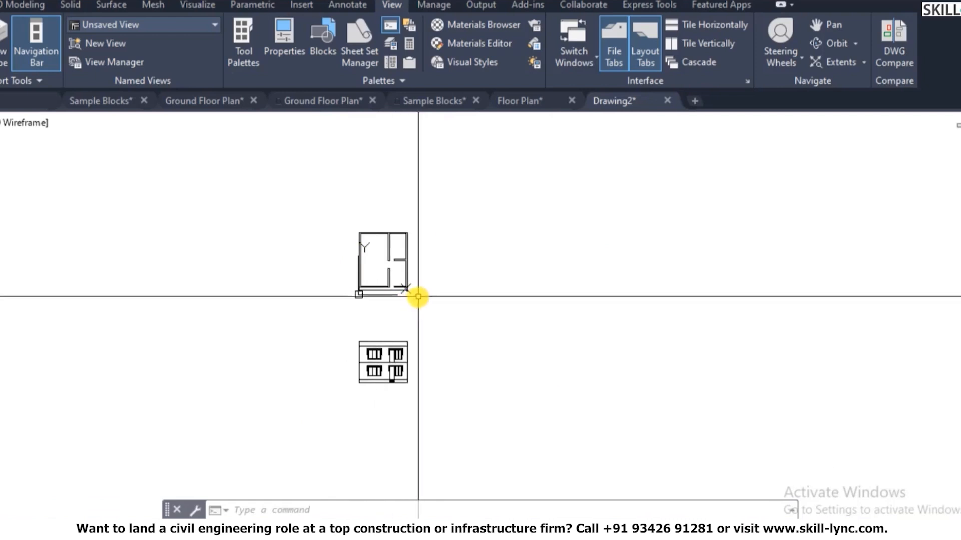
{"action": "scroll", "coordinate": [405, 233], "scroll_direction": "up", "scroll_amount": 2}
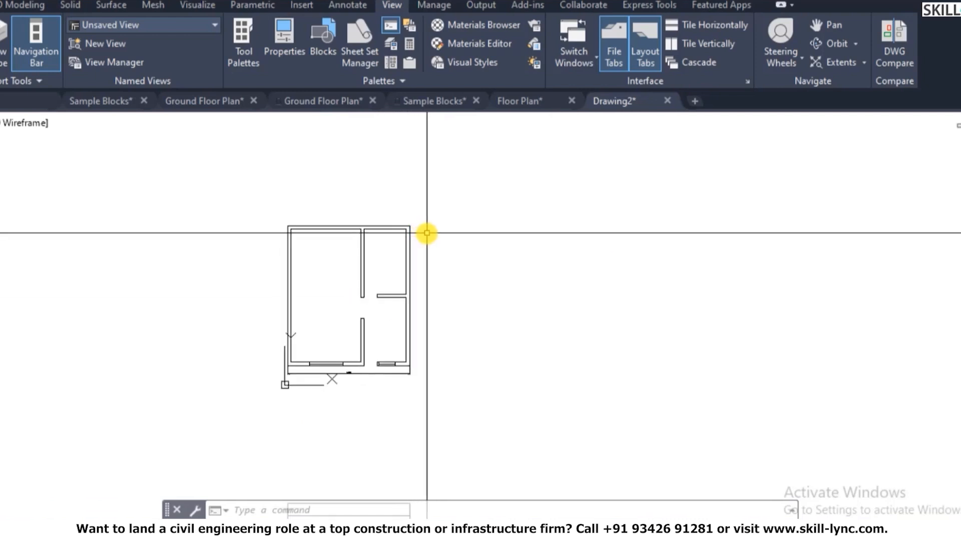
{"action": "type", "text": "co"}
{"action": "key", "text": "Return"}
{"action": "left_click", "coordinate": [232, 195]}
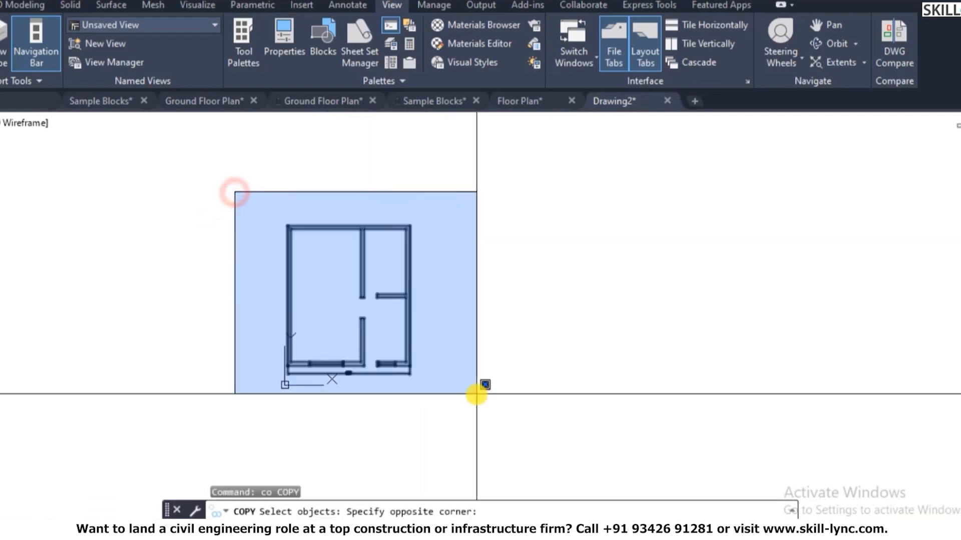
{"action": "left_click", "coordinate": [476, 393]}
{"action": "key", "text": "Return"}
{"action": "left_click", "coordinate": [410, 365]}
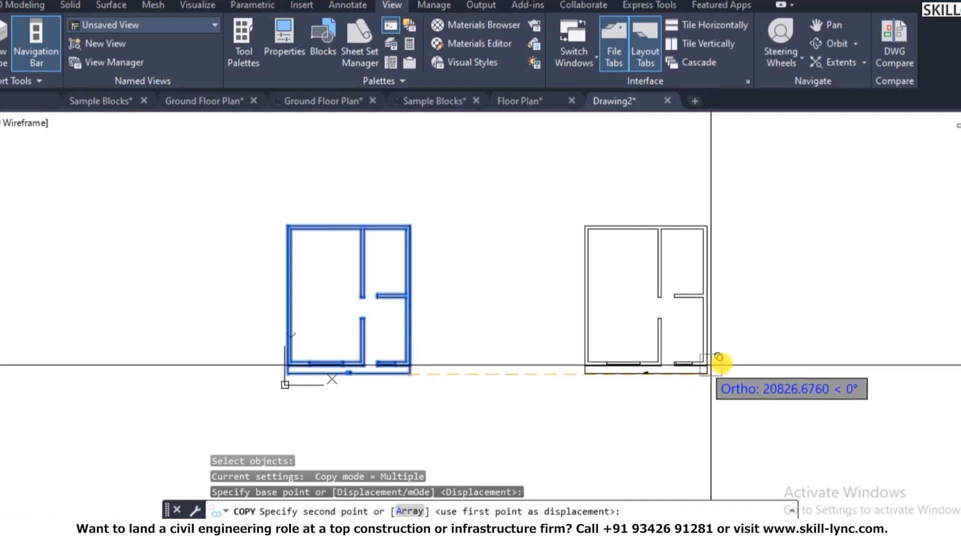
{"action": "left_click", "coordinate": [729, 365]}
{"action": "key", "text": "Escape"}
{"action": "key", "text": "Escape"}
{"action": "key", "text": "Escape"}
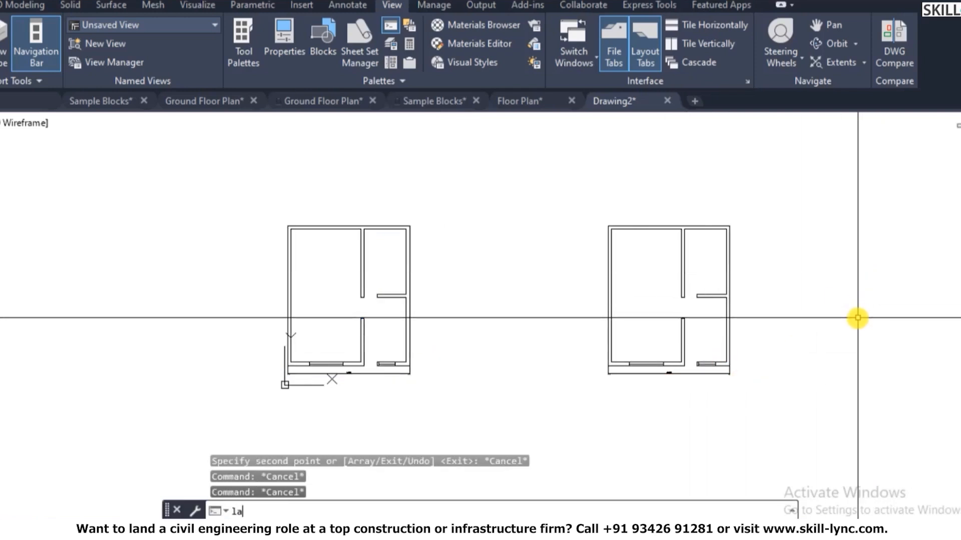
{"action": "type", "text": "la"}
{"action": "key", "text": "space"}
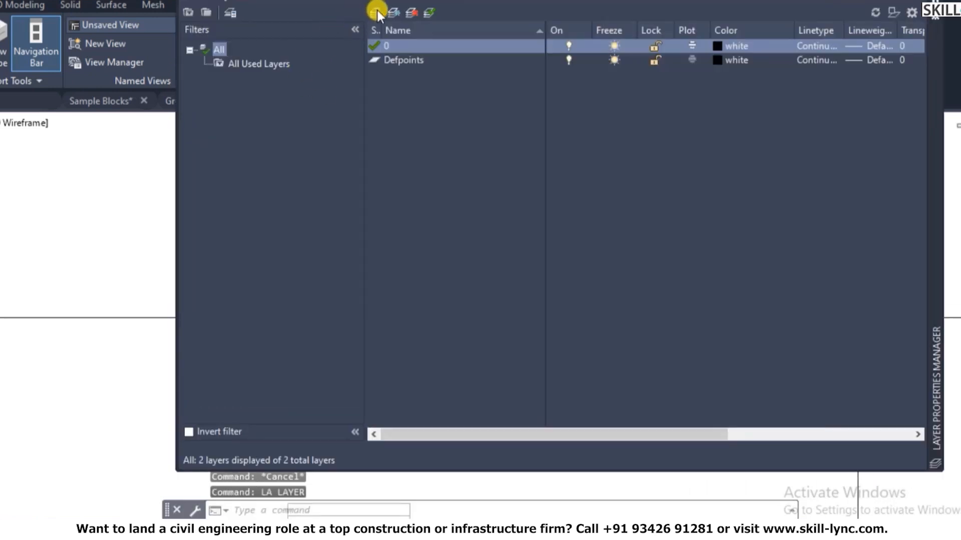
- Create a new layer named 3D Wall with colour index 40
{"action": "left_click", "coordinate": [378, 11]}
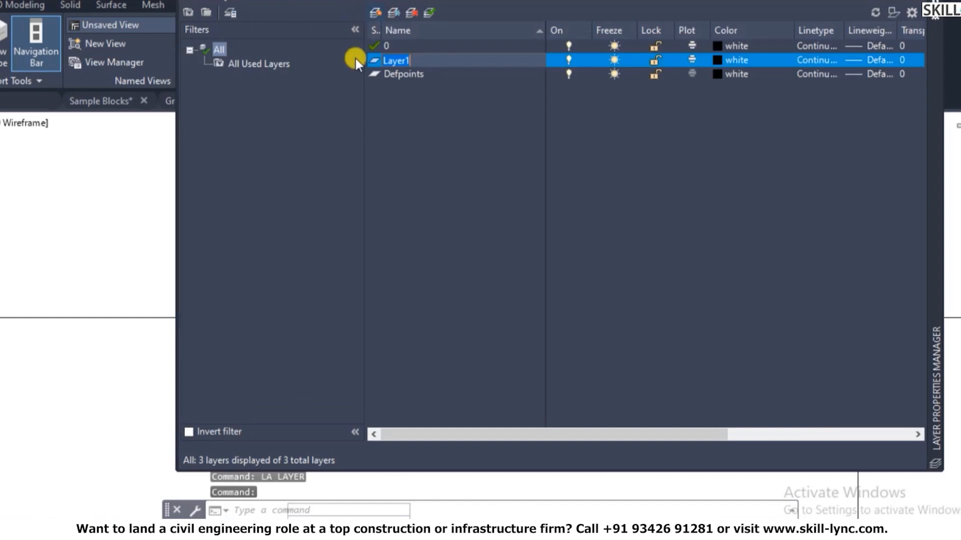
{"action": "type", "text": "3D Wall"}
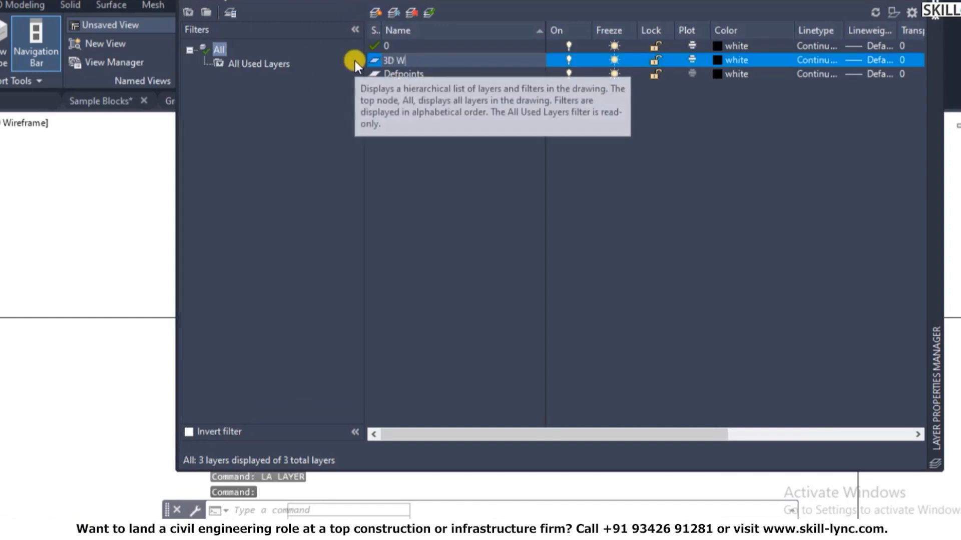
{"action": "key", "text": "Return"}
{"action": "left_click", "coordinate": [721, 59]}
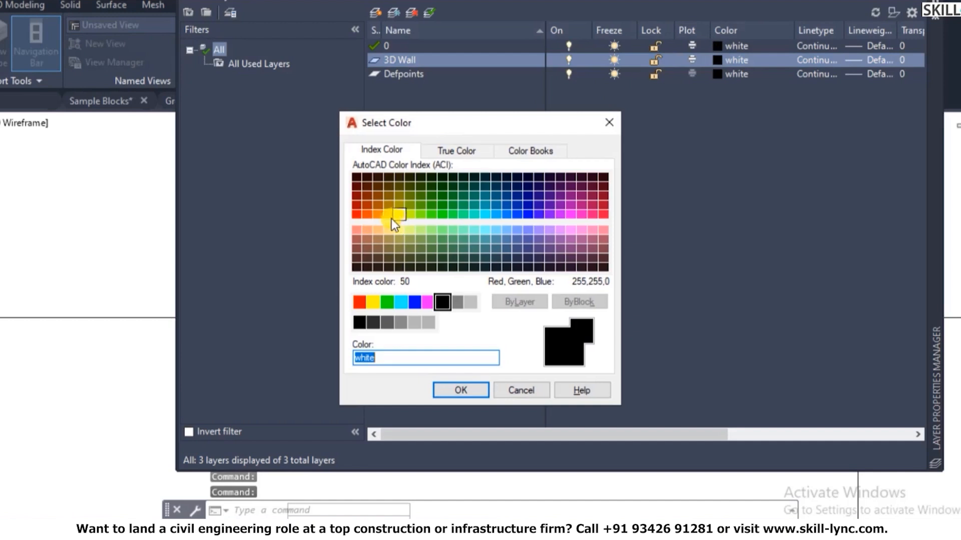
{"action": "left_click", "coordinate": [388, 216]}
{"action": "left_click", "coordinate": [451, 391]}
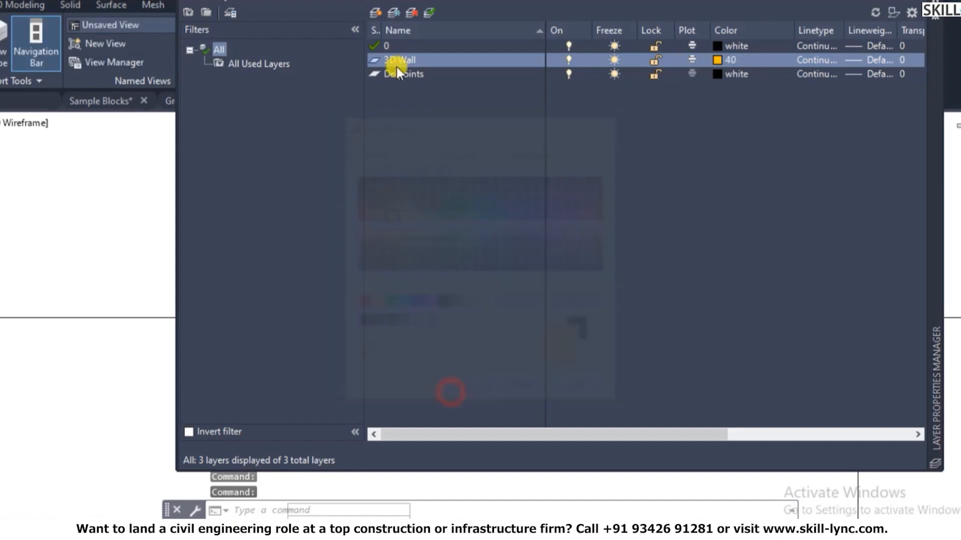
- Add the layers 3D-Window, 3D-Frame and 3D-Window-Mullion
{"action": "left_click", "coordinate": [373, 11]}
{"action": "type", "text": "3D"}
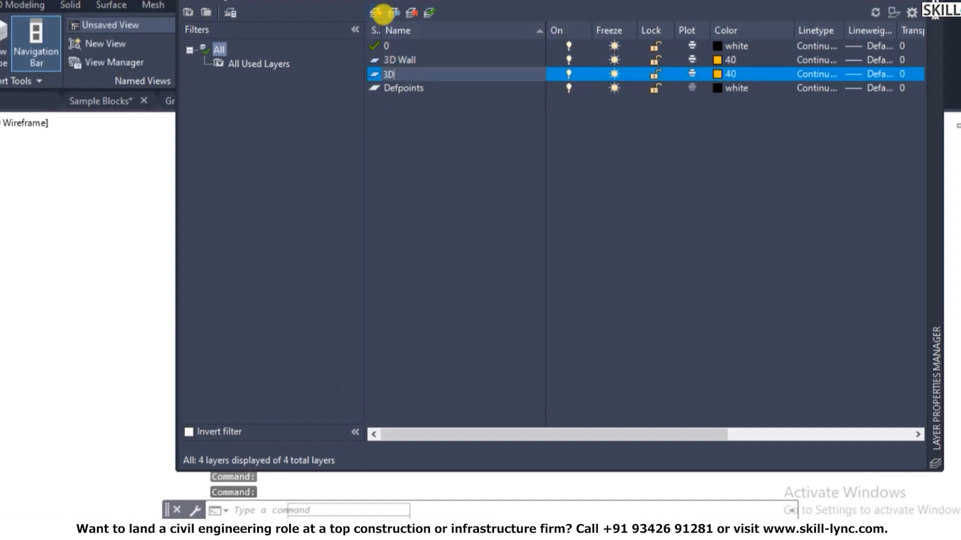
{"action": "type", "text": "-Window"}
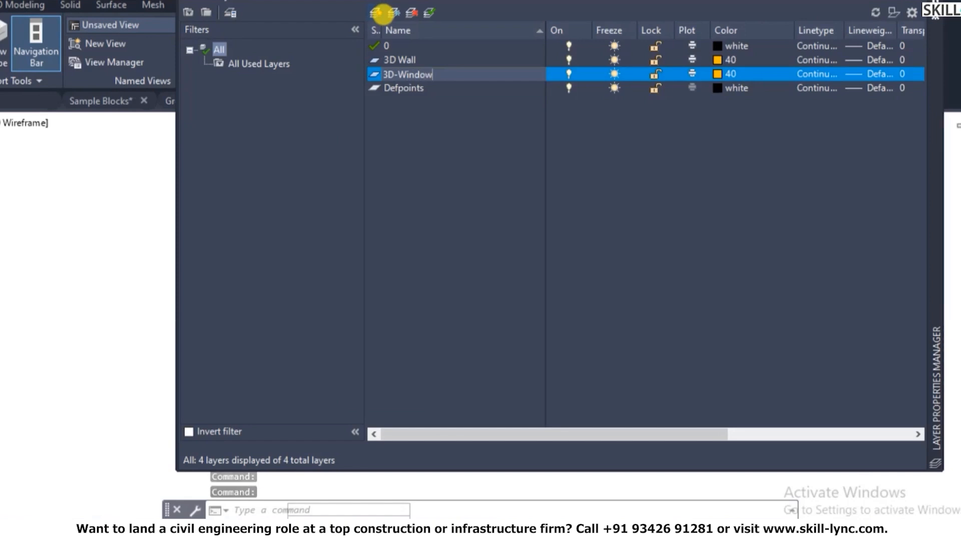
{"action": "left_click", "coordinate": [375, 13]}
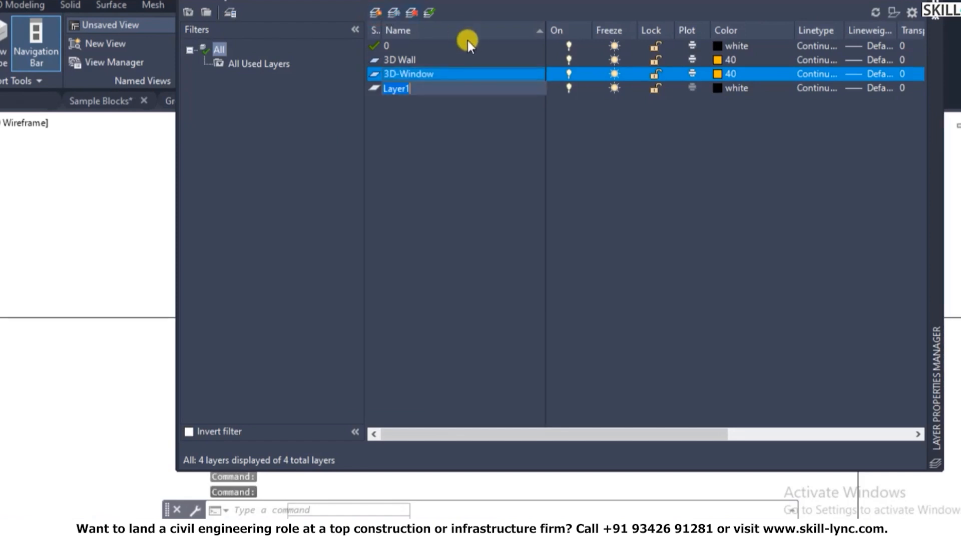
{"action": "type", "text": "3D-Frame"}
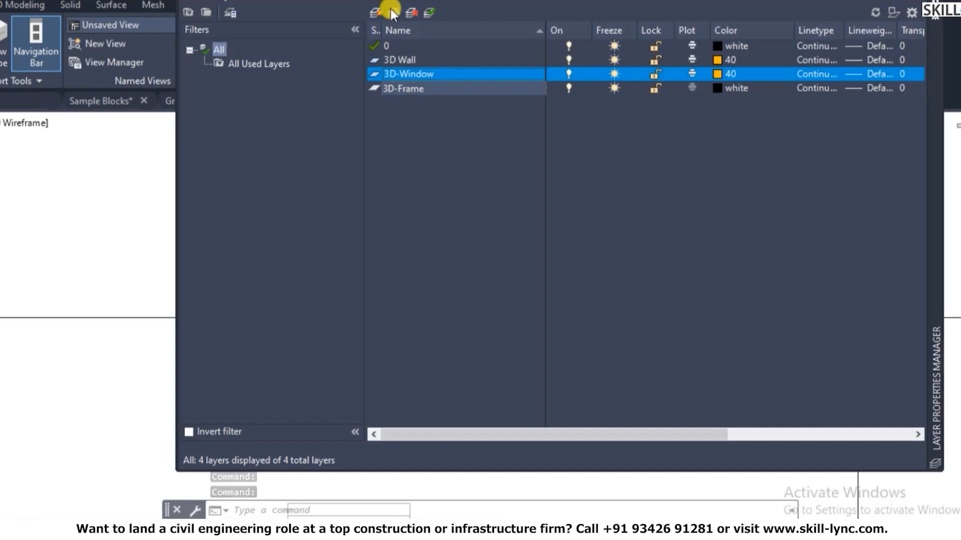
{"action": "left_click", "coordinate": [375, 12]}
{"action": "type", "text": "3D-W"}
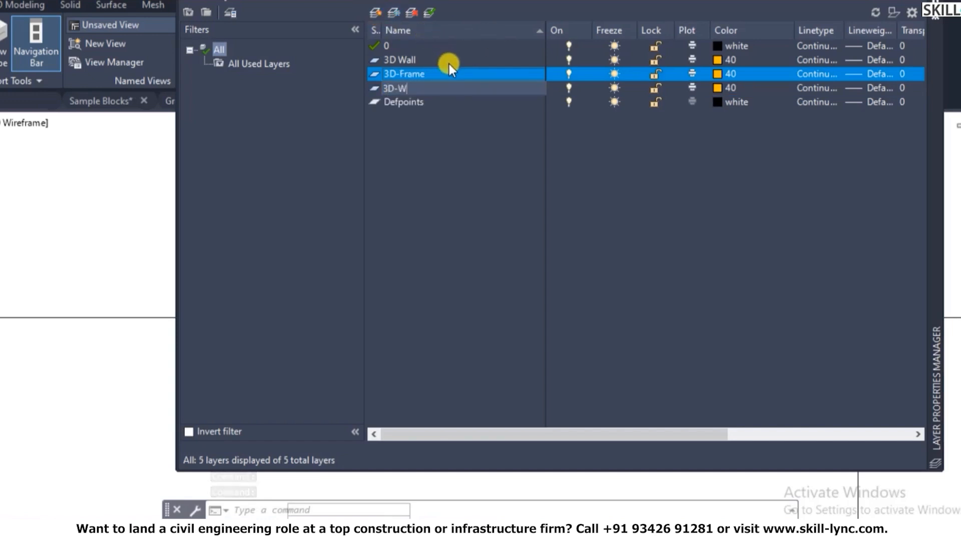
{"action": "type", "text": "indow-Mulli"}
{"action": "key", "text": "BackSpace"}
{"action": "type", "text": "ullion"}
{"action": "left_click", "coordinate": [434, 187]}
- Begin renaming the 3D-Frame layer to 3D-Window Frame
{"action": "left_click", "coordinate": [426, 74]}
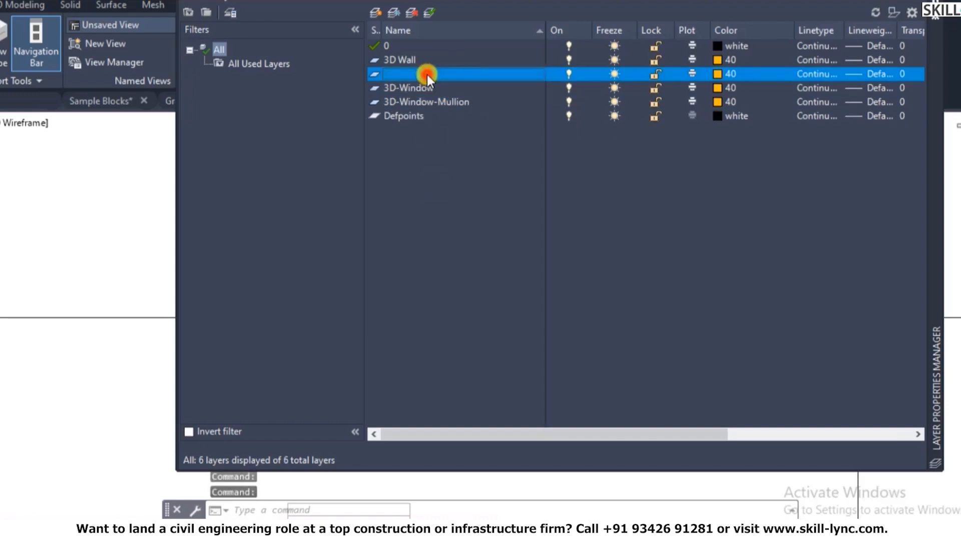
{"action": "right_click", "coordinate": [426, 74]}
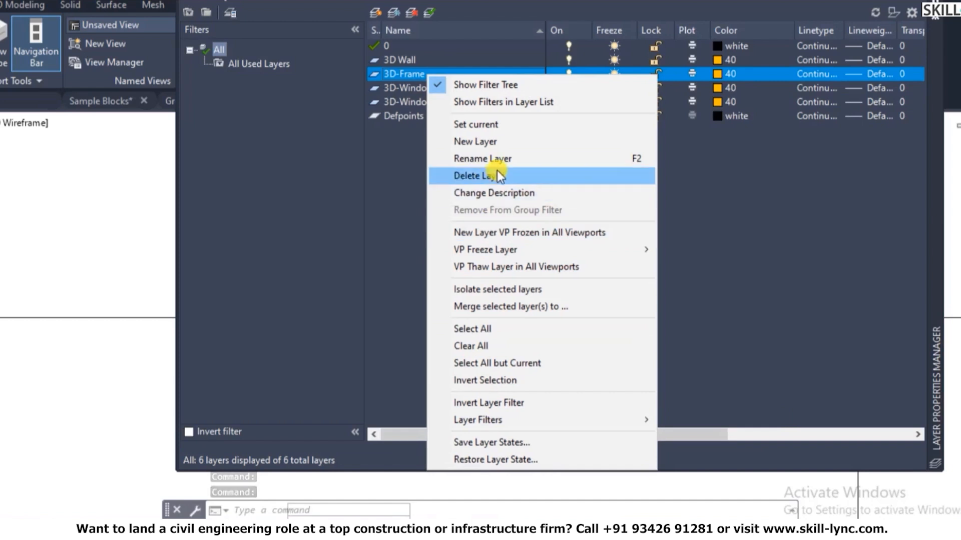
{"action": "left_click", "coordinate": [450, 158]}
{"action": "left_click", "coordinate": [404, 75]}
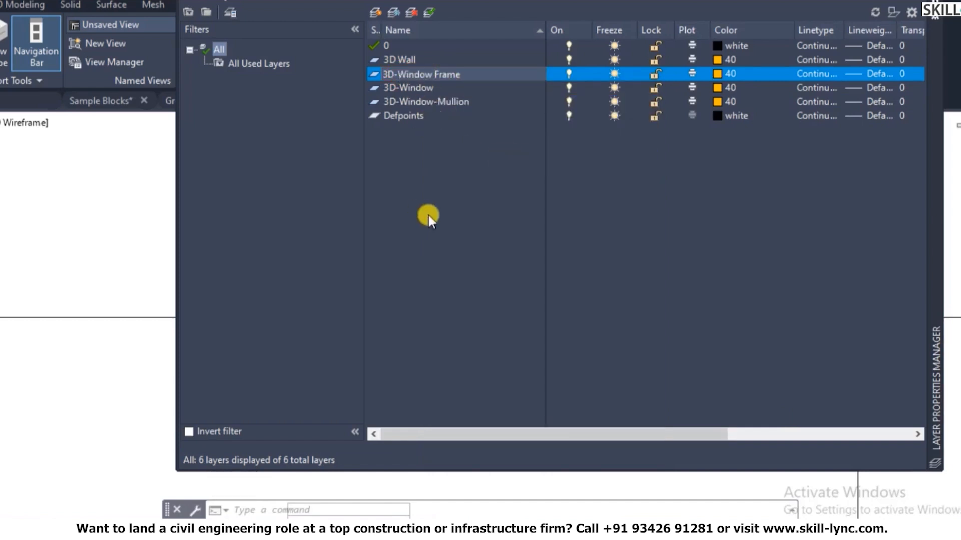
- Confirm the 3D-Window Frame name and add layers 3D-Door, 3D-Door-Frame and 3D-Door-Panel
{"action": "key", "text": "Return"}
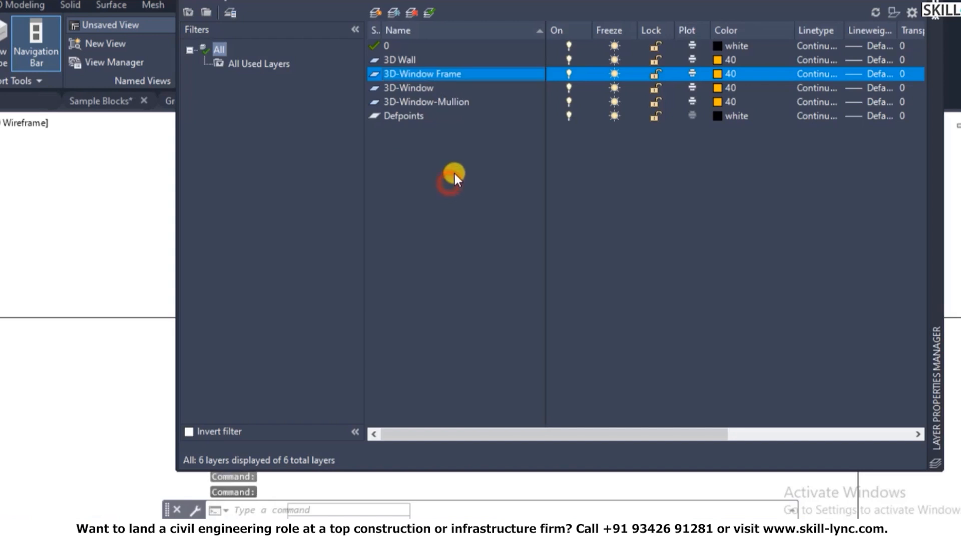
{"action": "left_click", "coordinate": [371, 13]}
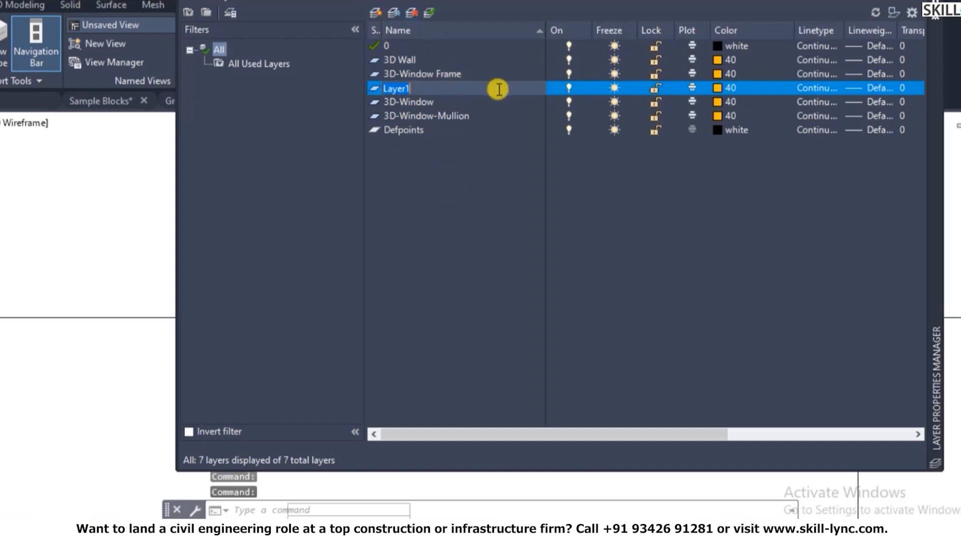
{"action": "type", "text": "3D-"}
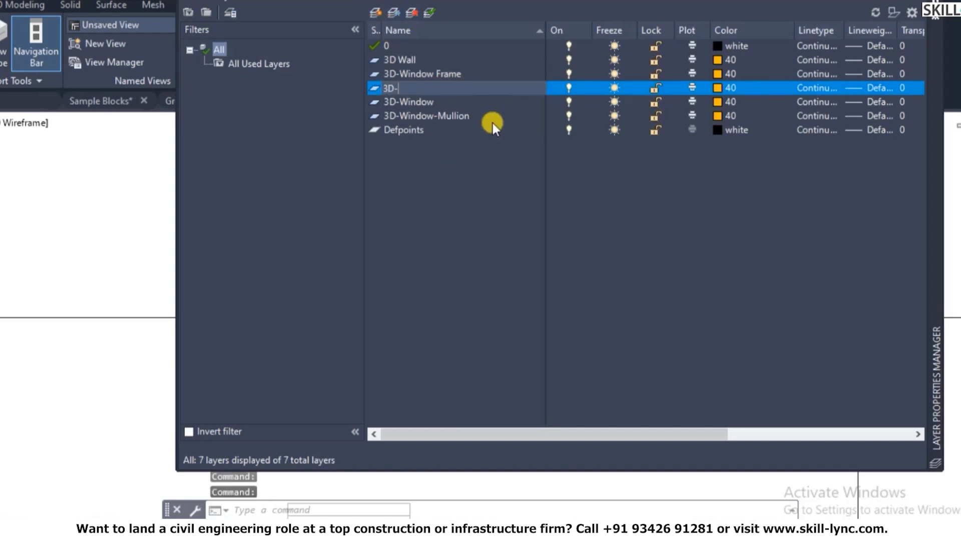
{"action": "type", "text": "Door"}
{"action": "key", "text": "Return"}
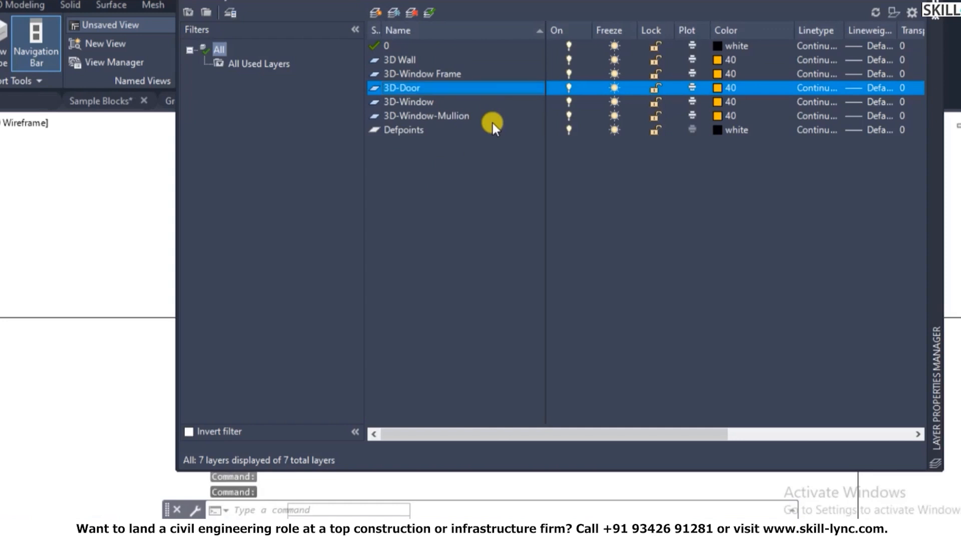
{"action": "left_click", "coordinate": [378, 10]}
{"action": "type", "text": "3D-"}
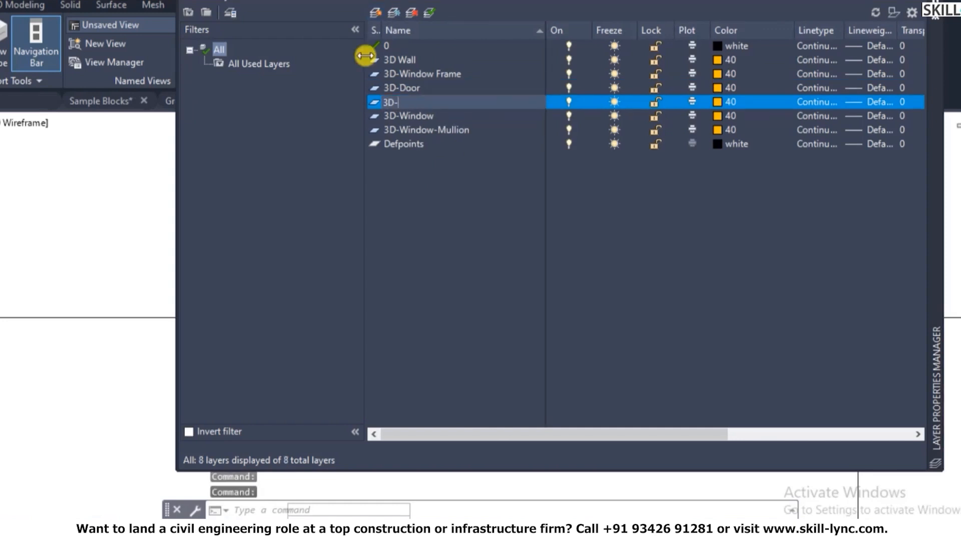
{"action": "type", "text": "Door-Frame"}
{"action": "left_click", "coordinate": [373, 11]}
{"action": "type", "text": "3D-Door-Panel"}
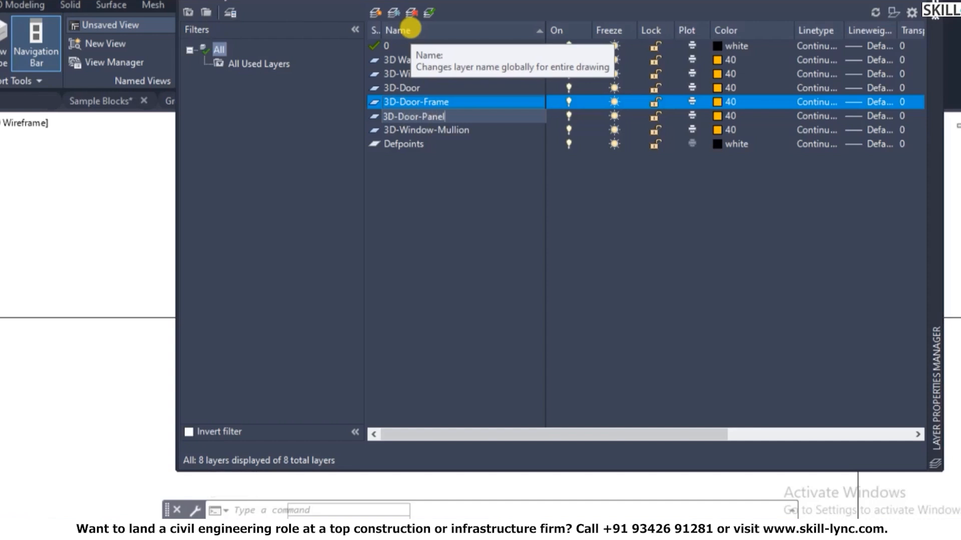
{"action": "left_click", "coordinate": [505, 235]}
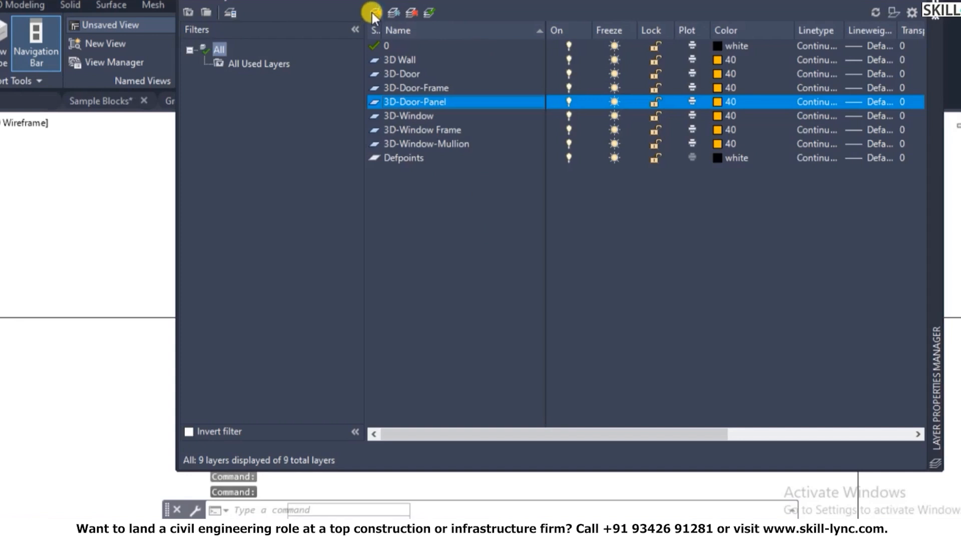
- Add one more layer, rename it from Layer1 to 3D-Floor, and close the layer manager
{"action": "left_click", "coordinate": [373, 12]}
{"action": "left_click", "coordinate": [473, 240]}
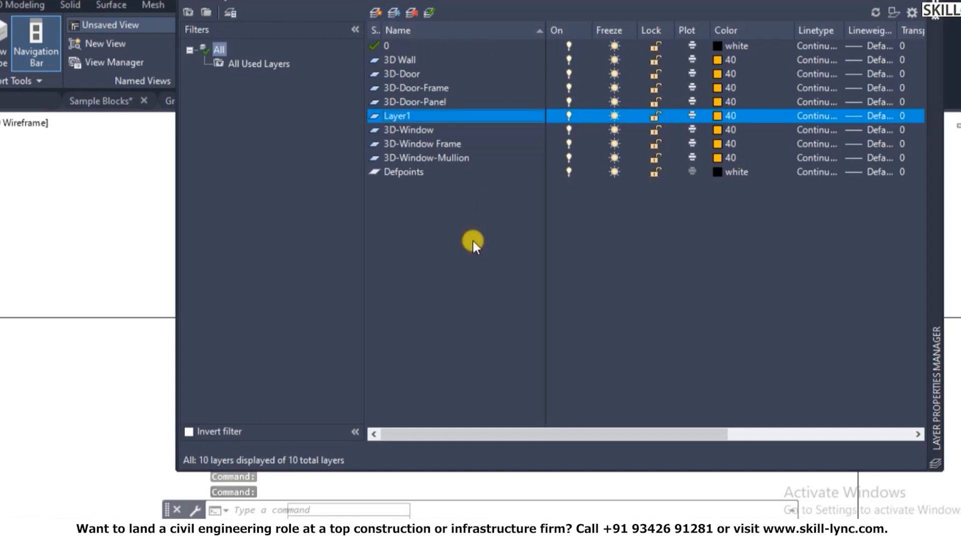
{"action": "key", "text": "Down"}
{"action": "key", "text": "Down"}
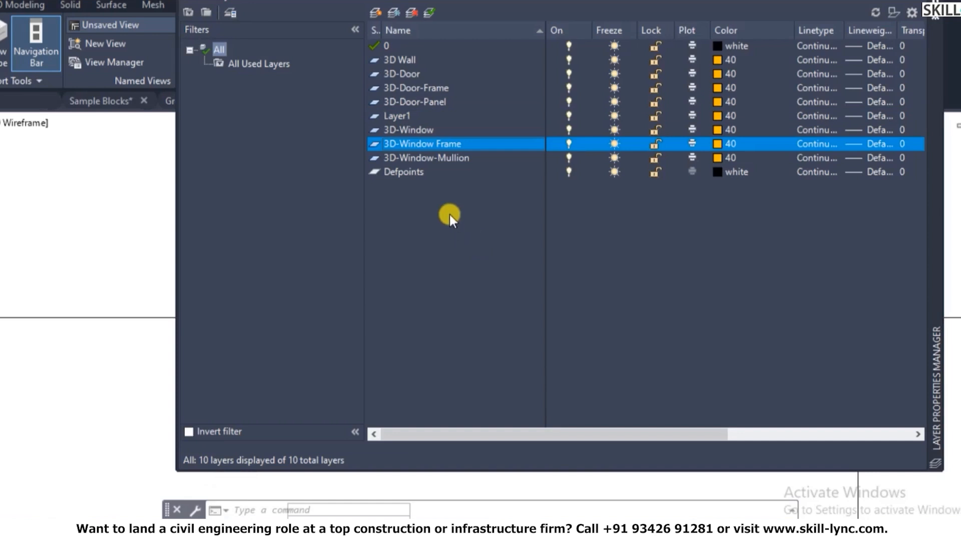
{"action": "left_click", "coordinate": [402, 114]}
{"action": "right_click", "coordinate": [402, 114]}
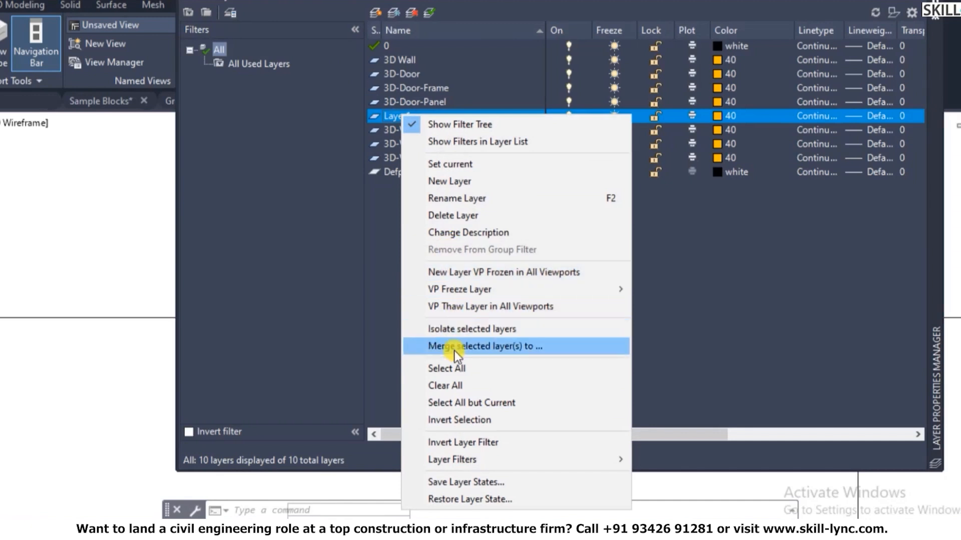
{"action": "left_click", "coordinate": [462, 199]}
{"action": "type", "text": "3D-"}
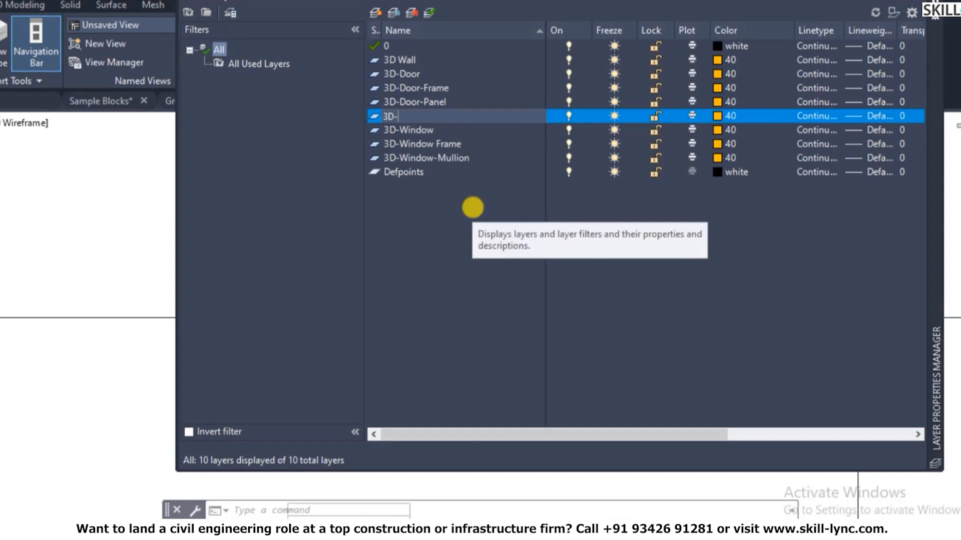
{"action": "type", "text": "Dloor"}
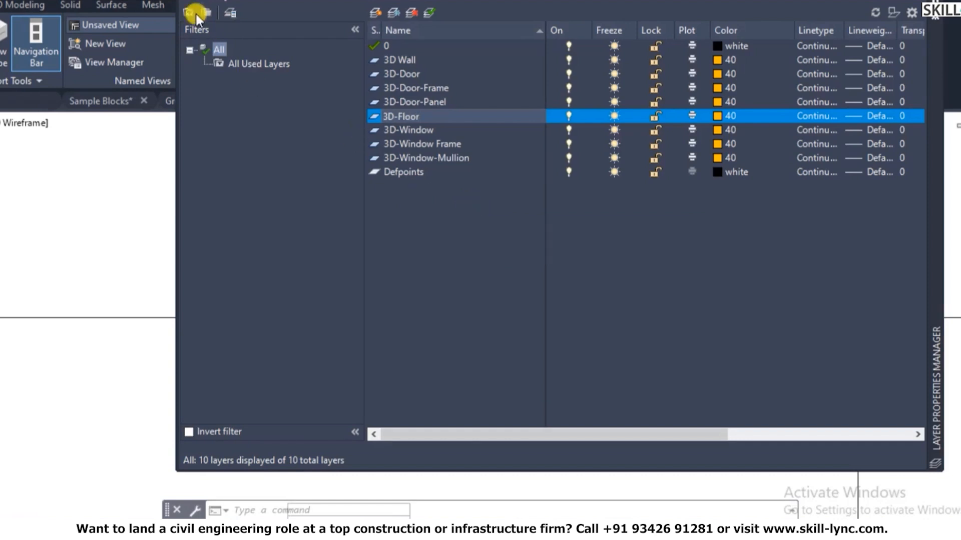
{"action": "left_click", "coordinate": [934, 2]}
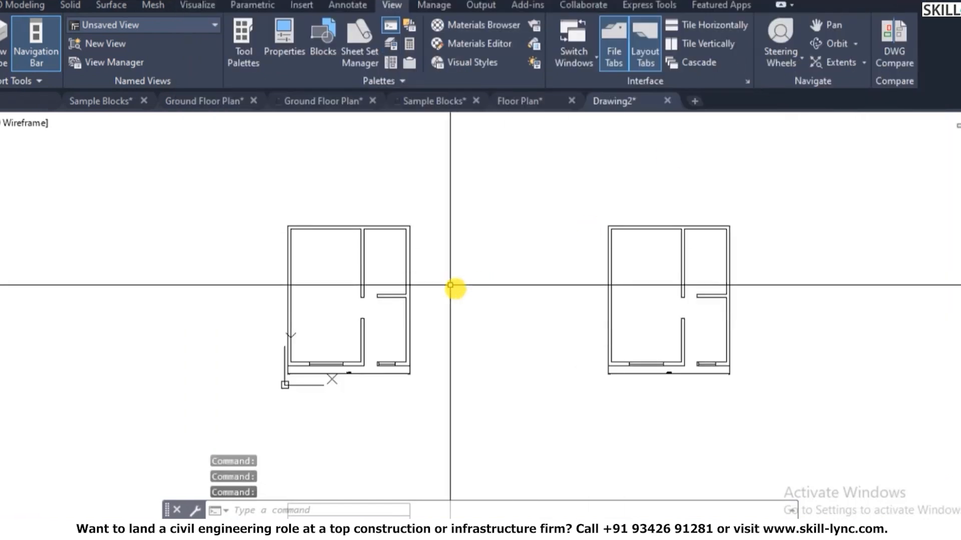
{"action": "scroll", "coordinate": [485, 284], "scroll_direction": "down", "scroll_amount": 8}
{"action": "scroll", "coordinate": [502, 285], "scroll_direction": "up", "scroll_amount": 2}
{"action": "scroll", "coordinate": [480, 303], "scroll_direction": "up", "scroll_amount": 7}
{"action": "scroll", "coordinate": [400, 270], "scroll_direction": "down", "scroll_amount": 5}
{"action": "scroll", "coordinate": [428, 259], "scroll_direction": "up", "scroll_amount": 4}
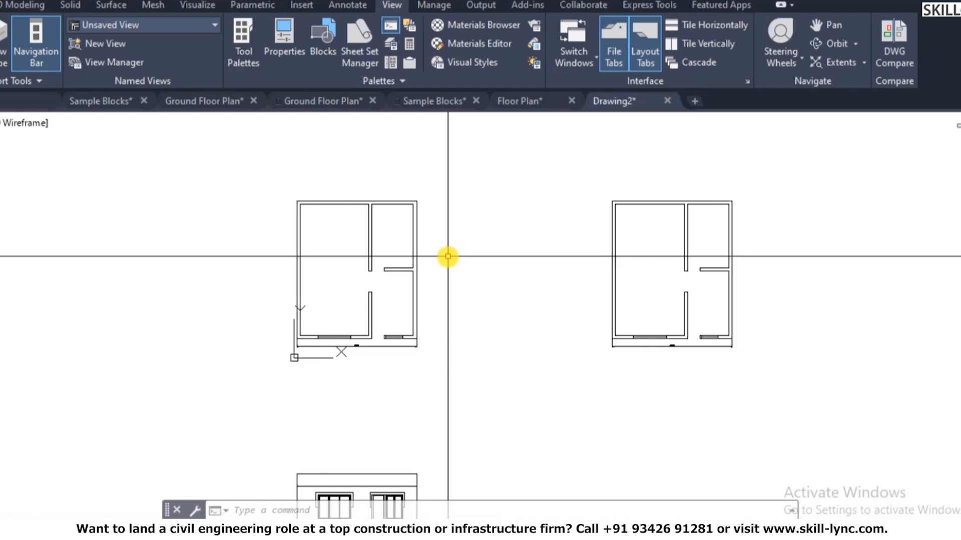
{"action": "scroll", "coordinate": [450, 280], "scroll_direction": "down", "scroll_amount": 3}
{"action": "scroll", "coordinate": [412, 404], "scroll_direction": "up", "scroll_amount": 3}
{"action": "scroll", "coordinate": [412, 405], "scroll_direction": "down", "scroll_amount": 3}
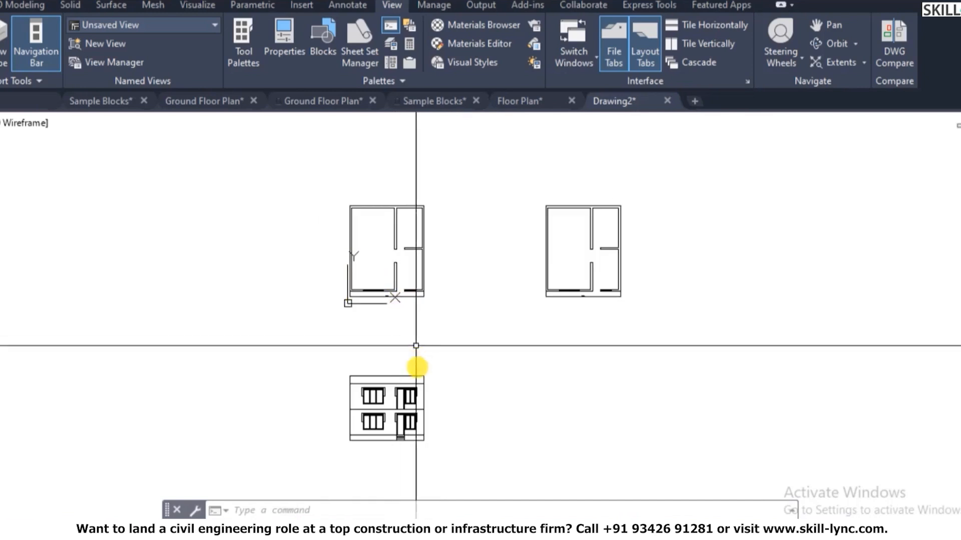
{"action": "scroll", "coordinate": [369, 411], "scroll_direction": "up", "scroll_amount": 3}
{"action": "scroll", "coordinate": [346, 411], "scroll_direction": "up", "scroll_amount": 5}
{"action": "scroll", "coordinate": [418, 251], "scroll_direction": "down", "scroll_amount": 10}
{"action": "scroll", "coordinate": [435, 170], "scroll_direction": "up", "scroll_amount": 5}
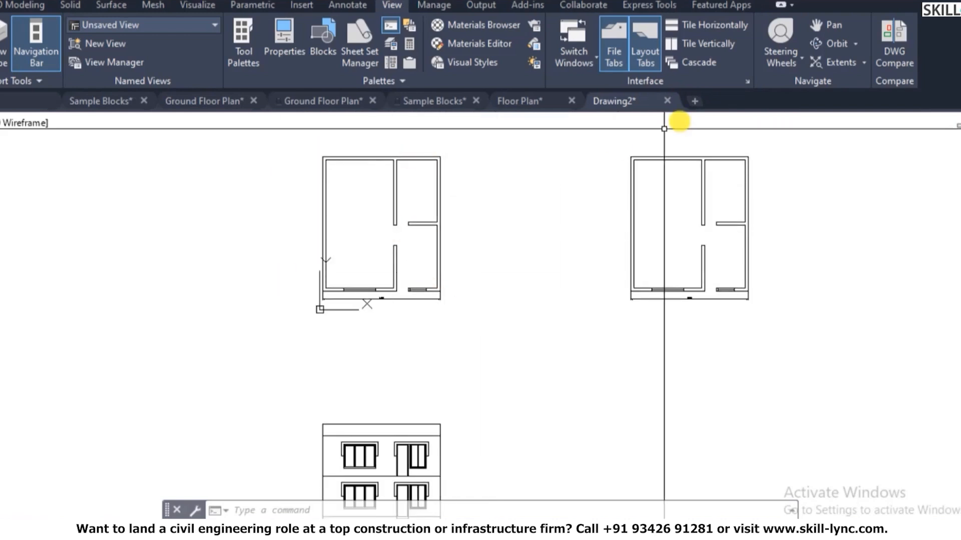
{"action": "scroll", "coordinate": [460, 150], "scroll_direction": "up", "scroll_amount": 3}
{"action": "scroll", "coordinate": [361, 180], "scroll_direction": "down", "scroll_amount": 3}
{"action": "scroll", "coordinate": [388, 157], "scroll_direction": "up", "scroll_amount": 3}
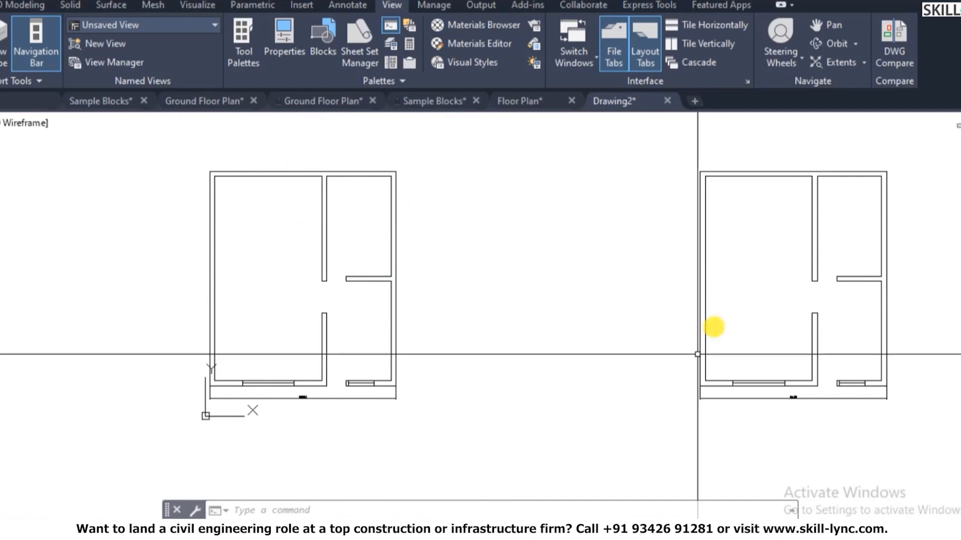
{"action": "scroll", "coordinate": [570, 275], "scroll_direction": "down", "scroll_amount": 2}
{"action": "scroll", "coordinate": [750, 273], "scroll_direction": "up", "scroll_amount": 2}
{"action": "key", "text": "Escape"}
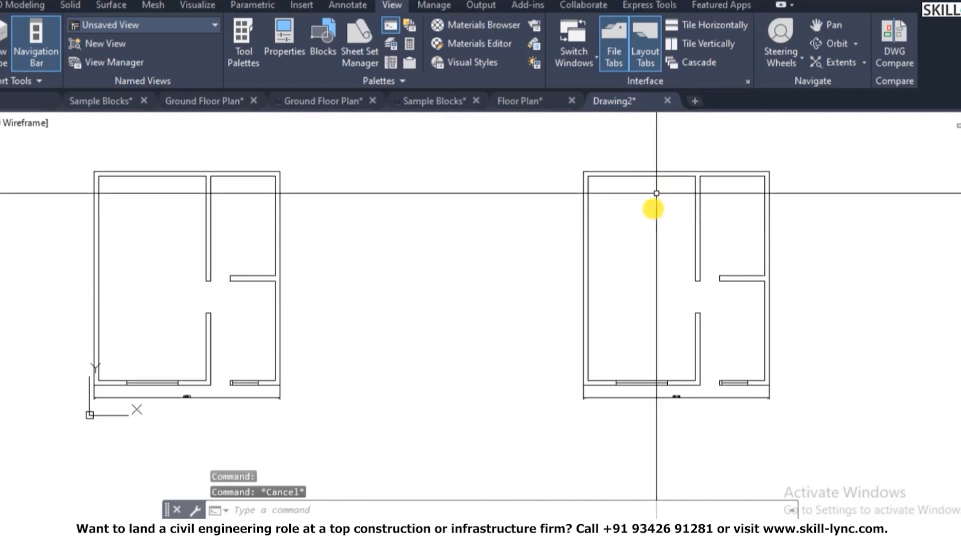
{"action": "key", "text": "Escape"}
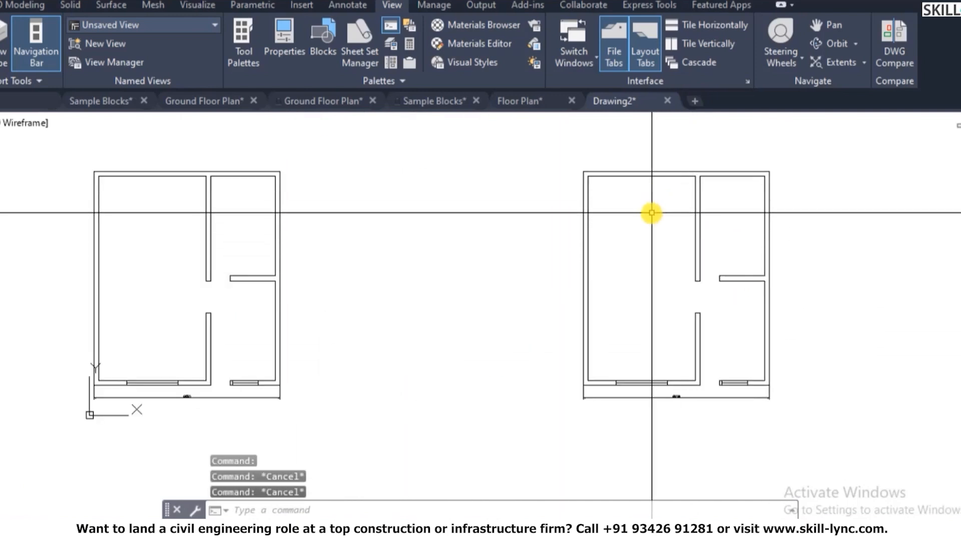
- On the 3D Modeling tab, make 3D Wall the current layer
{"action": "left_click", "coordinate": [6, 4]}
{"action": "left_click", "coordinate": [811, 58]}
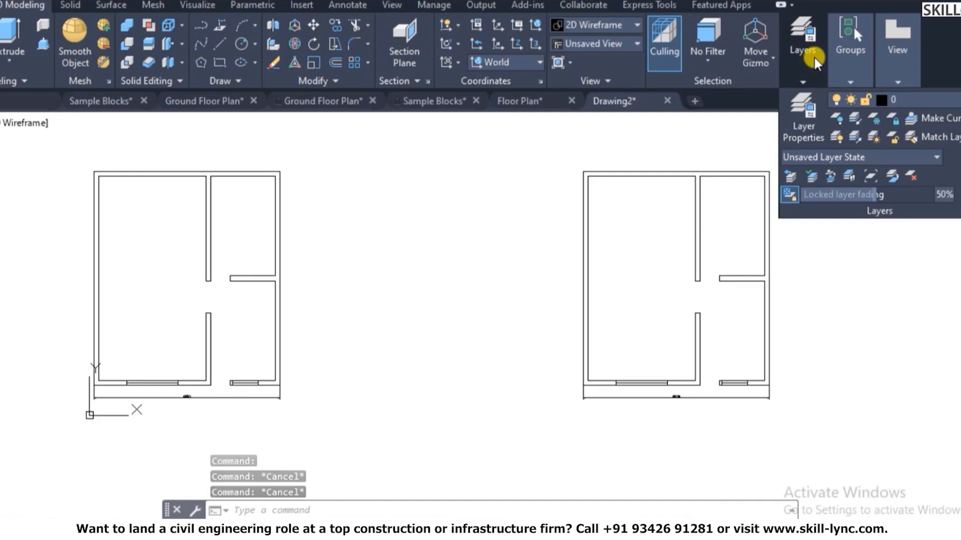
{"action": "left_click", "coordinate": [845, 38]}
{"action": "left_click", "coordinate": [820, 67]}
{"action": "left_click", "coordinate": [876, 103]}
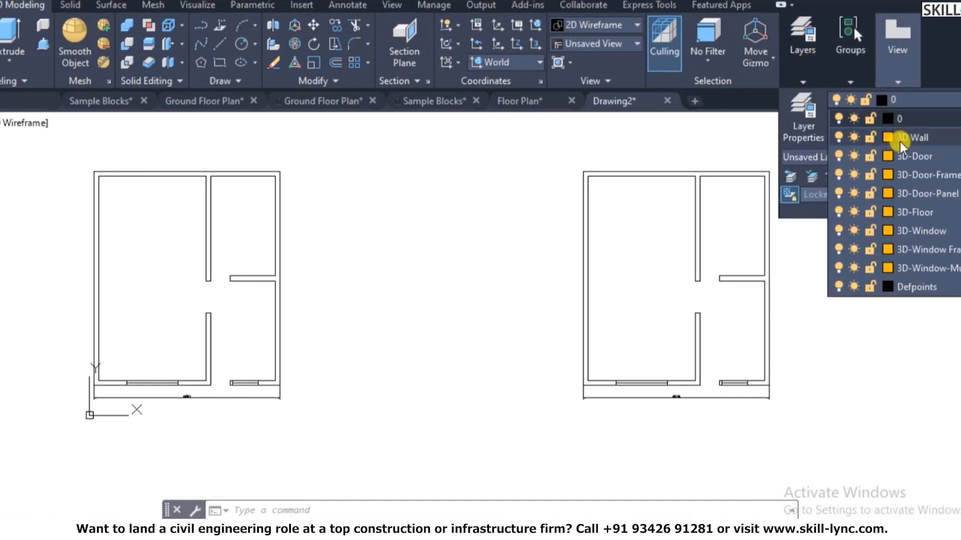
{"action": "left_click", "coordinate": [901, 140]}
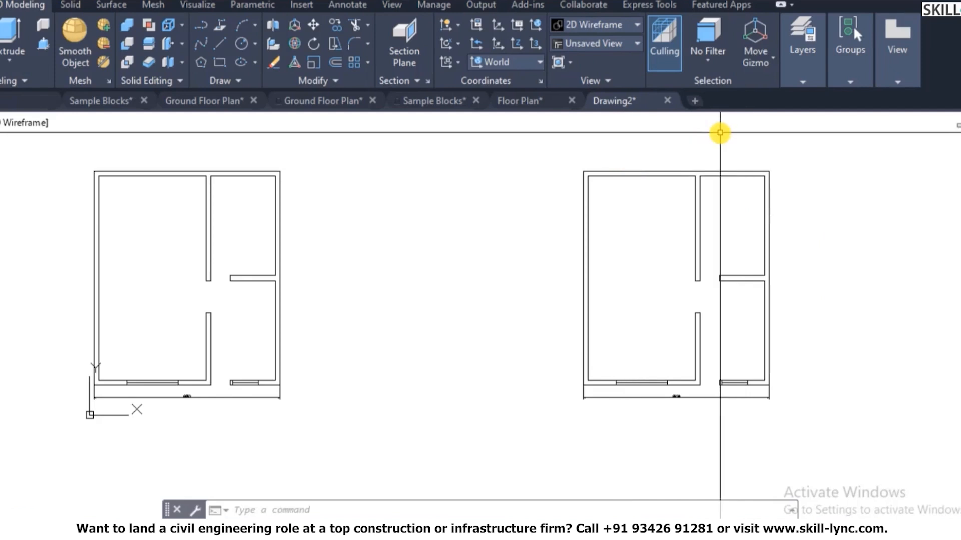
- Use BOUNDARY with object type Region to create a region inside the right plan's walls
{"action": "type", "text": "BO"}
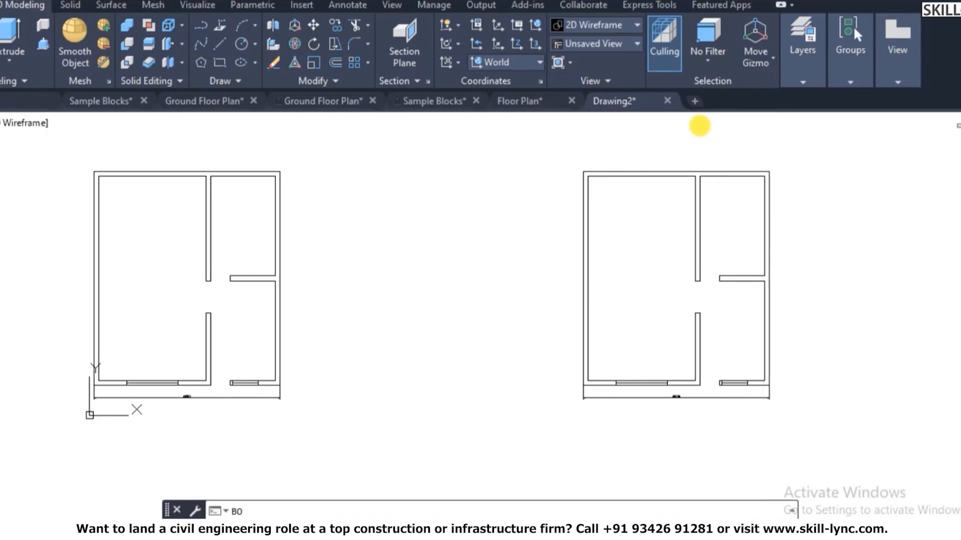
{"action": "key", "text": "Return"}
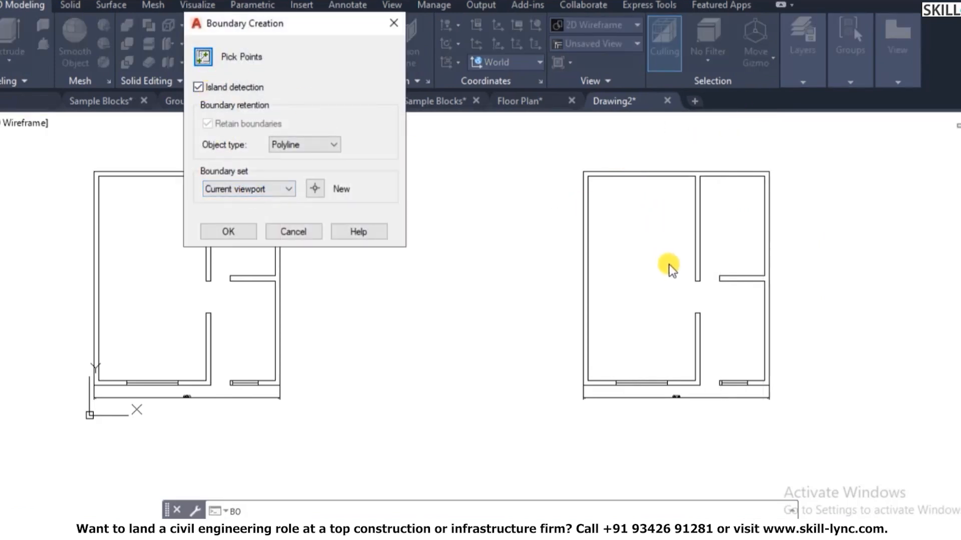
{"action": "left_click", "coordinate": [311, 145]}
{"action": "left_click", "coordinate": [311, 154]}
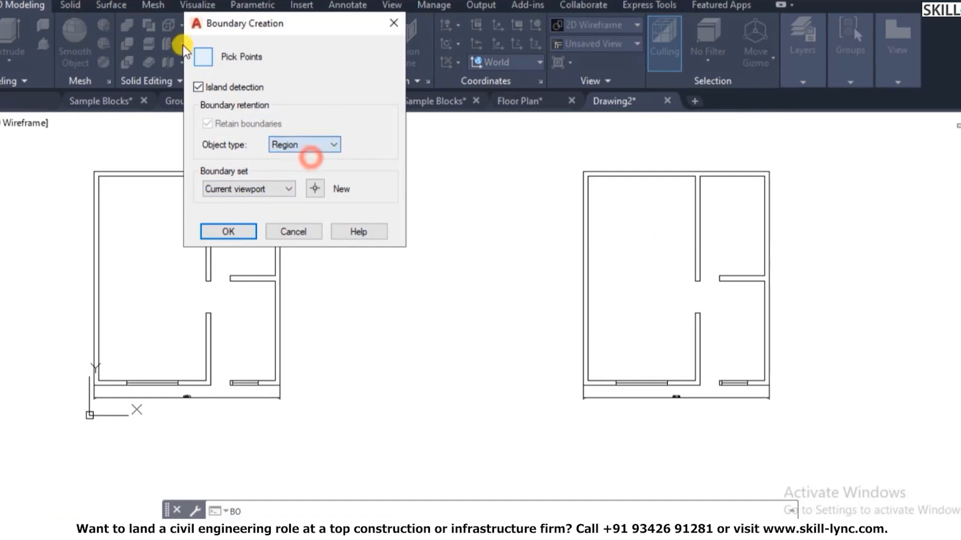
{"action": "left_click", "coordinate": [203, 58]}
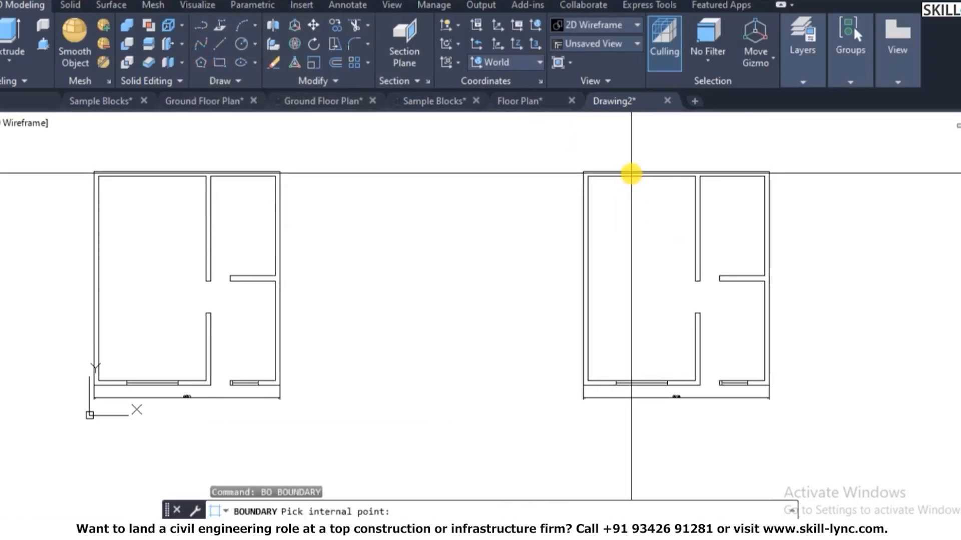
{"action": "left_click", "coordinate": [633, 174]}
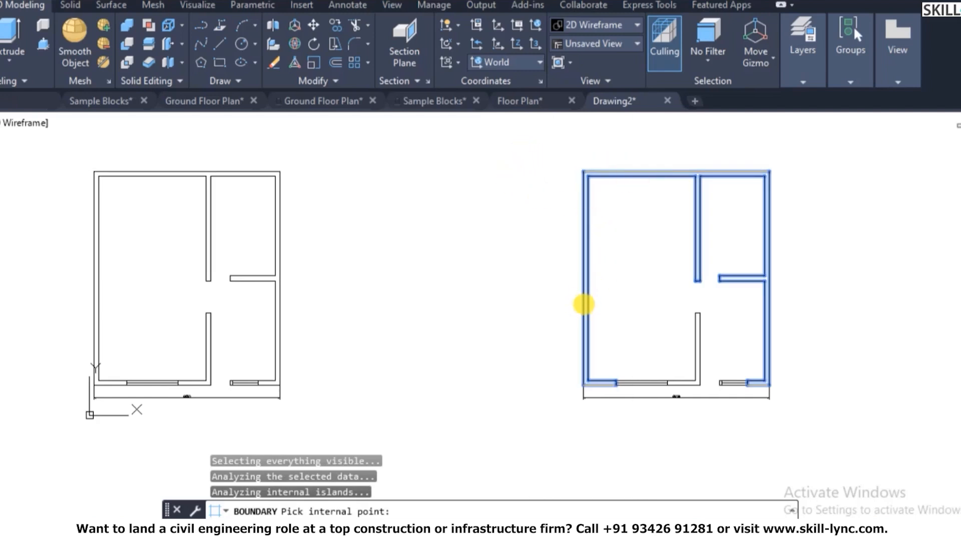
{"action": "key", "text": "Return"}
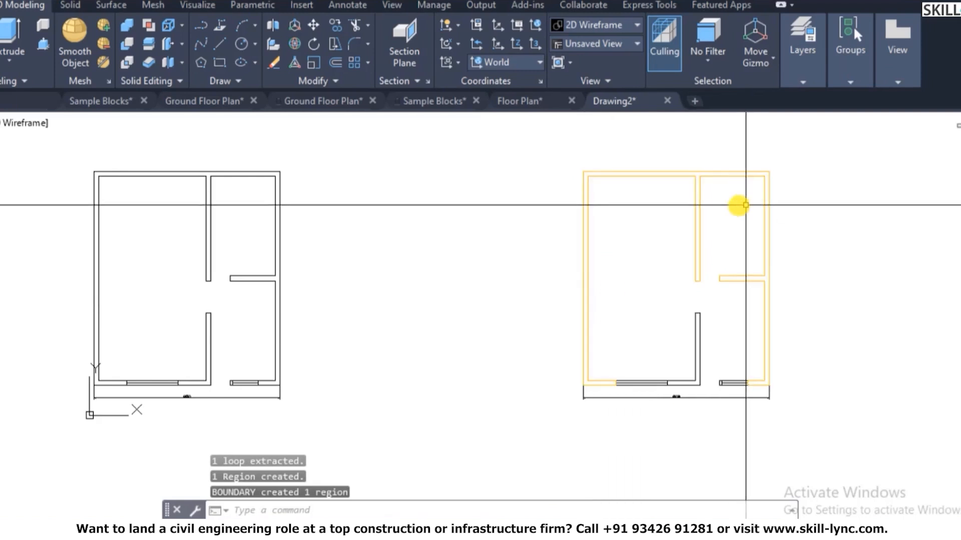
{"action": "scroll", "coordinate": [646, 170], "scroll_direction": "up", "scroll_amount": 2}
{"action": "scroll", "coordinate": [488, 170], "scroll_direction": "down", "scroll_amount": 2}
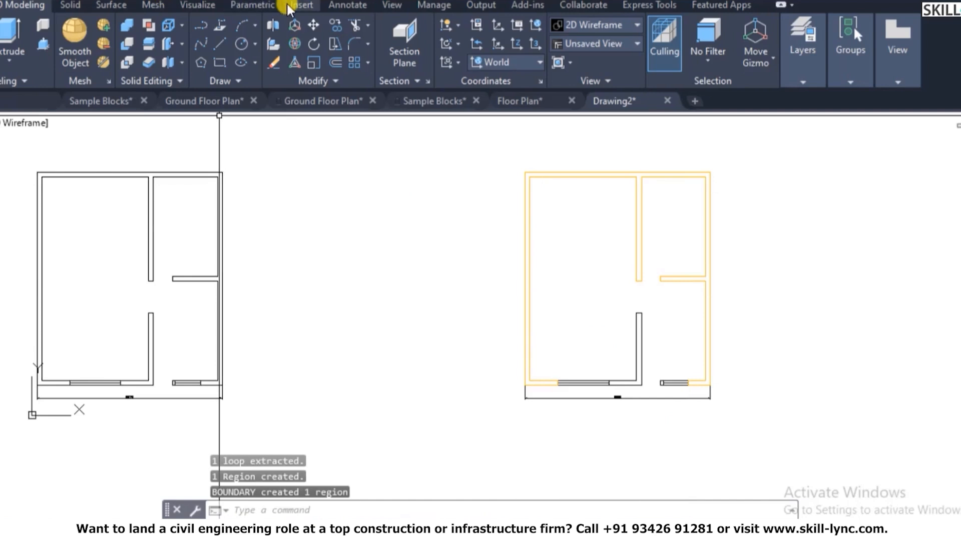
- Turn on the ViewCube and orbit the plan into a tilted 3D view
{"action": "left_click", "coordinate": [391, 5]}
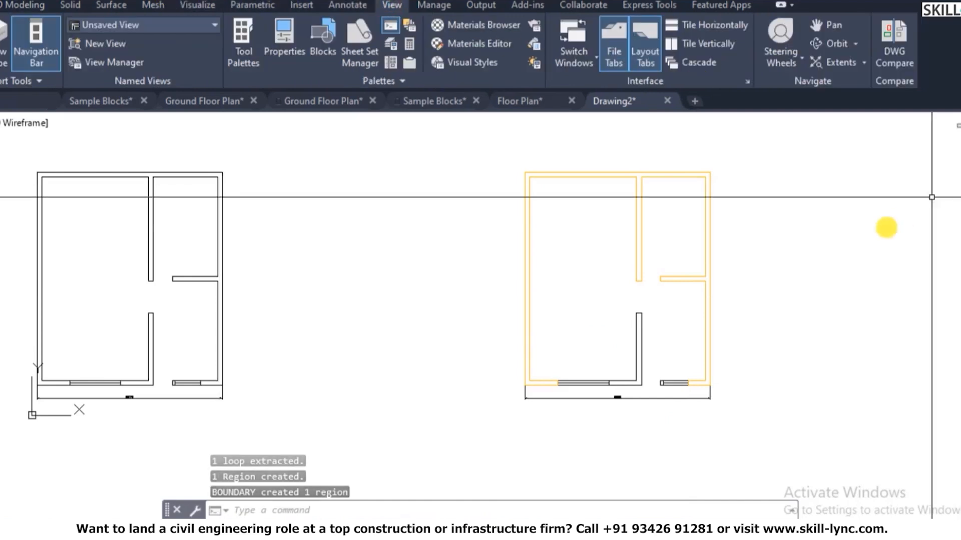
{"action": "scroll", "coordinate": [880, 225], "scroll_direction": "down", "scroll_amount": 3}
{"action": "left_click", "coordinate": [4, 47]}
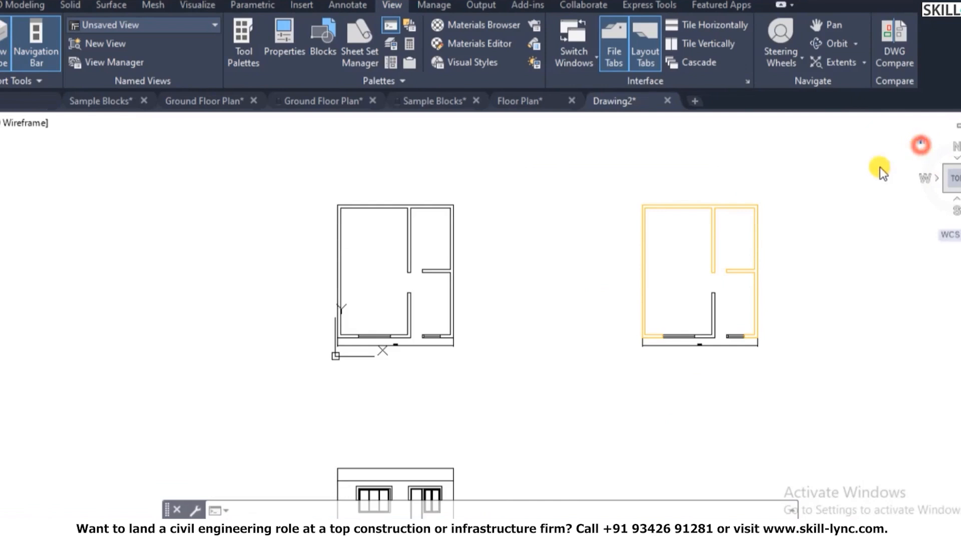
{"action": "mouse_move", "coordinate": [740, 286]}
{"action": "middle_mouse_down", "text": "shift"}
{"action": "mouse_move", "coordinate": [782, 267]}
{"action": "mouse_move", "coordinate": [455, 231]}
{"action": "mouse_move", "coordinate": [546, 167]}
{"action": "mouse_move", "coordinate": [422, 250]}
{"action": "middle_mouse_up", "text": "shift"}
{"action": "scroll", "coordinate": [370, 253], "scroll_direction": "up", "scroll_amount": 4}
{"action": "scroll", "coordinate": [490, 233], "scroll_direction": "down", "scroll_amount": 2}
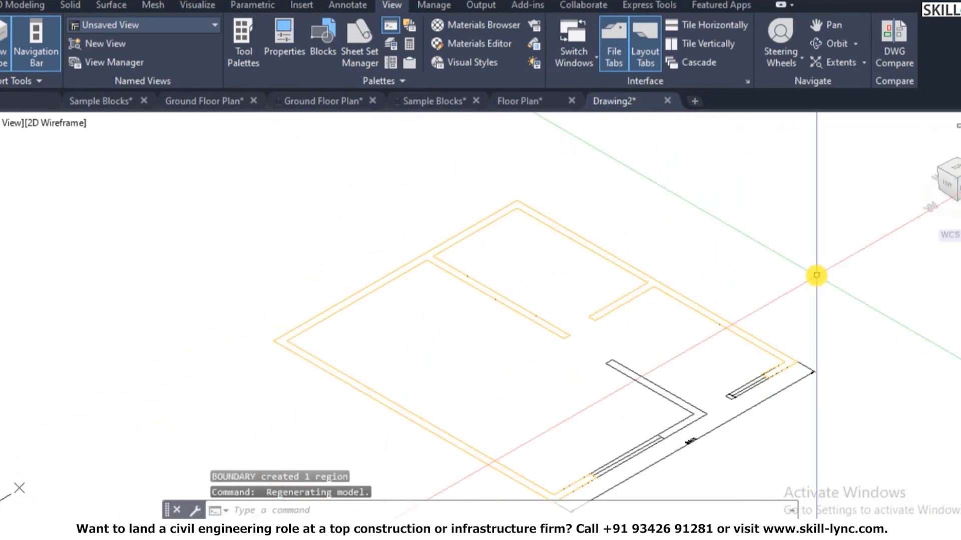
- In Options > Display > Colors, set the model space background to black
{"action": "type", "text": "op"}
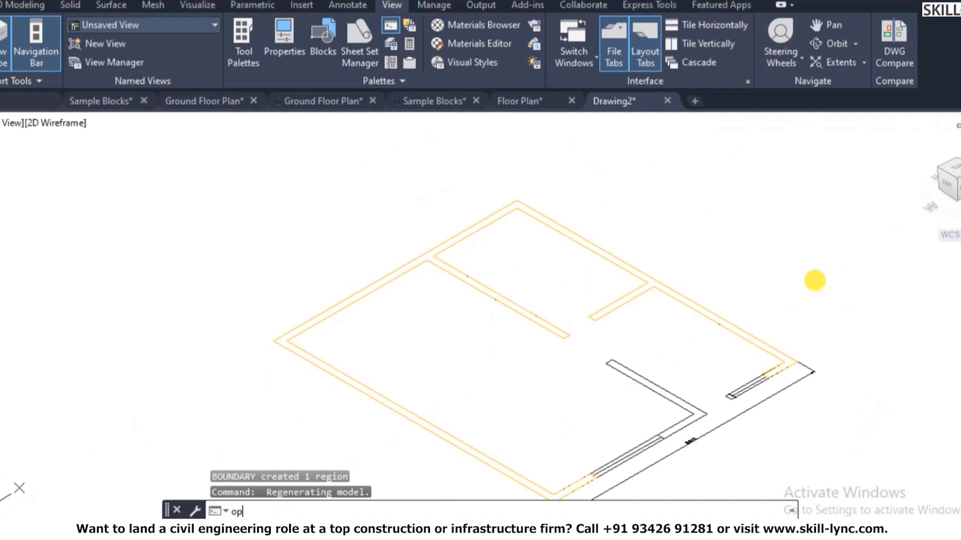
{"action": "key", "text": "Return"}
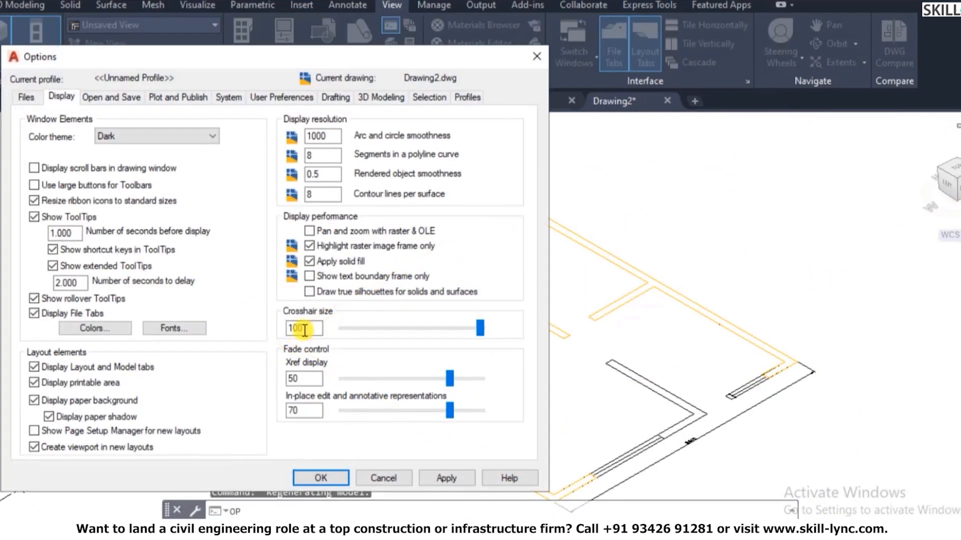
{"action": "left_click", "coordinate": [88, 326]}
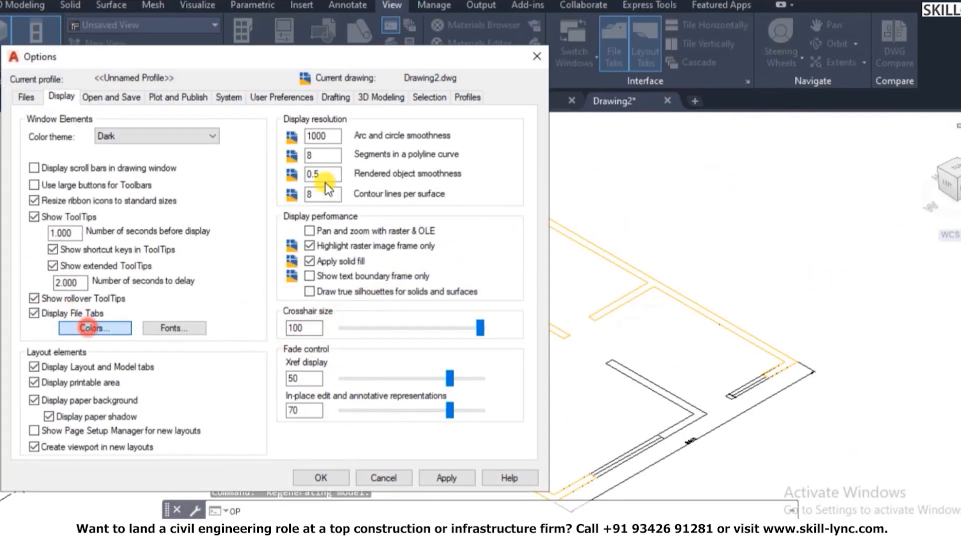
{"action": "left_click", "coordinate": [426, 105]}
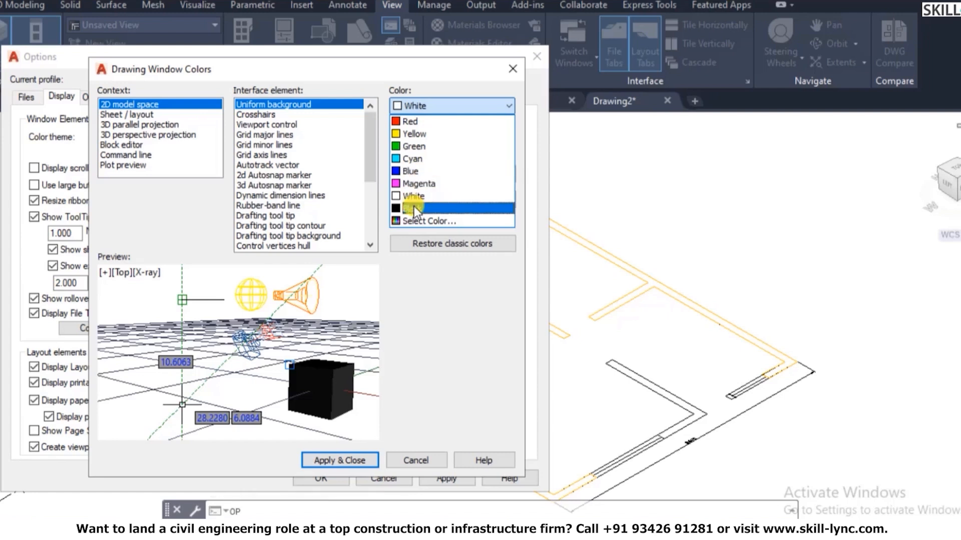
{"action": "left_click", "coordinate": [414, 206]}
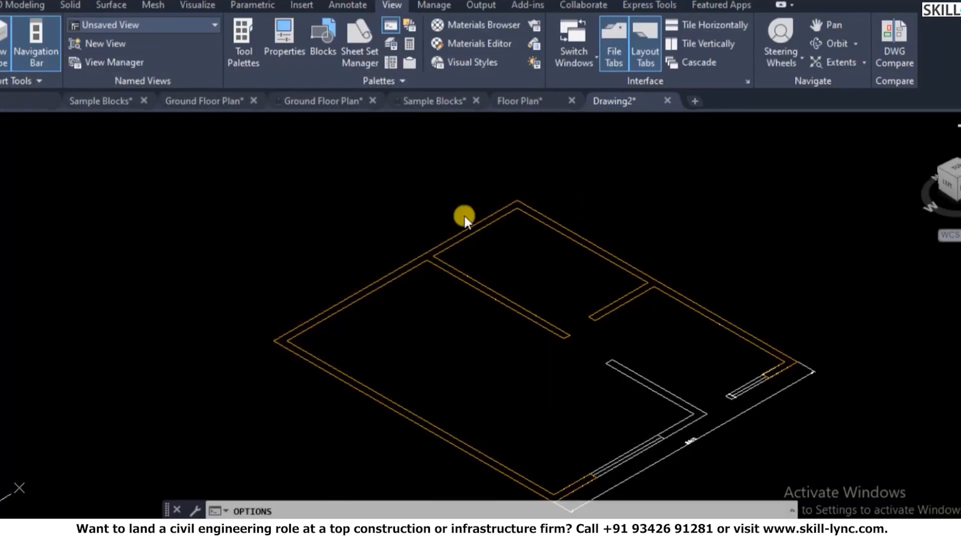
- Shade the tilted view with SHADE so the walls show as solid orange bands
{"action": "left_click", "coordinate": [193, 167]}
{"action": "scroll", "coordinate": [255, 175], "scroll_direction": "down", "scroll_amount": 2}
{"action": "key", "text": "Escape"}
{"action": "key", "text": "Escape"}
{"action": "key", "text": "Escape"}
{"action": "scroll", "coordinate": [431, 157], "scroll_direction": "down", "scroll_amount": 3}
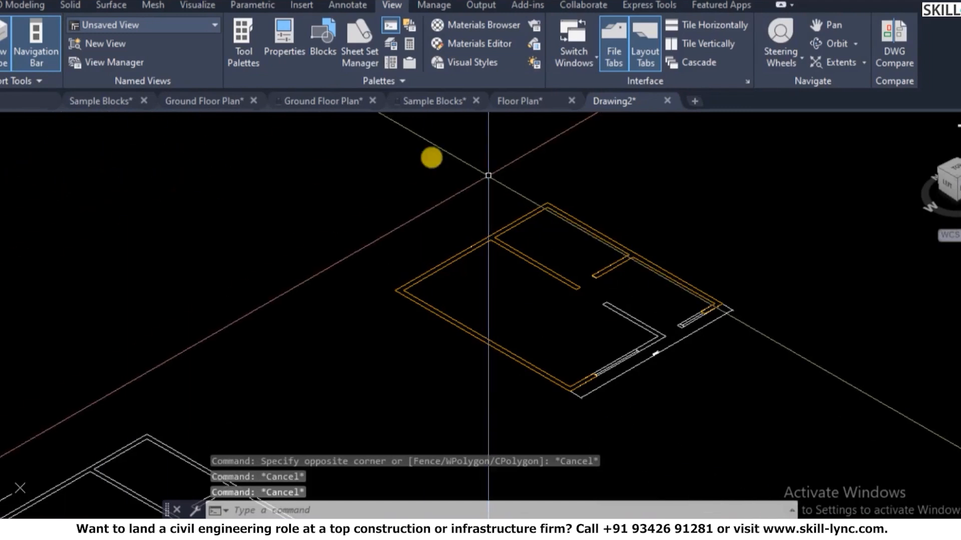
{"action": "scroll", "coordinate": [592, 186], "scroll_direction": "up", "scroll_amount": 2}
{"action": "scroll", "coordinate": [592, 186], "scroll_direction": "up", "scroll_amount": 2}
{"action": "scroll", "coordinate": [338, 204], "scroll_direction": "down", "scroll_amount": 2}
{"action": "scroll", "coordinate": [446, 179], "scroll_direction": "up", "scroll_amount": 2}
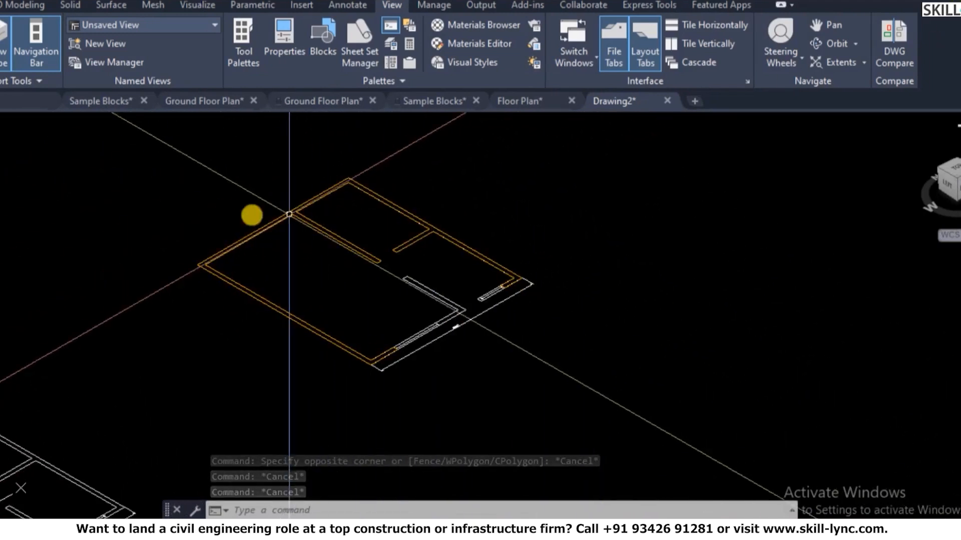
{"action": "scroll", "coordinate": [420, 230], "scroll_direction": "down", "scroll_amount": 2}
{"action": "scroll", "coordinate": [462, 208], "scroll_direction": "up", "scroll_amount": 3}
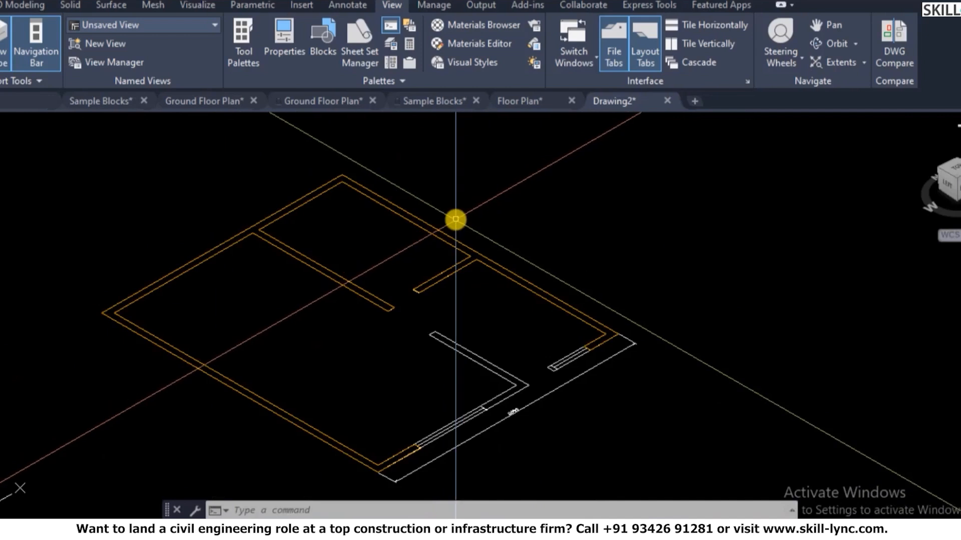
{"action": "type", "text": "sha"}
{"action": "key", "text": "Return"}
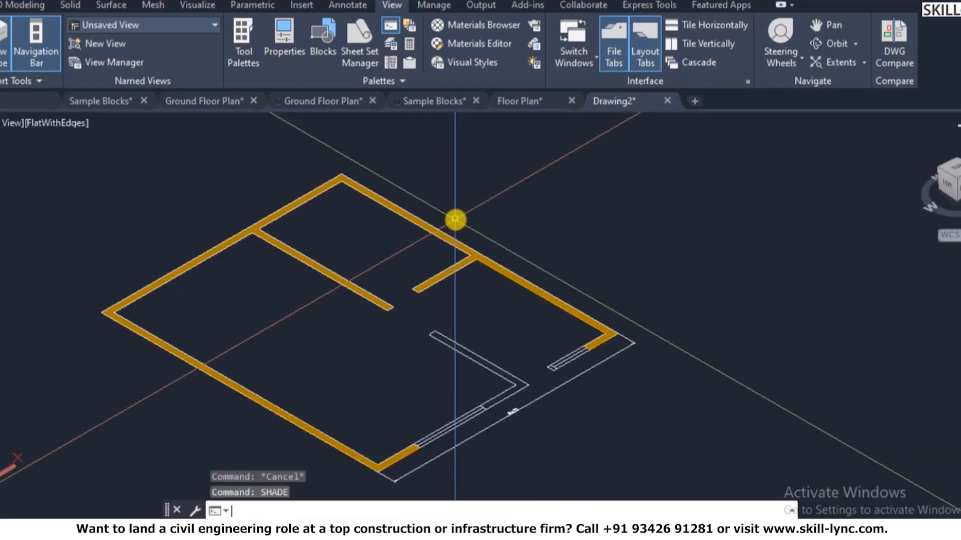
- Leave the visual style unchanged and start the PLAN command for a top-down view
{"action": "left_click", "coordinate": [55, 122]}
{"action": "left_click", "coordinate": [556, 242]}
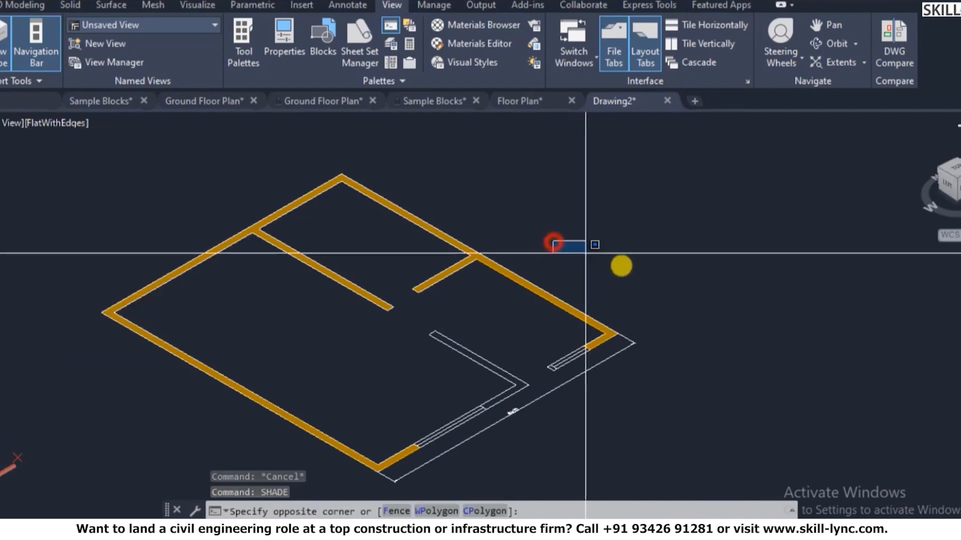
{"action": "key", "text": "Escape"}
{"action": "key", "text": "Escape"}
{"action": "key", "text": "Escape"}
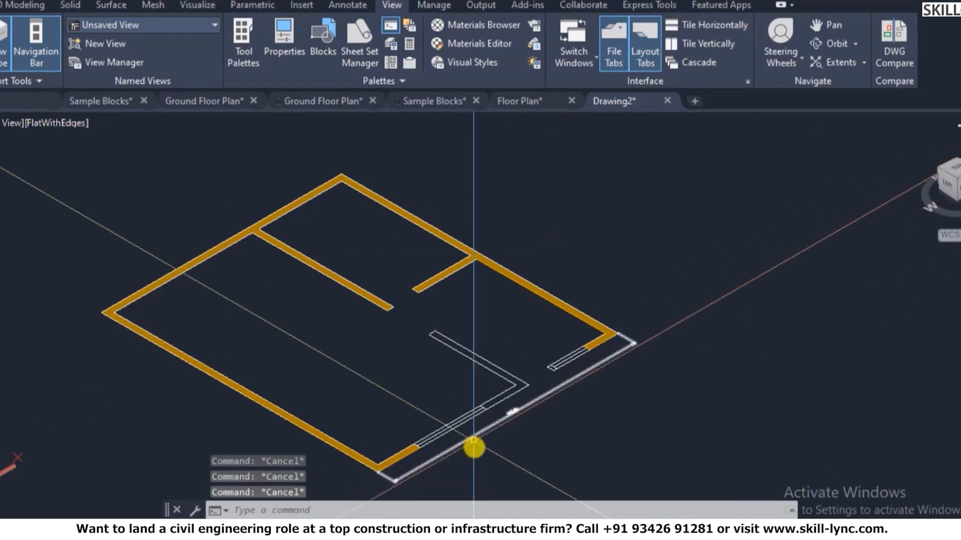
{"action": "scroll", "coordinate": [500, 415], "scroll_direction": "up", "scroll_amount": 2}
{"action": "scroll", "coordinate": [609, 382], "scroll_direction": "down", "scroll_amount": 3}
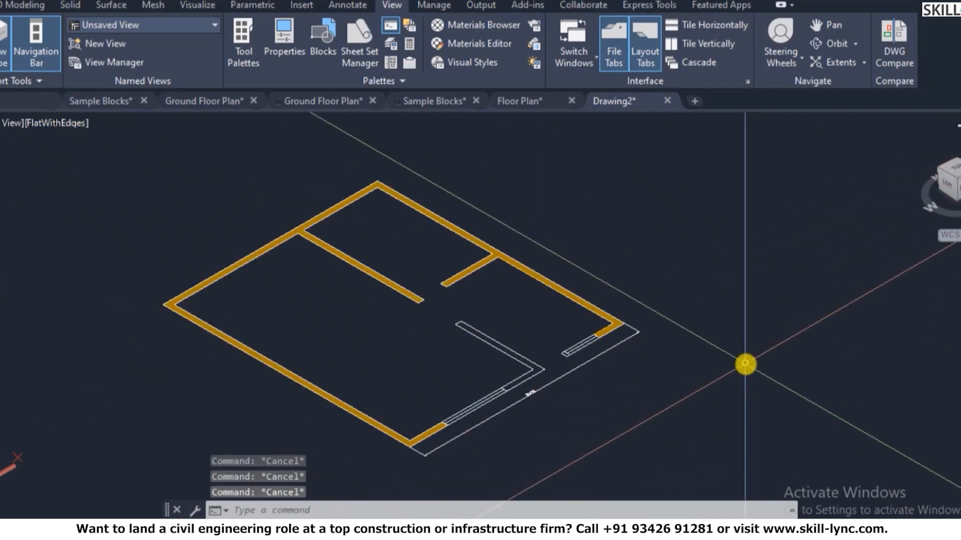
{"action": "type", "text": "plan"}
{"action": "key", "text": "Return"}
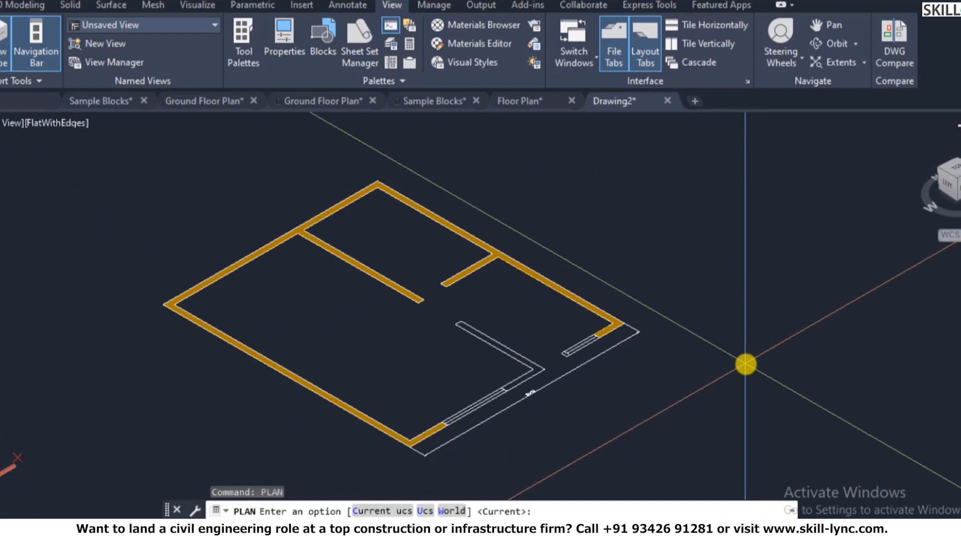
- Switch to the plan view of the current UCS and zoom in on the walls
{"action": "key", "text": "Return"}
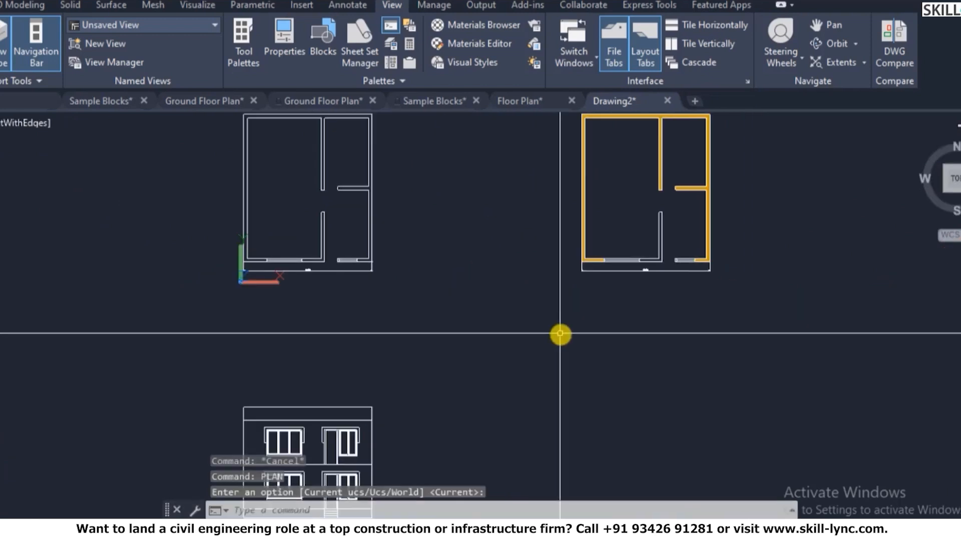
{"action": "scroll", "coordinate": [651, 311], "scroll_direction": "down", "scroll_amount": 4}
{"action": "scroll", "coordinate": [632, 283], "scroll_direction": "up", "scroll_amount": 3}
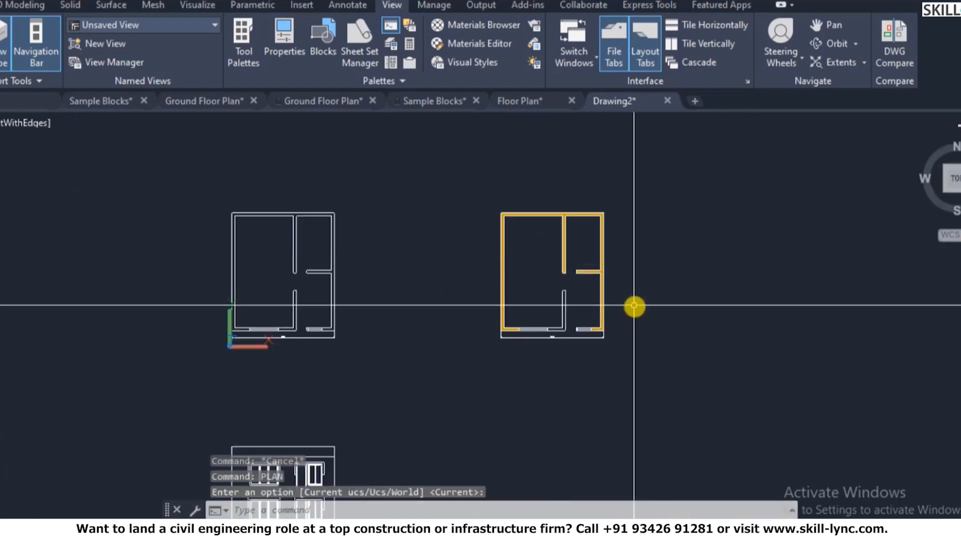
{"action": "scroll", "coordinate": [633, 306], "scroll_direction": "up", "scroll_amount": 4}
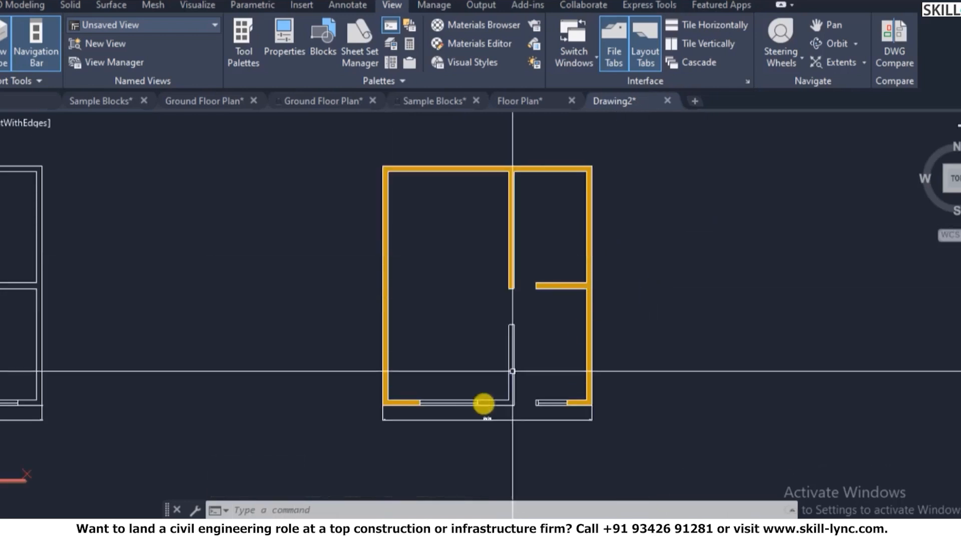
{"action": "scroll", "coordinate": [484, 404], "scroll_direction": "up", "scroll_amount": 2}
- Create regions from the inner wall stub and the small wall piece beside the window
{"action": "type", "text": "bo"}
{"action": "key", "text": "Return"}
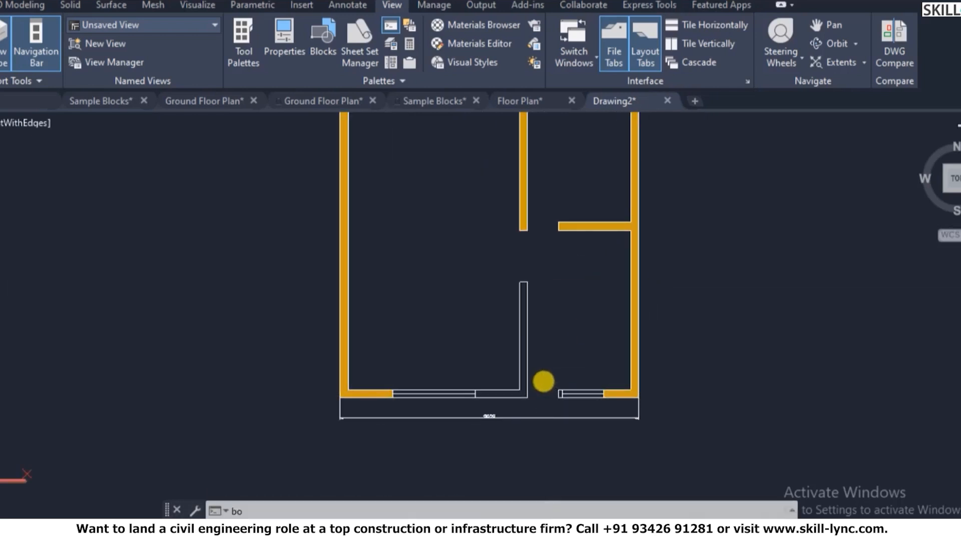
{"action": "left_click", "coordinate": [201, 57]}
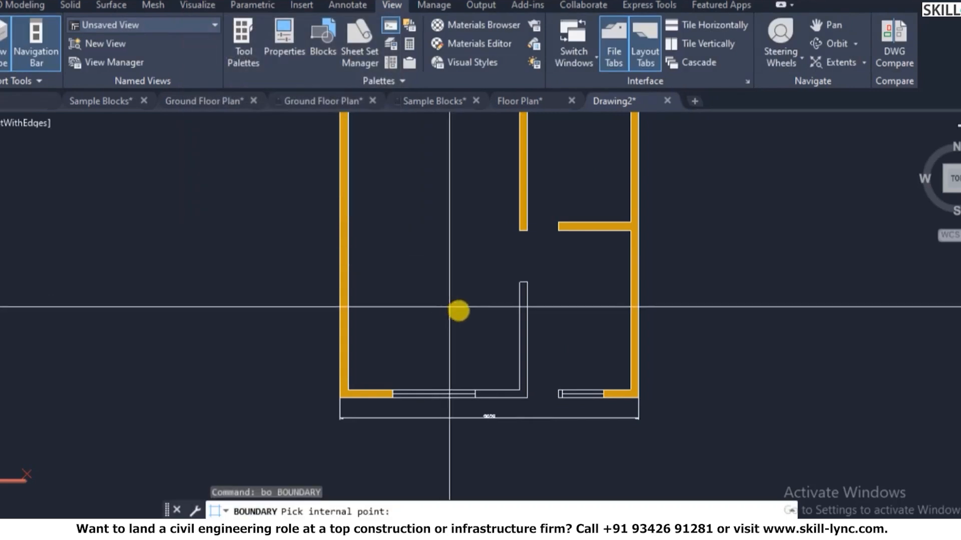
{"action": "left_click", "coordinate": [523, 302]}
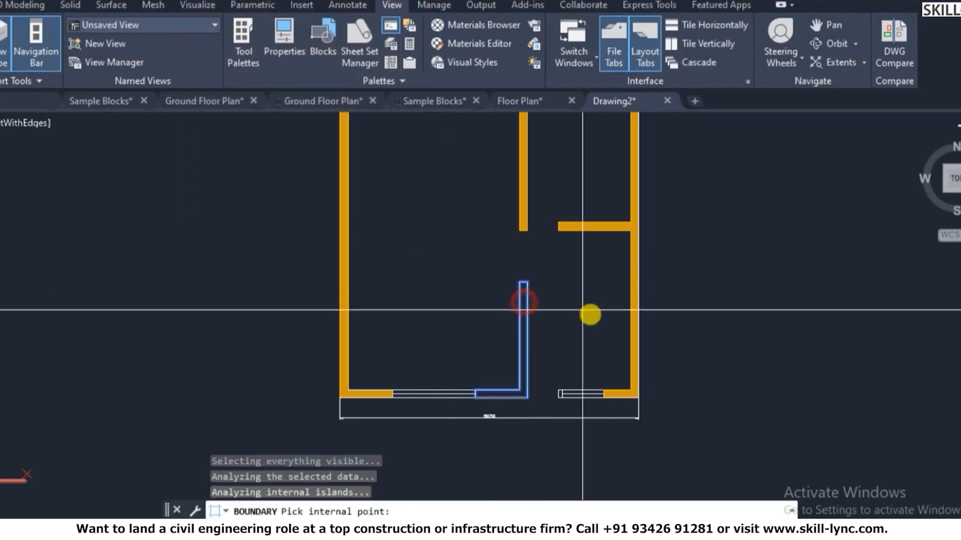
{"action": "scroll", "coordinate": [562, 400], "scroll_direction": "up", "scroll_amount": 2}
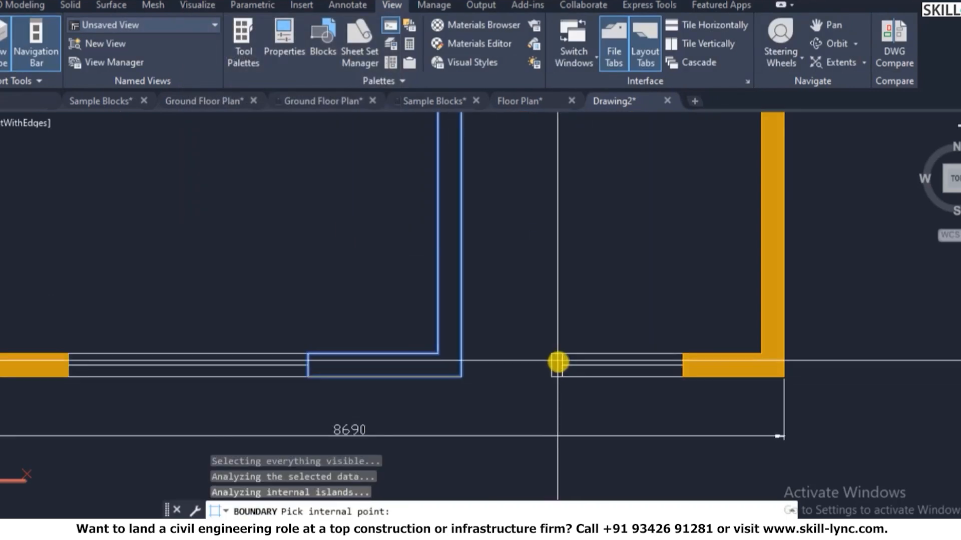
{"action": "left_click", "coordinate": [557, 362]}
{"action": "key", "text": "Return"}
{"action": "scroll", "coordinate": [429, 317], "scroll_direction": "down", "scroll_amount": 1}
{"action": "scroll", "coordinate": [525, 367], "scroll_direction": "down", "scroll_amount": 5}
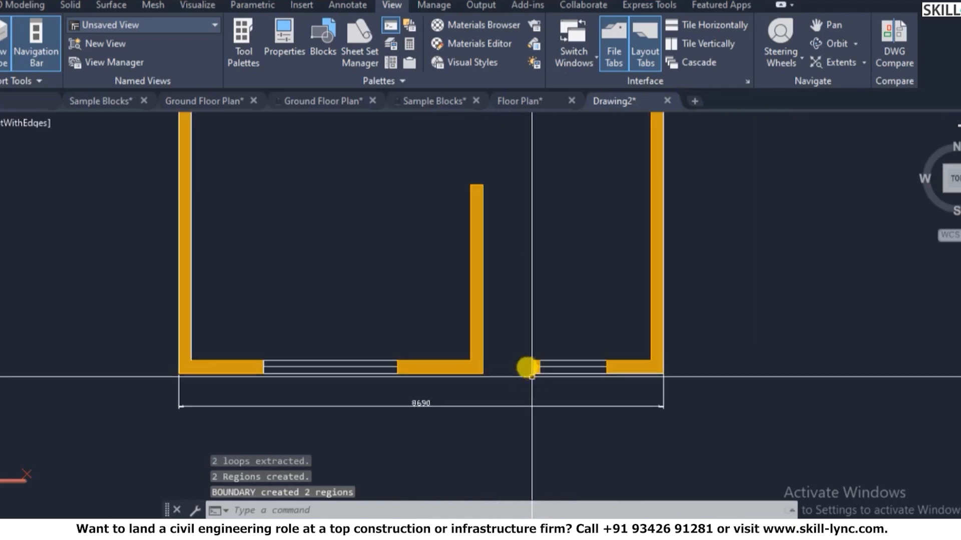
{"action": "scroll", "coordinate": [525, 260], "scroll_direction": "up", "scroll_amount": 2}
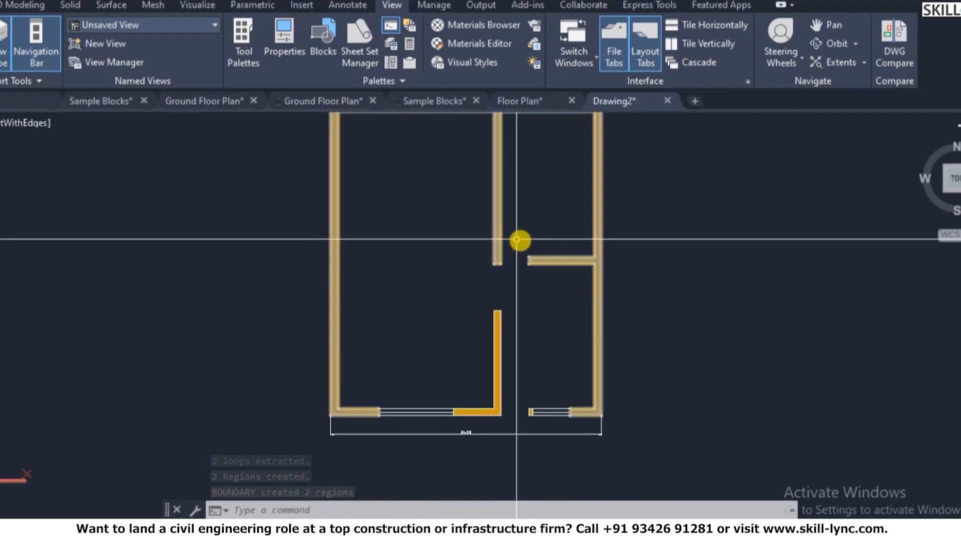
{"action": "scroll", "coordinate": [518, 275], "scroll_direction": "down", "scroll_amount": 4}
{"action": "scroll", "coordinate": [519, 270], "scroll_direction": "up", "scroll_amount": 3}
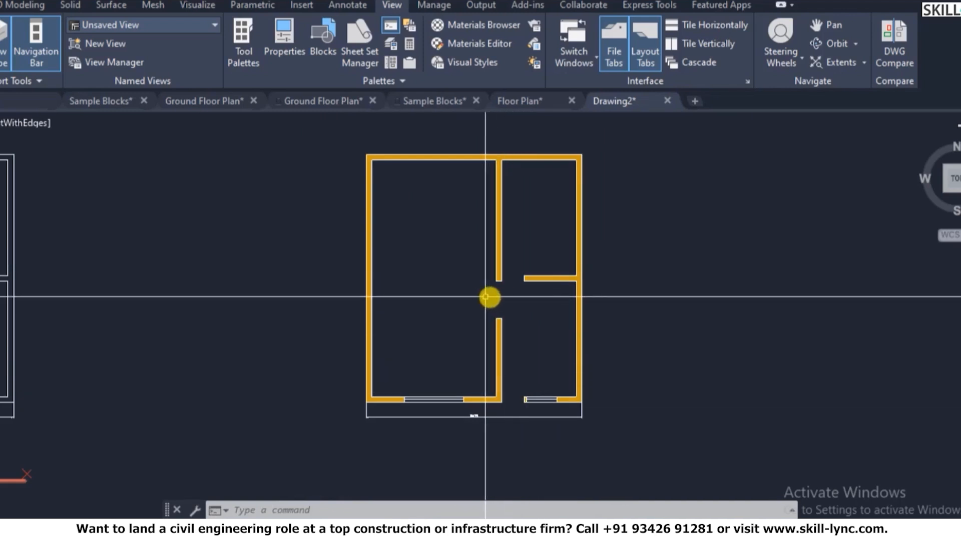
- Return to the ViewCube's isometric home view of both floor plans and the front elevation
{"action": "scroll", "coordinate": [456, 302], "scroll_direction": "down", "scroll_amount": 2}
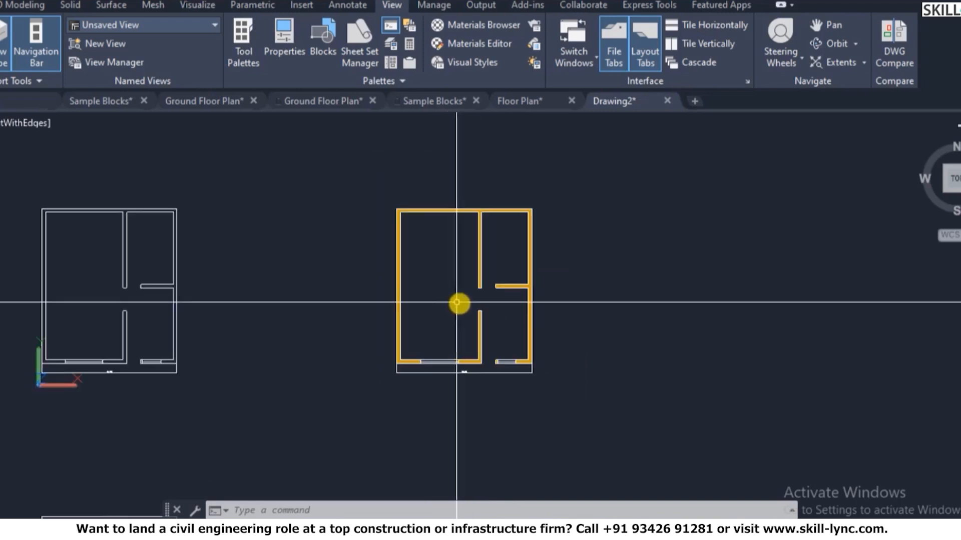
{"action": "scroll", "coordinate": [532, 322], "scroll_direction": "up", "scroll_amount": 1}
{"action": "scroll", "coordinate": [559, 346], "scroll_direction": "down", "scroll_amount": 2}
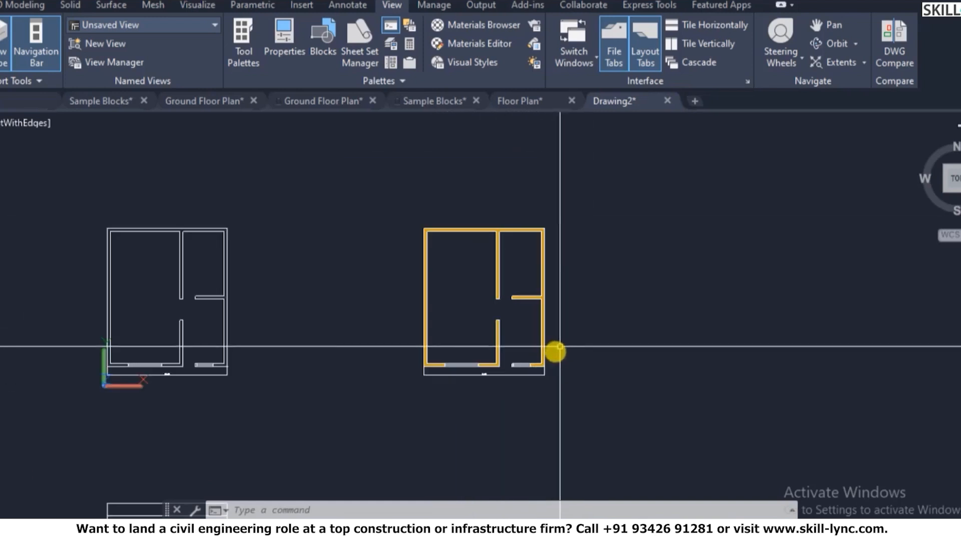
{"action": "scroll", "coordinate": [221, 358], "scroll_direction": "down", "scroll_amount": 2}
{"action": "scroll", "coordinate": [185, 443], "scroll_direction": "up", "scroll_amount": 1}
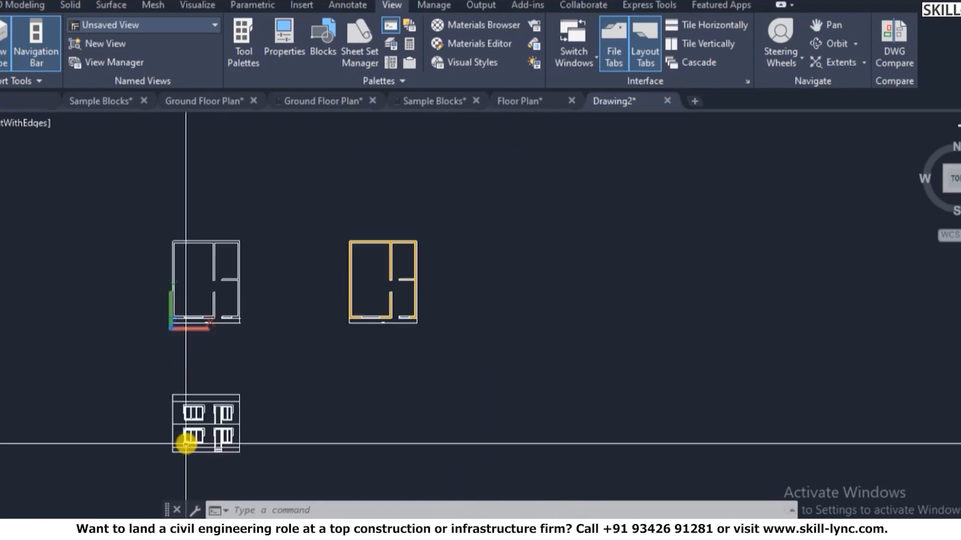
{"action": "scroll", "coordinate": [186, 443], "scroll_direction": "up", "scroll_amount": 2}
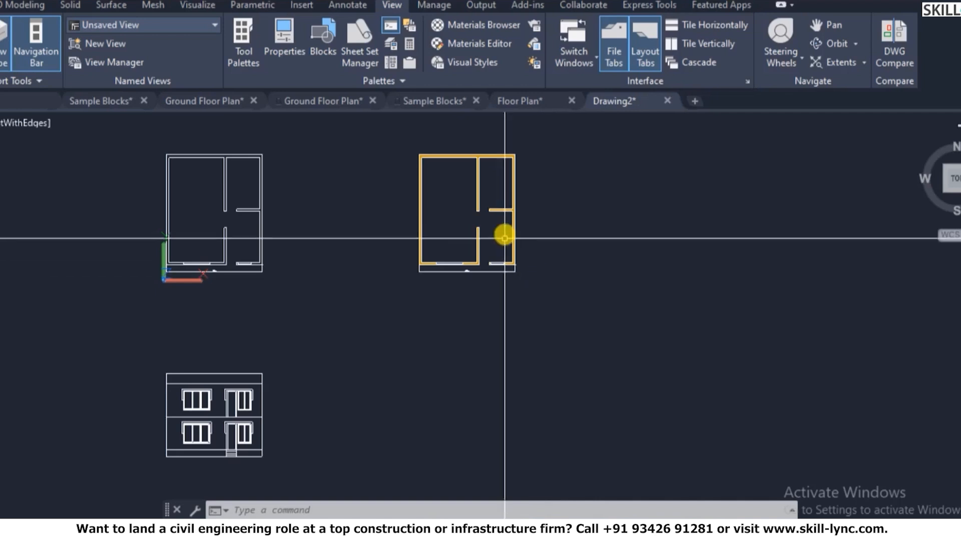
{"action": "scroll", "coordinate": [515, 161], "scroll_direction": "up", "scroll_amount": 3}
{"action": "scroll", "coordinate": [423, 218], "scroll_direction": "down", "scroll_amount": 2}
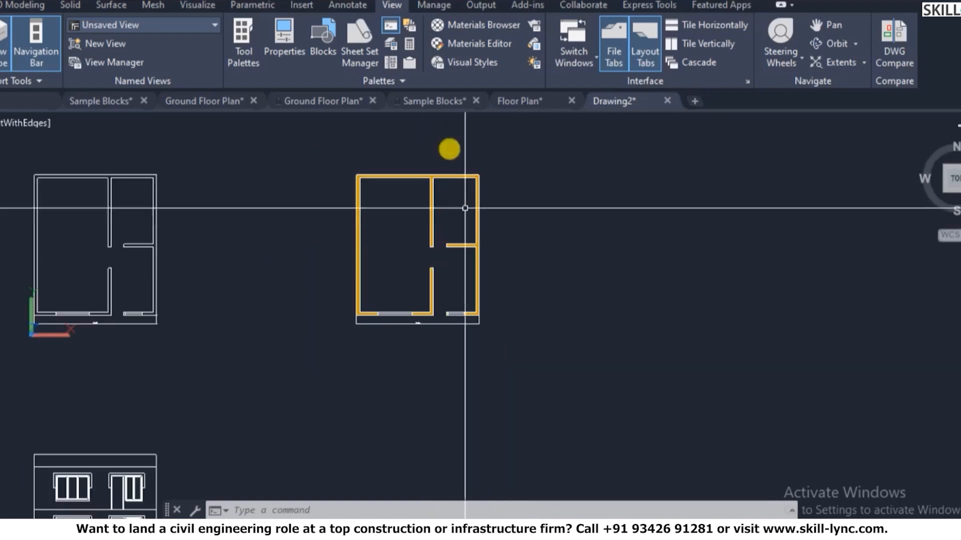
{"action": "scroll", "coordinate": [448, 175], "scroll_direction": "down", "scroll_amount": 2}
{"action": "scroll", "coordinate": [230, 395], "scroll_direction": "up", "scroll_amount": 2}
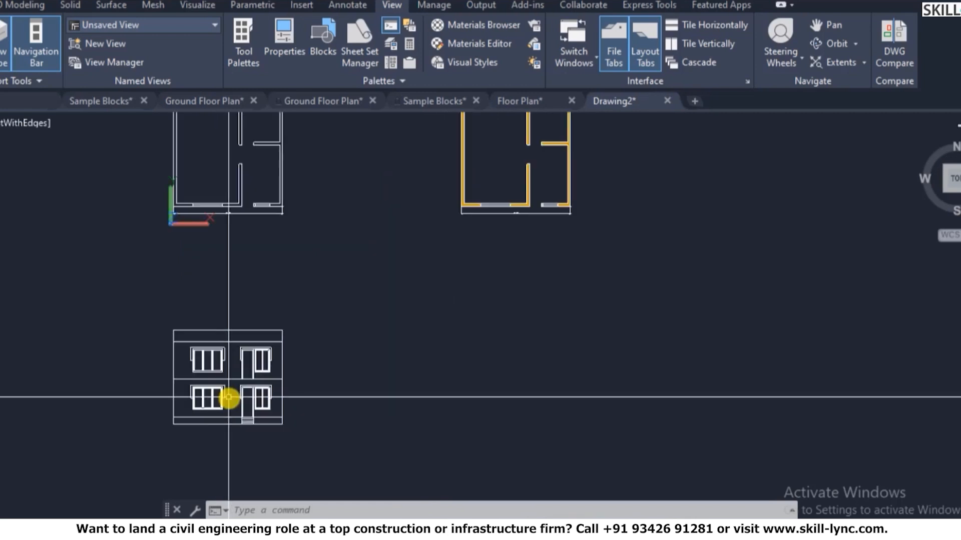
{"action": "scroll", "coordinate": [301, 365], "scroll_direction": "down", "scroll_amount": 2}
{"action": "scroll", "coordinate": [465, 163], "scroll_direction": "up", "scroll_amount": 2}
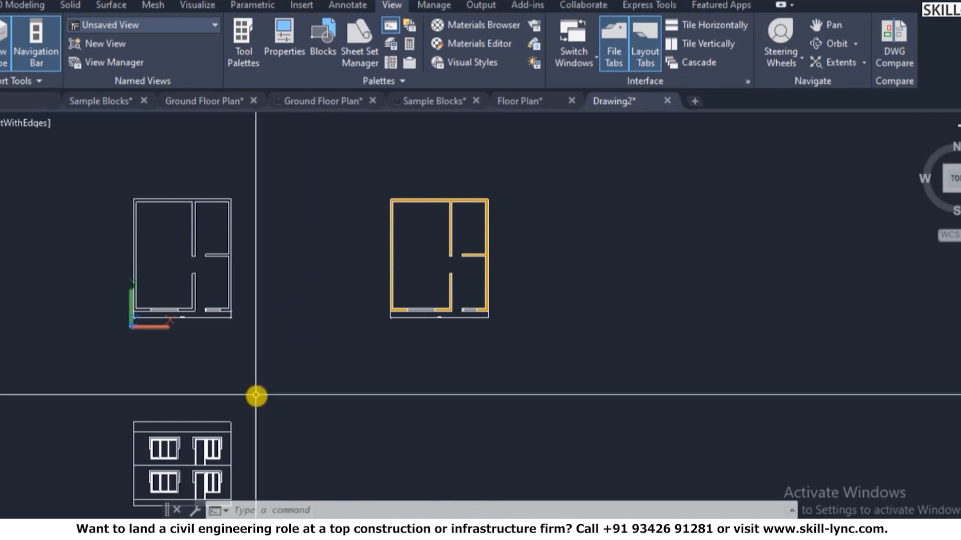
{"action": "scroll", "coordinate": [320, 310], "scroll_direction": "down", "scroll_amount": 4}
{"action": "scroll", "coordinate": [340, 295], "scroll_direction": "up", "scroll_amount": 3}
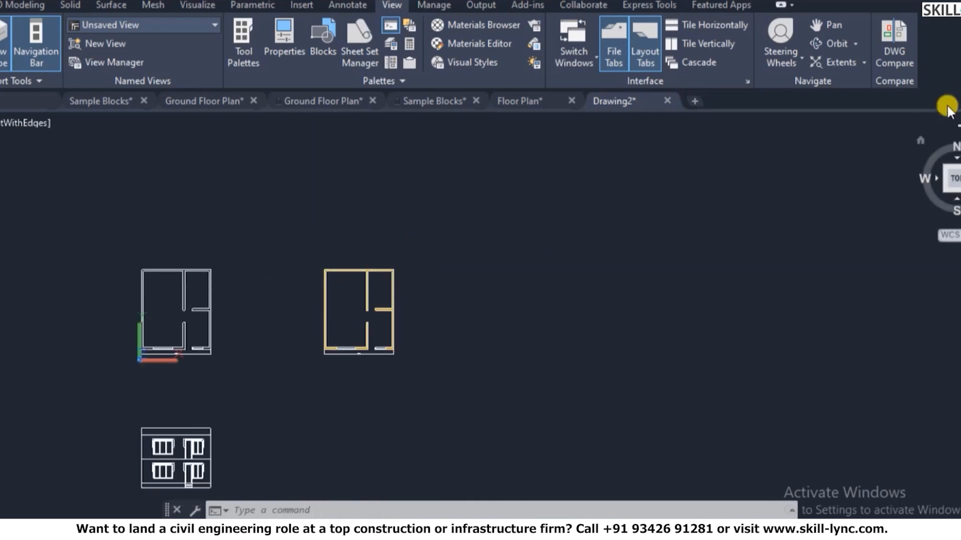
{"action": "left_click", "coordinate": [920, 140]}
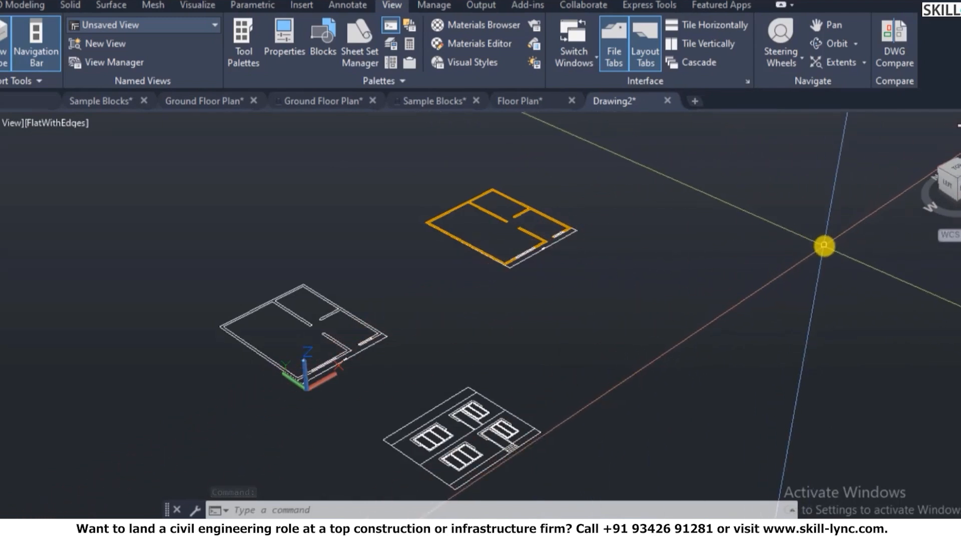
- Switch to a top-down plan view of the current coordinate system
{"action": "type", "text": "pl"}
{"action": "key", "text": "Return"}
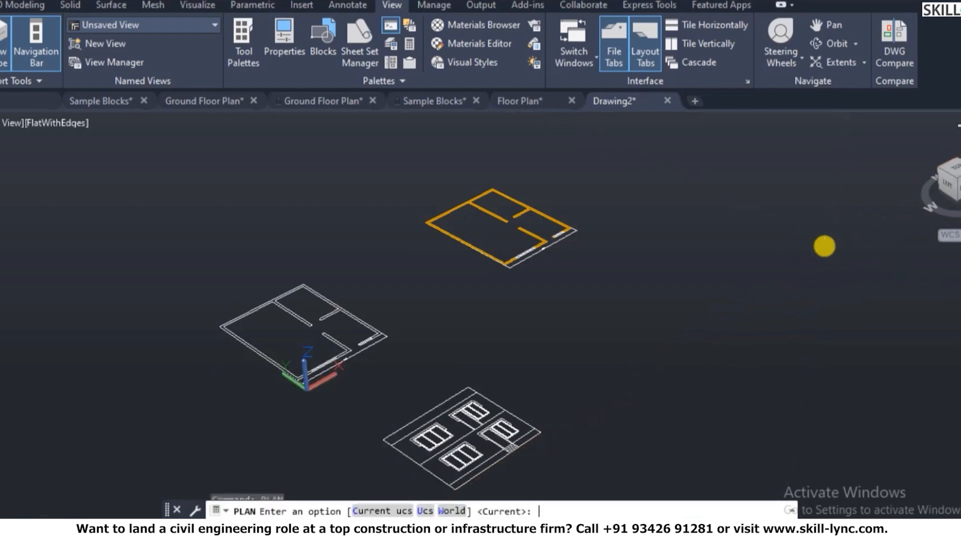
{"action": "key", "text": "Return"}
{"action": "scroll", "coordinate": [406, 421], "scroll_direction": "up", "scroll_amount": 5}
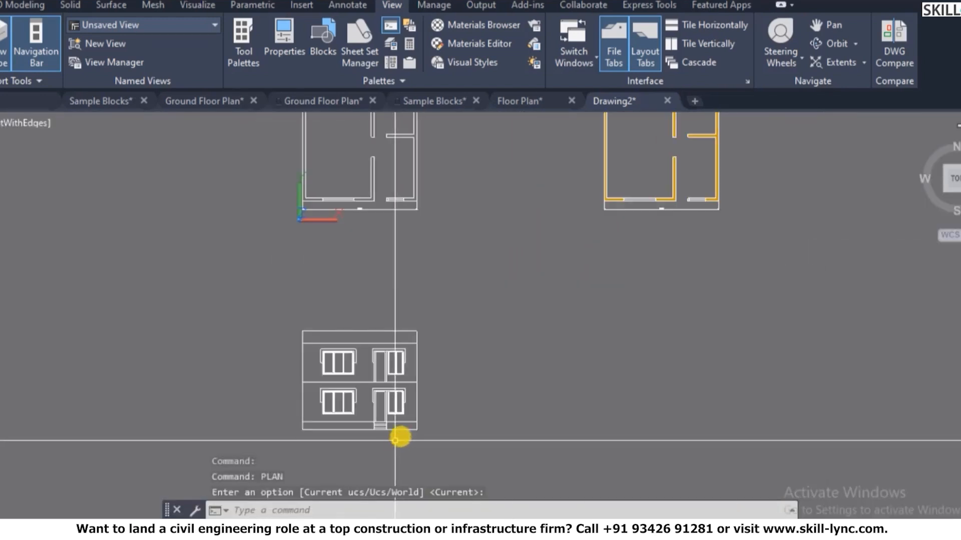
{"action": "key", "text": "Escape"}
{"action": "key", "text": "Escape"}
- Check the settings in the Dimension Style Manager, then begin a linear dimension
{"action": "type", "text": "d"}
{"action": "key", "text": "Return"}
{"action": "left_click", "coordinate": [642, 386]}
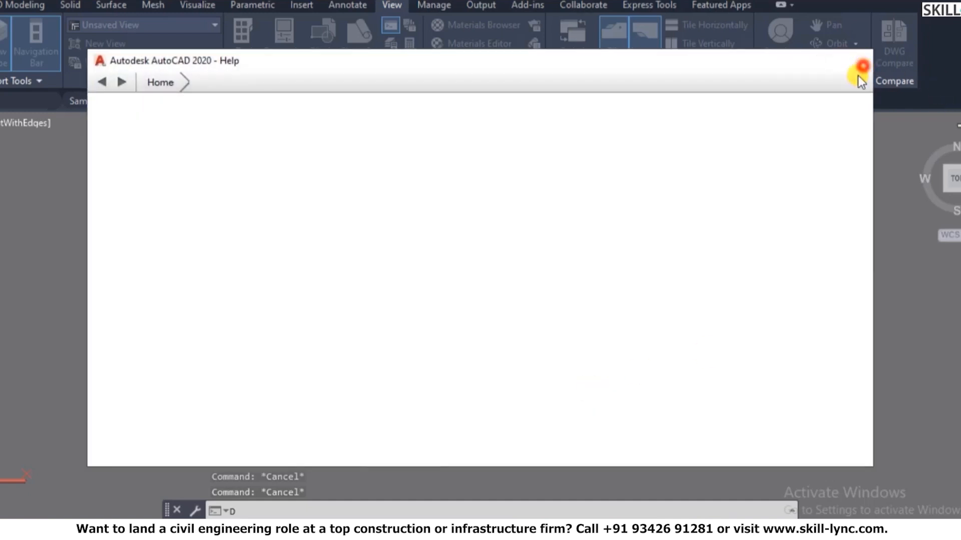
{"action": "left_click", "coordinate": [862, 66]}
{"action": "key", "text": "Escape"}
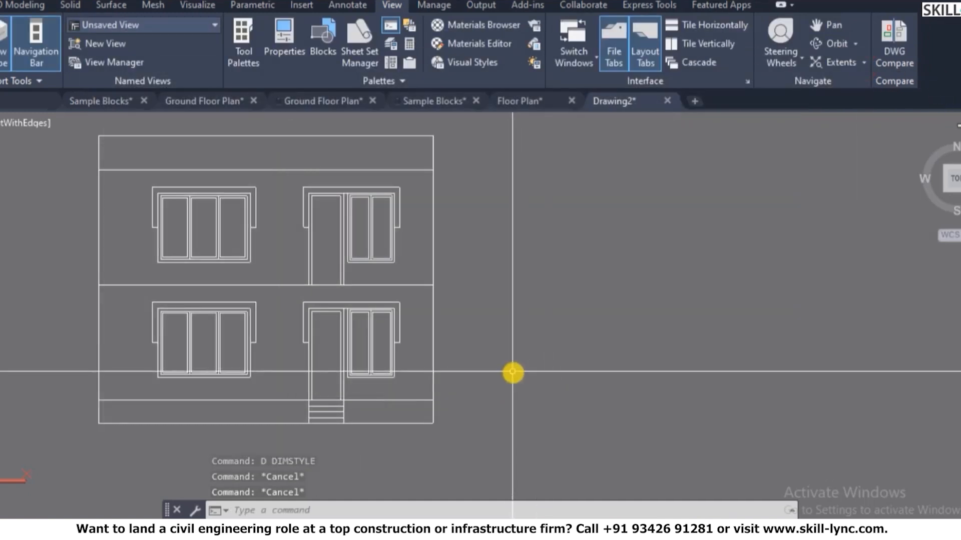
{"action": "type", "text": "ddiml"}
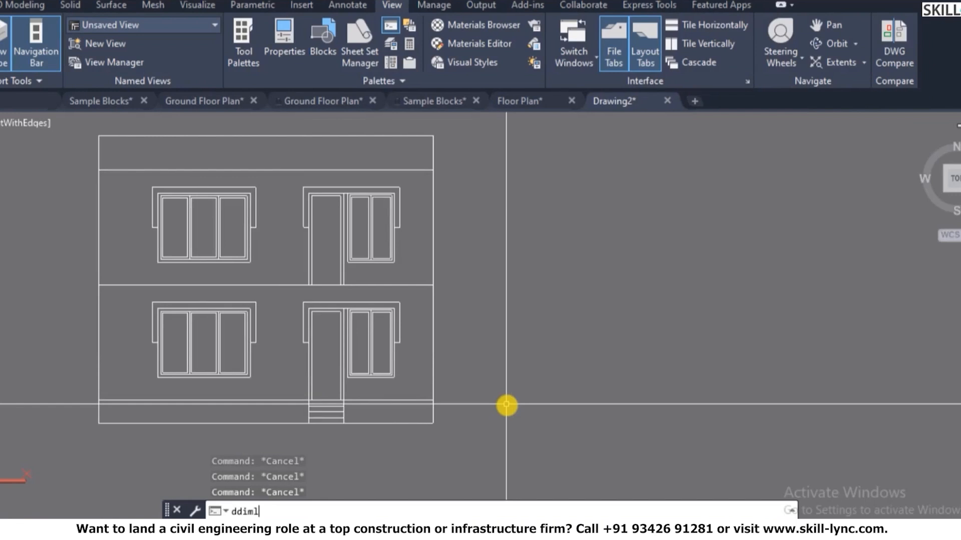
{"action": "key", "text": "Return"}
{"action": "left_click", "coordinate": [570, 383]}
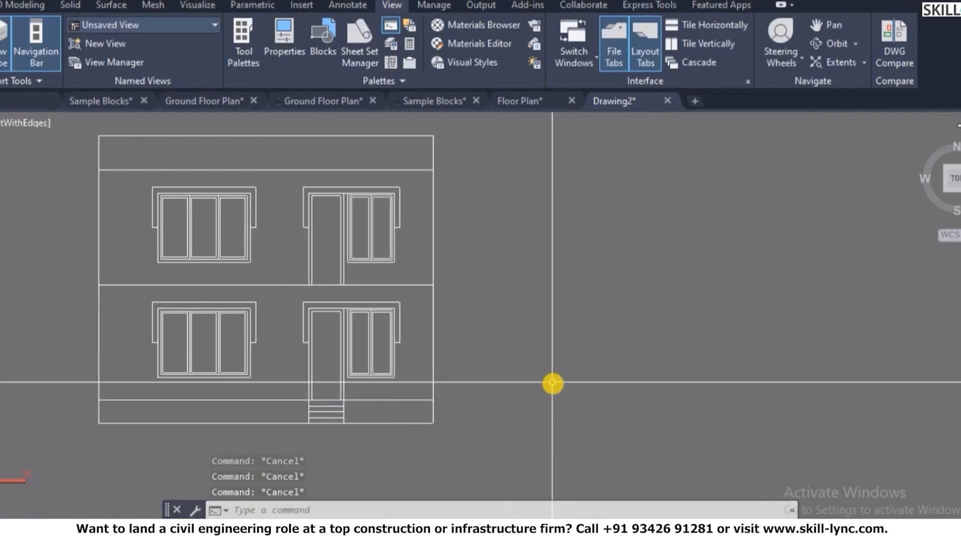
{"action": "type", "text": "d"}
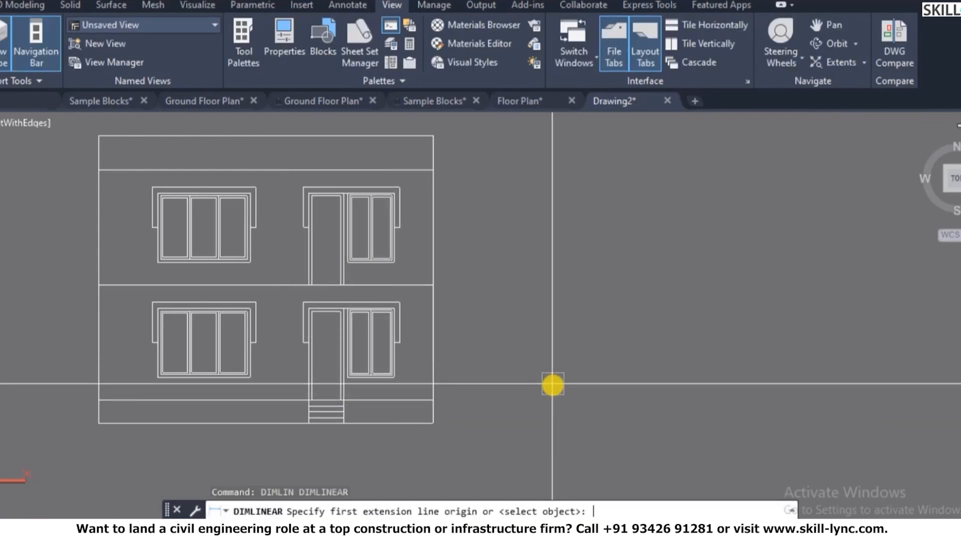
- Measure the front elevation's 3000 height with a linear dimension
{"action": "left_click", "coordinate": [436, 399]}
{"action": "left_click", "coordinate": [438, 290]}
{"action": "scroll", "coordinate": [481, 340], "scroll_direction": "up", "scroll_amount": 4}
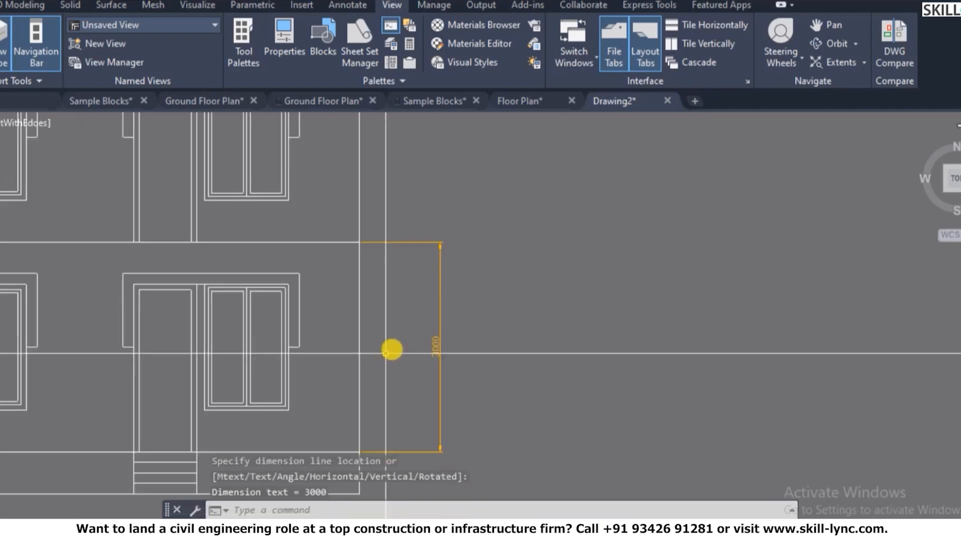
{"action": "scroll", "coordinate": [391, 349], "scroll_direction": "down", "scroll_amount": 5}
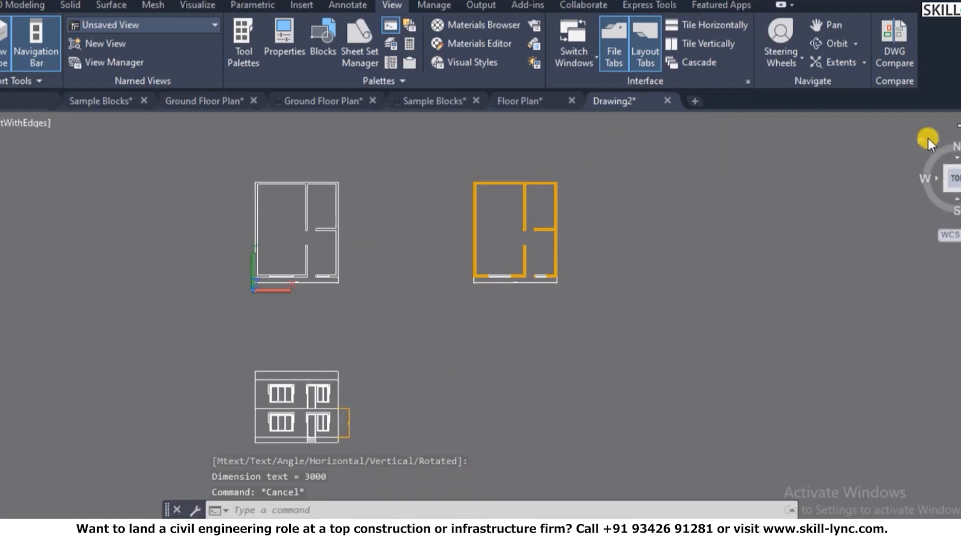
- Orbit the floor plans into a tilted 3D view with parallel projection, then open View Manager
{"action": "mouse_move", "coordinate": [911, 143]}
{"action": "middle_mouse_down", "text": "shift"}
{"action": "mouse_move", "coordinate": [587, 208]}
{"action": "mouse_move", "coordinate": [512, 189]}
{"action": "mouse_move", "coordinate": [575, 173]}
{"action": "middle_mouse_up", "text": "shift"}
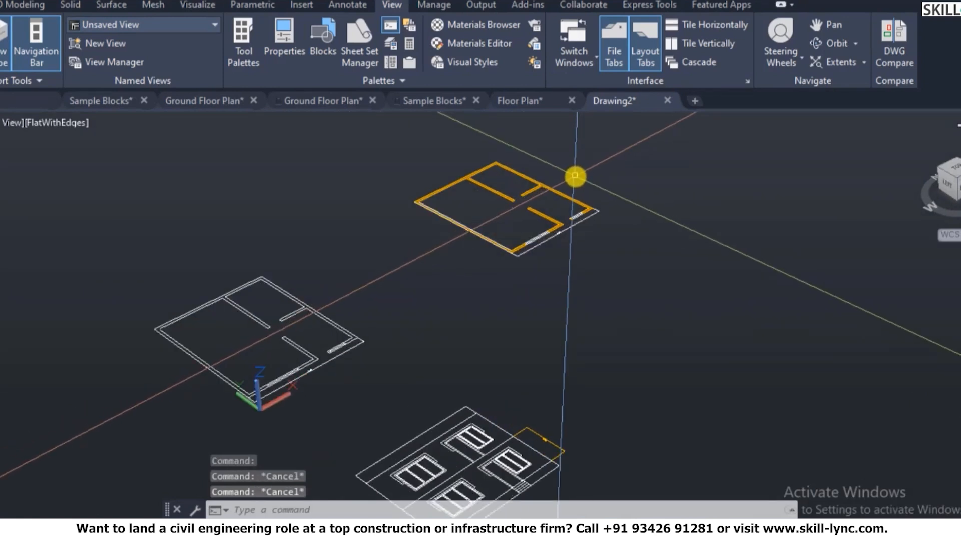
{"action": "type", "text": "3do"}
{"action": "key", "text": "Return"}
{"action": "right_click", "coordinate": [580, 184]}
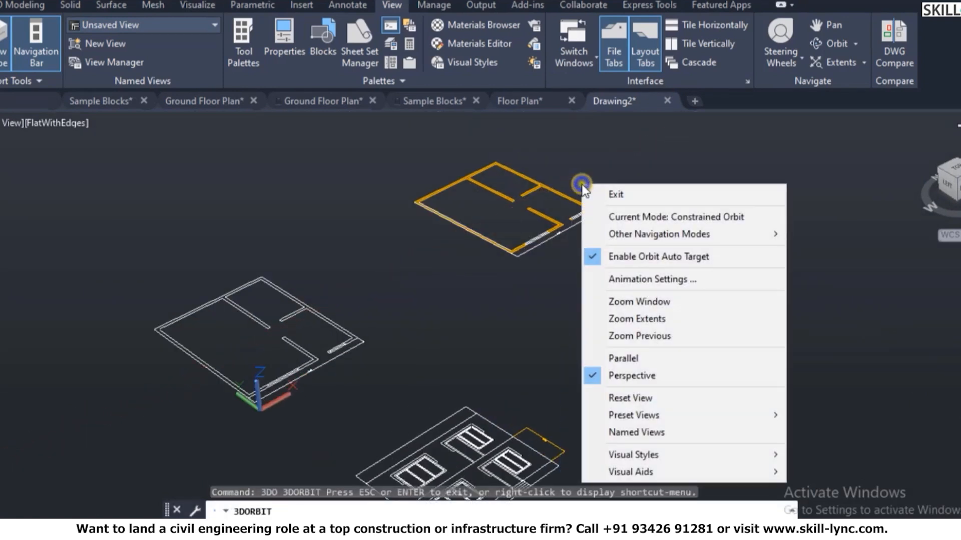
{"action": "left_click", "coordinate": [622, 358]}
{"action": "scroll", "coordinate": [543, 193], "scroll_direction": "up", "scroll_amount": 6}
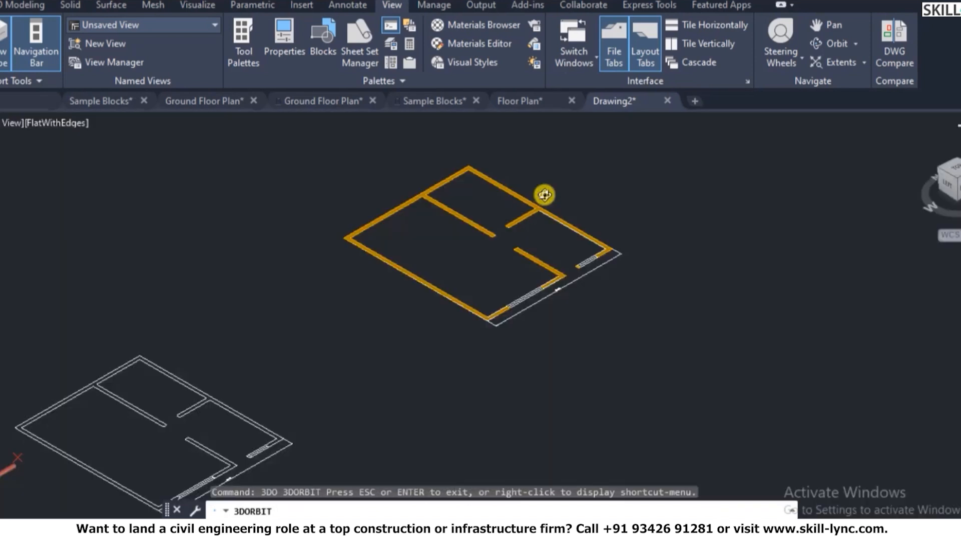
{"action": "scroll", "coordinate": [546, 223], "scroll_direction": "up", "scroll_amount": 1}
{"action": "right_click", "coordinate": [562, 201]}
{"action": "left_click", "coordinate": [589, 213]}
{"action": "type", "text": "v"}
{"action": "key", "text": "Return"}
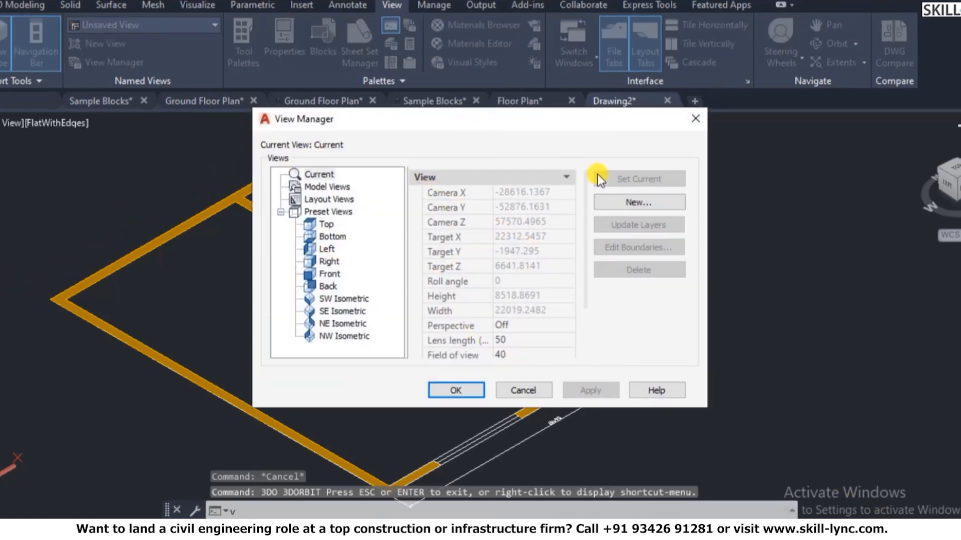
- Save the tilted parallel view as named view v1 and restore it from the Named Views list
{"action": "left_click", "coordinate": [615, 201]}
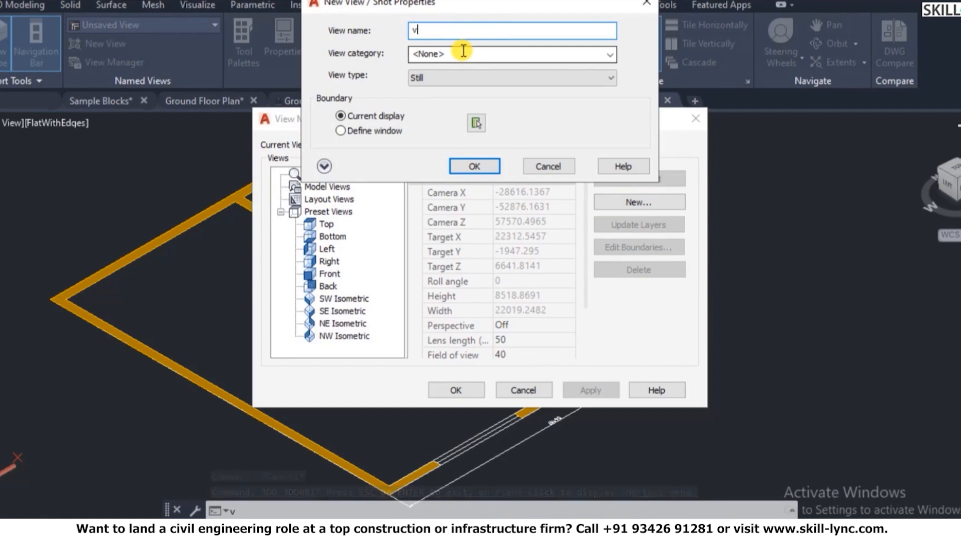
{"action": "left_click", "coordinate": [472, 170]}
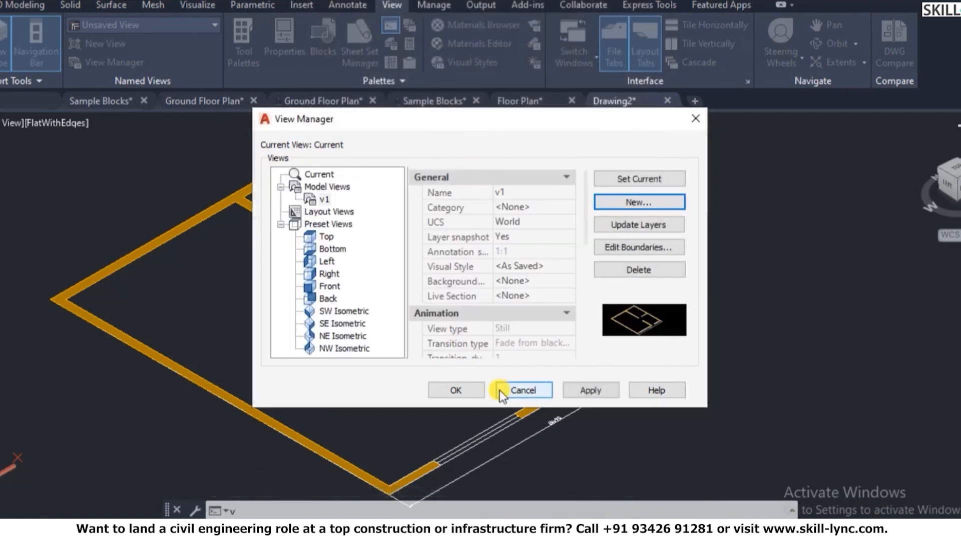
{"action": "left_click", "coordinate": [462, 388]}
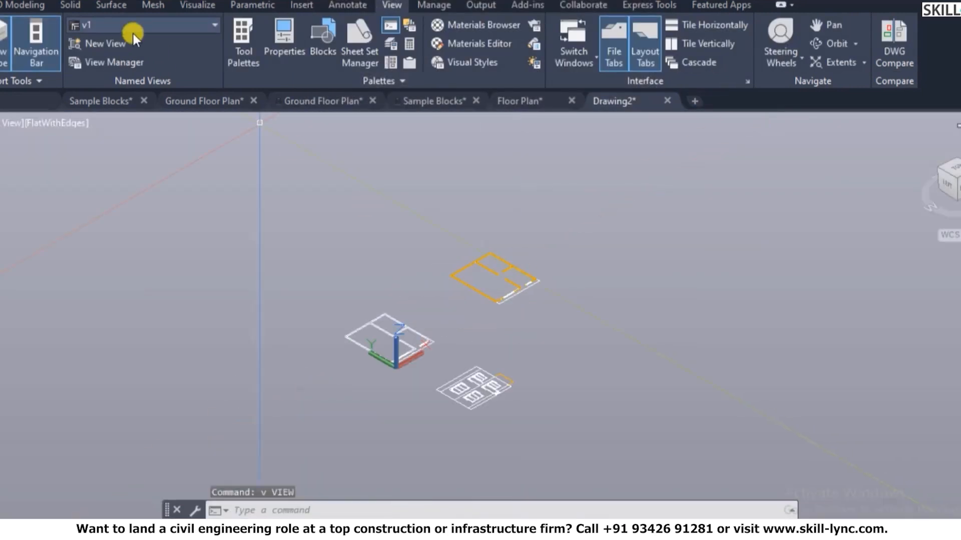
{"action": "left_click", "coordinate": [131, 25]}
{"action": "left_click", "coordinate": [116, 45]}
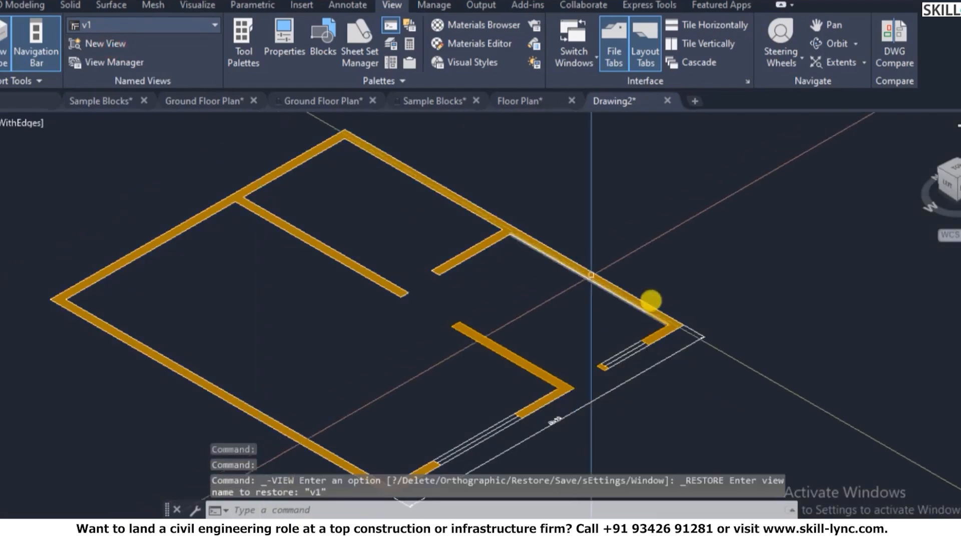
{"action": "scroll", "coordinate": [623, 278], "scroll_direction": "down", "scroll_amount": 4}
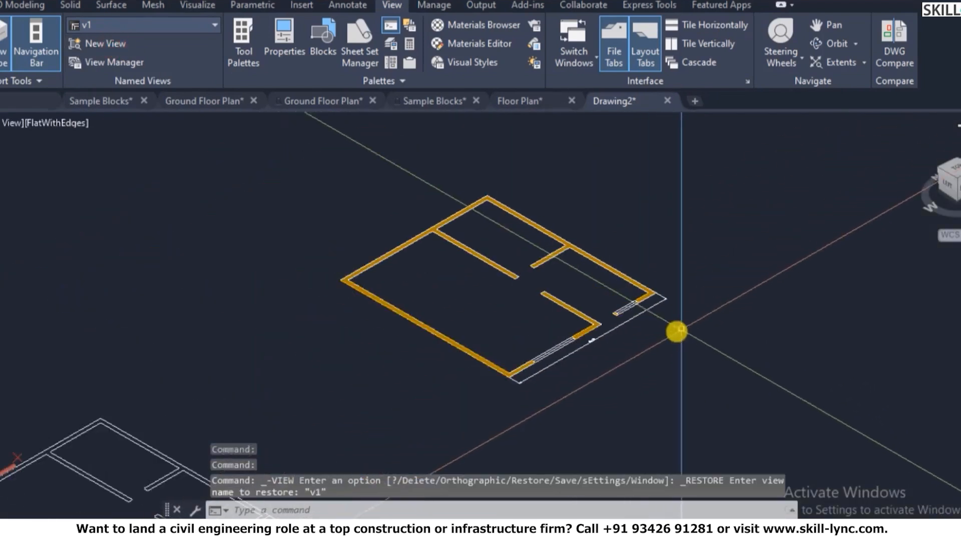
{"action": "scroll", "coordinate": [664, 273], "scroll_direction": "up", "scroll_amount": 2}
{"action": "type", "text": "ext"}
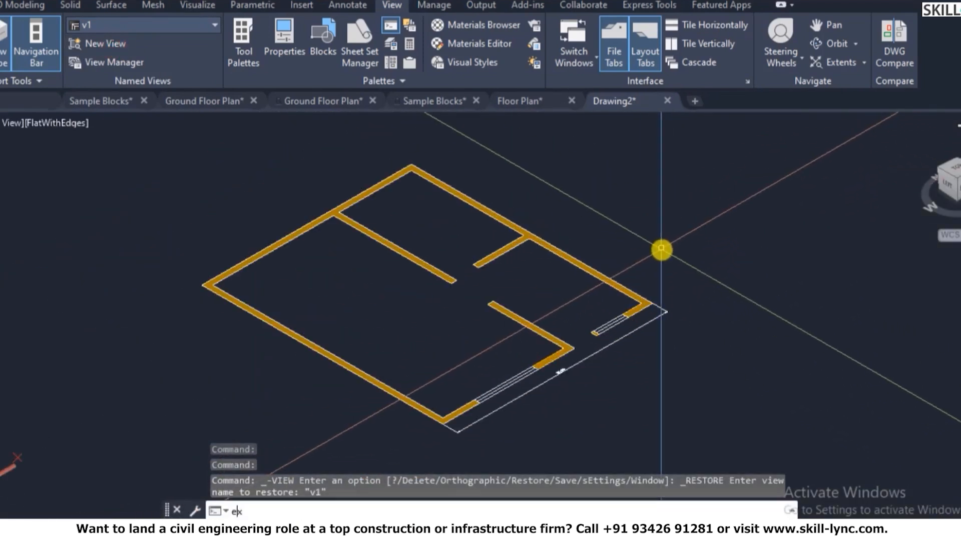
{"action": "key", "text": "Return"}
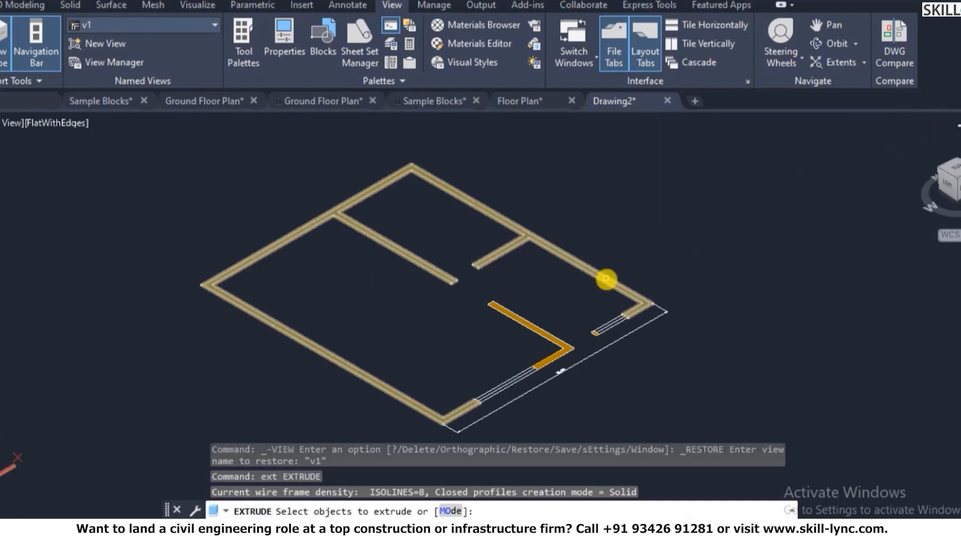
{"action": "left_click", "coordinate": [606, 278]}
{"action": "left_click", "coordinate": [536, 331]}
{"action": "scroll", "coordinate": [592, 336], "scroll_direction": "up", "scroll_amount": 3}
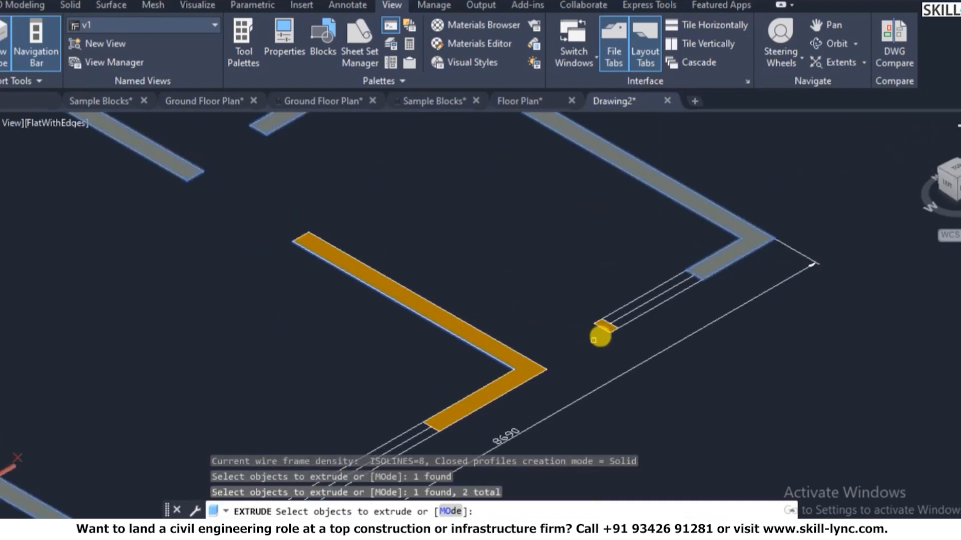
{"action": "scroll", "coordinate": [609, 322], "scroll_direction": "up", "scroll_amount": 2}
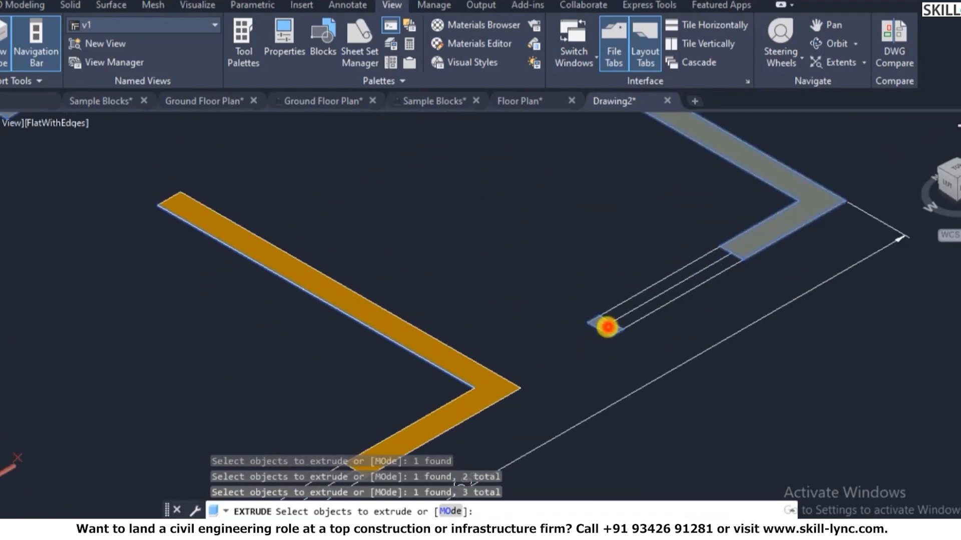
{"action": "key", "text": "Return"}
{"action": "scroll", "coordinate": [633, 215], "scroll_direction": "down", "scroll_amount": 4}
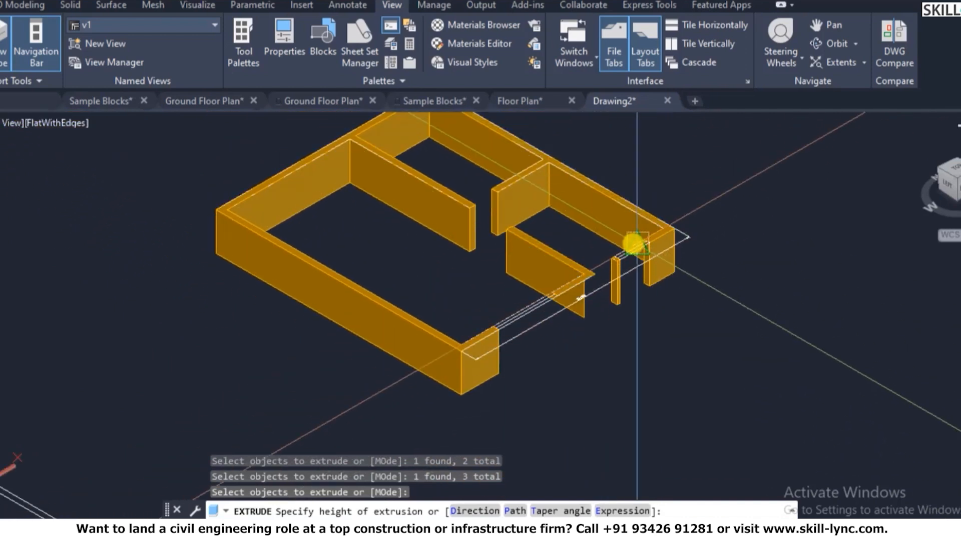
{"action": "key", "text": "Escape"}
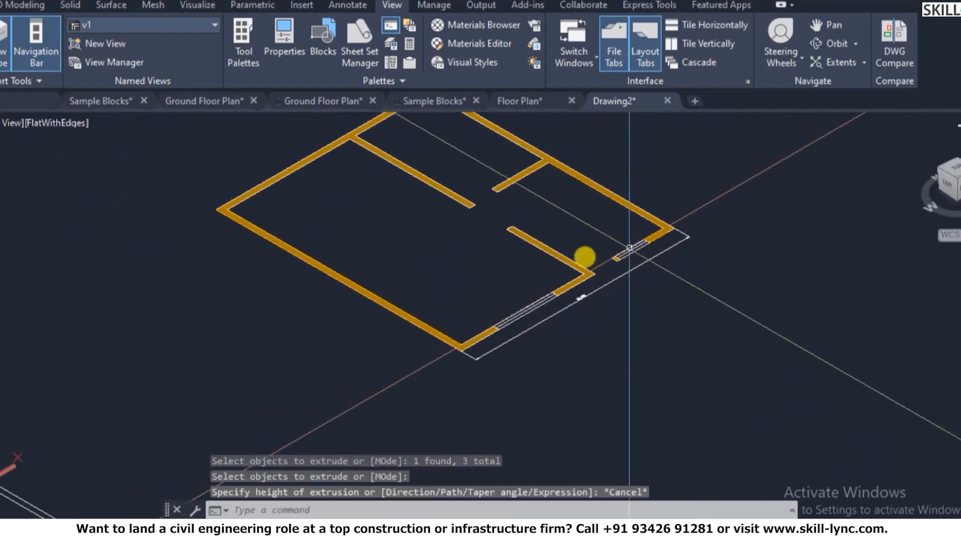
{"action": "scroll", "coordinate": [579, 257], "scroll_direction": "up", "scroll_amount": 3}
{"action": "scroll", "coordinate": [579, 258], "scroll_direction": "up", "scroll_amount": 4}
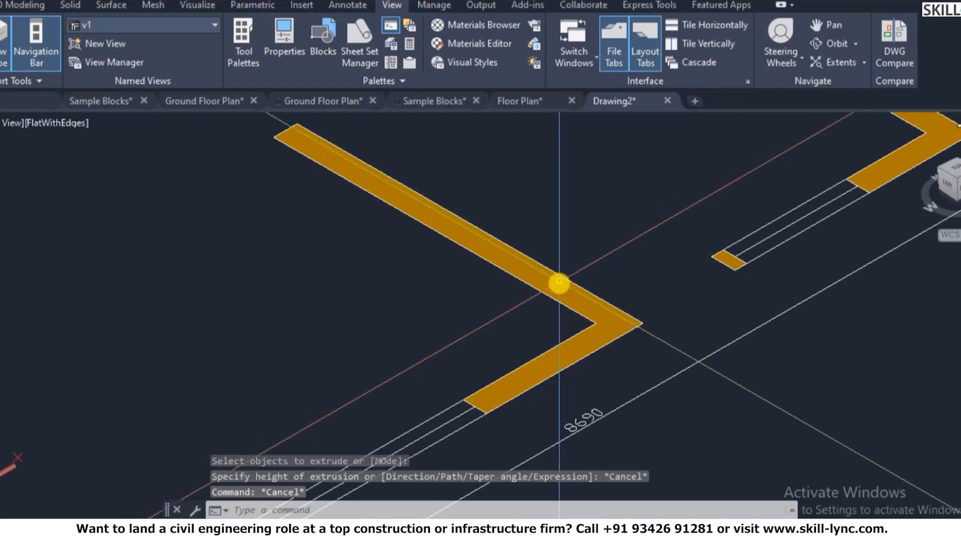
{"action": "left_click", "coordinate": [558, 283]}
{"action": "key", "text": "Escape"}
{"action": "key", "text": "Escape"}
{"action": "scroll", "coordinate": [590, 215], "scroll_direction": "down", "scroll_amount": 6}
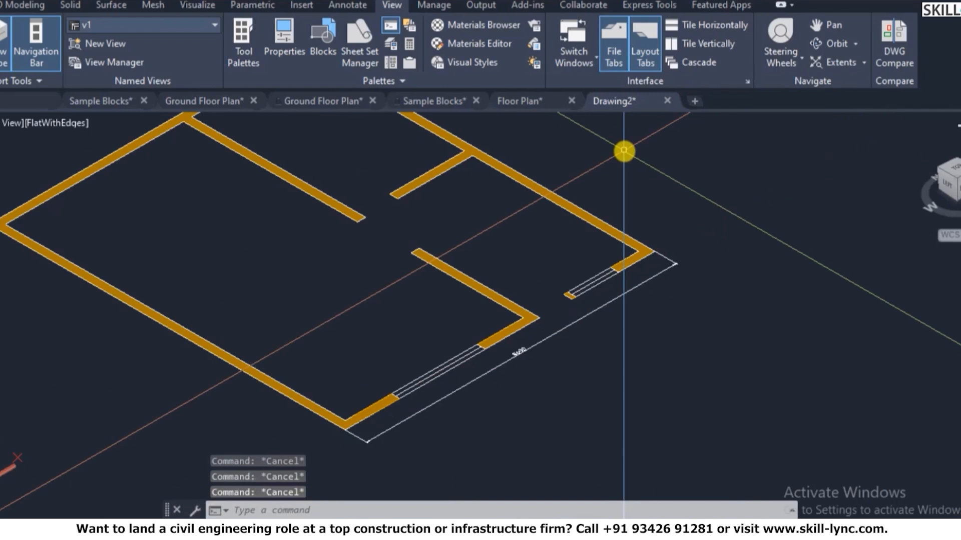
- Isolate the 3D Wall layer with LAYISO by picking one of the walls
{"action": "type", "text": "la"}
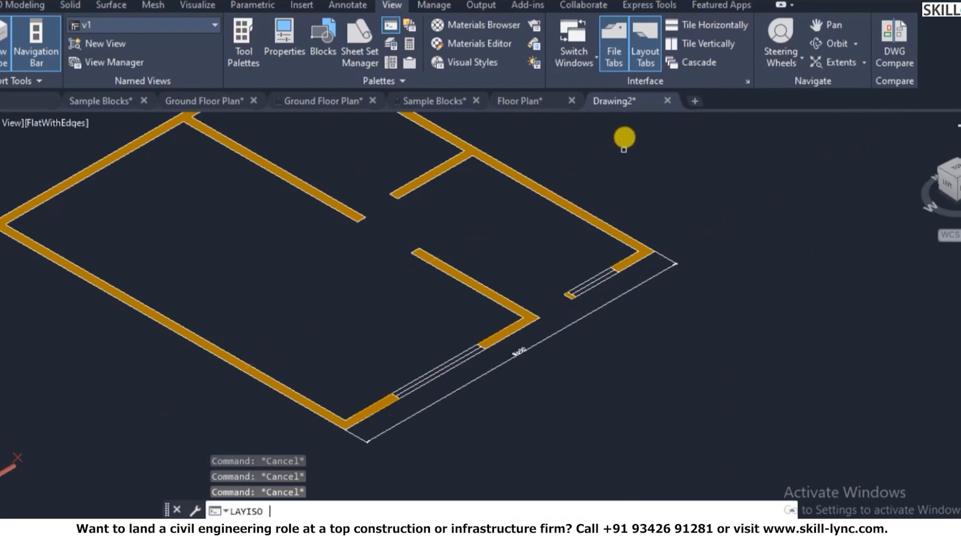
{"action": "type", "text": "yiso"}
{"action": "key", "text": "Return"}
{"action": "scroll", "coordinate": [556, 193], "scroll_direction": "up", "scroll_amount": 5}
{"action": "left_click", "coordinate": [563, 216]}
{"action": "right_click", "coordinate": [628, 195]}
{"action": "left_click", "coordinate": [645, 203]}
{"action": "scroll", "coordinate": [654, 204], "scroll_direction": "down", "scroll_amount": 4}
{"action": "scroll", "coordinate": [685, 212], "scroll_direction": "up", "scroll_amount": 2}
{"action": "scroll", "coordinate": [691, 209], "scroll_direction": "down", "scroll_amount": 5}
{"action": "scroll", "coordinate": [743, 163], "scroll_direction": "up", "scroll_amount": 6}
{"action": "scroll", "coordinate": [744, 159], "scroll_direction": "down", "scroll_amount": 5}
{"action": "scroll", "coordinate": [731, 171], "scroll_direction": "up", "scroll_amount": 4}
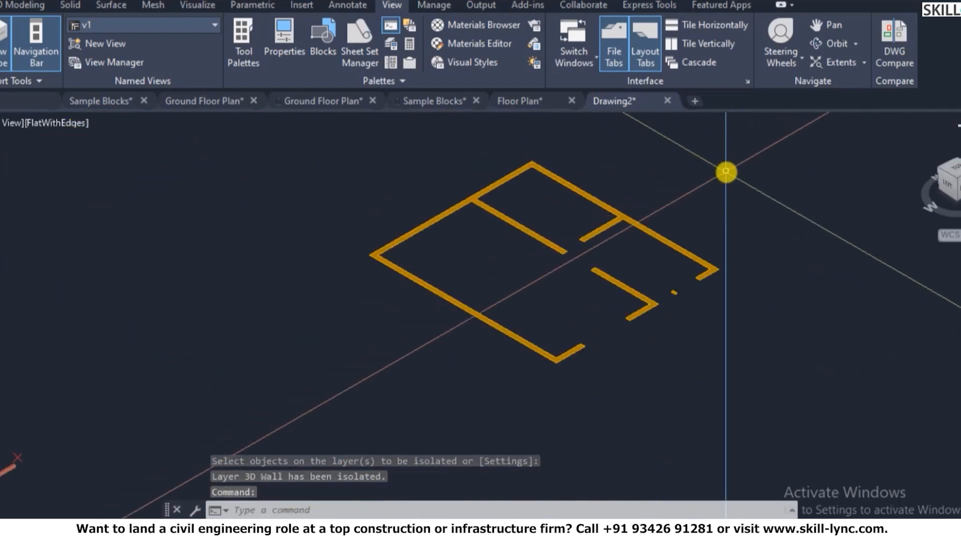
- Make saved view v1 current through the View Manager
{"action": "type", "text": "v"}
{"action": "key", "text": "Return"}
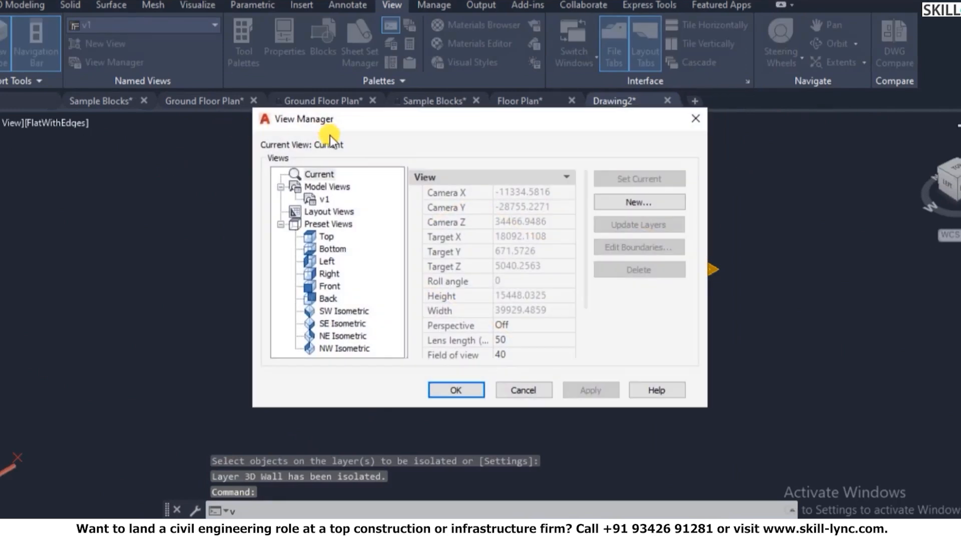
{"action": "left_click", "coordinate": [319, 200]}
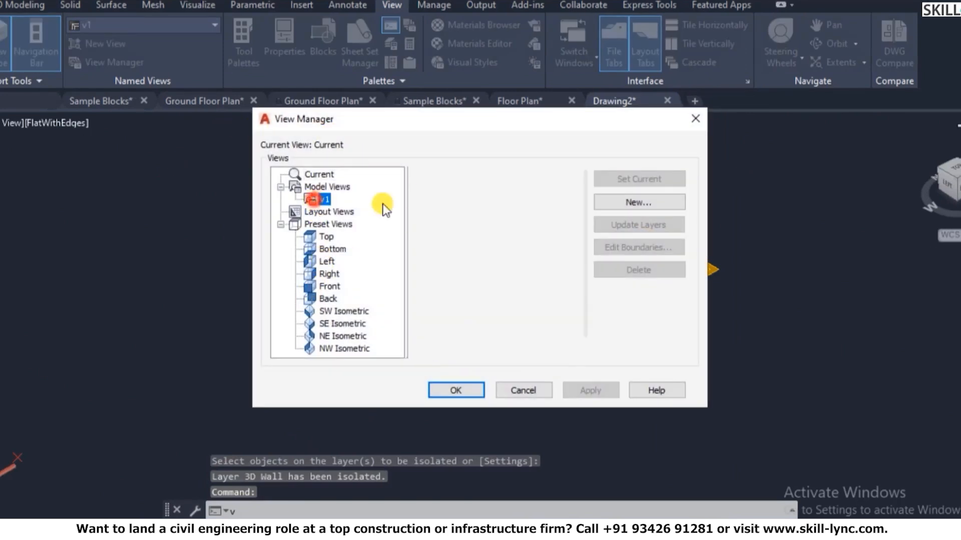
{"action": "left_click", "coordinate": [632, 183]}
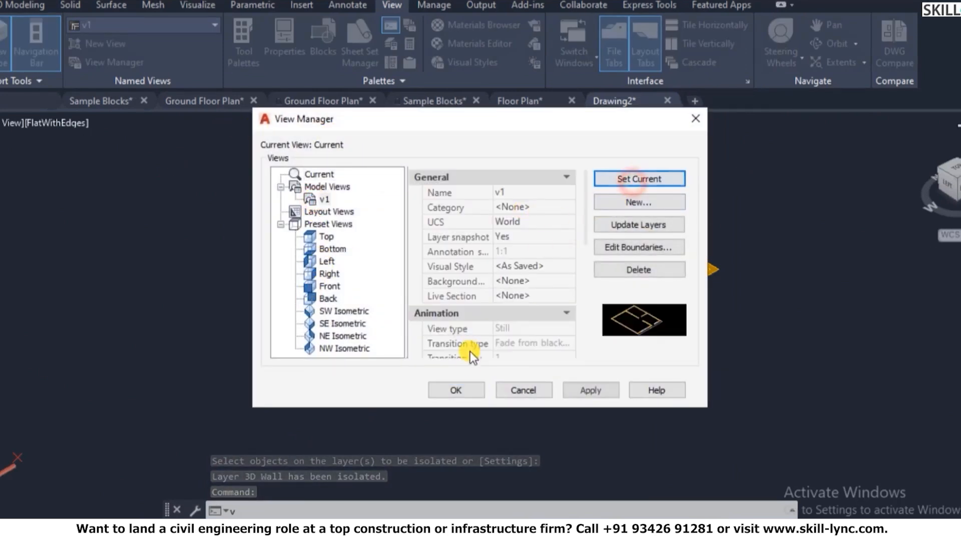
{"action": "left_click", "coordinate": [456, 391]}
- Start EXTRUDE on the outer and inner wall outlines, then cancel that selection
{"action": "key", "text": "Escape"}
{"action": "type", "text": "ext"}
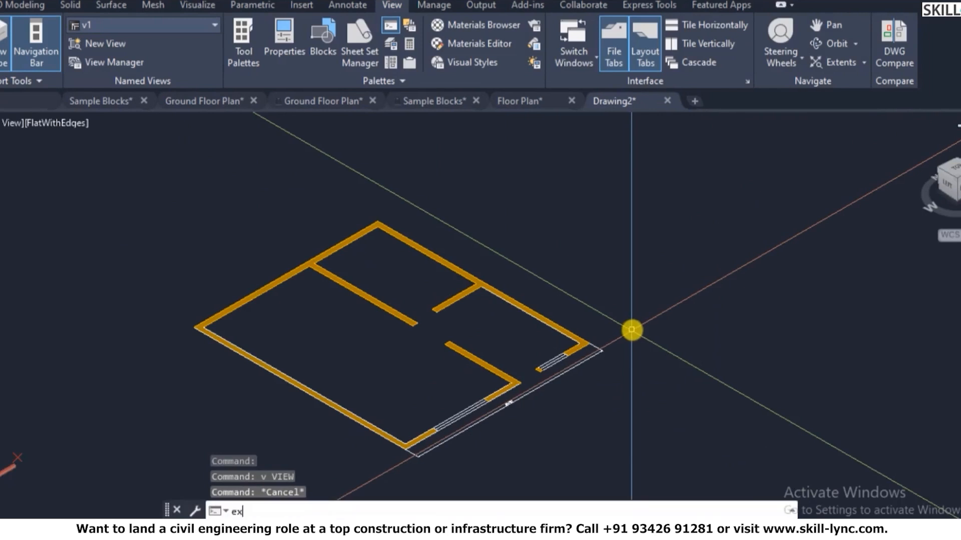
{"action": "key", "text": "Return"}
{"action": "left_click", "coordinate": [565, 328]}
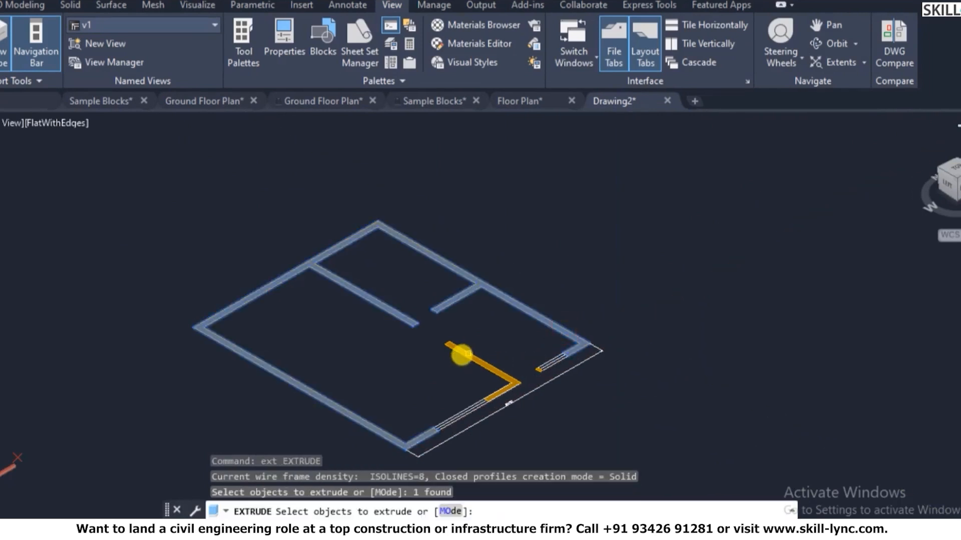
{"action": "left_click", "coordinate": [469, 354]}
{"action": "scroll", "coordinate": [545, 343], "scroll_direction": "up", "scroll_amount": 5}
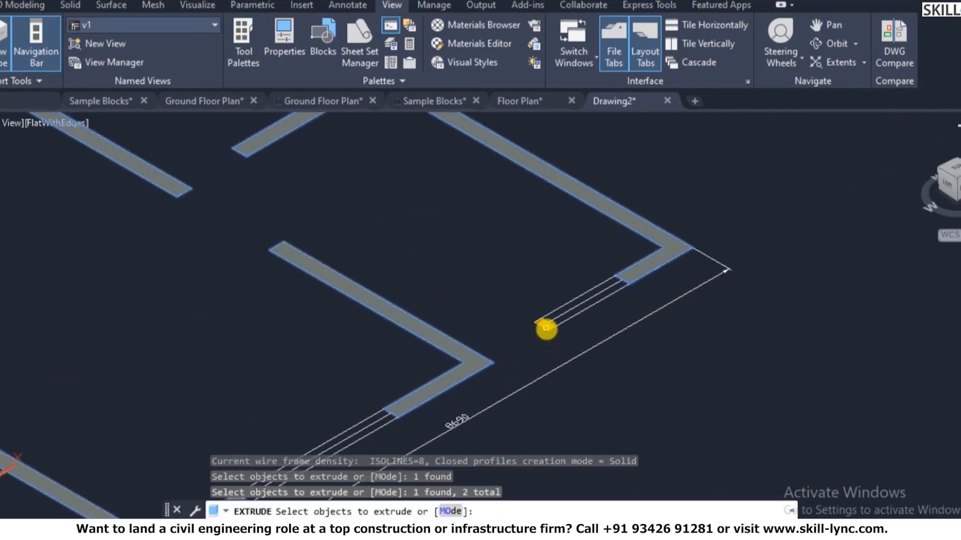
{"action": "key", "text": "Escape"}
{"action": "scroll", "coordinate": [542, 325], "scroll_direction": "up", "scroll_amount": 5}
- Extrude the end piece, upper wall and L-shaped wall to a height of 3000
{"action": "key", "text": "Return"}
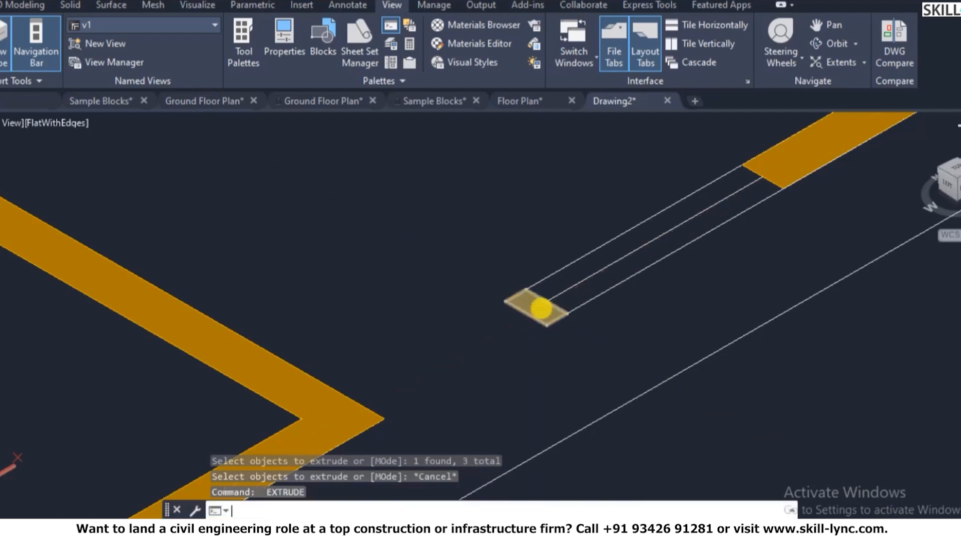
{"action": "left_click", "coordinate": [536, 308]}
{"action": "left_click", "coordinate": [781, 159]}
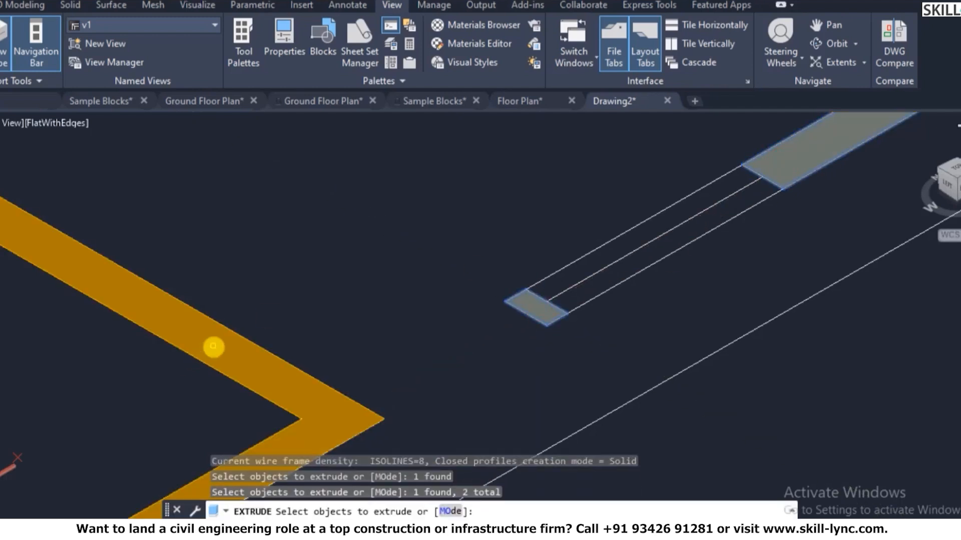
{"action": "left_click", "coordinate": [214, 346]}
{"action": "scroll", "coordinate": [457, 315], "scroll_direction": "down", "scroll_amount": 6}
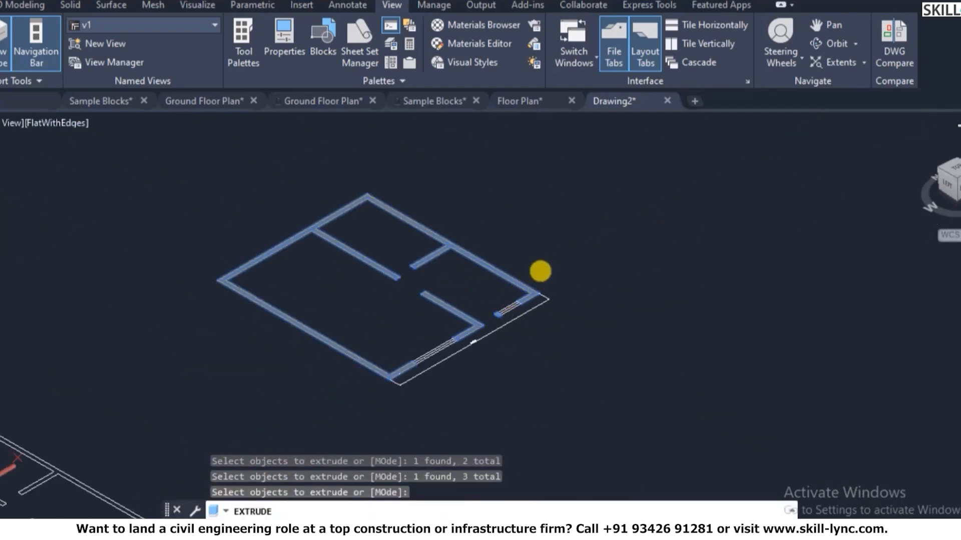
{"action": "key", "text": "Return"}
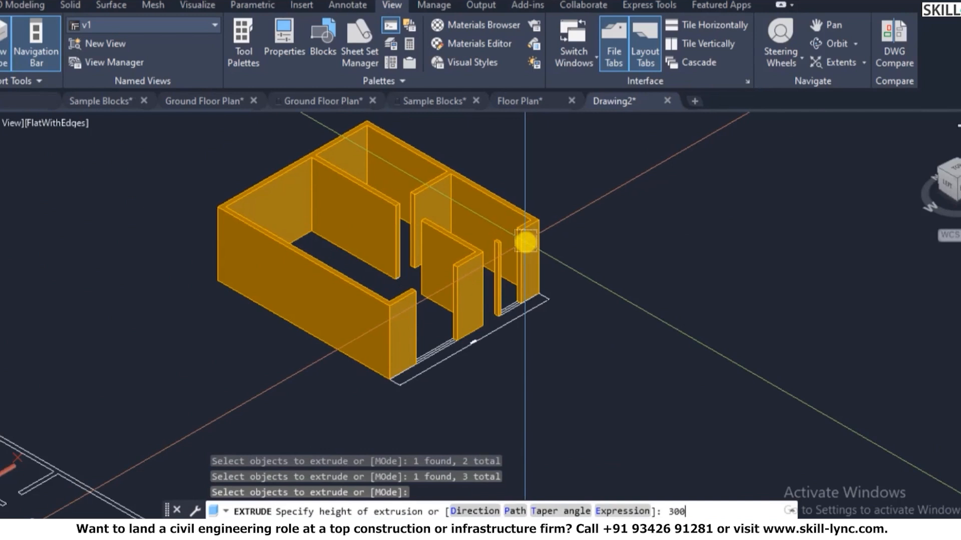
{"action": "key", "text": "Return"}
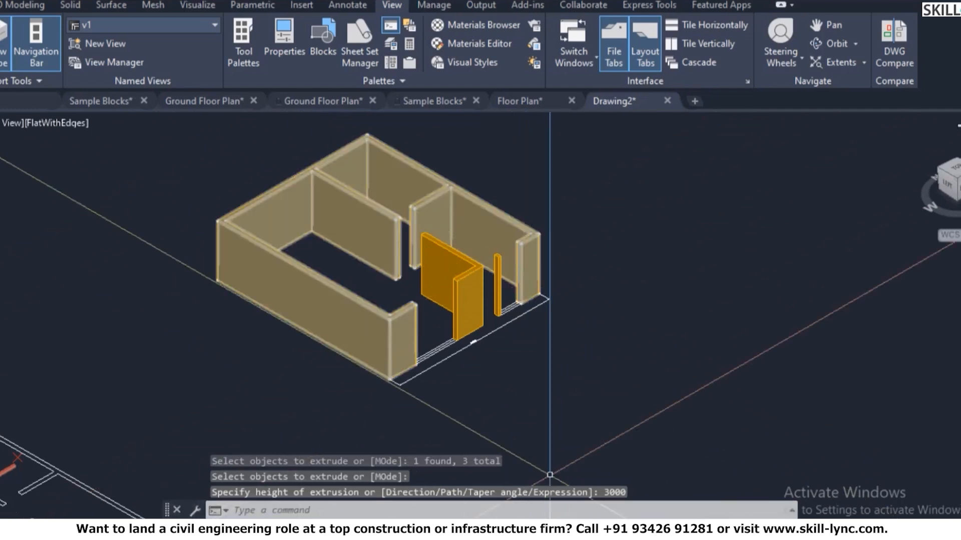
{"action": "scroll", "coordinate": [570, 386], "scroll_direction": "down", "scroll_amount": 1}
{"action": "scroll", "coordinate": [591, 358], "scroll_direction": "up", "scroll_amount": 1}
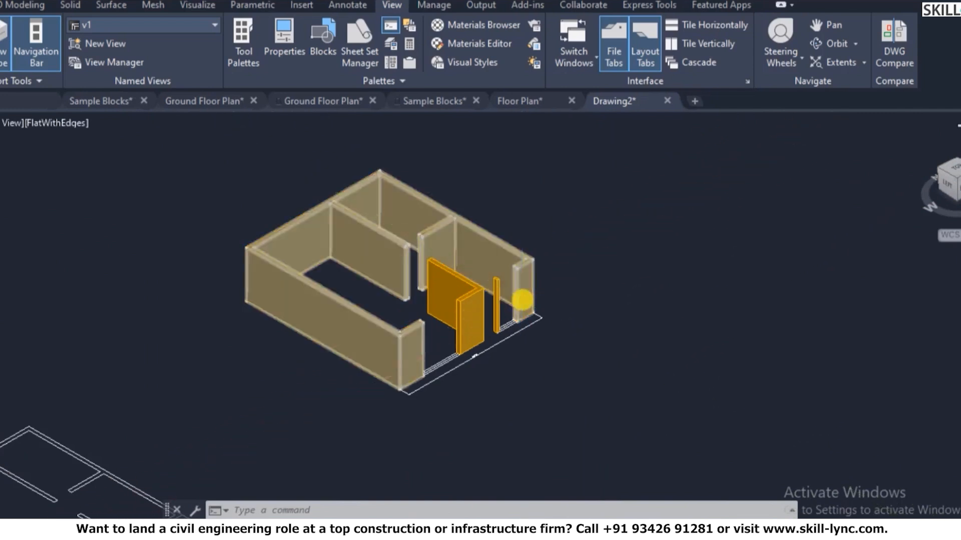
{"action": "scroll", "coordinate": [521, 300], "scroll_direction": "up", "scroll_amount": 2}
{"action": "scroll", "coordinate": [523, 300], "scroll_direction": "down", "scroll_amount": 1}
{"action": "scroll", "coordinate": [540, 293], "scroll_direction": "up", "scroll_amount": 1}
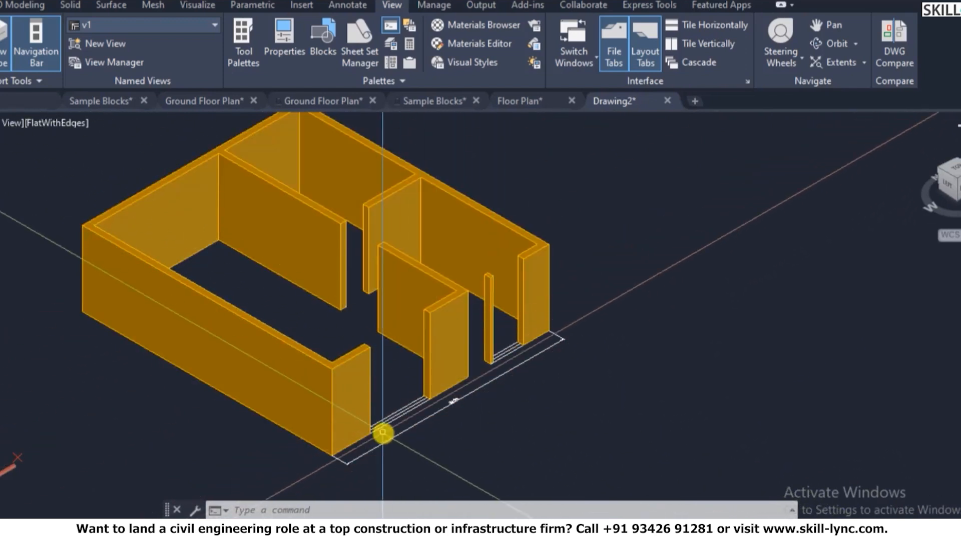
- Switch to a top-down plan view and zoom toward the window gap
{"action": "type", "text": "plan"}
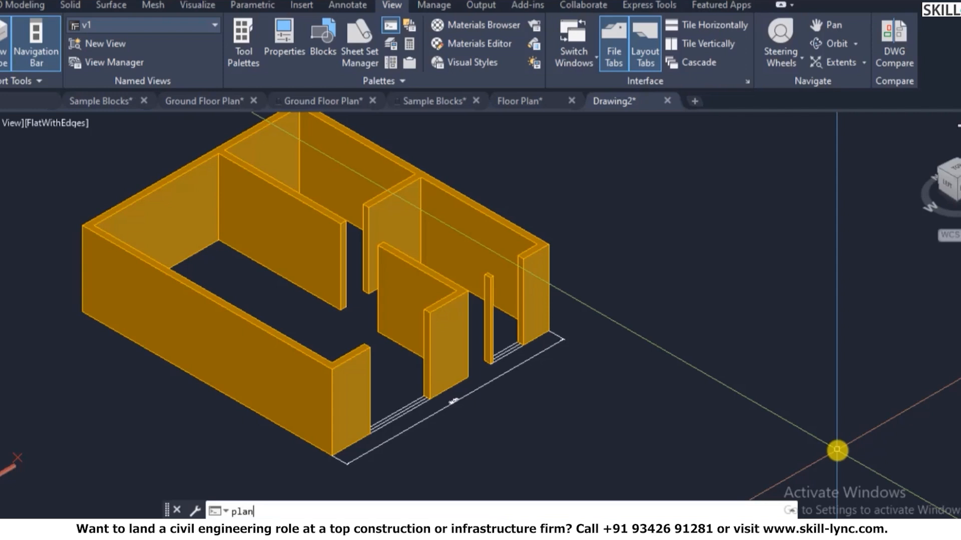
{"action": "key", "text": "Return"}
{"action": "key", "text": "Escape"}
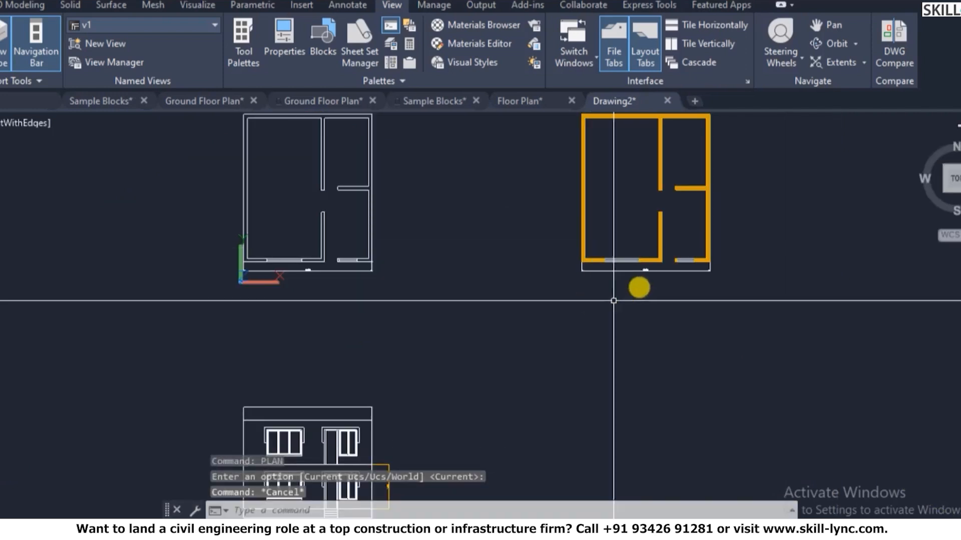
{"action": "scroll", "coordinate": [639, 225], "scroll_direction": "up", "scroll_amount": 6}
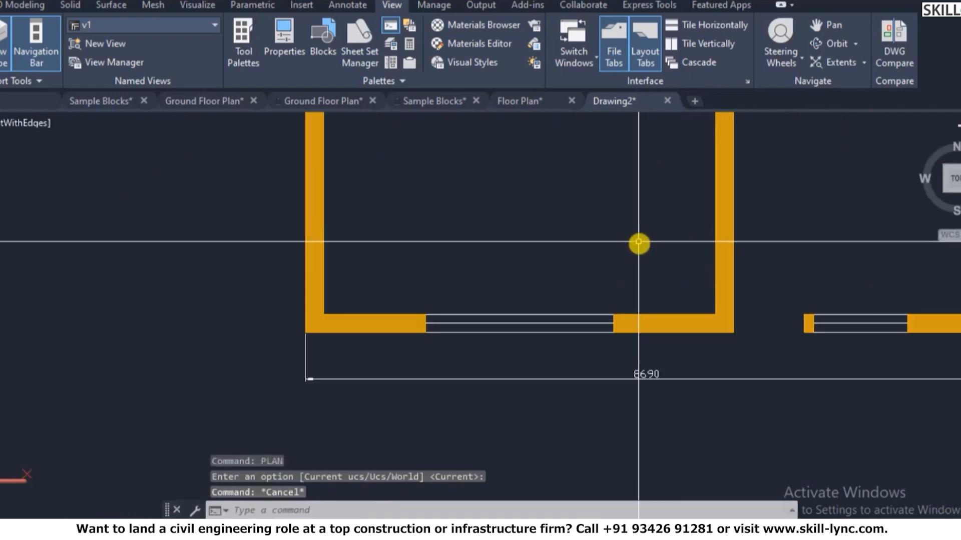
{"action": "key", "text": "Escape"}
{"action": "key", "text": "Escape"}
{"action": "type", "text": "re"}
{"action": "key", "text": "Escape"}
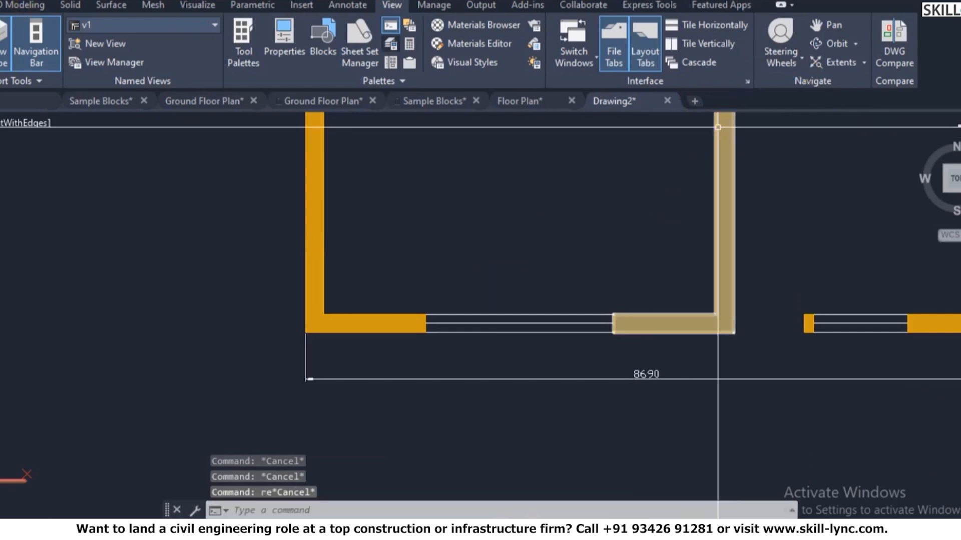
- Make 3D-Window the current layer, correcting an initial pick of 3D-Window Frame
{"action": "left_click", "coordinate": [75, 5]}
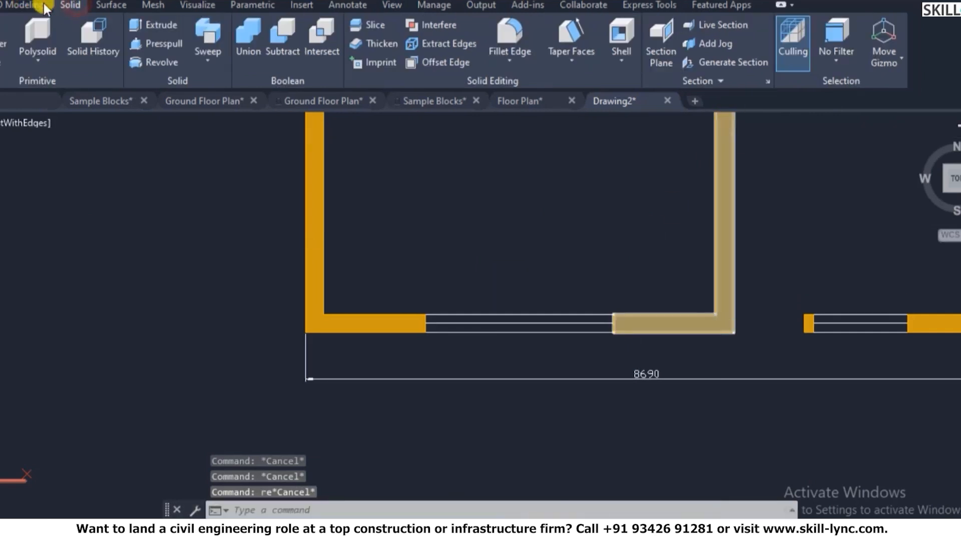
{"action": "left_click", "coordinate": [9, 6]}
{"action": "left_click", "coordinate": [800, 75]}
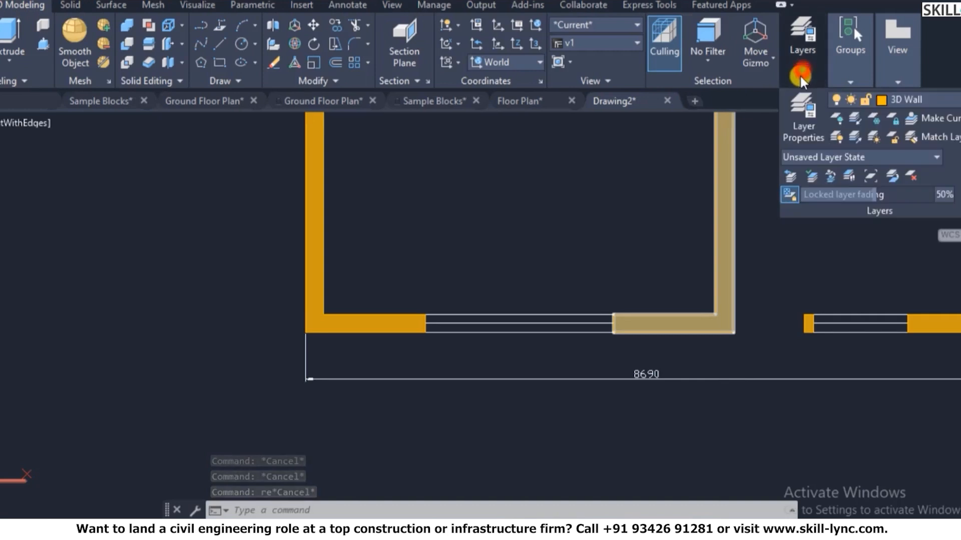
{"action": "left_click", "coordinate": [883, 101]}
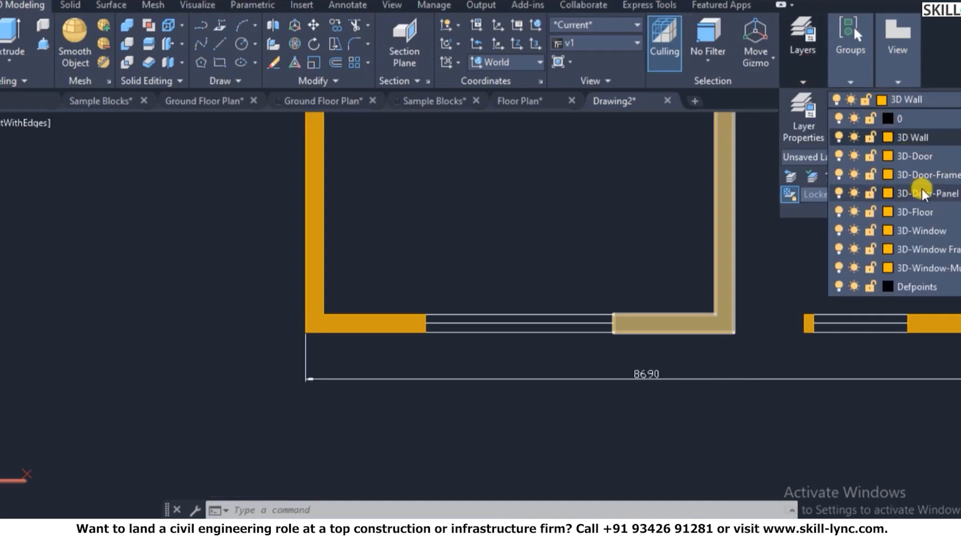
{"action": "left_click", "coordinate": [936, 246]}
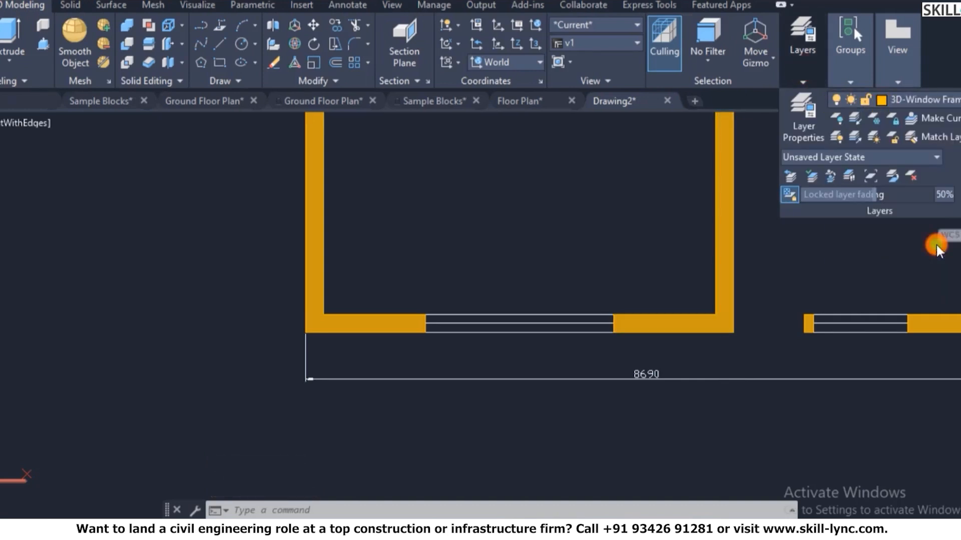
{"action": "left_click", "coordinate": [923, 99]}
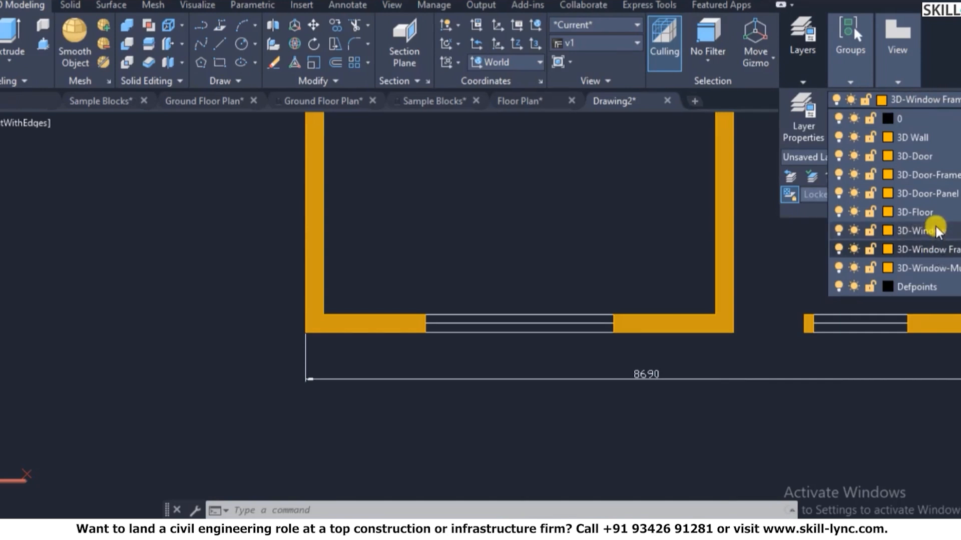
{"action": "left_click", "coordinate": [935, 229]}
- Start a rectangle at the window gap's corner, then cancel it
{"action": "scroll", "coordinate": [517, 283], "scroll_direction": "up", "scroll_amount": 3}
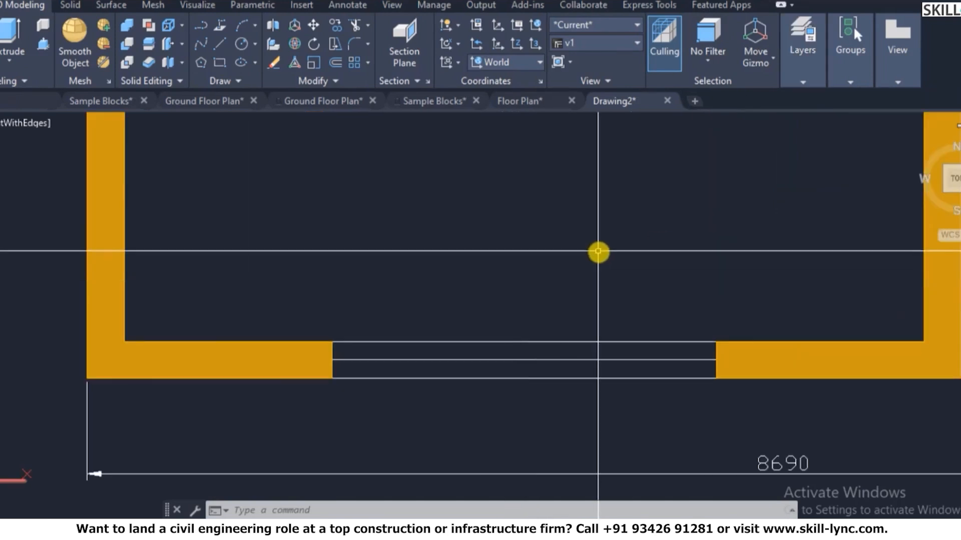
{"action": "type", "text": "re"}
{"action": "key", "text": "Escape"}
{"action": "key", "text": "Escape"}
{"action": "type", "text": "rec"}
{"action": "key", "text": "Return"}
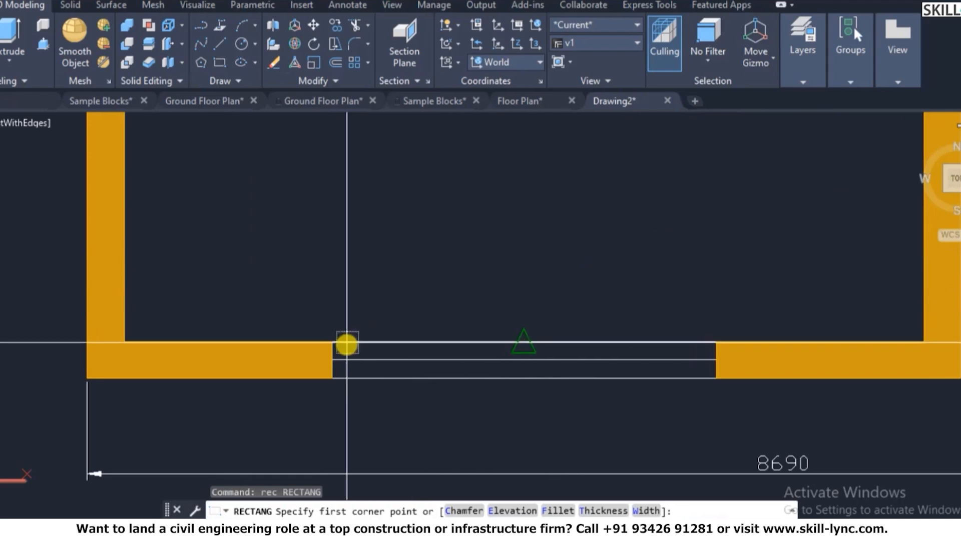
{"action": "left_click", "coordinate": [331, 343]}
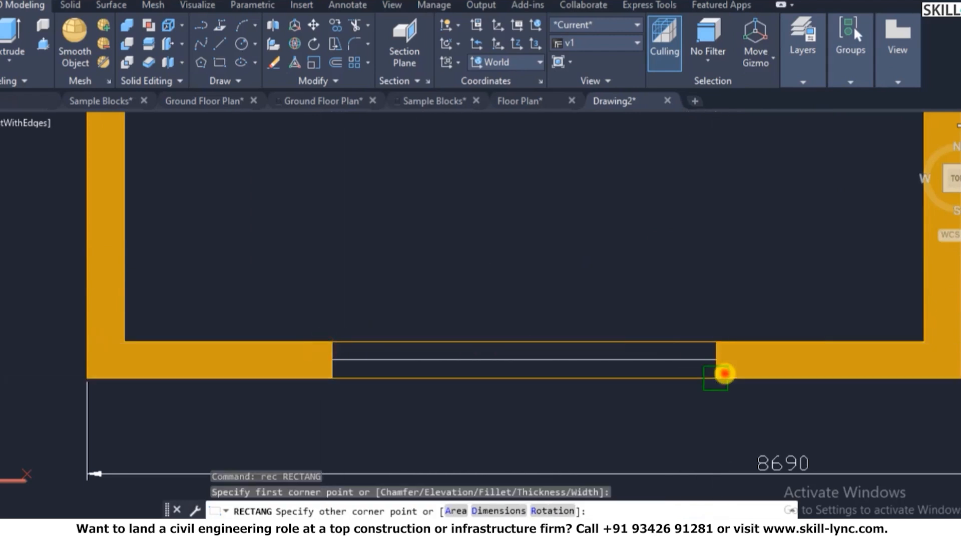
{"action": "key", "text": "Escape"}
- Return to the Home isometric view, then restore saved view v1 from the View Manager
{"action": "left_click", "coordinate": [920, 140]}
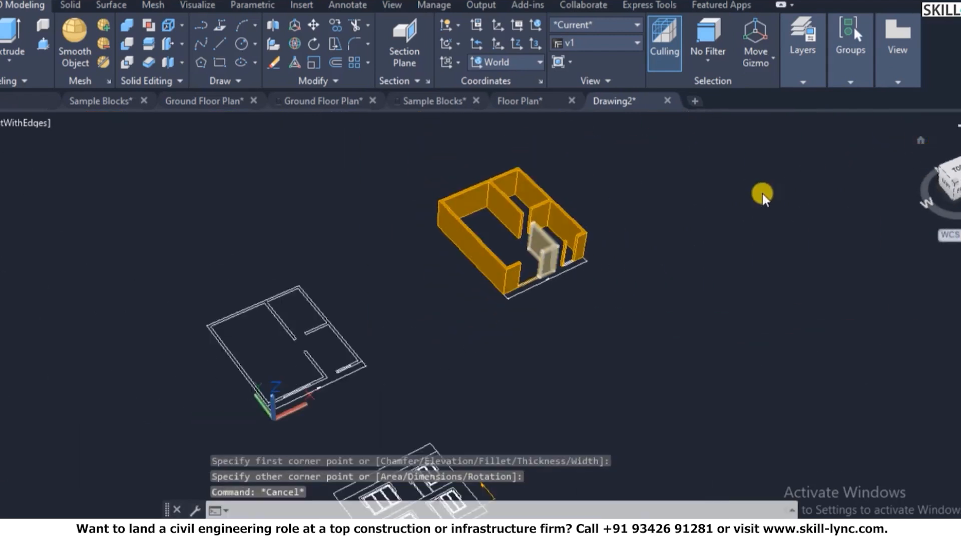
{"action": "scroll", "coordinate": [517, 275], "scroll_direction": "up", "scroll_amount": 2}
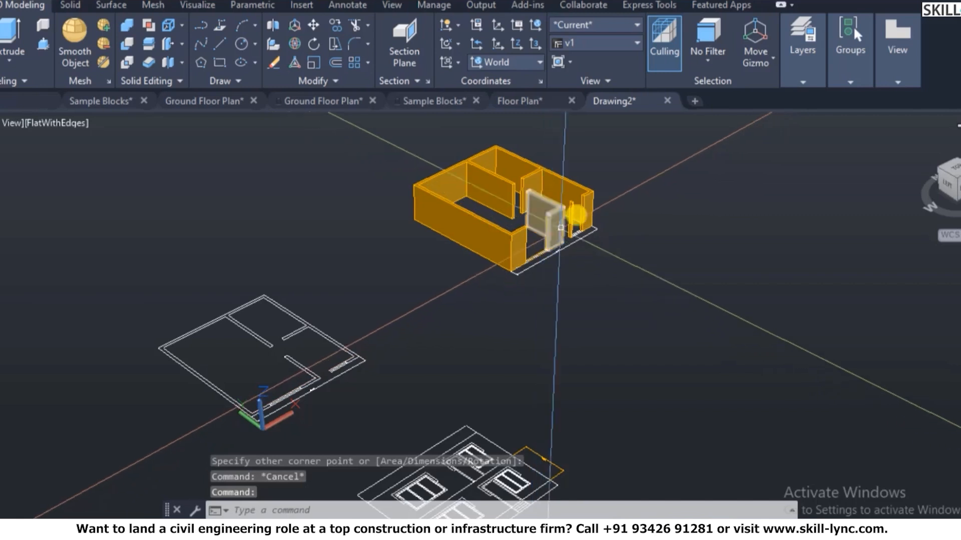
{"action": "scroll", "coordinate": [658, 125], "scroll_direction": "up", "scroll_amount": 2}
{"action": "key", "text": "Escape"}
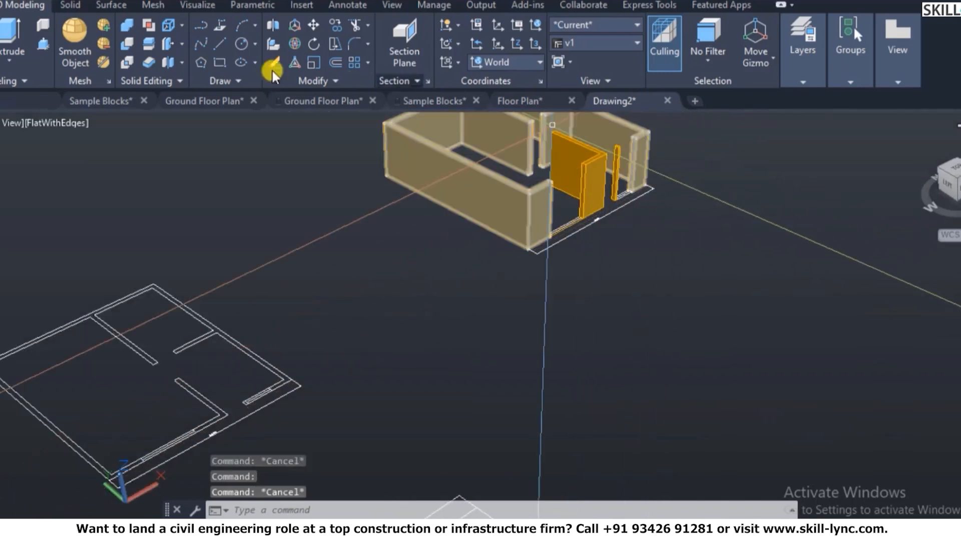
{"action": "type", "text": "v"}
{"action": "key", "text": "Return"}
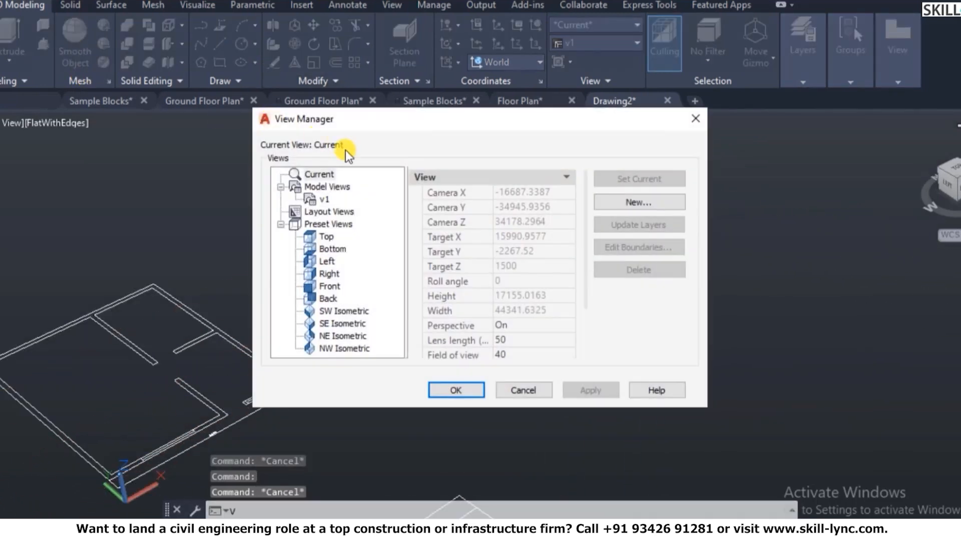
{"action": "left_click", "coordinate": [324, 198]}
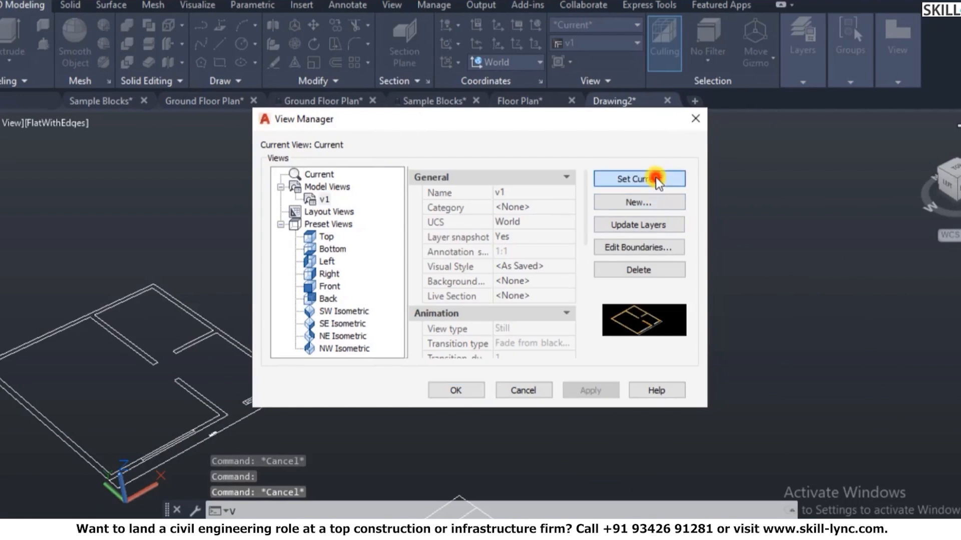
{"action": "left_click", "coordinate": [456, 390]}
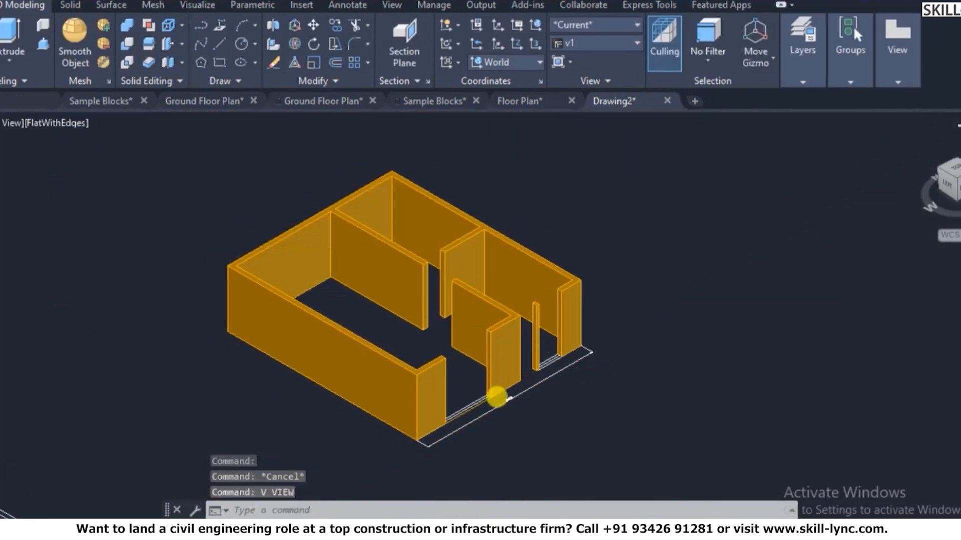
- Zoom in on the flat front elevation drawing
{"action": "scroll", "coordinate": [430, 445], "scroll_direction": "up", "scroll_amount": 4}
{"action": "key", "text": "Escape"}
{"action": "key", "text": "Escape"}
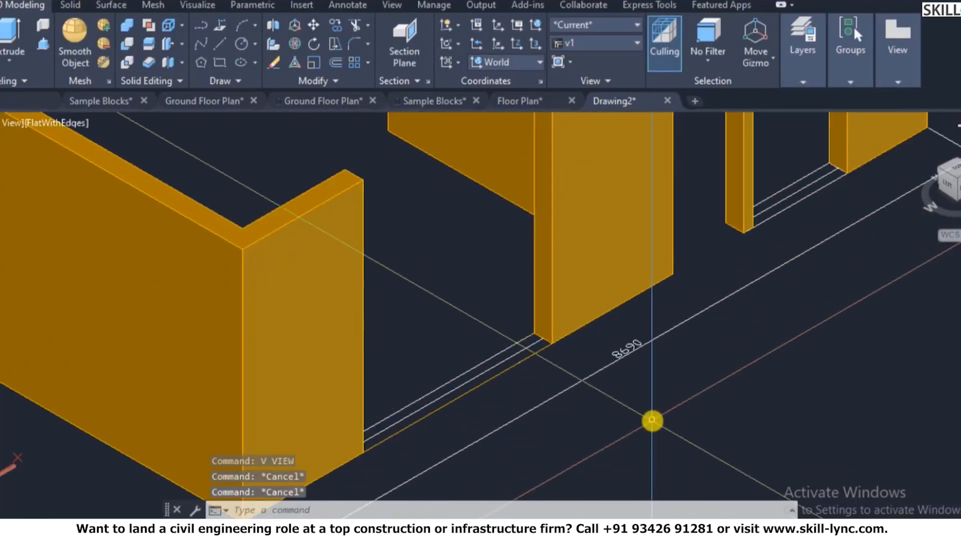
{"action": "scroll", "coordinate": [648, 388], "scroll_direction": "down", "scroll_amount": 6}
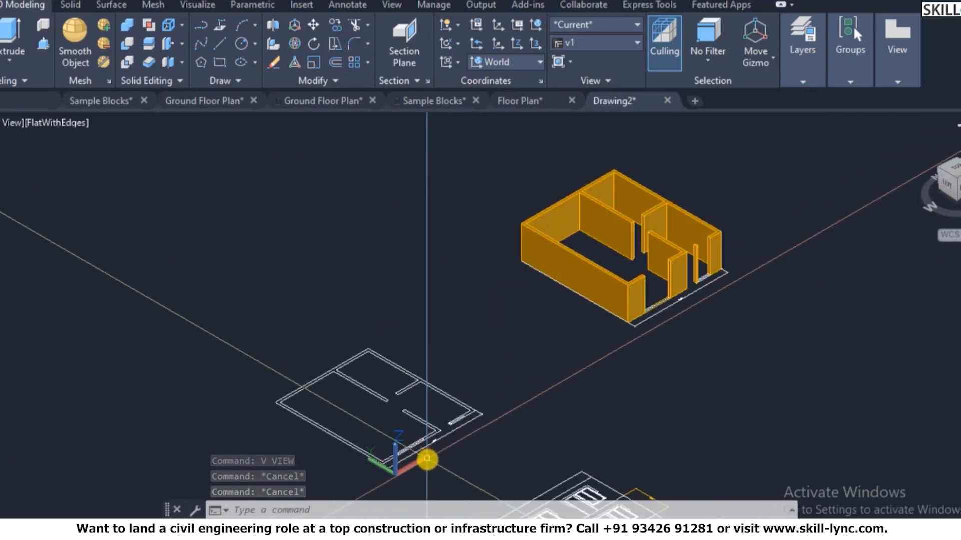
{"action": "scroll", "coordinate": [426, 456], "scroll_direction": "up", "scroll_amount": 5}
{"action": "scroll", "coordinate": [457, 365], "scroll_direction": "down", "scroll_amount": 6}
{"action": "scroll", "coordinate": [548, 449], "scroll_direction": "up", "scroll_amount": 5}
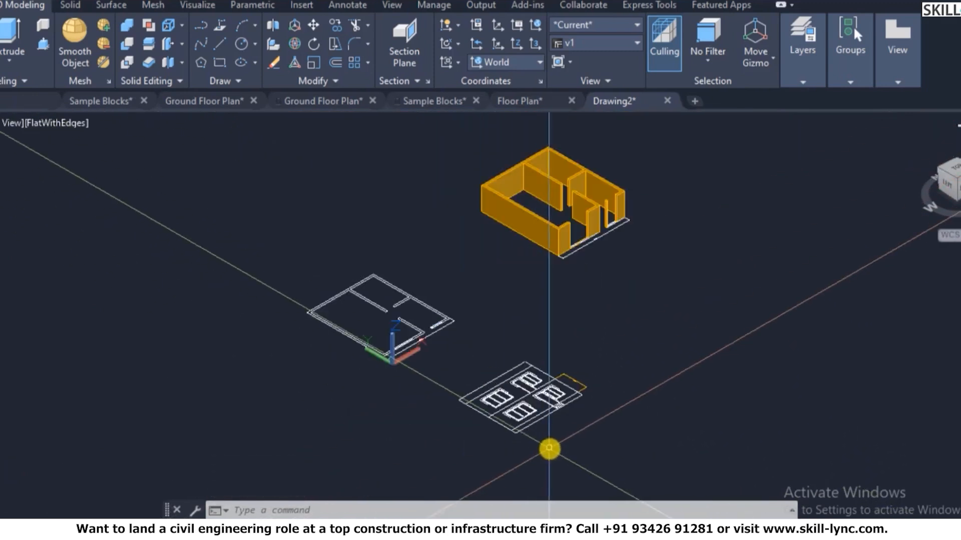
{"action": "scroll", "coordinate": [548, 422], "scroll_direction": "up", "scroll_amount": 4}
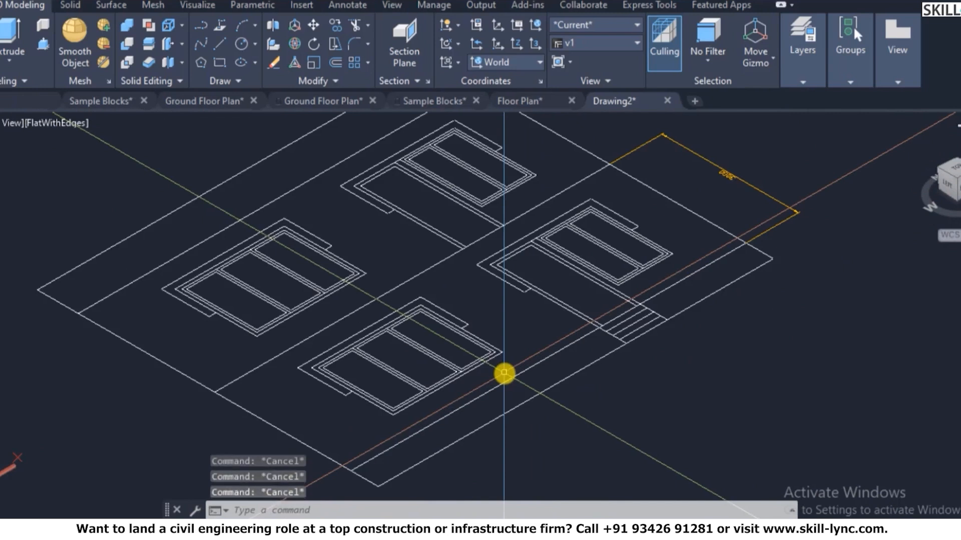
- Measure from the elevation's corner perpendicular to the edge with DI, then cancel
{"action": "type", "text": "di"}
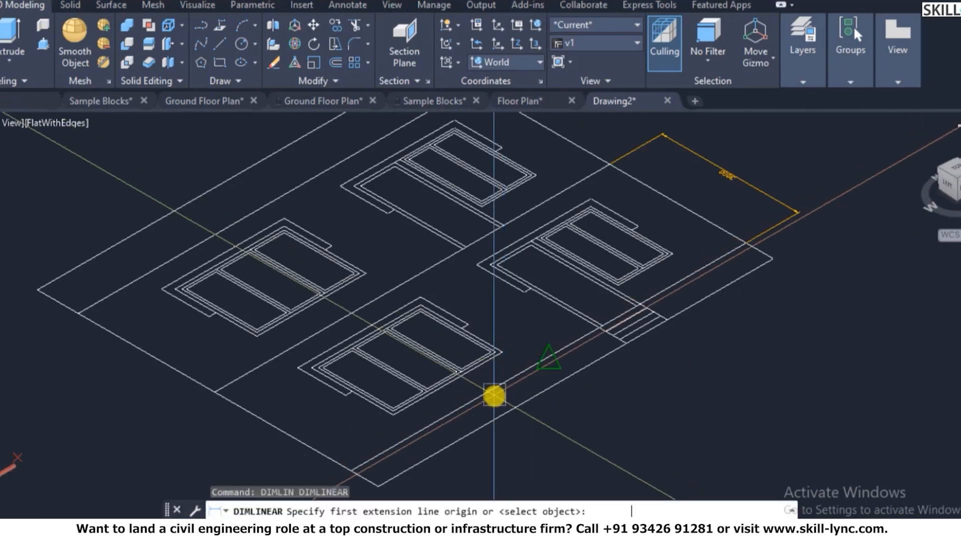
{"action": "scroll", "coordinate": [496, 395], "scroll_direction": "up", "scroll_amount": 3}
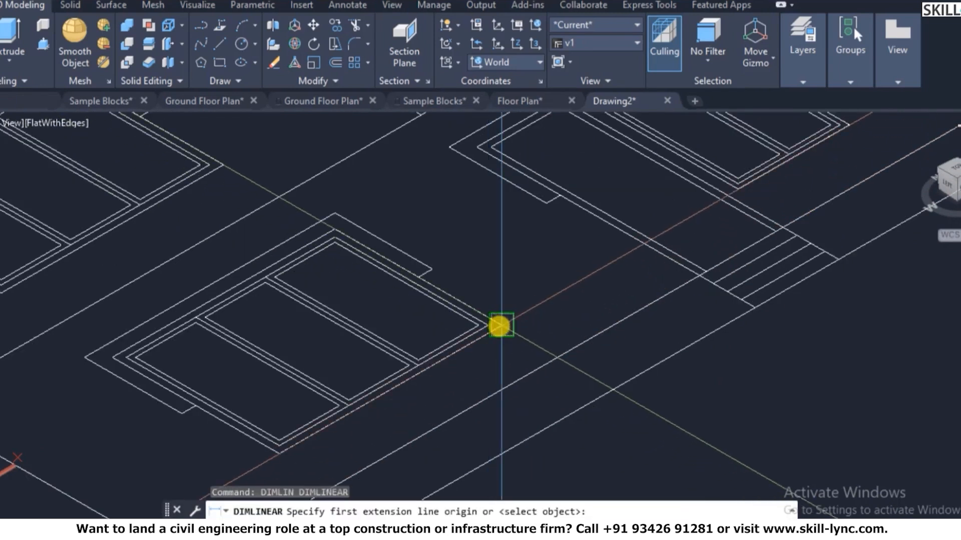
{"action": "left_click", "coordinate": [501, 325]}
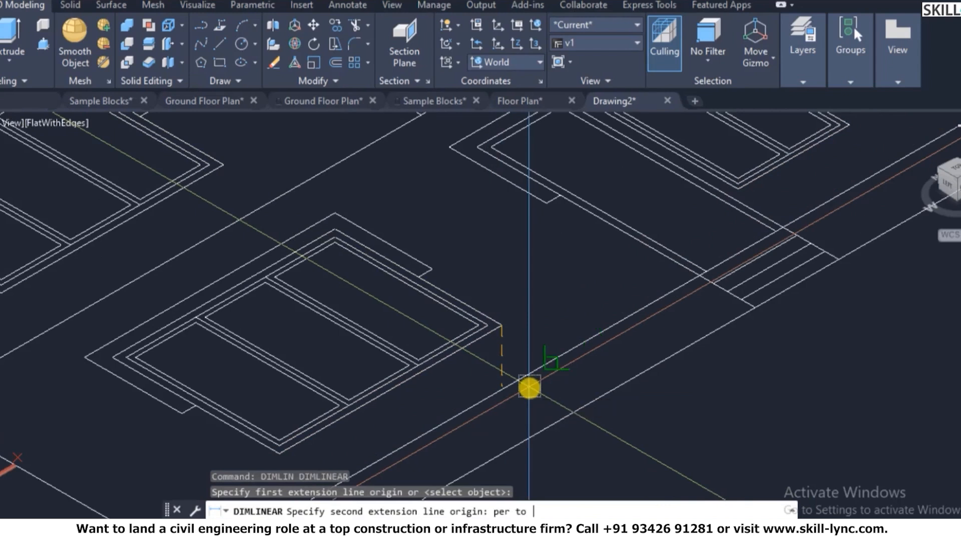
{"action": "left_click", "coordinate": [557, 356]}
{"action": "scroll", "coordinate": [444, 332], "scroll_direction": "down", "scroll_amount": 3}
{"action": "key", "text": "Escape"}
{"action": "scroll", "coordinate": [457, 379], "scroll_direction": "down", "scroll_amount": 6}
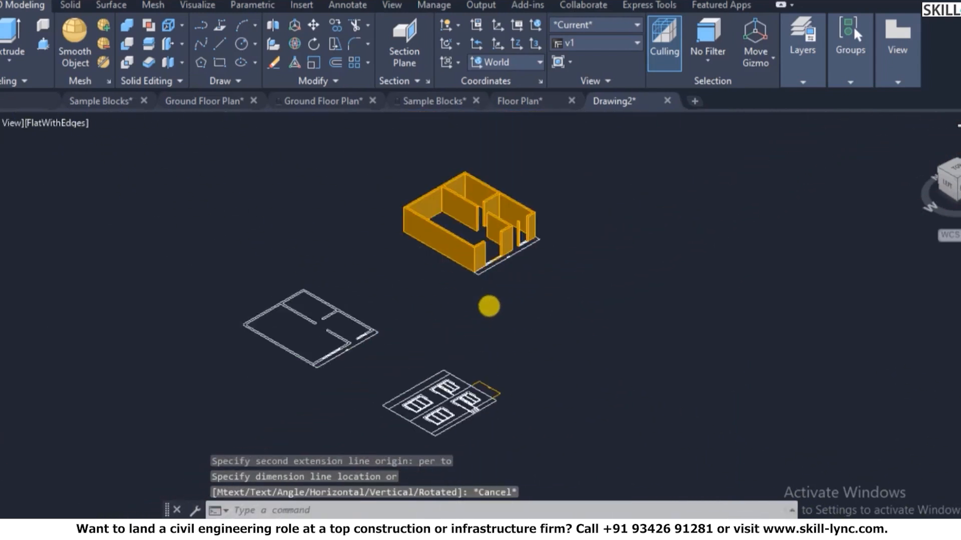
{"action": "scroll", "coordinate": [498, 243], "scroll_direction": "up", "scroll_amount": 10}
{"action": "key", "text": "Escape"}
{"action": "key", "text": "Escape"}
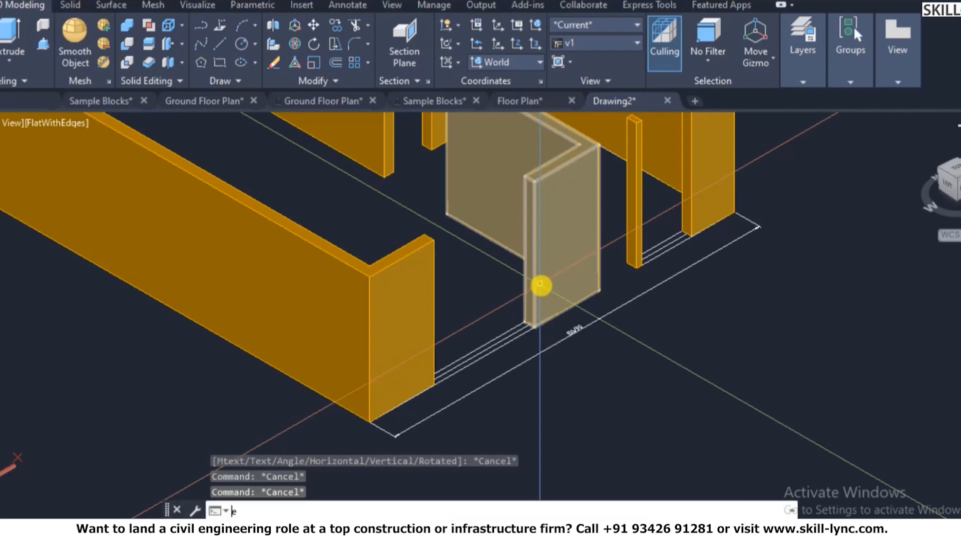
- Extrude the outline below the window opening 60 high, then undo that low extrusion
{"action": "type", "text": "ext"}
{"action": "key", "text": "Return"}
{"action": "left_click", "coordinate": [540, 286]}
{"action": "key", "text": "Return"}
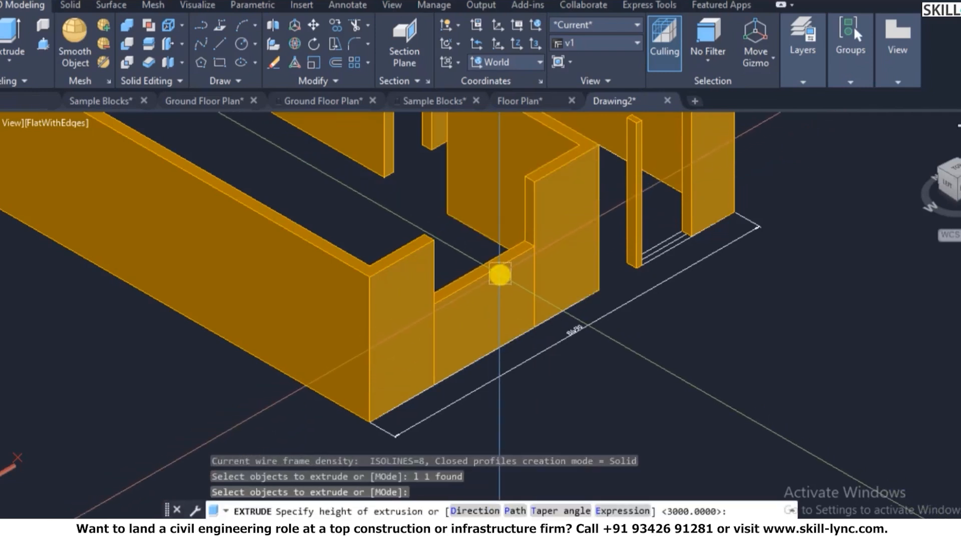
{"action": "type", "text": "60"}
{"action": "key", "text": "Return"}
{"action": "key", "text": "Return"}
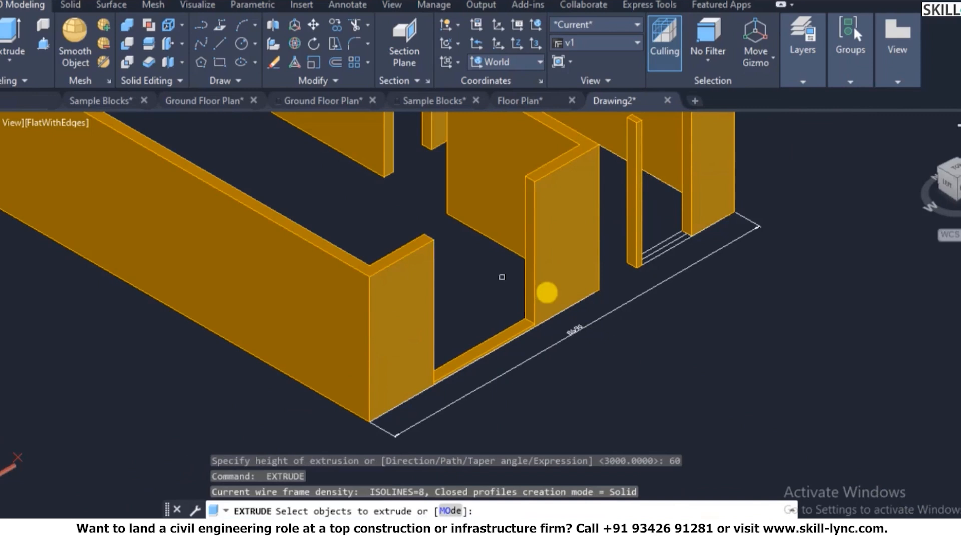
{"action": "key", "text": "Escape"}
{"action": "type", "text": "u"}
{"action": "key", "text": "Return"}
{"action": "key", "text": "Escape"}
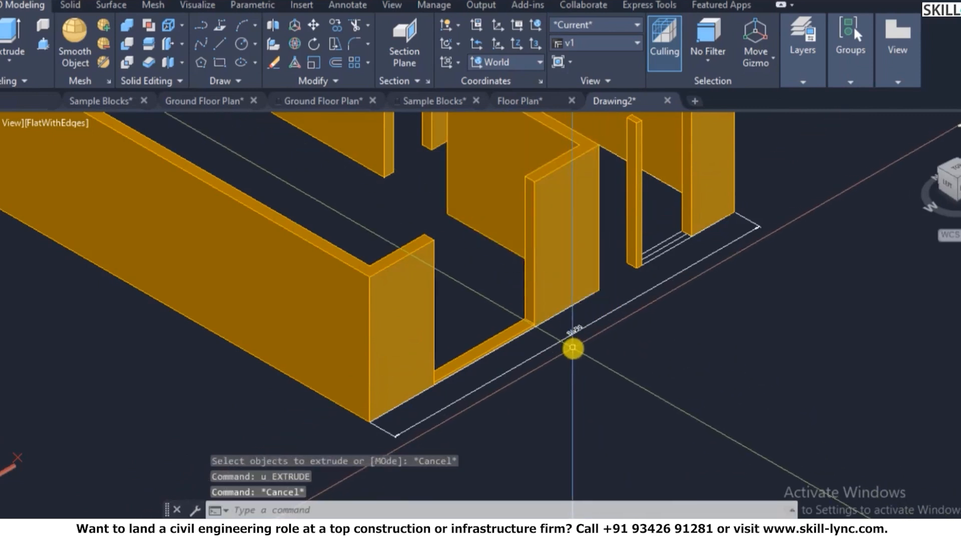
{"action": "type", "text": "u"}
{"action": "key", "text": "Return"}
- Extrude the last-drawn outline 600 high as the sill wall
{"action": "type", "text": "ext"}
{"action": "key", "text": "Return"}
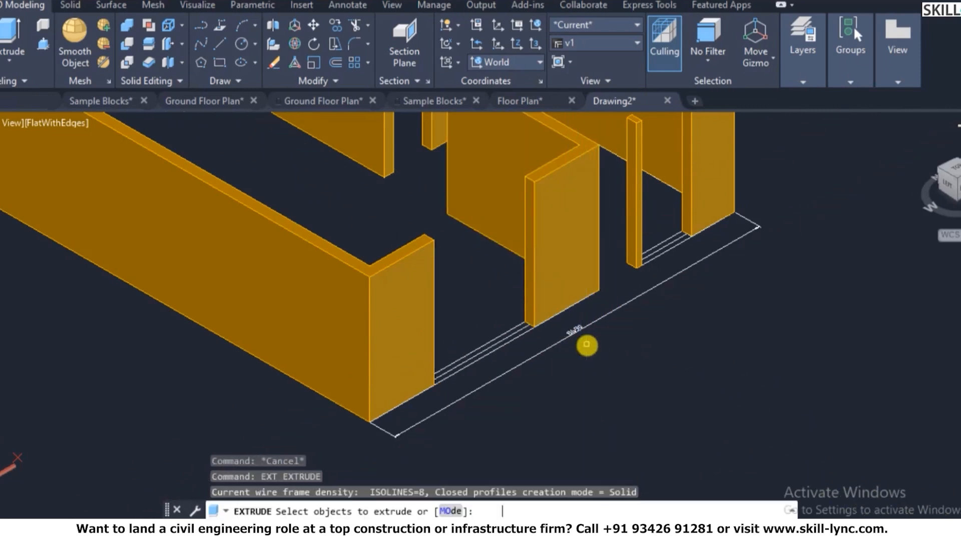
{"action": "type", "text": "l"}
{"action": "key", "text": "Return"}
{"action": "key", "text": "Return"}
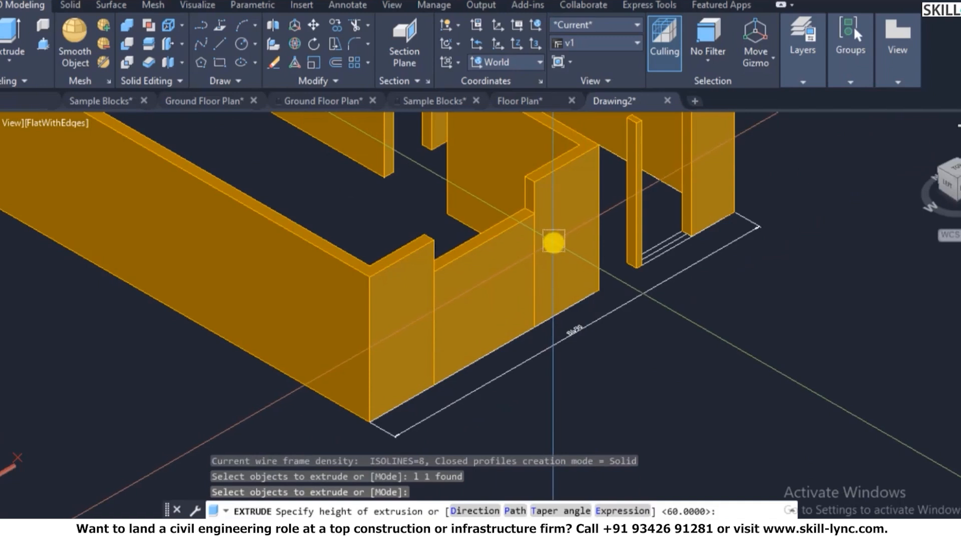
{"action": "key", "text": "Return"}
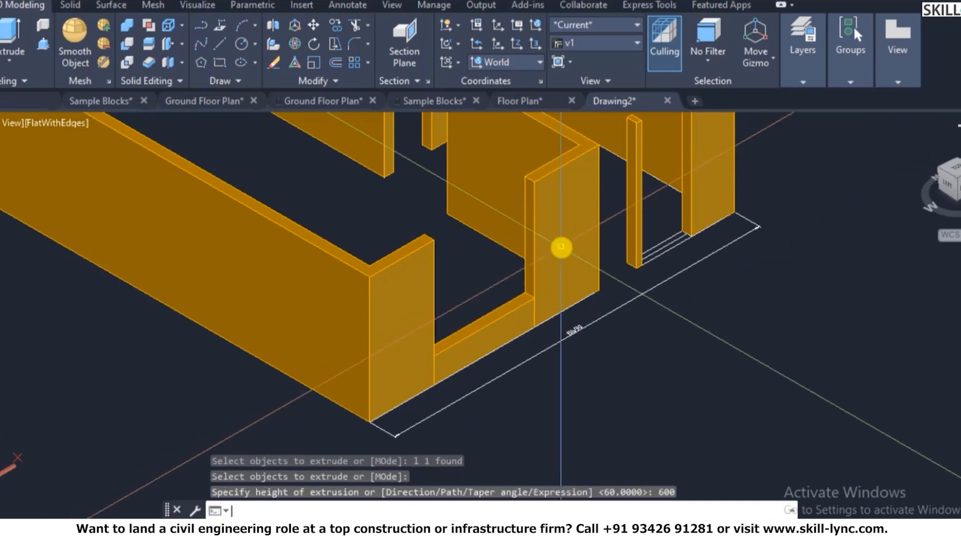
{"action": "key", "text": "Escape"}
{"action": "key", "text": "Escape"}
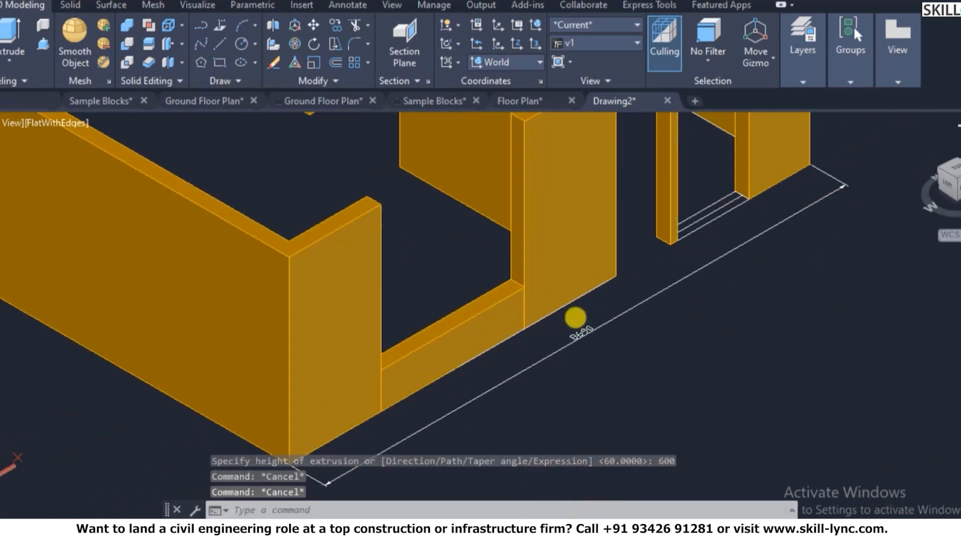
- Pick the front wall, sill and left wall for a union, then cancel the merge
{"action": "scroll", "coordinate": [575, 265], "scroll_direction": "up", "scroll_amount": 3}
{"action": "left_click_drag", "start_coordinate": [575, 258], "coordinate": [606, 296]}
{"action": "type", "text": "uni"}
{"action": "key", "text": "Return"}
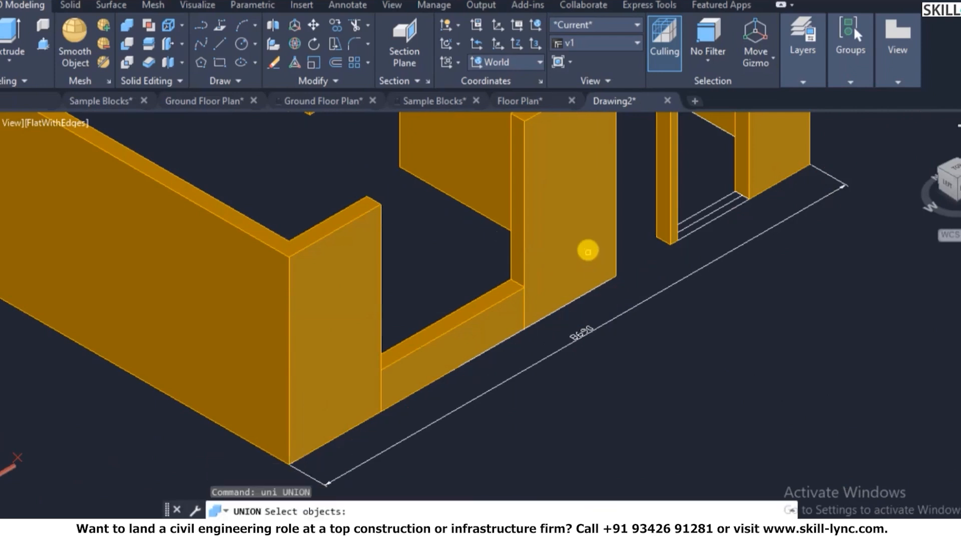
{"action": "left_click", "coordinate": [587, 250]}
{"action": "left_click", "coordinate": [483, 312]}
{"action": "left_click", "coordinate": [345, 295]}
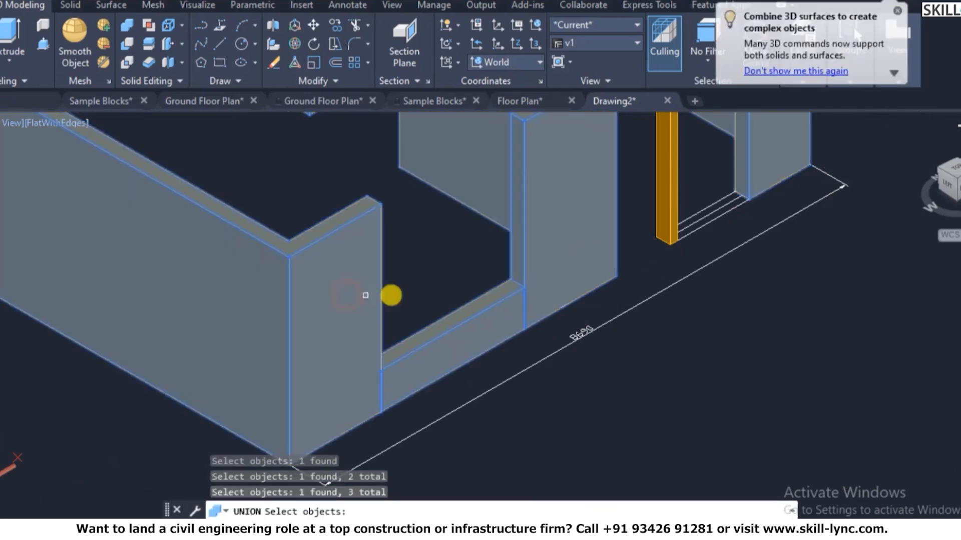
{"action": "key", "text": "Escape"}
{"action": "key", "text": "Escape"}
{"action": "scroll", "coordinate": [573, 349], "scroll_direction": "down", "scroll_amount": 5}
{"action": "scroll", "coordinate": [582, 269], "scroll_direction": "up", "scroll_amount": 3}
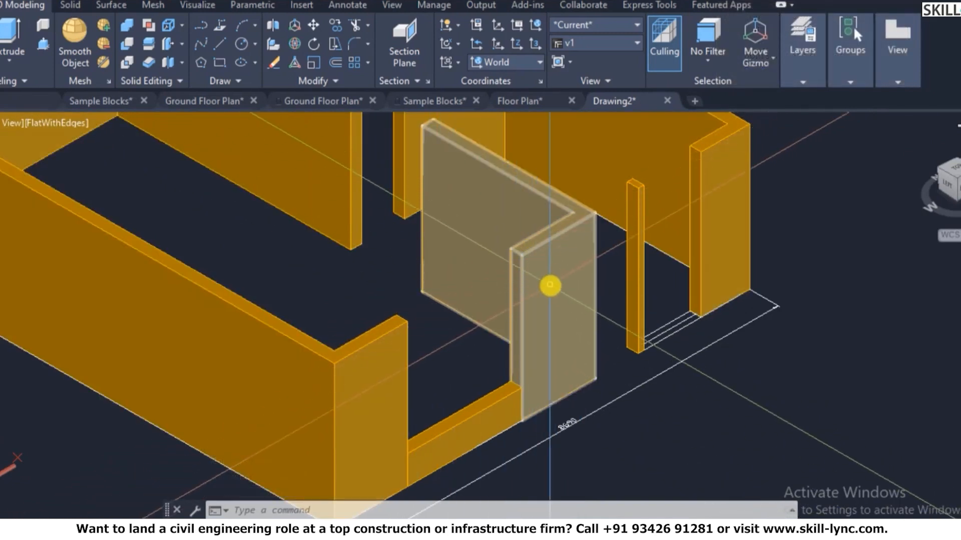
{"action": "type", "text": "iu"}
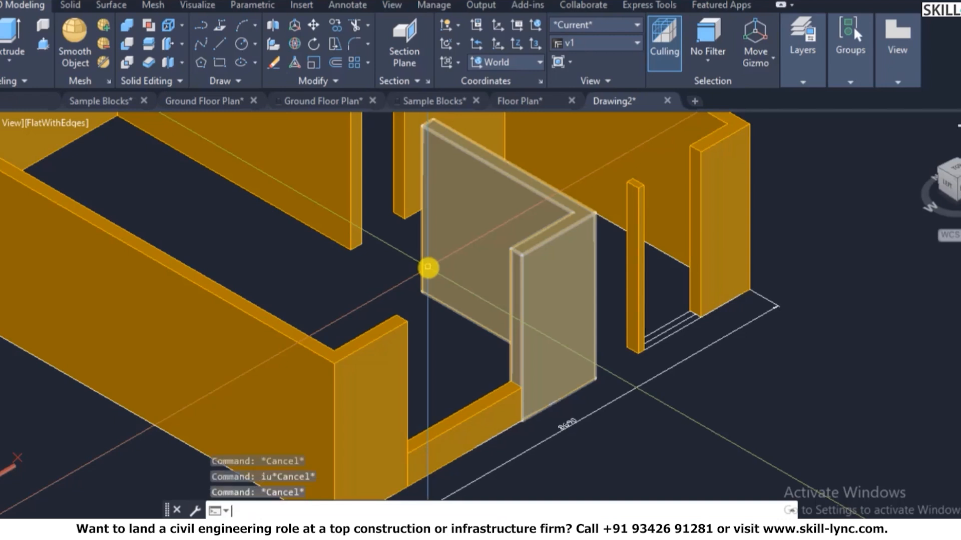
{"action": "type", "text": "ucs"}
- Align the UCS to the top face of the front wall
{"action": "key", "text": "Return"}
{"action": "key", "text": "Escape"}
{"action": "key", "text": "Escape"}
{"action": "key", "text": "Escape"}
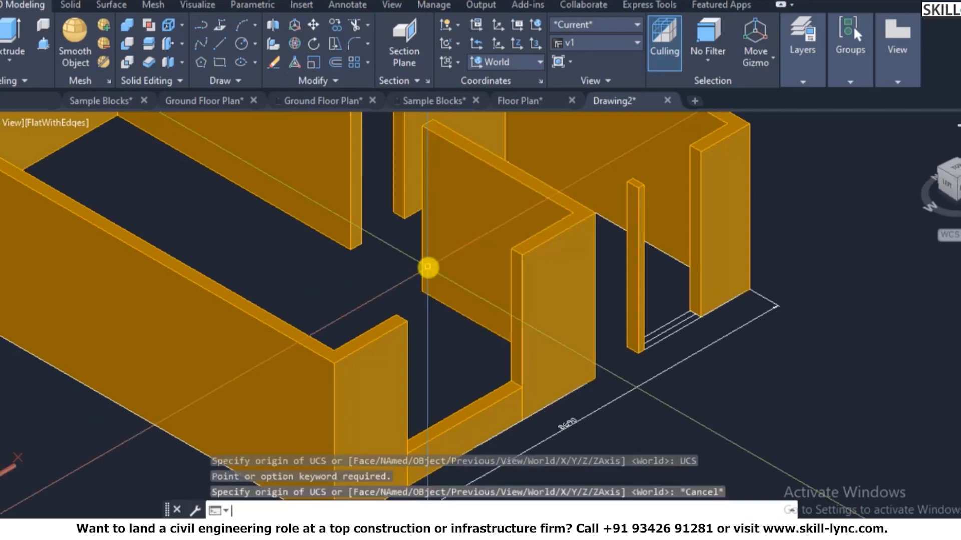
{"action": "type", "text": "ucs"}
{"action": "key", "text": "Return"}
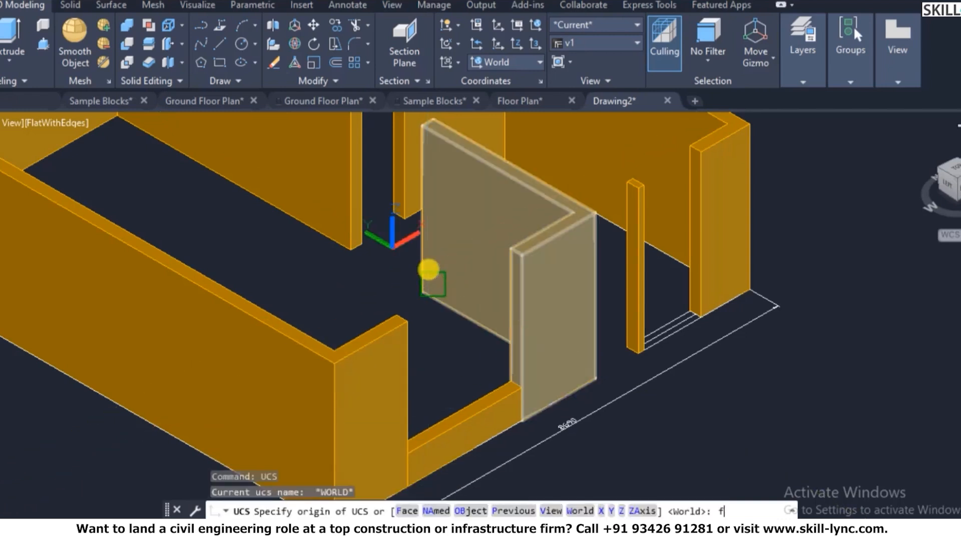
{"action": "type", "text": "f"}
{"action": "key", "text": "Return"}
{"action": "scroll", "coordinate": [403, 364], "scroll_direction": "up", "scroll_amount": 2}
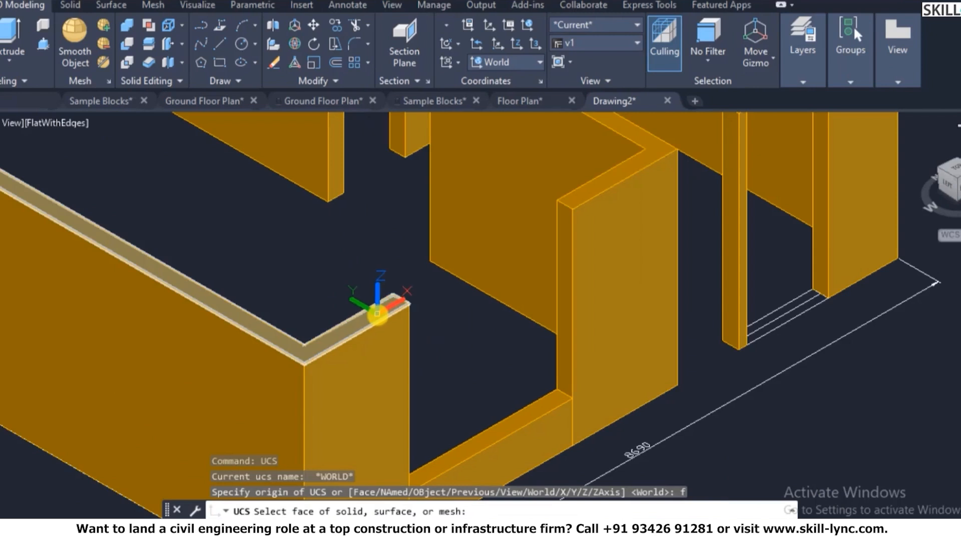
{"action": "left_click", "coordinate": [433, 265]}
{"action": "right_click", "coordinate": [440, 263]}
{"action": "left_click", "coordinate": [451, 274]}
{"action": "key", "text": "Escape"}
{"action": "key", "text": "Escape"}
- Draw a rectangle on the wall top spanning the window opening
{"action": "type", "text": "rec"}
{"action": "key", "text": "Return"}
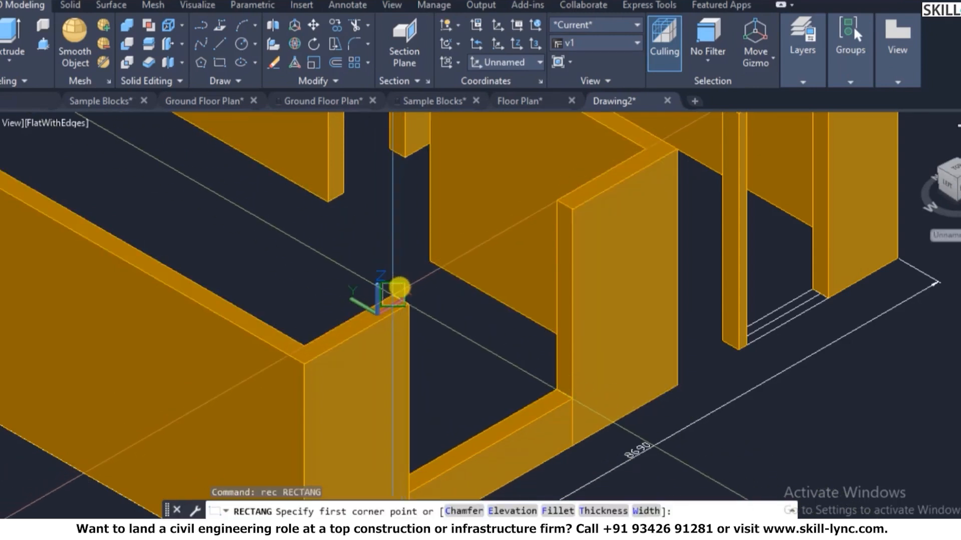
{"action": "left_click", "coordinate": [397, 291]}
{"action": "left_click", "coordinate": [571, 209]}
{"action": "key", "text": "Escape"}
{"action": "key", "text": "Escape"}
{"action": "type", "text": "ext"}
{"action": "key", "text": "Return"}
{"action": "left_click", "coordinate": [497, 249]}
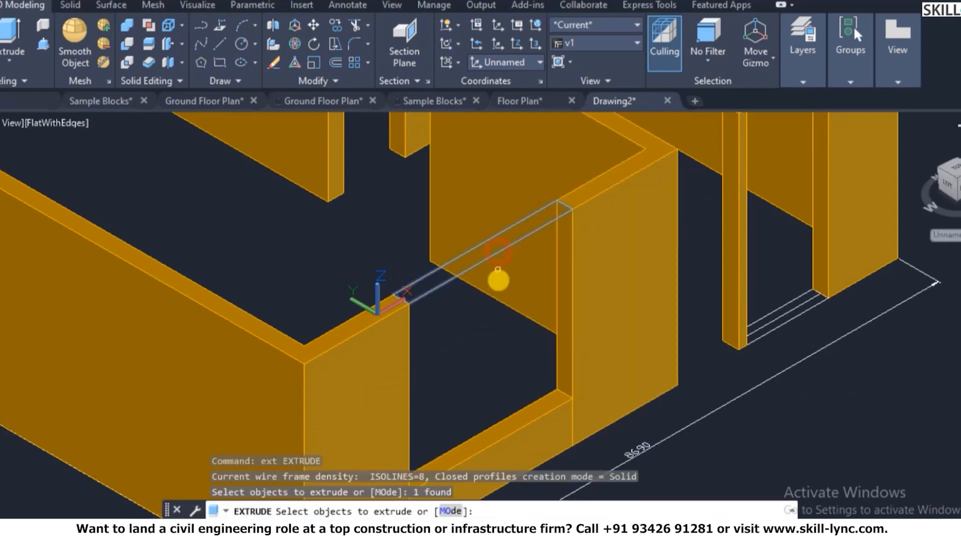
{"action": "key", "text": "Return"}
{"action": "scroll", "coordinate": [527, 267], "scroll_direction": "down", "scroll_amount": 10}
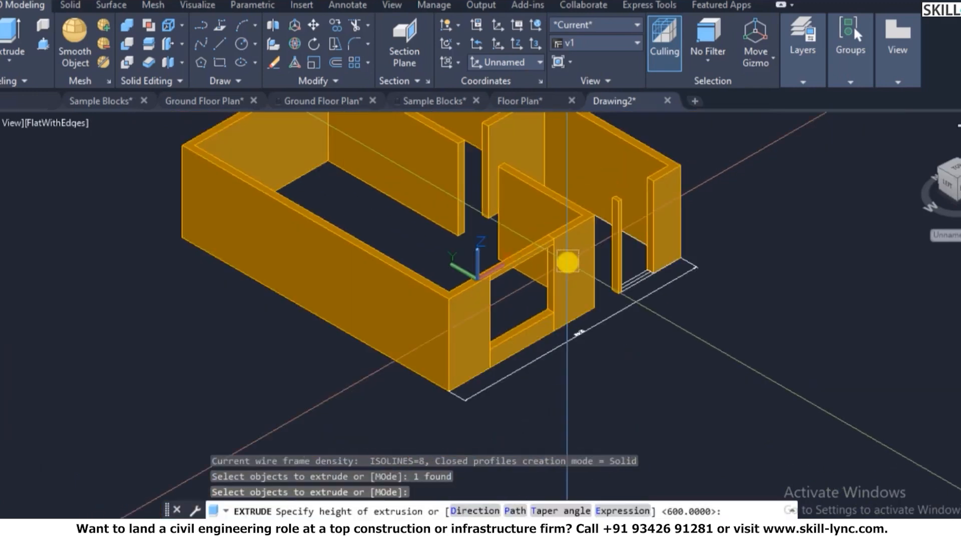
{"action": "key", "text": "Escape"}
{"action": "scroll", "coordinate": [472, 398], "scroll_direction": "up", "scroll_amount": 10}
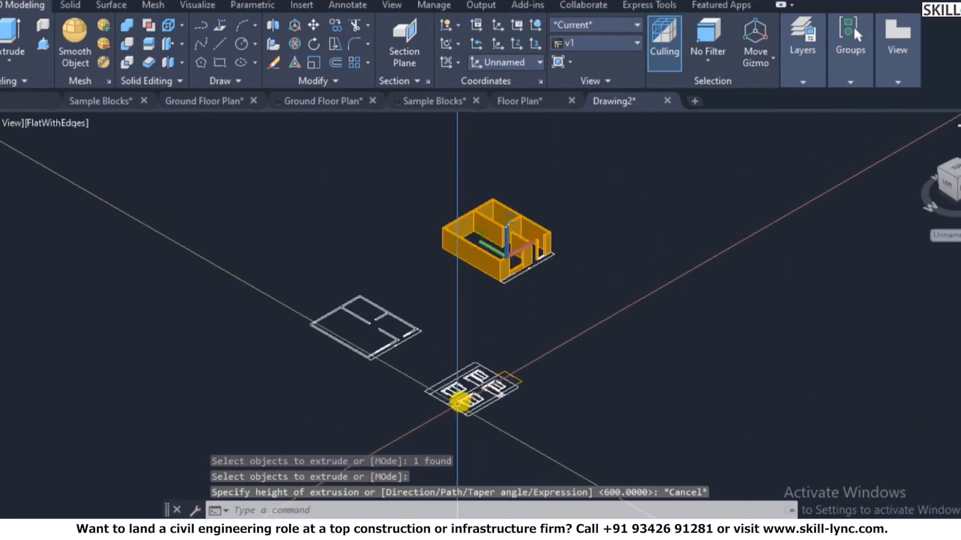
{"action": "scroll", "coordinate": [471, 389], "scroll_direction": "up", "scroll_amount": 3}
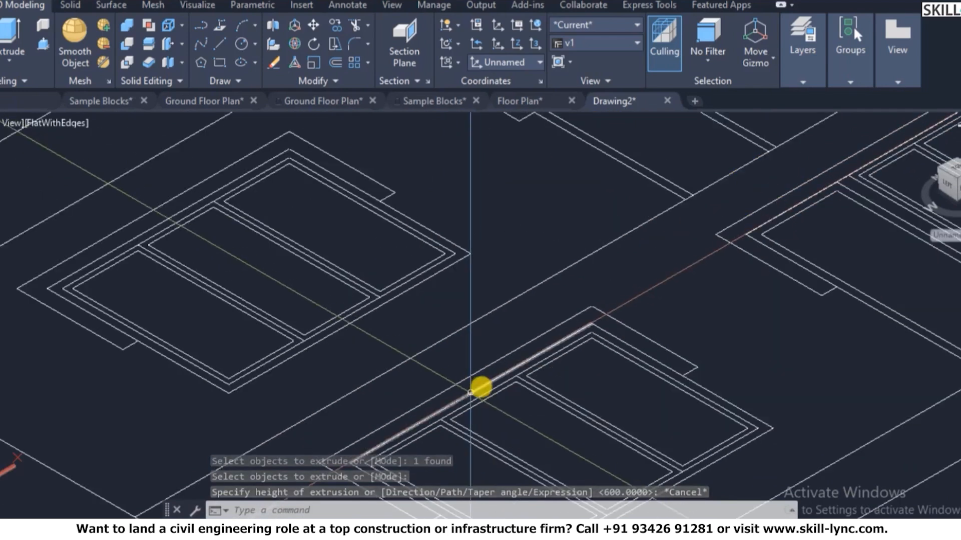
{"action": "key", "text": "Escape"}
{"action": "key", "text": "Escape"}
- Measure the 600 perpendicular depth from the corner to the opening
{"action": "type", "text": "di"}
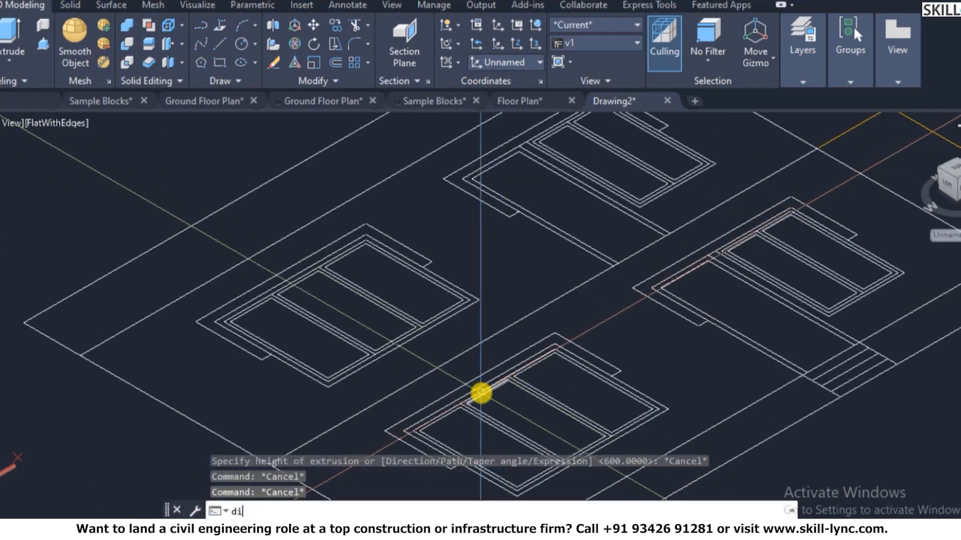
{"action": "type", "text": "s"}
{"action": "key", "text": "Return"}
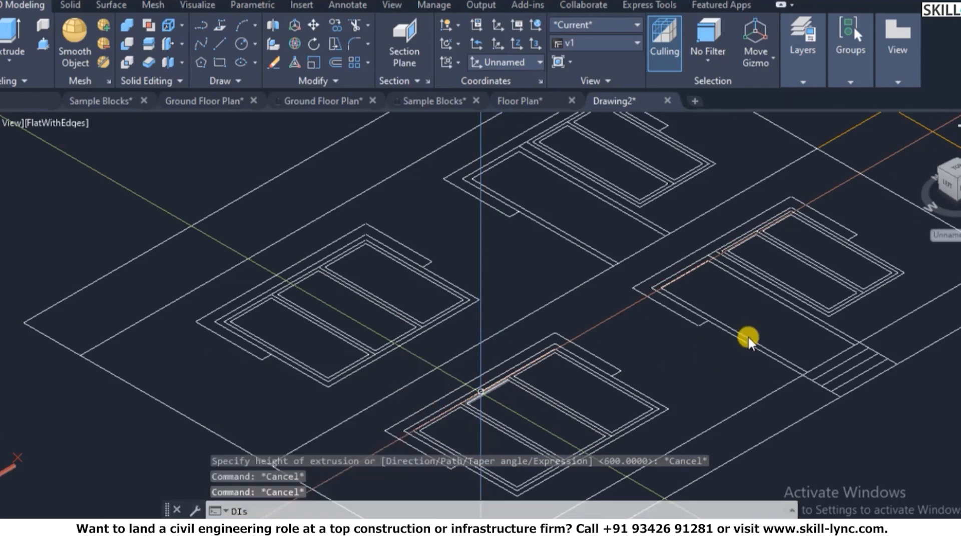
{"action": "scroll", "coordinate": [655, 328], "scroll_direction": "up", "scroll_amount": 5}
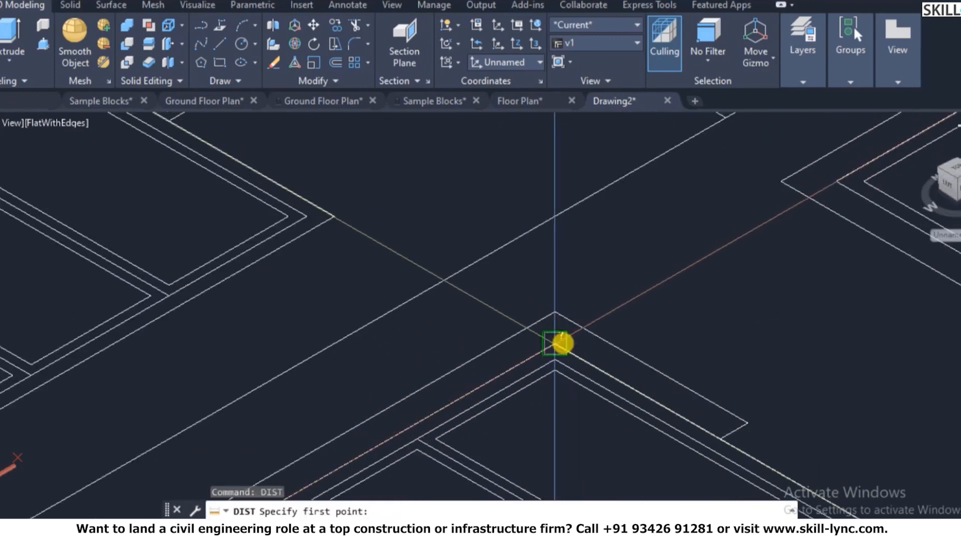
{"action": "left_click", "coordinate": [556, 344]}
{"action": "type", "text": "per"}
{"action": "key", "text": "Return"}
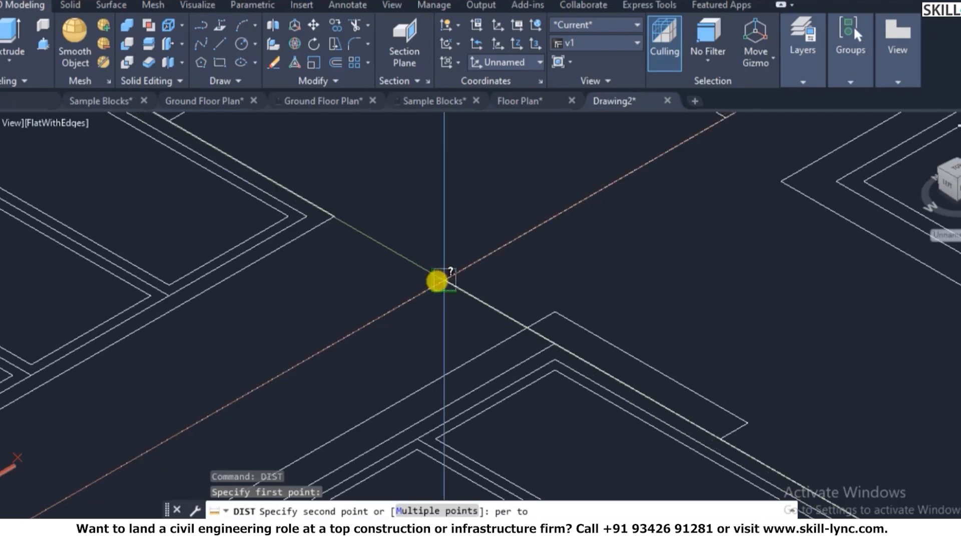
{"action": "left_click", "coordinate": [437, 281]}
{"action": "scroll", "coordinate": [444, 272], "scroll_direction": "down", "scroll_amount": 10}
{"action": "key", "text": "Escape"}
{"action": "scroll", "coordinate": [575, 214], "scroll_direction": "up", "scroll_amount": 8}
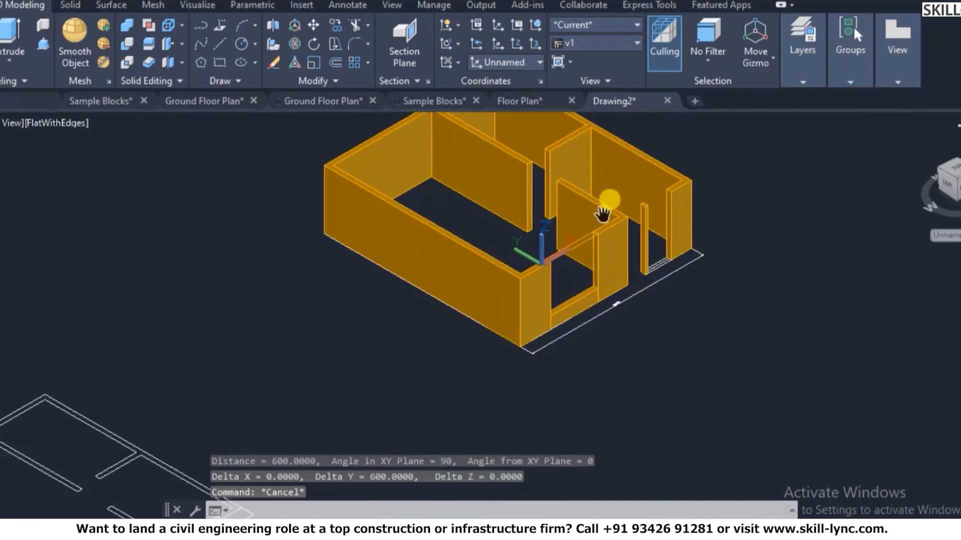
{"action": "scroll", "coordinate": [603, 214], "scroll_direction": "up", "scroll_amount": 2}
{"action": "key", "text": "Escape"}
{"action": "key", "text": "Escape"}
- Extrude the rectangle -600 downward to form the lintel
{"action": "type", "text": "ext"}
{"action": "key", "text": "Return"}
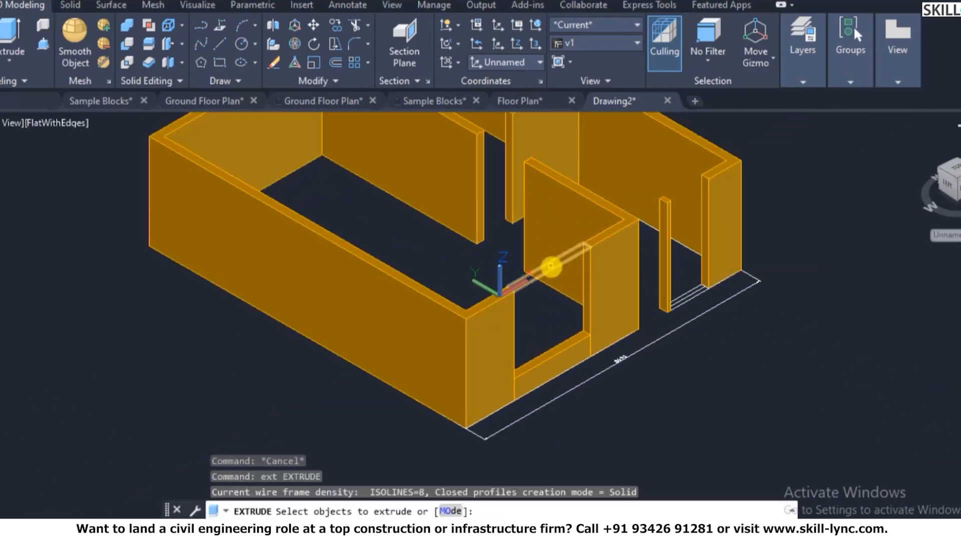
{"action": "left_click", "coordinate": [553, 266]}
{"action": "key", "text": "Return"}
{"action": "type", "text": "-600"}
{"action": "key", "text": "Return"}
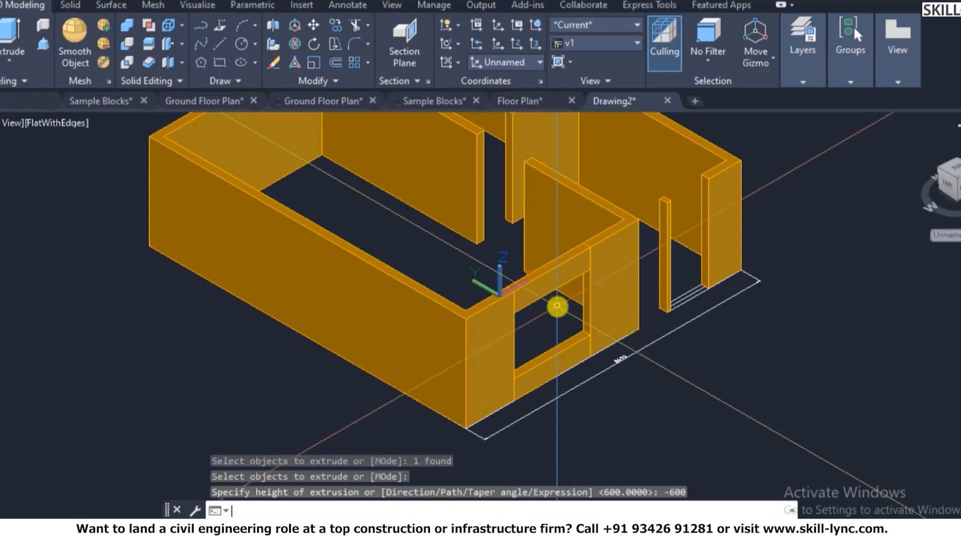
{"action": "key", "text": "Escape"}
{"action": "key", "text": "Escape"}
- Union the lintel, sill and neighbouring walls into one solid
{"action": "type", "text": "u"}
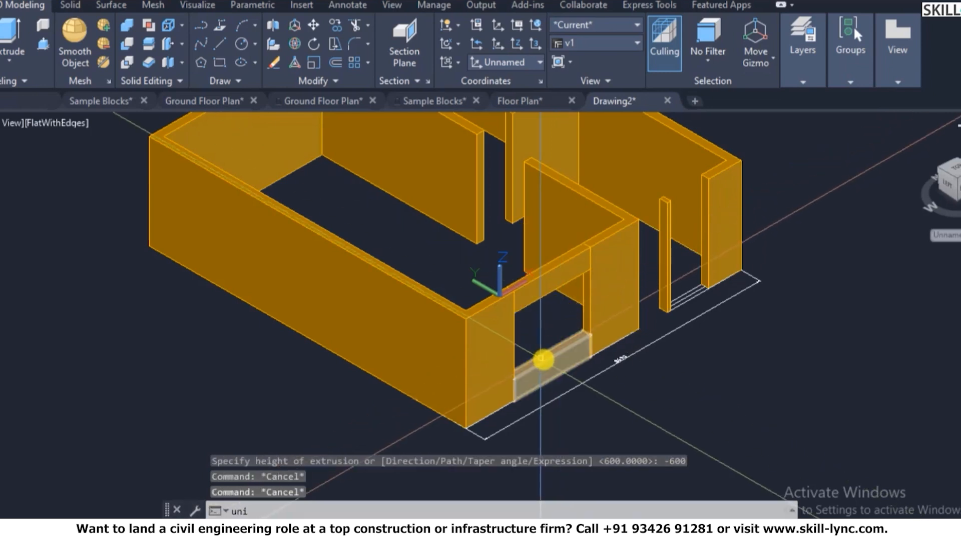
{"action": "type", "text": "ni"}
{"action": "key", "text": "Return"}
{"action": "left_click", "coordinate": [573, 273]}
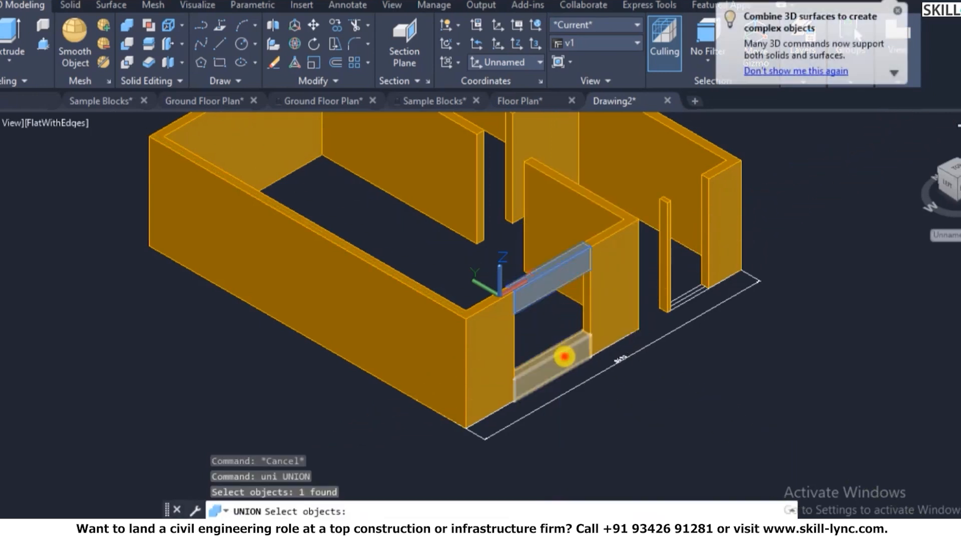
{"action": "left_click", "coordinate": [564, 356]}
{"action": "left_click", "coordinate": [503, 338]}
{"action": "left_click", "coordinate": [614, 282]}
{"action": "right_click", "coordinate": [741, 337]}
{"action": "scroll", "coordinate": [607, 390], "scroll_direction": "down", "scroll_amount": 3}
{"action": "scroll", "coordinate": [656, 350], "scroll_direction": "up", "scroll_amount": 6}
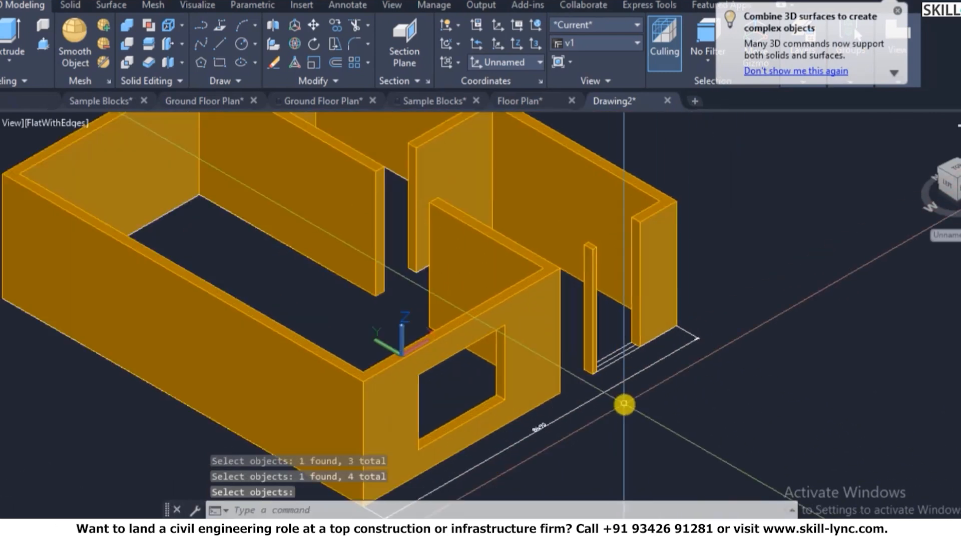
{"action": "scroll", "coordinate": [623, 404], "scroll_direction": "up", "scroll_amount": 2}
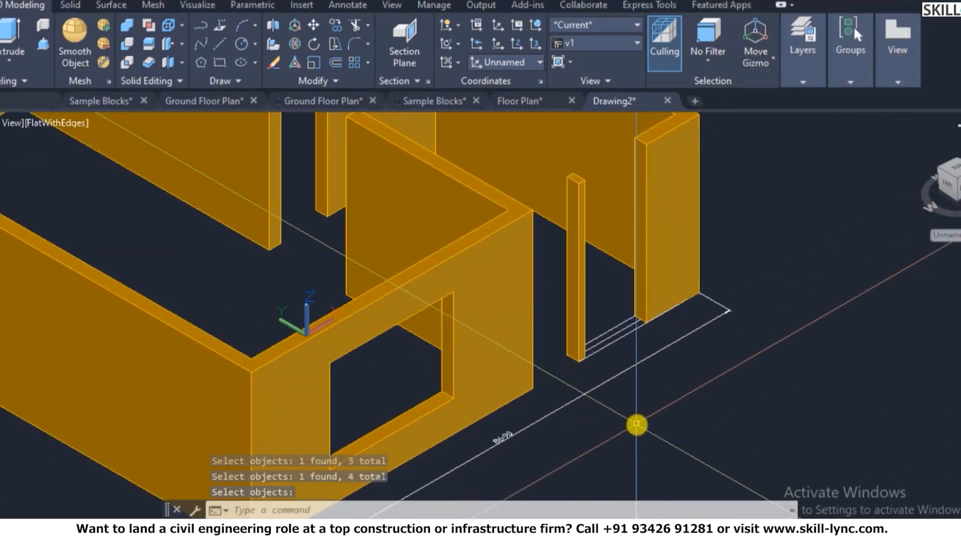
- Set the 3D Wall layer's colour to 121 in Layer Properties
{"action": "type", "text": "la"}
{"action": "key", "text": "Return"}
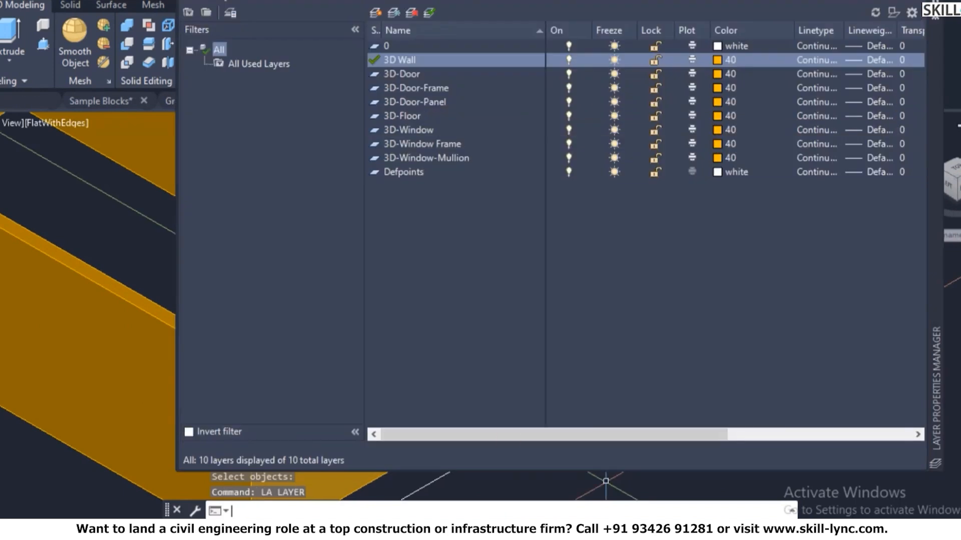
{"action": "left_click", "coordinate": [719, 60]}
{"action": "left_click", "coordinate": [476, 231]}
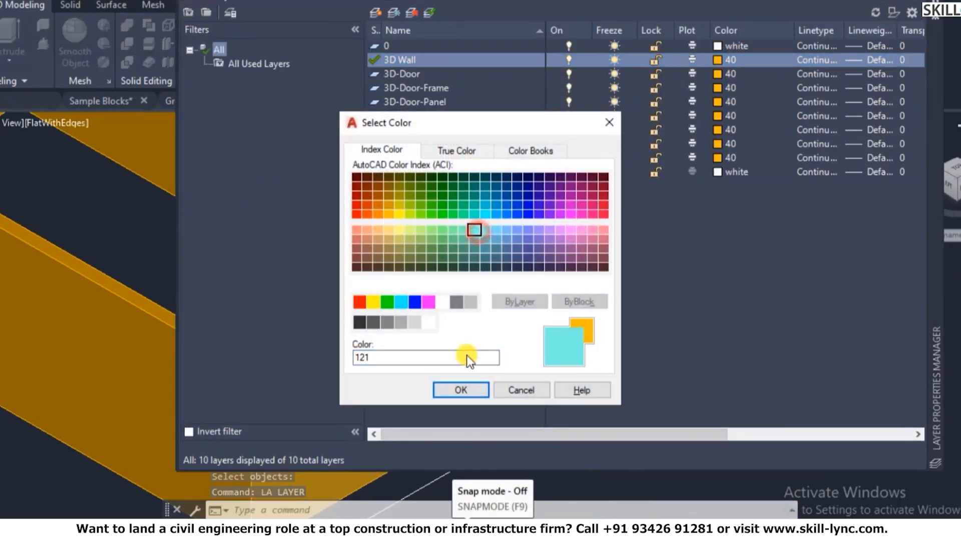
{"action": "left_click", "coordinate": [461, 389]}
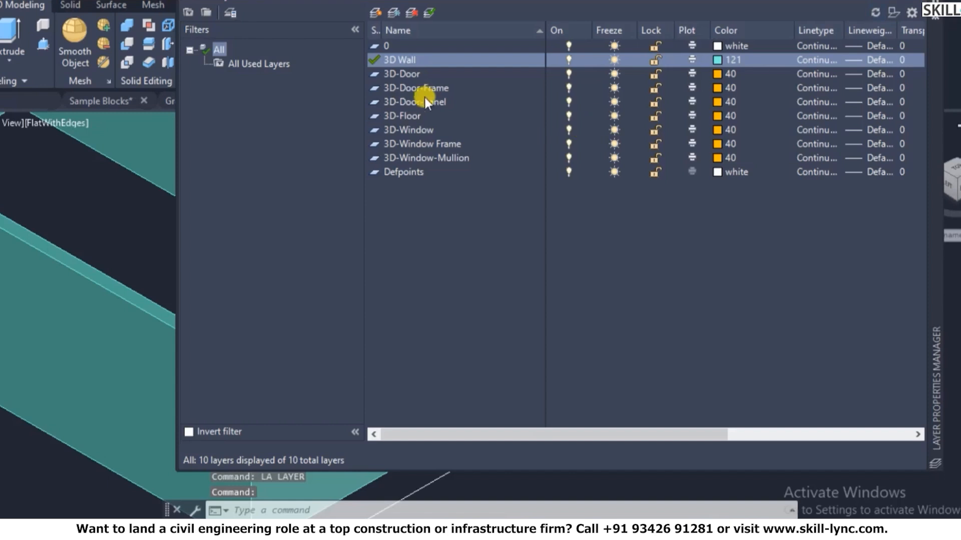
- Make the 3D-Window layer green and close the layer manager
{"action": "left_click", "coordinate": [415, 129]}
{"action": "left_click", "coordinate": [718, 130]}
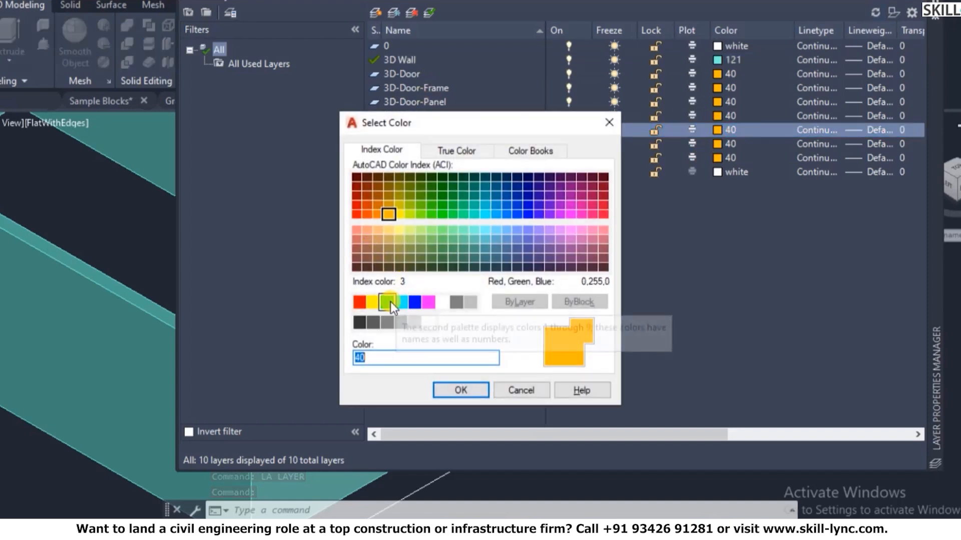
{"action": "left_click", "coordinate": [388, 301]}
{"action": "left_click", "coordinate": [453, 395]}
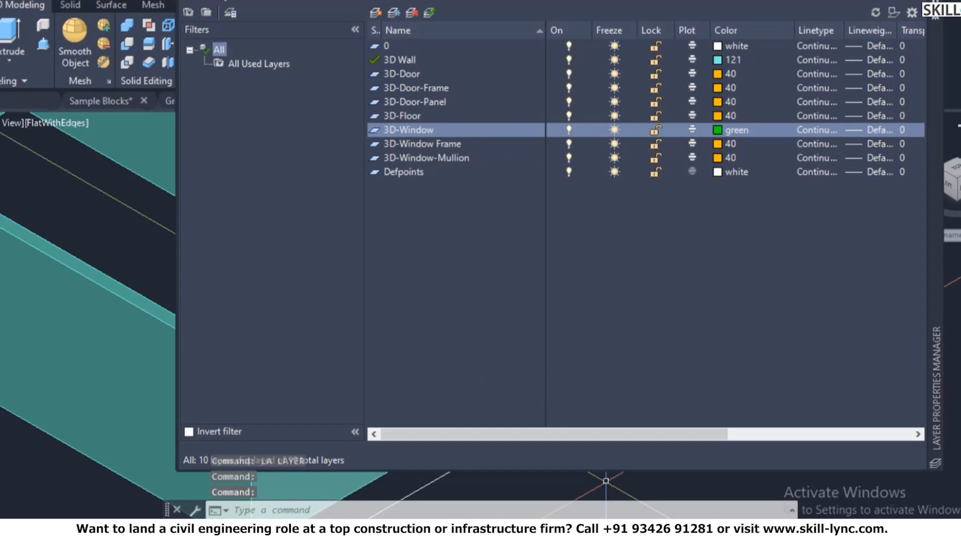
{"action": "left_click", "coordinate": [934, 15]}
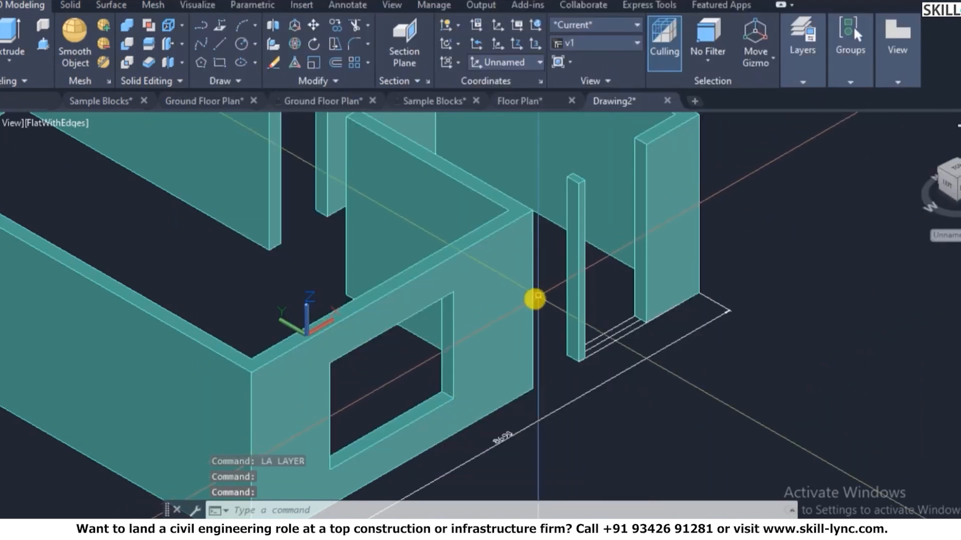
- Reset the UCS to World
{"action": "scroll", "coordinate": [606, 277], "scroll_direction": "down", "scroll_amount": 3}
{"action": "scroll", "coordinate": [628, 296], "scroll_direction": "up", "scroll_amount": 3}
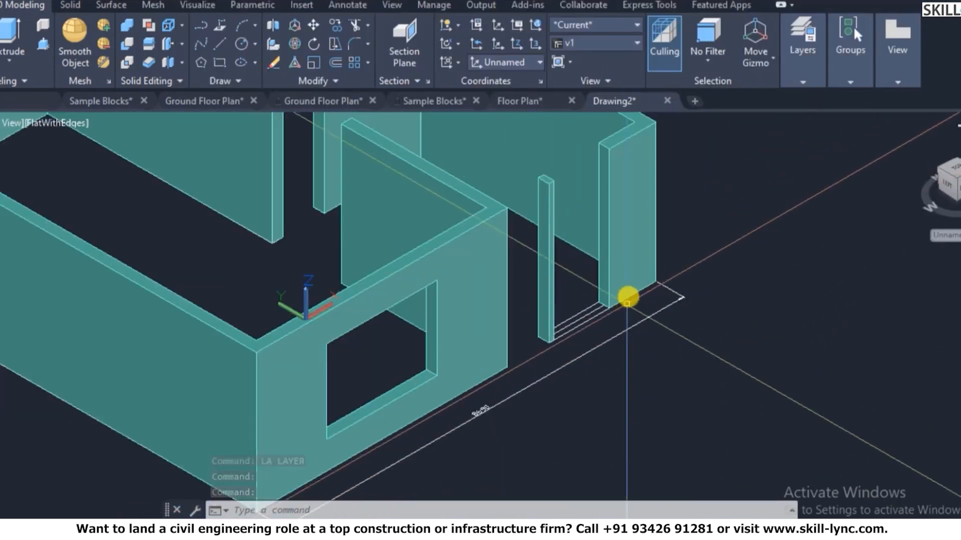
{"action": "scroll", "coordinate": [627, 296], "scroll_direction": "up", "scroll_amount": 2}
{"action": "type", "text": "ec"}
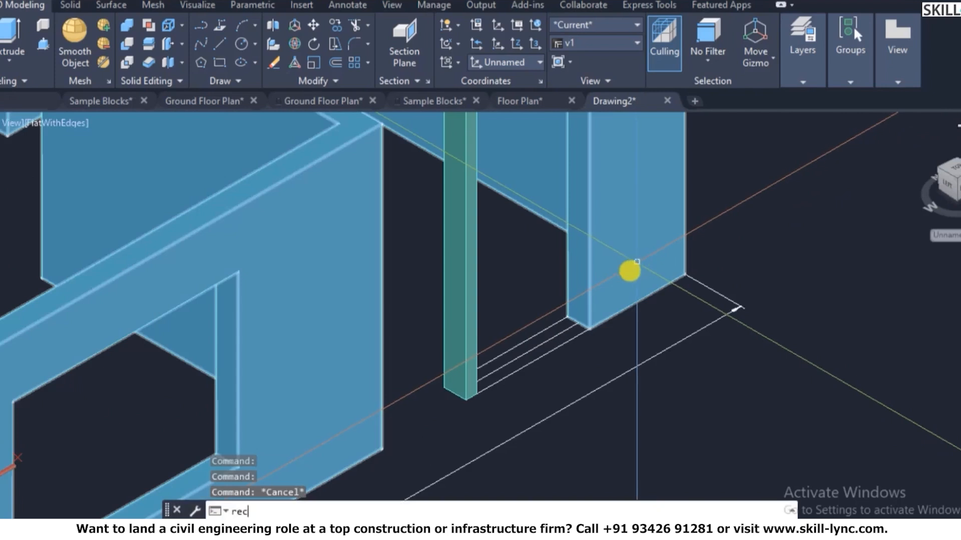
{"action": "key", "text": "Return"}
{"action": "scroll", "coordinate": [475, 395], "scroll_direction": "up", "scroll_amount": 2}
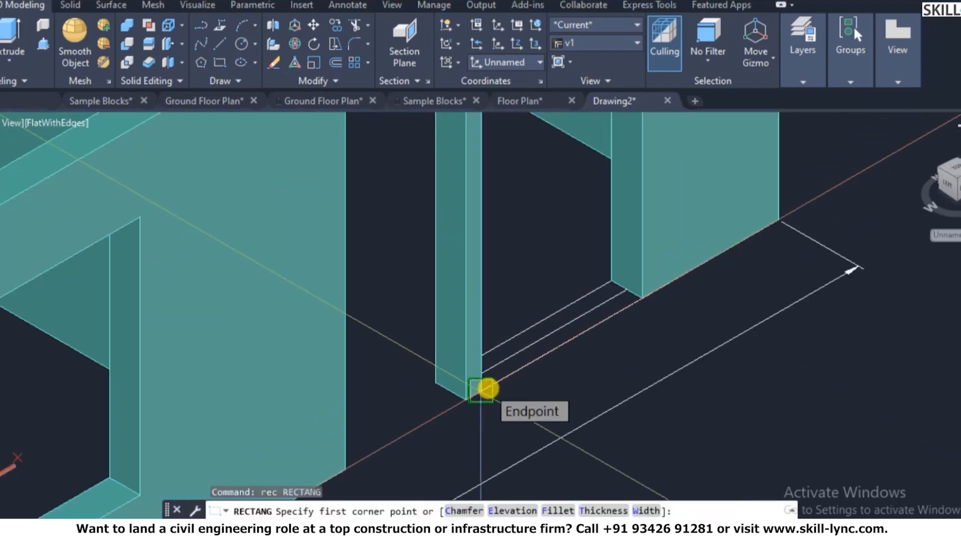
{"action": "key", "text": "Escape"}
{"action": "type", "text": "ucs"}
{"action": "key", "text": "Return"}
{"action": "type", "text": "w"}
{"action": "key", "text": "Return"}
{"action": "key", "text": "Escape"}
{"action": "scroll", "coordinate": [776, 236], "scroll_direction": "down", "scroll_amount": 4}
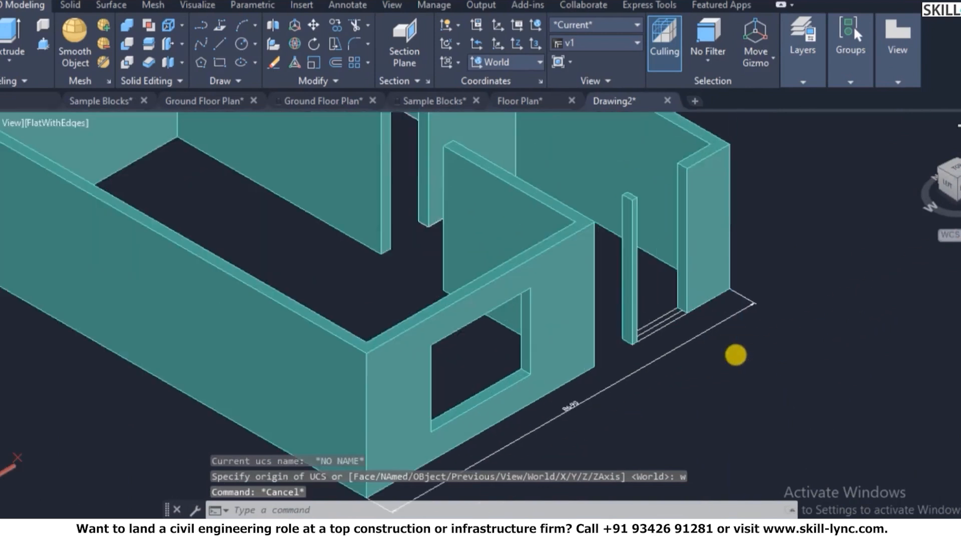
{"action": "scroll", "coordinate": [735, 355], "scroll_direction": "up", "scroll_amount": 4}
{"action": "key", "text": "Escape"}
{"action": "key", "text": "Escape"}
- Draw a rectangle from the post base to the wall beside the door
{"action": "type", "text": "rec"}
{"action": "key", "text": "Return"}
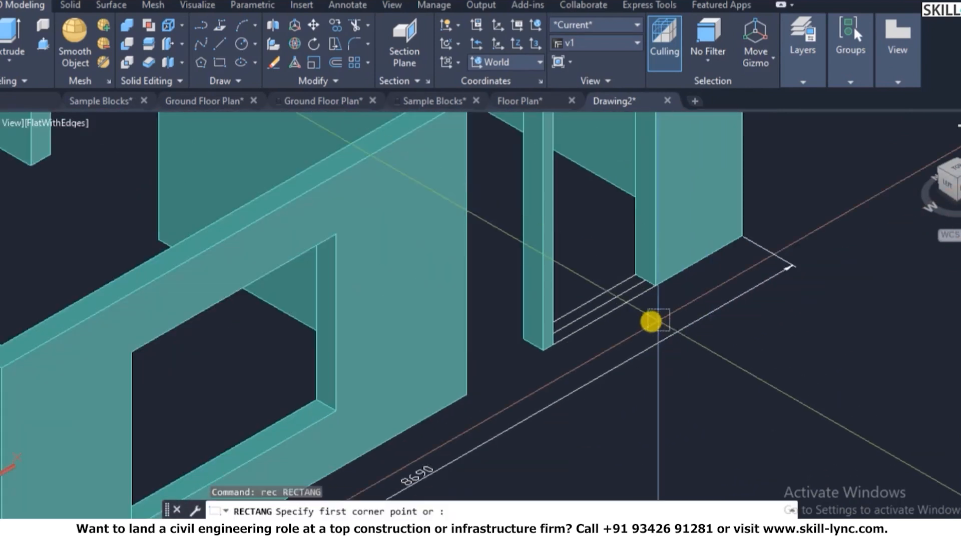
{"action": "scroll", "coordinate": [650, 322], "scroll_direction": "up", "scroll_amount": 2}
{"action": "scroll", "coordinate": [528, 350], "scroll_direction": "up", "scroll_amount": 2}
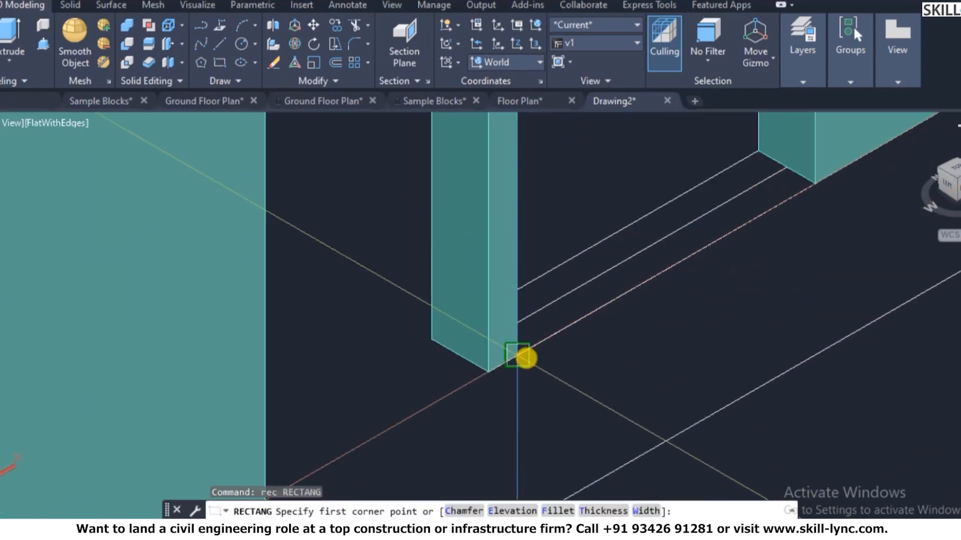
{"action": "left_click", "coordinate": [528, 351]}
{"action": "key", "text": "Escape"}
{"action": "key", "text": "Escape"}
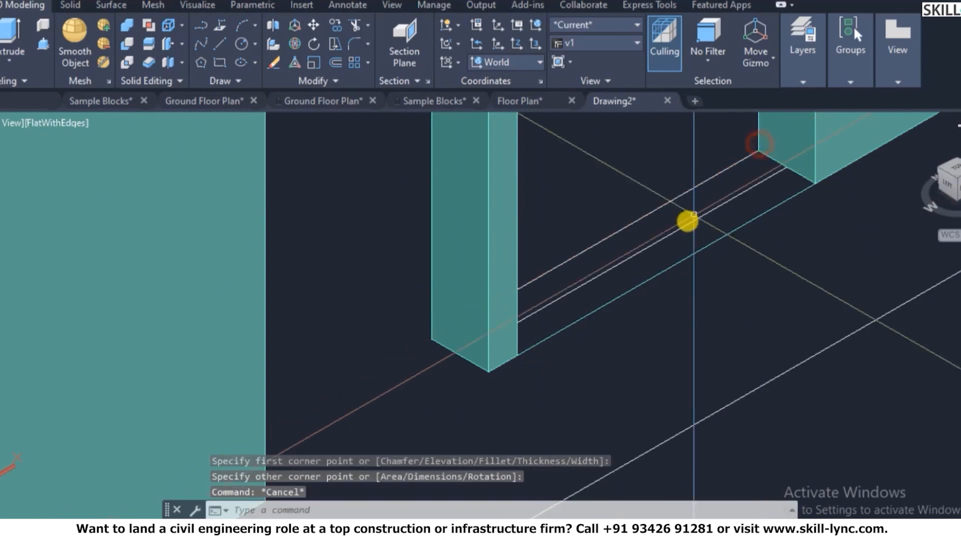
{"action": "scroll", "coordinate": [656, 229], "scroll_direction": "down", "scroll_amount": 3}
- Extrude the base rectangle 600 high into the second sill wall
{"action": "type", "text": "ext"}
{"action": "key", "text": "Return"}
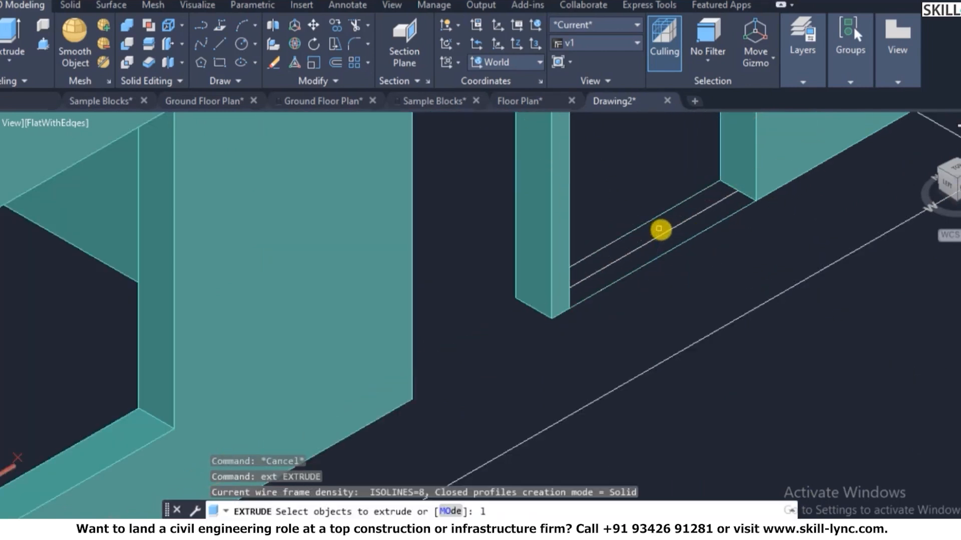
{"action": "left_click", "coordinate": [658, 230]}
{"action": "key", "text": "Return"}
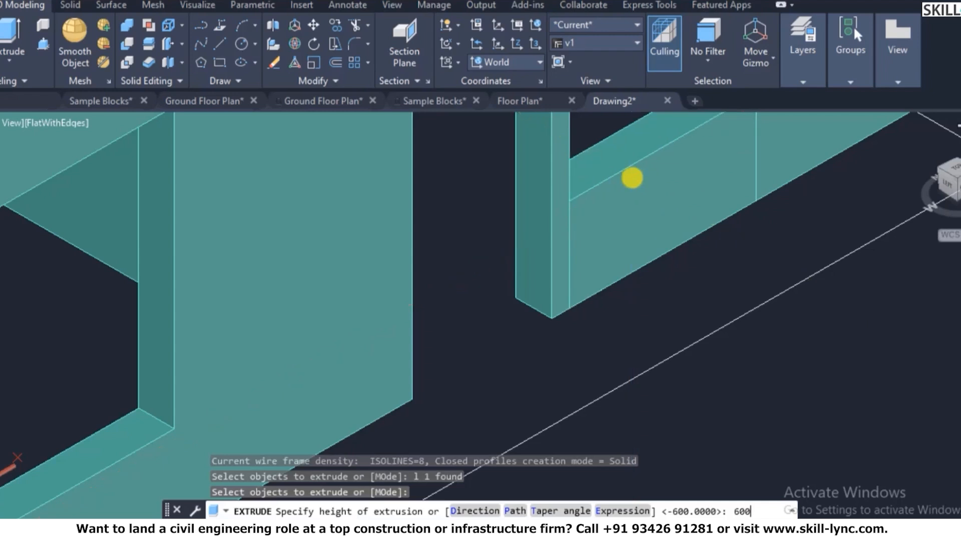
{"action": "type", "text": "600"}
{"action": "key", "text": "Return"}
{"action": "key", "text": "Escape"}
{"action": "scroll", "coordinate": [603, 272], "scroll_direction": "down", "scroll_amount": 5}
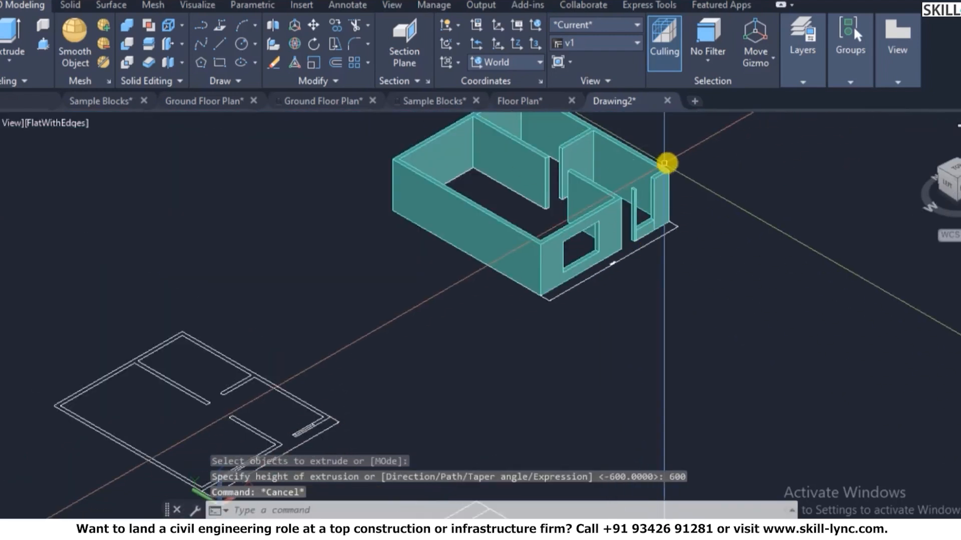
{"action": "scroll", "coordinate": [664, 163], "scroll_direction": "up", "scroll_amount": 5}
{"action": "key", "text": "Escape"}
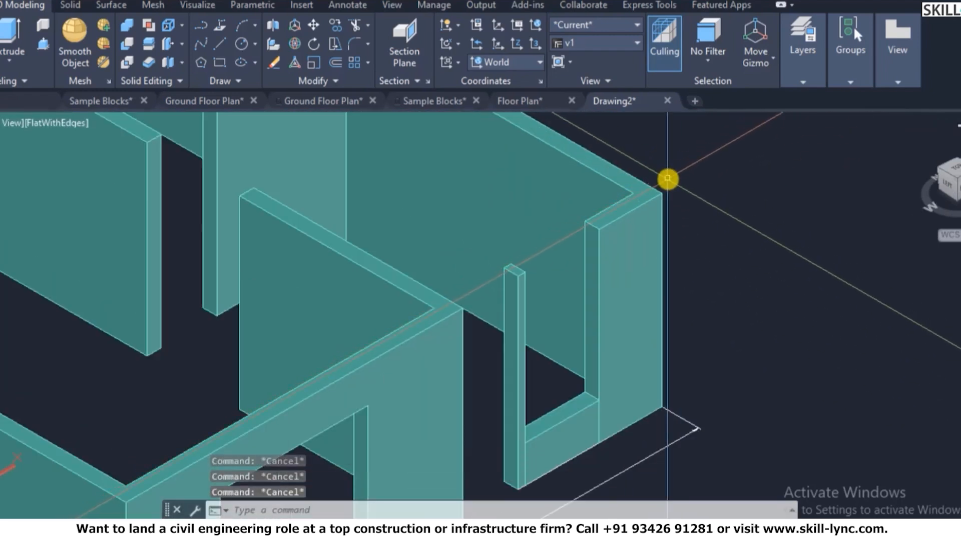
{"action": "type", "text": "uf"}
{"action": "key", "text": "Return"}
- Align the UCS to the wall-top face above the second window opening
{"action": "scroll", "coordinate": [650, 195], "scroll_direction": "up", "scroll_amount": 3}
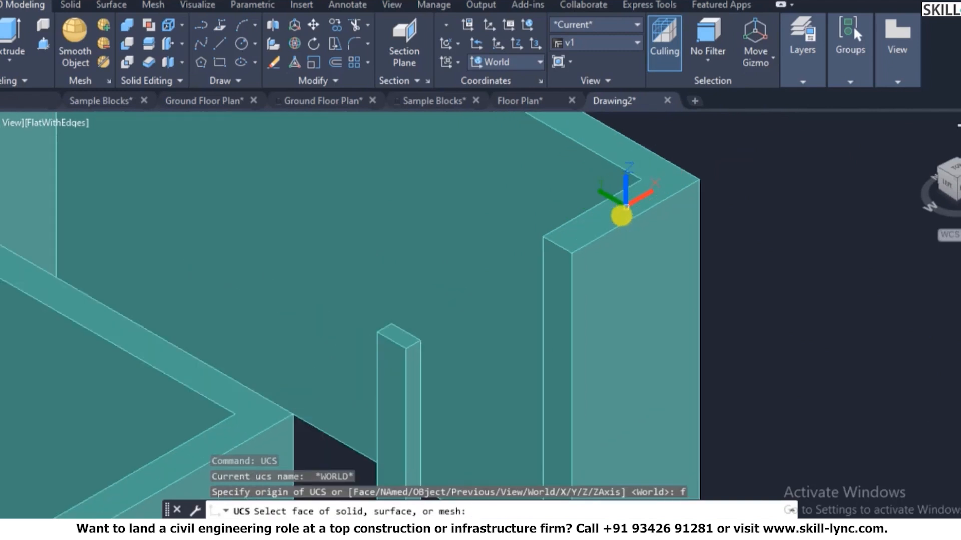
{"action": "left_click", "coordinate": [618, 218]}
{"action": "right_click", "coordinate": [628, 207]}
{"action": "left_click", "coordinate": [699, 218]}
{"action": "key", "text": "Escape"}
{"action": "key", "text": "Escape"}
- Draw a rectangle across the top of the opening between the pillar tops
{"action": "type", "text": "rec"}
{"action": "key", "text": "Return"}
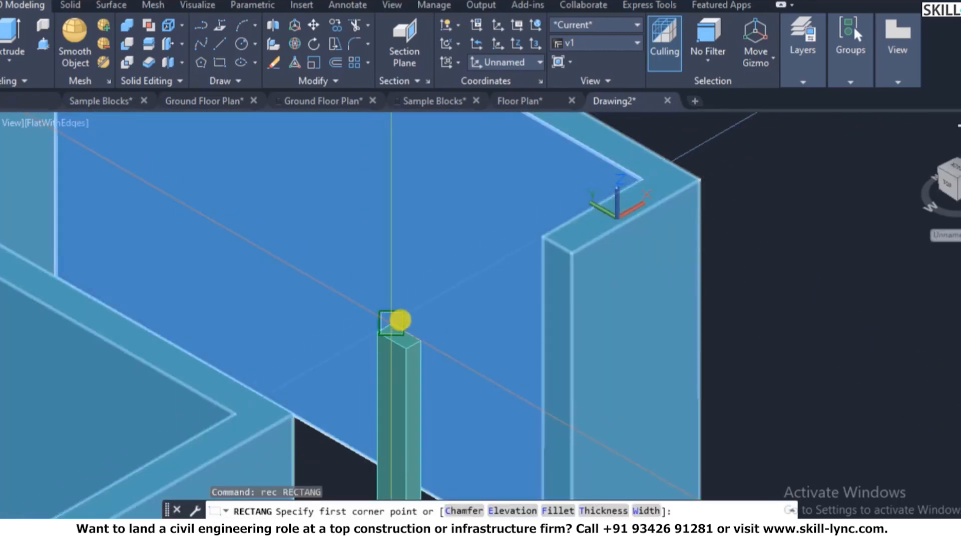
{"action": "left_click", "coordinate": [400, 321]}
{"action": "key", "text": "Escape"}
{"action": "scroll", "coordinate": [570, 245], "scroll_direction": "down", "scroll_amount": 2}
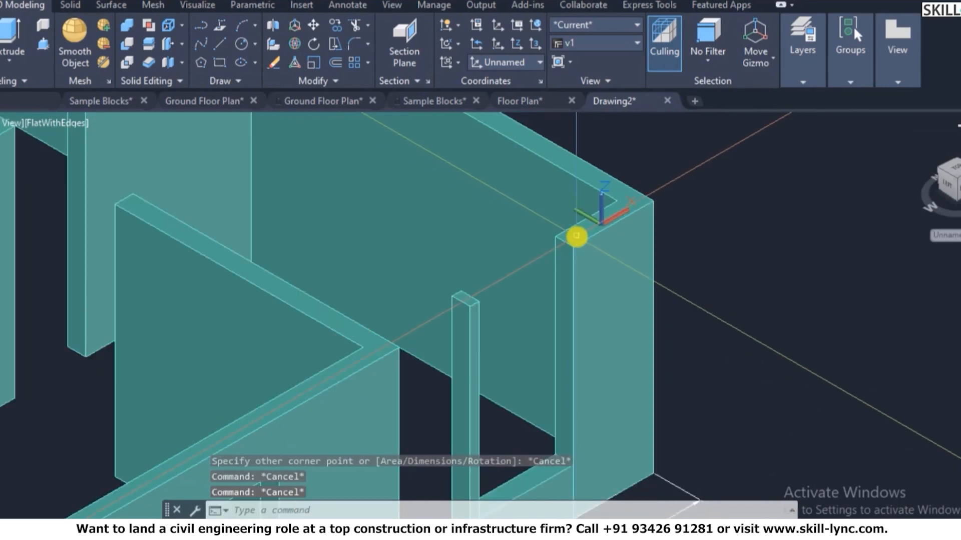
{"action": "key", "text": "Return"}
{"action": "left_click", "coordinate": [571, 246]}
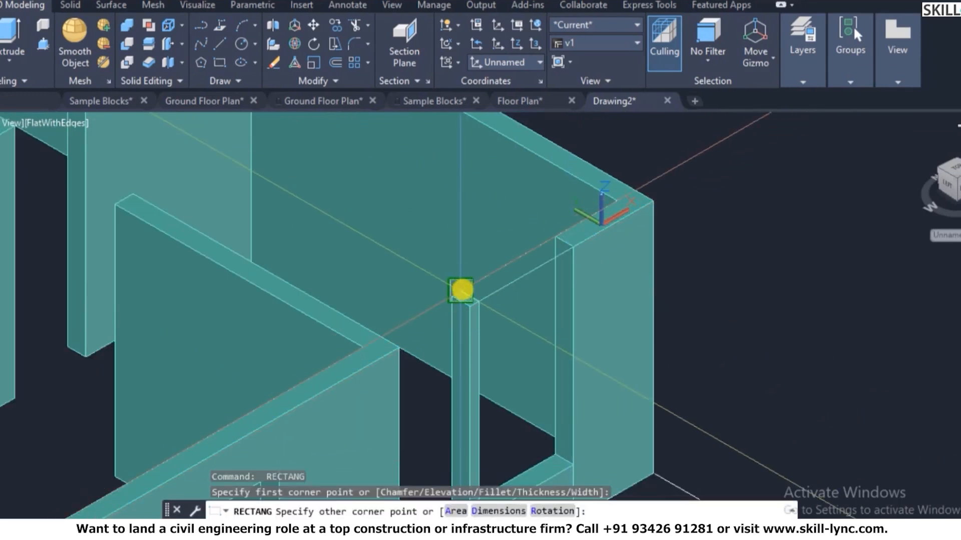
{"action": "key", "text": "Escape"}
{"action": "key", "text": "Escape"}
{"action": "left_click", "coordinate": [620, 260]}
- Extrude the top rectangle -600 downward into a lintel block
{"action": "type", "text": "ext"}
{"action": "key", "text": "Return"}
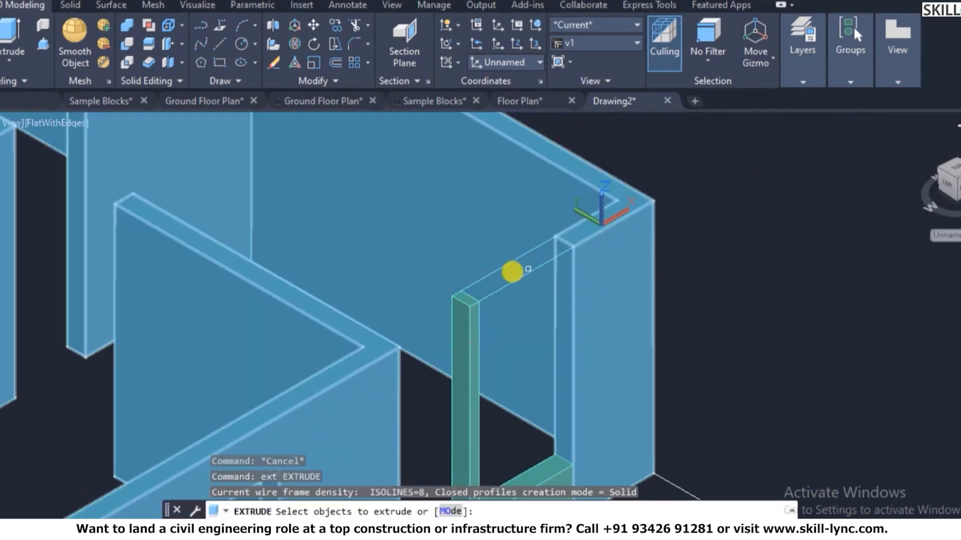
{"action": "left_click", "coordinate": [522, 276]}
{"action": "key", "text": "Return"}
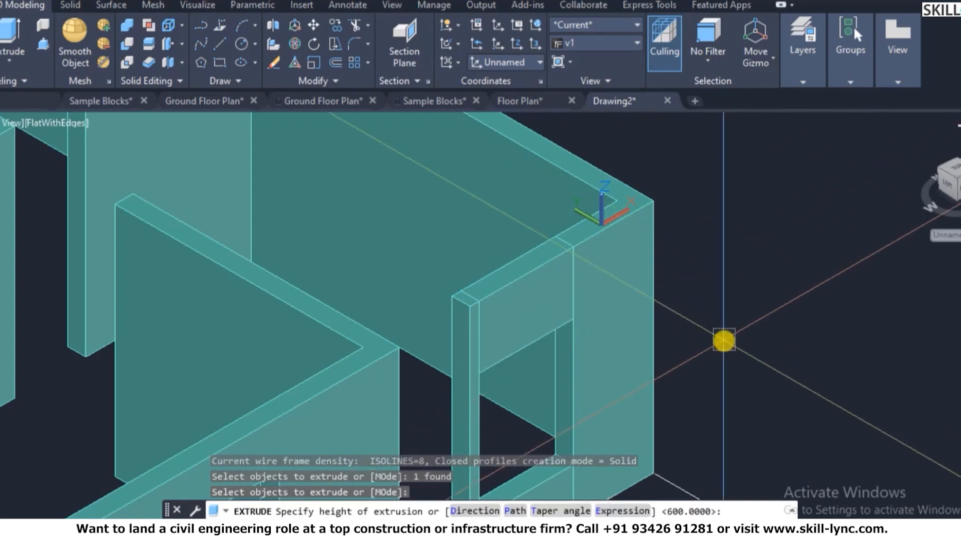
{"action": "type", "text": "-600"}
{"action": "key", "text": "Return"}
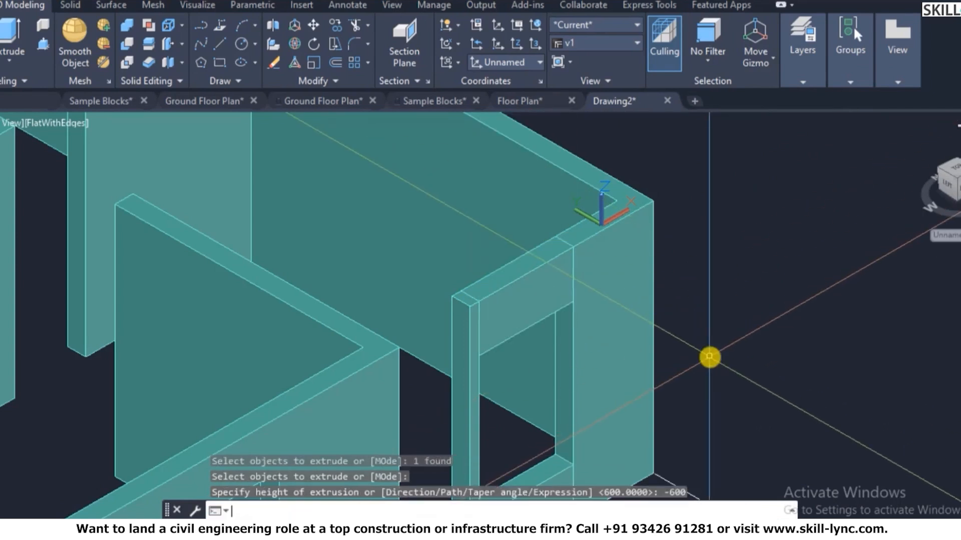
{"action": "key", "text": "Escape"}
{"action": "key", "text": "Escape"}
- Union the new lintel block with the wall solid
{"action": "type", "text": "uni"}
{"action": "key", "text": "Return"}
{"action": "left_click", "coordinate": [523, 279]}
{"action": "left_click", "coordinate": [598, 278]}
{"action": "scroll", "coordinate": [570, 275], "scroll_direction": "down", "scroll_amount": 3}
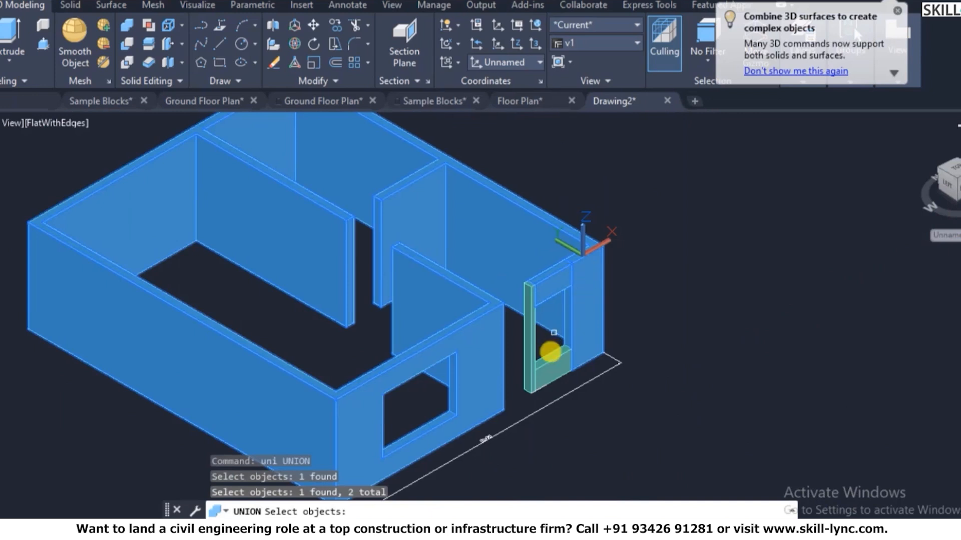
{"action": "key", "text": "Return"}
{"action": "key", "text": "Return"}
{"action": "left_click", "coordinate": [529, 306]}
{"action": "key", "text": "Return"}
{"action": "scroll", "coordinate": [570, 379], "scroll_direction": "up", "scroll_amount": 5}
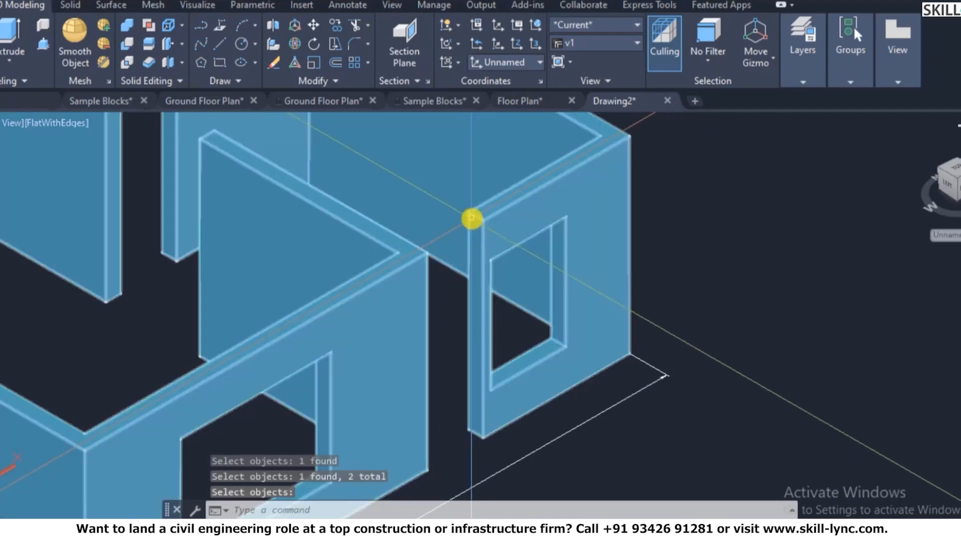
- Set the UCS to the wall's top face above the doorway with UCS Face
{"action": "scroll", "coordinate": [466, 214], "scroll_direction": "up", "scroll_amount": 3}
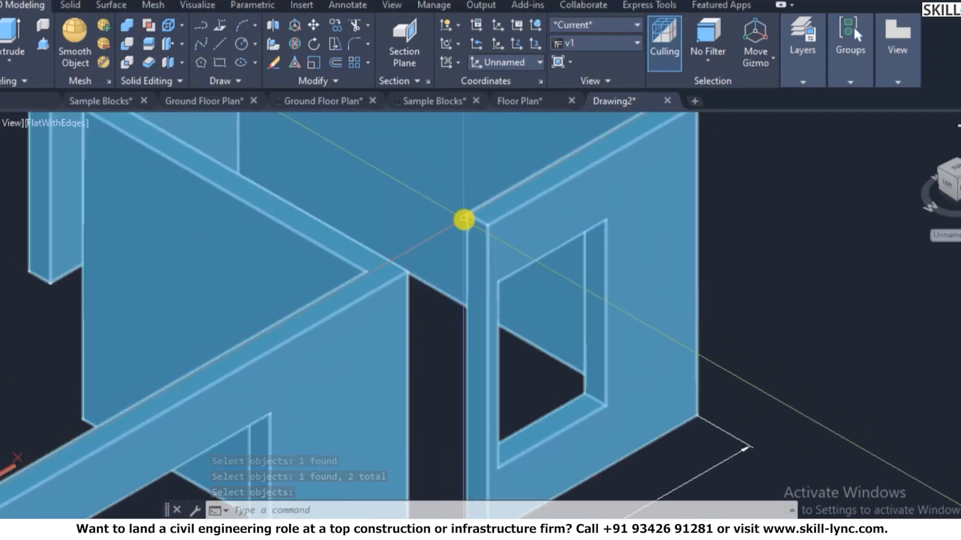
{"action": "type", "text": "UCS"}
{"action": "key", "text": "Return"}
{"action": "type", "text": "f"}
{"action": "key", "text": "Return"}
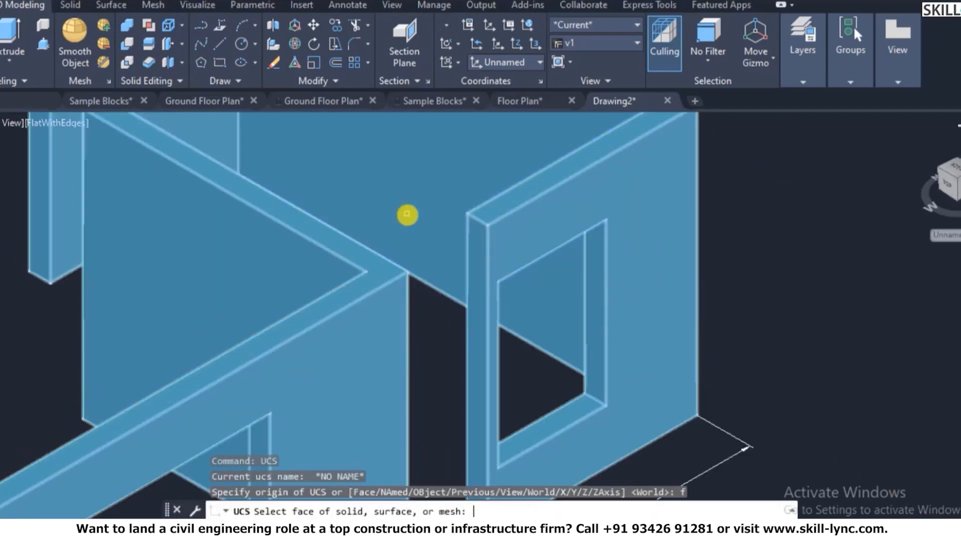
{"action": "left_click", "coordinate": [510, 200]}
{"action": "right_click", "coordinate": [511, 200]}
{"action": "left_click", "coordinate": [532, 210]}
{"action": "key", "text": "Escape"}
- Draw a rectangle over the doorway gap and extrude it -600 downward
{"action": "type", "text": "r"}
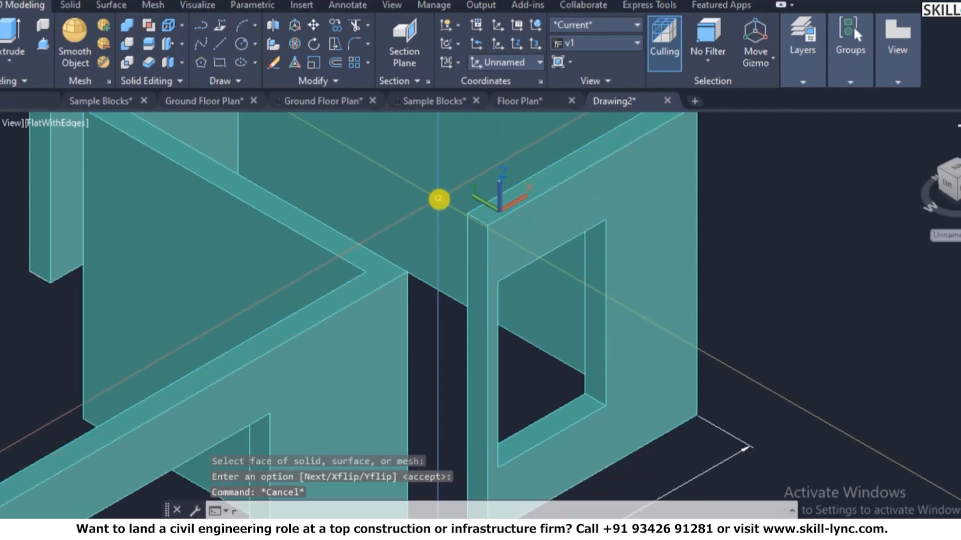
{"action": "type", "text": "ec"}
{"action": "key", "text": "Return"}
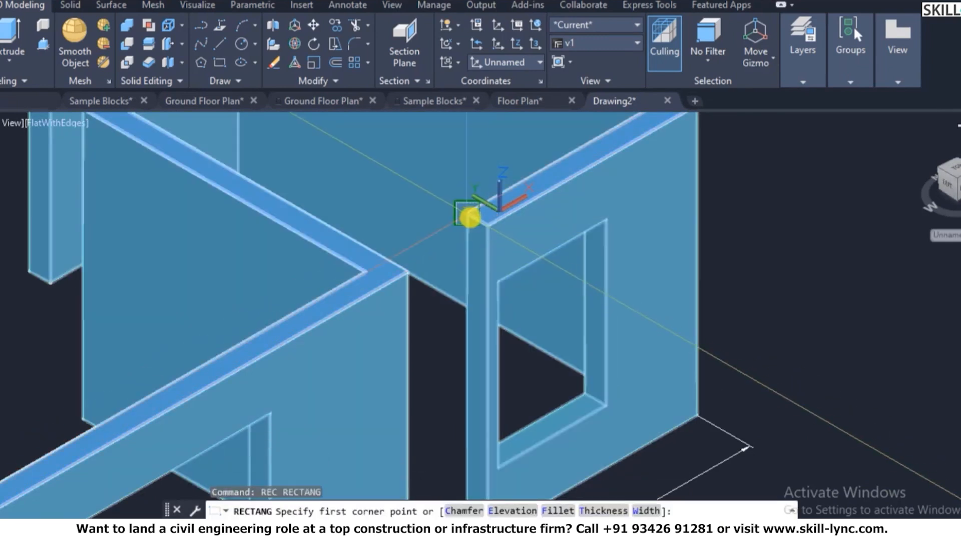
{"action": "left_click", "coordinate": [468, 216]}
{"action": "key", "text": "Escape"}
{"action": "key", "text": "Escape"}
{"action": "type", "text": "ext"}
{"action": "key", "text": "Return"}
{"action": "left_click", "coordinate": [448, 261]}
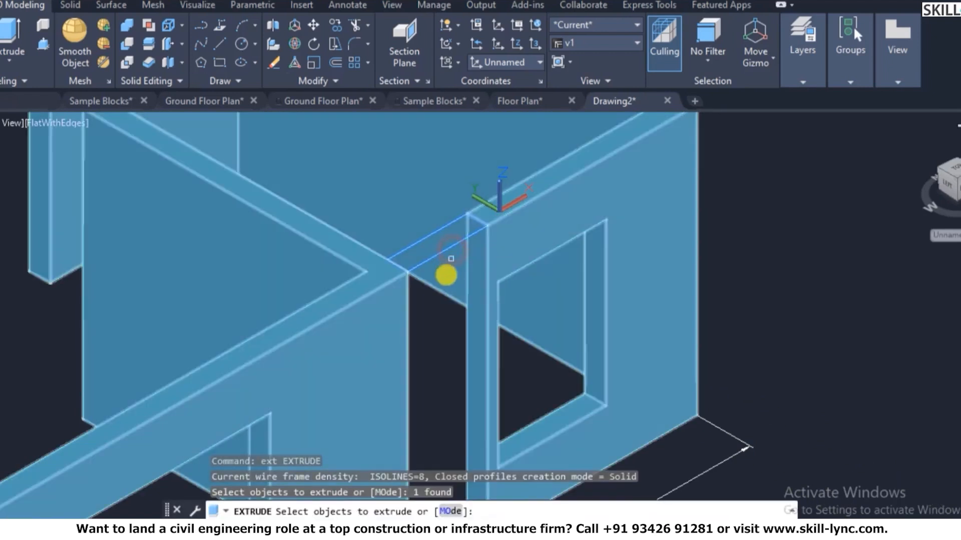
{"action": "key", "text": "Return"}
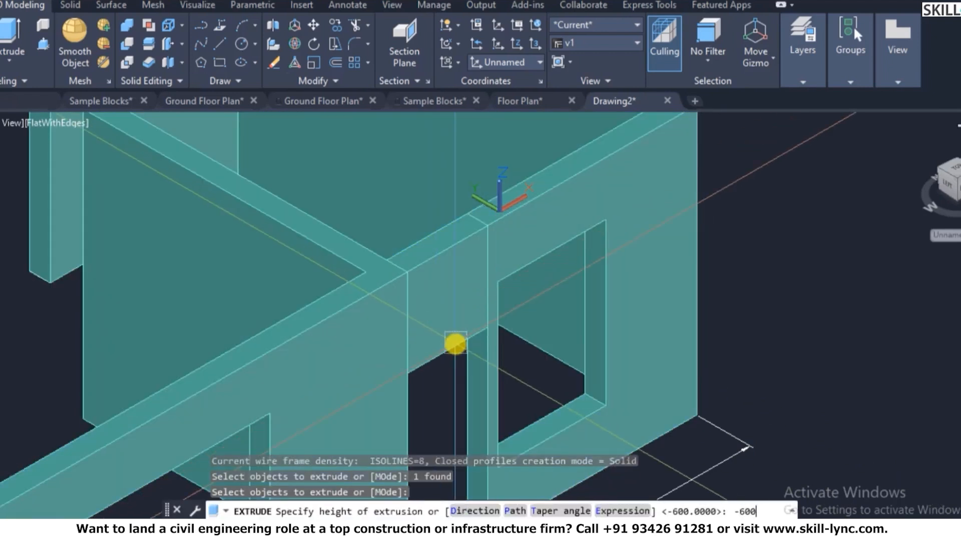
{"action": "type", "text": "-600"}
{"action": "key", "text": "Return"}
{"action": "key", "text": "Escape"}
{"action": "key", "text": "Escape"}
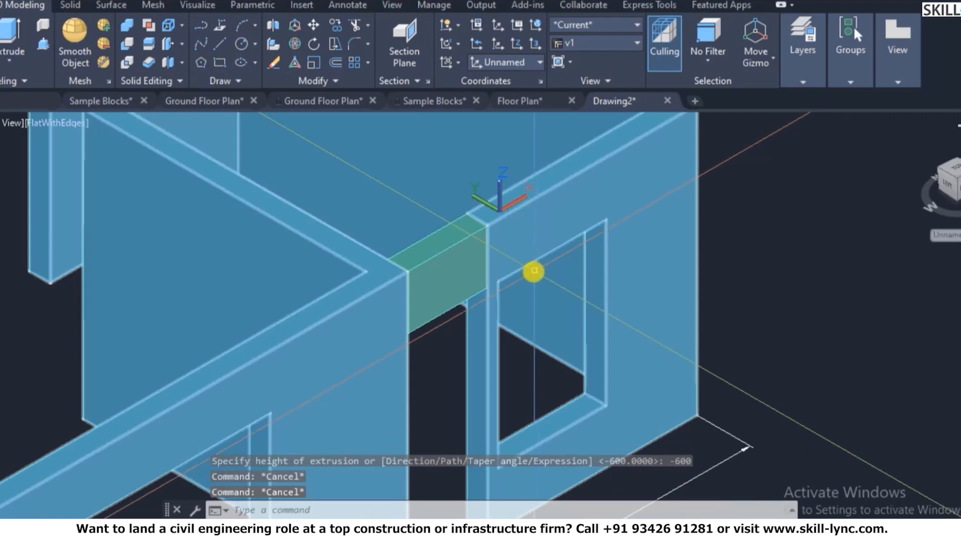
- Union the new doorway block with the house walls
{"action": "type", "text": "uni"}
{"action": "key", "text": "Return"}
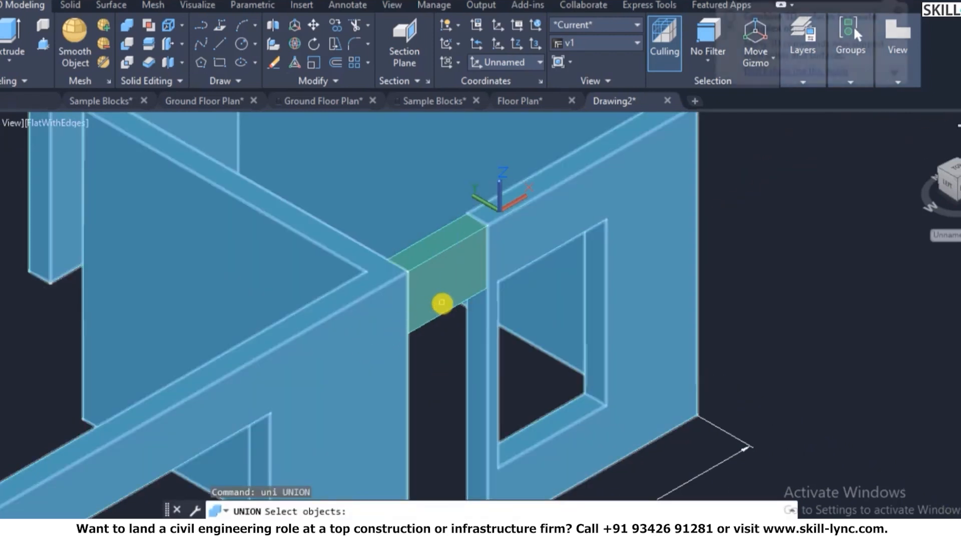
{"action": "left_click", "coordinate": [441, 302]}
{"action": "left_click", "coordinate": [456, 293]}
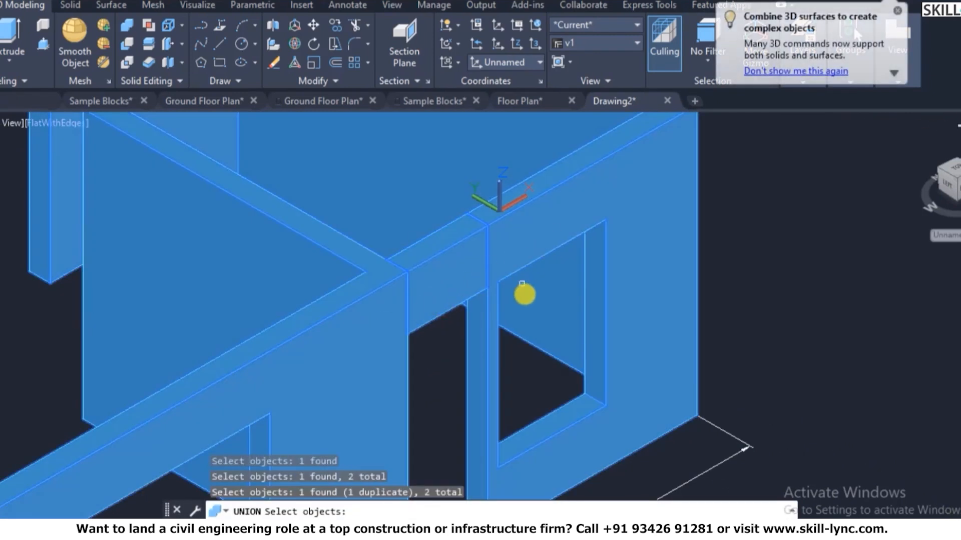
{"action": "key", "text": "Escape"}
{"action": "scroll", "coordinate": [483, 307], "scroll_direction": "down", "scroll_amount": 6}
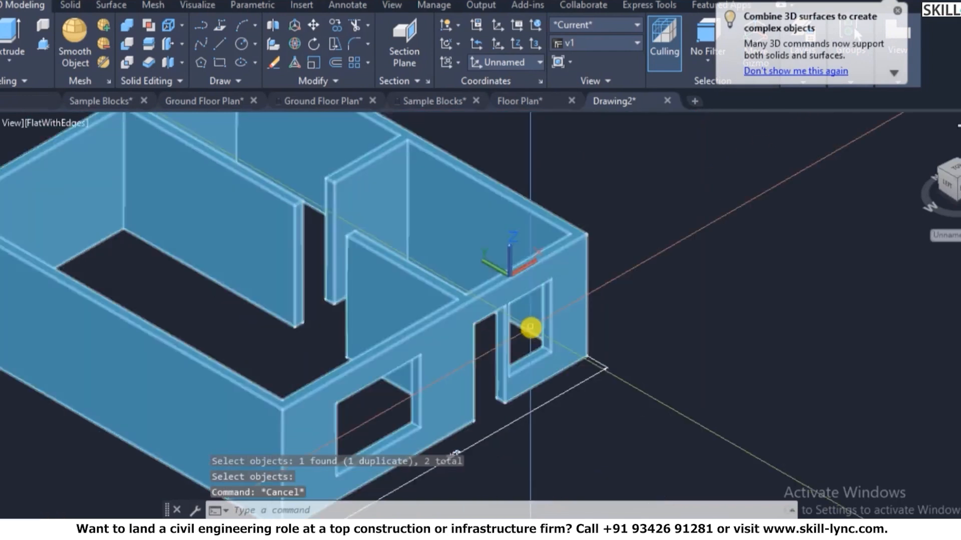
{"action": "left_click", "coordinate": [429, 256]}
{"action": "scroll", "coordinate": [427, 246], "scroll_direction": "up", "scroll_amount": 6}
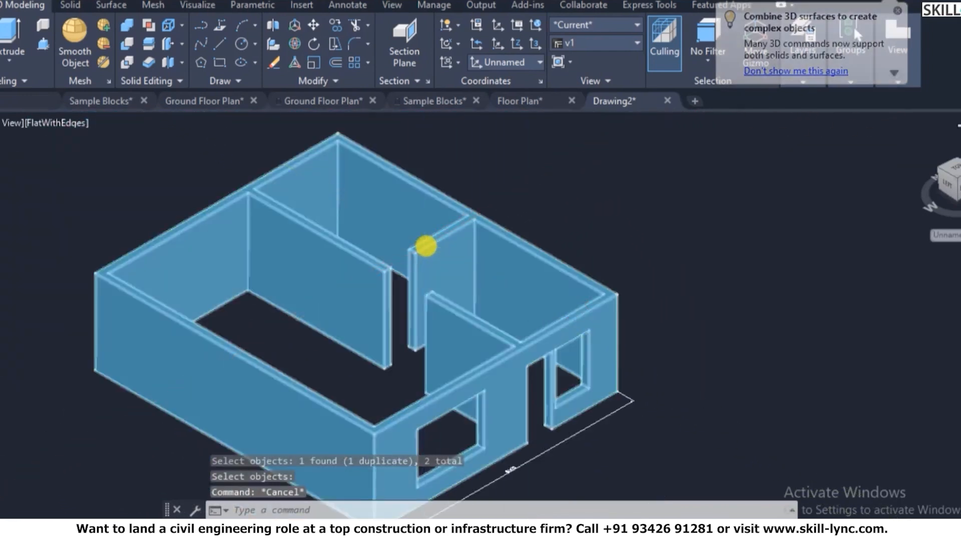
- Align the UCS to the top face of the wall beside the remaining gap
{"action": "key", "text": "Escape"}
{"action": "key", "text": "Escape"}
{"action": "left_click", "coordinate": [536, 268]}
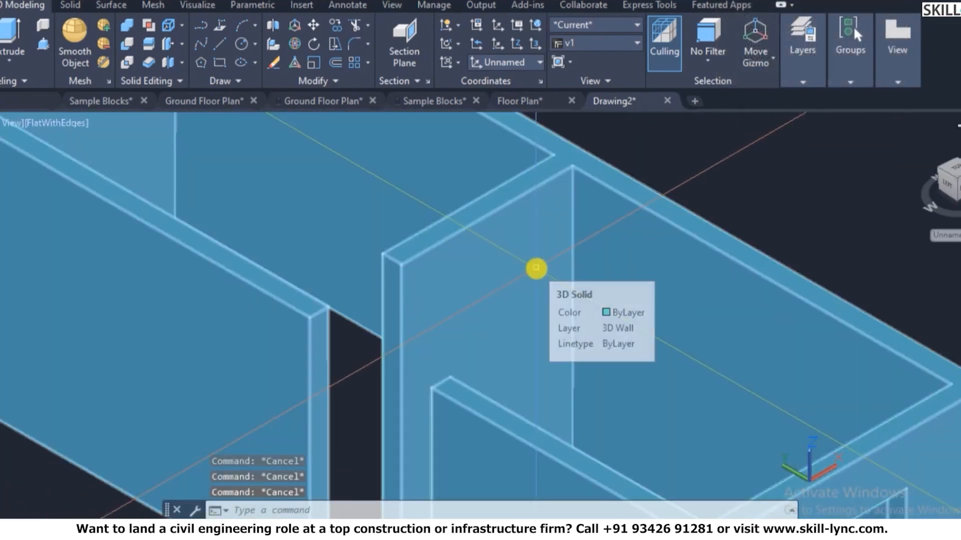
{"action": "type", "text": "ucs"}
{"action": "key", "text": "Return"}
{"action": "type", "text": "f"}
{"action": "key", "text": "Return"}
{"action": "scroll", "coordinate": [434, 235], "scroll_direction": "up", "scroll_amount": 2}
{"action": "left_click", "coordinate": [418, 241]}
{"action": "right_click", "coordinate": [421, 241]}
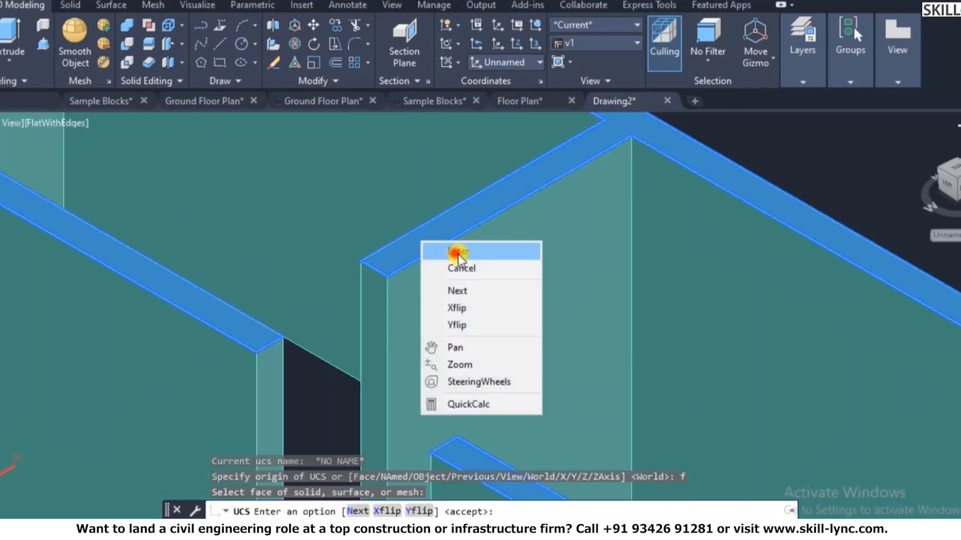
{"action": "left_click", "coordinate": [458, 254]}
{"action": "key", "text": "Escape"}
- Draw a rectangle from the wall corner across the top of the gap
{"action": "type", "text": "rec"}
{"action": "key", "text": "Return"}
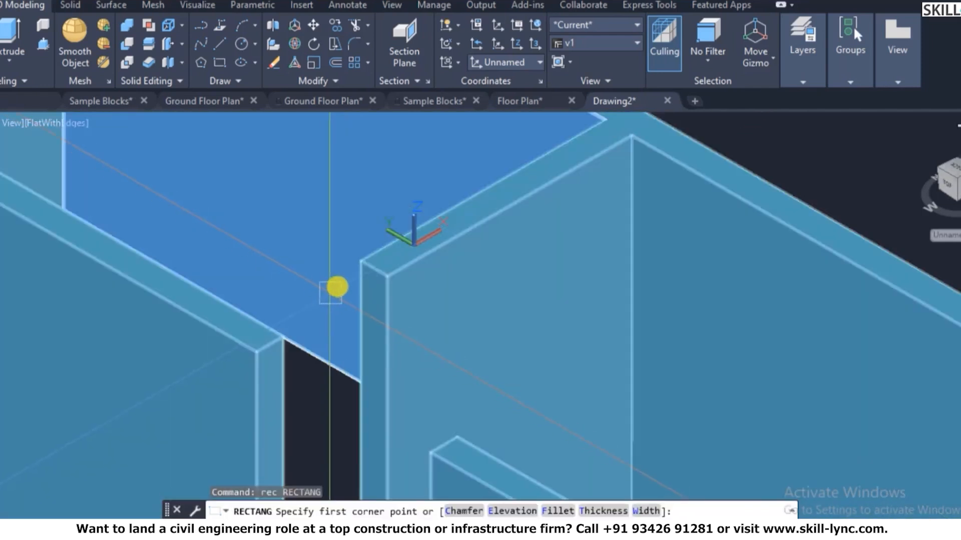
{"action": "left_click", "coordinate": [363, 262]}
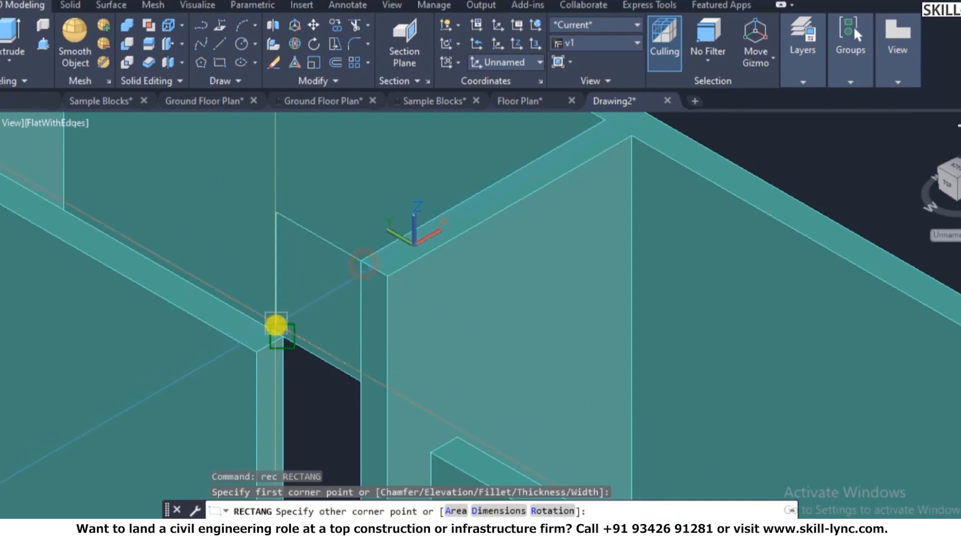
{"action": "key", "text": "Escape"}
{"action": "key", "text": "Return"}
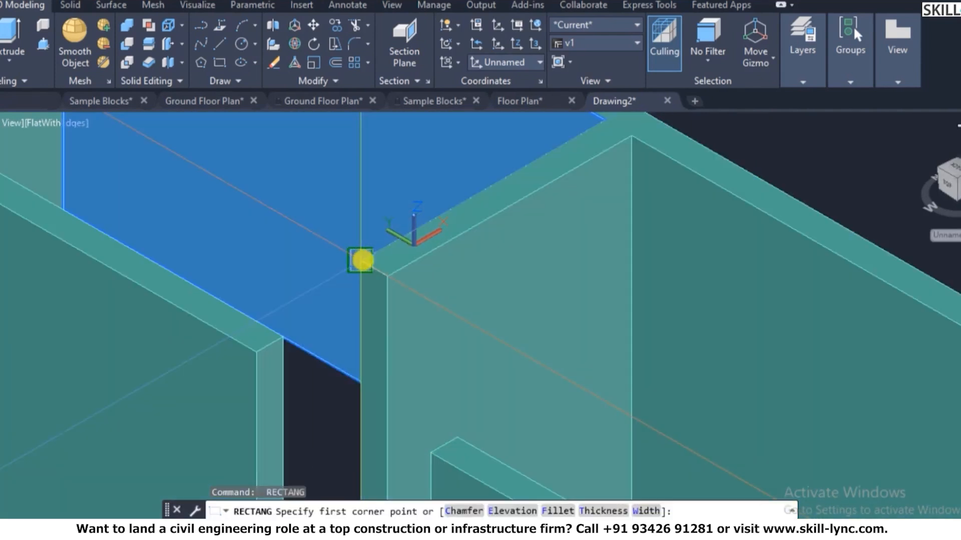
{"action": "left_click", "coordinate": [362, 260]}
{"action": "key", "text": "Escape"}
{"action": "key", "text": "Return"}
{"action": "scroll", "coordinate": [376, 253], "scroll_direction": "up", "scroll_amount": 4}
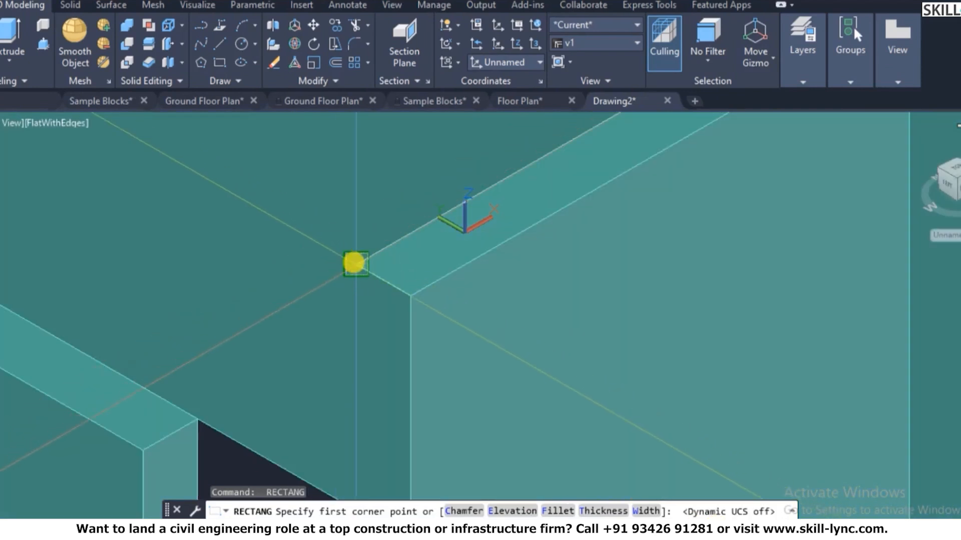
{"action": "left_click", "coordinate": [354, 263]}
{"action": "left_click", "coordinate": [189, 419]}
{"action": "scroll", "coordinate": [439, 256], "scroll_direction": "down", "scroll_amount": 6}
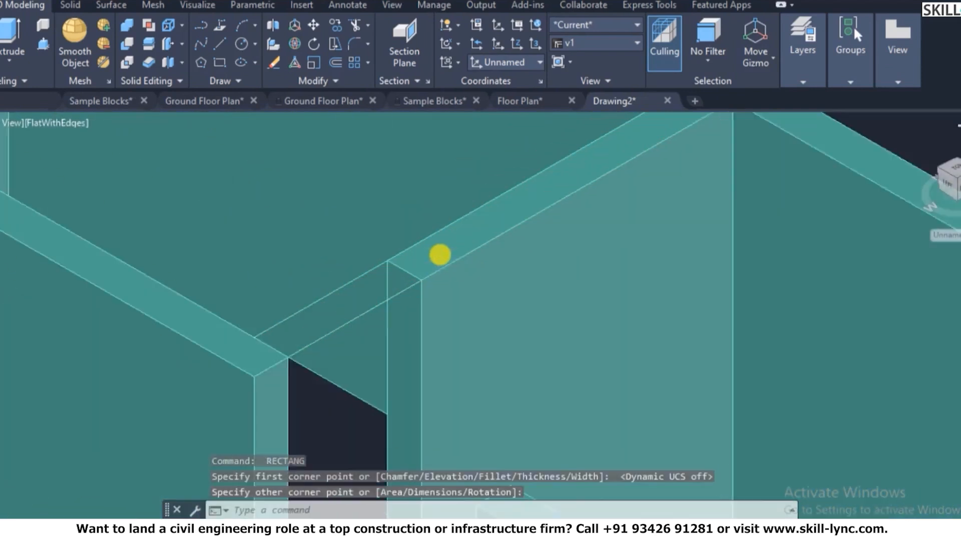
{"action": "scroll", "coordinate": [409, 300], "scroll_direction": "up", "scroll_amount": 2}
{"action": "key", "text": "Escape"}
{"action": "key", "text": "Escape"}
- Extrude the gap rectangle -600 downward into a solid block
{"action": "type", "text": "ext"}
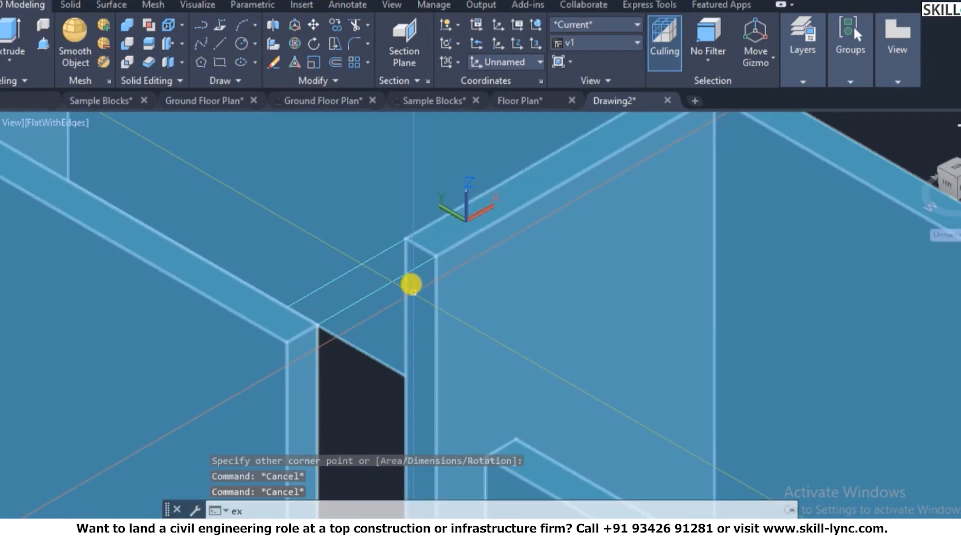
{"action": "key", "text": "Return"}
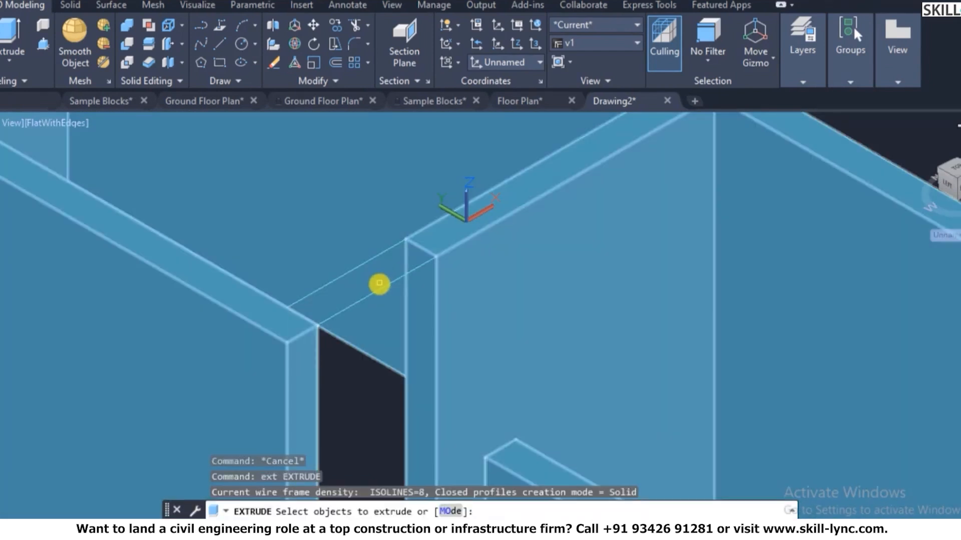
{"action": "left_click", "coordinate": [379, 293]}
{"action": "key", "text": "Return"}
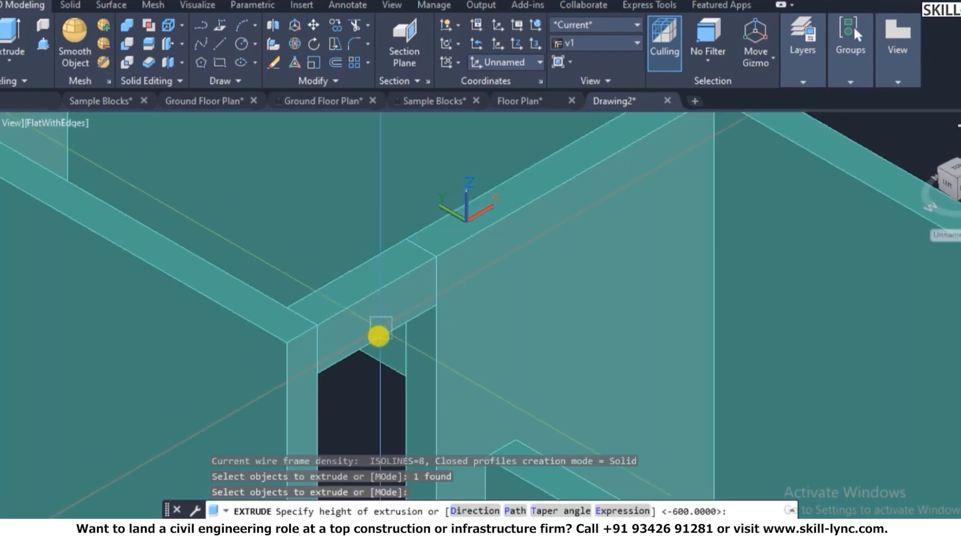
{"action": "type", "text": "-600"}
{"action": "key", "text": "Return"}
{"action": "key", "text": "Escape"}
{"action": "key", "text": "Escape"}
- Union the block with the house walls and zoom to view the whole house
{"action": "type", "text": "union"}
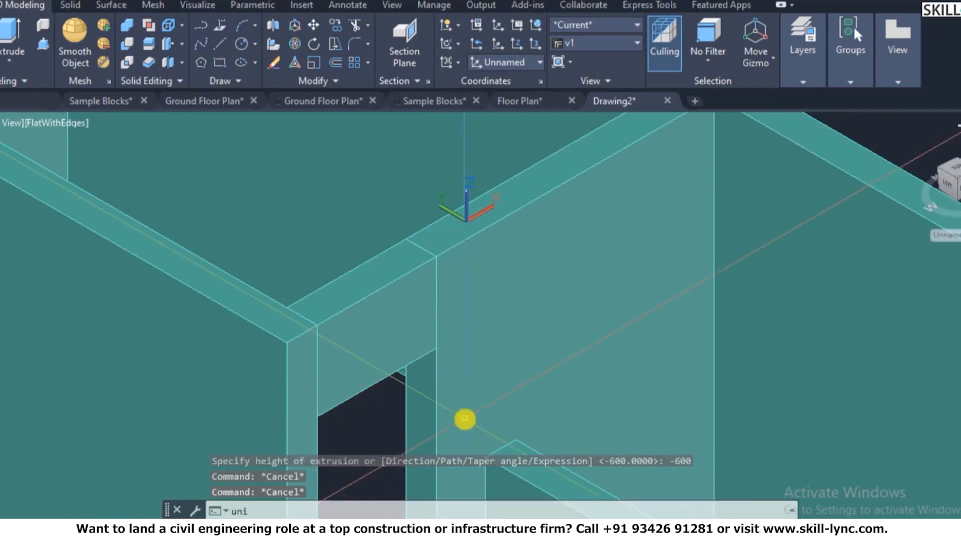
{"action": "key", "text": "Return"}
{"action": "left_click", "coordinate": [386, 368]}
{"action": "left_click", "coordinate": [480, 285]}
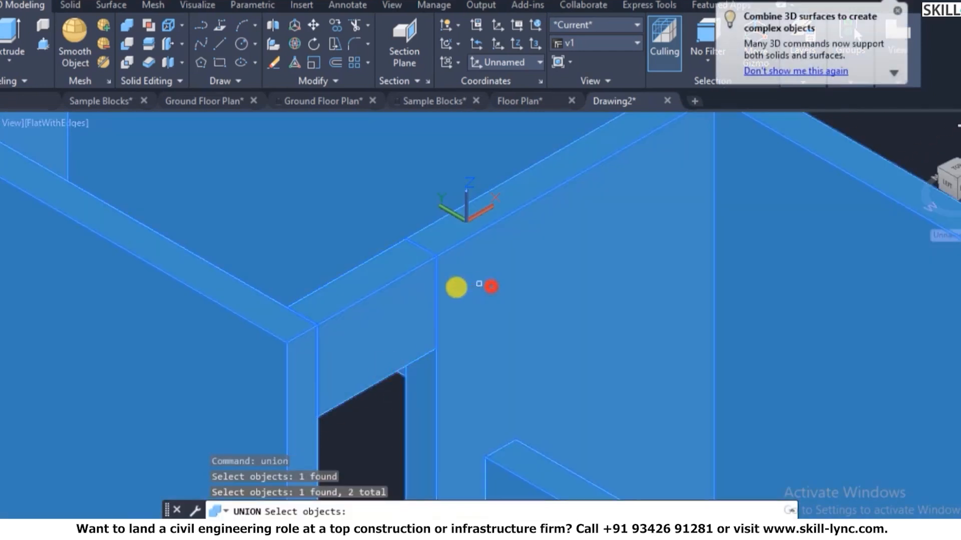
{"action": "scroll", "coordinate": [418, 271], "scroll_direction": "down", "scroll_amount": 5}
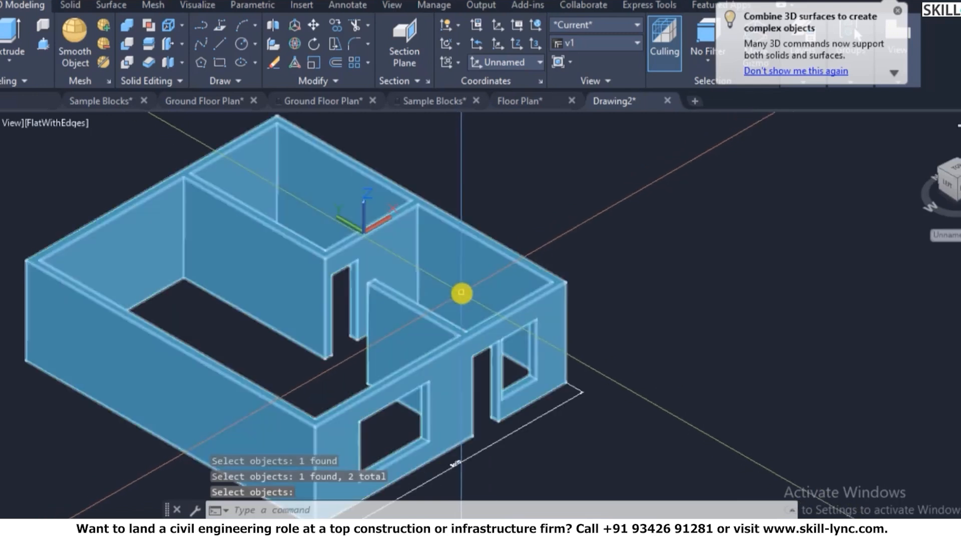
{"action": "scroll", "coordinate": [435, 284], "scroll_direction": "down", "scroll_amount": 1}
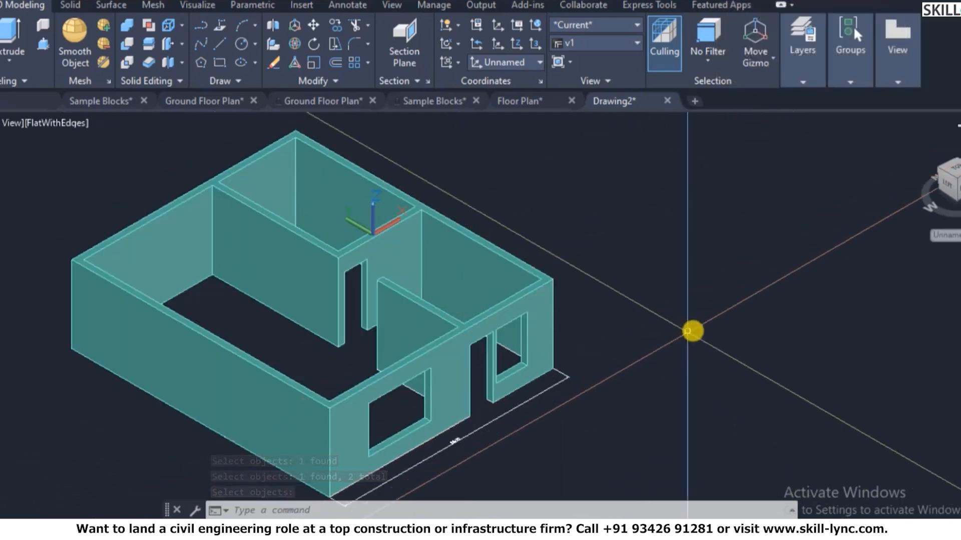
{"action": "scroll", "coordinate": [392, 363], "scroll_direction": "up", "scroll_amount": 3}
{"action": "scroll", "coordinate": [385, 337], "scroll_direction": "down", "scroll_amount": 6}
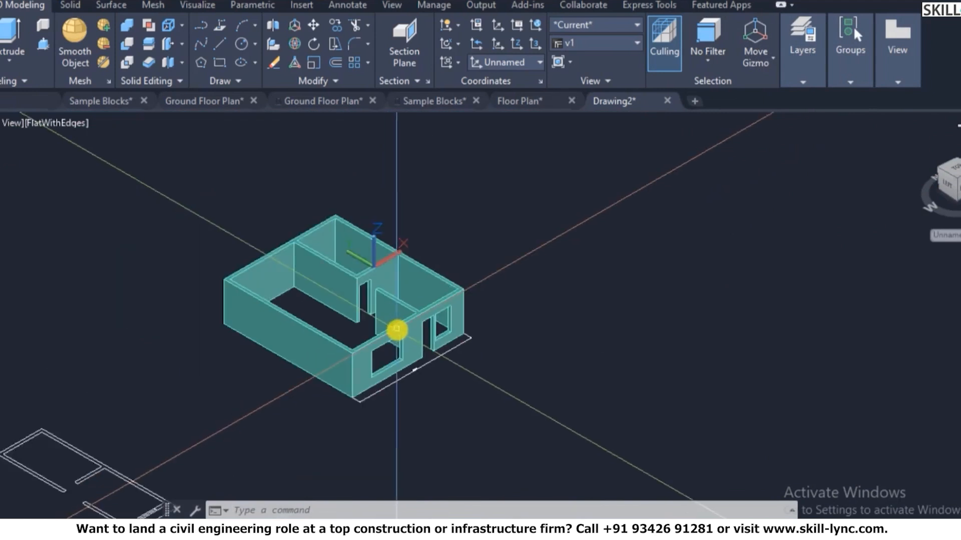
{"action": "scroll", "coordinate": [353, 325], "scroll_direction": "up", "scroll_amount": 5}
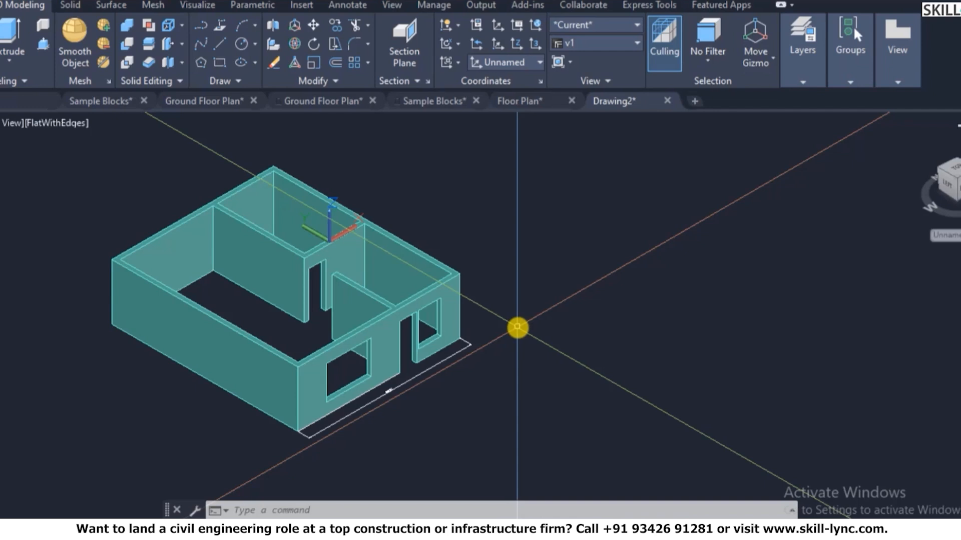
{"action": "scroll", "coordinate": [370, 200], "scroll_direction": "down", "scroll_amount": 5}
{"action": "scroll", "coordinate": [383, 345], "scroll_direction": "up", "scroll_amount": 3}
{"action": "scroll", "coordinate": [407, 189], "scroll_direction": "down", "scroll_amount": 1}
{"action": "scroll", "coordinate": [420, 163], "scroll_direction": "up", "scroll_amount": 4}
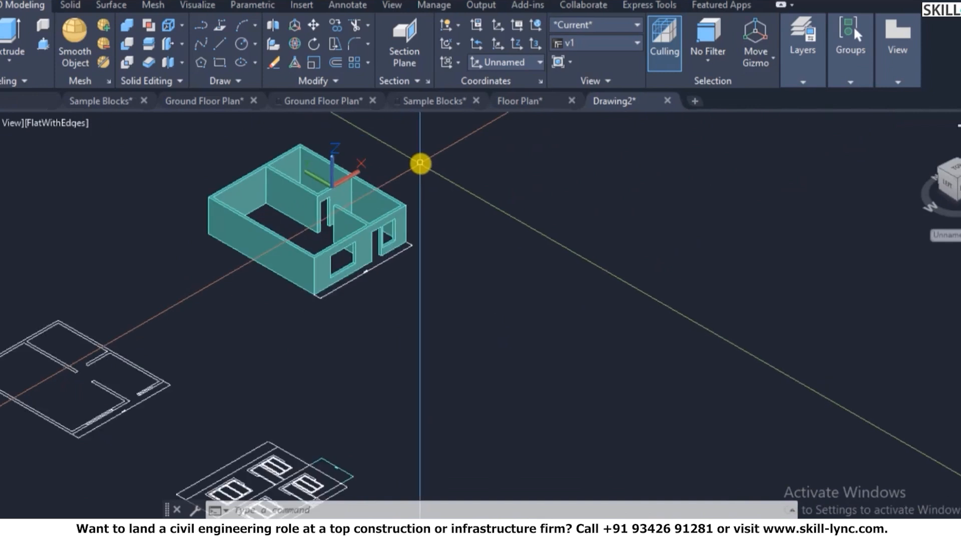
{"action": "scroll", "coordinate": [419, 200], "scroll_direction": "down", "scroll_amount": 5}
{"action": "scroll", "coordinate": [399, 262], "scroll_direction": "up", "scroll_amount": 3}
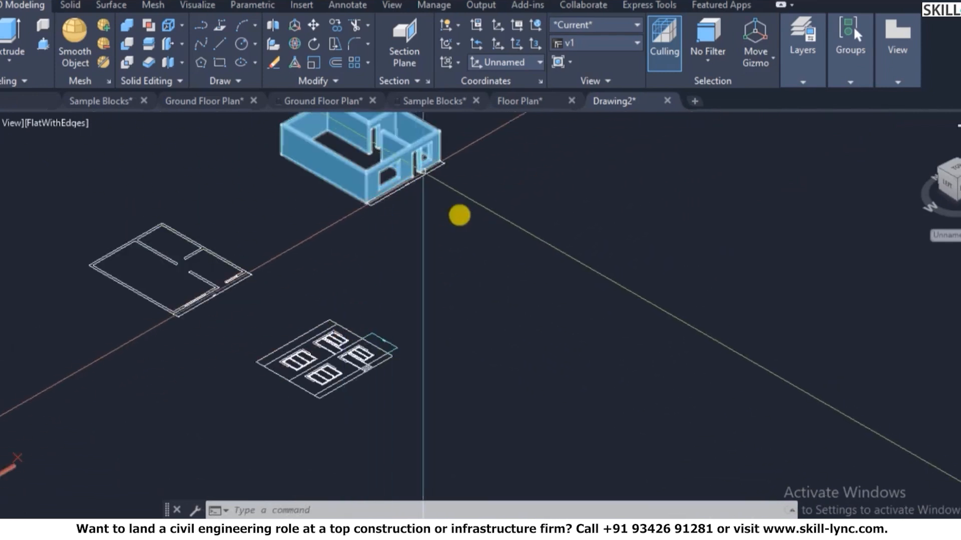
{"action": "key", "text": "Escape"}
{"action": "key", "text": "Escape"}
- Restore the saved view v1 and switch to a top-down PLAN view
{"action": "type", "text": "p"}
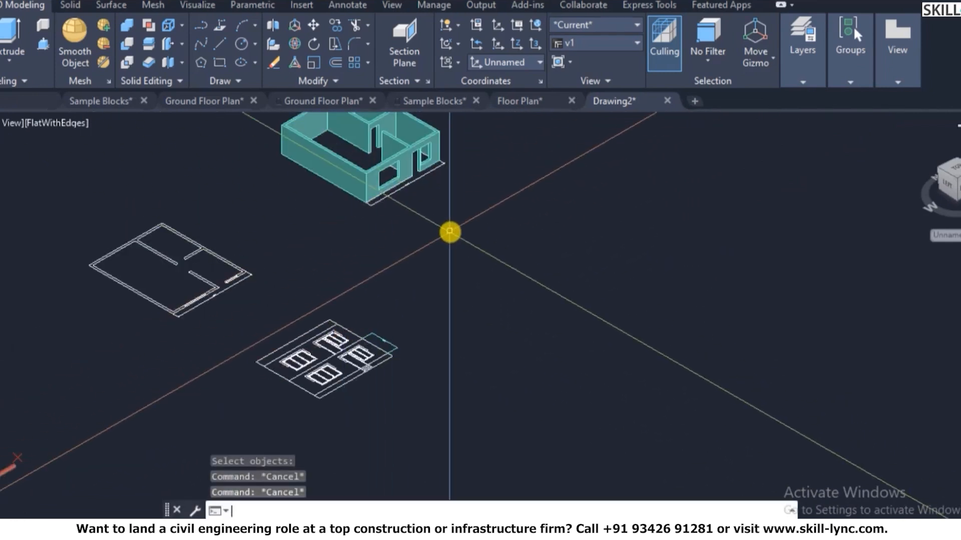
{"action": "key", "text": "Return"}
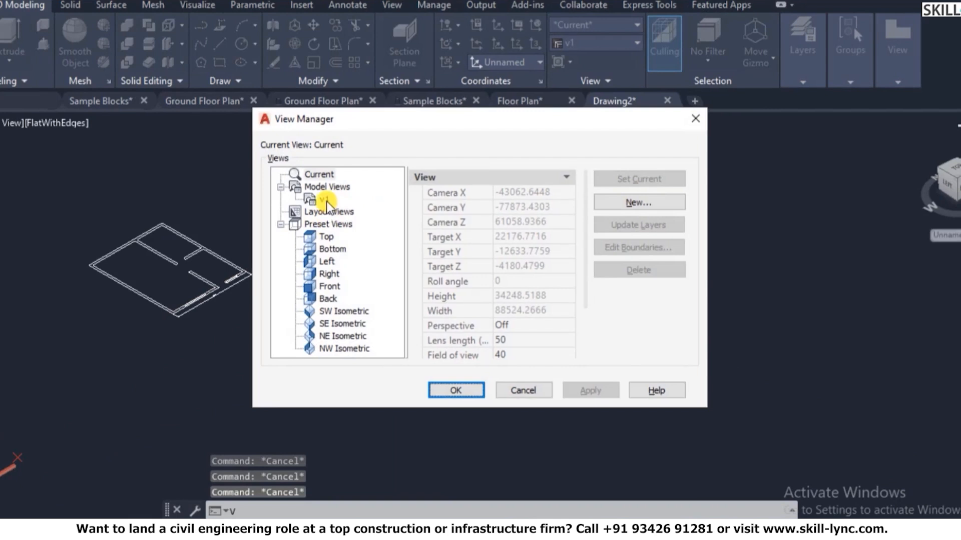
{"action": "double_click", "coordinate": [324, 200]}
{"action": "left_click", "coordinate": [455, 390]}
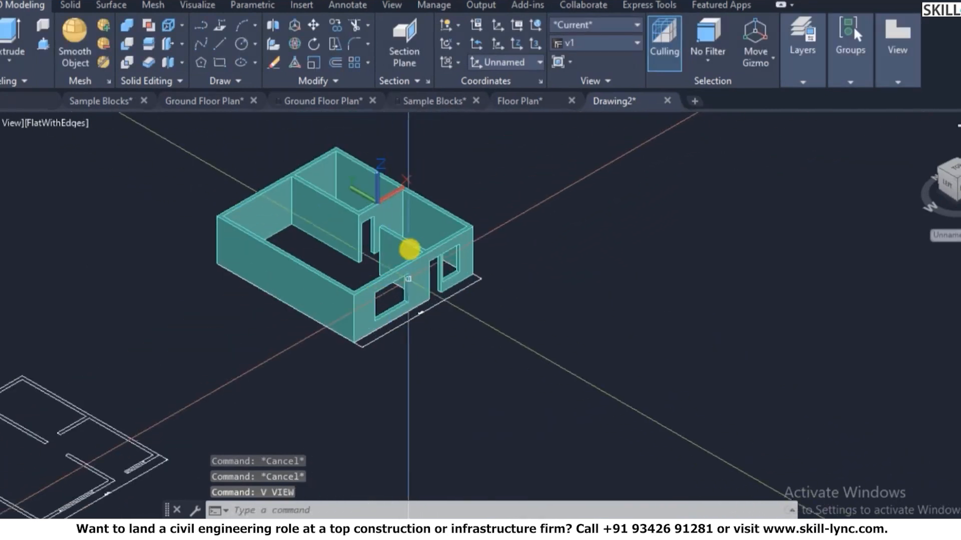
{"action": "scroll", "coordinate": [364, 247], "scroll_direction": "down", "scroll_amount": 5}
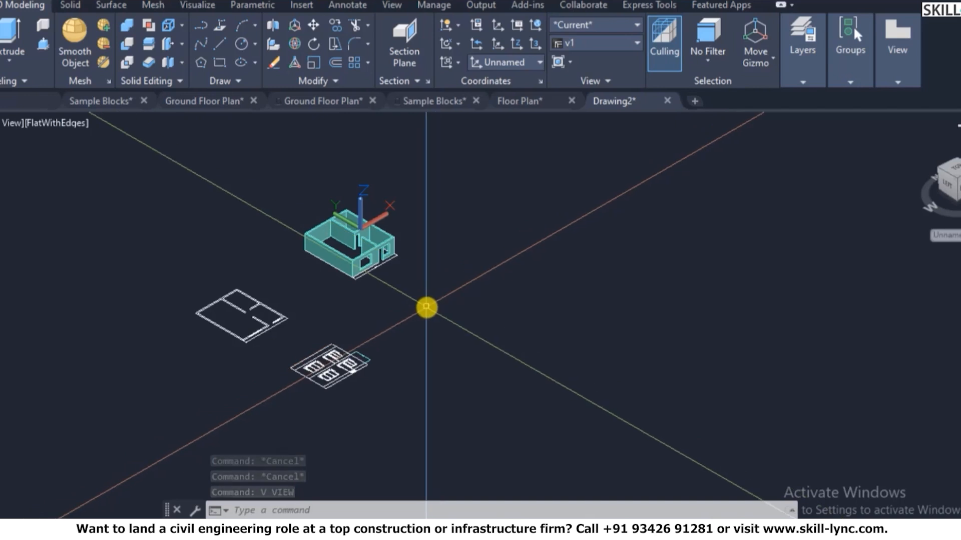
{"action": "type", "text": "PLAN"}
{"action": "key", "text": "Return"}
{"action": "key", "text": "Return"}
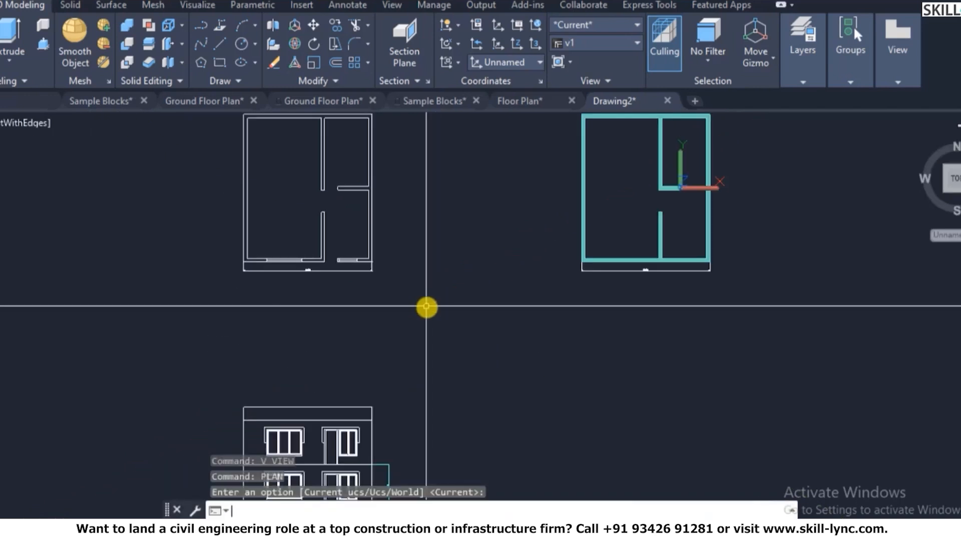
{"action": "key", "text": "Escape"}
{"action": "key", "text": "Escape"}
{"action": "scroll", "coordinate": [415, 300], "scroll_direction": "down", "scroll_amount": 3}
{"action": "scroll", "coordinate": [392, 318], "scroll_direction": "up", "scroll_amount": 4}
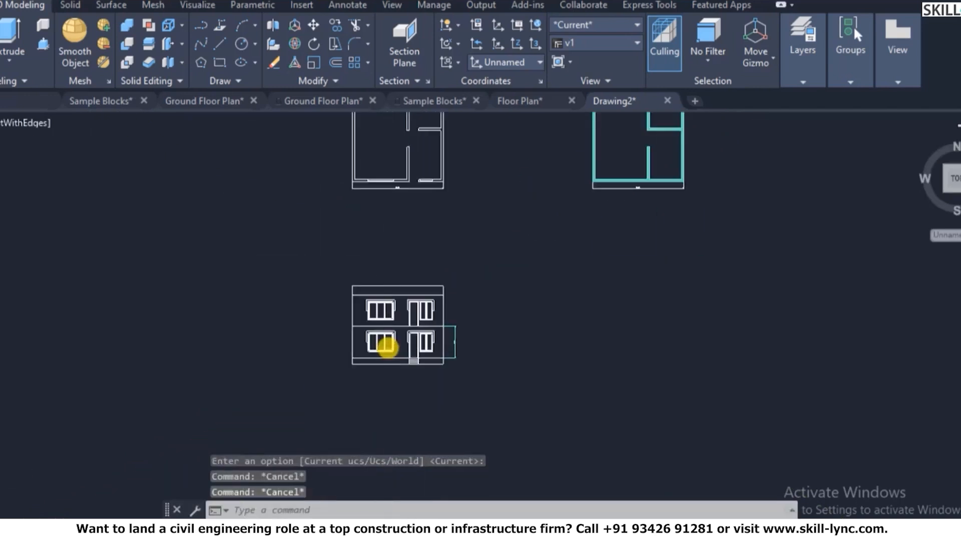
{"action": "scroll", "coordinate": [387, 346], "scroll_direction": "up", "scroll_amount": 2}
{"action": "scroll", "coordinate": [366, 311], "scroll_direction": "down", "scroll_amount": 4}
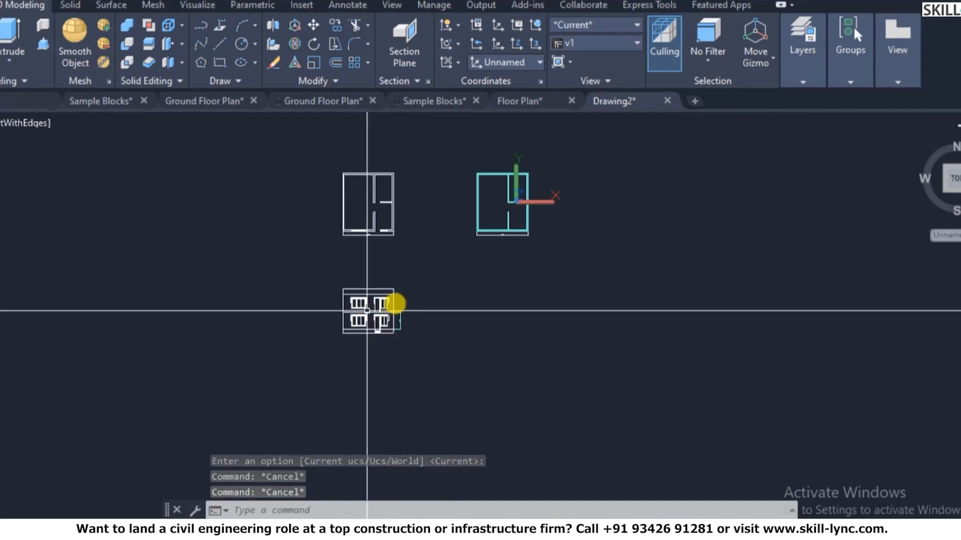
{"action": "scroll", "coordinate": [373, 284], "scroll_direction": "up", "scroll_amount": 3}
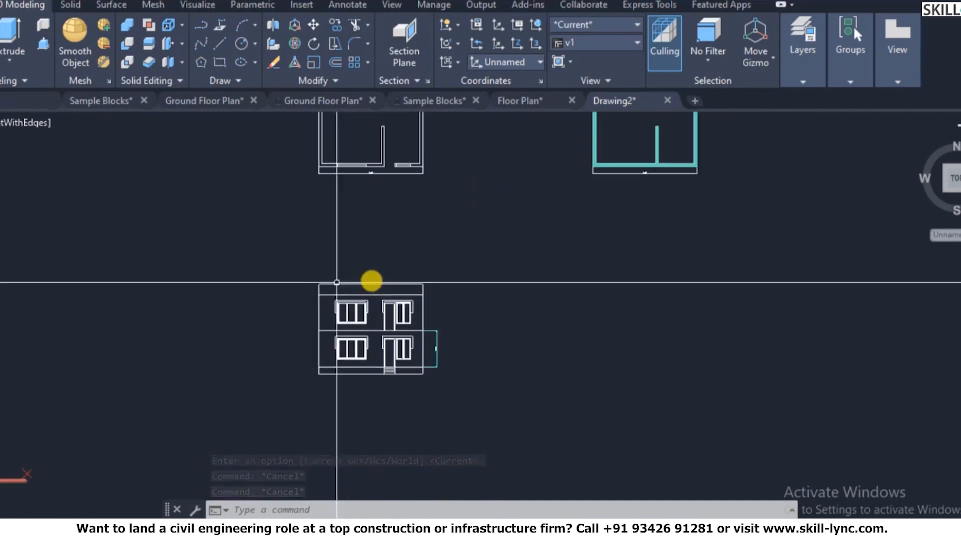
- Copy the front elevation drawing from its bottom-left corner to the right
{"action": "type", "text": "co"}
{"action": "key", "text": "Return"}
{"action": "left_click", "coordinate": [302, 265]}
{"action": "left_click", "coordinate": [530, 415]}
{"action": "scroll", "coordinate": [320, 367], "scroll_direction": "up", "scroll_amount": 3}
{"action": "key", "text": "Return"}
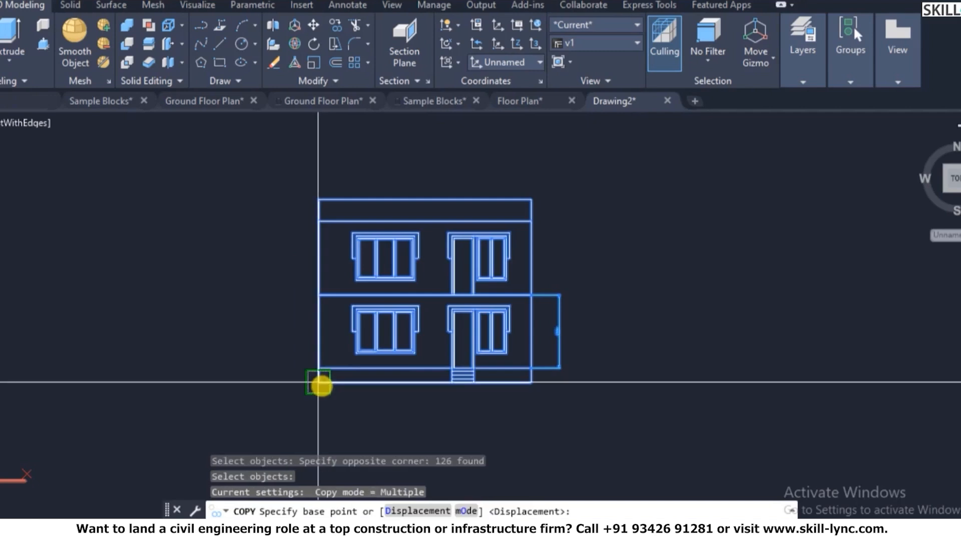
{"action": "left_click", "coordinate": [319, 384]}
{"action": "scroll", "coordinate": [300, 375], "scroll_direction": "down", "scroll_amount": 4}
{"action": "left_click", "coordinate": [745, 273]}
{"action": "key", "text": "Escape"}
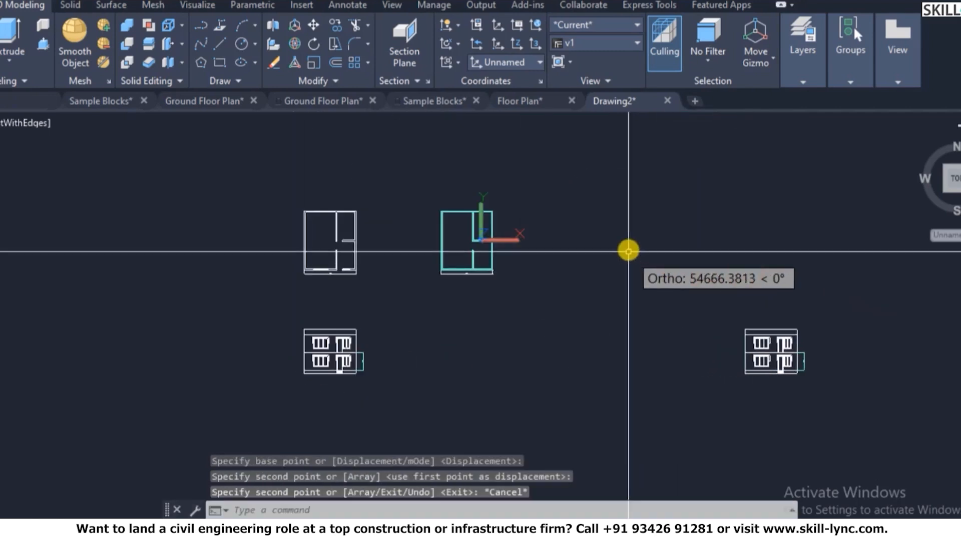
{"action": "key", "text": "Escape"}
{"action": "scroll", "coordinate": [551, 205], "scroll_direction": "up", "scroll_amount": 3}
{"action": "scroll", "coordinate": [453, 225], "scroll_direction": "up", "scroll_amount": 2}
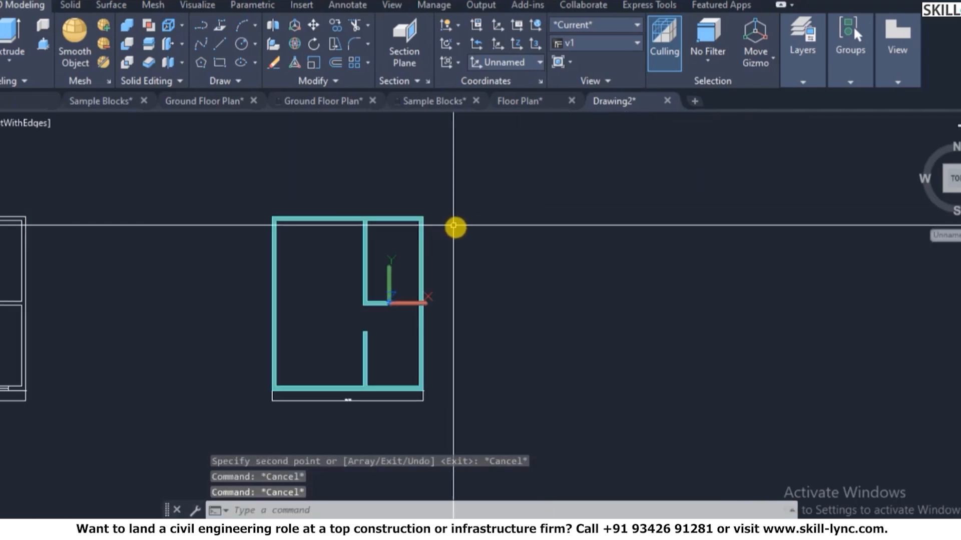
{"action": "key", "text": "Escape"}
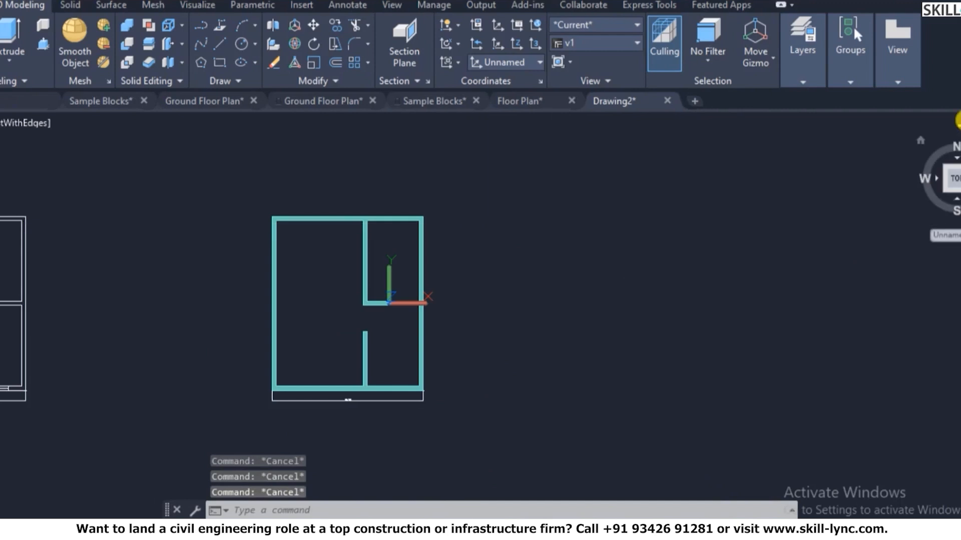
- Show the model in an isometric view with parallel projection using 3DORBIT
{"action": "left_click", "coordinate": [924, 139]}
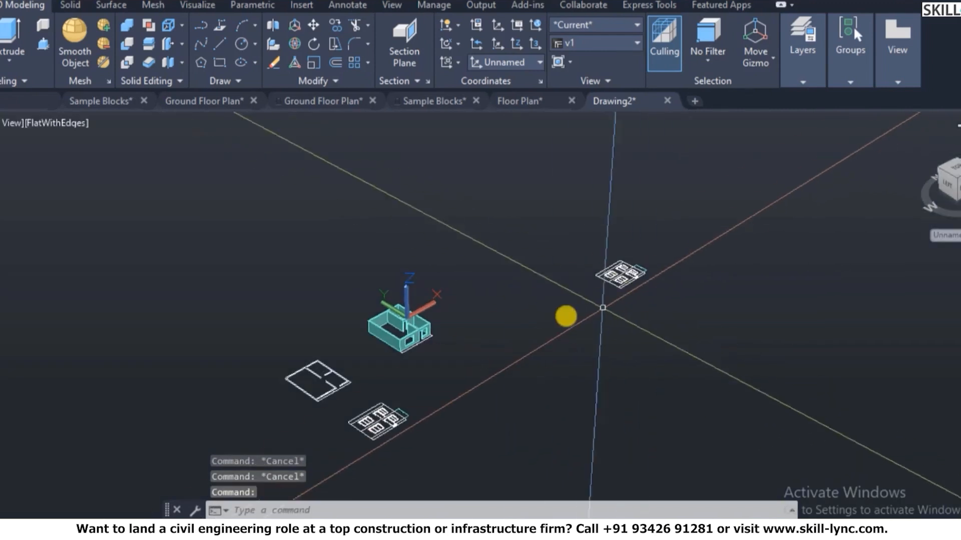
{"action": "key", "text": "Escape"}
{"action": "type", "text": "3d"}
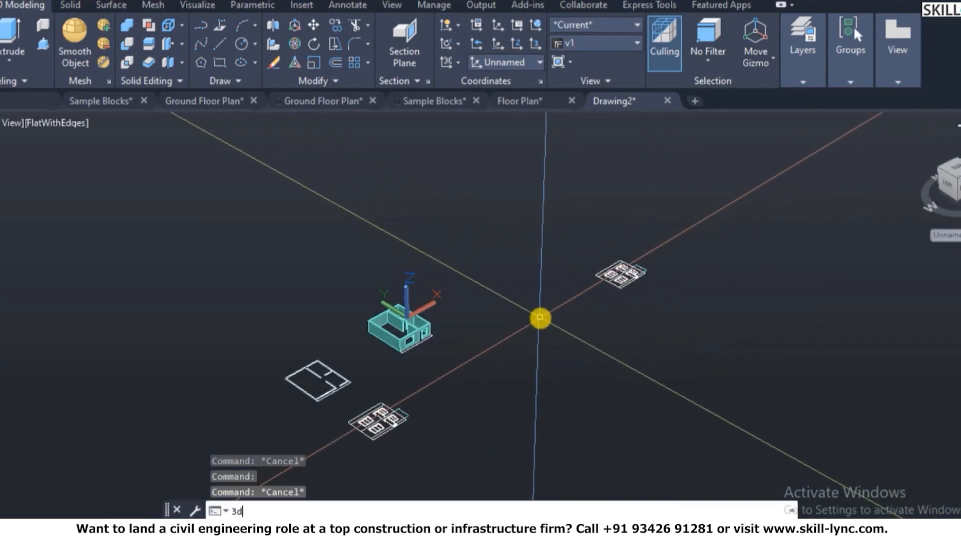
{"action": "type", "text": "o"}
{"action": "key", "text": "Return"}
{"action": "right_click", "coordinate": [523, 300]}
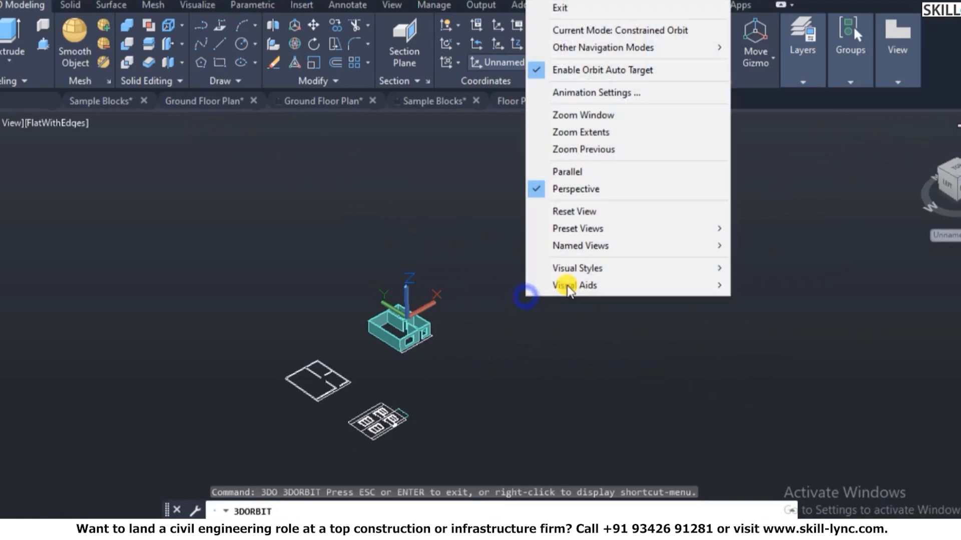
{"action": "left_click", "coordinate": [579, 172]}
{"action": "left_click_drag", "start_coordinate": [476, 285], "coordinate": [653, 299]}
{"action": "key", "text": "Escape"}
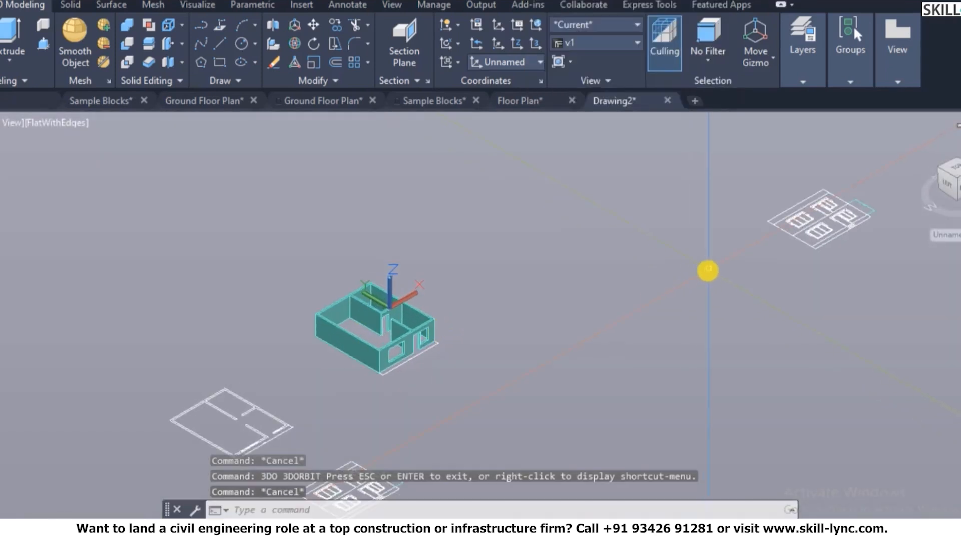
- Copy the flat front elevation drawing and place it beside the front corner of the 3D walls
{"action": "type", "text": "co"}
{"action": "key", "text": "Return"}
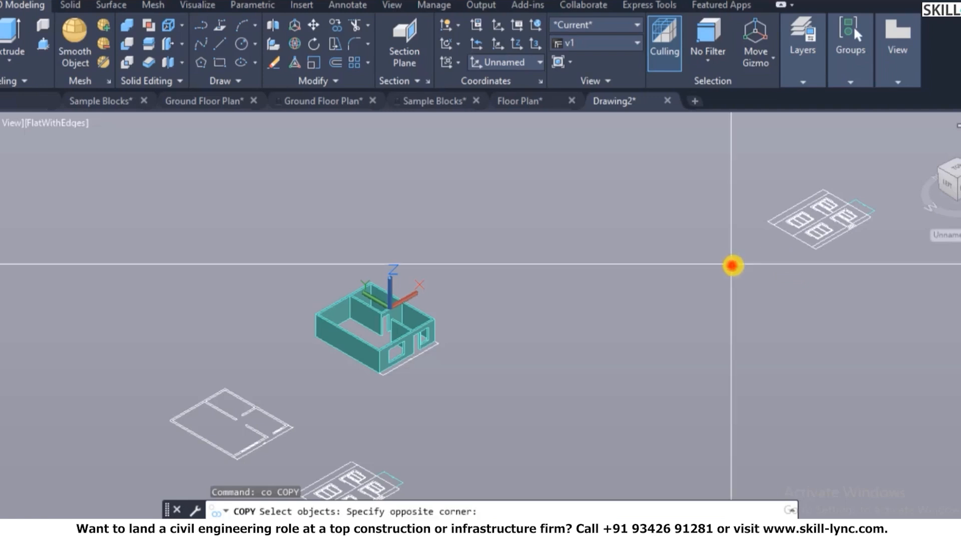
{"action": "left_click", "coordinate": [896, 150]}
{"action": "scroll", "coordinate": [803, 262], "scroll_direction": "up", "scroll_amount": 5}
{"action": "key", "text": "Return"}
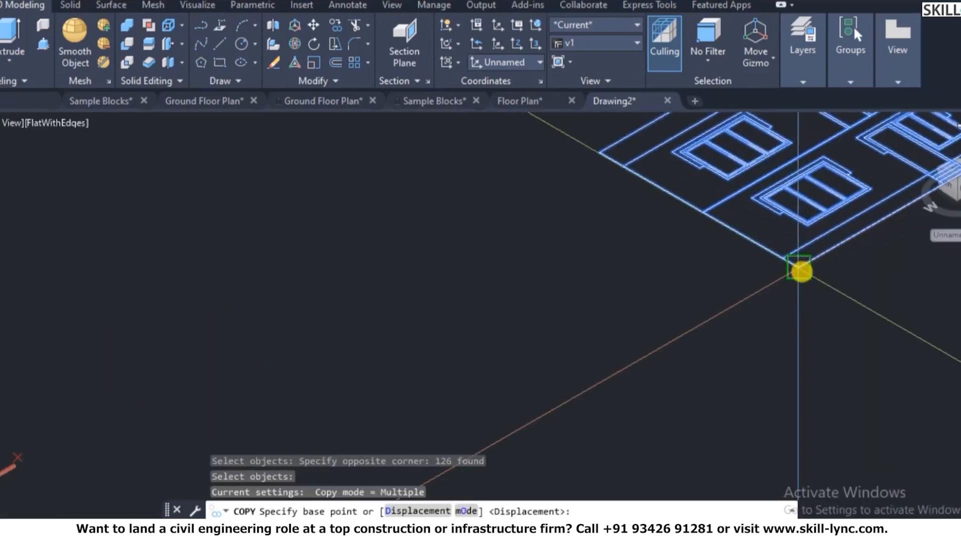
{"action": "left_click", "coordinate": [783, 262]}
{"action": "scroll", "coordinate": [783, 261], "scroll_direction": "down", "scroll_amount": 10}
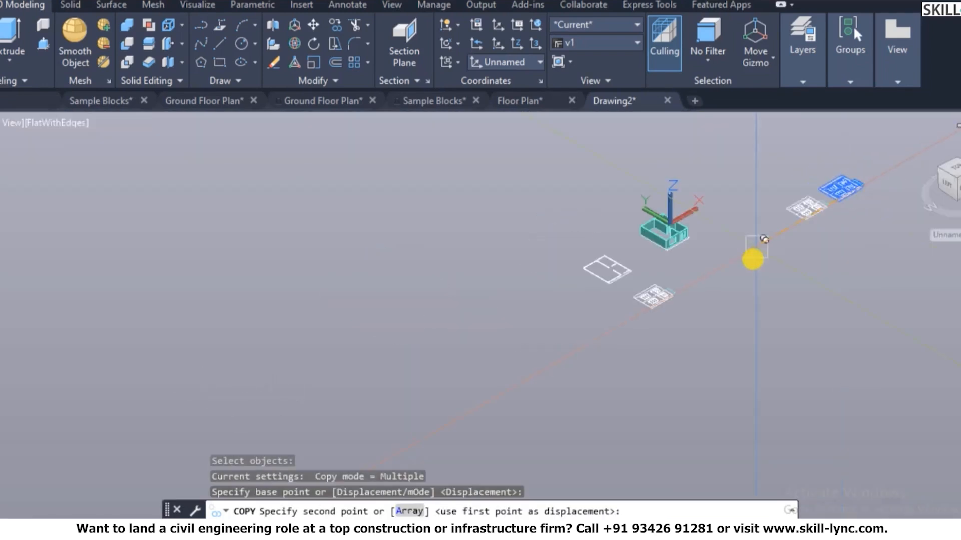
{"action": "scroll", "coordinate": [658, 236], "scroll_direction": "up", "scroll_amount": 2}
{"action": "left_click", "coordinate": [643, 270]}
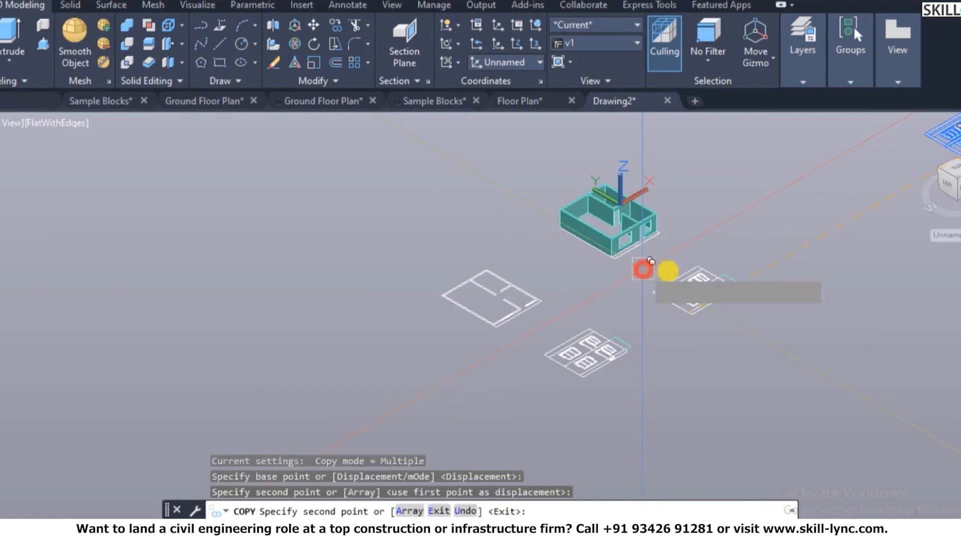
{"action": "key", "text": "Escape"}
{"action": "key", "text": "Escape"}
{"action": "scroll", "coordinate": [723, 257], "scroll_direction": "up", "scroll_amount": 4}
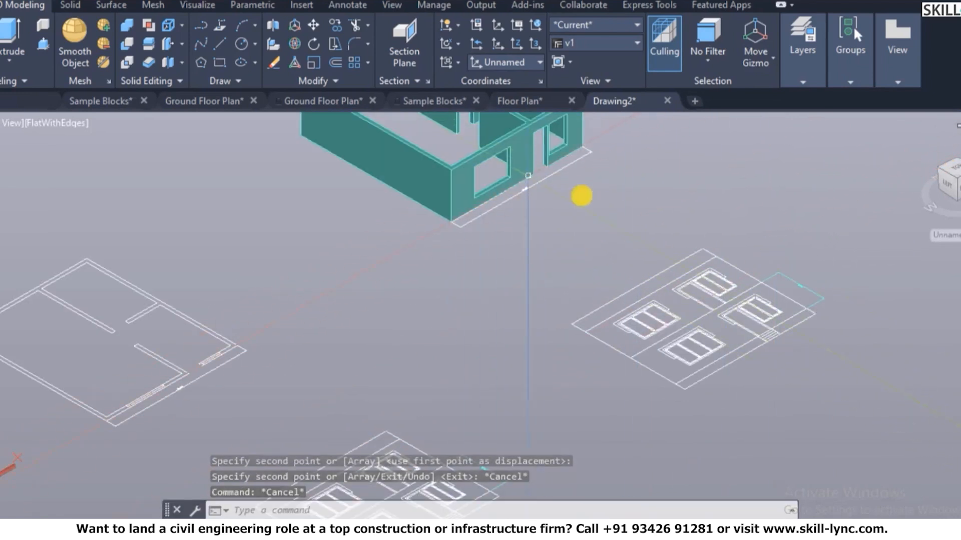
- Select the elevation's objects and inspect one of its lines and the layer options
{"action": "left_click", "coordinate": [855, 418]}
{"action": "left_click", "coordinate": [579, 237]}
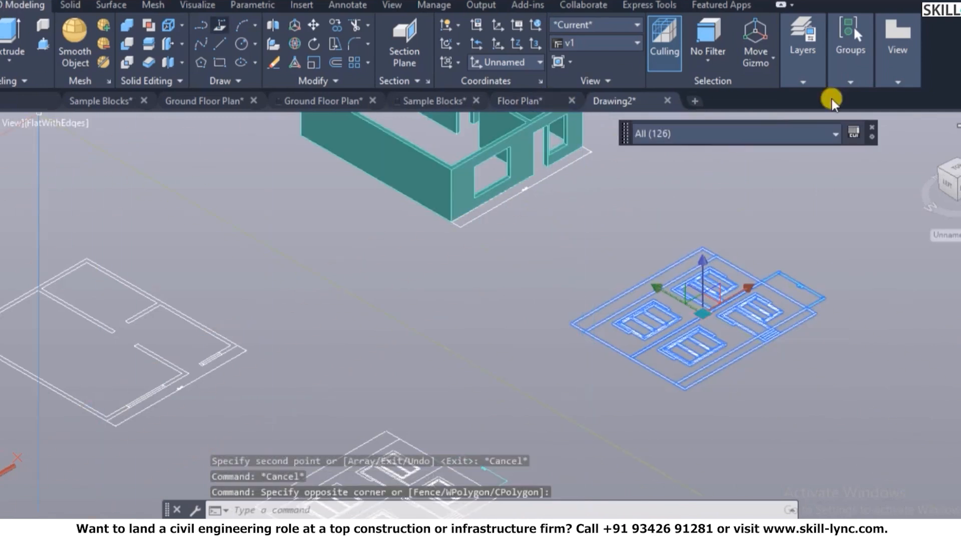
{"action": "left_click", "coordinate": [799, 76]}
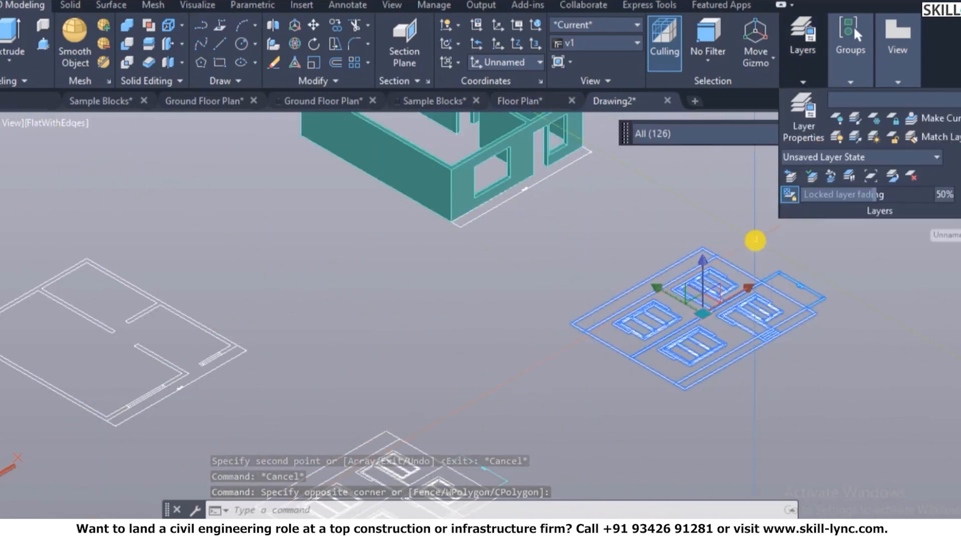
{"action": "key", "text": "Escape"}
{"action": "key", "text": "Escape"}
{"action": "left_click", "coordinate": [730, 265]}
{"action": "left_click", "coordinate": [730, 266]}
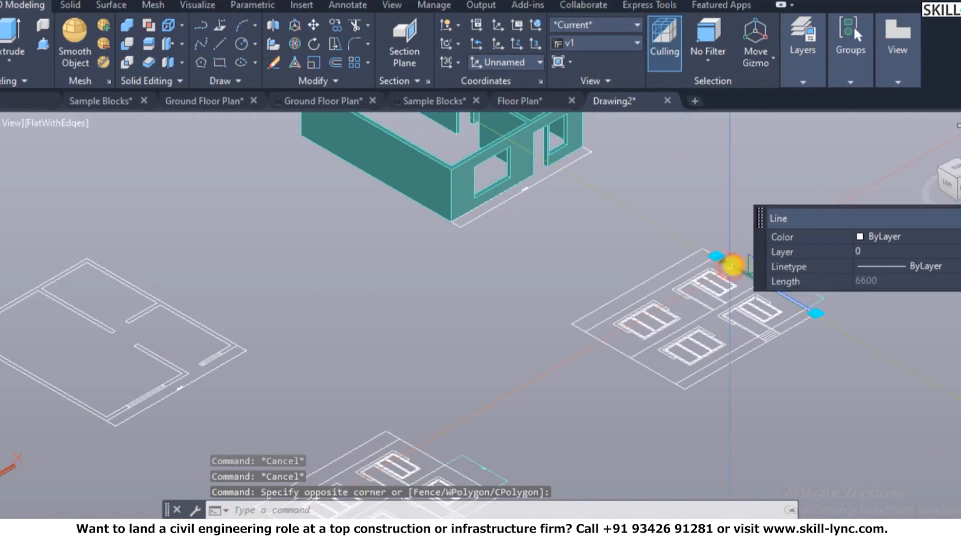
{"action": "key", "text": "Escape"}
{"action": "scroll", "coordinate": [723, 242], "scroll_direction": "down", "scroll_amount": 3}
{"action": "scroll", "coordinate": [789, 313], "scroll_direction": "up", "scroll_amount": 2}
{"action": "scroll", "coordinate": [798, 305], "scroll_direction": "up", "scroll_amount": 2}
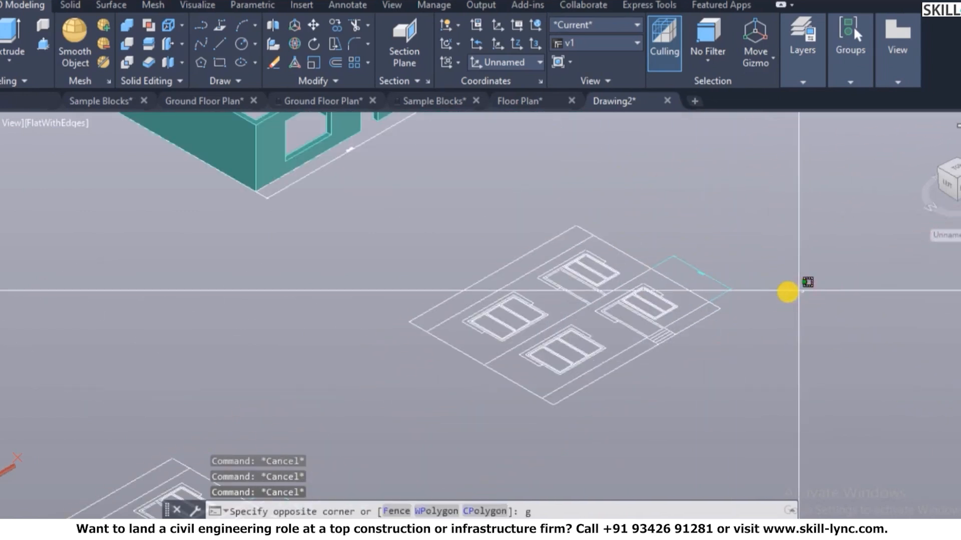
- Join the copied elevation's 126 objects into one unnamed group and confirm it selects as a unit
{"action": "key", "text": "Return"}
{"action": "left_click", "coordinate": [768, 417]}
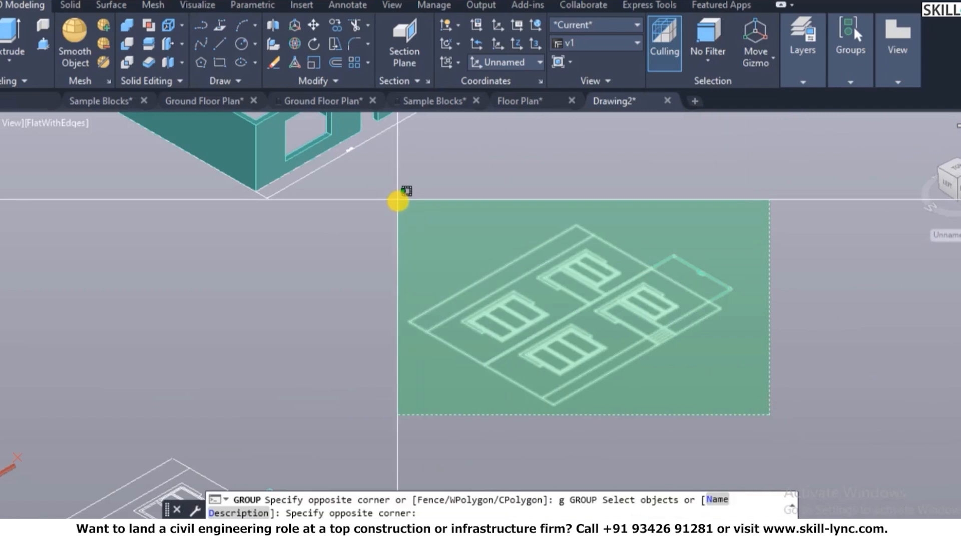
{"action": "left_click", "coordinate": [400, 198]}
{"action": "right_click", "coordinate": [428, 197]}
{"action": "left_click", "coordinate": [449, 206]}
{"action": "left_click", "coordinate": [618, 302]}
{"action": "key", "text": "Escape"}
{"action": "key", "text": "Escape"}
{"action": "scroll", "coordinate": [593, 240], "scroll_direction": "down", "scroll_amount": 5}
{"action": "scroll", "coordinate": [649, 325], "scroll_direction": "up", "scroll_amount": 4}
{"action": "scroll", "coordinate": [650, 188], "scroll_direction": "up", "scroll_amount": 2}
{"action": "scroll", "coordinate": [690, 327], "scroll_direction": "down", "scroll_amount": 3}
{"action": "type", "text": "rotate"}
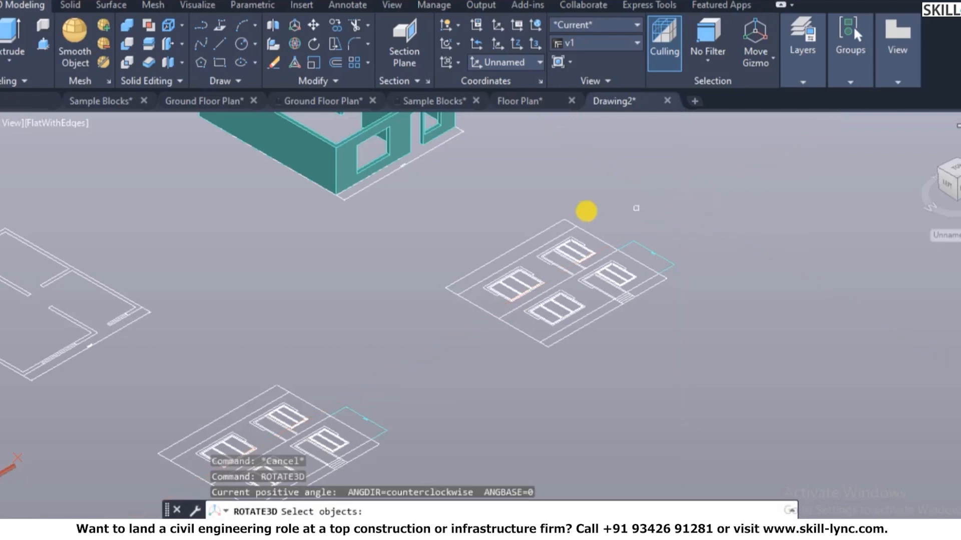
- Rotate the grouped elevation 90° about its bottom edge so it stands upright
{"action": "left_click", "coordinate": [526, 306]}
{"action": "key", "text": "Return"}
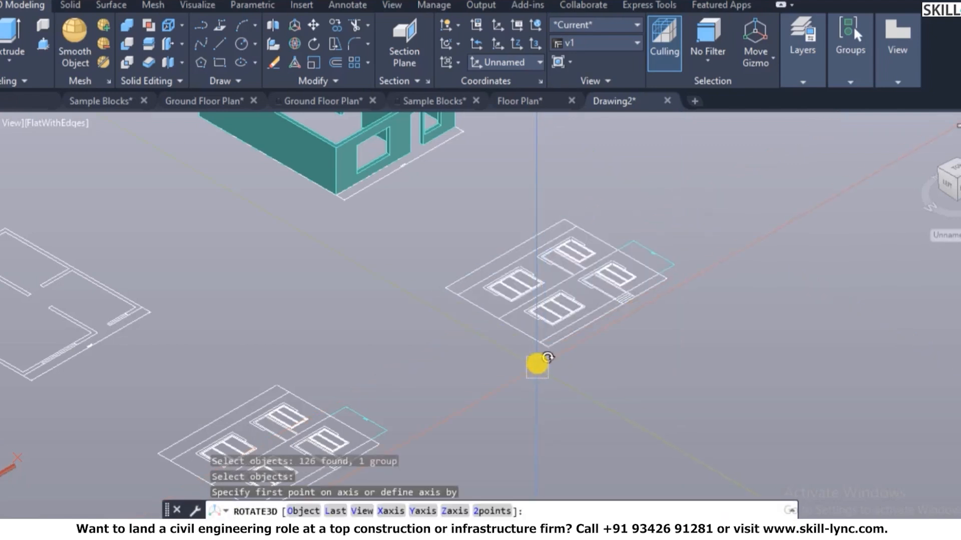
{"action": "scroll", "coordinate": [543, 340], "scroll_direction": "up", "scroll_amount": 2}
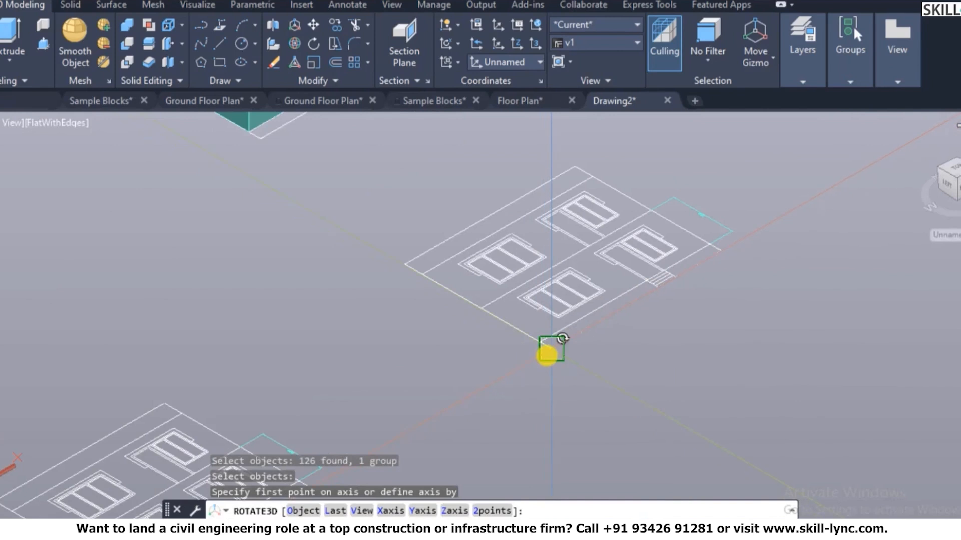
{"action": "left_click", "coordinate": [721, 254]}
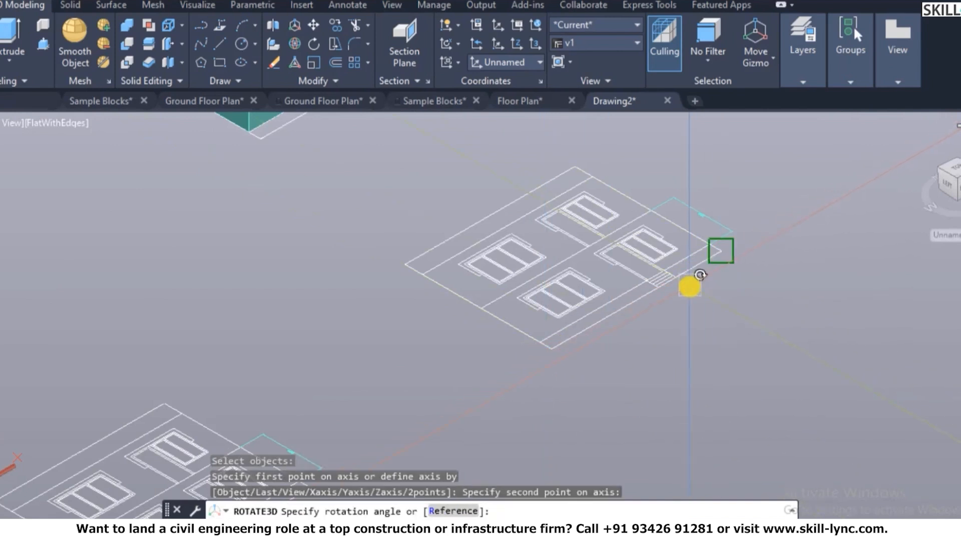
{"action": "key", "text": "Return"}
{"action": "key", "text": "Escape"}
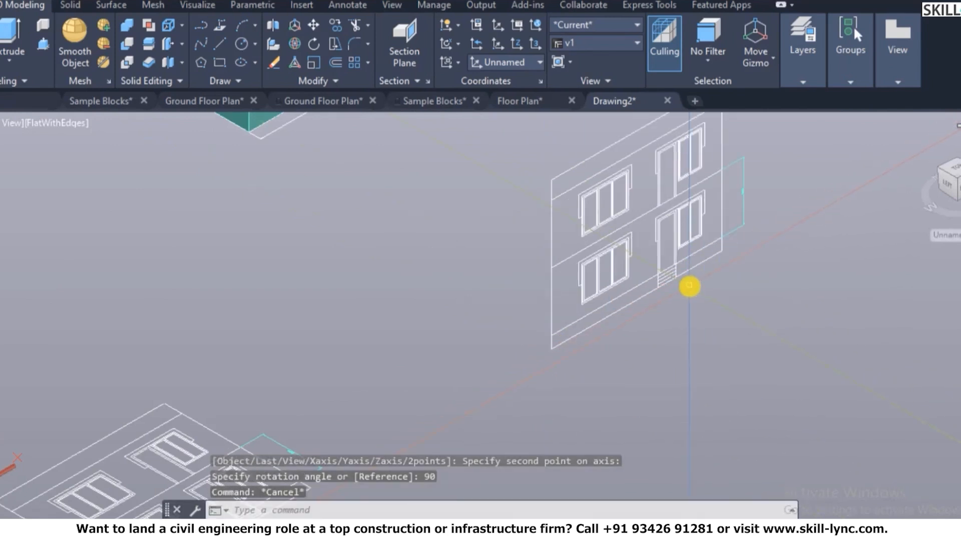
- Move the upright elevation from its bottom corner onto the front corner of the house walls
{"action": "type", "text": "m"}
{"action": "key", "text": "Return"}
{"action": "left_click", "coordinate": [633, 310]}
{"action": "left_click", "coordinate": [566, 315]}
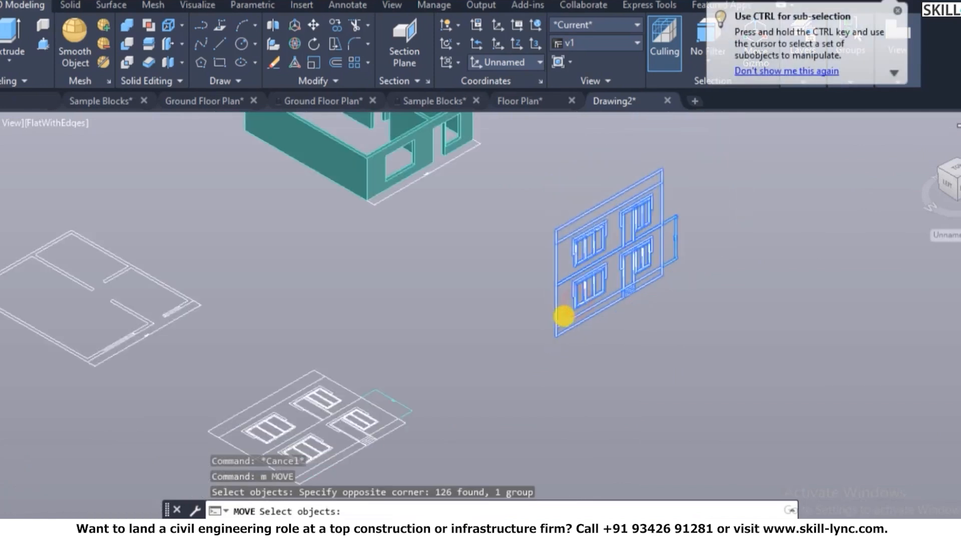
{"action": "key", "text": "Return"}
{"action": "scroll", "coordinate": [556, 329], "scroll_direction": "up", "scroll_amount": 3}
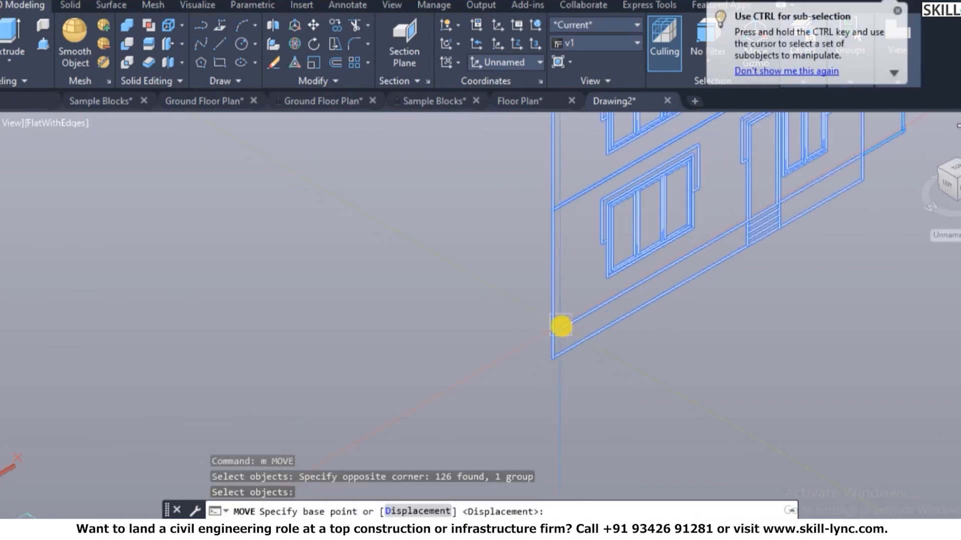
{"action": "left_click", "coordinate": [553, 333]}
{"action": "scroll", "coordinate": [630, 326], "scroll_direction": "down", "scroll_amount": 5}
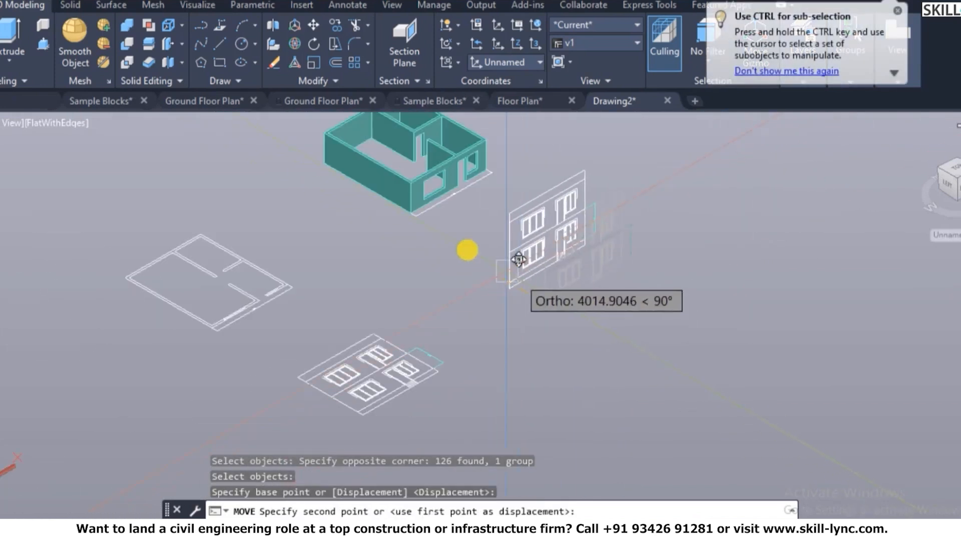
{"action": "scroll", "coordinate": [440, 215], "scroll_direction": "up", "scroll_amount": 5}
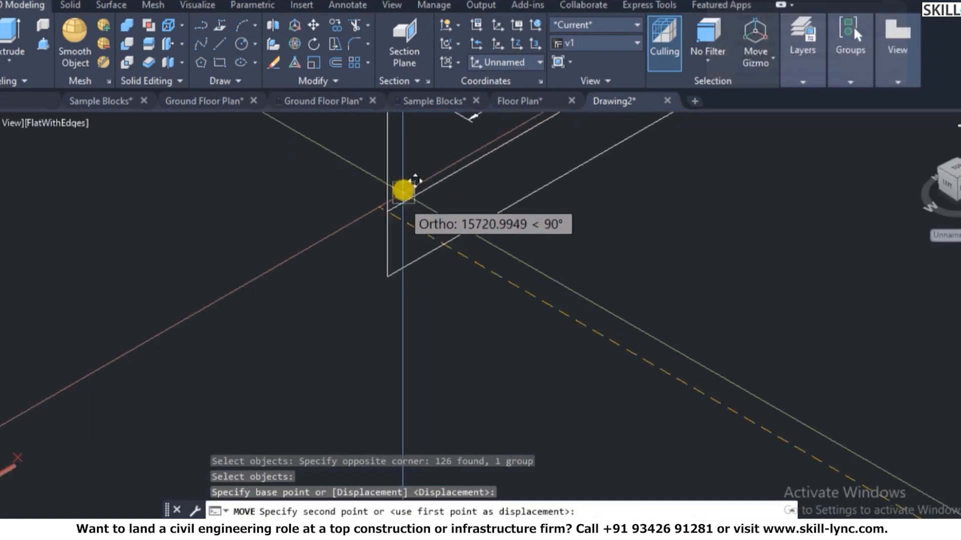
{"action": "left_click", "coordinate": [424, 180]}
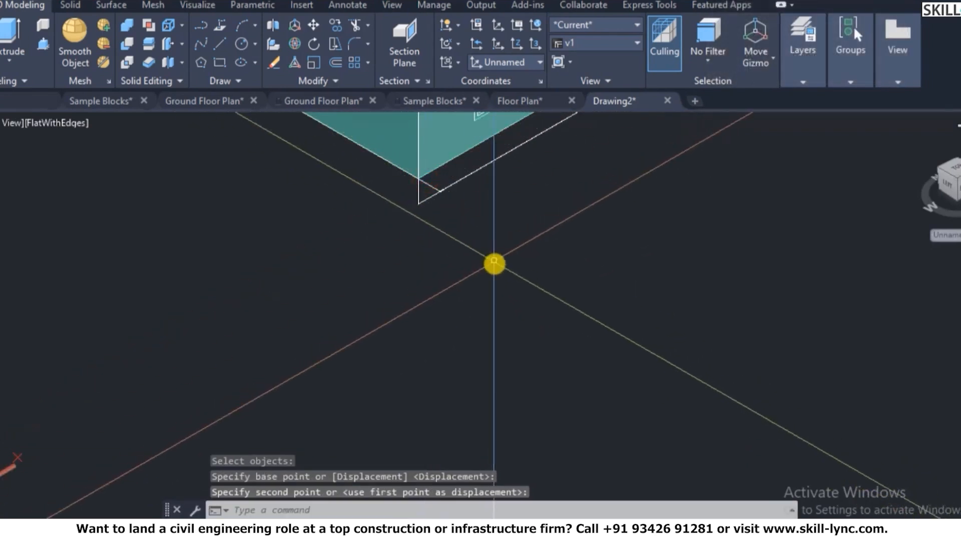
{"action": "scroll", "coordinate": [452, 297], "scroll_direction": "down", "scroll_amount": 5}
{"action": "scroll", "coordinate": [452, 297], "scroll_direction": "up", "scroll_amount": 6}
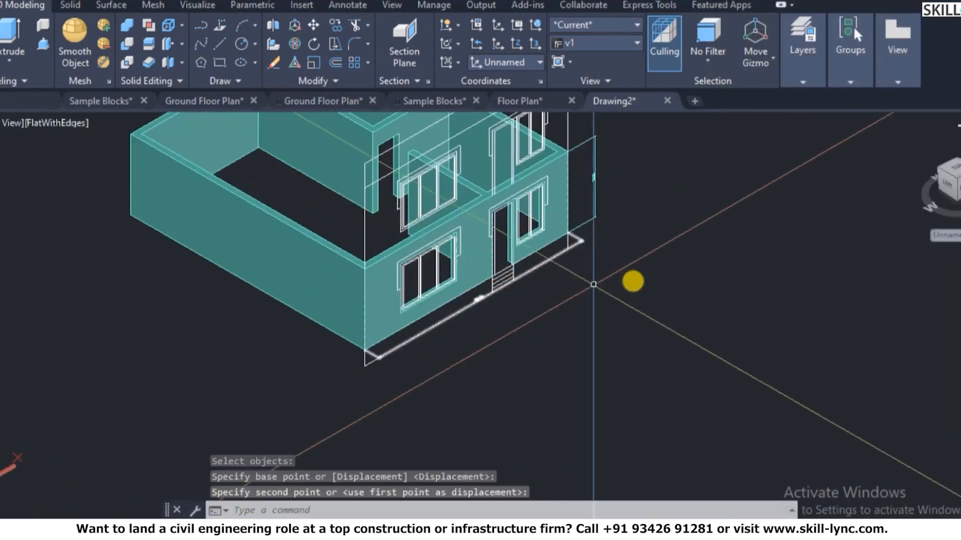
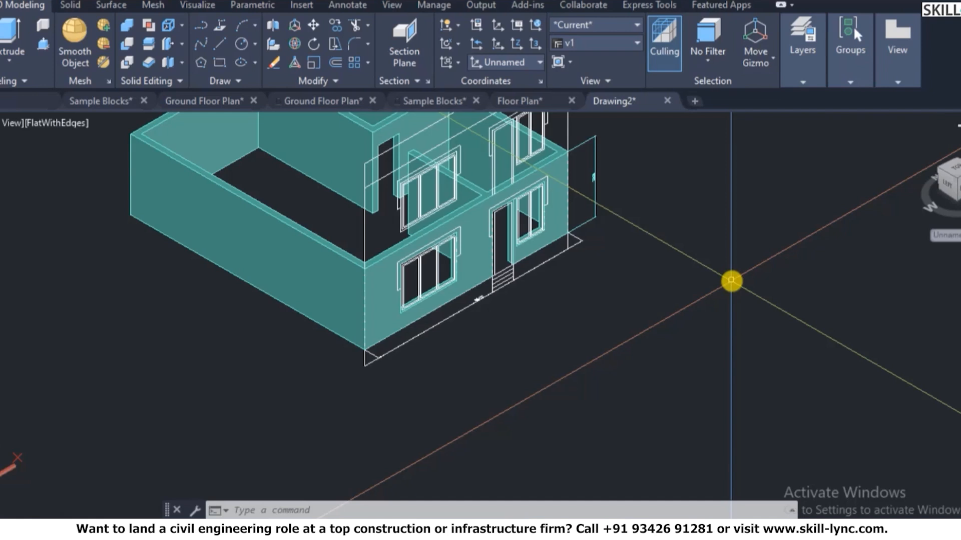
- Restore the saved view v1 from View Manager and zoom in on the front wall and windows
{"action": "type", "text": "p"}
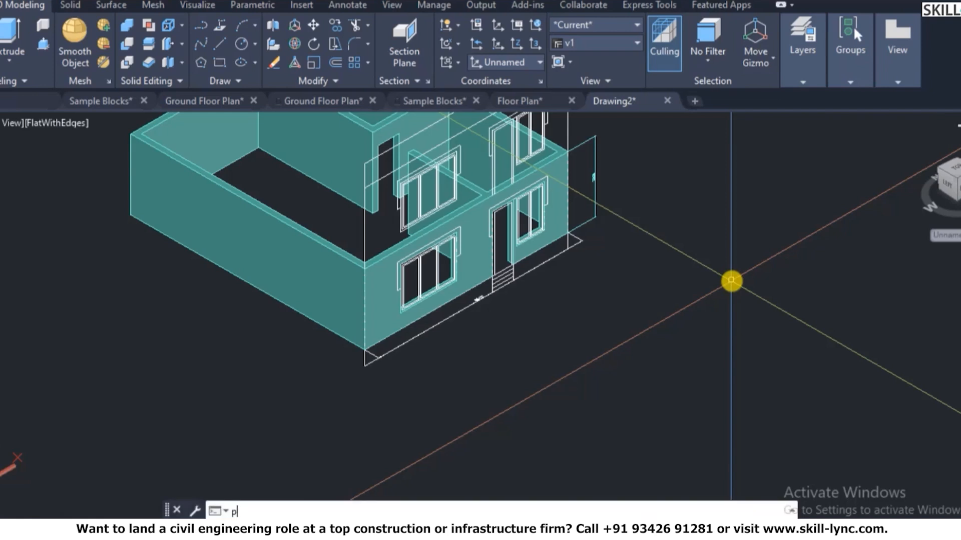
{"action": "type", "text": "lan"}
{"action": "key", "text": "Return"}
{"action": "key", "text": "Return"}
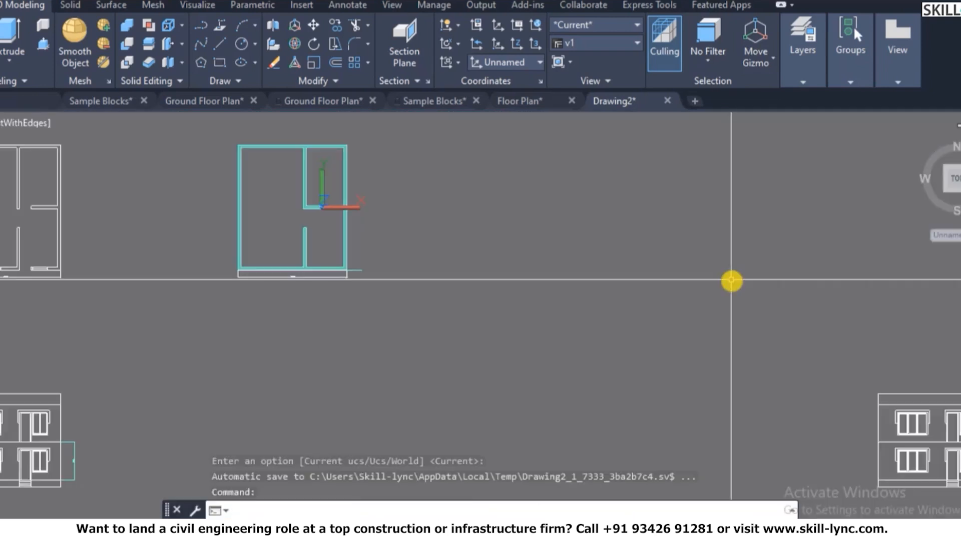
{"action": "left_click", "coordinate": [923, 134]}
{"action": "type", "text": "v"}
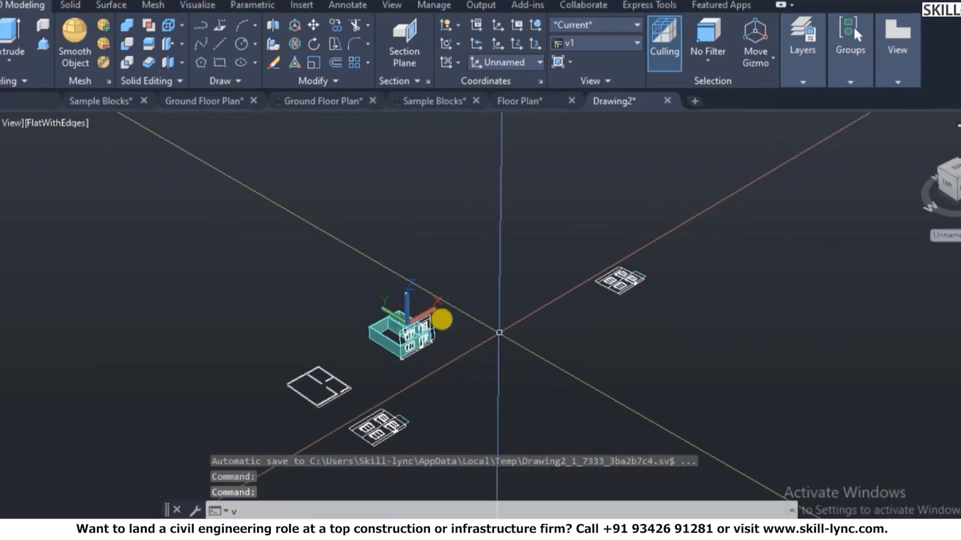
{"action": "key", "text": "Return"}
{"action": "left_click", "coordinate": [325, 199]}
{"action": "left_click", "coordinate": [642, 182]}
{"action": "left_click", "coordinate": [456, 390]}
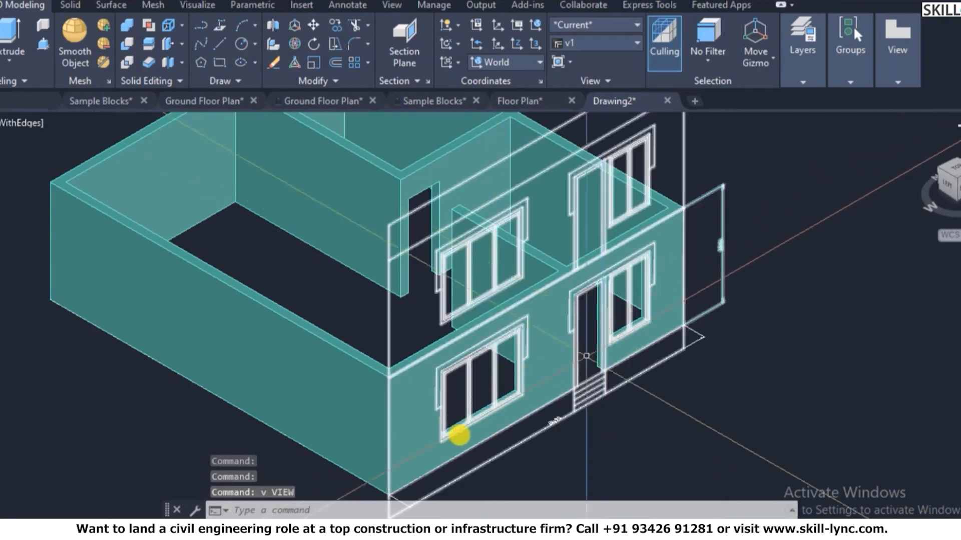
{"action": "scroll", "coordinate": [436, 461], "scroll_direction": "up", "scroll_amount": 2}
- Align the UCS to the front wall face using the UCS Face option
{"action": "key", "text": "Escape"}
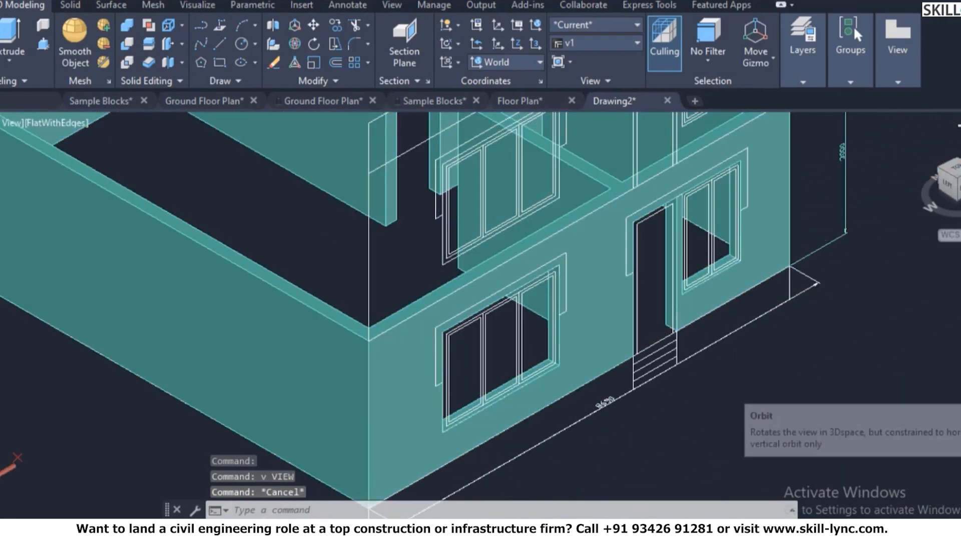
{"action": "type", "text": "ucs"}
{"action": "key", "text": "Return"}
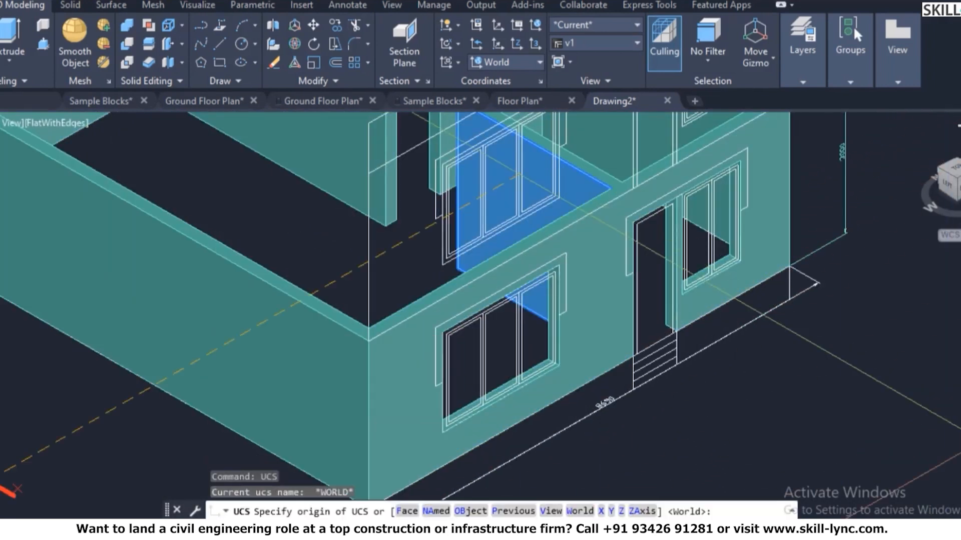
{"action": "scroll", "coordinate": [435, 448], "scroll_direction": "up", "scroll_amount": 3}
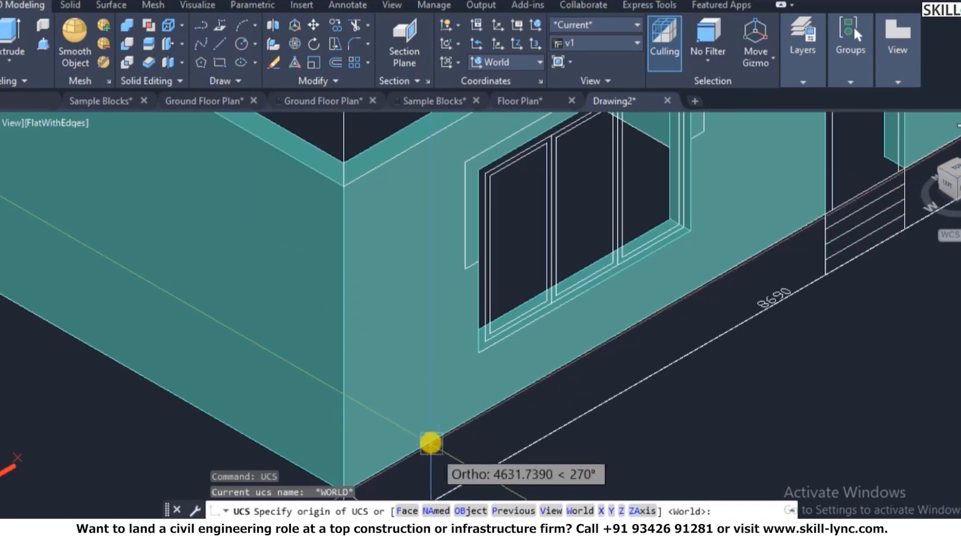
{"action": "type", "text": "f"}
{"action": "key", "text": "Return"}
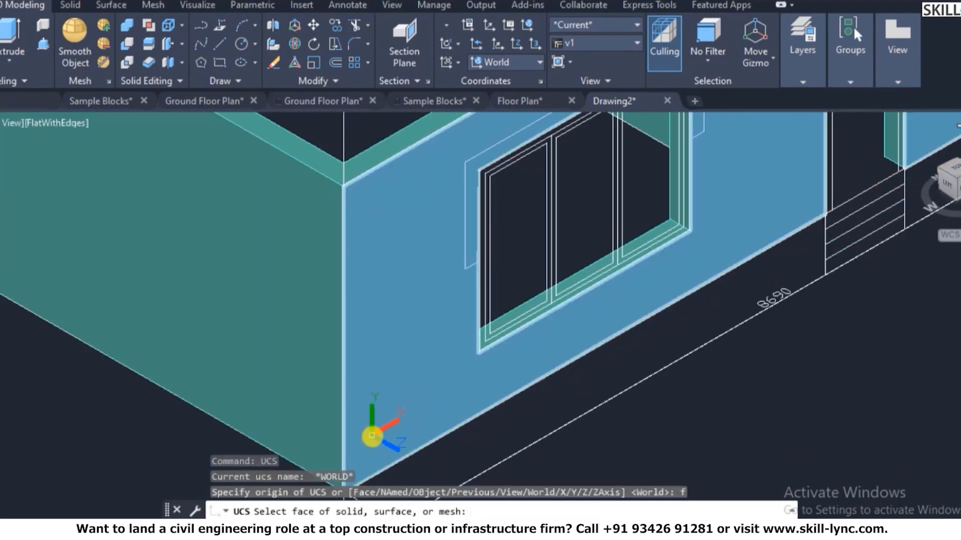
{"action": "left_click", "coordinate": [371, 436]}
{"action": "right_click", "coordinate": [465, 361]}
{"action": "left_click", "coordinate": [492, 364]}
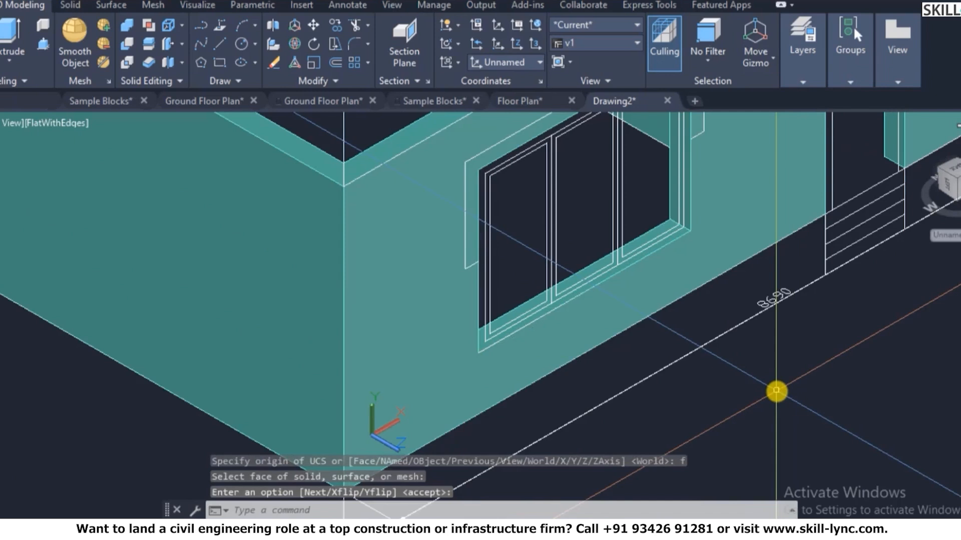
- Show the wall elevation straight on with PLAN to the current UCS and adjust the zoom
{"action": "type", "text": "plan"}
{"action": "key", "text": "Return"}
{"action": "key", "text": "Return"}
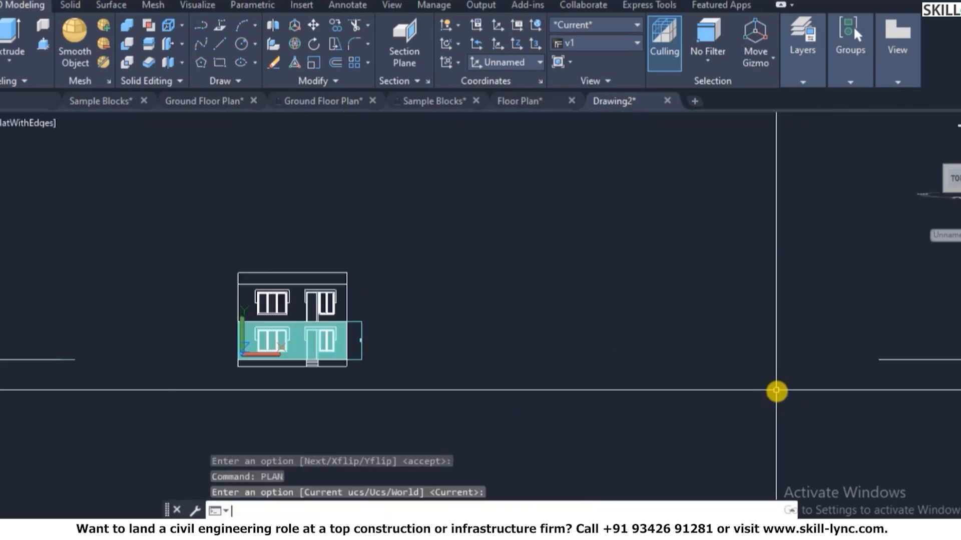
{"action": "scroll", "coordinate": [228, 356], "scroll_direction": "up", "scroll_amount": 10}
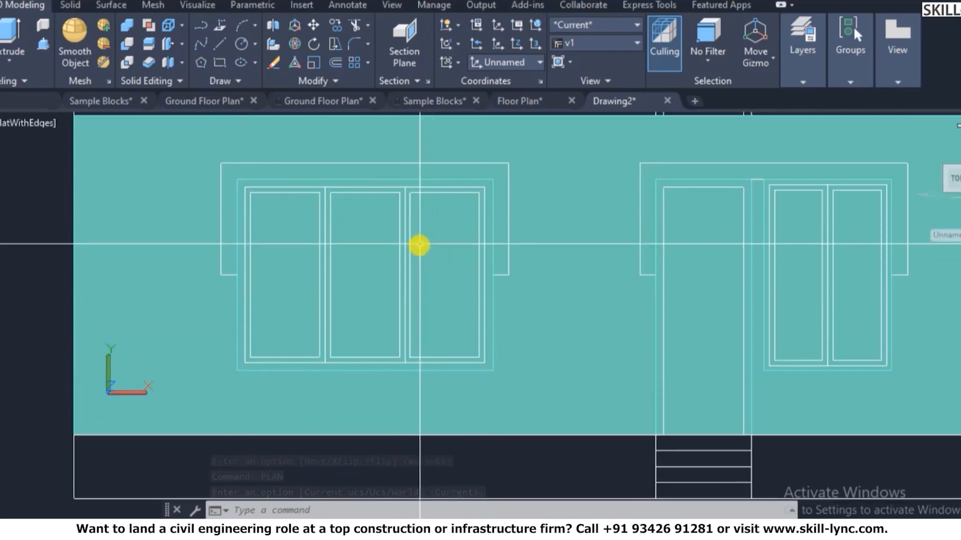
{"action": "scroll", "coordinate": [420, 244], "scroll_direction": "down", "scroll_amount": 2}
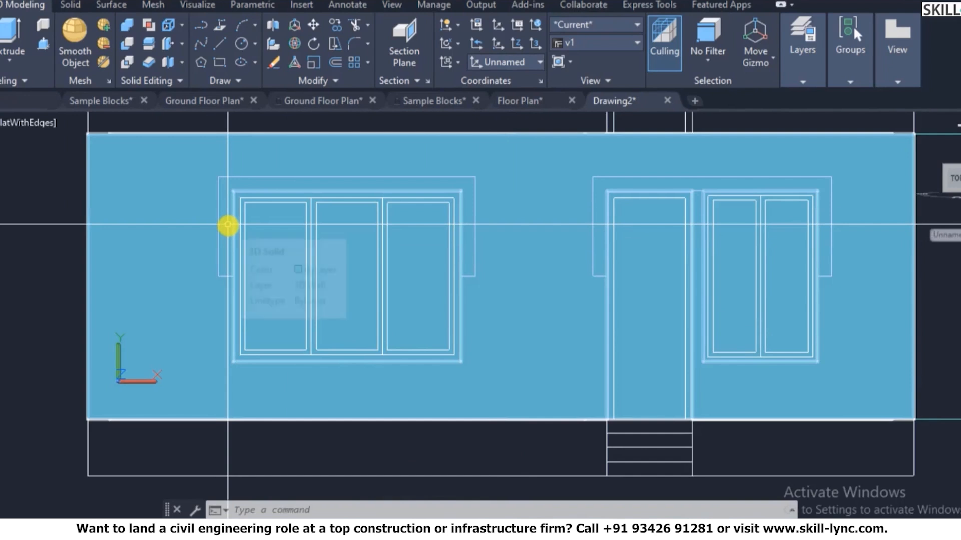
{"action": "scroll", "coordinate": [255, 226], "scroll_direction": "down", "scroll_amount": 3}
{"action": "scroll", "coordinate": [294, 222], "scroll_direction": "up", "scroll_amount": 3}
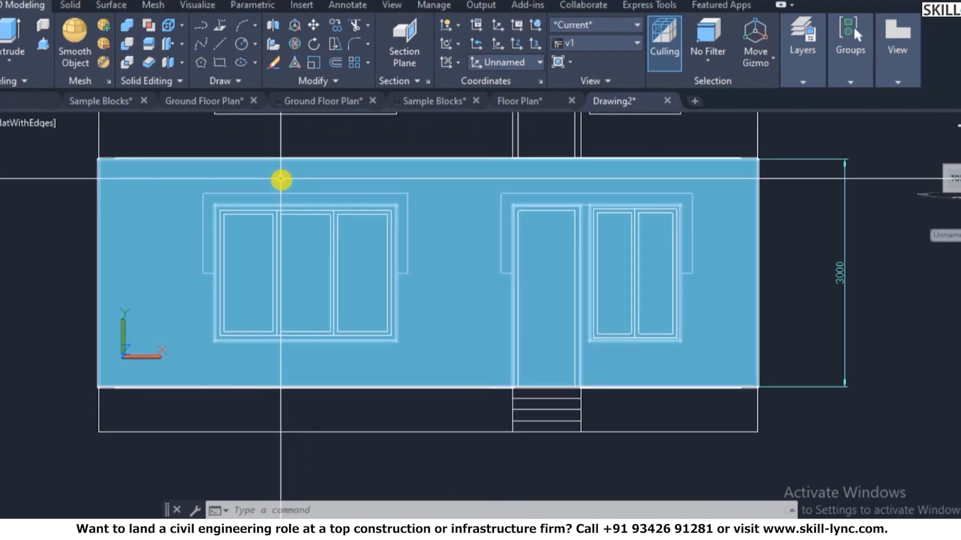
- Start a CM center mark on the elevation, then cancel it
{"action": "type", "text": "cm"}
{"action": "key", "text": "Return"}
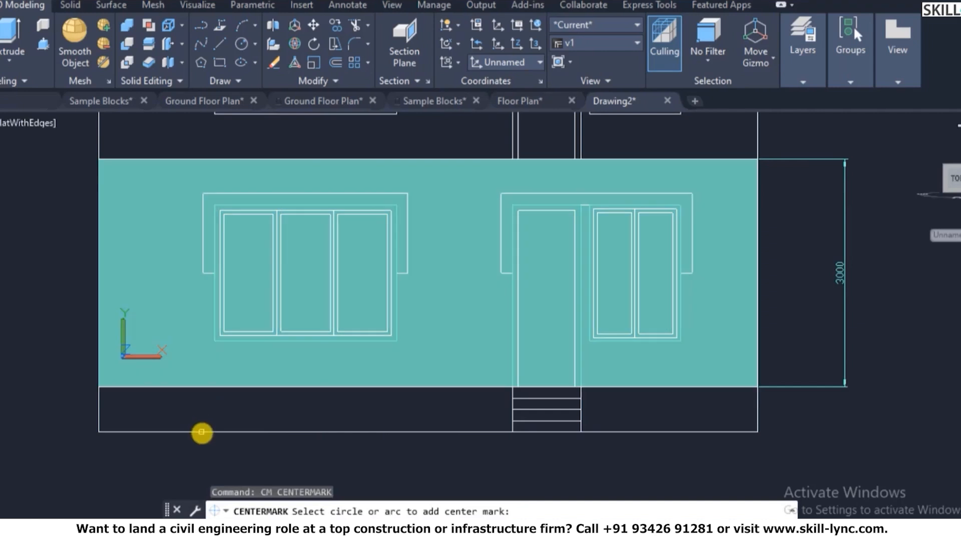
{"action": "left_click", "coordinate": [195, 408]}
{"action": "scroll", "coordinate": [193, 395], "scroll_direction": "down", "scroll_amount": 4}
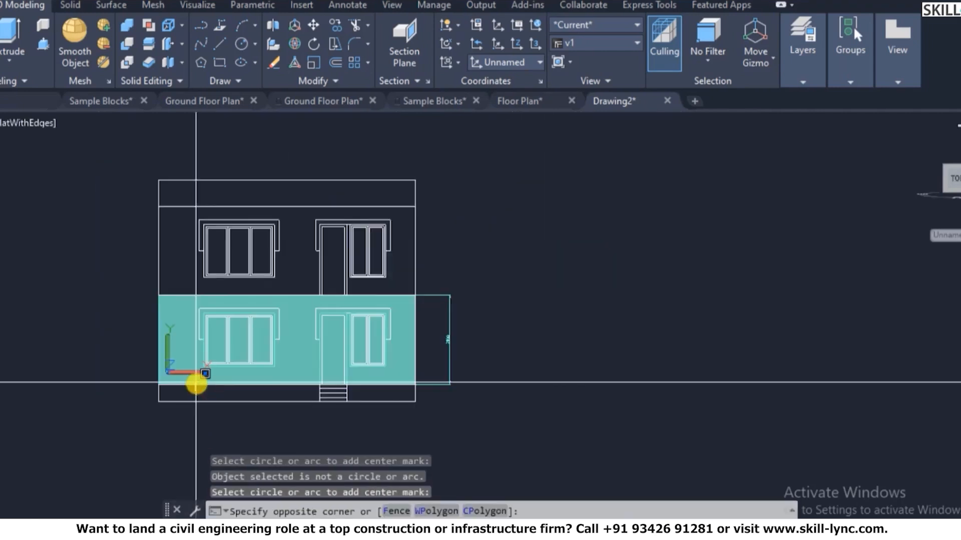
{"action": "key", "text": "Escape"}
{"action": "key", "text": "Escape"}
{"action": "key", "text": "Return"}
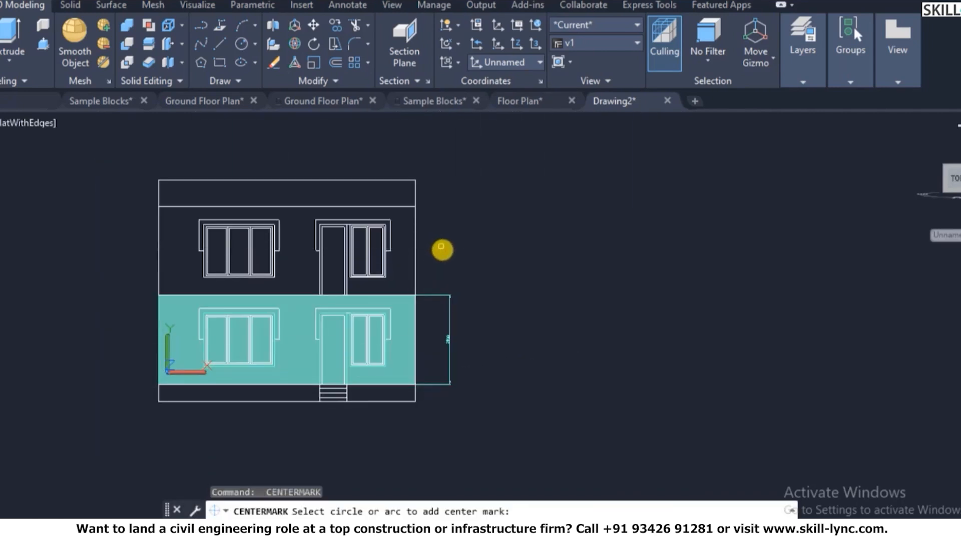
{"action": "key", "text": "Escape"}
{"action": "key", "text": "Escape"}
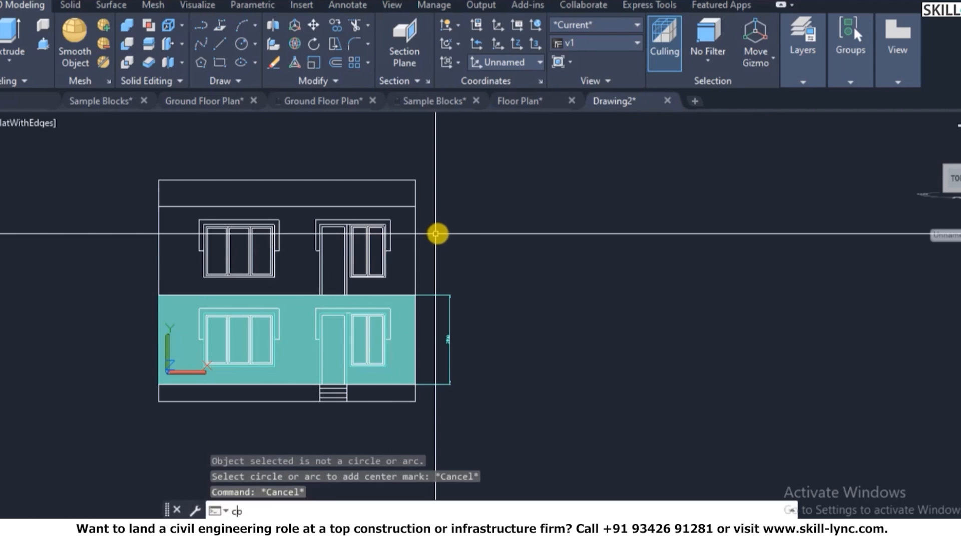
- Copy the whole front elevation to an empty spot on its right
{"action": "type", "text": "co"}
{"action": "key", "text": "Return"}
{"action": "left_click", "coordinate": [466, 226]}
{"action": "left_click", "coordinate": [328, 229]}
{"action": "key", "text": "Return"}
{"action": "left_click", "coordinate": [333, 225]}
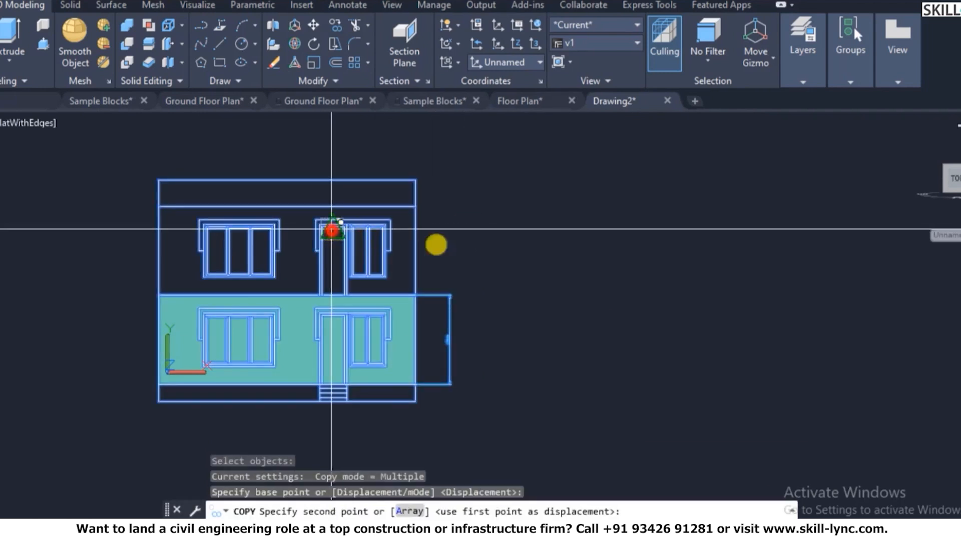
{"action": "left_click", "coordinate": [791, 246]}
{"action": "key", "text": "Escape"}
{"action": "key", "text": "Escape"}
- Ungroup the copied elevation so its lines can be edited individually
{"action": "left_click", "coordinate": [866, 383]}
{"action": "left_click", "coordinate": [785, 412]}
{"action": "right_click", "coordinate": [760, 354]}
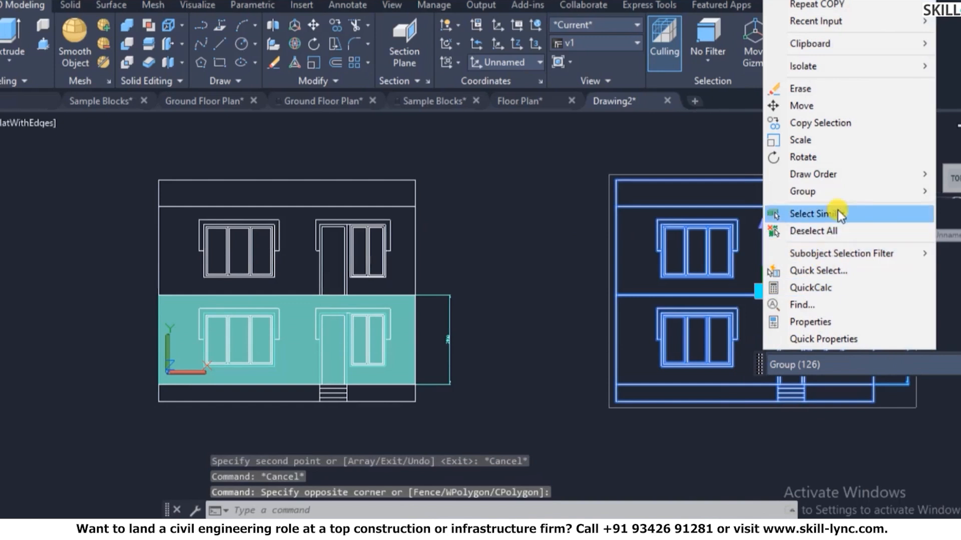
{"action": "mouse_move", "coordinate": [839, 193]}
{"action": "left_click", "coordinate": [695, 214]}
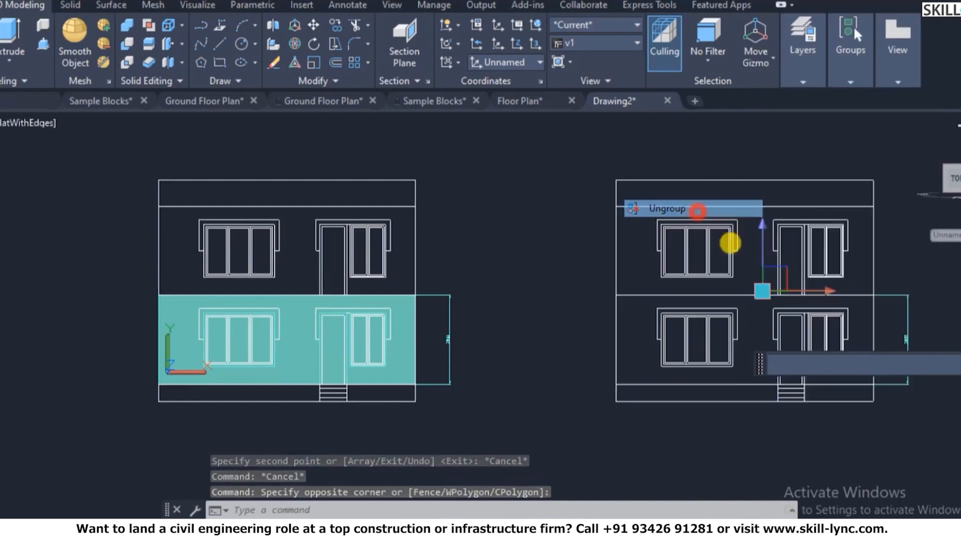
{"action": "key", "text": "Escape"}
{"action": "key", "text": "Escape"}
- Erase the copy's dimension, right-hand wall line and bottom lines
{"action": "left_click", "coordinate": [926, 359]}
{"action": "left_click", "coordinate": [888, 333]}
{"action": "type", "text": "e"}
{"action": "key", "text": "Return"}
{"action": "left_click", "coordinate": [900, 372]}
{"action": "left_click", "coordinate": [868, 346]}
{"action": "type", "text": "e"}
{"action": "key", "text": "Return"}
{"action": "left_click", "coordinate": [889, 431]}
{"action": "left_click", "coordinate": [858, 384]}
{"action": "type", "text": "e"}
{"action": "key", "text": "Return"}
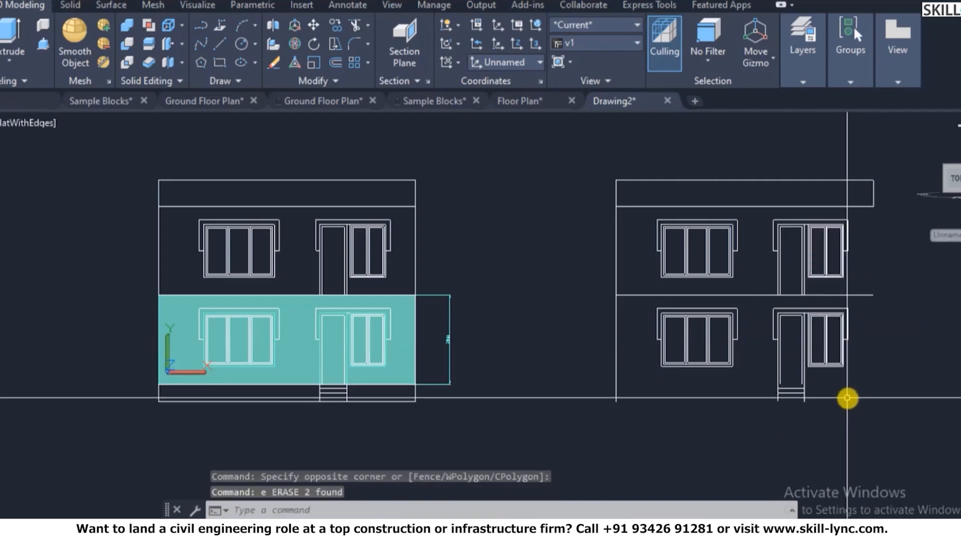
{"action": "key", "text": "Escape"}
{"action": "key", "text": "Escape"}
- Trim the floor line with two crossing windows in the copied elevation
{"action": "scroll", "coordinate": [857, 294], "scroll_direction": "up", "scroll_amount": 2}
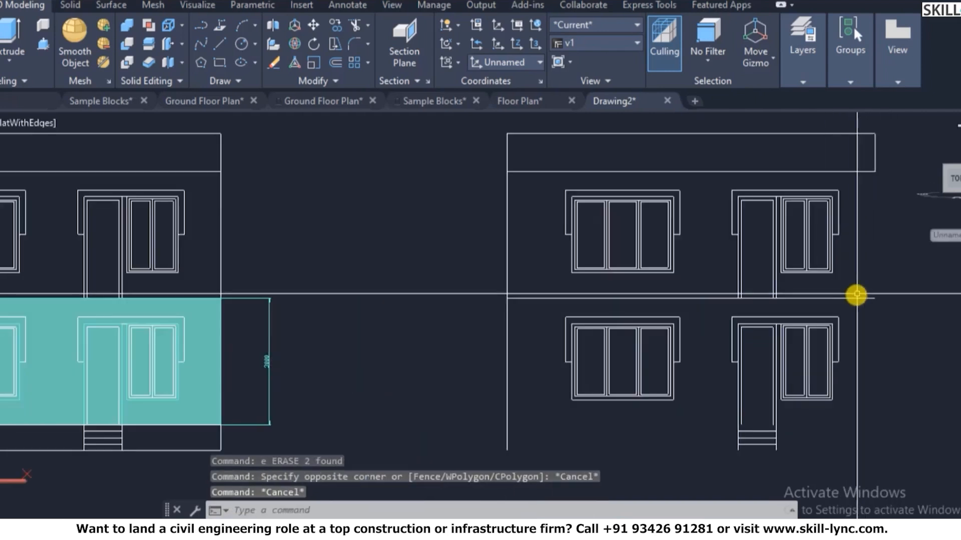
{"action": "scroll", "coordinate": [815, 295], "scroll_direction": "up", "scroll_amount": 1}
{"action": "type", "text": "tr"}
{"action": "key", "text": "Return"}
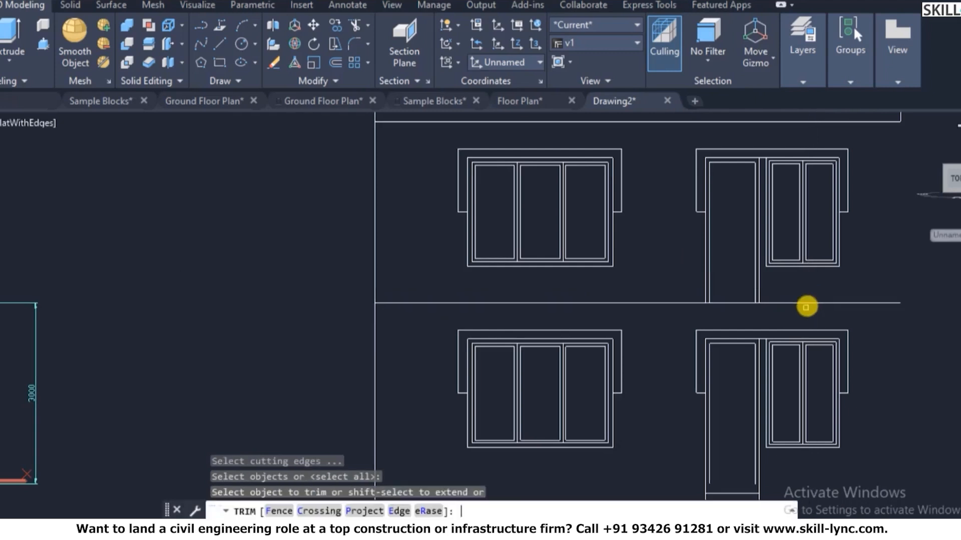
{"action": "left_click", "coordinate": [809, 297]}
{"action": "left_click", "coordinate": [779, 323]}
{"action": "left_click", "coordinate": [668, 311]}
{"action": "left_click", "coordinate": [649, 284]}
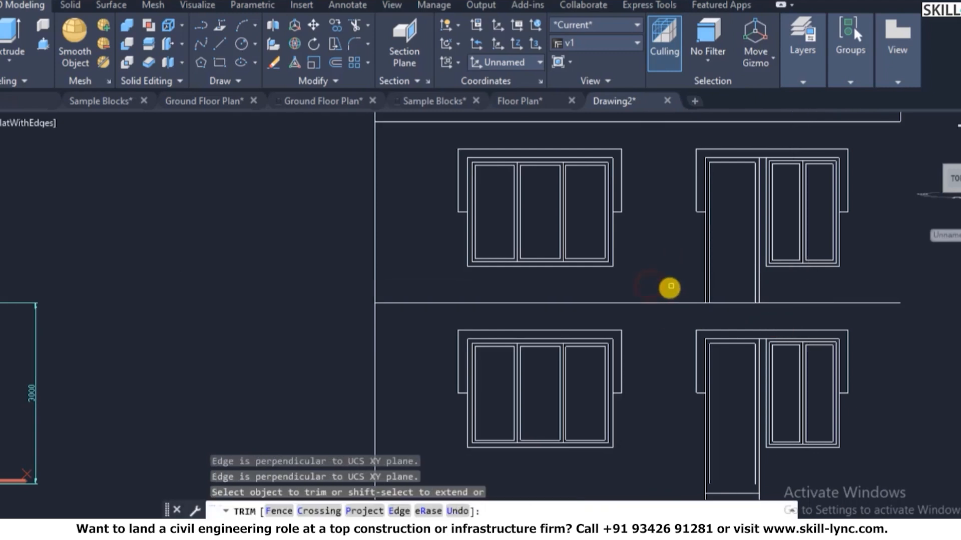
{"action": "key", "text": "Escape"}
- Erase the floor line between the two storeys of the copy
{"action": "left_click", "coordinate": [666, 292]}
{"action": "left_click", "coordinate": [655, 316]}
{"action": "type", "text": "e"}
{"action": "key", "text": "Return"}
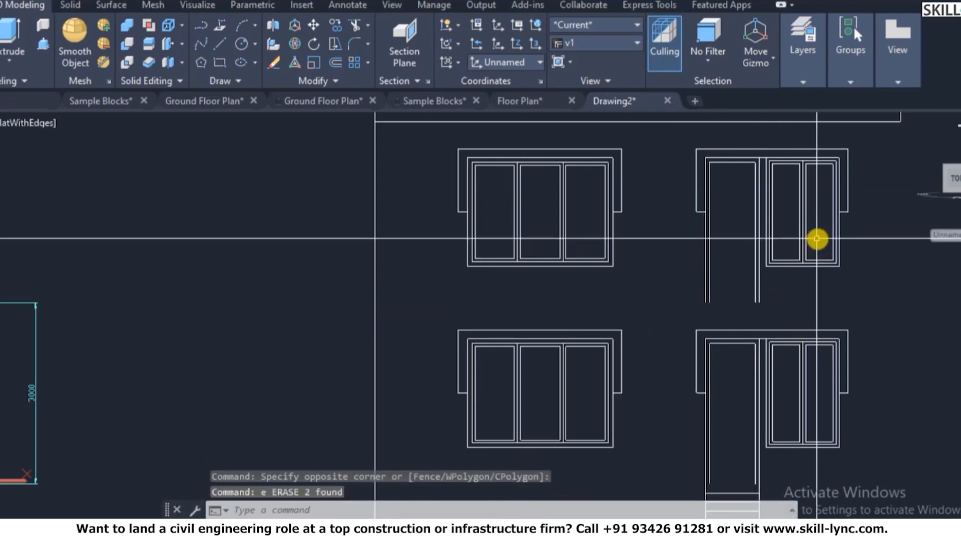
{"action": "scroll", "coordinate": [637, 373], "scroll_direction": "down", "scroll_amount": 3}
{"action": "scroll", "coordinate": [633, 197], "scroll_direction": "up", "scroll_amount": 1}
- Erase the copy's top and left boundary lines, leaving the window and door frames
{"action": "left_click", "coordinate": [789, 268]}
{"action": "left_click", "coordinate": [402, 194]}
{"action": "type", "text": "e"}
{"action": "key", "text": "Return"}
{"action": "scroll", "coordinate": [553, 451], "scroll_direction": "up", "scroll_amount": 5}
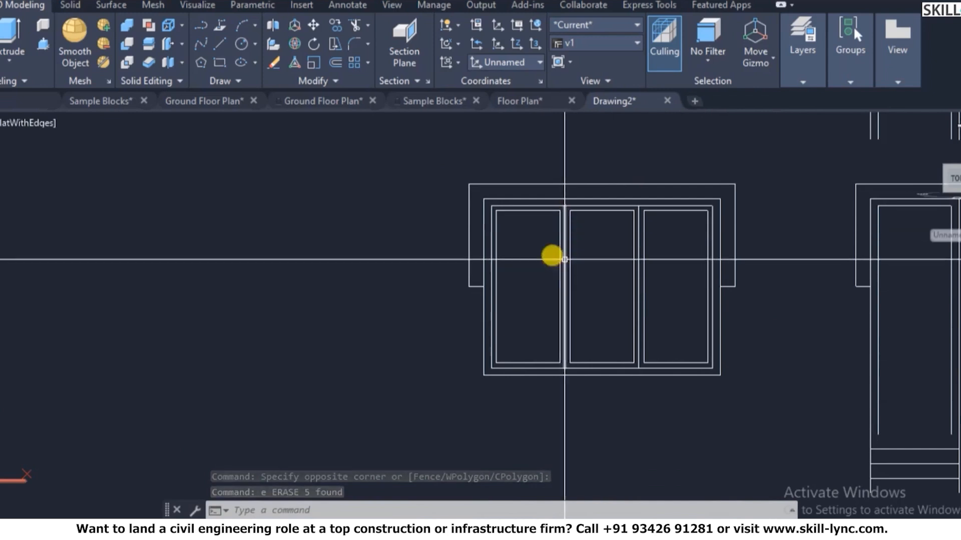
{"action": "scroll", "coordinate": [491, 295], "scroll_direction": "down", "scroll_amount": 4}
{"action": "scroll", "coordinate": [632, 267], "scroll_direction": "up", "scroll_amount": 3}
- Make 3D-Door-Frame current, then switch the current layer to the window frame layer
{"action": "scroll", "coordinate": [673, 206], "scroll_direction": "up", "scroll_amount": 3}
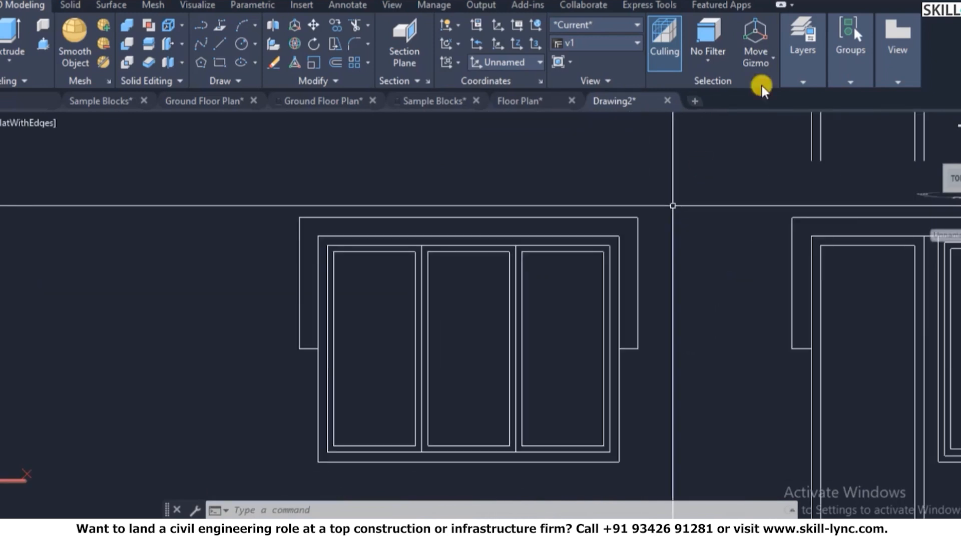
{"action": "key", "text": "Escape"}
{"action": "key", "text": "Escape"}
{"action": "left_click", "coordinate": [810, 70]}
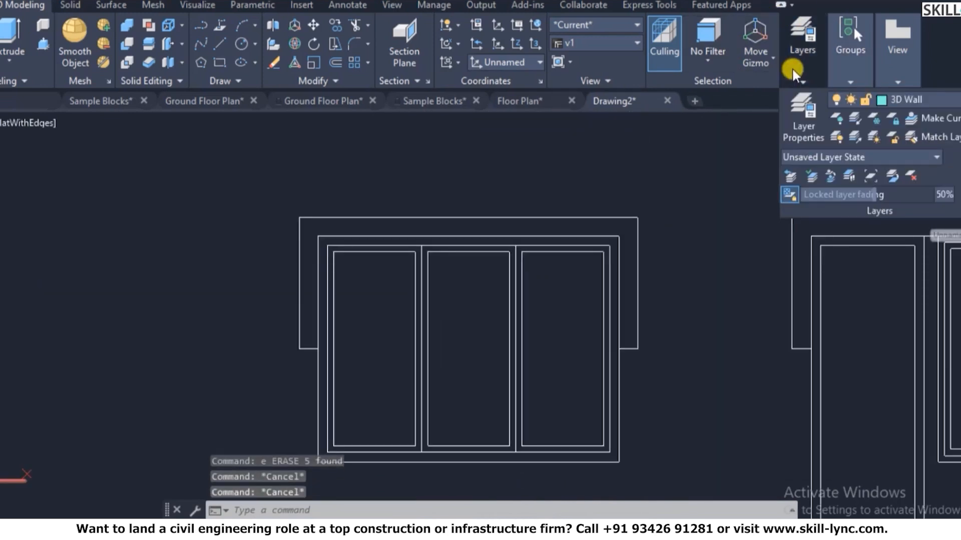
{"action": "mouse_move", "coordinate": [859, 82]}
{"action": "left_click", "coordinate": [885, 98]}
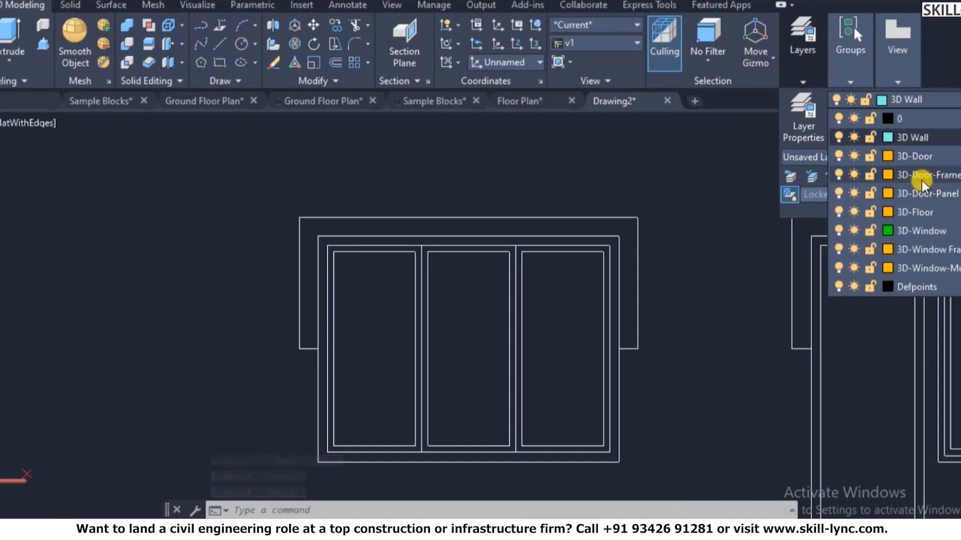
{"action": "left_click", "coordinate": [922, 175]}
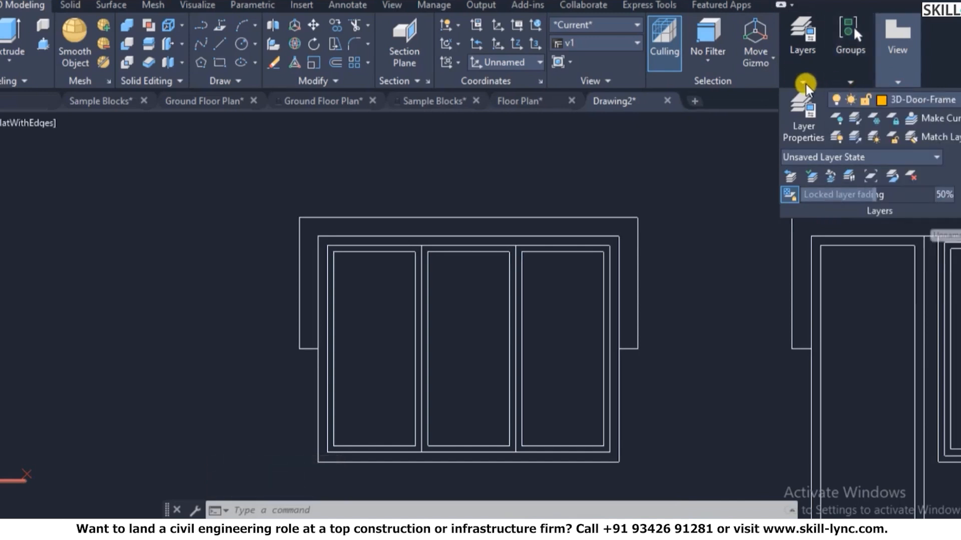
{"action": "left_click", "coordinate": [890, 102]}
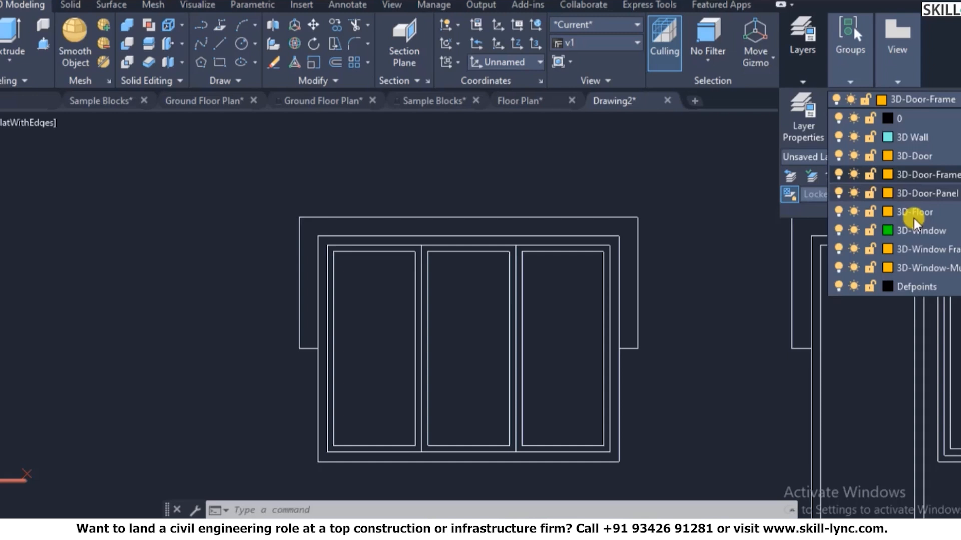
{"action": "left_click", "coordinate": [926, 253]}
- Change the 3D-Window Frame layer colour from 40 to 15 in Layer Properties
{"action": "type", "text": "la"}
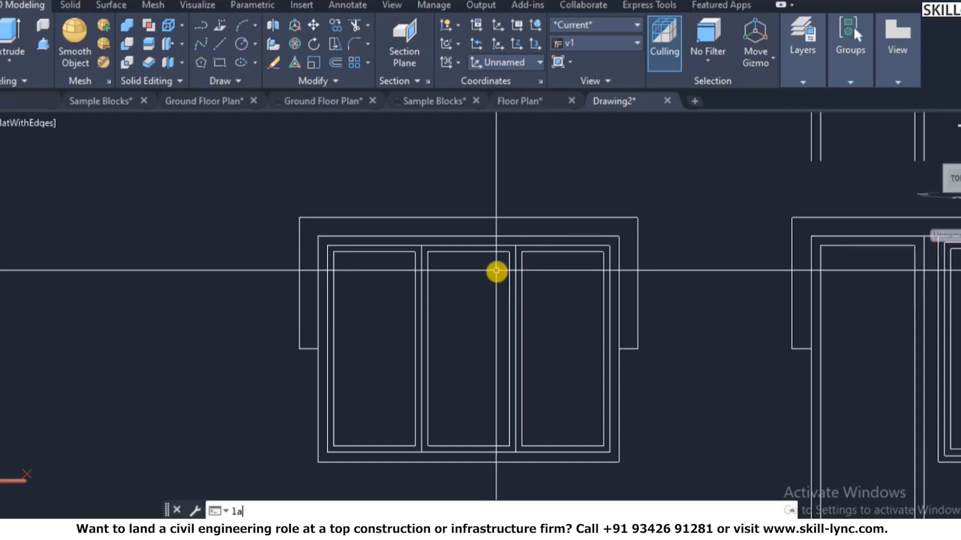
{"action": "key", "text": "Return"}
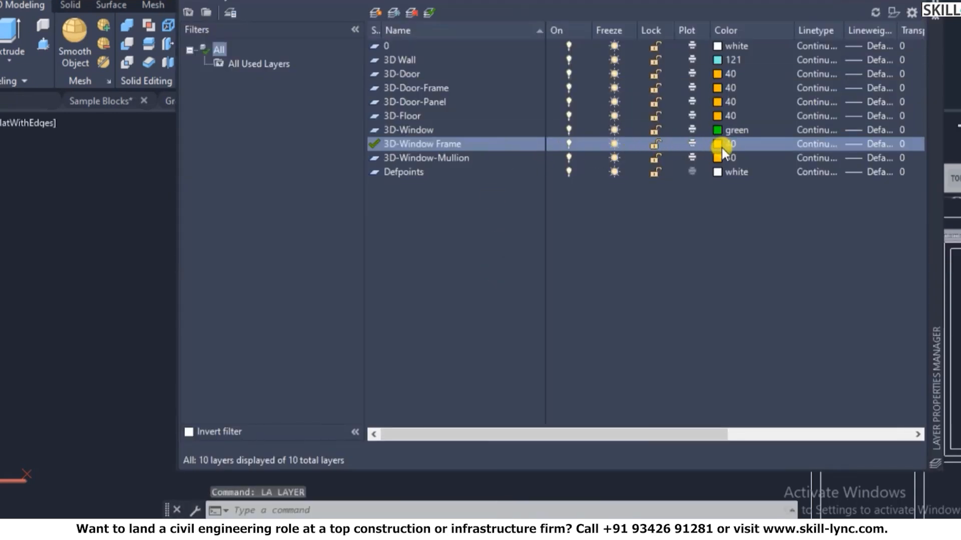
{"action": "left_click", "coordinate": [719, 144]}
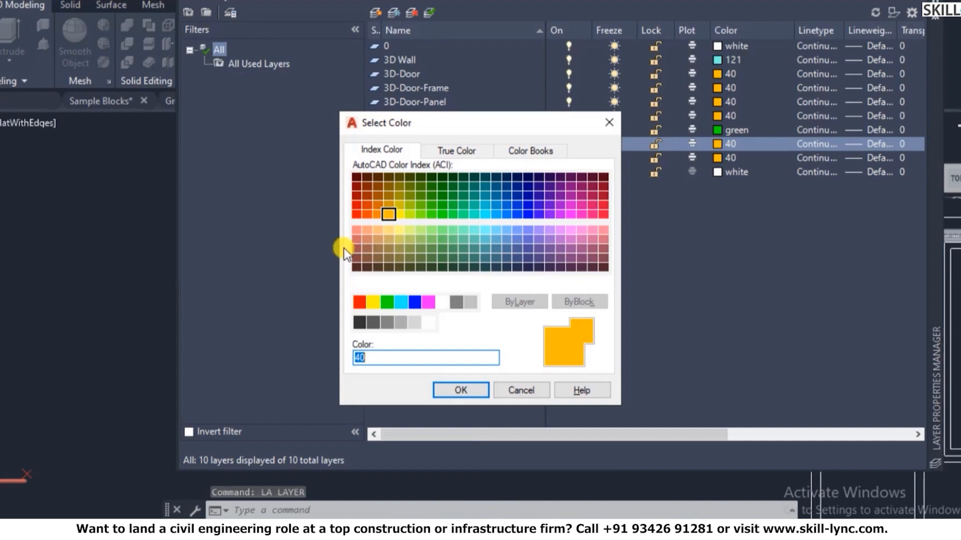
{"action": "left_click", "coordinate": [356, 249]}
{"action": "left_click", "coordinate": [475, 388]}
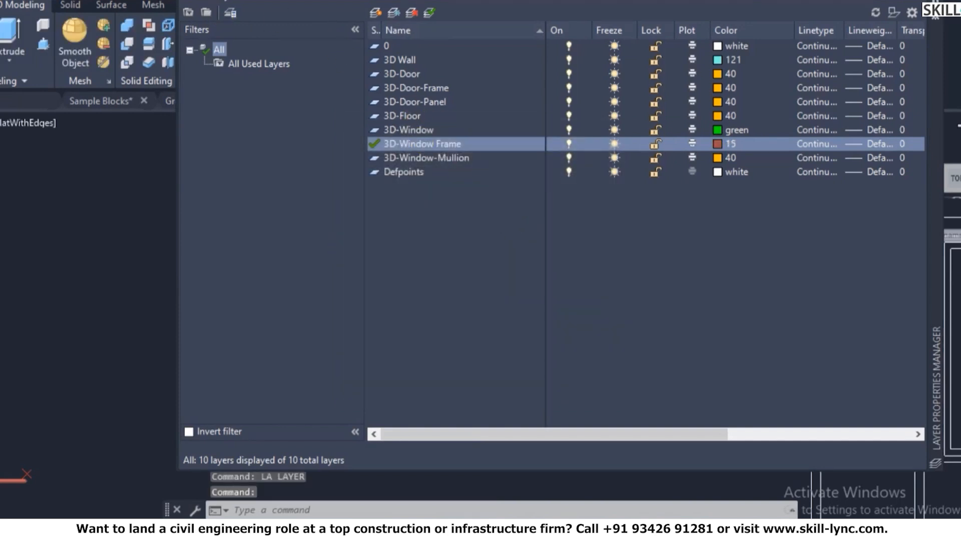
{"action": "left_click", "coordinate": [935, 3]}
- Create boundary regions from the window frame outline with BOUNDARY pick points
{"action": "key", "text": "Escape"}
{"action": "scroll", "coordinate": [557, 230], "scroll_direction": "down", "scroll_amount": 2}
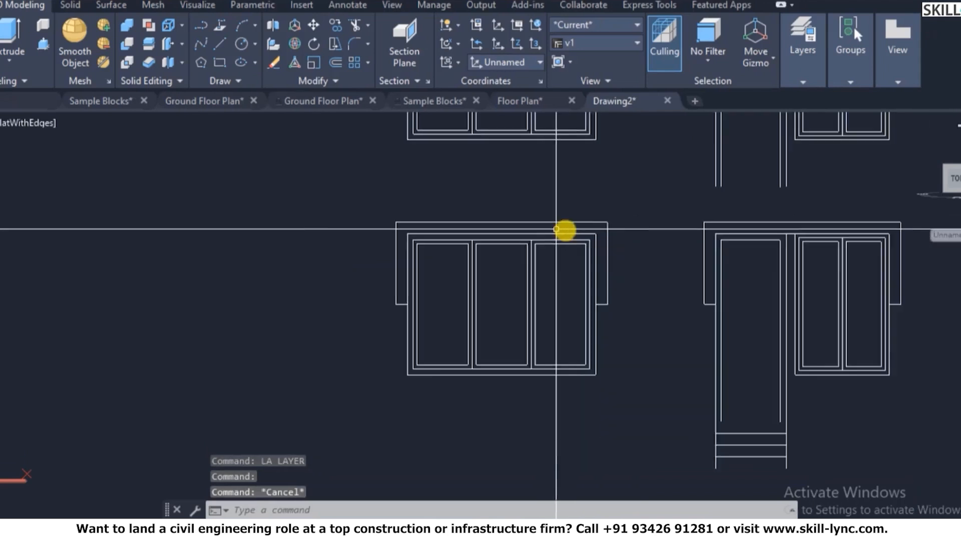
{"action": "type", "text": "bo"}
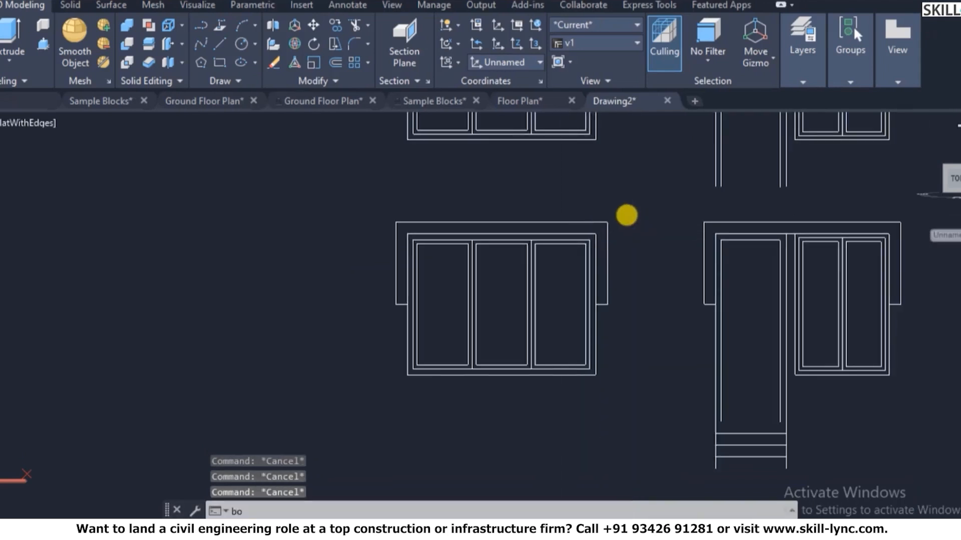
{"action": "key", "text": "Return"}
{"action": "left_click", "coordinate": [202, 56]}
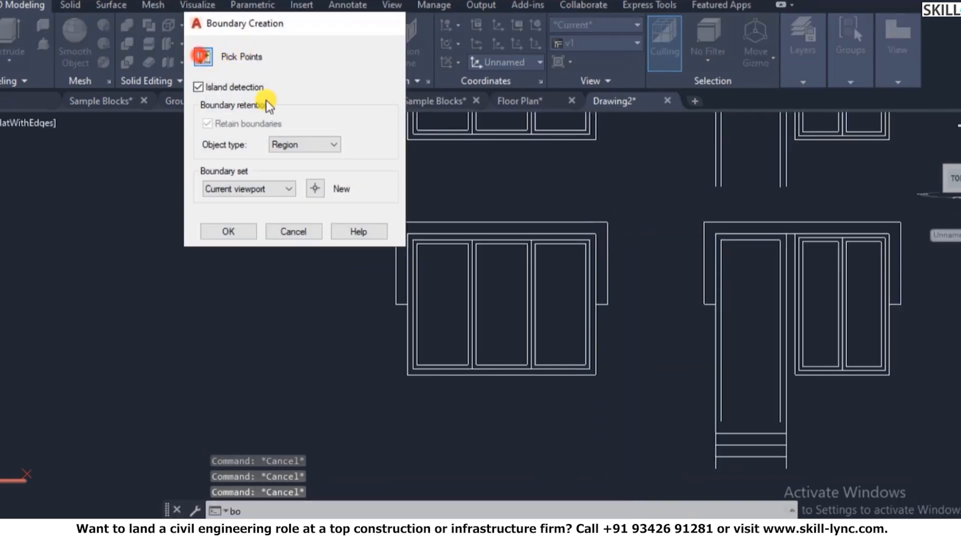
{"action": "scroll", "coordinate": [483, 242], "scroll_direction": "up", "scroll_amount": 3}
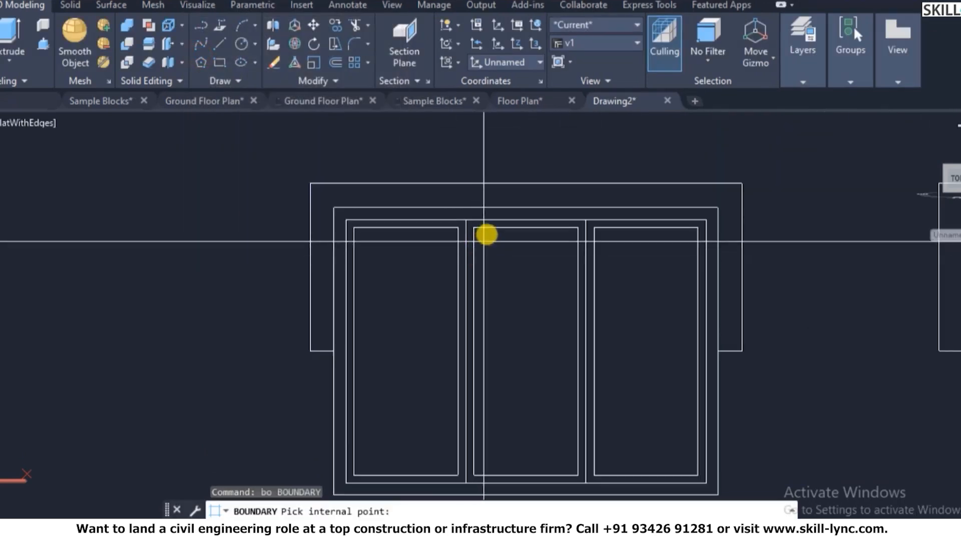
{"action": "left_click", "coordinate": [494, 214]}
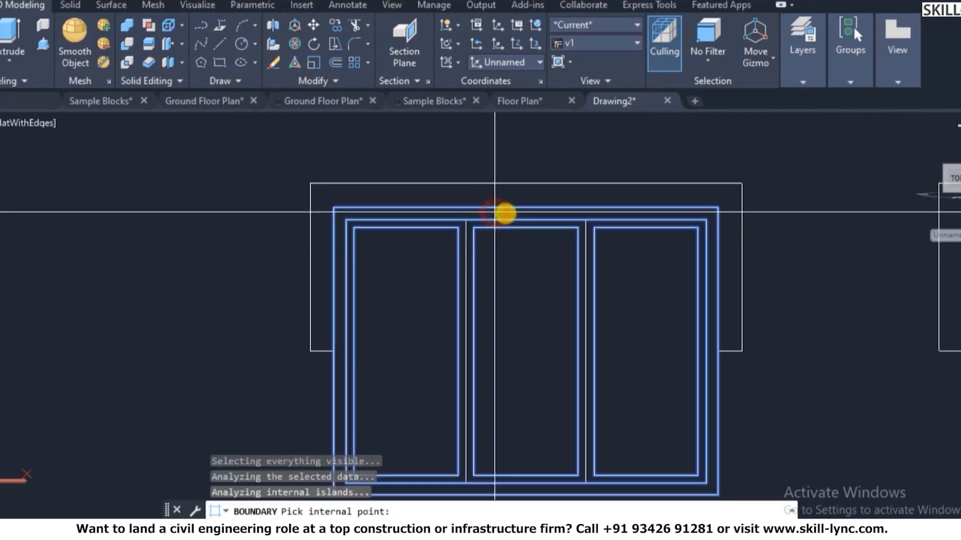
{"action": "right_click", "coordinate": [540, 157]}
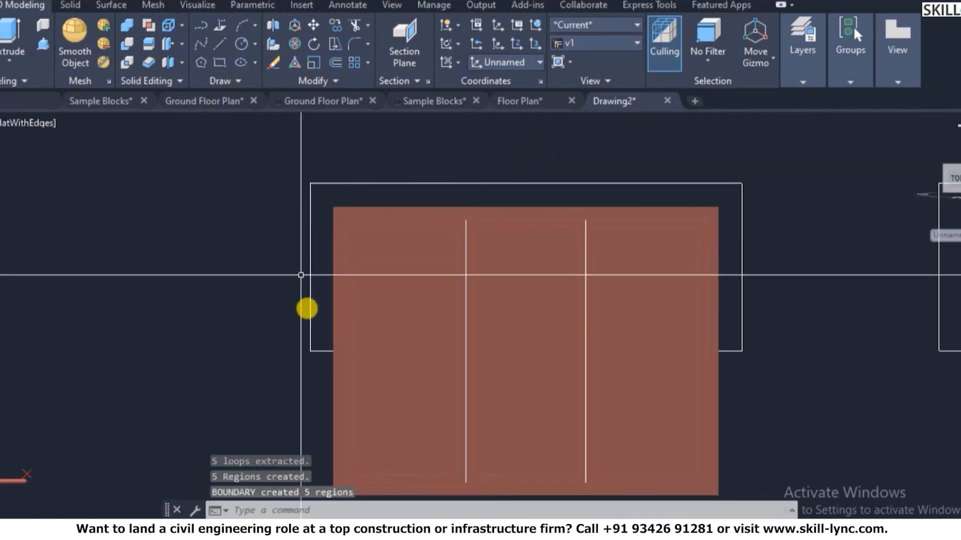
- Start a STRETCH on the outer frame region, then cancel it
{"action": "scroll", "coordinate": [344, 208], "scroll_direction": "down", "scroll_amount": 2}
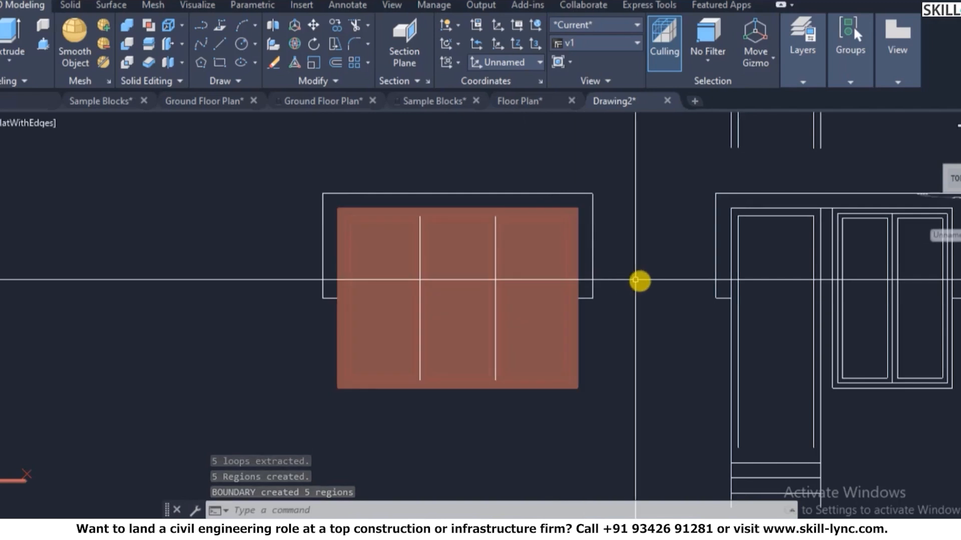
{"action": "type", "text": "s"}
{"action": "key", "text": "Return"}
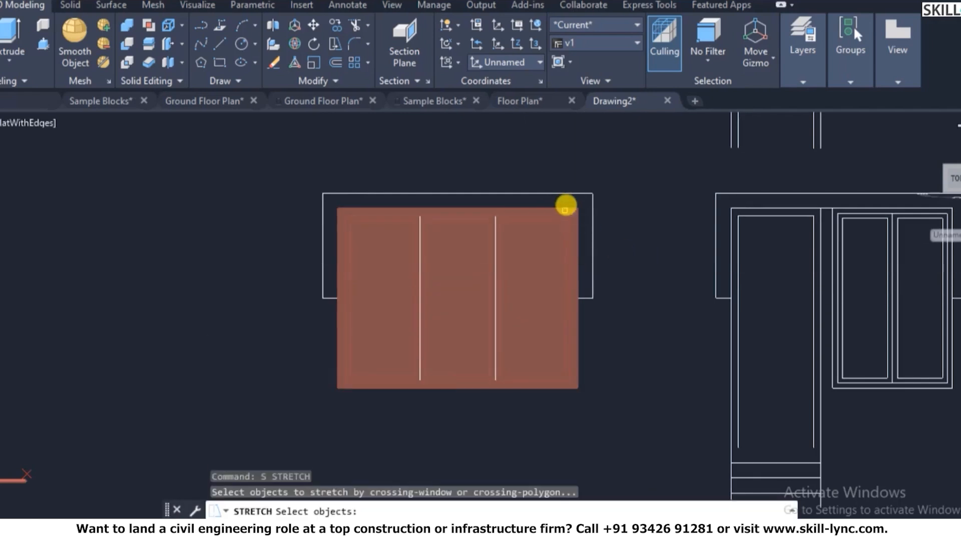
{"action": "left_click", "coordinate": [566, 207]}
{"action": "key", "text": "Return"}
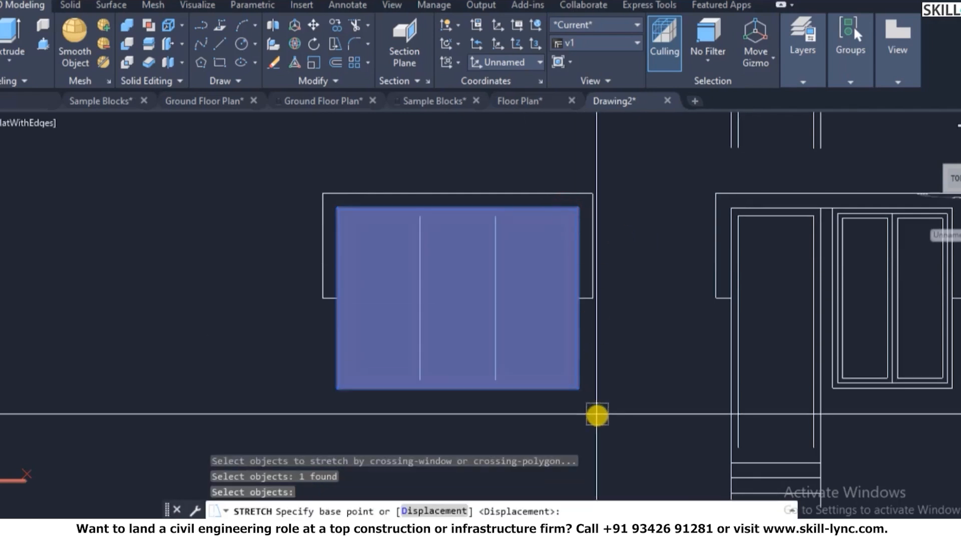
{"action": "key", "text": "Escape"}
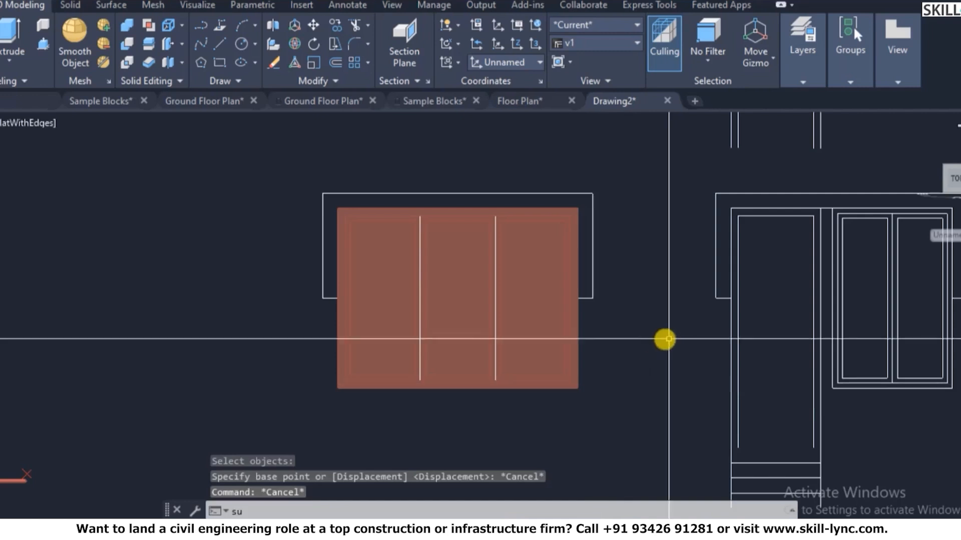
- Subtract the inner pane regions from the outer region to leave a hollow frame
{"action": "type", "text": "su"}
{"action": "key", "text": "Return"}
{"action": "left_click", "coordinate": [569, 388]}
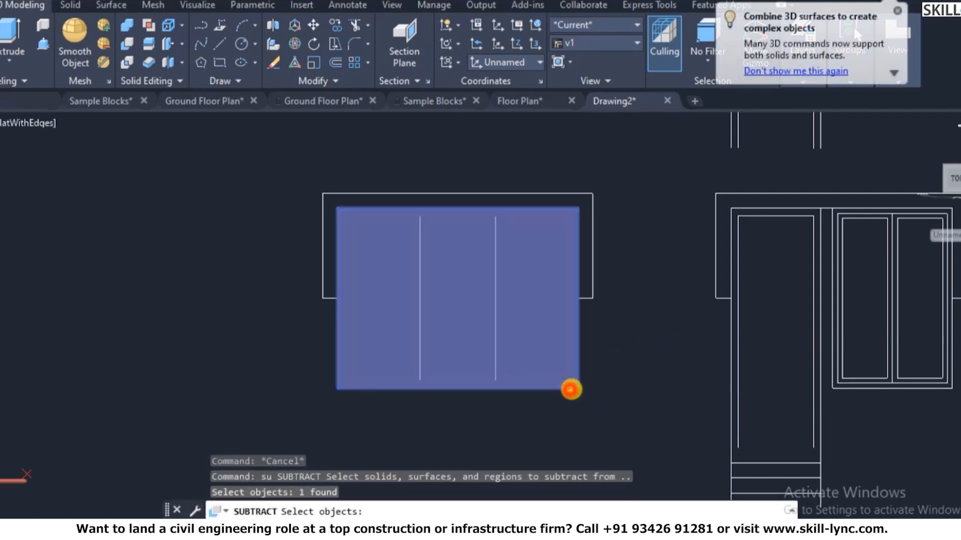
{"action": "key", "text": "Return"}
{"action": "left_click", "coordinate": [609, 406]}
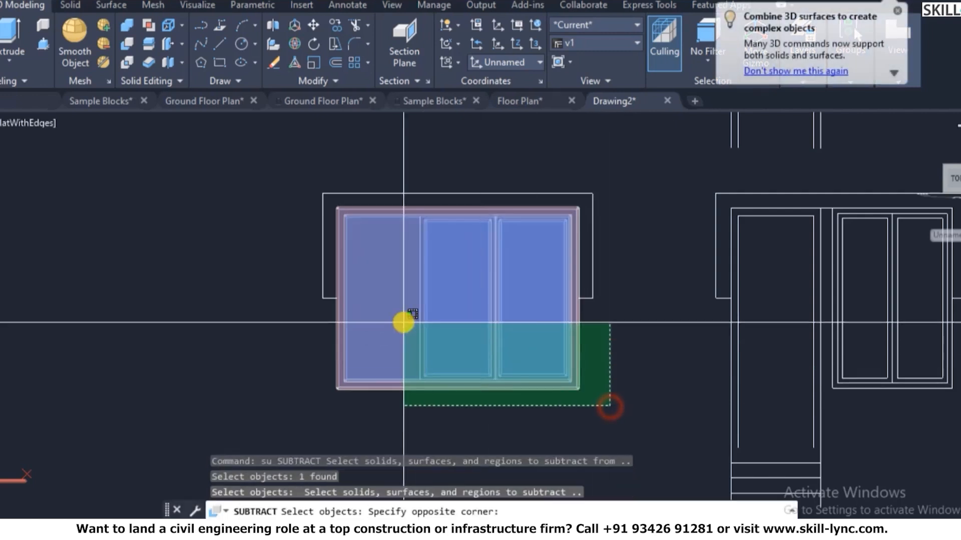
{"action": "left_click", "coordinate": [340, 212]}
{"action": "scroll", "coordinate": [381, 236], "scroll_direction": "up", "scroll_amount": 3}
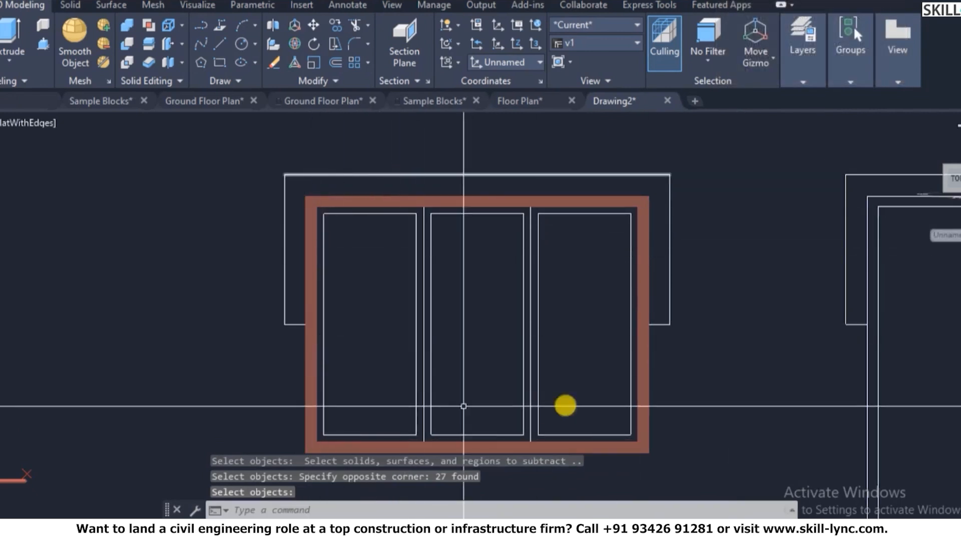
{"action": "key", "text": "Escape"}
{"action": "key", "text": "Escape"}
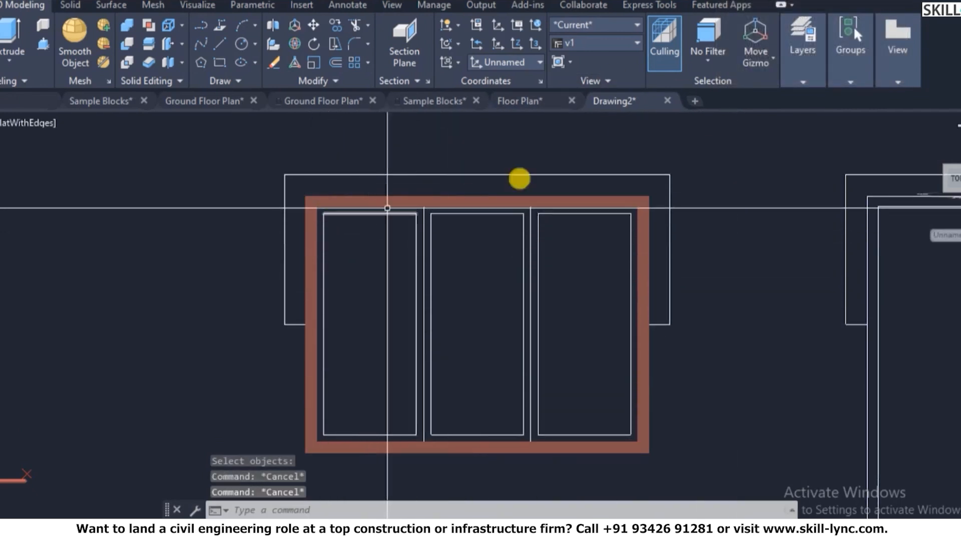
{"action": "type", "text": "la"}
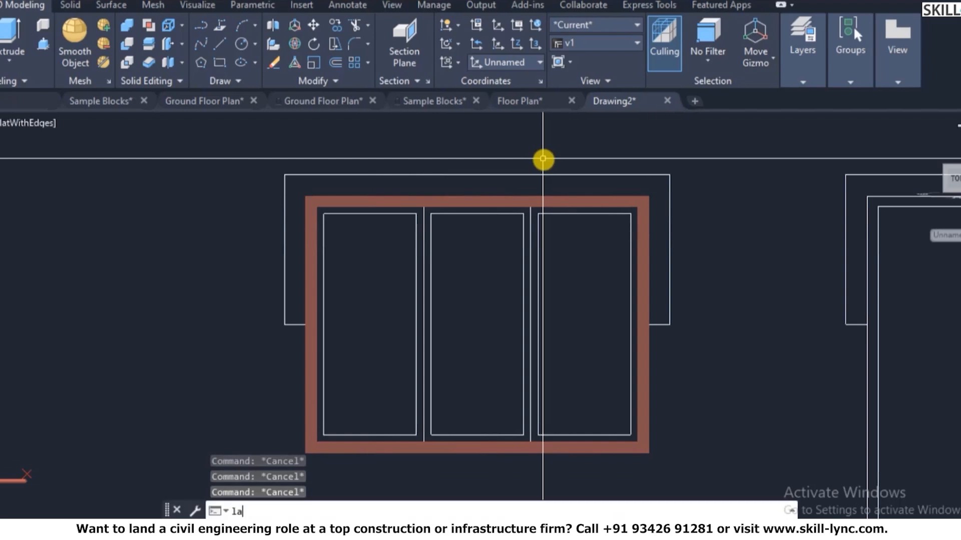
{"action": "key", "text": "Return"}
- Recolour 3D-Window-Mullion from 40 to 31 and set it as the current layer
{"action": "left_click", "coordinate": [450, 158]}
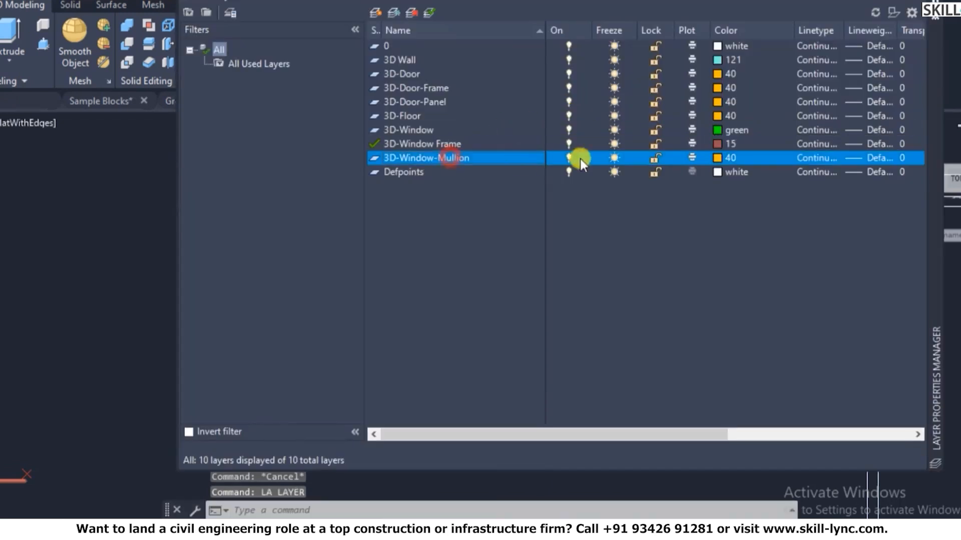
{"action": "left_click", "coordinate": [717, 156]}
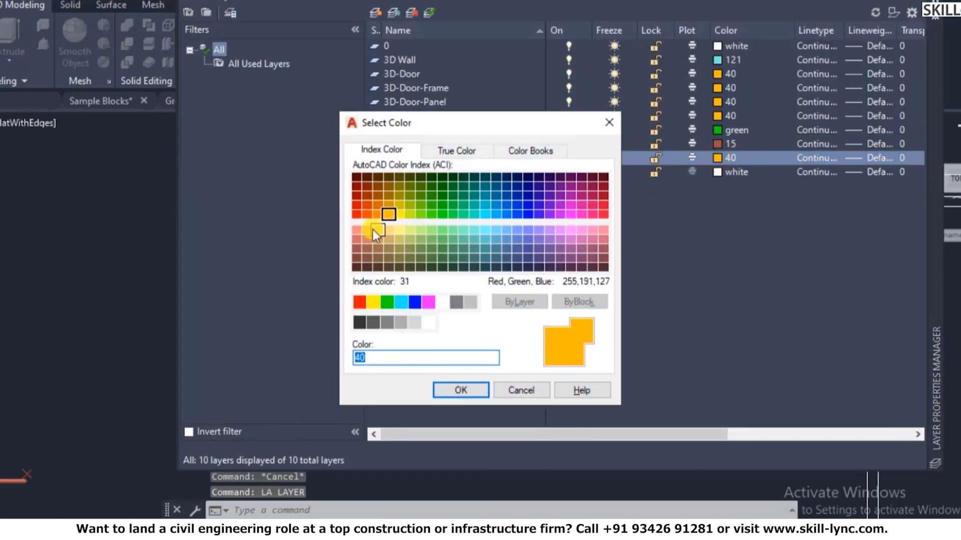
{"action": "left_click", "coordinate": [449, 391]}
{"action": "right_click", "coordinate": [455, 158]}
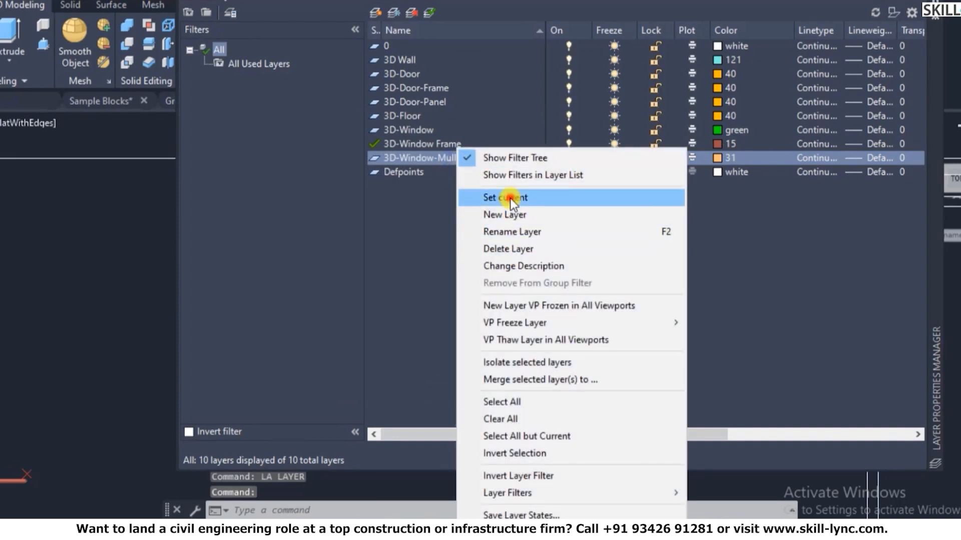
{"action": "left_click", "coordinate": [509, 198]}
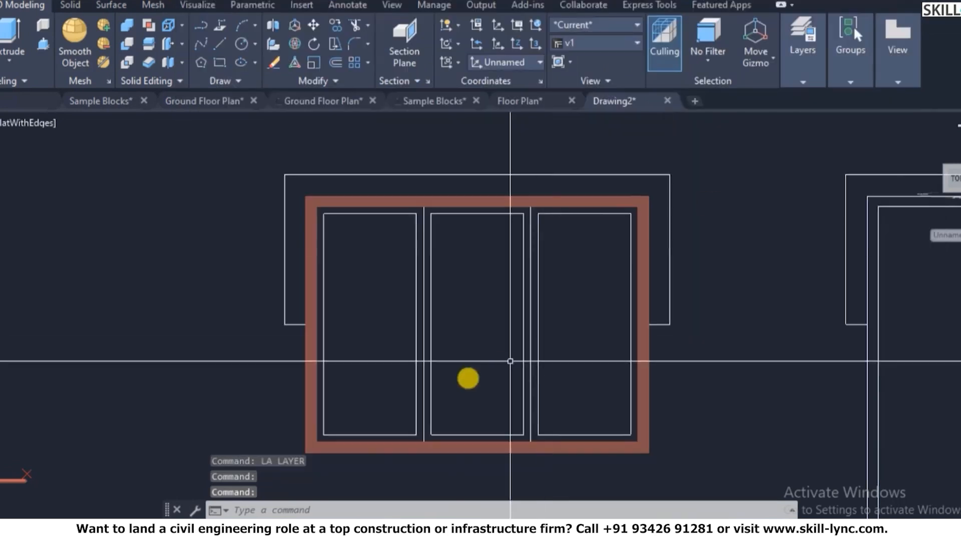
- Create boundary regions inside the left, middle and right window panes
{"action": "key", "text": "Escape"}
{"action": "key", "text": "Escape"}
{"action": "type", "text": "bo"}
{"action": "key", "text": "Return"}
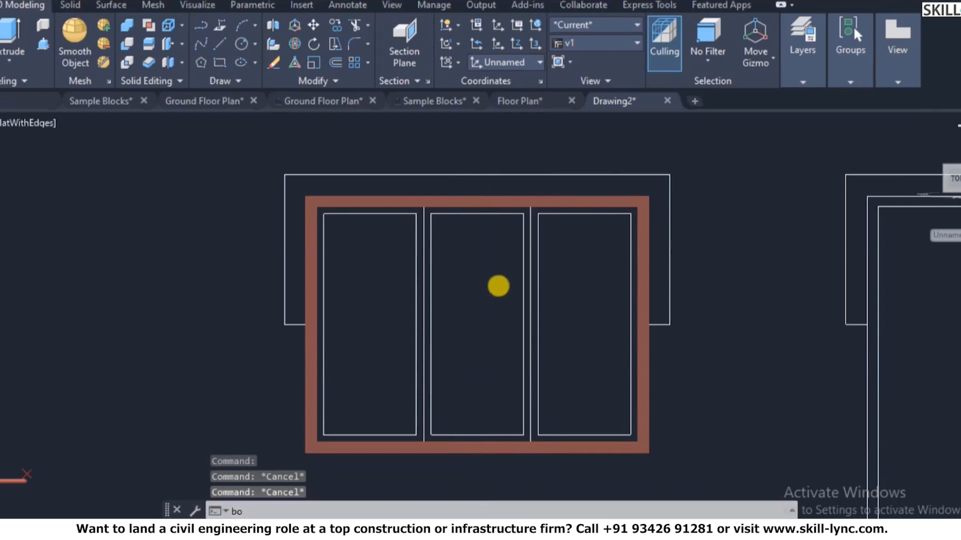
{"action": "left_click", "coordinate": [203, 57]}
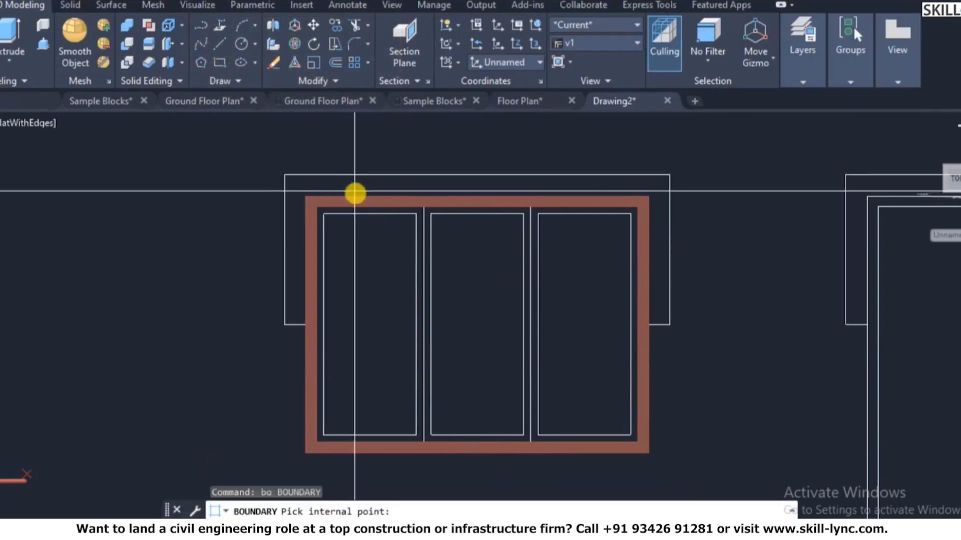
{"action": "left_click", "coordinate": [360, 210]}
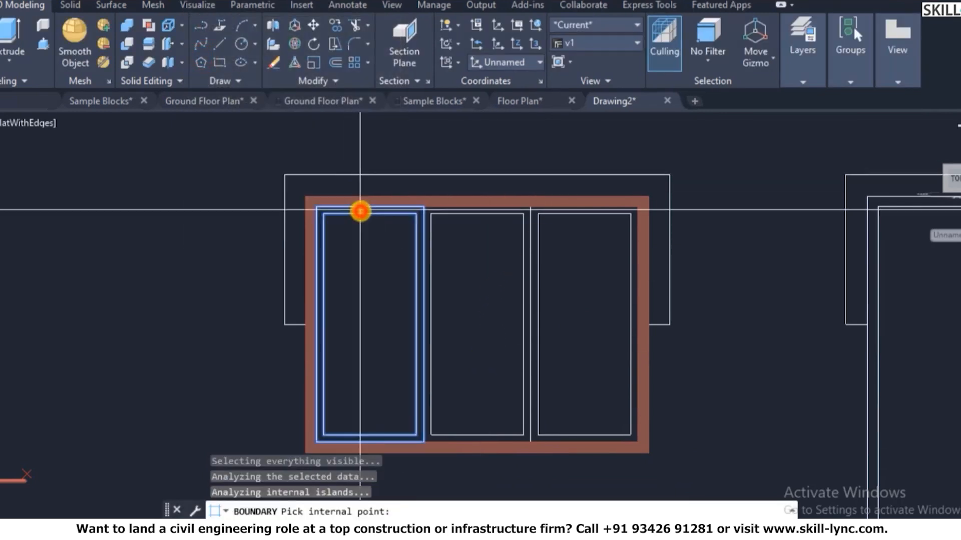
{"action": "left_click", "coordinate": [494, 212]}
{"action": "left_click", "coordinate": [572, 208]}
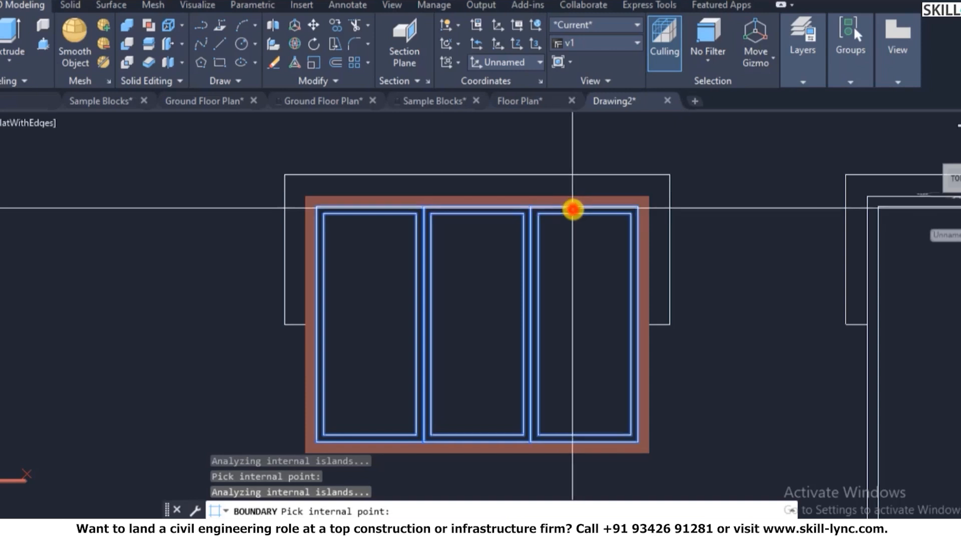
{"action": "key", "text": "Return"}
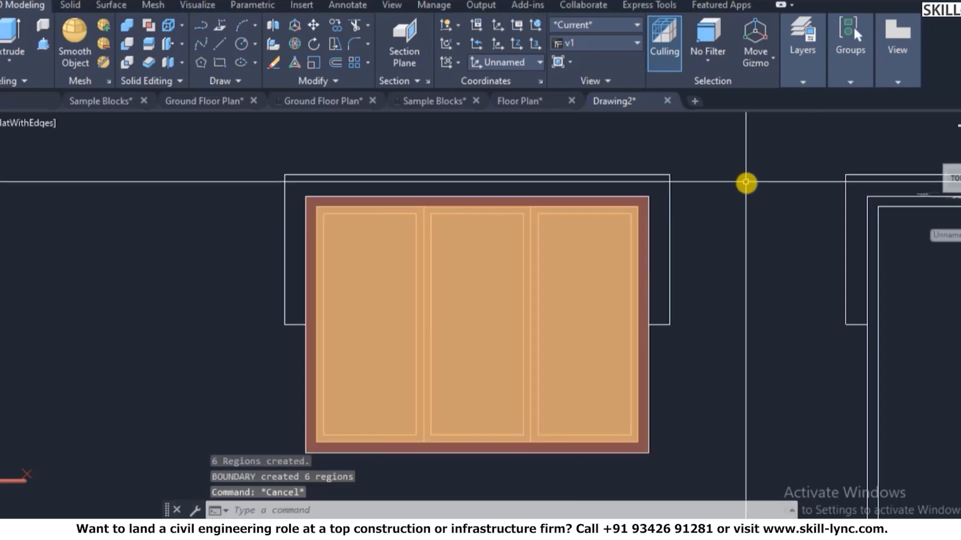
{"action": "type", "text": "su"}
{"action": "key", "text": "Return"}
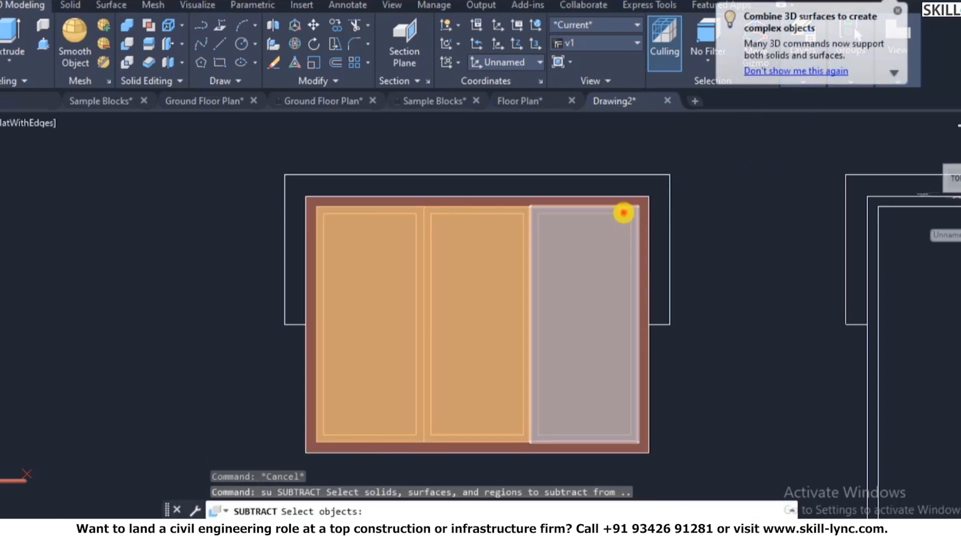
- Subtract the enclosed inner regions from the right, middle and left pane regions
{"action": "left_click", "coordinate": [623, 212]}
{"action": "left_click", "coordinate": [503, 222]}
{"action": "left_click", "coordinate": [388, 238]}
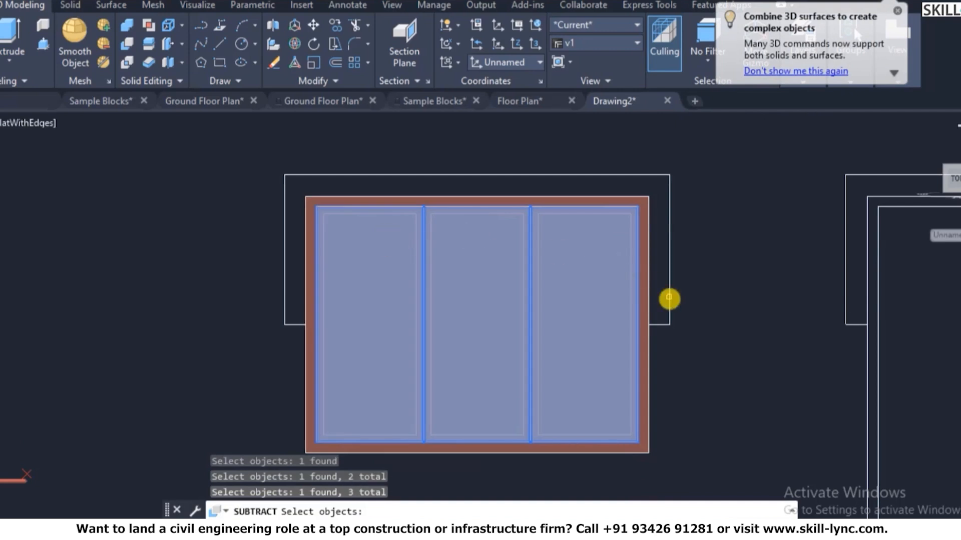
{"action": "key", "text": "Return"}
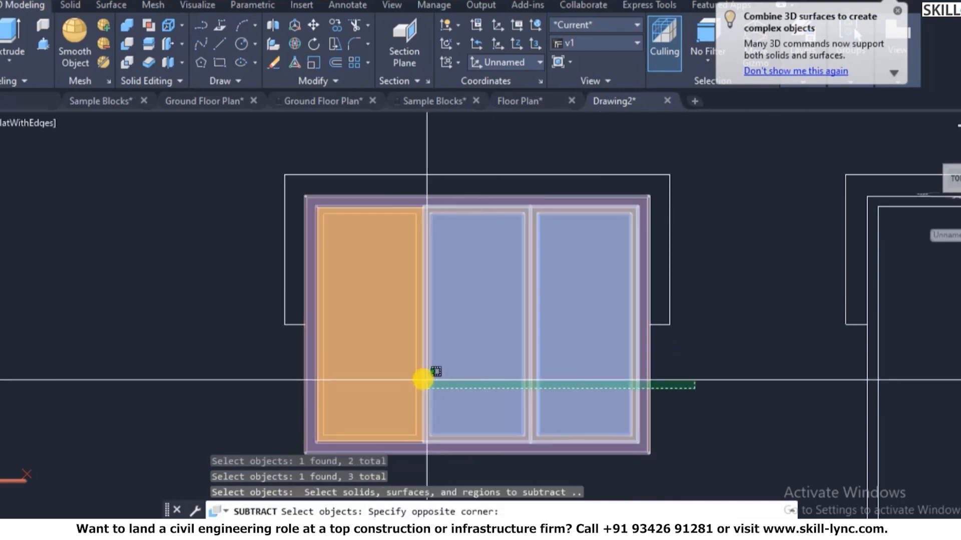
{"action": "left_click", "coordinate": [319, 364]}
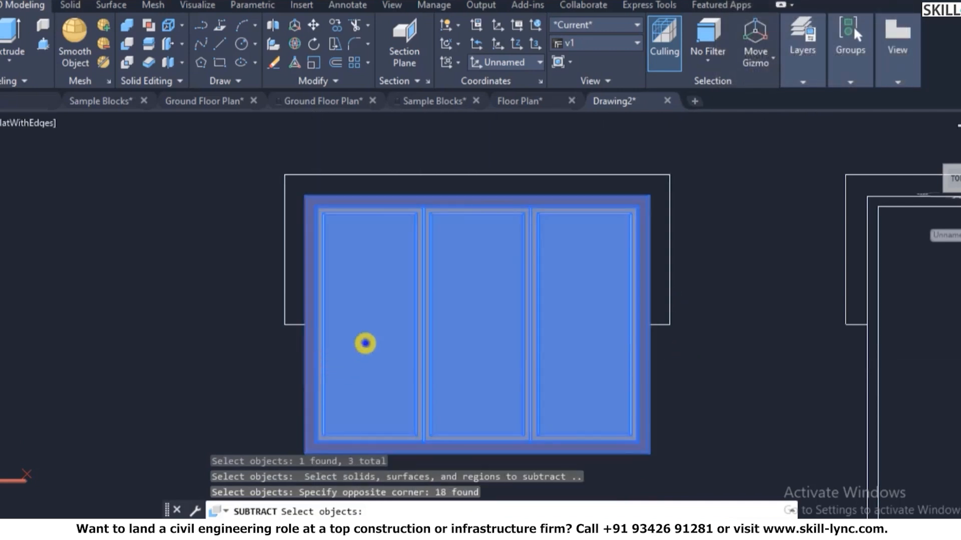
{"action": "key", "text": "Return"}
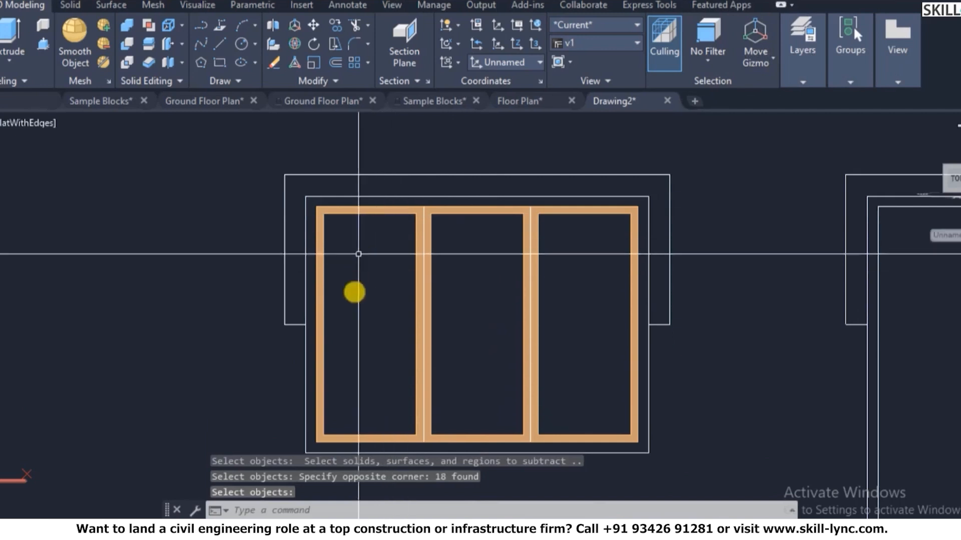
- Cancel the pending selection and undo that subtraction
{"action": "scroll", "coordinate": [626, 210], "scroll_direction": "down", "scroll_amount": 2}
{"action": "scroll", "coordinate": [678, 205], "scroll_direction": "up", "scroll_amount": 2}
{"action": "key", "text": "Return"}
{"action": "left_click", "coordinate": [587, 205]}
{"action": "key", "text": "Escape"}
{"action": "key", "text": "Escape"}
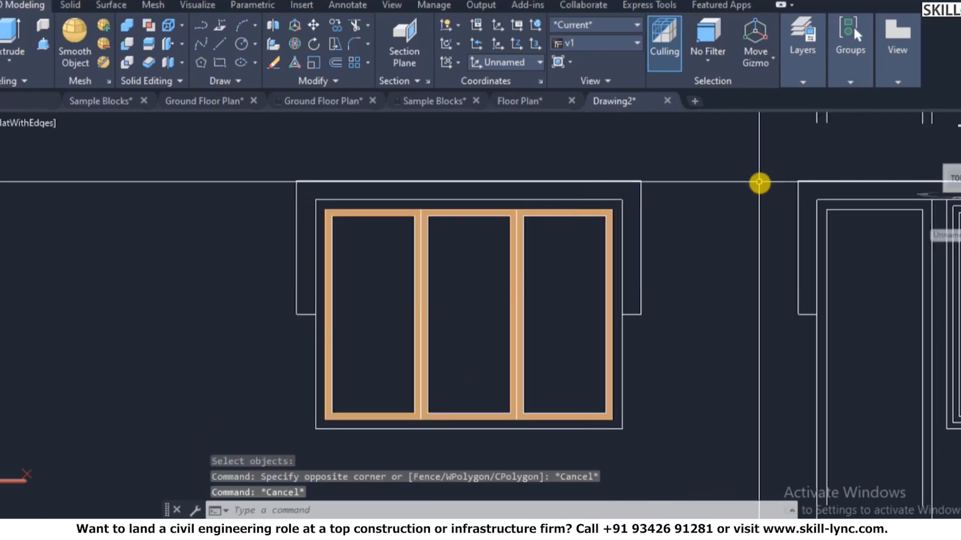
{"action": "type", "text": "u"}
{"action": "key", "text": "Return"}
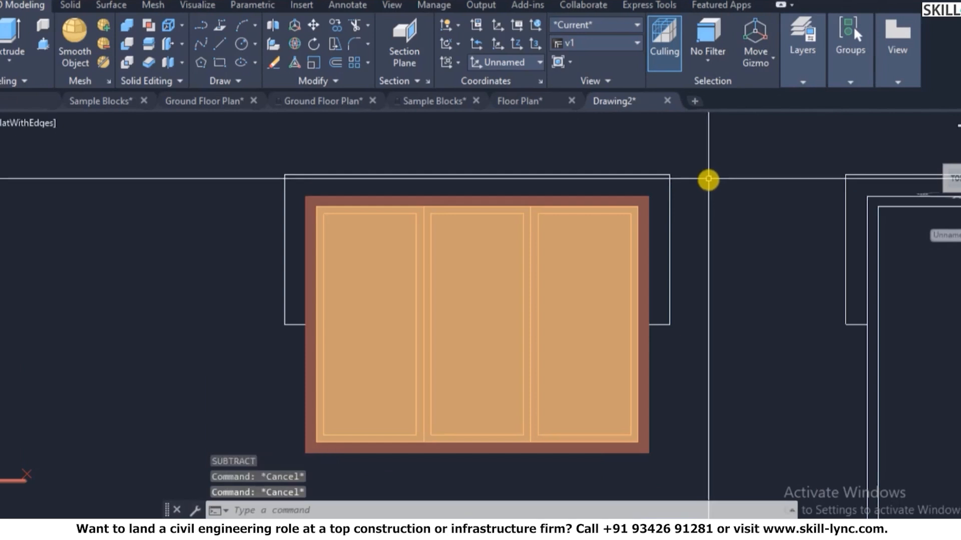
- Subtract the right pane solid from the window frame with SU
{"action": "type", "text": "su"}
{"action": "key", "text": "Return"}
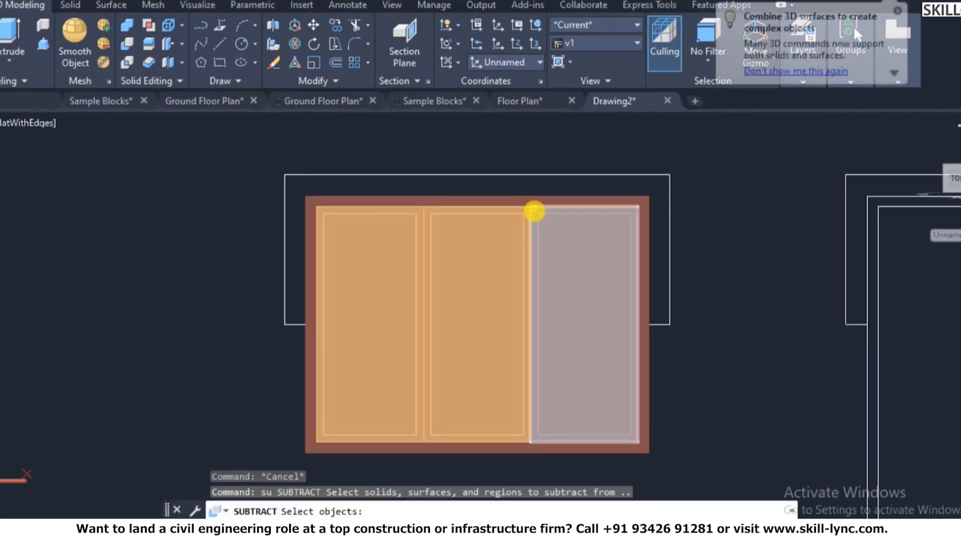
{"action": "left_click", "coordinate": [539, 213]}
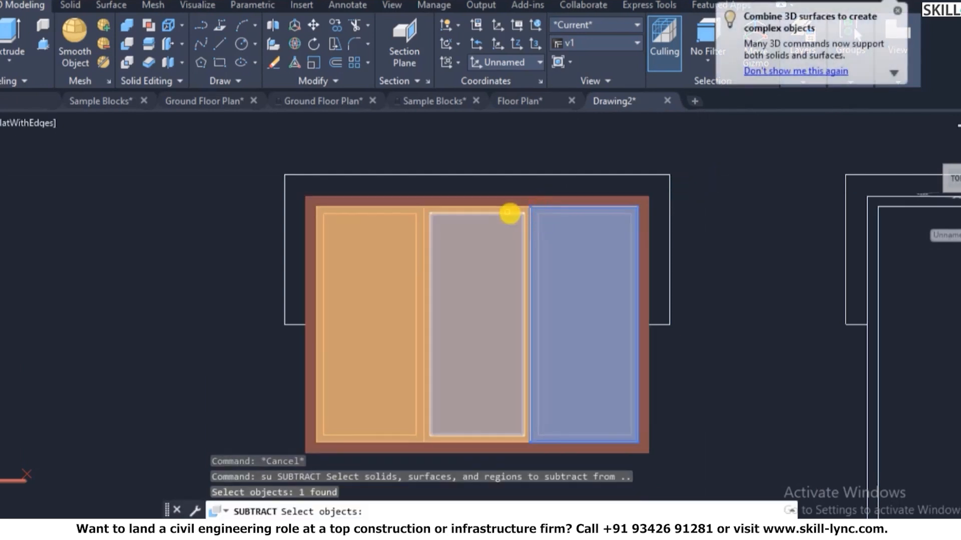
{"action": "key", "text": "Return"}
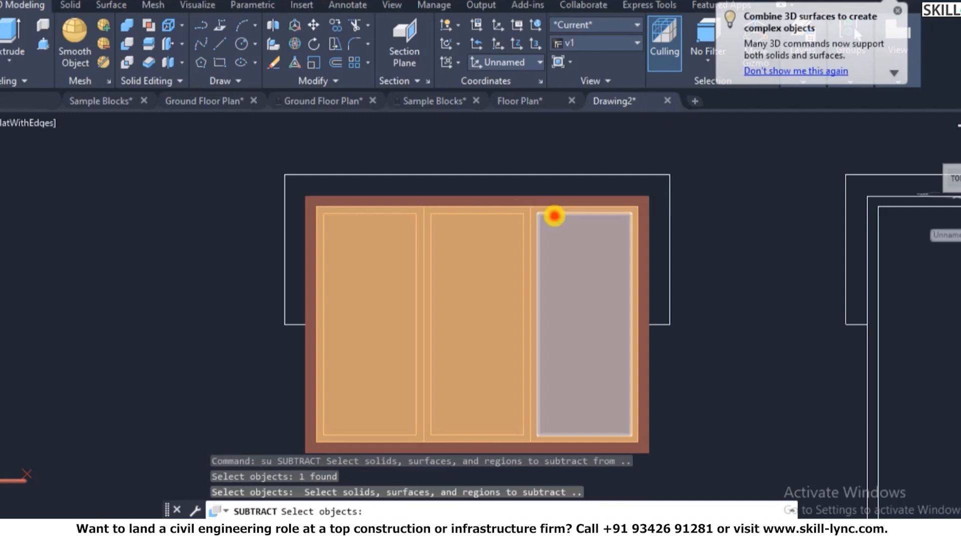
{"action": "left_click", "coordinate": [550, 232]}
{"action": "key", "text": "Return"}
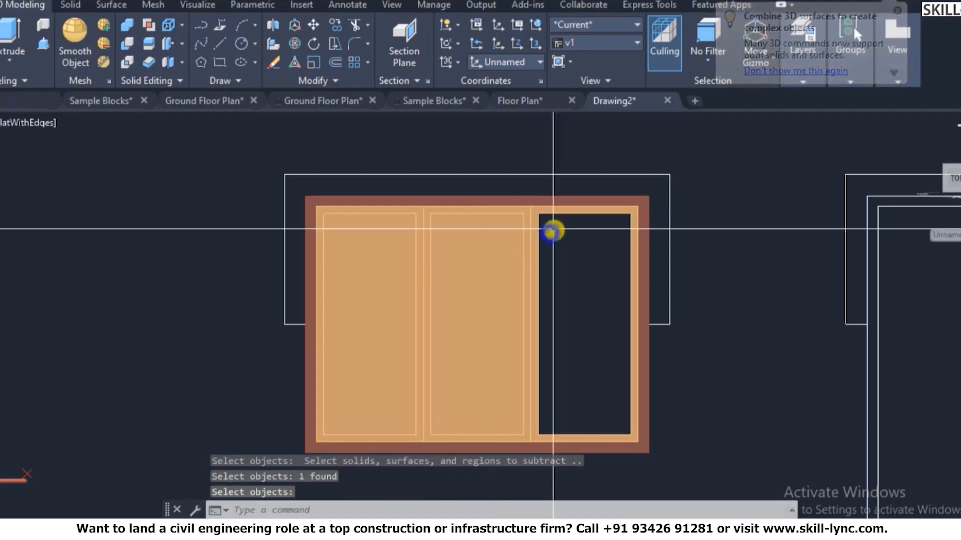
- Subtract the middle pane solid from the window frame
{"action": "key", "text": "Return"}
{"action": "left_click", "coordinate": [511, 208]}
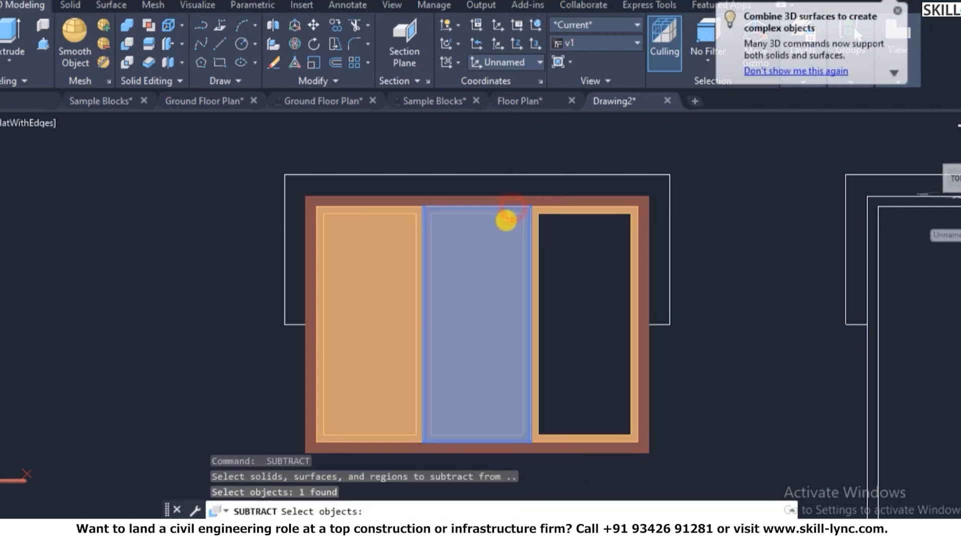
{"action": "key", "text": "Return"}
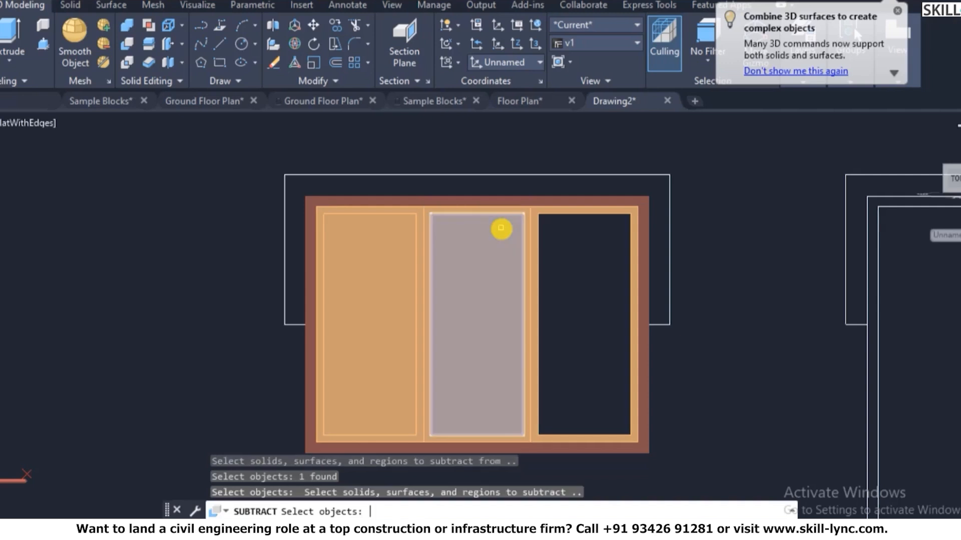
{"action": "left_click", "coordinate": [500, 229]}
{"action": "key", "text": "Return"}
- Subtract the left pane solid from the window frame and check the result
{"action": "key", "text": "Return"}
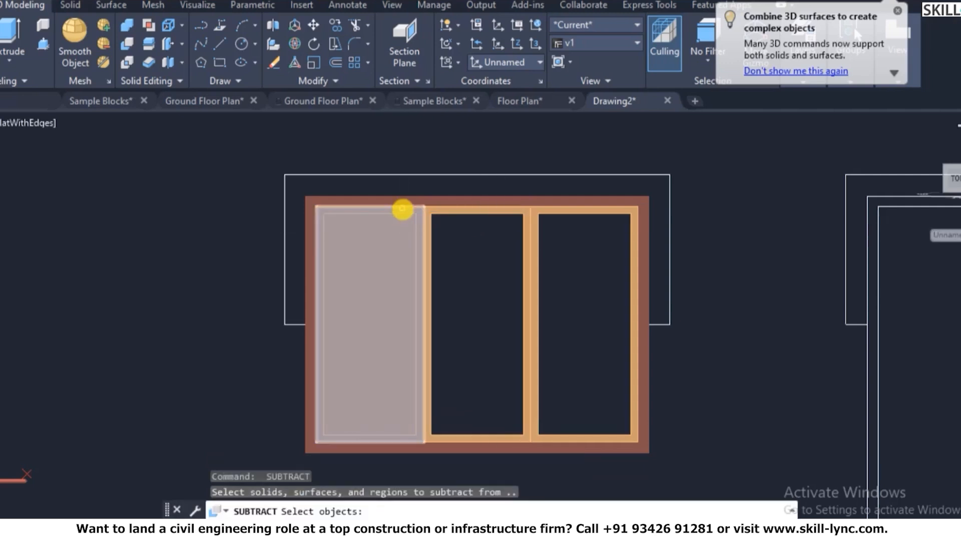
{"action": "left_click", "coordinate": [396, 225]}
{"action": "key", "text": "Return"}
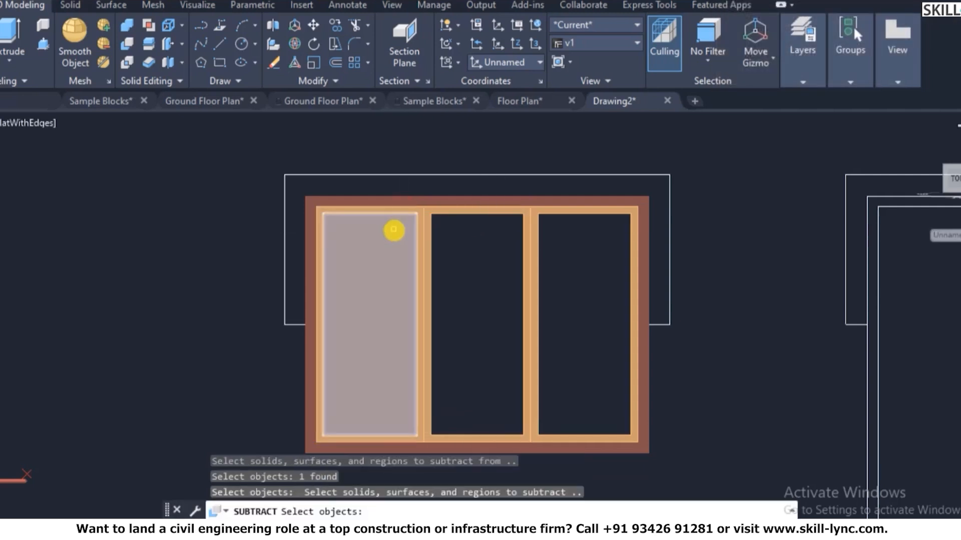
{"action": "left_click", "coordinate": [394, 230]}
{"action": "key", "text": "Return"}
{"action": "scroll", "coordinate": [625, 285], "scroll_direction": "down", "scroll_amount": 3}
{"action": "scroll", "coordinate": [634, 287], "scroll_direction": "up", "scroll_amount": 3}
{"action": "scroll", "coordinate": [542, 262], "scroll_direction": "down", "scroll_amount": 5}
{"action": "scroll", "coordinate": [505, 254], "scroll_direction": "up", "scroll_amount": 2}
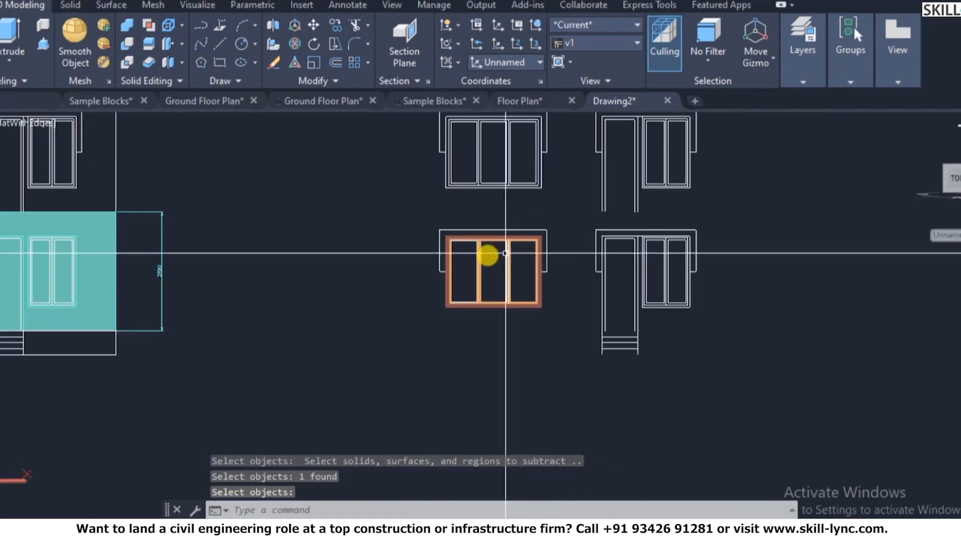
{"action": "scroll", "coordinate": [487, 223], "scroll_direction": "down", "scroll_amount": 4}
{"action": "scroll", "coordinate": [520, 202], "scroll_direction": "up", "scroll_amount": 3}
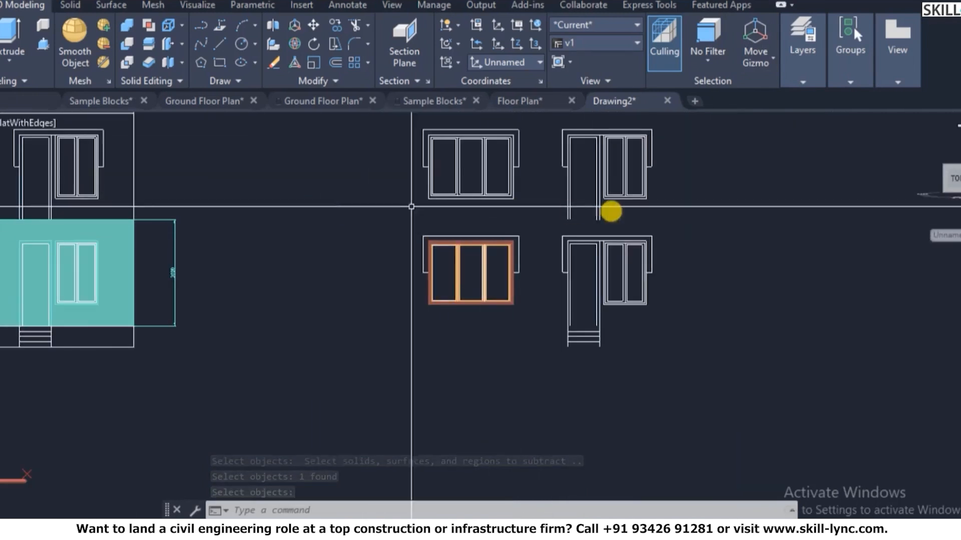
{"action": "scroll", "coordinate": [571, 222], "scroll_direction": "up", "scroll_amount": 3}
{"action": "scroll", "coordinate": [393, 285], "scroll_direction": "up", "scroll_amount": 3}
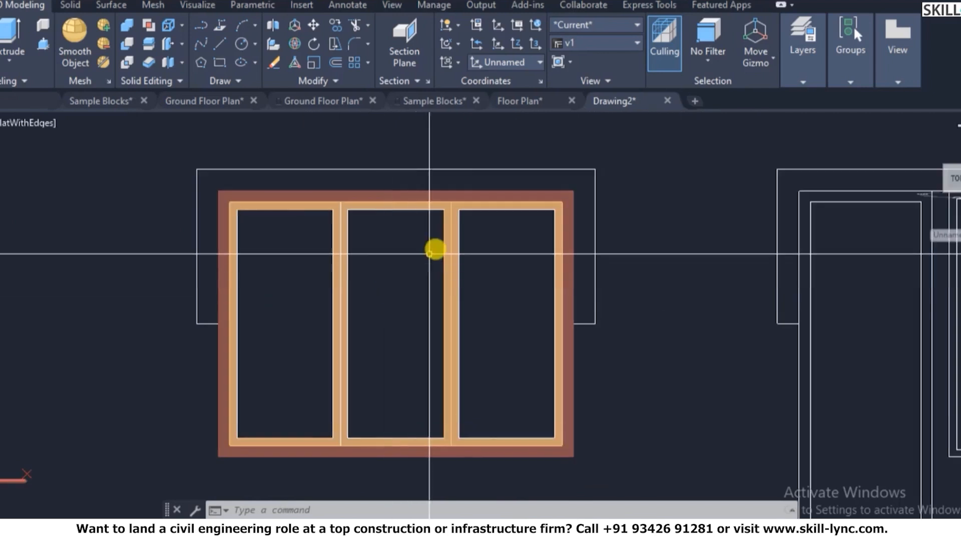
{"action": "scroll", "coordinate": [436, 248], "scroll_direction": "down", "scroll_amount": 4}
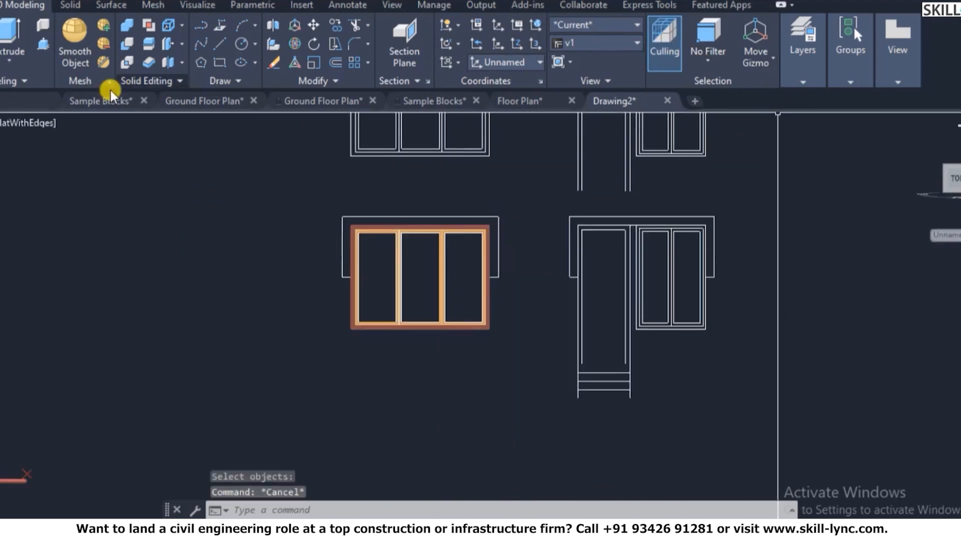
- In the Layer Properties Manager, rename 3D-Window to 3D-Window-Glass and give it colour 130
{"action": "type", "text": "la"}
{"action": "key", "text": "Return"}
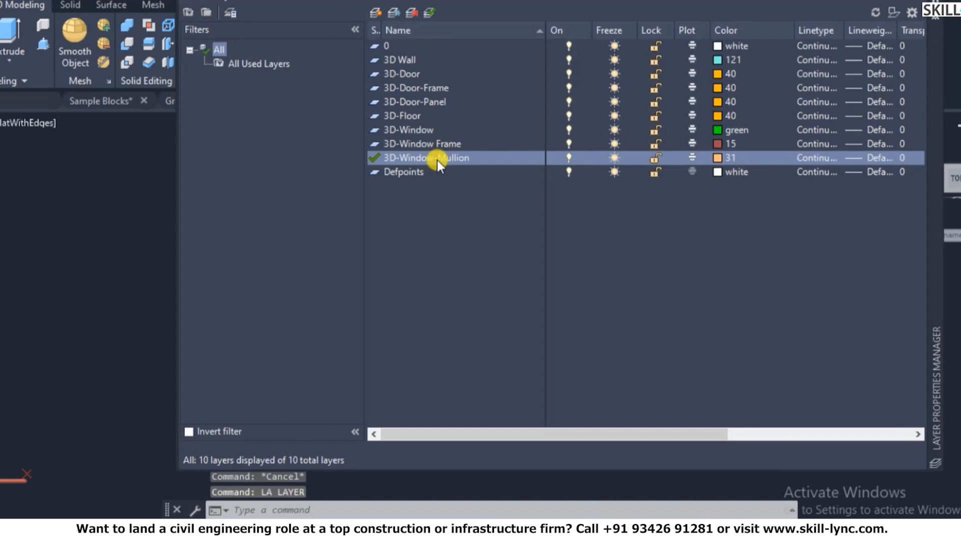
{"action": "right_click", "coordinate": [421, 129]}
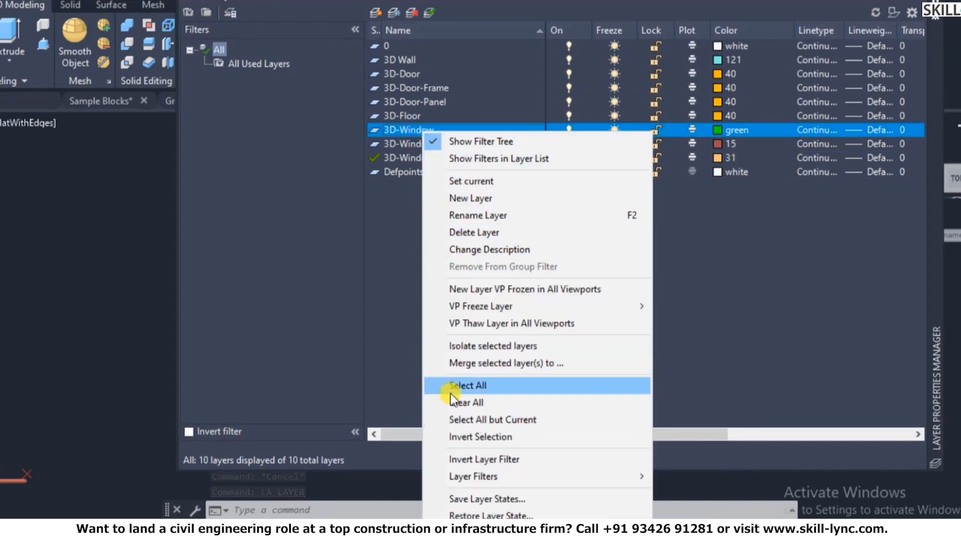
{"action": "left_click", "coordinate": [467, 215]}
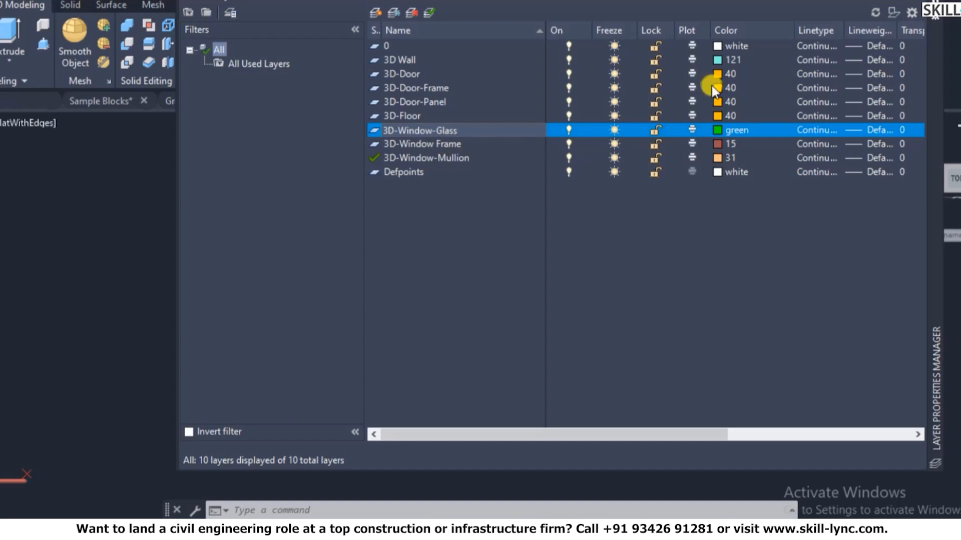
{"action": "left_click", "coordinate": [719, 131]}
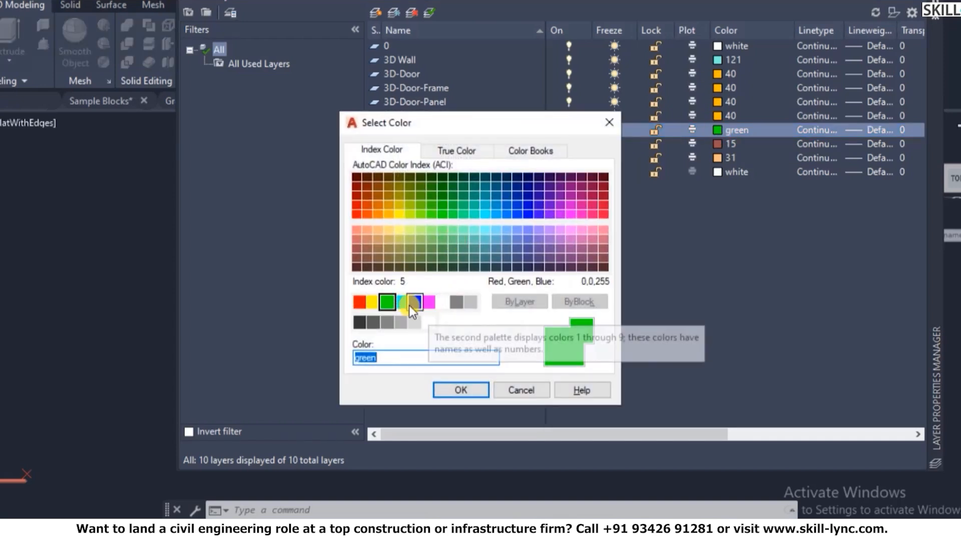
{"action": "left_click", "coordinate": [484, 215]}
{"action": "left_click", "coordinate": [458, 391]}
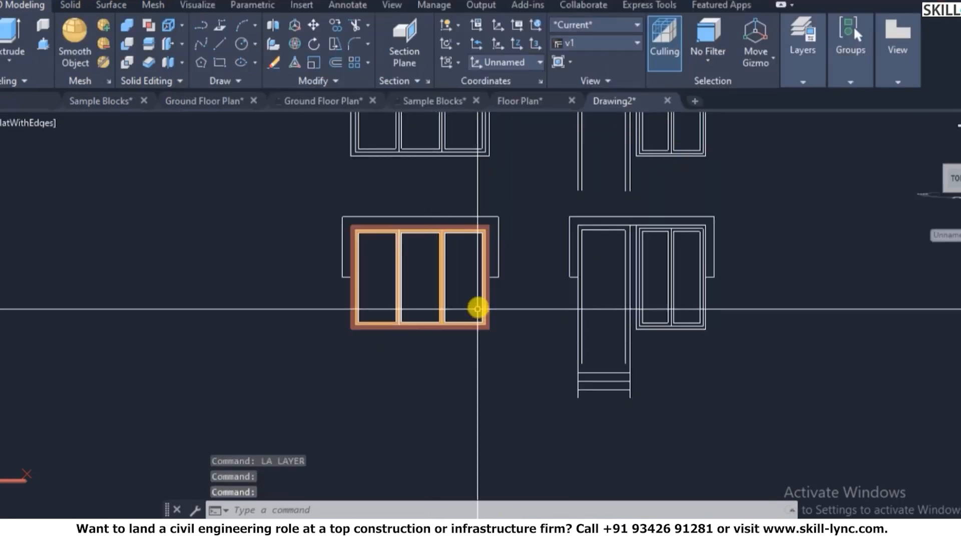
- Create boundary regions inside the window panes using BO with pick points
{"action": "type", "text": "bo"}
{"action": "key", "text": "Return"}
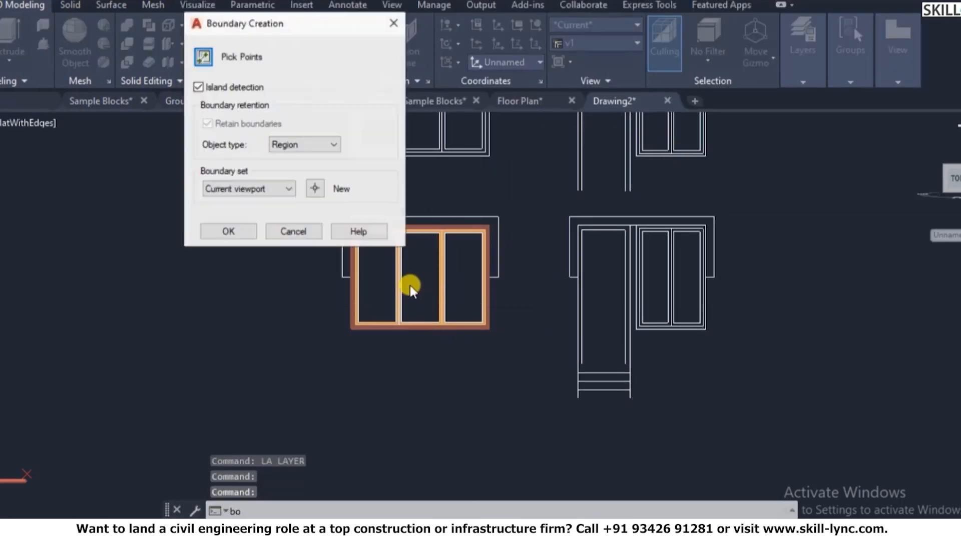
{"action": "left_click", "coordinate": [203, 57]}
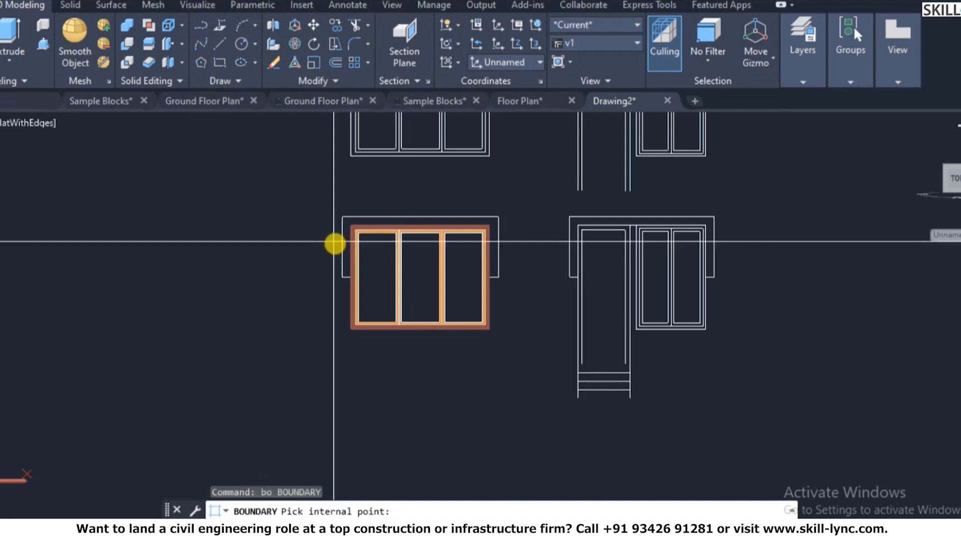
{"action": "left_click", "coordinate": [378, 260]}
{"action": "left_click", "coordinate": [468, 262]}
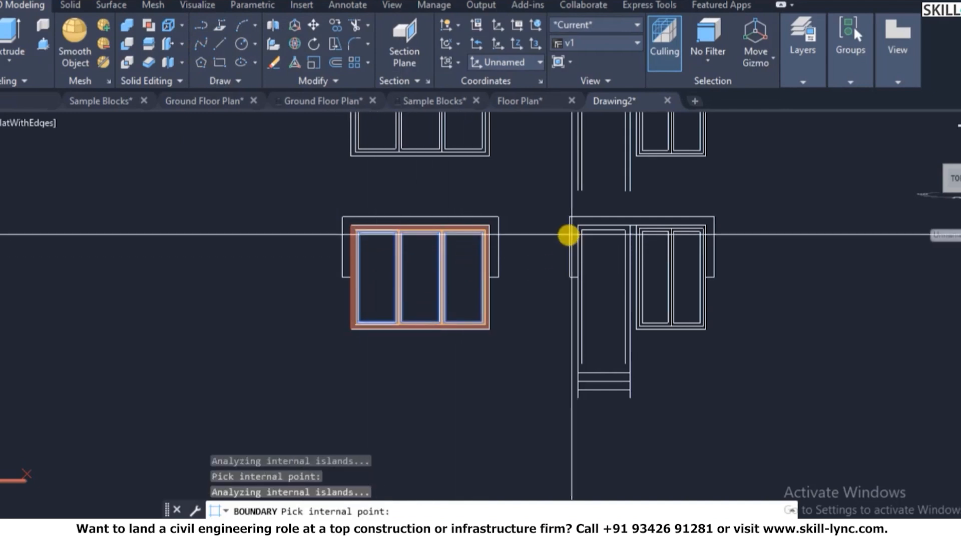
{"action": "key", "text": "Return"}
{"action": "key", "text": "Escape"}
{"action": "key", "text": "Escape"}
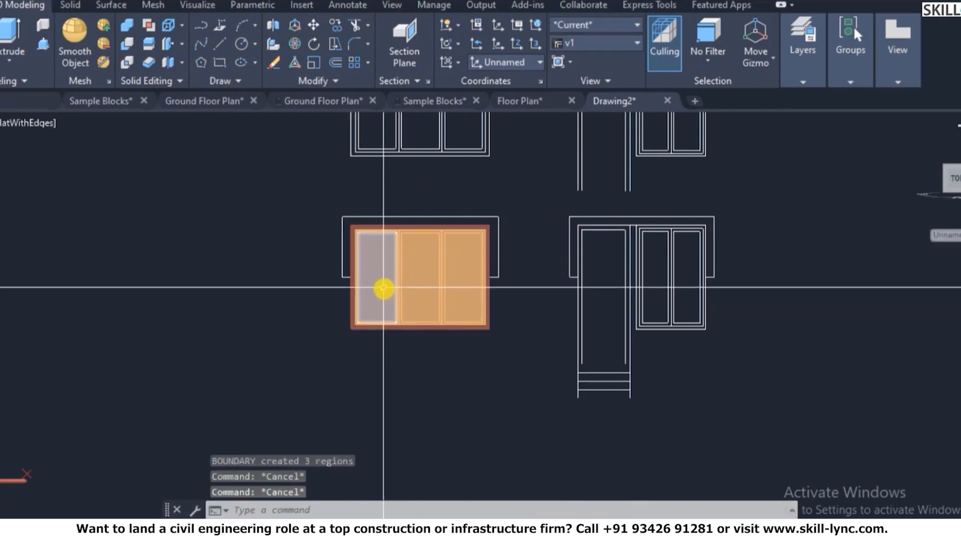
- Move the left, middle and right pane regions onto the 3D-Window-Glass layer
{"action": "left_click", "coordinate": [382, 287]}
{"action": "left_click", "coordinate": [426, 298]}
{"action": "left_click", "coordinate": [462, 292]}
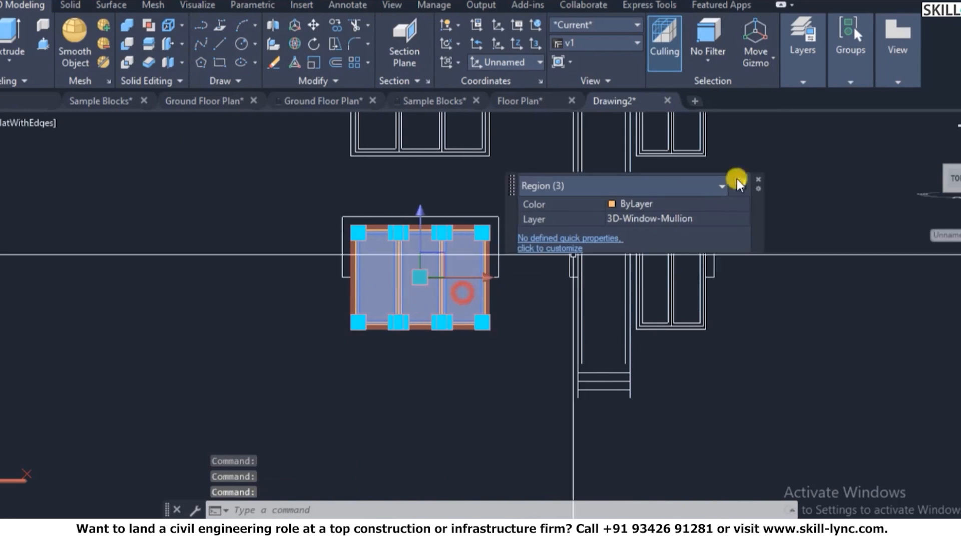
{"action": "left_click", "coordinate": [668, 218]}
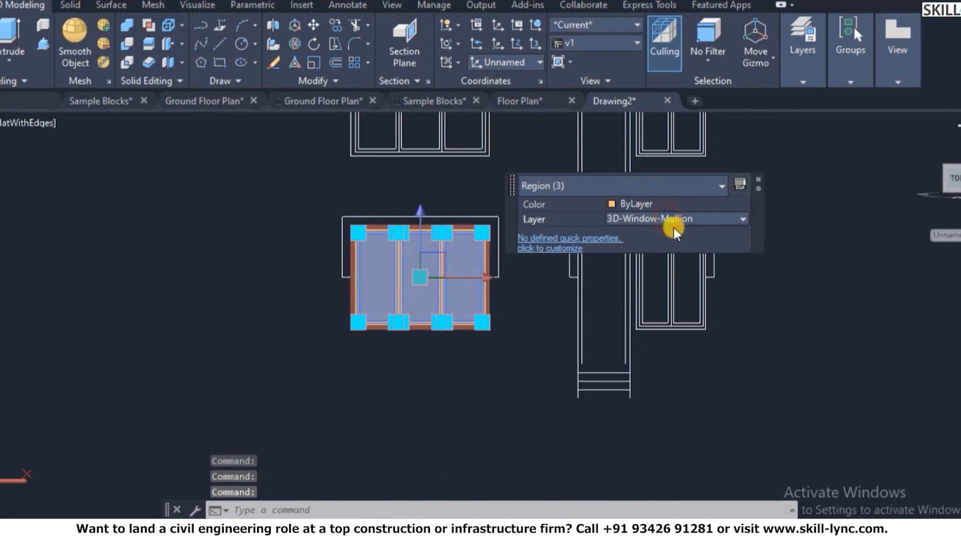
{"action": "left_click", "coordinate": [685, 218]}
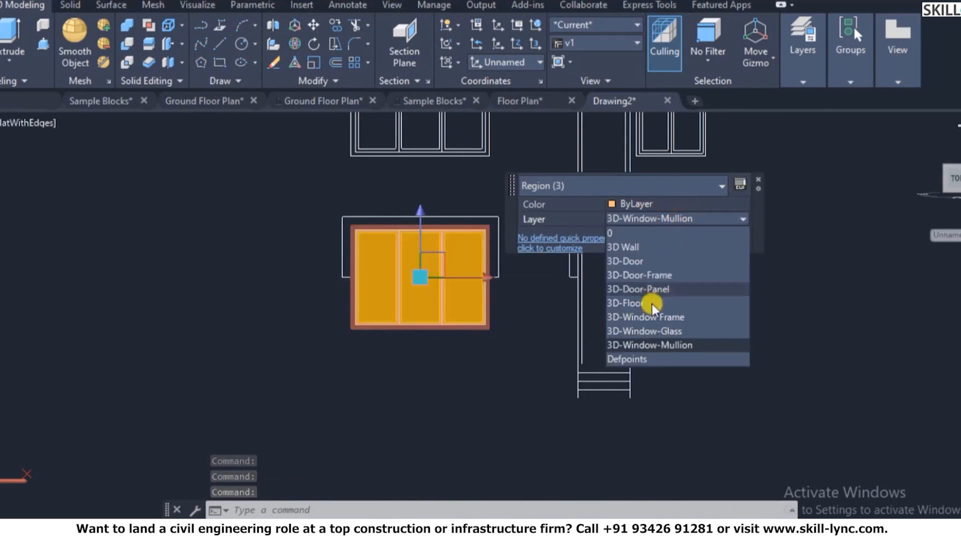
{"action": "left_click", "coordinate": [650, 326]}
{"action": "key", "text": "Escape"}
{"action": "key", "text": "Escape"}
{"action": "key", "text": "Escape"}
{"action": "scroll", "coordinate": [504, 225], "scroll_direction": "up", "scroll_amount": 3}
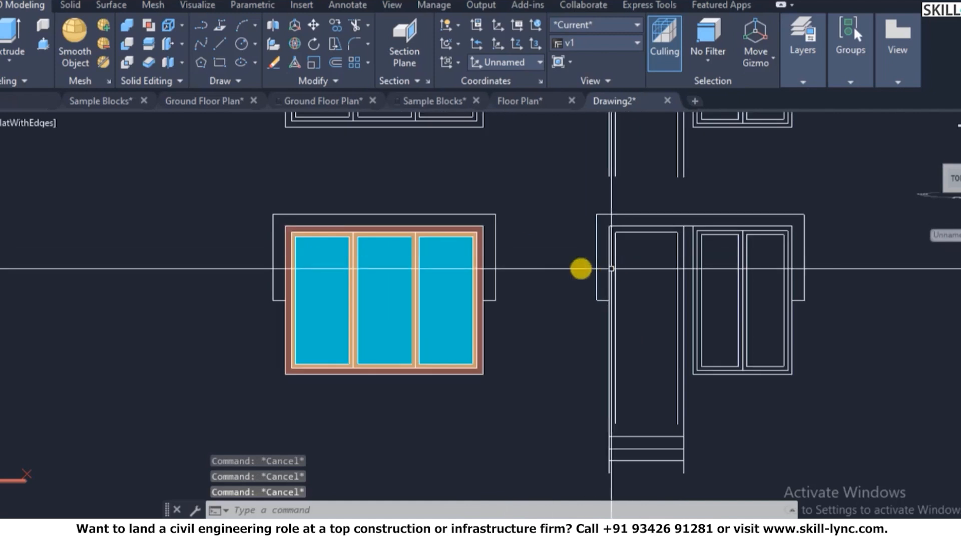
{"action": "scroll", "coordinate": [560, 269], "scroll_direction": "down", "scroll_amount": 8}
{"action": "scroll", "coordinate": [603, 262], "scroll_direction": "up", "scroll_amount": 3}
{"action": "scroll", "coordinate": [593, 251], "scroll_direction": "up", "scroll_amount": 2}
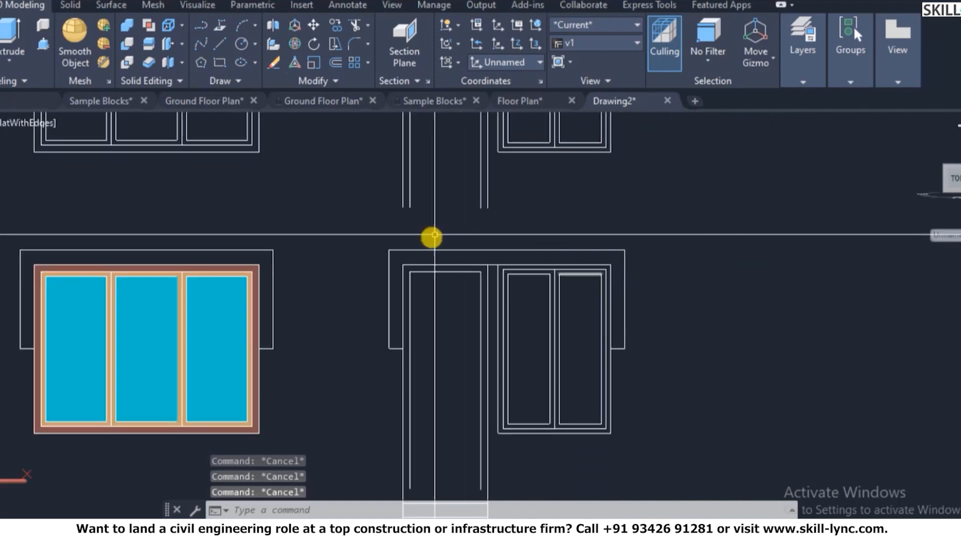
{"action": "scroll", "coordinate": [550, 246], "scroll_direction": "down", "scroll_amount": 1}
{"action": "scroll", "coordinate": [301, 244], "scroll_direction": "up", "scroll_amount": 2}
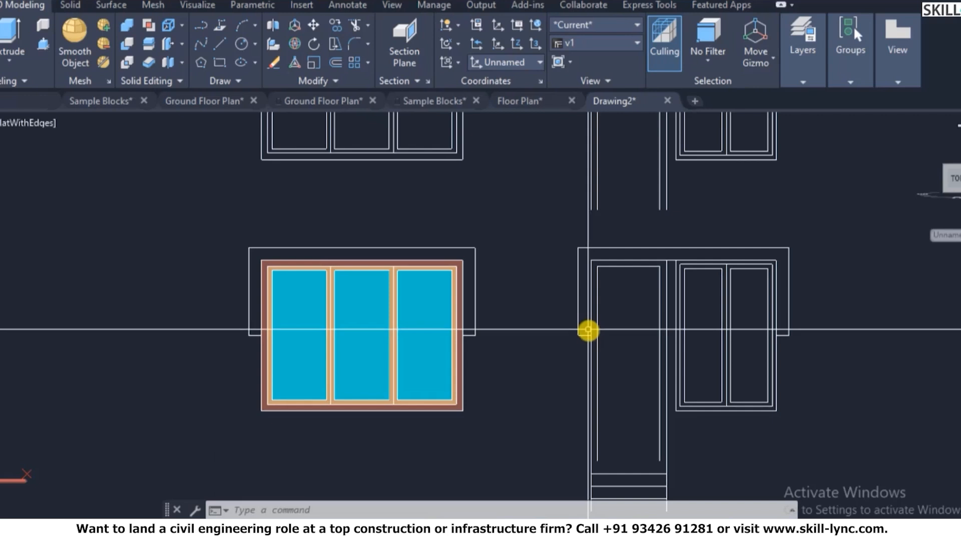
- Make the window-frame layer current from the Layers dropdown
{"action": "scroll", "coordinate": [815, 295], "scroll_direction": "up", "scroll_amount": 2}
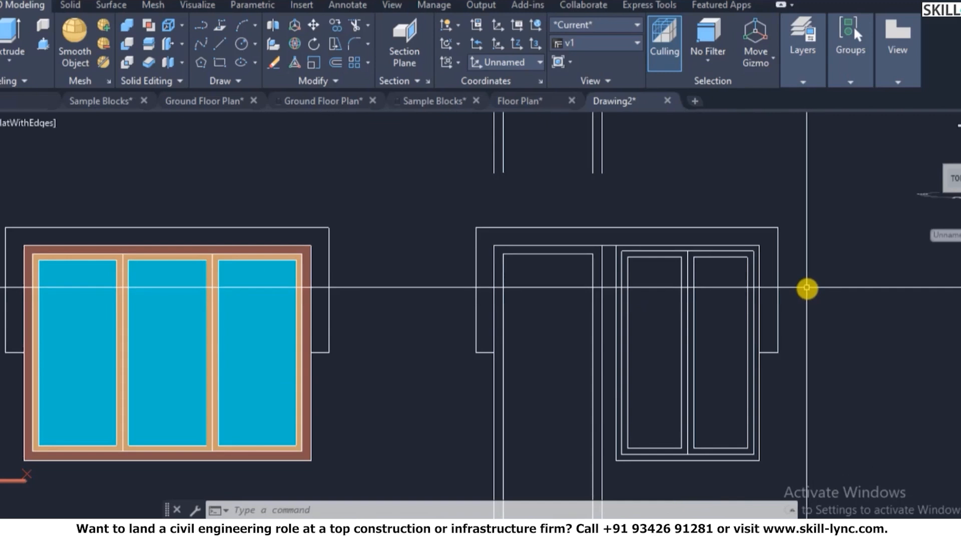
{"action": "key", "text": "Escape"}
{"action": "key", "text": "Escape"}
{"action": "key", "text": "Escape"}
{"action": "left_click", "coordinate": [754, 231]}
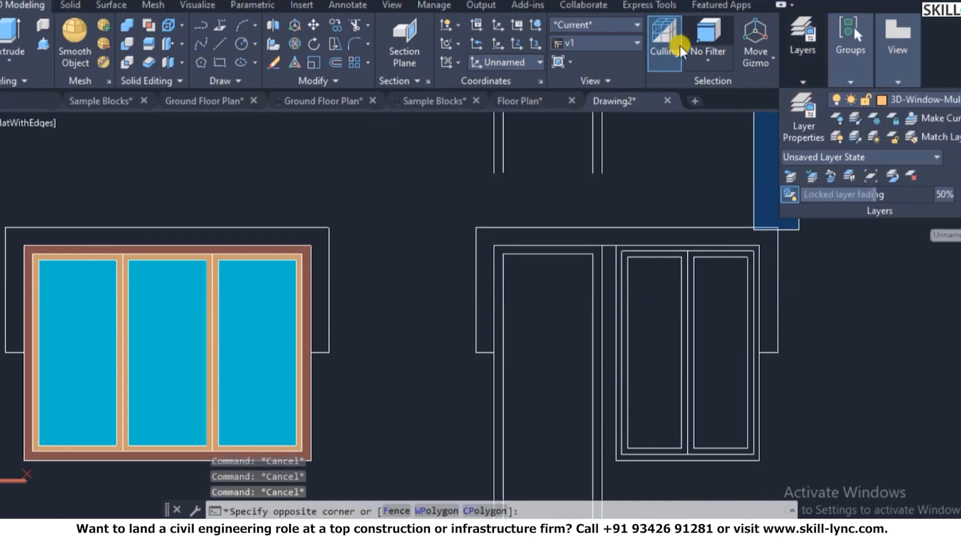
{"action": "left_click", "coordinate": [888, 103]}
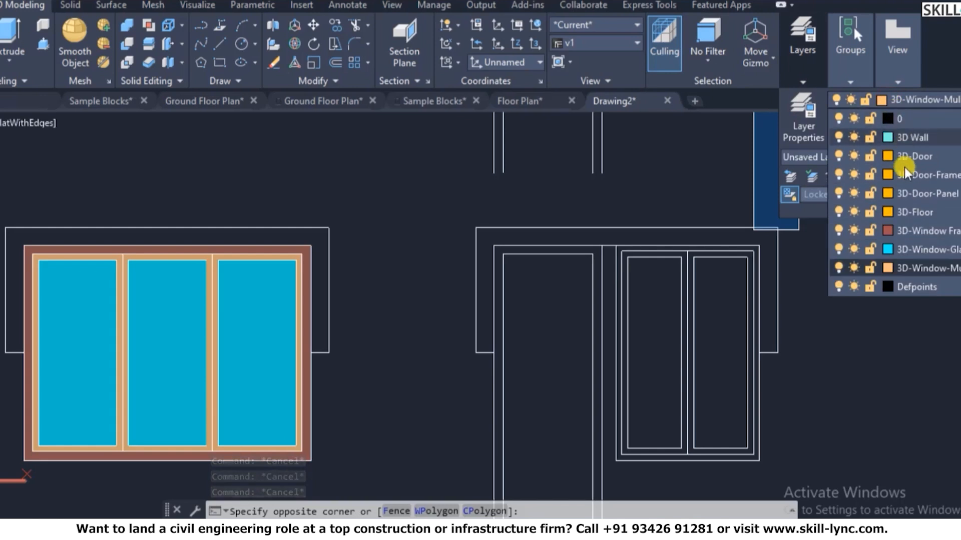
{"action": "left_click", "coordinate": [922, 230]}
- Try picking boundary points inside the two-pane frame, dismiss the errors and cancel
{"action": "type", "text": "bo"}
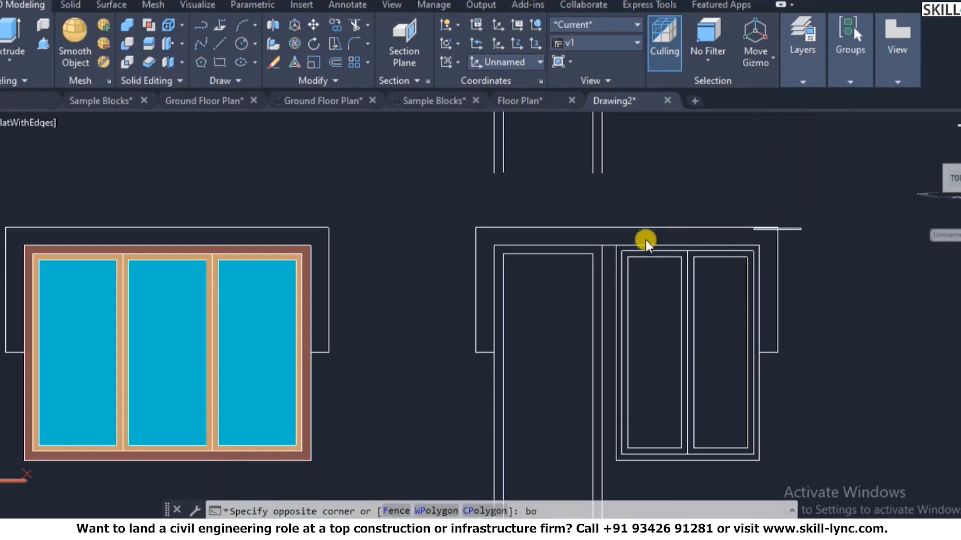
{"action": "key", "text": "Return"}
{"action": "left_click", "coordinate": [199, 60]}
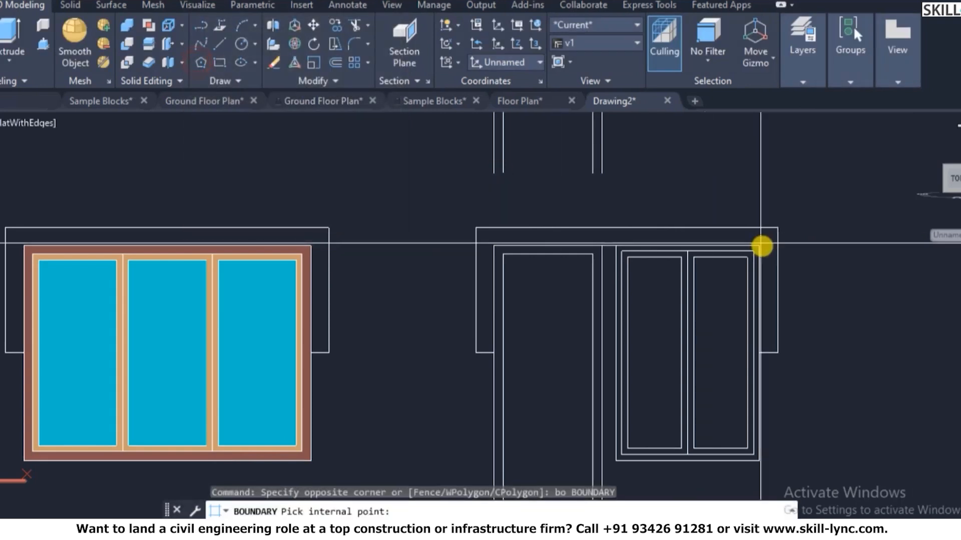
{"action": "scroll", "coordinate": [663, 245], "scroll_direction": "up", "scroll_amount": 2}
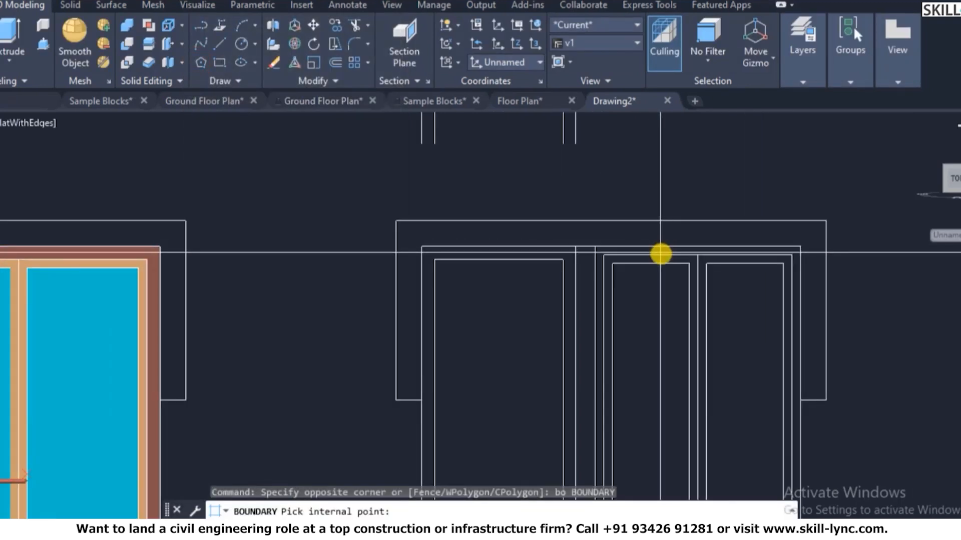
{"action": "left_click", "coordinate": [662, 252]}
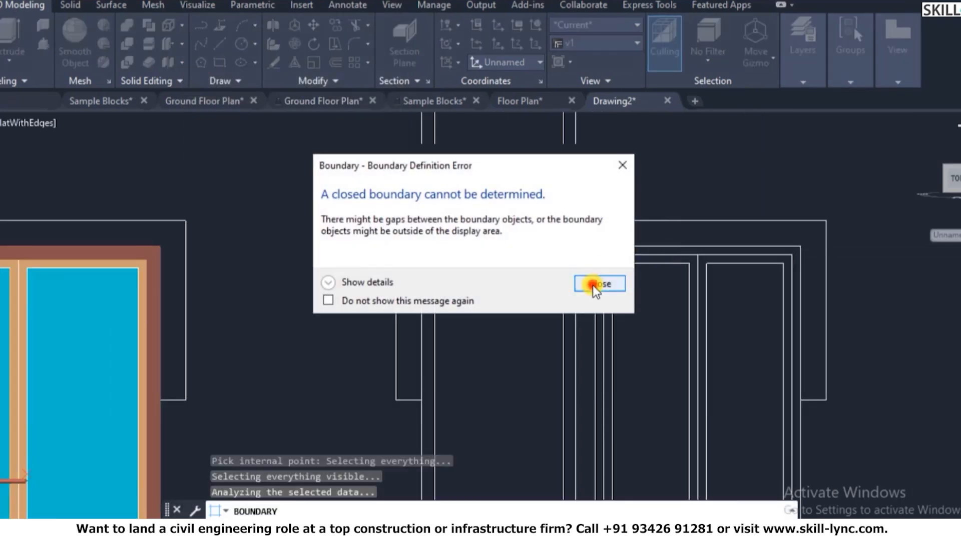
{"action": "left_click", "coordinate": [599, 284]}
{"action": "scroll", "coordinate": [671, 255], "scroll_direction": "down", "scroll_amount": 3}
{"action": "scroll", "coordinate": [662, 352], "scroll_direction": "up", "scroll_amount": 1}
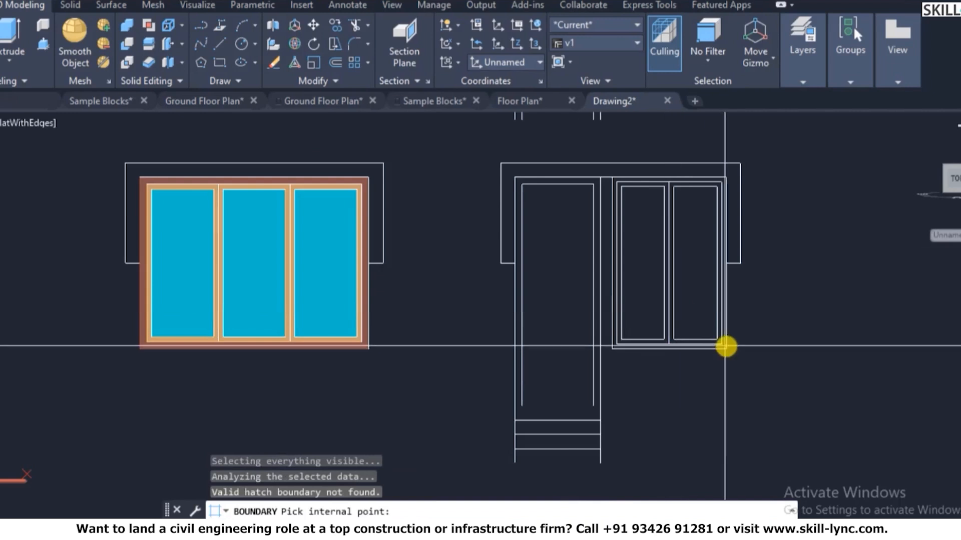
{"action": "scroll", "coordinate": [725, 346], "scroll_direction": "up", "scroll_amount": 2}
{"action": "scroll", "coordinate": [641, 342], "scroll_direction": "down", "scroll_amount": 1}
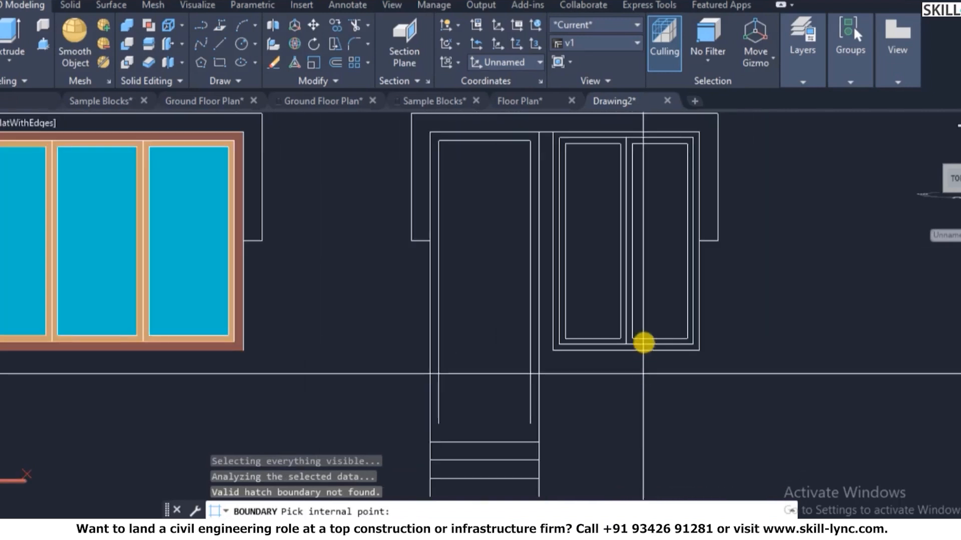
{"action": "left_click", "coordinate": [671, 138]}
{"action": "left_click", "coordinate": [591, 291]}
{"action": "key", "text": "Escape"}
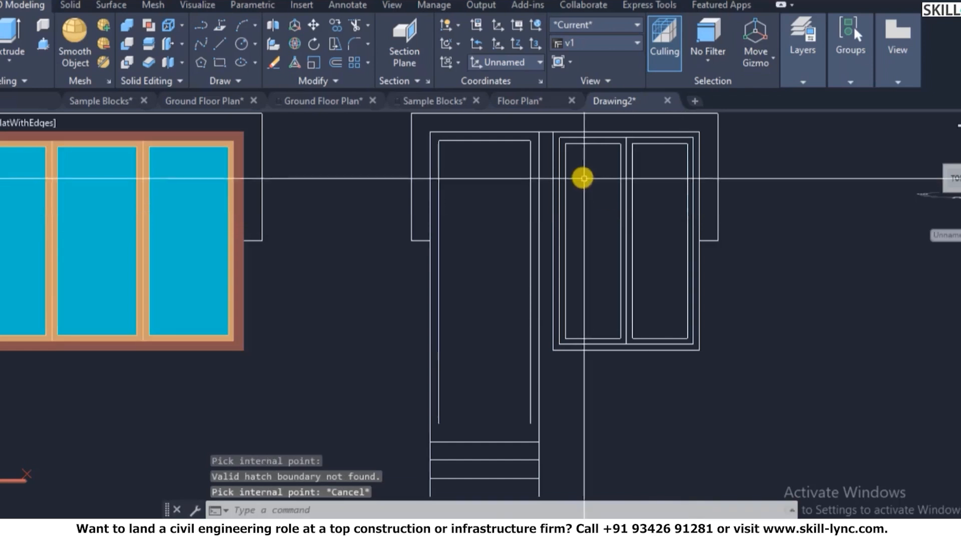
{"action": "scroll", "coordinate": [562, 126], "scroll_direction": "up", "scroll_amount": 4}
{"action": "scroll", "coordinate": [562, 129], "scroll_direction": "down", "scroll_amount": 2}
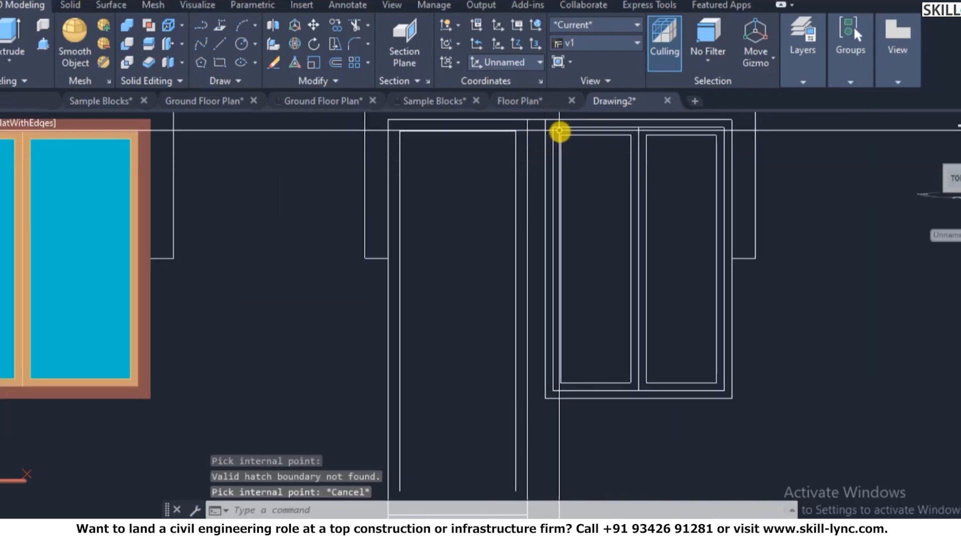
{"action": "key", "text": "Escape"}
{"action": "scroll", "coordinate": [546, 124], "scroll_direction": "down", "scroll_amount": 2}
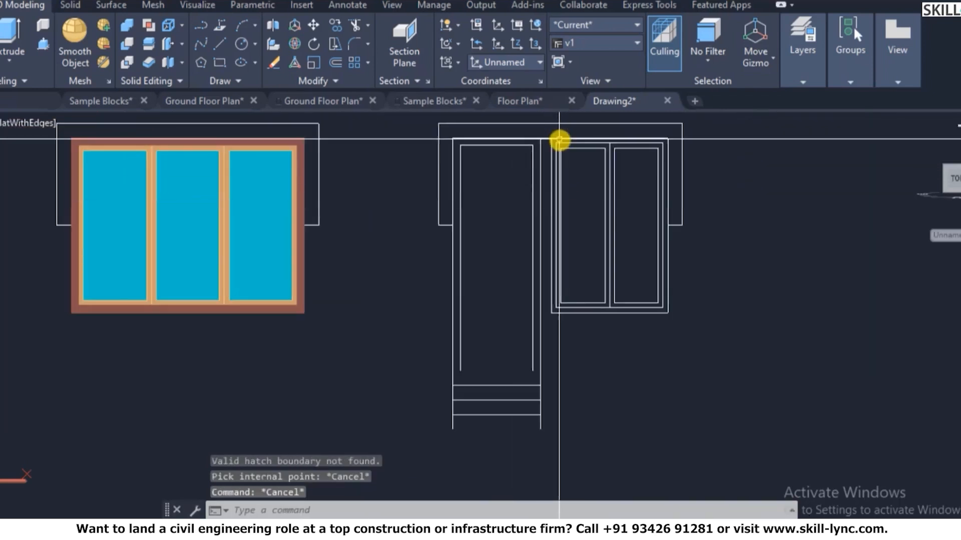
{"action": "scroll", "coordinate": [559, 142], "scroll_direction": "up", "scroll_amount": 5}
{"action": "key", "text": "Escape"}
{"action": "key", "text": "Escape"}
- Attempt to extend lines near the frame top, then cancel the Extend command
{"action": "type", "text": "e"}
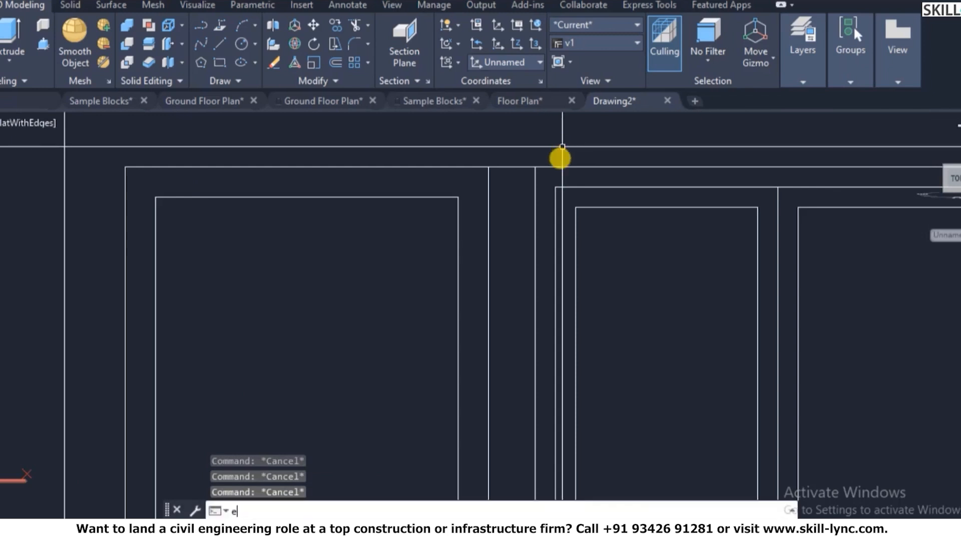
{"action": "left_click", "coordinate": [545, 185]}
{"action": "left_click", "coordinate": [553, 208]}
{"action": "left_click", "coordinate": [559, 204]}
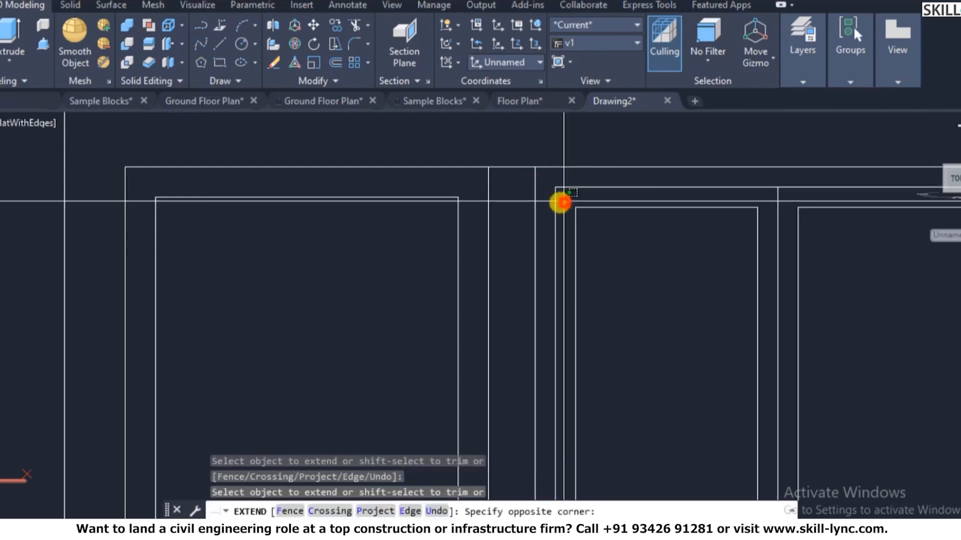
{"action": "key", "text": "Escape"}
{"action": "scroll", "coordinate": [550, 161], "scroll_direction": "down", "scroll_amount": 2}
{"action": "key", "text": "Escape"}
{"action": "key", "text": "Escape"}
{"action": "key", "text": "Escape"}
{"action": "scroll", "coordinate": [665, 172], "scroll_direction": "up", "scroll_amount": 2}
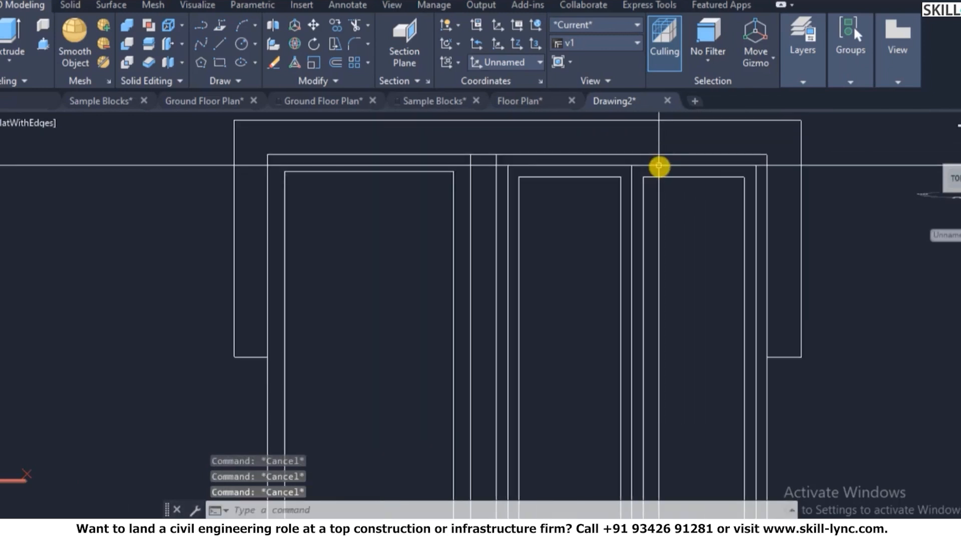
{"action": "scroll", "coordinate": [612, 166], "scroll_direction": "down", "scroll_amount": 2}
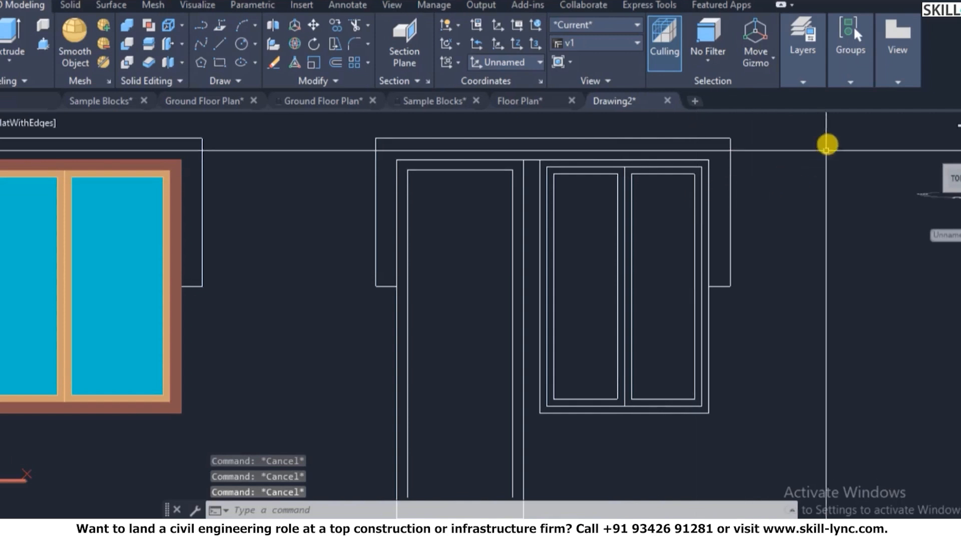
- Make 3D-Window-Mullion the current layer
{"action": "left_click", "coordinate": [805, 80]}
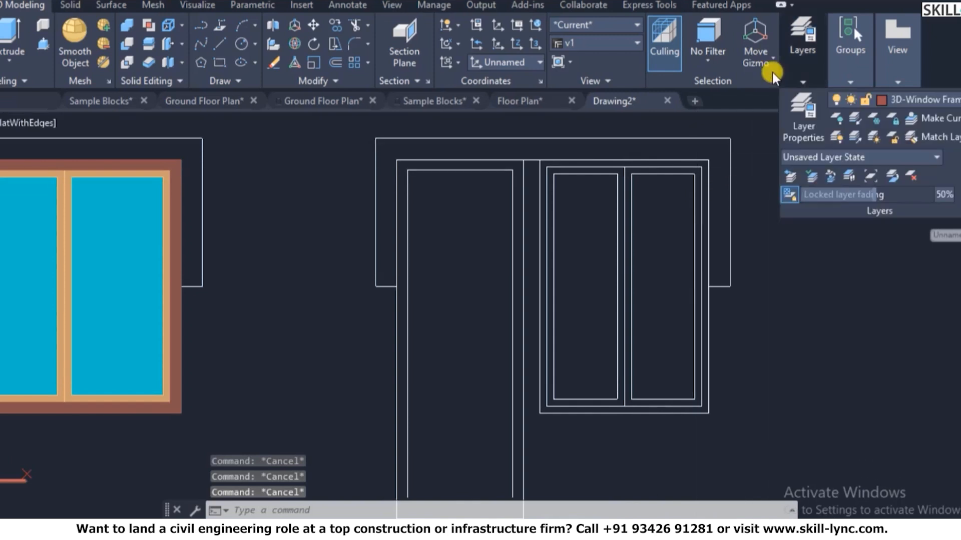
{"action": "left_click", "coordinate": [808, 81]}
{"action": "left_click", "coordinate": [879, 99]}
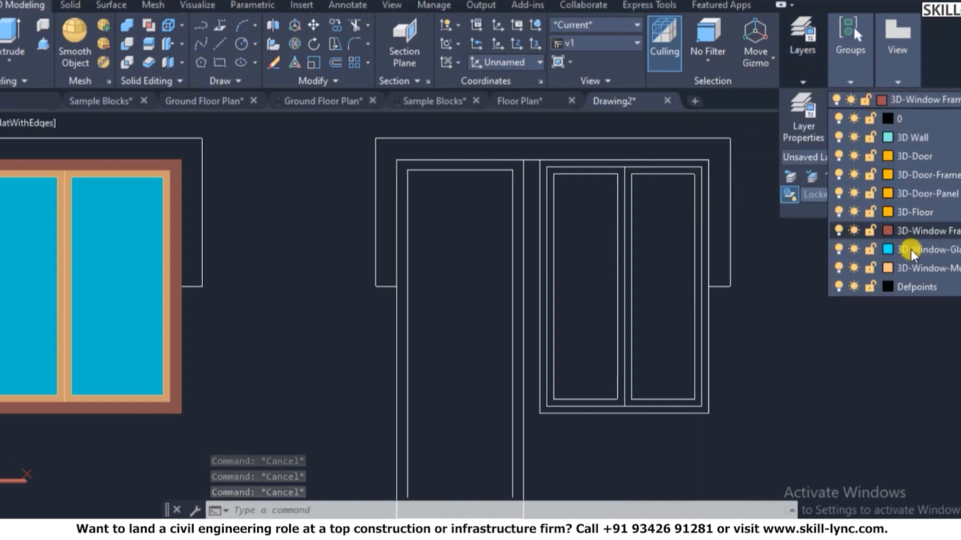
{"action": "left_click", "coordinate": [910, 267]}
- Create boundary regions inside the left and right panes of the two-pane frame
{"action": "type", "text": "bo"}
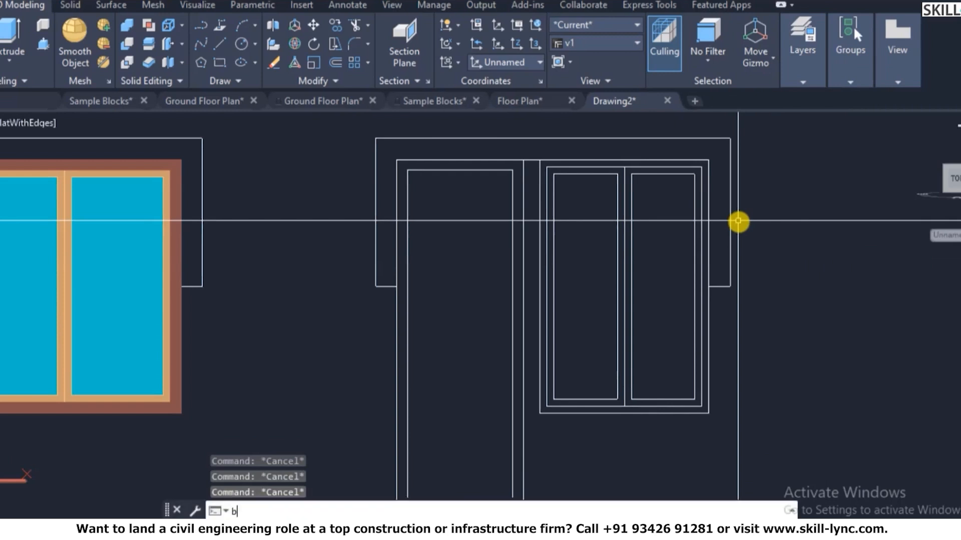
{"action": "key", "text": "Return"}
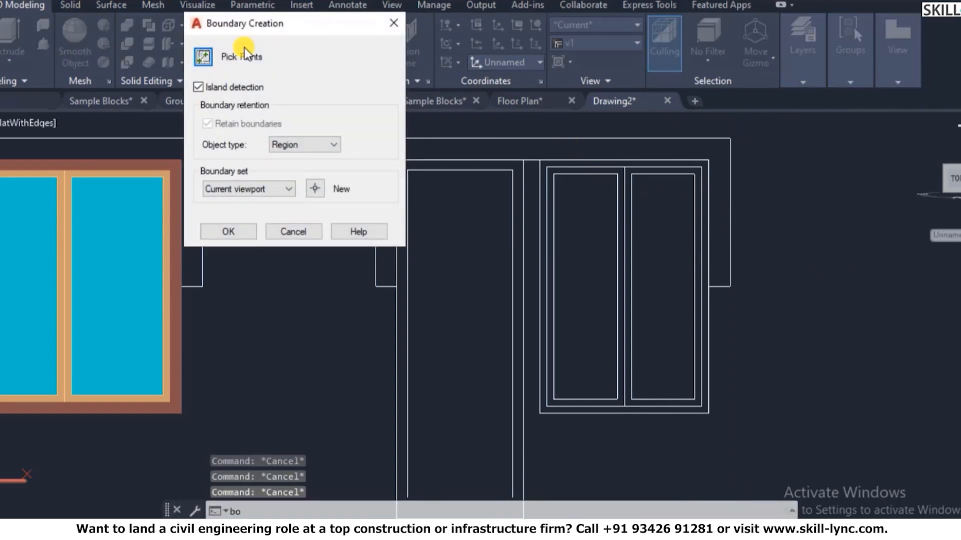
{"action": "left_click", "coordinate": [200, 57]}
{"action": "left_click", "coordinate": [570, 171]}
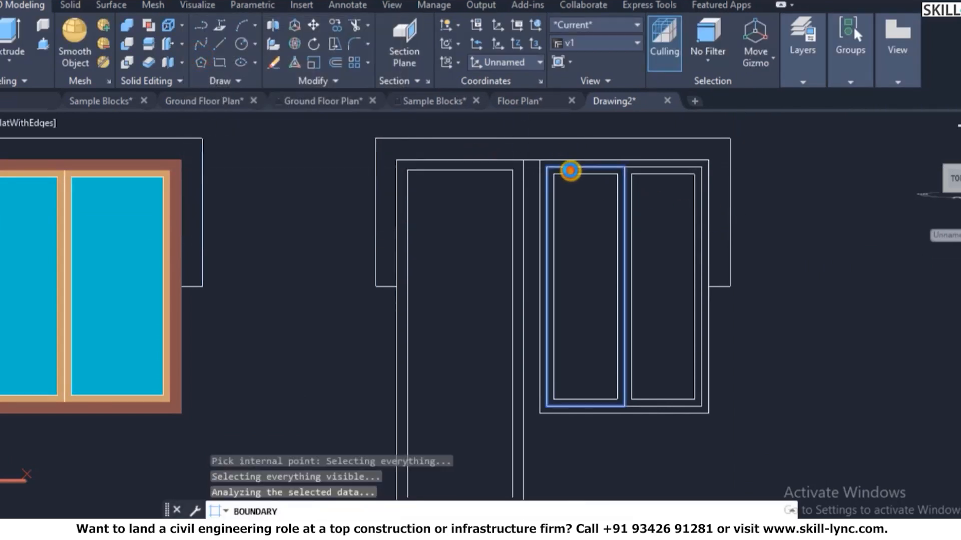
{"action": "left_click", "coordinate": [660, 171]}
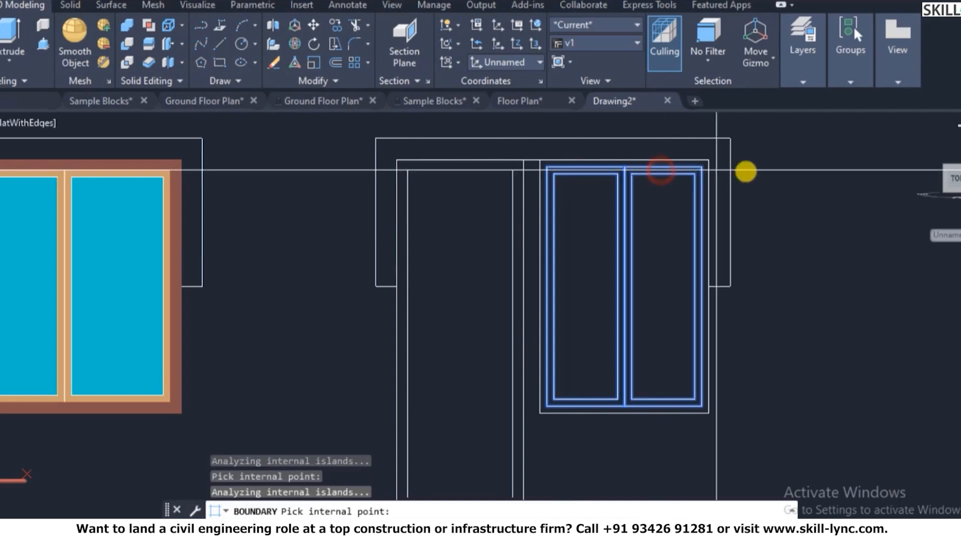
{"action": "key", "text": "Return"}
{"action": "key", "text": "Escape"}
{"action": "type", "text": "s"}
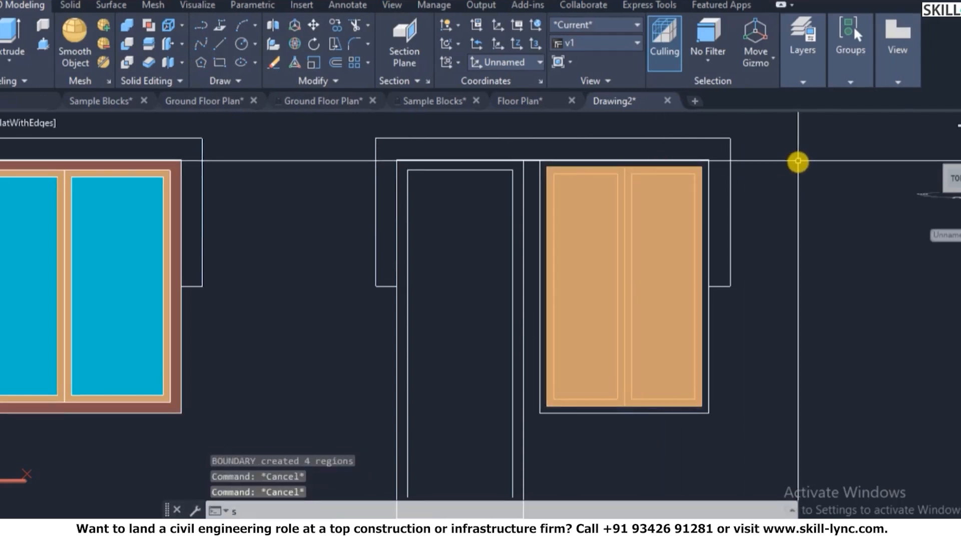
{"action": "type", "text": "u"}
{"action": "key", "text": "Return"}
- Try subtracting a pane region from the right window region, ending without changes
{"action": "left_click", "coordinate": [680, 176]}
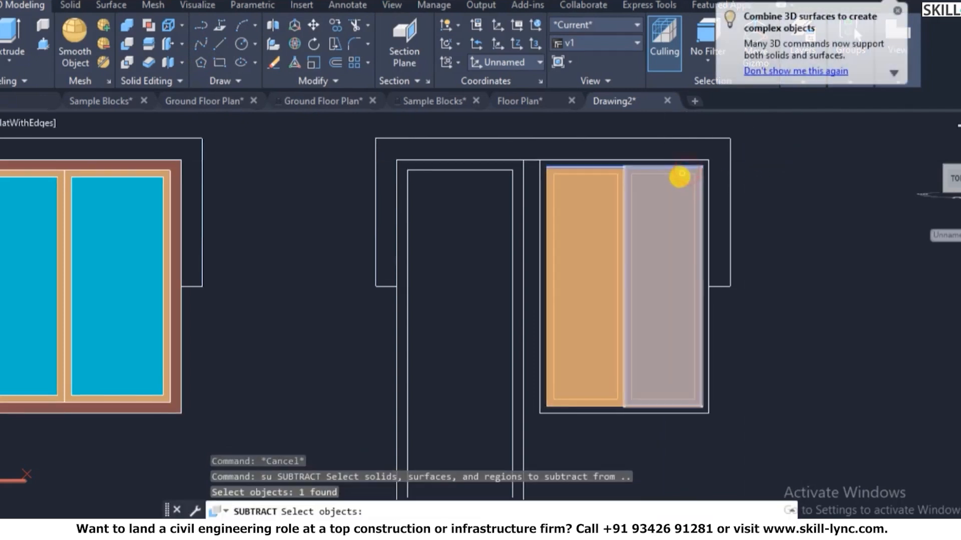
{"action": "key", "text": "Return"}
{"action": "key", "text": "Return"}
{"action": "left_click", "coordinate": [682, 170]}
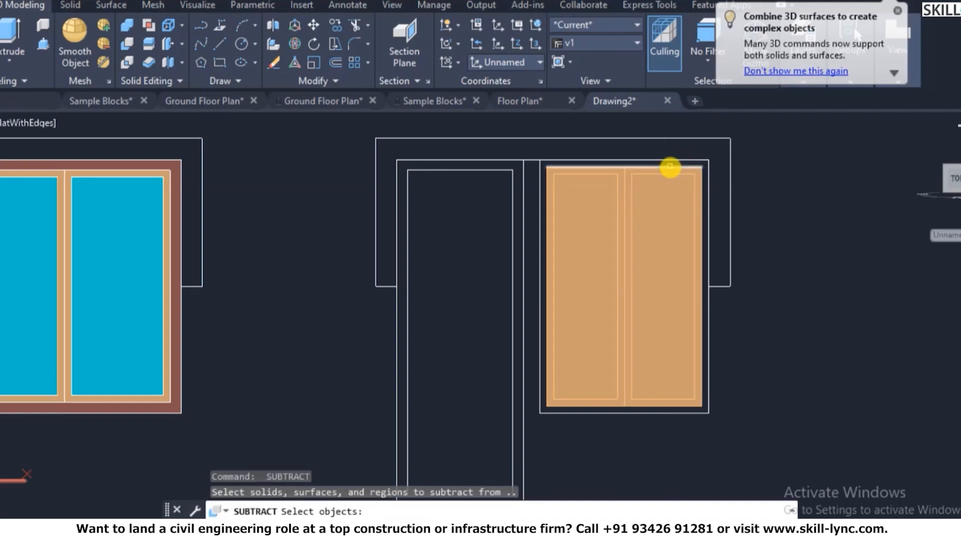
{"action": "left_click", "coordinate": [668, 176]}
{"action": "key", "text": "Return"}
{"action": "left_click", "coordinate": [667, 183]}
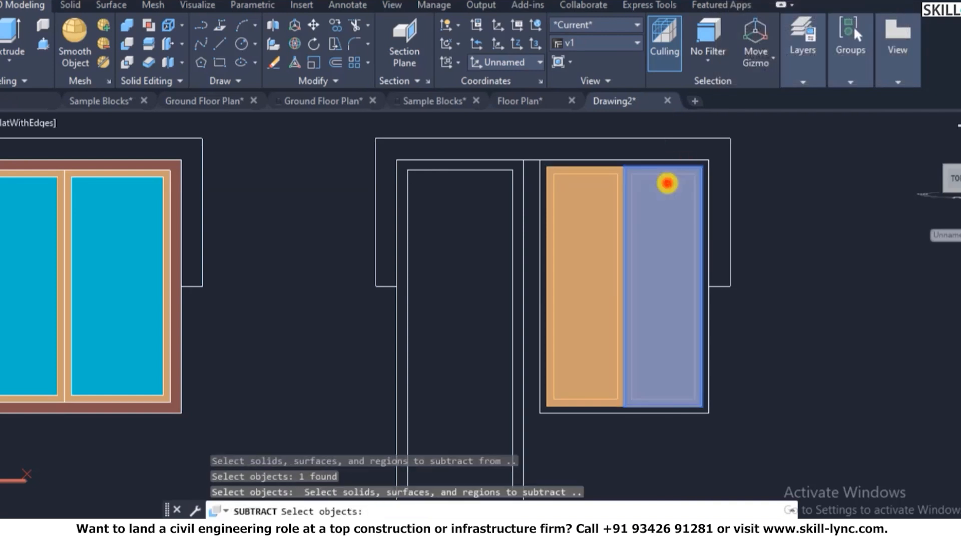
{"action": "key", "text": "Return"}
{"action": "key", "text": "Return"}
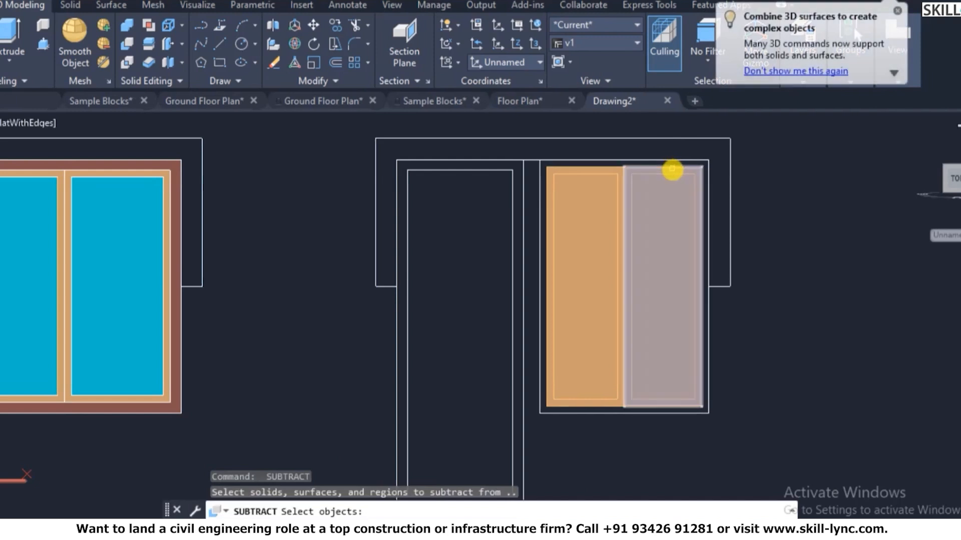
{"action": "left_click", "coordinate": [672, 170]}
{"action": "key", "text": "Return"}
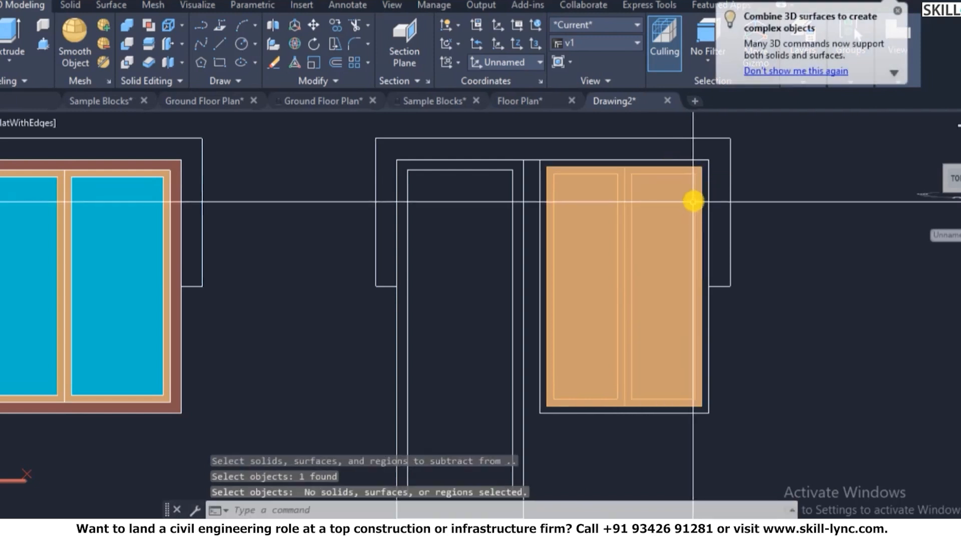
{"action": "key", "text": "Return"}
{"action": "scroll", "coordinate": [700, 165], "scroll_direction": "up", "scroll_amount": 5}
- Cancel another subtraction attempt, then erase and restore the right pane region
{"action": "left_click", "coordinate": [690, 177]}
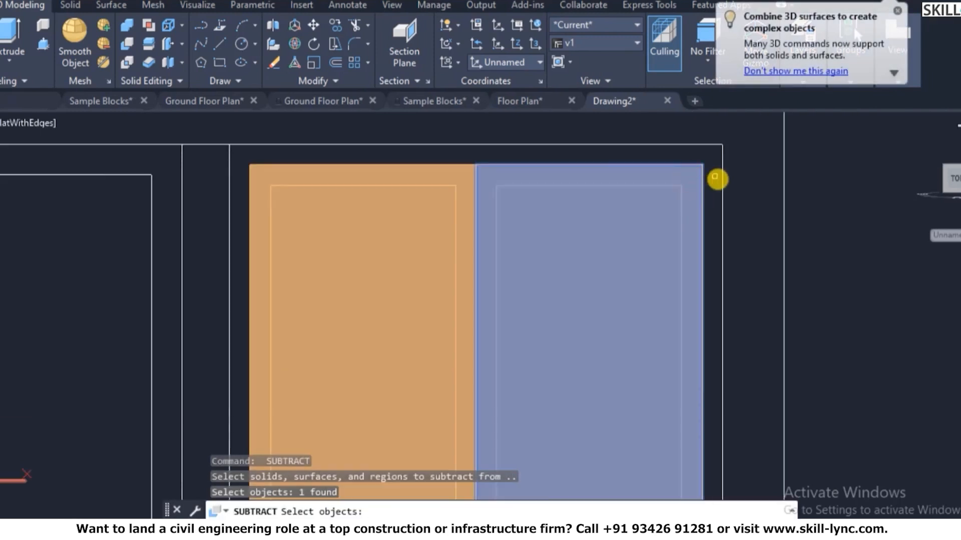
{"action": "left_click", "coordinate": [671, 208]}
{"action": "key", "text": "Return"}
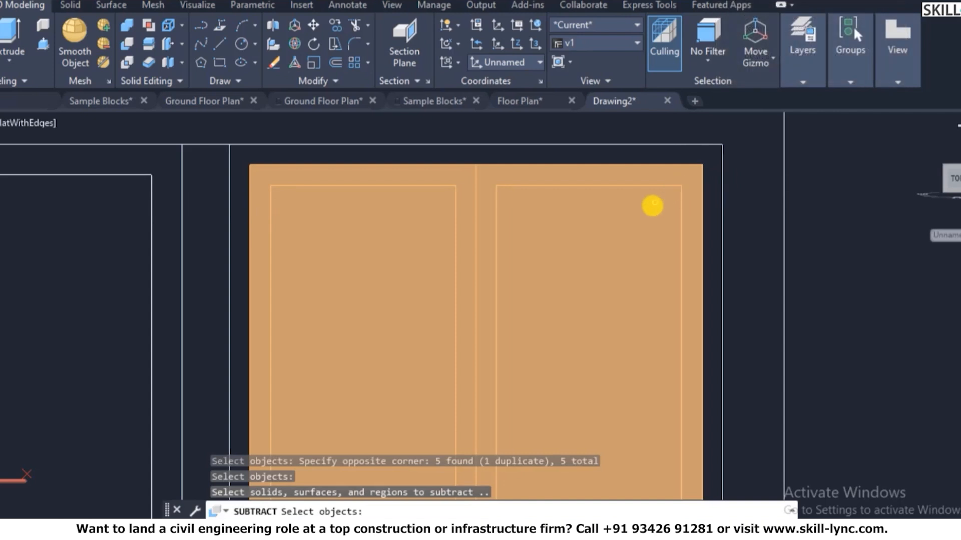
{"action": "left_click", "coordinate": [652, 205]}
{"action": "key", "text": "Escape"}
{"action": "left_click", "coordinate": [650, 208]}
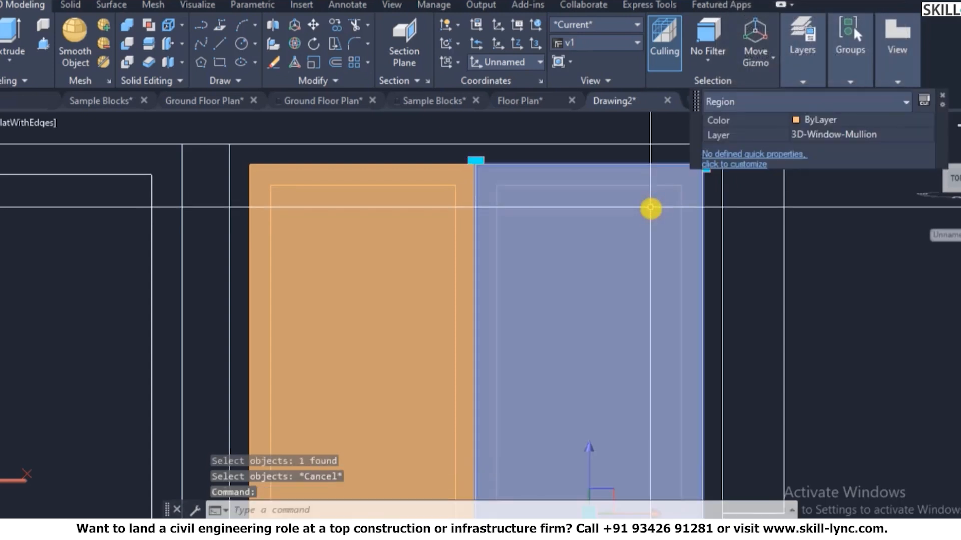
{"action": "type", "text": "e"}
{"action": "key", "text": "Return"}
{"action": "type", "text": "u"}
{"action": "key", "text": "Return"}
- Subtract the window-selected inner regions from the right outer region
{"action": "type", "text": "su"}
{"action": "key", "text": "Return"}
{"action": "left_click", "coordinate": [663, 173]}
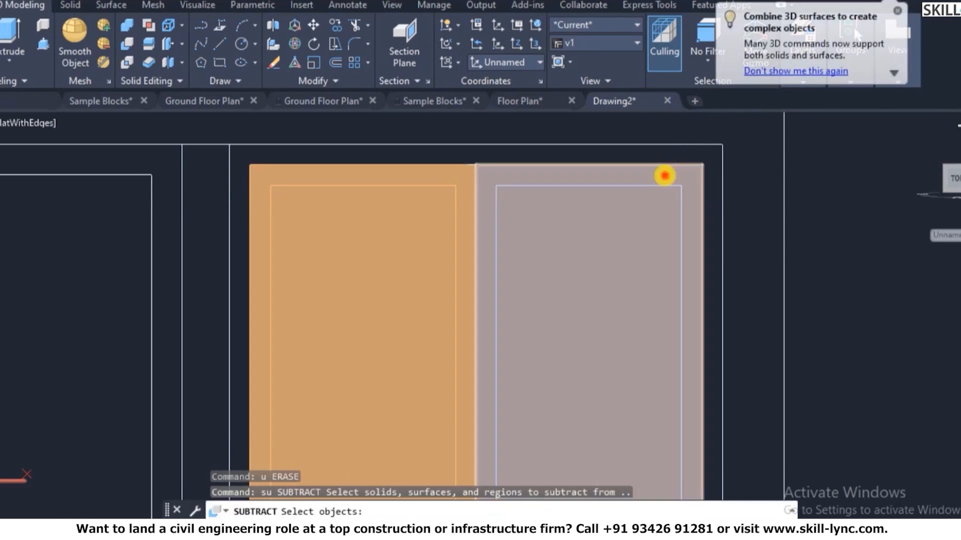
{"action": "key", "text": "Return"}
{"action": "left_click", "coordinate": [742, 294]}
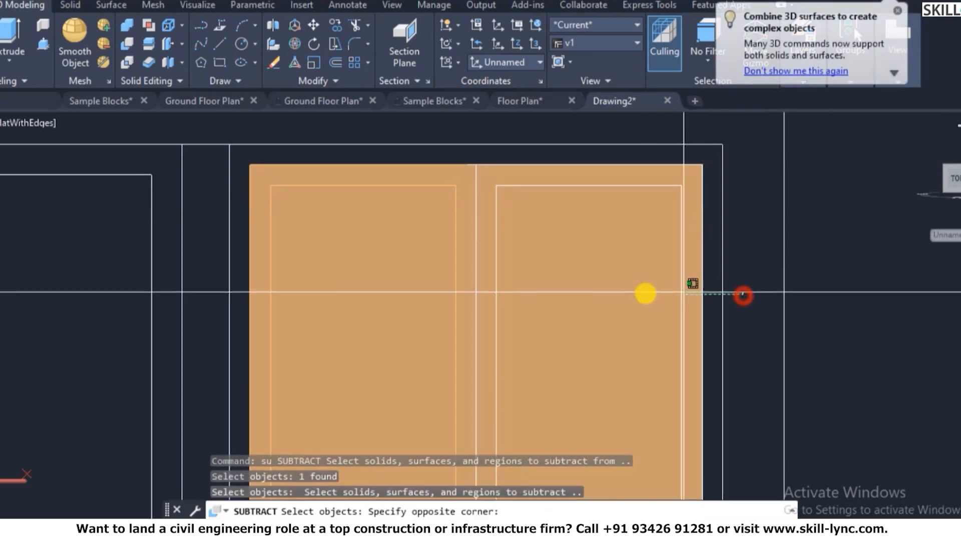
{"action": "left_click", "coordinate": [626, 294]}
{"action": "scroll", "coordinate": [643, 274], "scroll_direction": "down", "scroll_amount": 3}
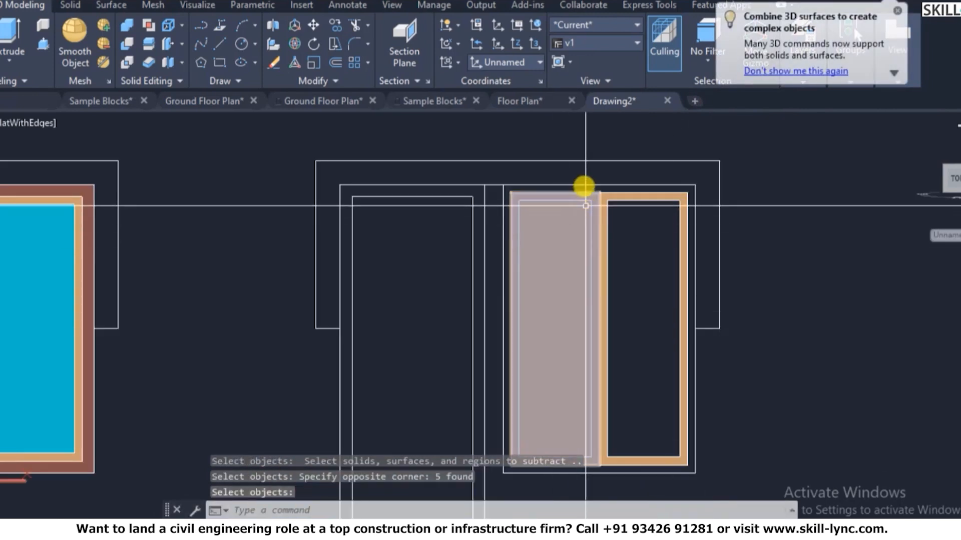
{"action": "key", "text": "Return"}
{"action": "key", "text": "Return"}
{"action": "scroll", "coordinate": [582, 198], "scroll_direction": "up", "scroll_amount": 5}
- Subtract the pane shapes from the left outer region, leaving a hollow frame with a mullion
{"action": "left_click", "coordinate": [583, 203]}
{"action": "key", "text": "Return"}
{"action": "left_click", "coordinate": [552, 261]}
{"action": "left_click", "coordinate": [602, 180]}
{"action": "left_click", "coordinate": [572, 271]}
{"action": "key", "text": "Return"}
{"action": "scroll", "coordinate": [624, 199], "scroll_direction": "down", "scroll_amount": 4}
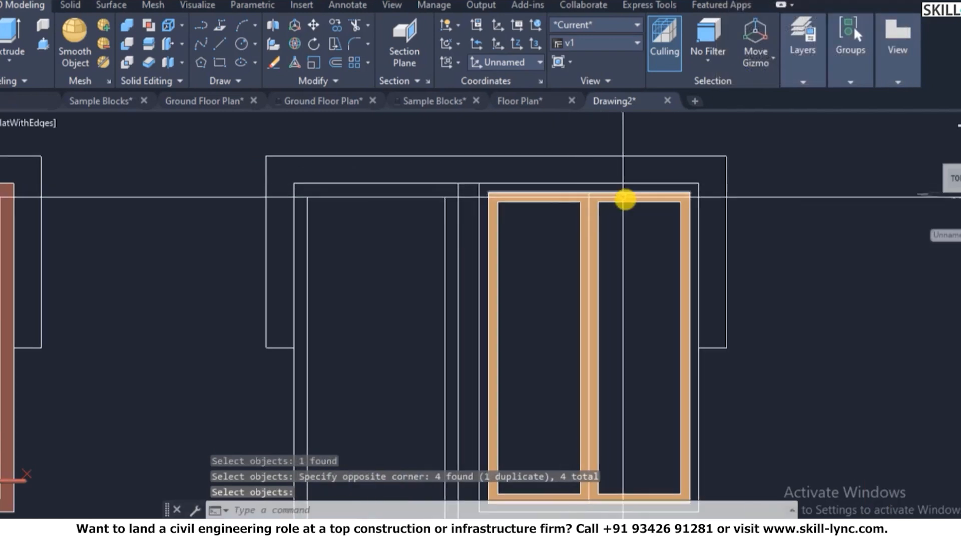
{"action": "scroll", "coordinate": [624, 199], "scroll_direction": "down", "scroll_amount": 3}
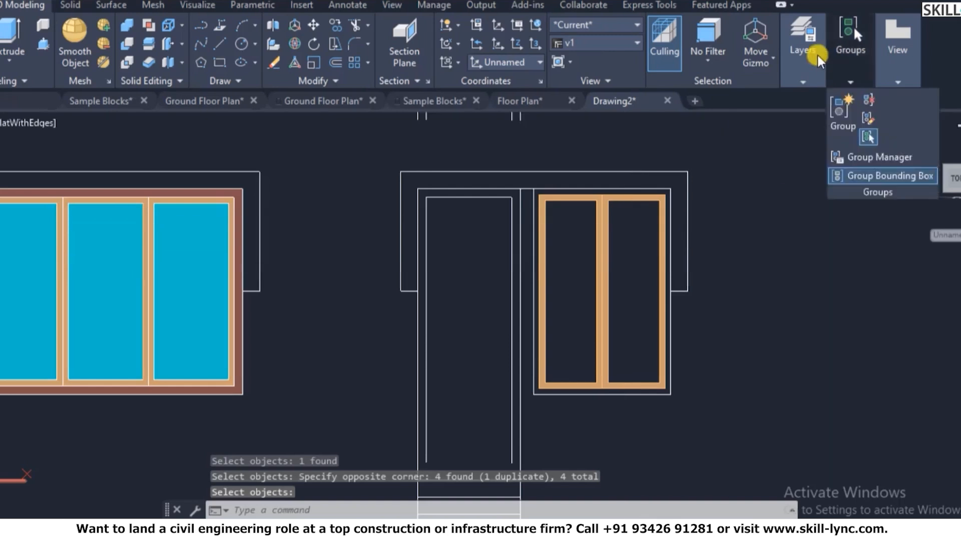
- Make 3D-Window-Glass the current layer
{"action": "mouse_move", "coordinate": [805, 90]}
{"action": "left_click", "coordinate": [931, 98]}
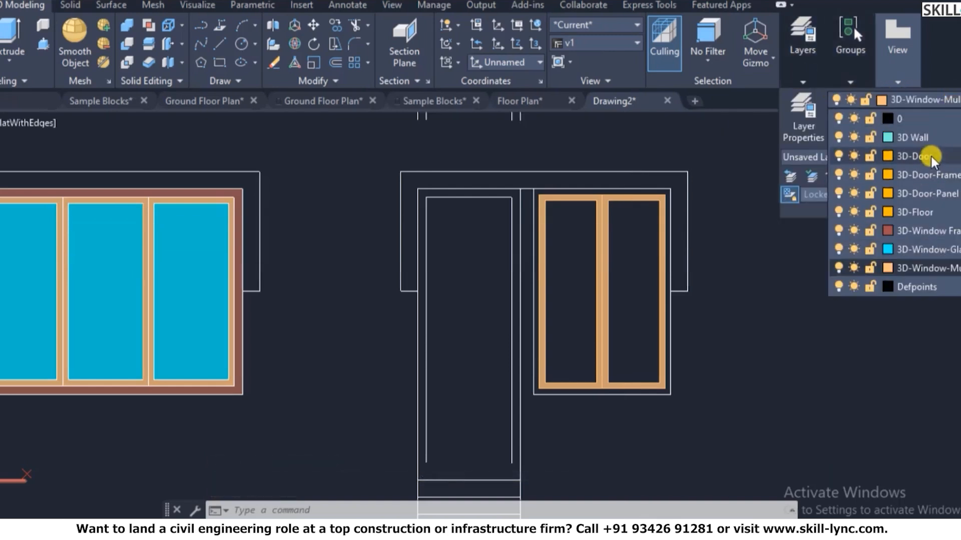
{"action": "left_click", "coordinate": [921, 250]}
- Use BOUNDARY with pick points inside the left and right panes to create two glass regions
{"action": "type", "text": "bo"}
{"action": "key", "text": "Return"}
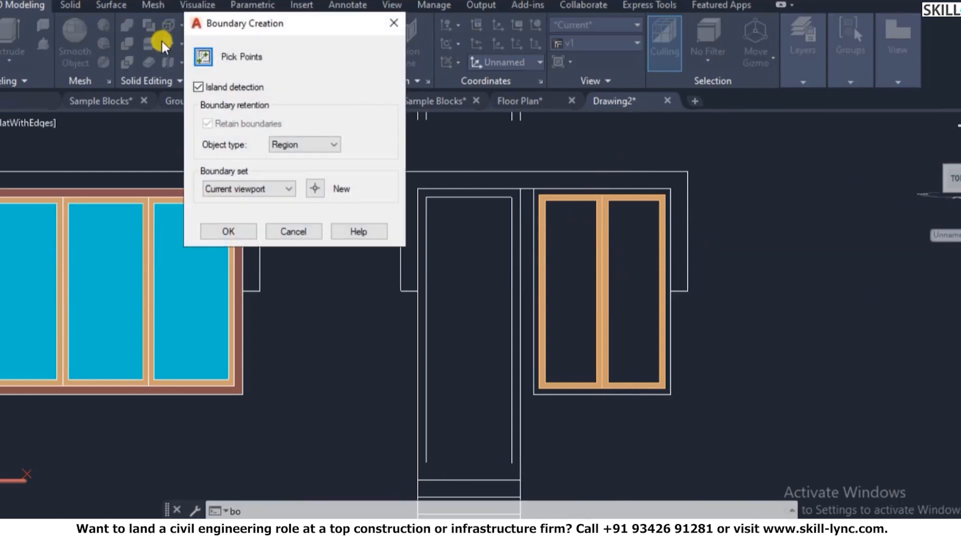
{"action": "left_click", "coordinate": [203, 59]}
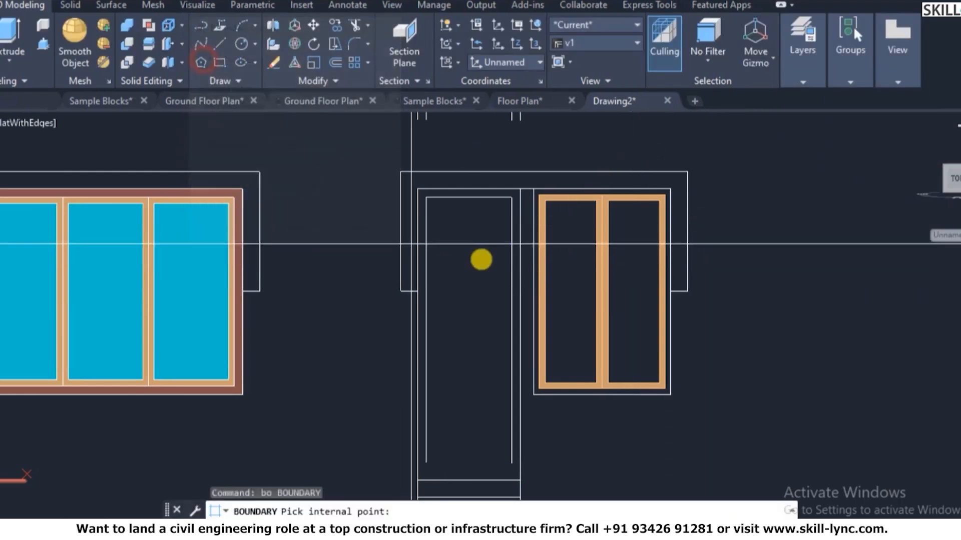
{"action": "left_click", "coordinate": [574, 228]}
{"action": "left_click", "coordinate": [644, 238]}
{"action": "key", "text": "Return"}
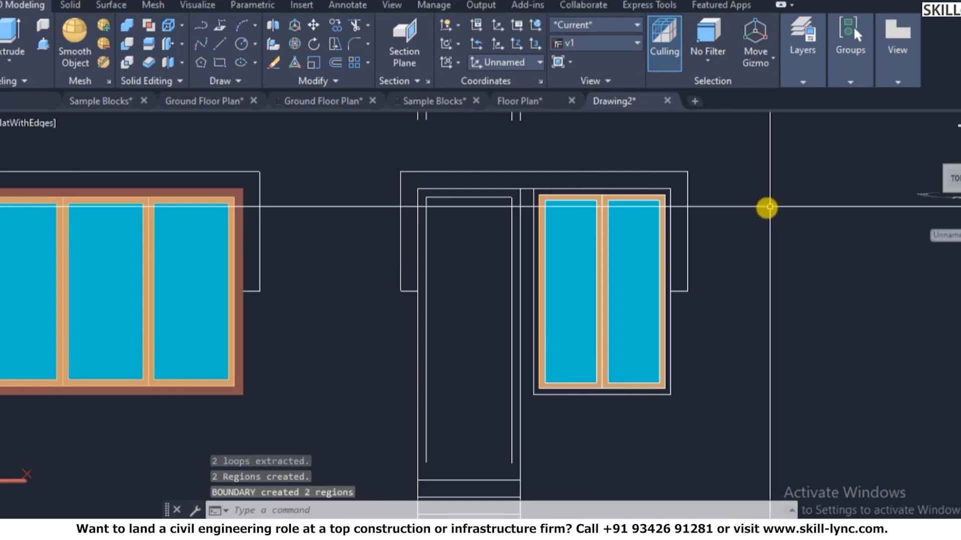
{"action": "scroll", "coordinate": [753, 204], "scroll_direction": "down", "scroll_amount": 3}
{"action": "scroll", "coordinate": [753, 190], "scroll_direction": "down", "scroll_amount": 2}
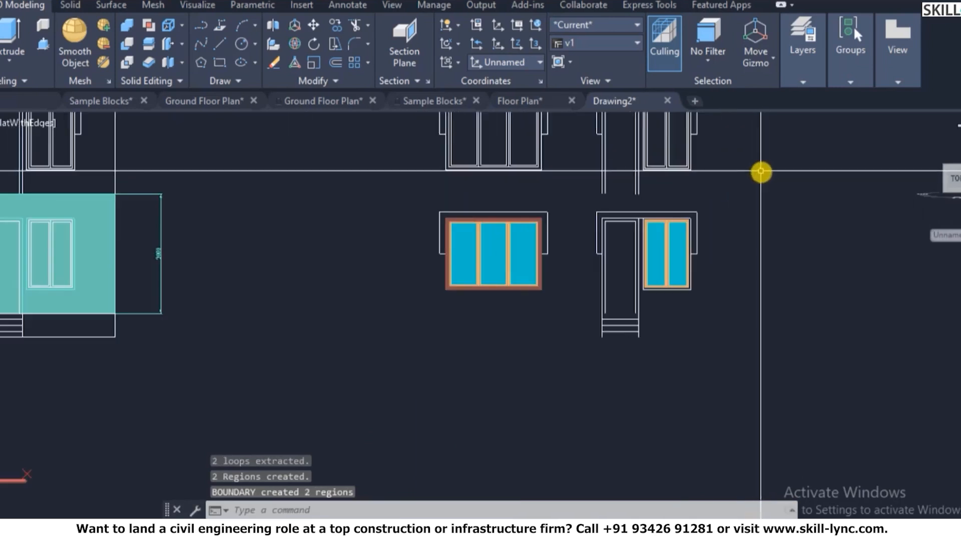
- Fillet the opening's top line and vertical line into a clean corner
{"action": "scroll", "coordinate": [734, 193], "scroll_direction": "up", "scroll_amount": 6}
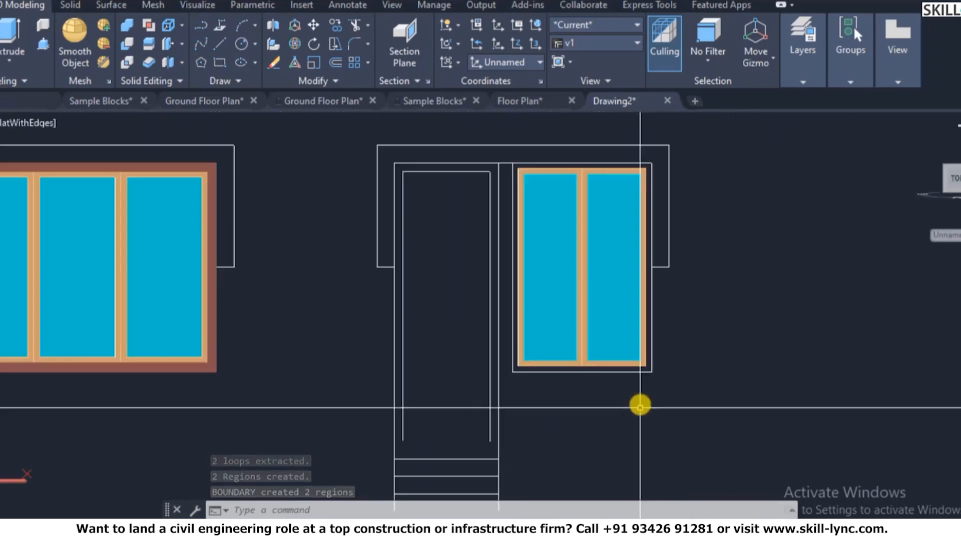
{"action": "scroll", "coordinate": [645, 355], "scroll_direction": "down", "scroll_amount": 5}
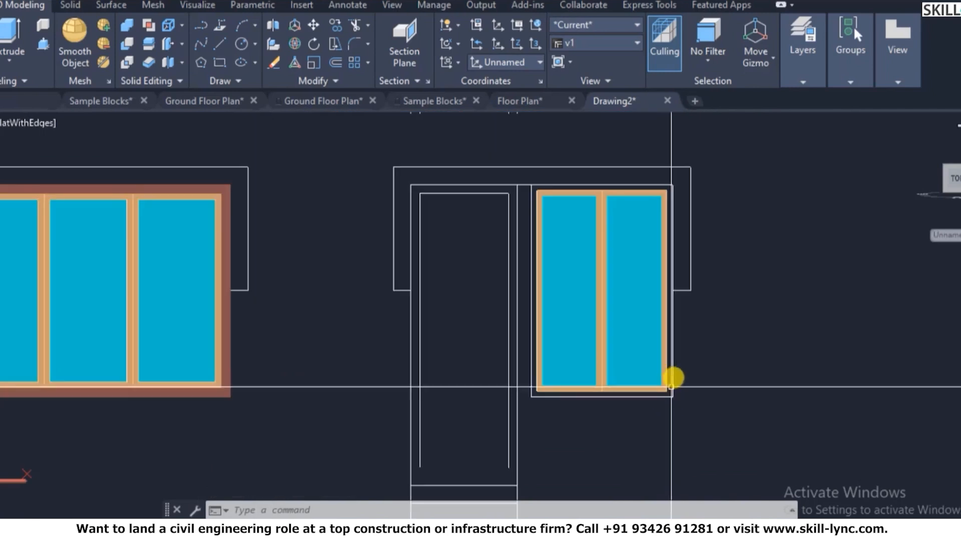
{"action": "scroll", "coordinate": [723, 254], "scroll_direction": "up", "scroll_amount": 8}
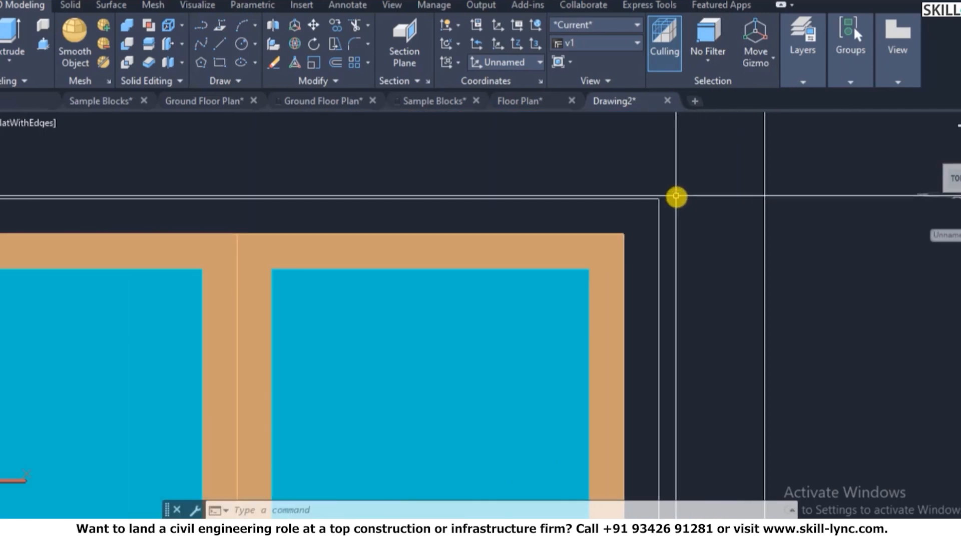
{"action": "left_click", "coordinate": [662, 202]}
{"action": "left_click", "coordinate": [657, 220]}
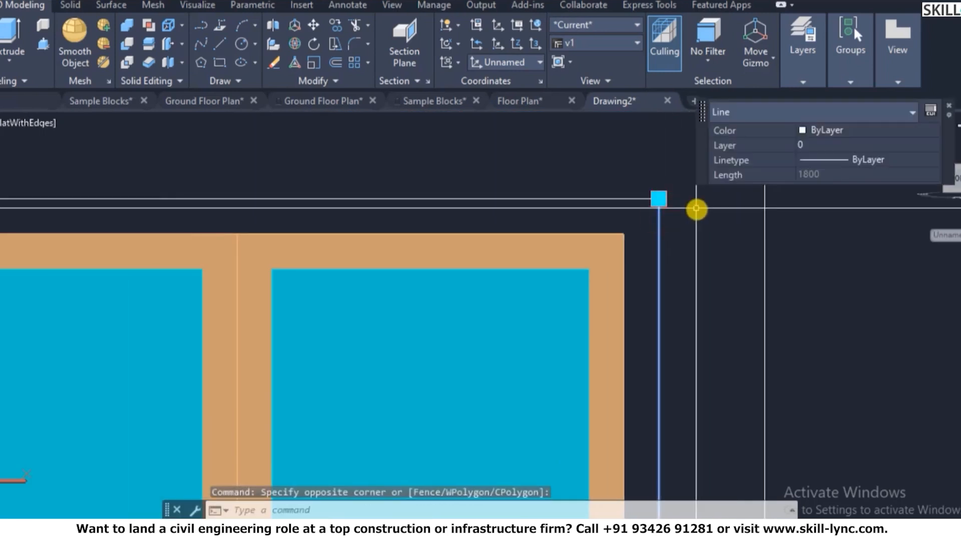
{"action": "key", "text": "Escape"}
{"action": "type", "text": "f"}
{"action": "key", "text": "Return"}
{"action": "left_click", "coordinate": [643, 199]}
{"action": "left_click", "coordinate": [659, 219]}
{"action": "scroll", "coordinate": [692, 178], "scroll_direction": "down", "scroll_amount": 4}
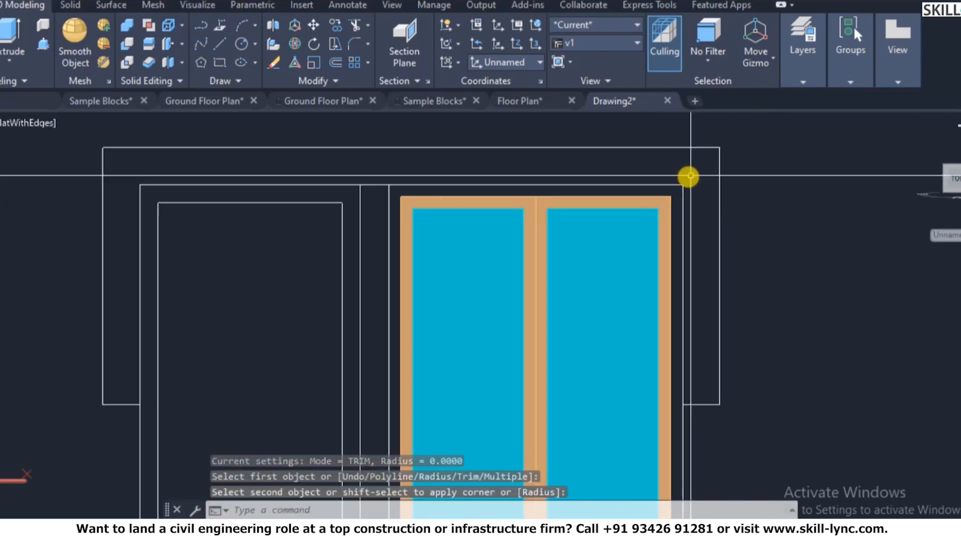
{"action": "scroll", "coordinate": [688, 172], "scroll_direction": "down", "scroll_amount": 2}
- Create boundary regions from a point inside the window outline
{"action": "key", "text": "Escape"}
{"action": "key", "text": "Escape"}
{"action": "type", "text": "bo"}
{"action": "key", "text": "Return"}
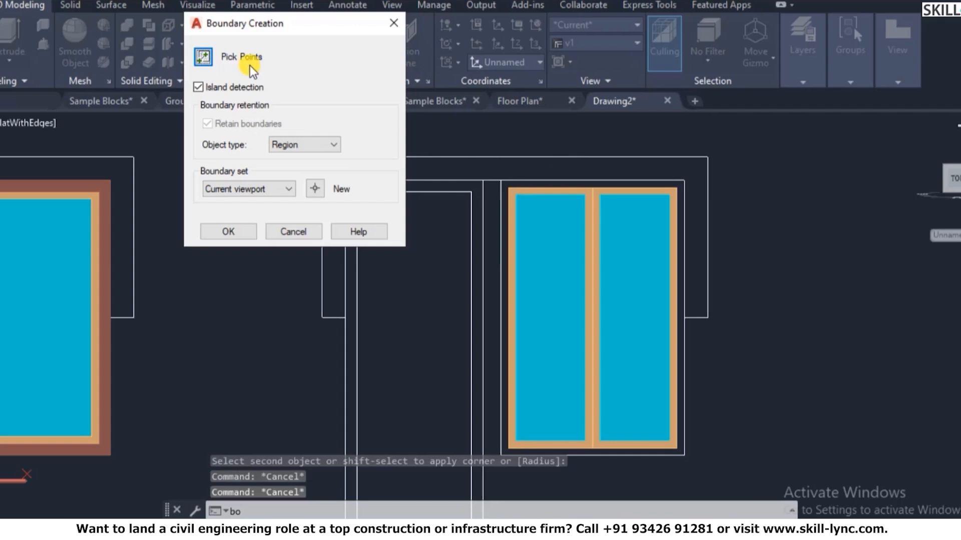
{"action": "left_click", "coordinate": [589, 182]}
{"action": "key", "text": "Return"}
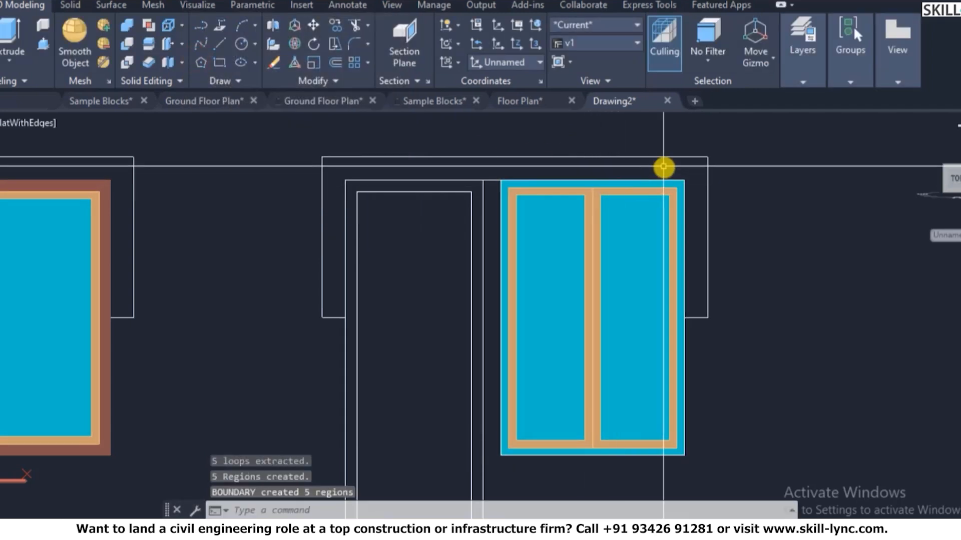
- Inspect the glass and outer window regions, then undo the last boundary creation
{"action": "left_click", "coordinate": [544, 233]}
{"action": "key", "text": "Escape"}
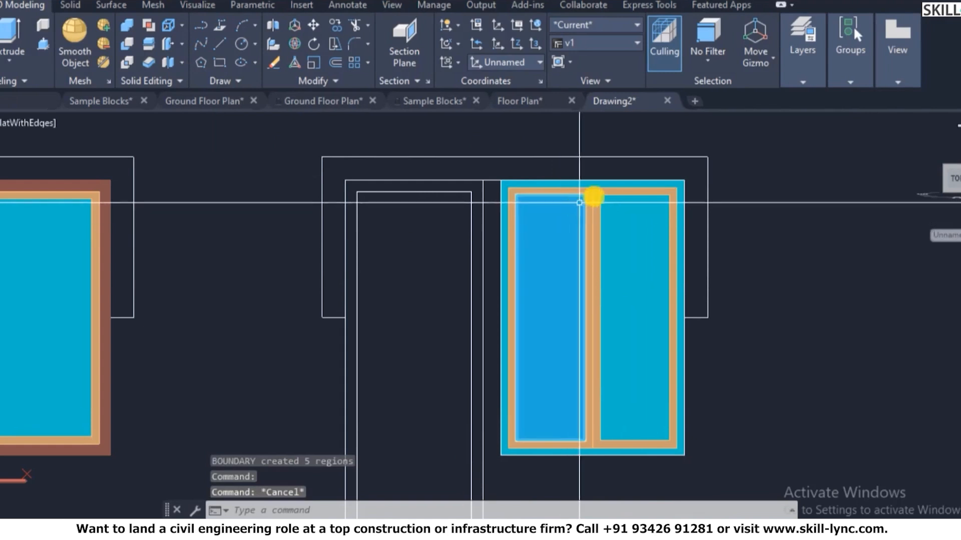
{"action": "left_click", "coordinate": [622, 183]}
{"action": "key", "text": "Escape"}
{"action": "key", "text": "Escape"}
{"action": "type", "text": "u"}
{"action": "key", "text": "Return"}
- Make 3D-Window Frame the current layer
{"action": "mouse_move", "coordinate": [813, 77]}
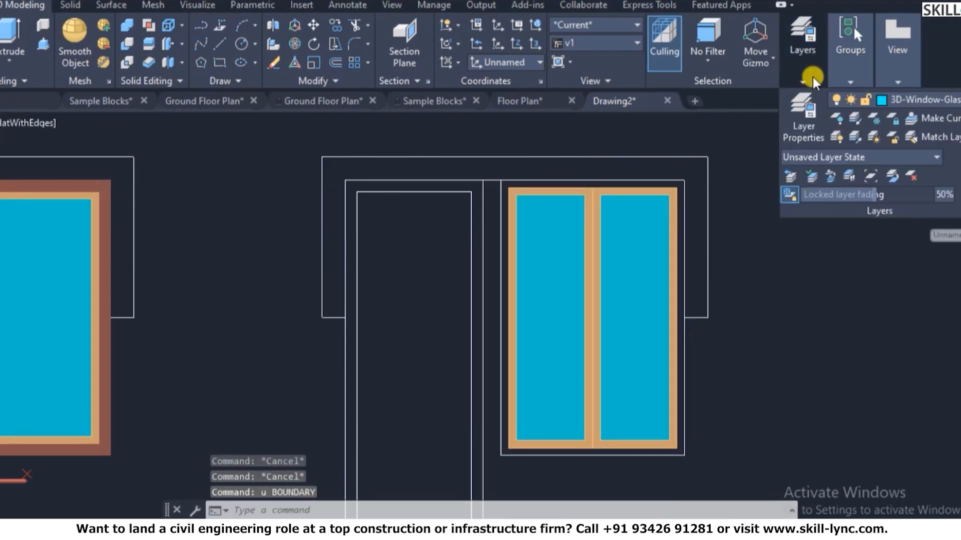
{"action": "mouse_move", "coordinate": [851, 77]}
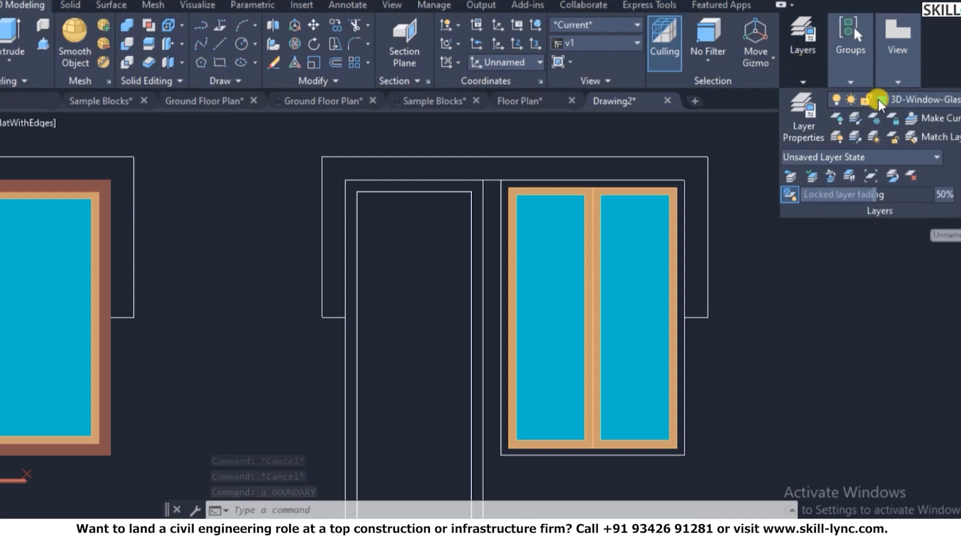
{"action": "left_click", "coordinate": [894, 98]}
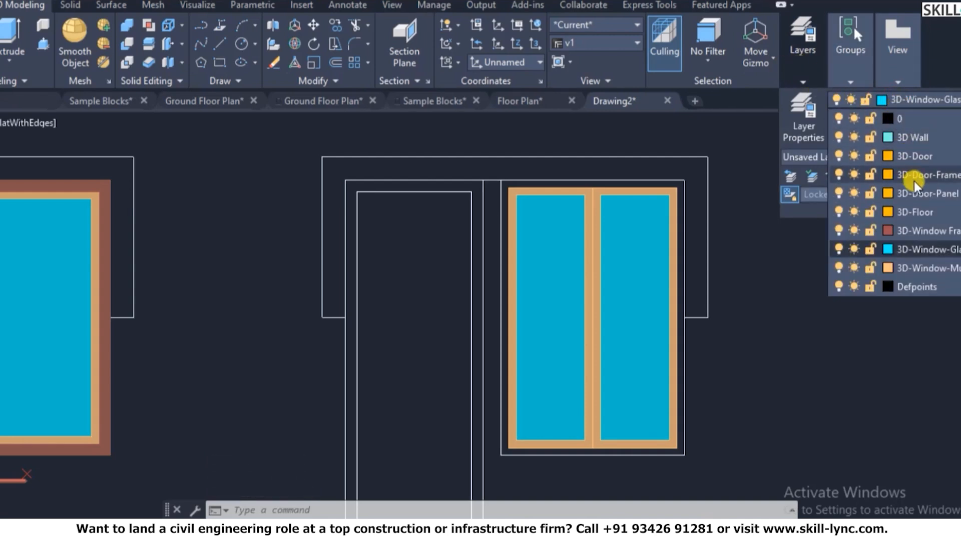
{"action": "left_click", "coordinate": [905, 230]}
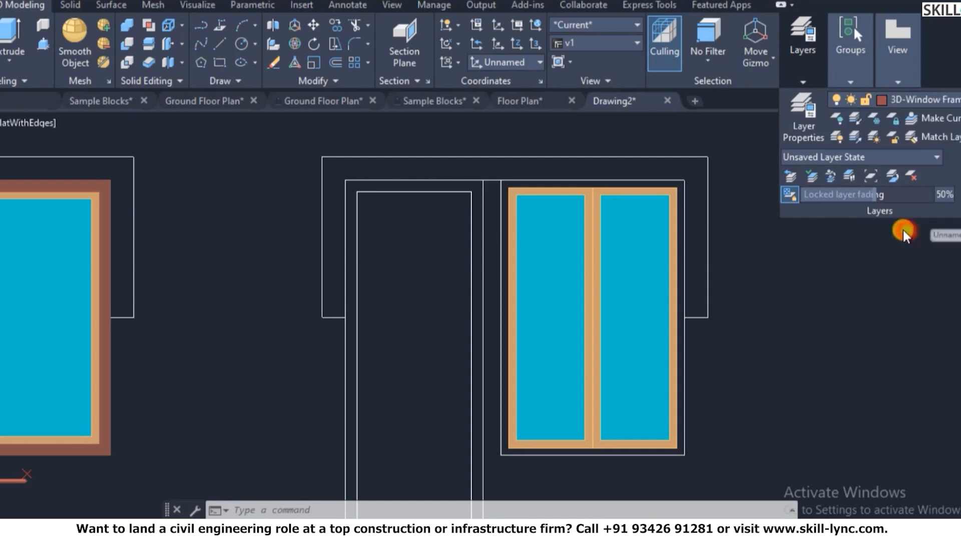
{"action": "key", "text": "Escape"}
{"action": "key", "text": "Escape"}
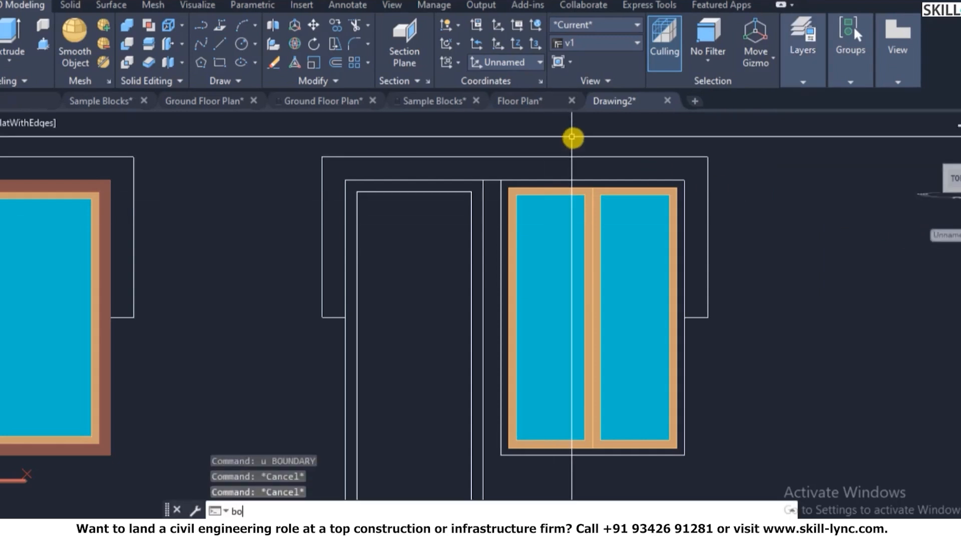
- Run BOUNDARY on the 3D-Window Frame layer, picking inside the two-pane window's outer frame
{"action": "type", "text": "bo"}
{"action": "key", "text": "Return"}
{"action": "left_click", "coordinate": [203, 56]}
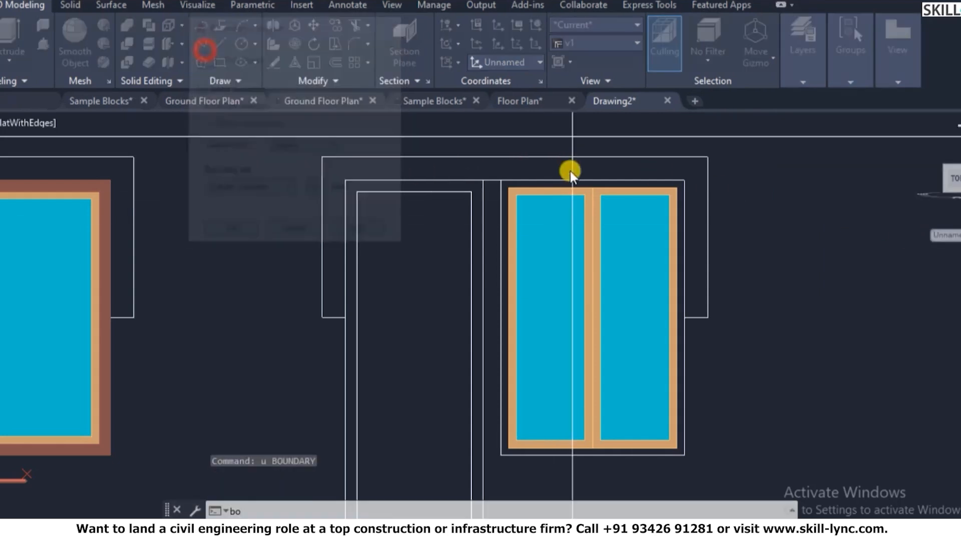
{"action": "left_click", "coordinate": [566, 183]}
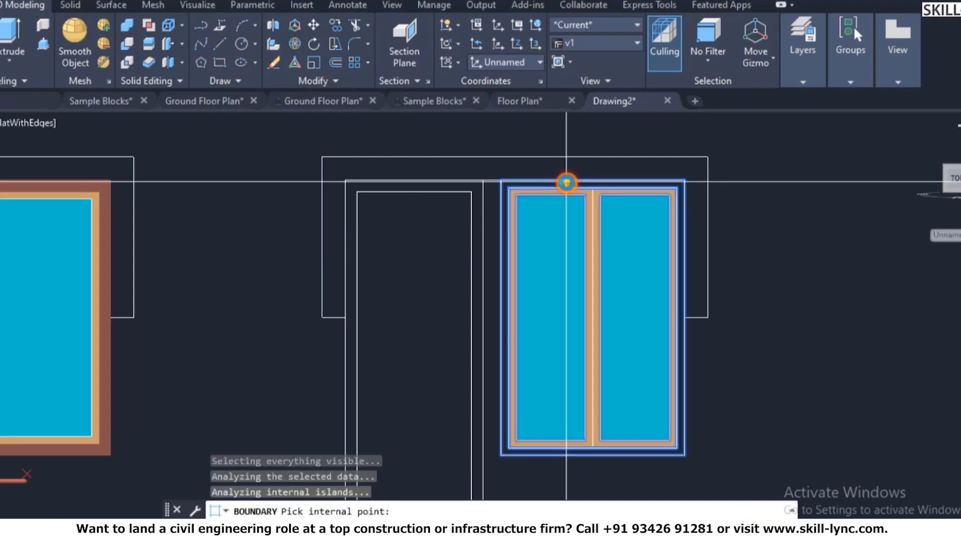
{"action": "key", "text": "Return"}
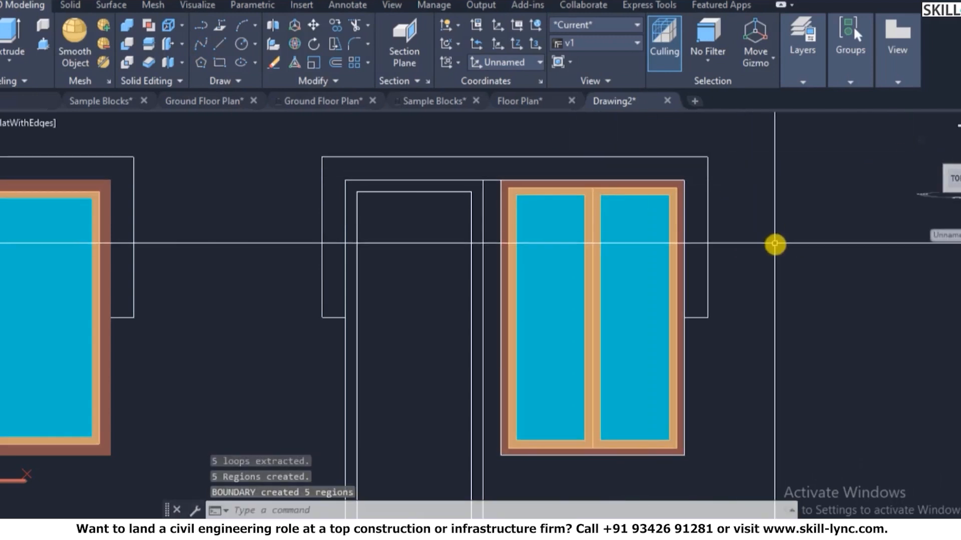
{"action": "scroll", "coordinate": [652, 239], "scroll_direction": "down", "scroll_amount": 2}
{"action": "scroll", "coordinate": [103, 197], "scroll_direction": "up", "scroll_amount": 2}
{"action": "key", "text": "Escape"}
{"action": "key", "text": "Escape"}
{"action": "key", "text": "Escape"}
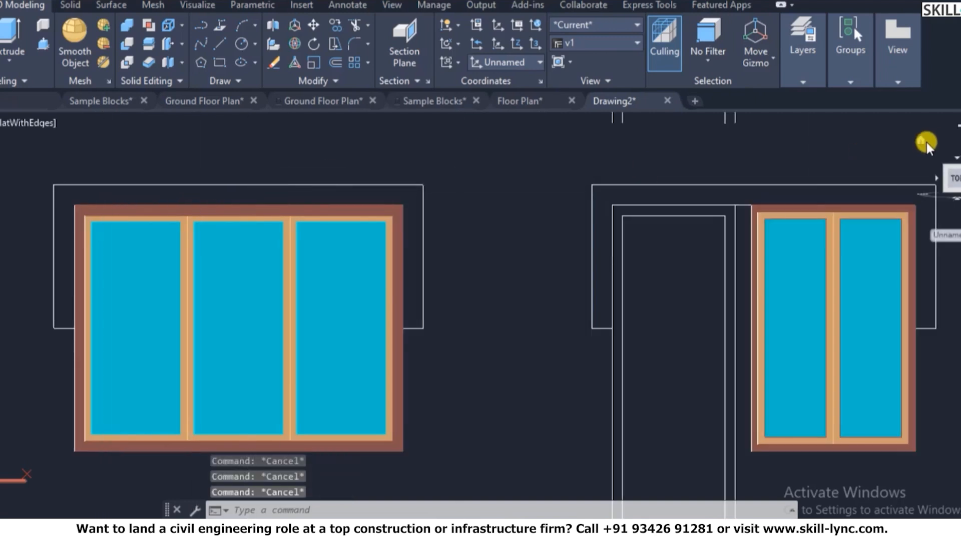
- Restore the saved view v1 from the View Manager and zoom in on the windows
{"action": "left_click", "coordinate": [923, 141]}
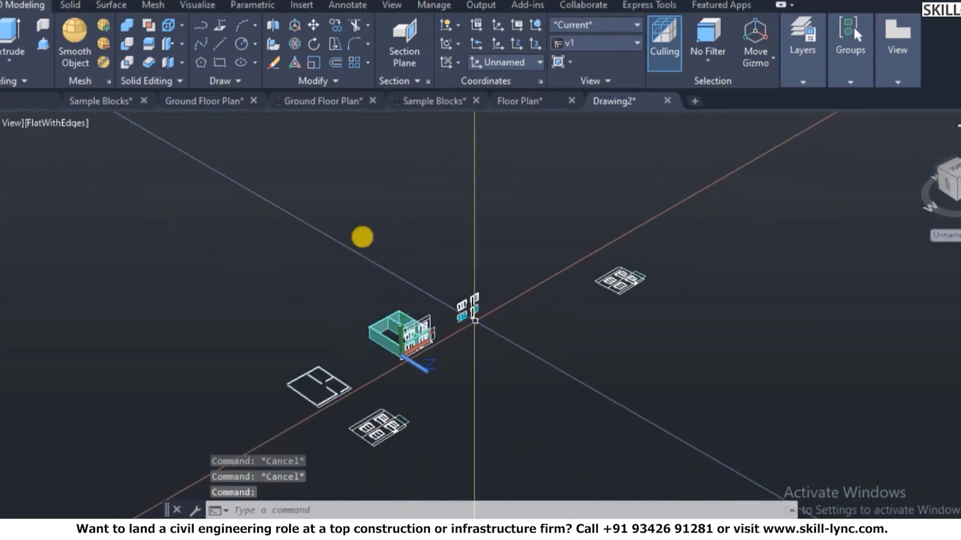
{"action": "type", "text": "v"}
{"action": "key", "text": "Return"}
{"action": "left_click", "coordinate": [314, 199]}
{"action": "left_click", "coordinate": [457, 389]}
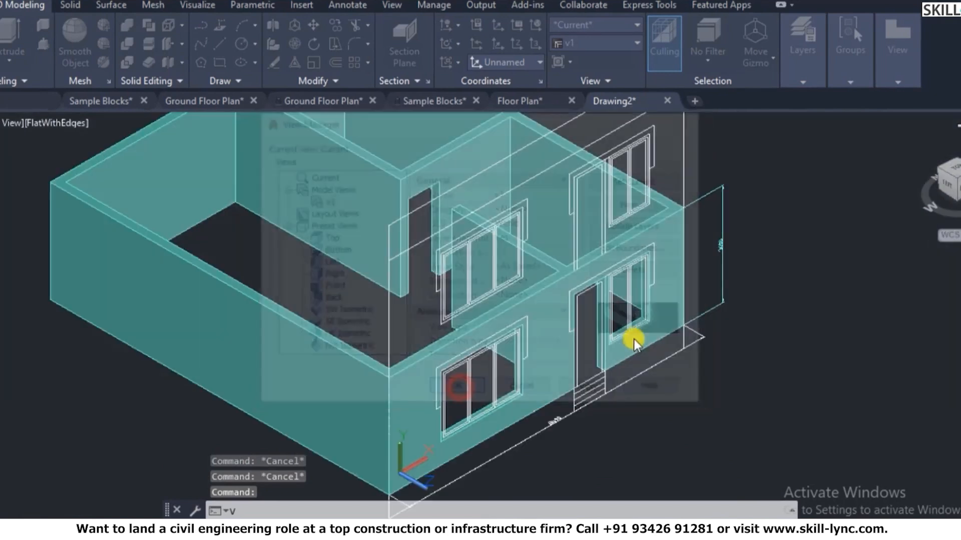
{"action": "key", "text": "Escape"}
{"action": "scroll", "coordinate": [682, 240], "scroll_direction": "up", "scroll_amount": 5}
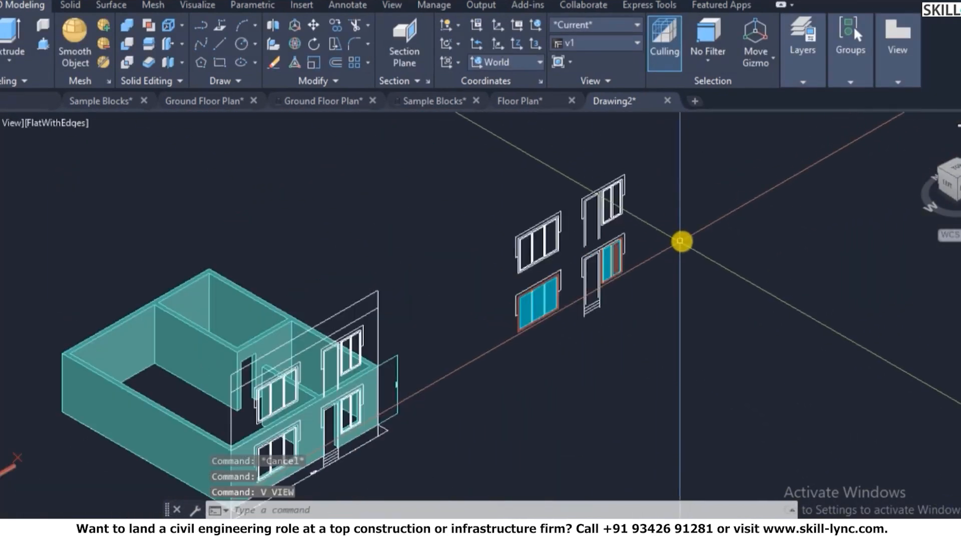
{"action": "scroll", "coordinate": [546, 238], "scroll_direction": "up", "scroll_amount": 5}
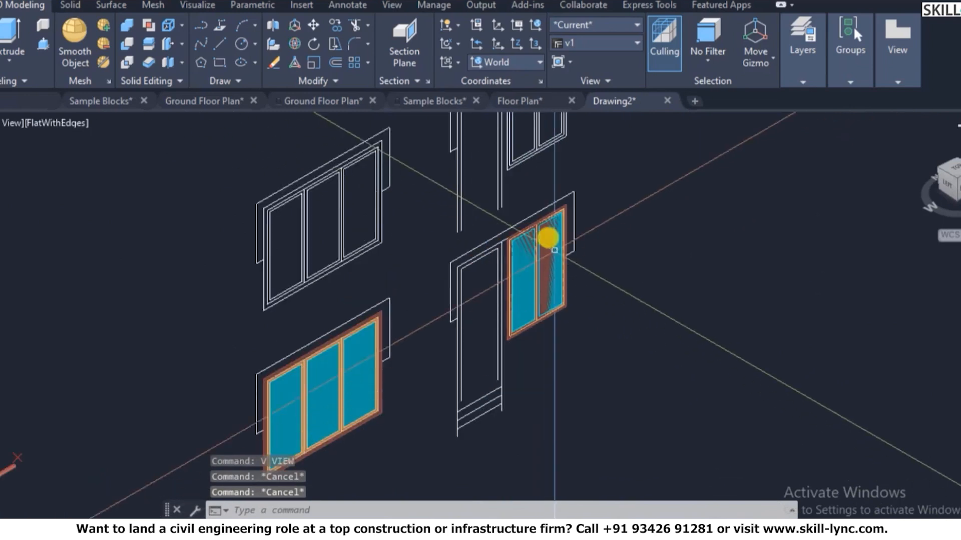
{"action": "type", "text": "lau"}
{"action": "key", "text": "Escape"}
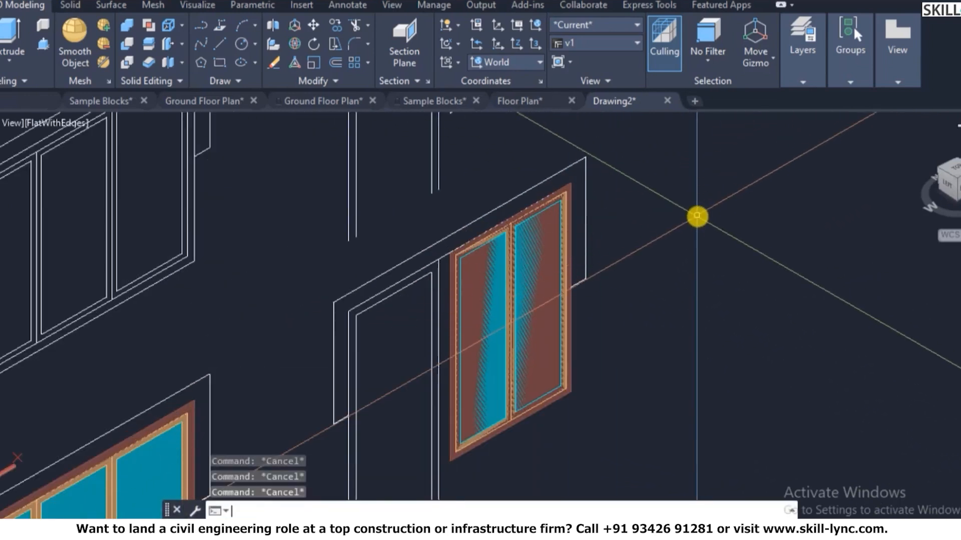
- Isolate the 3D-Window Frame layer by picking the window frame
{"action": "key", "text": "Return"}
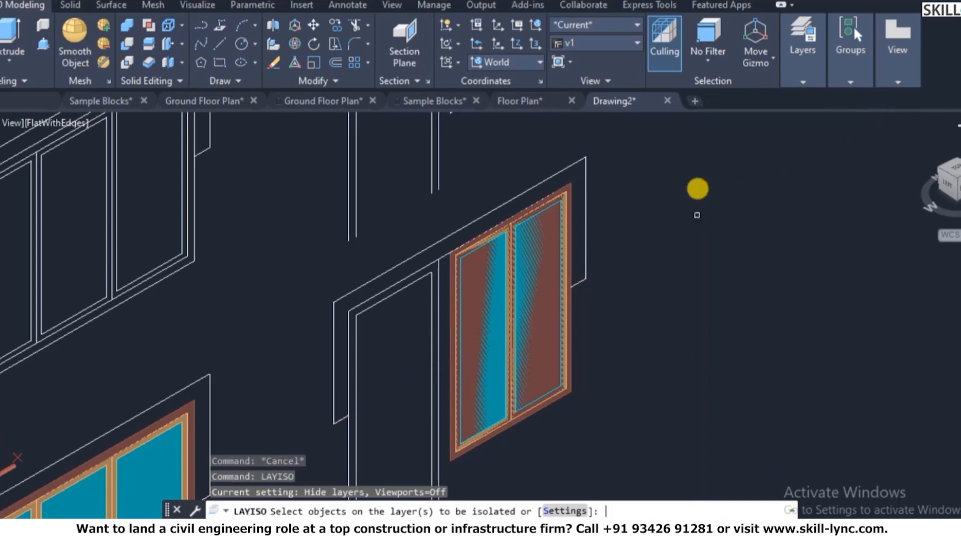
{"action": "scroll", "coordinate": [510, 235], "scroll_direction": "up", "scroll_amount": 5}
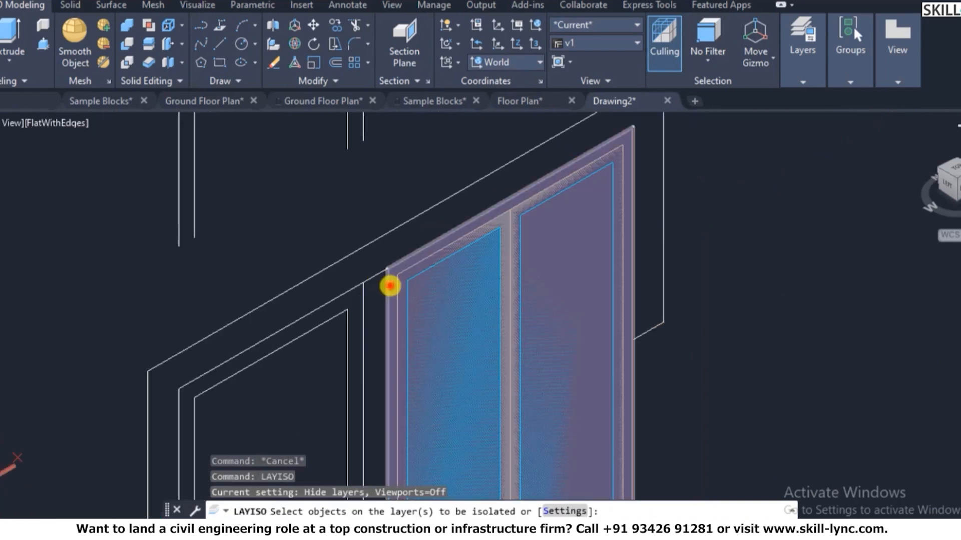
{"action": "left_click", "coordinate": [390, 286]}
{"action": "right_click", "coordinate": [676, 221]}
{"action": "left_click", "coordinate": [689, 234]}
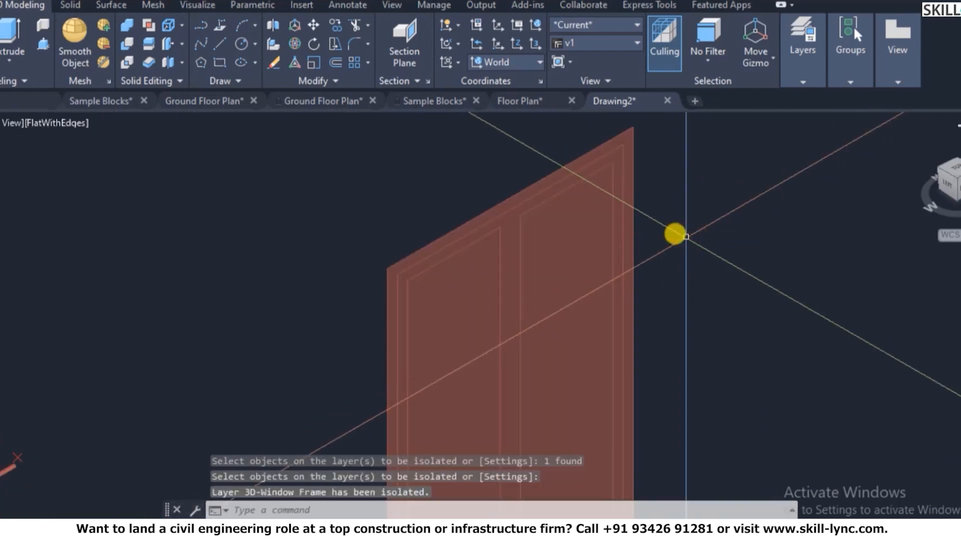
{"action": "scroll", "coordinate": [650, 240], "scroll_direction": "down", "scroll_amount": 4}
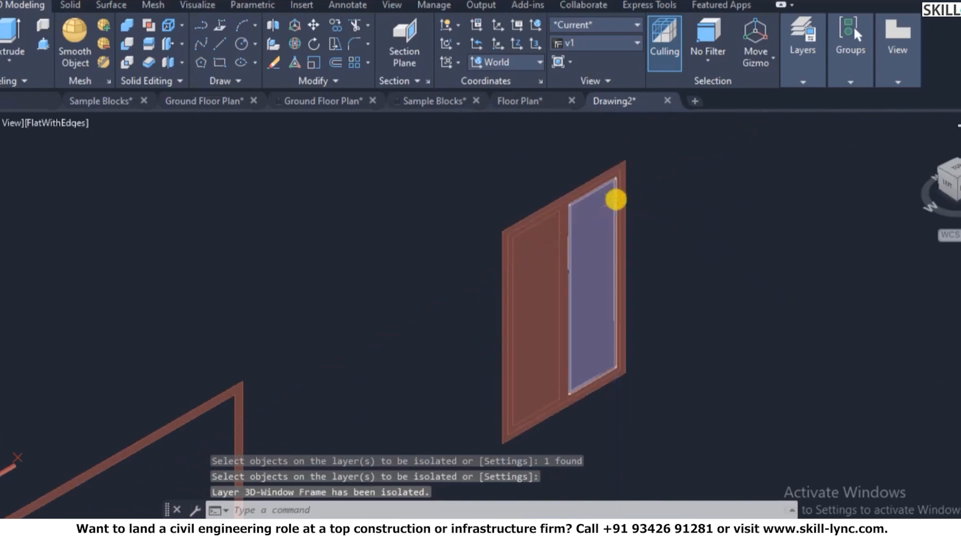
{"action": "key", "text": "Escape"}
{"action": "key", "text": "Escape"}
- Subtract the first inner piece from the window frame
{"action": "type", "text": "su"}
{"action": "key", "text": "Return"}
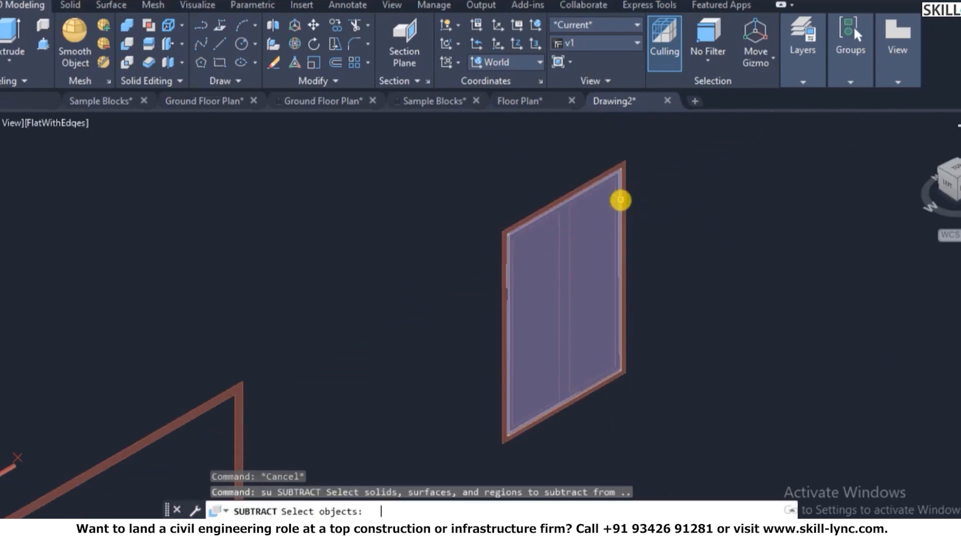
{"action": "left_click", "coordinate": [599, 179]}
{"action": "scroll", "coordinate": [602, 180], "scroll_direction": "up", "scroll_amount": 3}
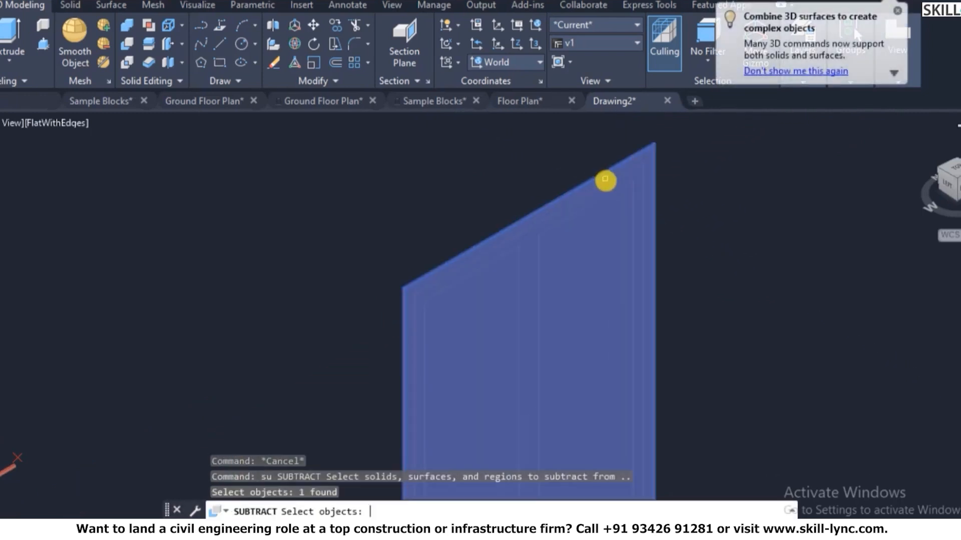
{"action": "key", "text": "Return"}
{"action": "left_click", "coordinate": [606, 186]}
{"action": "key", "text": "Return"}
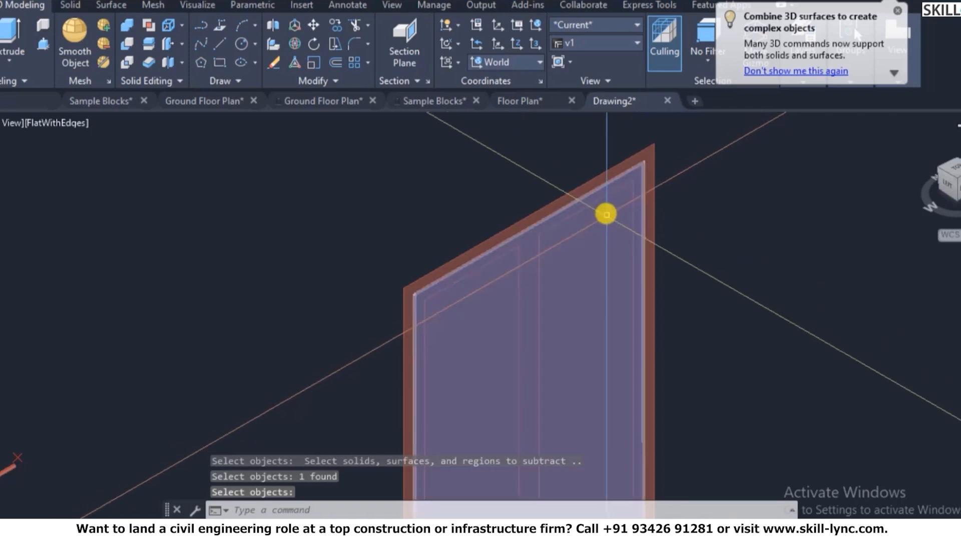
- Subtract the three remaining inner pieces from the frame using a crossing window
{"action": "key", "text": "Return"}
{"action": "left_click", "coordinate": [605, 174]}
{"action": "key", "text": "Return"}
{"action": "left_click", "coordinate": [677, 230]}
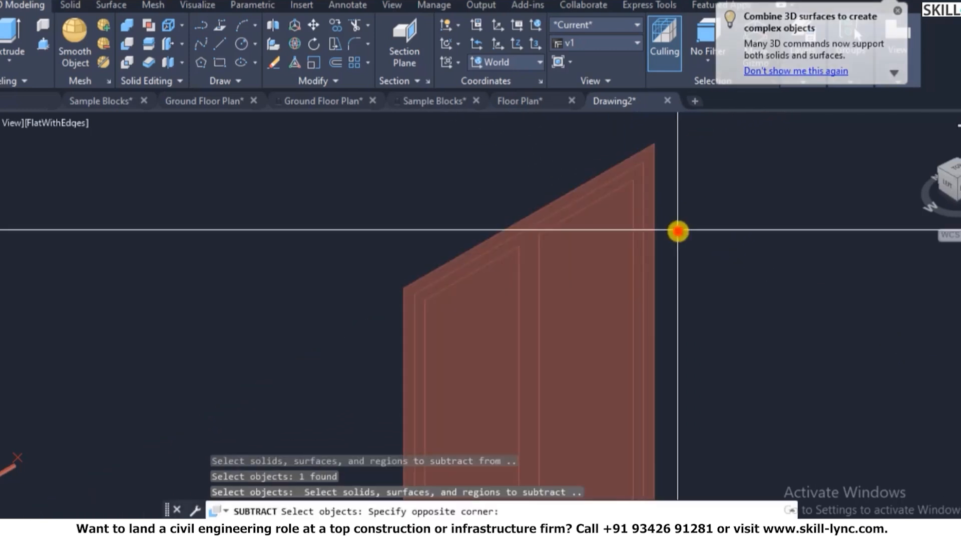
{"action": "left_click", "coordinate": [611, 264]}
{"action": "key", "text": "Return"}
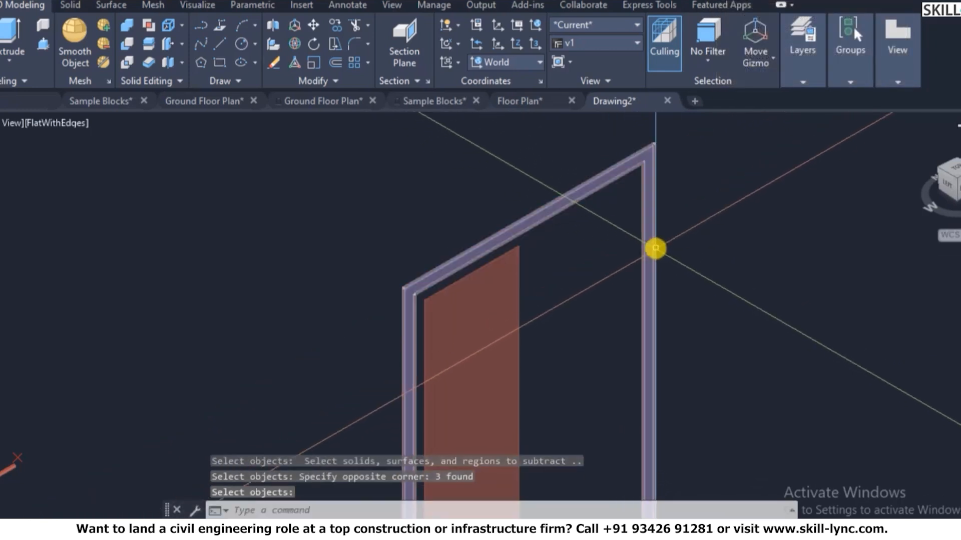
- Erase the leftover inner region and turn all layers back on with LAYON
{"action": "left_click", "coordinate": [551, 305]}
{"action": "left_click", "coordinate": [472, 335]}
{"action": "type", "text": "e"}
{"action": "key", "text": "Return"}
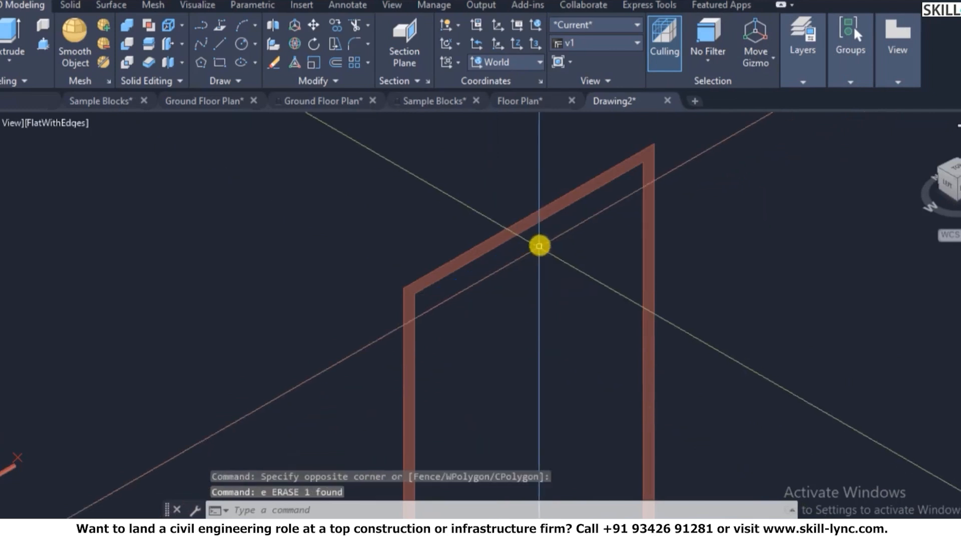
{"action": "scroll", "coordinate": [539, 245], "scroll_direction": "down", "scroll_amount": 4}
{"action": "key", "text": "Escape"}
{"action": "key", "text": "Escape"}
{"action": "type", "text": "layon"}
{"action": "key", "text": "Return"}
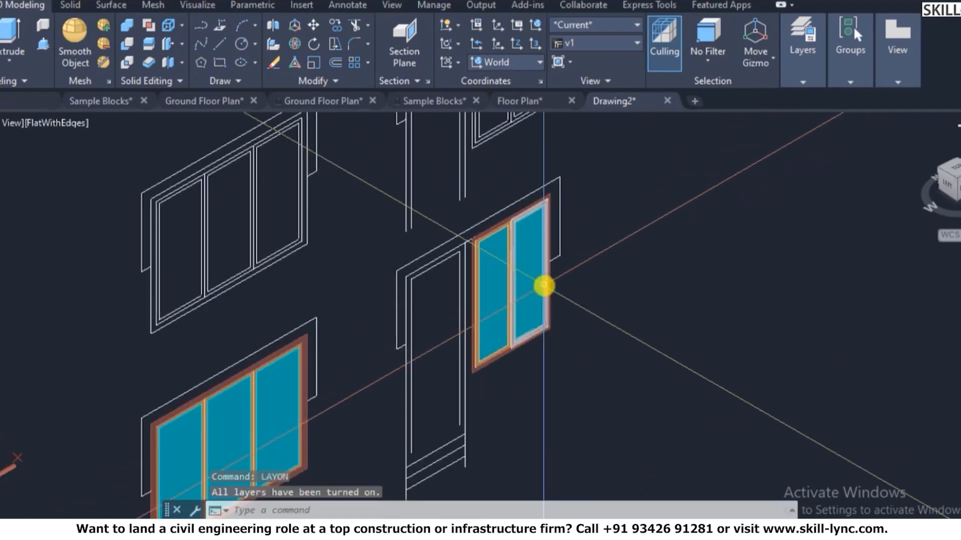
{"action": "scroll", "coordinate": [481, 229], "scroll_direction": "up", "scroll_amount": 6}
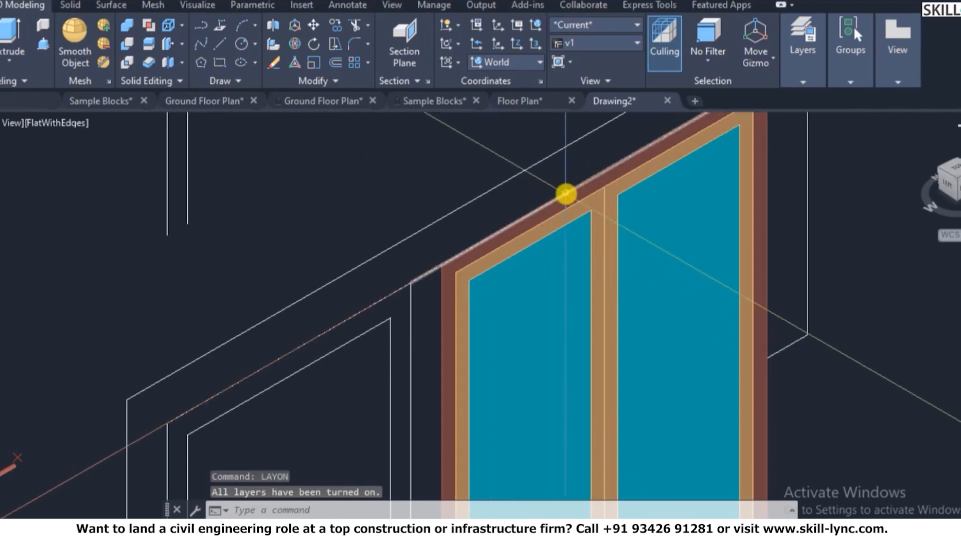
{"action": "scroll", "coordinate": [565, 194], "scroll_direction": "down", "scroll_amount": 6}
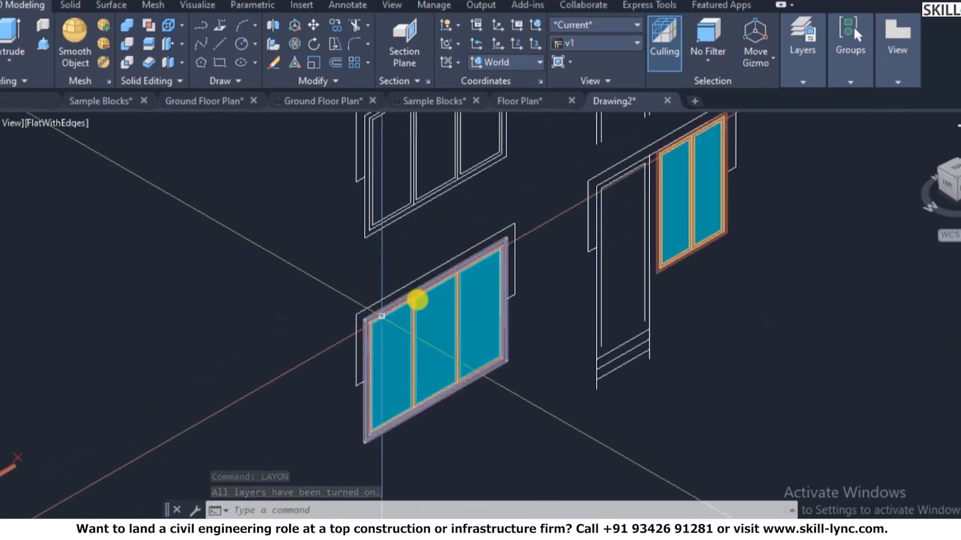
{"action": "scroll", "coordinate": [435, 300], "scroll_direction": "down", "scroll_amount": 3}
{"action": "scroll", "coordinate": [456, 302], "scroll_direction": "down", "scroll_amount": 3}
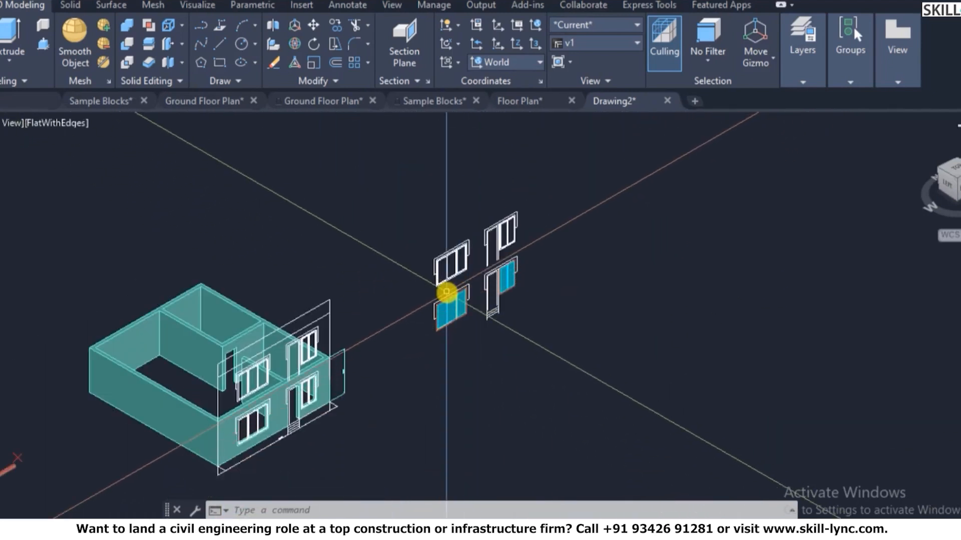
{"action": "scroll", "coordinate": [449, 303], "scroll_direction": "up", "scroll_amount": 7}
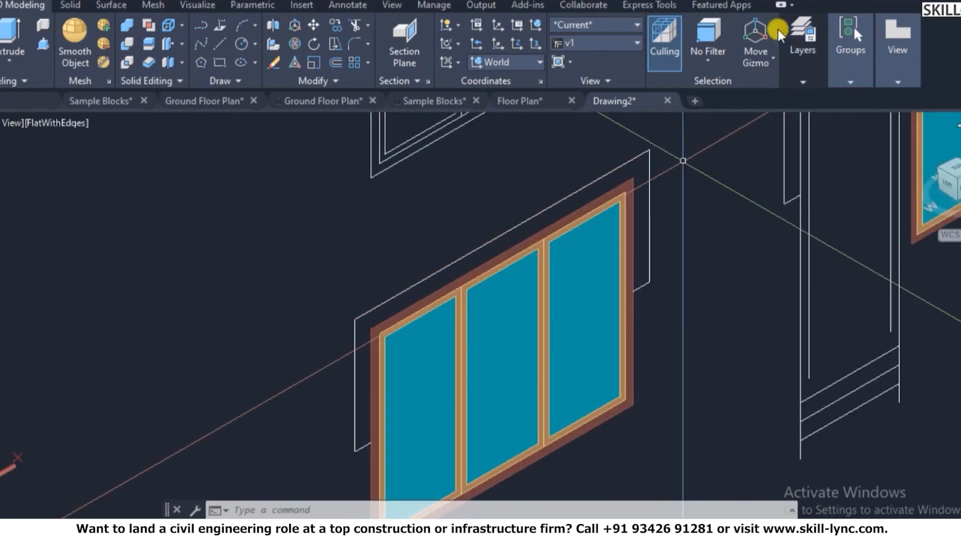
{"action": "type", "text": "la"}
{"action": "key", "text": "Return"}
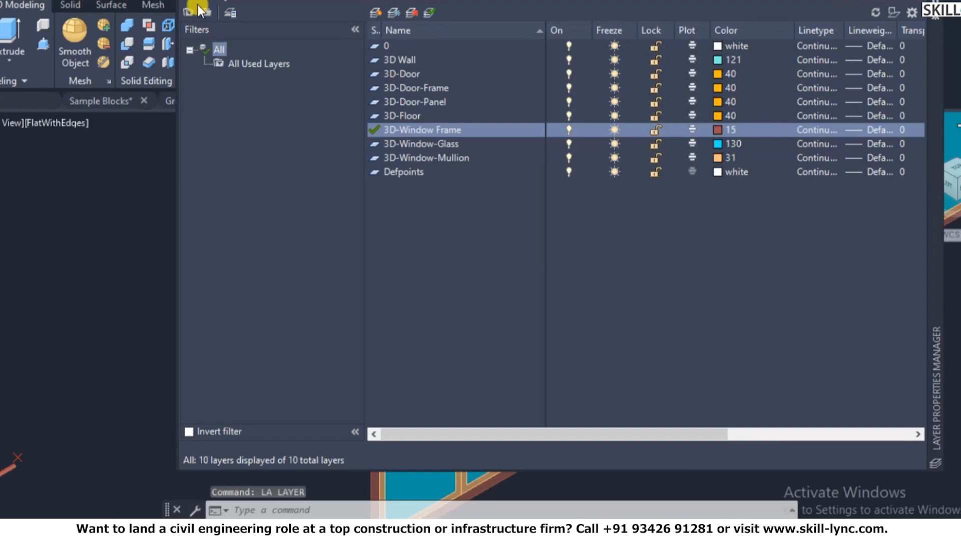
{"action": "key", "text": "Escape"}
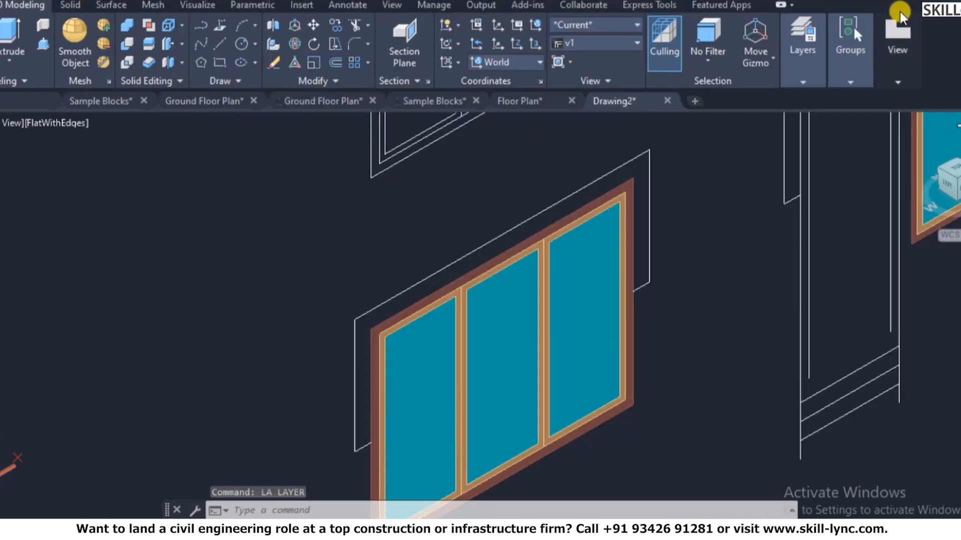
{"action": "left_click", "coordinate": [899, 17]}
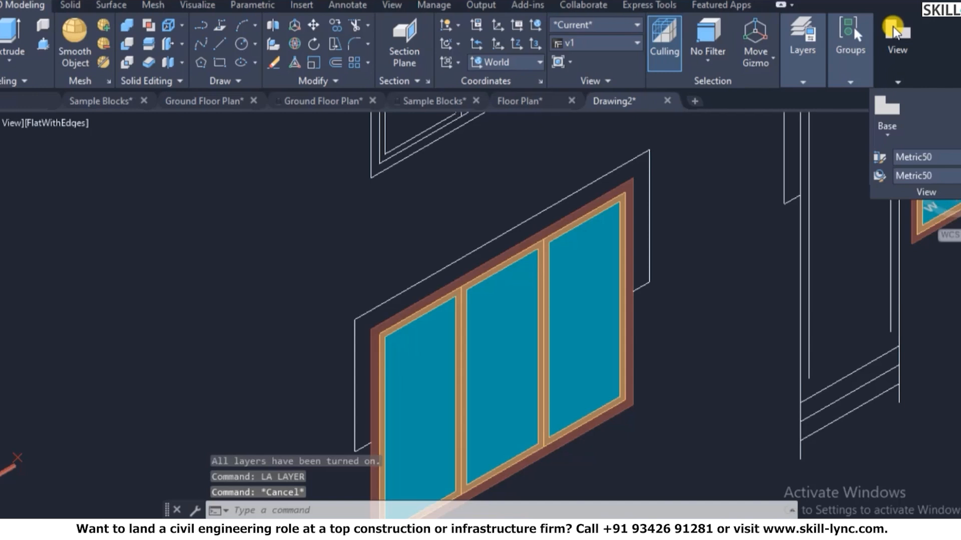
- Extrude the outer frames of the three-pane and two-pane windows to a height of -75
{"action": "type", "text": "ext"}
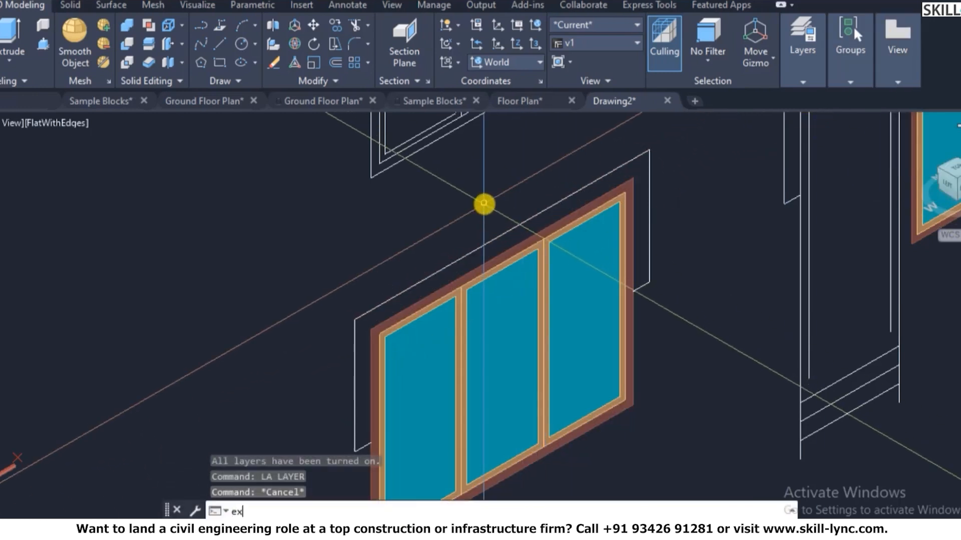
{"action": "key", "text": "Return"}
{"action": "left_click", "coordinate": [375, 326]}
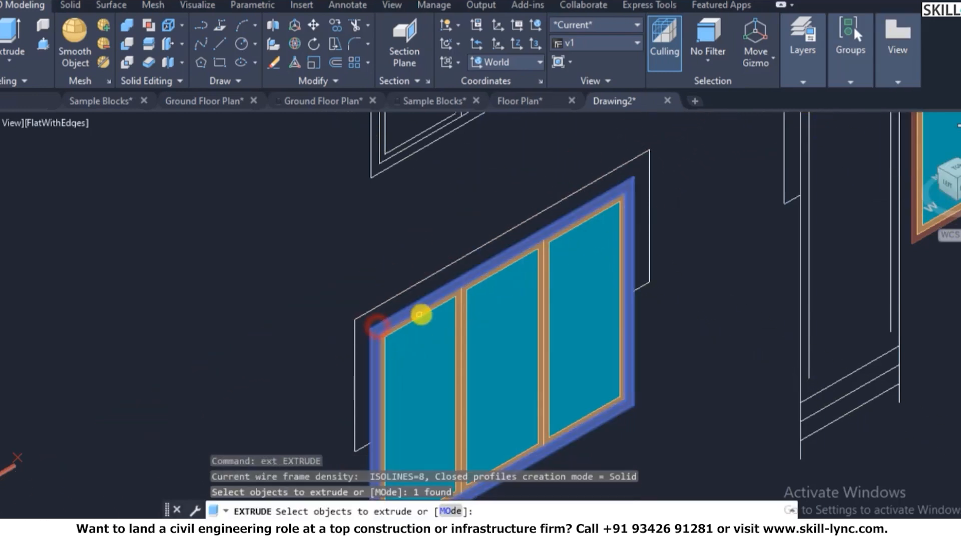
{"action": "scroll", "coordinate": [420, 314], "scroll_direction": "down", "scroll_amount": 3}
{"action": "scroll", "coordinate": [629, 192], "scroll_direction": "up", "scroll_amount": 2}
{"action": "left_click", "coordinate": [625, 196]}
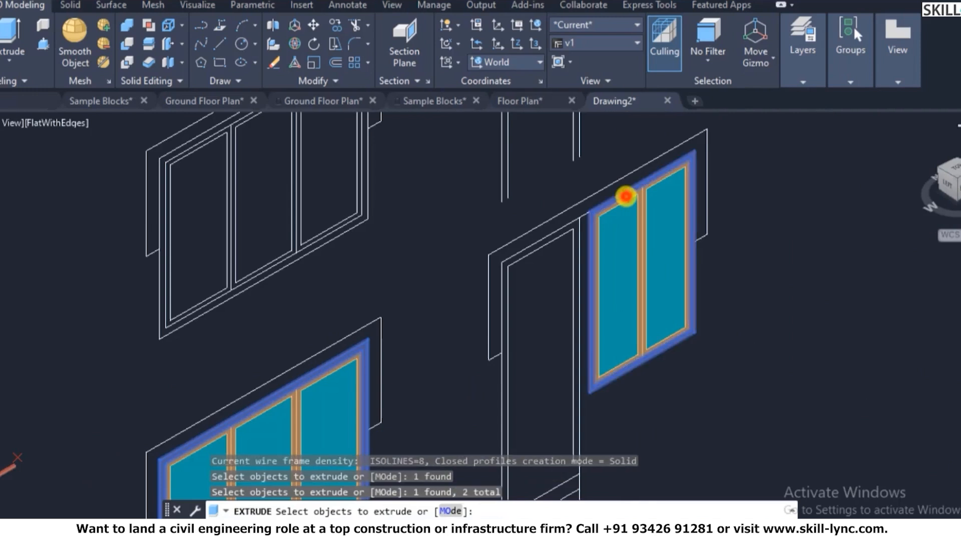
{"action": "key", "text": "Return"}
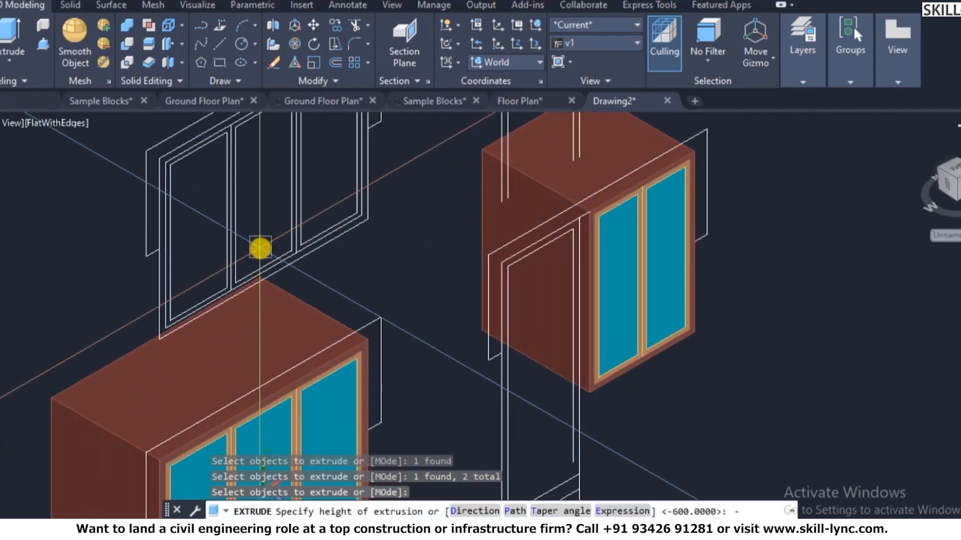
{"action": "type", "text": "-"}
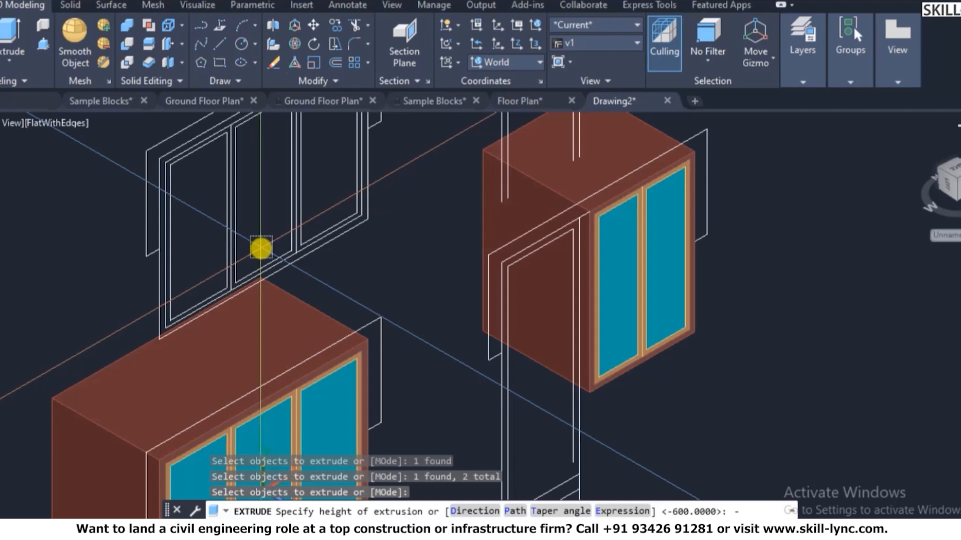
{"action": "type", "text": "75"}
{"action": "key", "text": "Return"}
{"action": "key", "text": "Escape"}
{"action": "key", "text": "Escape"}
{"action": "scroll", "coordinate": [577, 259], "scroll_direction": "down", "scroll_amount": 3}
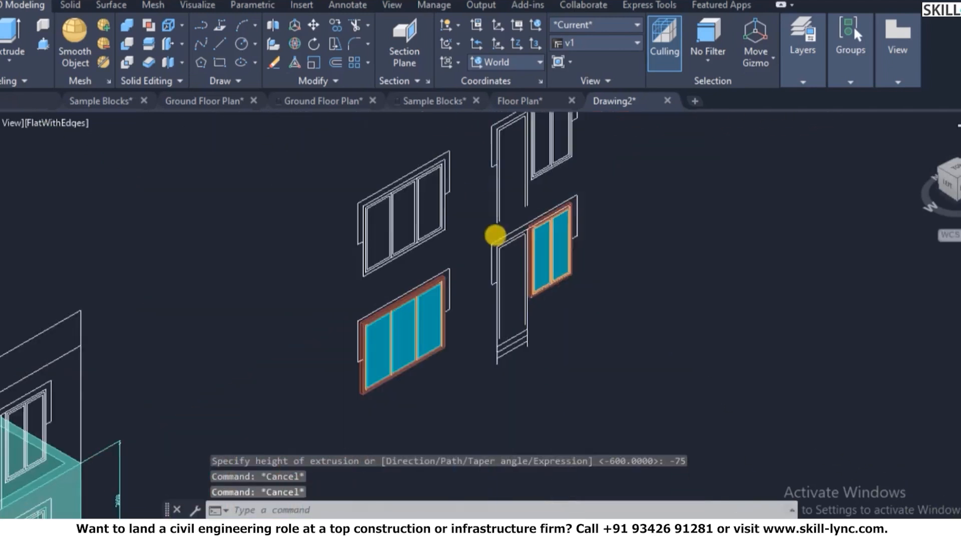
{"action": "scroll", "coordinate": [371, 377], "scroll_direction": "up", "scroll_amount": 8}
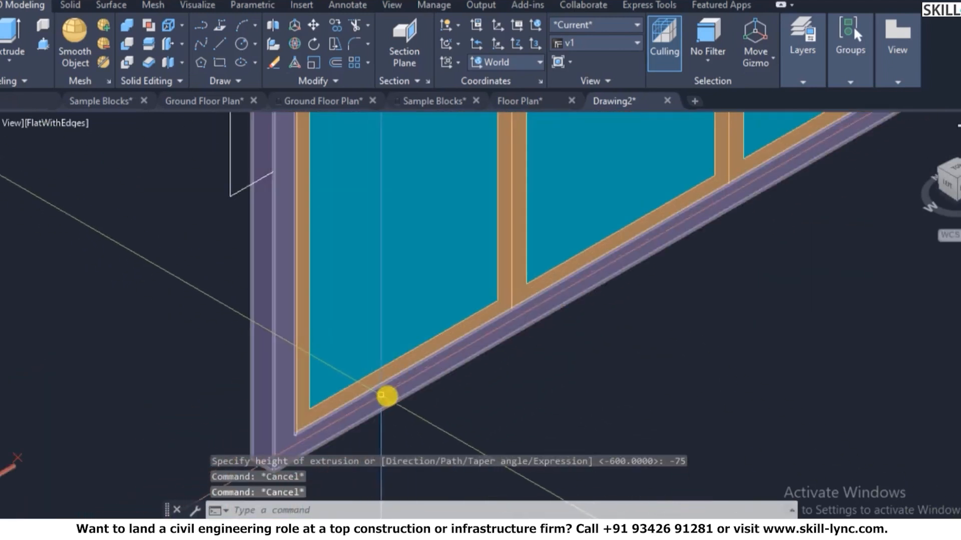
- Extrude the inner pane frames 30 deep (height -30) with a second EXTRUDE
{"action": "type", "text": "ext"}
{"action": "key", "text": "Return"}
{"action": "scroll", "coordinate": [360, 396], "scroll_direction": "up", "scroll_amount": 4}
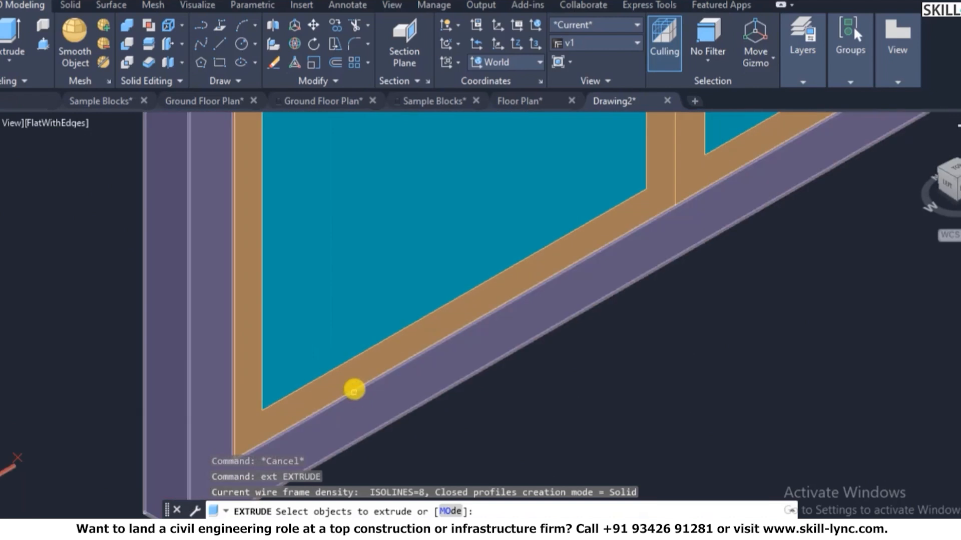
{"action": "scroll", "coordinate": [353, 385], "scroll_direction": "down", "scroll_amount": 2}
{"action": "left_click", "coordinate": [354, 378]}
{"action": "scroll", "coordinate": [551, 280], "scroll_direction": "down", "scroll_amount": 4}
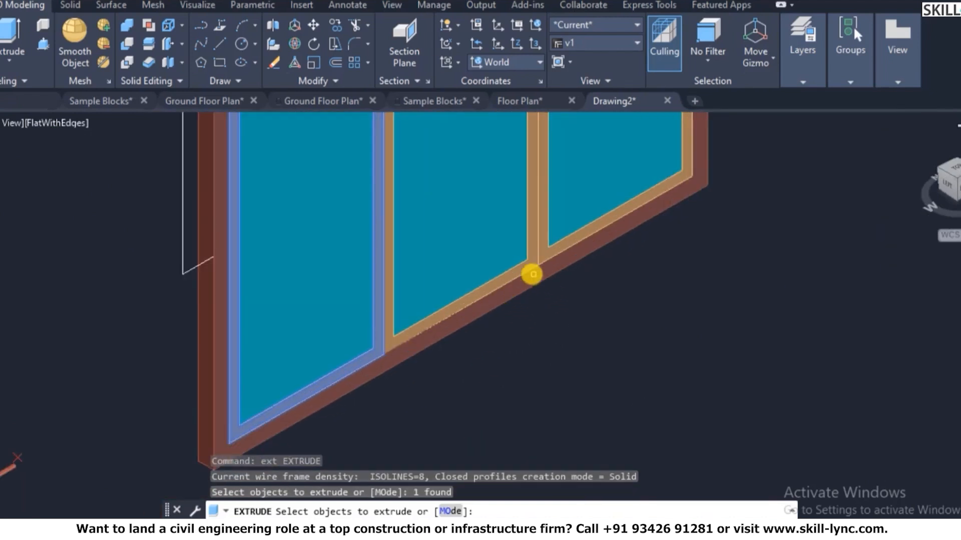
{"action": "scroll", "coordinate": [532, 274], "scroll_direction": "up", "scroll_amount": 4}
{"action": "left_click", "coordinate": [508, 279]}
{"action": "scroll", "coordinate": [608, 238], "scroll_direction": "up", "scroll_amount": 3}
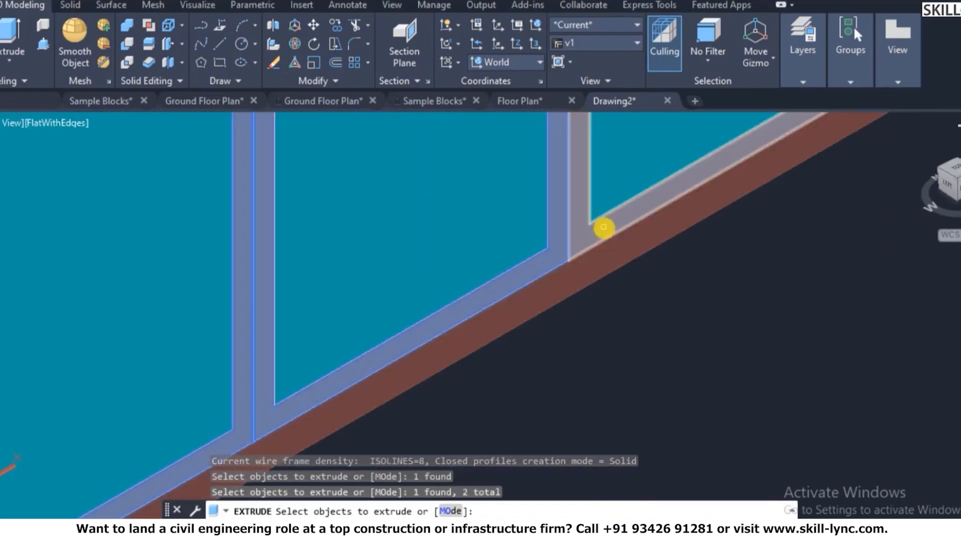
{"action": "left_click", "coordinate": [603, 227]}
{"action": "scroll", "coordinate": [553, 254], "scroll_direction": "down", "scroll_amount": 4}
{"action": "scroll", "coordinate": [609, 195], "scroll_direction": "down", "scroll_amount": 4}
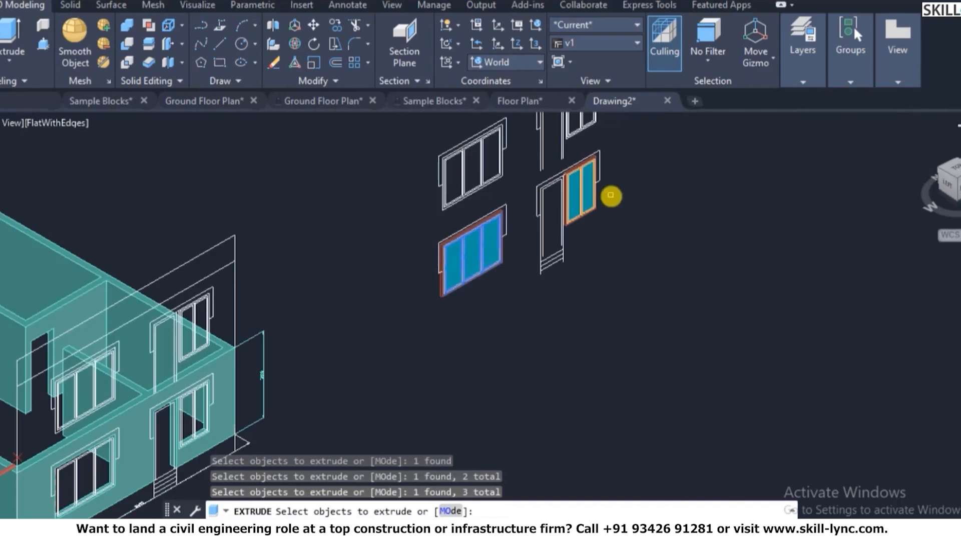
{"action": "scroll", "coordinate": [553, 236], "scroll_direction": "up", "scroll_amount": 7}
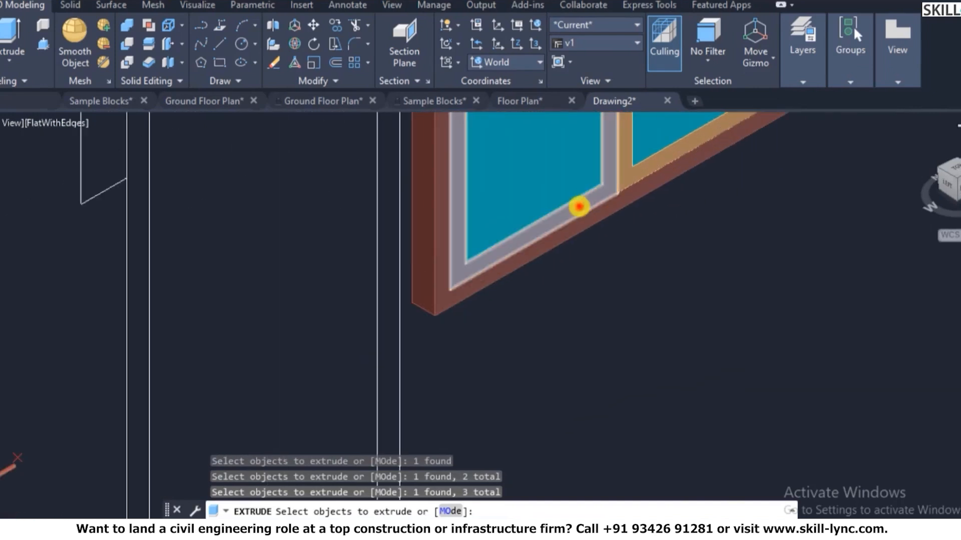
{"action": "key", "text": "Return"}
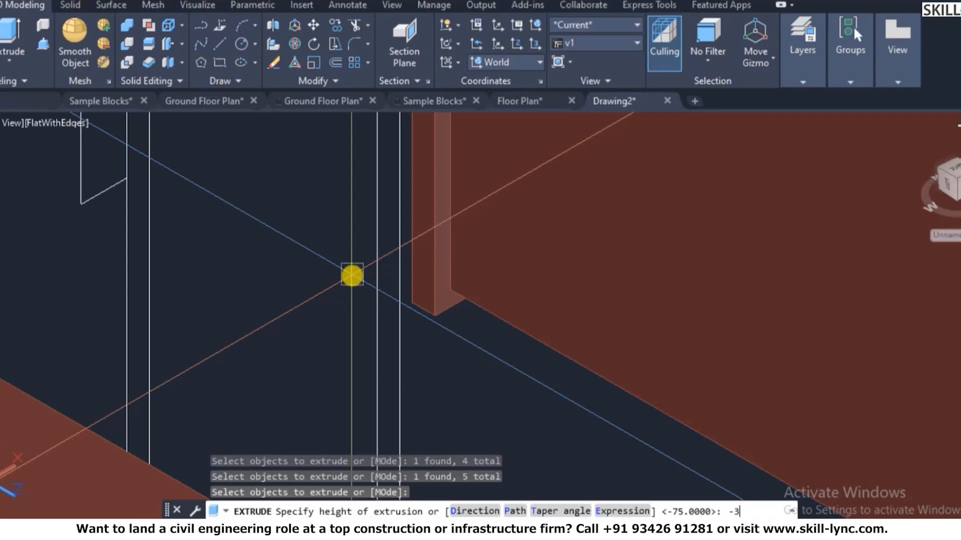
{"action": "type", "text": "0"}
{"action": "key", "text": "Return"}
{"action": "scroll", "coordinate": [508, 276], "scroll_direction": "down", "scroll_amount": 5}
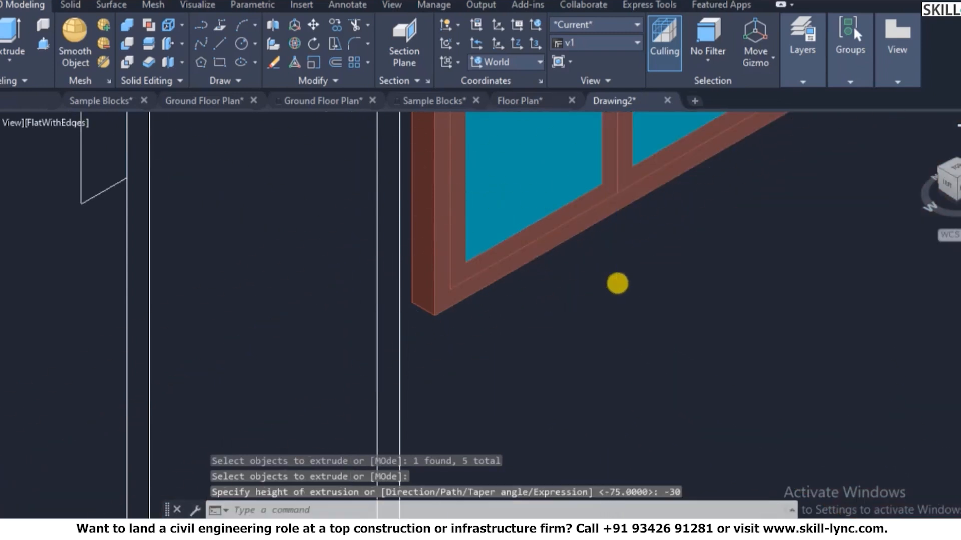
{"action": "scroll", "coordinate": [217, 335], "scroll_direction": "up", "scroll_amount": 6}
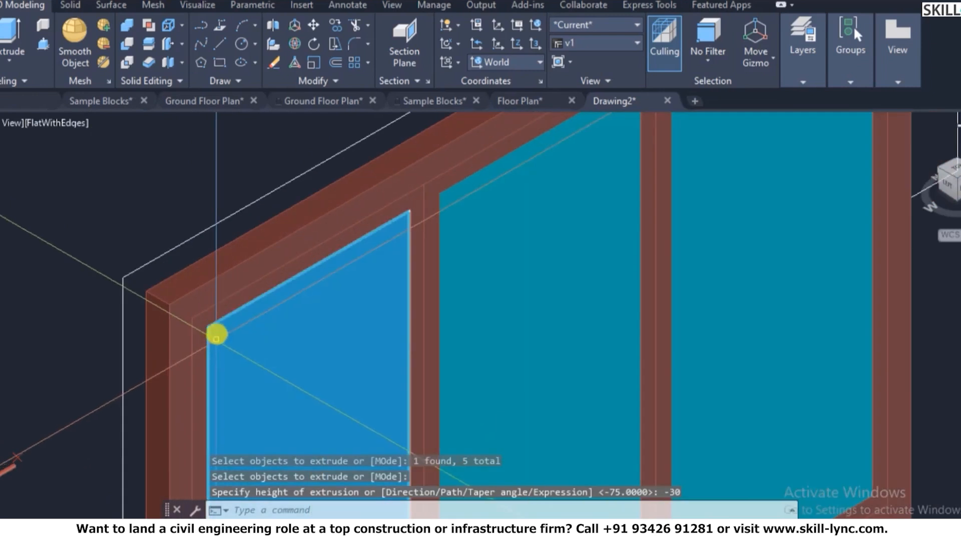
- Move the first two extruded inner frames onto the 3D-Window-Mullion layer
{"action": "left_click", "coordinate": [211, 317]}
{"action": "left_click", "coordinate": [444, 184]}
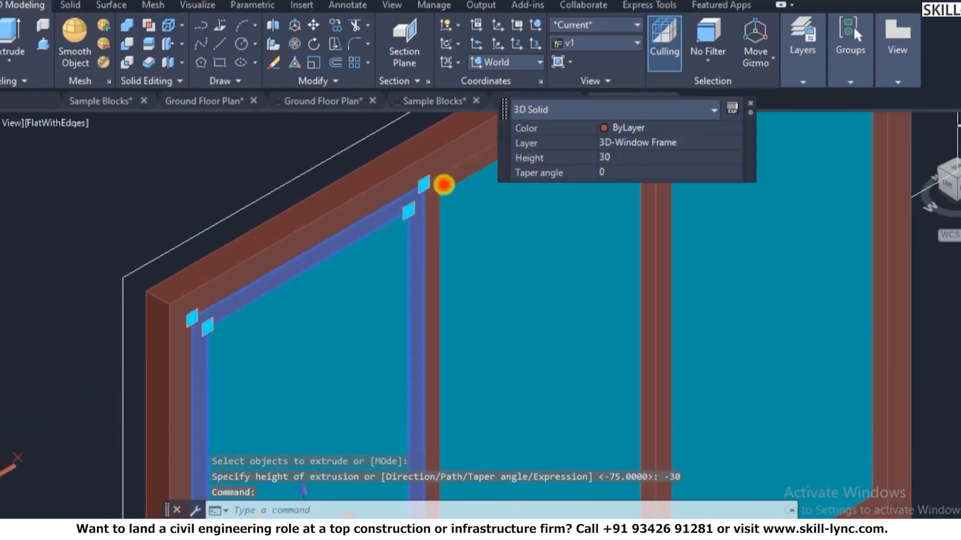
{"action": "scroll", "coordinate": [224, 316], "scroll_direction": "down", "scroll_amount": 2}
{"action": "scroll", "coordinate": [415, 202], "scroll_direction": "up", "scroll_amount": 4}
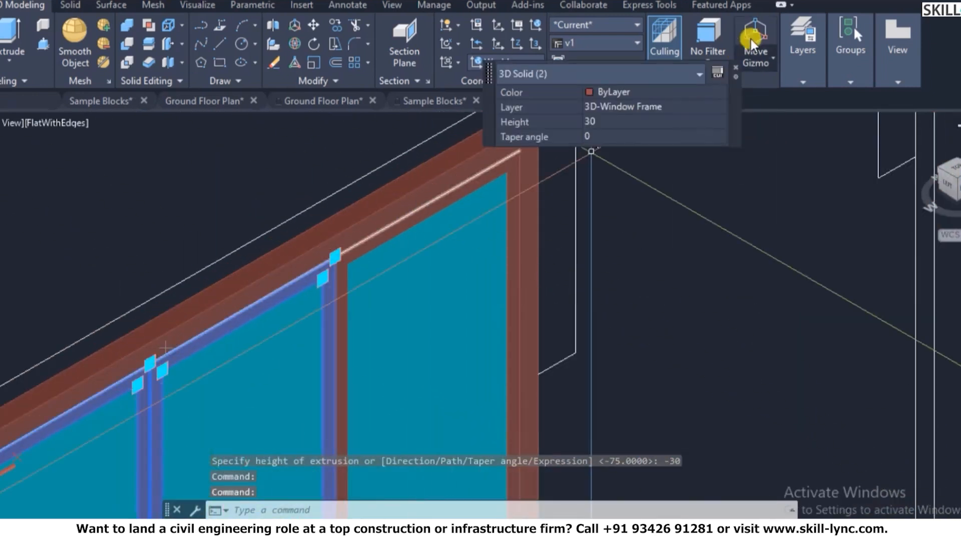
{"action": "left_click", "coordinate": [675, 104]}
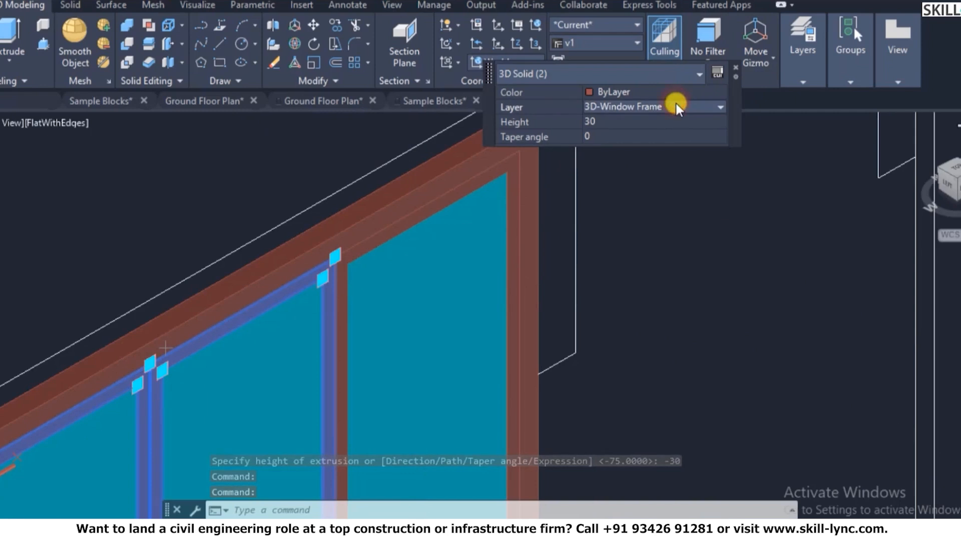
{"action": "left_click", "coordinate": [677, 107]}
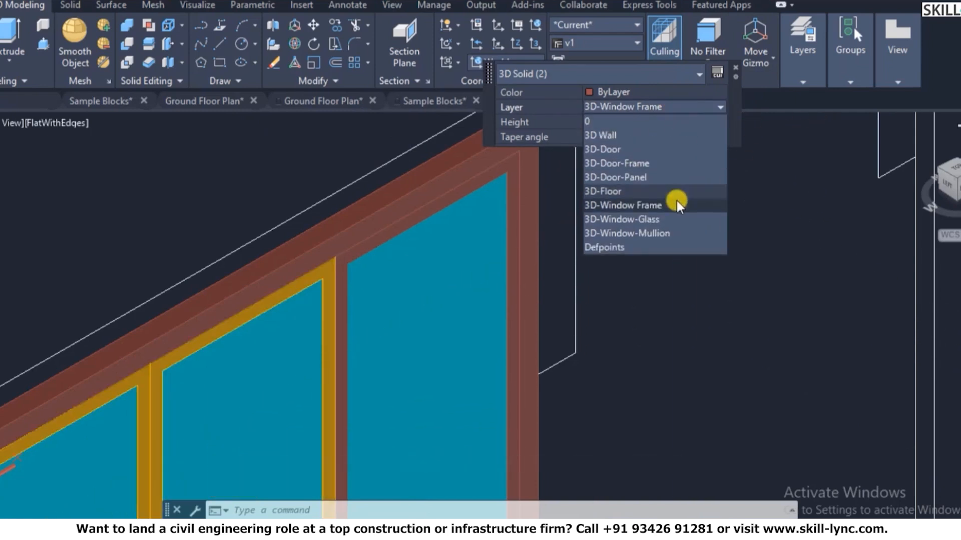
{"action": "left_click", "coordinate": [662, 230]}
{"action": "key", "text": "Escape"}
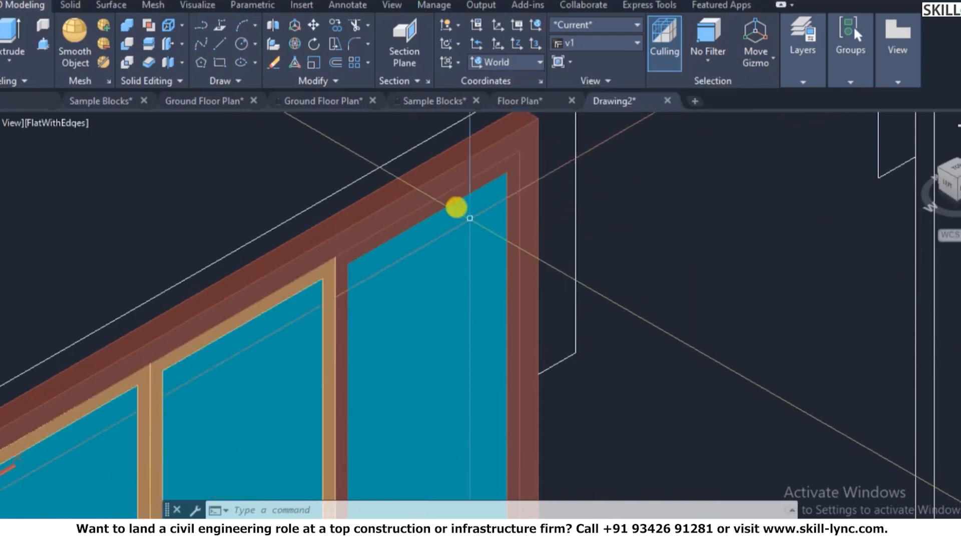
- Put another window's inner frame on the 3D-Window-Mullion layer as well
{"action": "left_click", "coordinate": [444, 206]}
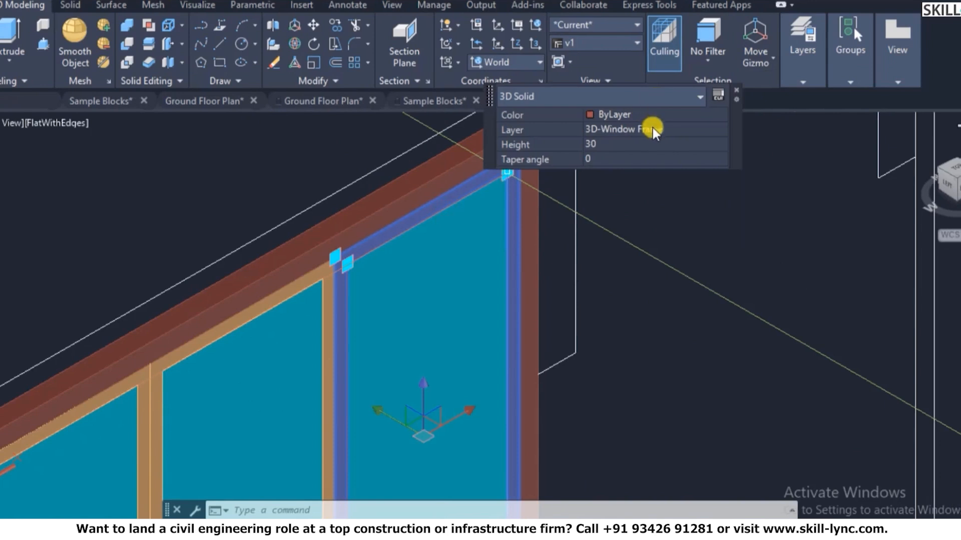
{"action": "left_click", "coordinate": [652, 129]}
{"action": "left_click", "coordinate": [653, 129]}
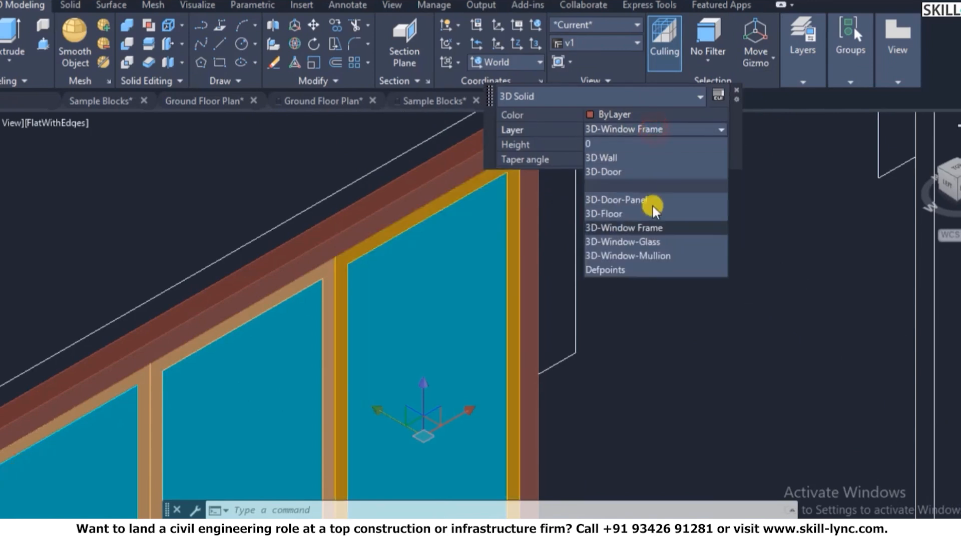
{"action": "left_click", "coordinate": [646, 254]}
{"action": "key", "text": "Escape"}
{"action": "scroll", "coordinate": [458, 241], "scroll_direction": "down", "scroll_amount": 5}
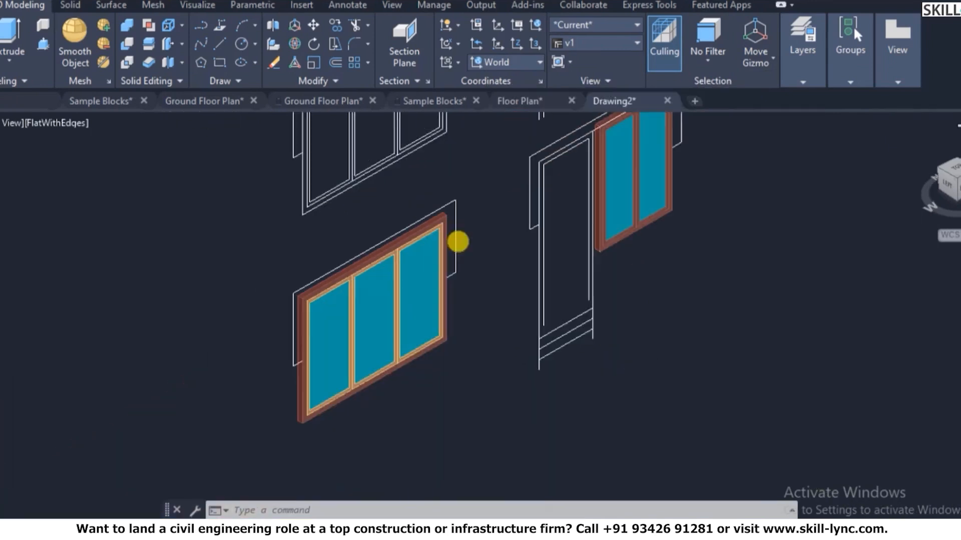
{"action": "scroll", "coordinate": [596, 225], "scroll_direction": "down", "scroll_amount": 5}
{"action": "scroll", "coordinate": [623, 150], "scroll_direction": "up", "scroll_amount": 10}
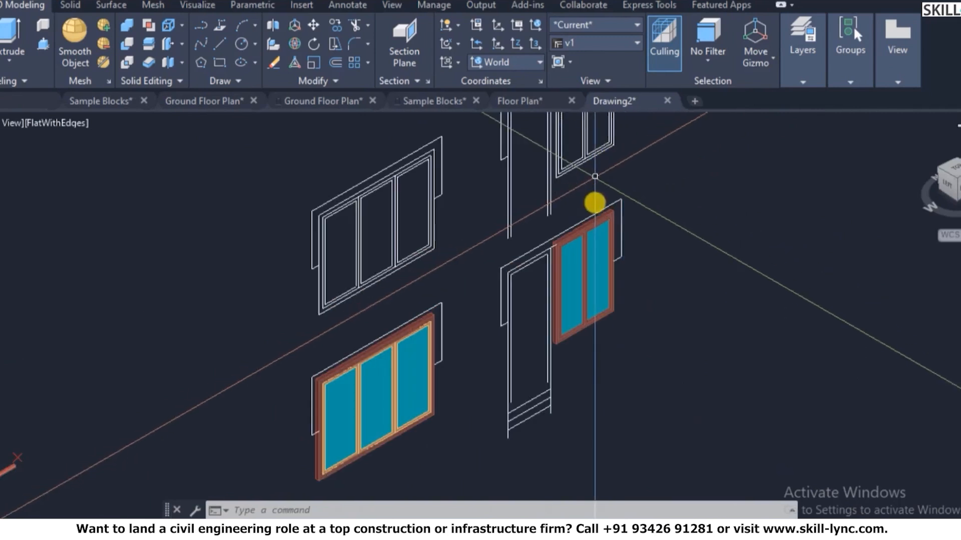
{"action": "scroll", "coordinate": [582, 304], "scroll_direction": "up", "scroll_amount": 5}
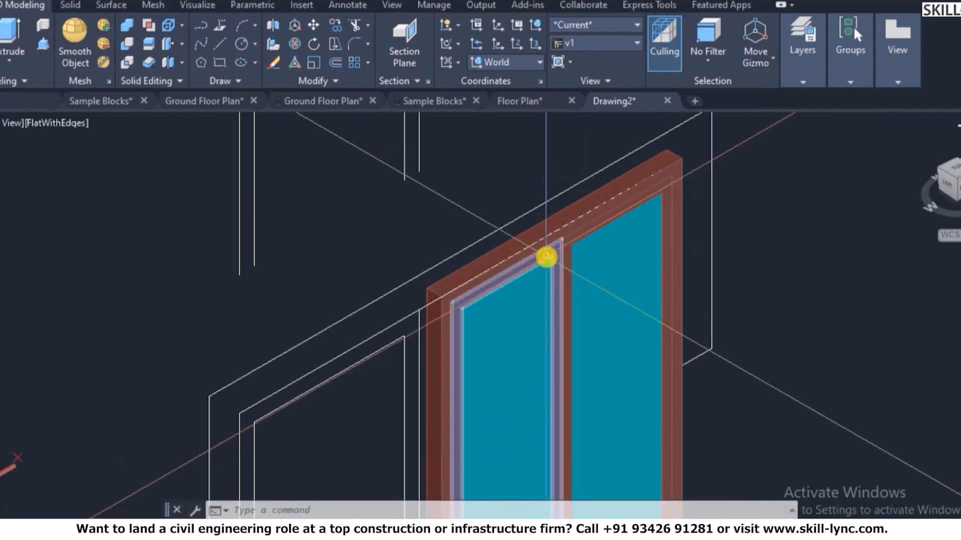
- Assign the small window's two inner frame pieces to 3D-Window-Mullion, correcting an accidental 3D-Window-Glass pick
{"action": "left_click", "coordinate": [581, 230]}
{"action": "scroll", "coordinate": [595, 226], "scroll_direction": "up", "scroll_amount": 5}
{"action": "left_click", "coordinate": [562, 240]}
{"action": "left_click", "coordinate": [799, 74]}
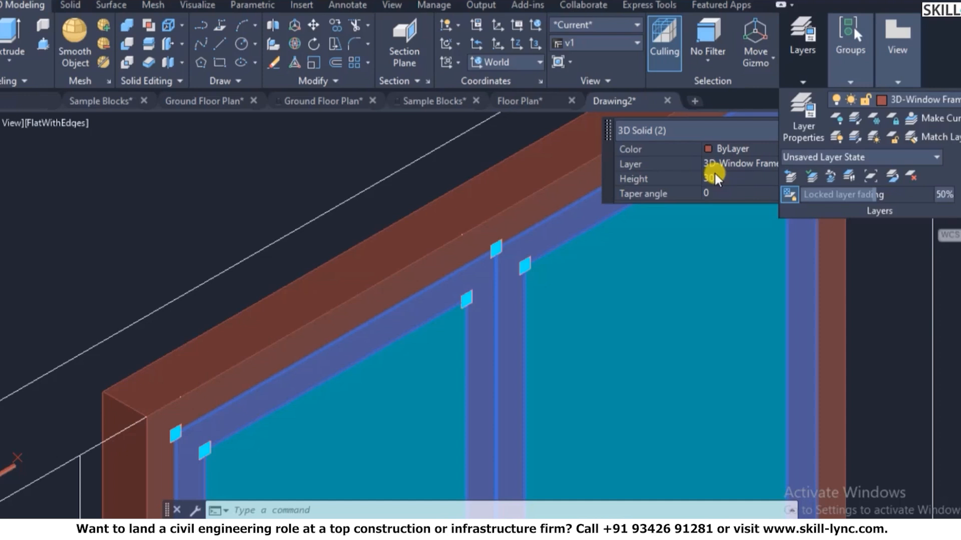
{"action": "left_click", "coordinate": [739, 161]}
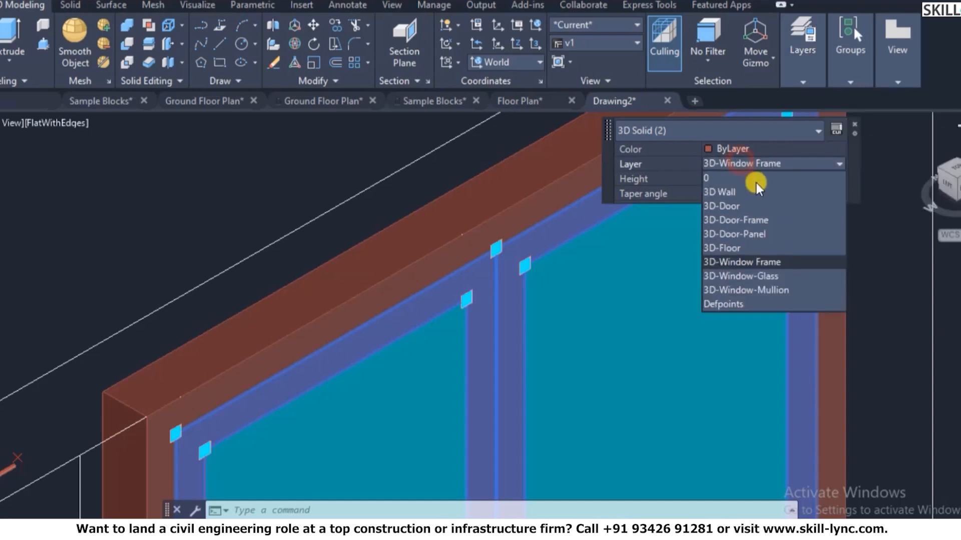
{"action": "left_click", "coordinate": [759, 276]}
{"action": "left_click", "coordinate": [780, 167]}
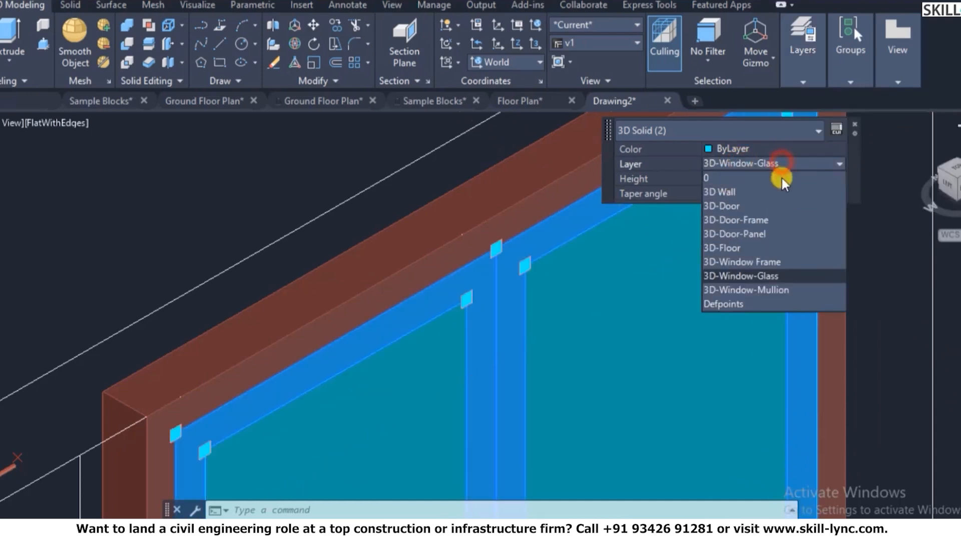
{"action": "left_click", "coordinate": [771, 280]}
{"action": "key", "text": "Escape"}
- Make 3D-Window-Glass the current layer
{"action": "scroll", "coordinate": [612, 219], "scroll_direction": "down", "scroll_amount": 10}
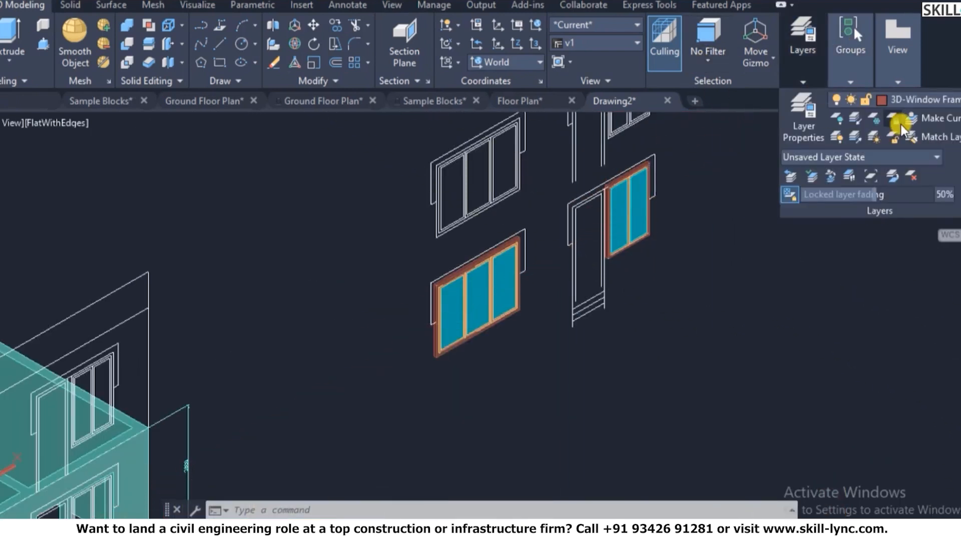
{"action": "left_click", "coordinate": [916, 95]}
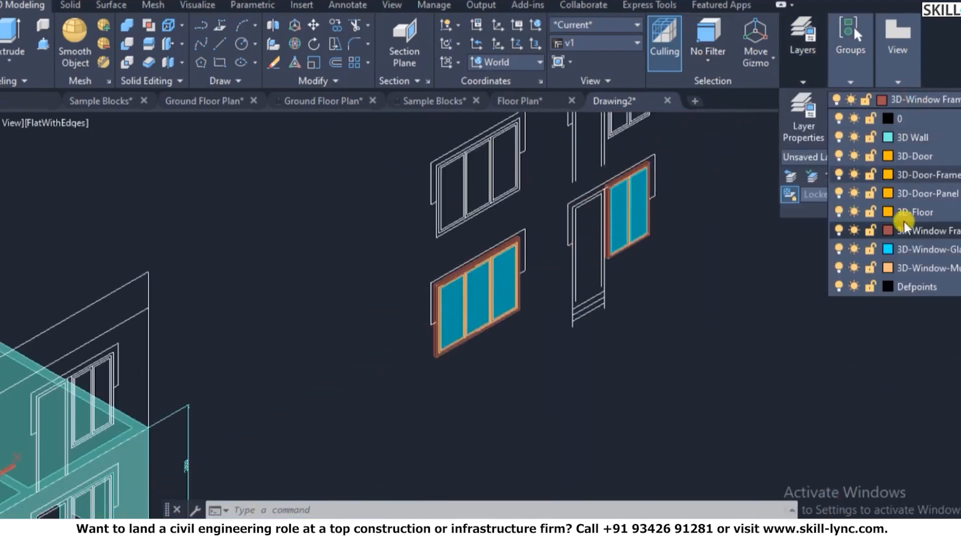
{"action": "left_click", "coordinate": [922, 253]}
{"action": "scroll", "coordinate": [457, 365], "scroll_direction": "up", "scroll_amount": 8}
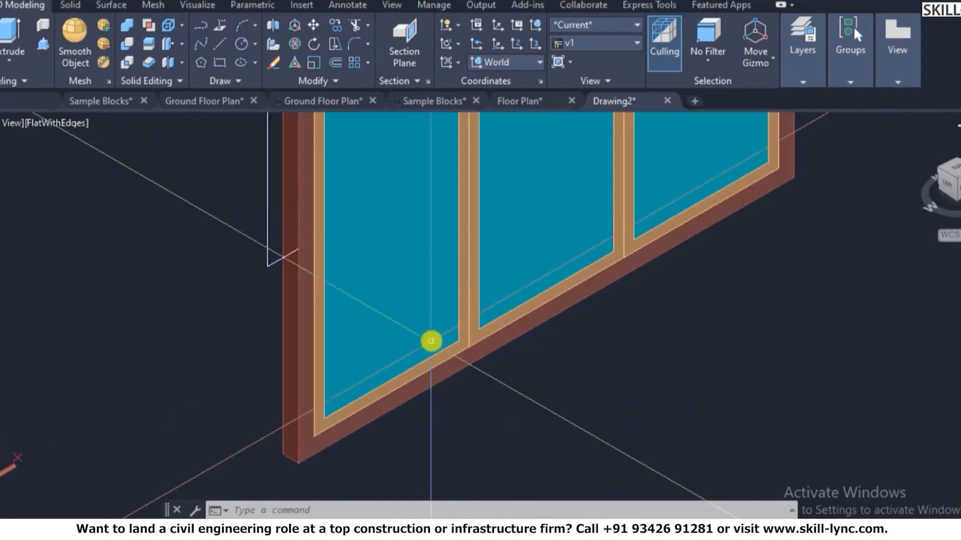
{"action": "scroll", "coordinate": [431, 342], "scroll_direction": "up", "scroll_amount": 2}
- Extrude the selected glass panes to a height of -15 with EX
{"action": "type", "text": "ex"}
{"action": "left_click", "coordinate": [533, 270]}
{"action": "scroll", "coordinate": [701, 208], "scroll_direction": "down", "scroll_amount": 4}
{"action": "left_click", "coordinate": [670, 198]}
{"action": "scroll", "coordinate": [670, 197], "scroll_direction": "down", "scroll_amount": 5}
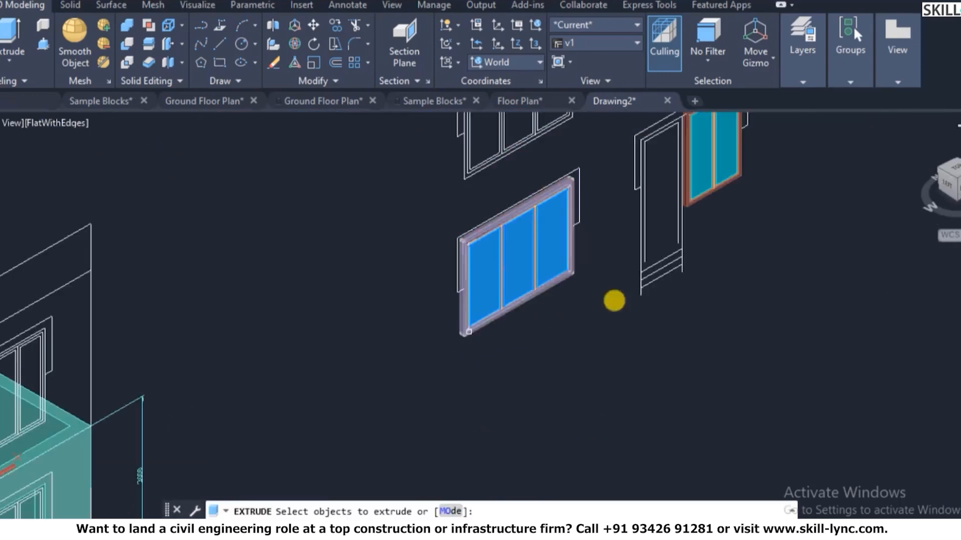
{"action": "scroll", "coordinate": [721, 172], "scroll_direction": "up", "scroll_amount": 3}
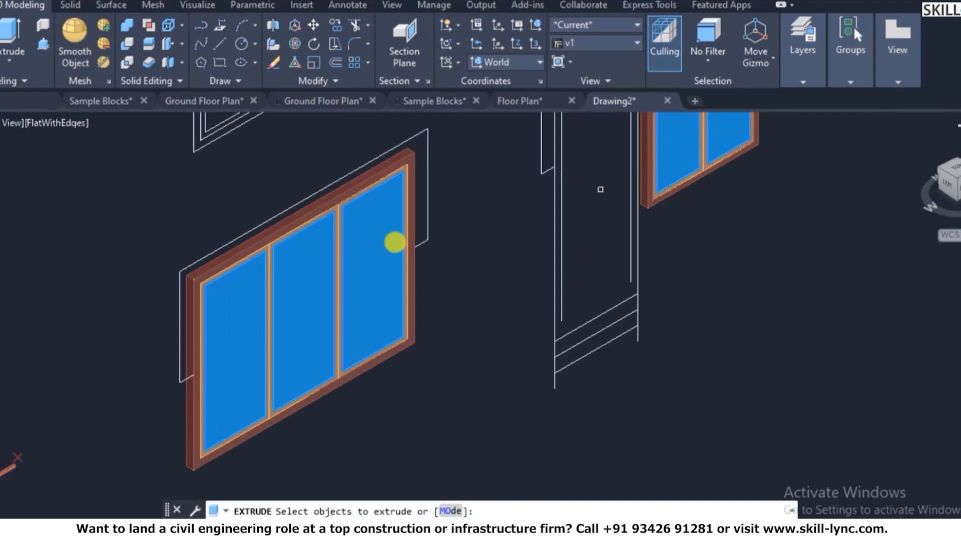
{"action": "key", "text": "Return"}
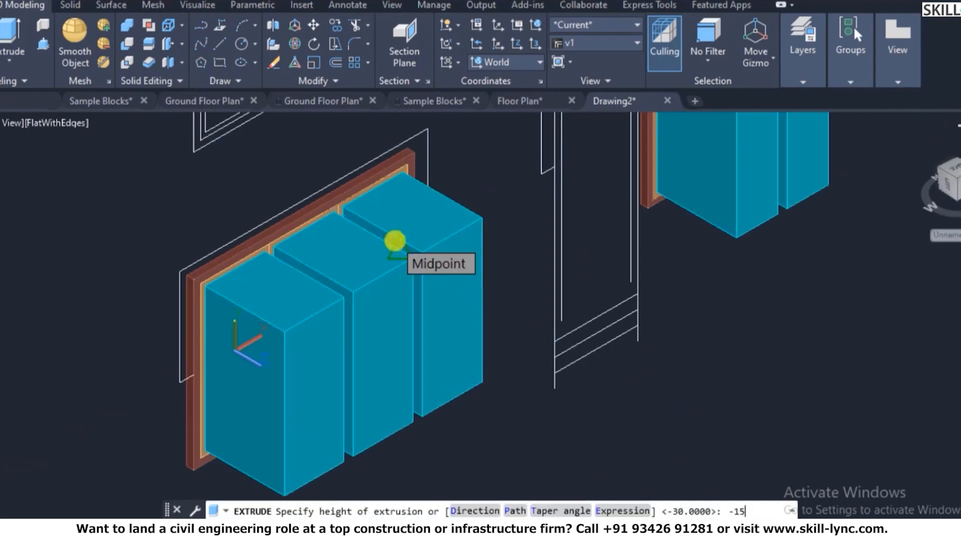
{"action": "type", "text": "-15"}
{"action": "key", "text": "Return"}
{"action": "scroll", "coordinate": [407, 226], "scroll_direction": "down", "scroll_amount": 2}
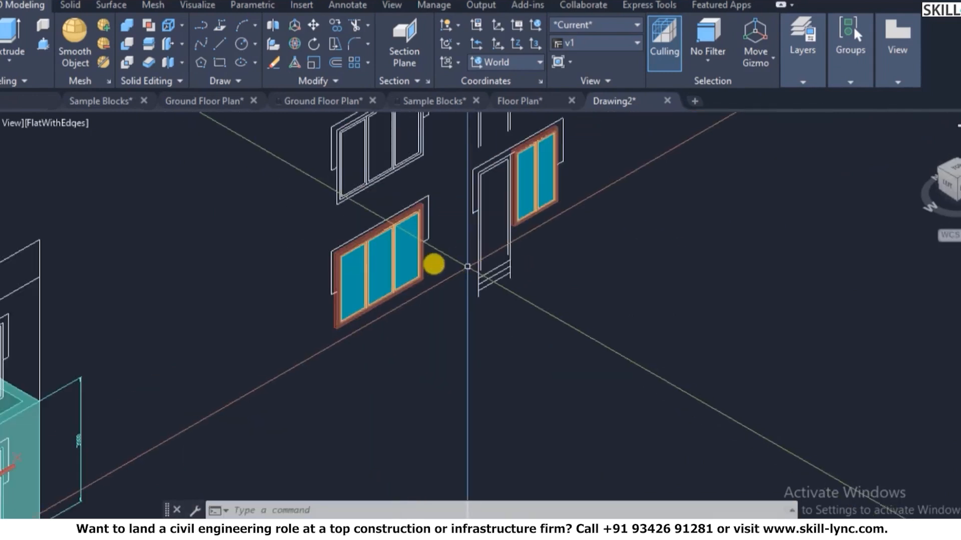
{"action": "scroll", "coordinate": [403, 206], "scroll_direction": "up", "scroll_amount": 1}
{"action": "scroll", "coordinate": [400, 311], "scroll_direction": "up", "scroll_amount": 1}
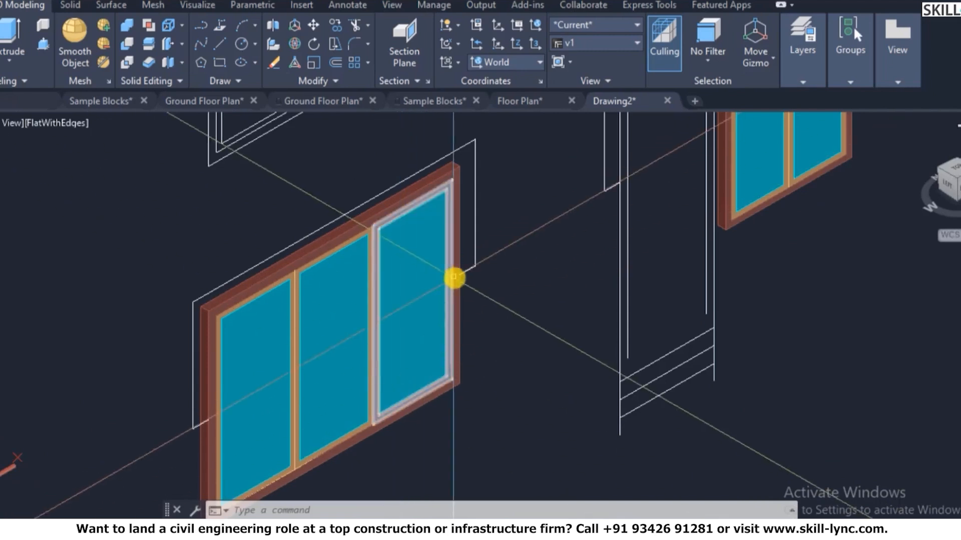
{"action": "scroll", "coordinate": [330, 440], "scroll_direction": "down", "scroll_amount": 1}
{"action": "scroll", "coordinate": [314, 430], "scroll_direction": "up", "scroll_amount": 3}
{"action": "scroll", "coordinate": [354, 264], "scroll_direction": "down", "scroll_amount": 1}
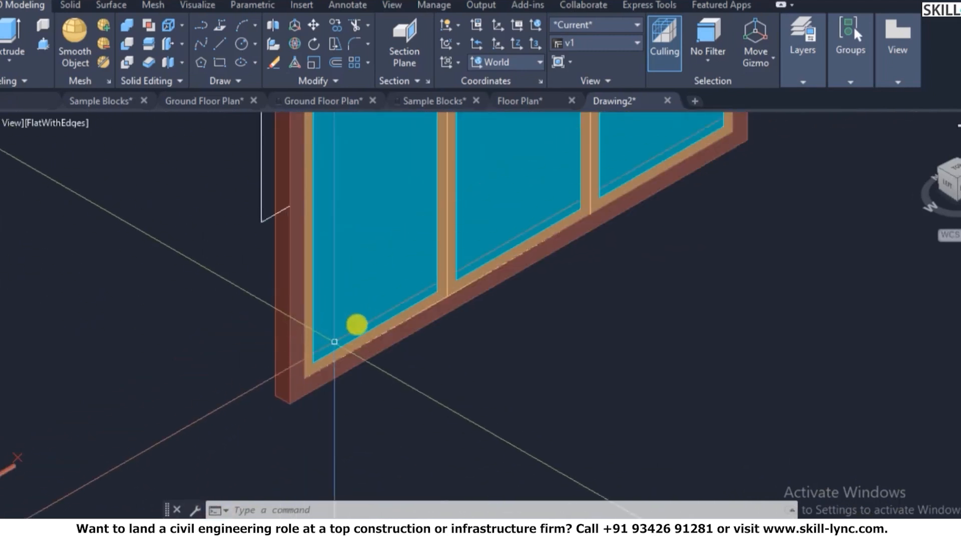
{"action": "scroll", "coordinate": [377, 310], "scroll_direction": "up", "scroll_amount": 4}
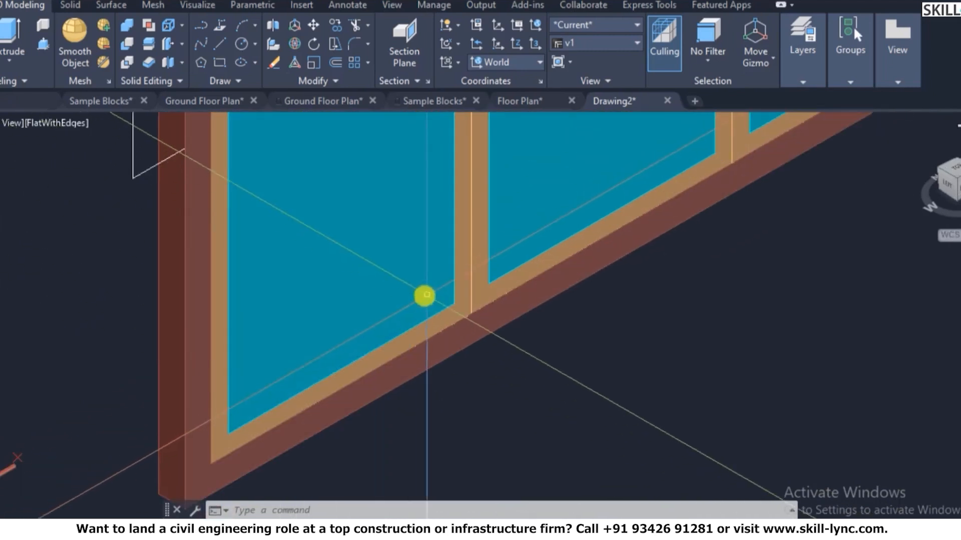
{"action": "type", "text": "m"}
{"action": "key", "text": "Return"}
- Try moving the left and middle sashes from the frame corner, then back the move out
{"action": "left_click", "coordinate": [348, 342]}
{"action": "key", "text": "Escape"}
{"action": "key", "text": "Return"}
{"action": "left_click", "coordinate": [325, 392]}
{"action": "left_click", "coordinate": [494, 295]}
{"action": "scroll", "coordinate": [338, 401], "scroll_direction": "down", "scroll_amount": 3}
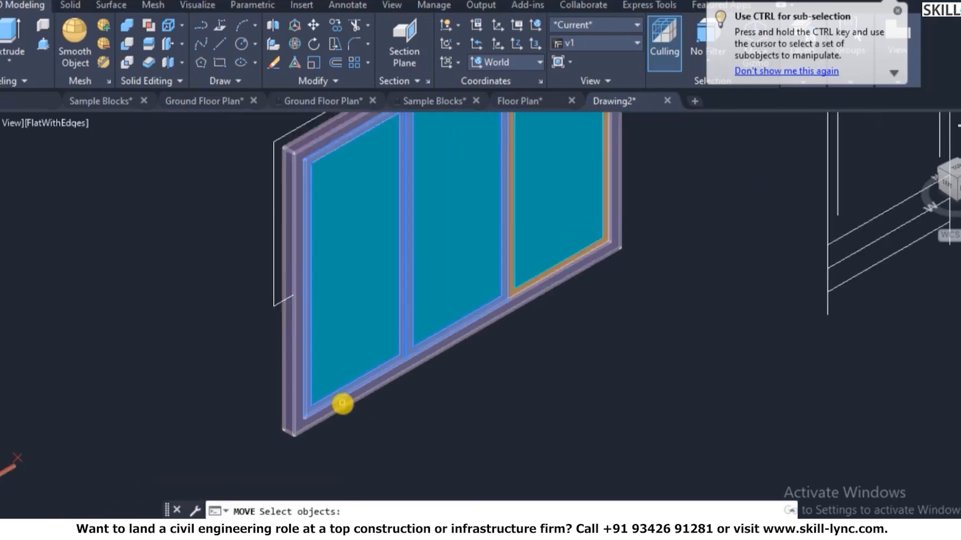
{"action": "scroll", "coordinate": [467, 330], "scroll_direction": "up", "scroll_amount": 4}
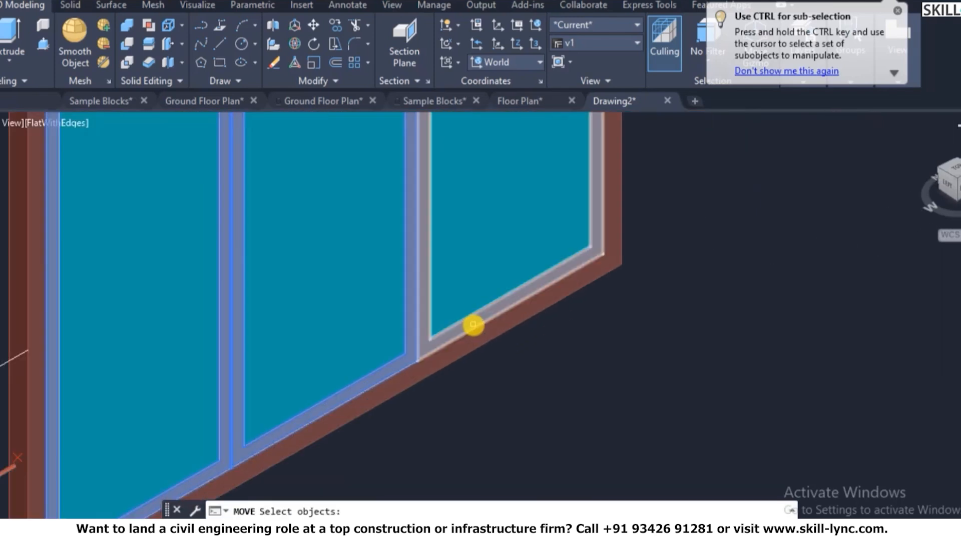
{"action": "scroll", "coordinate": [473, 325], "scroll_direction": "down", "scroll_amount": 4}
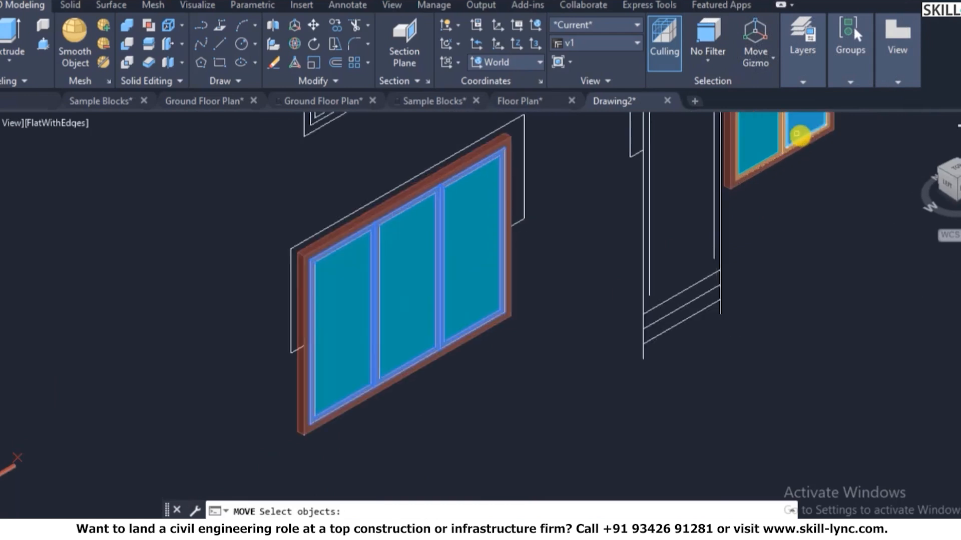
{"action": "scroll", "coordinate": [799, 135], "scroll_direction": "up", "scroll_amount": 5}
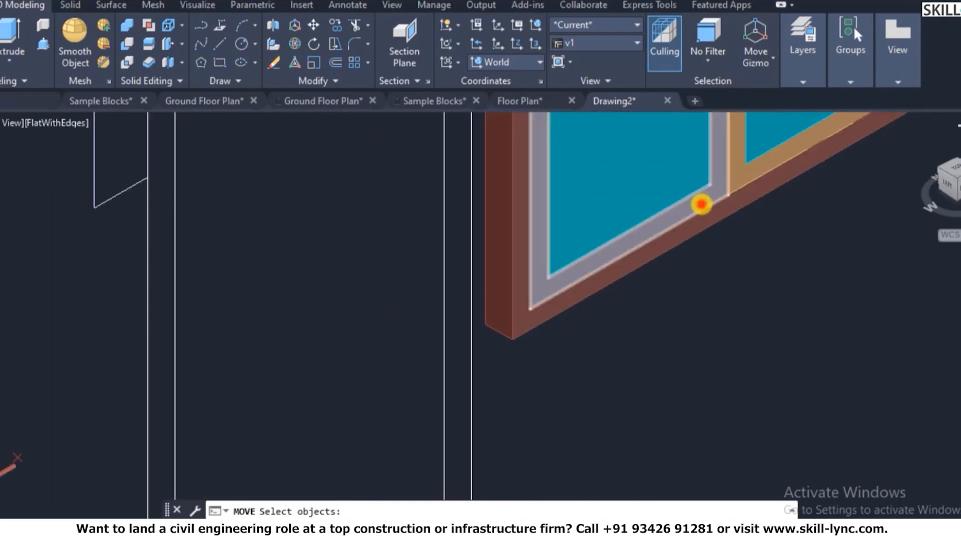
{"action": "scroll", "coordinate": [582, 259], "scroll_direction": "down", "scroll_amount": 2}
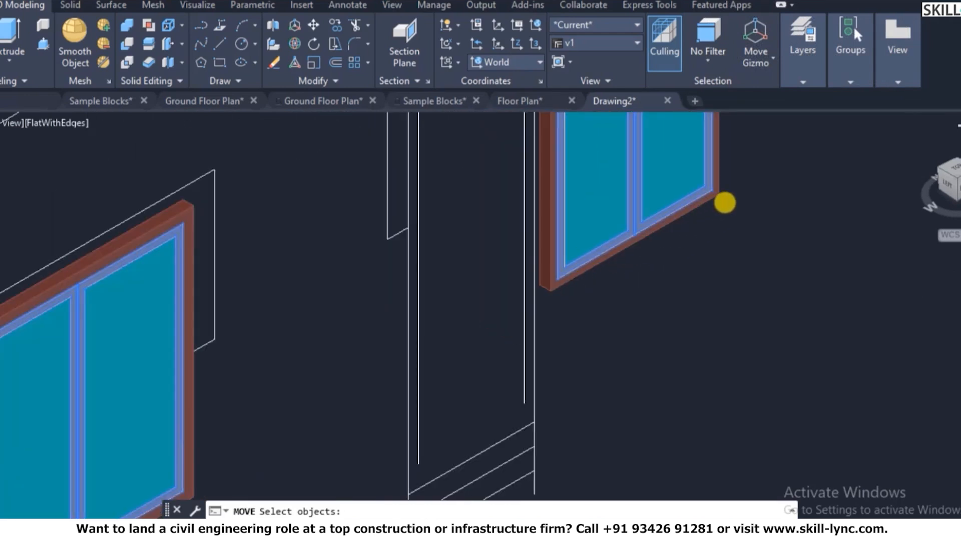
{"action": "scroll", "coordinate": [401, 377], "scroll_direction": "down", "scroll_amount": 2}
{"action": "scroll", "coordinate": [388, 395], "scroll_direction": "up", "scroll_amount": 6}
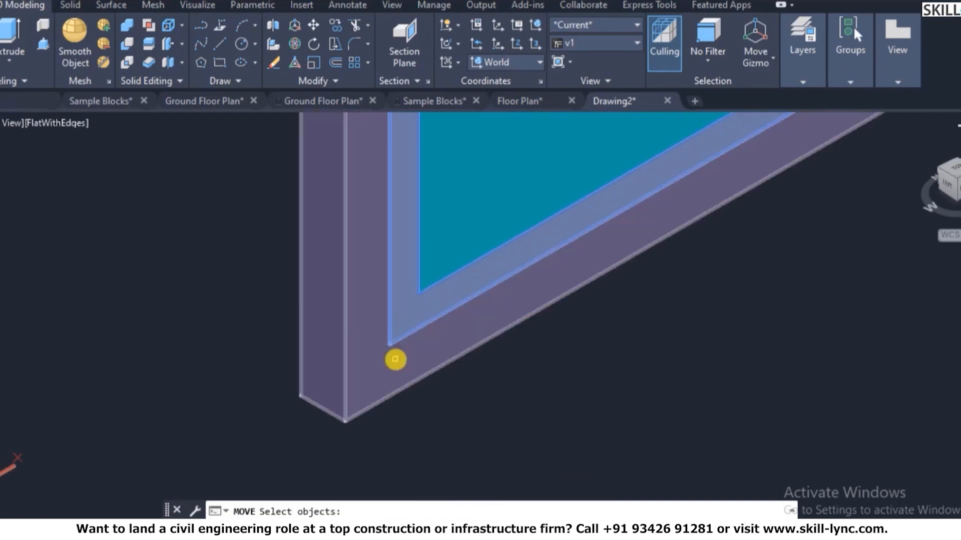
{"action": "left_click", "coordinate": [392, 352]}
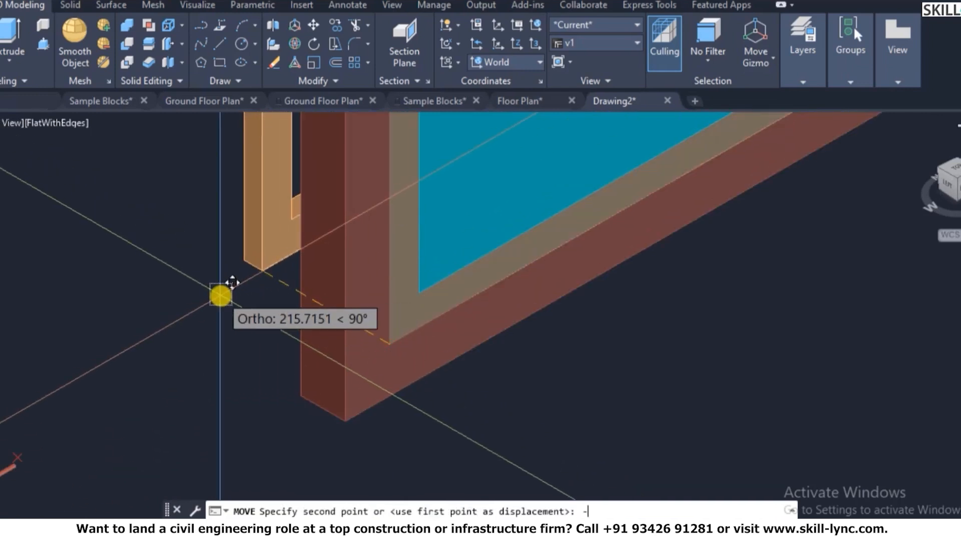
{"action": "key", "text": "Return"}
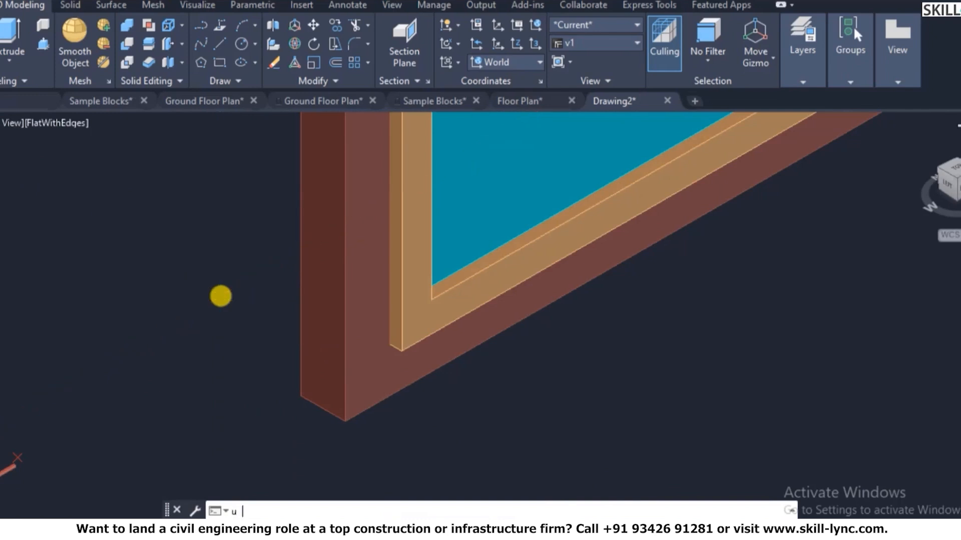
{"action": "key", "text": "Return"}
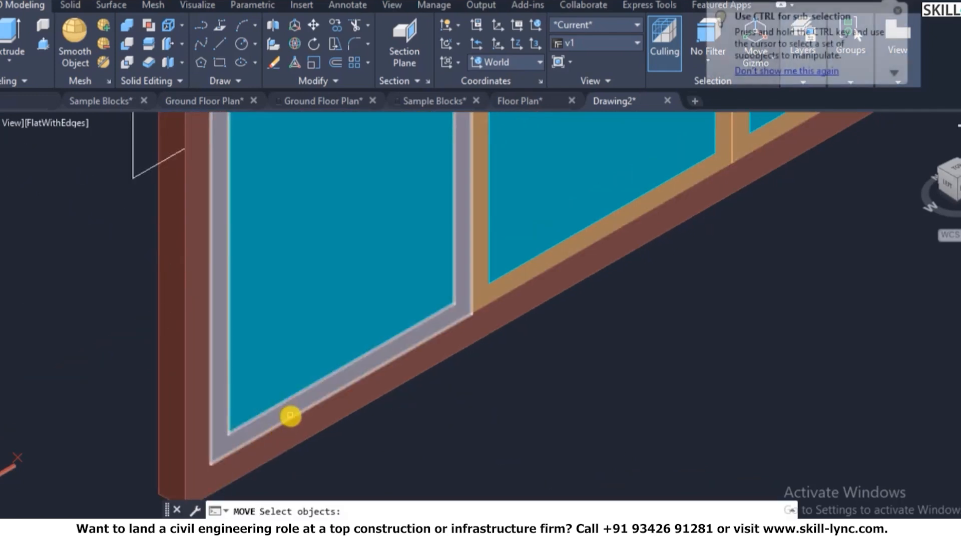
- Move the inner, grey middle and brown outer frames 1 unit from the lower-left corner
{"action": "left_click", "coordinate": [294, 409]}
{"action": "left_click", "coordinate": [490, 291]}
{"action": "left_click", "coordinate": [752, 171]}
{"action": "scroll", "coordinate": [755, 145], "scroll_direction": "down", "scroll_amount": 5}
{"action": "scroll", "coordinate": [520, 332], "scroll_direction": "up", "scroll_amount": 3}
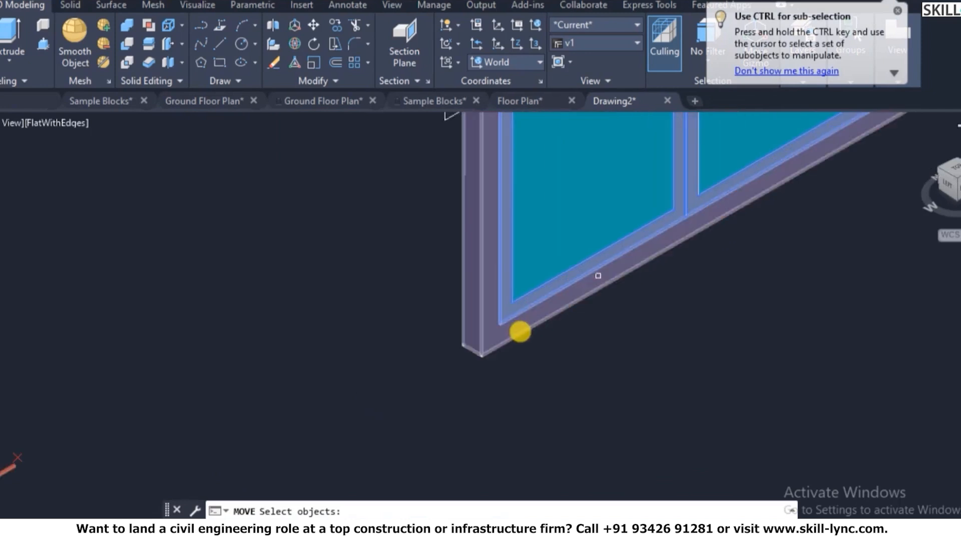
{"action": "scroll", "coordinate": [520, 332], "scroll_direction": "up", "scroll_amount": 3}
{"action": "left_click", "coordinate": [475, 318]}
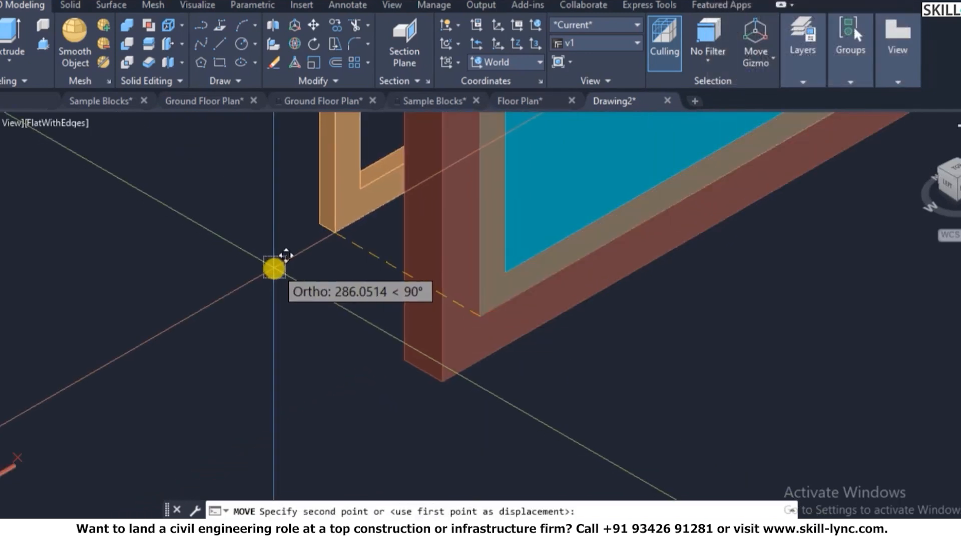
{"action": "type", "text": "1"}
{"action": "key", "text": "Return"}
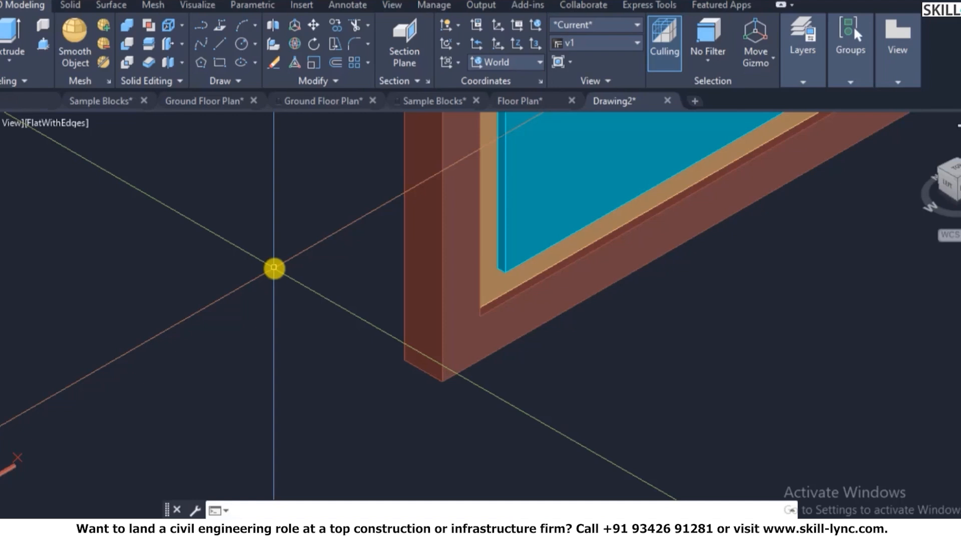
{"action": "scroll", "coordinate": [273, 269], "scroll_direction": "down", "scroll_amount": 6}
{"action": "scroll", "coordinate": [381, 224], "scroll_direction": "up", "scroll_amount": 3}
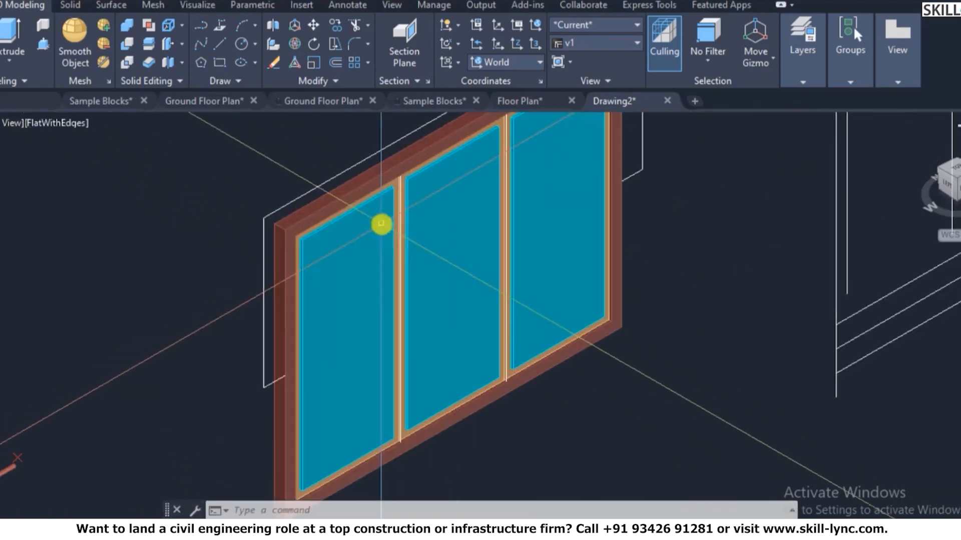
{"action": "scroll", "coordinate": [381, 224], "scroll_direction": "up", "scroll_amount": 2}
- Move the selected glass panes 20 units into the frame from a picked base point
{"action": "key", "text": "Return"}
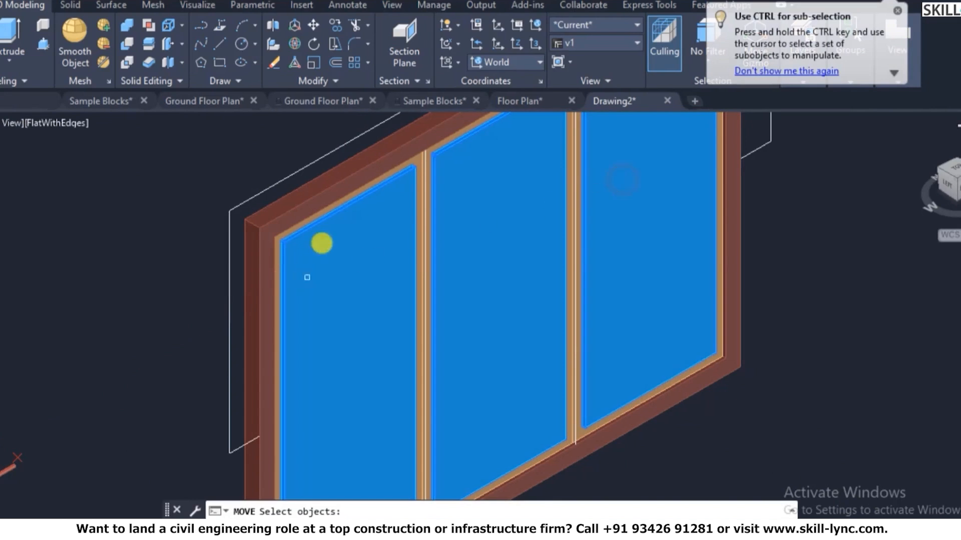
{"action": "scroll", "coordinate": [307, 277], "scroll_direction": "down", "scroll_amount": 4}
{"action": "left_click", "coordinate": [246, 367]}
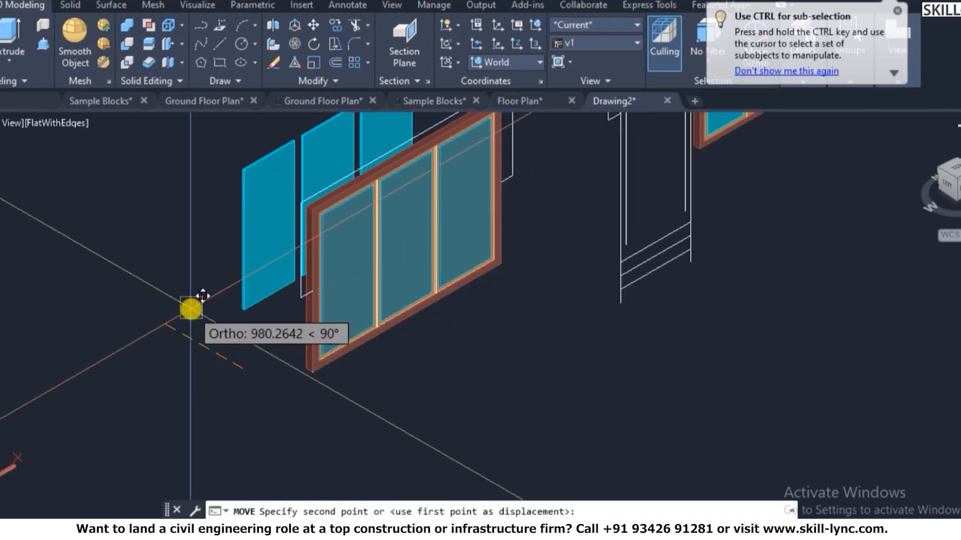
{"action": "type", "text": "20"}
{"action": "key", "text": "Return"}
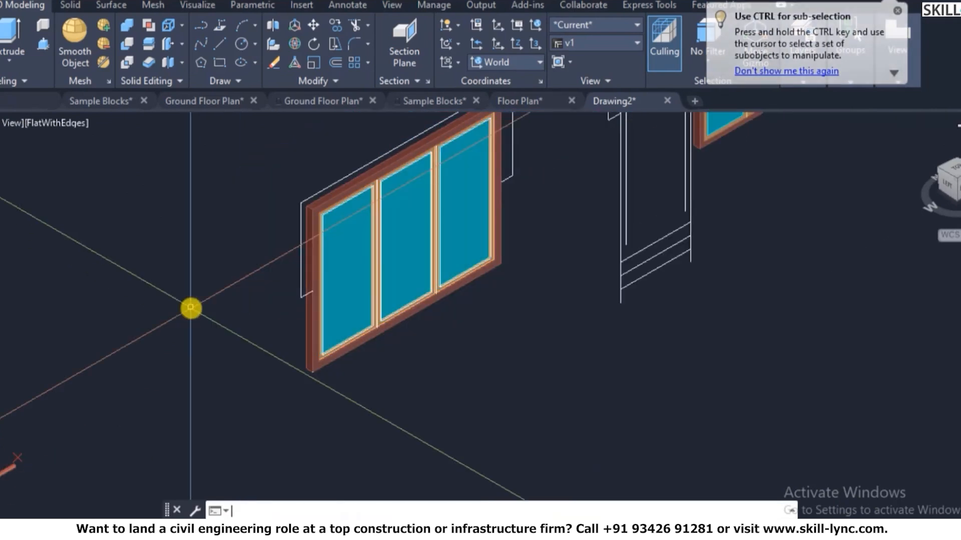
{"action": "scroll", "coordinate": [217, 219], "scroll_direction": "up", "scroll_amount": 3}
{"action": "scroll", "coordinate": [217, 219], "scroll_direction": "up", "scroll_amount": 2}
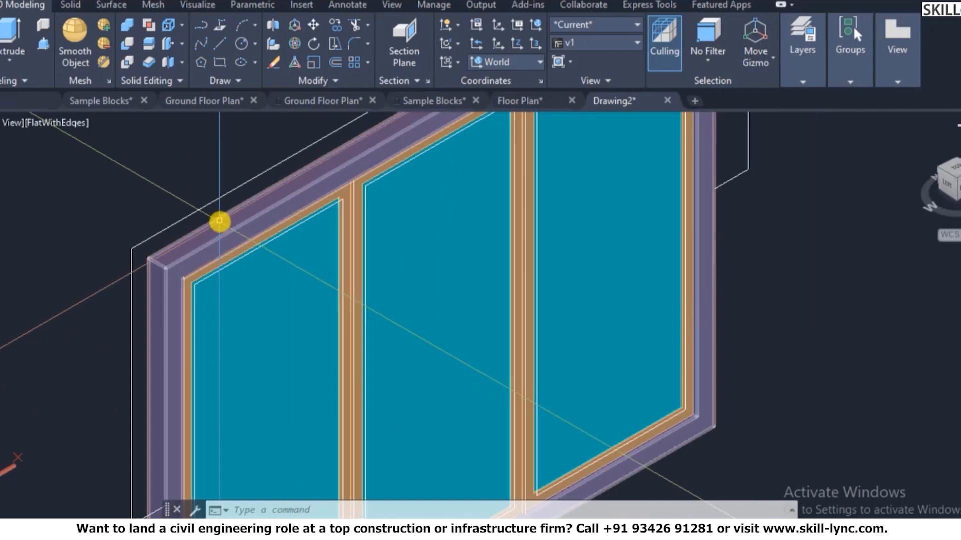
{"action": "scroll", "coordinate": [209, 287], "scroll_direction": "up", "scroll_amount": 3}
{"action": "scroll", "coordinate": [93, 232], "scroll_direction": "down", "scroll_amount": 4}
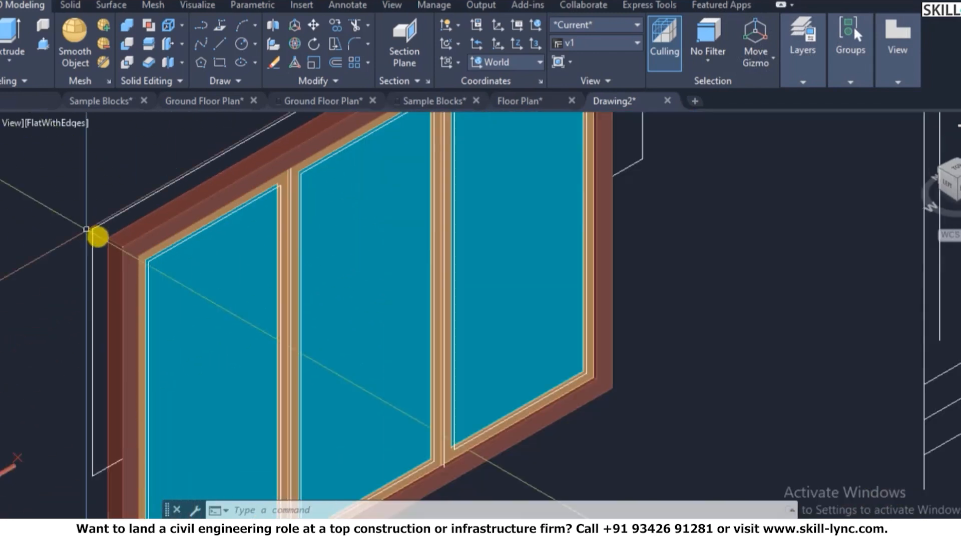
{"action": "scroll", "coordinate": [550, 352], "scroll_direction": "up", "scroll_amount": 2}
{"action": "scroll", "coordinate": [549, 360], "scroll_direction": "down", "scroll_amount": 6}
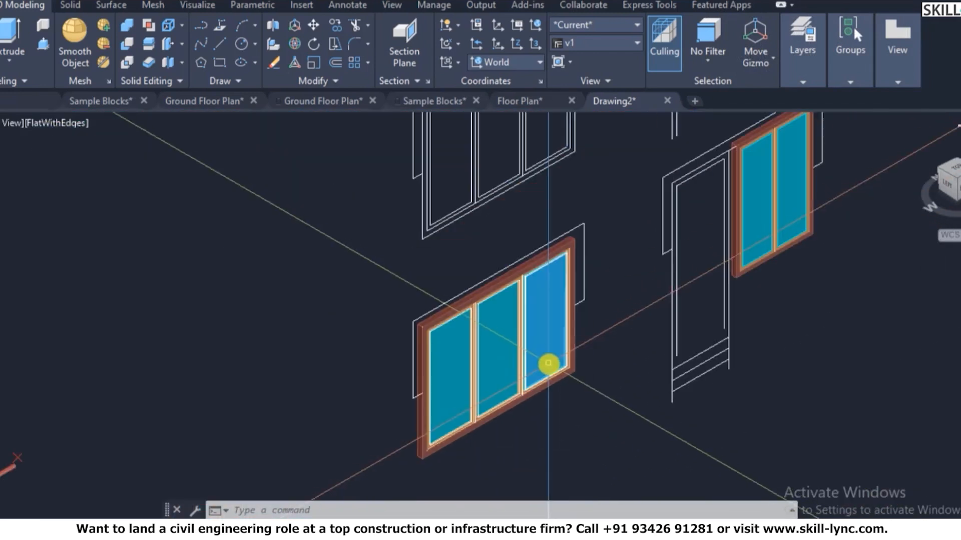
{"action": "scroll", "coordinate": [830, 213], "scroll_direction": "up", "scroll_amount": 6}
- Move the right window's glass pane and frame parts 20 units from the frame corner
{"action": "key", "text": "Escape"}
{"action": "key", "text": "Escape"}
{"action": "key", "text": "Escape"}
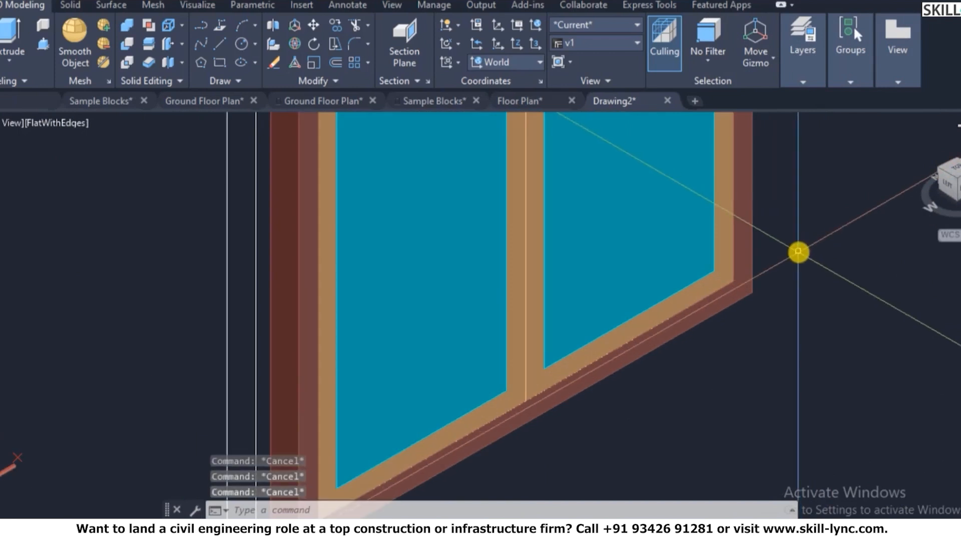
{"action": "type", "text": "m"}
{"action": "key", "text": "Return"}
{"action": "left_click", "coordinate": [675, 257]}
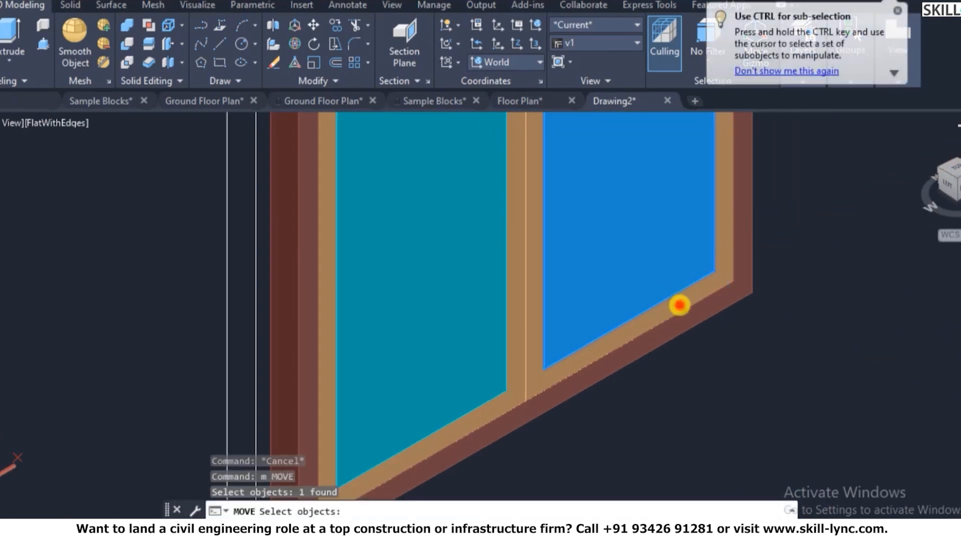
{"action": "left_click", "coordinate": [677, 304]}
{"action": "left_click", "coordinate": [468, 423]}
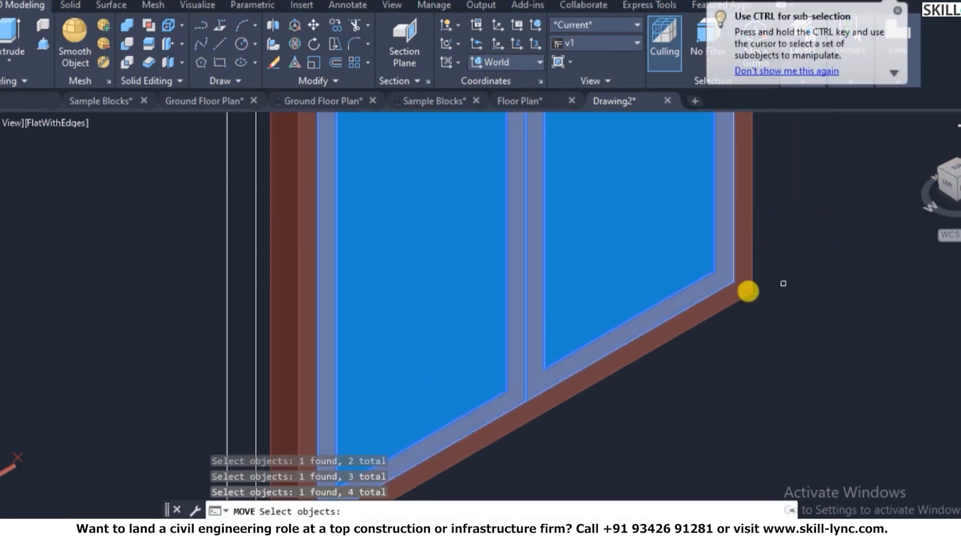
{"action": "left_click", "coordinate": [737, 288]}
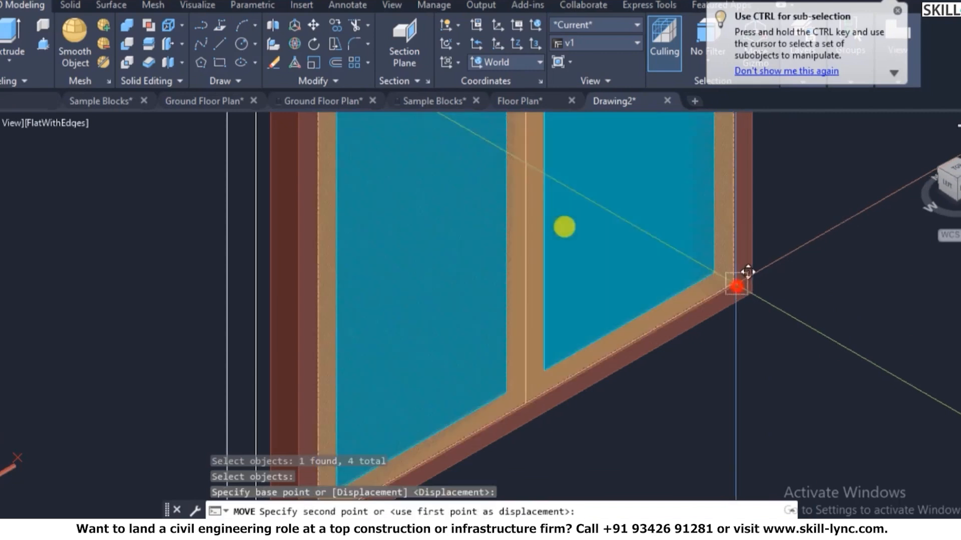
{"action": "type", "text": "20"}
{"action": "key", "text": "Return"}
- Select the left and right glass panes for another move, then cancel it
{"action": "key", "text": "Escape"}
{"action": "key", "text": "Escape"}
{"action": "key", "text": "Escape"}
{"action": "type", "text": "m"}
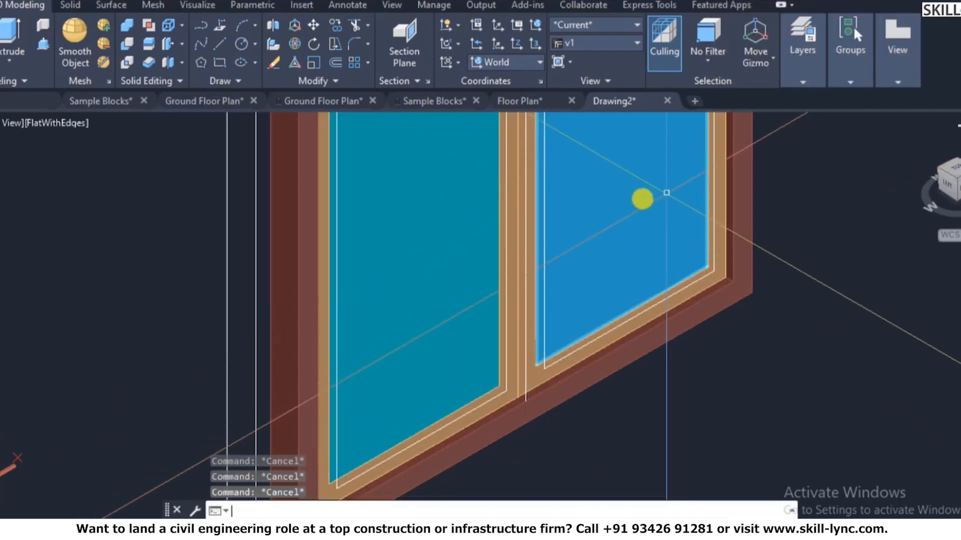
{"action": "key", "text": "Return"}
{"action": "left_click", "coordinate": [633, 206]}
{"action": "left_click", "coordinate": [455, 278]}
{"action": "key", "text": "Return"}
{"action": "left_click", "coordinate": [864, 268]}
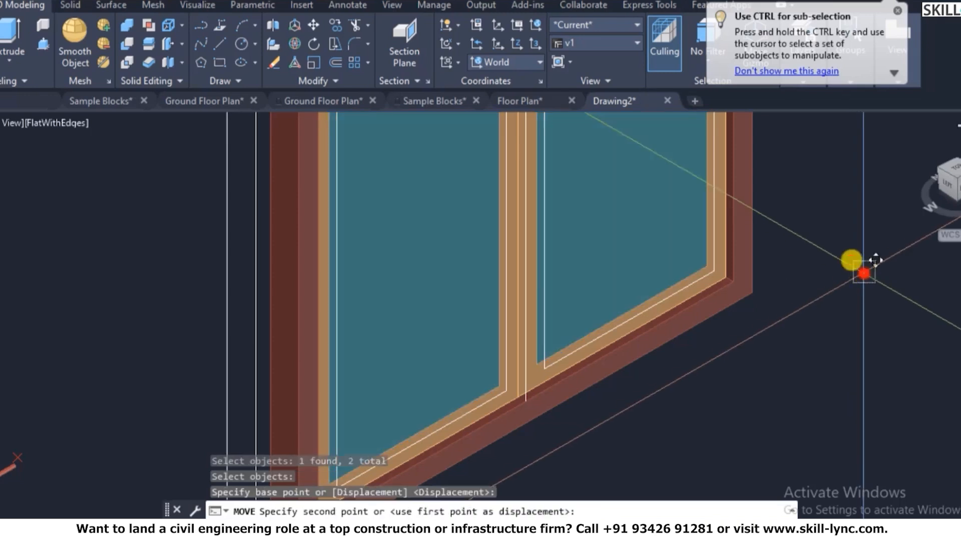
{"action": "key", "text": "Escape"}
{"action": "scroll", "coordinate": [809, 246], "scroll_direction": "down", "scroll_amount": 6}
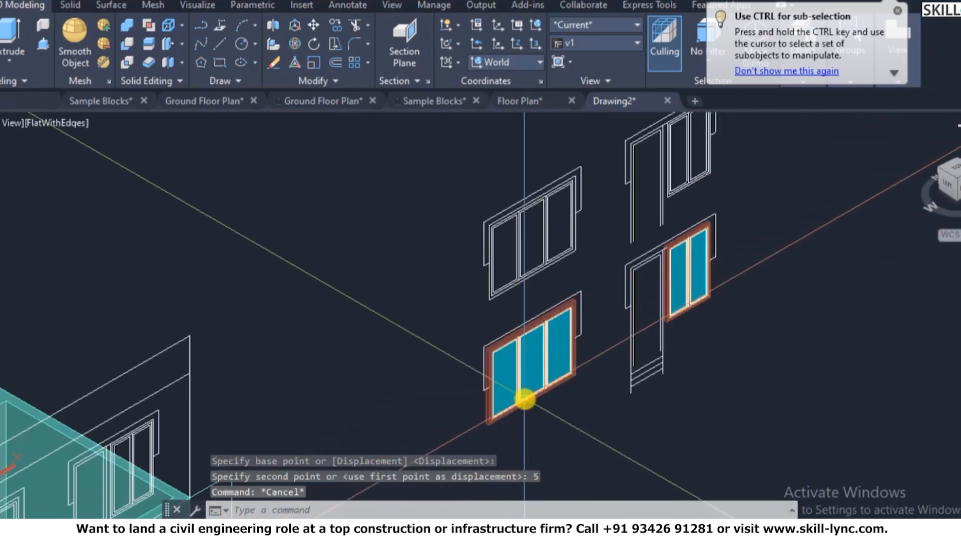
{"action": "scroll", "coordinate": [525, 396], "scroll_direction": "up", "scroll_amount": 2}
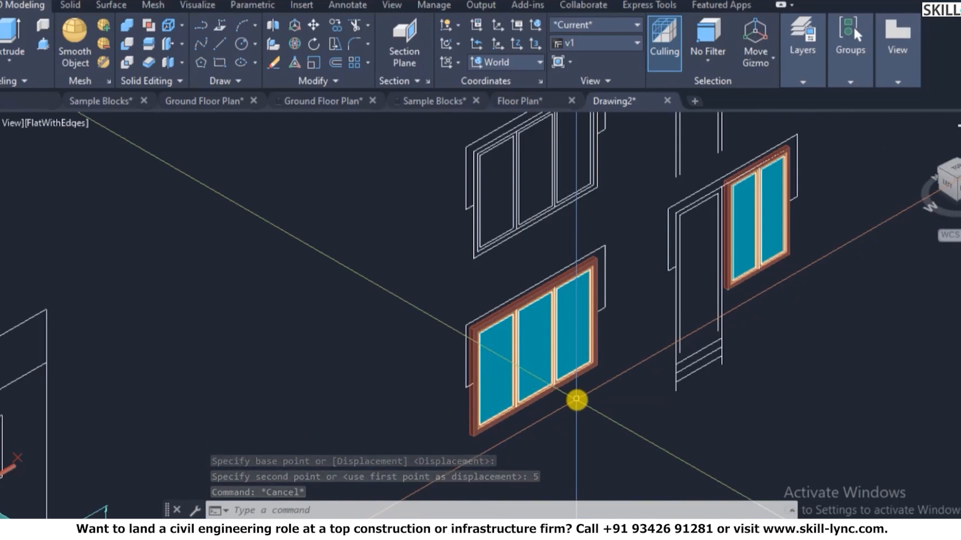
- Turn off layer 0 with LAYOFF to hide the white window outlines
{"action": "type", "text": "layoff"}
{"action": "key", "text": "Return"}
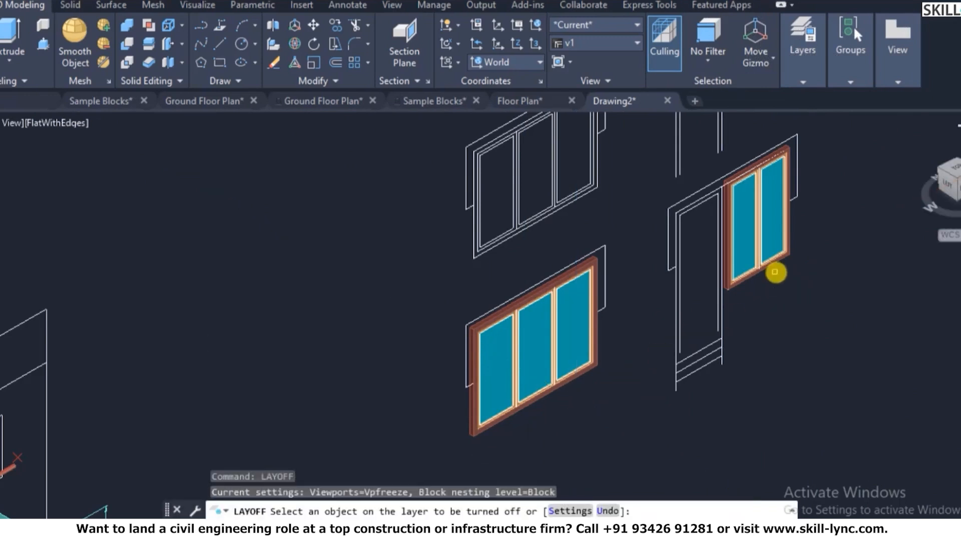
{"action": "left_click", "coordinate": [560, 205]}
{"action": "right_click", "coordinate": [561, 207]}
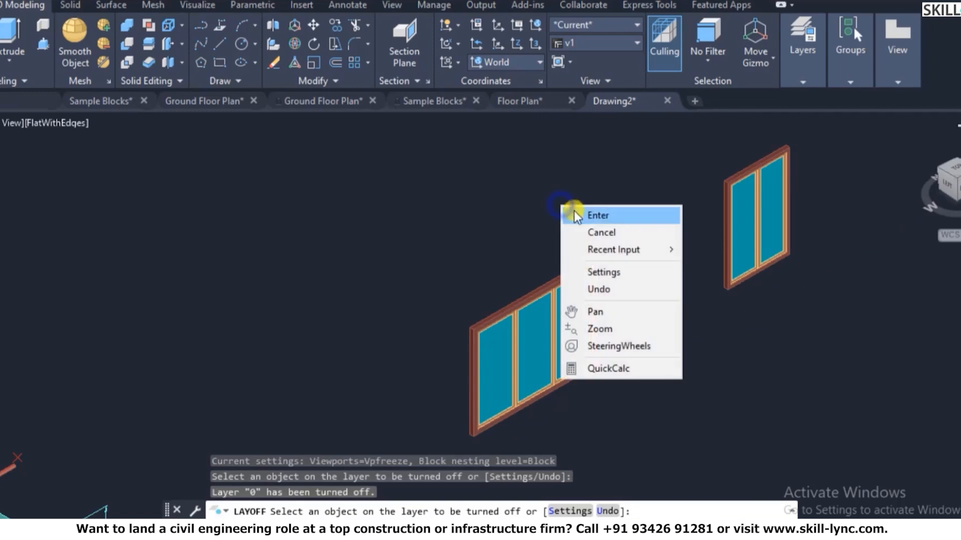
{"action": "left_click", "coordinate": [582, 227]}
{"action": "scroll", "coordinate": [586, 219], "scroll_direction": "down", "scroll_amount": 4}
{"action": "scroll", "coordinate": [680, 235], "scroll_direction": "up", "scroll_amount": 2}
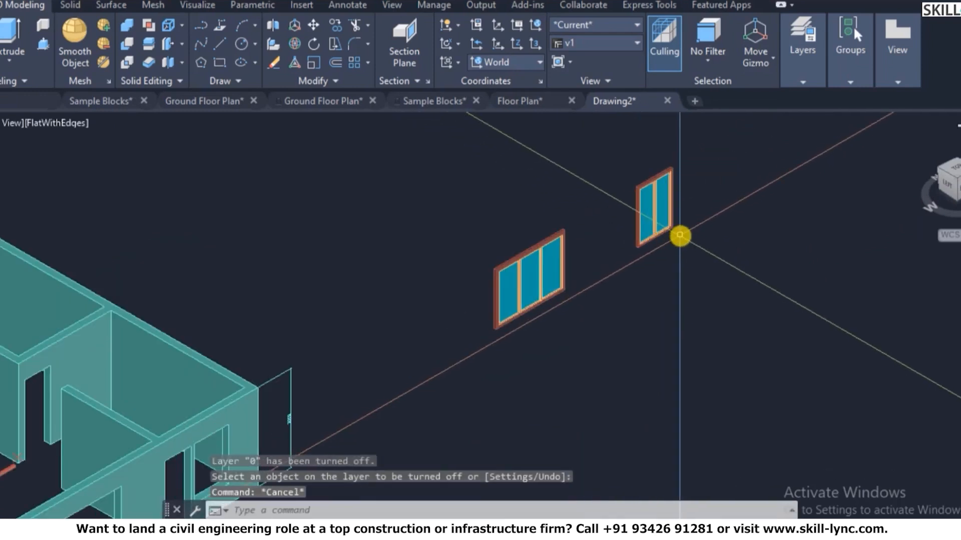
- Group the left window's parts, then the right window's parts, into two groups
{"action": "type", "text": "g"}
{"action": "key", "text": "Return"}
{"action": "left_click", "coordinate": [465, 350]}
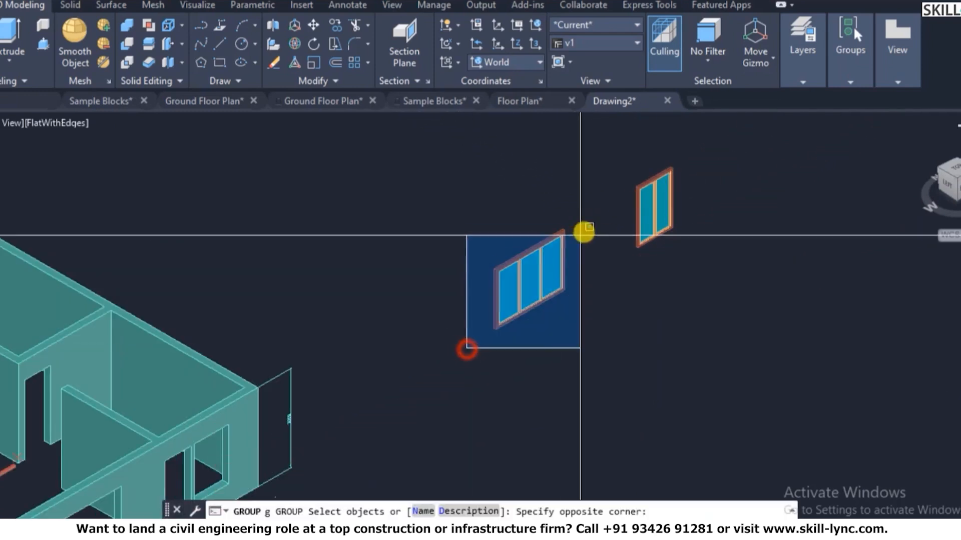
{"action": "left_click", "coordinate": [583, 231]}
{"action": "right_click", "coordinate": [589, 217]}
{"action": "left_click", "coordinate": [629, 229]}
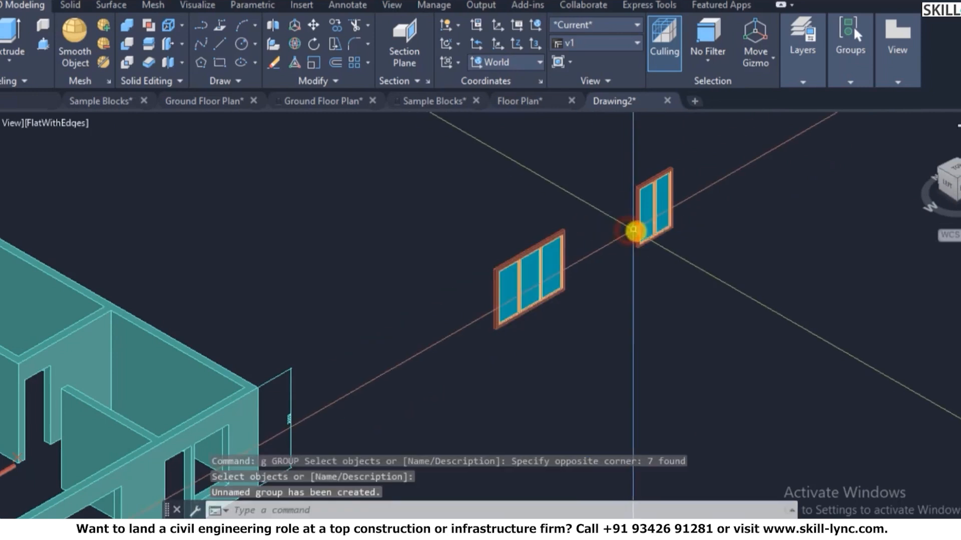
{"action": "type", "text": "g"}
{"action": "key", "text": "Return"}
{"action": "left_click", "coordinate": [606, 277]}
{"action": "left_click", "coordinate": [739, 130]}
{"action": "right_click", "coordinate": [742, 144]}
{"action": "left_click", "coordinate": [750, 144]}
- Select the left and right windows in turn to confirm each is grouped
{"action": "key", "text": "Escape"}
{"action": "left_click", "coordinate": [565, 245]}
{"action": "left_click", "coordinate": [554, 254]}
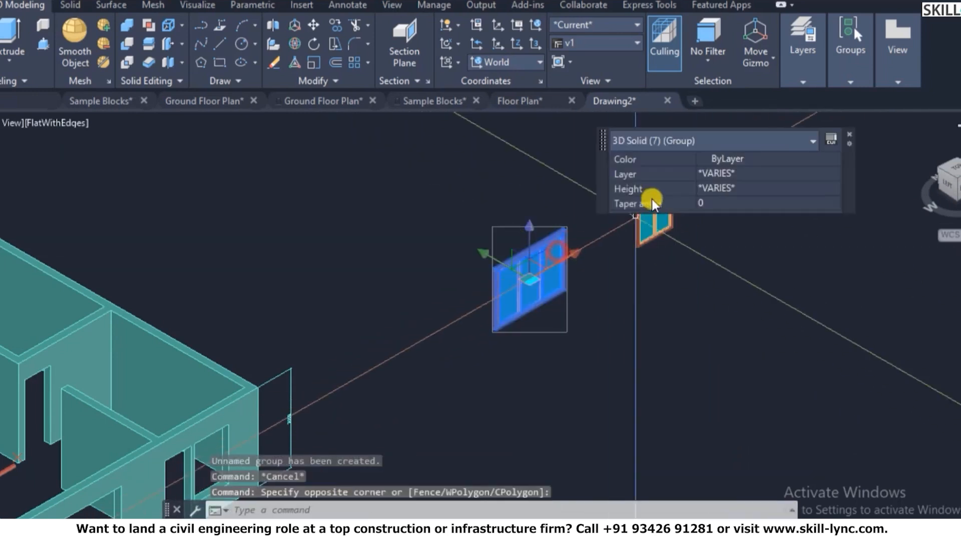
{"action": "key", "text": "Escape"}
{"action": "left_click", "coordinate": [654, 215]}
{"action": "key", "text": "Escape"}
{"action": "key", "text": "Escape"}
{"action": "scroll", "coordinate": [628, 120], "scroll_direction": "down", "scroll_amount": 4}
- Copy the three-pane window group from its corner into the front wall opening
{"action": "scroll", "coordinate": [608, 210], "scroll_direction": "up", "scroll_amount": 5}
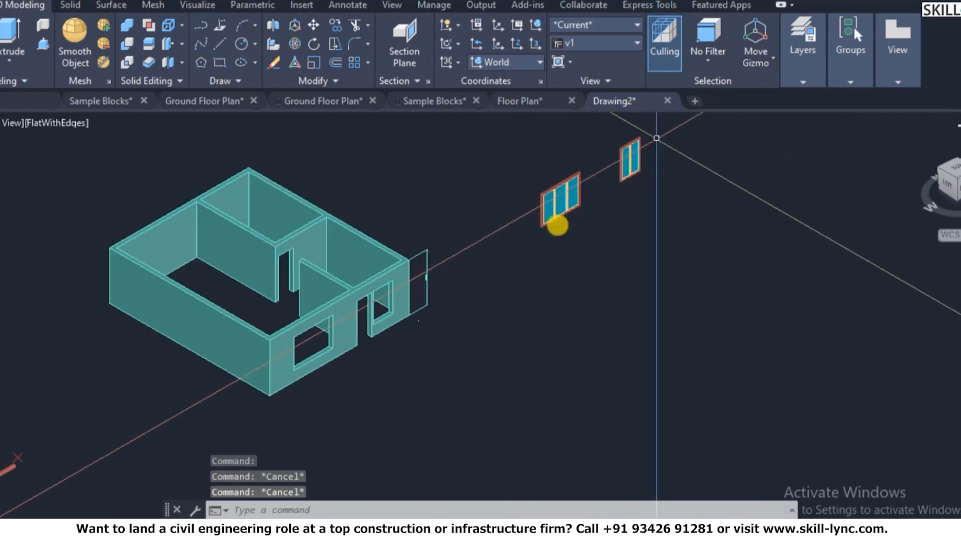
{"action": "type", "text": "c"}
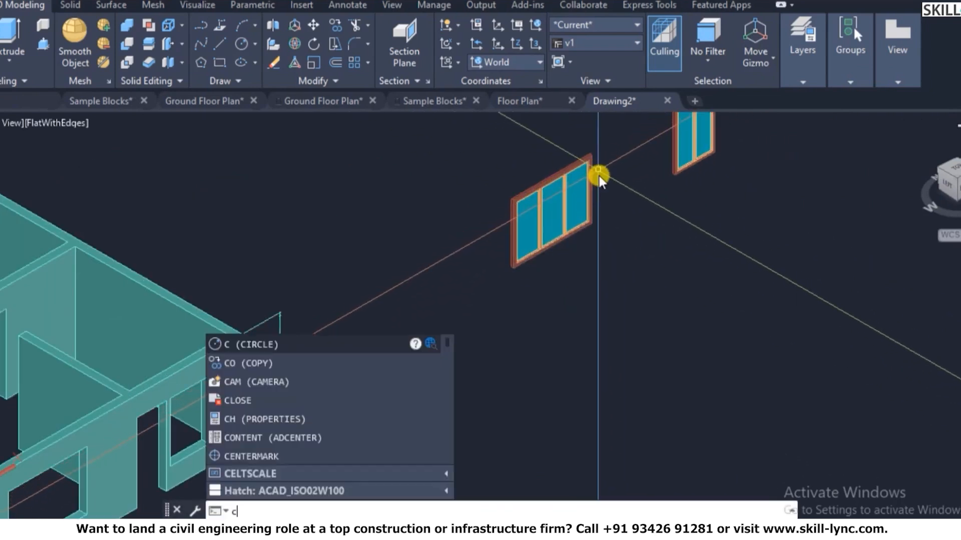
{"action": "type", "text": "o"}
{"action": "key", "text": "Return"}
{"action": "left_click", "coordinate": [601, 247]}
{"action": "left_click", "coordinate": [543, 214]}
{"action": "scroll", "coordinate": [497, 268], "scroll_direction": "up", "scroll_amount": 10}
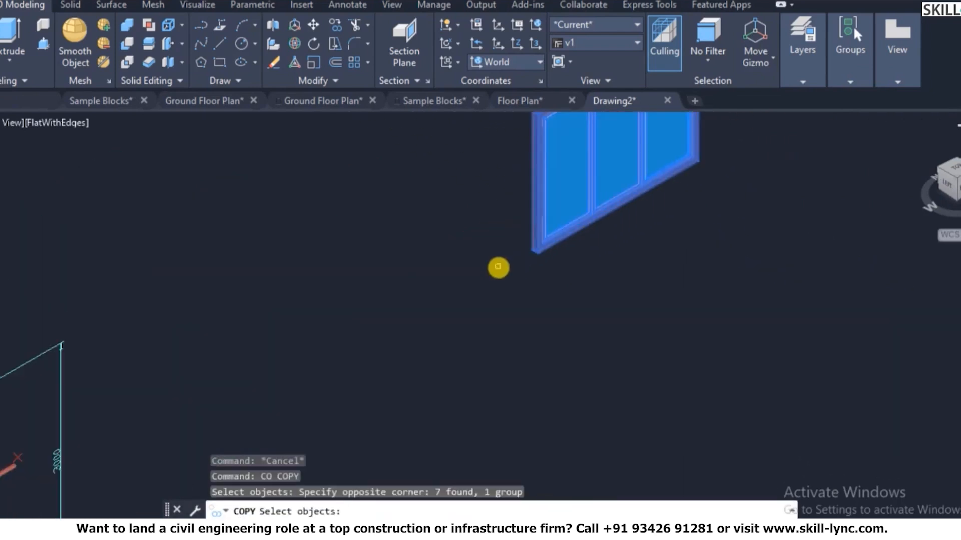
{"action": "key", "text": "Return"}
{"action": "left_click", "coordinate": [497, 282]}
{"action": "scroll", "coordinate": [802, 119], "scroll_direction": "down", "scroll_amount": 8}
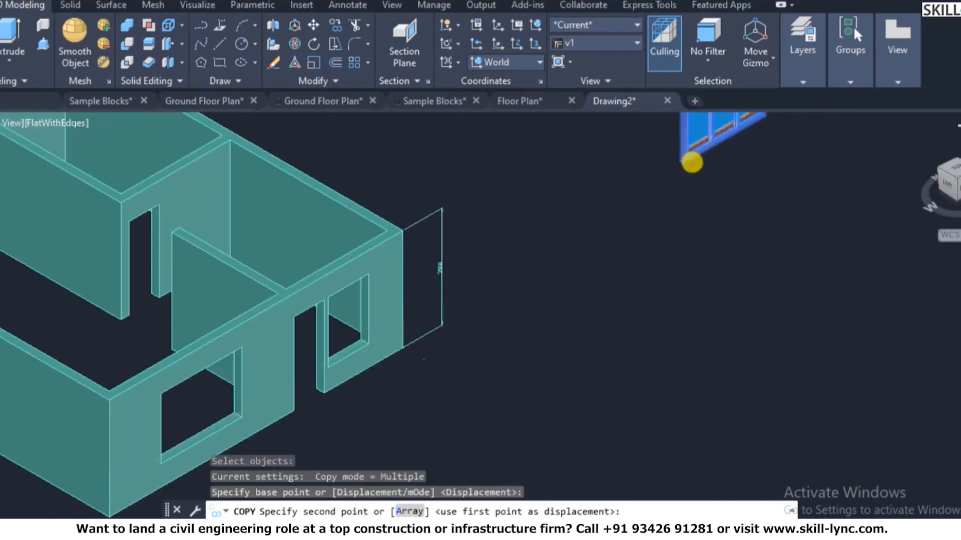
{"action": "scroll", "coordinate": [344, 371], "scroll_direction": "up", "scroll_amount": 8}
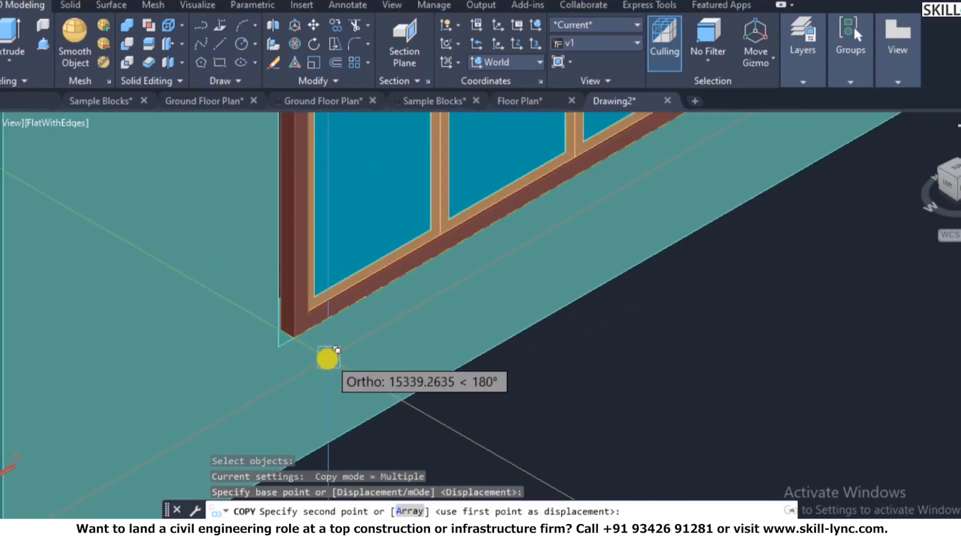
{"action": "scroll", "coordinate": [333, 353], "scroll_direction": "down", "scroll_amount": 6}
{"action": "left_click", "coordinate": [276, 342]}
{"action": "scroll", "coordinate": [276, 346], "scroll_direction": "down", "scroll_amount": 5}
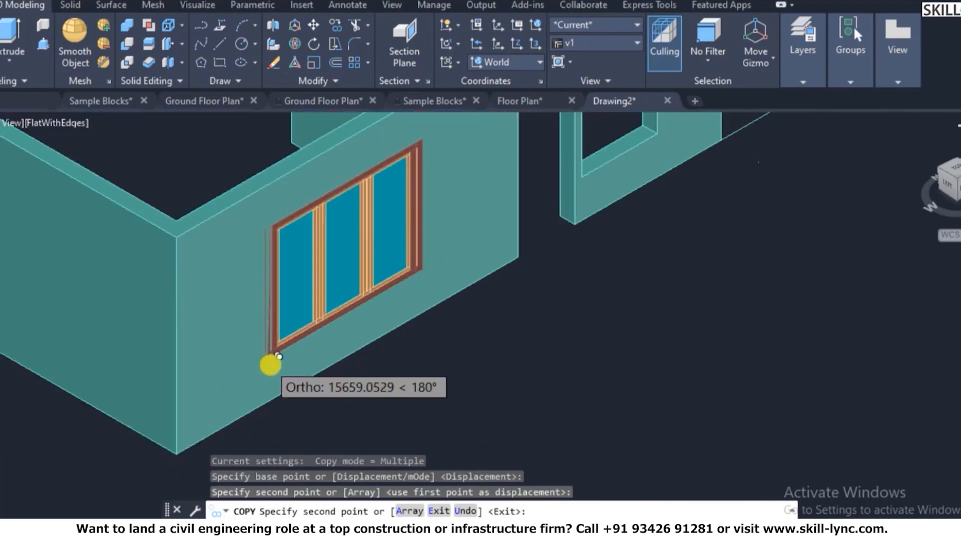
{"action": "key", "text": "Escape"}
{"action": "scroll", "coordinate": [557, 283], "scroll_direction": "down", "scroll_amount": 8}
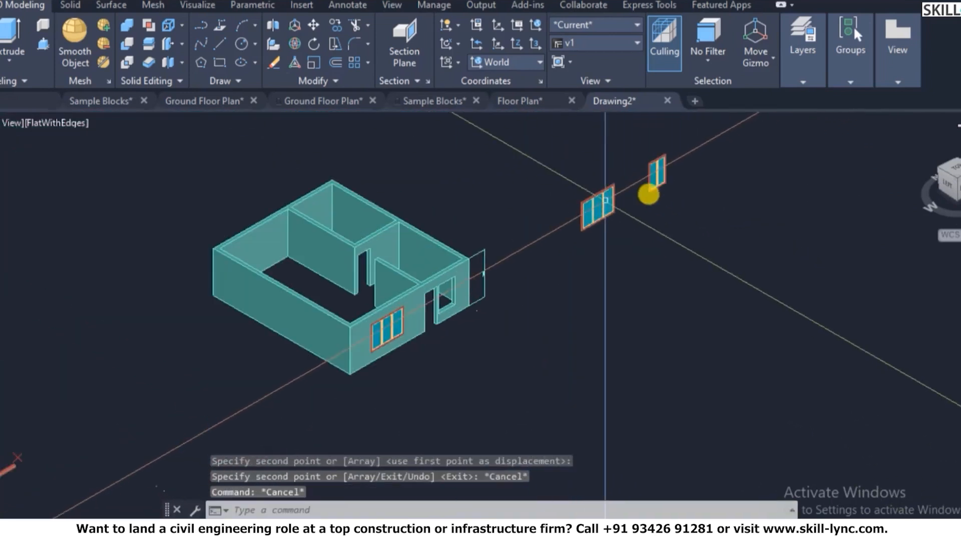
{"action": "scroll", "coordinate": [625, 201], "scroll_direction": "up", "scroll_amount": 5}
{"action": "key", "text": "Escape"}
{"action": "key", "text": "Escape"}
- Begin another copy of the three-pane window group, then cancel it
{"action": "type", "text": "c"}
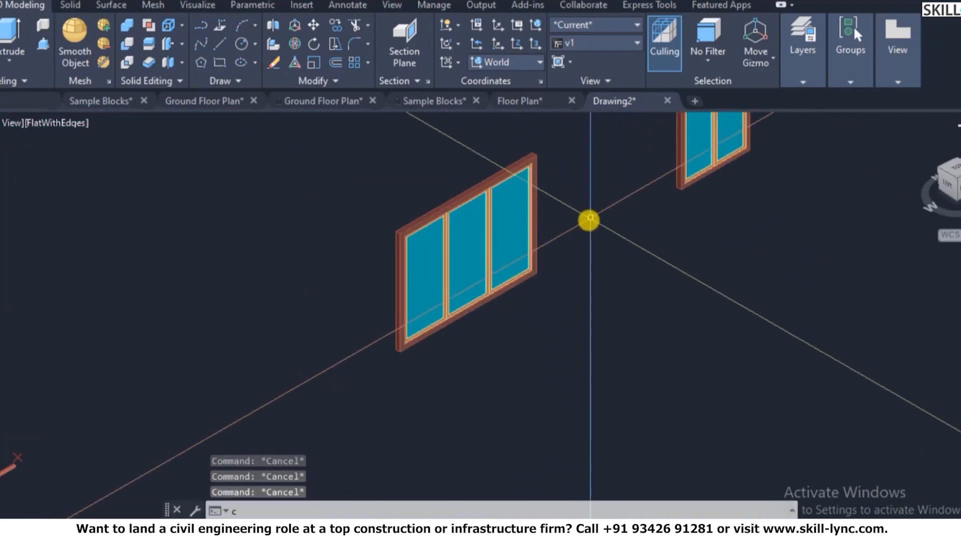
{"action": "type", "text": "o"}
{"action": "key", "text": "Return"}
{"action": "left_click", "coordinate": [476, 262]}
{"action": "scroll", "coordinate": [407, 325], "scroll_direction": "up", "scroll_amount": 6}
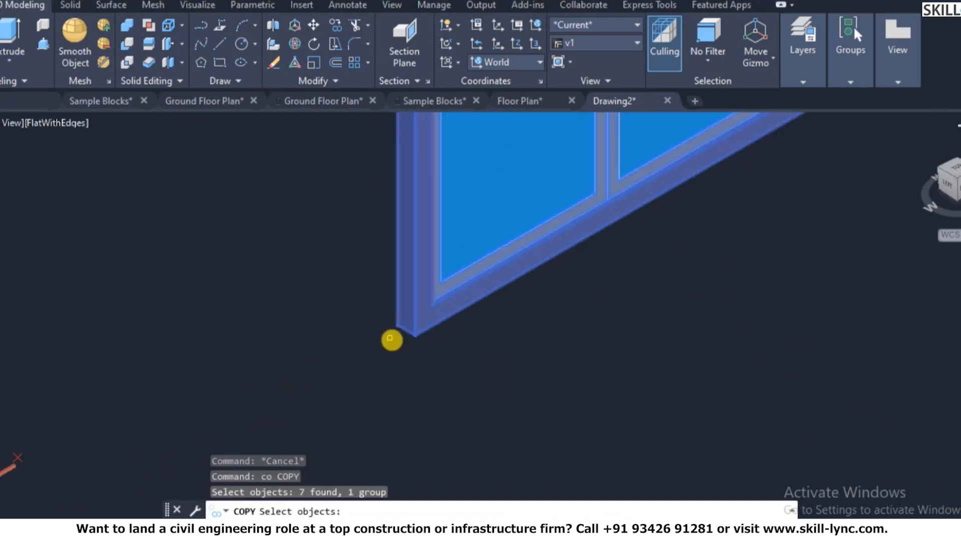
{"action": "scroll", "coordinate": [399, 342], "scroll_direction": "down", "scroll_amount": 6}
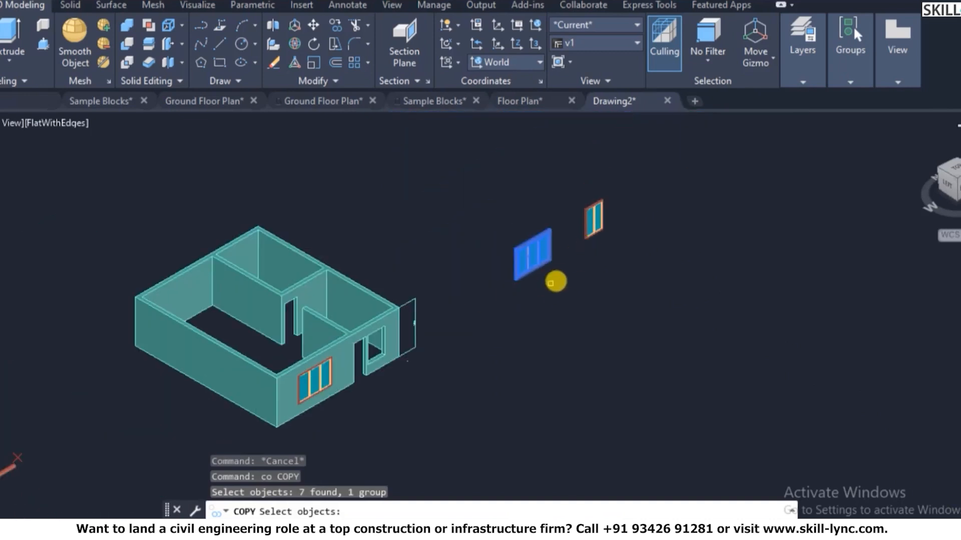
{"action": "key", "text": "Escape"}
{"action": "key", "text": "Return"}
- Copy the two-pane window group by its bottom corner into the opening beside the doorway
{"action": "left_click", "coordinate": [591, 197]}
{"action": "left_click", "coordinate": [568, 269]}
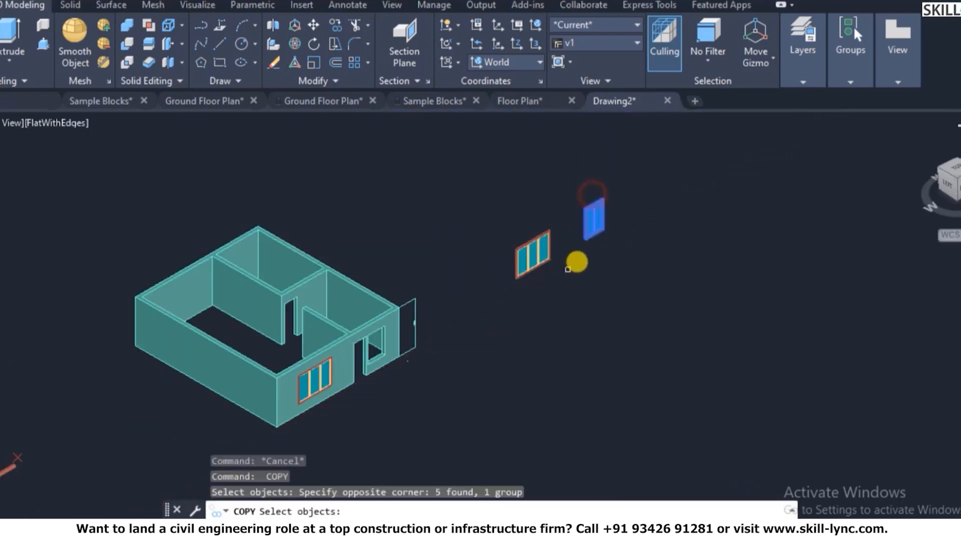
{"action": "scroll", "coordinate": [568, 270], "scroll_direction": "up", "scroll_amount": 8}
{"action": "key", "text": "Return"}
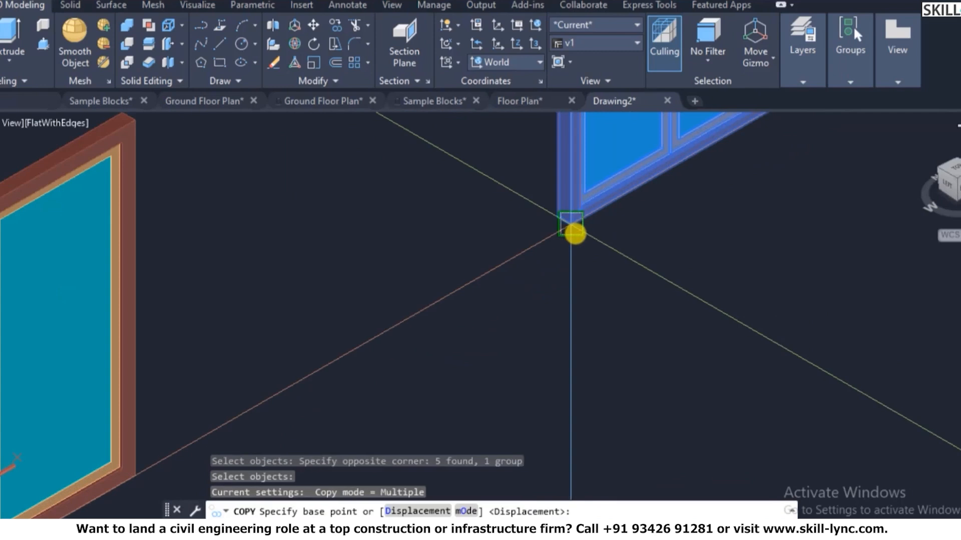
{"action": "left_click", "coordinate": [571, 226]}
{"action": "scroll", "coordinate": [581, 225], "scroll_direction": "down", "scroll_amount": 6}
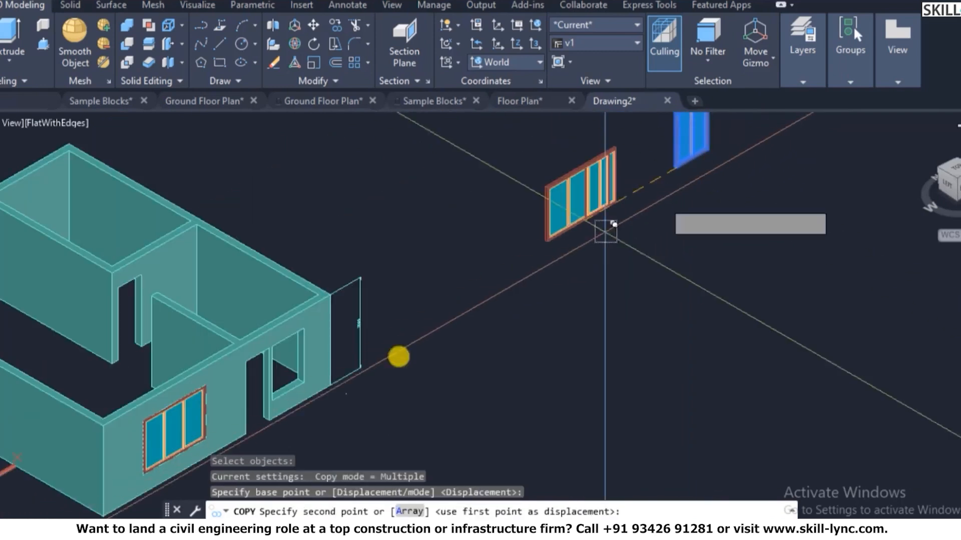
{"action": "scroll", "coordinate": [353, 381], "scroll_direction": "up", "scroll_amount": 6}
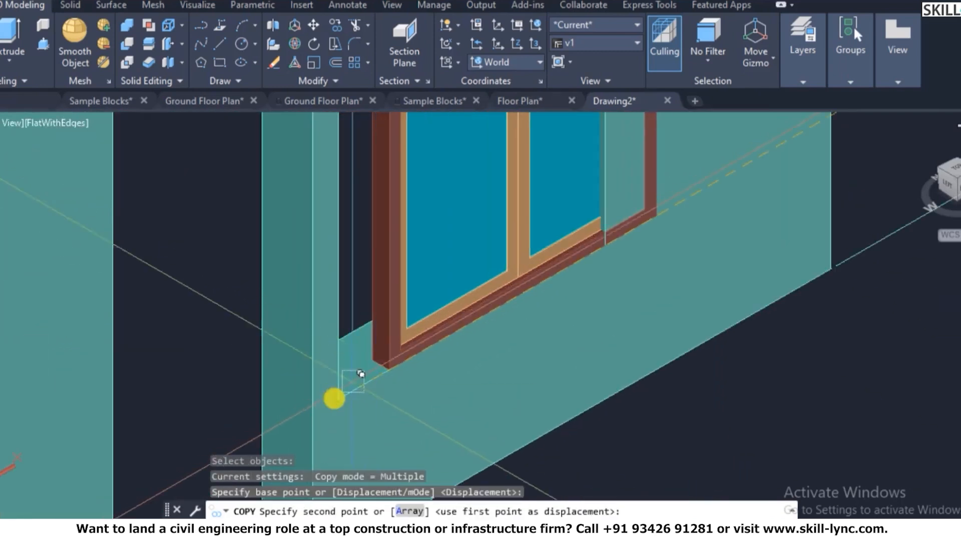
{"action": "left_click", "coordinate": [353, 381]}
{"action": "key", "text": "Escape"}
{"action": "scroll", "coordinate": [637, 360], "scroll_direction": "down", "scroll_amount": 5}
{"action": "scroll", "coordinate": [669, 376], "scroll_direction": "up", "scroll_amount": 3}
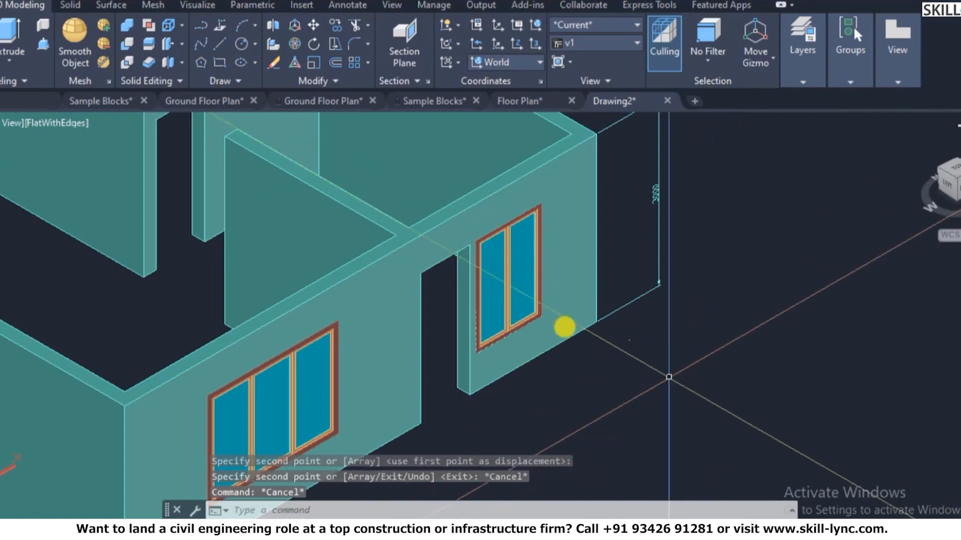
{"action": "scroll", "coordinate": [531, 351], "scroll_direction": "down", "scroll_amount": 4}
{"action": "scroll", "coordinate": [573, 278], "scroll_direction": "up", "scroll_amount": 4}
- Move both window groups 20 units into the walls
{"action": "key", "text": "Escape"}
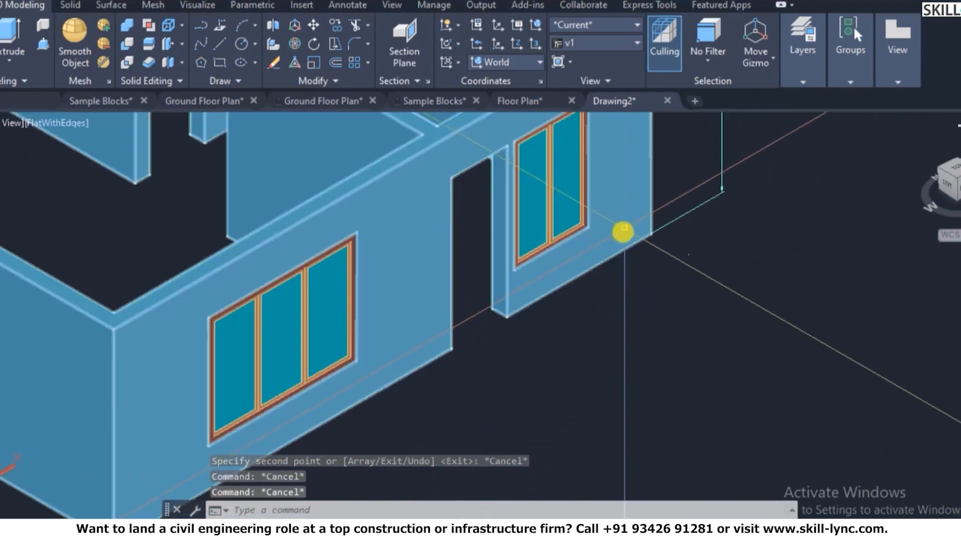
{"action": "type", "text": "m"}
{"action": "key", "text": "Return"}
{"action": "left_click", "coordinate": [564, 189]}
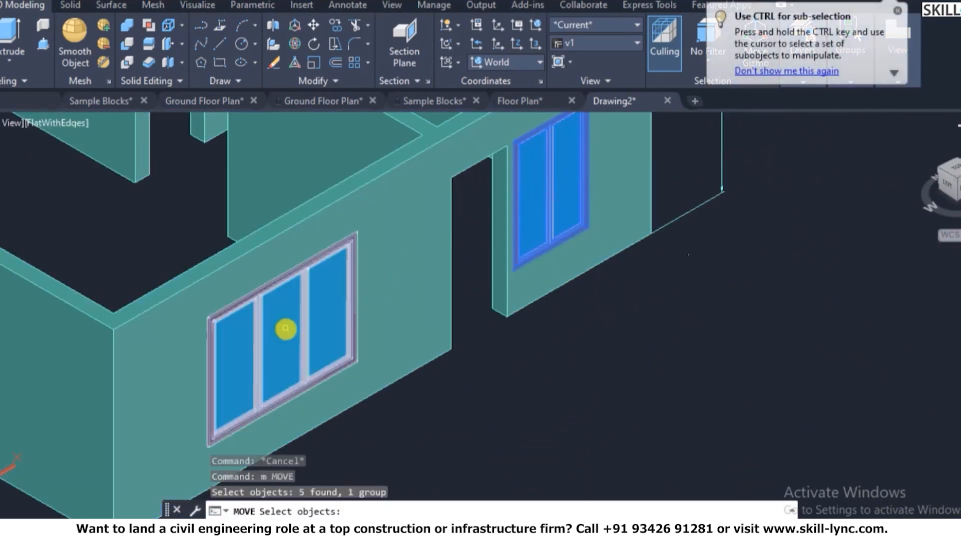
{"action": "left_click", "coordinate": [285, 329]}
{"action": "key", "text": "Return"}
{"action": "left_click", "coordinate": [624, 366]}
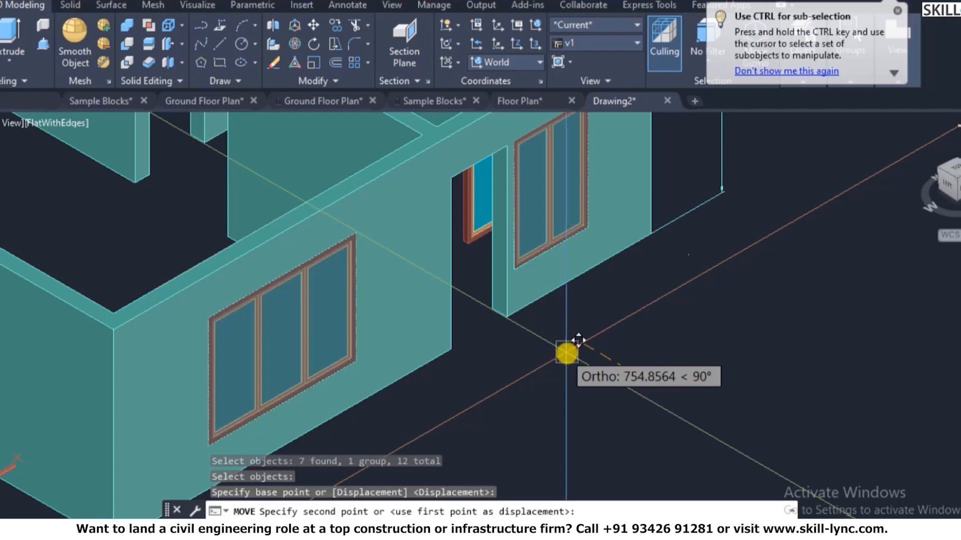
{"action": "type", "text": "20"}
{"action": "key", "text": "Return"}
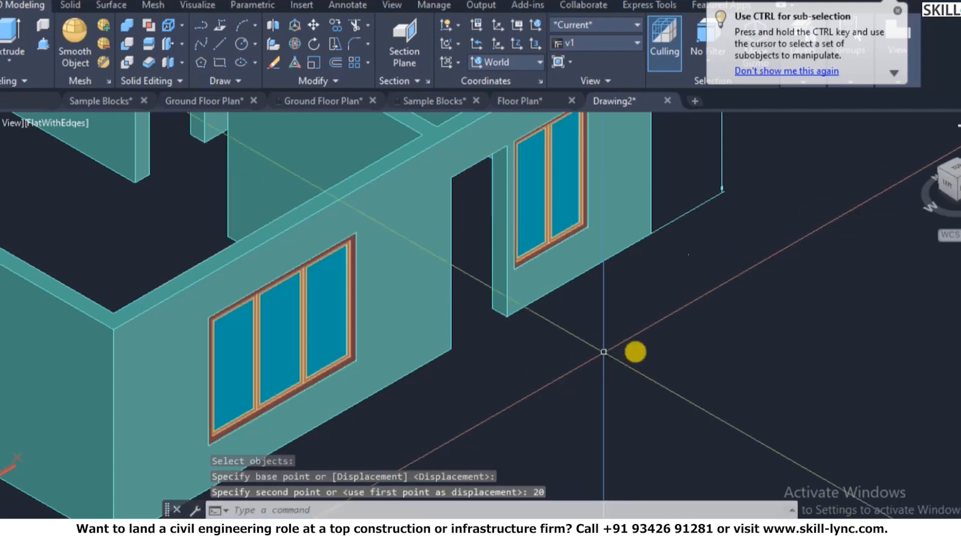
{"action": "scroll", "coordinate": [375, 369], "scroll_direction": "up", "scroll_amount": 5}
- Move both window groups a further 50 units from a frame corner base point
{"action": "type", "text": "m"}
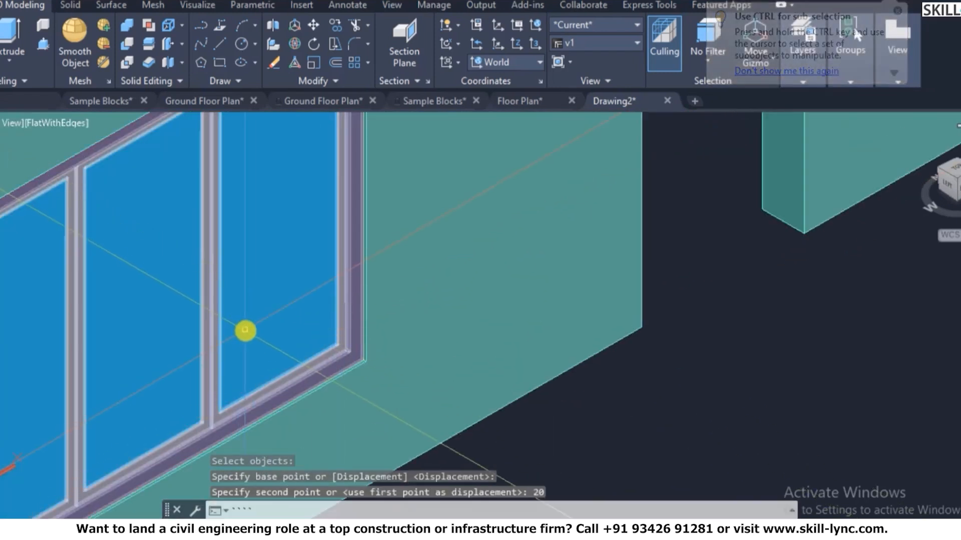
{"action": "key", "text": "Return"}
{"action": "key", "text": "Escape"}
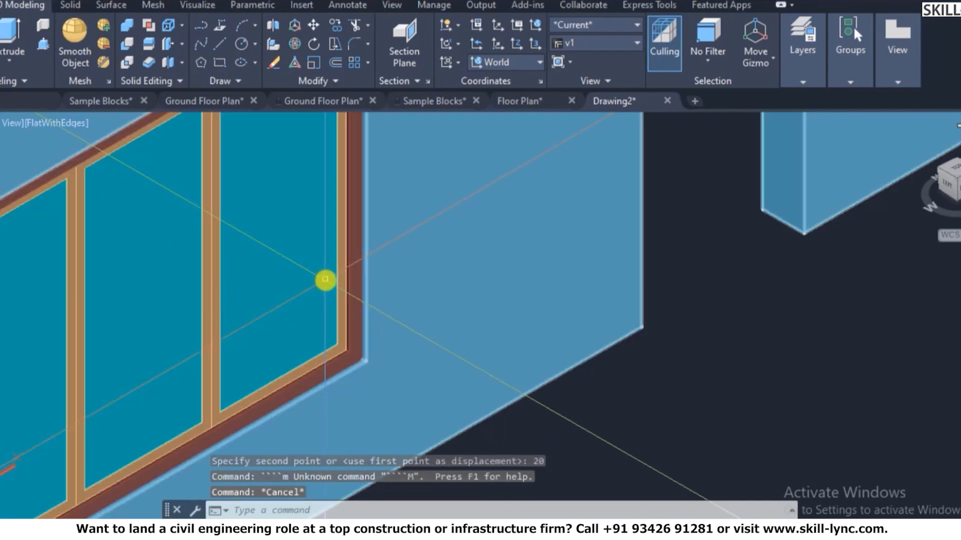
{"action": "type", "text": "m"}
{"action": "key", "text": "Return"}
{"action": "left_click", "coordinate": [305, 281]}
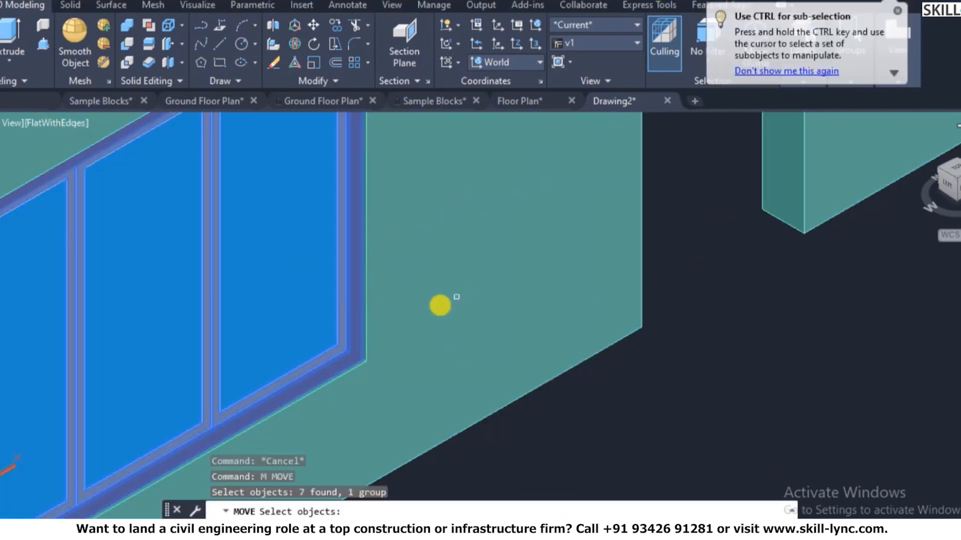
{"action": "scroll", "coordinate": [519, 299], "scroll_direction": "down", "scroll_amount": 3}
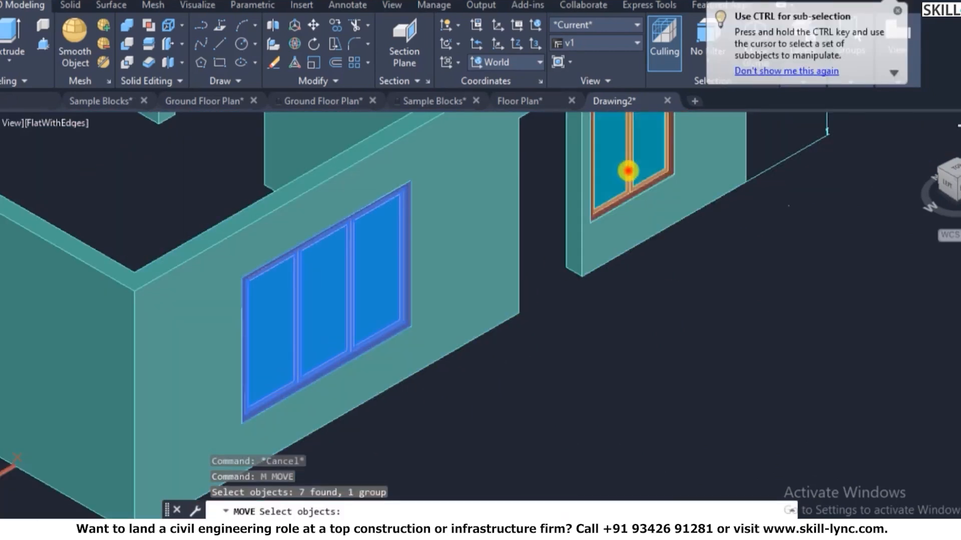
{"action": "left_click", "coordinate": [629, 172]}
{"action": "key", "text": "Return"}
{"action": "scroll", "coordinate": [681, 169], "scroll_direction": "up", "scroll_amount": 3}
{"action": "scroll", "coordinate": [681, 170], "scroll_direction": "up", "scroll_amount": 2}
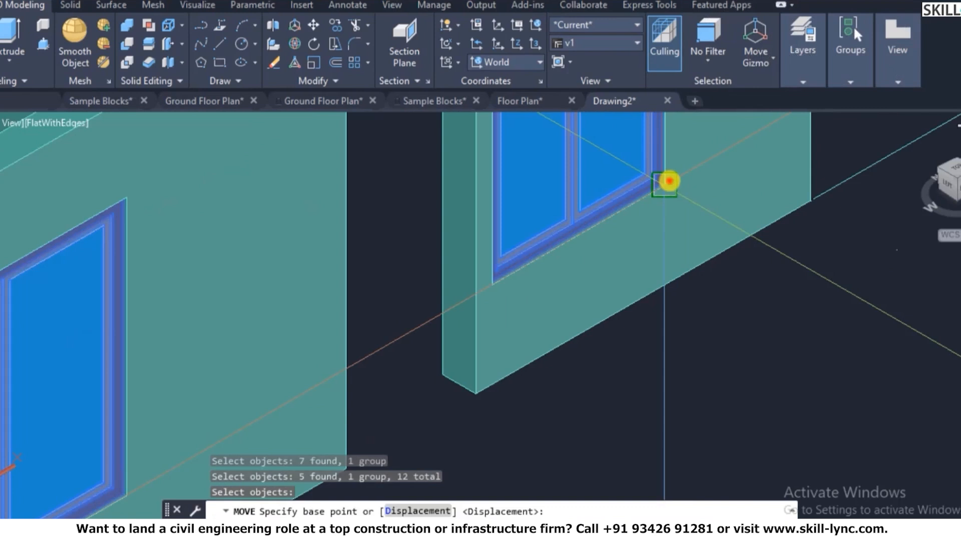
{"action": "left_click", "coordinate": [669, 181]}
{"action": "type", "text": "5"}
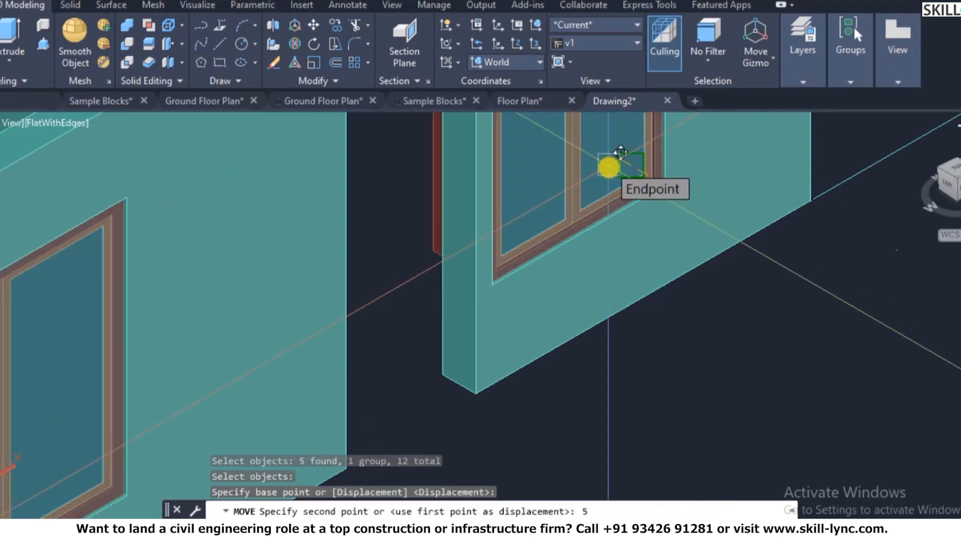
{"action": "type", "text": "0"}
{"action": "key", "text": "Return"}
{"action": "scroll", "coordinate": [751, 266], "scroll_direction": "down", "scroll_amount": 3}
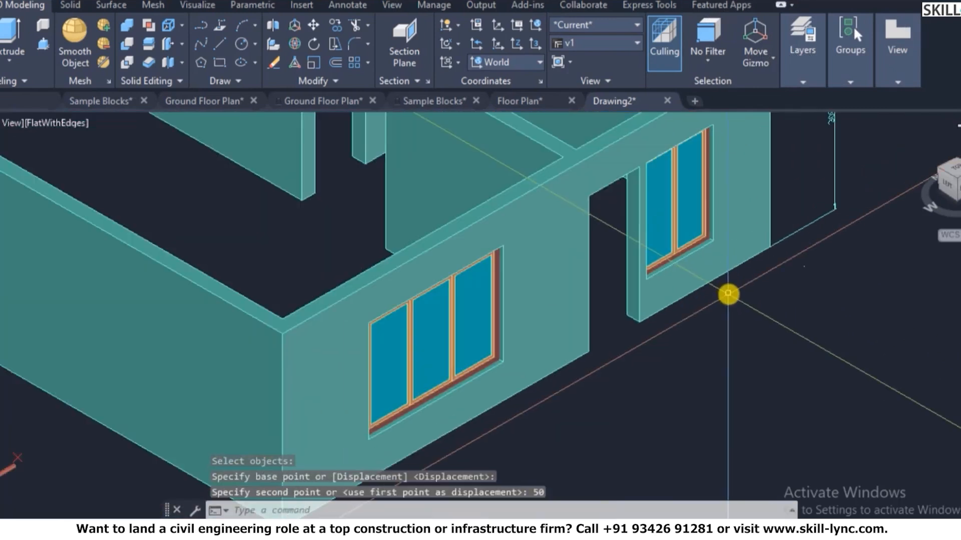
{"action": "key", "text": "Escape"}
{"action": "key", "text": "Escape"}
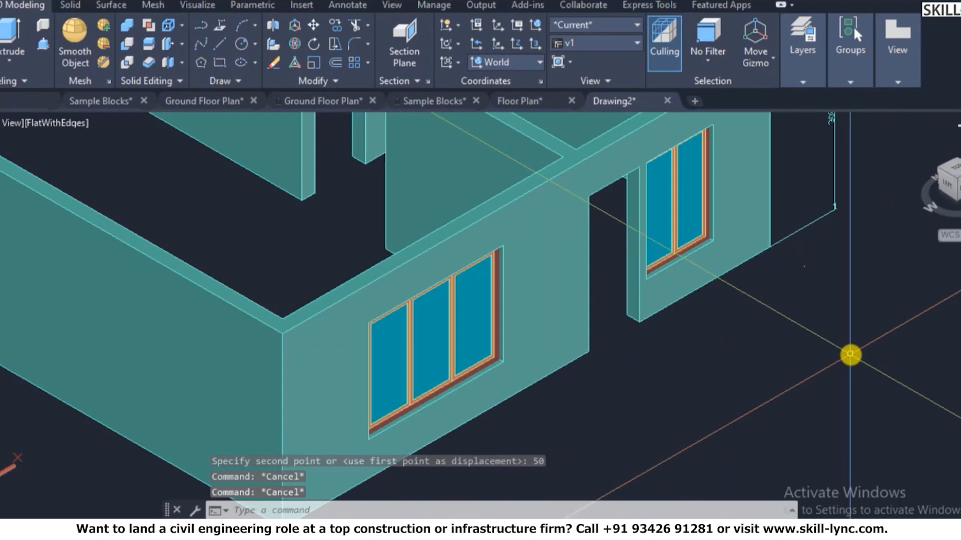
{"action": "scroll", "coordinate": [386, 377], "scroll_direction": "down", "scroll_amount": 5}
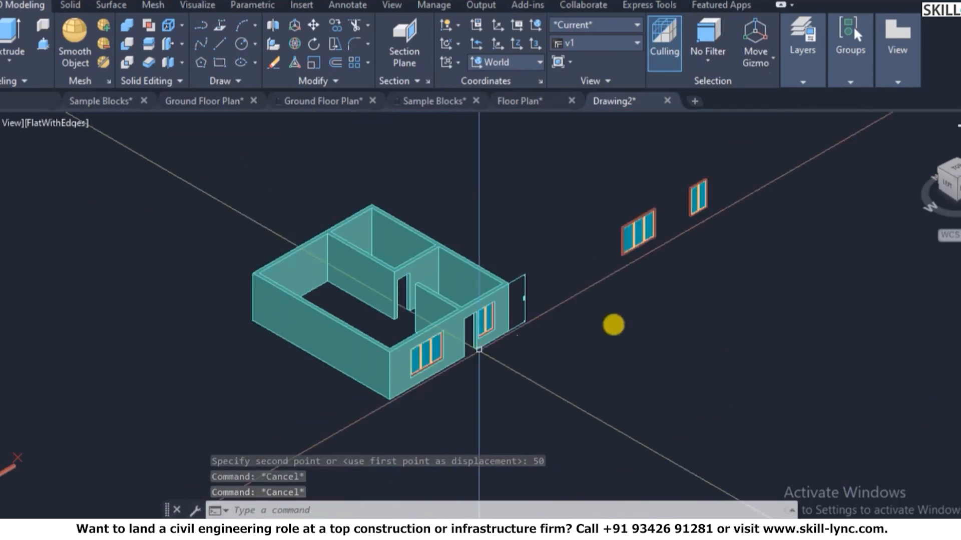
{"action": "scroll", "coordinate": [335, 405], "scroll_direction": "up", "scroll_amount": 2}
{"action": "scroll", "coordinate": [335, 404], "scroll_direction": "up", "scroll_amount": 3}
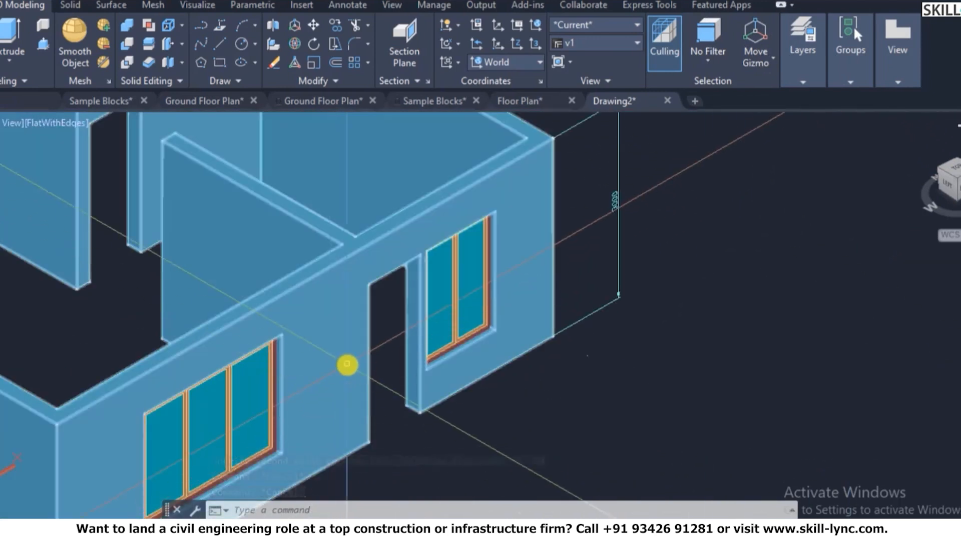
{"action": "scroll", "coordinate": [451, 450], "scroll_direction": "down", "scroll_amount": 4}
{"action": "scroll", "coordinate": [521, 488], "scroll_direction": "up", "scroll_amount": 1}
{"action": "left_click", "coordinate": [526, 532]}
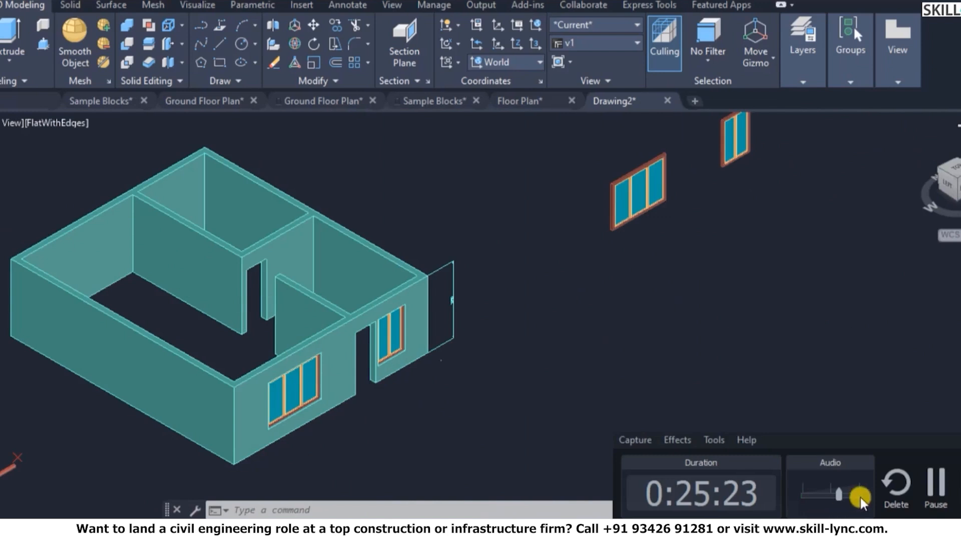
{"action": "left_click", "coordinate": [929, 492]}
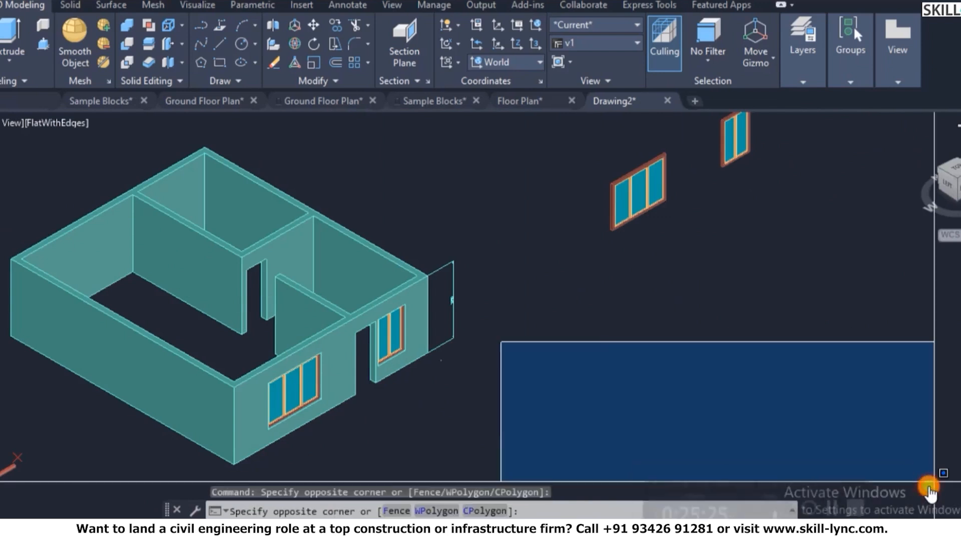
{"action": "left_click", "coordinate": [700, 373]}
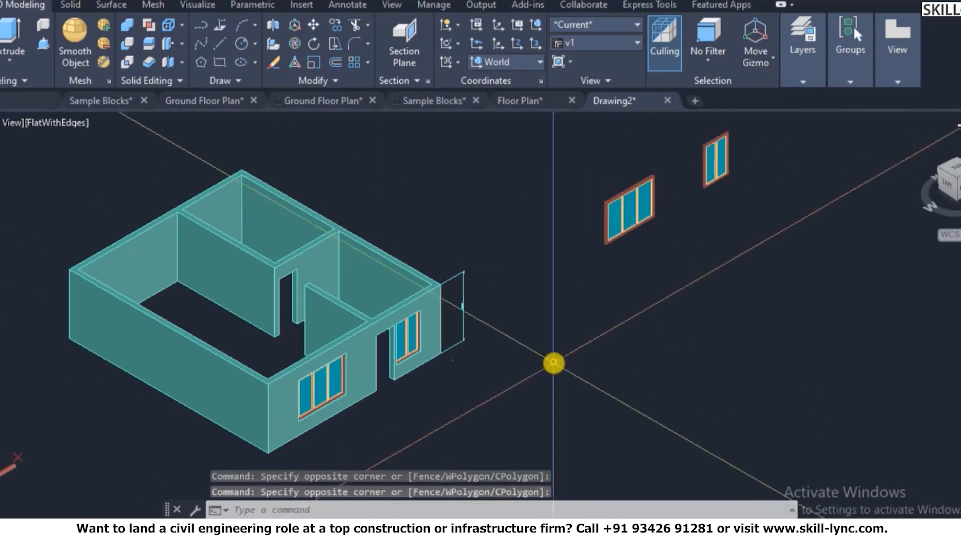
{"action": "scroll", "coordinate": [300, 385], "scroll_direction": "up", "scroll_amount": 2}
{"action": "scroll", "coordinate": [448, 321], "scroll_direction": "down", "scroll_amount": 3}
{"action": "scroll", "coordinate": [497, 360], "scroll_direction": "down", "scroll_amount": 2}
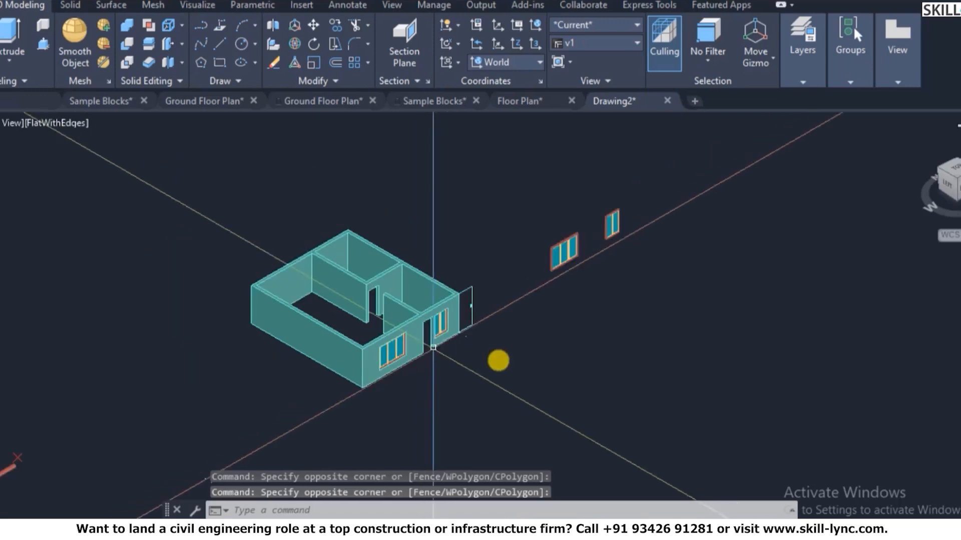
{"action": "scroll", "coordinate": [588, 315], "scroll_direction": "up", "scroll_amount": 1}
{"action": "scroll", "coordinate": [602, 304], "scroll_direction": "up", "scroll_amount": 2}
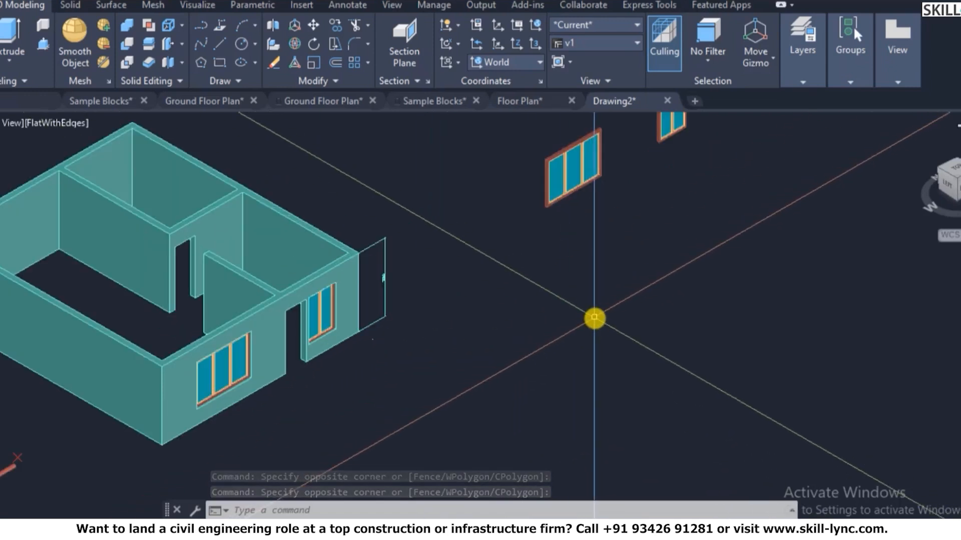
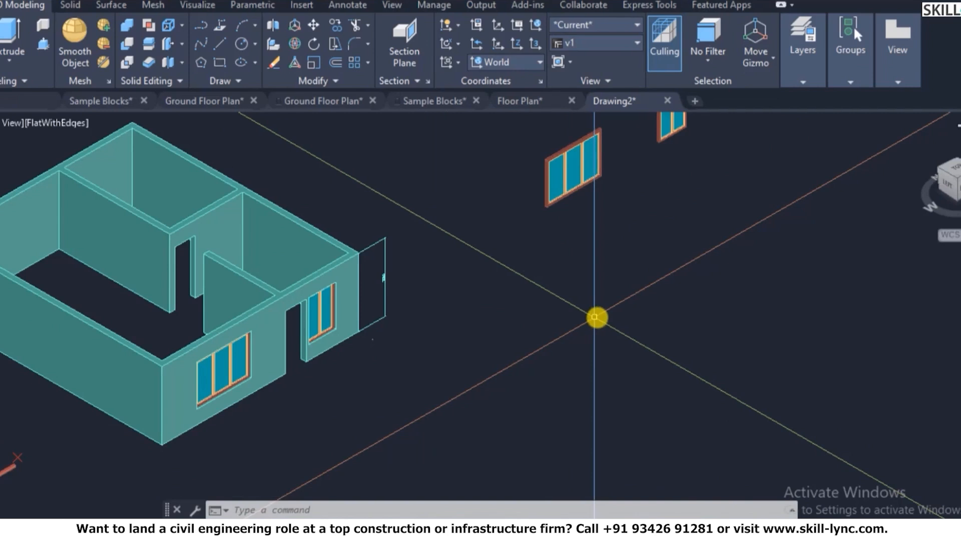
- Create a new layer named Projections and set it as the current layer
{"action": "key", "text": "Escape"}
{"action": "key", "text": "Return"}
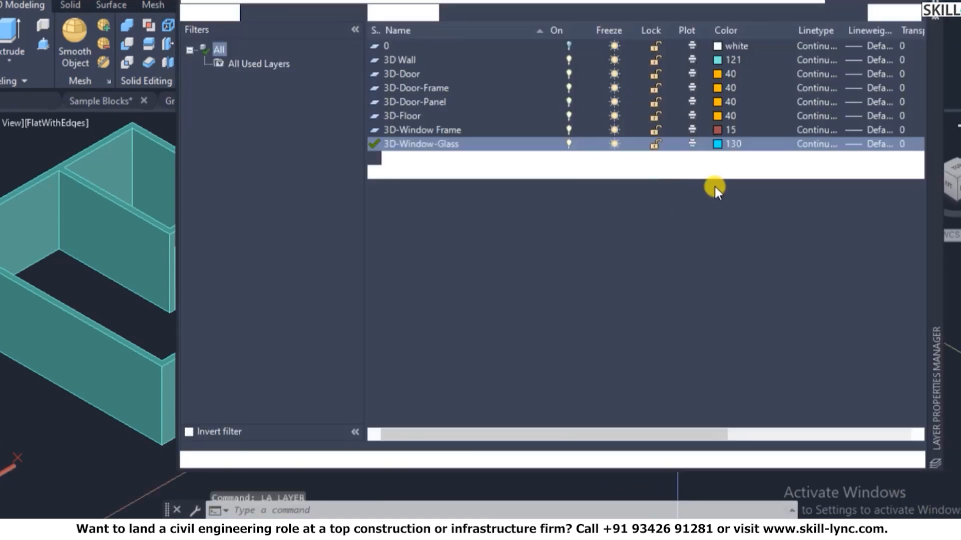
{"action": "left_click", "coordinate": [377, 12]}
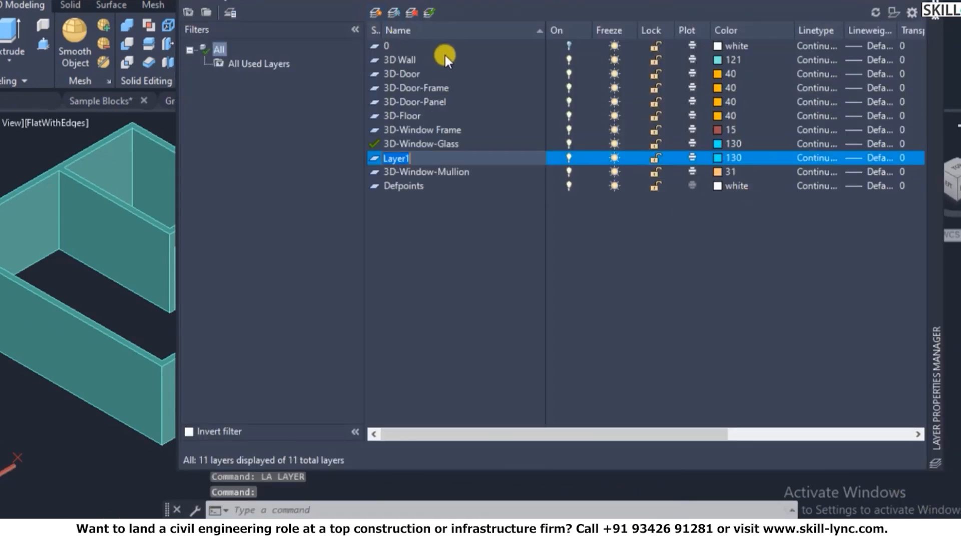
{"action": "type", "text": "Projections"}
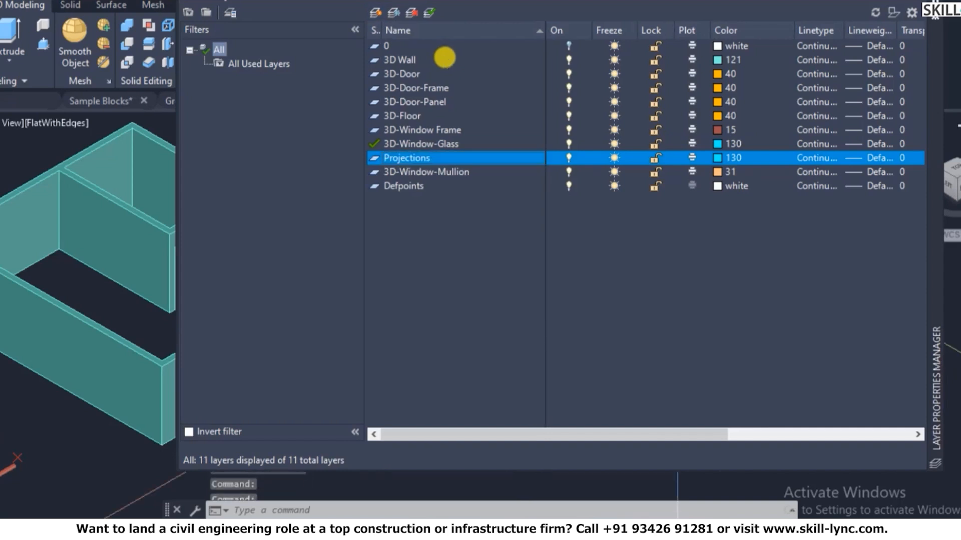
{"action": "right_click", "coordinate": [401, 155]}
{"action": "left_click", "coordinate": [456, 197]}
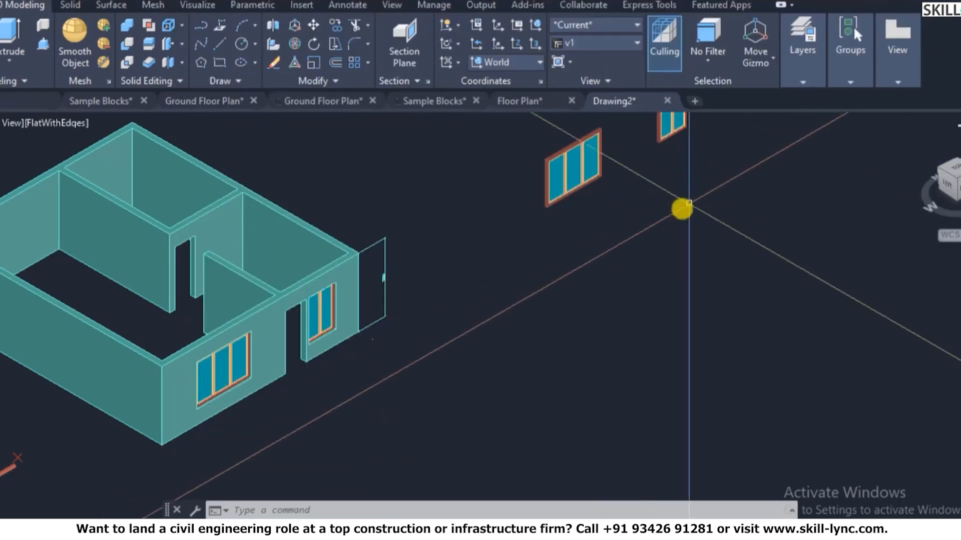
{"action": "scroll", "coordinate": [554, 313], "scroll_direction": "down", "scroll_amount": 3}
{"action": "scroll", "coordinate": [617, 202], "scroll_direction": "up", "scroll_amount": 5}
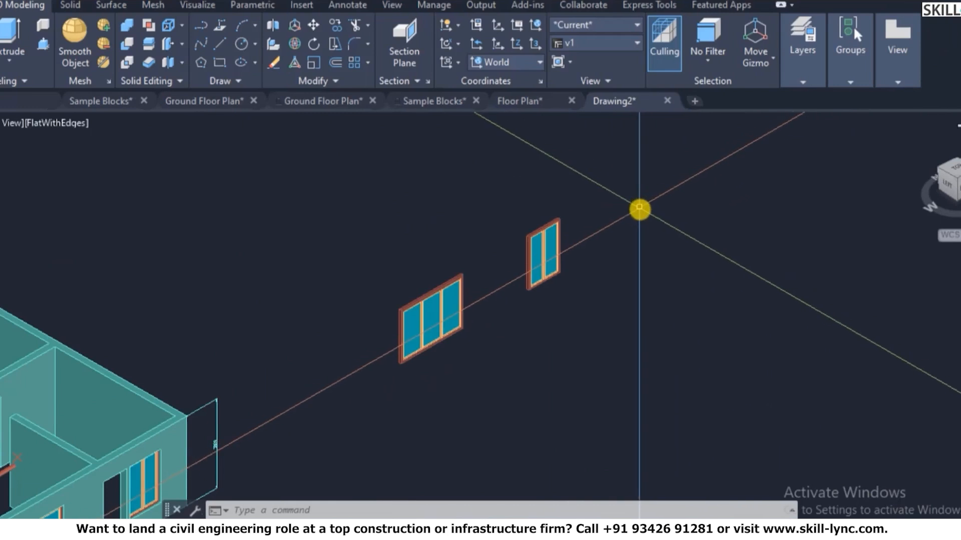
- Turn every layer back on with LAYON so the hidden window and door blocks reappear
{"action": "type", "text": "l"}
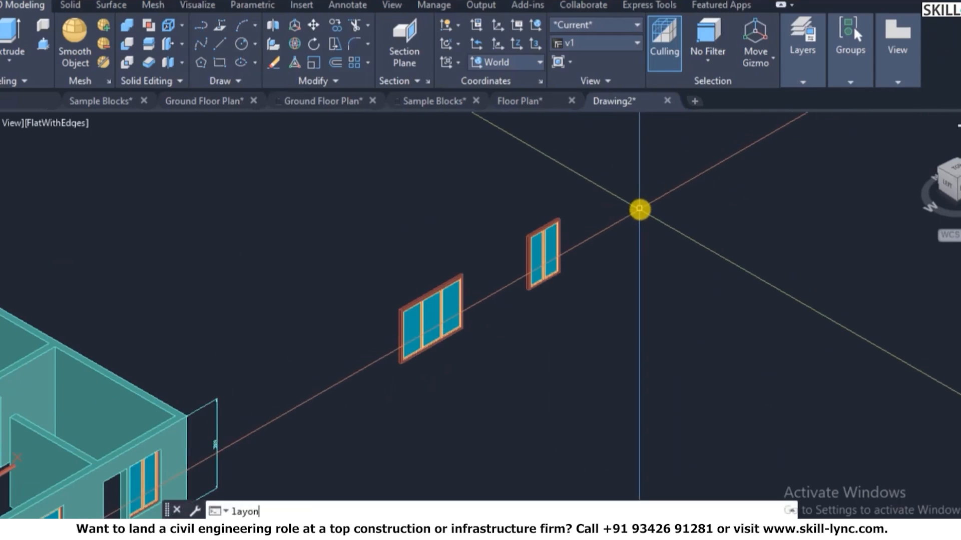
{"action": "type", "text": "ayon"}
{"action": "key", "text": "Return"}
{"action": "scroll", "coordinate": [415, 305], "scroll_direction": "up", "scroll_amount": 5}
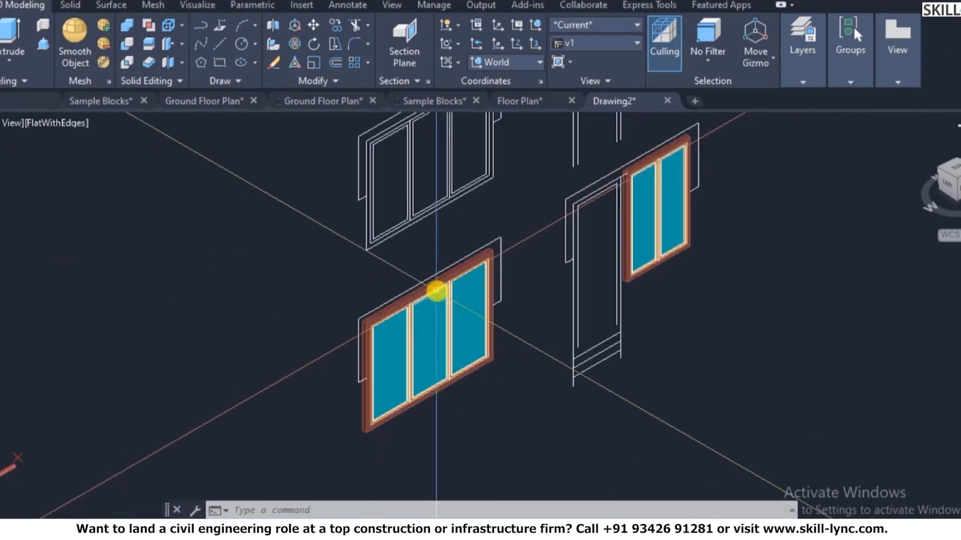
{"action": "scroll", "coordinate": [568, 275], "scroll_direction": "down", "scroll_amount": 5}
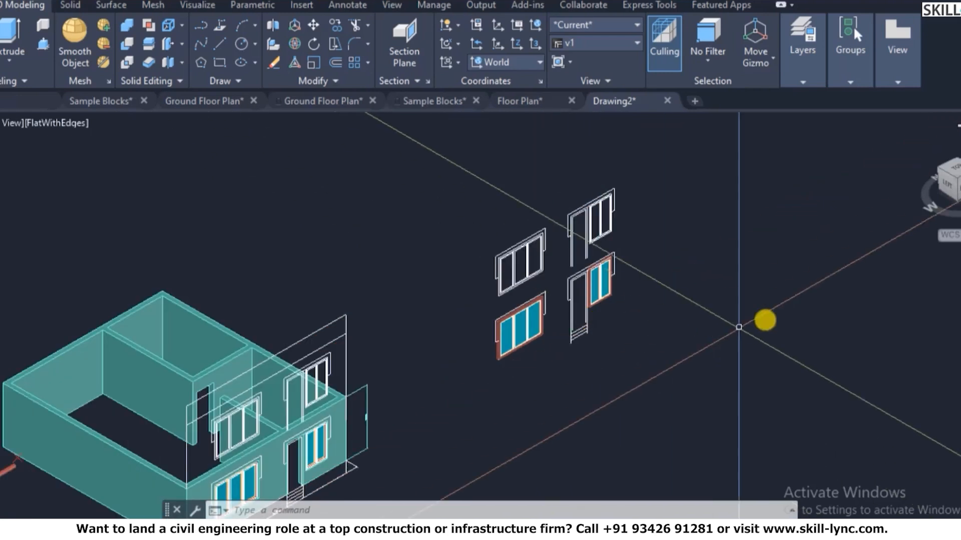
{"action": "type", "text": "plan"}
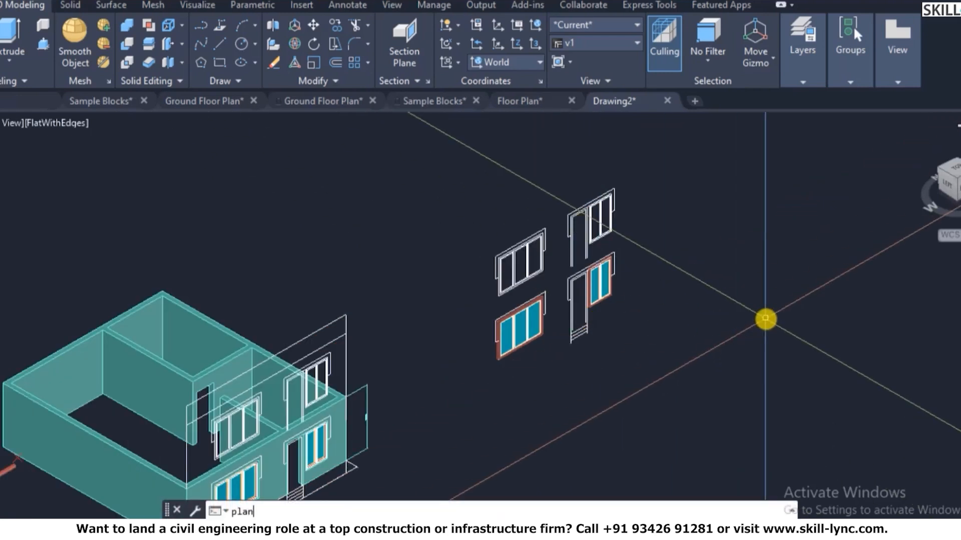
{"action": "key", "text": "Escape"}
{"action": "scroll", "coordinate": [349, 280], "scroll_direction": "down", "scroll_amount": 1}
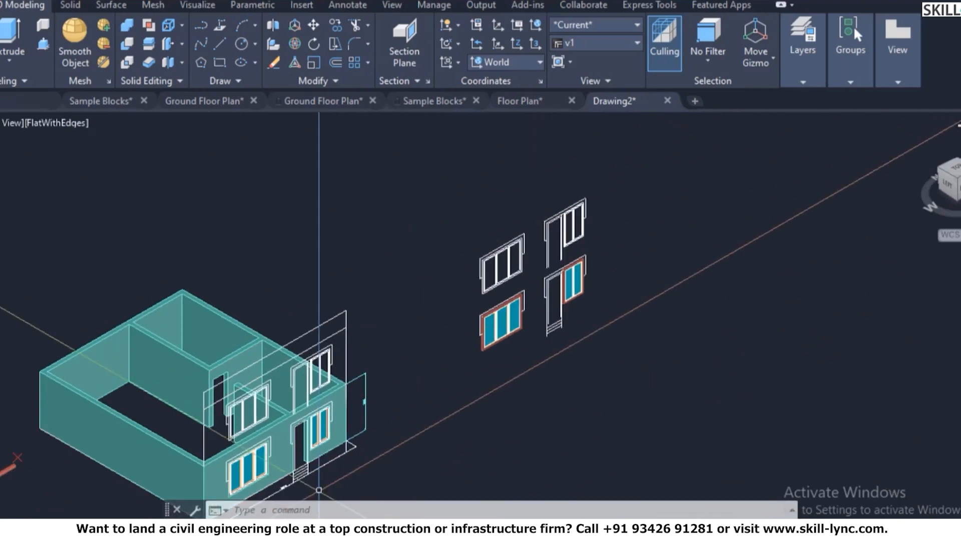
{"action": "scroll", "coordinate": [369, 422], "scroll_direction": "down", "scroll_amount": 4}
{"action": "scroll", "coordinate": [365, 354], "scroll_direction": "up", "scroll_amount": 8}
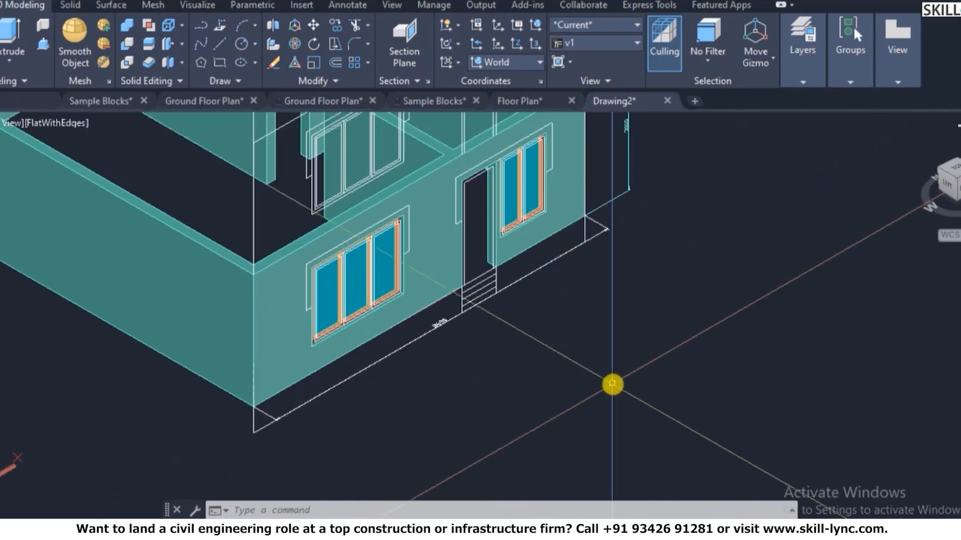
- Align the UCS to the front wall face of the house
{"action": "type", "text": "ucs"}
{"action": "key", "text": "Return"}
{"action": "type", "text": "f"}
{"action": "key", "text": "Return"}
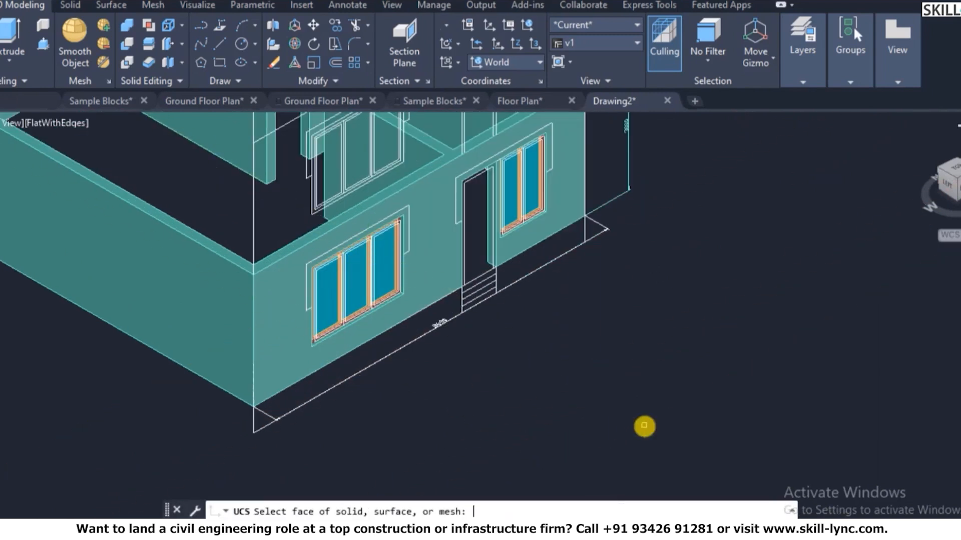
{"action": "left_click", "coordinate": [272, 374]}
{"action": "right_click", "coordinate": [286, 356]}
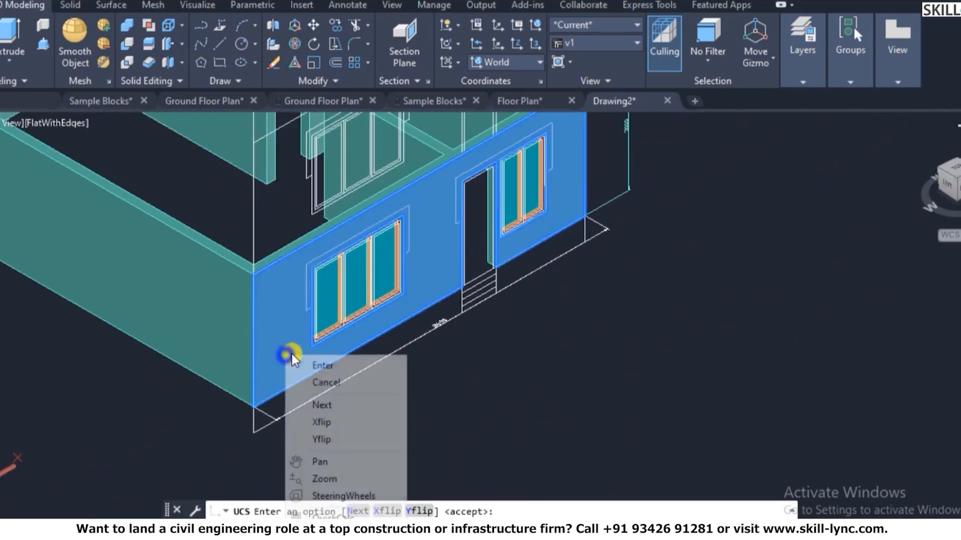
{"action": "left_click", "coordinate": [312, 366]}
- Move the UCS origin to a new point at the wall corner
{"action": "type", "text": "u"}
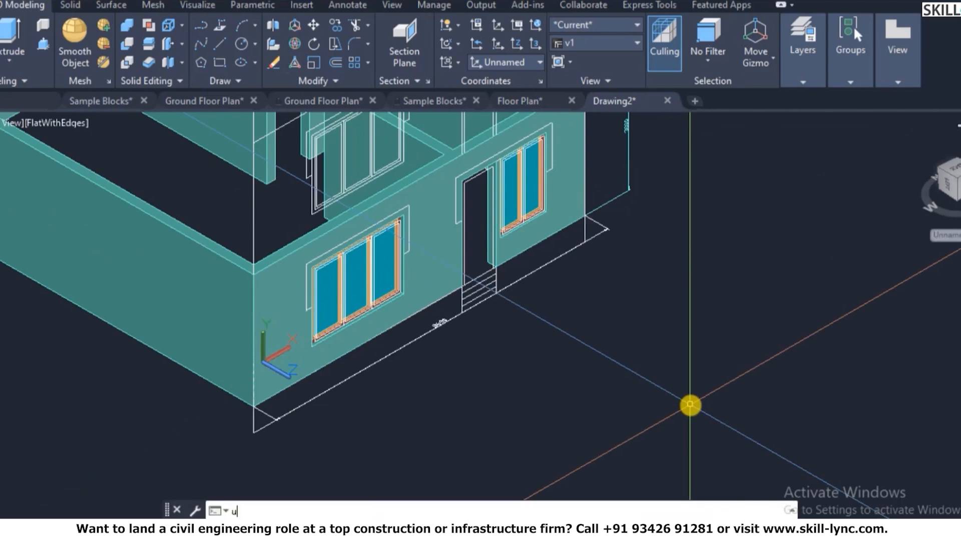
{"action": "type", "text": "csman"}
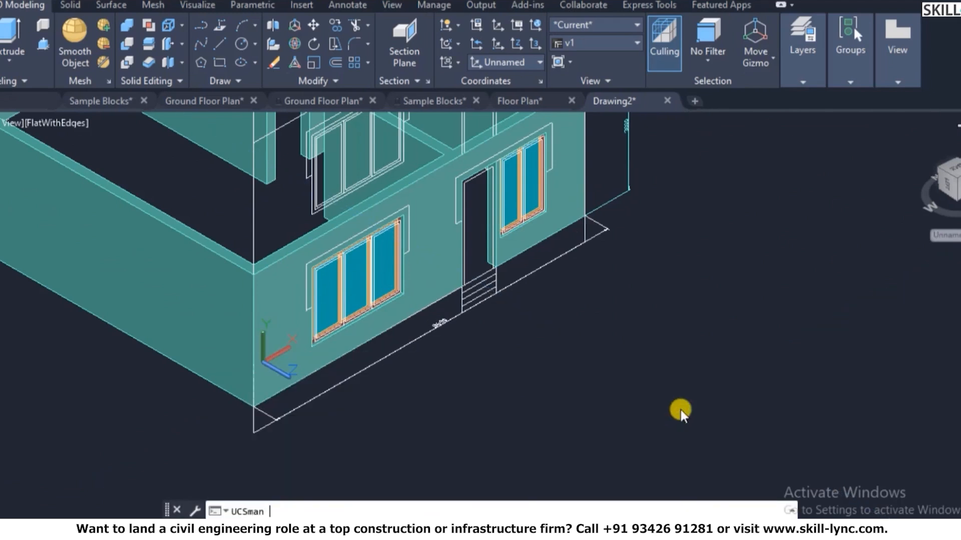
{"action": "key", "text": "Return"}
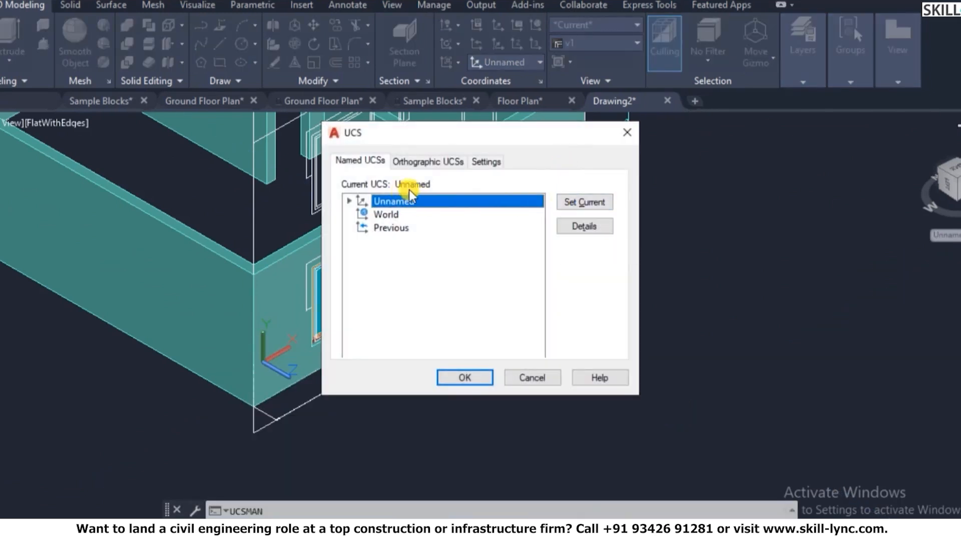
{"action": "left_click", "coordinate": [475, 379]}
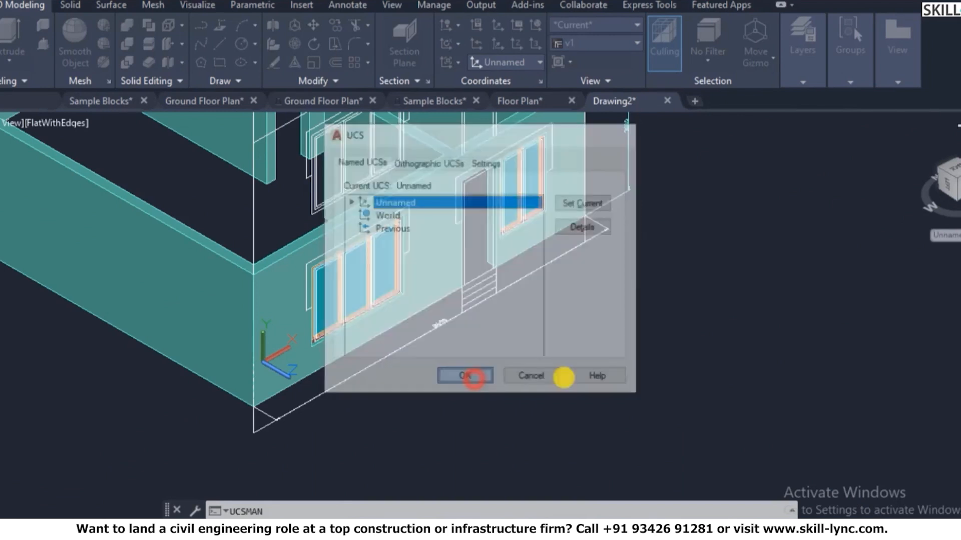
{"action": "type", "text": "ucs"}
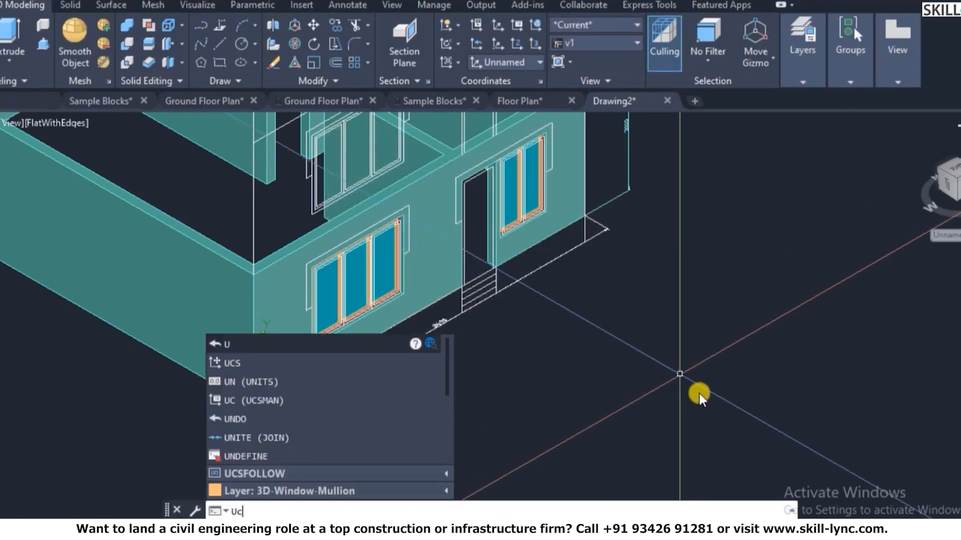
{"action": "key", "text": "Return"}
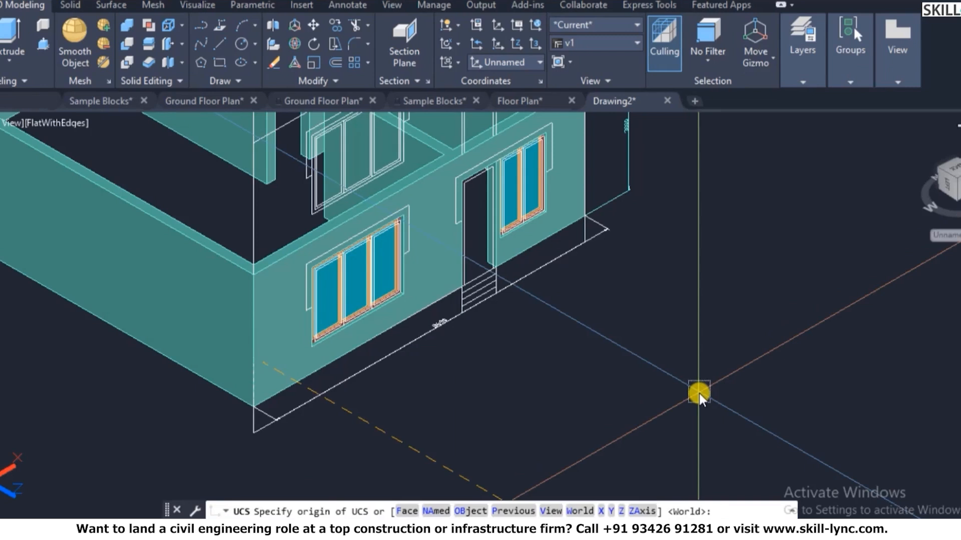
{"action": "type", "text": "n"}
{"action": "key", "text": "Return"}
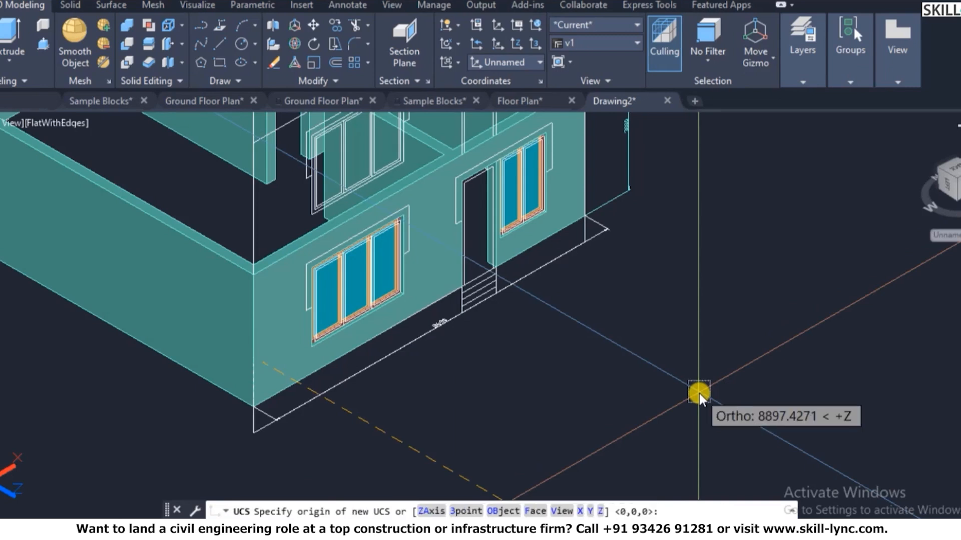
{"action": "left_click", "coordinate": [698, 394]}
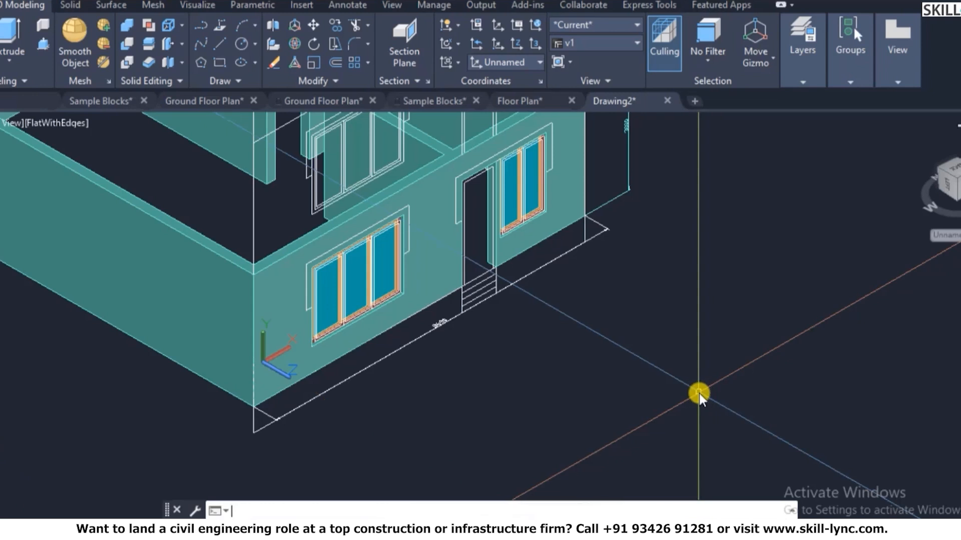
- Save the unnamed UCS under the name 1 in the UCS manager
{"action": "type", "text": "ucsm"}
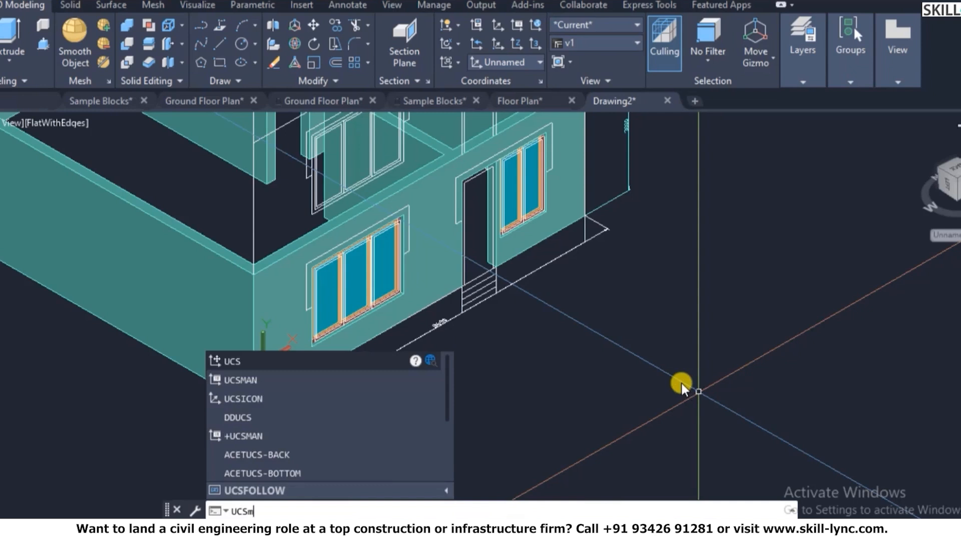
{"action": "type", "text": "an"}
{"action": "key", "text": "Return"}
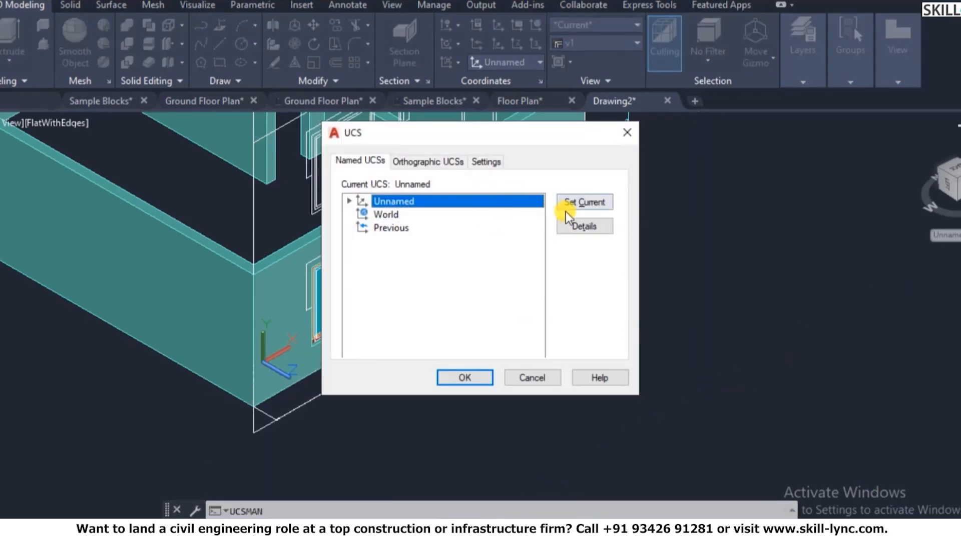
{"action": "right_click", "coordinate": [479, 198]}
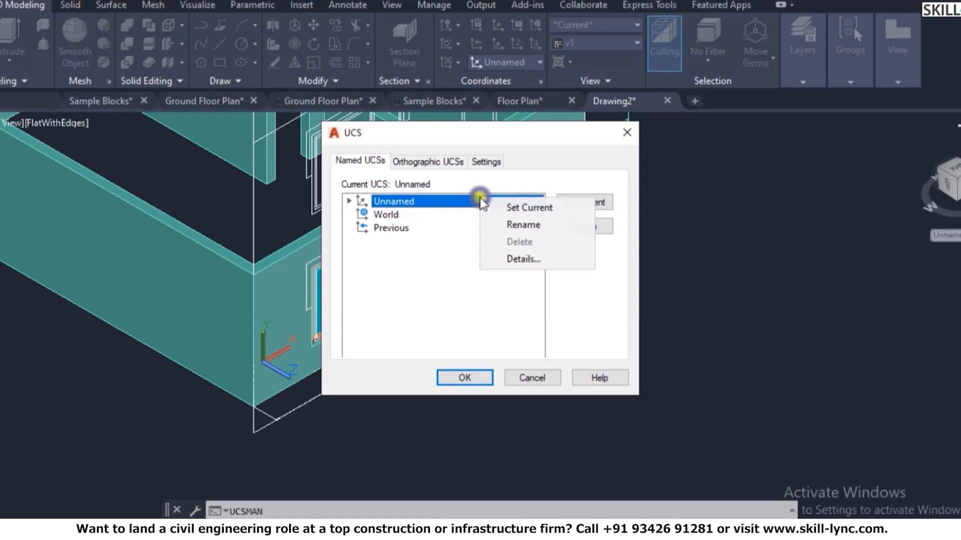
{"action": "left_click", "coordinate": [524, 224]}
{"action": "type", "text": "1"}
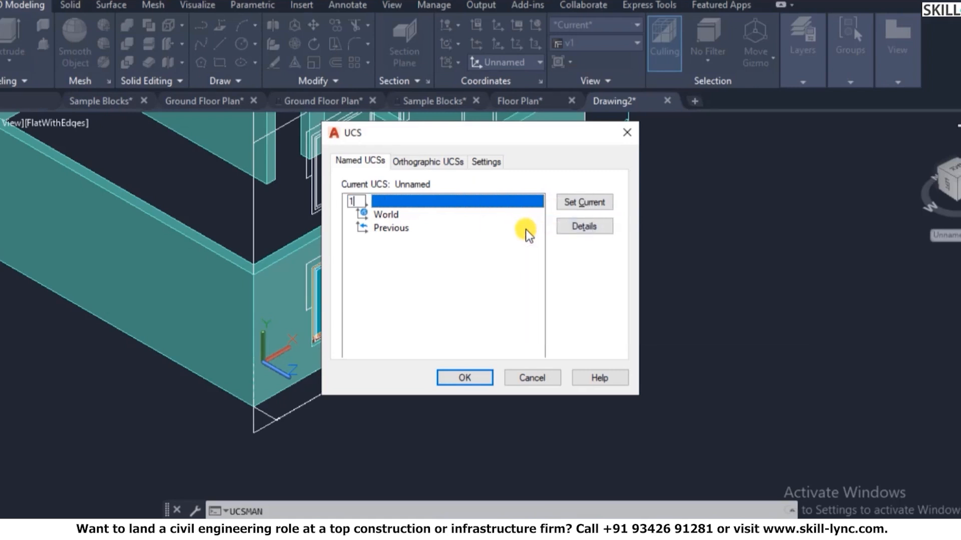
{"action": "left_click", "coordinate": [467, 376]}
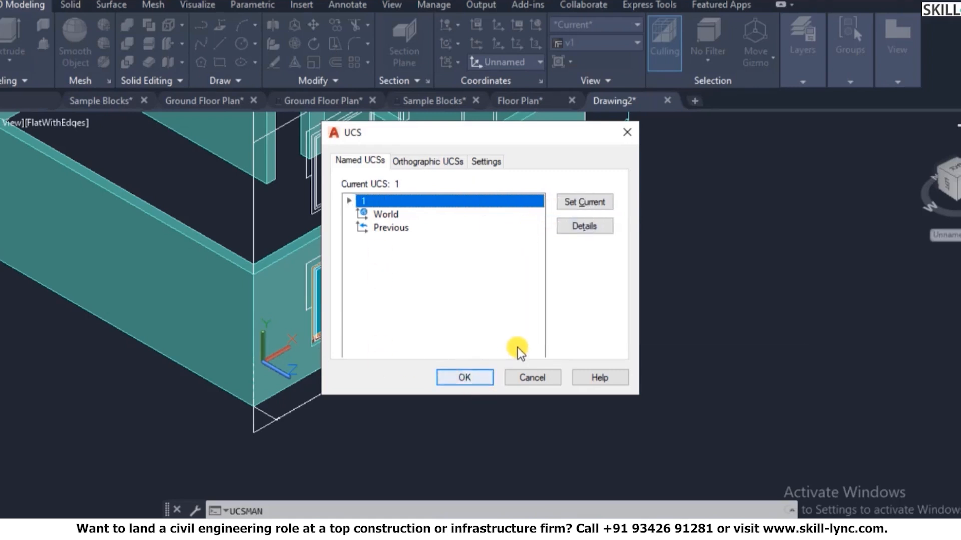
{"action": "left_click", "coordinate": [470, 378]}
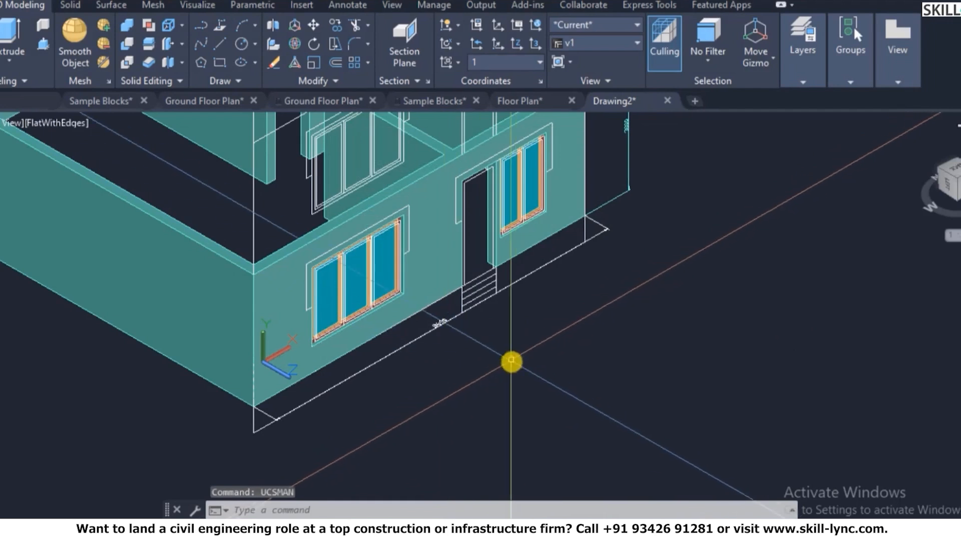
- Revert to World UCS, then restore named UCS 1 as current and zoom out
{"action": "type", "text": "ucs"}
{"action": "key", "text": "Return"}
{"action": "type", "text": "w"}
{"action": "key", "text": "Return"}
{"action": "key", "text": "Escape"}
{"action": "key", "text": "Escape"}
{"action": "type", "text": "ucsman"}
{"action": "key", "text": "Return"}
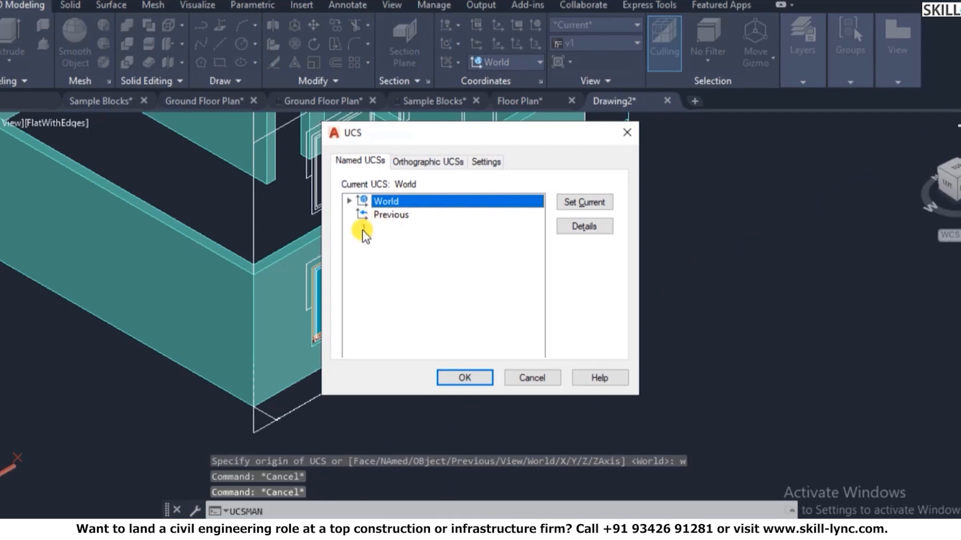
{"action": "left_click", "coordinate": [464, 378]}
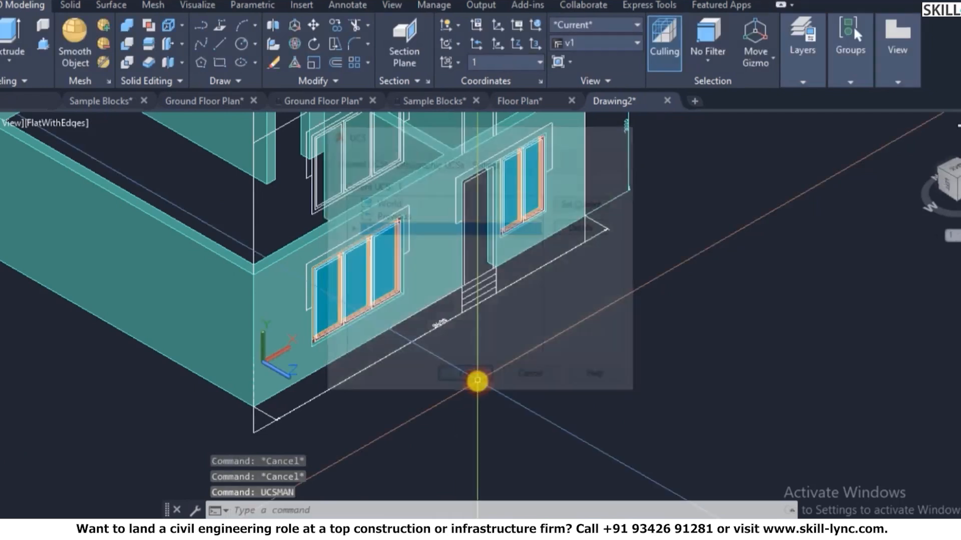
{"action": "scroll", "coordinate": [414, 371], "scroll_direction": "down", "scroll_amount": 5}
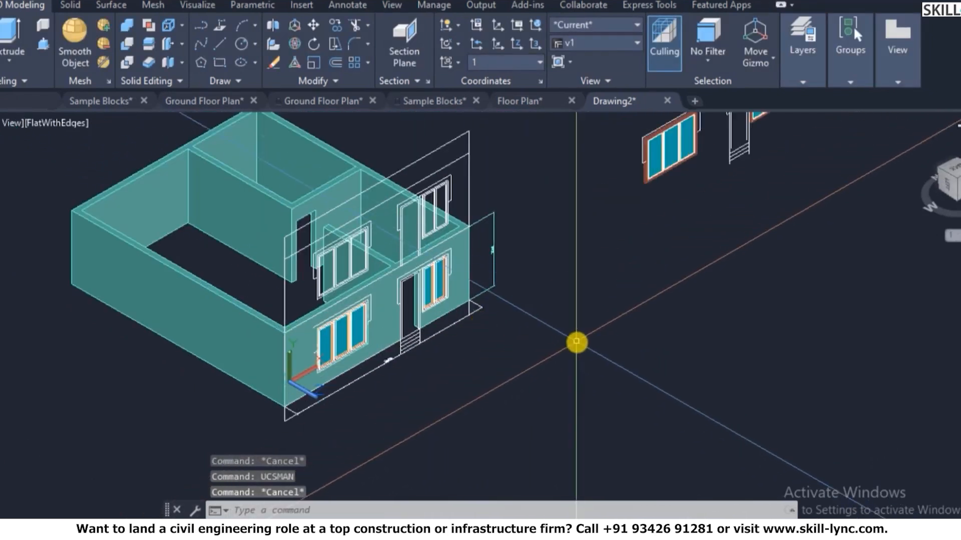
- Switch to plan view to see the front elevation flat
{"action": "type", "text": "plan"}
{"action": "key", "text": "Return"}
{"action": "key", "text": "Return"}
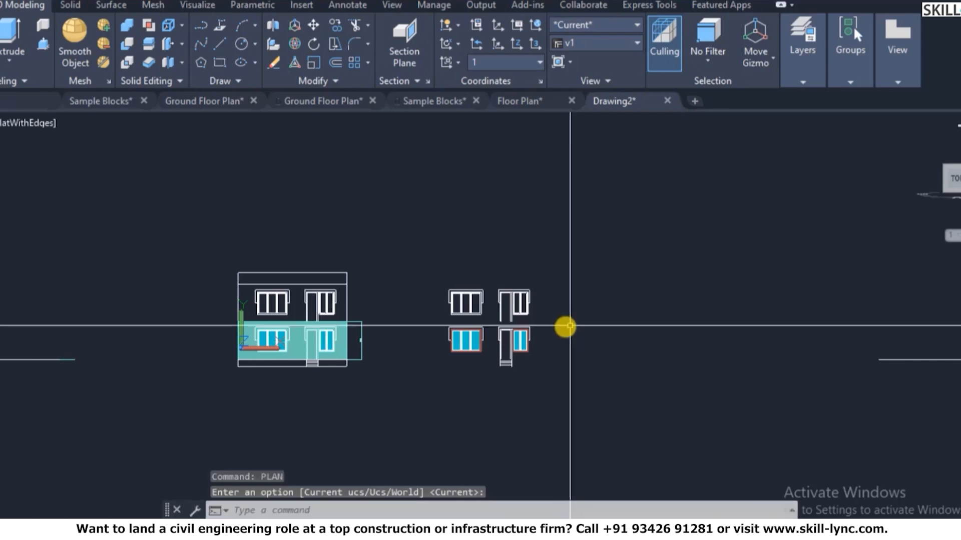
{"action": "scroll", "coordinate": [490, 336], "scroll_direction": "up", "scroll_amount": 4}
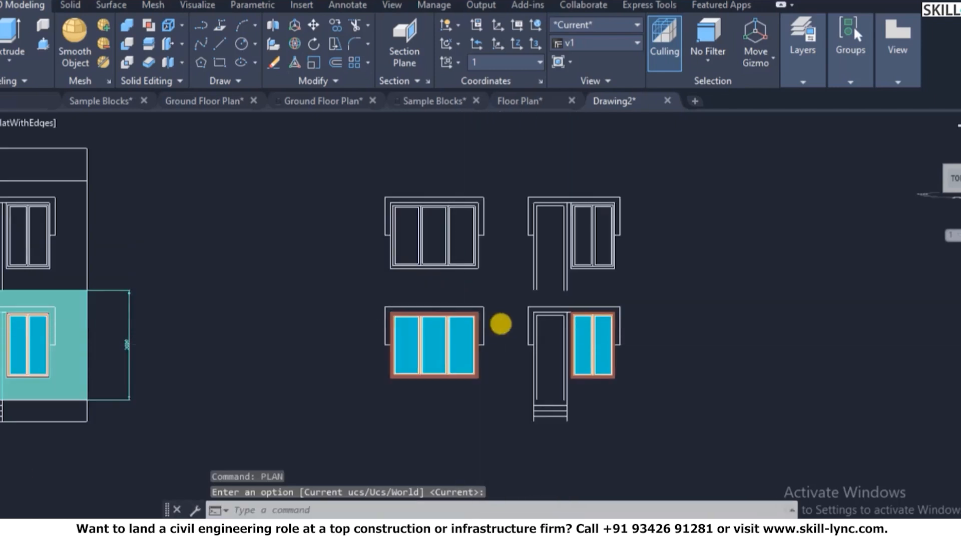
{"action": "scroll", "coordinate": [500, 290], "scroll_direction": "up", "scroll_amount": 2}
{"action": "key", "text": "Escape"}
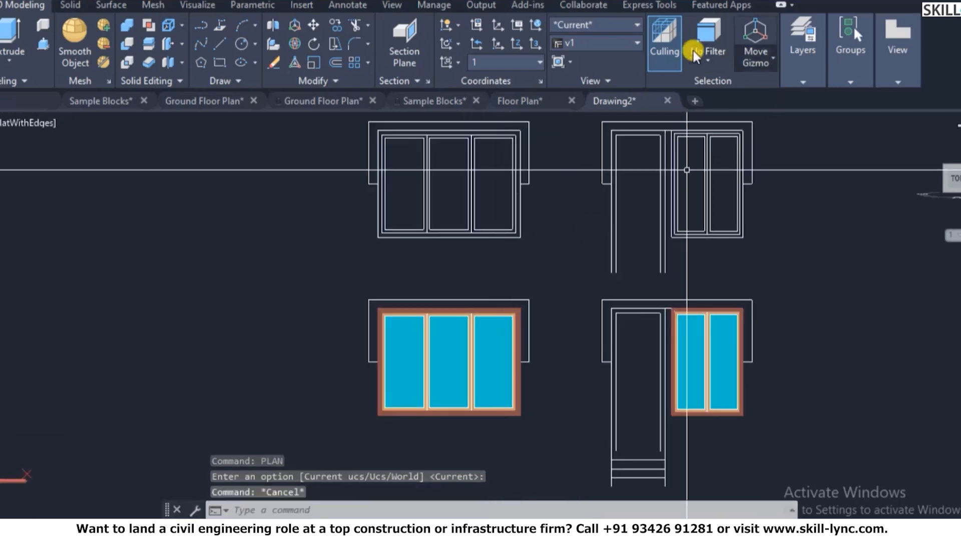
- Set the Projections layer colour to grey 253
{"action": "left_click", "coordinate": [800, 55]}
{"action": "key", "text": "Escape"}
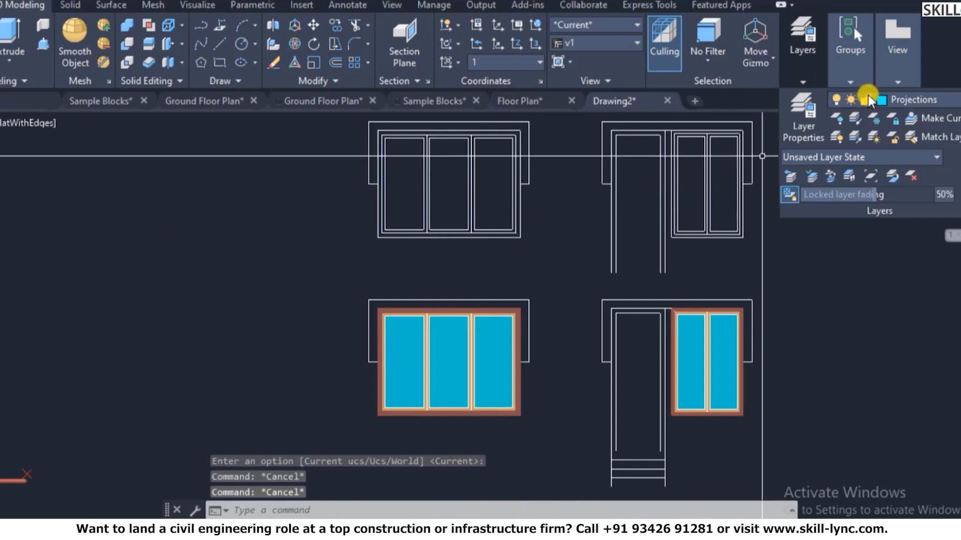
{"action": "key", "text": "Escape"}
{"action": "type", "text": "la"}
{"action": "key", "text": "Return"}
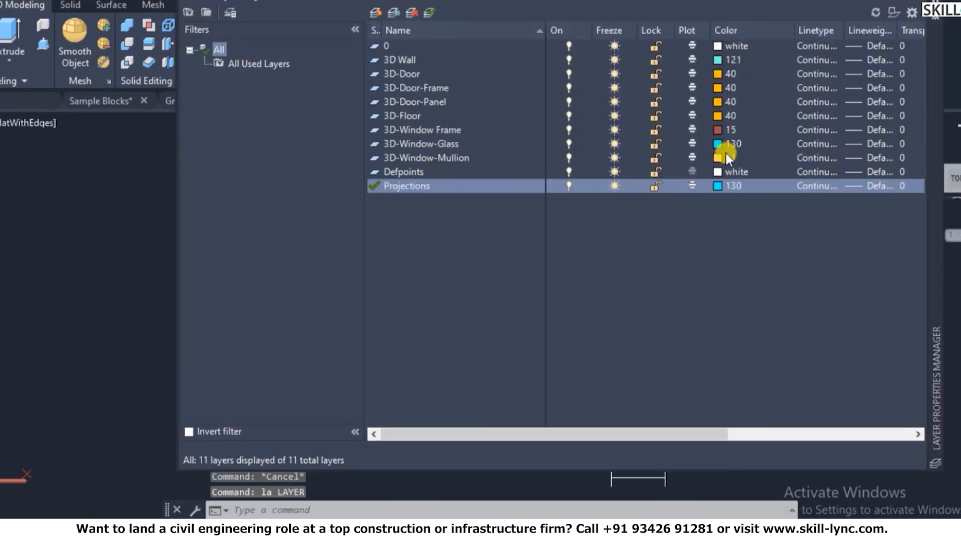
{"action": "left_click", "coordinate": [721, 186]}
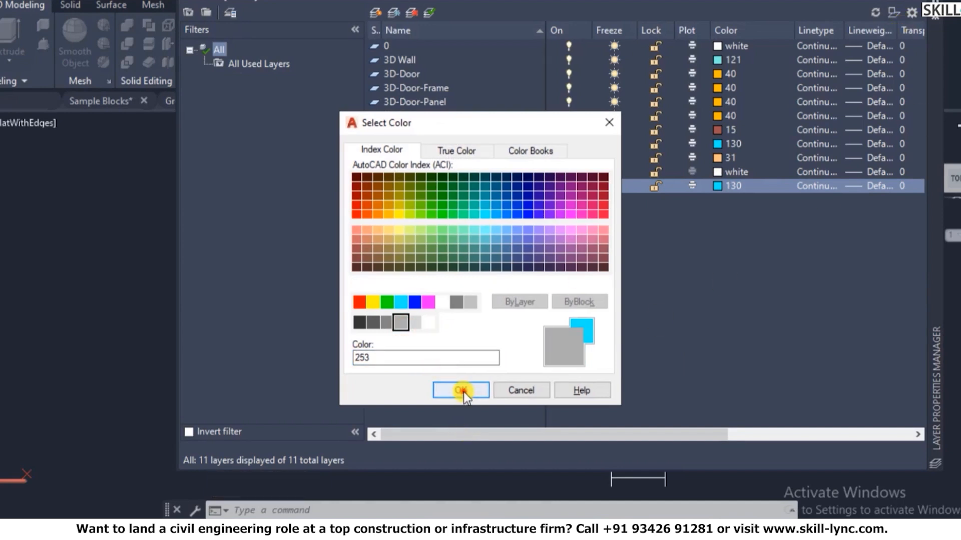
{"action": "left_click", "coordinate": [461, 391]}
{"action": "key", "text": "Escape"}
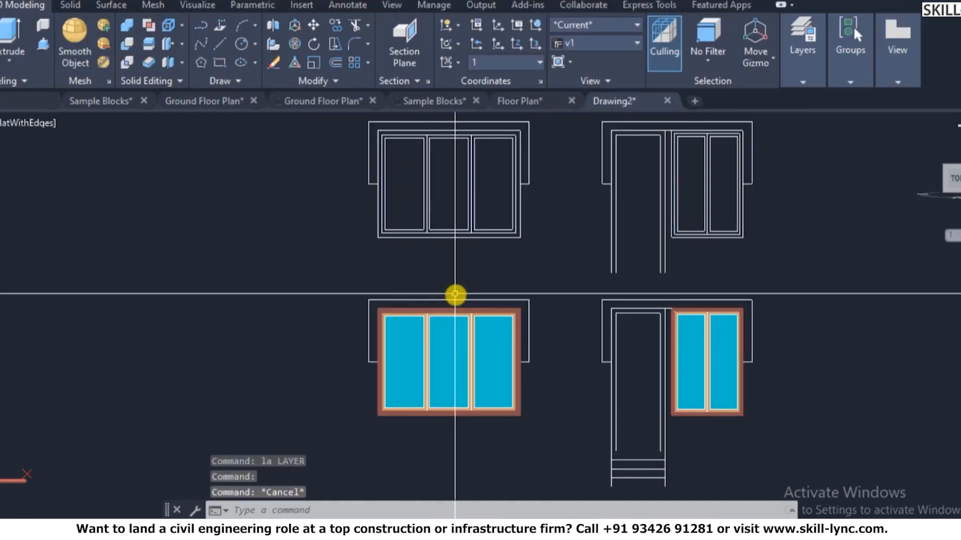
- Create boundary regions inside both lower window sunshade outlines, then bring up the saved views list
{"action": "type", "text": "bo"}
{"action": "key", "text": "Return"}
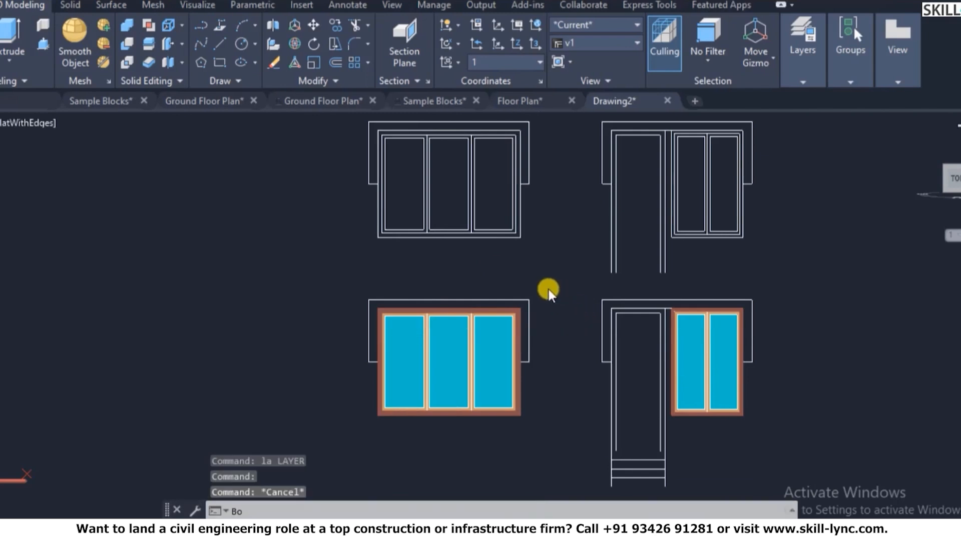
{"action": "left_click", "coordinate": [205, 57]}
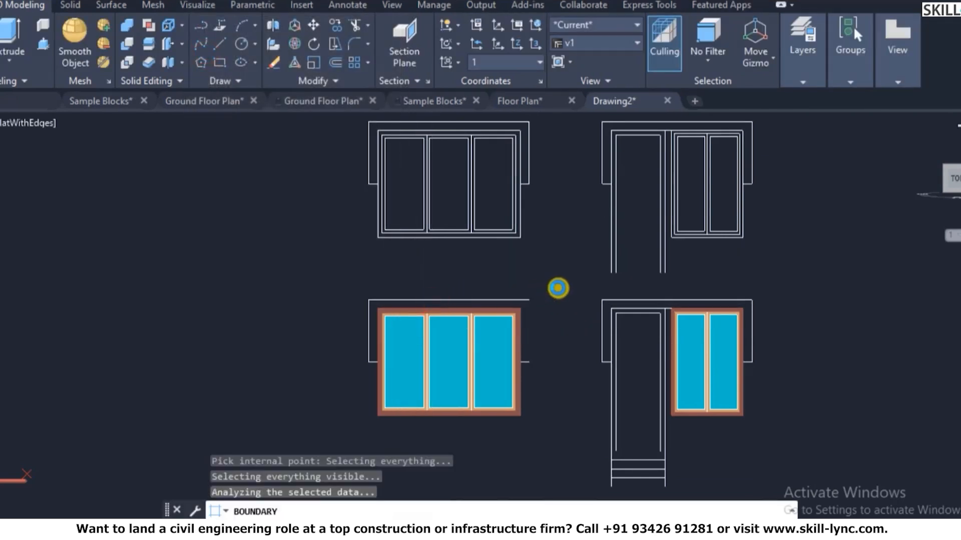
{"action": "left_click", "coordinate": [623, 308]}
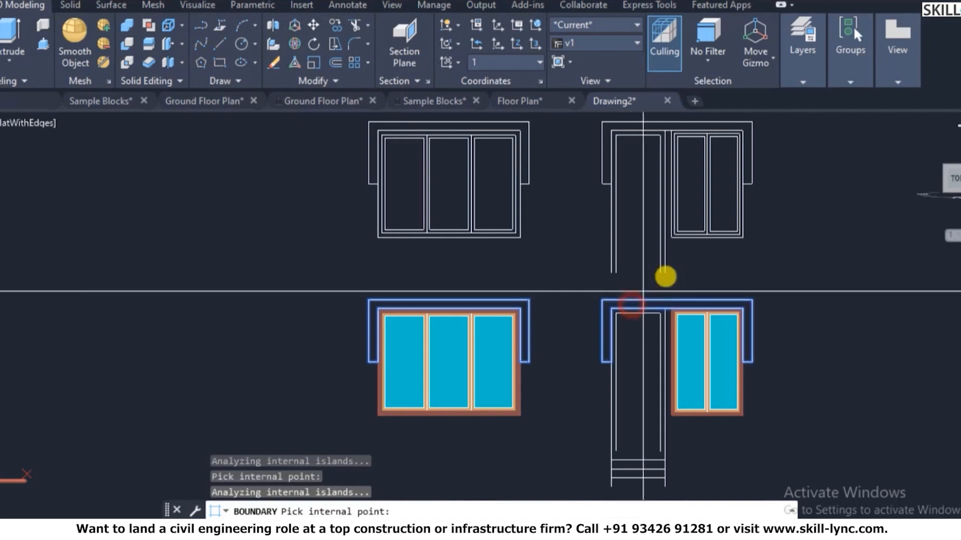
{"action": "key", "text": "Return"}
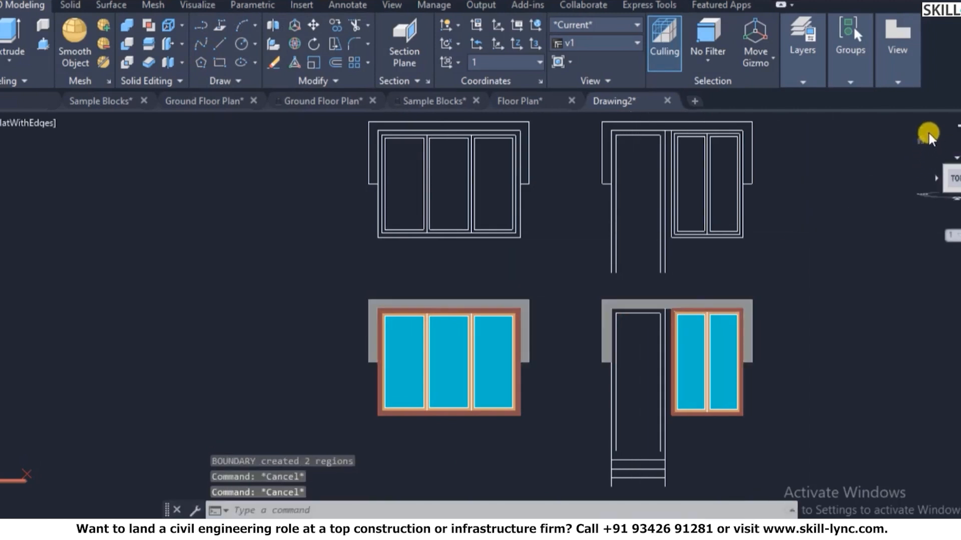
{"action": "type", "text": "v"}
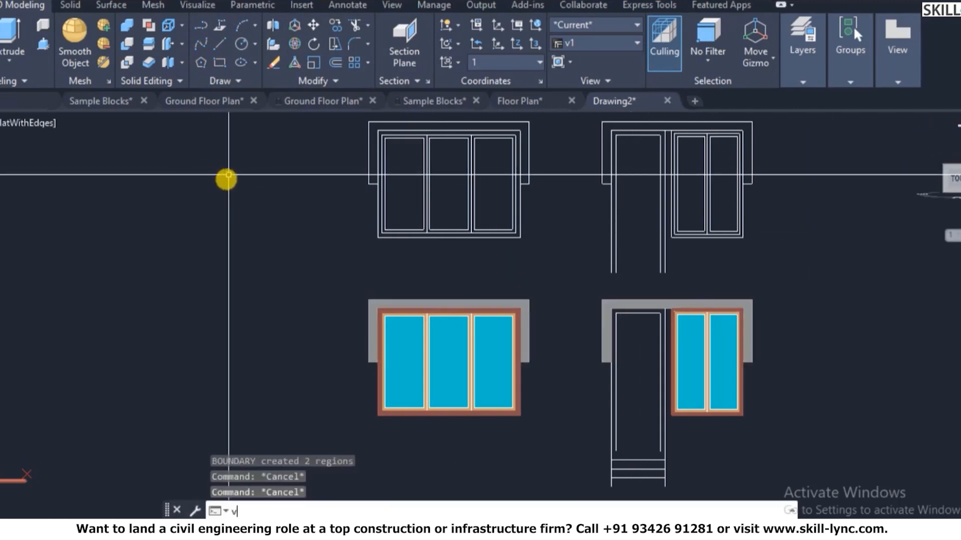
{"action": "key", "text": "Return"}
- Restore saved view v1 and pan toward the window openings
{"action": "left_click", "coordinate": [325, 200]}
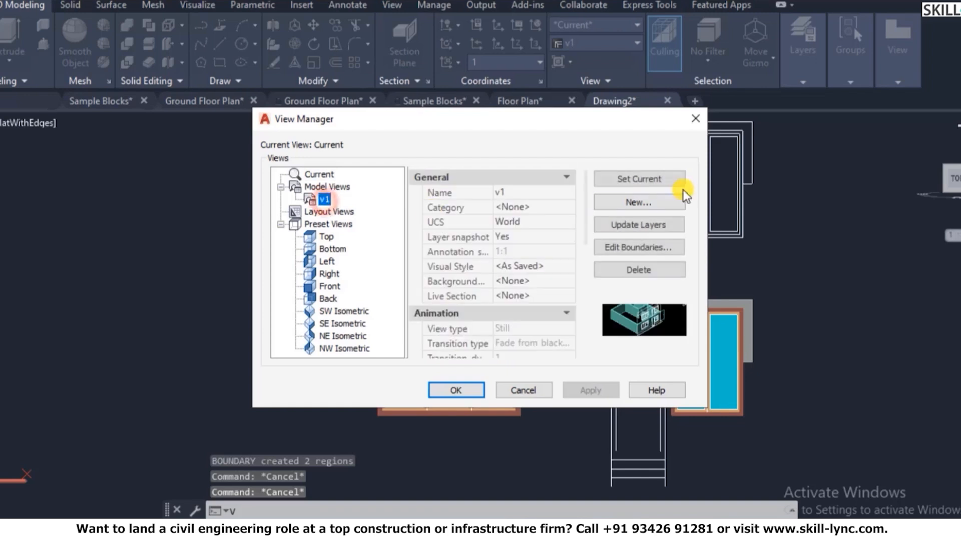
{"action": "left_click", "coordinate": [457, 390]}
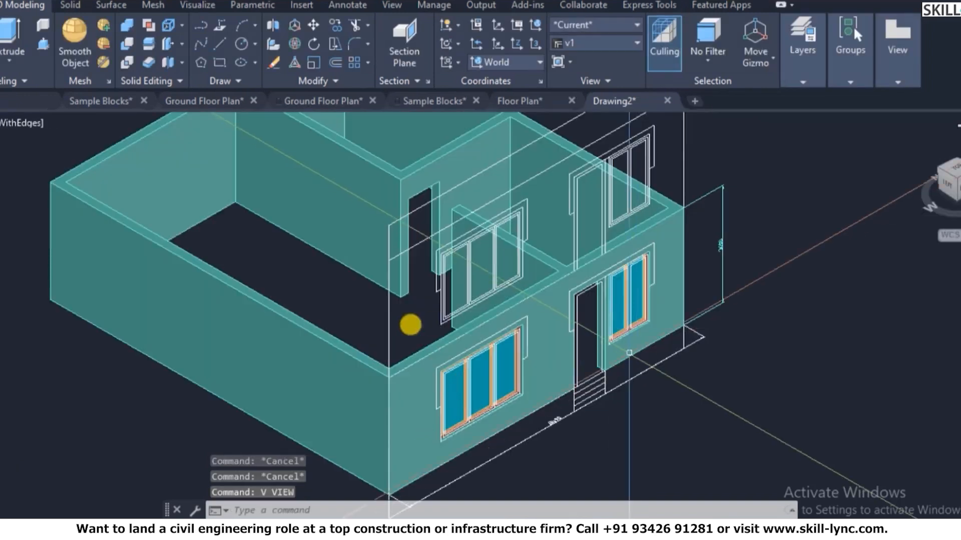
{"action": "scroll", "coordinate": [504, 401], "scroll_direction": "down", "scroll_amount": 3}
{"action": "scroll", "coordinate": [620, 280], "scroll_direction": "down", "scroll_amount": 3}
{"action": "scroll", "coordinate": [625, 269], "scroll_direction": "up", "scroll_amount": 5}
{"action": "key", "text": "Escape"}
{"action": "key", "text": "Escape"}
{"action": "middle_click_drag", "start_coordinate": [624, 268], "coordinate": [520, 317]}
- Start EXTRUDE on the sunshade regions, then cancel it and clear an accidental selection
{"action": "type", "text": "ext"}
{"action": "key", "text": "Return"}
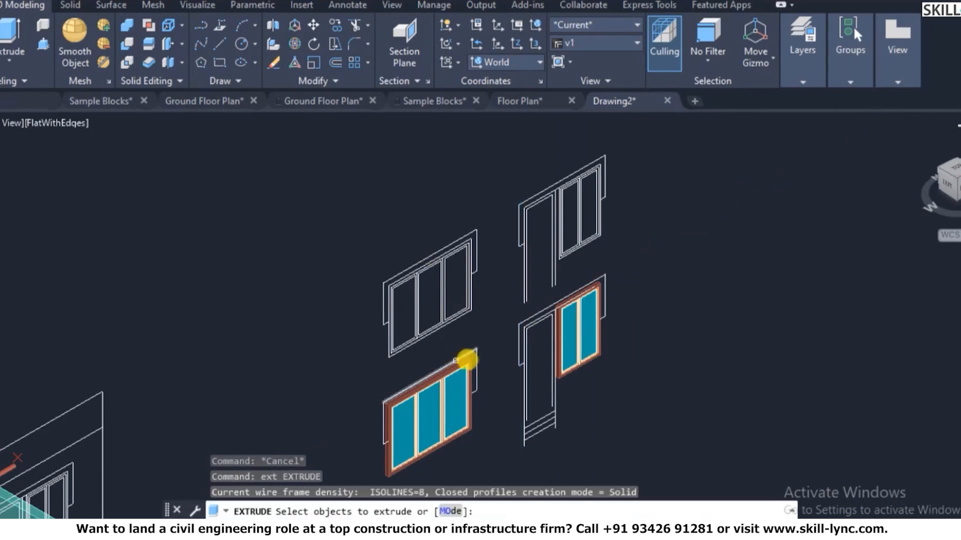
{"action": "scroll", "coordinate": [476, 371], "scroll_direction": "up", "scroll_amount": 4}
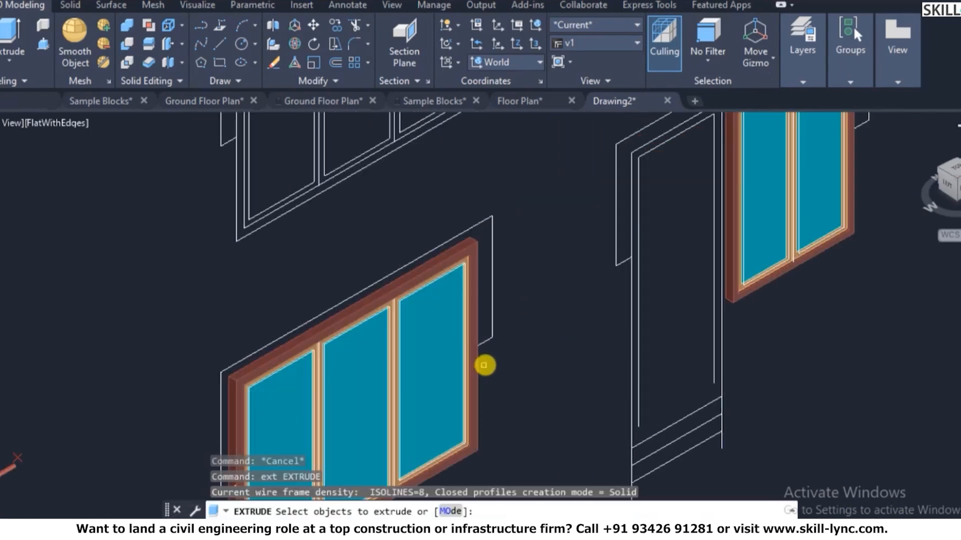
{"action": "key", "text": "Escape"}
{"action": "key", "text": "Escape"}
{"action": "scroll", "coordinate": [507, 320], "scroll_direction": "down", "scroll_amount": 5}
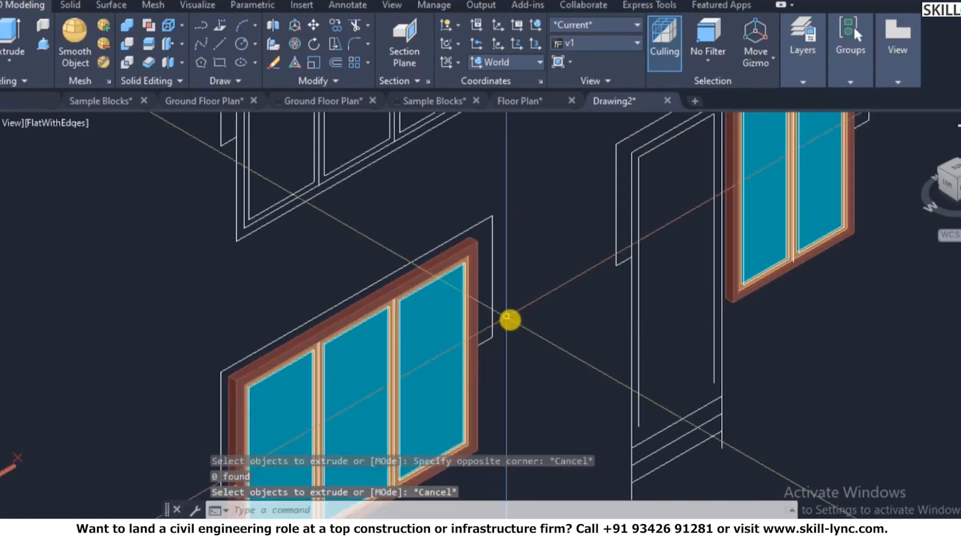
{"action": "scroll", "coordinate": [659, 202], "scroll_direction": "up", "scroll_amount": 2}
{"action": "key", "text": "Escape"}
{"action": "left_click", "coordinate": [639, 215]}
{"action": "key", "text": "Escape"}
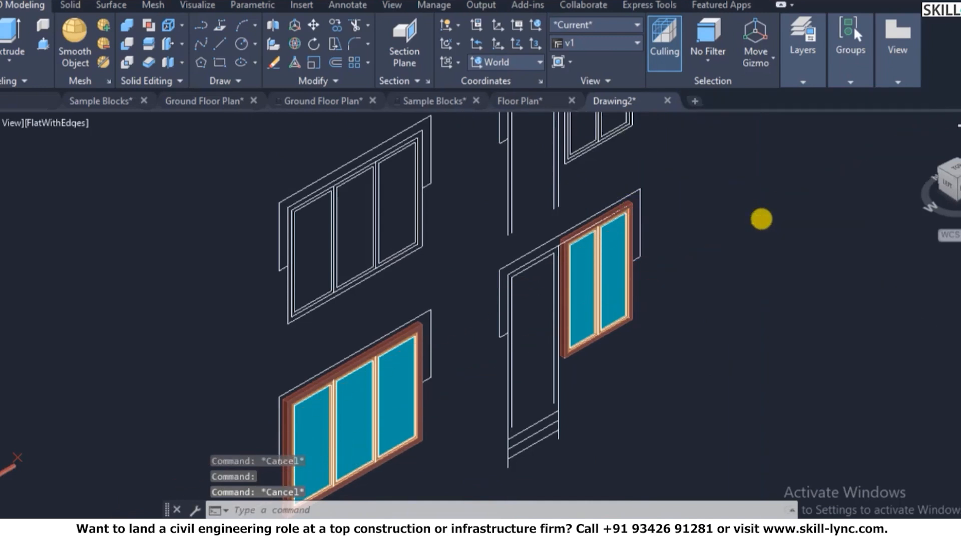
- Switch to plan view and zoom to frame the front elevation
{"action": "type", "text": "pl"}
{"action": "key", "text": "Return"}
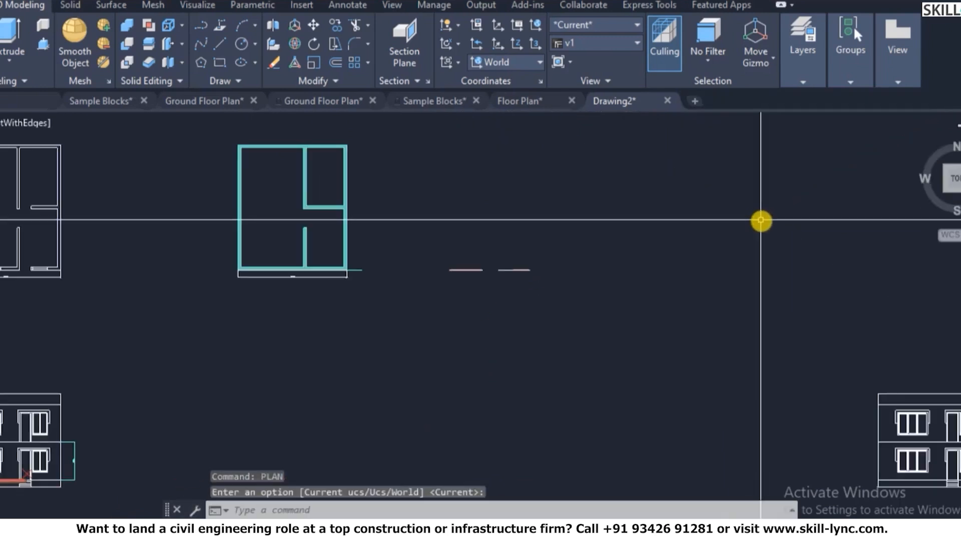
{"action": "scroll", "coordinate": [635, 225], "scroll_direction": "down", "scroll_amount": 4}
{"action": "scroll", "coordinate": [720, 275], "scroll_direction": "up", "scroll_amount": 8}
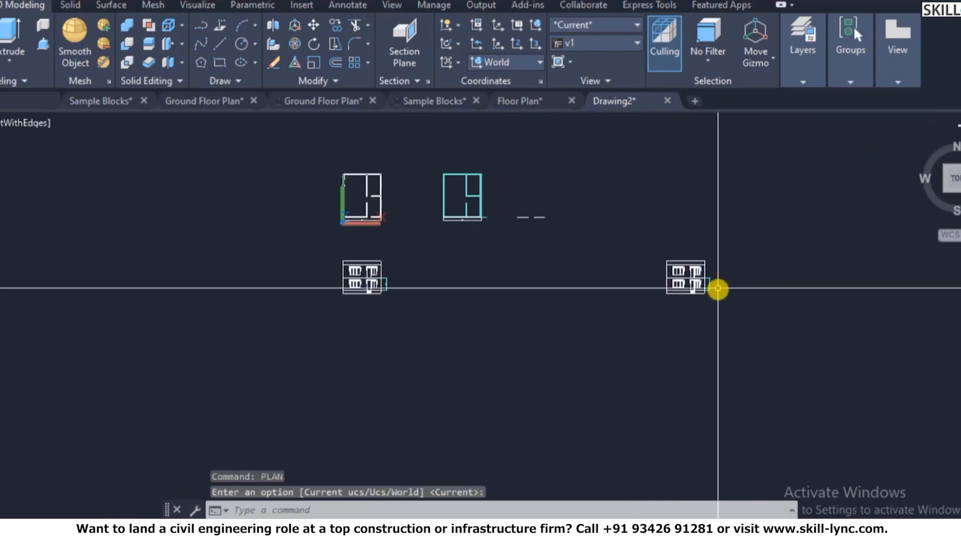
{"action": "scroll", "coordinate": [596, 360], "scroll_direction": "up", "scroll_amount": 2}
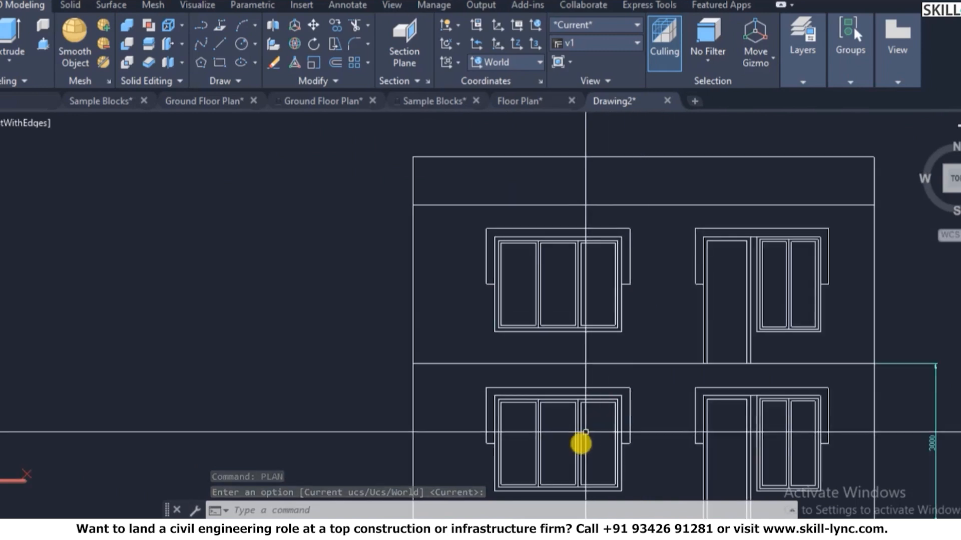
{"action": "scroll", "coordinate": [644, 411], "scroll_direction": "down", "scroll_amount": 2}
{"action": "scroll", "coordinate": [613, 397], "scroll_direction": "up", "scroll_amount": 3}
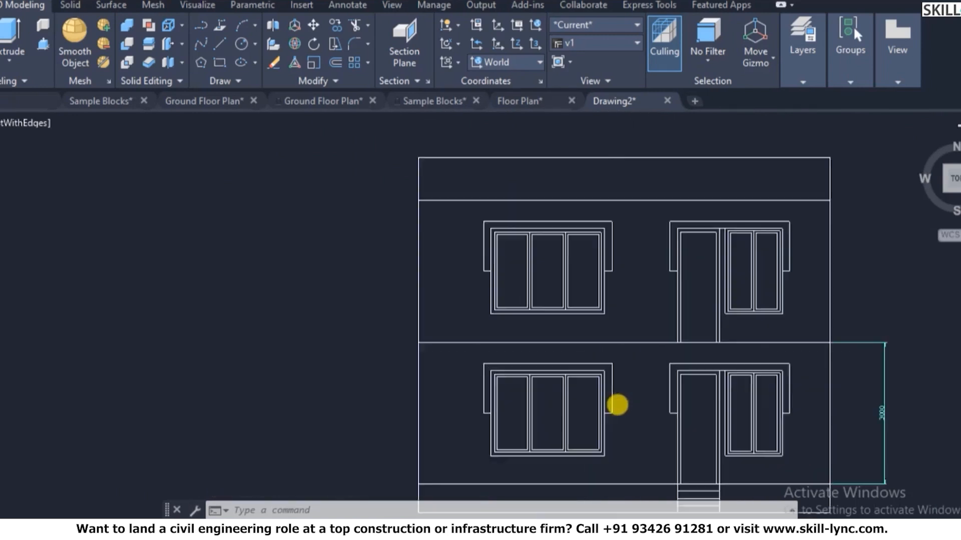
- Thaw the frozen Projections layer from the layer drop-down after the make-current warning
{"action": "left_click", "coordinate": [806, 75]}
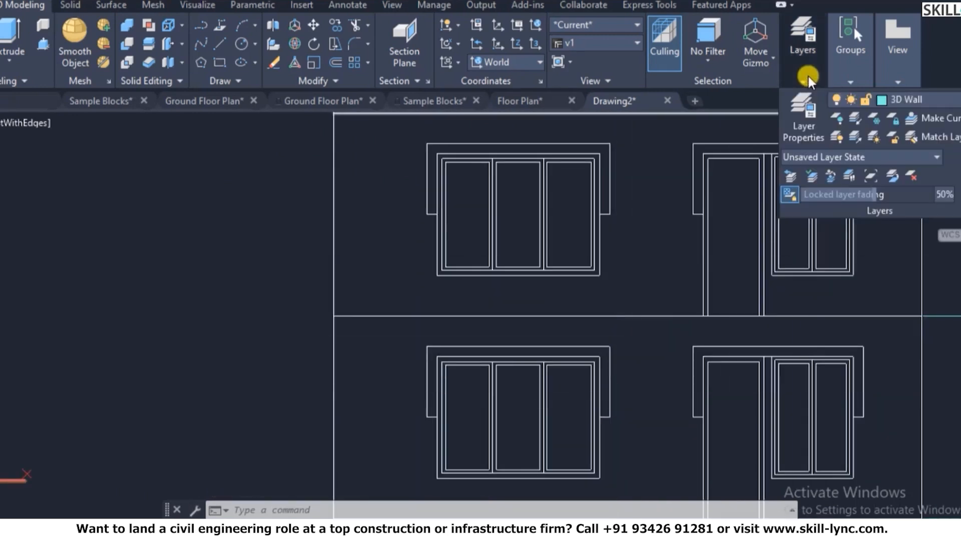
{"action": "left_click", "coordinate": [902, 102]}
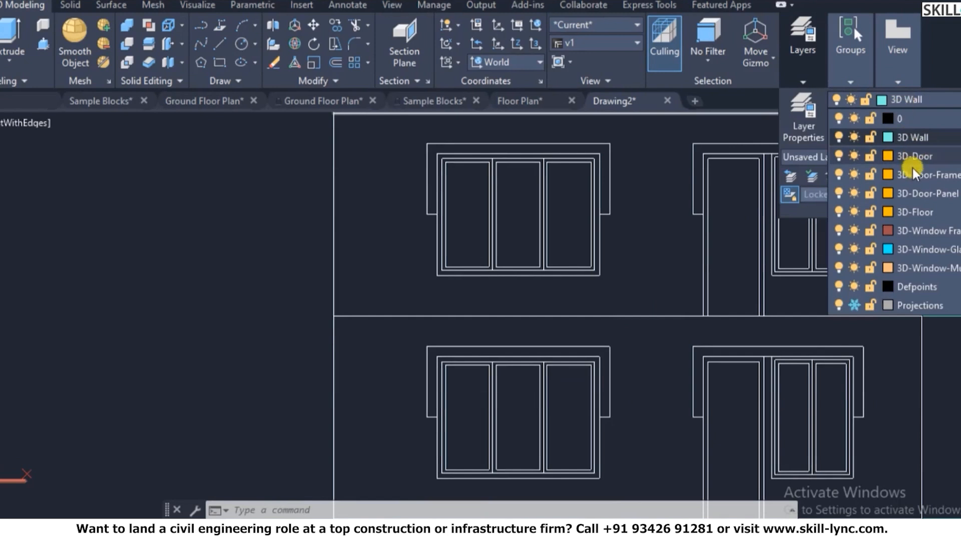
{"action": "left_click", "coordinate": [854, 309]}
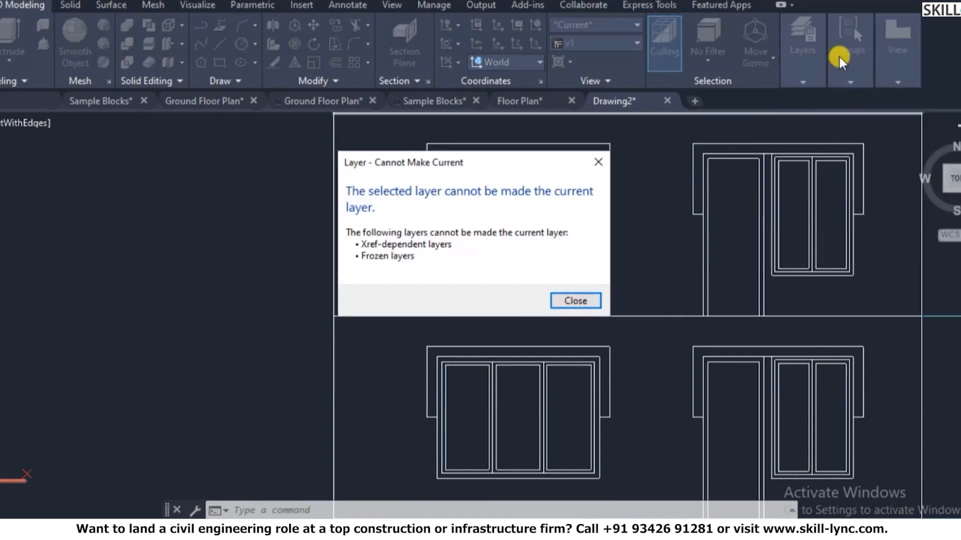
{"action": "left_click", "coordinate": [575, 301]}
{"action": "left_click", "coordinate": [810, 60]}
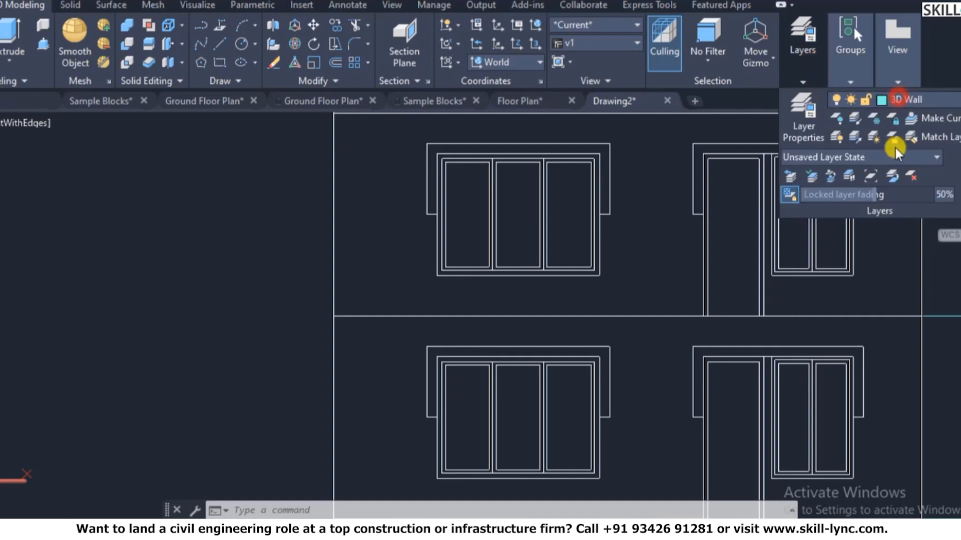
{"action": "left_click", "coordinate": [897, 99]}
{"action": "left_click", "coordinate": [853, 305]}
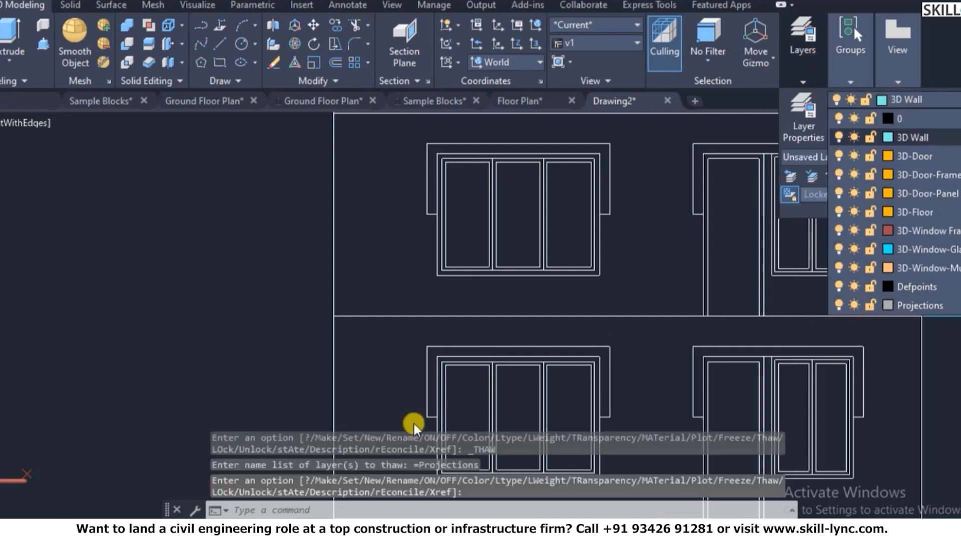
{"action": "left_click", "coordinate": [289, 344]}
- Select a window's top line in the elevation, then deselect it and zoom out
{"action": "left_click", "coordinate": [444, 353]}
{"action": "left_click", "coordinate": [442, 357]}
{"action": "key", "text": "Escape"}
{"action": "type", "text": "shad"}
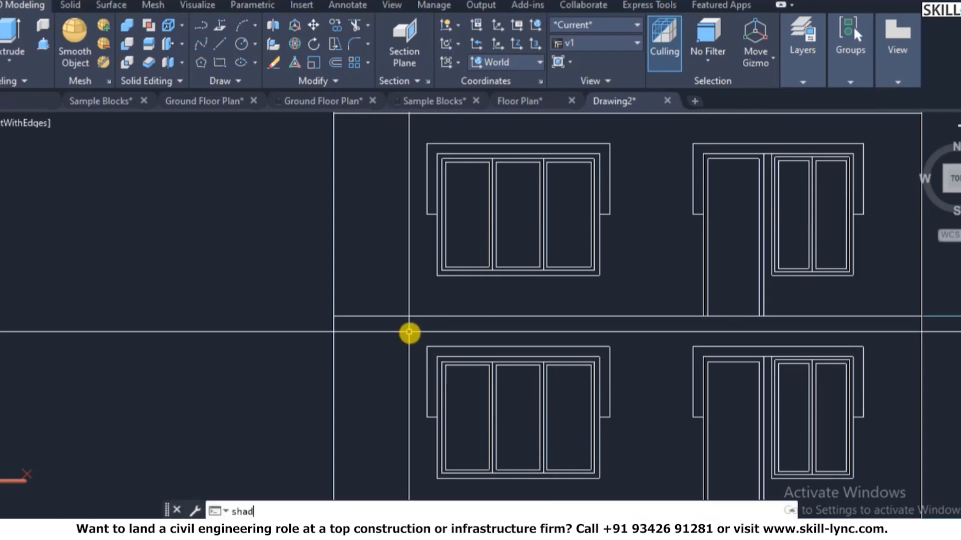
{"action": "scroll", "coordinate": [436, 300], "scroll_direction": "down", "scroll_amount": 2}
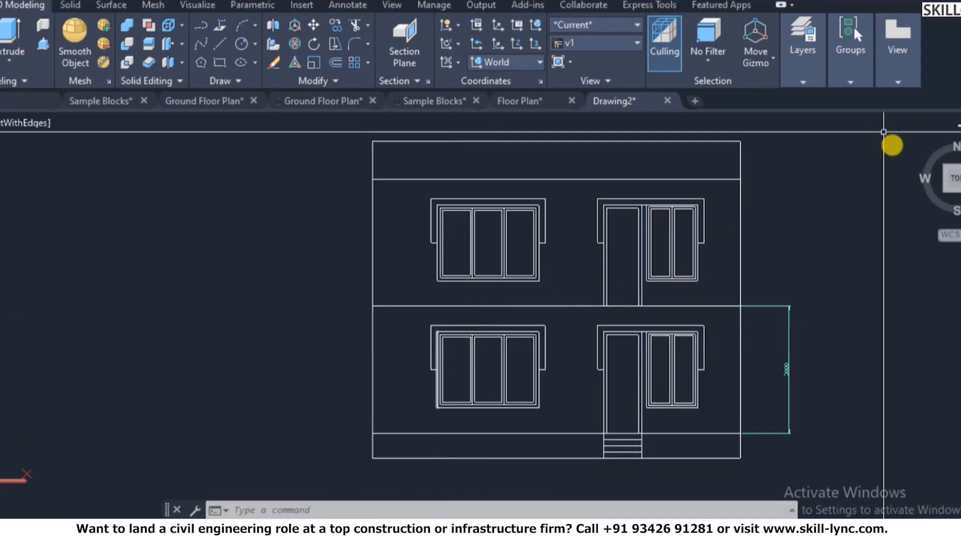
- Go to the Home view, then restore saved view v1 and zoom around it
{"action": "left_click", "coordinate": [923, 140]}
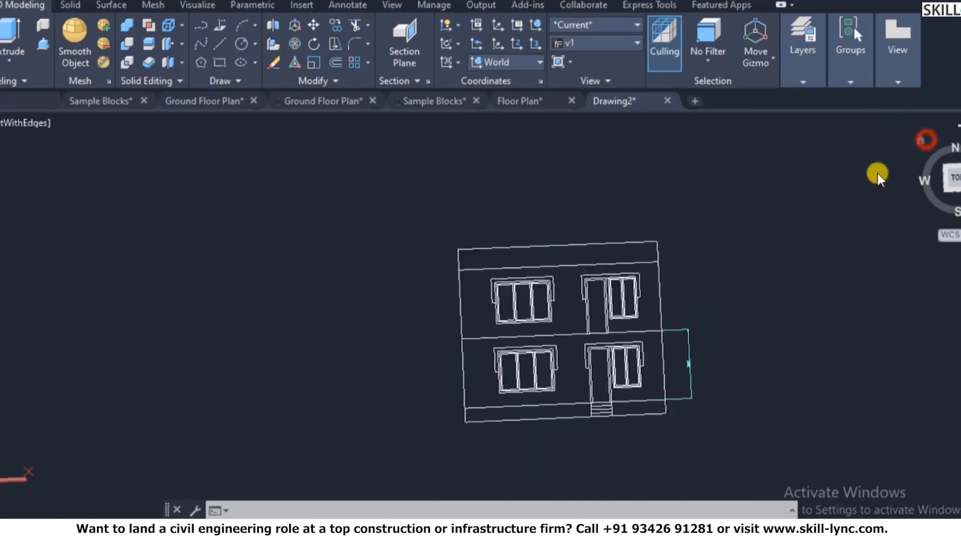
{"action": "scroll", "coordinate": [468, 310], "scroll_direction": "up", "scroll_amount": 8}
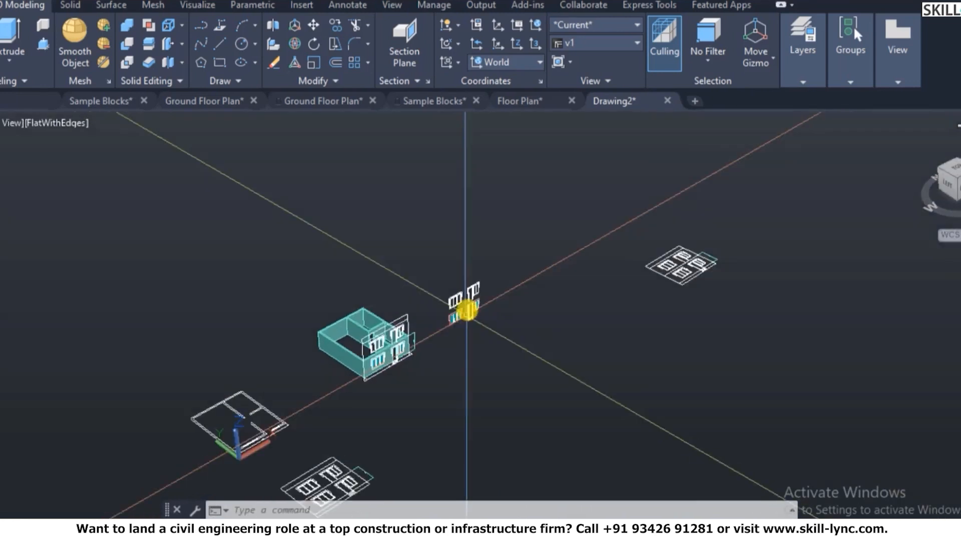
{"action": "scroll", "coordinate": [270, 288], "scroll_direction": "up", "scroll_amount": 2}
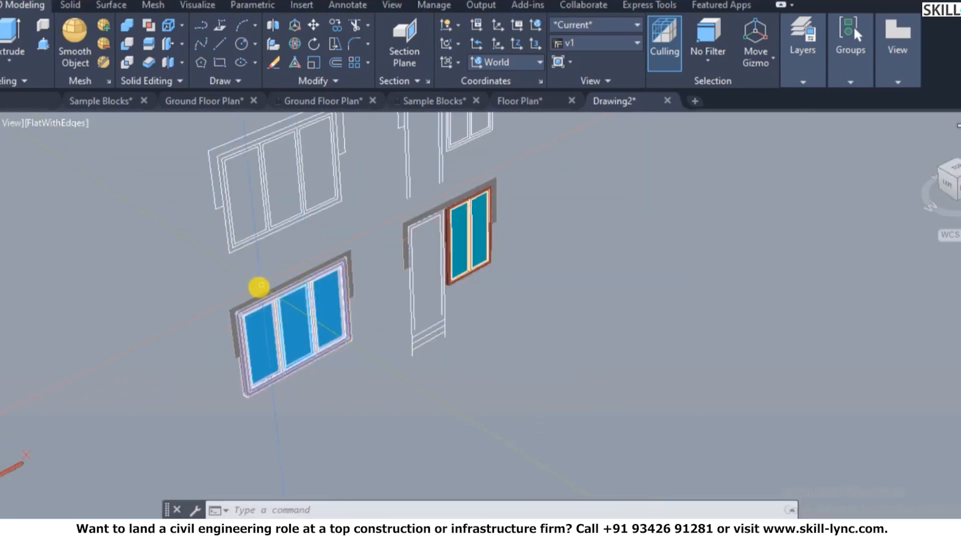
{"action": "scroll", "coordinate": [705, 345], "scroll_direction": "down", "scroll_amount": 3}
{"action": "type", "text": "v"}
{"action": "key", "text": "Return"}
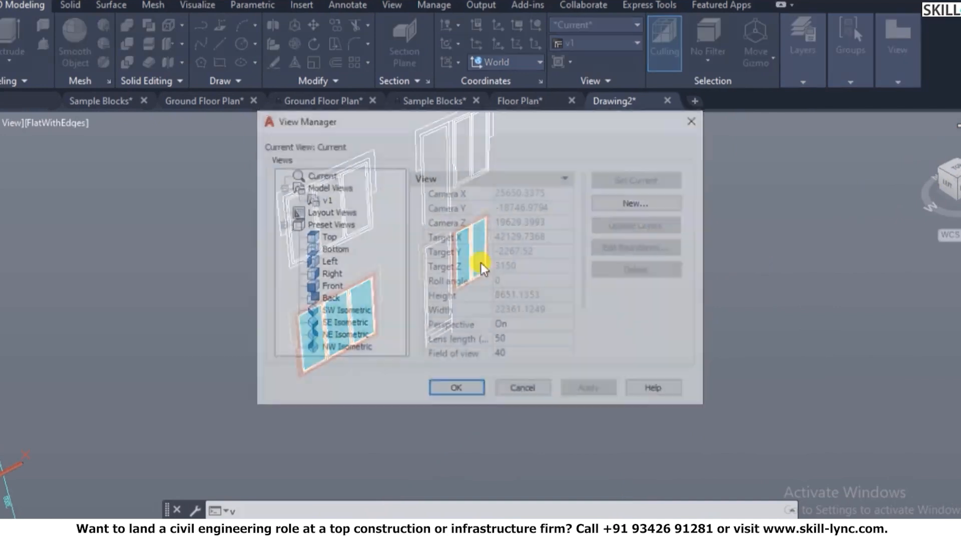
{"action": "left_click", "coordinate": [319, 201]}
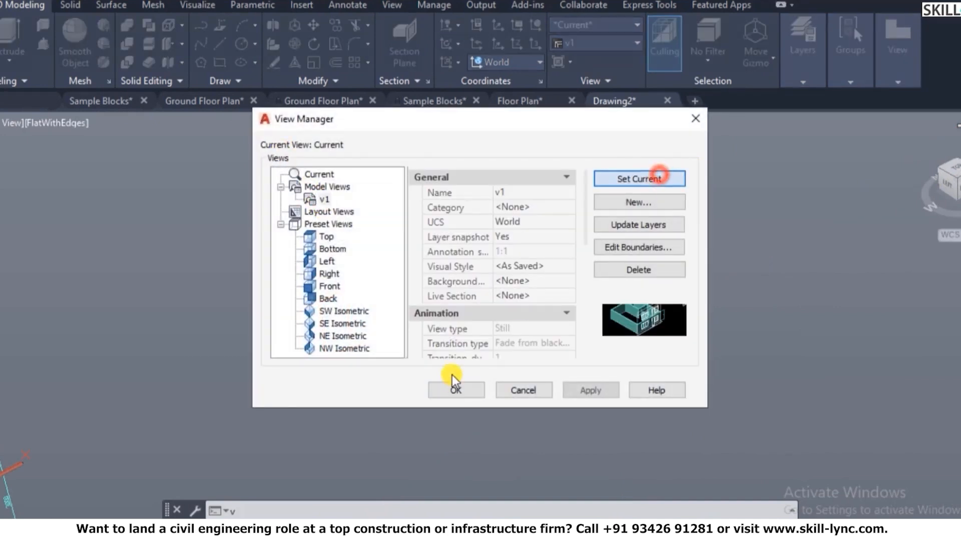
{"action": "left_click", "coordinate": [450, 390]}
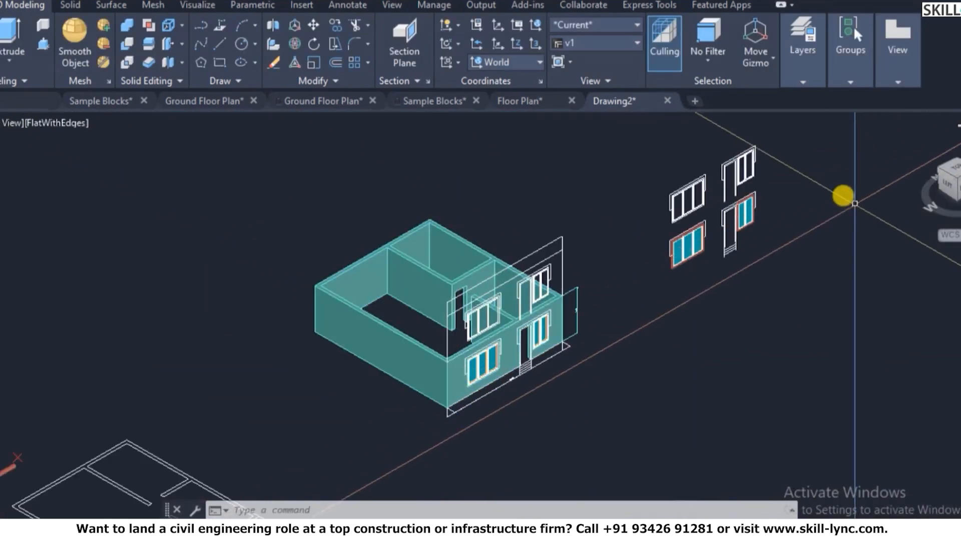
{"action": "scroll", "coordinate": [846, 196], "scroll_direction": "up", "scroll_amount": 2}
{"action": "scroll", "coordinate": [757, 192], "scroll_direction": "up", "scroll_amount": 2}
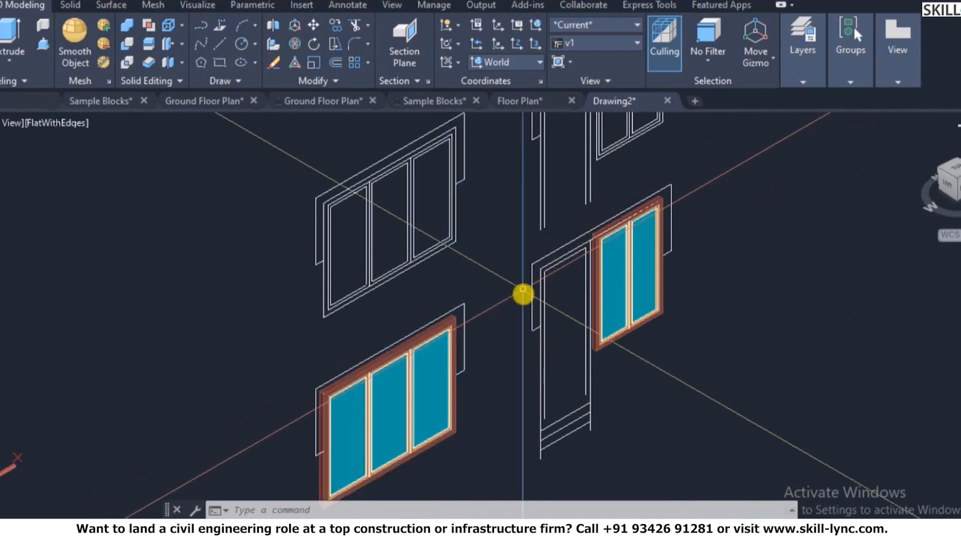
{"action": "scroll", "coordinate": [522, 294], "scroll_direction": "down", "scroll_amount": 5}
{"action": "scroll", "coordinate": [681, 259], "scroll_direction": "up", "scroll_amount": 4}
{"action": "scroll", "coordinate": [617, 260], "scroll_direction": "up", "scroll_amount": 2}
{"action": "scroll", "coordinate": [636, 259], "scroll_direction": "down", "scroll_amount": 3}
{"action": "scroll", "coordinate": [463, 301], "scroll_direction": "down", "scroll_amount": 5}
{"action": "key", "text": "Escape"}
{"action": "key", "text": "Escape"}
{"action": "key", "text": "Escape"}
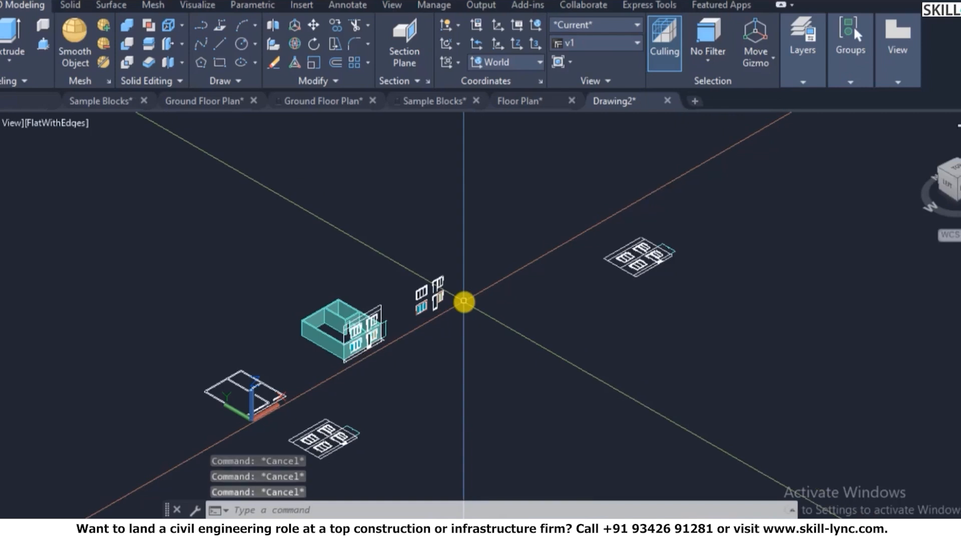
- Try plan view of the model, then return to the isometric Home view
{"action": "type", "text": "pl"}
{"action": "key", "text": "Return"}
{"action": "key", "text": "Return"}
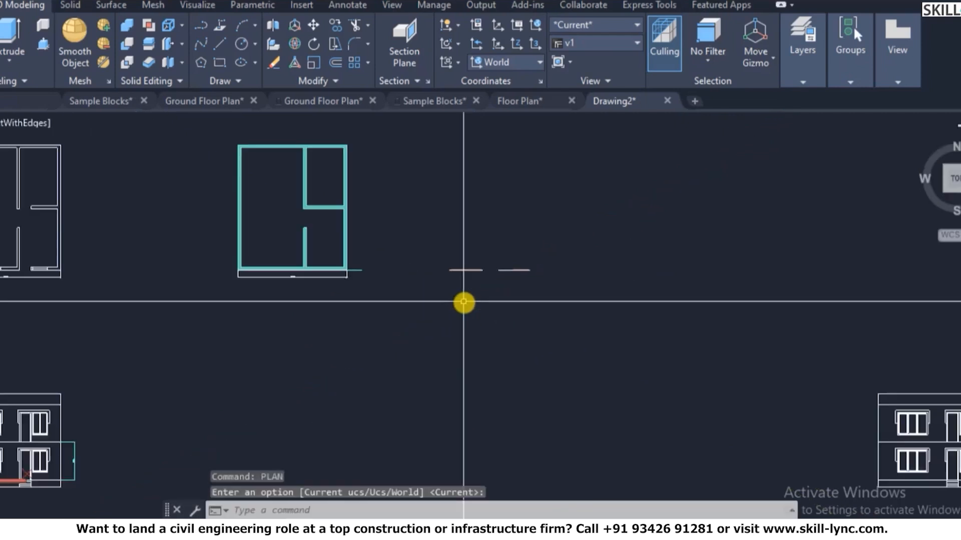
{"action": "scroll", "coordinate": [677, 355], "scroll_direction": "down", "scroll_amount": 2}
{"action": "scroll", "coordinate": [890, 418], "scroll_direction": "down", "scroll_amount": 2}
{"action": "scroll", "coordinate": [836, 385], "scroll_direction": "up", "scroll_amount": 8}
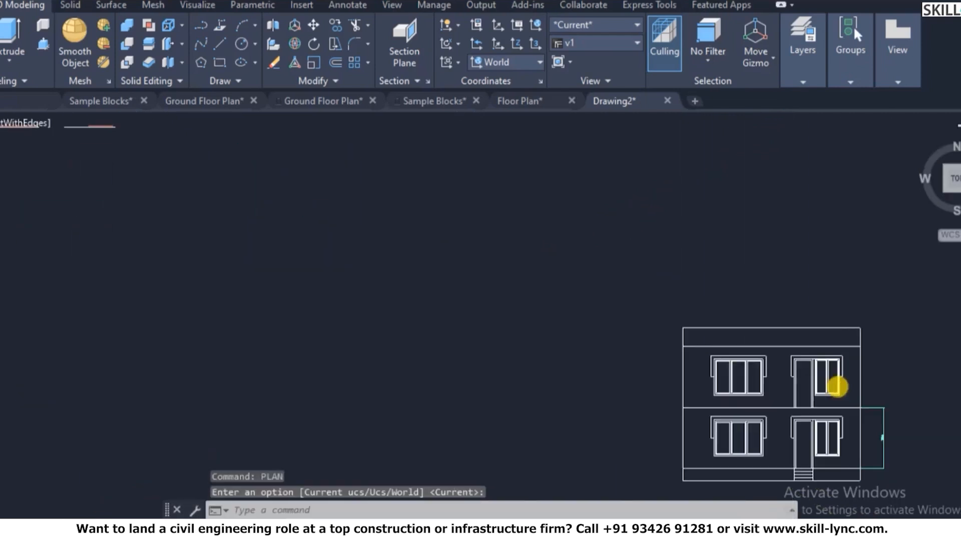
{"action": "scroll", "coordinate": [831, 356], "scroll_direction": "down", "scroll_amount": 8}
{"action": "scroll", "coordinate": [830, 356], "scroll_direction": "down", "scroll_amount": 2}
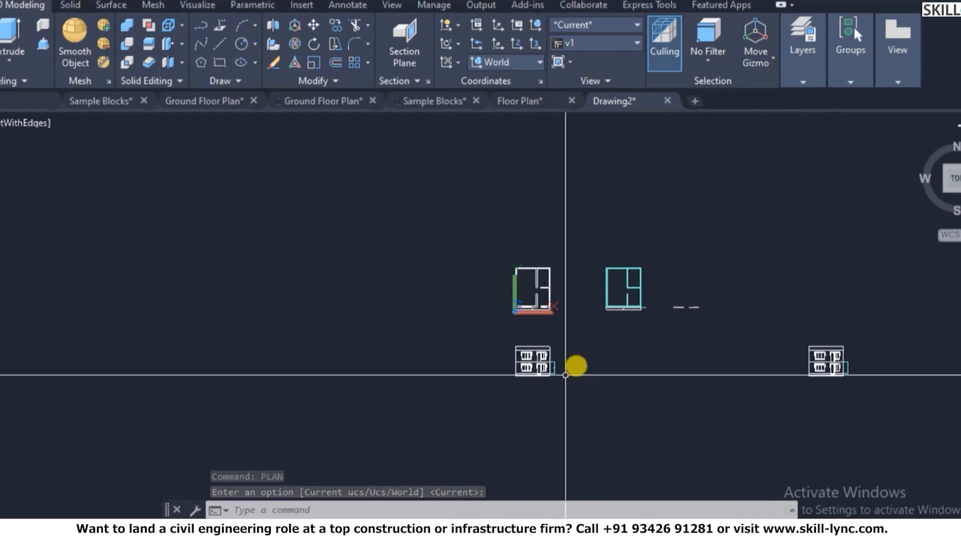
{"action": "scroll", "coordinate": [531, 302], "scroll_direction": "up", "scroll_amount": 2}
{"action": "scroll", "coordinate": [533, 304], "scroll_direction": "up", "scroll_amount": 2}
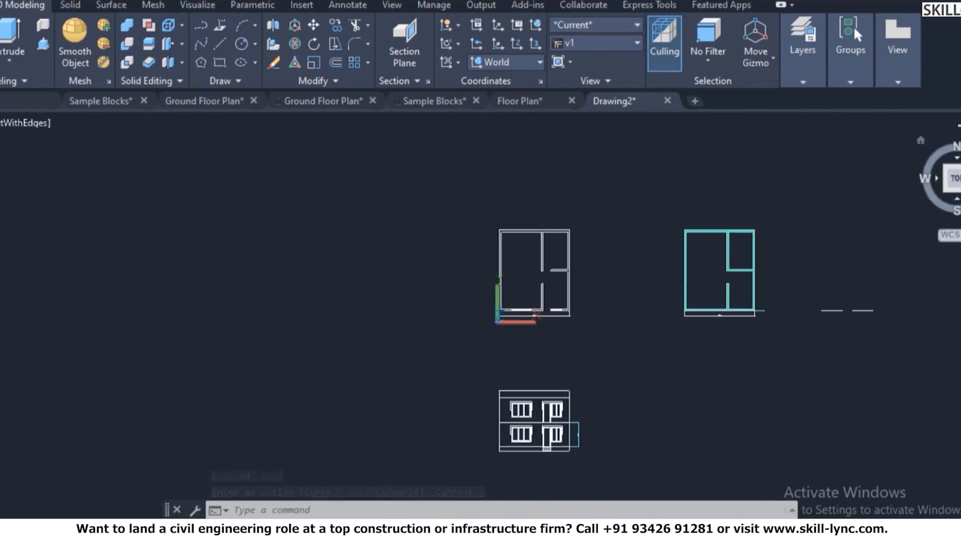
{"action": "left_click", "coordinate": [921, 141]}
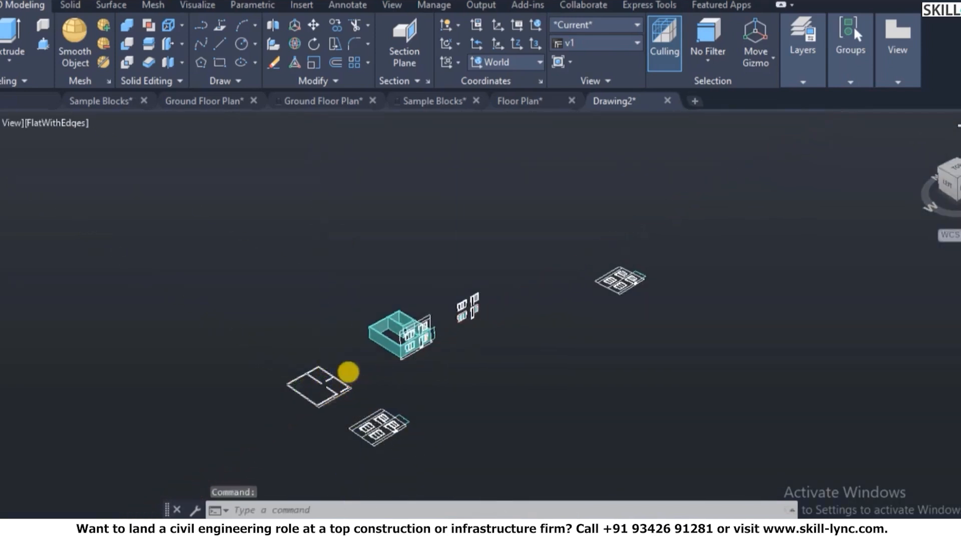
{"action": "scroll", "coordinate": [350, 375], "scroll_direction": "up", "scroll_amount": 4}
{"action": "key", "text": "Escape"}
{"action": "key", "text": "Escape"}
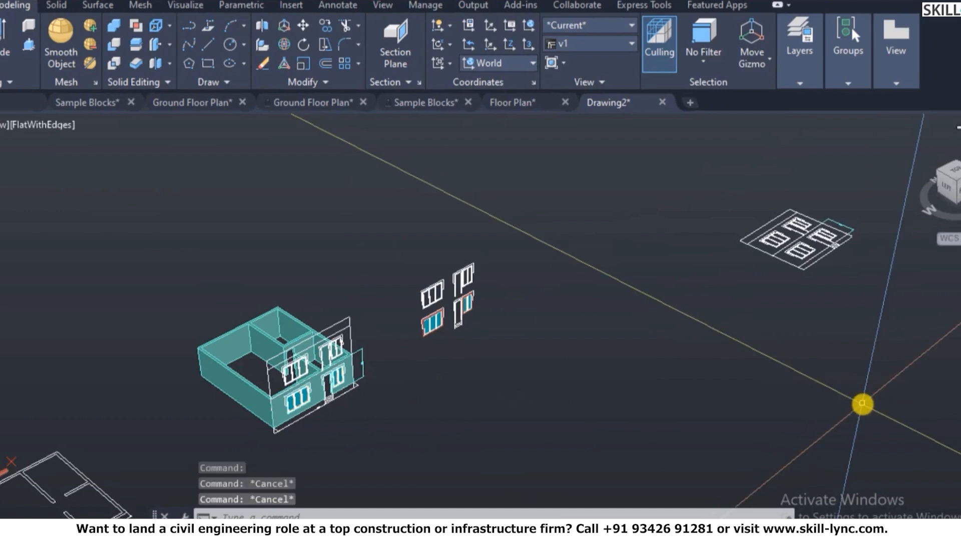
- Restore saved view v1 once more from the View Manager
{"action": "type", "text": "v"}
{"action": "key", "text": "Return"}
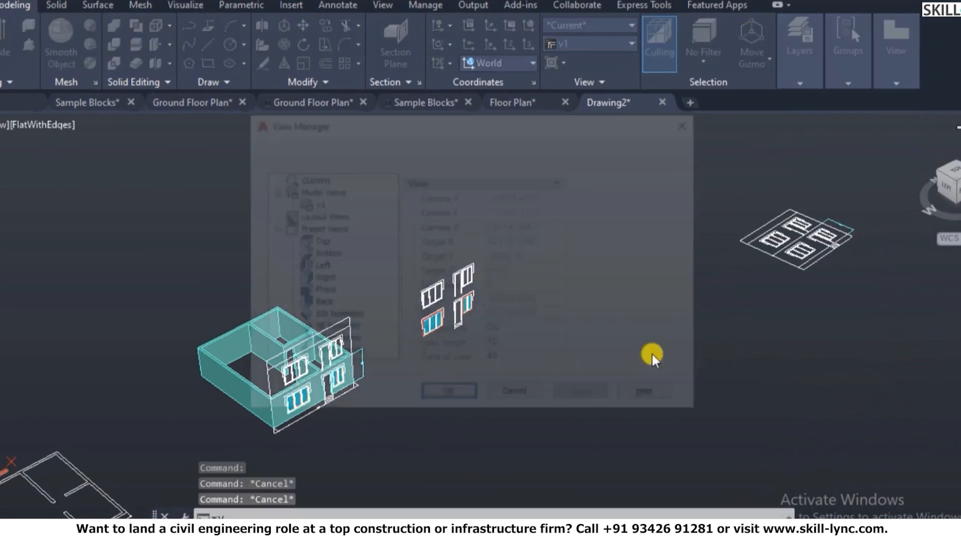
{"action": "left_click", "coordinate": [322, 204]}
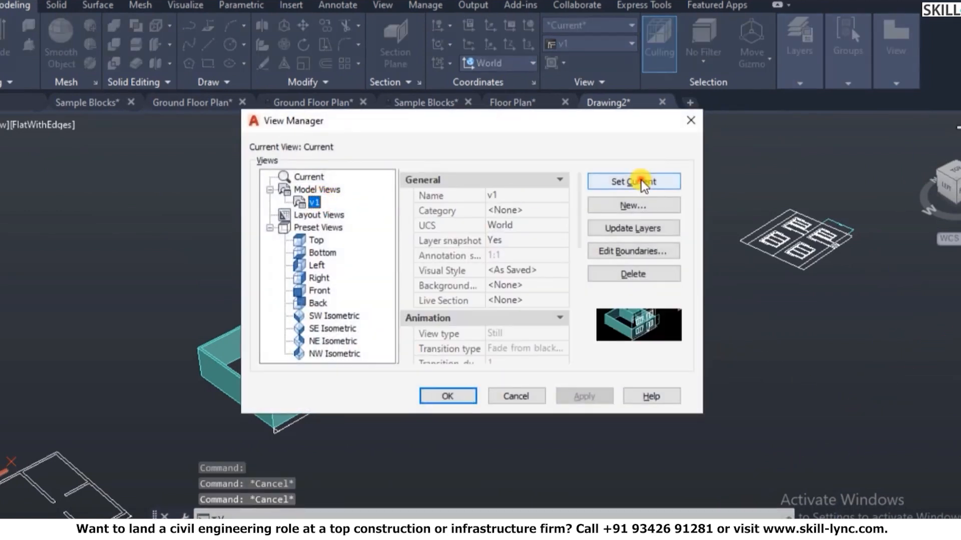
{"action": "left_click", "coordinate": [461, 398]}
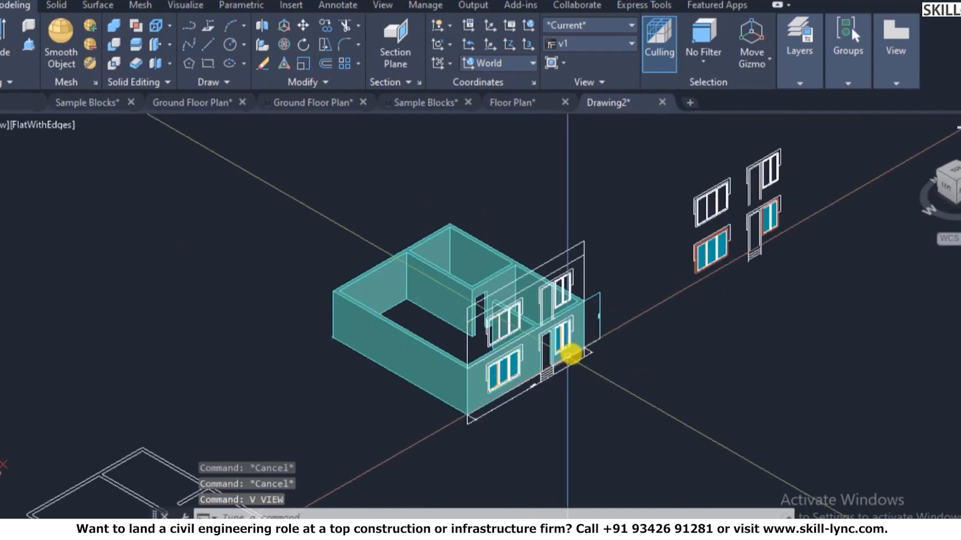
- Make the saved coordinate system 1 current with UCSMAN
{"action": "type", "text": "ucsman"}
{"action": "key", "text": "Return"}
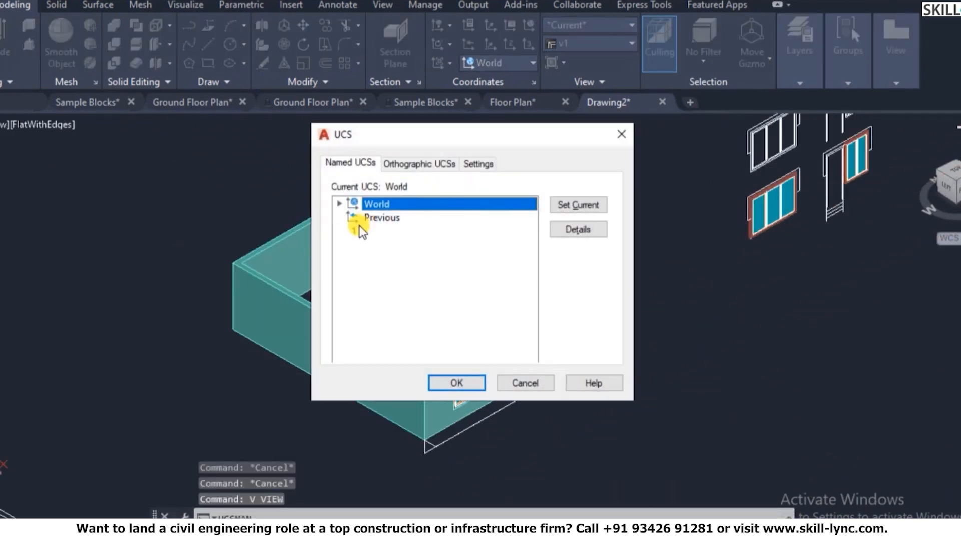
{"action": "left_click", "coordinate": [354, 230]}
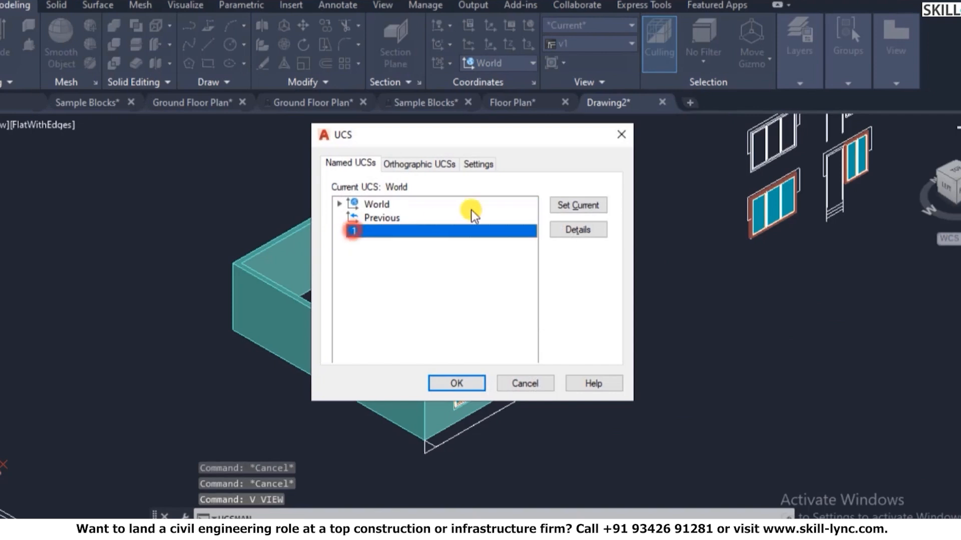
{"action": "left_click", "coordinate": [457, 384]}
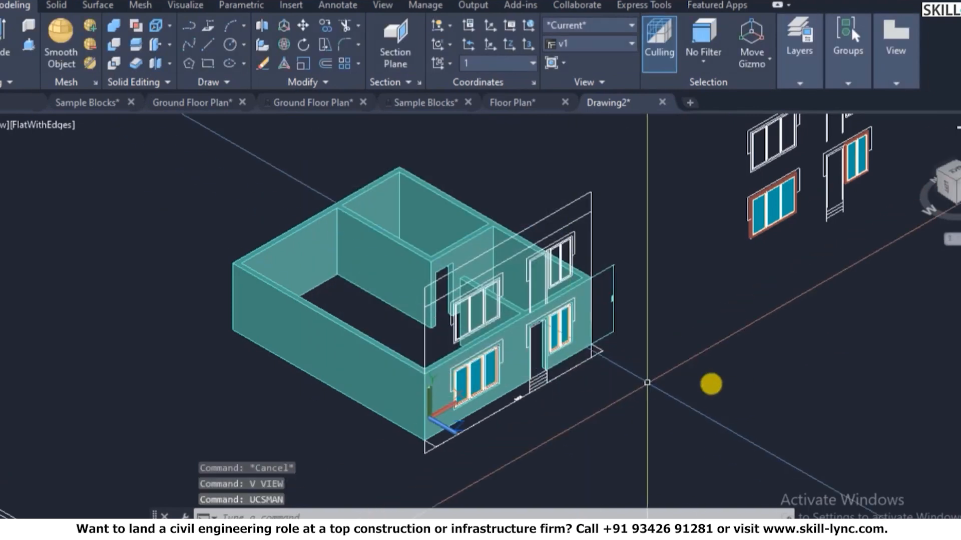
- Show the facade flat on in plan view of the current UCS
{"action": "scroll", "coordinate": [859, 160], "scroll_direction": "up", "scroll_amount": 6}
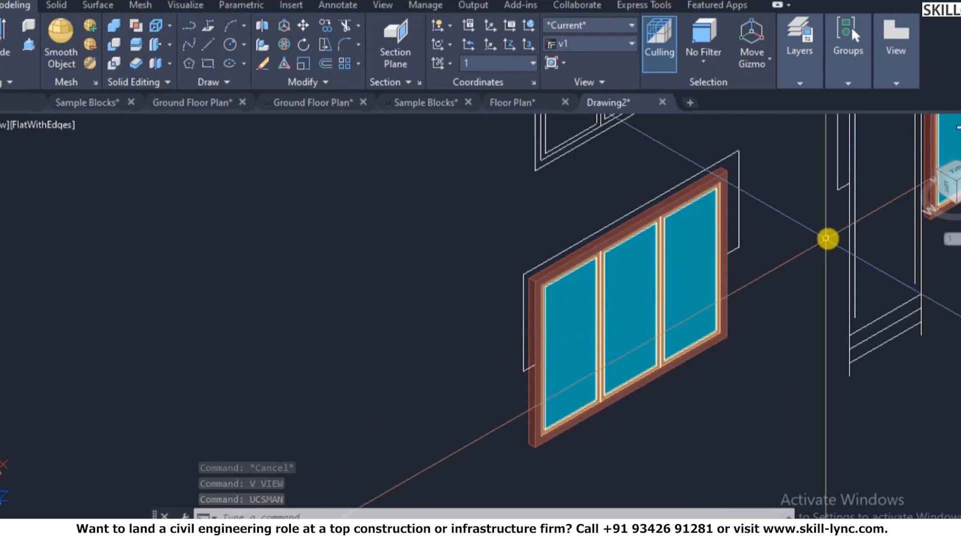
{"action": "scroll", "coordinate": [704, 242], "scroll_direction": "down", "scroll_amount": 5}
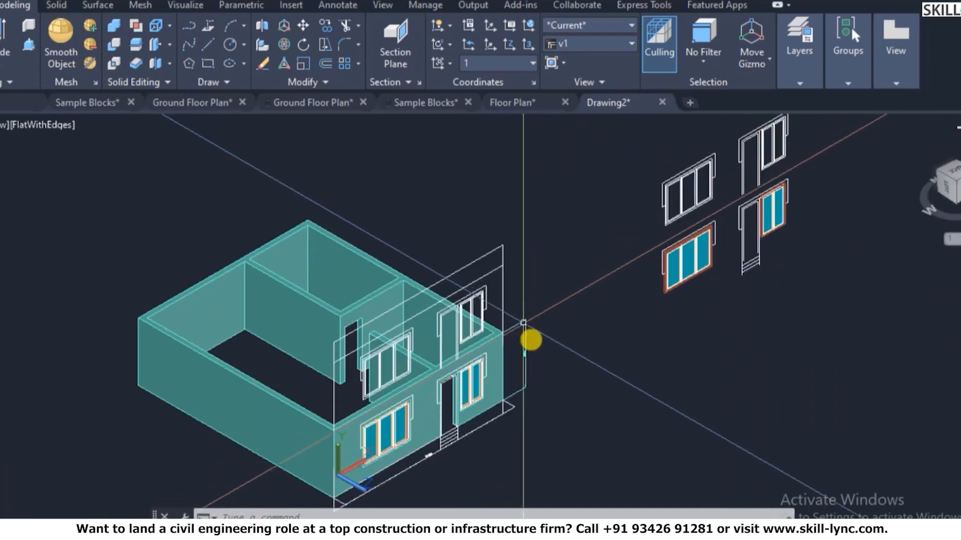
{"action": "key", "text": "Escape"}
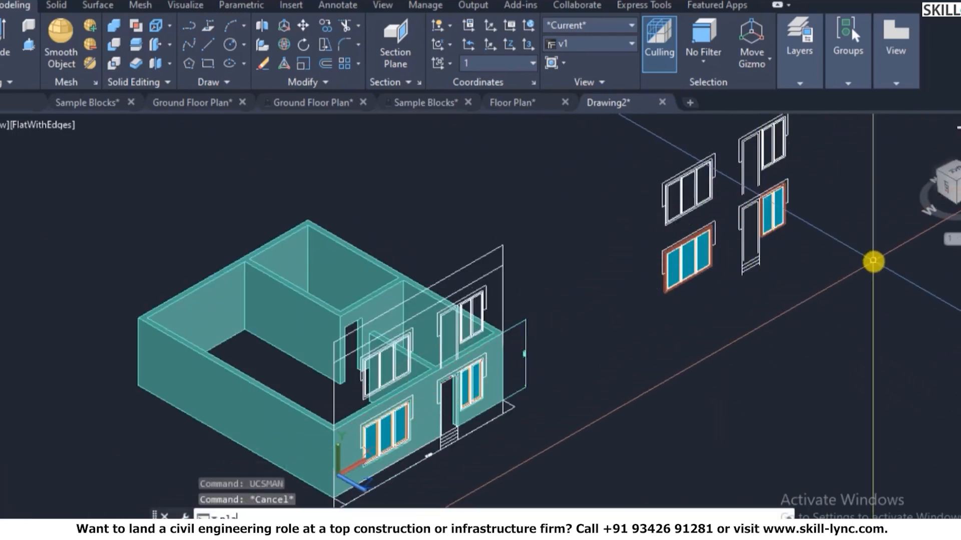
{"action": "key", "text": "Return"}
{"action": "scroll", "coordinate": [385, 388], "scroll_direction": "up", "scroll_amount": 3}
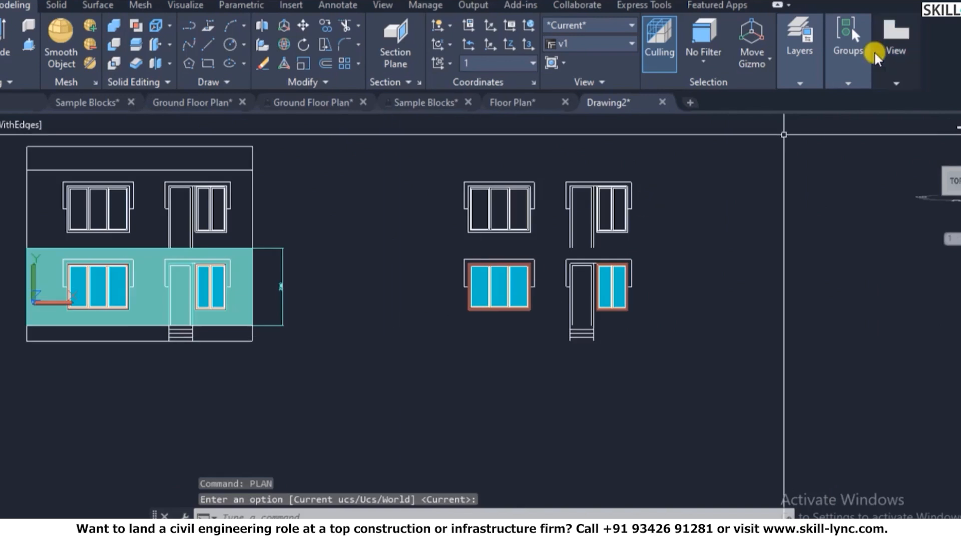
- Try to make the Projections layer current from the layer list
{"action": "mouse_move", "coordinate": [848, 50]}
{"action": "mouse_move", "coordinate": [800, 70]}
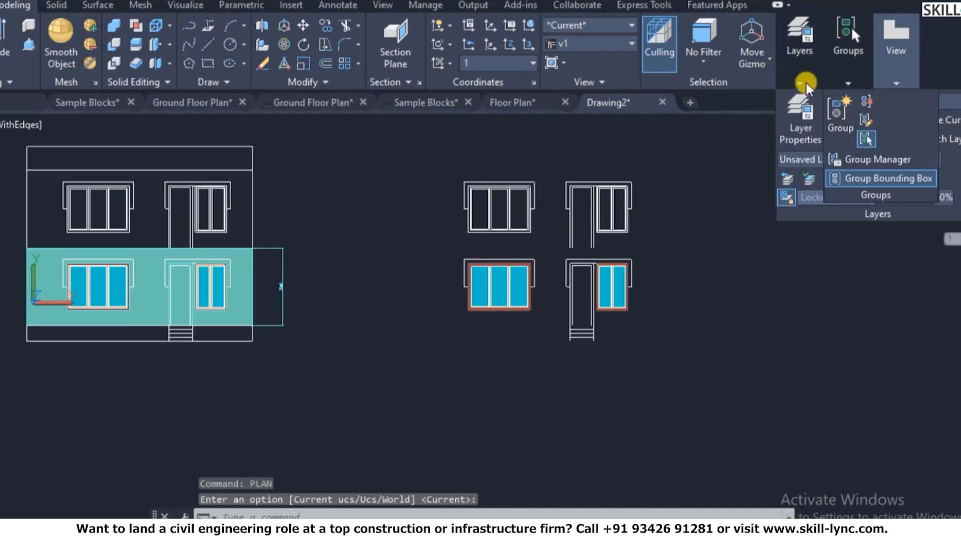
{"action": "left_click", "coordinate": [893, 103]}
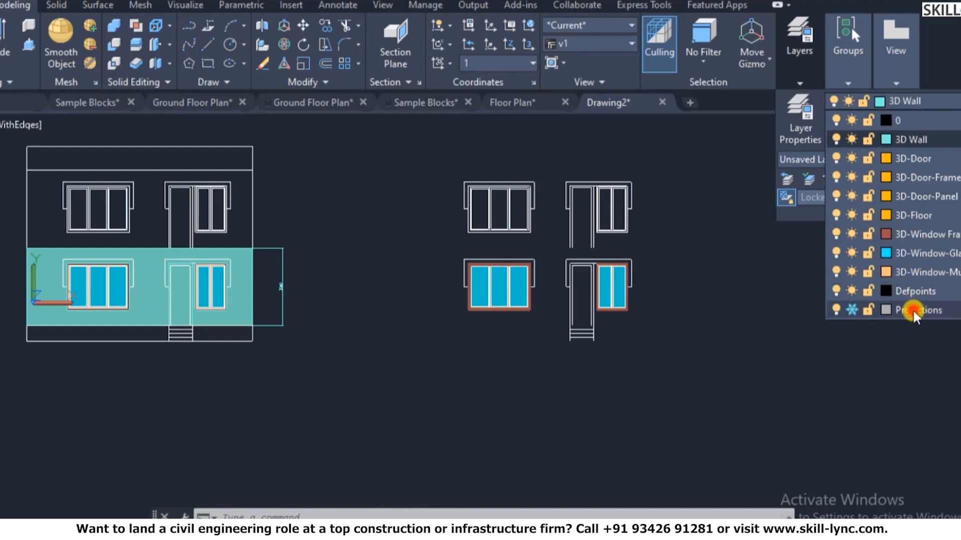
{"action": "left_click", "coordinate": [912, 308]}
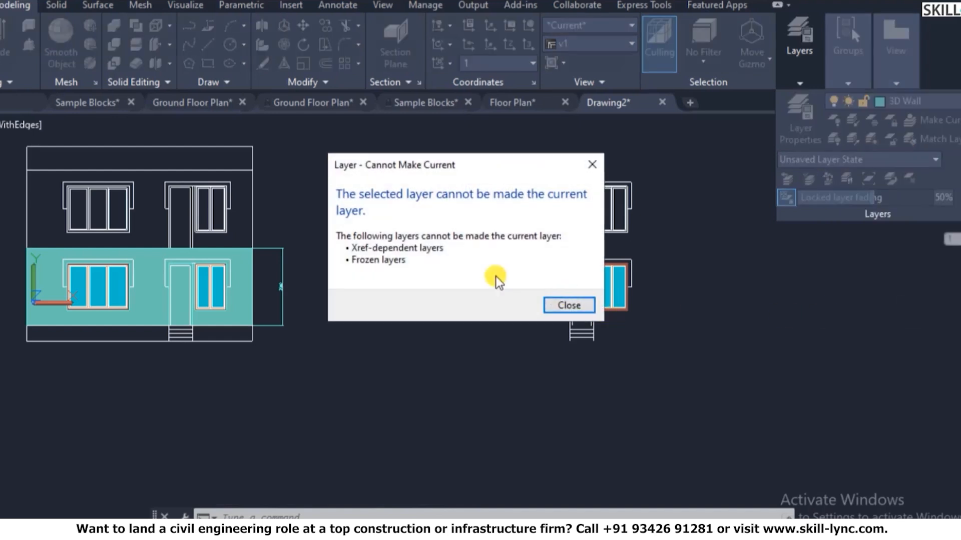
- Dismiss the cannot-make-current warning and thaw the Projections layer
{"action": "left_click", "coordinate": [566, 312]}
{"action": "mouse_move", "coordinate": [803, 70]}
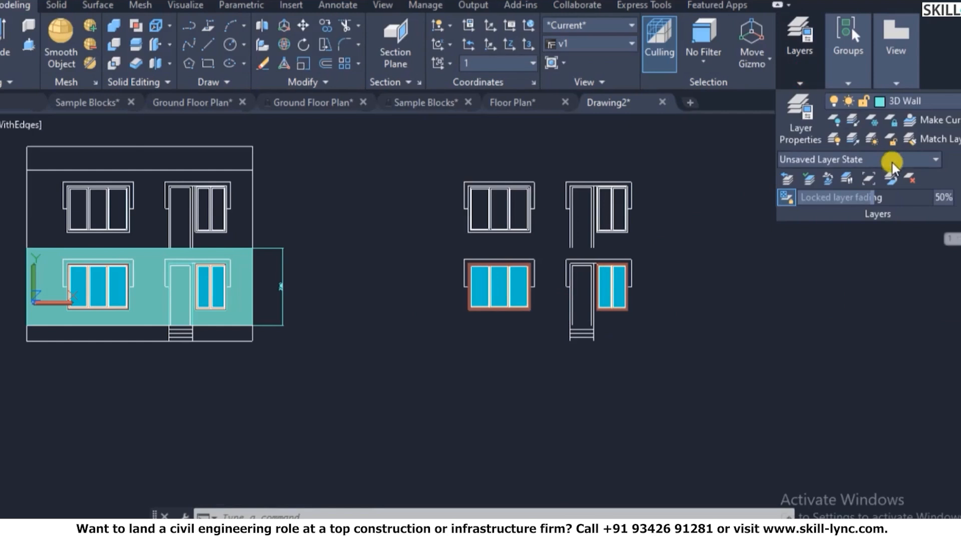
{"action": "left_click", "coordinate": [825, 115]}
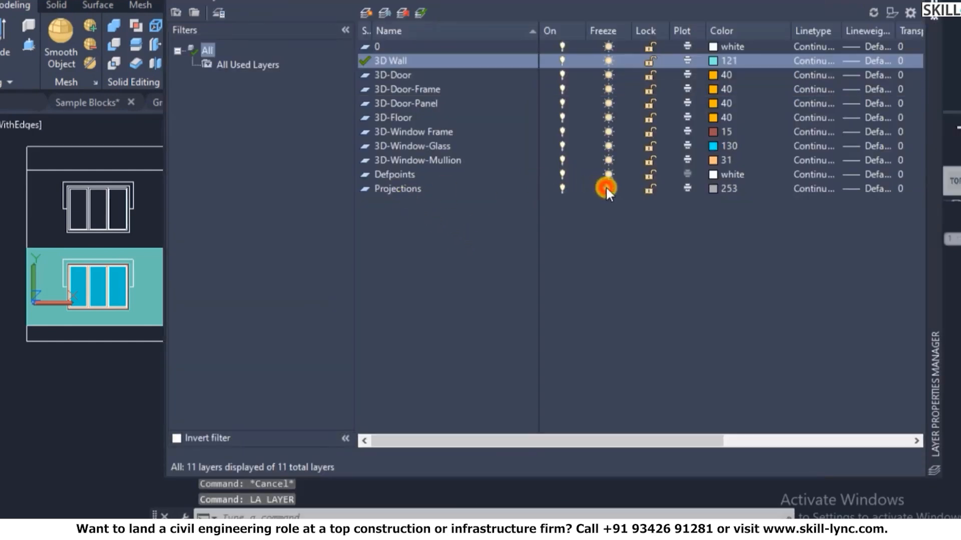
{"action": "left_click", "coordinate": [607, 188]}
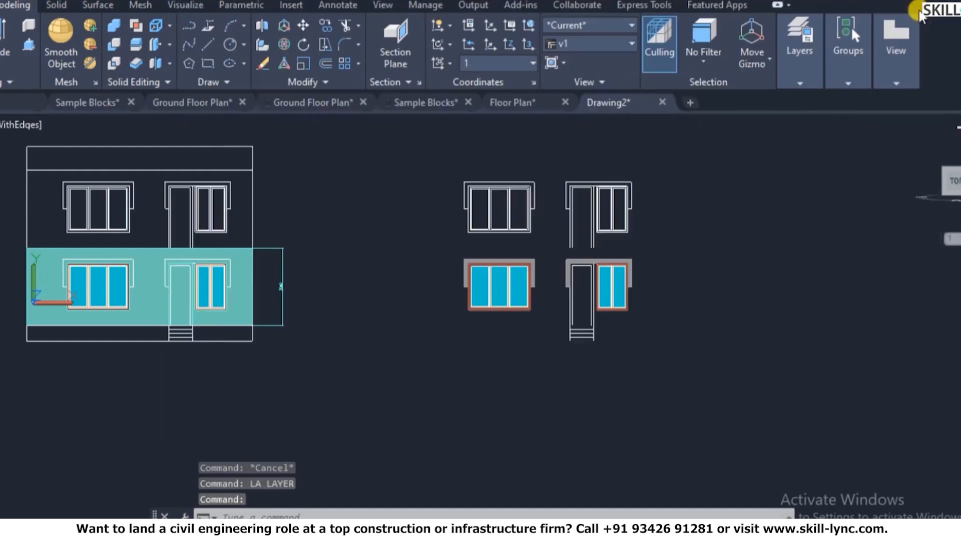
- Switch the model to an isometric 3D view using the ViewCube corner
{"action": "scroll", "coordinate": [532, 296], "scroll_direction": "up", "scroll_amount": 5}
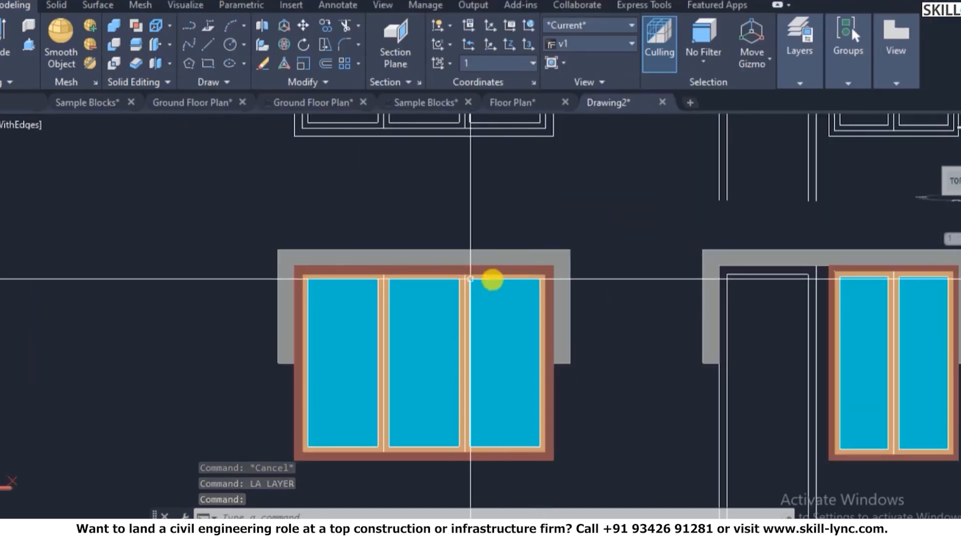
{"action": "scroll", "coordinate": [497, 248], "scroll_direction": "down", "scroll_amount": 4}
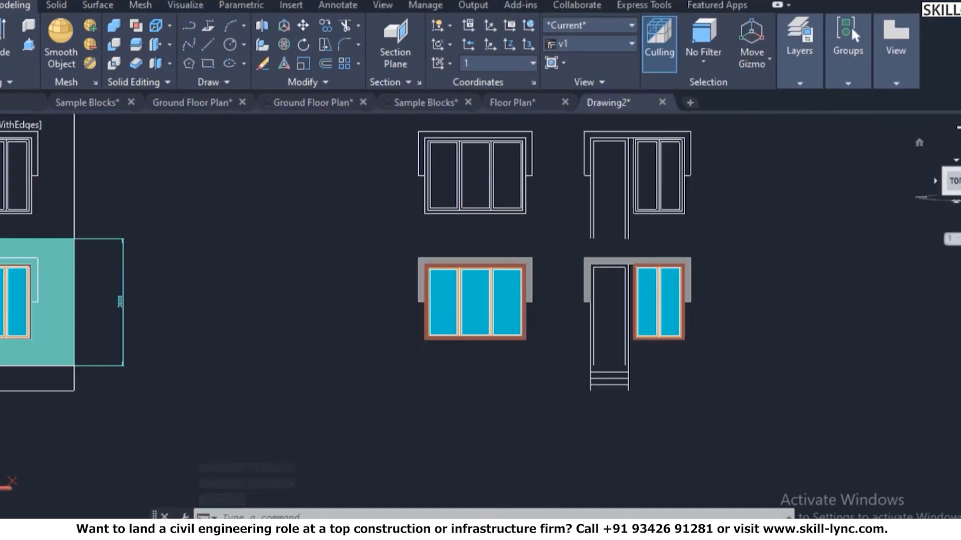
{"action": "left_click", "coordinate": [920, 137]}
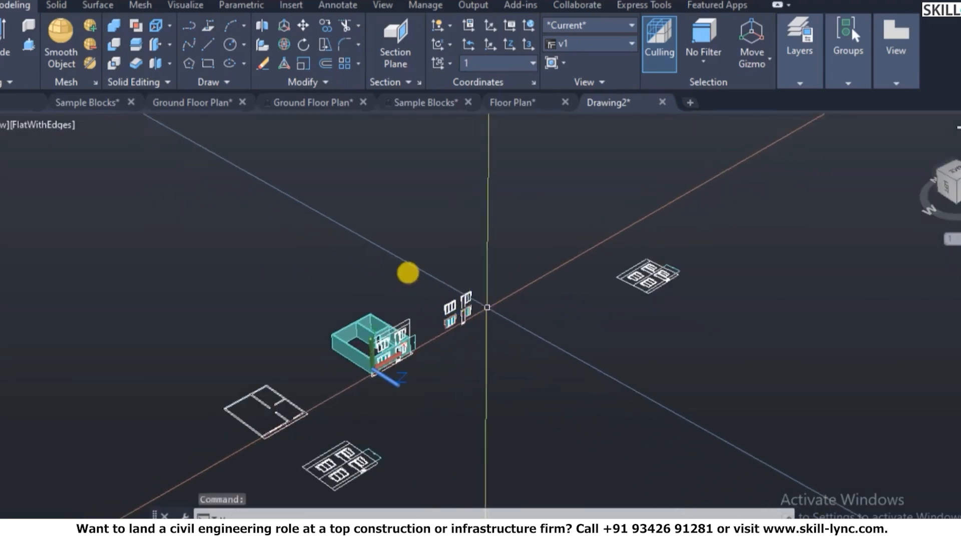
- Restore the saved model view v1 from the View Manager
{"action": "type", "text": "v"}
{"action": "key", "text": "Return"}
{"action": "left_click", "coordinate": [311, 199]}
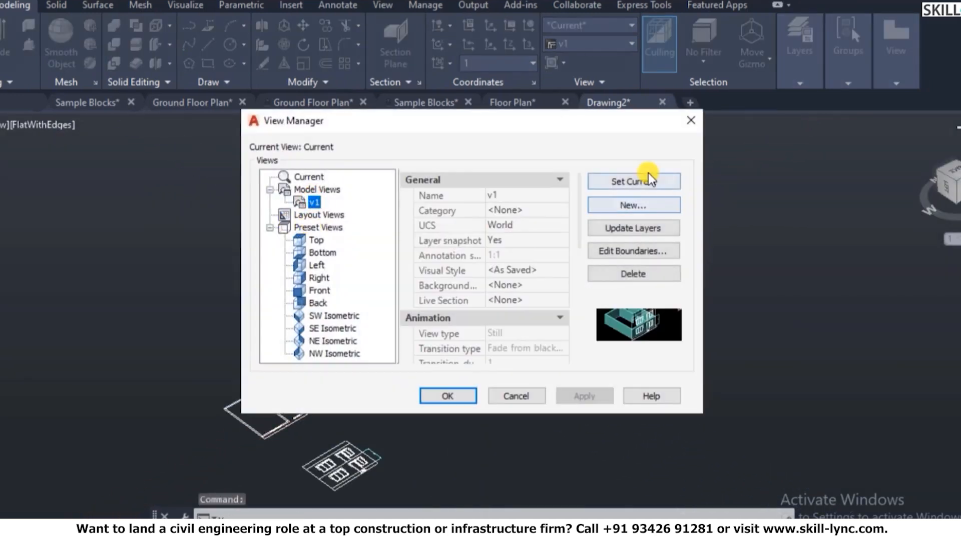
{"action": "left_click", "coordinate": [449, 403]}
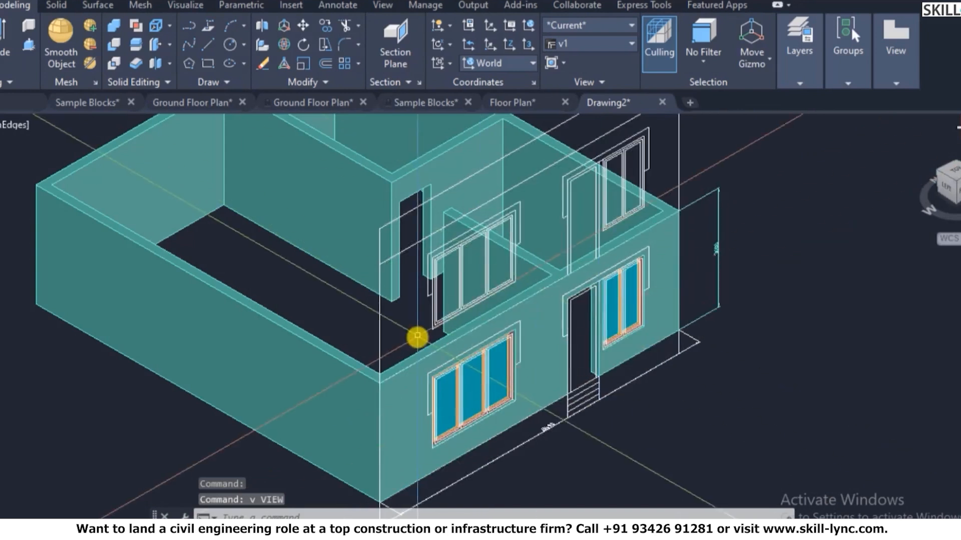
{"action": "scroll", "coordinate": [746, 193], "scroll_direction": "down", "scroll_amount": 3}
{"action": "scroll", "coordinate": [746, 194], "scroll_direction": "up", "scroll_amount": 5}
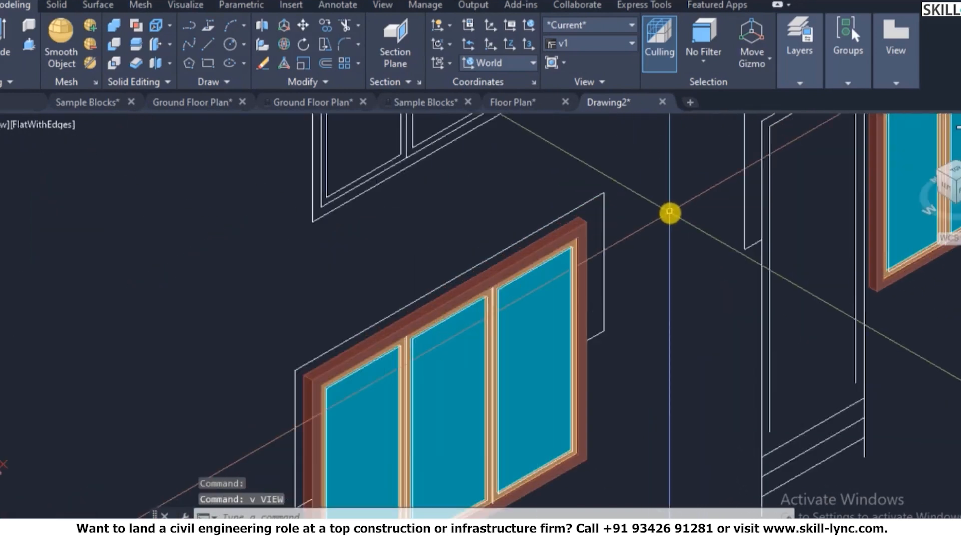
- Thaw the Projections layer again through the layer list (LA)
{"action": "type", "text": "la"}
{"action": "key", "text": "Return"}
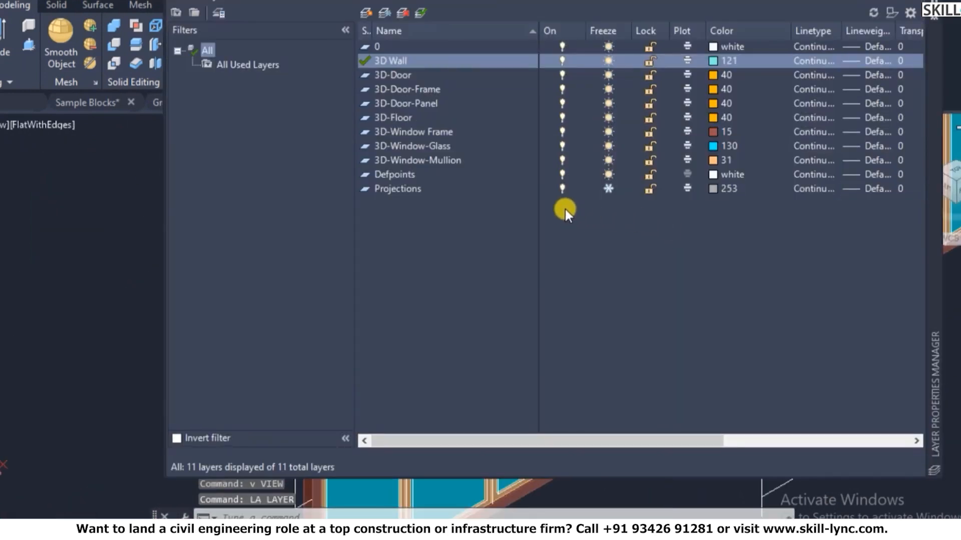
{"action": "left_click", "coordinate": [604, 188]}
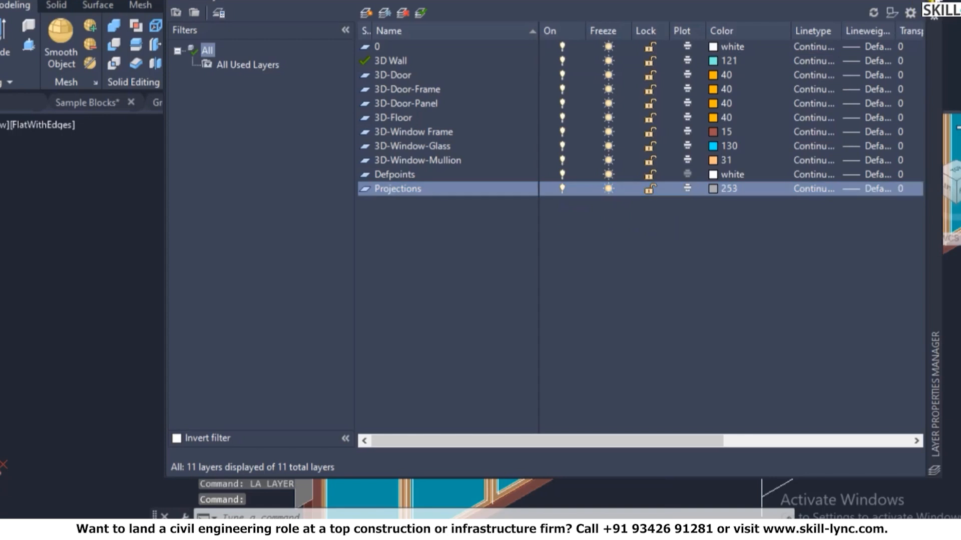
{"action": "scroll", "coordinate": [521, 346], "scroll_direction": "down", "scroll_amount": 8}
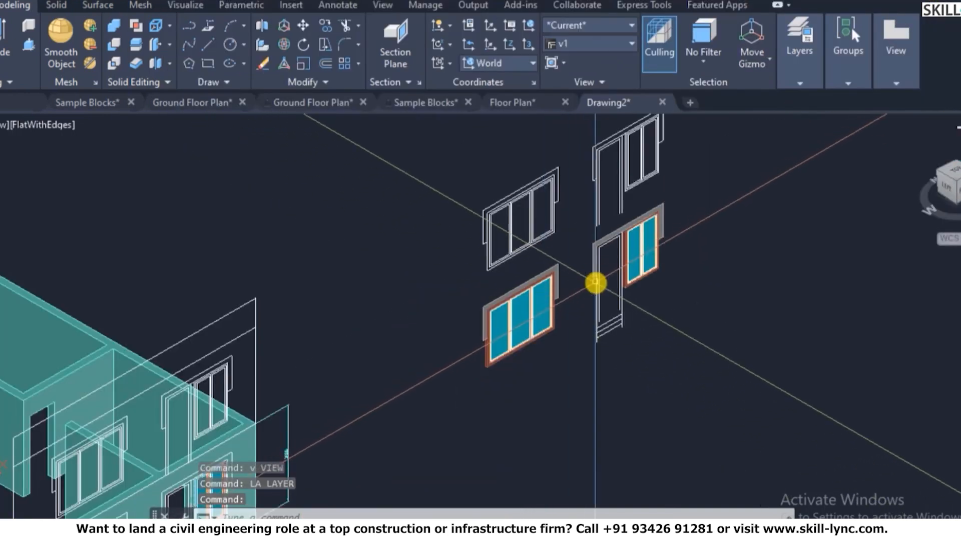
{"action": "scroll", "coordinate": [605, 266], "scroll_direction": "up", "scroll_amount": 6}
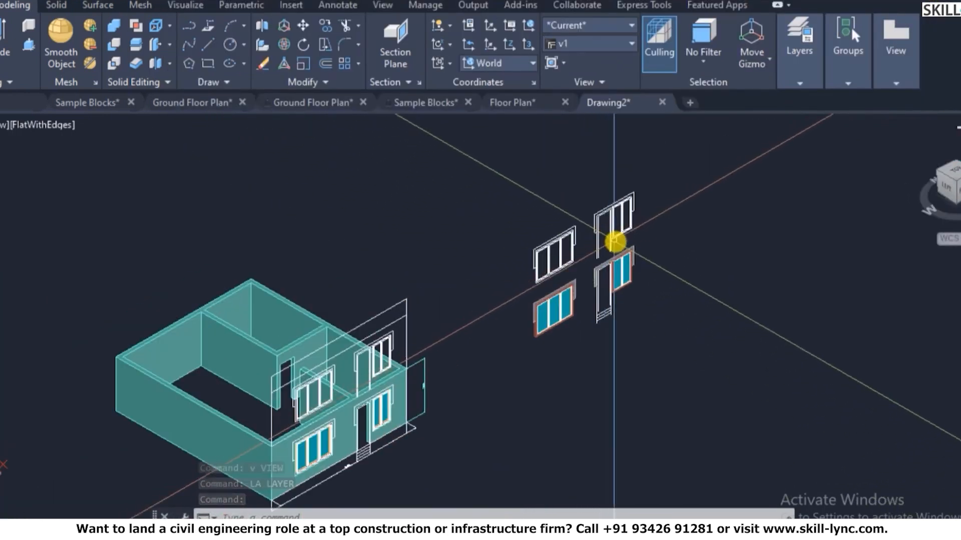
{"action": "key", "text": "Escape"}
- Extrude the door and window sunshade outlines to a height of 450
{"action": "type", "text": "ext"}
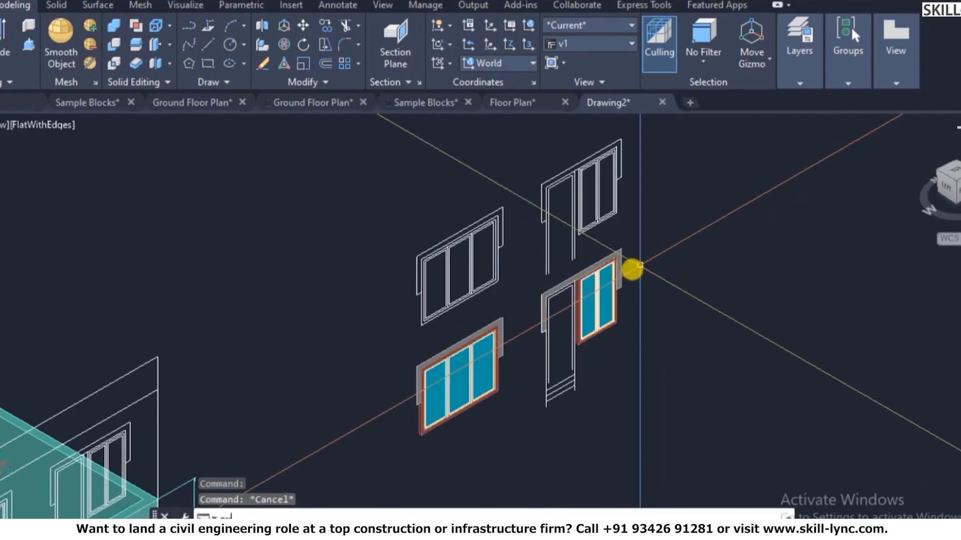
{"action": "key", "text": "Return"}
{"action": "scroll", "coordinate": [584, 279], "scroll_direction": "up", "scroll_amount": 3}
{"action": "scroll", "coordinate": [589, 272], "scroll_direction": "up", "scroll_amount": 2}
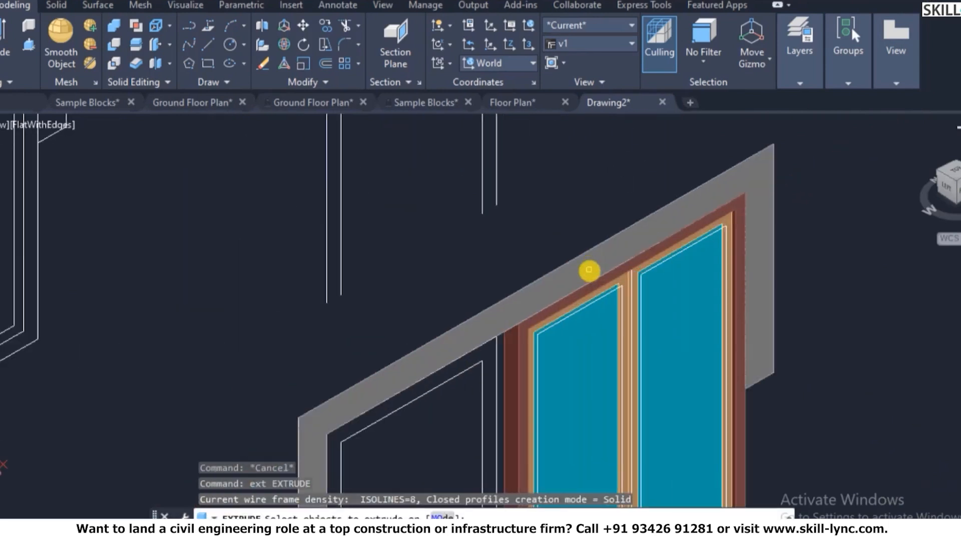
{"action": "left_click", "coordinate": [588, 272]}
{"action": "scroll", "coordinate": [551, 300], "scroll_direction": "down", "scroll_amount": 4}
{"action": "scroll", "coordinate": [426, 373], "scroll_direction": "up", "scroll_amount": 2}
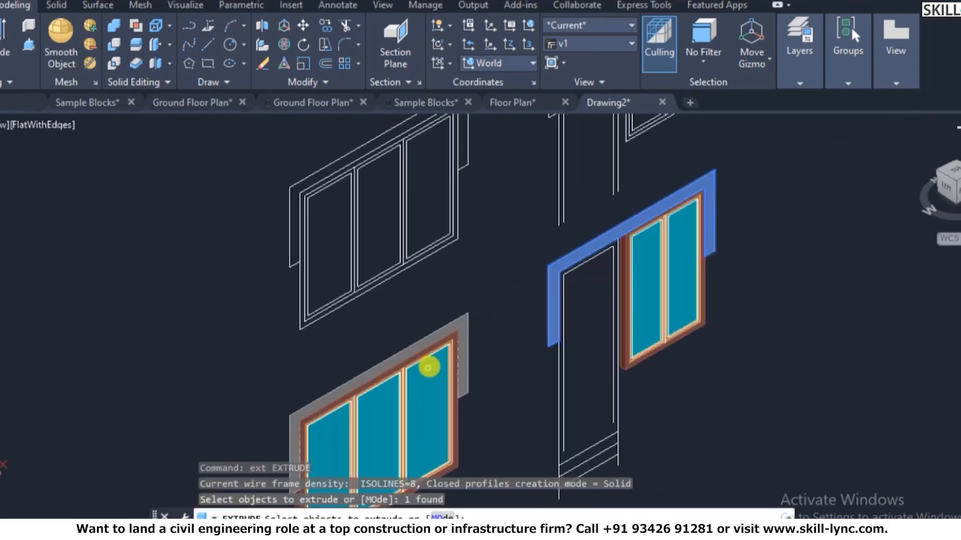
{"action": "left_click", "coordinate": [433, 343]}
{"action": "key", "text": "Return"}
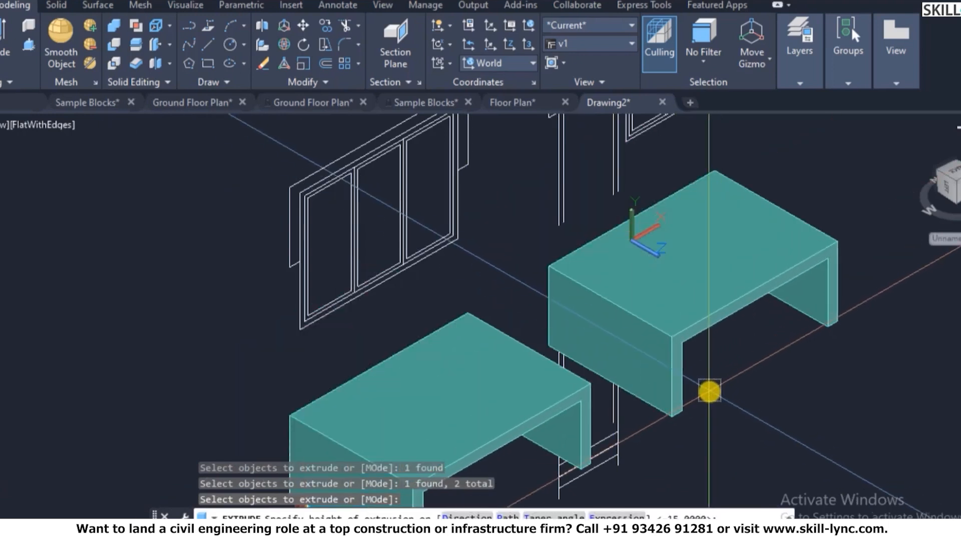
{"action": "type", "text": "450"}
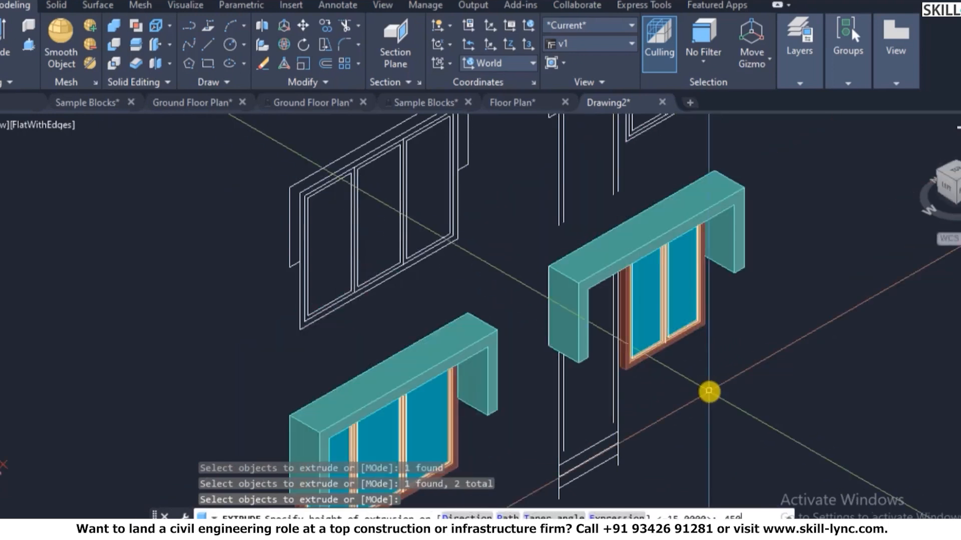
{"action": "key", "text": "Return"}
{"action": "key", "text": "Escape"}
{"action": "key", "text": "Escape"}
- Put both sunshade solids on the Projections layer so they turn grey
{"action": "scroll", "coordinate": [640, 265], "scroll_direction": "down", "scroll_amount": 2}
{"action": "left_click", "coordinate": [653, 247]}
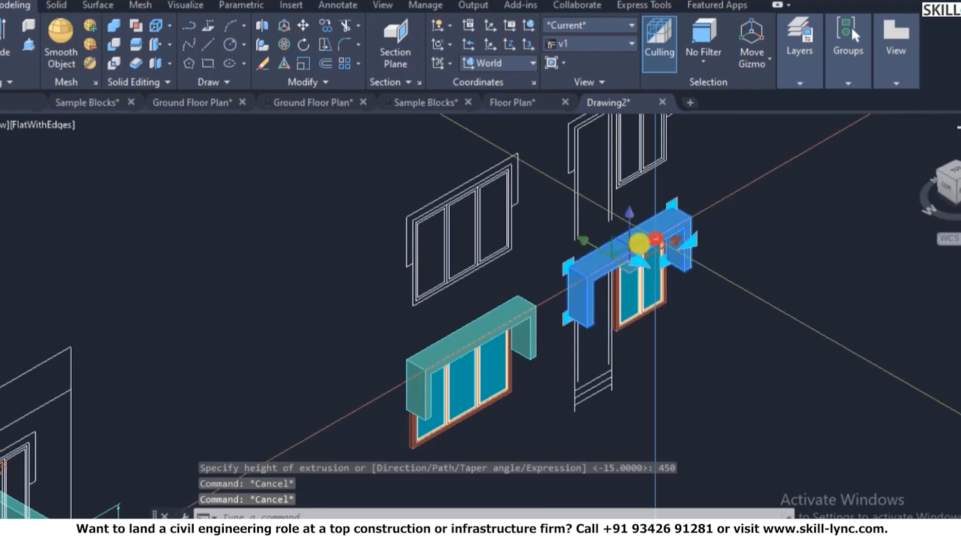
{"action": "left_click", "coordinate": [513, 316]}
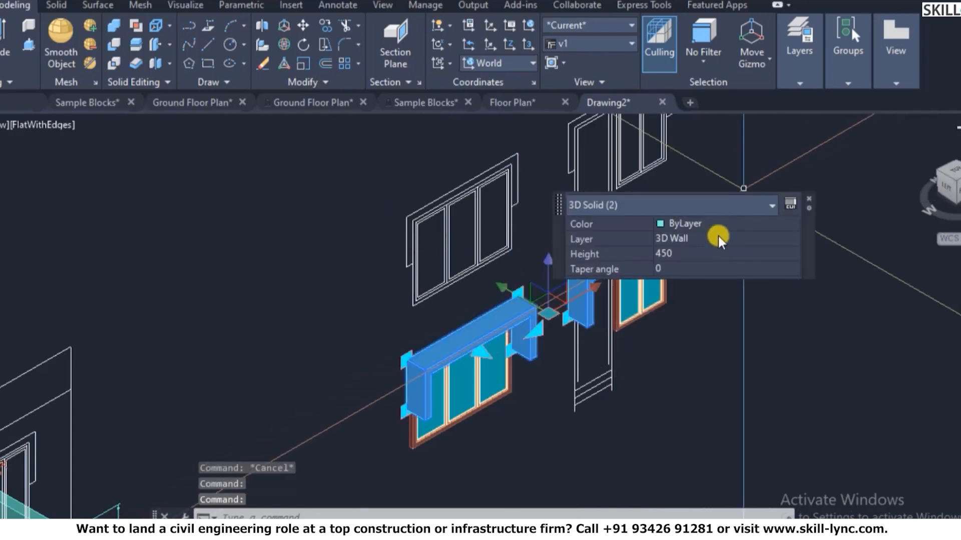
{"action": "left_click", "coordinate": [724, 242]}
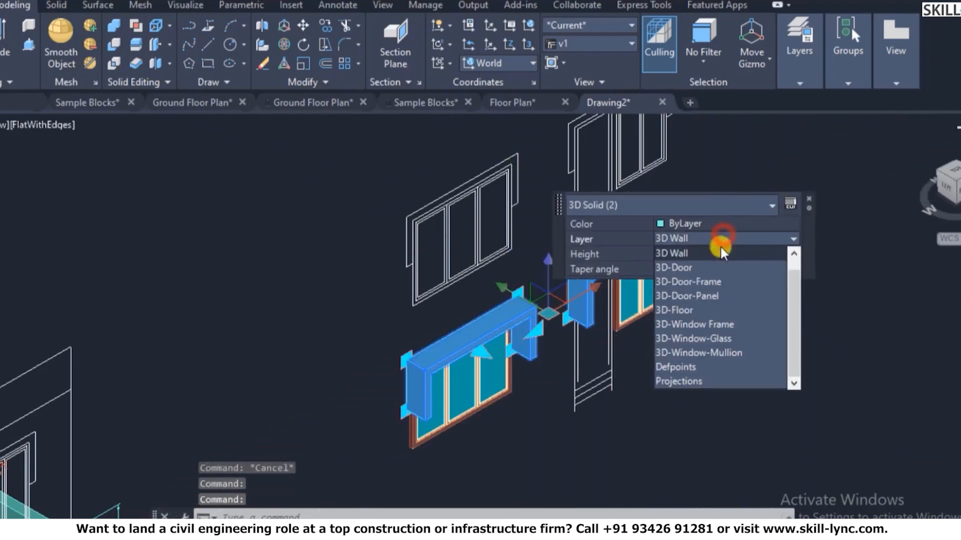
{"action": "left_click", "coordinate": [698, 377]}
{"action": "key", "text": "Escape"}
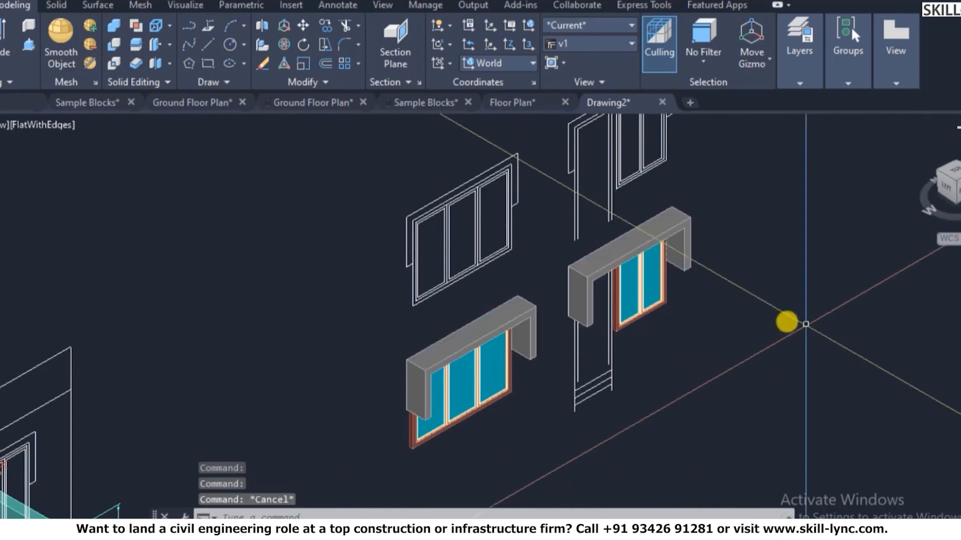
{"action": "scroll", "coordinate": [760, 310], "scroll_direction": "down", "scroll_amount": 3}
{"action": "scroll", "coordinate": [729, 296], "scroll_direction": "up", "scroll_amount": 2}
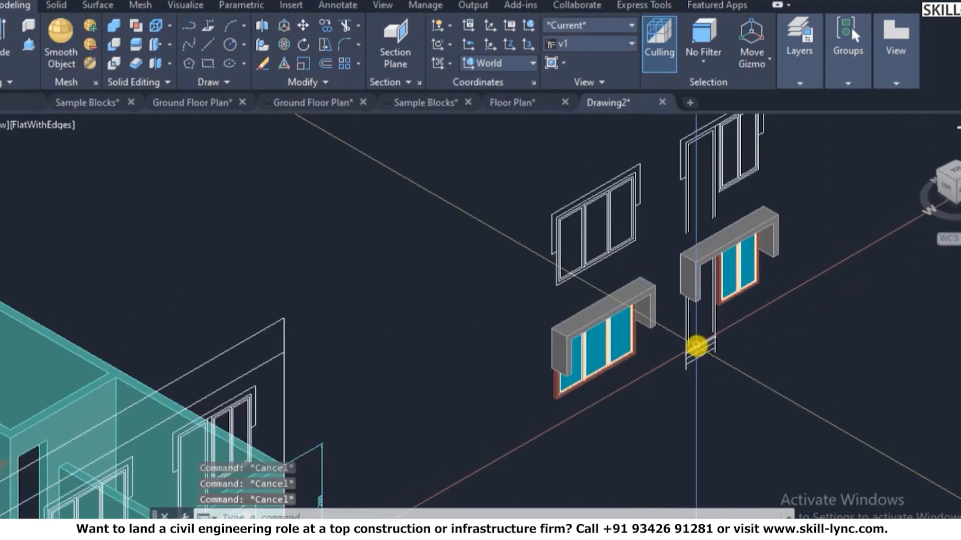
{"action": "scroll", "coordinate": [704, 290], "scroll_direction": "up", "scroll_amount": 2}
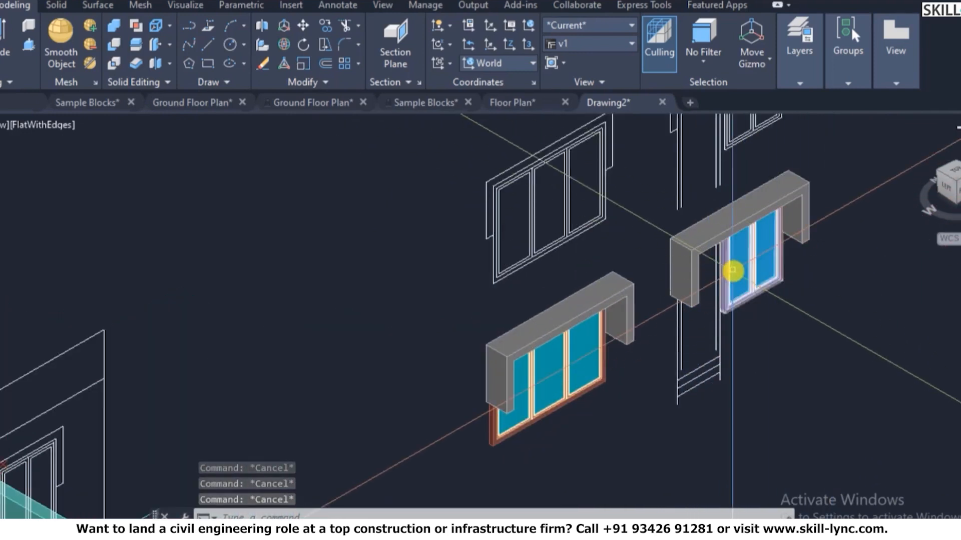
- Start a copy of the two grey sunshade solids
{"action": "type", "text": "co"}
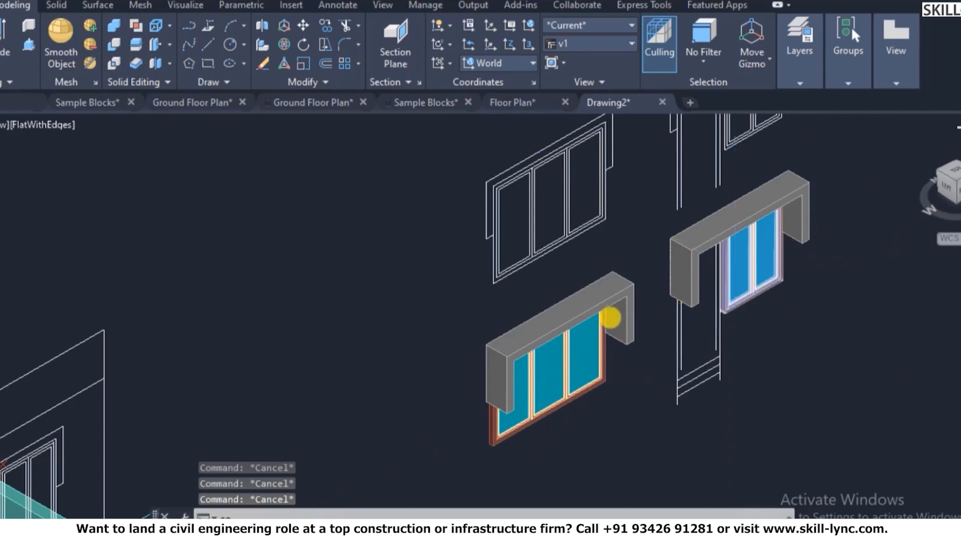
{"action": "key", "text": "Return"}
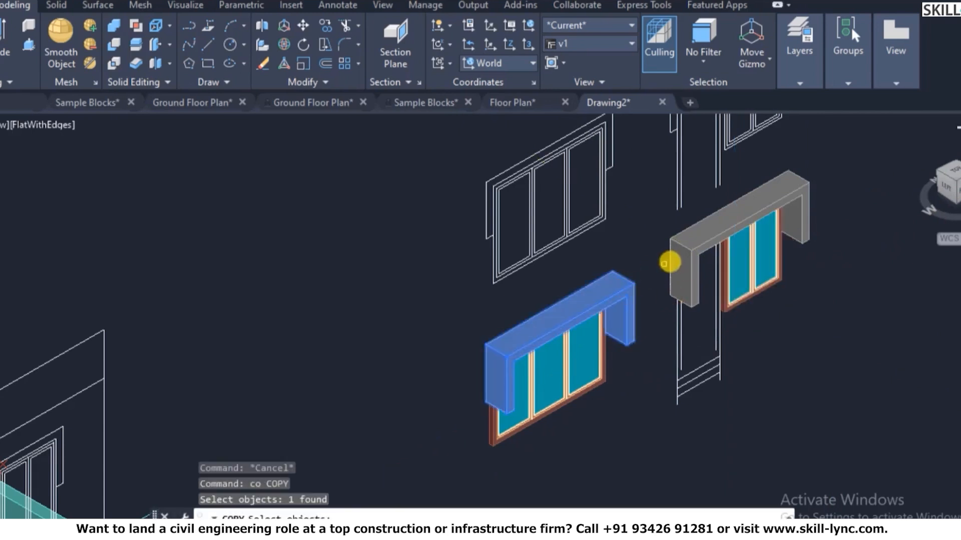
{"action": "scroll", "coordinate": [639, 274], "scroll_direction": "down", "scroll_amount": 2}
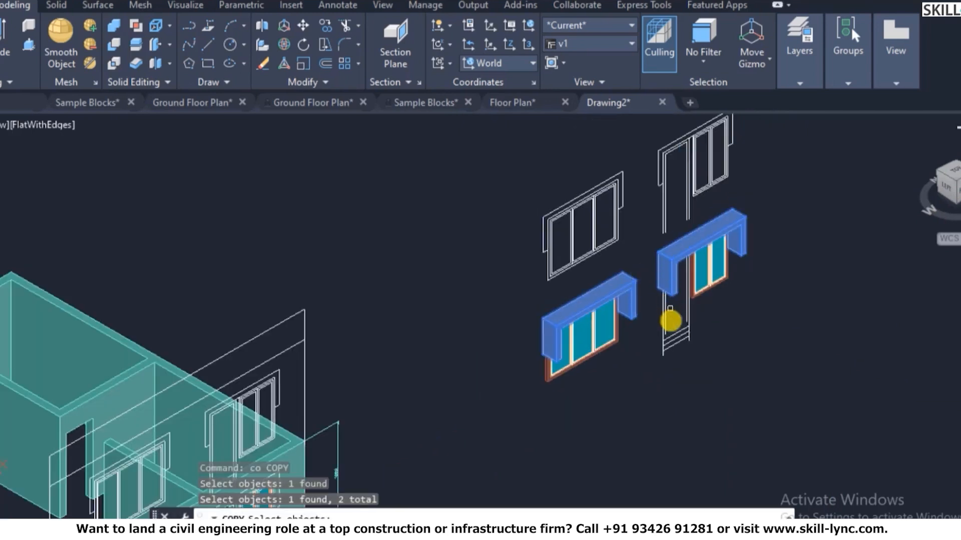
{"action": "scroll", "coordinate": [669, 352], "scroll_direction": "up", "scroll_amount": 2}
{"action": "scroll", "coordinate": [676, 339], "scroll_direction": "up", "scroll_amount": 3}
{"action": "key", "text": "Return"}
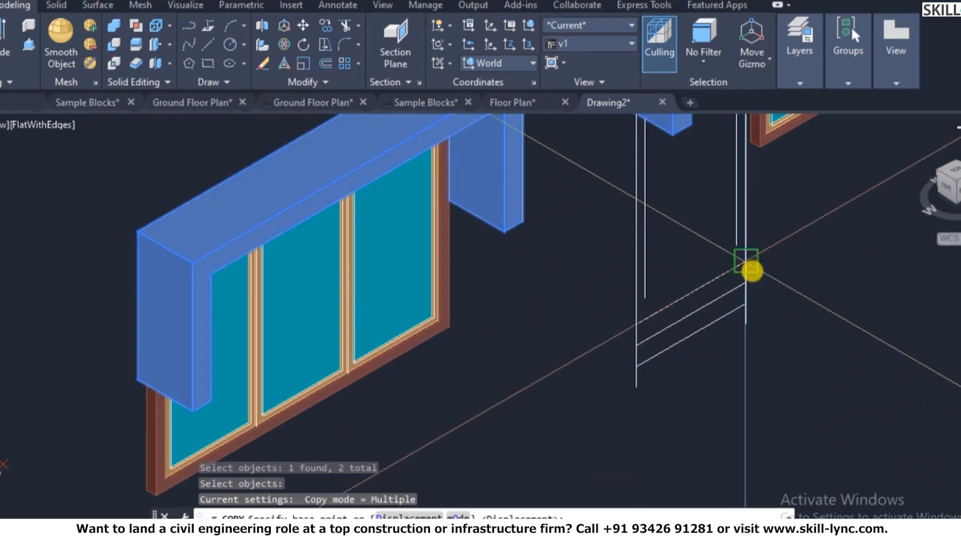
{"action": "scroll", "coordinate": [750, 271], "scroll_direction": "down", "scroll_amount": 5}
{"action": "scroll", "coordinate": [510, 484], "scroll_direction": "down", "scroll_amount": 2}
{"action": "scroll", "coordinate": [761, 296], "scroll_direction": "up", "scroll_amount": 7}
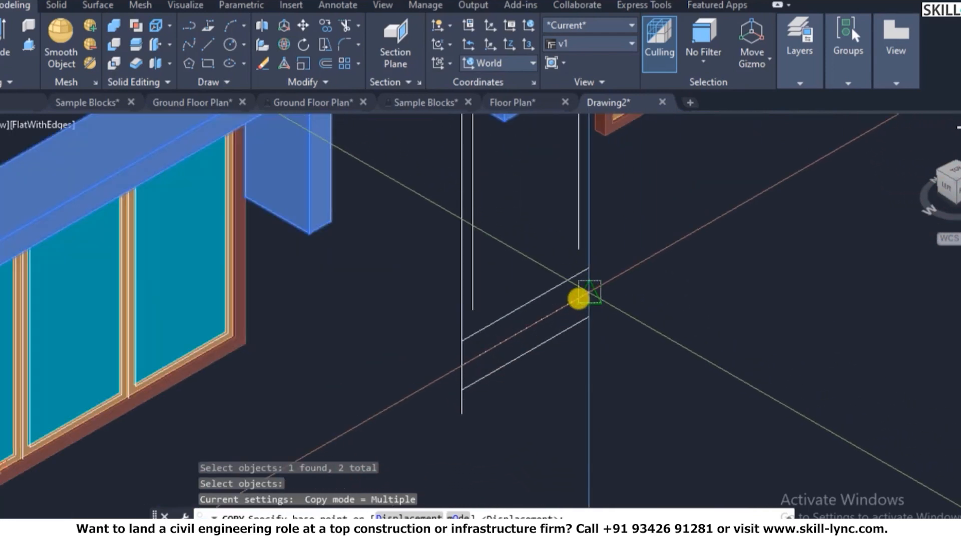
{"action": "scroll", "coordinate": [585, 296], "scroll_direction": "up", "scroll_amount": 3}
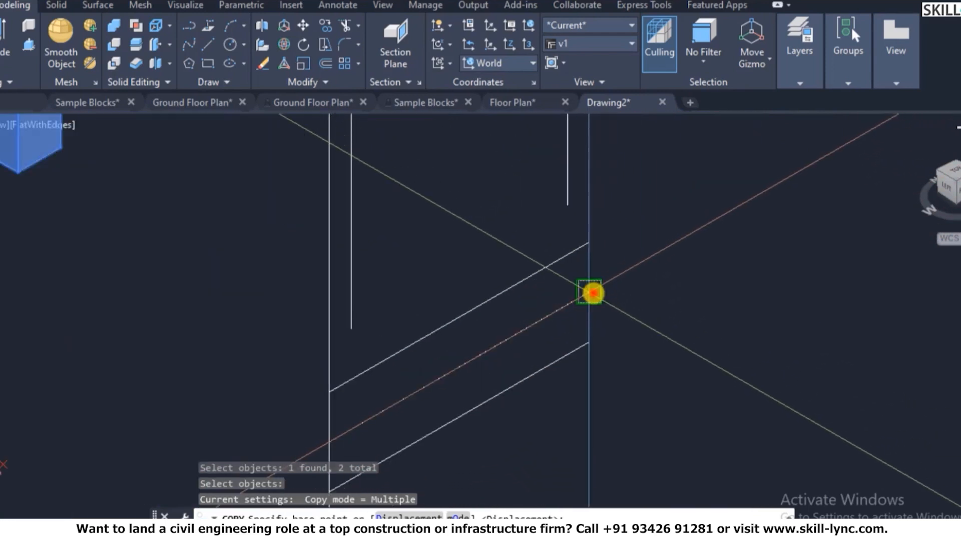
- Place the copied sunshades above the house's lower window and door
{"action": "left_click", "coordinate": [592, 293]}
{"action": "scroll", "coordinate": [780, 200], "scroll_direction": "down", "scroll_amount": 5}
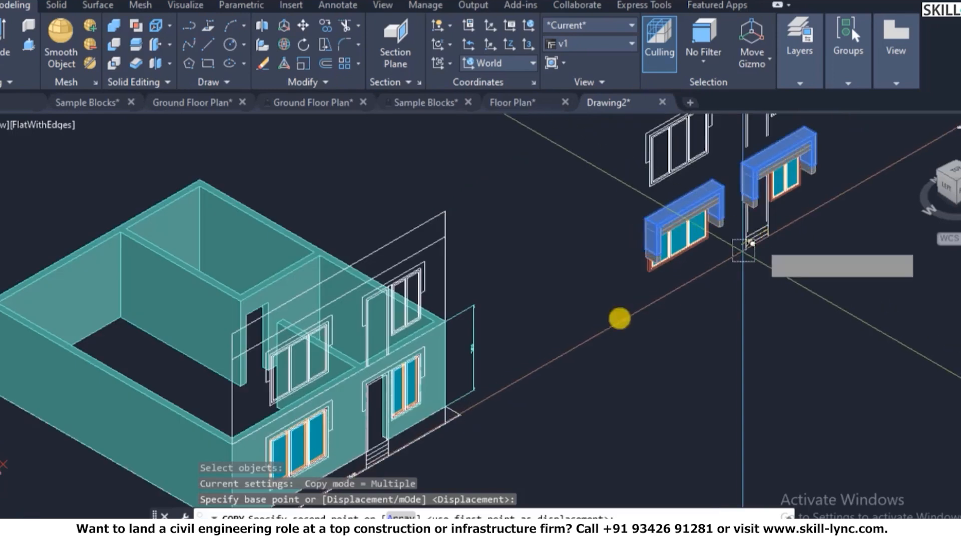
{"action": "scroll", "coordinate": [372, 400], "scroll_direction": "up", "scroll_amount": 5}
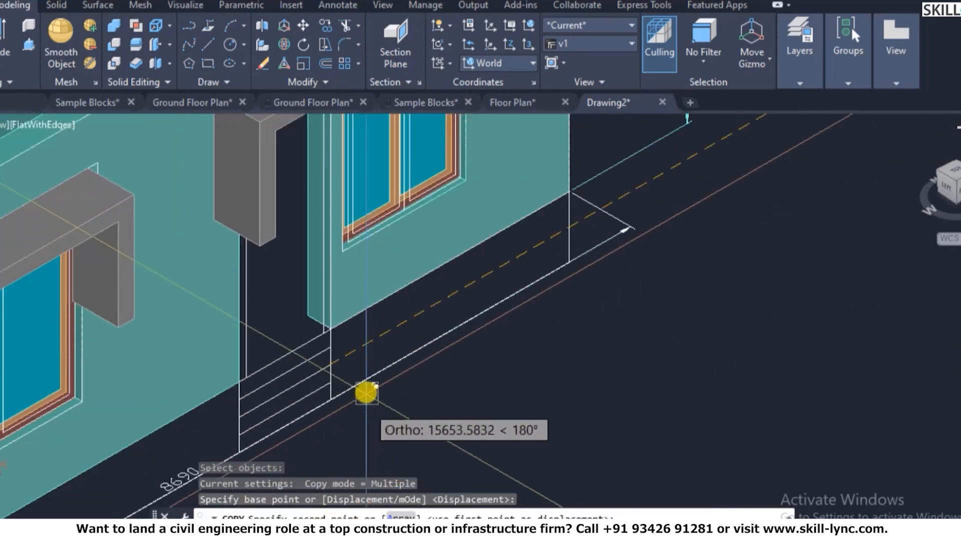
{"action": "scroll", "coordinate": [366, 394], "scroll_direction": "up", "scroll_amount": 2}
{"action": "left_click", "coordinate": [302, 351]}
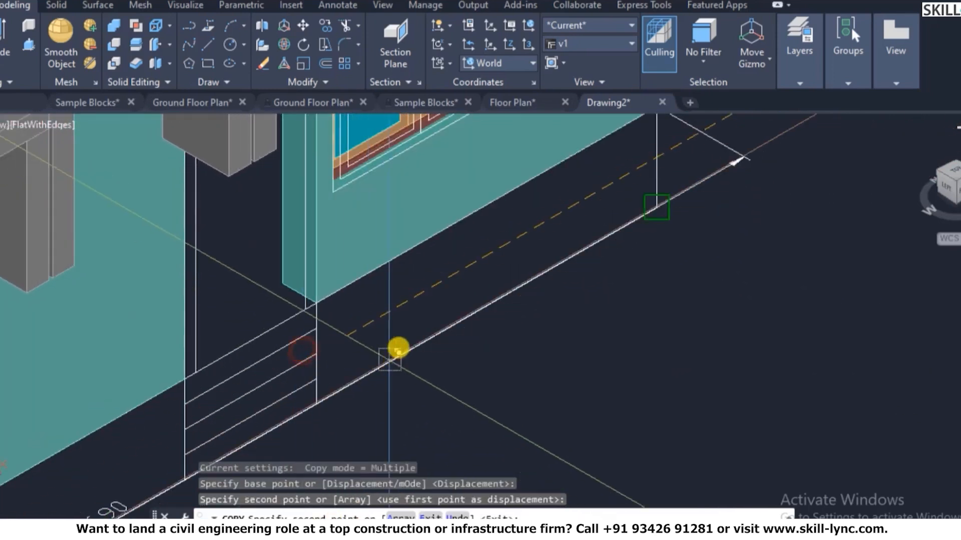
{"action": "scroll", "coordinate": [398, 348], "scroll_direction": "down", "scroll_amount": 3}
{"action": "key", "text": "Escape"}
{"action": "key", "text": "Escape"}
{"action": "key", "text": "Escape"}
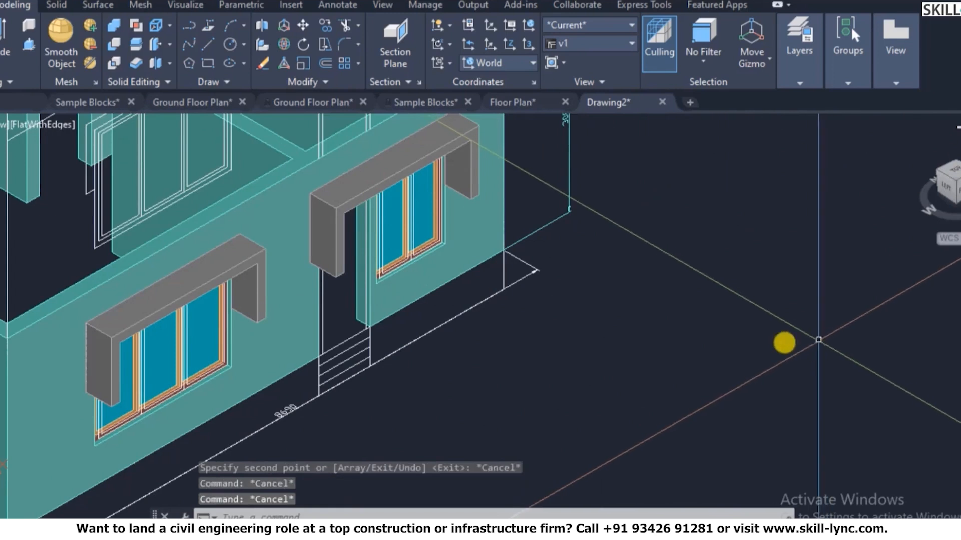
{"action": "scroll", "coordinate": [784, 343], "scroll_direction": "down", "scroll_amount": 4}
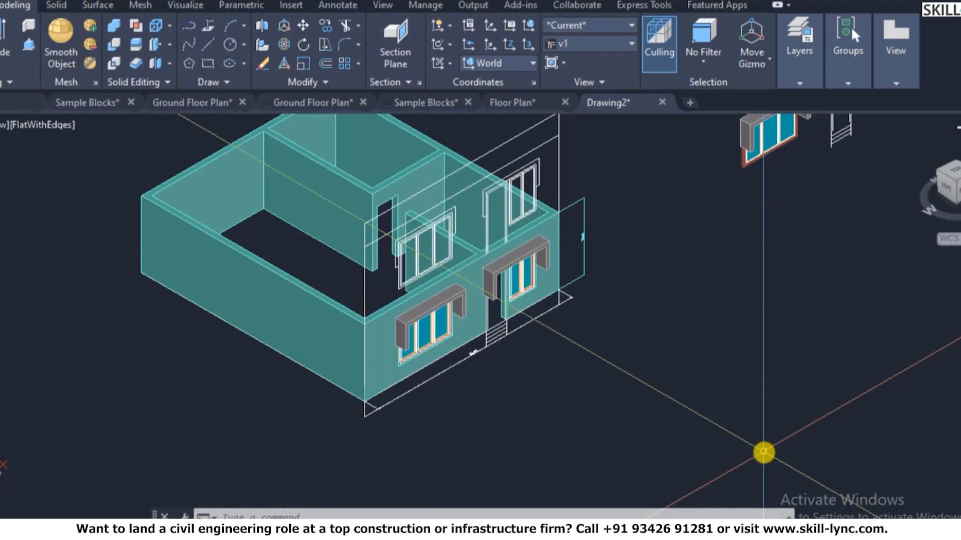
- Switch to a top-down plan view, then back to the isometric home view
{"action": "scroll", "coordinate": [491, 408], "scroll_direction": "down", "scroll_amount": 3}
{"action": "scroll", "coordinate": [403, 360], "scroll_direction": "up", "scroll_amount": 6}
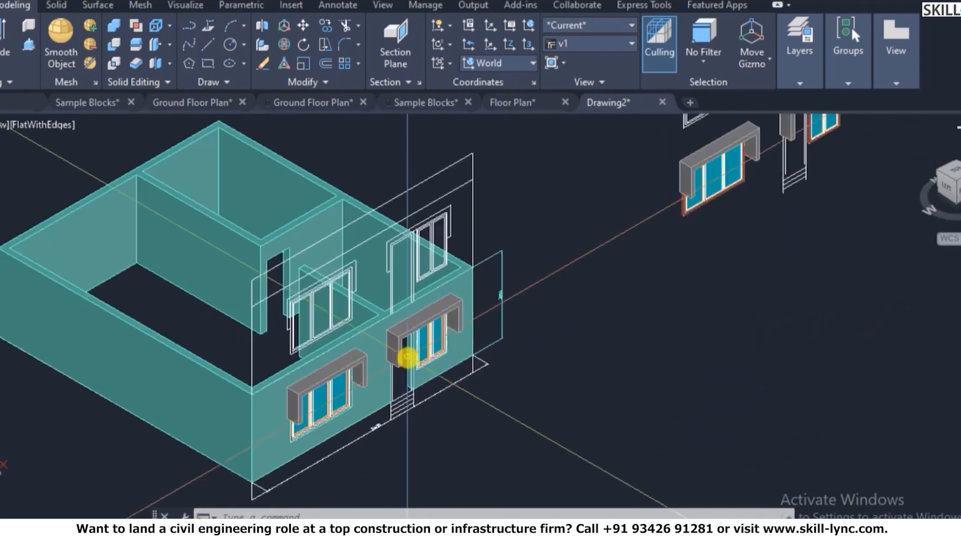
{"action": "scroll", "coordinate": [413, 389], "scroll_direction": "down", "scroll_amount": 8}
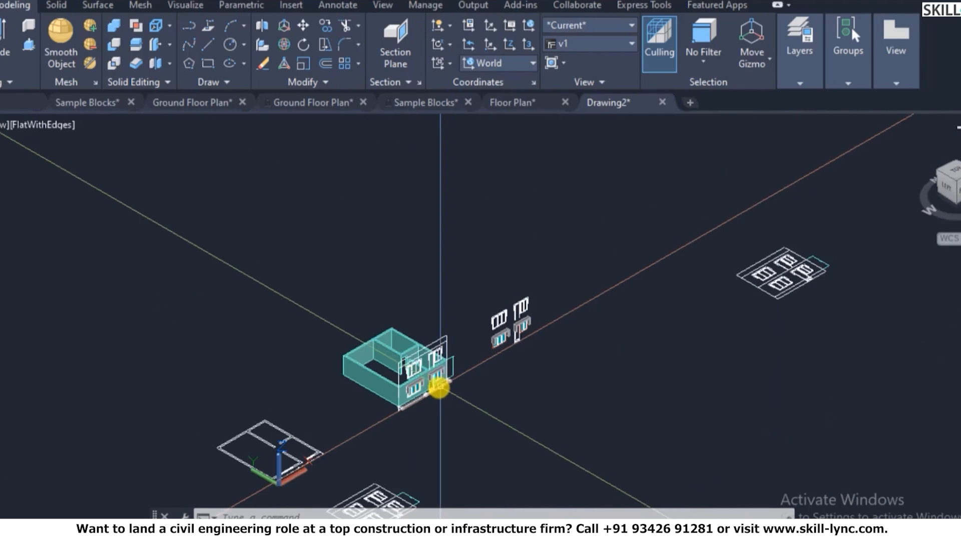
{"action": "scroll", "coordinate": [417, 404], "scroll_direction": "down", "scroll_amount": 2}
{"action": "scroll", "coordinate": [439, 398], "scroll_direction": "up", "scroll_amount": 9}
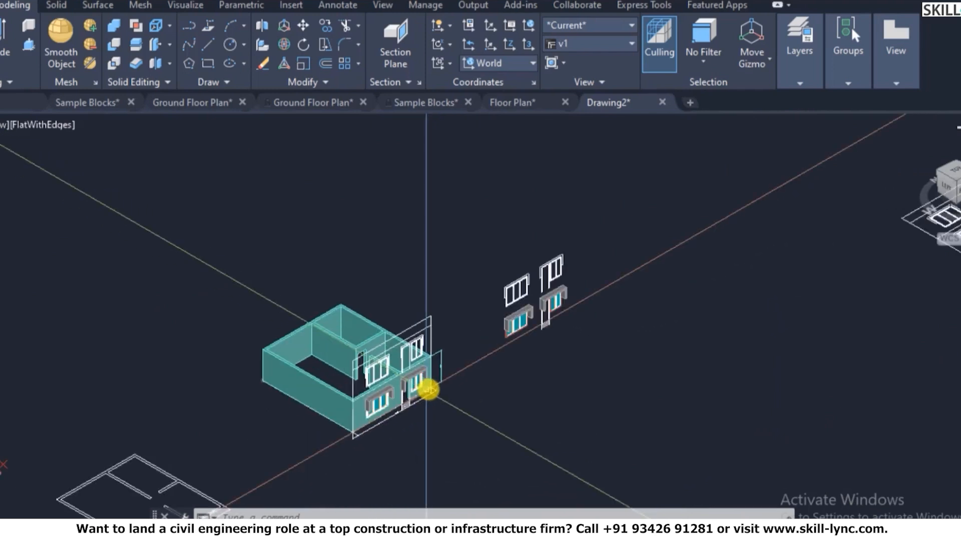
{"action": "key", "text": "Escape"}
{"action": "key", "text": "Escape"}
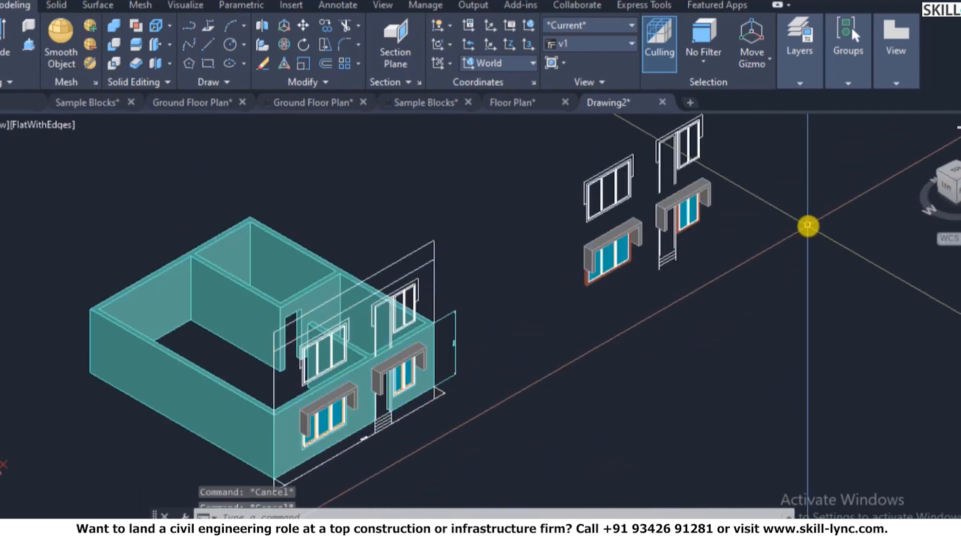
{"action": "type", "text": "plan"}
{"action": "key", "text": "Return"}
{"action": "key", "text": "Return"}
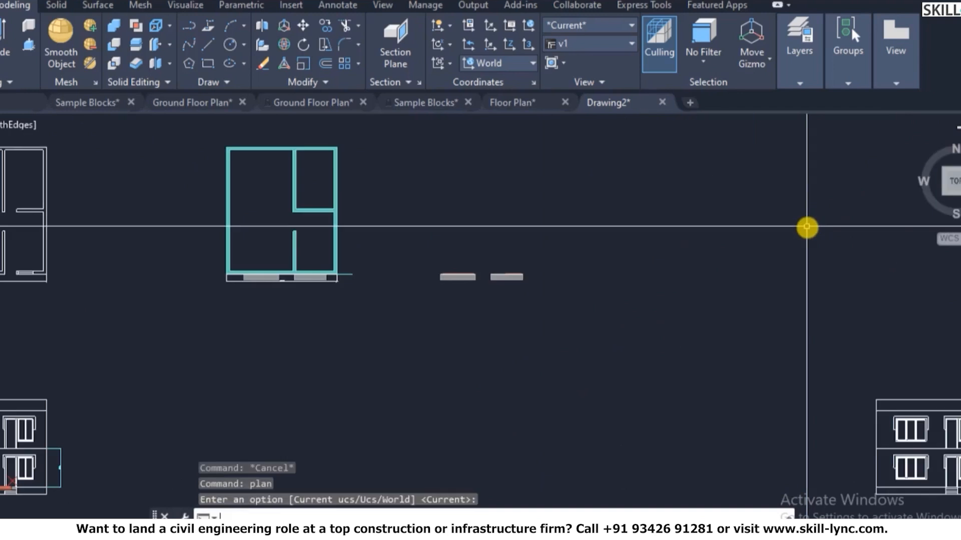
{"action": "scroll", "coordinate": [500, 311], "scroll_direction": "down", "scroll_amount": 4}
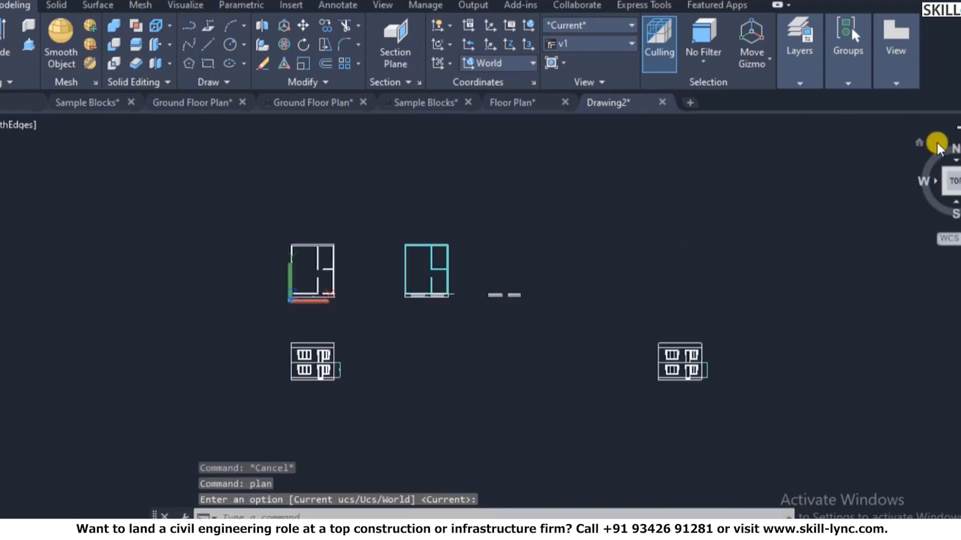
{"action": "left_click", "coordinate": [919, 141]}
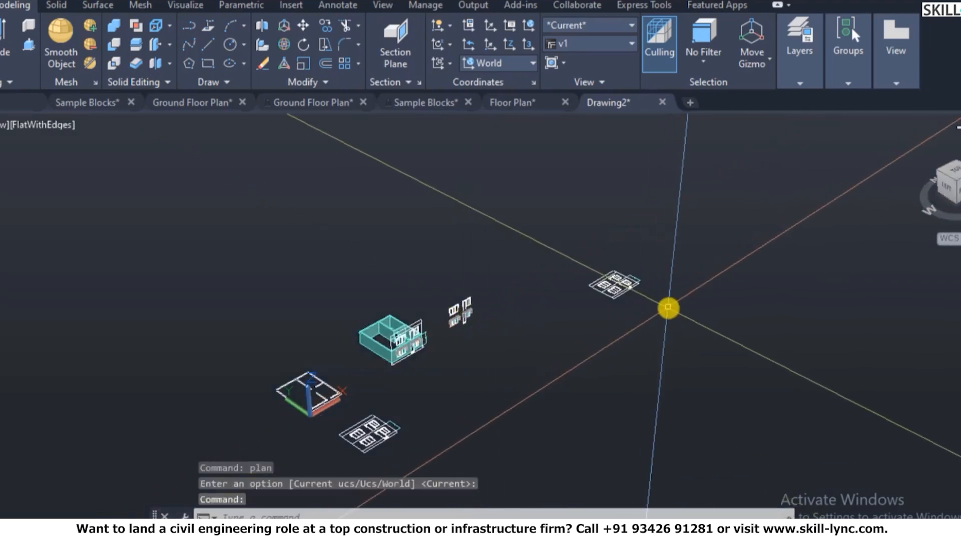
{"action": "key", "text": "Escape"}
{"action": "key", "text": "Escape"}
- Try the UCS command and the UCS manager, then select saved view v1
{"action": "type", "text": "ucs"}
{"action": "key", "text": "Return"}
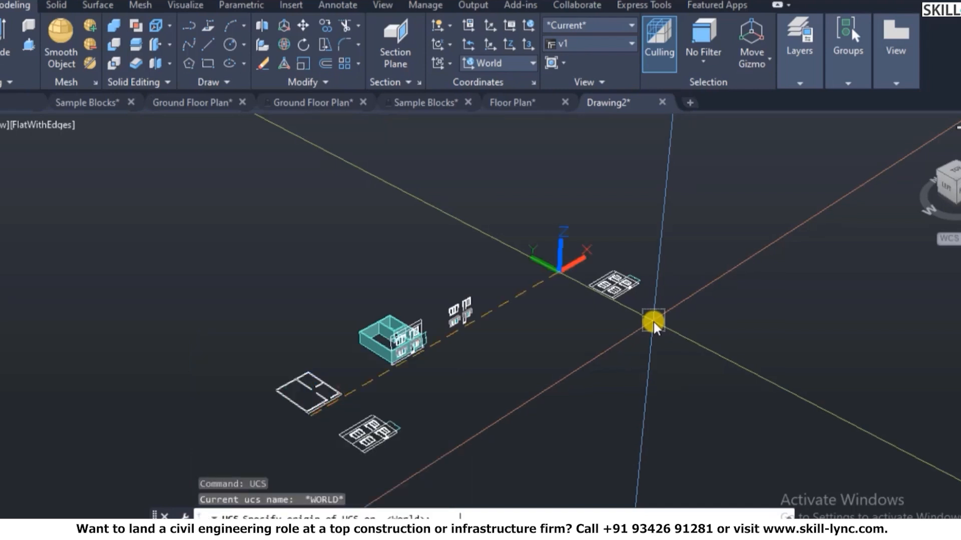
{"action": "key", "text": "Escape"}
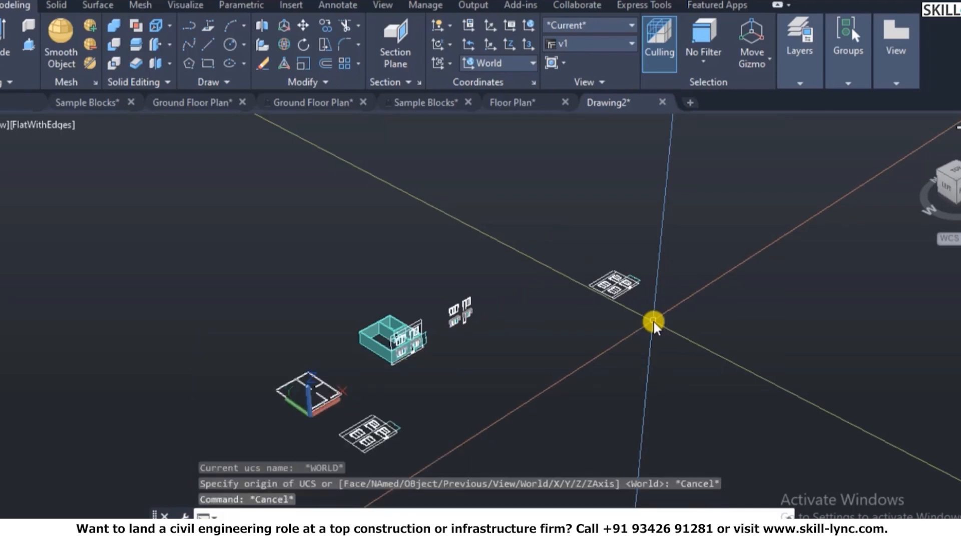
{"action": "type", "text": "uc"}
{"action": "key", "text": "Return"}
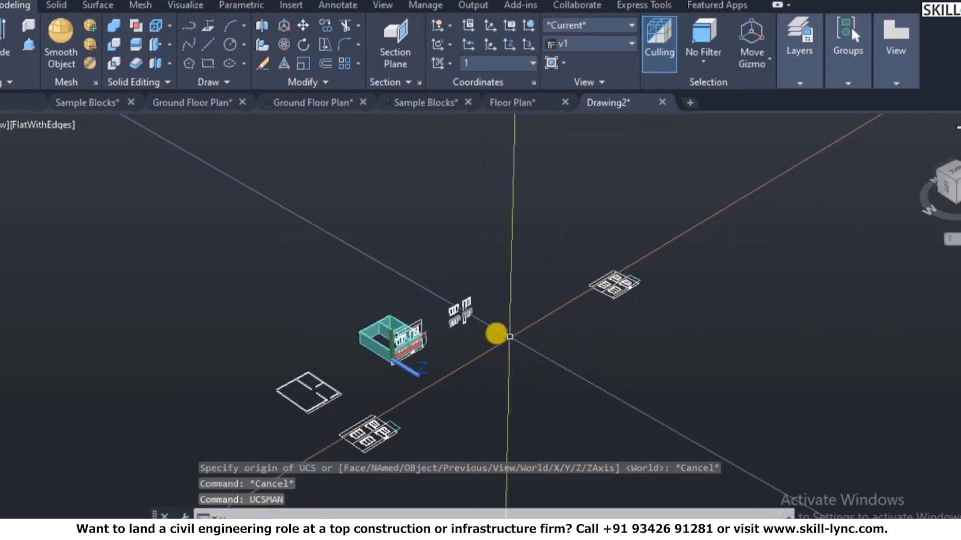
{"action": "type", "text": "v"}
{"action": "key", "text": "Return"}
{"action": "left_click", "coordinate": [314, 203]}
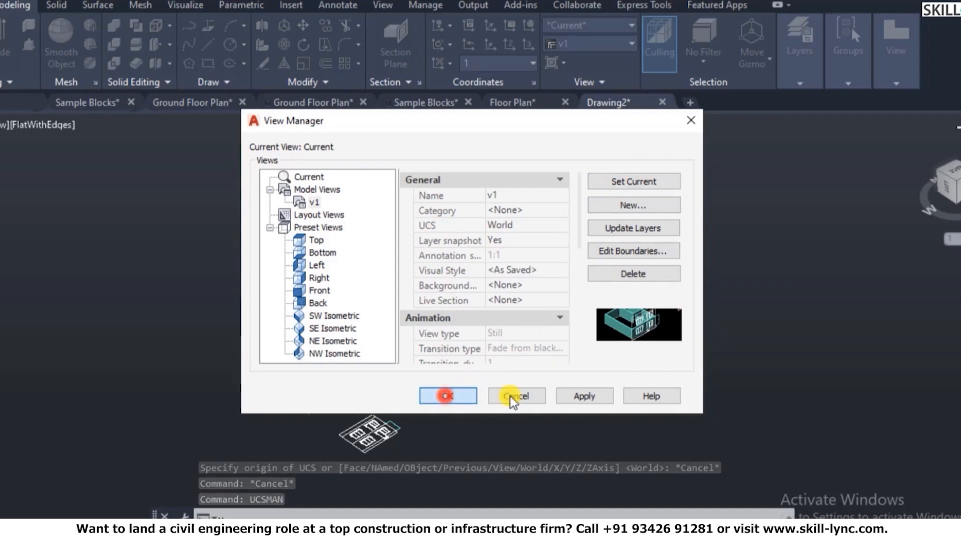
{"action": "scroll", "coordinate": [596, 349], "scroll_direction": "down", "scroll_amount": 5}
{"action": "scroll", "coordinate": [840, 207], "scroll_direction": "up", "scroll_amount": 2}
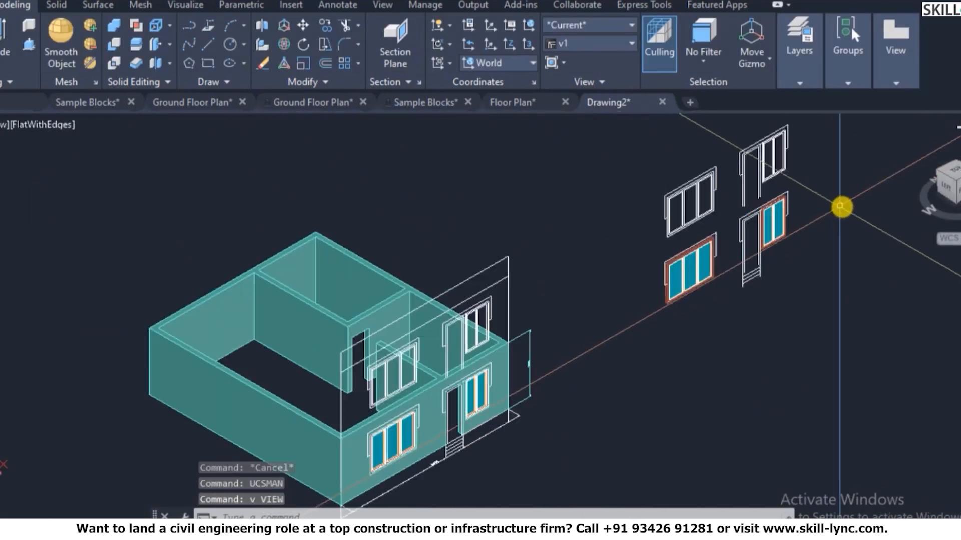
{"action": "scroll", "coordinate": [840, 206], "scroll_direction": "up", "scroll_amount": 3}
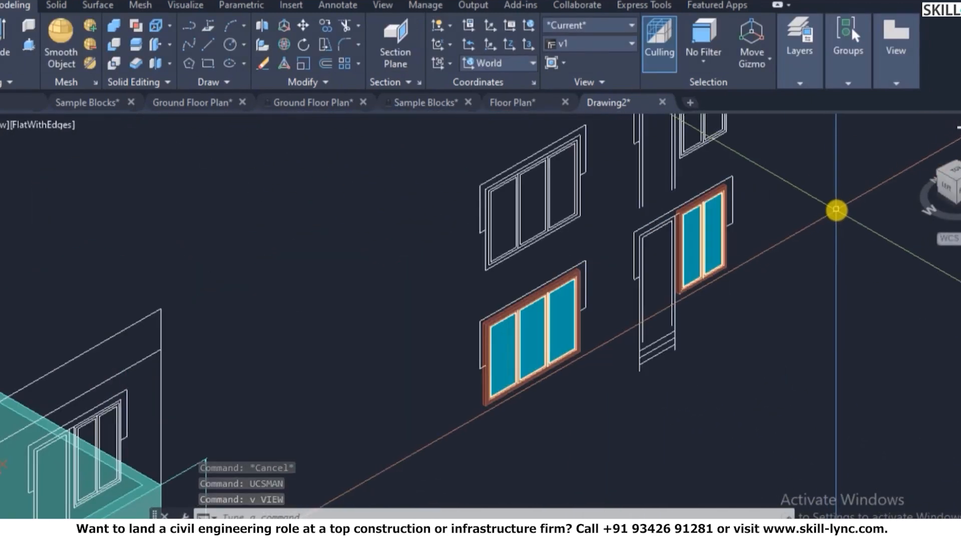
- Toggle plan and home views again, then restore saved view v1
{"action": "type", "text": "plan"}
{"action": "key", "text": "Return"}
{"action": "key", "text": "Return"}
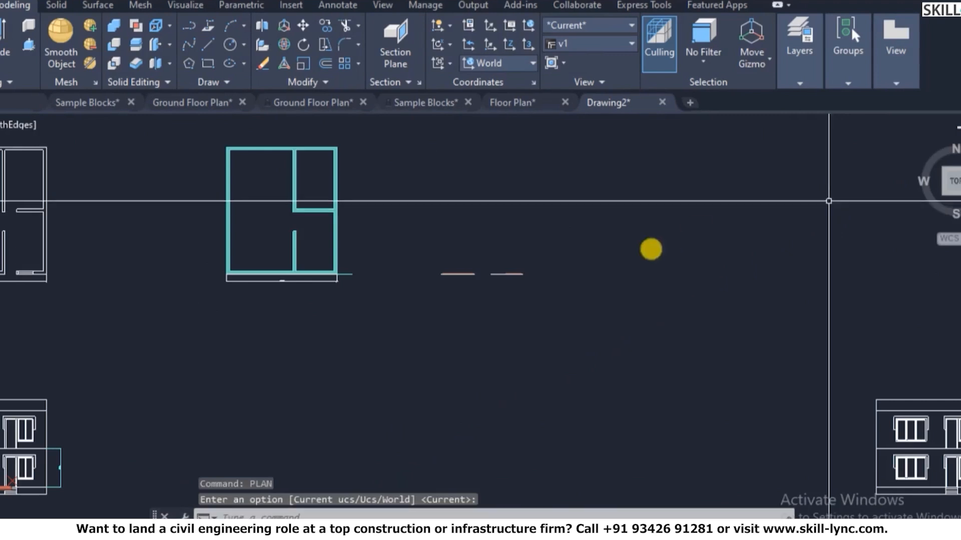
{"action": "scroll", "coordinate": [605, 263], "scroll_direction": "down", "scroll_amount": 2}
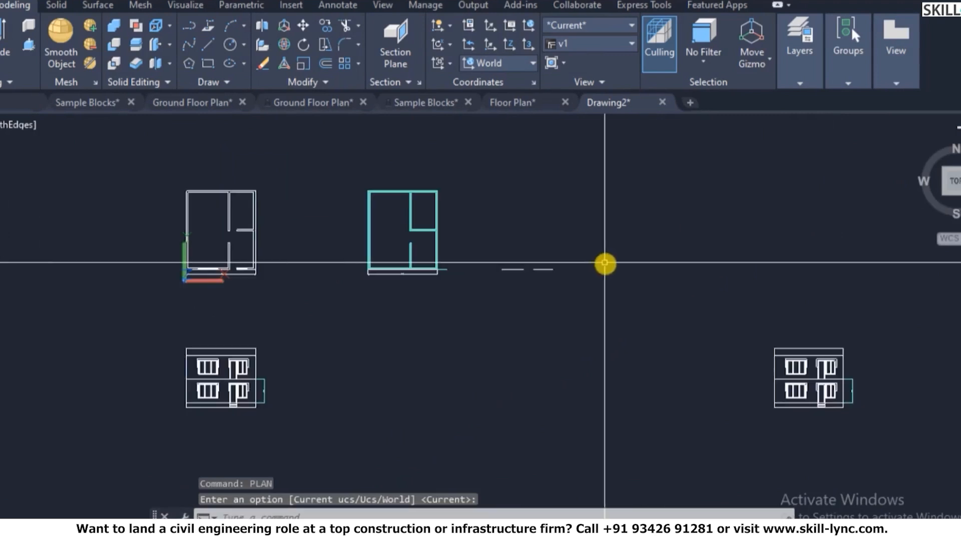
{"action": "left_click", "coordinate": [921, 142]}
{"action": "type", "text": "v"}
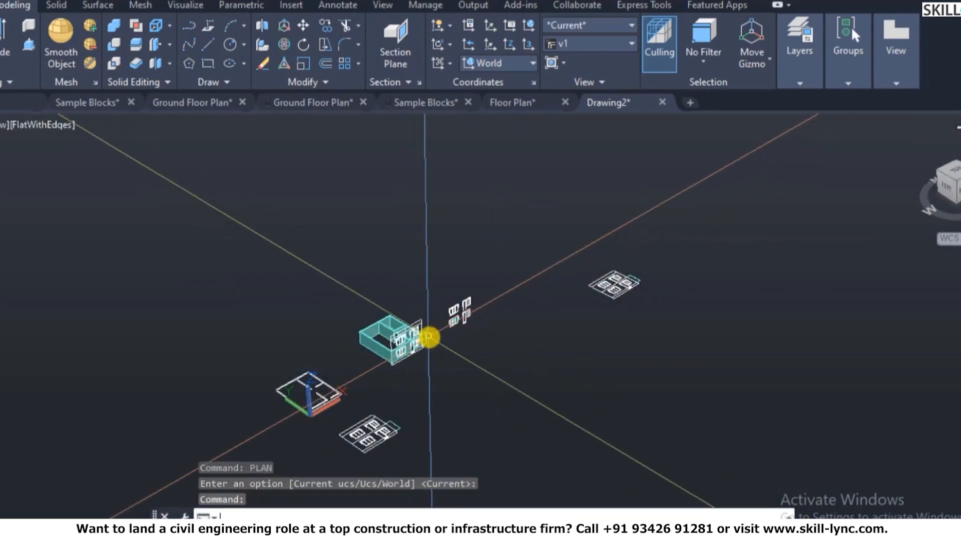
{"action": "key", "text": "Return"}
{"action": "left_click", "coordinate": [311, 202]}
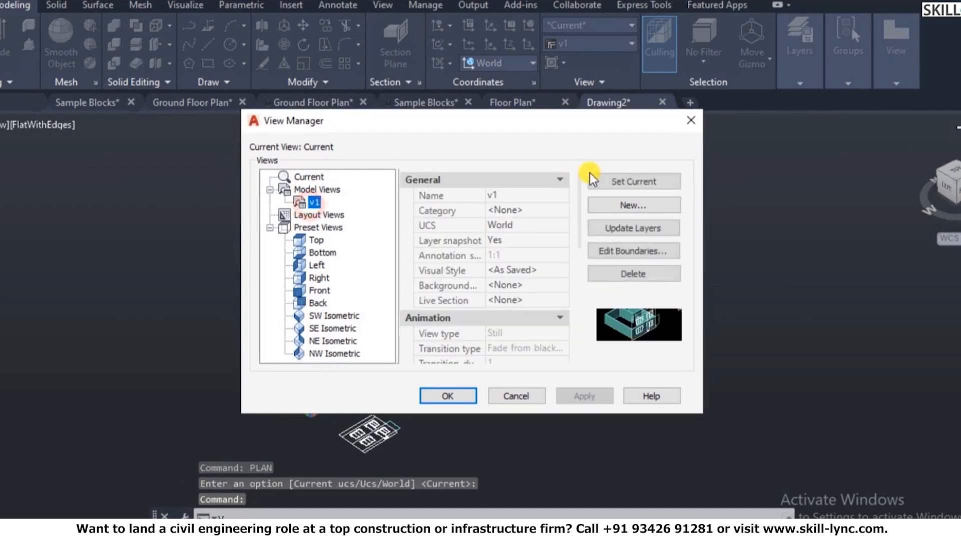
{"action": "left_click", "coordinate": [429, 395]}
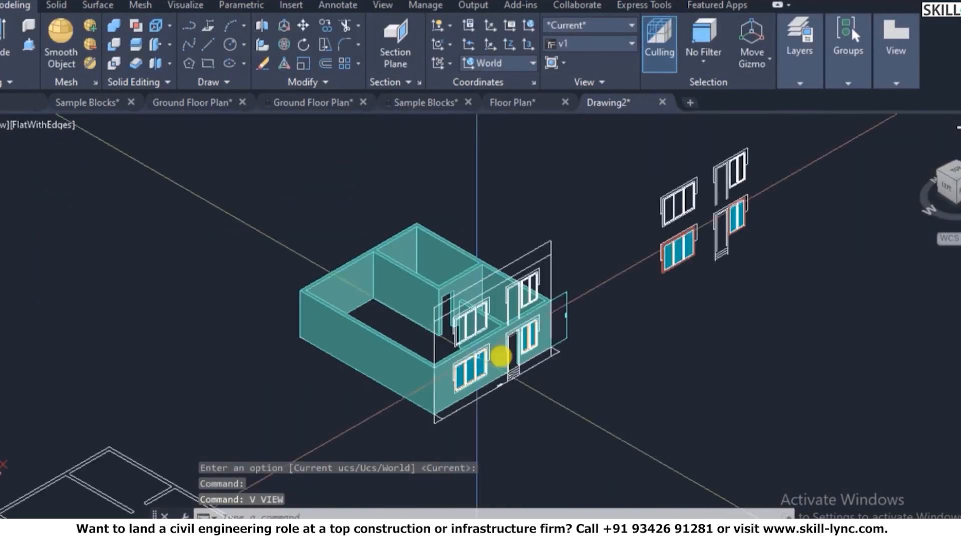
{"action": "key", "text": "Escape"}
{"action": "key", "text": "Escape"}
- Make the named coordinate system 1 current with UCSMAN
{"action": "type", "text": "ucs"}
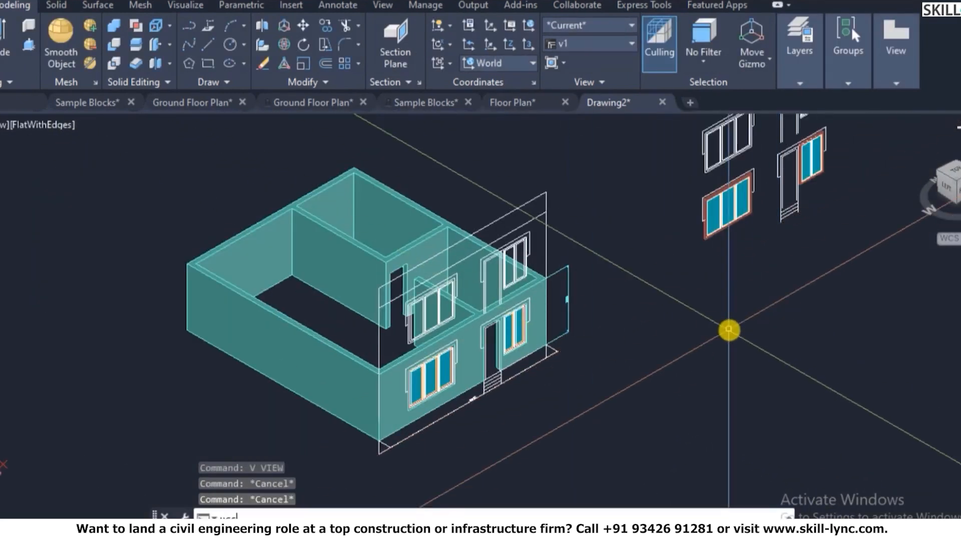
{"action": "type", "text": "man"}
{"action": "key", "text": "Return"}
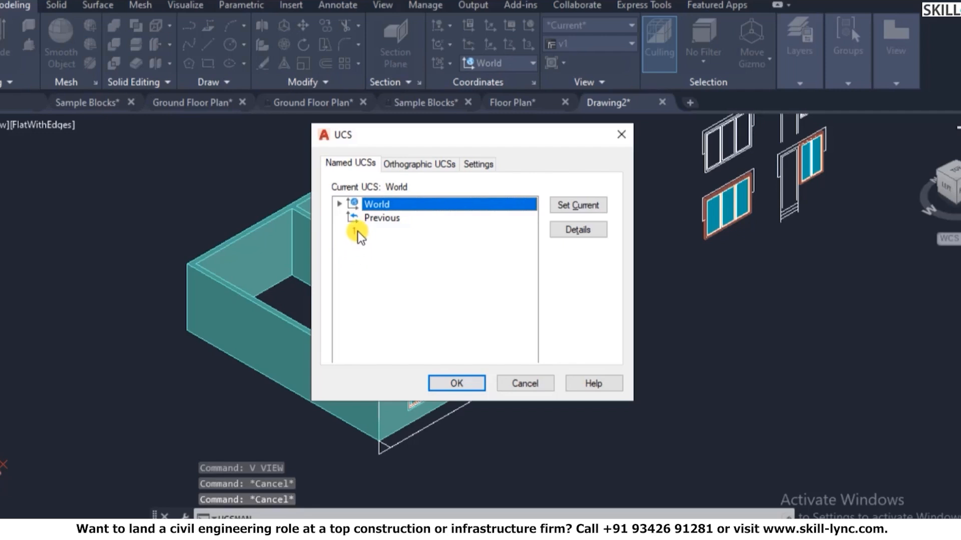
{"action": "left_click", "coordinate": [467, 385]}
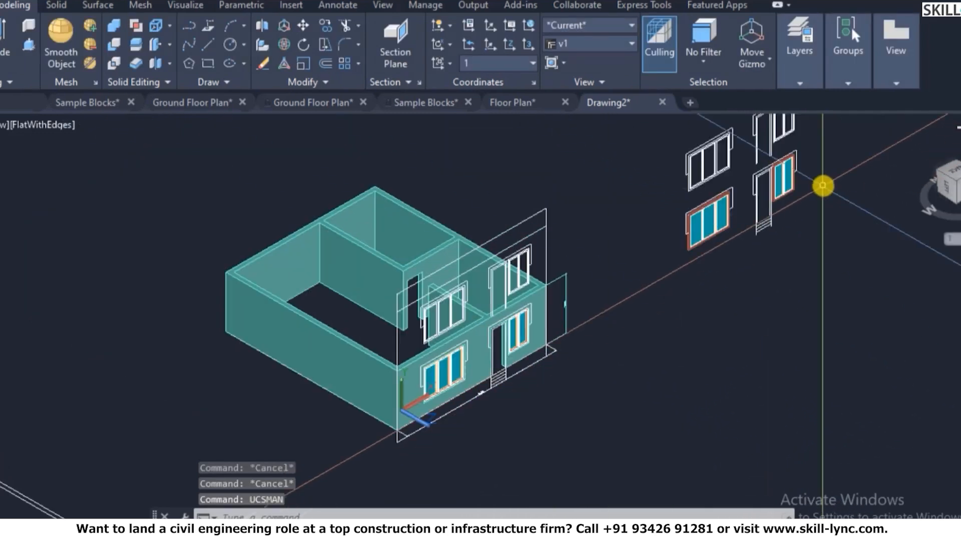
{"action": "scroll", "coordinate": [825, 160], "scroll_direction": "up", "scroll_amount": 6}
{"action": "key", "text": "Escape"}
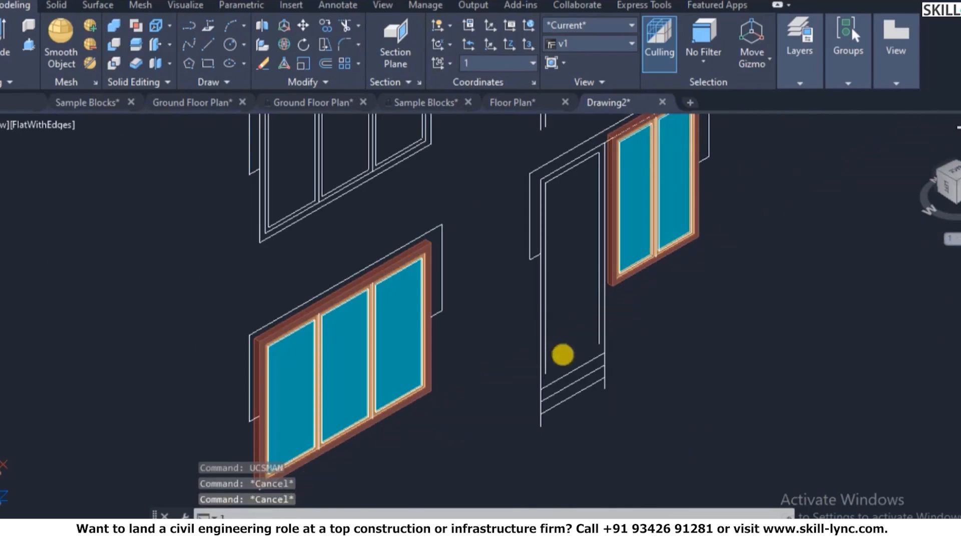
- Start a line from the door frame corner, then cancel it
{"action": "type", "text": "l"}
{"action": "key", "text": "Return"}
{"action": "scroll", "coordinate": [540, 369], "scroll_direction": "up", "scroll_amount": 3}
{"action": "left_click", "coordinate": [556, 371]}
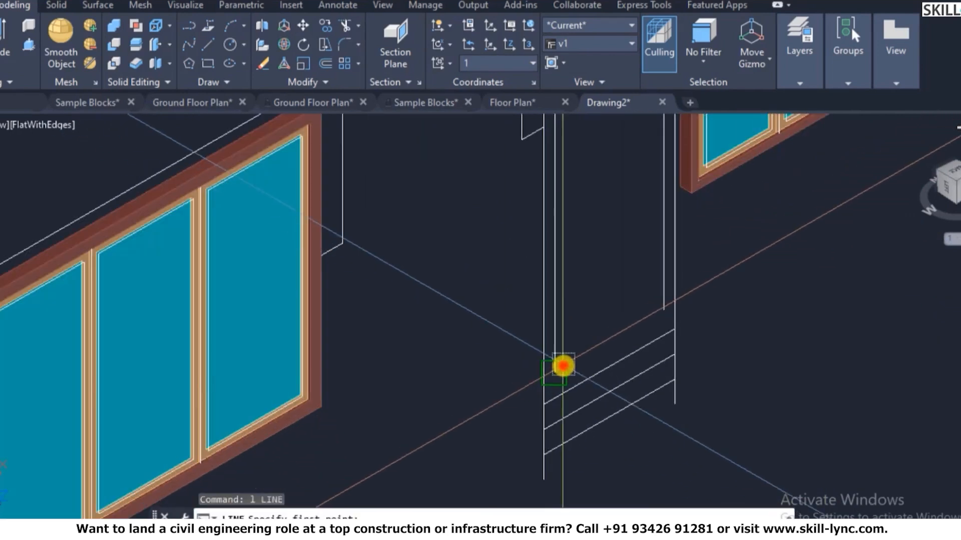
{"action": "left_click", "coordinate": [484, 411]}
{"action": "type", "text": "`"}
{"action": "key", "text": "Return"}
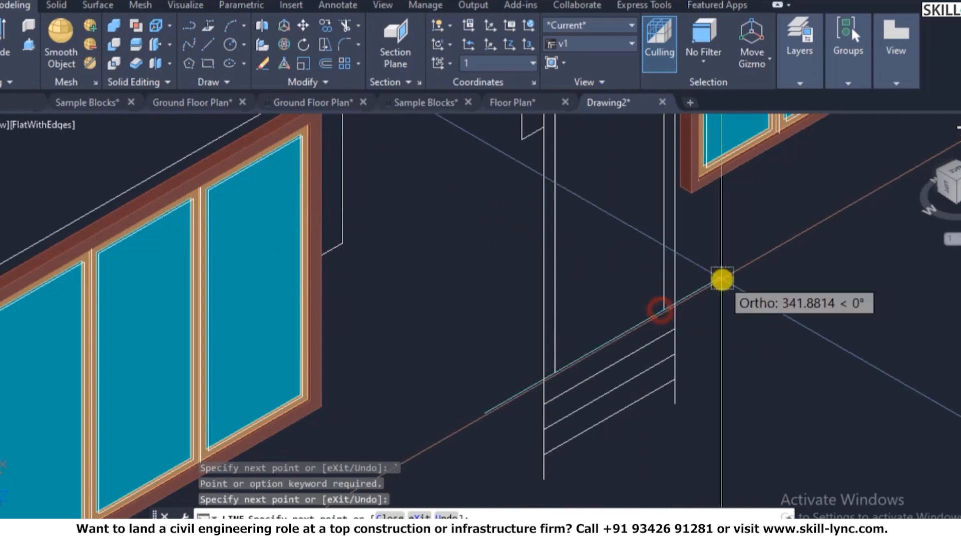
{"action": "left_click", "coordinate": [644, 359]}
{"action": "scroll", "coordinate": [761, 328], "scroll_direction": "down", "scroll_amount": 3}
{"action": "key", "text": "Escape"}
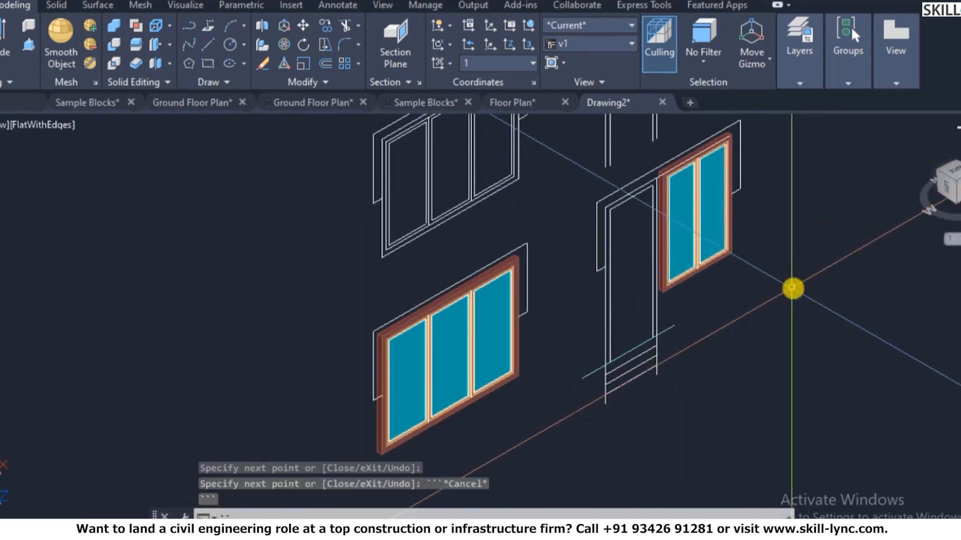
{"action": "key", "text": "Escape"}
- Switch to plan view and create a boundary region inside the door frame on layer 3D-Door-Frame
{"action": "scroll", "coordinate": [781, 286], "scroll_direction": "up", "scroll_amount": 3}
{"action": "type", "text": "plan"}
{"action": "key", "text": "Return"}
{"action": "key", "text": "Return"}
{"action": "scroll", "coordinate": [497, 367], "scroll_direction": "up", "scroll_amount": 5}
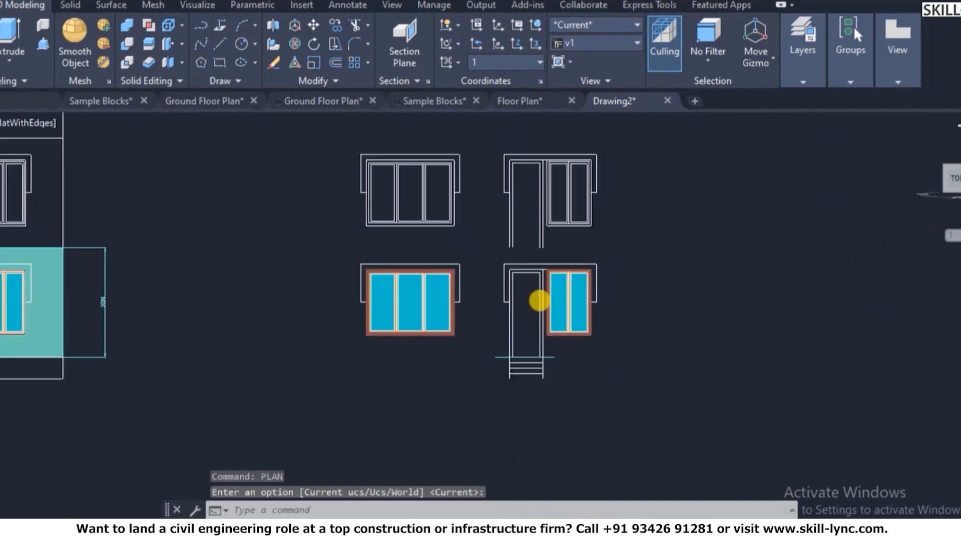
{"action": "mouse_move", "coordinate": [850, 80]}
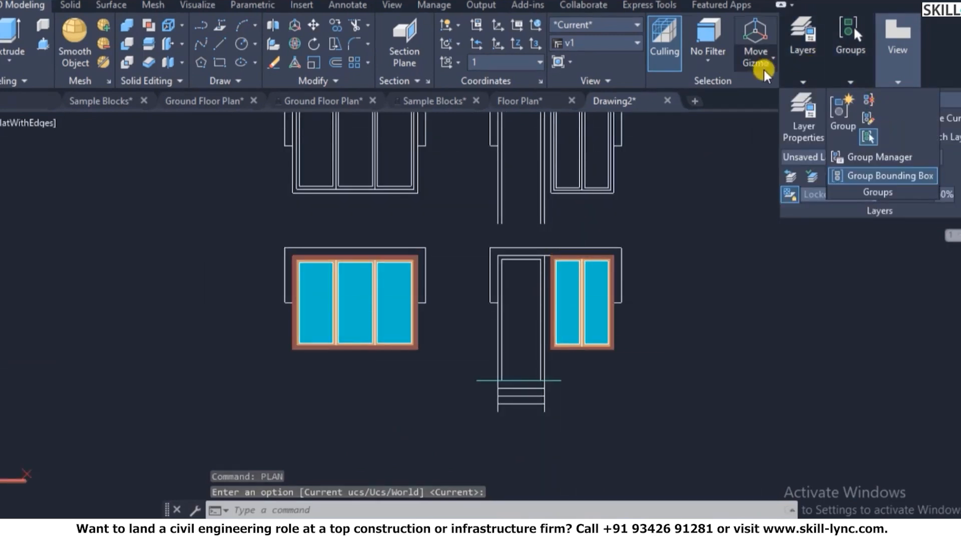
{"action": "left_click", "coordinate": [903, 96]}
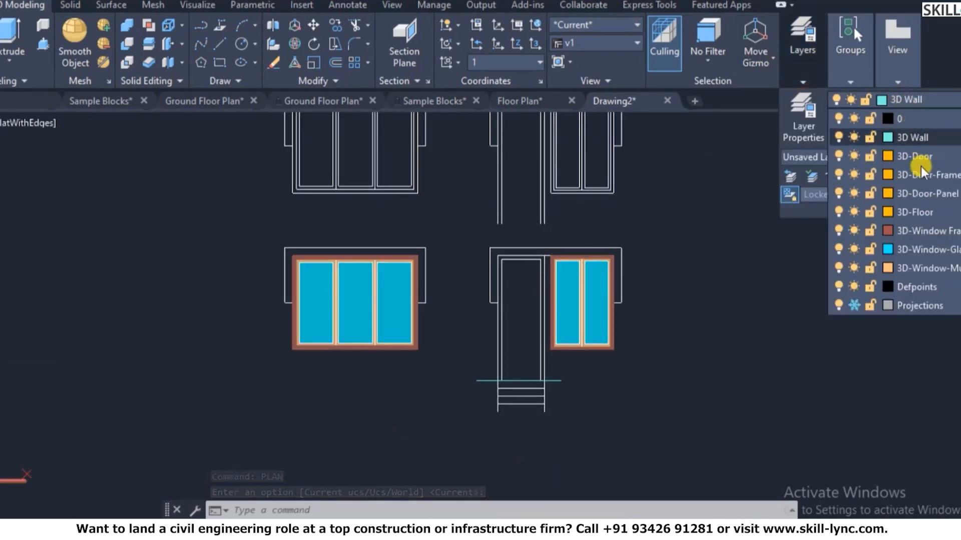
{"action": "left_click", "coordinate": [922, 176]}
{"action": "type", "text": "bo"}
{"action": "key", "text": "Return"}
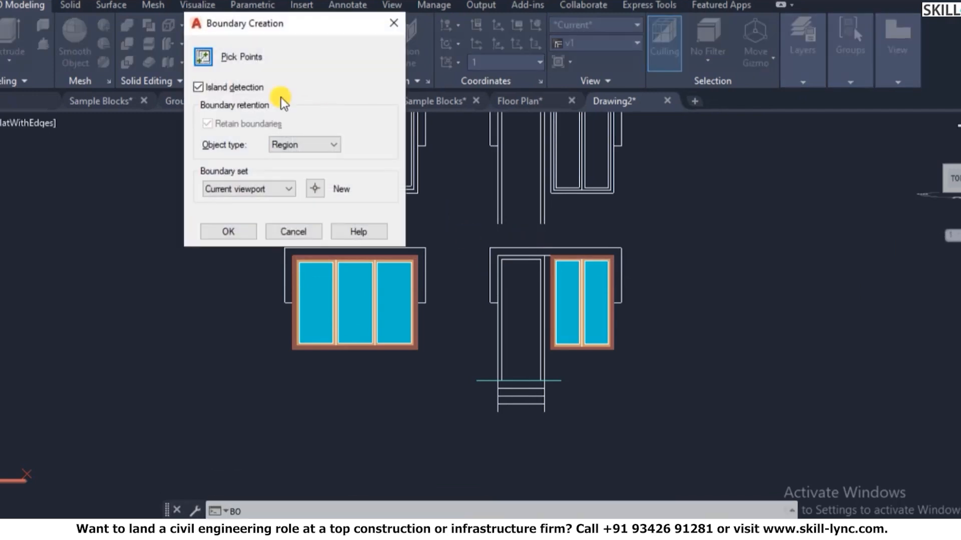
{"action": "left_click", "coordinate": [212, 59]}
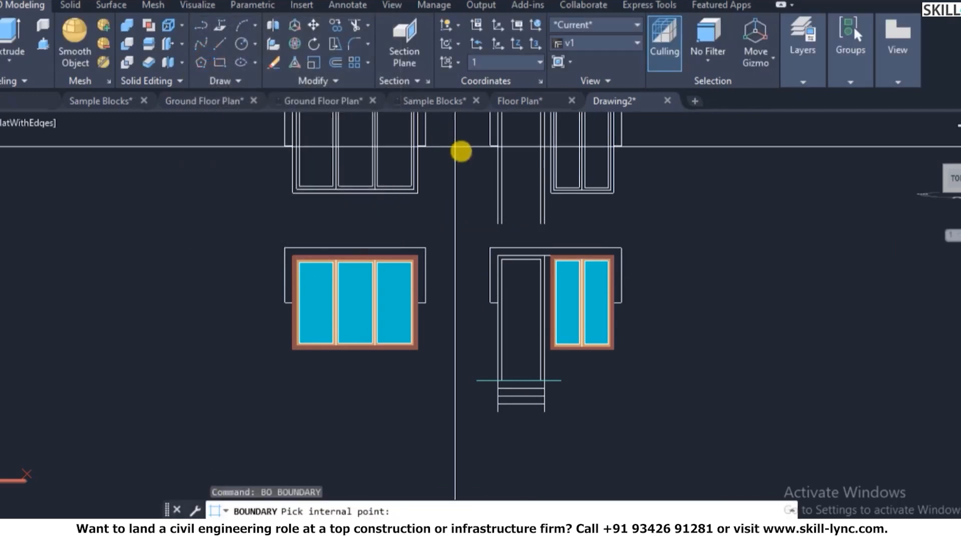
{"action": "scroll", "coordinate": [540, 268], "scroll_direction": "up", "scroll_amount": 3}
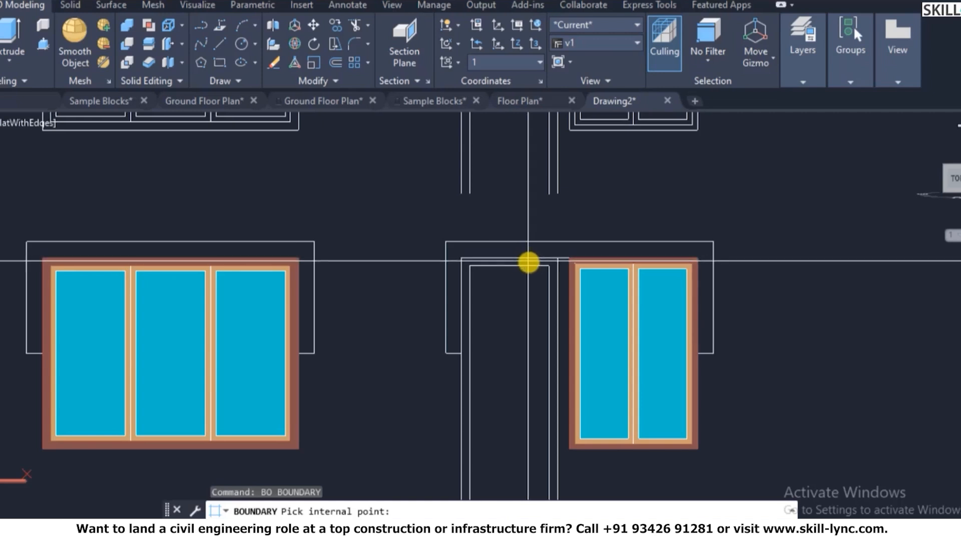
{"action": "left_click", "coordinate": [528, 263]}
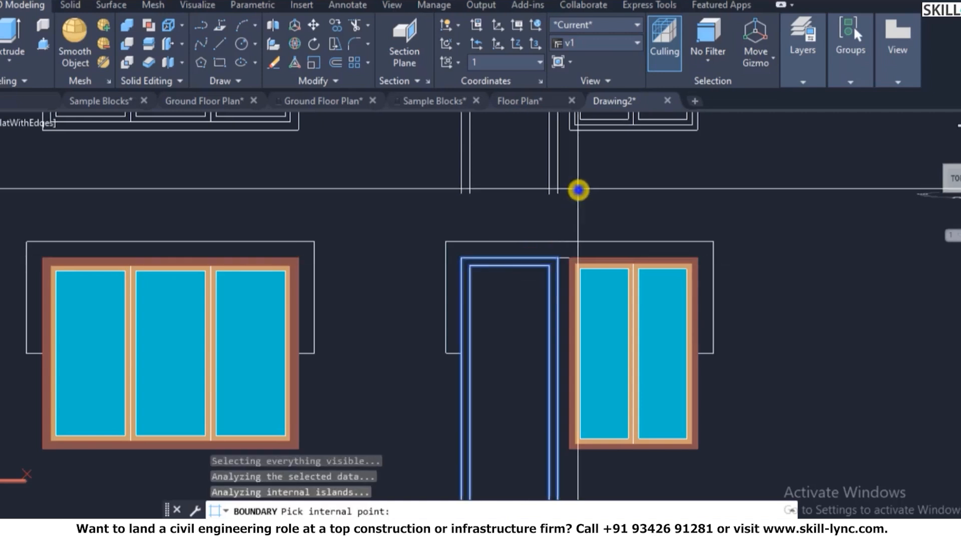
{"action": "key", "text": "Return"}
- Create the door panel boundary region on layer 3D-Door-Panel, then open the Layer Properties Manager
{"action": "scroll", "coordinate": [632, 198], "scroll_direction": "down", "scroll_amount": 4}
{"action": "scroll", "coordinate": [622, 221], "scroll_direction": "up", "scroll_amount": 2}
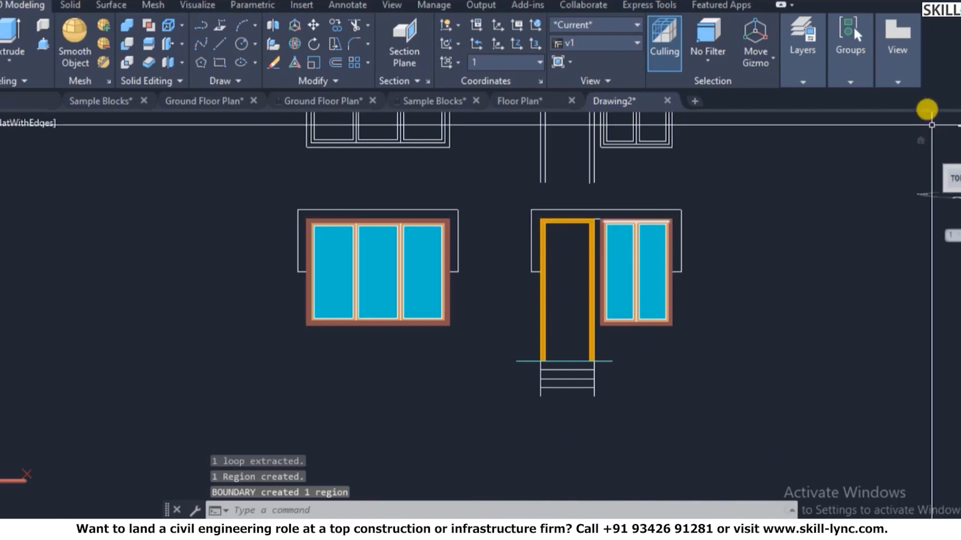
{"action": "left_click", "coordinate": [827, 69]}
{"action": "left_click", "coordinate": [805, 73]}
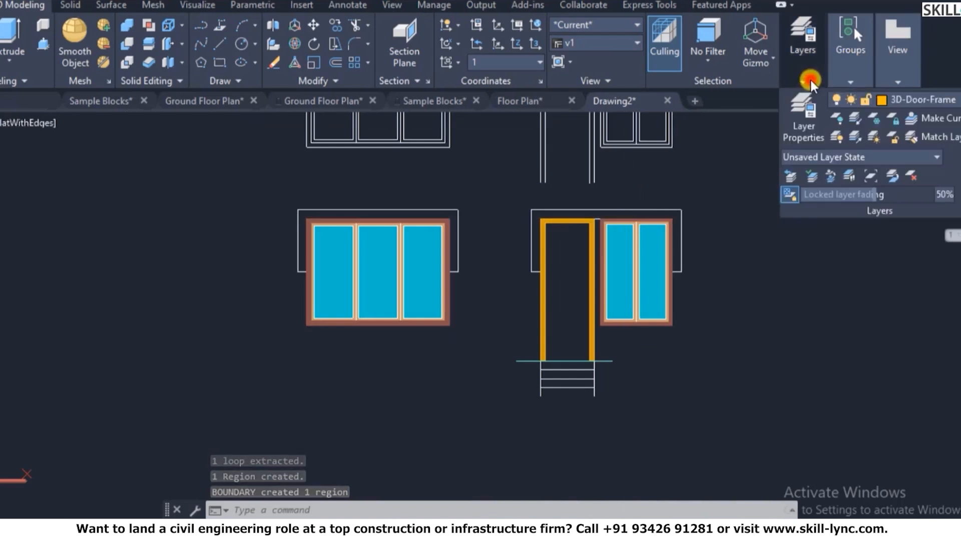
{"action": "left_click", "coordinate": [907, 106]}
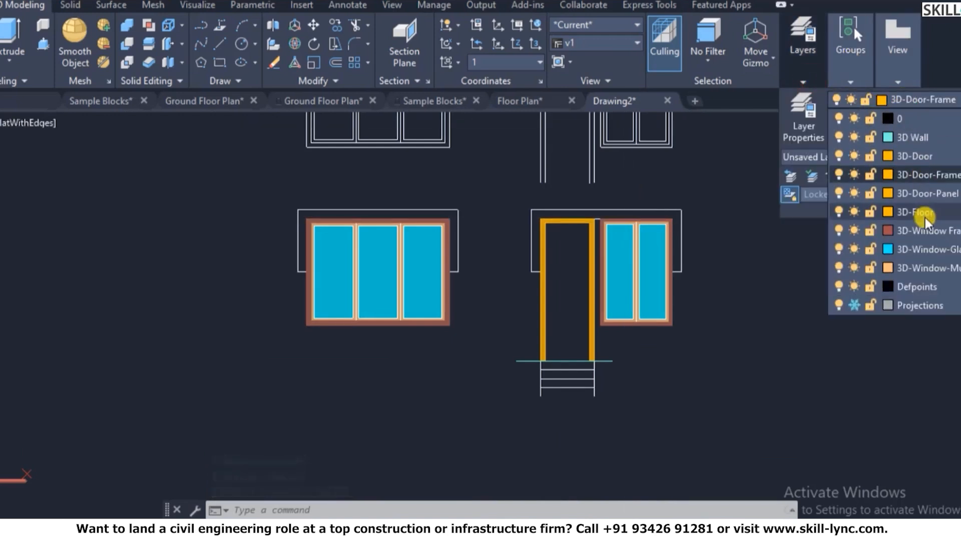
{"action": "left_click", "coordinate": [928, 194]}
{"action": "left_click", "coordinate": [621, 256]}
{"action": "type", "text": "bo"}
{"action": "key", "text": "Return"}
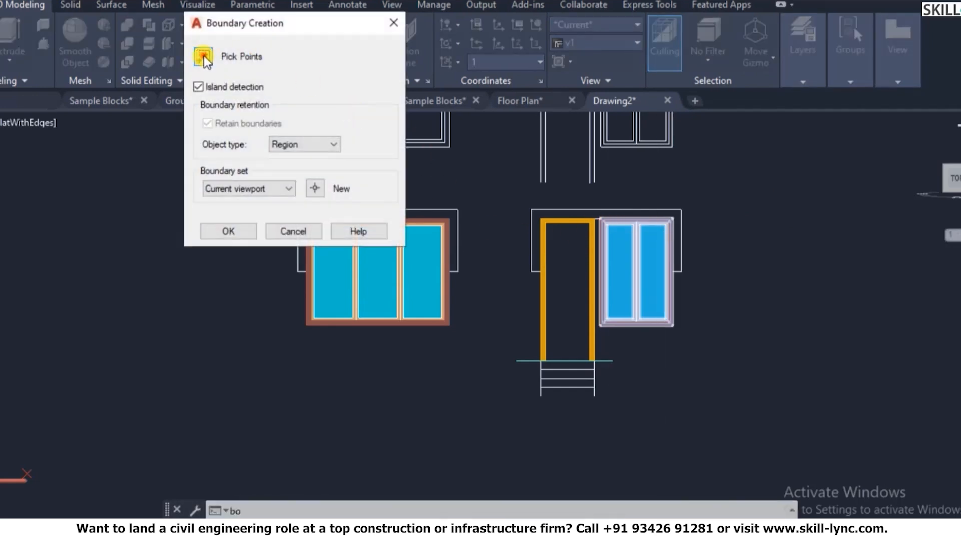
{"action": "left_click", "coordinate": [203, 56]}
{"action": "left_click", "coordinate": [555, 246]}
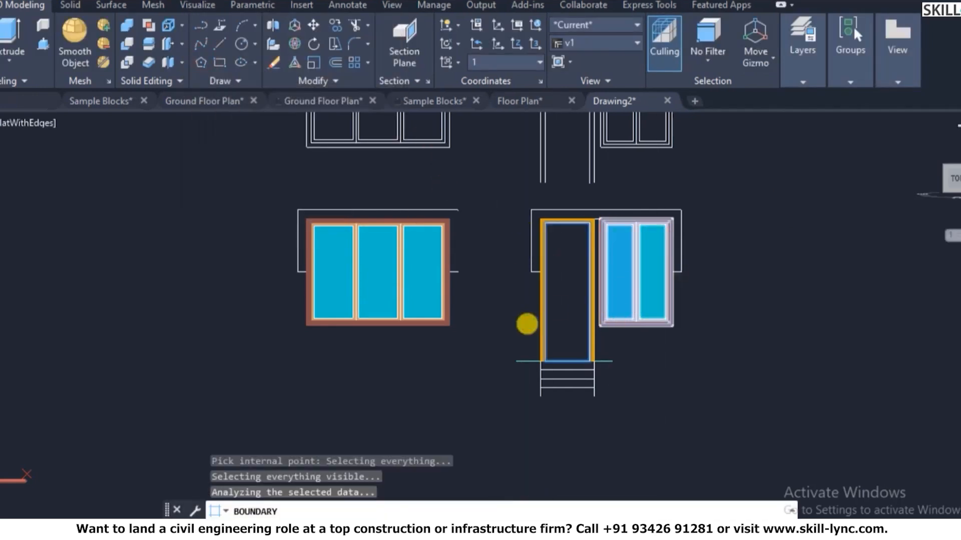
{"action": "right_click", "coordinate": [803, 256]}
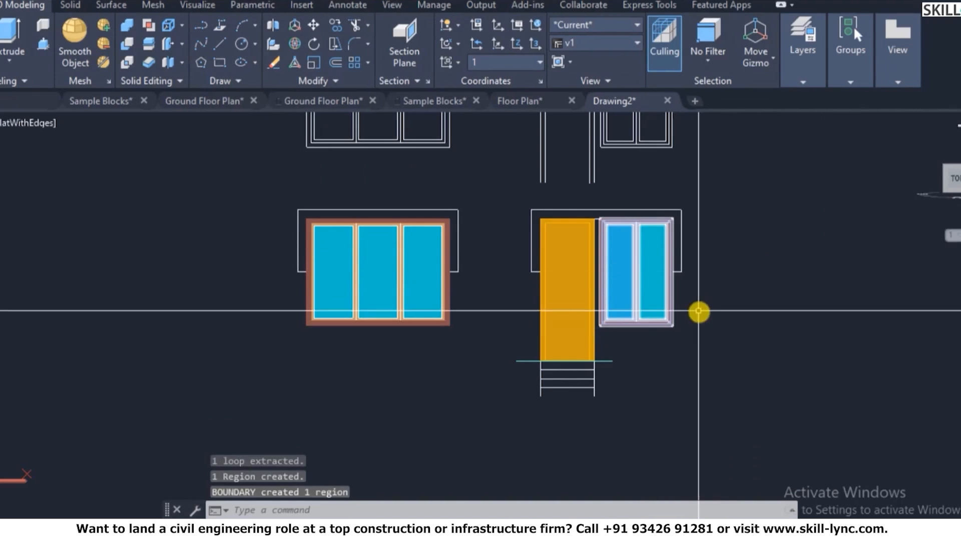
{"action": "type", "text": "la"}
{"action": "key", "text": "Return"}
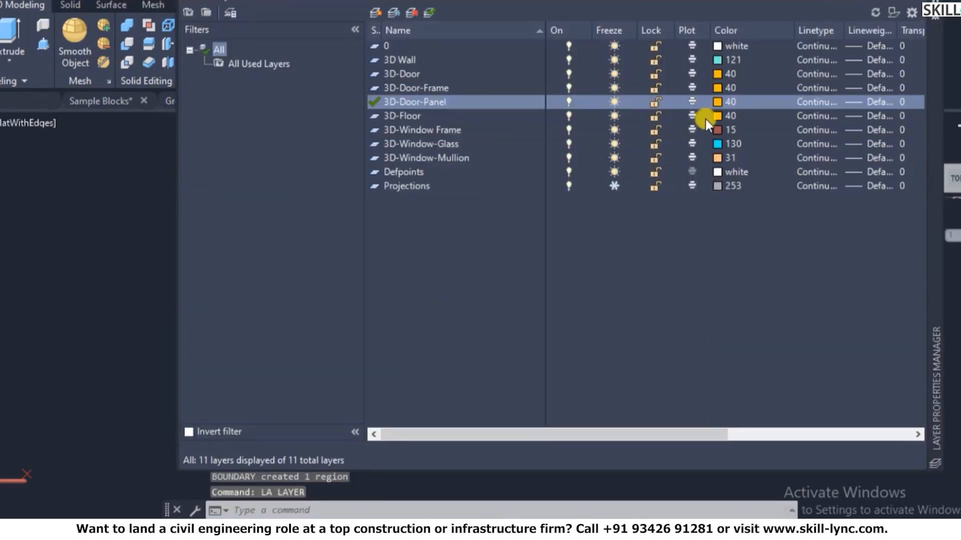
- Give the 3D-Door-Panel layer colour 43 and the 3D-Door-Frame layer colour 21
{"action": "left_click", "coordinate": [718, 101]}
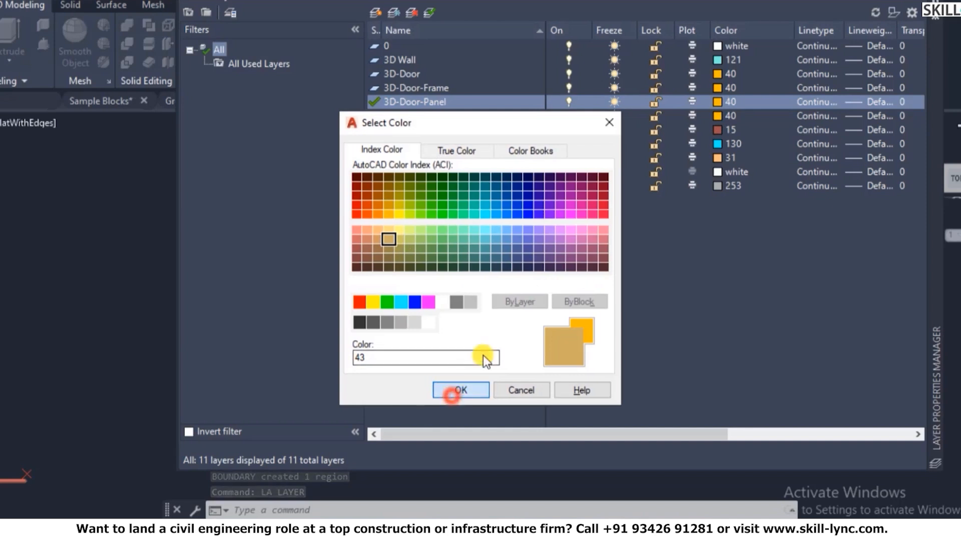
{"action": "left_click", "coordinate": [456, 391]}
{"action": "left_click", "coordinate": [717, 88]}
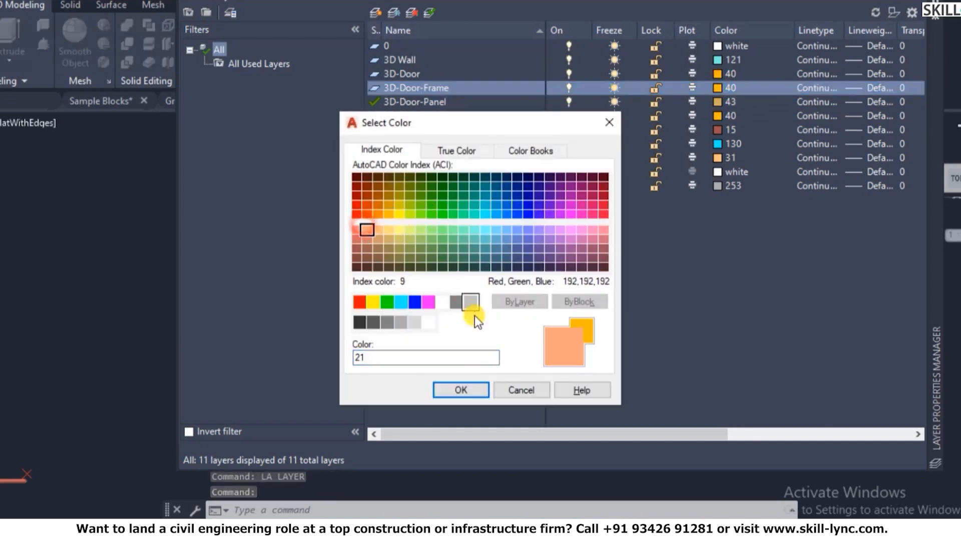
{"action": "left_click", "coordinate": [459, 391]}
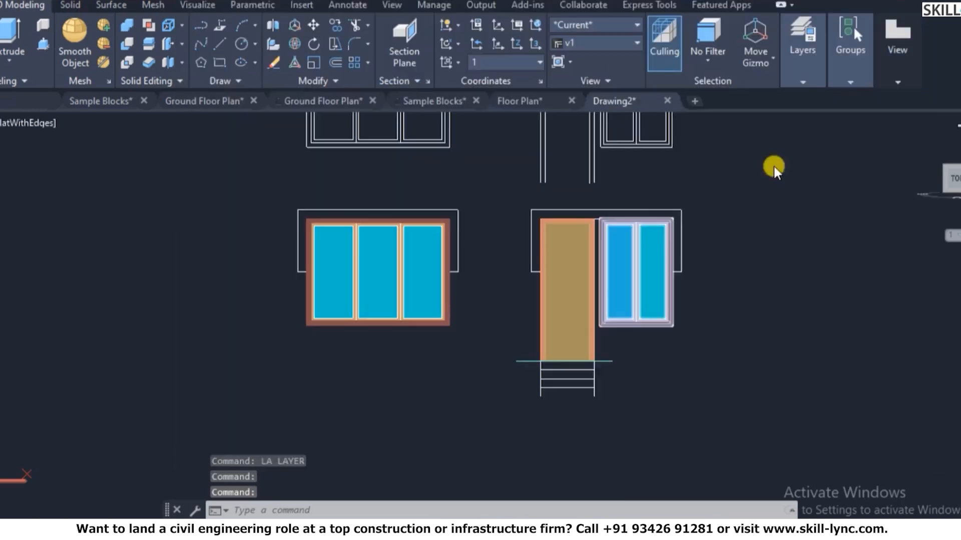
- Restore the saved view v1
{"action": "scroll", "coordinate": [565, 364], "scroll_direction": "down", "scroll_amount": 1}
{"action": "middle_click_drag", "start_coordinate": [565, 364], "coordinate": [495, 388]}
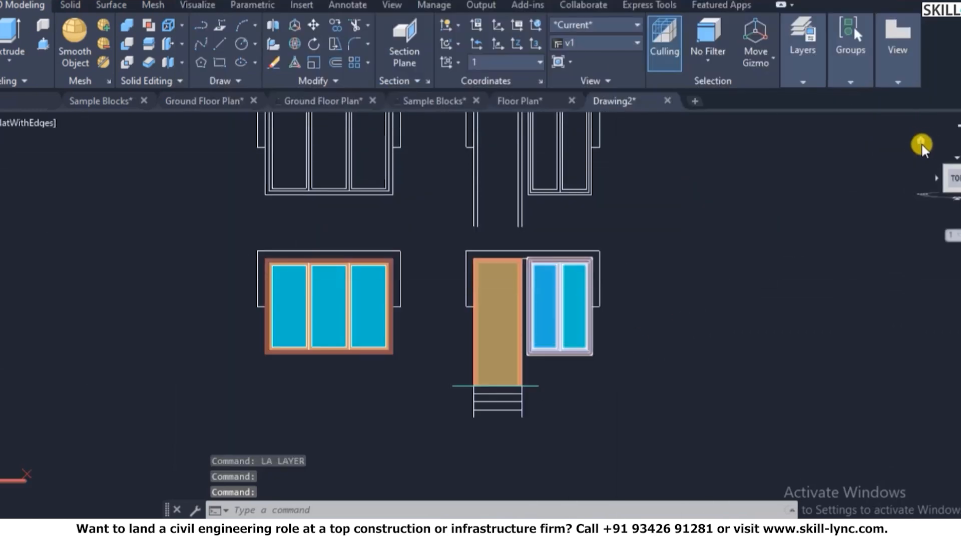
{"action": "left_click", "coordinate": [920, 142]}
{"action": "type", "text": "v"}
{"action": "key", "text": "Return"}
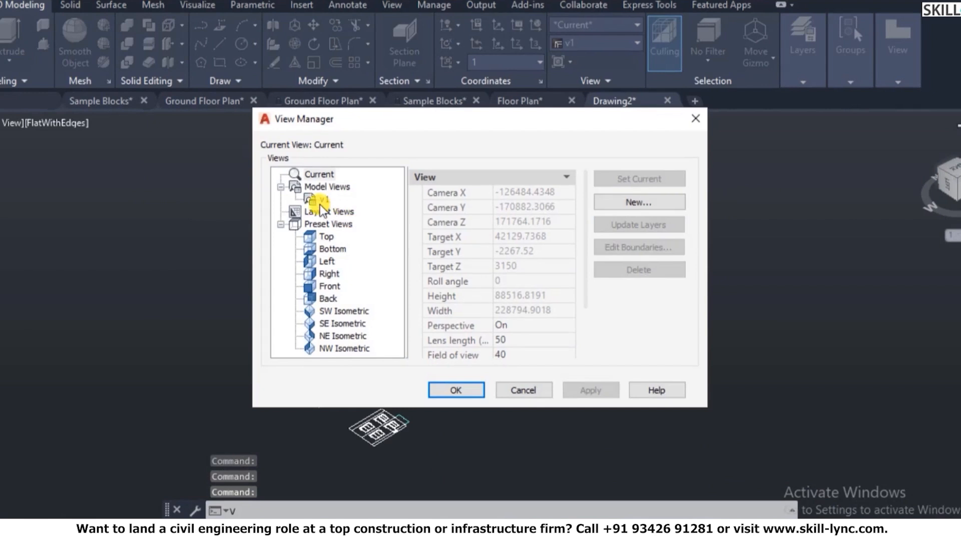
{"action": "left_click", "coordinate": [319, 200]}
{"action": "left_click", "coordinate": [647, 185]}
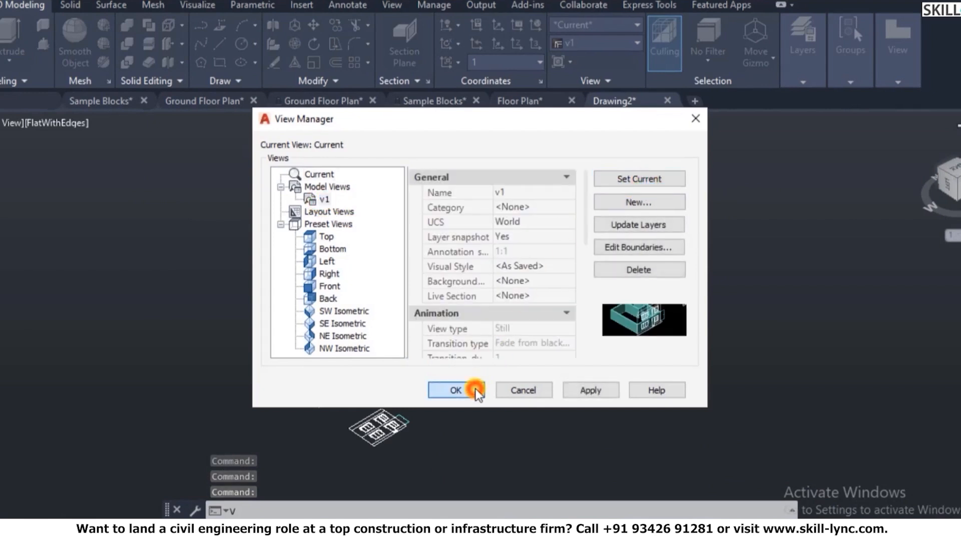
{"action": "left_click", "coordinate": [475, 389]}
{"action": "scroll", "coordinate": [622, 328], "scroll_direction": "down", "scroll_amount": 5}
{"action": "scroll", "coordinate": [765, 266], "scroll_direction": "up", "scroll_amount": 2}
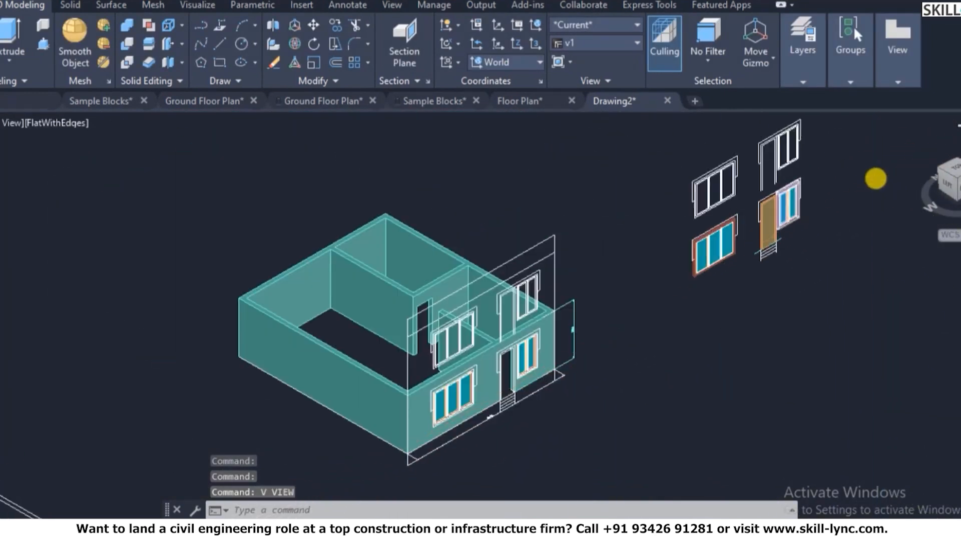
{"action": "scroll", "coordinate": [710, 287], "scroll_direction": "up", "scroll_amount": 7}
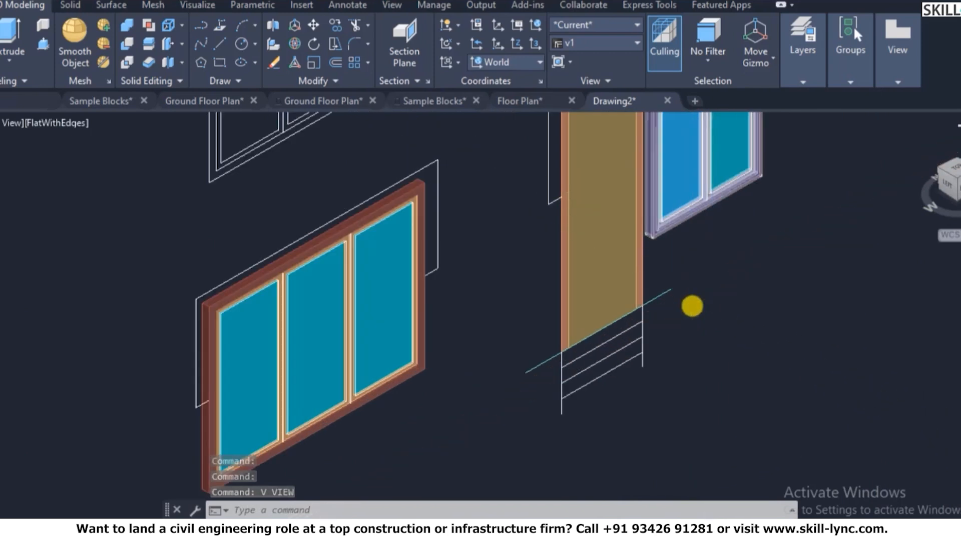
{"action": "scroll", "coordinate": [692, 307], "scroll_direction": "up", "scroll_amount": 3}
- Extrude the door frame outline by -75
{"action": "key", "text": "Escape"}
{"action": "key", "text": "Escape"}
{"action": "type", "text": "co"}
{"action": "key", "text": "Return"}
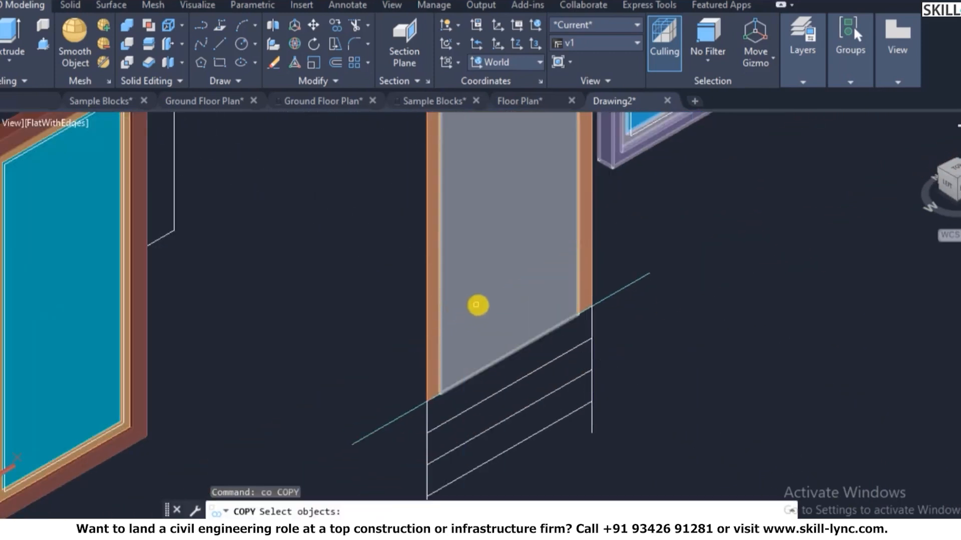
{"action": "left_click", "coordinate": [478, 305]}
{"action": "key", "text": "Escape"}
{"action": "type", "text": "ext"}
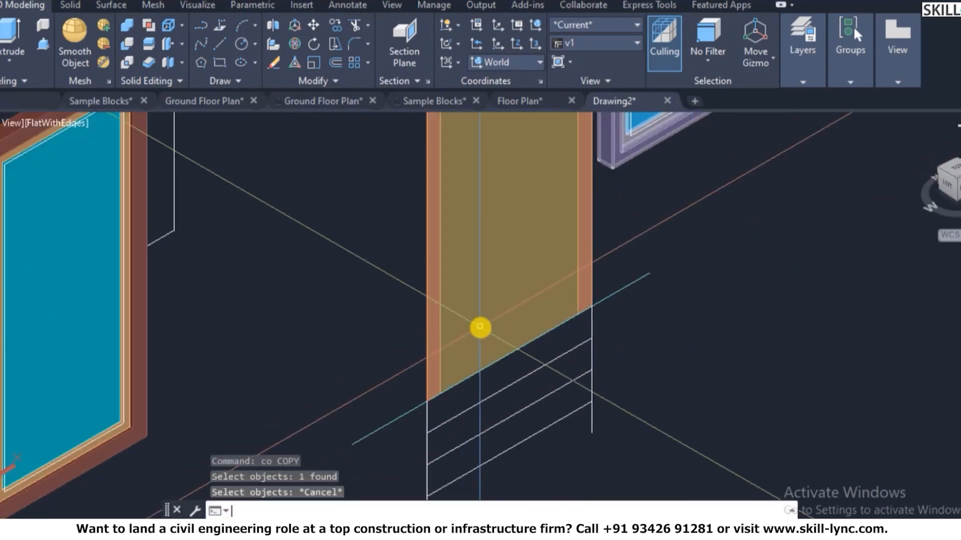
{"action": "key", "text": "Return"}
{"action": "left_click", "coordinate": [428, 354]}
{"action": "key", "text": "Return"}
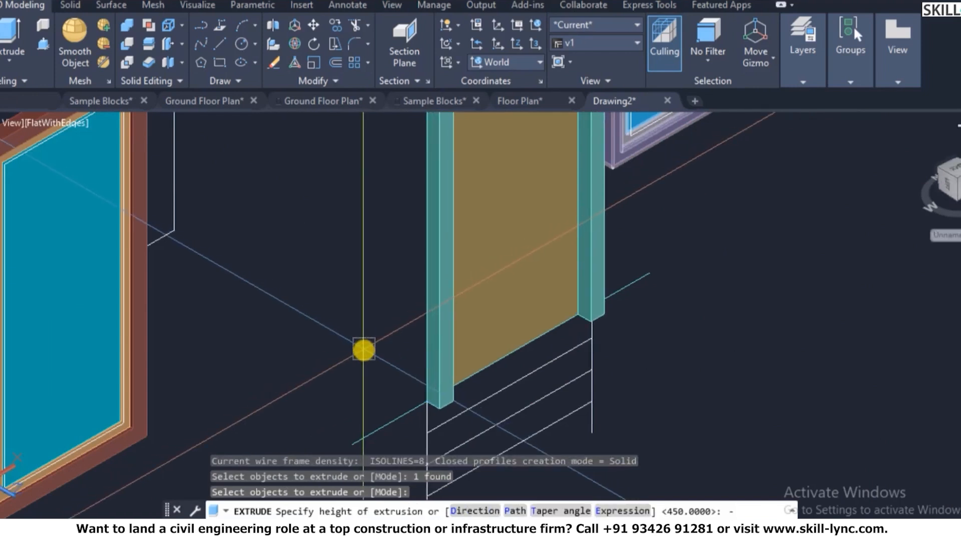
{"action": "type", "text": "-75"}
{"action": "key", "text": "Return"}
- Move the extruded frame solid onto the 3D-Door-Frame layer
{"action": "key", "text": "Escape"}
{"action": "key", "text": "Escape"}
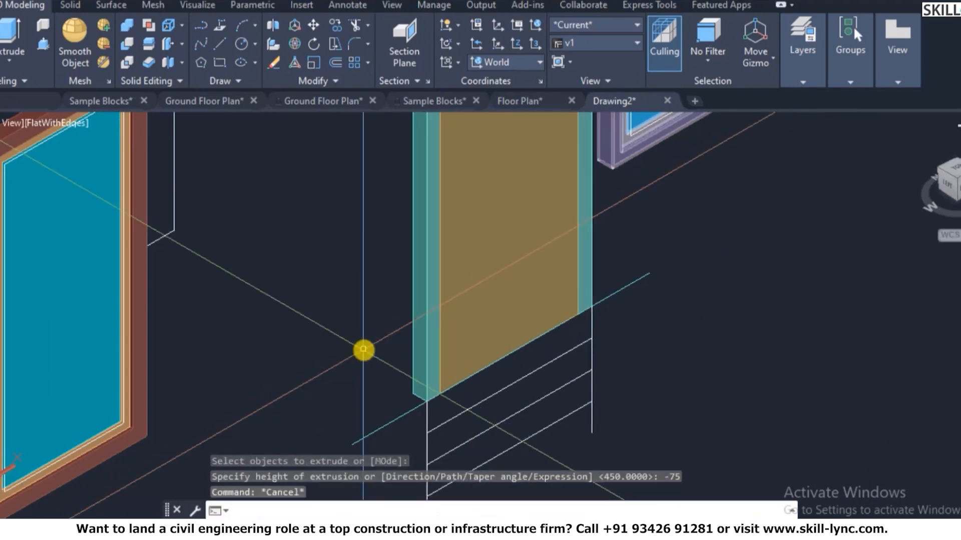
{"action": "left_click", "coordinate": [425, 345]}
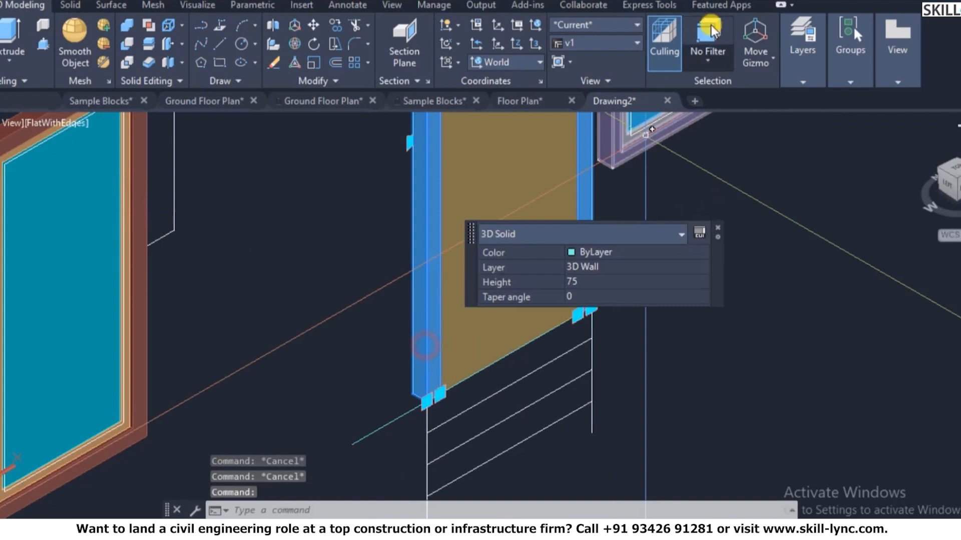
{"action": "left_click", "coordinate": [812, 52]}
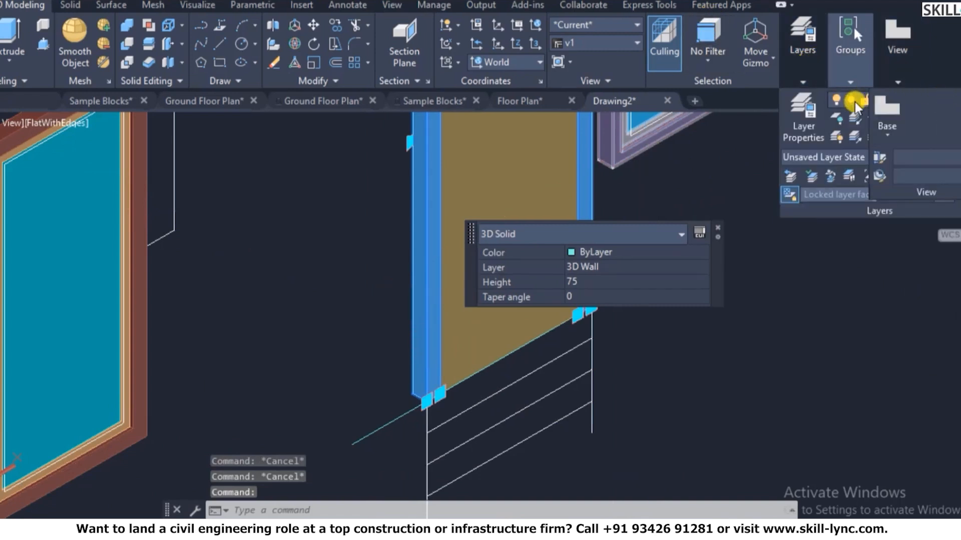
{"action": "left_click", "coordinate": [855, 101]}
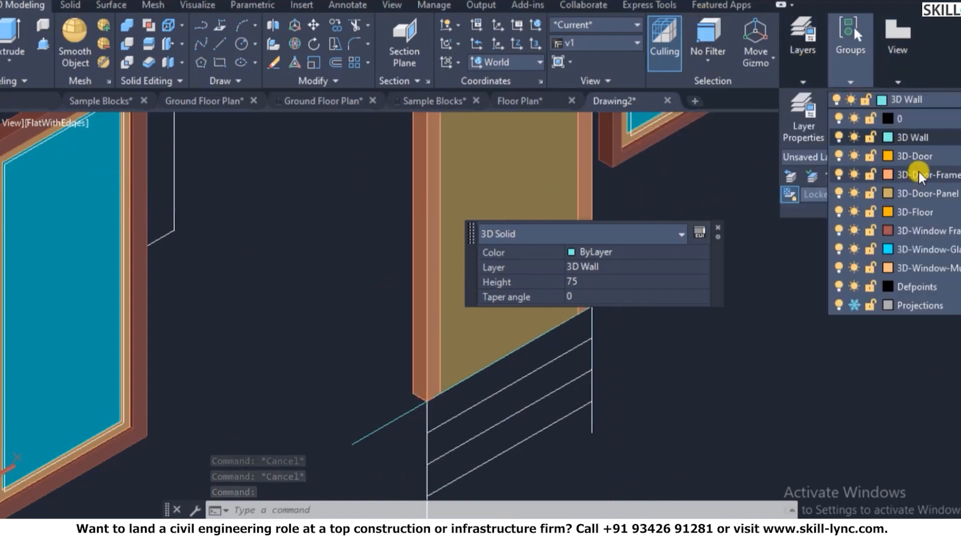
{"action": "left_click", "coordinate": [918, 174]}
{"action": "key", "text": "Escape"}
- Extrude the grey door outline by -30 into a door panel solid
{"action": "type", "text": "ext"}
{"action": "key", "text": "Return"}
{"action": "left_click", "coordinate": [497, 336]}
{"action": "key", "text": "Return"}
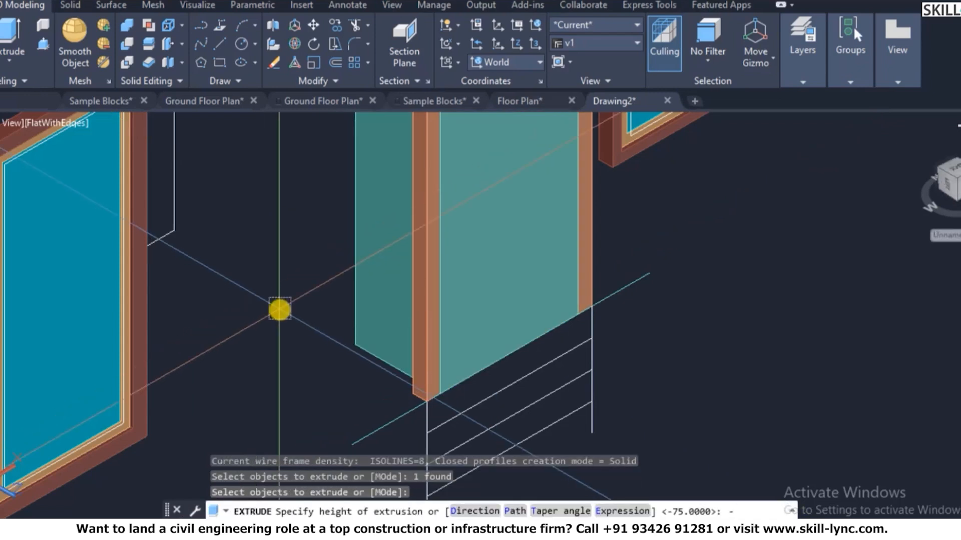
{"action": "type", "text": "-30"}
{"action": "key", "text": "Return"}
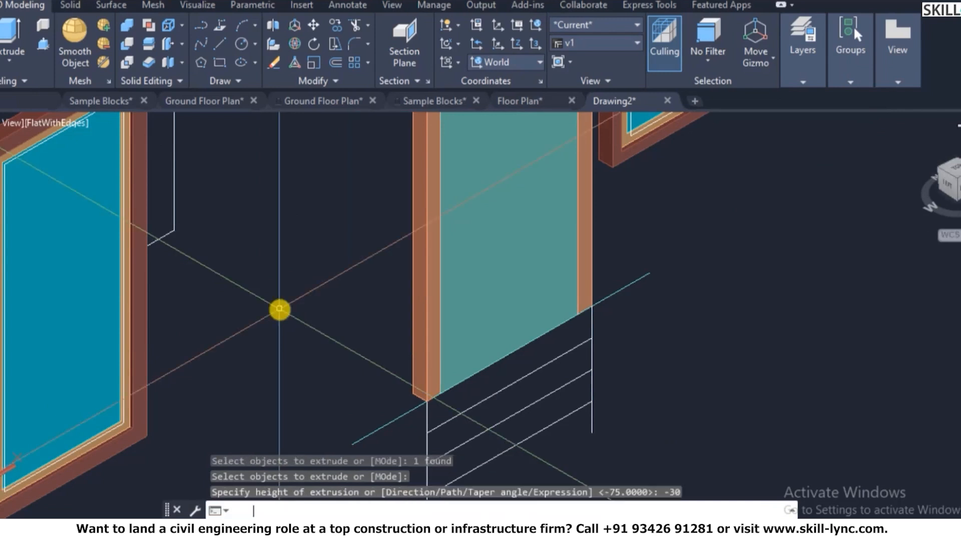
{"action": "key", "text": "Escape"}
{"action": "key", "text": "Escape"}
- Put the door panel solid on the 3D-Door-Panel layer
{"action": "left_click", "coordinate": [469, 302]}
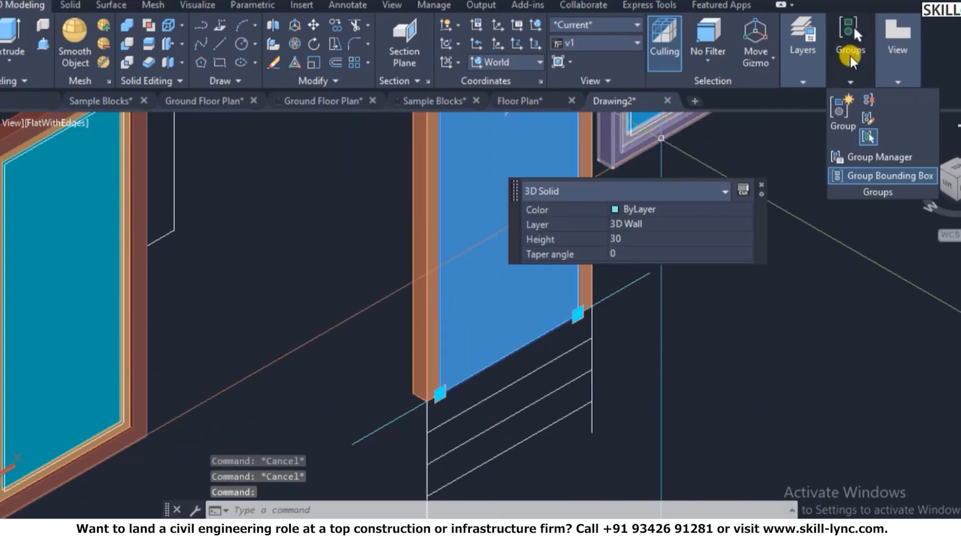
{"action": "mouse_move", "coordinate": [822, 76]}
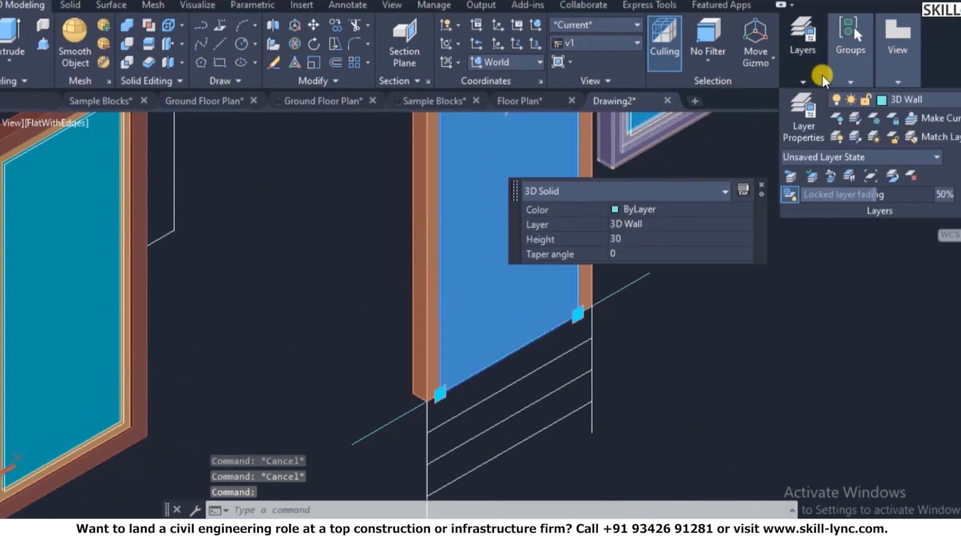
{"action": "left_click", "coordinate": [863, 102]}
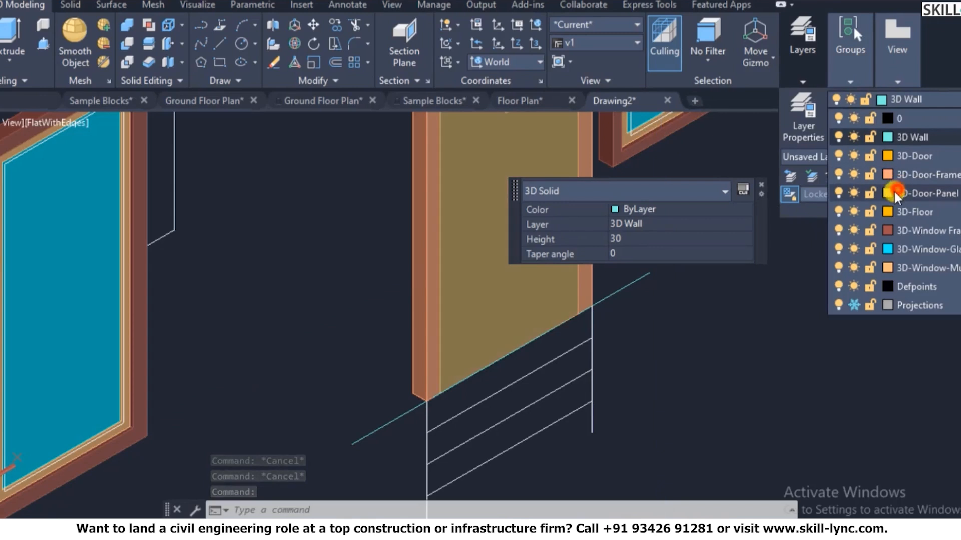
{"action": "left_click", "coordinate": [893, 191]}
{"action": "scroll", "coordinate": [453, 338], "scroll_direction": "down", "scroll_amount": 5}
{"action": "scroll", "coordinate": [429, 342], "scroll_direction": "down", "scroll_amount": 3}
{"action": "key", "text": "Escape"}
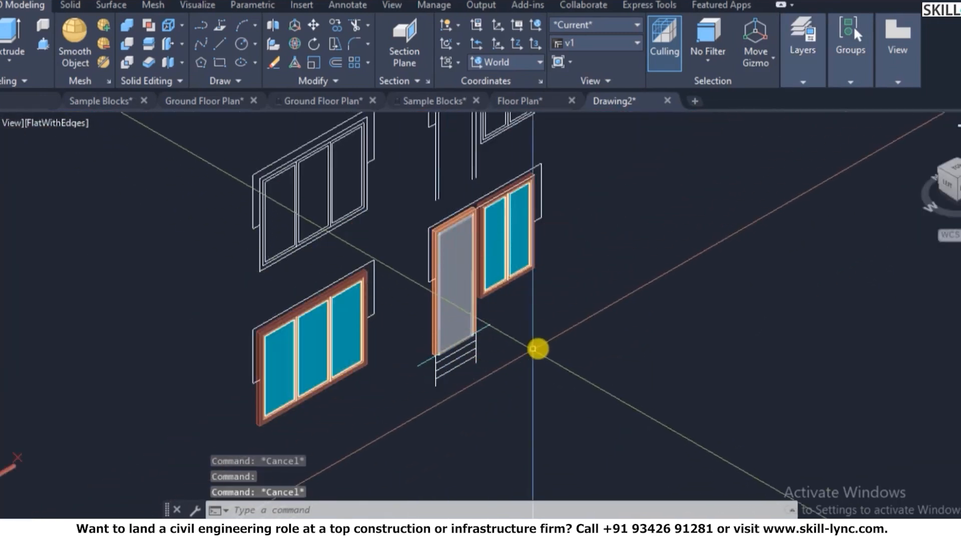
- Copy the door from its bottom corner into the front-wall door opening beside the ground-floor window
{"action": "key", "text": "Escape"}
{"action": "key", "text": "Escape"}
{"action": "scroll", "coordinate": [450, 268], "scroll_direction": "up", "scroll_amount": 6}
{"action": "type", "text": "co"}
{"action": "key", "text": "Return"}
{"action": "left_click", "coordinate": [395, 320]}
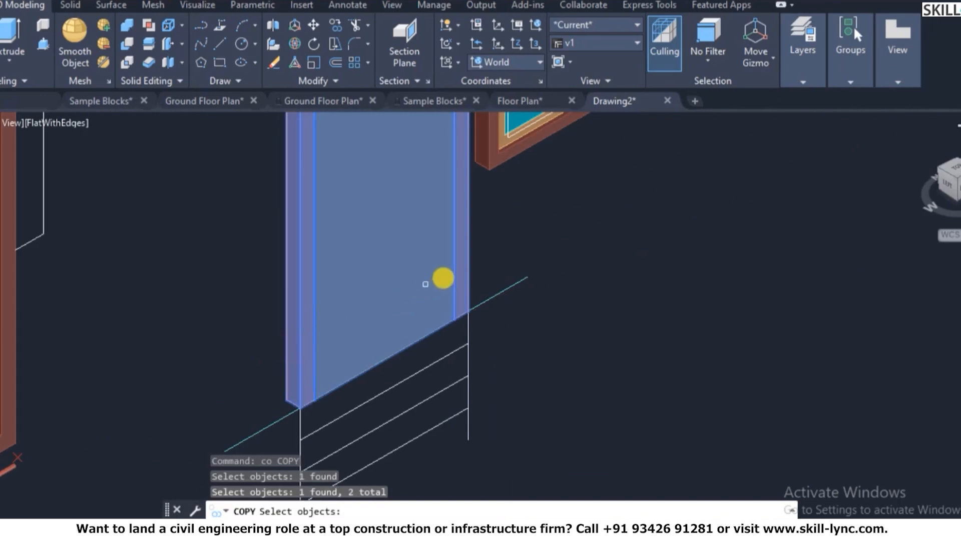
{"action": "key", "text": "Return"}
{"action": "scroll", "coordinate": [475, 345], "scroll_direction": "down", "scroll_amount": 2}
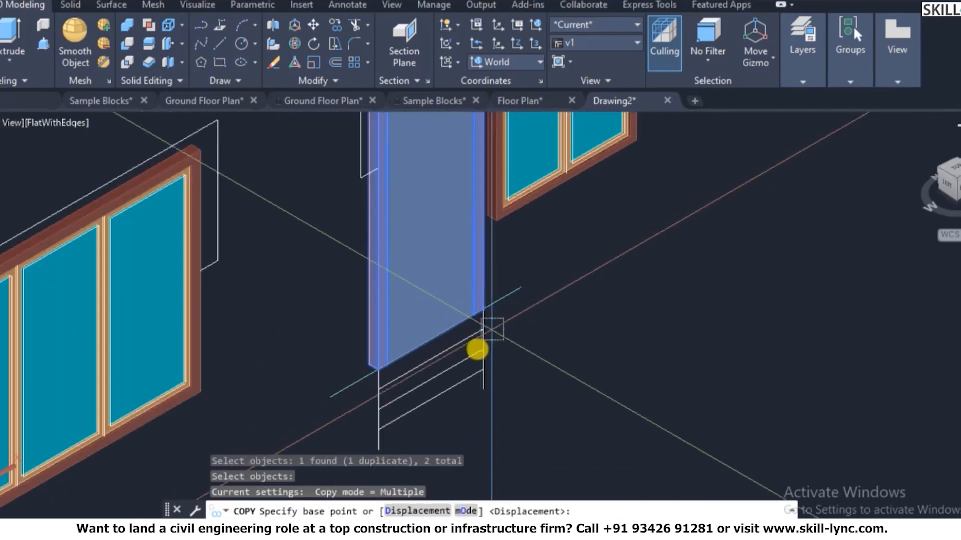
{"action": "scroll", "coordinate": [482, 325], "scroll_direction": "up", "scroll_amount": 2}
{"action": "left_click", "coordinate": [483, 319]}
{"action": "scroll", "coordinate": [691, 209], "scroll_direction": "down", "scroll_amount": 5}
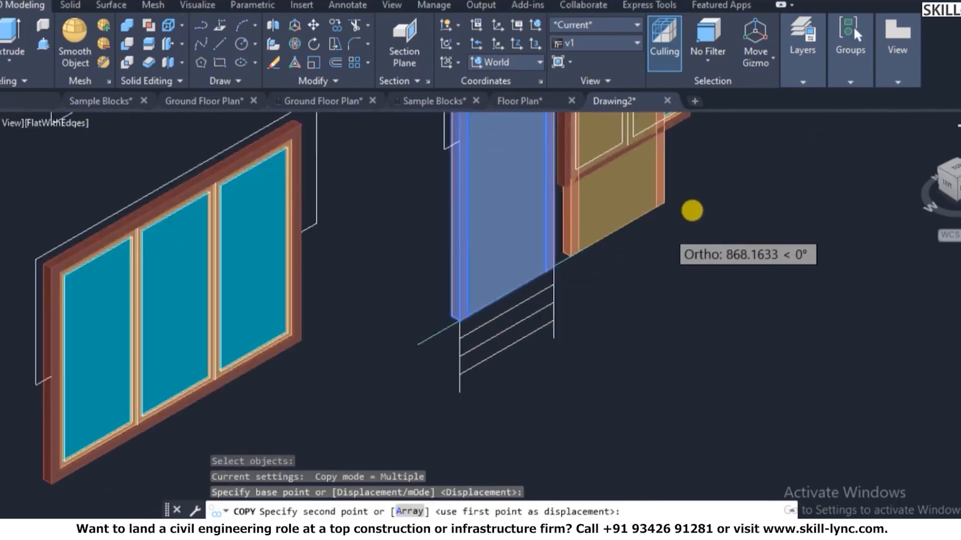
{"action": "scroll", "coordinate": [332, 419], "scroll_direction": "down", "scroll_amount": 2}
{"action": "scroll", "coordinate": [343, 311], "scroll_direction": "up", "scroll_amount": 6}
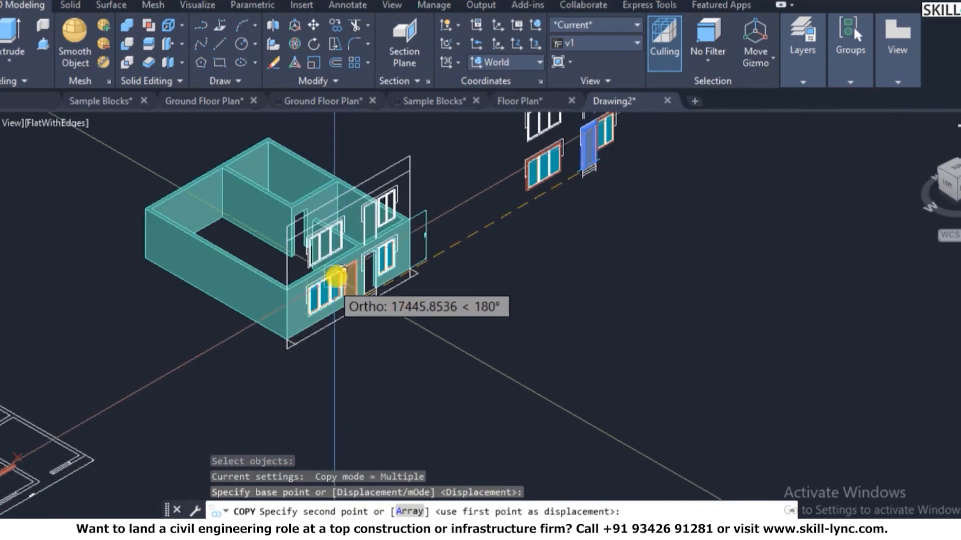
{"action": "scroll", "coordinate": [446, 351], "scroll_direction": "up", "scroll_amount": 2}
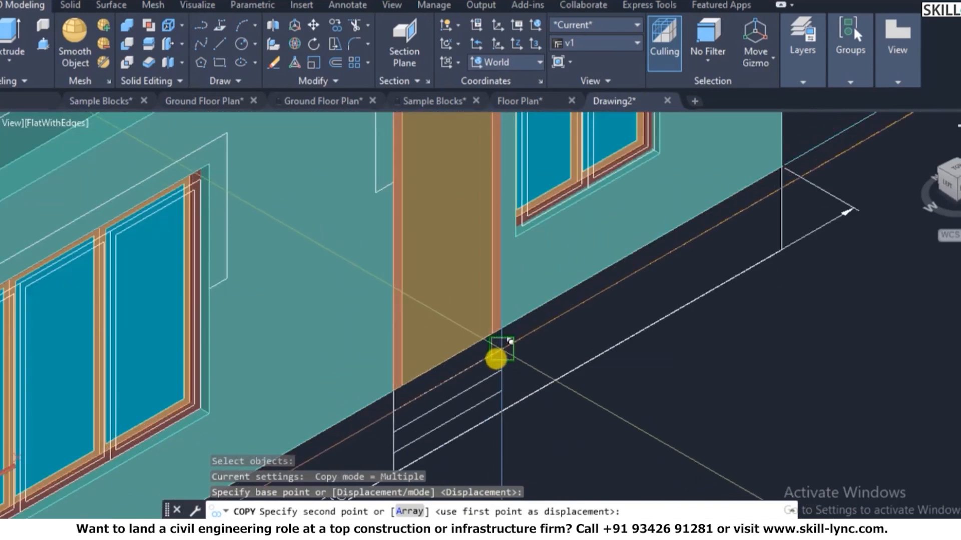
{"action": "left_click", "coordinate": [499, 354]}
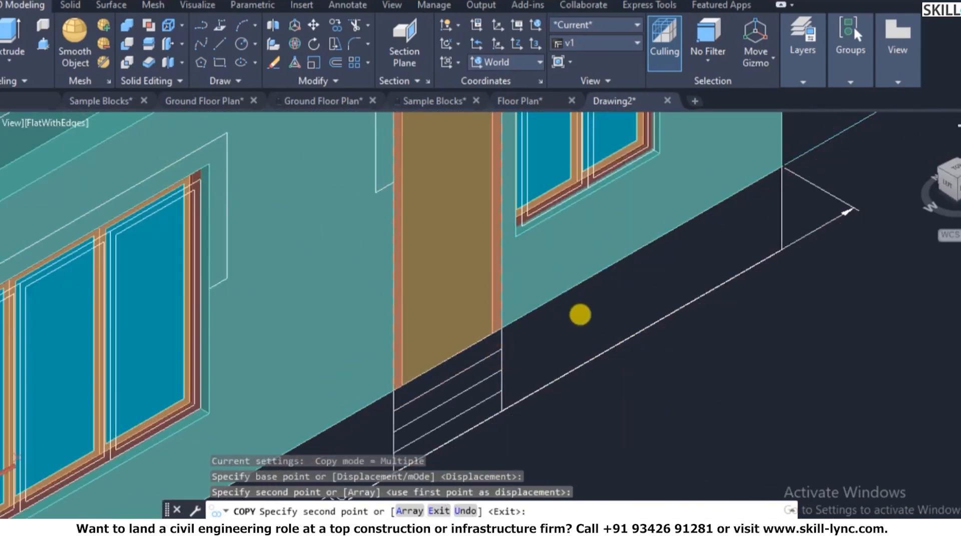
{"action": "key", "text": "Escape"}
{"action": "scroll", "coordinate": [534, 317], "scroll_direction": "down", "scroll_amount": 4}
{"action": "scroll", "coordinate": [579, 222], "scroll_direction": "up", "scroll_amount": 4}
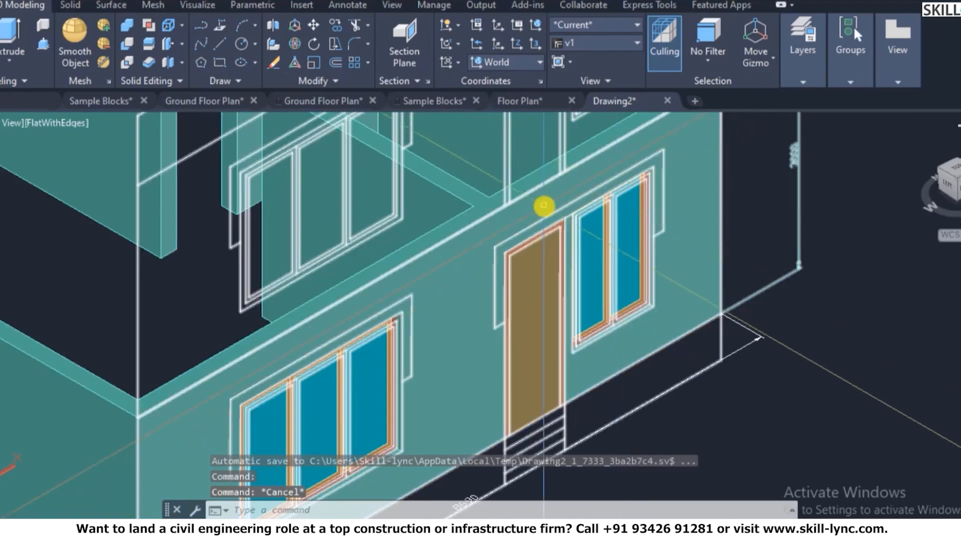
- Thaw the Projections layer in Layer Properties
{"action": "type", "text": "la"}
{"action": "key", "text": "Return"}
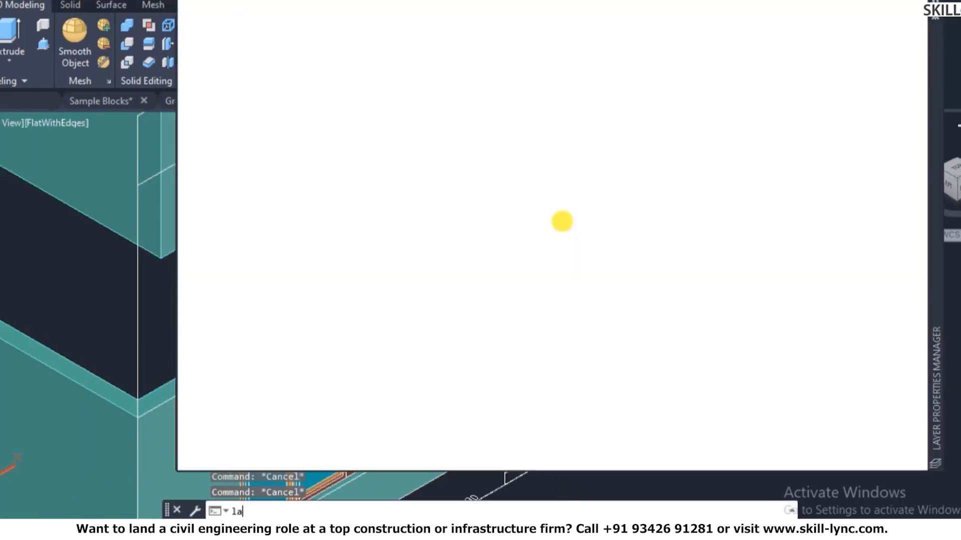
{"action": "left_click", "coordinate": [613, 184]}
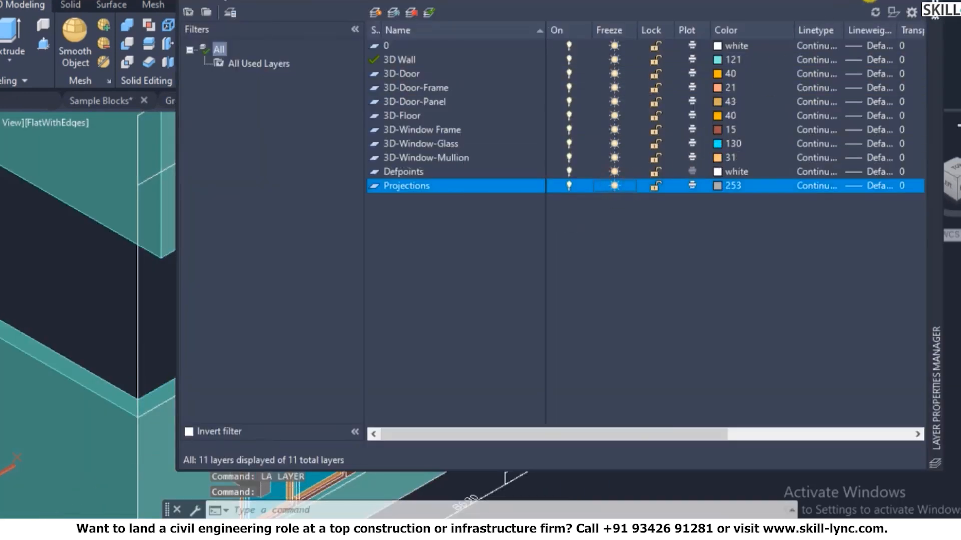
{"action": "left_click", "coordinate": [934, 3]}
{"action": "scroll", "coordinate": [483, 224], "scroll_direction": "down", "scroll_amount": 4}
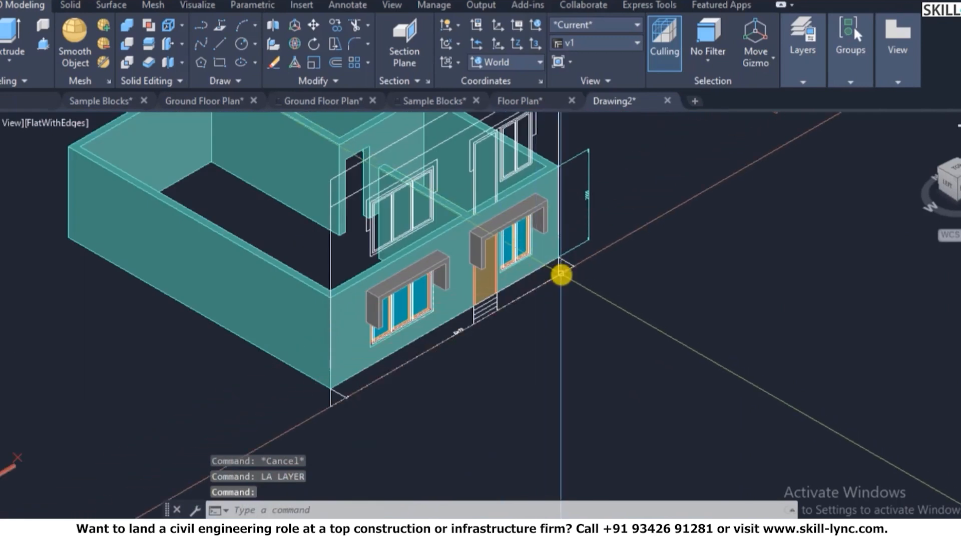
{"action": "scroll", "coordinate": [550, 270], "scroll_direction": "down", "scroll_amount": 2}
{"action": "scroll", "coordinate": [550, 270], "scroll_direction": "up", "scroll_amount": 7}
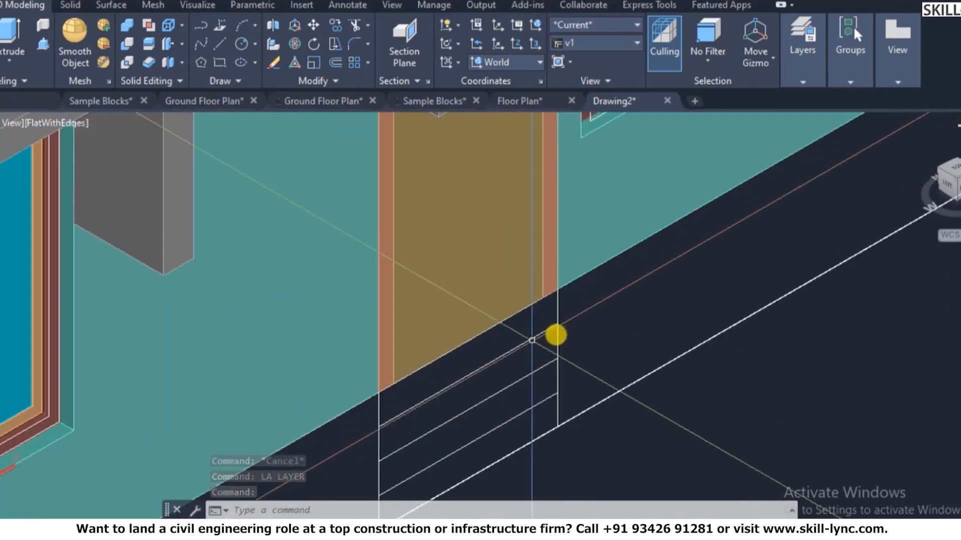
- Begin moving the door panel from its corner, then cancel the move
{"action": "key", "text": "Return"}
{"action": "left_click", "coordinate": [497, 280]}
{"action": "key", "text": "Return"}
{"action": "left_click", "coordinate": [651, 328]}
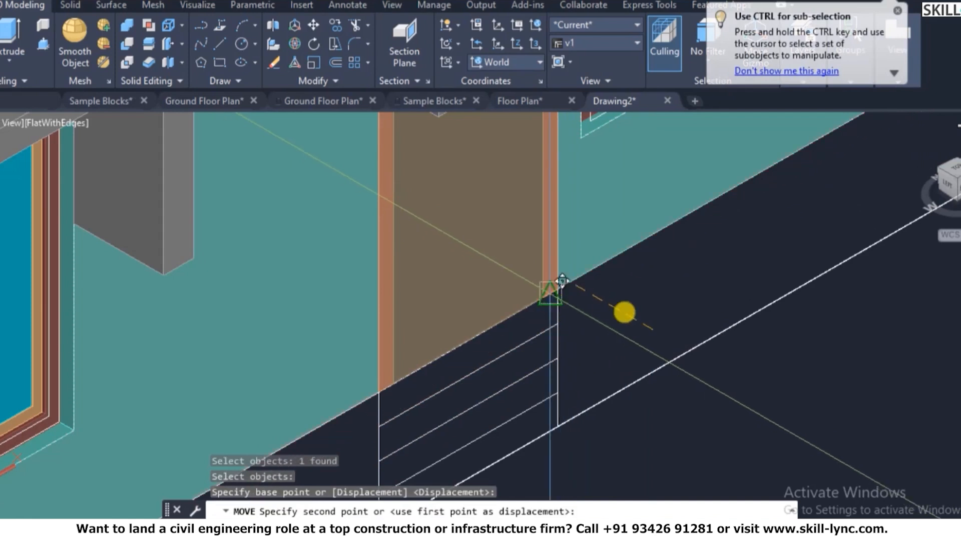
{"action": "key", "text": "Escape"}
{"action": "key", "text": "Return"}
{"action": "key", "text": "Escape"}
{"action": "key", "text": "Escape"}
- Shift the door panel 20 units down, then undo that move
{"action": "scroll", "coordinate": [565, 285], "scroll_direction": "down", "scroll_amount": 1}
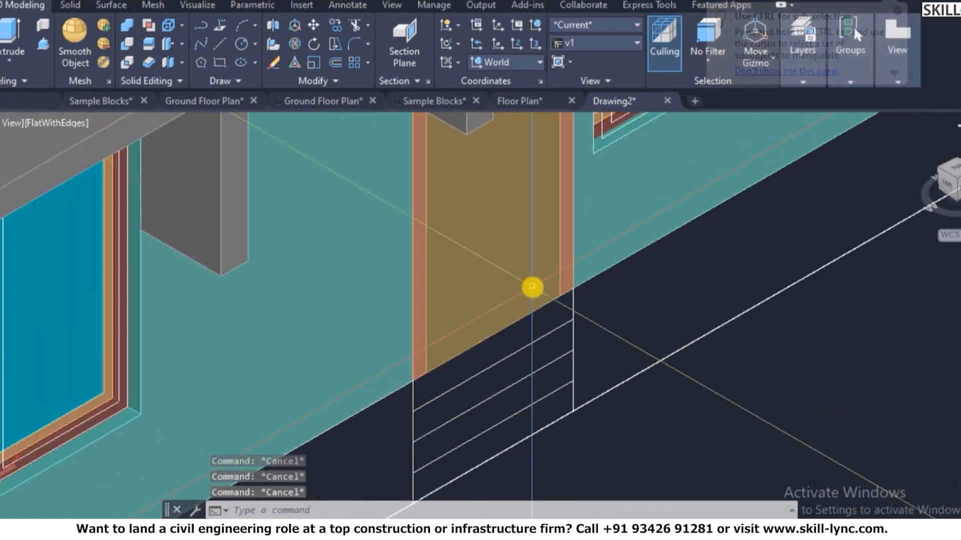
{"action": "type", "text": "m"}
{"action": "key", "text": "Return"}
{"action": "left_click", "coordinate": [504, 307]}
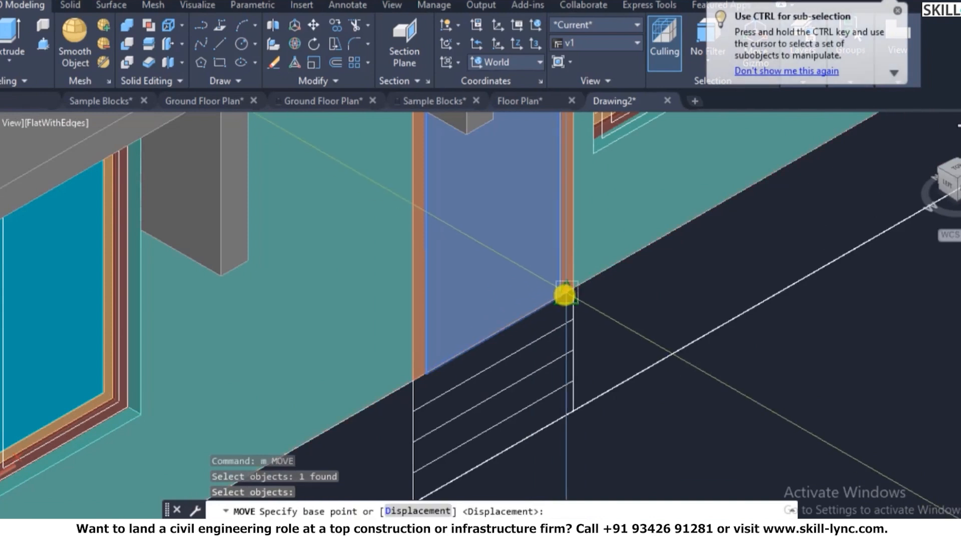
{"action": "left_click", "coordinate": [564, 295]}
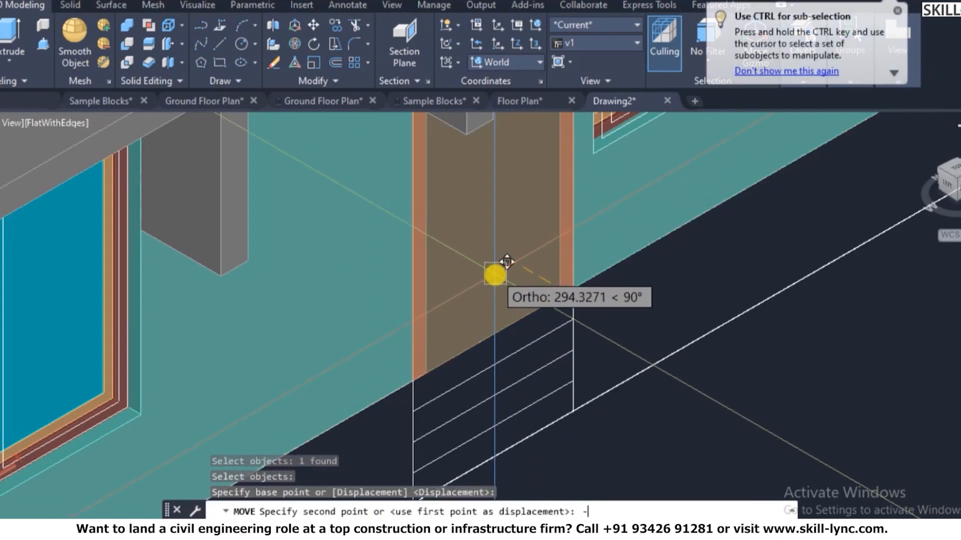
{"action": "type", "text": "-20"}
{"action": "key", "text": "Return"}
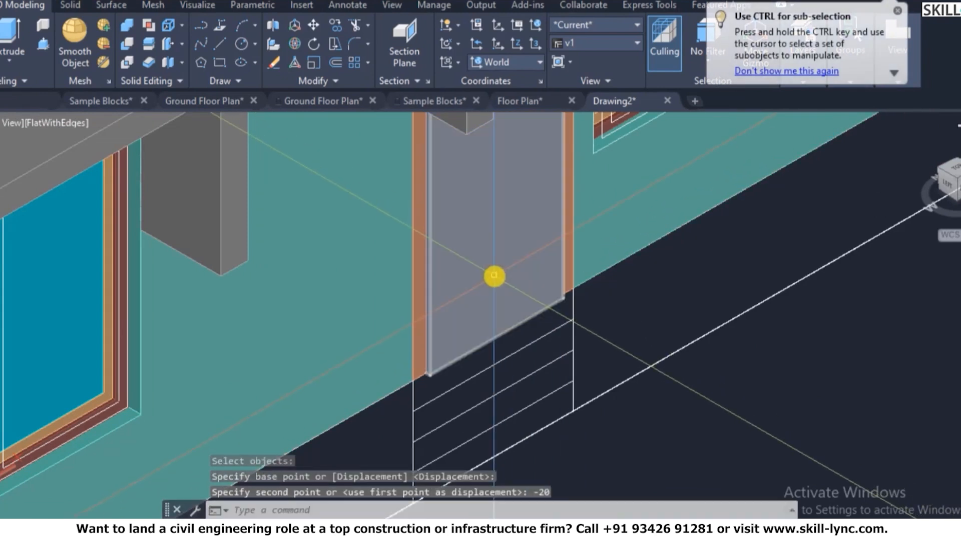
{"action": "key", "text": "Escape"}
{"action": "type", "text": "u"}
{"action": "key", "text": "Return"}
{"action": "scroll", "coordinate": [557, 291], "scroll_direction": "up", "scroll_amount": 3}
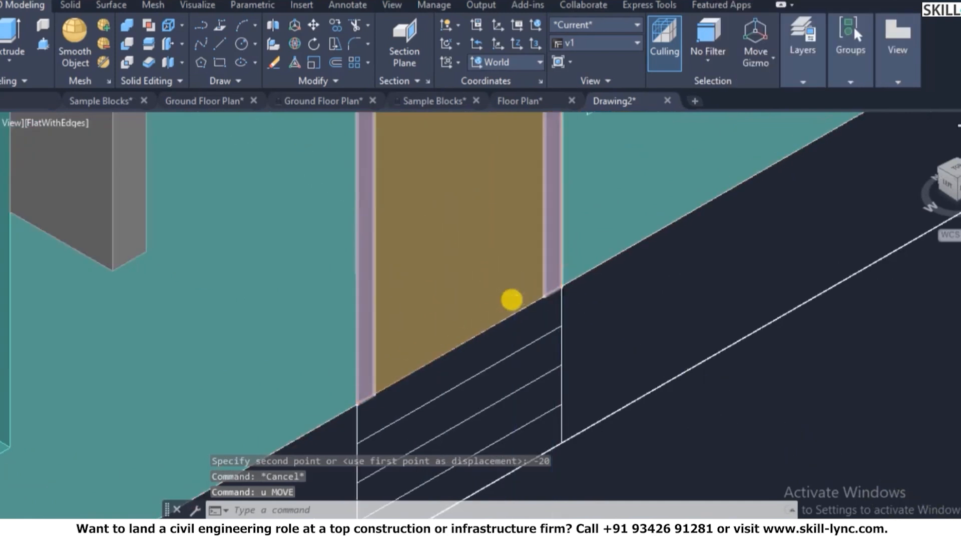
{"action": "scroll", "coordinate": [510, 299], "scroll_direction": "up", "scroll_amount": 3}
- Select the door panel for another move with a base point beside the door, then cancel
{"action": "type", "text": "m"}
{"action": "key", "text": "Return"}
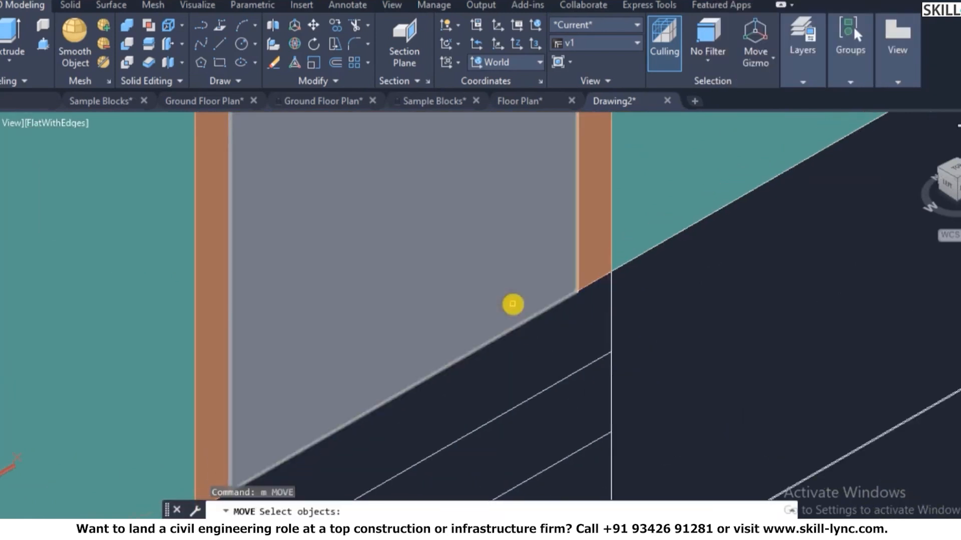
{"action": "left_click", "coordinate": [516, 308]}
{"action": "key", "text": "Return"}
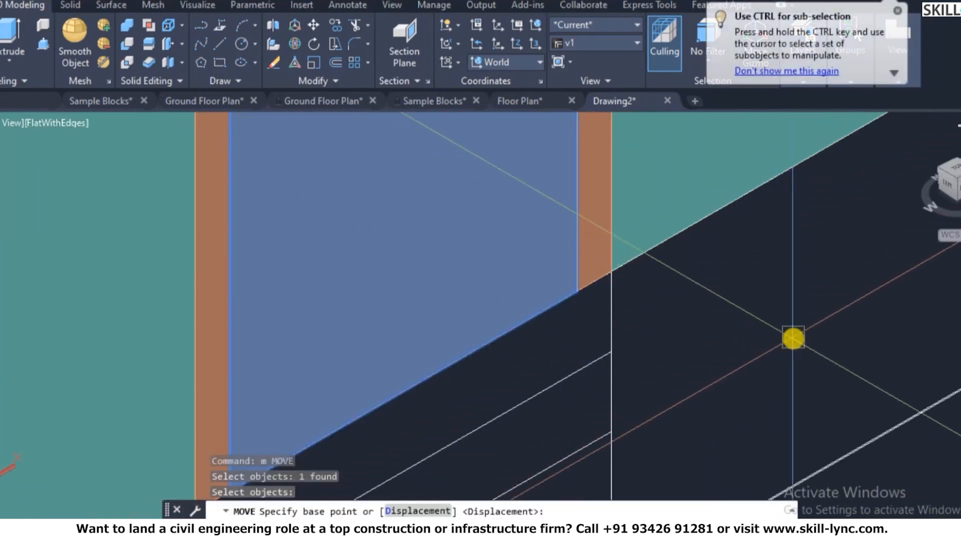
{"action": "left_click", "coordinate": [792, 338]}
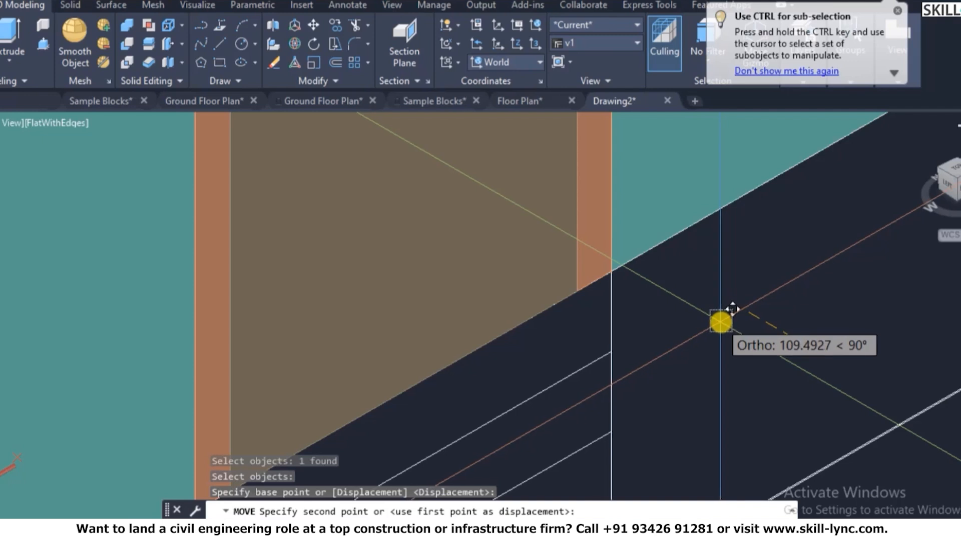
{"action": "key", "text": "Escape"}
{"action": "key", "text": "Escape"}
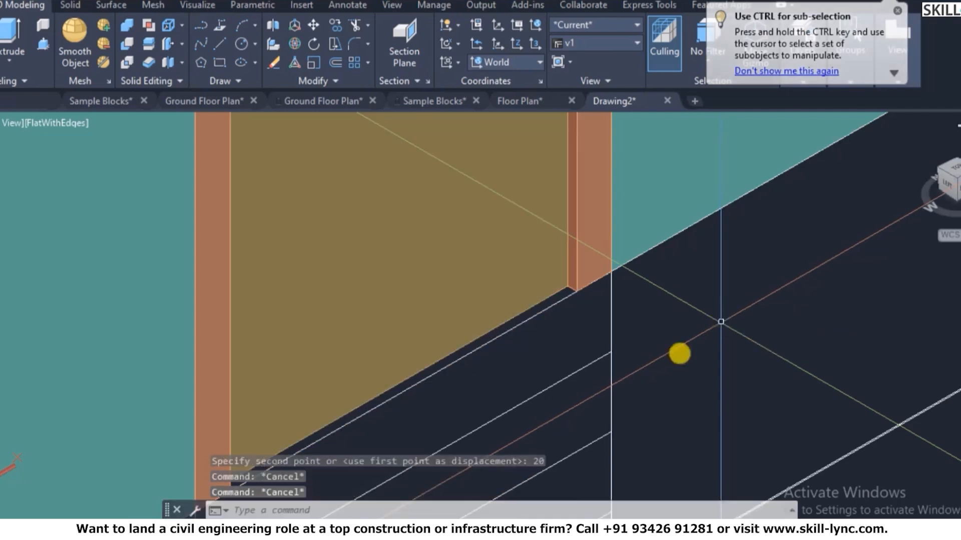
{"action": "scroll", "coordinate": [634, 400], "scroll_direction": "down", "scroll_amount": 4}
{"action": "scroll", "coordinate": [627, 322], "scroll_direction": "up", "scroll_amount": 3}
{"action": "key", "text": "Escape"}
- Move the door frame and door panel 150 units along the front wall
{"action": "type", "text": "m"}
{"action": "key", "text": "space"}
{"action": "left_click", "coordinate": [607, 281]}
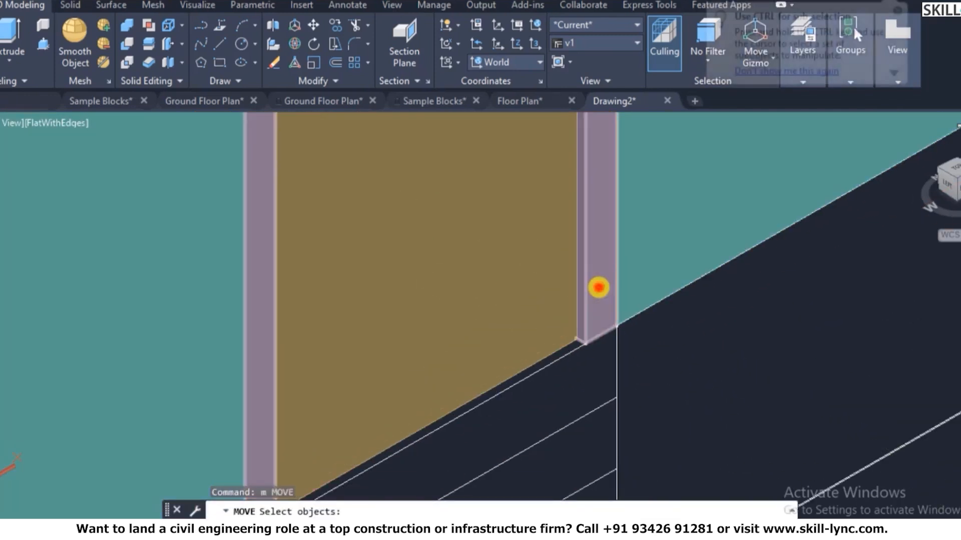
{"action": "left_click", "coordinate": [551, 301]}
{"action": "key", "text": "space"}
{"action": "left_click", "coordinate": [779, 361]}
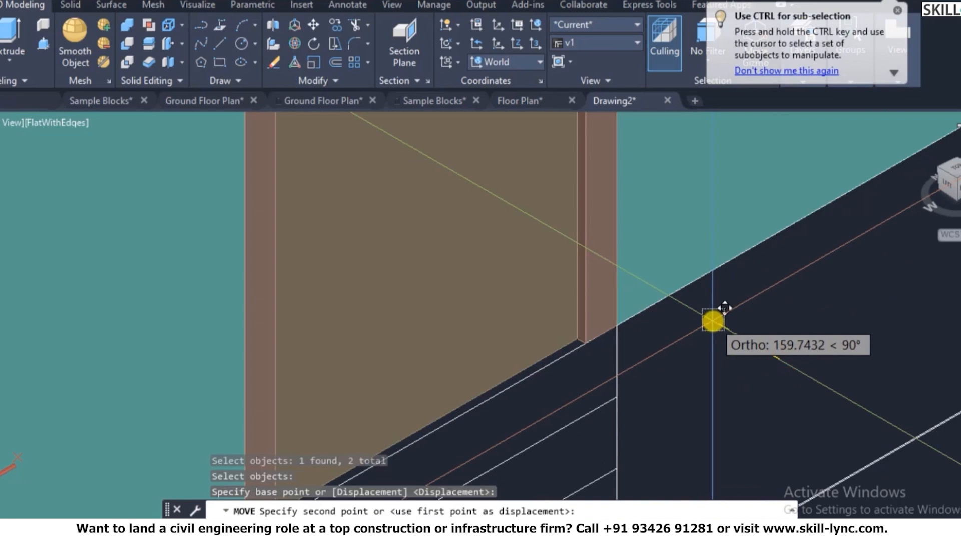
{"action": "type", "text": "150"}
{"action": "key", "text": "Return"}
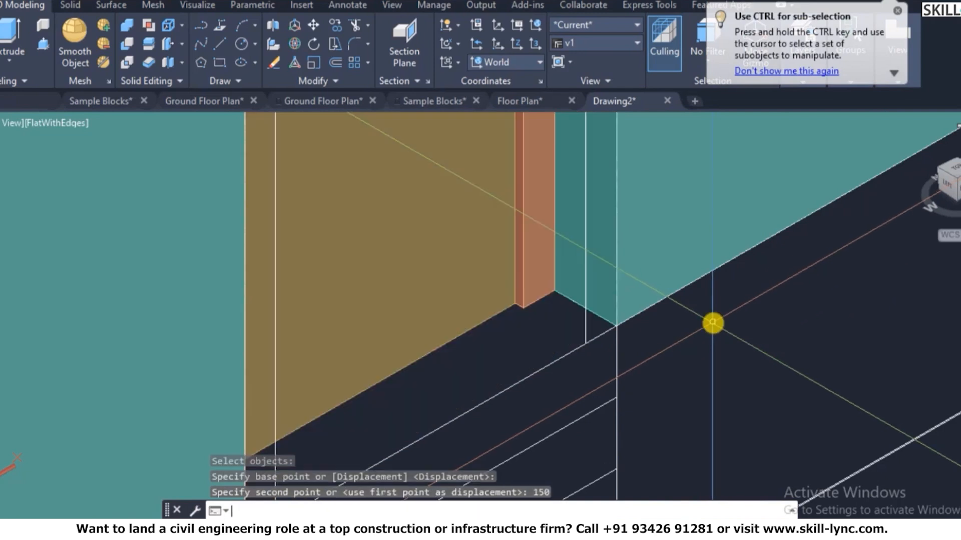
{"action": "key", "text": "Escape"}
{"action": "scroll", "coordinate": [710, 395], "scroll_direction": "down", "scroll_amount": 4}
{"action": "scroll", "coordinate": [710, 400], "scroll_direction": "up", "scroll_amount": 2}
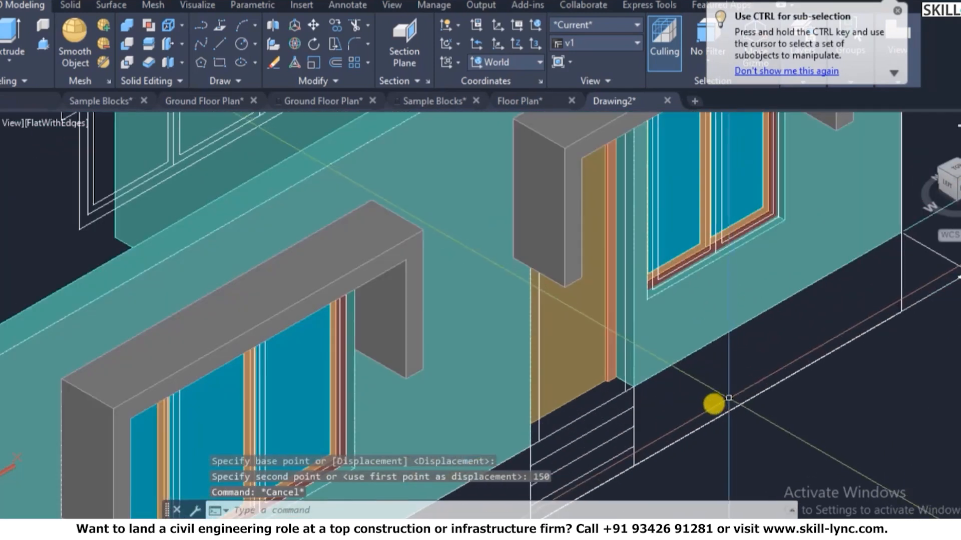
{"action": "scroll", "coordinate": [611, 403], "scroll_direction": "up", "scroll_amount": 3}
{"action": "key", "text": "Escape"}
- Move the door frame and panel a further 30 units into the doorway
{"action": "type", "text": "m"}
{"action": "key", "text": "Return"}
{"action": "left_click", "coordinate": [614, 347]}
{"action": "left_click", "coordinate": [579, 349]}
{"action": "key", "text": "Return"}
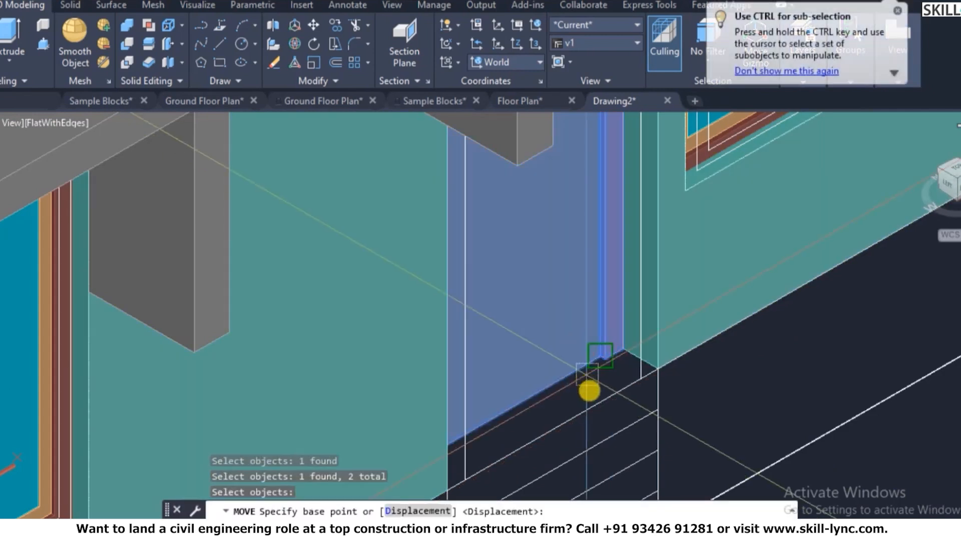
{"action": "left_click", "coordinate": [853, 359]}
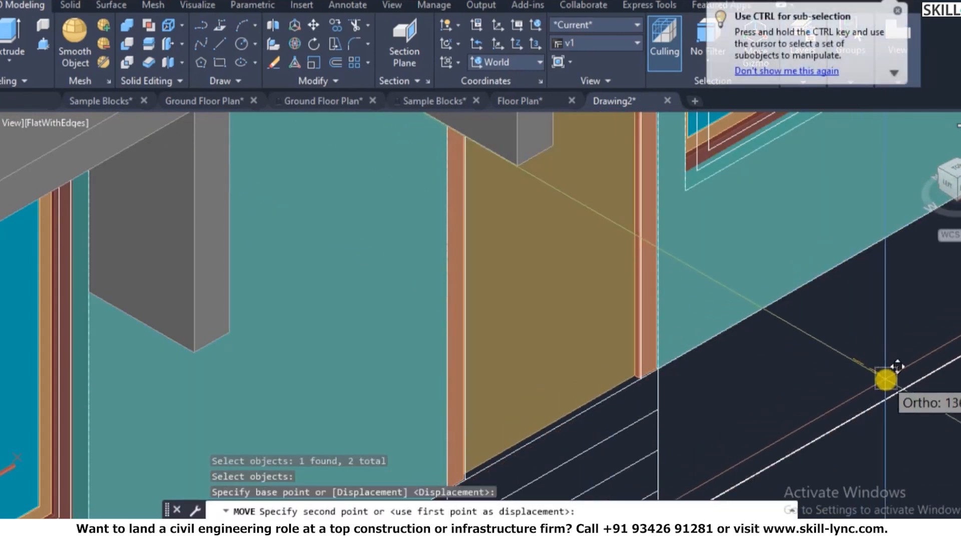
{"action": "type", "text": "30"}
{"action": "key", "text": "Return"}
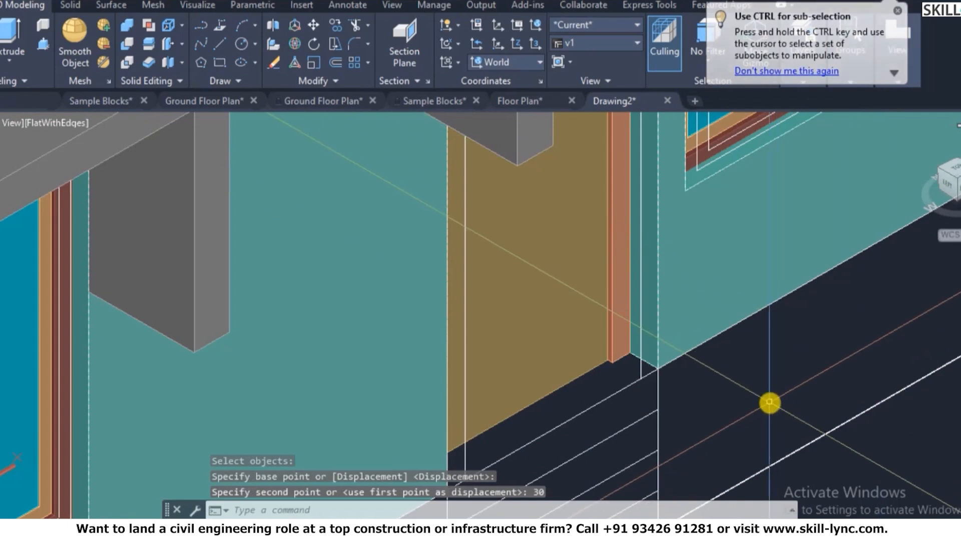
{"action": "scroll", "coordinate": [764, 403], "scroll_direction": "down", "scroll_amount": 2}
{"action": "scroll", "coordinate": [750, 370], "scroll_direction": "down", "scroll_amount": 3}
{"action": "key", "text": "Escape"}
{"action": "key", "text": "Escape"}
{"action": "type", "text": "3do"}
{"action": "key", "text": "Return"}
- Orbit the house to a corner viewpoint and zoom out to show the whole building
{"action": "left_click_drag", "start_coordinate": [607, 253], "coordinate": [614, 326]}
{"action": "scroll", "coordinate": [515, 296], "scroll_direction": "down", "scroll_amount": 8}
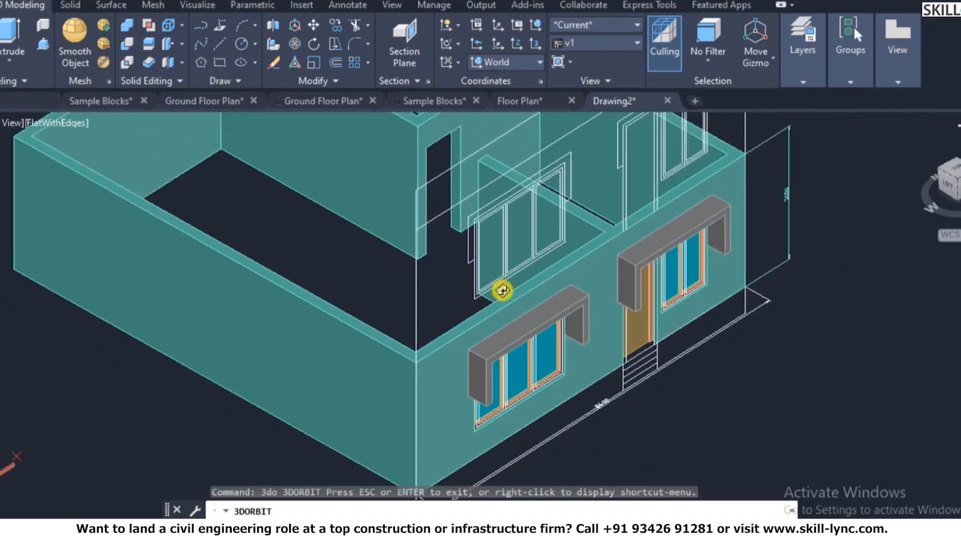
{"action": "key", "text": "Escape"}
{"action": "scroll", "coordinate": [745, 282], "scroll_direction": "up", "scroll_amount": 4}
{"action": "key", "text": "Escape"}
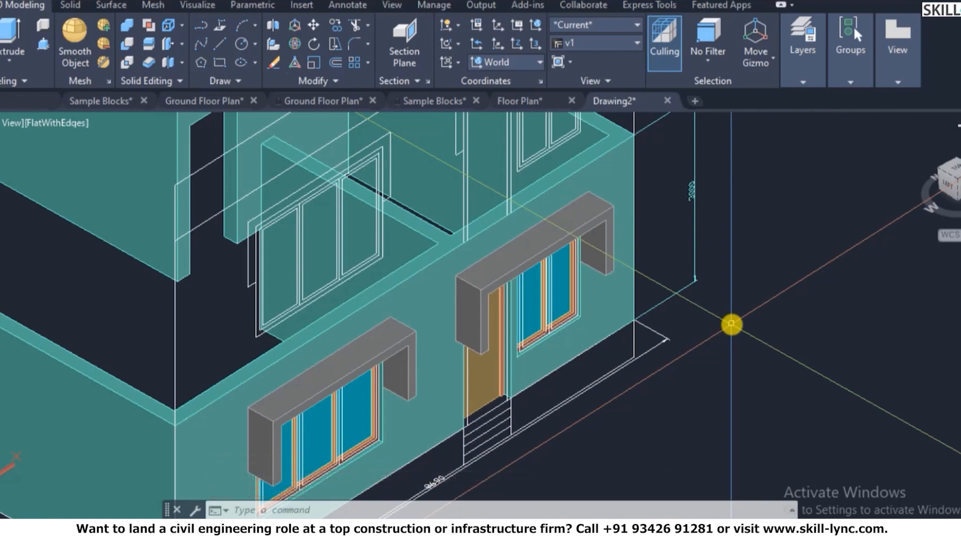
{"action": "scroll", "coordinate": [731, 324], "scroll_direction": "down", "scroll_amount": 6}
{"action": "scroll", "coordinate": [736, 265], "scroll_direction": "up", "scroll_amount": 4}
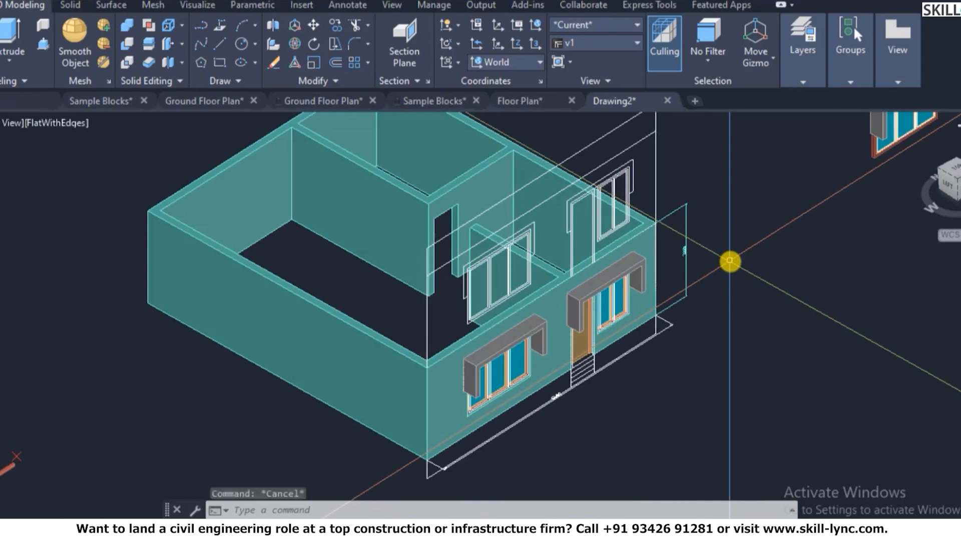
- Switch to plan view and reset the UCS to World
{"action": "key", "text": "Escape"}
{"action": "type", "text": "plan"}
{"action": "key", "text": "Return"}
{"action": "key", "text": "Return"}
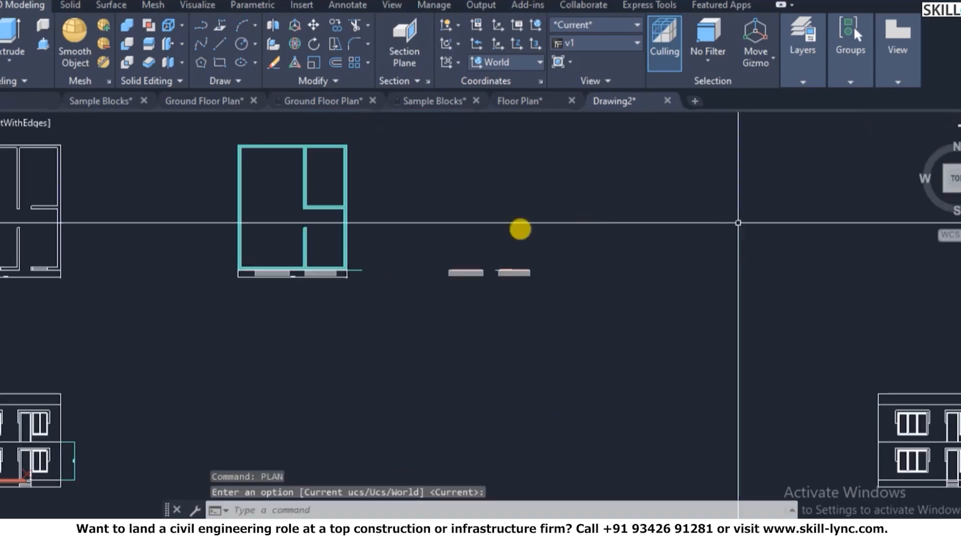
{"action": "type", "text": "ucs"}
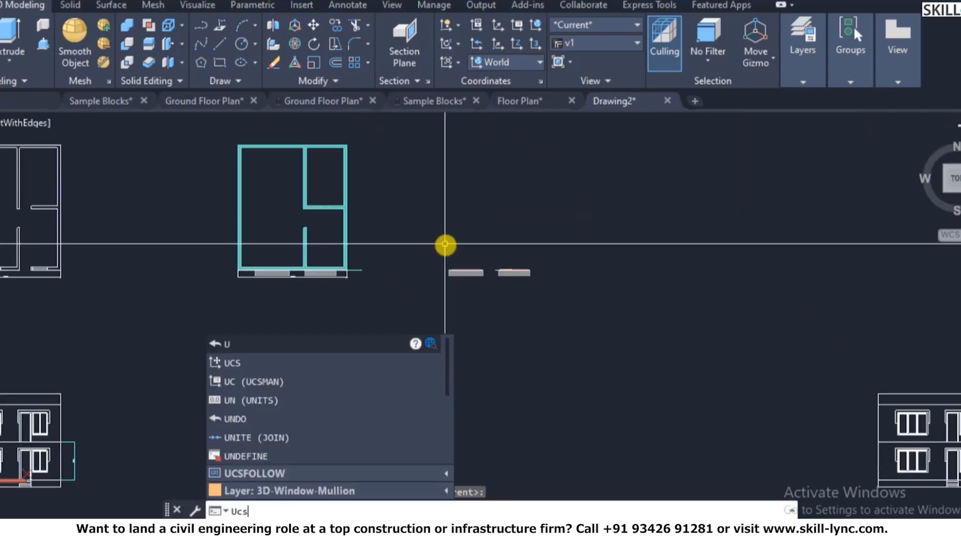
{"action": "key", "text": "Return"}
{"action": "key", "text": "Return"}
{"action": "scroll", "coordinate": [551, 314], "scroll_direction": "down", "scroll_amount": 2}
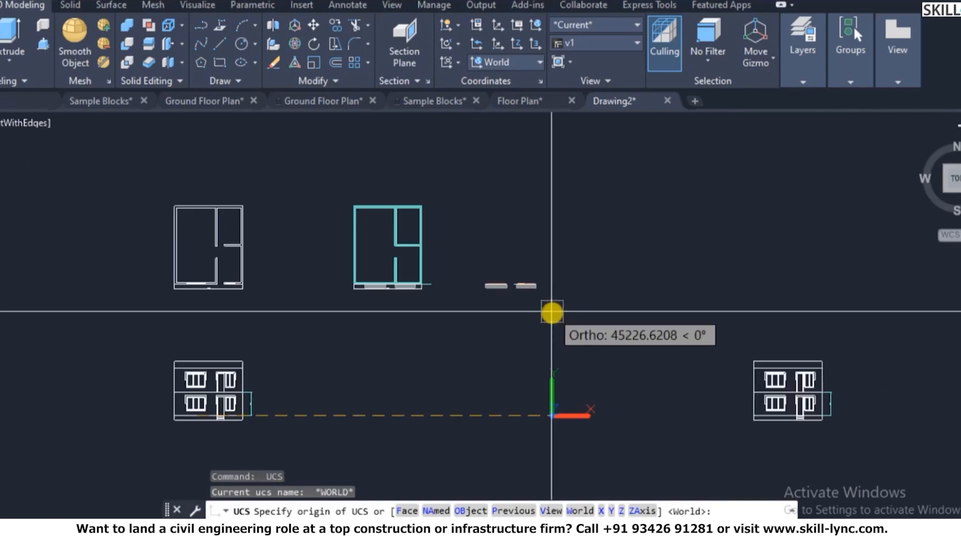
{"action": "key", "text": "Escape"}
{"action": "key", "text": "Escape"}
{"action": "key", "text": "Escape"}
{"action": "key", "text": "Escape"}
{"action": "type", "text": "ucs"}
{"action": "key", "text": "Return"}
{"action": "type", "text": "w"}
{"action": "key", "text": "Return"}
{"action": "key", "text": "Escape"}
{"action": "key", "text": "Escape"}
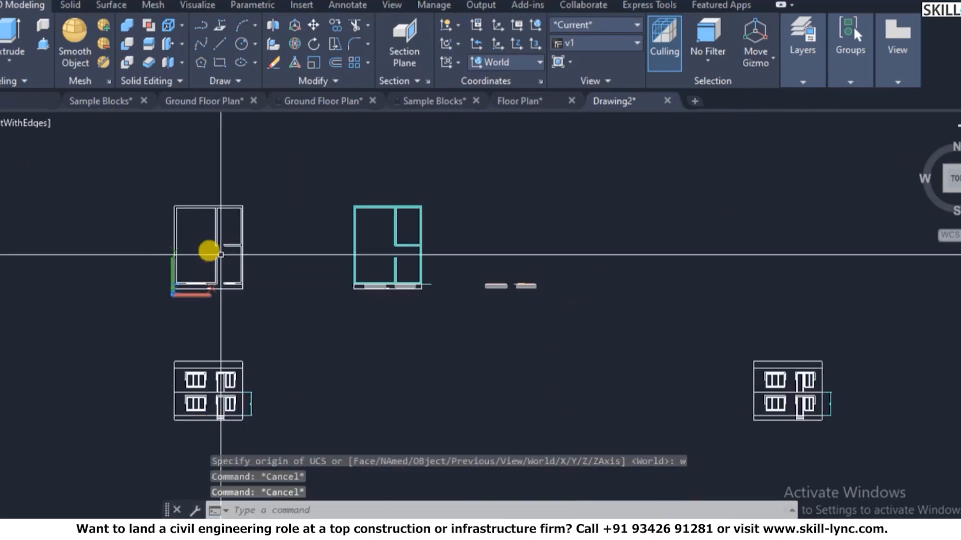
{"action": "scroll", "coordinate": [377, 206], "scroll_direction": "up", "scroll_amount": 5}
{"action": "key", "text": "Escape"}
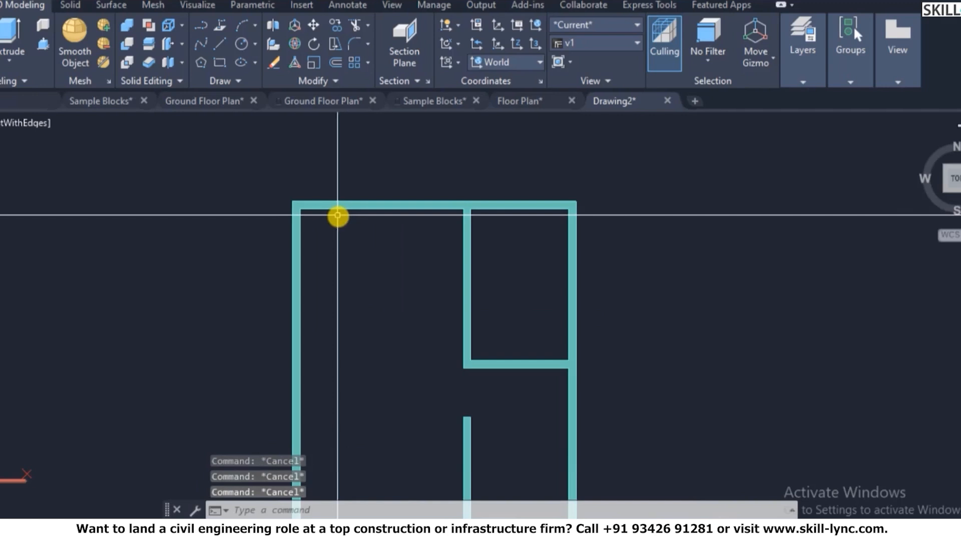
- Draw a rectangle from the plan's top-left outer corner to its bottom-right outer corner
{"action": "type", "text": "rec"}
{"action": "key", "text": "Return"}
{"action": "scroll", "coordinate": [302, 209], "scroll_direction": "up", "scroll_amount": 3}
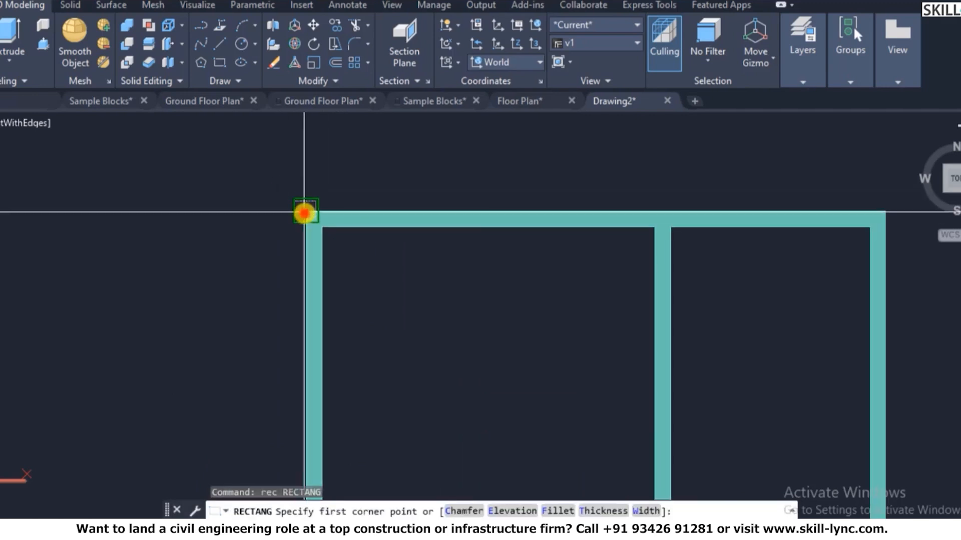
{"action": "left_click", "coordinate": [304, 212]}
{"action": "scroll", "coordinate": [304, 212], "scroll_direction": "down", "scroll_amount": 3}
{"action": "scroll", "coordinate": [520, 450], "scroll_direction": "up", "scroll_amount": 3}
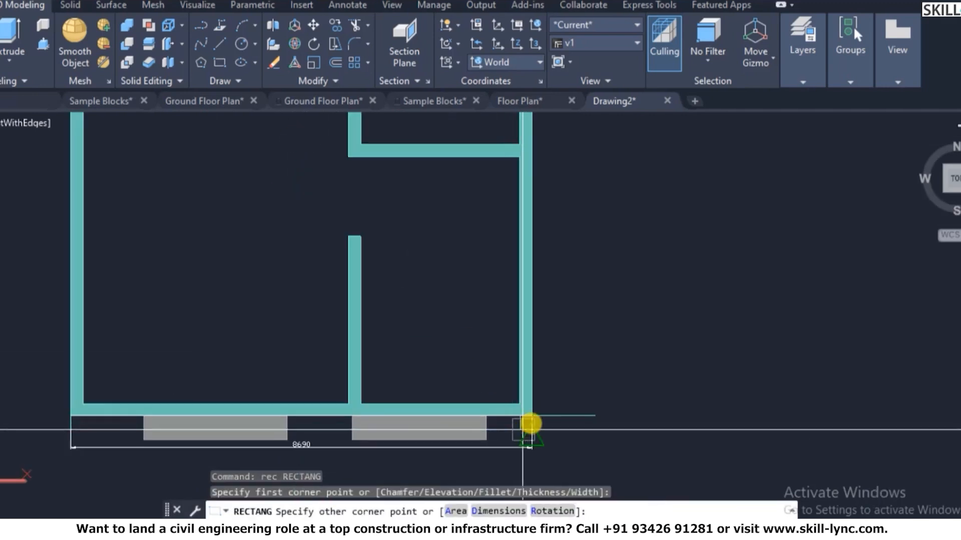
{"action": "scroll", "coordinate": [531, 424], "scroll_direction": "up", "scroll_amount": 2}
{"action": "left_click", "coordinate": [532, 417]}
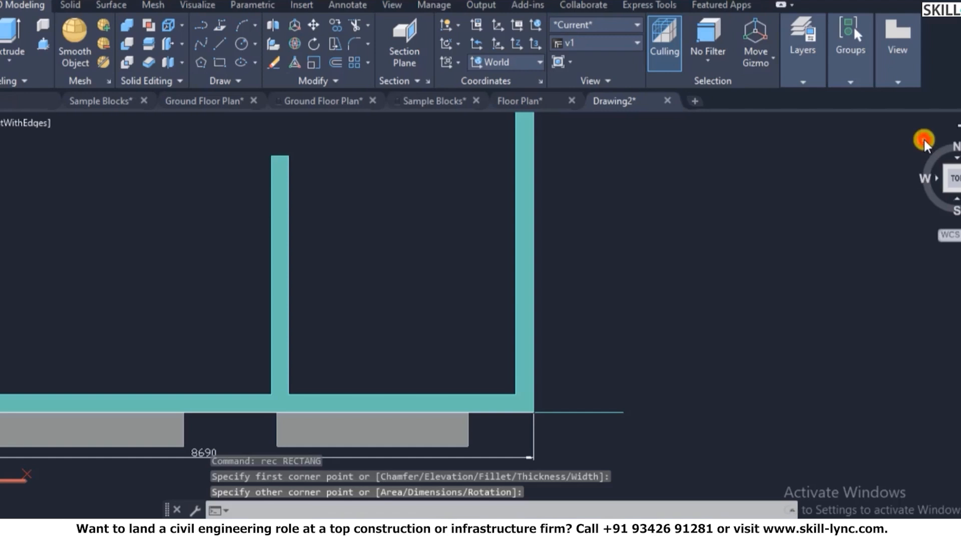
{"action": "left_click", "coordinate": [923, 138]}
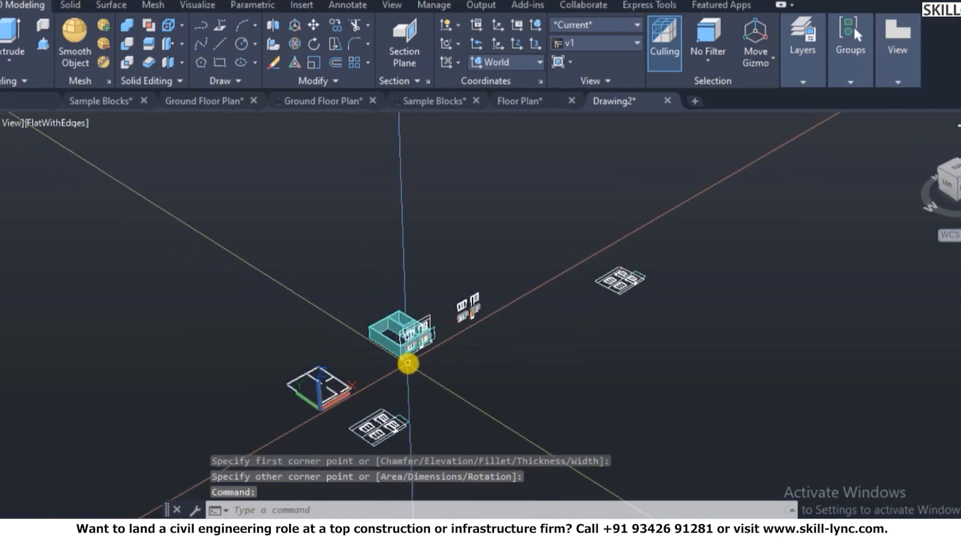
- Restore the saved view v1 from the View Manager
{"action": "type", "text": "v"}
{"action": "key", "text": "Return"}
{"action": "left_click", "coordinate": [325, 199]}
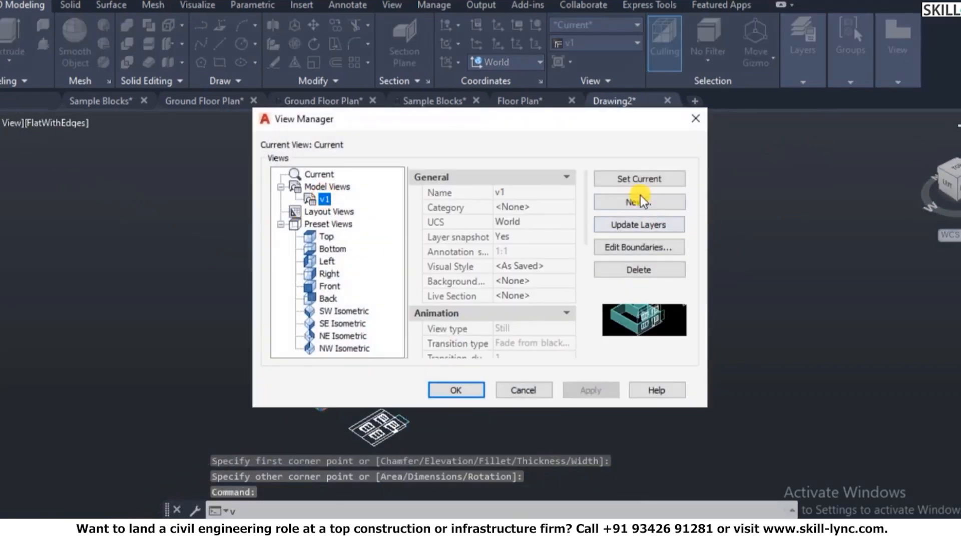
{"action": "left_click", "coordinate": [450, 394]}
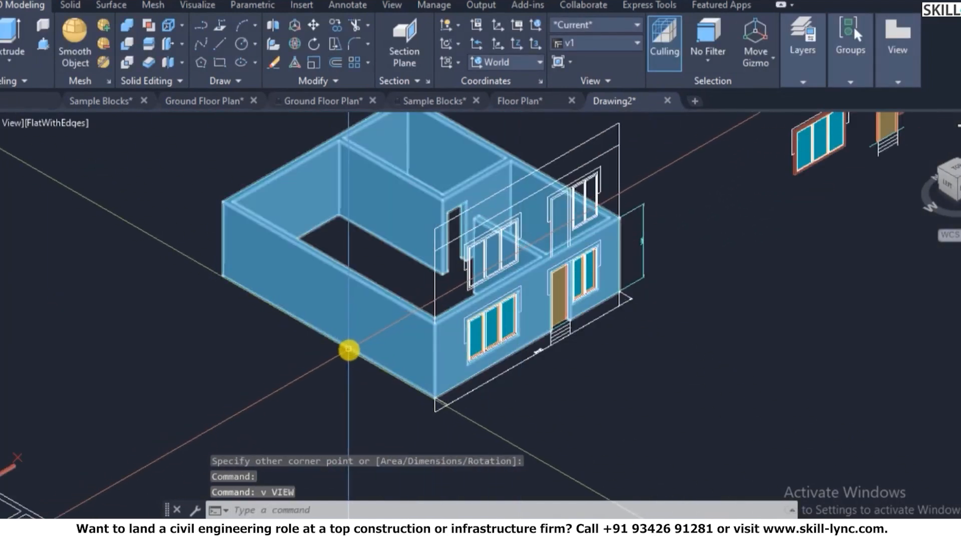
{"action": "left_click", "coordinate": [332, 364]}
{"action": "key", "text": "Escape"}
{"action": "key", "text": "Escape"}
{"action": "scroll", "coordinate": [339, 345], "scroll_direction": "down", "scroll_amount": 2}
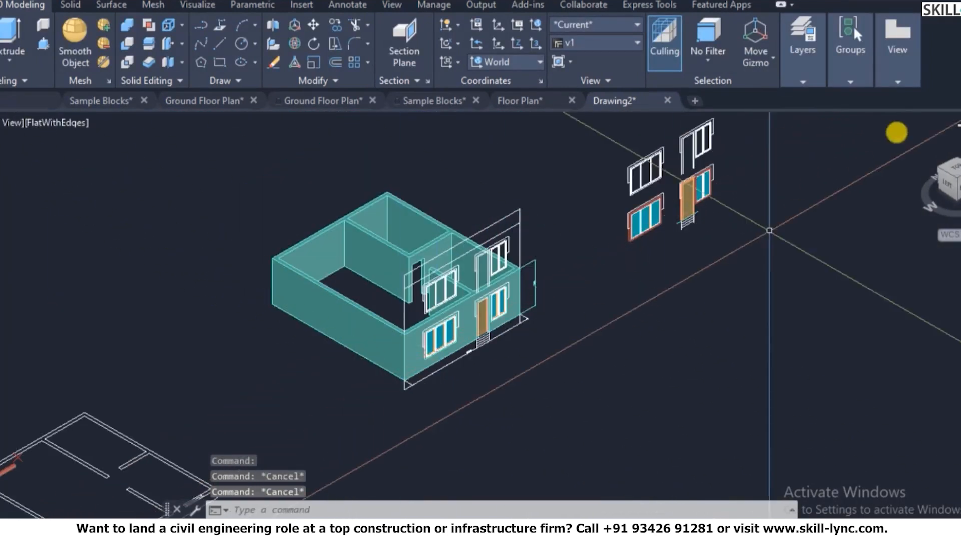
- Thaw the Projections layer again in Layer Properties
{"action": "type", "text": "la"}
{"action": "key", "text": "Return"}
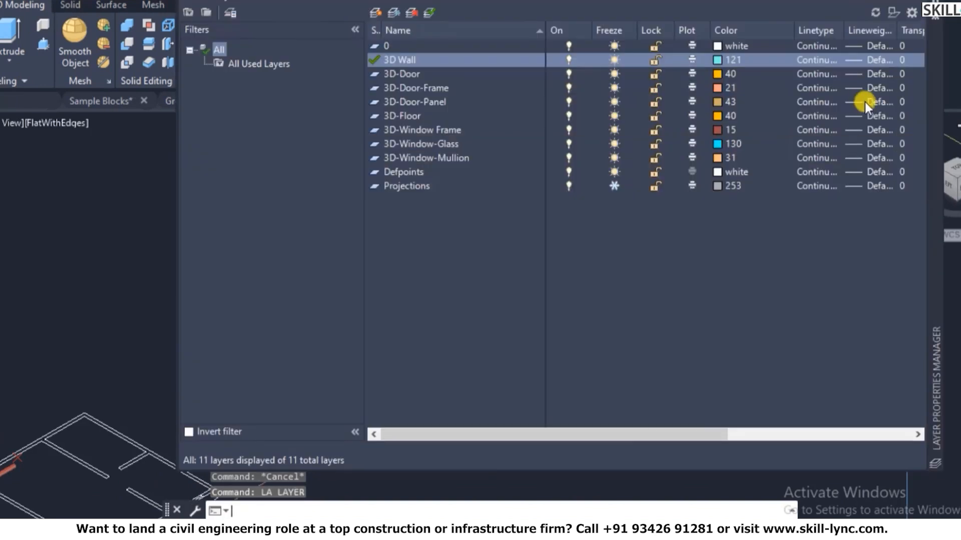
{"action": "left_click", "coordinate": [615, 186]}
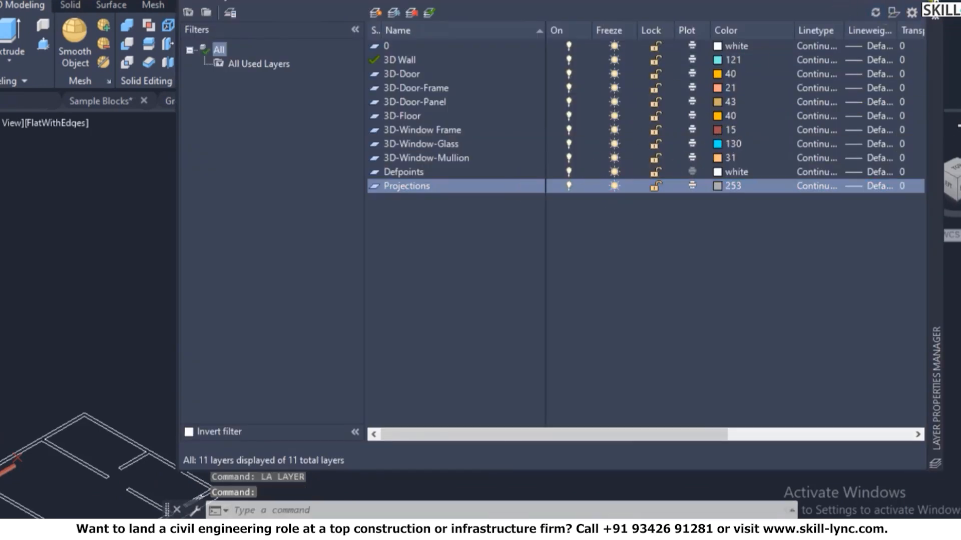
{"action": "scroll", "coordinate": [361, 373], "scroll_direction": "up", "scroll_amount": 4}
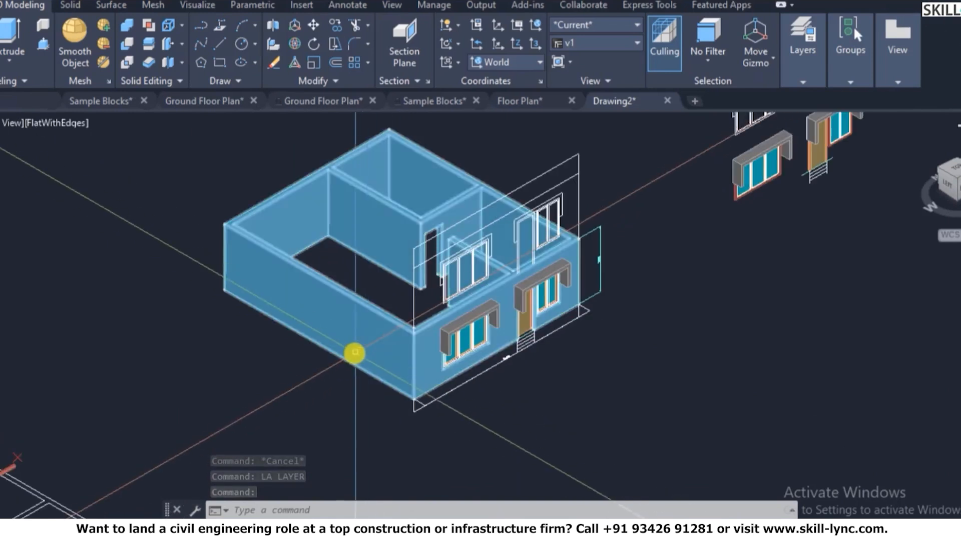
{"action": "scroll", "coordinate": [457, 389], "scroll_direction": "up", "scroll_amount": 2}
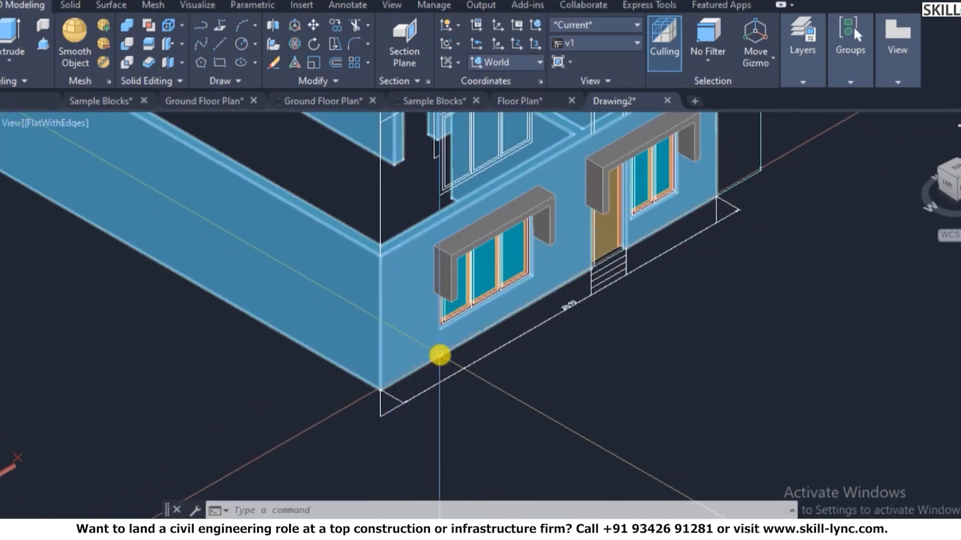
- Attempt LAYOFF on a wall, then cancel the unfinished command
{"action": "type", "text": "layoff"}
{"action": "key", "text": "Return"}
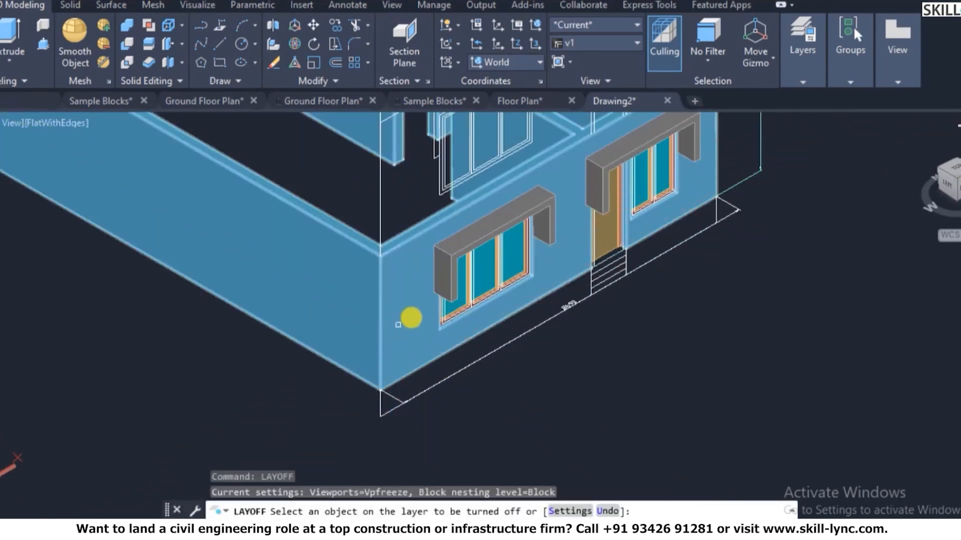
{"action": "left_click", "coordinate": [413, 317]}
{"action": "right_click", "coordinate": [413, 317]}
{"action": "left_click", "coordinate": [437, 328]}
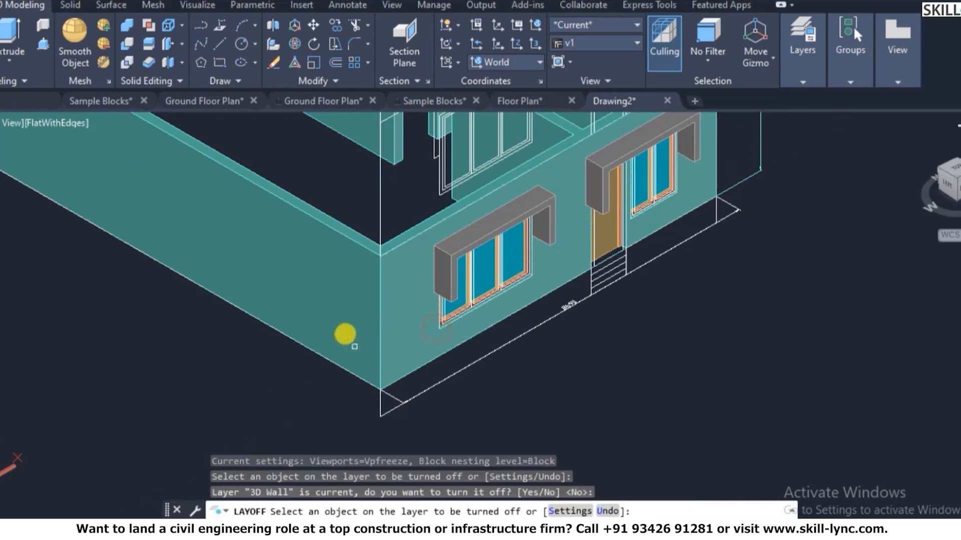
{"action": "left_click", "coordinate": [317, 280]}
{"action": "key", "text": "Escape"}
{"action": "key", "text": "Escape"}
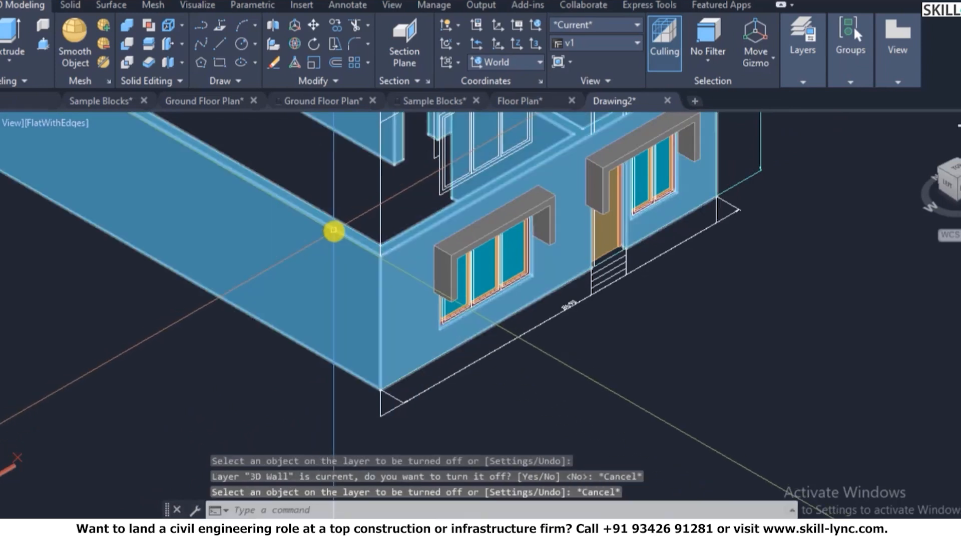
{"action": "type", "text": "lay"}
{"action": "key", "text": "Escape"}
{"action": "key", "text": "Escape"}
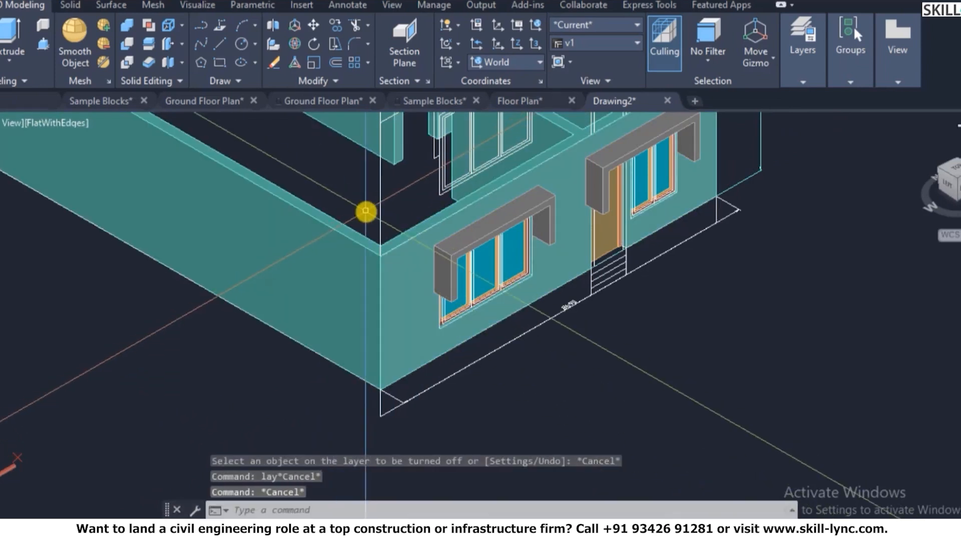
- Turn off the 3D Wall layer by picking a wall with LAYOFF
{"action": "type", "text": "layof"}
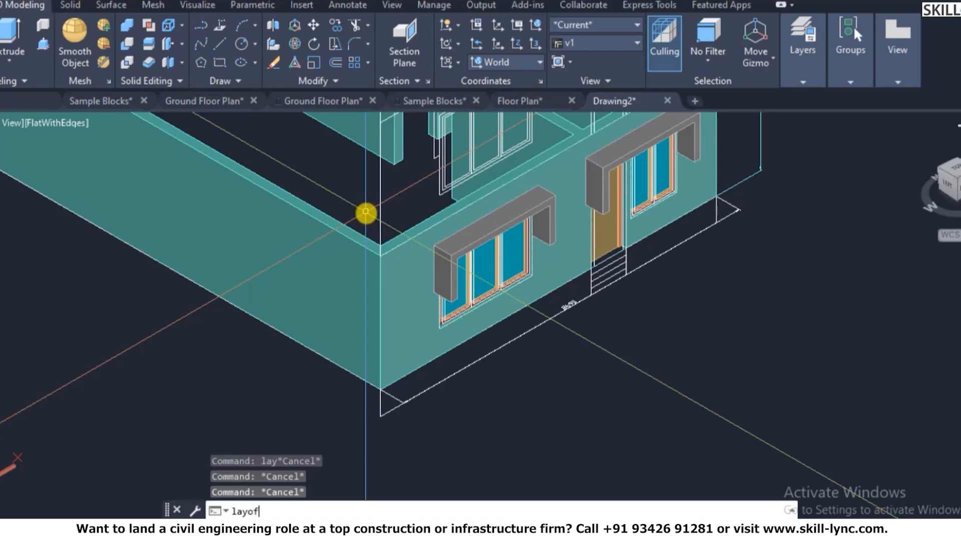
{"action": "type", "text": "f"}
{"action": "key", "text": "Return"}
{"action": "left_click", "coordinate": [331, 249]}
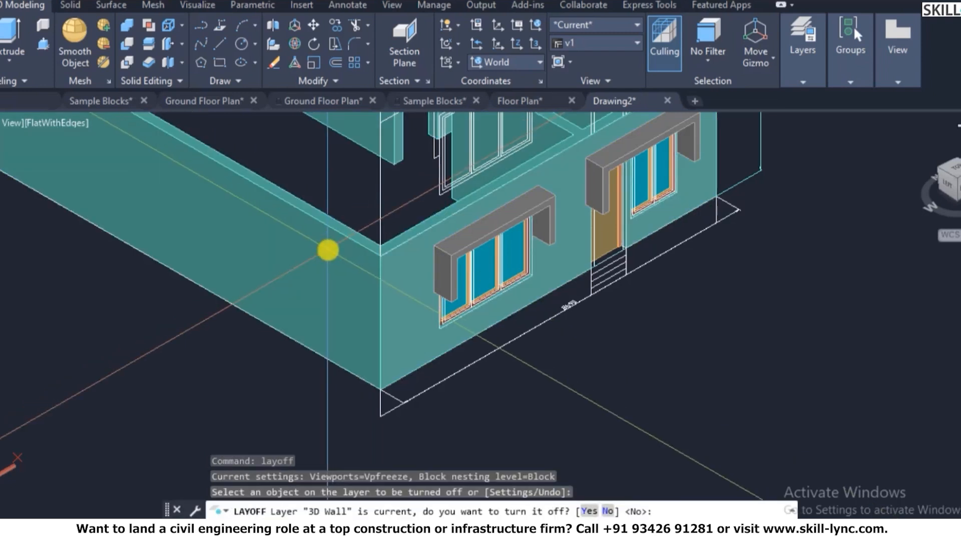
{"action": "key", "text": "Return"}
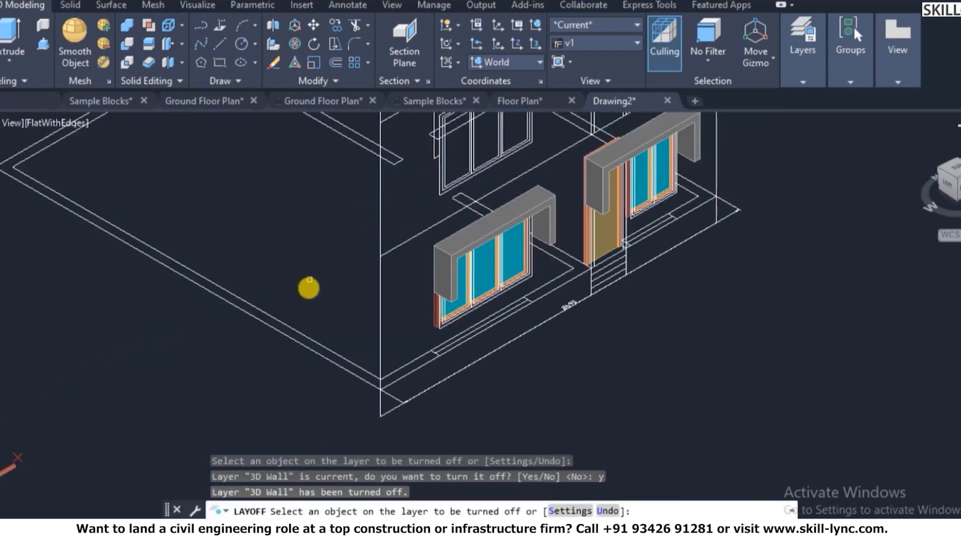
{"action": "key", "text": "Escape"}
{"action": "left_click", "coordinate": [235, 345]}
{"action": "key", "text": "Escape"}
{"action": "key", "text": "Escape"}
{"action": "scroll", "coordinate": [313, 337], "scroll_direction": "down", "scroll_amount": 2}
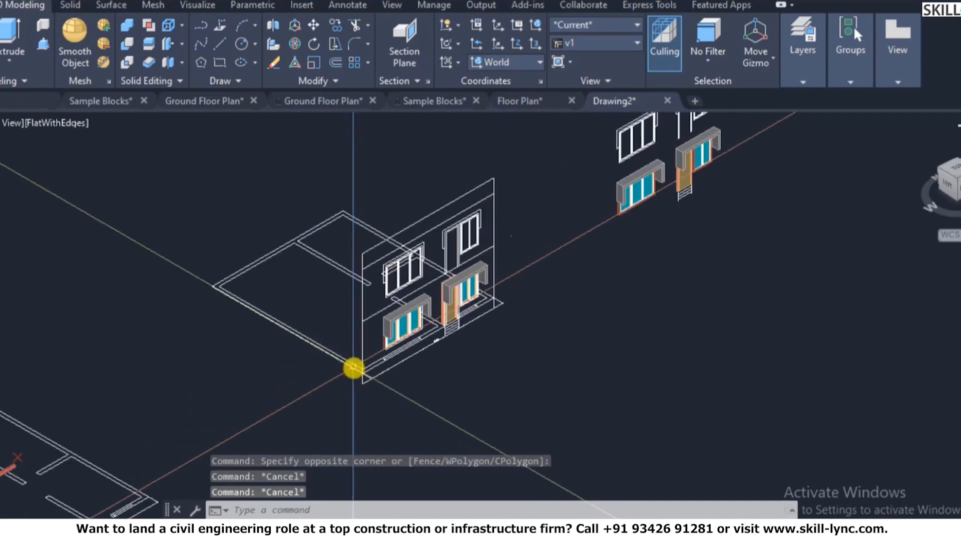
{"action": "scroll", "coordinate": [430, 255], "scroll_direction": "up", "scroll_amount": 3}
{"action": "key", "text": "Escape"}
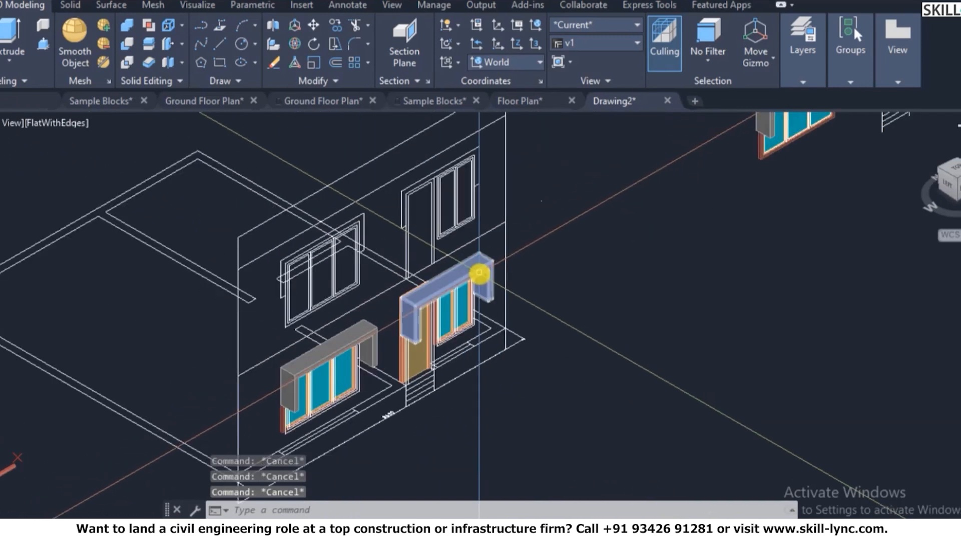
- Make 3D-Floor the current layer from the Layers panel dropdown
{"action": "type", "text": "rec"}
{"action": "key", "text": "Return"}
{"action": "key", "text": "Escape"}
{"action": "left_click", "coordinate": [802, 64]}
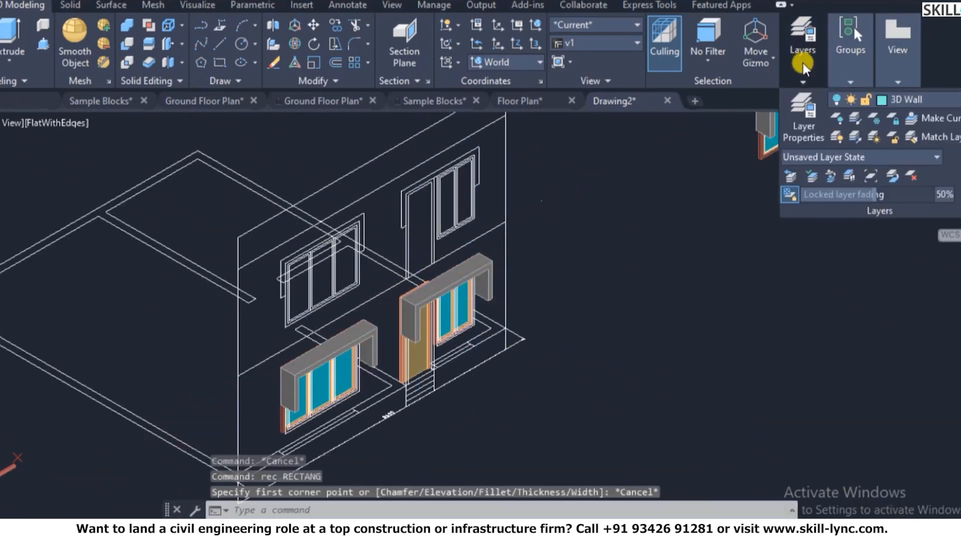
{"action": "left_click", "coordinate": [892, 102]}
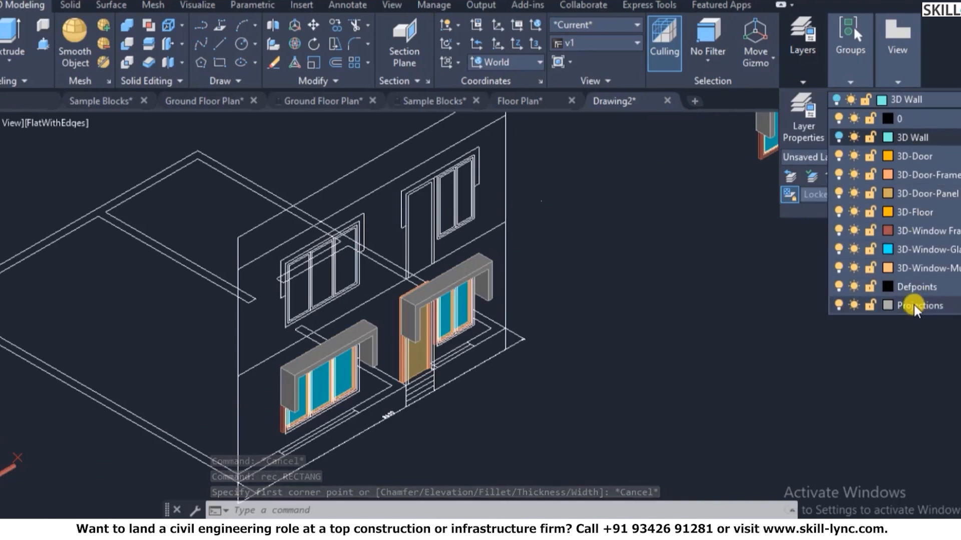
{"action": "left_click", "coordinate": [911, 212]}
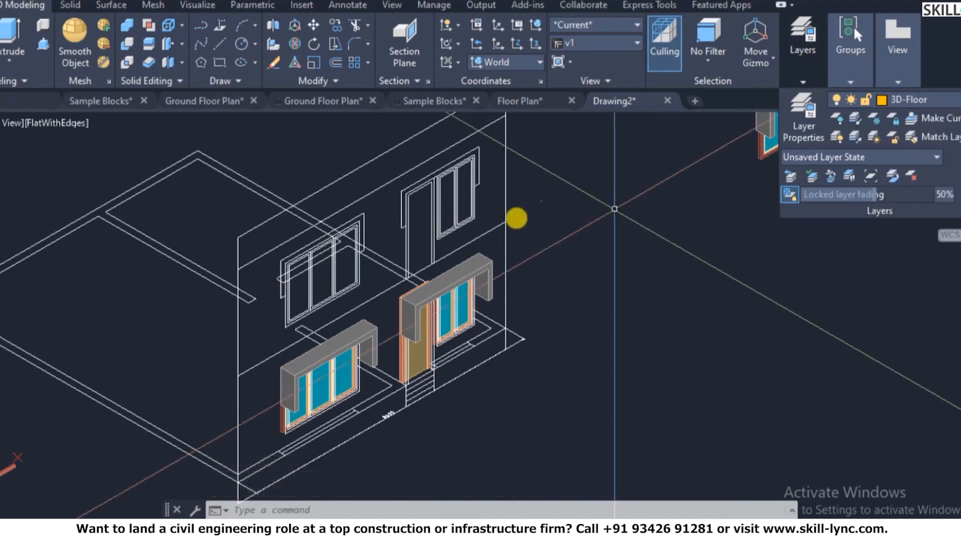
{"action": "key", "text": "Escape"}
{"action": "key", "text": "Escape"}
{"action": "scroll", "coordinate": [576, 250], "scroll_direction": "down", "scroll_amount": 5}
{"action": "scroll", "coordinate": [461, 194], "scroll_direction": "up", "scroll_amount": 2}
{"action": "key", "text": "Escape"}
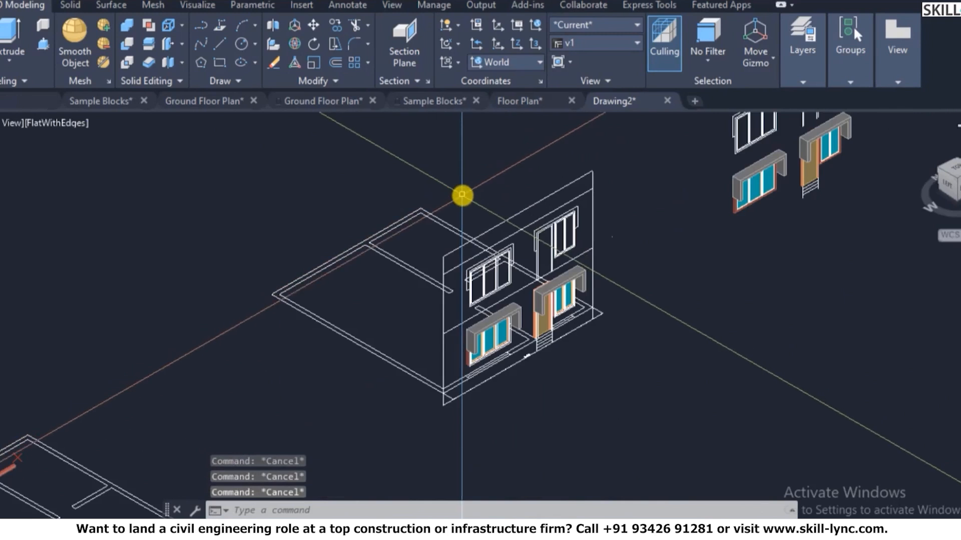
- Draw a rectangle outlining the base of the house with RECTANG
{"action": "type", "text": "rec"}
{"action": "key", "text": "Return"}
{"action": "scroll", "coordinate": [264, 293], "scroll_direction": "up", "scroll_amount": 3}
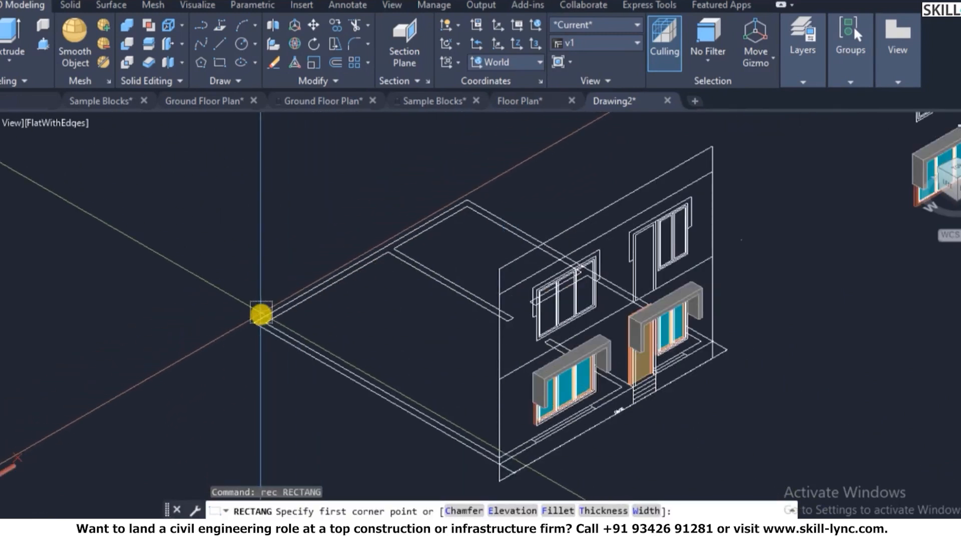
{"action": "scroll", "coordinate": [247, 320], "scroll_direction": "up", "scroll_amount": 2}
{"action": "left_click", "coordinate": [247, 315]}
{"action": "scroll", "coordinate": [200, 232], "scroll_direction": "down", "scroll_amount": 3}
{"action": "scroll", "coordinate": [639, 255], "scroll_direction": "up", "scroll_amount": 4}
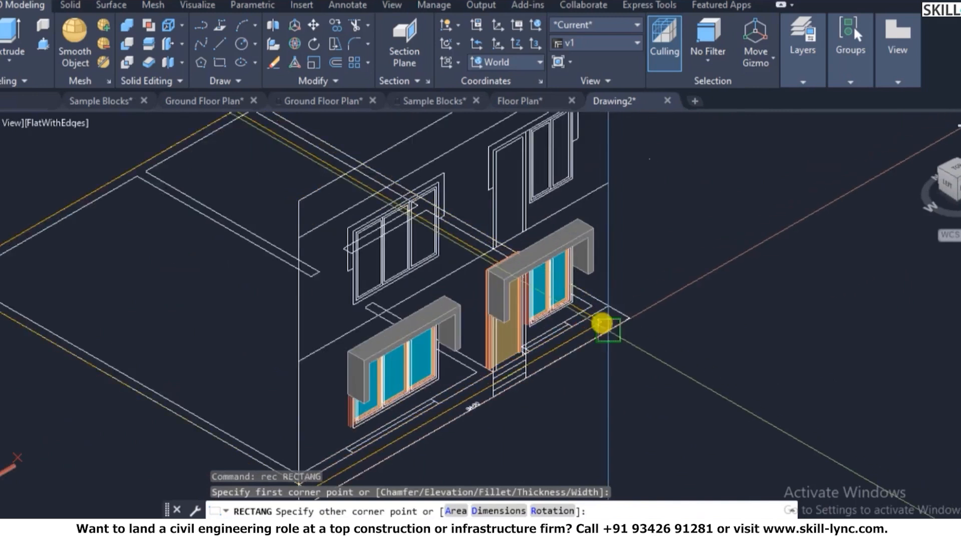
{"action": "scroll", "coordinate": [603, 323], "scroll_direction": "up", "scroll_amount": 3}
{"action": "left_click", "coordinate": [600, 279]}
{"action": "scroll", "coordinate": [695, 210], "scroll_direction": "down", "scroll_amount": 2}
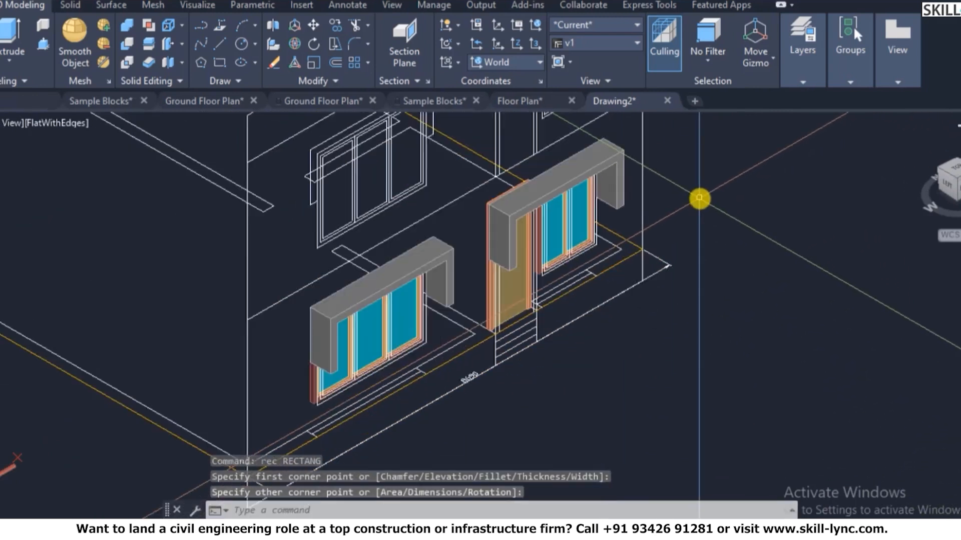
{"action": "scroll", "coordinate": [699, 199], "scroll_direction": "down", "scroll_amount": 2}
{"action": "key", "text": "Escape"}
{"action": "key", "text": "Escape"}
- Extrude the last-drawn rectangle by -600 into a floor slab
{"action": "type", "text": "ext"}
{"action": "key", "text": "Return"}
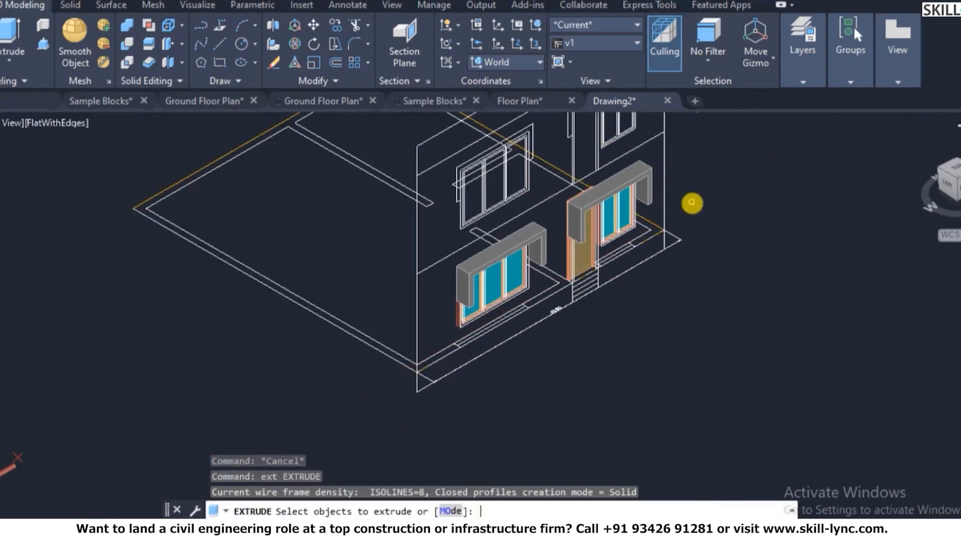
{"action": "type", "text": "l"}
{"action": "key", "text": "Return"}
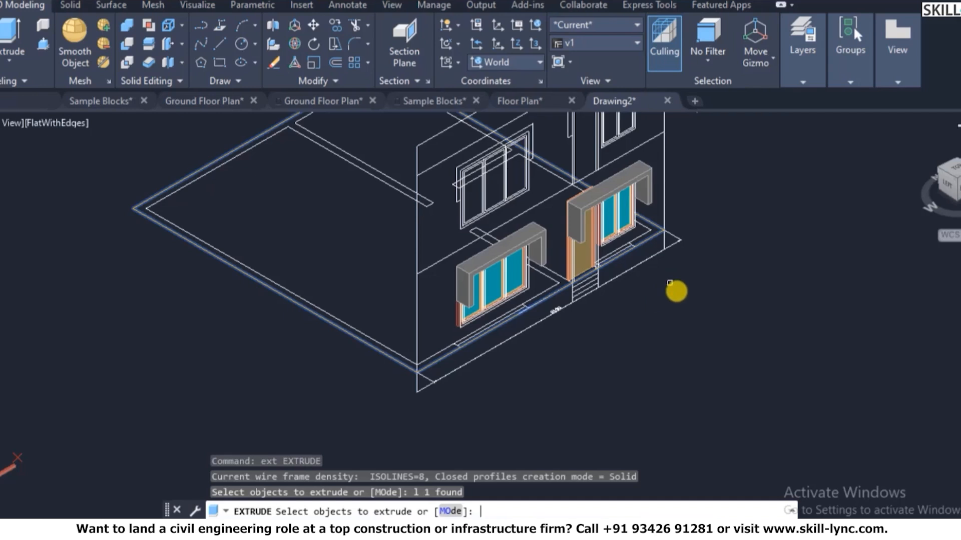
{"action": "key", "text": "Return"}
{"action": "type", "text": "-60"}
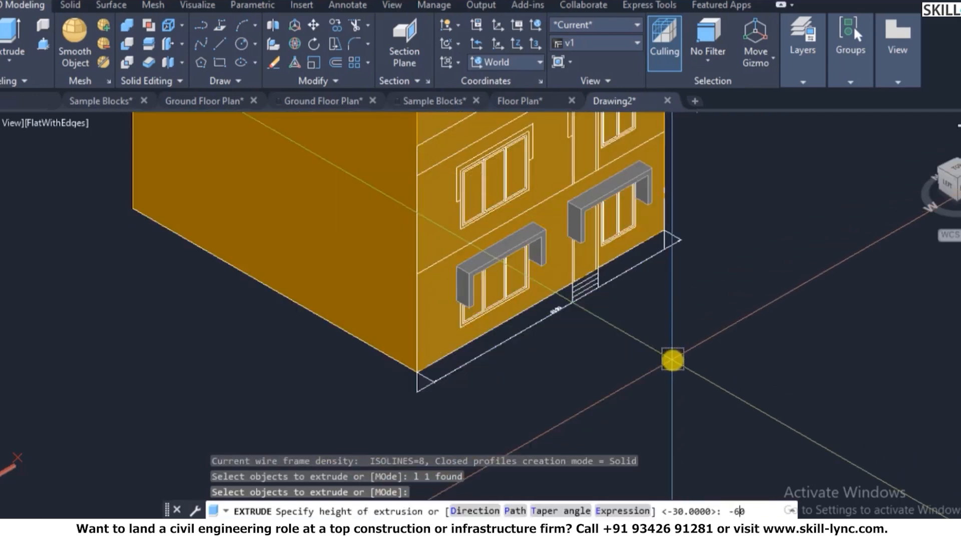
{"action": "type", "text": "0"}
{"action": "key", "text": "Return"}
{"action": "key", "text": "Escape"}
{"action": "key", "text": "Escape"}
{"action": "key", "text": "Escape"}
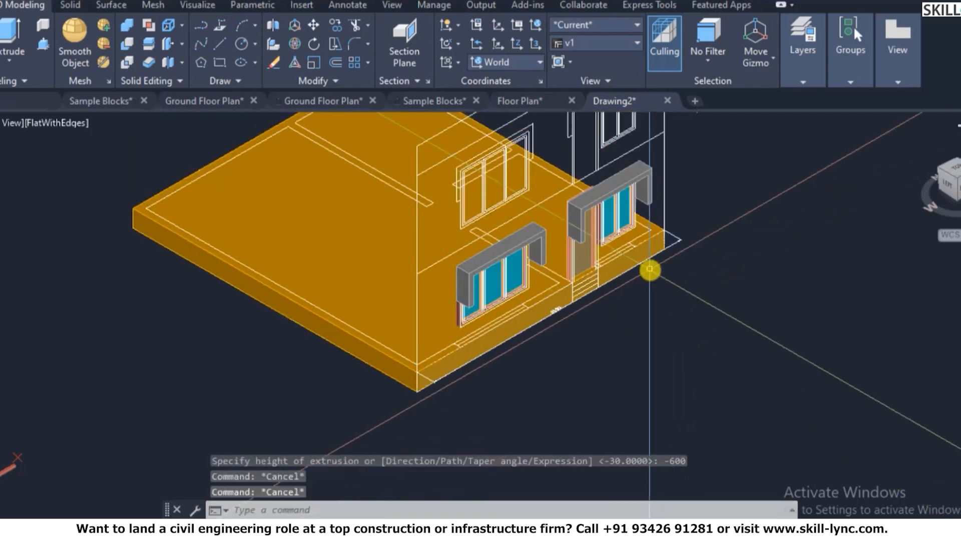
- Select the new slab and check that it sits on the 3D-Floor layer
{"action": "left_click", "coordinate": [287, 303]}
{"action": "key", "text": "Escape"}
{"action": "left_click", "coordinate": [286, 171]}
{"action": "mouse_move", "coordinate": [802, 55]}
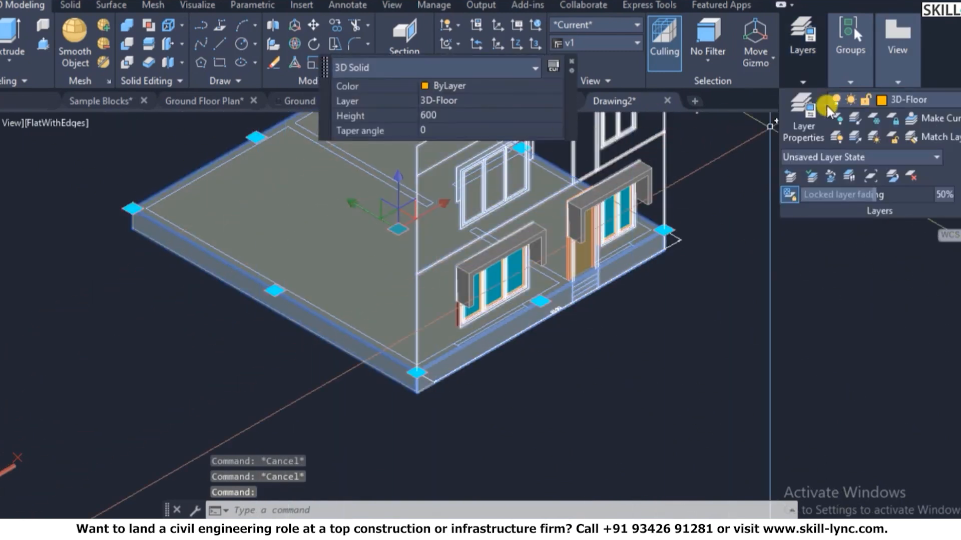
{"action": "left_click", "coordinate": [920, 94]}
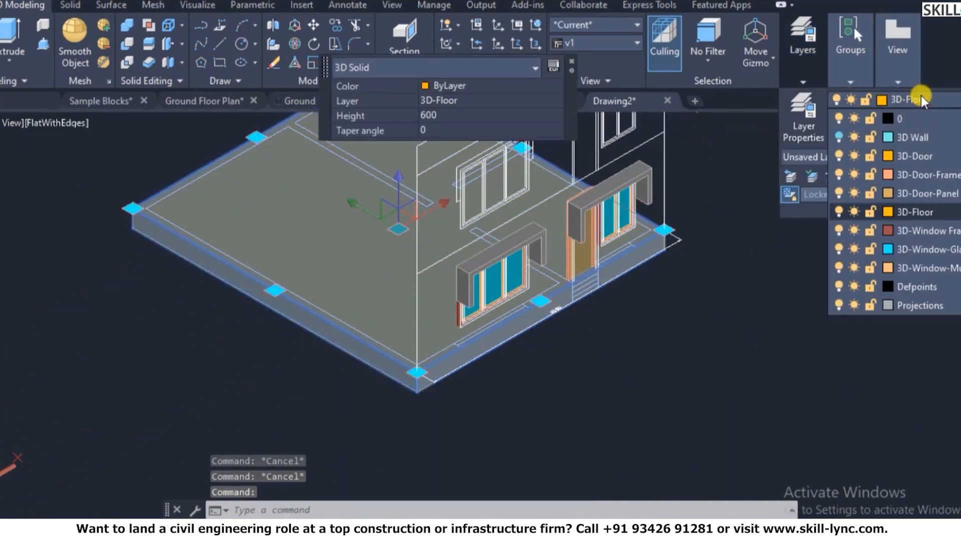
{"action": "left_click", "coordinate": [921, 95]}
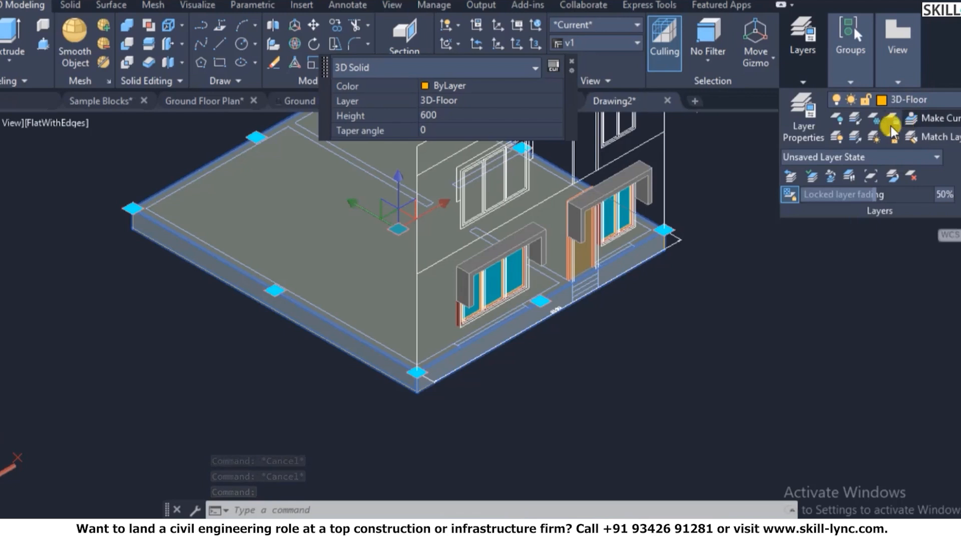
- Set the 3D-Floor layer colour to index 33 (brown) in Layer Properties
{"action": "key", "text": "Escape"}
{"action": "type", "text": "la"}
{"action": "key", "text": "Return"}
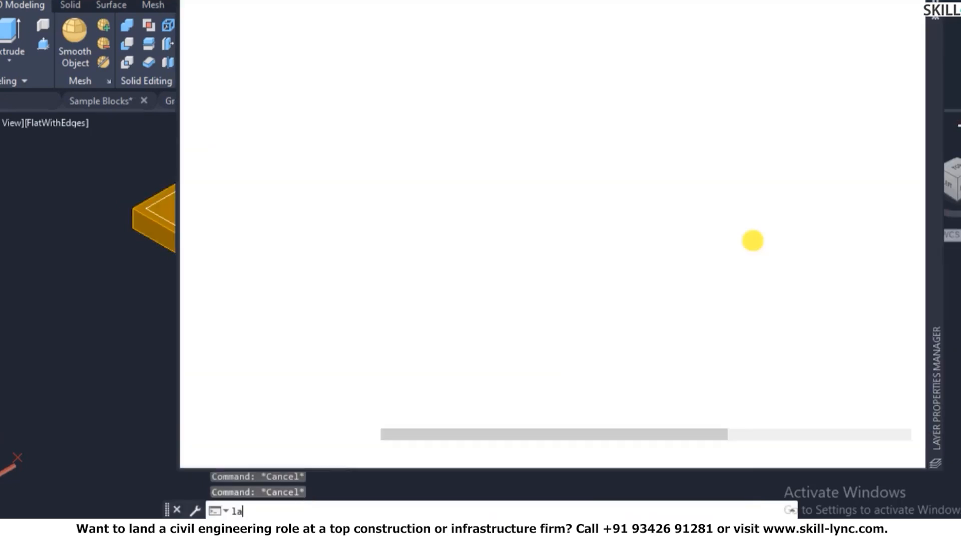
{"action": "left_click", "coordinate": [720, 114]}
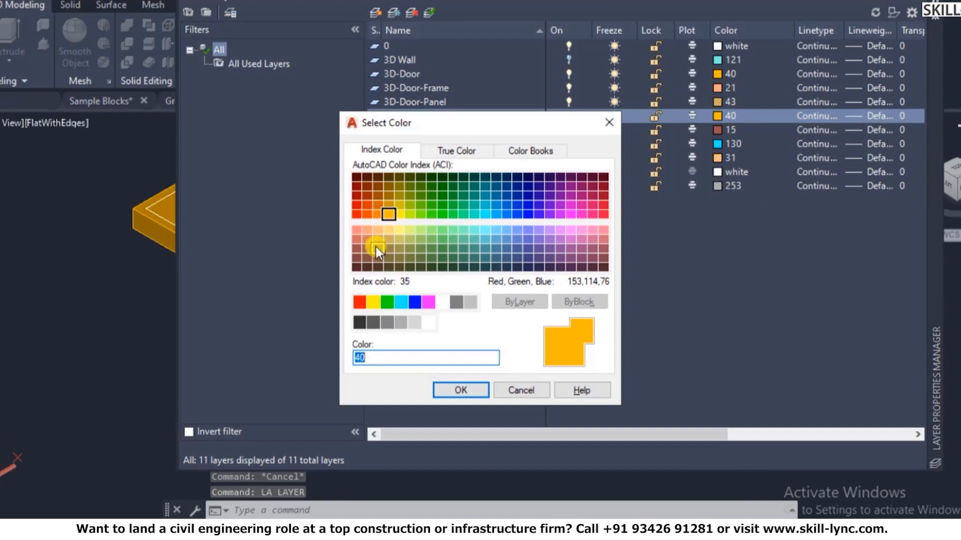
{"action": "left_click", "coordinate": [376, 244]}
{"action": "left_click", "coordinate": [460, 393]}
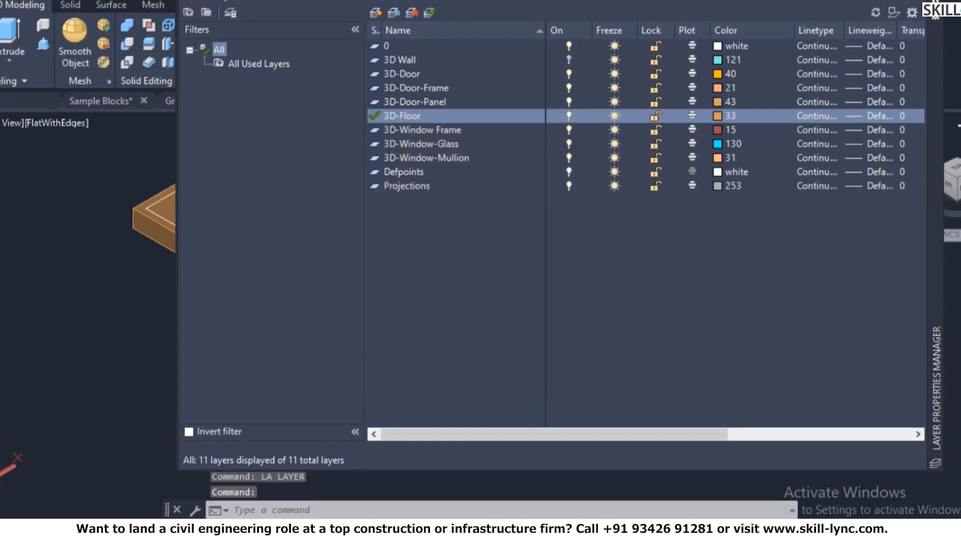
{"action": "left_click", "coordinate": [934, 3]}
- Turn all layers back on with LAYON so the walls reappear
{"action": "key", "text": "Escape"}
{"action": "key", "text": "Escape"}
{"action": "key", "text": "Escape"}
{"action": "type", "text": "lay"}
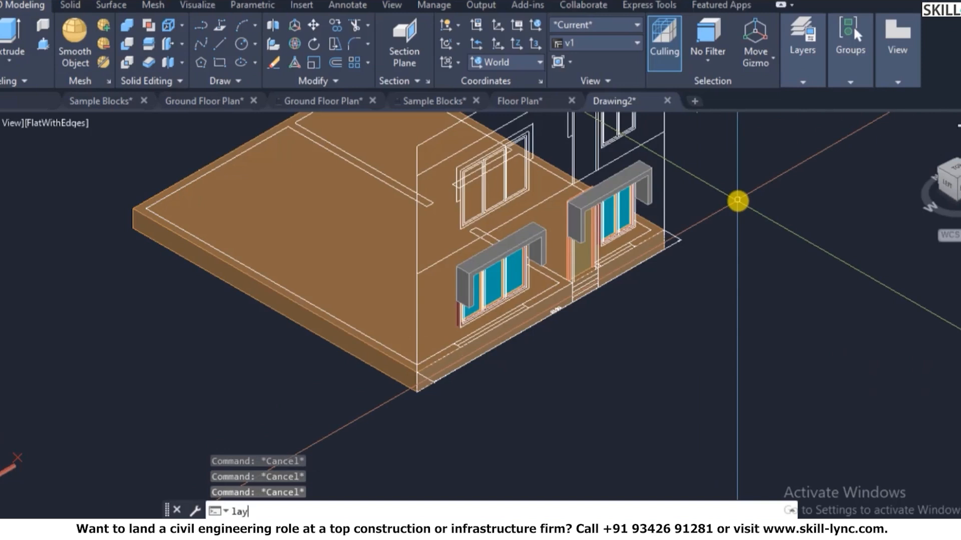
{"action": "type", "text": "on"}
{"action": "key", "text": "Return"}
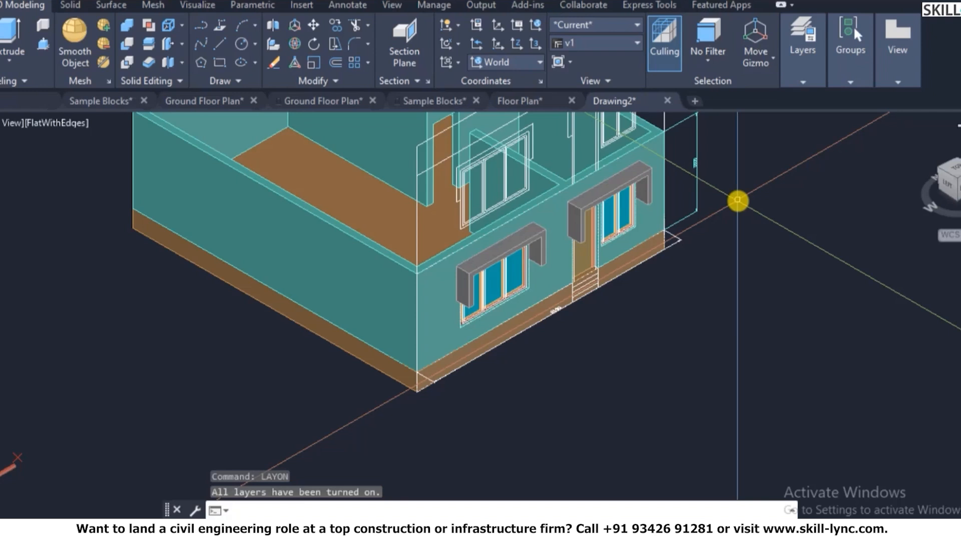
- Zoom in and out on the house model to inspect the plinth and walls
{"action": "scroll", "coordinate": [737, 200], "scroll_direction": "down", "scroll_amount": 5}
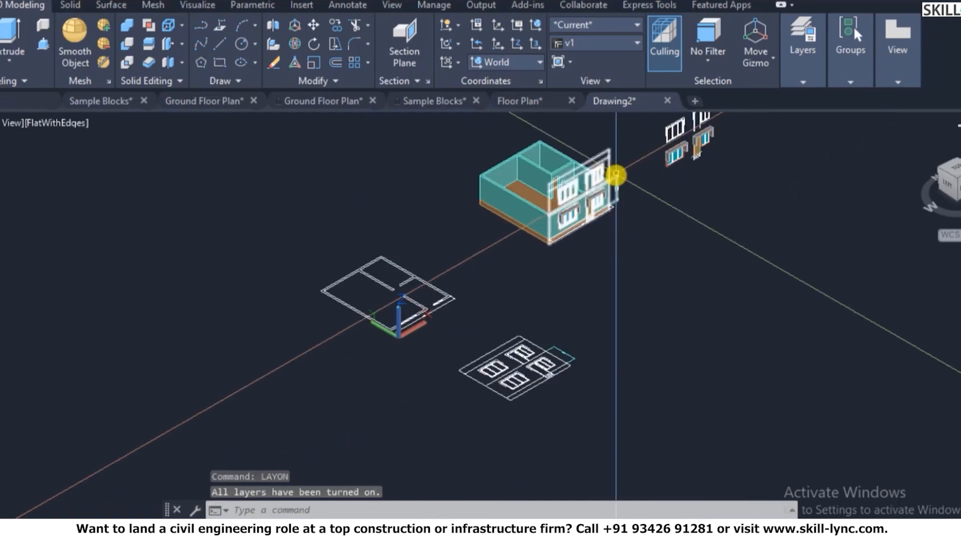
{"action": "scroll", "coordinate": [575, 242], "scroll_direction": "up", "scroll_amount": 5}
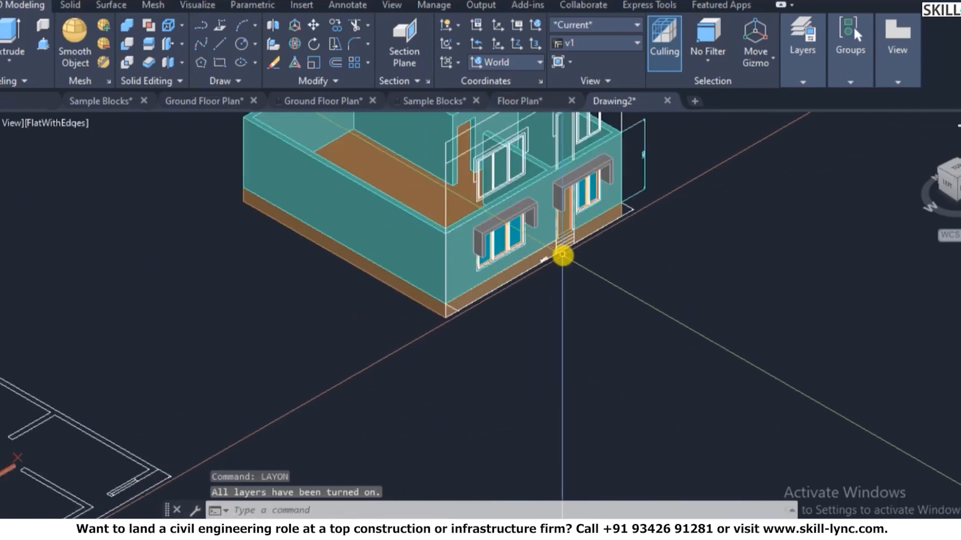
{"action": "scroll", "coordinate": [562, 255], "scroll_direction": "up", "scroll_amount": 2}
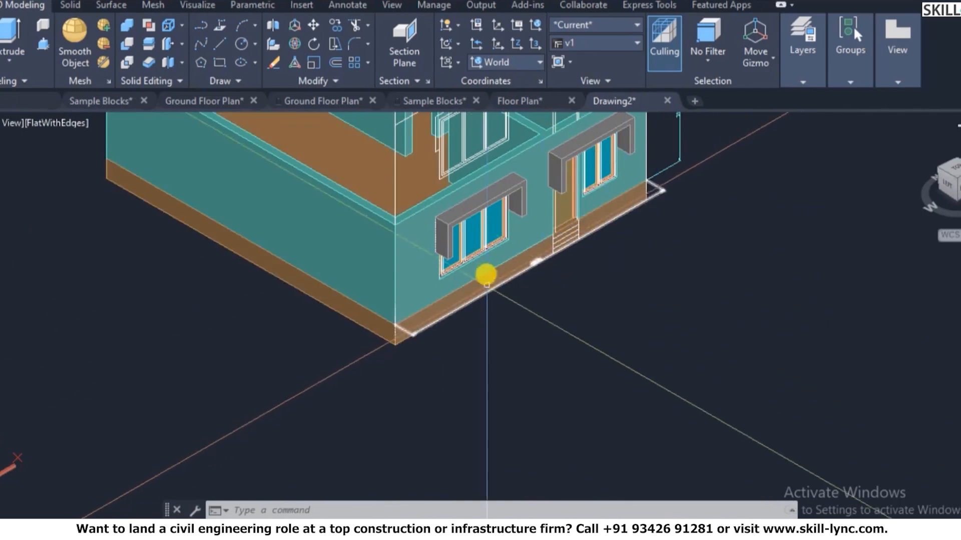
{"action": "scroll", "coordinate": [550, 240], "scroll_direction": "down", "scroll_amount": 2}
{"action": "scroll", "coordinate": [598, 200], "scroll_direction": "up", "scroll_amount": 4}
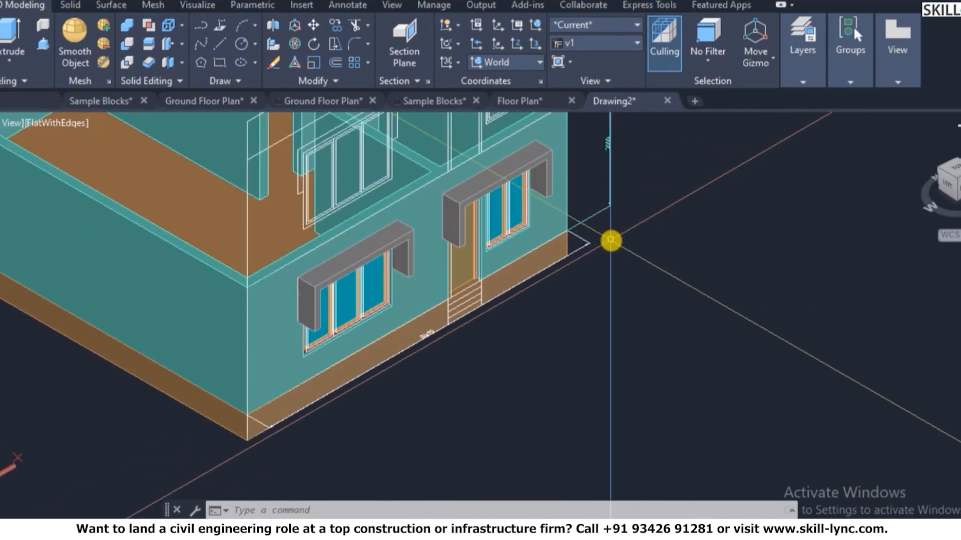
{"action": "key", "text": "Escape"}
{"action": "scroll", "coordinate": [605, 238], "scroll_direction": "down", "scroll_amount": 3}
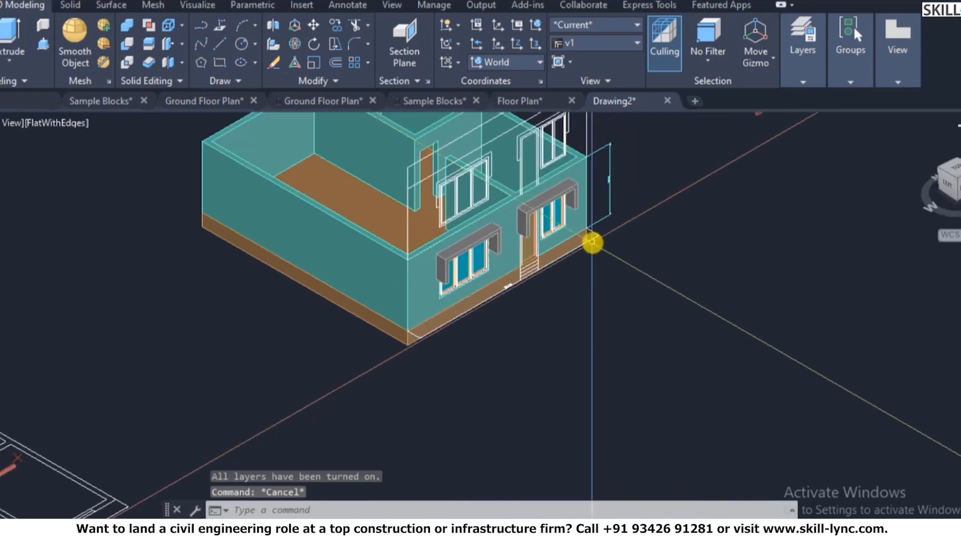
{"action": "scroll", "coordinate": [603, 240], "scroll_direction": "up", "scroll_amount": 3}
{"action": "scroll", "coordinate": [550, 270], "scroll_direction": "down", "scroll_amount": 2}
{"action": "scroll", "coordinate": [500, 281], "scroll_direction": "up", "scroll_amount": 4}
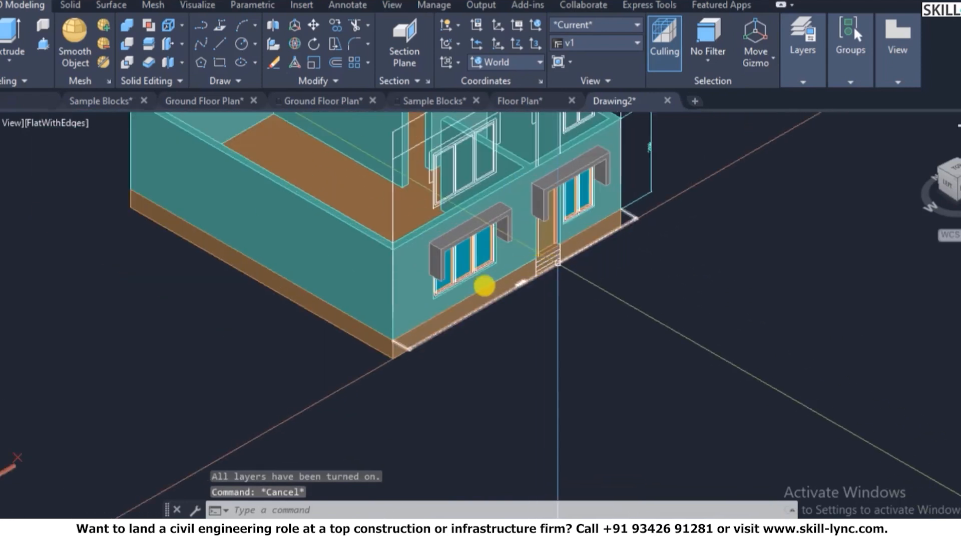
{"action": "scroll", "coordinate": [616, 263], "scroll_direction": "down", "scroll_amount": 3}
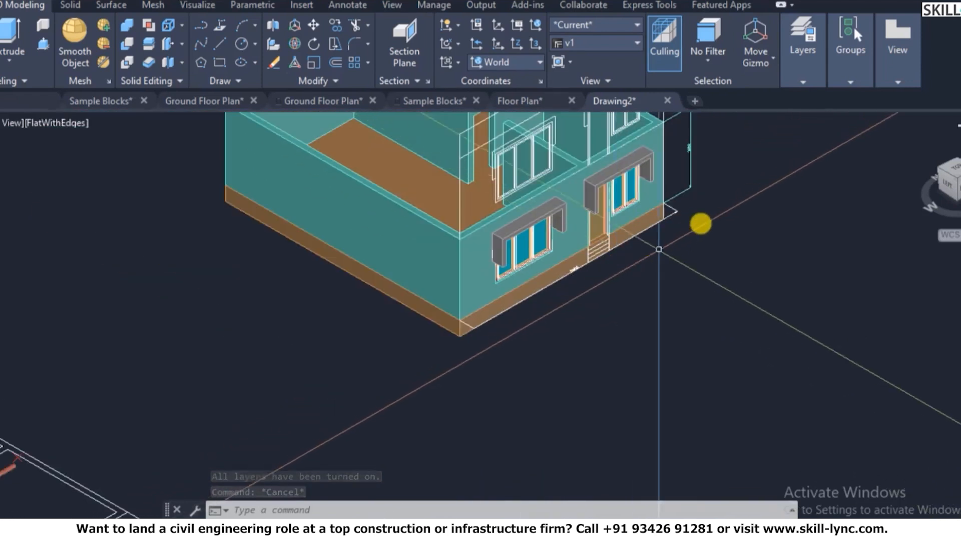
{"action": "scroll", "coordinate": [801, 165], "scroll_direction": "up", "scroll_amount": 3}
{"action": "scroll", "coordinate": [347, 330], "scroll_direction": "down", "scroll_amount": 3}
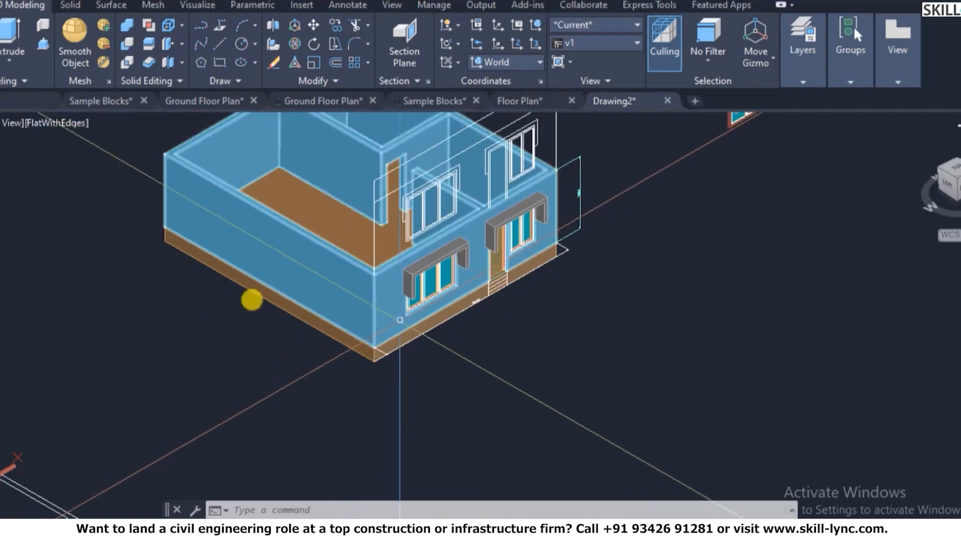
{"action": "scroll", "coordinate": [319, 318], "scroll_direction": "up", "scroll_amount": 3}
{"action": "scroll", "coordinate": [415, 417], "scroll_direction": "up", "scroll_amount": 2}
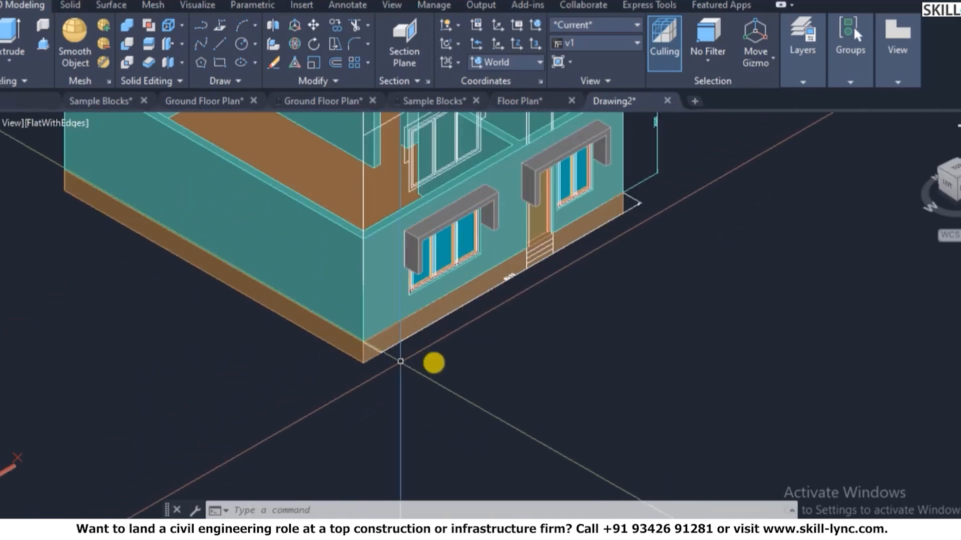
{"action": "key", "text": "Escape"}
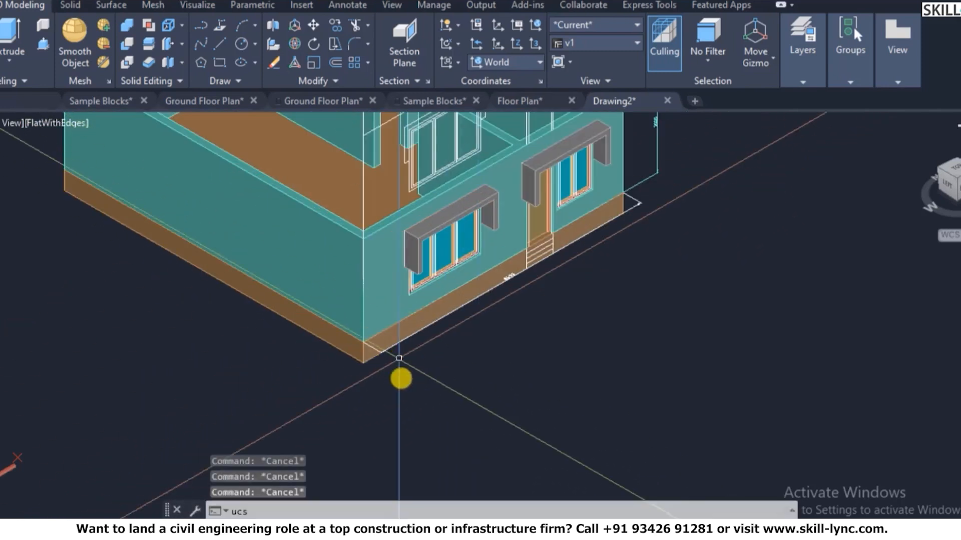
{"action": "key", "text": "Return"}
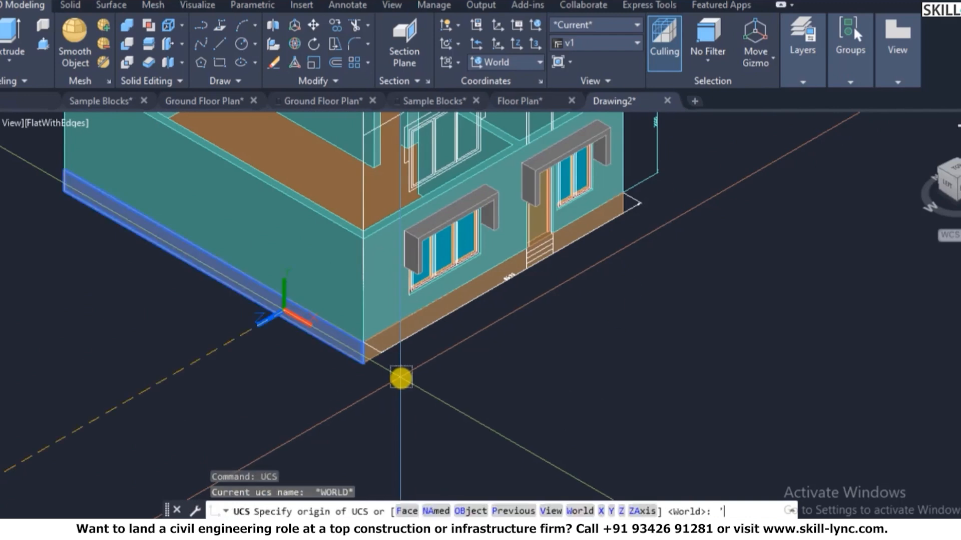
{"action": "key", "text": "Escape"}
- Make 3D Wall the current layer from the Layers panel dropdown
{"action": "left_click", "coordinate": [802, 82]}
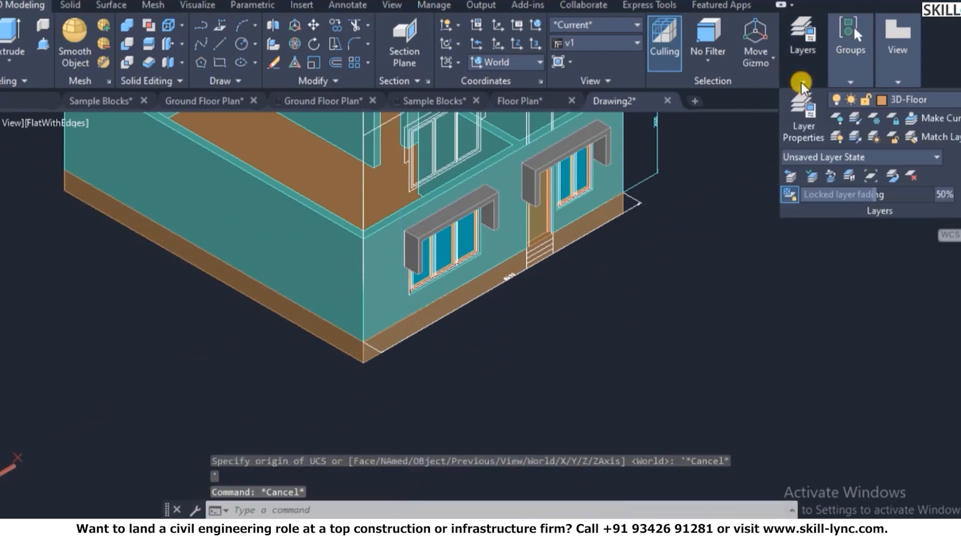
{"action": "key", "text": "Escape"}
{"action": "key", "text": "Escape"}
{"action": "type", "text": "uc"}
{"action": "key", "text": "Escape"}
{"action": "left_click", "coordinate": [852, 75]}
{"action": "left_click", "coordinate": [794, 81]}
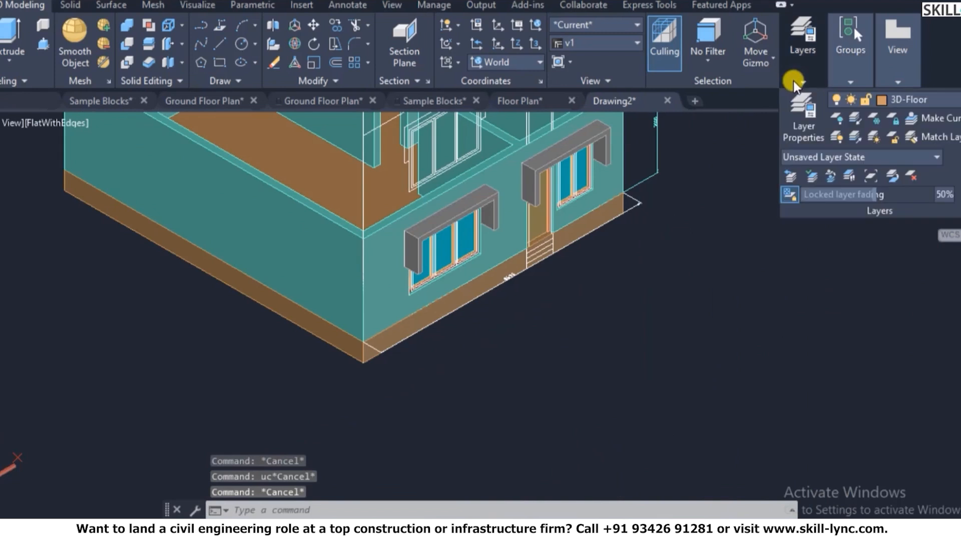
{"action": "left_click", "coordinate": [899, 103]}
{"action": "left_click", "coordinate": [902, 137]}
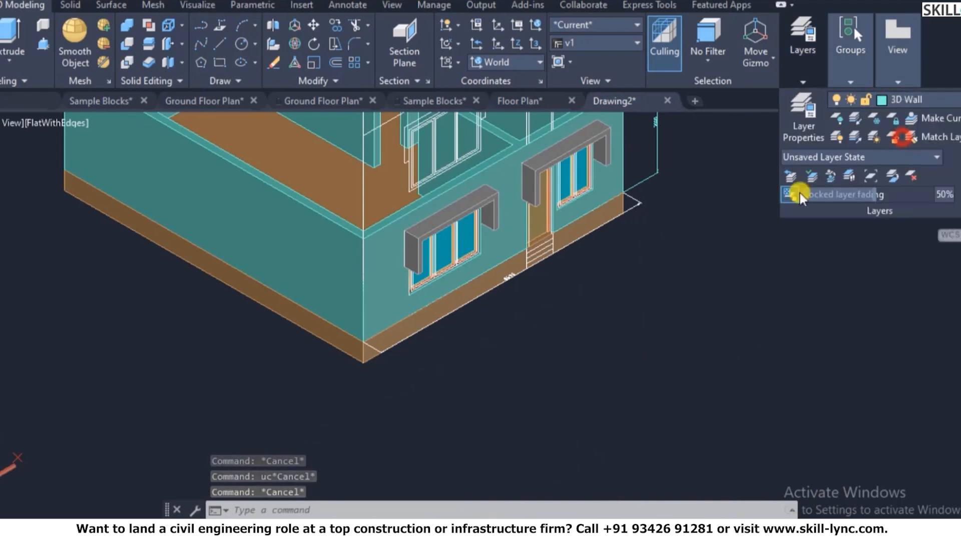
{"action": "scroll", "coordinate": [541, 373], "scroll_direction": "down", "scroll_amount": 3}
{"action": "scroll", "coordinate": [489, 281], "scroll_direction": "up", "scroll_amount": 5}
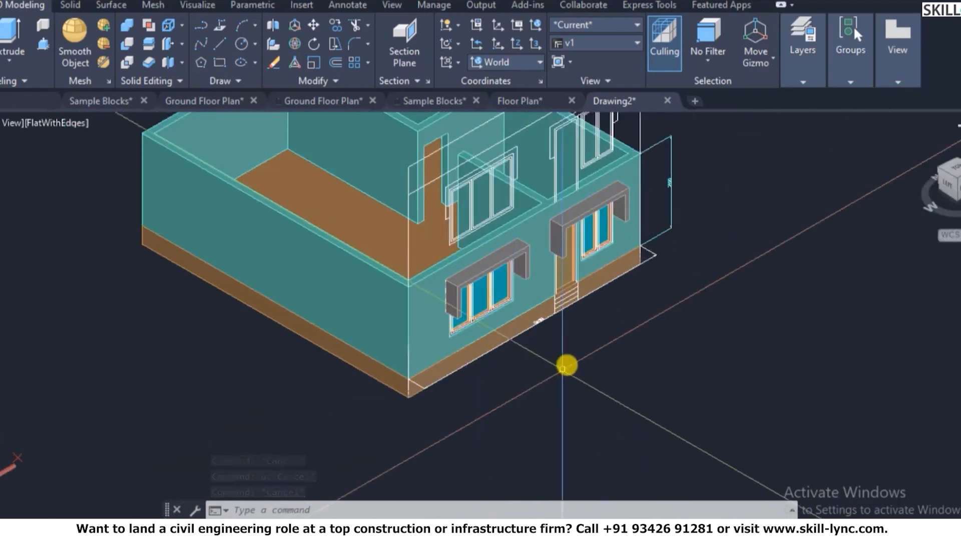
- Try aligning the UCS to the plinth's front face, then undo that change
{"action": "type", "text": "ucs"}
{"action": "key", "text": "Return"}
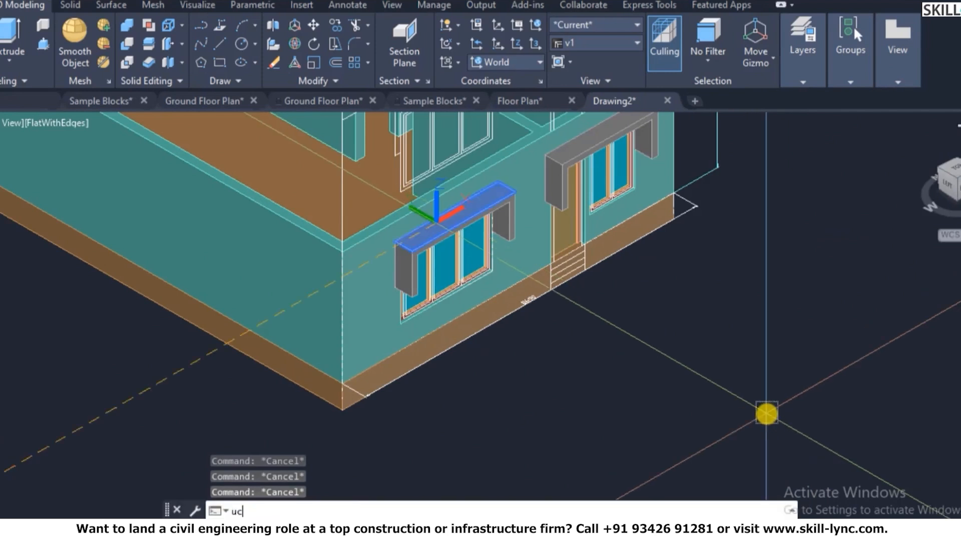
{"action": "type", "text": "f"}
{"action": "key", "text": "Return"}
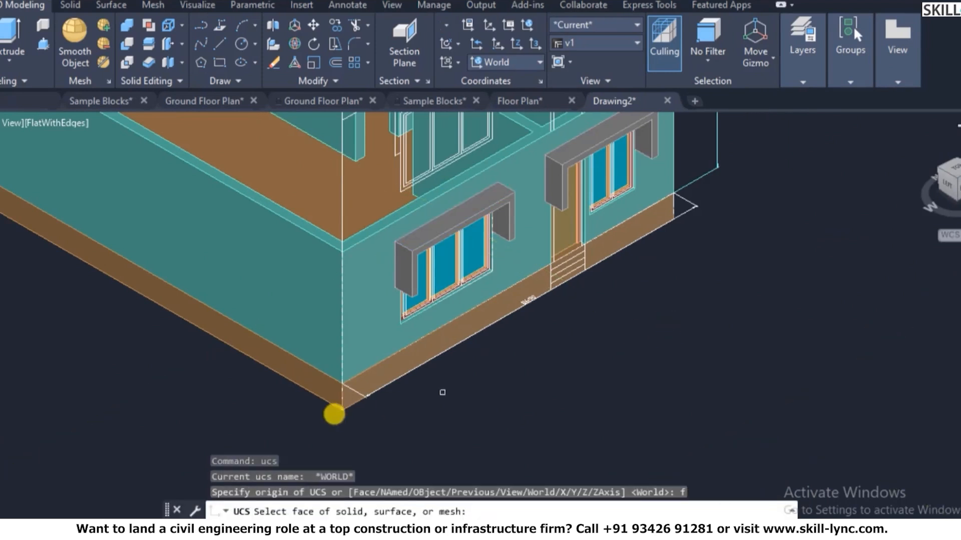
{"action": "scroll", "coordinate": [333, 414], "scroll_direction": "down", "scroll_amount": 2}
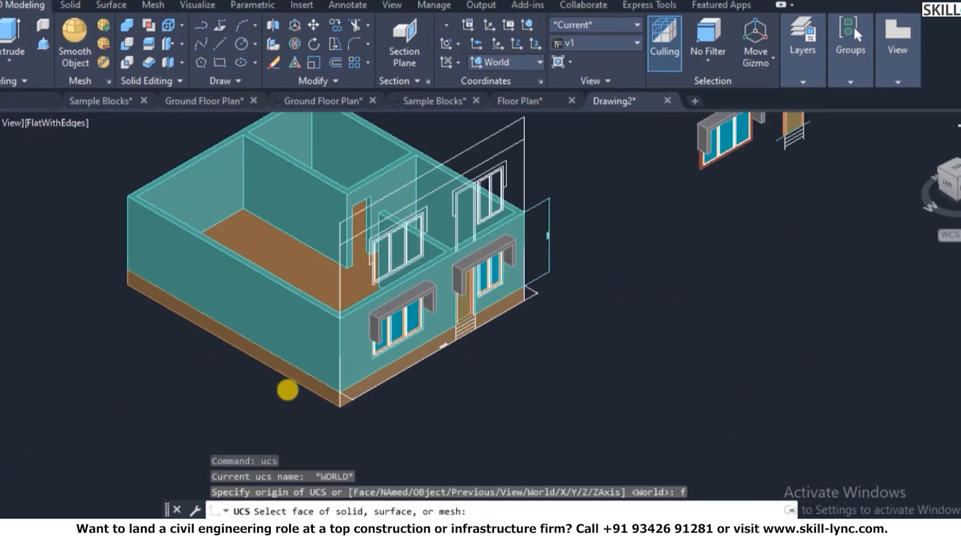
{"action": "scroll", "coordinate": [311, 393], "scroll_direction": "up", "scroll_amount": 3}
{"action": "left_click", "coordinate": [406, 395]}
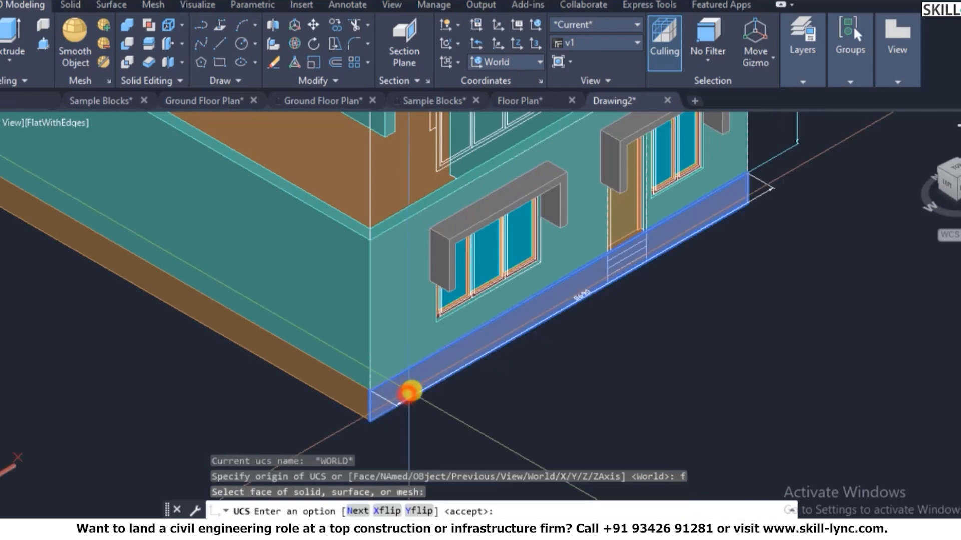
{"action": "right_click", "coordinate": [422, 391]}
{"action": "left_click", "coordinate": [449, 227]}
{"action": "scroll", "coordinate": [560, 354], "scroll_direction": "down", "scroll_amount": 6}
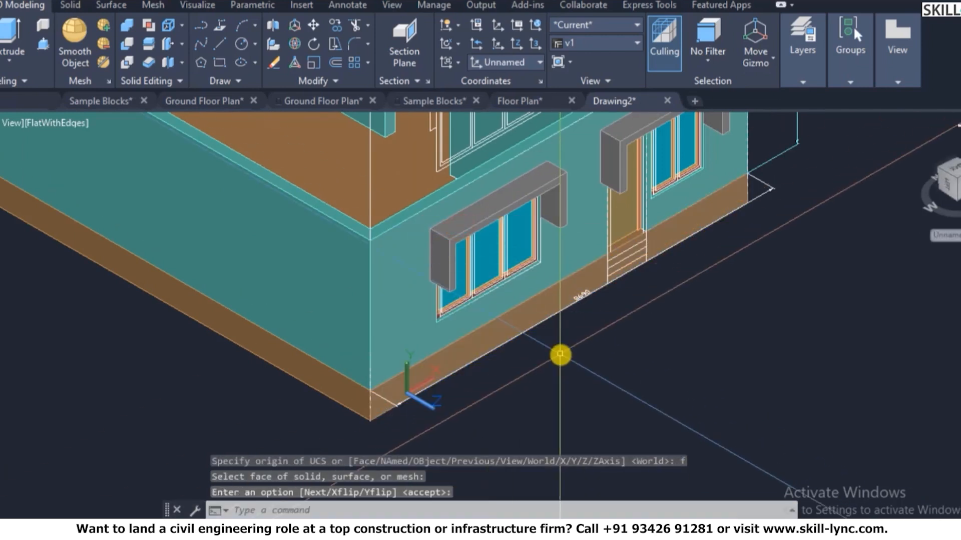
{"action": "scroll", "coordinate": [579, 339], "scroll_direction": "up", "scroll_amount": 3}
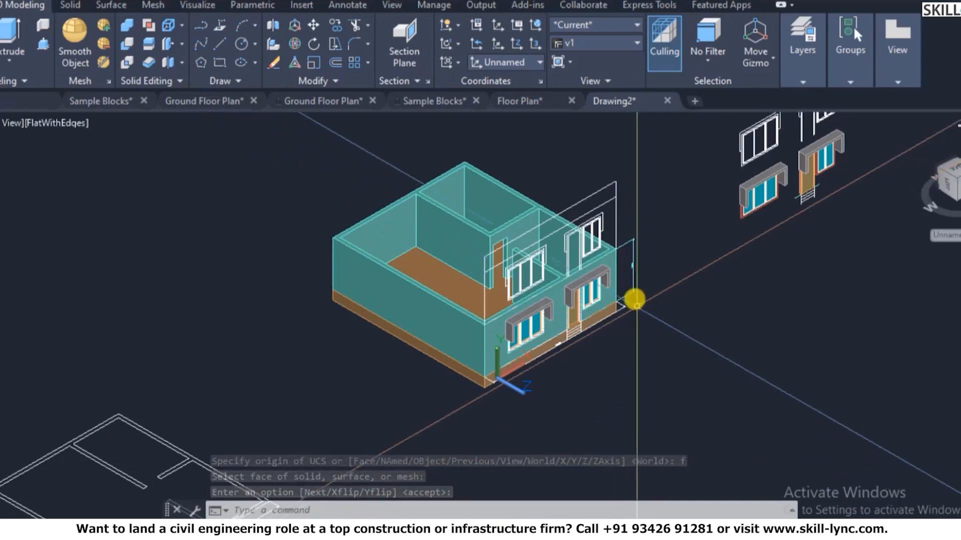
{"action": "scroll", "coordinate": [656, 290], "scroll_direction": "up", "scroll_amount": 3}
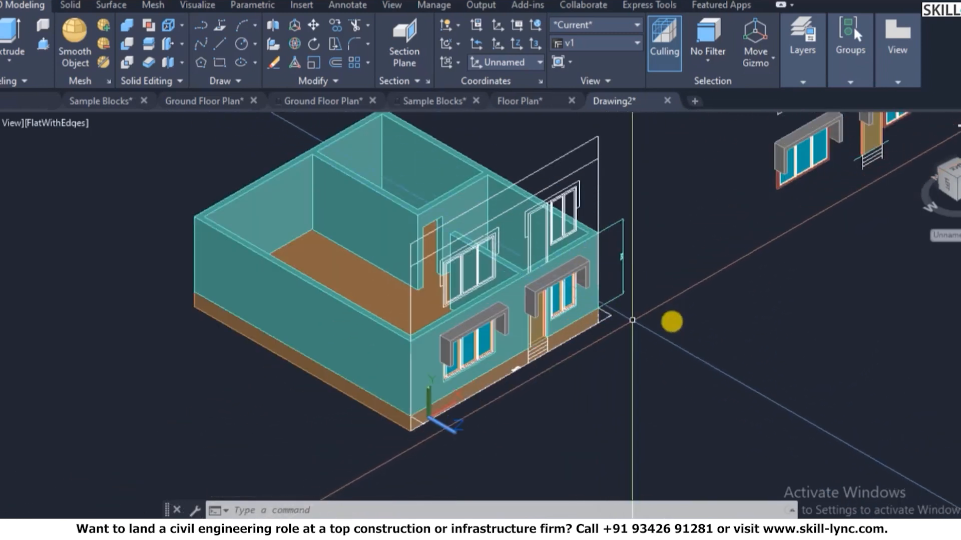
{"action": "key", "text": "Escape"}
{"action": "key", "text": "Escape"}
{"action": "type", "text": "u"}
{"action": "key", "text": "Return"}
{"action": "type", "text": "m"}
{"action": "key", "text": "Return"}
{"action": "key", "text": "Escape"}
{"action": "key", "text": "Escape"}
- Set a 3-point UCS with its origin at the wall's base corner and X pointing up
{"action": "type", "text": "ucs"}
{"action": "key", "text": "Return"}
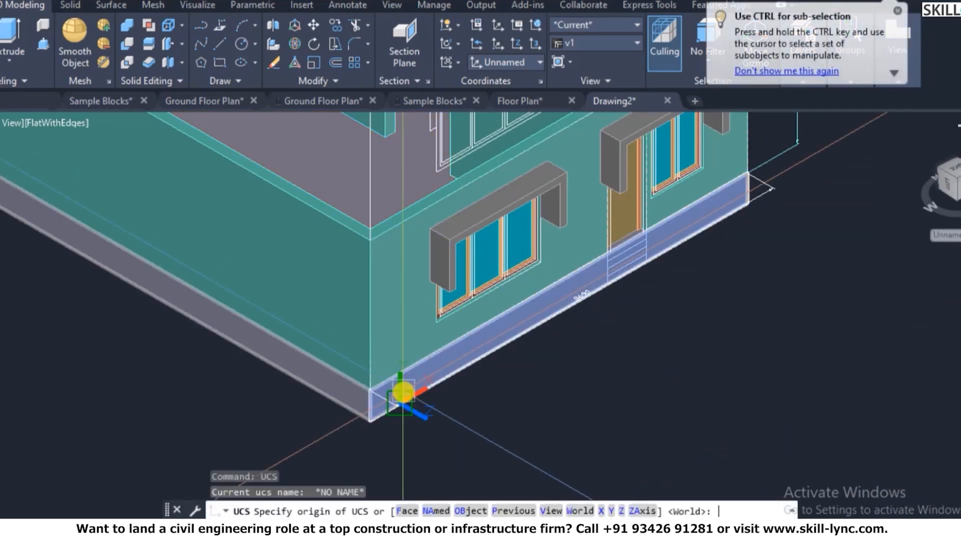
{"action": "scroll", "coordinate": [403, 398], "scroll_direction": "down", "scroll_amount": 5}
{"action": "scroll", "coordinate": [220, 339], "scroll_direction": "up", "scroll_amount": 8}
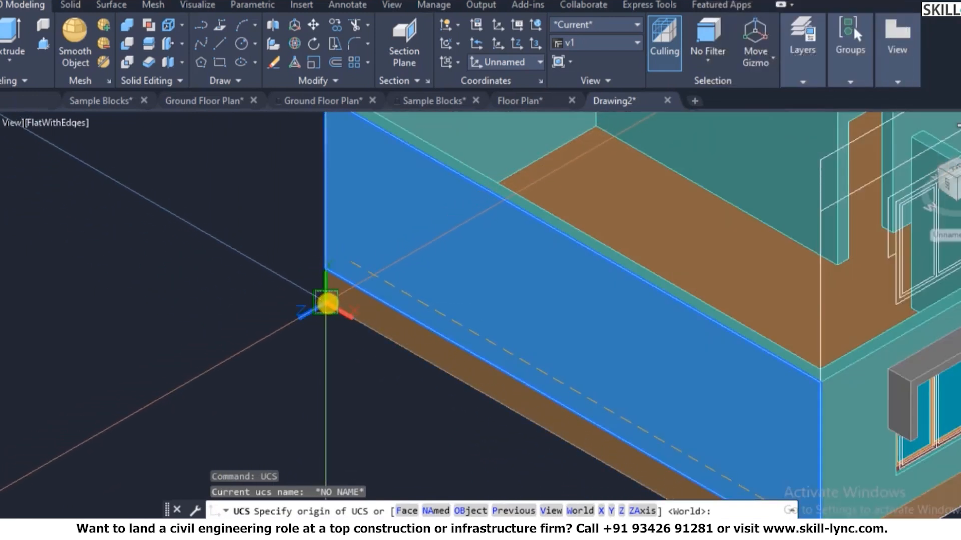
{"action": "left_click", "coordinate": [327, 303]}
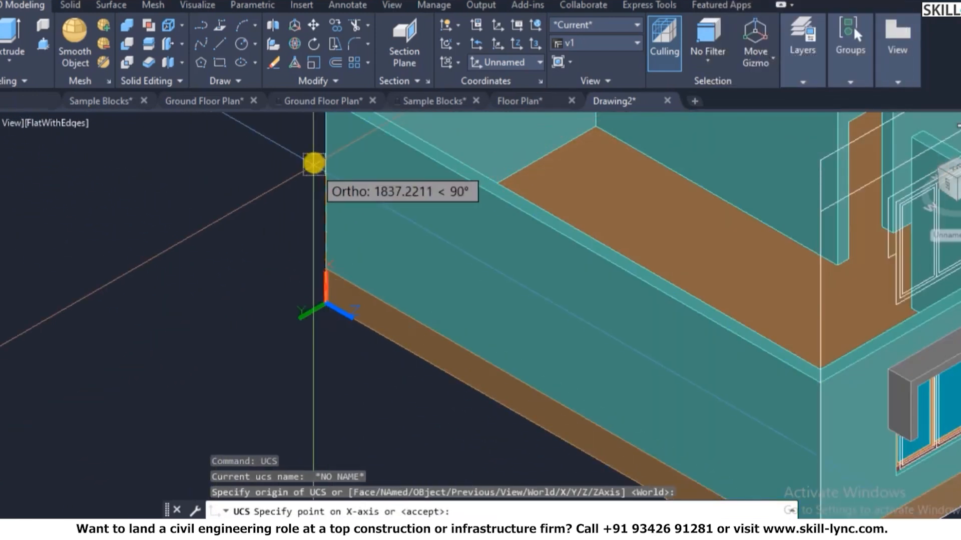
{"action": "left_click", "coordinate": [314, 160]}
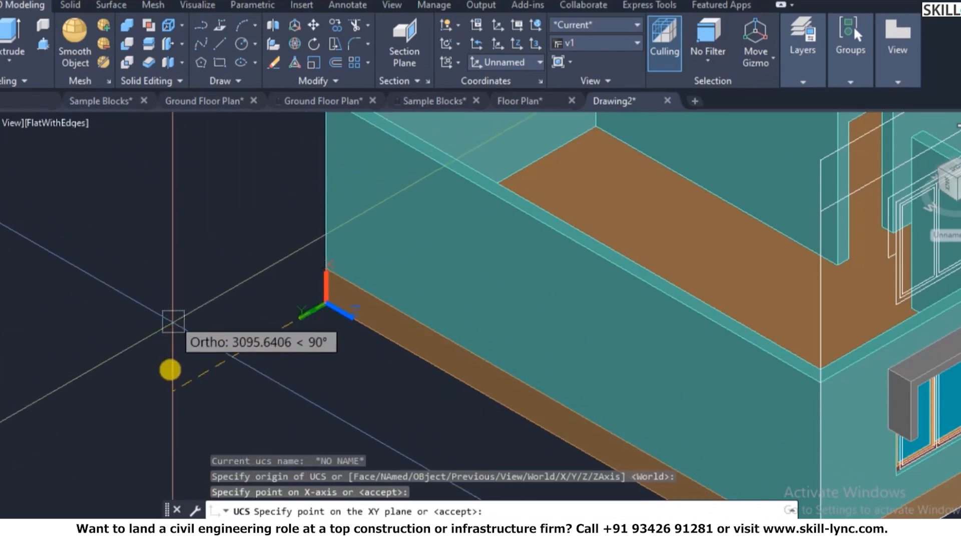
{"action": "left_click", "coordinate": [181, 376]}
{"action": "right_click", "coordinate": [183, 359]}
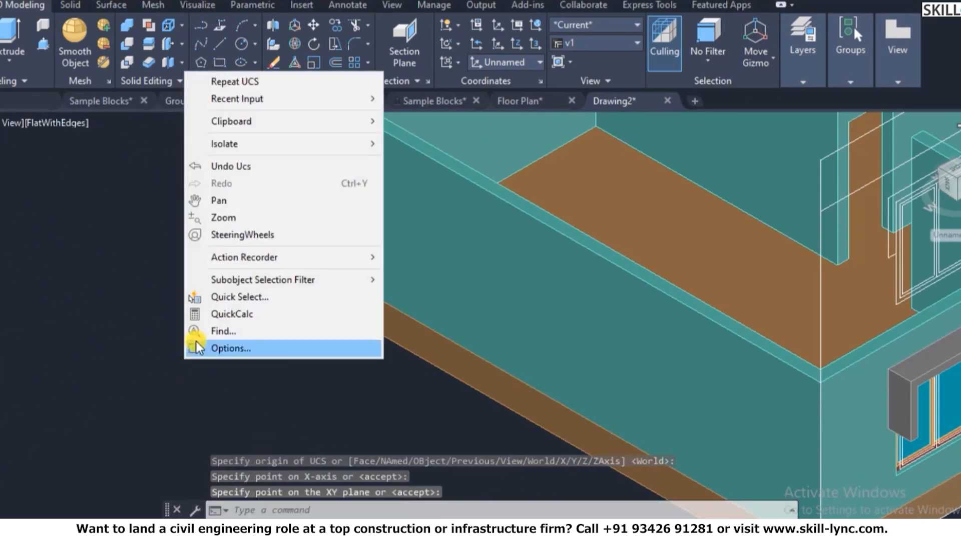
{"action": "key", "text": "Escape"}
{"action": "scroll", "coordinate": [75, 280], "scroll_direction": "down", "scroll_amount": 3}
{"action": "scroll", "coordinate": [165, 289], "scroll_direction": "up", "scroll_amount": 5}
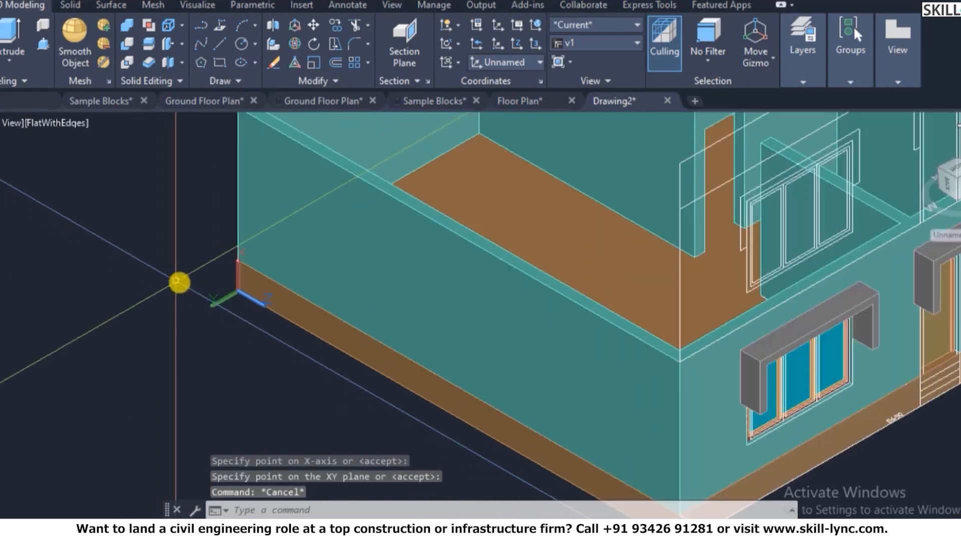
{"action": "type", "text": "trc"}
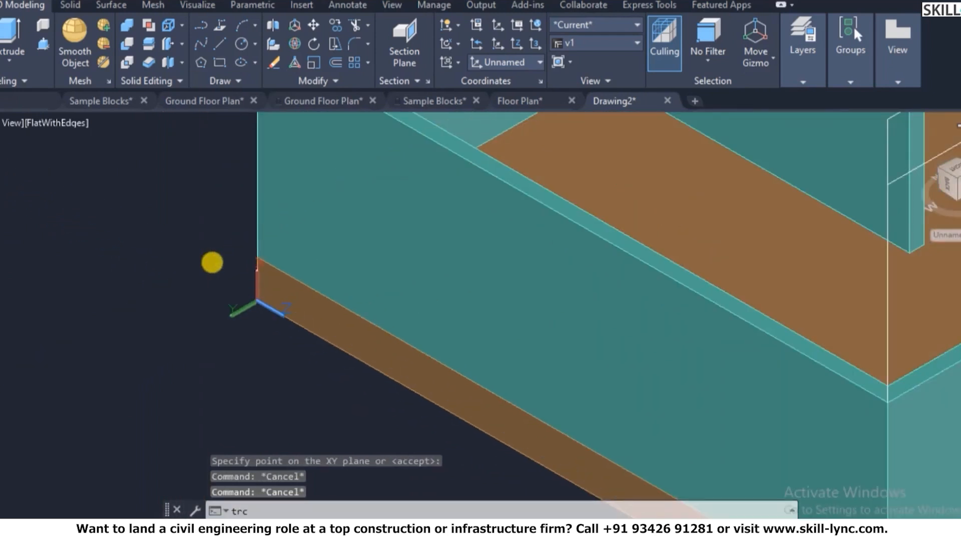
{"action": "key", "text": "Return"}
{"action": "scroll", "coordinate": [220, 268], "scroll_direction": "up", "scroll_amount": 2}
{"action": "key", "text": "Escape"}
{"action": "key", "text": "Escape"}
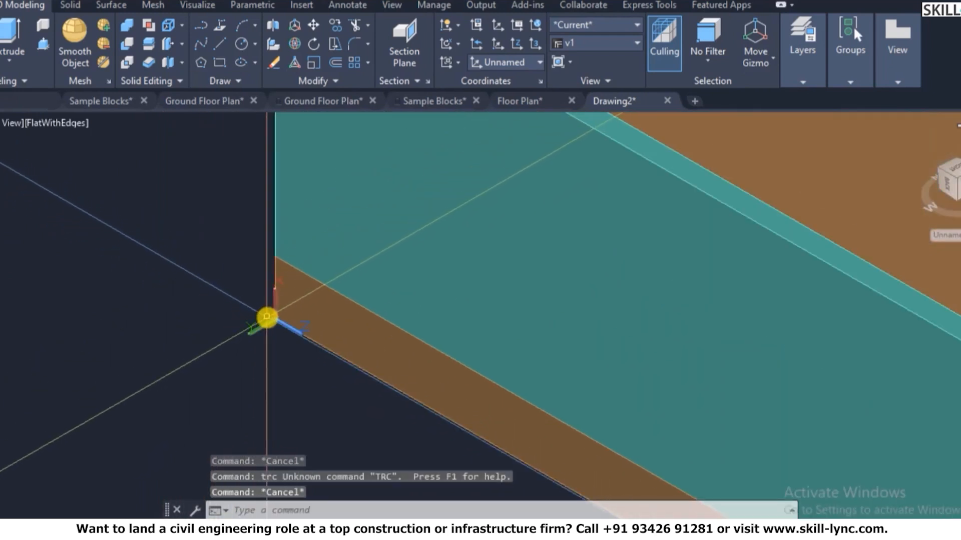
{"action": "type", "text": "rec"}
{"action": "key", "text": "Return"}
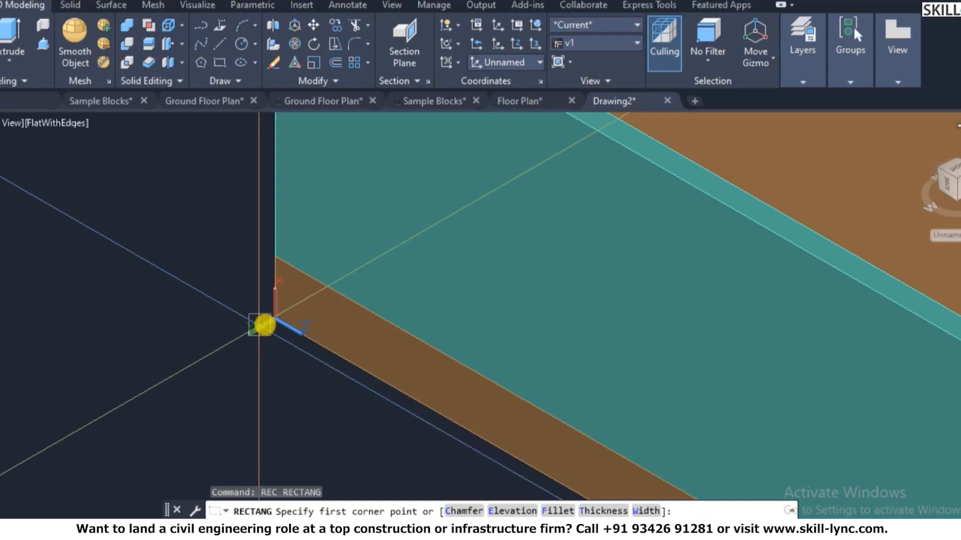
{"action": "left_click", "coordinate": [271, 322]}
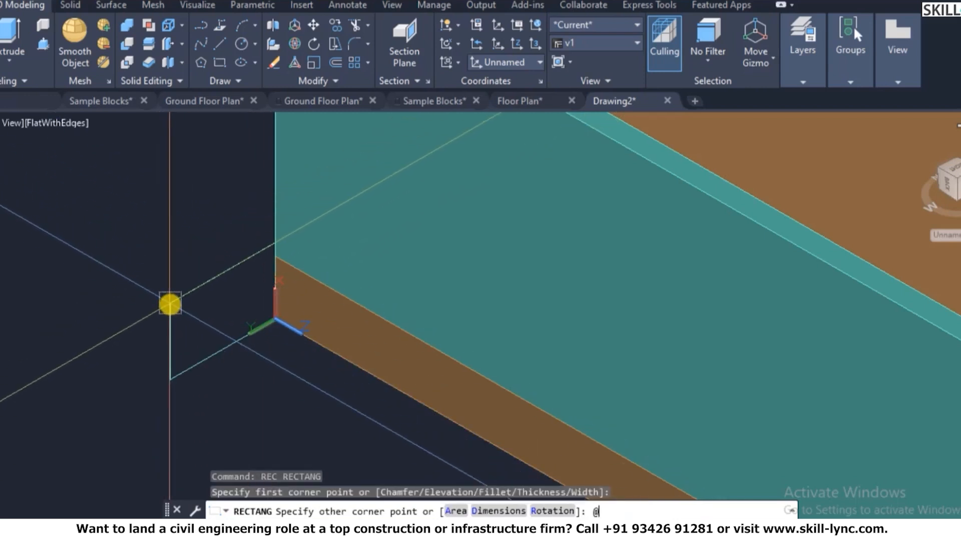
{"action": "type", "text": "@600"}
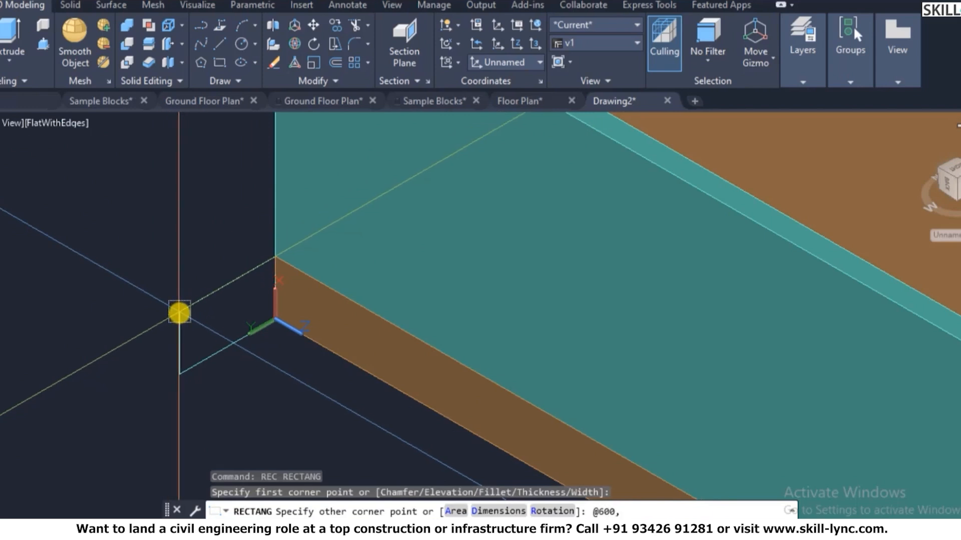
{"action": "type", "text": ",50"}
{"action": "key", "text": "Return"}
{"action": "key", "text": "Escape"}
{"action": "key", "text": "Escape"}
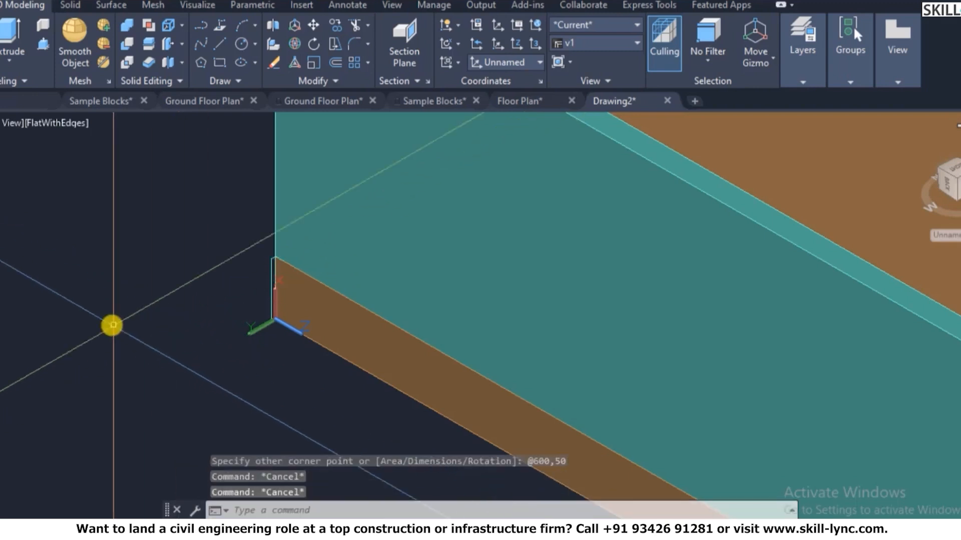
- Make layer 0 the current layer from the Layers panel dropdown
{"action": "scroll", "coordinate": [150, 328], "scroll_direction": "down", "scroll_amount": 3}
{"action": "scroll", "coordinate": [205, 291], "scroll_direction": "up", "scroll_amount": 3}
{"action": "scroll", "coordinate": [125, 265], "scroll_direction": "down", "scroll_amount": 5}
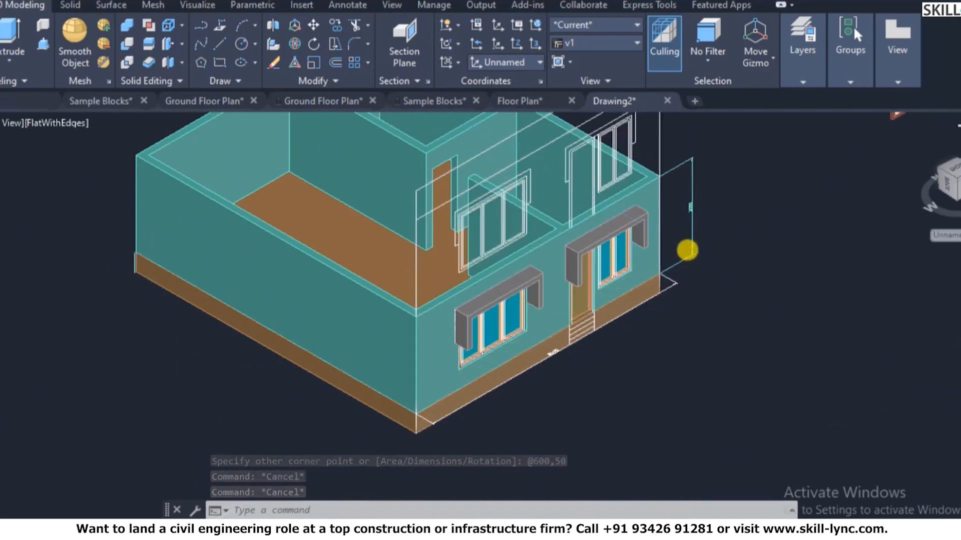
{"action": "scroll", "coordinate": [686, 249], "scroll_direction": "up", "scroll_amount": 2}
{"action": "scroll", "coordinate": [729, 304], "scroll_direction": "down", "scroll_amount": 4}
{"action": "scroll", "coordinate": [716, 249], "scroll_direction": "up", "scroll_amount": 4}
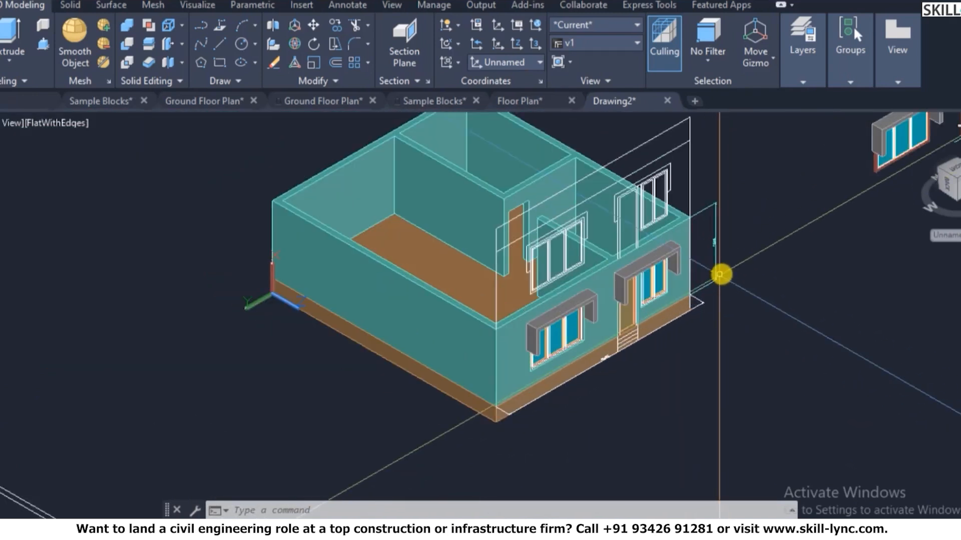
{"action": "scroll", "coordinate": [732, 273], "scroll_direction": "down", "scroll_amount": 3}
{"action": "scroll", "coordinate": [77, 241], "scroll_direction": "up", "scroll_amount": 6}
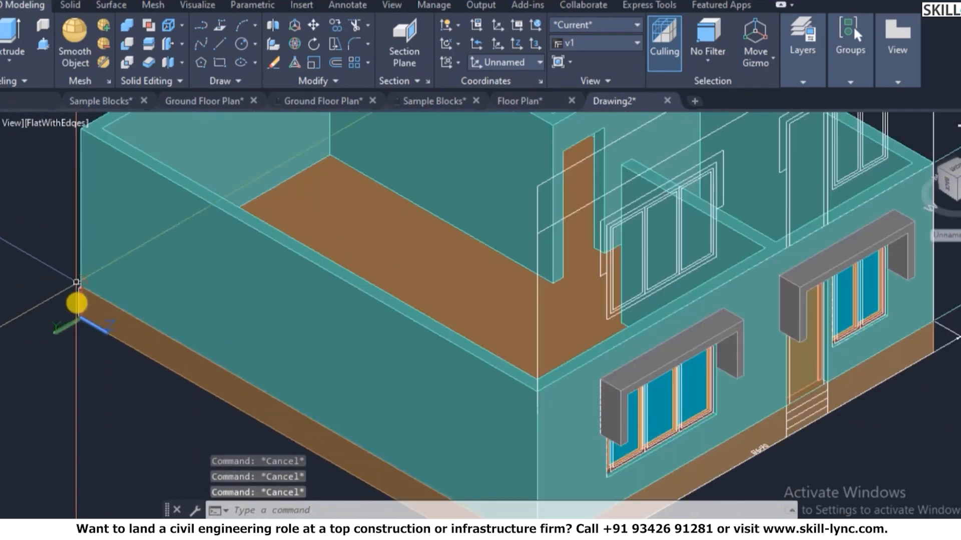
{"action": "key", "text": "Return"}
{"action": "key", "text": "Escape"}
{"action": "mouse_move", "coordinate": [807, 67]}
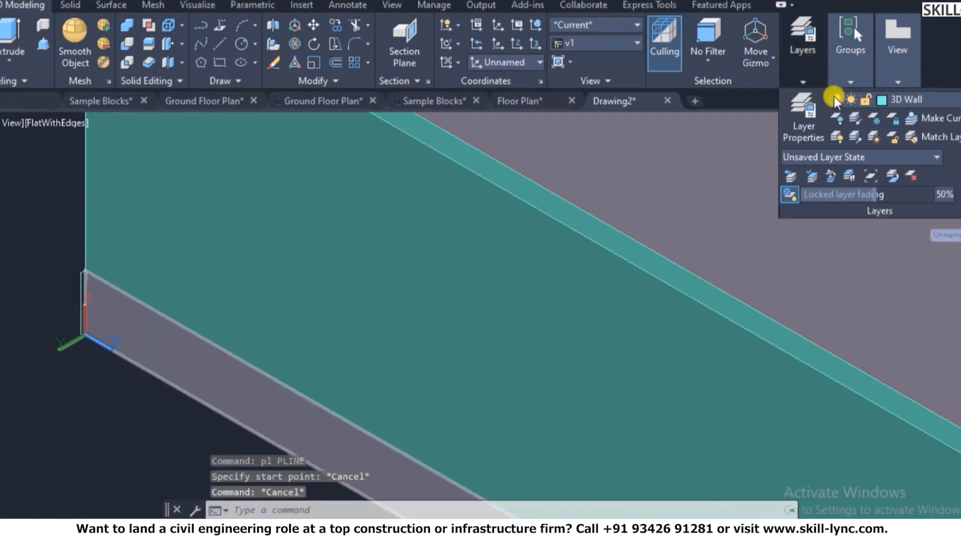
{"action": "left_click", "coordinate": [903, 97]}
{"action": "left_click", "coordinate": [908, 119]}
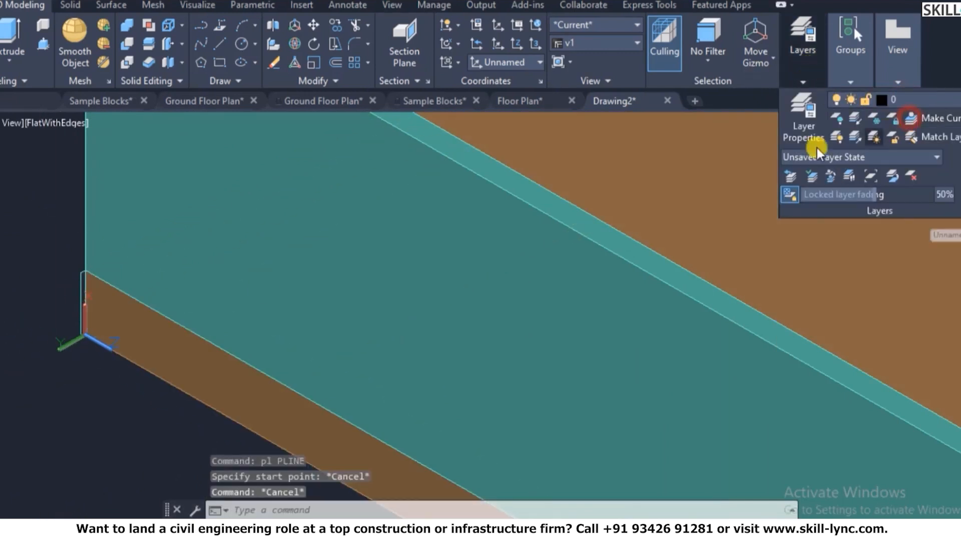
- Start a polyline, then cancel it before picking a start point
{"action": "scroll", "coordinate": [197, 347], "scroll_direction": "down", "scroll_amount": 3}
{"action": "scroll", "coordinate": [116, 339], "scroll_direction": "down", "scroll_amount": 4}
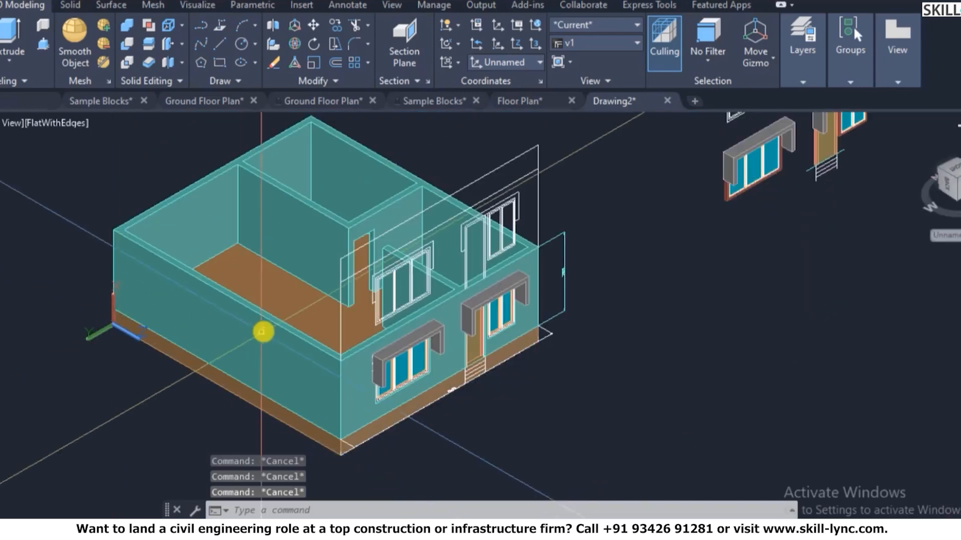
{"action": "scroll", "coordinate": [159, 339], "scroll_direction": "up", "scroll_amount": 1}
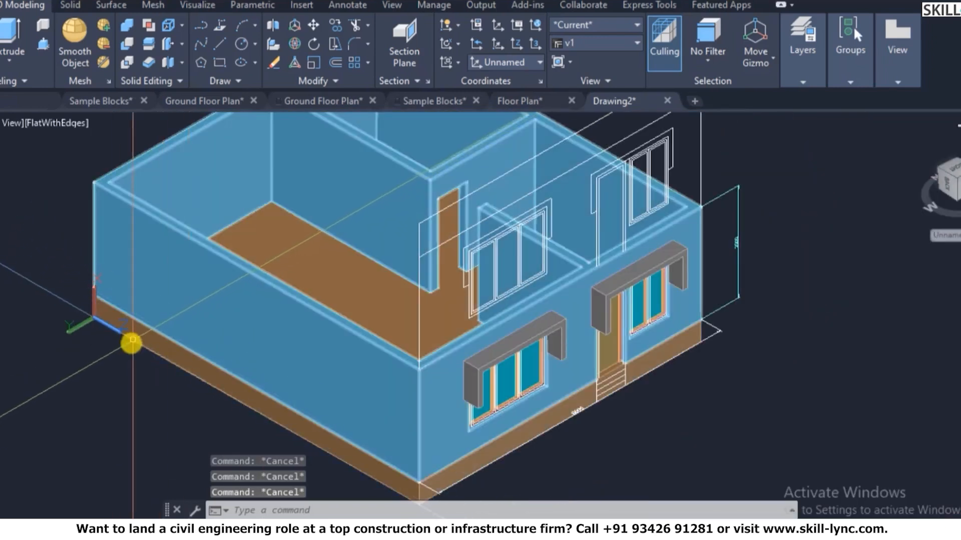
{"action": "scroll", "coordinate": [131, 343], "scroll_direction": "up", "scroll_amount": 2}
{"action": "type", "text": "pl"}
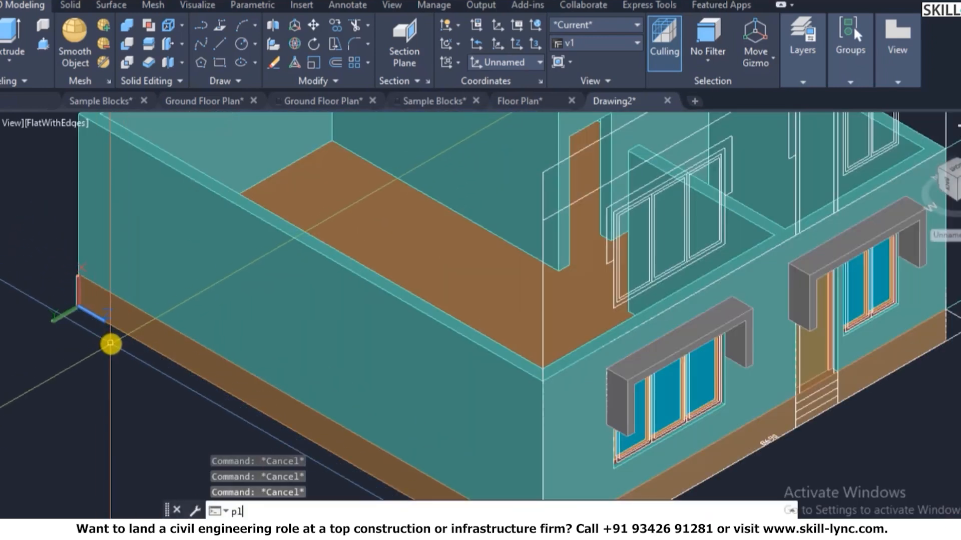
{"action": "scroll", "coordinate": [110, 345], "scroll_direction": "up", "scroll_amount": 6}
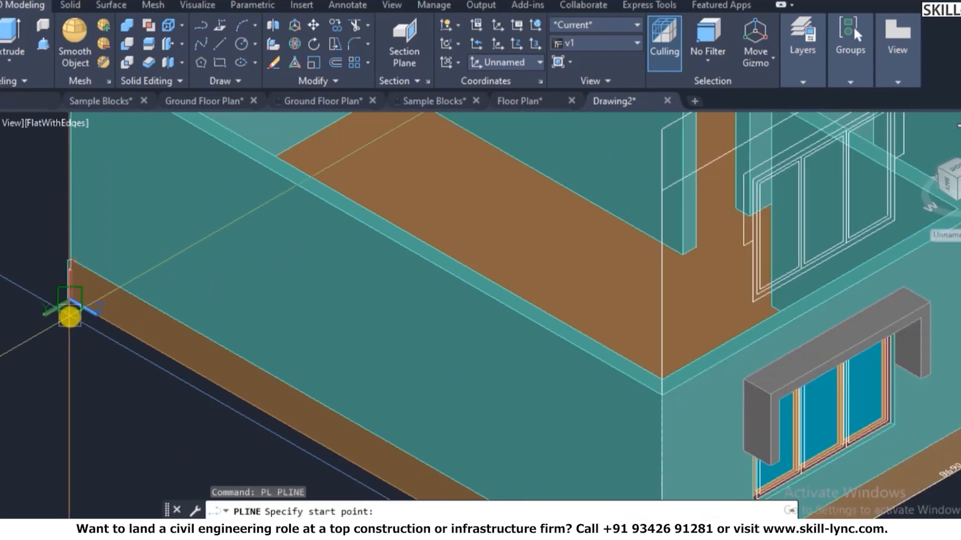
{"action": "key", "text": "Escape"}
{"action": "scroll", "coordinate": [51, 310], "scroll_direction": "down", "scroll_amount": 8}
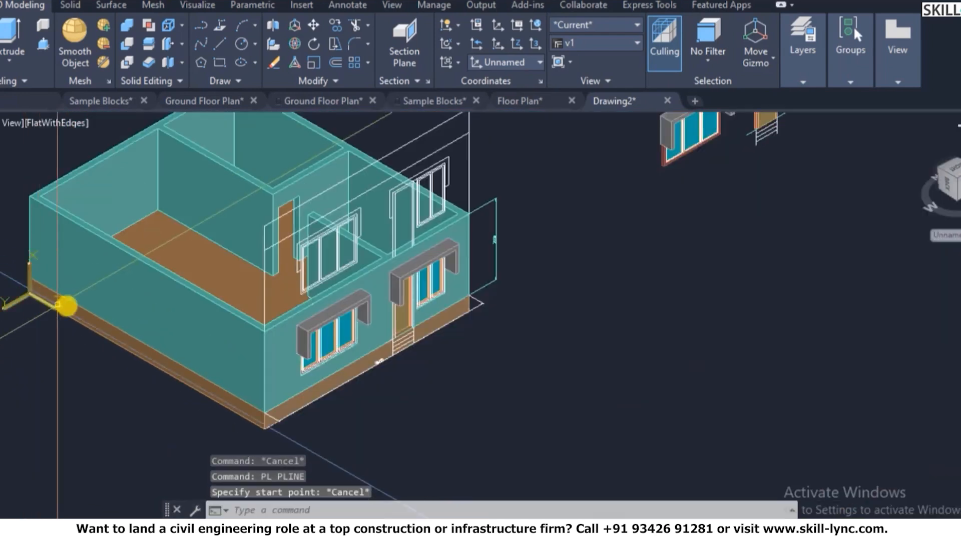
{"action": "scroll", "coordinate": [46, 314], "scroll_direction": "down", "scroll_amount": 2}
{"action": "scroll", "coordinate": [50, 300], "scroll_direction": "up", "scroll_amount": 7}
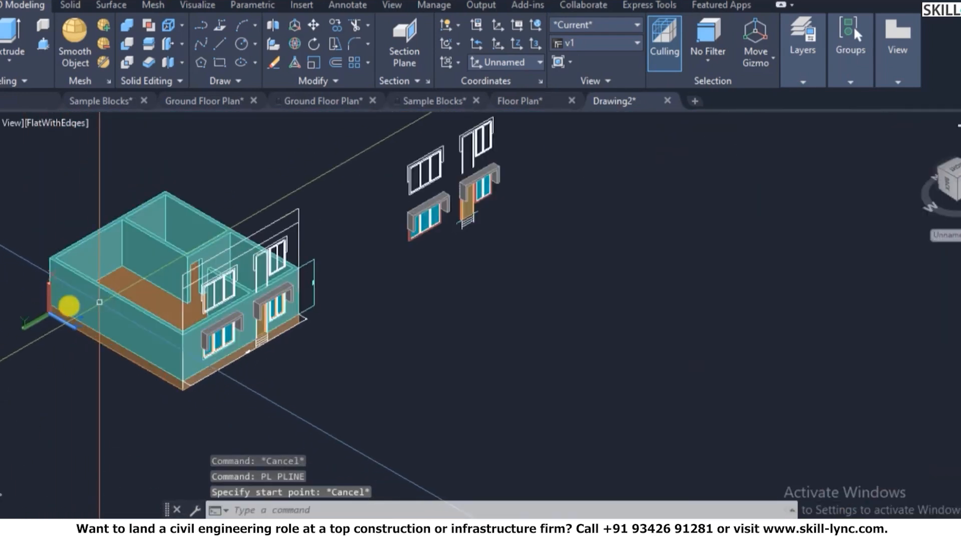
- Orbit to view the house from below and pick floor faces to recolour with SOLIDEDIT
{"action": "type", "text": "3do"}
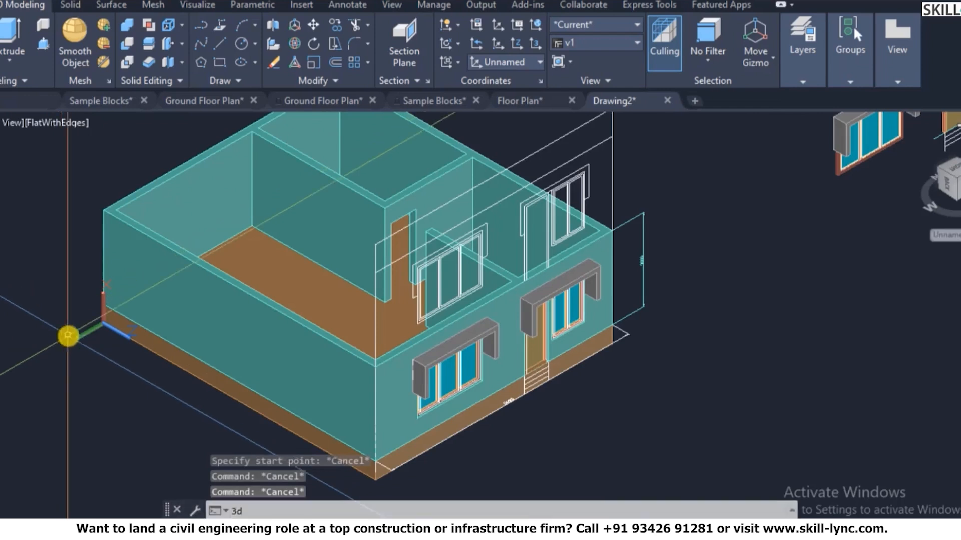
{"action": "key", "text": "Return"}
{"action": "left_click_drag", "start_coordinate": [269, 392], "coordinate": [298, 263]}
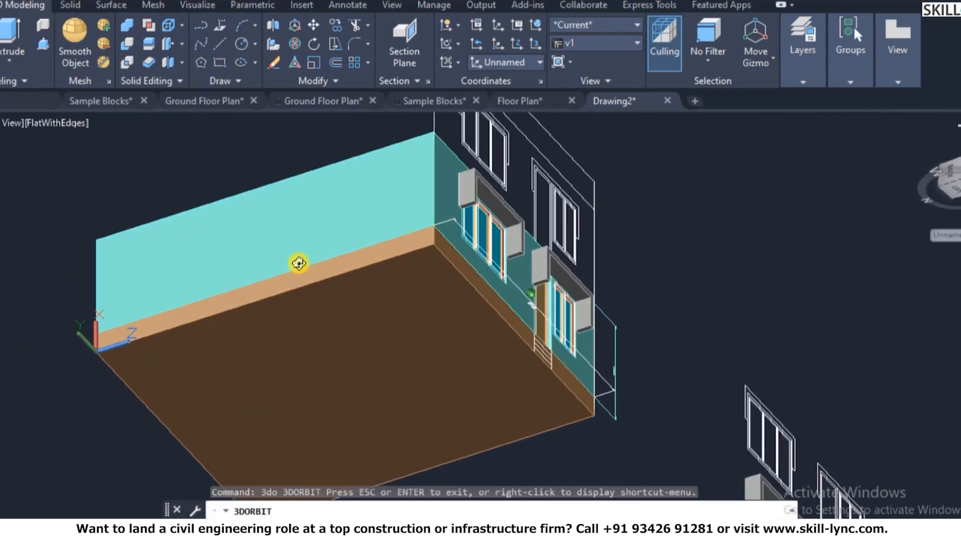
{"action": "key", "text": "Escape"}
{"action": "type", "text": "sol"}
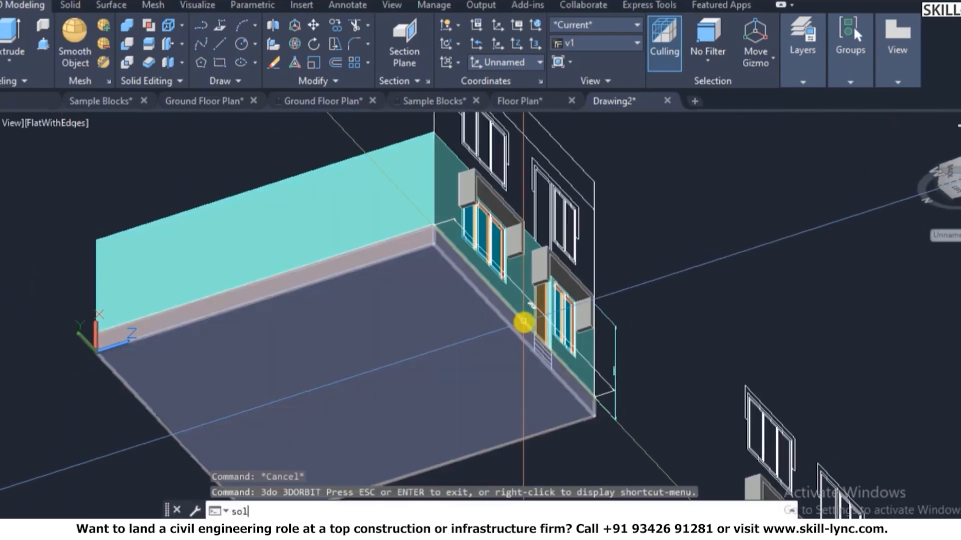
{"action": "type", "text": "idedit"}
{"action": "key", "text": "Return"}
{"action": "type", "text": "f"}
{"action": "key", "text": "Return"}
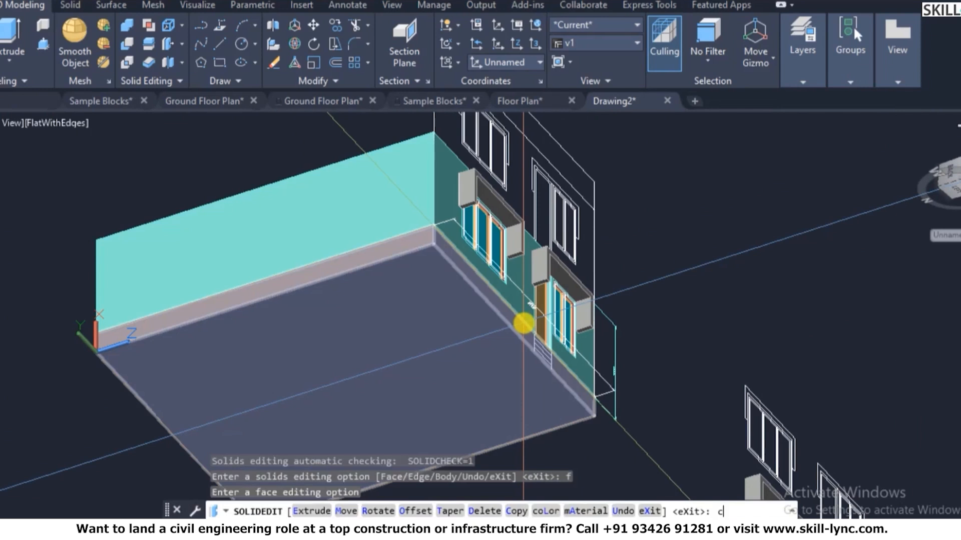
{"action": "type", "text": "c"}
{"action": "key", "text": "Return"}
{"action": "left_click", "coordinate": [397, 329]}
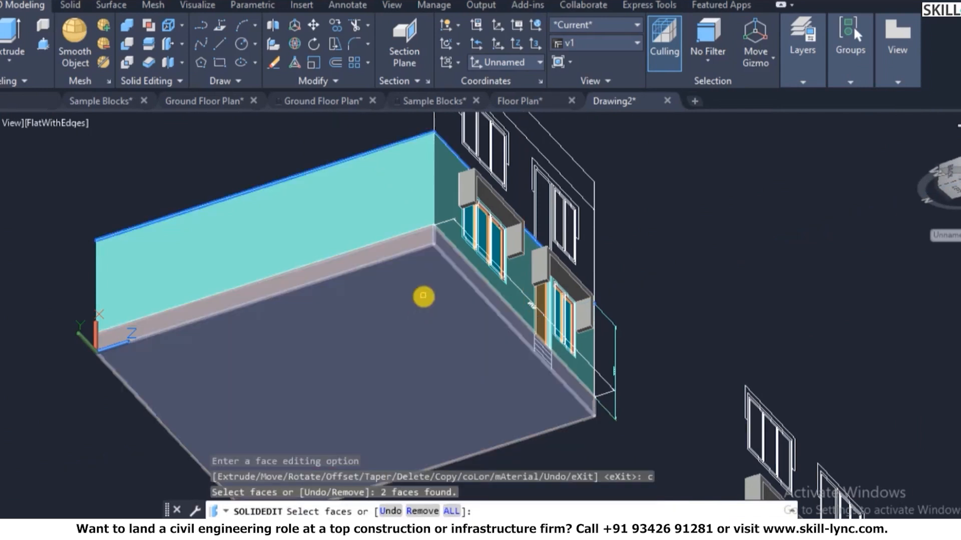
{"action": "left_click", "coordinate": [428, 286]}
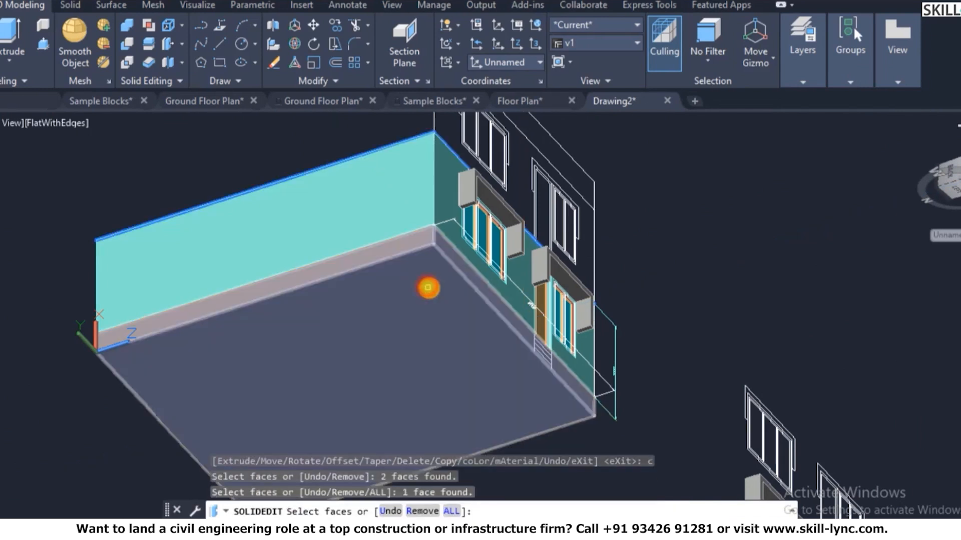
{"action": "key", "text": "Escape"}
- Retry selecting the floor slab faces for a colour change, then cancel SOLIDEDIT
{"action": "key", "text": "Return"}
{"action": "scroll", "coordinate": [399, 317], "scroll_direction": "up", "scroll_amount": 8}
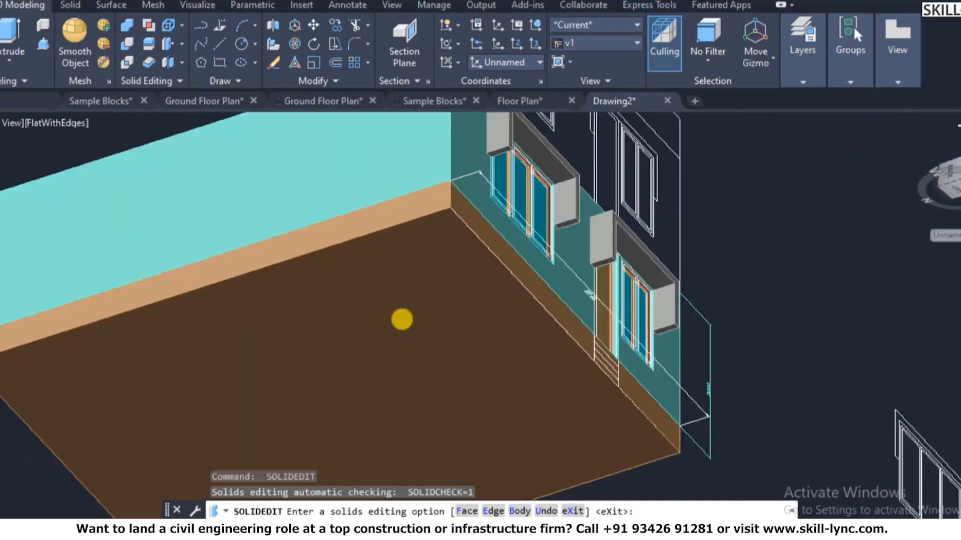
{"action": "type", "text": "f"}
{"action": "key", "text": "Return"}
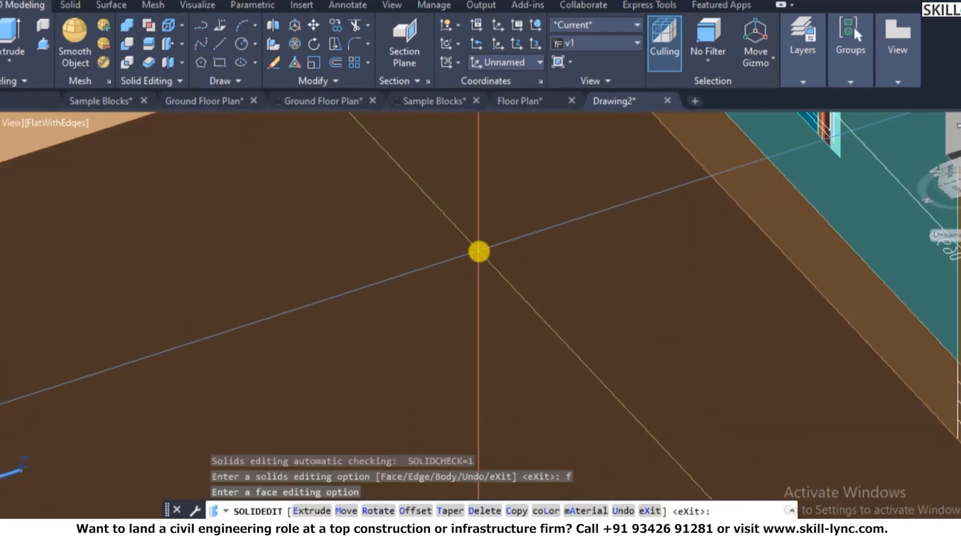
{"action": "type", "text": "c"}
{"action": "key", "text": "Return"}
{"action": "left_click", "coordinate": [478, 260]}
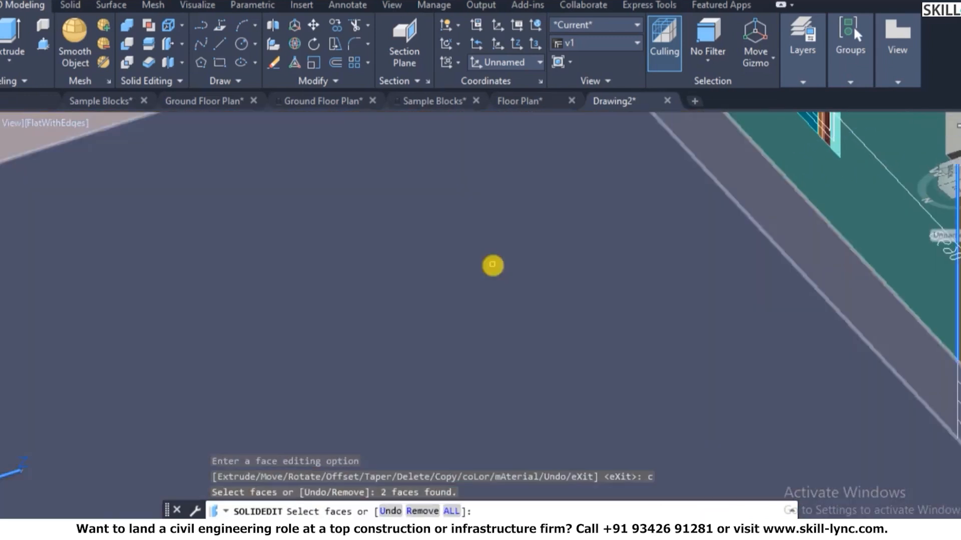
{"action": "scroll", "coordinate": [494, 247], "scroll_direction": "down", "scroll_amount": 5}
{"action": "left_click", "coordinate": [498, 222]}
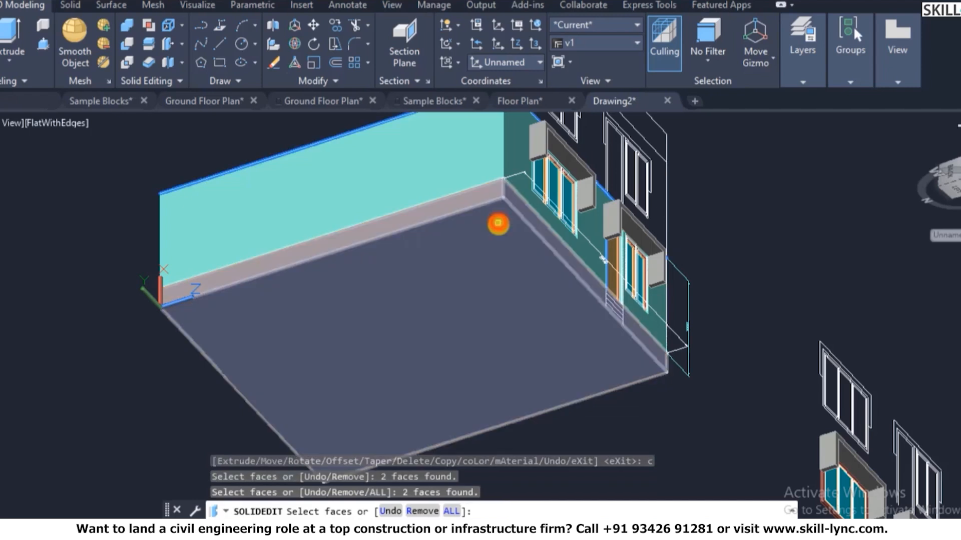
{"action": "key", "text": "Escape"}
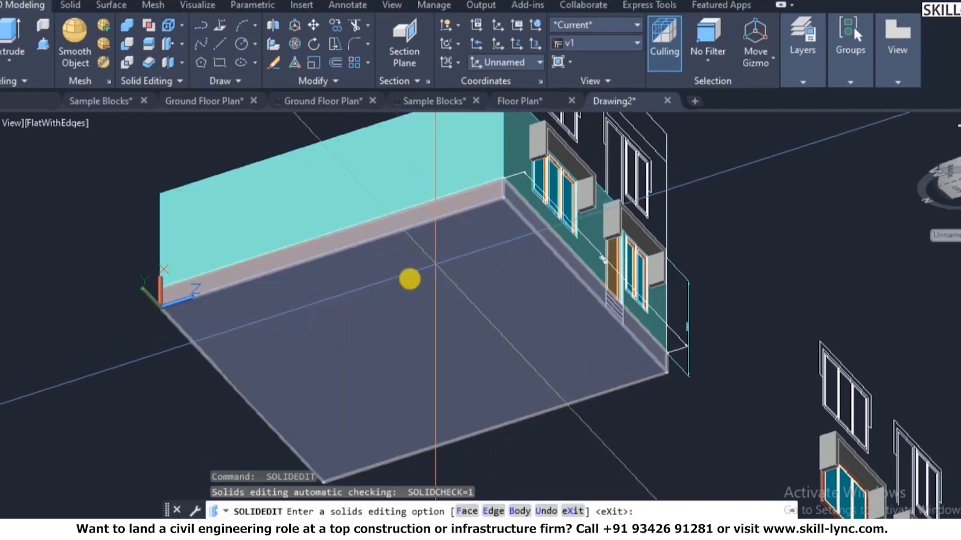
{"action": "scroll", "coordinate": [408, 278], "scroll_direction": "down", "scroll_amount": 4}
{"action": "scroll", "coordinate": [444, 263], "scroll_direction": "up", "scroll_amount": 3}
{"action": "key", "text": "Escape"}
- Orbit the view slightly with 3DO
{"action": "type", "text": "3do"}
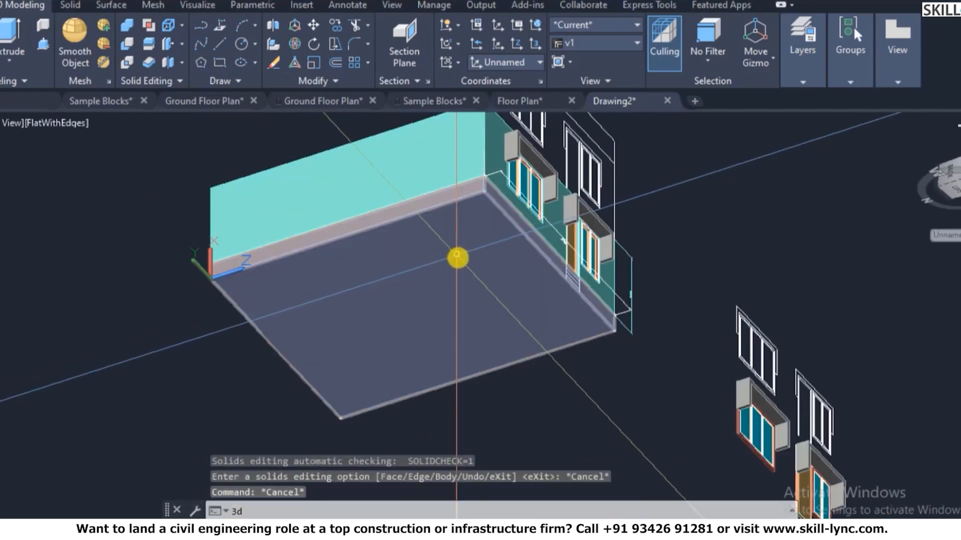
{"action": "key", "text": "Return"}
{"action": "left_click_drag", "start_coordinate": [443, 270], "coordinate": [566, 280]}
{"action": "right_click", "coordinate": [566, 280]}
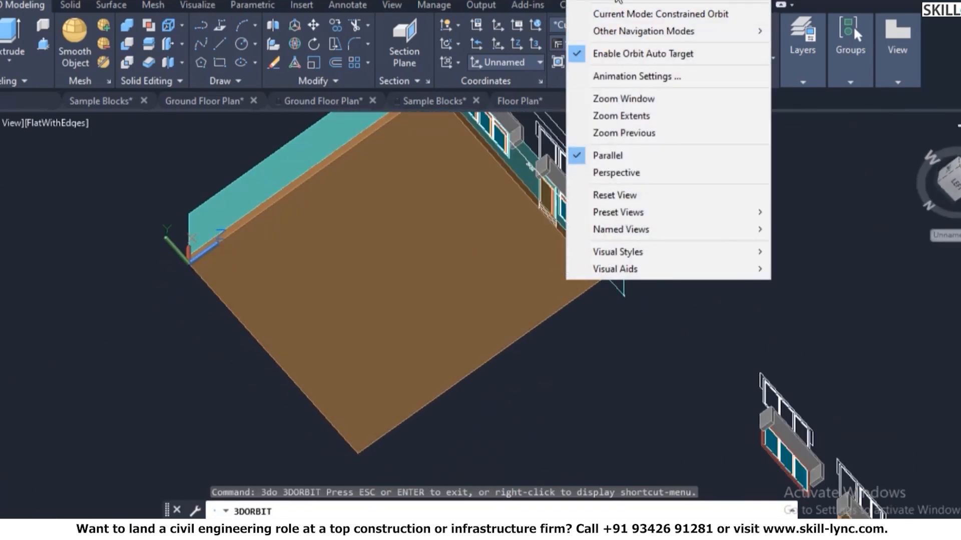
{"action": "left_click", "coordinate": [398, 295]}
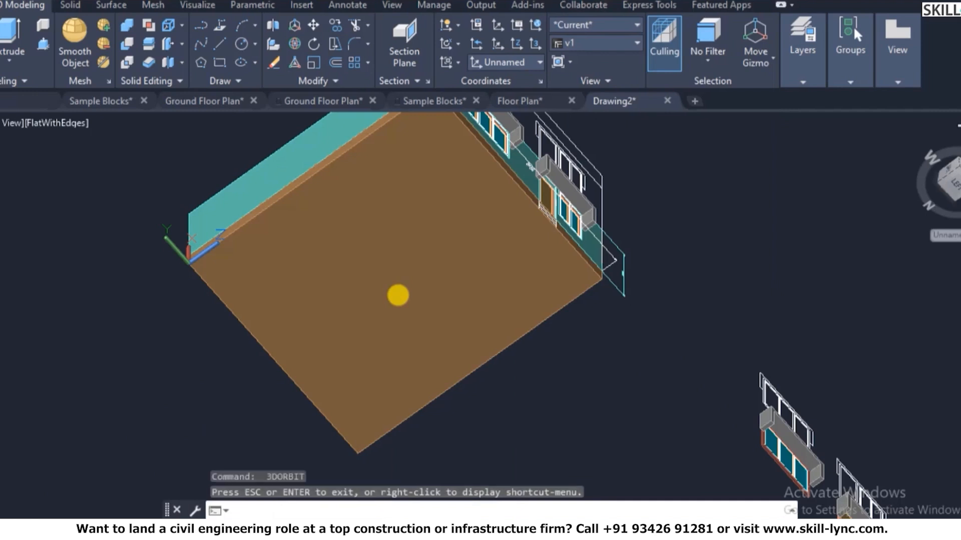
{"action": "key", "text": "Escape"}
- Run the SOLIDEDIT face colour option on the slab faces again, then abandon the edit
{"action": "type", "text": "soloi"}
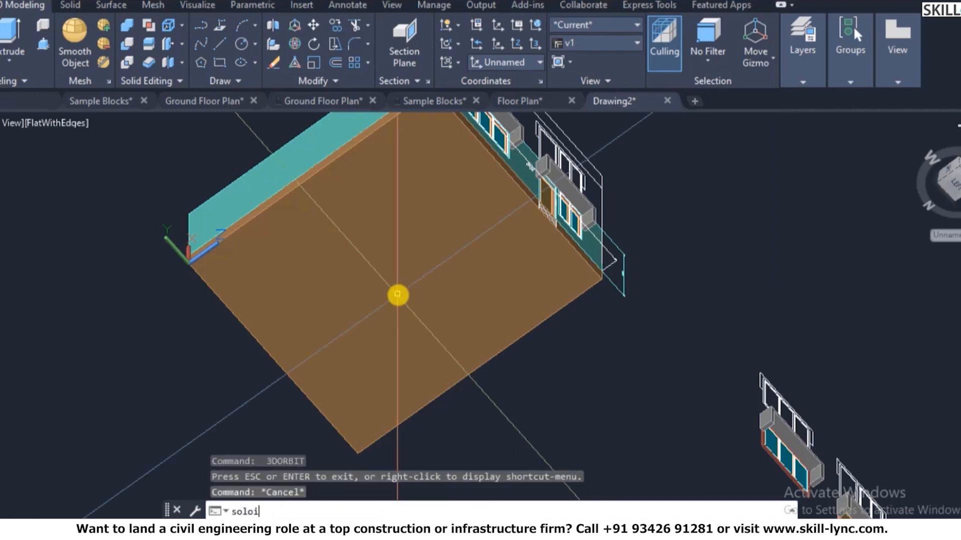
{"action": "type", "text": "dedi"}
{"action": "key", "text": "Return"}
{"action": "type", "text": "f"}
{"action": "key", "text": "Return"}
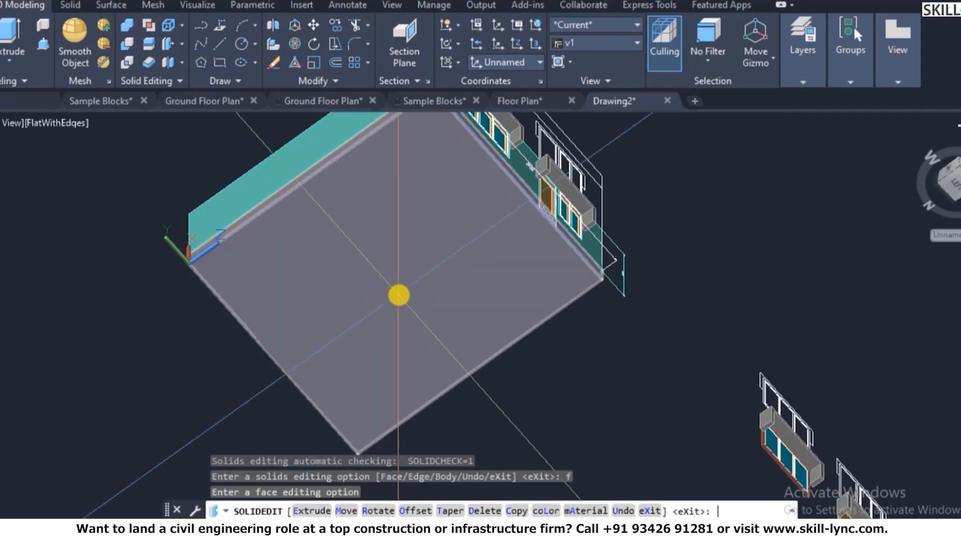
{"action": "type", "text": "c"}
{"action": "key", "text": "Return"}
{"action": "left_click", "coordinate": [412, 251]}
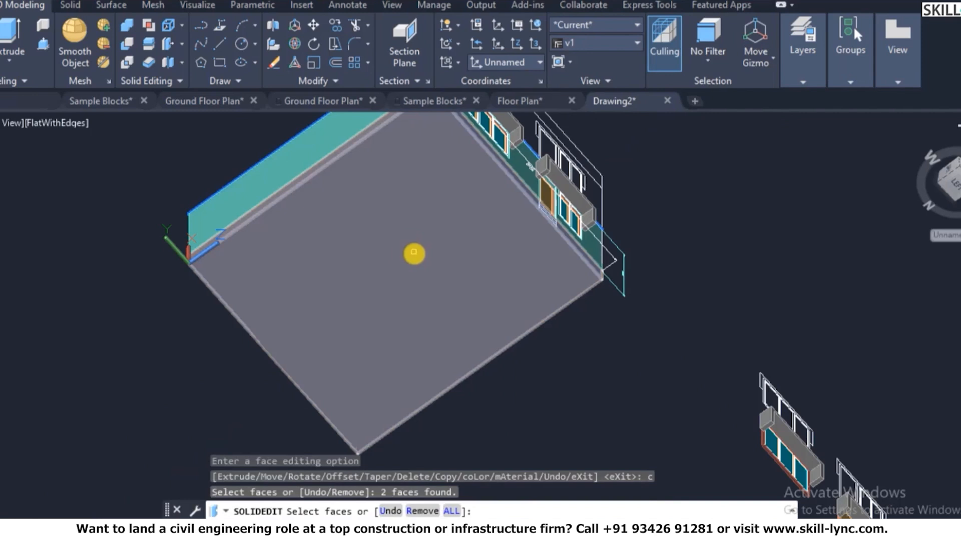
{"action": "left_click", "coordinate": [414, 252]}
{"action": "scroll", "coordinate": [419, 265], "scroll_direction": "down", "scroll_amount": 2}
{"action": "scroll", "coordinate": [418, 240], "scroll_direction": "up", "scroll_amount": 3}
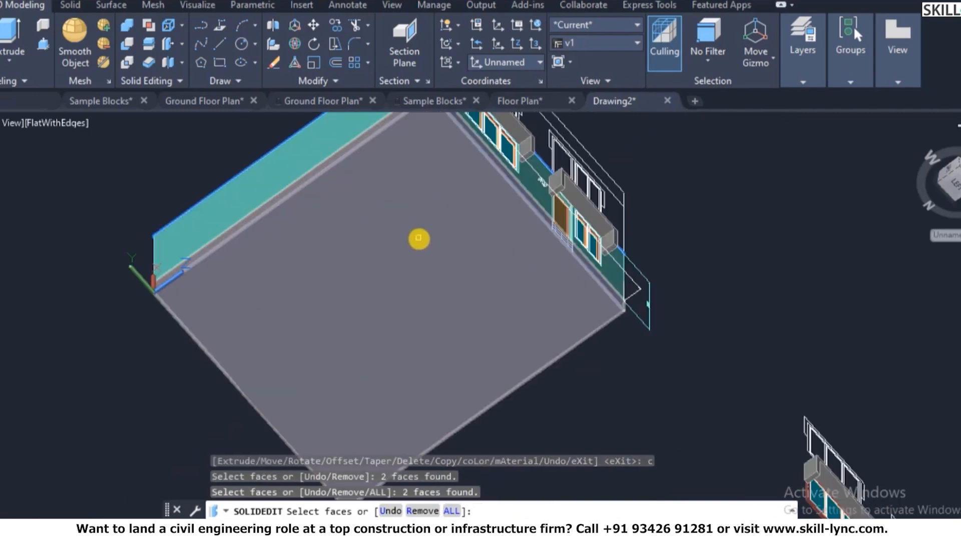
{"action": "key", "text": "Escape"}
- Orbit from the slab's underside back to an isometric view of the house and zoom in
{"action": "type", "text": "3d"}
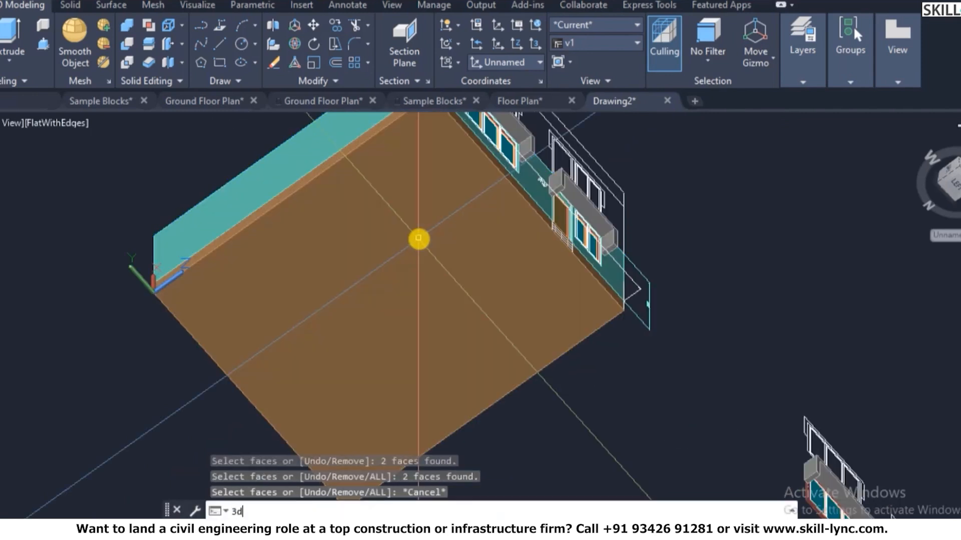
{"action": "type", "text": "o"}
{"action": "key", "text": "Return"}
{"action": "left_click_drag", "start_coordinate": [440, 255], "coordinate": [439, 414]}
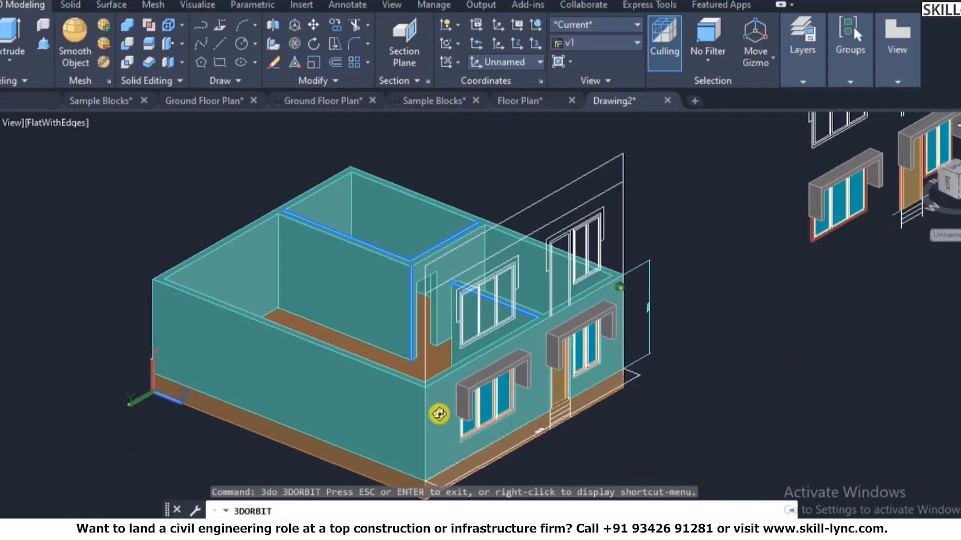
{"action": "key", "text": "Escape"}
{"action": "scroll", "coordinate": [182, 388], "scroll_direction": "up", "scroll_amount": 10}
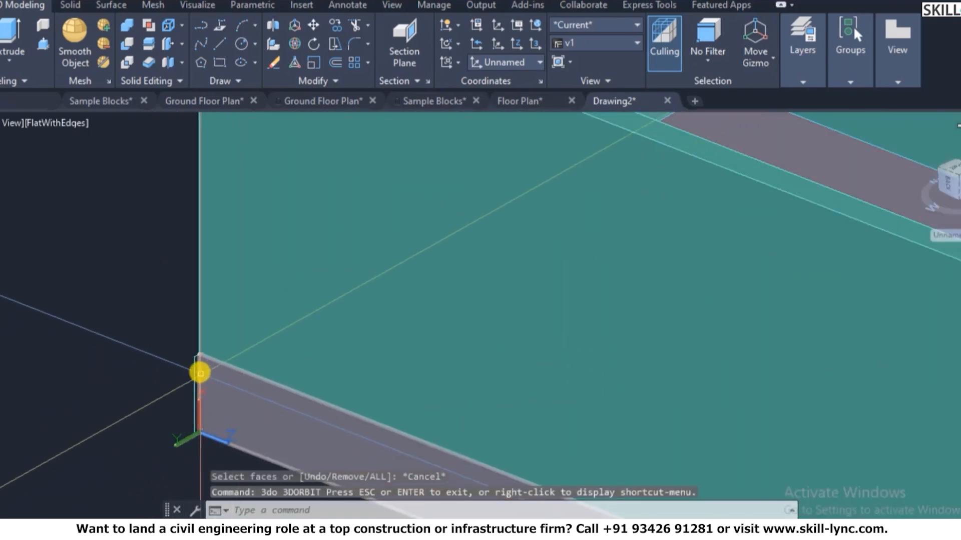
- Isolate the wall and floor slab layers with LAYISO by picking a wall and the slab
{"action": "key", "text": "Escape"}
{"action": "type", "text": "1ayiso"}
{"action": "key", "text": "Return"}
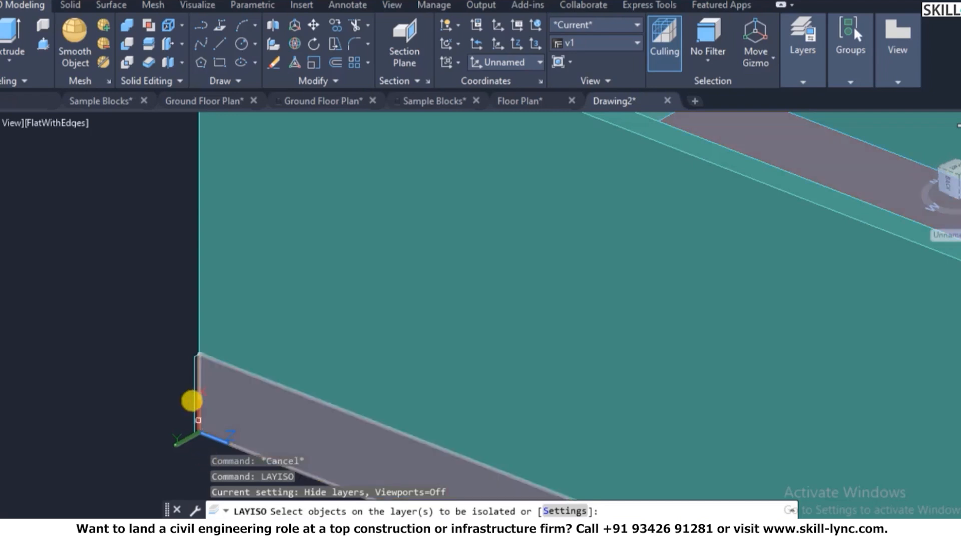
{"action": "left_click", "coordinate": [198, 379]}
{"action": "left_click", "coordinate": [232, 386]}
{"action": "right_click", "coordinate": [229, 381]}
{"action": "left_click", "coordinate": [242, 389]}
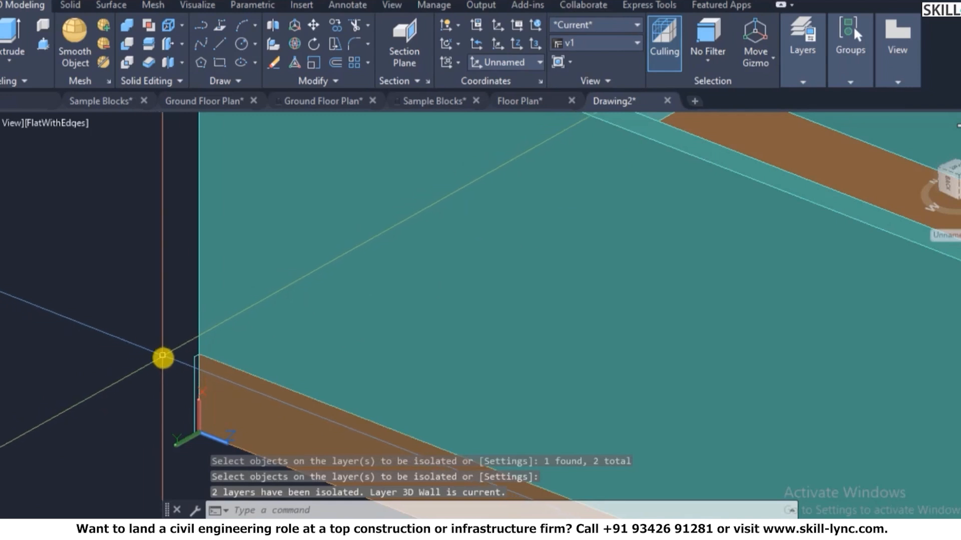
{"action": "left_click", "coordinate": [803, 44]}
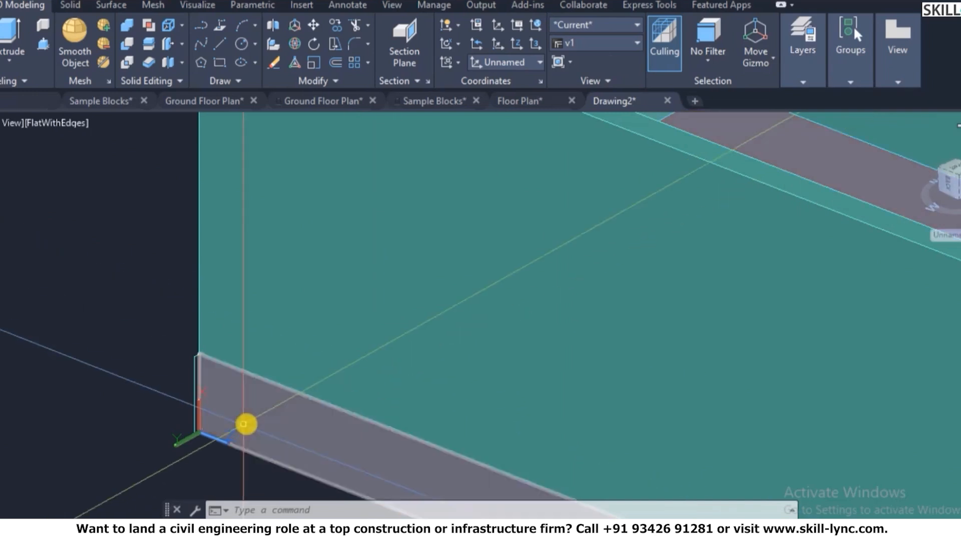
- Rerun LAYISO on the slab with the non-isolated layers setting changed to Off
{"action": "key", "text": "Escape"}
{"action": "type", "text": "layis"}
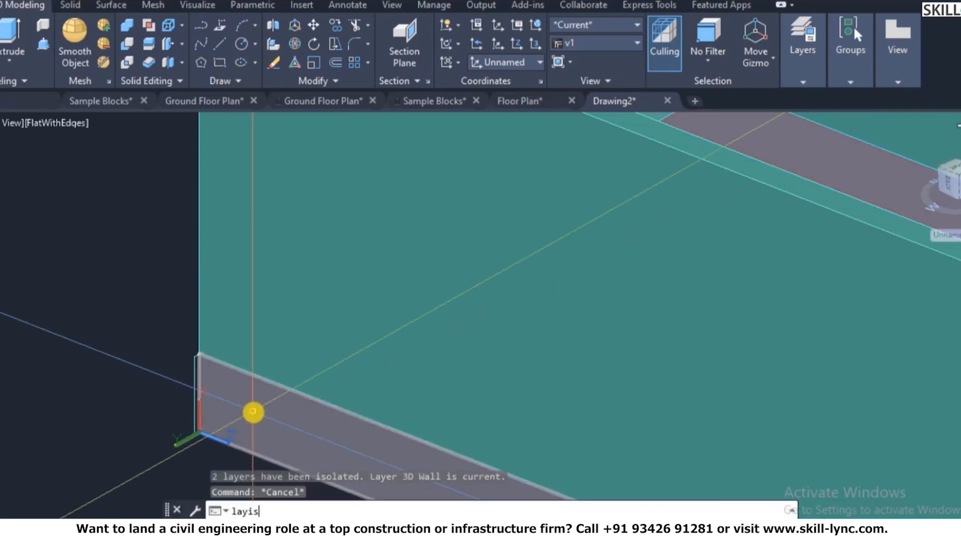
{"action": "type", "text": "o"}
{"action": "key", "text": "Return"}
{"action": "left_click", "coordinate": [253, 400]}
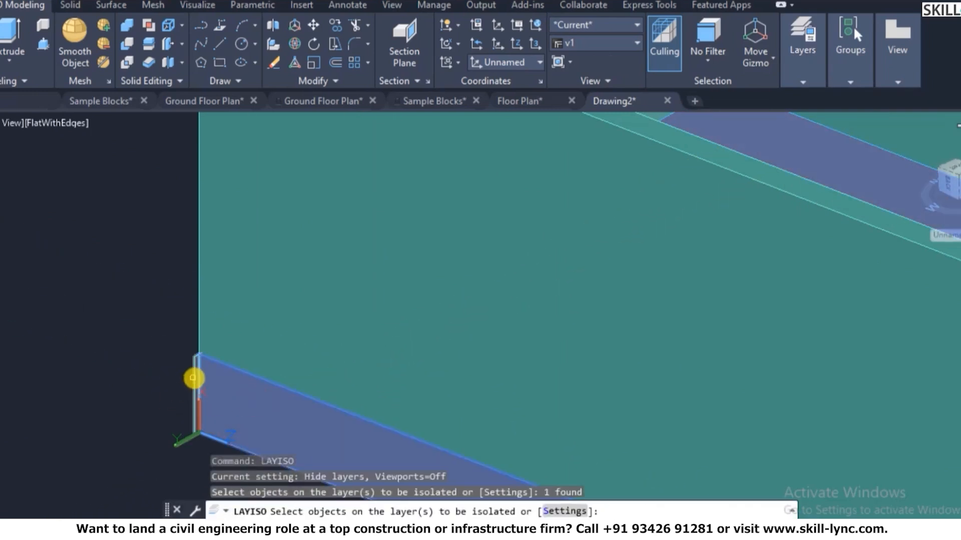
{"action": "left_click", "coordinate": [565, 511]}
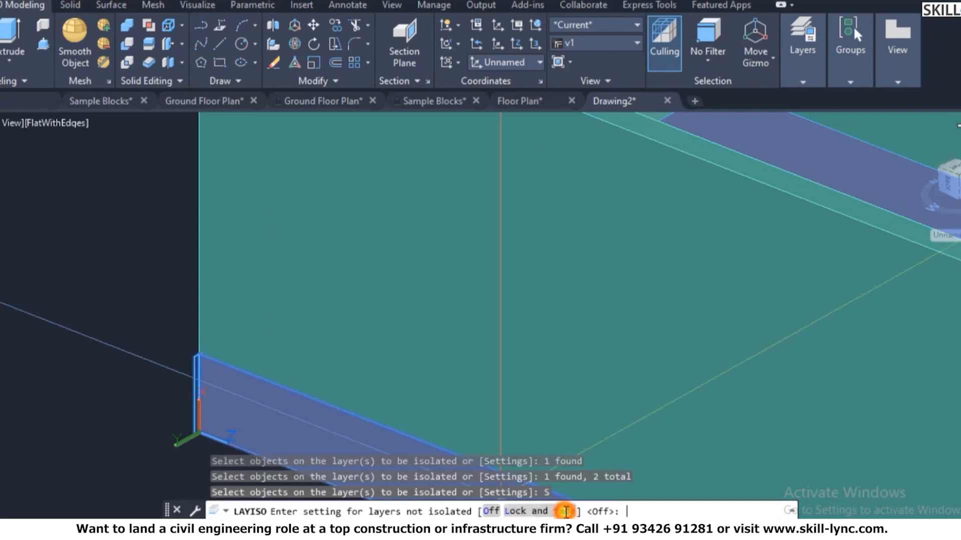
{"action": "left_click", "coordinate": [490, 511]}
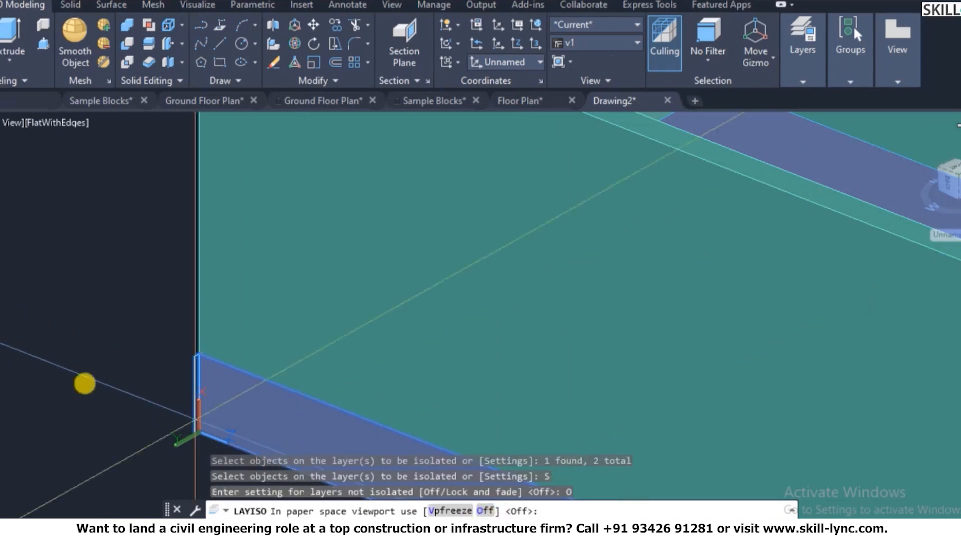
{"action": "key", "text": "Return"}
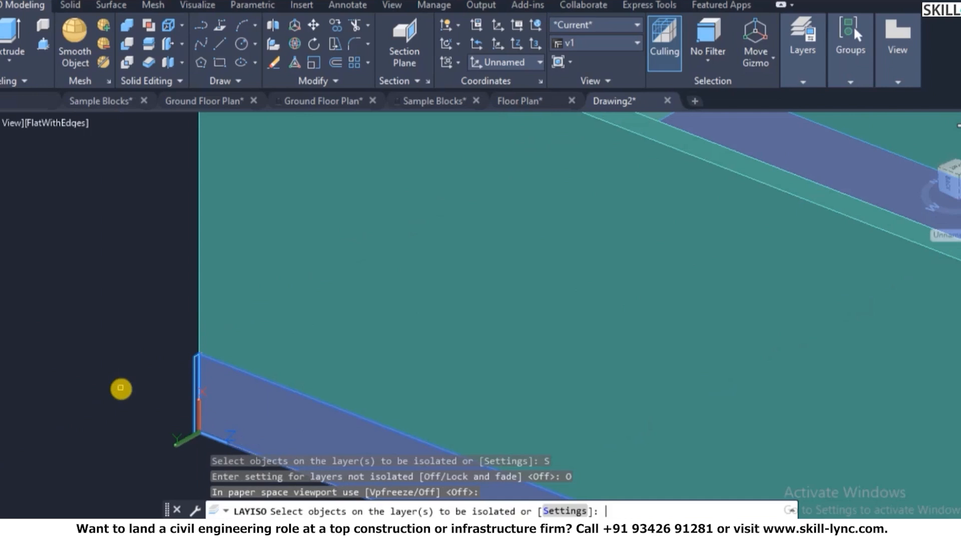
{"action": "right_click", "coordinate": [133, 332]}
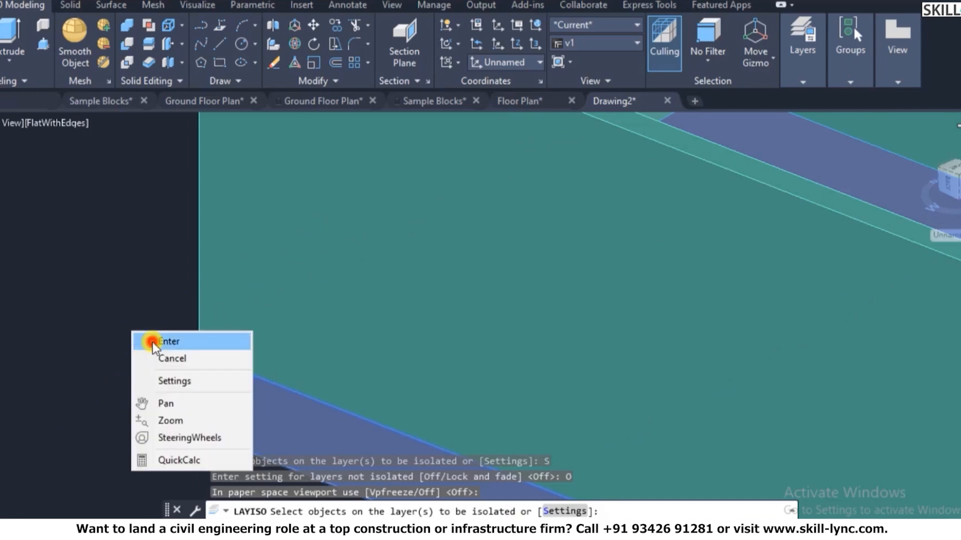
{"action": "left_click", "coordinate": [147, 338]}
{"action": "scroll", "coordinate": [220, 375], "scroll_direction": "down", "scroll_amount": 5}
{"action": "scroll", "coordinate": [180, 382], "scroll_direction": "up", "scroll_amount": 6}
{"action": "key", "text": "Escape"}
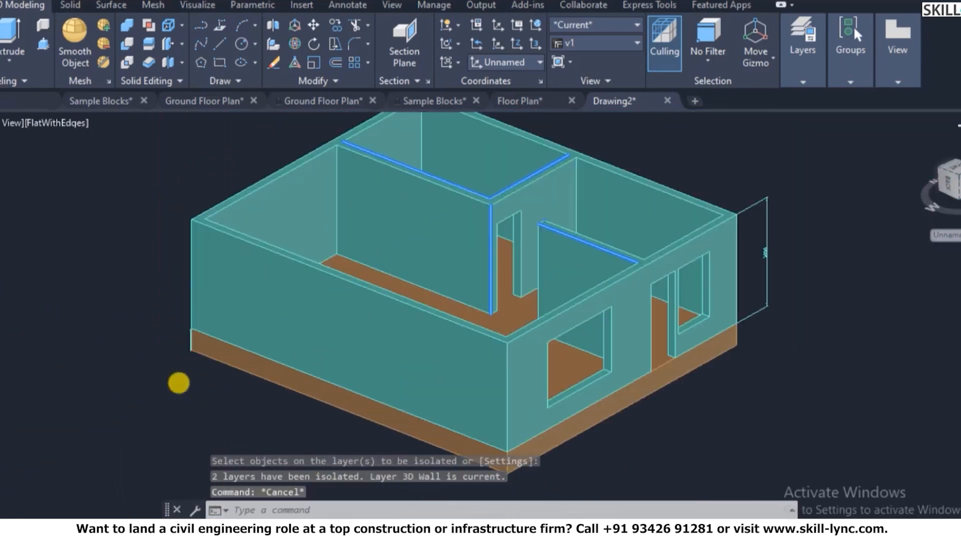
{"action": "key", "text": "Escape"}
{"action": "scroll", "coordinate": [201, 322], "scroll_direction": "up", "scroll_amount": 4}
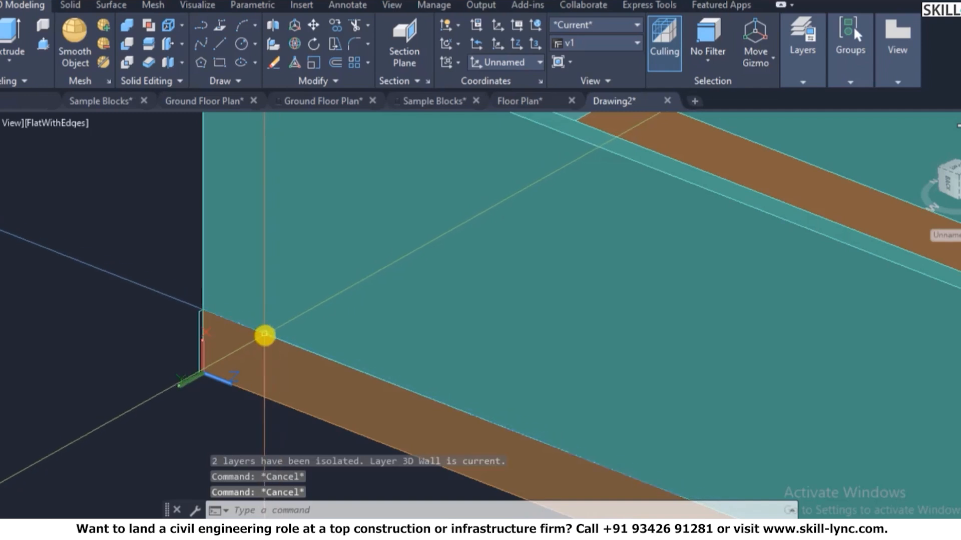
{"action": "key", "text": "Escape"}
- Run LAYISO again, keeping non-isolated layers turned Off, then cancel it
{"action": "type", "text": "layiso"}
{"action": "key", "text": "Return"}
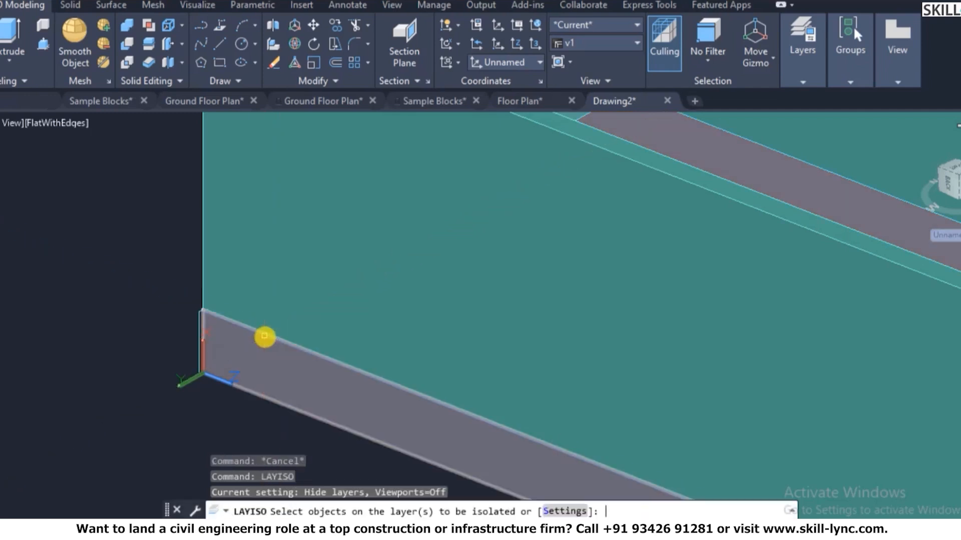
{"action": "left_click", "coordinate": [556, 512]}
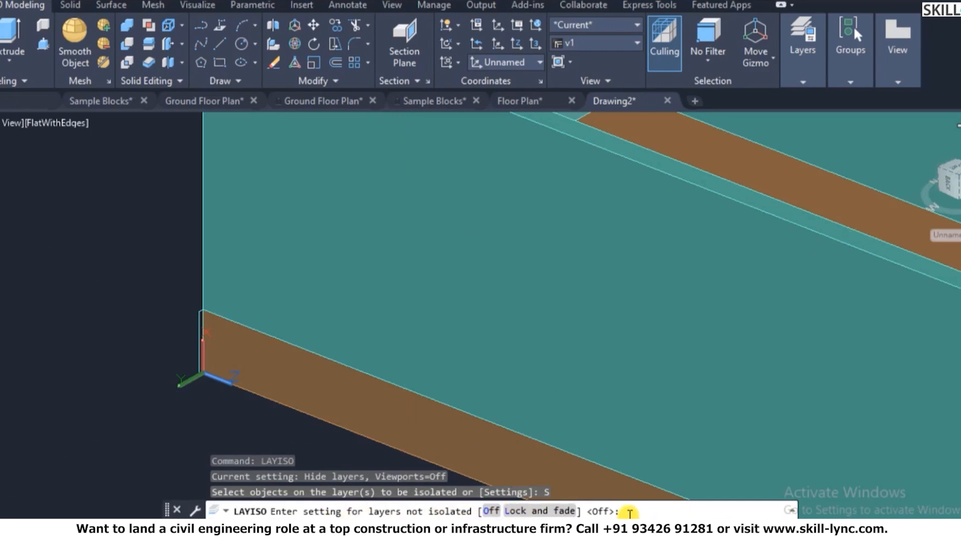
{"action": "key", "text": "Return"}
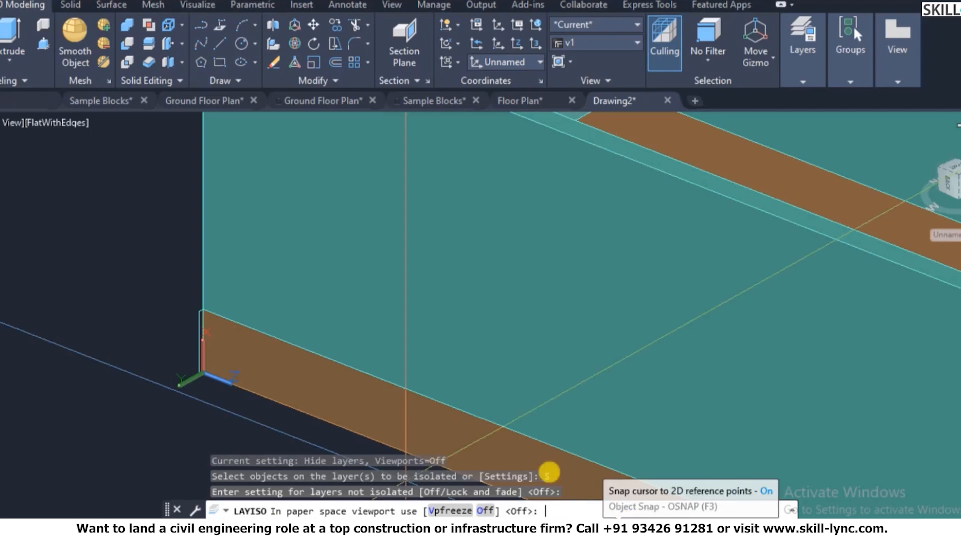
{"action": "scroll", "coordinate": [549, 473], "scroll_direction": "down", "scroll_amount": 6}
{"action": "scroll", "coordinate": [386, 429], "scroll_direction": "up", "scroll_amount": 2}
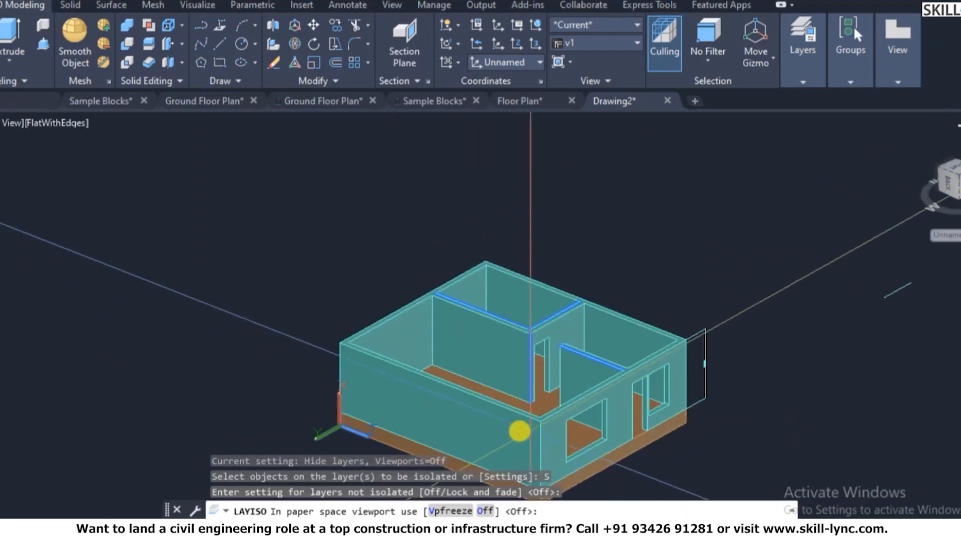
{"action": "key", "text": "Escape"}
{"action": "key", "text": "Escape"}
{"action": "scroll", "coordinate": [337, 409], "scroll_direction": "up", "scroll_amount": 8}
{"action": "key", "text": "Escape"}
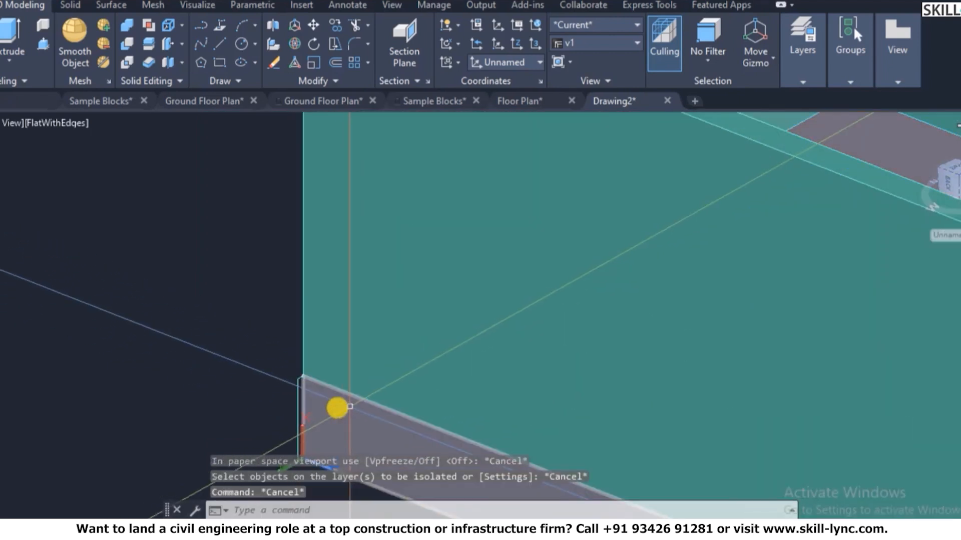
{"action": "type", "text": "ma"}
{"action": "key", "text": "Return"}
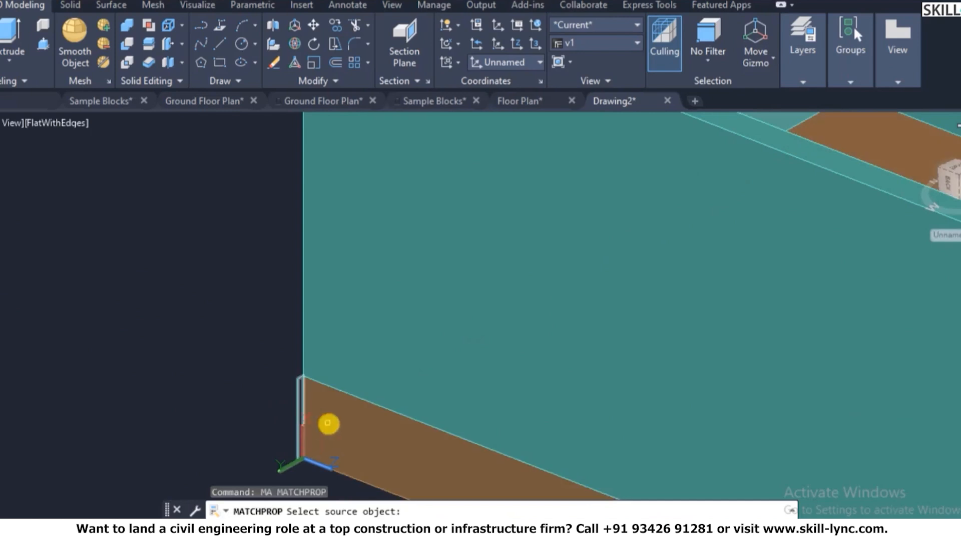
- Cancel the property copy from the floor slab and clear the wall selection
{"action": "left_click", "coordinate": [328, 424]}
{"action": "key", "text": "Escape"}
{"action": "scroll", "coordinate": [296, 382], "scroll_direction": "down", "scroll_amount": 8}
{"action": "key", "text": "Escape"}
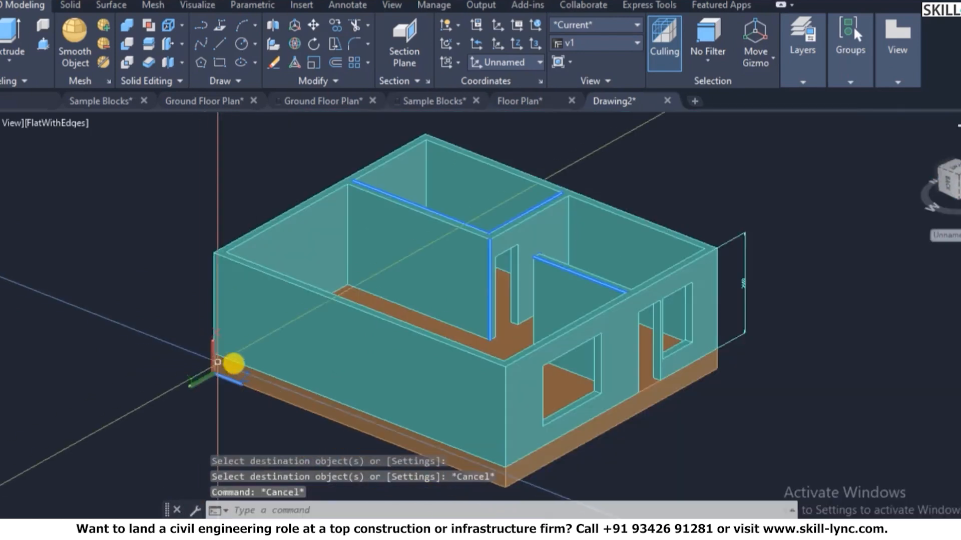
{"action": "left_click", "coordinate": [279, 274]}
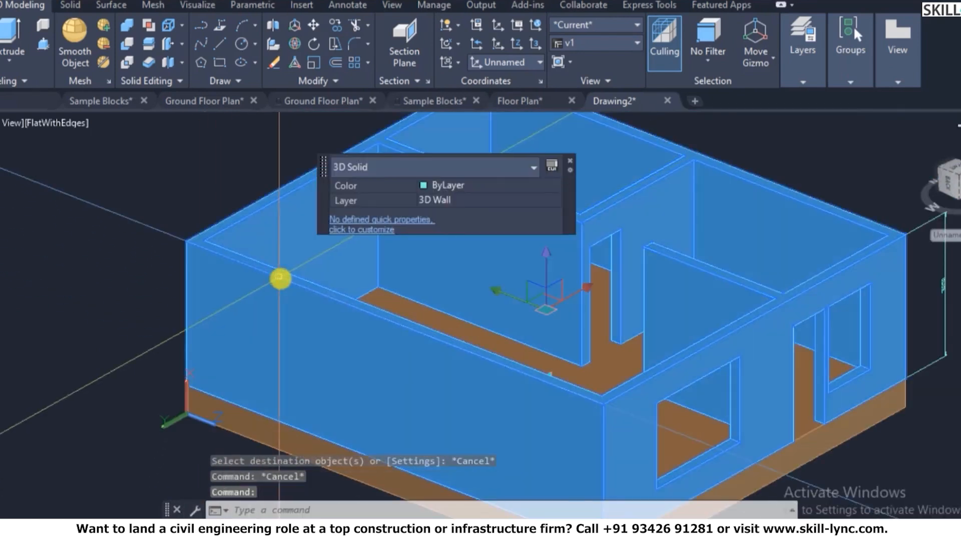
{"action": "key", "text": "Escape"}
- Attempt LAYOFF on the wall layer, accepting the default prompt, then cancel
{"action": "type", "text": "layoff"}
{"action": "key", "text": "Return"}
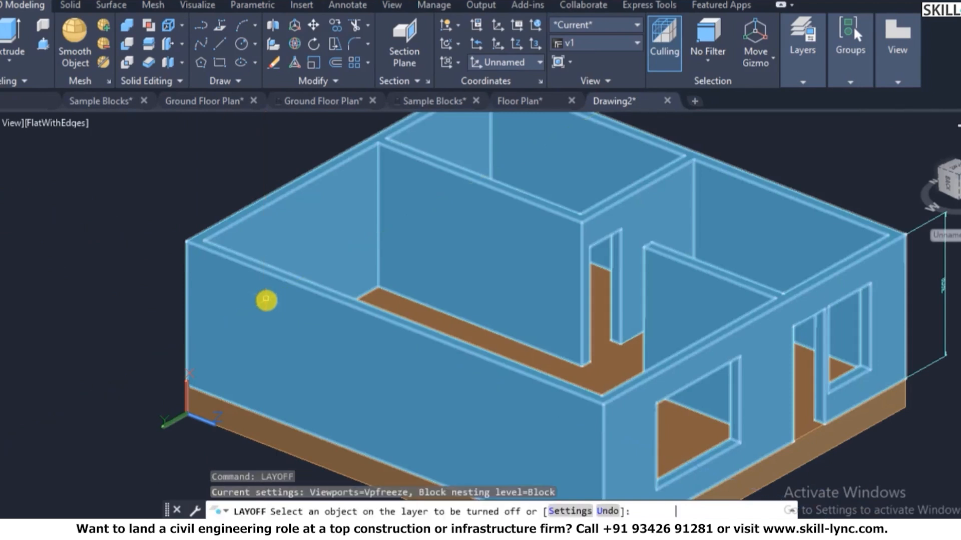
{"action": "left_click", "coordinate": [260, 300]}
{"action": "right_click", "coordinate": [265, 289]}
{"action": "left_click", "coordinate": [286, 298]}
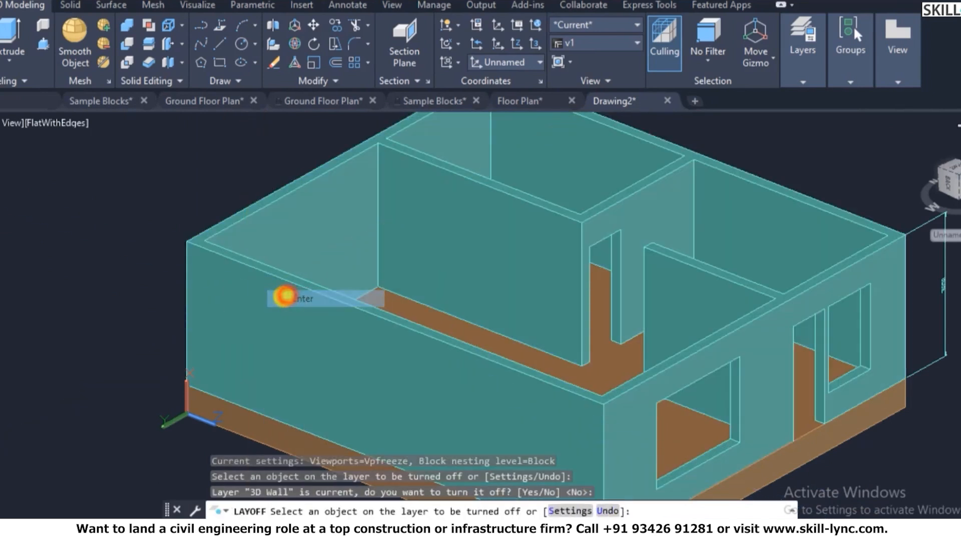
{"action": "left_click", "coordinate": [300, 291]}
{"action": "key", "text": "Escape"}
{"action": "key", "text": "Escape"}
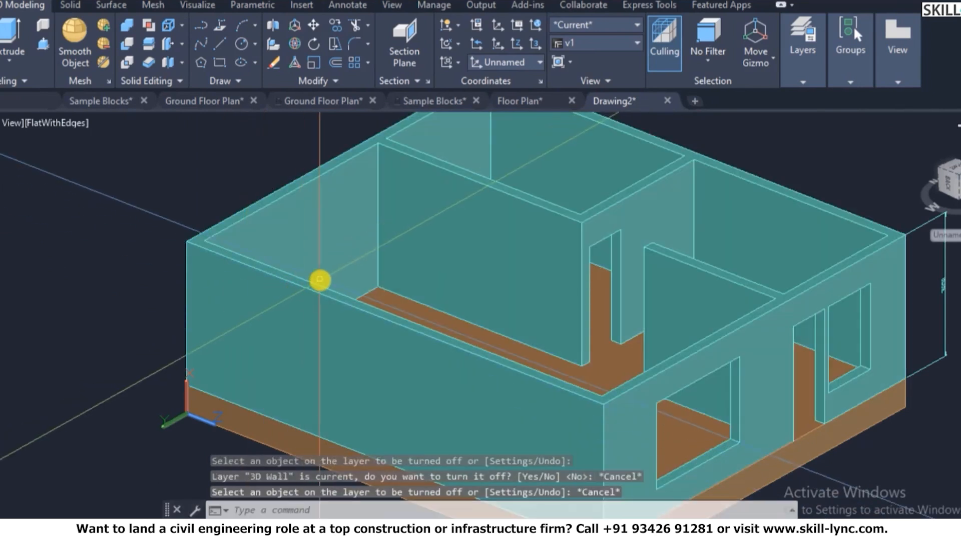
{"action": "key", "text": "Return"}
{"action": "left_click", "coordinate": [336, 274]}
{"action": "key", "text": "Escape"}
{"action": "key", "text": "Escape"}
{"action": "key", "text": "Escape"}
- Turn off the 3D Wall layer with LAYOFF by picking a wall and answering Y
{"action": "type", "text": "layoff"}
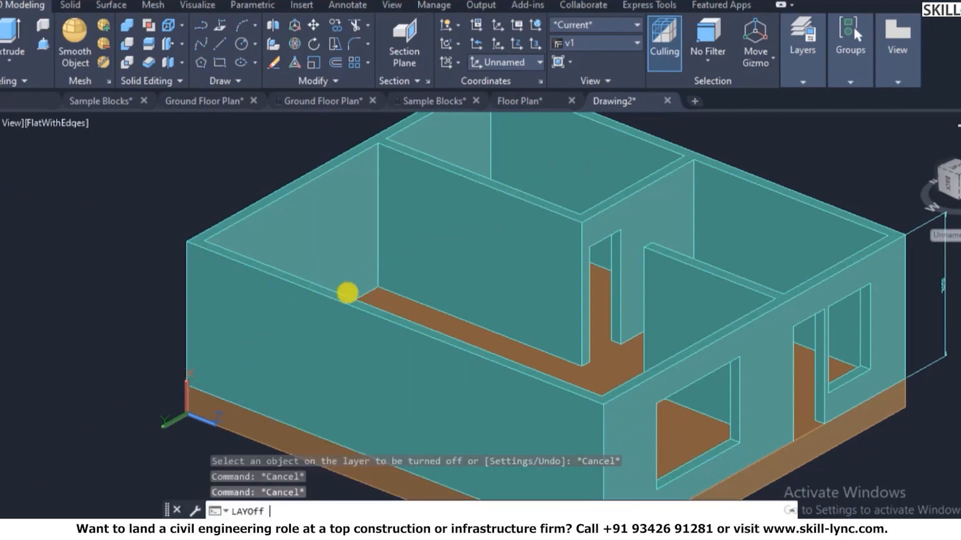
{"action": "key", "text": "Return"}
{"action": "left_click", "coordinate": [355, 303]}
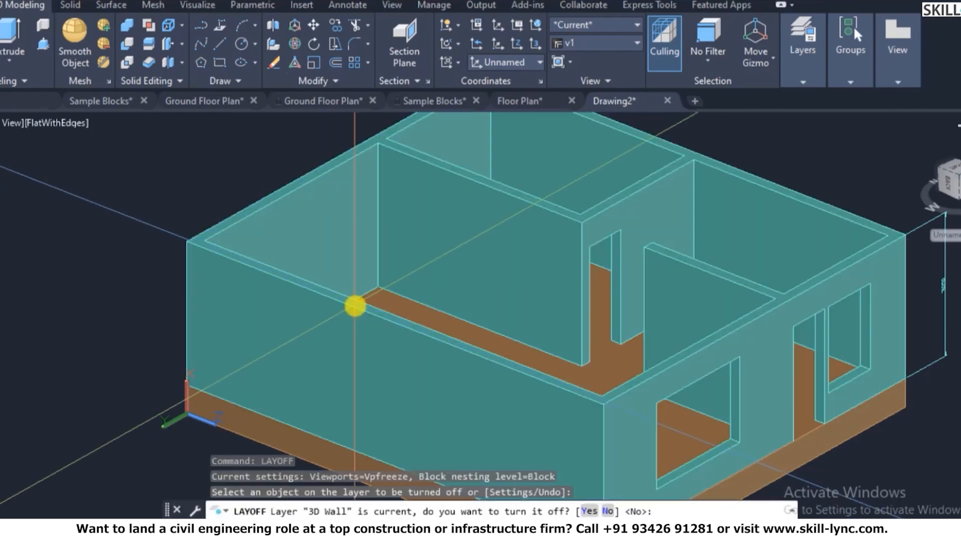
{"action": "type", "text": "y"}
{"action": "key", "text": "Return"}
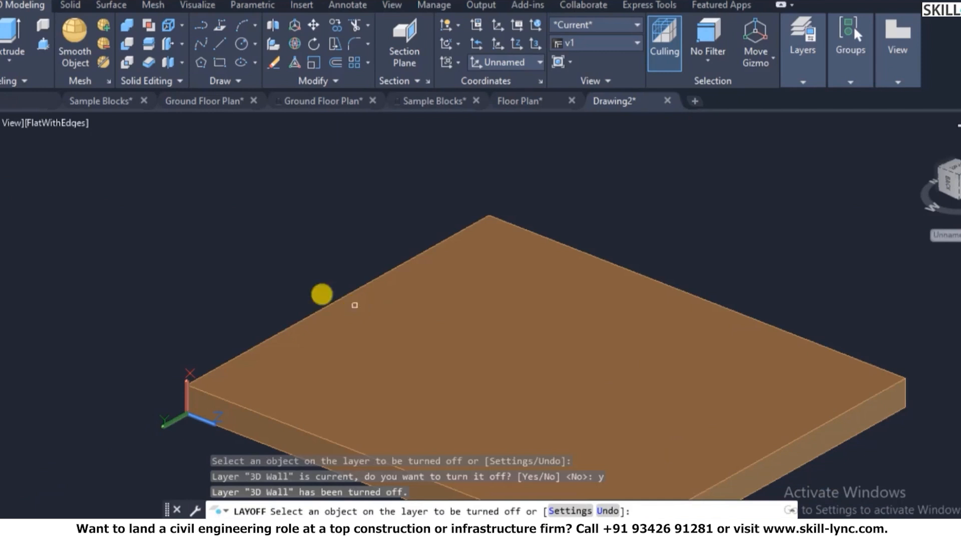
{"action": "key", "text": "Escape"}
{"action": "scroll", "coordinate": [300, 325], "scroll_direction": "down", "scroll_amount": 3}
{"action": "scroll", "coordinate": [260, 399], "scroll_direction": "up", "scroll_amount": 8}
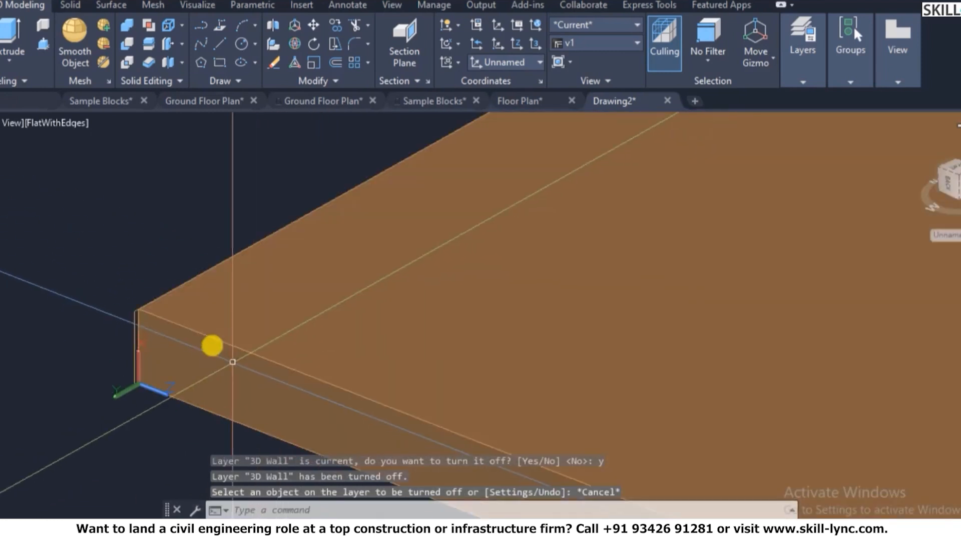
- Start SOLIDEDIT and choose the Face > Copy option
{"action": "scroll", "coordinate": [143, 313], "scroll_direction": "down", "scroll_amount": 2}
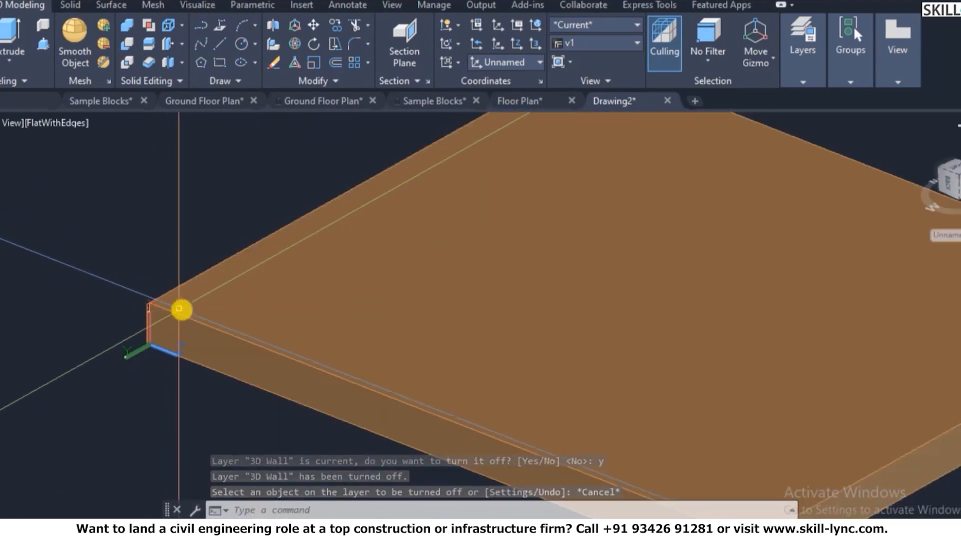
{"action": "scroll", "coordinate": [181, 310], "scroll_direction": "down", "scroll_amount": 3}
{"action": "key", "text": "Escape"}
{"action": "key", "text": "Escape"}
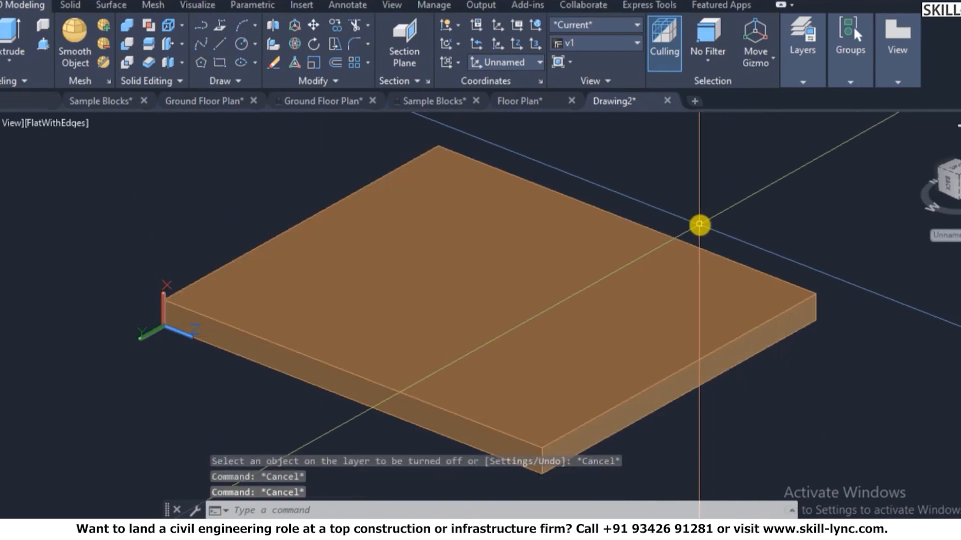
{"action": "type", "text": "solidedit"}
{"action": "key", "text": "Return"}
{"action": "type", "text": "c"}
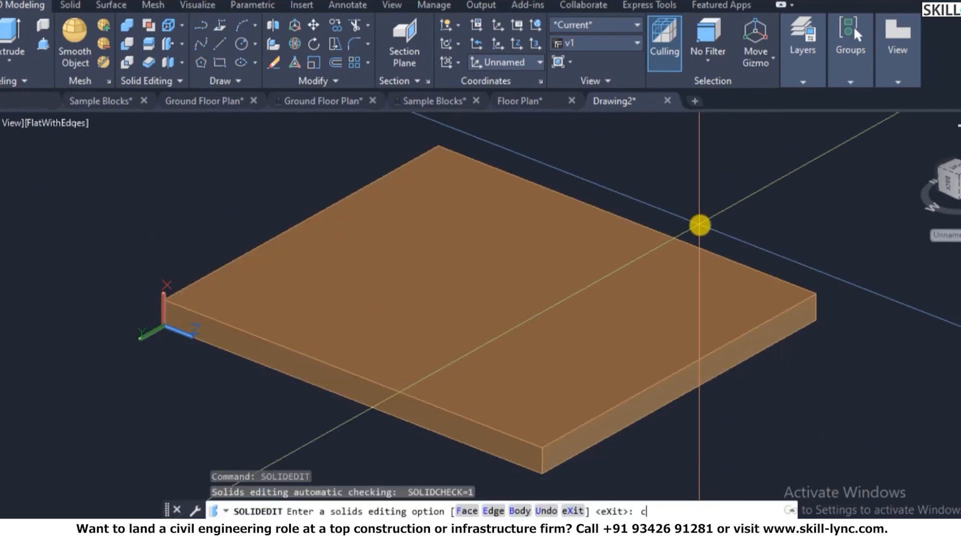
{"action": "type", "text": "o"}
{"action": "key", "text": "Return"}
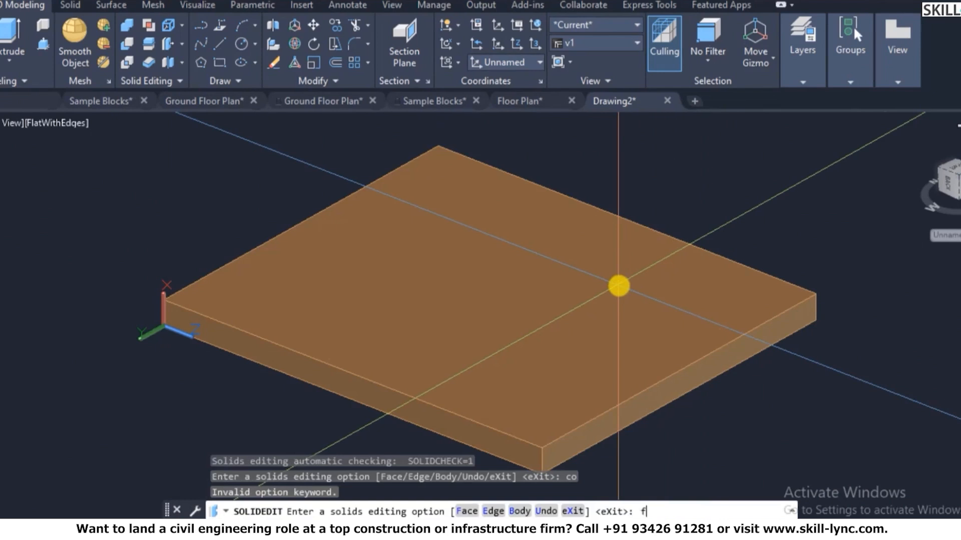
{"action": "type", "text": "f"}
{"action": "key", "text": "Return"}
{"action": "type", "text": "c"}
{"action": "key", "text": "Return"}
- Copy the slab's top face from its front corner to its right corner
{"action": "left_click", "coordinate": [551, 297]}
{"action": "key", "text": "Return"}
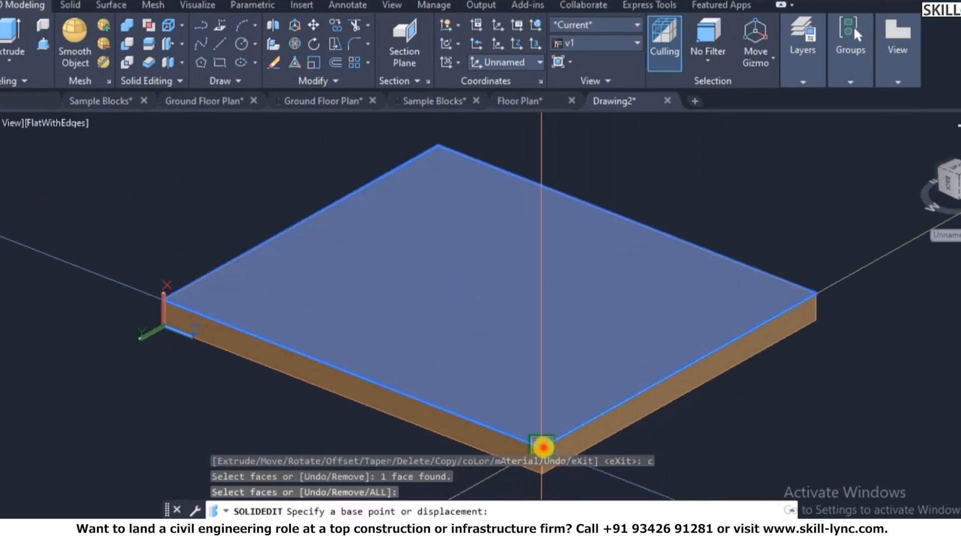
{"action": "left_click", "coordinate": [542, 447]}
{"action": "scroll", "coordinate": [531, 235], "scroll_direction": "down", "scroll_amount": 2}
{"action": "left_click", "coordinate": [694, 288]}
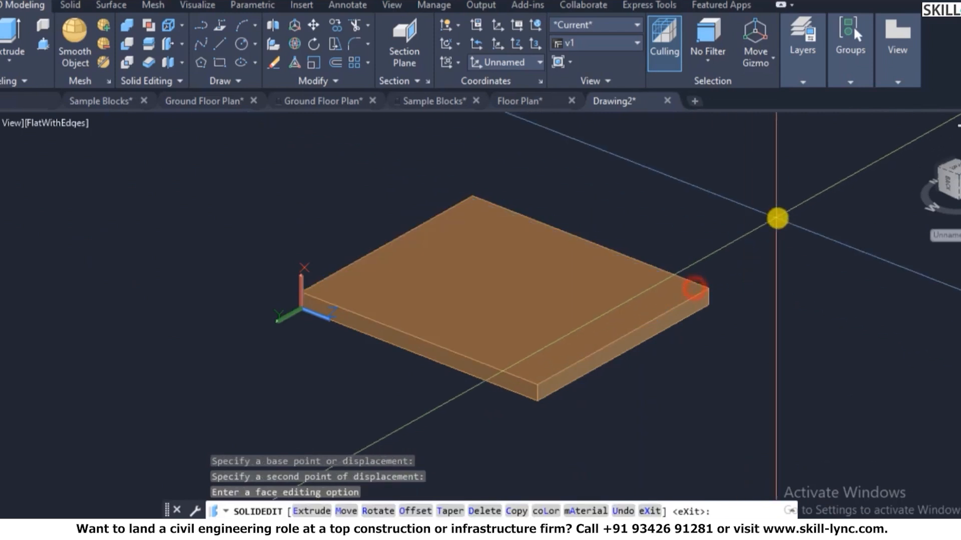
{"action": "key", "text": "Escape"}
{"action": "key", "text": "Escape"}
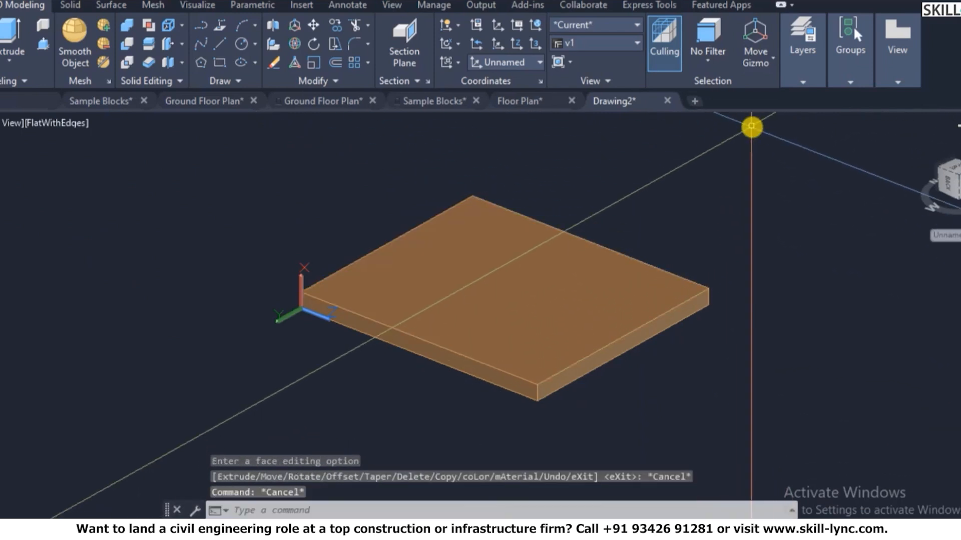
- Set the 3D-Floor layer as current in the Layer Properties Manager
{"action": "type", "text": "LA"}
{"action": "key", "text": "Return"}
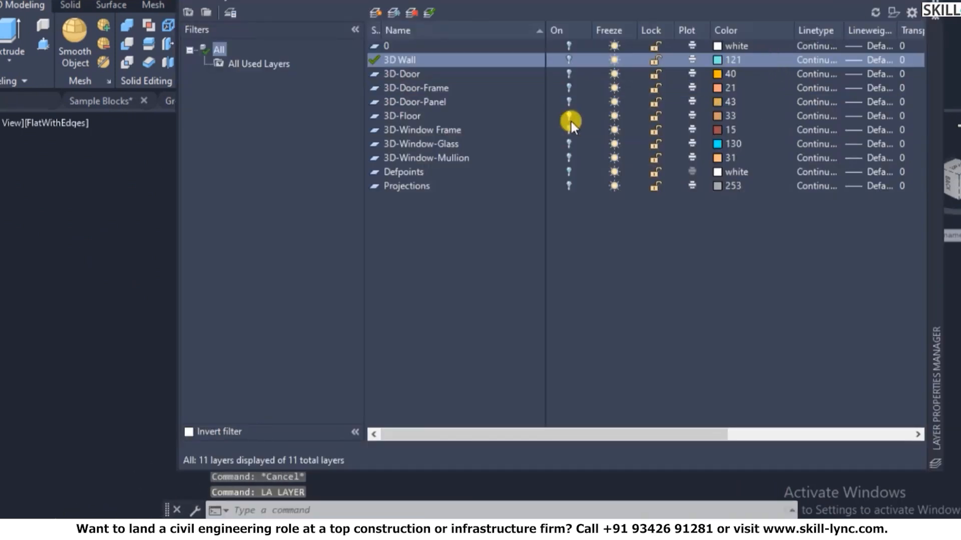
{"action": "left_click", "coordinate": [412, 183]}
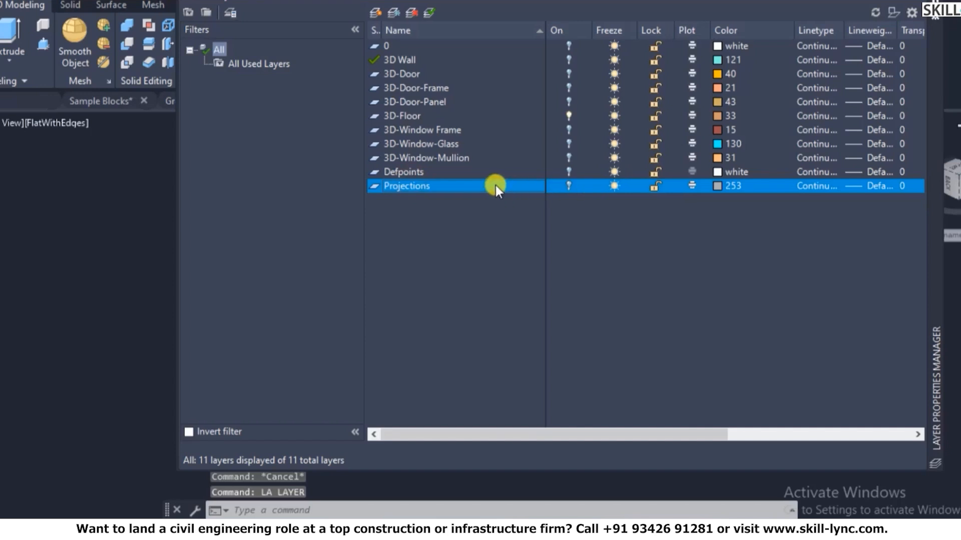
{"action": "left_click", "coordinate": [401, 115]}
{"action": "right_click", "coordinate": [463, 116]}
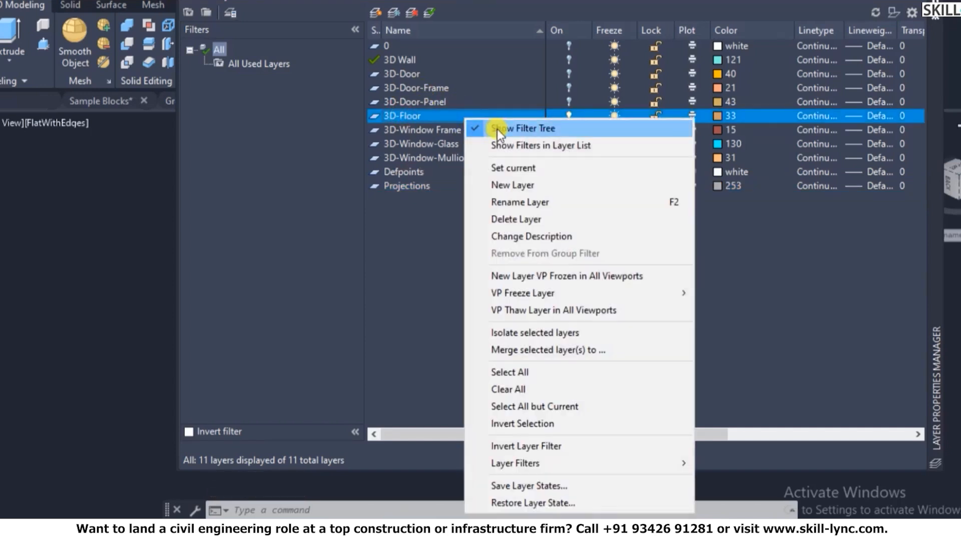
{"action": "left_click", "coordinate": [513, 170]}
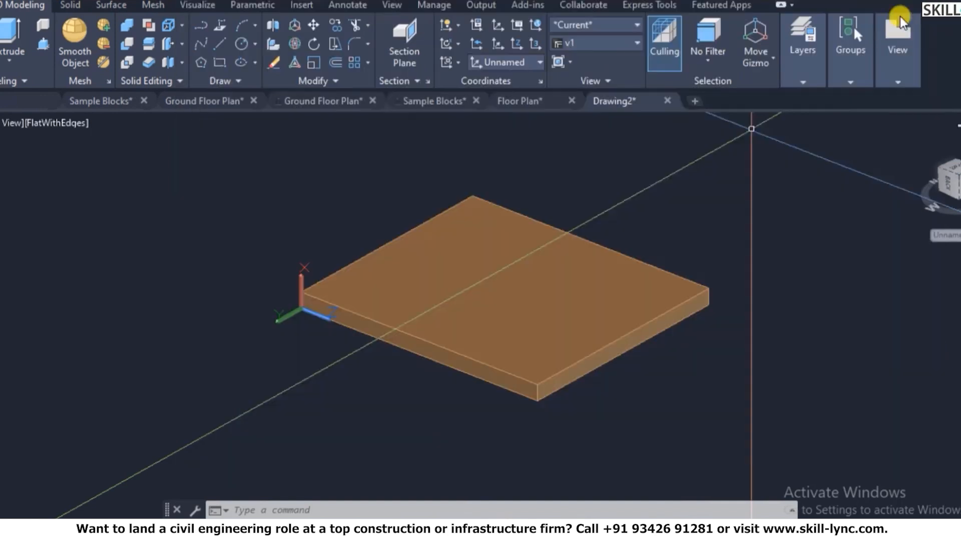
- Copy the slab's top face with SOLIDEDIT, placing it beyond the slab's far edge
{"action": "scroll", "coordinate": [453, 332], "scroll_direction": "down", "scroll_amount": 3}
{"action": "scroll", "coordinate": [513, 318], "scroll_direction": "up", "scroll_amount": 3}
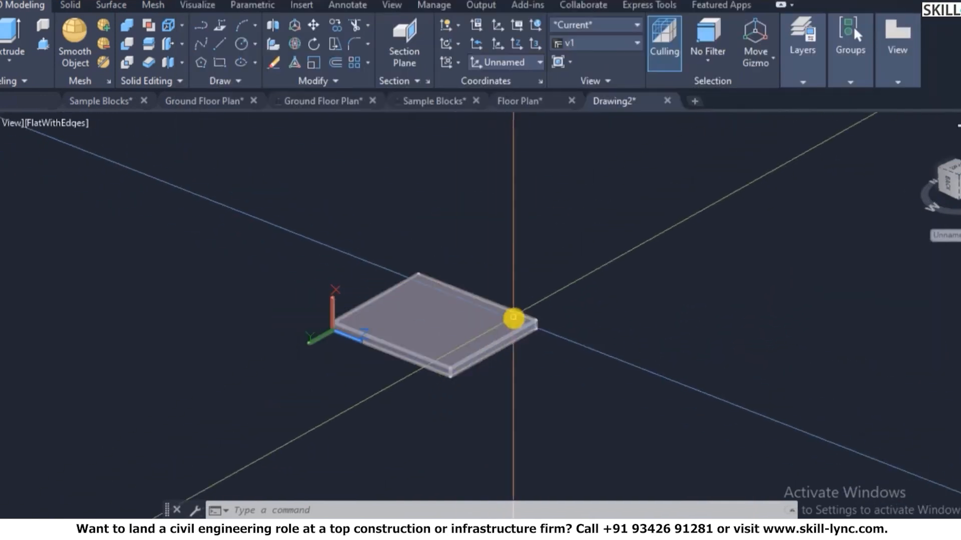
{"action": "type", "text": "solidedit"}
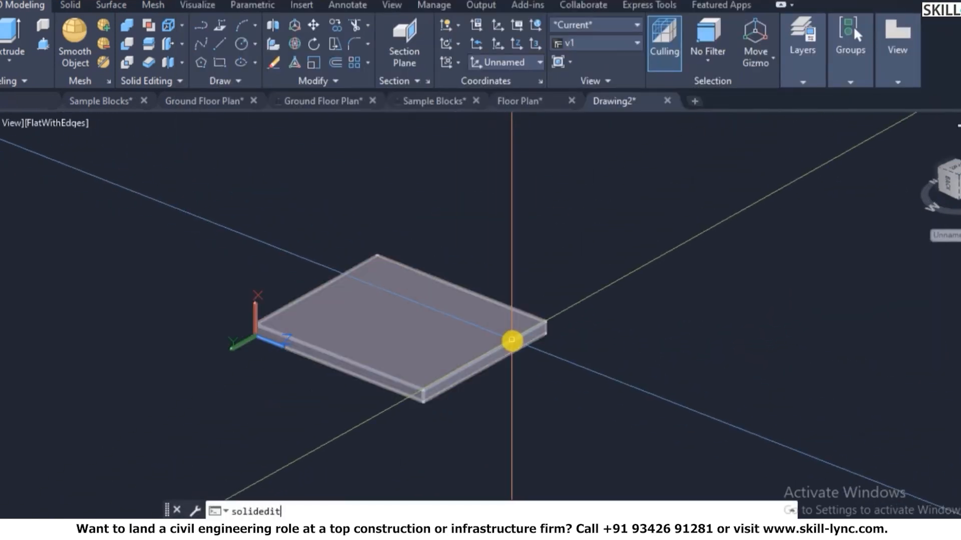
{"action": "type", "text": "e"}
{"action": "key", "text": "Return"}
{"action": "left_click", "coordinate": [466, 328]}
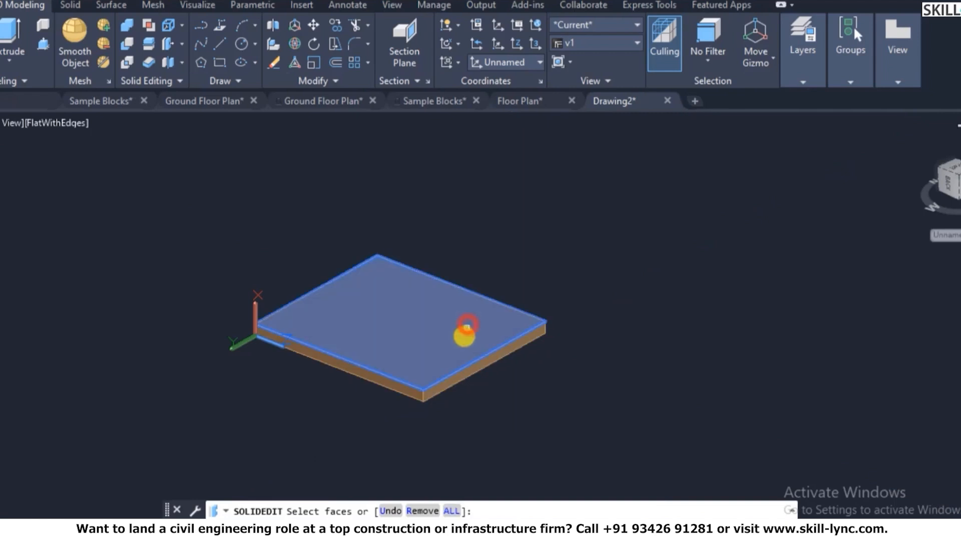
{"action": "left_click", "coordinate": [659, 258]}
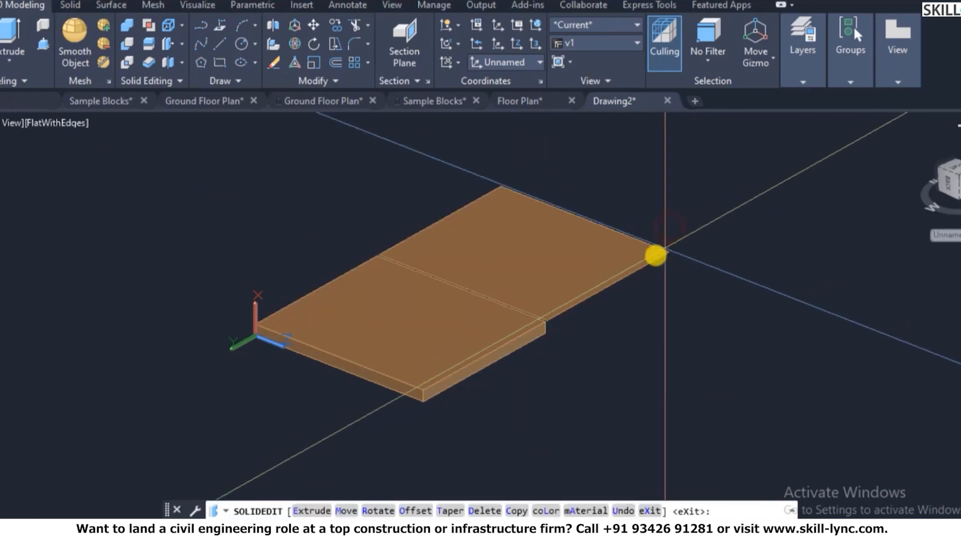
{"action": "key", "text": "Escape"}
- Move the copied face upward above the slab
{"action": "key", "text": "Return"}
{"action": "left_click", "coordinate": [679, 297]}
{"action": "left_click", "coordinate": [611, 234]}
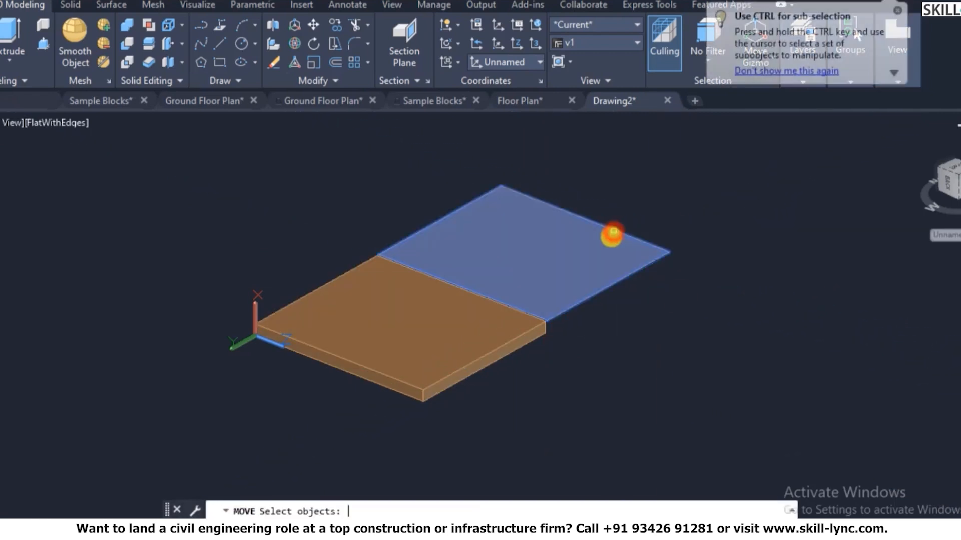
{"action": "key", "text": "Return"}
{"action": "left_click", "coordinate": [596, 237]}
{"action": "left_click", "coordinate": [691, 198]}
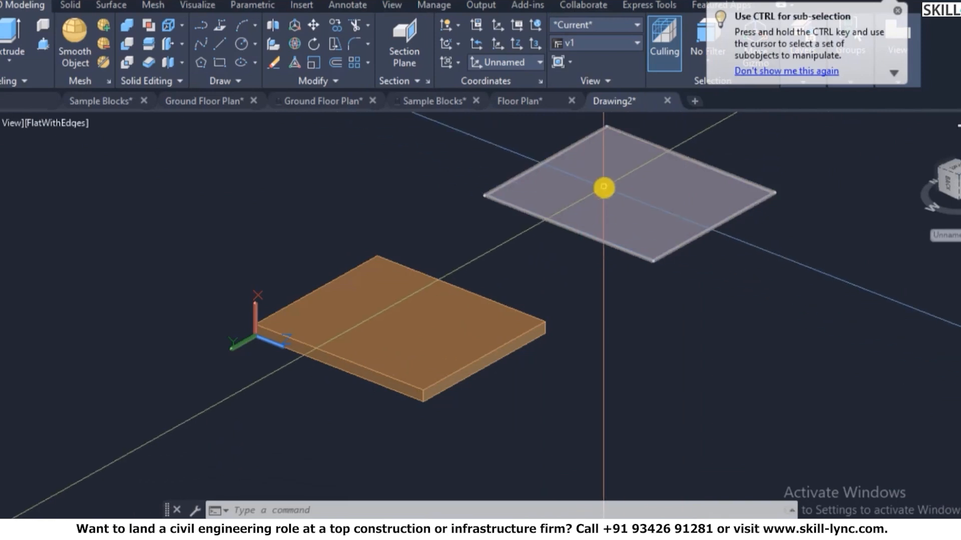
{"action": "scroll", "coordinate": [604, 189], "scroll_direction": "up", "scroll_amount": 2}
- Explode the raised face into its rectangular outline lines
{"action": "type", "text": "x"}
{"action": "key", "text": "Return"}
{"action": "left_click", "coordinate": [732, 293]}
{"action": "left_click", "coordinate": [596, 202]}
{"action": "right_click", "coordinate": [596, 202]}
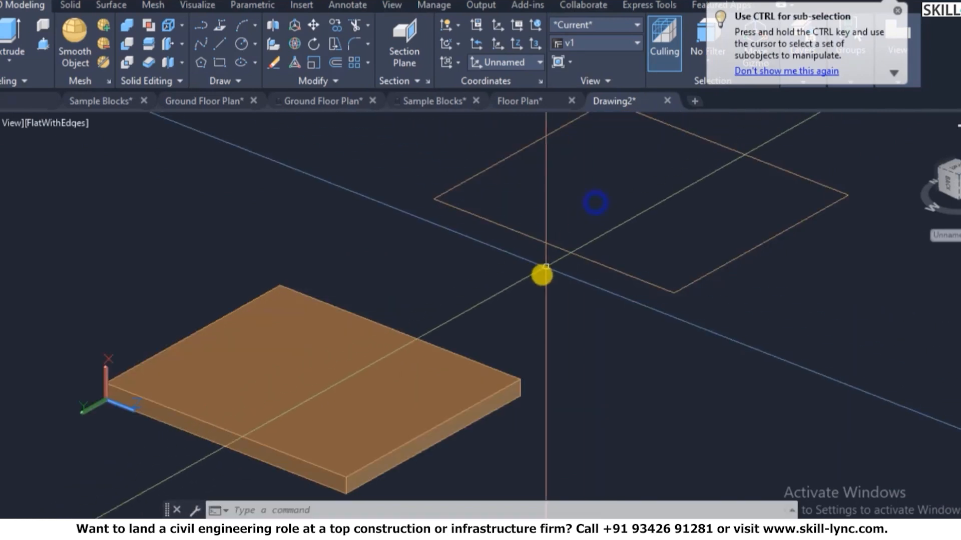
{"action": "scroll", "coordinate": [613, 241], "scroll_direction": "down", "scroll_amount": 5}
{"action": "scroll", "coordinate": [667, 207], "scroll_direction": "up", "scroll_amount": 2}
{"action": "scroll", "coordinate": [706, 174], "scroll_direction": "up", "scroll_amount": 3}
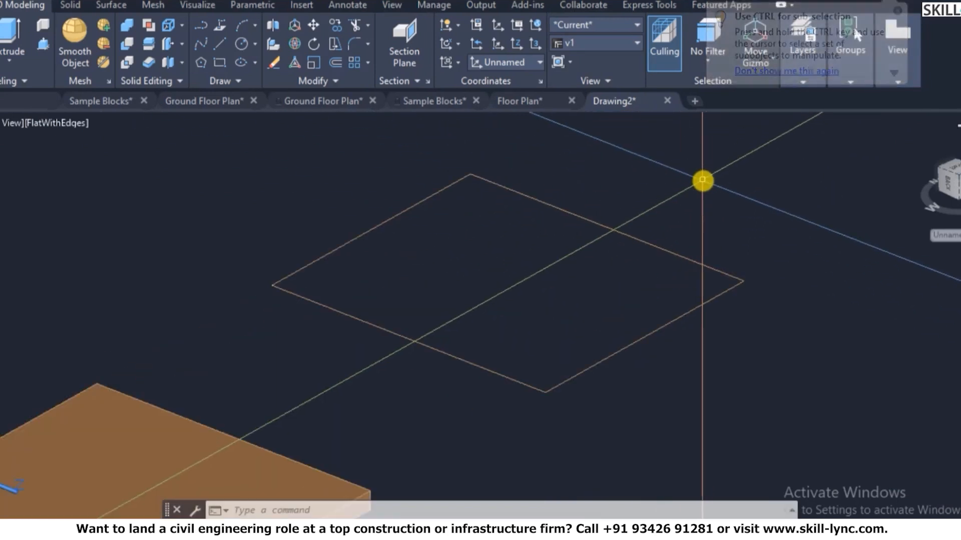
{"action": "scroll", "coordinate": [701, 183], "scroll_direction": "down", "scroll_amount": 2}
- Align the UCS to the slab's top face using the Face option
{"action": "type", "text": "ucs"}
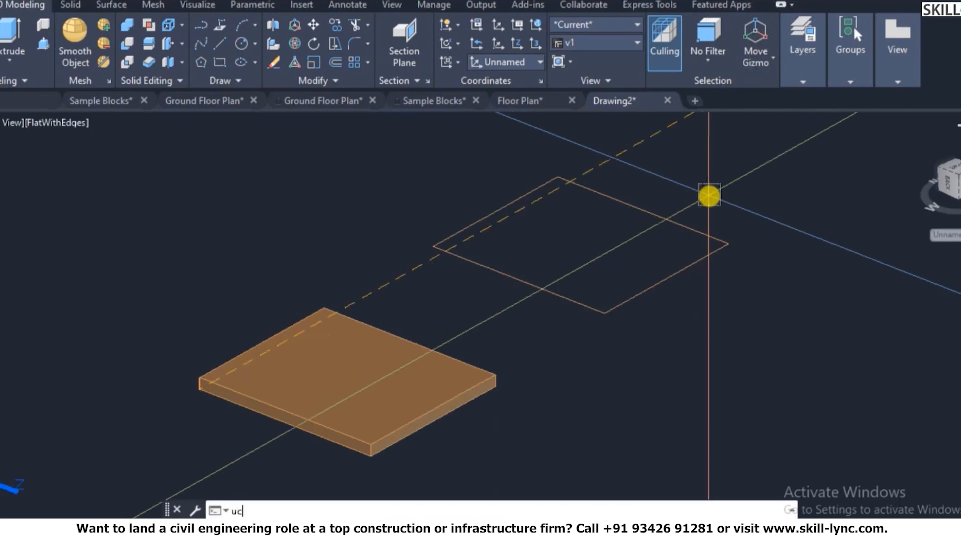
{"action": "key", "text": "Return"}
{"action": "type", "text": "f"}
{"action": "key", "text": "Return"}
{"action": "left_click", "coordinate": [387, 354]}
{"action": "right_click", "coordinate": [388, 352]}
{"action": "left_click", "coordinate": [403, 365]}
- Join the outline's edges into a single rectangle with JOIN
{"action": "left_click", "coordinate": [553, 287]}
{"action": "left_click", "coordinate": [538, 302]}
{"action": "key", "text": "Escape"}
{"action": "type", "text": "jects to join:"}
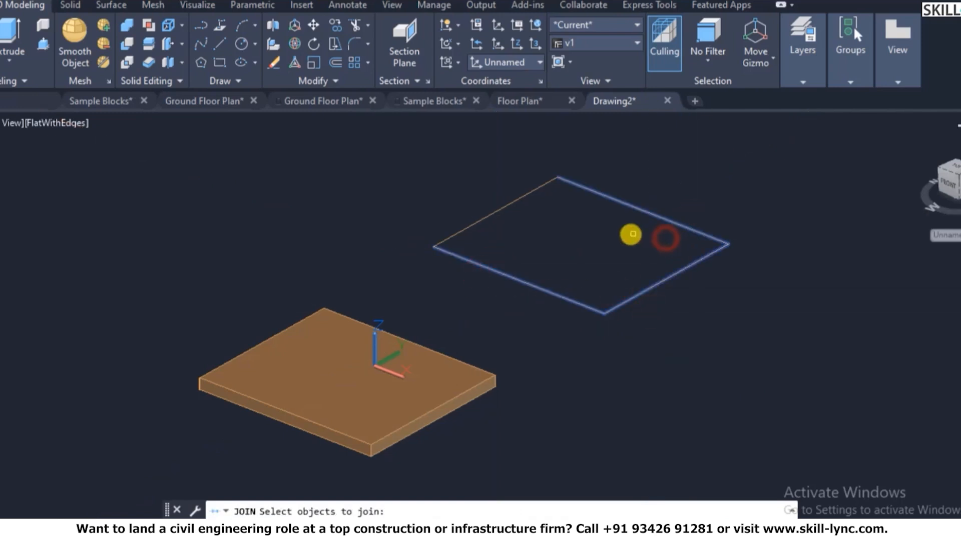
{"action": "right_click", "coordinate": [629, 233]}
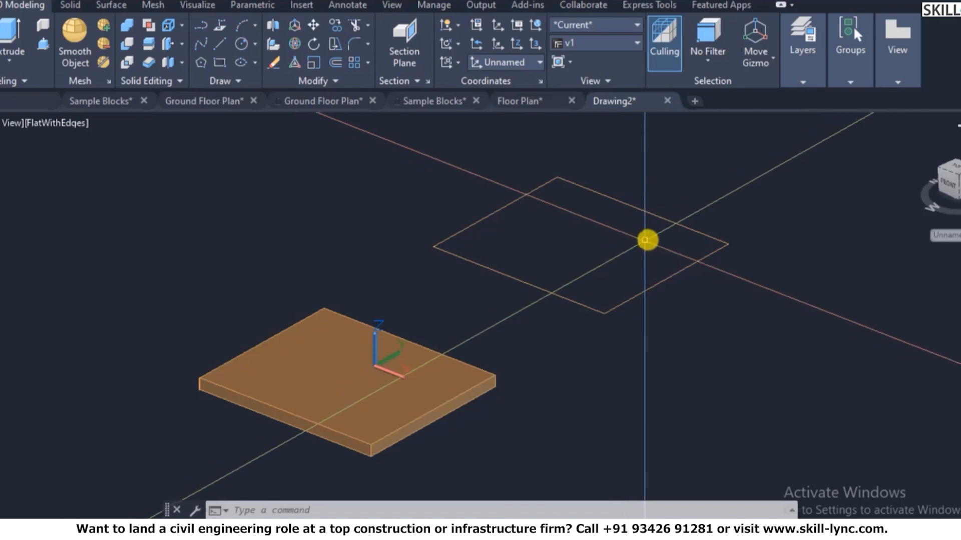
- Move the thin vertical piece from the slab corner up to the raised outline's corner
{"action": "type", "text": "m"}
{"action": "key", "text": "Return"}
{"action": "left_click", "coordinate": [436, 246]}
{"action": "scroll", "coordinate": [189, 384], "scroll_direction": "up", "scroll_amount": 5}
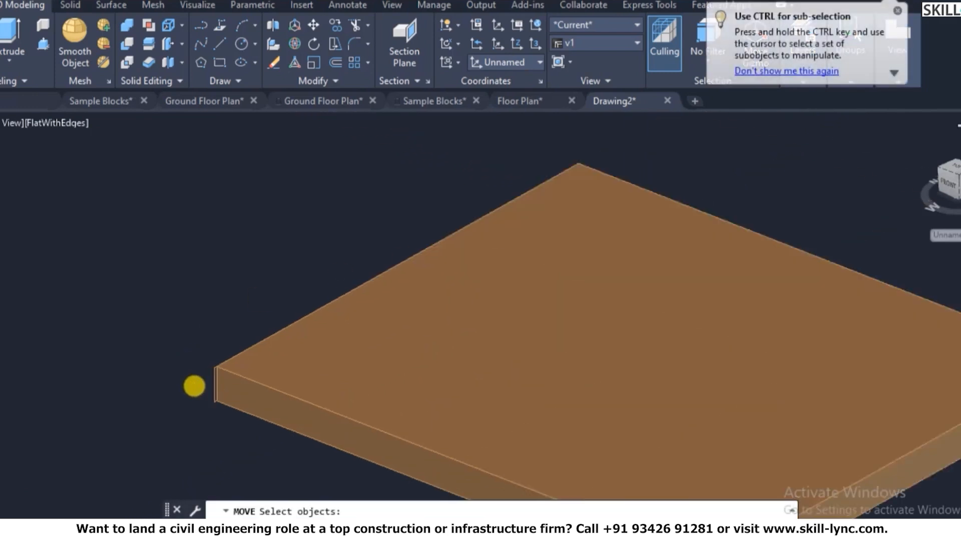
{"action": "left_click", "coordinate": [252, 354]}
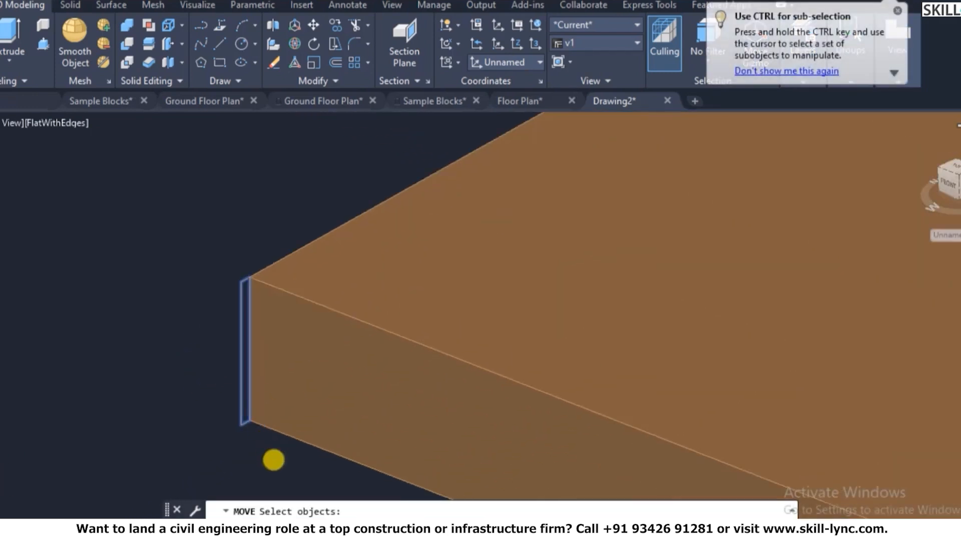
{"action": "scroll", "coordinate": [273, 457], "scroll_direction": "up", "scroll_amount": 2}
{"action": "left_click", "coordinate": [245, 400]}
{"action": "scroll", "coordinate": [225, 398], "scroll_direction": "down", "scroll_amount": 5}
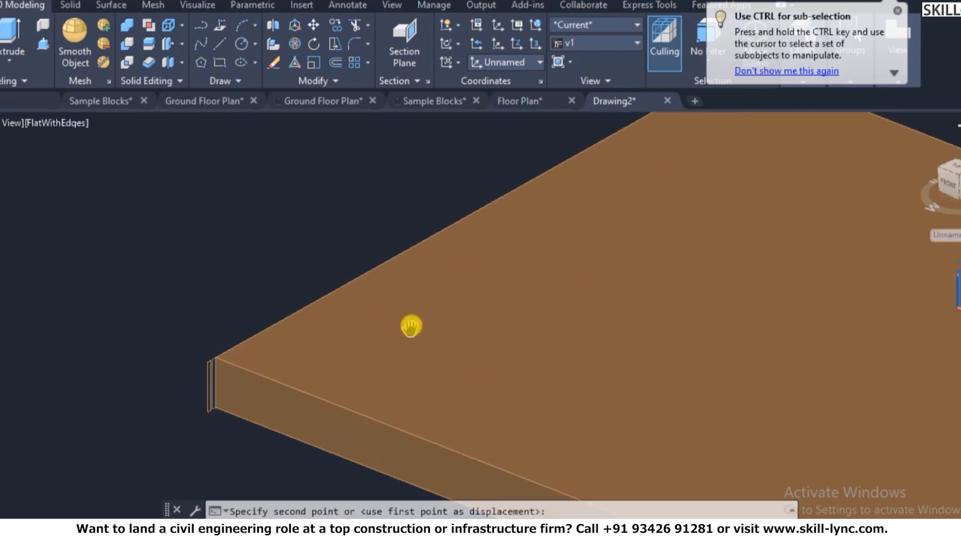
{"action": "middle_click_drag", "start_coordinate": [292, 382], "coordinate": [304, 365]}
{"action": "scroll", "coordinate": [618, 209], "scroll_direction": "down", "scroll_amount": 4}
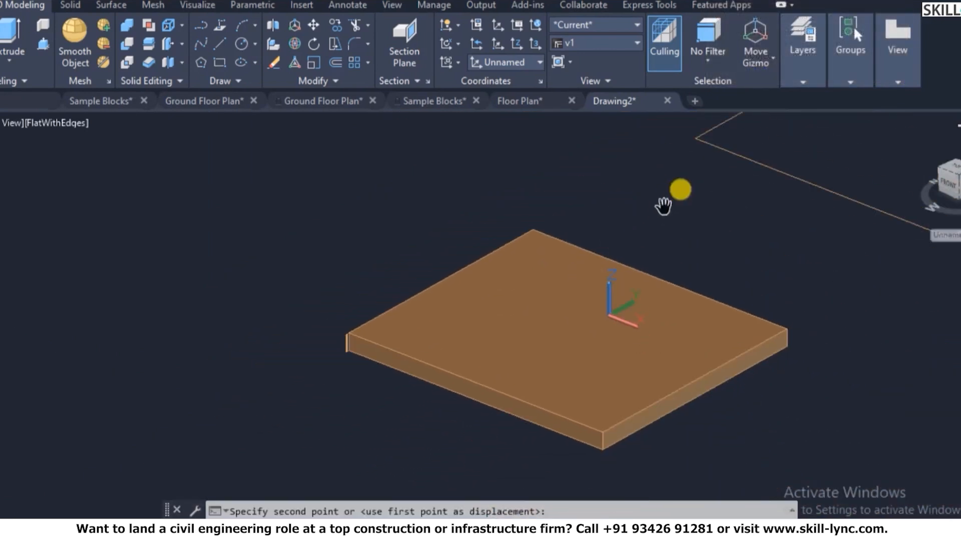
{"action": "scroll", "coordinate": [658, 190], "scroll_direction": "up", "scroll_amount": 2}
{"action": "right_click", "coordinate": [657, 174]}
{"action": "left_click", "coordinate": [670, 181]}
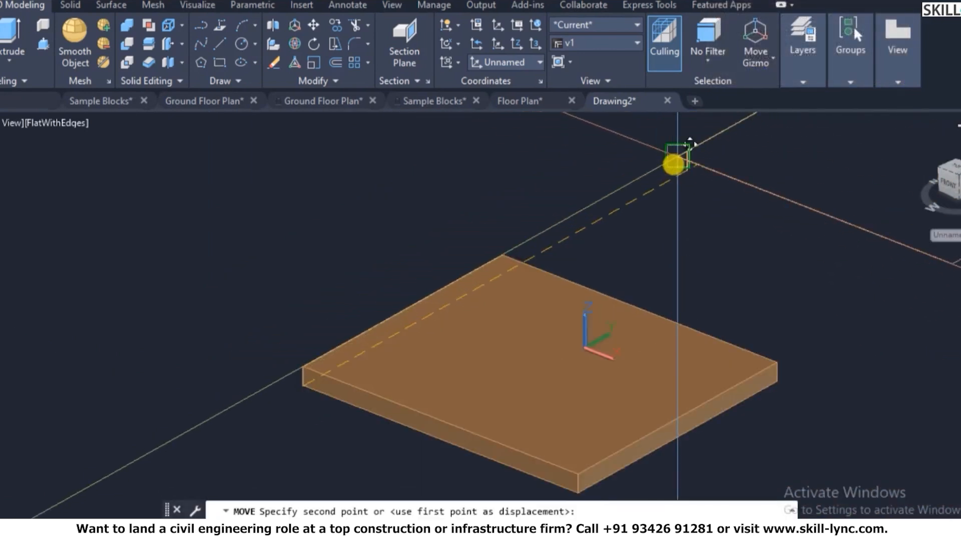
{"action": "scroll", "coordinate": [676, 160], "scroll_direction": "up", "scroll_amount": 5}
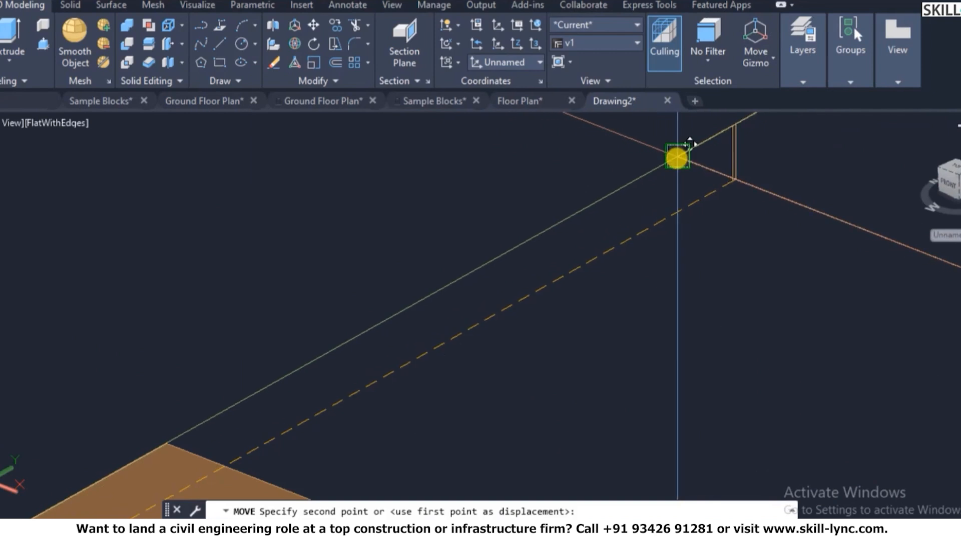
{"action": "left_click", "coordinate": [675, 159]}
{"action": "scroll", "coordinate": [475, 242], "scroll_direction": "down", "scroll_amount": 5}
{"action": "scroll", "coordinate": [560, 167], "scroll_direction": "up", "scroll_amount": 9}
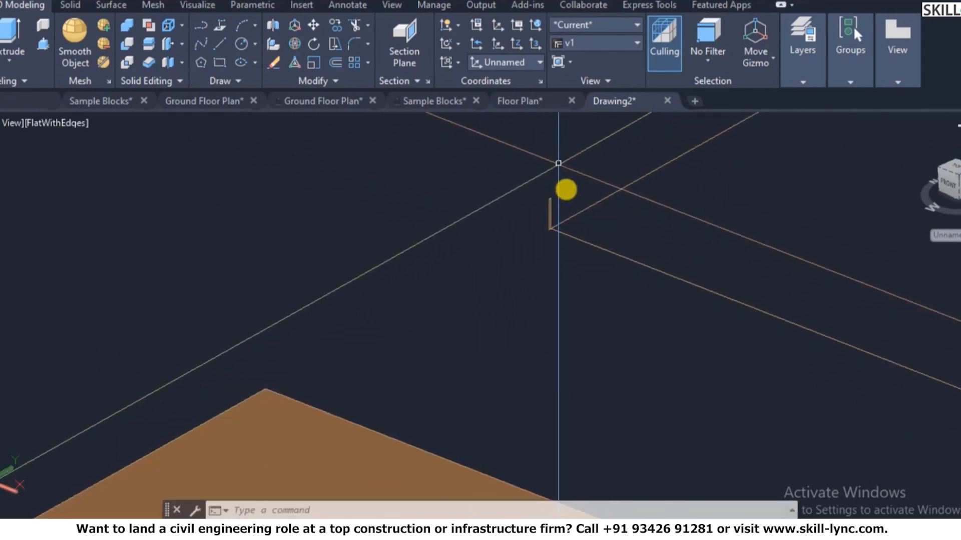
- Move the piece straight down from its top end into place
{"action": "key", "text": "Return"}
{"action": "left_click", "coordinate": [545, 211]}
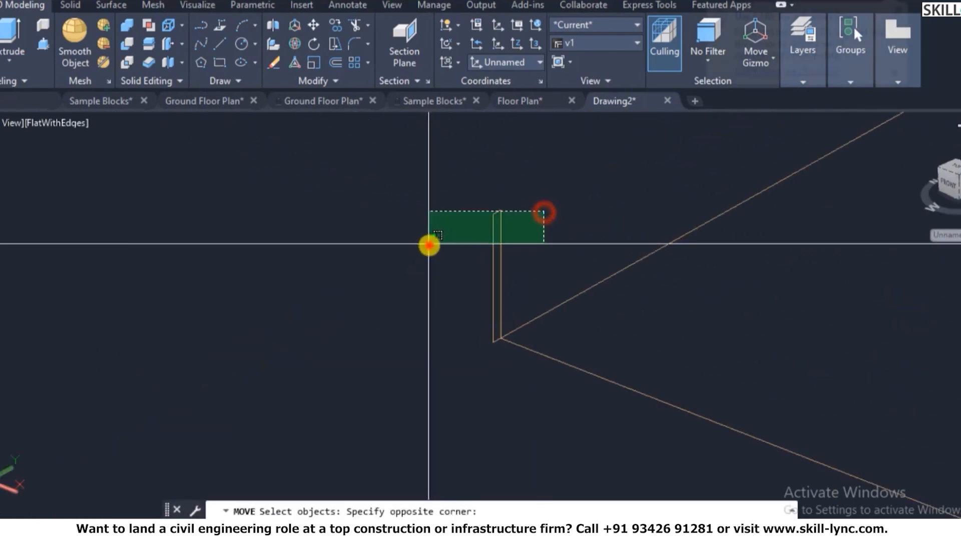
{"action": "left_click", "coordinate": [429, 245]}
{"action": "scroll", "coordinate": [519, 210], "scroll_direction": "up", "scroll_amount": 2}
{"action": "left_click", "coordinate": [495, 214]}
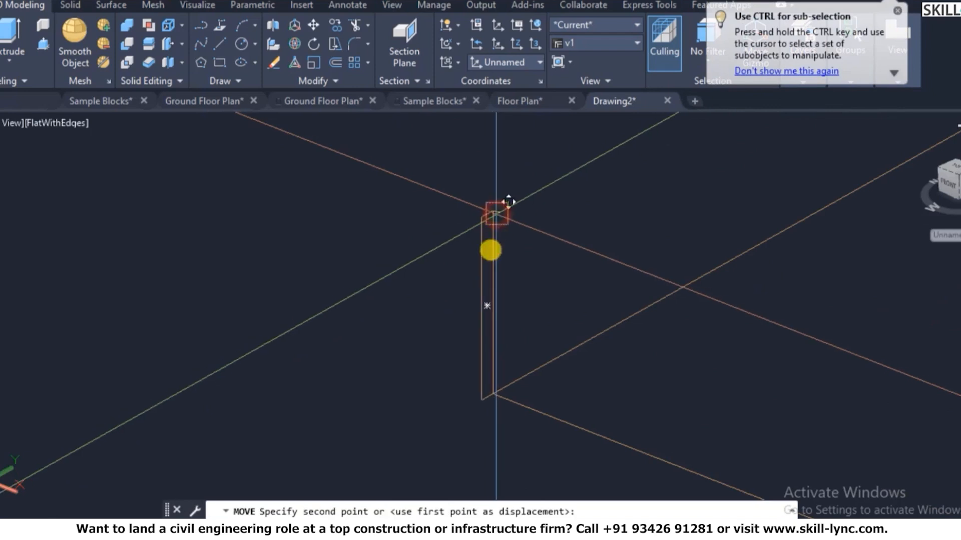
{"action": "left_click", "coordinate": [493, 396]}
{"action": "scroll", "coordinate": [435, 293], "scroll_direction": "down", "scroll_amount": 5}
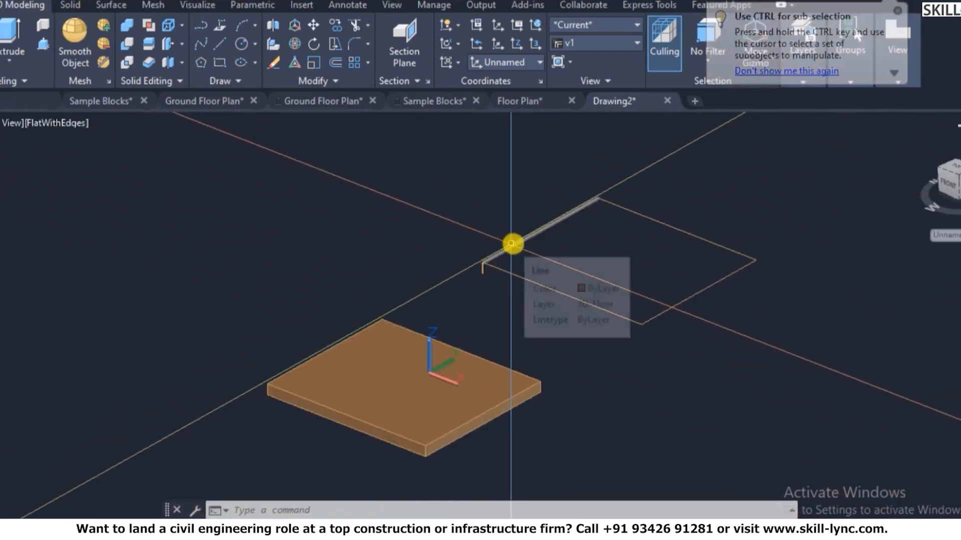
{"action": "scroll", "coordinate": [510, 244], "scroll_direction": "up", "scroll_amount": 5}
- Move the vertical stub by its bottom corner onto the wall outline's corner
{"action": "type", "text": "m"}
{"action": "key", "text": "Return"}
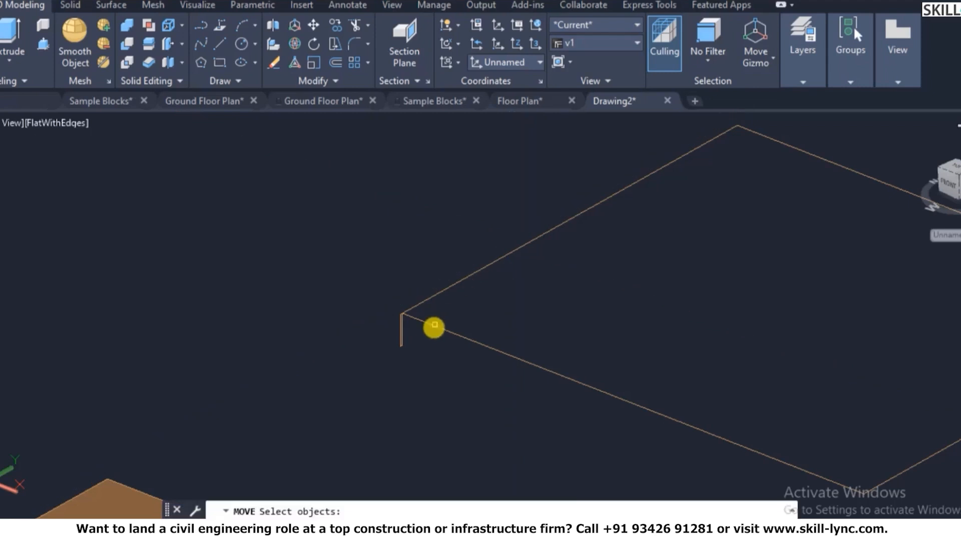
{"action": "left_click", "coordinate": [408, 338]}
{"action": "left_click", "coordinate": [360, 336]}
{"action": "scroll", "coordinate": [425, 319], "scroll_direction": "up", "scroll_amount": 3}
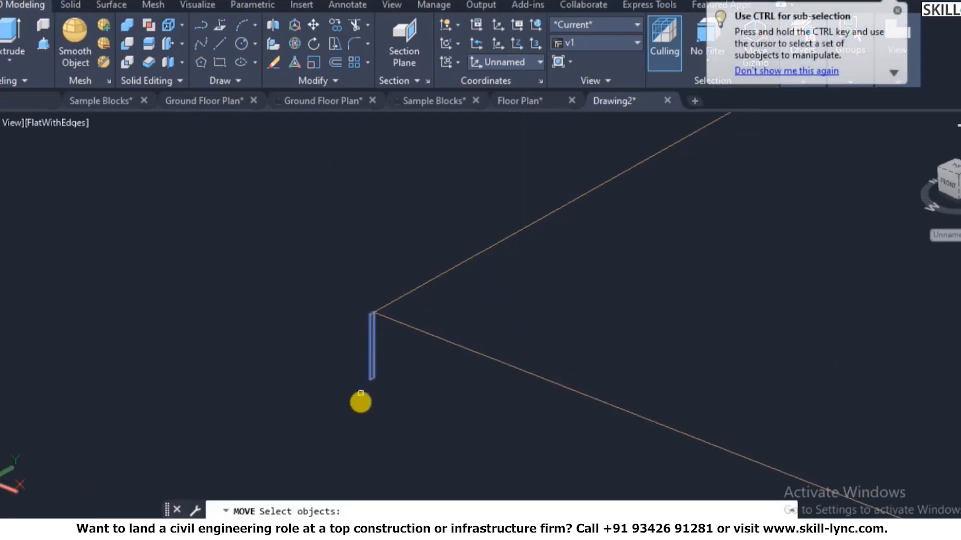
{"action": "scroll", "coordinate": [390, 355], "scroll_direction": "up", "scroll_amount": 3}
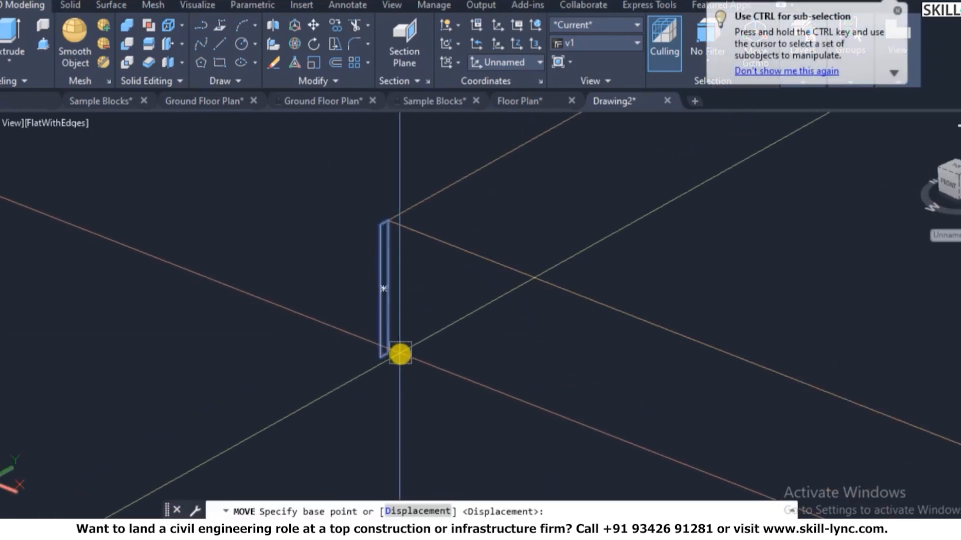
{"action": "left_click", "coordinate": [380, 353]}
{"action": "scroll", "coordinate": [369, 193], "scroll_direction": "up", "scroll_amount": 2}
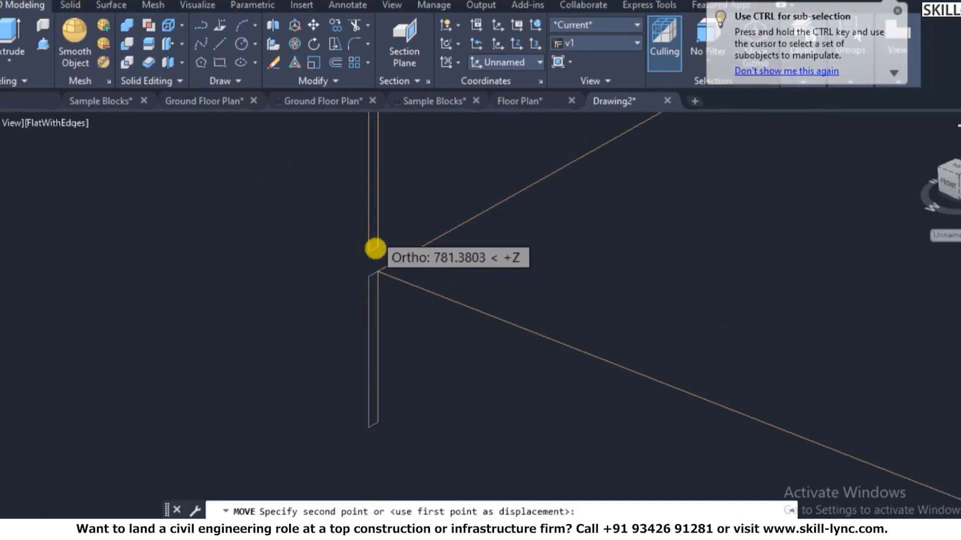
{"action": "scroll", "coordinate": [375, 248], "scroll_direction": "up", "scroll_amount": 3}
{"action": "left_click", "coordinate": [385, 303]}
{"action": "scroll", "coordinate": [350, 308], "scroll_direction": "down", "scroll_amount": 3}
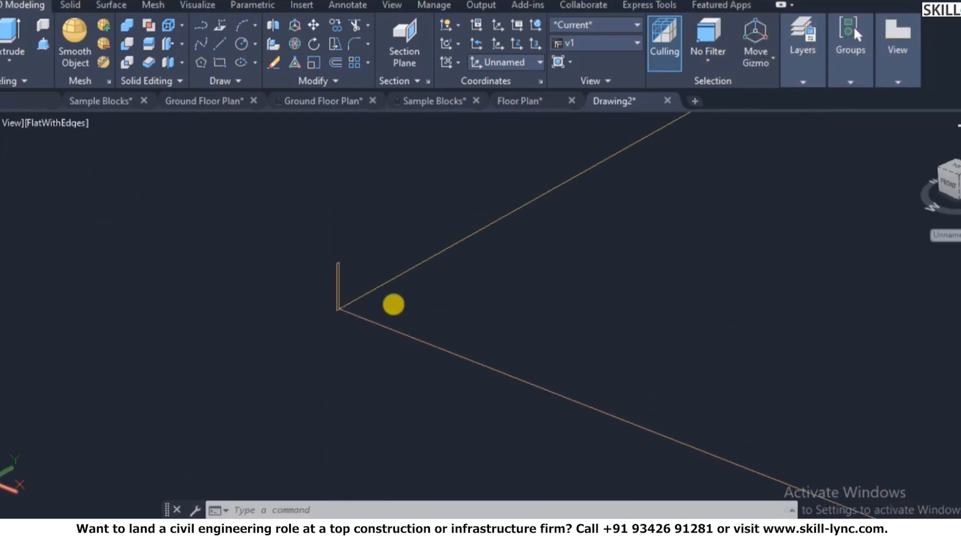
- Erase the doubled wall outline line
{"action": "type", "text": "ex"}
{"action": "key", "text": "Escape"}
{"action": "left_click", "coordinate": [475, 264]}
{"action": "left_click", "coordinate": [433, 230]}
{"action": "type", "text": "e"}
{"action": "key", "text": "Return"}
{"action": "scroll", "coordinate": [344, 279], "scroll_direction": "down", "scroll_amount": 4}
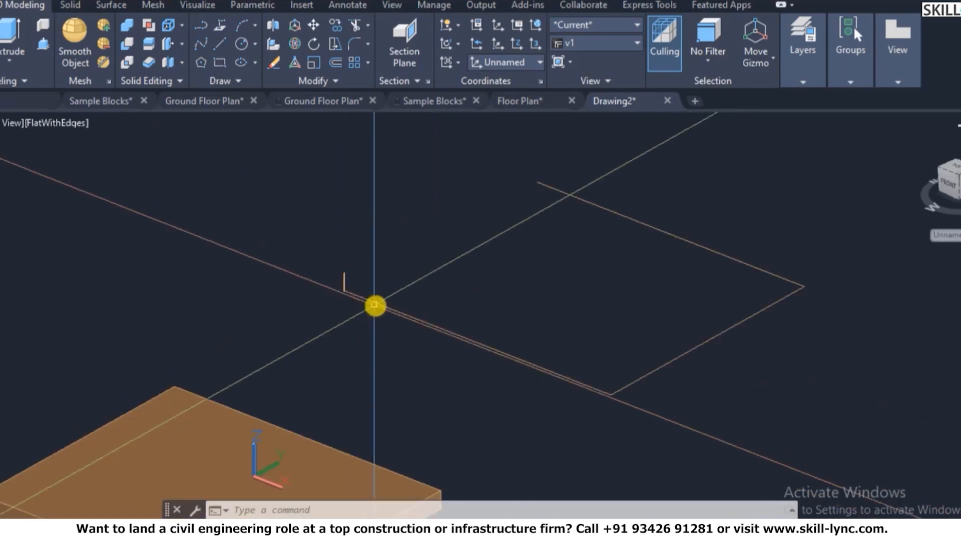
- Start extruding the profile, then cancel the extrusion
{"action": "type", "text": "ext"}
{"action": "key", "text": "Return"}
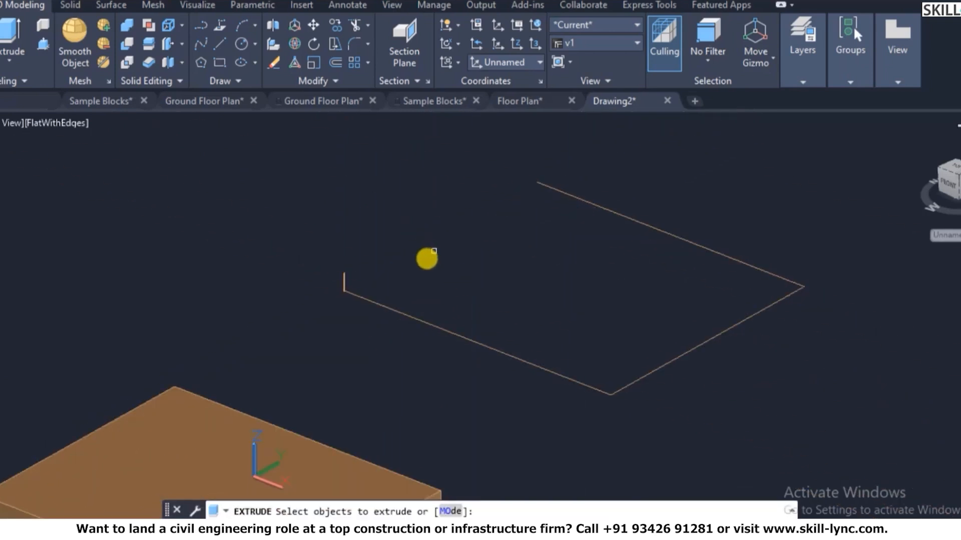
{"action": "scroll", "coordinate": [342, 283], "scroll_direction": "up", "scroll_amount": 3}
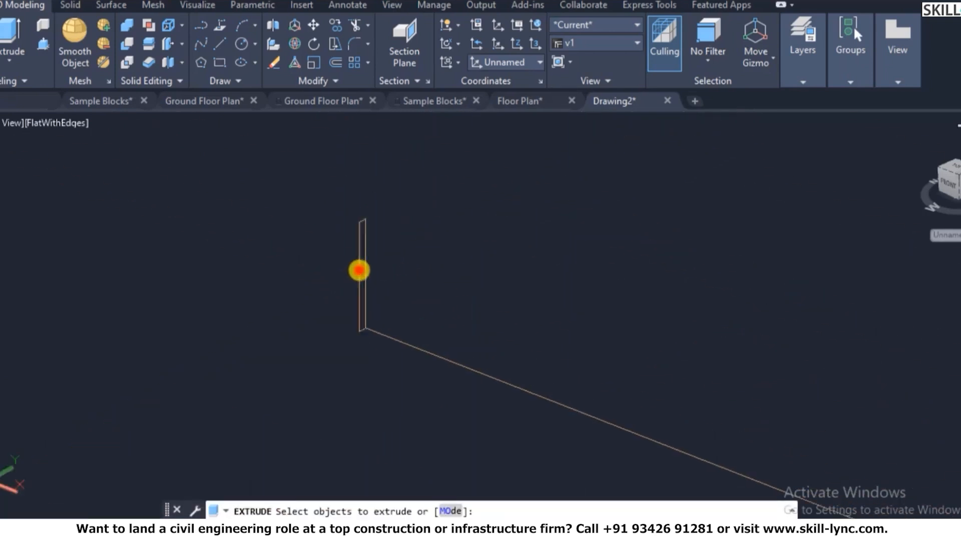
{"action": "key", "text": "Escape"}
{"action": "scroll", "coordinate": [391, 226], "scroll_direction": "up", "scroll_amount": 6}
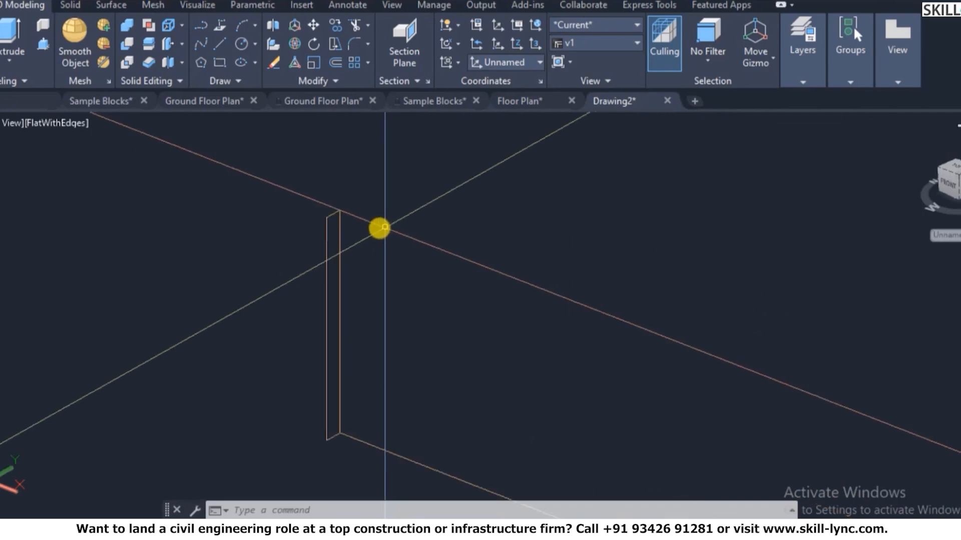
{"action": "scroll", "coordinate": [347, 233], "scroll_direction": "down", "scroll_amount": 5}
{"action": "scroll", "coordinate": [379, 248], "scroll_direction": "up", "scroll_amount": 2}
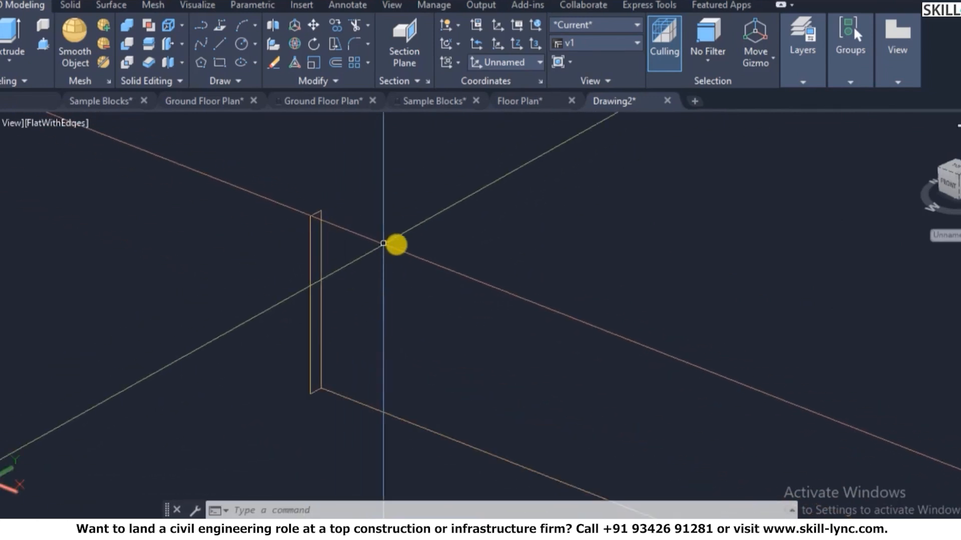
- Start a new UCS with its origin at the profile's base corner and its X direction
{"action": "type", "text": "ucs"}
{"action": "key", "text": "Return"}
{"action": "key", "text": "Return"}
{"action": "key", "text": "Return"}
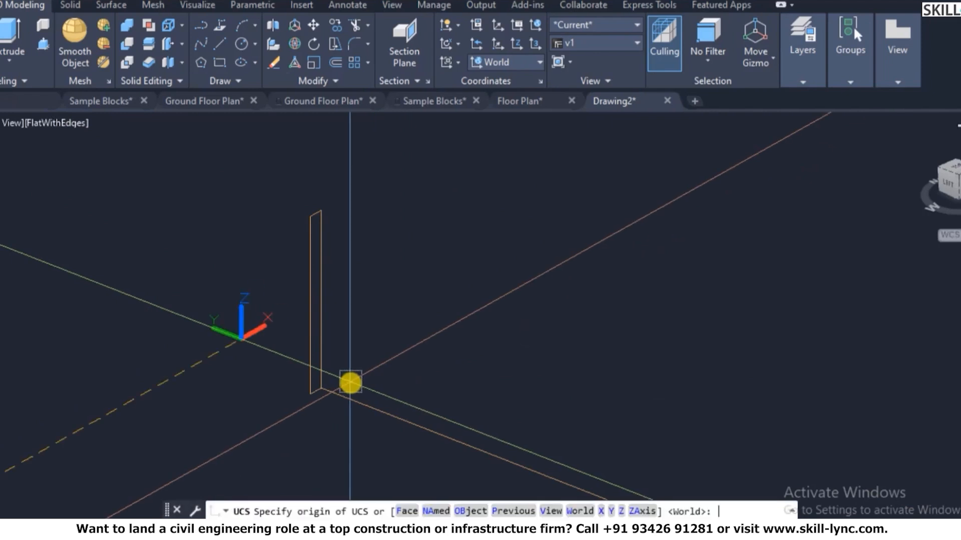
{"action": "scroll", "coordinate": [330, 360], "scroll_direction": "down", "scroll_amount": 1}
{"action": "scroll", "coordinate": [332, 344], "scroll_direction": "up", "scroll_amount": 4}
{"action": "left_click", "coordinate": [319, 424]}
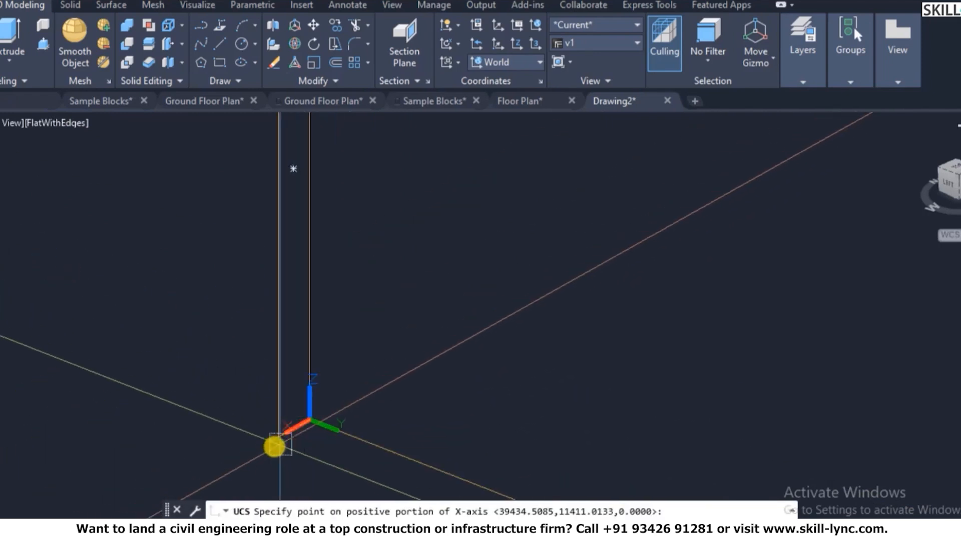
{"action": "left_click", "coordinate": [275, 446]}
{"action": "scroll", "coordinate": [306, 280], "scroll_direction": "down", "scroll_amount": 5}
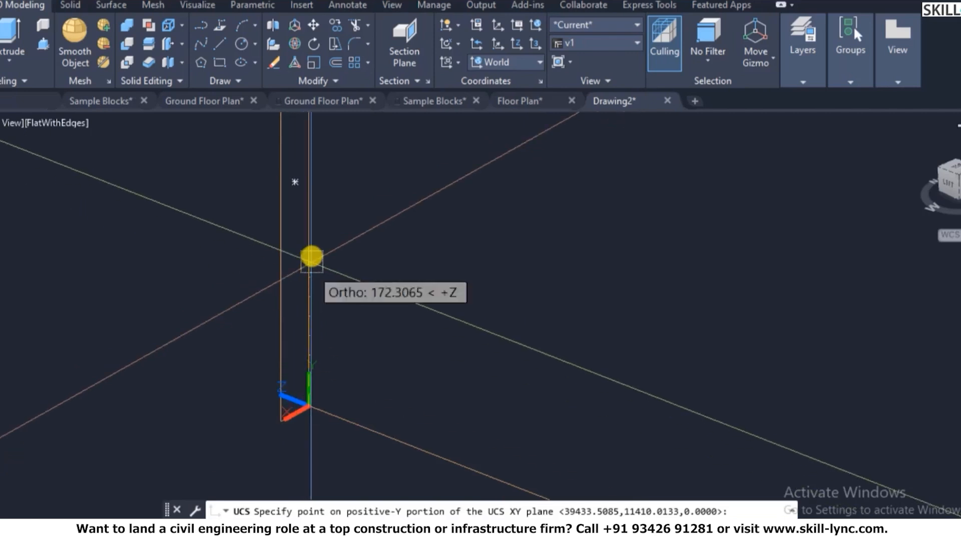
- Set the UCS Y direction, then draw a small rectangle inside the profile
{"action": "left_click", "coordinate": [311, 131]}
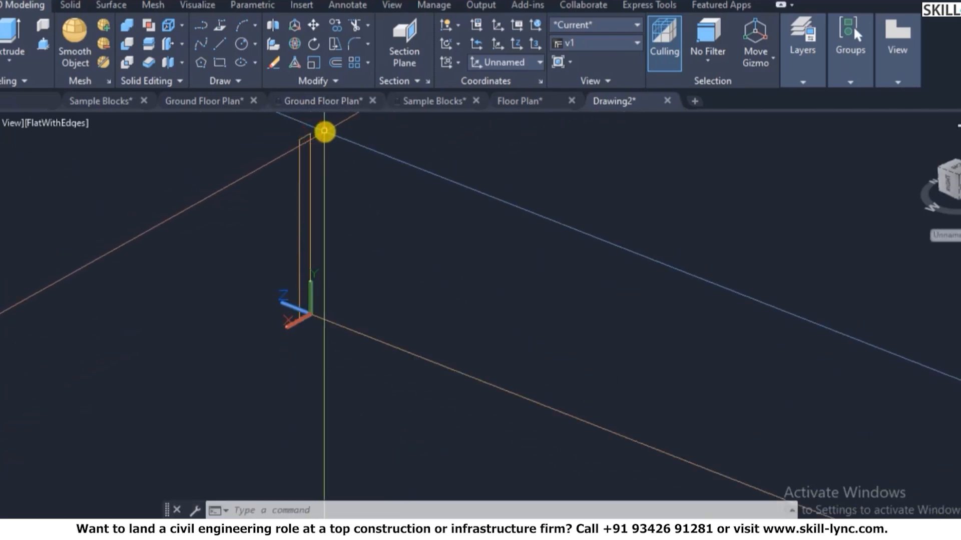
{"action": "scroll", "coordinate": [326, 171], "scroll_direction": "up", "scroll_amount": 3}
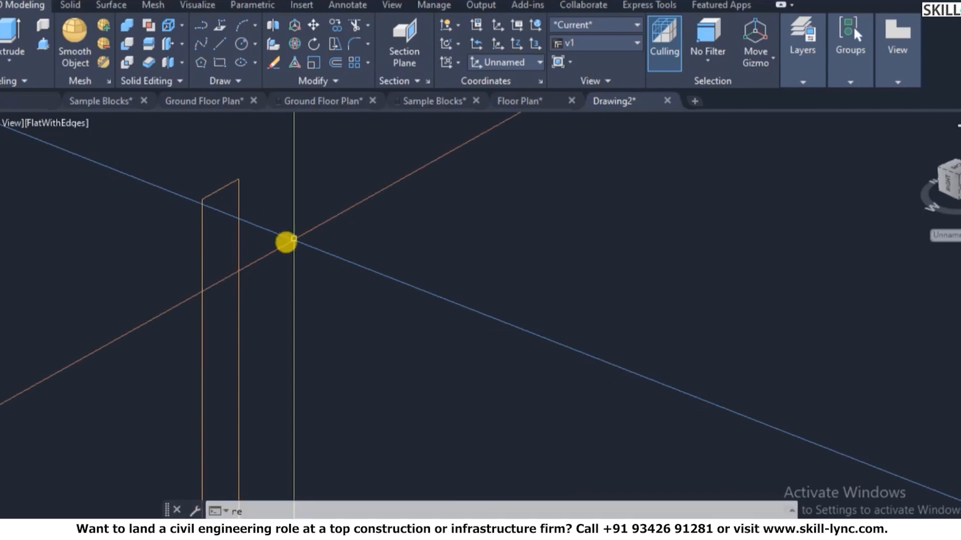
{"action": "type", "text": "rec"}
{"action": "key", "text": "Return"}
{"action": "left_click", "coordinate": [178, 243]}
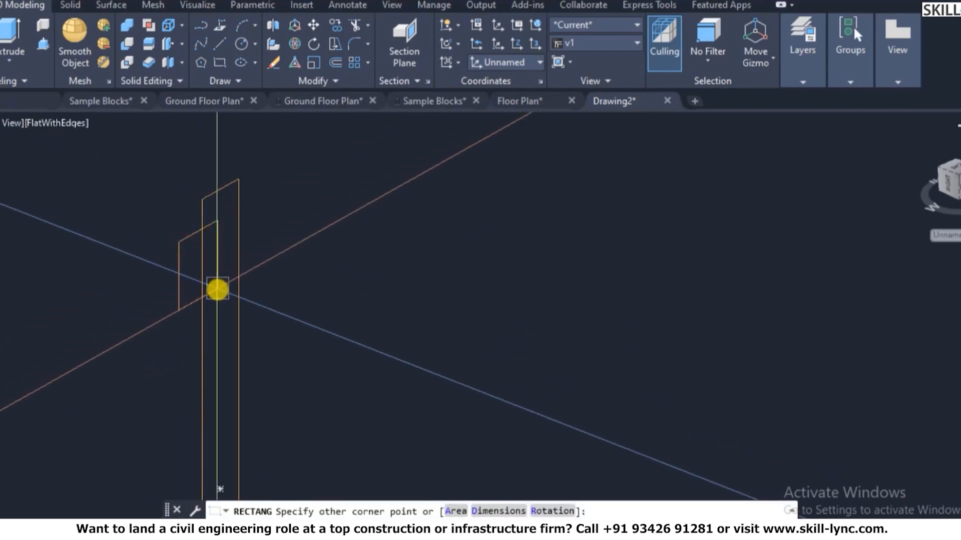
{"action": "left_click", "coordinate": [217, 287]}
{"action": "scroll", "coordinate": [216, 315], "scroll_direction": "down", "scroll_amount": 2}
- Copy the small rectangle twice further along the profile
{"action": "type", "text": "co"}
{"action": "key", "text": "Return"}
{"action": "scroll", "coordinate": [214, 238], "scroll_direction": "up", "scroll_amount": 2}
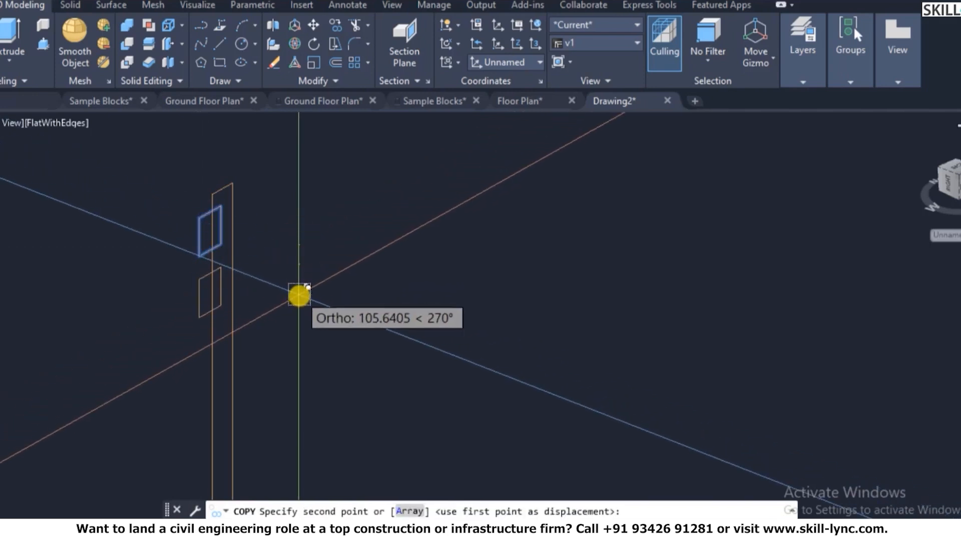
{"action": "left_click", "coordinate": [294, 358]}
{"action": "scroll", "coordinate": [302, 313], "scroll_direction": "down", "scroll_amount": 3}
{"action": "scroll", "coordinate": [293, 355], "scroll_direction": "up", "scroll_amount": 2}
{"action": "left_click", "coordinate": [296, 353]}
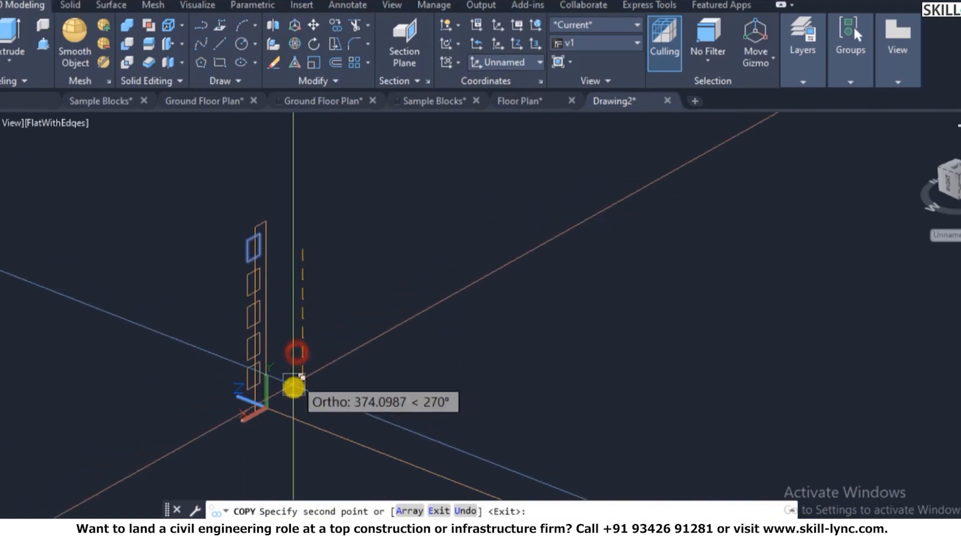
{"action": "scroll", "coordinate": [295, 383], "scroll_direction": "up", "scroll_amount": 2}
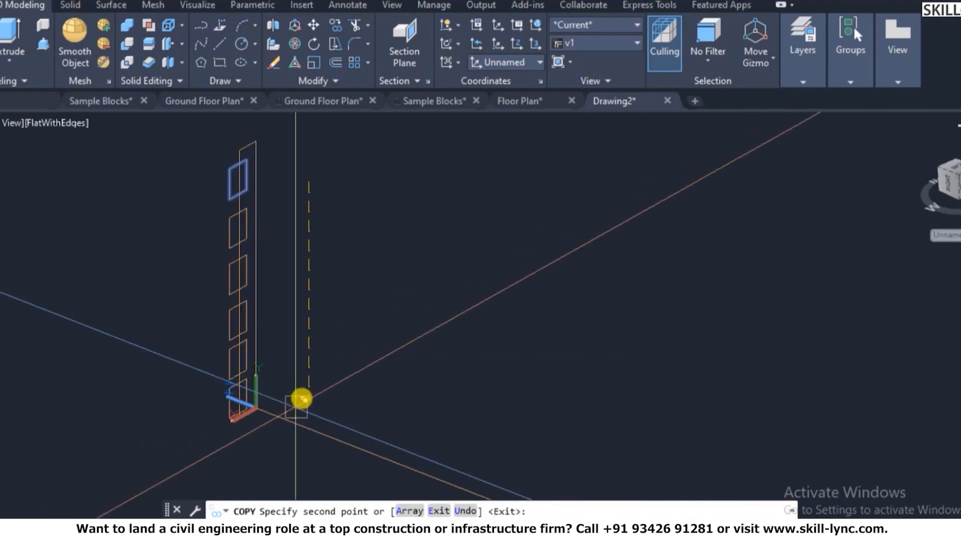
{"action": "scroll", "coordinate": [299, 398], "scroll_direction": "up", "scroll_amount": 2}
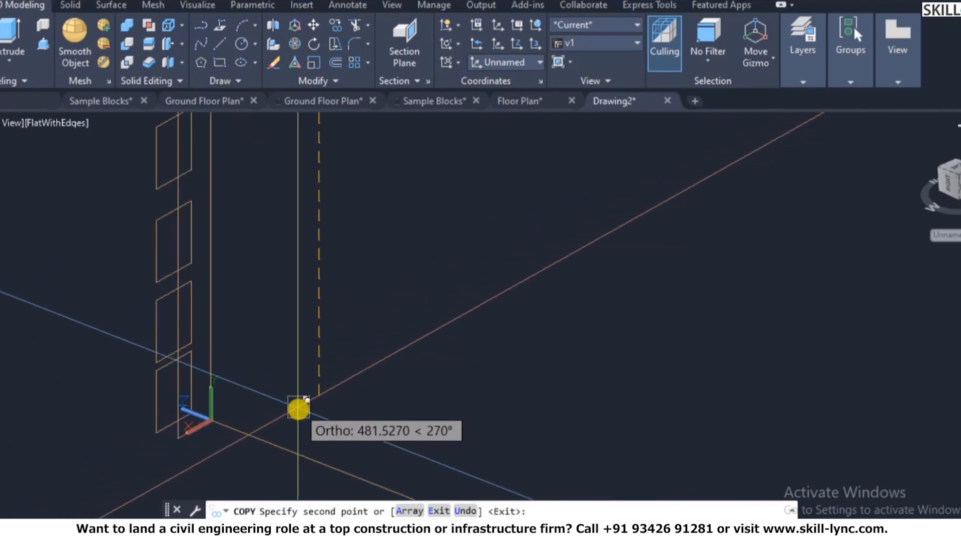
{"action": "key", "text": "Escape"}
{"action": "scroll", "coordinate": [343, 380], "scroll_direction": "down", "scroll_amount": 5}
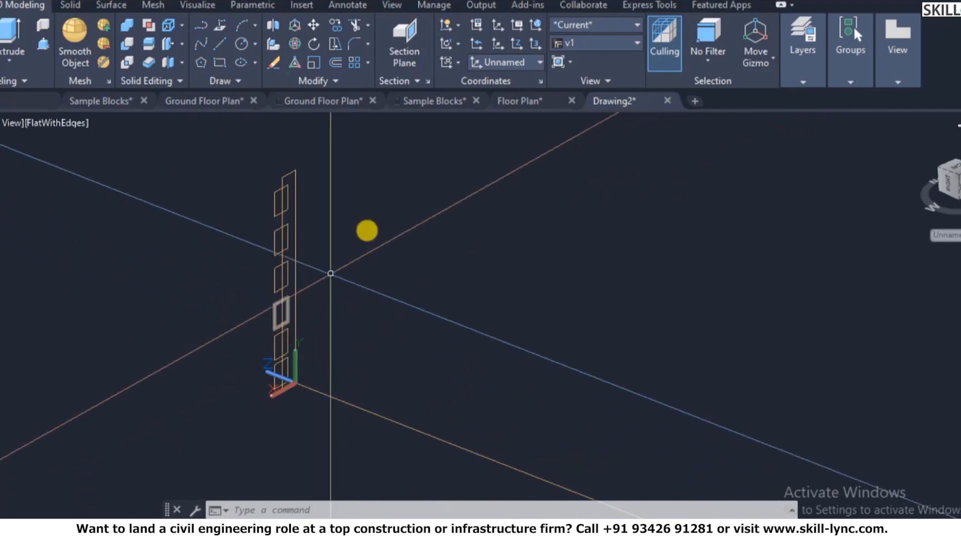
- Create a region from inside the notched profile with BOUNDARY
{"action": "type", "text": "bo"}
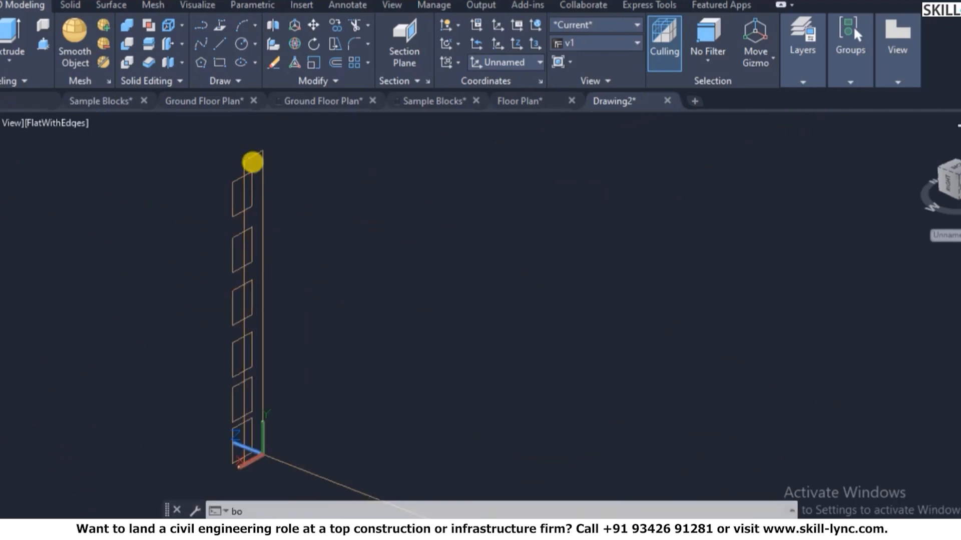
{"action": "key", "text": "Return"}
{"action": "left_click", "coordinate": [202, 56]}
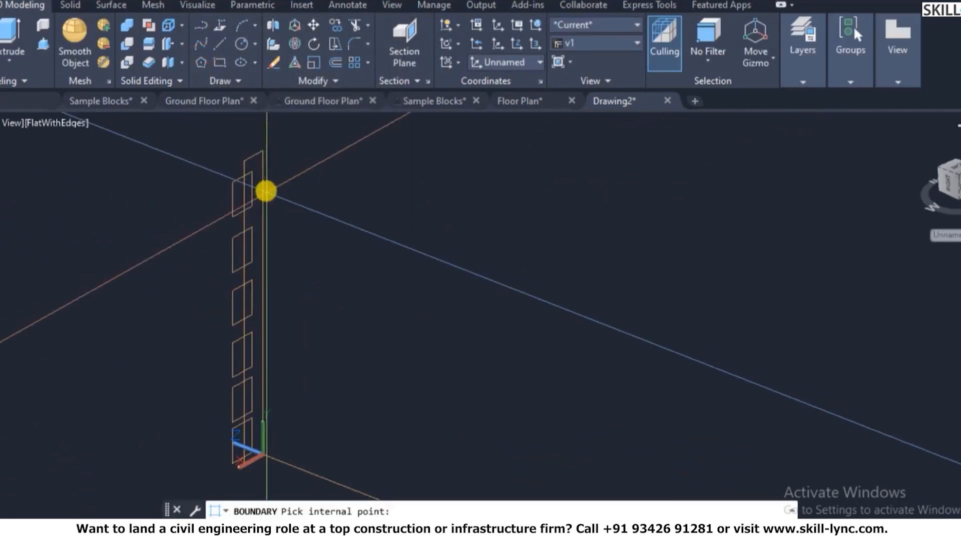
{"action": "key", "text": "Return"}
{"action": "key", "text": "Return"}
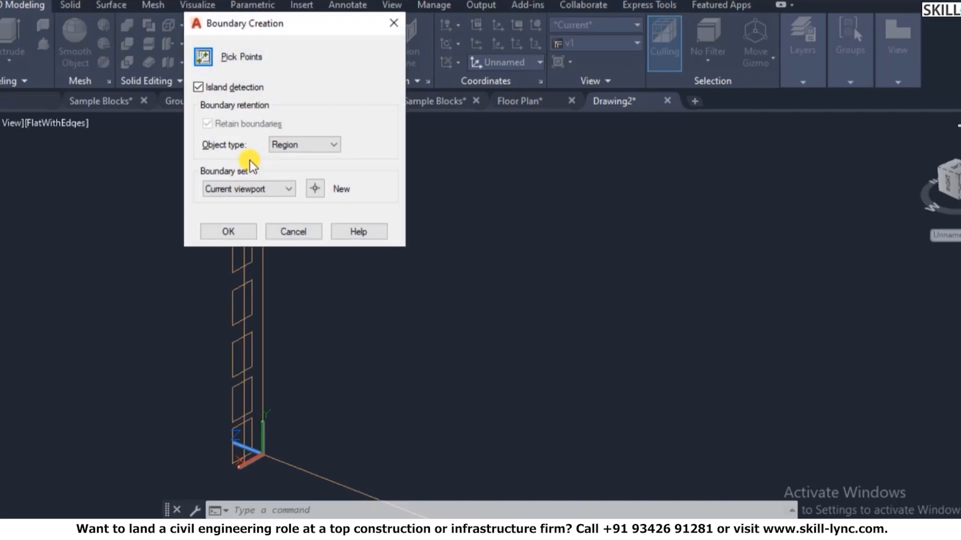
{"action": "left_click", "coordinate": [202, 56]}
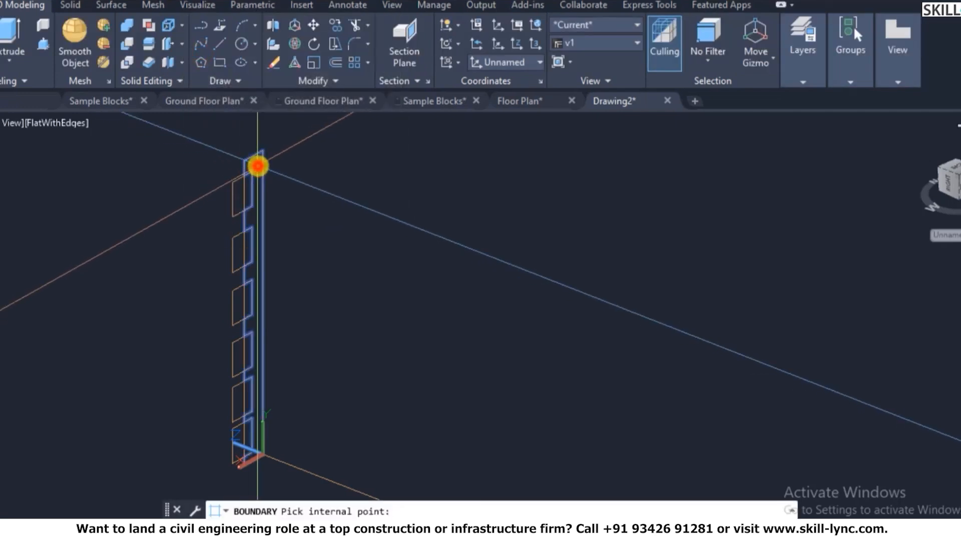
{"action": "key", "text": "Return"}
{"action": "scroll", "coordinate": [284, 161], "scroll_direction": "down", "scroll_amount": 4}
- Extrude the region along the wall outline path and select the resulting ribbed band
{"action": "type", "text": "ext"}
{"action": "key", "text": "Return"}
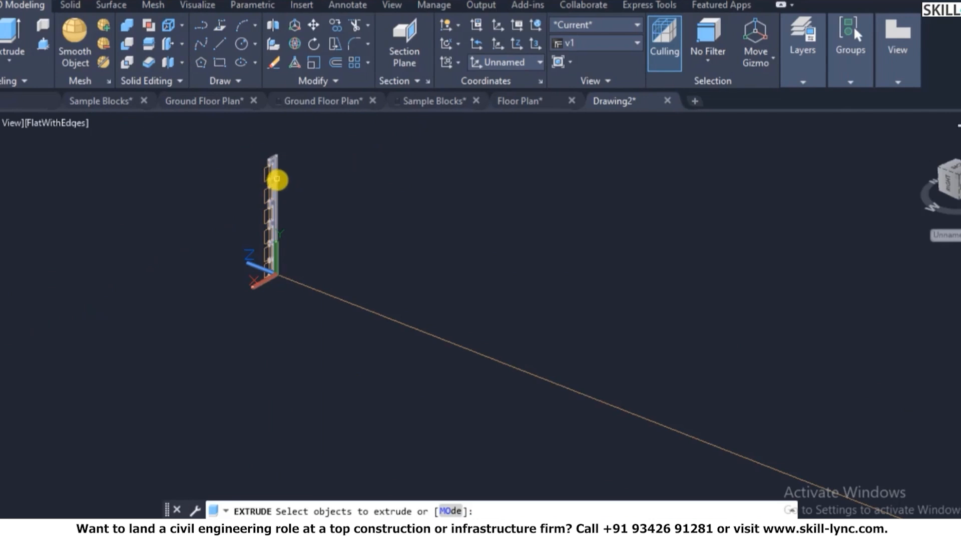
{"action": "key", "text": "Return"}
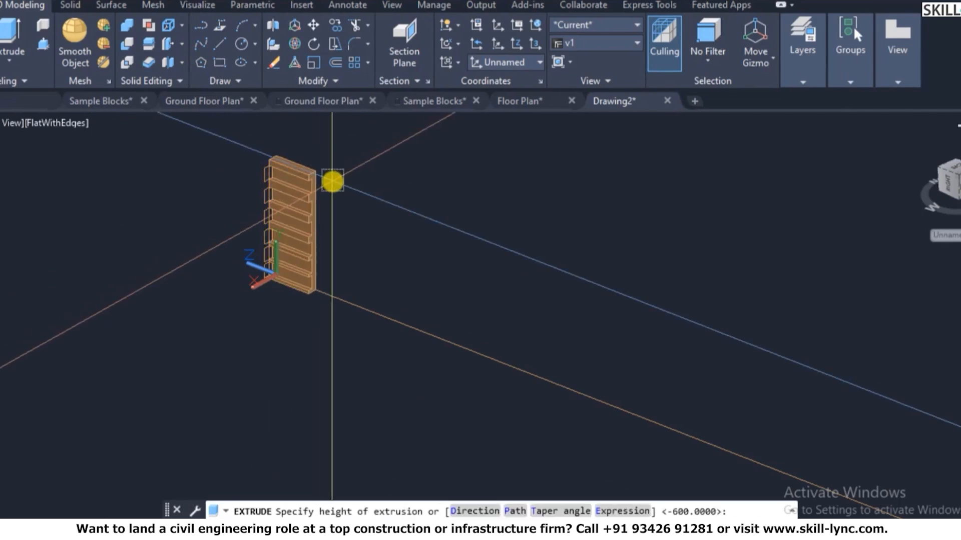
{"action": "type", "text": "p"}
{"action": "key", "text": "Return"}
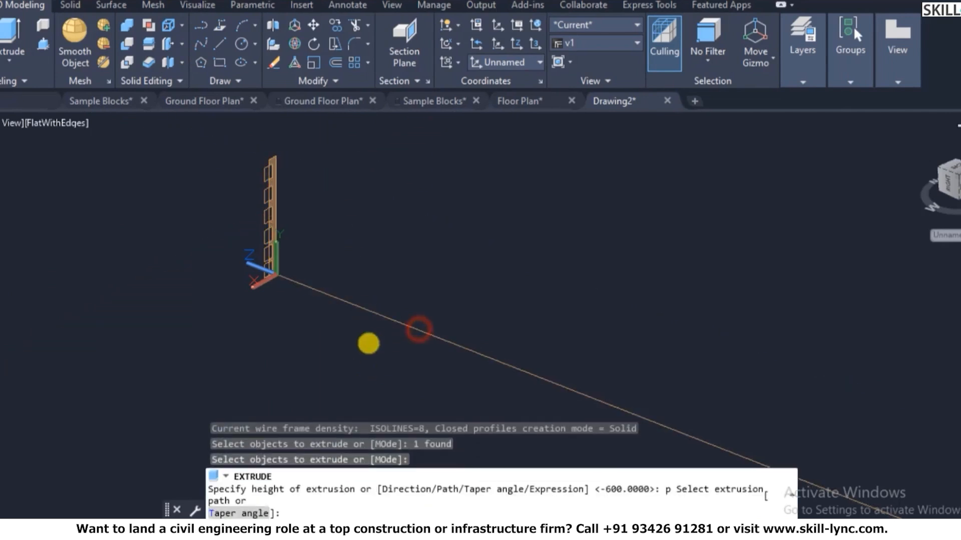
{"action": "scroll", "coordinate": [181, 313], "scroll_direction": "down", "scroll_amount": 8}
{"action": "key", "text": "Escape"}
{"action": "left_click", "coordinate": [633, 345]}
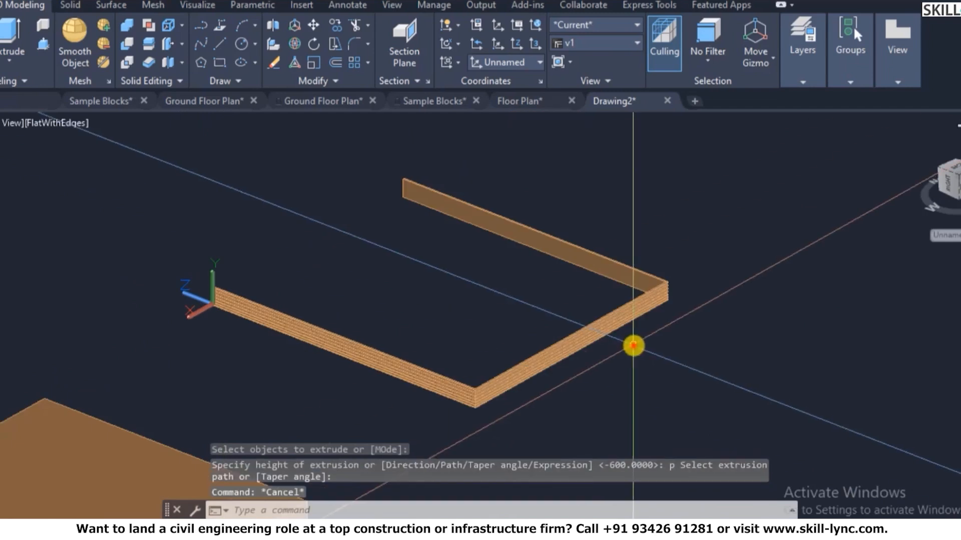
{"action": "left_click", "coordinate": [580, 332]}
- Assign the ribbed band to the 3D Wall layer, dismiss the warning, and turn 3D Wall on
{"action": "mouse_move", "coordinate": [803, 46]}
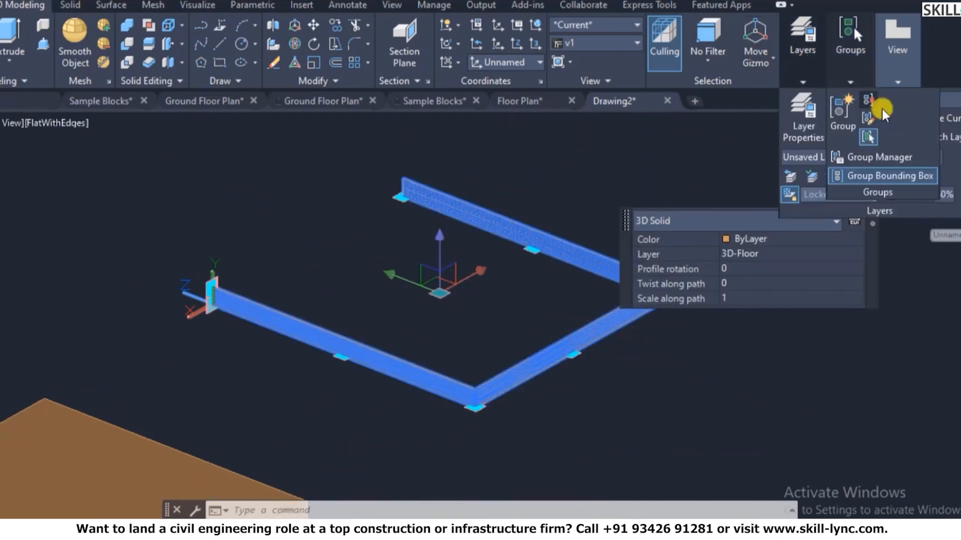
{"action": "left_click", "coordinate": [916, 99]}
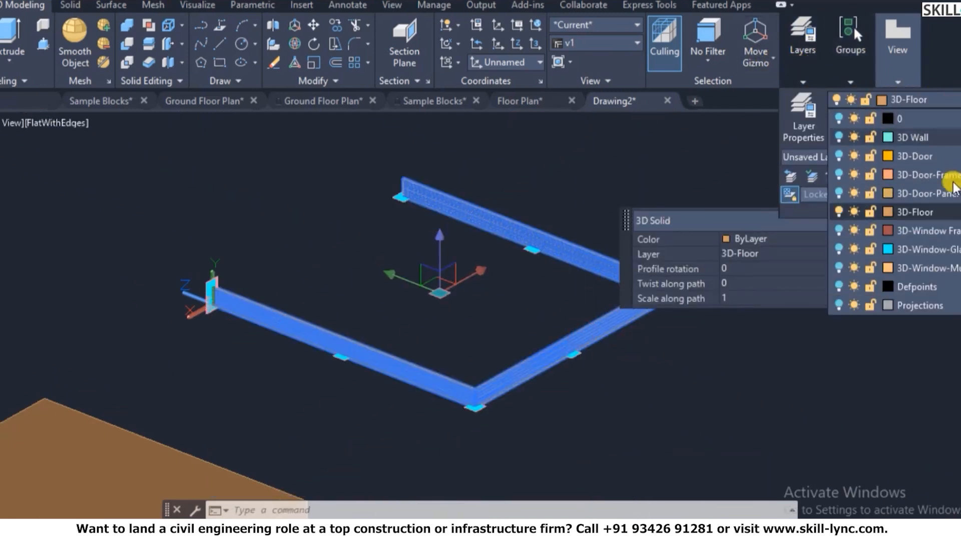
{"action": "left_click", "coordinate": [941, 138]}
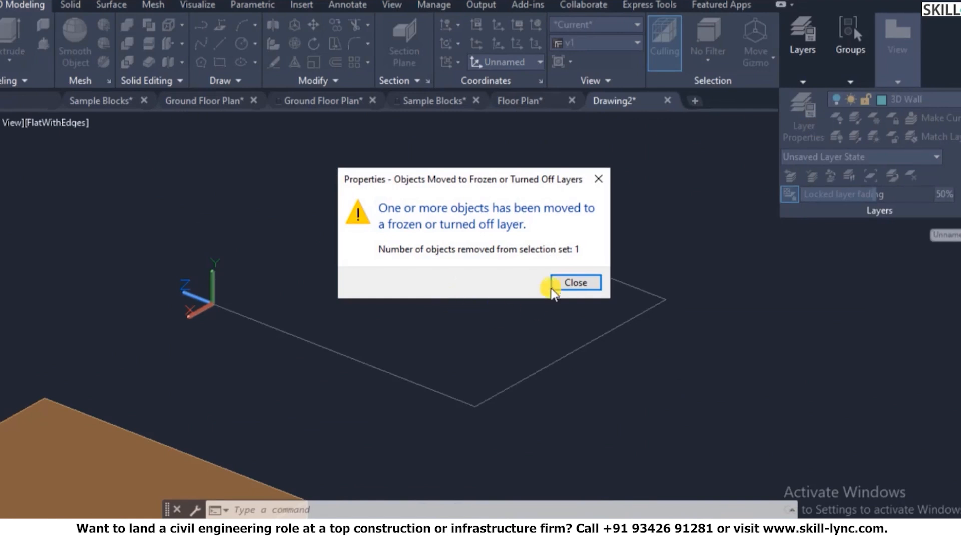
{"action": "left_click", "coordinate": [555, 285]}
{"action": "left_click", "coordinate": [809, 83]}
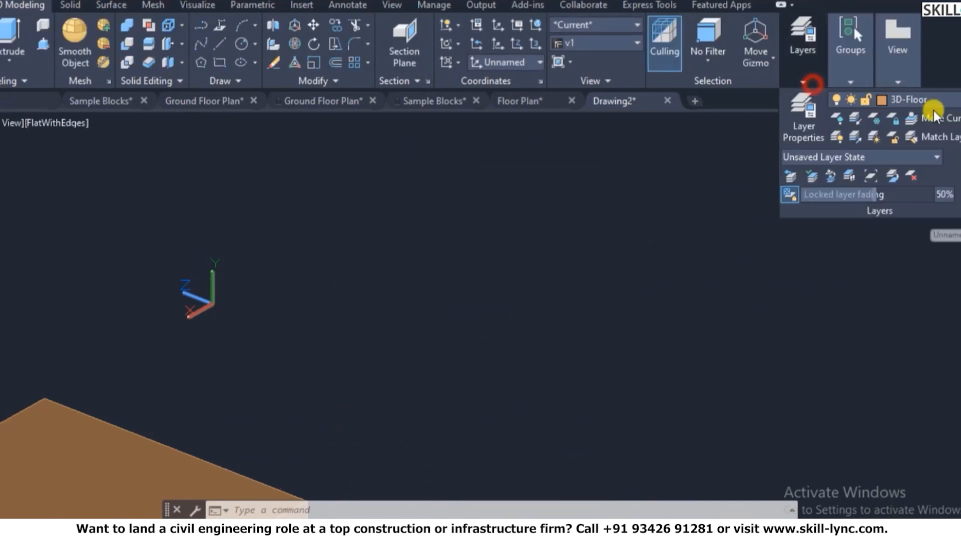
{"action": "left_click", "coordinate": [925, 99]}
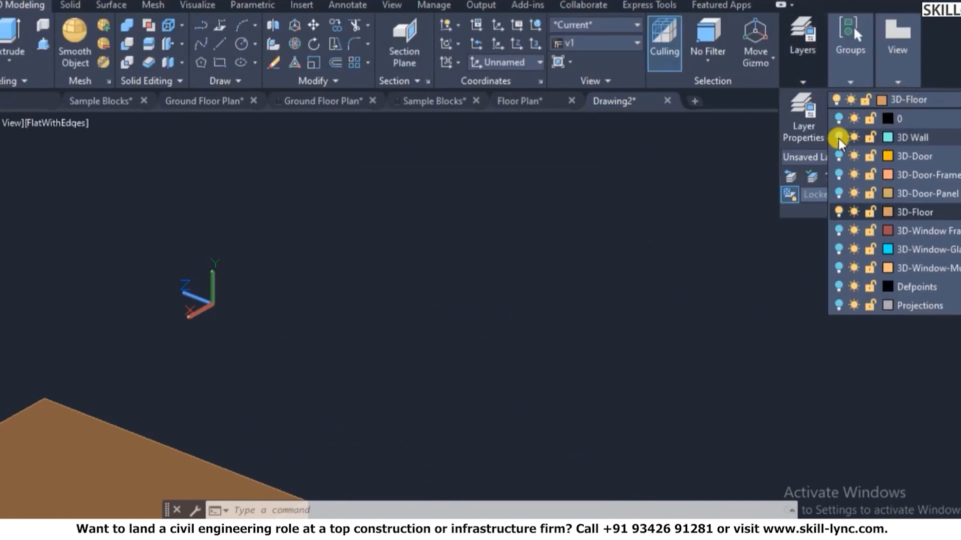
{"action": "left_click", "coordinate": [839, 137]}
{"action": "scroll", "coordinate": [322, 285], "scroll_direction": "down", "scroll_amount": 2}
{"action": "scroll", "coordinate": [433, 258], "scroll_direction": "up", "scroll_amount": 2}
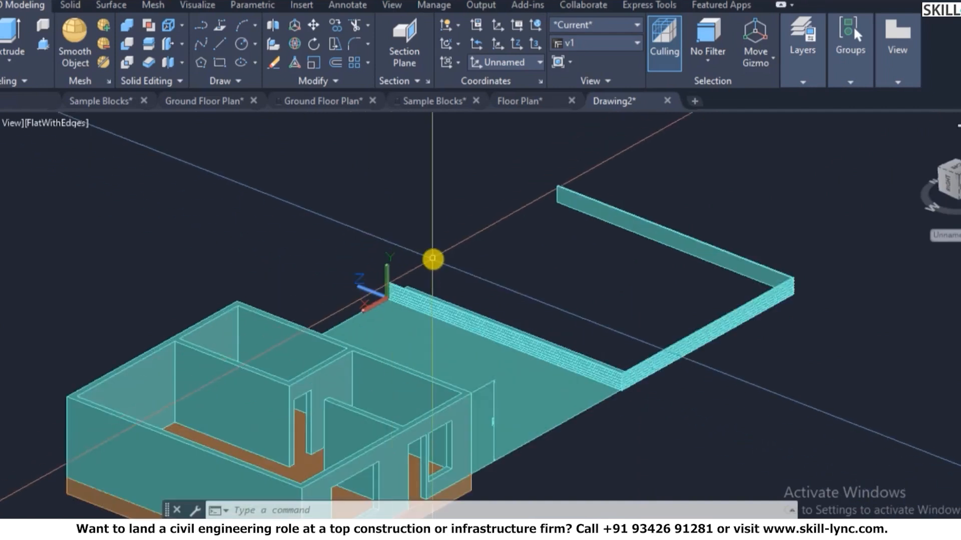
{"action": "scroll", "coordinate": [432, 258], "scroll_direction": "up", "scroll_amount": 5}
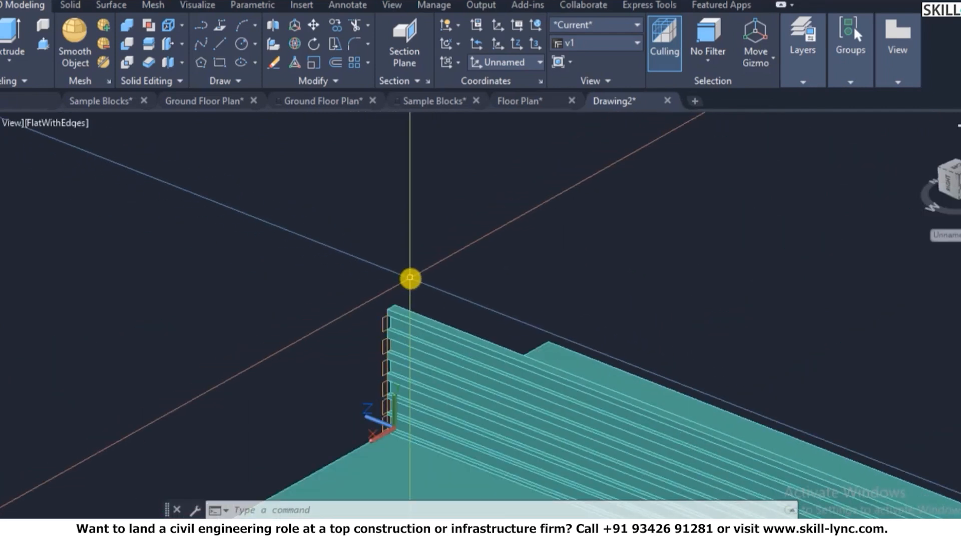
- Move the plinth band by its corner onto the building's outer wall corner
{"action": "key", "text": "Return"}
{"action": "left_click", "coordinate": [400, 312]}
{"action": "scroll", "coordinate": [401, 300], "scroll_direction": "up", "scroll_amount": 2}
{"action": "key", "text": "Return"}
{"action": "left_click", "coordinate": [388, 314]}
{"action": "scroll", "coordinate": [435, 281], "scroll_direction": "down", "scroll_amount": 5}
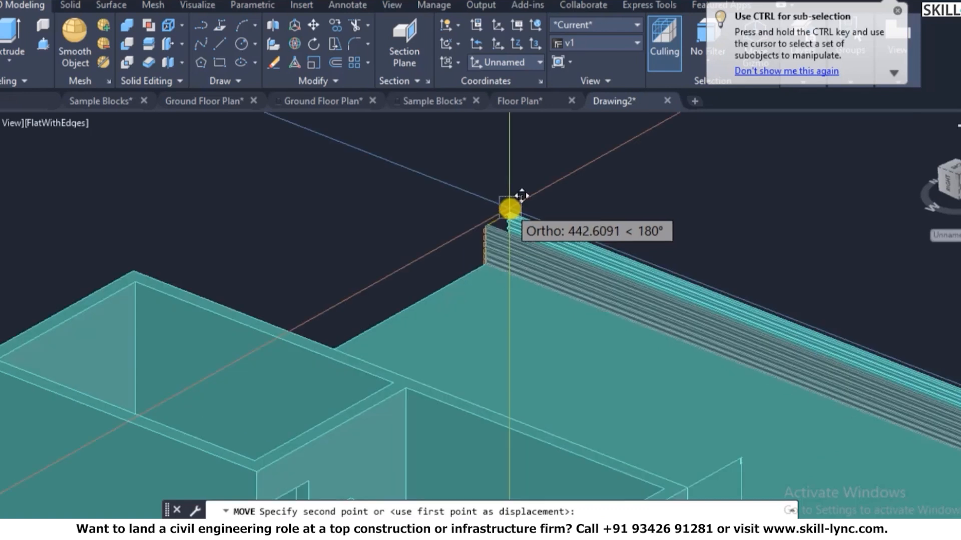
{"action": "scroll", "coordinate": [225, 400], "scroll_direction": "down", "scroll_amount": 3}
{"action": "scroll", "coordinate": [375, 307], "scroll_direction": "up", "scroll_amount": 8}
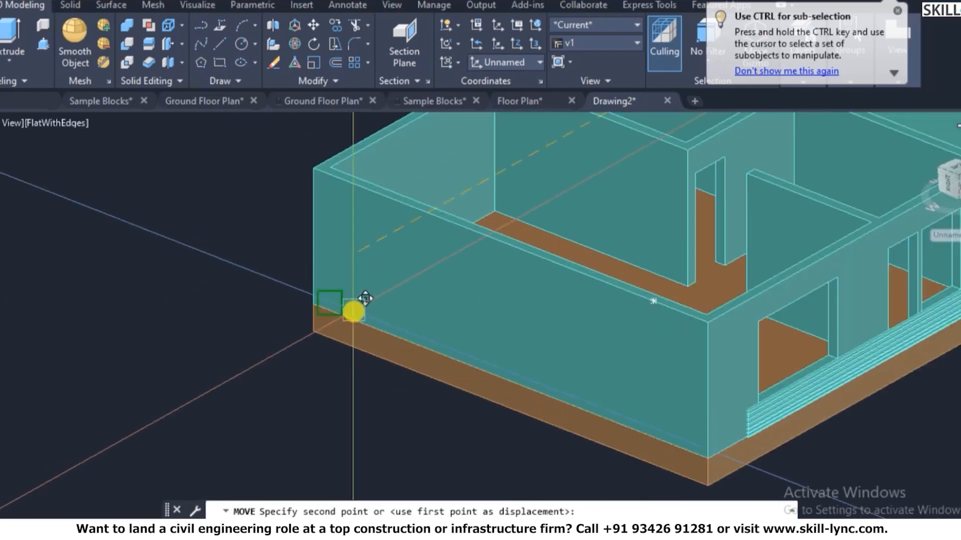
{"action": "scroll", "coordinate": [277, 279], "scroll_direction": "up", "scroll_amount": 1}
{"action": "scroll", "coordinate": [286, 265], "scroll_direction": "up", "scroll_amount": 5}
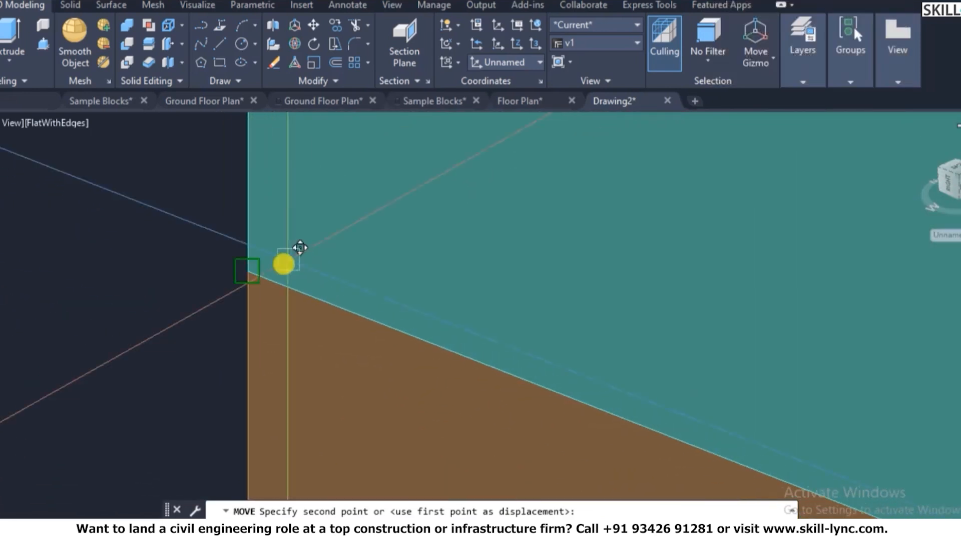
{"action": "left_click", "coordinate": [244, 278]}
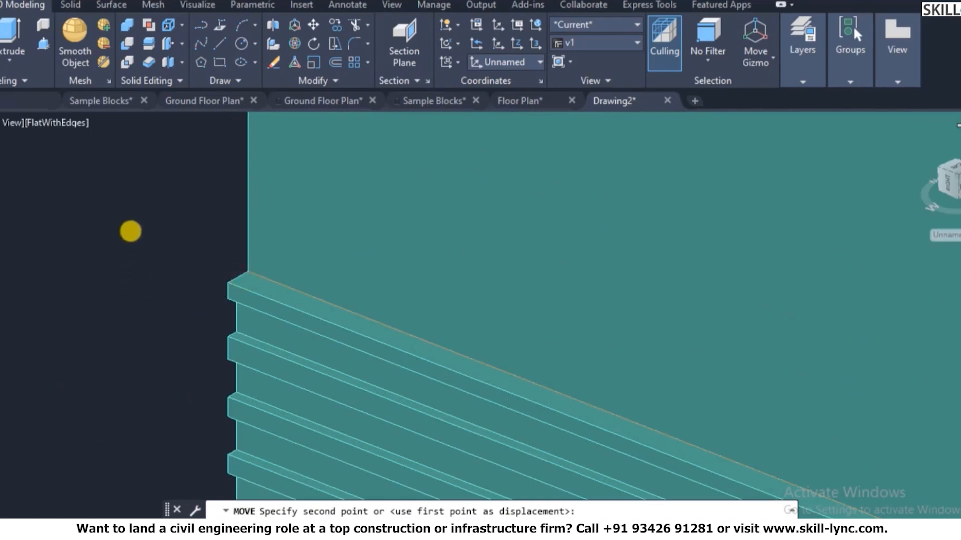
{"action": "scroll", "coordinate": [130, 232], "scroll_direction": "down", "scroll_amount": 5}
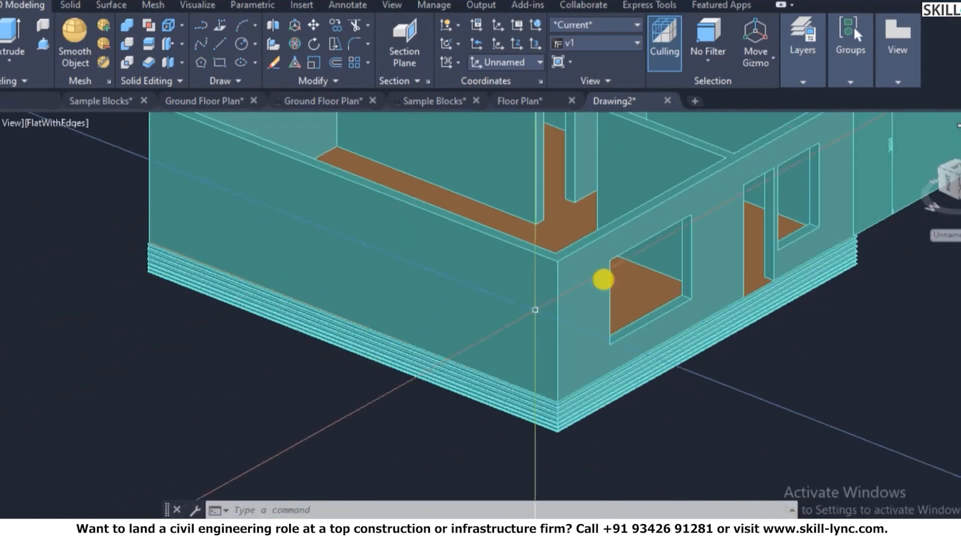
{"action": "scroll", "coordinate": [811, 280], "scroll_direction": "up", "scroll_amount": 5}
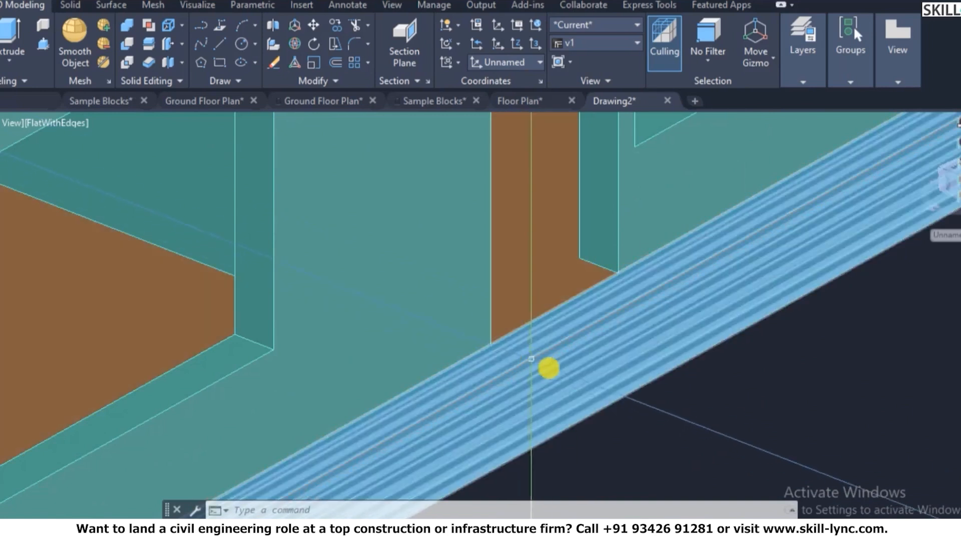
{"action": "scroll", "coordinate": [633, 372], "scroll_direction": "down", "scroll_amount": 3}
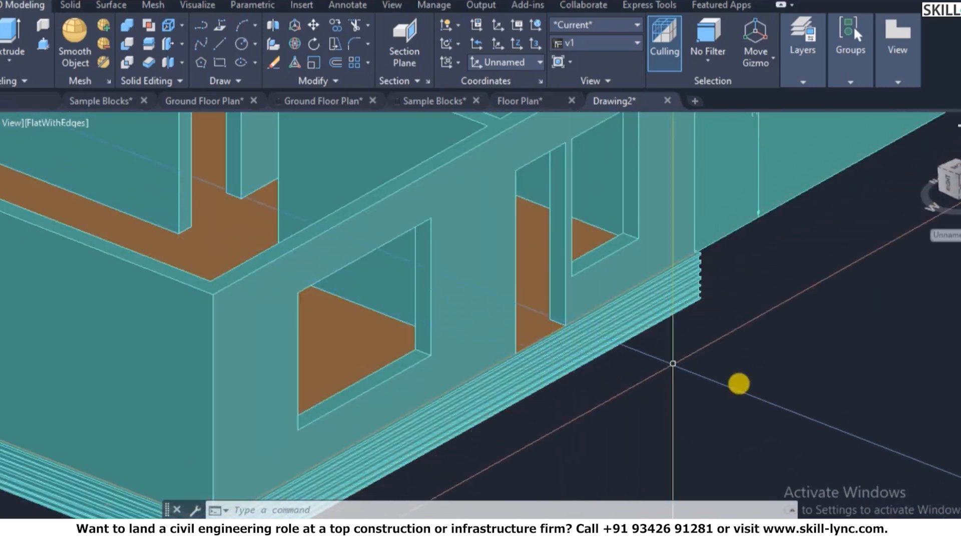
{"action": "key", "text": "Escape"}
{"action": "key", "text": "Escape"}
{"action": "key", "text": "Escape"}
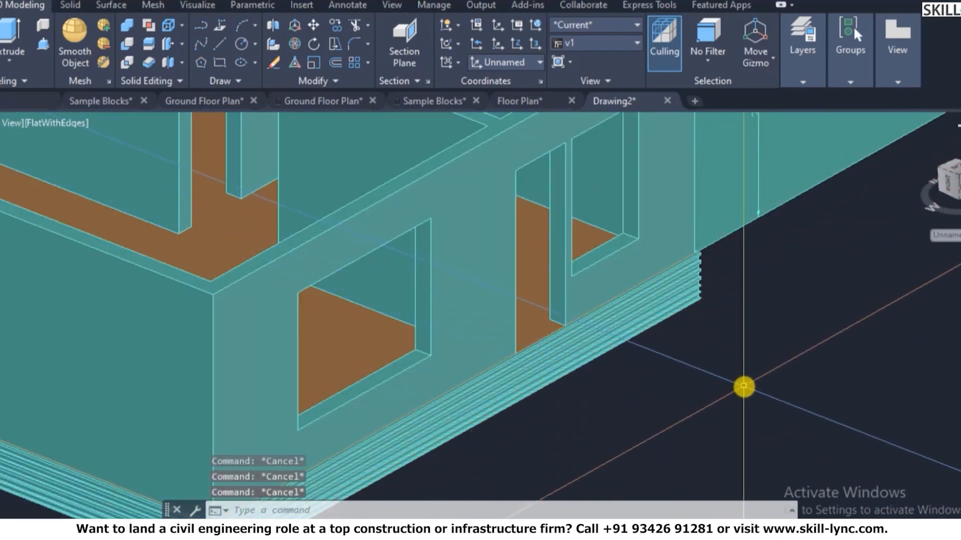
{"action": "type", "text": "ucs"}
{"action": "key", "text": "Return"}
{"action": "type", "text": "f"}
{"action": "key", "text": "Return"}
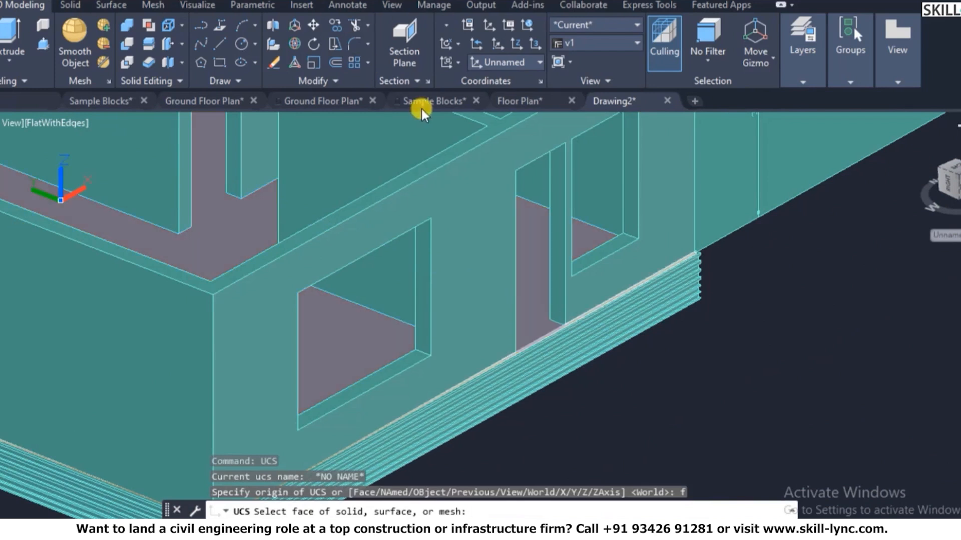
{"action": "left_click", "coordinate": [463, 165]}
{"action": "right_click", "coordinate": [478, 176]}
{"action": "left_click", "coordinate": [520, 203]}
{"action": "key", "text": "Escape"}
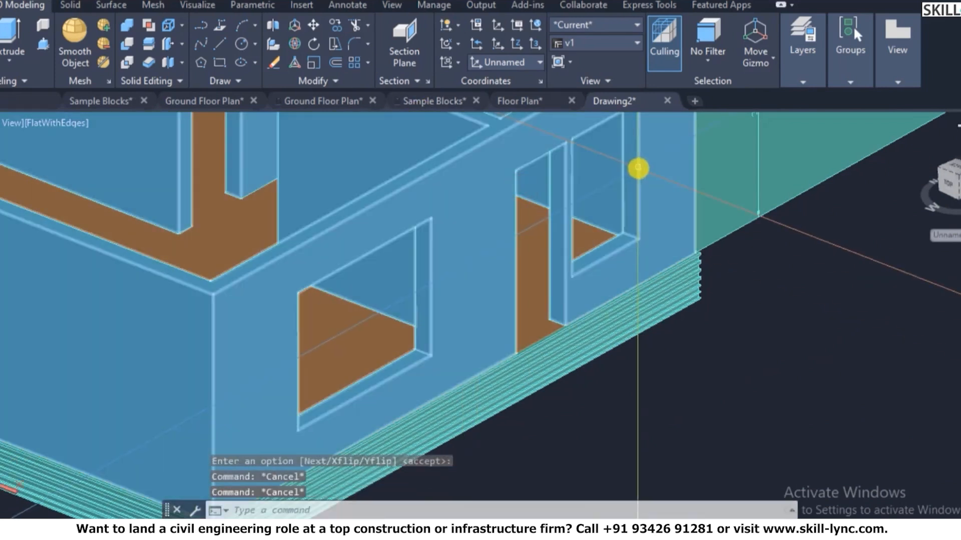
{"action": "type", "text": "rec"}
{"action": "key", "text": "Return"}
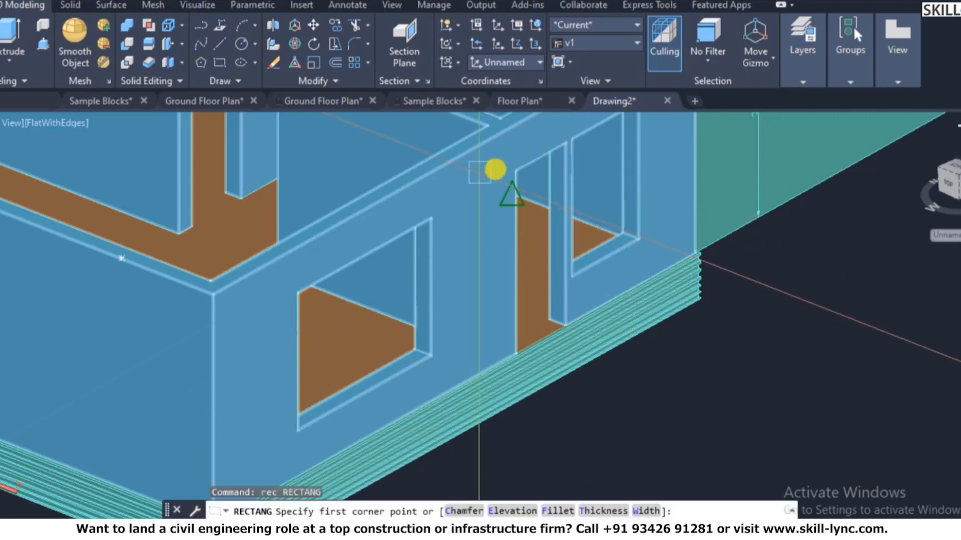
{"action": "left_click", "coordinate": [515, 172]}
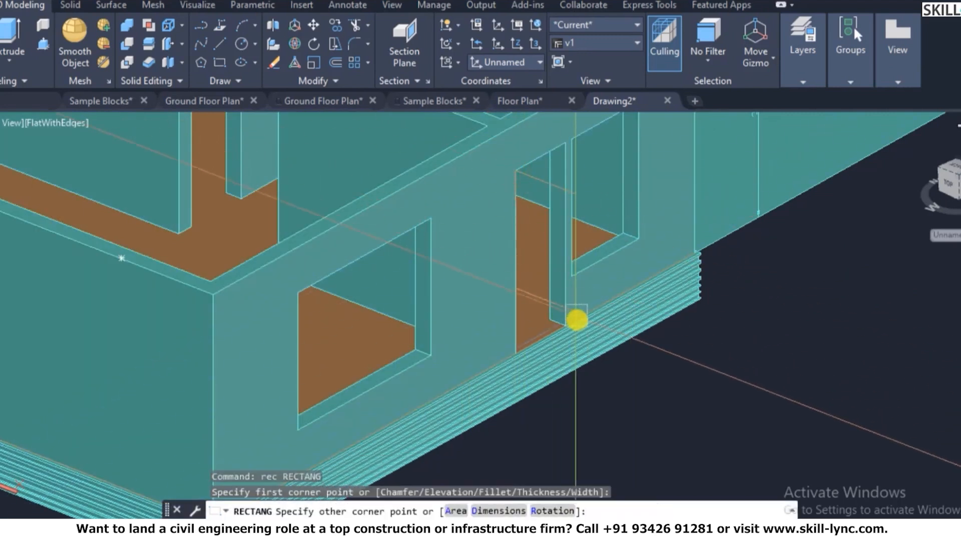
{"action": "key", "text": "Escape"}
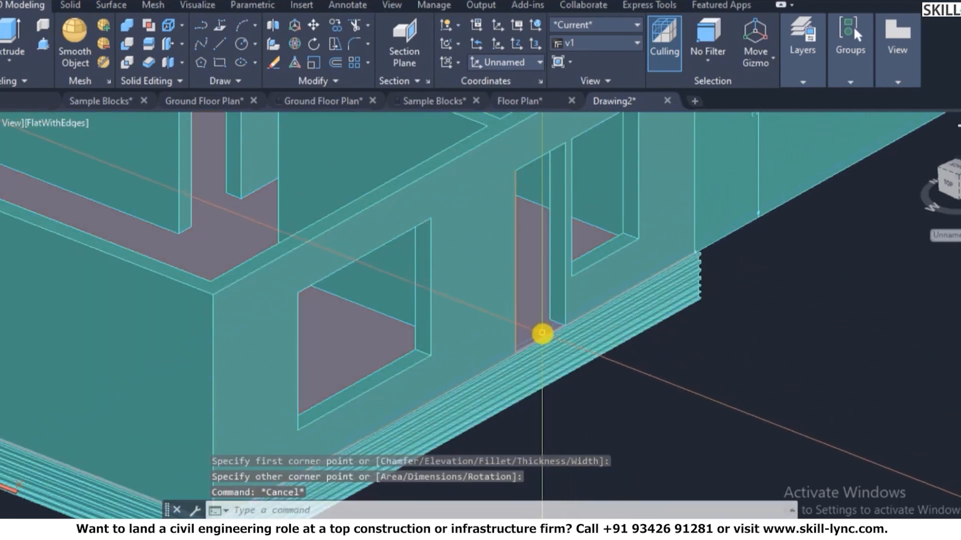
{"action": "key", "text": "Escape"}
{"action": "scroll", "coordinate": [647, 345], "scroll_direction": "up", "scroll_amount": 3}
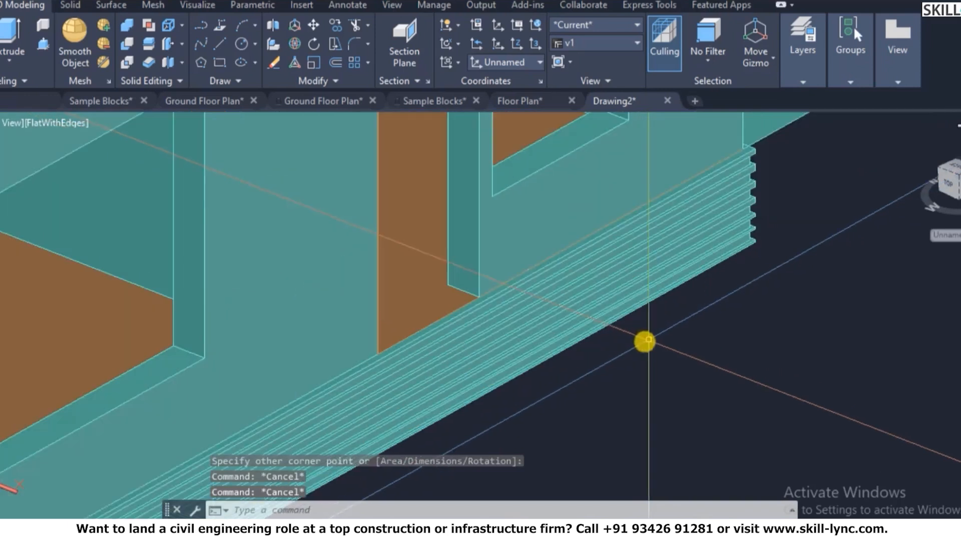
{"action": "scroll", "coordinate": [619, 352], "scroll_direction": "down", "scroll_amount": 2}
{"action": "scroll", "coordinate": [633, 352], "scroll_direction": "down", "scroll_amount": 3}
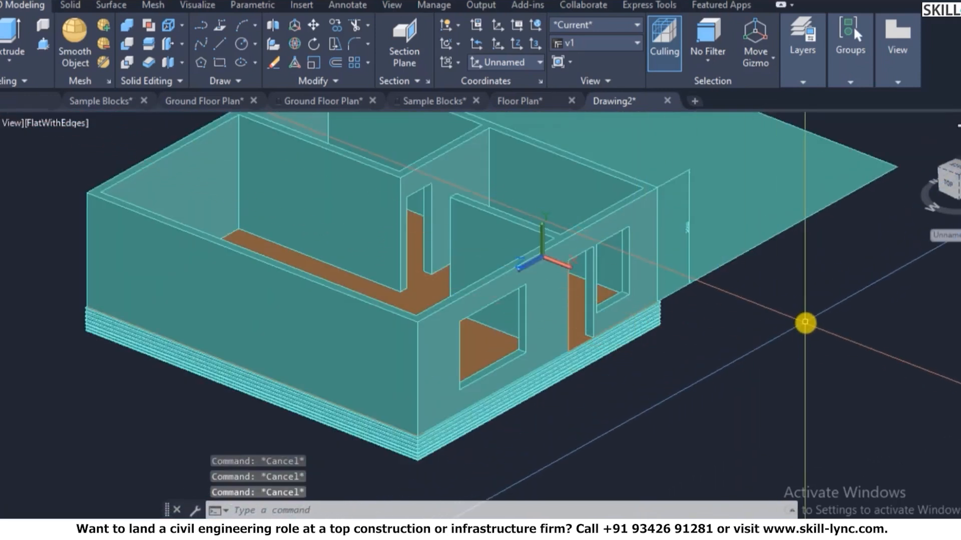
{"action": "key", "text": "Escape"}
- Align the UCS to the front wall face that holds the openings
{"action": "type", "text": "ucs"}
{"action": "key", "text": "Return"}
{"action": "type", "text": "f"}
{"action": "key", "text": "Return"}
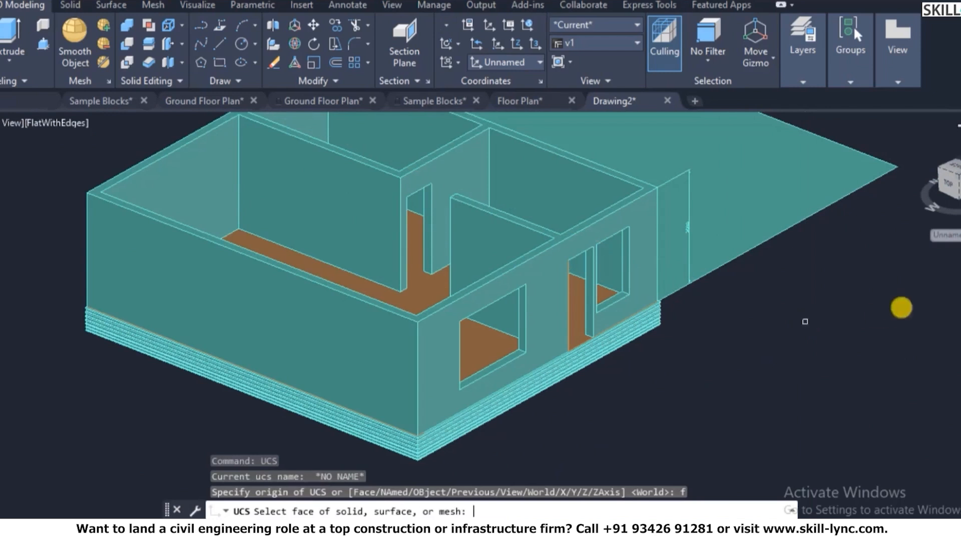
{"action": "left_click", "coordinate": [545, 265]}
{"action": "right_click", "coordinate": [545, 265]}
{"action": "left_click", "coordinate": [575, 272]}
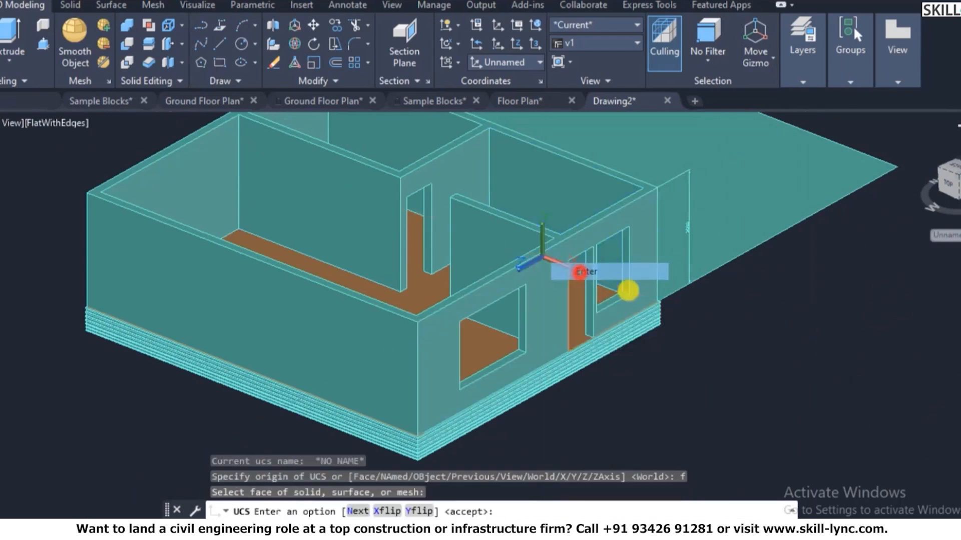
{"action": "key", "text": "Escape"}
{"action": "type", "text": "uc"}
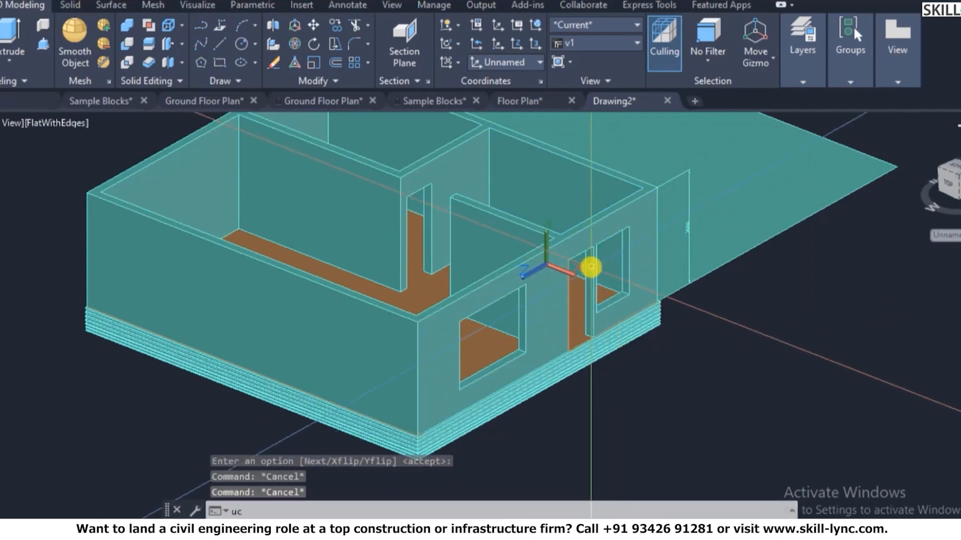
{"action": "type", "text": "s"}
{"action": "key", "text": "Return"}
{"action": "type", "text": "f"}
{"action": "key", "text": "Return"}
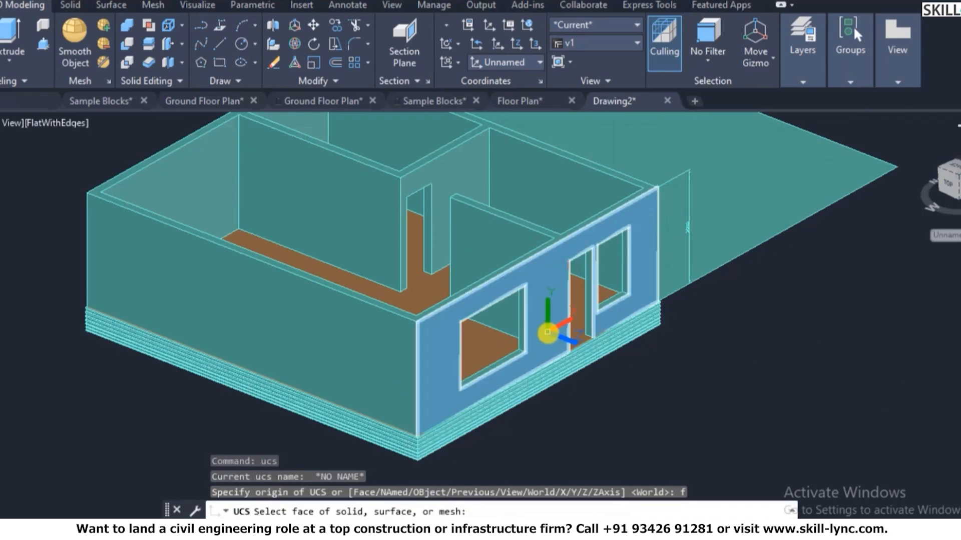
{"action": "left_click", "coordinate": [548, 332]}
{"action": "right_click", "coordinate": [560, 331]}
{"action": "left_click", "coordinate": [625, 343]}
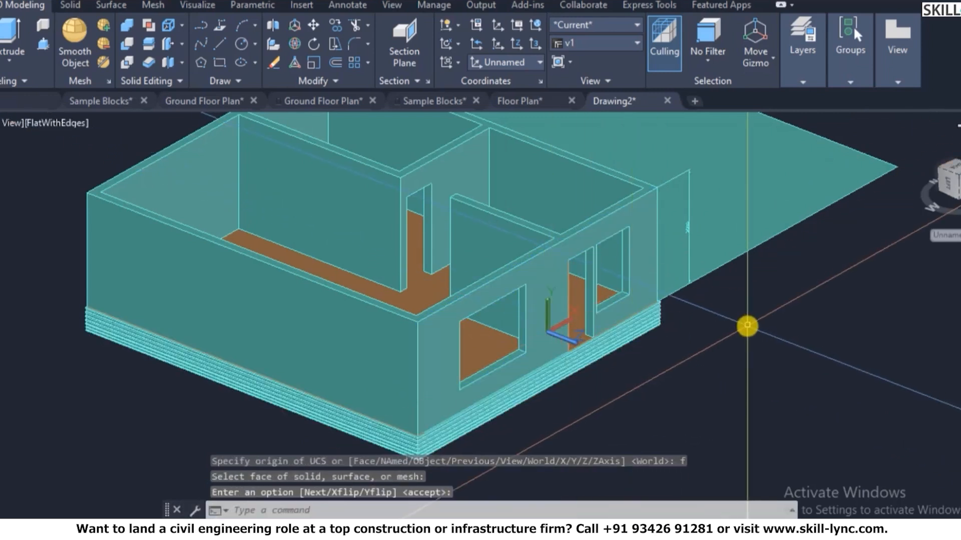
- View the front wall straight on and draw a rectangle outlining the door
{"action": "type", "text": "pl"}
{"action": "key", "text": "Return"}
{"action": "key", "text": "Return"}
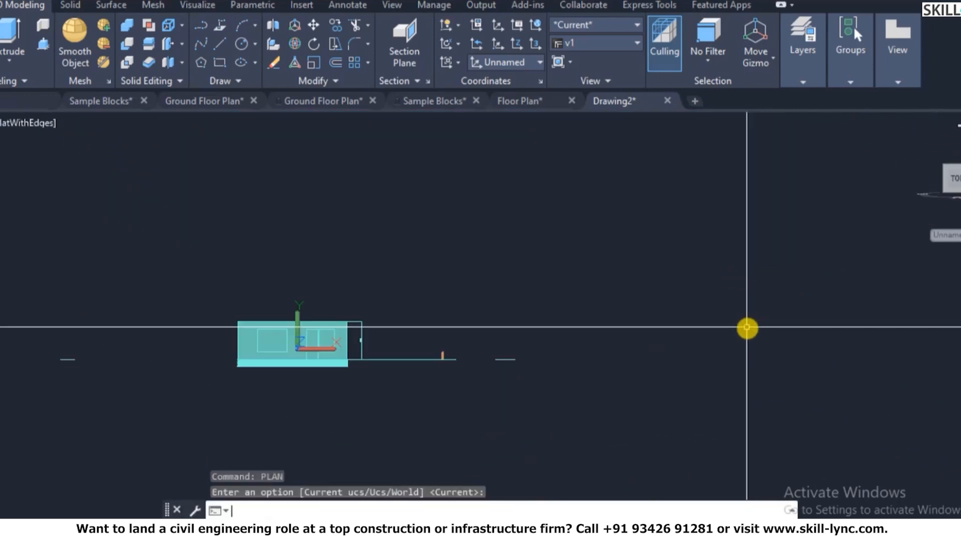
{"action": "scroll", "coordinate": [286, 331], "scroll_direction": "up", "scroll_amount": 3}
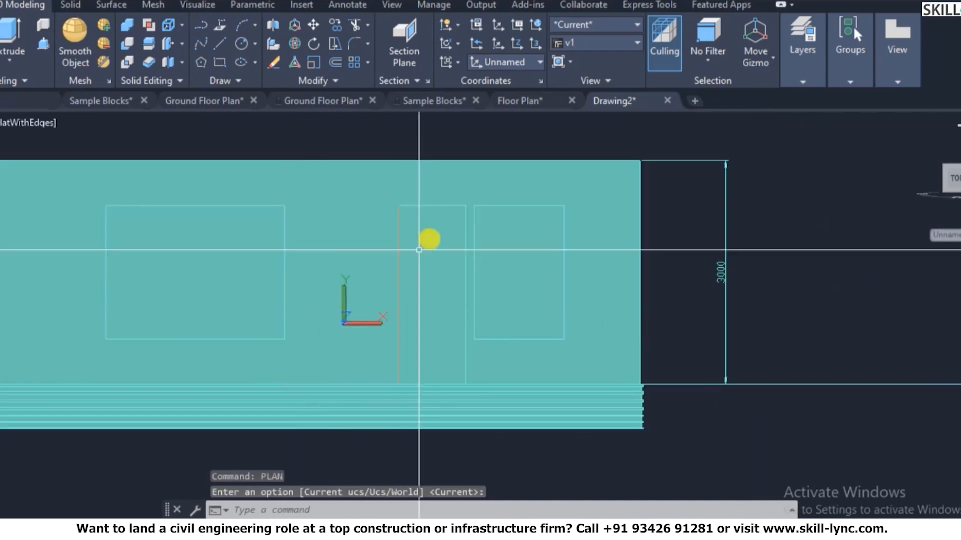
{"action": "key", "text": "Escape"}
{"action": "key", "text": "Escape"}
{"action": "type", "text": "rec"}
{"action": "key", "text": "Return"}
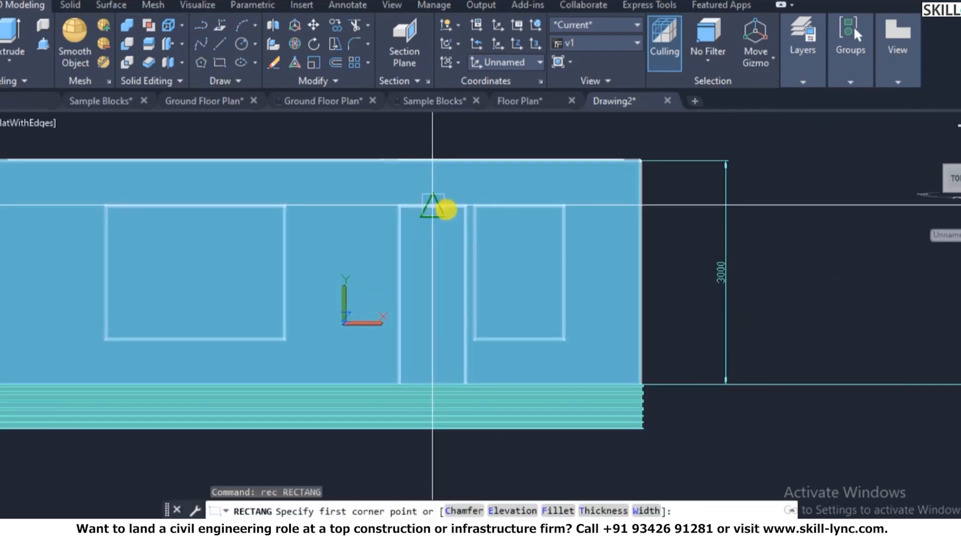
{"action": "left_click", "coordinate": [465, 205]}
{"action": "left_click", "coordinate": [398, 383]}
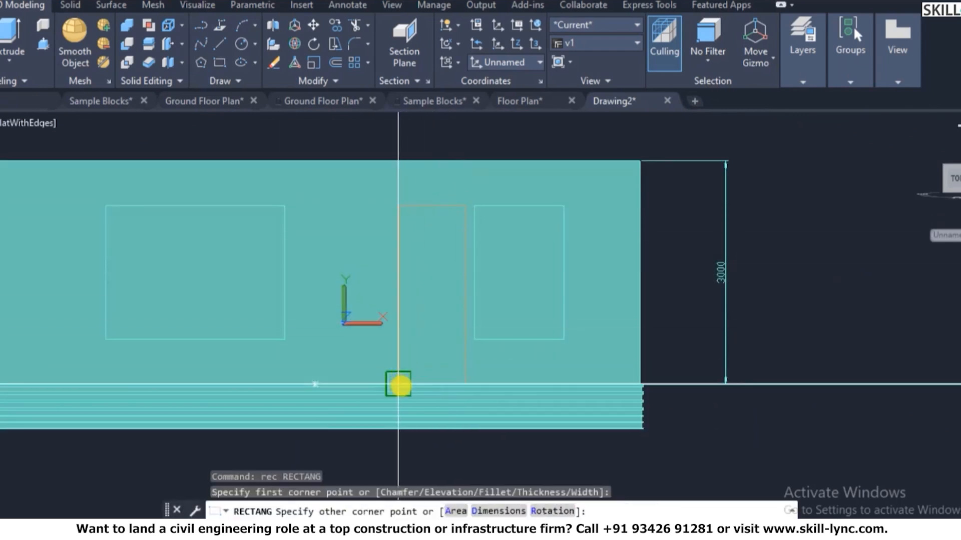
{"action": "key", "text": "Escape"}
{"action": "key", "text": "Escape"}
{"action": "key", "text": "Escape"}
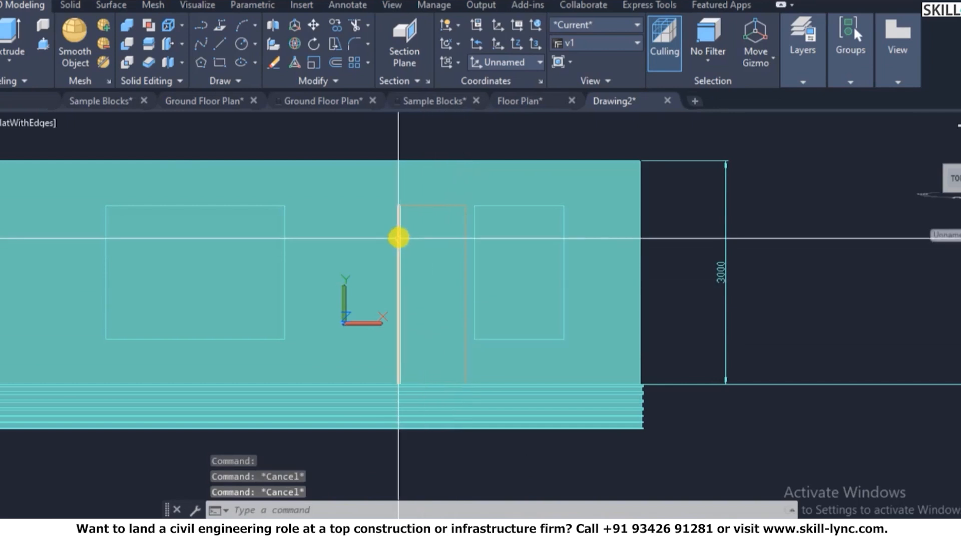
{"action": "key", "text": "Escape"}
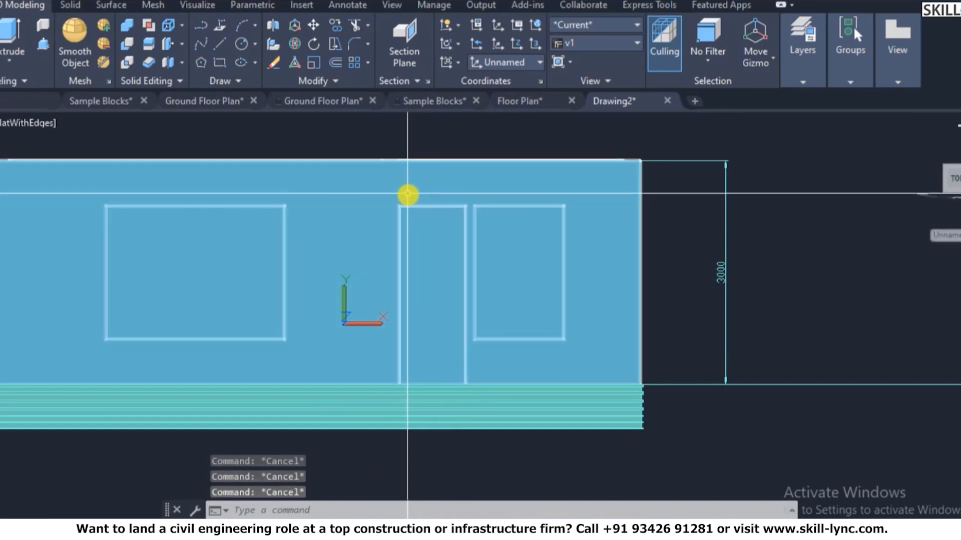
- Move the door outline slightly to reposition it
{"action": "type", "text": "m"}
{"action": "key", "text": "Return"}
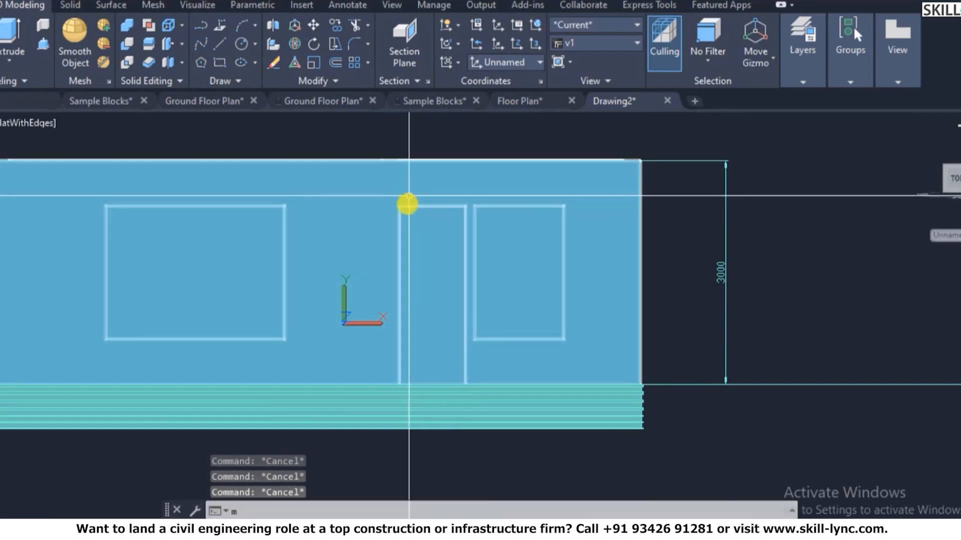
{"action": "left_click", "coordinate": [404, 205]}
{"action": "key", "text": "Return"}
{"action": "left_click", "coordinate": [435, 290]}
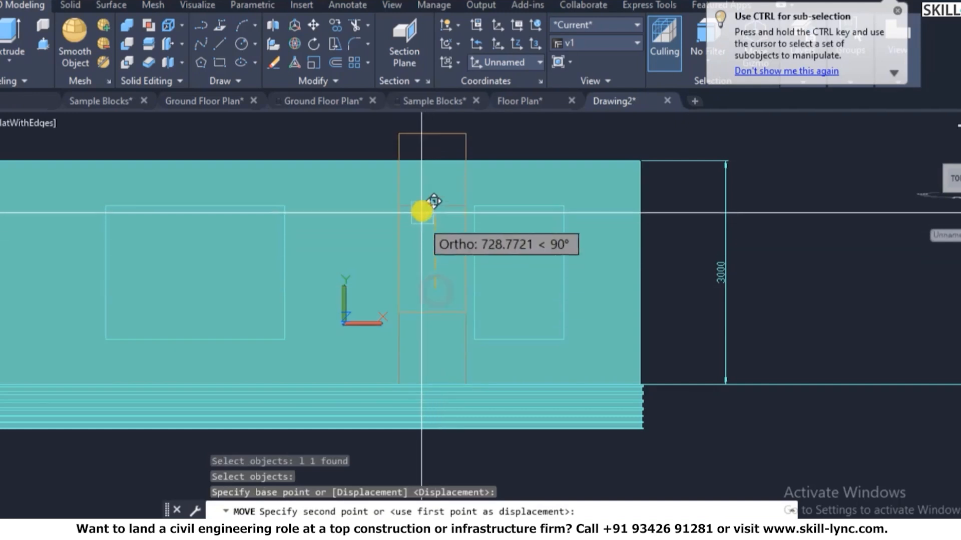
{"action": "left_click", "coordinate": [436, 291]}
- Stretch the door outline's bottom edge down past the wall base through the plinth
{"action": "left_click", "coordinate": [429, 269]}
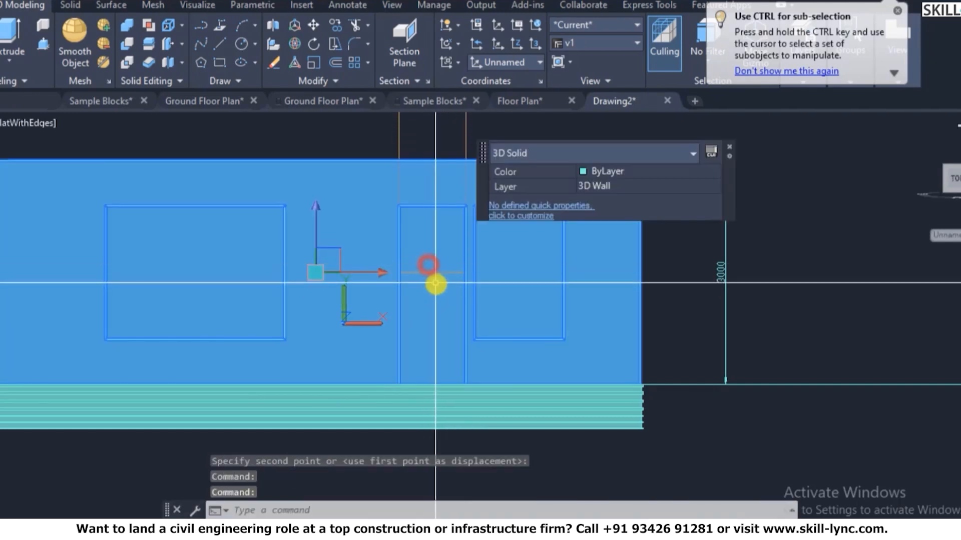
{"action": "key", "text": "Escape"}
{"action": "left_click", "coordinate": [434, 273]}
{"action": "left_click", "coordinate": [435, 274]}
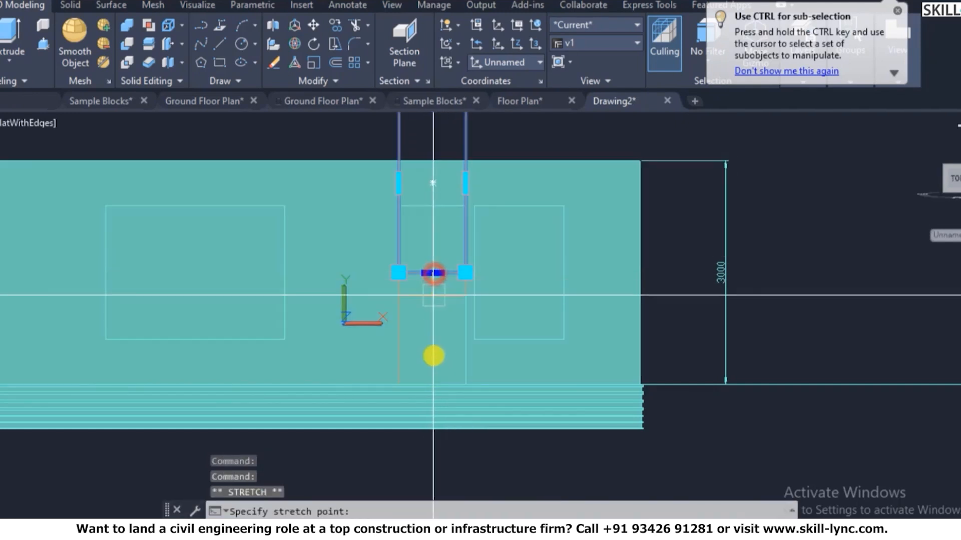
{"action": "left_click", "coordinate": [431, 476]}
{"action": "key", "text": "Escape"}
{"action": "scroll", "coordinate": [440, 247], "scroll_direction": "down", "scroll_amount": 4}
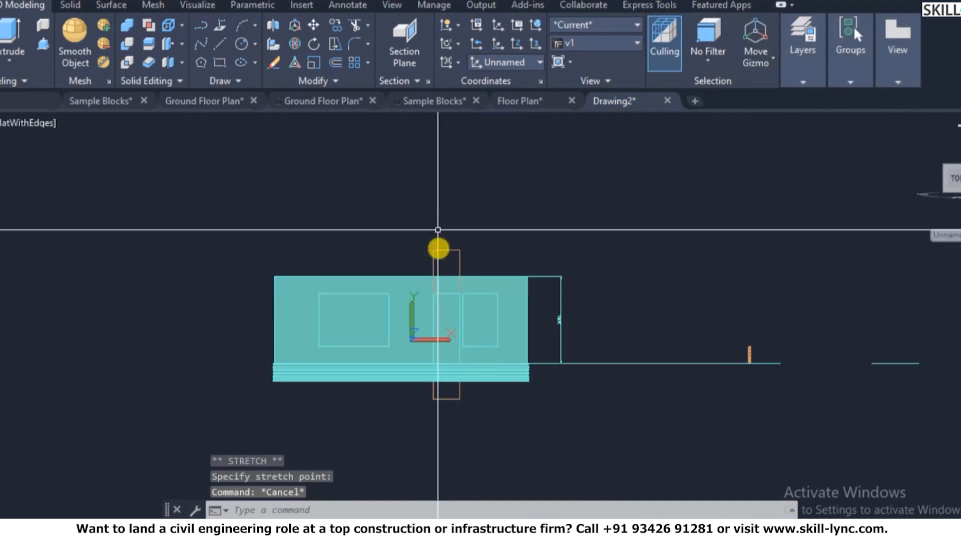
{"action": "scroll", "coordinate": [448, 257], "scroll_direction": "up", "scroll_amount": 2}
{"action": "left_click", "coordinate": [447, 257]}
{"action": "left_click", "coordinate": [428, 222]}
{"action": "left_click", "coordinate": [445, 230]}
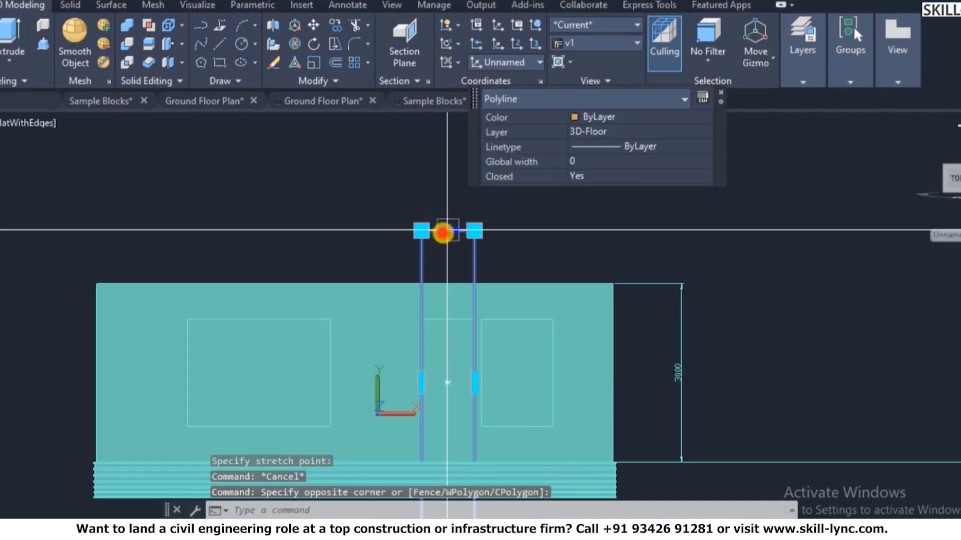
{"action": "key", "text": "Escape"}
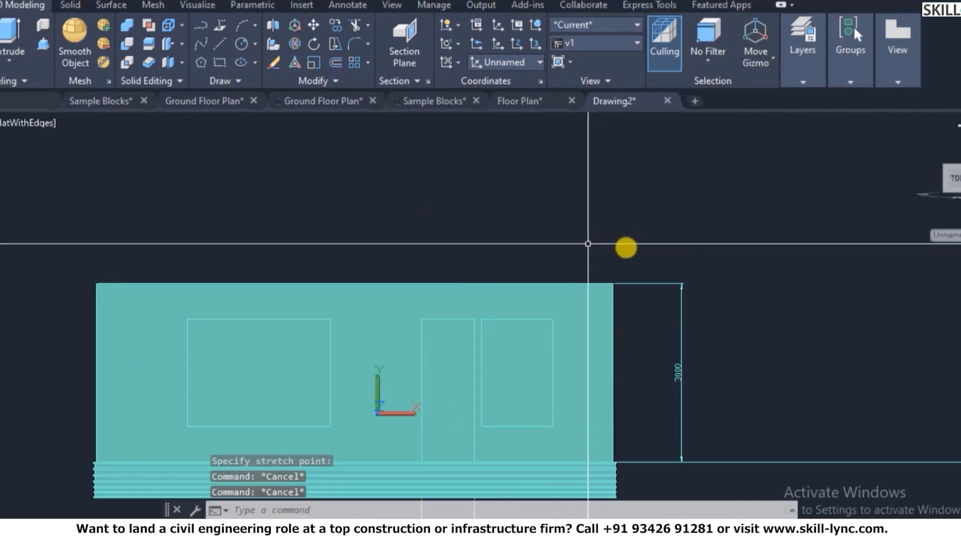
{"action": "left_click", "coordinate": [923, 137]}
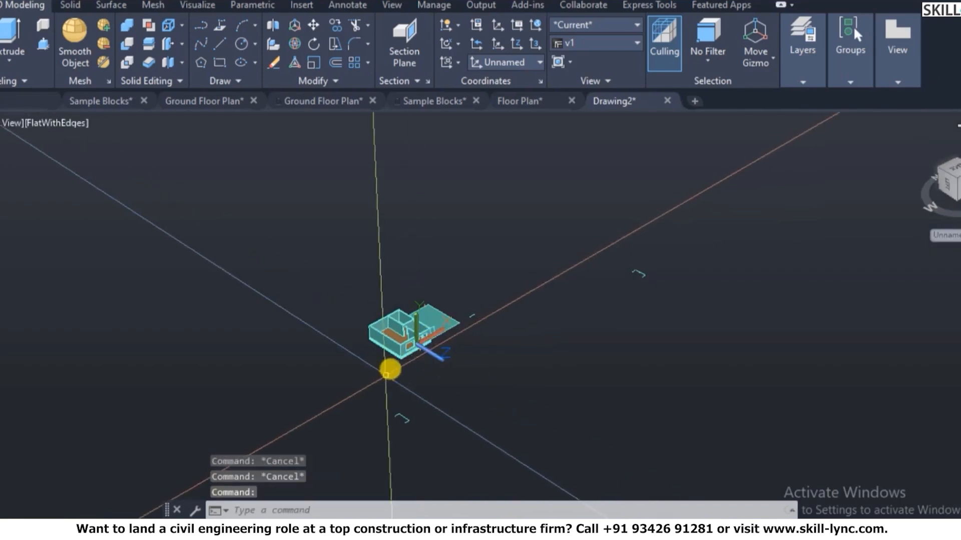
- Switch the view to parallel projection with 3DORBIT and orbit slightly toward the door
{"action": "type", "text": "v"}
{"action": "key", "text": "Return"}
{"action": "key", "text": "Escape"}
{"action": "type", "text": "3do"}
{"action": "key", "text": "Return"}
{"action": "right_click", "coordinate": [532, 260]}
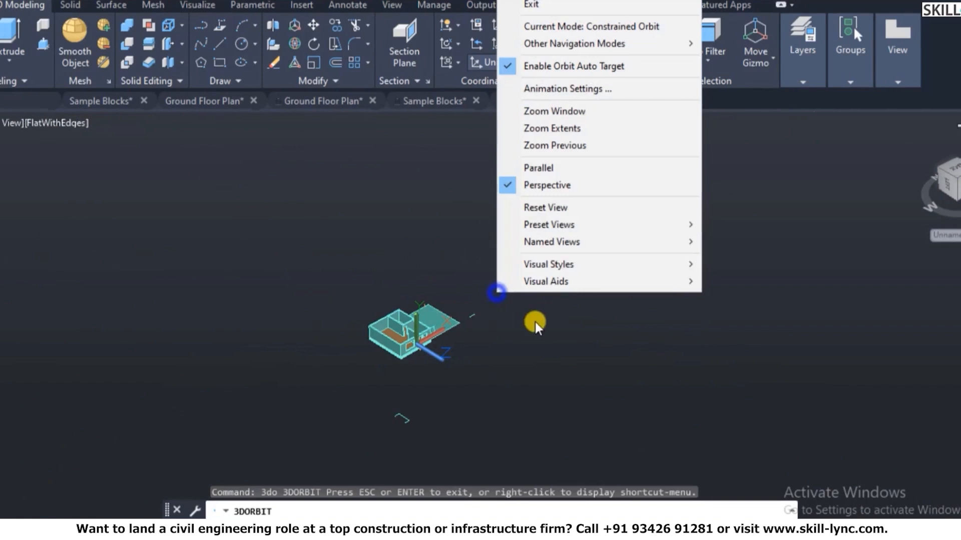
{"action": "left_click", "coordinate": [550, 170]}
{"action": "mouse_move", "coordinate": [430, 329]}
{"action": "left_mouse_down"}
{"action": "mouse_move", "coordinate": [424, 306]}
{"action": "mouse_move", "coordinate": [436, 333]}
{"action": "left_mouse_up"}
{"action": "scroll", "coordinate": [440, 376], "scroll_direction": "up", "scroll_amount": 8}
{"action": "scroll", "coordinate": [441, 376], "scroll_direction": "up", "scroll_amount": 3}
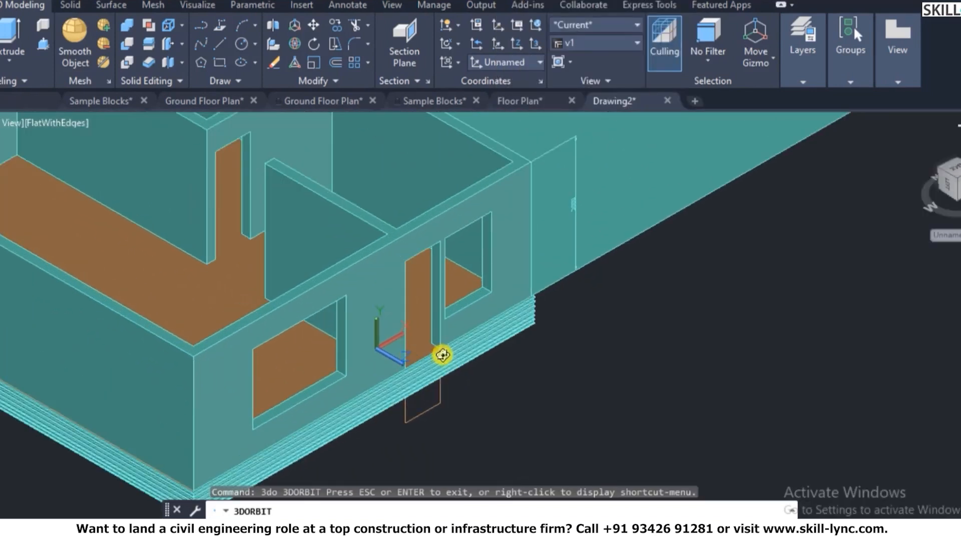
{"action": "key", "text": "Escape"}
- Extrude the door outline into a solid
{"action": "type", "text": "ext"}
{"action": "key", "text": "Return"}
{"action": "left_click", "coordinate": [467, 426]}
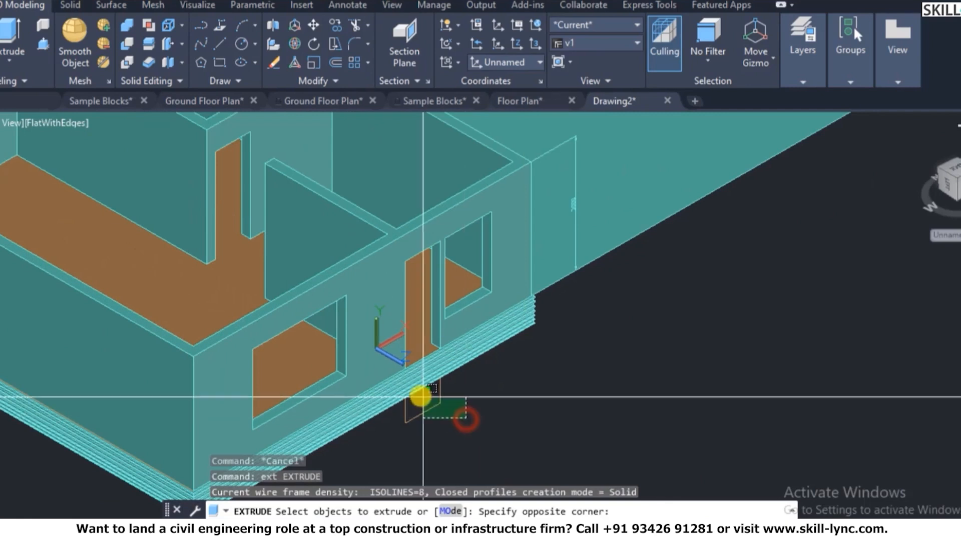
{"action": "left_click", "coordinate": [420, 392]}
{"action": "key", "text": "Return"}
- Subtract the door solid from the plinth band, leaving a gap beneath the door
{"action": "key", "text": "Return"}
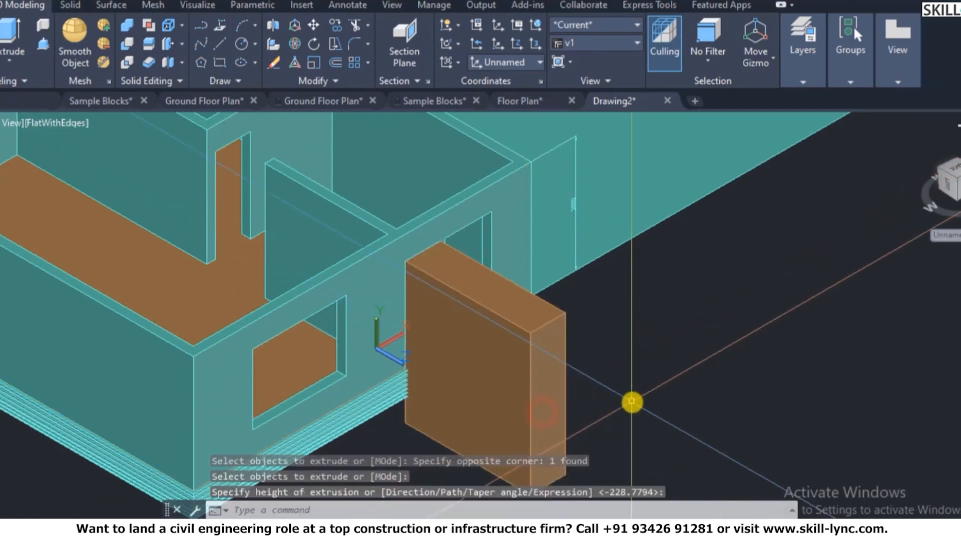
{"action": "key", "text": "Escape"}
{"action": "type", "text": "su"}
{"action": "key", "text": "Return"}
{"action": "left_click", "coordinate": [381, 402]}
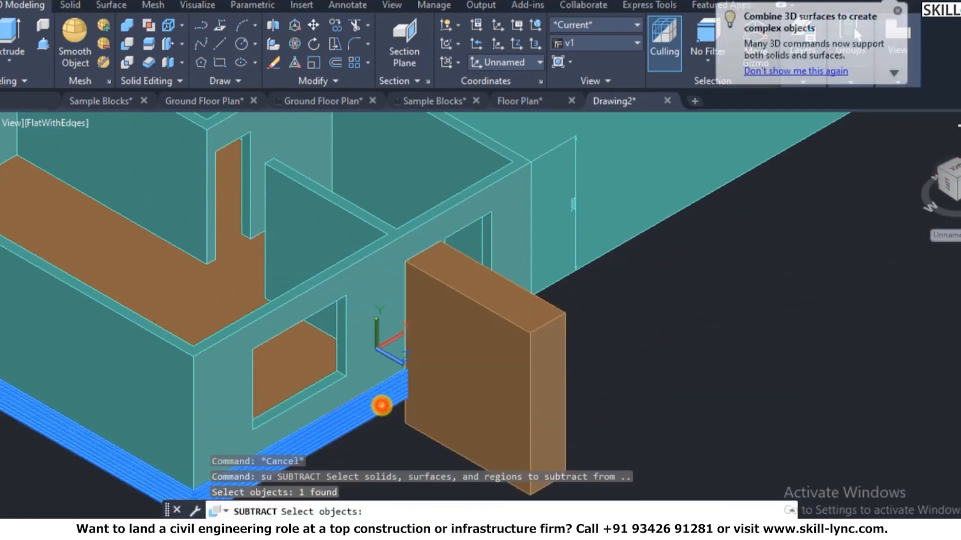
{"action": "key", "text": "Return"}
{"action": "left_click", "coordinate": [507, 395]}
{"action": "key", "text": "Return"}
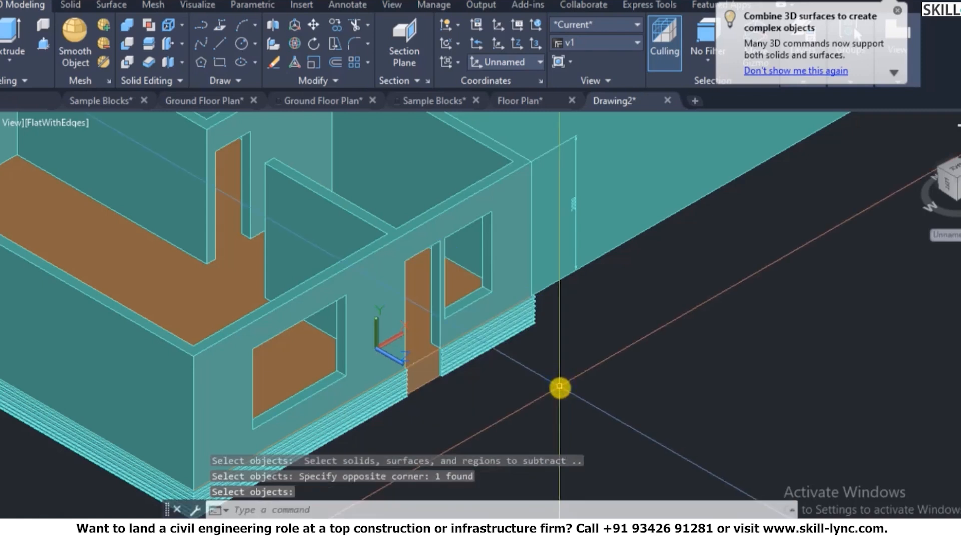
{"action": "scroll", "coordinate": [560, 388], "scroll_direction": "down", "scroll_amount": 2}
{"action": "scroll", "coordinate": [502, 386], "scroll_direction": "up", "scroll_amount": 5}
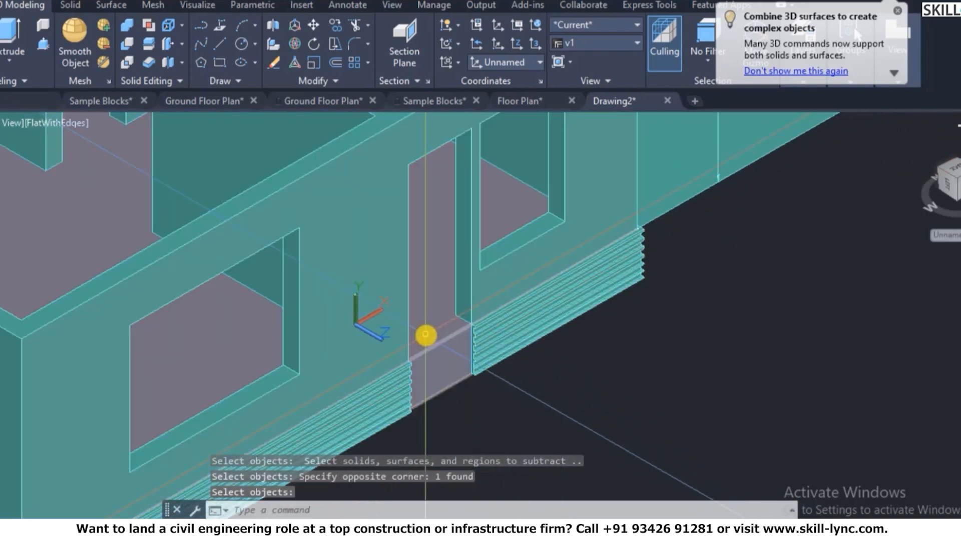
{"action": "scroll", "coordinate": [557, 354], "scroll_direction": "down", "scroll_amount": 3}
{"action": "key", "text": "Escape"}
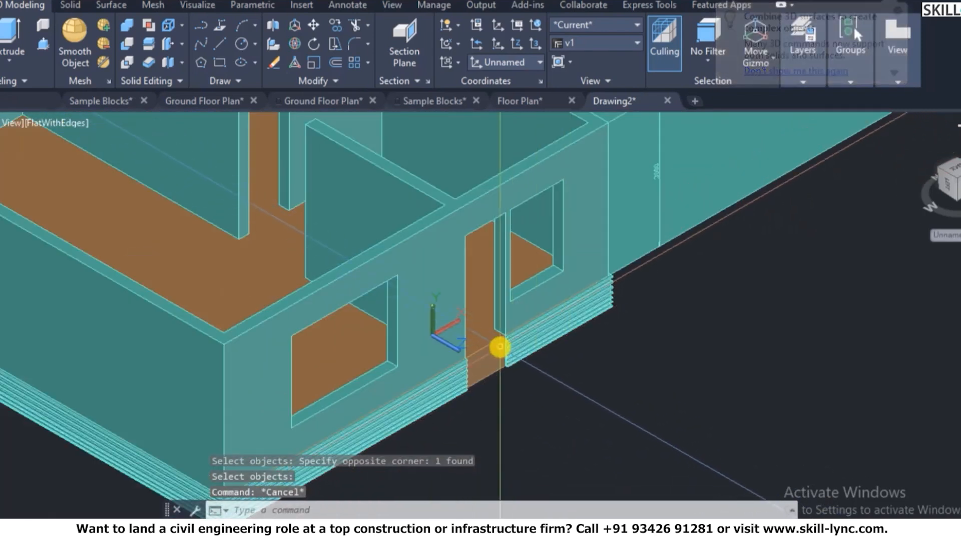
{"action": "scroll", "coordinate": [498, 357], "scroll_direction": "up", "scroll_amount": 4}
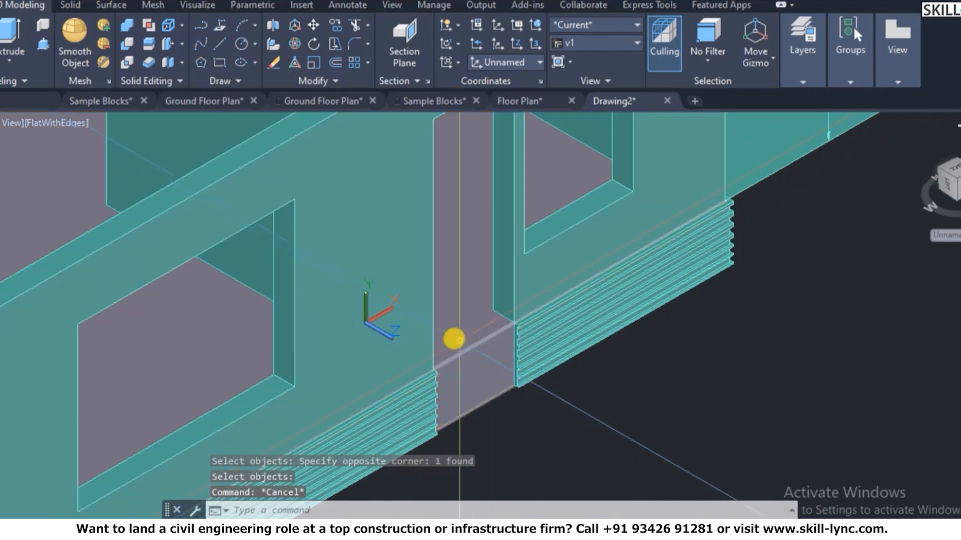
{"action": "scroll", "coordinate": [500, 360], "scroll_direction": "down", "scroll_amount": 5}
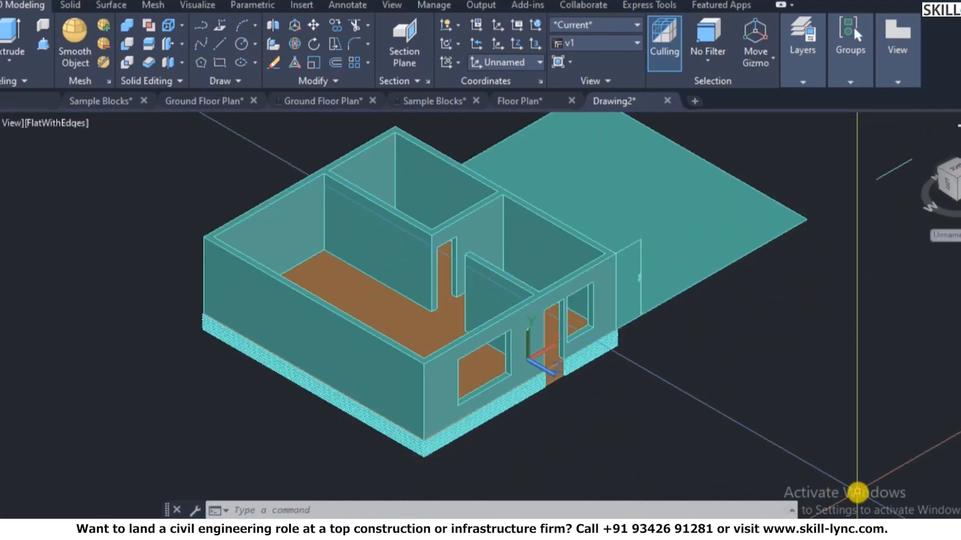
- Turn all layers back on with LAYON so windows, doors and sunshades reappear
{"action": "type", "text": "layon"}
{"action": "key", "text": "Return"}
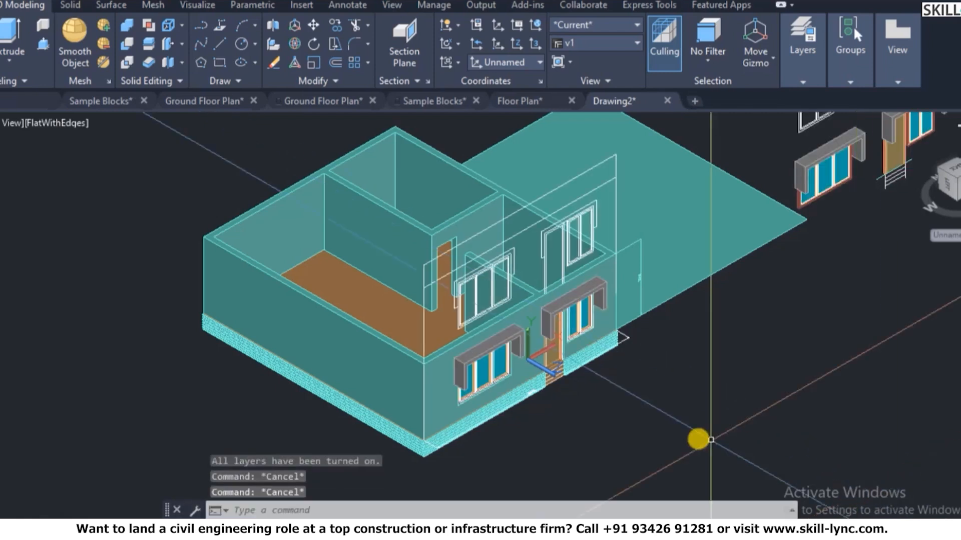
{"action": "scroll", "coordinate": [534, 412], "scroll_direction": "down", "scroll_amount": 3}
{"action": "scroll", "coordinate": [639, 418], "scroll_direction": "up", "scroll_amount": 6}
{"action": "scroll", "coordinate": [680, 361], "scroll_direction": "up", "scroll_amount": 2}
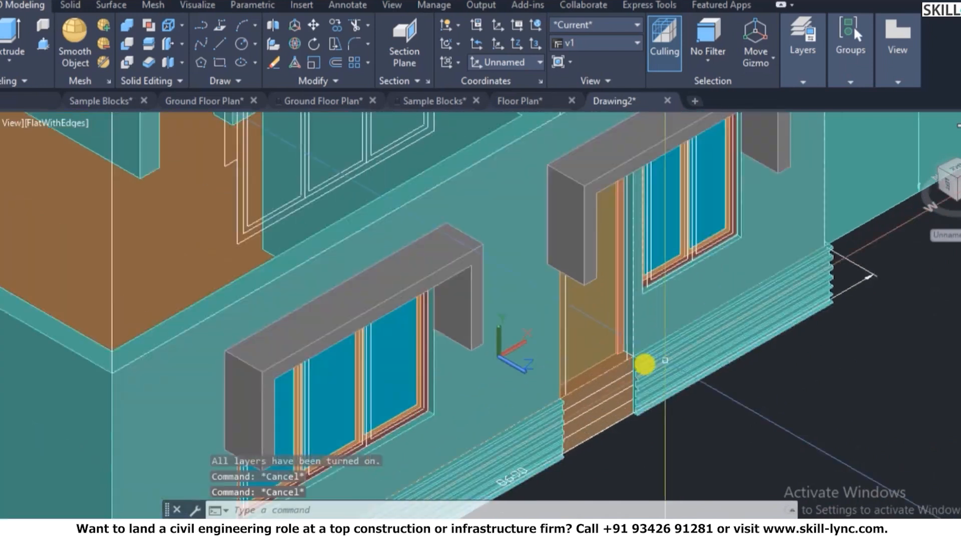
{"action": "scroll", "coordinate": [601, 373], "scroll_direction": "down", "scroll_amount": 6}
{"action": "scroll", "coordinate": [699, 412], "scroll_direction": "up", "scroll_amount": 2}
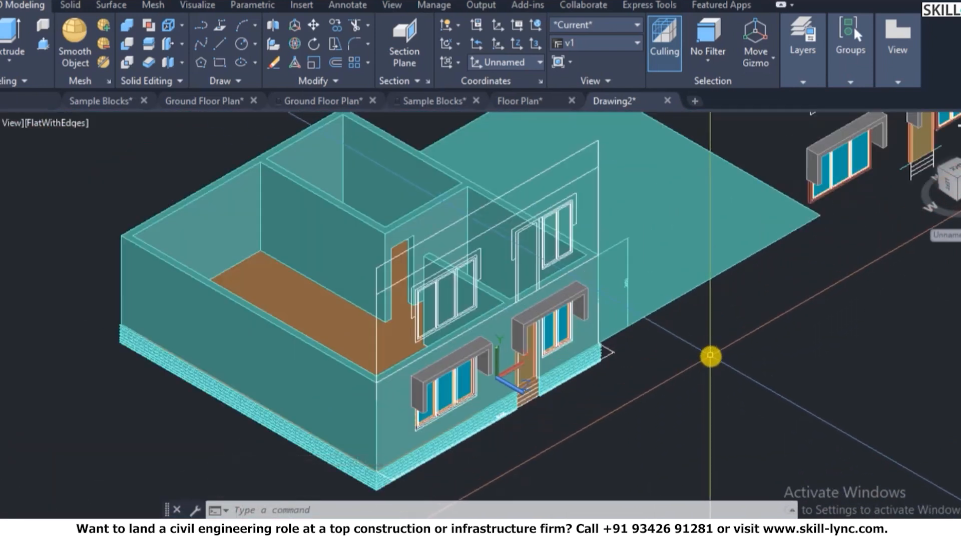
{"action": "scroll", "coordinate": [540, 365], "scroll_direction": "up", "scroll_amount": 5}
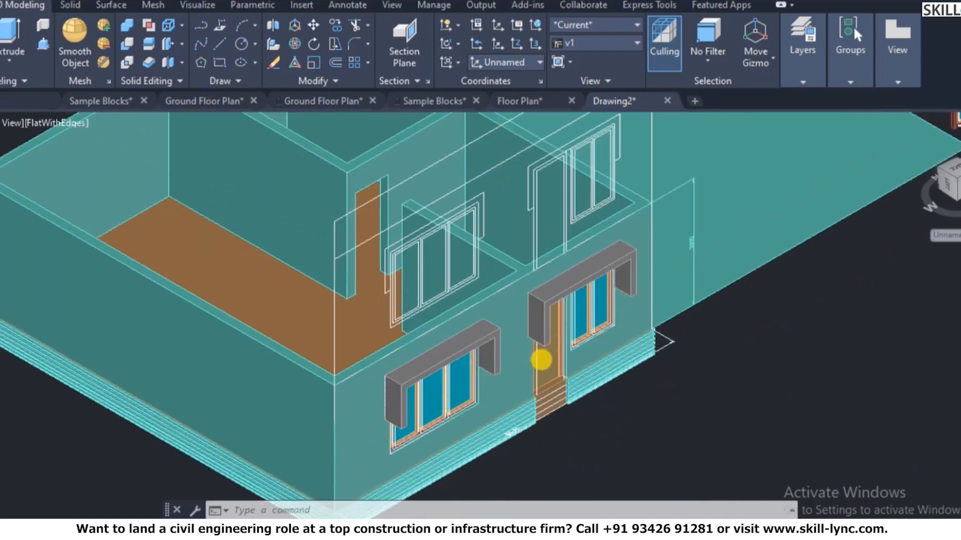
{"action": "key", "text": "Escape"}
- Copy the vertical door-frame strip from its corner to the inner doorway
{"action": "type", "text": "co"}
{"action": "key", "text": "Return"}
{"action": "scroll", "coordinate": [584, 386], "scroll_direction": "up", "scroll_amount": 3}
{"action": "left_click", "coordinate": [607, 379]}
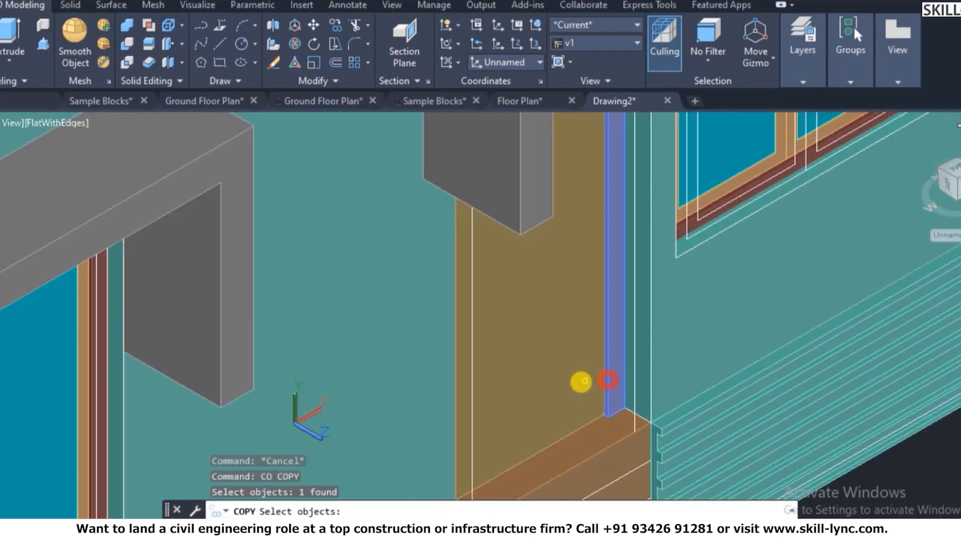
{"action": "scroll", "coordinate": [633, 429], "scroll_direction": "up", "scroll_amount": 2}
{"action": "key", "text": "Return"}
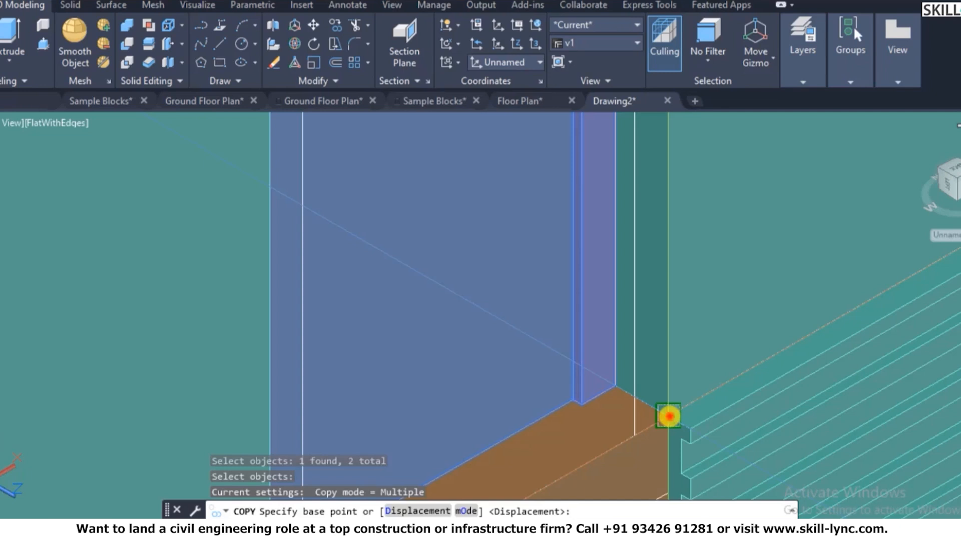
{"action": "left_click", "coordinate": [668, 416]}
{"action": "scroll", "coordinate": [746, 436], "scroll_direction": "down", "scroll_amount": 6}
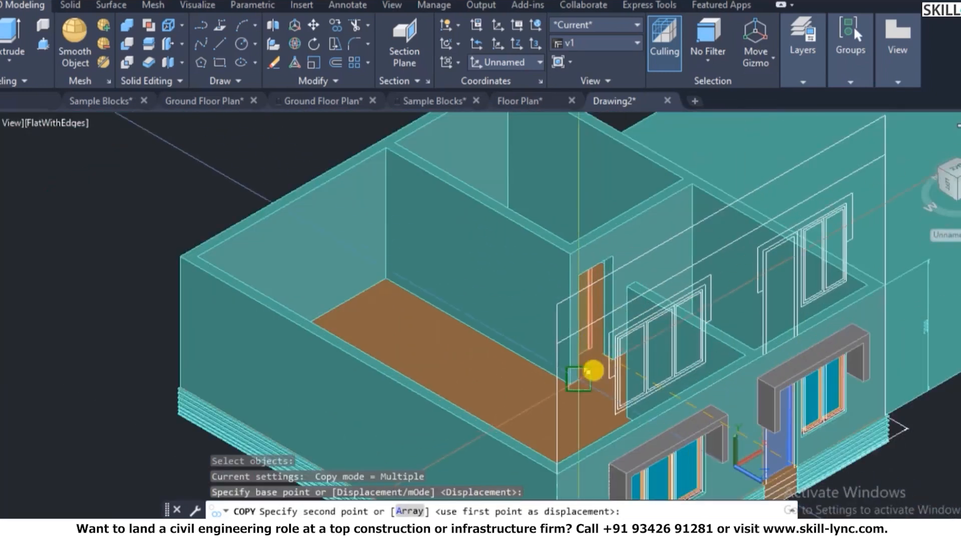
{"action": "scroll", "coordinate": [593, 371], "scroll_direction": "up", "scroll_amount": 5}
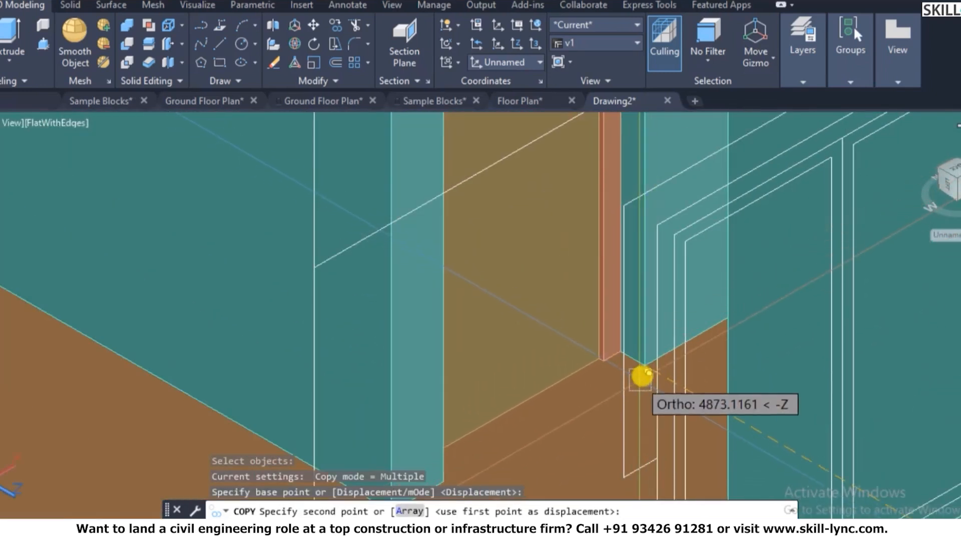
{"action": "left_click", "coordinate": [601, 388]}
{"action": "scroll", "coordinate": [501, 400], "scroll_direction": "down", "scroll_amount": 3}
{"action": "key", "text": "Escape"}
{"action": "key", "text": "Escape"}
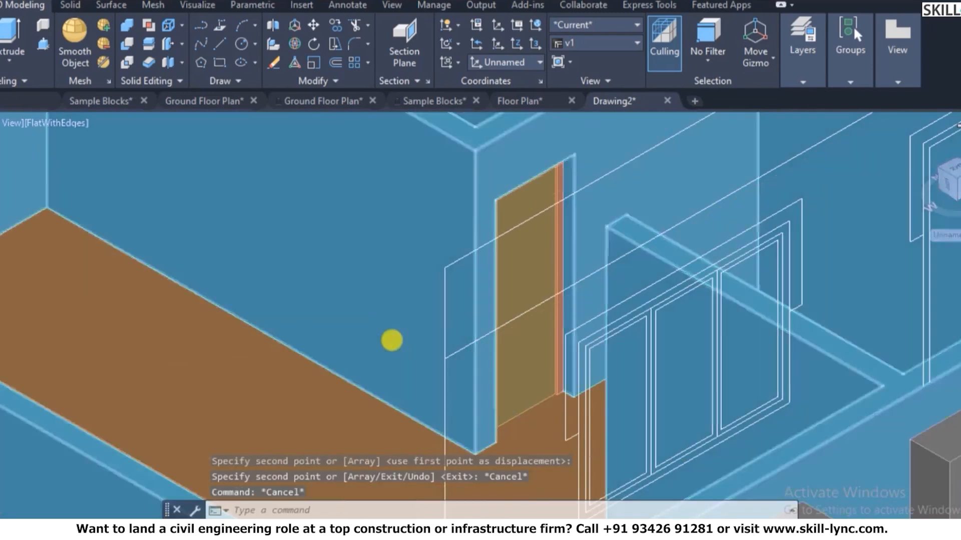
{"action": "key", "text": "Escape"}
{"action": "scroll", "coordinate": [391, 341], "scroll_direction": "down", "scroll_amount": 4}
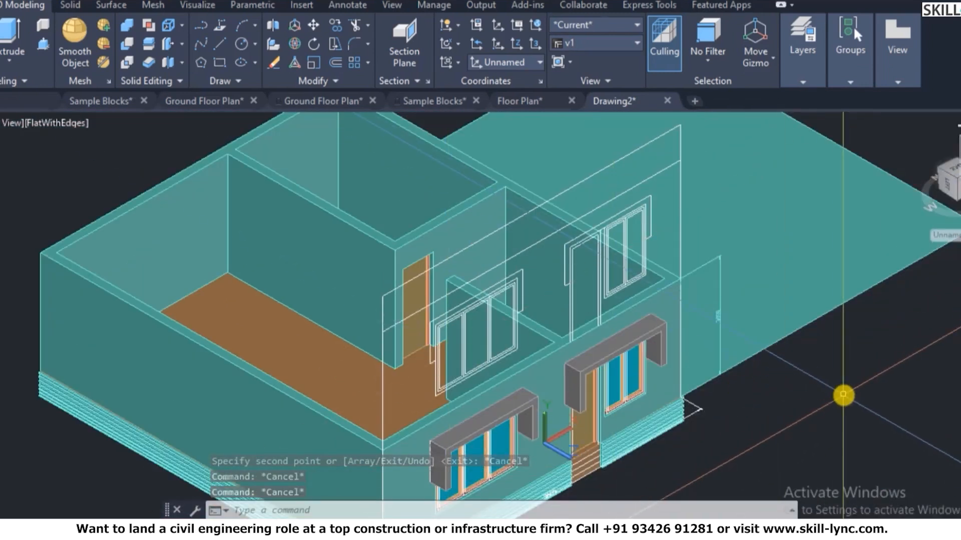
{"action": "scroll", "coordinate": [622, 317], "scroll_direction": "down", "scroll_amount": 3}
{"action": "scroll", "coordinate": [553, 328], "scroll_direction": "up", "scroll_amount": 10}
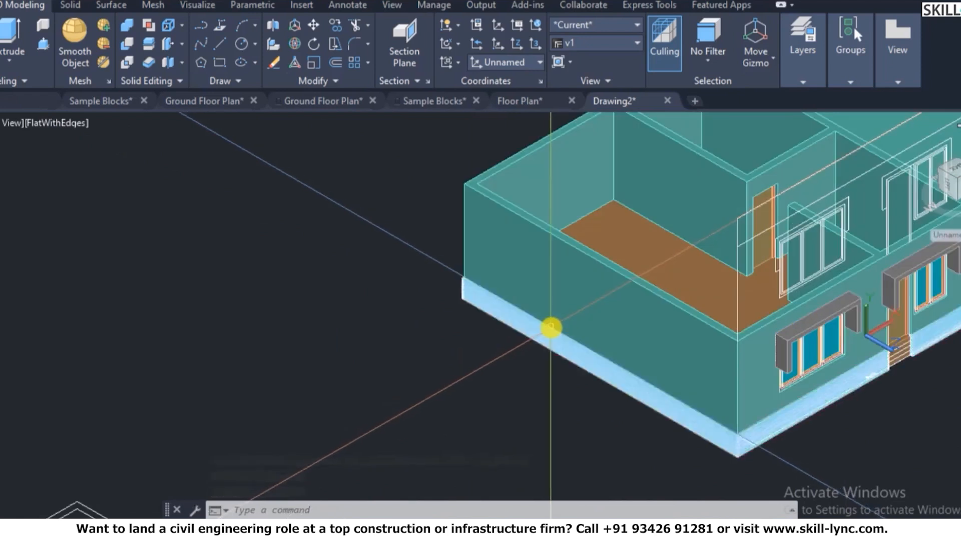
- Turn off layer 0 with LAYOFF by picking one of its lines
{"action": "scroll", "coordinate": [145, 210], "scroll_direction": "down", "scroll_amount": 5}
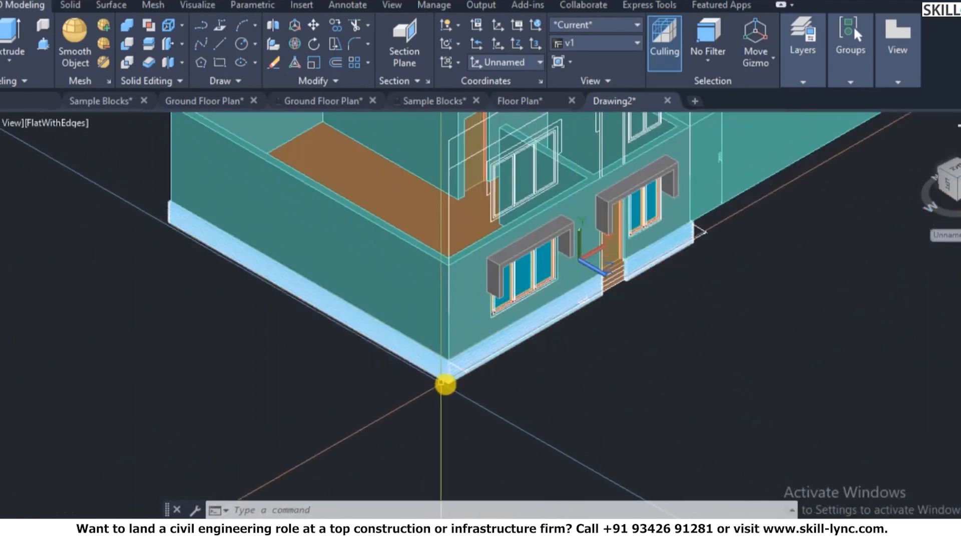
{"action": "scroll", "coordinate": [468, 398], "scroll_direction": "down", "scroll_amount": 4}
{"action": "scroll", "coordinate": [596, 296], "scroll_direction": "up", "scroll_amount": 6}
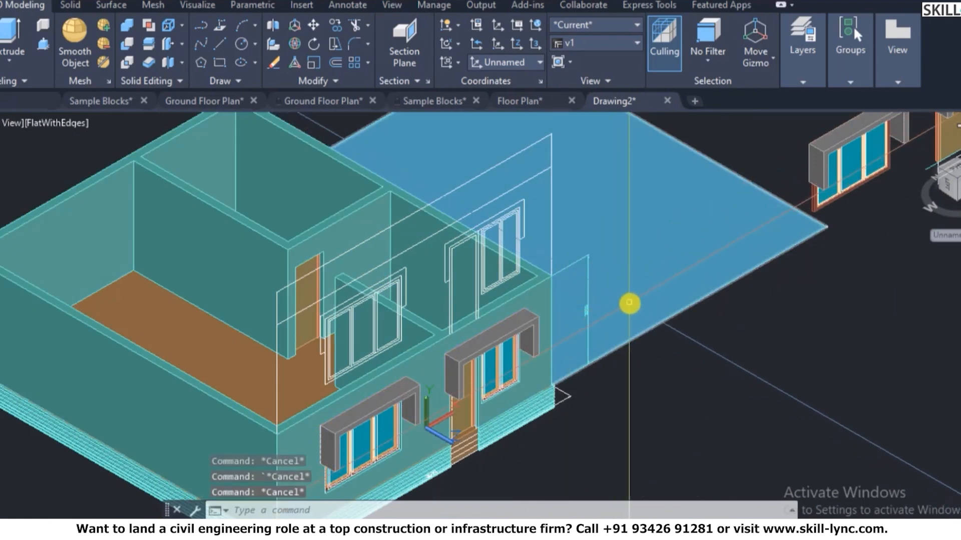
{"action": "type", "text": "layoff"}
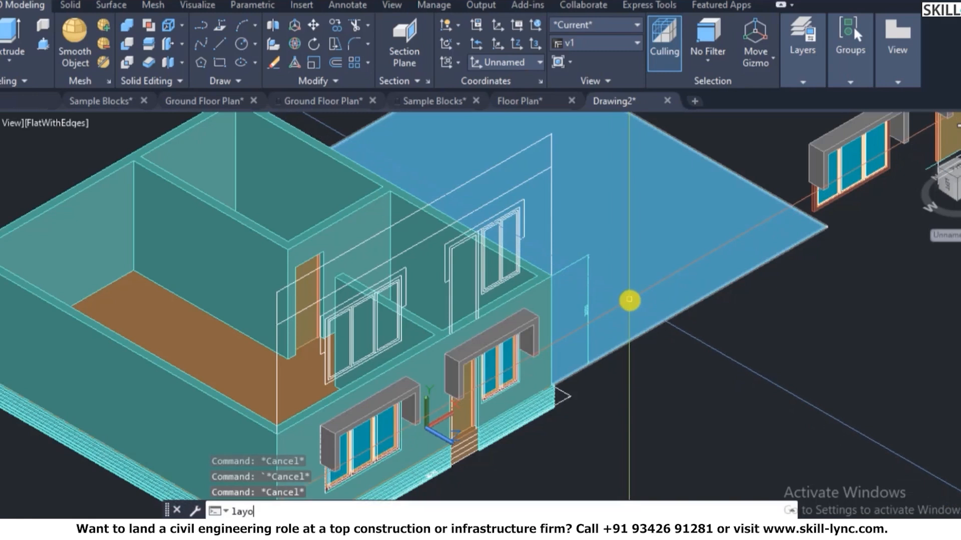
{"action": "key", "text": "Return"}
{"action": "left_click", "coordinate": [534, 174]}
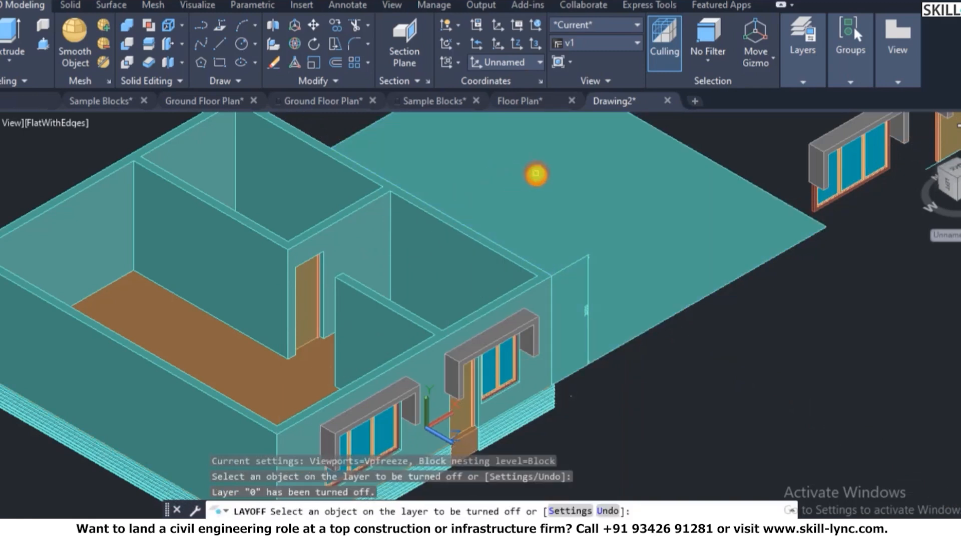
{"action": "key", "text": "Escape"}
- Window-select the large flat region and erase it
{"action": "left_click", "coordinate": [749, 313]}
{"action": "left_click", "coordinate": [686, 268]}
{"action": "type", "text": "e"}
{"action": "key", "text": "Return"}
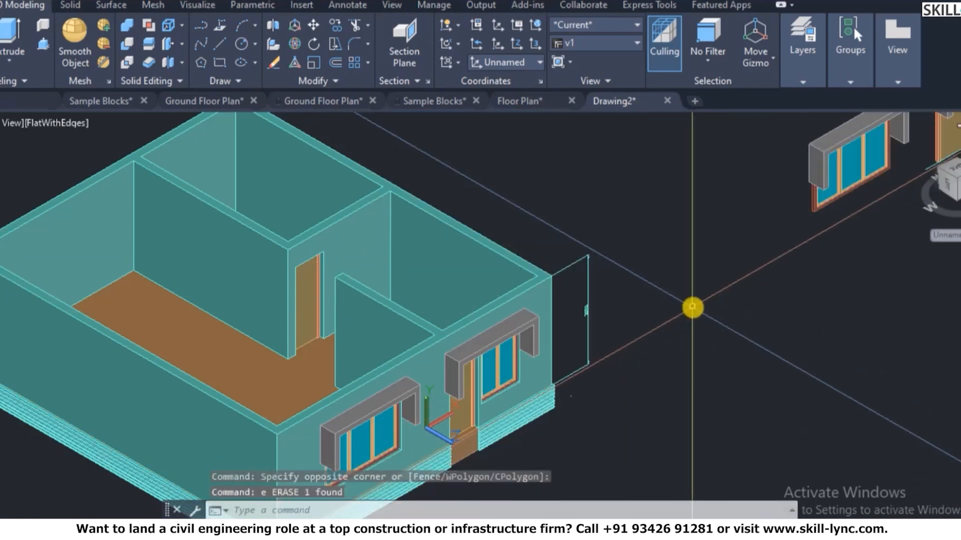
{"action": "scroll", "coordinate": [692, 307], "scroll_direction": "down", "scroll_amount": 3}
{"action": "scroll", "coordinate": [687, 278], "scroll_direction": "up", "scroll_amount": 3}
{"action": "scroll", "coordinate": [693, 257], "scroll_direction": "down", "scroll_amount": 2}
{"action": "key", "text": "Escape"}
{"action": "key", "text": "Escape"}
- Align the UCS to the top face of the walls
{"action": "type", "text": "rec"}
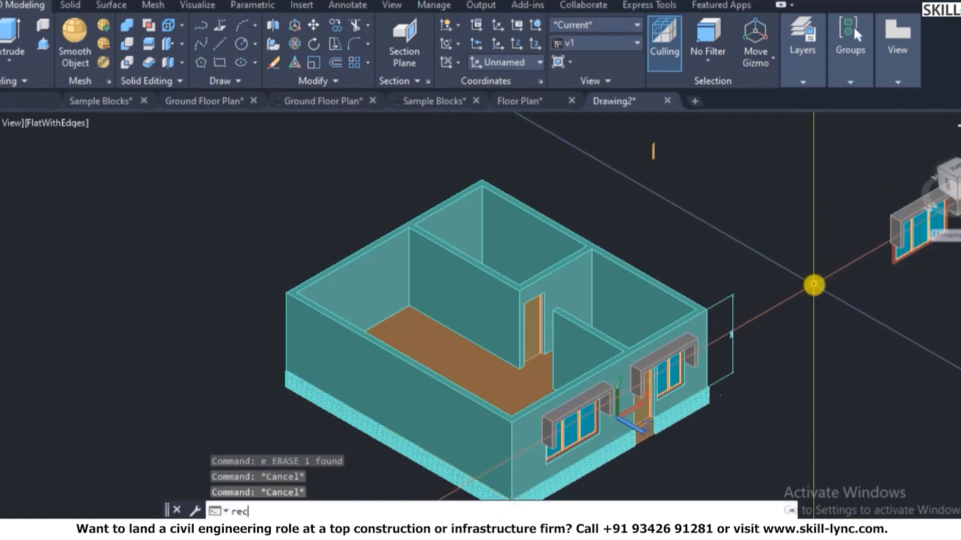
{"action": "key", "text": "Return"}
{"action": "key", "text": "Escape"}
{"action": "type", "text": "ucs"}
{"action": "key", "text": "Return"}
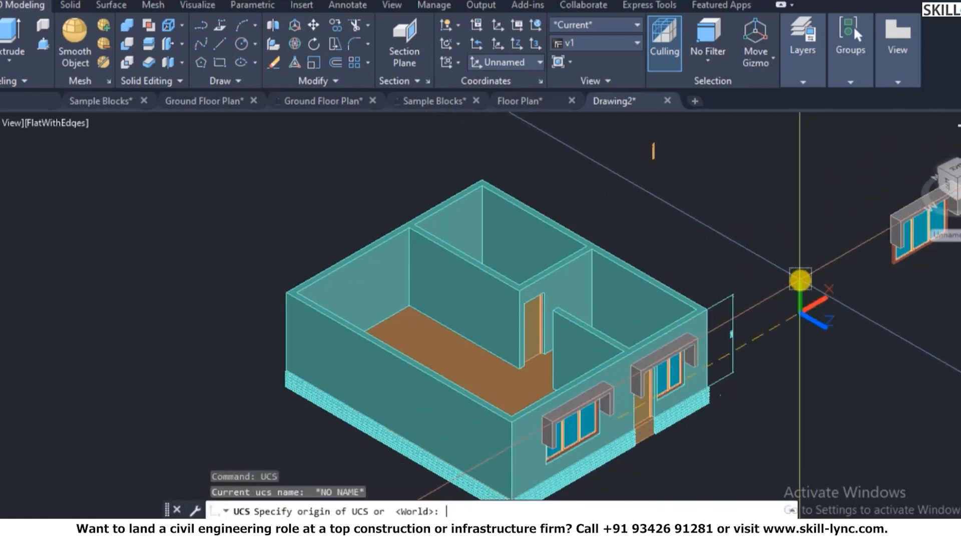
{"action": "type", "text": "f"}
{"action": "key", "text": "Return"}
{"action": "scroll", "coordinate": [326, 279], "scroll_direction": "up", "scroll_amount": 6}
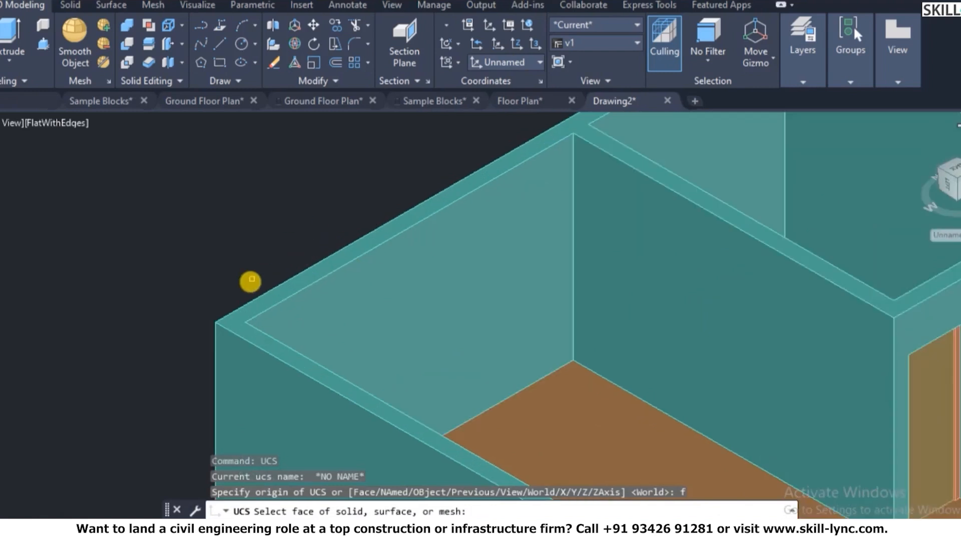
{"action": "left_click", "coordinate": [233, 341]}
{"action": "right_click", "coordinate": [249, 318]}
{"action": "left_click", "coordinate": [257, 328]}
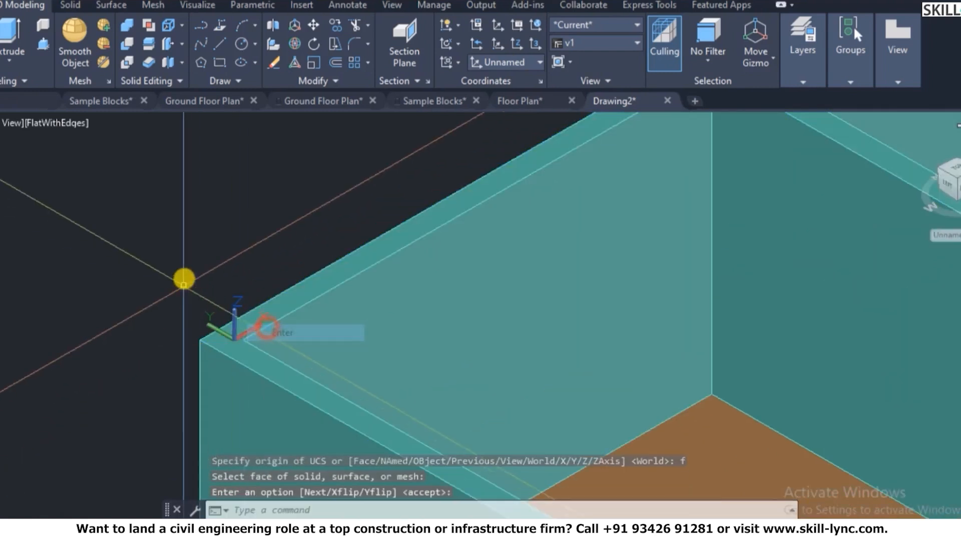
{"action": "scroll", "coordinate": [182, 278], "scroll_direction": "down", "scroll_amount": 5}
{"action": "key", "text": "Escape"}
{"action": "scroll", "coordinate": [258, 240], "scroll_direction": "up", "scroll_amount": 5}
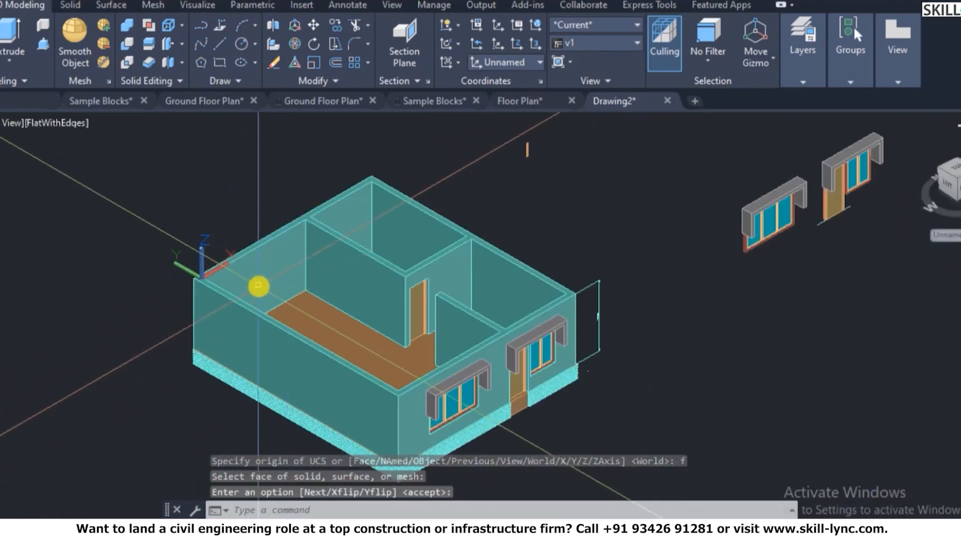
- Draw a rectangle from one outer wall corner to the opposite wall corner
{"action": "type", "text": "rec"}
{"action": "key", "text": "Return"}
{"action": "scroll", "coordinate": [150, 266], "scroll_direction": "up", "scroll_amount": 5}
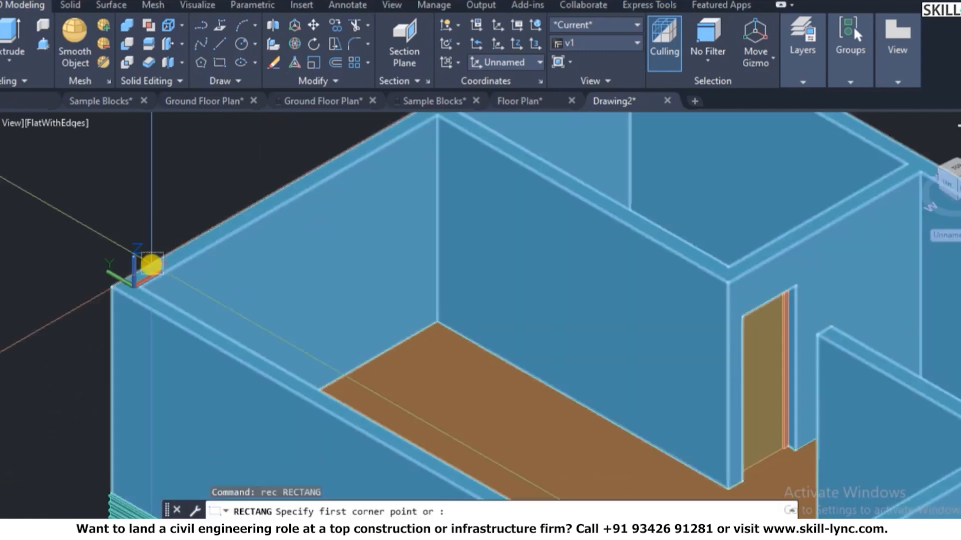
{"action": "left_click", "coordinate": [70, 312]}
{"action": "scroll", "coordinate": [32, 255], "scroll_direction": "down", "scroll_amount": 5}
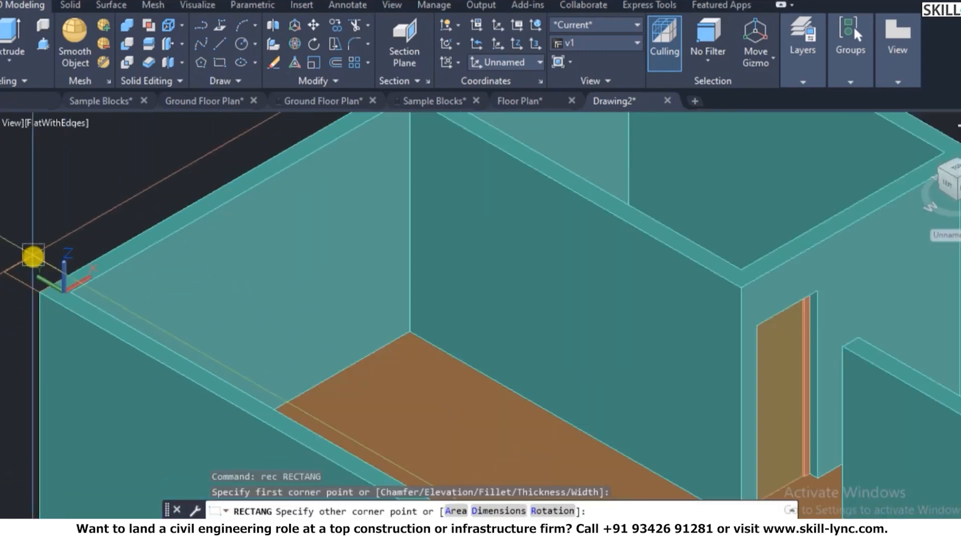
{"action": "scroll", "coordinate": [300, 281], "scroll_direction": "up", "scroll_amount": 5}
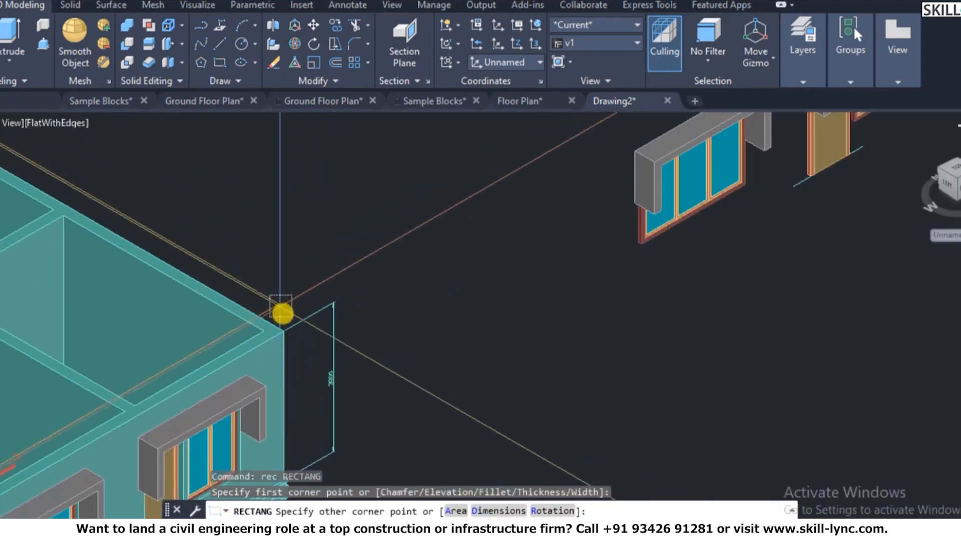
{"action": "left_click", "coordinate": [284, 335]}
{"action": "scroll", "coordinate": [386, 301], "scroll_direction": "down", "scroll_amount": 5}
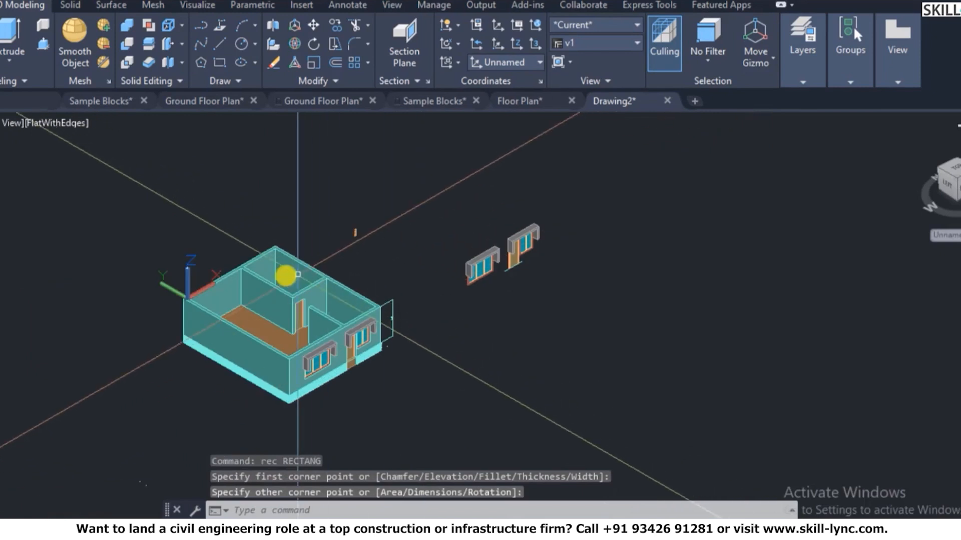
{"action": "scroll", "coordinate": [146, 286], "scroll_direction": "up", "scroll_amount": 5}
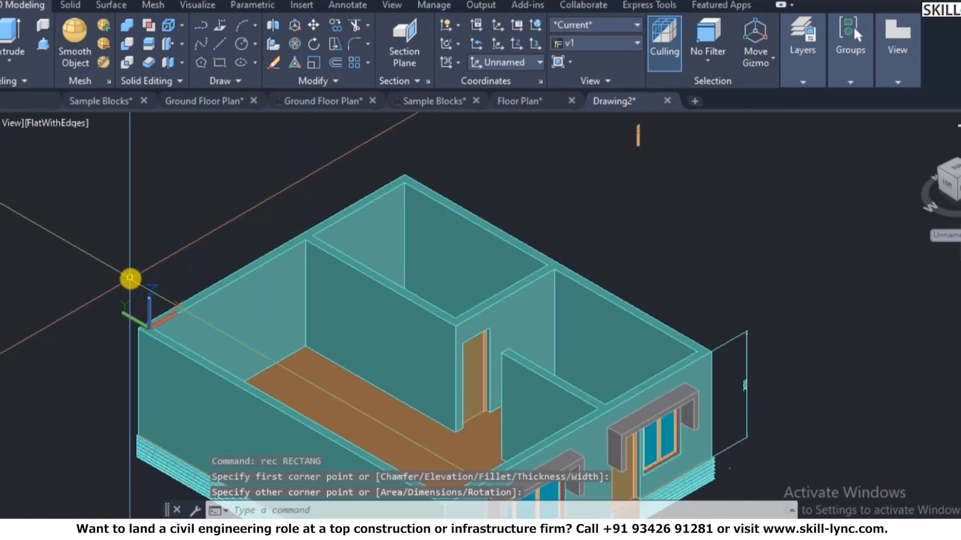
- Extrude the last-drawn wall-top rectangle 150 high into a slab and check it in Quick Properties
{"action": "key", "text": "Escape"}
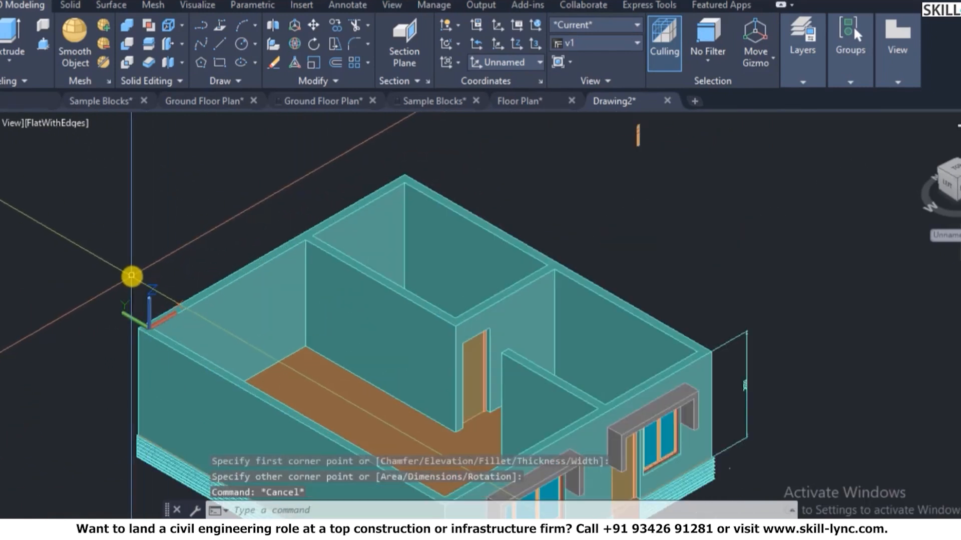
{"action": "type", "text": "ext"}
{"action": "key", "text": "Return"}
{"action": "type", "text": "l"}
{"action": "key", "text": "Return"}
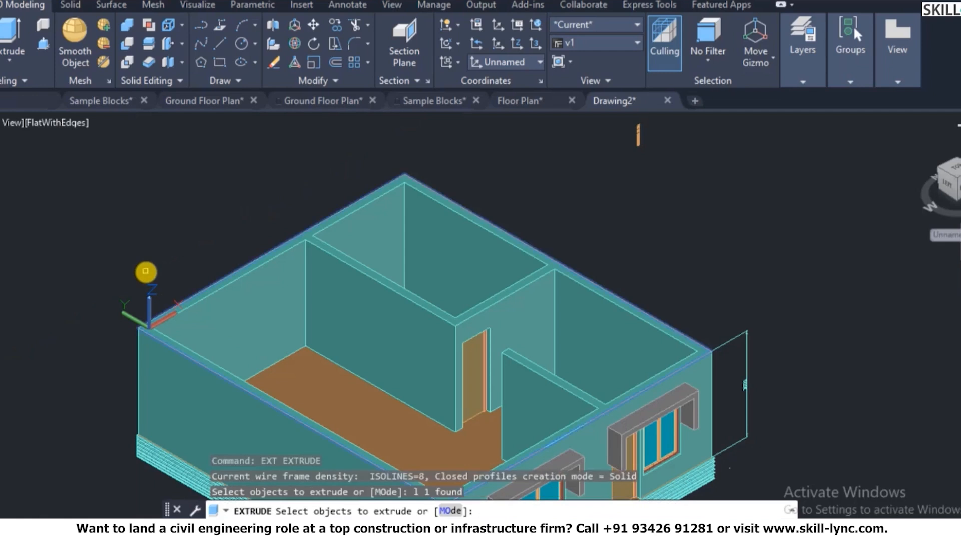
{"action": "key", "text": "Return"}
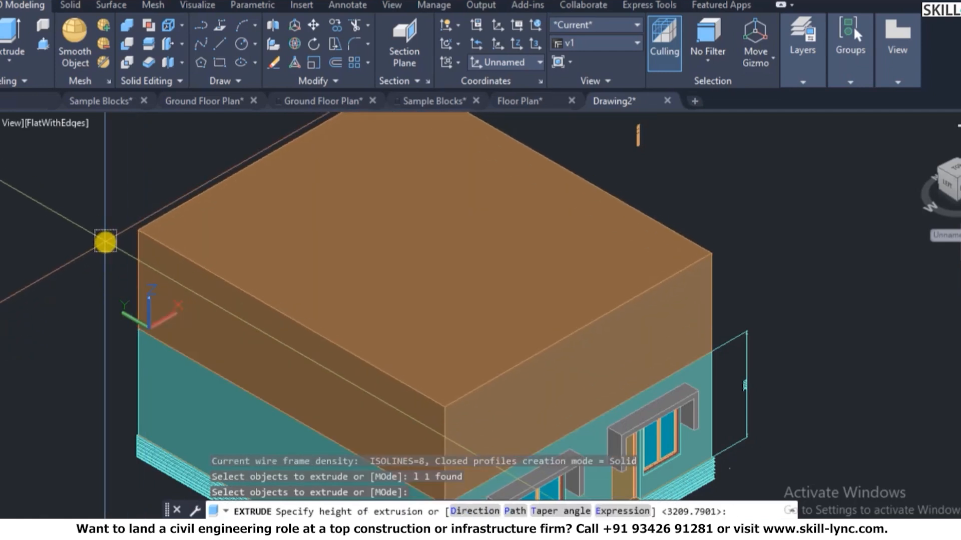
{"action": "type", "text": "150"}
{"action": "key", "text": "Return"}
{"action": "key", "text": "Escape"}
{"action": "key", "text": "Escape"}
{"action": "left_click", "coordinate": [358, 296]}
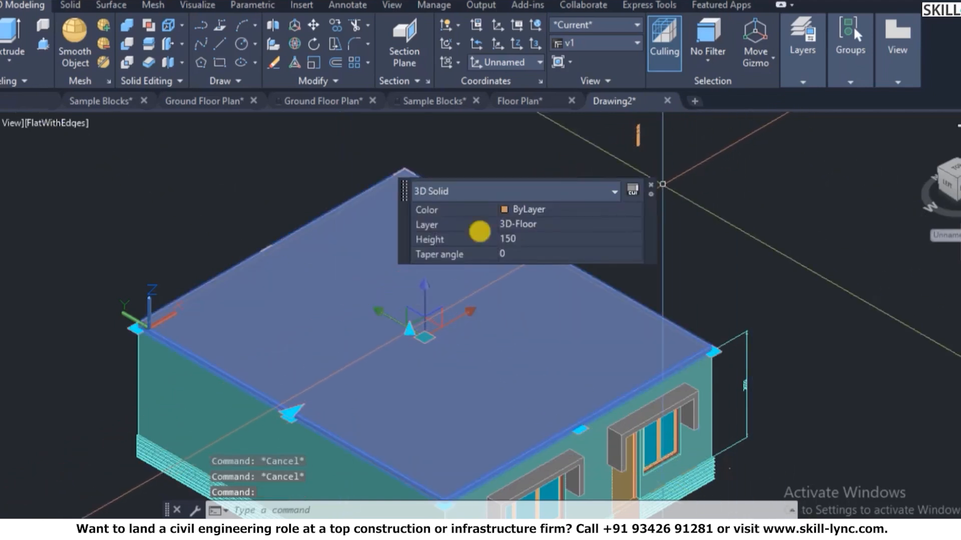
- Erase the 150-high slab from the top of the walls so it can be redone
{"action": "key", "text": "Escape"}
{"action": "scroll", "coordinate": [462, 212], "scroll_direction": "down", "scroll_amount": 4}
{"action": "scroll", "coordinate": [563, 272], "scroll_direction": "up", "scroll_amount": 5}
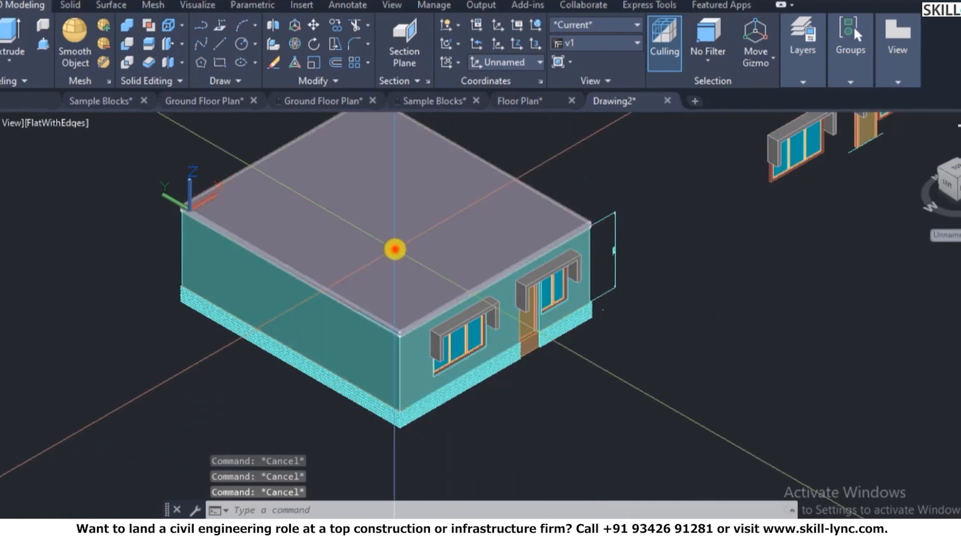
{"action": "left_click", "coordinate": [397, 248]}
{"action": "key", "text": "Return"}
{"action": "scroll", "coordinate": [235, 170], "scroll_direction": "up", "scroll_amount": 6}
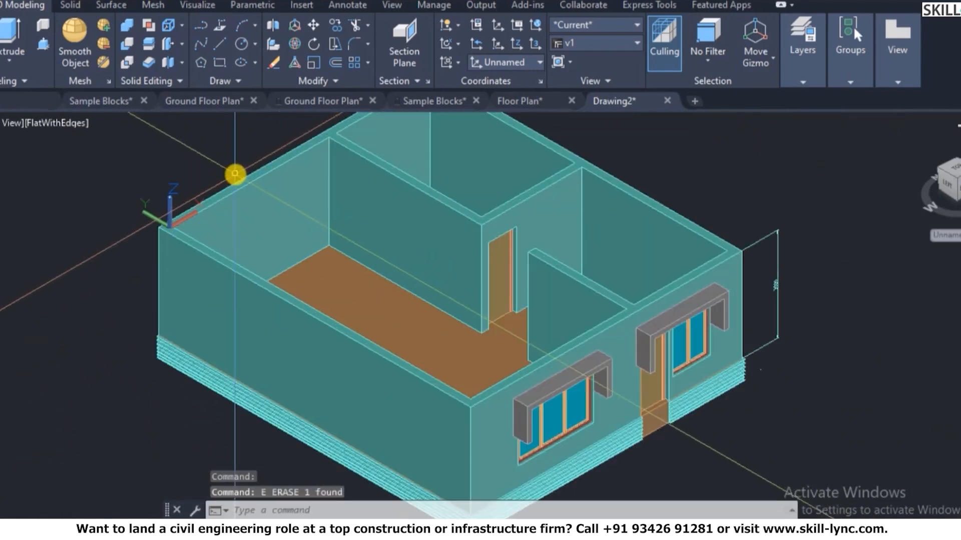
- Regenerate the drawing, then start a rectangle at the wall corner and cancel it
{"action": "key", "text": "Escape"}
{"action": "type", "text": "re"}
{"action": "key", "text": "Return"}
{"action": "scroll", "coordinate": [150, 265], "scroll_direction": "up", "scroll_amount": 5}
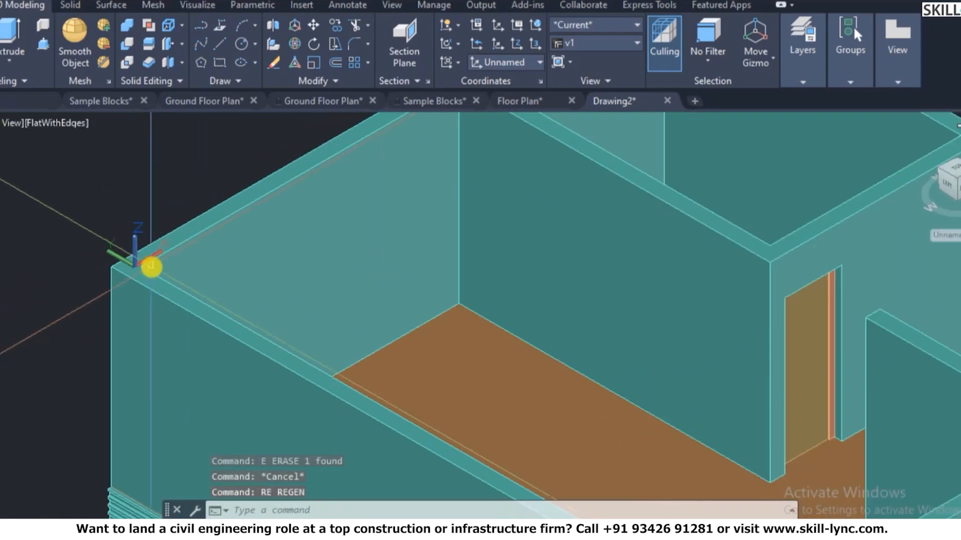
{"action": "type", "text": "rec"}
{"action": "key", "text": "Return"}
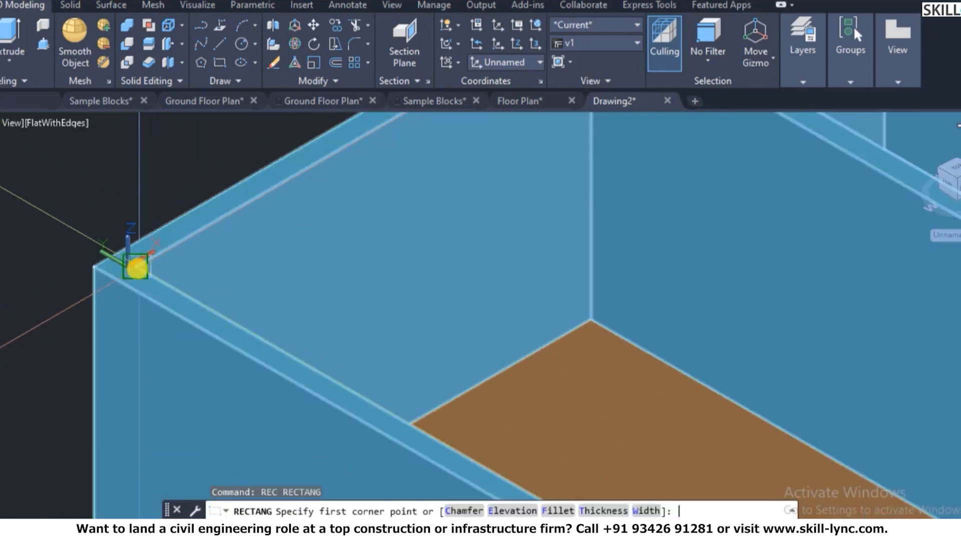
{"action": "left_click", "coordinate": [135, 269]}
{"action": "scroll", "coordinate": [135, 269], "scroll_direction": "down", "scroll_amount": 5}
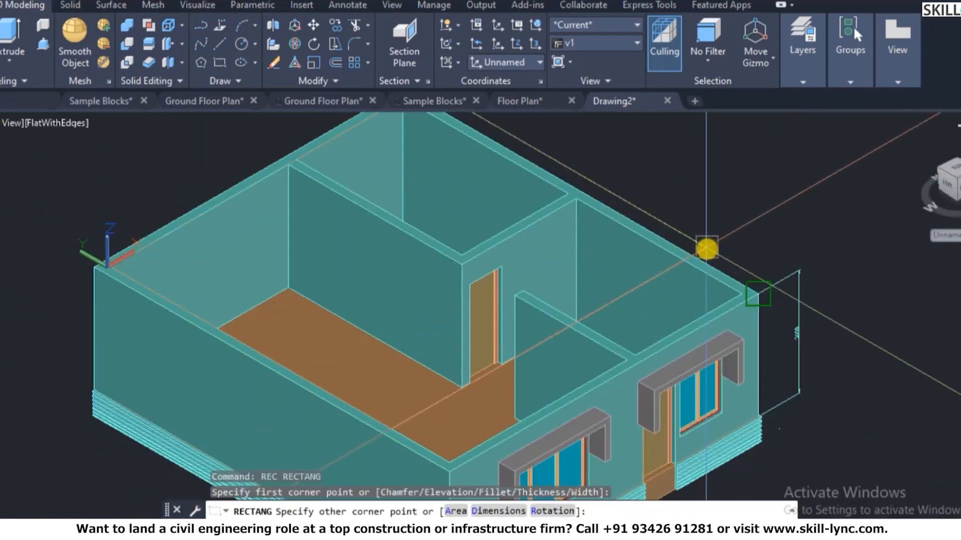
{"action": "key", "text": "Escape"}
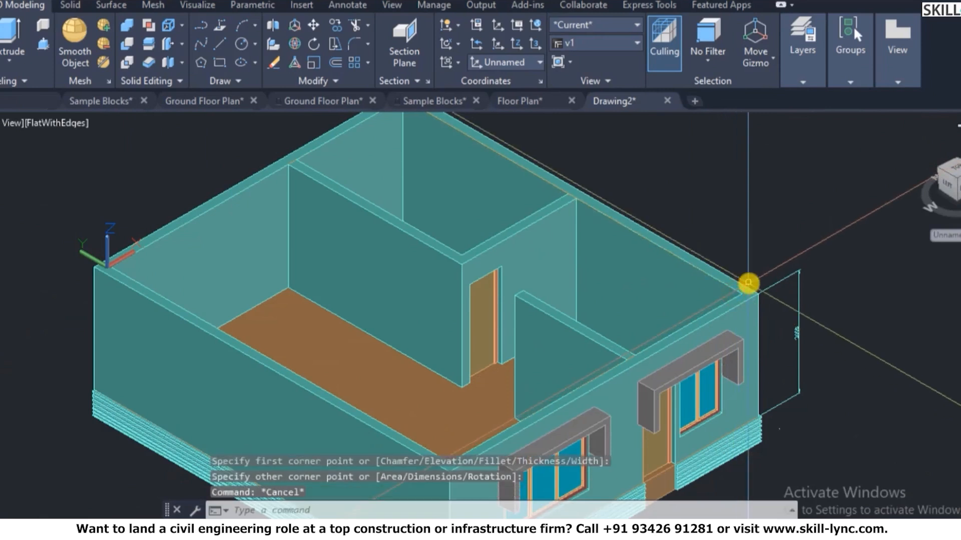
- Extrude the wall-top outline 150 high into a flat slab capping the house
{"action": "type", "text": "ext"}
{"action": "key", "text": "Return"}
{"action": "left_click", "coordinate": [747, 282]}
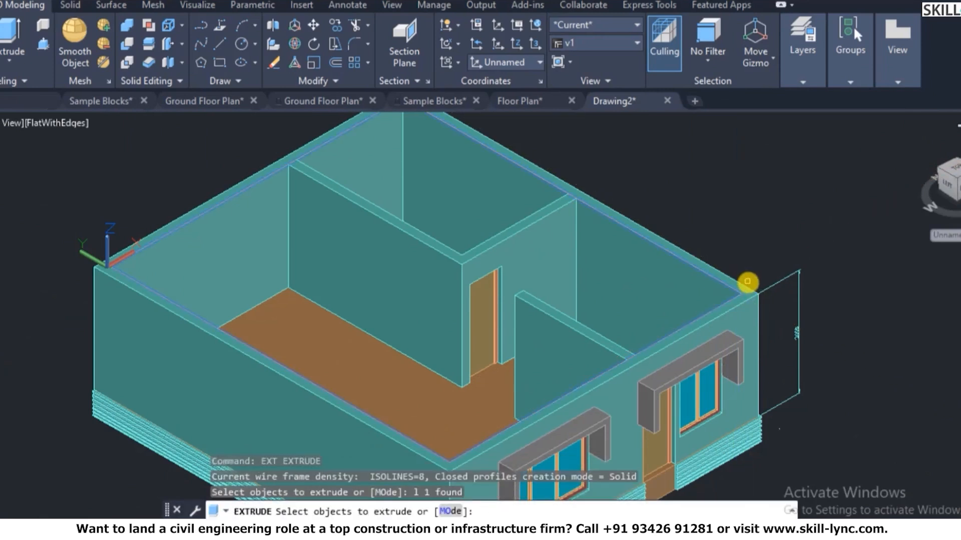
{"action": "key", "text": "Return"}
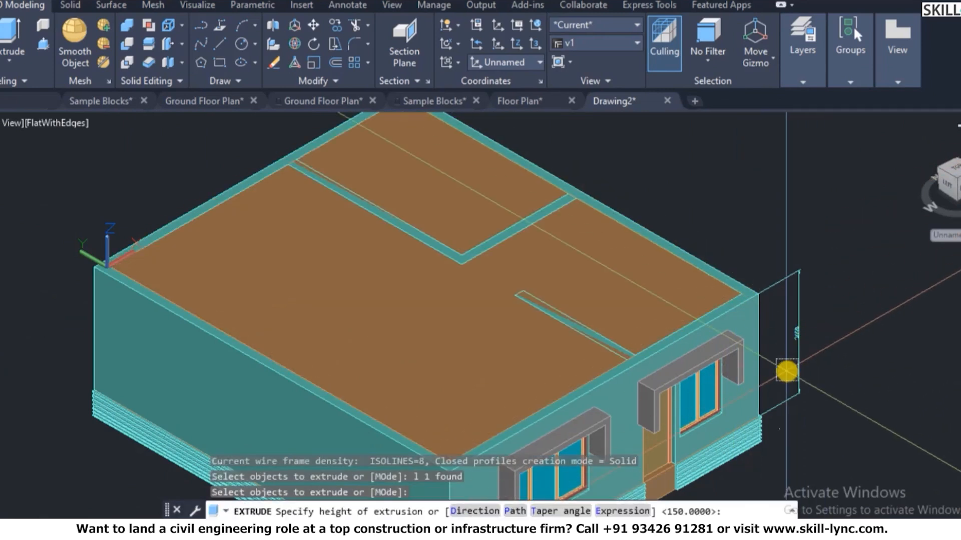
{"action": "type", "text": "-15"}
{"action": "key", "text": "BackSpace"}
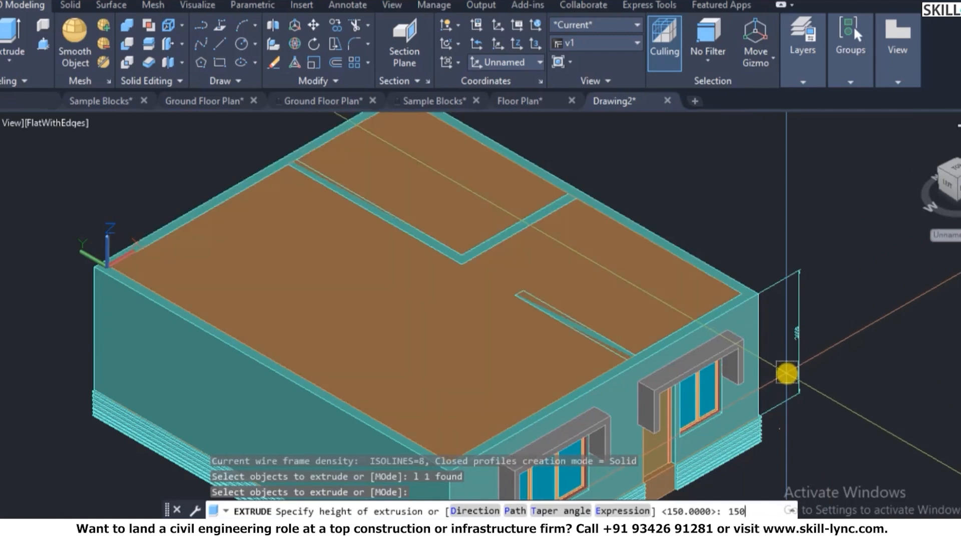
{"action": "key", "text": "Return"}
{"action": "key", "text": "Escape"}
{"action": "key", "text": "Escape"}
{"action": "key", "text": "Escape"}
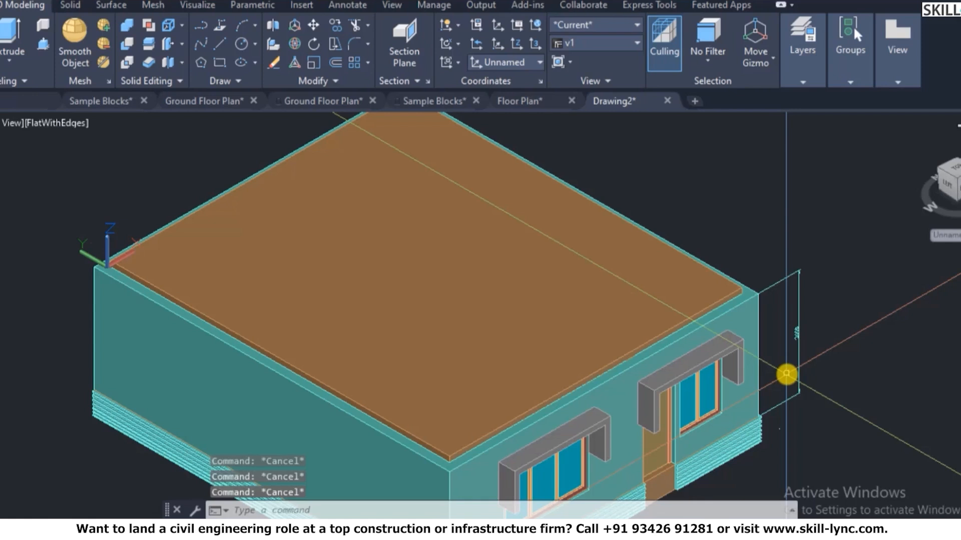
- Begin copying the ground-floor wall solid, then abandon it along with a stray circle command
{"action": "type", "text": "co"}
{"action": "key", "text": "Return"}
{"action": "scroll", "coordinate": [720, 376], "scroll_direction": "up", "scroll_amount": 2}
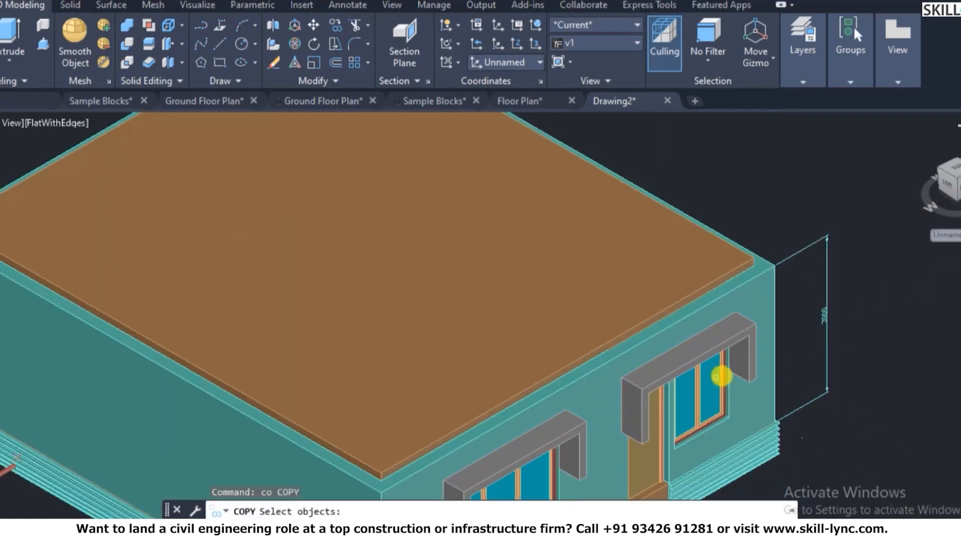
{"action": "left_click", "coordinate": [764, 371]}
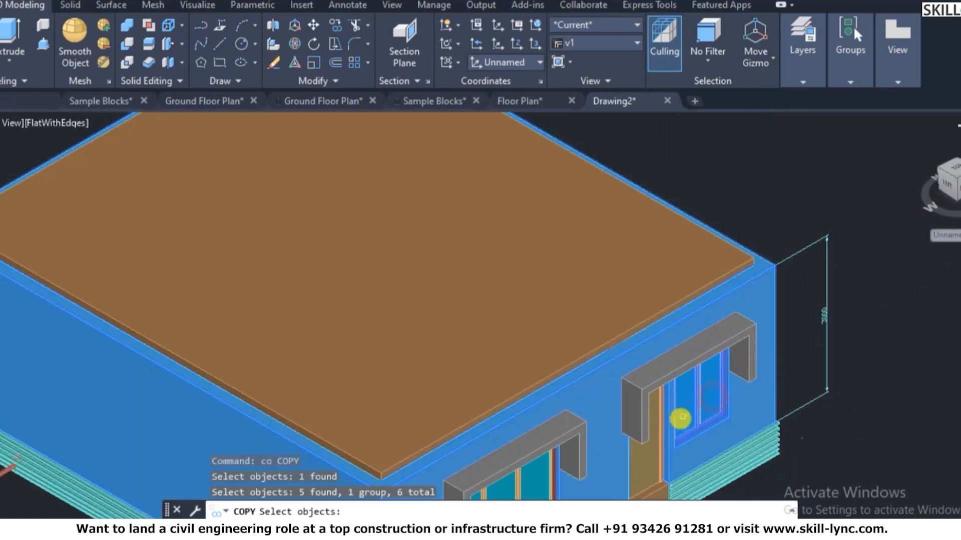
{"action": "scroll", "coordinate": [645, 400], "scroll_direction": "down", "scroll_amount": 2}
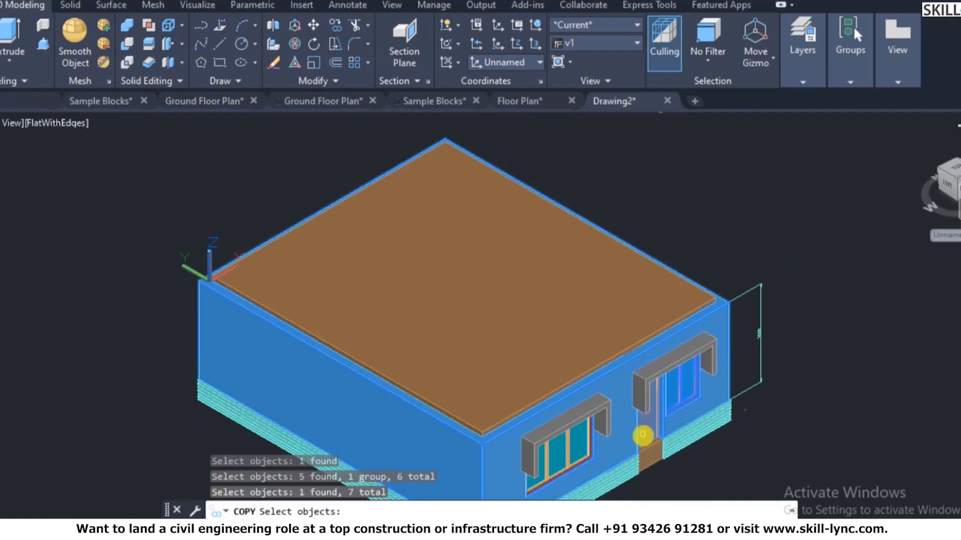
{"action": "scroll", "coordinate": [646, 434], "scroll_direction": "up", "scroll_amount": 3}
{"action": "scroll", "coordinate": [579, 368], "scroll_direction": "down", "scroll_amount": 3}
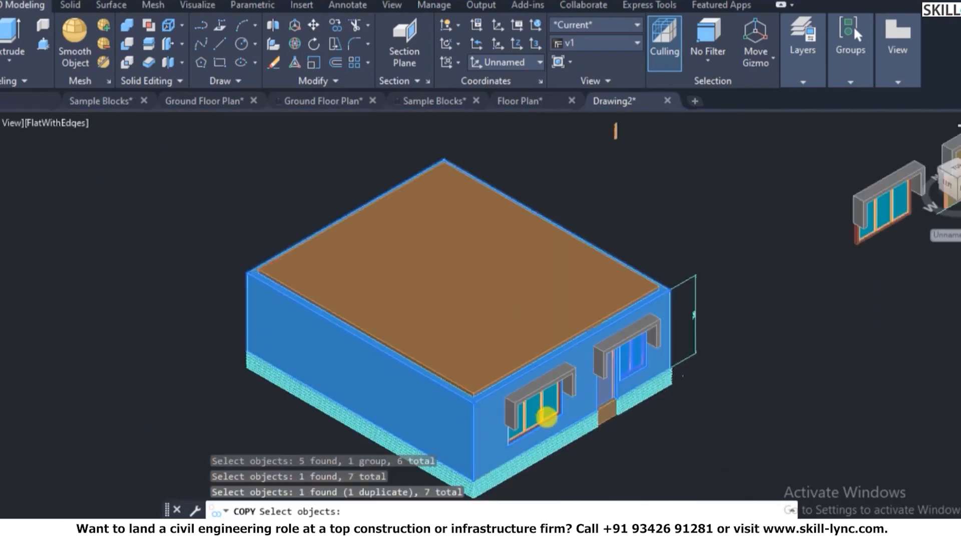
{"action": "scroll", "coordinate": [426, 420], "scroll_direction": "up", "scroll_amount": 3}
{"action": "key", "text": "Escape"}
{"action": "key", "text": "Escape"}
{"action": "scroll", "coordinate": [423, 353], "scroll_direction": "down", "scroll_amount": 3}
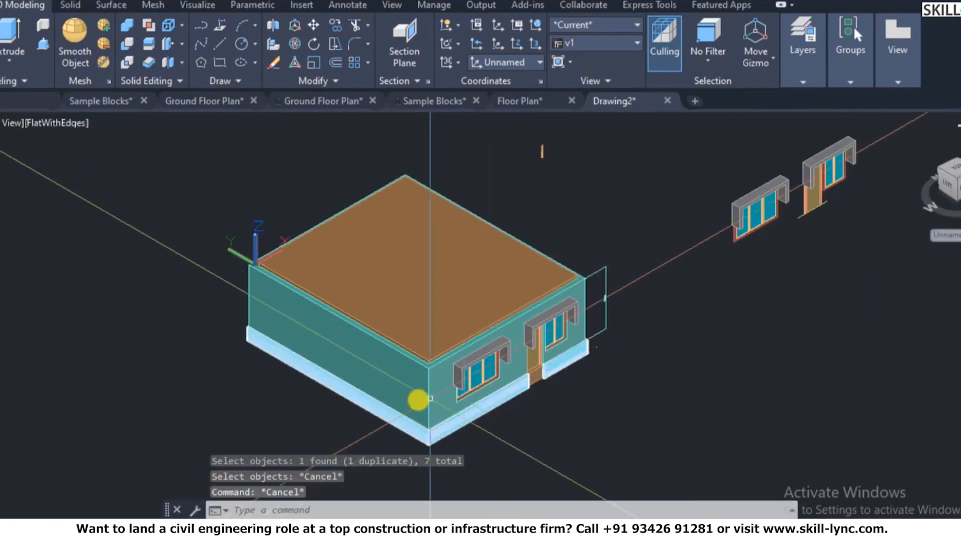
{"action": "scroll", "coordinate": [418, 397], "scroll_direction": "up", "scroll_amount": 2}
{"action": "type", "text": "c"}
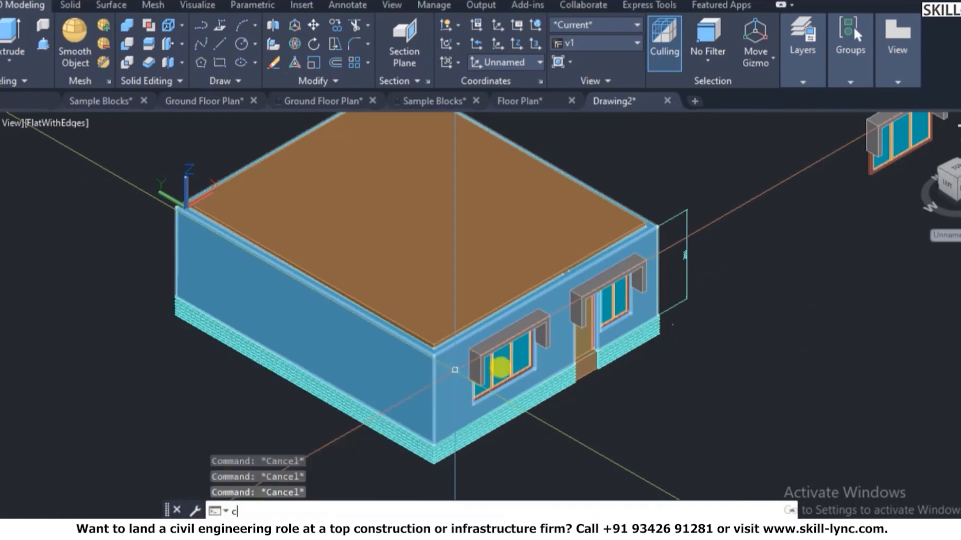
{"action": "key", "text": "Return"}
{"action": "scroll", "coordinate": [450, 385], "scroll_direction": "up", "scroll_amount": 3}
{"action": "key", "text": "Escape"}
- Copy the ground-floor wall solid from its bottom corner up to its top corner
{"action": "type", "text": "c"}
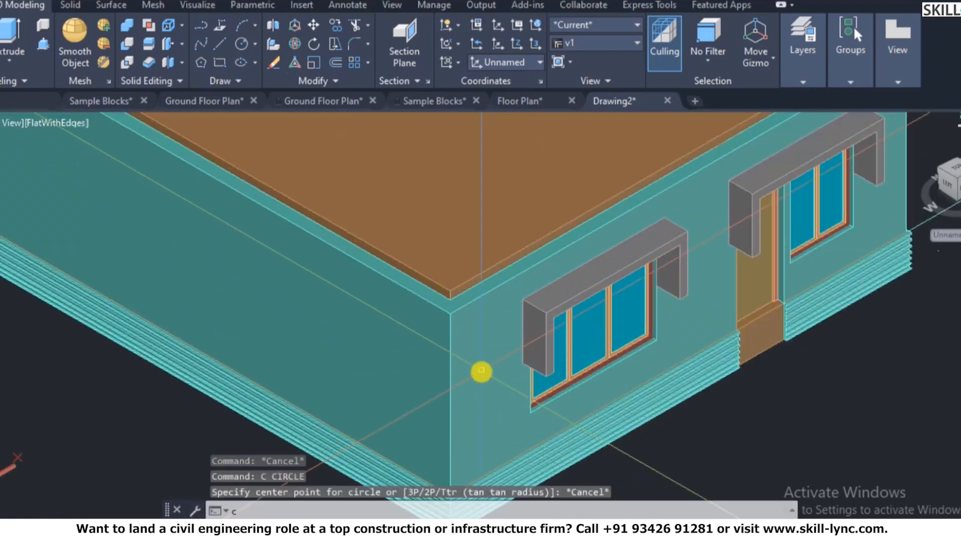
{"action": "type", "text": "o"}
{"action": "key", "text": "Return"}
{"action": "scroll", "coordinate": [466, 388], "scroll_direction": "up", "scroll_amount": 2}
{"action": "left_click", "coordinate": [461, 397]}
{"action": "scroll", "coordinate": [476, 385], "scroll_direction": "up", "scroll_amount": 2}
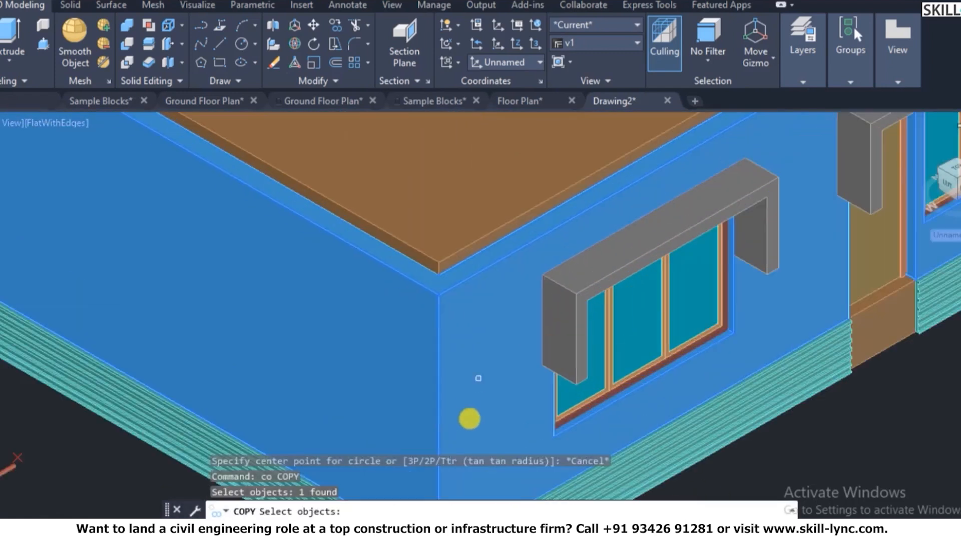
{"action": "scroll", "coordinate": [475, 386], "scroll_direction": "down", "scroll_amount": 5}
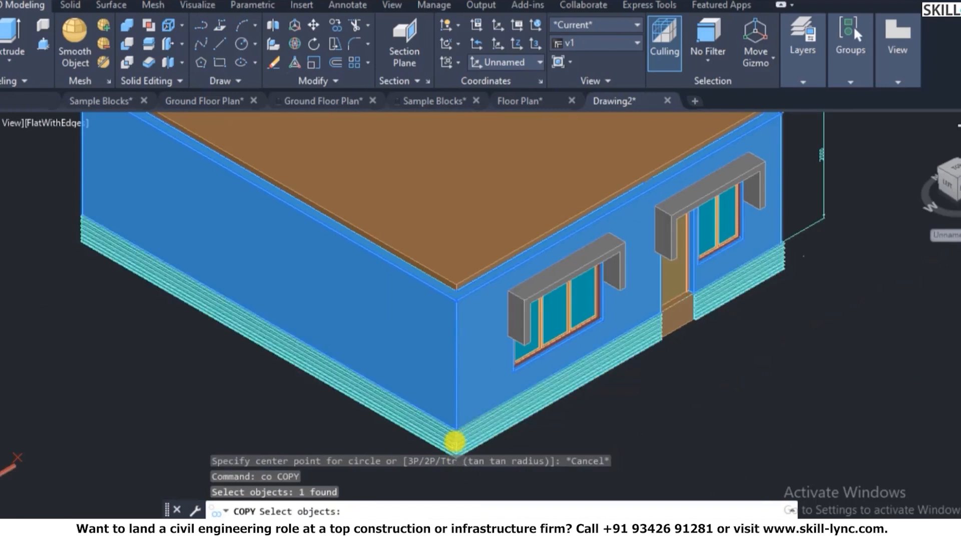
{"action": "scroll", "coordinate": [454, 442], "scroll_direction": "up", "scroll_amount": 3}
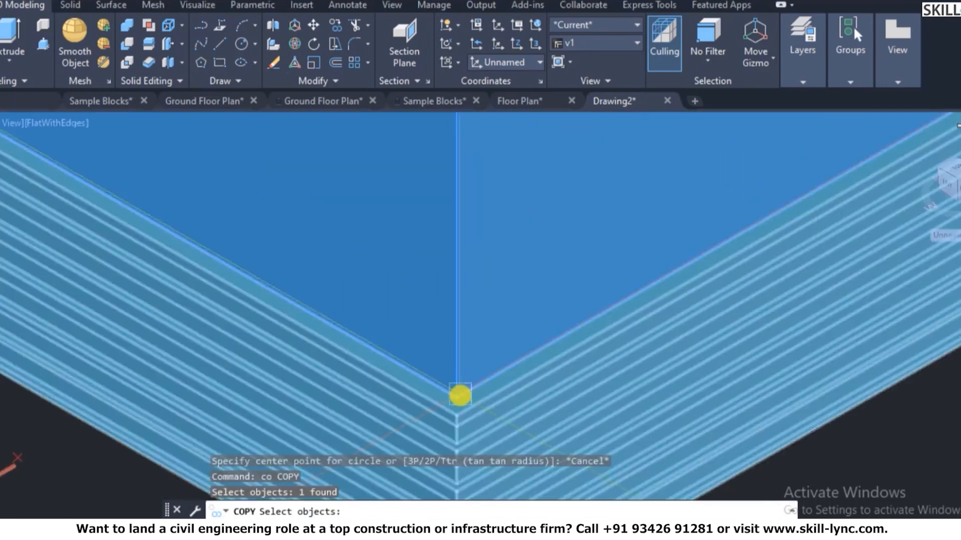
{"action": "key", "text": "Return"}
{"action": "scroll", "coordinate": [475, 395], "scroll_direction": "down", "scroll_amount": 1}
{"action": "left_click", "coordinate": [481, 397]}
{"action": "scroll", "coordinate": [484, 396], "scroll_direction": "down", "scroll_amount": 3}
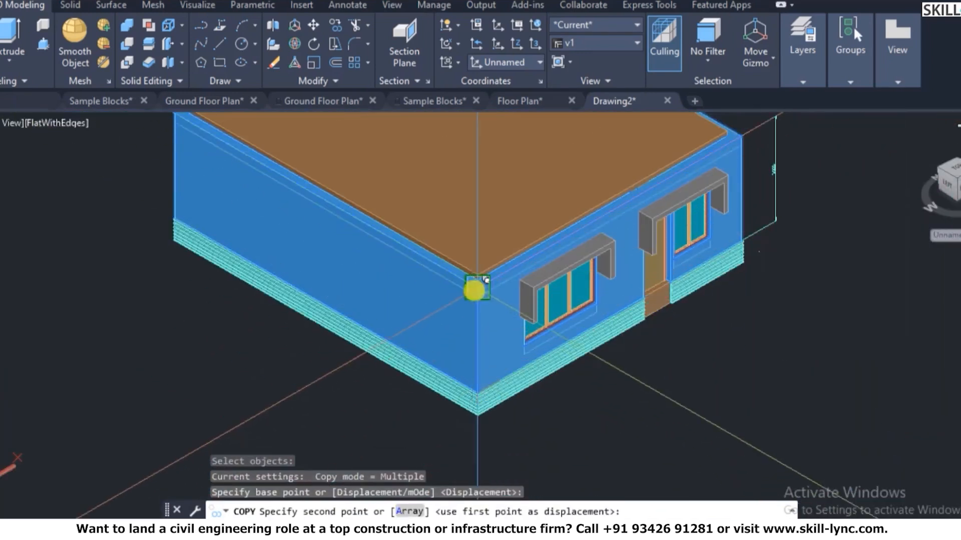
{"action": "scroll", "coordinate": [477, 288], "scroll_direction": "up", "scroll_amount": 7}
{"action": "left_click", "coordinate": [479, 287]}
{"action": "key", "text": "Escape"}
{"action": "key", "text": "Escape"}
{"action": "key", "text": "Escape"}
{"action": "scroll", "coordinate": [396, 305], "scroll_direction": "down", "scroll_amount": 6}
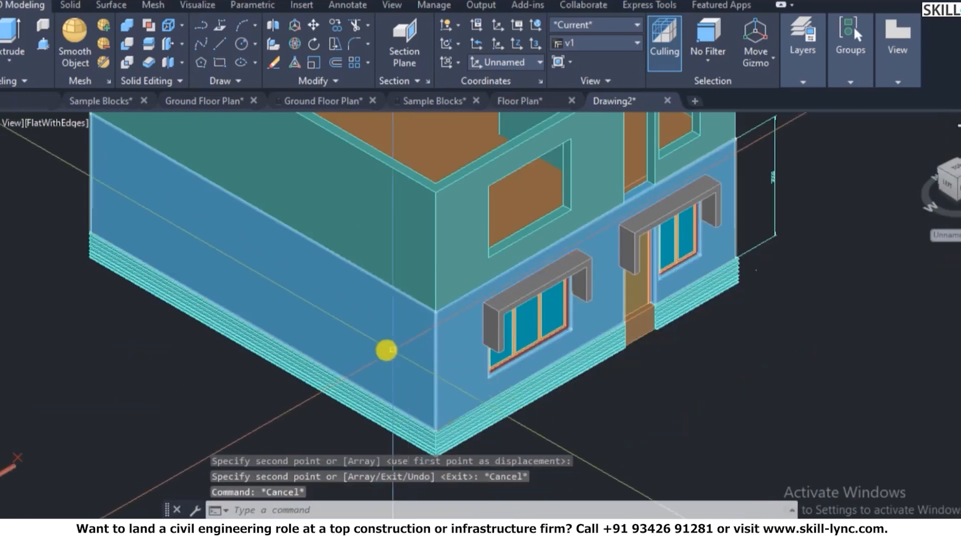
{"action": "scroll", "coordinate": [639, 282], "scroll_direction": "up", "scroll_amount": 3}
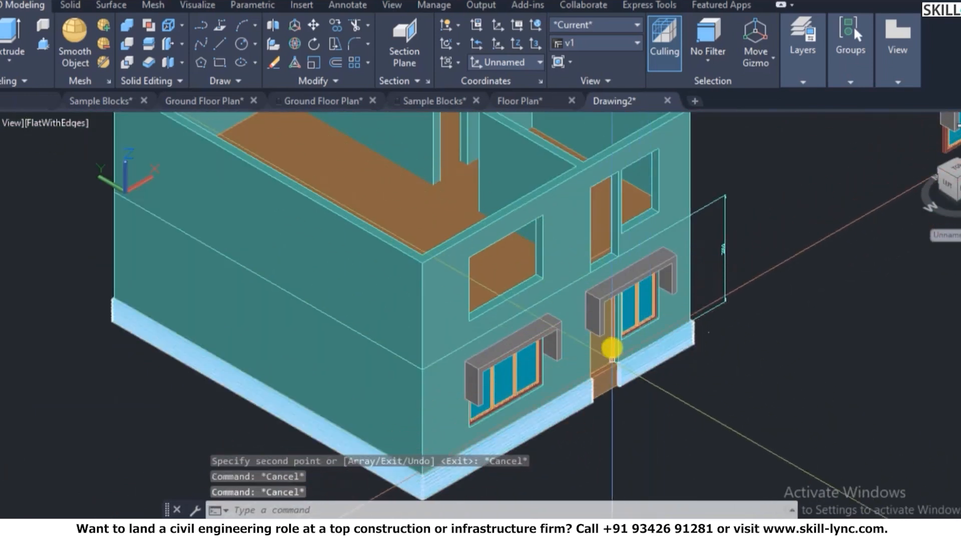
- Start a copy and select the door sunshade and the left window's sunshade
{"action": "scroll", "coordinate": [610, 349], "scroll_direction": "up", "scroll_amount": 4}
{"action": "scroll", "coordinate": [606, 364], "scroll_direction": "down", "scroll_amount": 9}
{"action": "scroll", "coordinate": [635, 309], "scroll_direction": "up", "scroll_amount": 3}
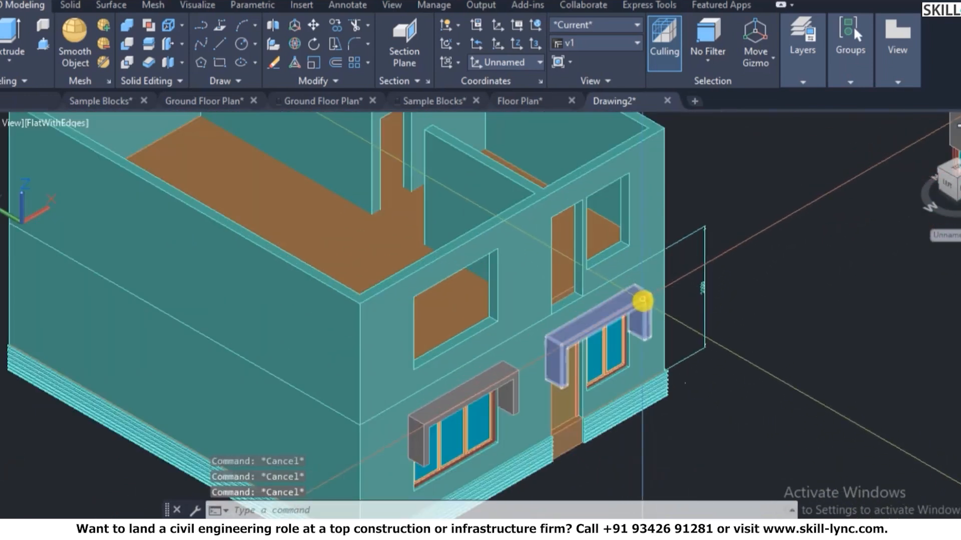
{"action": "type", "text": "co"}
{"action": "key", "text": "Return"}
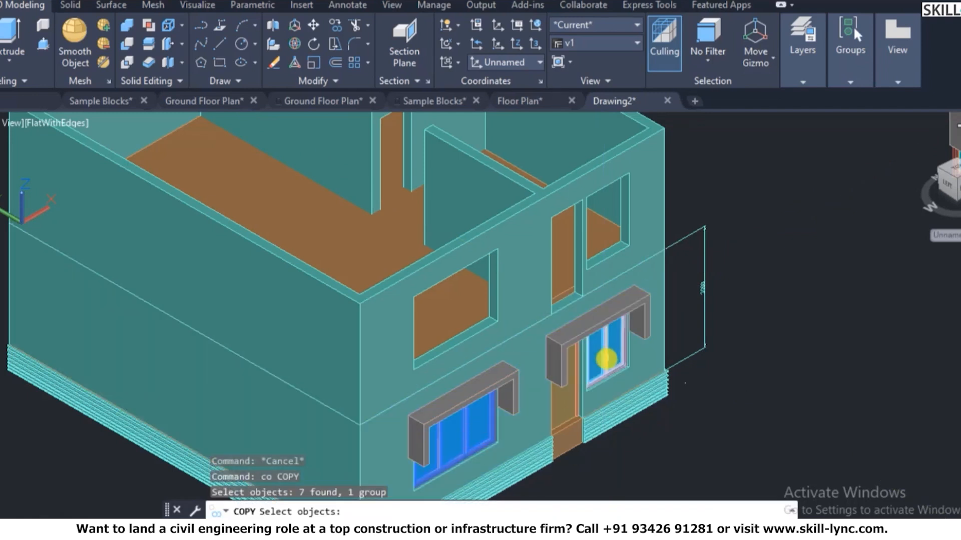
{"action": "scroll", "coordinate": [642, 373], "scroll_direction": "up", "scroll_amount": 3}
{"action": "left_click", "coordinate": [536, 295]}
{"action": "left_click", "coordinate": [362, 393]}
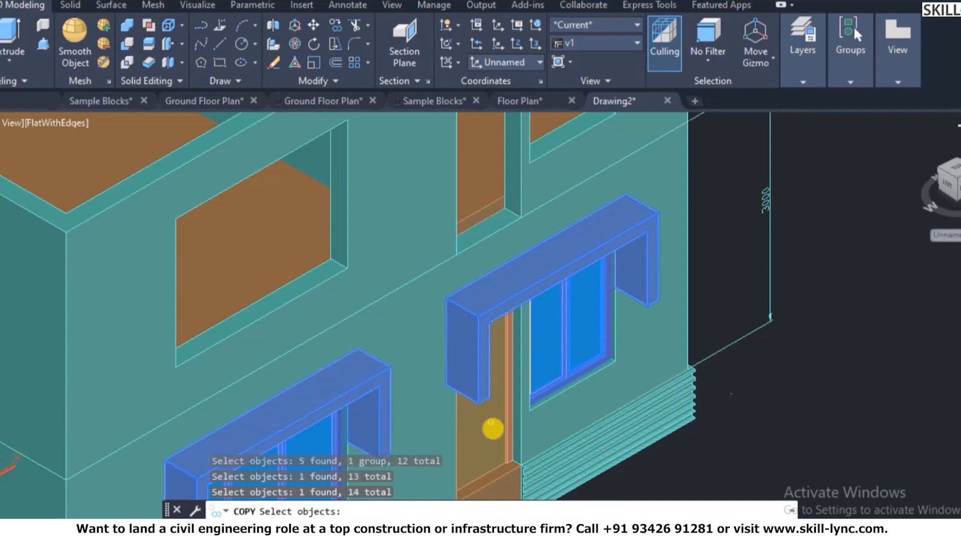
{"action": "scroll", "coordinate": [517, 428], "scroll_direction": "up", "scroll_amount": 3}
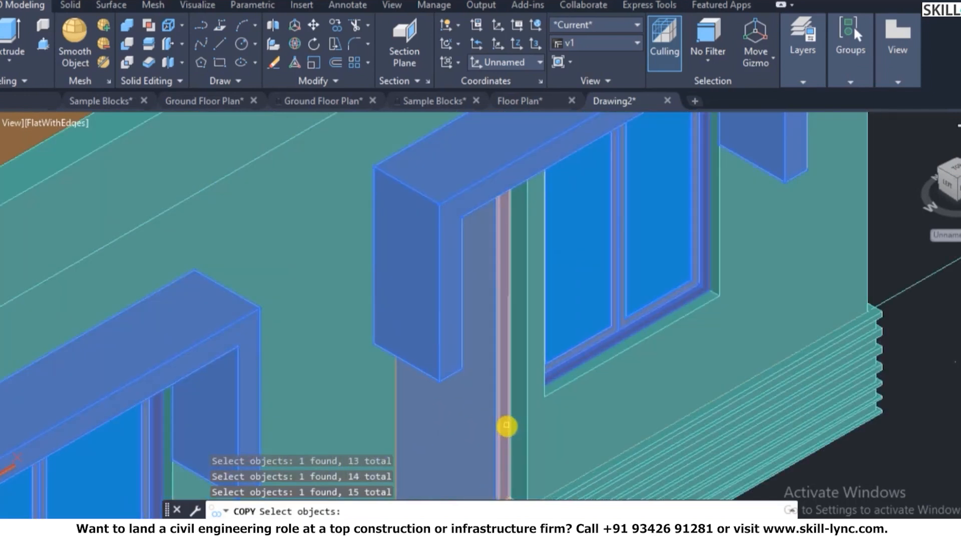
{"action": "scroll", "coordinate": [589, 347], "scroll_direction": "down", "scroll_amount": 4}
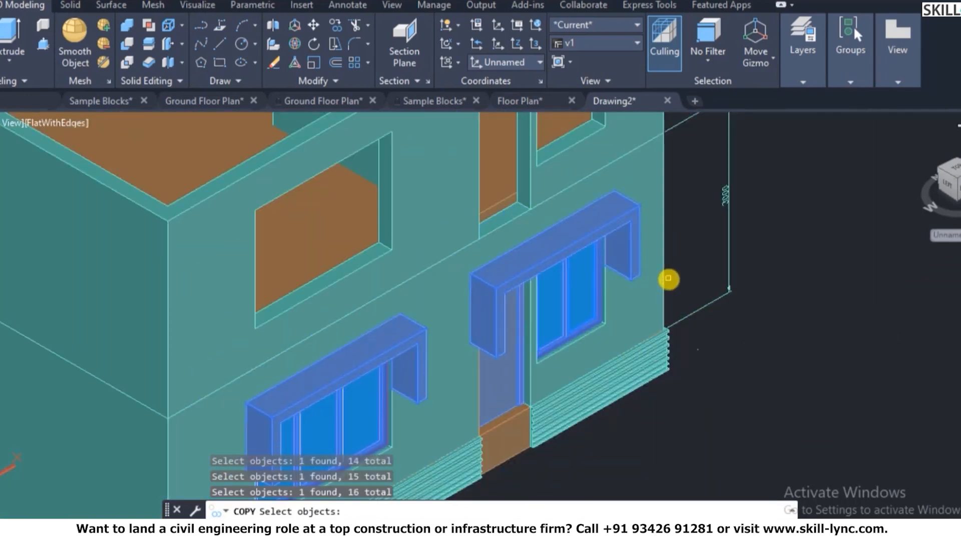
{"action": "scroll", "coordinate": [526, 389], "scroll_direction": "up", "scroll_amount": 5}
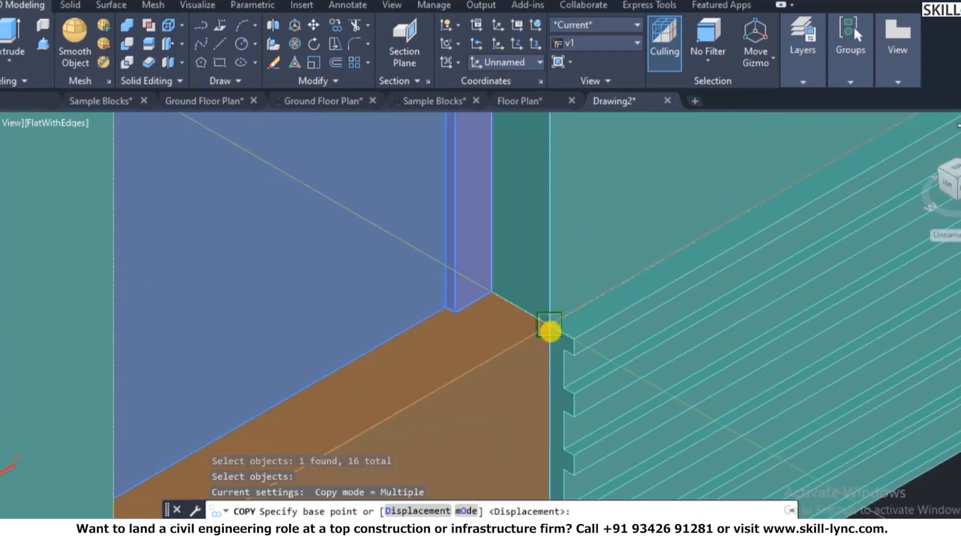
- Set the wall corner as base point and finish placing the openings on the upper storey
{"action": "left_click", "coordinate": [549, 331]}
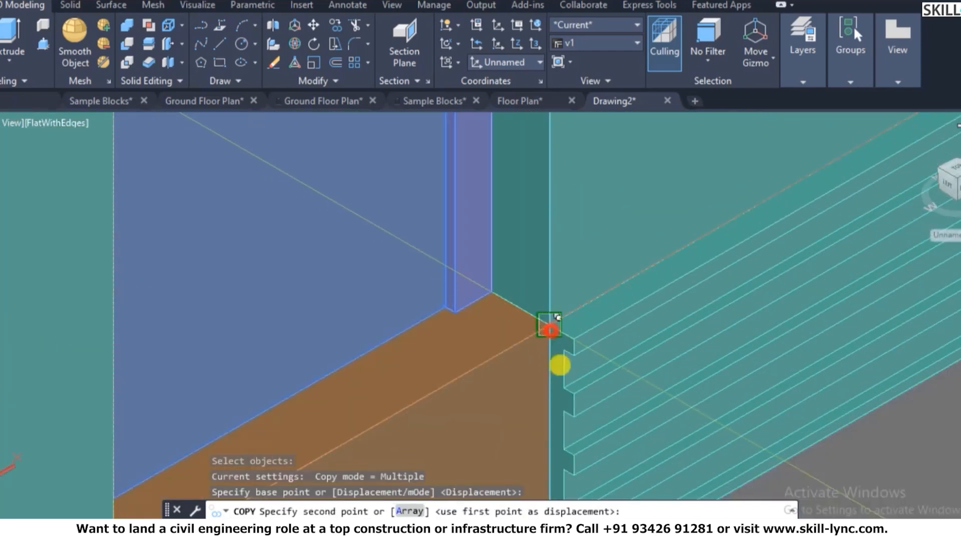
{"action": "scroll", "coordinate": [570, 380], "scroll_direction": "down", "scroll_amount": 5}
{"action": "scroll", "coordinate": [572, 282], "scroll_direction": "up", "scroll_amount": 3}
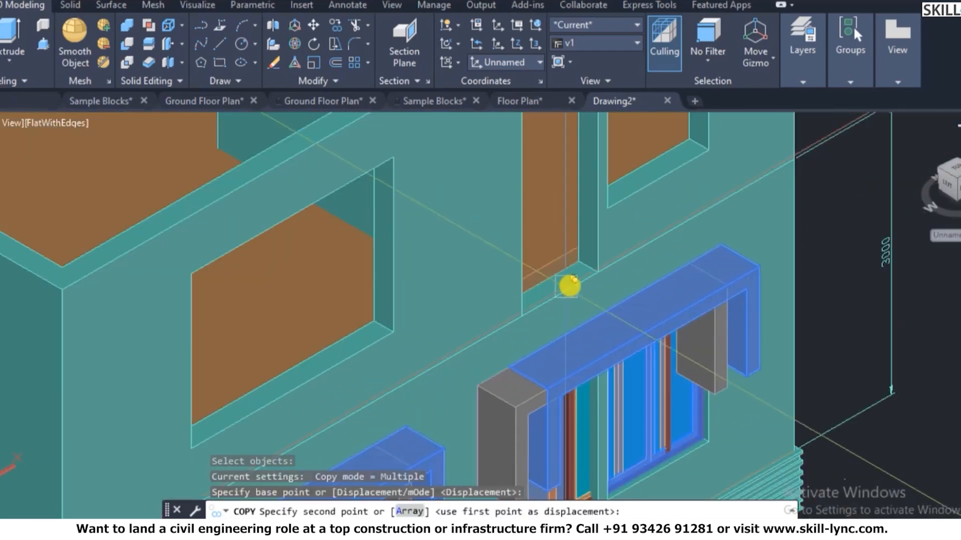
{"action": "scroll", "coordinate": [515, 302], "scroll_direction": "up", "scroll_amount": 2}
{"action": "key", "text": "Escape"}
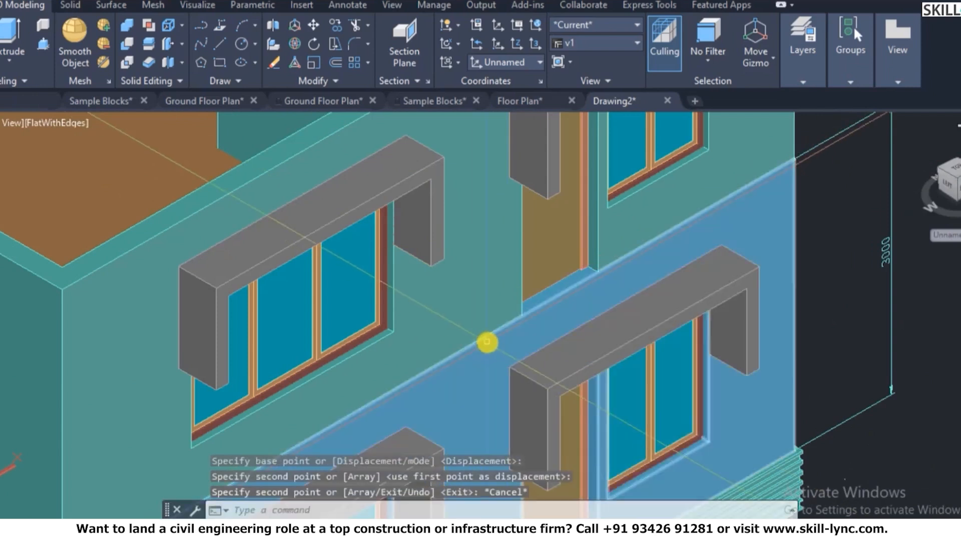
{"action": "scroll", "coordinate": [639, 339], "scroll_direction": "down", "scroll_amount": 6}
{"action": "key", "text": "Escape"}
{"action": "key", "text": "Escape"}
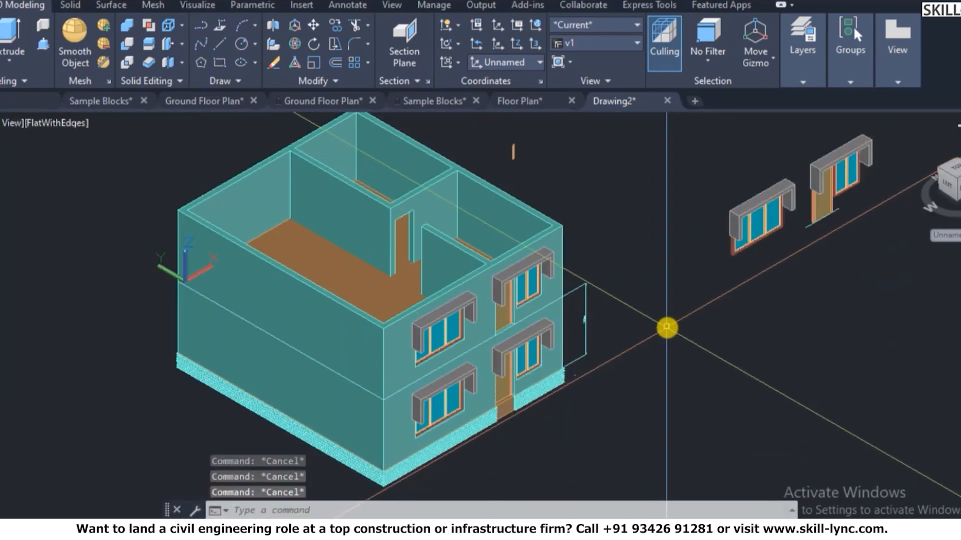
{"action": "type", "text": "3do"}
{"action": "key", "text": "Return"}
{"action": "left_click_drag", "start_coordinate": [616, 290], "coordinate": [485, 335]}
{"action": "key", "text": "Escape"}
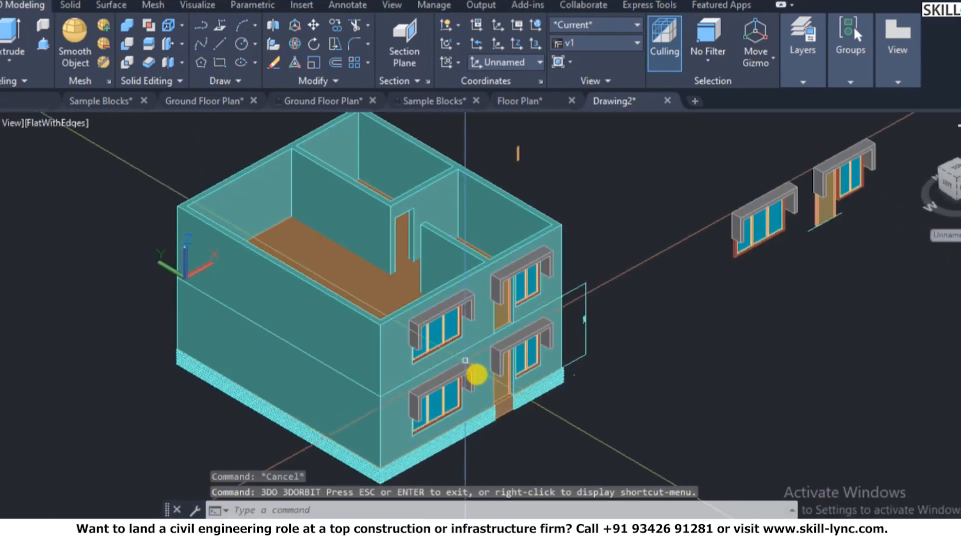
{"action": "scroll", "coordinate": [483, 415], "scroll_direction": "up", "scroll_amount": 6}
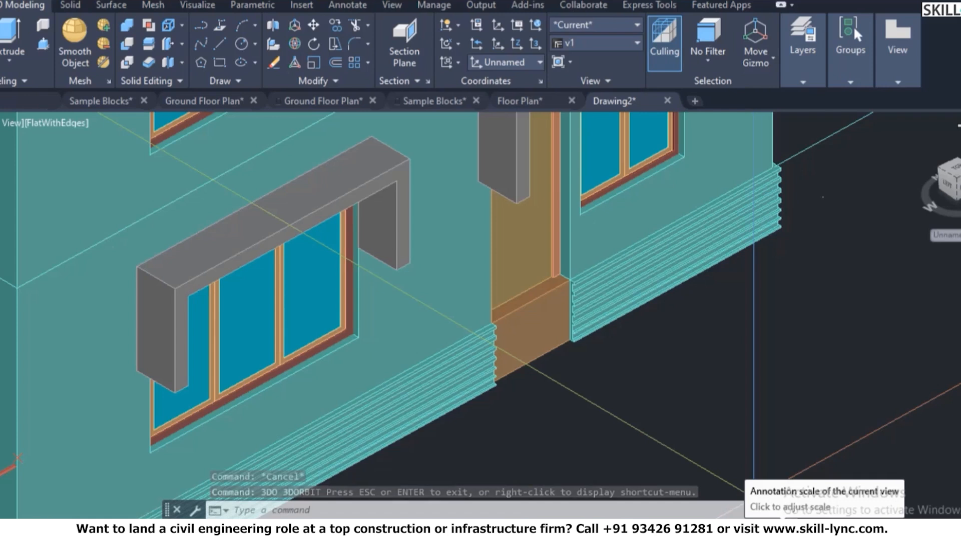
{"action": "scroll", "coordinate": [625, 397], "scroll_direction": "down", "scroll_amount": 6}
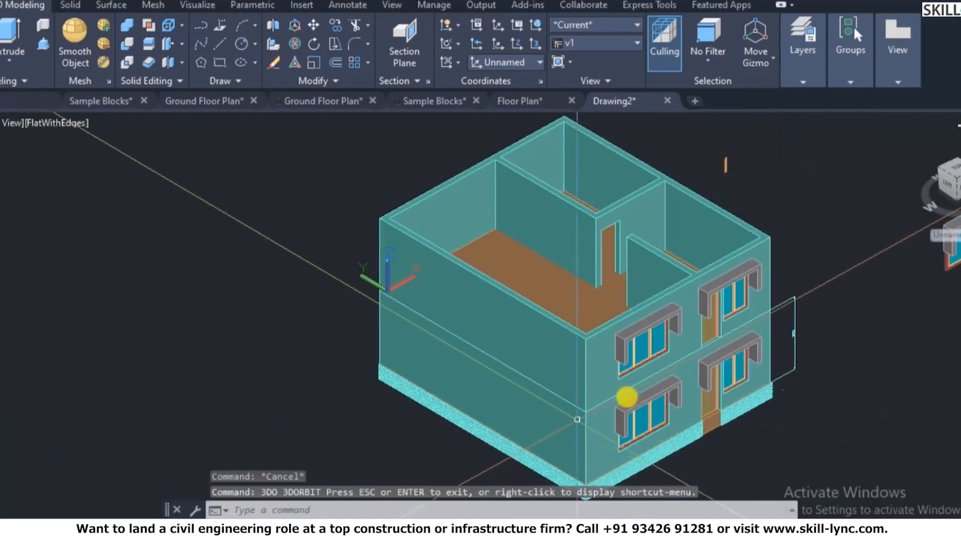
{"action": "scroll", "coordinate": [930, 335], "scroll_direction": "up", "scroll_amount": 2}
{"action": "scroll", "coordinate": [797, 173], "scroll_direction": "down", "scroll_amount": 2}
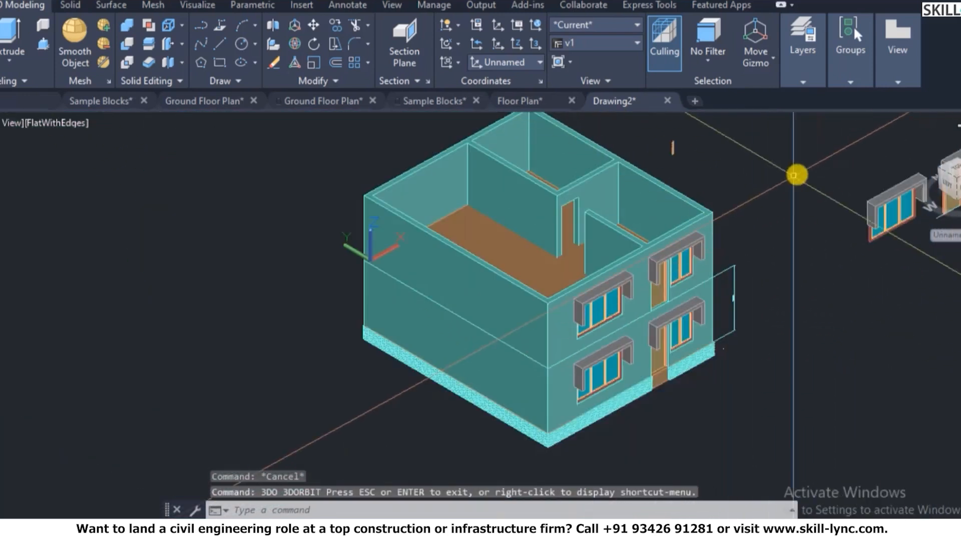
{"action": "scroll", "coordinate": [752, 167], "scroll_direction": "up", "scroll_amount": 1}
{"action": "key", "text": "Escape"}
{"action": "key", "text": "Escape"}
{"action": "type", "text": "rec"}
{"action": "key", "text": "Return"}
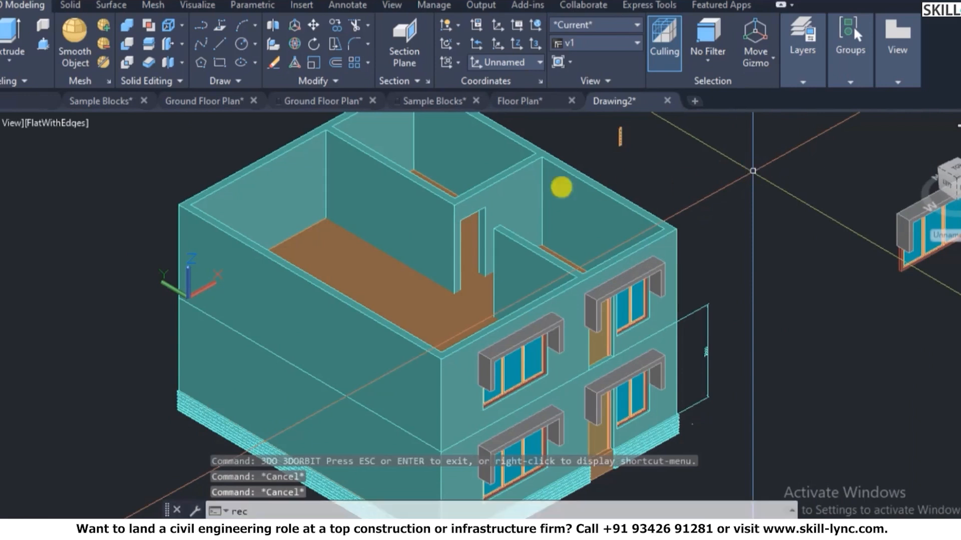
{"action": "key", "text": "Escape"}
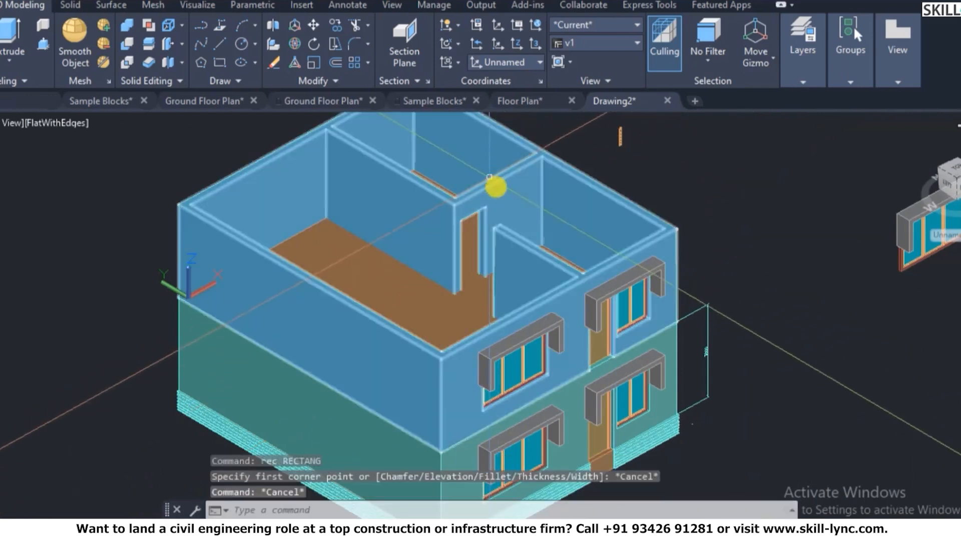
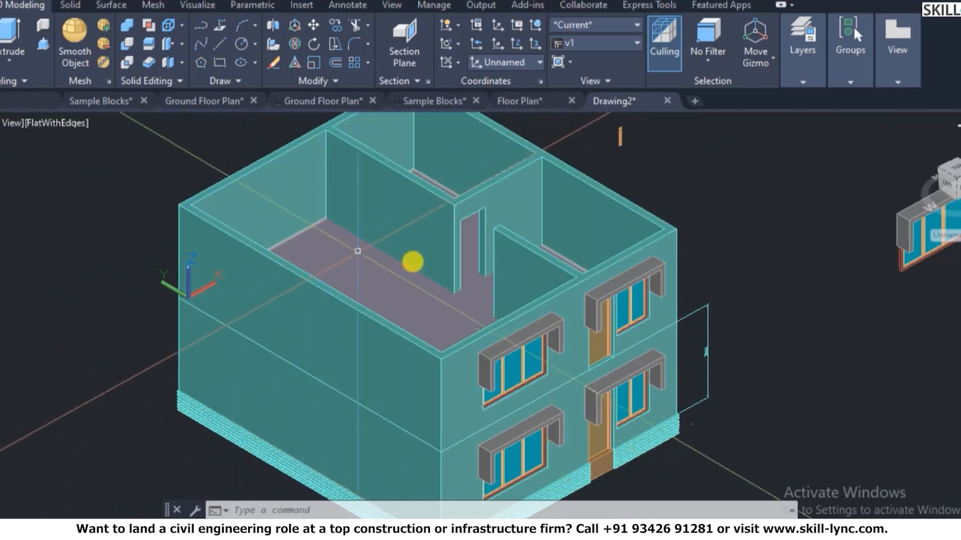
- Align the UCS to the top face of the upper-storey walls
{"action": "scroll", "coordinate": [413, 262], "scroll_direction": "down", "scroll_amount": 4}
{"action": "scroll", "coordinate": [310, 250], "scroll_direction": "up", "scroll_amount": 3}
{"action": "key", "text": "Escape"}
{"action": "key", "text": "Escape"}
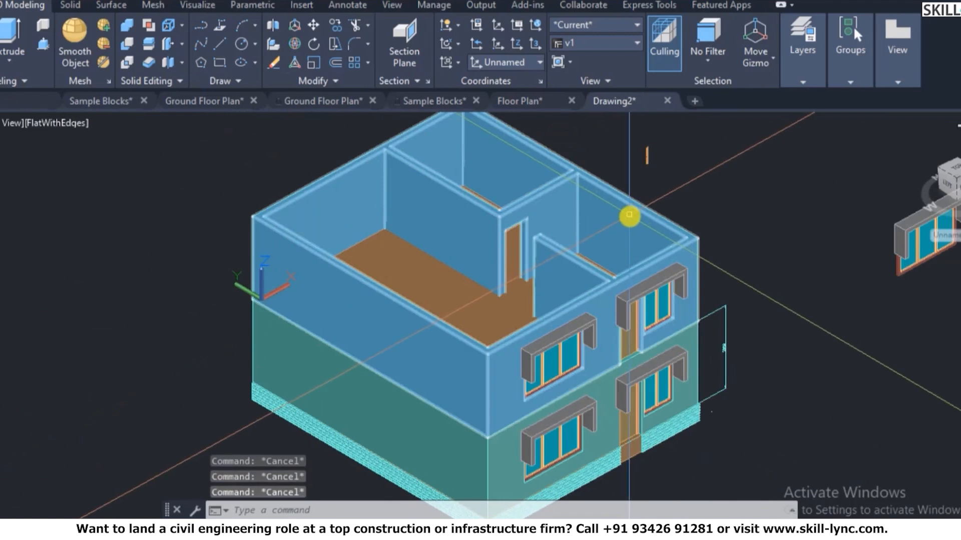
{"action": "type", "text": "re"}
{"action": "key", "text": "Escape"}
{"action": "type", "text": "u"}
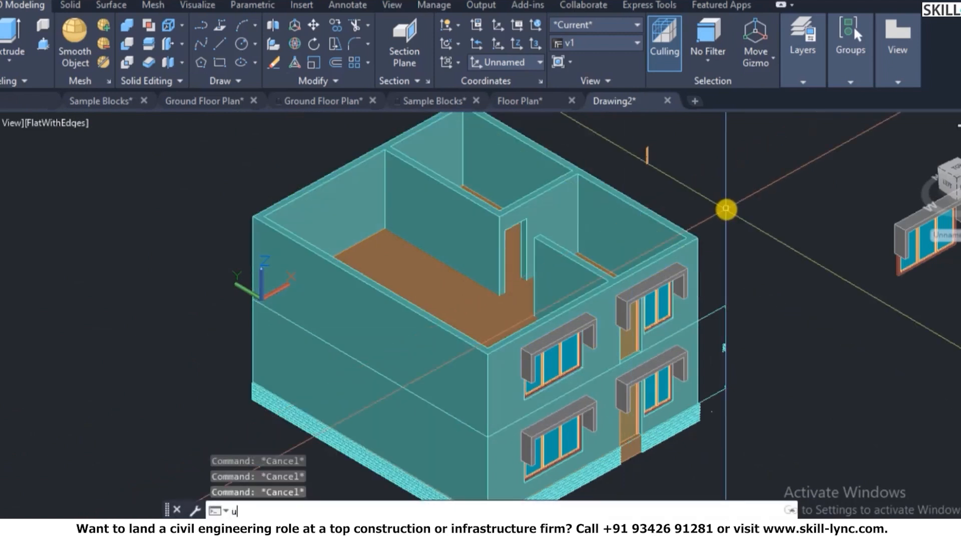
{"action": "type", "text": "cs"}
{"action": "key", "text": "Return"}
{"action": "type", "text": "f"}
{"action": "key", "text": "Return"}
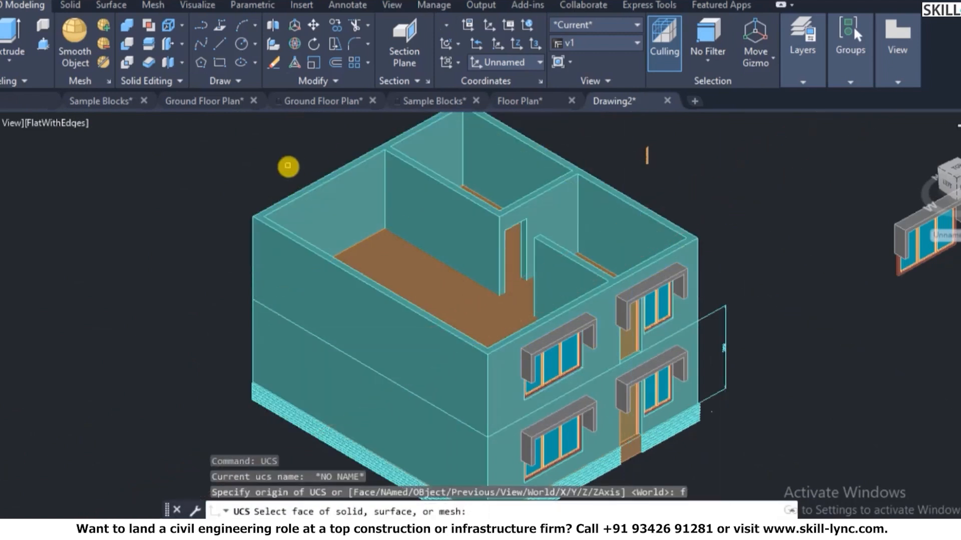
{"action": "scroll", "coordinate": [284, 200], "scroll_direction": "up", "scroll_amount": 3}
{"action": "left_click", "coordinate": [232, 235]}
{"action": "right_click", "coordinate": [246, 223]}
{"action": "left_click", "coordinate": [263, 237]}
- Regenerate the drawing display with REGEN
{"action": "scroll", "coordinate": [205, 221], "scroll_direction": "down", "scroll_amount": 2}
{"action": "scroll", "coordinate": [205, 221], "scroll_direction": "down", "scroll_amount": 2}
{"action": "key", "text": "Escape"}
{"action": "key", "text": "Escape"}
{"action": "type", "text": "re"}
{"action": "key", "text": "Return"}
{"action": "scroll", "coordinate": [227, 227], "scroll_direction": "up", "scroll_amount": 2}
{"action": "scroll", "coordinate": [228, 227], "scroll_direction": "up", "scroll_amount": 2}
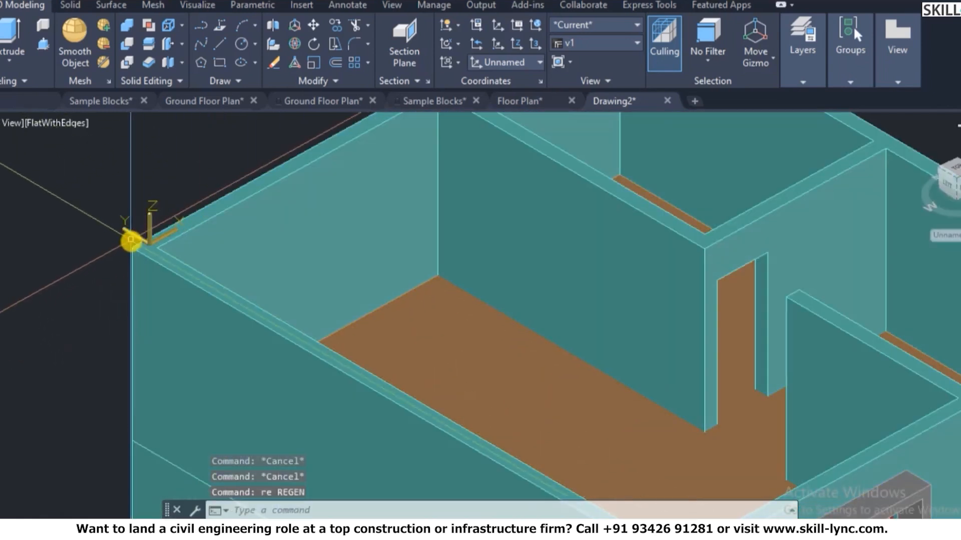
- Draw a rectangle from corner to corner across the top of the walls
{"action": "type", "text": "r"}
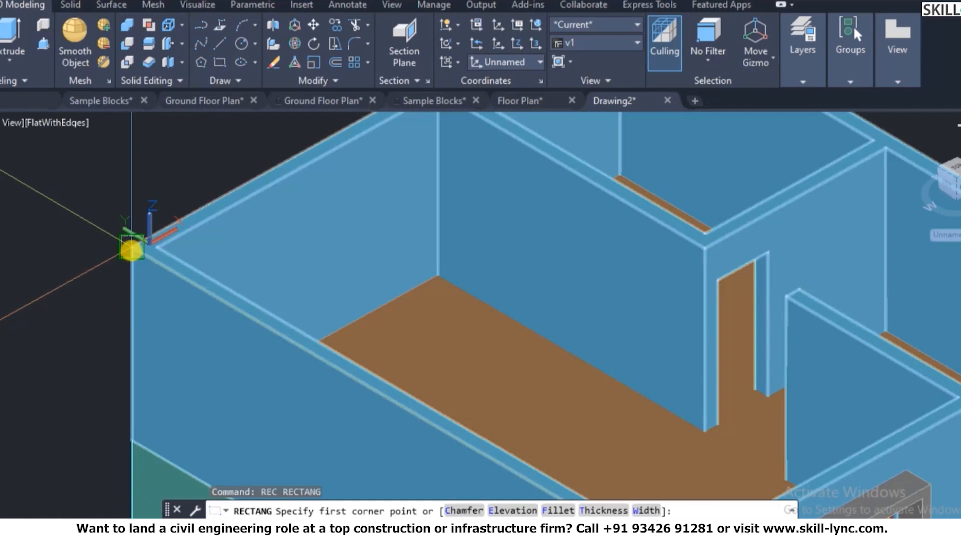
{"action": "left_click", "coordinate": [132, 250]}
{"action": "scroll", "coordinate": [133, 240], "scroll_direction": "down", "scroll_amount": 5}
{"action": "key", "text": "Escape"}
{"action": "scroll", "coordinate": [133, 231], "scroll_direction": "up", "scroll_amount": 4}
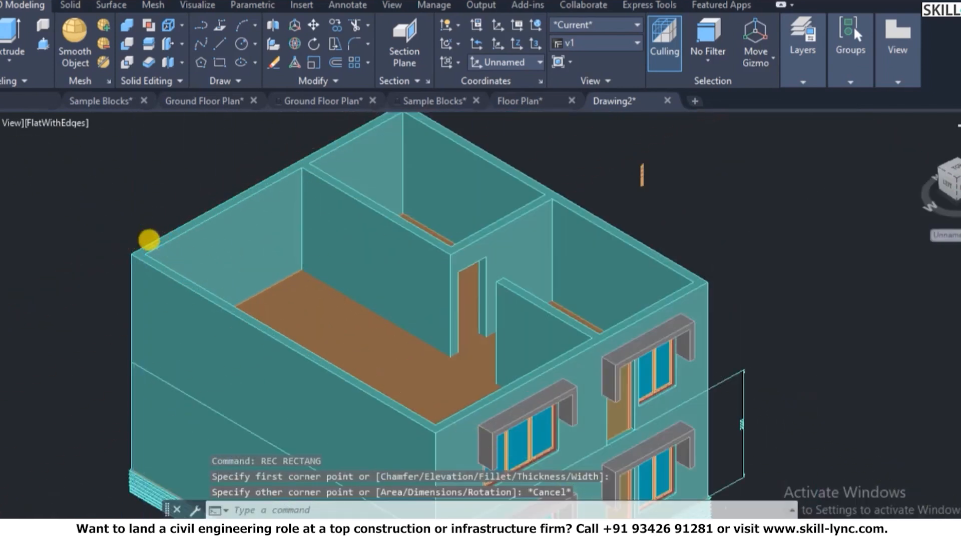
{"action": "key", "text": "Return"}
{"action": "left_click", "coordinate": [148, 253]}
{"action": "scroll", "coordinate": [147, 253], "scroll_direction": "up", "scroll_amount": 2}
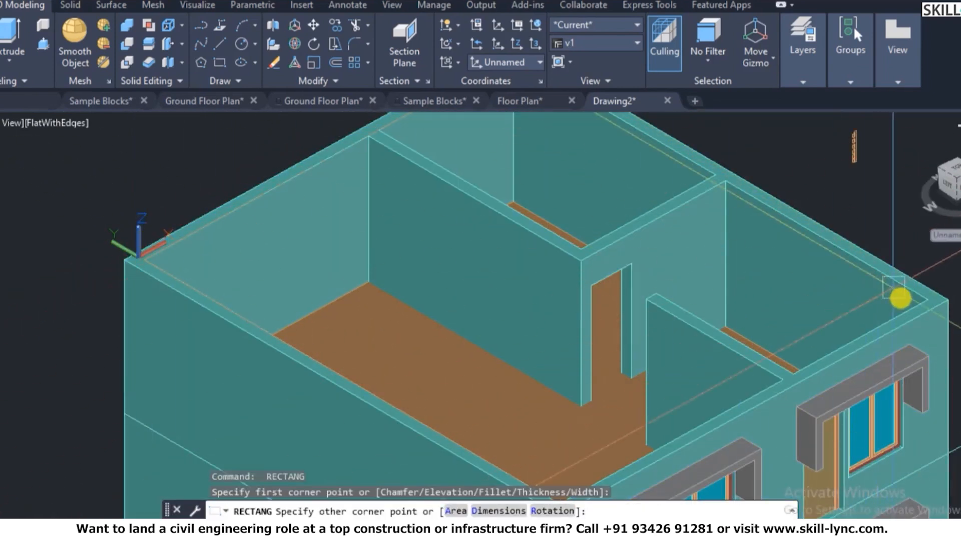
{"action": "left_click", "coordinate": [920, 298]}
{"action": "key", "text": "Escape"}
{"action": "key", "text": "Escape"}
- Extrude the last-drawn rectangle 150 units into the roof slab
{"action": "type", "text": "ex"}
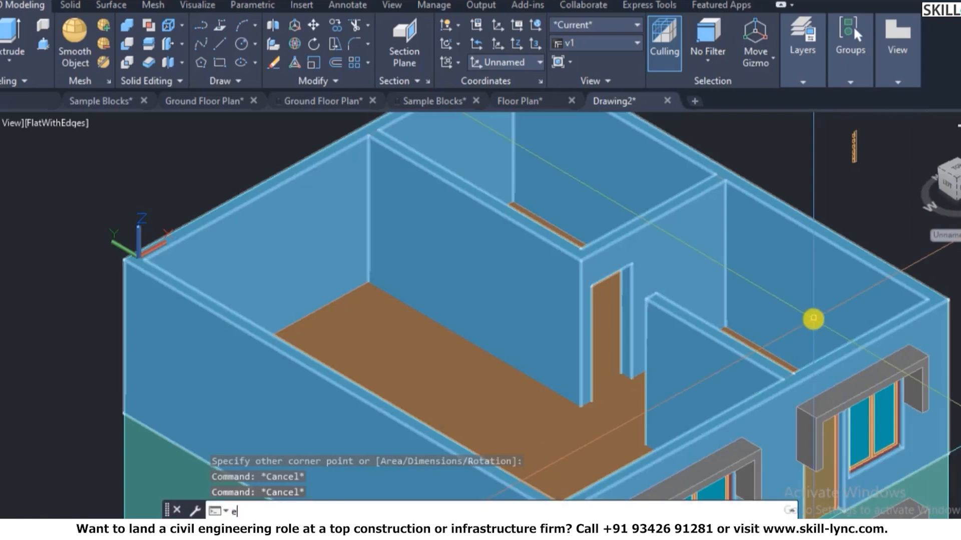
{"action": "key", "text": "Return"}
{"action": "type", "text": "l"}
{"action": "key", "text": "Return"}
{"action": "key", "text": "Return"}
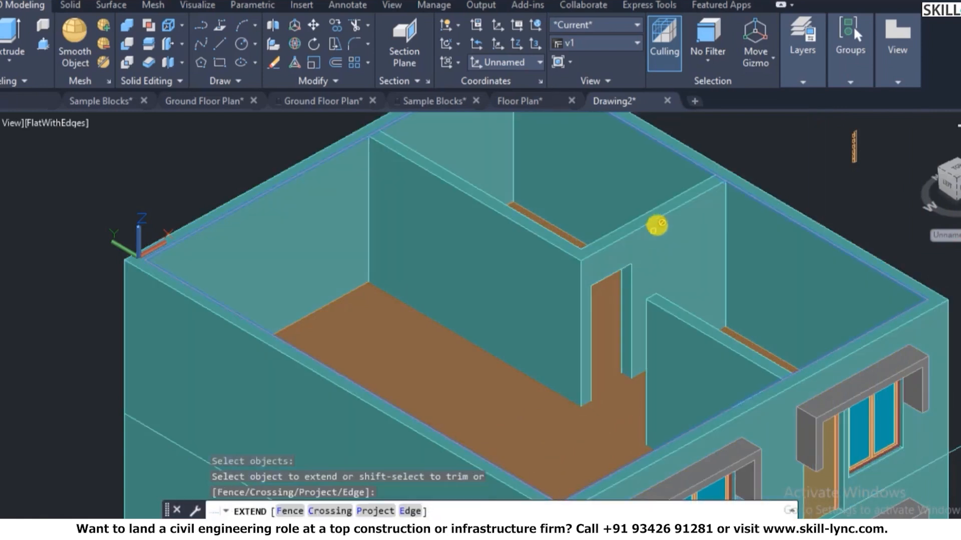
{"action": "key", "text": "Escape"}
{"action": "type", "text": "ext"}
{"action": "key", "text": "Return"}
{"action": "type", "text": "l"}
{"action": "key", "text": "Return"}
{"action": "key", "text": "Return"}
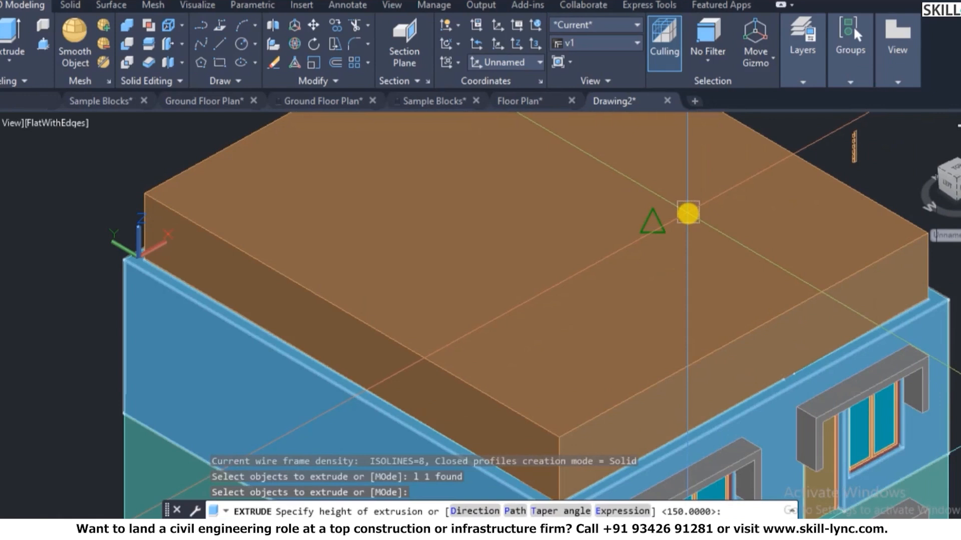
{"action": "type", "text": "150"}
{"action": "scroll", "coordinate": [688, 214], "scroll_direction": "down", "scroll_amount": 4}
{"action": "key", "text": "Escape"}
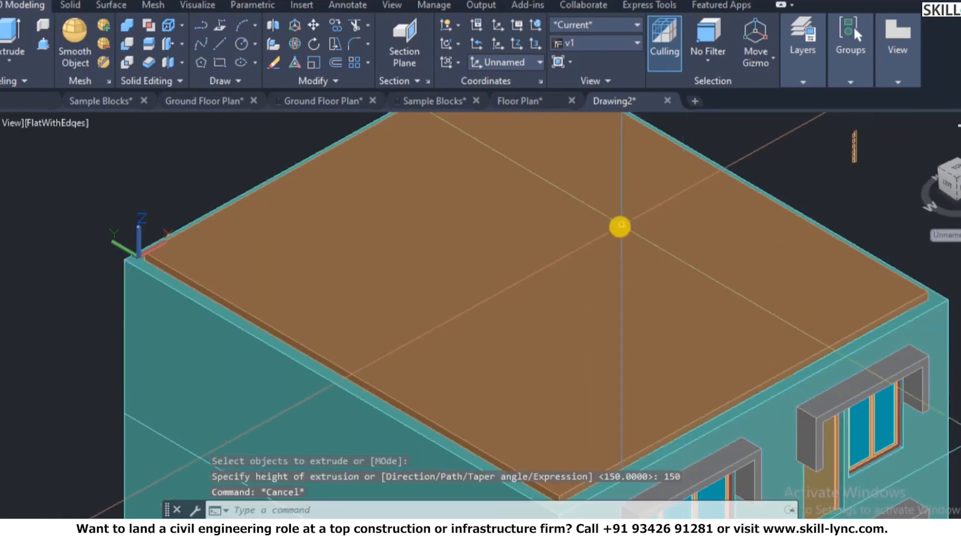
{"action": "scroll", "coordinate": [699, 197], "scroll_direction": "up", "scroll_amount": 2}
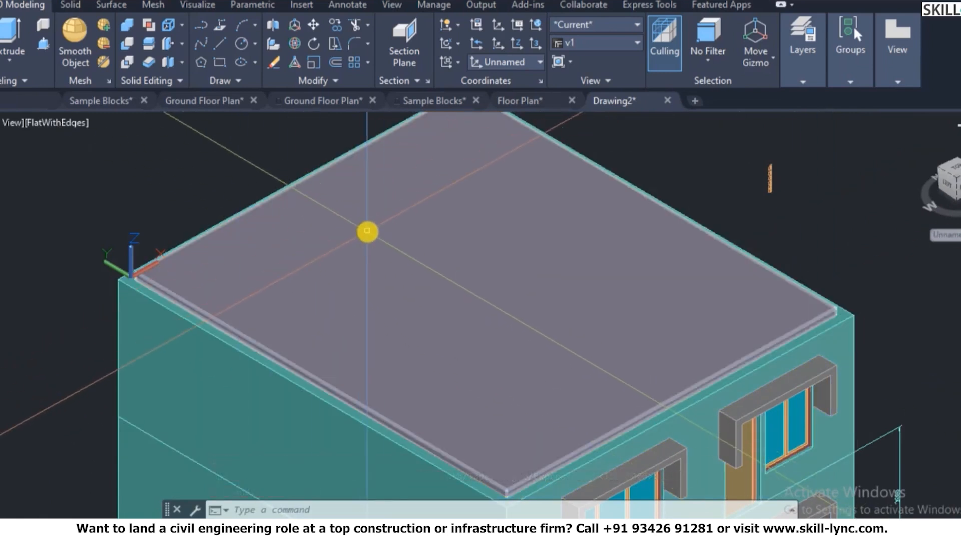
- Turn off the 3D-Floor layer by picking the roof slab with LAYOFF
{"action": "type", "text": "layoff"}
{"action": "key", "text": "Return"}
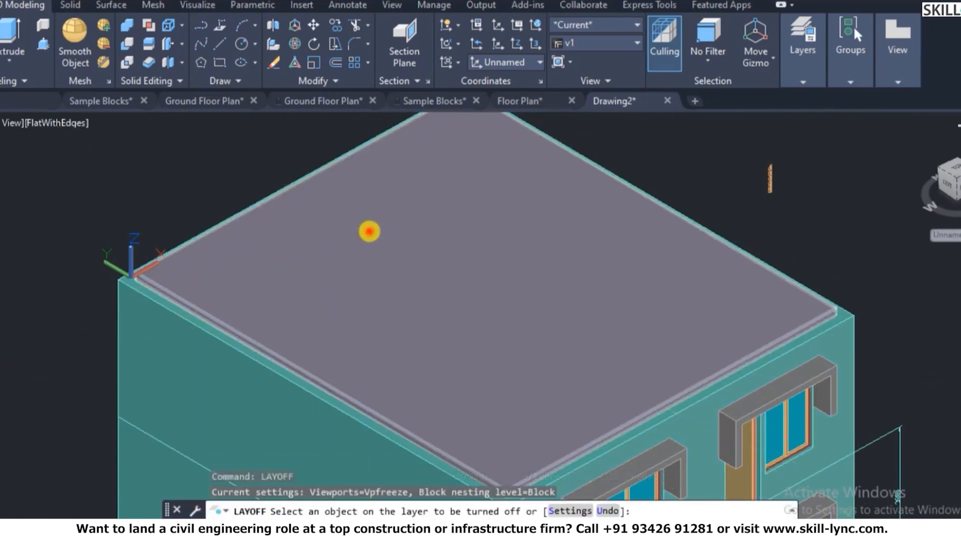
{"action": "left_click", "coordinate": [368, 231]}
{"action": "right_click", "coordinate": [368, 239]}
{"action": "left_click", "coordinate": [395, 249]}
{"action": "left_click", "coordinate": [313, 379]}
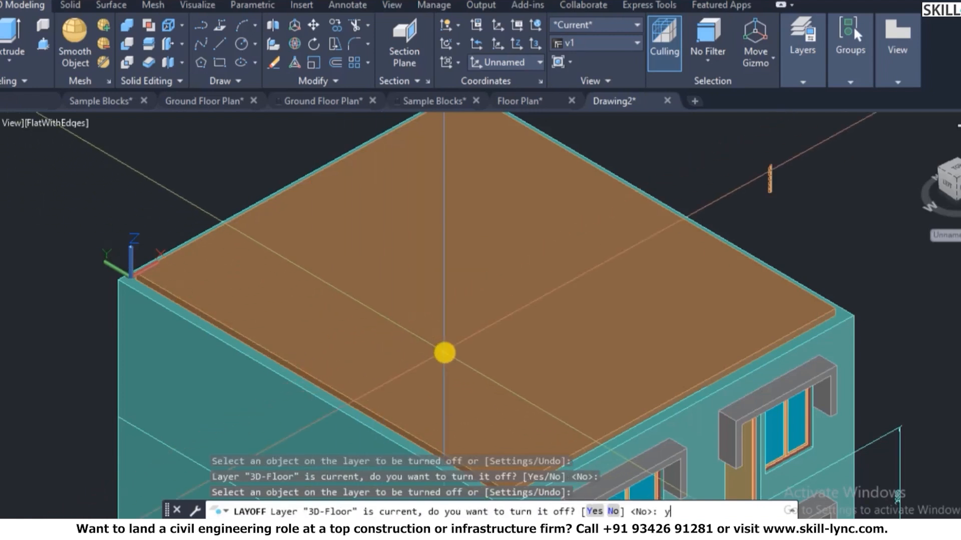
{"action": "type", "text": "y"}
{"action": "key", "text": "Return"}
{"action": "key", "text": "Escape"}
{"action": "scroll", "coordinate": [515, 324], "scroll_direction": "down", "scroll_amount": 2}
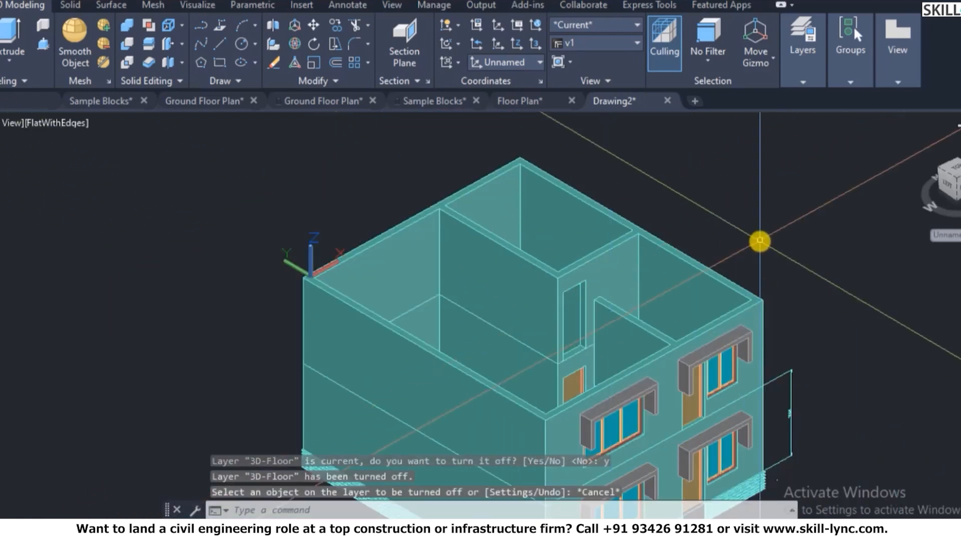
{"action": "scroll", "coordinate": [759, 241], "scroll_direction": "up", "scroll_amount": 2}
{"action": "key", "text": "Escape"}
{"action": "key", "text": "Escape"}
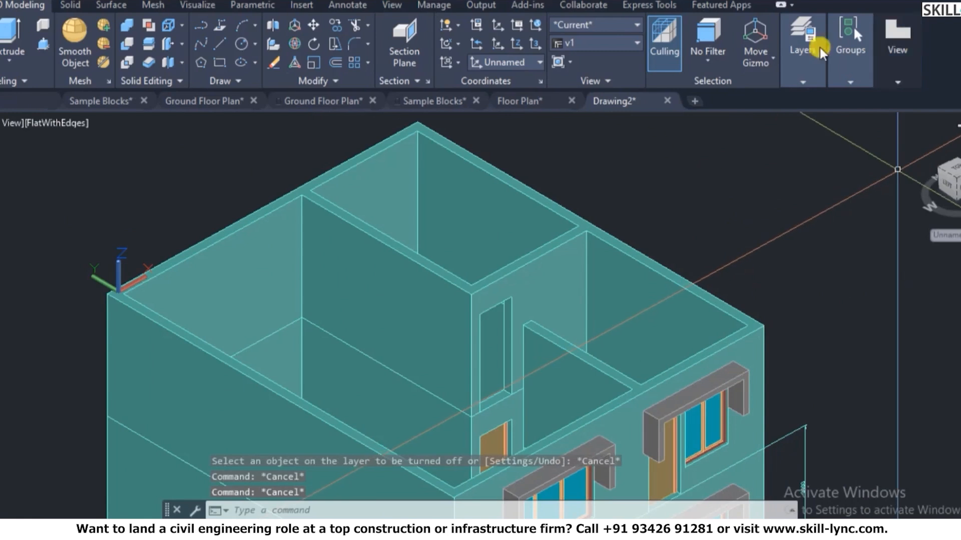
- Make 3D-Wall current and draw a rectangle between the building's top corners
{"action": "mouse_move", "coordinate": [797, 85]}
{"action": "left_click", "coordinate": [893, 100]}
{"action": "left_click", "coordinate": [905, 137]}
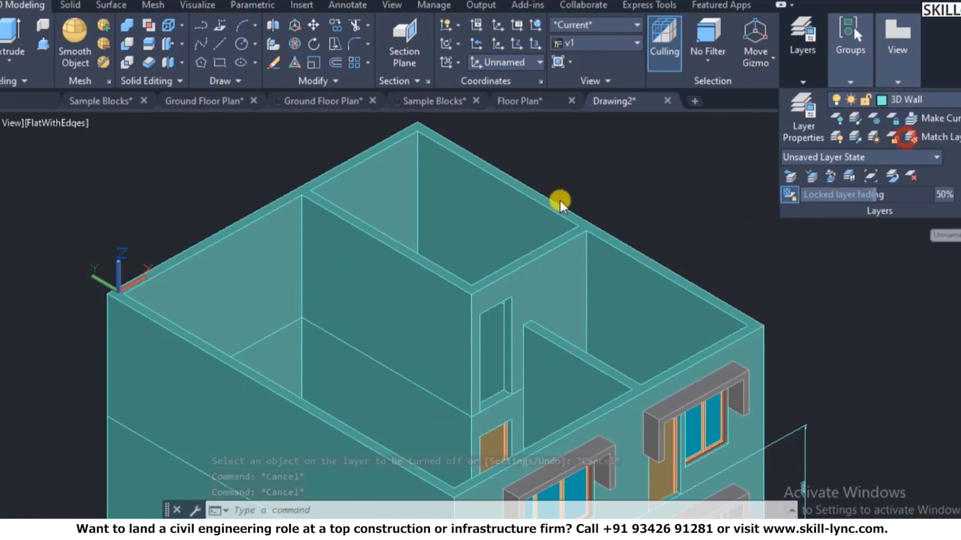
{"action": "key", "text": "Escape"}
{"action": "type", "text": "rec"}
{"action": "key", "text": "Return"}
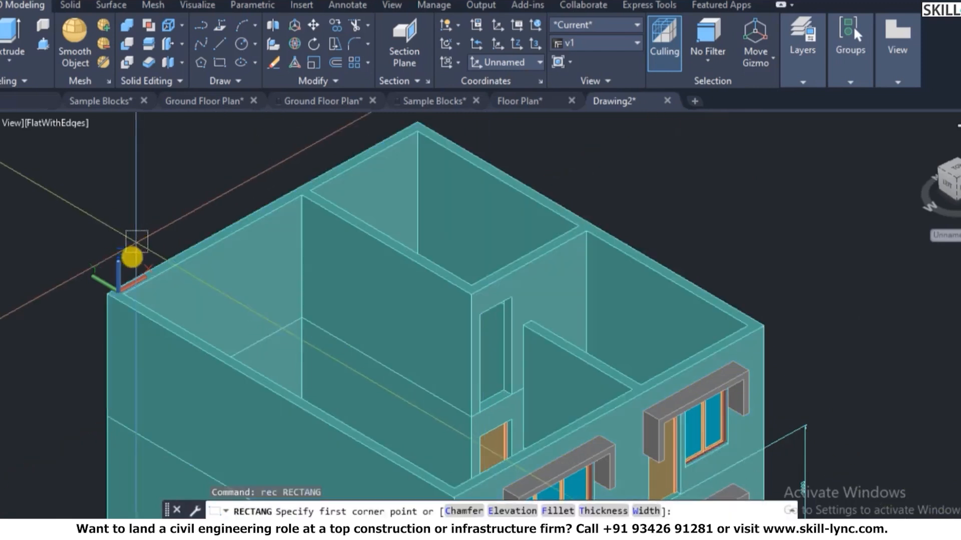
{"action": "scroll", "coordinate": [118, 296], "scroll_direction": "up", "scroll_amount": 5}
{"action": "left_click", "coordinate": [89, 295]}
{"action": "scroll", "coordinate": [86, 253], "scroll_direction": "down", "scroll_amount": 5}
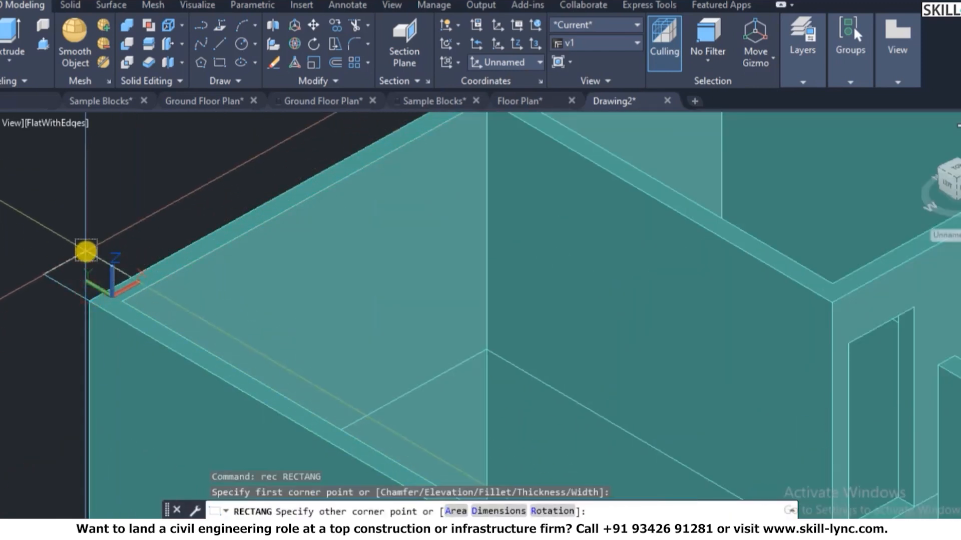
{"action": "left_click", "coordinate": [611, 297]}
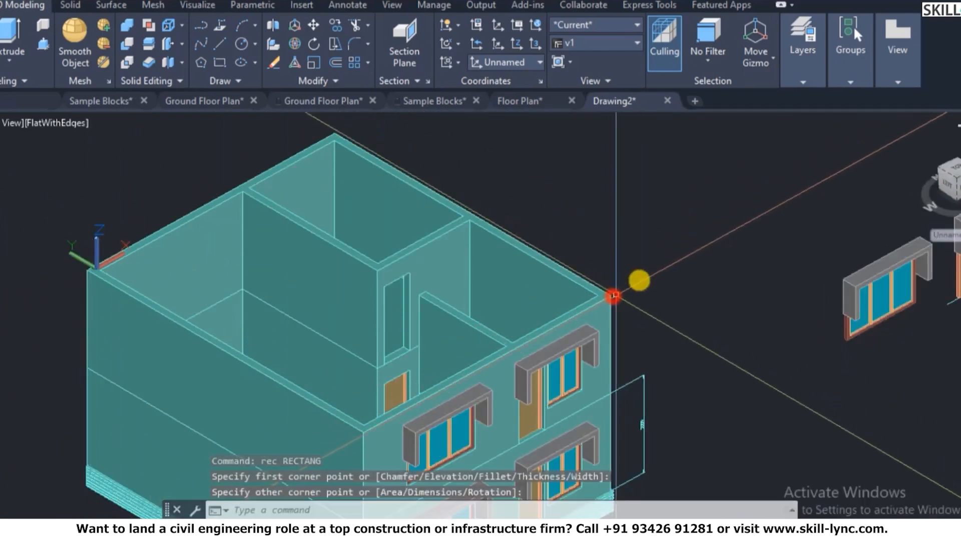
- Try offsetting the rectangle by 230 in place, then cancel the attempt
{"action": "type", "text": "o"}
{"action": "key", "text": "Return"}
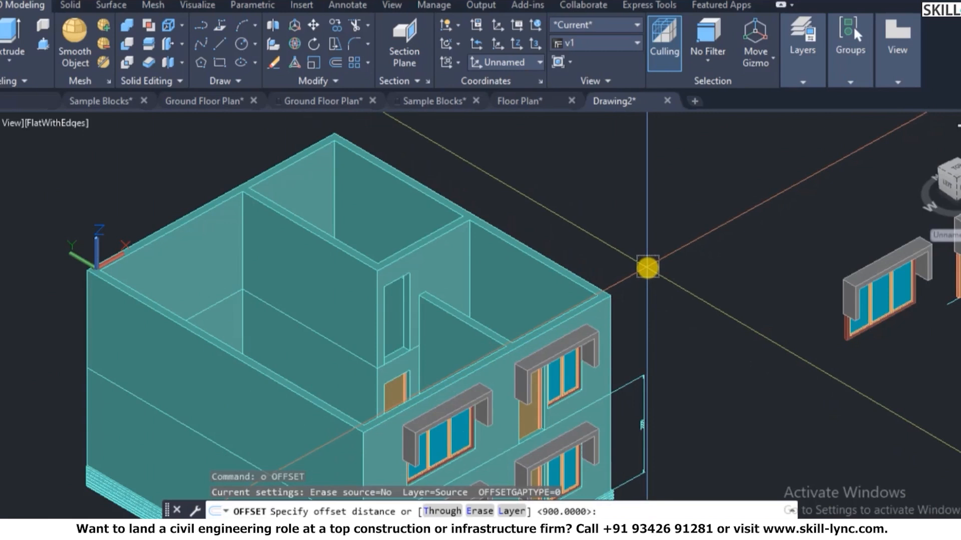
{"action": "type", "text": "230"}
{"action": "key", "text": "Return"}
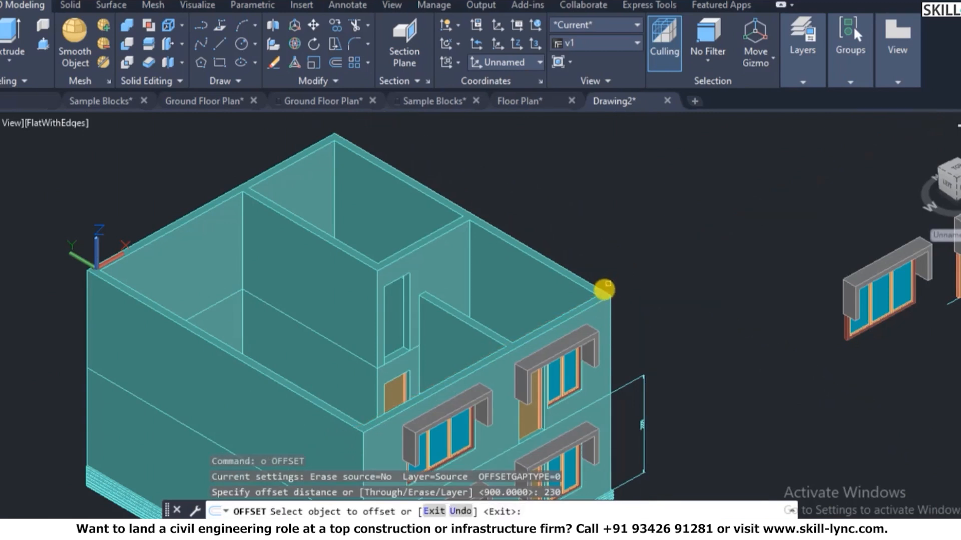
{"action": "left_click", "coordinate": [610, 295]}
{"action": "left_click", "coordinate": [606, 297]}
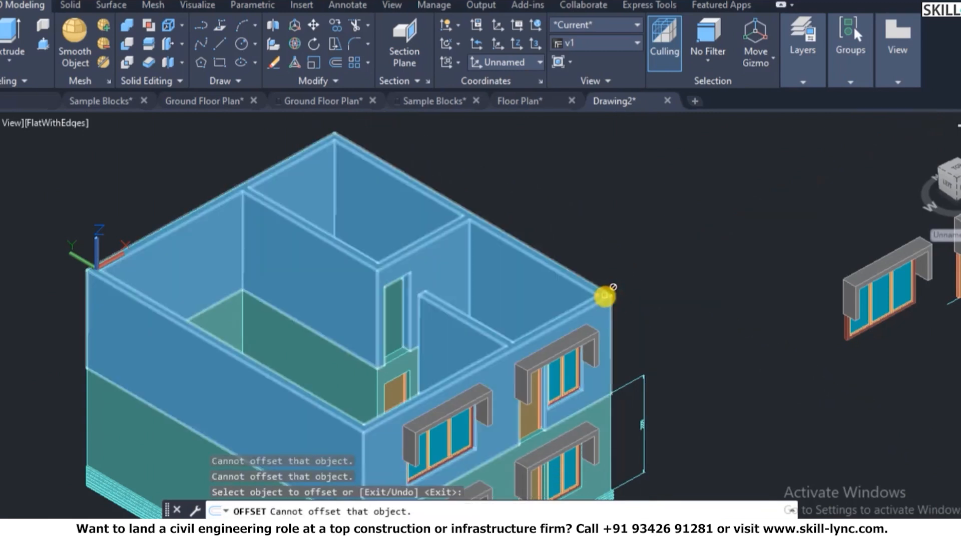
{"action": "key", "text": "Escape"}
{"action": "key", "text": "Escape"}
{"action": "left_click", "coordinate": [603, 289]}
{"action": "key", "text": "Escape"}
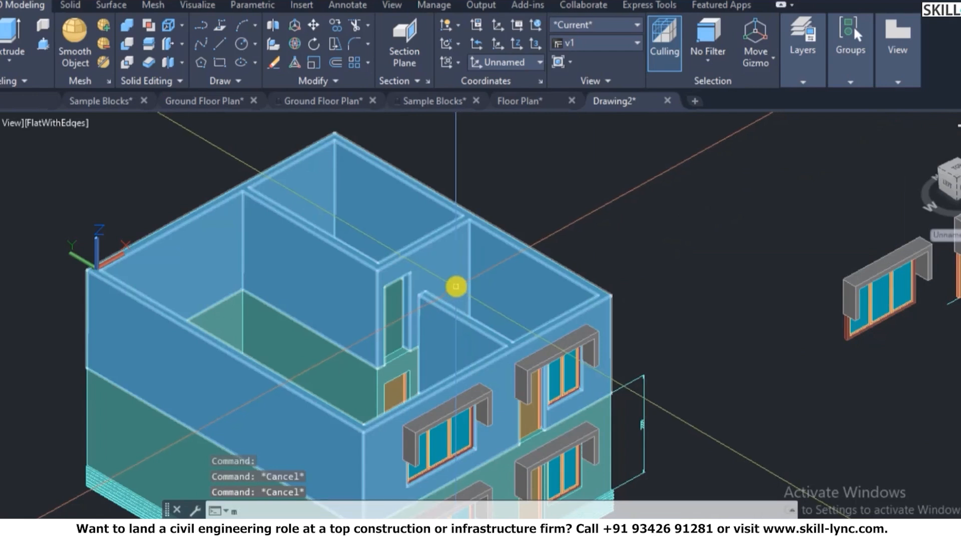
- Move the rectangle aside from the building
{"action": "type", "text": "m"}
{"action": "key", "text": "Return"}
{"action": "left_click", "coordinate": [571, 263]}
{"action": "key", "text": "Return"}
{"action": "left_click", "coordinate": [608, 296]}
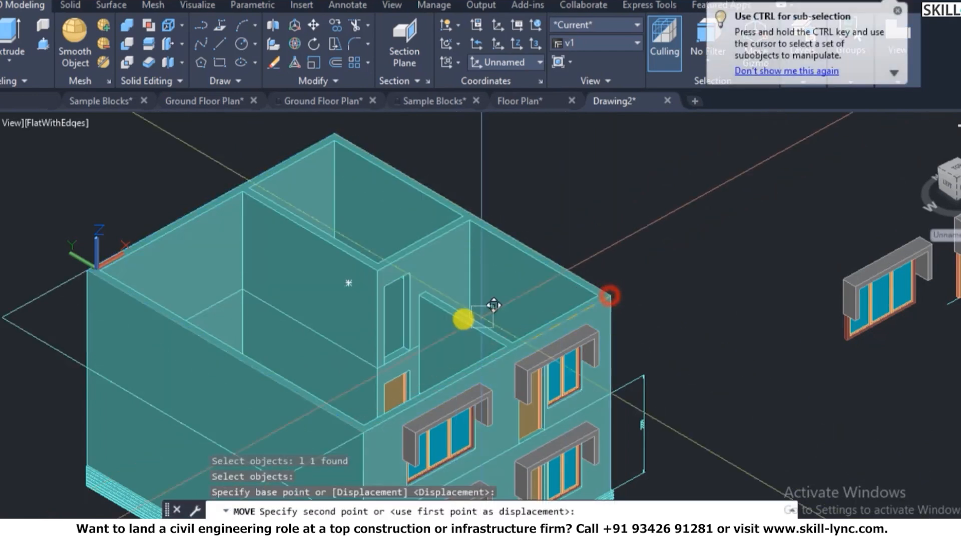
{"action": "scroll", "coordinate": [463, 319], "scroll_direction": "down", "scroll_amount": 5}
{"action": "key", "text": "Escape"}
{"action": "key", "text": "Escape"}
- Offset the moved rectangle 230 outward
{"action": "type", "text": "o"}
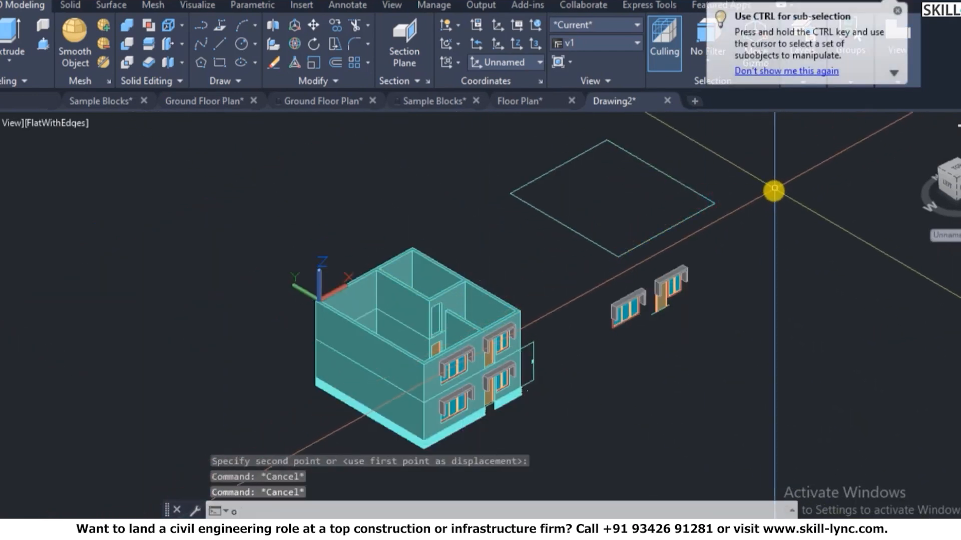
{"action": "key", "text": "Return"}
{"action": "type", "text": "2"}
{"action": "key", "text": "Return"}
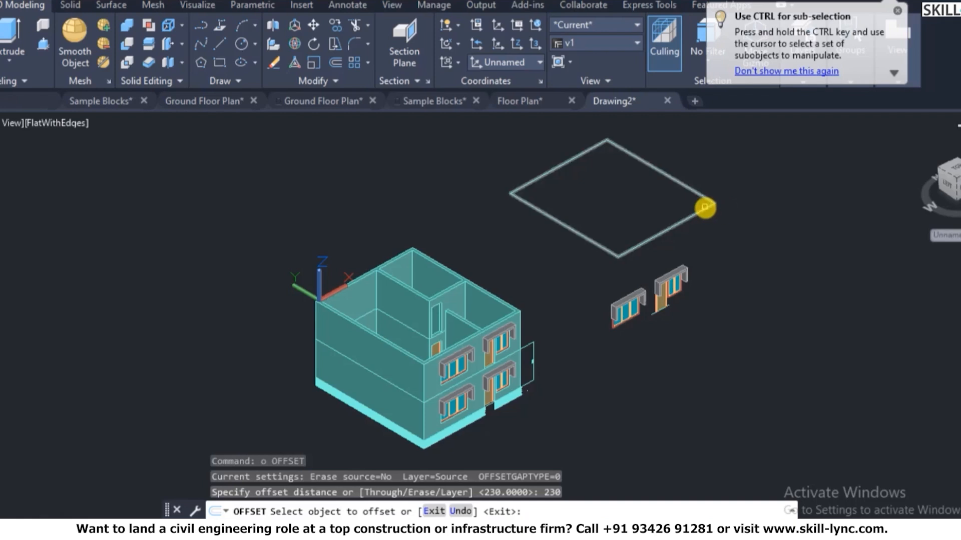
{"action": "left_click", "coordinate": [704, 207]}
{"action": "left_click", "coordinate": [725, 191]}
{"action": "key", "text": "Escape"}
{"action": "key", "text": "Escape"}
{"action": "scroll", "coordinate": [725, 194], "scroll_direction": "up", "scroll_amount": 5}
- Convert both rectangles into regions with a selection window
{"action": "type", "text": "re"}
{"action": "key", "text": "Return"}
{"action": "left_click", "coordinate": [722, 251]}
{"action": "left_click", "coordinate": [626, 193]}
- Convert both outlines to regions and subtract the inner region from the outer slab region
{"action": "key", "text": "Return"}
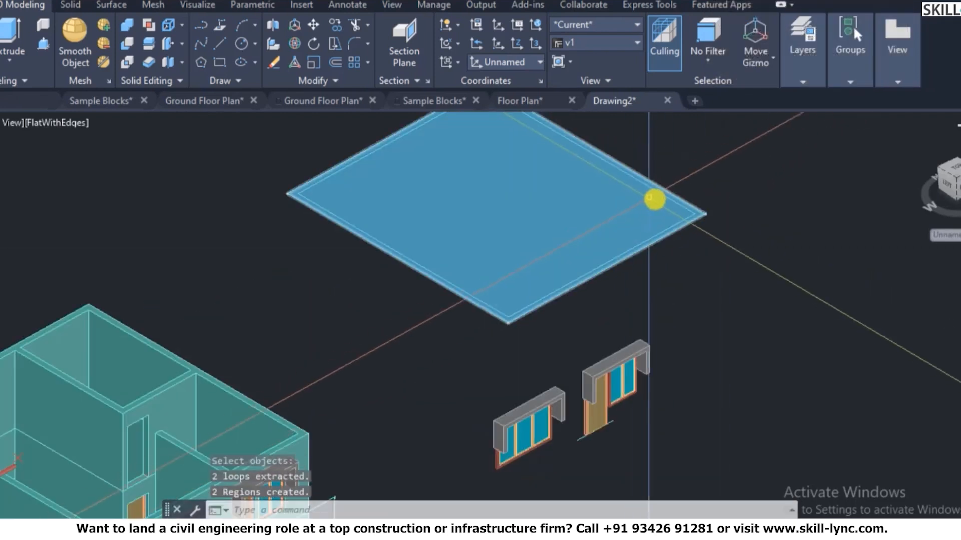
{"action": "type", "text": "s"}
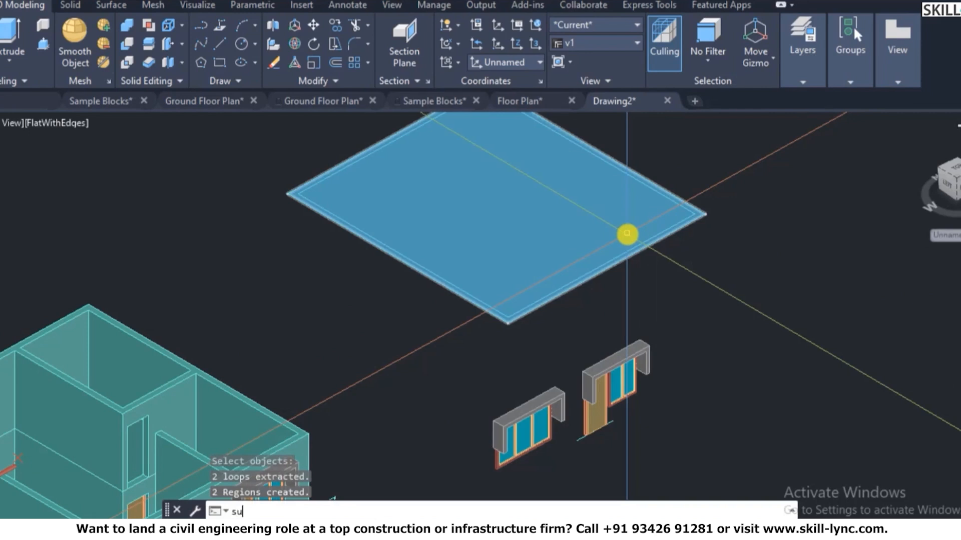
{"action": "type", "text": "u"}
{"action": "key", "text": "Return"}
{"action": "left_click", "coordinate": [700, 219]}
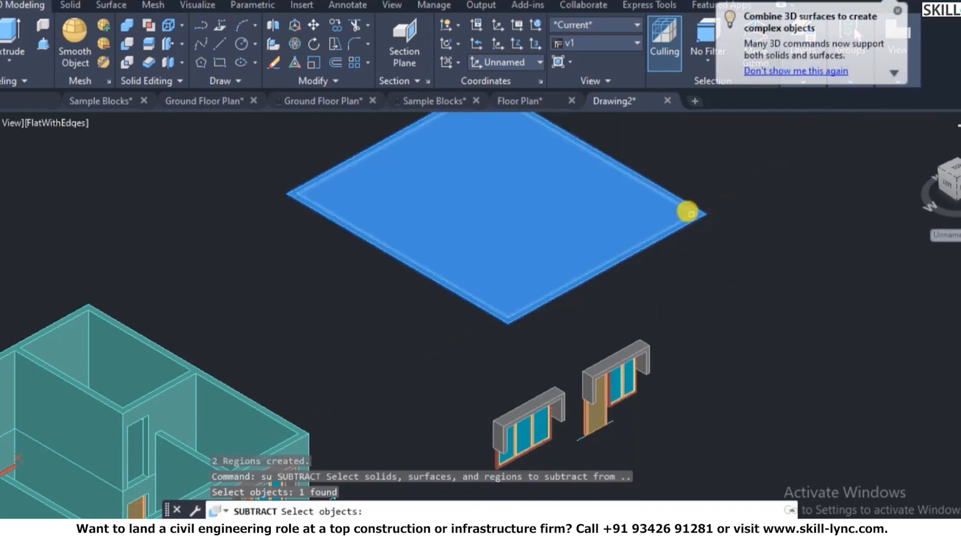
{"action": "key", "text": "Return"}
{"action": "left_click", "coordinate": [683, 210]}
{"action": "key", "text": "Return"}
{"action": "key", "text": "Return"}
{"action": "left_click", "coordinate": [697, 217]}
{"action": "key", "text": "Return"}
{"action": "left_click", "coordinate": [728, 243]}
{"action": "left_click", "coordinate": [643, 209]}
- Extrude the ring region 600 high, then undo that extrusion
{"action": "key", "text": "Return"}
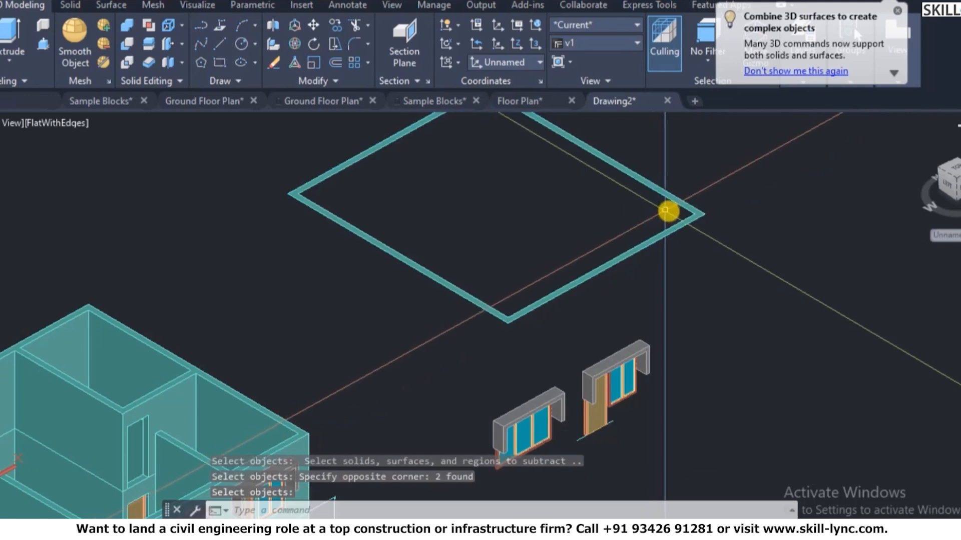
{"action": "key", "text": "Escape"}
{"action": "key", "text": "Escape"}
{"action": "type", "text": "ex"}
{"action": "key", "text": "Return"}
{"action": "left_click", "coordinate": [748, 257]}
{"action": "left_click", "coordinate": [660, 197]}
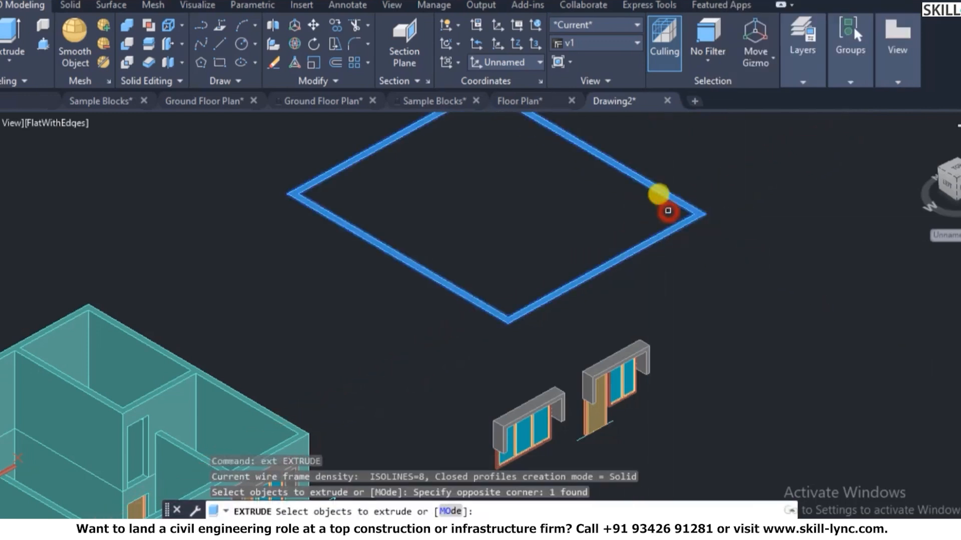
{"action": "key", "text": "Return"}
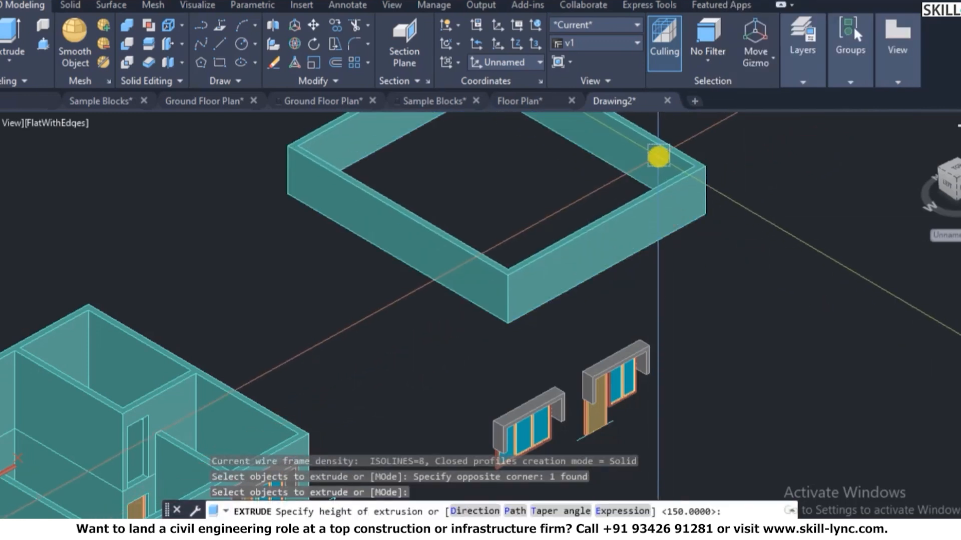
{"action": "type", "text": "600"}
{"action": "key", "text": "Return"}
{"action": "key", "text": "Escape"}
{"action": "key", "text": "Escape"}
{"action": "type", "text": "n"}
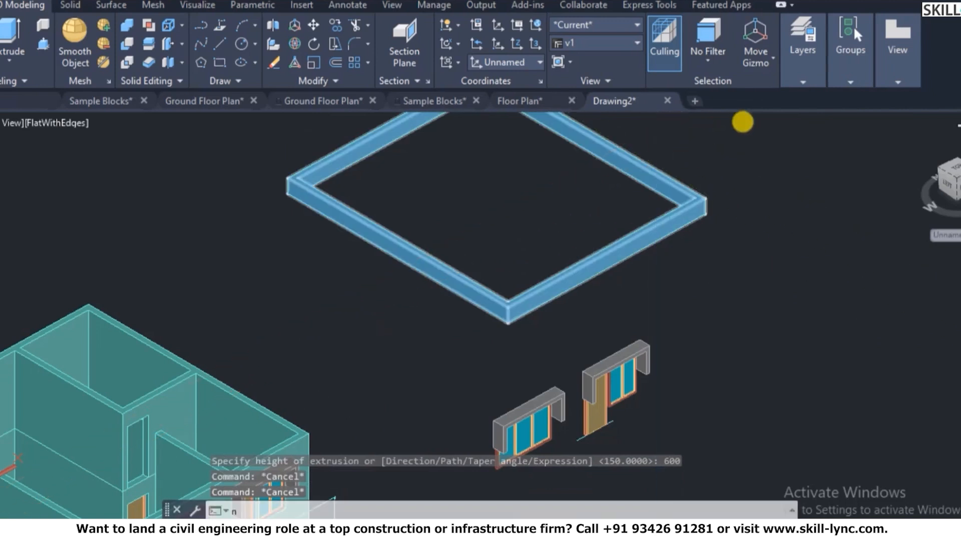
{"action": "key", "text": "Return"}
{"action": "key", "text": "Escape"}
{"action": "type", "text": "u"}
{"action": "key", "text": "Return"}
{"action": "key", "text": "Escape"}
- Extrude the ring region 900 units high
{"action": "type", "text": "ext"}
{"action": "key", "text": "Return"}
{"action": "left_click", "coordinate": [652, 219]}
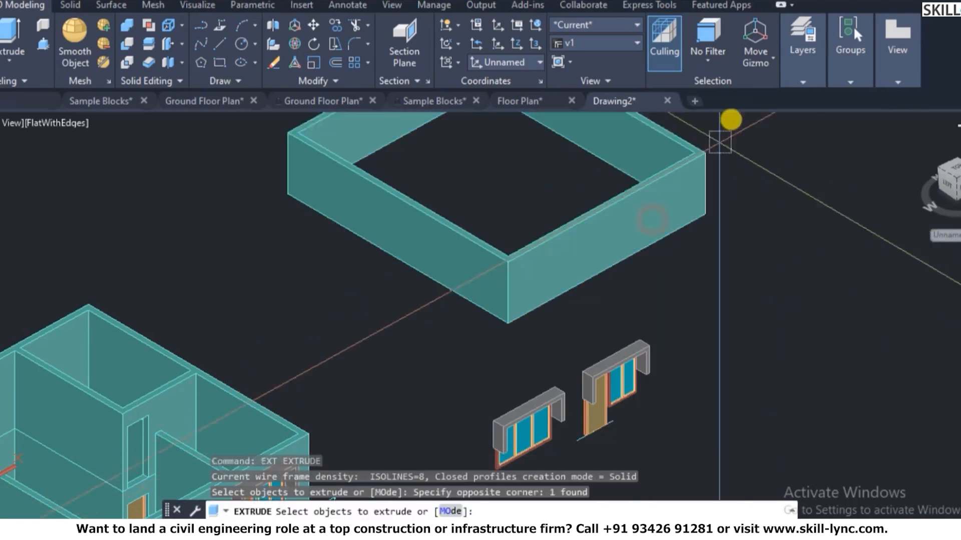
{"action": "key", "text": "Return"}
{"action": "type", "text": "900"}
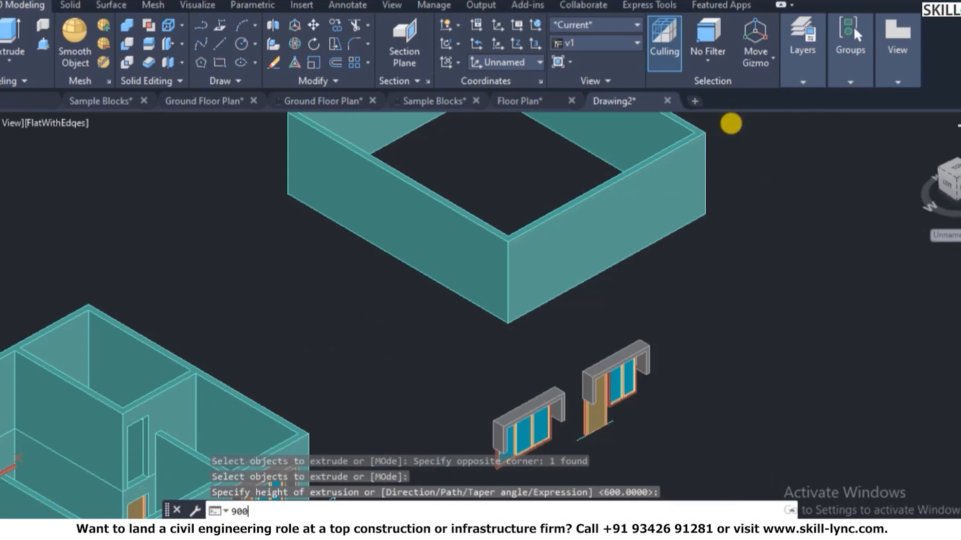
{"action": "key", "text": "Return"}
- Move the 900-high ring by its corner onto the building corner, then undo the move
{"action": "type", "text": "m"}
{"action": "key", "text": "Return"}
{"action": "left_click", "coordinate": [756, 215]}
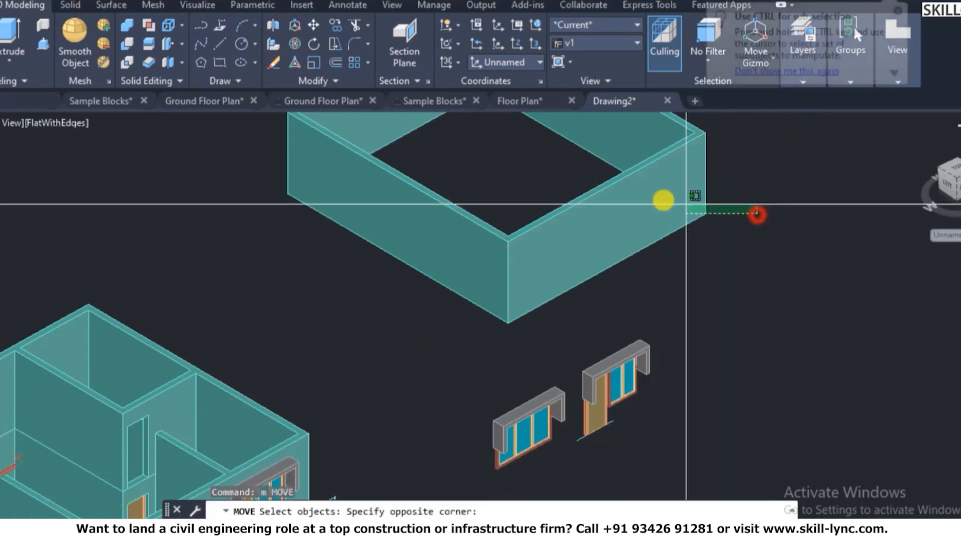
{"action": "left_click", "coordinate": [686, 204]}
{"action": "scroll", "coordinate": [700, 210], "scroll_direction": "up", "scroll_amount": 2}
{"action": "key", "text": "Return"}
{"action": "left_click", "coordinate": [711, 223]}
{"action": "scroll", "coordinate": [714, 220], "scroll_direction": "down", "scroll_amount": 5}
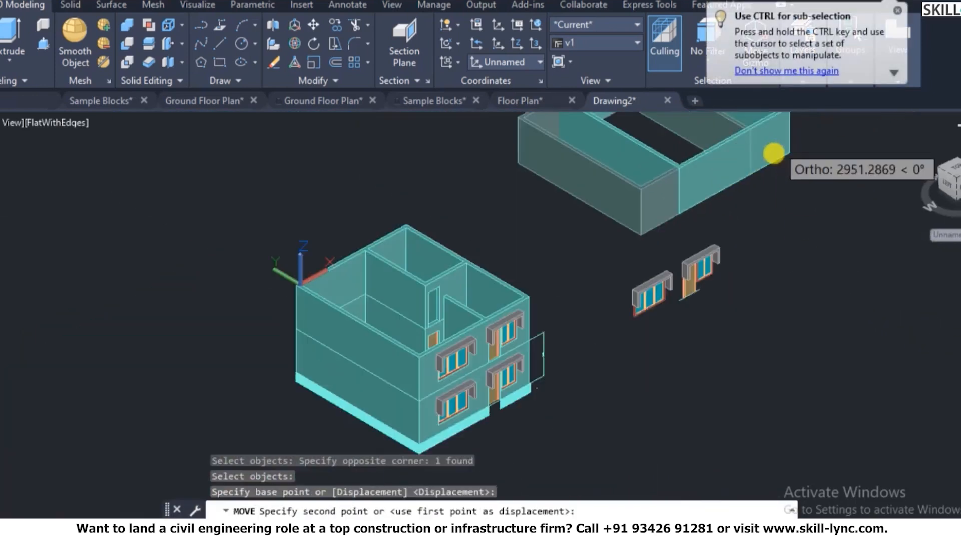
{"action": "scroll", "coordinate": [700, 195], "scroll_direction": "up", "scroll_amount": 4}
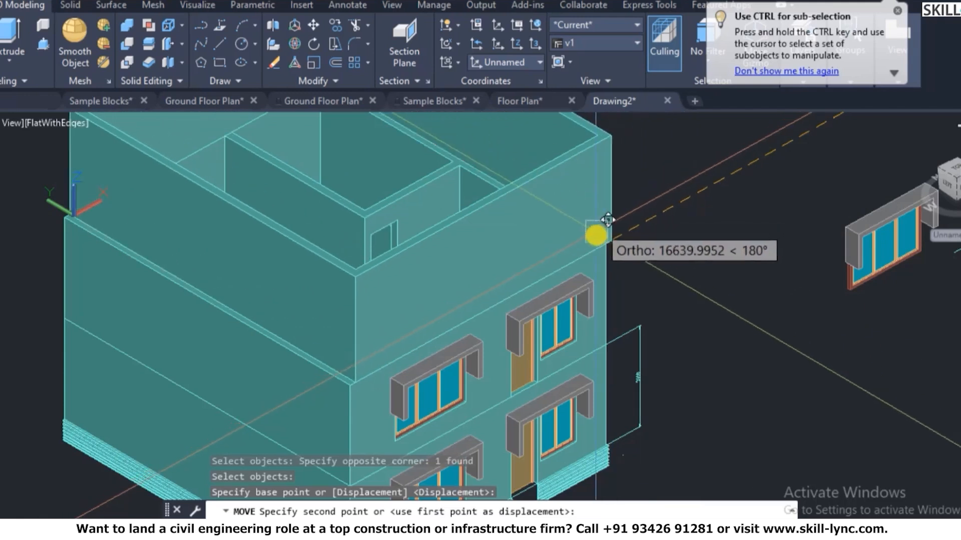
{"action": "left_click", "coordinate": [606, 239]}
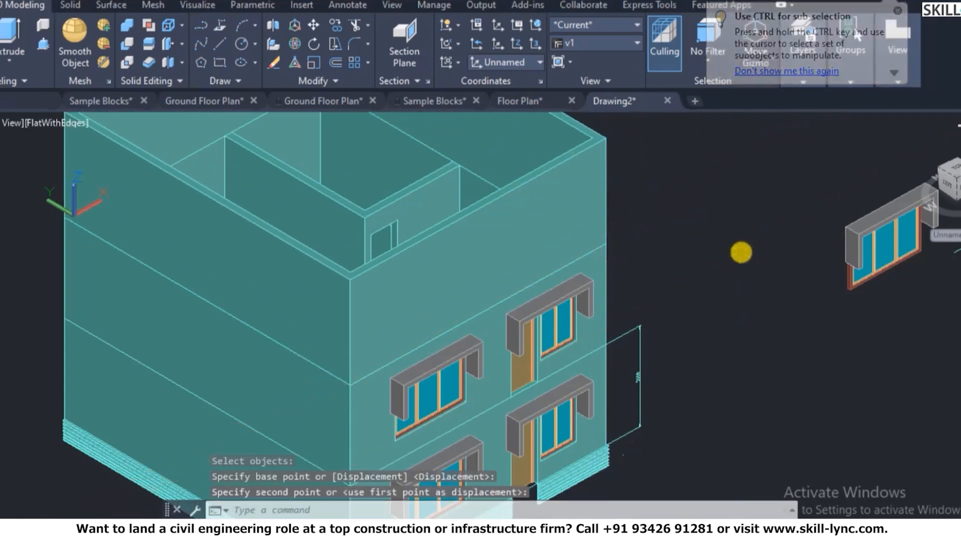
{"action": "key", "text": "Escape"}
{"action": "key", "text": "Escape"}
{"action": "type", "text": "u"}
{"action": "key", "text": "Return"}
- Re-extrude the ring region to 900 high
{"action": "type", "text": "ext"}
{"action": "key", "text": "Return"}
{"action": "left_click", "coordinate": [698, 215]}
{"action": "left_click", "coordinate": [676, 212]}
{"action": "key", "text": "Return"}
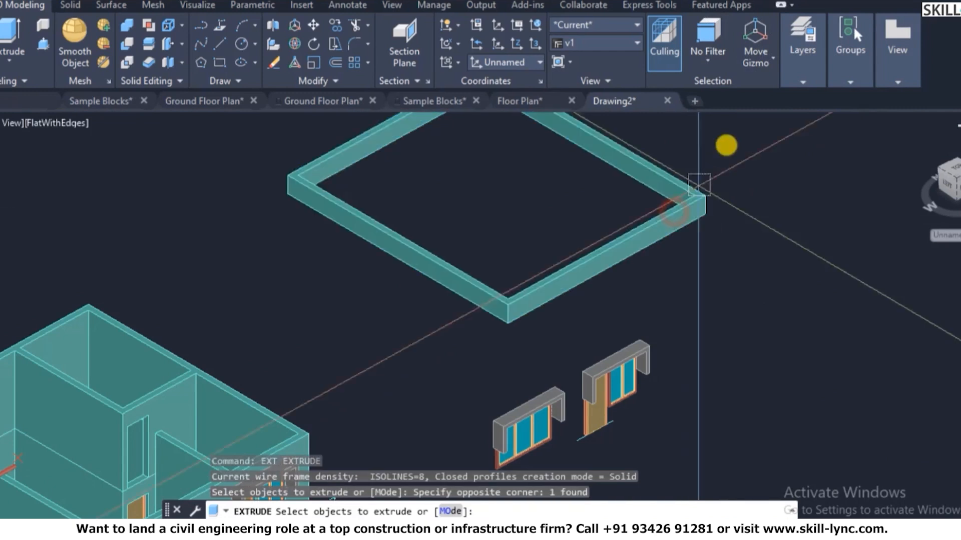
{"action": "type", "text": "900"}
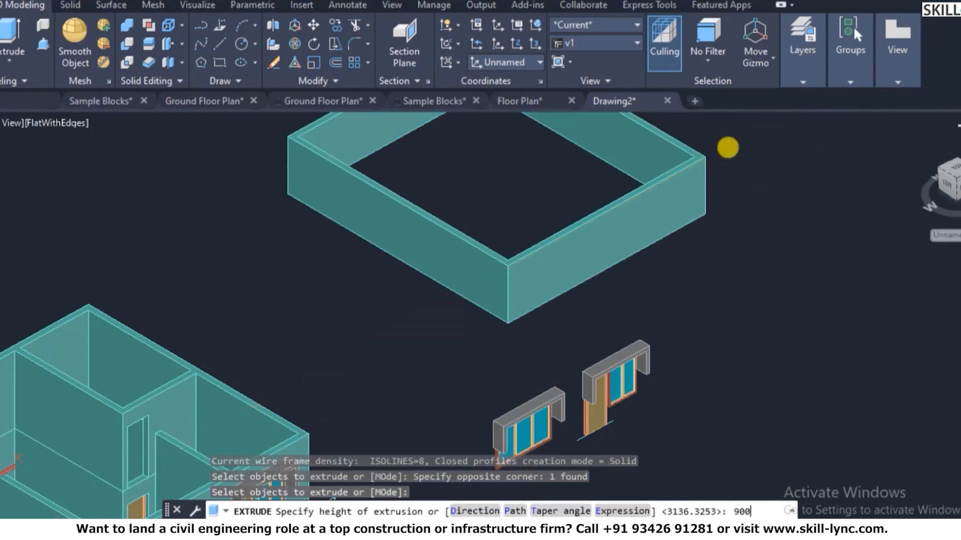
{"action": "key", "text": "Return"}
- Move the 900-high parapet ring by its outer corner onto the house's corner
{"action": "key", "text": "Escape"}
{"action": "type", "text": "m"}
{"action": "key", "text": "Return"}
{"action": "left_click", "coordinate": [725, 212]}
{"action": "left_click", "coordinate": [646, 191]}
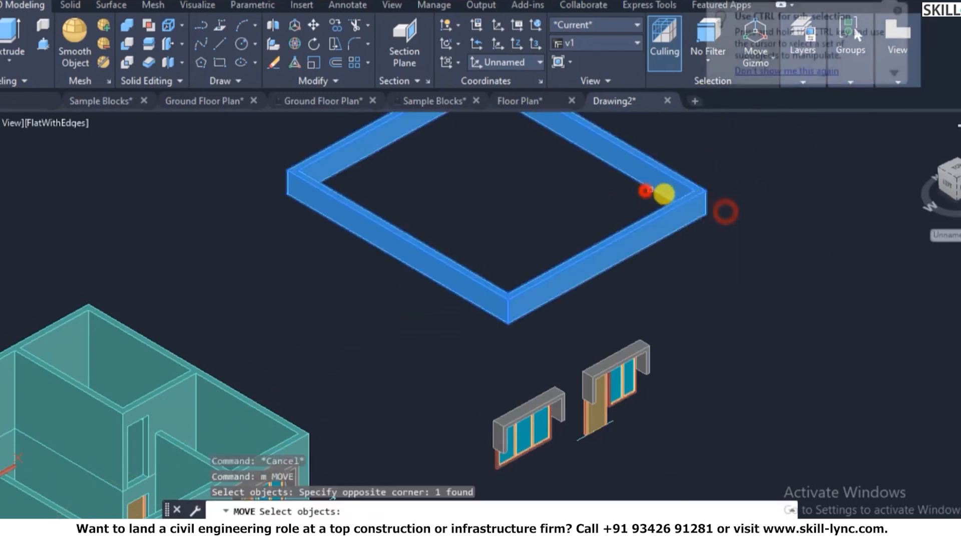
{"action": "scroll", "coordinate": [714, 220], "scroll_direction": "up", "scroll_amount": 3}
{"action": "key", "text": "Return"}
{"action": "left_click", "coordinate": [729, 237]}
{"action": "scroll", "coordinate": [750, 190], "scroll_direction": "down", "scroll_amount": 6}
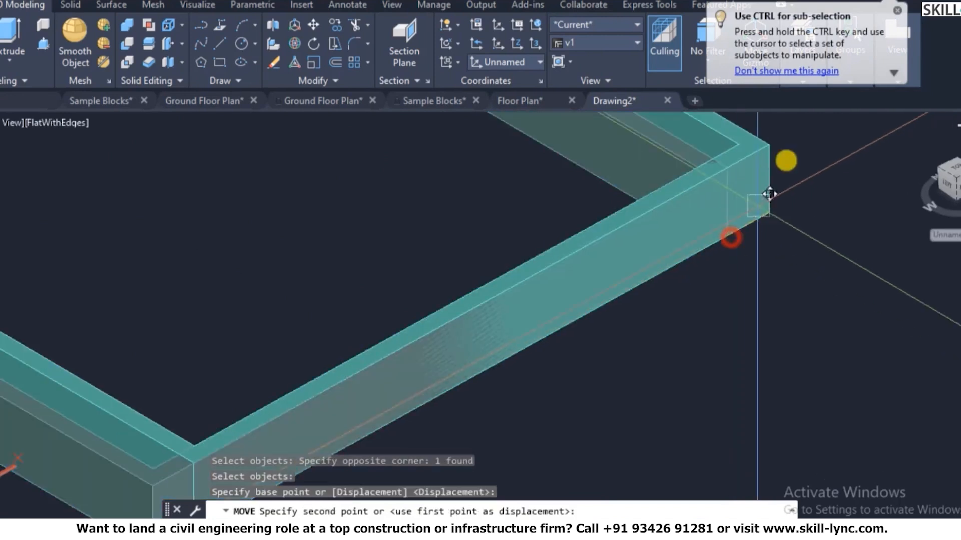
{"action": "scroll", "coordinate": [490, 285], "scroll_direction": "up", "scroll_amount": 5}
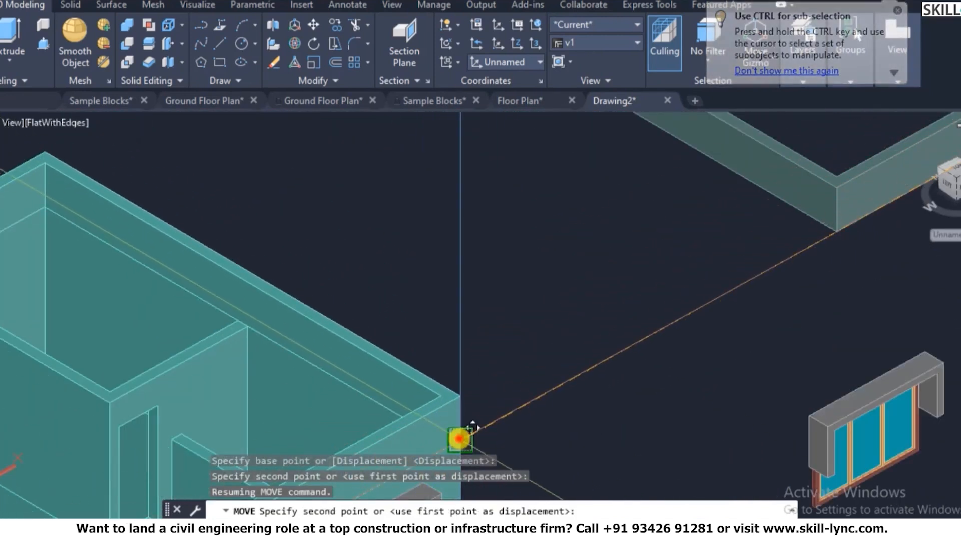
{"action": "left_click", "coordinate": [470, 428]}
{"action": "scroll", "coordinate": [534, 219], "scroll_direction": "down", "scroll_amount": 5}
{"action": "key", "text": "Escape"}
{"action": "key", "text": "Escape"}
{"action": "key", "text": "Escape"}
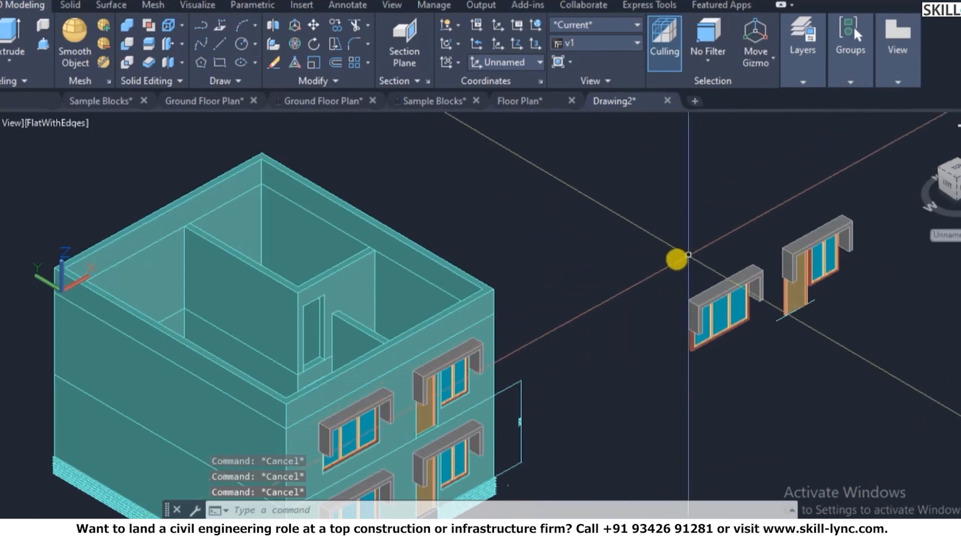
- Begin a UNION of the top wall ring with both storeys, then abandon it
{"action": "type", "text": "u"}
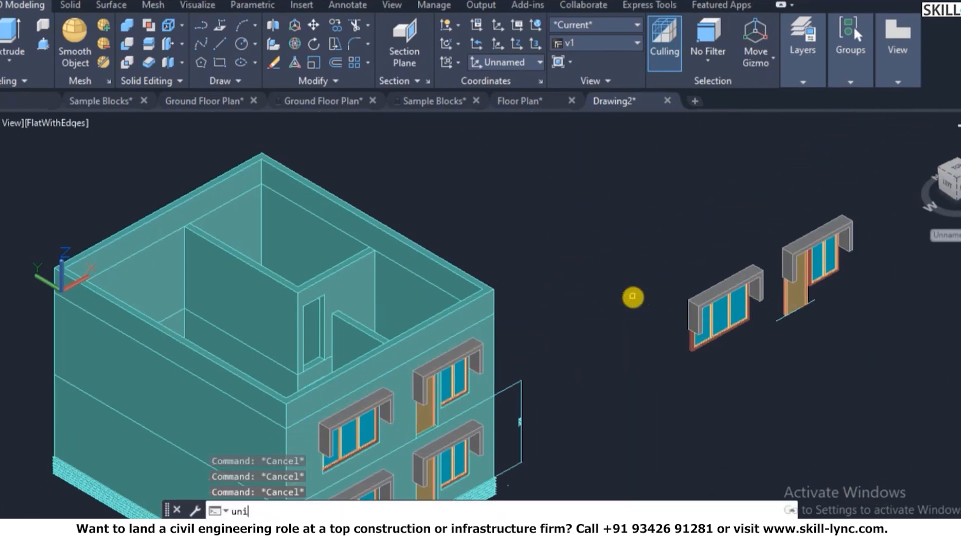
{"action": "type", "text": "ni"}
{"action": "key", "text": "Return"}
{"action": "left_click", "coordinate": [493, 313]}
{"action": "left_click", "coordinate": [501, 325]}
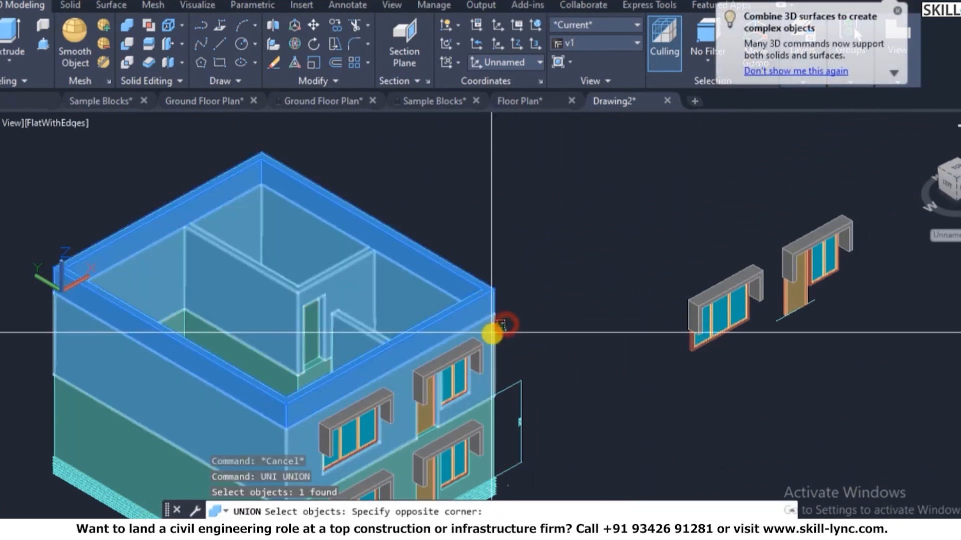
{"action": "left_click", "coordinate": [493, 335]}
{"action": "left_click", "coordinate": [484, 423]}
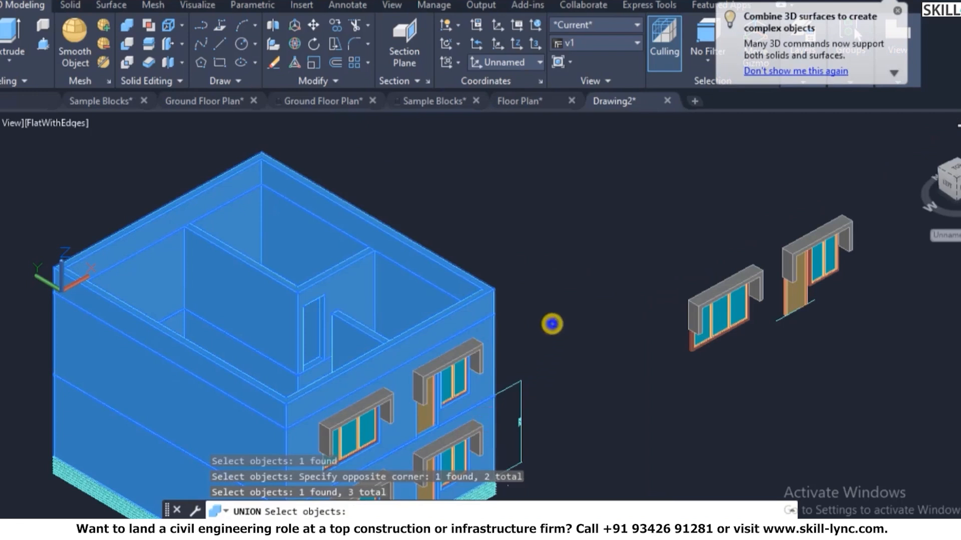
{"action": "key", "text": "Escape"}
{"action": "scroll", "coordinate": [523, 326], "scroll_direction": "down", "scroll_amount": 3}
{"action": "scroll", "coordinate": [513, 332], "scroll_direction": "up", "scroll_amount": 4}
{"action": "scroll", "coordinate": [512, 332], "scroll_direction": "down", "scroll_amount": 1}
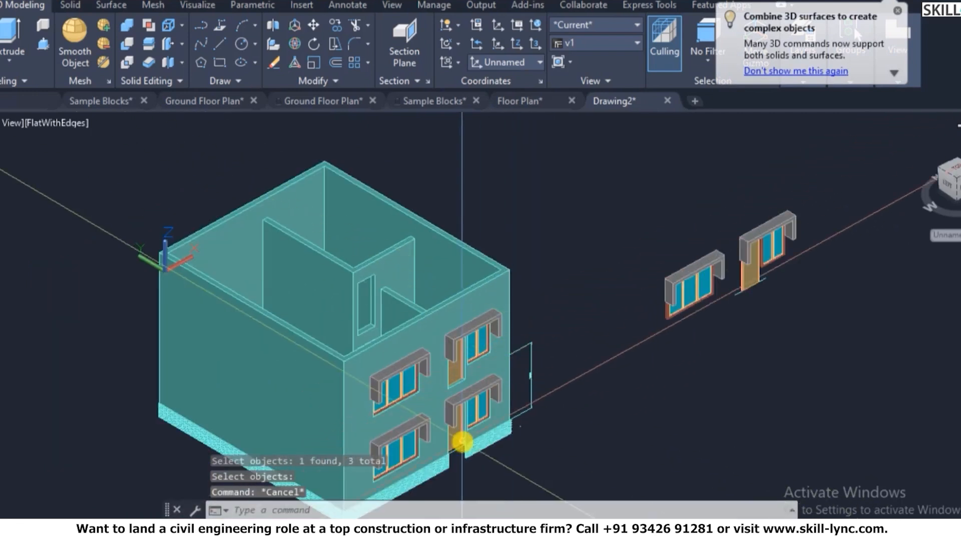
{"action": "scroll", "coordinate": [461, 442], "scroll_direction": "up", "scroll_amount": 4}
{"action": "key", "text": "Escape"}
- Copy the front door by its bottom corner into the upper storey's partition wall
{"action": "type", "text": "c"}
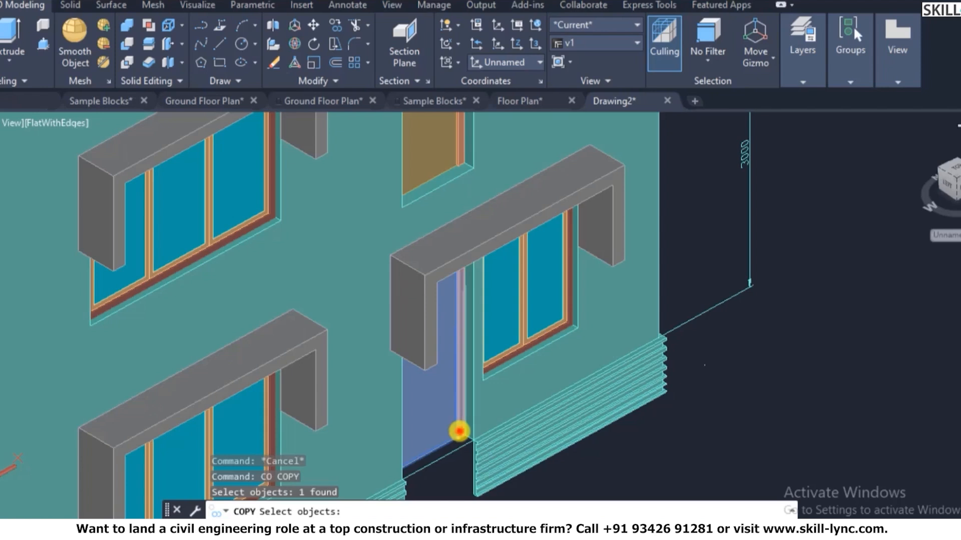
{"action": "left_click", "coordinate": [459, 431]}
{"action": "scroll", "coordinate": [464, 440], "scroll_direction": "up", "scroll_amount": 8}
{"action": "key", "text": "Return"}
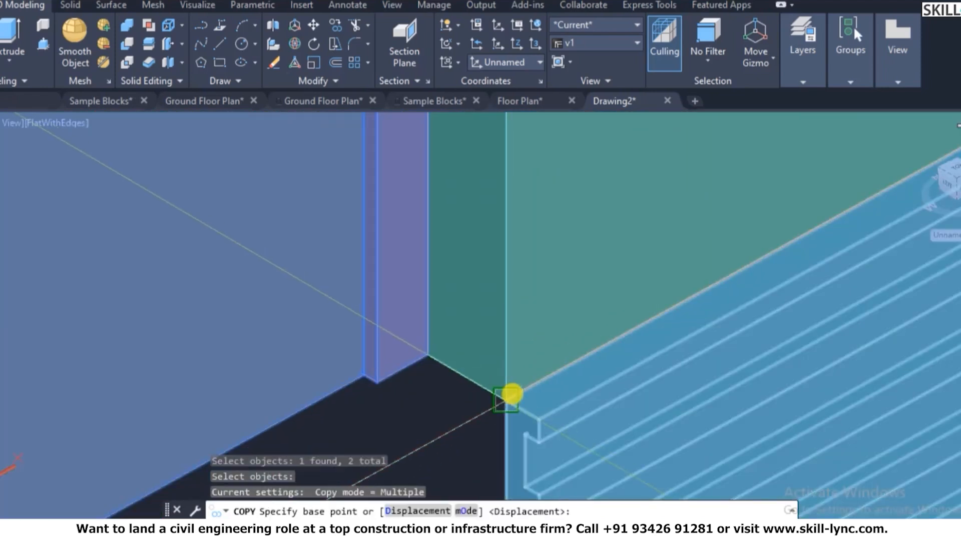
{"action": "left_click", "coordinate": [508, 398]}
{"action": "scroll", "coordinate": [707, 397], "scroll_direction": "down", "scroll_amount": 10}
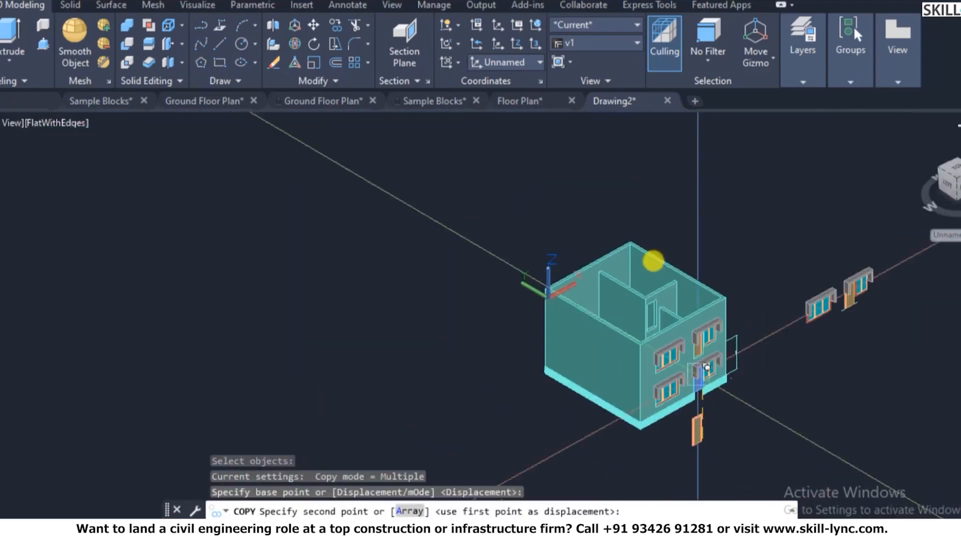
{"action": "scroll", "coordinate": [653, 261], "scroll_direction": "up", "scroll_amount": 8}
{"action": "scroll", "coordinate": [662, 401], "scroll_direction": "up", "scroll_amount": 5}
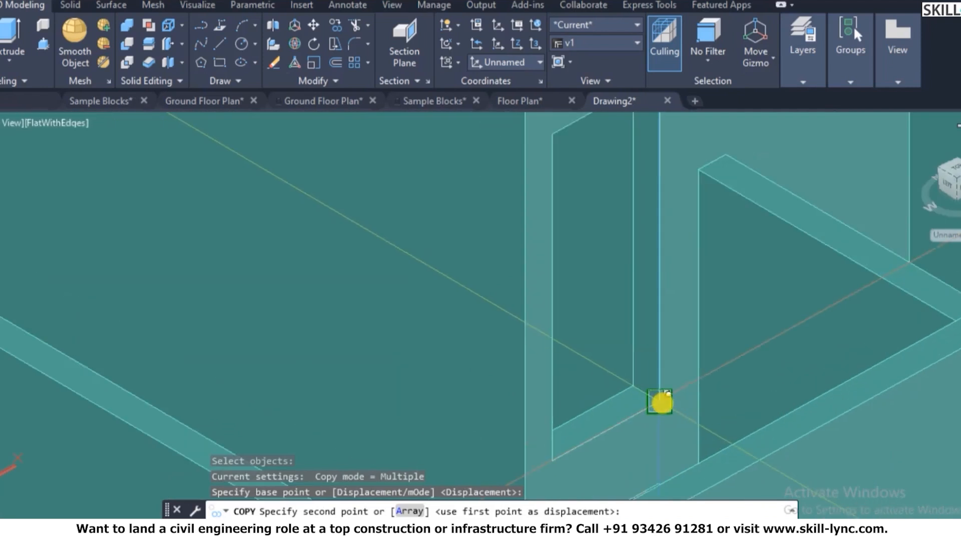
{"action": "left_click", "coordinate": [661, 403]}
{"action": "key", "text": "Escape"}
{"action": "scroll", "coordinate": [519, 325], "scroll_direction": "down", "scroll_amount": 5}
{"action": "key", "text": "Escape"}
{"action": "key", "text": "Escape"}
{"action": "scroll", "coordinate": [661, 315], "scroll_direction": "down", "scroll_amount": 5}
{"action": "scroll", "coordinate": [504, 290], "scroll_direction": "up", "scroll_amount": 4}
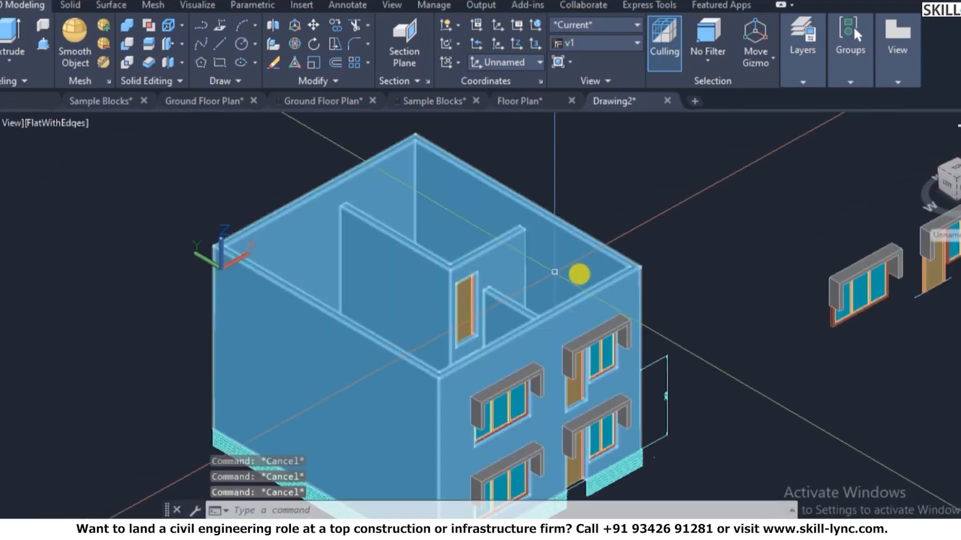
{"action": "scroll", "coordinate": [606, 315], "scroll_direction": "down", "scroll_amount": 4}
{"action": "scroll", "coordinate": [637, 360], "scroll_direction": "up", "scroll_amount": 2}
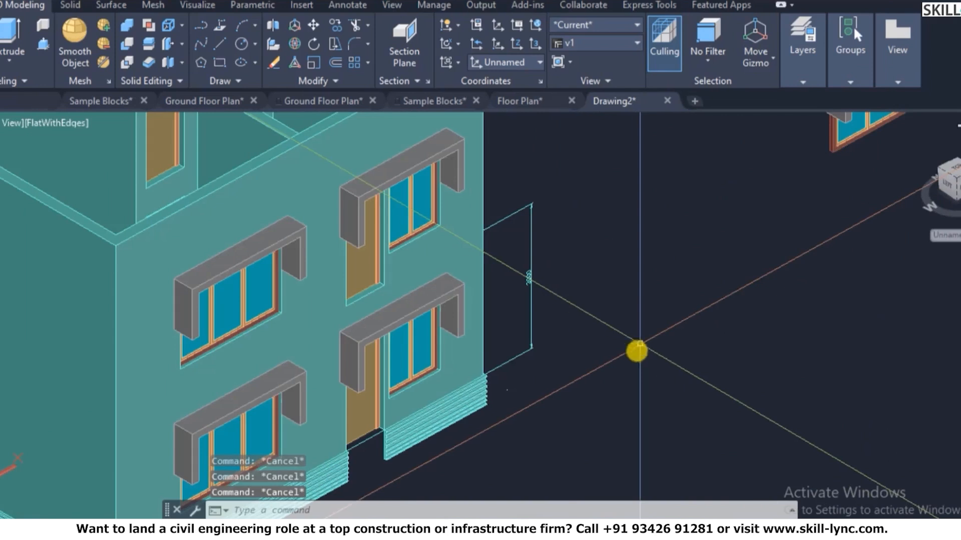
- Turn all layers back on with LAYON
{"action": "type", "text": "LAYOn"}
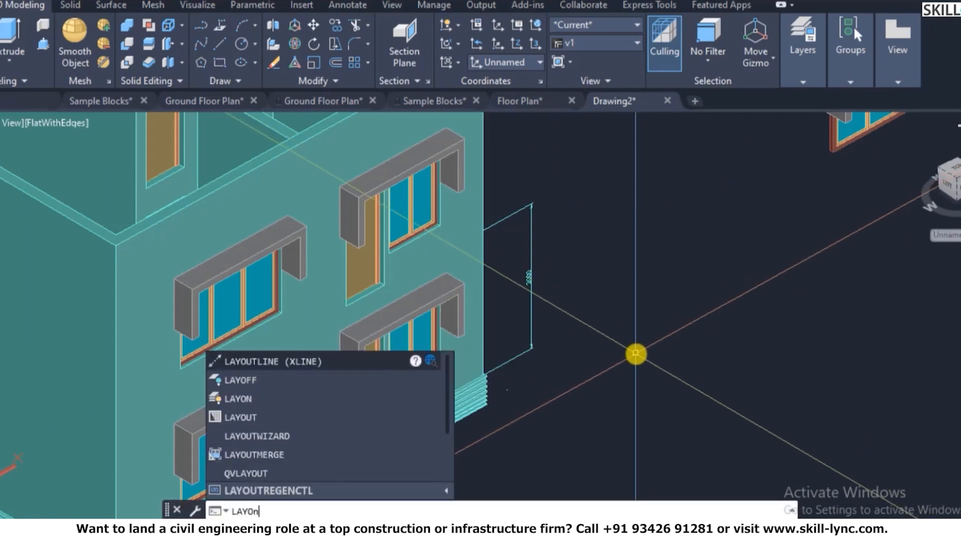
{"action": "key", "text": "Return"}
{"action": "scroll", "coordinate": [615, 328], "scroll_direction": "down", "scroll_amount": 5}
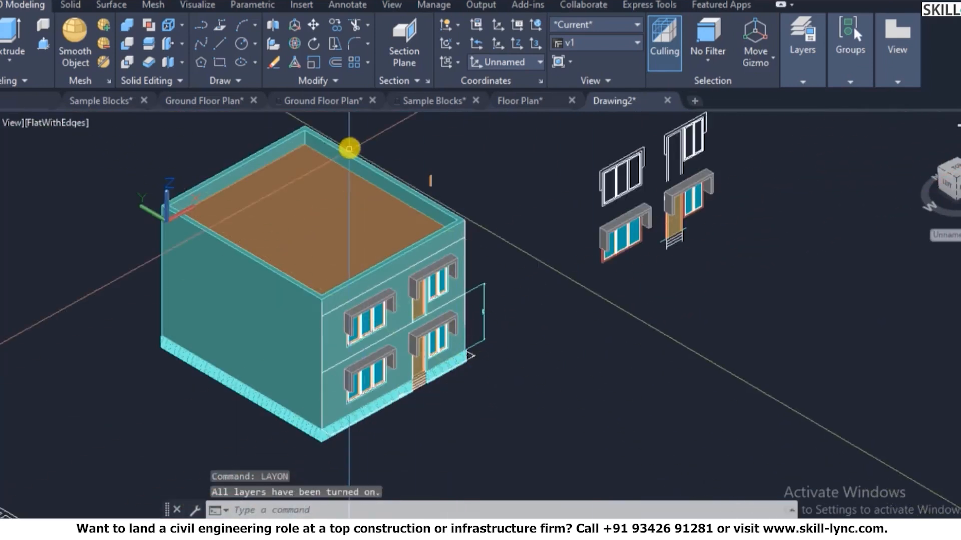
{"action": "scroll", "coordinate": [349, 148], "scroll_direction": "up", "scroll_amount": 3}
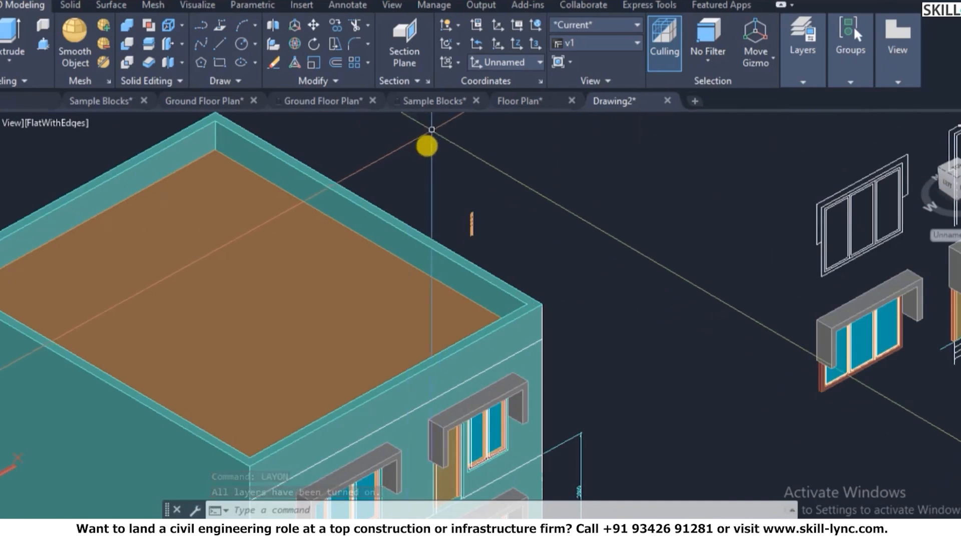
{"action": "scroll", "coordinate": [427, 145], "scroll_direction": "down", "scroll_amount": 2}
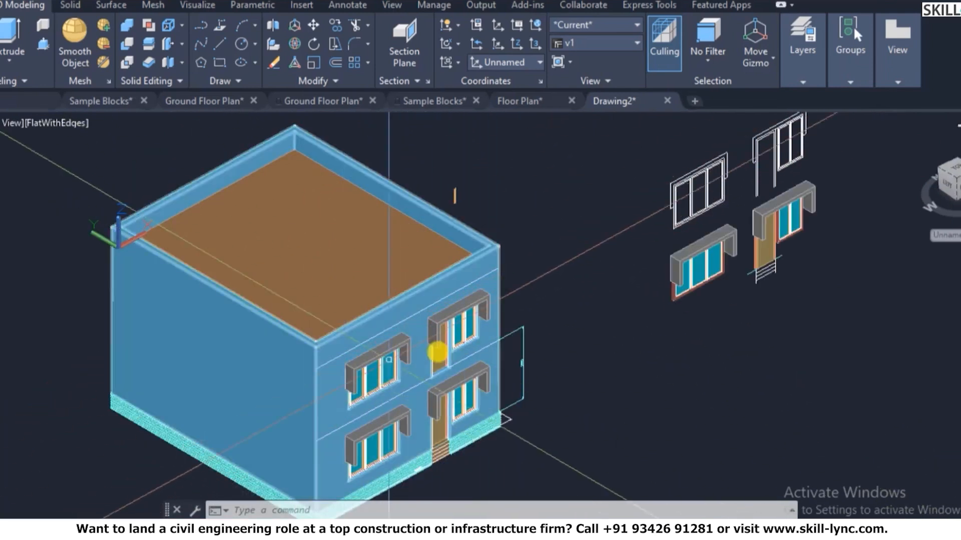
- Orbit the model to view the house's front corner
{"action": "type", "text": "3do"}
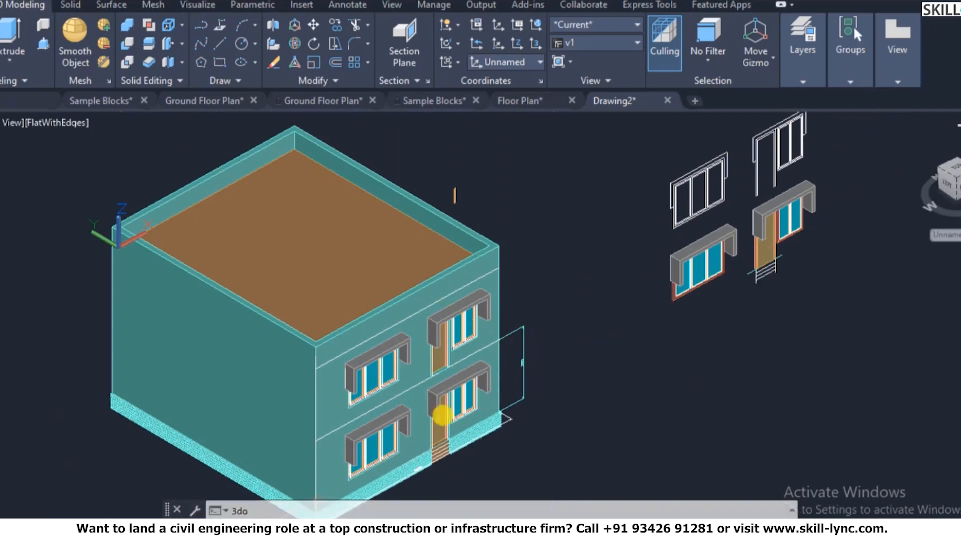
{"action": "key", "text": "Return"}
{"action": "mouse_move", "coordinate": [429, 385]}
{"action": "left_mouse_down"}
{"action": "mouse_move", "coordinate": [407, 325]}
{"action": "mouse_move", "coordinate": [258, 342]}
{"action": "mouse_move", "coordinate": [427, 365]}
{"action": "mouse_move", "coordinate": [440, 375]}
{"action": "mouse_move", "coordinate": [463, 336]}
{"action": "mouse_move", "coordinate": [426, 387]}
{"action": "left_mouse_up"}
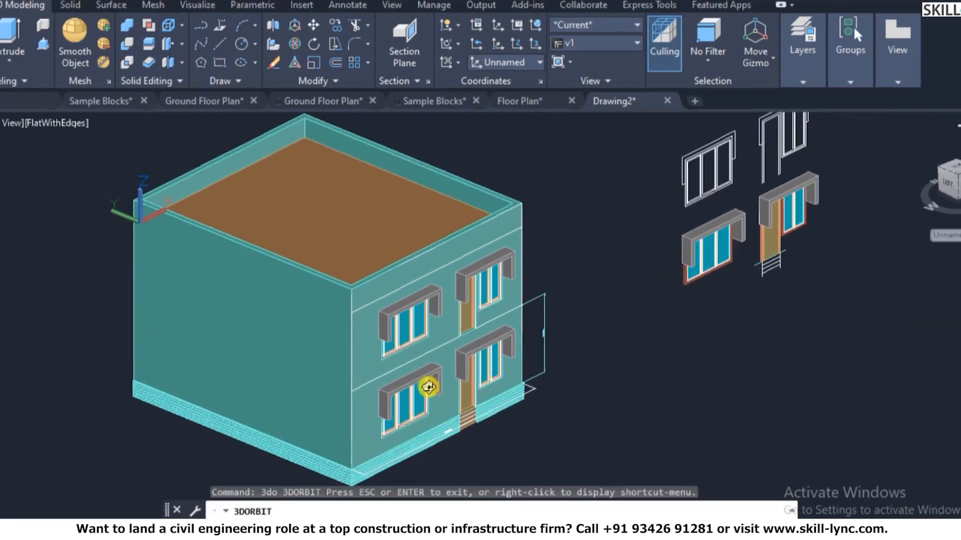
{"action": "scroll", "coordinate": [430, 382], "scroll_direction": "up", "scroll_amount": 5}
{"action": "scroll", "coordinate": [572, 175], "scroll_direction": "up", "scroll_amount": 2}
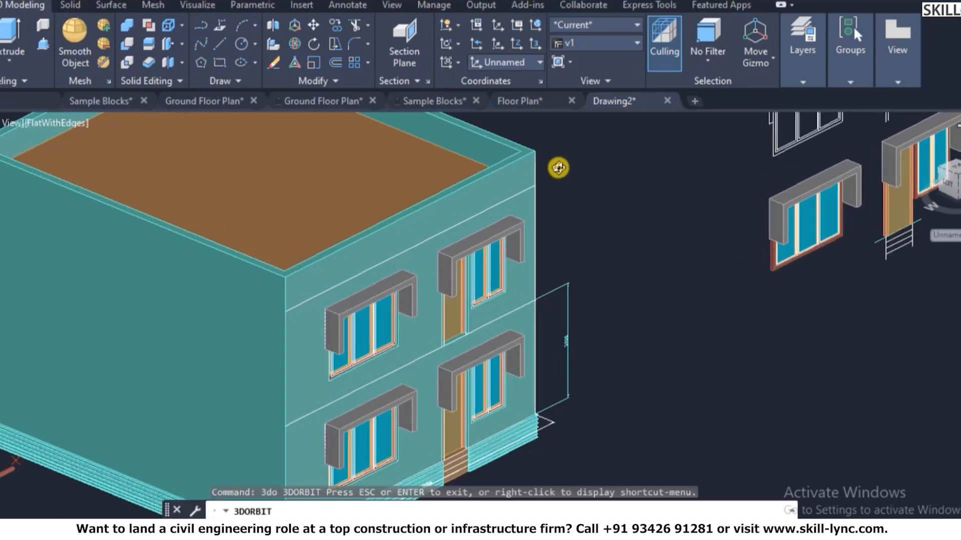
{"action": "scroll", "coordinate": [289, 245], "scroll_direction": "down", "scroll_amount": 5}
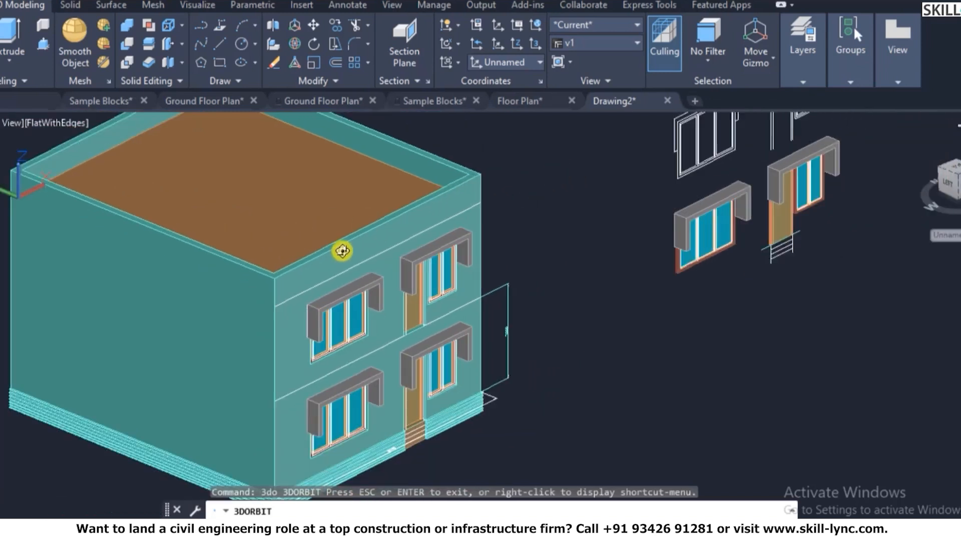
{"action": "key", "text": "Escape"}
{"action": "scroll", "coordinate": [344, 197], "scroll_direction": "up", "scroll_amount": 2}
- Start the UCS command to align the coordinate system to a wall face
{"action": "key", "text": "Escape"}
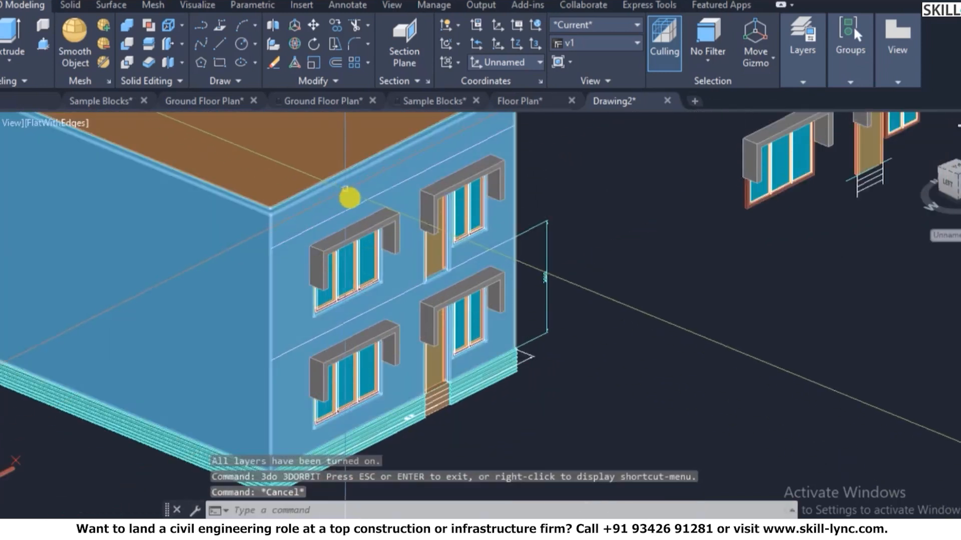
{"action": "key", "text": "Escape"}
{"action": "type", "text": "ucs"}
{"action": "key", "text": "Return"}
- Align the UCS to the building's front wall face
{"action": "type", "text": "f"}
{"action": "key", "text": "Return"}
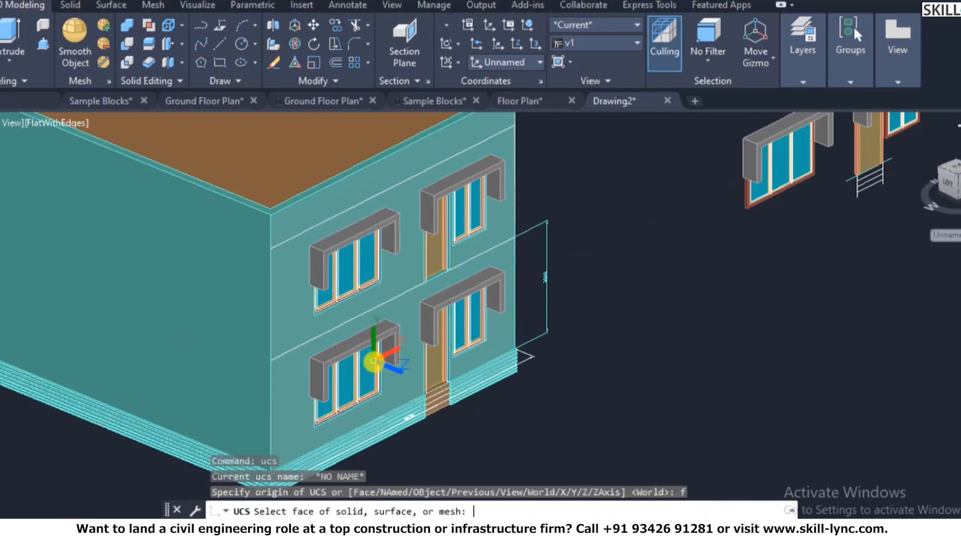
{"action": "left_click", "coordinate": [278, 236]}
{"action": "right_click", "coordinate": [308, 241]}
{"action": "left_click", "coordinate": [324, 247]}
- Draw a rectangle on the front face starting at the building's top corner
{"action": "type", "text": "rec"}
{"action": "key", "text": "Return"}
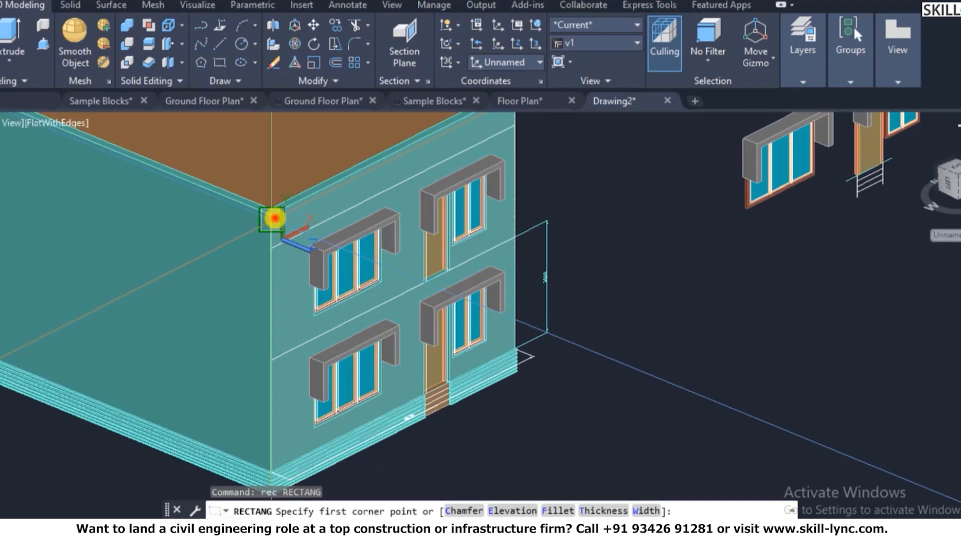
{"action": "left_click", "coordinate": [273, 218]}
{"action": "scroll", "coordinate": [302, 444], "scroll_direction": "up", "scroll_amount": 2}
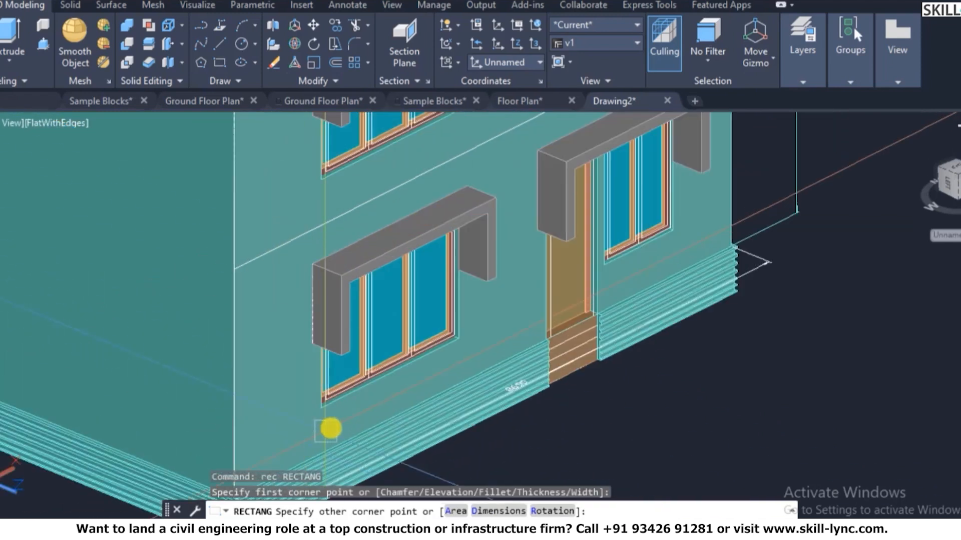
{"action": "scroll", "coordinate": [308, 426], "scroll_direction": "down", "scroll_amount": 4}
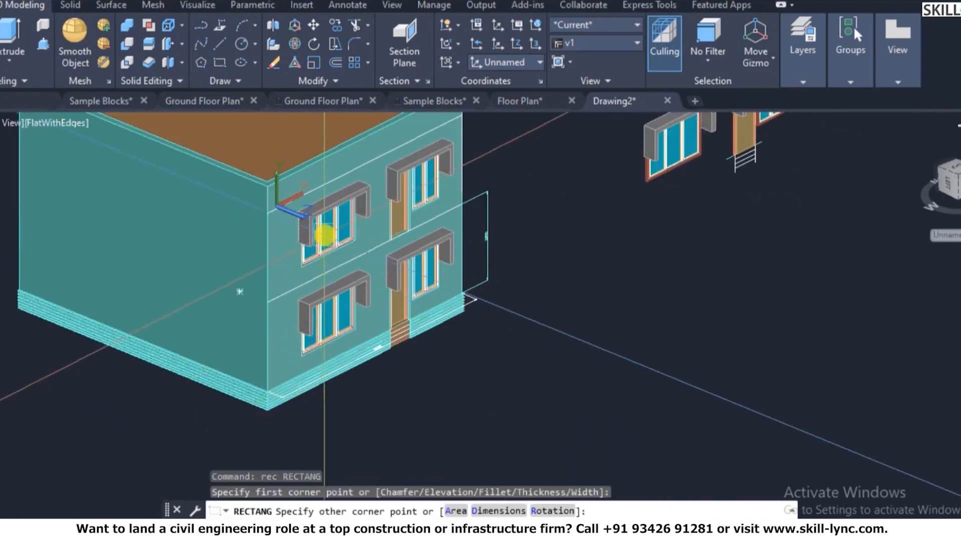
{"action": "scroll", "coordinate": [234, 168], "scroll_direction": "up", "scroll_amount": 3}
{"action": "left_click", "coordinate": [206, 135]}
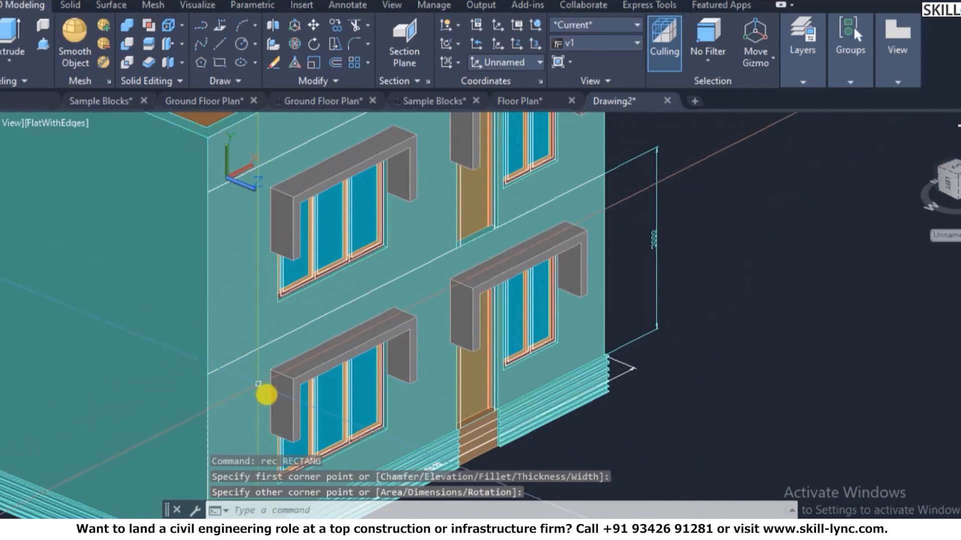
{"action": "left_click", "coordinate": [276, 395]}
{"action": "key", "text": "Escape"}
{"action": "key", "text": "Escape"}
- Start a second rectangle at the wall corner, cancel it, and regenerate the display
{"action": "type", "text": "rec"}
{"action": "key", "text": "Return"}
{"action": "left_click", "coordinate": [210, 144]}
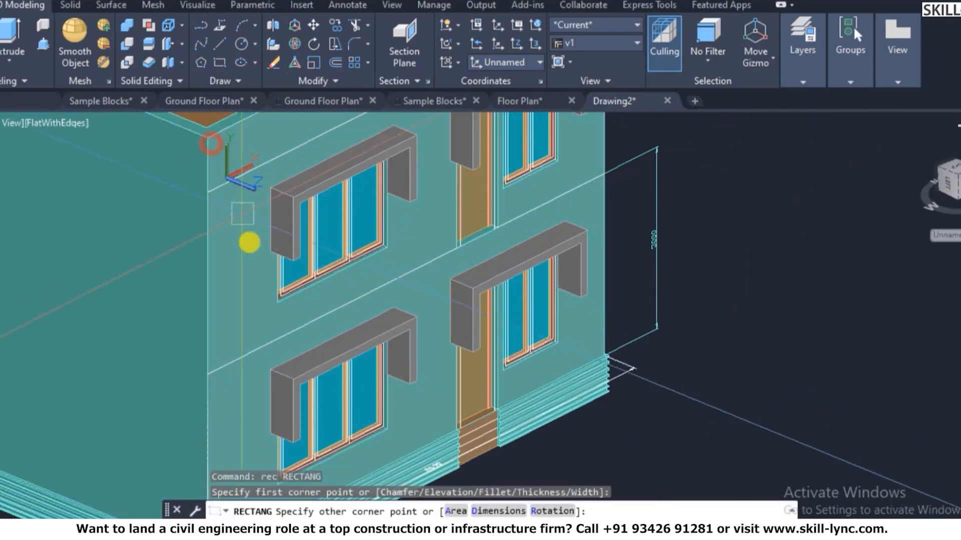
{"action": "key", "text": "Escape"}
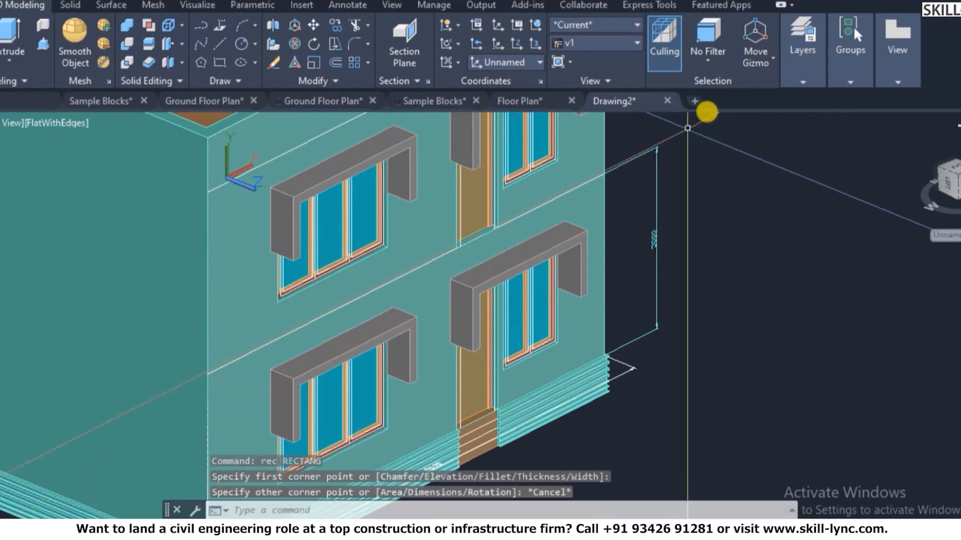
{"action": "left_click", "coordinate": [796, 70]}
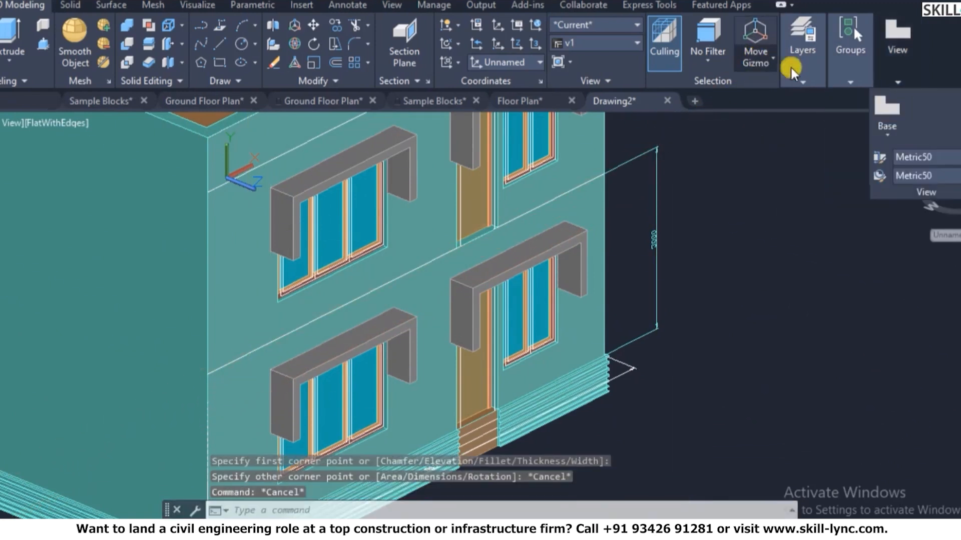
{"action": "key", "text": "Escape"}
{"action": "key", "text": "Escape"}
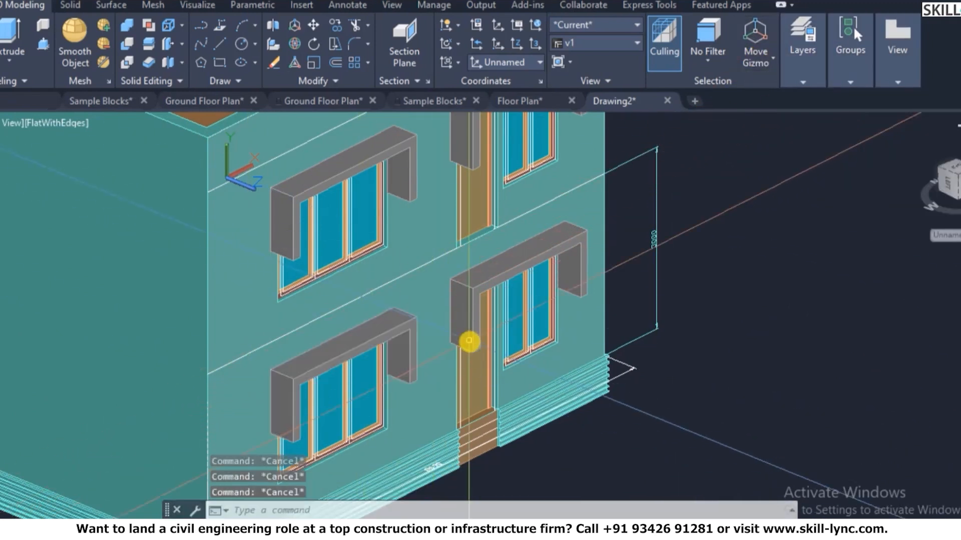
{"action": "scroll", "coordinate": [515, 413], "scroll_direction": "down", "scroll_amount": 3}
{"action": "scroll", "coordinate": [605, 350], "scroll_direction": "up", "scroll_amount": 3}
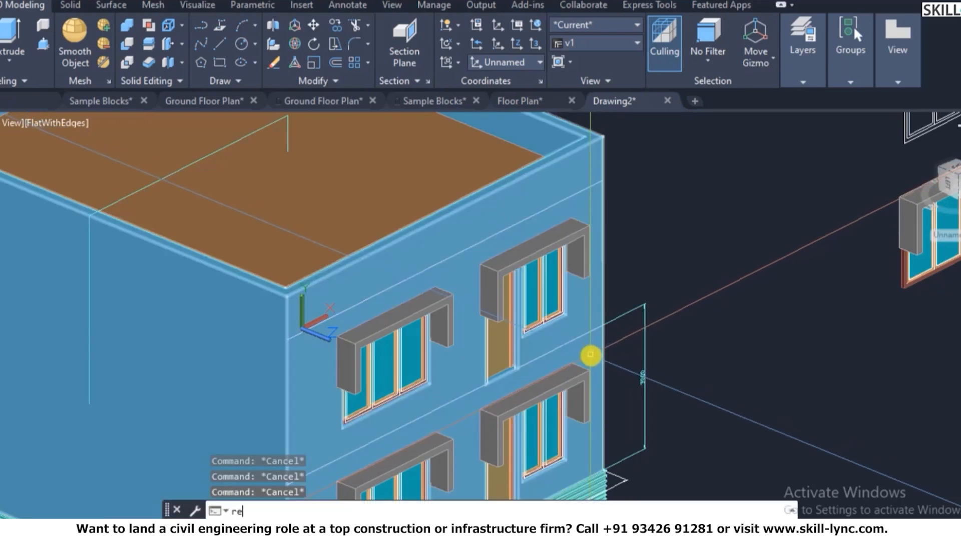
{"action": "key", "text": "Return"}
{"action": "left_click", "coordinate": [690, 247]}
{"action": "left_click", "coordinate": [744, 364]}
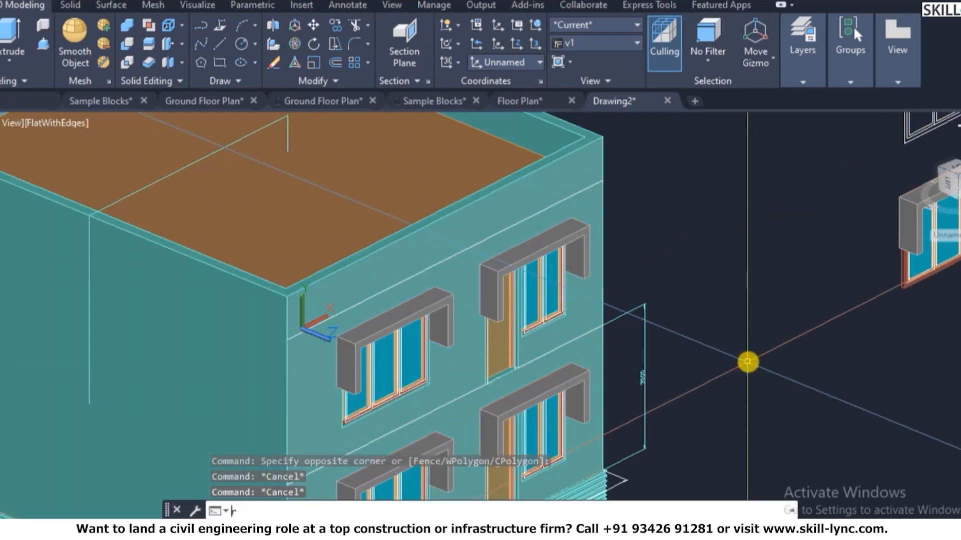
- Erase the stray rectangle with the E command
{"action": "type", "text": "rec"}
{"action": "key", "text": "Return"}
{"action": "left_click", "coordinate": [690, 289]}
{"action": "left_click", "coordinate": [792, 374]}
{"action": "left_click", "coordinate": [740, 381]}
{"action": "type", "text": "e"}
{"action": "key", "text": "Return"}
{"action": "key", "text": "Escape"}
{"action": "key", "text": "Escape"}
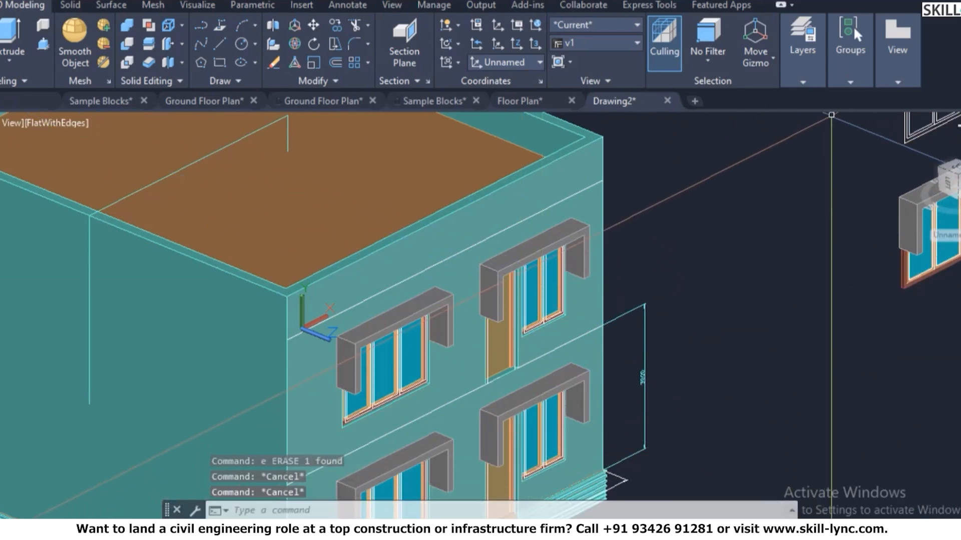
- Make Projections the current layer
{"action": "left_click", "coordinate": [800, 83]}
{"action": "left_click", "coordinate": [851, 76]}
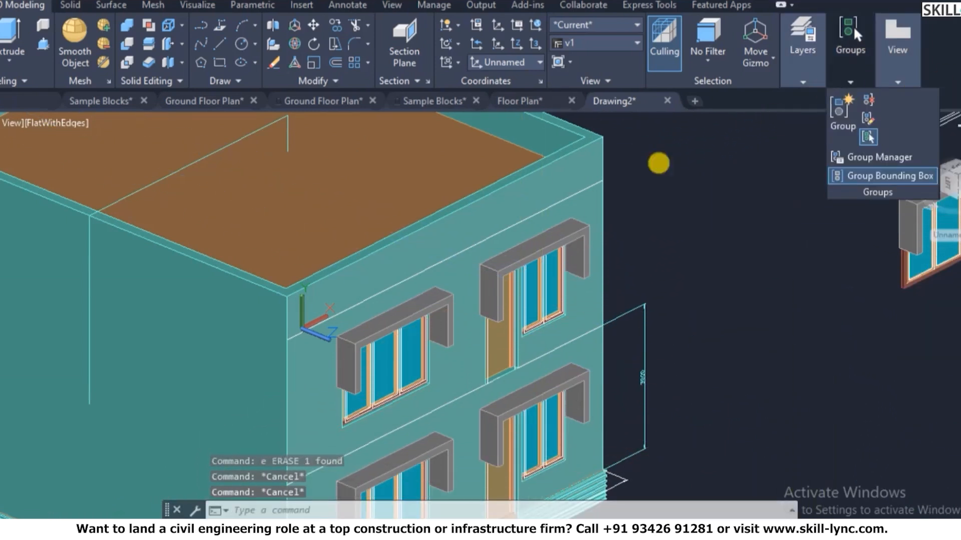
{"action": "left_click", "coordinate": [304, 377]}
{"action": "key", "text": "Escape"}
{"action": "key", "text": "Escape"}
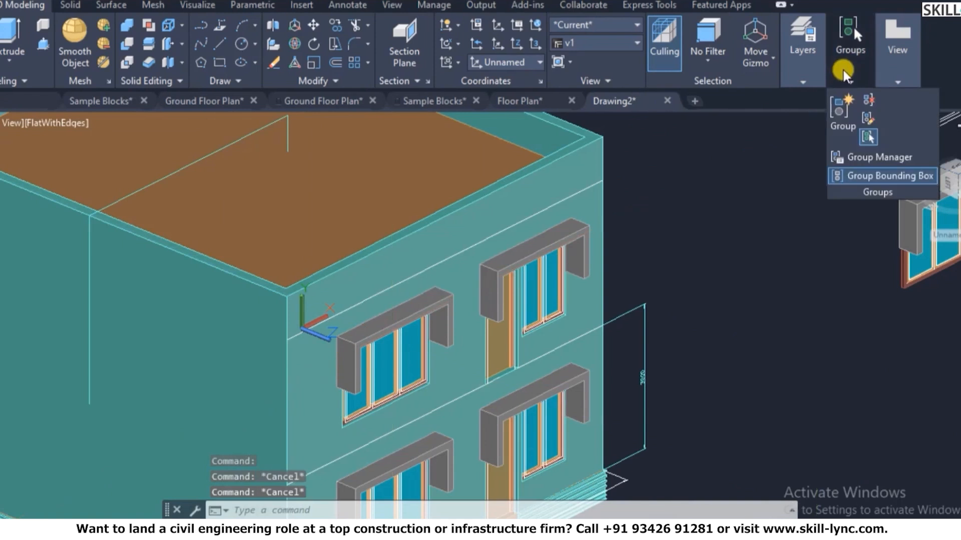
{"action": "mouse_move", "coordinate": [810, 75]}
{"action": "left_click", "coordinate": [882, 102]}
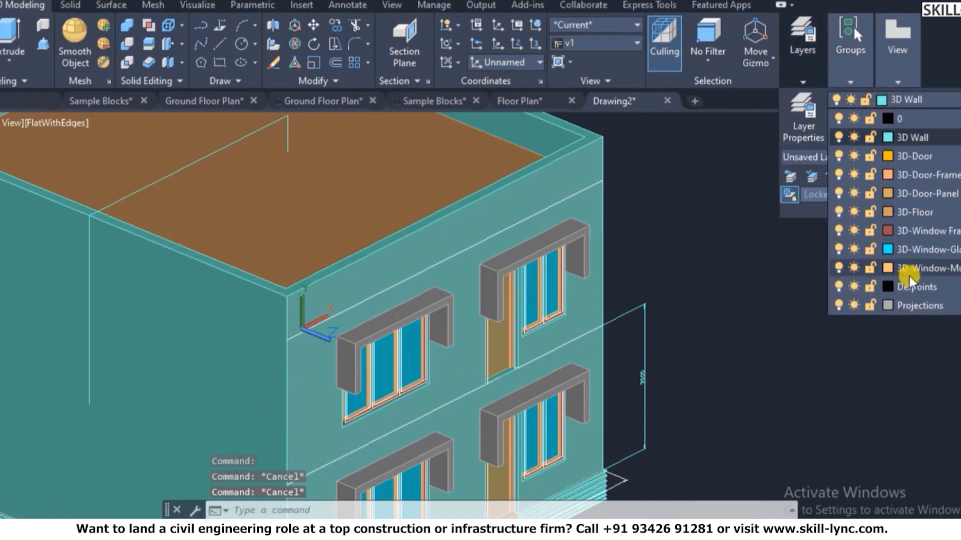
{"action": "left_click", "coordinate": [918, 305]}
- Begin a rectangle at the roof corner, then cancel it
{"action": "type", "text": "re"}
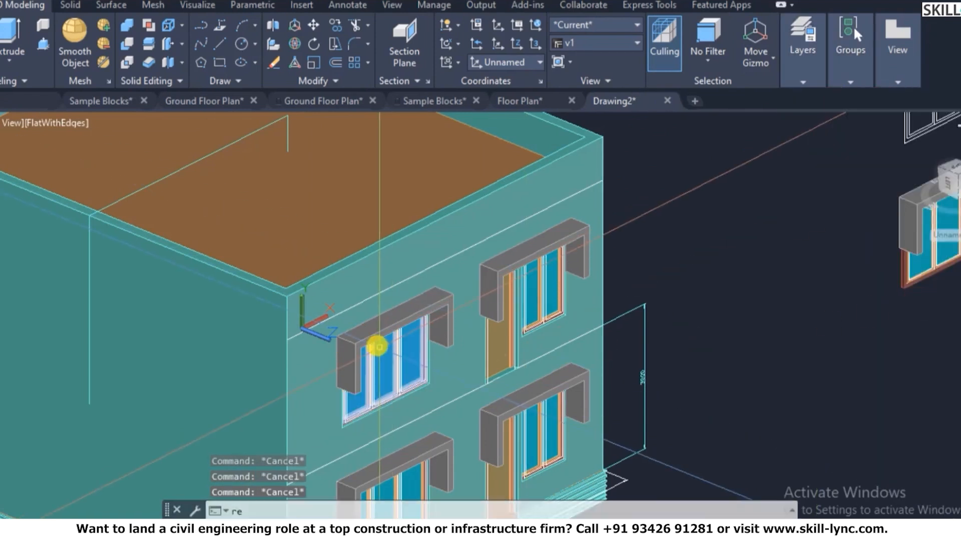
{"action": "type", "text": "c"}
{"action": "key", "text": "Return"}
{"action": "left_click", "coordinate": [285, 304]}
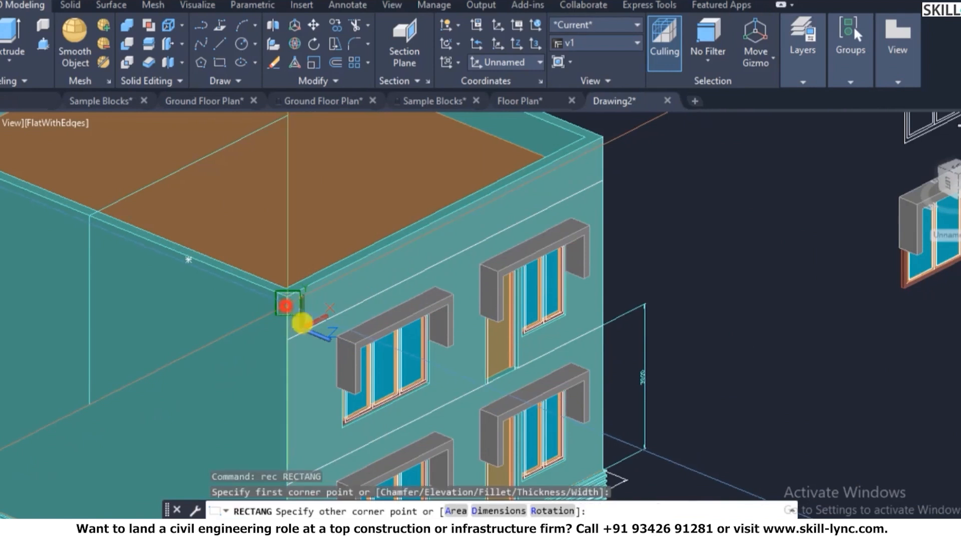
{"action": "scroll", "coordinate": [324, 380], "scroll_direction": "down", "scroll_amount": 2}
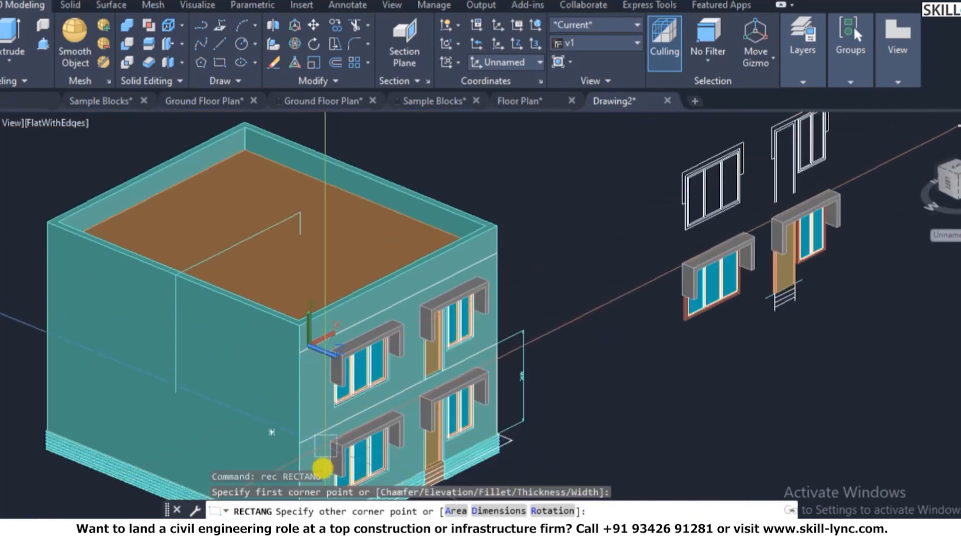
{"action": "scroll", "coordinate": [323, 453], "scroll_direction": "up", "scroll_amount": 4}
{"action": "scroll", "coordinate": [289, 290], "scroll_direction": "down", "scroll_amount": 4}
{"action": "scroll", "coordinate": [291, 379], "scroll_direction": "up", "scroll_amount": 2}
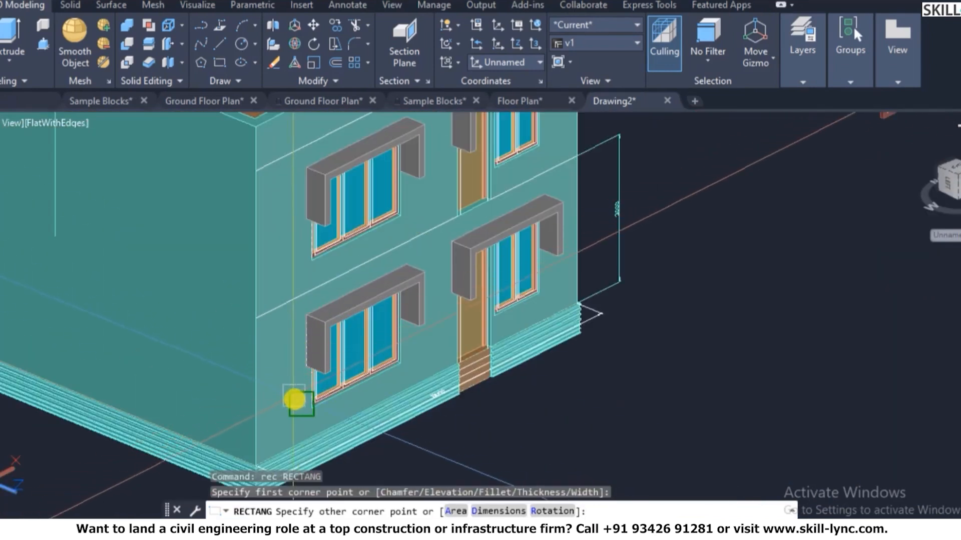
{"action": "key", "text": "Escape"}
{"action": "key", "text": "Escape"}
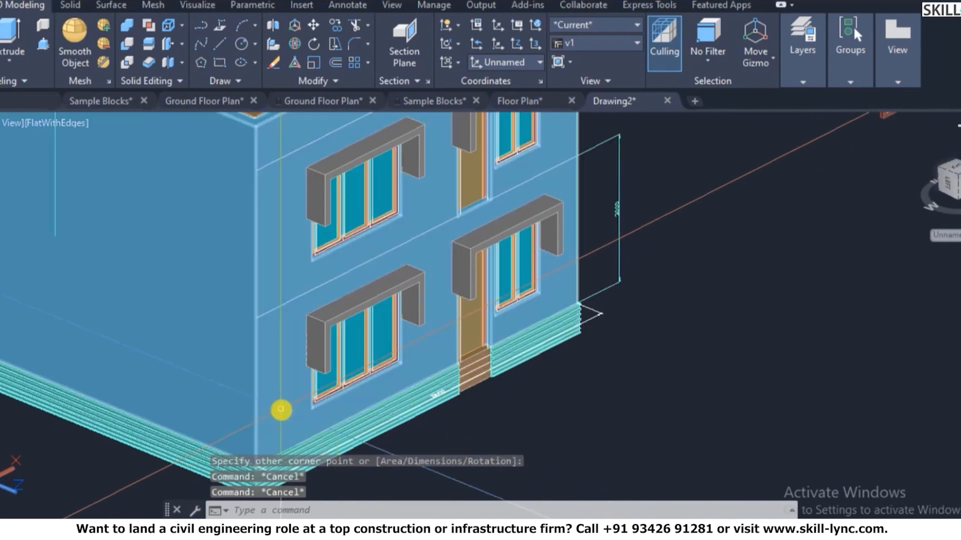
- Try the unrecognised SHA2D command and clear the command line
{"action": "type", "text": "sha2d"}
{"action": "key", "text": "Return"}
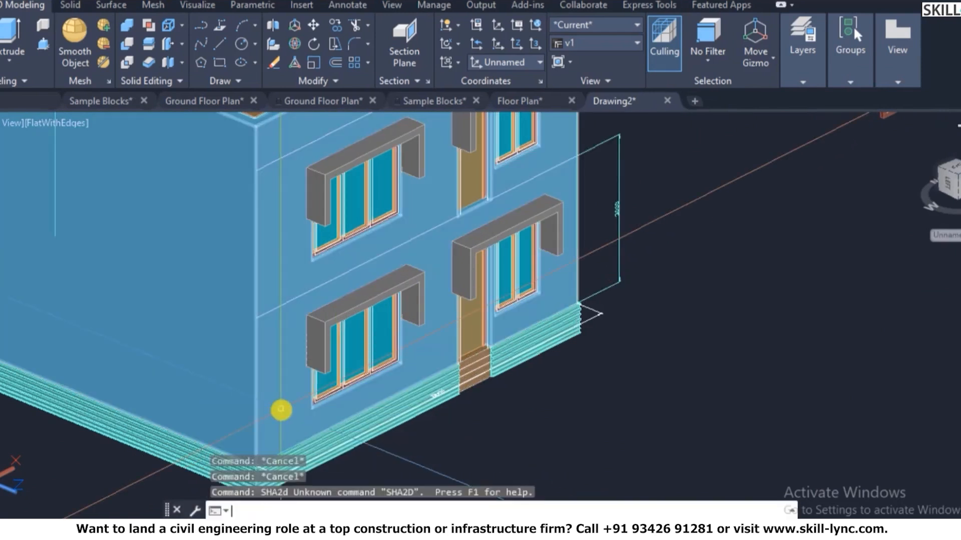
{"action": "key", "text": "Escape"}
{"action": "scroll", "coordinate": [310, 370], "scroll_direction": "down", "scroll_amount": 2}
{"action": "key", "text": "Escape"}
{"action": "key", "text": "Escape"}
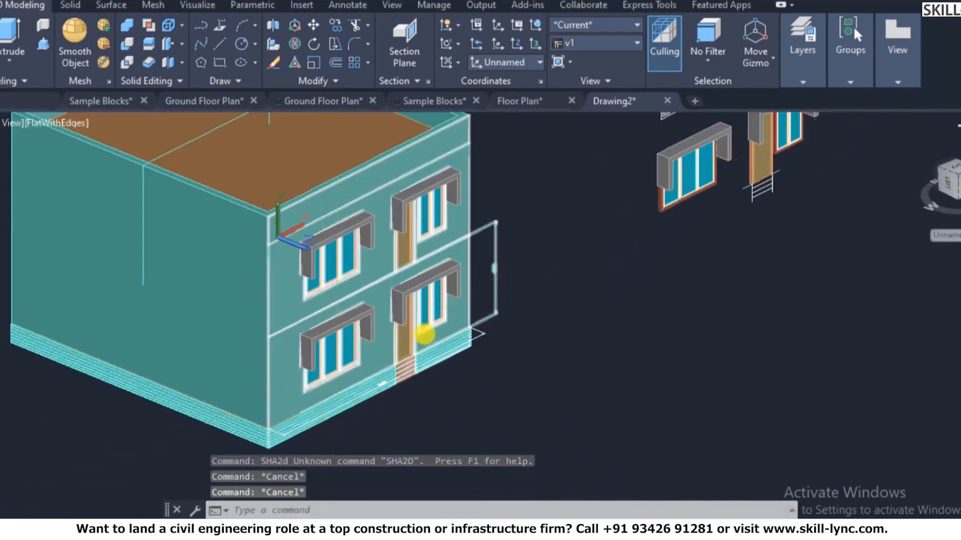
- Switch to a flat PLAN view of the current UCS front face
{"action": "type", "text": "plan"}
{"action": "key", "text": "Return"}
{"action": "key", "text": "Return"}
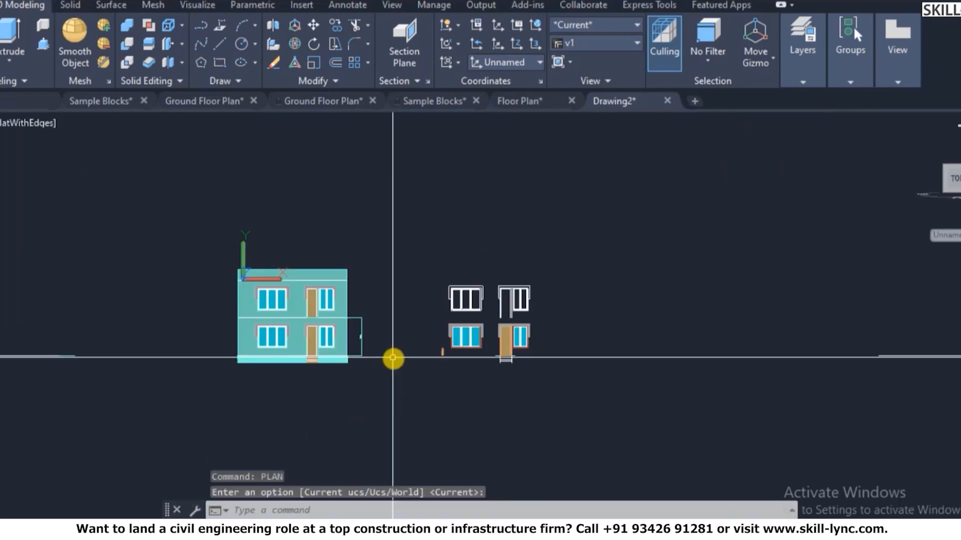
{"action": "scroll", "coordinate": [250, 288], "scroll_direction": "up", "scroll_amount": 4}
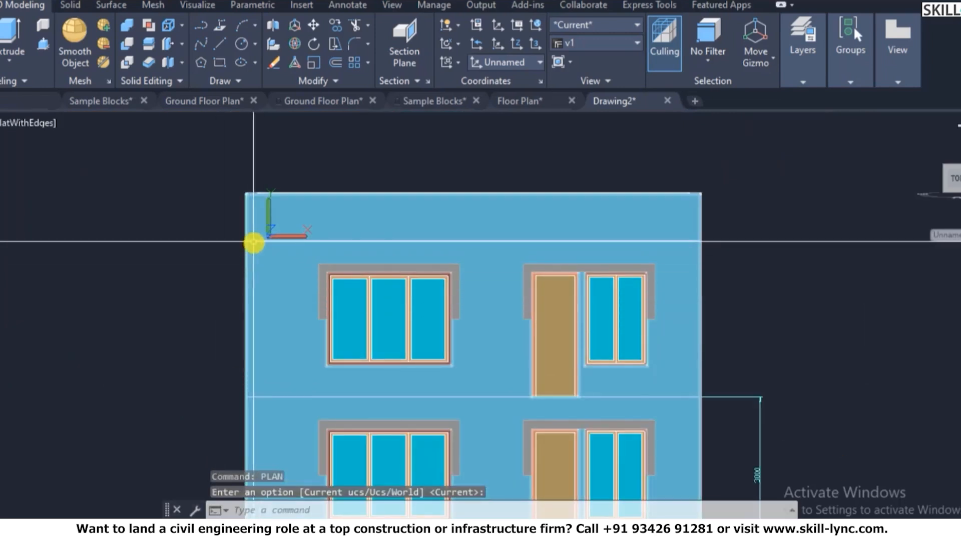
{"action": "type", "text": "``sha"}
{"action": "key", "text": "Return"}
{"action": "type", "text": "2"}
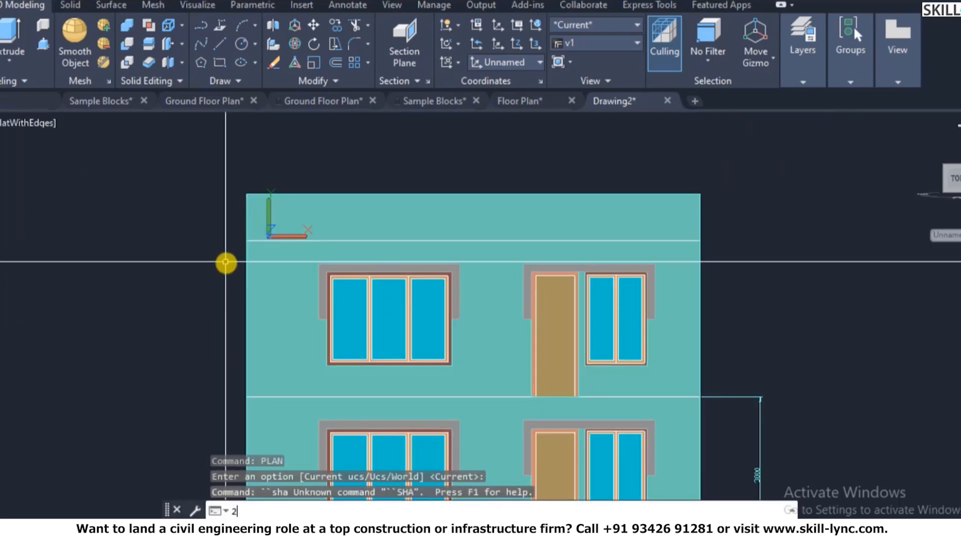
{"action": "key", "text": "Return"}
{"action": "key", "text": "Escape"}
- Set SHADEMODE to 2D wireframe and run HIDE to remove hidden lines
{"action": "type", "text": "sha"}
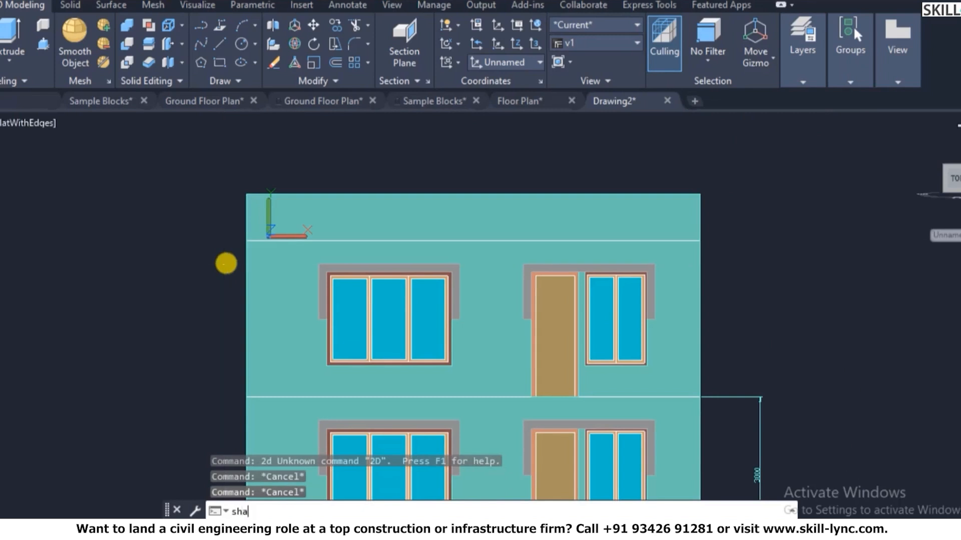
{"action": "key", "text": "Return"}
{"action": "type", "text": "2d"}
{"action": "key", "text": "Return"}
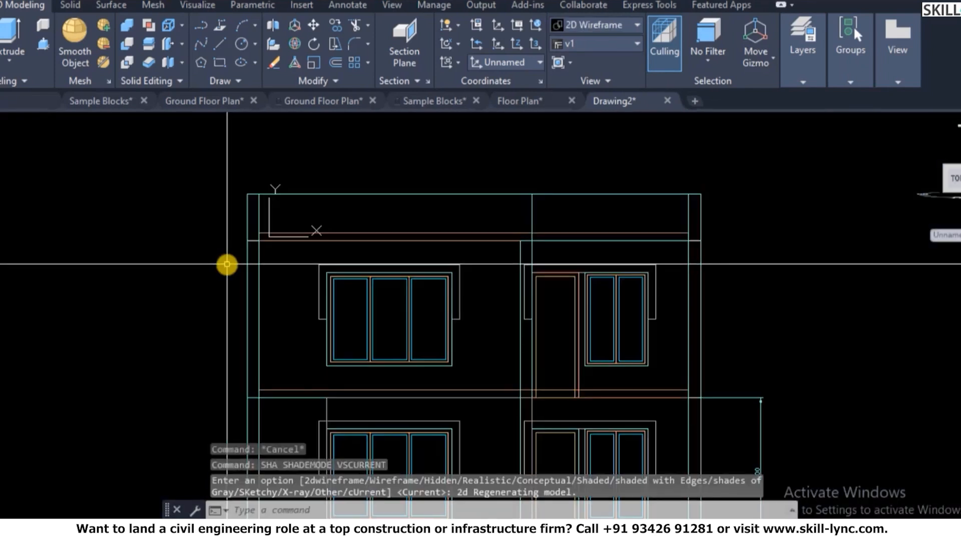
{"action": "type", "text": "hi"}
{"action": "key", "text": "Return"}
{"action": "scroll", "coordinate": [395, 232], "scroll_direction": "down", "scroll_amount": 4}
{"action": "scroll", "coordinate": [411, 311], "scroll_direction": "up", "scroll_amount": 2}
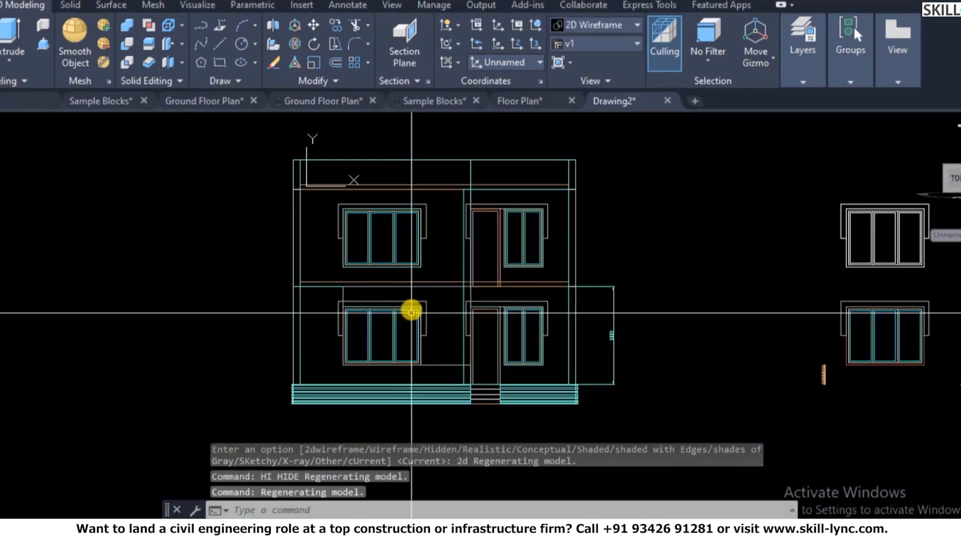
{"action": "scroll", "coordinate": [374, 175], "scroll_direction": "up", "scroll_amount": 2}
{"action": "key", "text": "Escape"}
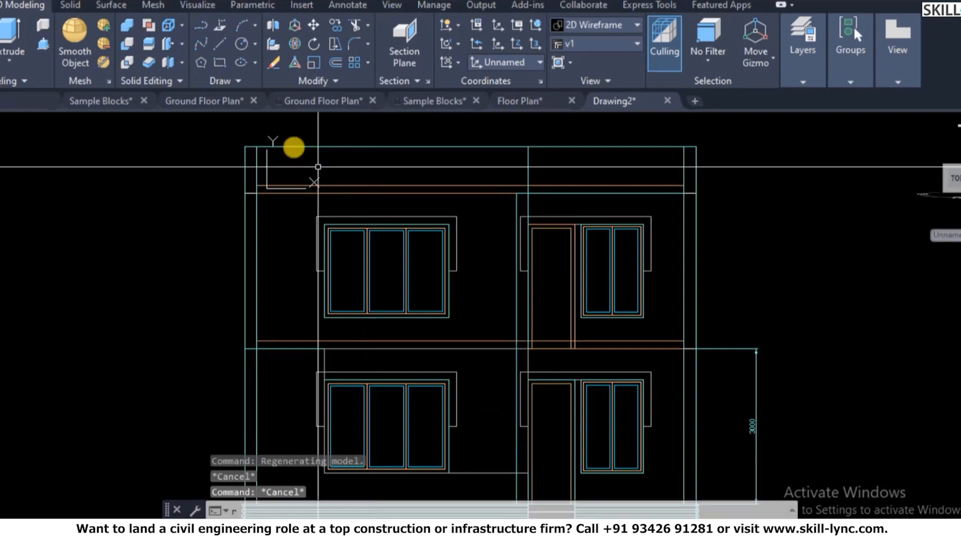
- Draw a tall narrow rectangle from the wall's top-left corner downward
{"action": "type", "text": "r"}
{"action": "key", "text": "Escape"}
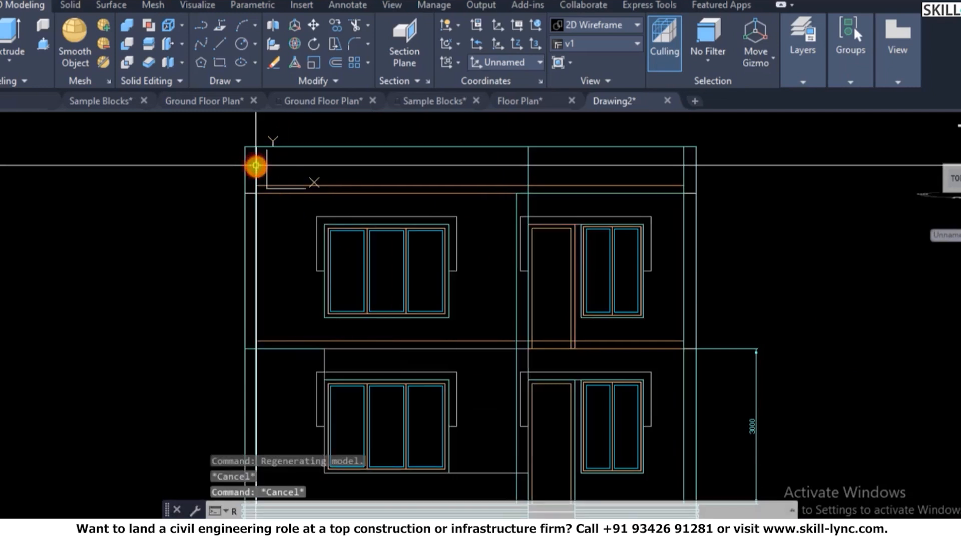
{"action": "left_click", "coordinate": [262, 227]}
{"action": "left_click", "coordinate": [253, 240]}
{"action": "key", "text": "Escape"}
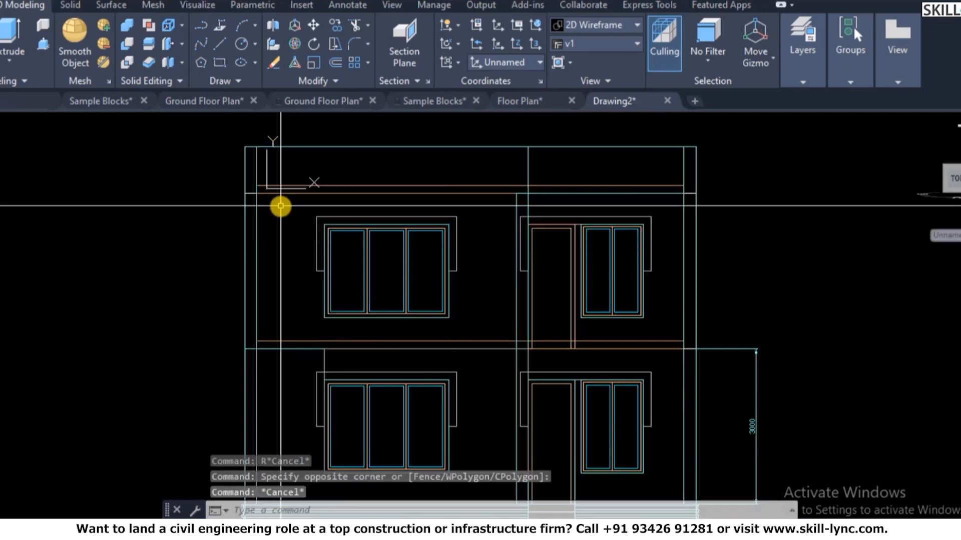
{"action": "key", "text": "Escape"}
{"action": "type", "text": "rec"}
{"action": "key", "text": "Return"}
{"action": "left_click", "coordinate": [235, 146]}
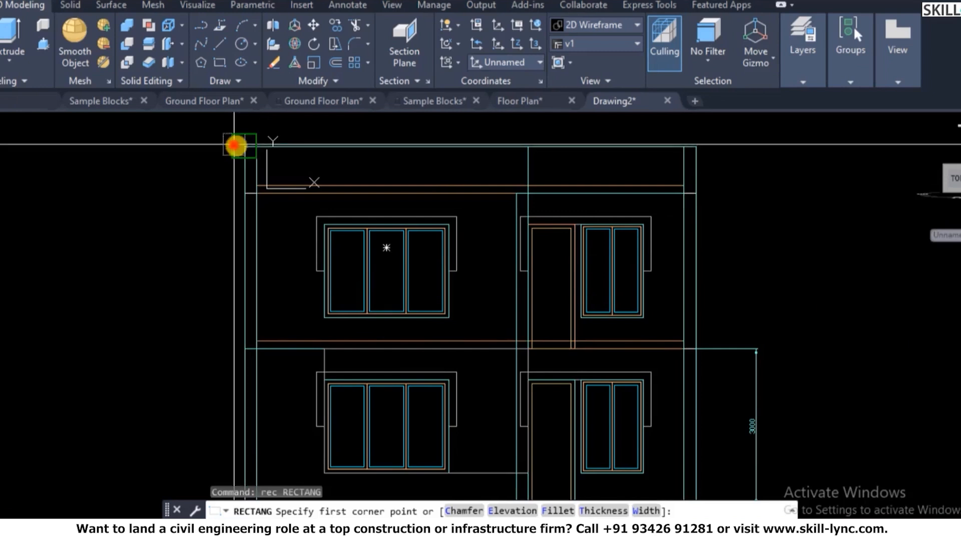
{"action": "left_click", "coordinate": [299, 388]}
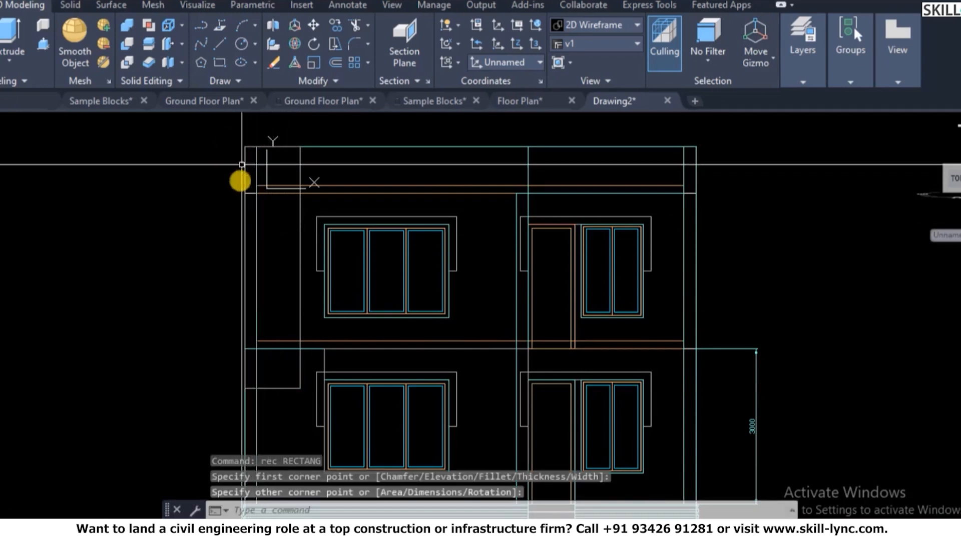
{"action": "key", "text": "Escape"}
{"action": "key", "text": "Escape"}
- Clear the selection and return to the ViewCube Home 3D view
{"action": "left_click", "coordinate": [312, 317]}
{"action": "left_click", "coordinate": [295, 324]}
{"action": "key", "text": "Escape"}
{"action": "key", "text": "Escape"}
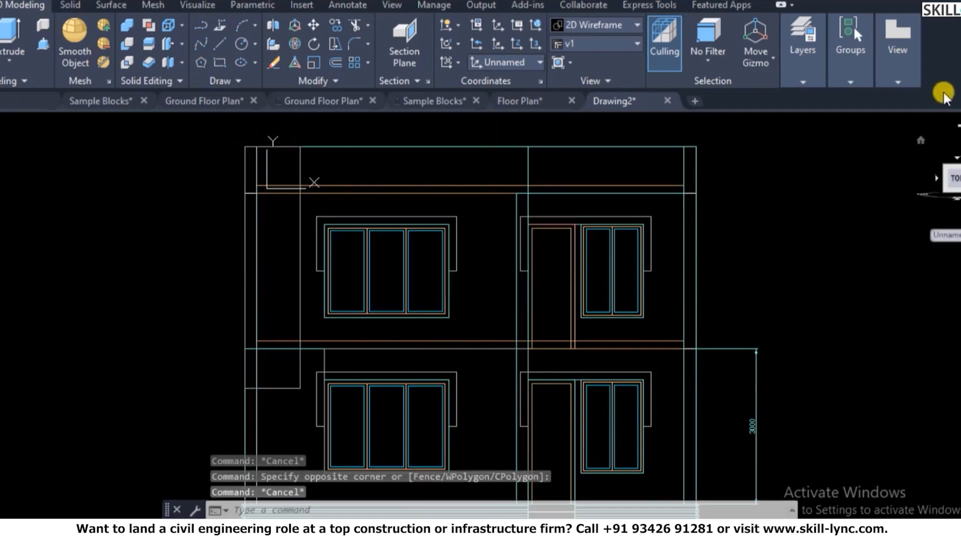
{"action": "left_click", "coordinate": [918, 141]}
- Restore the shaded-with-edges display using SHADE
{"action": "scroll", "coordinate": [434, 335], "scroll_direction": "up", "scroll_amount": 8}
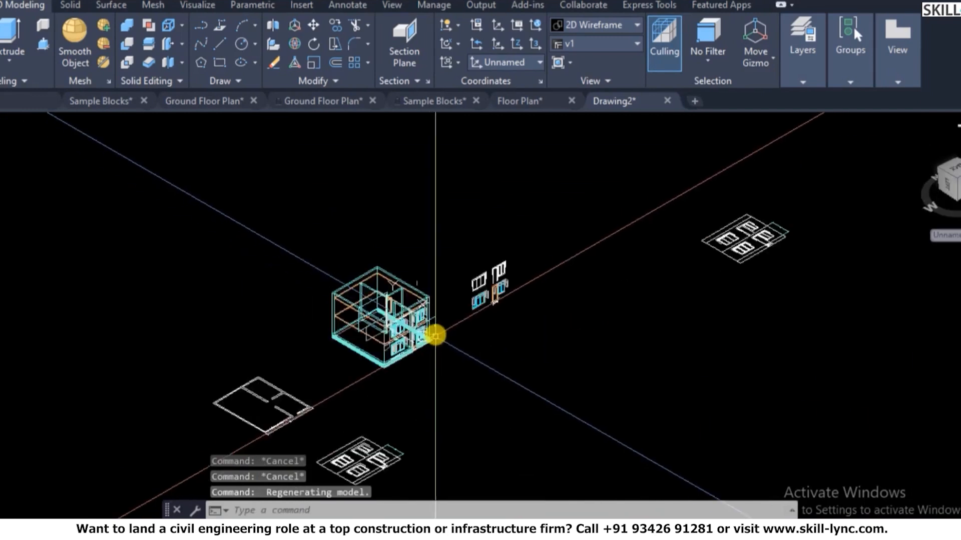
{"action": "scroll", "coordinate": [324, 244], "scroll_direction": "up", "scroll_amount": 3}
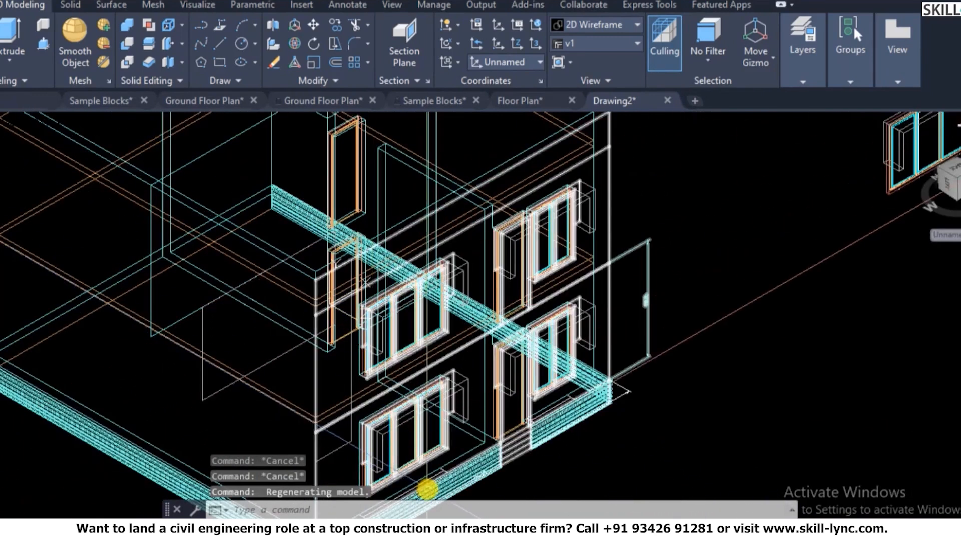
{"action": "key", "text": "Escape"}
{"action": "key", "text": "Escape"}
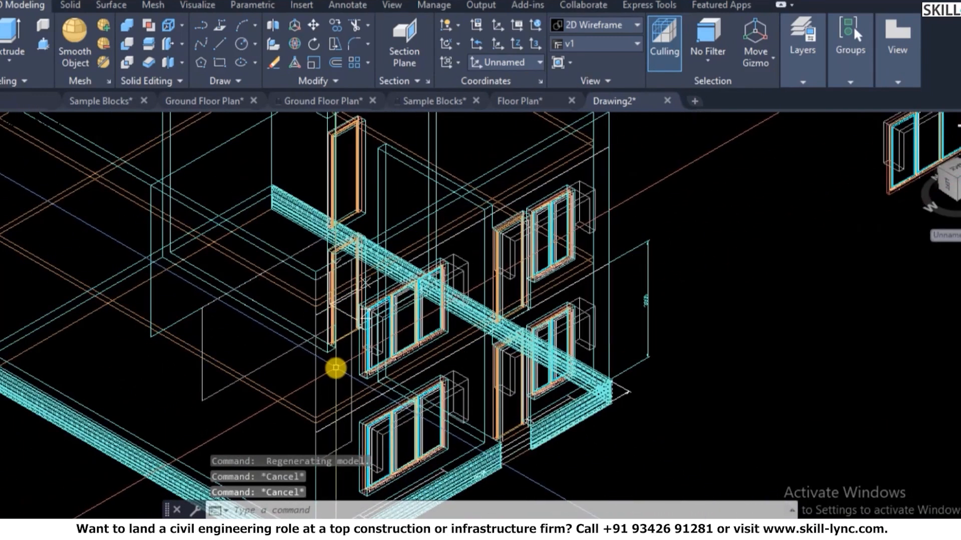
{"action": "type", "text": "sha"}
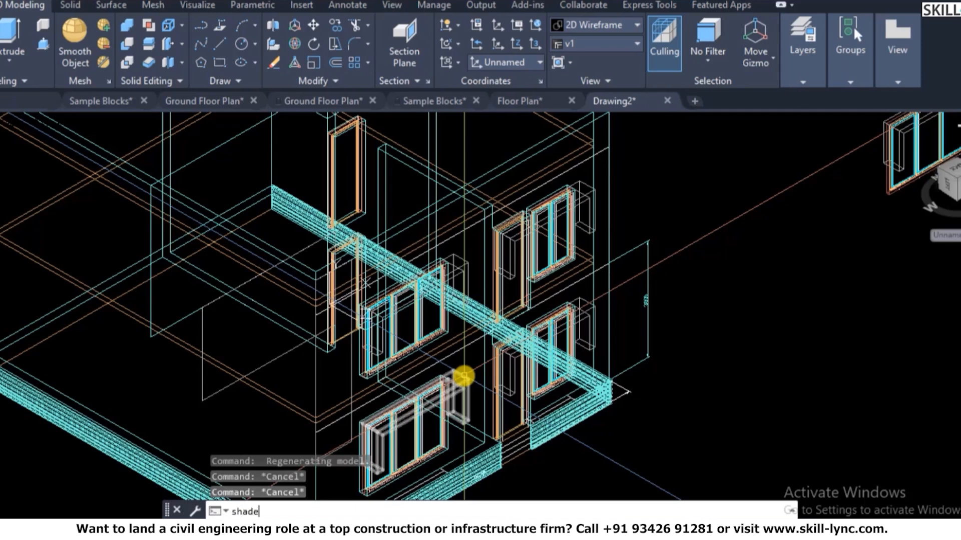
{"action": "type", "text": "de"}
{"action": "key", "text": "Return"}
- Select the new rectangle outline, then cancel the accidental grip stretch
{"action": "scroll", "coordinate": [339, 454], "scroll_direction": "up", "scroll_amount": 5}
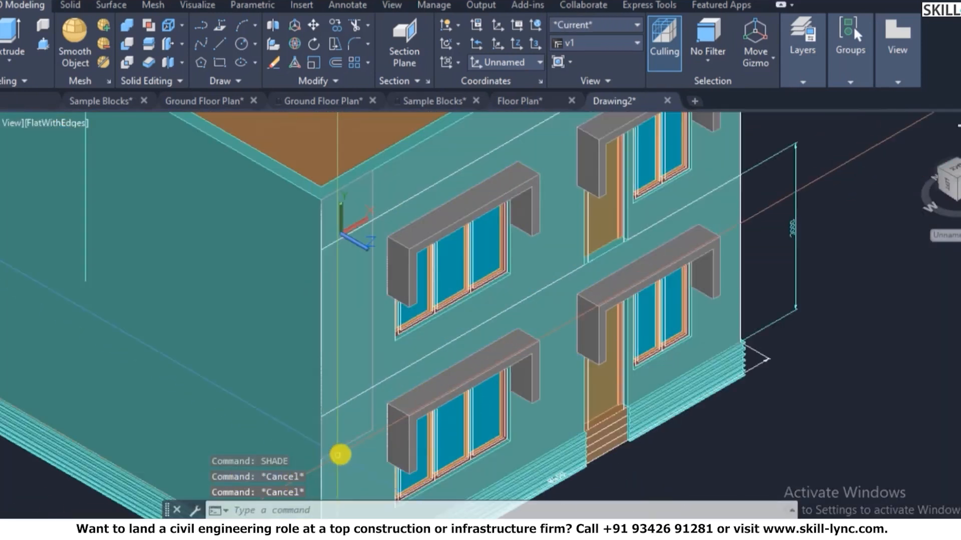
{"action": "left_click", "coordinate": [384, 423]}
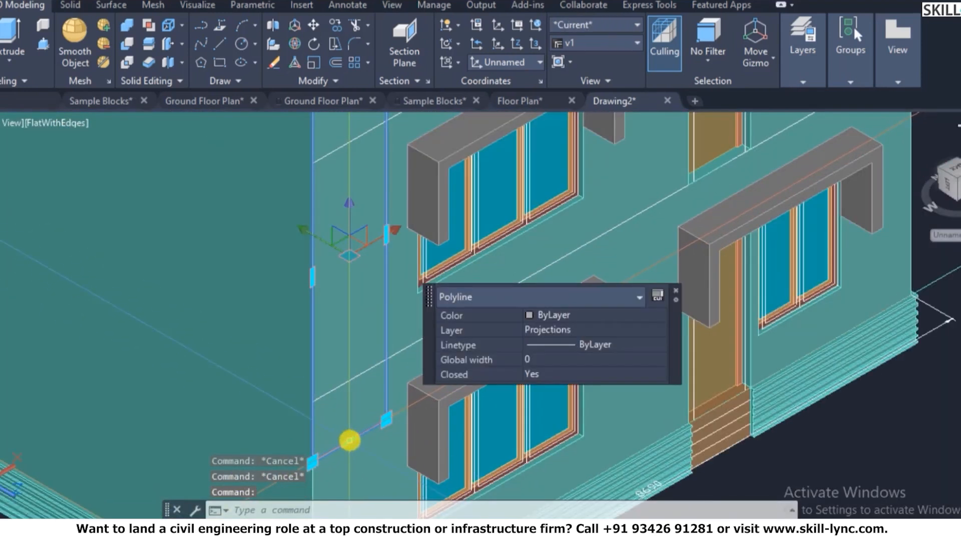
{"action": "left_click", "coordinate": [348, 440]}
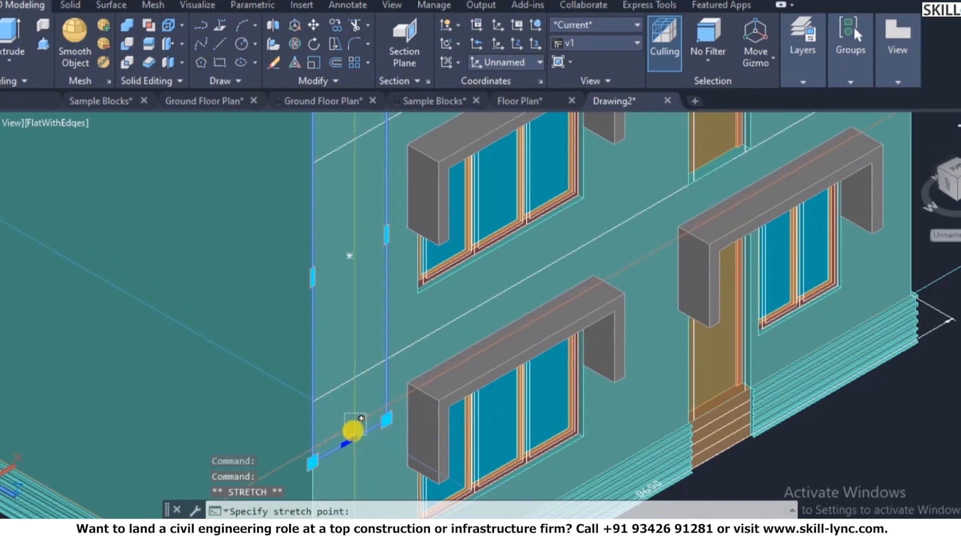
{"action": "key", "text": "Escape"}
{"action": "key", "text": "Escape"}
{"action": "scroll", "coordinate": [385, 421], "scroll_direction": "down", "scroll_amount": 5}
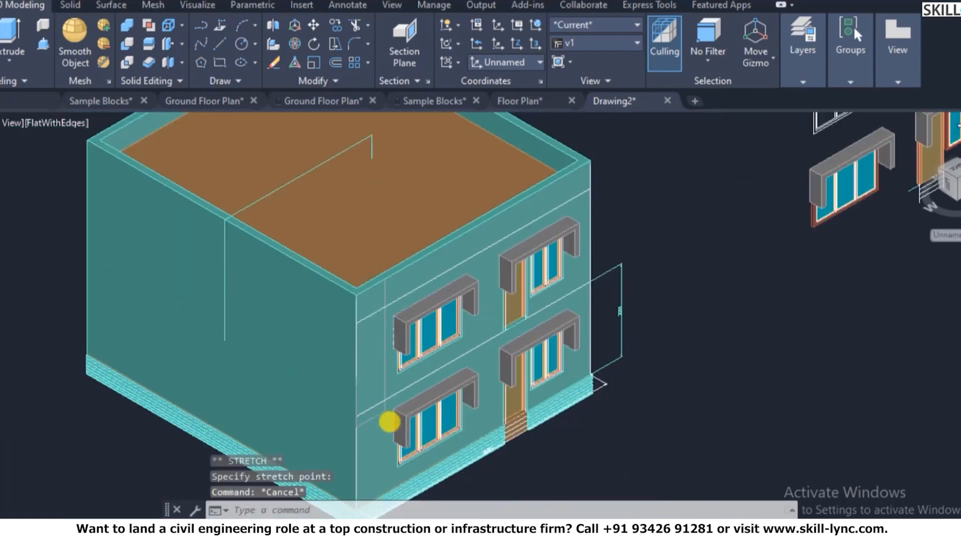
{"action": "scroll", "coordinate": [401, 396], "scroll_direction": "up", "scroll_amount": 5}
- Extrude the rectangle to height 50, then undo it
{"action": "type", "text": "ext"}
{"action": "key", "text": "Return"}
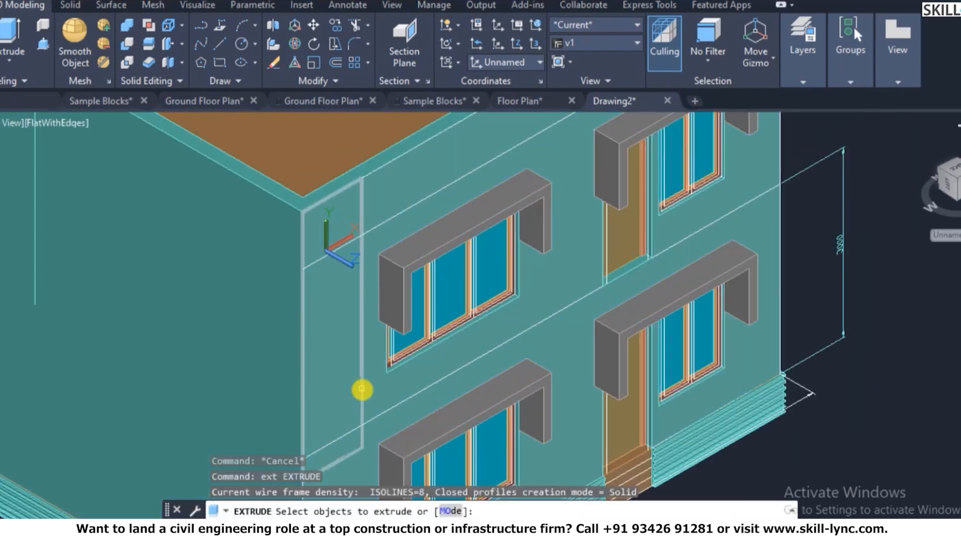
{"action": "left_click", "coordinate": [361, 389]}
{"action": "key", "text": "Return"}
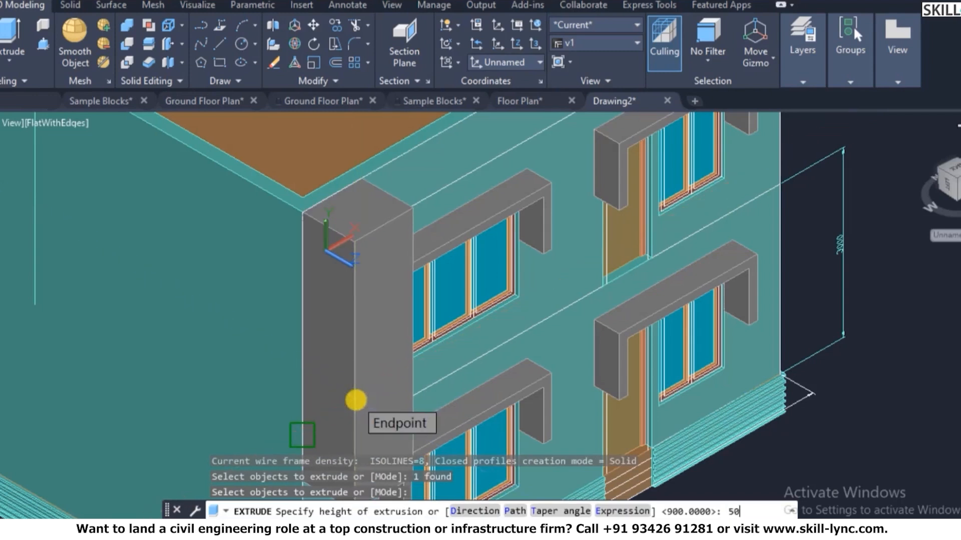
{"action": "type", "text": "50"}
{"action": "key", "text": "Escape"}
{"action": "key", "text": "Escape"}
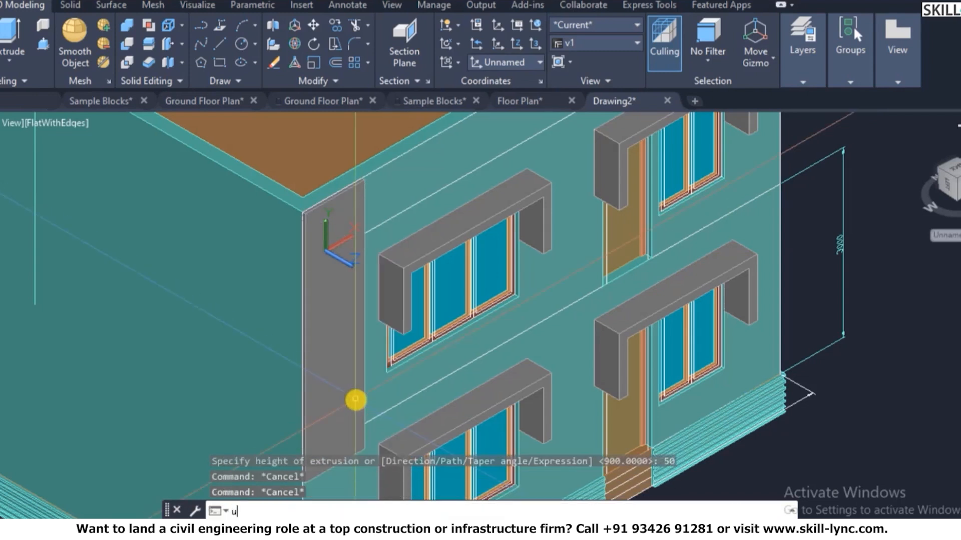
{"action": "type", "text": "u"}
{"action": "key", "text": "Return"}
- Extrude the rectangle 115 units into a pillar
{"action": "type", "text": "ex"}
{"action": "key", "text": "Return"}
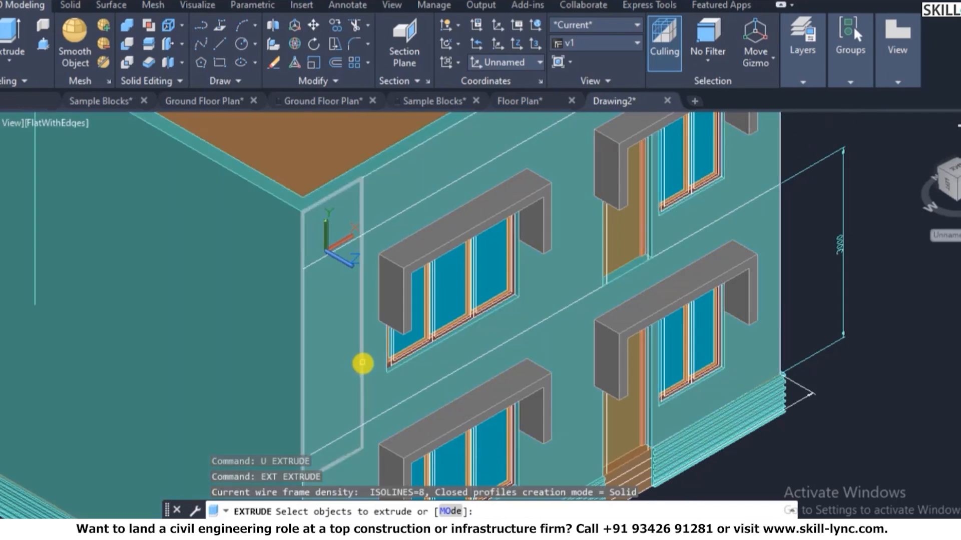
{"action": "left_click", "coordinate": [363, 364]}
{"action": "key", "text": "Return"}
{"action": "type", "text": "115"}
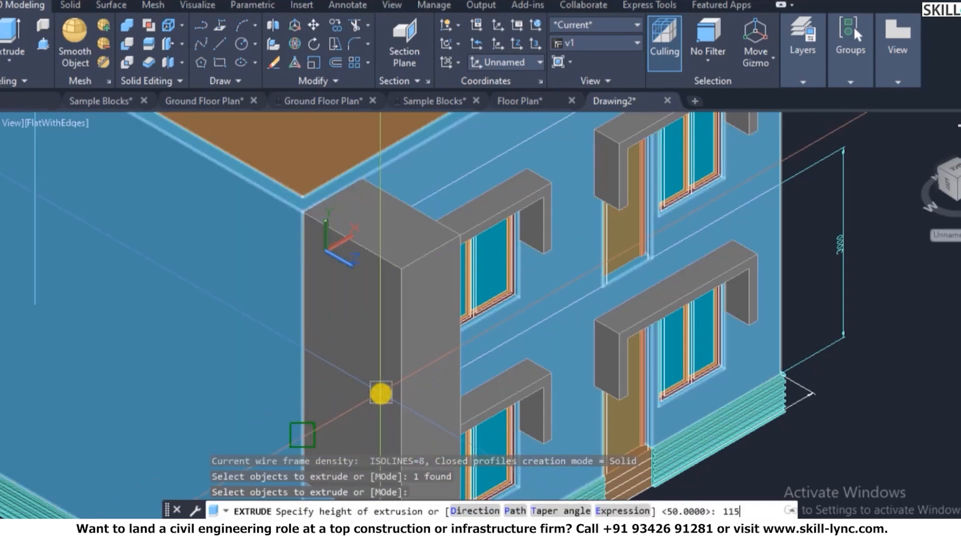
{"action": "key", "text": "Return"}
{"action": "key", "text": "Escape"}
{"action": "key", "text": "Escape"}
{"action": "type", "text": "u"}
{"action": "key", "text": "Escape"}
- Move the pillar onto the 3D Wall layer via Properties
{"action": "scroll", "coordinate": [338, 214], "scroll_direction": "down", "scroll_amount": 2}
{"action": "left_click", "coordinate": [344, 220]}
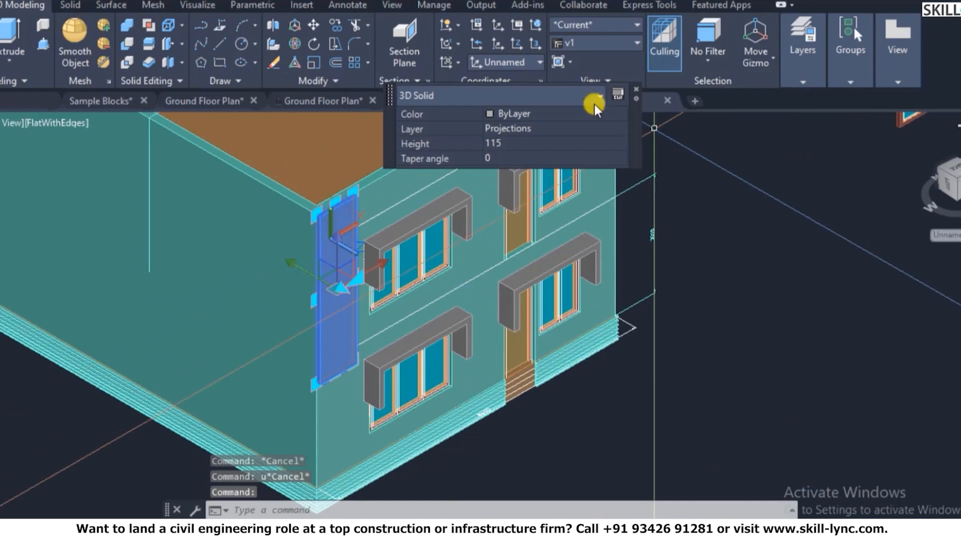
{"action": "left_click", "coordinate": [554, 129]}
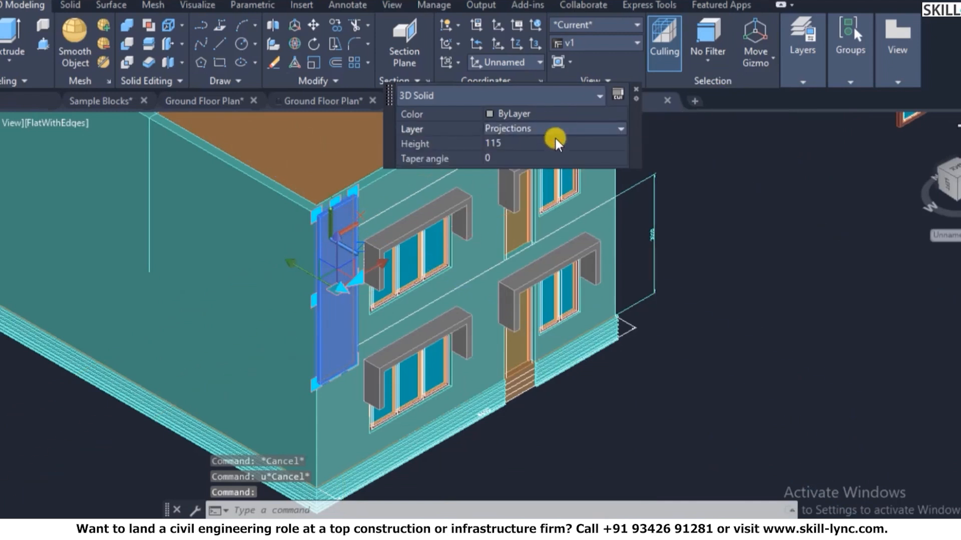
{"action": "left_click", "coordinate": [552, 131]}
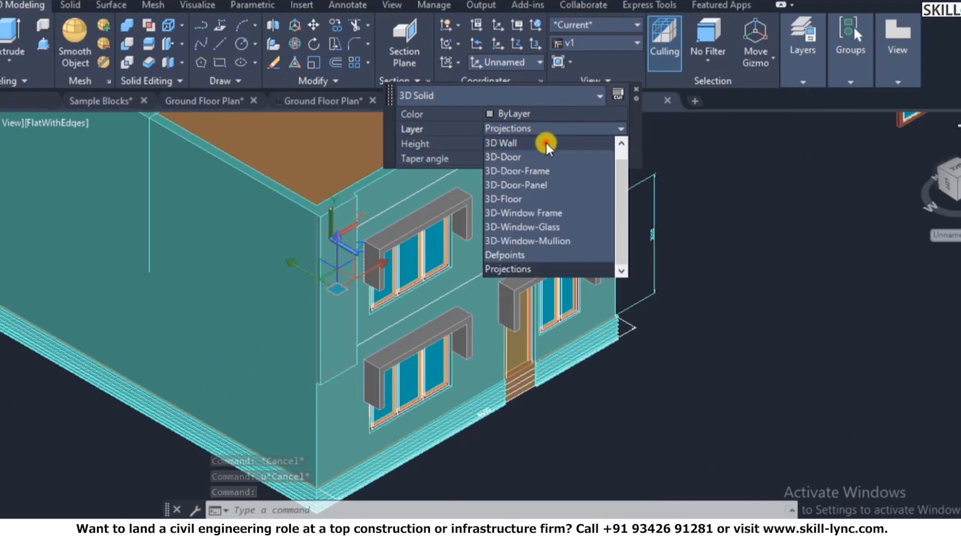
{"action": "left_click", "coordinate": [545, 145]}
{"action": "key", "text": "Escape"}
{"action": "key", "text": "Escape"}
{"action": "scroll", "coordinate": [382, 362], "scroll_direction": "down", "scroll_amount": 4}
{"action": "scroll", "coordinate": [573, 276], "scroll_direction": "up", "scroll_amount": 3}
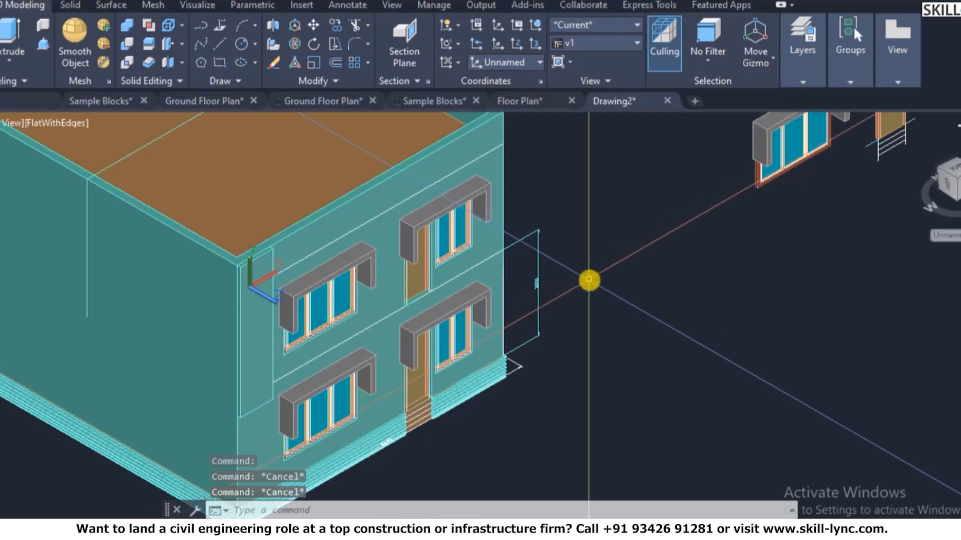
{"action": "scroll", "coordinate": [490, 186], "scroll_direction": "up", "scroll_amount": 2}
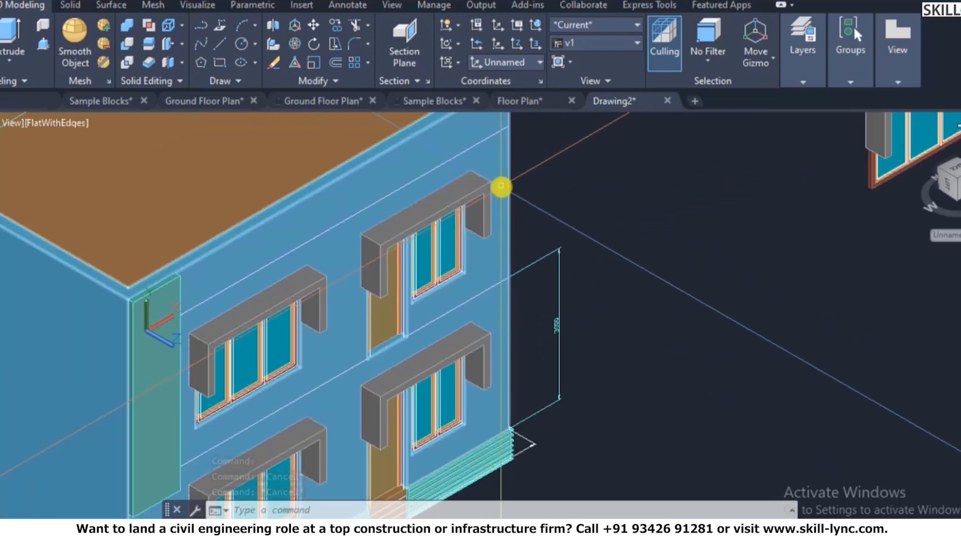
- Start MIRROR3D and select the left pillar
{"action": "key", "text": "Escape"}
{"action": "type", "text": "mi"}
{"action": "key", "text": "Return"}
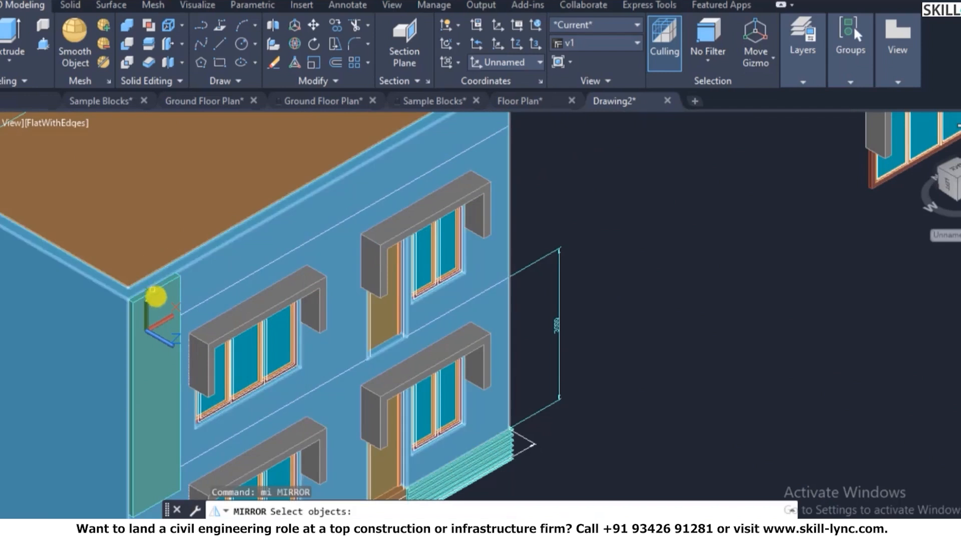
{"action": "key", "text": "Escape"}
{"action": "key", "text": "Escape"}
{"action": "type", "text": "mirror3d"}
{"action": "key", "text": "Return"}
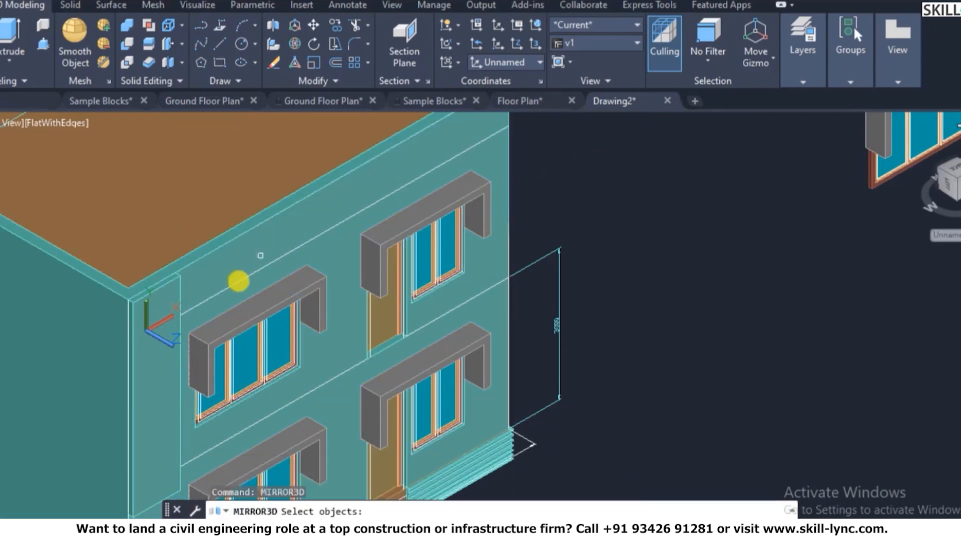
{"action": "left_click", "coordinate": [167, 326]}
{"action": "key", "text": "Return"}
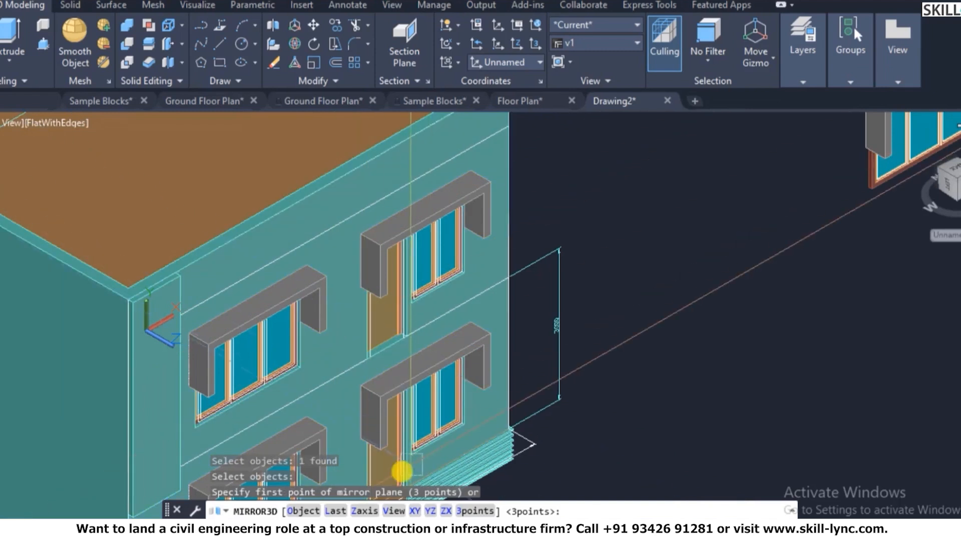
- Mirror it across a YZ plane through the roof corner, keeping the original
{"action": "scroll", "coordinate": [496, 374], "scroll_direction": "down", "scroll_amount": 2}
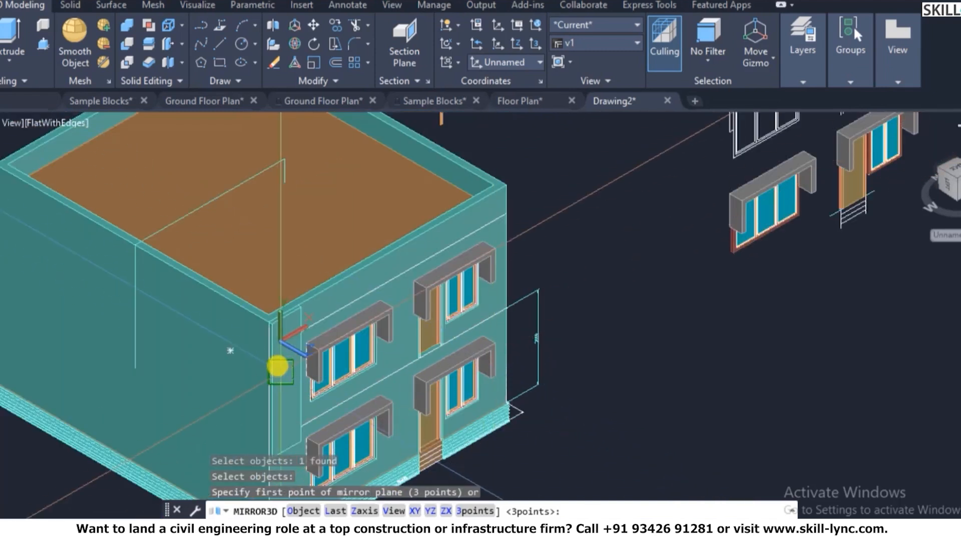
{"action": "scroll", "coordinate": [276, 366], "scroll_direction": "up", "scroll_amount": 2}
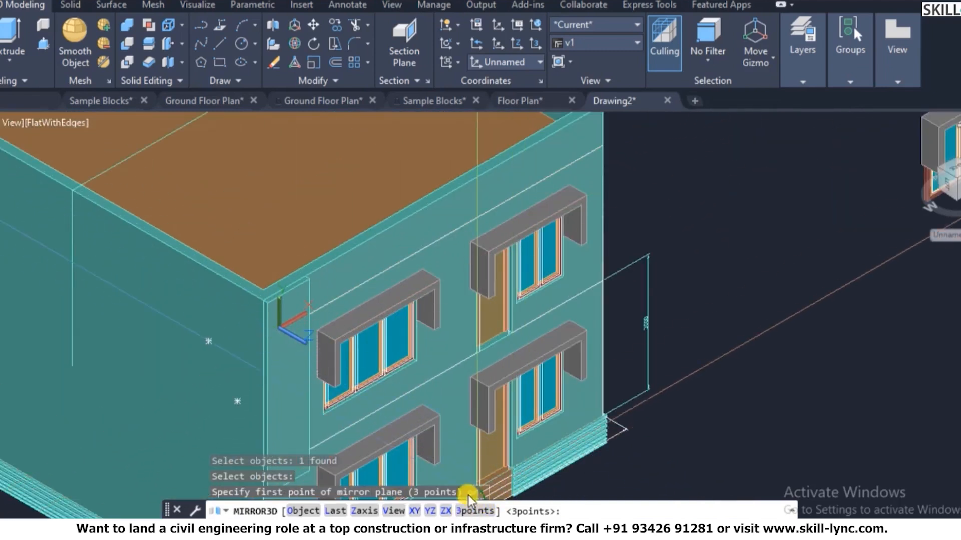
{"action": "left_click", "coordinate": [430, 510]}
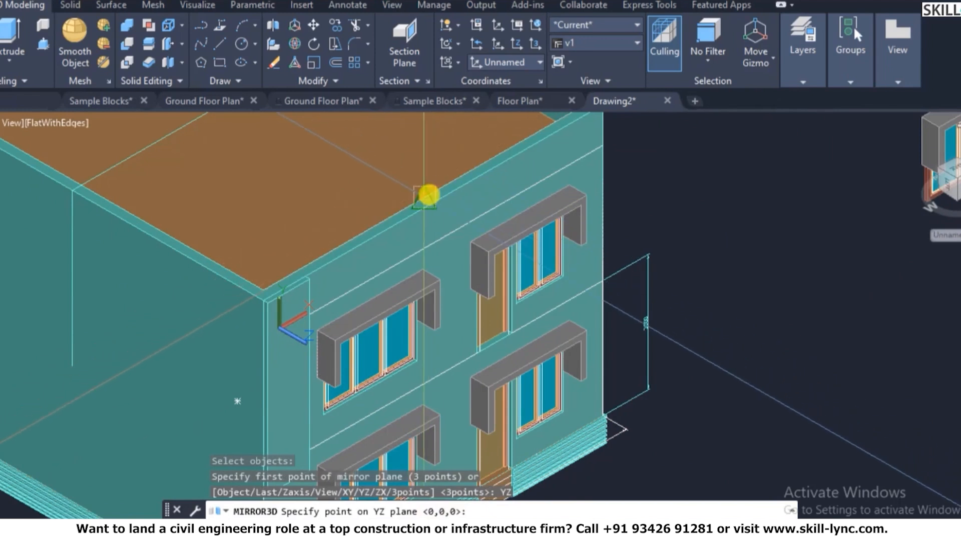
{"action": "left_click", "coordinate": [429, 197]}
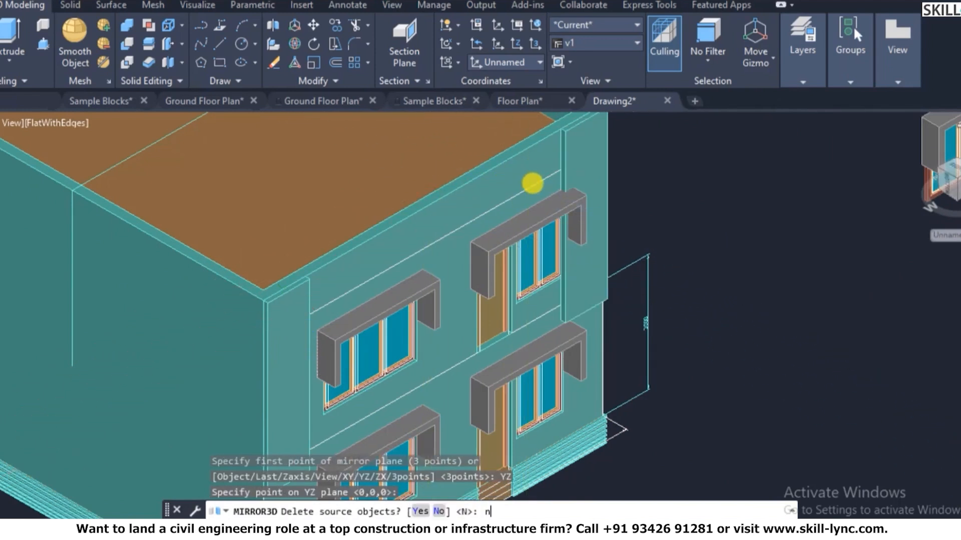
{"action": "type", "text": "n"}
{"action": "key", "text": "Return"}
{"action": "key", "text": "Escape"}
{"action": "key", "text": "Escape"}
{"action": "scroll", "coordinate": [632, 186], "scroll_direction": "down", "scroll_amount": 2}
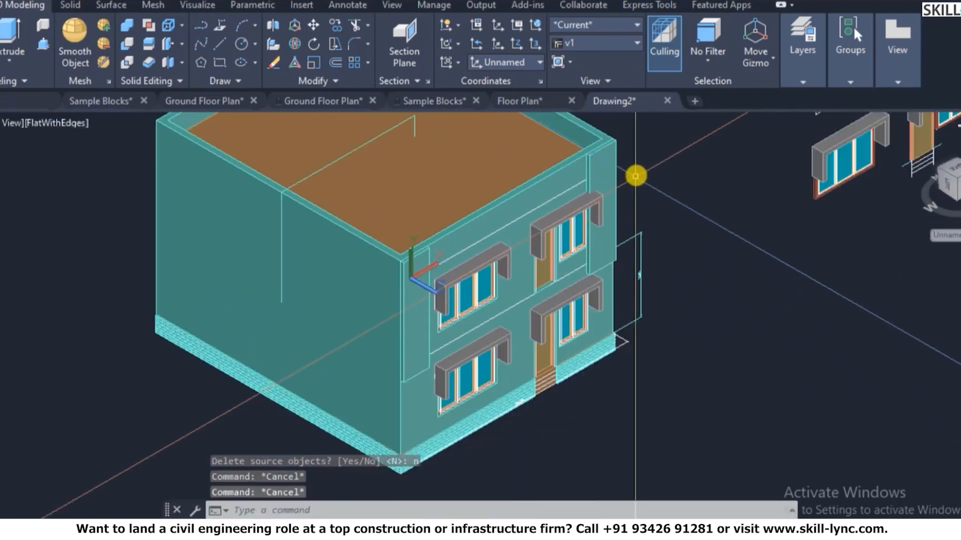
{"action": "scroll", "coordinate": [635, 174], "scroll_direction": "up", "scroll_amount": 3}
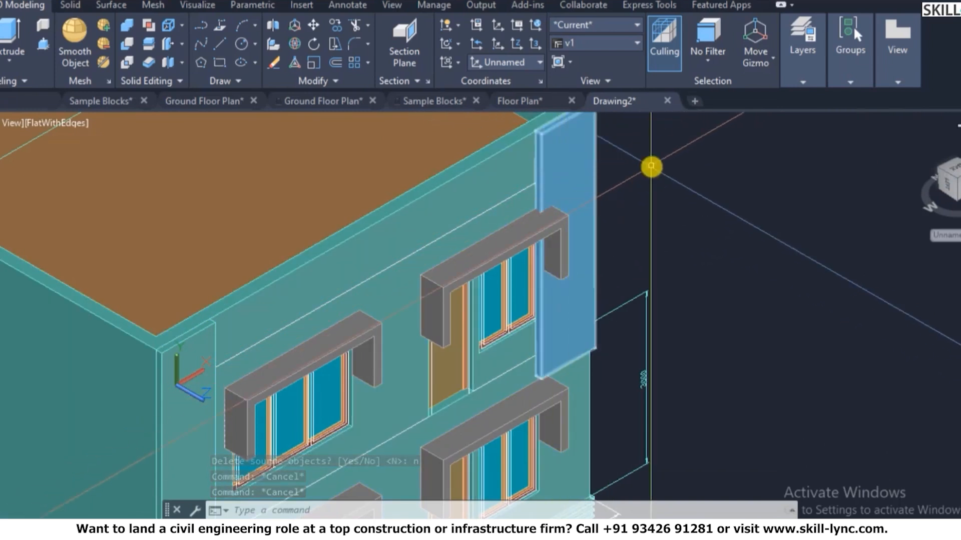
- Extrude the right-hand pillar's thin vertical face to a picked point with zero taper
{"action": "key", "text": "Escape"}
{"action": "type", "text": "s"}
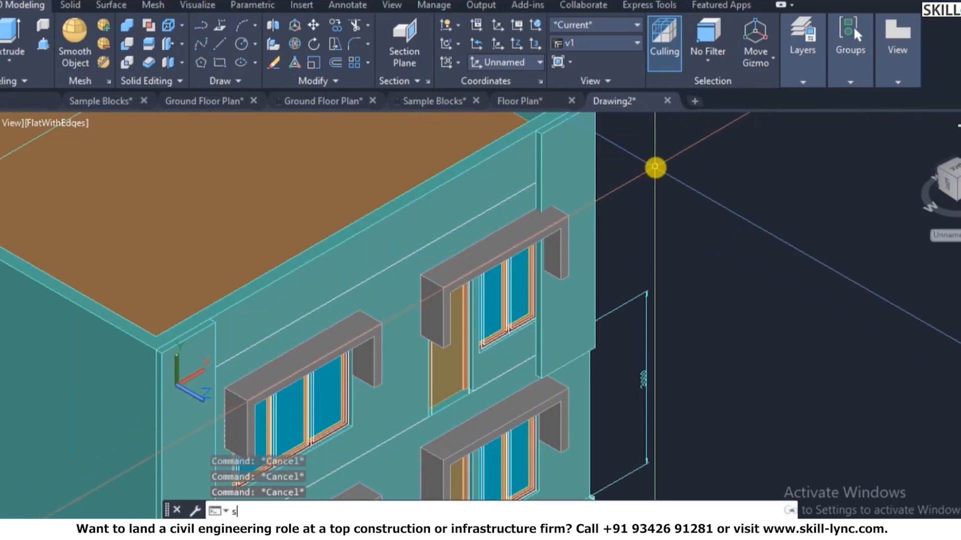
{"action": "type", "text": "olidedit"}
{"action": "key", "text": "Return"}
{"action": "type", "text": "f"}
{"action": "key", "text": "Return"}
{"action": "type", "text": "e"}
{"action": "key", "text": "Return"}
{"action": "scroll", "coordinate": [519, 155], "scroll_direction": "up", "scroll_amount": 5}
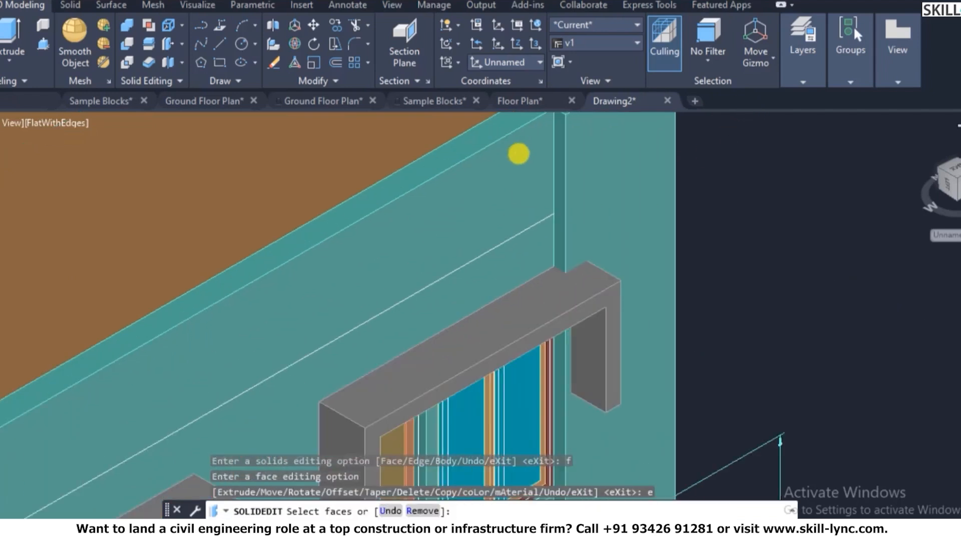
{"action": "left_click", "coordinate": [575, 142]}
{"action": "scroll", "coordinate": [575, 142], "scroll_direction": "down", "scroll_amount": 3}
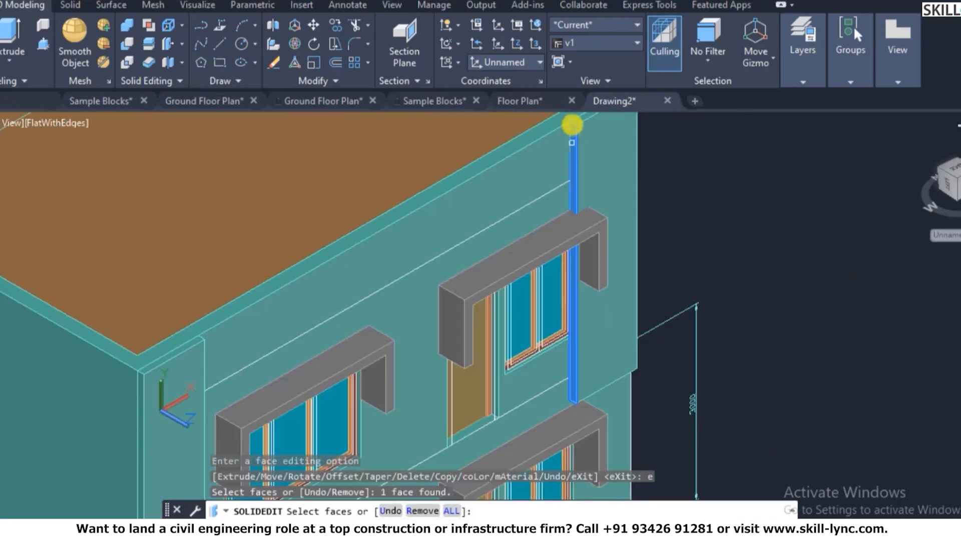
{"action": "scroll", "coordinate": [575, 125], "scroll_direction": "up", "scroll_amount": 4}
{"action": "key", "text": "Return"}
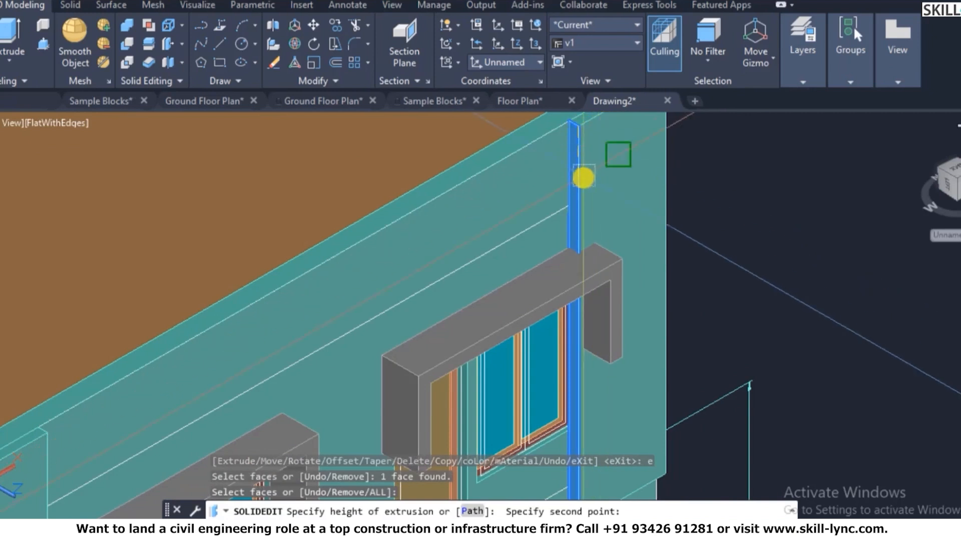
{"action": "scroll", "coordinate": [582, 178], "scroll_direction": "down", "scroll_amount": 3}
{"action": "left_click", "coordinate": [643, 141]}
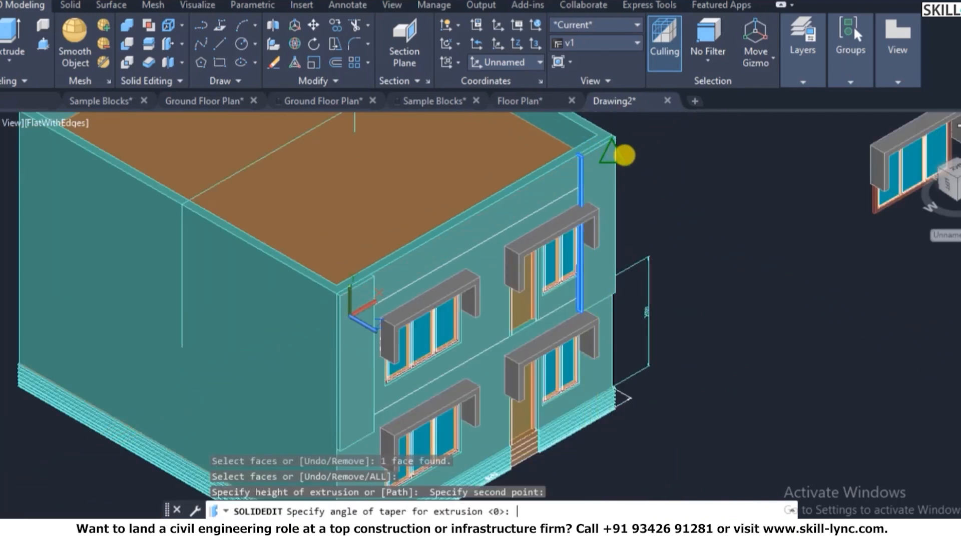
{"action": "key", "text": "Return"}
- Undo that face extrusion and earlier steps, then redo one step
{"action": "scroll", "coordinate": [625, 153], "scroll_direction": "up", "scroll_amount": 2}
{"action": "key", "text": "Escape"}
{"action": "type", "text": "u"}
{"action": "key", "text": "Return"}
{"action": "key", "text": "Return"}
{"action": "scroll", "coordinate": [605, 122], "scroll_direction": "down", "scroll_amount": 1}
{"action": "key", "text": "Return"}
{"action": "key", "text": "Return"}
{"action": "type", "text": "redo"}
- Extrude the pillar's thin corner face by -300 with SOLIDEDIT to trim it
{"action": "key", "text": "Return"}
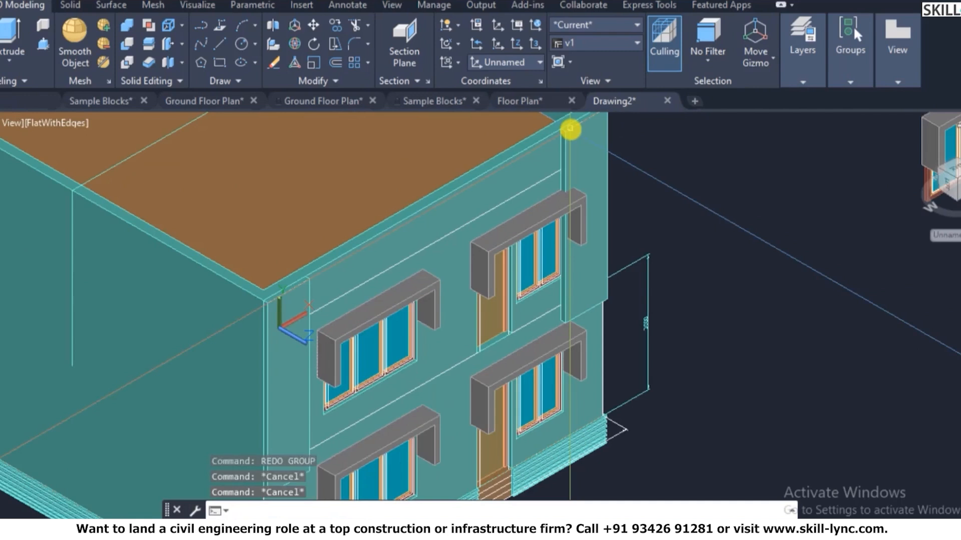
{"action": "type", "text": "solidedit"}
{"action": "key", "text": "Return"}
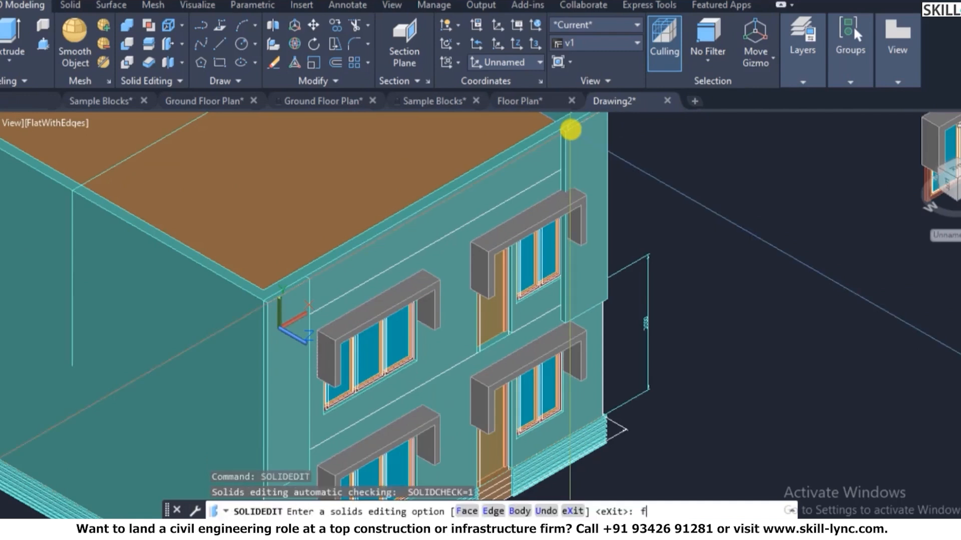
{"action": "type", "text": "f"}
{"action": "key", "text": "Return"}
{"action": "type", "text": "e"}
{"action": "key", "text": "Return"}
{"action": "scroll", "coordinate": [558, 132], "scroll_direction": "up", "scroll_amount": 5}
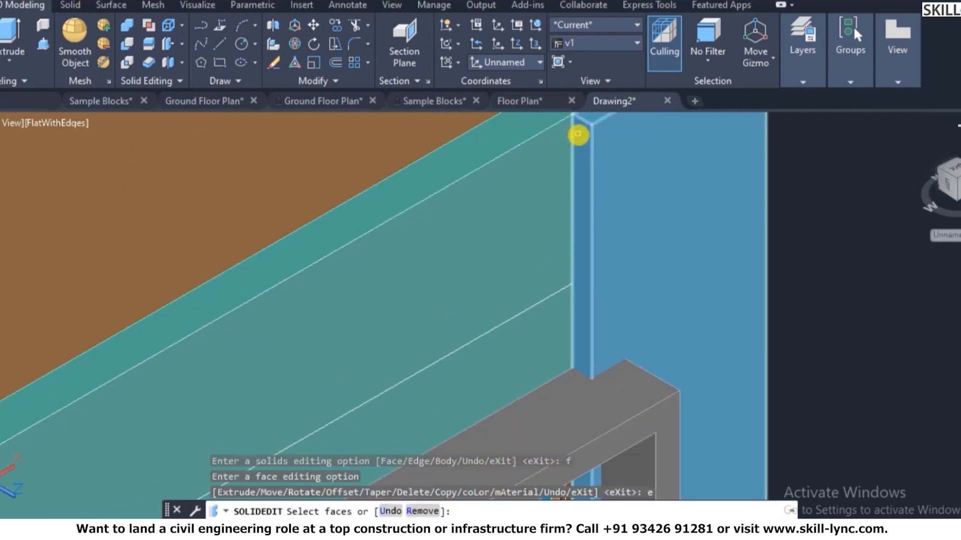
{"action": "left_click", "coordinate": [573, 136]}
{"action": "key", "text": "Return"}
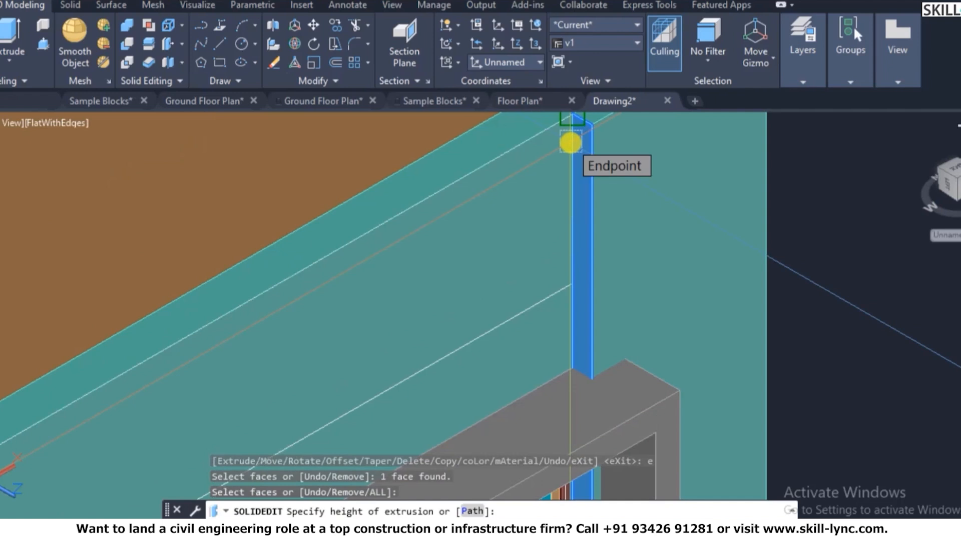
{"action": "type", "text": "-300"}
{"action": "key", "text": "Return"}
{"action": "key", "text": "Return"}
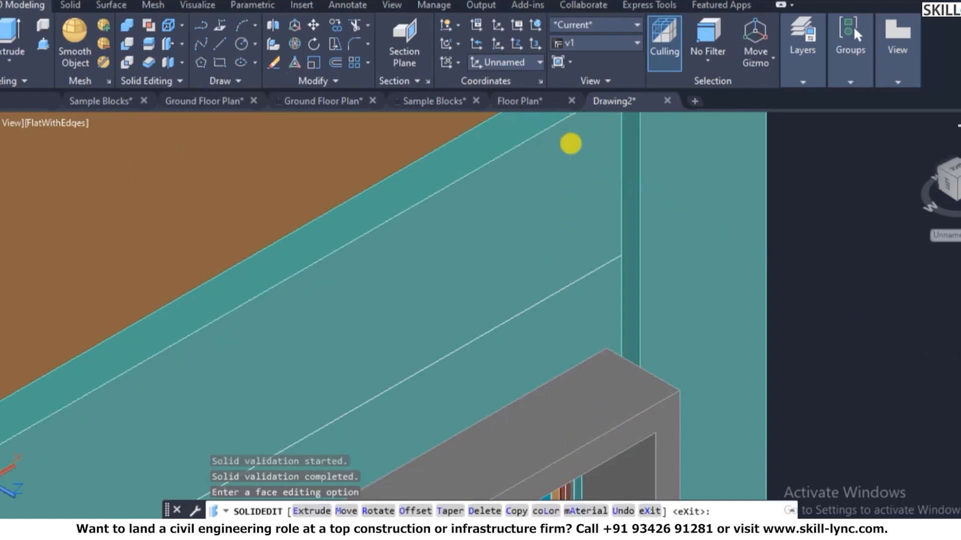
{"action": "key", "text": "Escape"}
{"action": "key", "text": "Escape"}
{"action": "key", "text": "Escape"}
{"action": "scroll", "coordinate": [580, 160], "scroll_direction": "down", "scroll_amount": 8}
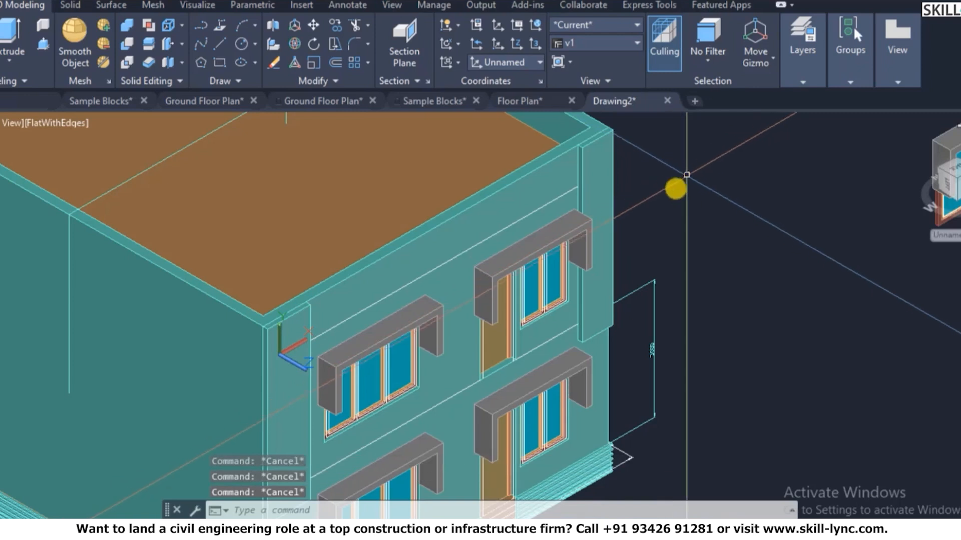
- Start a rectangle at the wall endpoint, then abandon it
{"action": "scroll", "coordinate": [396, 292], "scroll_direction": "up", "scroll_amount": 2}
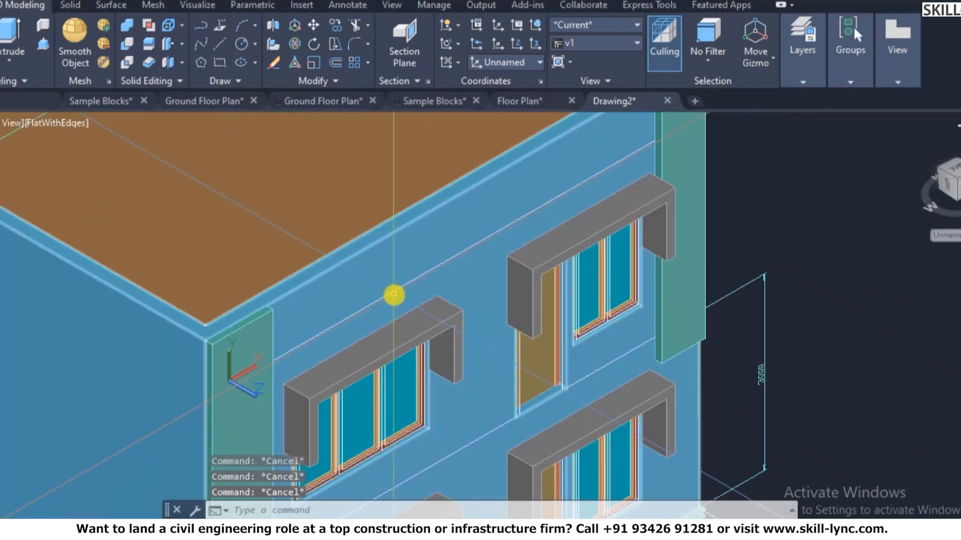
{"action": "type", "text": "rec"}
{"action": "key", "text": "Return"}
{"action": "scroll", "coordinate": [366, 310], "scroll_direction": "up", "scroll_amount": 2}
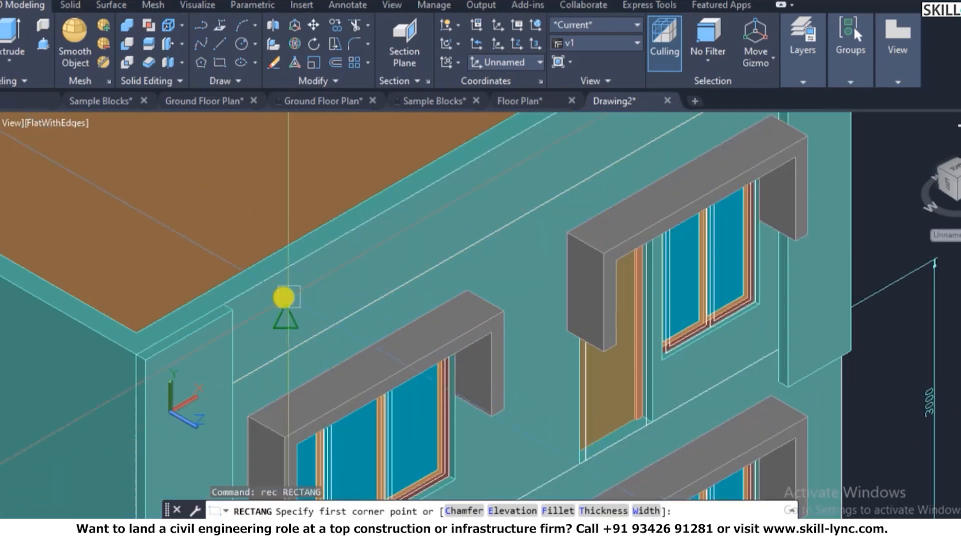
{"action": "scroll", "coordinate": [235, 308], "scroll_direction": "up", "scroll_amount": 3}
{"action": "left_click", "coordinate": [236, 310]}
{"action": "scroll", "coordinate": [237, 293], "scroll_direction": "down", "scroll_amount": 4}
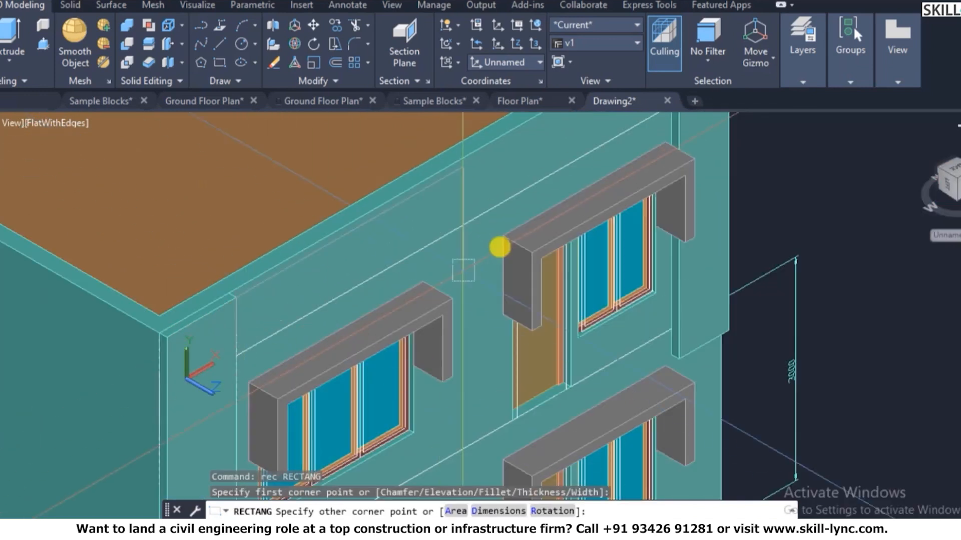
{"action": "scroll", "coordinate": [628, 129], "scroll_direction": "down", "scroll_amount": 4}
{"action": "scroll", "coordinate": [625, 145], "scroll_direction": "up", "scroll_amount": 4}
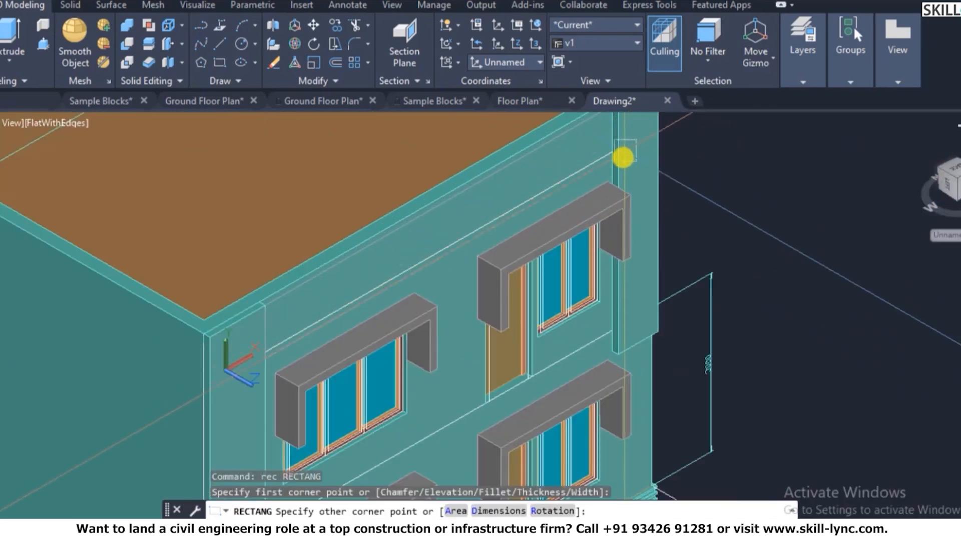
{"action": "scroll", "coordinate": [625, 161], "scroll_direction": "up", "scroll_amount": 3}
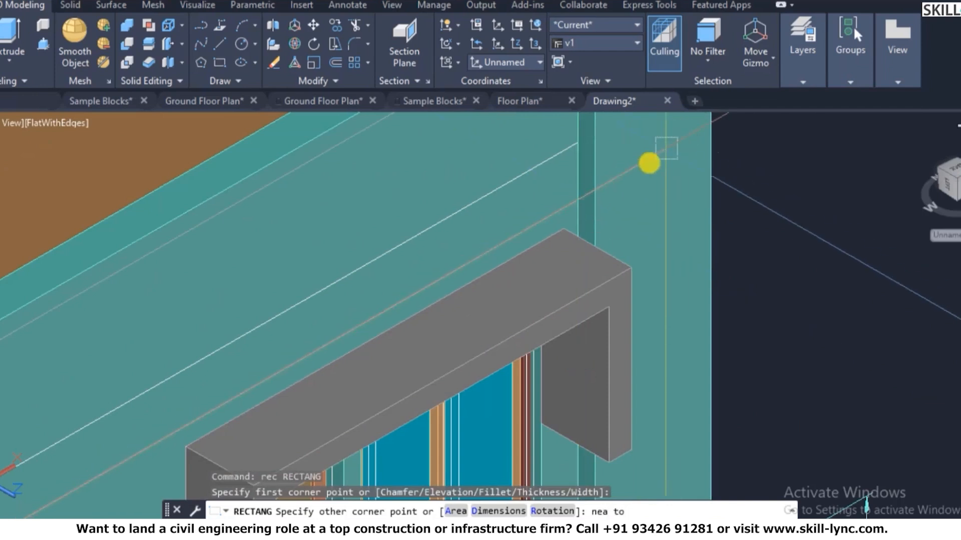
{"action": "key", "text": "Escape"}
{"action": "scroll", "coordinate": [663, 195], "scroll_direction": "down", "scroll_amount": 3}
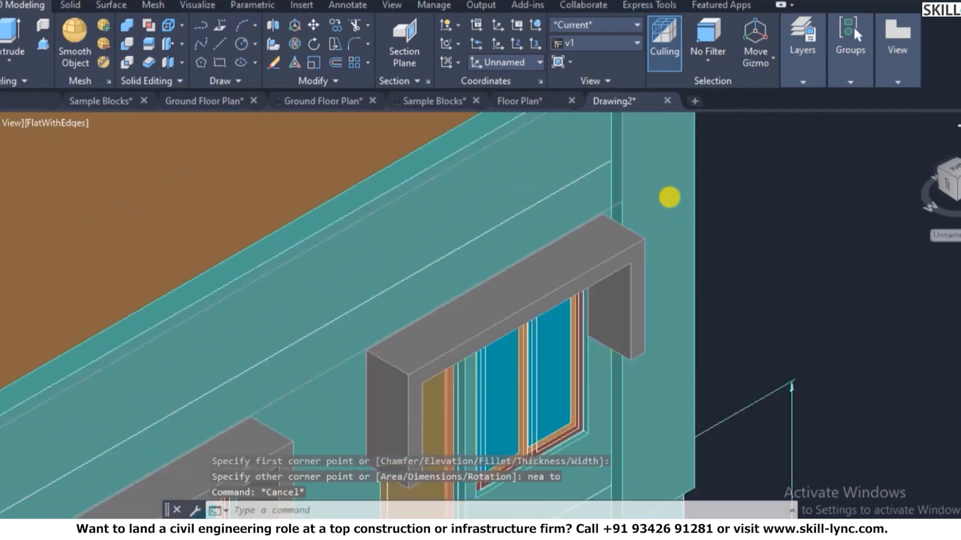
- Try extending the roof edge to the wall boundary, then cancel it
{"action": "type", "text": "ex"}
{"action": "key", "text": "Return"}
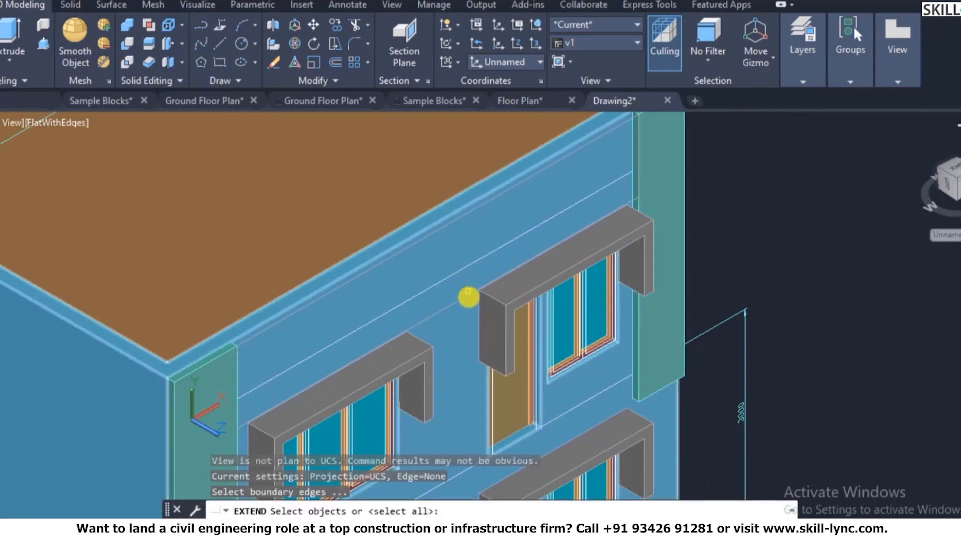
{"action": "left_click", "coordinate": [469, 297]}
{"action": "key", "text": "Return"}
{"action": "left_click", "coordinate": [271, 246]}
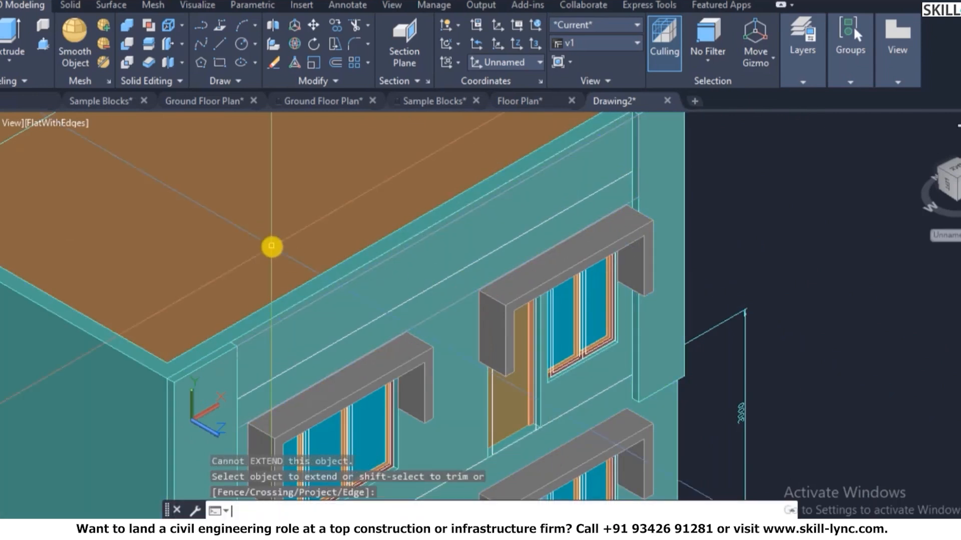
{"action": "key", "text": "Escape"}
- Extrude the parapet outline by -115 into a solid band
{"action": "key", "text": "Return"}
{"action": "left_click", "coordinate": [265, 230]}
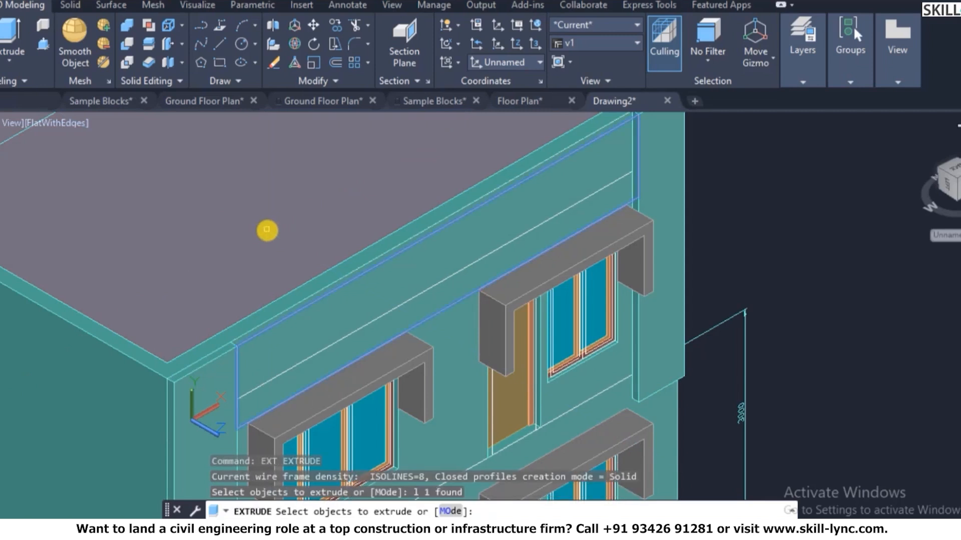
{"action": "left_click", "coordinate": [273, 224]}
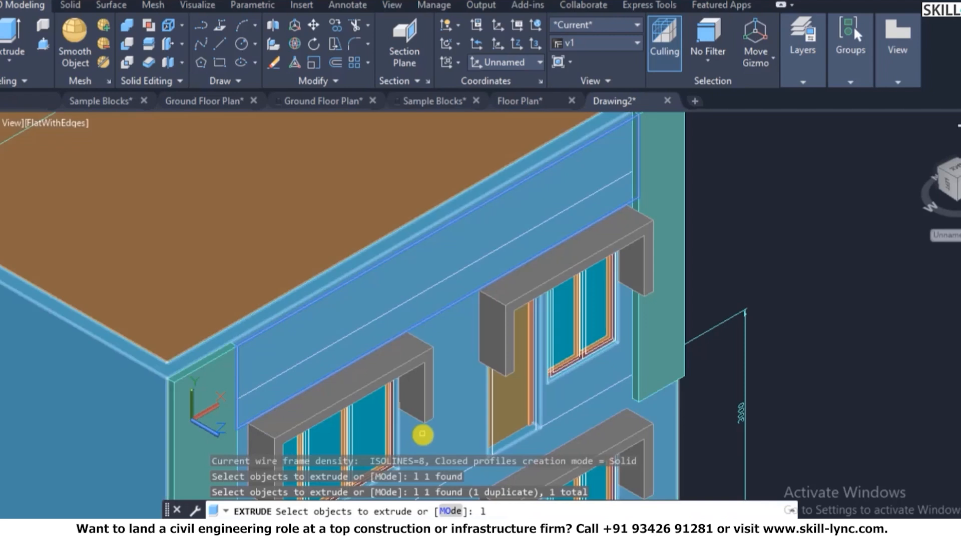
{"action": "key", "text": "Return"}
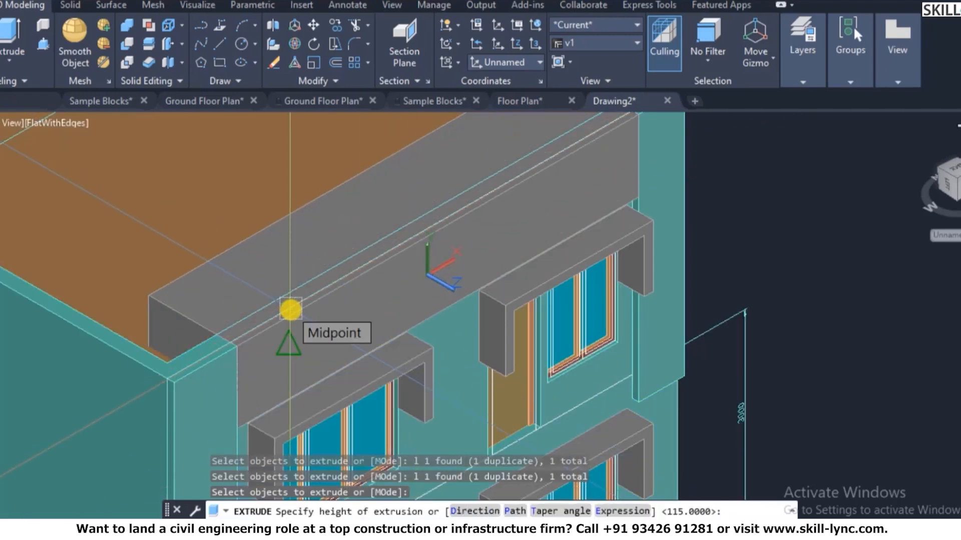
{"action": "type", "text": "-115"}
{"action": "key", "text": "Return"}
- Start a UNION and select the left wall piece and the parapet band
{"action": "key", "text": "Escape"}
{"action": "key", "text": "Escape"}
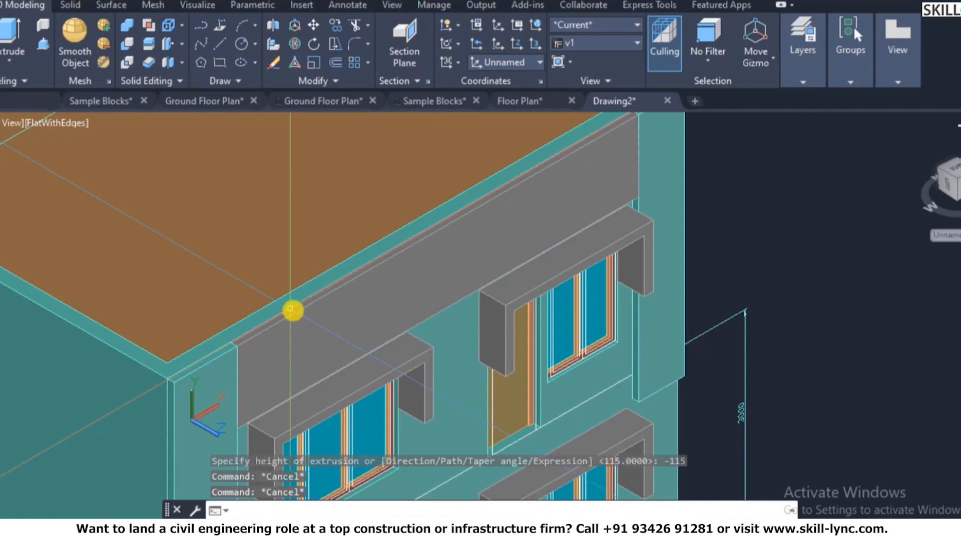
{"action": "type", "text": "uni"}
{"action": "key", "text": "Return"}
{"action": "left_click", "coordinate": [227, 441]}
{"action": "left_click", "coordinate": [328, 335]}
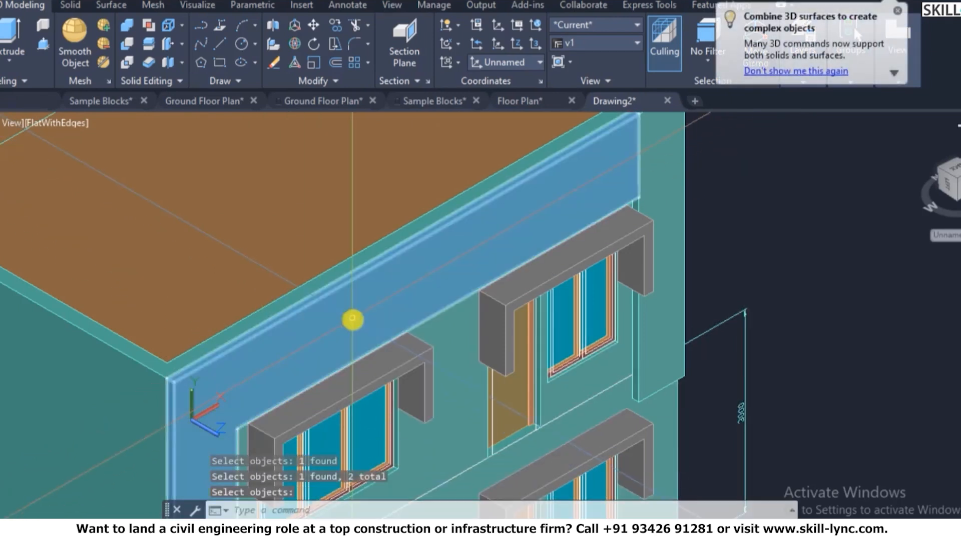
- Union the wall and parapet solids into a single solid
{"action": "scroll", "coordinate": [353, 317], "scroll_direction": "down", "scroll_amount": 4}
{"action": "scroll", "coordinate": [502, 274], "scroll_direction": "up", "scroll_amount": 4}
{"action": "key", "text": "Return"}
{"action": "key", "text": "Return"}
{"action": "left_click", "coordinate": [438, 251]}
{"action": "left_click", "coordinate": [458, 249]}
{"action": "key", "text": "Return"}
{"action": "scroll", "coordinate": [523, 257], "scroll_direction": "down", "scroll_amount": 1}
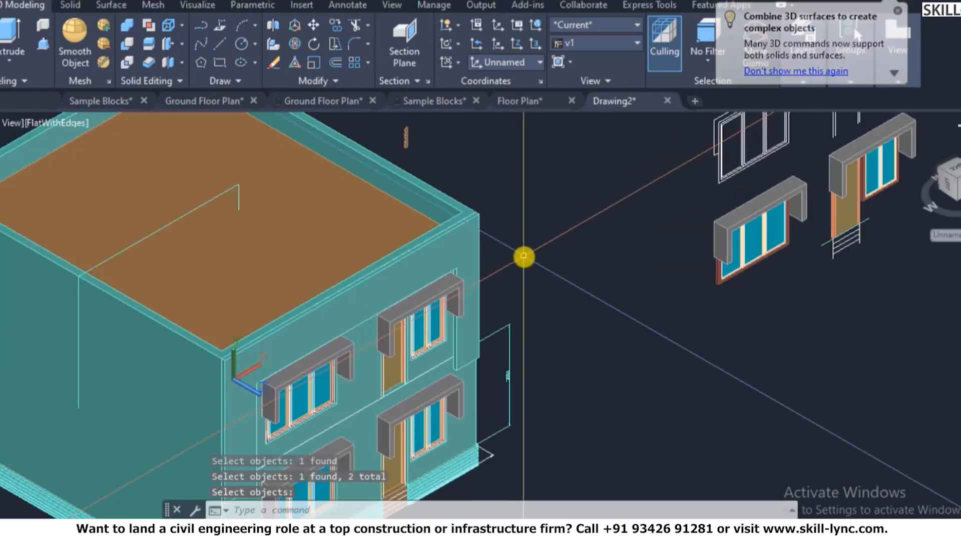
{"action": "key", "text": "Escape"}
- Orbit the building with 3DORBIT to inspect its other side and roof
{"action": "type", "text": "3do"}
{"action": "key", "text": "Return"}
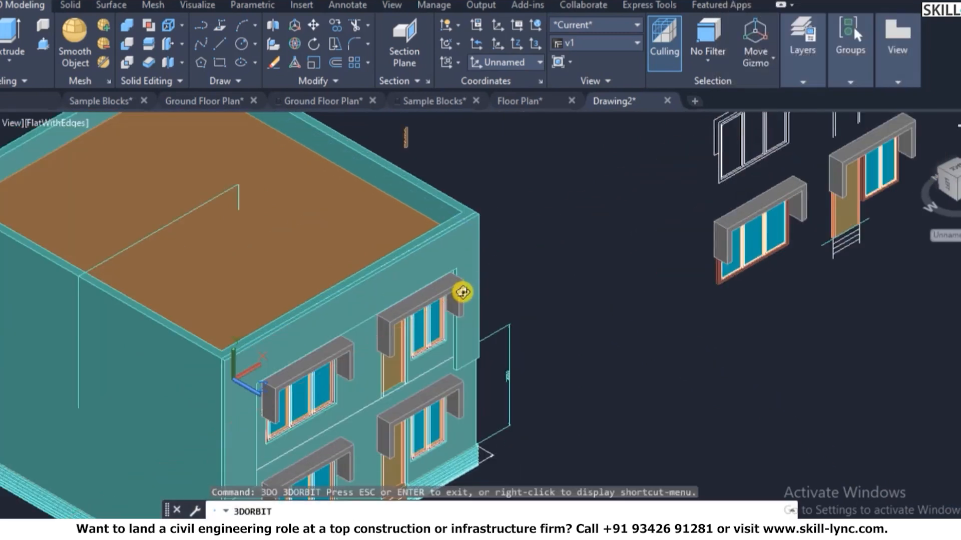
{"action": "left_click_drag", "start_coordinate": [464, 332], "coordinate": [460, 289]}
{"action": "scroll", "coordinate": [455, 369], "scroll_direction": "up", "scroll_amount": 4}
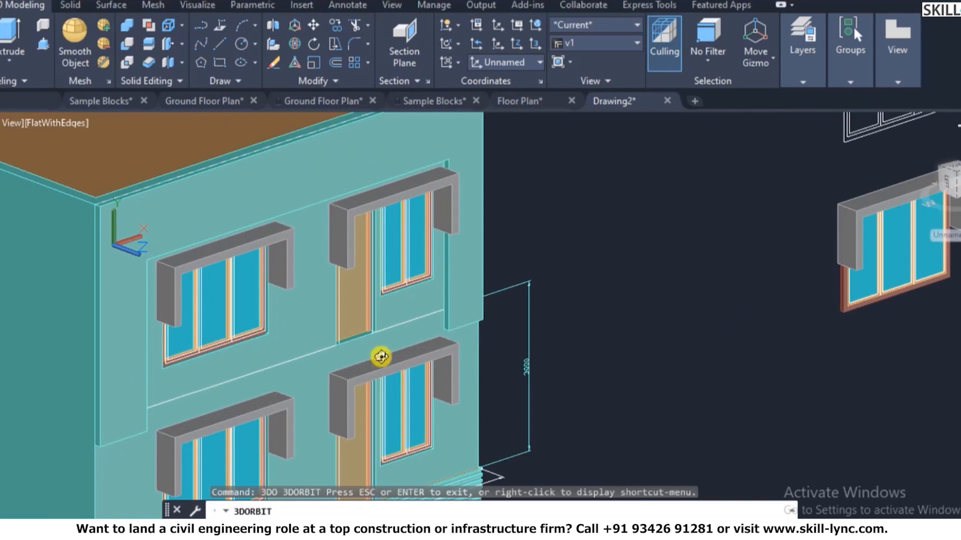
{"action": "left_click_drag", "start_coordinate": [483, 301], "coordinate": [349, 364]}
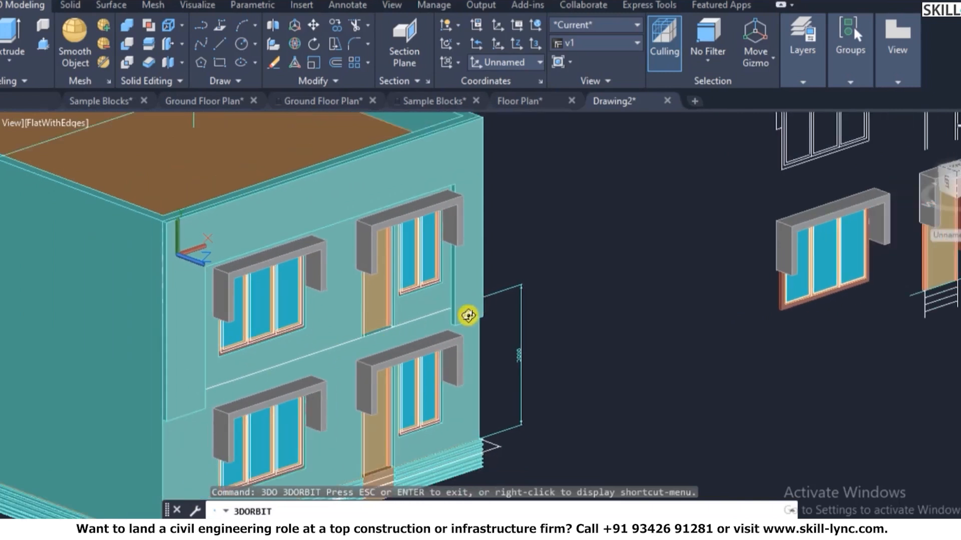
{"action": "key", "text": "Escape"}
{"action": "scroll", "coordinate": [493, 345], "scroll_direction": "down", "scroll_amount": 6}
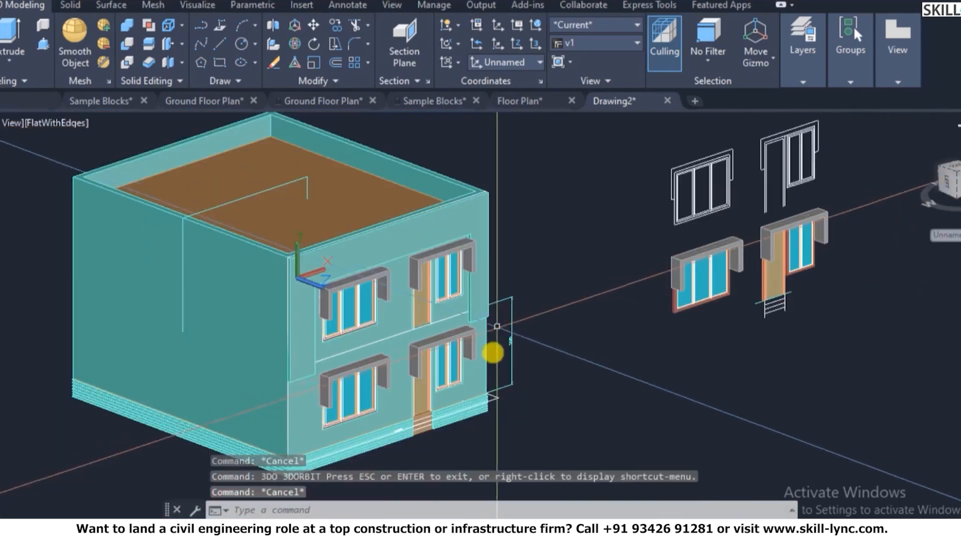
{"action": "scroll", "coordinate": [326, 414], "scroll_direction": "up", "scroll_amount": 6}
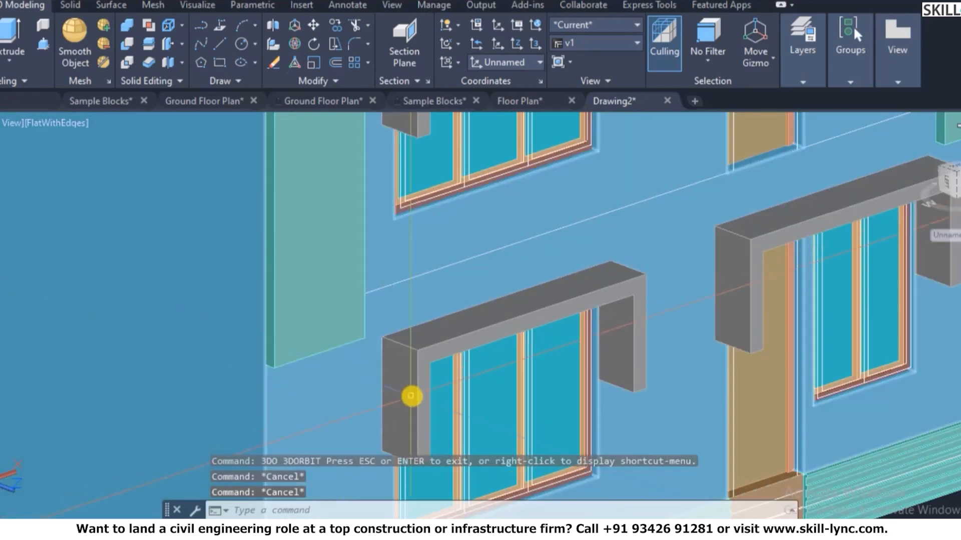
- Start a SOLIDEDIT face extrude, view the model from below, return home, and cancel
{"action": "type", "text": "solidedit"}
{"action": "key", "text": "Return"}
{"action": "type", "text": "f"}
{"action": "key", "text": "Return"}
{"action": "type", "text": "e"}
{"action": "key", "text": "Return"}
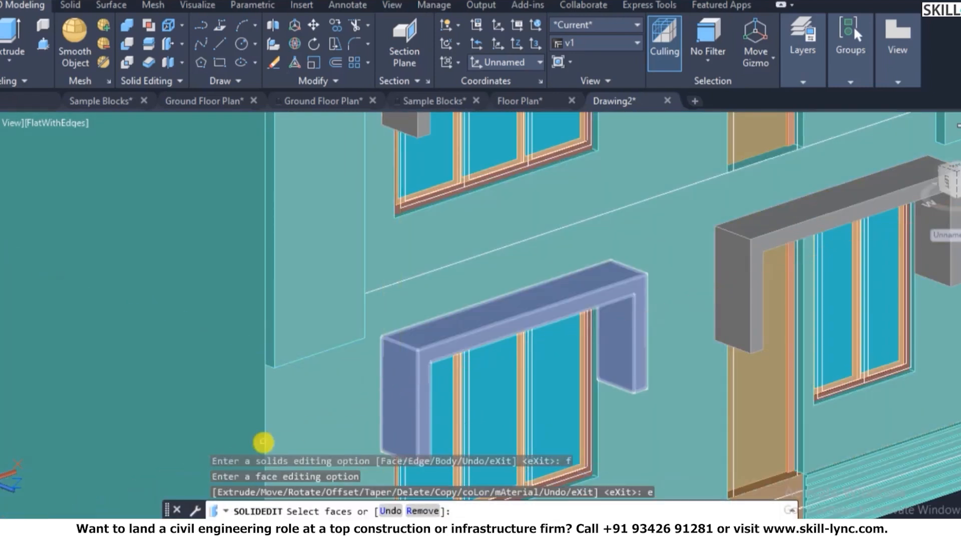
{"action": "scroll", "coordinate": [300, 315], "scroll_direction": "up", "scroll_amount": 5}
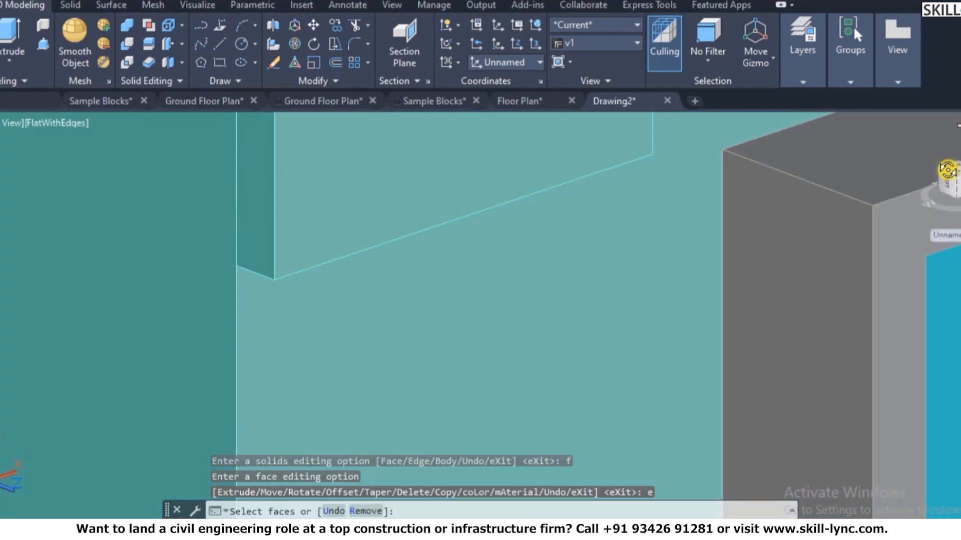
{"action": "left_click_drag", "start_coordinate": [947, 170], "coordinate": [957, 183]}
{"action": "scroll", "coordinate": [563, 436], "scroll_direction": "down", "scroll_amount": 10}
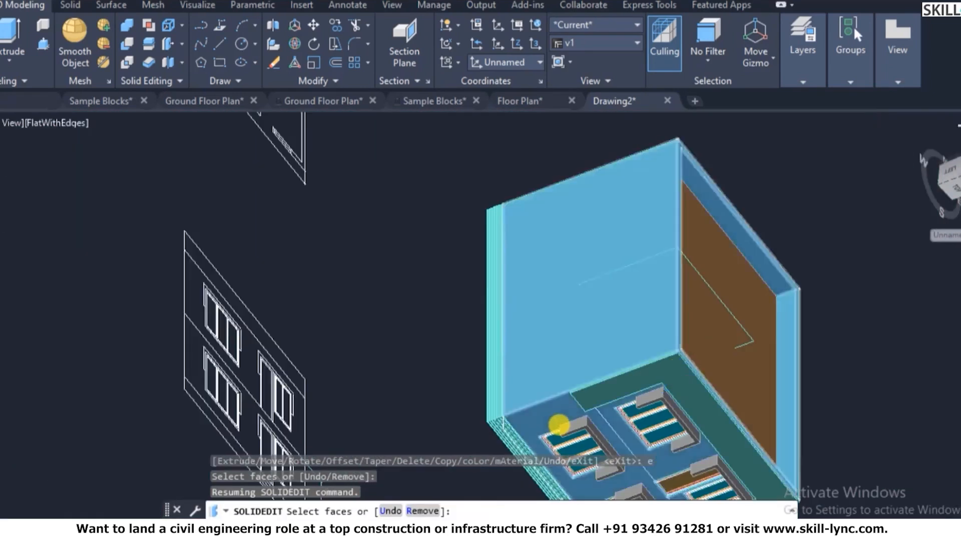
{"action": "scroll", "coordinate": [596, 440], "scroll_direction": "up", "scroll_amount": 5}
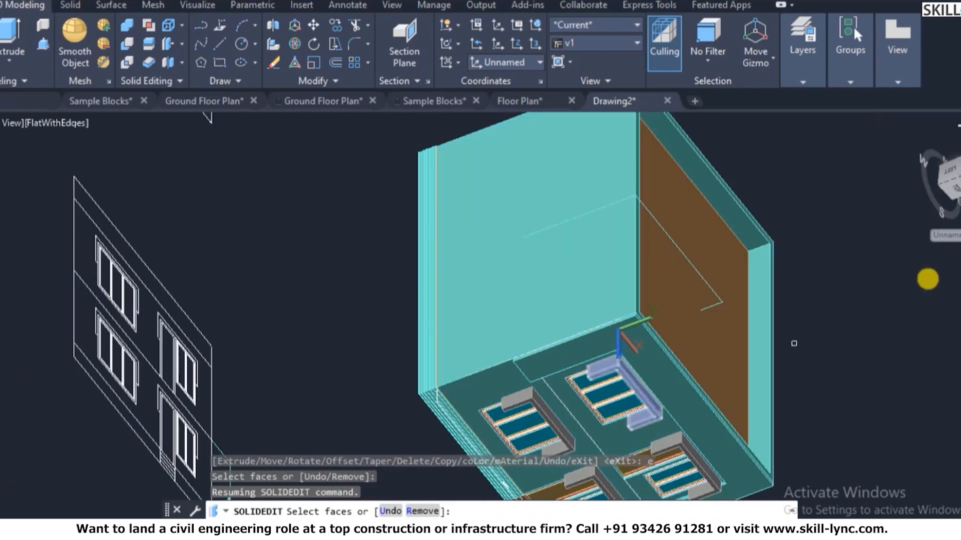
{"action": "mouse_move", "coordinate": [515, 375]}
{"action": "middle_mouse_down", "text": "shift"}
{"action": "mouse_move", "coordinate": [525, 335]}
{"action": "mouse_move", "coordinate": [560, 325]}
{"action": "mouse_move", "coordinate": [425, 280]}
{"action": "mouse_move", "coordinate": [163, 109]}
{"action": "mouse_move", "coordinate": [898, 146]}
{"action": "middle_mouse_up", "text": "shift"}
{"action": "left_click", "coordinate": [919, 142]}
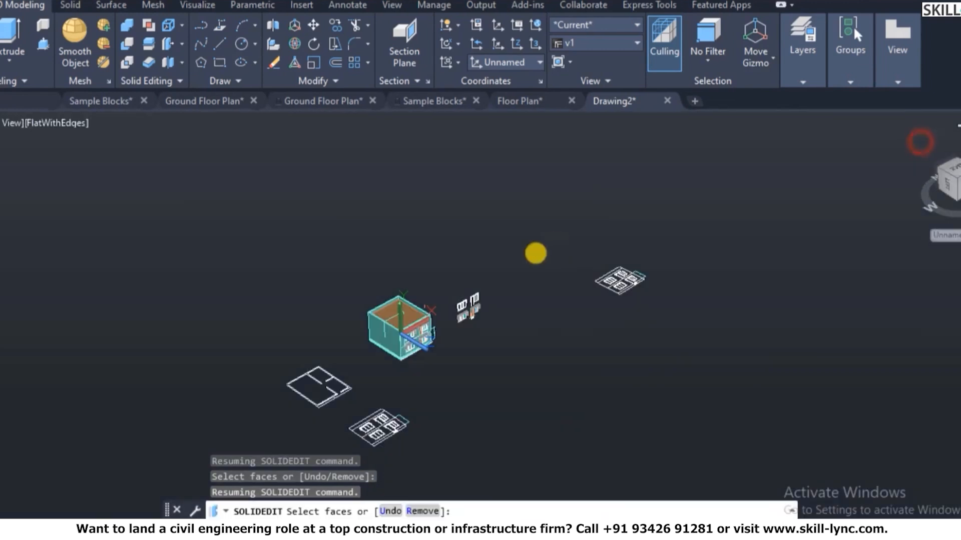
{"action": "key", "text": "Escape"}
{"action": "key", "text": "Escape"}
{"action": "scroll", "coordinate": [365, 353], "scroll_direction": "up", "scroll_amount": 5}
- Restore the saved view v1 as current from the View Manager
{"action": "key", "text": "Escape"}
{"action": "type", "text": "v"}
{"action": "key", "text": "Return"}
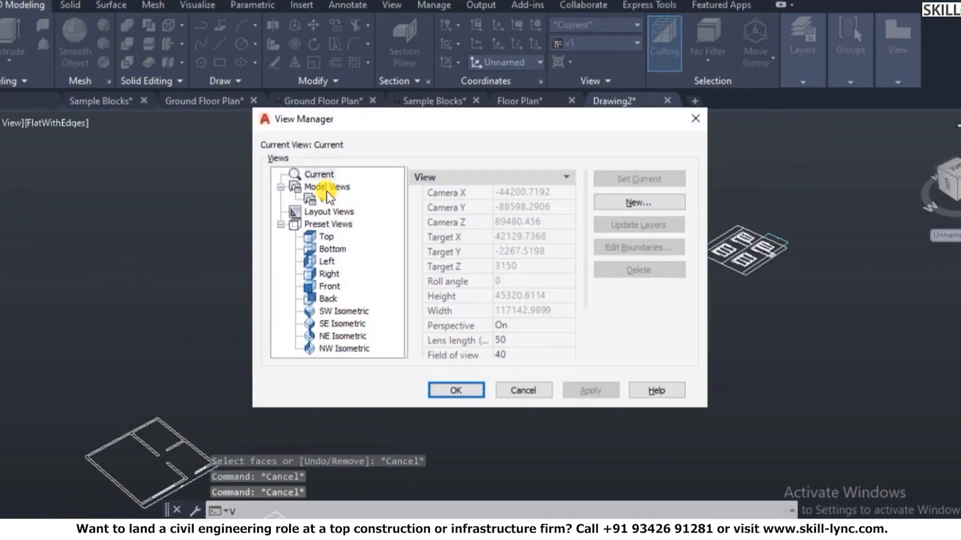
{"action": "left_click", "coordinate": [323, 198]}
{"action": "left_click", "coordinate": [635, 179]}
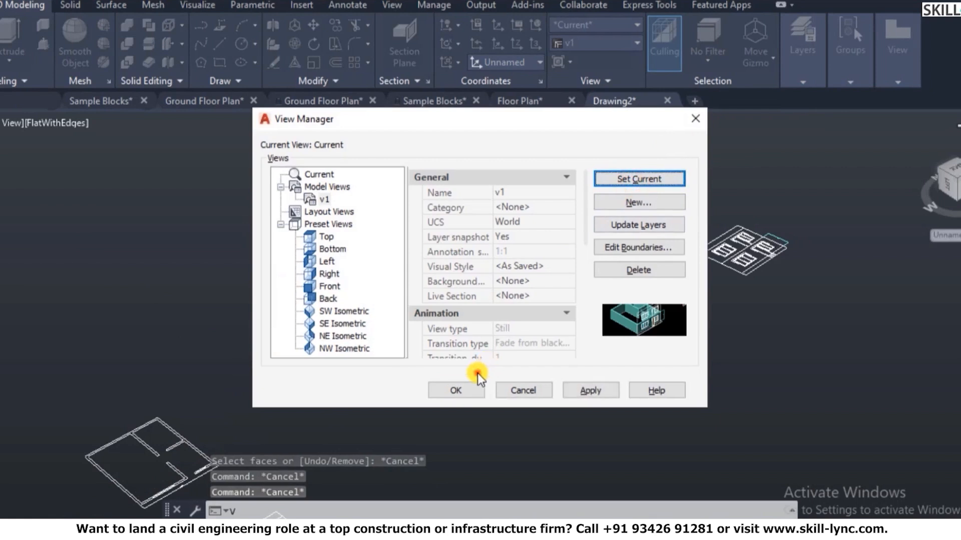
{"action": "left_click", "coordinate": [457, 391]}
{"action": "scroll", "coordinate": [418, 388], "scroll_direction": "up", "scroll_amount": 8}
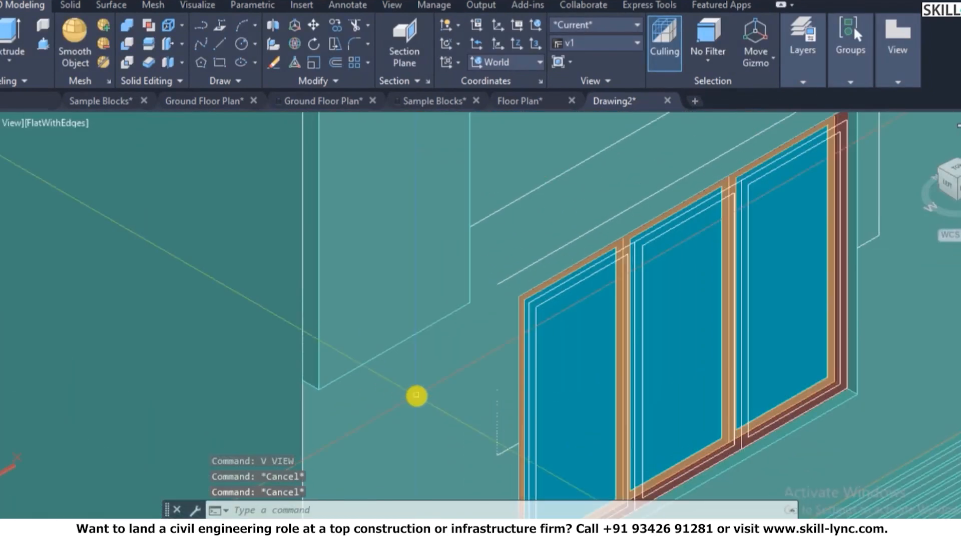
- Orbit the view to show the window and the multi-storey facade
{"action": "type", "text": "3do"}
{"action": "key", "text": "Return"}
{"action": "left_click_drag", "start_coordinate": [415, 396], "coordinate": [444, 322]}
{"action": "left_click_drag", "start_coordinate": [387, 403], "coordinate": [536, 195]}
{"action": "key", "text": "Escape"}
- Extrude the ledge face downward to the plinth with SOLIDEDIT, using two picked points and no taper
{"action": "type", "text": "s"}
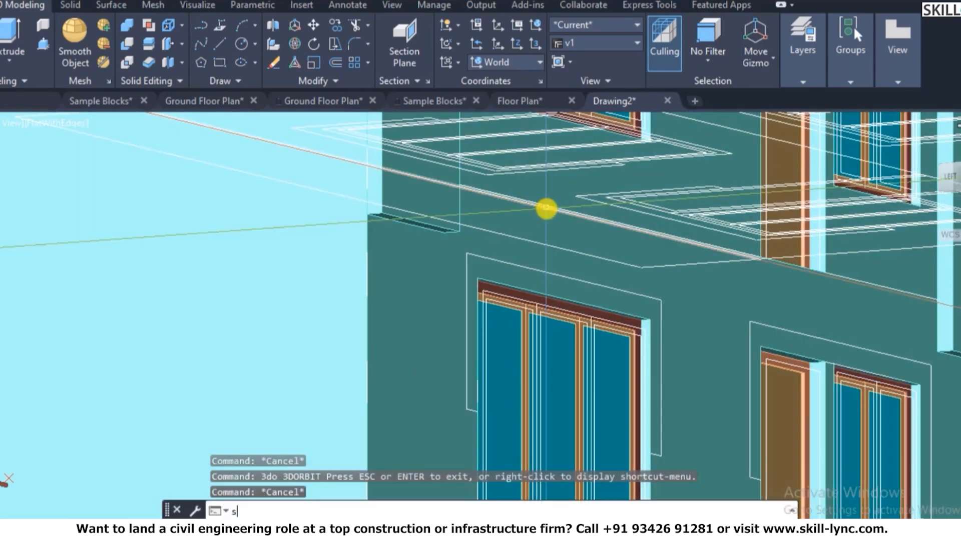
{"action": "type", "text": "olidedit"}
{"action": "key", "text": "Return"}
{"action": "type", "text": "f"}
{"action": "key", "text": "Return"}
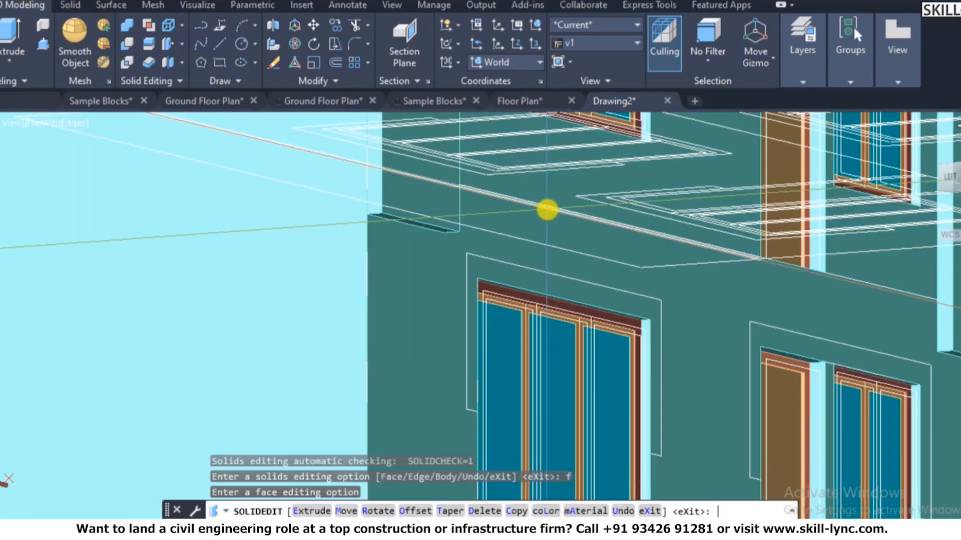
{"action": "type", "text": "e"}
{"action": "key", "text": "Return"}
{"action": "scroll", "coordinate": [403, 205], "scroll_direction": "up", "scroll_amount": 5}
{"action": "scroll", "coordinate": [404, 214], "scroll_direction": "up", "scroll_amount": 2}
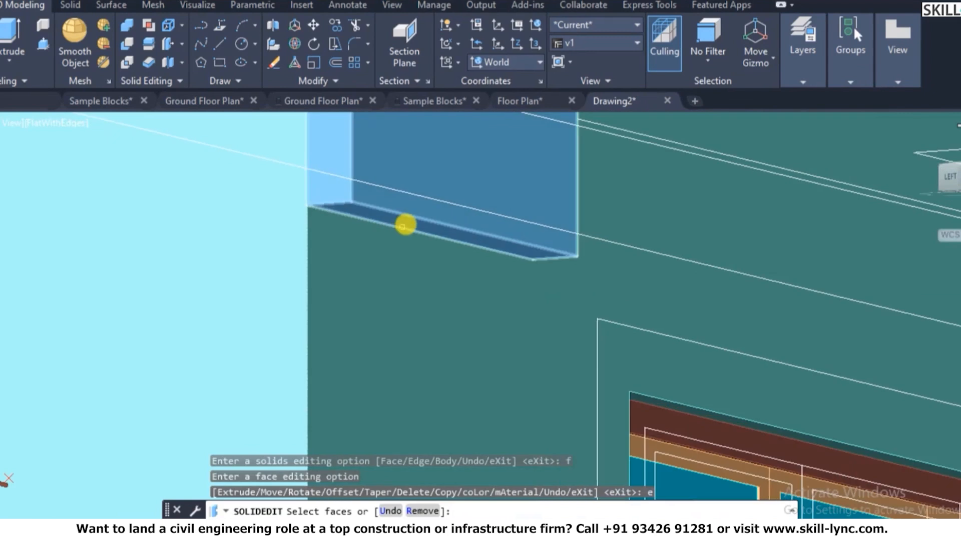
{"action": "left_click", "coordinate": [405, 216]}
{"action": "key", "text": "Return"}
{"action": "scroll", "coordinate": [372, 199], "scroll_direction": "down", "scroll_amount": 1}
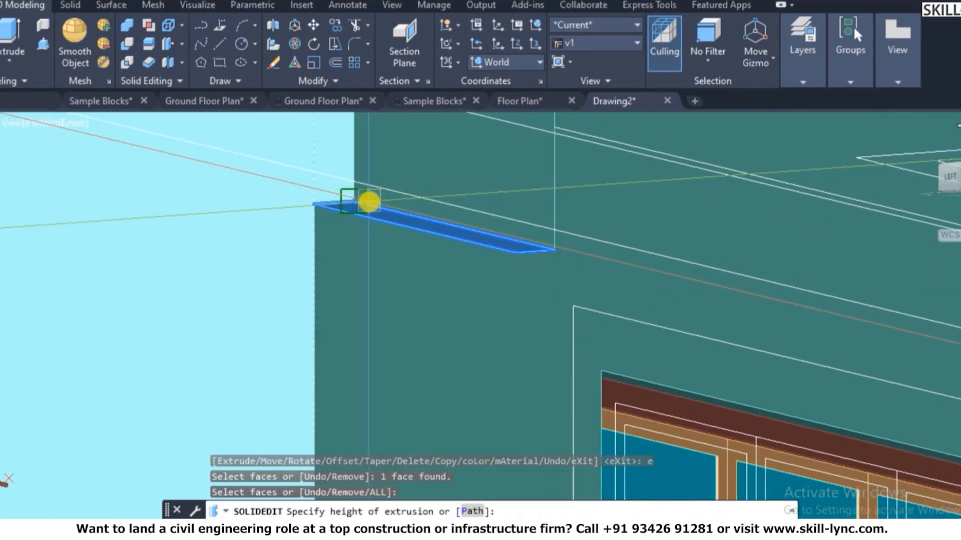
{"action": "left_click", "coordinate": [309, 204]}
{"action": "scroll", "coordinate": [331, 187], "scroll_direction": "down", "scroll_amount": 5}
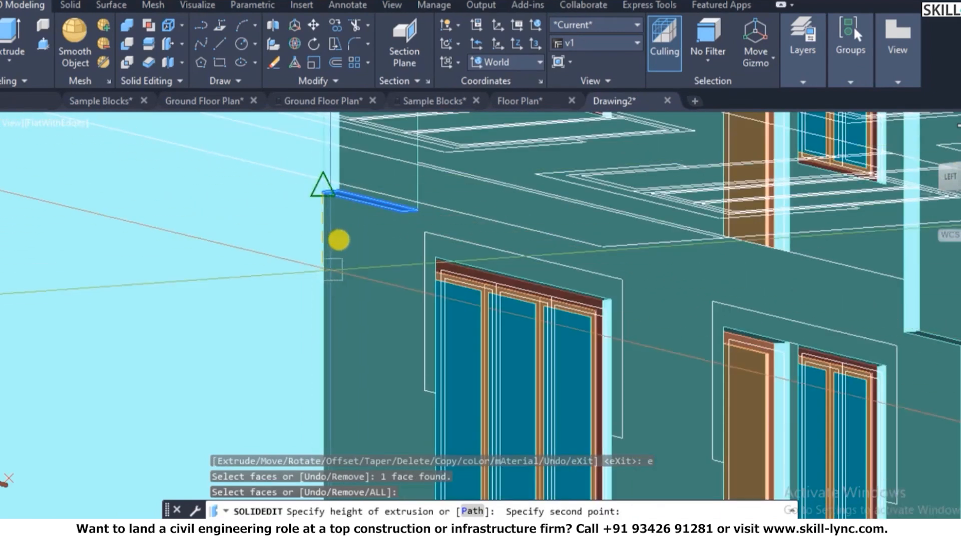
{"action": "scroll", "coordinate": [341, 320], "scroll_direction": "up", "scroll_amount": 5}
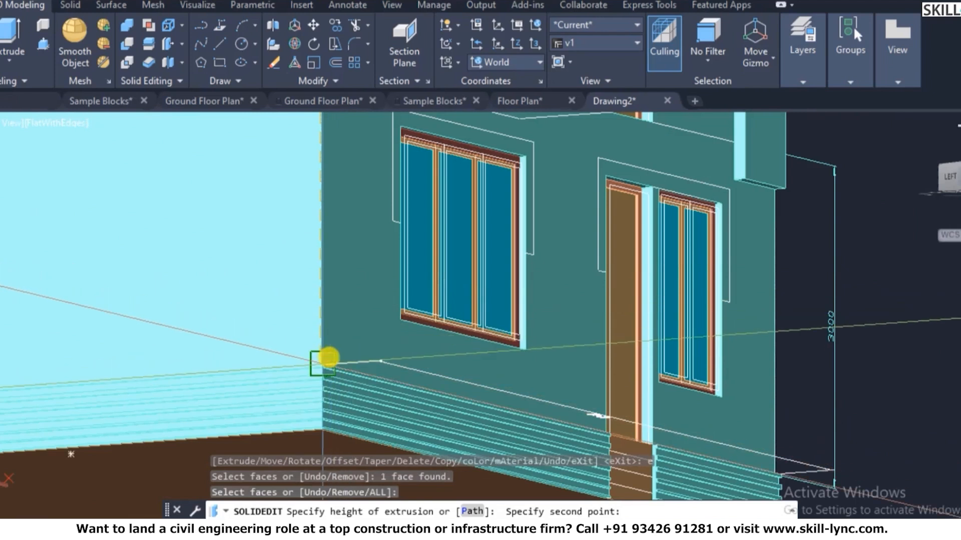
{"action": "left_click", "coordinate": [334, 344]}
{"action": "key", "text": "Return"}
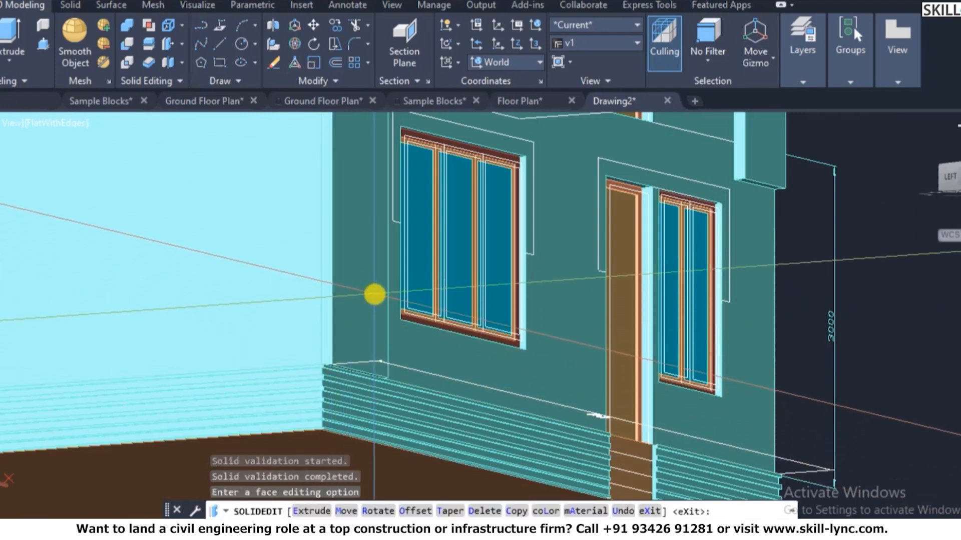
- Undo the ledge face extrusion
{"action": "scroll", "coordinate": [374, 295], "scroll_direction": "down", "scroll_amount": 4}
{"action": "scroll", "coordinate": [373, 220], "scroll_direction": "up", "scroll_amount": 2}
{"action": "scroll", "coordinate": [474, 200], "scroll_direction": "down", "scroll_amount": 3}
{"action": "key", "text": "Escape"}
{"action": "type", "text": "u"}
{"action": "key", "text": "Return"}
{"action": "key", "text": "Escape"}
{"action": "key", "text": "Escape"}
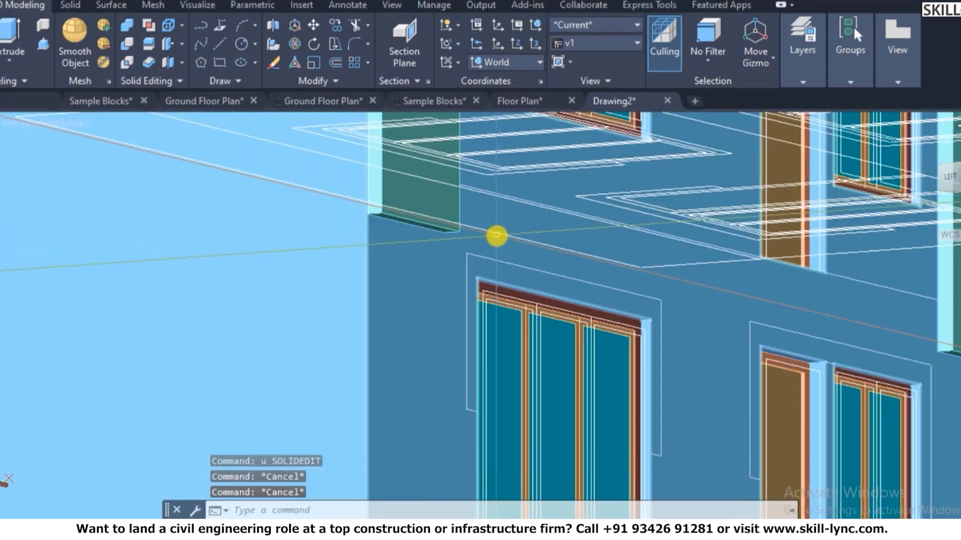
- Extrude the beam's bottom face by 1500 with SOLIDEDIT
{"action": "type", "text": "solidedit"}
{"action": "key", "text": "Return"}
{"action": "type", "text": "f"}
{"action": "key", "text": "Return"}
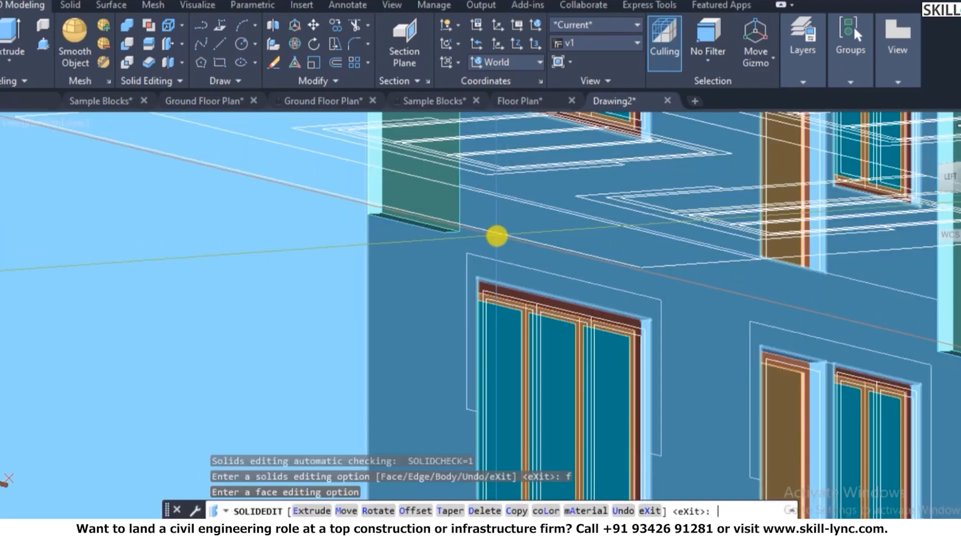
{"action": "type", "text": "e"}
{"action": "key", "text": "Return"}
{"action": "scroll", "coordinate": [377, 254], "scroll_direction": "up", "scroll_amount": 5}
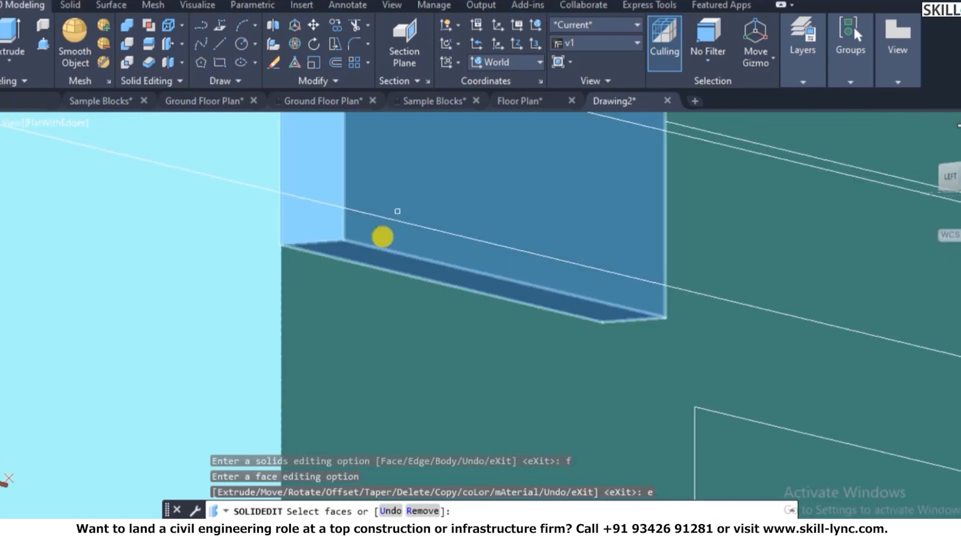
{"action": "left_click", "coordinate": [360, 259]}
{"action": "key", "text": "Return"}
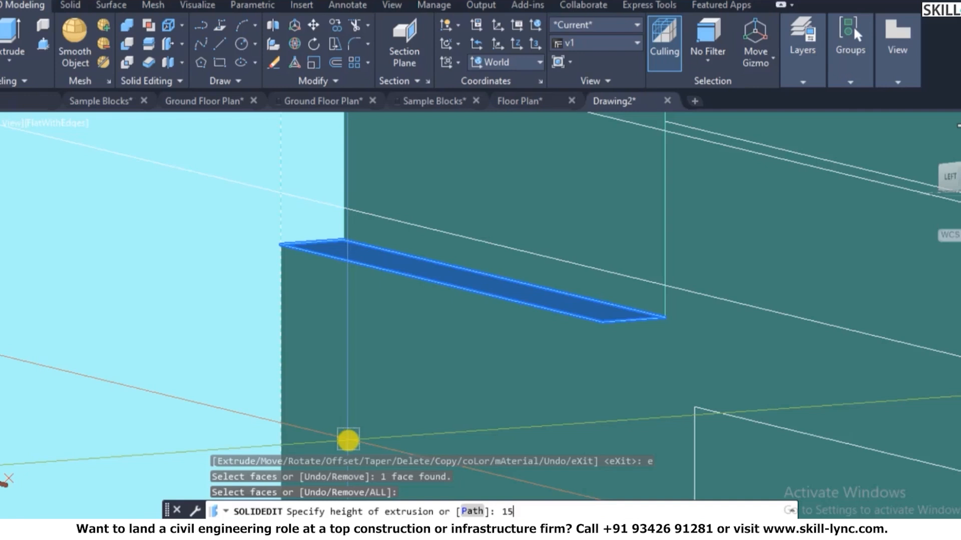
{"action": "type", "text": "1500"}
{"action": "key", "text": "Return"}
{"action": "key", "text": "Return"}
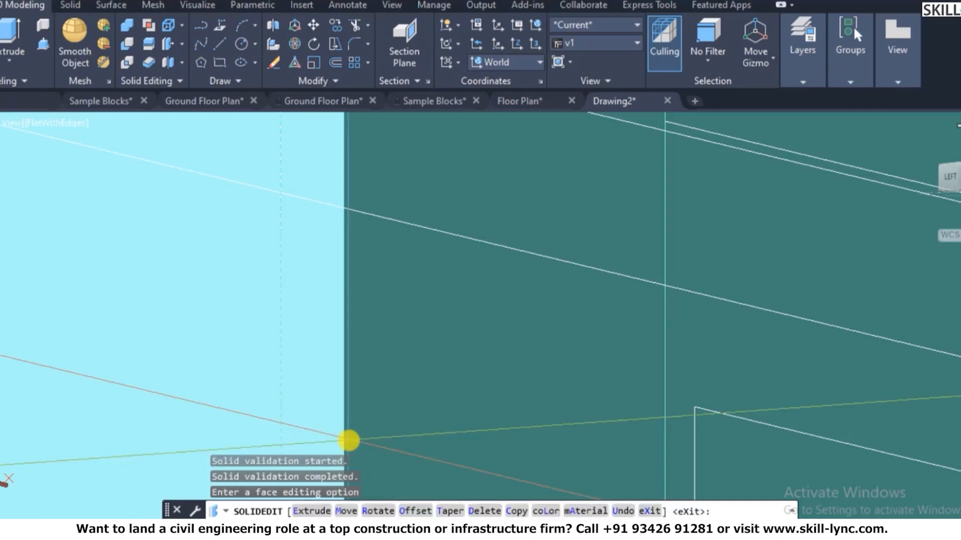
{"action": "key", "text": "Escape"}
{"action": "scroll", "coordinate": [253, 380], "scroll_direction": "down", "scroll_amount": 5}
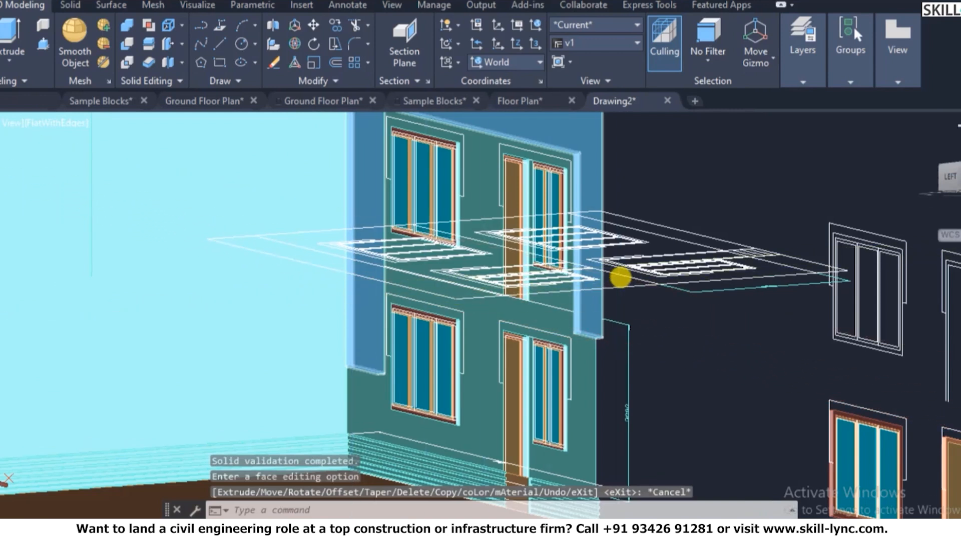
{"action": "key", "text": "Escape"}
{"action": "key", "text": "Escape"}
{"action": "scroll", "coordinate": [620, 276], "scroll_direction": "up", "scroll_amount": 8}
{"action": "key", "text": "Escape"}
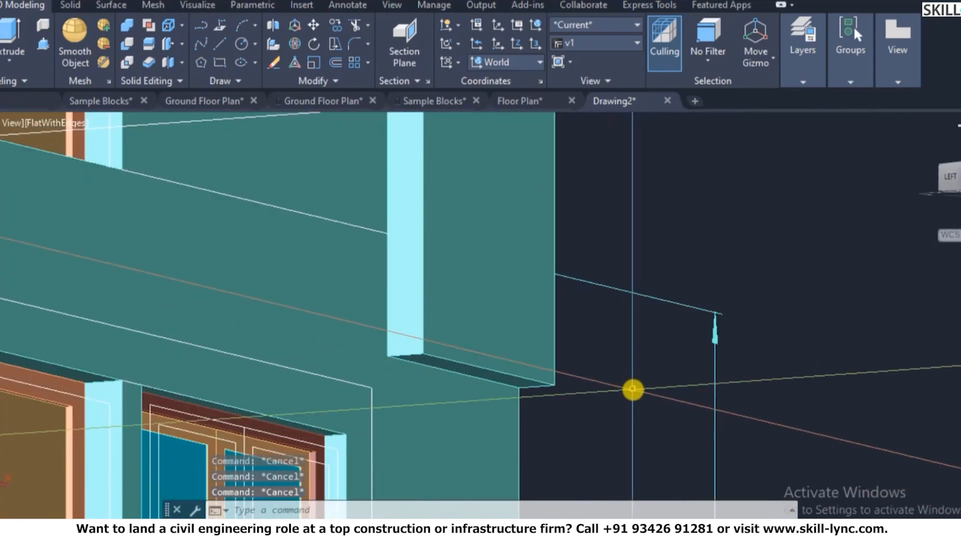
- Extrude the projecting wall's bottom faces 1500 units downward with no taper
{"action": "type", "text": "solids edit"}
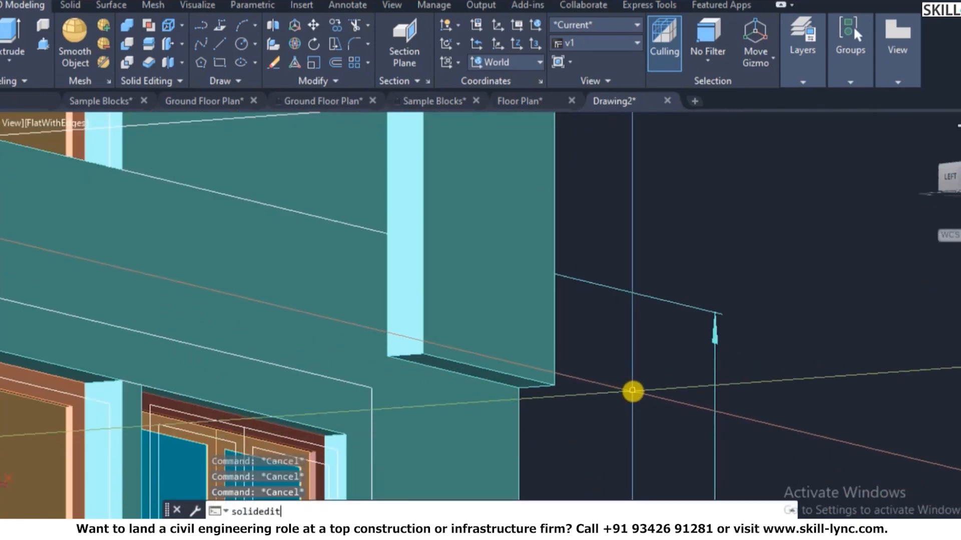
{"action": "key", "text": "Return"}
{"action": "type", "text": "fe"}
{"action": "key", "text": "Return"}
{"action": "type", "text": "f"}
{"action": "key", "text": "Return"}
{"action": "type", "text": "e"}
{"action": "key", "text": "Return"}
{"action": "scroll", "coordinate": [489, 454], "scroll_direction": "up", "scroll_amount": 5}
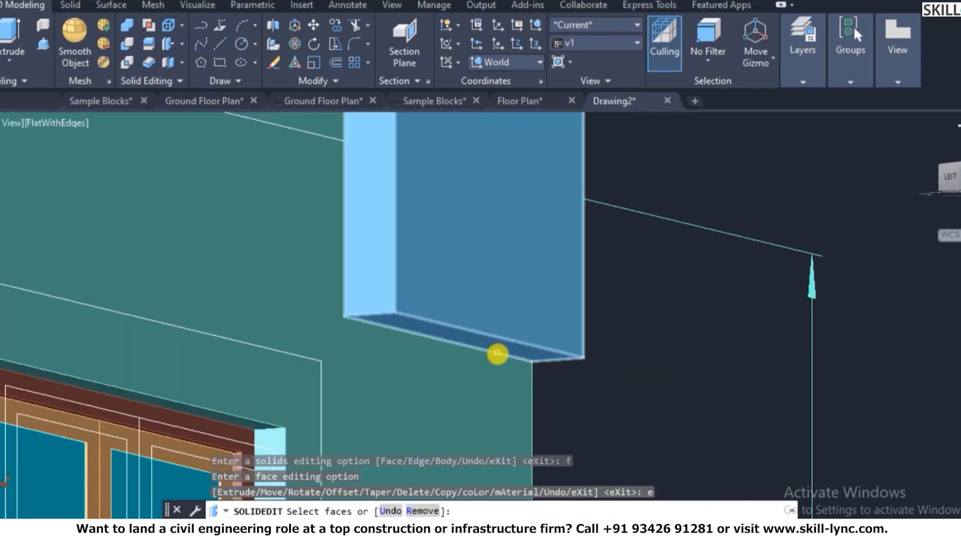
{"action": "left_click", "coordinate": [497, 354]}
{"action": "key", "text": "Return"}
{"action": "type", "text": "1500"}
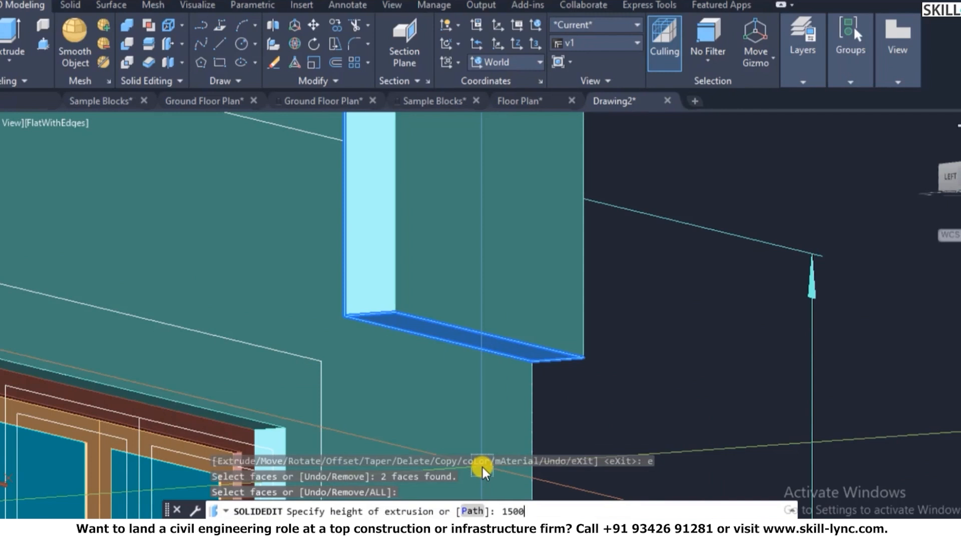
{"action": "key", "text": "Return"}
{"action": "key", "text": "Return"}
{"action": "key", "text": "Escape"}
{"action": "key", "text": "Escape"}
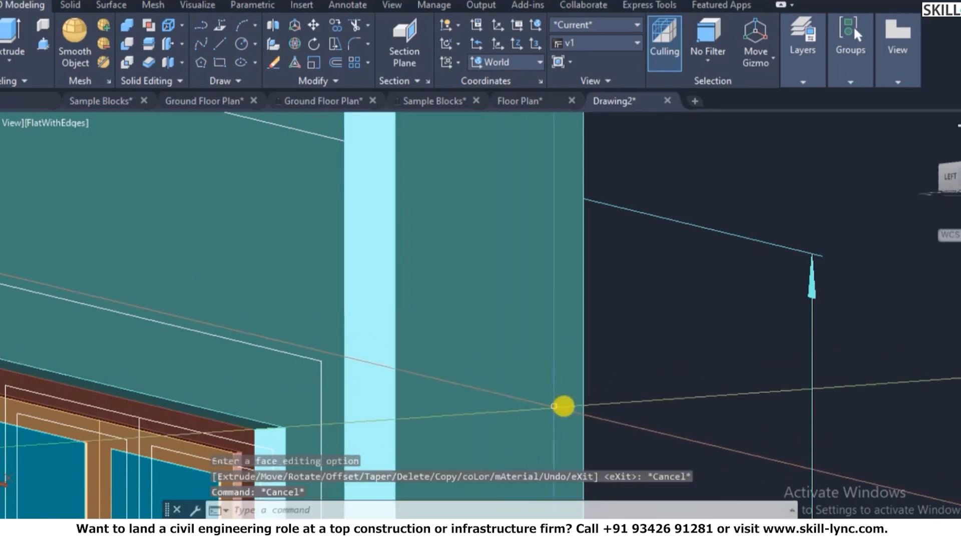
- Pan and orbit around the building to inspect the lengthened wall
{"action": "scroll", "coordinate": [579, 426], "scroll_direction": "down", "scroll_amount": 7}
{"action": "middle_click_drag", "start_coordinate": [580, 426], "coordinate": [592, 421]}
{"action": "scroll", "coordinate": [609, 292], "scroll_direction": "down", "scroll_amount": 1}
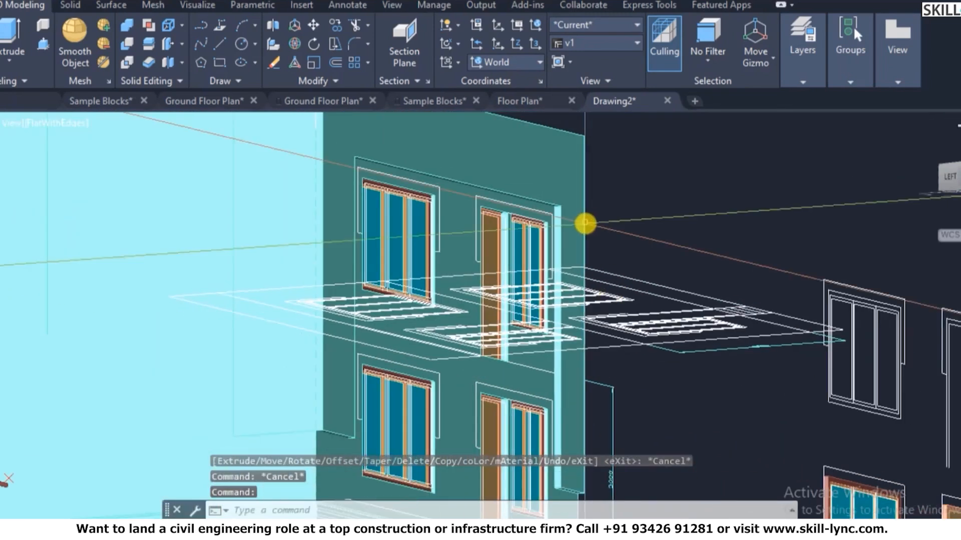
{"action": "scroll", "coordinate": [585, 223], "scroll_direction": "down", "scroll_amount": 9}
{"action": "scroll", "coordinate": [657, 200], "scroll_direction": "up", "scroll_amount": 4}
{"action": "scroll", "coordinate": [656, 198], "scroll_direction": "up", "scroll_amount": 3}
{"action": "type", "text": "3do"}
{"action": "key", "text": "Return"}
{"action": "left_click_drag", "start_coordinate": [658, 197], "coordinate": [516, 275]}
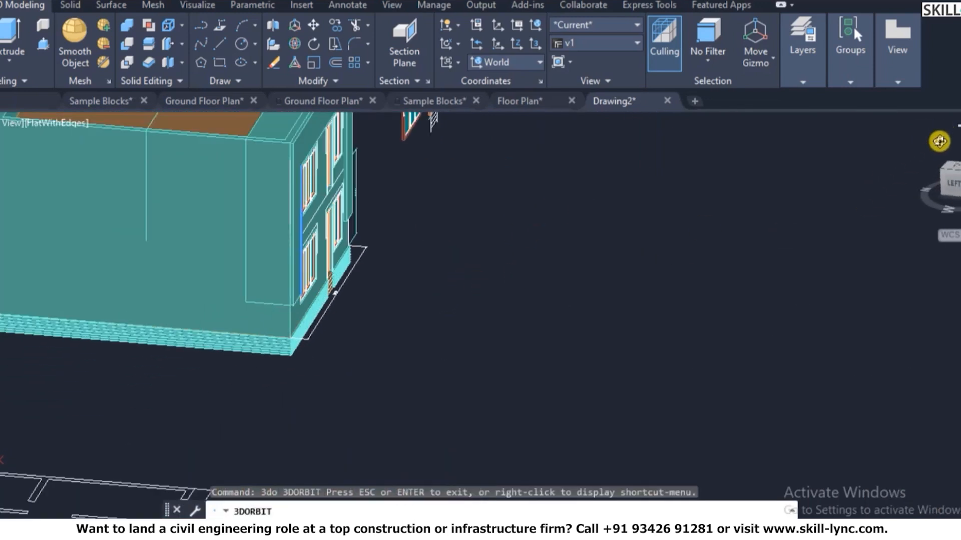
- Return to the home isometric view, then set saved view v1 current in View Manager
{"action": "key", "text": "Escape"}
{"action": "left_click", "coordinate": [927, 142]}
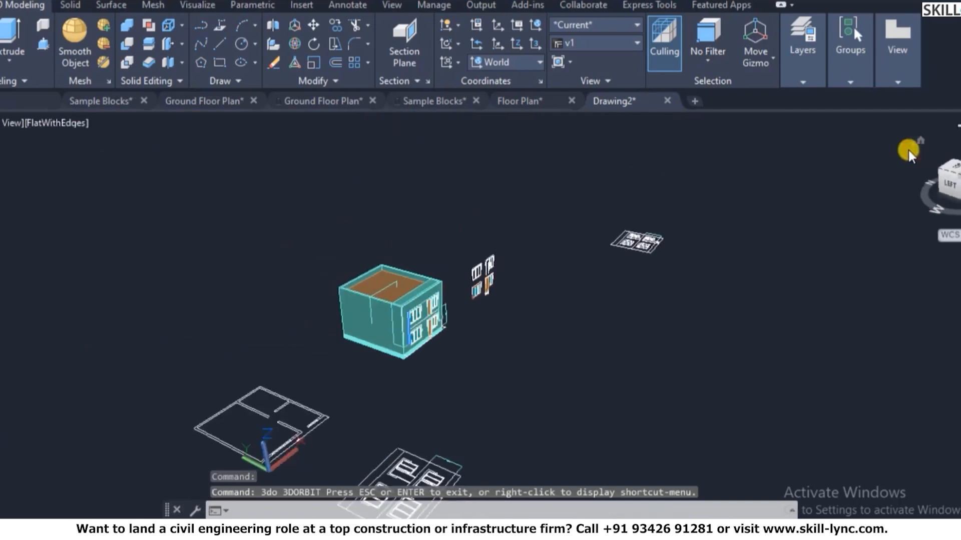
{"action": "type", "text": "v"}
{"action": "key", "text": "Return"}
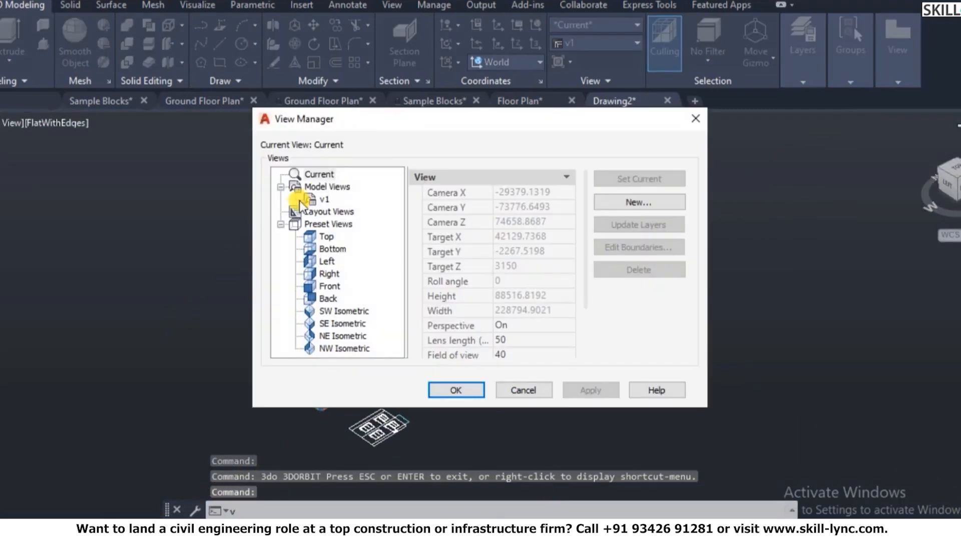
{"action": "left_click", "coordinate": [321, 199]}
{"action": "left_click", "coordinate": [629, 175]}
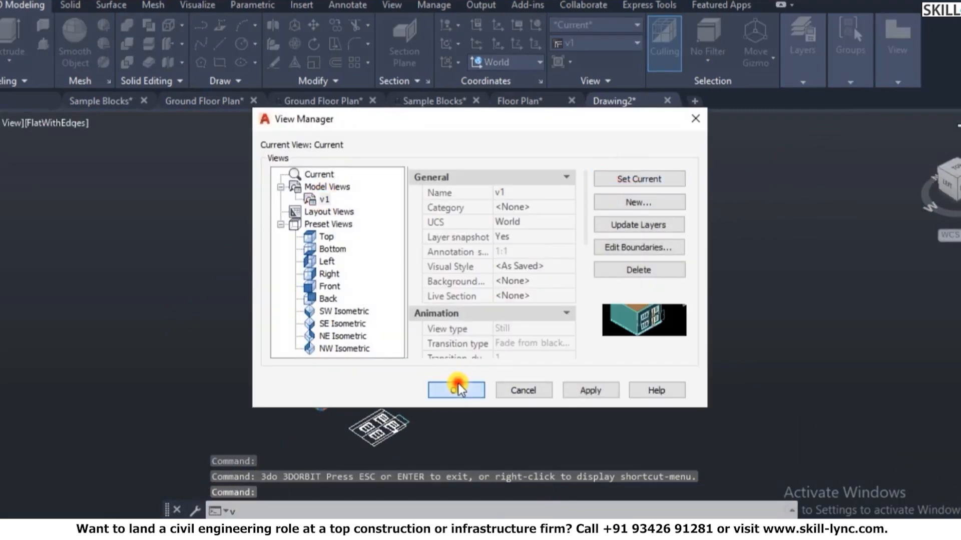
{"action": "left_click", "coordinate": [456, 390]}
{"action": "scroll", "coordinate": [483, 320], "scroll_direction": "down", "scroll_amount": 4}
{"action": "scroll", "coordinate": [555, 251], "scroll_direction": "up", "scroll_amount": 5}
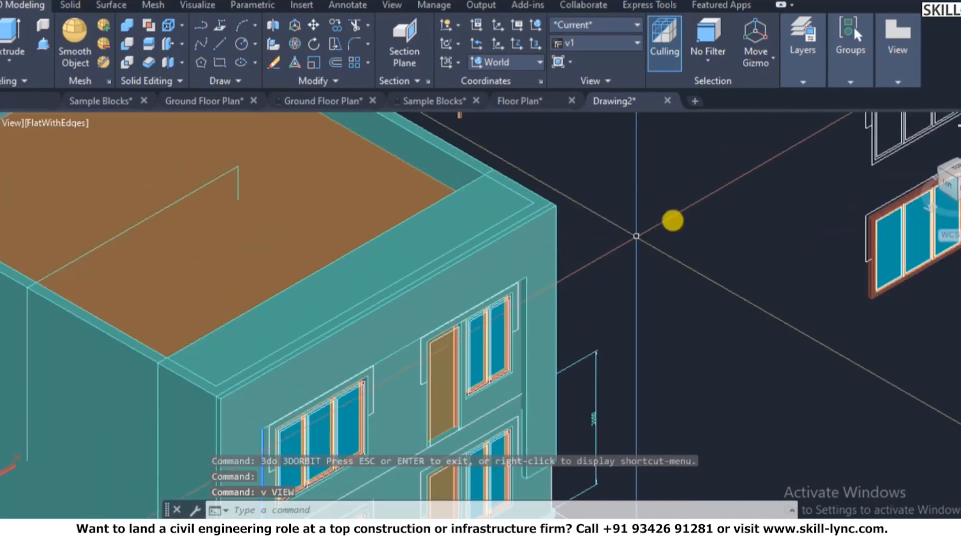
- Erase the front wall solid, then undo the erasure
{"action": "left_click", "coordinate": [243, 329]}
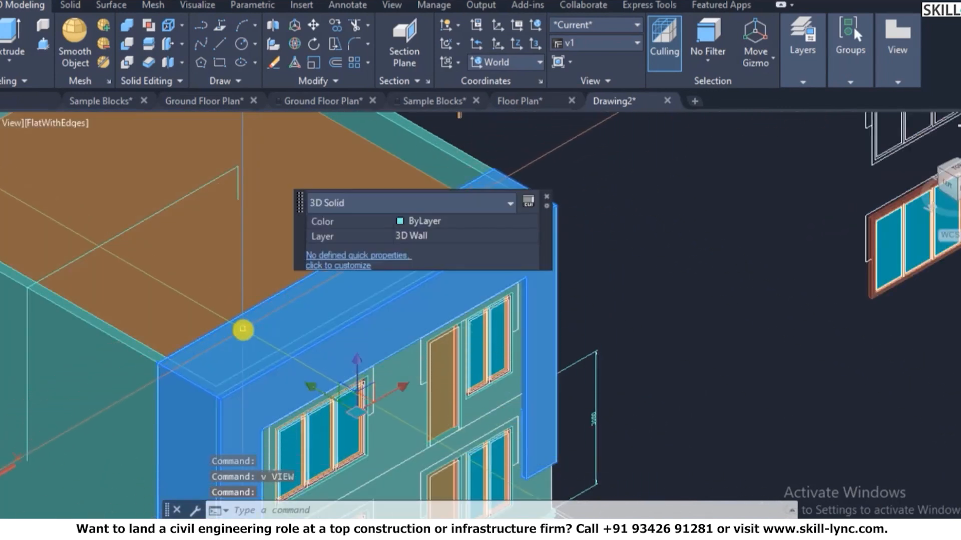
{"action": "type", "text": "e"}
{"action": "key", "text": "Return"}
{"action": "scroll", "coordinate": [243, 317], "scroll_direction": "down", "scroll_amount": 4}
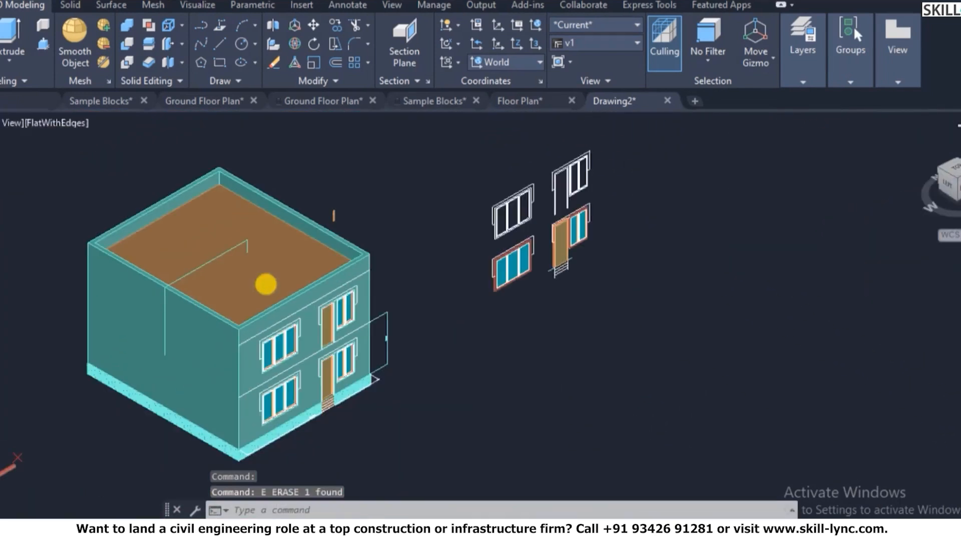
{"action": "scroll", "coordinate": [341, 266], "scroll_direction": "up", "scroll_amount": 2}
{"action": "key", "text": "Escape"}
{"action": "type", "text": "u"}
{"action": "key", "text": "Return"}
- Undo the previous view change with Ctrl+Z
{"action": "scroll", "coordinate": [456, 223], "scroll_direction": "up", "scroll_amount": 4}
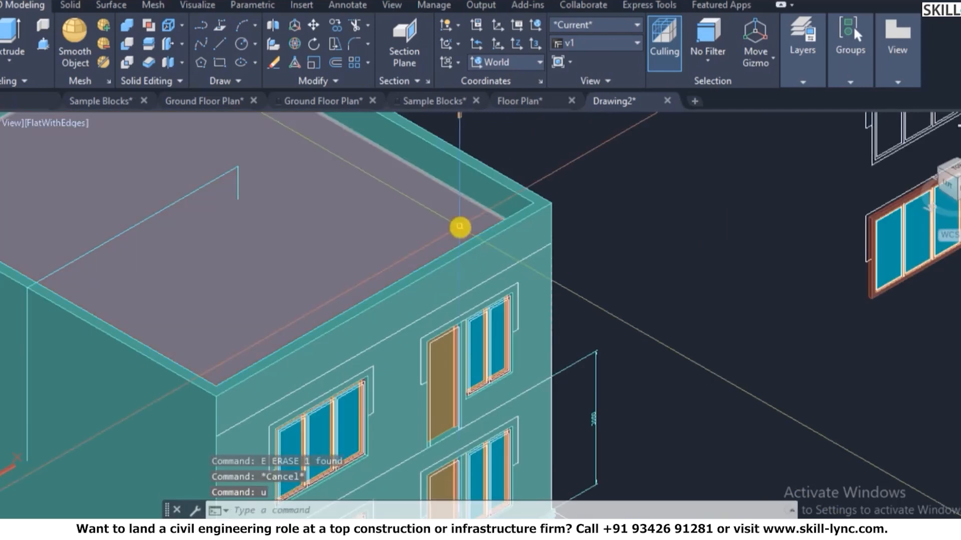
{"action": "scroll", "coordinate": [335, 228], "scroll_direction": "down", "scroll_amount": 2}
{"action": "key", "text": "ctrl+z"}
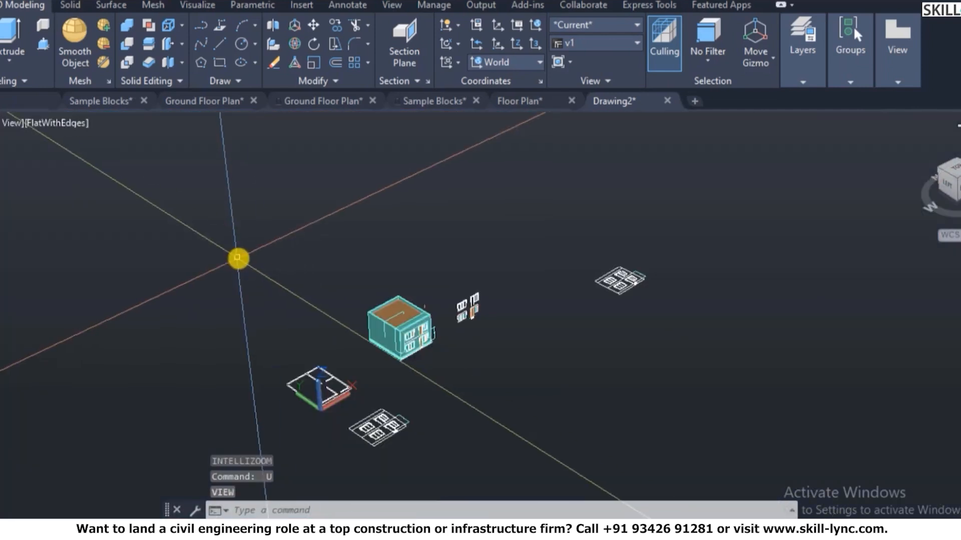
{"action": "scroll", "coordinate": [411, 335], "scroll_direction": "up", "scroll_amount": 5}
{"action": "scroll", "coordinate": [275, 370], "scroll_direction": "up", "scroll_amount": 2}
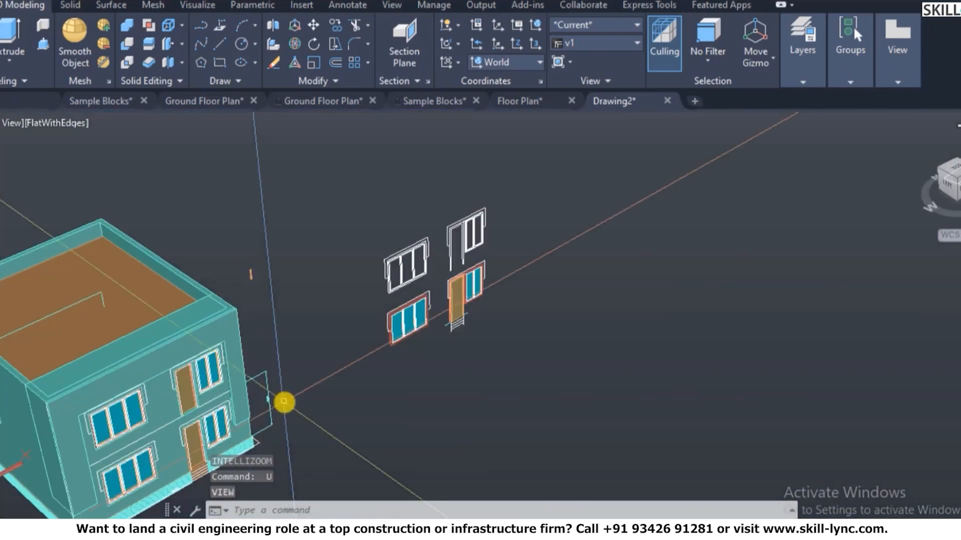
{"action": "scroll", "coordinate": [488, 304], "scroll_direction": "down", "scroll_amount": 3}
{"action": "key", "text": "Escape"}
- Orbit the model to a new angle with 3DORBIT, then undo the orbit
{"action": "type", "text": "3d"}
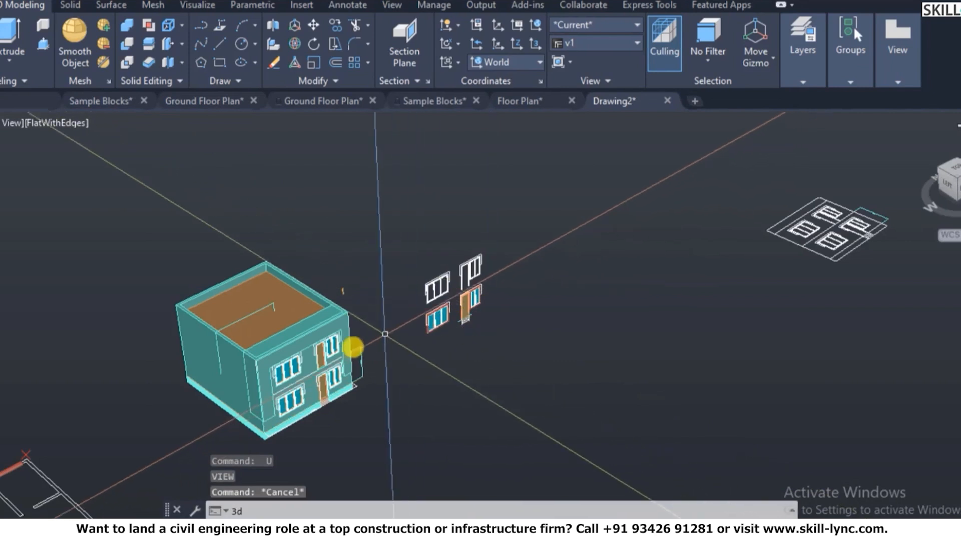
{"action": "type", "text": "o"}
{"action": "key", "text": "Return"}
{"action": "left_click_drag", "start_coordinate": [251, 393], "coordinate": [263, 326]}
{"action": "key", "text": "Escape"}
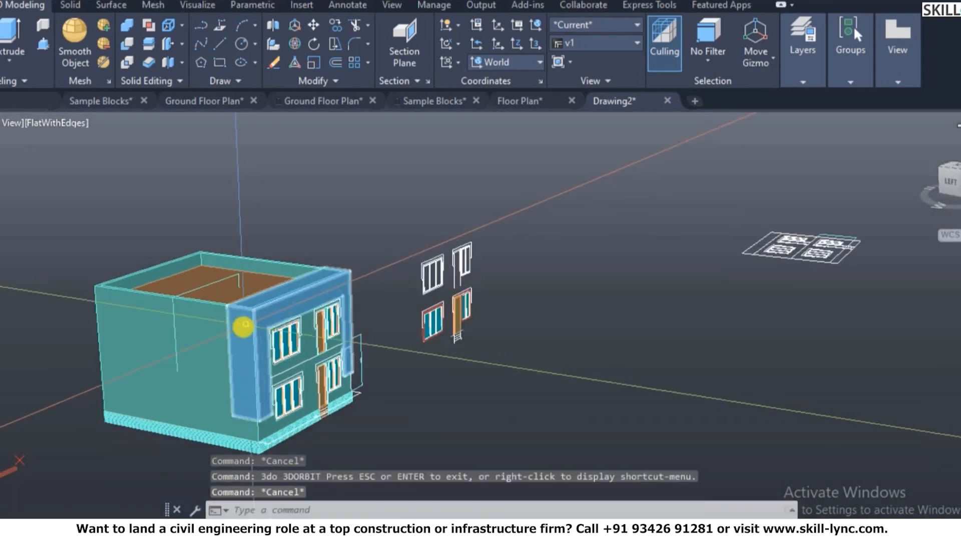
{"action": "type", "text": "u"}
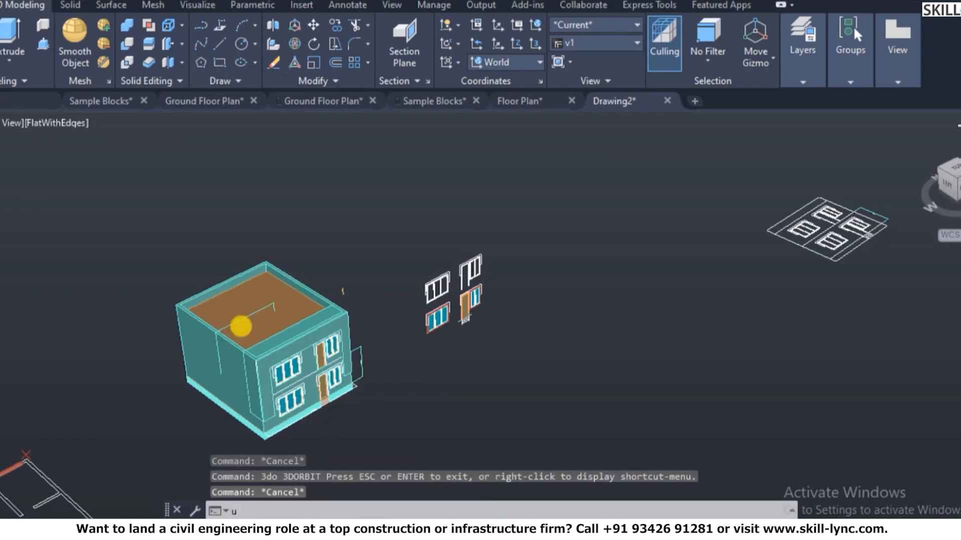
{"action": "key", "text": "Return"}
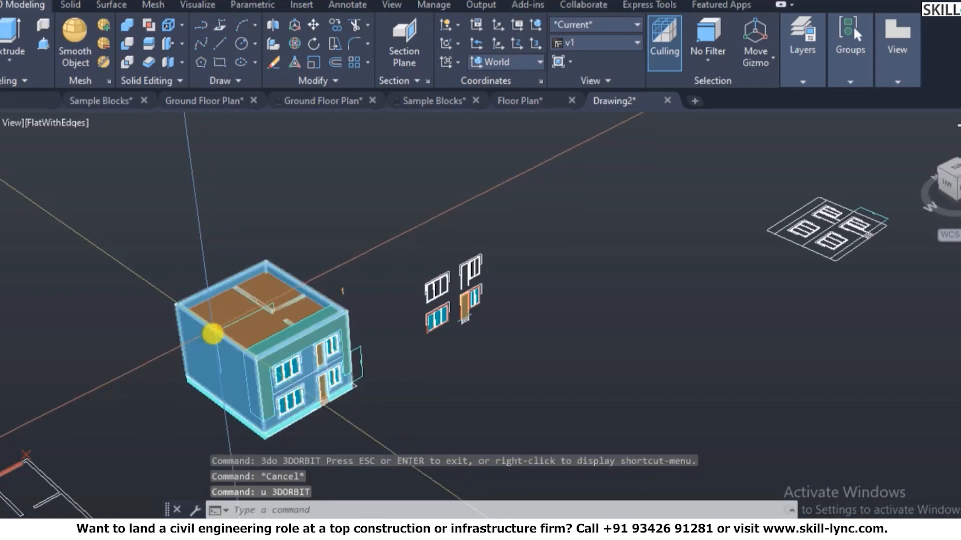
{"action": "scroll", "coordinate": [444, 325], "scroll_direction": "up", "scroll_amount": 3}
{"action": "scroll", "coordinate": [444, 324], "scroll_direction": "down", "scroll_amount": 2}
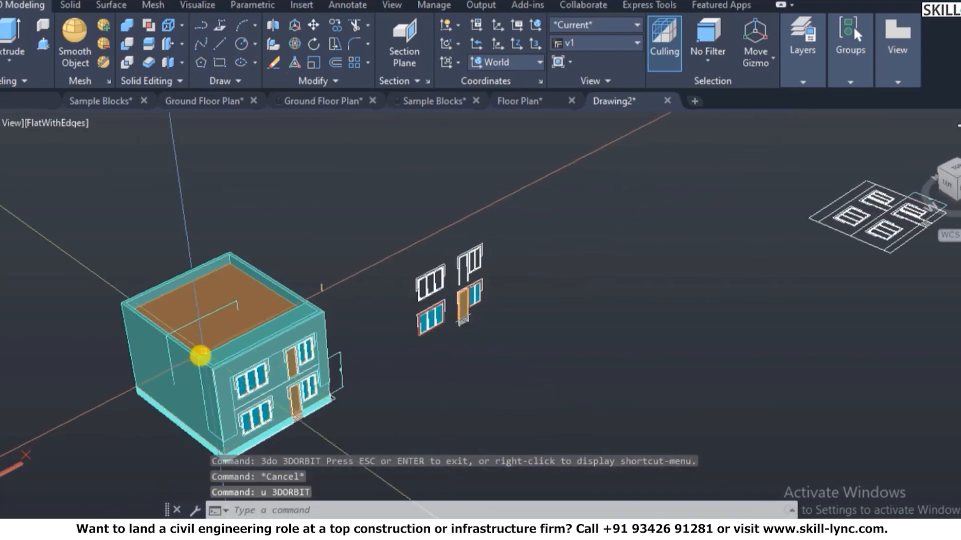
- Orbit around the building again, then restore saved view v1 as current
{"action": "type", "text": "3d"}
{"action": "key", "text": "Return"}
{"action": "left_click_drag", "start_coordinate": [188, 368], "coordinate": [284, 415]}
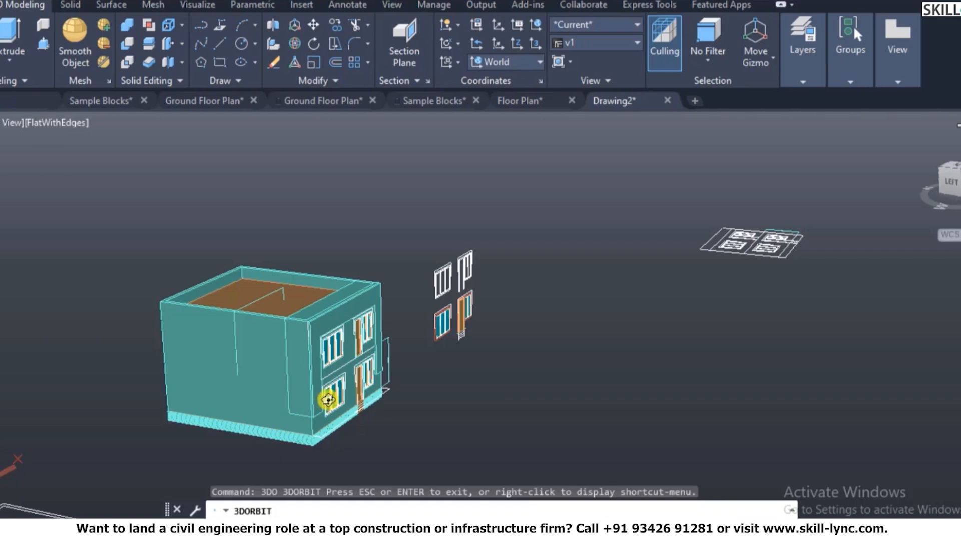
{"action": "scroll", "coordinate": [328, 400], "scroll_direction": "up", "scroll_amount": 3}
{"action": "key", "text": "Escape"}
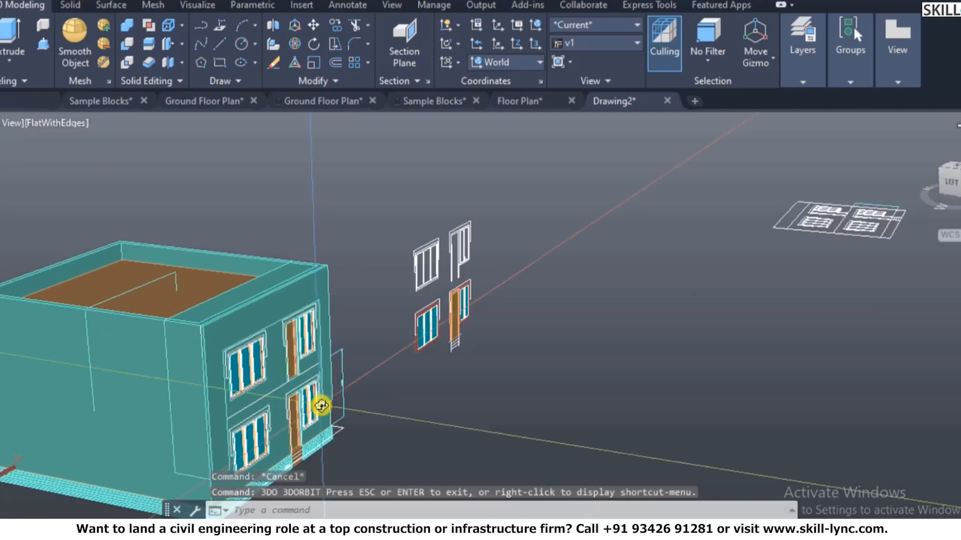
{"action": "key", "text": "Return"}
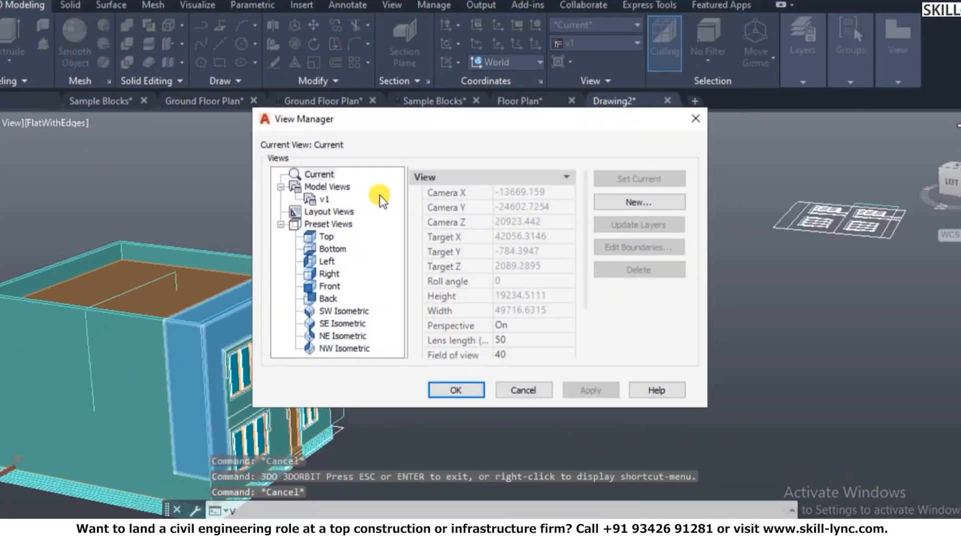
{"action": "left_click", "coordinate": [320, 211]}
{"action": "left_click", "coordinate": [326, 200]}
{"action": "left_click", "coordinate": [653, 180]}
{"action": "left_click", "coordinate": [458, 390]}
{"action": "key", "text": "Escape"}
{"action": "scroll", "coordinate": [445, 336], "scroll_direction": "down", "scroll_amount": 5}
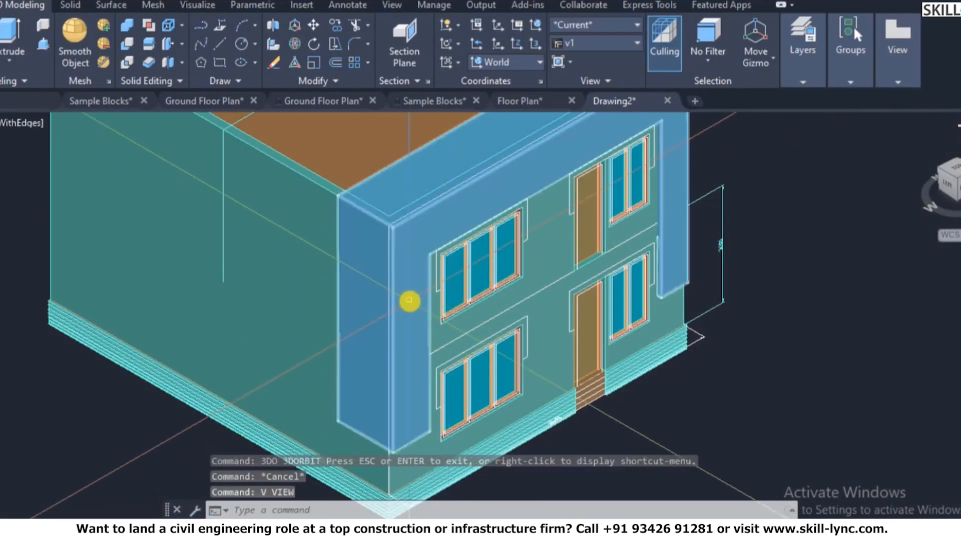
{"action": "scroll", "coordinate": [488, 188], "scroll_direction": "up", "scroll_amount": 6}
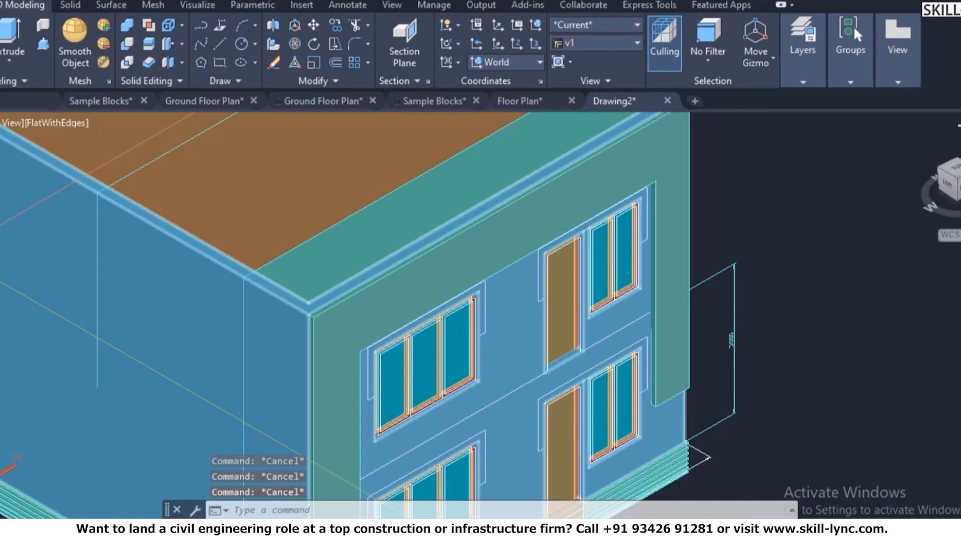
- Slice the roof-edge wall solid along a ZX plane through the front corner, keeping both halves
{"action": "type", "text": "s"}
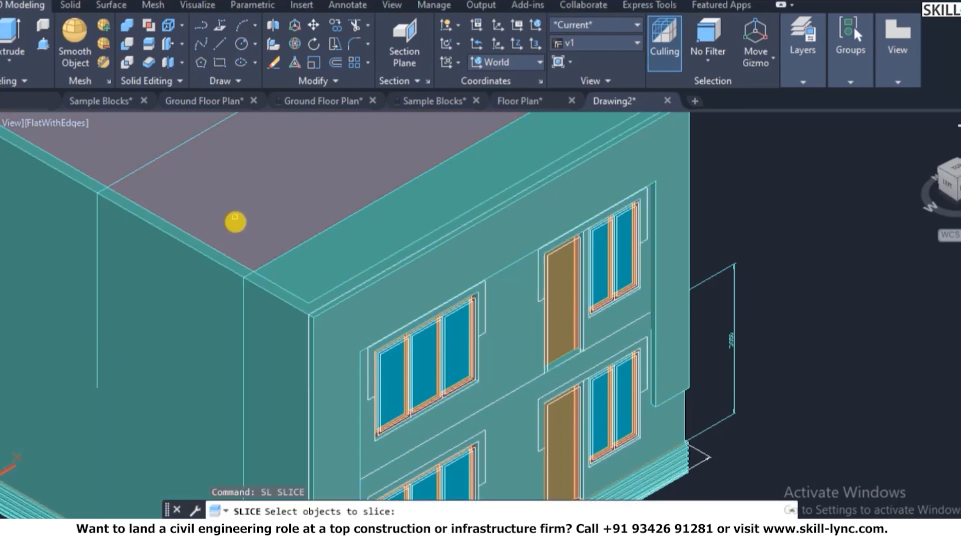
{"action": "left_click", "coordinate": [287, 257]}
{"action": "scroll", "coordinate": [325, 265], "scroll_direction": "up", "scroll_amount": 3}
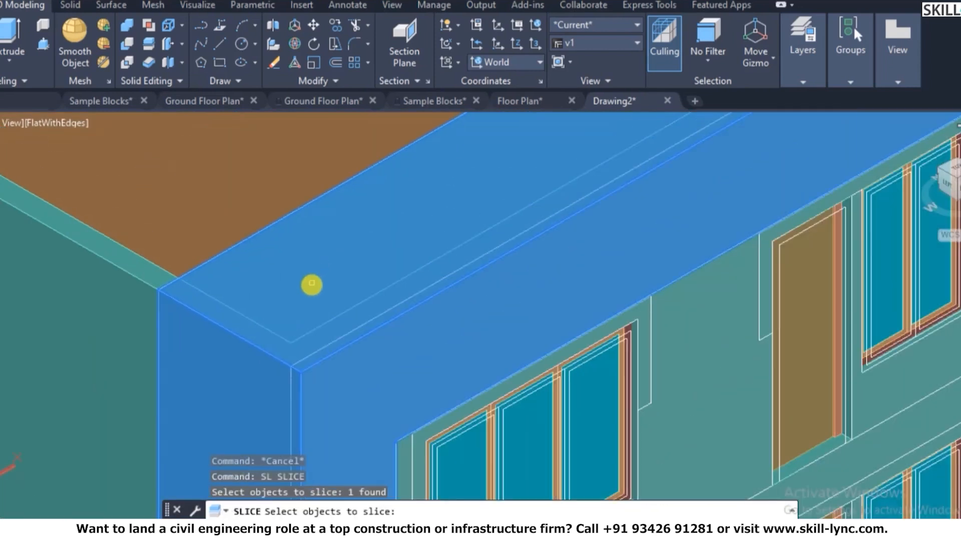
{"action": "key", "text": "Return"}
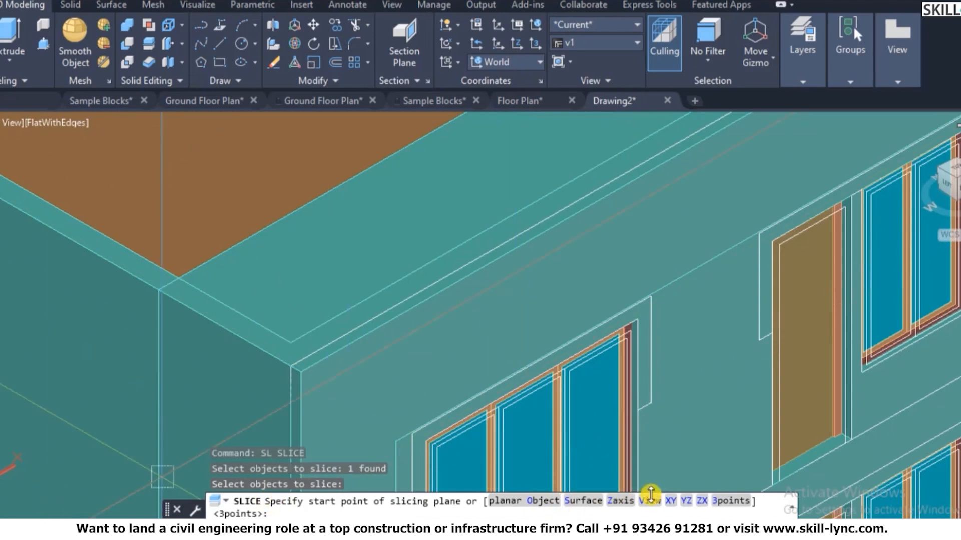
{"action": "scroll", "coordinate": [321, 404], "scroll_direction": "up", "scroll_amount": 2}
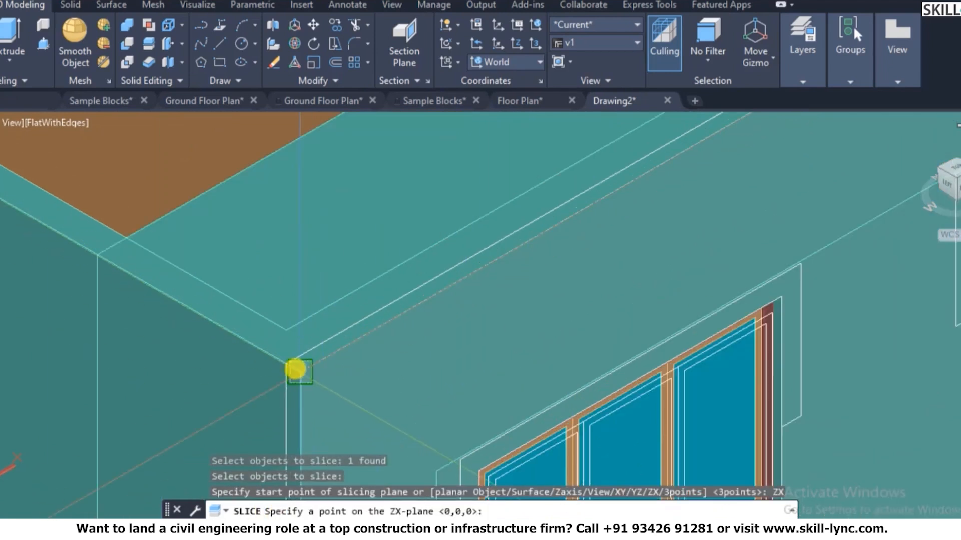
{"action": "left_click", "coordinate": [279, 365]}
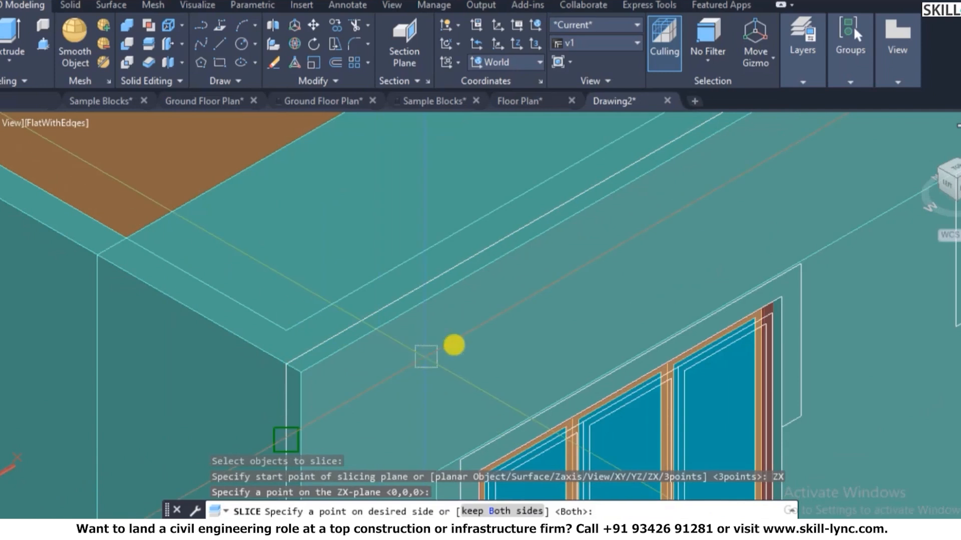
{"action": "key", "text": "Return"}
- Erase the unwanted side piece of the sliced wall
{"action": "left_click", "coordinate": [284, 277]}
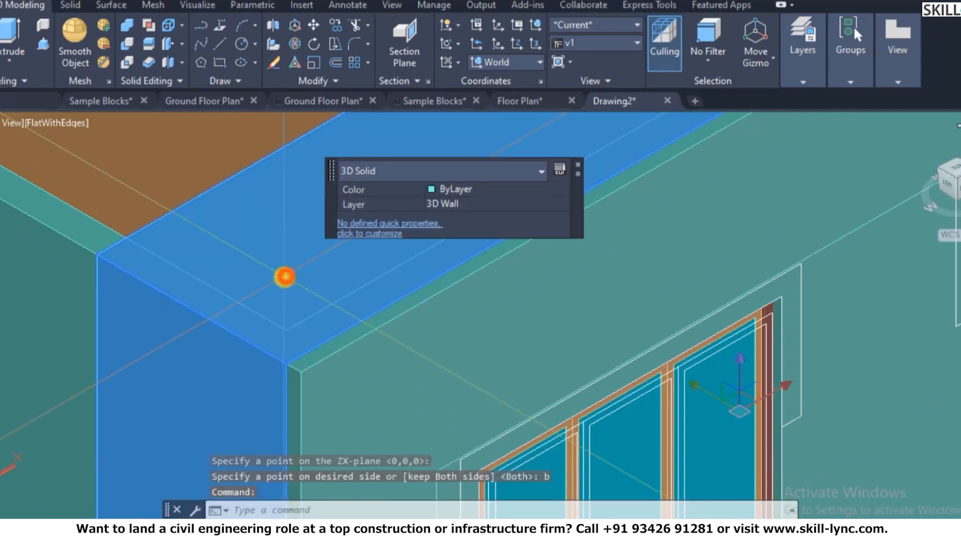
{"action": "type", "text": "e"}
{"action": "key", "text": "Return"}
{"action": "scroll", "coordinate": [350, 285], "scroll_direction": "down", "scroll_amount": 3}
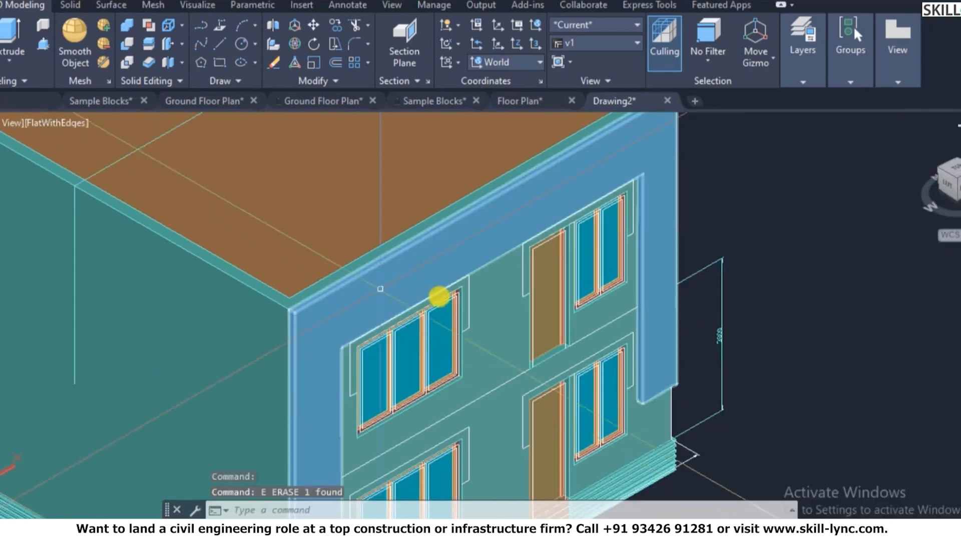
{"action": "scroll", "coordinate": [333, 296], "scroll_direction": "down", "scroll_amount": 3}
{"action": "key", "text": "Escape"}
- Change the front frame's colour in Properties to green index color 72
{"action": "left_click", "coordinate": [497, 220]}
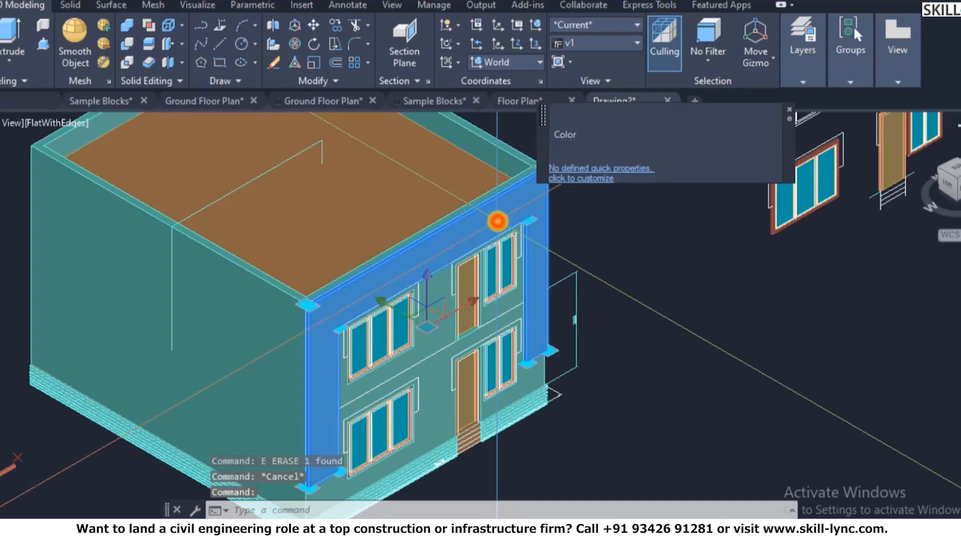
{"action": "right_click", "coordinate": [497, 220]}
{"action": "left_click", "coordinate": [550, 511]}
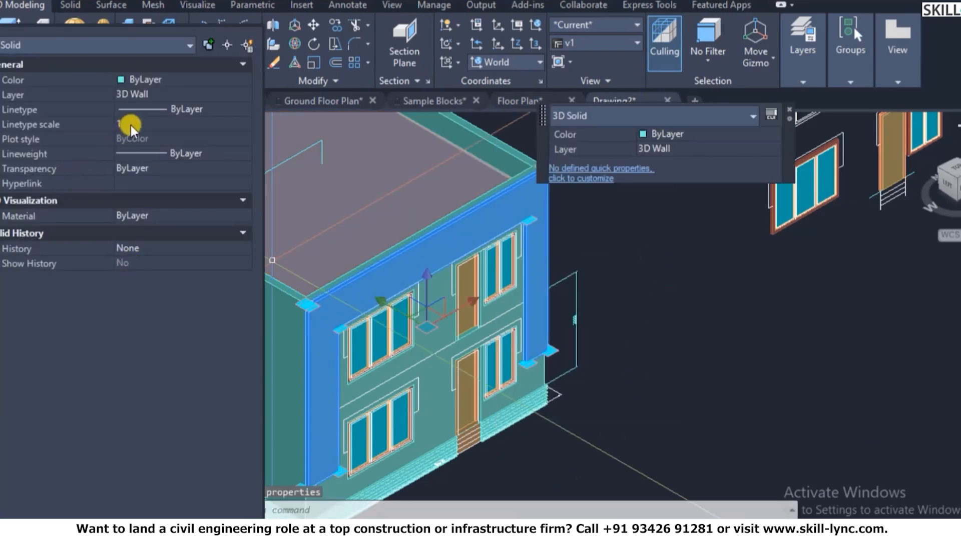
{"action": "left_click", "coordinate": [191, 80]}
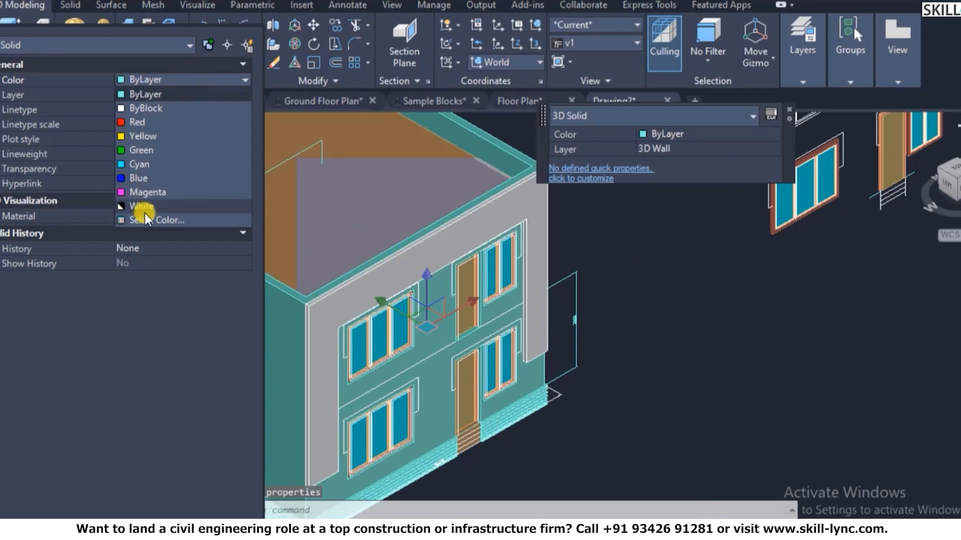
{"action": "left_click", "coordinate": [145, 220]}
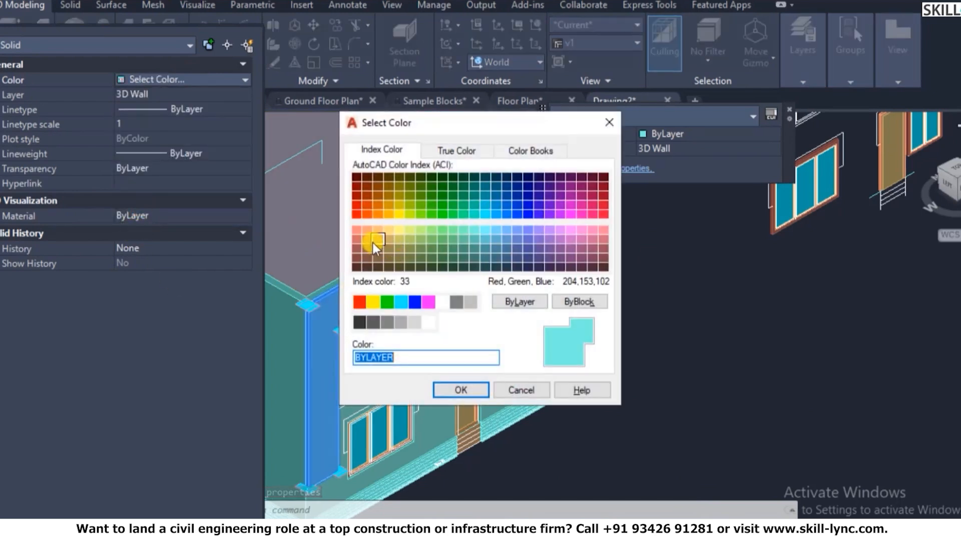
{"action": "left_click", "coordinate": [374, 242]}
{"action": "left_click", "coordinate": [388, 215]}
{"action": "left_click", "coordinate": [421, 205]}
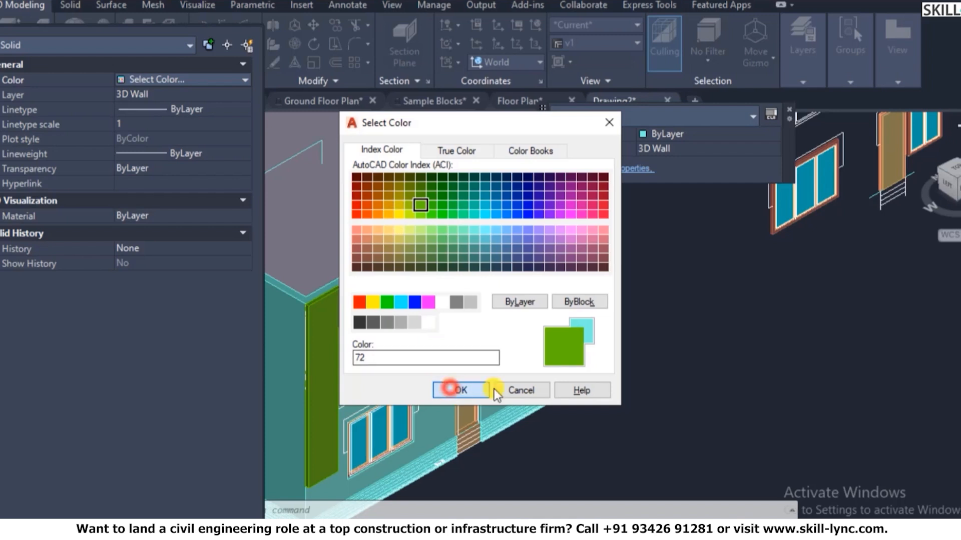
{"action": "left_click", "coordinate": [453, 389]}
{"action": "key", "text": "ctrl+1"}
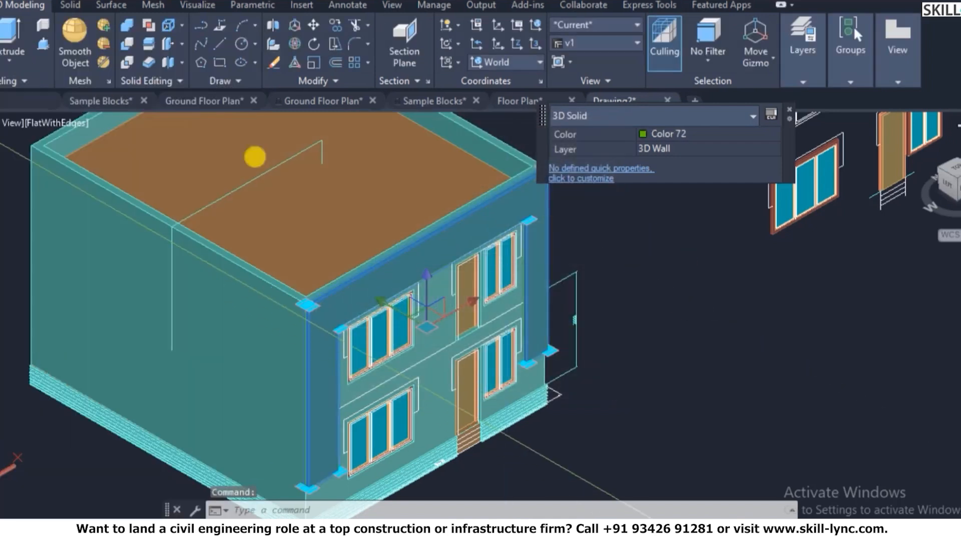
{"action": "key", "text": "Escape"}
{"action": "key", "text": "Escape"}
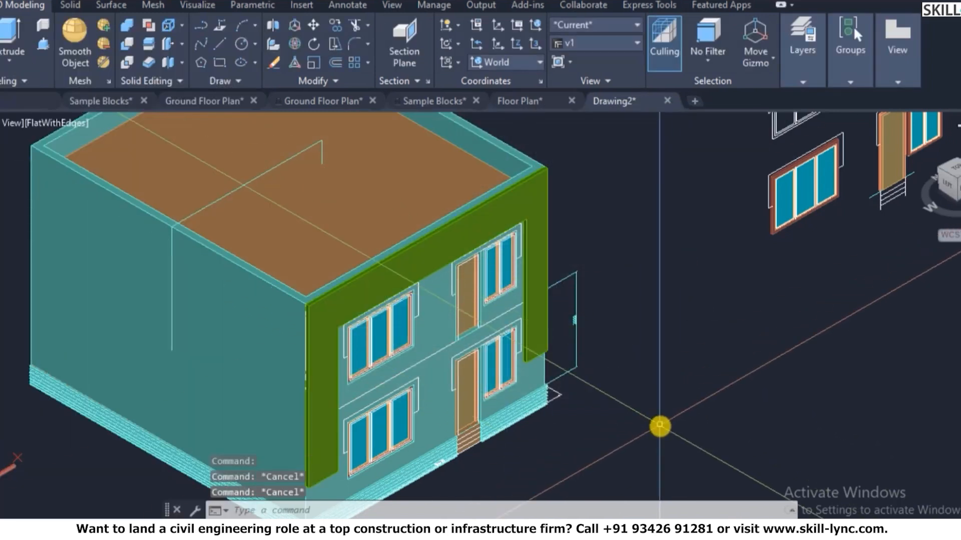
{"action": "scroll", "coordinate": [659, 426], "scroll_direction": "down", "scroll_amount": 3}
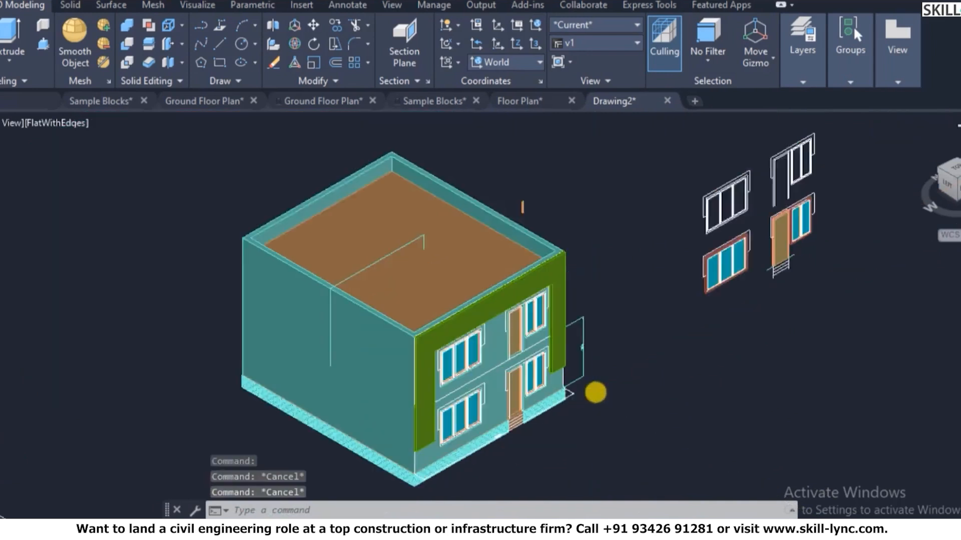
{"action": "key", "text": "Escape"}
{"action": "scroll", "coordinate": [562, 427], "scroll_direction": "up", "scroll_amount": 3}
- Check in the Layer Properties Manager that all layers, including Projections, are on
{"action": "type", "text": "3D"}
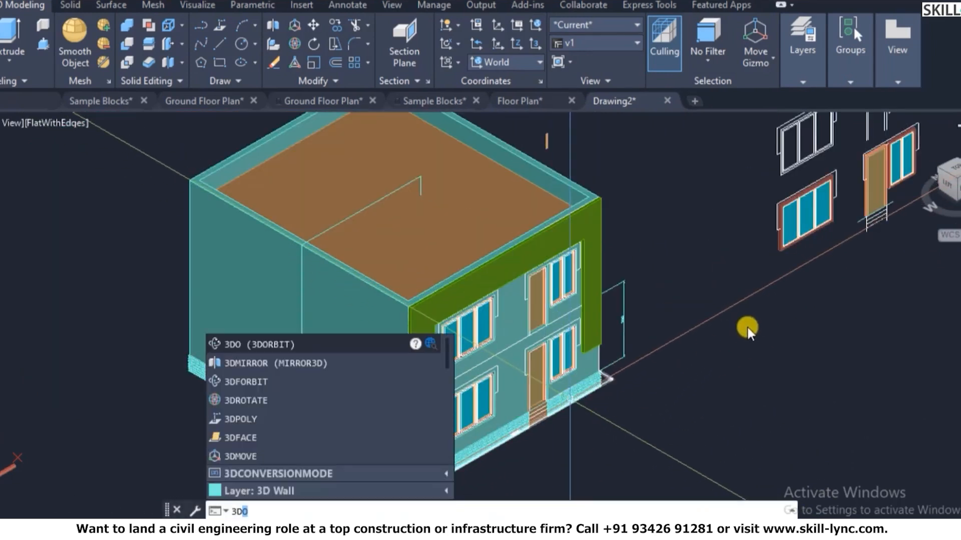
{"action": "key", "text": "Escape"}
{"action": "scroll", "coordinate": [630, 297], "scroll_direction": "up", "scroll_amount": 5}
{"action": "type", "text": "la"}
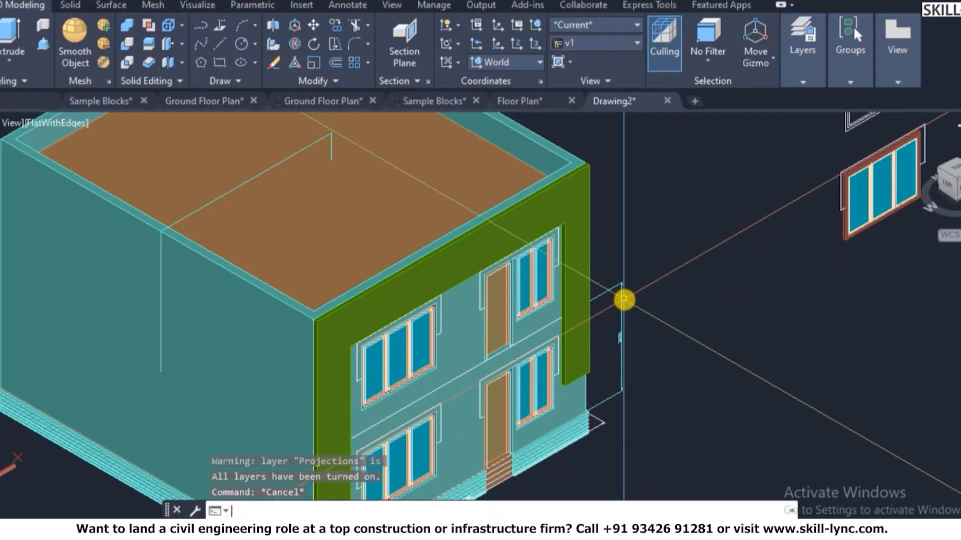
{"action": "key", "text": "Return"}
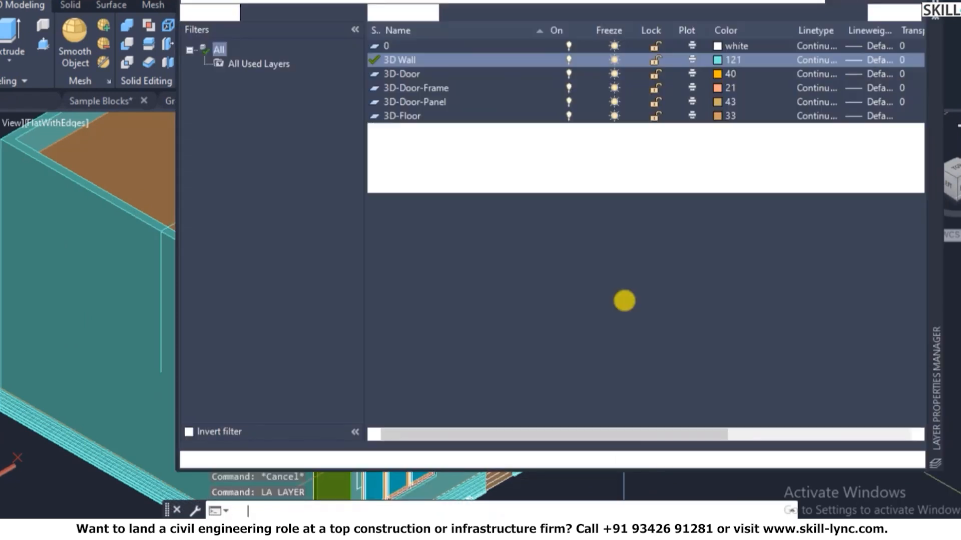
{"action": "left_click", "coordinate": [620, 188]}
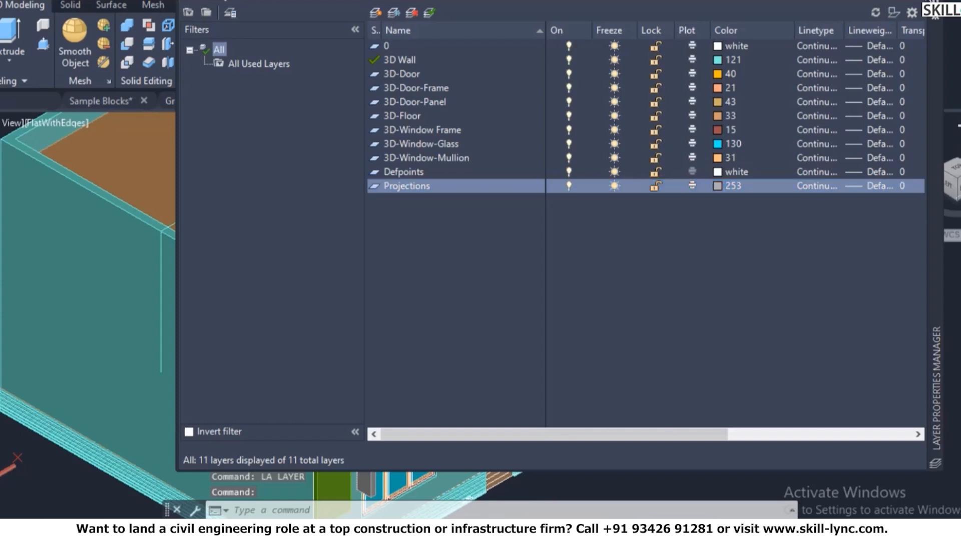
{"action": "left_click", "coordinate": [935, 4]}
{"action": "scroll", "coordinate": [674, 375], "scroll_direction": "down", "scroll_amount": 2}
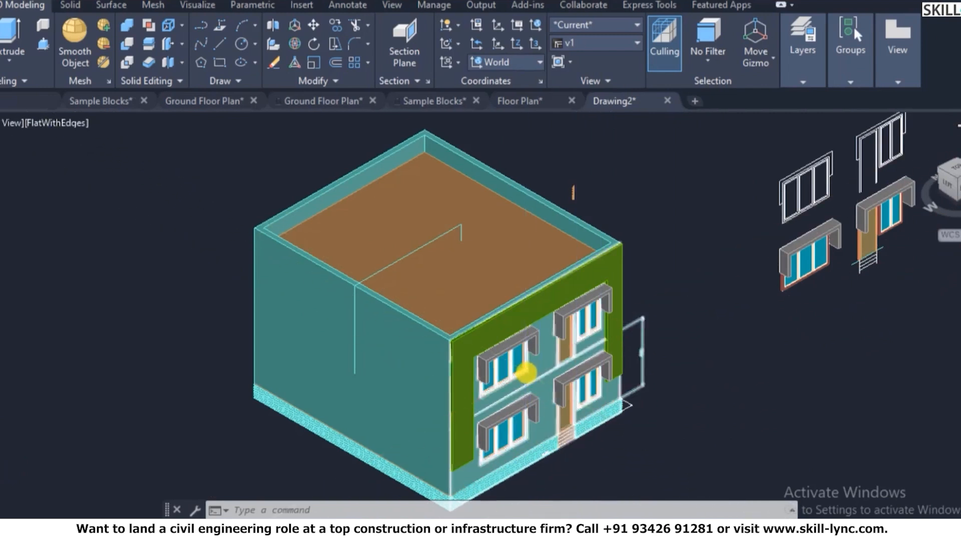
{"action": "scroll", "coordinate": [534, 412], "scroll_direction": "up", "scroll_amount": 3}
{"action": "scroll", "coordinate": [574, 397], "scroll_direction": "up", "scroll_amount": 3}
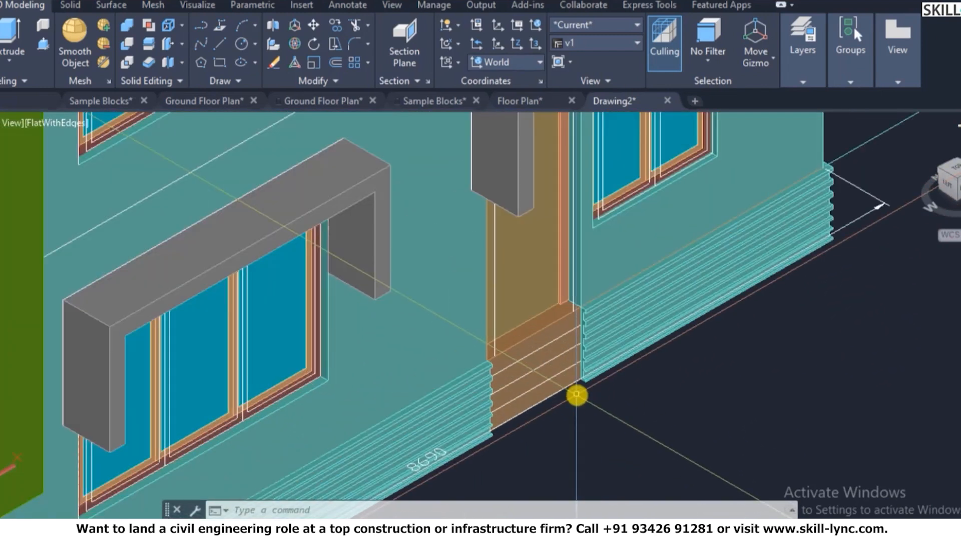
{"action": "scroll", "coordinate": [581, 395], "scroll_direction": "down", "scroll_amount": 5}
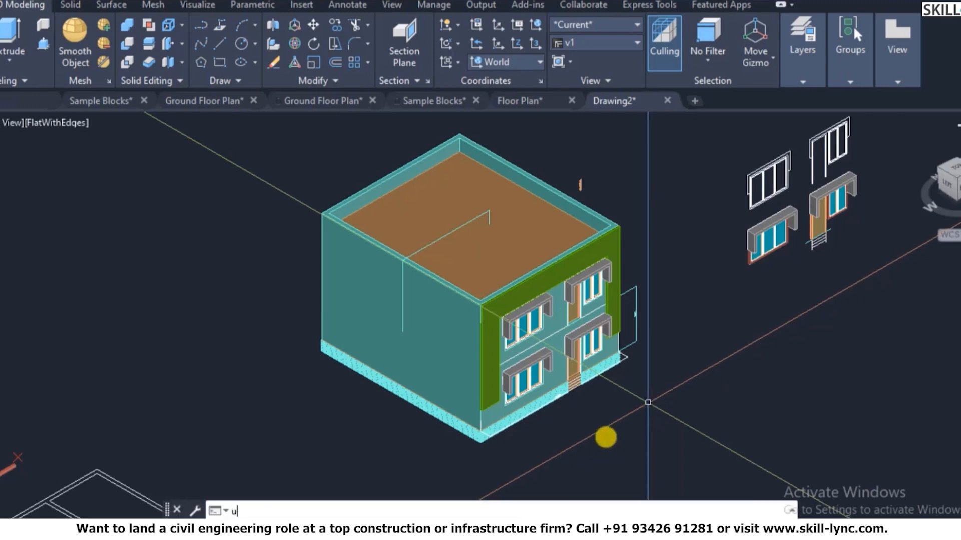
- Reset the UCS to World
{"action": "type", "text": "ucs"}
{"action": "key", "text": "Return"}
{"action": "type", "text": "w"}
{"action": "key", "text": "Return"}
{"action": "key", "text": "Escape"}
{"action": "key", "text": "Escape"}
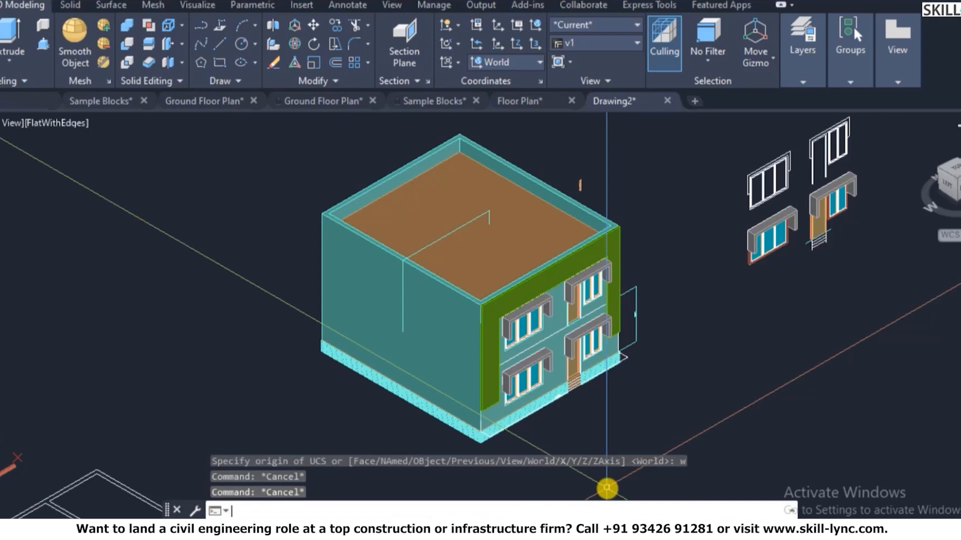
- In plan view, draw a line across the entrance opening from the wall corner
{"action": "key", "text": "Return"}
{"action": "key", "text": "Return"}
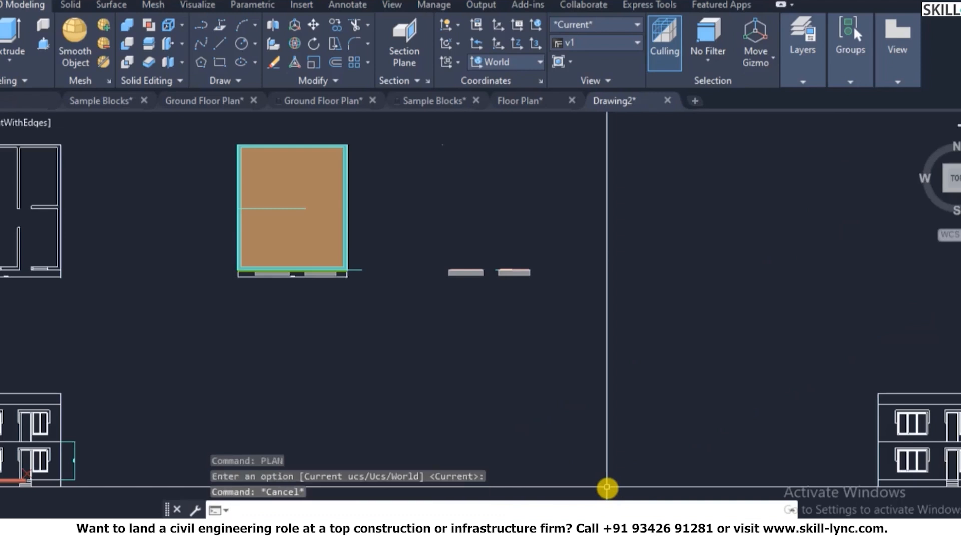
{"action": "scroll", "coordinate": [220, 217], "scroll_direction": "up", "scroll_amount": 8}
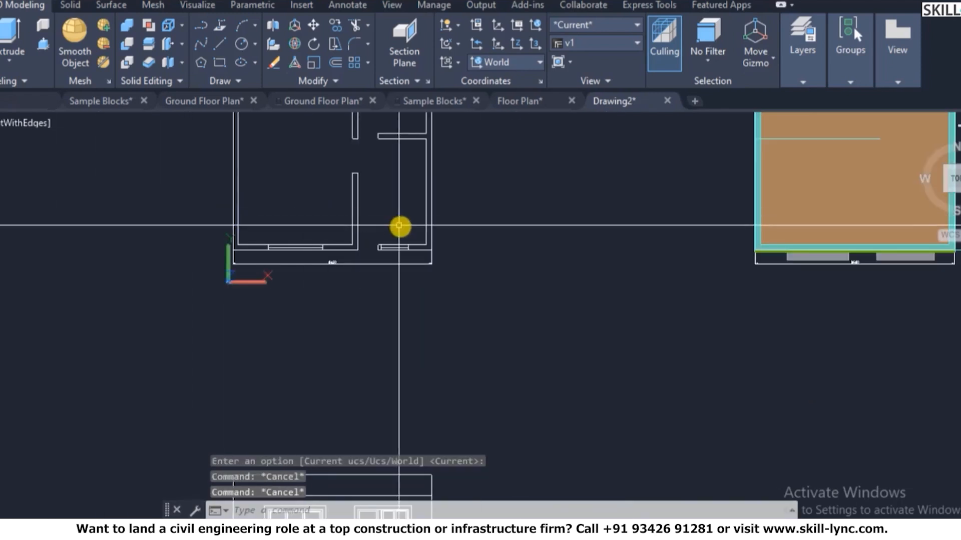
{"action": "key", "text": "Escape"}
{"action": "scroll", "coordinate": [370, 254], "scroll_direction": "up", "scroll_amount": 2}
{"action": "type", "text": "l"}
{"action": "key", "text": "Return"}
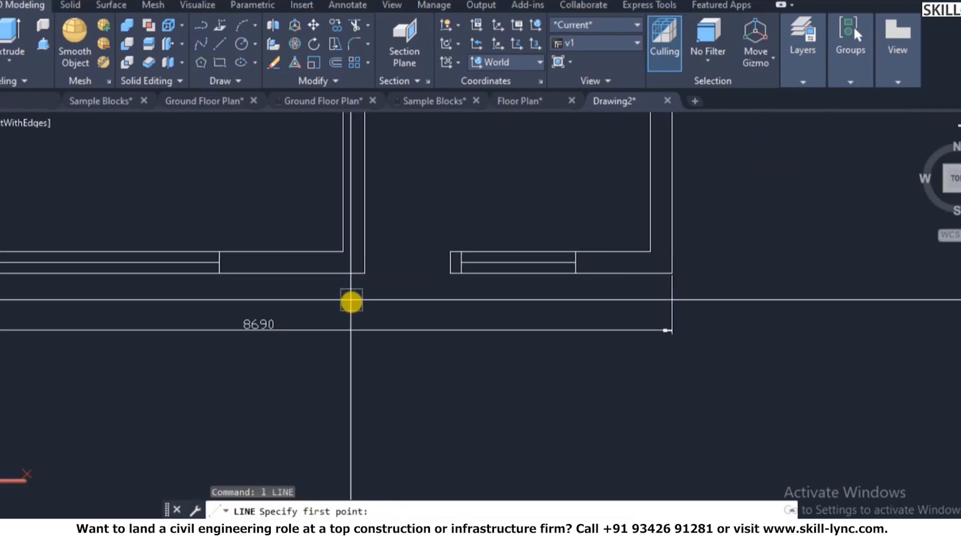
{"action": "left_click", "coordinate": [365, 276]}
{"action": "left_click", "coordinate": [461, 277]}
{"action": "key", "text": "Escape"}
- Offset the entrance line outward twice at 300 spacing to form three strips
{"action": "type", "text": "o"}
{"action": "key", "text": "Return"}
{"action": "type", "text": "100"}
{"action": "key", "text": "Return"}
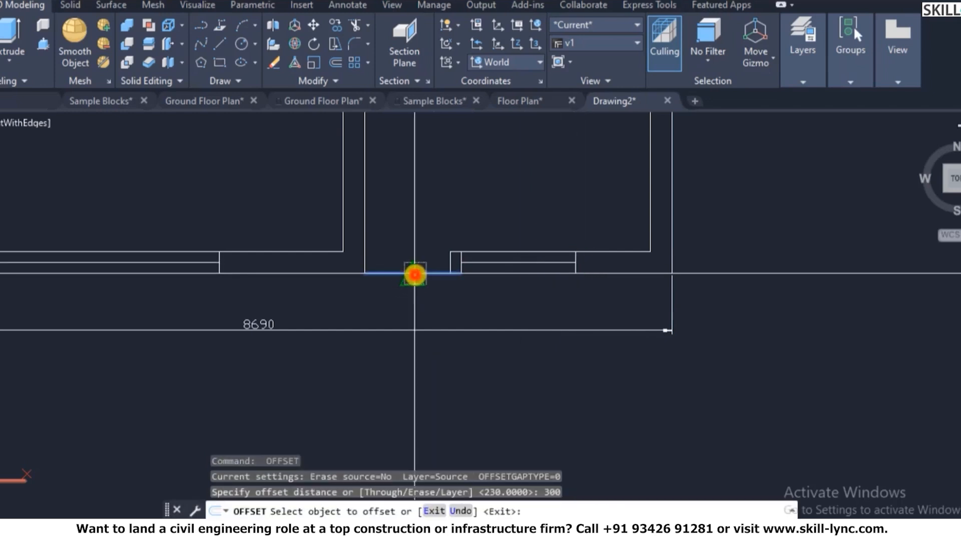
{"action": "left_click", "coordinate": [415, 274]}
{"action": "left_click", "coordinate": [418, 302]}
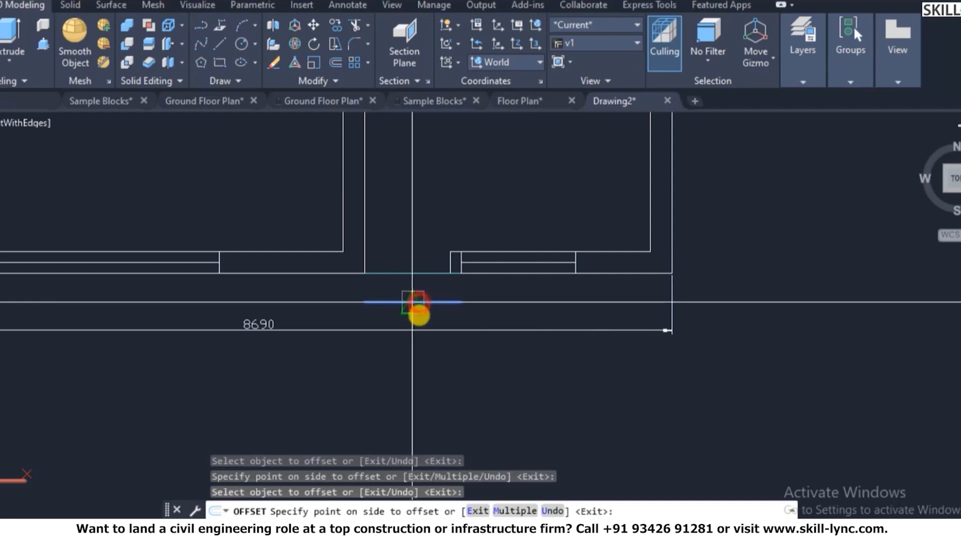
{"action": "left_click", "coordinate": [419, 337]}
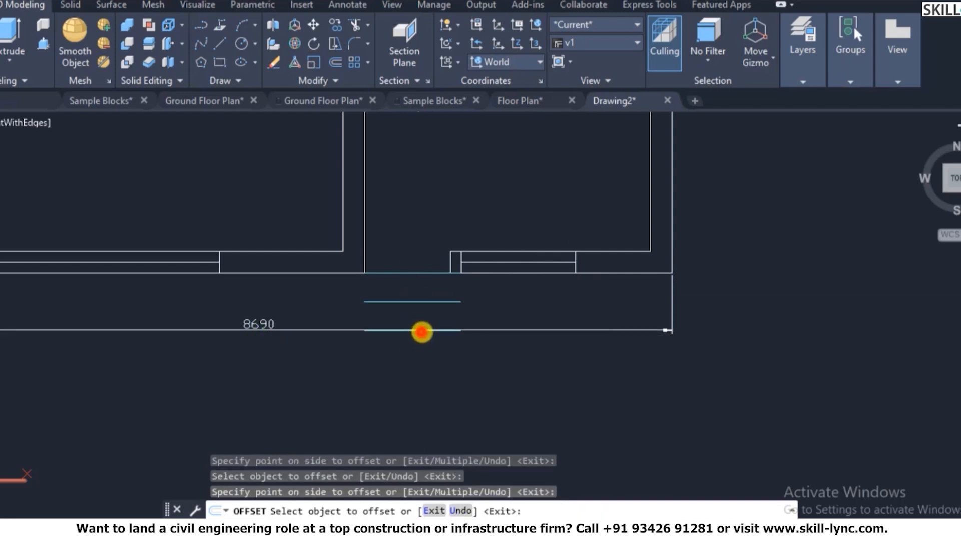
{"action": "left_click", "coordinate": [421, 332]}
{"action": "scroll", "coordinate": [433, 333], "scroll_direction": "up", "scroll_amount": 5}
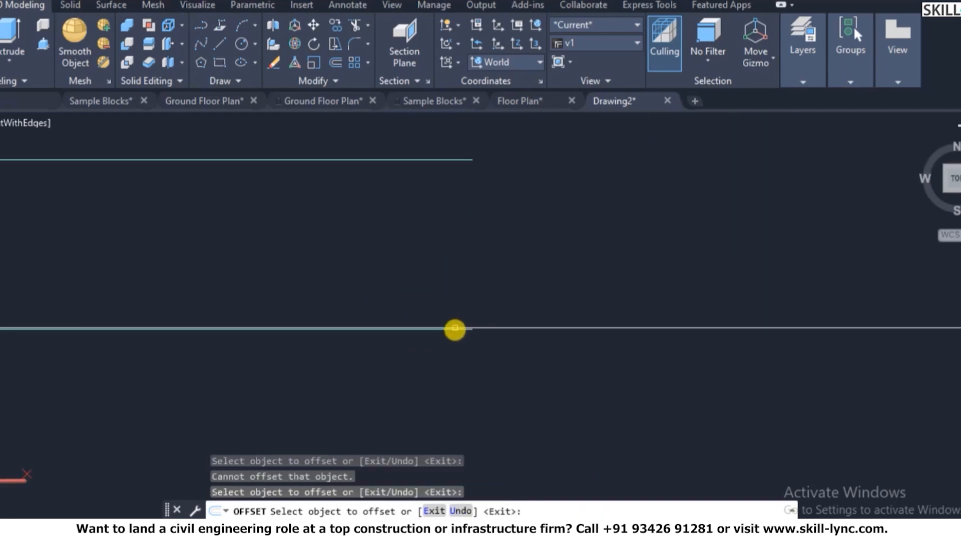
{"action": "left_click", "coordinate": [452, 334]}
{"action": "scroll", "coordinate": [462, 330], "scroll_direction": "up", "scroll_amount": 3}
{"action": "left_click", "coordinate": [469, 334]}
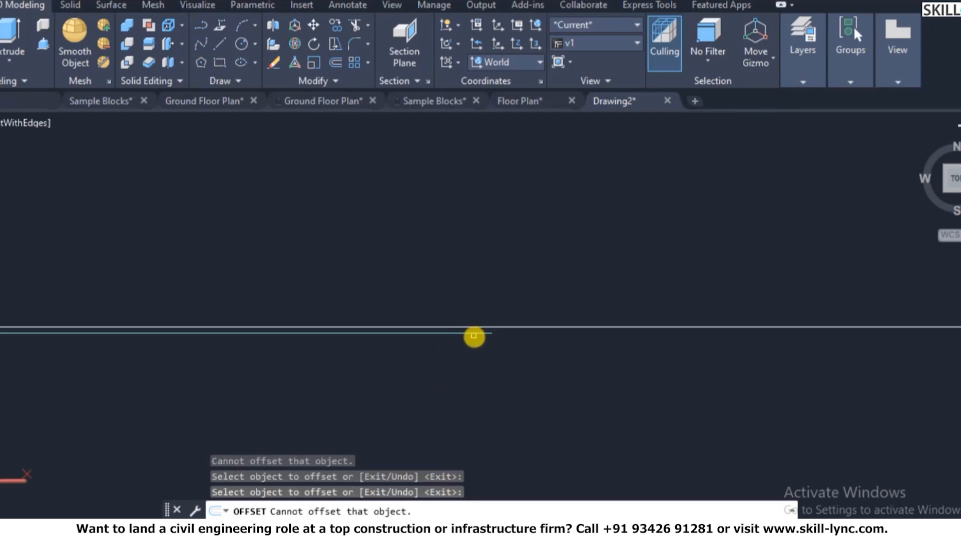
{"action": "left_click", "coordinate": [474, 334]}
{"action": "left_click", "coordinate": [468, 388]}
{"action": "scroll", "coordinate": [517, 328], "scroll_direction": "down", "scroll_amount": 4}
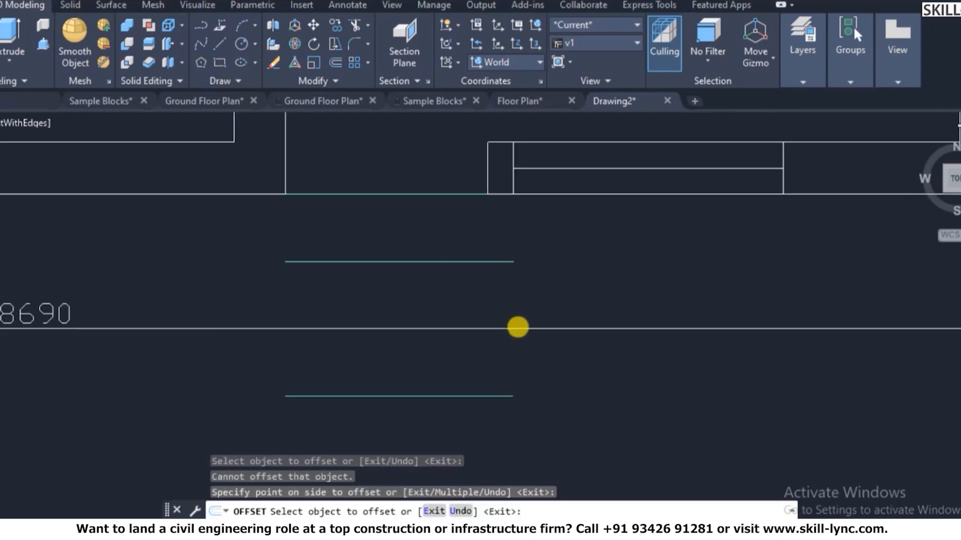
{"action": "key", "text": "Escape"}
{"action": "key", "text": "Escape"}
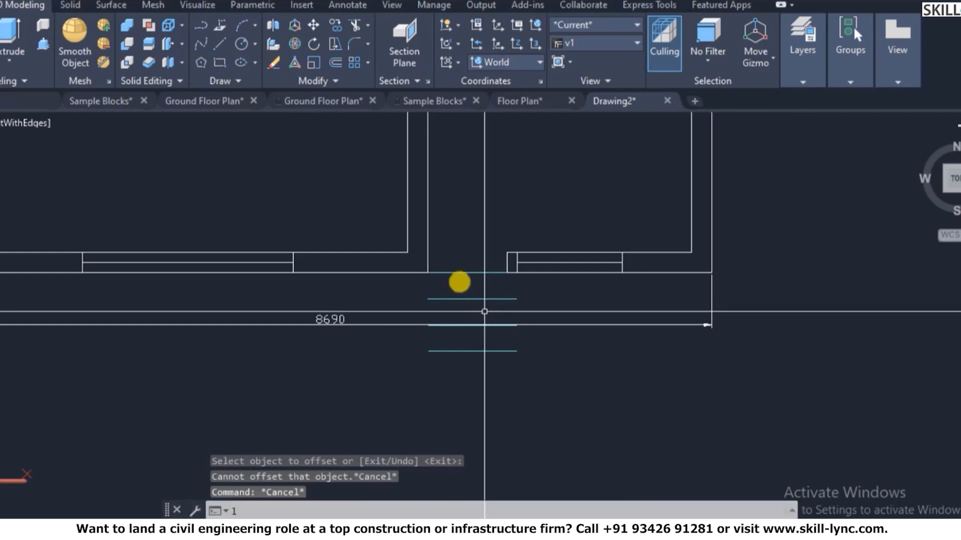
- Close the left and right sides of the strips with lines, then return to a 3D view
{"action": "type", "text": "l"}
{"action": "key", "text": "Return"}
{"action": "left_click", "coordinate": [429, 273]}
{"action": "left_click", "coordinate": [431, 351]}
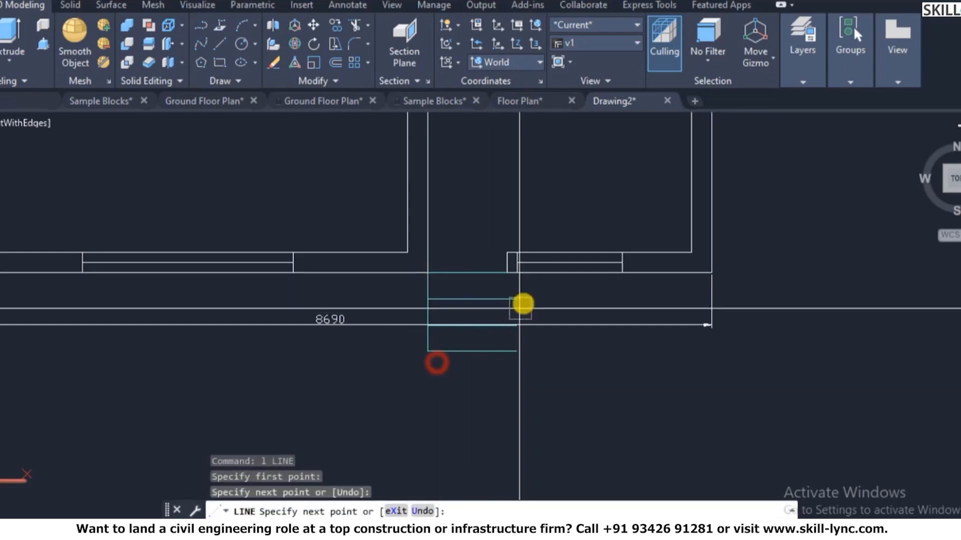
{"action": "key", "text": "Escape"}
{"action": "key", "text": "Return"}
{"action": "left_click", "coordinate": [517, 273]}
{"action": "left_click", "coordinate": [517, 351]}
{"action": "key", "text": "Escape"}
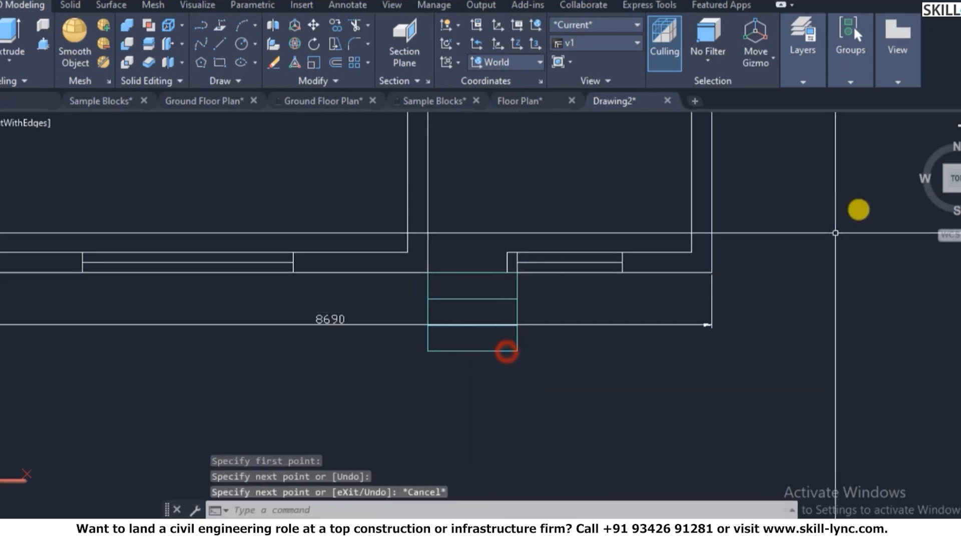
{"action": "key", "text": "Escape"}
{"action": "left_click", "coordinate": [923, 142]}
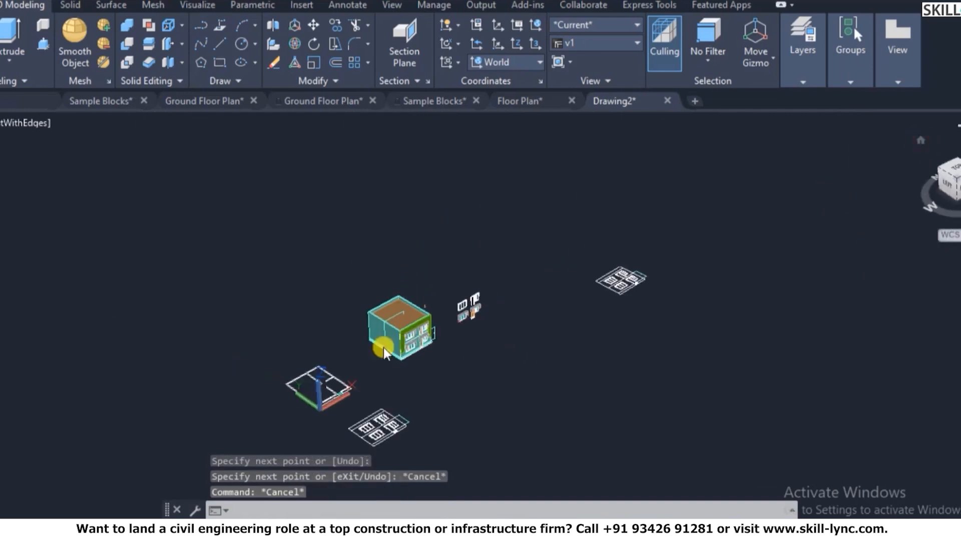
- Switch the view to parallel projection and zoom in on the entrance strips
{"action": "type", "text": "3d"}
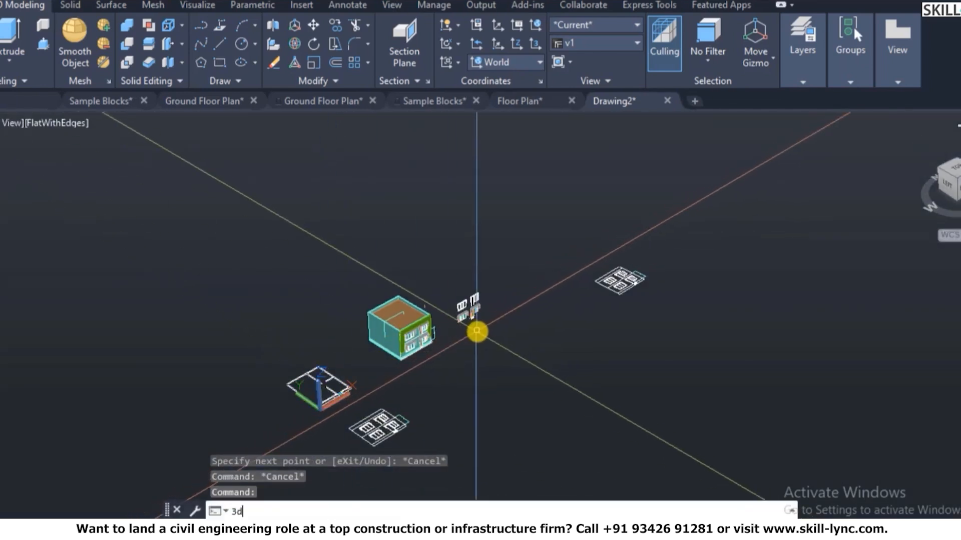
{"action": "type", "text": "o"}
{"action": "key", "text": "Return"}
{"action": "key", "text": "Escape"}
{"action": "type", "text": "3do"}
{"action": "key", "text": "Return"}
{"action": "right_click", "coordinate": [457, 313]}
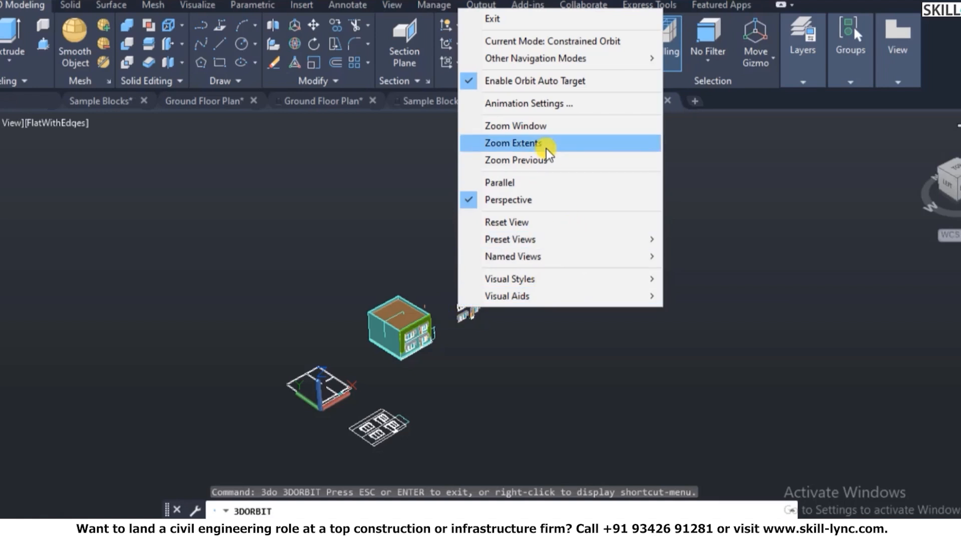
{"action": "left_click", "coordinate": [535, 182]}
{"action": "scroll", "coordinate": [327, 389], "scroll_direction": "up", "scroll_amount": 4}
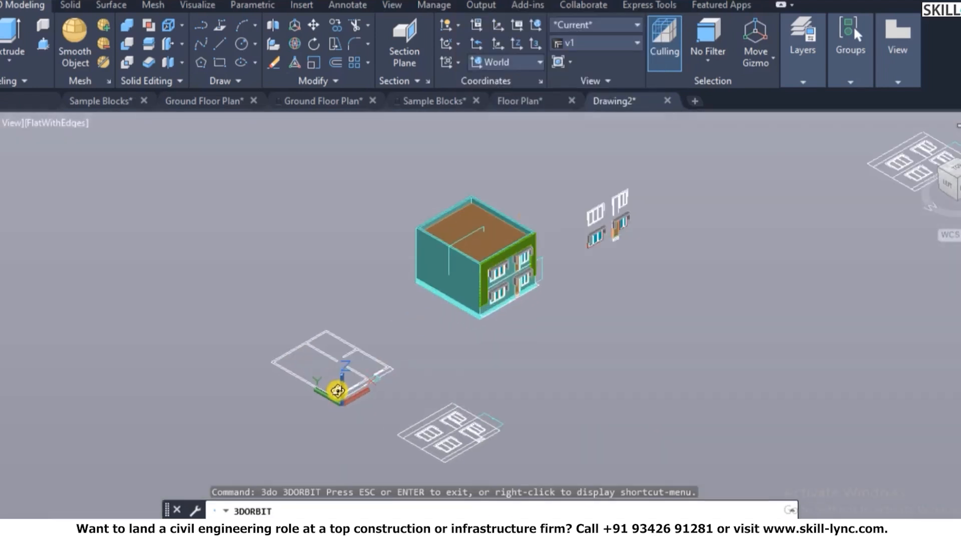
{"action": "scroll", "coordinate": [336, 390], "scroll_direction": "up", "scroll_amount": 8}
{"action": "scroll", "coordinate": [380, 383], "scroll_direction": "up", "scroll_amount": 4}
{"action": "key", "text": "Escape"}
{"action": "key", "text": "Escape"}
- Create three regions from the strips with BOUNDARY by picking points inside them
{"action": "type", "text": "bo"}
{"action": "key", "text": "Return"}
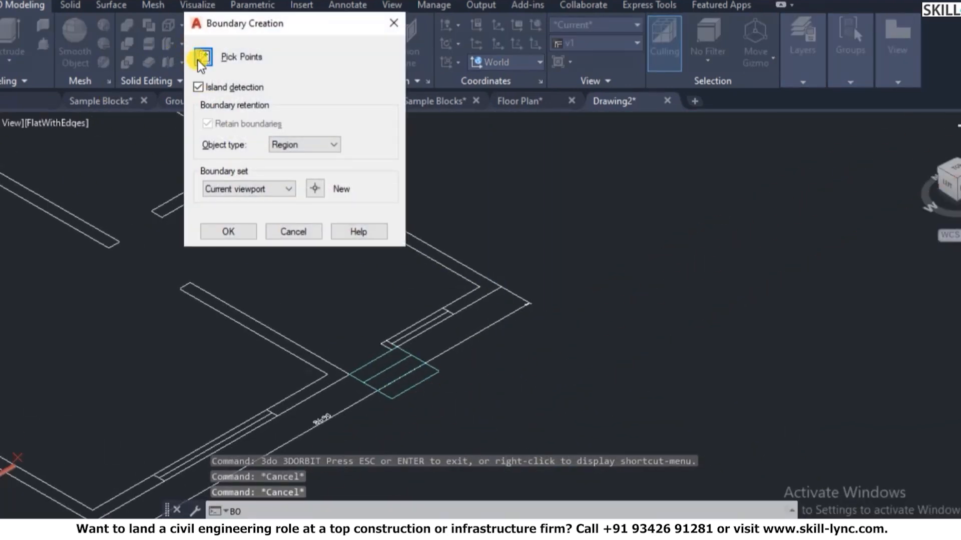
{"action": "left_click", "coordinate": [198, 60]}
{"action": "left_click", "coordinate": [392, 380]}
{"action": "left_click", "coordinate": [382, 368]}
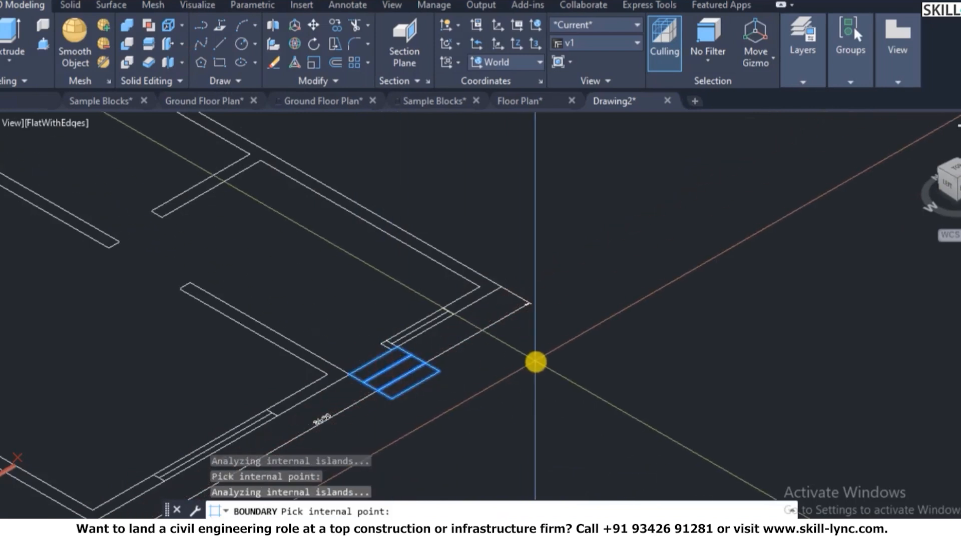
{"action": "key", "text": "Return"}
{"action": "key", "text": "Escape"}
{"action": "key", "text": "Escape"}
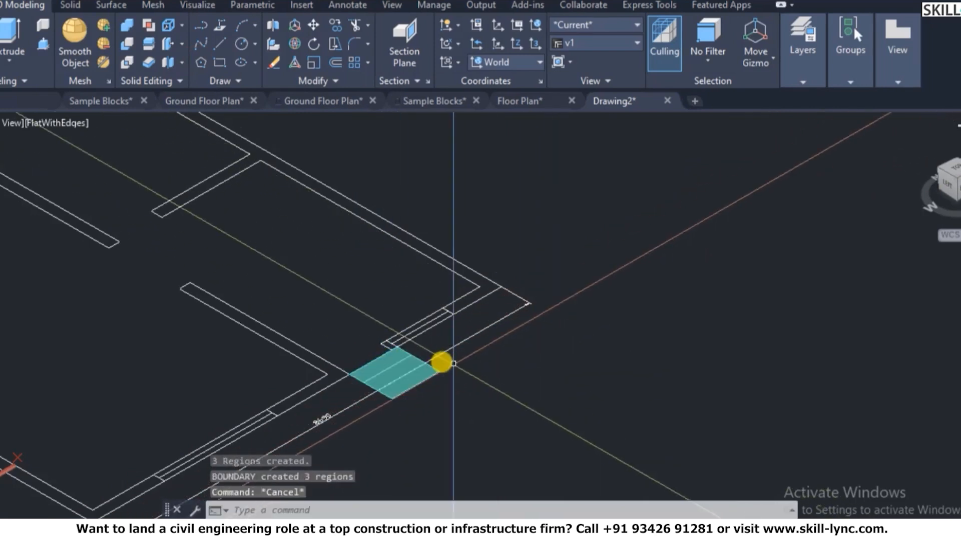
{"action": "scroll", "coordinate": [372, 381], "scroll_direction": "up", "scroll_amount": 2}
{"action": "scroll", "coordinate": [371, 382], "scroll_direction": "up", "scroll_amount": 3}
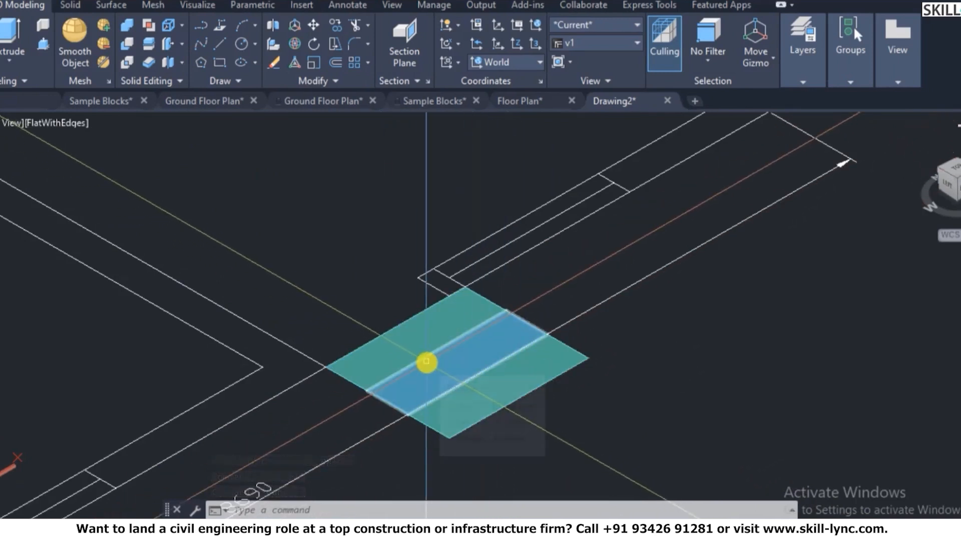
{"action": "mouse_move", "coordinate": [426, 362]}
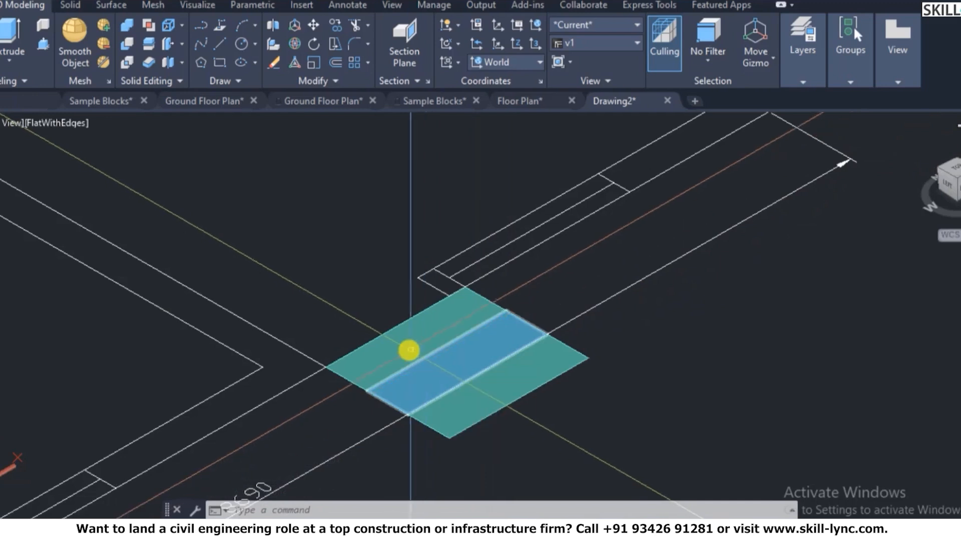
{"action": "key", "text": "Escape"}
{"action": "key", "text": "Escape"}
{"action": "key", "text": "Escape"}
- Copy two strip regions one strip-width further out from the entrance
{"action": "type", "text": "co"}
{"action": "key", "text": "Return"}
{"action": "left_click", "coordinate": [587, 403]}
{"action": "left_click", "coordinate": [509, 370]}
{"action": "key", "text": "Return"}
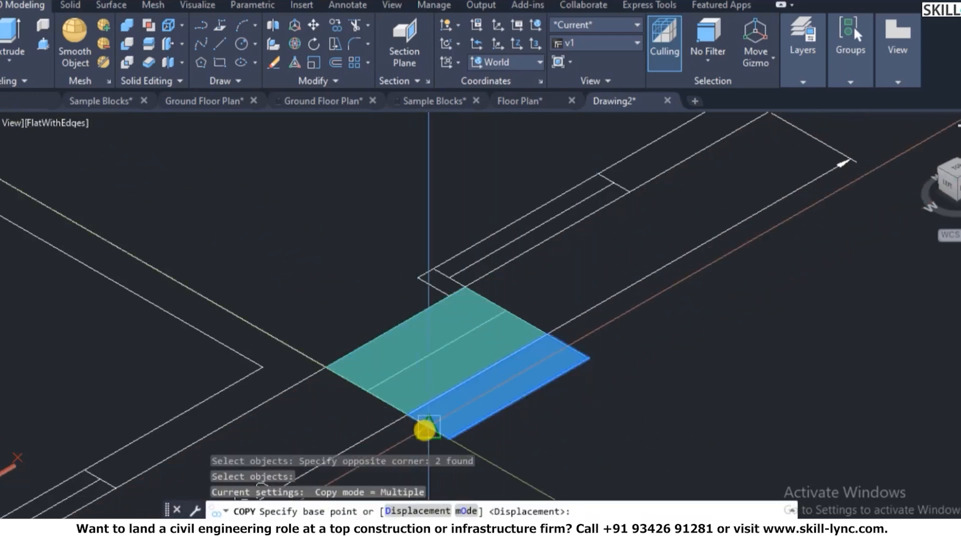
{"action": "left_click", "coordinate": [407, 416]}
{"action": "left_click", "coordinate": [450, 439]}
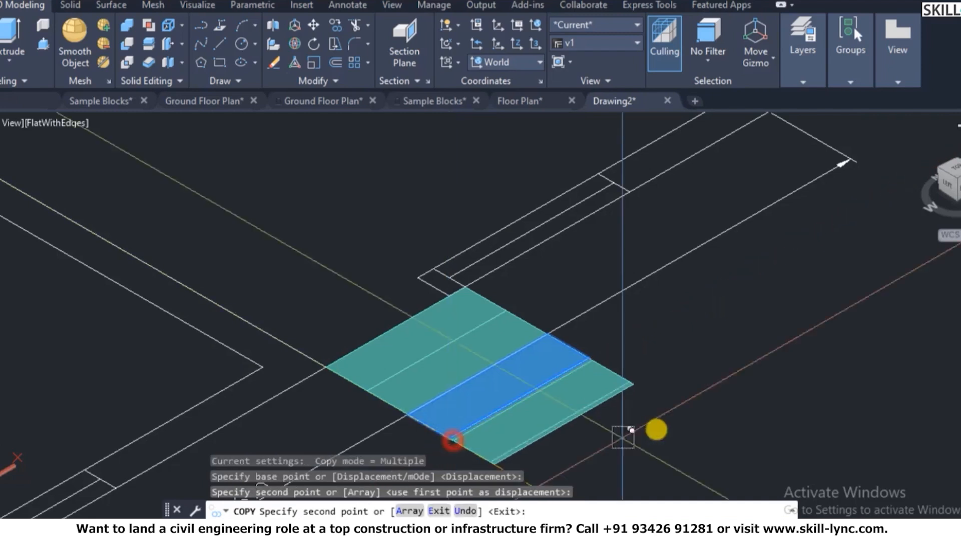
{"action": "key", "text": "Escape"}
- Extrude two strip regions by 150, then undo that extrusion
{"action": "type", "text": "ex"}
{"action": "key", "text": "Return"}
{"action": "left_click", "coordinate": [606, 437]}
{"action": "left_click", "coordinate": [568, 415]}
{"action": "key", "text": "Return"}
{"action": "type", "text": "1"}
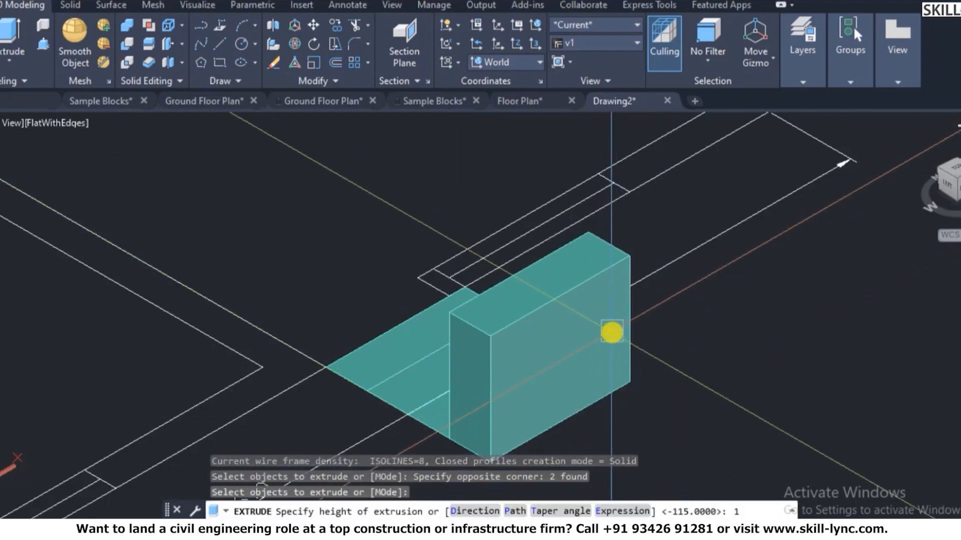
{"action": "type", "text": "50"}
{"action": "key", "text": "Return"}
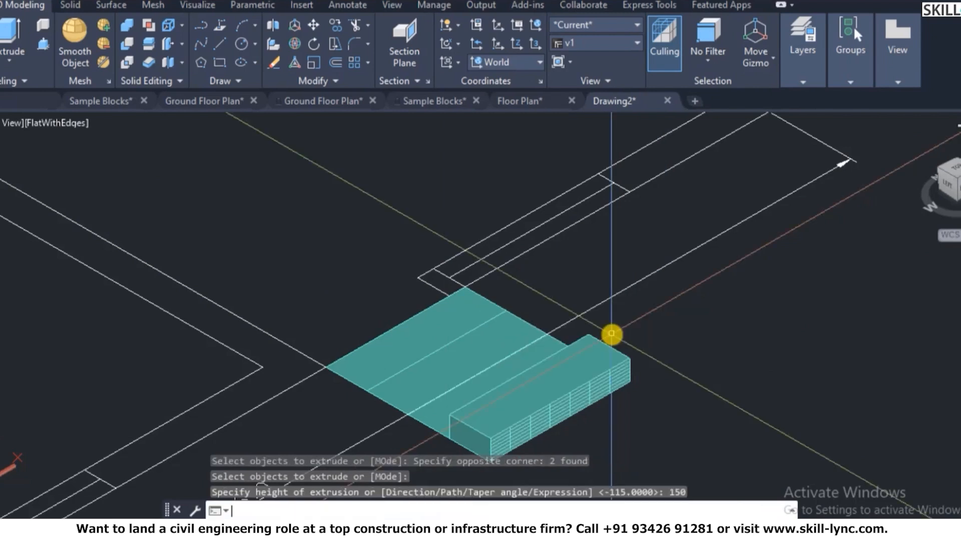
{"action": "key", "text": "Escape"}
{"action": "key", "text": "Escape"}
{"action": "type", "text": "u"}
{"action": "key", "text": "Return"}
{"action": "type", "text": "`ext"}
{"action": "key", "text": "Return"}
{"action": "key", "text": "Escape"}
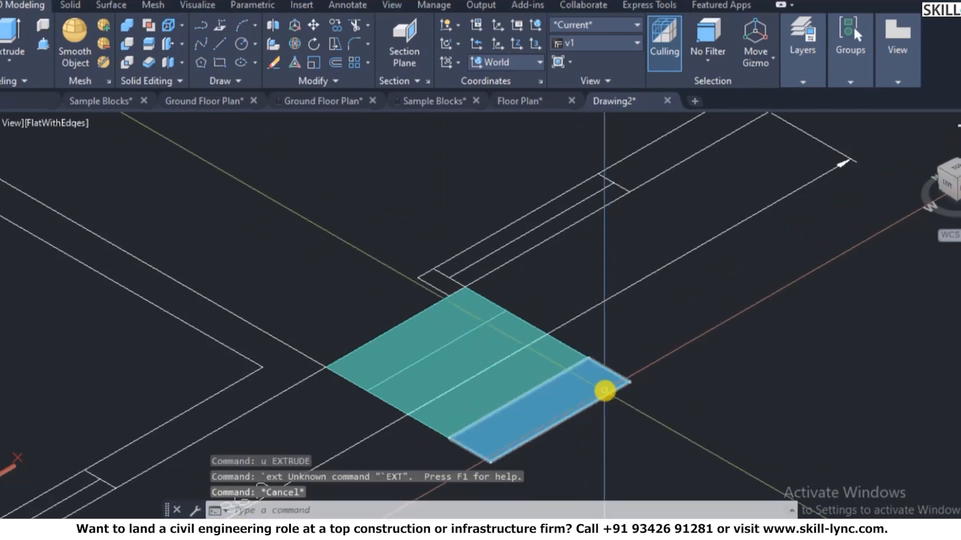
- Extrude the outermost strip to a height of 150
{"action": "type", "text": "ext"}
{"action": "key", "text": "Return"}
{"action": "left_click", "coordinate": [578, 391]}
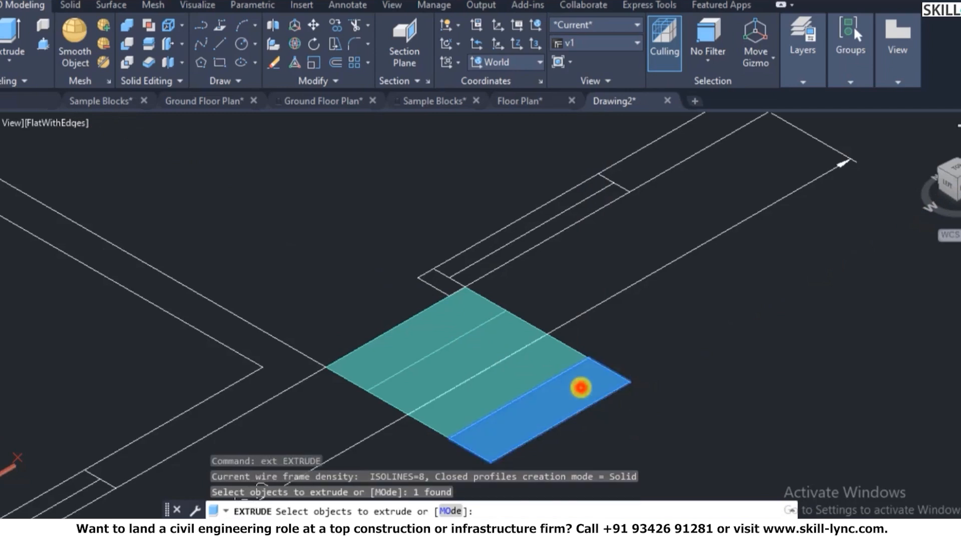
{"action": "key", "text": "Return"}
{"action": "type", "text": "150"}
{"action": "key", "text": "Return"}
{"action": "key", "text": "Escape"}
{"action": "key", "text": "Escape"}
{"action": "scroll", "coordinate": [498, 389], "scroll_direction": "up", "scroll_amount": 2}
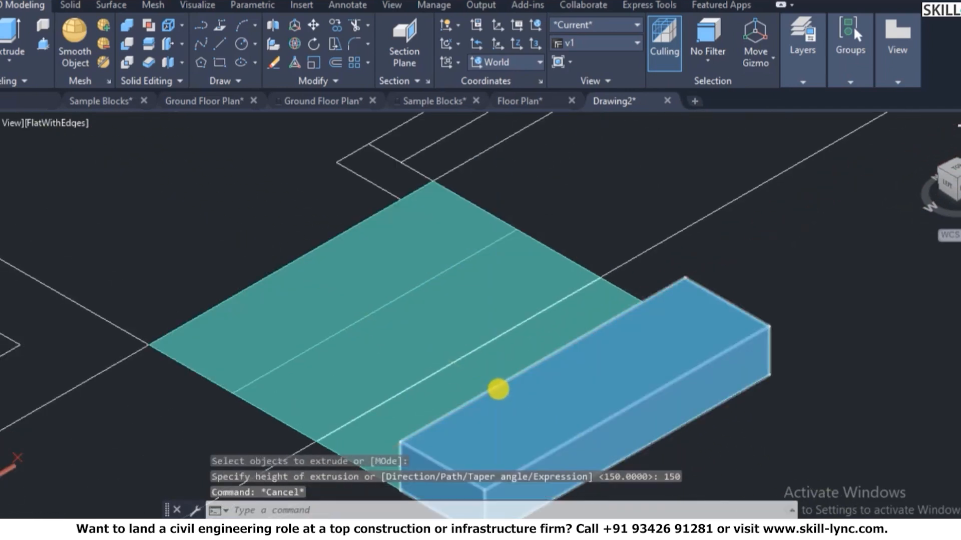
- Extrude the next two step profiles to heights of 300 and 450
{"action": "type", "text": "ex"}
{"action": "key", "text": "Return"}
{"action": "left_click", "coordinate": [432, 396]}
{"action": "key", "text": "Return"}
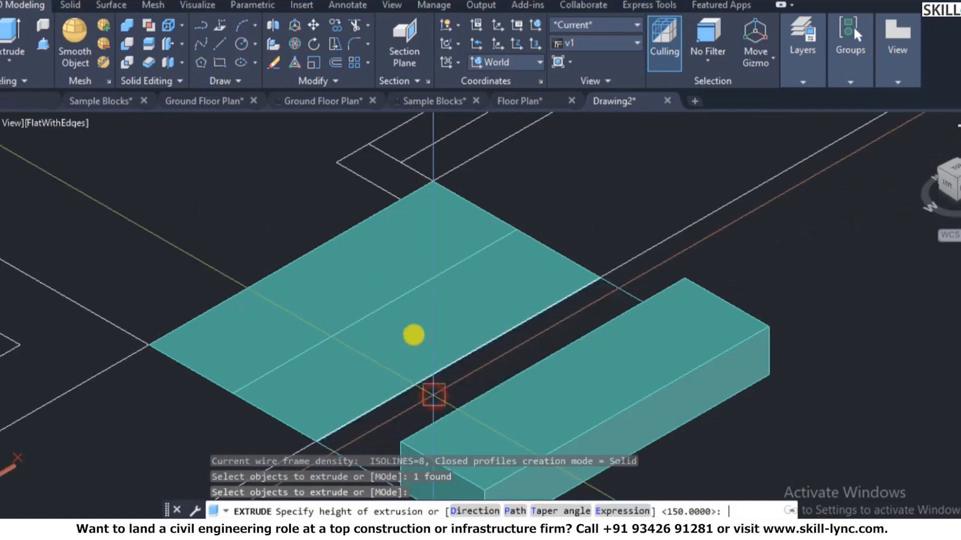
{"action": "type", "text": "300"}
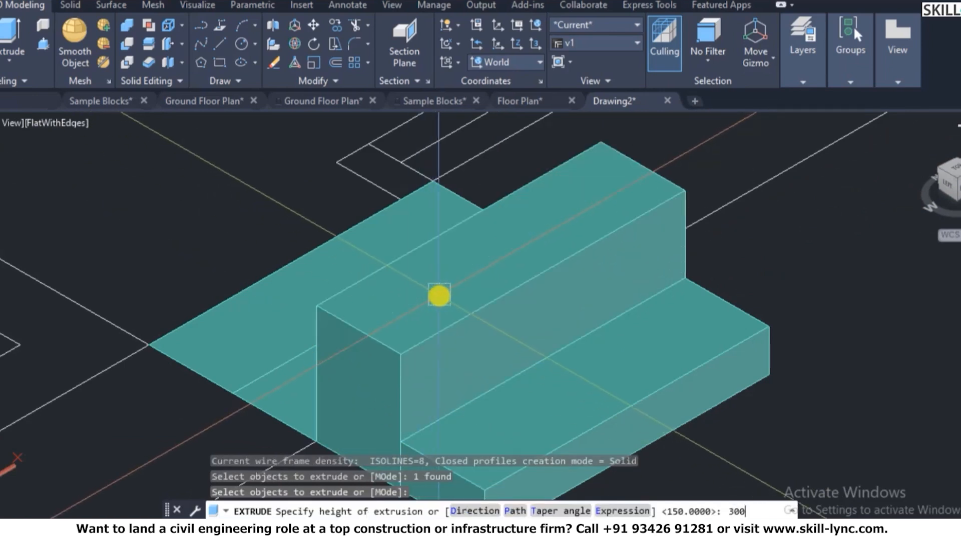
{"action": "key", "text": "Return"}
{"action": "key", "text": "Escape"}
{"action": "type", "text": "ex"}
{"action": "key", "text": "Return"}
{"action": "left_click", "coordinate": [276, 380]}
{"action": "key", "text": "Return"}
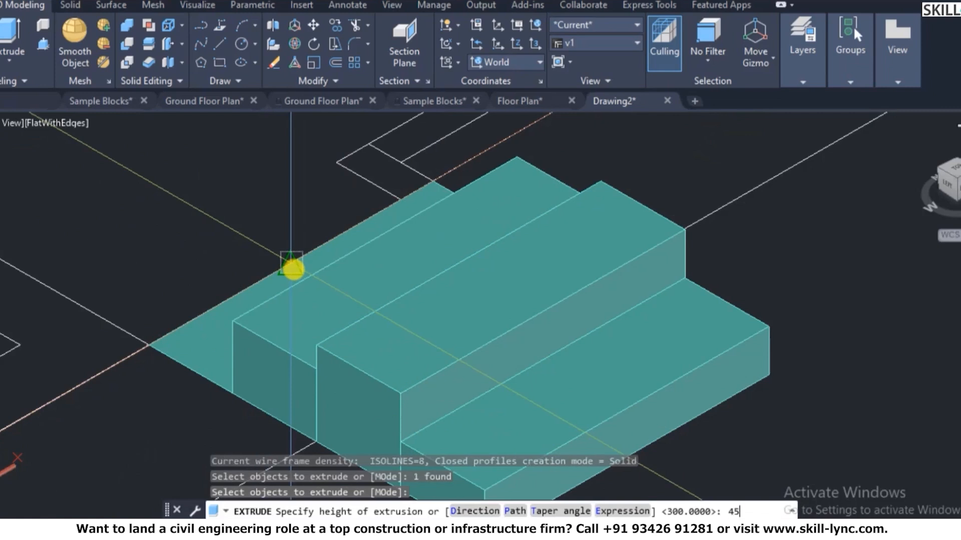
{"action": "key", "text": "Return"}
{"action": "key", "text": "Escape"}
- Extrude the top step profile to a height of 600
{"action": "type", "text": "ext"}
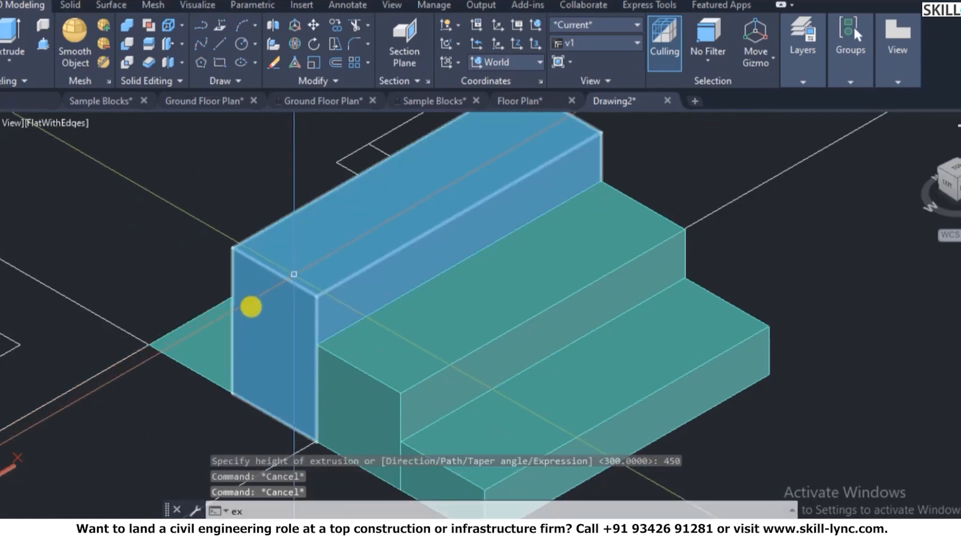
{"action": "key", "text": "Return"}
{"action": "left_click", "coordinate": [213, 336]}
{"action": "key", "text": "Return"}
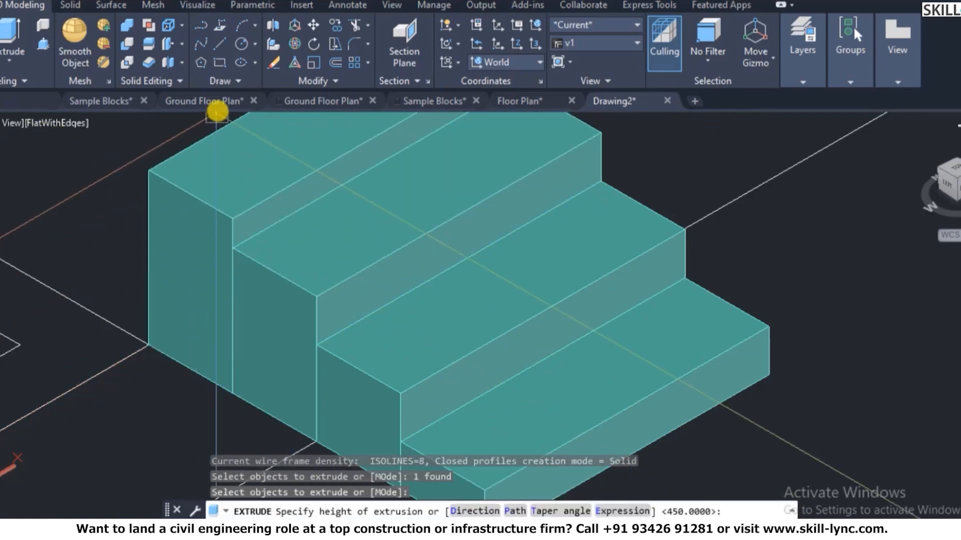
{"action": "type", "text": "600"}
{"action": "key", "text": "Return"}
{"action": "key", "text": "Escape"}
{"action": "key", "text": "Escape"}
- Union the four step solids into a single staircase solid
{"action": "type", "text": "uni"}
{"action": "key", "text": "Return"}
{"action": "left_click", "coordinate": [542, 172]}
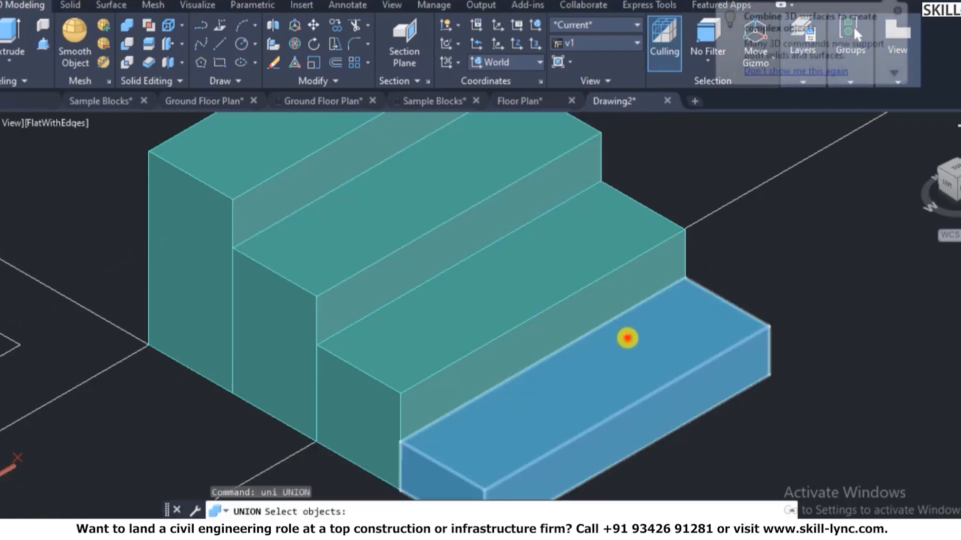
{"action": "left_click", "coordinate": [553, 274]}
{"action": "left_click", "coordinate": [421, 229]}
{"action": "left_click", "coordinate": [292, 170]}
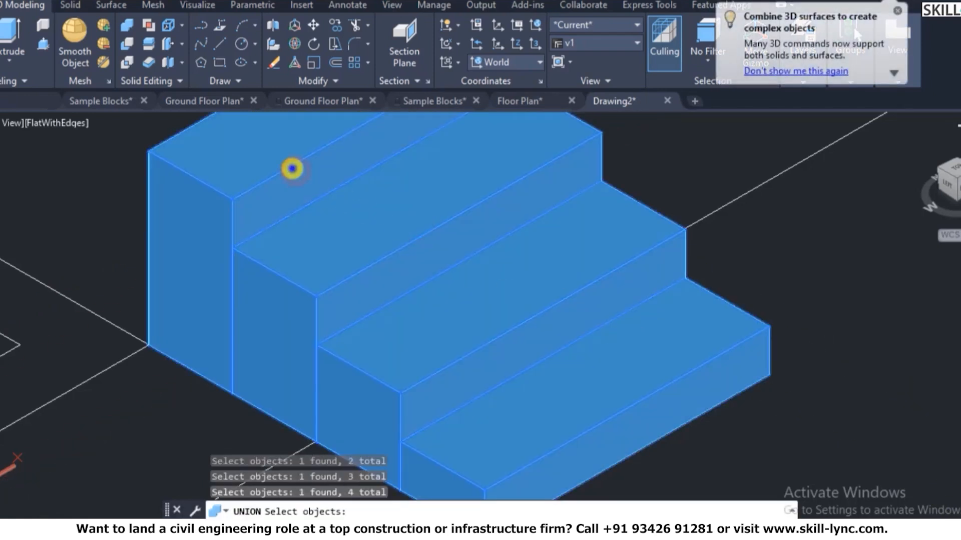
{"action": "key", "text": "Return"}
{"action": "scroll", "coordinate": [520, 346], "scroll_direction": "down", "scroll_amount": 6}
{"action": "scroll", "coordinate": [550, 291], "scroll_direction": "up", "scroll_amount": 5}
- Copy the stair solid from its top corner to the entrance door's bottom corner
{"action": "type", "text": "c"}
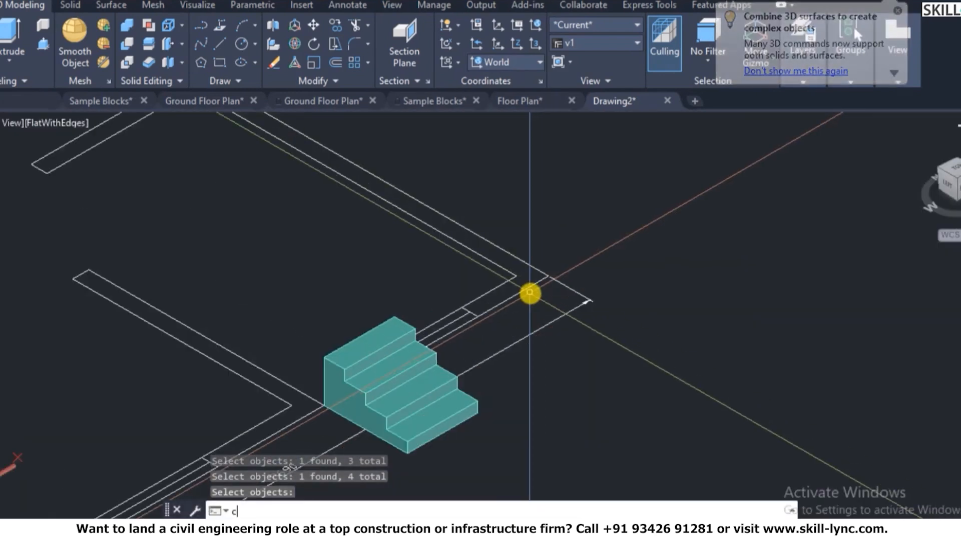
{"action": "scroll", "coordinate": [530, 293], "scroll_direction": "down", "scroll_amount": 5}
{"action": "type", "text": "o"}
{"action": "key", "text": "Return"}
{"action": "left_click", "coordinate": [354, 345]}
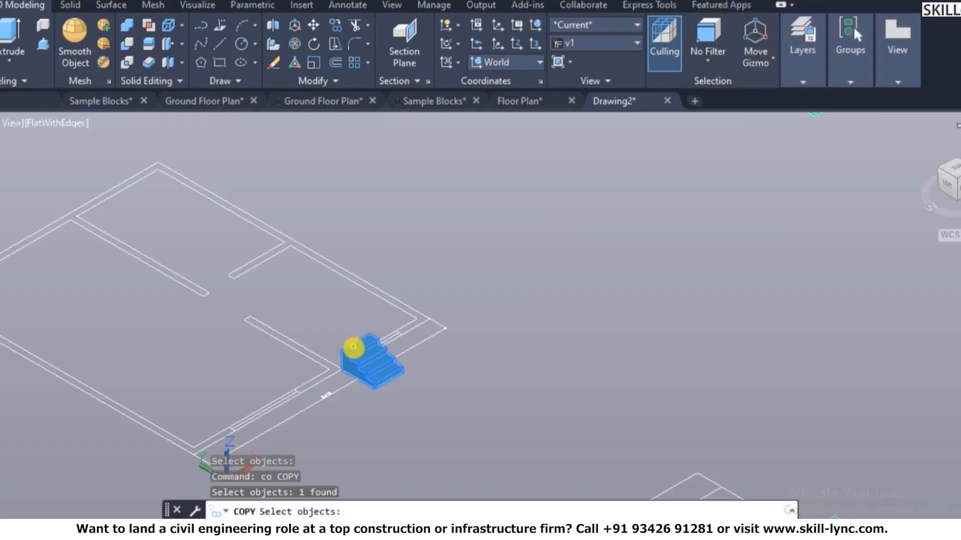
{"action": "scroll", "coordinate": [353, 344], "scroll_direction": "down", "scroll_amount": 3}
{"action": "scroll", "coordinate": [380, 332], "scroll_direction": "up", "scroll_amount": 6}
{"action": "key", "text": "Return"}
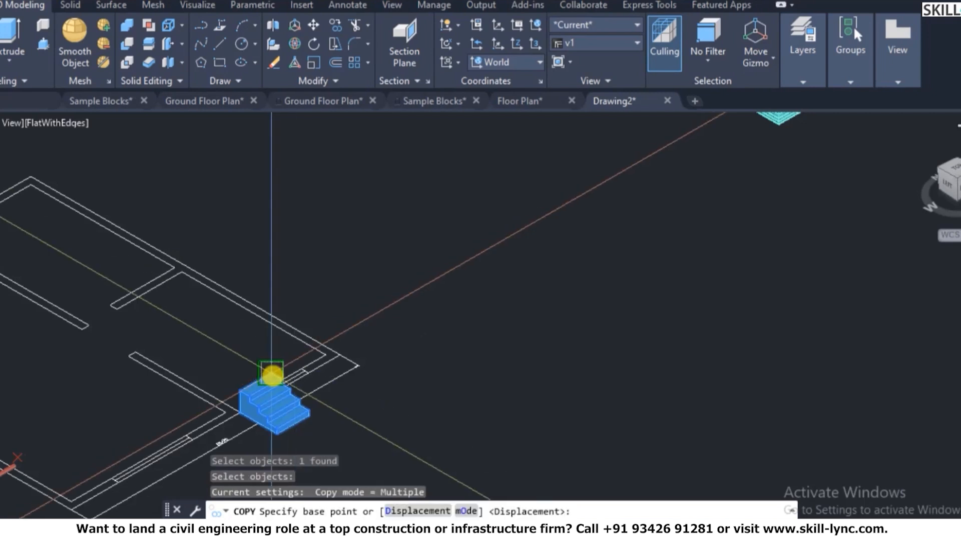
{"action": "left_click", "coordinate": [272, 375]}
{"action": "scroll", "coordinate": [678, 328], "scroll_direction": "down", "scroll_amount": 5}
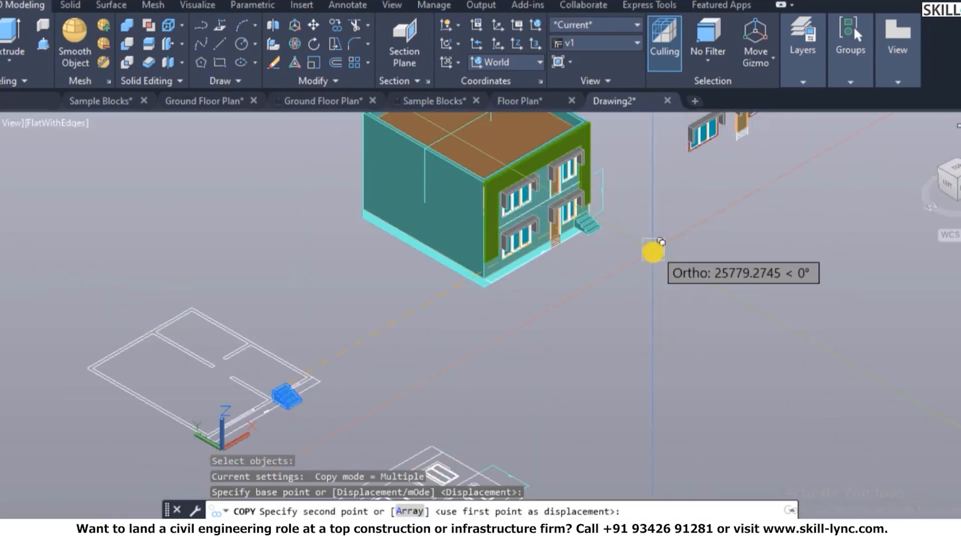
{"action": "scroll", "coordinate": [595, 291], "scroll_direction": "up", "scroll_amount": 5}
{"action": "scroll", "coordinate": [365, 215], "scroll_direction": "up", "scroll_amount": 5}
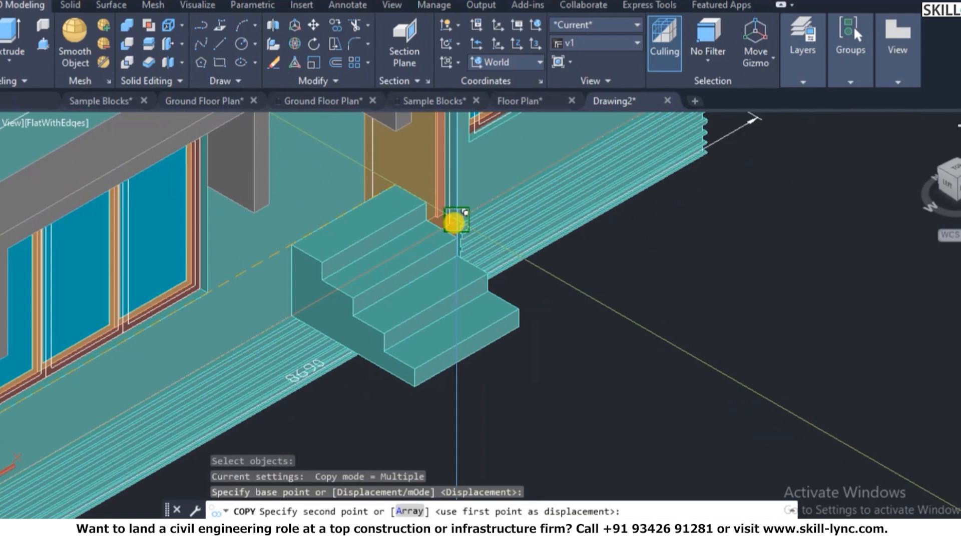
{"action": "scroll", "coordinate": [454, 222], "scroll_direction": "up", "scroll_amount": 5}
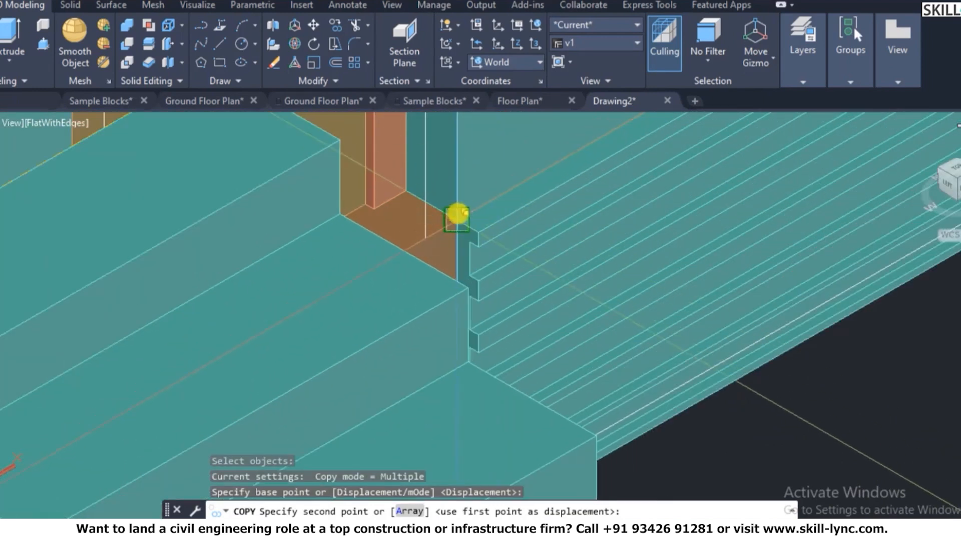
{"action": "left_click", "coordinate": [456, 218]}
{"action": "scroll", "coordinate": [592, 220], "scroll_direction": "down", "scroll_amount": 5}
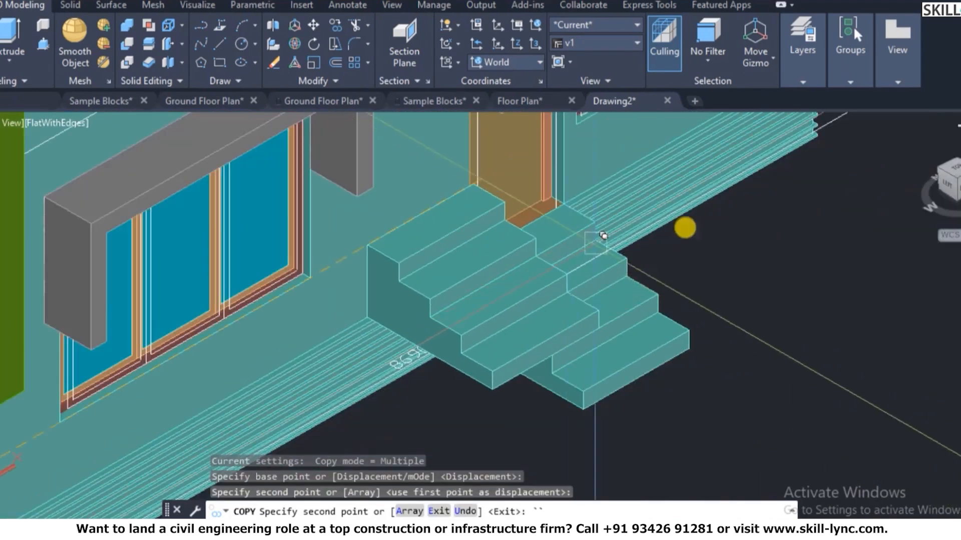
{"action": "key", "text": "Escape"}
- Check which layer the wall base belongs to, then deselect it
{"action": "scroll", "coordinate": [635, 197], "scroll_direction": "up", "scroll_amount": 3}
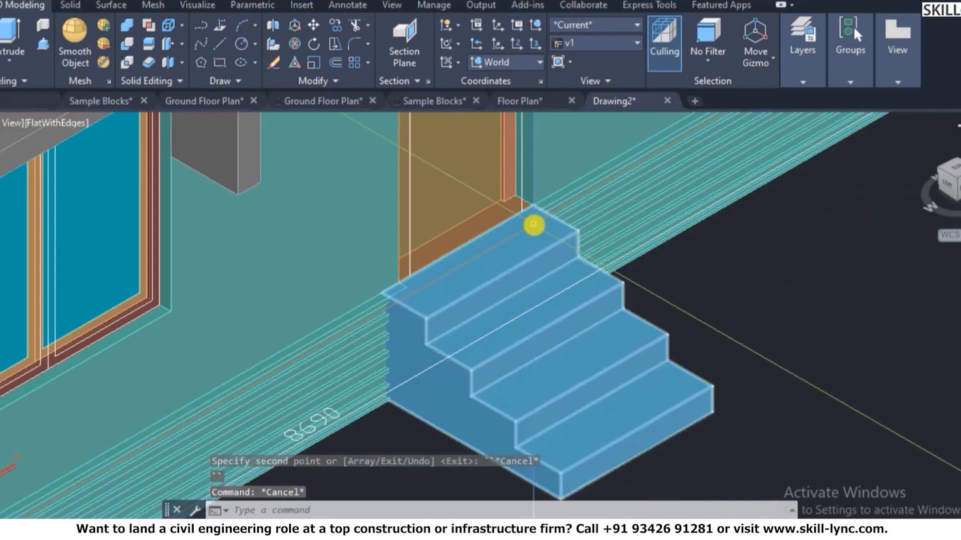
{"action": "scroll", "coordinate": [565, 162], "scroll_direction": "up", "scroll_amount": 2}
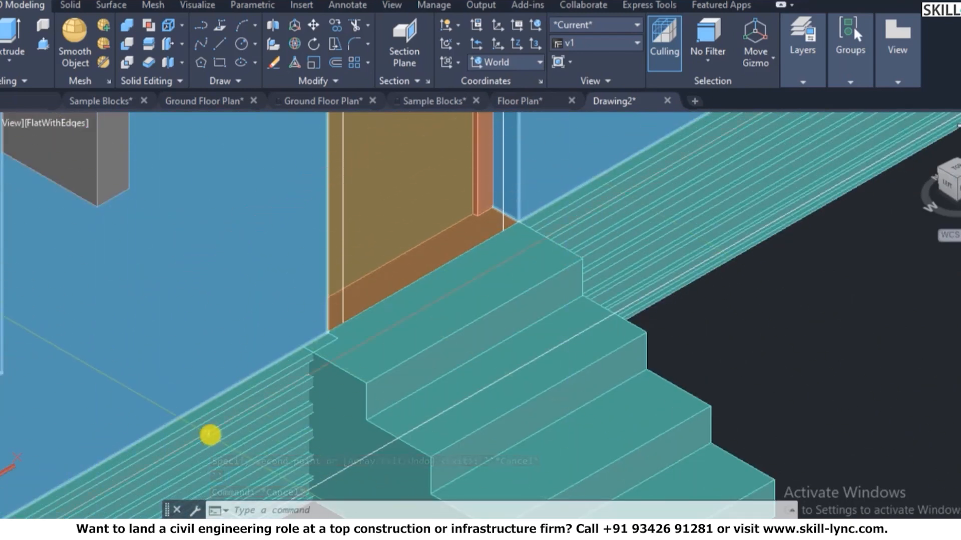
{"action": "left_click", "coordinate": [211, 434]}
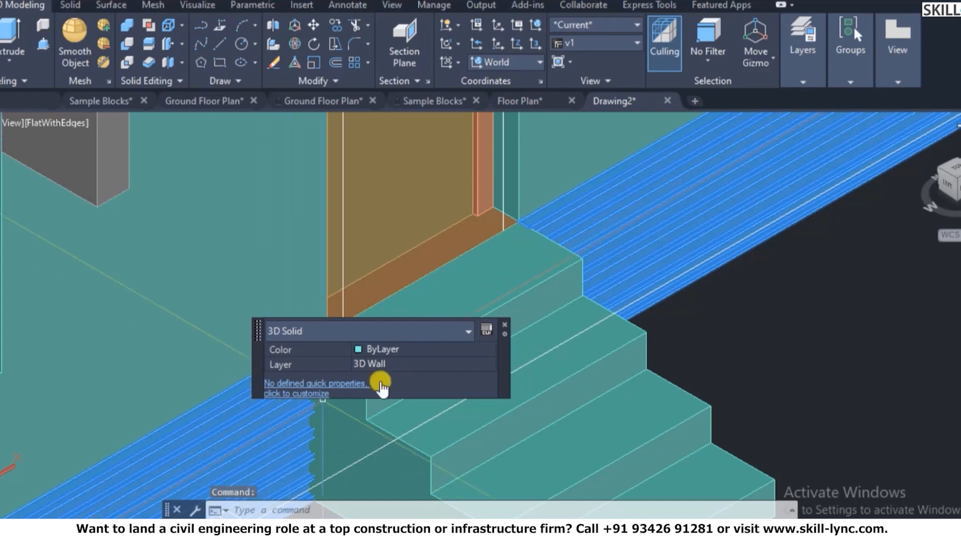
{"action": "key", "text": "Escape"}
{"action": "key", "text": "Escape"}
- Orbit the model with 3DORBIT to inspect the entrance stairs from another angle
{"action": "type", "text": "3do"}
{"action": "key", "text": "Return"}
{"action": "mouse_move", "coordinate": [511, 304]}
{"action": "left_mouse_down"}
{"action": "mouse_move", "coordinate": [448, 343]}
{"action": "mouse_move", "coordinate": [369, 450]}
{"action": "mouse_move", "coordinate": [351, 313]}
{"action": "mouse_move", "coordinate": [339, 300]}
{"action": "mouse_move", "coordinate": [506, 300]}
{"action": "left_mouse_up"}
{"action": "scroll", "coordinate": [711, 260], "scroll_direction": "down", "scroll_amount": 9}
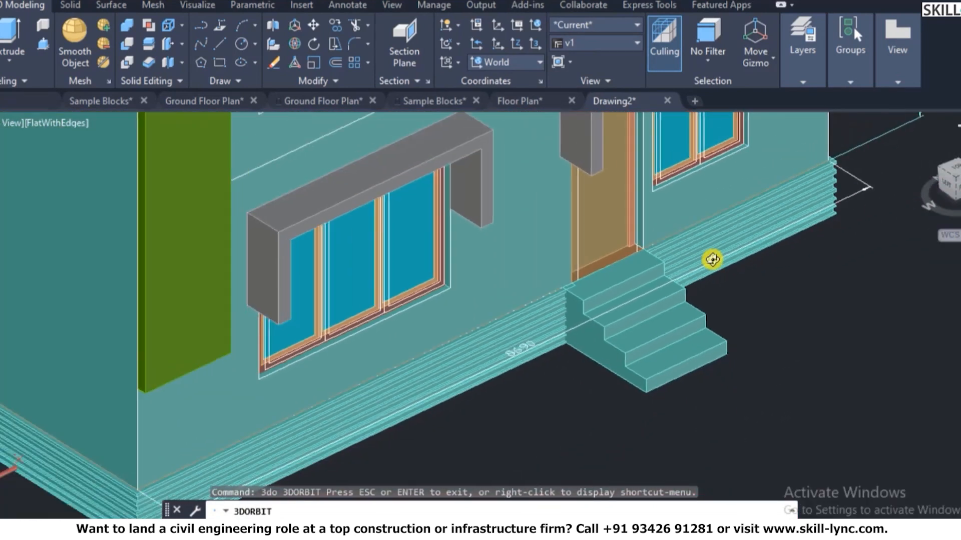
{"action": "scroll", "coordinate": [705, 261], "scroll_direction": "up", "scroll_amount": 5}
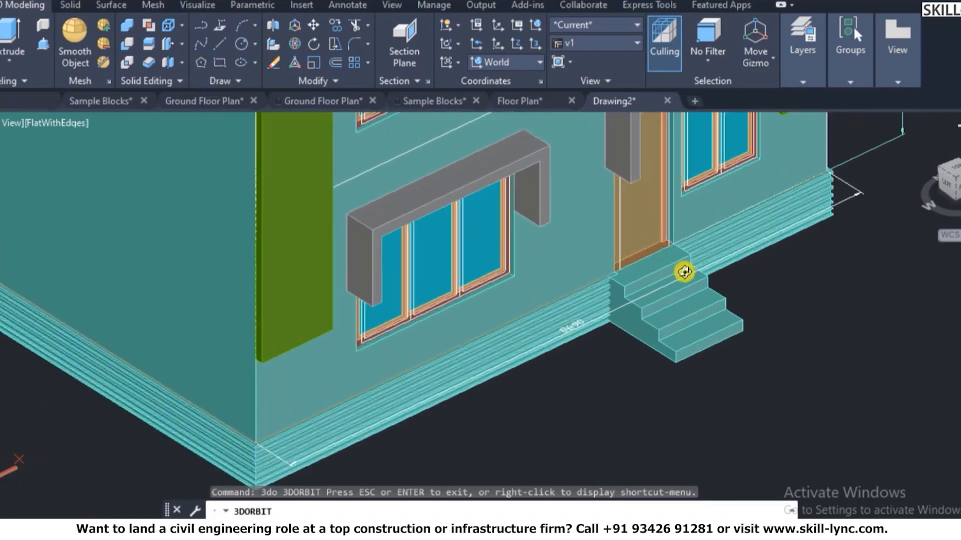
{"action": "scroll", "coordinate": [696, 242], "scroll_direction": "up", "scroll_amount": 2}
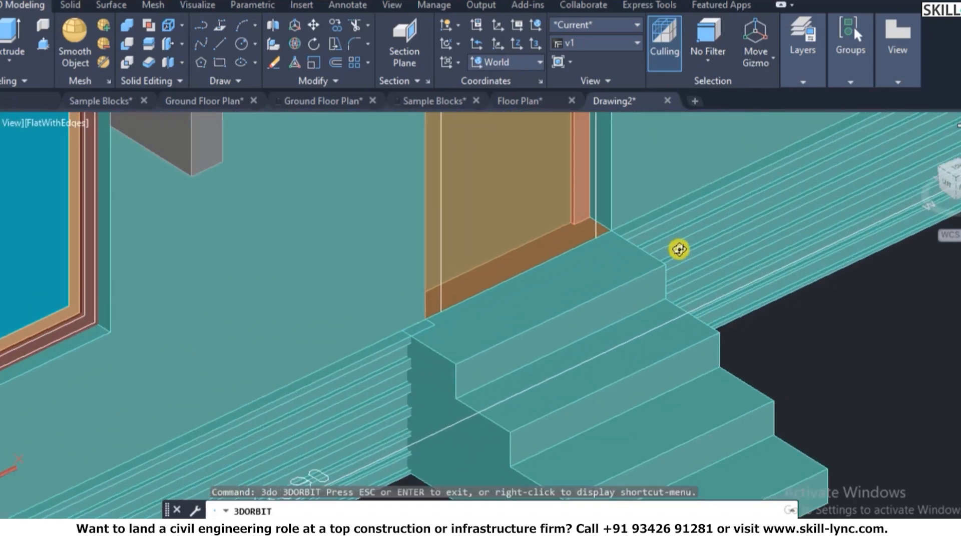
{"action": "key", "text": "Escape"}
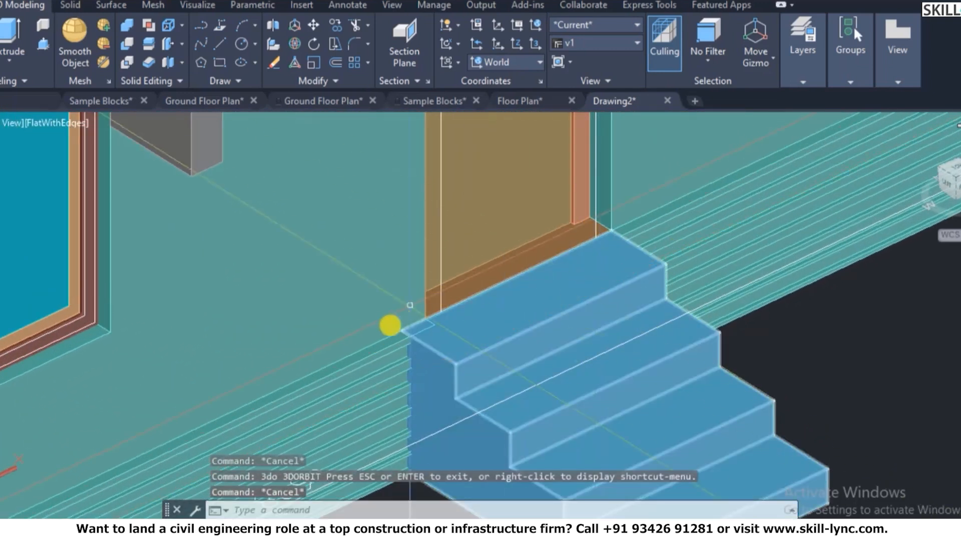
{"action": "key", "text": "Escape"}
{"action": "key", "text": "Escape"}
{"action": "scroll", "coordinate": [434, 299], "scroll_direction": "down", "scroll_amount": 5}
{"action": "type", "text": "x"}
{"action": "key", "text": "BackSpace"}
- Slice the wall base plinth with a YZ plane at the stair's front corner, keeping both pieces
{"action": "type", "text": "sl"}
{"action": "key", "text": "Return"}
{"action": "left_click", "coordinate": [402, 349]}
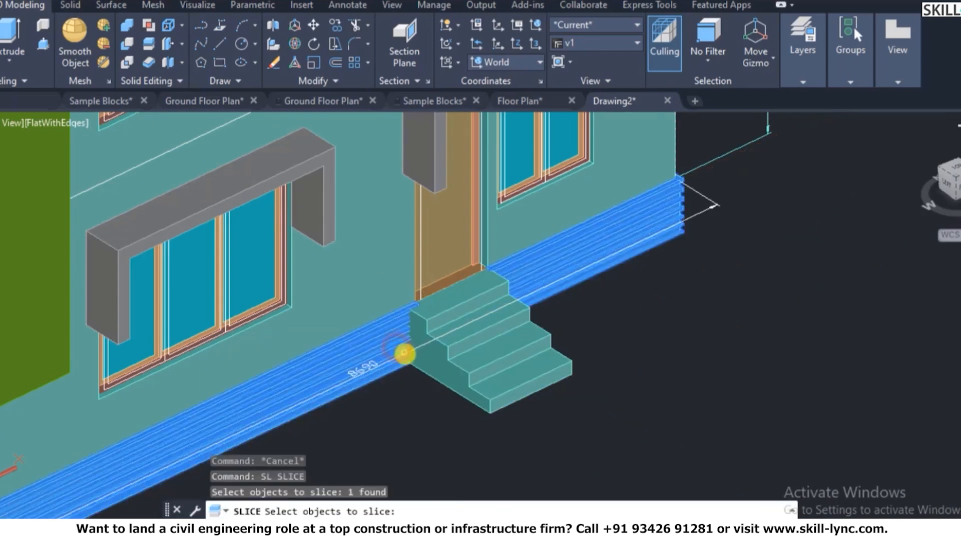
{"action": "key", "text": "Return"}
{"action": "scroll", "coordinate": [423, 370], "scroll_direction": "up", "scroll_amount": 3}
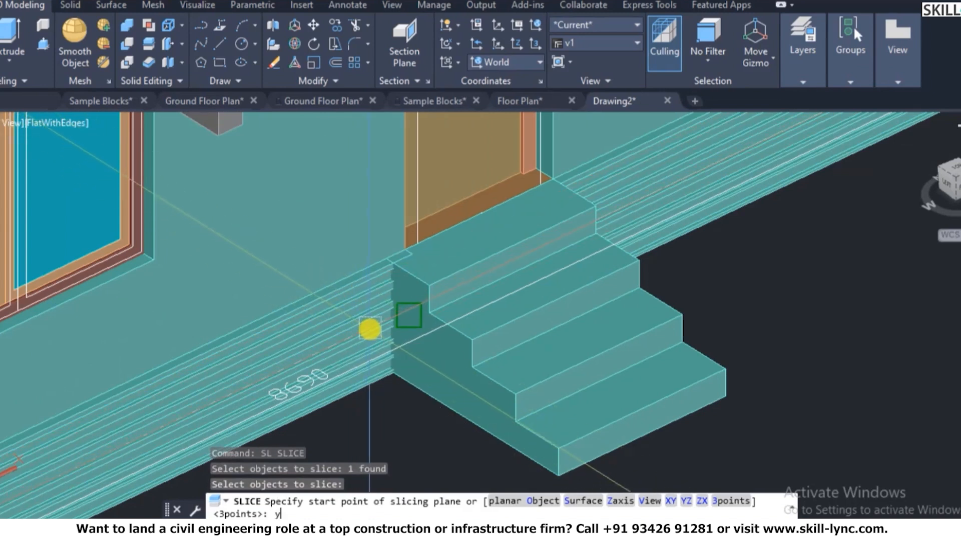
{"action": "key", "text": "Return"}
{"action": "scroll", "coordinate": [460, 275], "scroll_direction": "down", "scroll_amount": 4}
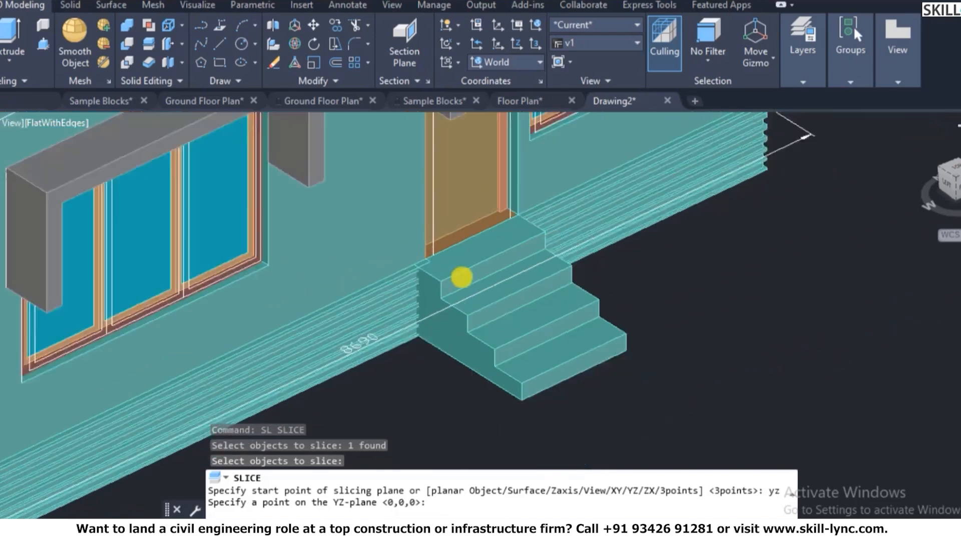
{"action": "scroll", "coordinate": [493, 383], "scroll_direction": "up", "scroll_amount": 3}
{"action": "left_click", "coordinate": [512, 321]}
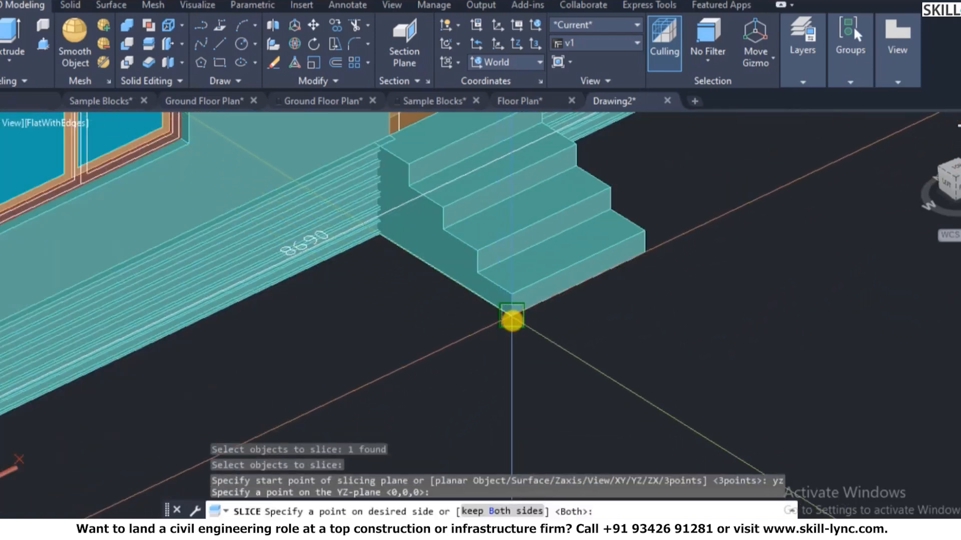
{"action": "type", "text": "b"}
{"action": "key", "text": "Return"}
- Select the sliced plinth pieces one by one to check the cut
{"action": "scroll", "coordinate": [333, 285], "scroll_direction": "down", "scroll_amount": 4}
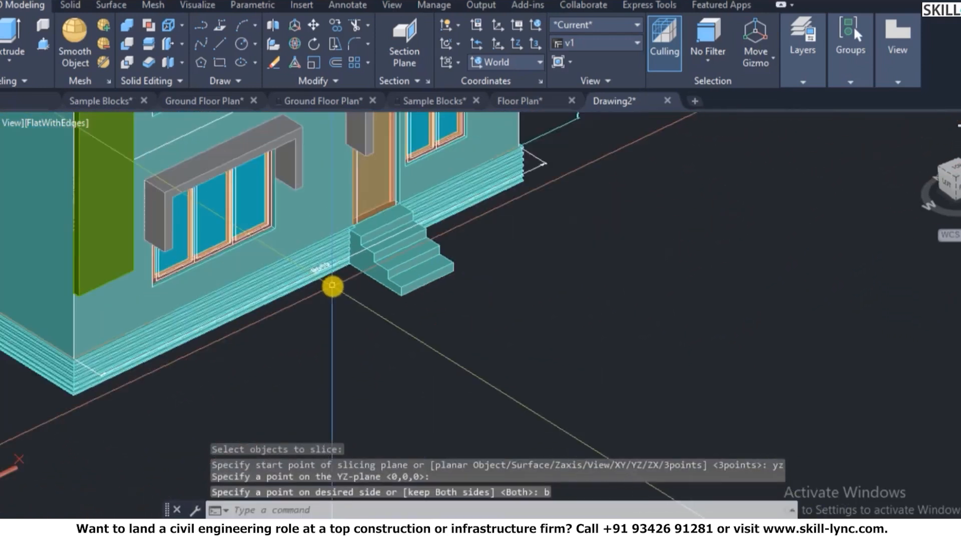
{"action": "left_click", "coordinate": [510, 186]}
{"action": "key", "text": "Escape"}
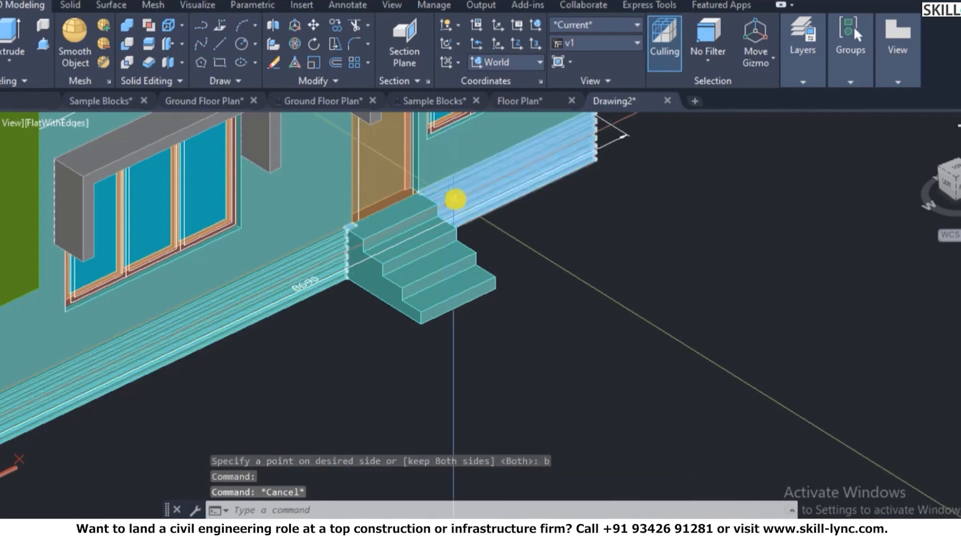
{"action": "left_click", "coordinate": [456, 197]}
{"action": "key", "text": "Escape"}
{"action": "scroll", "coordinate": [395, 188], "scroll_direction": "up", "scroll_amount": 3}
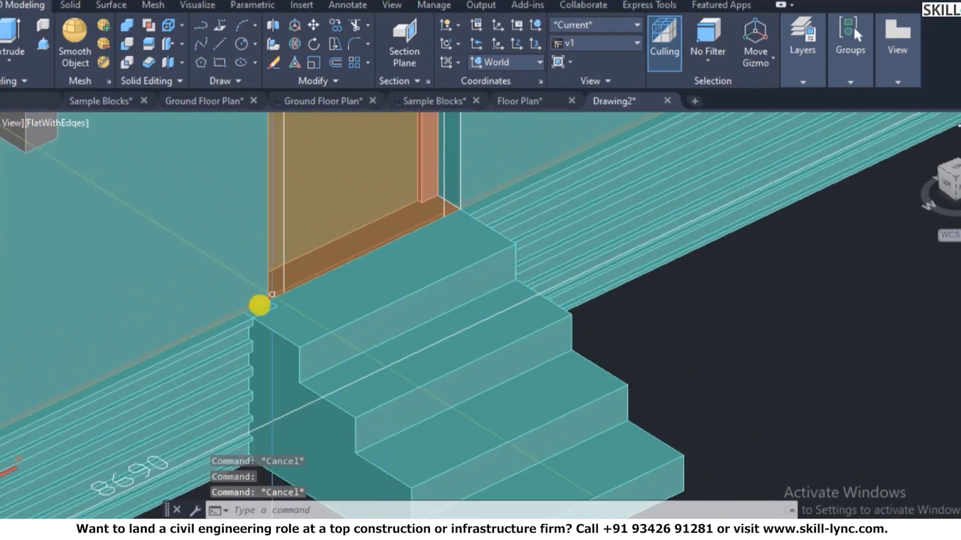
{"action": "left_click", "coordinate": [626, 248]}
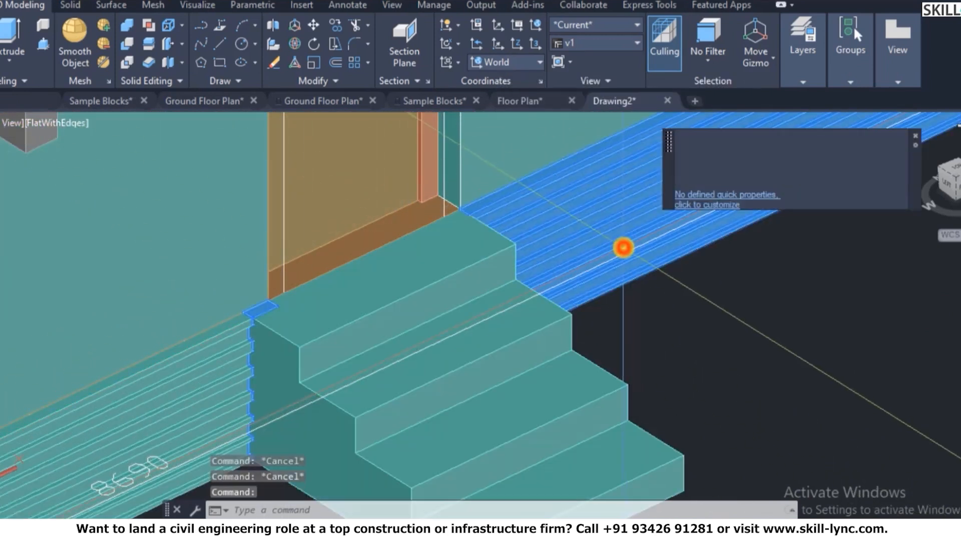
{"action": "key", "text": "Escape"}
- Slice the plinth segment right of the stairs with a YZ plane at the door corner, keeping both halves
{"action": "type", "text": "sl"}
{"action": "key", "text": "Return"}
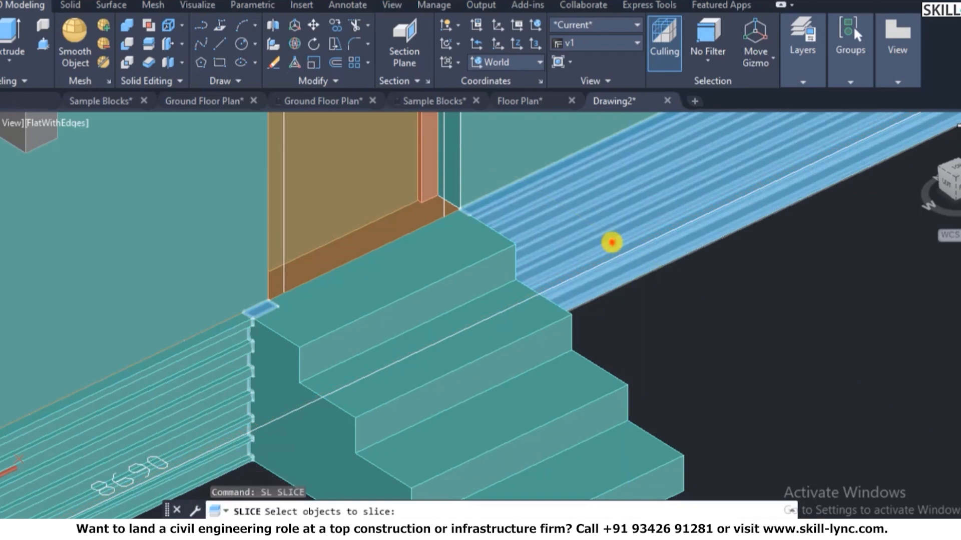
{"action": "left_click", "coordinate": [612, 242]}
{"action": "key", "text": "Return"}
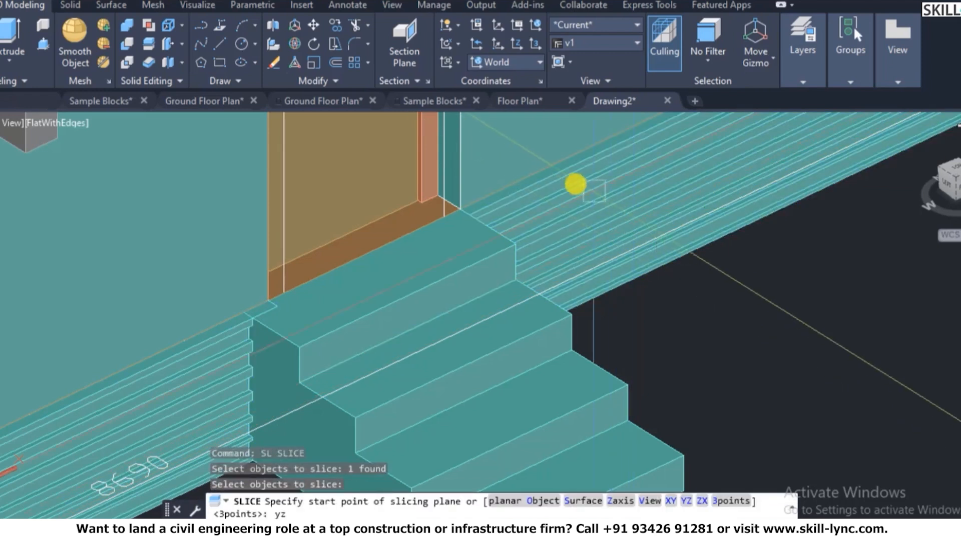
{"action": "type", "text": "yz"}
{"action": "key", "text": "Return"}
{"action": "scroll", "coordinate": [469, 196], "scroll_direction": "up", "scroll_amount": 3}
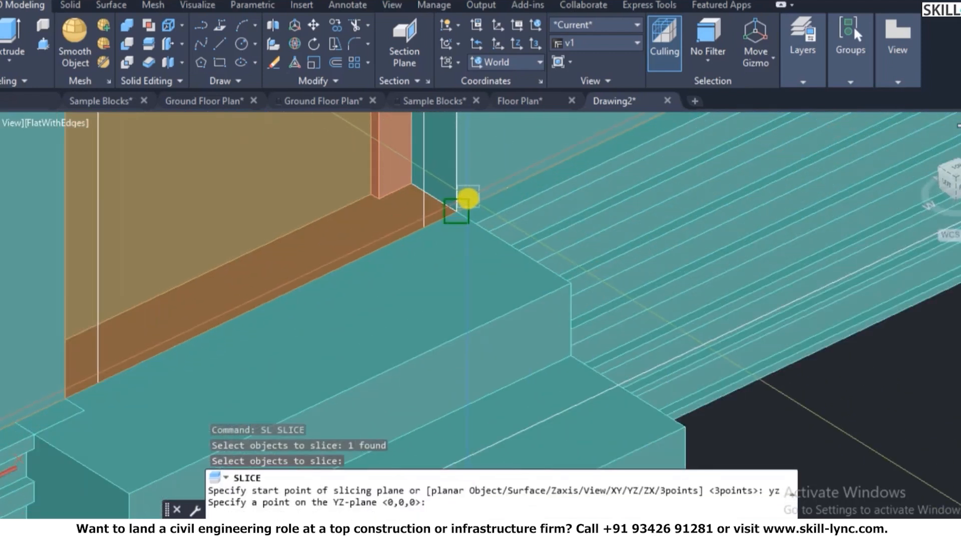
{"action": "left_click", "coordinate": [469, 198]}
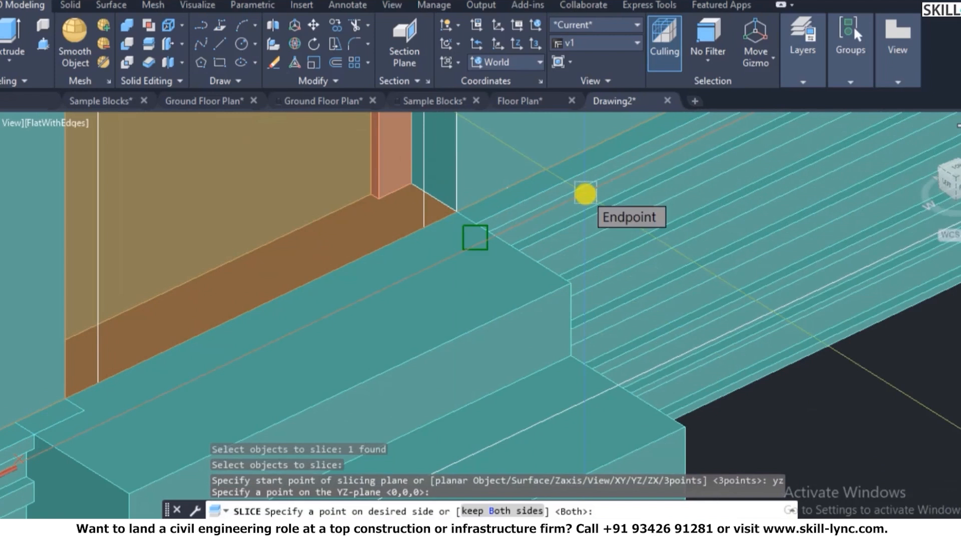
{"action": "type", "text": "b"}
{"action": "key", "text": "Return"}
{"action": "key", "text": "Escape"}
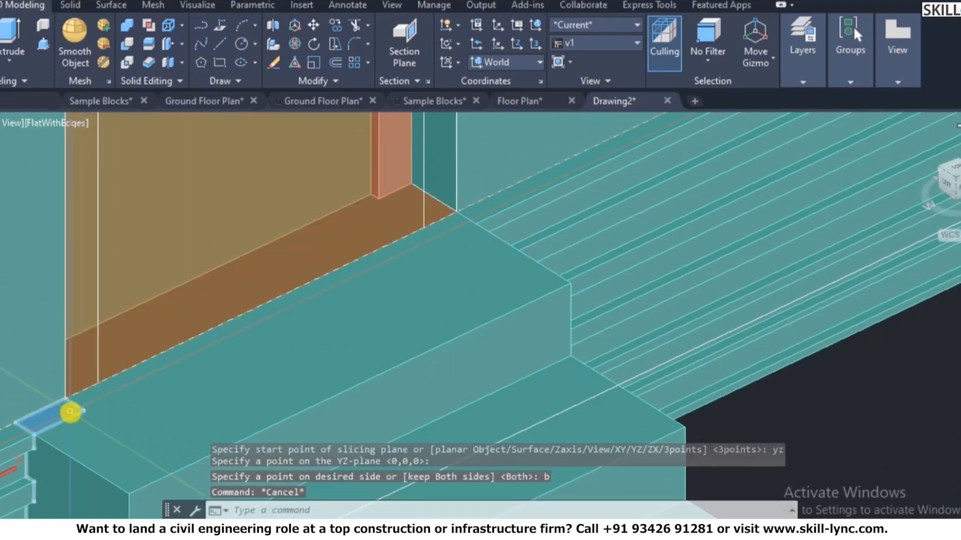
- Erase the solid in front of the door and the entrance steps, then undo the last erase
{"action": "left_click", "coordinate": [69, 417]}
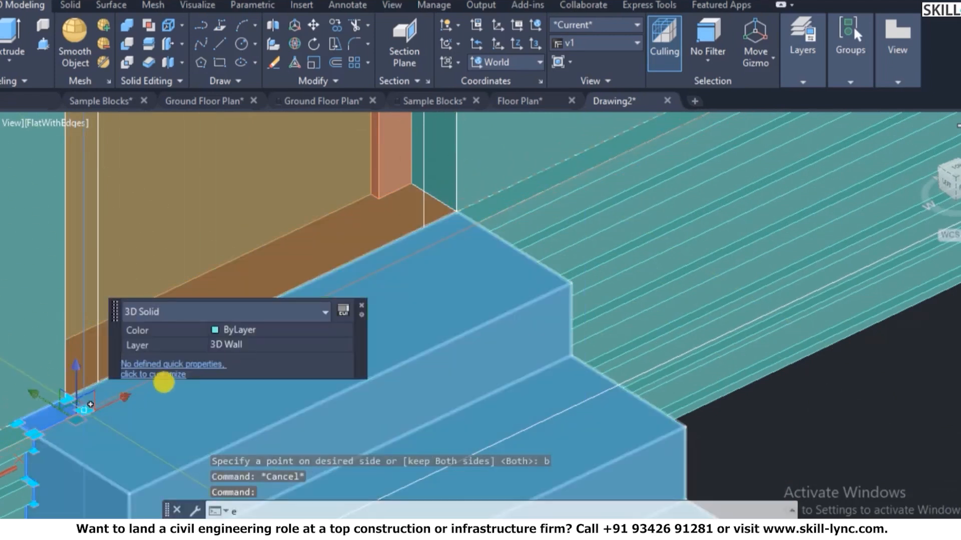
{"action": "type", "text": "e"}
{"action": "key", "text": "Return"}
{"action": "scroll", "coordinate": [225, 315], "scroll_direction": "down", "scroll_amount": 5}
{"action": "left_click", "coordinate": [290, 342]}
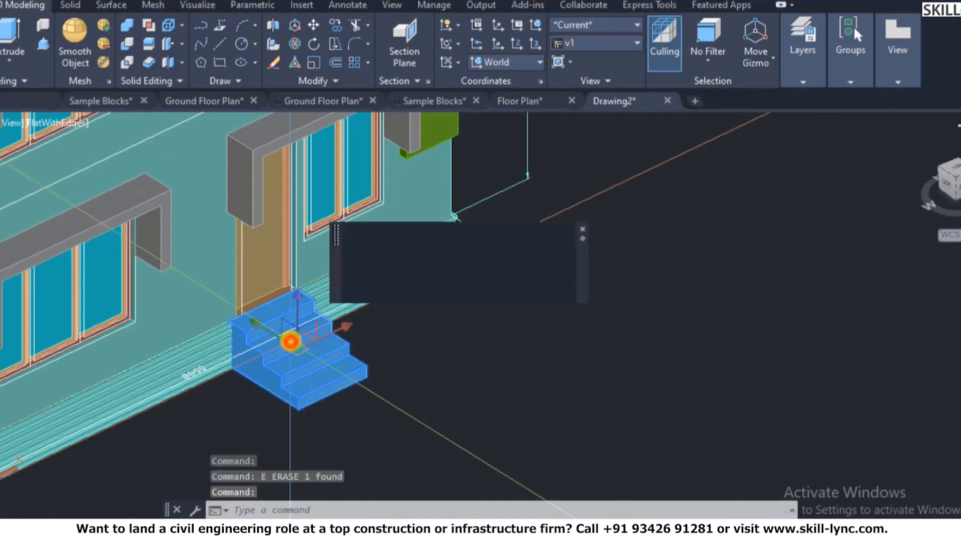
{"action": "key", "text": "Delete"}
{"action": "type", "text": "u"}
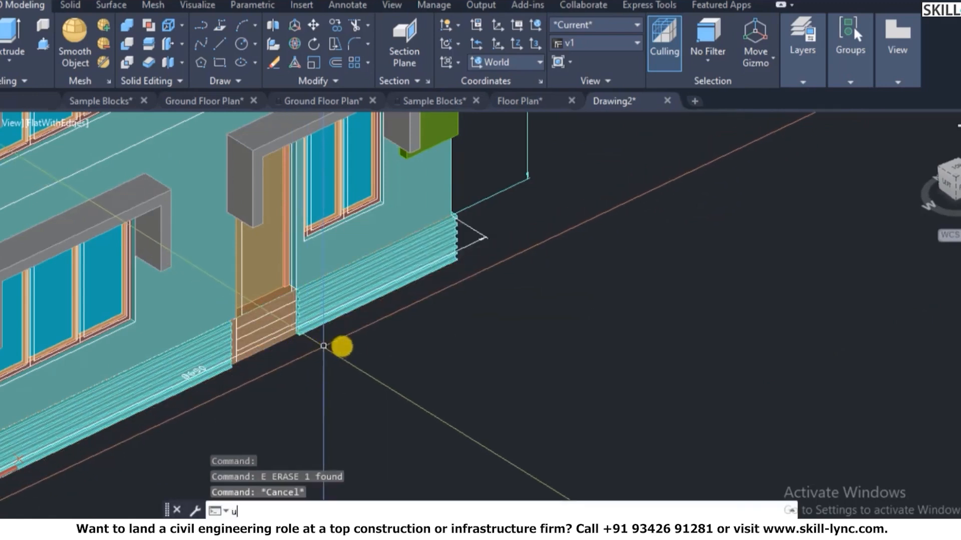
{"action": "key", "text": "Return"}
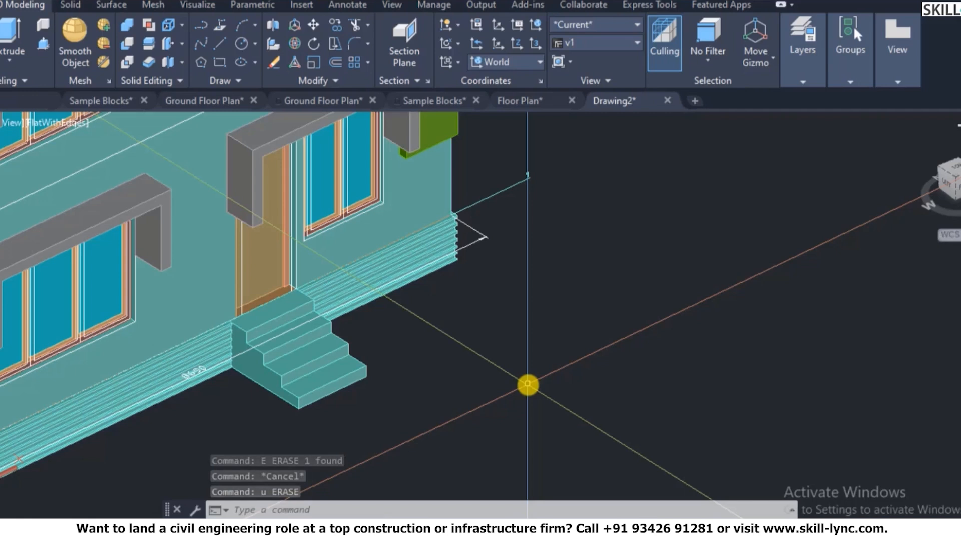
- Give the selected base plinth grey index colour 253 through its Properties palette
{"action": "scroll", "coordinate": [527, 380], "scroll_direction": "down", "scroll_amount": 8}
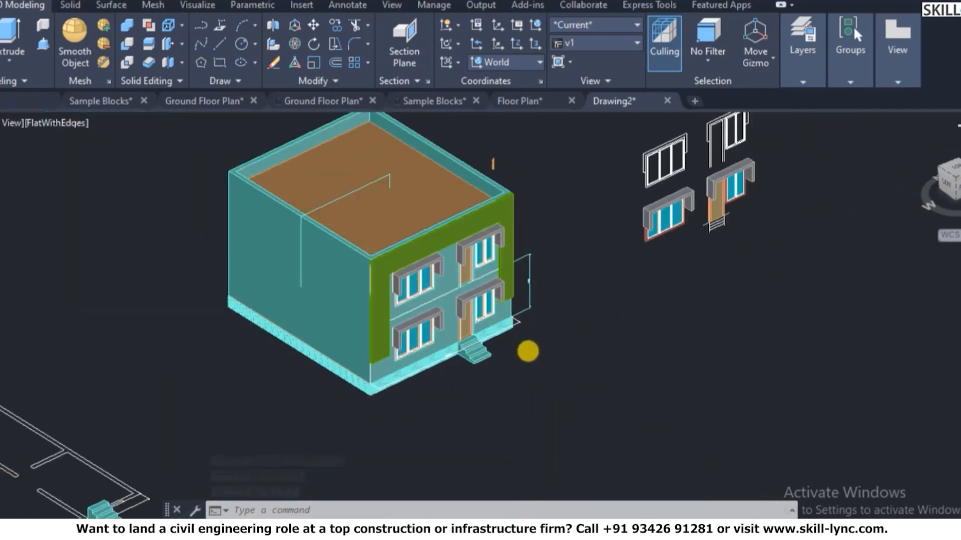
{"action": "scroll", "coordinate": [510, 350], "scroll_direction": "up", "scroll_amount": 8}
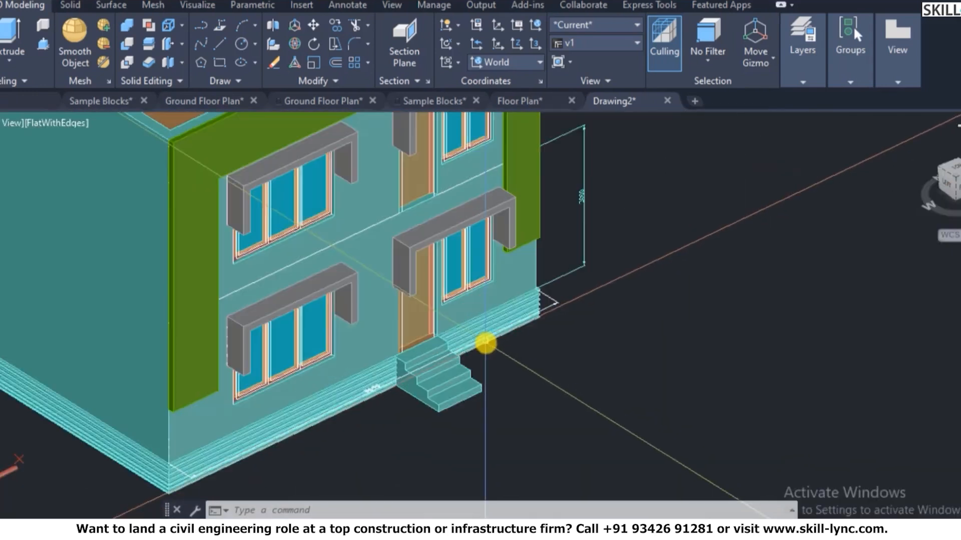
{"action": "scroll", "coordinate": [489, 342], "scroll_direction": "down", "scroll_amount": 5}
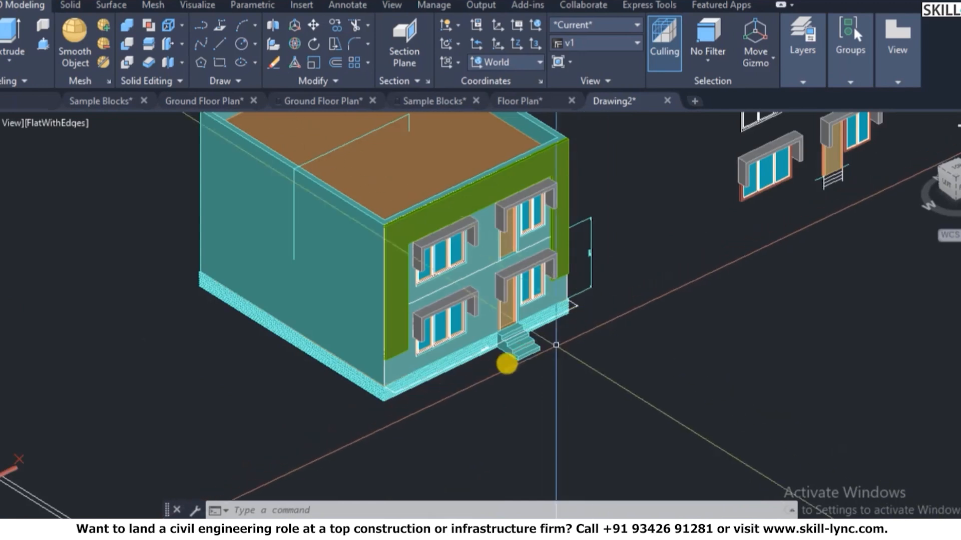
{"action": "left_click", "coordinate": [431, 370]}
{"action": "right_click", "coordinate": [431, 371]}
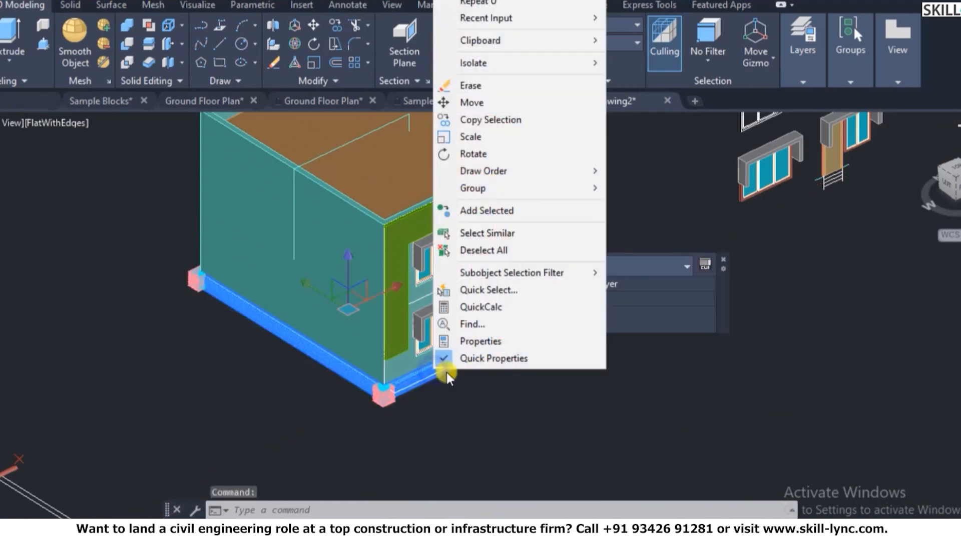
{"action": "left_click", "coordinate": [489, 345]}
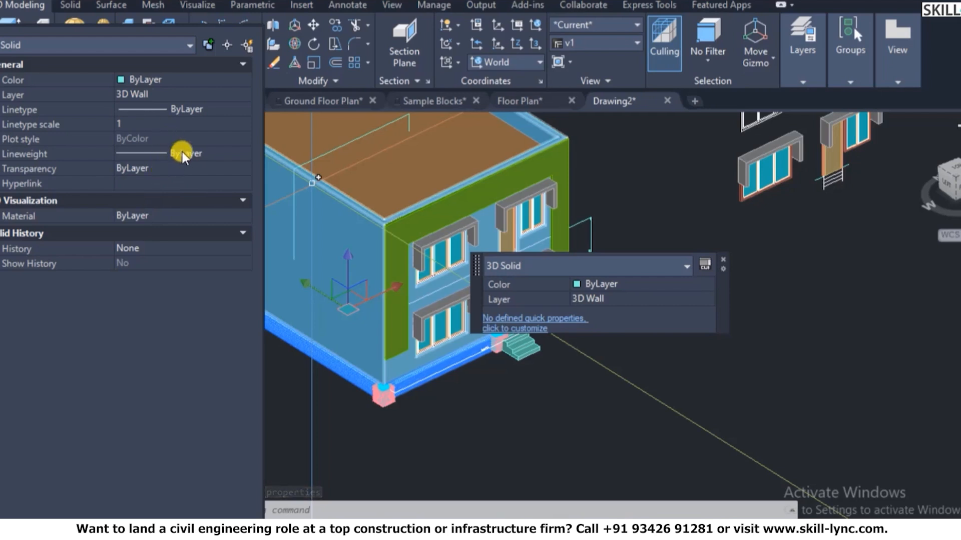
{"action": "left_click", "coordinate": [186, 79]}
{"action": "left_click", "coordinate": [185, 80]}
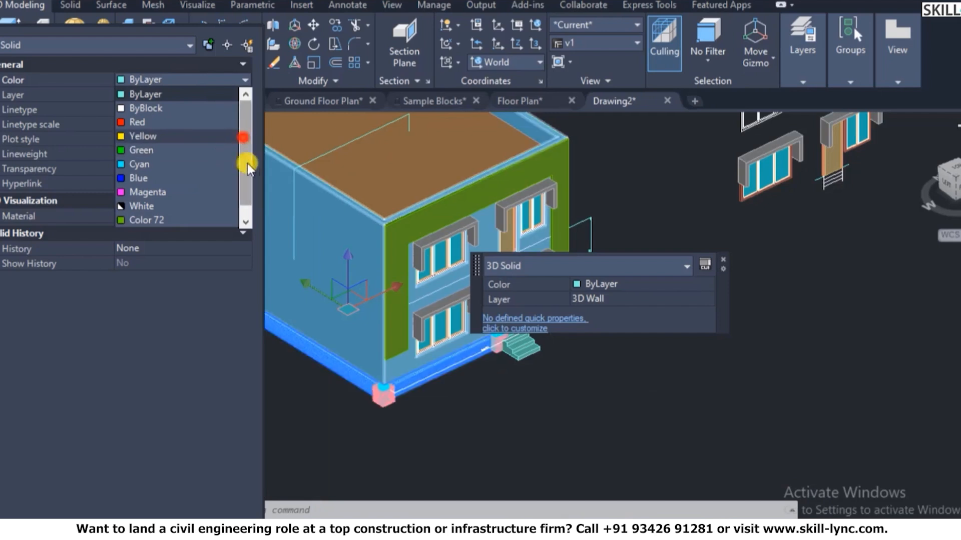
{"action": "scroll", "coordinate": [247, 163], "scroll_direction": "down", "scroll_amount": 1}
{"action": "left_click", "coordinate": [177, 223]}
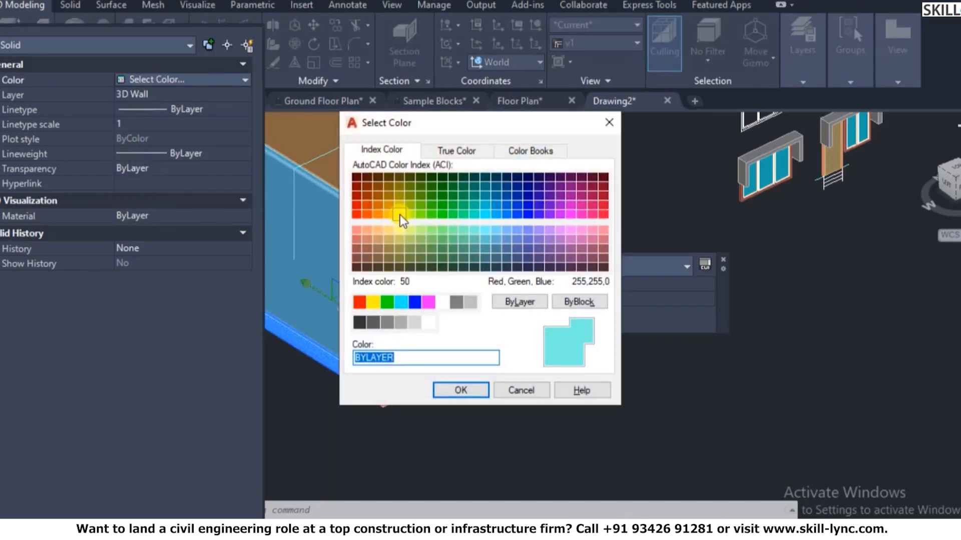
{"action": "left_click", "coordinate": [400, 324]}
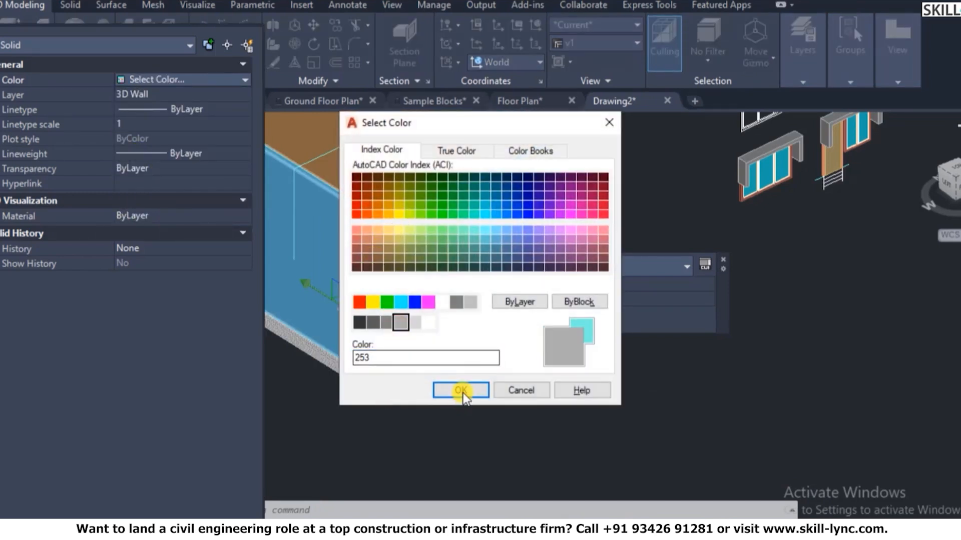
{"action": "left_click", "coordinate": [461, 391]}
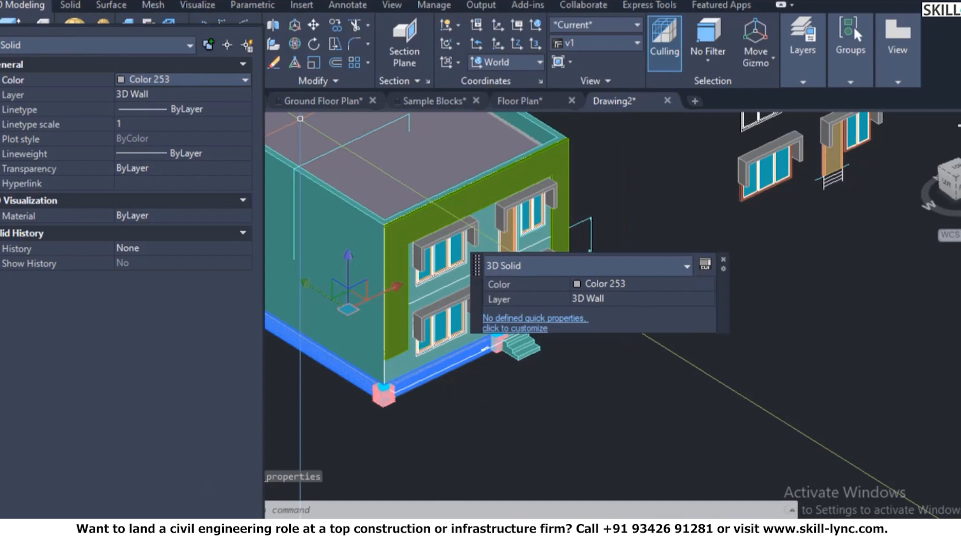
{"action": "key", "text": "ctrl+1"}
{"action": "key", "text": "Escape"}
{"action": "key", "text": "Escape"}
{"action": "scroll", "coordinate": [396, 354], "scroll_direction": "down", "scroll_amount": 5}
{"action": "scroll", "coordinate": [465, 323], "scroll_direction": "up", "scroll_amount": 8}
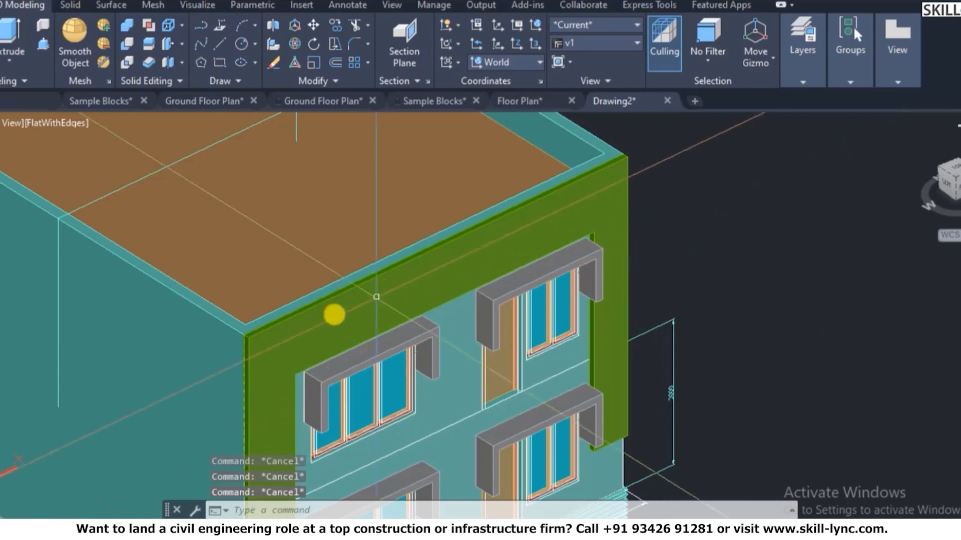
- Align the UCS to the green front frame's face
{"action": "left_click", "coordinate": [393, 350]}
{"action": "type", "text": "u"}
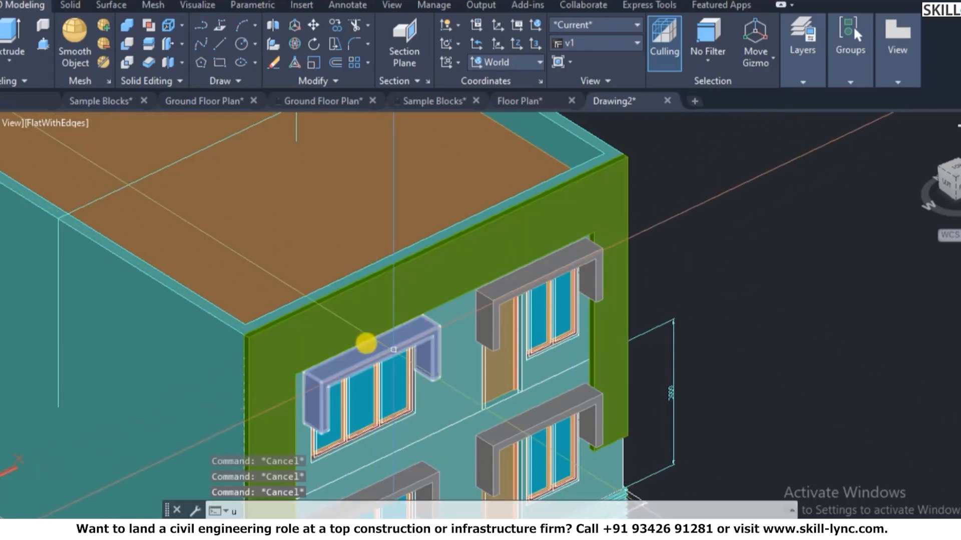
{"action": "type", "text": "cs"}
{"action": "key", "text": "Return"}
{"action": "type", "text": "f"}
{"action": "key", "text": "Return"}
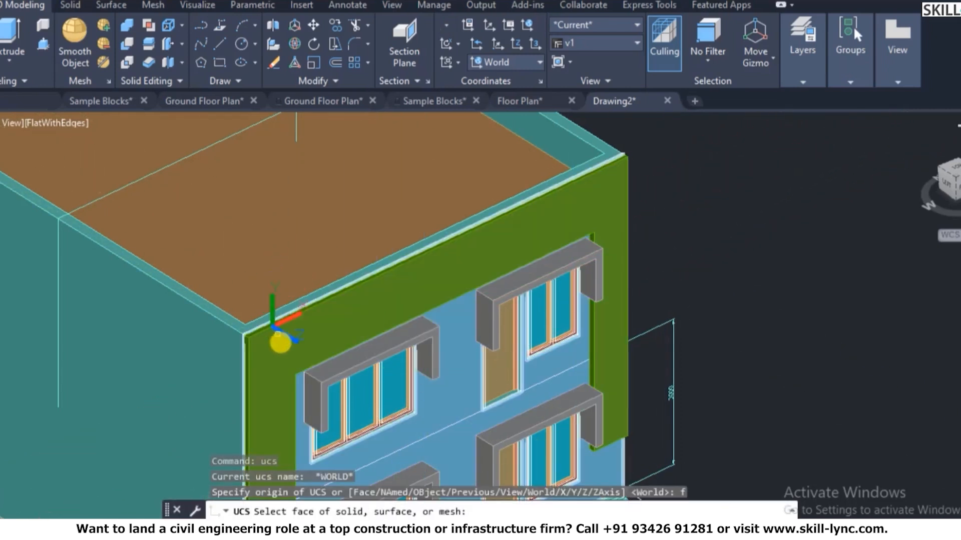
{"action": "left_click", "coordinate": [281, 344]}
{"action": "right_click", "coordinate": [319, 324]}
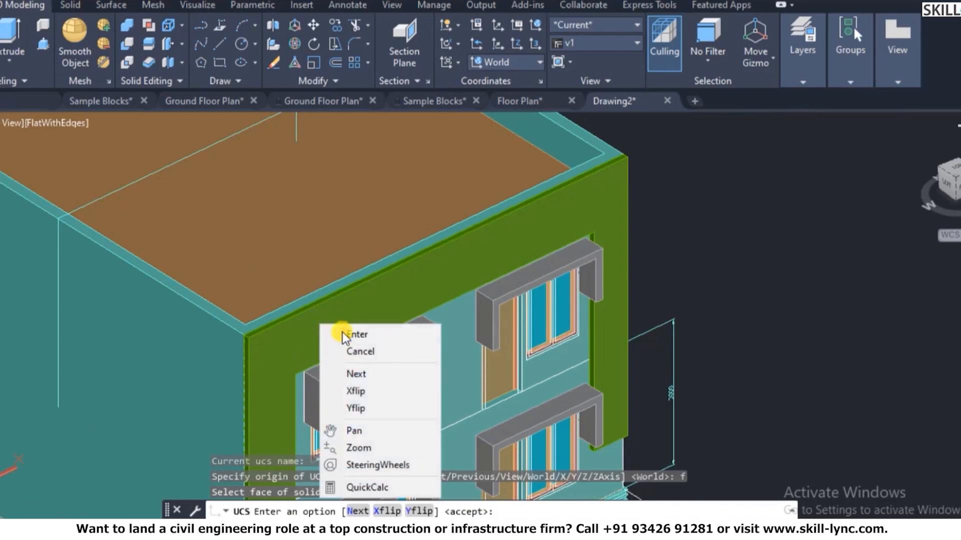
{"action": "left_click", "coordinate": [345, 332]}
{"action": "key", "text": "Escape"}
- Regenerate the display and draw a rectangle up from the green frame's top edge
{"action": "type", "text": "re"}
{"action": "key", "text": "Return"}
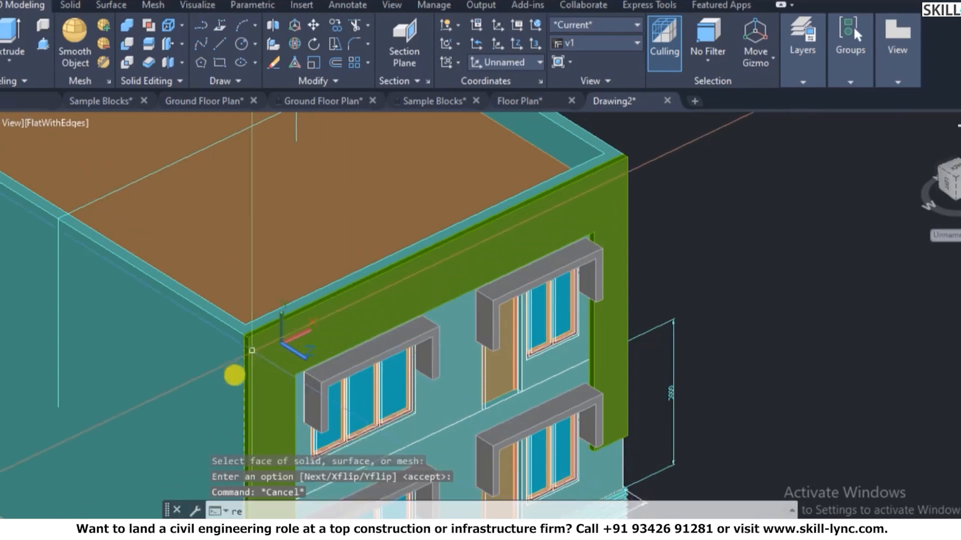
{"action": "scroll", "coordinate": [236, 375], "scroll_direction": "up", "scroll_amount": 3}
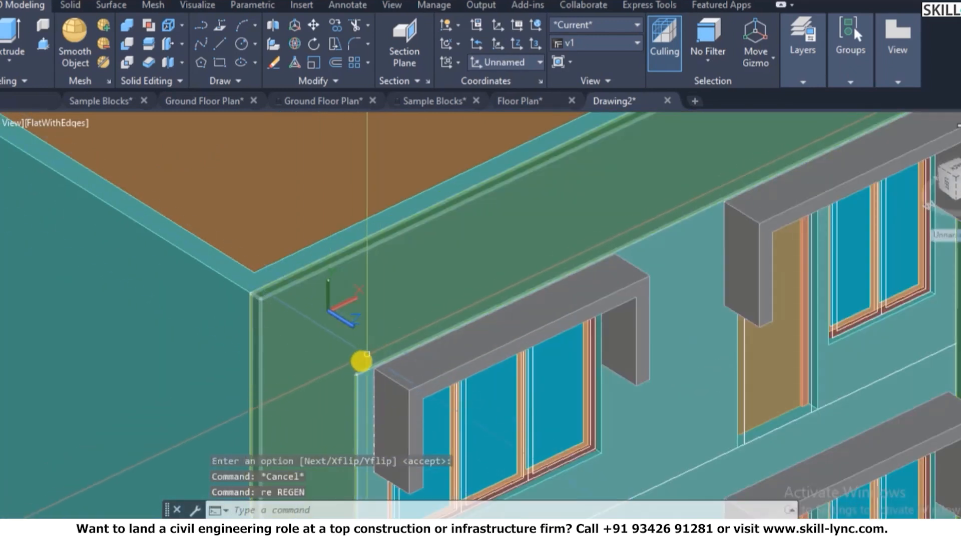
{"action": "left_click", "coordinate": [365, 356]}
{"action": "key", "text": "Escape"}
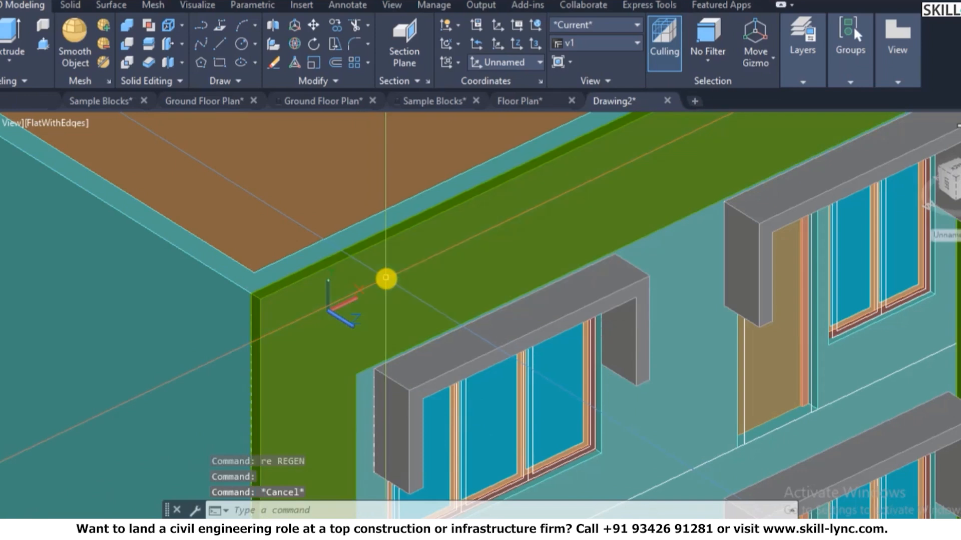
{"action": "type", "text": "rec"}
{"action": "key", "text": "Return"}
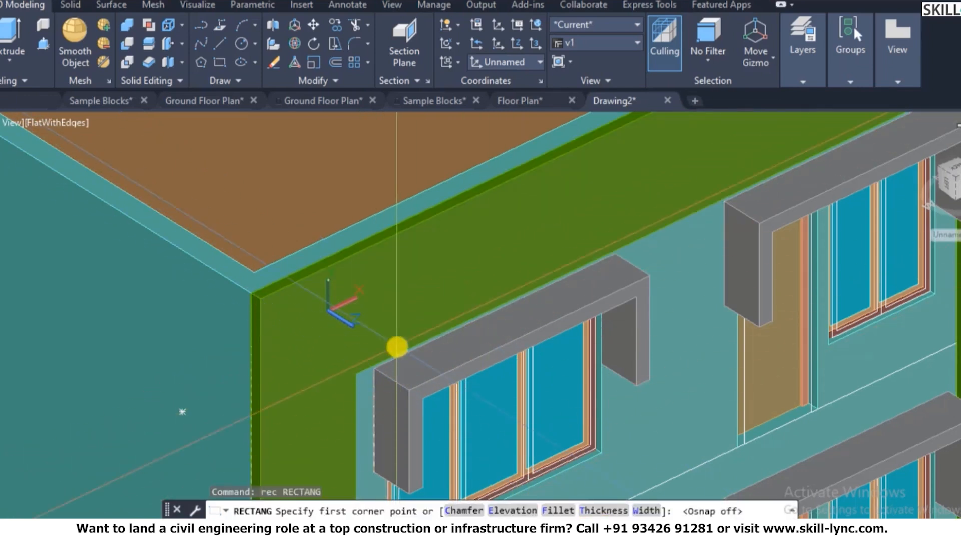
{"action": "left_click", "coordinate": [401, 346]}
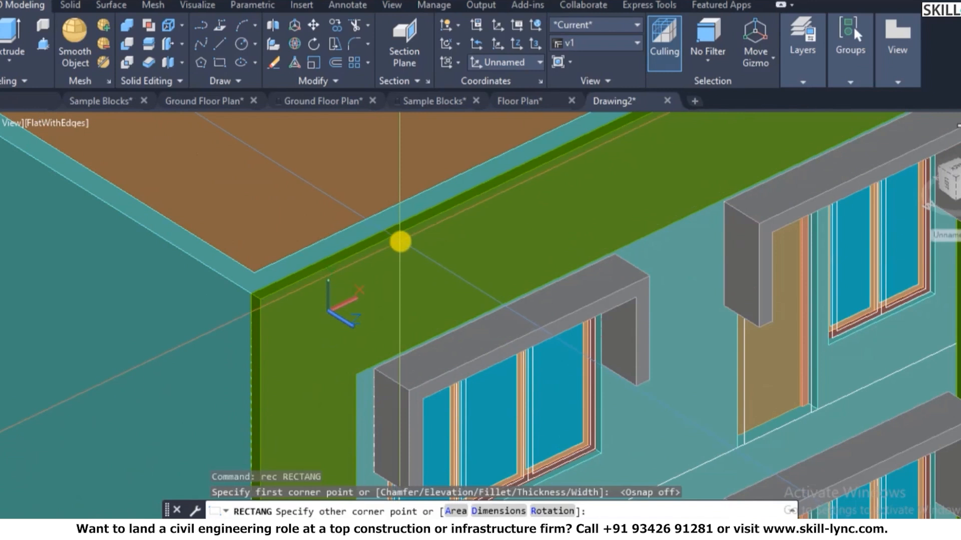
{"action": "left_click", "coordinate": [400, 242]}
- Change the current layer from the layer list
{"action": "mouse_move", "coordinate": [838, 83]}
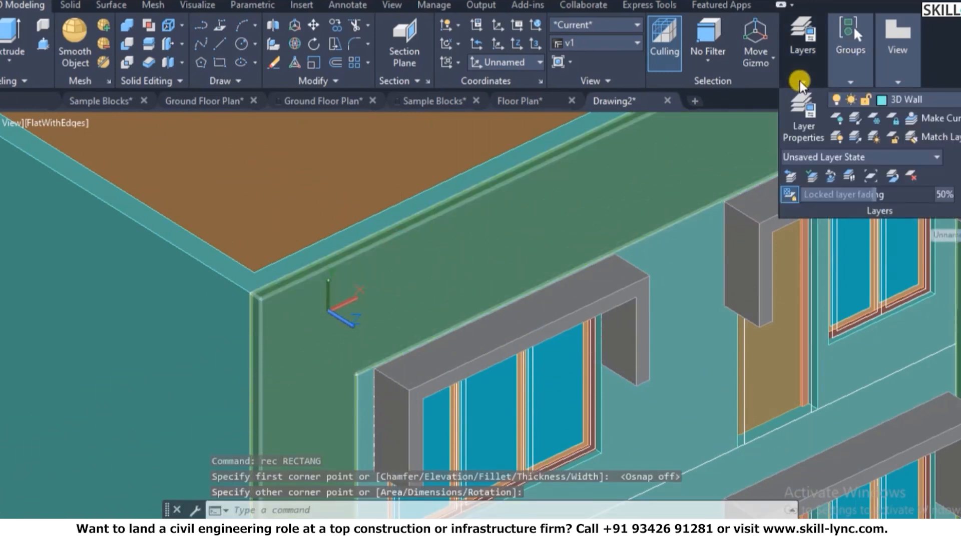
{"action": "mouse_move", "coordinate": [807, 75]}
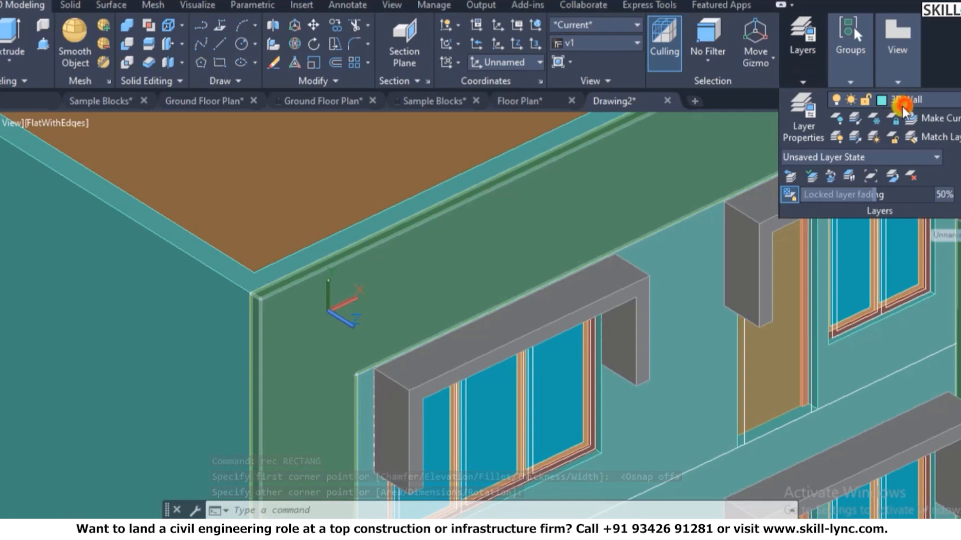
{"action": "left_click", "coordinate": [902, 102]}
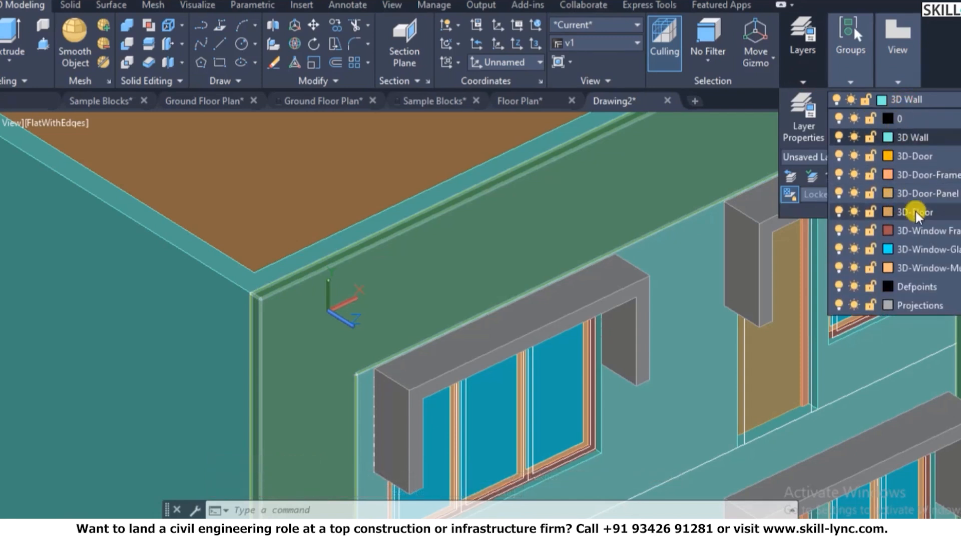
{"action": "left_click", "coordinate": [914, 230]}
{"action": "key", "text": "Escape"}
{"action": "key", "text": "Escape"}
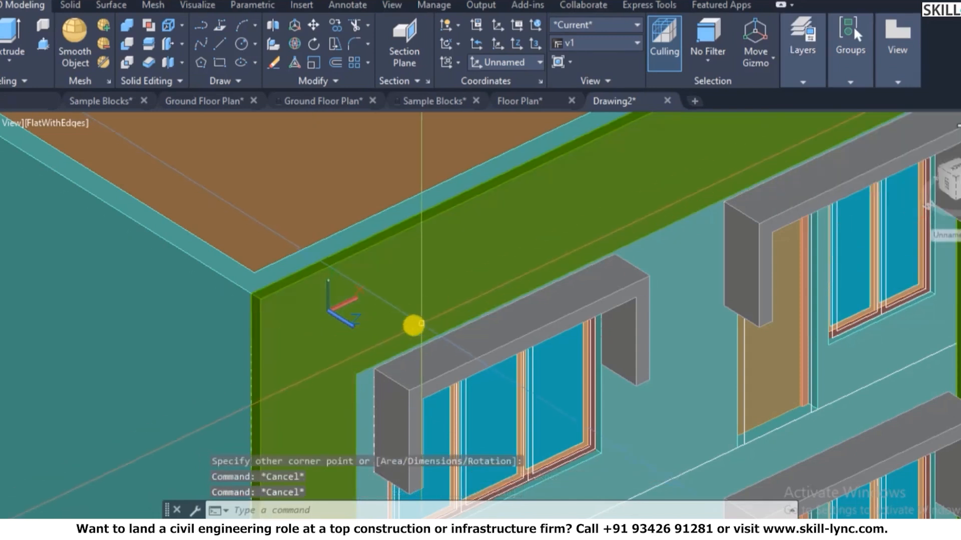
- Switch the display to 2D wireframe with SHADEMODE, then to shaded via SHADE
{"action": "type", "text": "SHA"}
{"action": "key", "text": "Return"}
{"action": "type", "text": "2d"}
{"action": "key", "text": "Return"}
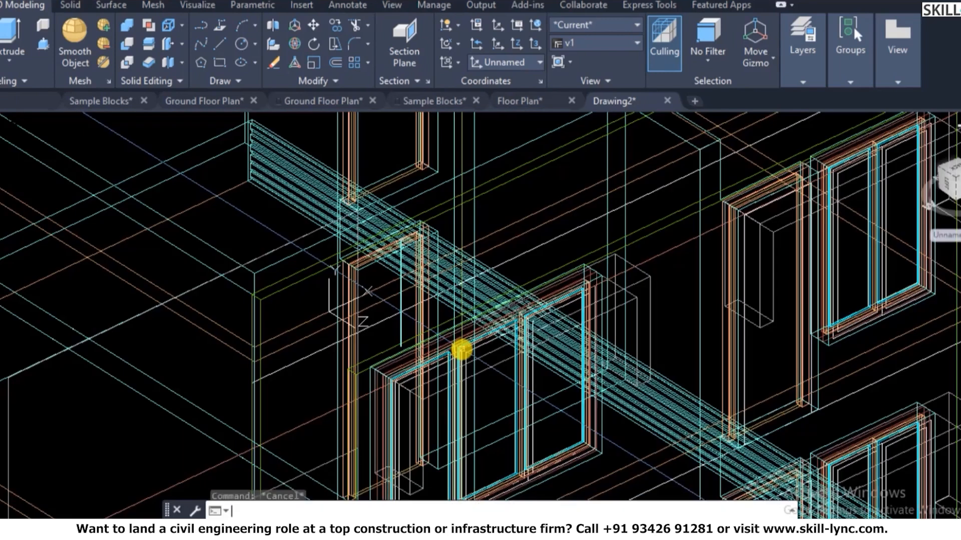
{"action": "type", "text": "SHAshade"}
{"action": "key", "text": "Return"}
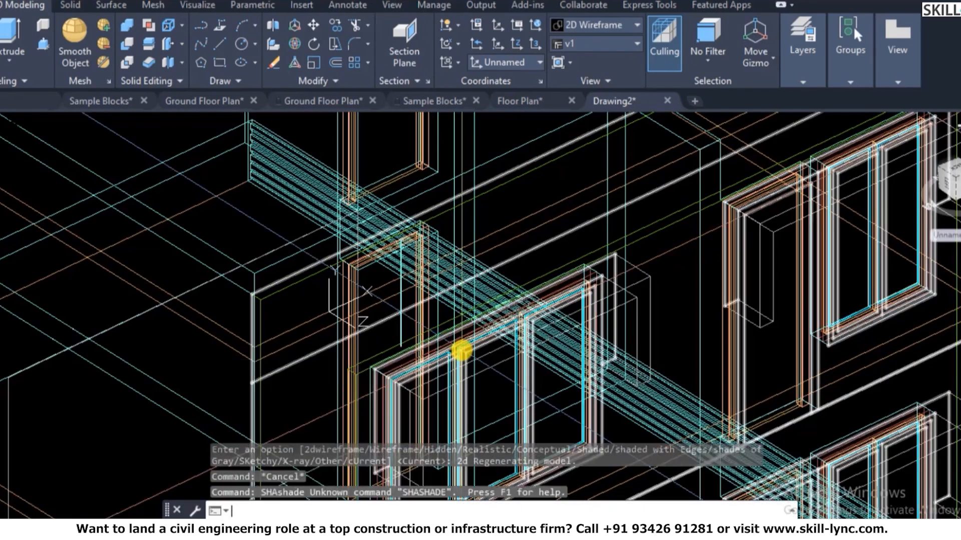
{"action": "key", "text": "Escape"}
{"action": "type", "text": "shade"}
{"action": "key", "text": "Return"}
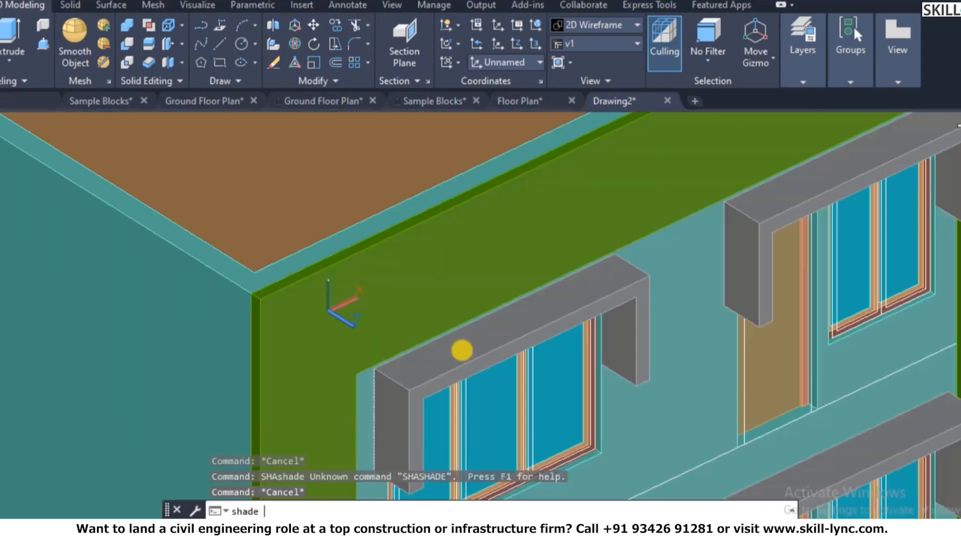
- Start a line along the green frame, then cancel it
{"action": "type", "text": "l"}
{"action": "key", "text": "Return"}
{"action": "left_click", "coordinate": [384, 335]}
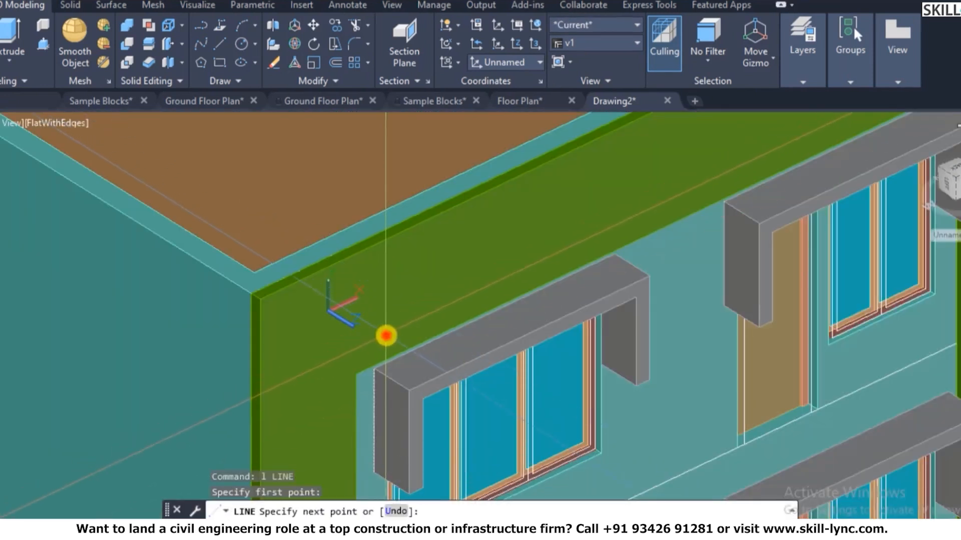
{"action": "left_click", "coordinate": [397, 313]}
{"action": "scroll", "coordinate": [380, 284], "scroll_direction": "up", "scroll_amount": 3}
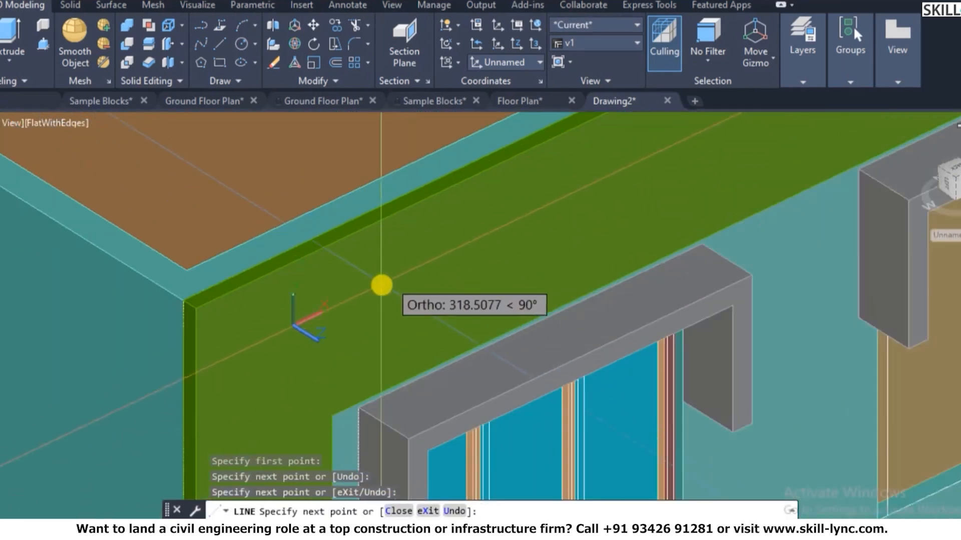
{"action": "scroll", "coordinate": [381, 284], "scroll_direction": "down", "scroll_amount": 2}
{"action": "key", "text": "Escape"}
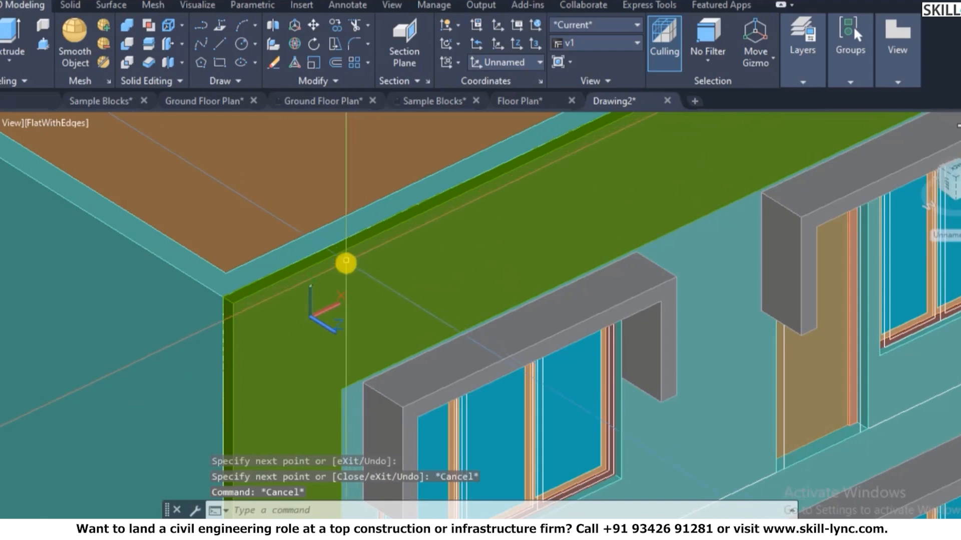
{"action": "key", "text": "Escape"}
- Draw a line along the frame edge from its inner corner with object snap turned on
{"action": "scroll", "coordinate": [346, 263], "scroll_direction": "down", "scroll_amount": 3}
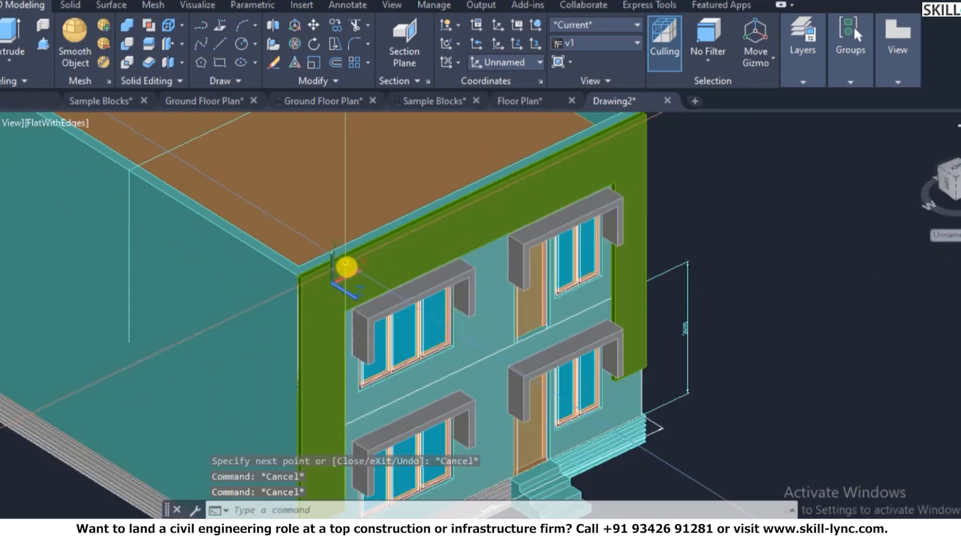
{"action": "left_click", "coordinate": [799, 74]}
{"action": "key", "text": "Escape"}
{"action": "scroll", "coordinate": [371, 302], "scroll_direction": "up", "scroll_amount": 2}
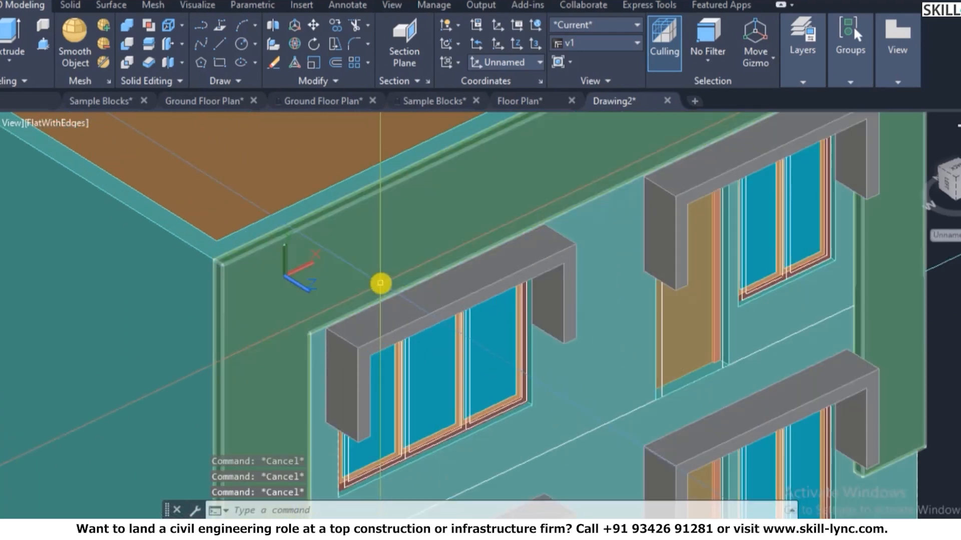
{"action": "type", "text": "l"}
{"action": "key", "text": "Return"}
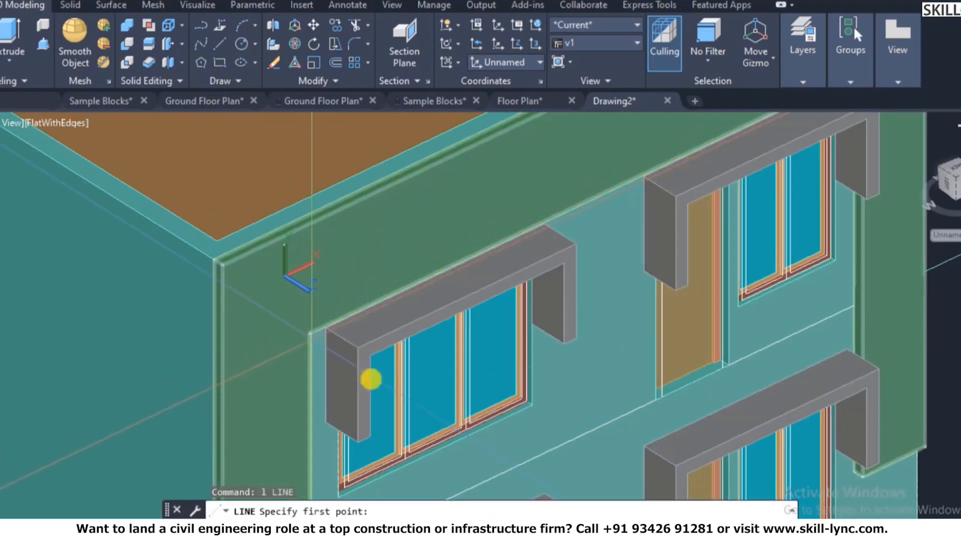
{"action": "key", "text": "F3"}
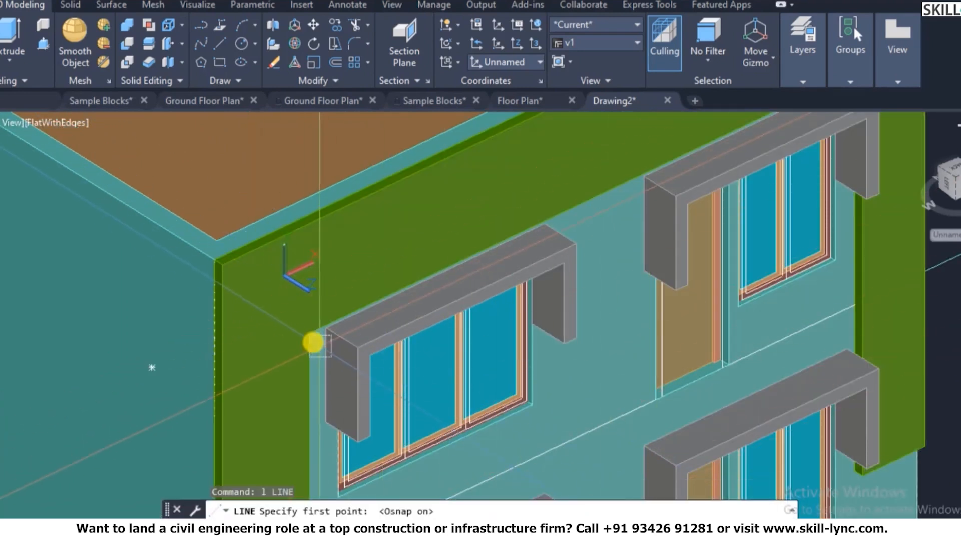
{"action": "left_click", "coordinate": [306, 336]}
{"action": "left_click", "coordinate": [245, 272]}
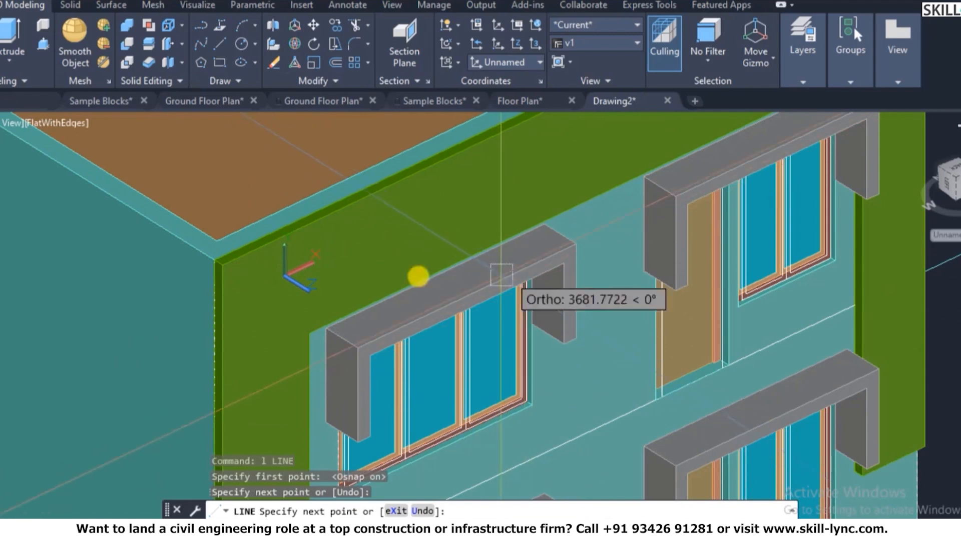
{"action": "key", "text": "Escape"}
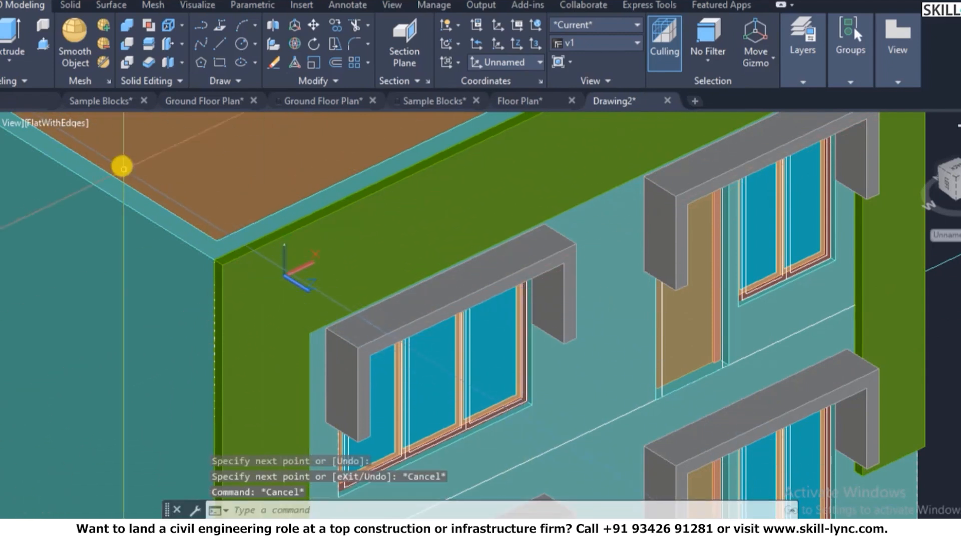
- Set the viewport visual style to Shaded
{"action": "left_click", "coordinate": [66, 122]}
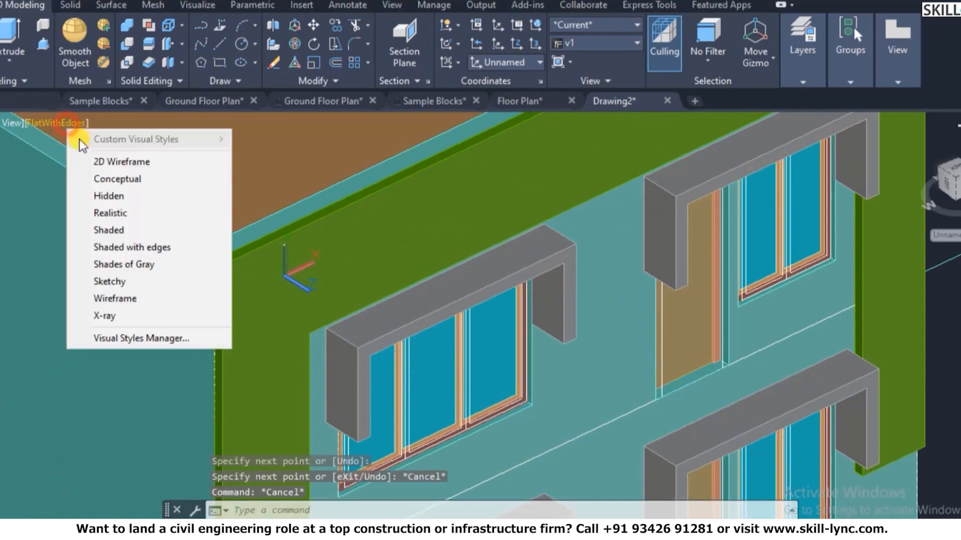
{"action": "left_click", "coordinate": [108, 230]}
{"action": "scroll", "coordinate": [397, 274], "scroll_direction": "down", "scroll_amount": 3}
{"action": "scroll", "coordinate": [479, 250], "scroll_direction": "up", "scroll_amount": 2}
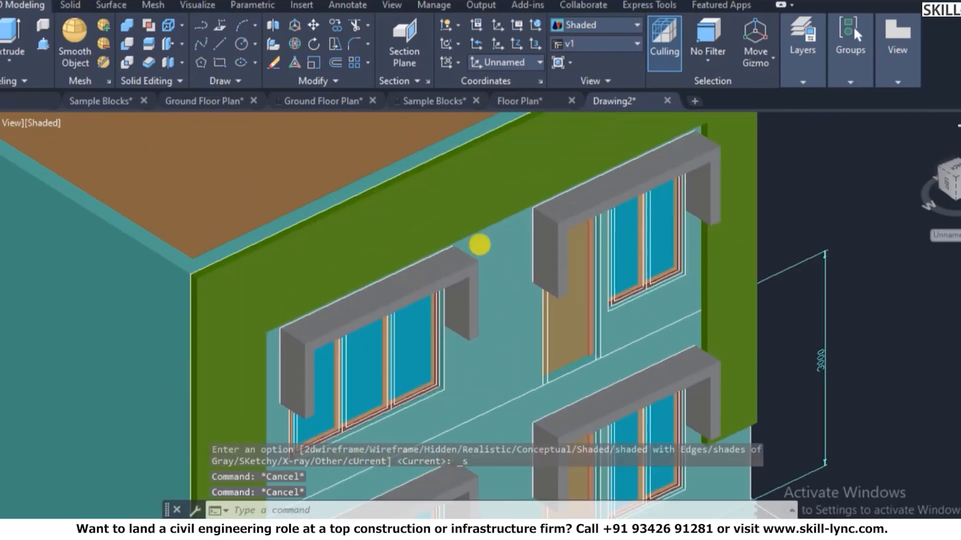
{"action": "key", "text": "Escape"}
- Switch to a straight-on plan view of the front face and regenerate the display
{"action": "type", "text": "plan"}
{"action": "key", "text": "Return"}
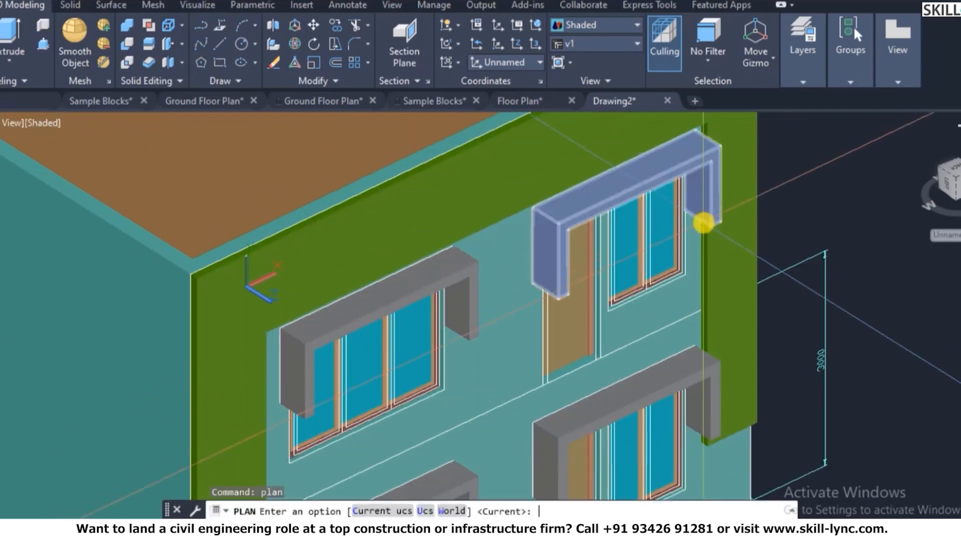
{"action": "key", "text": "Return"}
{"action": "scroll", "coordinate": [241, 256], "scroll_direction": "up", "scroll_amount": 7}
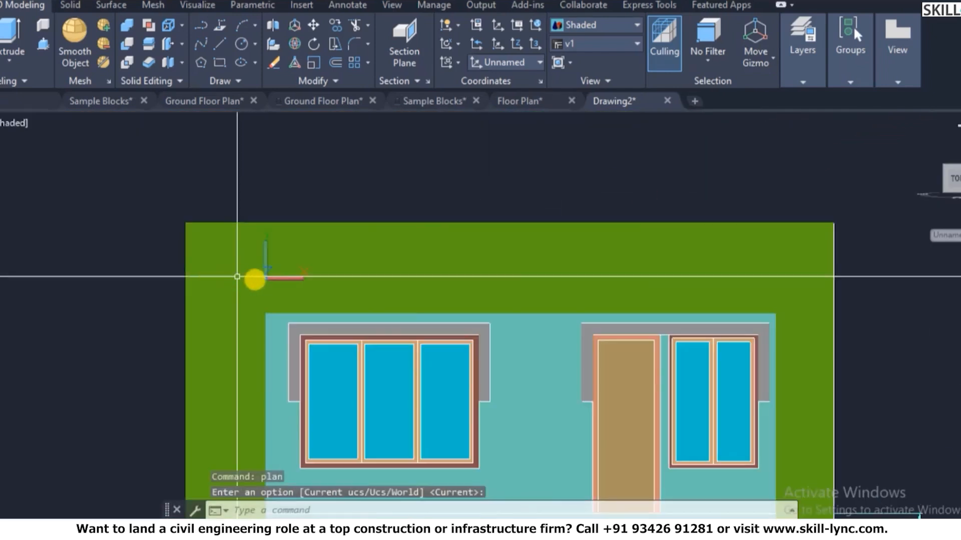
{"action": "key", "text": "Escape"}
{"action": "type", "text": "re"}
{"action": "key", "text": "Return"}
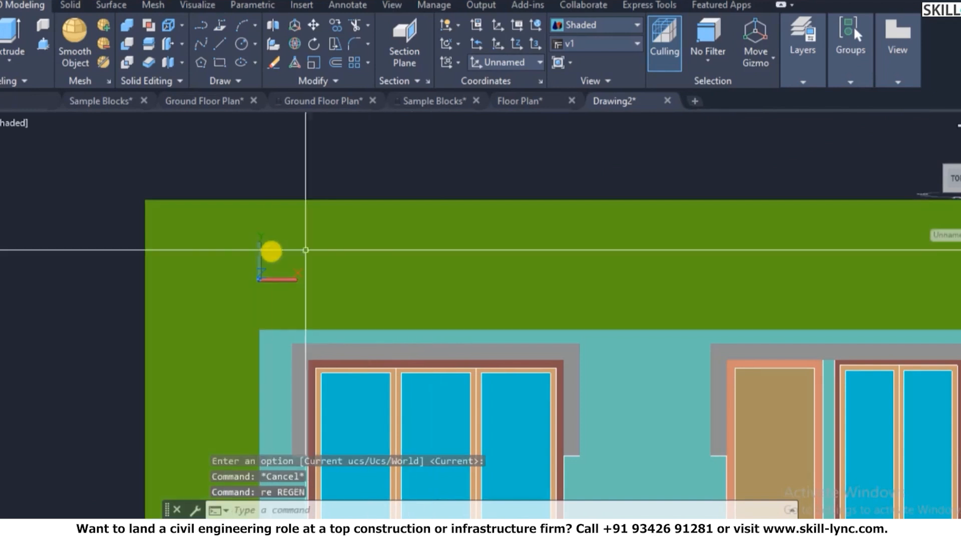
{"action": "key", "text": "Escape"}
{"action": "type", "text": "rec"}
{"action": "key", "text": "Return"}
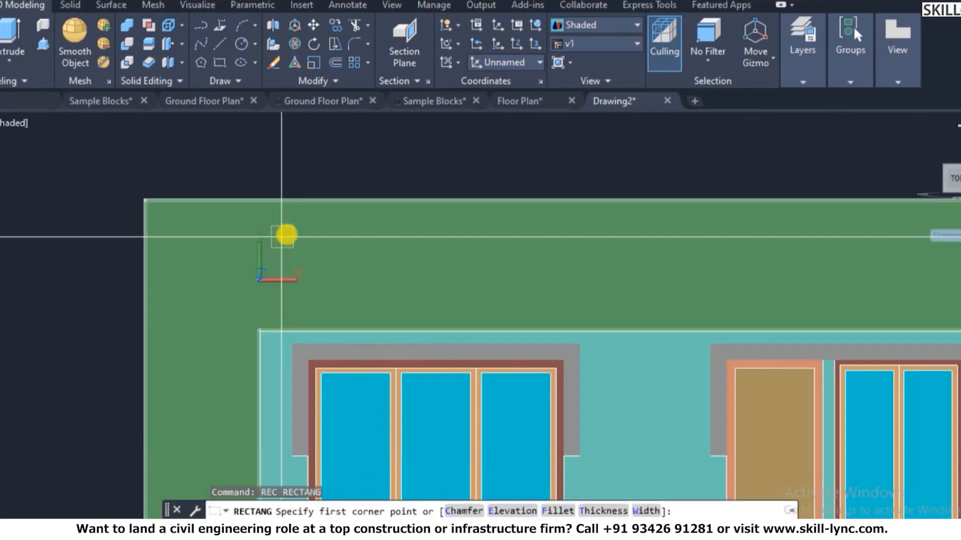
{"action": "left_click", "coordinate": [293, 219]}
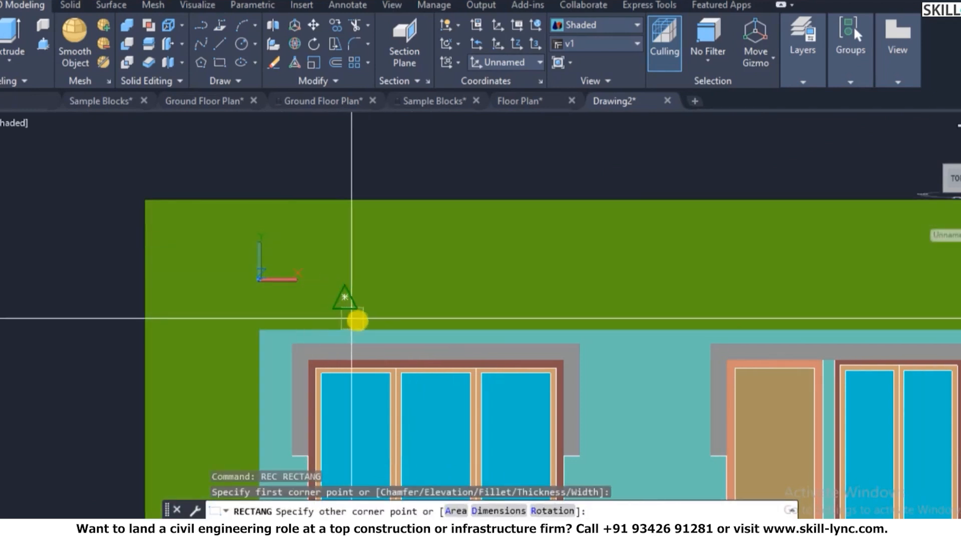
{"action": "key", "text": "Escape"}
{"action": "key", "text": "Escape"}
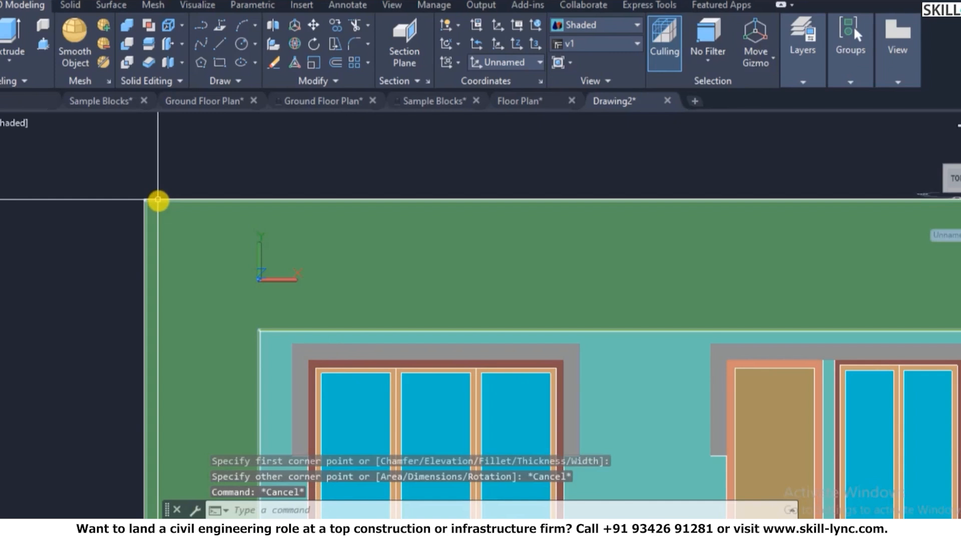
- Set SHADEMODE to 2D wireframe and erase the two stray vertical lines from the frame
{"action": "type", "text": "sha"}
{"action": "key", "text": "Return"}
{"action": "type", "text": "2d"}
{"action": "key", "text": "Return"}
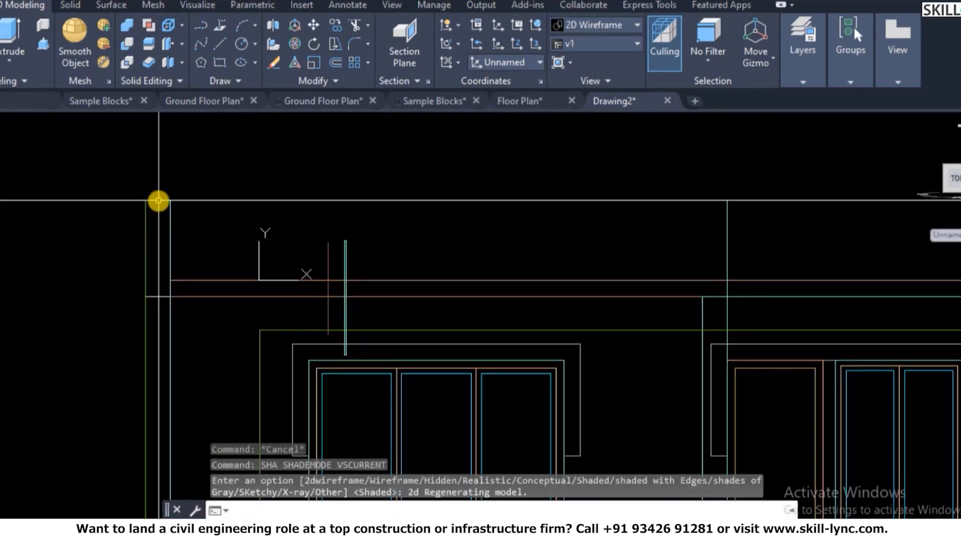
{"action": "key", "text": "Escape"}
{"action": "key", "text": "Escape"}
{"action": "left_click", "coordinate": [311, 223]}
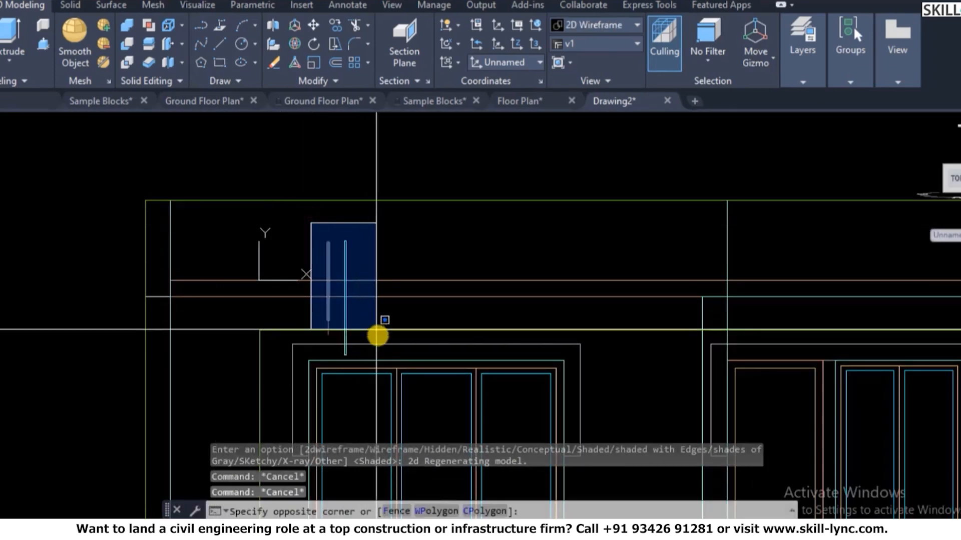
{"action": "left_click", "coordinate": [378, 339]}
{"action": "type", "text": "e"}
{"action": "key", "text": "Return"}
{"action": "left_click", "coordinate": [362, 267]}
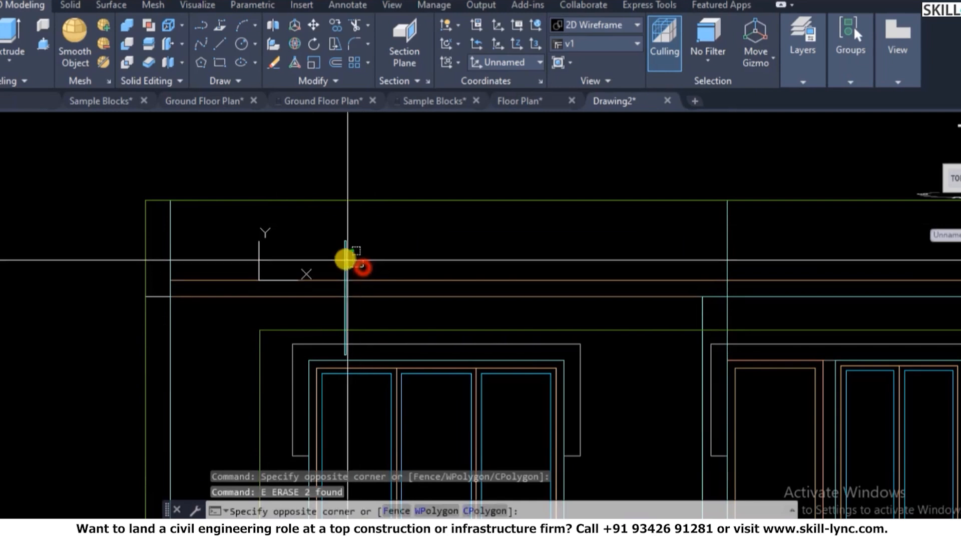
{"action": "left_click", "coordinate": [324, 255]}
{"action": "key", "text": "Escape"}
{"action": "key", "text": "Escape"}
- Run HIDE and then REGEN to check the frame's remaining lines
{"action": "type", "text": "h"}
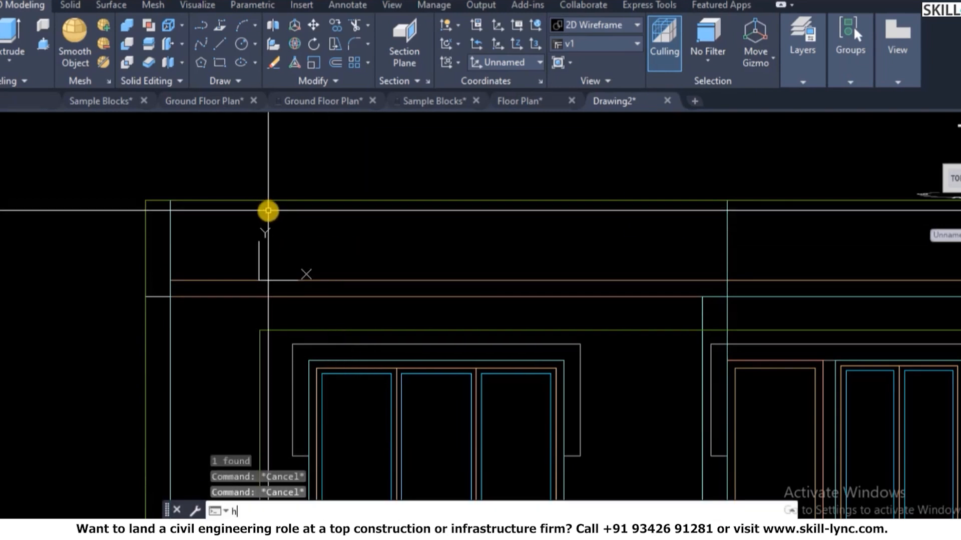
{"action": "type", "text": "i"}
{"action": "key", "text": "Return"}
{"action": "type", "text": "re"}
{"action": "key", "text": "Return"}
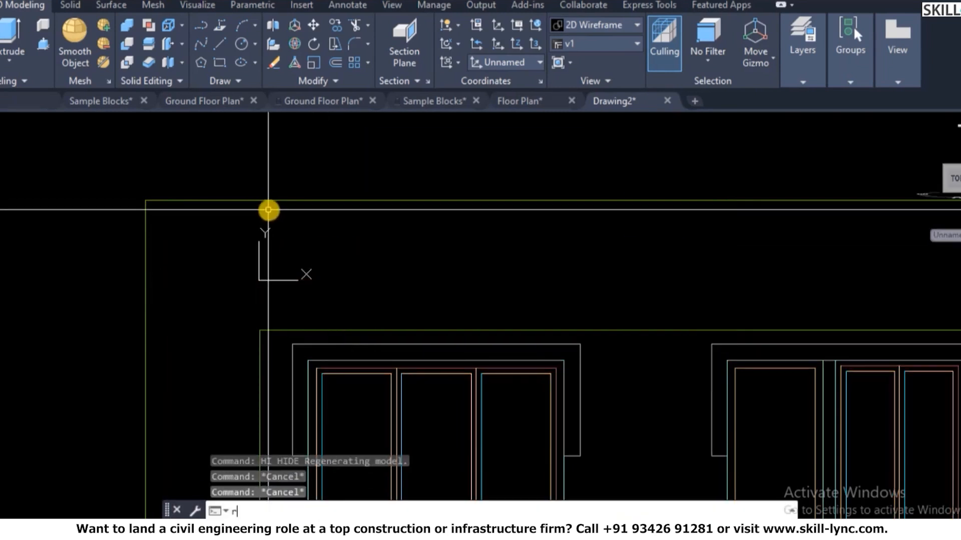
{"action": "left_click", "coordinate": [294, 209]}
{"action": "left_click", "coordinate": [308, 325]}
{"action": "key", "text": "Escape"}
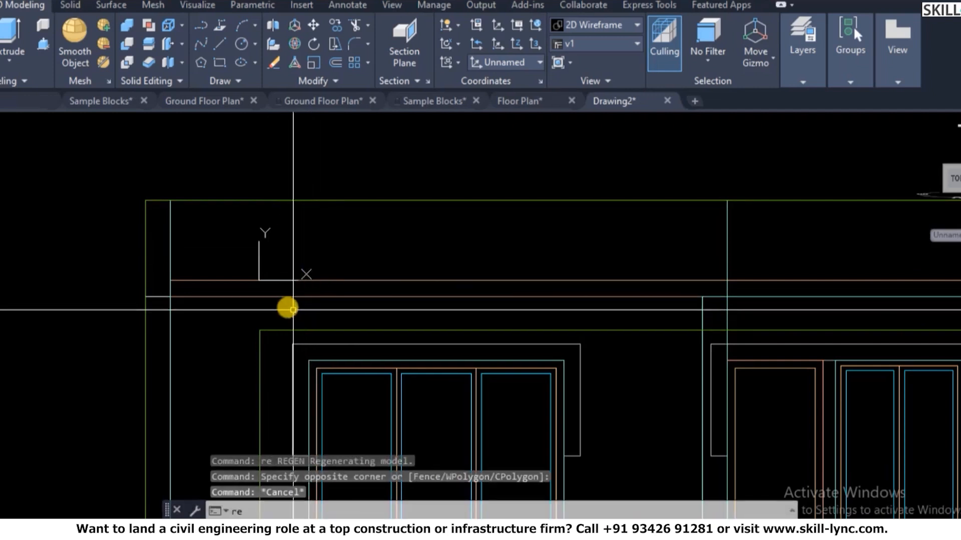
{"action": "left_click", "coordinate": [275, 209]}
{"action": "key", "text": "Escape"}
{"action": "key", "text": "Escape"}
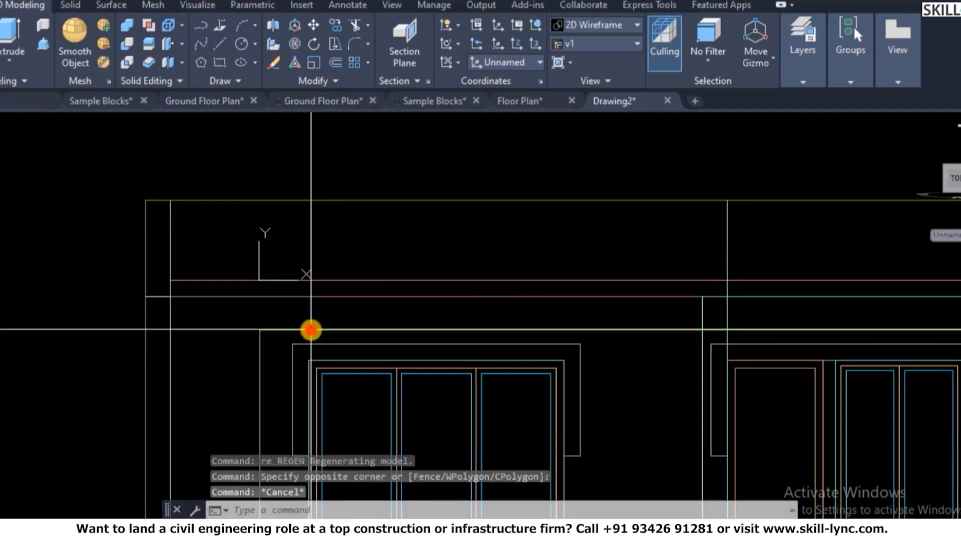
- Draw a thin upright rectangle near the frame's top-left corner, then return to an isometric view
{"action": "type", "text": "rec"}
{"action": "key", "text": "Return"}
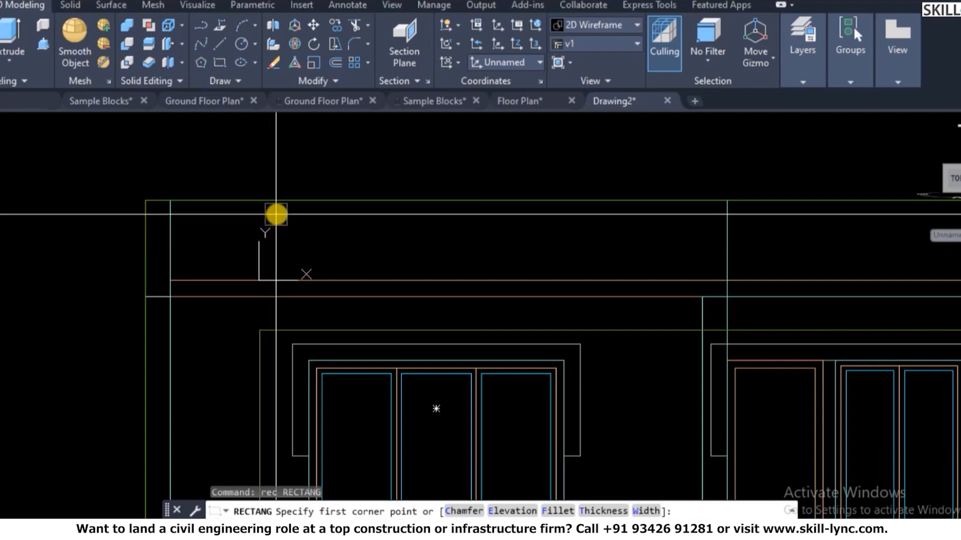
{"action": "left_click", "coordinate": [276, 214]}
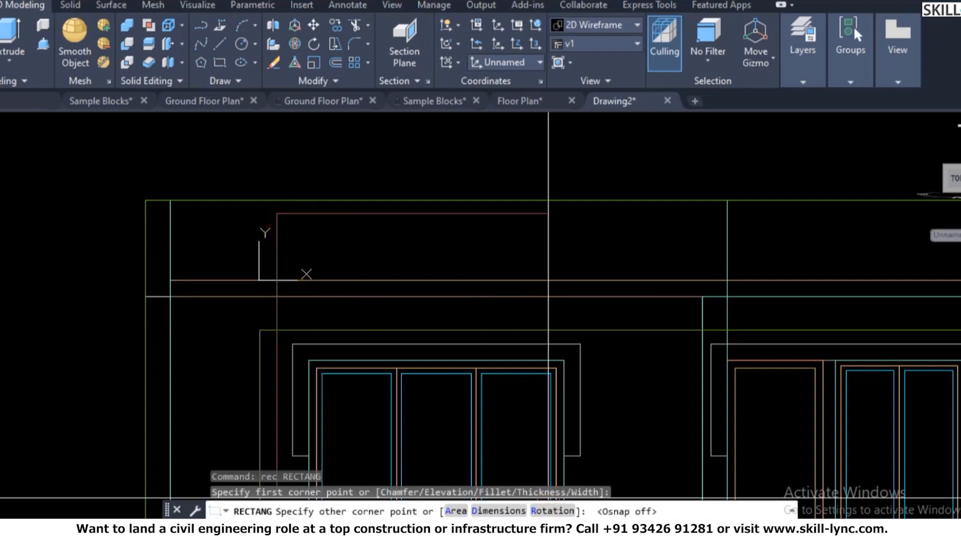
{"action": "left_click", "coordinate": [285, 260]}
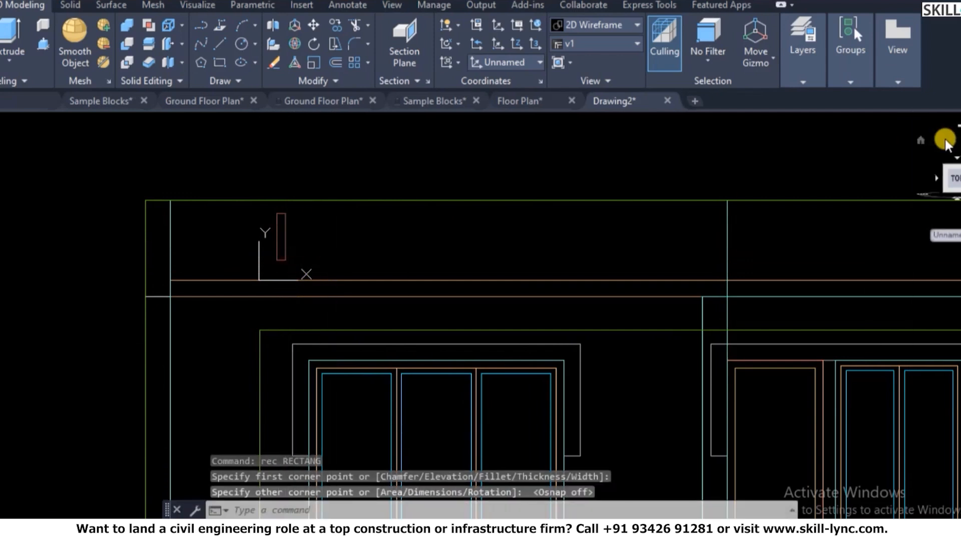
{"action": "left_click", "coordinate": [916, 137]}
{"action": "scroll", "coordinate": [405, 300], "scroll_direction": "up", "scroll_amount": 10}
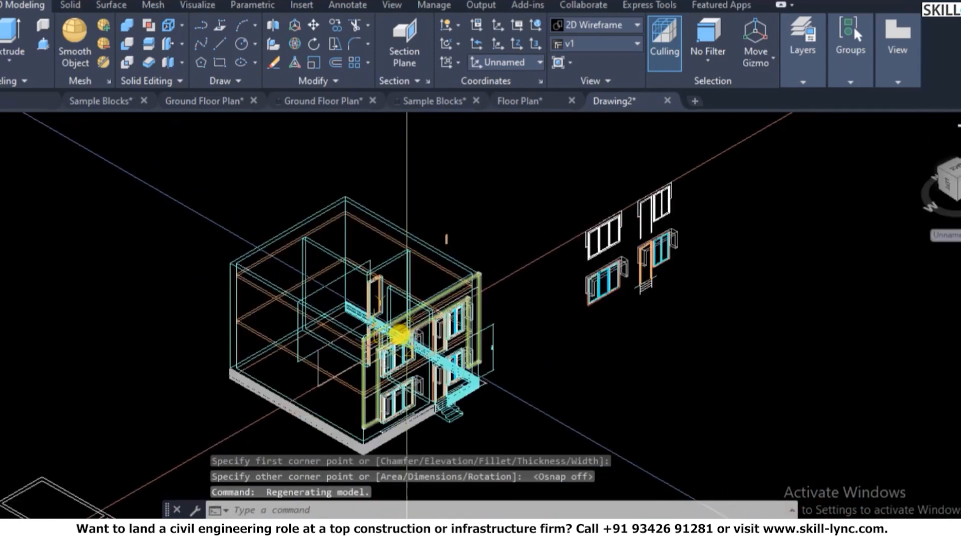
- Display the model with flat shading and edges
{"action": "scroll", "coordinate": [494, 311], "scroll_direction": "down", "scroll_amount": 4}
{"action": "scroll", "coordinate": [546, 377], "scroll_direction": "up", "scroll_amount": 5}
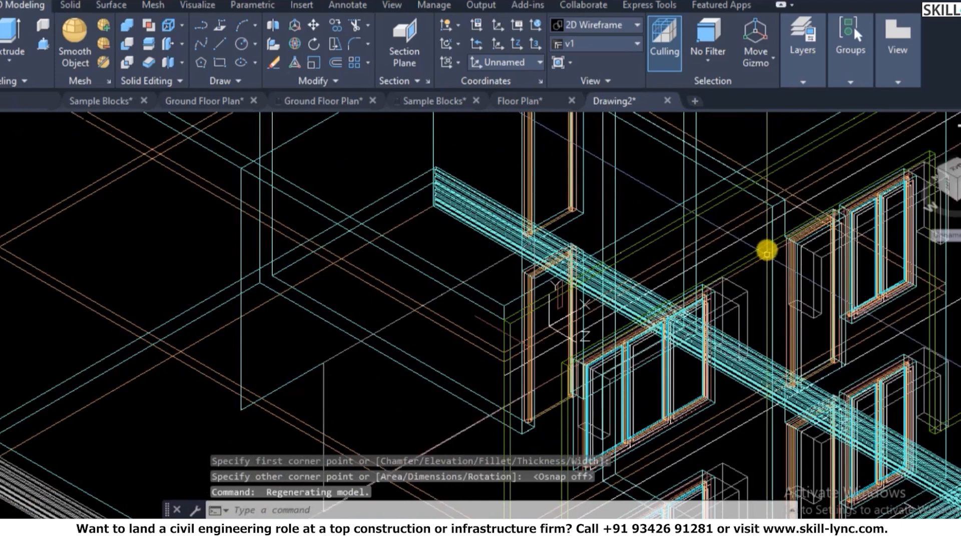
{"action": "scroll", "coordinate": [760, 258], "scroll_direction": "up", "scroll_amount": 2}
{"action": "key", "text": "Escape"}
{"action": "type", "text": "shade"}
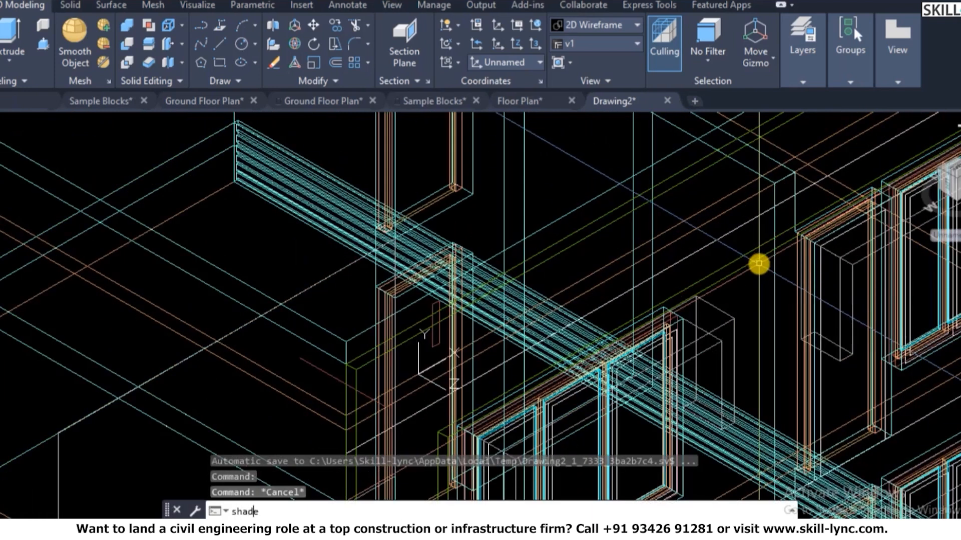
{"action": "key", "text": "Return"}
{"action": "scroll", "coordinate": [395, 349], "scroll_direction": "up", "scroll_amount": 3}
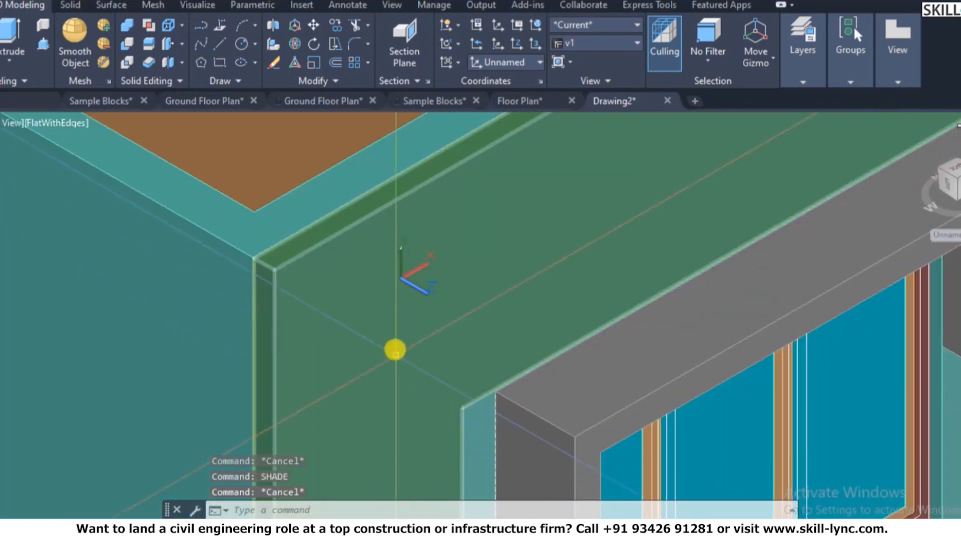
{"action": "left_click", "coordinate": [418, 249]}
{"action": "key", "text": "Escape"}
{"action": "key", "text": "Escape"}
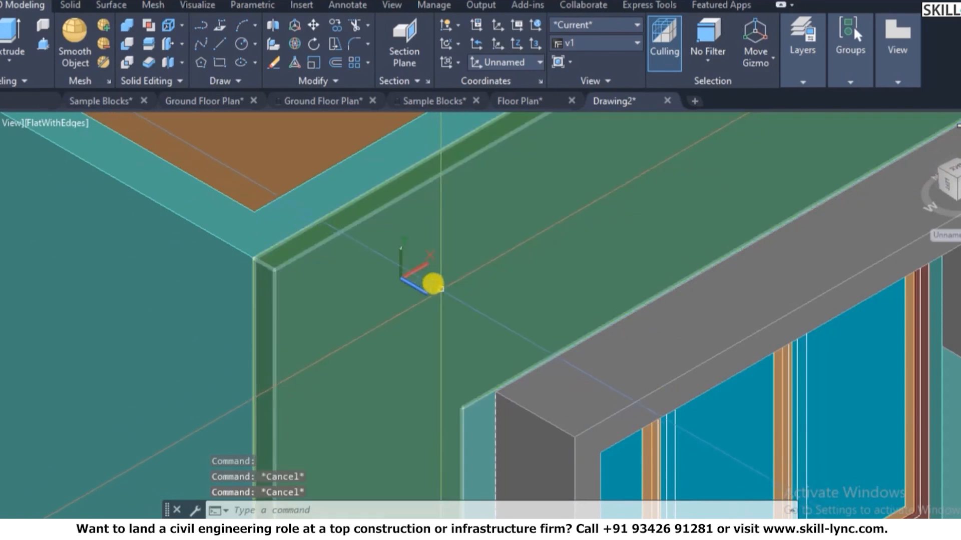
- Align the UCS to the green front frame face
{"action": "scroll", "coordinate": [430, 281], "scroll_direction": "down", "scroll_amount": 4}
{"action": "scroll", "coordinate": [501, 255], "scroll_direction": "up", "scroll_amount": 3}
{"action": "type", "text": "ucs"}
{"action": "key", "text": "Return"}
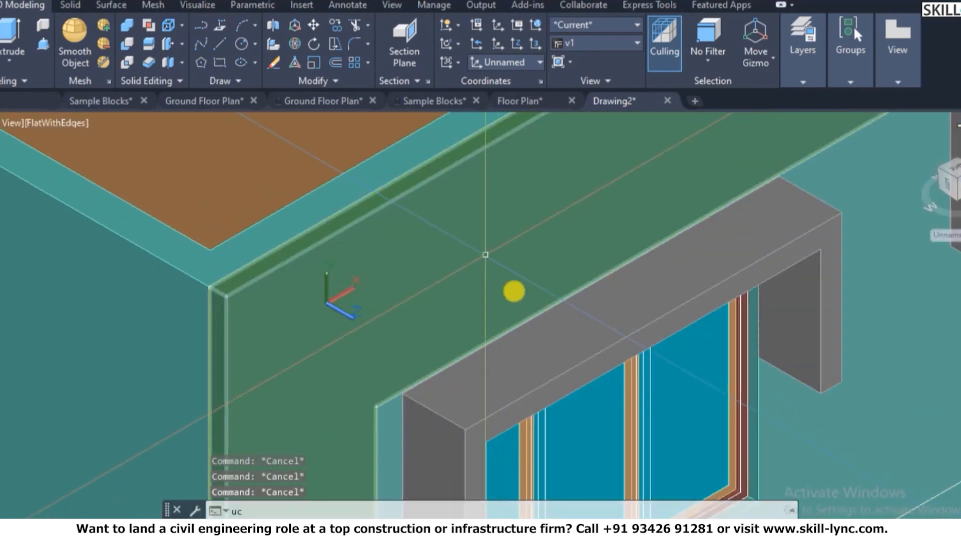
{"action": "type", "text": "f"}
{"action": "key", "text": "Return"}
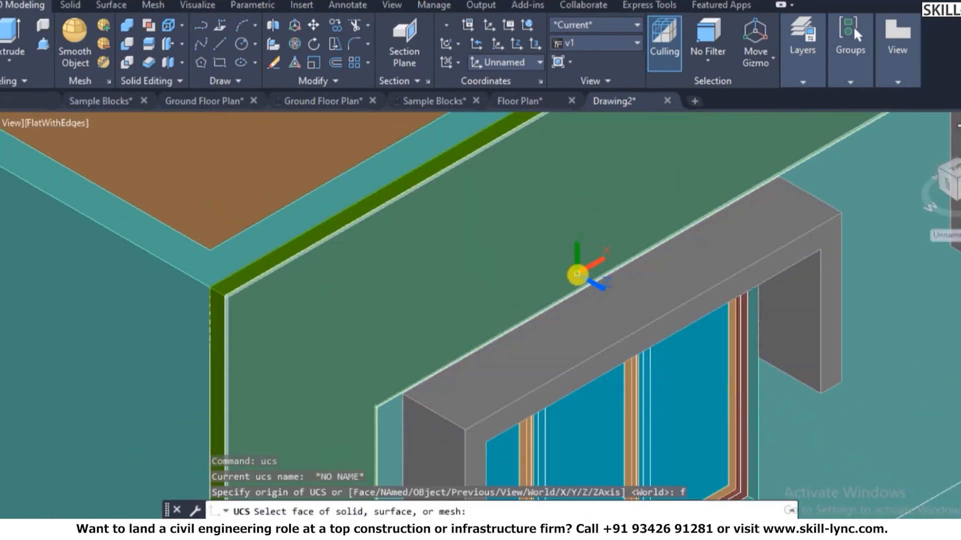
{"action": "scroll", "coordinate": [252, 298], "scroll_direction": "up", "scroll_amount": 2}
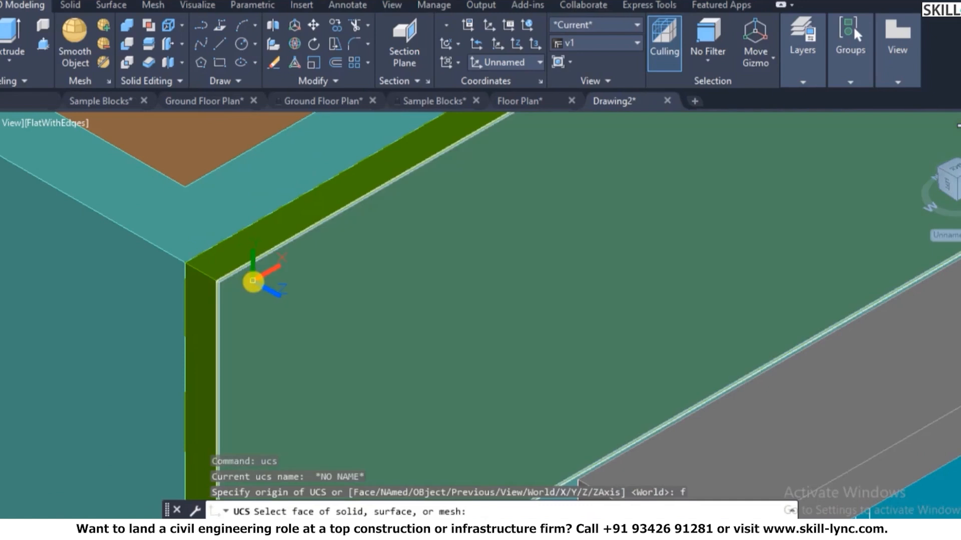
{"action": "left_click", "coordinate": [258, 281]}
{"action": "right_click", "coordinate": [258, 281]}
{"action": "left_click", "coordinate": [310, 286]}
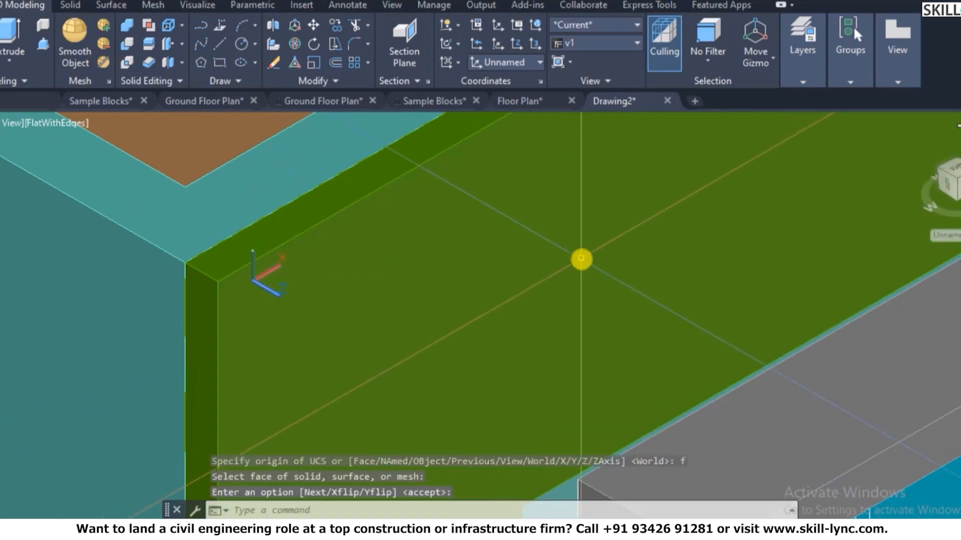
- Draw a thin vertical rectangle on the frame face
{"action": "type", "text": "rec"}
{"action": "key", "text": "Return"}
{"action": "left_click", "coordinate": [511, 226]}
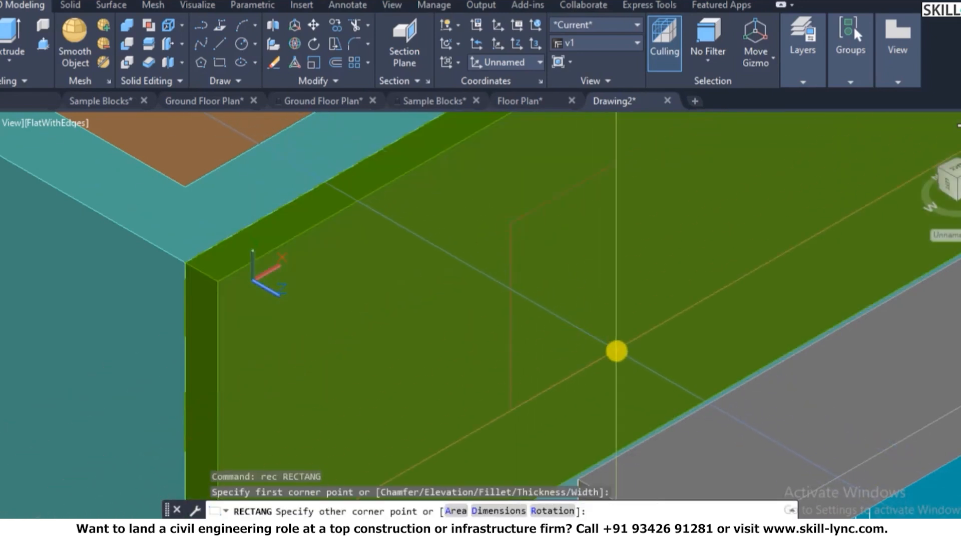
{"action": "key", "text": "Escape"}
{"action": "scroll", "coordinate": [435, 288], "scroll_direction": "down", "scroll_amount": 2}
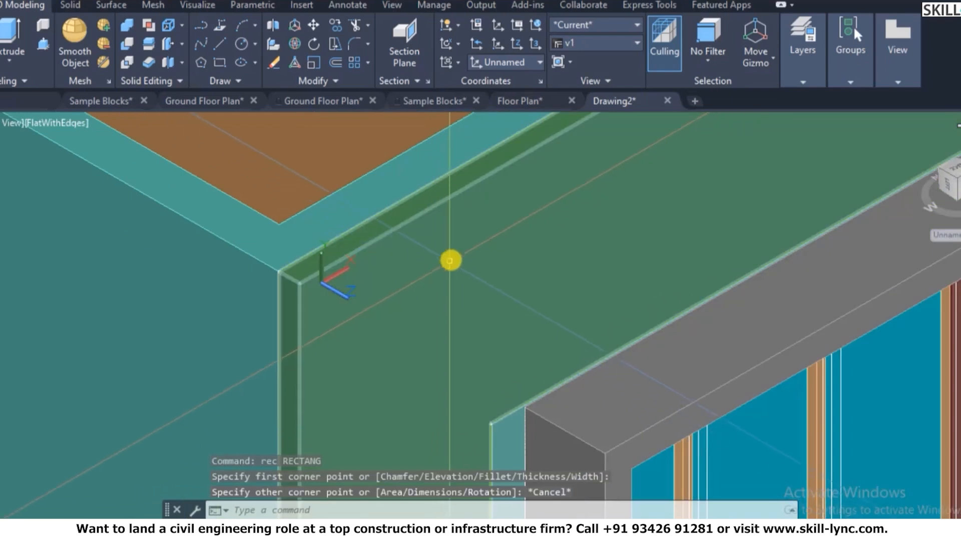
{"action": "key", "text": "Return"}
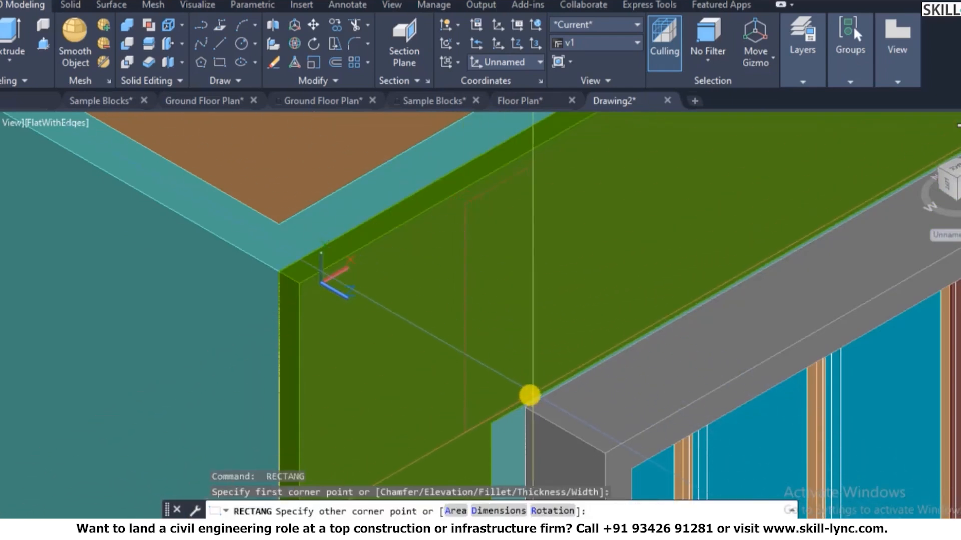
{"action": "left_click", "coordinate": [495, 388]}
{"action": "key", "text": "Escape"}
{"action": "key", "text": "Escape"}
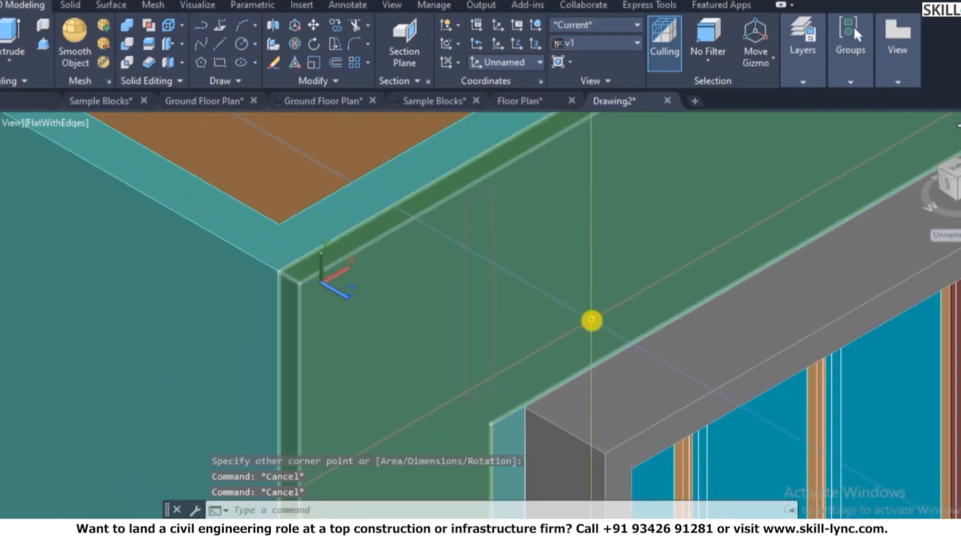
- Convert the thin rectangle outline into a region
{"action": "type", "text": "ref"}
{"action": "type", "text": "reg"}
{"action": "key", "text": "Return"}
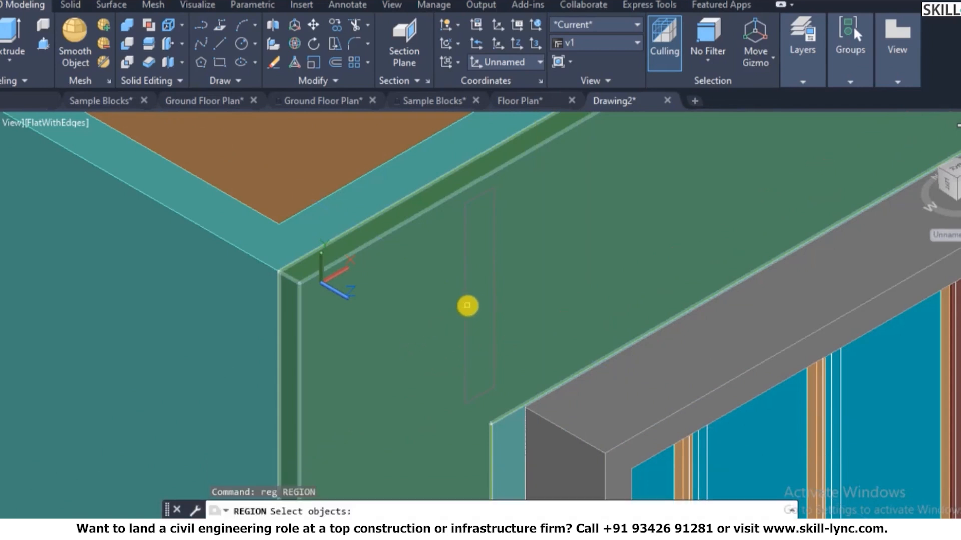
{"action": "left_click", "coordinate": [468, 306]}
{"action": "key", "text": "Escape"}
{"action": "key", "text": "Return"}
{"action": "left_click", "coordinate": [493, 224]}
{"action": "key", "text": "Return"}
{"action": "key", "text": "Escape"}
{"action": "key", "text": "Escape"}
- Select the new region for copying, then cancel the copy
{"action": "type", "text": "c"}
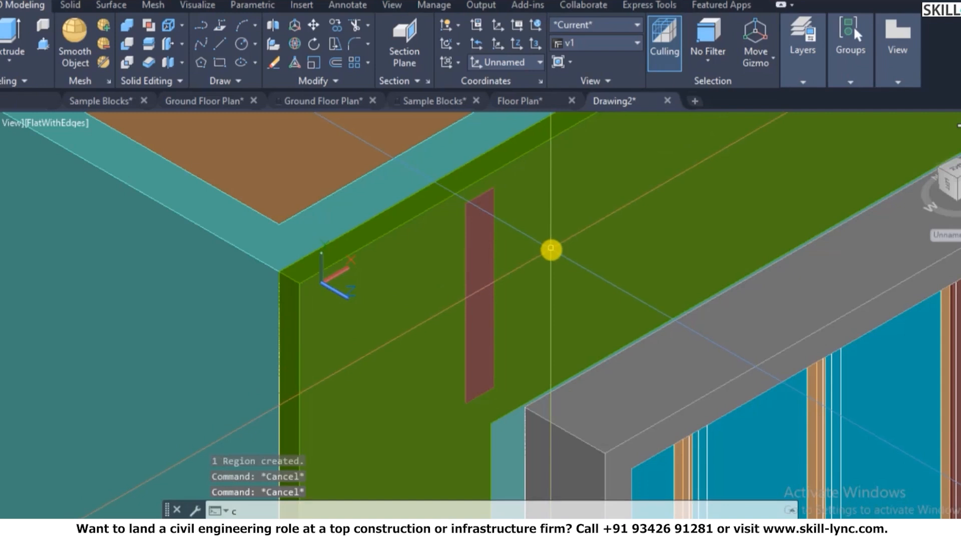
{"action": "type", "text": "o"}
{"action": "key", "text": "Return"}
{"action": "scroll", "coordinate": [388, 285], "scroll_direction": "down", "scroll_amount": 3}
{"action": "scroll", "coordinate": [429, 247], "scroll_direction": "up", "scroll_amount": 3}
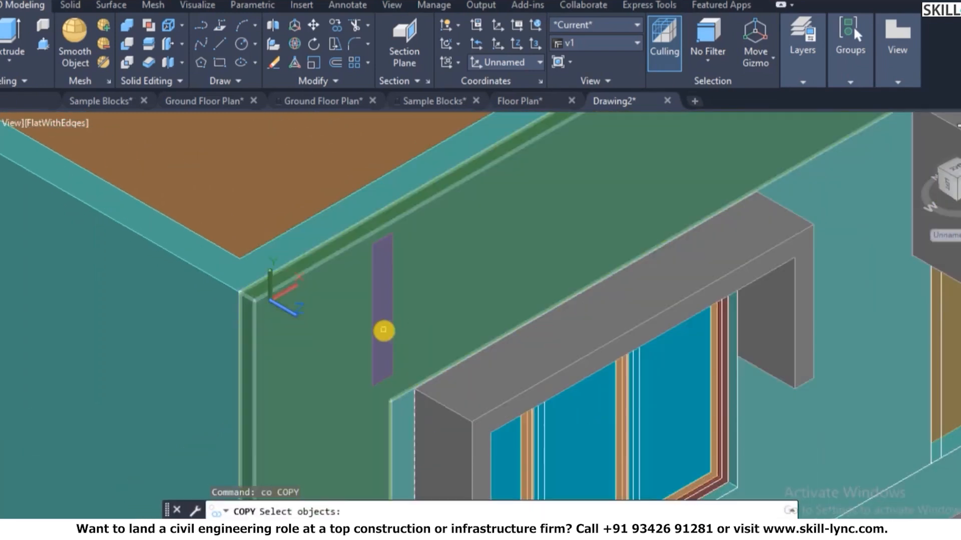
{"action": "key", "text": "Escape"}
{"action": "left_click", "coordinate": [384, 346]}
{"action": "type", "text": "co"}
{"action": "key", "text": "Return"}
{"action": "key", "text": "Escape"}
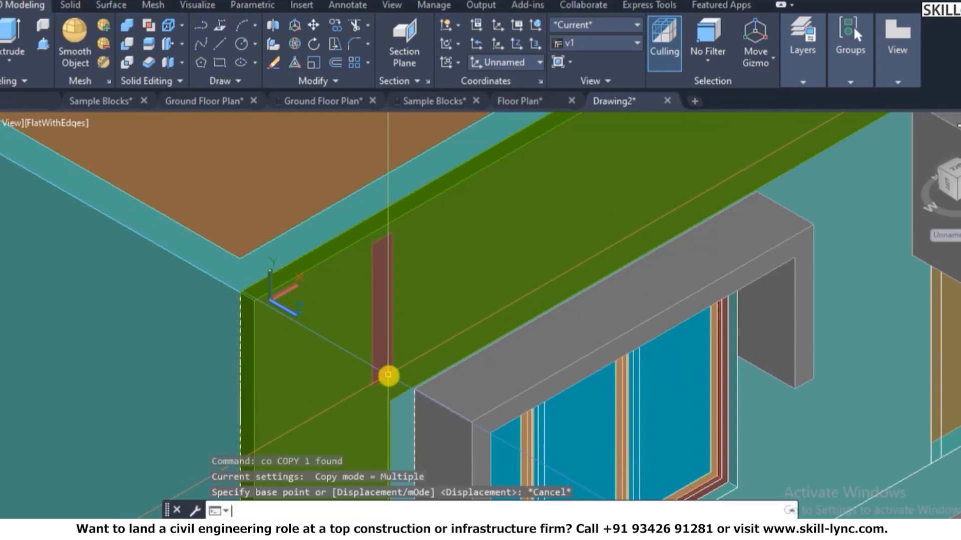
- Extrude the region into a thin brown fin solid
{"action": "type", "text": "ext"}
{"action": "key", "text": "Return"}
{"action": "right_click", "coordinate": [388, 376]}
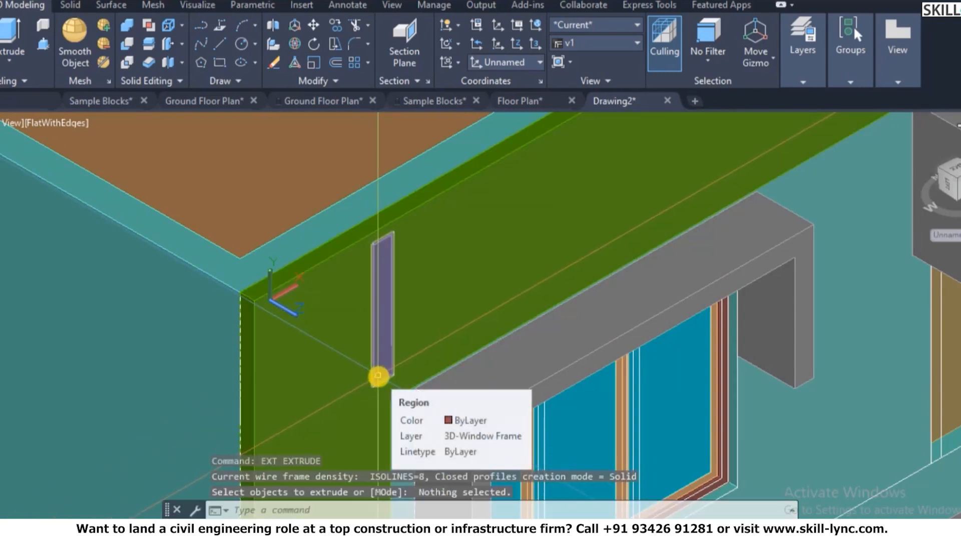
{"action": "type", "text": "ext"}
{"action": "key", "text": "Return"}
{"action": "left_click", "coordinate": [378, 378]}
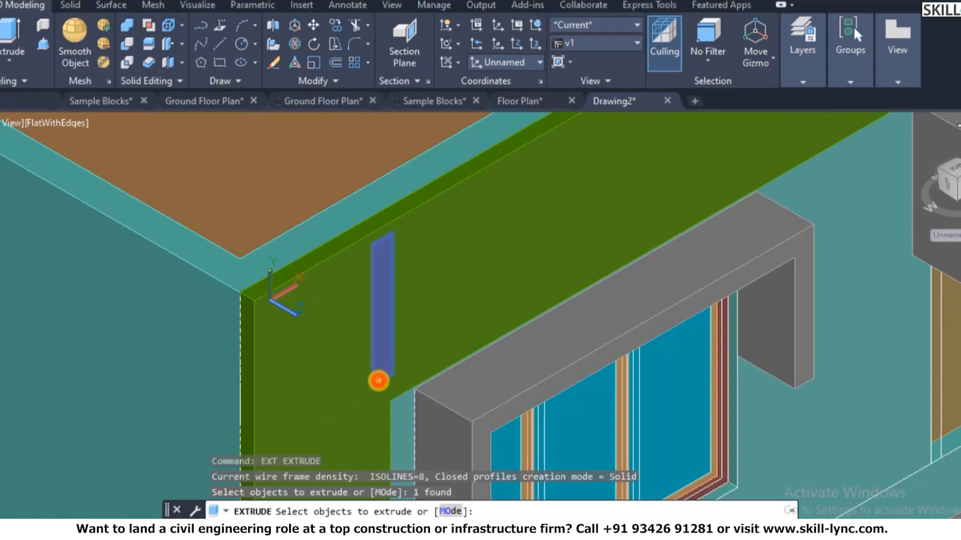
{"action": "key", "text": "Return"}
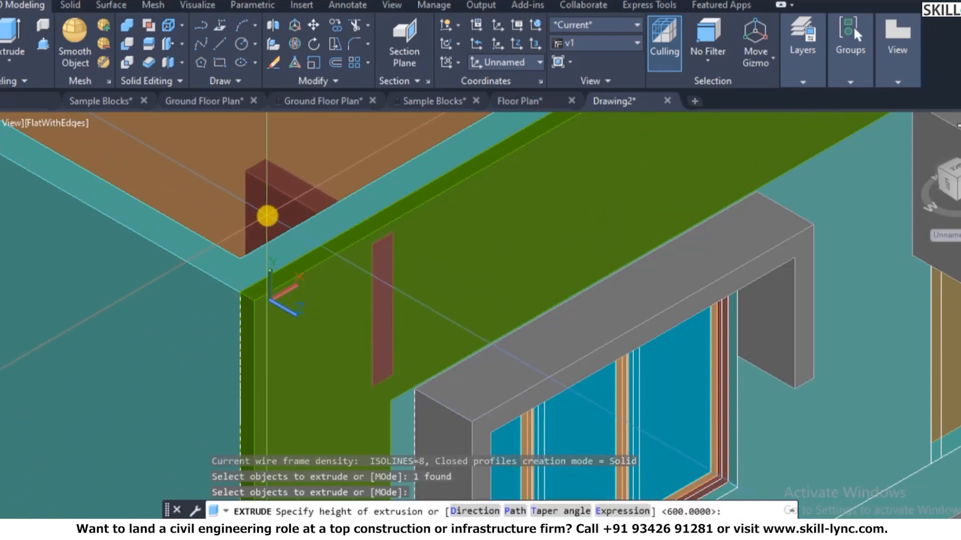
{"action": "key", "text": "Escape"}
{"action": "key", "text": "Escape"}
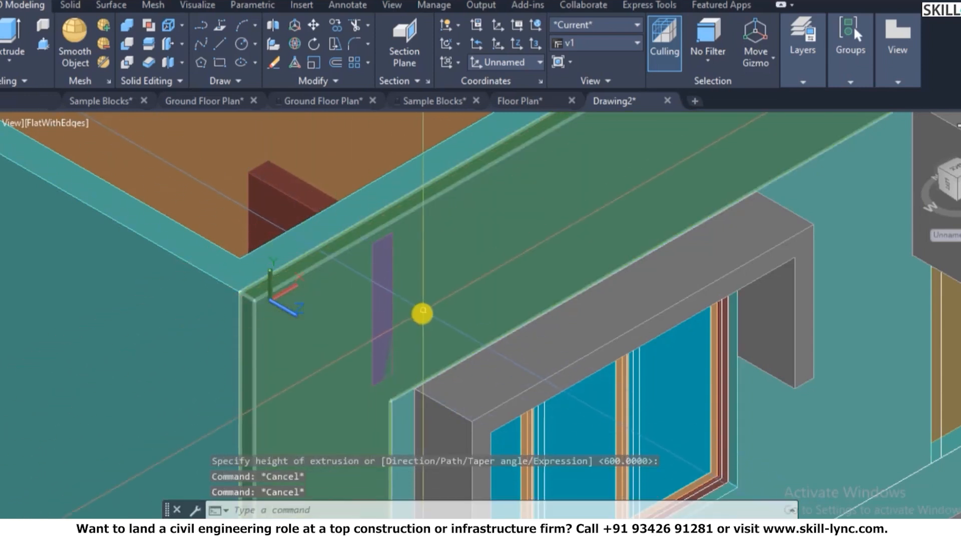
- Start an ARRAY with the brown fin selected as the object to repeat
{"action": "type", "text": "co"}
{"action": "key", "text": "Return"}
{"action": "key", "text": "Escape"}
{"action": "key", "text": "Escape"}
{"action": "type", "text": "ar"}
{"action": "key", "text": "Return"}
{"action": "left_click", "coordinate": [270, 190]}
{"action": "key", "text": "Return"}
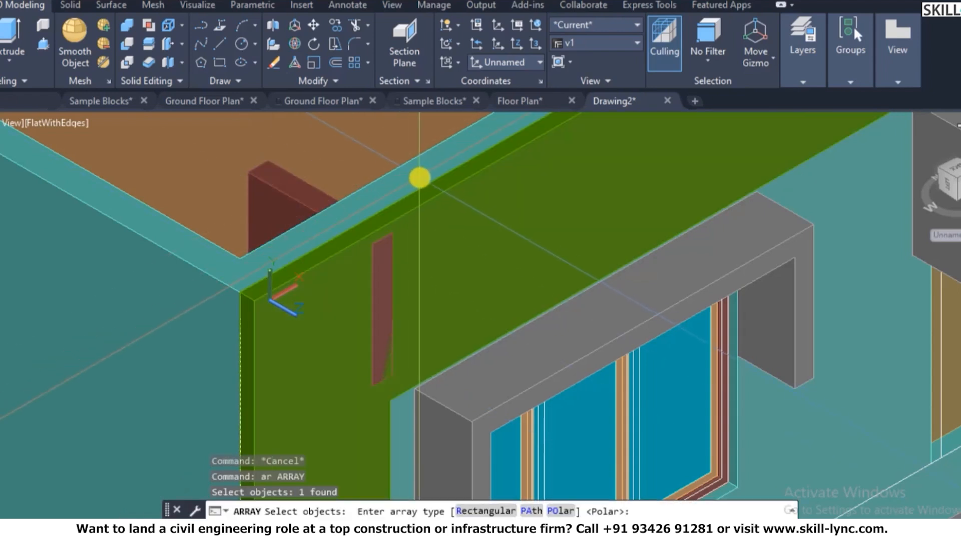
- Make the fin a rectangular array of 1 row and 30 columns, then close the array
{"action": "type", "text": "r"}
{"action": "key", "text": "Return"}
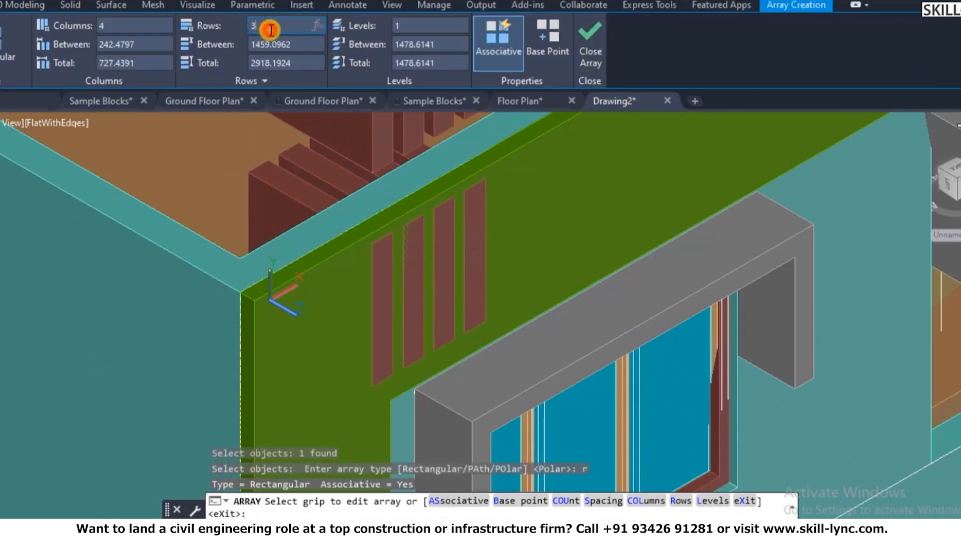
{"action": "type", "text": "1"}
{"action": "left_click", "coordinate": [137, 23]}
{"action": "key", "text": "BackSpace"}
{"action": "type", "text": "4"}
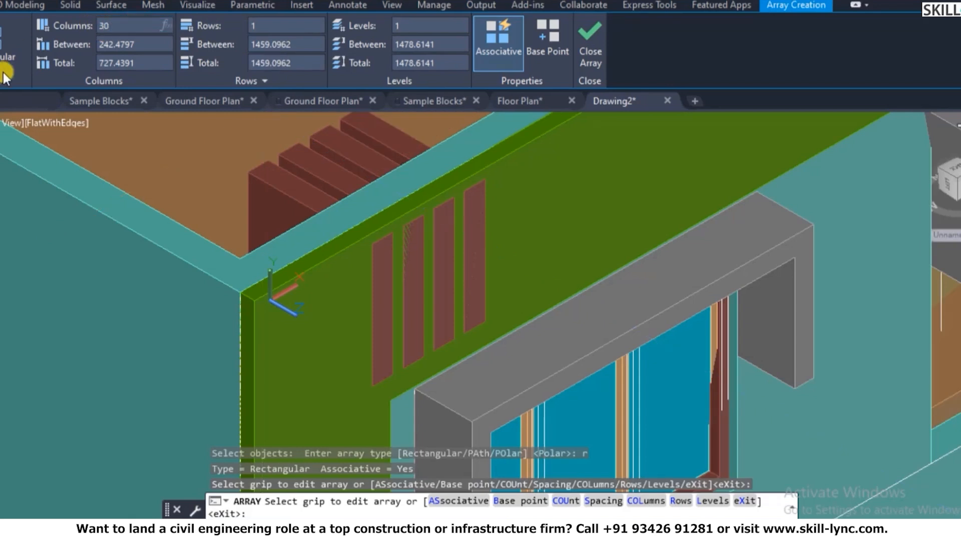
{"action": "key", "text": "Return"}
{"action": "scroll", "coordinate": [145, 165], "scroll_direction": "down", "scroll_amount": 6}
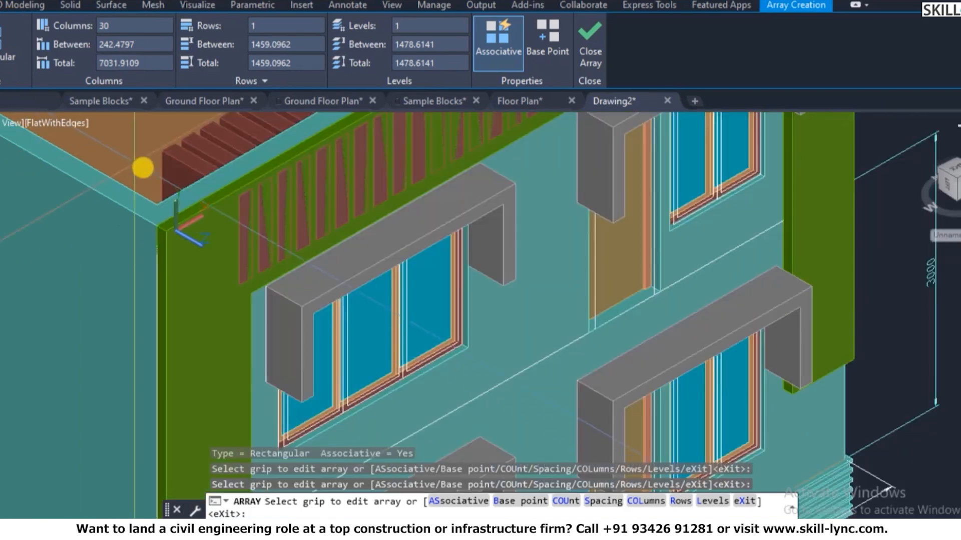
{"action": "scroll", "coordinate": [241, 131], "scroll_direction": "up", "scroll_amount": 4}
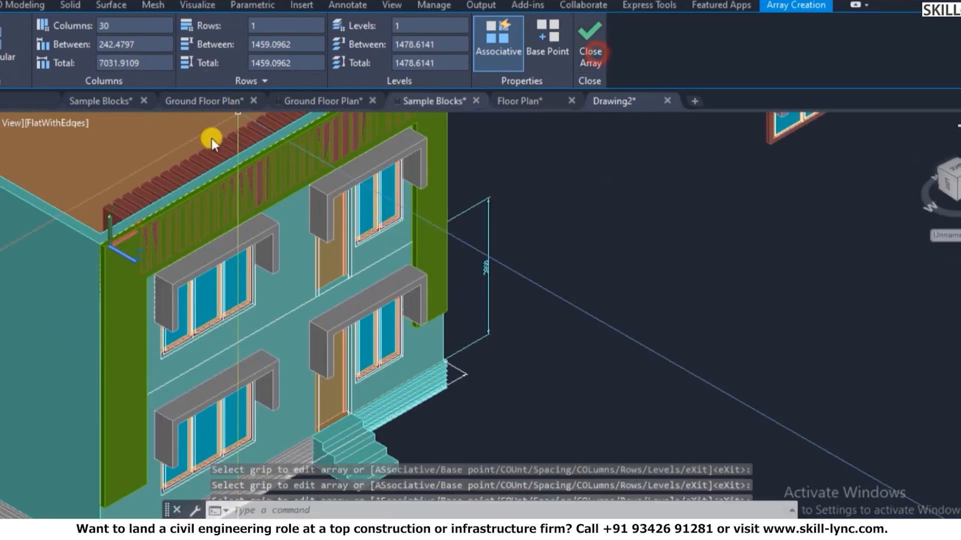
{"action": "key", "text": "Escape"}
{"action": "scroll", "coordinate": [342, 258], "scroll_direction": "down", "scroll_amount": 2}
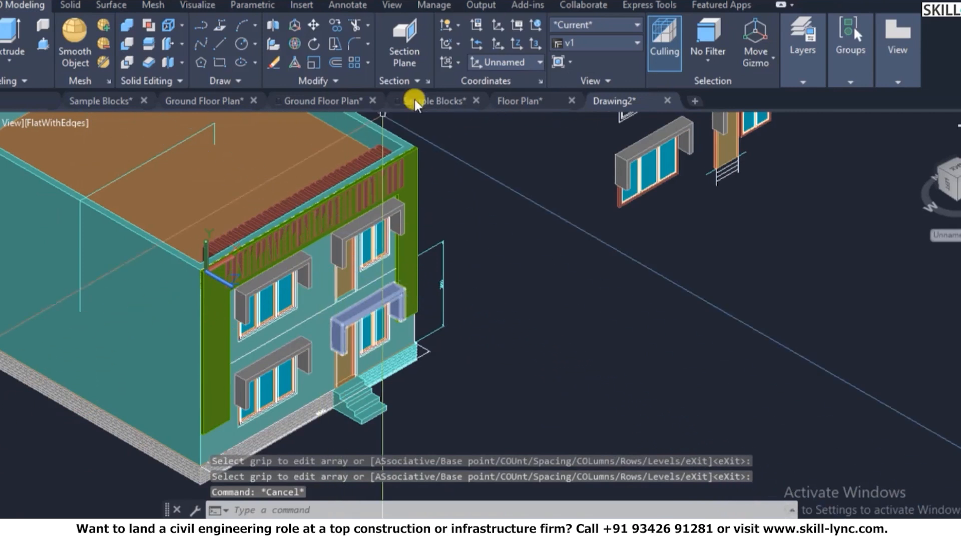
{"action": "key", "text": "Escape"}
{"action": "key", "text": "Escape"}
{"action": "scroll", "coordinate": [267, 204], "scroll_direction": "up", "scroll_amount": 3}
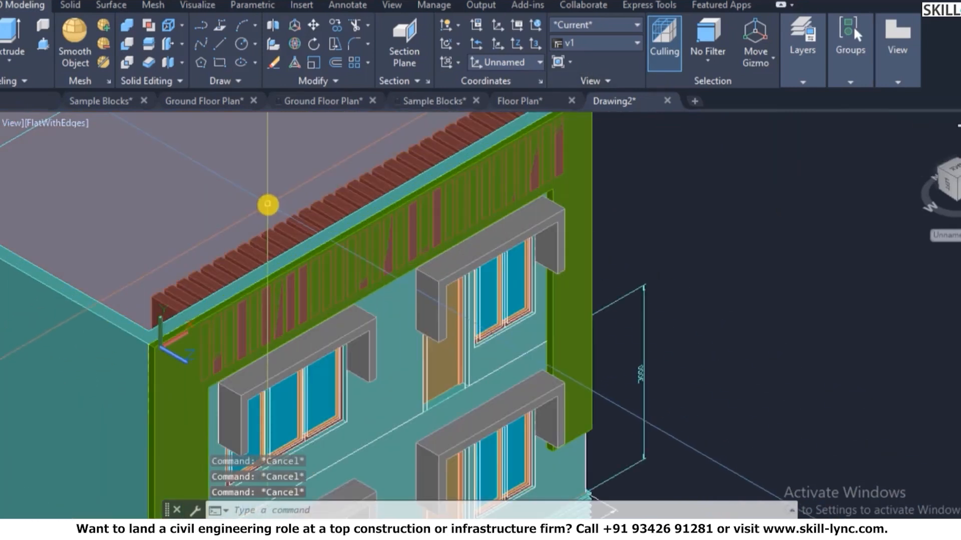
- Subtract the fin array from the green front wall
{"action": "type", "text": "su"}
{"action": "key", "text": "Return"}
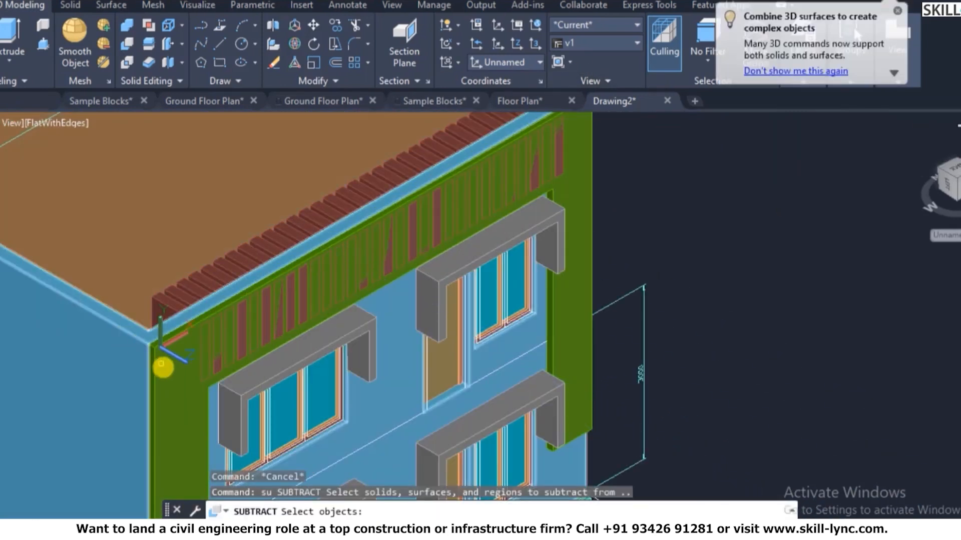
{"action": "left_click", "coordinate": [155, 370]}
{"action": "key", "text": "Return"}
{"action": "left_click", "coordinate": [167, 296]}
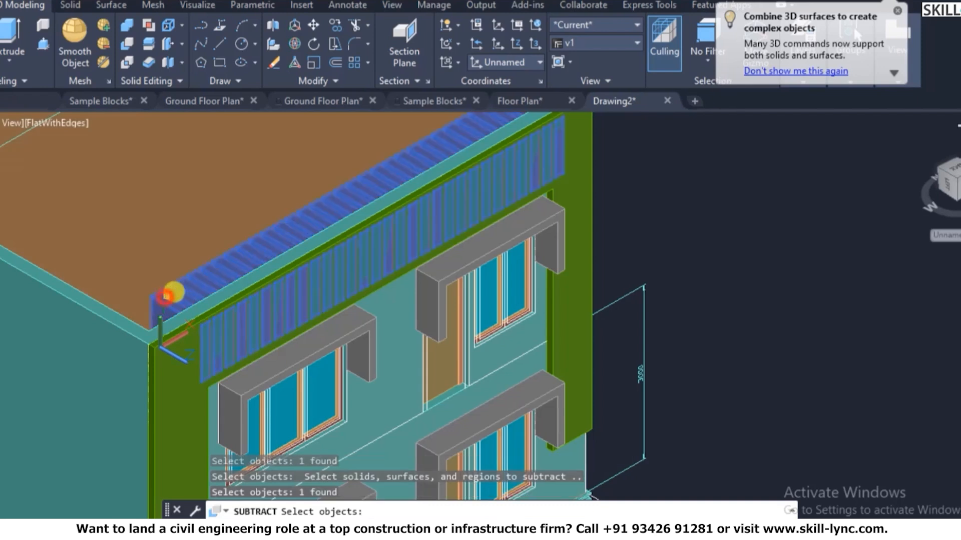
{"action": "key", "text": "Return"}
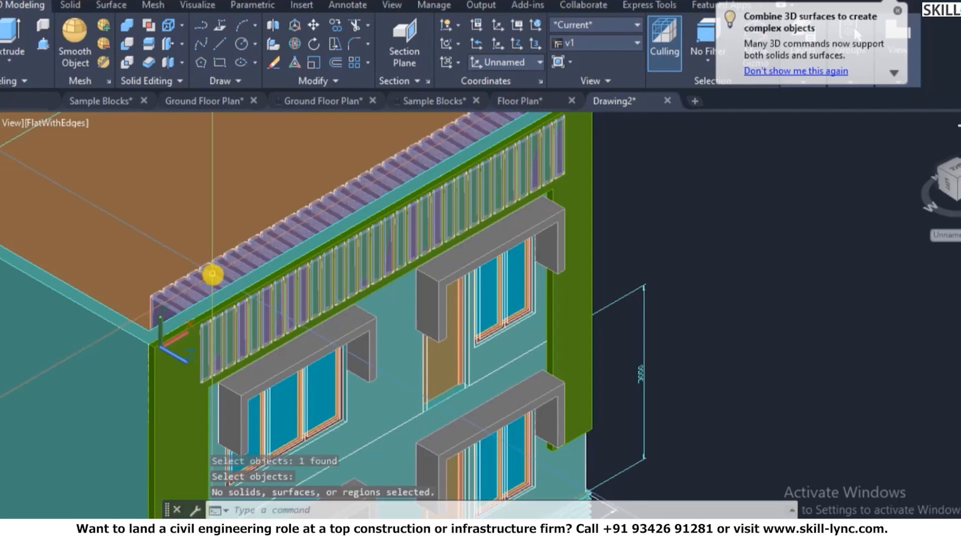
- Explode the parapet louvre array into separate solids with X
{"action": "left_click", "coordinate": [212, 274]}
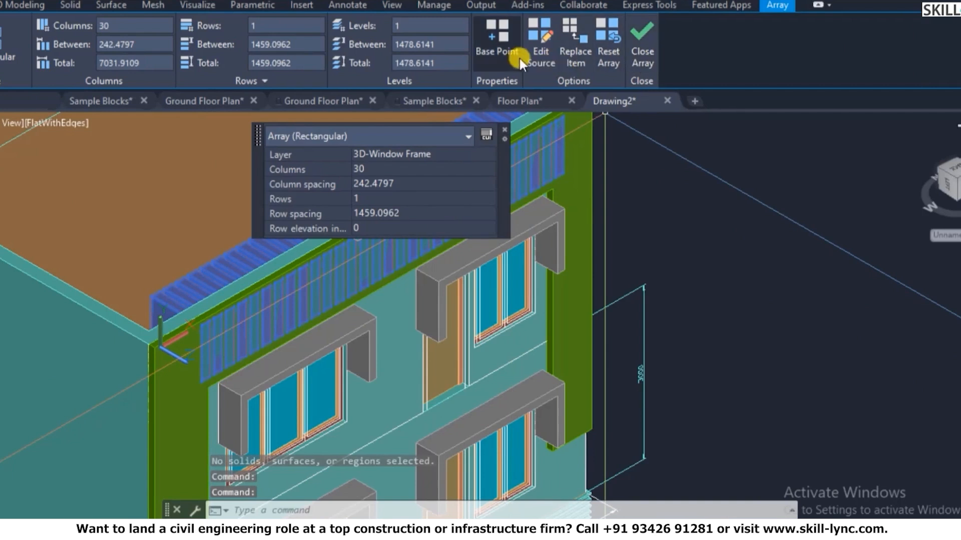
{"action": "key", "text": "Escape"}
{"action": "left_click", "coordinate": [220, 272]}
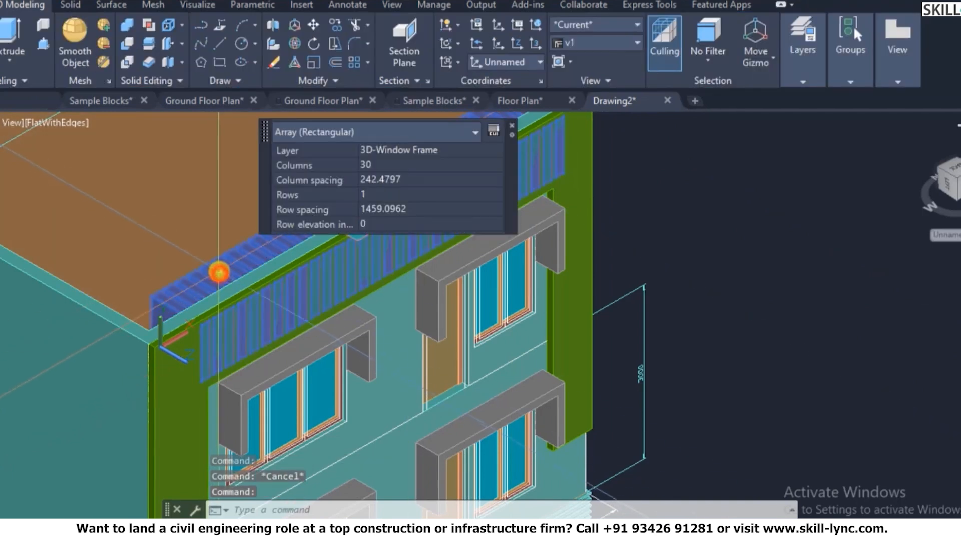
{"action": "type", "text": "x"}
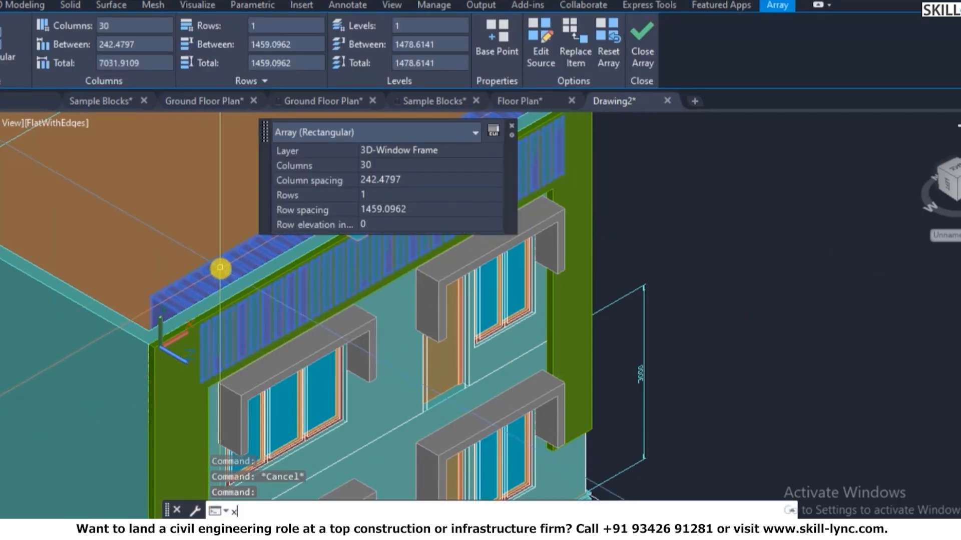
{"action": "key", "text": "Return"}
{"action": "left_click", "coordinate": [205, 275]}
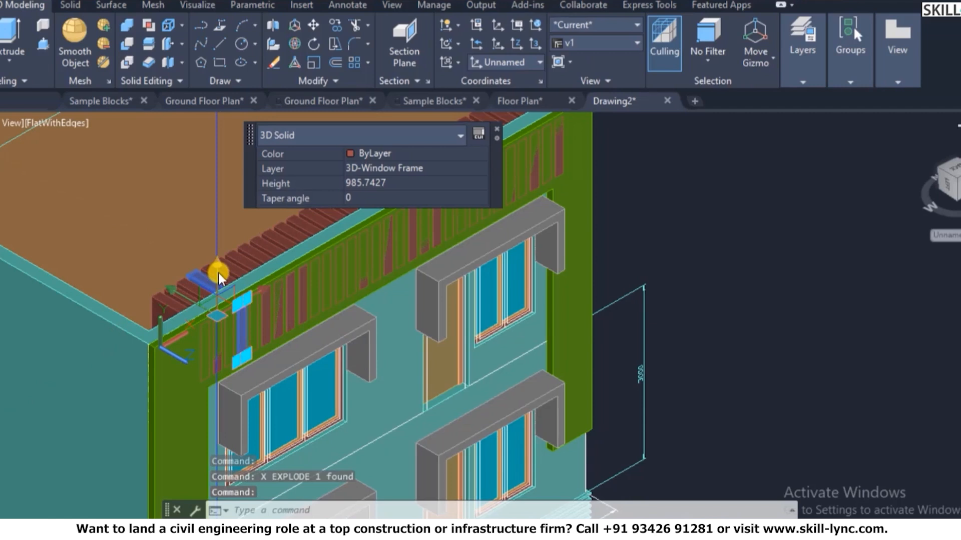
{"action": "key", "text": "Escape"}
{"action": "key", "text": "Escape"}
{"action": "key", "text": "Escape"}
- Subtract two louvre solids from the wall
{"action": "type", "text": "su"}
{"action": "key", "text": "Return"}
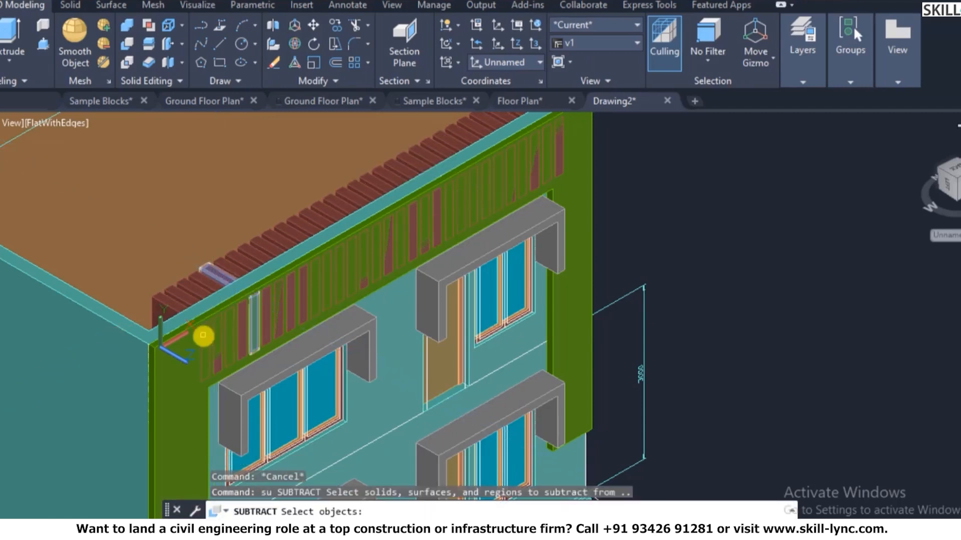
{"action": "left_click", "coordinate": [185, 343]}
{"action": "key", "text": "Return"}
{"action": "left_click", "coordinate": [168, 297]}
{"action": "left_click", "coordinate": [186, 285]}
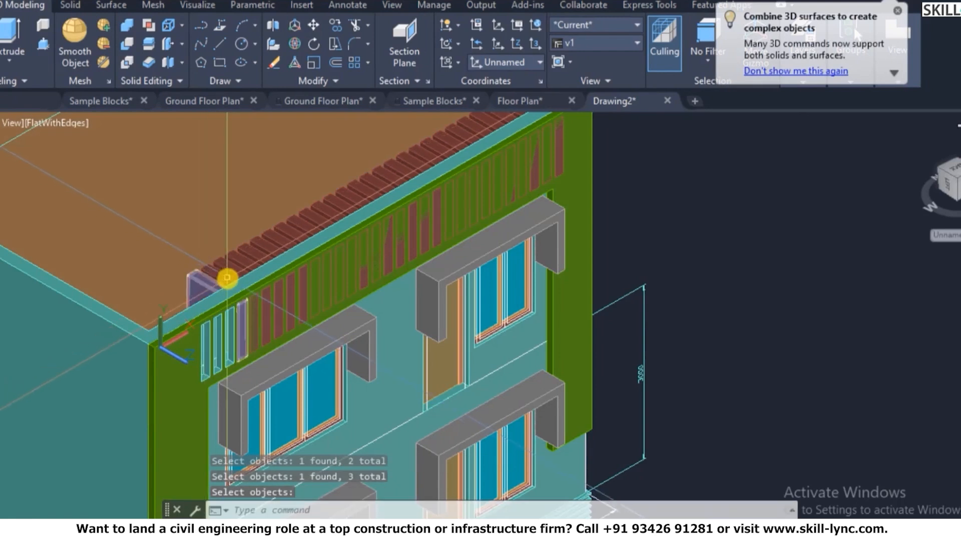
{"action": "key", "text": "Return"}
{"action": "key", "text": "Return"}
- Cut four more parapet blocks out of the wall solid
{"action": "left_click", "coordinate": [186, 337]}
{"action": "key", "text": "Return"}
{"action": "scroll", "coordinate": [290, 236], "scroll_direction": "down", "scroll_amount": 3}
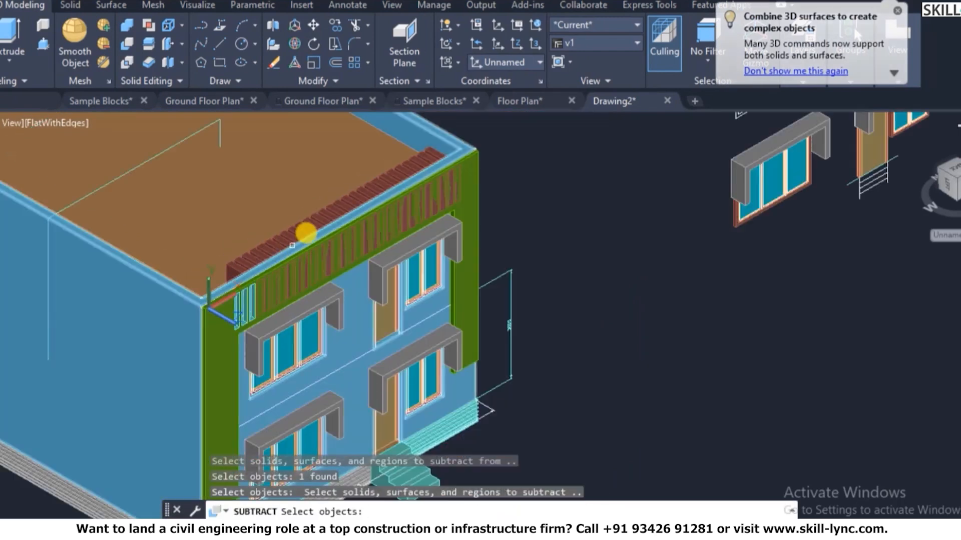
{"action": "left_click", "coordinate": [423, 163]}
{"action": "left_click", "coordinate": [424, 158]}
{"action": "left_click", "coordinate": [424, 159]}
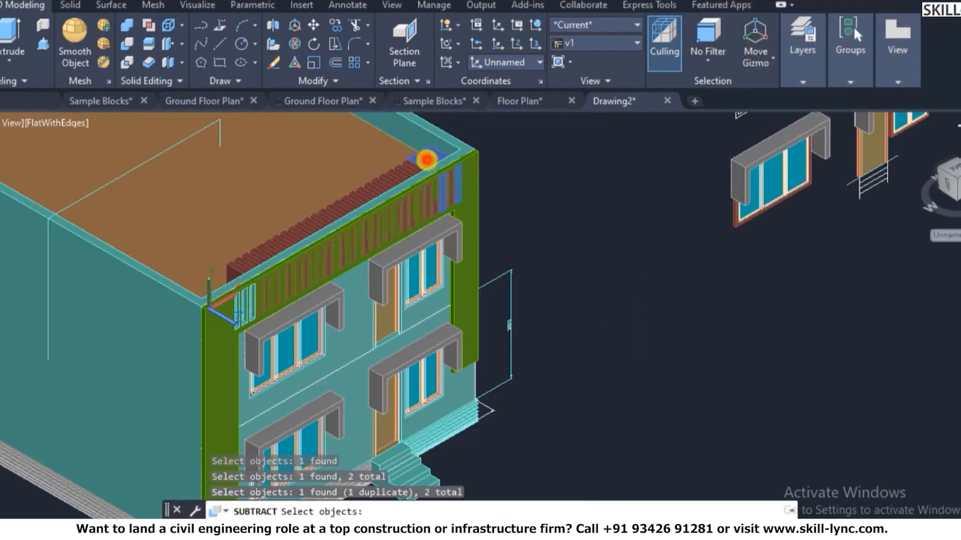
{"action": "scroll", "coordinate": [415, 165], "scroll_direction": "up", "scroll_amount": 3}
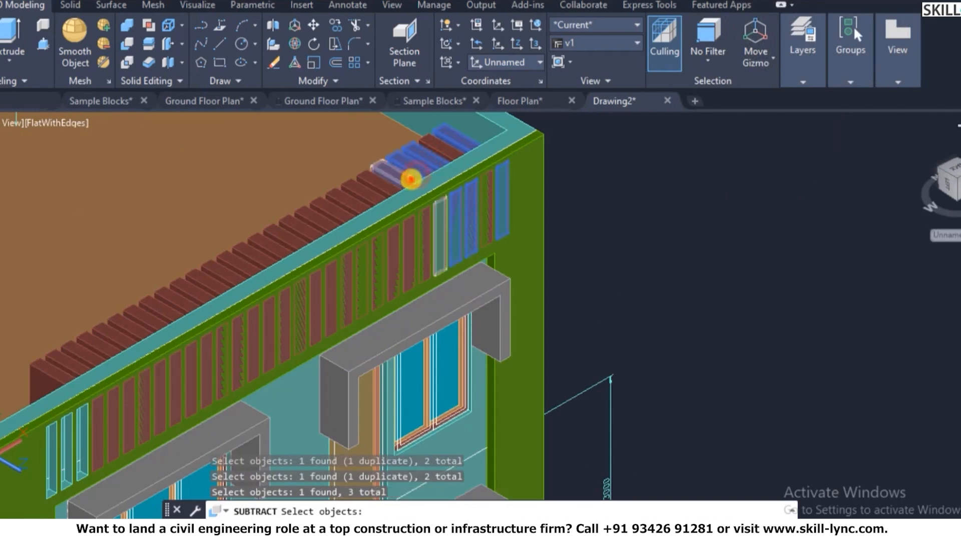
{"action": "left_click", "coordinate": [378, 192]}
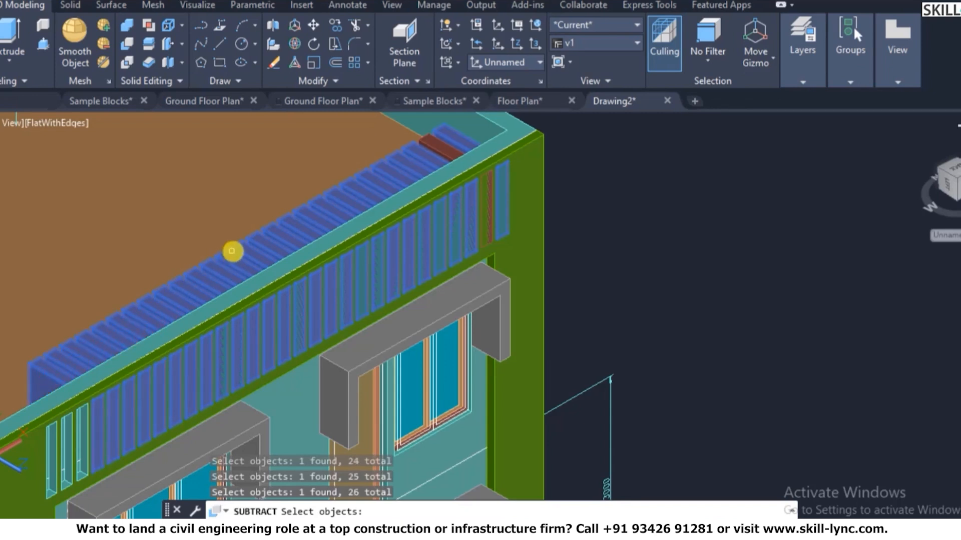
{"action": "key", "text": "Return"}
- Subtract the last remaining block from the wall
{"action": "scroll", "coordinate": [549, 167], "scroll_direction": "up", "scroll_amount": 3}
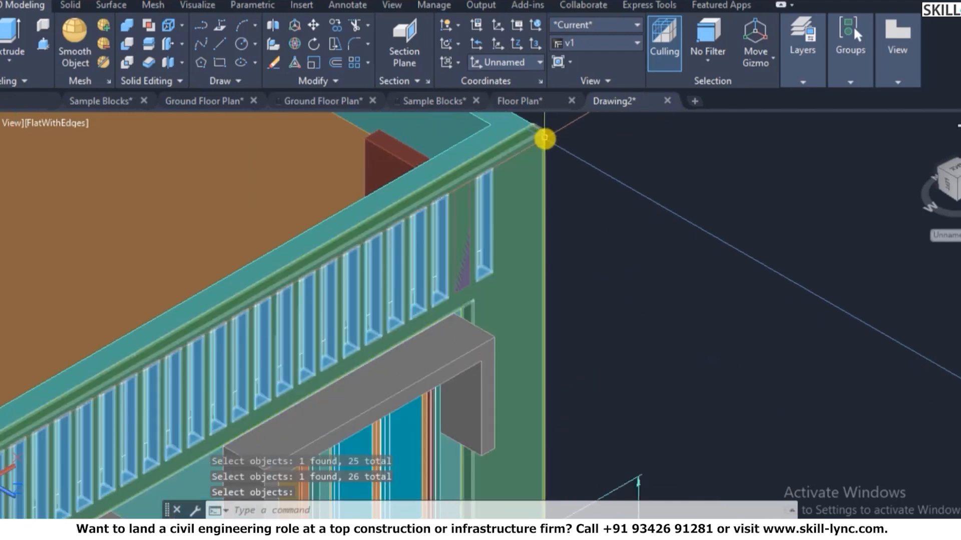
{"action": "key", "text": "Return"}
{"action": "left_click", "coordinate": [515, 162]}
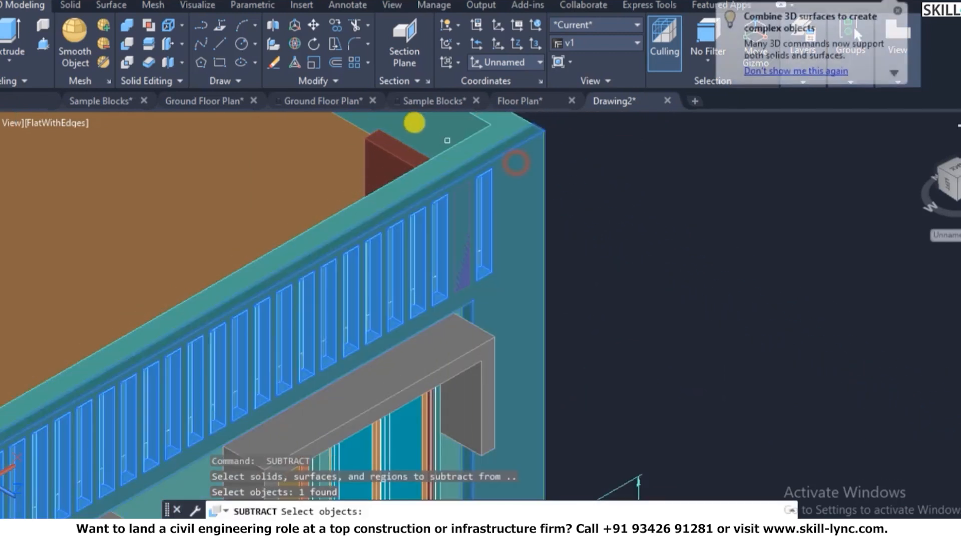
{"action": "key", "text": "Return"}
{"action": "left_click", "coordinate": [384, 120]}
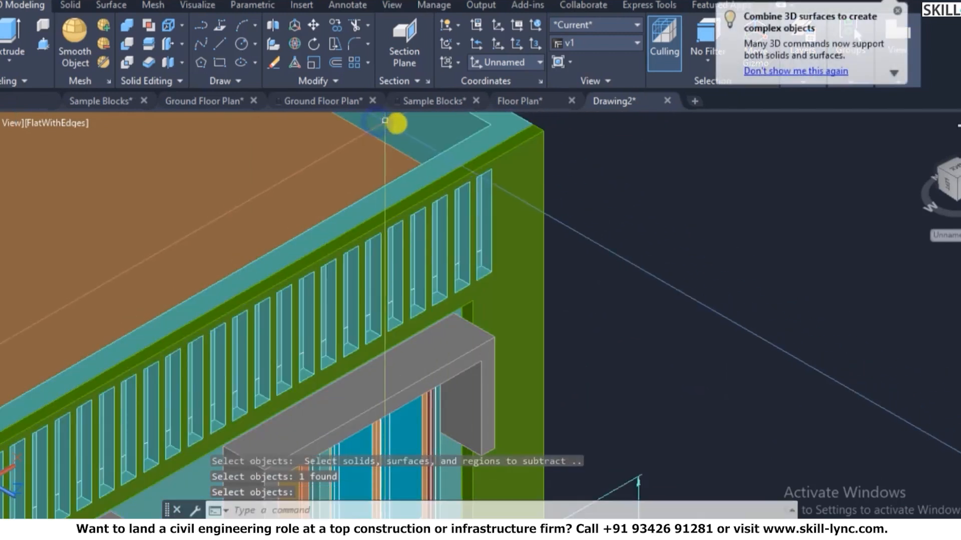
{"action": "scroll", "coordinate": [504, 185], "scroll_direction": "down", "scroll_amount": 4}
{"action": "scroll", "coordinate": [542, 176], "scroll_direction": "up", "scroll_amount": 3}
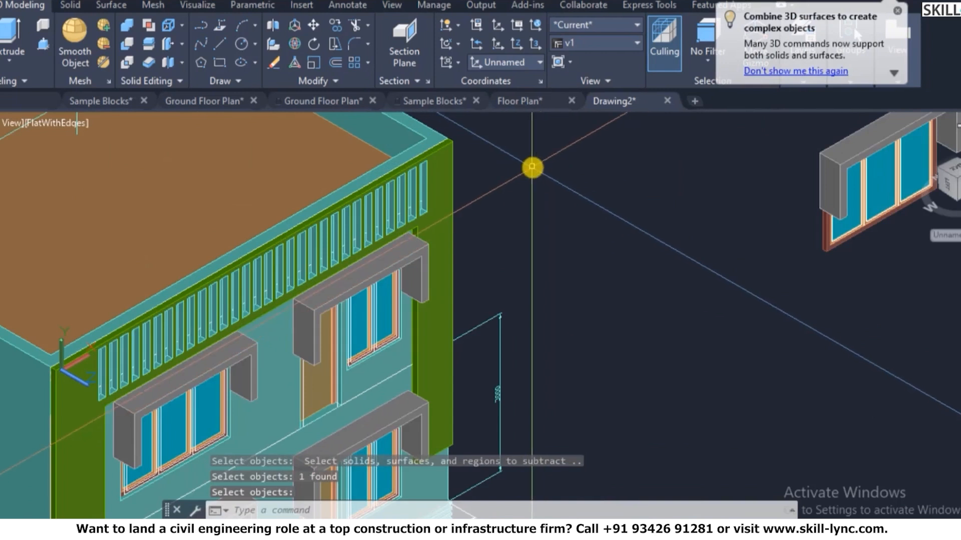
- Orbit the building with 3DORBIT to view its other side
{"action": "type", "text": "3do"}
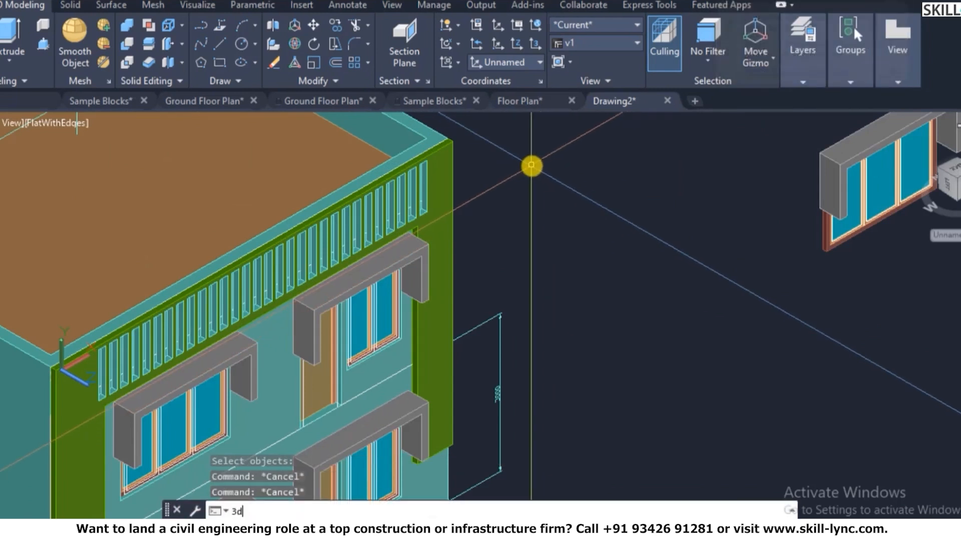
{"action": "key", "text": "Return"}
{"action": "left_click_drag", "start_coordinate": [345, 290], "coordinate": [415, 243]}
{"action": "scroll", "coordinate": [414, 243], "scroll_direction": "down", "scroll_amount": 6}
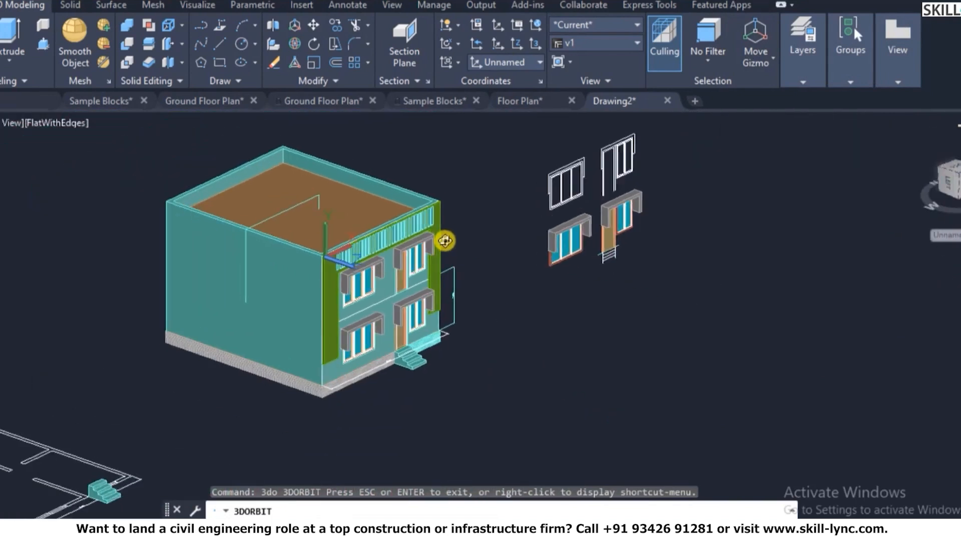
{"action": "scroll", "coordinate": [507, 242], "scroll_direction": "down", "scroll_amount": 2}
{"action": "key", "text": "Escape"}
{"action": "key", "text": "Escape"}
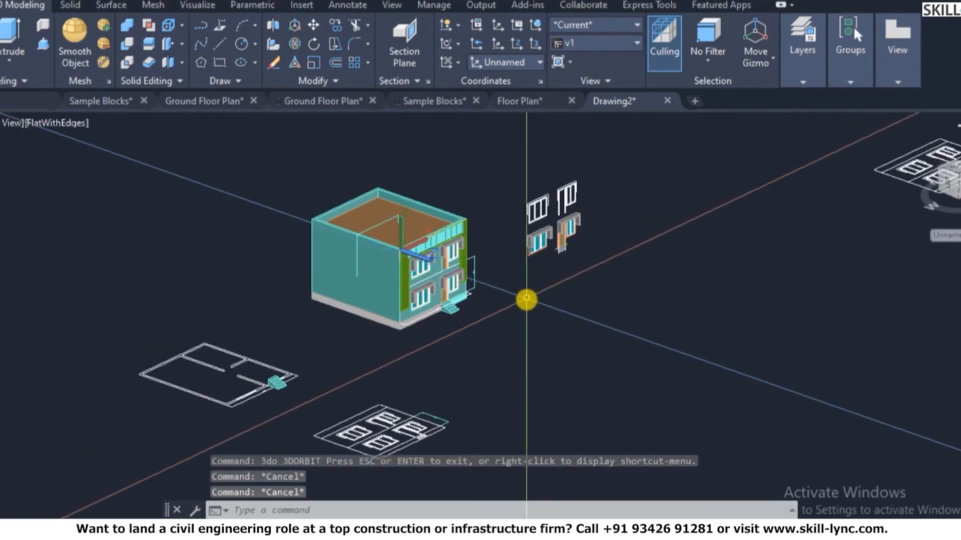
- Go to plan view, reset the UCS to World, and return to the isometric Home view
{"action": "type", "text": "plan"}
{"action": "key", "text": "Return"}
{"action": "key", "text": "Return"}
{"action": "key", "text": "Escape"}
{"action": "key", "text": "Escape"}
{"action": "type", "text": "ucs"}
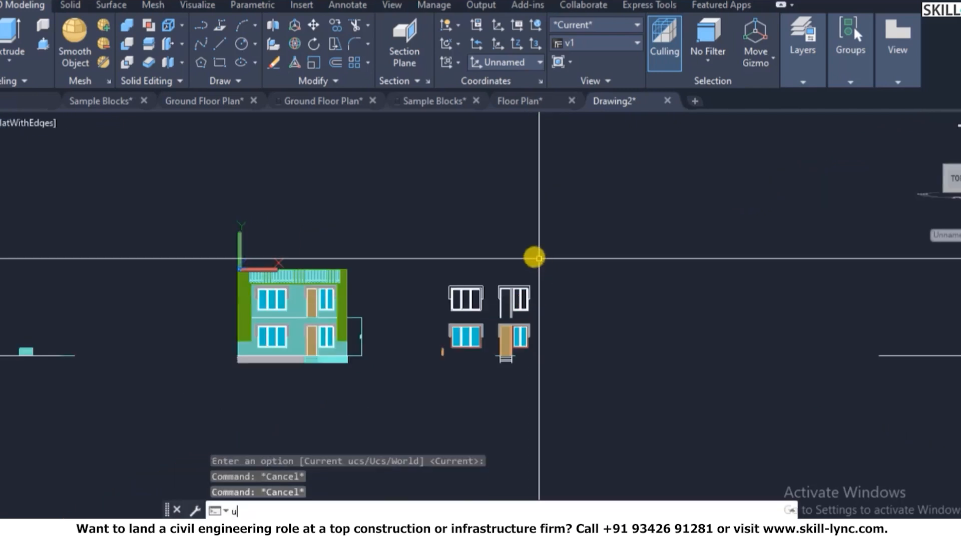
{"action": "key", "text": "Return"}
{"action": "type", "text": "w"}
{"action": "key", "text": "Return"}
{"action": "key", "text": "Escape"}
{"action": "key", "text": "Escape"}
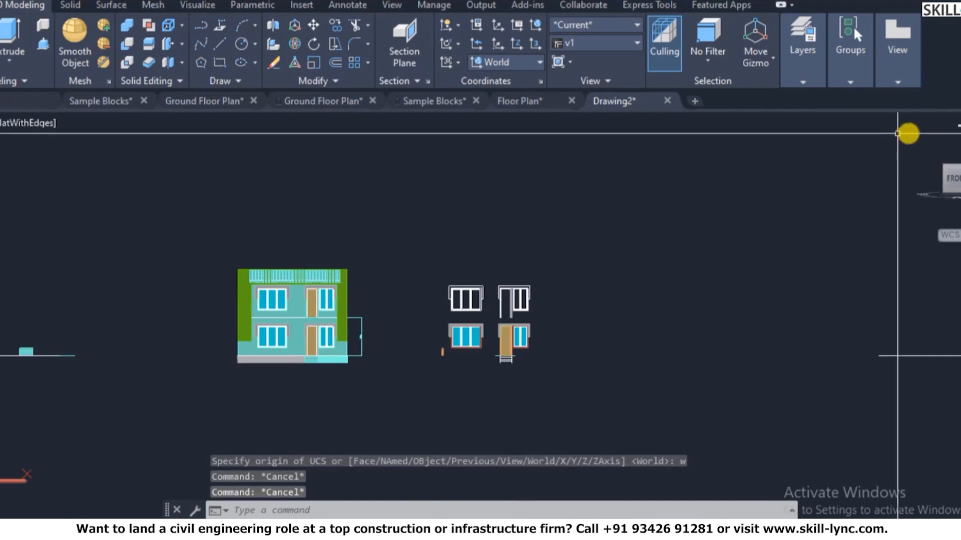
{"action": "left_click", "coordinate": [920, 139]}
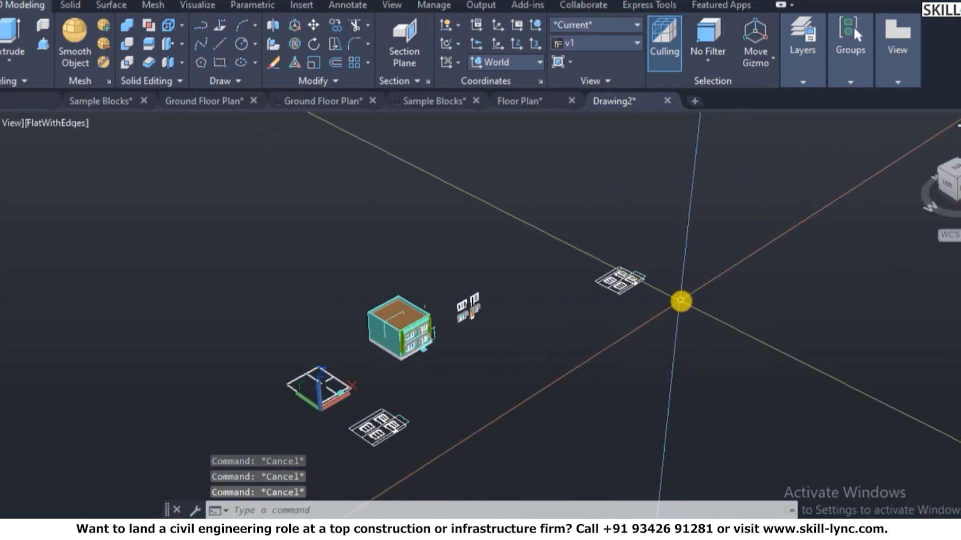
{"action": "type", "text": "sha"}
{"action": "key", "text": "Return"}
- Switch the viewport to 2D wireframe and window-select the floor plans
{"action": "type", "text": "2d"}
{"action": "key", "text": "Return"}
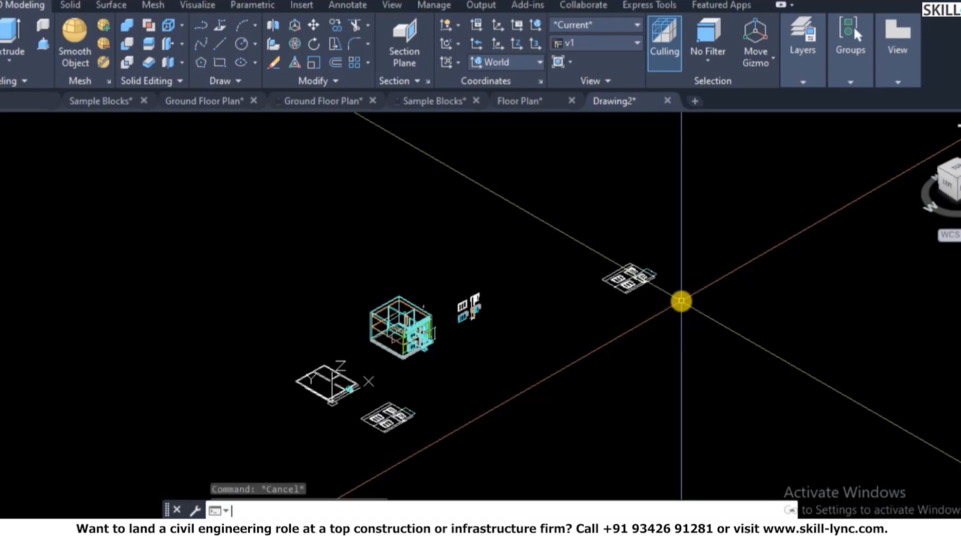
{"action": "left_click", "coordinate": [705, 285]}
{"action": "left_click", "coordinate": [446, 262]}
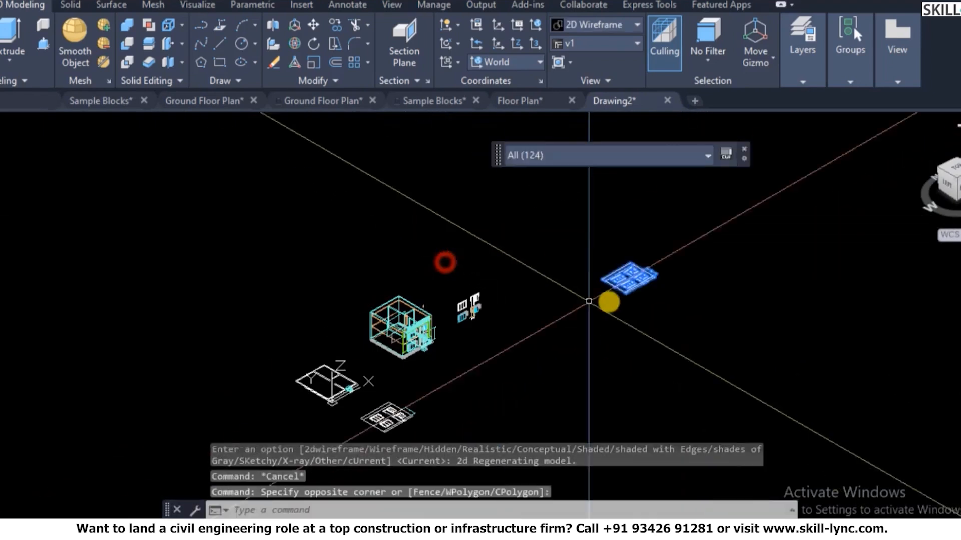
{"action": "key", "text": "Escape"}
{"action": "left_click", "coordinate": [664, 323]}
{"action": "left_click", "coordinate": [448, 209]}
{"action": "left_click", "coordinate": [410, 447]}
{"action": "left_click", "coordinate": [354, 388]}
{"action": "left_click", "coordinate": [349, 420]}
{"action": "left_click", "coordinate": [275, 339]}
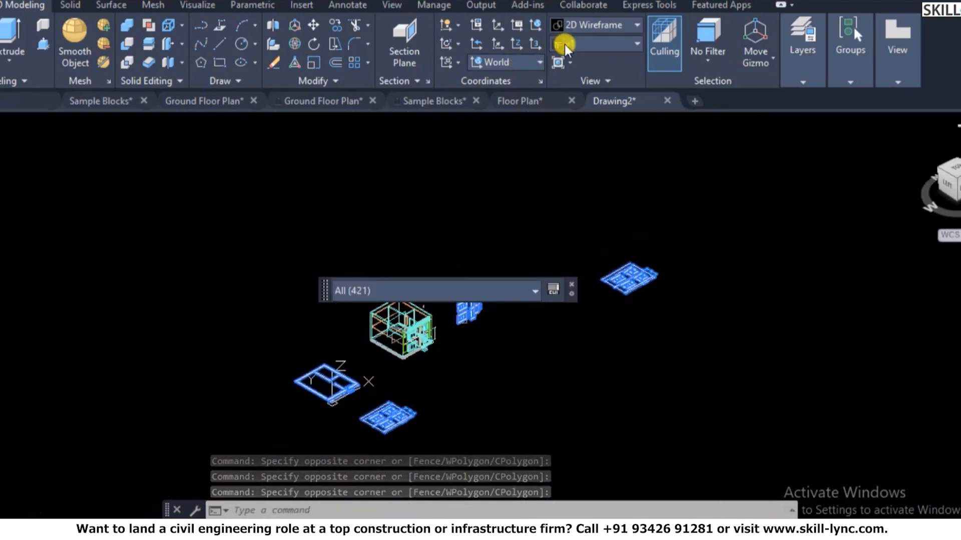
- Create a new layer named Ex with colour 40
{"action": "left_click", "coordinate": [559, 64]}
{"action": "type", "text": "la"}
{"action": "key", "text": "Return"}
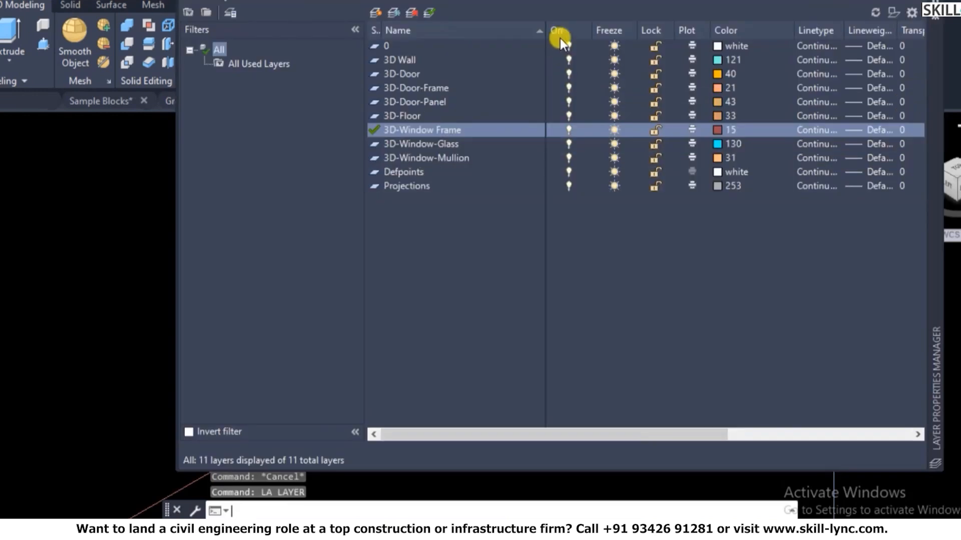
{"action": "left_click", "coordinate": [374, 9]}
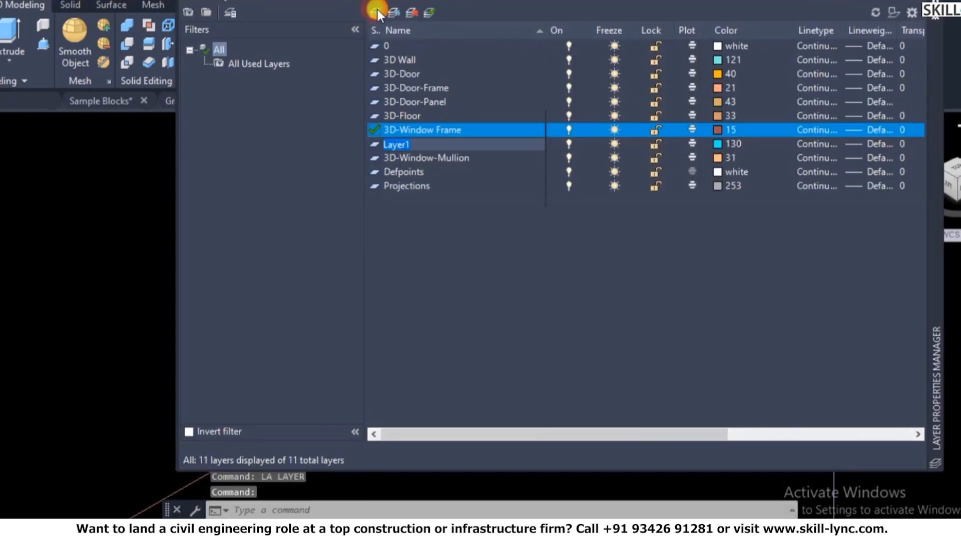
{"action": "type", "text": "Ex"}
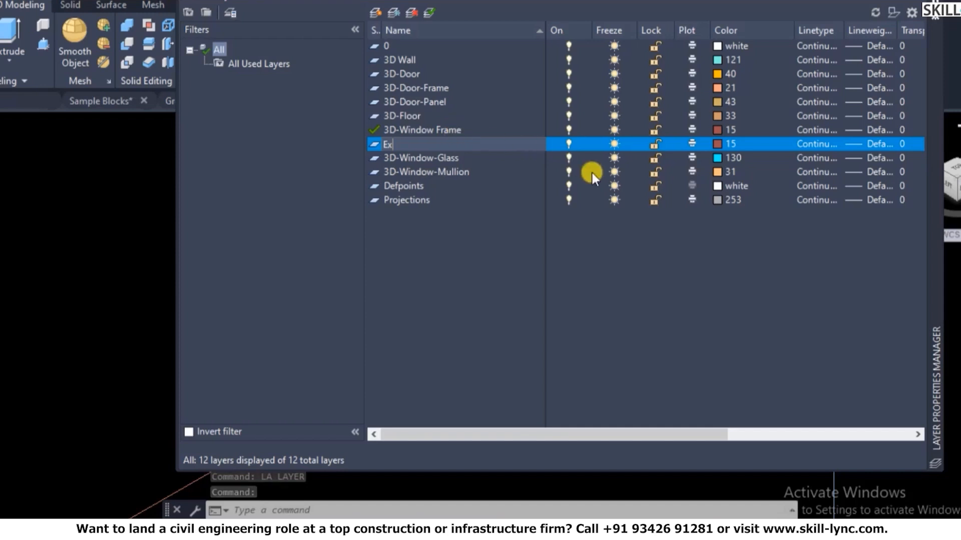
{"action": "left_click", "coordinate": [718, 143]}
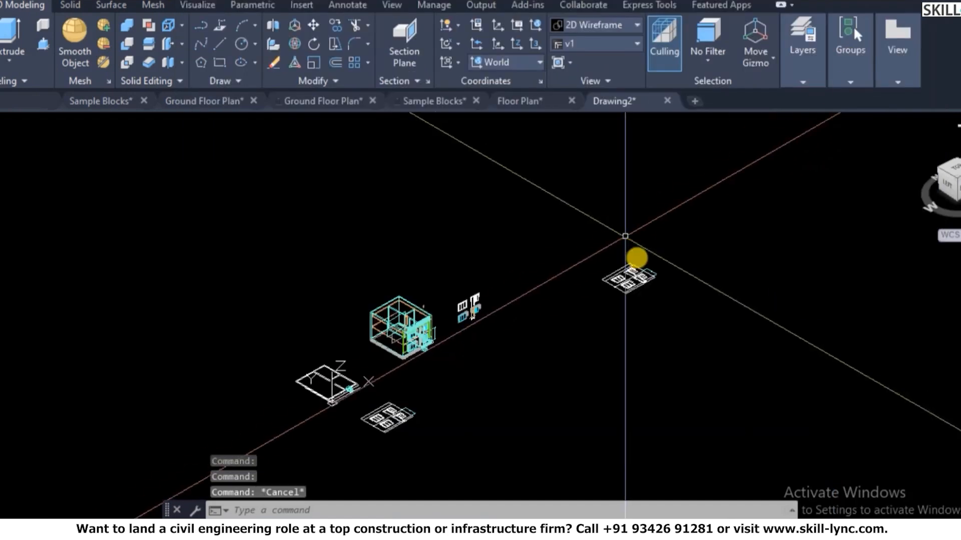
- Window-select the three floor plans and the loose window blocks
{"action": "left_click", "coordinate": [699, 330]}
{"action": "left_click", "coordinate": [602, 238]}
{"action": "left_click", "coordinate": [542, 348]}
{"action": "left_click", "coordinate": [442, 277]}
{"action": "left_click", "coordinate": [408, 450]}
{"action": "left_click", "coordinate": [361, 401]}
{"action": "left_click", "coordinate": [354, 414]}
{"action": "left_click", "coordinate": [285, 335]}
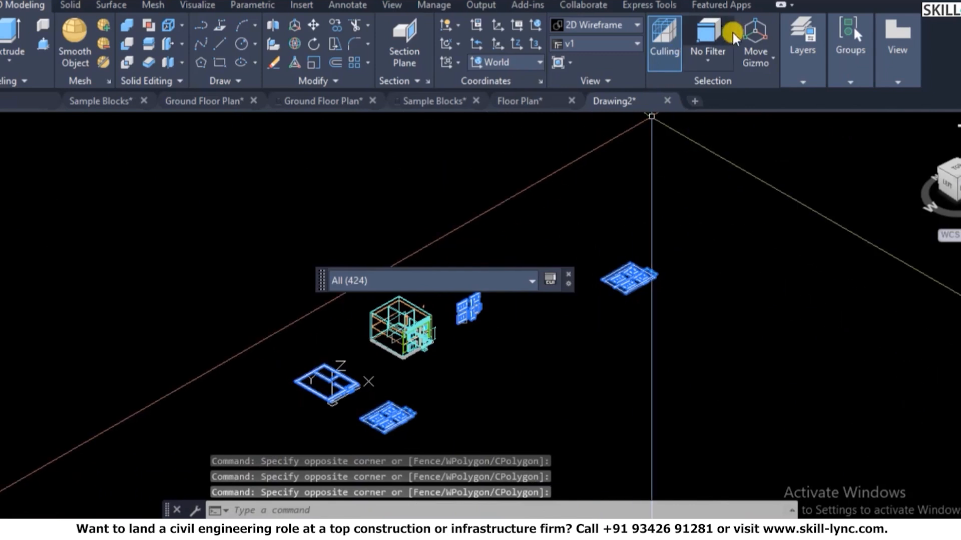
- Move the selected drawings onto layer Ex so they turn orange
{"action": "mouse_move", "coordinate": [897, 40]}
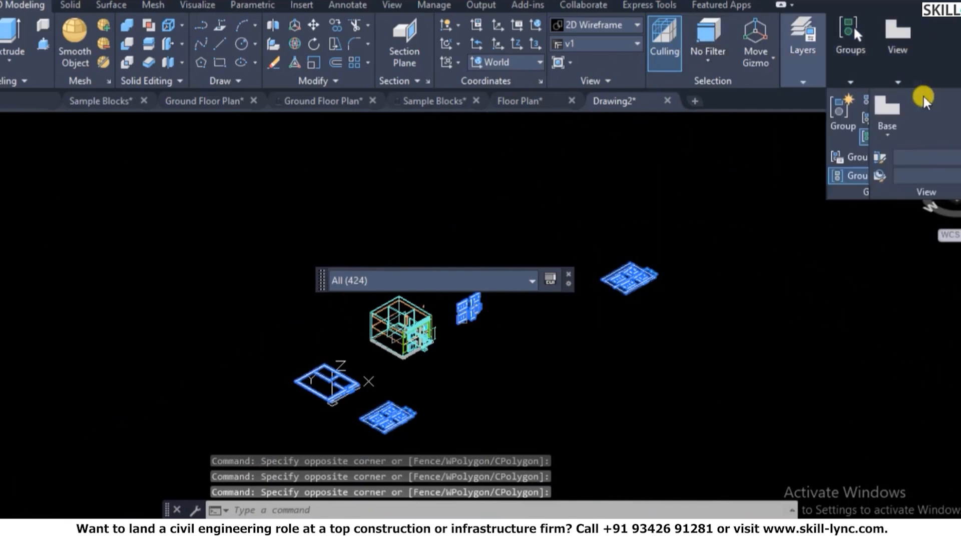
{"action": "left_click", "coordinate": [804, 83]}
{"action": "left_click", "coordinate": [863, 100]}
{"action": "left_click", "coordinate": [900, 305]}
{"action": "key", "text": "Escape"}
{"action": "key", "text": "Escape"}
{"action": "key", "text": "Escape"}
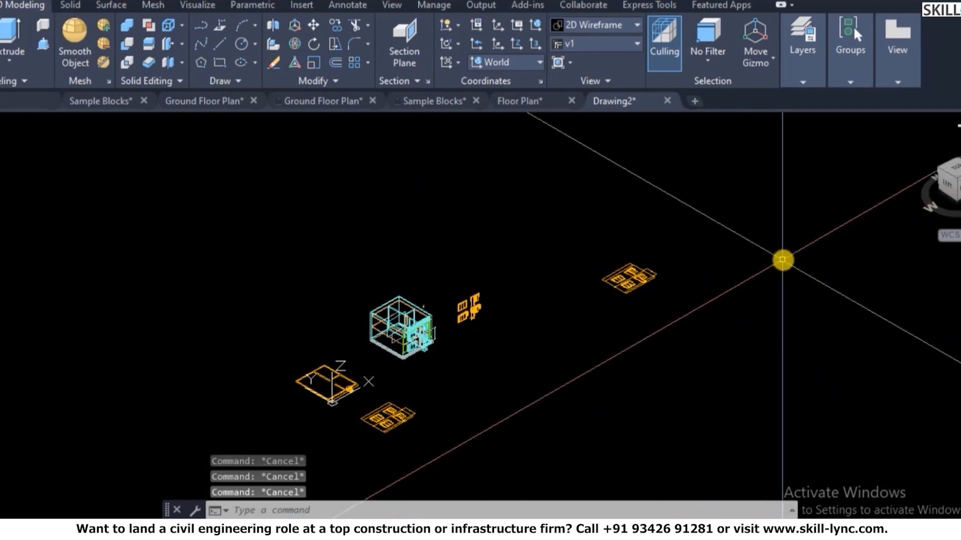
- Try hiding the Ex and 3D-Floor layers with LAYOFF, then undo it
{"action": "type", "text": "layoff"}
{"action": "key", "text": "Return"}
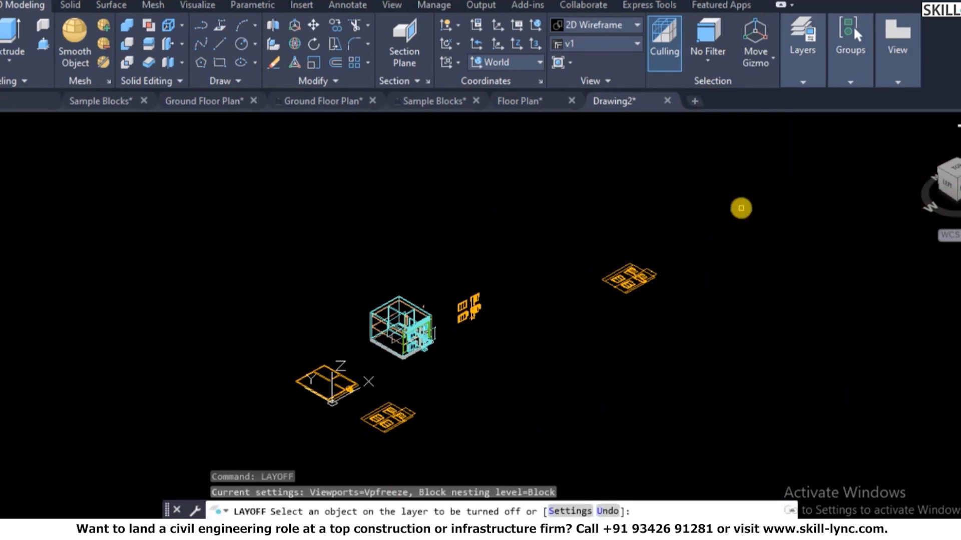
{"action": "left_click", "coordinate": [645, 274]}
{"action": "scroll", "coordinate": [409, 302], "scroll_direction": "up", "scroll_amount": 10}
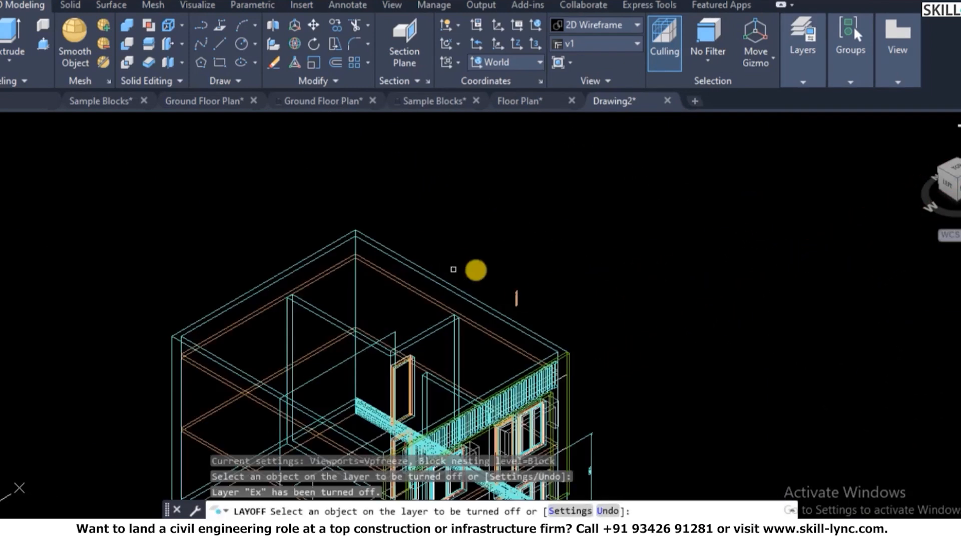
{"action": "left_click", "coordinate": [527, 319]}
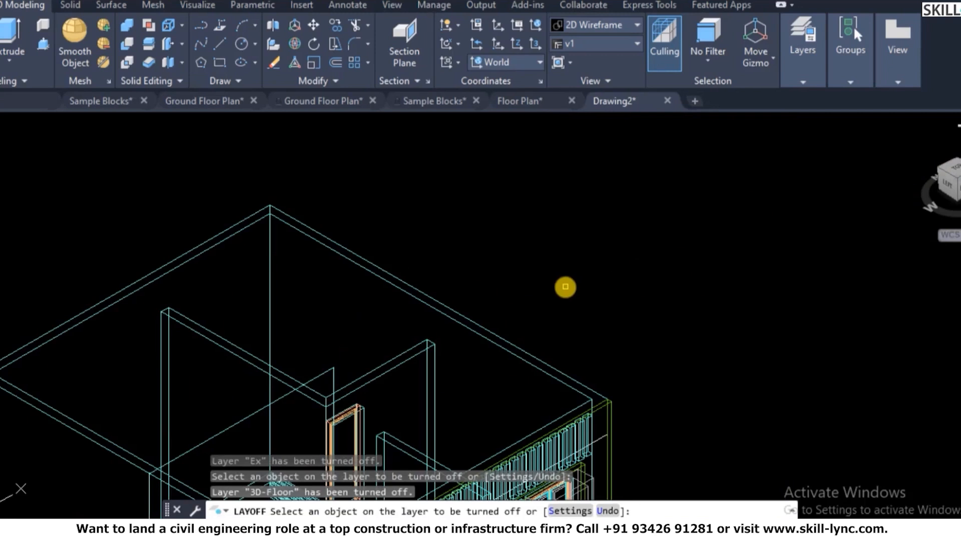
{"action": "key", "text": "Escape"}
{"action": "key", "text": "ctrl+z"}
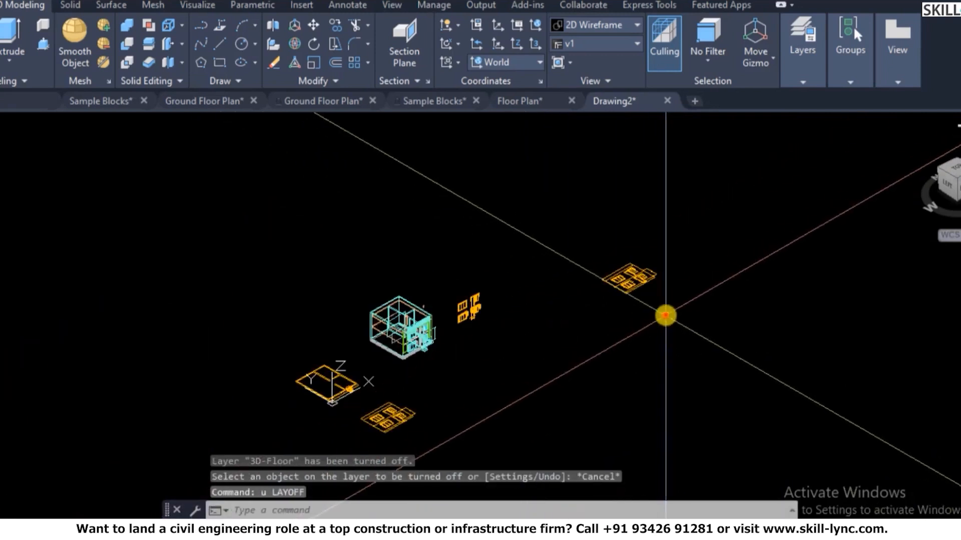
- Window-select the orange 2D plans and window blocks
{"action": "left_click", "coordinate": [667, 315]}
{"action": "left_click", "coordinate": [606, 271]}
{"action": "left_click", "coordinate": [489, 328]}
{"action": "left_click", "coordinate": [448, 286]}
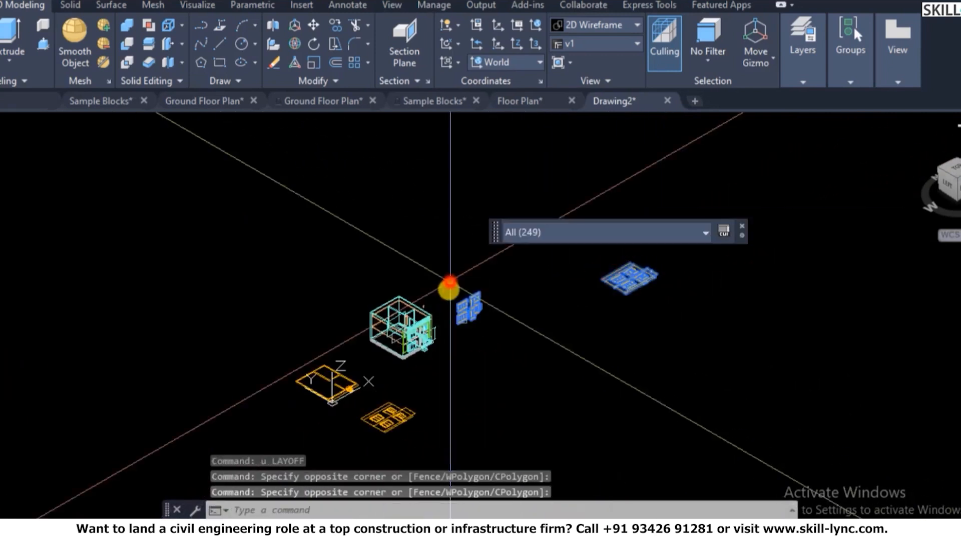
{"action": "left_click", "coordinate": [417, 444]}
{"action": "left_click", "coordinate": [371, 415]}
{"action": "left_click", "coordinate": [358, 414]}
{"action": "left_click", "coordinate": [261, 347]}
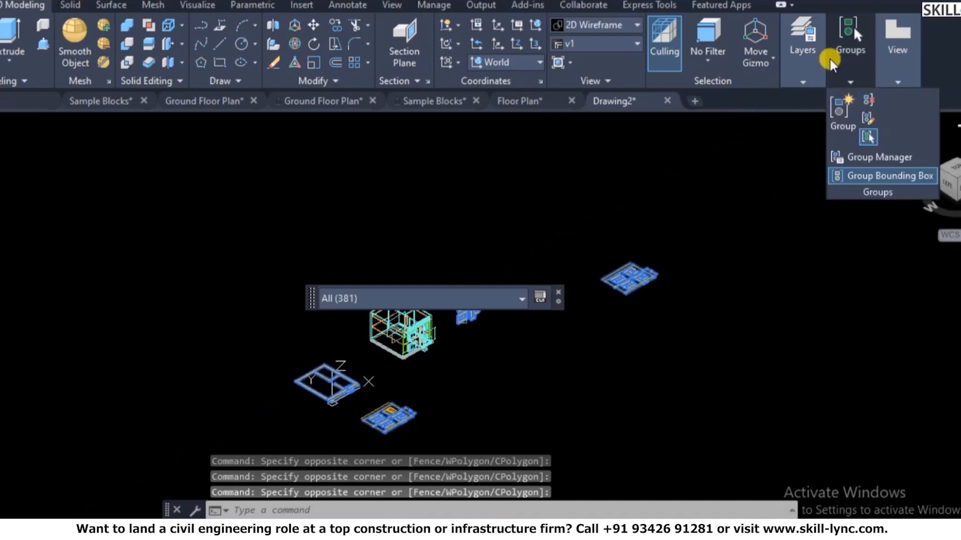
- Turn off the Ex layer from the Layers drop-down
{"action": "mouse_move", "coordinate": [859, 88]}
{"action": "mouse_move", "coordinate": [803, 83]}
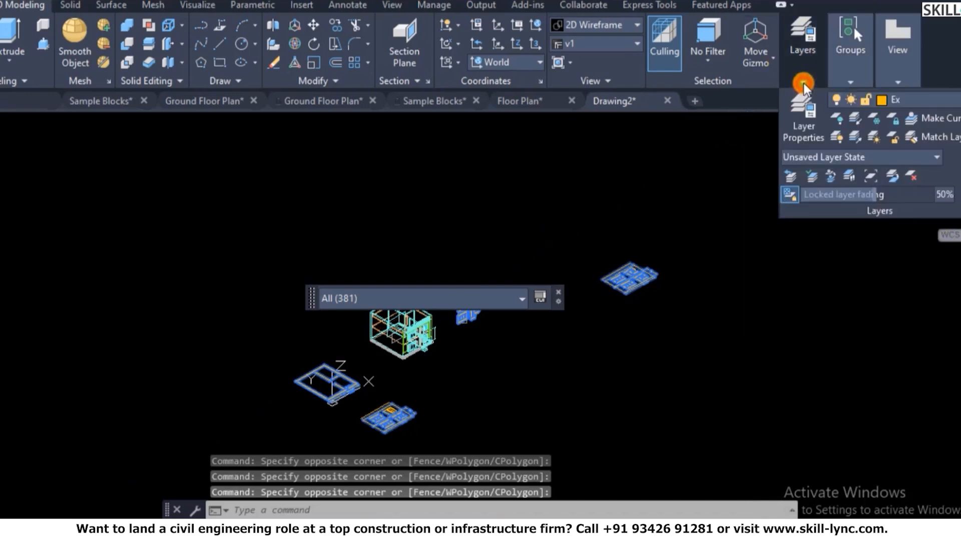
{"action": "left_click", "coordinate": [872, 103]}
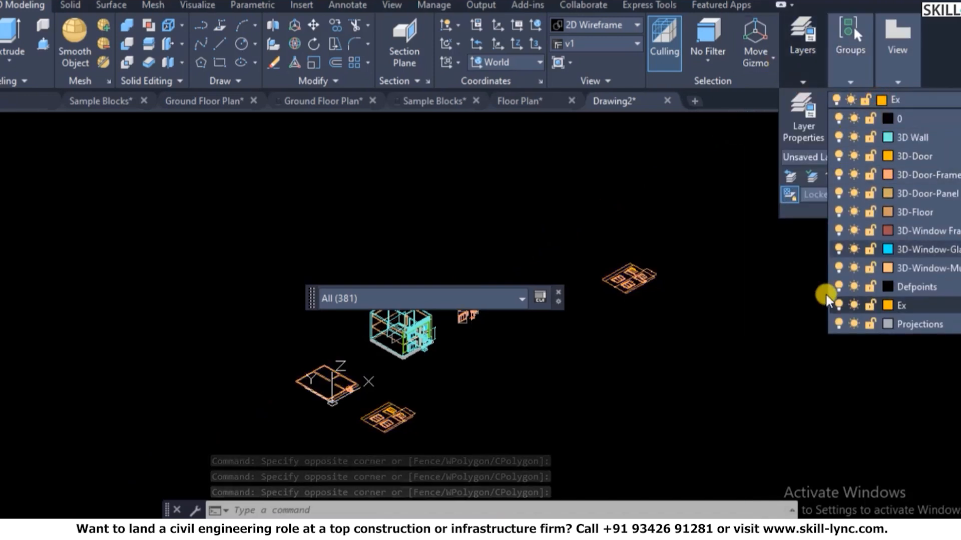
{"action": "left_click", "coordinate": [839, 303]}
{"action": "key", "text": "Escape"}
- Erase the stray 3D-Floor polylines above the house's top corner
{"action": "scroll", "coordinate": [437, 350], "scroll_direction": "up", "scroll_amount": 2}
{"action": "scroll", "coordinate": [414, 216], "scroll_direction": "up", "scroll_amount": 6}
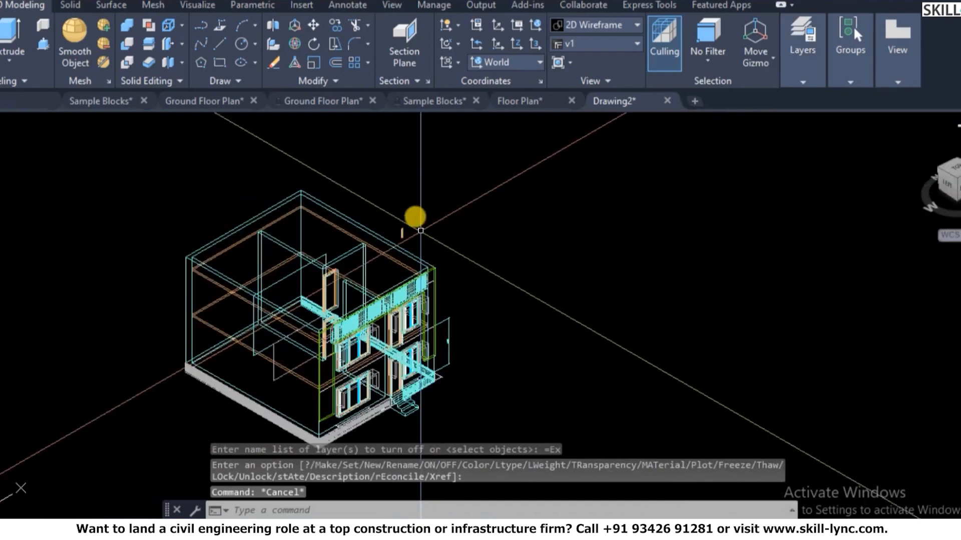
{"action": "left_click", "coordinate": [397, 250]}
{"action": "left_click", "coordinate": [338, 215]}
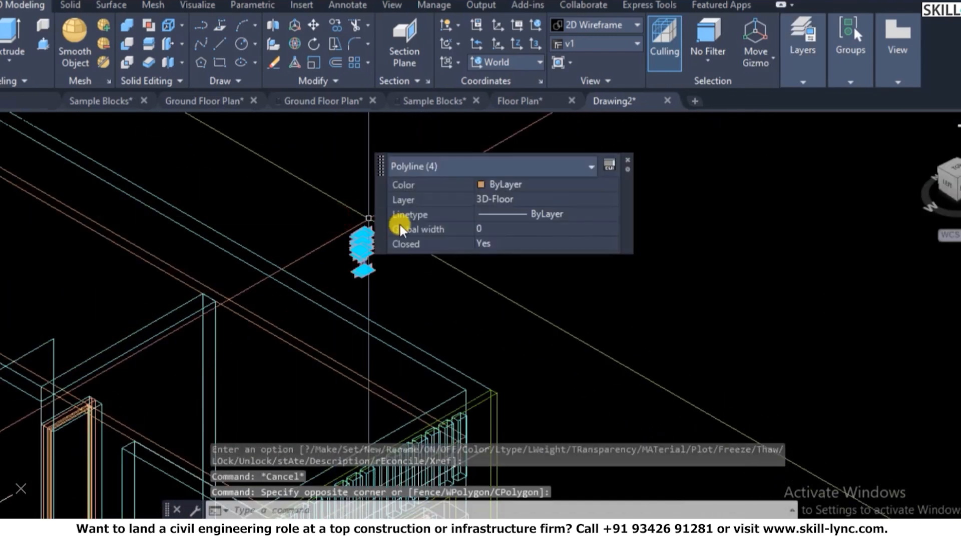
{"action": "type", "text": "e"}
{"action": "key", "text": "Return"}
{"action": "left_click", "coordinate": [407, 268]}
{"action": "left_click", "coordinate": [346, 238]}
{"action": "type", "text": "e"}
{"action": "key", "text": "Return"}
{"action": "scroll", "coordinate": [440, 193], "scroll_direction": "down", "scroll_amount": 5}
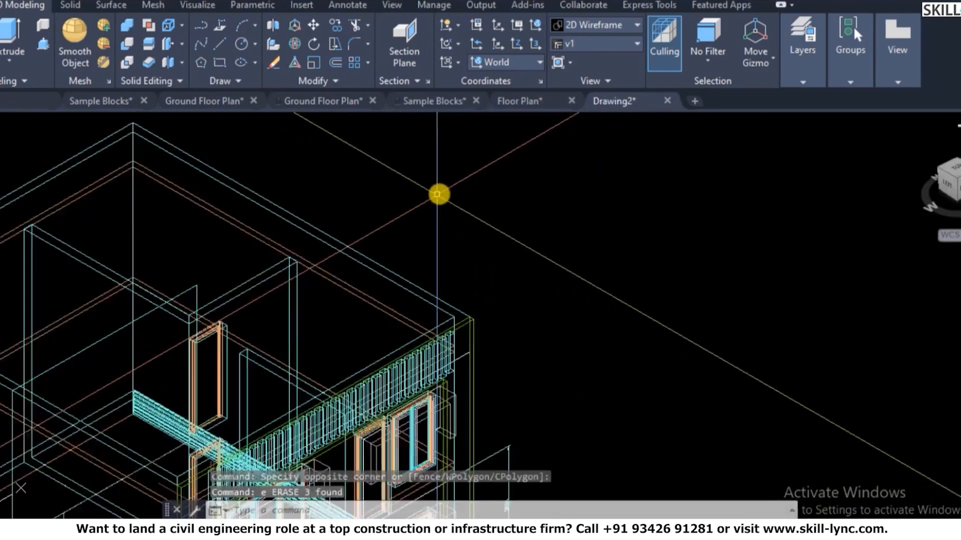
{"action": "scroll", "coordinate": [656, 223], "scroll_direction": "up", "scroll_amount": 5}
{"action": "key", "text": "Escape"}
{"action": "key", "text": "Escape"}
- Show the model shaded with edges using SHADE
{"action": "type", "text": "sha"}
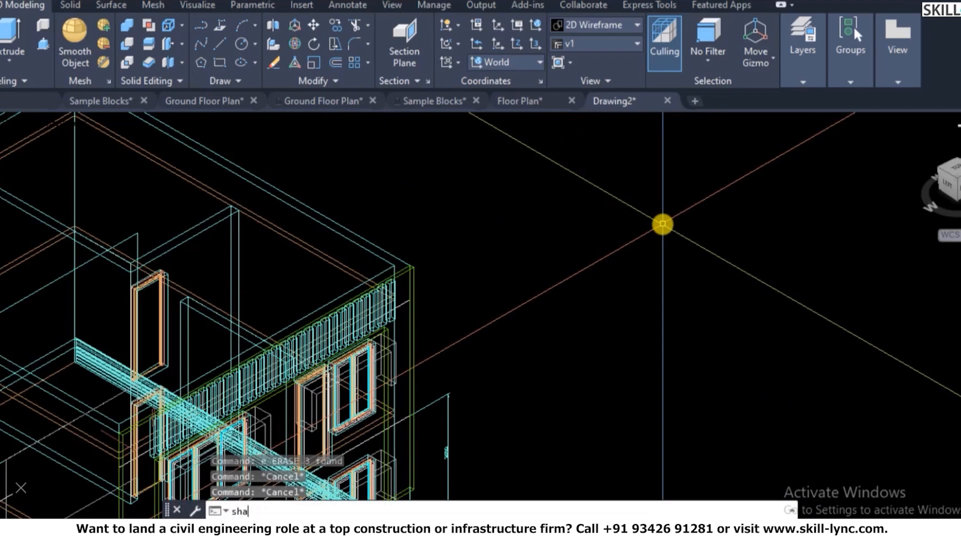
{"action": "type", "text": "de"}
{"action": "key", "text": "Return"}
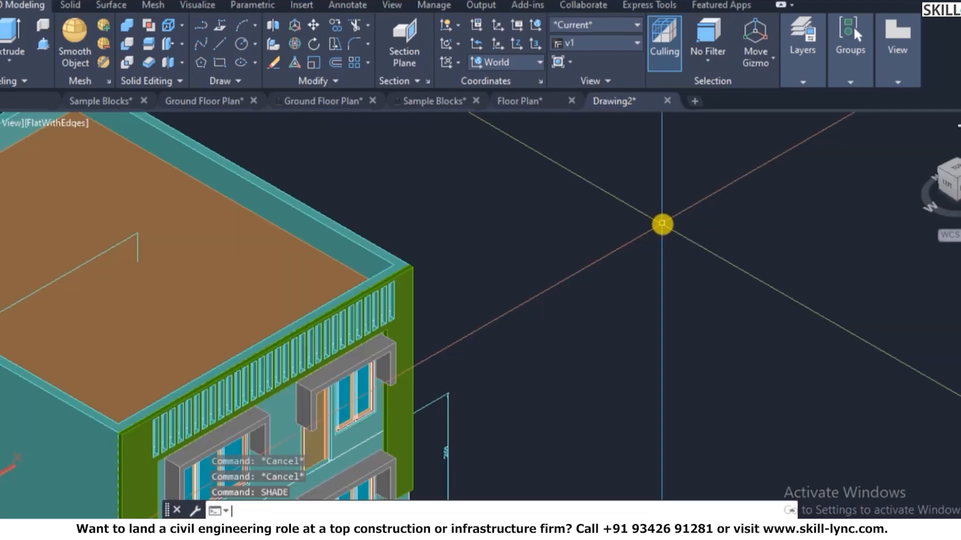
{"action": "scroll", "coordinate": [414, 285], "scroll_direction": "down", "scroll_amount": 5}
{"action": "scroll", "coordinate": [443, 358], "scroll_direction": "up", "scroll_amount": 5}
{"action": "scroll", "coordinate": [443, 359], "scroll_direction": "up", "scroll_amount": 2}
{"action": "scroll", "coordinate": [453, 354], "scroll_direction": "down", "scroll_amount": 2}
{"action": "scroll", "coordinate": [467, 380], "scroll_direction": "up", "scroll_amount": 4}
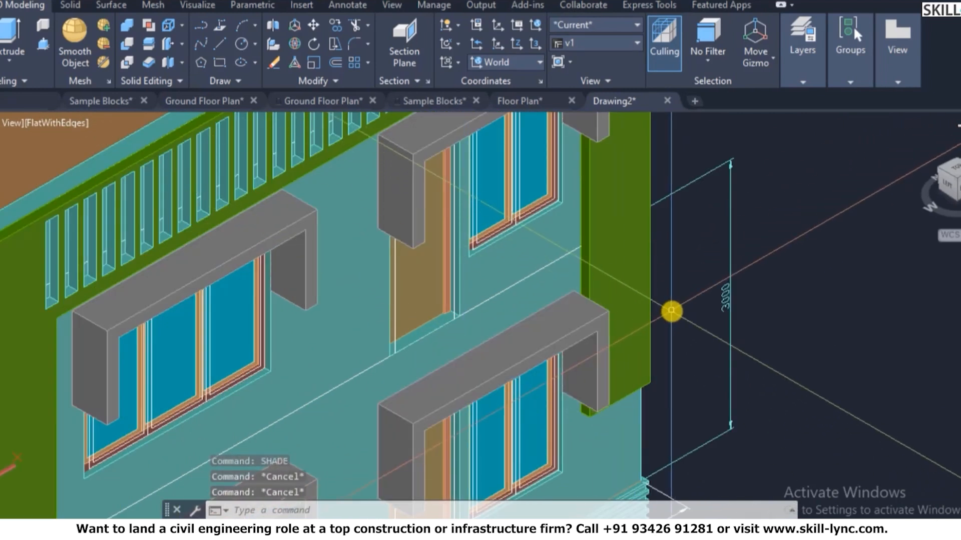
{"action": "scroll", "coordinate": [537, 259], "scroll_direction": "down", "scroll_amount": 3}
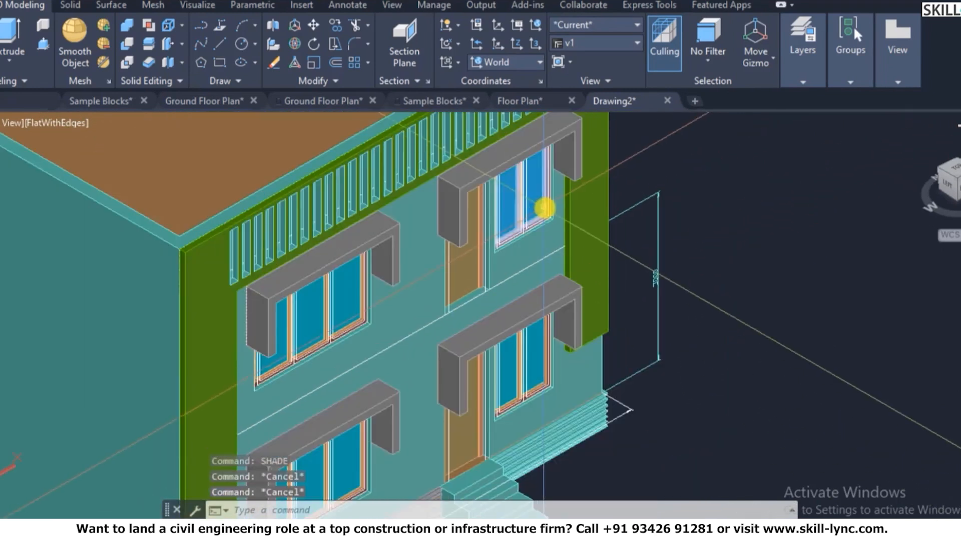
{"action": "scroll", "coordinate": [565, 245], "scroll_direction": "up", "scroll_amount": 5}
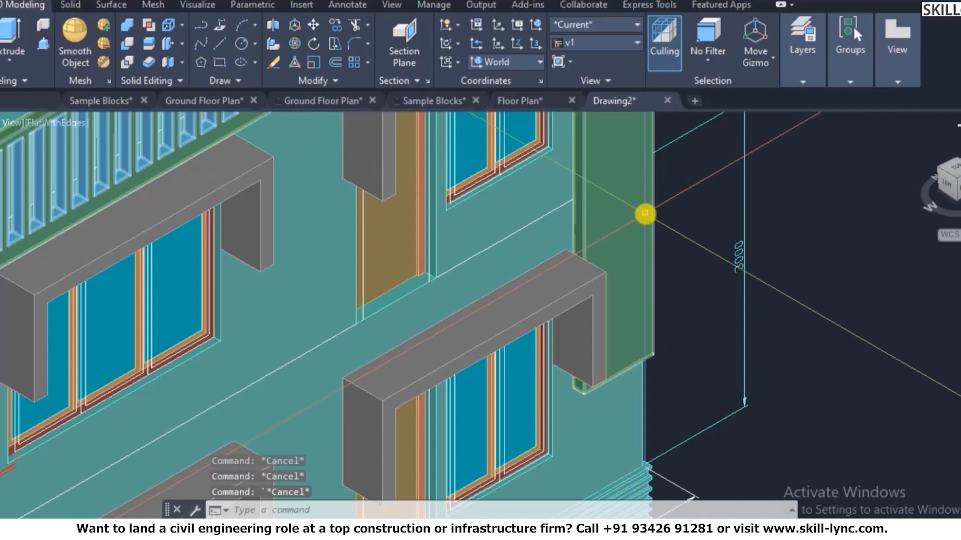
- Align the UCS to the front wall face beside the lower window canopy
{"action": "type", "text": "ucs"}
{"action": "key", "text": "Return"}
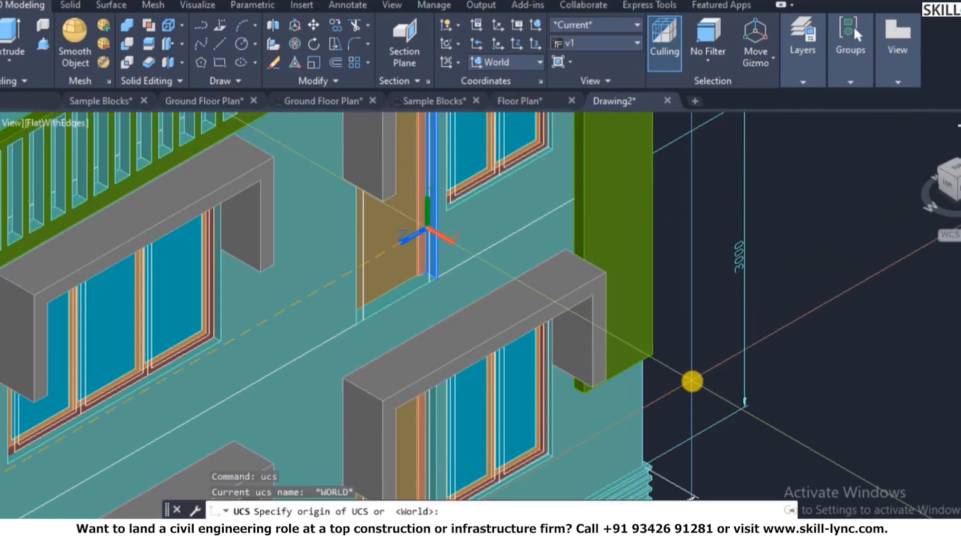
{"action": "type", "text": "f"}
{"action": "key", "text": "Return"}
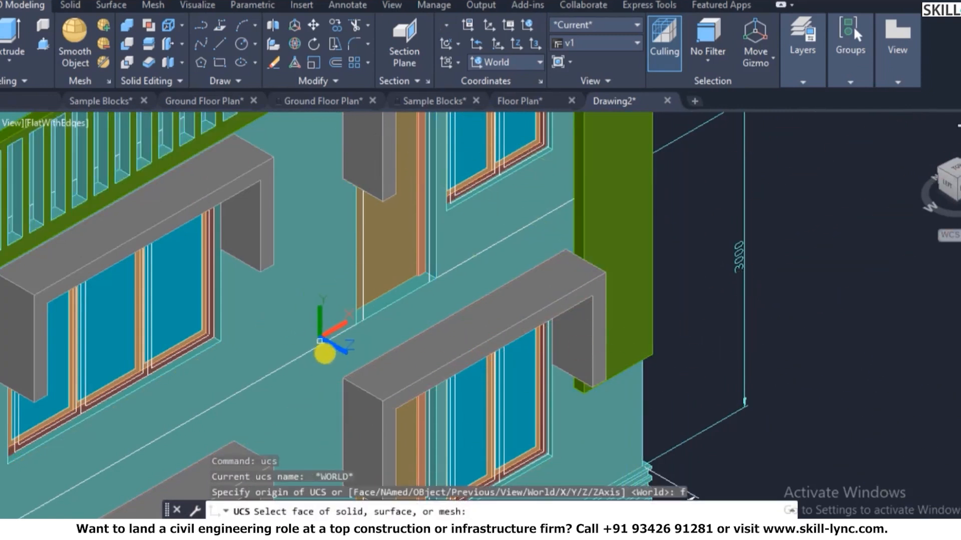
{"action": "left_click", "coordinate": [334, 358]}
{"action": "right_click", "coordinate": [362, 353]}
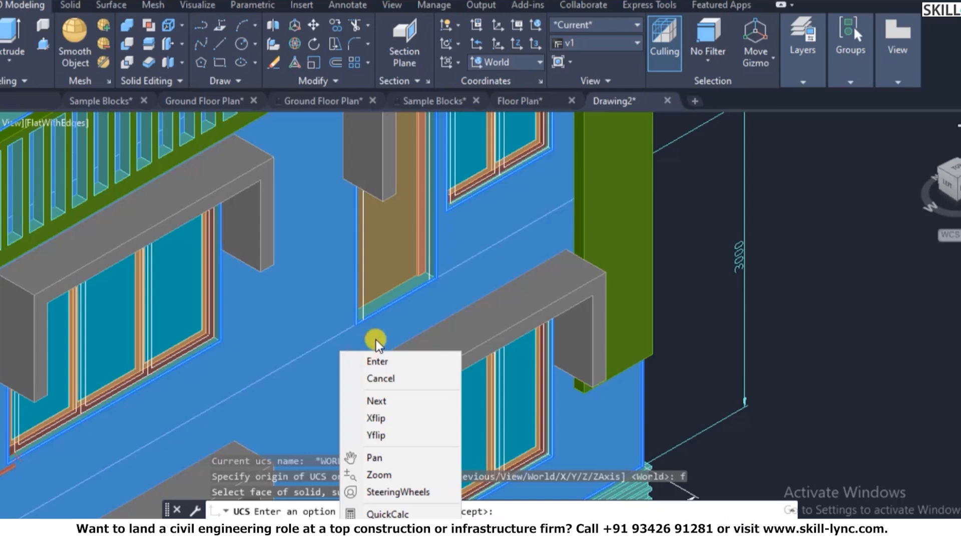
{"action": "left_click", "coordinate": [378, 359]}
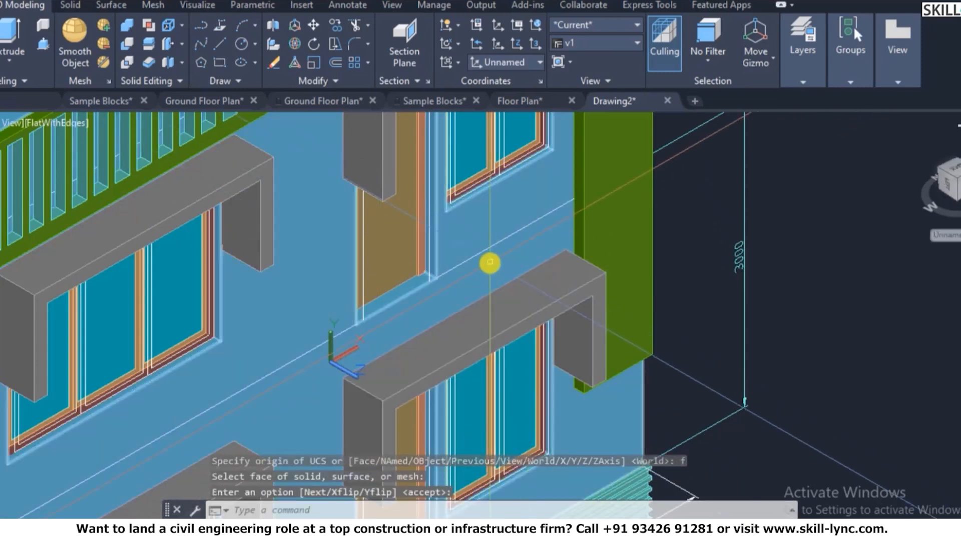
{"action": "key", "text": "Escape"}
{"action": "key", "text": "Escape"}
- Regenerate the drawing display with REGEN
{"action": "type", "text": "re"}
{"action": "key", "text": "Return"}
{"action": "scroll", "coordinate": [489, 262], "scroll_direction": "up", "scroll_amount": 2}
{"action": "scroll", "coordinate": [294, 321], "scroll_direction": "up", "scroll_amount": 4}
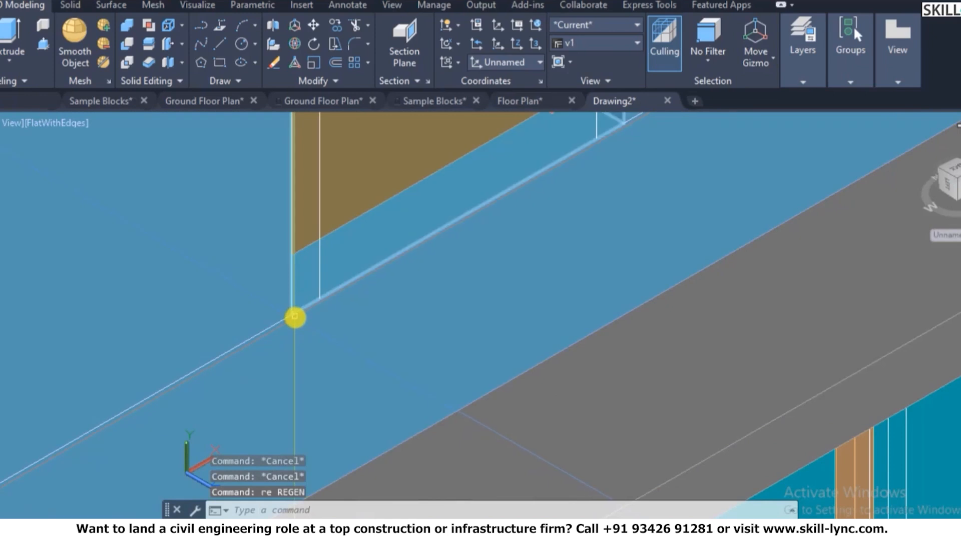
{"action": "type", "text": "REC"}
{"action": "key", "text": "Return"}
- Draw a trial rectangle from the wall edge to the green frame, then erase it
{"action": "left_click", "coordinate": [807, 49]}
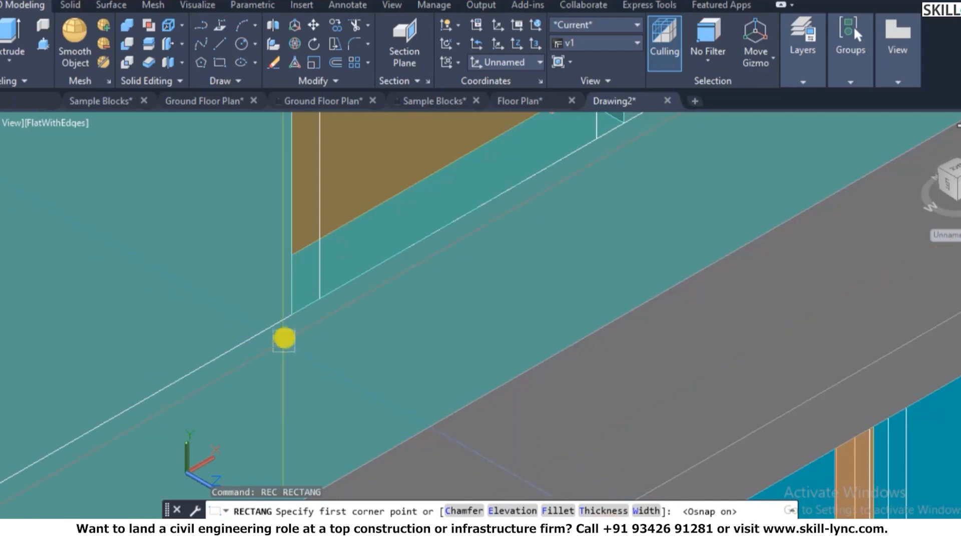
{"action": "left_click", "coordinate": [290, 321]}
{"action": "scroll", "coordinate": [393, 359], "scroll_direction": "down", "scroll_amount": 3}
{"action": "scroll", "coordinate": [435, 337], "scroll_direction": "up", "scroll_amount": 2}
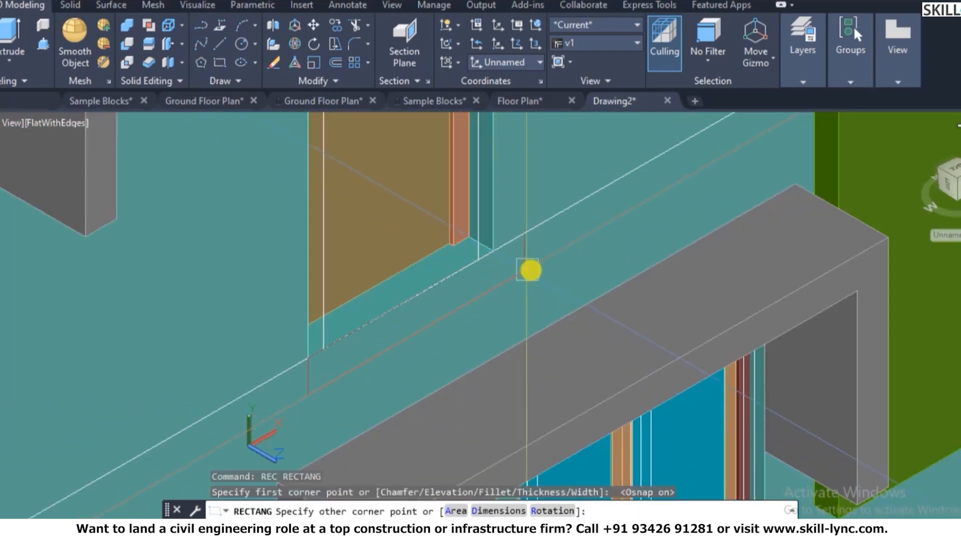
{"action": "scroll", "coordinate": [553, 262], "scroll_direction": "down", "scroll_amount": 3}
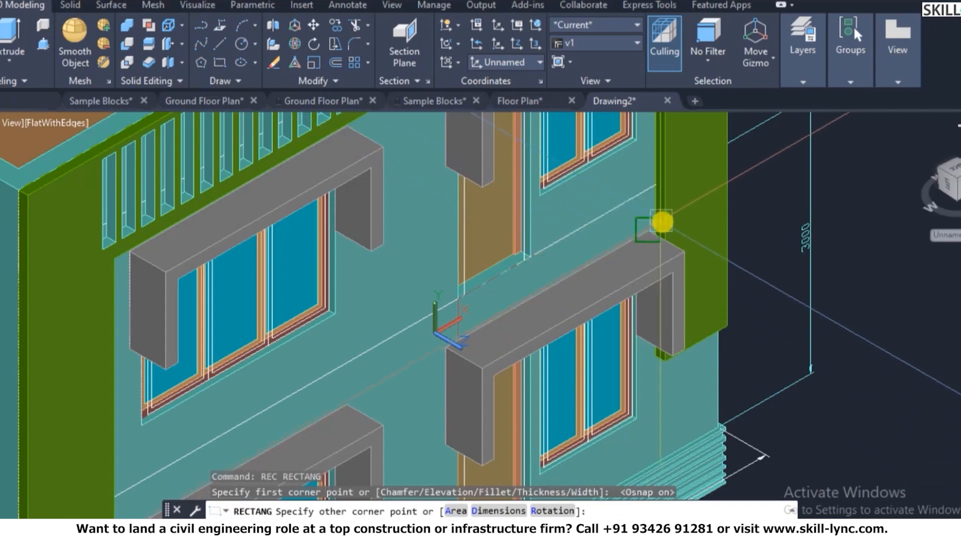
{"action": "scroll", "coordinate": [655, 214], "scroll_direction": "up", "scroll_amount": 3}
{"action": "scroll", "coordinate": [655, 213], "scroll_direction": "up", "scroll_amount": 2}
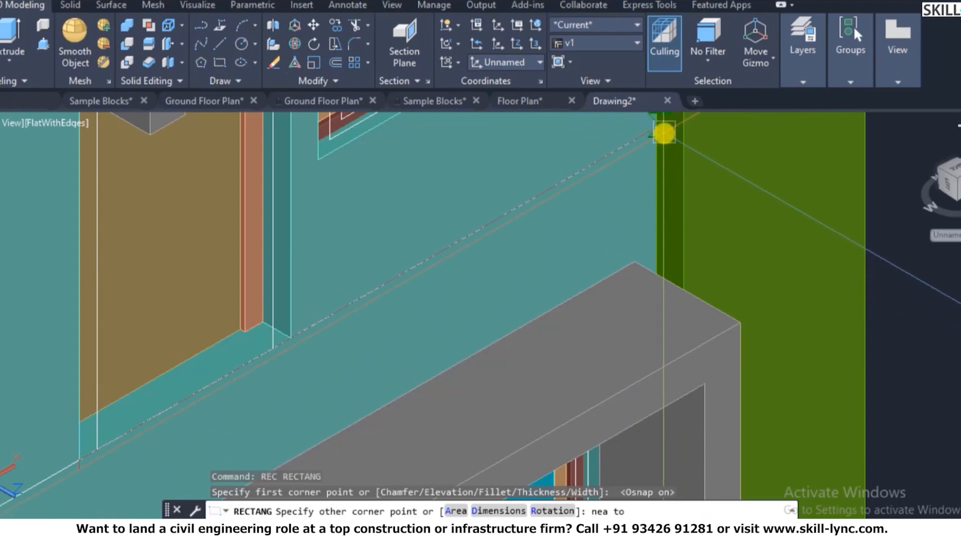
{"action": "left_click", "coordinate": [663, 132]}
{"action": "scroll", "coordinate": [652, 250], "scroll_direction": "down", "scroll_amount": 4}
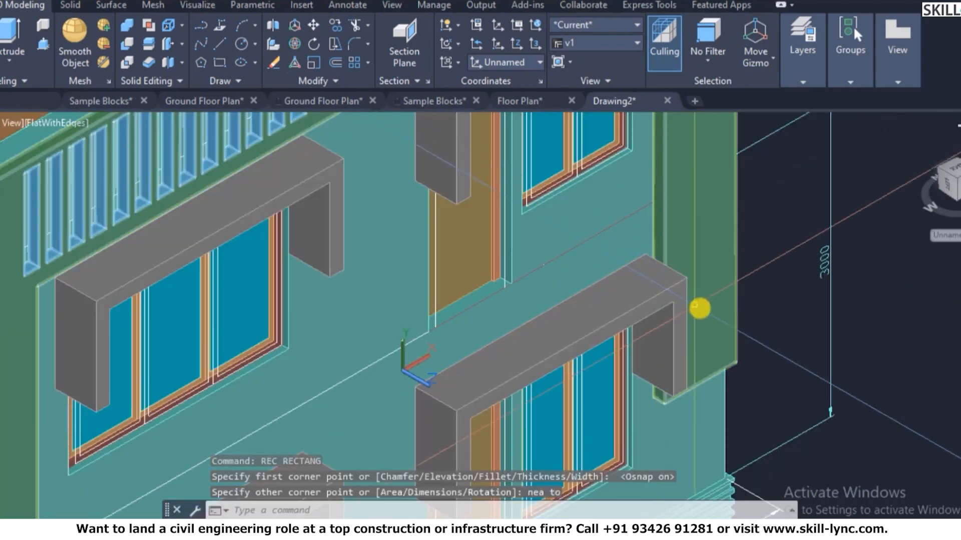
{"action": "scroll", "coordinate": [651, 235], "scroll_direction": "up", "scroll_amount": 4}
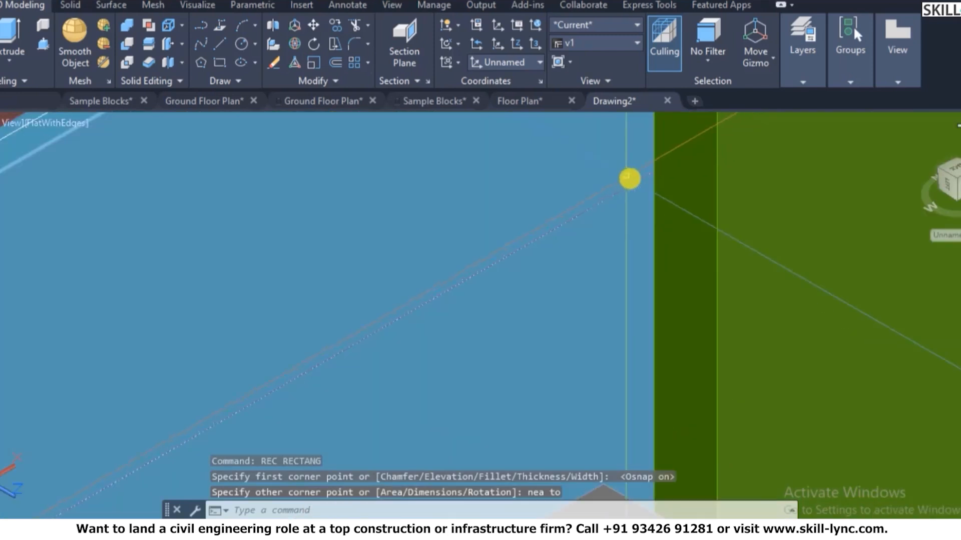
{"action": "left_click", "coordinate": [643, 188]}
{"action": "type", "text": "e"}
{"action": "key", "text": "Return"}
- Inspect the wall solid's properties and regenerate the drawing display
{"action": "type", "text": "l"}
{"action": "key", "text": "Return"}
{"action": "key", "text": "Escape"}
{"action": "key", "text": "Escape"}
{"action": "left_click", "coordinate": [548, 307]}
{"action": "key", "text": "Escape"}
{"action": "left_click", "coordinate": [547, 311]}
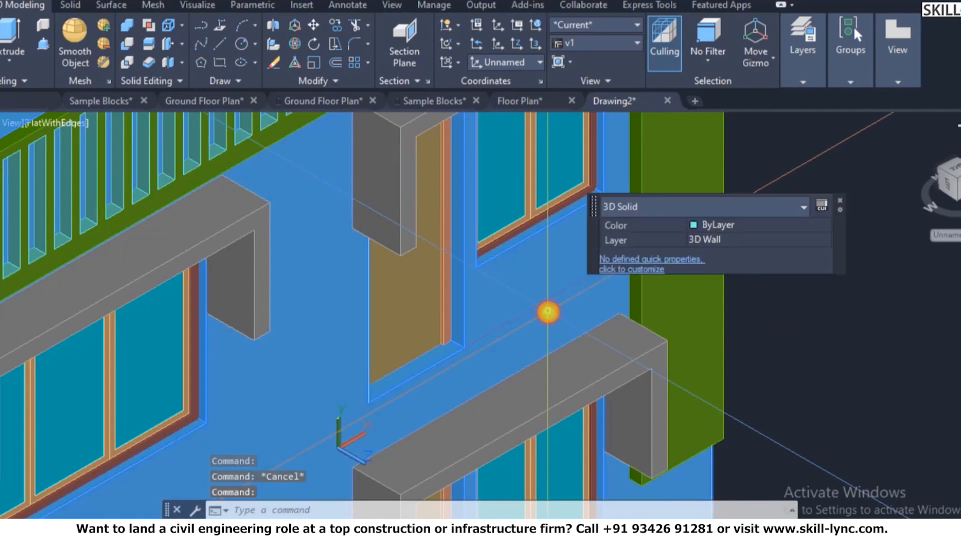
{"action": "key", "text": "Escape"}
{"action": "type", "text": "re"}
{"action": "key", "text": "Return"}
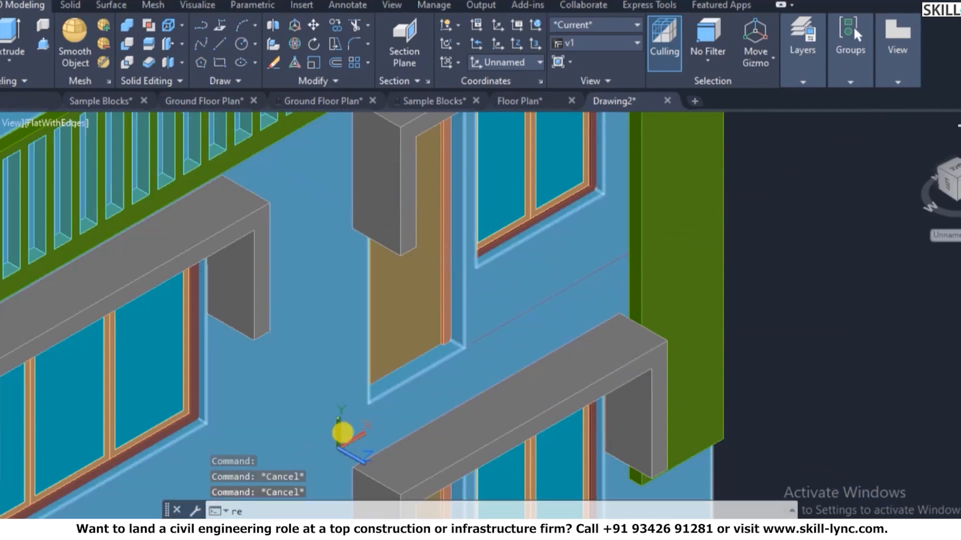
{"action": "scroll", "coordinate": [401, 341], "scroll_direction": "up", "scroll_amount": 2}
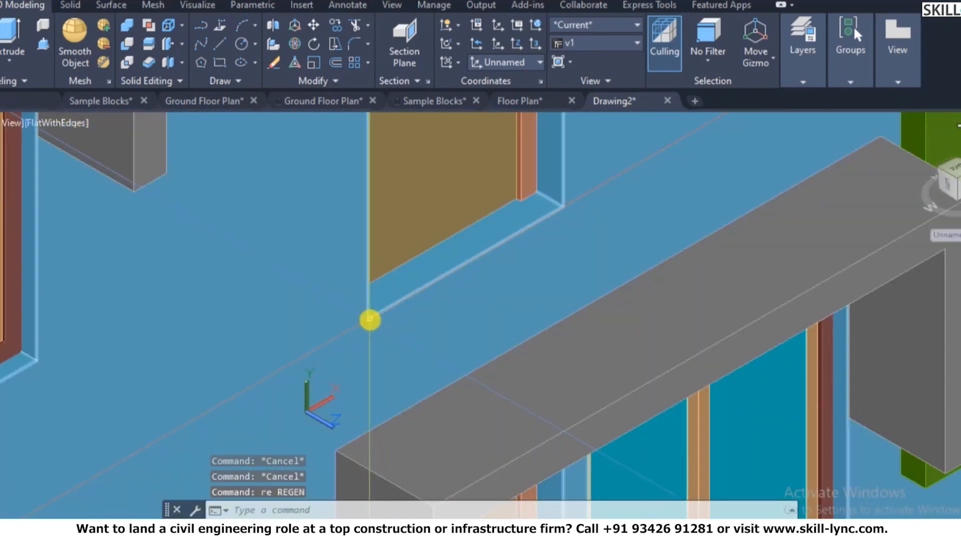
- Start a rectangle on the wall with REC and abandon it
{"action": "type", "text": "rec"}
{"action": "key", "text": "Return"}
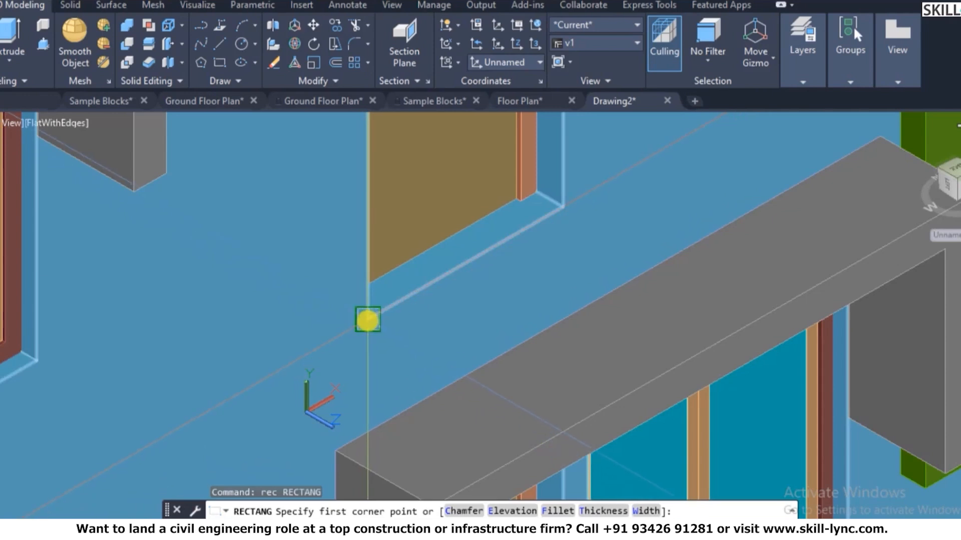
{"action": "left_click", "coordinate": [367, 319]}
{"action": "scroll", "coordinate": [600, 275], "scroll_direction": "down", "scroll_amount": 3}
{"action": "scroll", "coordinate": [573, 225], "scroll_direction": "up", "scroll_amount": 5}
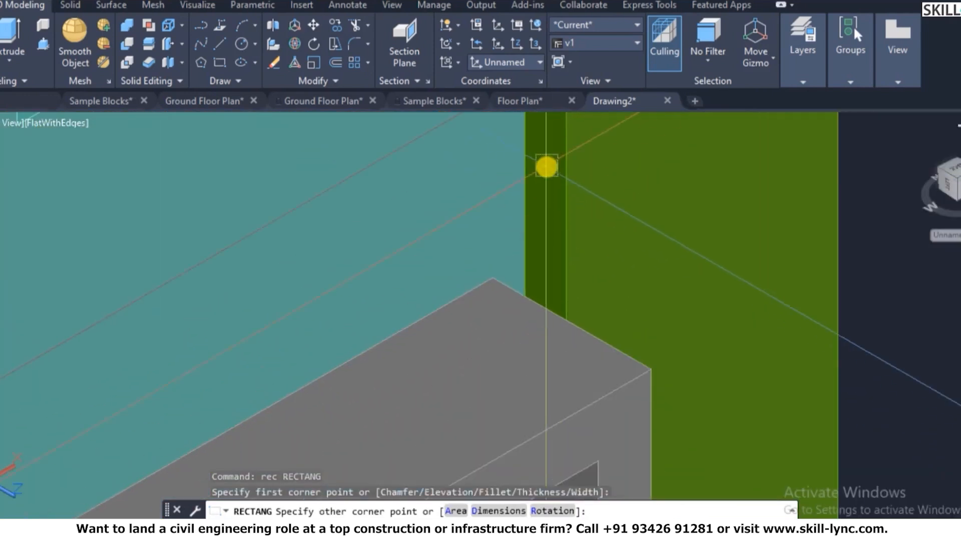
{"action": "key", "text": "Escape"}
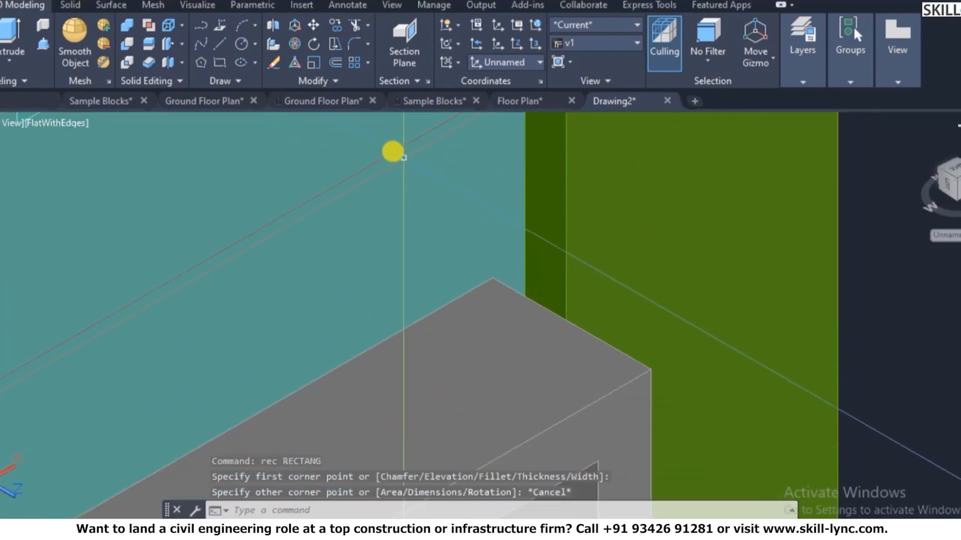
- Erase the stray outline on the wall beside the green frame
{"action": "left_click", "coordinate": [380, 164]}
{"action": "type", "text": "e"}
{"action": "key", "text": "Return"}
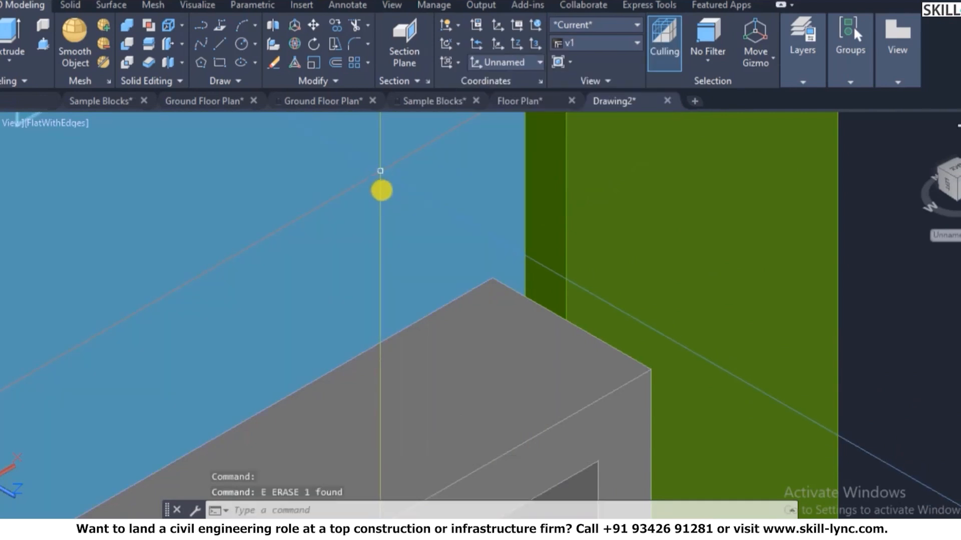
{"action": "type", "text": "l"}
{"action": "key", "text": "Return"}
{"action": "scroll", "coordinate": [385, 213], "scroll_direction": "down", "scroll_amount": 3}
- Draw a helper line from the wall corner perpendicular to the wall edge
{"action": "left_click", "coordinate": [224, 286]}
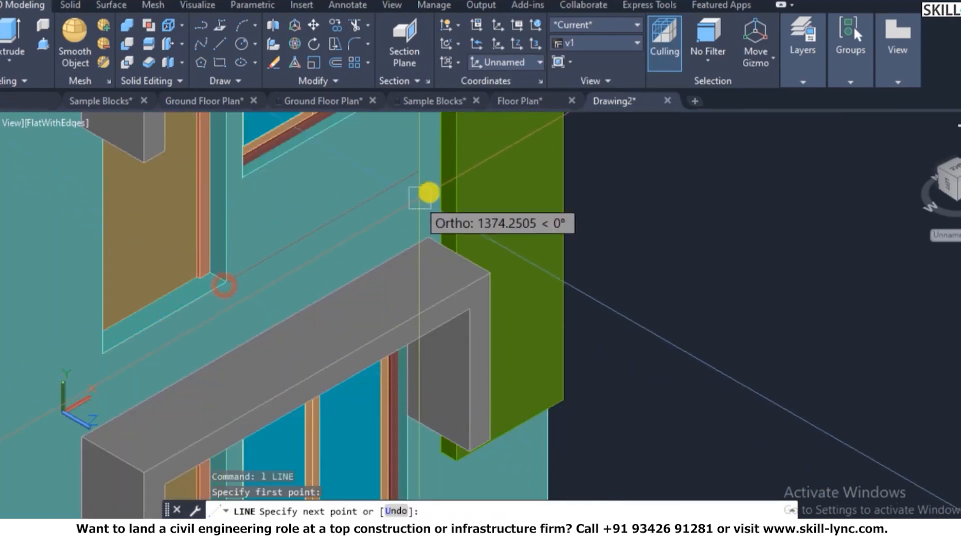
{"action": "type", "text": "per to"}
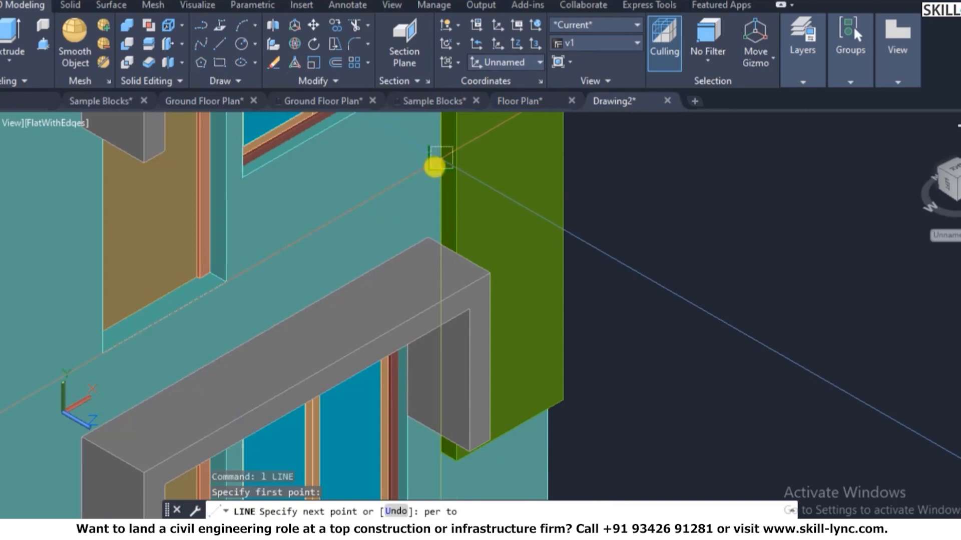
{"action": "scroll", "coordinate": [434, 172], "scroll_direction": "up", "scroll_amount": 3}
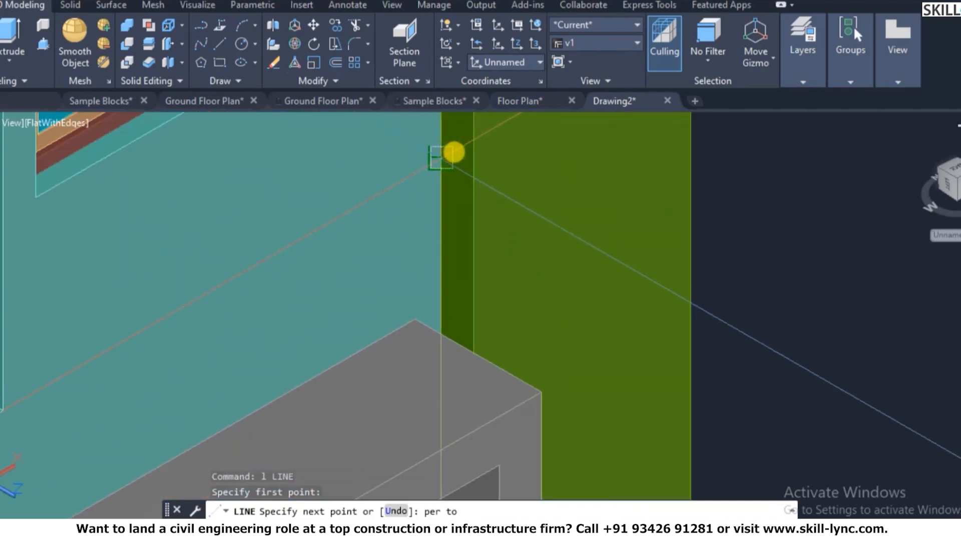
{"action": "left_click", "coordinate": [452, 155]}
{"action": "key", "text": "Escape"}
{"action": "key", "text": "Escape"}
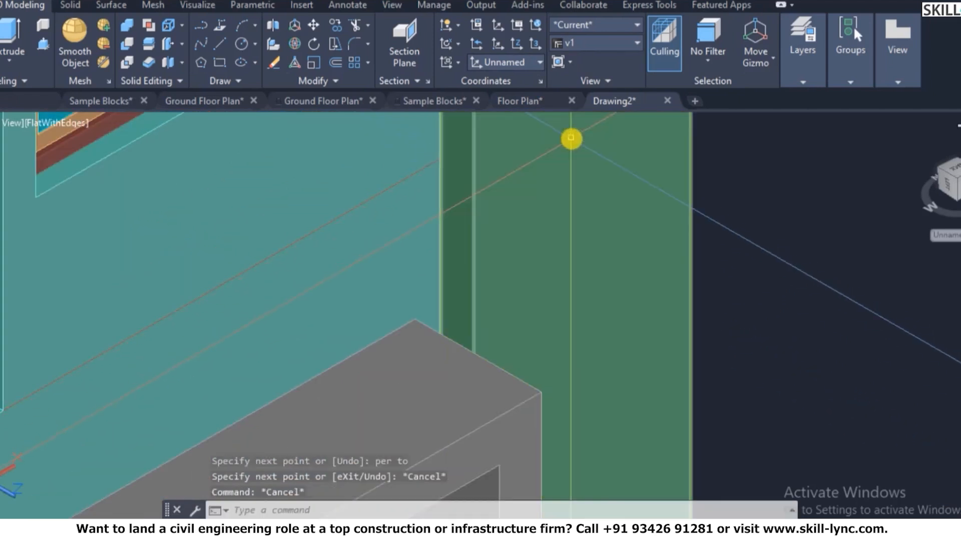
- Try offsetting wall edges by 150, then abandon the offset
{"action": "type", "text": "o"}
{"action": "key", "text": "Return"}
{"action": "key", "text": "Return"}
{"action": "left_click", "coordinate": [342, 218]}
{"action": "left_click", "coordinate": [357, 252]}
{"action": "left_click", "coordinate": [359, 250]}
{"action": "scroll", "coordinate": [490, 216], "scroll_direction": "down", "scroll_amount": 4}
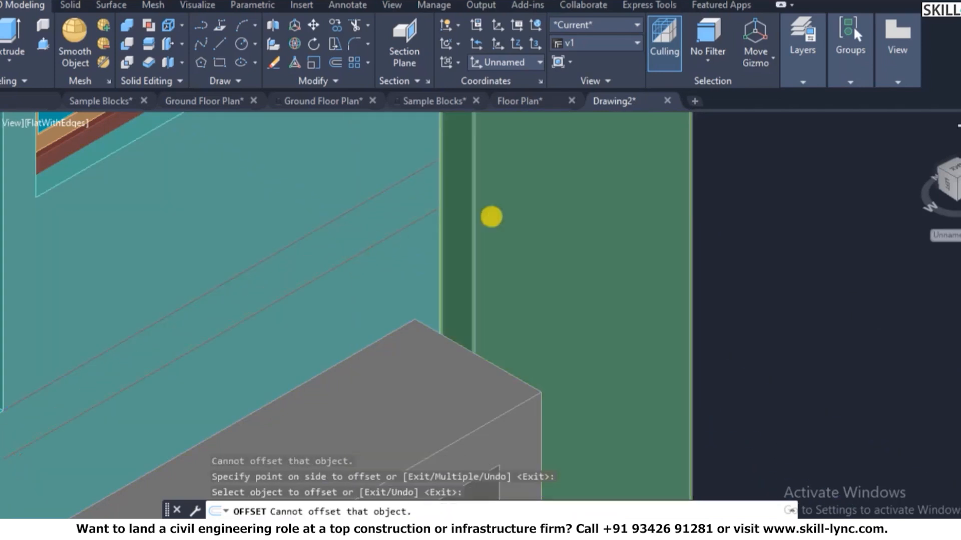
{"action": "left_click", "coordinate": [487, 224]}
{"action": "key", "text": "Escape"}
{"action": "key", "text": "Escape"}
- Attempt a rectangle and an extrusion of the wall face, cancelling both
{"action": "type", "text": "rec"}
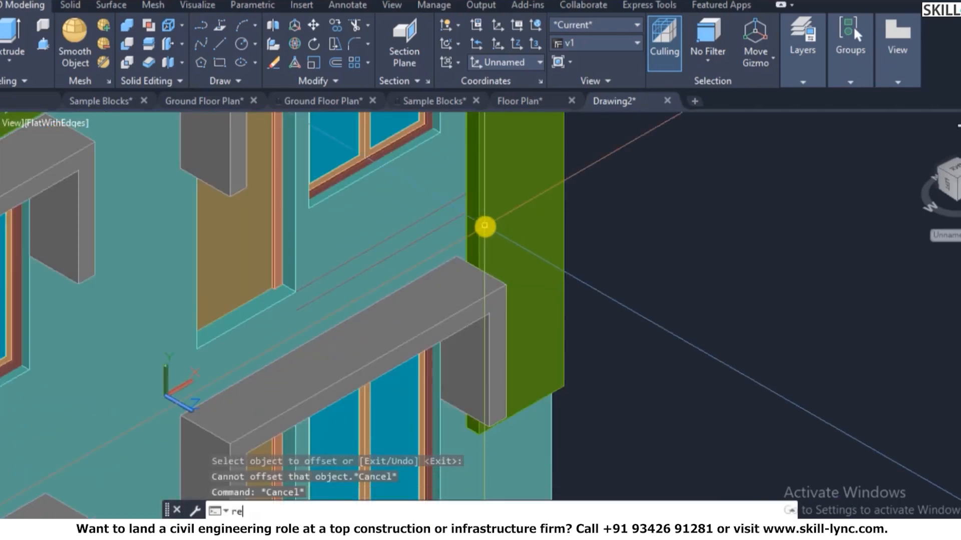
{"action": "key", "text": "Return"}
{"action": "left_click", "coordinate": [247, 340]}
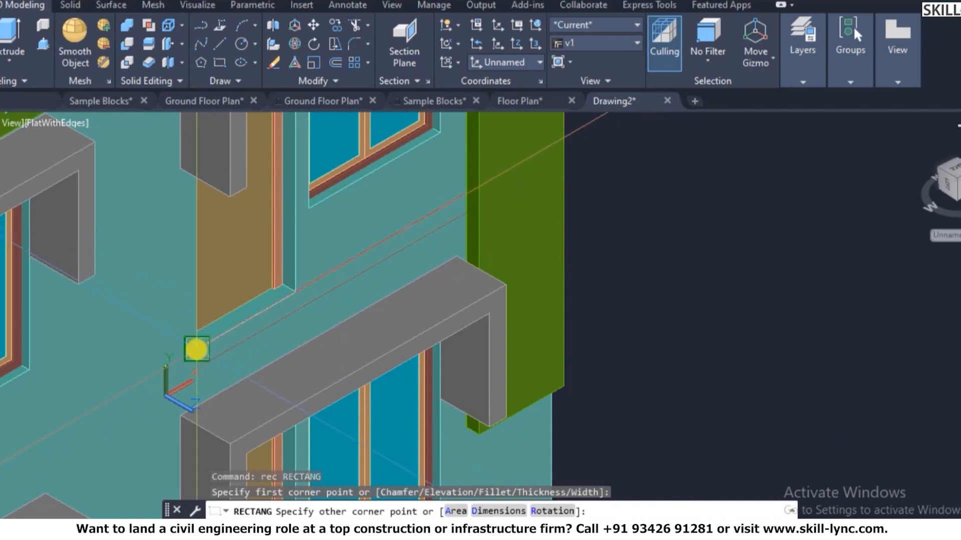
{"action": "key", "text": "Escape"}
{"action": "key", "text": "Escape"}
{"action": "type", "text": "ext"}
{"action": "key", "text": "Return"}
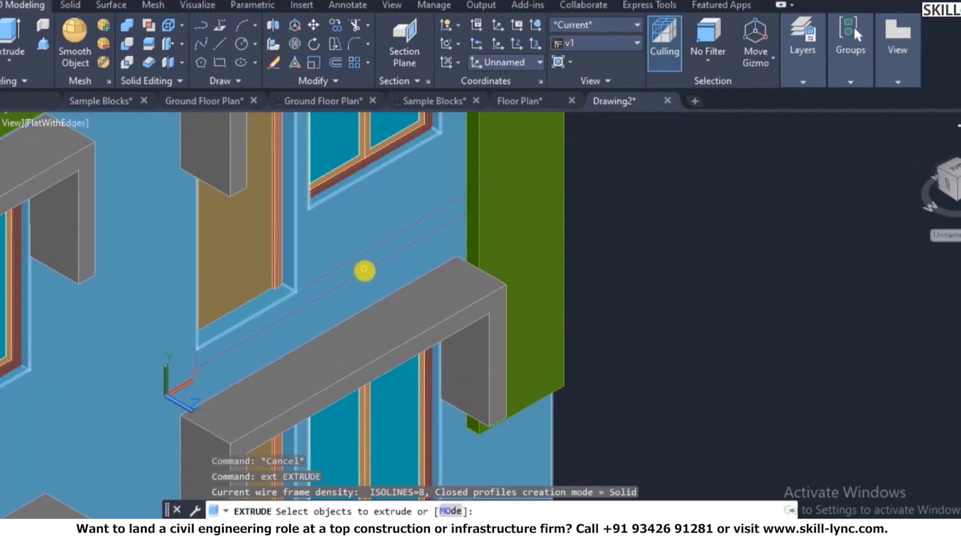
{"action": "left_click", "coordinate": [364, 271]}
{"action": "key", "text": "Escape"}
{"action": "key", "text": "Return"}
{"action": "left_click", "coordinate": [371, 253]}
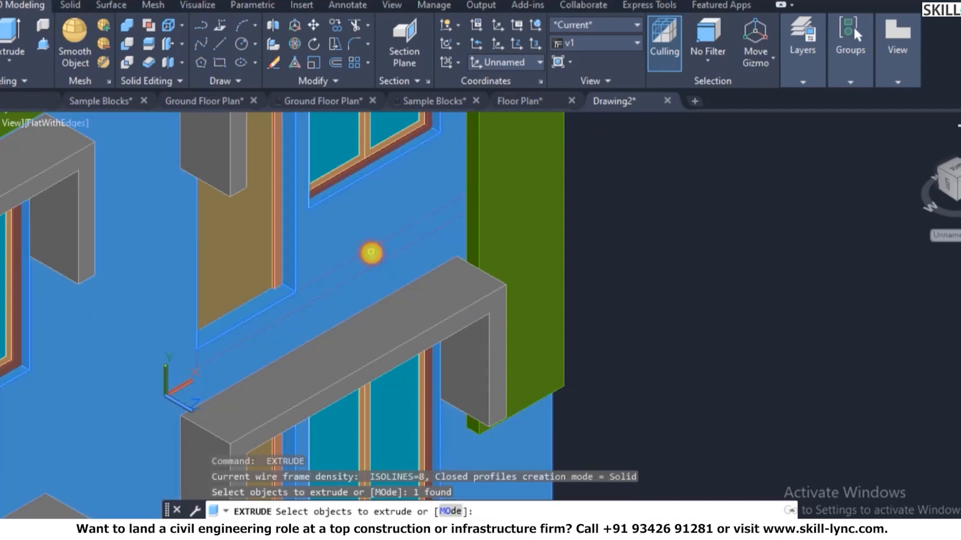
{"action": "key", "text": "Escape"}
{"action": "key", "text": "Escape"}
{"action": "key", "text": "Escape"}
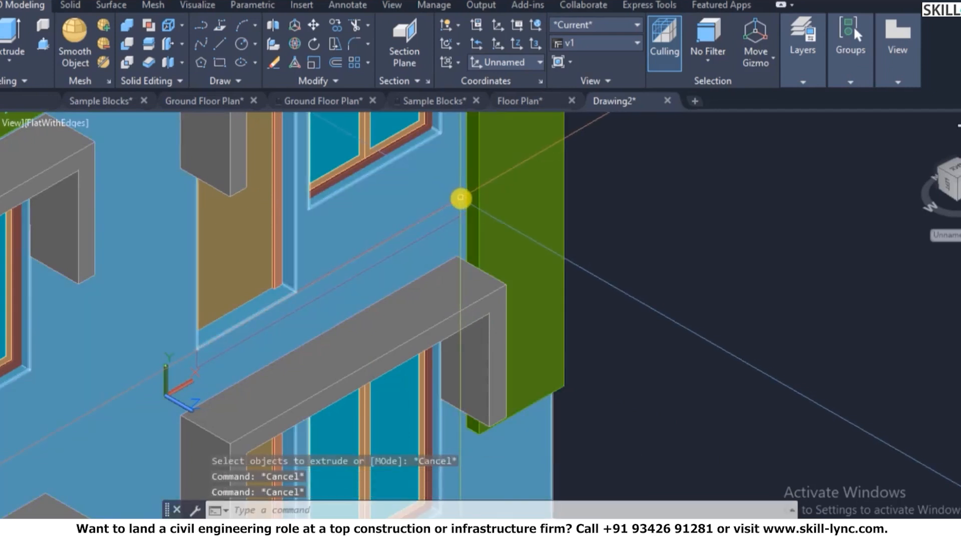
- Start a rectangle near the entrance beam and abandon it
{"action": "type", "text": "rec"}
{"action": "key", "text": "Return"}
{"action": "left_click", "coordinate": [466, 195]}
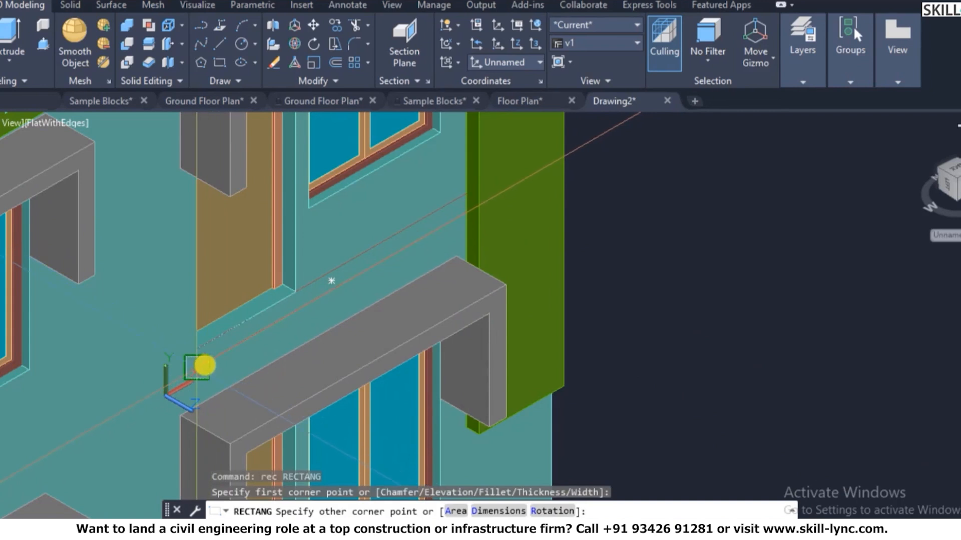
{"action": "key", "text": "Escape"}
- Extrude the grey entrance beam 1200 into a slab canopy
{"action": "type", "text": "ext"}
{"action": "key", "text": "Return"}
{"action": "left_click", "coordinate": [360, 342]}
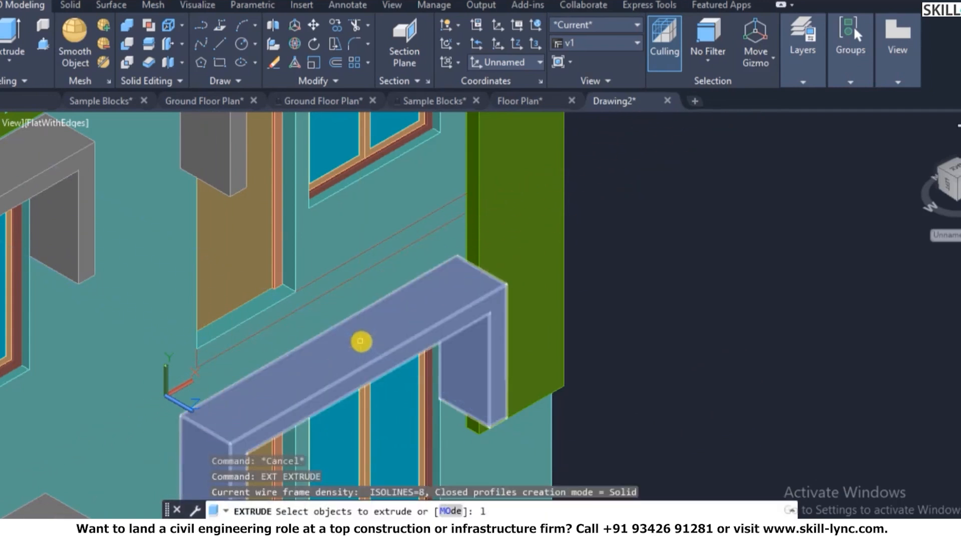
{"action": "key", "text": "Return"}
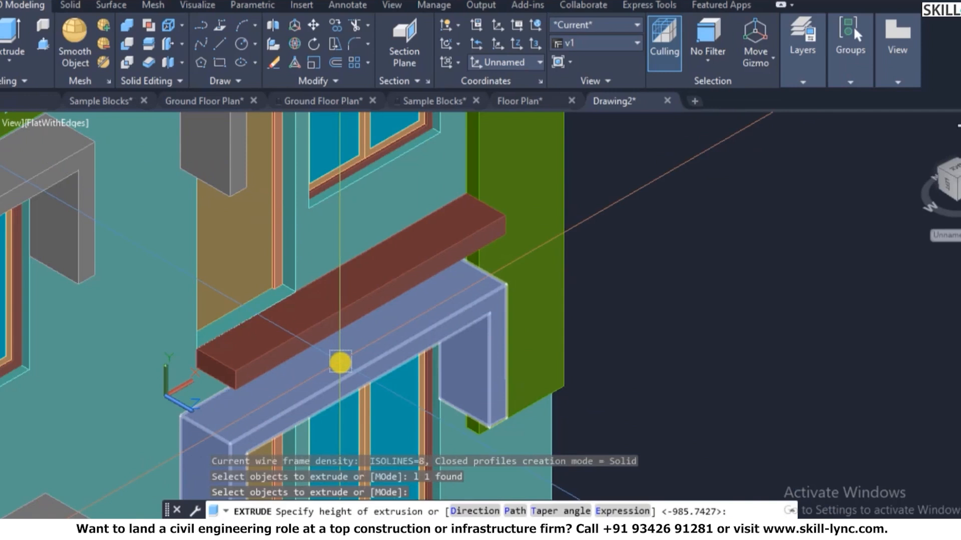
{"action": "type", "text": "1200"}
{"action": "key", "text": "Return"}
{"action": "key", "text": "Escape"}
{"action": "key", "text": "Escape"}
{"action": "scroll", "coordinate": [418, 348], "scroll_direction": "down", "scroll_amount": 5}
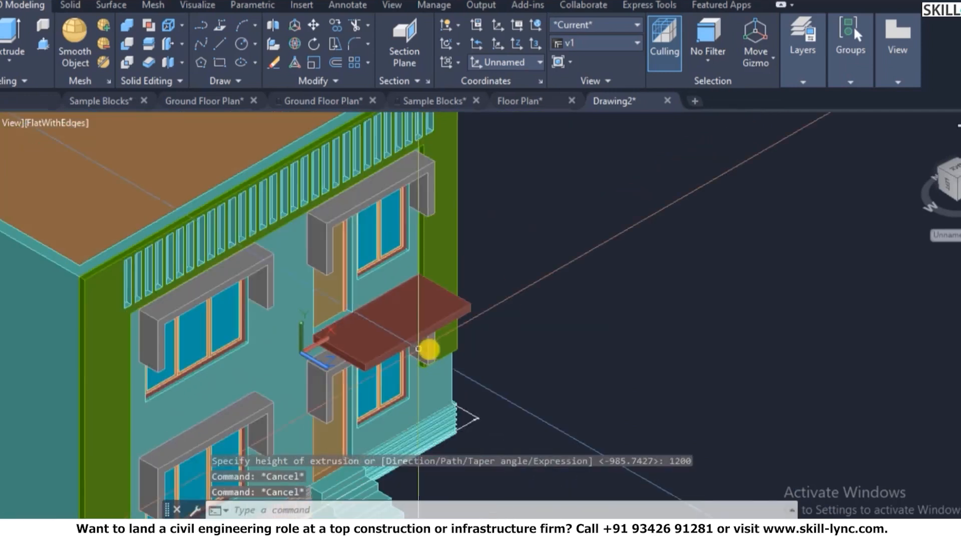
{"action": "scroll", "coordinate": [457, 311], "scroll_direction": "down", "scroll_amount": 3}
{"action": "scroll", "coordinate": [450, 300], "scroll_direction": "up", "scroll_amount": 2}
{"action": "scroll", "coordinate": [247, 403], "scroll_direction": "up", "scroll_amount": 3}
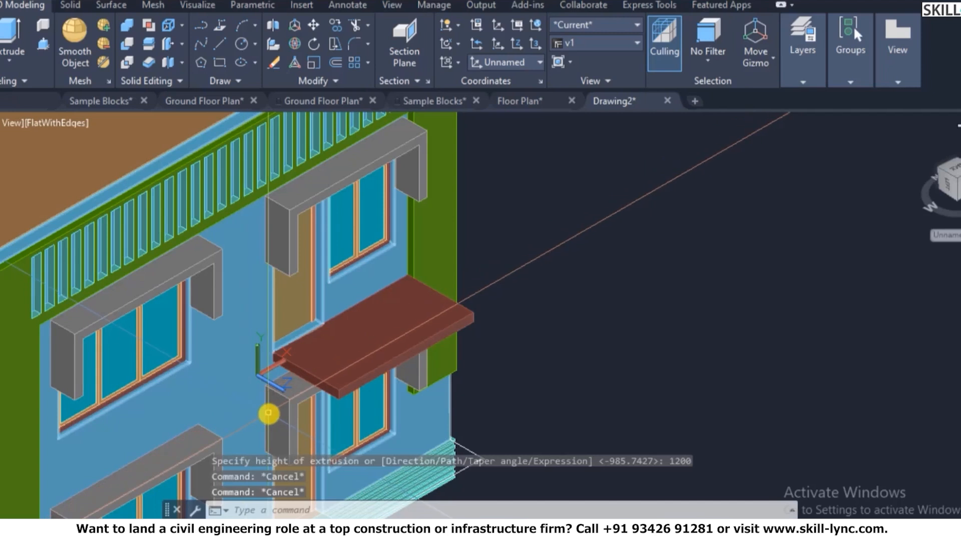
- Erase the column beneath the new slab
{"action": "left_click", "coordinate": [296, 410]}
{"action": "type", "text": "e"}
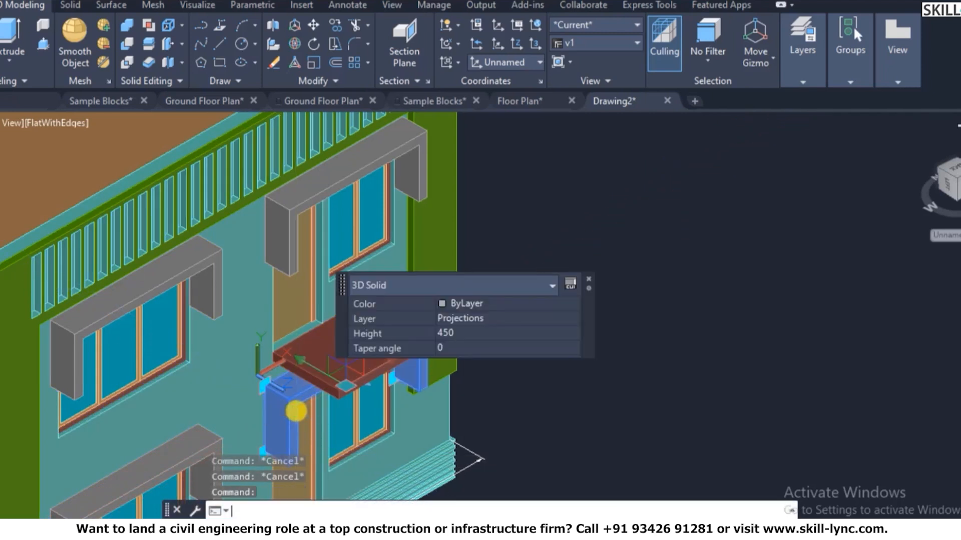
{"action": "key", "text": "Return"}
{"action": "scroll", "coordinate": [493, 368], "scroll_direction": "down", "scroll_amount": 3}
{"action": "key", "text": "Escape"}
{"action": "key", "text": "Escape"}
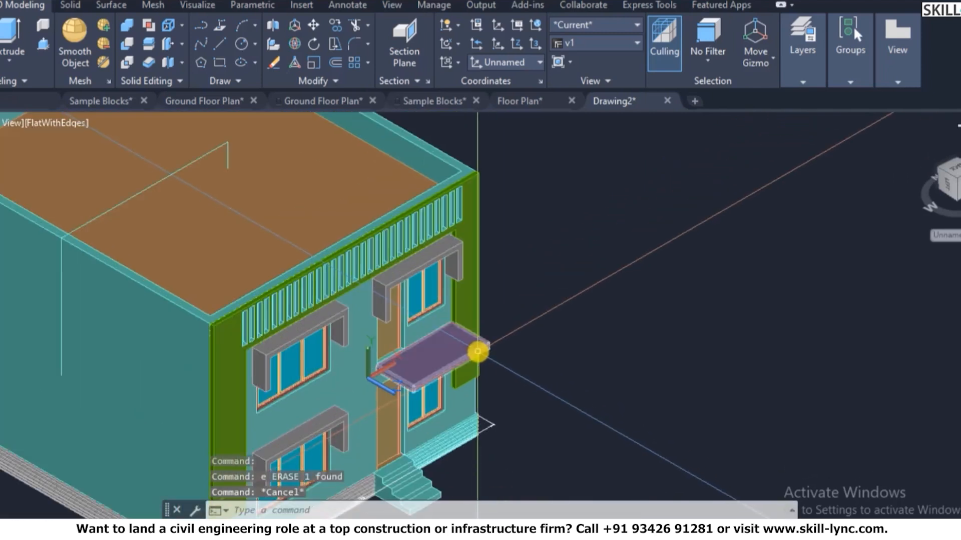
{"action": "scroll", "coordinate": [493, 350], "scroll_direction": "up", "scroll_amount": 4}
{"action": "key", "text": "Escape"}
{"action": "scroll", "coordinate": [399, 412], "scroll_direction": "up", "scroll_amount": 3}
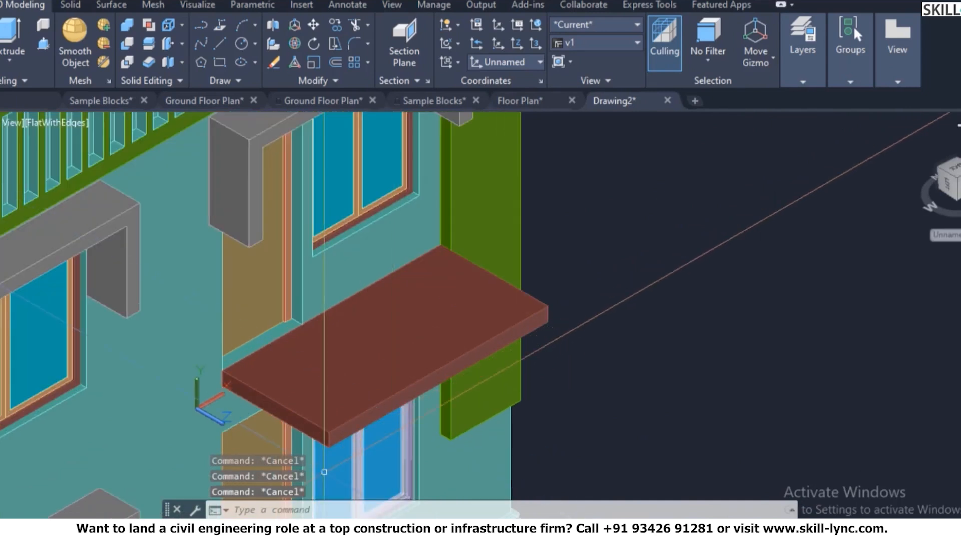
{"action": "scroll", "coordinate": [350, 437], "scroll_direction": "up", "scroll_amount": 2}
{"action": "scroll", "coordinate": [349, 437], "scroll_direction": "up", "scroll_amount": 2}
- Measure the slab's thickness with DIST, reading 150
{"action": "type", "text": "d"}
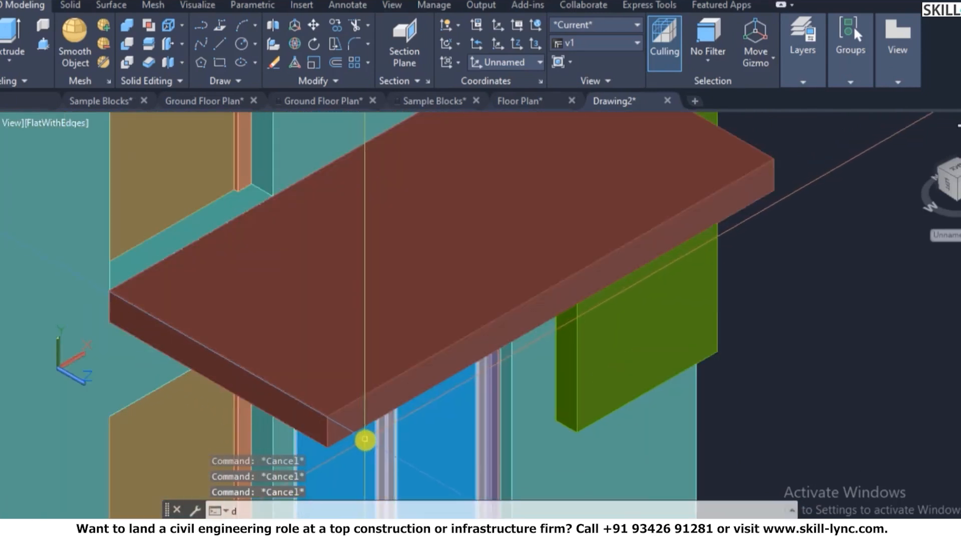
{"action": "type", "text": "i"}
{"action": "key", "text": "Return"}
{"action": "left_click", "coordinate": [333, 439]}
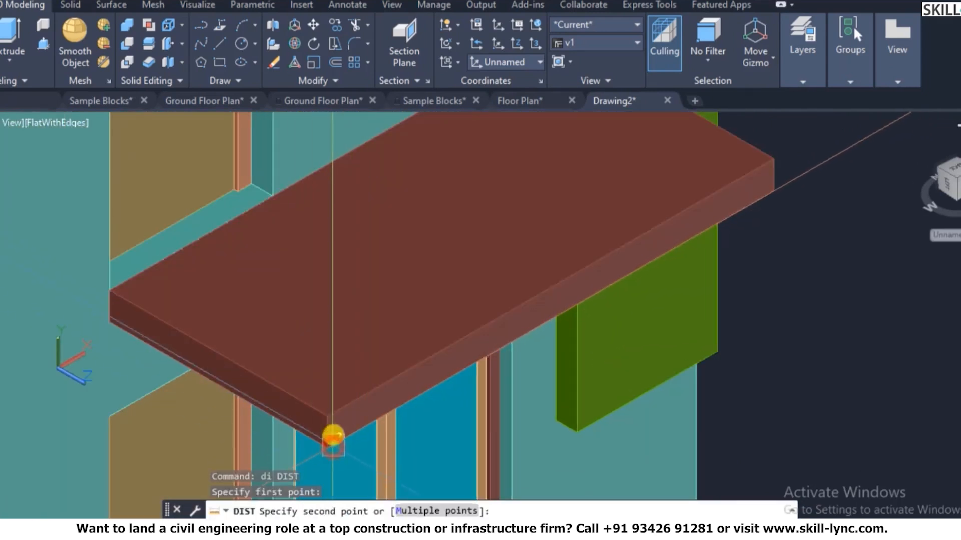
{"action": "left_click", "coordinate": [333, 416]}
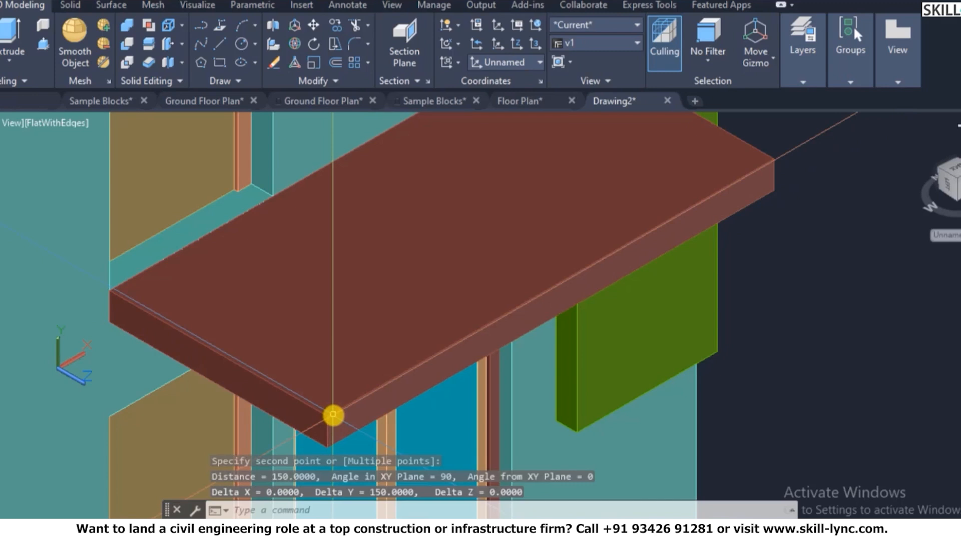
{"action": "scroll", "coordinate": [446, 395], "scroll_direction": "down", "scroll_amount": 5}
{"action": "key", "text": "Escape"}
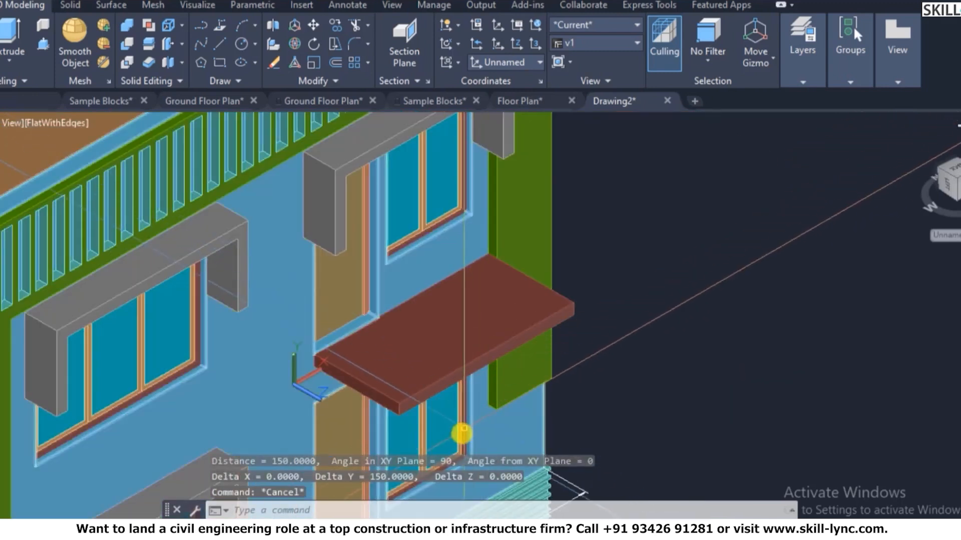
{"action": "scroll", "coordinate": [462, 433], "scroll_direction": "up", "scroll_amount": 3}
{"action": "scroll", "coordinate": [480, 420], "scroll_direction": "down", "scroll_amount": 4}
{"action": "key", "text": "Escape"}
{"action": "key", "text": "Escape"}
{"action": "scroll", "coordinate": [575, 380], "scroll_direction": "up", "scroll_amount": 2}
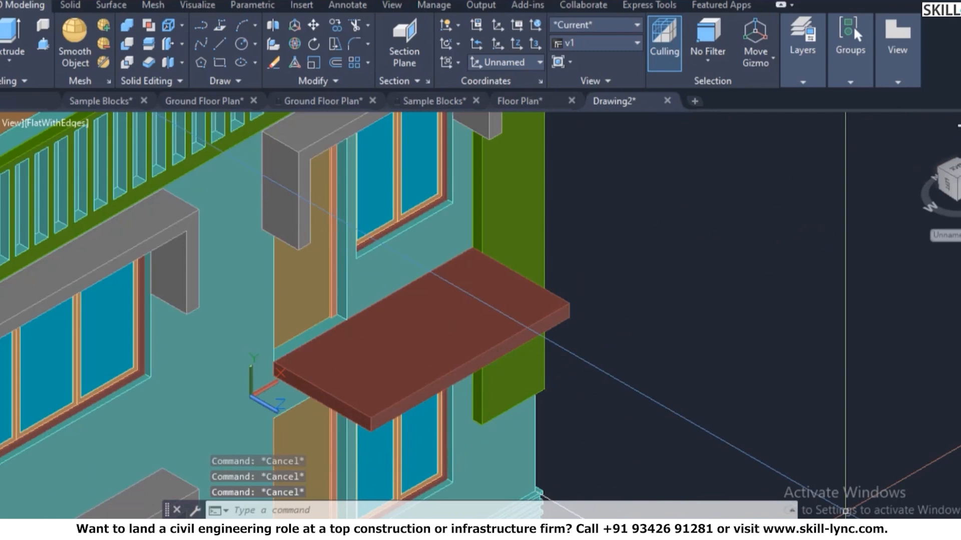
{"action": "type", "text": "`"}
{"action": "key", "text": "Escape"}
{"action": "key", "text": "Escape"}
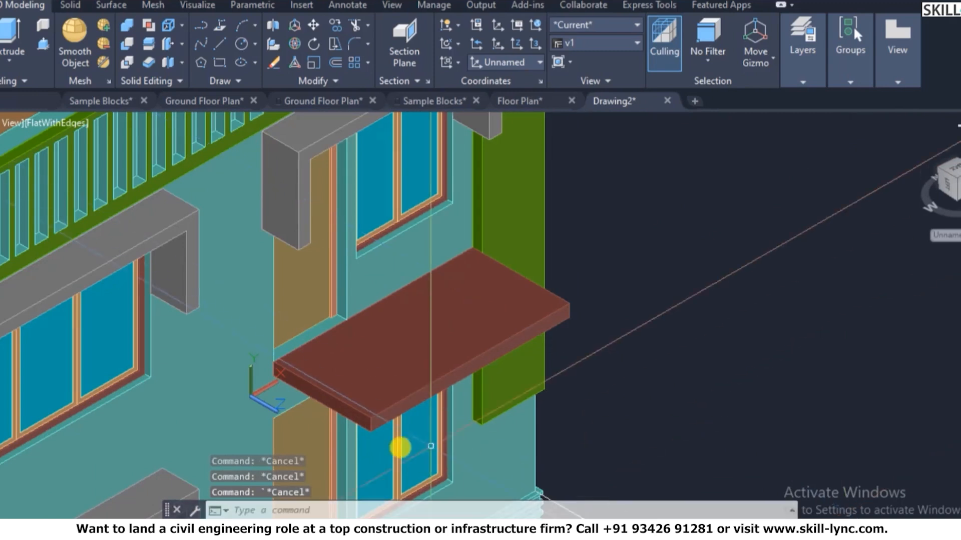
{"action": "scroll", "coordinate": [402, 425], "scroll_direction": "up", "scroll_amount": 3}
{"action": "scroll", "coordinate": [506, 413], "scroll_direction": "down", "scroll_amount": 3}
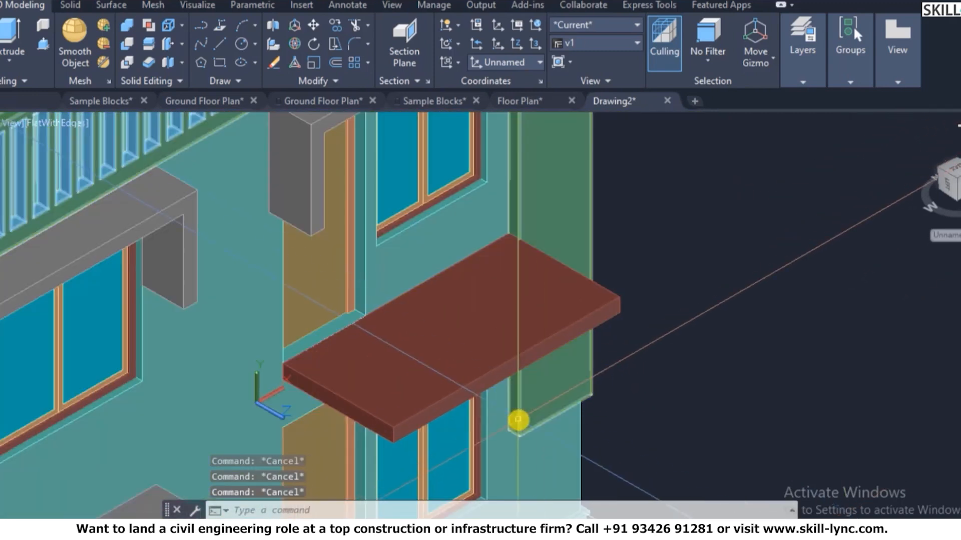
- Begin a SOLIDEDIT face extrusion on the slab, then cancel the face pick
{"action": "type", "text": "solided"}
{"action": "key", "text": "Return"}
{"action": "type", "text": "f"}
{"action": "key", "text": "Return"}
{"action": "type", "text": "e"}
{"action": "key", "text": "Return"}
{"action": "scroll", "coordinate": [302, 375], "scroll_direction": "up", "scroll_amount": 2}
{"action": "scroll", "coordinate": [305, 361], "scroll_direction": "up", "scroll_amount": 2}
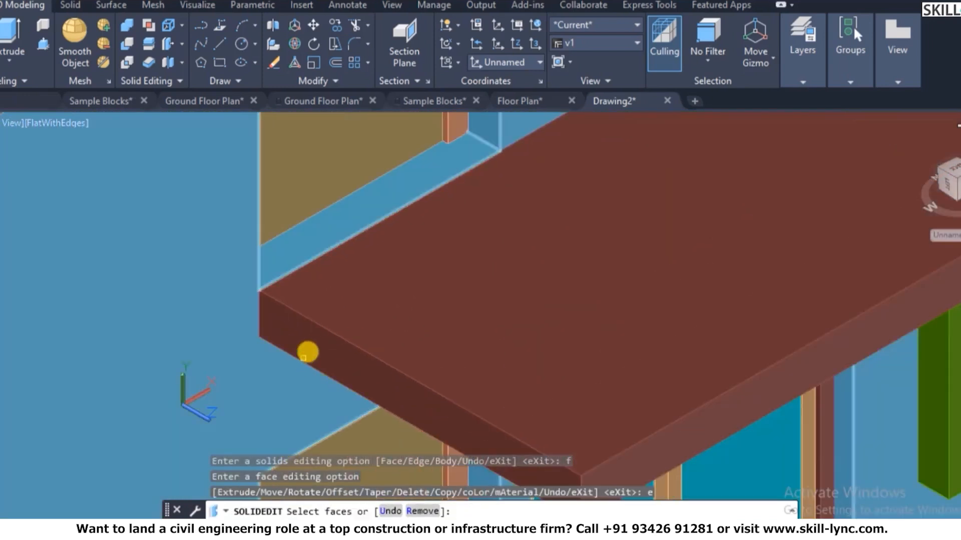
{"action": "left_click", "coordinate": [310, 346]}
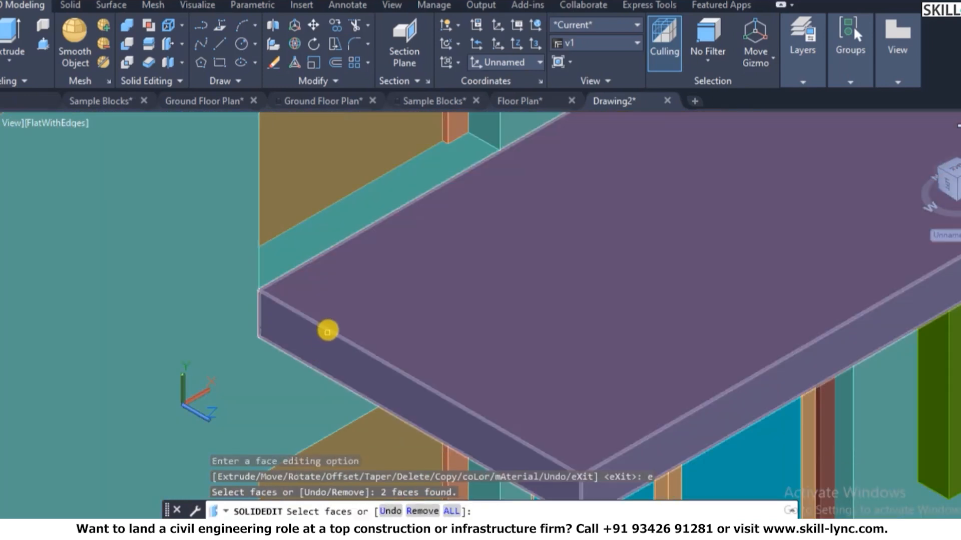
{"action": "key", "text": "Escape"}
- Select the slab's end face for extrusion, removing the top face from the selection
{"action": "key", "text": "Return"}
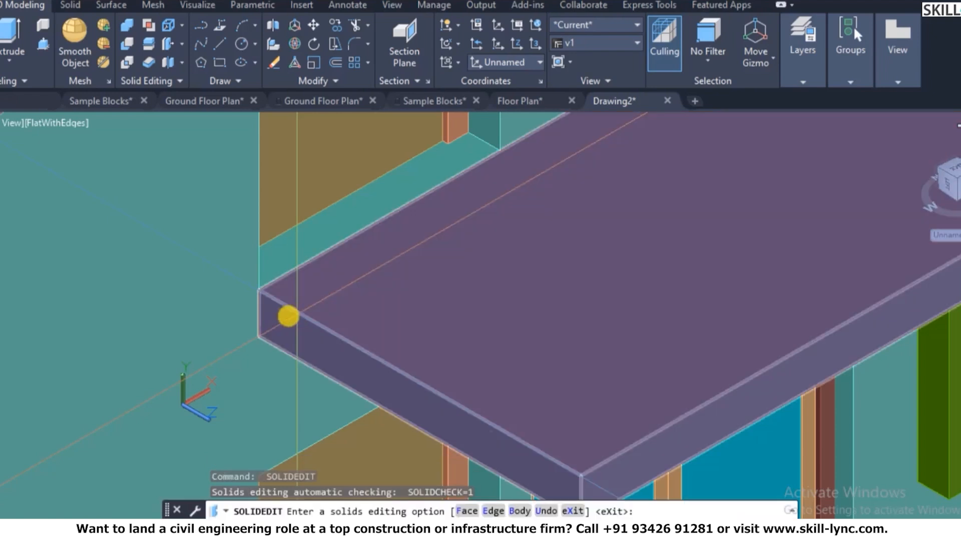
{"action": "key", "text": "Return"}
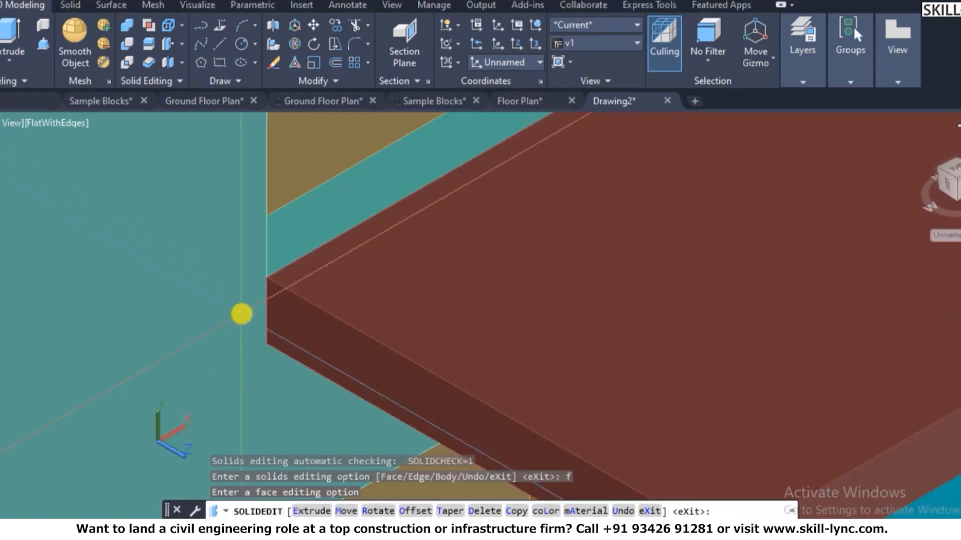
{"action": "scroll", "coordinate": [277, 332], "scroll_direction": "up", "scroll_amount": 2}
{"action": "scroll", "coordinate": [336, 375], "scroll_direction": "down", "scroll_amount": 2}
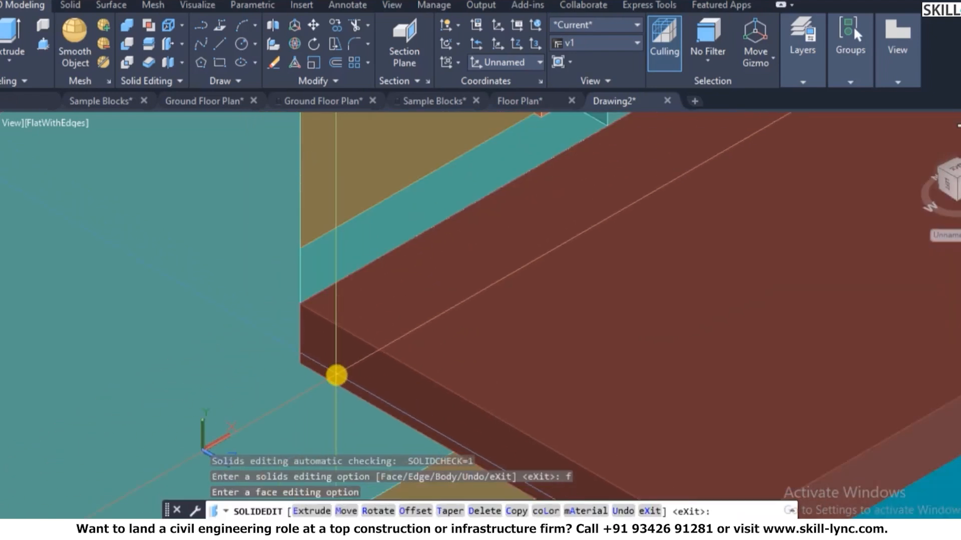
{"action": "type", "text": "e"}
{"action": "key", "text": "Return"}
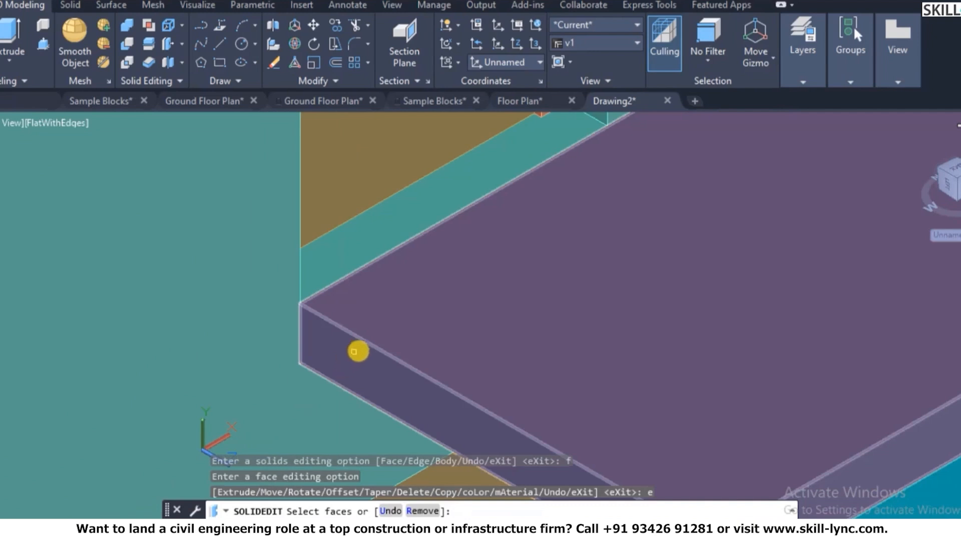
{"action": "left_click", "coordinate": [368, 343]}
{"action": "scroll", "coordinate": [367, 344], "scroll_direction": "down", "scroll_amount": 2}
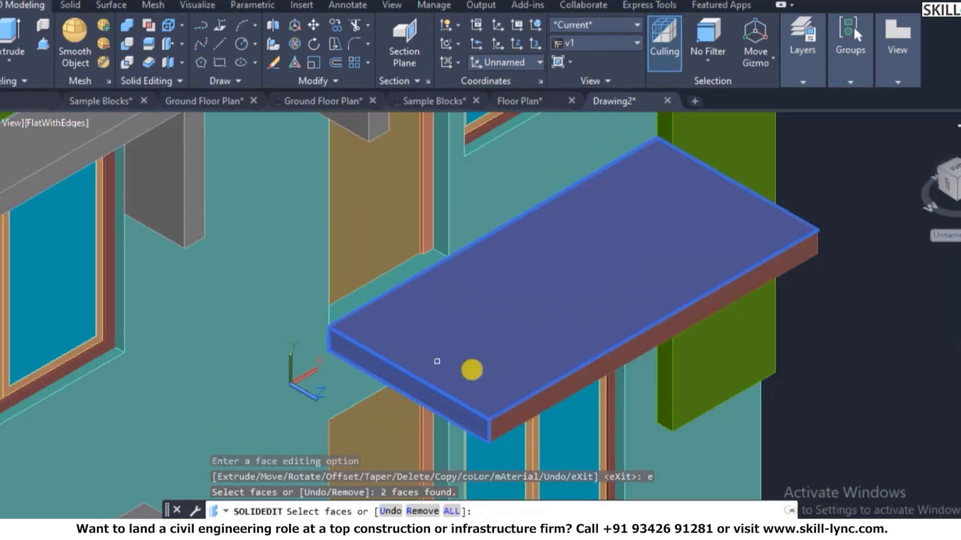
{"action": "type", "text": "r"}
{"action": "key", "text": "Return"}
{"action": "left_click", "coordinate": [508, 329]}
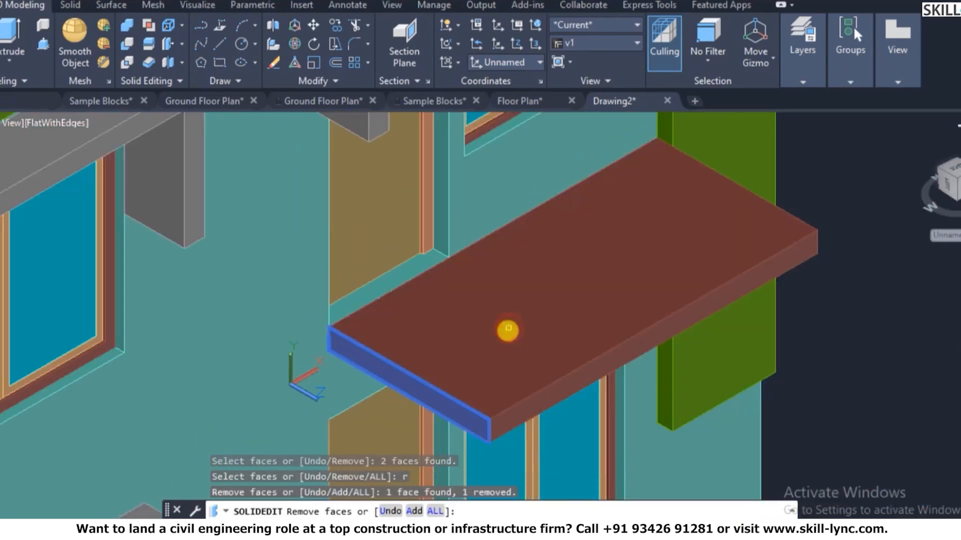
{"action": "key", "text": "Return"}
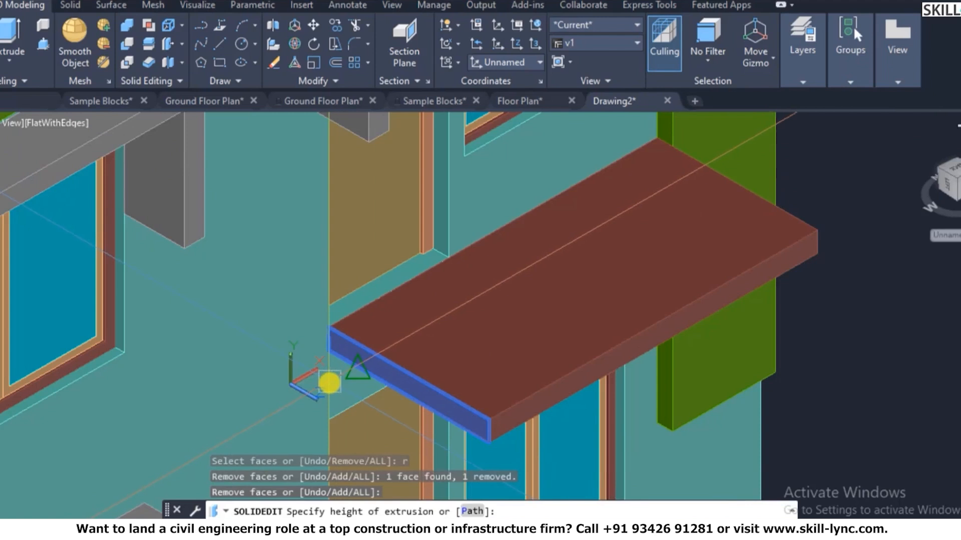
- Extrude the end face 300 with 0 taper and exit SOLIDEDIT
{"action": "key", "text": "Return"}
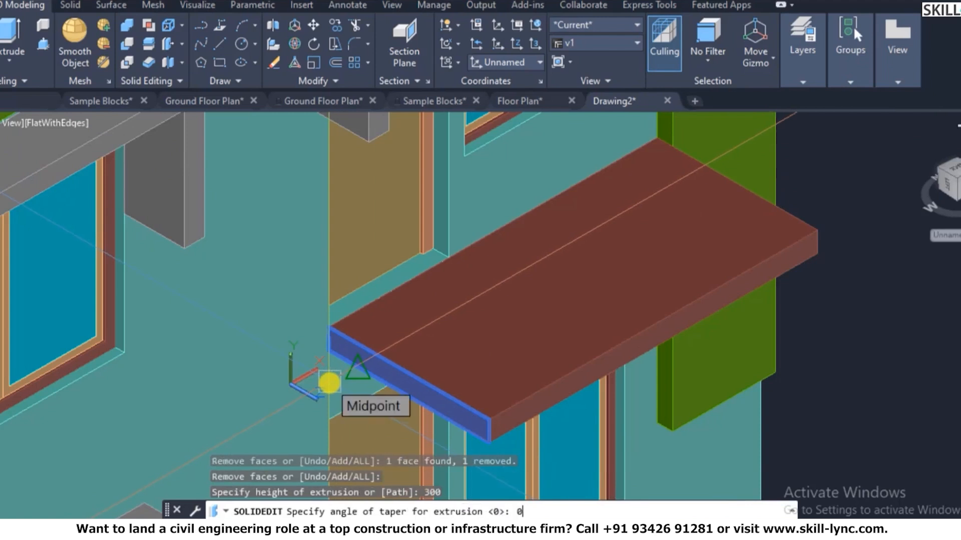
{"action": "type", "text": "0"}
{"action": "key", "text": "Return"}
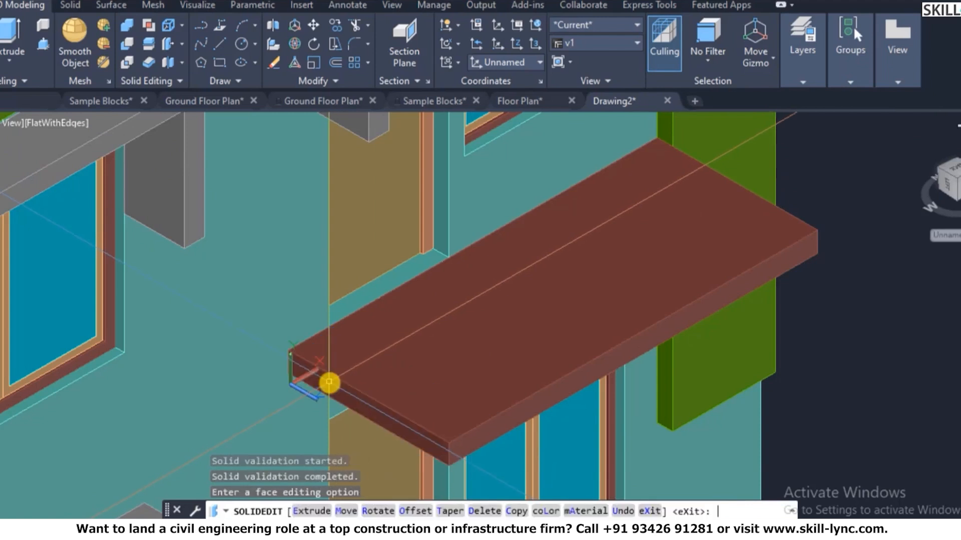
{"action": "key", "text": "Escape"}
{"action": "key", "text": "Escape"}
{"action": "key", "text": "Escape"}
{"action": "scroll", "coordinate": [345, 390], "scroll_direction": "down", "scroll_amount": 2}
{"action": "scroll", "coordinate": [601, 346], "scroll_direction": "up", "scroll_amount": 2}
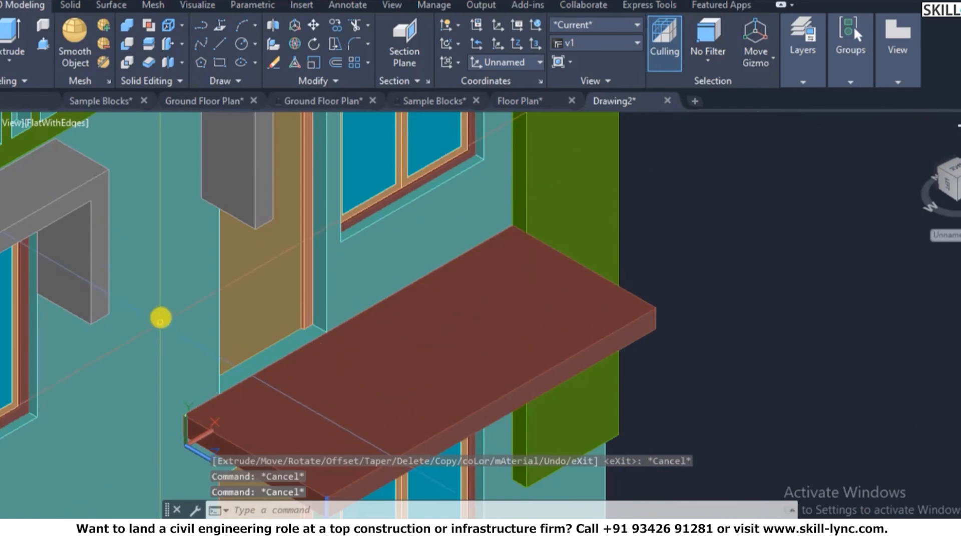
{"action": "scroll", "coordinate": [161, 317], "scroll_direction": "down", "scroll_amount": 4}
{"action": "scroll", "coordinate": [205, 323], "scroll_direction": "up", "scroll_amount": 2}
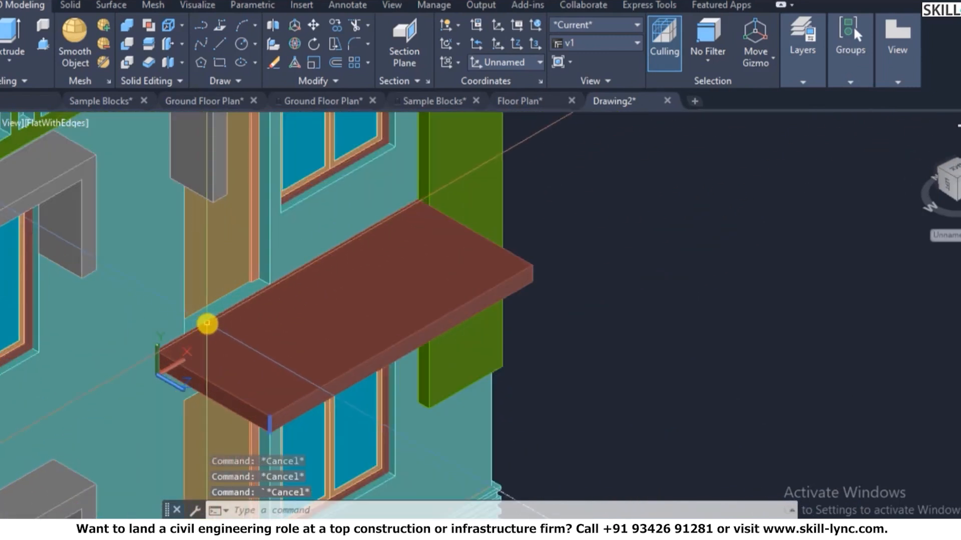
{"action": "scroll", "coordinate": [198, 334], "scroll_direction": "up", "scroll_amount": 2}
{"action": "scroll", "coordinate": [198, 334], "scroll_direction": "up", "scroll_amount": 4}
- Align the UCS to a face of the brown slab canopy and accept it
{"action": "type", "text": "ucs"}
{"action": "key", "text": "Return"}
{"action": "type", "text": "f"}
{"action": "key", "text": "Return"}
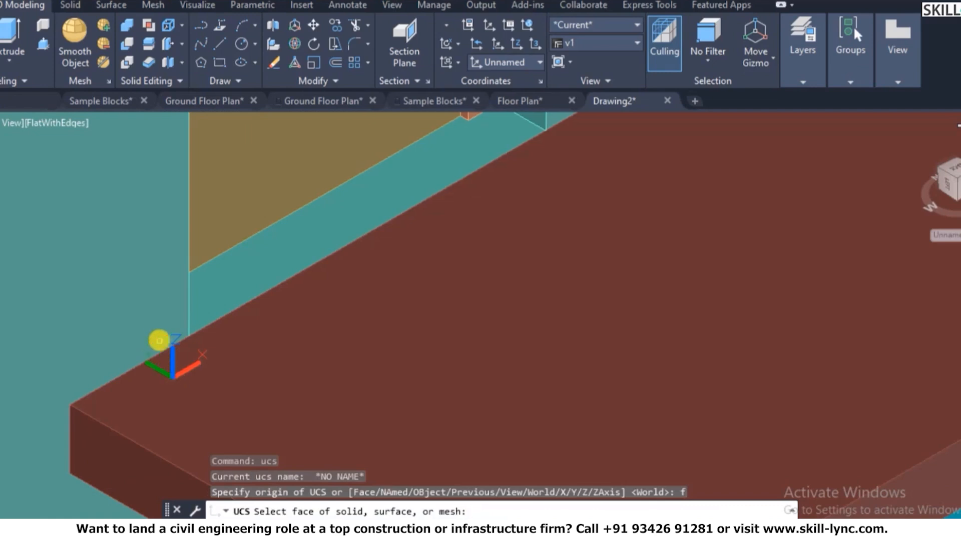
{"action": "left_click", "coordinate": [139, 305]}
{"action": "right_click", "coordinate": [141, 302]}
{"action": "left_click", "coordinate": [170, 308]}
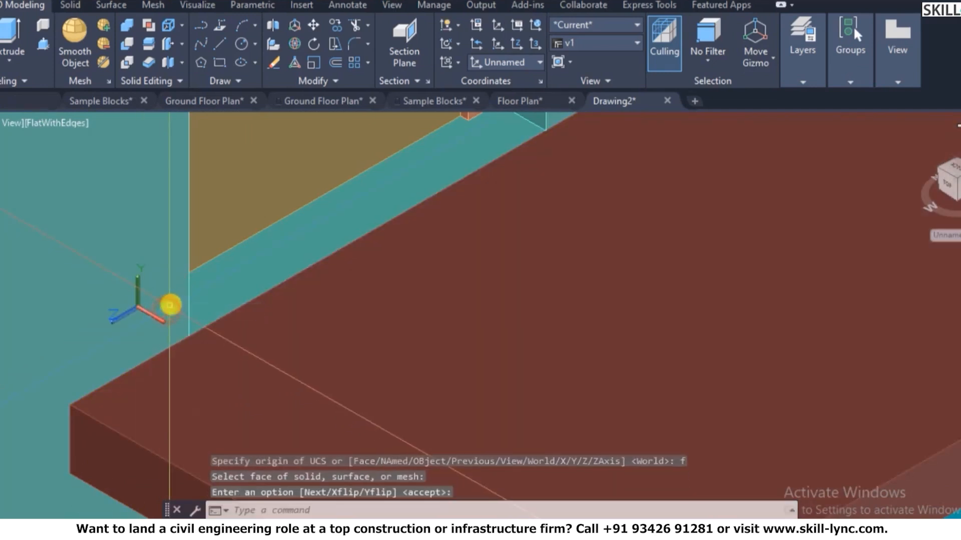
{"action": "scroll", "coordinate": [200, 332], "scroll_direction": "down", "scroll_amount": 4}
{"action": "scroll", "coordinate": [190, 296], "scroll_direction": "up", "scroll_amount": 2}
{"action": "key", "text": "Escape"}
{"action": "key", "text": "Escape"}
- Redo the face-aligned UCS, picking another point on the slab's face
{"action": "type", "text": "ucs"}
{"action": "key", "text": "Return"}
{"action": "type", "text": "f"}
{"action": "key", "text": "Return"}
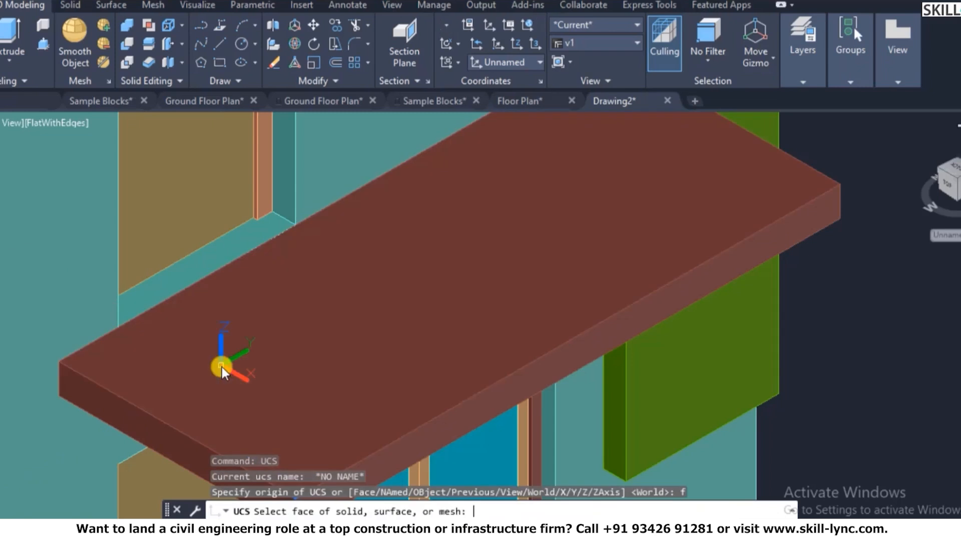
{"action": "left_click", "coordinate": [56, 330]}
{"action": "right_click", "coordinate": [66, 324]}
{"action": "left_click", "coordinate": [94, 324]}
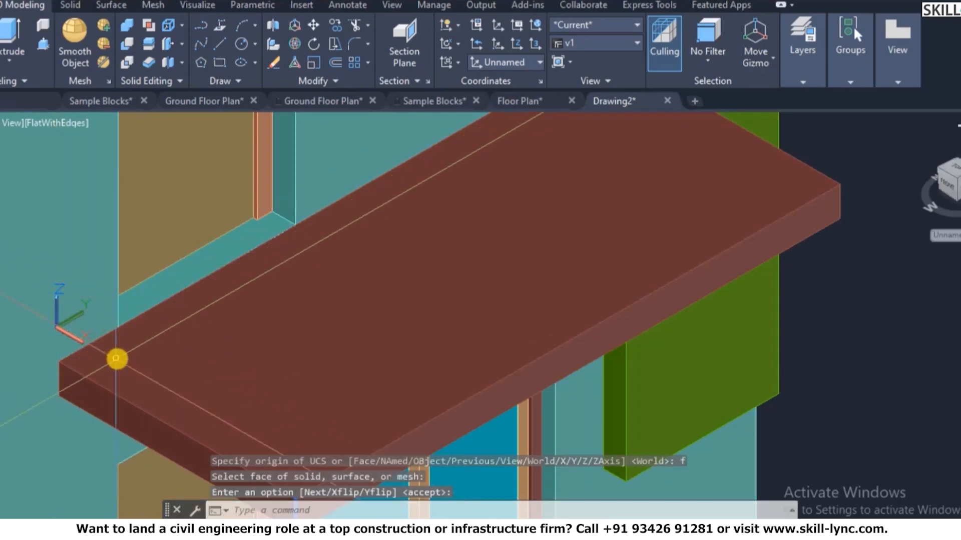
{"action": "scroll", "coordinate": [116, 359], "scroll_direction": "up", "scroll_amount": 4}
{"action": "key", "text": "Escape"}
{"action": "key", "text": "Escape"}
{"action": "scroll", "coordinate": [96, 334], "scroll_direction": "up", "scroll_amount": 3}
{"action": "scroll", "coordinate": [125, 330], "scroll_direction": "down", "scroll_amount": 6}
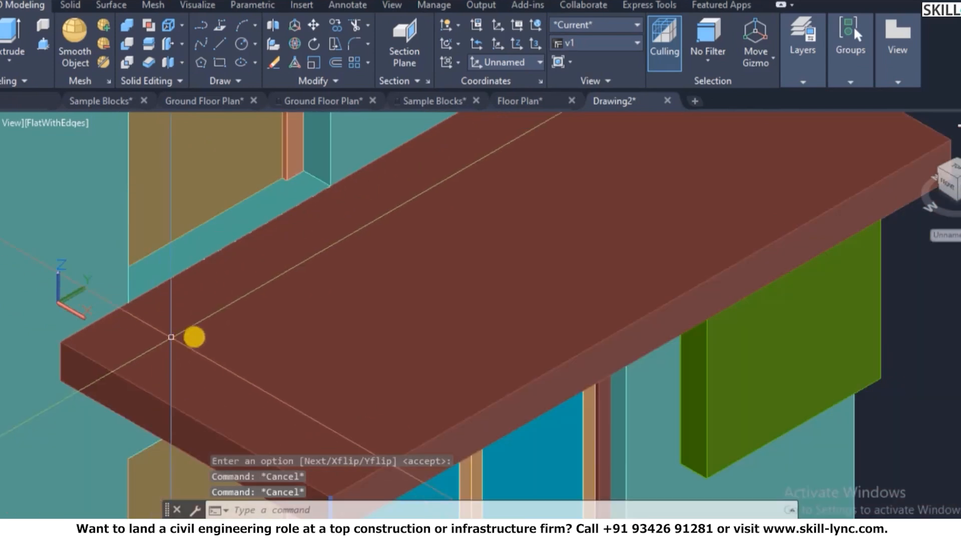
{"action": "key", "text": "Escape"}
- Try the UCS Face alignment on the slab once more and accept the orientation
{"action": "type", "text": "ucs"}
{"action": "key", "text": "Return"}
{"action": "type", "text": "f"}
{"action": "key", "text": "Return"}
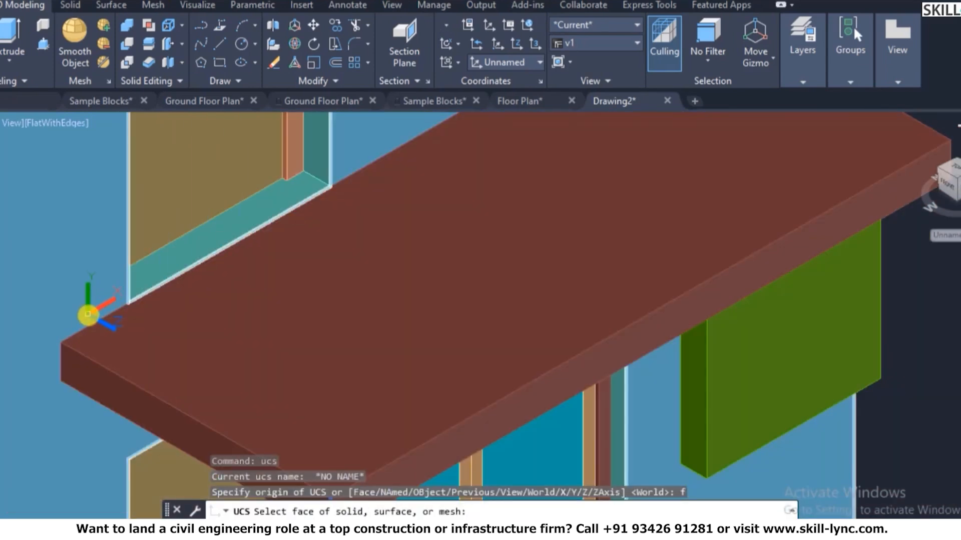
{"action": "left_click", "coordinate": [88, 315]}
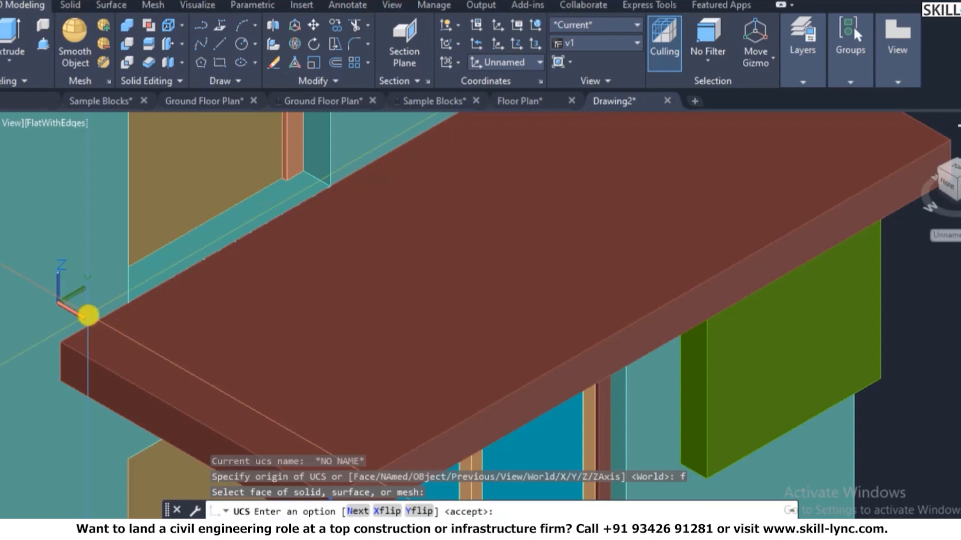
{"action": "right_click", "coordinate": [88, 315]}
{"action": "left_click", "coordinate": [105, 325]}
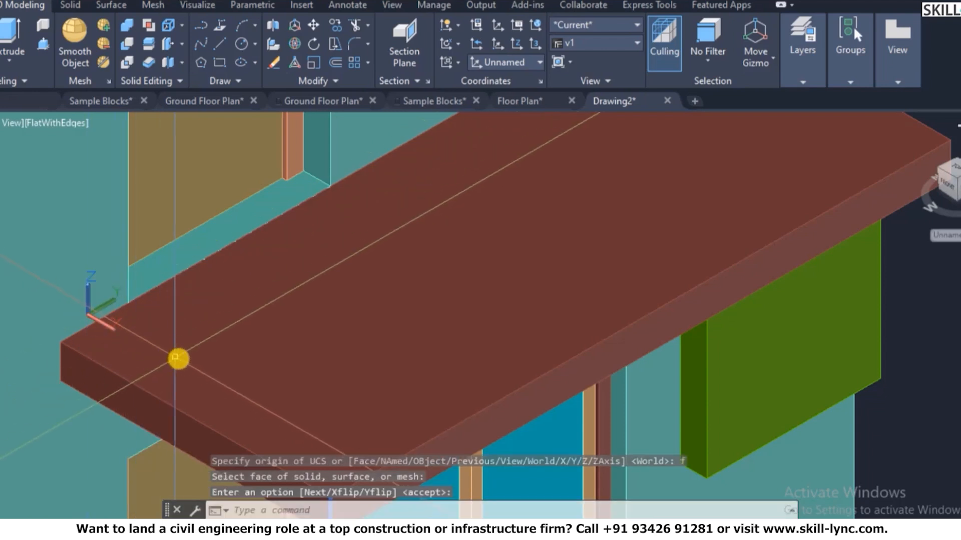
{"action": "scroll", "coordinate": [184, 326], "scroll_direction": "down", "scroll_amount": 5}
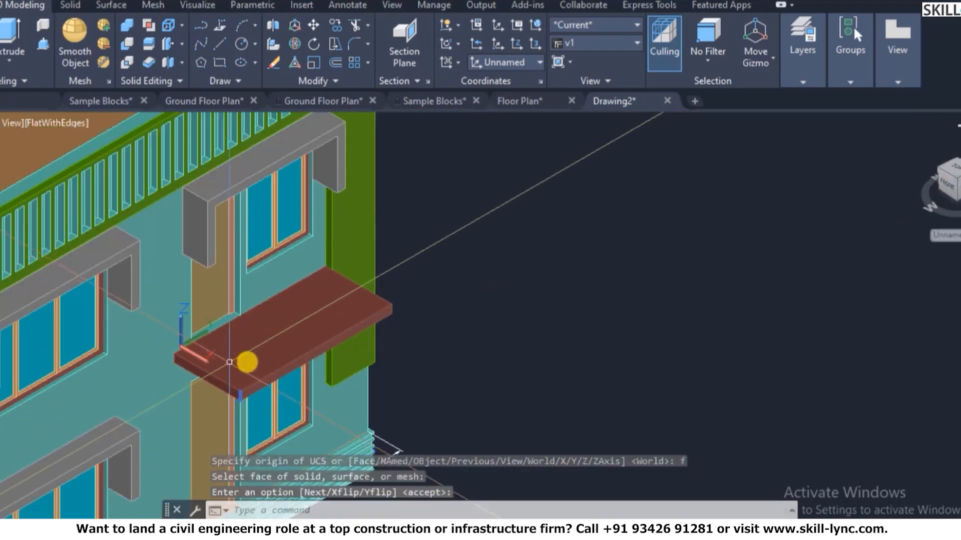
{"action": "key", "text": "Escape"}
{"action": "key", "text": "Escape"}
{"action": "scroll", "coordinate": [268, 294], "scroll_direction": "up", "scroll_amount": 1}
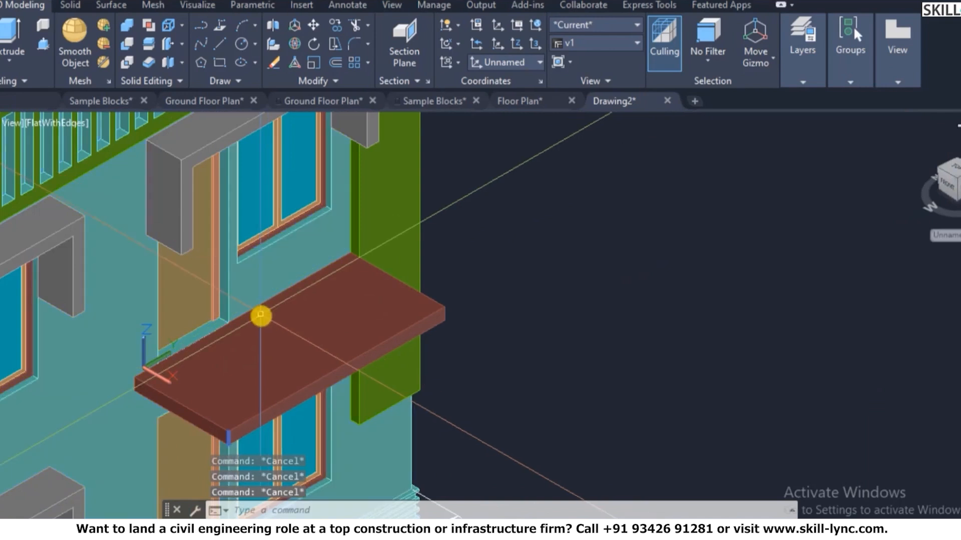
- With Dynamic UCS on (F6), align the UCS to the face at the slab corner
{"action": "type", "text": "u"}
{"action": "key", "text": "Escape"}
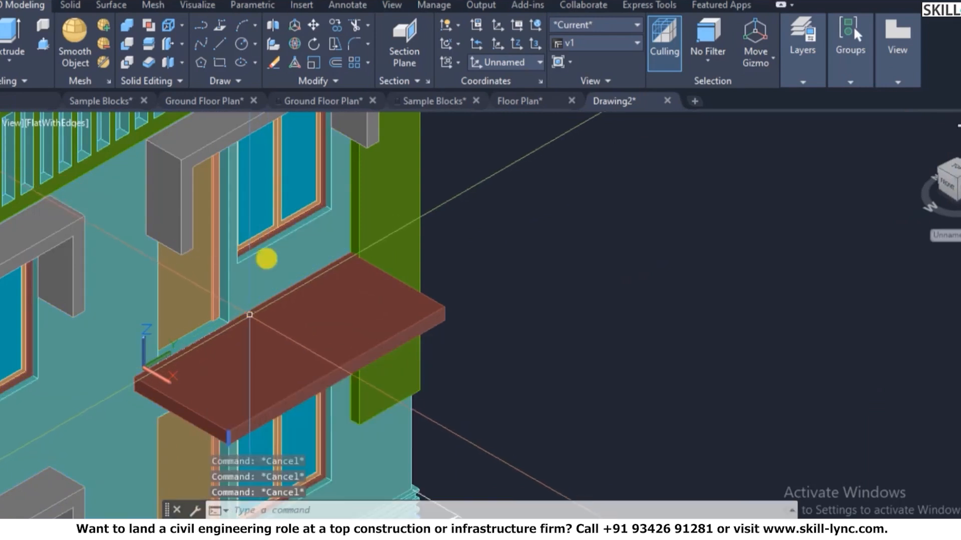
{"action": "type", "text": "ucs"}
{"action": "key", "text": "Return"}
{"action": "type", "text": "f"}
{"action": "key", "text": "Return"}
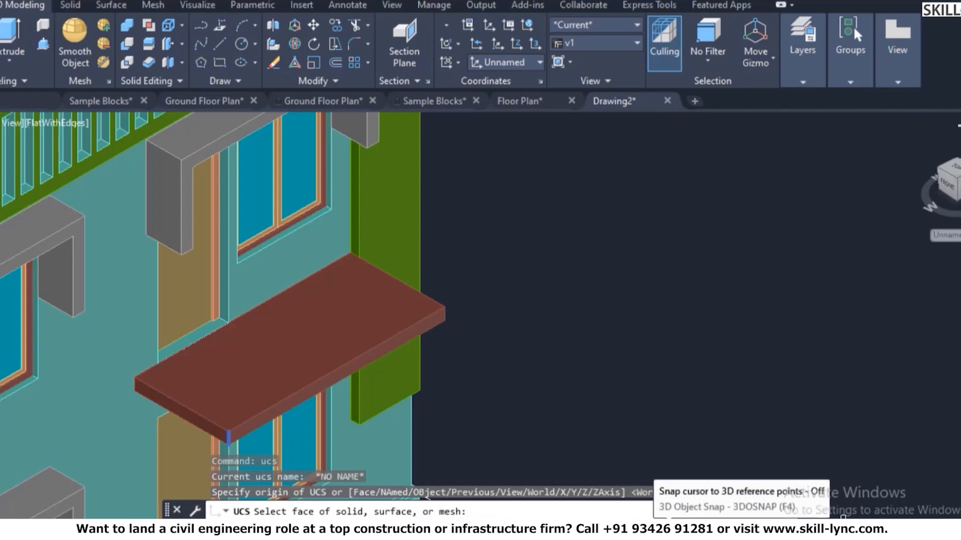
{"action": "key", "text": "F6"}
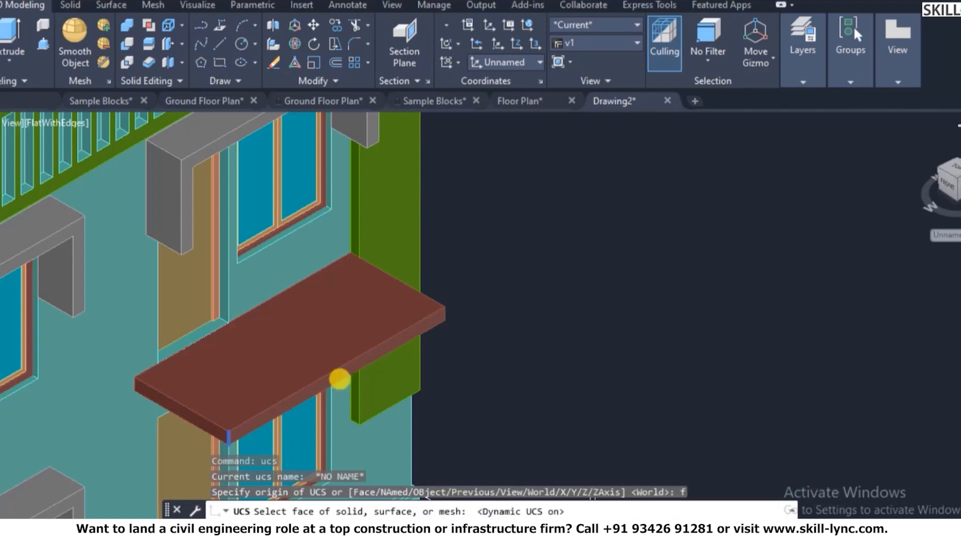
{"action": "scroll", "coordinate": [100, 357], "scroll_direction": "up", "scroll_amount": 2}
{"action": "left_click", "coordinate": [141, 365]}
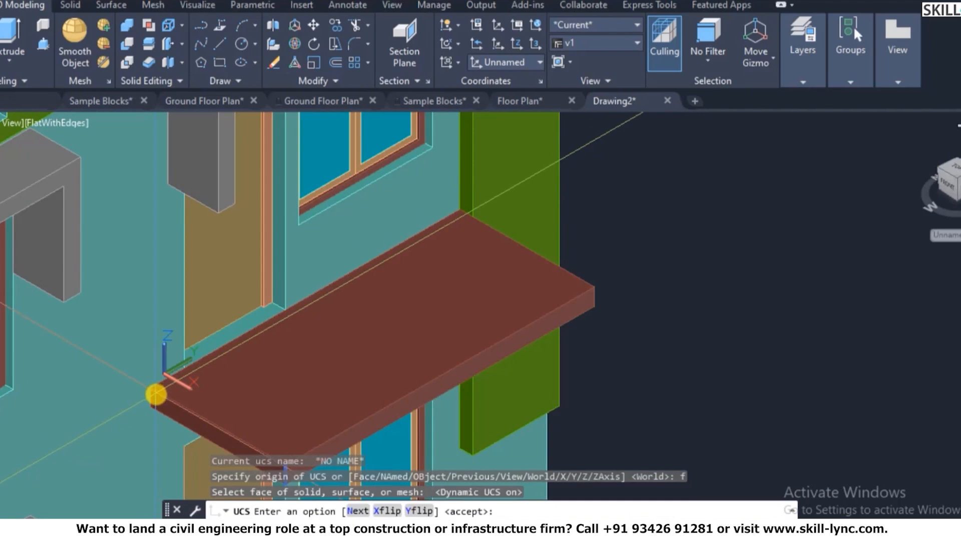
{"action": "key", "text": "Return"}
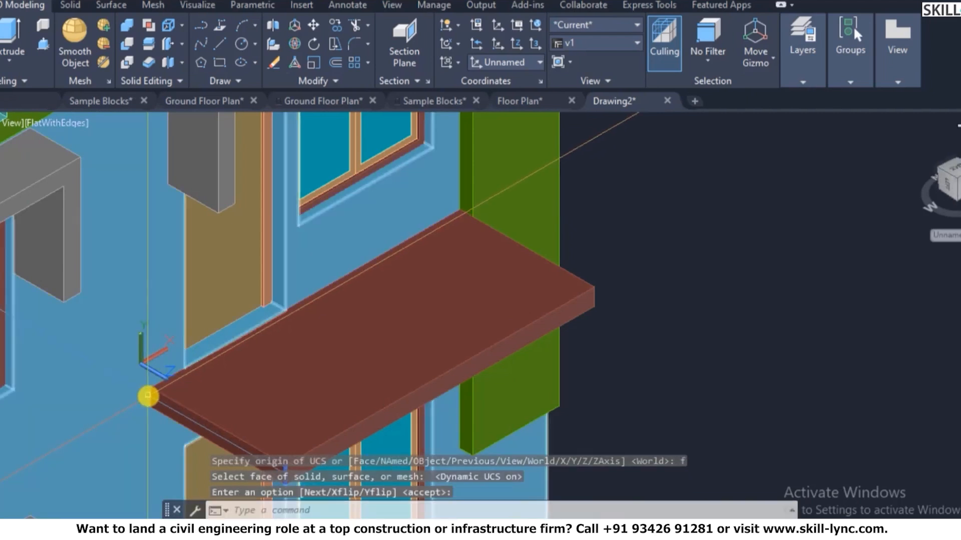
- Start a rectangle (RE) with its first corner at the slab corner
{"action": "scroll", "coordinate": [157, 391], "scroll_direction": "up", "scroll_amount": 4}
{"action": "type", "text": "re"}
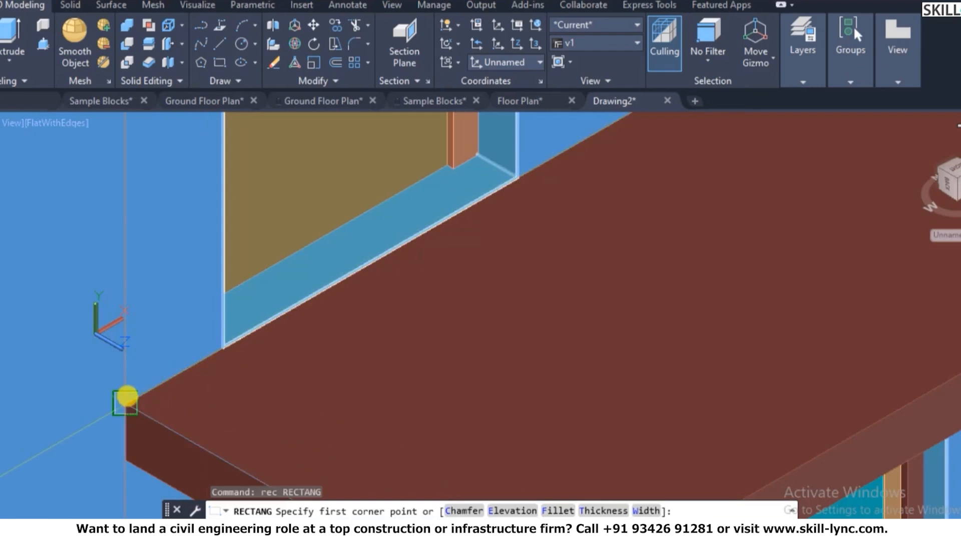
{"action": "left_click", "coordinate": [126, 400]}
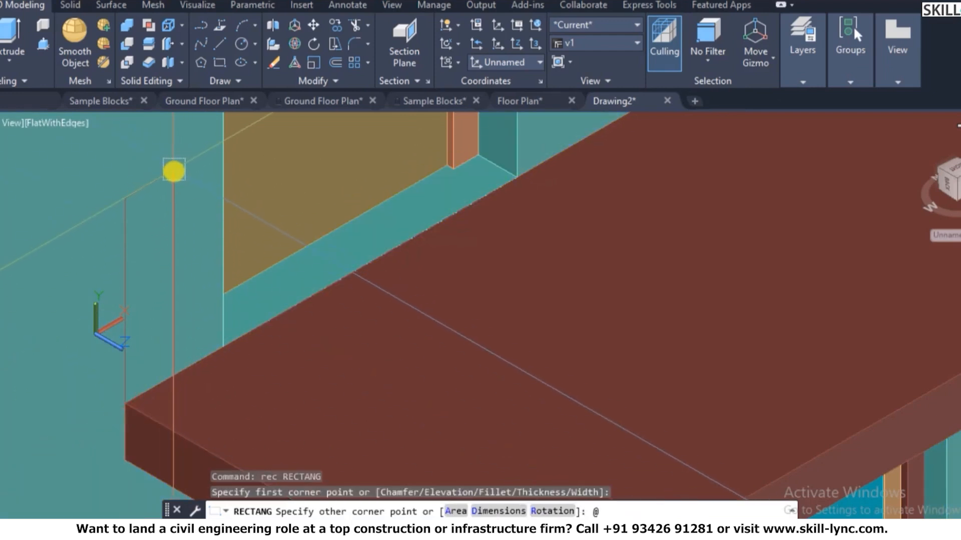
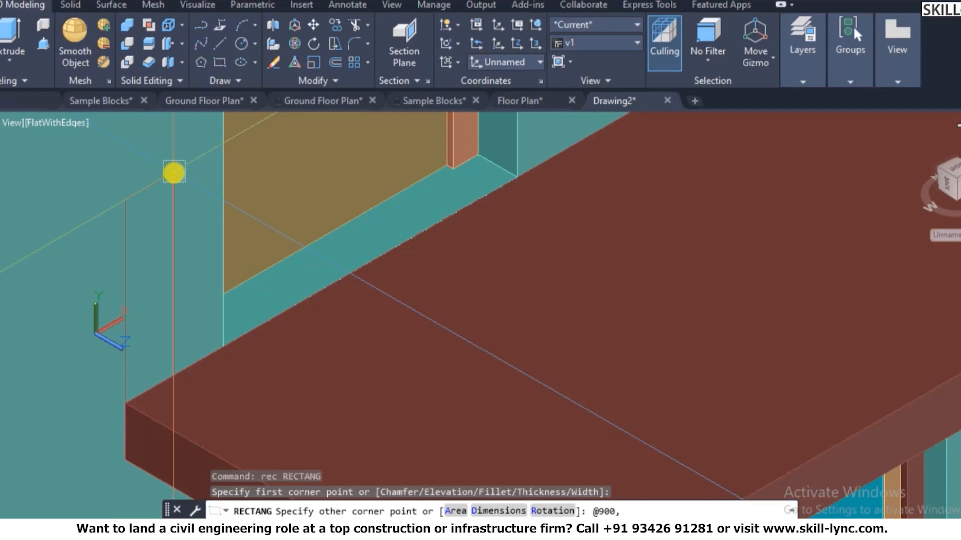
- Finish the 900 by 115 rectangle and move the slab onto the wall below the upper window
{"action": "key", "text": "Return"}
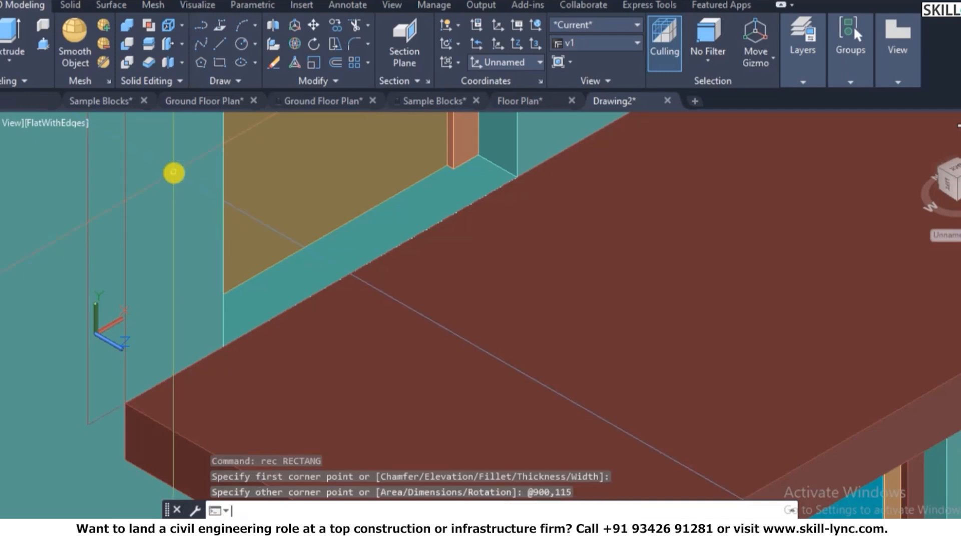
{"action": "key", "text": "Escape"}
{"action": "key", "text": "Escape"}
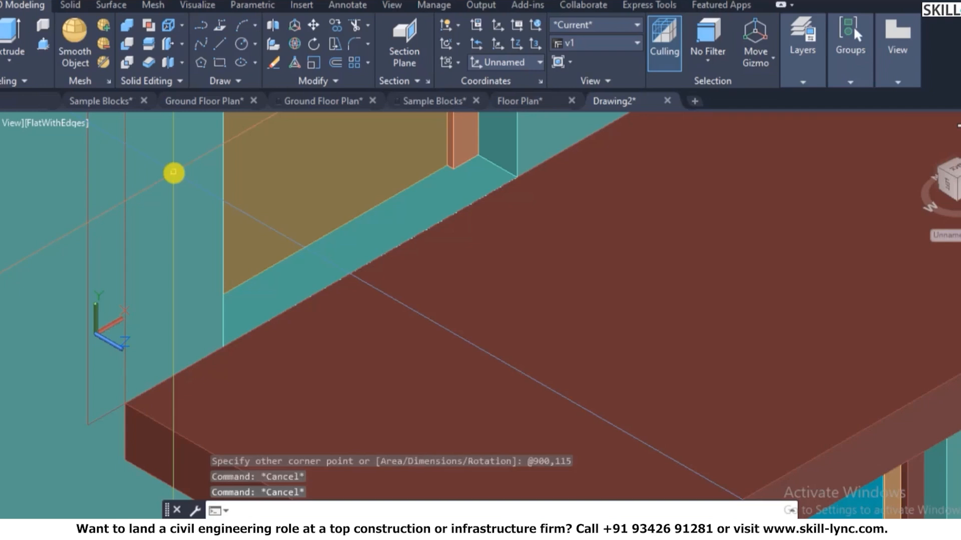
{"action": "type", "text": "m"}
{"action": "key", "text": "Return"}
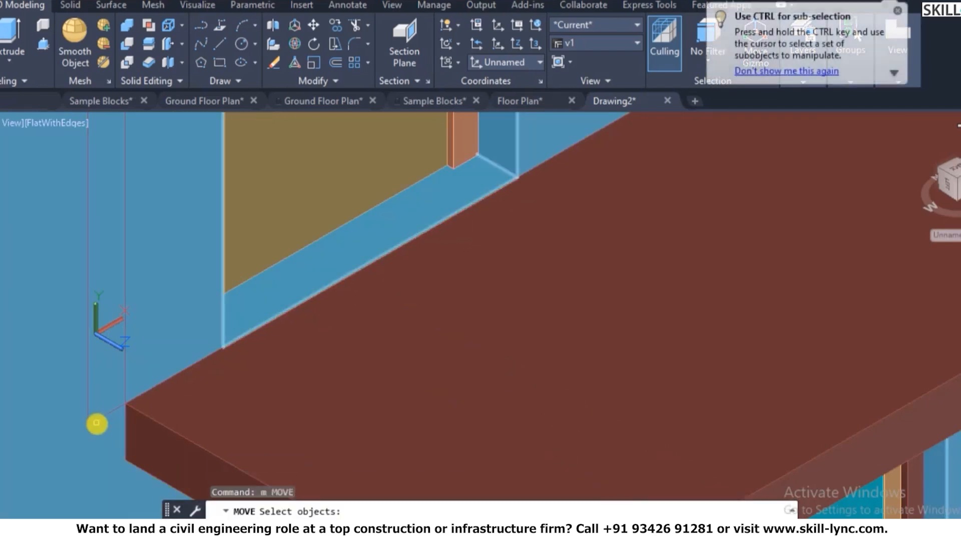
{"action": "key", "text": "Return"}
{"action": "left_click", "coordinate": [89, 421]}
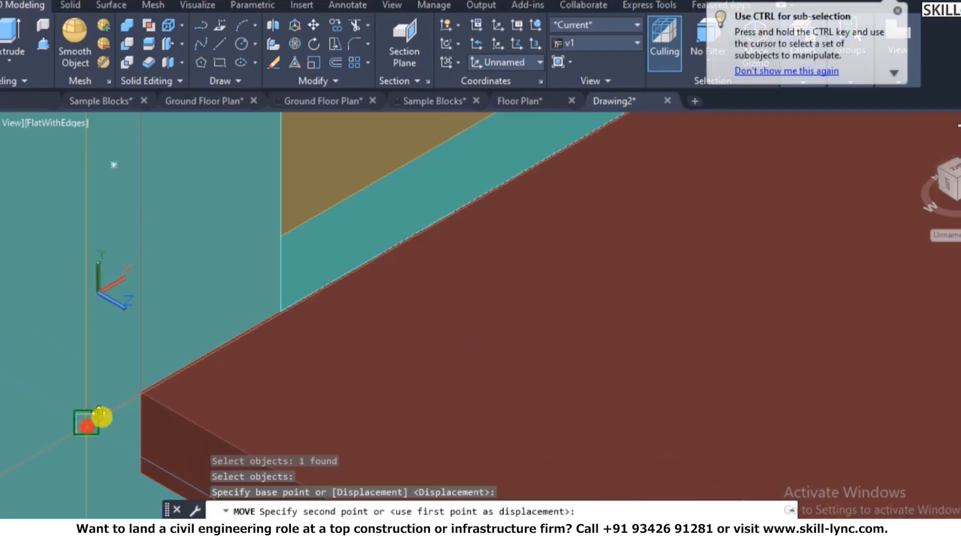
{"action": "left_click", "coordinate": [152, 387]}
{"action": "scroll", "coordinate": [152, 387], "scroll_direction": "down", "scroll_amount": 5}
{"action": "key", "text": "Escape"}
{"action": "key", "text": "Escape"}
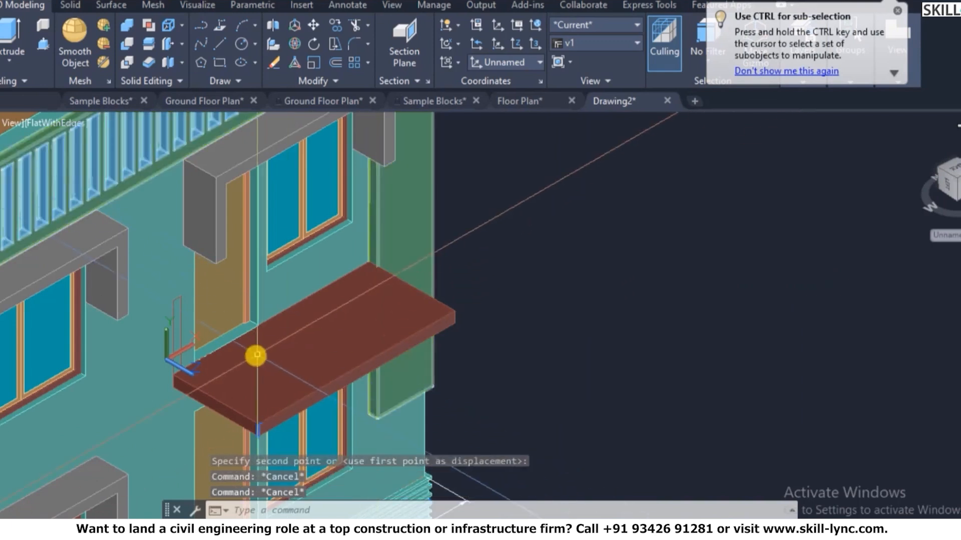
{"action": "scroll", "coordinate": [186, 375], "scroll_direction": "up", "scroll_amount": 3}
{"action": "scroll", "coordinate": [215, 368], "scroll_direction": "down", "scroll_amount": 5}
{"action": "key", "text": "Escape"}
{"action": "scroll", "coordinate": [238, 371], "scroll_direction": "up", "scroll_amount": 5}
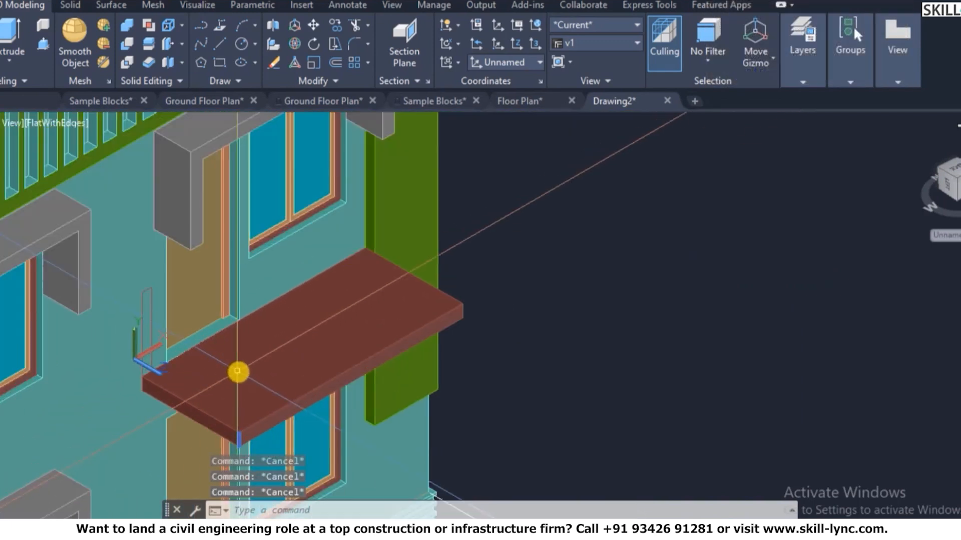
- Align the UCS to the slab's top face with UCS Face and accept it
{"action": "type", "text": "ucs"}
{"action": "key", "text": "Return"}
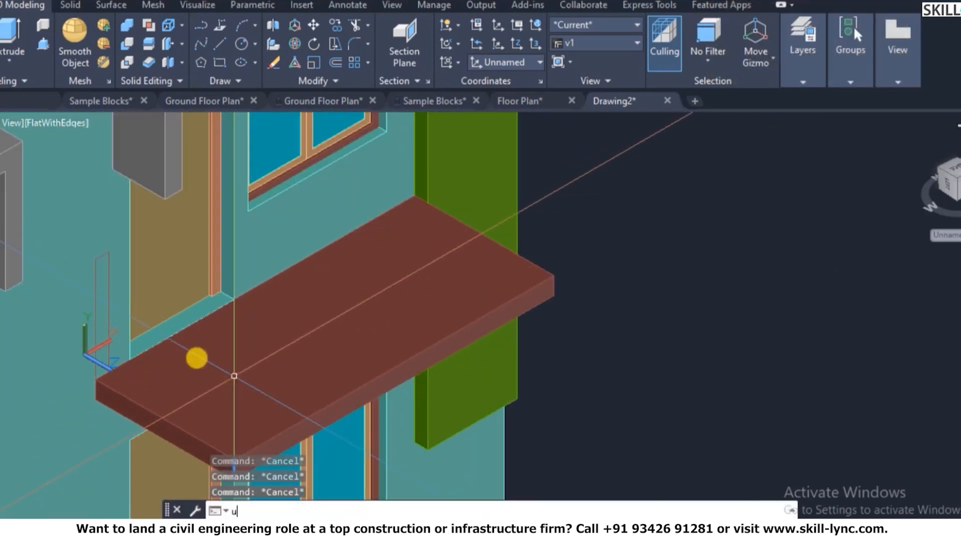
{"action": "type", "text": "f"}
{"action": "key", "text": "Return"}
{"action": "left_click", "coordinate": [211, 365]}
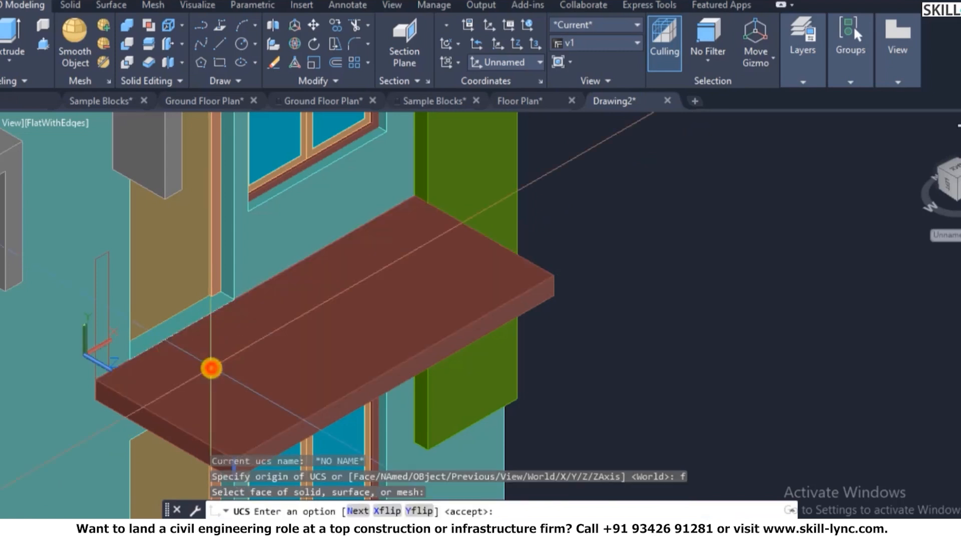
{"action": "right_click", "coordinate": [213, 370]}
{"action": "left_click", "coordinate": [239, 377]}
{"action": "key", "text": "Escape"}
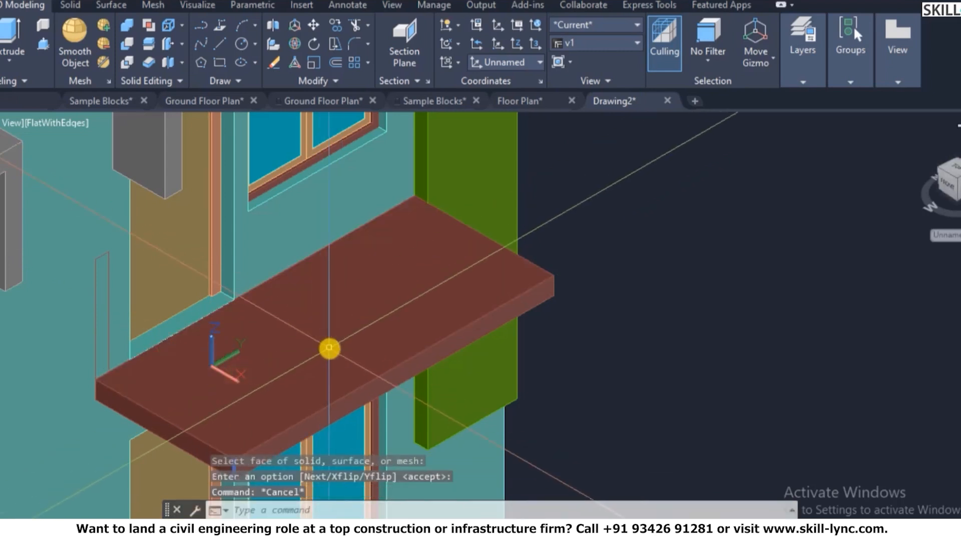
- Twice start a polyline at the slab corner, cancelling both attempts
{"action": "type", "text": "pl"}
{"action": "key", "text": "Return"}
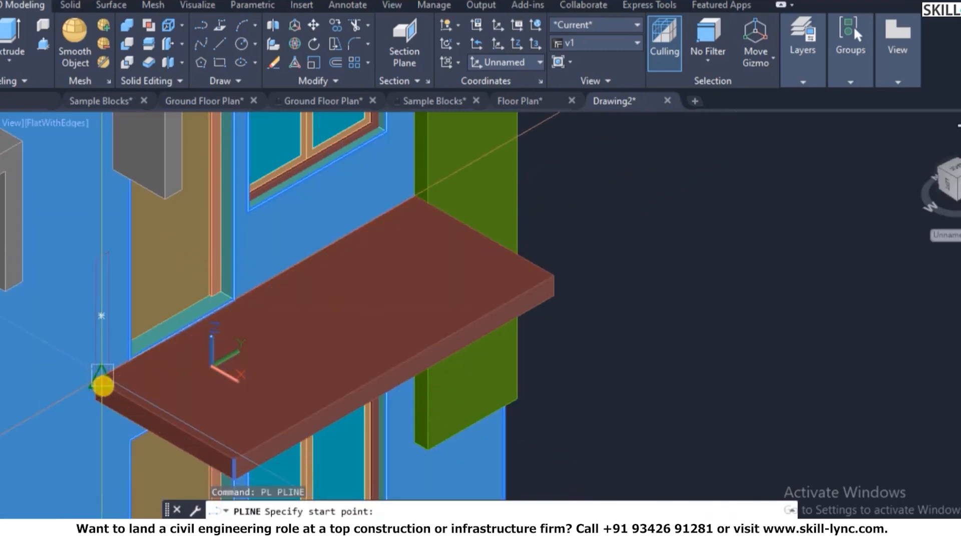
{"action": "scroll", "coordinate": [93, 389], "scroll_direction": "up", "scroll_amount": 3}
{"action": "left_click", "coordinate": [97, 383]}
{"action": "scroll", "coordinate": [97, 382], "scroll_direction": "down", "scroll_amount": 4}
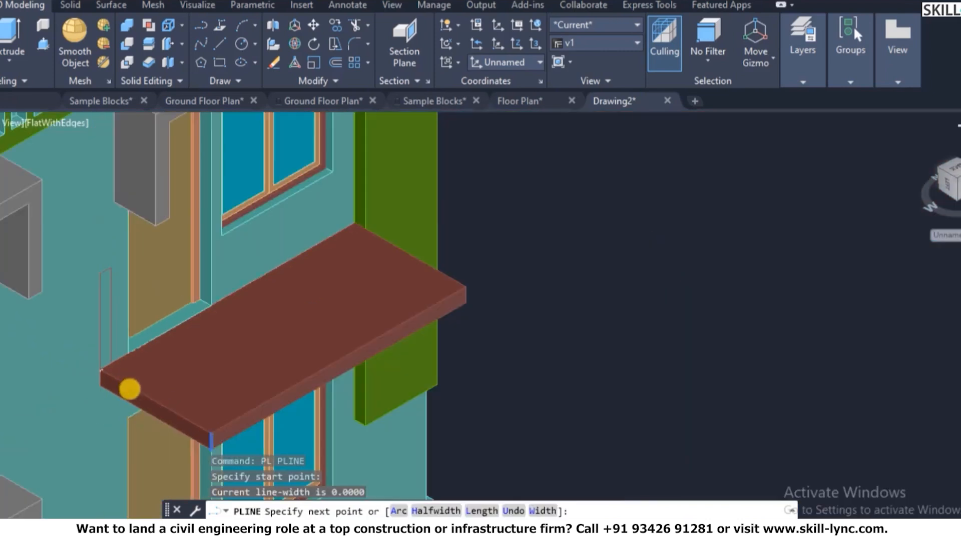
{"action": "scroll", "coordinate": [217, 444], "scroll_direction": "up", "scroll_amount": 2}
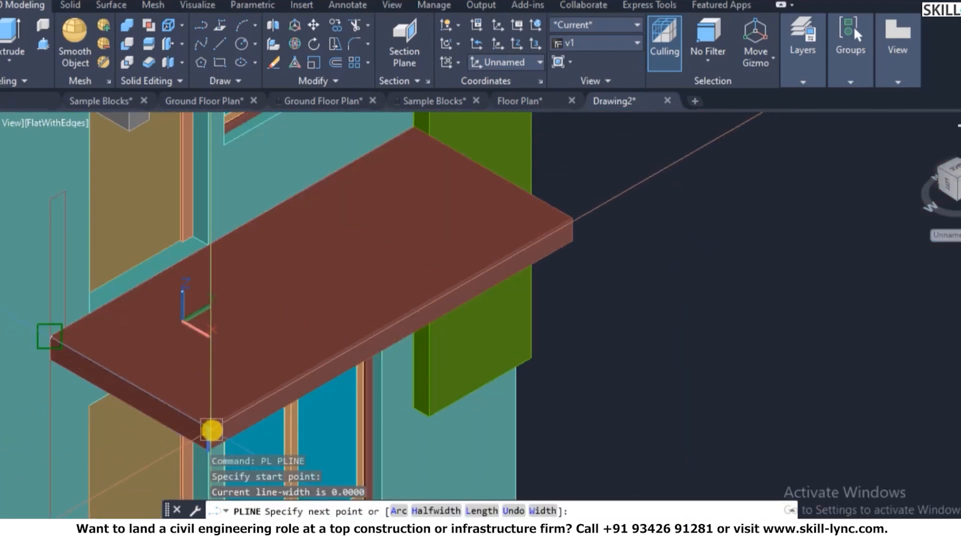
{"action": "key", "text": "Escape"}
{"action": "scroll", "coordinate": [66, 319], "scroll_direction": "up", "scroll_amount": 2}
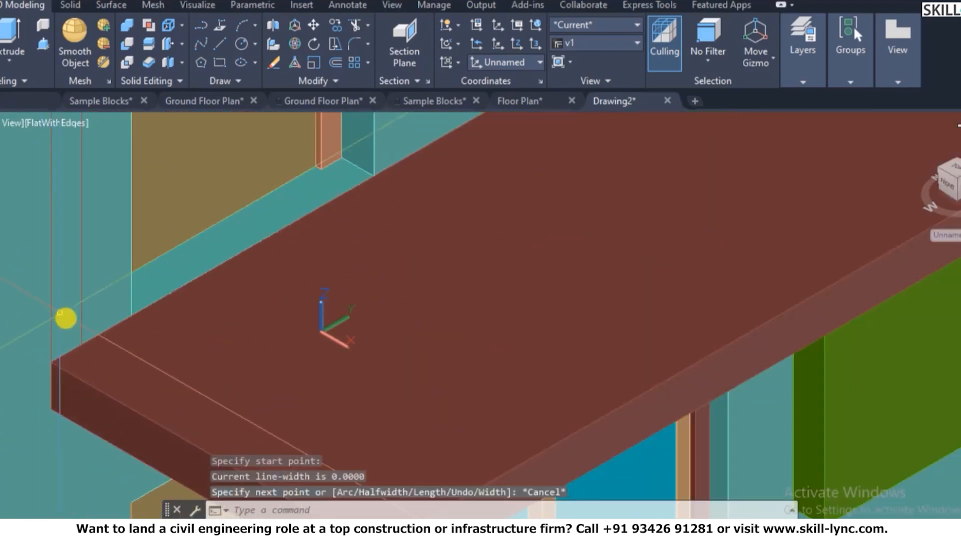
{"action": "type", "text": "pl"}
{"action": "key", "text": "Return"}
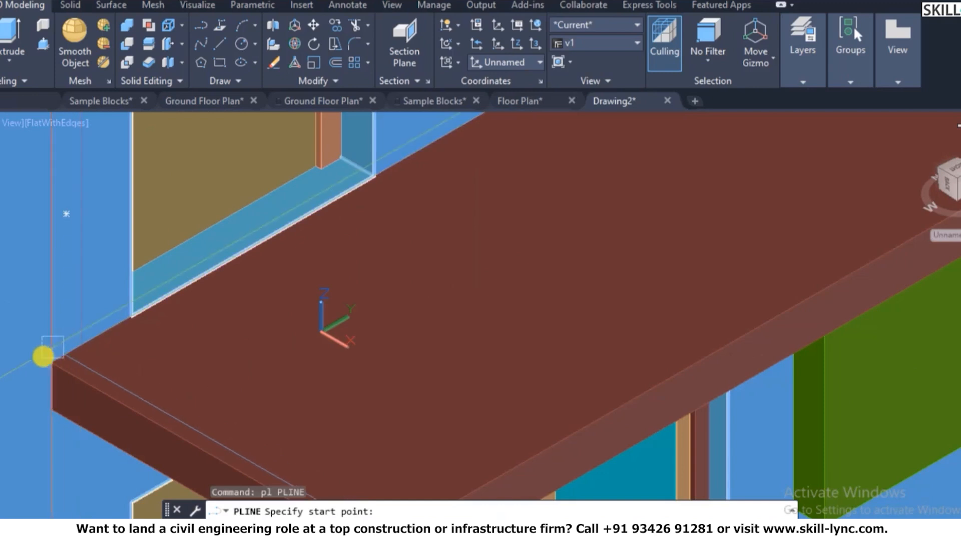
{"action": "left_click", "coordinate": [45, 359]}
{"action": "scroll", "coordinate": [78, 323], "scroll_direction": "down", "scroll_amount": 4}
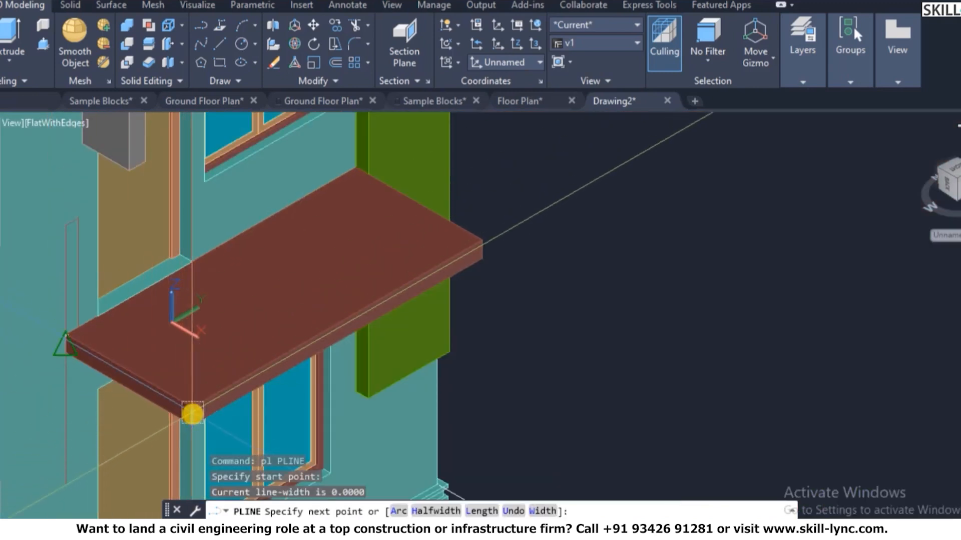
{"action": "scroll", "coordinate": [195, 410], "scroll_direction": "up", "scroll_amount": 4}
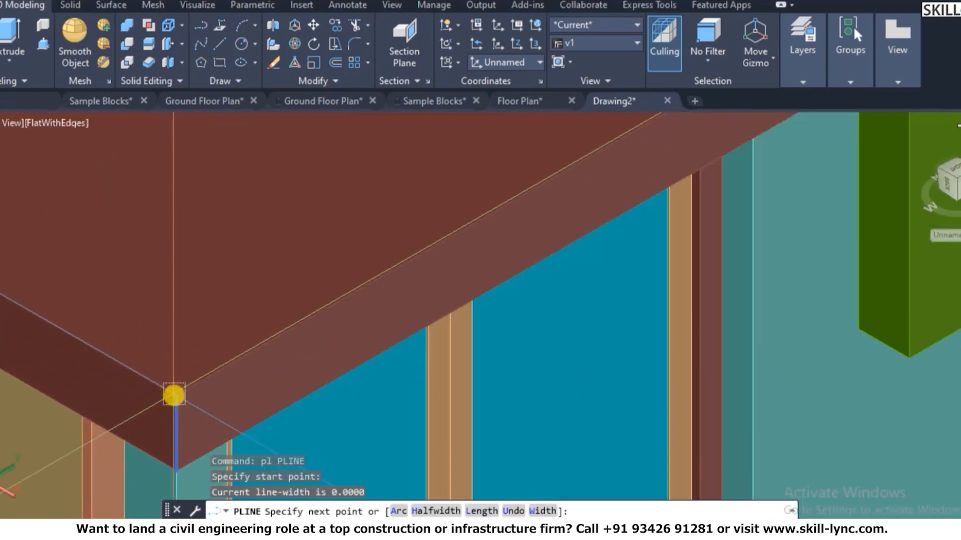
{"action": "key", "text": "Escape"}
{"action": "key", "text": "Escape"}
{"action": "key", "text": "Escape"}
{"action": "scroll", "coordinate": [184, 399], "scroll_direction": "down", "scroll_amount": 5}
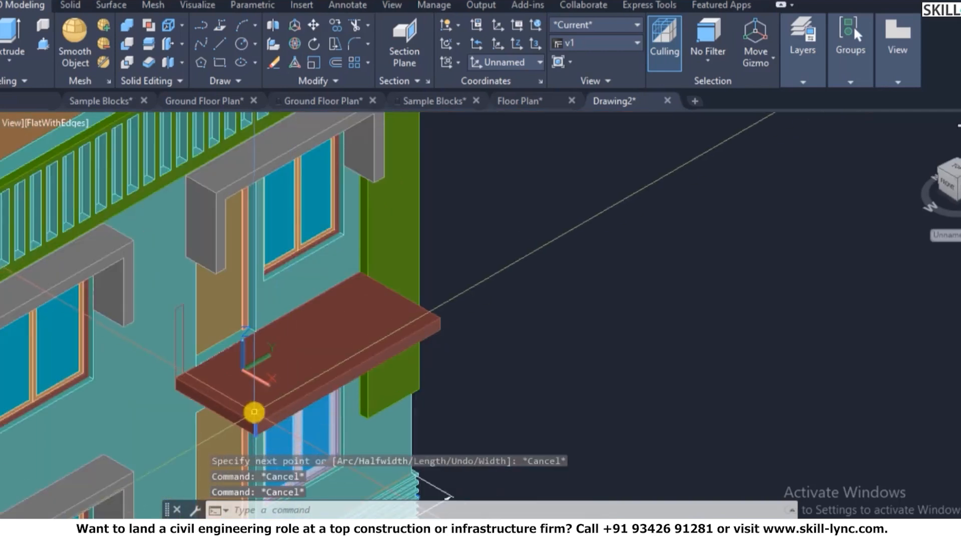
- Attempt a SOLIDEDIT face copy of the slab's top face, then cancel it
{"action": "type", "text": "sol"}
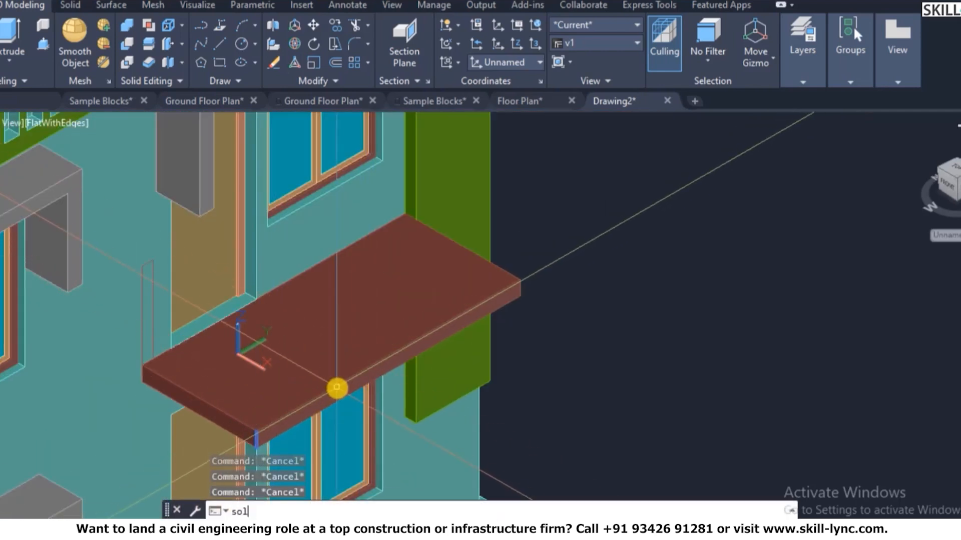
{"action": "type", "text": "idedit"}
{"action": "key", "text": "Return"}
{"action": "type", "text": "f"}
{"action": "key", "text": "Return"}
{"action": "type", "text": "c"}
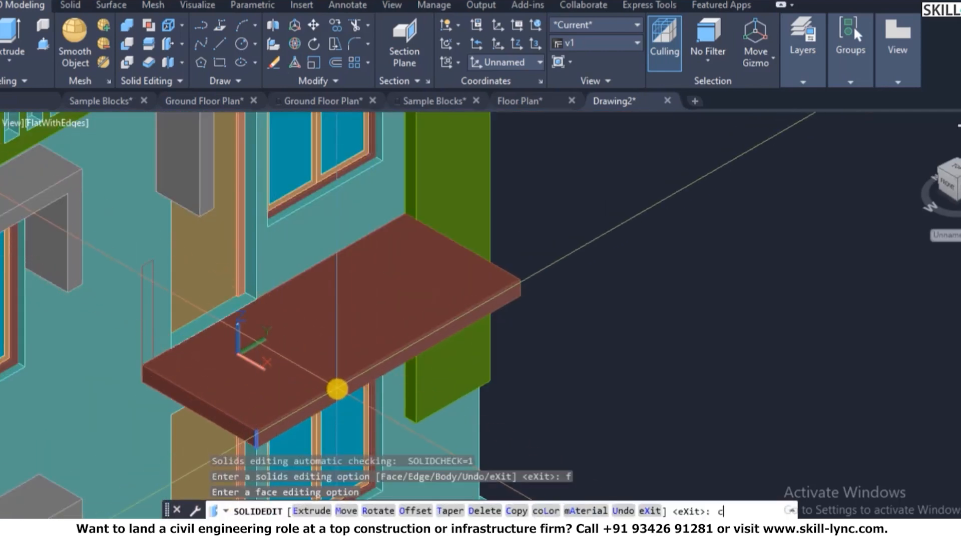
{"action": "key", "text": "Return"}
{"action": "left_click", "coordinate": [377, 327]}
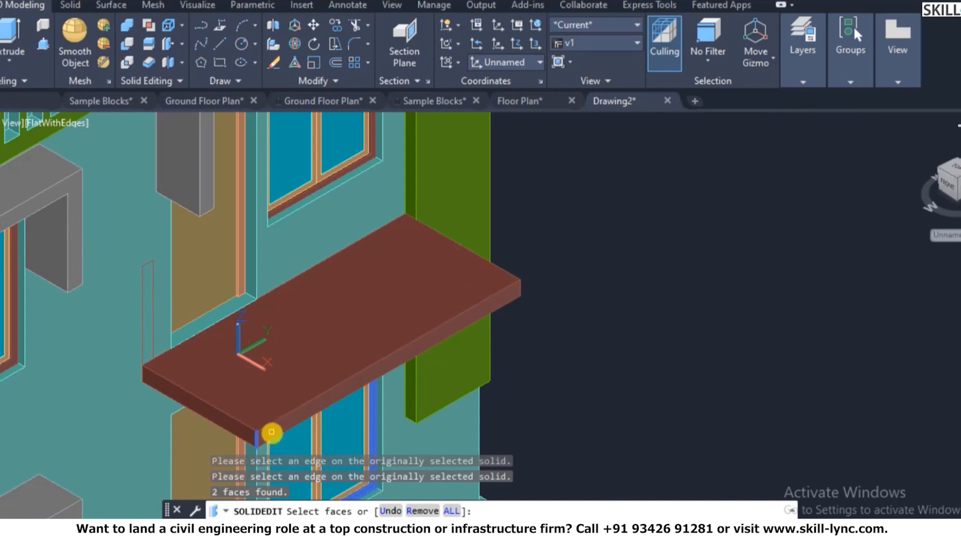
{"action": "key", "text": "Escape"}
{"action": "key", "text": "Escape"}
- Switch the visual style to 2D wireframe and run HIDE
{"action": "type", "text": "sha"}
{"action": "key", "text": "Return"}
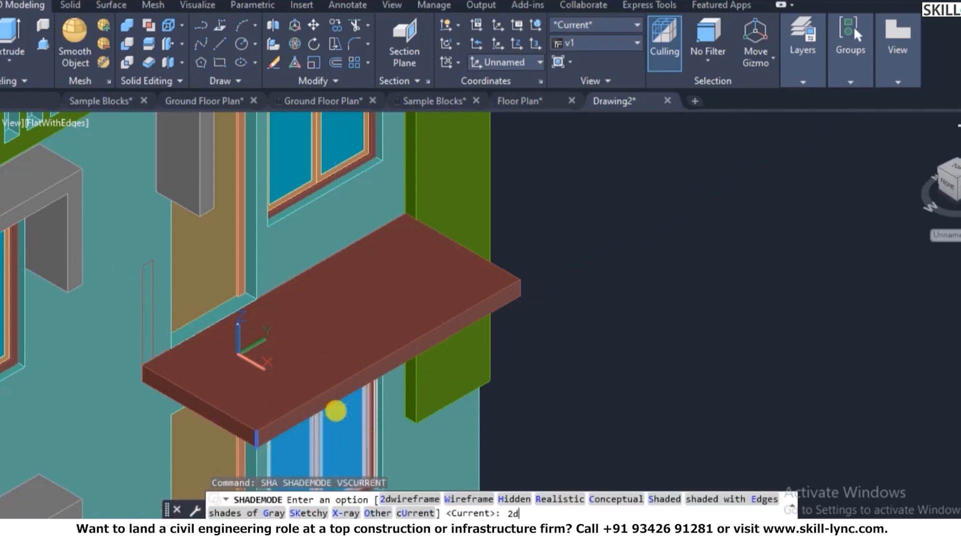
{"action": "type", "text": "2d"}
{"action": "key", "text": "Return"}
{"action": "key", "text": "Escape"}
{"action": "type", "text": "hi"}
{"action": "key", "text": "Return"}
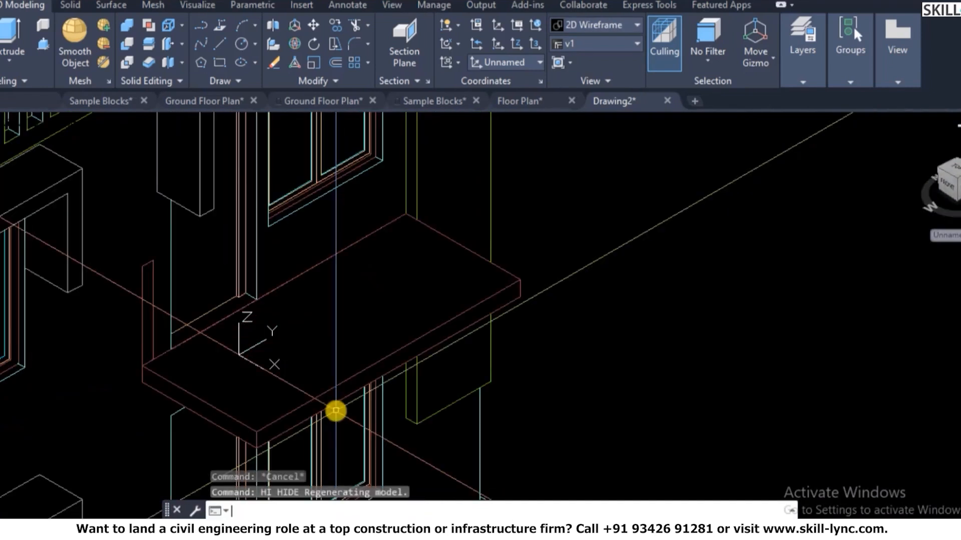
- Copy the slab's top face with SOLIDEDIT Face Copy and place it to the upper right
{"action": "type", "text": "solids edi"}
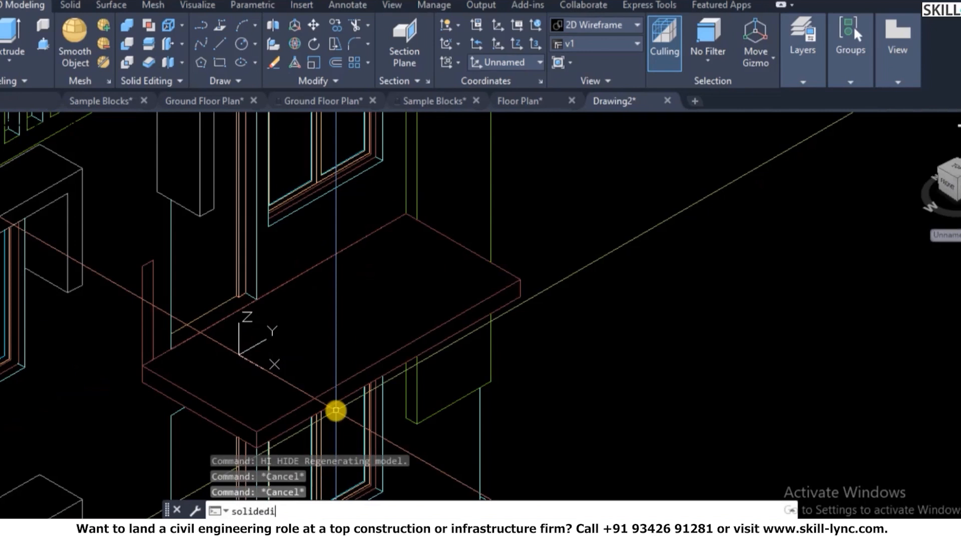
{"action": "type", "text": "t"}
{"action": "key", "text": "Return"}
{"action": "type", "text": "fc"}
{"action": "key", "text": "Return"}
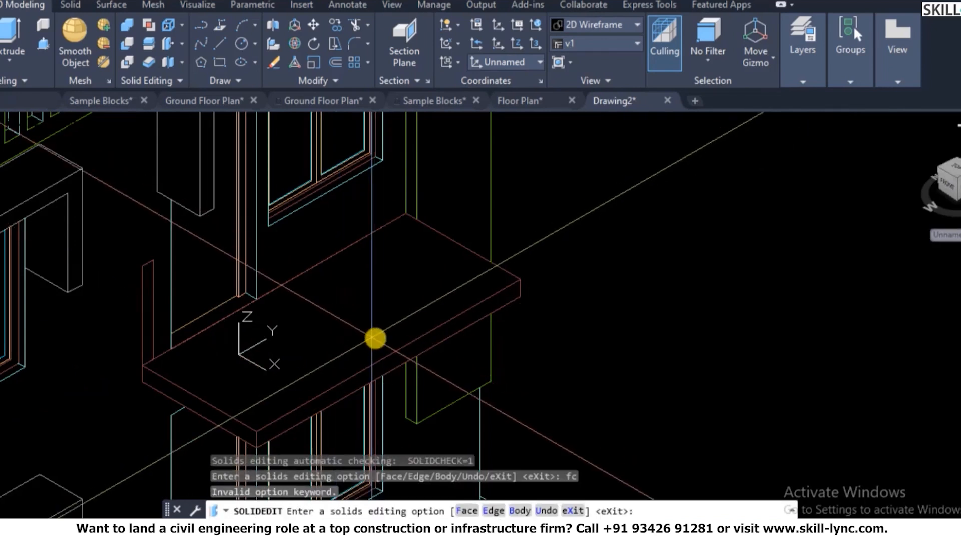
{"action": "type", "text": "f"}
{"action": "key", "text": "Return"}
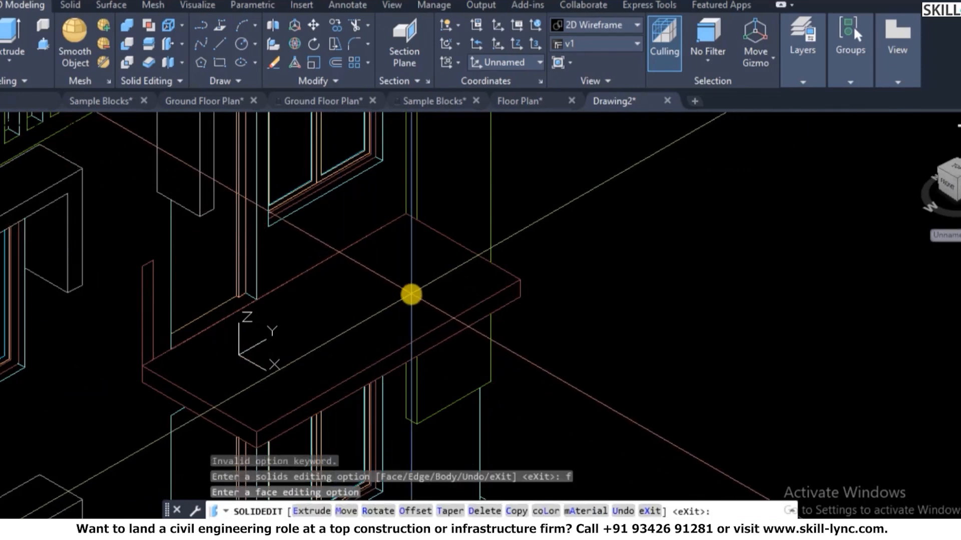
{"action": "key", "text": "Return"}
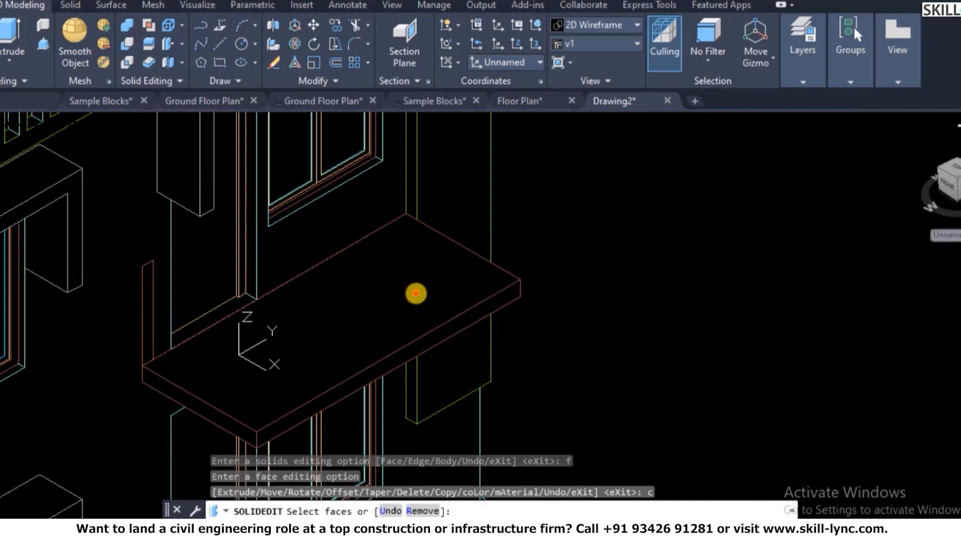
{"action": "left_click", "coordinate": [454, 301]}
{"action": "key", "text": "Return"}
{"action": "left_click", "coordinate": [258, 428]}
{"action": "left_click", "coordinate": [674, 217]}
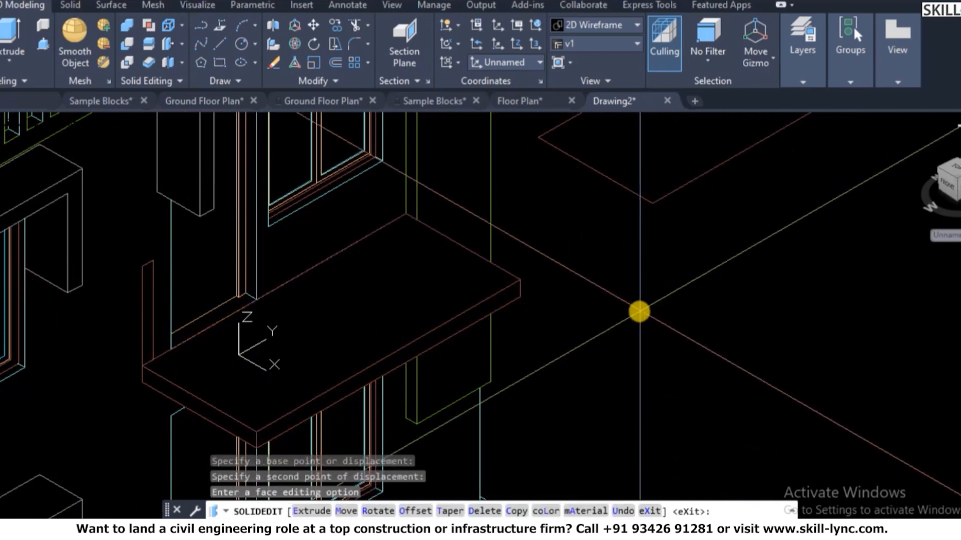
{"action": "key", "text": "Escape"}
- Start EXPLODE and window-select the copied face
{"action": "type", "text": "x"}
{"action": "key", "text": "Return"}
{"action": "left_click", "coordinate": [760, 229]}
{"action": "left_click", "coordinate": [626, 162]}
- Explode the copied face and erase its upper-left edge
{"action": "key", "text": "Return"}
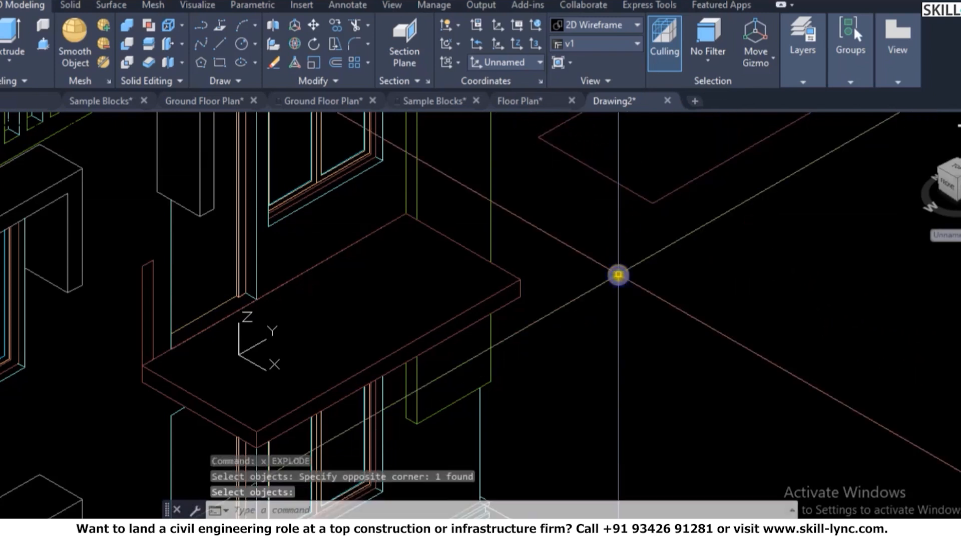
{"action": "scroll", "coordinate": [618, 276], "scroll_direction": "down", "scroll_amount": 4}
{"action": "scroll", "coordinate": [737, 179], "scroll_direction": "up", "scroll_amount": 2}
{"action": "left_click", "coordinate": [608, 198]}
{"action": "type", "text": "e"}
{"action": "key", "text": "Return"}
{"action": "key", "text": "Escape"}
{"action": "key", "text": "Escape"}
- Join the three remaining outline lines into a single polyline
{"action": "type", "text": "pe"}
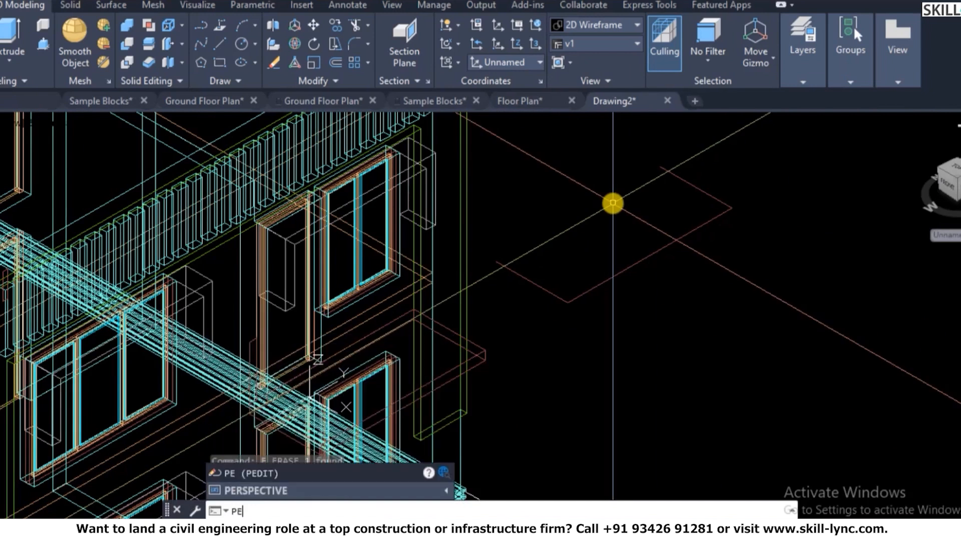
{"action": "type", "text": "d"}
{"action": "key", "text": "BackSpace"}
{"action": "key", "text": "BackSpace"}
{"action": "key", "text": "BackSpace"}
{"action": "type", "text": "joi"}
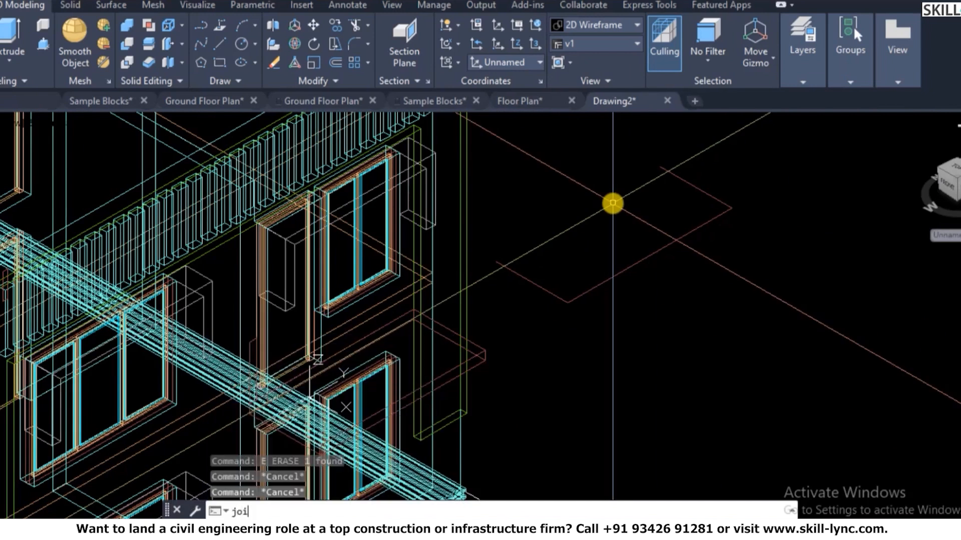
{"action": "type", "text": "n"}
{"action": "key", "text": "Return"}
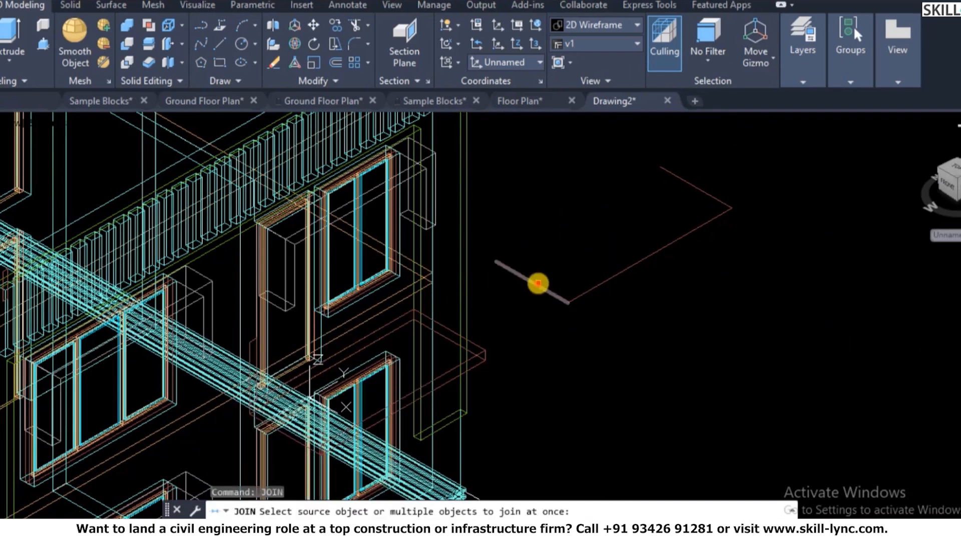
{"action": "left_click", "coordinate": [537, 283]}
{"action": "left_click", "coordinate": [602, 280]}
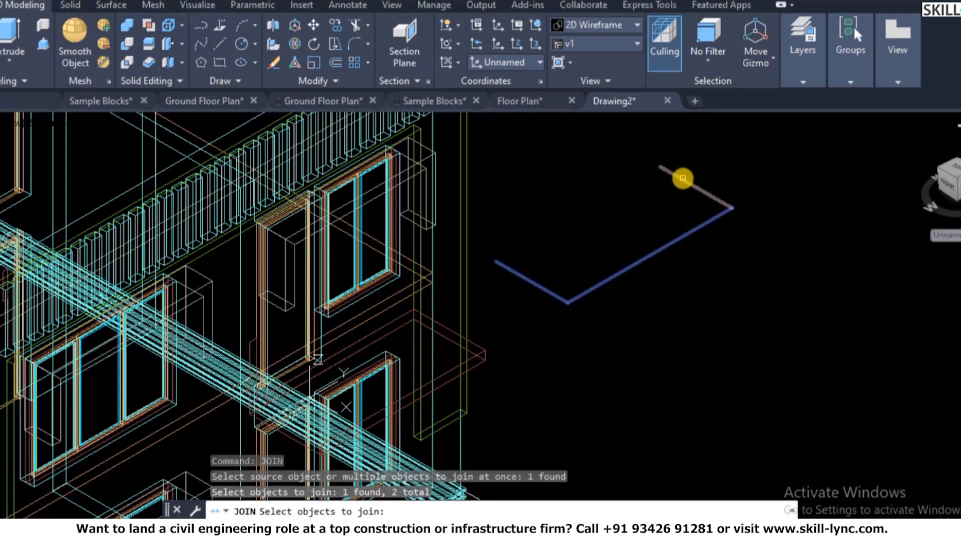
{"action": "left_click", "coordinate": [683, 178]}
{"action": "key", "text": "Return"}
{"action": "key", "text": "Escape"}
{"action": "left_click", "coordinate": [669, 234]}
{"action": "left_click", "coordinate": [634, 281]}
{"action": "key", "text": "Escape"}
{"action": "key", "text": "Escape"}
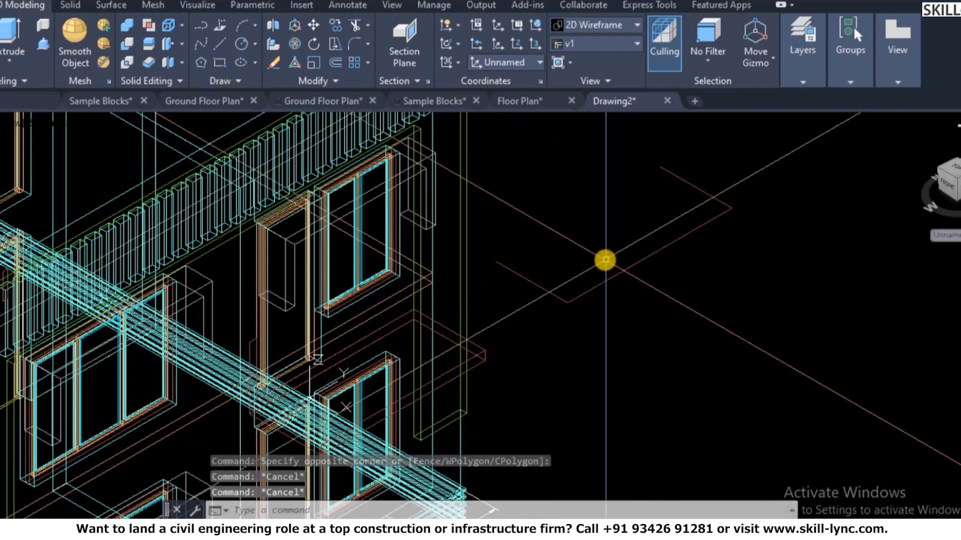
- Start moving the joined outline from its corner, then cancel the move
{"action": "type", "text": "m"}
{"action": "key", "text": "Return"}
{"action": "left_click", "coordinate": [532, 264]}
{"action": "left_click", "coordinate": [481, 296]}
{"action": "scroll", "coordinate": [493, 264], "scroll_direction": "up", "scroll_amount": 4}
{"action": "key", "text": "Return"}
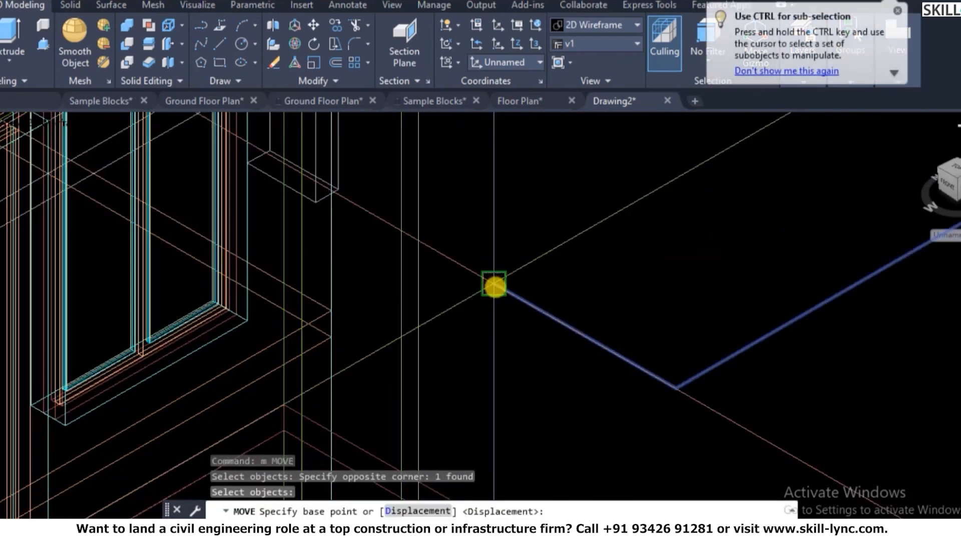
{"action": "left_click", "coordinate": [493, 286]}
{"action": "scroll", "coordinate": [583, 268], "scroll_direction": "down", "scroll_amount": 4}
{"action": "scroll", "coordinate": [586, 243], "scroll_direction": "up", "scroll_amount": 3}
{"action": "scroll", "coordinate": [504, 235], "scroll_direction": "up", "scroll_amount": 3}
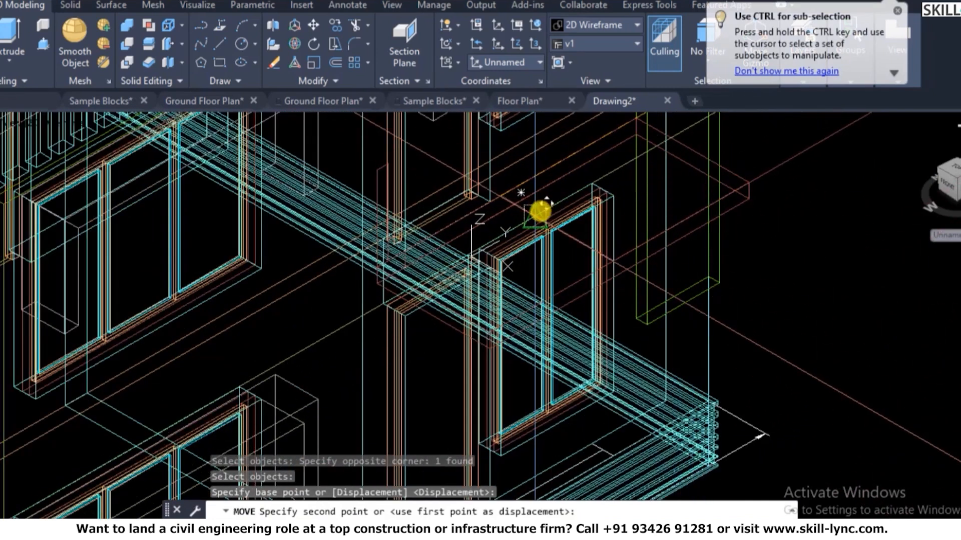
{"action": "key", "text": "Escape"}
{"action": "key", "text": "Escape"}
{"action": "scroll", "coordinate": [580, 365], "scroll_direction": "down", "scroll_amount": 2}
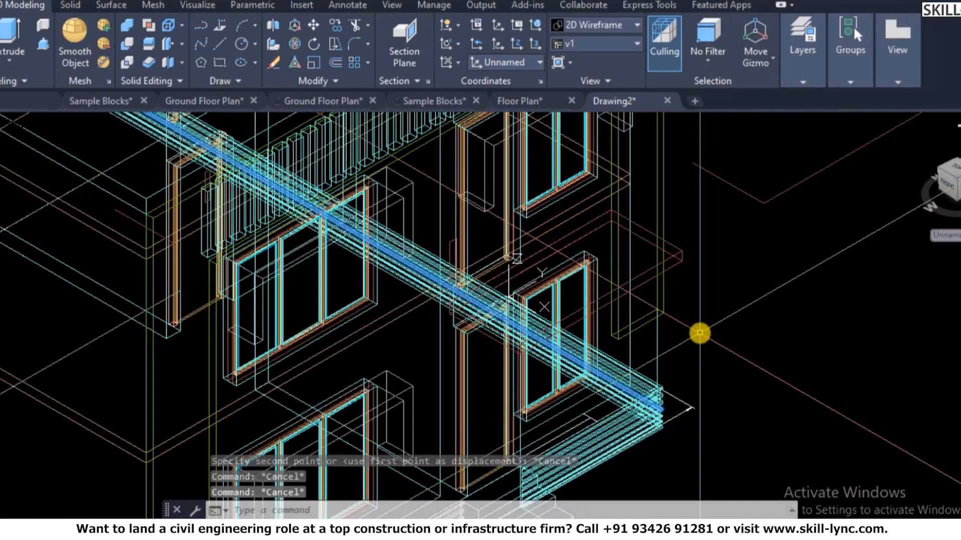
- Switch the model to shaded display and begin moving the L-shaped outline, then cancel
{"action": "type", "text": "shade"}
{"action": "key", "text": "Return"}
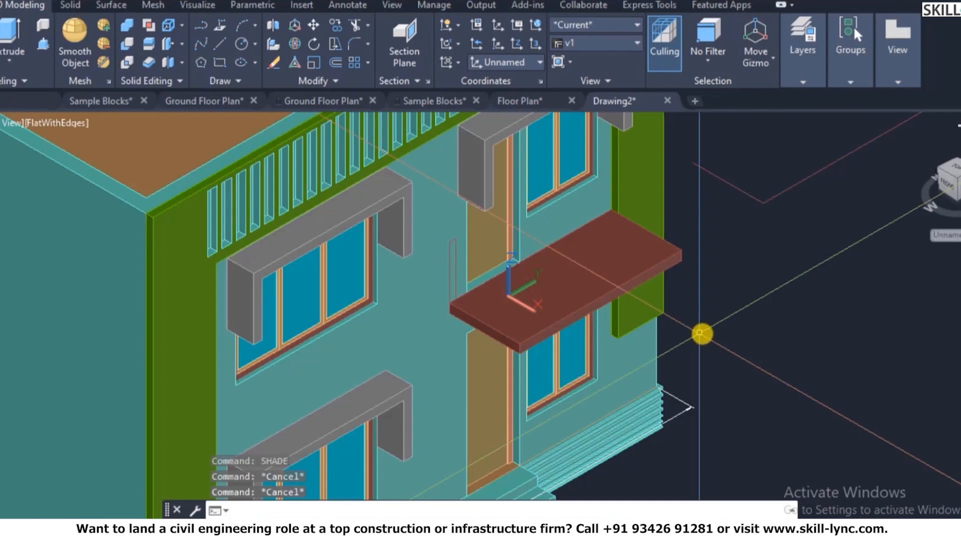
{"action": "type", "text": "m"}
{"action": "key", "text": "Return"}
{"action": "left_click", "coordinate": [799, 212]}
{"action": "left_click", "coordinate": [764, 182]}
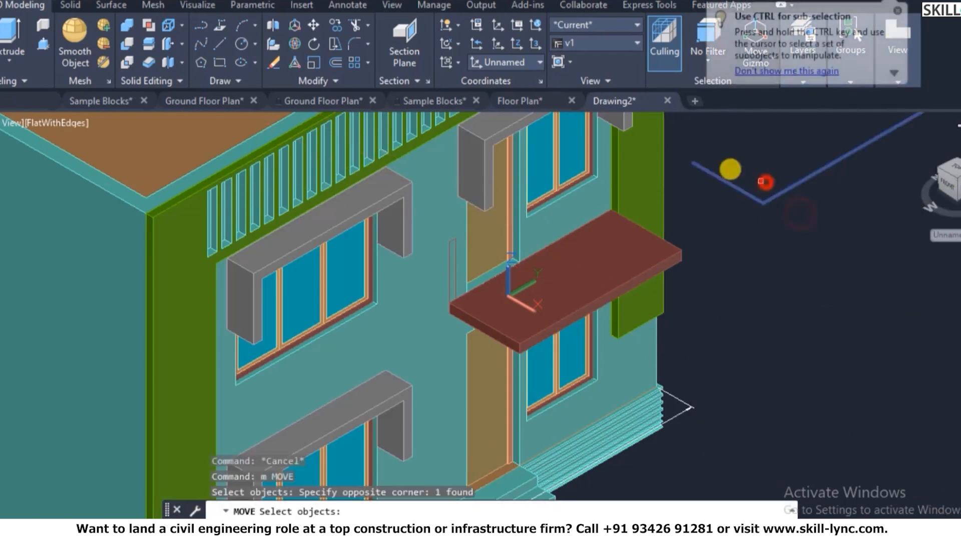
{"action": "key", "text": "Return"}
{"action": "scroll", "coordinate": [695, 160], "scroll_direction": "up", "scroll_amount": 4}
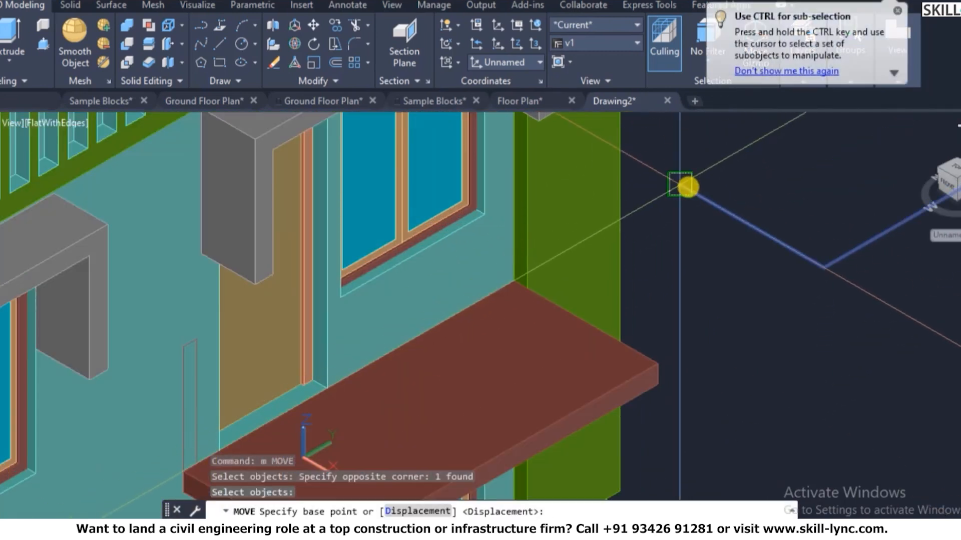
{"action": "key", "text": "Escape"}
{"action": "key", "text": "Escape"}
- Try moving the thin vertical profile from the slab corner, then cancel
{"action": "type", "text": "m"}
{"action": "key", "text": "Return"}
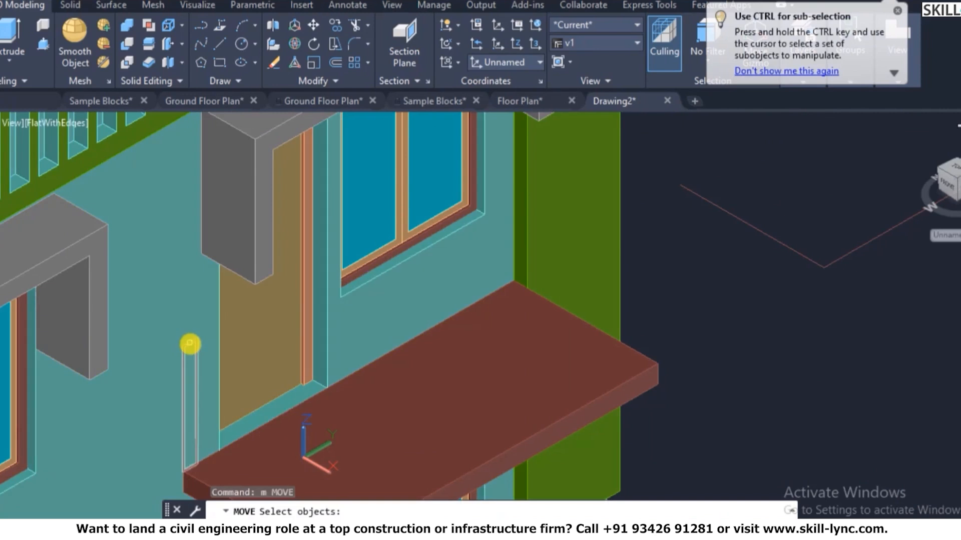
{"action": "left_click", "coordinate": [189, 345]}
{"action": "scroll", "coordinate": [212, 354], "scroll_direction": "up", "scroll_amount": 5}
{"action": "key", "text": "Return"}
{"action": "left_click", "coordinate": [161, 376]}
{"action": "scroll", "coordinate": [170, 382], "scroll_direction": "down", "scroll_amount": 5}
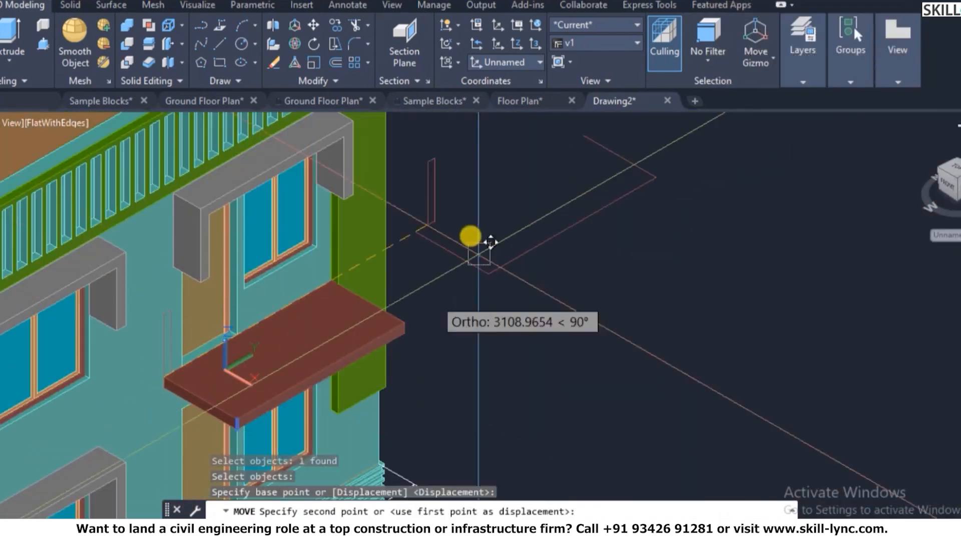
{"action": "scroll", "coordinate": [415, 227], "scroll_direction": "up", "scroll_amount": 2}
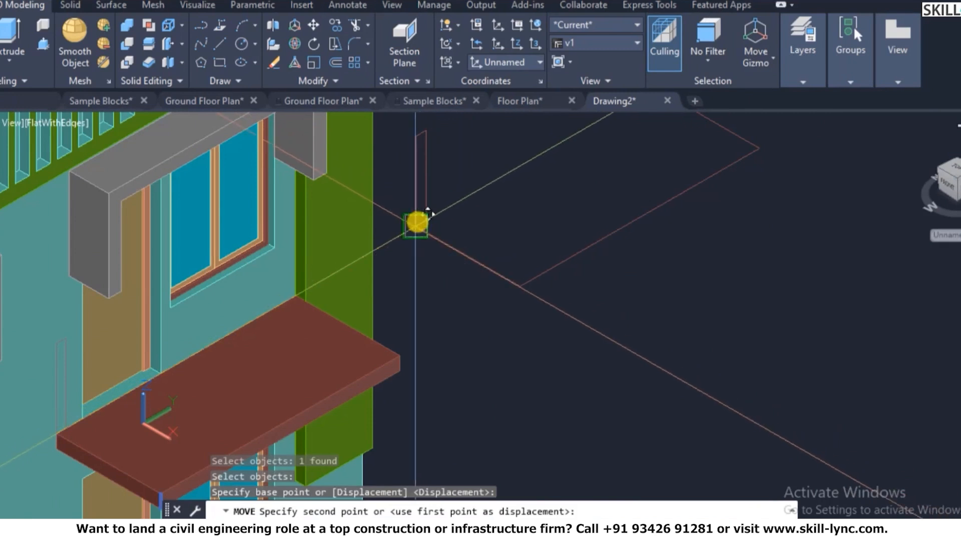
{"action": "key", "text": "Escape"}
- Extrude the small rectangle profile along the L-shaped outline as its path
{"action": "type", "text": "ext"}
{"action": "key", "text": "Return"}
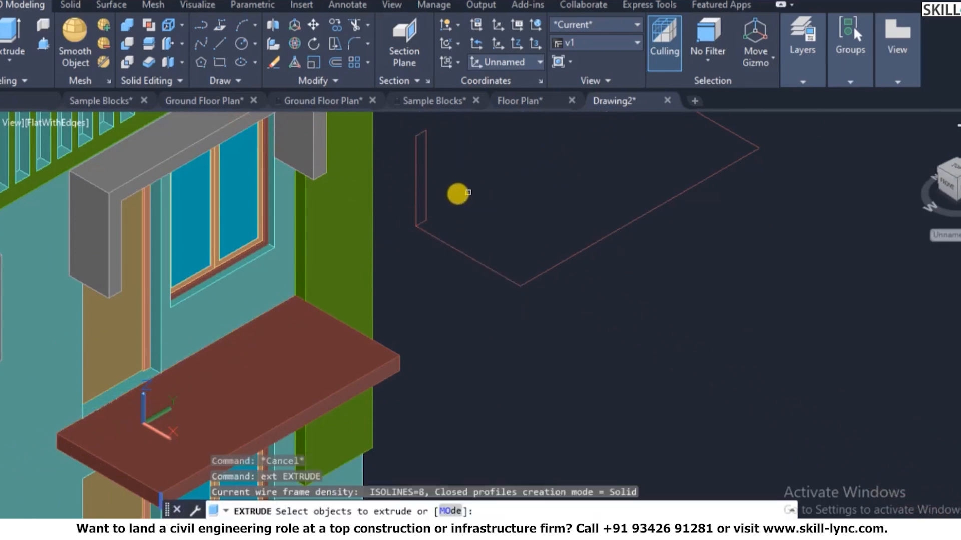
{"action": "left_click", "coordinate": [415, 207]}
{"action": "key", "text": "Return"}
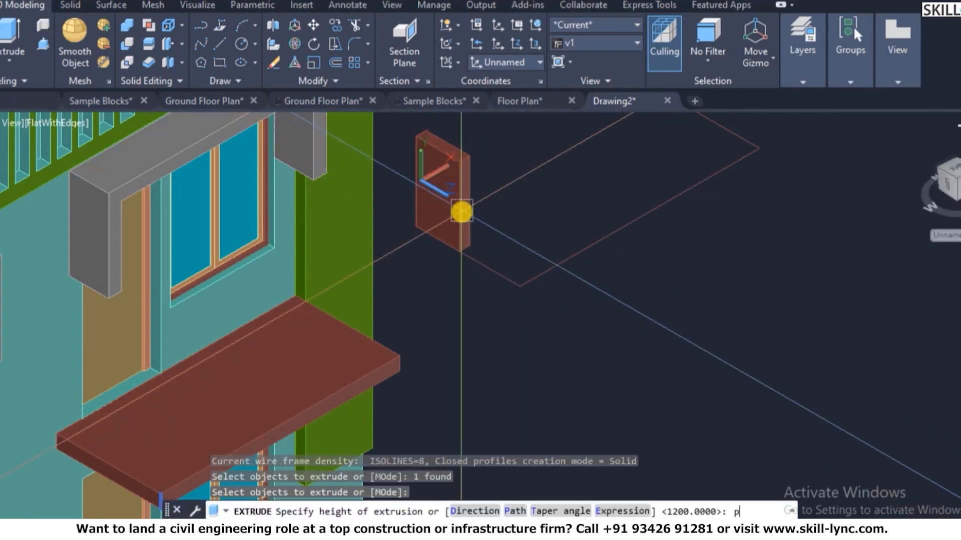
{"action": "key", "text": "Return"}
{"action": "left_click", "coordinate": [464, 252]}
{"action": "key", "text": "Escape"}
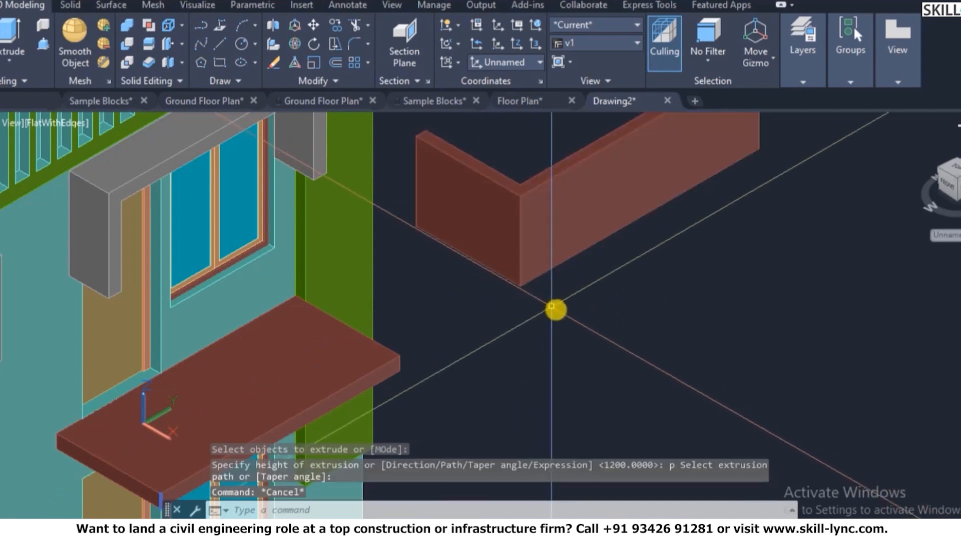
{"action": "key", "text": "Escape"}
{"action": "scroll", "coordinate": [554, 307], "scroll_direction": "down", "scroll_amount": 4}
{"action": "scroll", "coordinate": [471, 230], "scroll_direction": "up", "scroll_amount": 3}
{"action": "key", "text": "Escape"}
- Put the extruded wall solid on the 3D Wall layer
{"action": "left_click", "coordinate": [475, 229]}
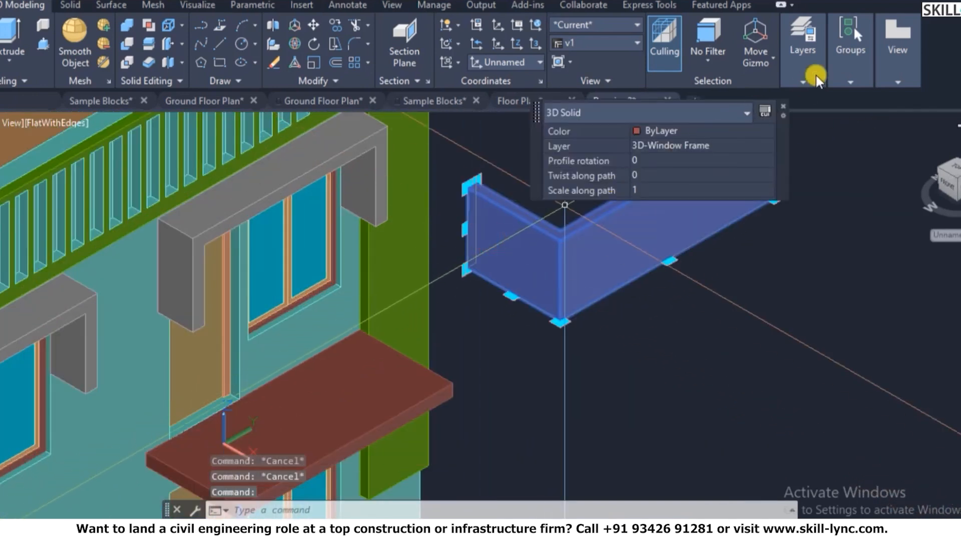
{"action": "left_click", "coordinate": [724, 144]}
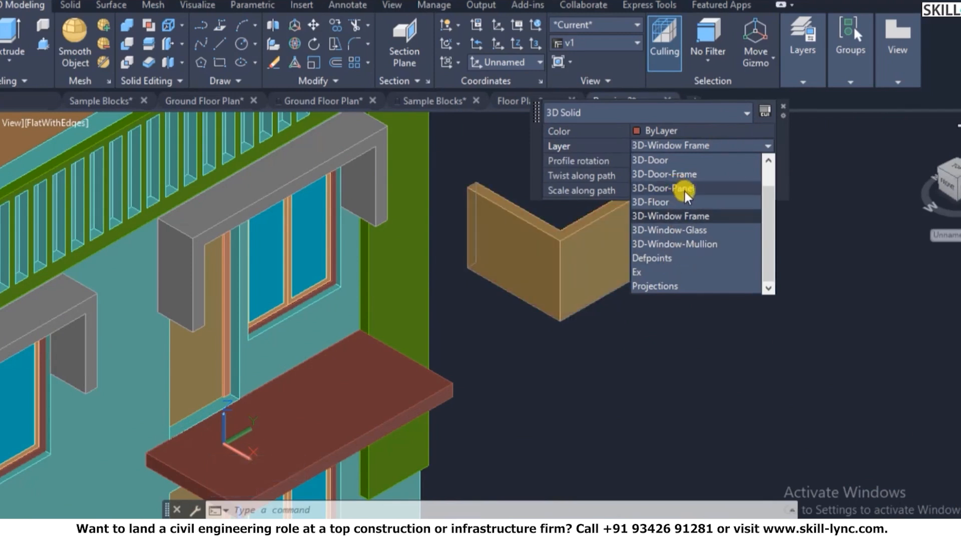
{"action": "scroll", "coordinate": [685, 192], "scroll_direction": "up", "scroll_amount": 1}
{"action": "left_click", "coordinate": [687, 173]}
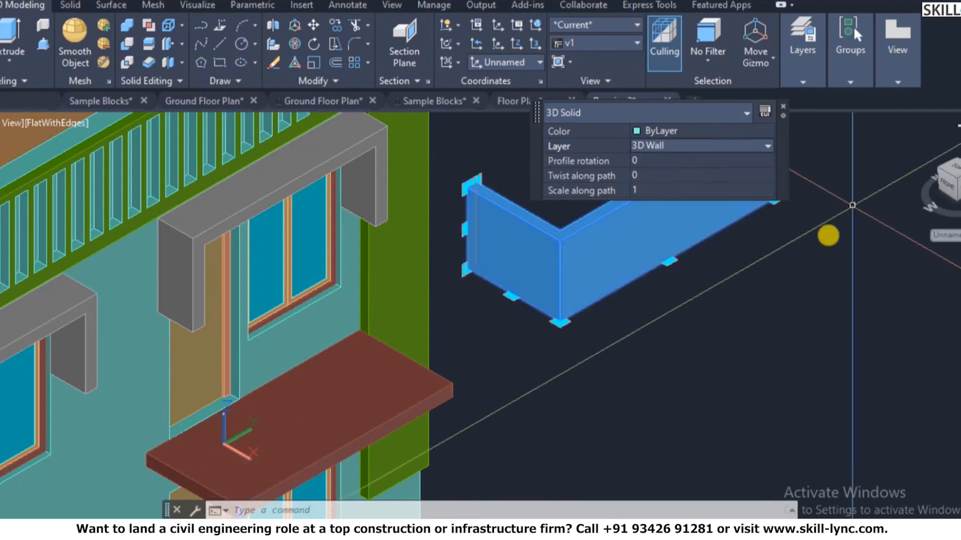
{"action": "key", "text": "Escape"}
- Start copying the wall solid with COPY
{"action": "type", "text": "copy"}
{"action": "right_click", "coordinate": [605, 294]}
{"action": "scroll", "coordinate": [468, 260], "scroll_direction": "up", "scroll_amount": 2}
{"action": "scroll", "coordinate": [468, 261], "scroll_direction": "up", "scroll_amount": 3}
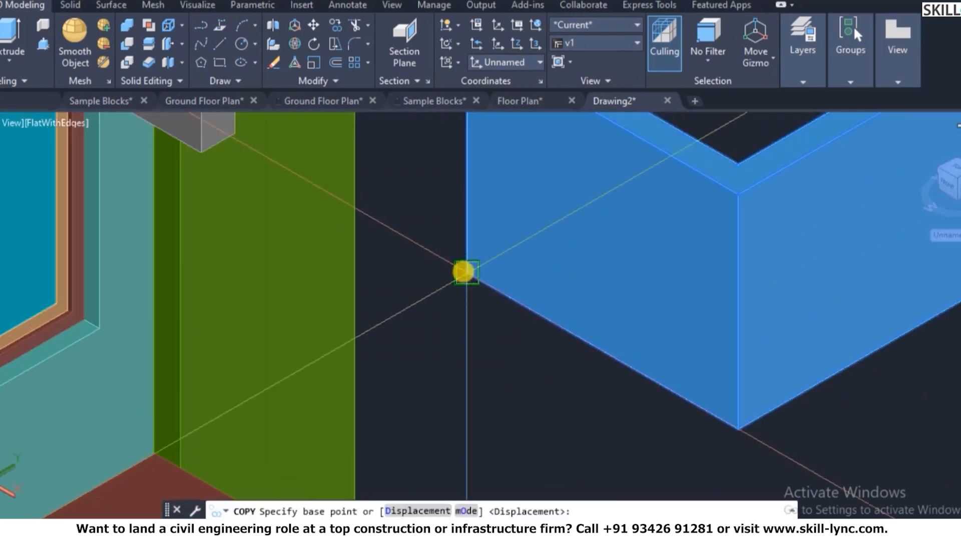
- Copy the L-shaped wall onto the balcony slab corner
{"action": "left_click", "coordinate": [463, 272]}
{"action": "scroll", "coordinate": [659, 208], "scroll_direction": "down", "scroll_amount": 4}
{"action": "scroll", "coordinate": [390, 344], "scroll_direction": "up", "scroll_amount": 3}
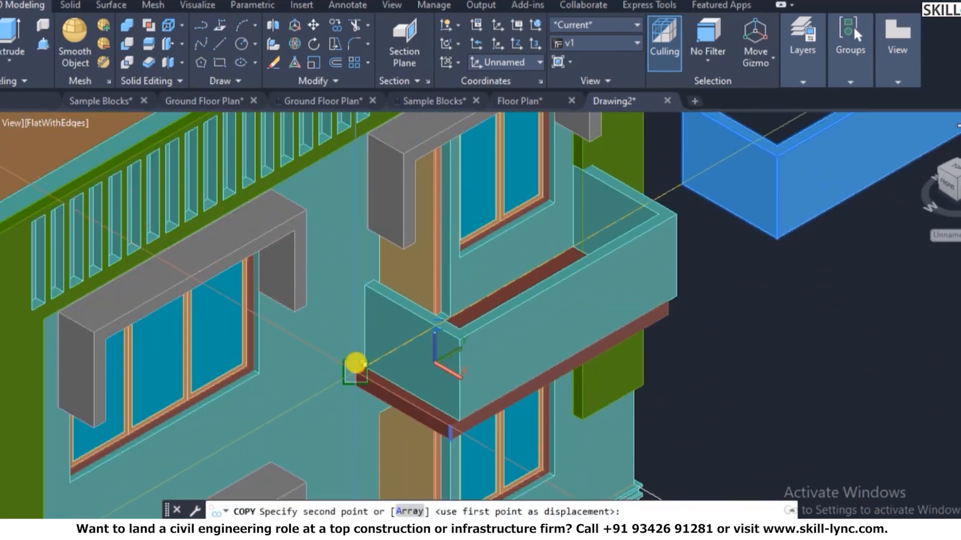
{"action": "left_click", "coordinate": [355, 364]}
{"action": "key", "text": "Escape"}
- Delete the leftover free-standing wall
{"action": "scroll", "coordinate": [551, 382], "scroll_direction": "down", "scroll_amount": 4}
{"action": "scroll", "coordinate": [350, 328], "scroll_direction": "down", "scroll_amount": 2}
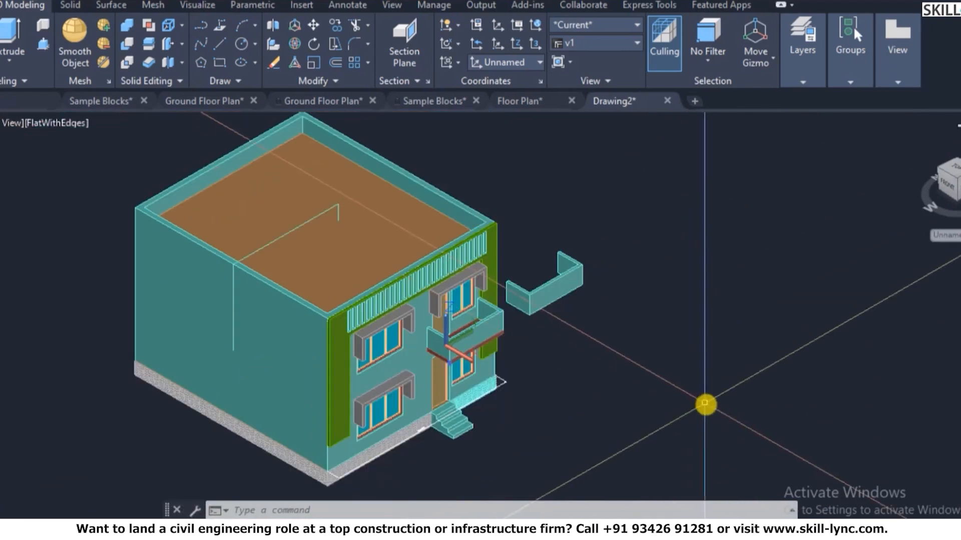
{"action": "left_click", "coordinate": [564, 254]}
{"action": "left_click", "coordinate": [559, 247]}
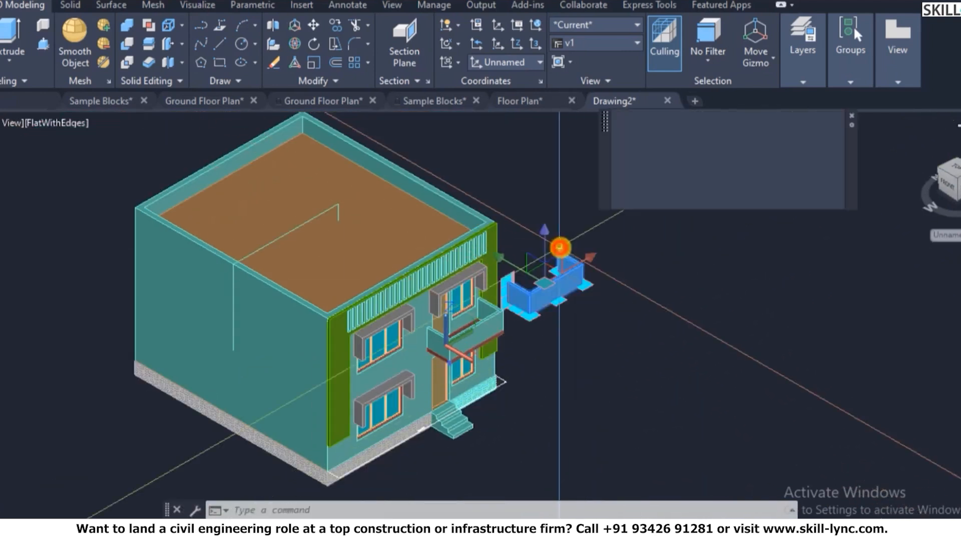
{"action": "key", "text": "Delete"}
- Erase the stray roof line and reset the coordinate system to World
{"action": "type", "text": "3dorbit"}
{"action": "key", "text": "Return"}
{"action": "left_click_drag", "start_coordinate": [445, 362], "coordinate": [463, 346]}
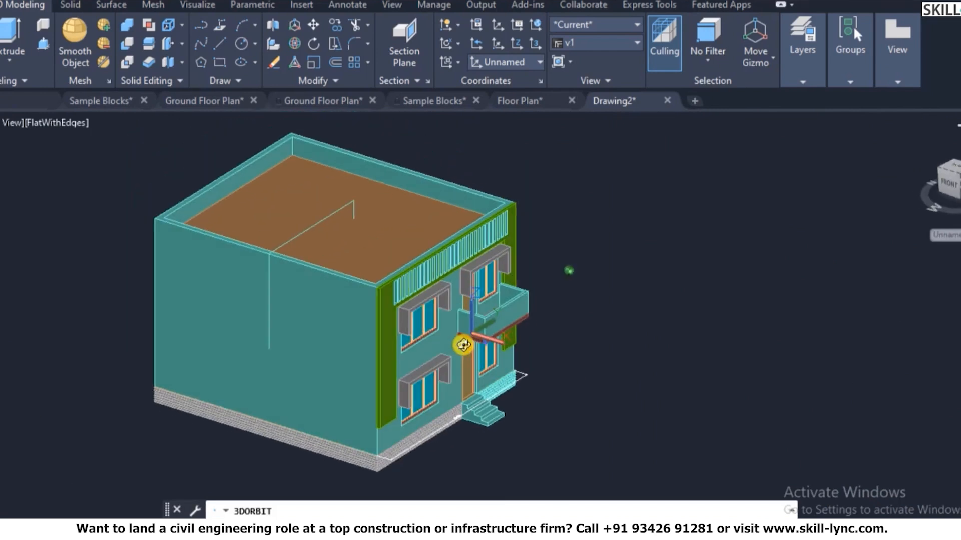
{"action": "scroll", "coordinate": [465, 422], "scroll_direction": "up", "scroll_amount": 2}
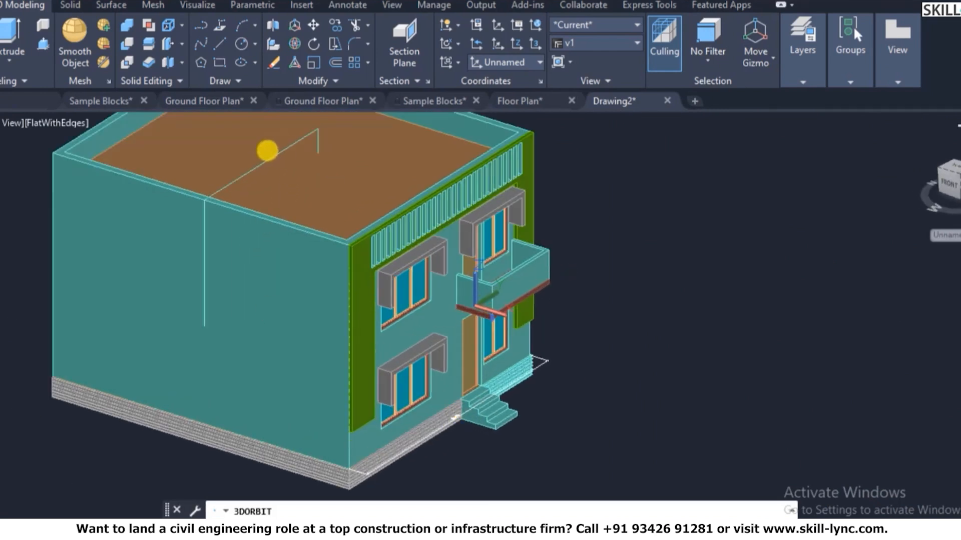
{"action": "key", "text": "Escape"}
{"action": "left_click", "coordinate": [264, 162]}
{"action": "key", "text": "Delete"}
{"action": "scroll", "coordinate": [480, 254], "scroll_direction": "down", "scroll_amount": 4}
{"action": "scroll", "coordinate": [531, 281], "scroll_direction": "up", "scroll_amount": 5}
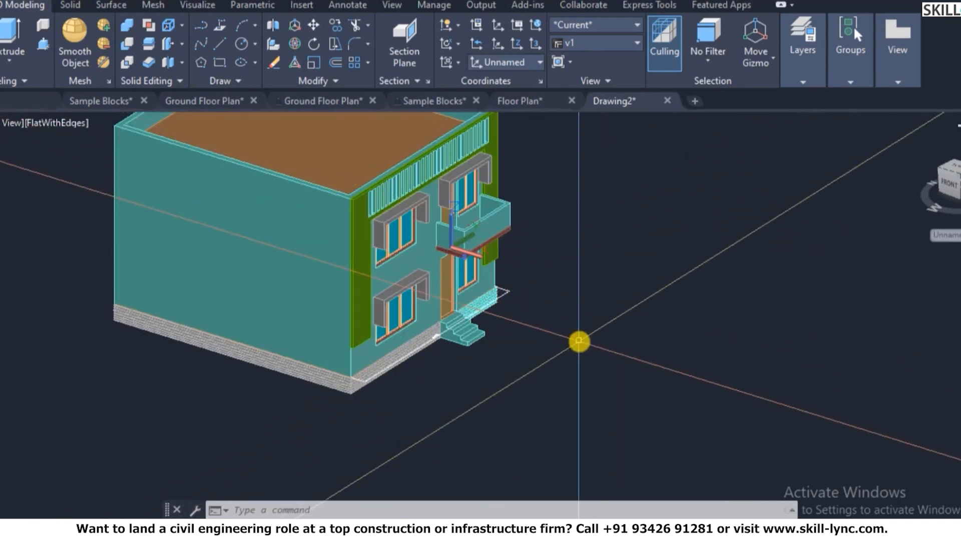
{"action": "type", "text": "p"}
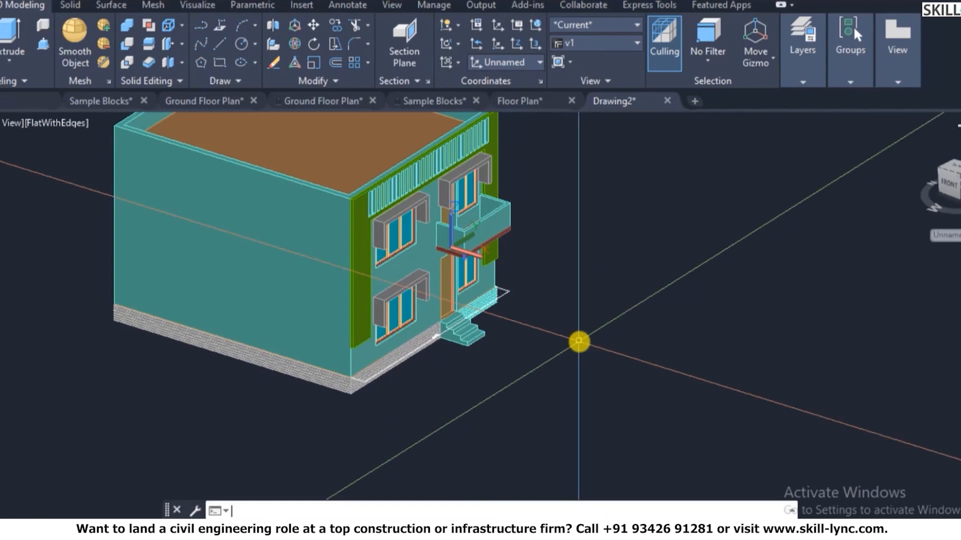
{"action": "type", "text": "cs"}
{"action": "key", "text": "Return"}
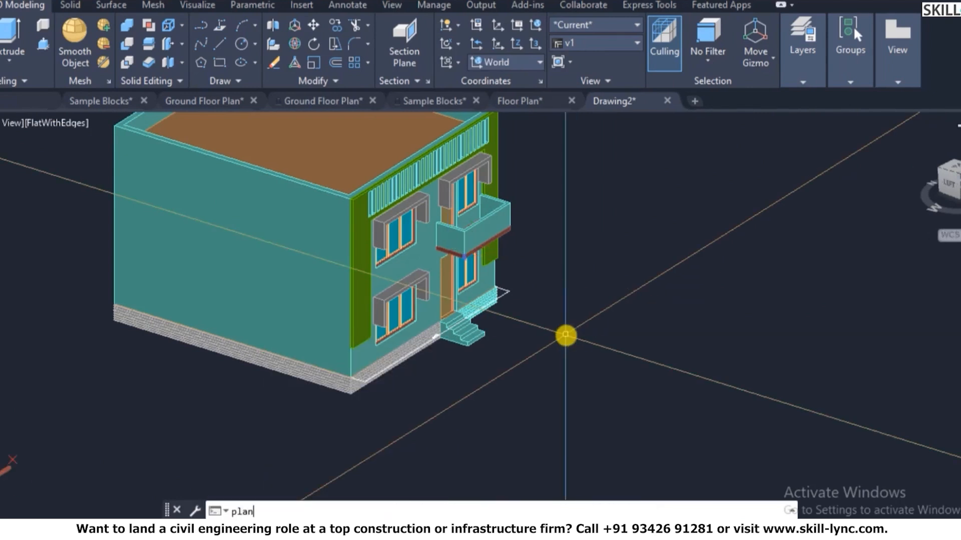
- In plan view, draw a rectangle enclosing the whole house plan
{"action": "key", "text": "Return"}
{"action": "key", "text": "Return"}
{"action": "scroll", "coordinate": [551, 326], "scroll_direction": "down", "scroll_amount": 3}
{"action": "scroll", "coordinate": [400, 205], "scroll_direction": "up", "scroll_amount": 6}
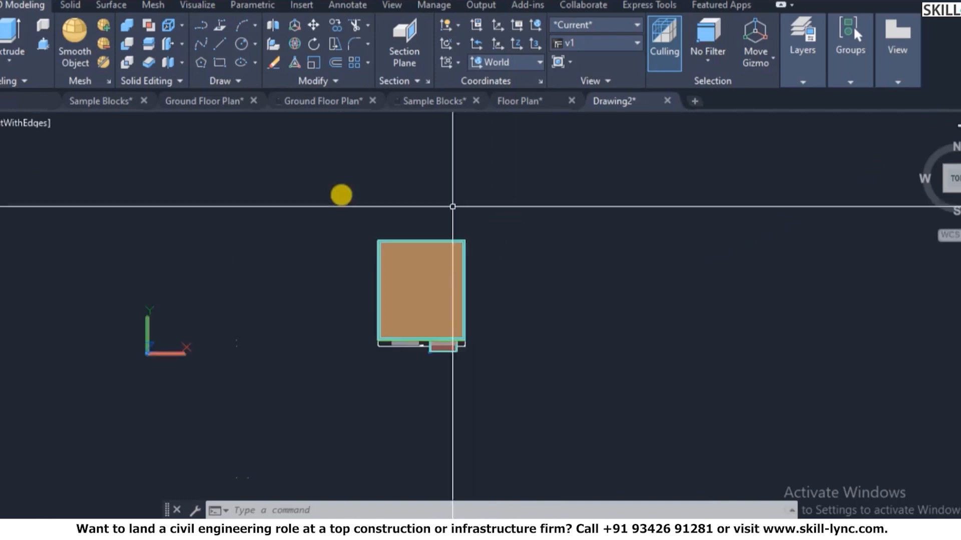
{"action": "type", "text": "rec"}
{"action": "key", "text": "Return"}
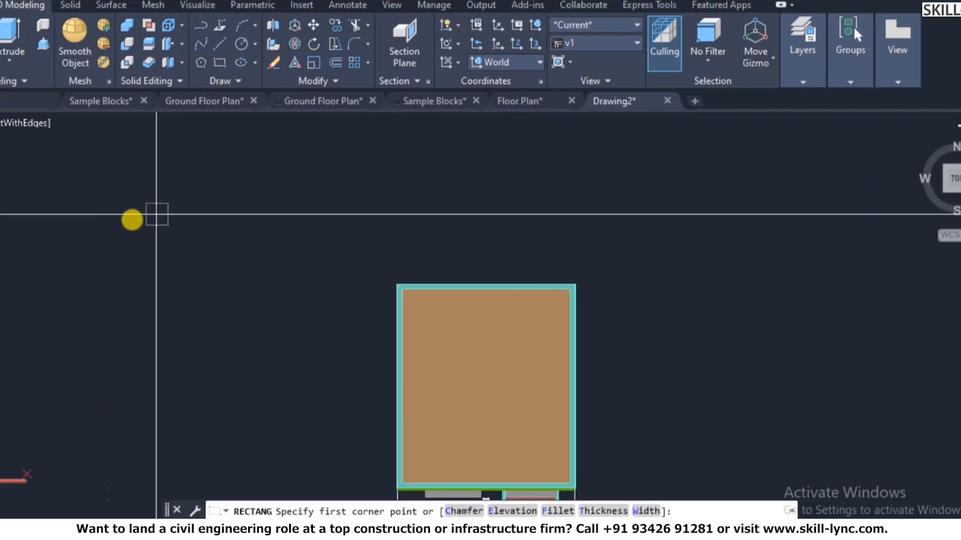
{"action": "left_click", "coordinate": [93, 176]}
{"action": "scroll", "coordinate": [122, 177], "scroll_direction": "down", "scroll_amount": 2}
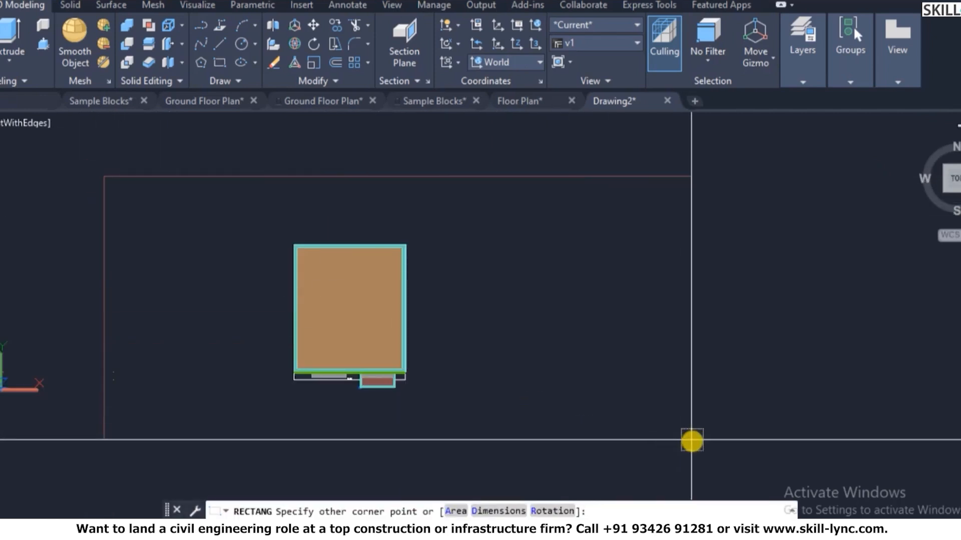
{"action": "left_click", "coordinate": [692, 440]}
- Extrude the rectangle by -50 to form the plot slab
{"action": "type", "text": "ext"}
{"action": "key", "text": "Return"}
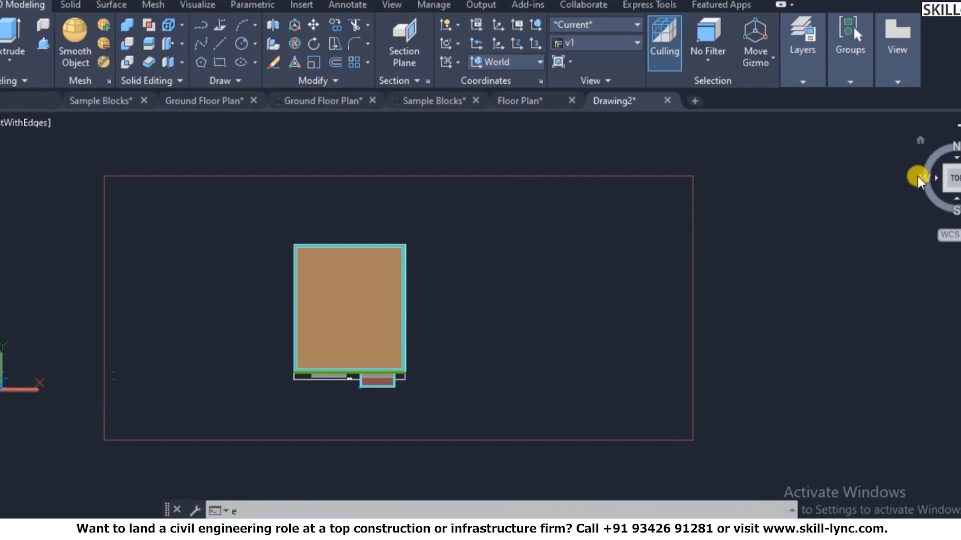
{"action": "left_click", "coordinate": [752, 309]}
{"action": "left_click", "coordinate": [551, 358]}
{"action": "key", "text": "Return"}
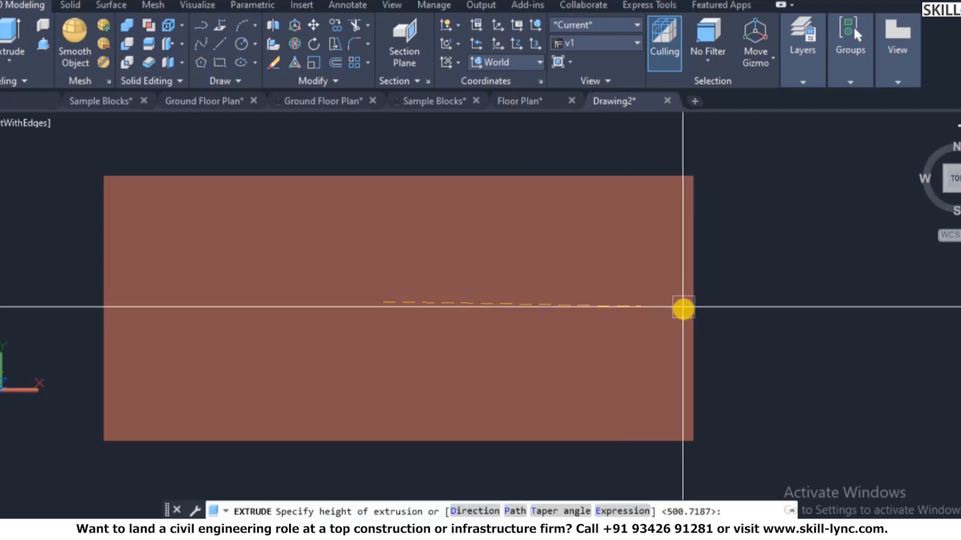
{"action": "type", "text": "-"}
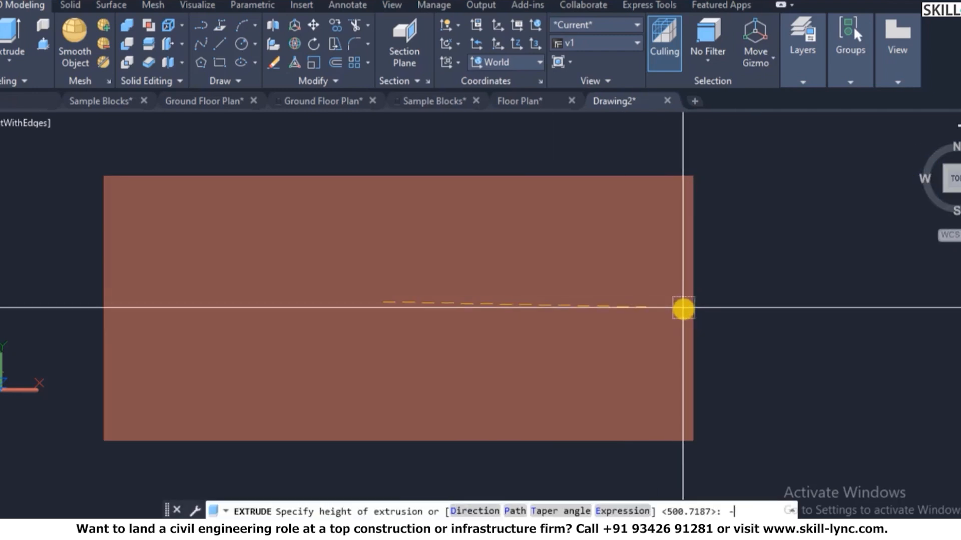
{"action": "type", "text": "50"}
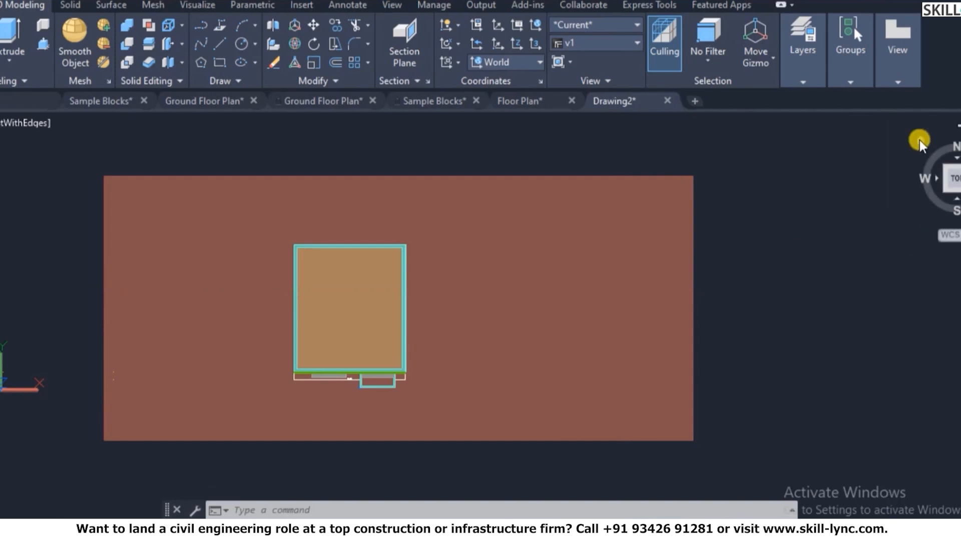
{"action": "left_click", "coordinate": [919, 139]}
{"action": "scroll", "coordinate": [453, 374], "scroll_direction": "up", "scroll_amount": 8}
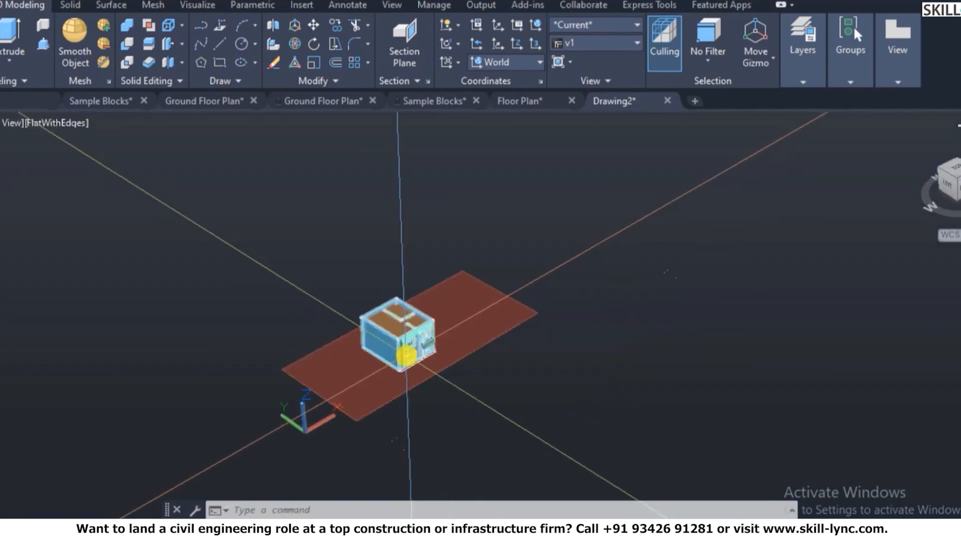
- Move the slab down so it sits beneath the house
{"action": "type", "text": "3dorbit"}
{"action": "key", "text": "Return"}
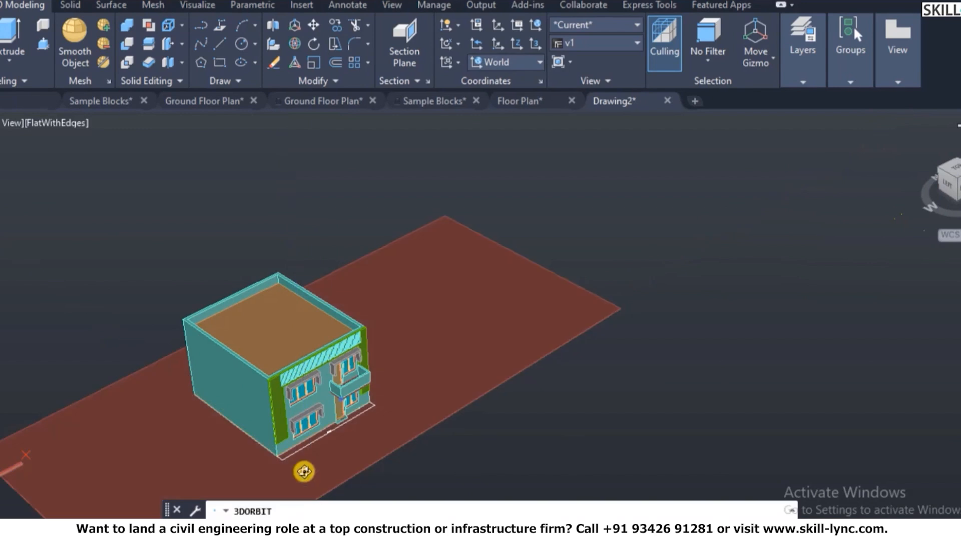
{"action": "left_click_drag", "start_coordinate": [302, 469], "coordinate": [333, 419]}
{"action": "scroll", "coordinate": [345, 398], "scroll_direction": "up", "scroll_amount": 5}
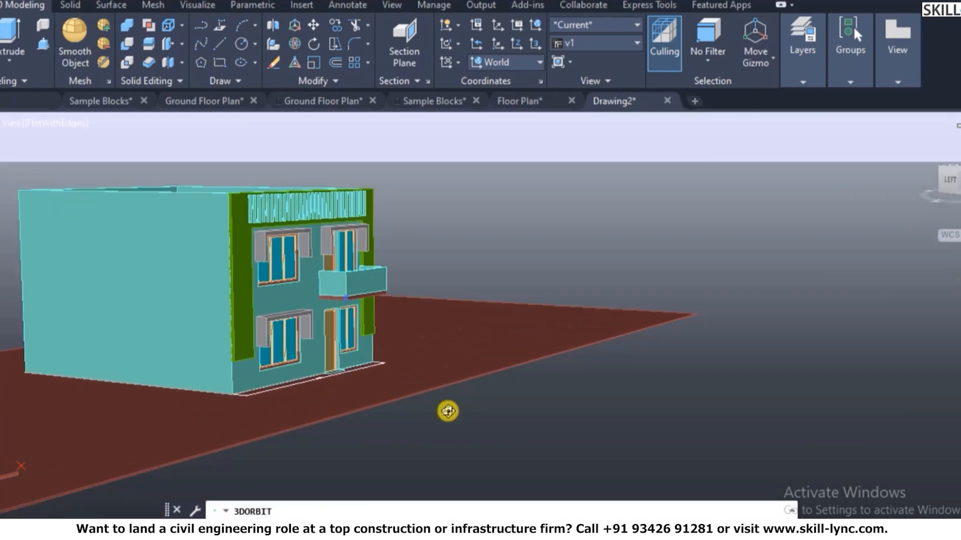
{"action": "type", "text": "m"}
{"action": "key", "text": "Return"}
{"action": "left_click", "coordinate": [476, 353]}
{"action": "key", "text": "Return"}
{"action": "left_click", "coordinate": [671, 380]}
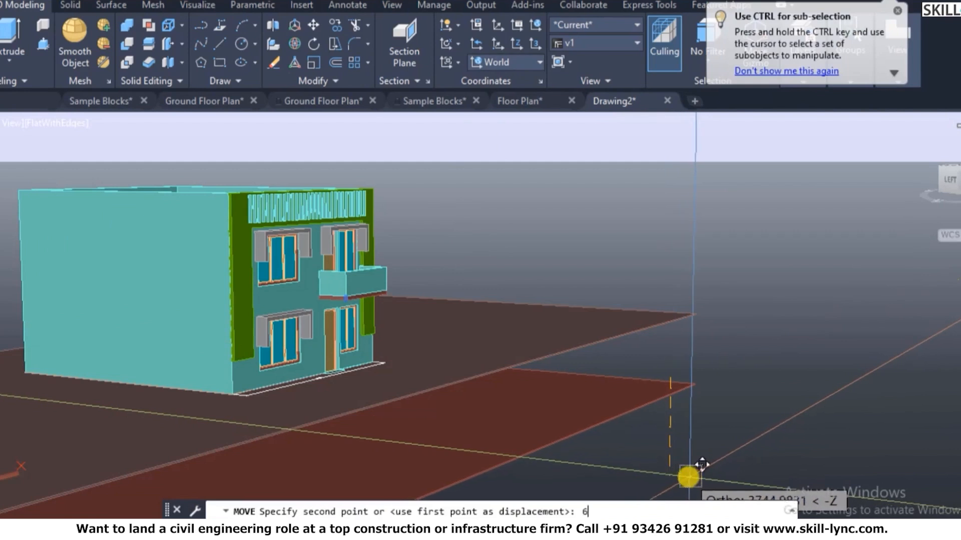
{"action": "left_click", "coordinate": [673, 477]}
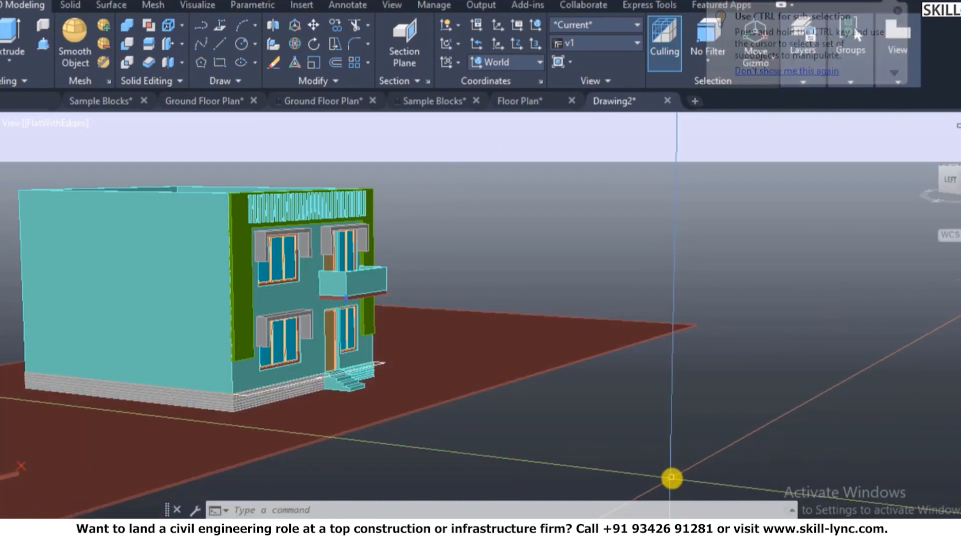
{"action": "scroll", "coordinate": [282, 172], "scroll_direction": "up", "scroll_amount": 3}
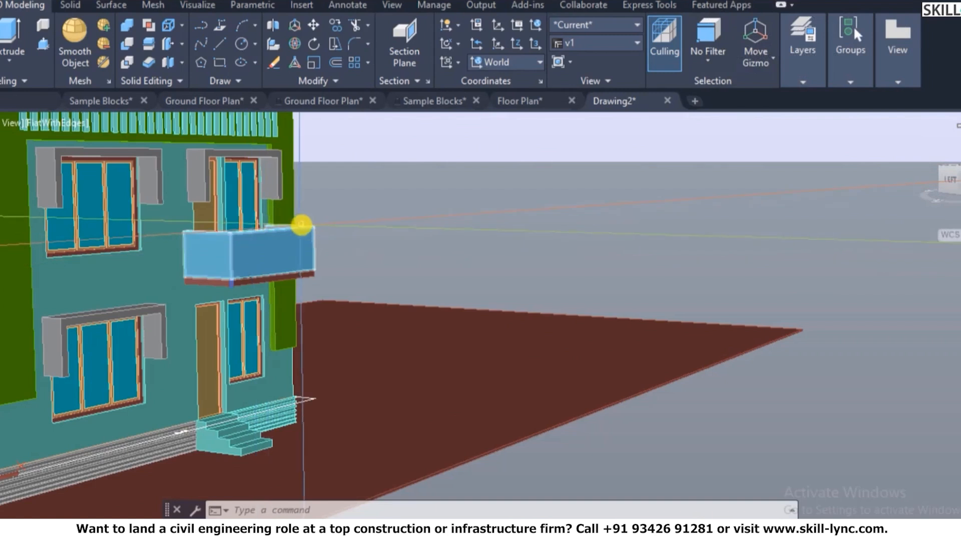
{"action": "scroll", "coordinate": [451, 222], "scroll_direction": "down", "scroll_amount": 2}
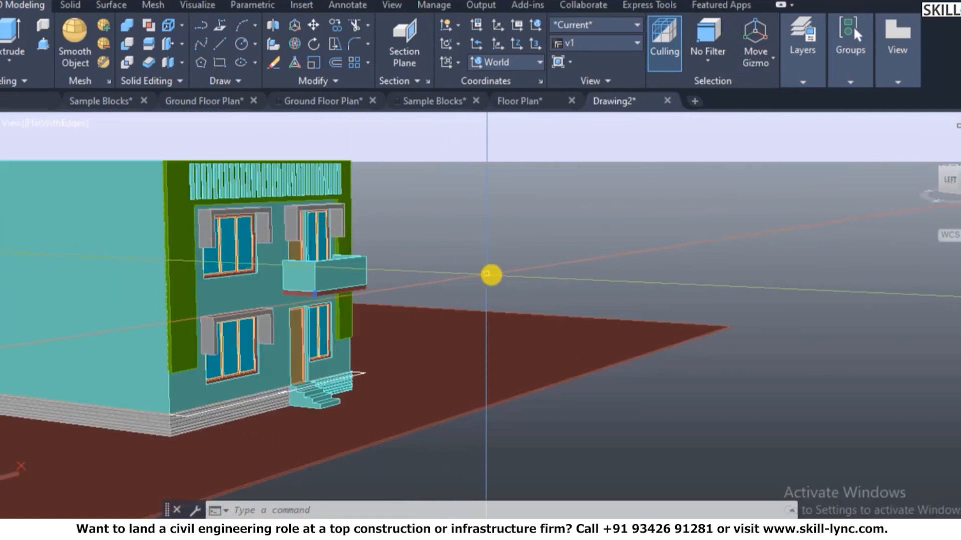
{"action": "scroll", "coordinate": [686, 343], "scroll_direction": "down", "scroll_amount": 3}
{"action": "key", "text": "Escape"}
{"action": "key", "text": "Escape"}
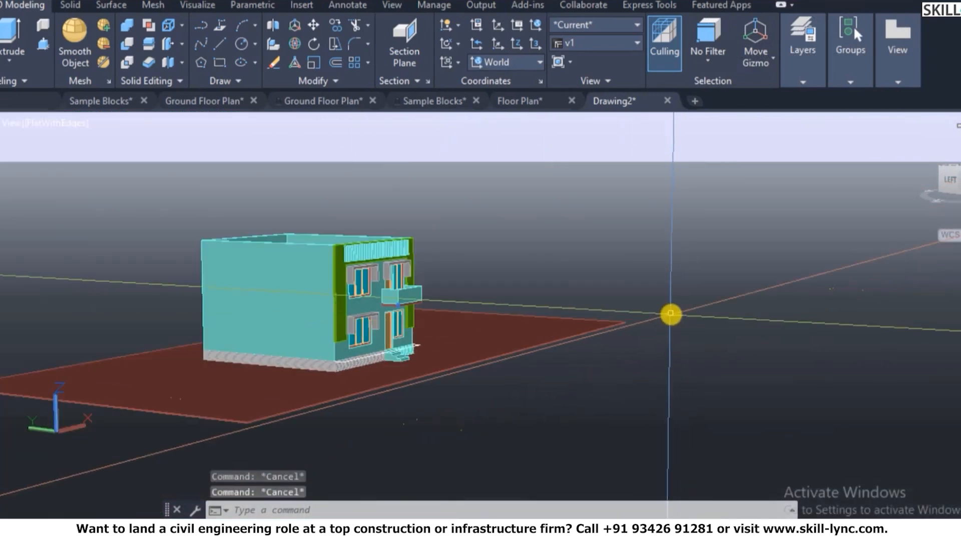
- In plan view, move the house objects upward on the plot
{"action": "type", "text": "pla"}
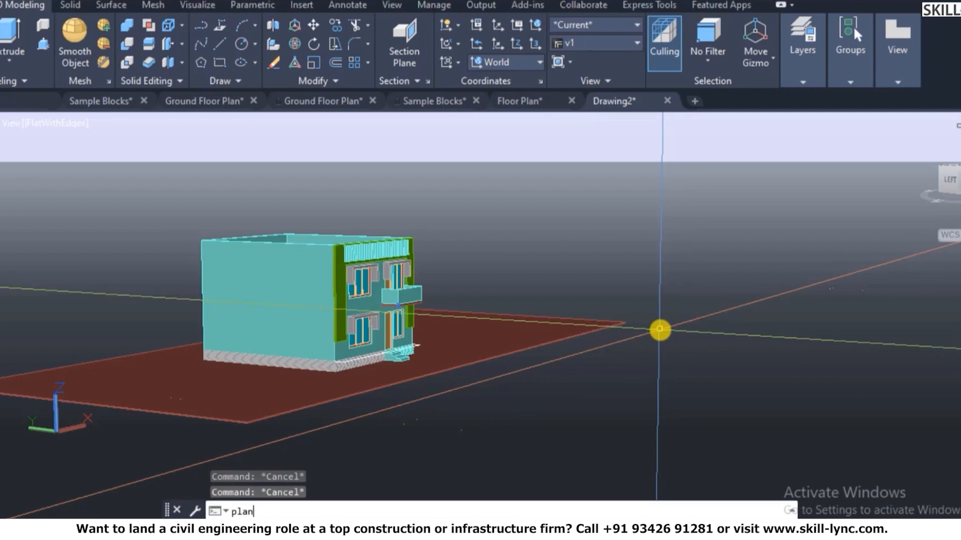
{"action": "type", "text": "n"}
{"action": "key", "text": "Return"}
{"action": "key", "text": "Return"}
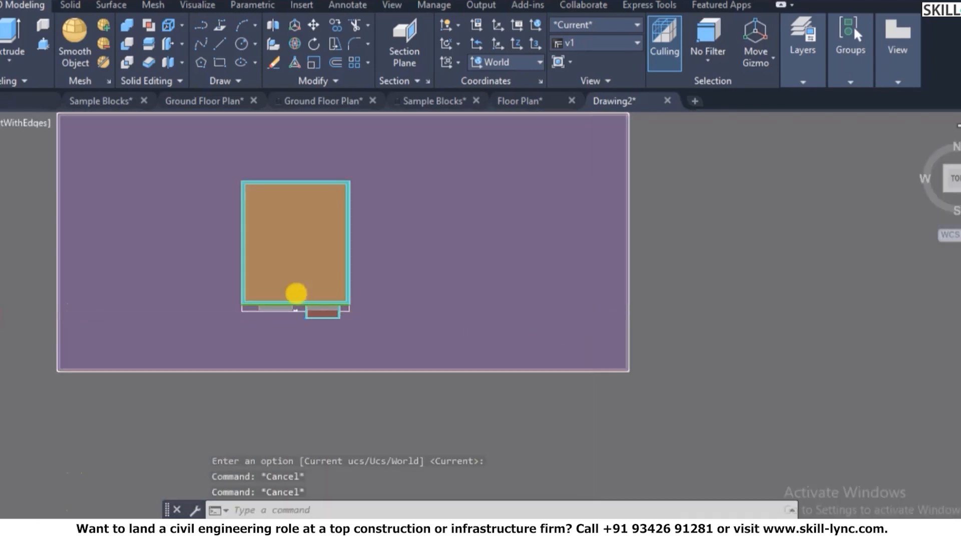
{"action": "type", "text": "m"}
{"action": "key", "text": "Return"}
{"action": "left_click", "coordinate": [213, 414]}
{"action": "left_click", "coordinate": [386, 168]}
{"action": "key", "text": "Return"}
{"action": "left_click", "coordinate": [826, 371]}
{"action": "left_click", "coordinate": [823, 231]}
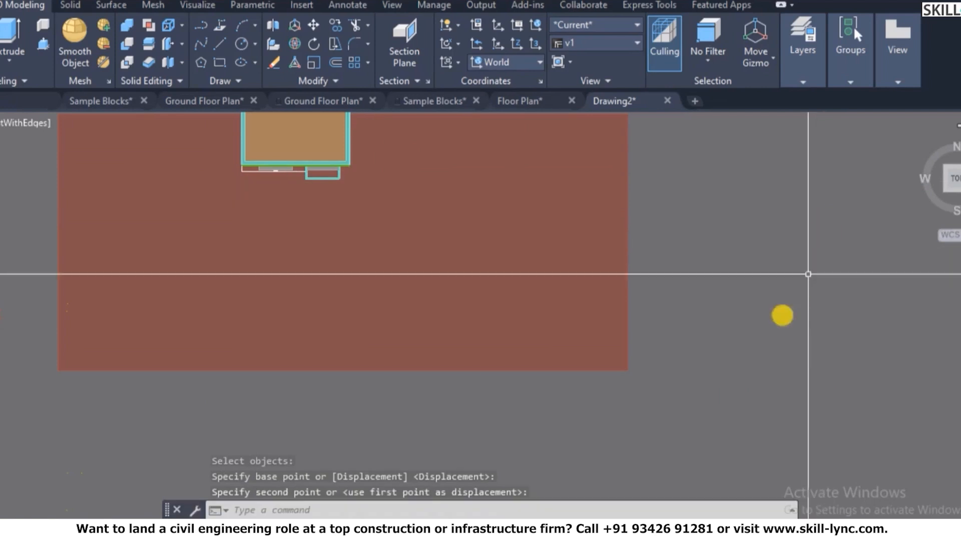
{"action": "scroll", "coordinate": [721, 408], "scroll_direction": "down", "scroll_amount": 2}
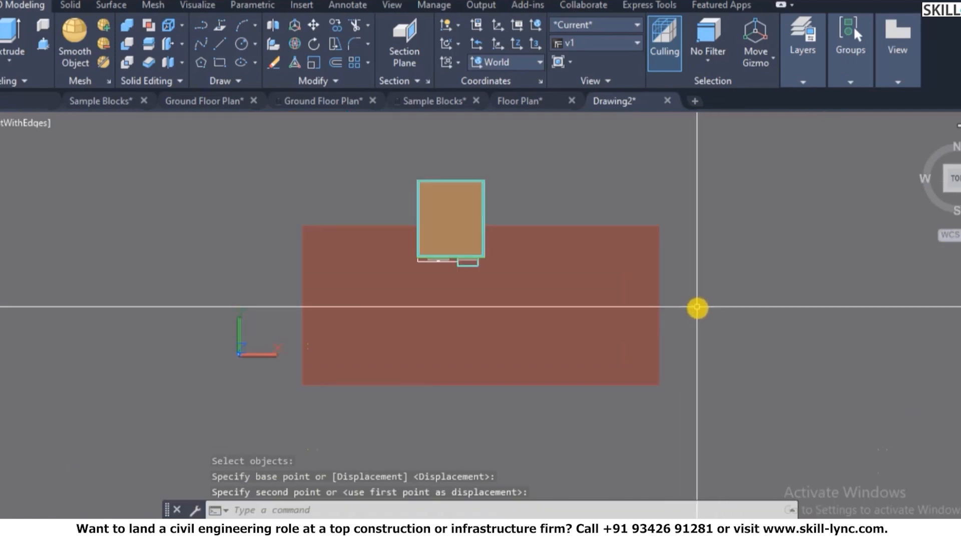
- Shift the red slab upward so it lies under the house
{"action": "left_click", "coordinate": [697, 309]}
{"action": "type", "text": "m"}
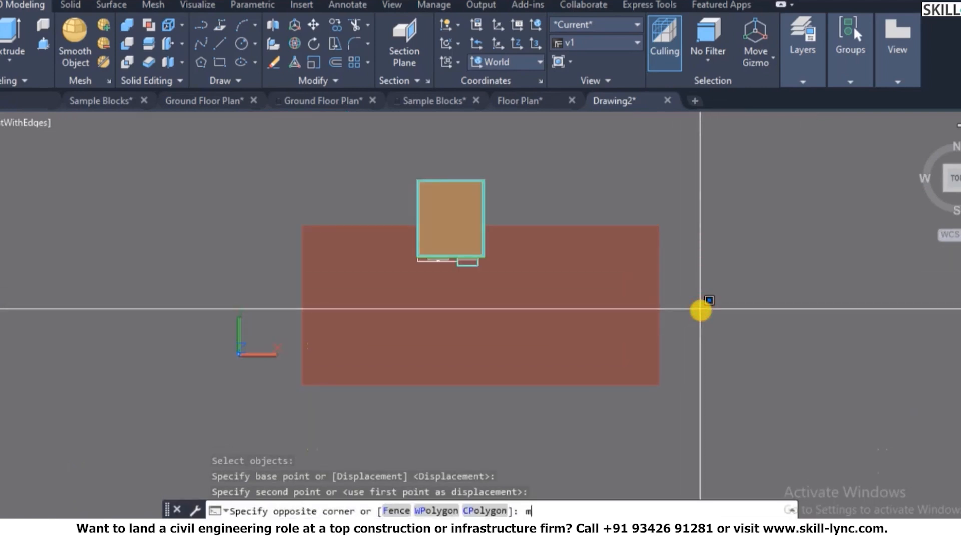
{"action": "key", "text": "Return"}
{"action": "left_click", "coordinate": [716, 346]}
{"action": "left_click", "coordinate": [563, 374]}
{"action": "key", "text": "Return"}
{"action": "left_click", "coordinate": [779, 370]}
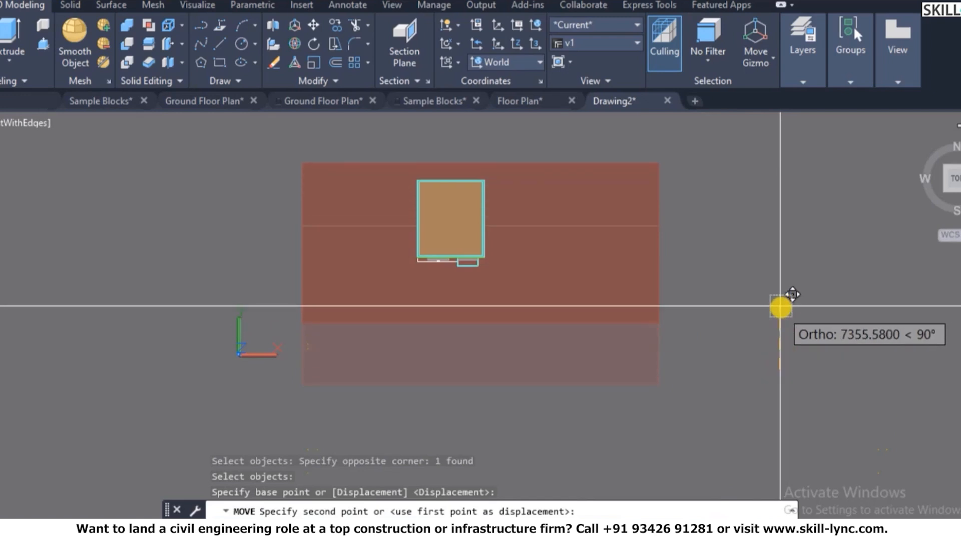
{"action": "left_click", "coordinate": [781, 314]}
{"action": "key", "text": "Escape"}
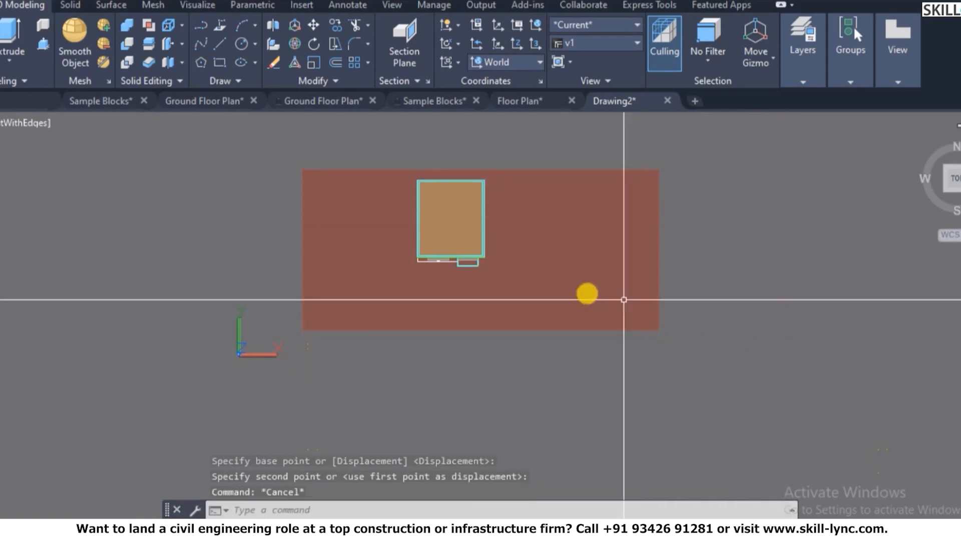
{"action": "scroll", "coordinate": [382, 268], "scroll_direction": "up", "scroll_amount": 5}
{"action": "key", "text": "Escape"}
{"action": "key", "text": "Escape"}
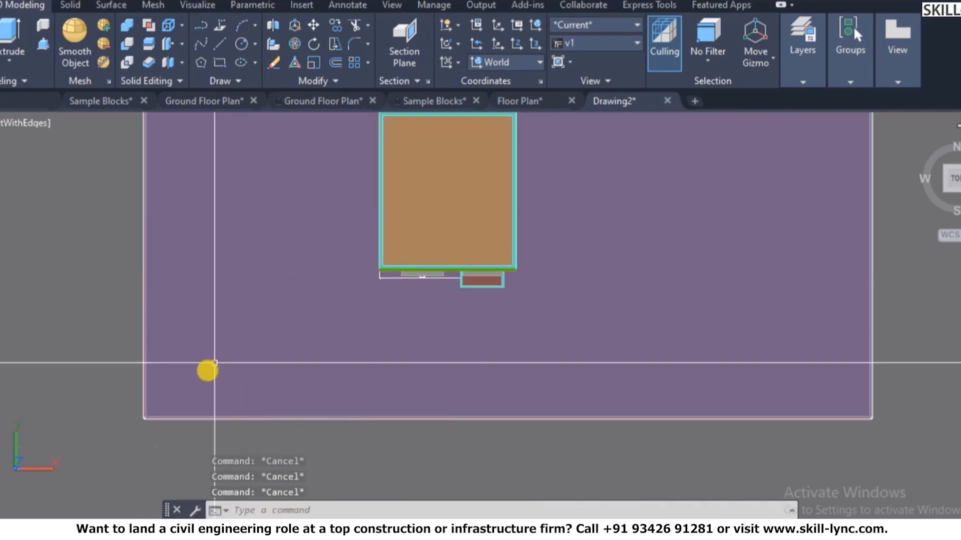
{"action": "scroll", "coordinate": [150, 390], "scroll_direction": "up", "scroll_amount": 2}
- Draw a circle near the slab's lower-left corner
{"action": "type", "text": "c"}
{"action": "key", "text": "Return"}
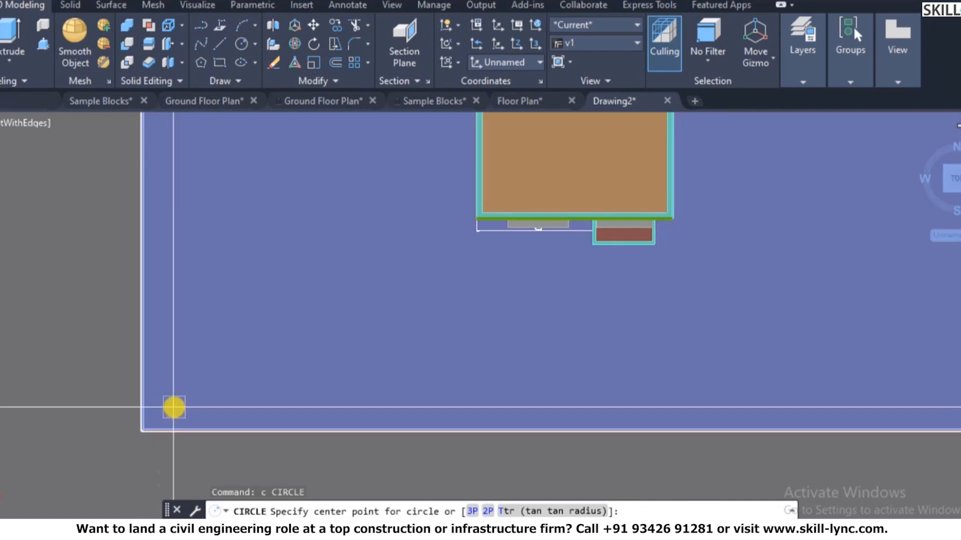
{"action": "left_click", "coordinate": [172, 421]}
{"action": "key", "text": "Escape"}
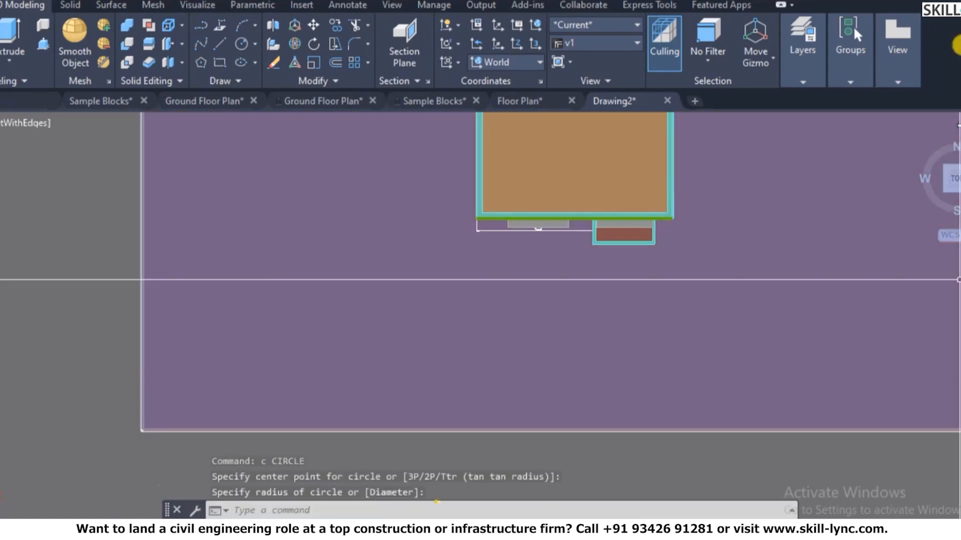
{"action": "left_click", "coordinate": [897, 50]}
{"action": "key", "text": "Escape"}
{"action": "left_click", "coordinate": [809, 197]}
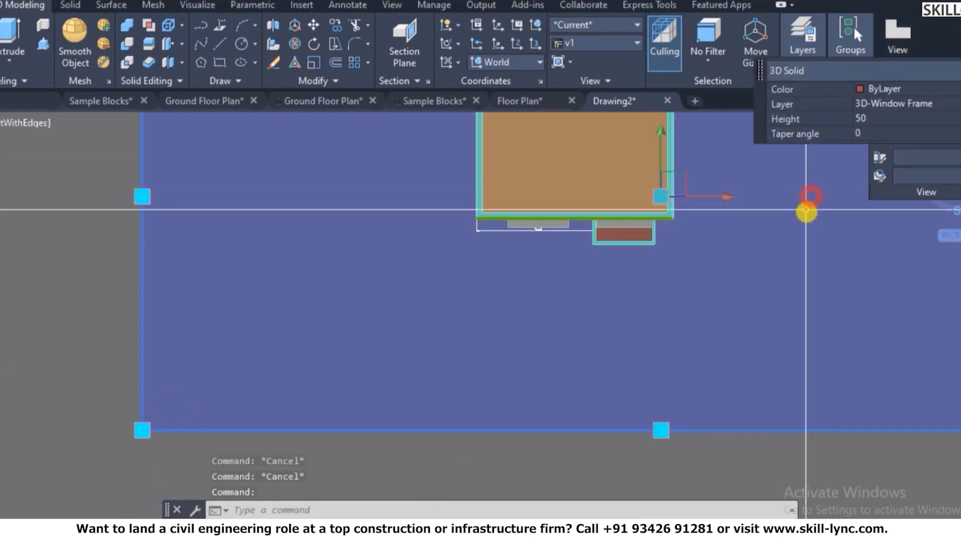
{"action": "key", "text": "Escape"}
{"action": "key", "text": "Escape"}
- From the isometric view, extrude the corner circle into a cylinder, entering height 1500
{"action": "left_click", "coordinate": [920, 140]}
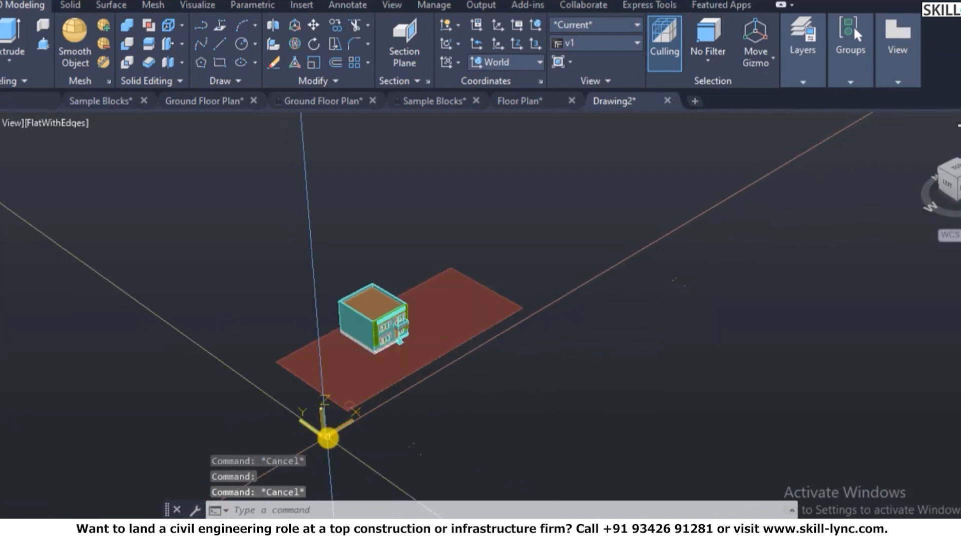
{"action": "type", "text": "ext"}
{"action": "key", "text": "Return"}
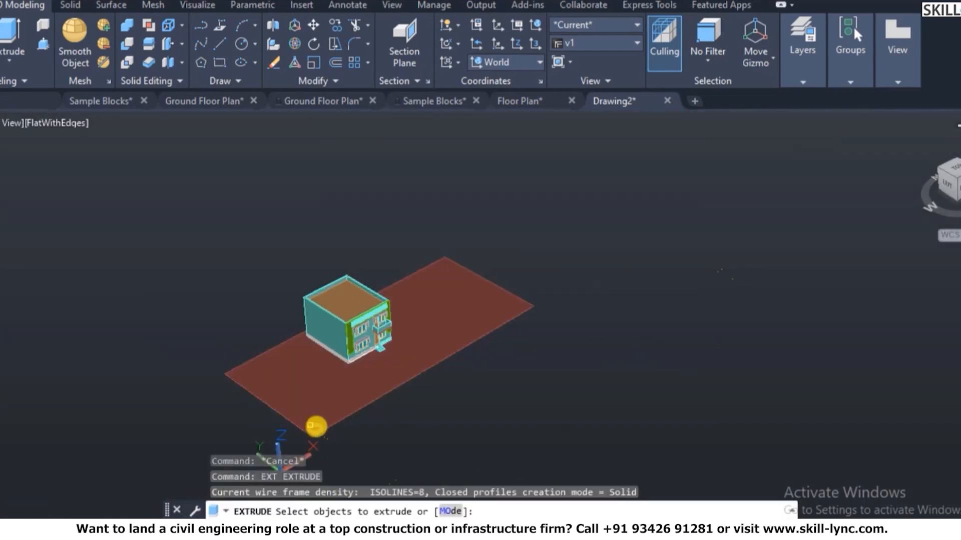
{"action": "left_click", "coordinate": [318, 426]}
{"action": "key", "text": "Return"}
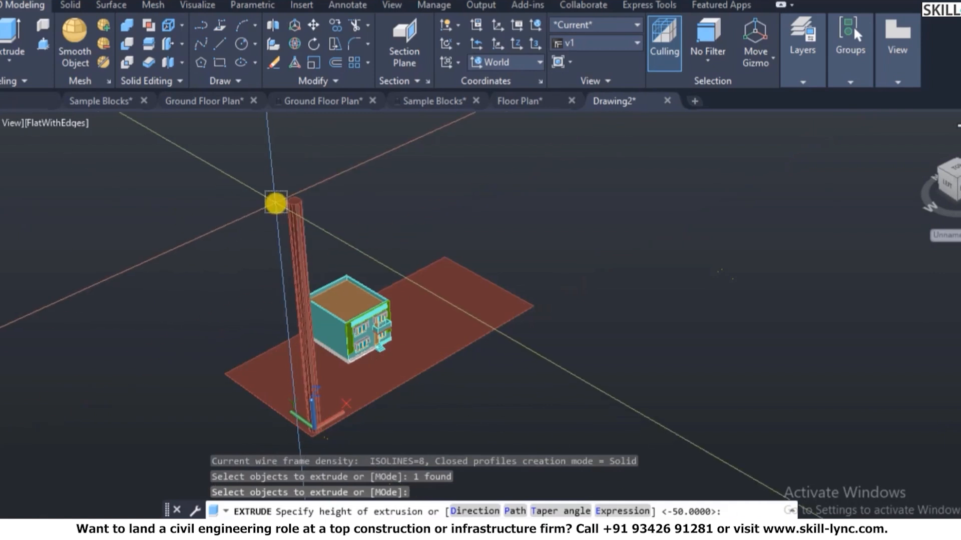
{"action": "type", "text": "1500"}
{"action": "key", "text": "Escape"}
{"action": "key", "text": "Escape"}
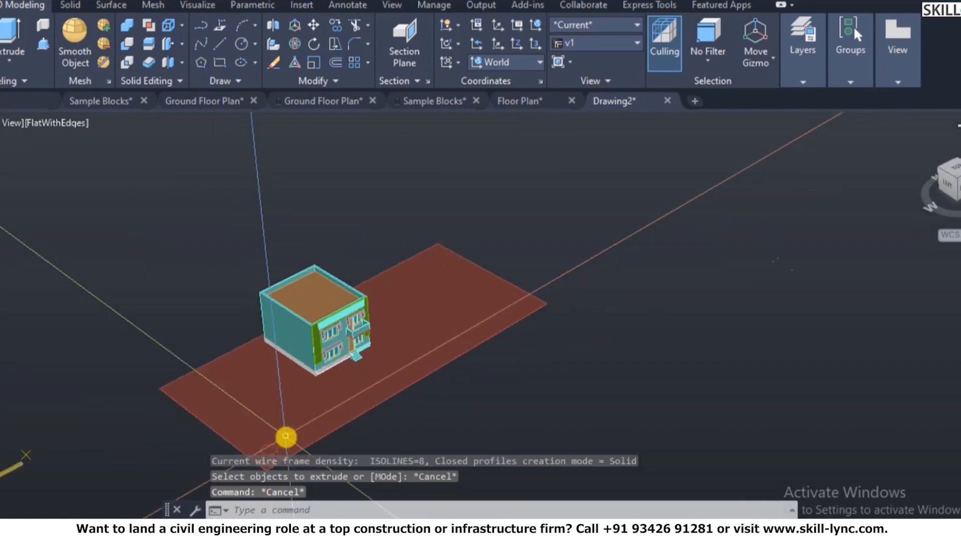
{"action": "key", "text": "Escape"}
{"action": "scroll", "coordinate": [511, 416], "scroll_direction": "down", "scroll_amount": 1}
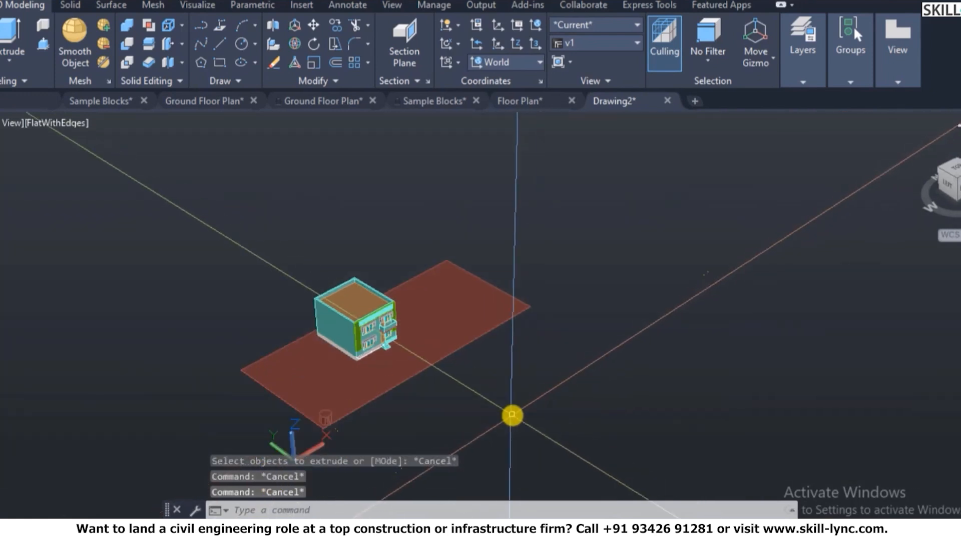
- Set the 3D orbit view to Parallel projection and zoom to frame the model
{"action": "type", "text": "3do"}
{"action": "key", "text": "Return"}
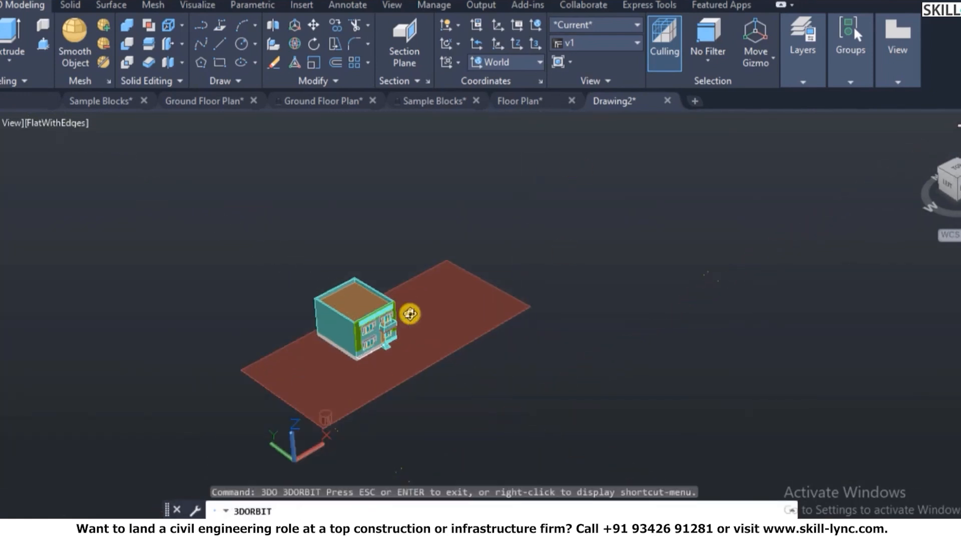
{"action": "right_click", "coordinate": [423, 223]}
{"action": "left_click", "coordinate": [493, 159]}
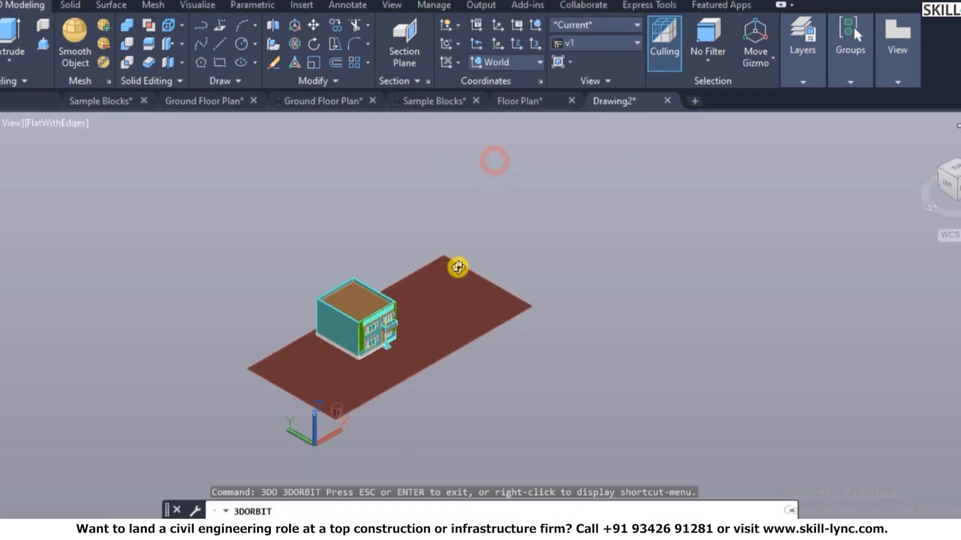
{"action": "scroll", "coordinate": [475, 294], "scroll_direction": "down", "scroll_amount": 2}
{"action": "scroll", "coordinate": [356, 372], "scroll_direction": "up", "scroll_amount": 9}
{"action": "scroll", "coordinate": [353, 396], "scroll_direction": "up", "scroll_amount": 6}
{"action": "key", "text": "Escape"}
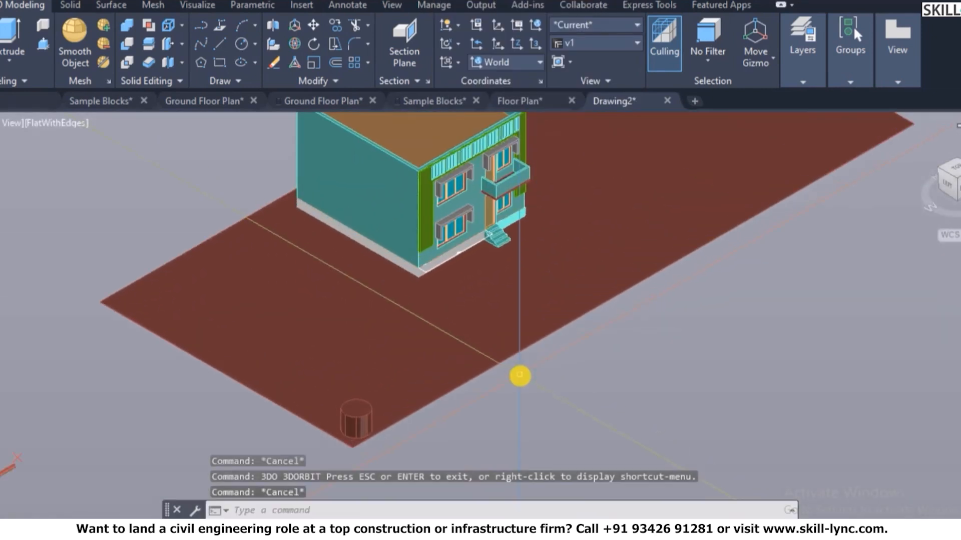
- Place a camera named cam1 at the cylinder, aimed at the building corner
{"action": "type", "text": "camera"}
{"action": "key", "text": "Return"}
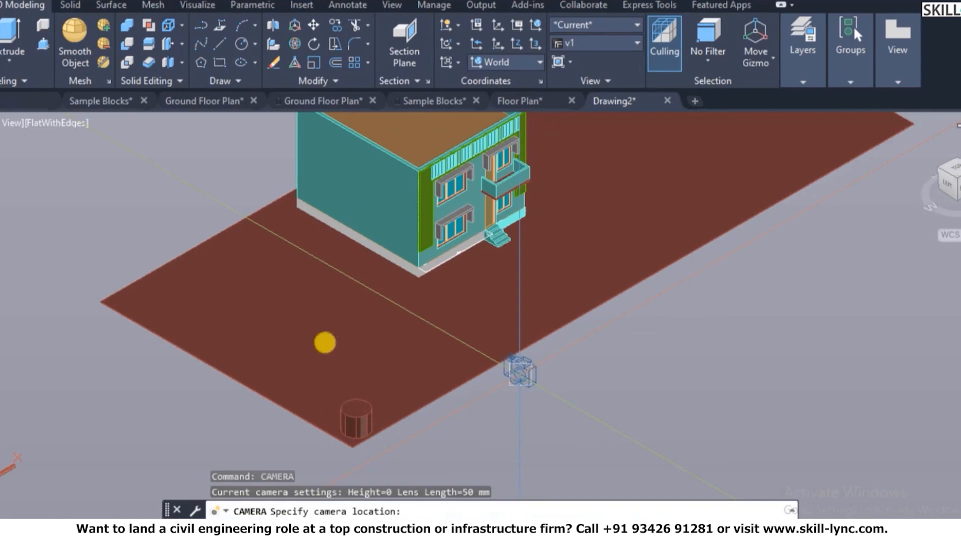
{"action": "left_click", "coordinate": [356, 407]}
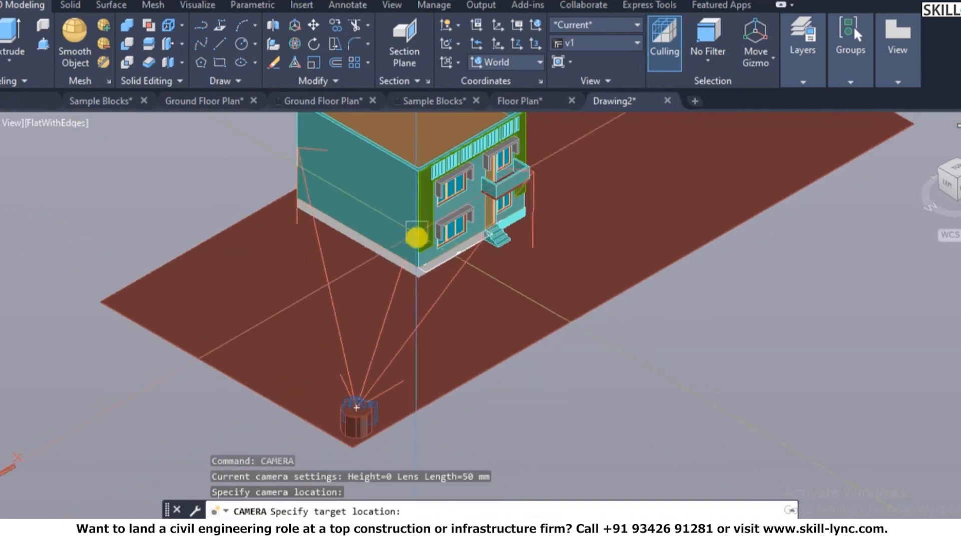
{"action": "left_click", "coordinate": [424, 247]}
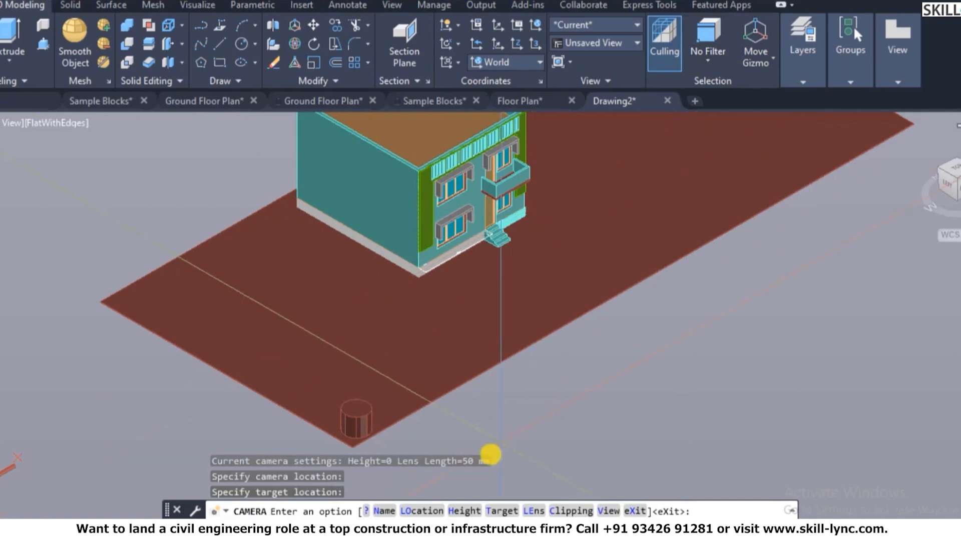
{"action": "left_click", "coordinate": [384, 511]}
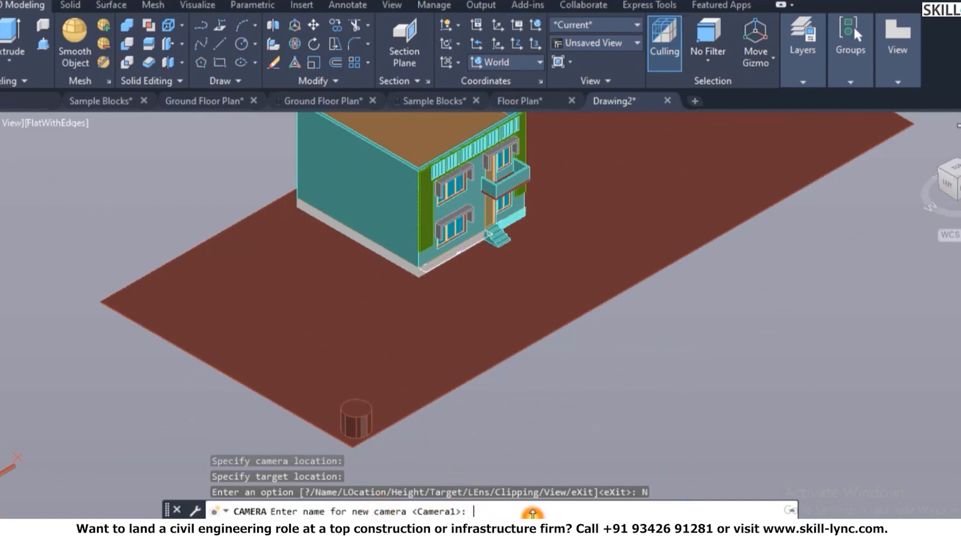
{"action": "type", "text": "cam1"}
{"action": "key", "text": "Return"}
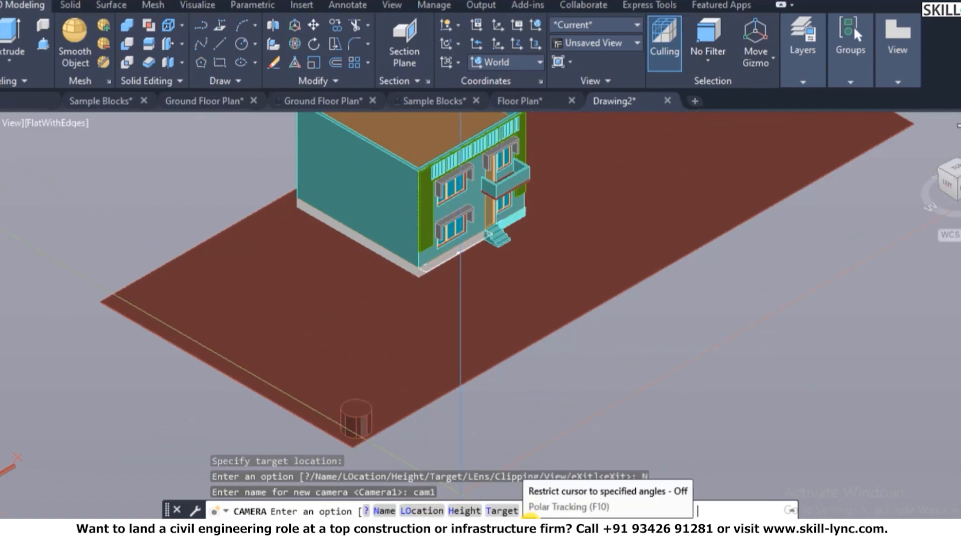
- Give cam1 a height of 1500, re-aim it at the building corner, and set a 35 mm lens
{"action": "left_click", "coordinate": [464, 511]}
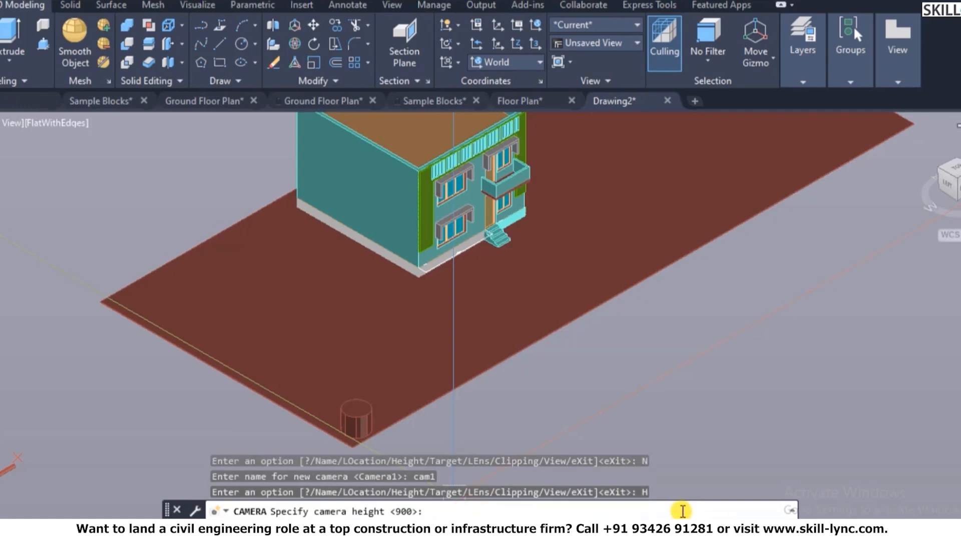
{"action": "type", "text": "150"}
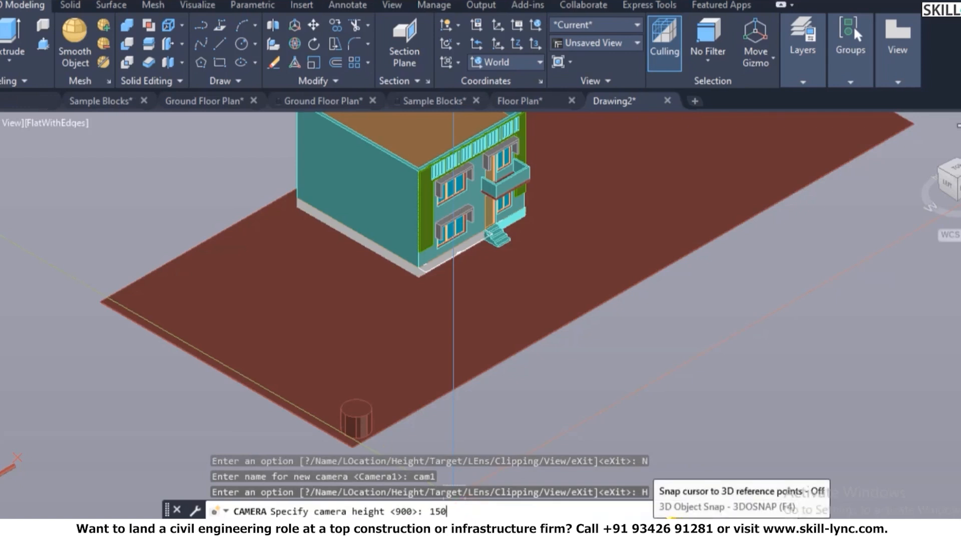
{"action": "type", "text": "0"}
{"action": "key", "text": "Return"}
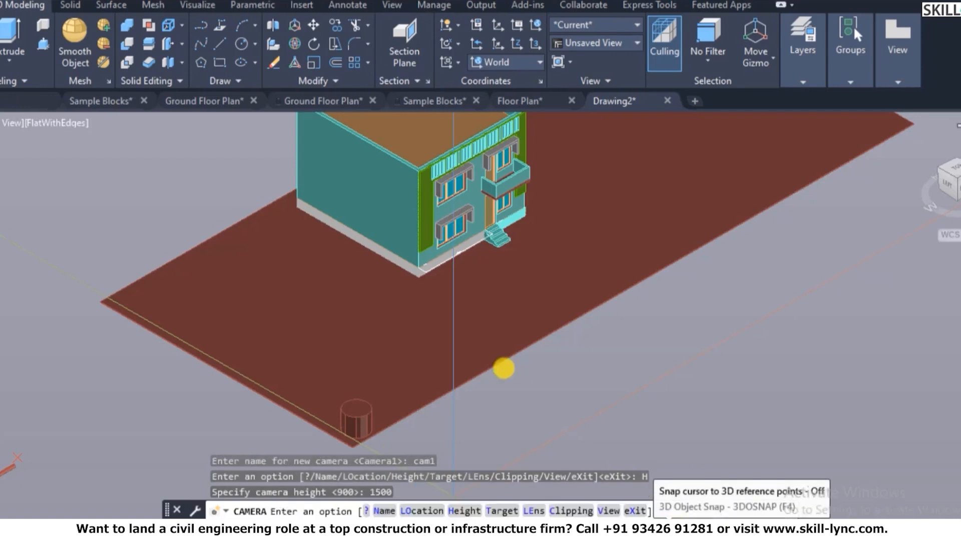
{"action": "left_click", "coordinate": [503, 511]}
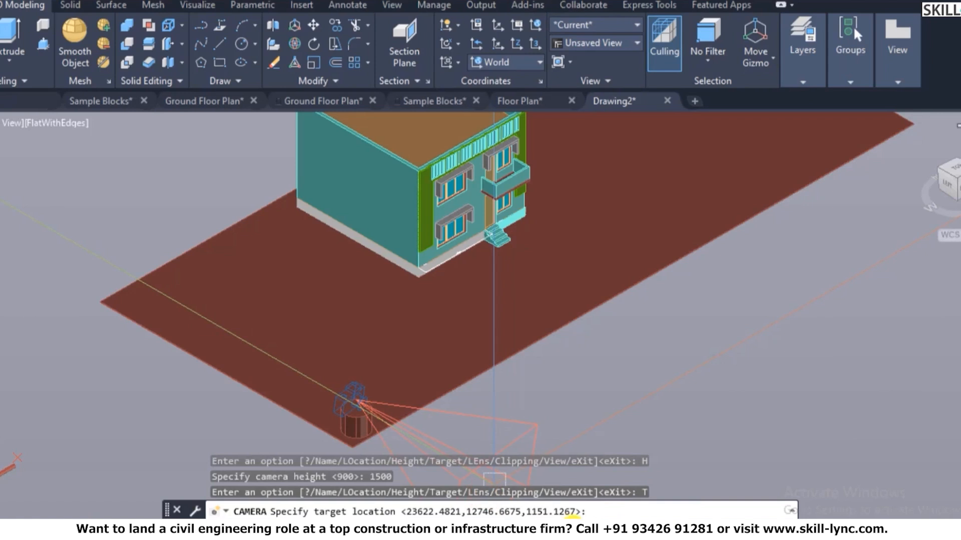
{"action": "left_click", "coordinate": [431, 270]}
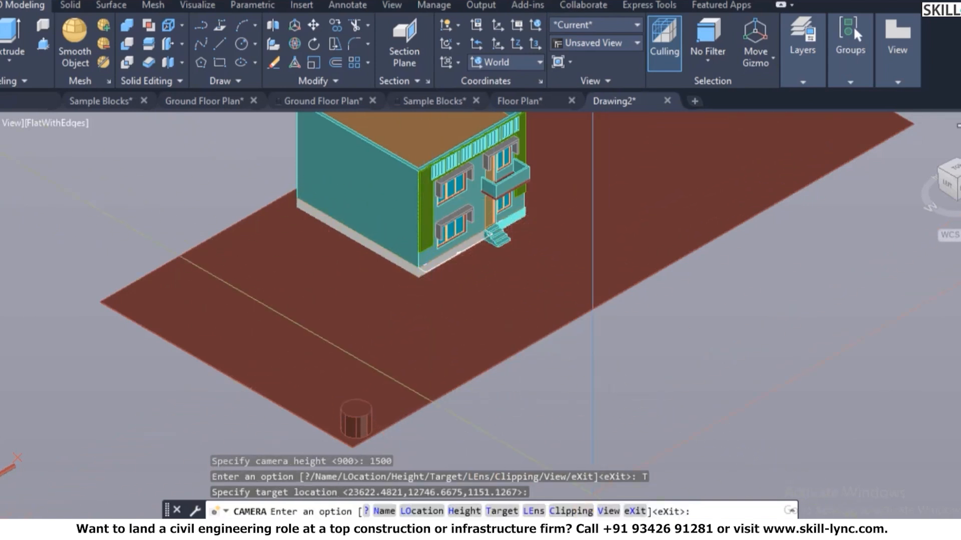
{"action": "mouse_move", "coordinate": [593, 532]}
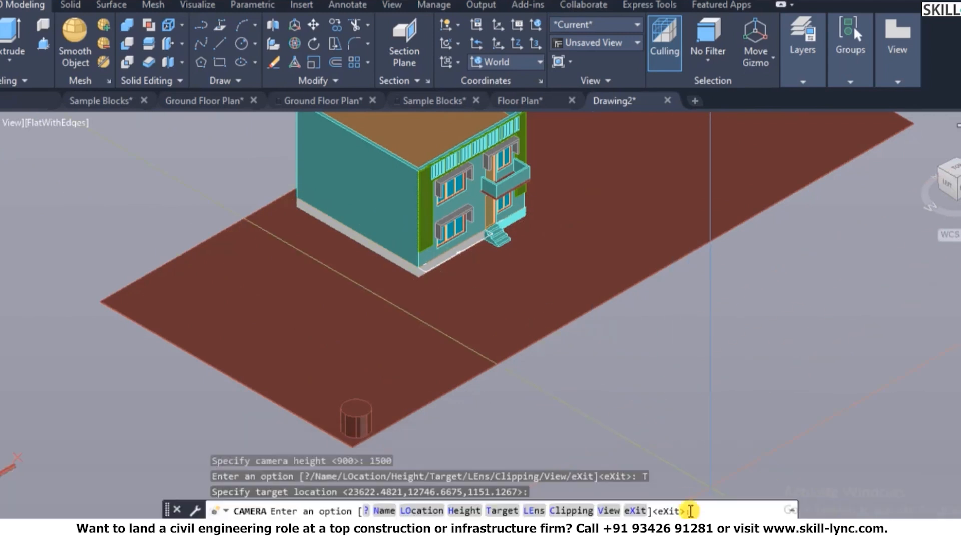
{"action": "left_click", "coordinate": [532, 511]}
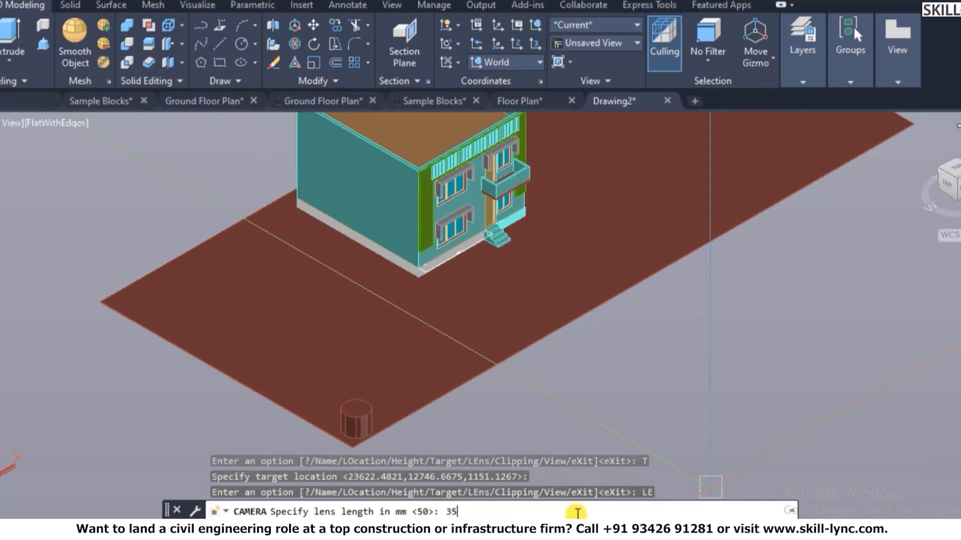
{"action": "type", "text": "35"}
{"action": "key", "text": "Return"}
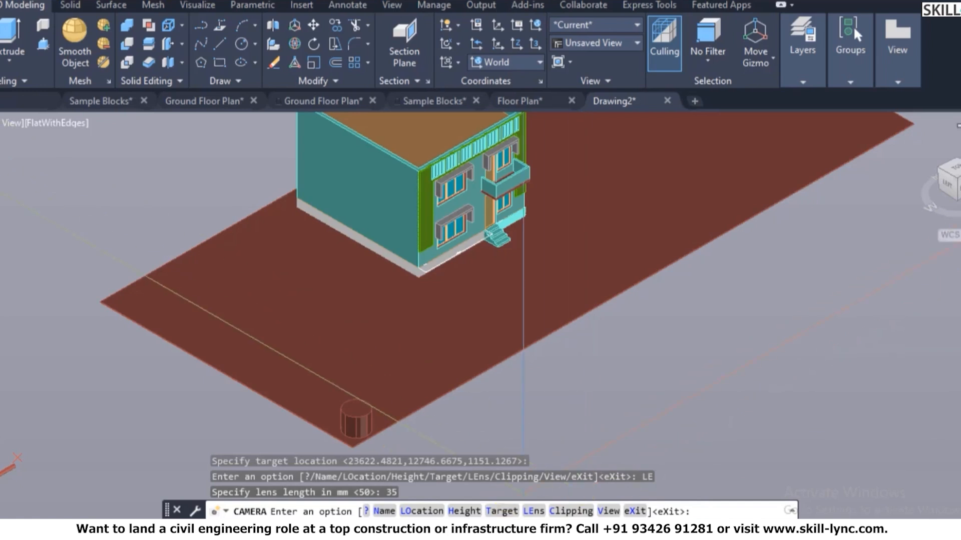
- Re-enter the camera height of 1500, finish the camera, and select the corner cylinder
{"action": "left_click", "coordinate": [468, 511]}
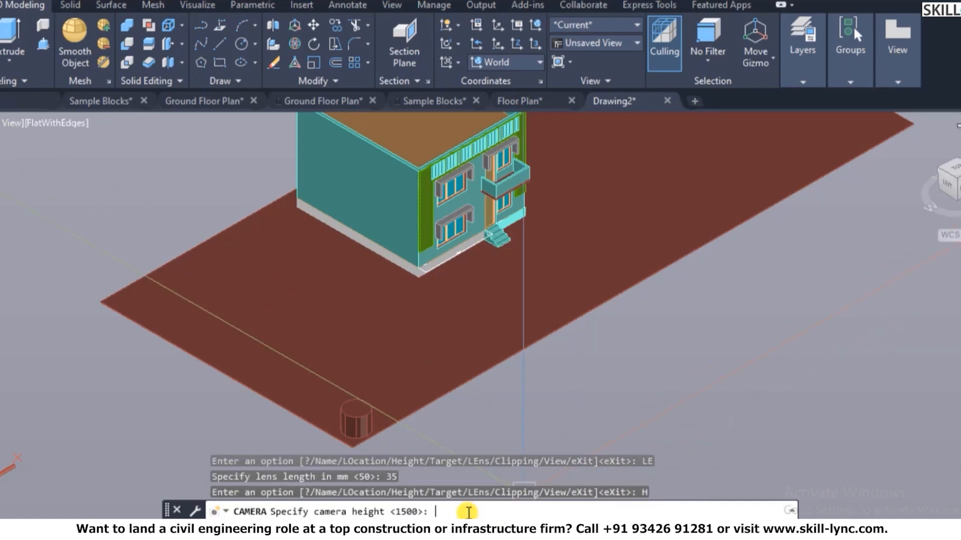
{"action": "key", "text": "Return"}
{"action": "key", "text": "Return"}
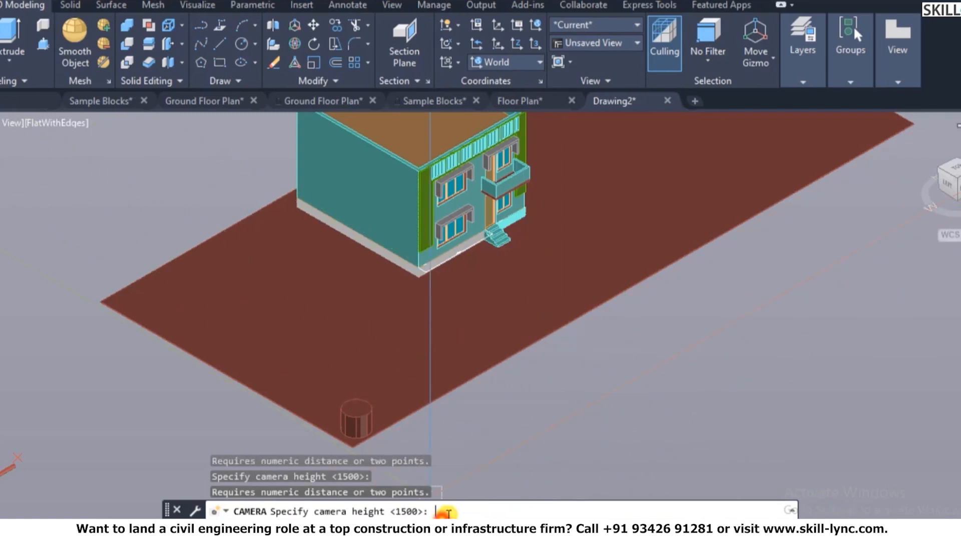
{"action": "type", "text": "1500"}
{"action": "key", "text": "Return"}
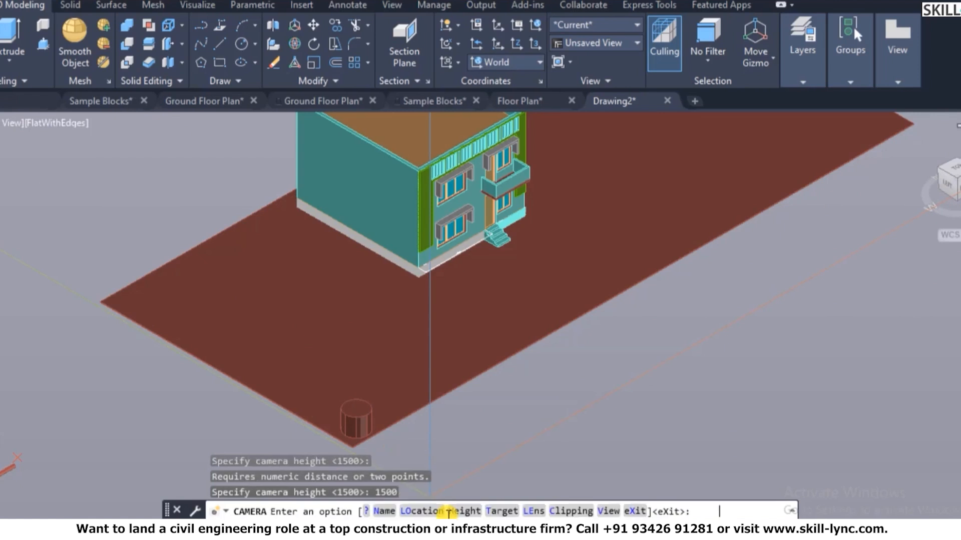
{"action": "key", "text": "Escape"}
{"action": "left_click", "coordinate": [360, 430]}
- Erase the selected cylinder with E, then preview the camera's view in a shaded style
{"action": "type", "text": "E"}
{"action": "key", "text": "Return"}
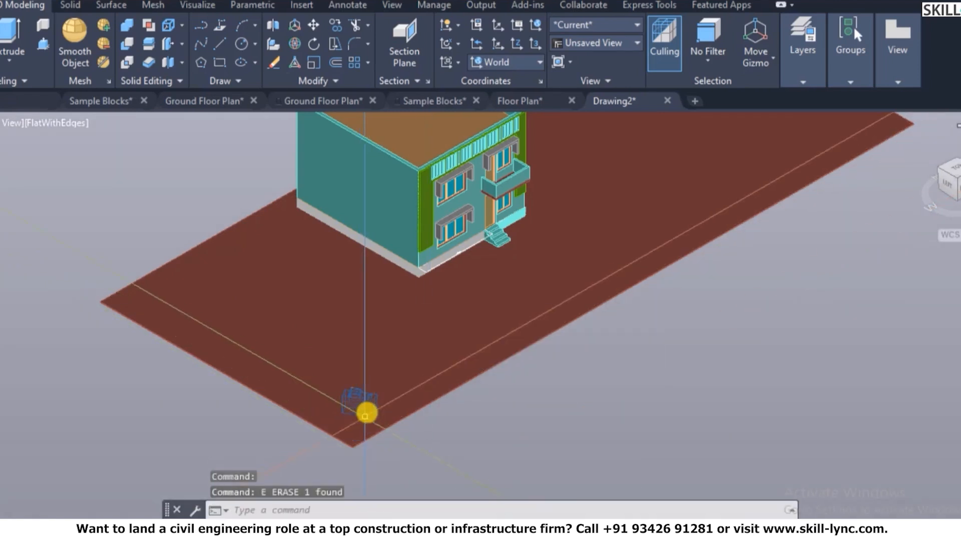
{"action": "left_click", "coordinate": [367, 409]}
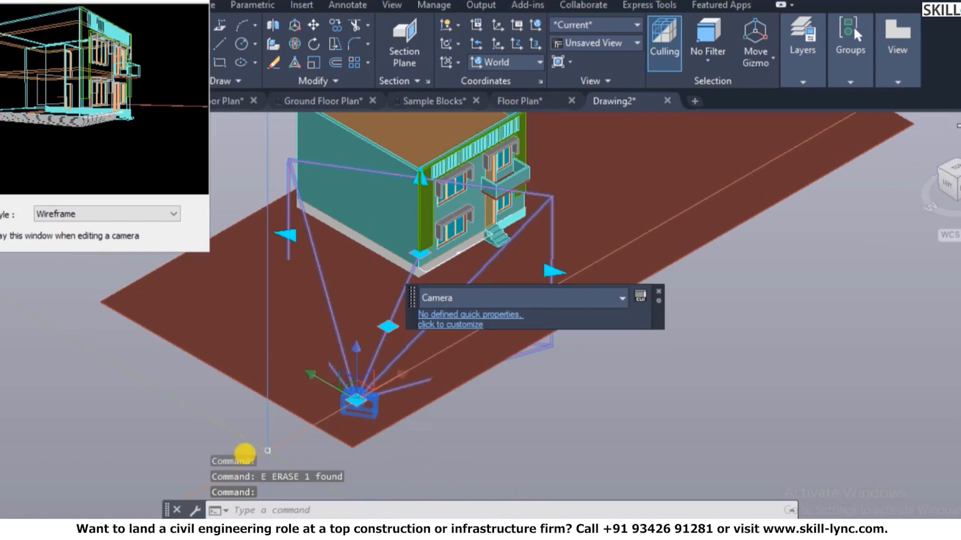
{"action": "left_click", "coordinate": [77, 213]}
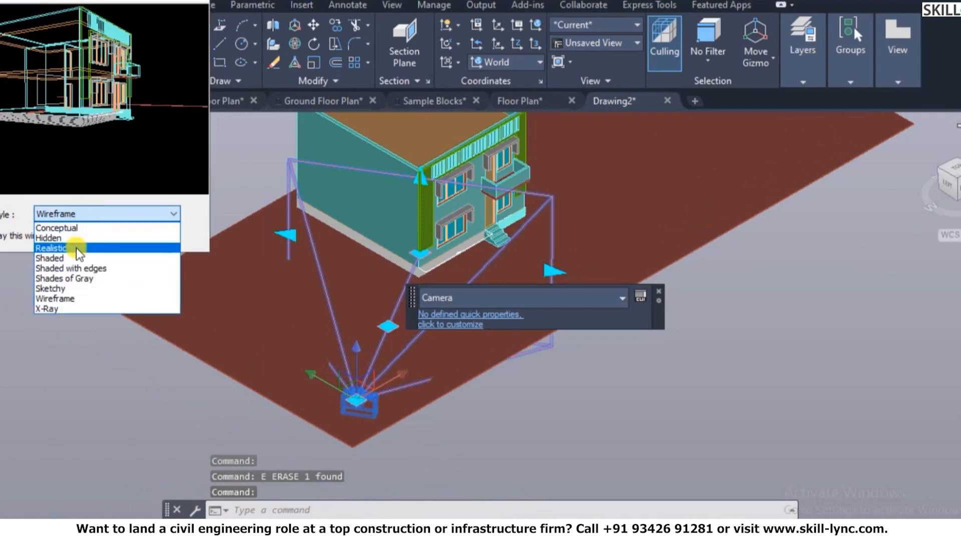
{"action": "left_click", "coordinate": [83, 252]}
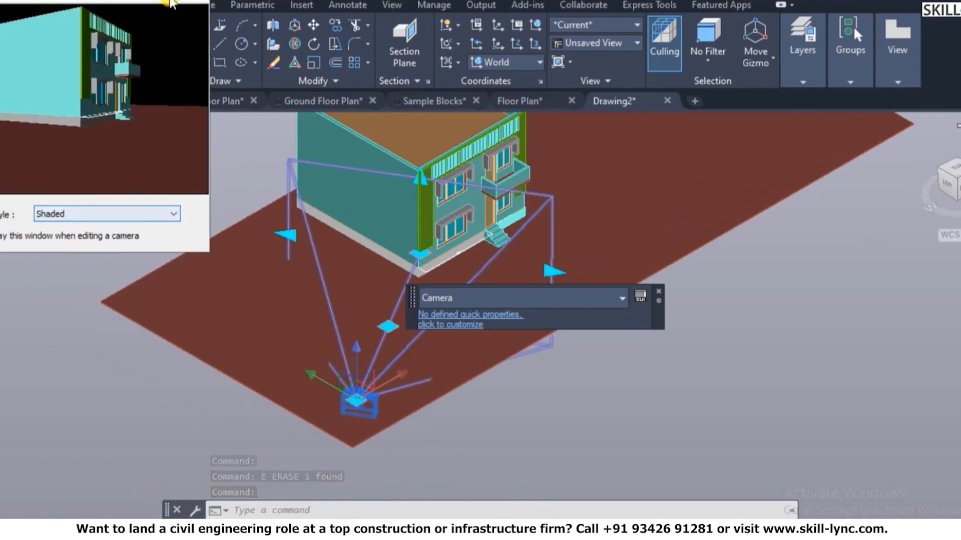
{"action": "key", "text": "Escape"}
{"action": "key", "text": "Escape"}
- Reselect the camera, close its preview window and switch ribbon tabs toward the visualisation tools
{"action": "left_click", "coordinate": [368, 406]}
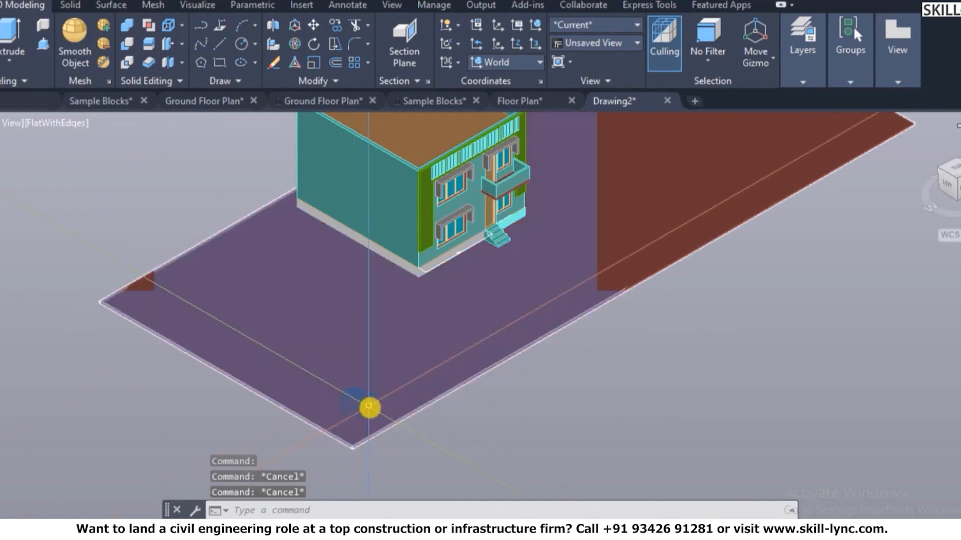
{"action": "key", "text": "Escape"}
{"action": "key", "text": "Escape"}
{"action": "left_click", "coordinate": [359, 395]}
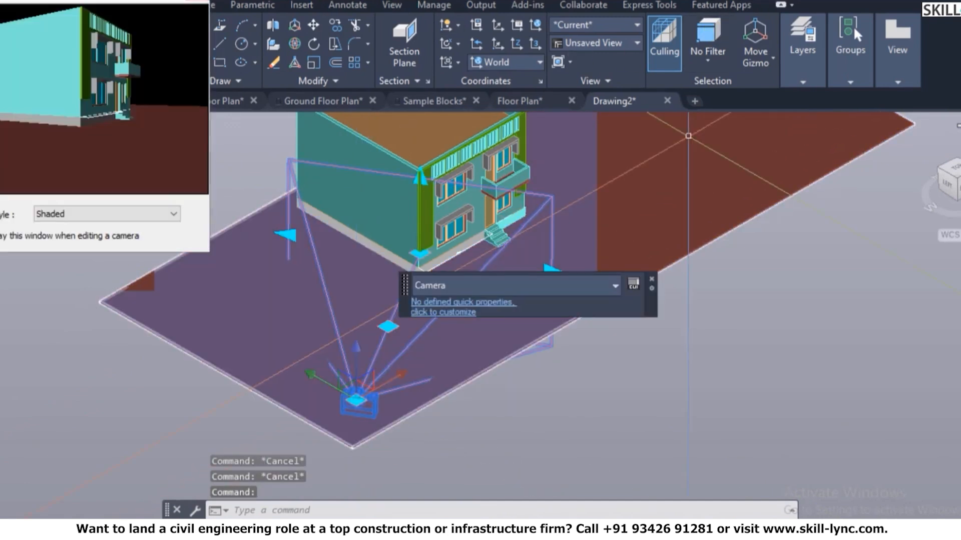
{"action": "left_click", "coordinate": [196, 0]}
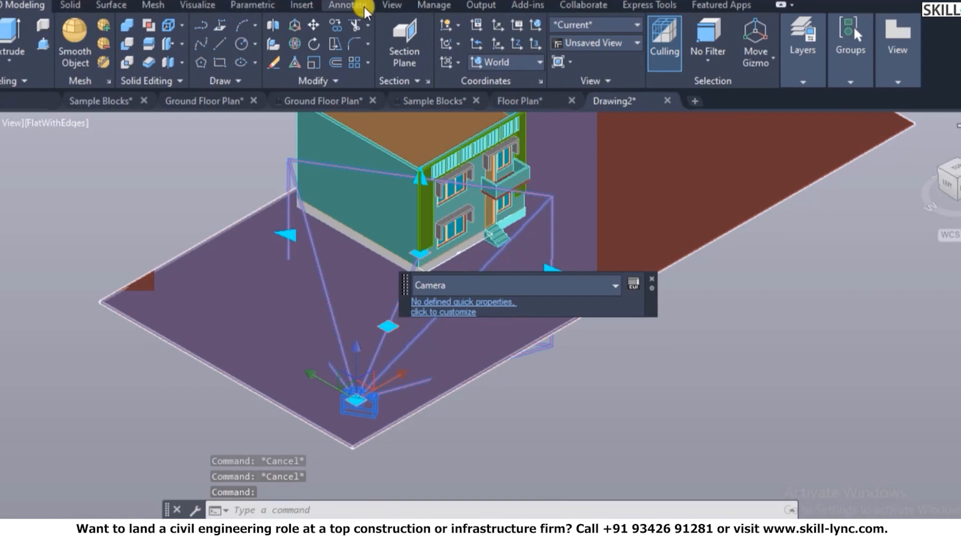
{"action": "left_click", "coordinate": [387, 6]}
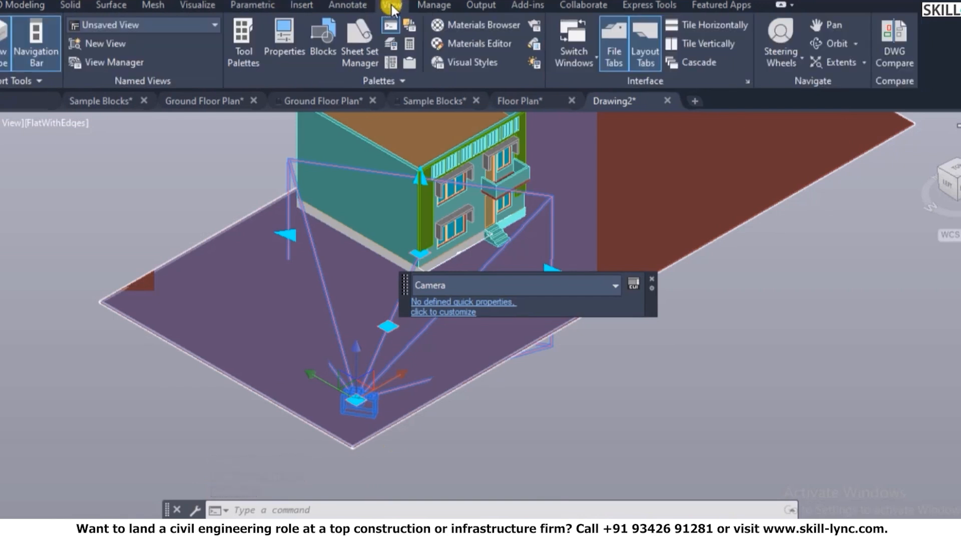
{"action": "left_click", "coordinate": [200, 7]}
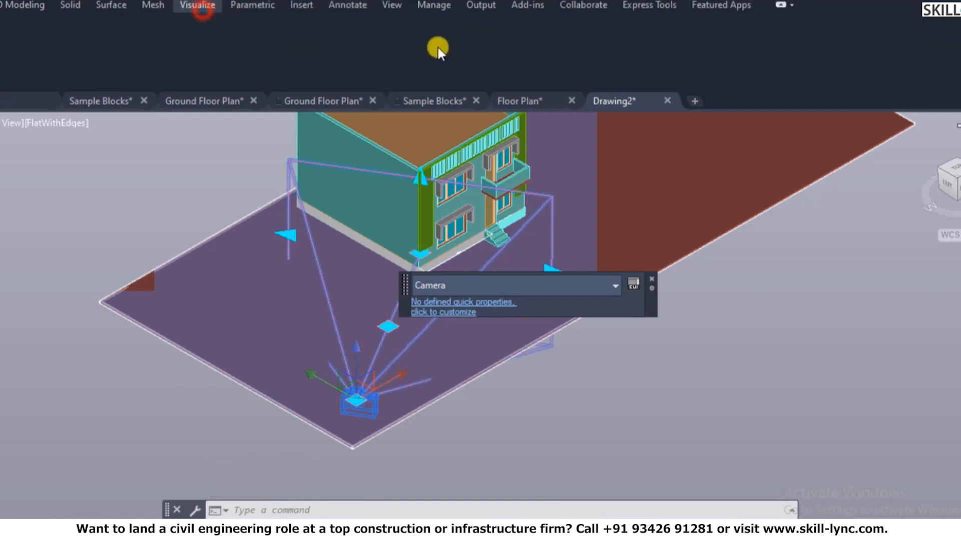
- Clear the camera selection, zoom back to the house and restore the full modelling panels
{"action": "scroll", "coordinate": [643, 322], "scroll_direction": "down", "scroll_amount": 3}
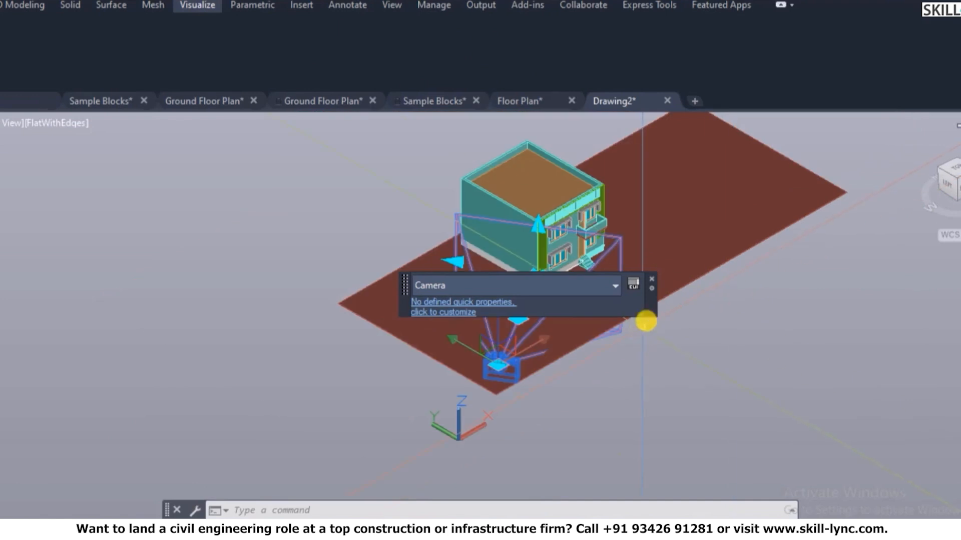
{"action": "scroll", "coordinate": [188, 307], "scroll_direction": "down", "scroll_amount": 4}
{"action": "scroll", "coordinate": [189, 307], "scroll_direction": "up", "scroll_amount": 3}
{"action": "scroll", "coordinate": [339, 208], "scroll_direction": "up", "scroll_amount": 2}
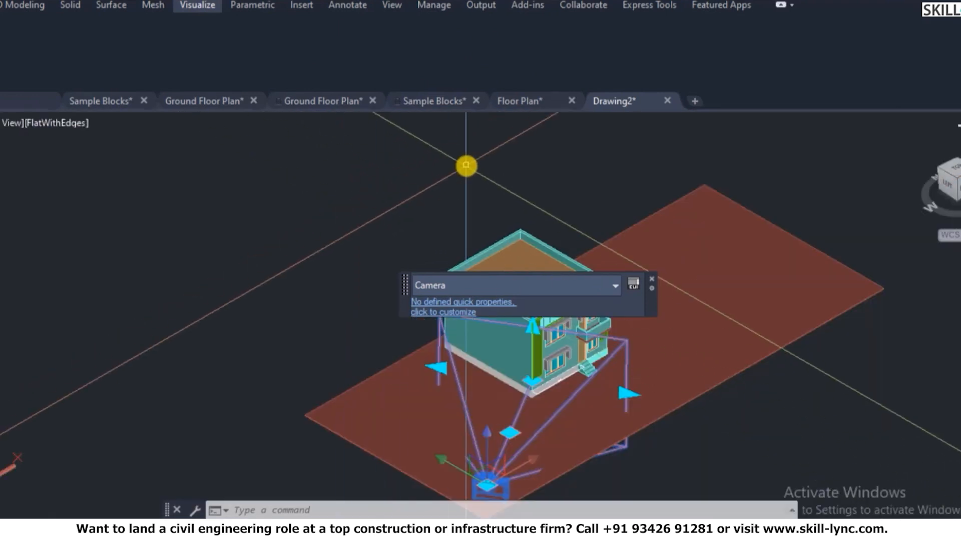
{"action": "key", "text": "Escape"}
{"action": "key", "text": "Escape"}
{"action": "scroll", "coordinate": [486, 169], "scroll_direction": "down", "scroll_amount": 4}
{"action": "scroll", "coordinate": [482, 183], "scroll_direction": "up", "scroll_amount": 5}
{"action": "key", "text": "Escape"}
{"action": "left_click", "coordinate": [15, 6]}
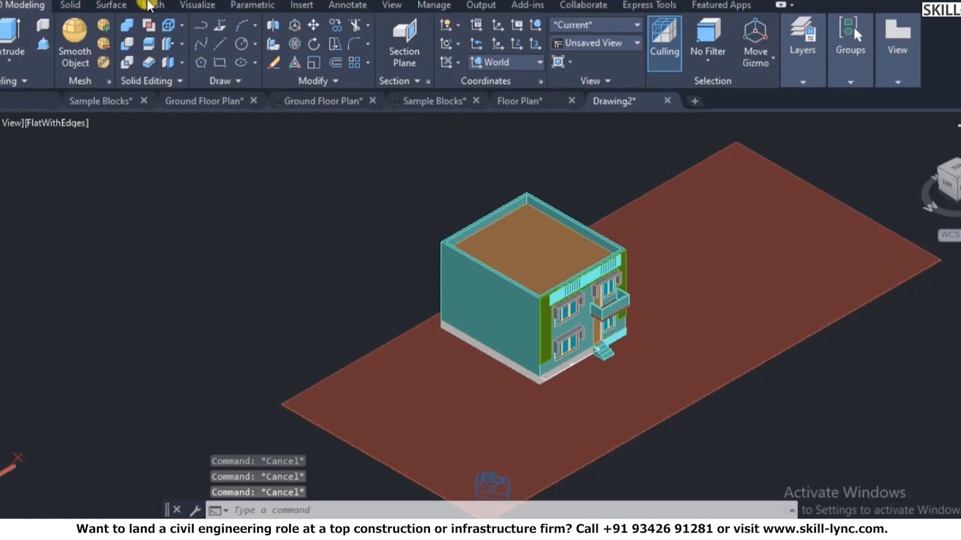
- Cycle the ribbon tabs, collapse then restore the panels, and open the Visualize tab
{"action": "left_click", "coordinate": [194, 7]}
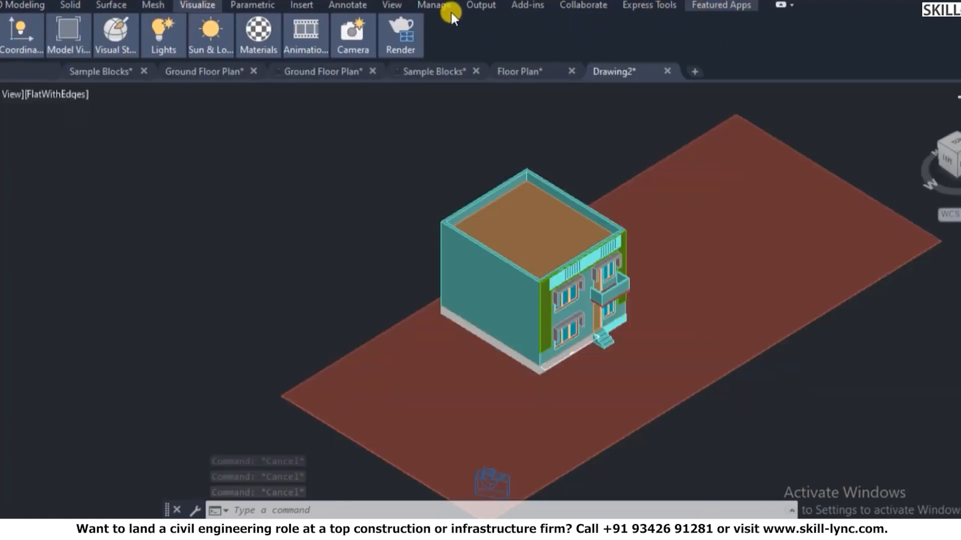
{"action": "left_click", "coordinate": [475, 6]}
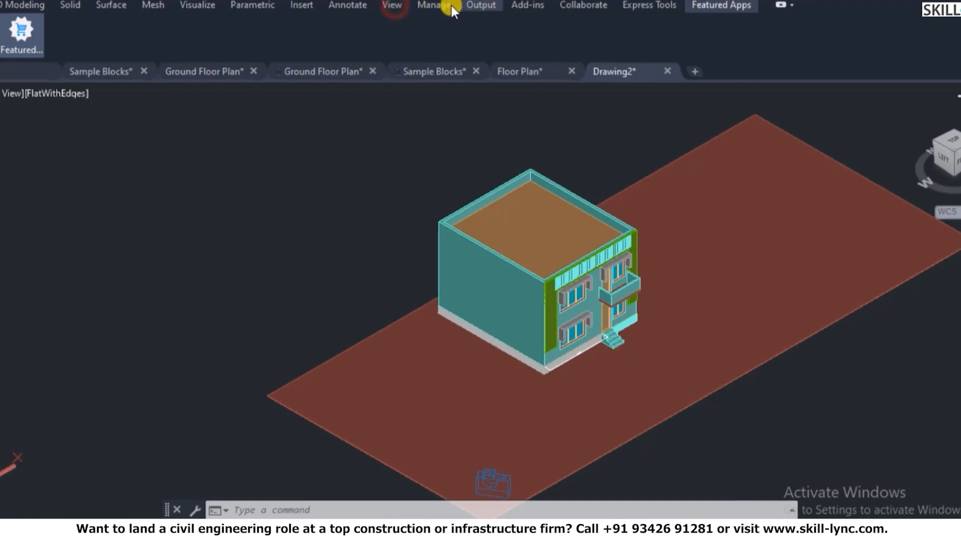
{"action": "left_click", "coordinate": [779, 4]}
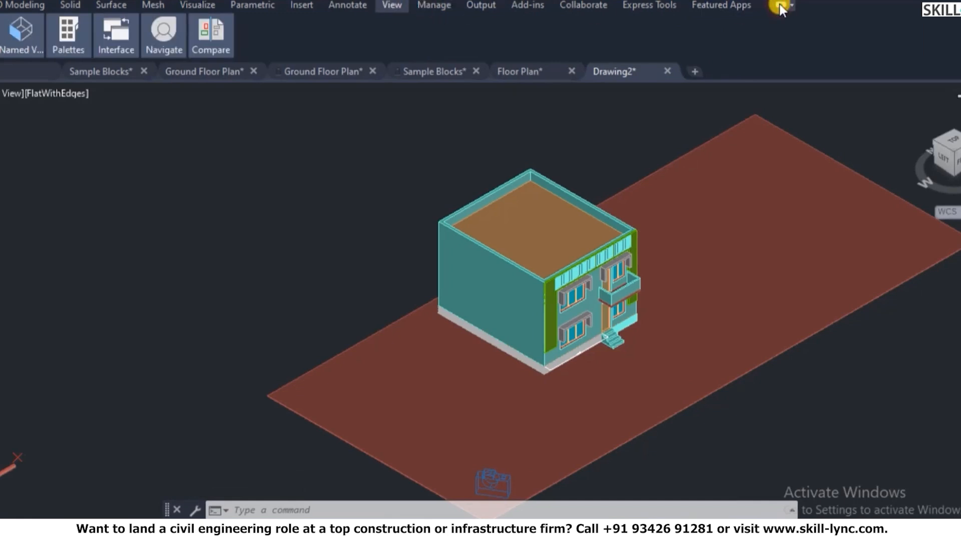
{"action": "left_click", "coordinate": [778, 4]}
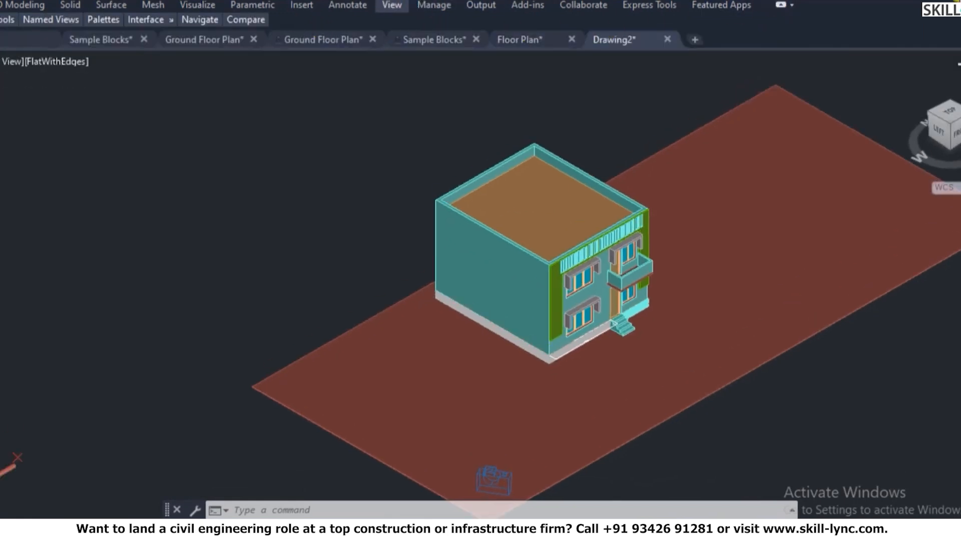
{"action": "left_click", "coordinate": [784, 6]}
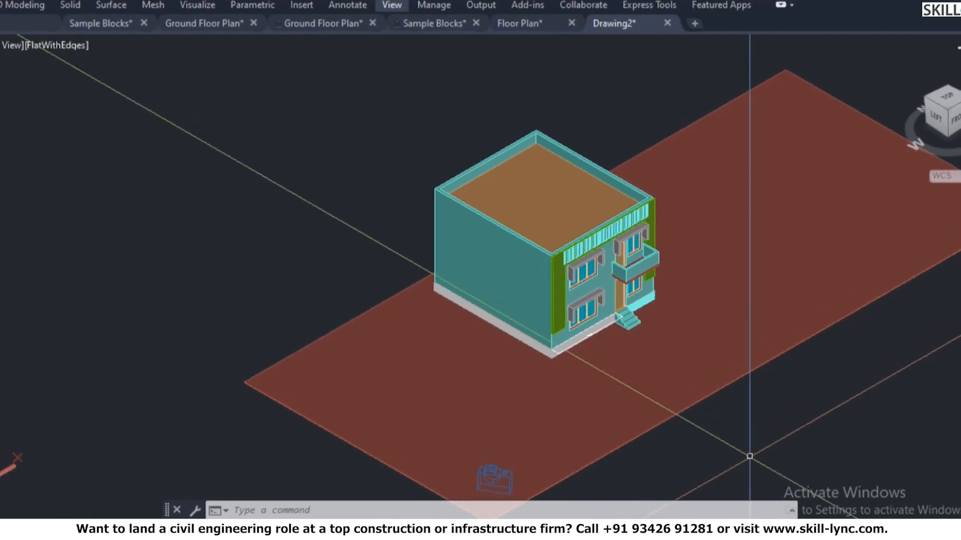
{"action": "scroll", "coordinate": [431, 291], "scroll_direction": "down", "scroll_amount": 4}
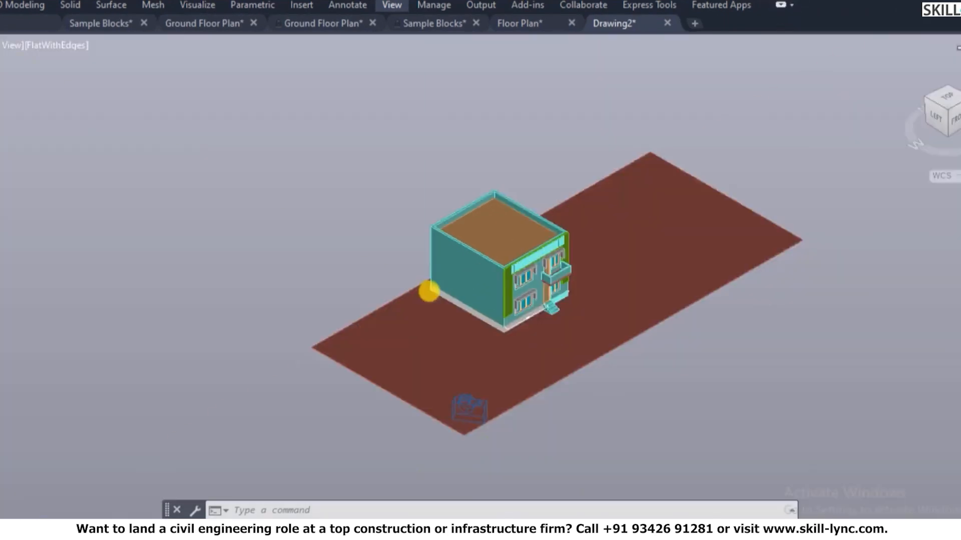
{"action": "scroll", "coordinate": [451, 300], "scroll_direction": "up", "scroll_amount": 5}
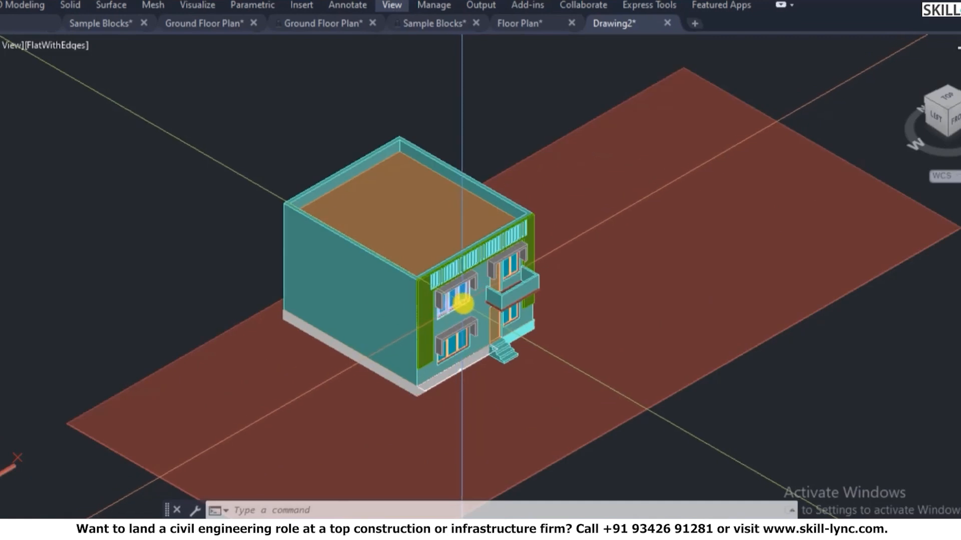
{"action": "left_click", "coordinate": [782, 6]}
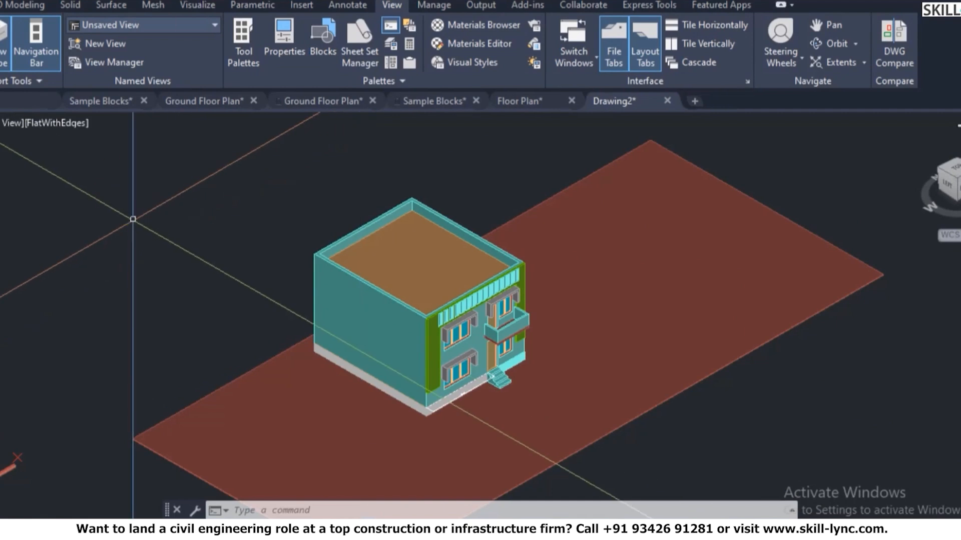
{"action": "left_click", "coordinate": [190, 6]}
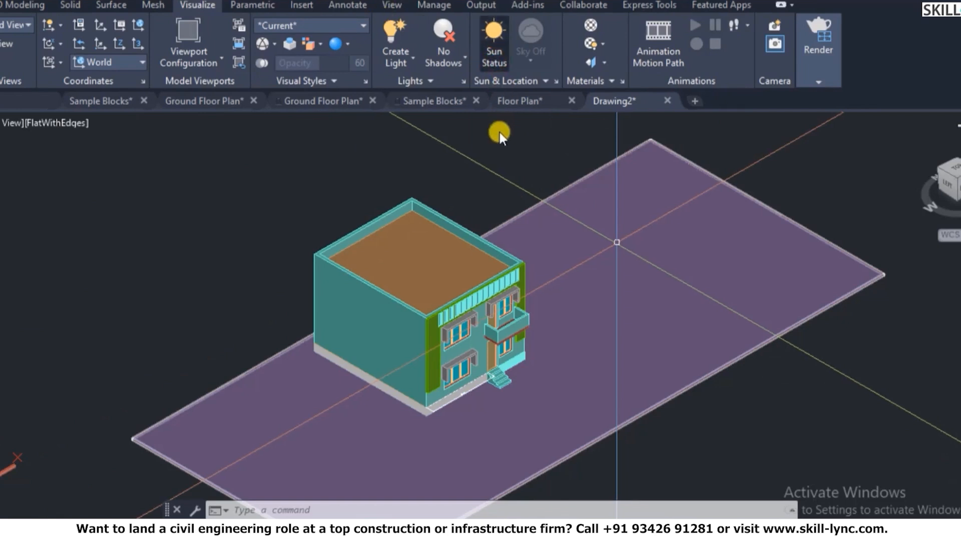
- Turn the sun on keeping the current exposure, and set shadows to full shadows
{"action": "left_click", "coordinate": [494, 44]}
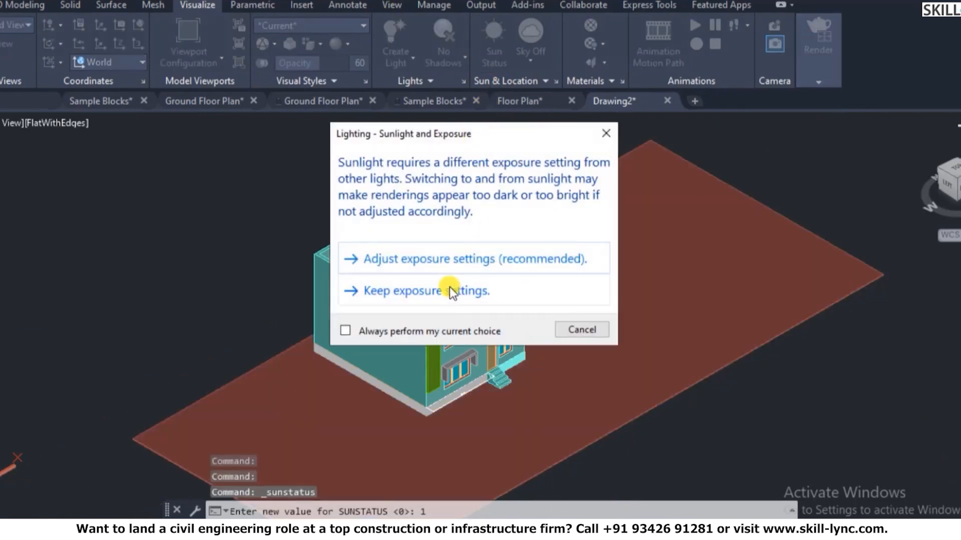
{"action": "left_click", "coordinate": [442, 290]}
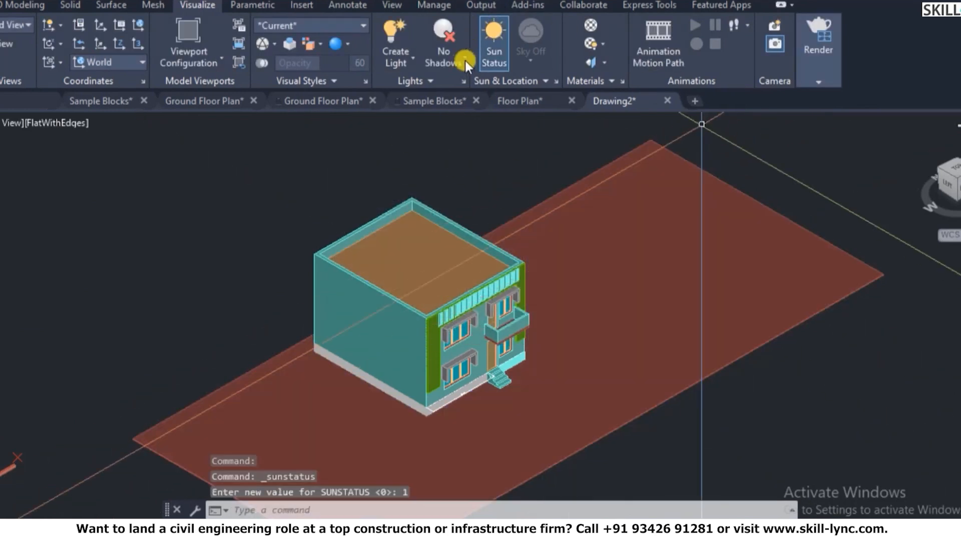
{"action": "left_click", "coordinate": [464, 60]}
{"action": "left_click", "coordinate": [479, 149]}
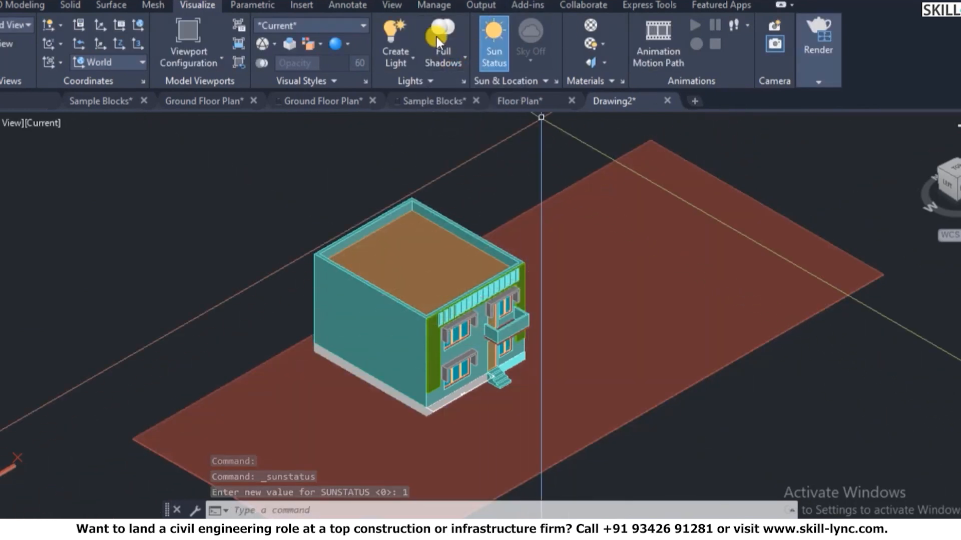
{"action": "left_click", "coordinate": [452, 61]}
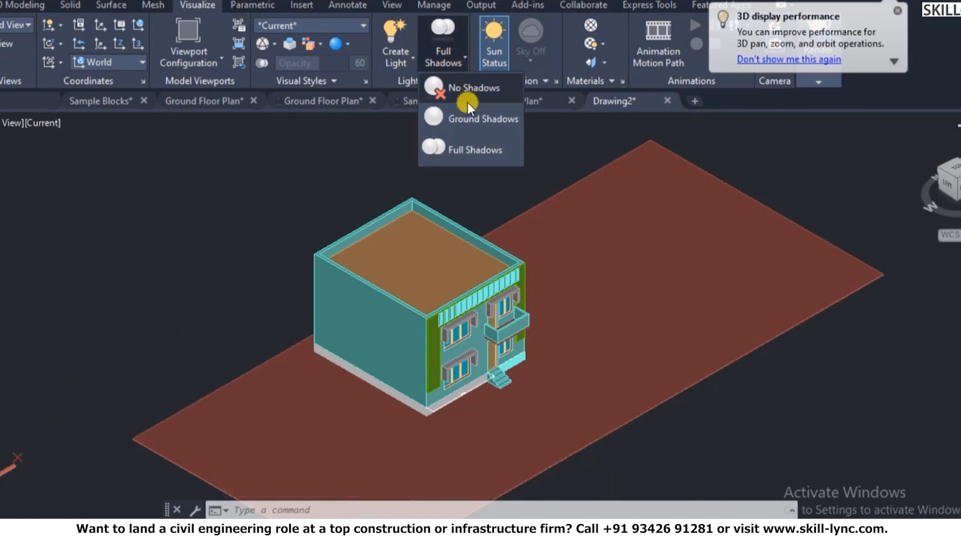
{"action": "left_click", "coordinate": [469, 115]}
{"action": "scroll", "coordinate": [515, 448], "scroll_direction": "up", "scroll_amount": 5}
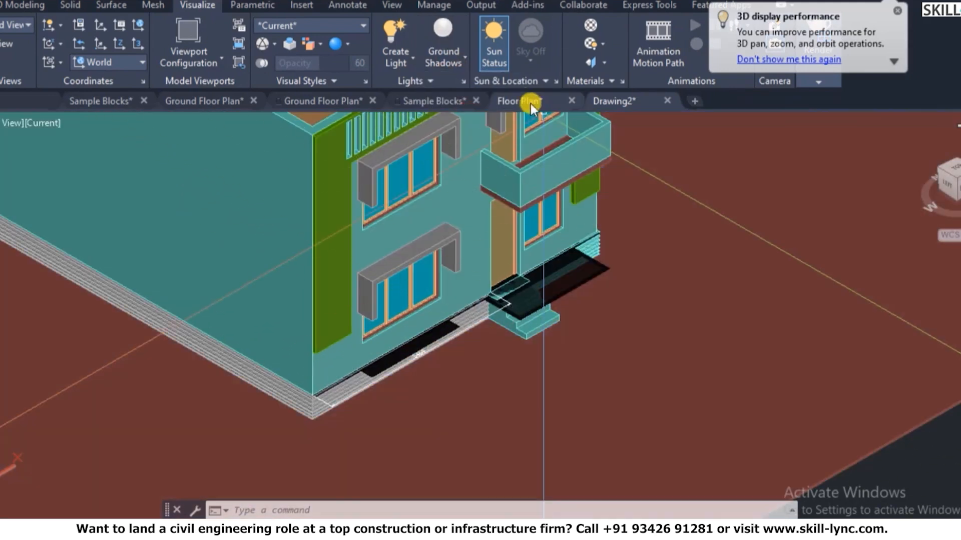
{"action": "left_click", "coordinate": [441, 66]}
{"action": "left_click", "coordinate": [470, 147]}
{"action": "scroll", "coordinate": [641, 352], "scroll_direction": "down", "scroll_amount": 8}
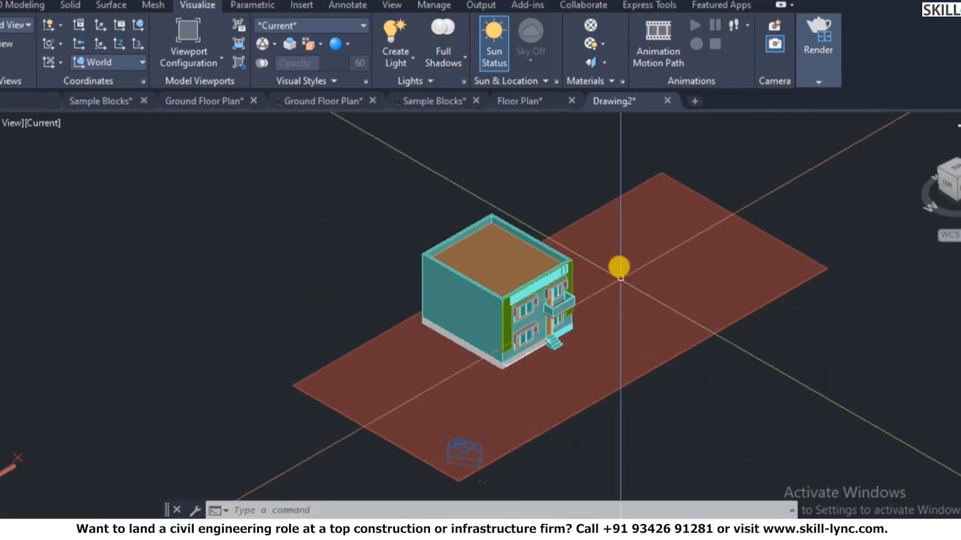
{"action": "scroll", "coordinate": [618, 208], "scroll_direction": "up", "scroll_amount": 4}
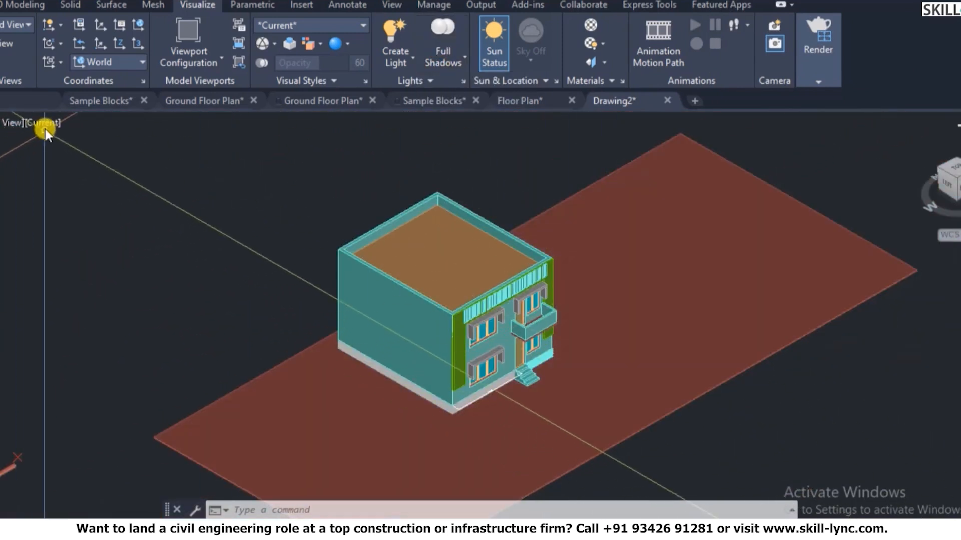
- Switch the viewport visual style to Realistic
{"action": "left_click", "coordinate": [45, 122]}
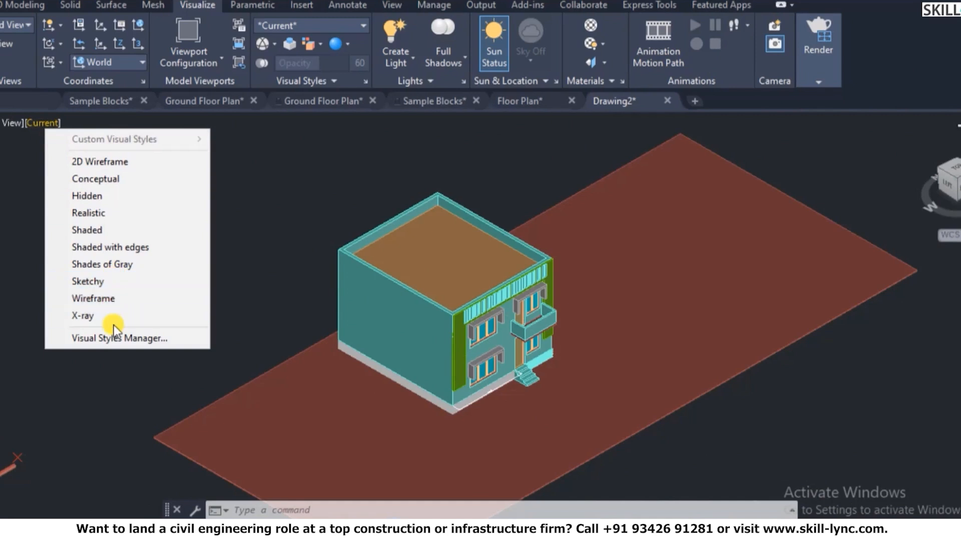
{"action": "left_click", "coordinate": [106, 218]}
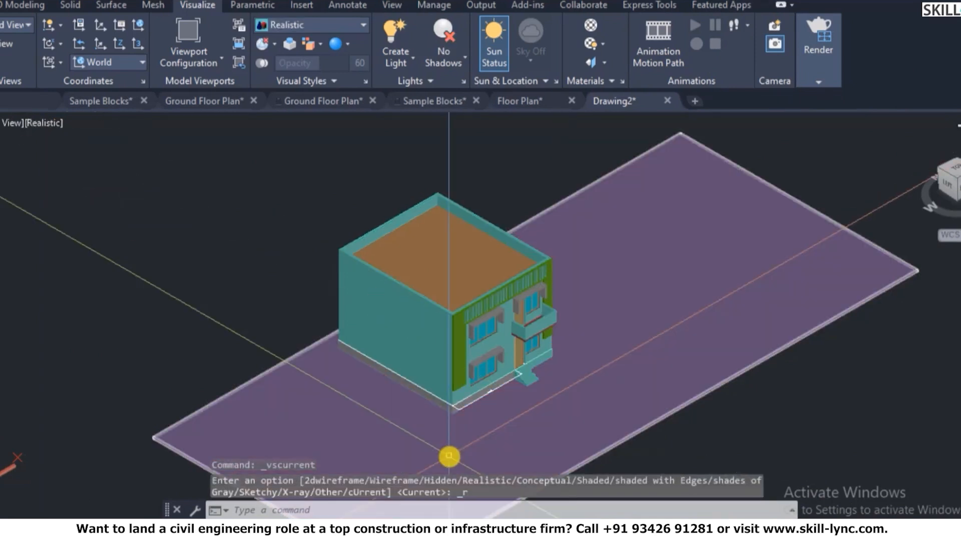
{"action": "scroll", "coordinate": [482, 433], "scroll_direction": "up", "scroll_amount": 4}
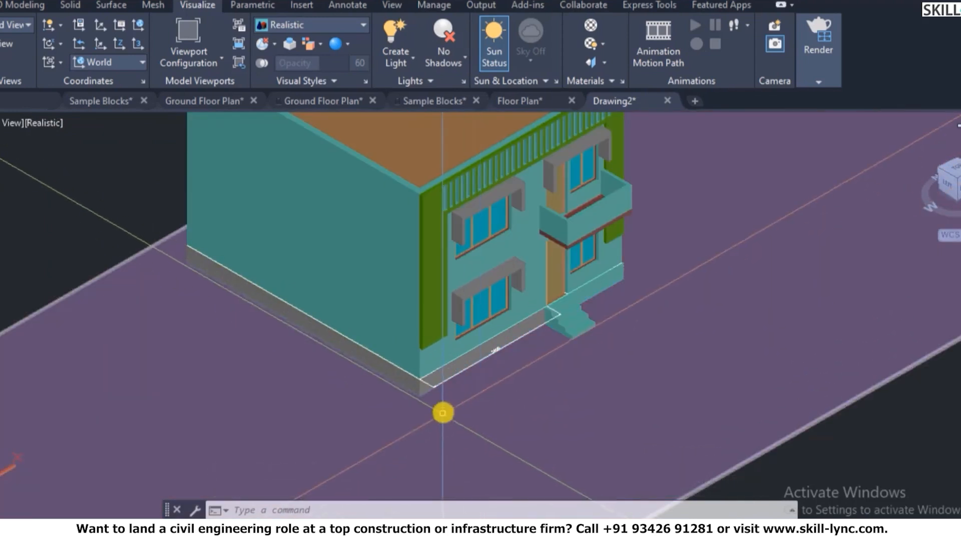
{"action": "scroll", "coordinate": [441, 410], "scroll_direction": "down", "scroll_amount": 5}
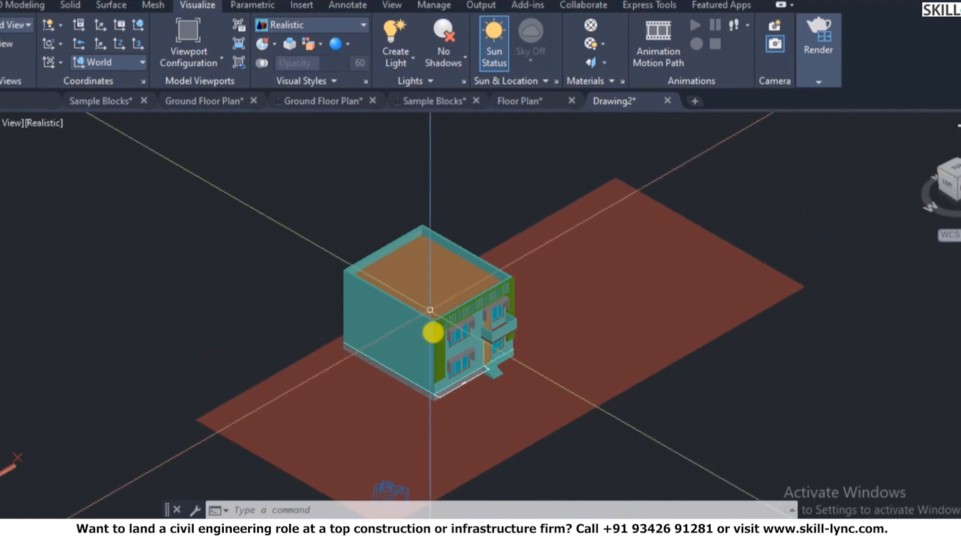
{"action": "scroll", "coordinate": [439, 312], "scroll_direction": "down", "scroll_amount": 5}
- Set the saved camera view cam1 current from the View Manager
{"action": "left_click", "coordinate": [471, 408]}
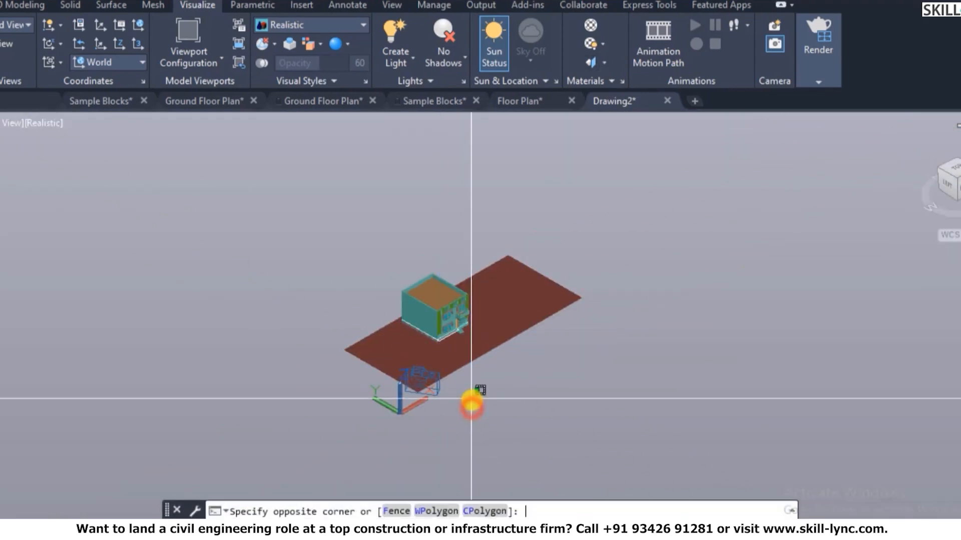
{"action": "type", "text": "v"}
{"action": "key", "text": "Return"}
{"action": "left_click", "coordinate": [327, 198]}
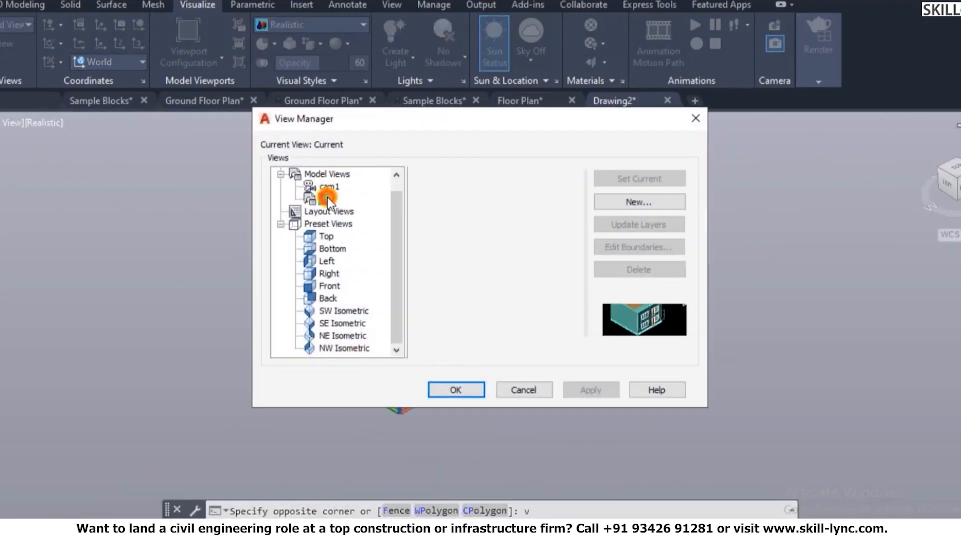
{"action": "left_click", "coordinate": [332, 189]}
{"action": "left_click", "coordinate": [644, 180]}
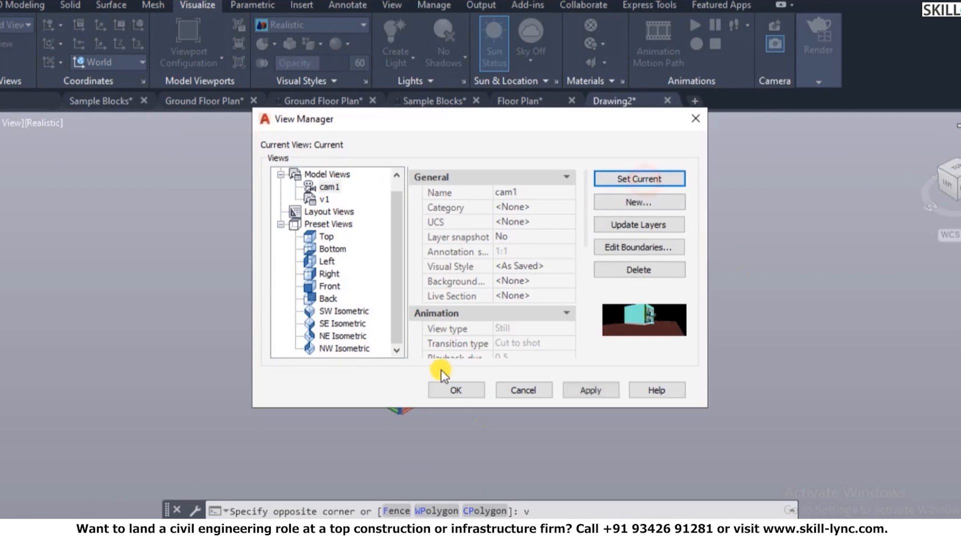
{"action": "left_click", "coordinate": [454, 391]}
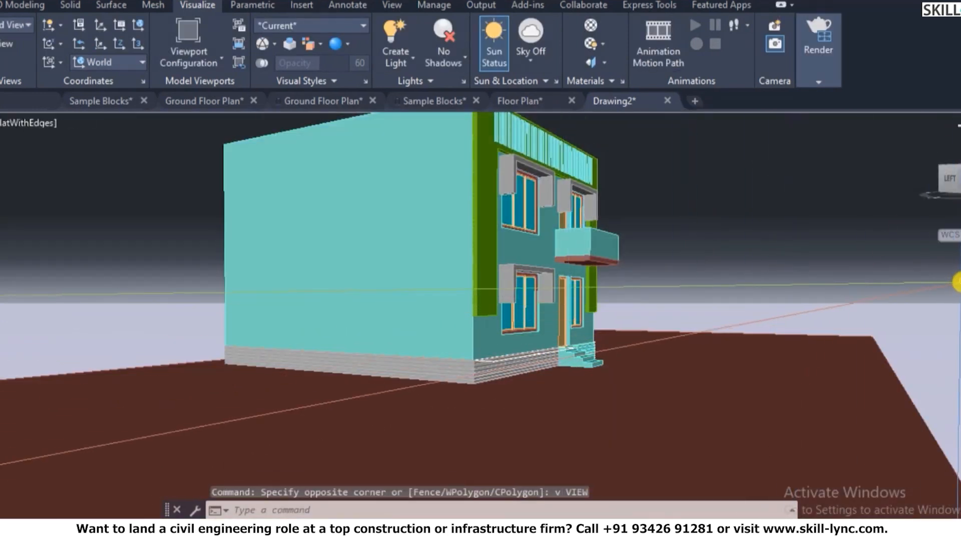
- Orbit and pan the house with the navigation wheel until it faces front
{"action": "left_click", "coordinate": [959, 286]}
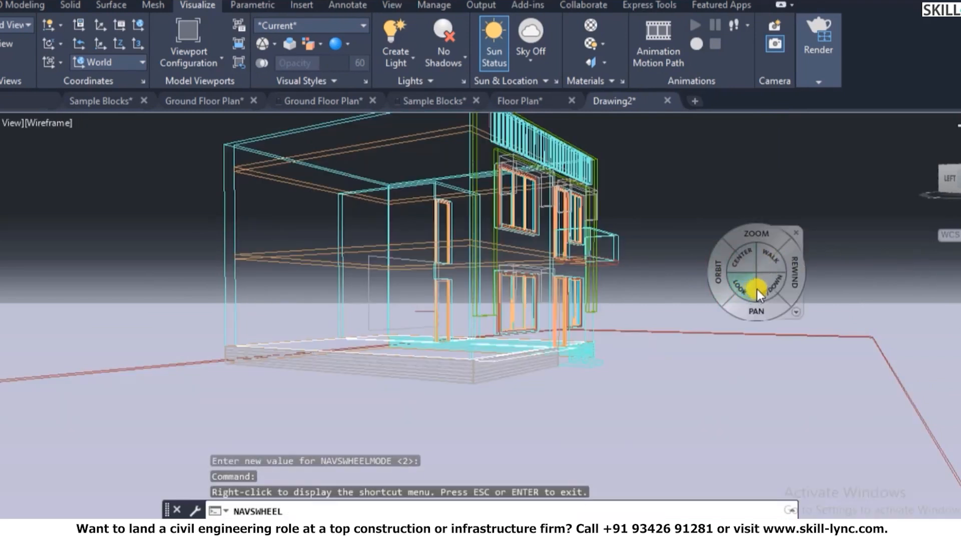
{"action": "left_click", "coordinate": [724, 283]}
{"action": "left_click_drag", "start_coordinate": [724, 283], "coordinate": [705, 347]}
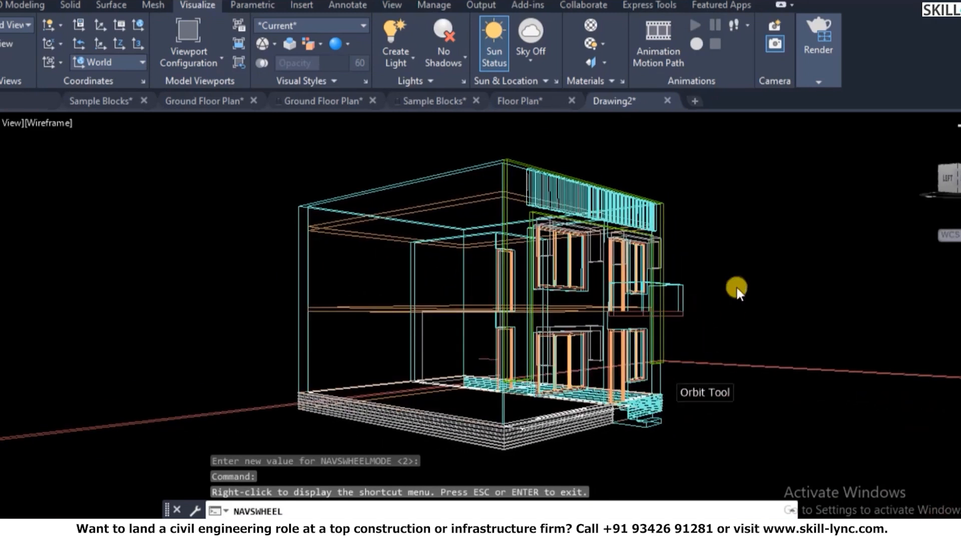
{"action": "right_click", "coordinate": [741, 268]}
{"action": "left_click", "coordinate": [784, 243]}
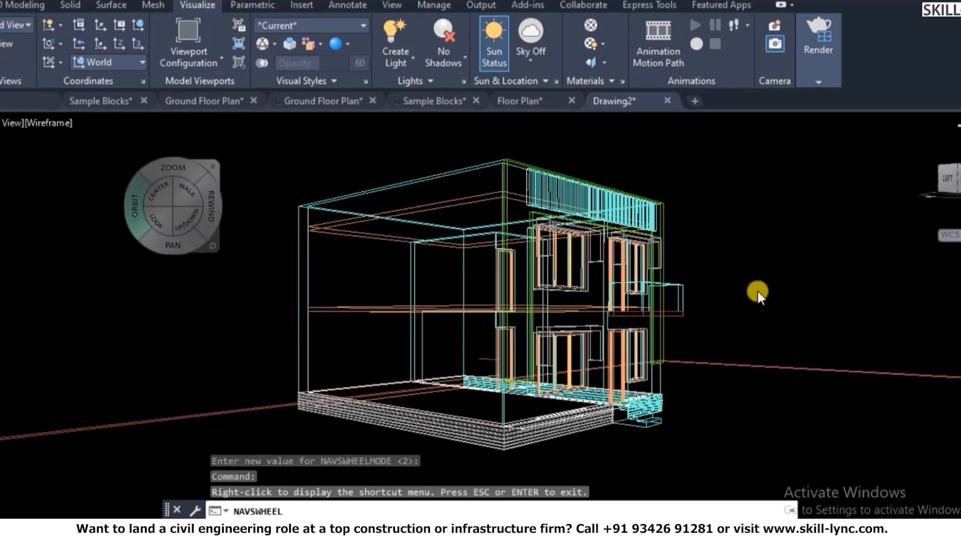
{"action": "left_click_drag", "start_coordinate": [652, 318], "coordinate": [596, 326]}
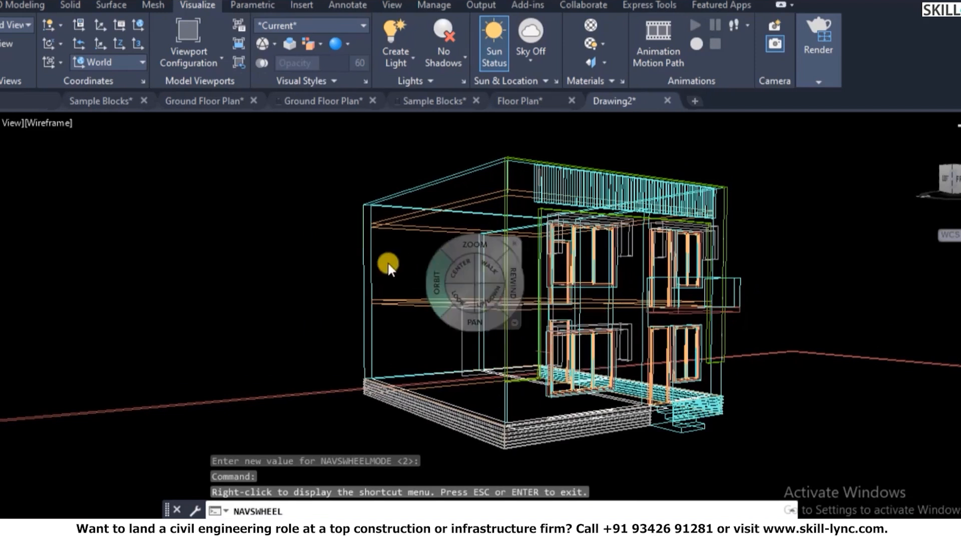
{"action": "left_click_drag", "start_coordinate": [694, 341], "coordinate": [619, 346]}
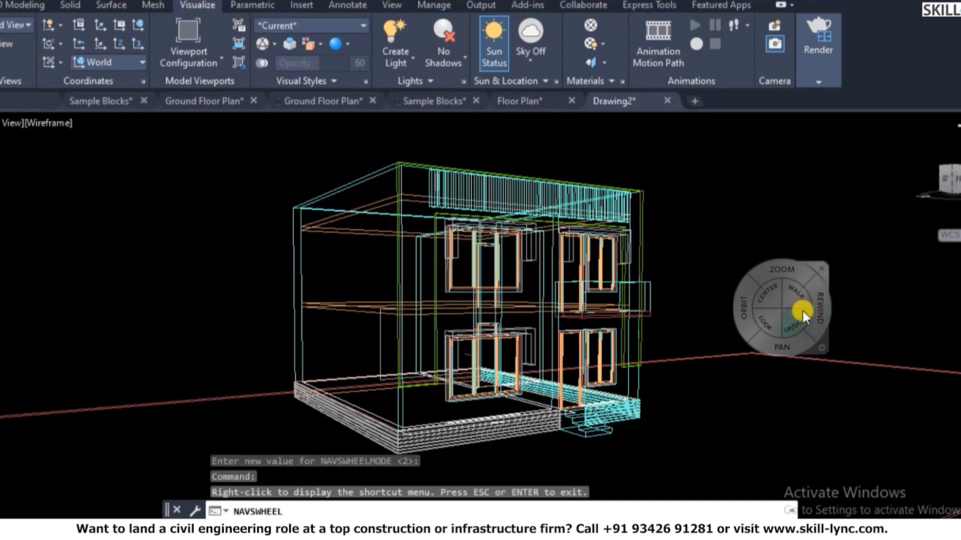
{"action": "left_click", "coordinate": [770, 321]}
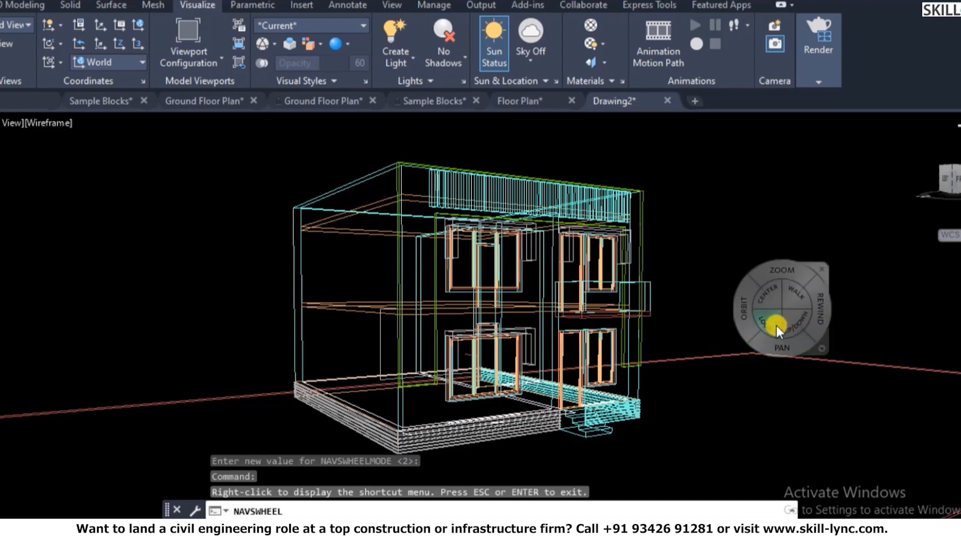
{"action": "left_click_drag", "start_coordinate": [750, 297], "coordinate": [750, 290]}
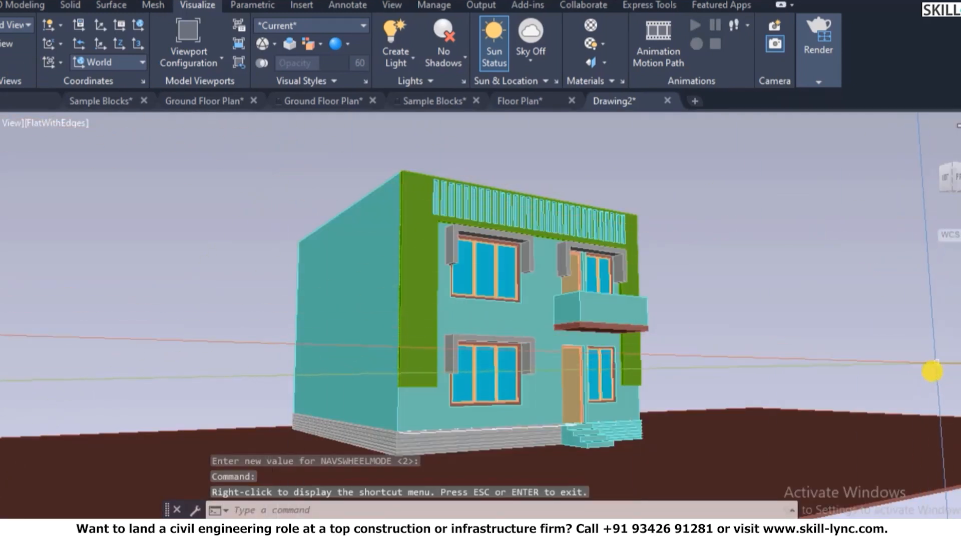
- Save the current perspective as a new named view called cam2
{"action": "type", "text": "v"}
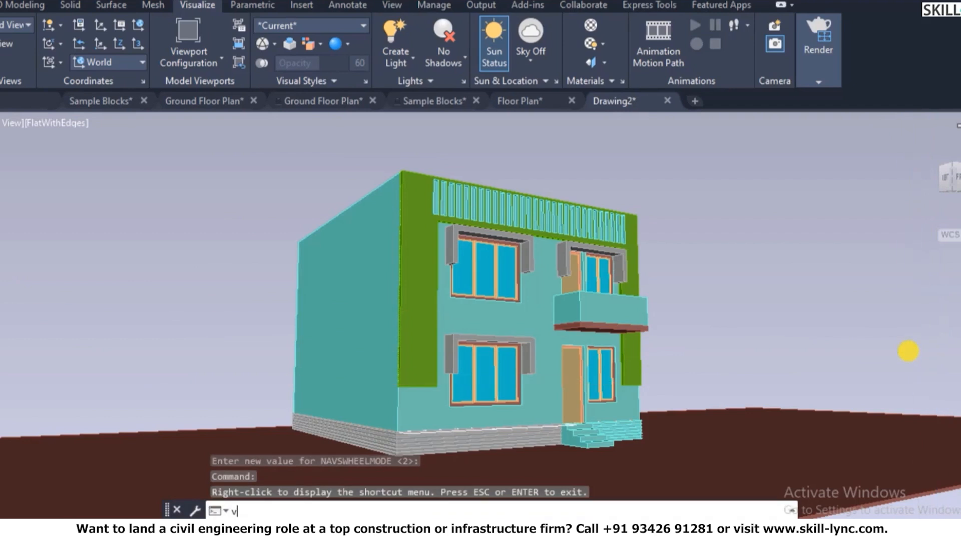
{"action": "key", "text": "Return"}
{"action": "left_click", "coordinate": [643, 204]}
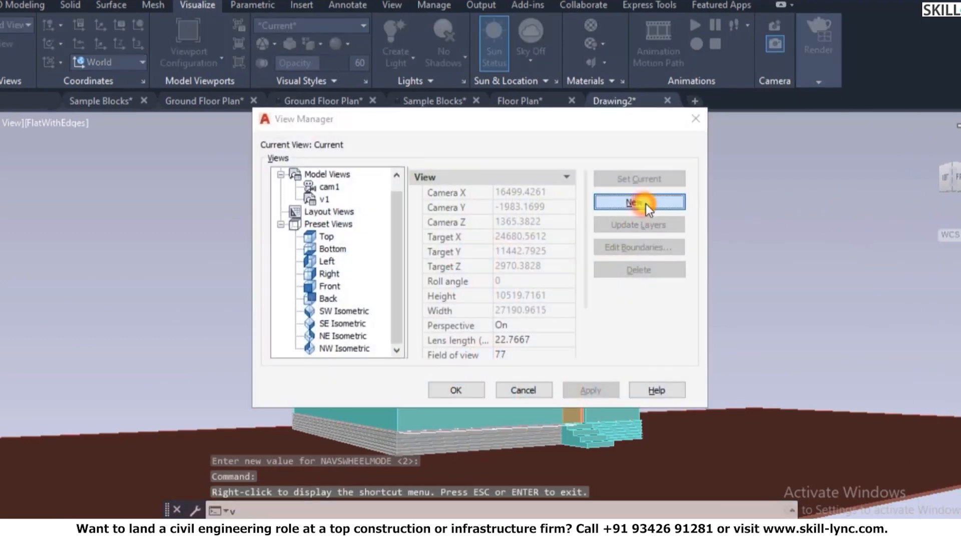
{"action": "type", "text": "cam2"}
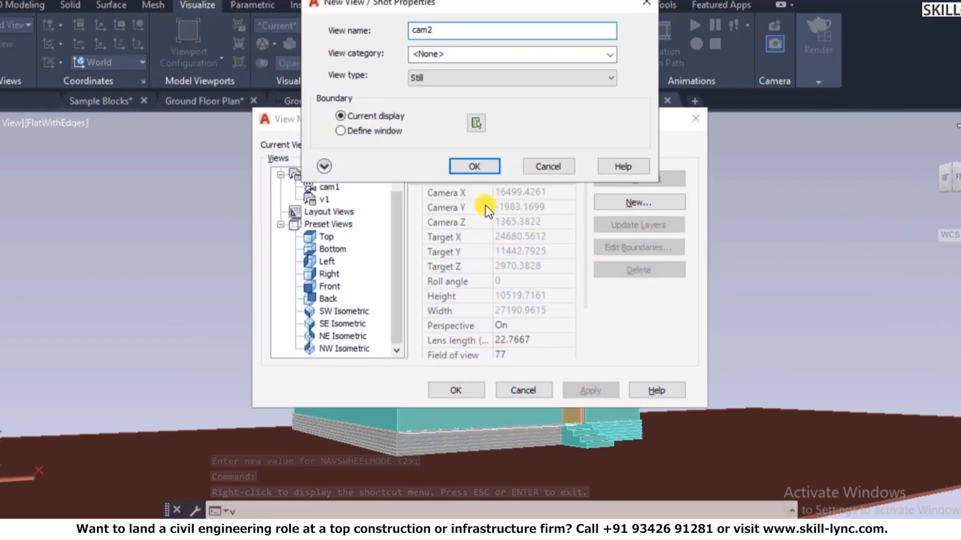
{"action": "left_click", "coordinate": [482, 167]}
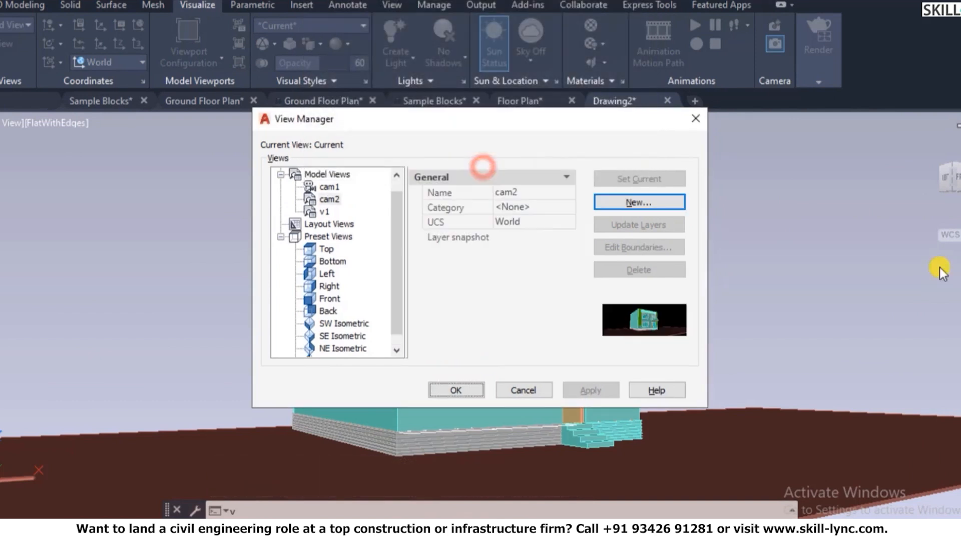
{"action": "left_click", "coordinate": [470, 397]}
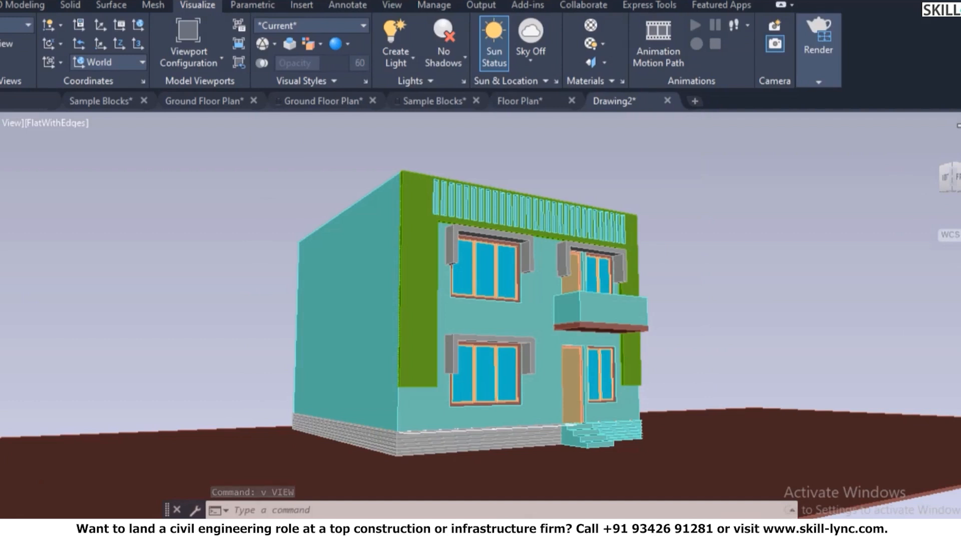
- Switch to plan view and draw a circle on the slab beside the house
{"action": "type", "text": "pLAN"}
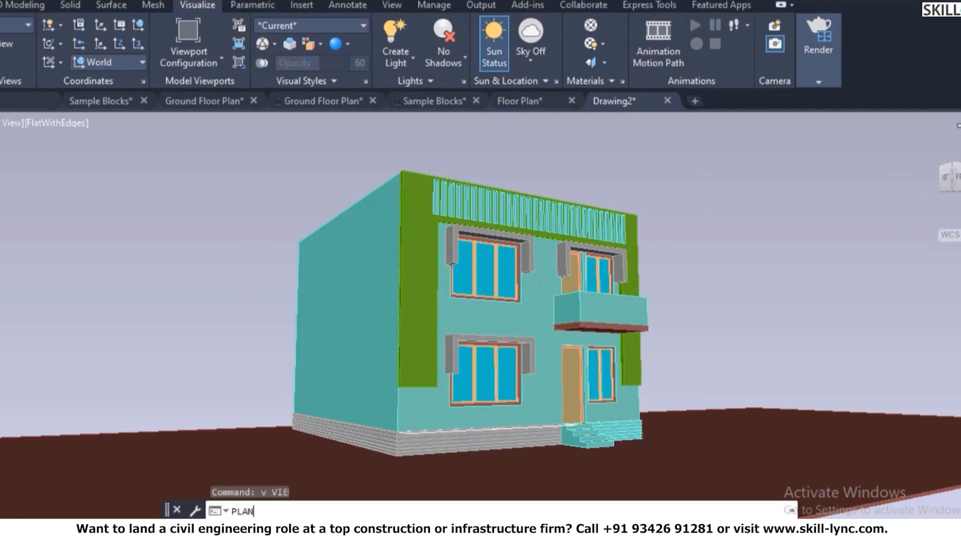
{"action": "key", "text": "Return"}
{"action": "key", "text": "Return"}
{"action": "key", "text": "Escape"}
{"action": "key", "text": "Escape"}
{"action": "type", "text": "c"}
{"action": "key", "text": "Return"}
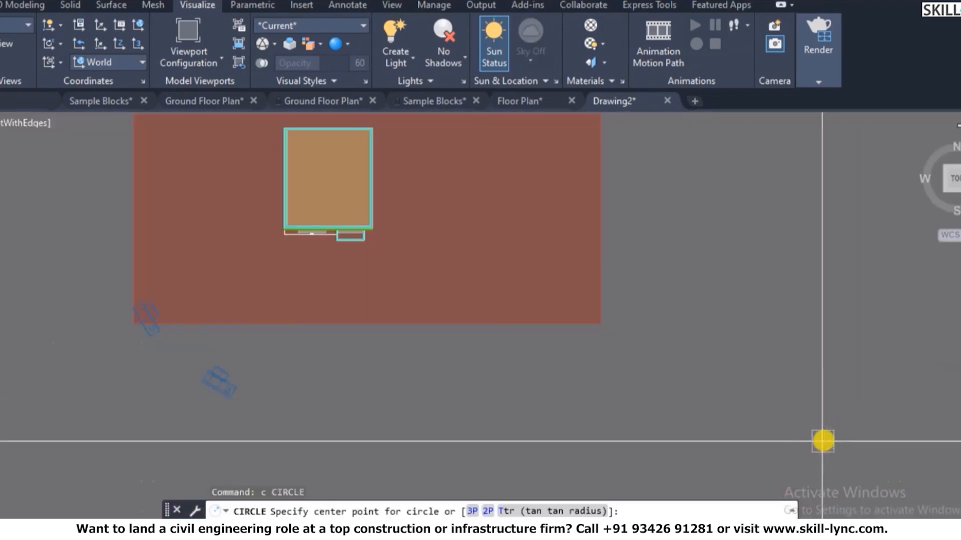
{"action": "left_click", "coordinate": [527, 290]}
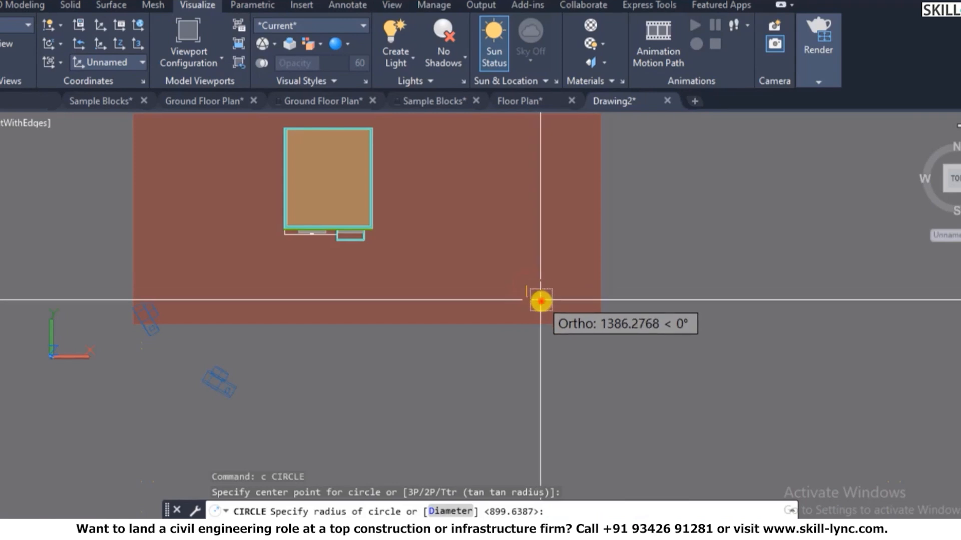
- Return to the isometric view and extrude the circle upward into a tall column
{"action": "left_click", "coordinate": [925, 140]}
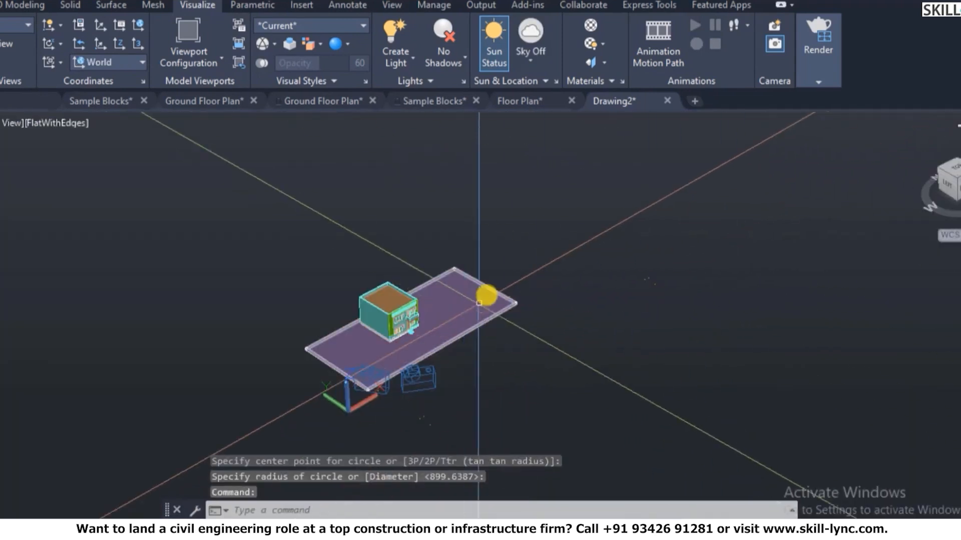
{"action": "scroll", "coordinate": [479, 303], "scroll_direction": "up", "scroll_amount": 2}
{"action": "key", "text": "Escape"}
{"action": "type", "text": "ext"}
{"action": "key", "text": "Return"}
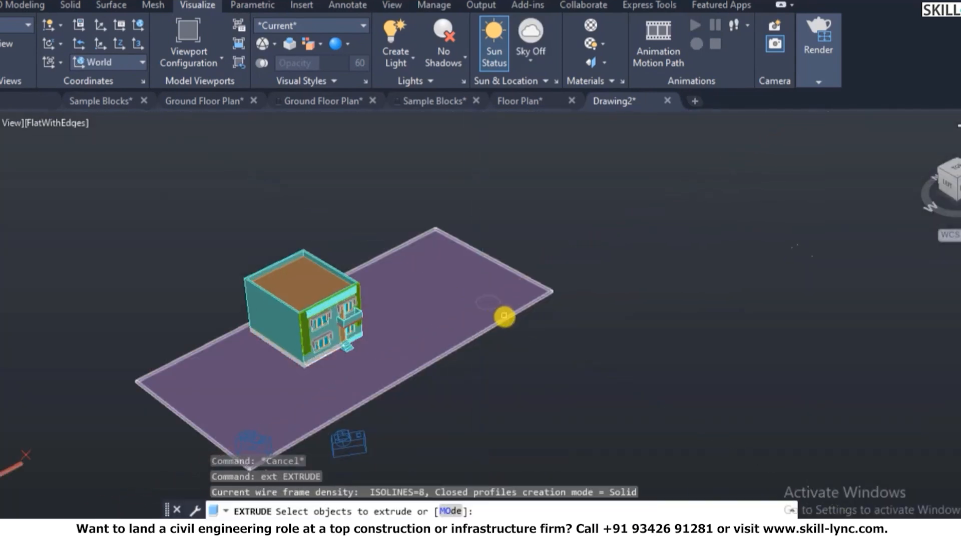
{"action": "left_click", "coordinate": [495, 310]}
{"action": "key", "text": "Return"}
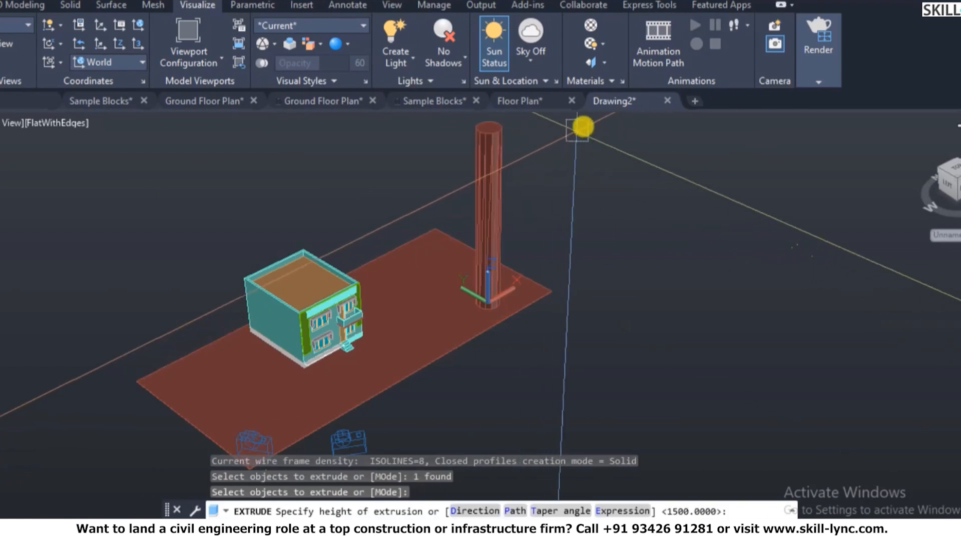
{"action": "key", "text": "Escape"}
{"action": "key", "text": "Escape"}
{"action": "key", "text": "Escape"}
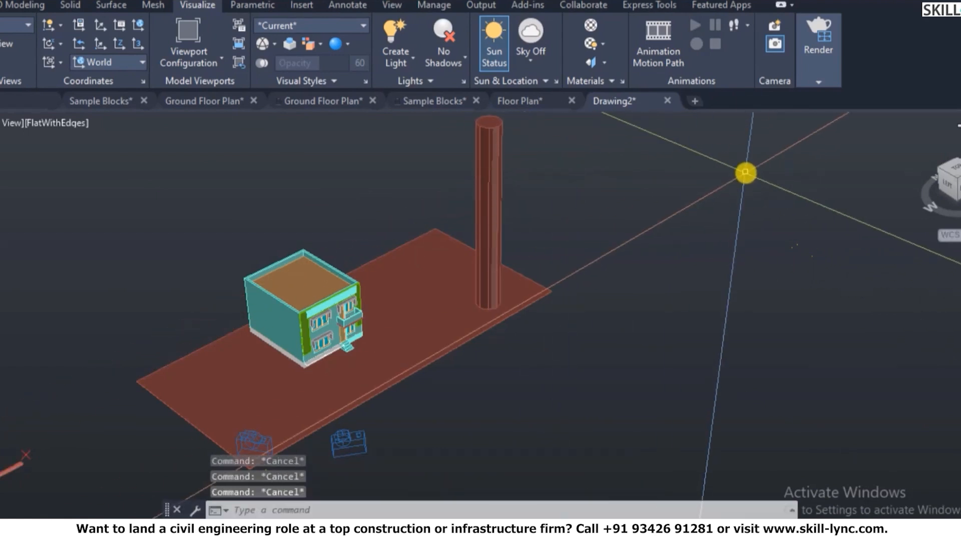
- Add a distant light from the column top toward the roof corner at intensity 1
{"action": "left_click", "coordinate": [409, 58]}
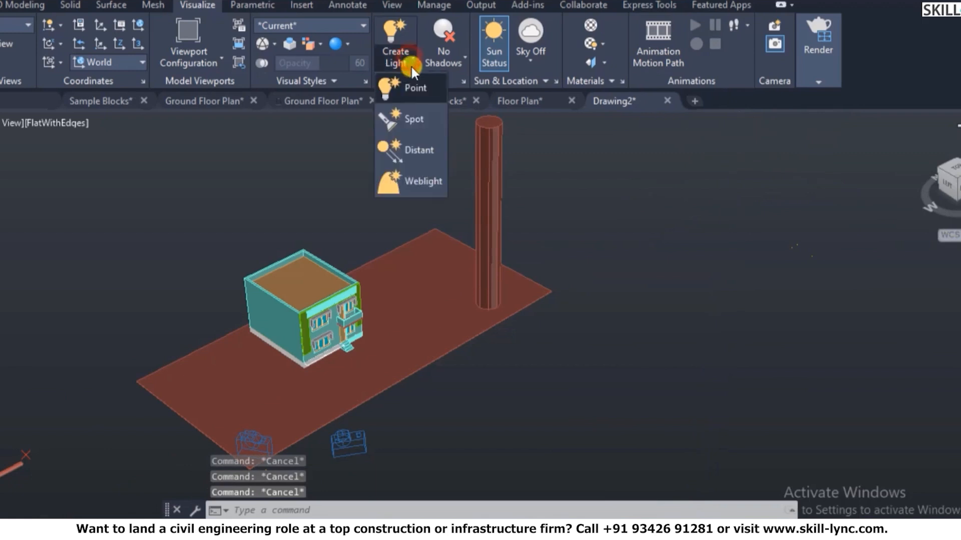
{"action": "left_click", "coordinate": [418, 151]}
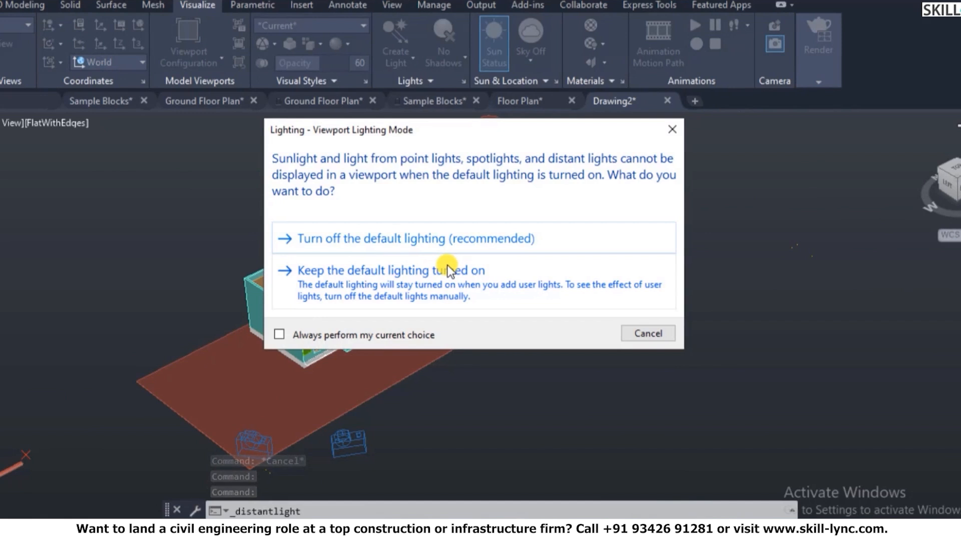
{"action": "left_click", "coordinate": [491, 238]}
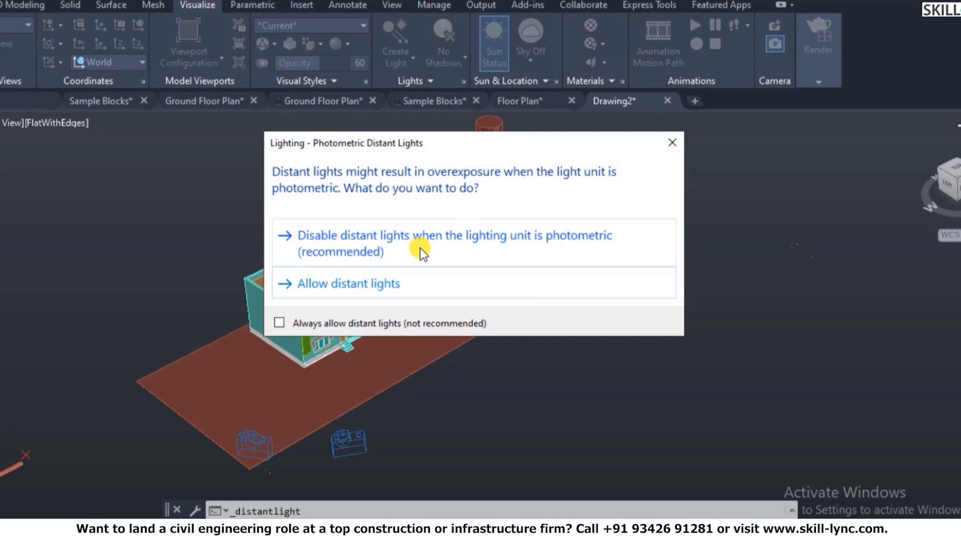
{"action": "left_click", "coordinate": [377, 283]}
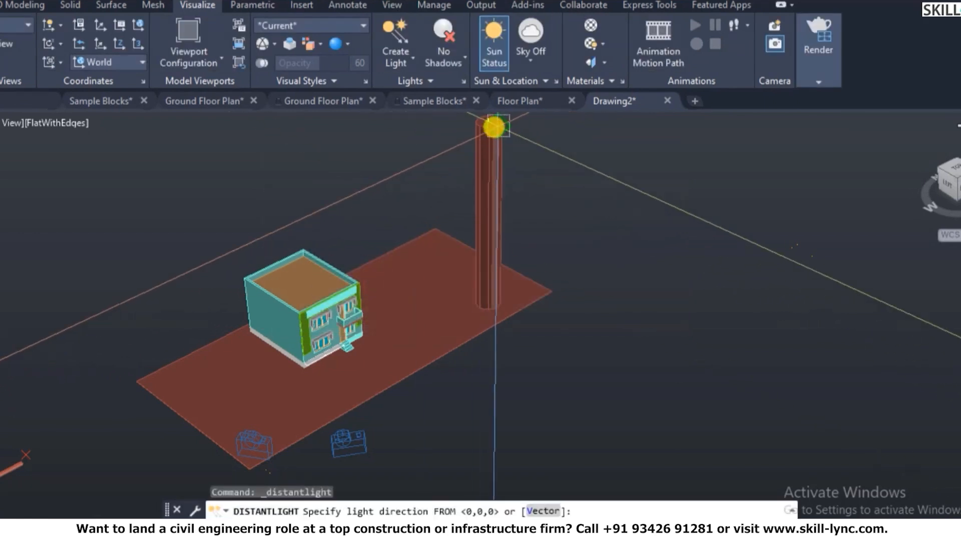
{"action": "left_click", "coordinate": [488, 122]}
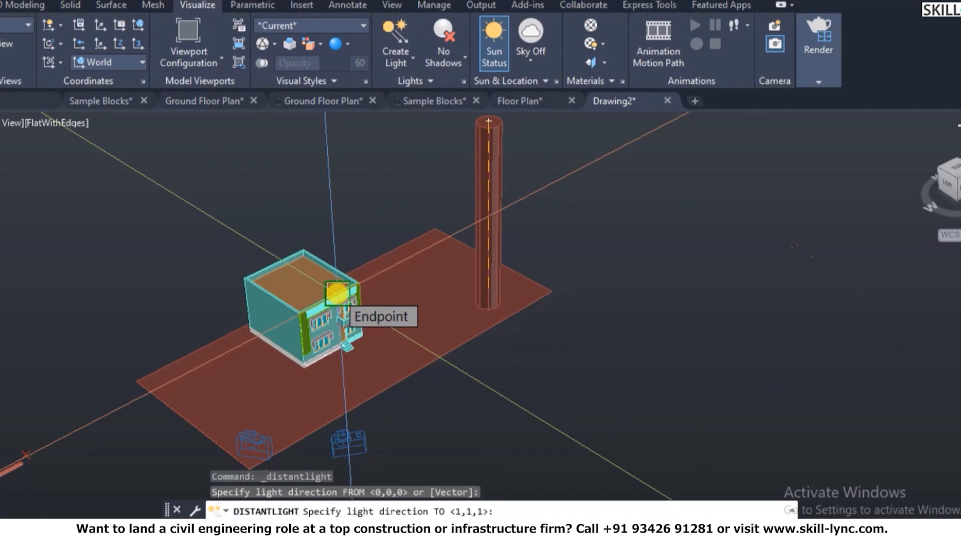
{"action": "left_click", "coordinate": [337, 293]}
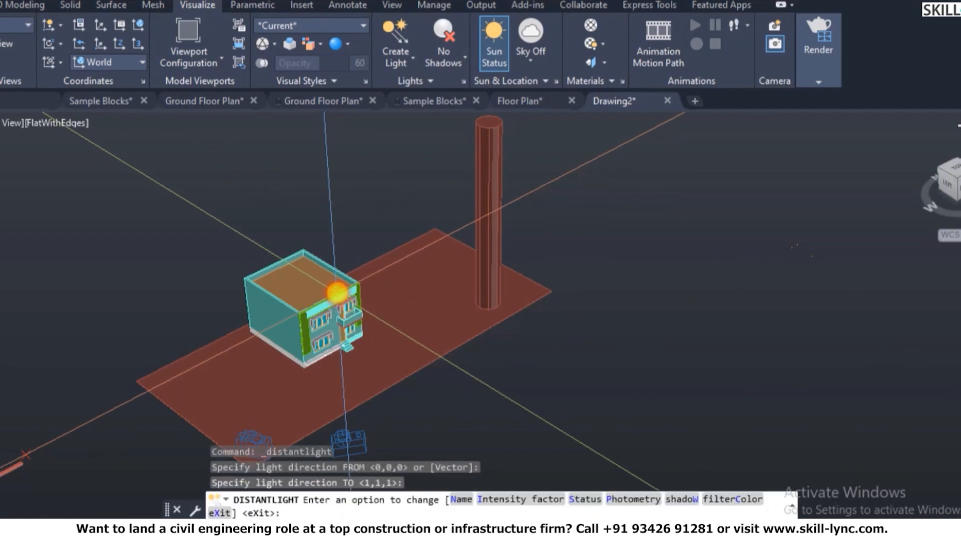
{"action": "left_click", "coordinate": [506, 500]}
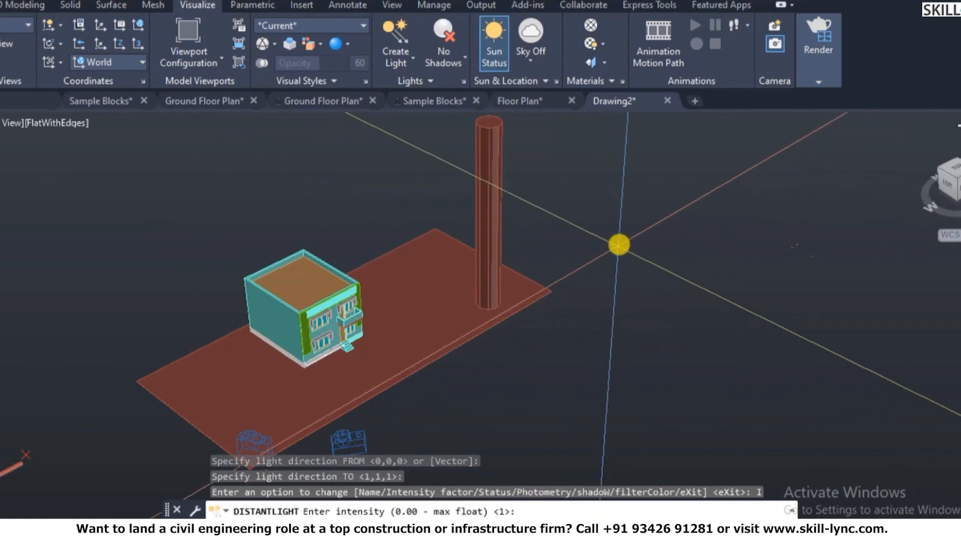
{"action": "key", "text": "Return"}
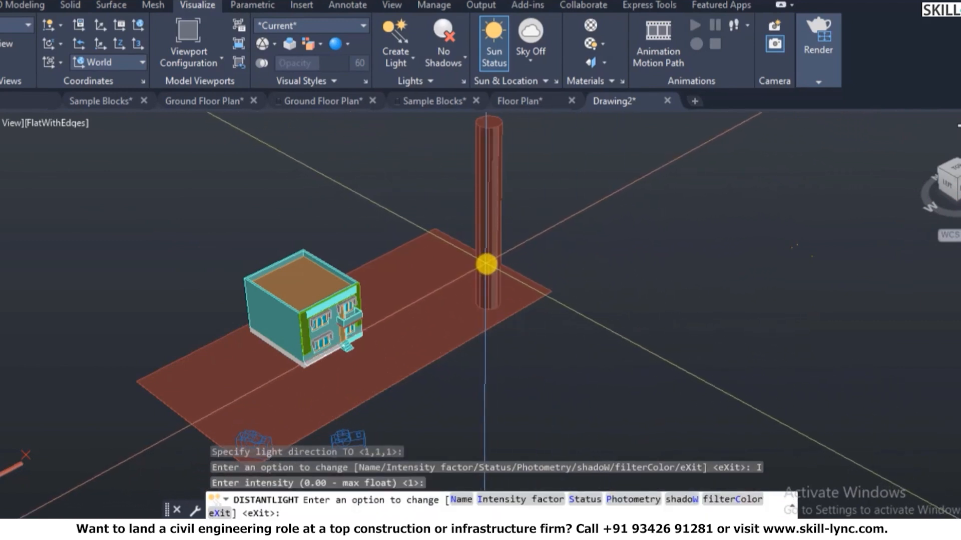
{"action": "key", "text": "Return"}
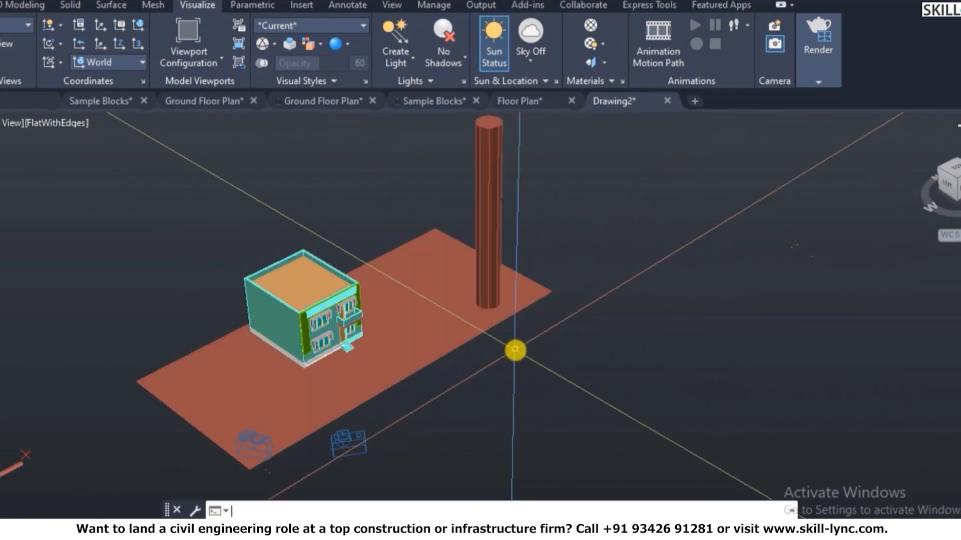
- Delete the tall column and restore the saved view v1
{"action": "left_click", "coordinate": [482, 200]}
{"action": "type", "text": "e"}
{"action": "key", "text": "Return"}
{"action": "type", "text": "v"}
{"action": "key", "text": "Return"}
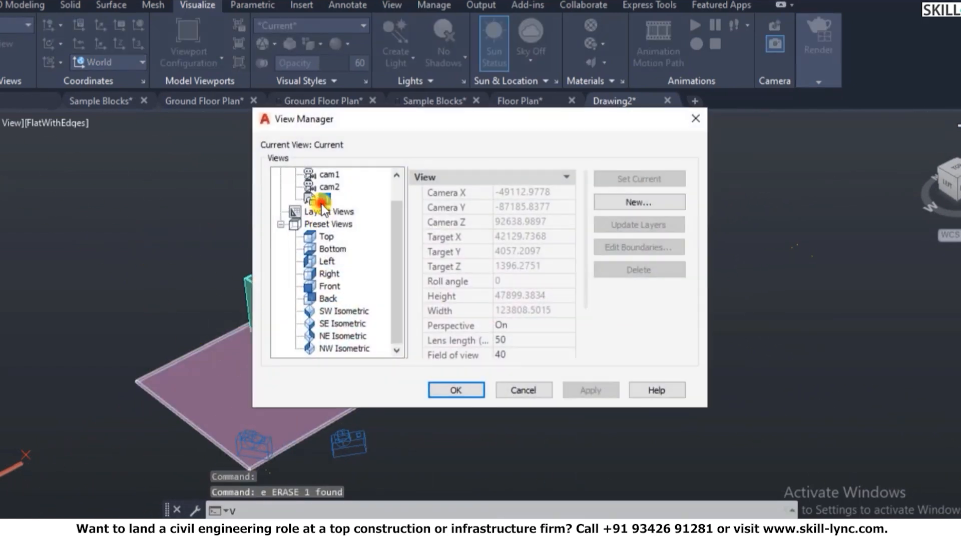
{"action": "left_click", "coordinate": [321, 202]}
{"action": "left_click", "coordinate": [455, 391]}
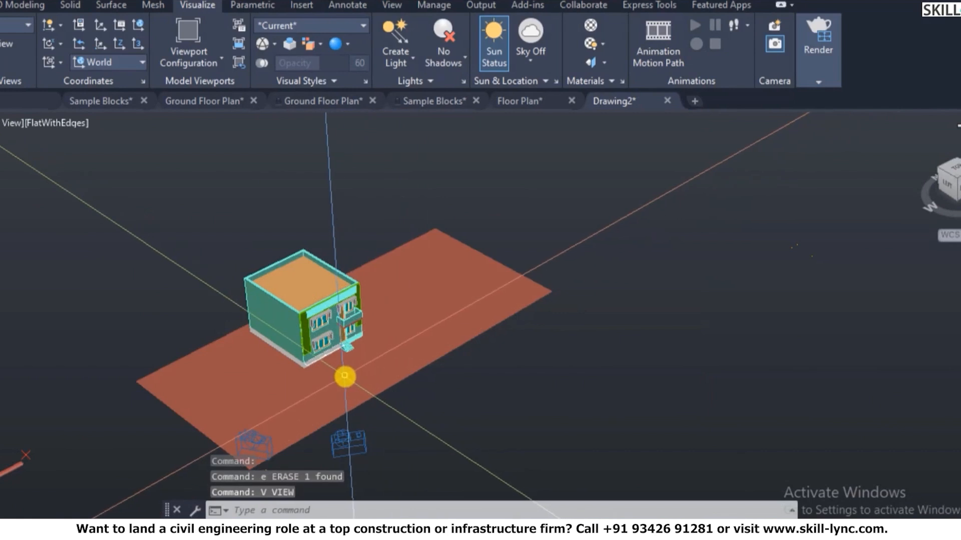
- Apply a saved camera view, then reopen the View Manager
{"action": "type", "text": "v"}
{"action": "key", "text": "Return"}
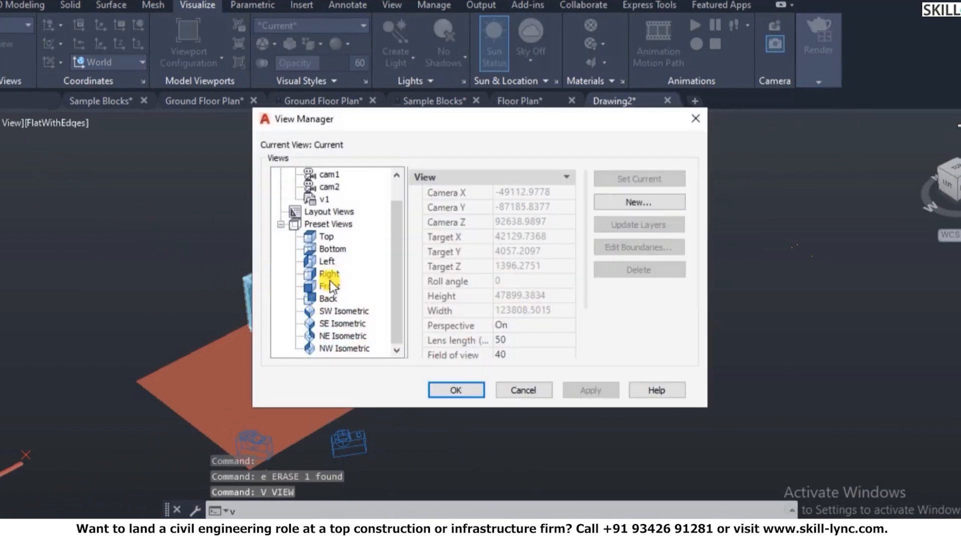
{"action": "left_click", "coordinate": [327, 187]}
{"action": "left_click", "coordinate": [452, 391]}
{"action": "scroll", "coordinate": [346, 370], "scroll_direction": "down", "scroll_amount": 5}
{"action": "scroll", "coordinate": [383, 375], "scroll_direction": "up", "scroll_amount": 6}
{"action": "key", "text": "Escape"}
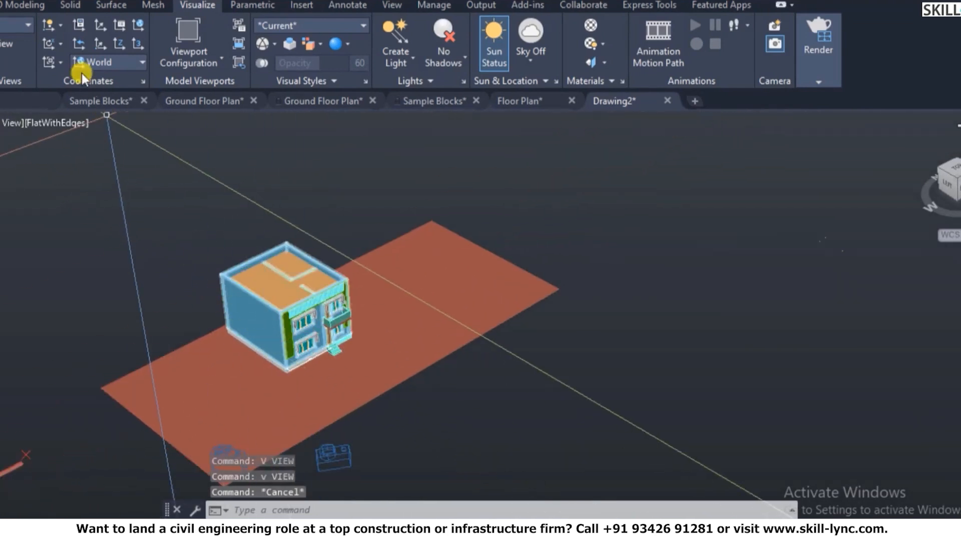
{"action": "type", "text": "v"}
{"action": "key", "text": "Return"}
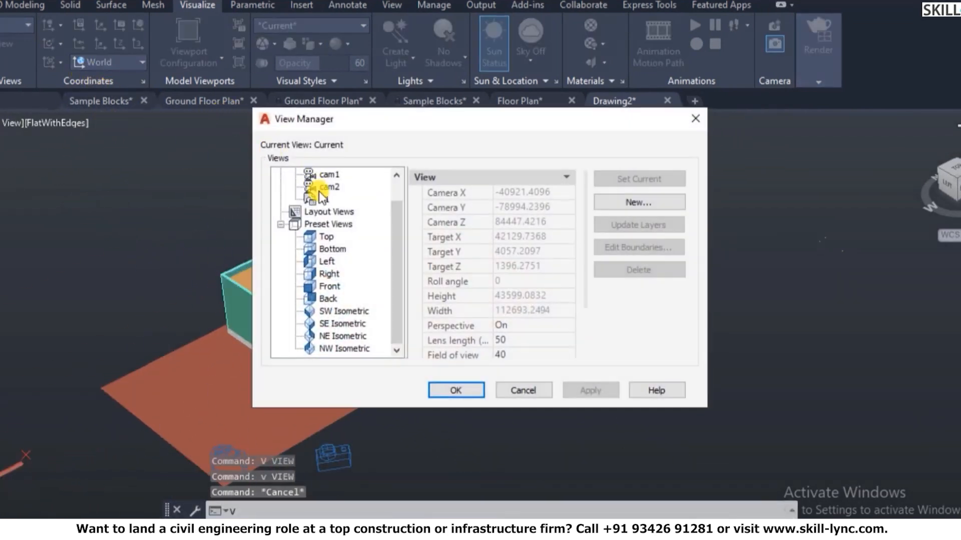
- Apply cam1 from the View Manager, then reopen it and make cam2 current
{"action": "left_click", "coordinate": [329, 181]}
{"action": "left_click", "coordinate": [611, 180]}
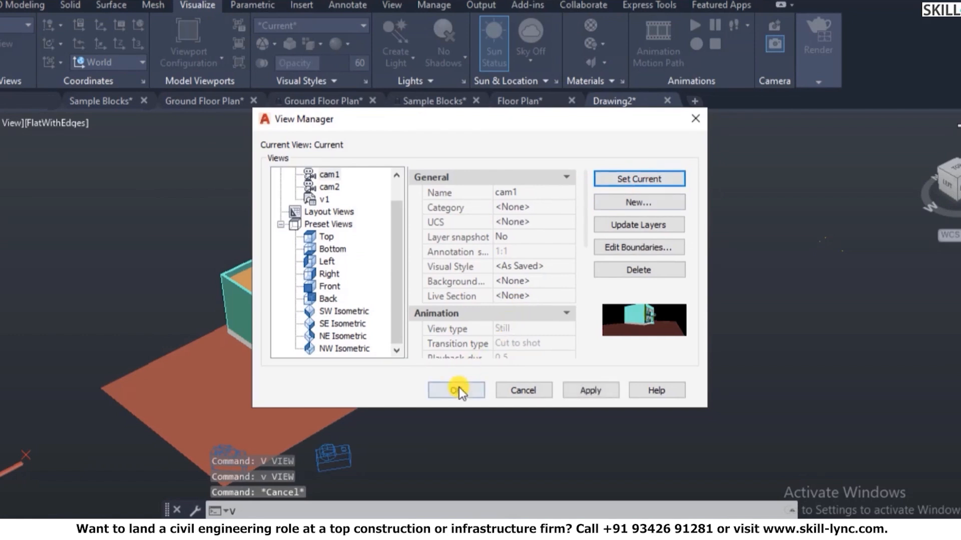
{"action": "left_click", "coordinate": [456, 389]}
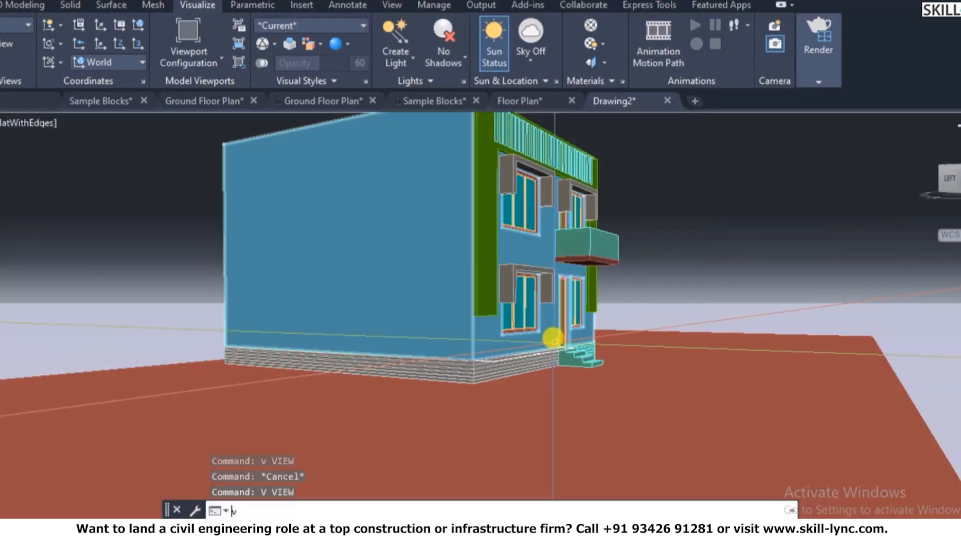
{"action": "key", "text": "Return"}
{"action": "left_click", "coordinate": [330, 188]}
{"action": "left_click", "coordinate": [644, 185]}
{"action": "left_click", "coordinate": [456, 390]}
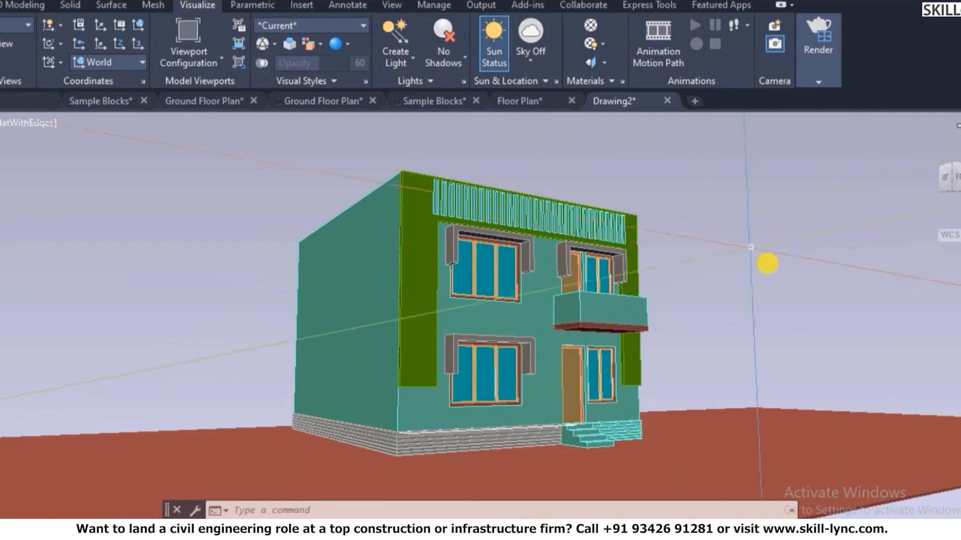
- Set Sky to Sky Background, then to Sky Background and Illumination
{"action": "left_click", "coordinate": [530, 66]}
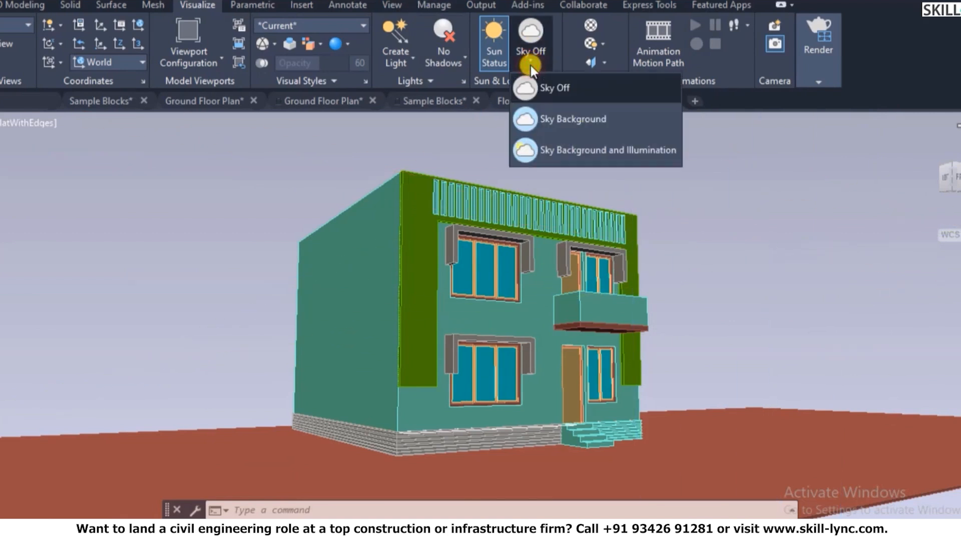
{"action": "left_click", "coordinate": [560, 122]}
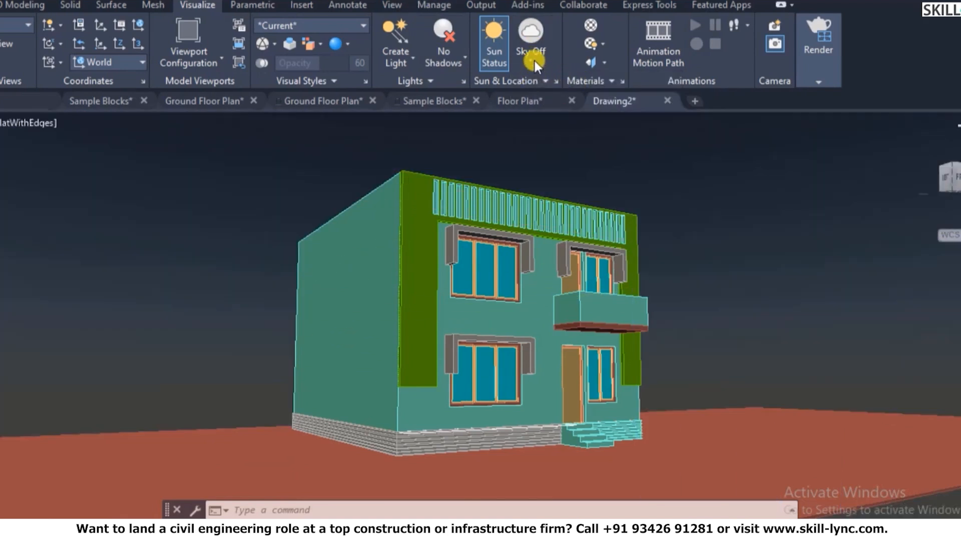
{"action": "left_click", "coordinate": [536, 64]}
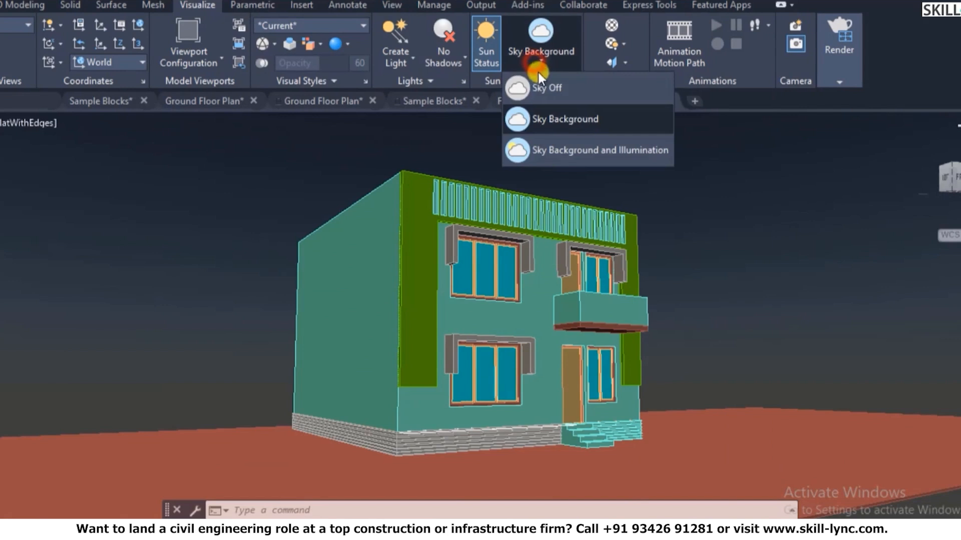
{"action": "left_click", "coordinate": [571, 146]}
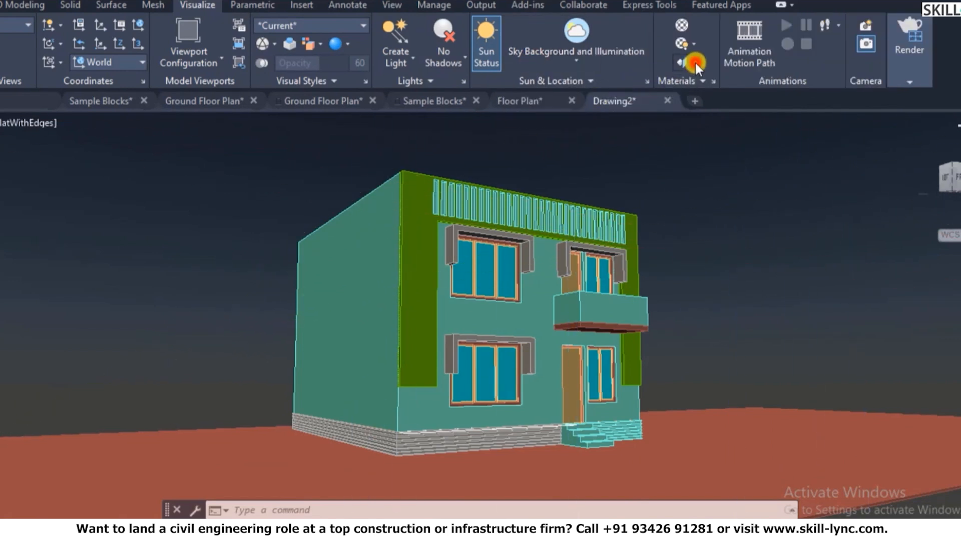
{"action": "left_click", "coordinate": [695, 62]}
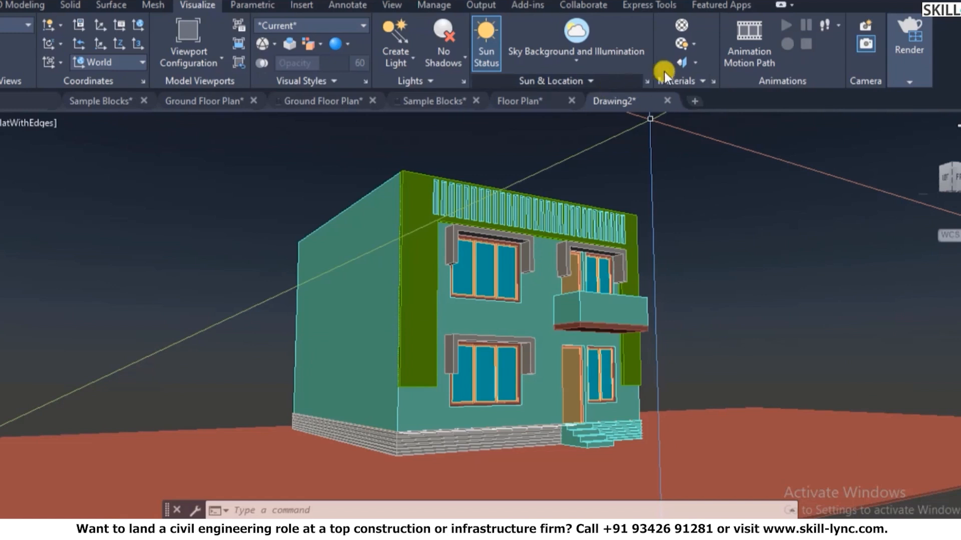
- Add the Rough - Pink stone material from the Materials Browser library to the drawing
{"action": "left_click", "coordinate": [688, 28]}
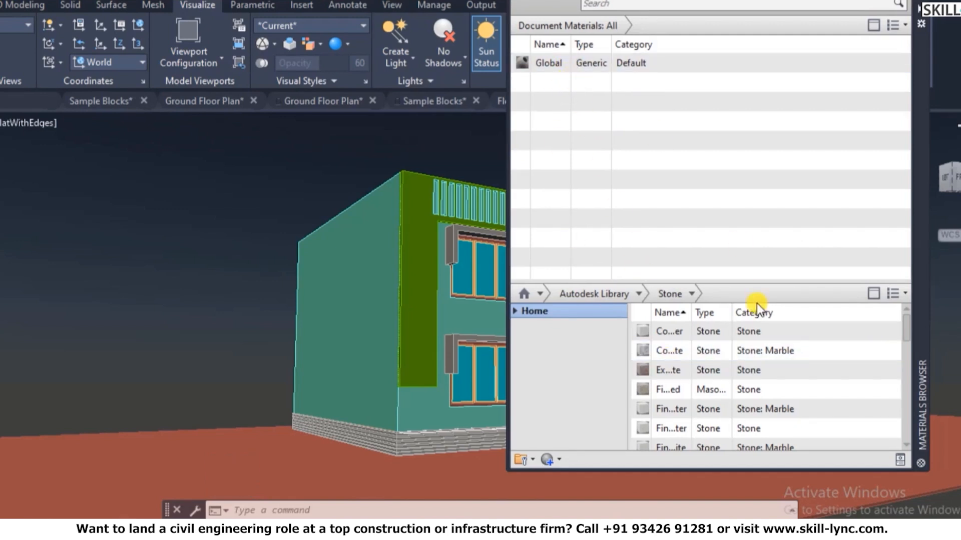
{"action": "scroll", "coordinate": [707, 336], "scroll_direction": "down", "scroll_amount": 2}
{"action": "scroll", "coordinate": [706, 348], "scroll_direction": "down", "scroll_amount": 1}
{"action": "left_click_drag", "start_coordinate": [692, 311], "coordinate": [829, 309]}
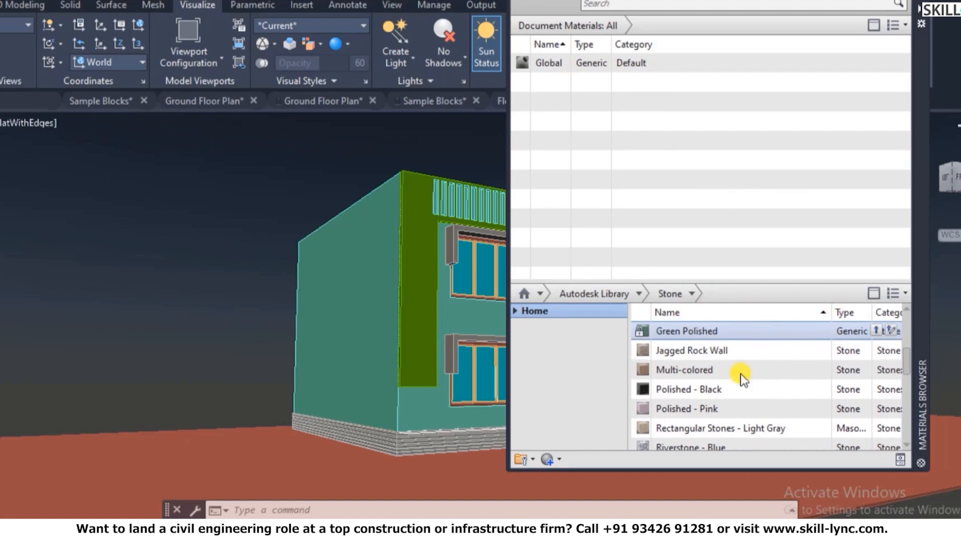
{"action": "scroll", "coordinate": [711, 391], "scroll_direction": "down", "scroll_amount": 2}
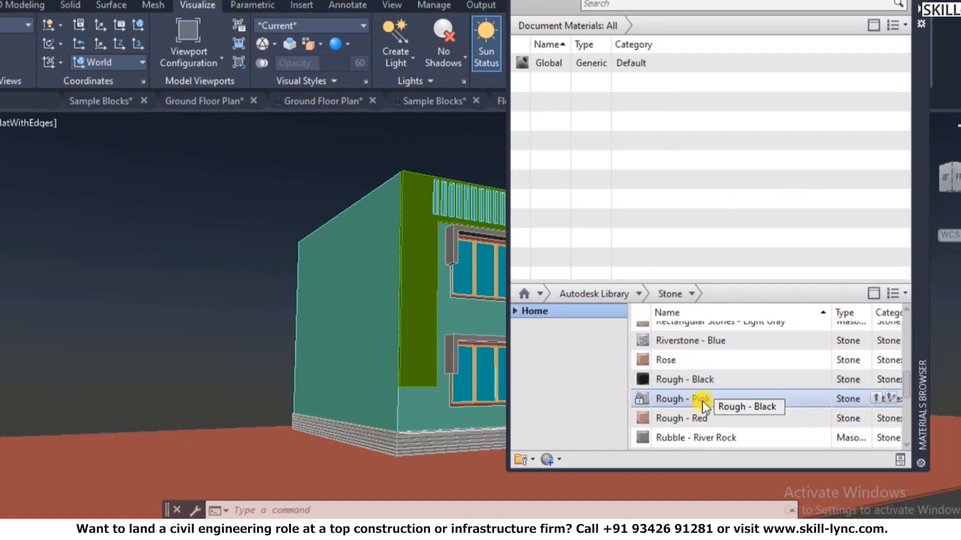
{"action": "scroll", "coordinate": [702, 398], "scroll_direction": "down", "scroll_amount": 1}
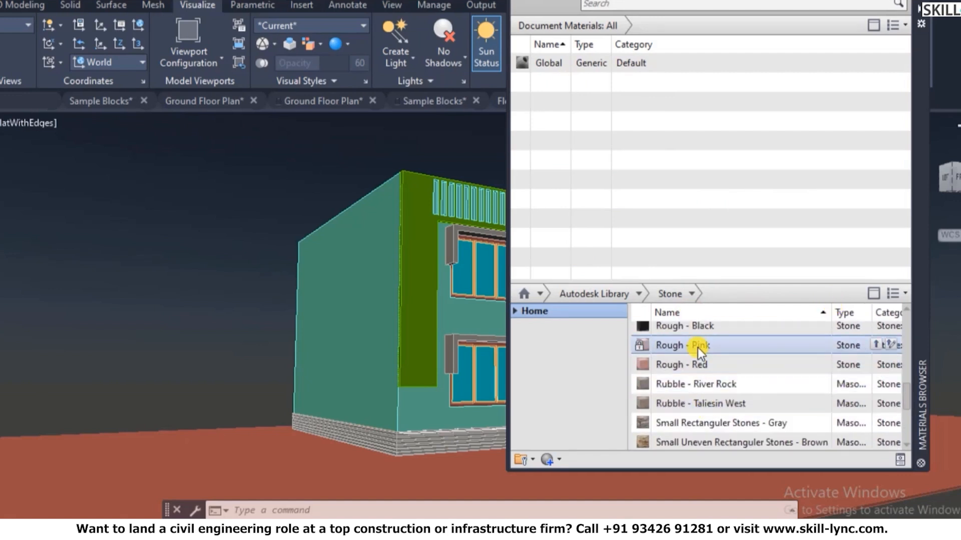
{"action": "left_click", "coordinate": [874, 345]}
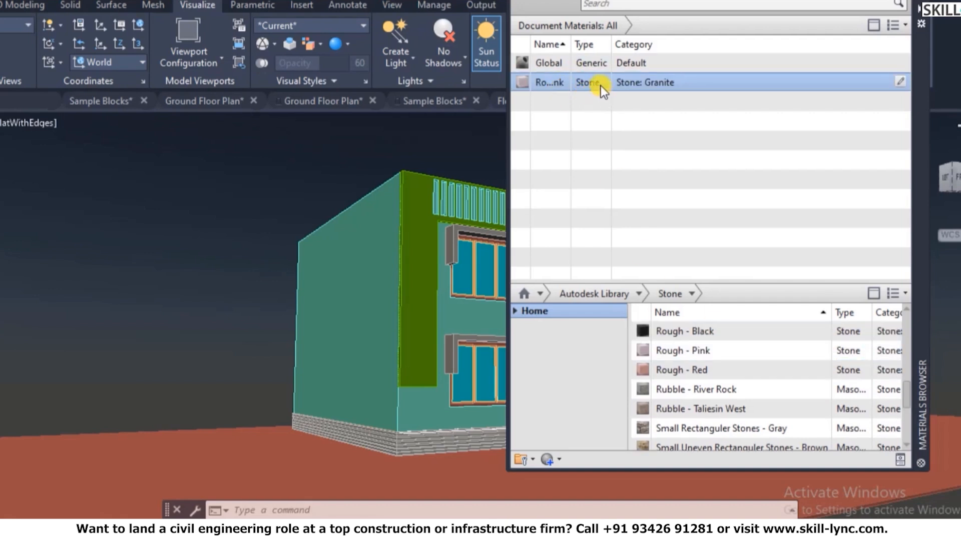
- Assign Rough - Pink to the selected main wall solid
{"action": "left_click", "coordinate": [400, 438]}
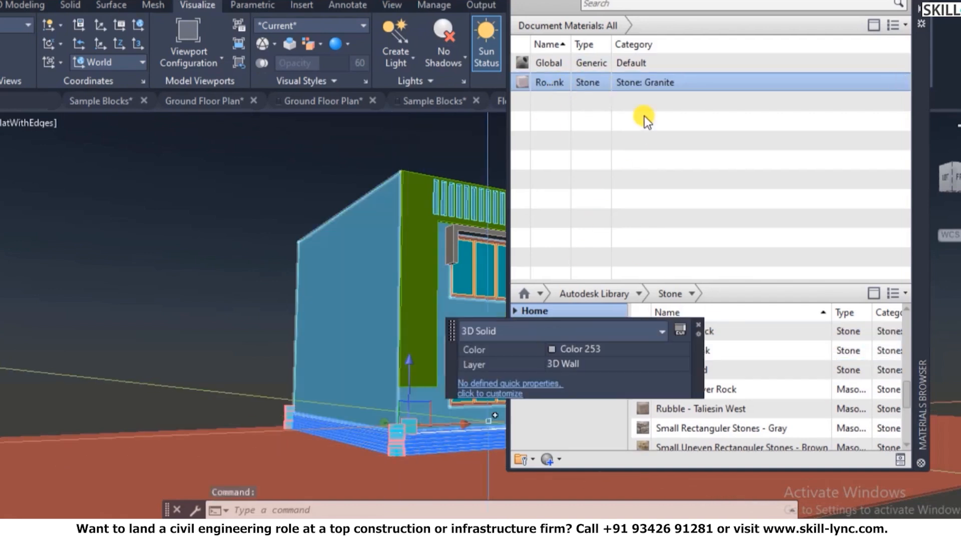
{"action": "right_click", "coordinate": [654, 82]}
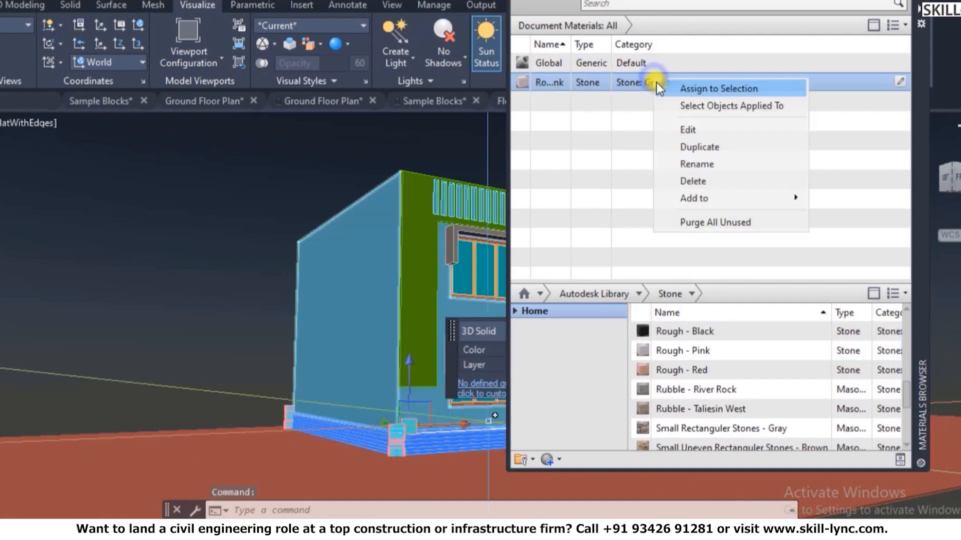
{"action": "left_click", "coordinate": [713, 90]}
{"action": "key", "text": "Escape"}
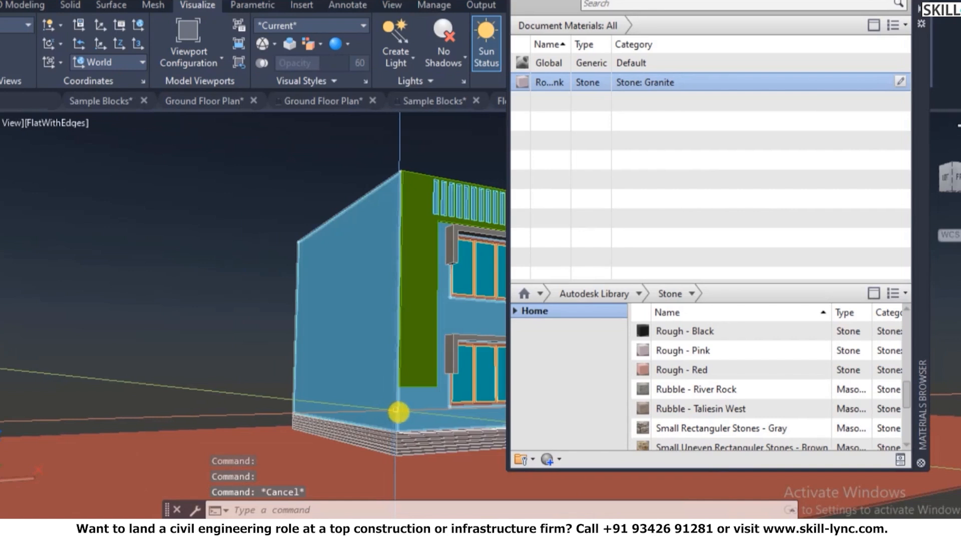
- Add Rubble - Taliesin West to the drawing's materials and review its settings
{"action": "key", "text": "Return"}
{"action": "left_click_drag", "start_coordinate": [419, 476], "coordinate": [410, 450]}
{"action": "left_click_drag", "start_coordinate": [404, 490], "coordinate": [386, 406]}
{"action": "key", "text": "Escape"}
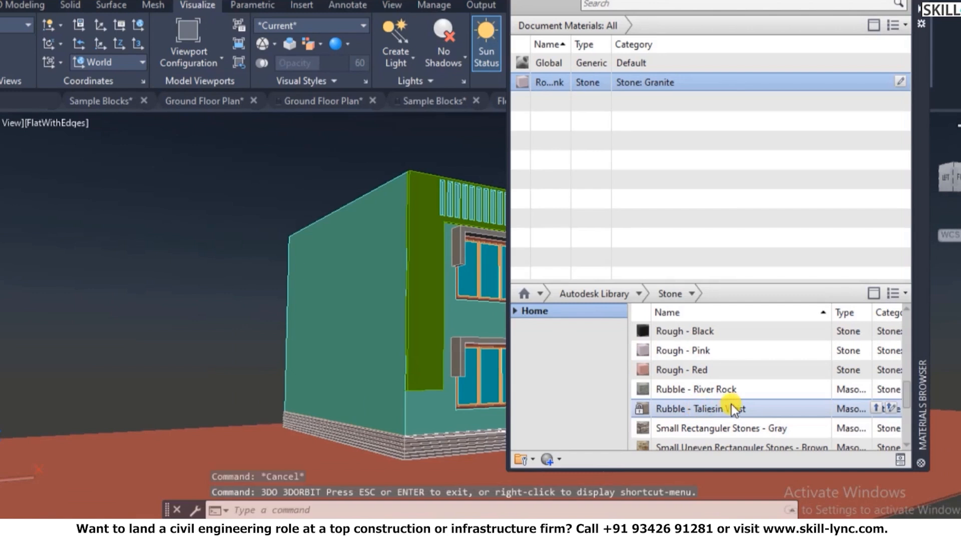
{"action": "left_click_drag", "start_coordinate": [871, 405], "coordinate": [581, 100]}
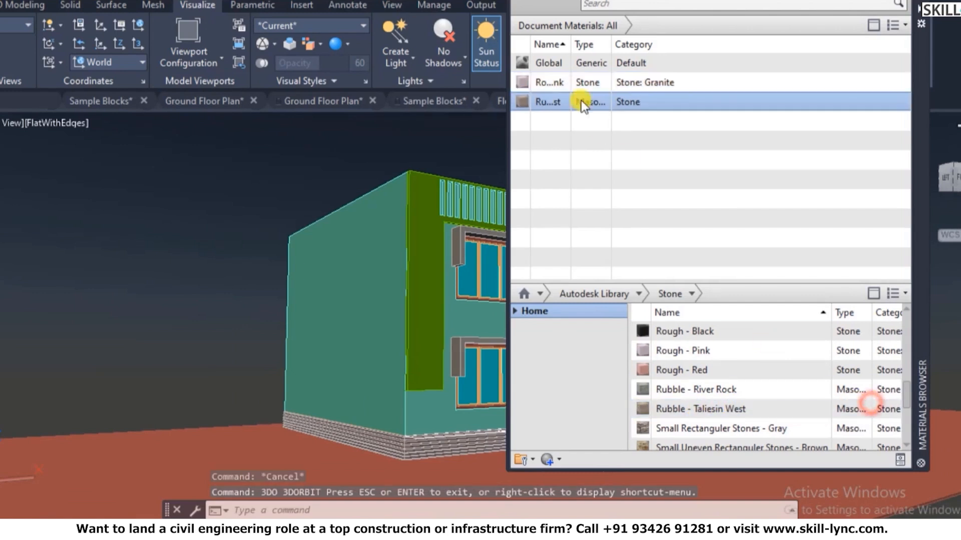
{"action": "double_click", "coordinate": [521, 103]}
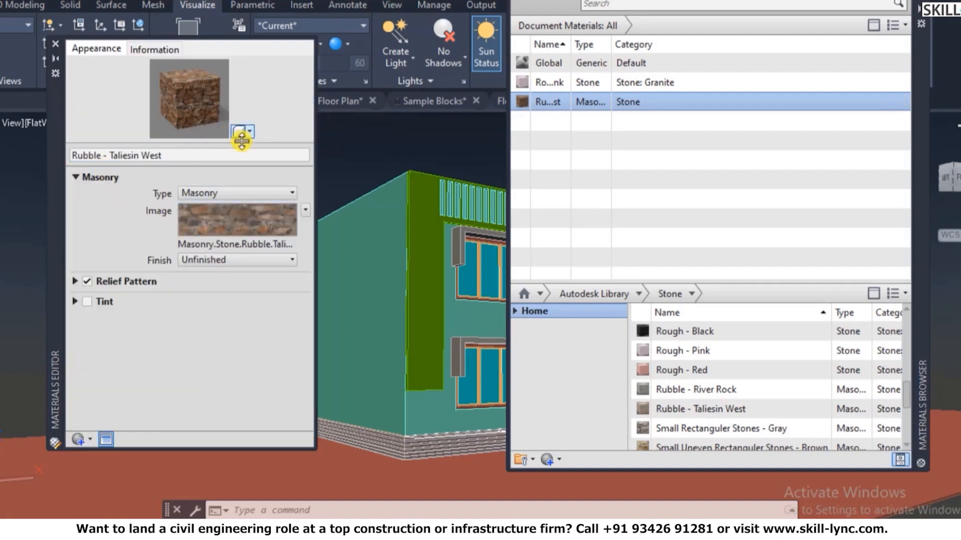
{"action": "left_click", "coordinate": [55, 47]}
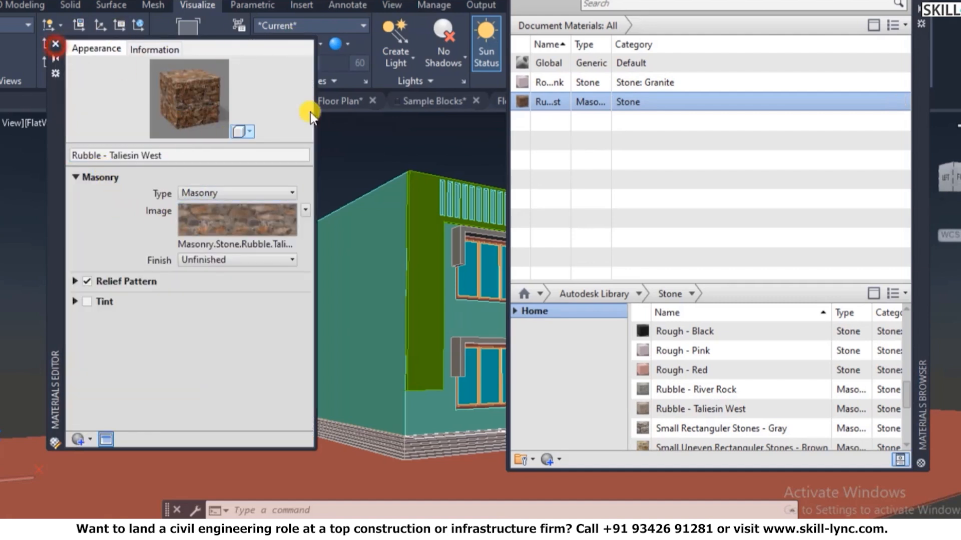
- Assign Rubble - Taliesin West to the green vertical wall panel beside the windows
{"action": "left_click", "coordinate": [425, 272]}
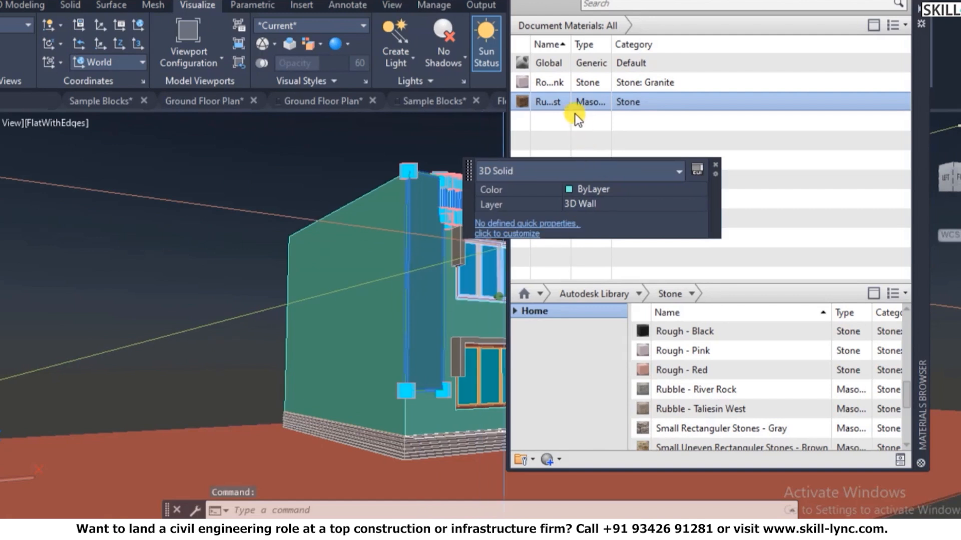
{"action": "right_click", "coordinate": [586, 103]}
{"action": "left_click", "coordinate": [625, 111]}
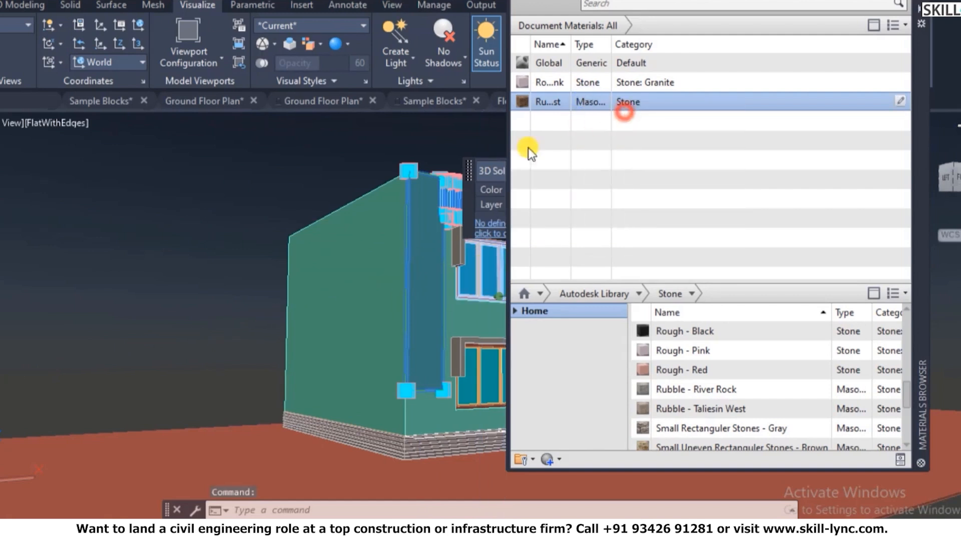
{"action": "key", "text": "Escape"}
{"action": "key", "text": "Escape"}
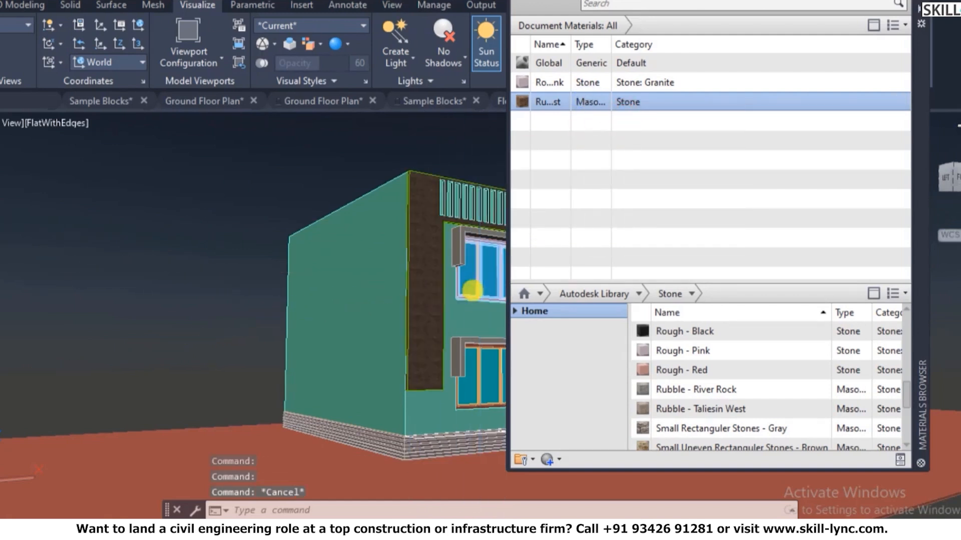
{"action": "scroll", "coordinate": [459, 291], "scroll_direction": "up", "scroll_amount": 5}
{"action": "scroll", "coordinate": [359, 280], "scroll_direction": "down", "scroll_amount": 6}
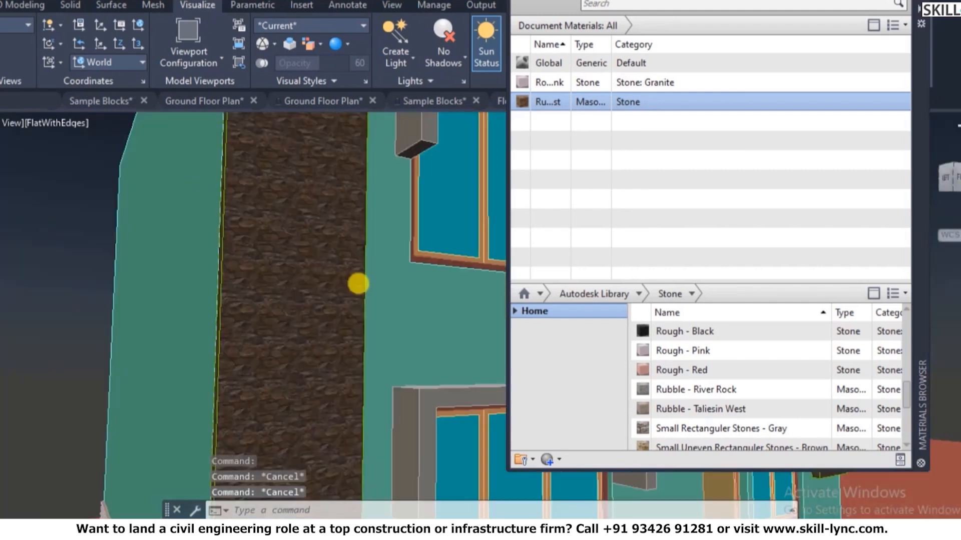
{"action": "scroll", "coordinate": [437, 289], "scroll_direction": "up", "scroll_amount": 3}
- Start SETUV box material mapping on the rubble wall strip
{"action": "key", "text": "Escape"}
{"action": "type", "text": "setuv"}
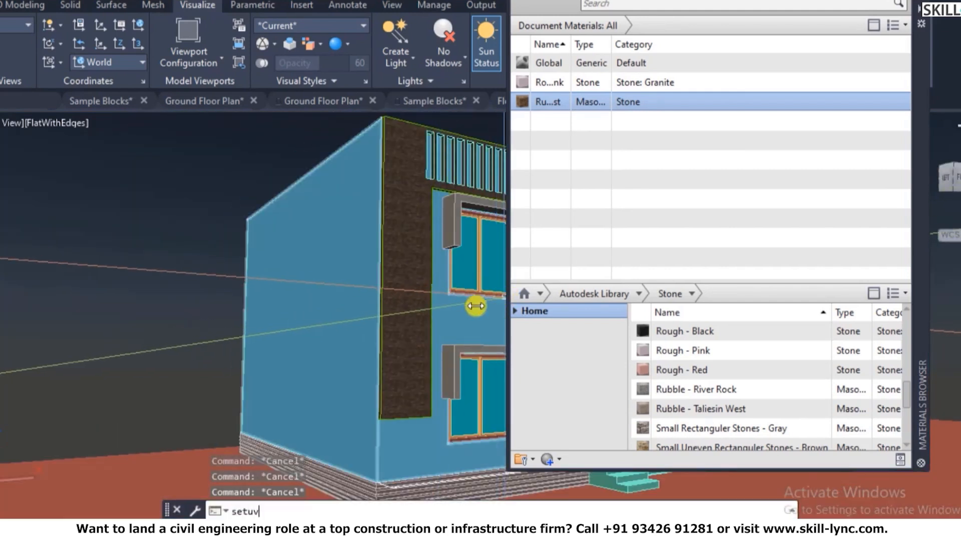
{"action": "key", "text": "Return"}
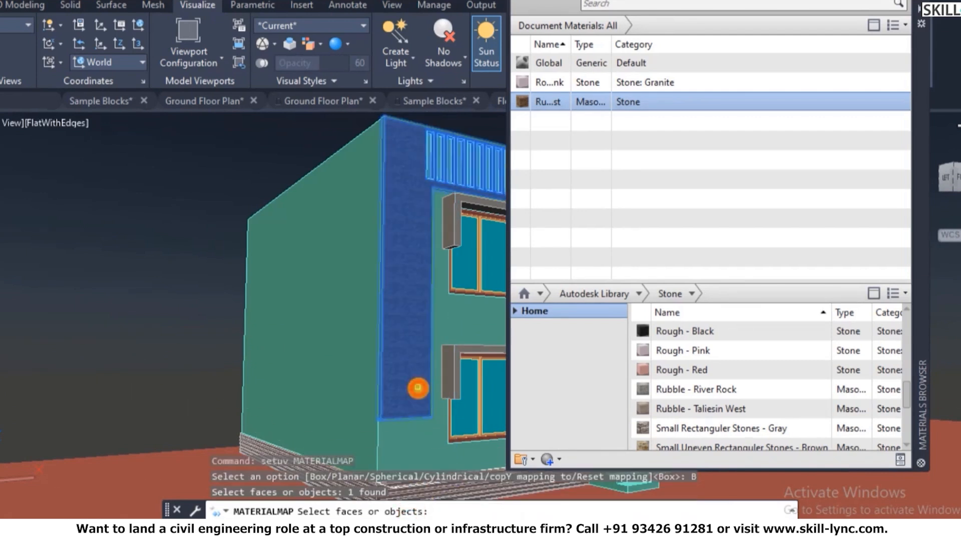
{"action": "left_click", "coordinate": [435, 370]}
{"action": "key", "text": "Return"}
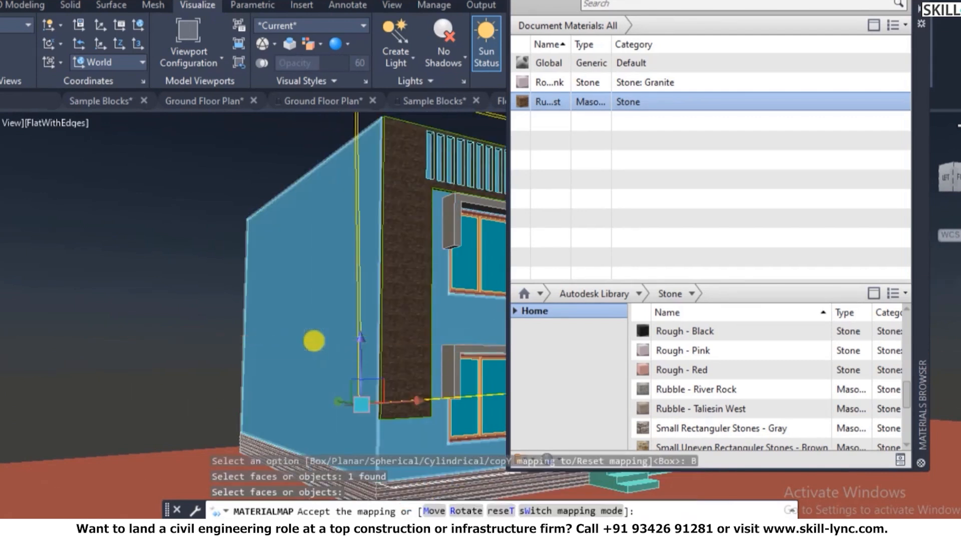
{"action": "scroll", "coordinate": [314, 339], "scroll_direction": "down", "scroll_amount": 4}
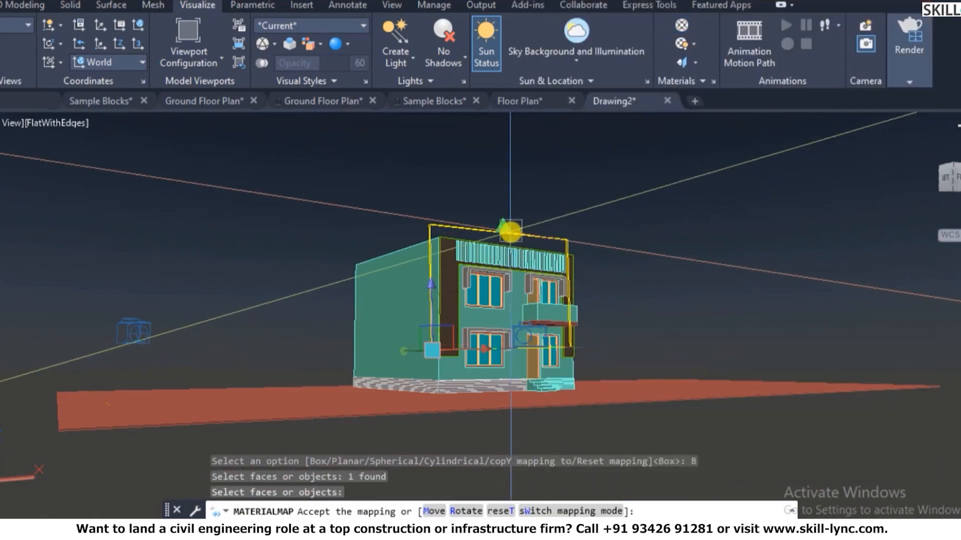
- Shrink the mapping box down onto the wall, inspect it, and cancel the mapping
{"action": "left_click_drag", "start_coordinate": [510, 230], "coordinate": [506, 262]}
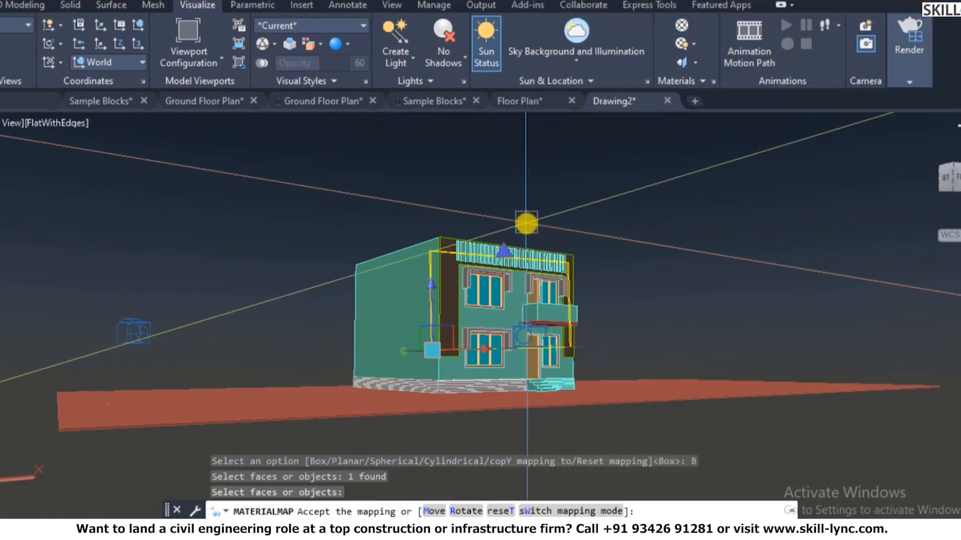
{"action": "scroll", "coordinate": [526, 278], "scroll_direction": "up", "scroll_amount": 6}
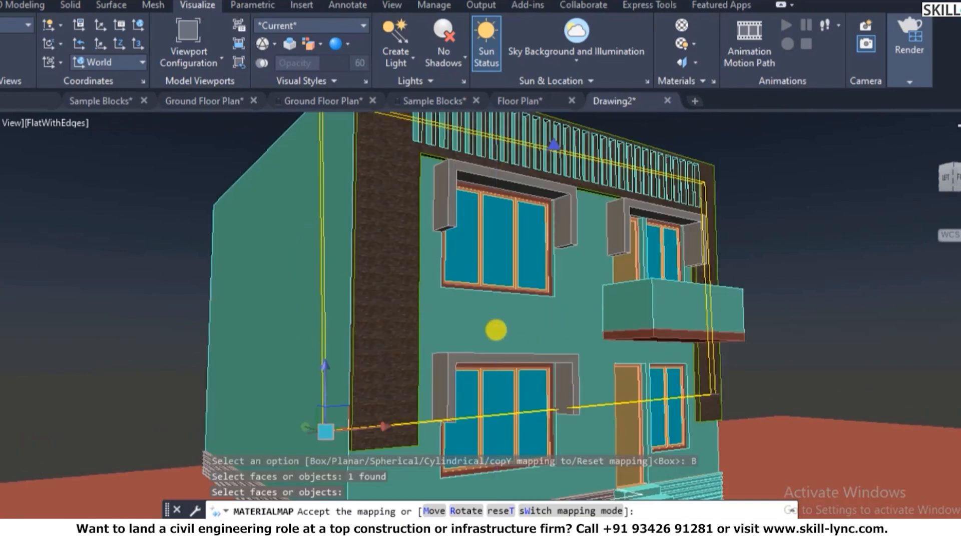
{"action": "scroll", "coordinate": [401, 351], "scroll_direction": "down", "scroll_amount": 4}
{"action": "scroll", "coordinate": [402, 351], "scroll_direction": "up", "scroll_amount": 4}
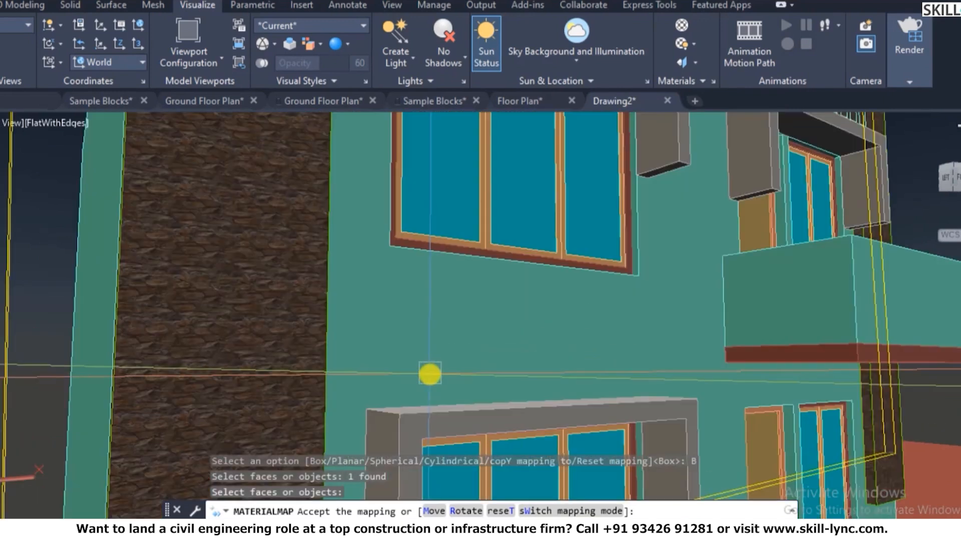
{"action": "scroll", "coordinate": [395, 365], "scroll_direction": "down", "scroll_amount": 6}
{"action": "key", "text": "Escape"}
{"action": "key", "text": "Escape"}
{"action": "key", "text": "Escape"}
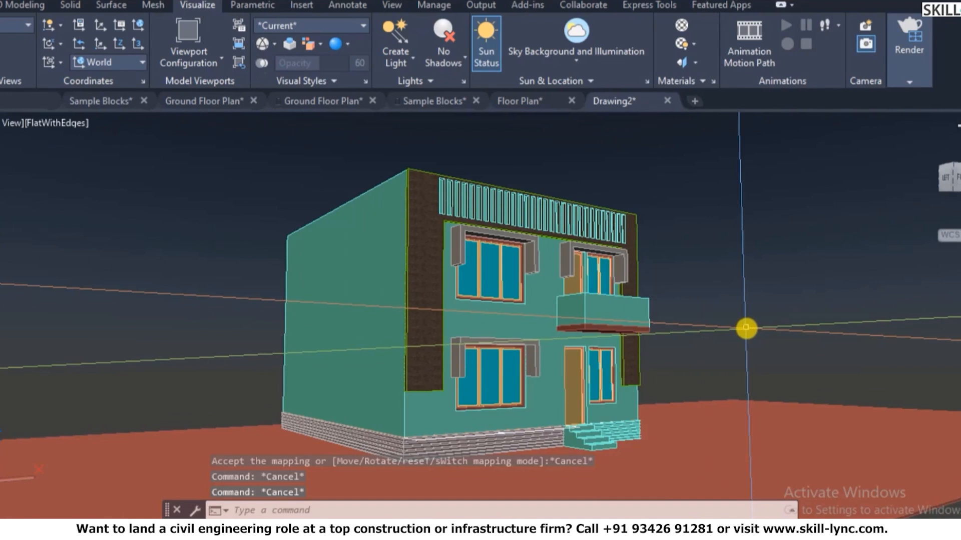
{"action": "scroll", "coordinate": [490, 404], "scroll_direction": "up", "scroll_amount": 2}
{"action": "scroll", "coordinate": [521, 400], "scroll_direction": "down", "scroll_amount": 2}
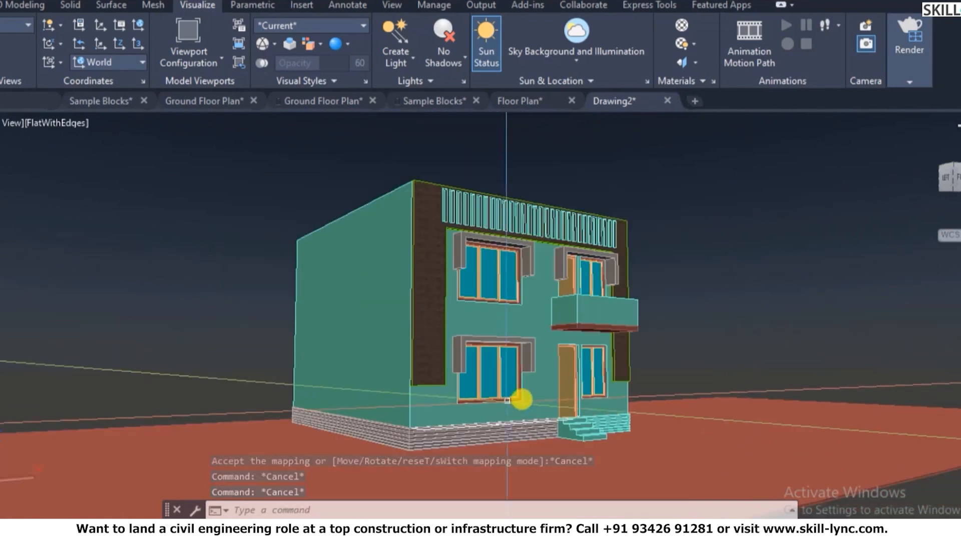
- Add Stone - Blue to the drawing's materials and assign it to the house's wall solid
{"action": "left_click", "coordinate": [869, 364]}
{"action": "type", "text": "rmat"}
{"action": "key", "text": "Return"}
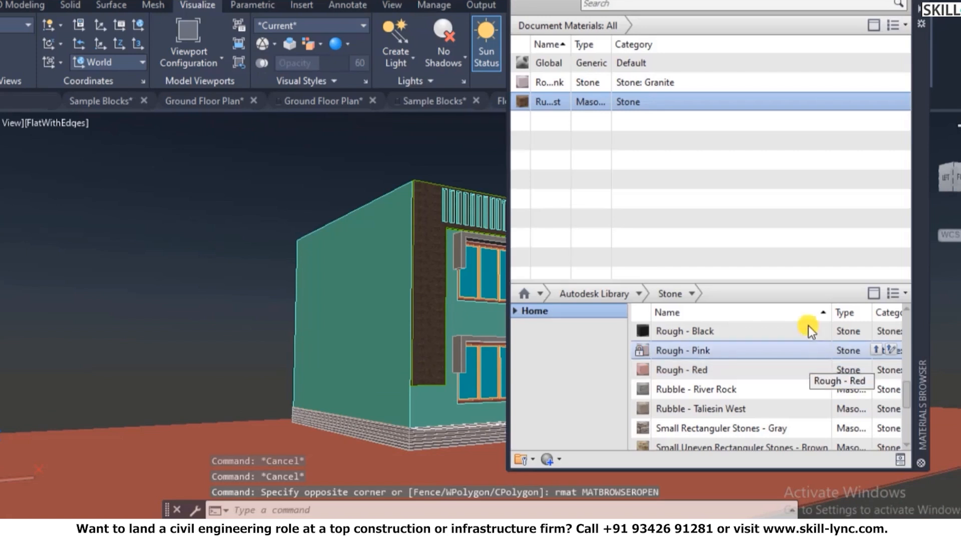
{"action": "scroll", "coordinate": [728, 372], "scroll_direction": "down", "scroll_amount": 3}
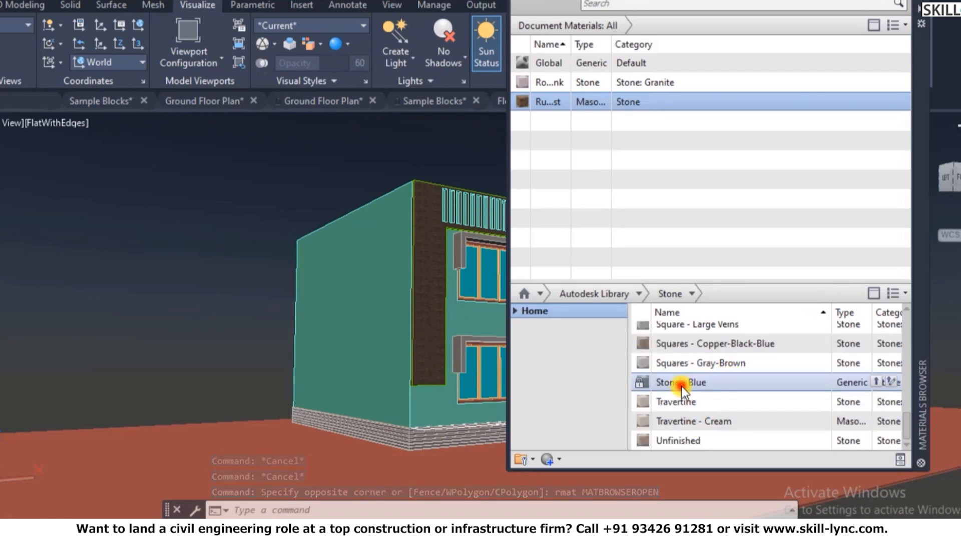
{"action": "left_click", "coordinate": [875, 383]}
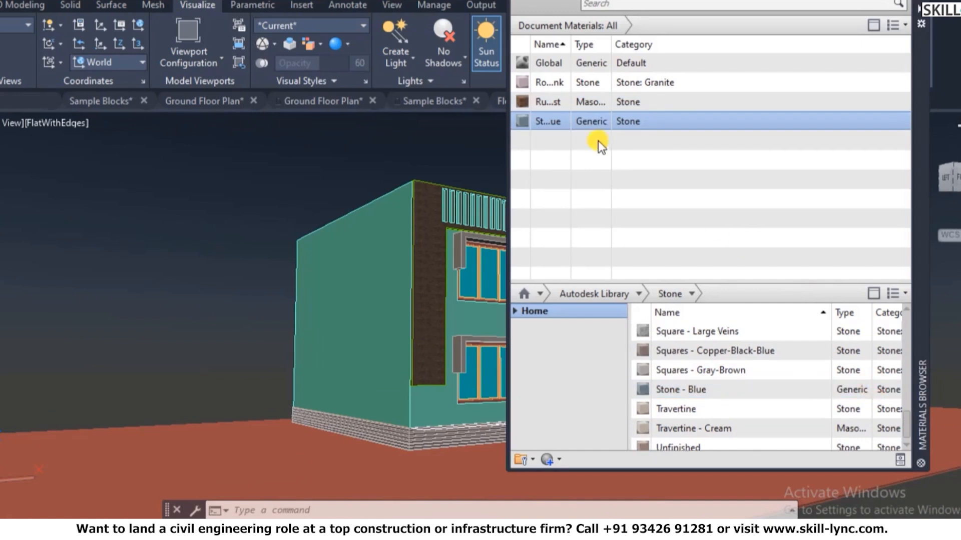
{"action": "left_click", "coordinate": [431, 250]}
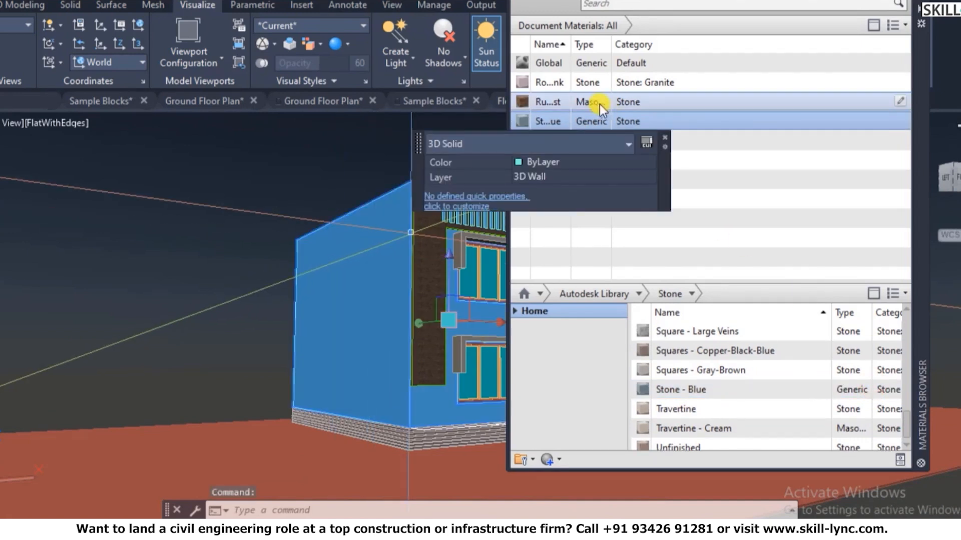
{"action": "right_click", "coordinate": [628, 123]}
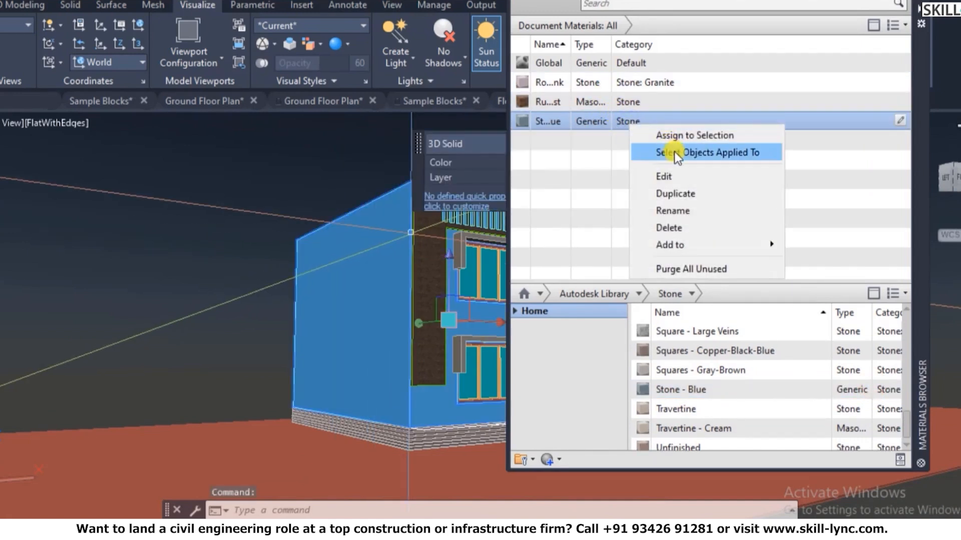
{"action": "left_click", "coordinate": [683, 136]}
{"action": "key", "text": "Escape"}
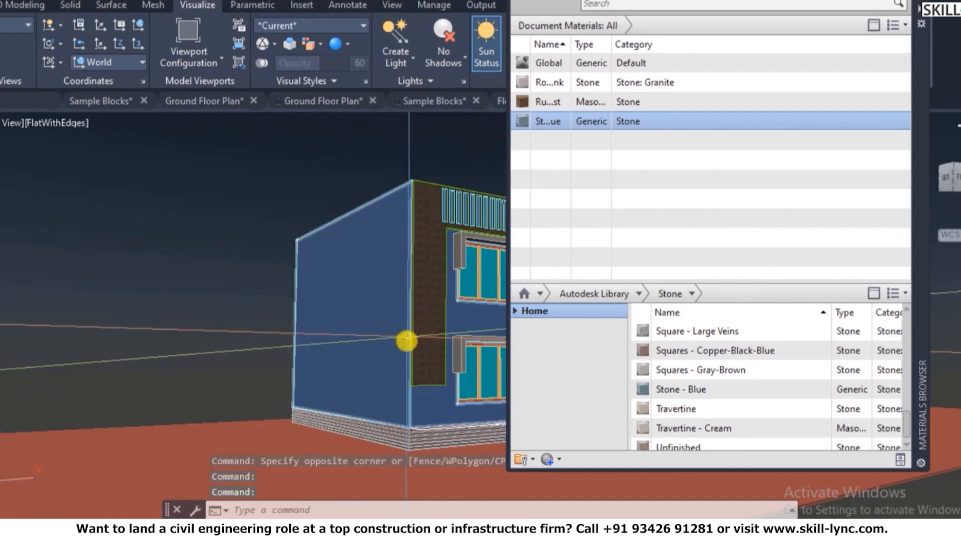
- Add Travertine to the drawing's materials and review its settings
{"action": "scroll", "coordinate": [265, 397], "scroll_direction": "down", "scroll_amount": 3}
{"action": "mouse_move", "coordinate": [701, 407]}
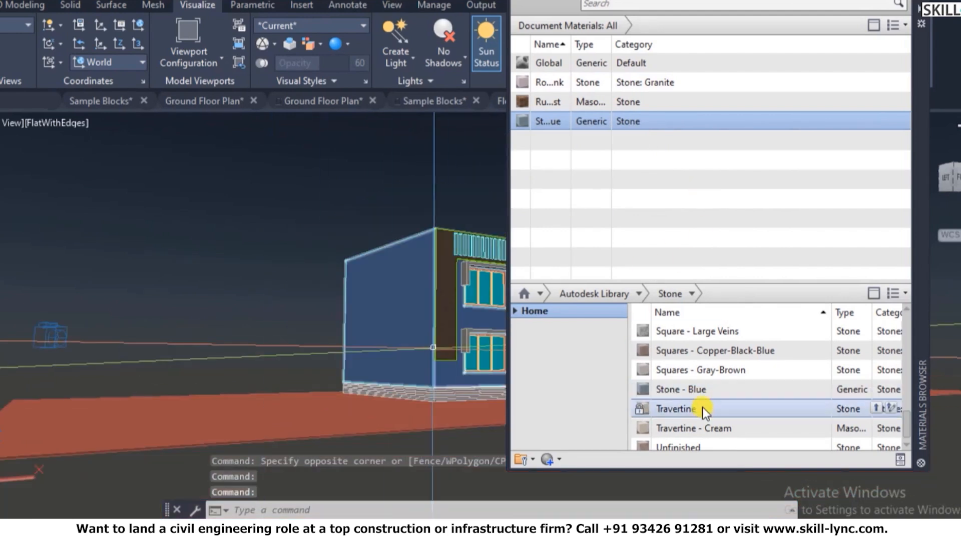
{"action": "left_click", "coordinate": [876, 410]}
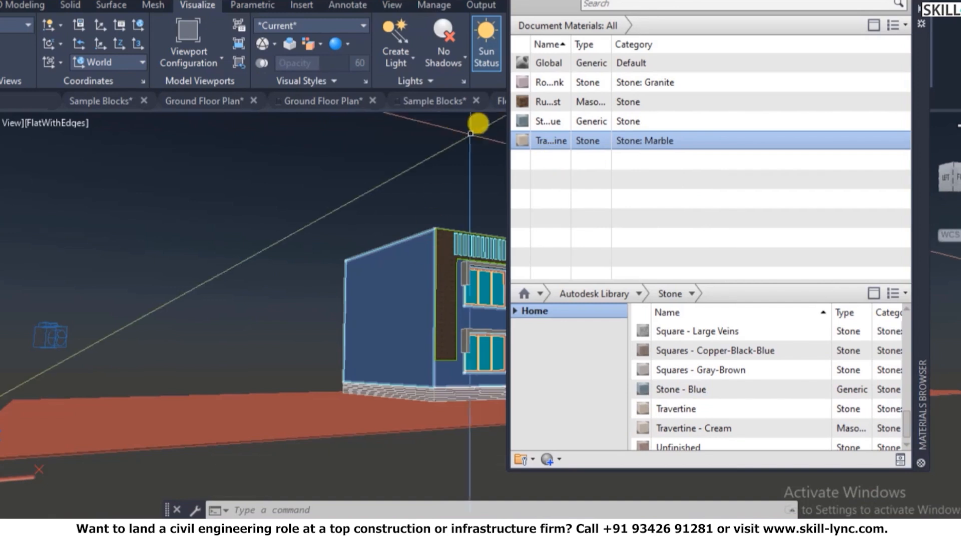
{"action": "double_click", "coordinate": [526, 140]}
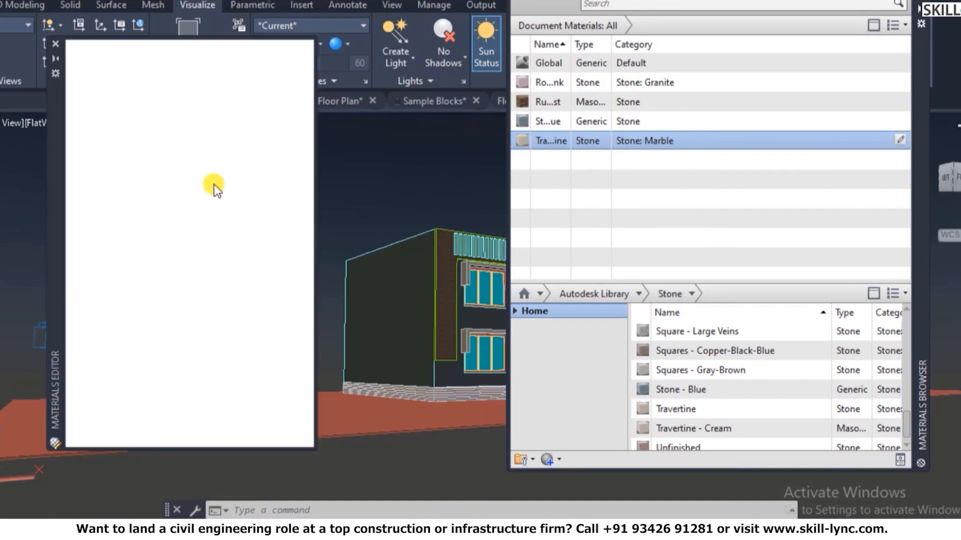
{"action": "left_click", "coordinate": [59, 43]}
{"action": "right_click", "coordinate": [591, 137]}
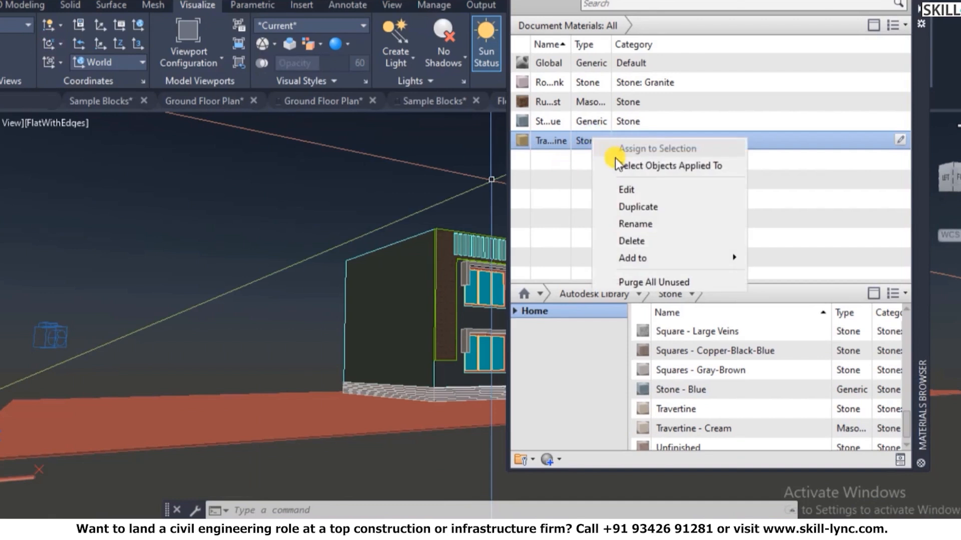
{"action": "left_click", "coordinate": [406, 260]}
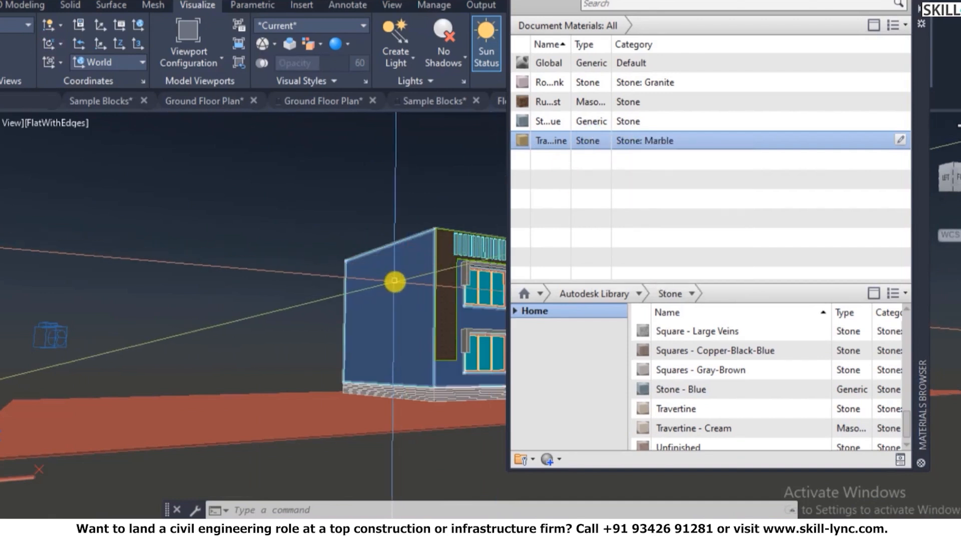
- Assign Travertine to the selected house walls
{"action": "left_click", "coordinate": [395, 280]}
{"action": "right_click", "coordinate": [598, 142]}
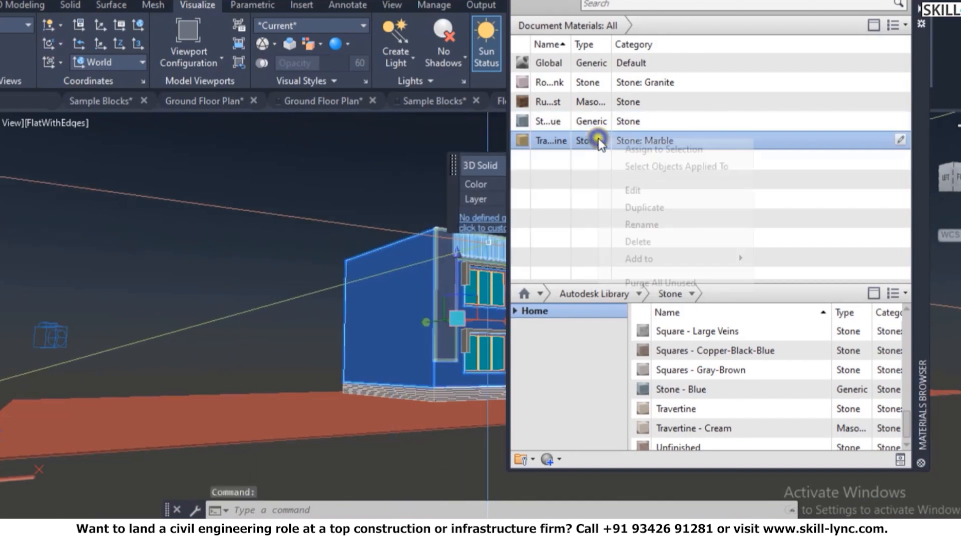
{"action": "left_click", "coordinate": [647, 150]}
{"action": "key", "text": "Escape"}
{"action": "key", "text": "Escape"}
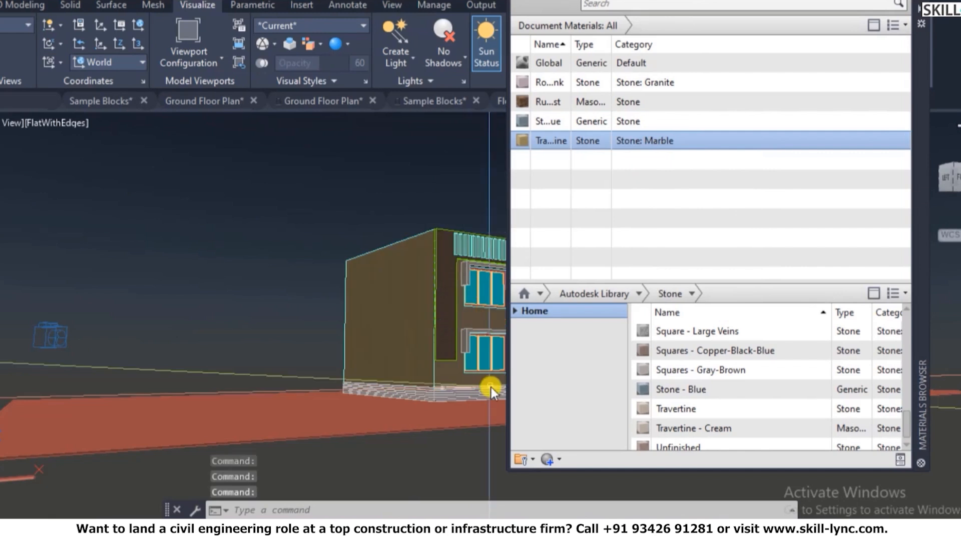
{"action": "scroll", "coordinate": [321, 329], "scroll_direction": "down", "scroll_amount": 4}
{"action": "scroll", "coordinate": [322, 329], "scroll_direction": "down", "scroll_amount": 2}
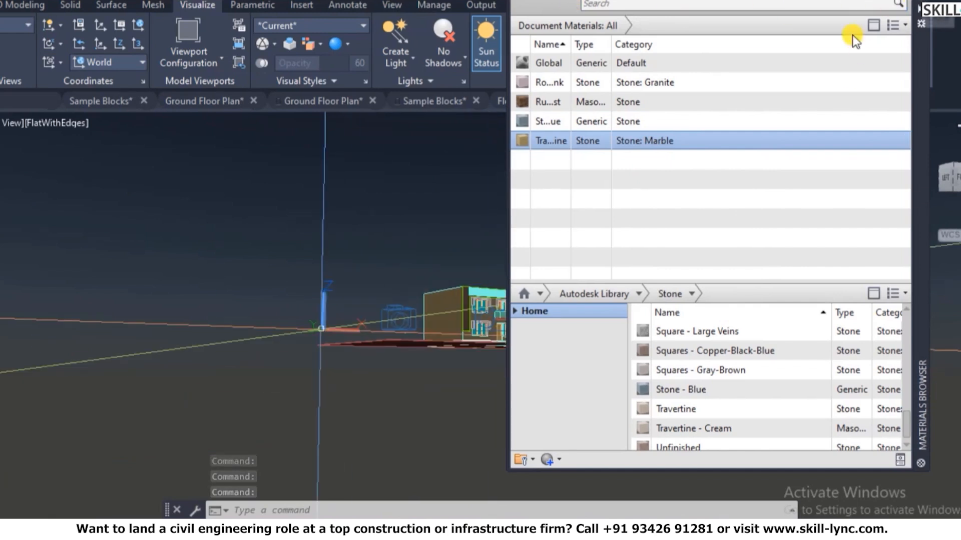
- Close the Materials Browser and zoom around to inspect the textured walls
{"action": "left_click", "coordinate": [920, 2]}
{"action": "scroll", "coordinate": [472, 323], "scroll_direction": "up", "scroll_amount": 4}
{"action": "scroll", "coordinate": [530, 324], "scroll_direction": "down", "scroll_amount": 3}
{"action": "scroll", "coordinate": [530, 324], "scroll_direction": "up", "scroll_amount": 6}
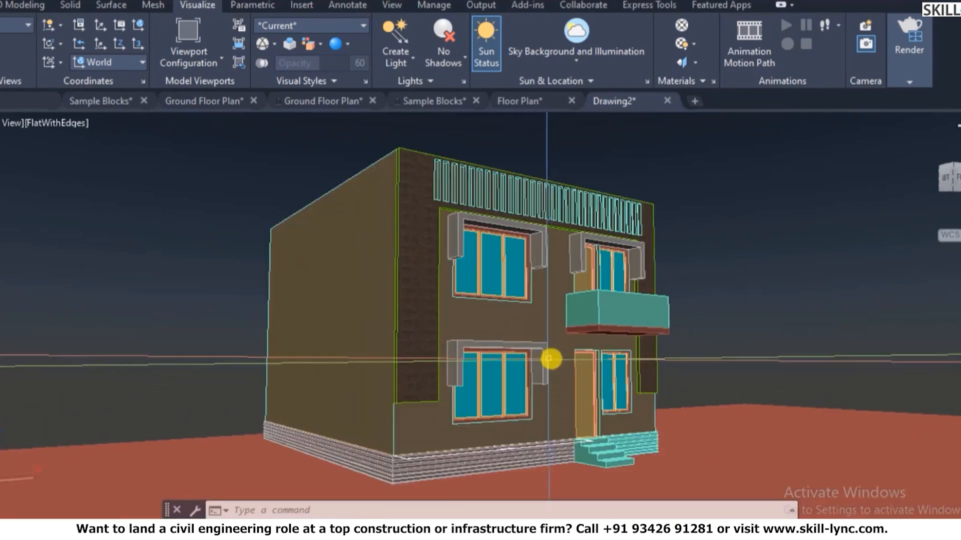
{"action": "scroll", "coordinate": [464, 468], "scroll_direction": "up", "scroll_amount": 8}
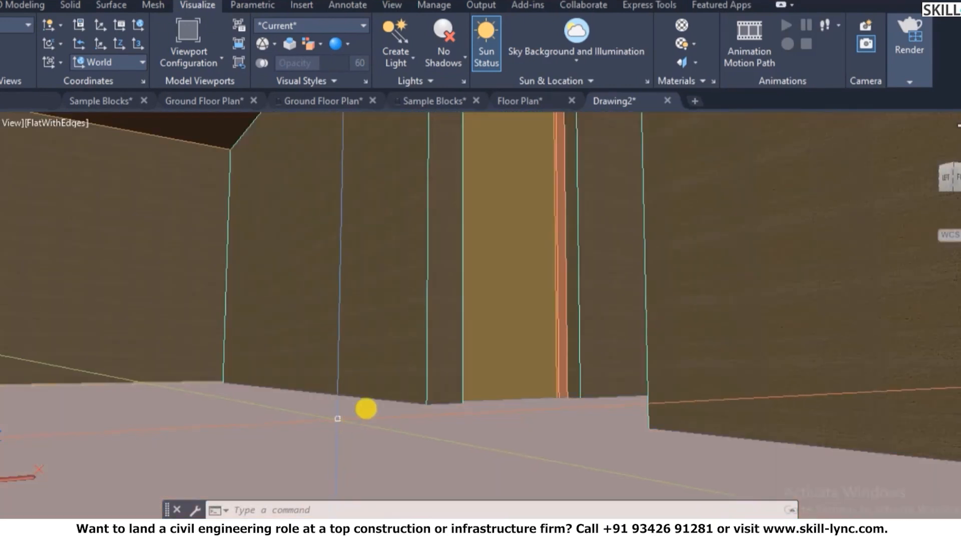
{"action": "scroll", "coordinate": [431, 365], "scroll_direction": "down", "scroll_amount": 10}
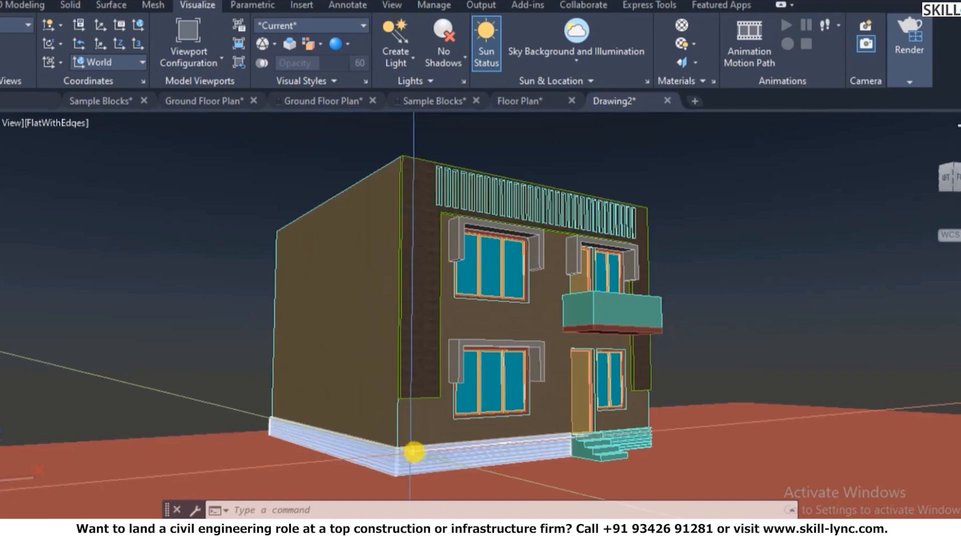
- Start box-shaped material mapping on the house walls
{"action": "key", "text": "Escape"}
{"action": "type", "text": "sety"}
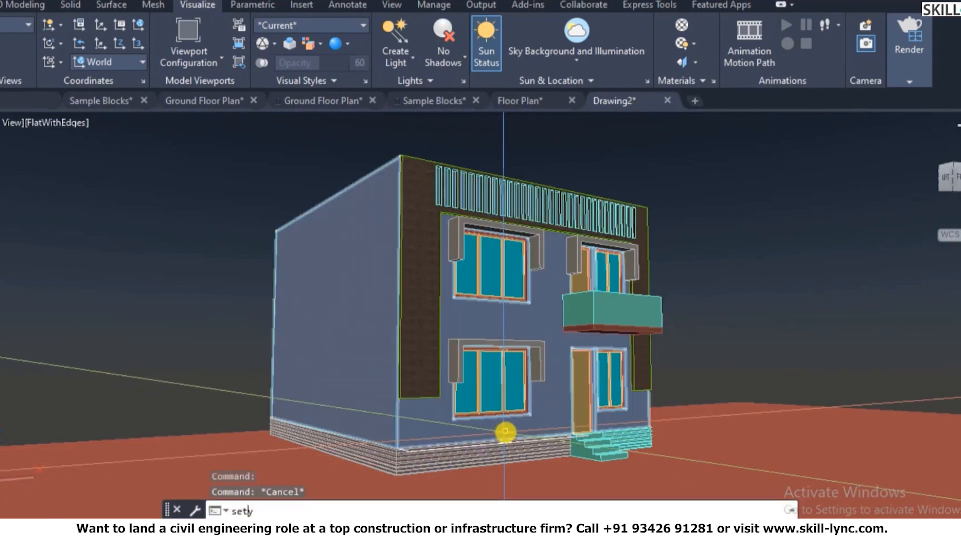
{"action": "type", "text": "uv"}
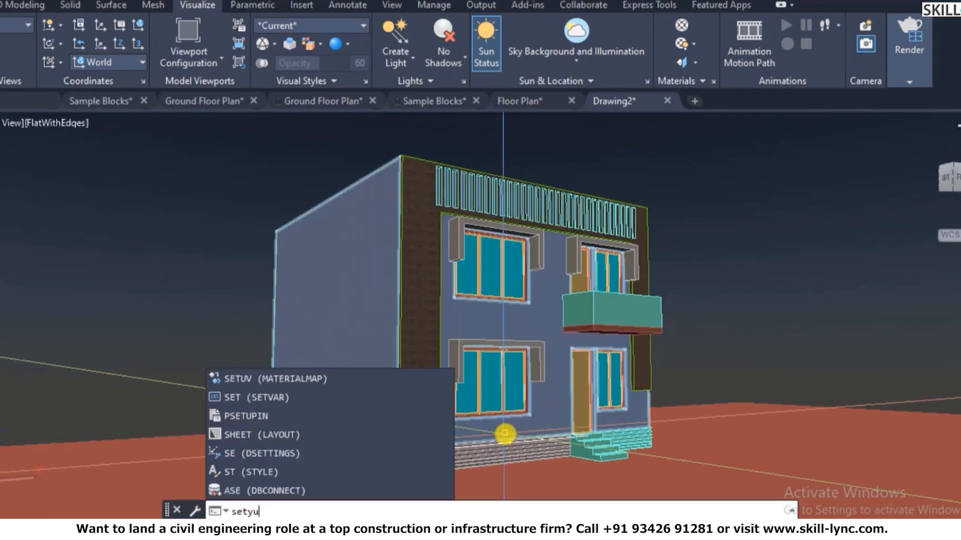
{"action": "key", "text": "Escape"}
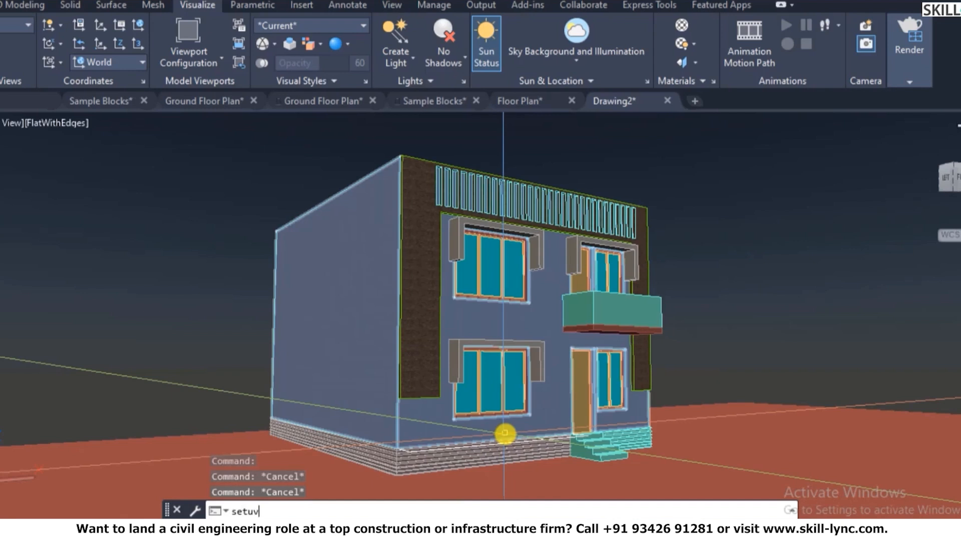
{"action": "key", "text": "Return"}
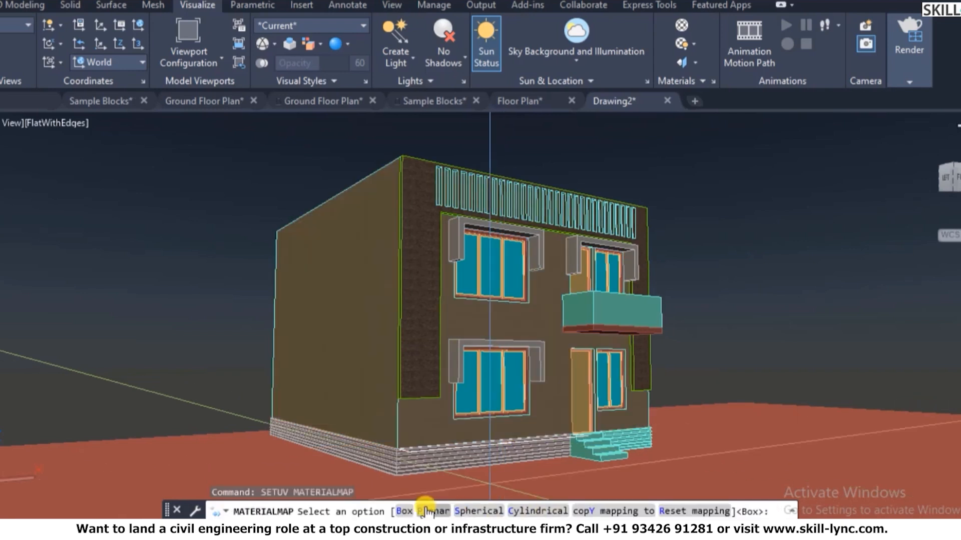
{"action": "left_click", "coordinate": [410, 511]}
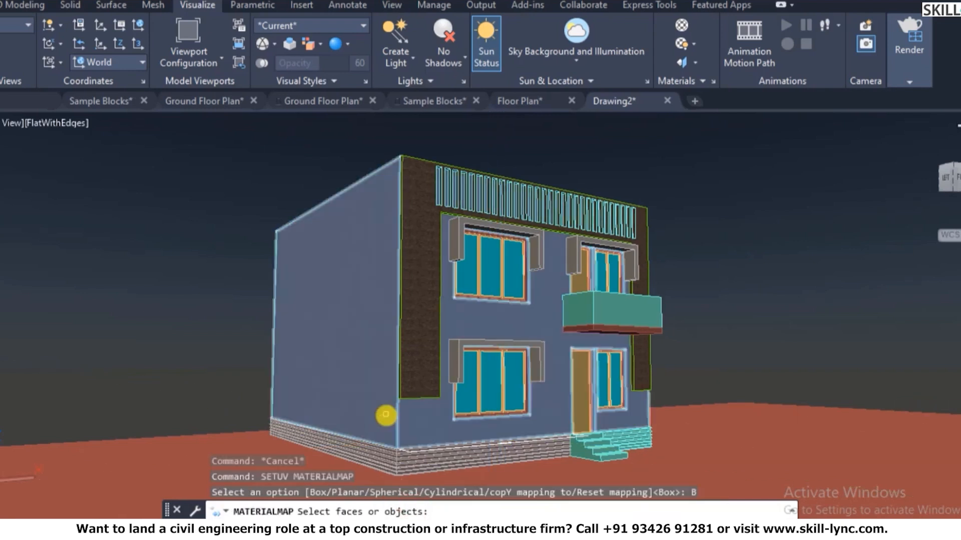
{"action": "left_click", "coordinate": [386, 415]}
{"action": "key", "text": "Return"}
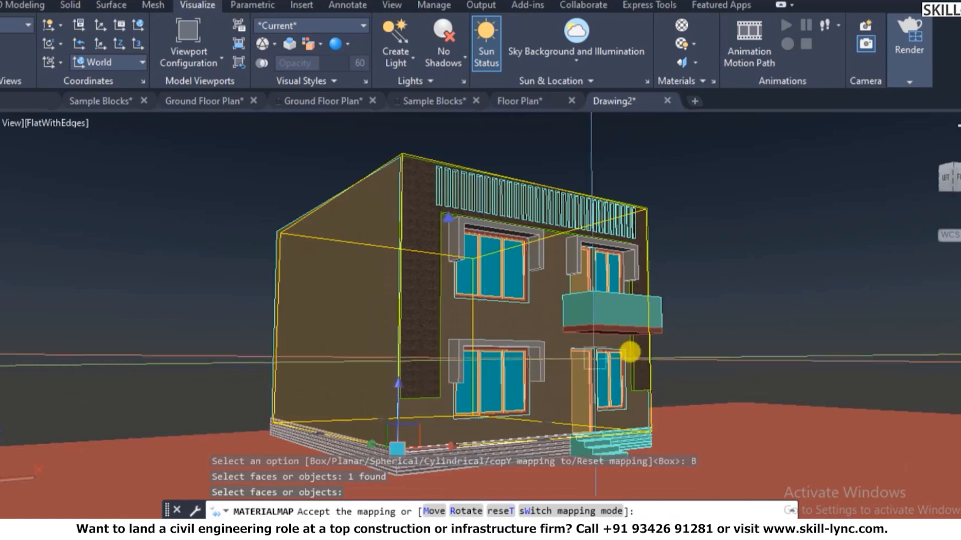
- Zoom to inspect the box mapping, then cancel it and clear the command line
{"action": "scroll", "coordinate": [459, 394], "scroll_direction": "up", "scroll_amount": 8}
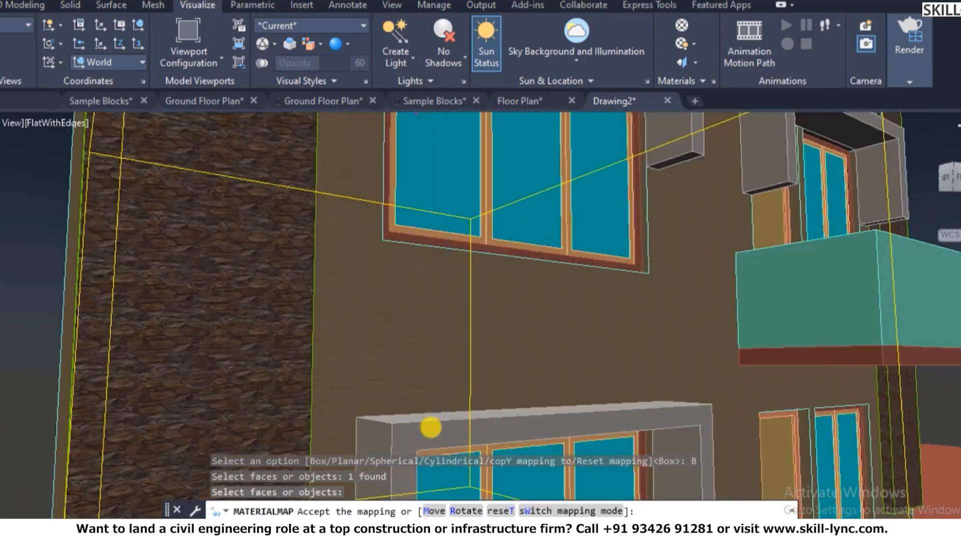
{"action": "scroll", "coordinate": [620, 322], "scroll_direction": "down", "scroll_amount": 6}
{"action": "scroll", "coordinate": [622, 329], "scroll_direction": "up", "scroll_amount": 3}
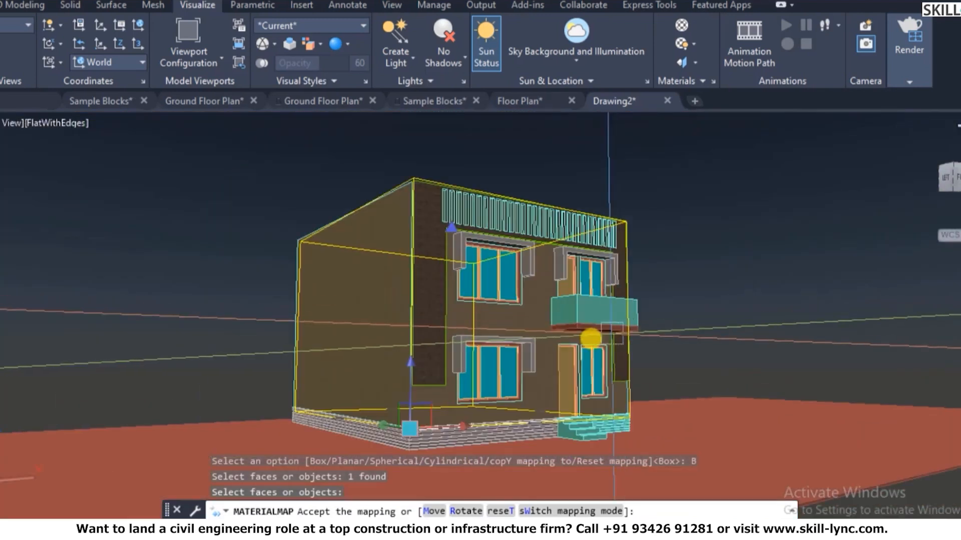
{"action": "key", "text": "Escape"}
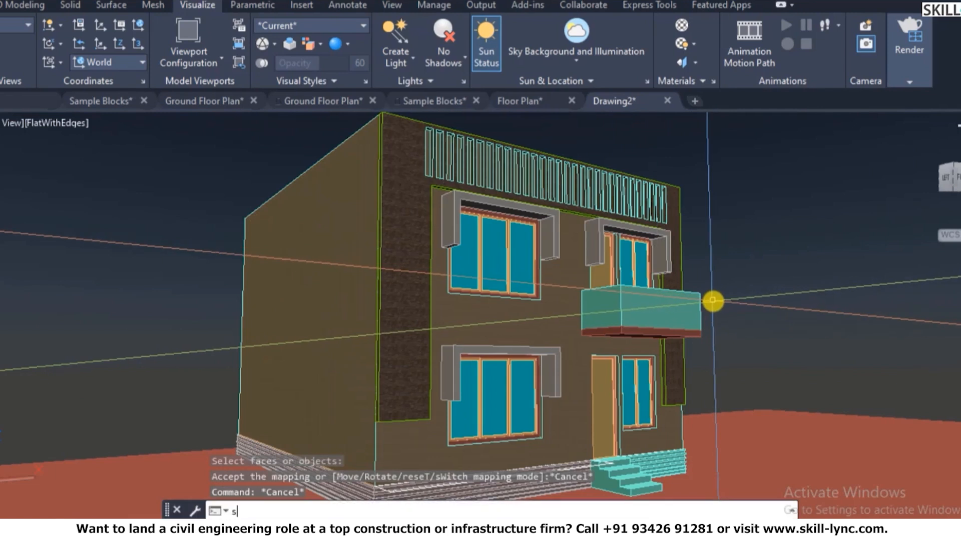
{"action": "type", "text": "s"}
{"action": "key", "text": "Escape"}
{"action": "key", "text": "Escape"}
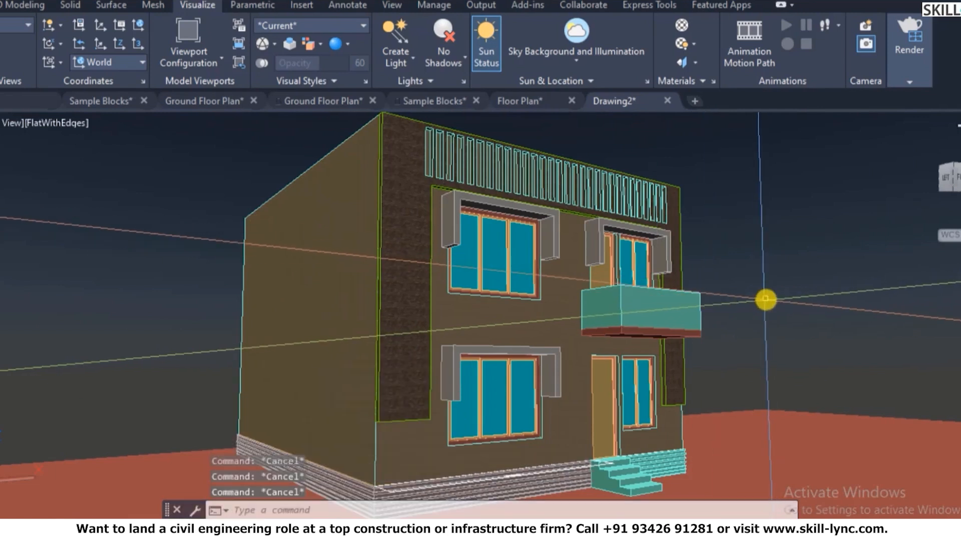
- Add Travertine - Cream from the Stone library to the drawing's materials
{"action": "type", "text": "rmat"}
{"action": "key", "text": "Return"}
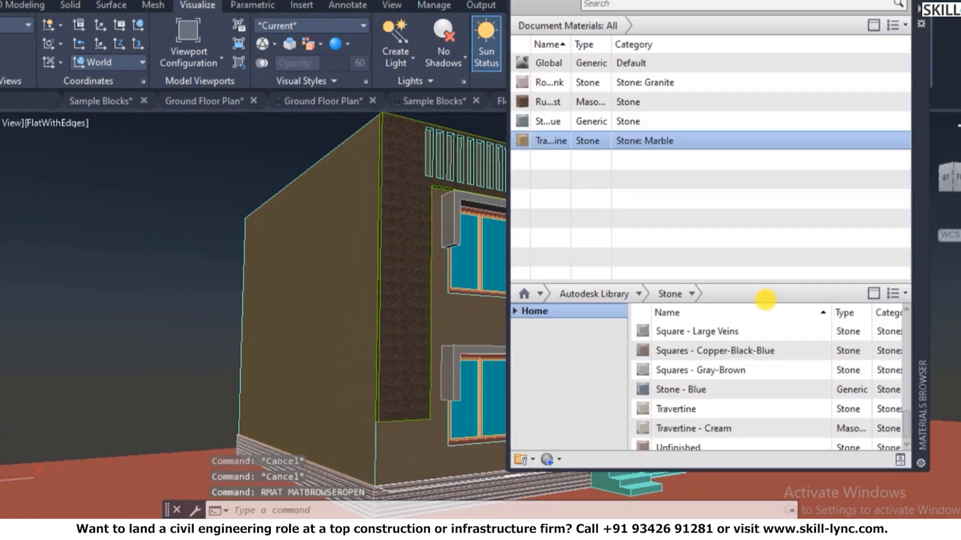
{"action": "scroll", "coordinate": [682, 383], "scroll_direction": "down", "scroll_amount": 1}
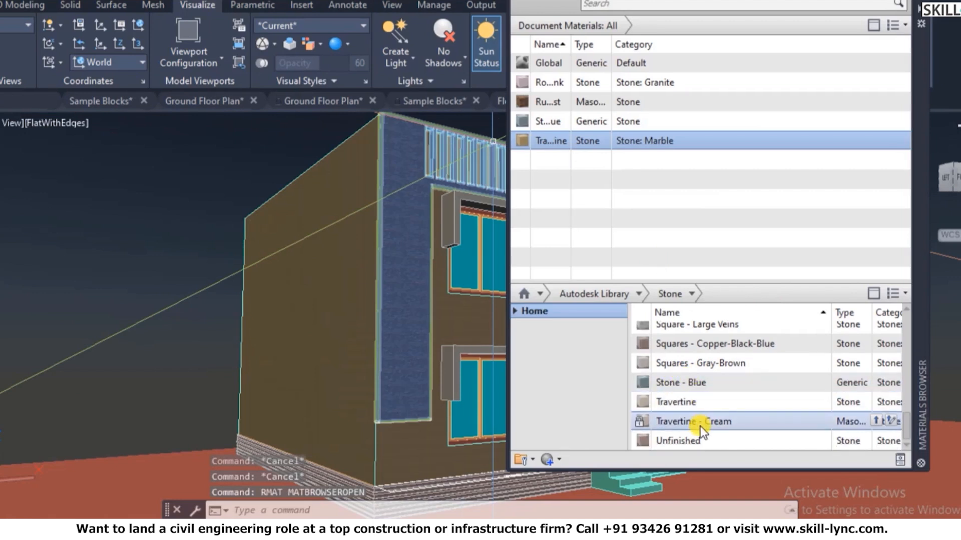
{"action": "left_click", "coordinate": [875, 421]}
{"action": "left_click", "coordinate": [920, 5]}
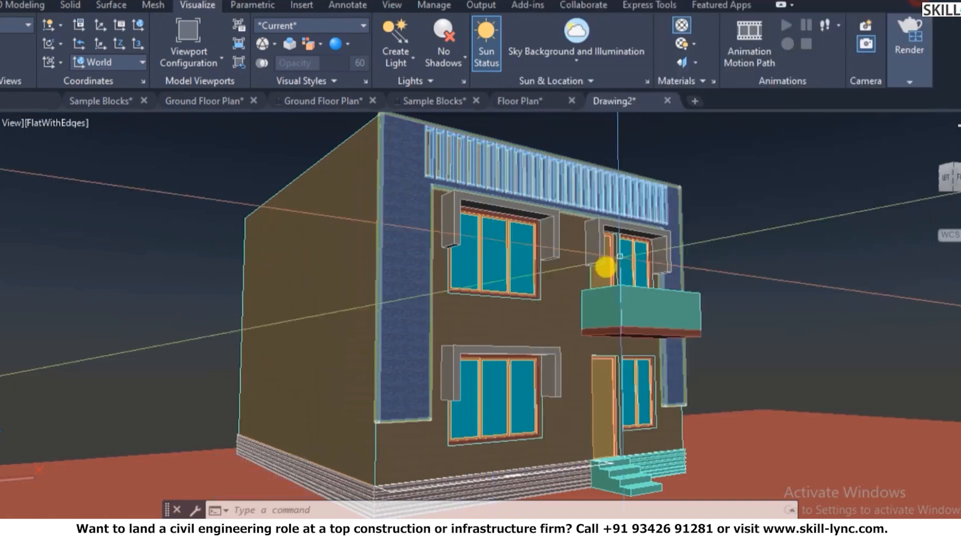
- Select both balcony solids, check which objects use Travertine - Cream, and move the browser left
{"action": "left_click", "coordinate": [628, 315]}
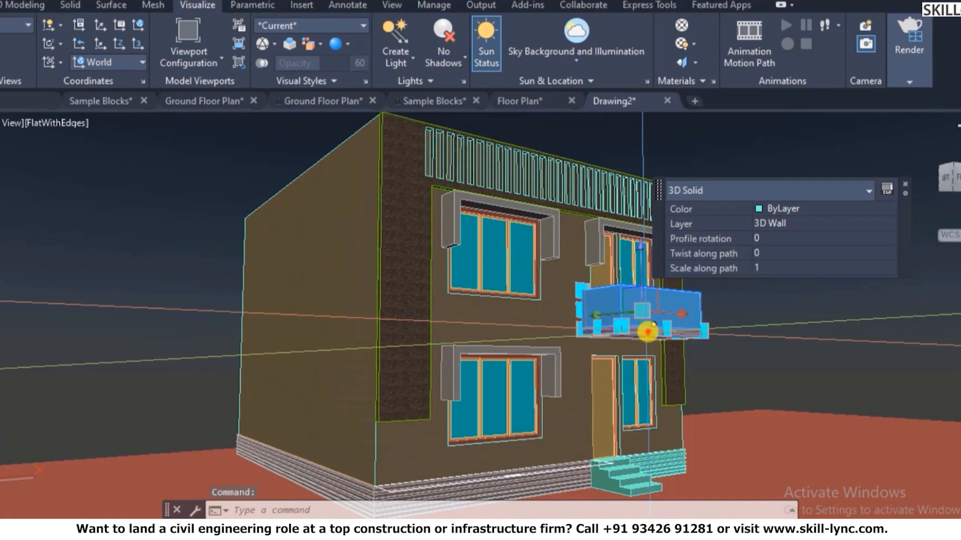
{"action": "left_click", "coordinate": [647, 331]}
{"action": "type", "text": "r"}
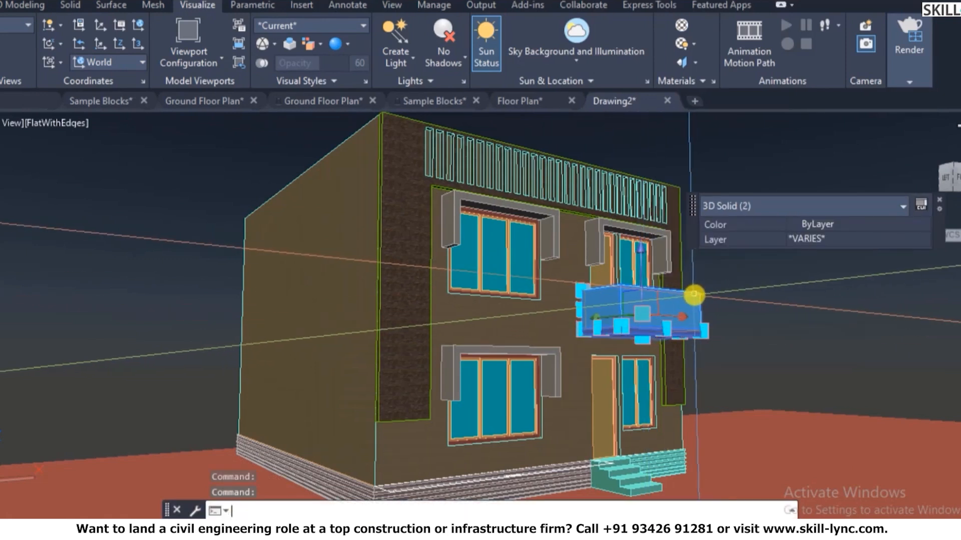
{"action": "type", "text": "mat"}
{"action": "key", "text": "Return"}
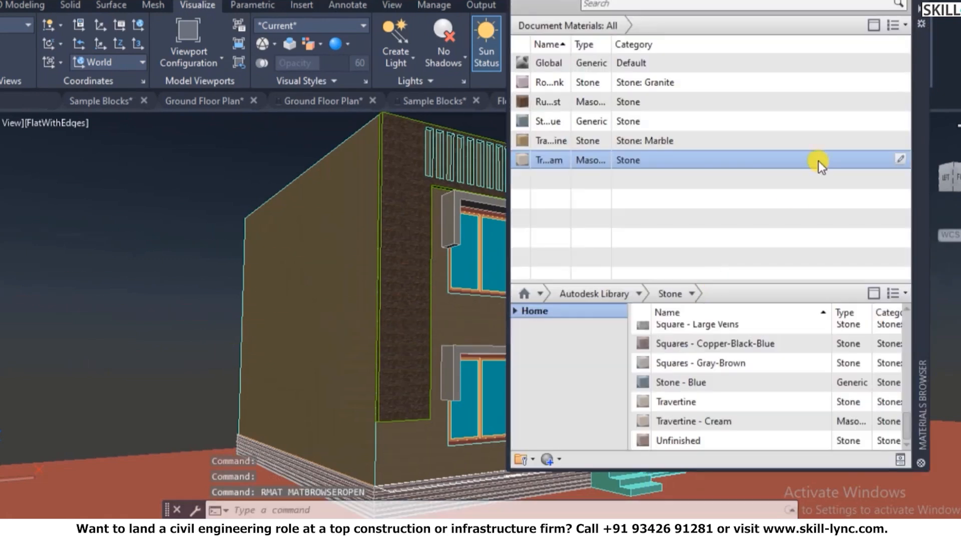
{"action": "right_click", "coordinate": [669, 158]}
{"action": "left_click", "coordinate": [718, 185]}
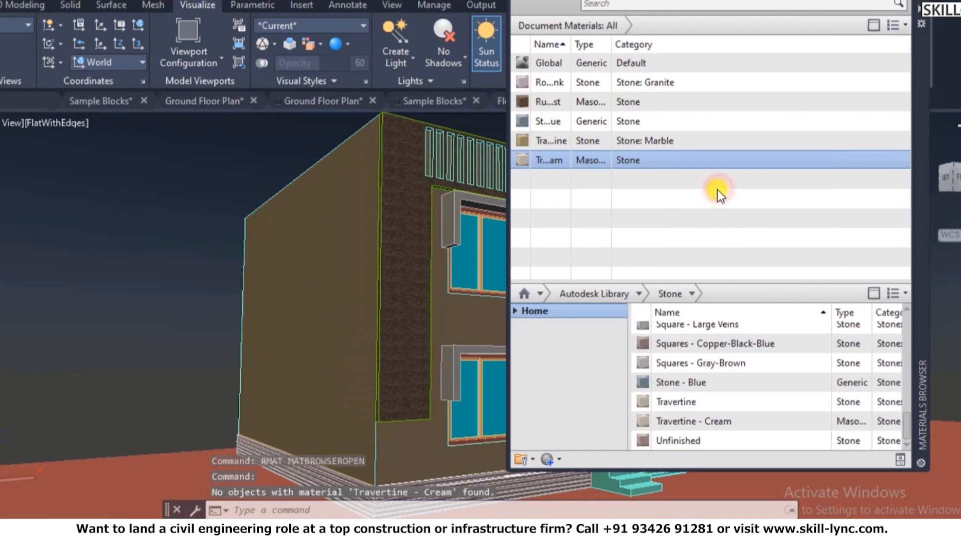
{"action": "right_click", "coordinate": [660, 159]}
{"action": "key", "text": "Escape"}
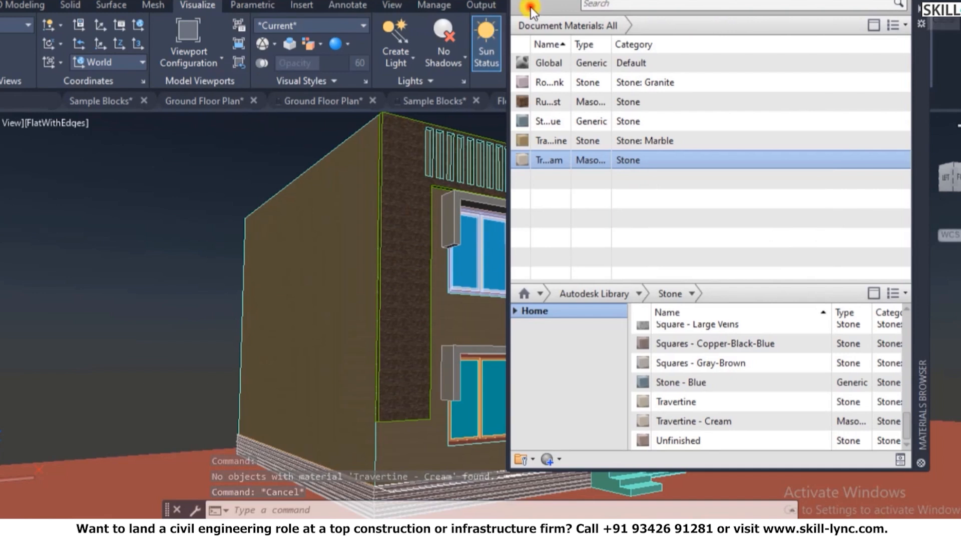
{"action": "left_click_drag", "start_coordinate": [920, 128], "coordinate": [298, 193]}
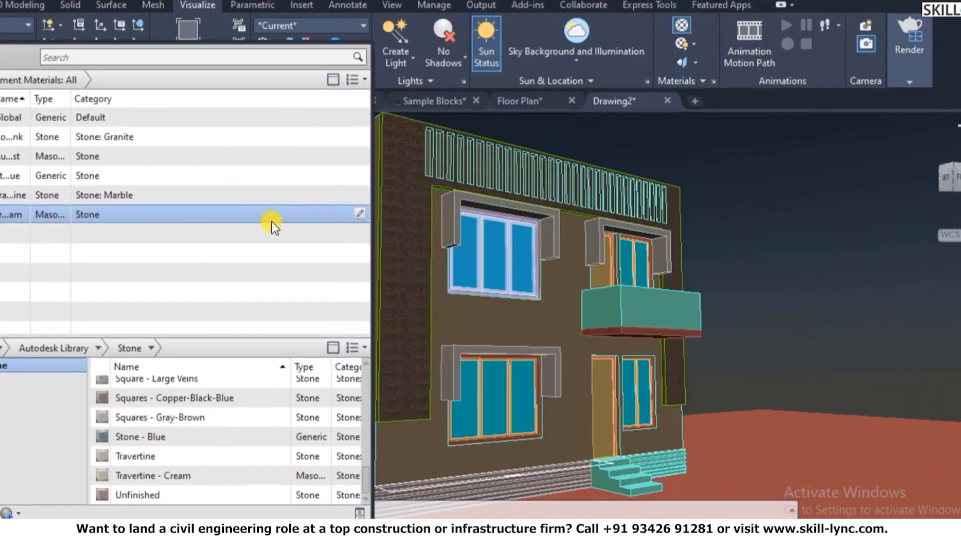
- Preview the Travertine - Cream and Travertine materials in the Materials Editor
{"action": "right_click", "coordinate": [77, 219]}
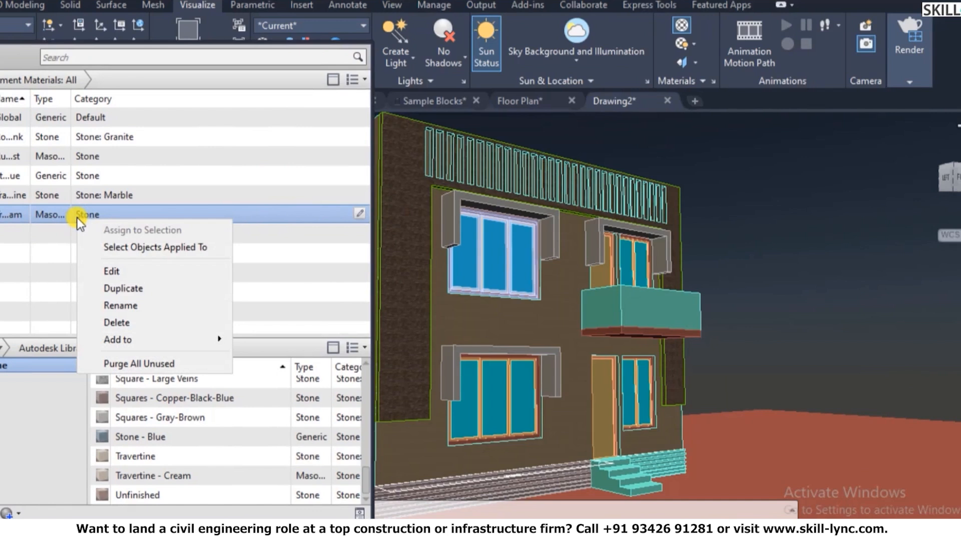
{"action": "key", "text": "Escape"}
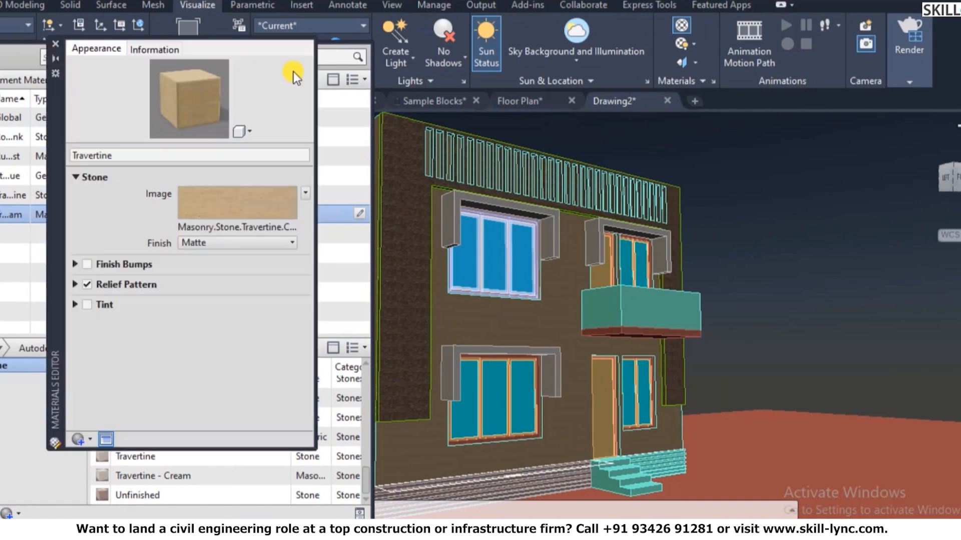
{"action": "left_click", "coordinate": [59, 40]}
{"action": "double_click", "coordinate": [11, 199]}
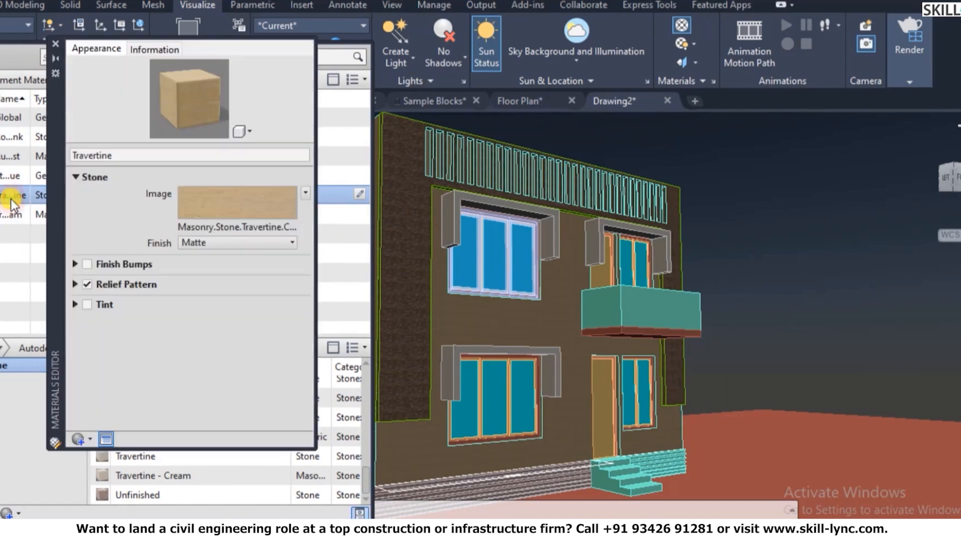
{"action": "left_click", "coordinate": [57, 45]}
{"action": "scroll", "coordinate": [126, 463], "scroll_direction": "down", "scroll_amount": 1}
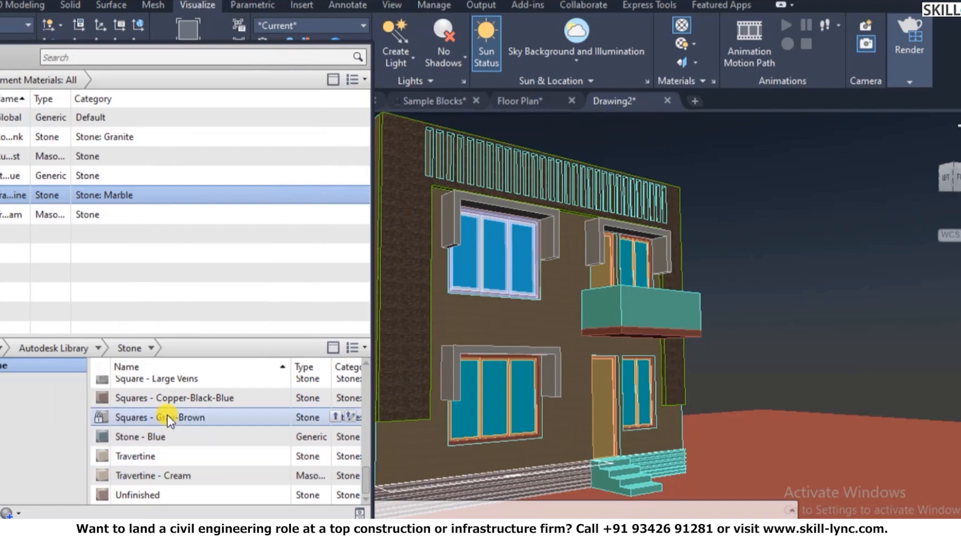
{"action": "scroll", "coordinate": [173, 419], "scroll_direction": "up", "scroll_amount": 3}
{"action": "scroll", "coordinate": [170, 431], "scroll_direction": "up", "scroll_amount": 3}
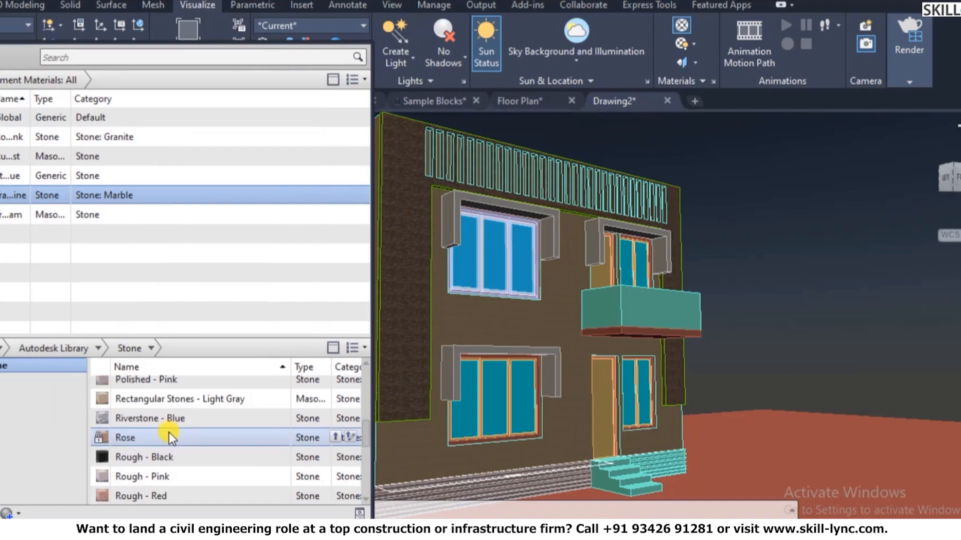
- Add Polished - Pink to the drawing's materials and preview it and Rectangular Stones - Light Gray
{"action": "left_click", "coordinate": [160, 384]}
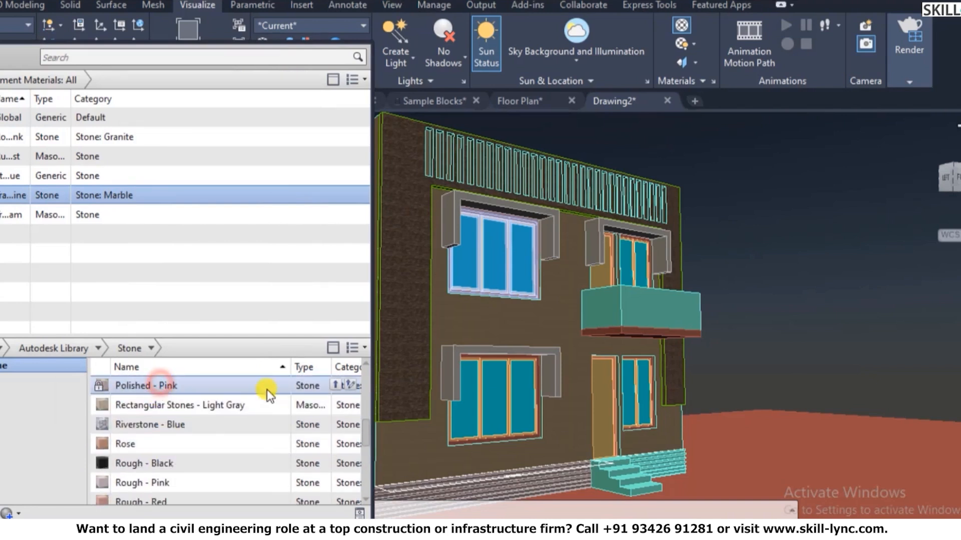
{"action": "left_click", "coordinate": [339, 386]}
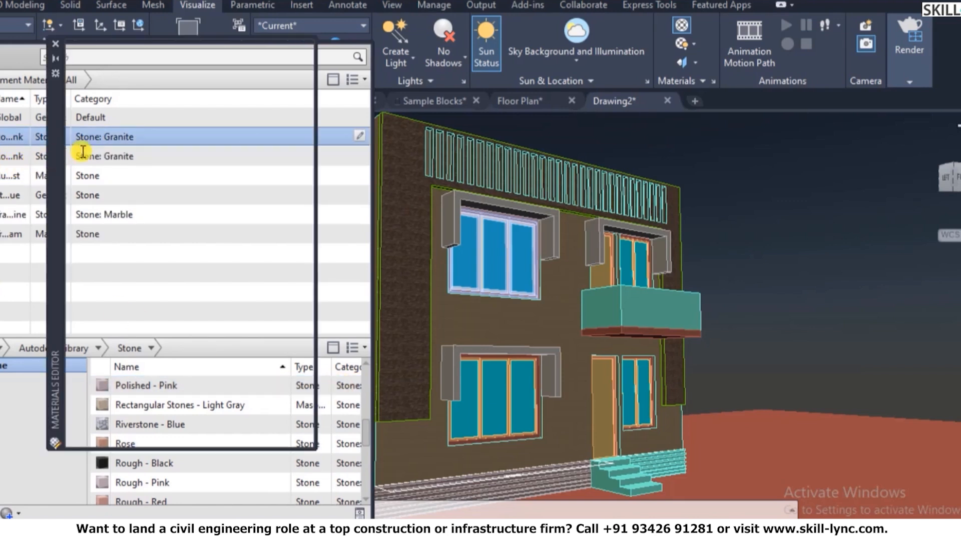
{"action": "left_click", "coordinate": [82, 152]}
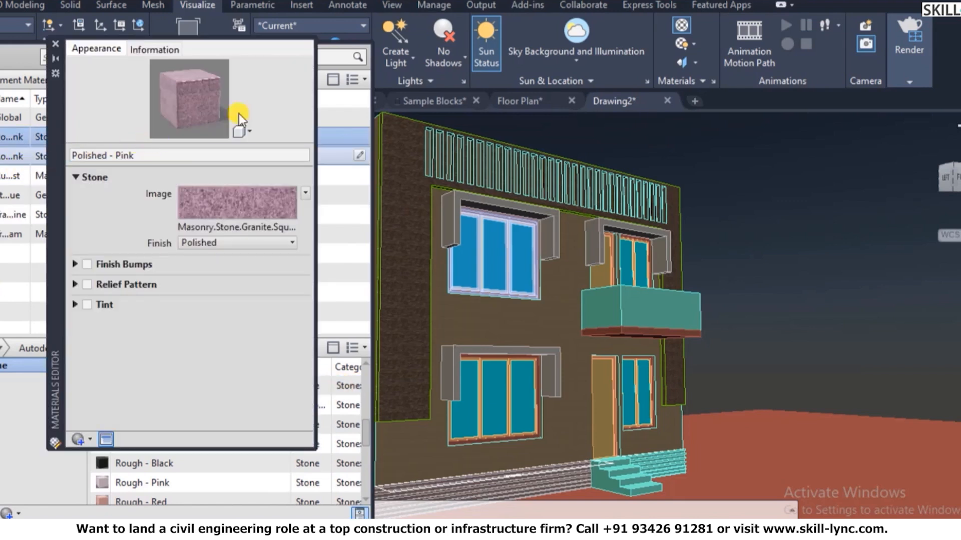
{"action": "left_click", "coordinate": [55, 46]}
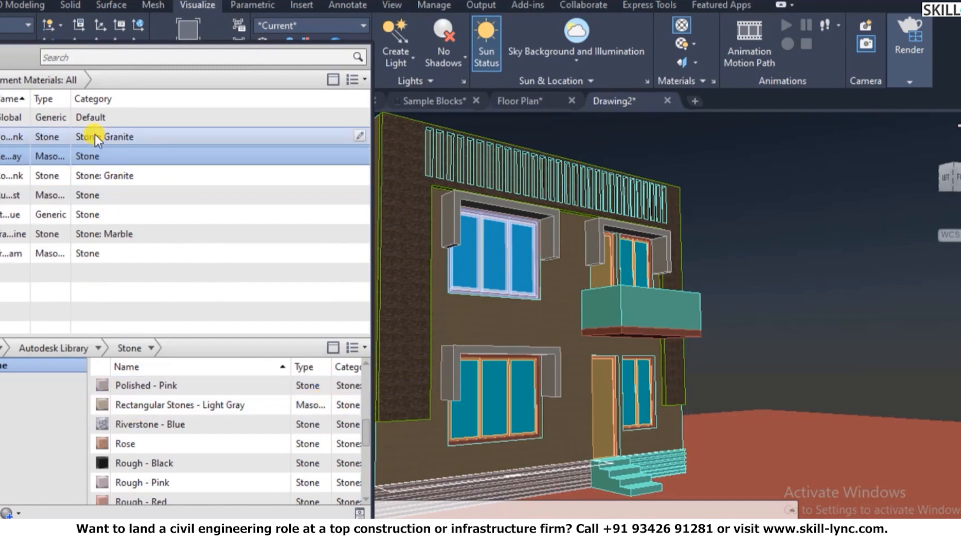
{"action": "double_click", "coordinate": [16, 154]}
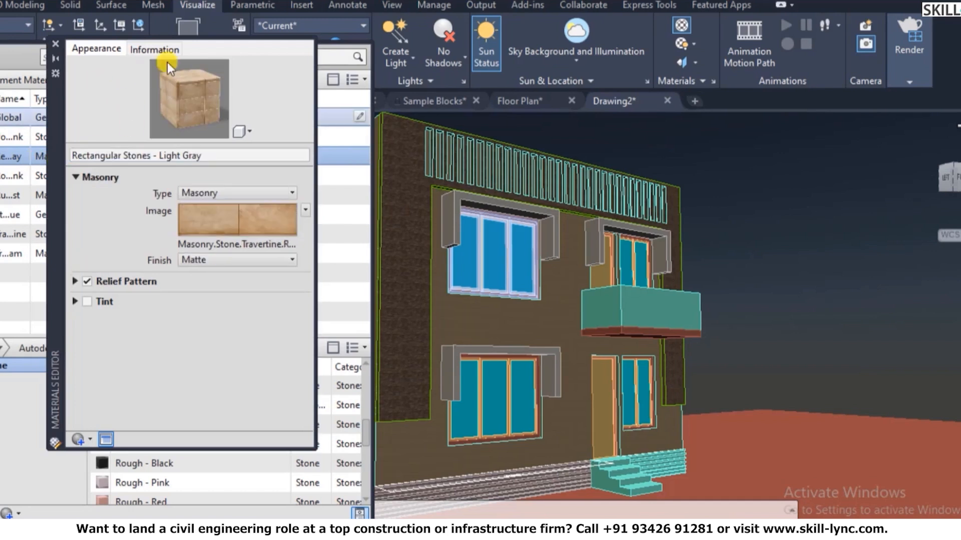
{"action": "left_click", "coordinate": [55, 47]}
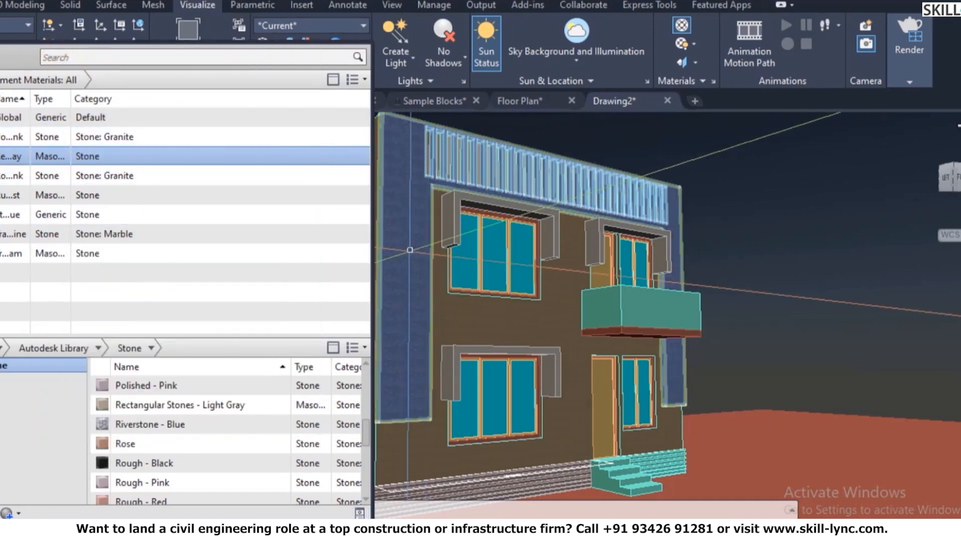
{"action": "left_click", "coordinate": [1, 49]}
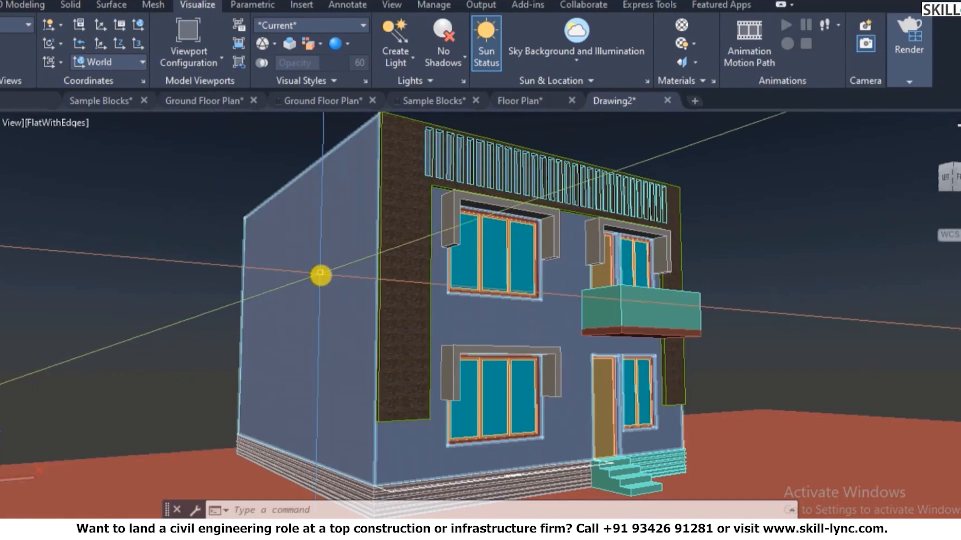
{"action": "type", "text": "rmat"}
{"action": "key", "text": "Return"}
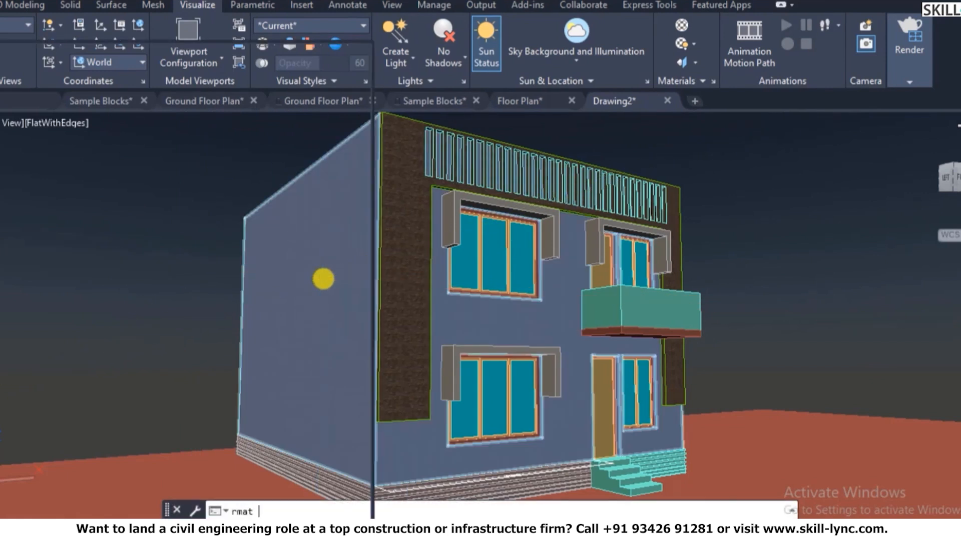
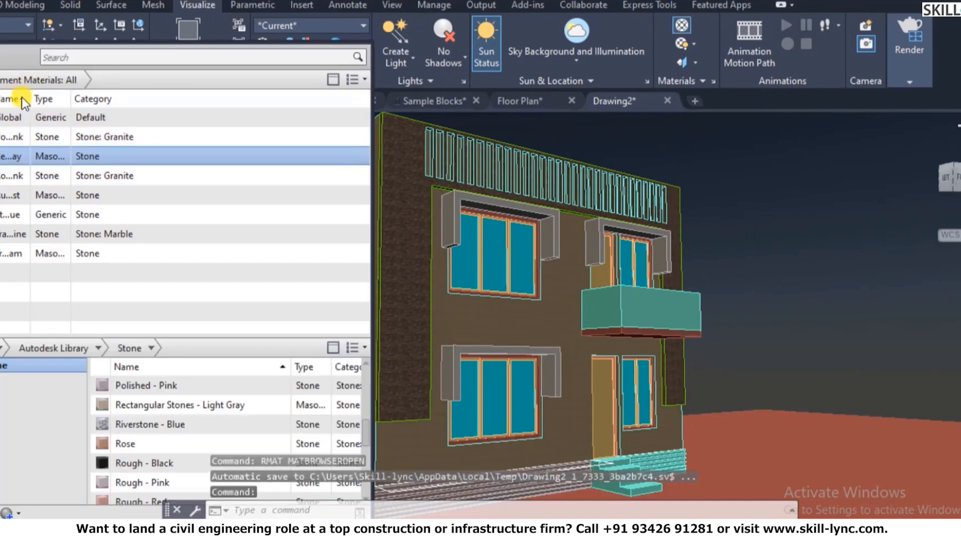
- Assign Rectangular Stones - Light Gray to the balcony and the column beneath it
{"action": "left_click", "coordinate": [646, 342]}
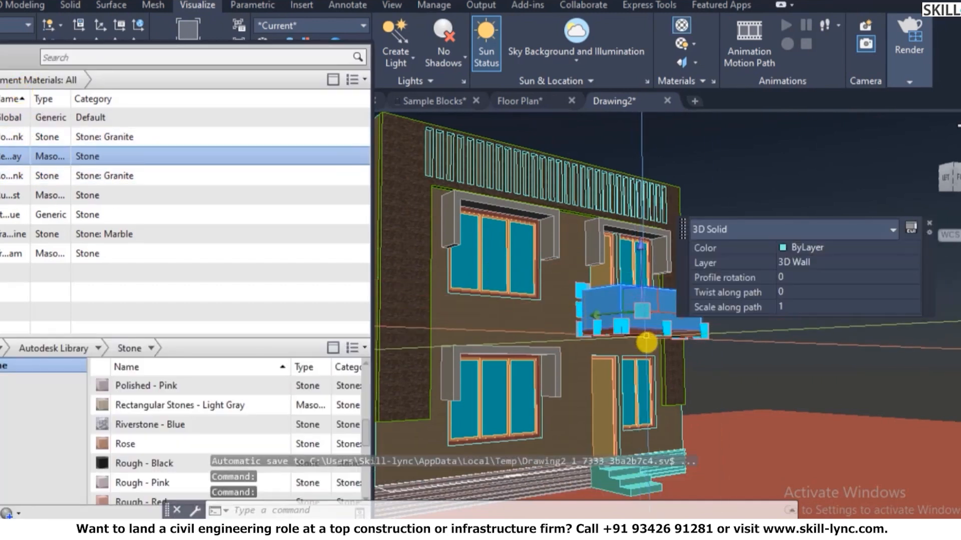
{"action": "left_click", "coordinate": [647, 336]}
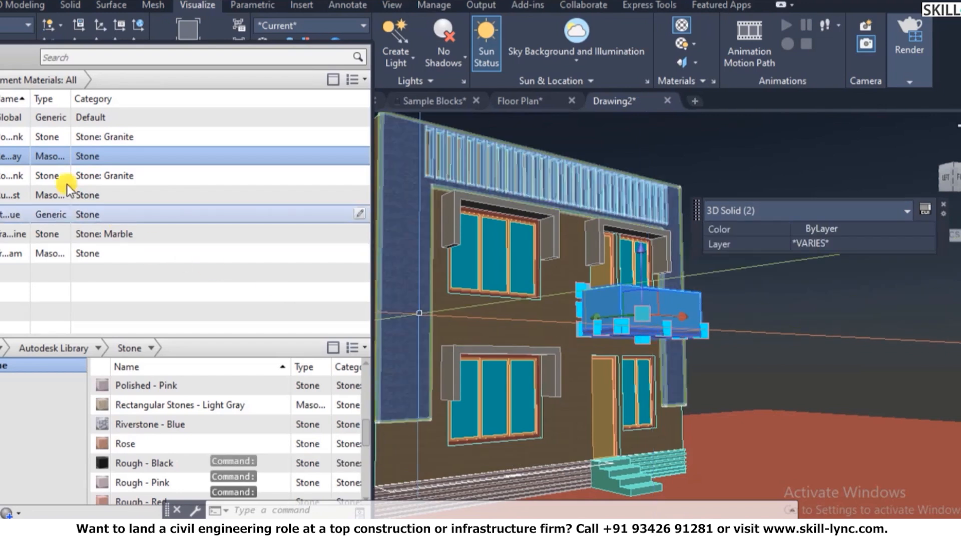
{"action": "left_click", "coordinate": [16, 158]}
{"action": "left_click", "coordinate": [49, 170]}
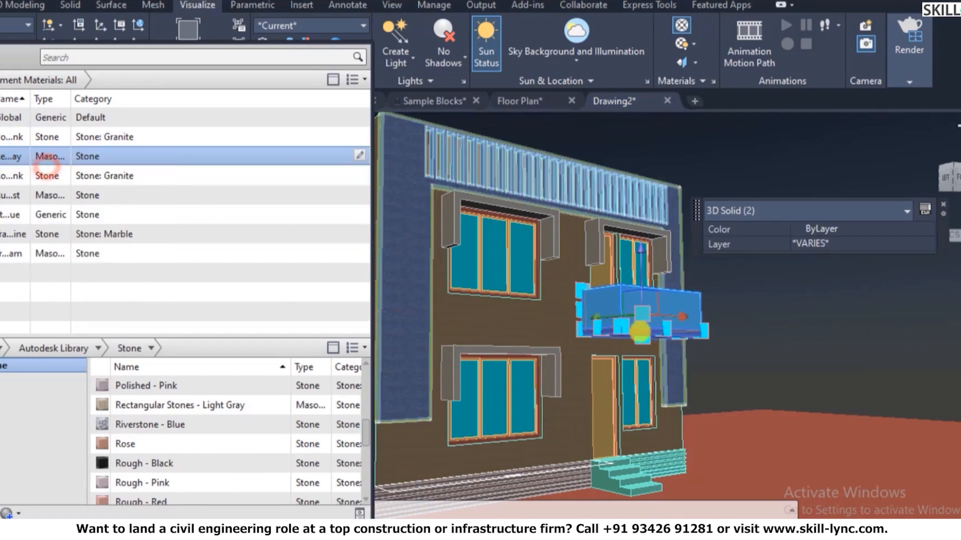
{"action": "key", "text": "Escape"}
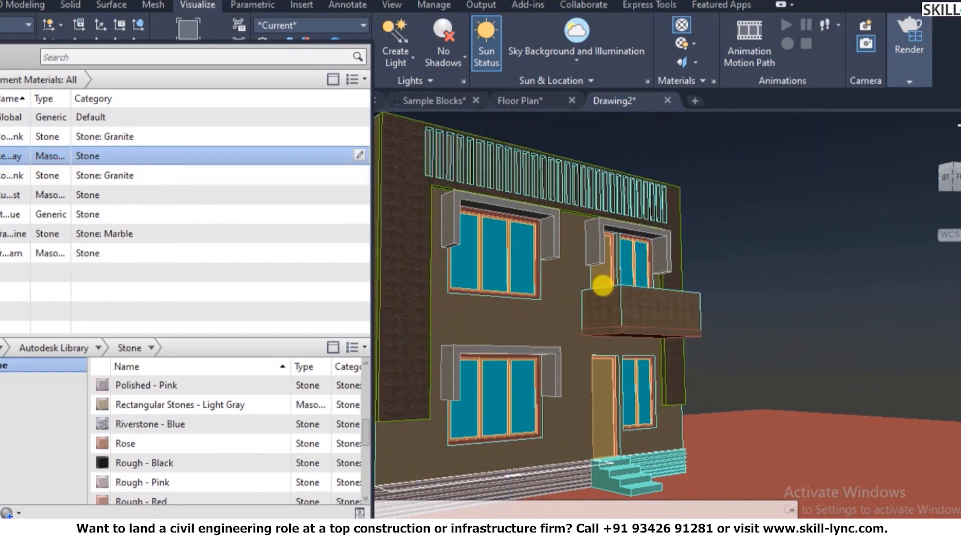
{"action": "scroll", "coordinate": [602, 285], "scroll_direction": "up", "scroll_amount": 3}
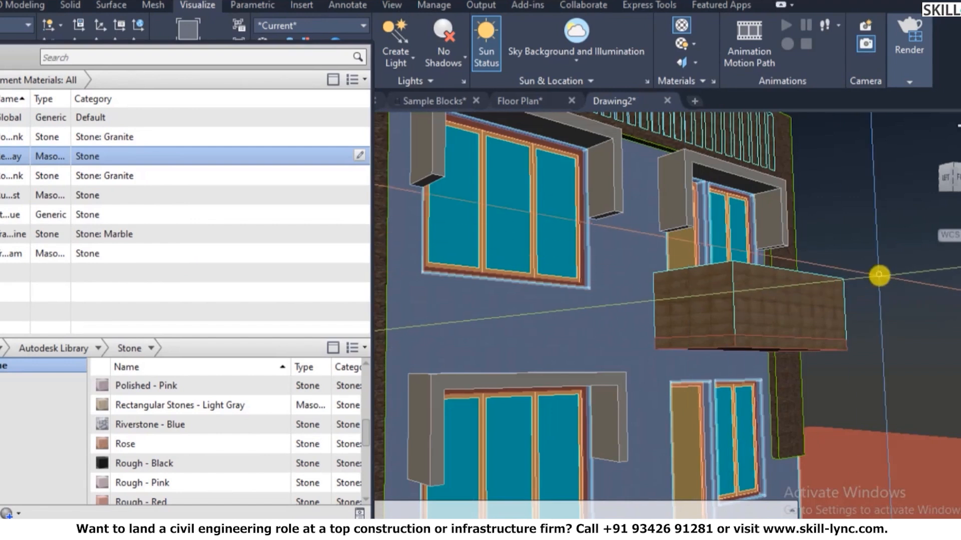
{"action": "scroll", "coordinate": [880, 283], "scroll_direction": "up", "scroll_amount": 5}
{"action": "scroll", "coordinate": [820, 308], "scroll_direction": "down", "scroll_amount": 5}
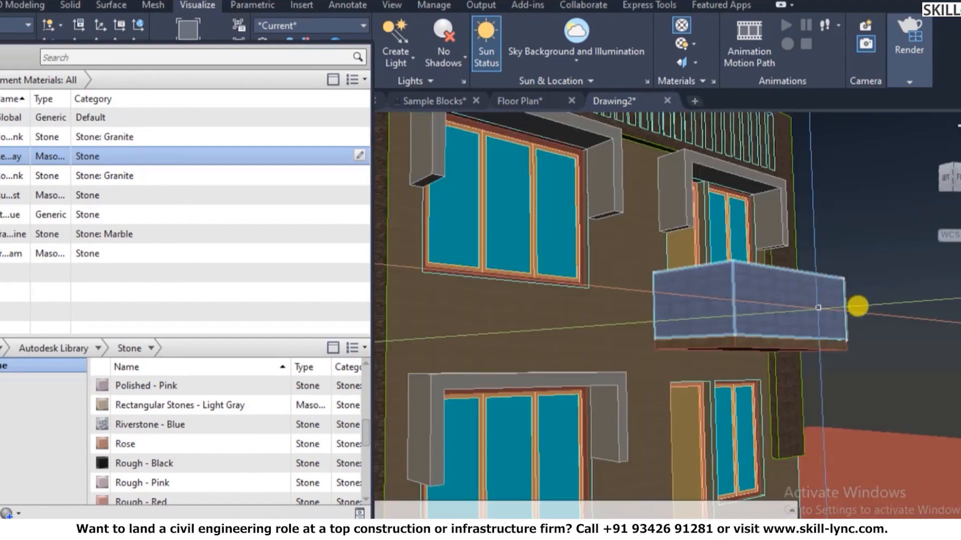
{"action": "key", "text": "Escape"}
{"action": "key", "text": "Escape"}
{"action": "key", "text": "Escape"}
- Try SETUV box mapping on the balcony and a second solid, then cancel it
{"action": "type", "text": "setu"}
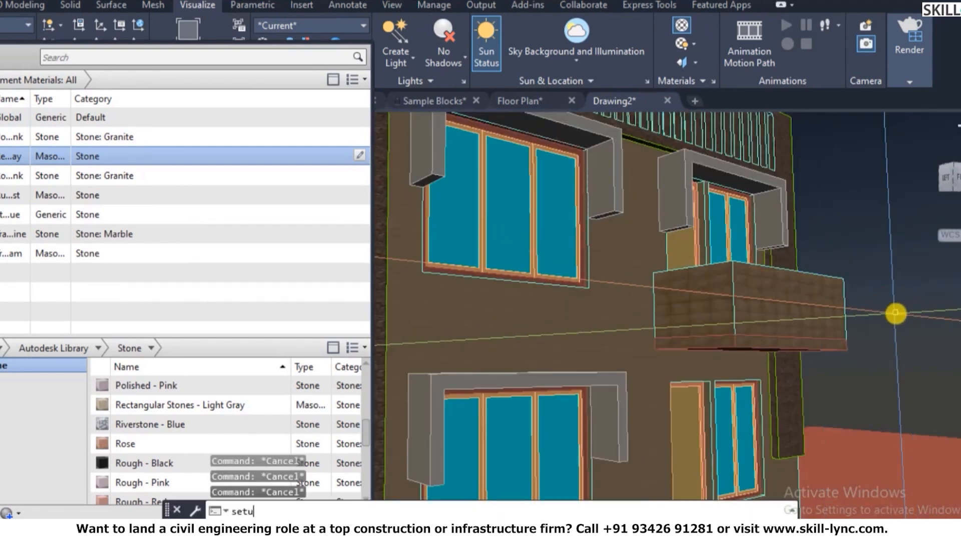
{"action": "type", "text": "v"}
{"action": "key", "text": "Return"}
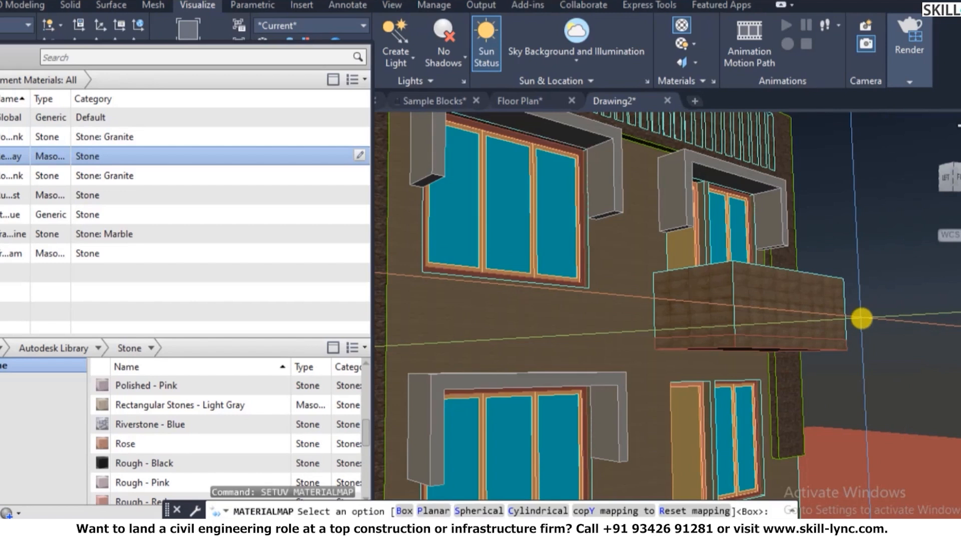
{"action": "type", "text": "b"}
{"action": "key", "text": "Return"}
{"action": "left_click", "coordinate": [791, 295]}
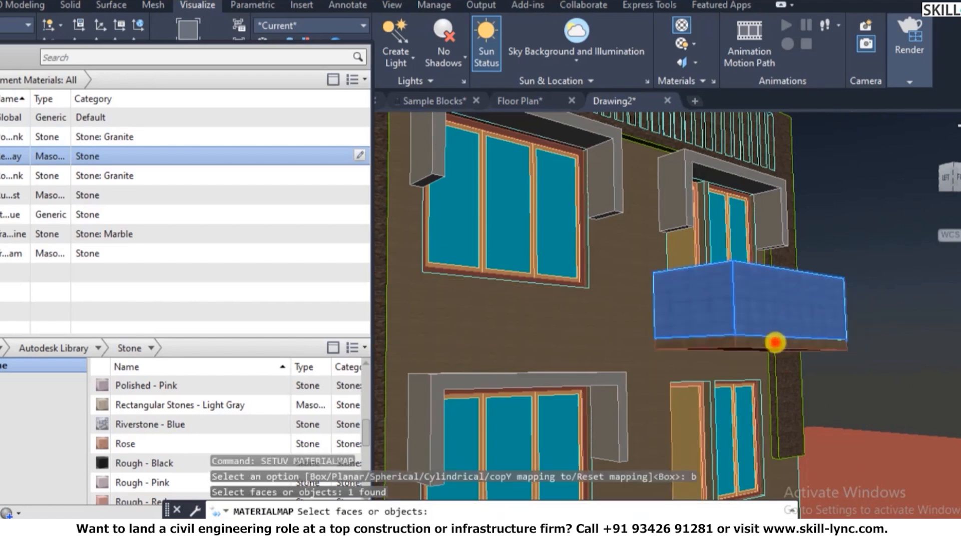
{"action": "left_click", "coordinate": [775, 342]}
{"action": "key", "text": "Return"}
{"action": "scroll", "coordinate": [755, 345], "scroll_direction": "down", "scroll_amount": 5}
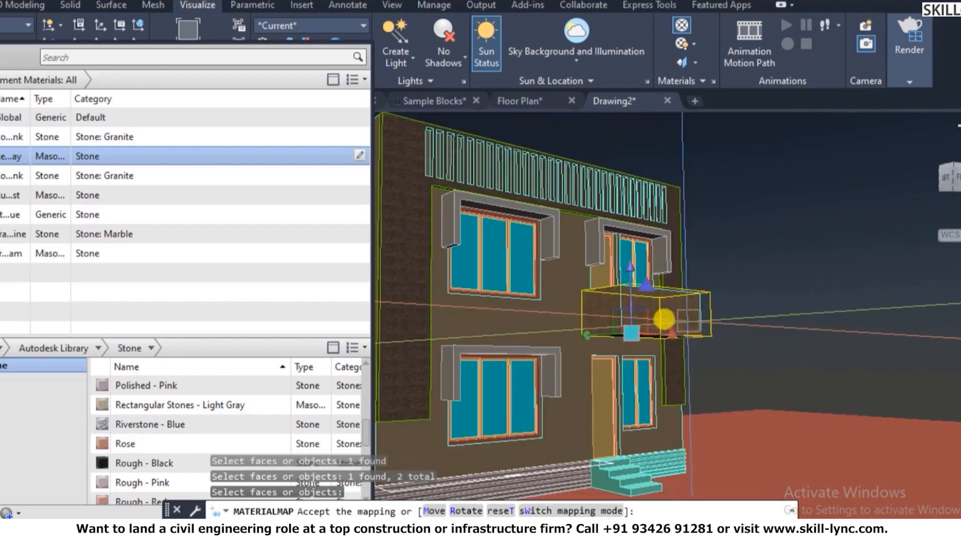
{"action": "scroll", "coordinate": [663, 319], "scroll_direction": "up", "scroll_amount": 4}
{"action": "key", "text": "Escape"}
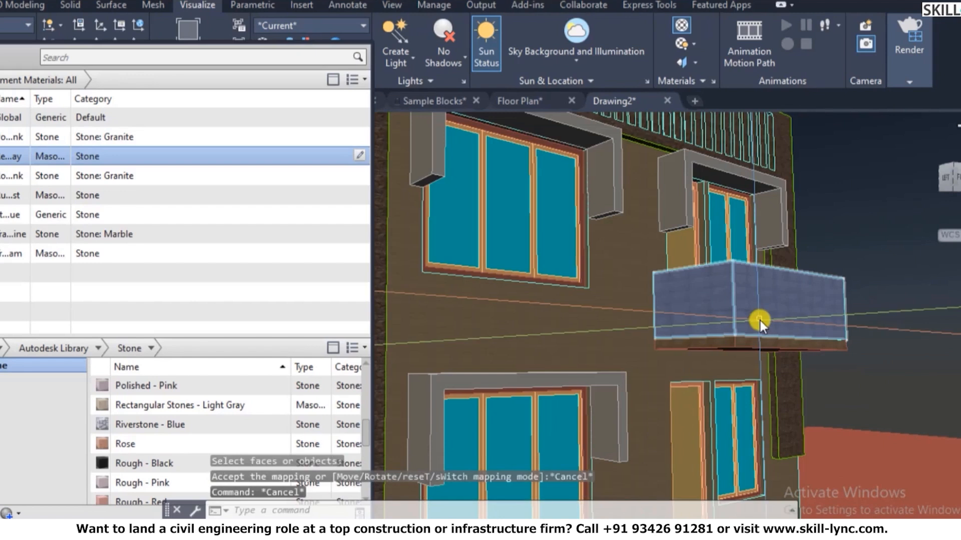
- Orbit the view around the balcony with 3DO
{"action": "type", "text": "3do"}
{"action": "key", "text": "Return"}
{"action": "left_click_drag", "start_coordinate": [690, 307], "coordinate": [693, 273]}
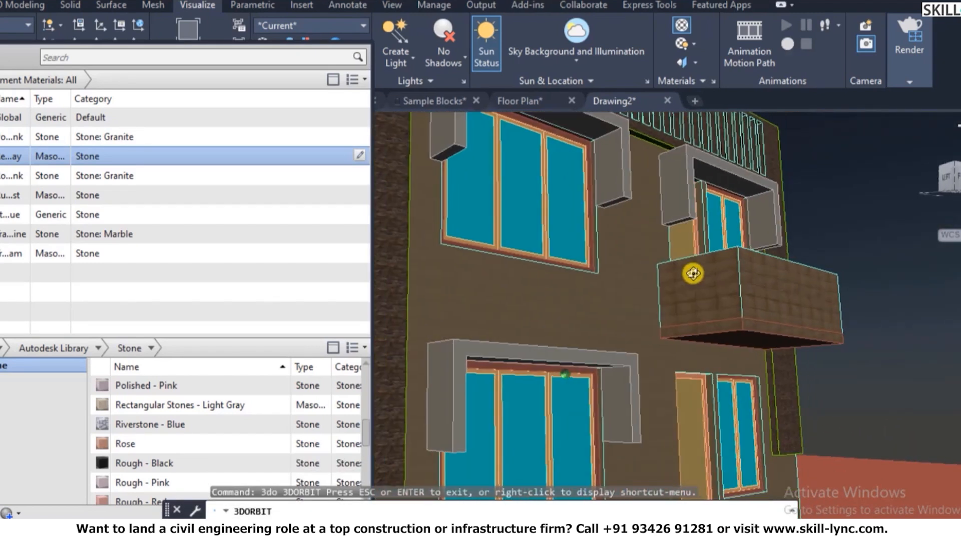
- Orbit the house to inspect the side wall, ending on a closer front-on view
{"action": "scroll", "coordinate": [692, 273], "scroll_direction": "down", "scroll_amount": 5}
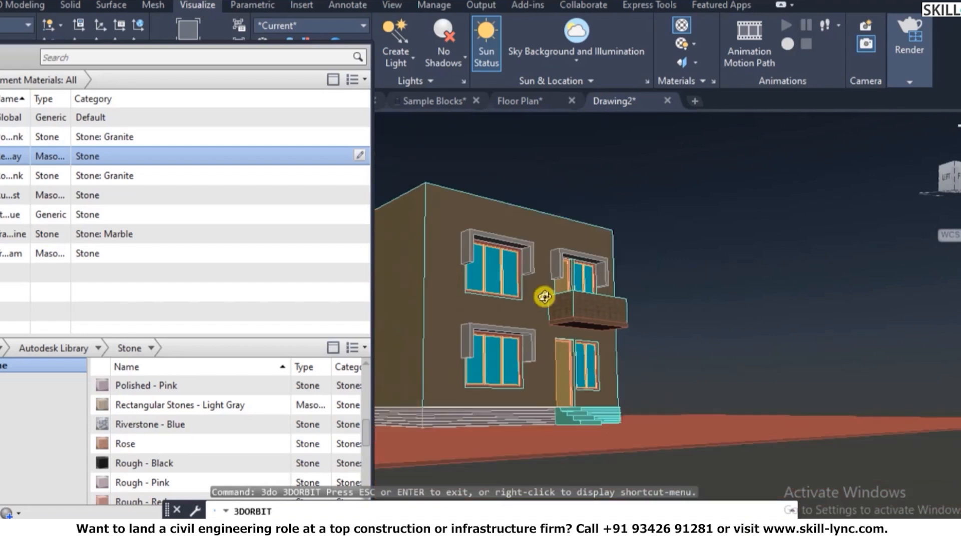
{"action": "left_click_drag", "start_coordinate": [513, 262], "coordinate": [510, 258]}
{"action": "mouse_move", "coordinate": [611, 266]}
{"action": "left_mouse_down"}
{"action": "mouse_move", "coordinate": [830, 268]}
{"action": "mouse_move", "coordinate": [603, 298]}
{"action": "mouse_move", "coordinate": [571, 276]}
{"action": "mouse_move", "coordinate": [654, 266]}
{"action": "mouse_move", "coordinate": [600, 271]}
{"action": "left_mouse_up"}
{"action": "left_click_drag", "start_coordinate": [616, 438], "coordinate": [630, 433]}
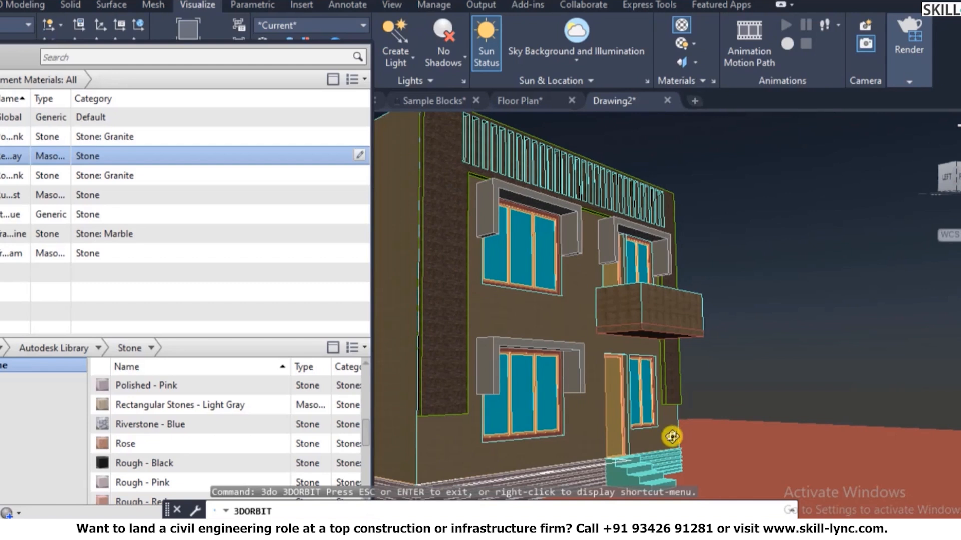
{"action": "key", "text": "Escape"}
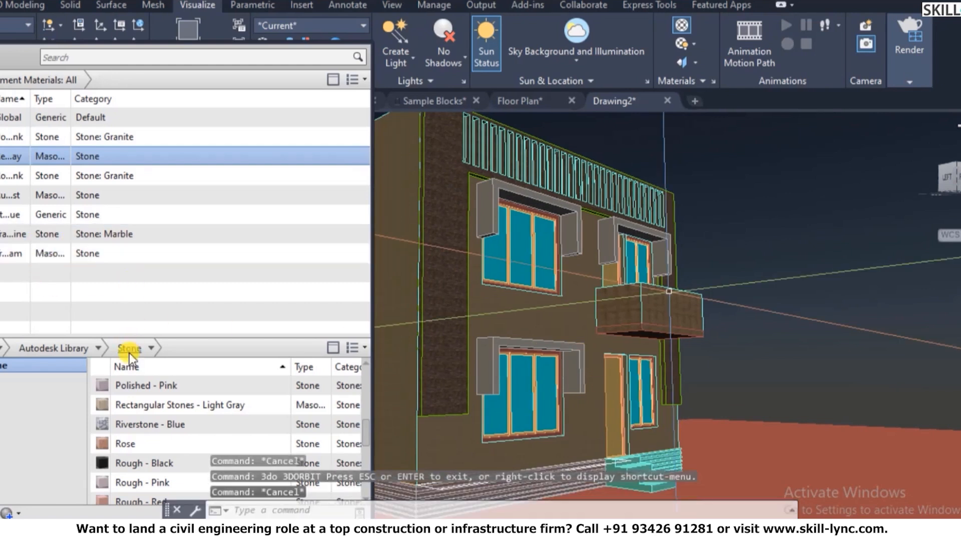
{"action": "scroll", "coordinate": [151, 463], "scroll_direction": "down", "scroll_amount": 4}
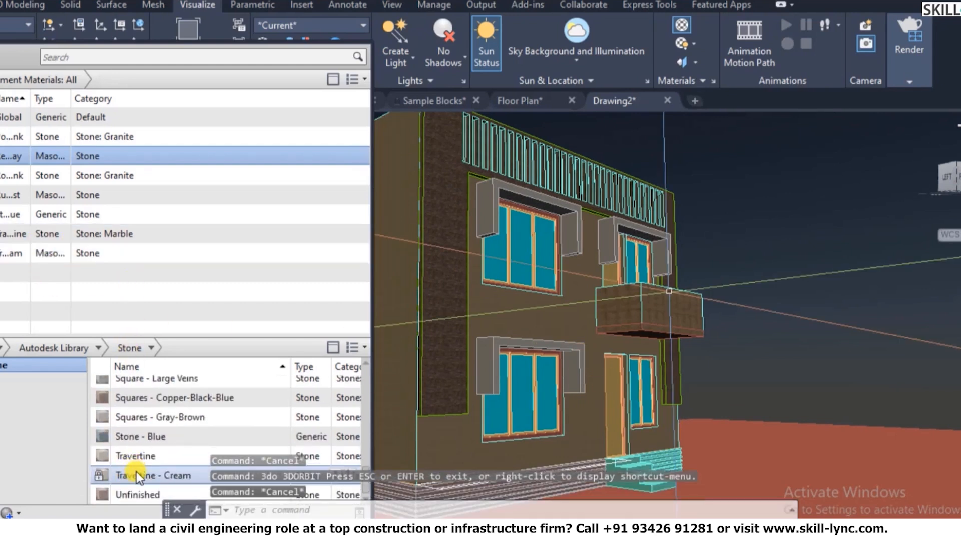
{"action": "scroll", "coordinate": [136, 472], "scroll_direction": "up", "scroll_amount": 6}
{"action": "scroll", "coordinate": [137, 469], "scroll_direction": "up", "scroll_amount": 3}
{"action": "scroll", "coordinate": [137, 468], "scroll_direction": "down", "scroll_amount": 2}
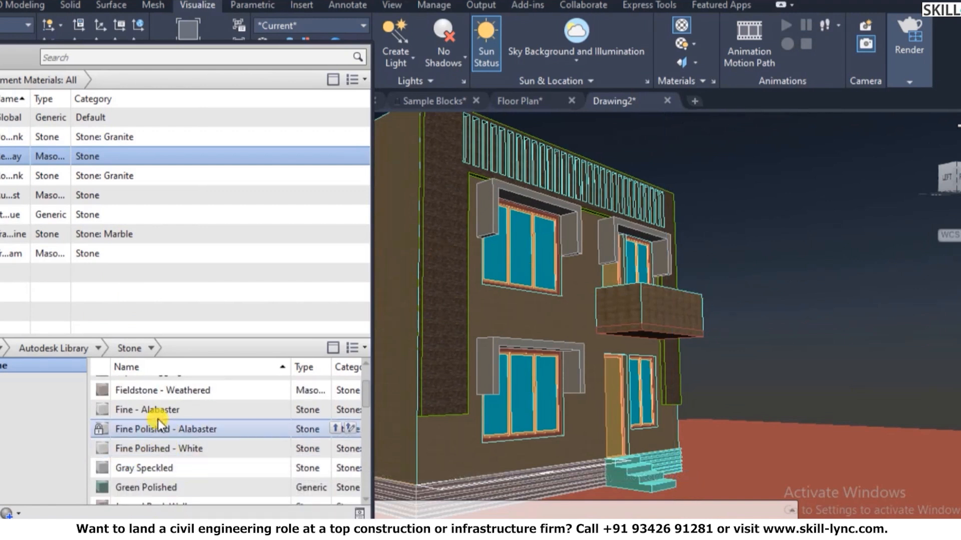
- Add Fine - Alabaster to the drawing's materials and assign it to the balcony
{"action": "left_click", "coordinate": [338, 409]}
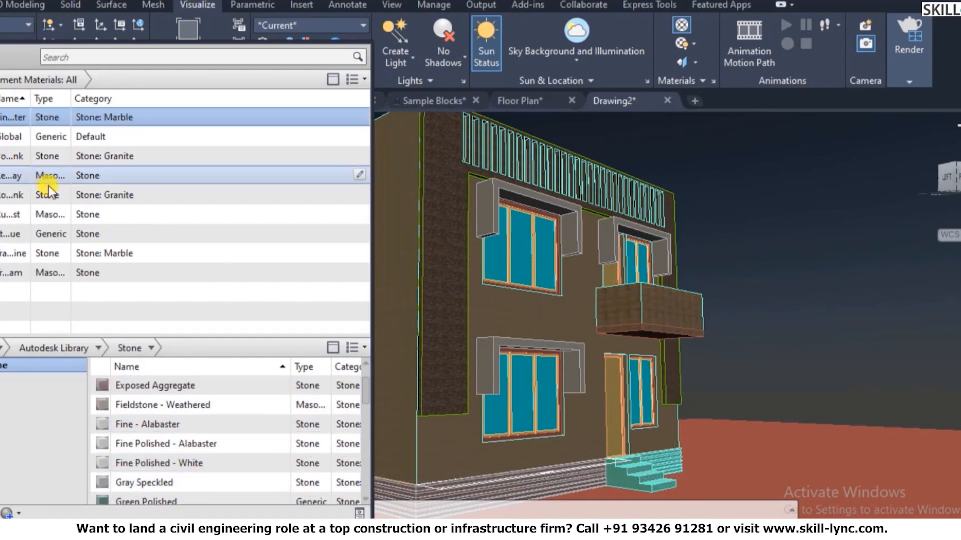
{"action": "left_click", "coordinate": [647, 289]}
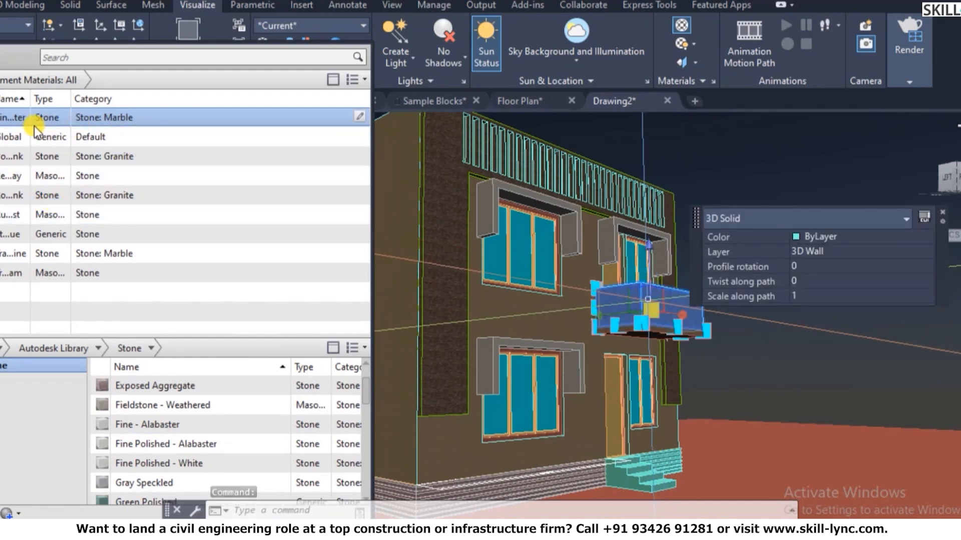
{"action": "left_click_drag", "start_coordinate": [31, 98], "coordinate": [80, 101]}
{"action": "right_click", "coordinate": [91, 125]}
{"action": "left_click", "coordinate": [96, 127]}
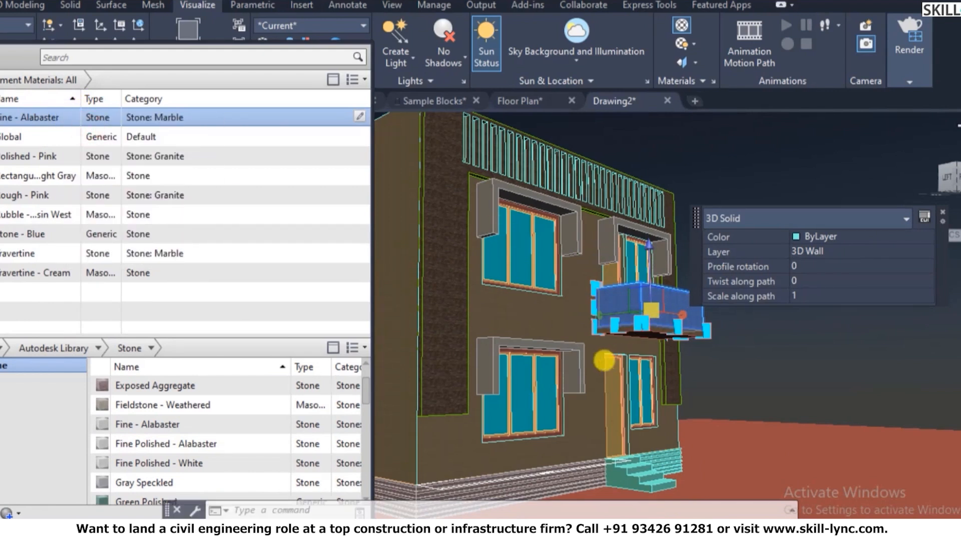
- Review the balcony's new finish and trial-select the left window projections, then clear them
{"action": "key", "text": "Escape"}
{"action": "key", "text": "Escape"}
{"action": "scroll", "coordinate": [809, 307], "scroll_direction": "up", "scroll_amount": 3}
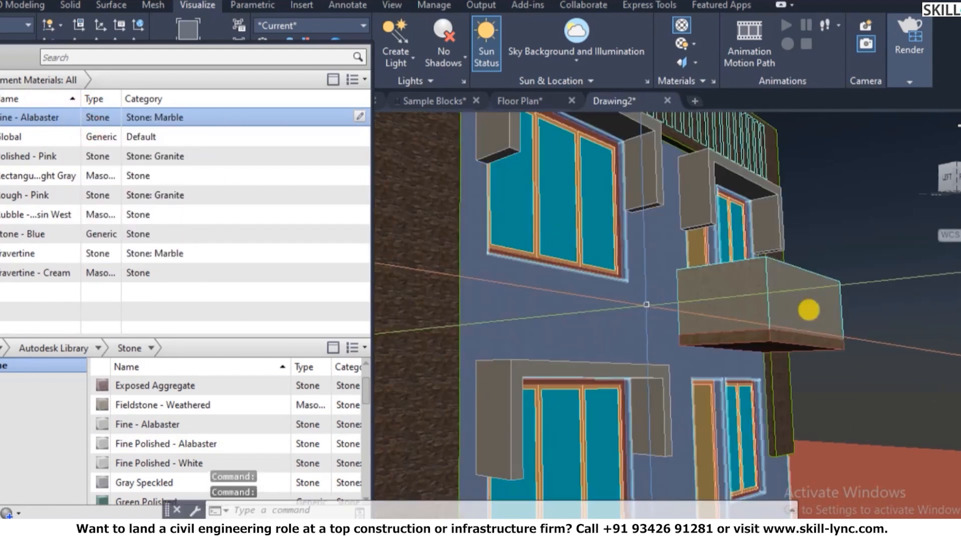
{"action": "scroll", "coordinate": [855, 286], "scroll_direction": "up", "scroll_amount": 3}
{"action": "scroll", "coordinate": [649, 335], "scroll_direction": "down", "scroll_amount": 10}
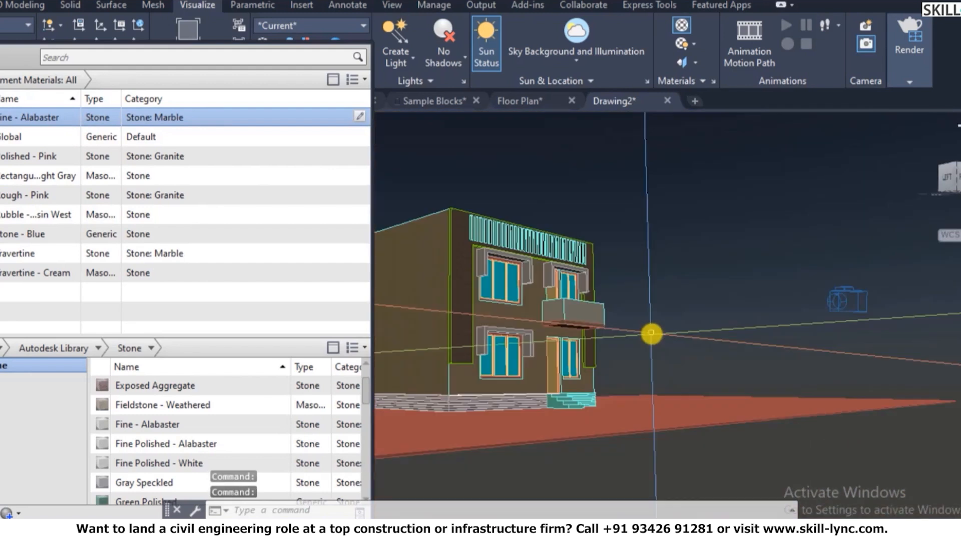
{"action": "scroll", "coordinate": [448, 350], "scroll_direction": "up", "scroll_amount": 2}
{"action": "scroll", "coordinate": [622, 319], "scroll_direction": "down", "scroll_amount": 5}
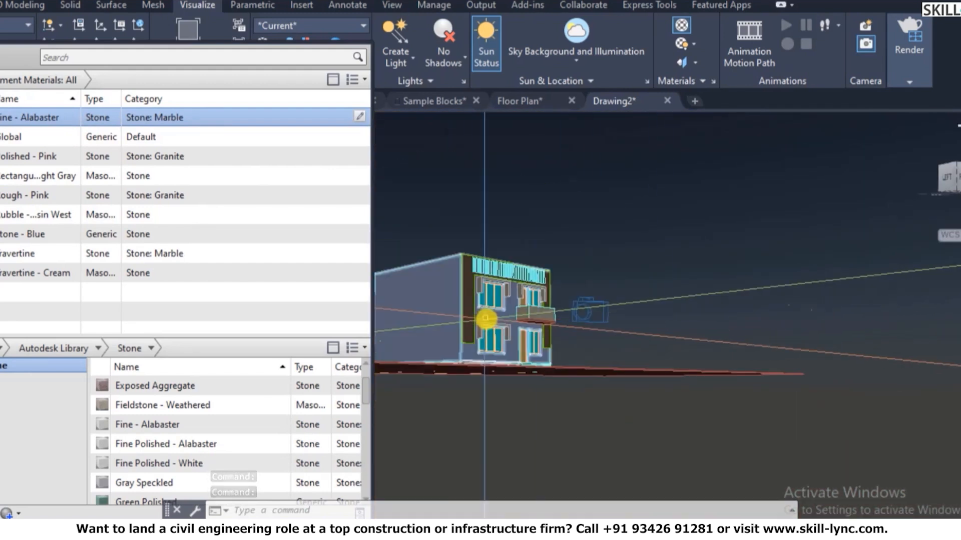
{"action": "scroll", "coordinate": [448, 277], "scroll_direction": "up", "scroll_amount": 6}
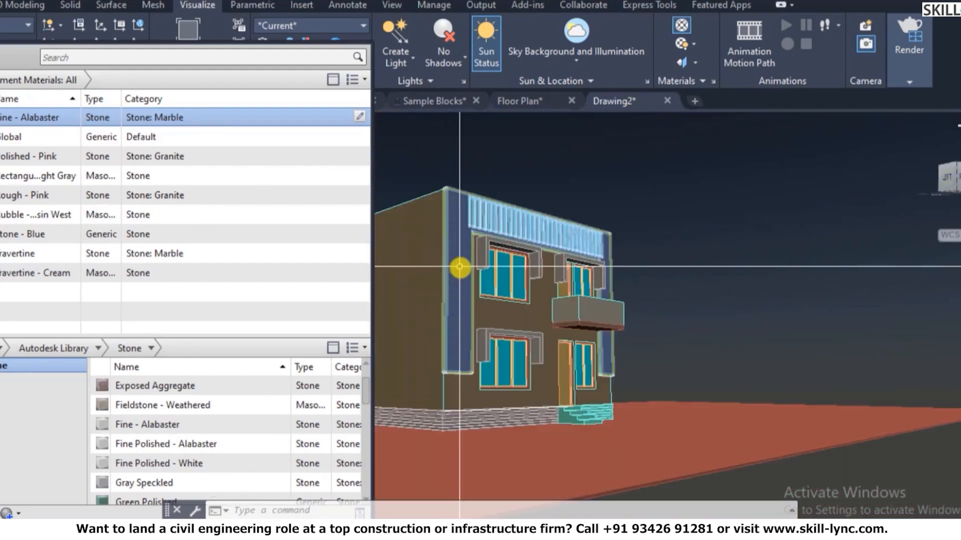
{"action": "left_click", "coordinate": [485, 236]}
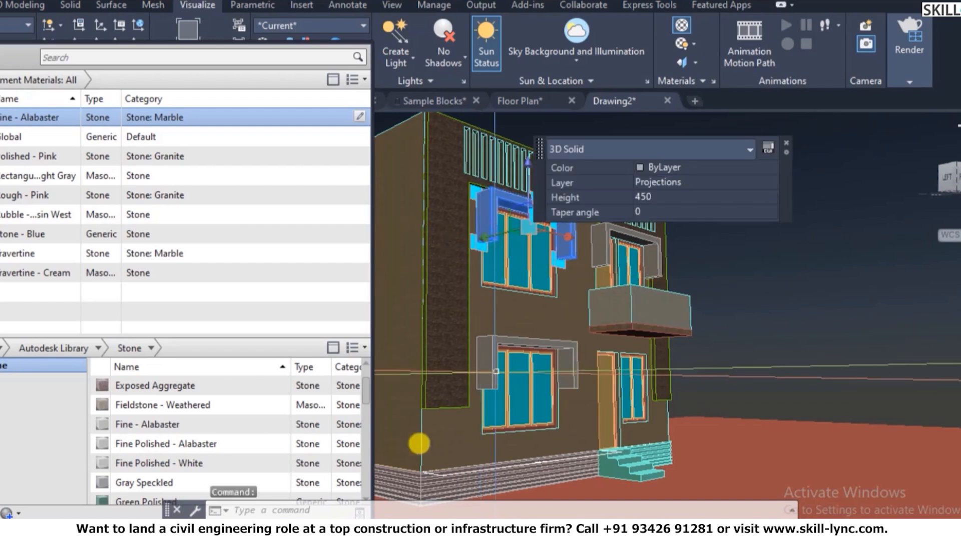
{"action": "left_click", "coordinate": [483, 362]}
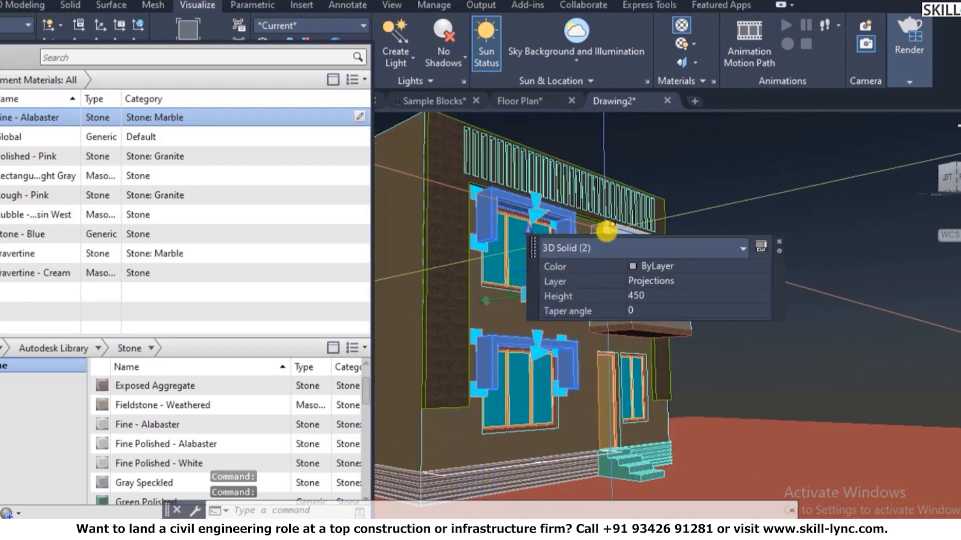
{"action": "left_click", "coordinate": [778, 242]}
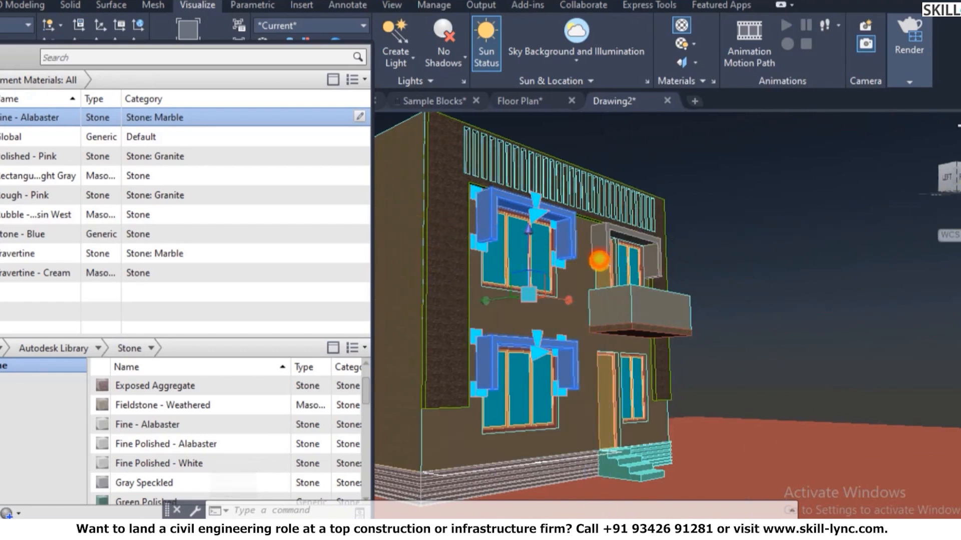
{"action": "key", "text": "Escape"}
- Assign Fine - Alabaster to the upper-right, upper and lower window projections
{"action": "scroll", "coordinate": [631, 165], "scroll_direction": "up", "scroll_amount": 3}
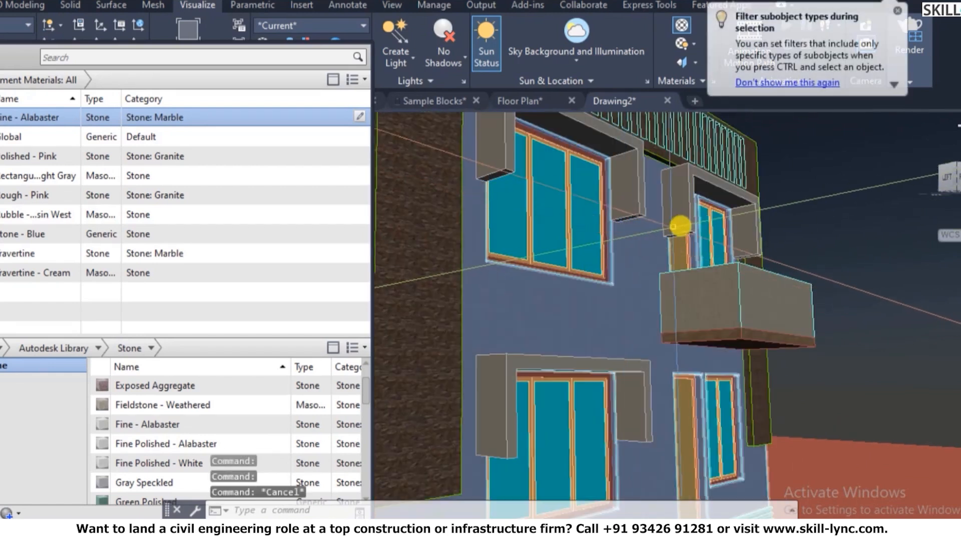
{"action": "left_click", "coordinate": [680, 227]}
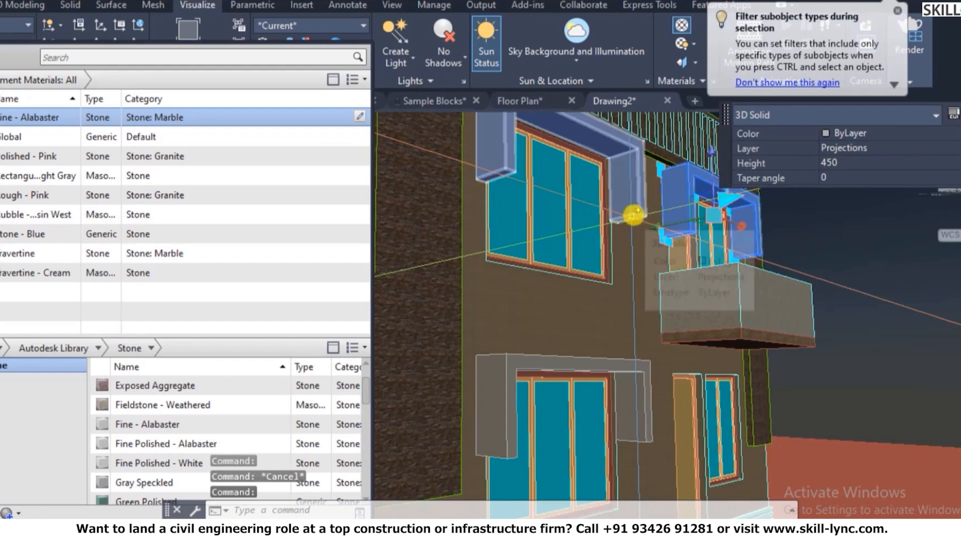
{"action": "left_click", "coordinate": [633, 215]}
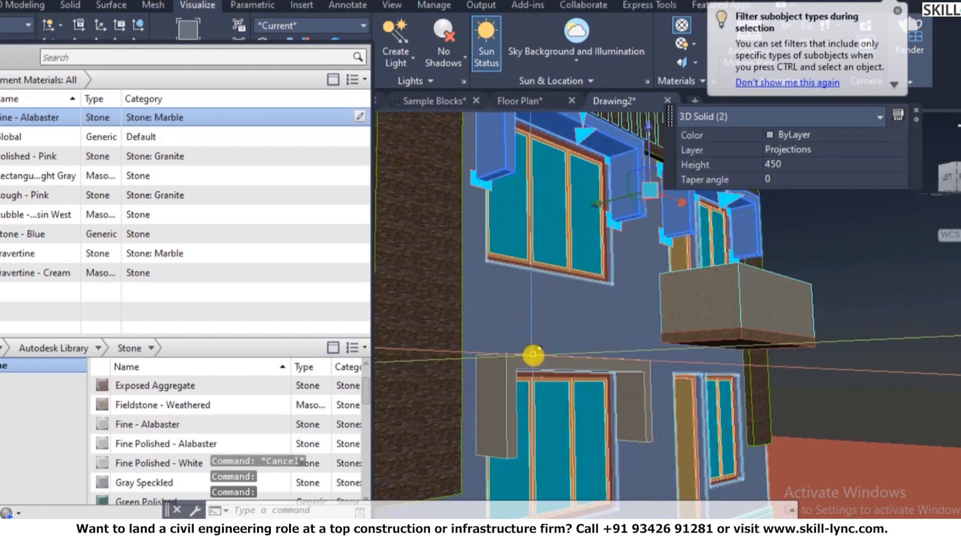
{"action": "left_click", "coordinate": [532, 354]}
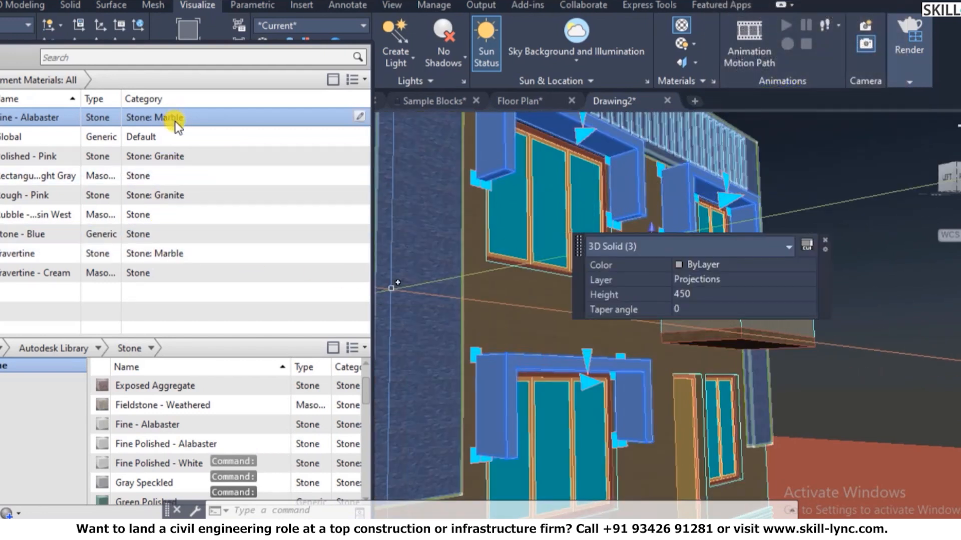
{"action": "right_click", "coordinate": [176, 121]}
{"action": "left_click", "coordinate": [221, 134]}
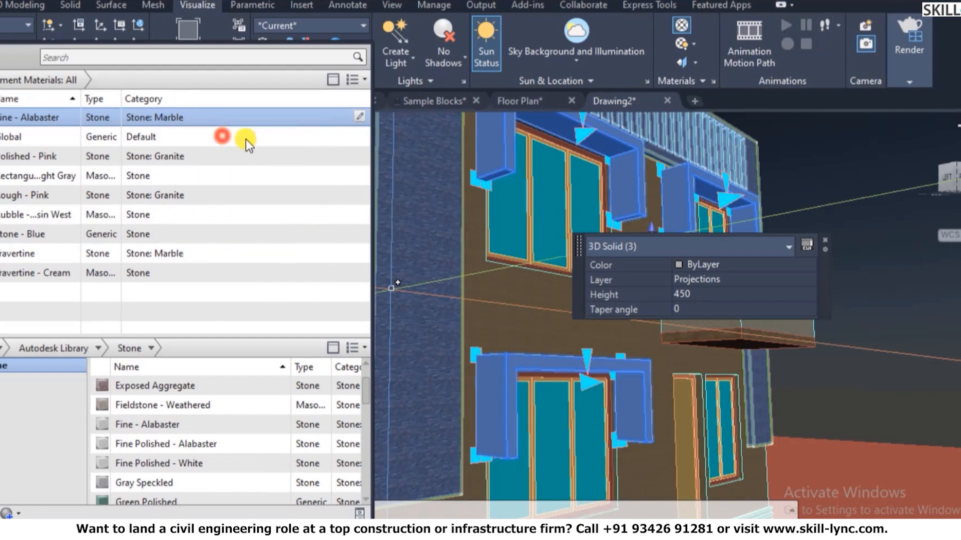
{"action": "key", "text": "Escape"}
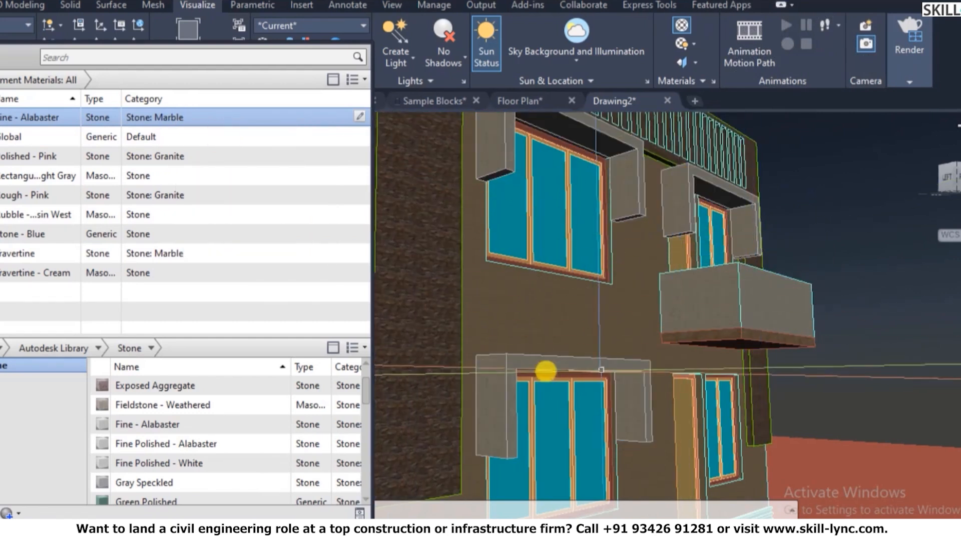
- Preview the Squares - Gray-Brown material details in the library
{"action": "scroll", "coordinate": [691, 325], "scroll_direction": "down", "scroll_amount": 5}
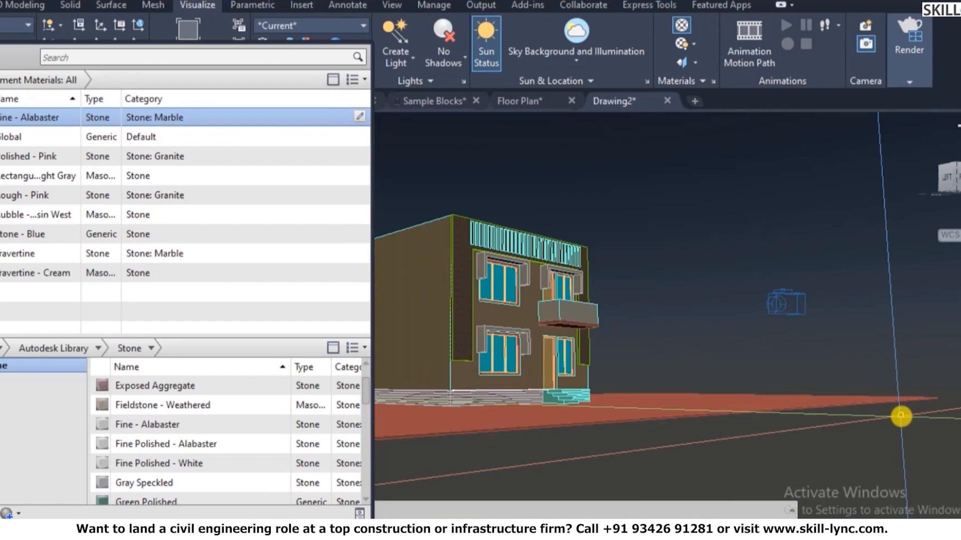
{"action": "scroll", "coordinate": [110, 460], "scroll_direction": "down", "scroll_amount": 10}
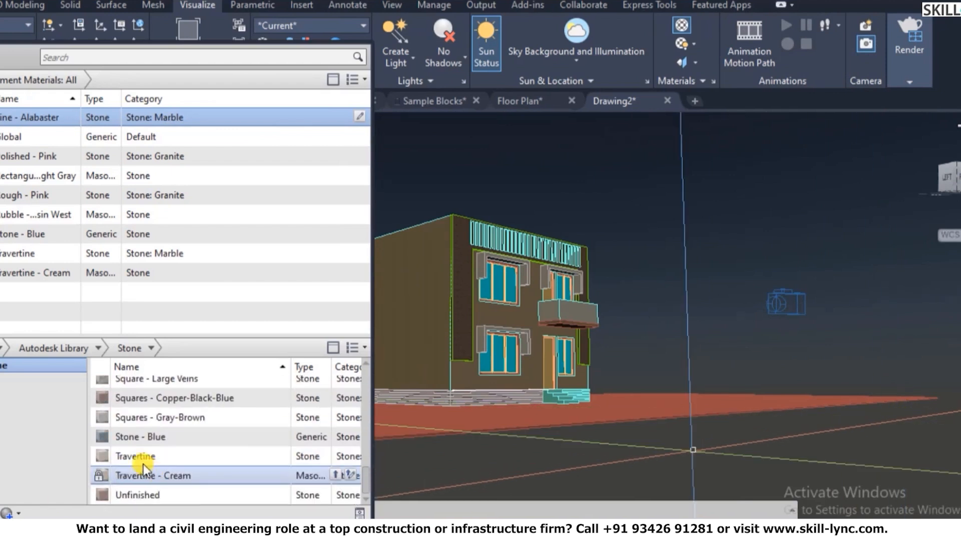
{"action": "double_click", "coordinate": [167, 414]}
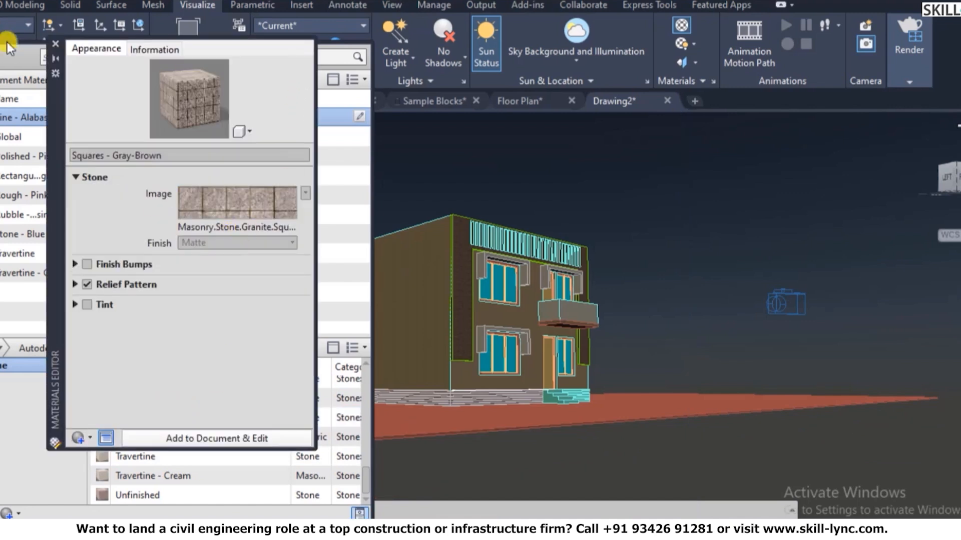
{"action": "left_click", "coordinate": [55, 44]}
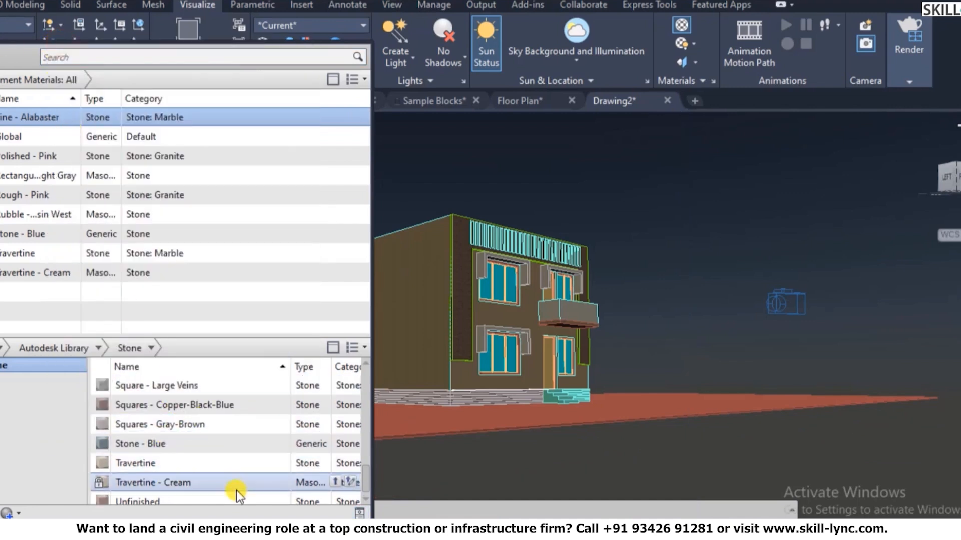
{"action": "scroll", "coordinate": [235, 496], "scroll_direction": "down", "scroll_amount": 1}
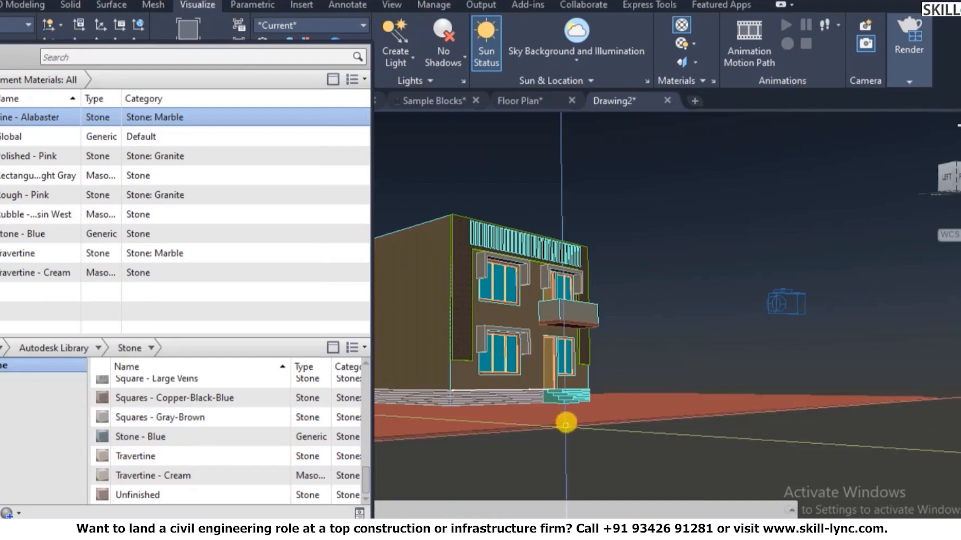
{"action": "scroll", "coordinate": [565, 423], "scroll_direction": "up", "scroll_amount": 10}
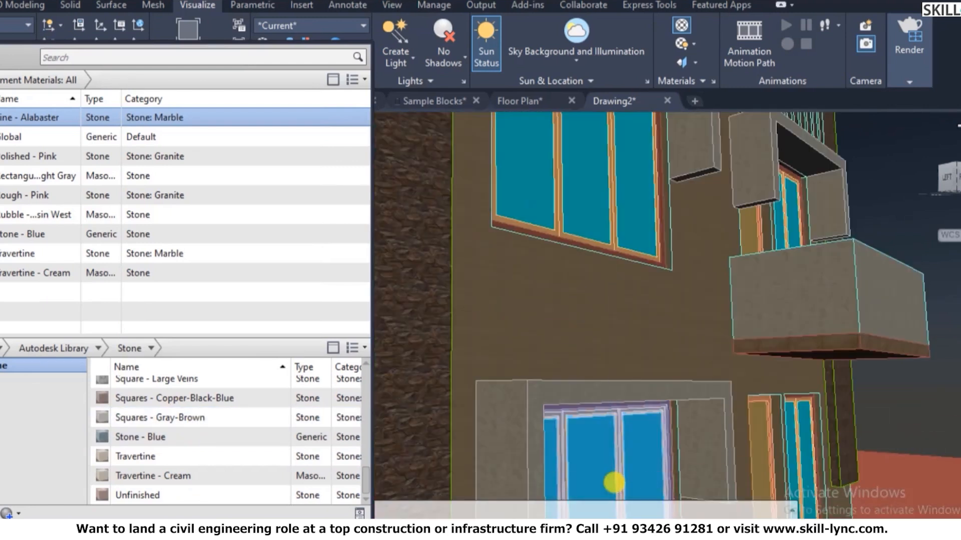
{"action": "scroll", "coordinate": [500, 313], "scroll_direction": "down", "scroll_amount": 10}
- Orbit with 3DO to look down on the building and the entrance stairs
{"action": "type", "text": "3do"}
{"action": "key", "text": "Return"}
{"action": "left_click_drag", "start_coordinate": [540, 350], "coordinate": [544, 410]}
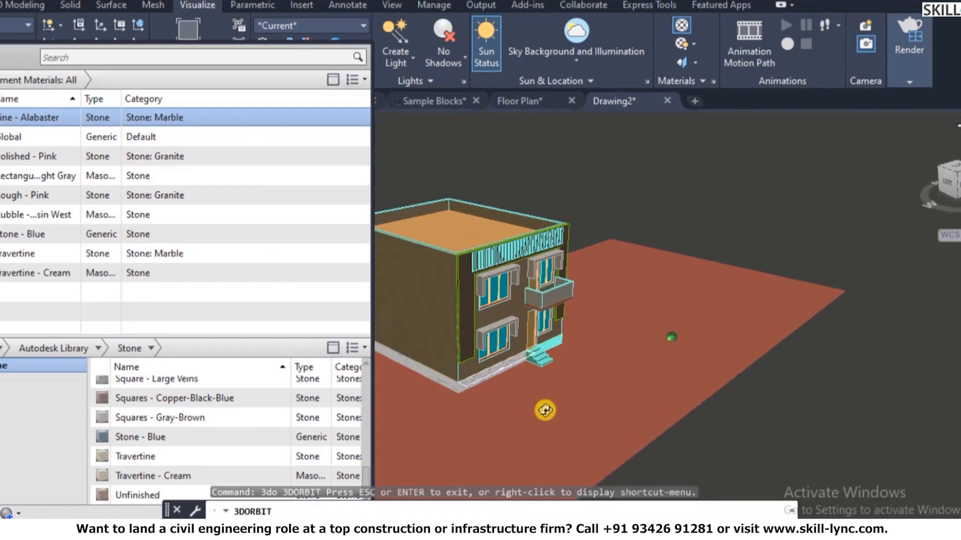
{"action": "scroll", "coordinate": [540, 380], "scroll_direction": "up", "scroll_amount": 10}
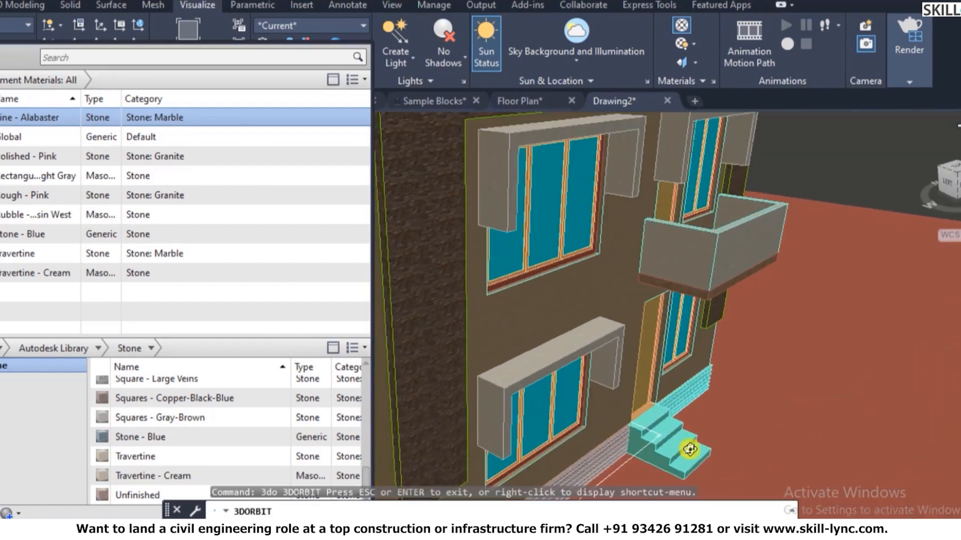
{"action": "right_click", "coordinate": [687, 455]}
{"action": "left_click", "coordinate": [752, 165]}
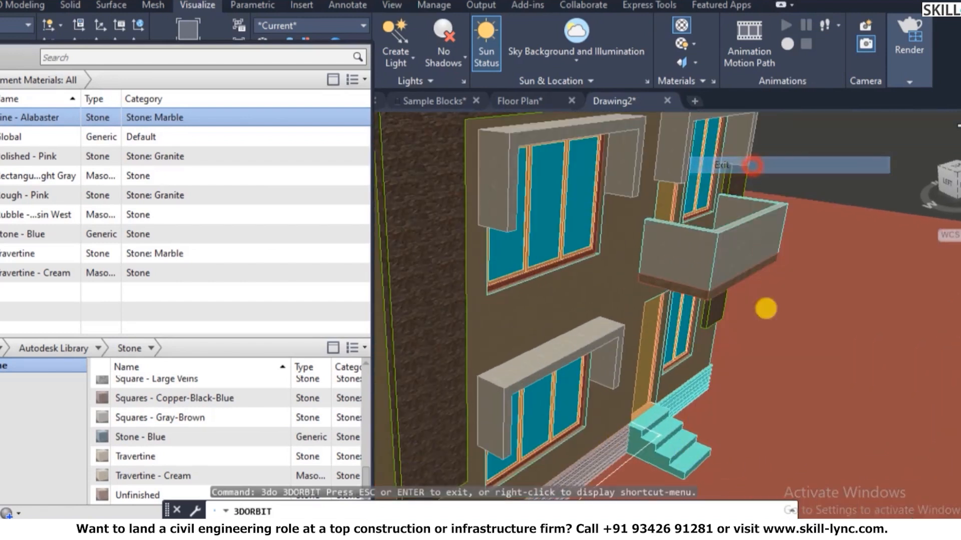
- Assign Square - Large Veins to the entrance stairs
{"action": "left_click", "coordinate": [662, 441]}
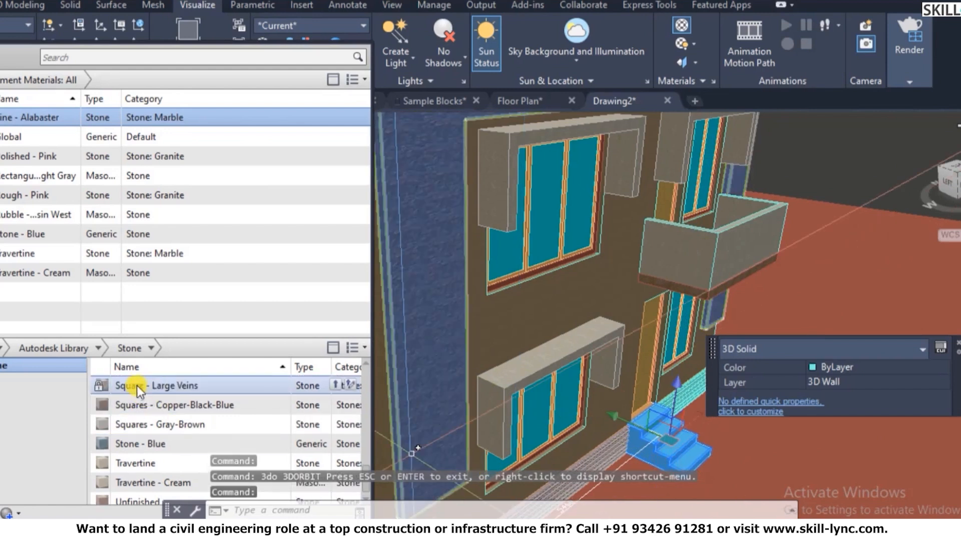
{"action": "right_click", "coordinate": [185, 384]}
{"action": "left_click", "coordinate": [229, 395]}
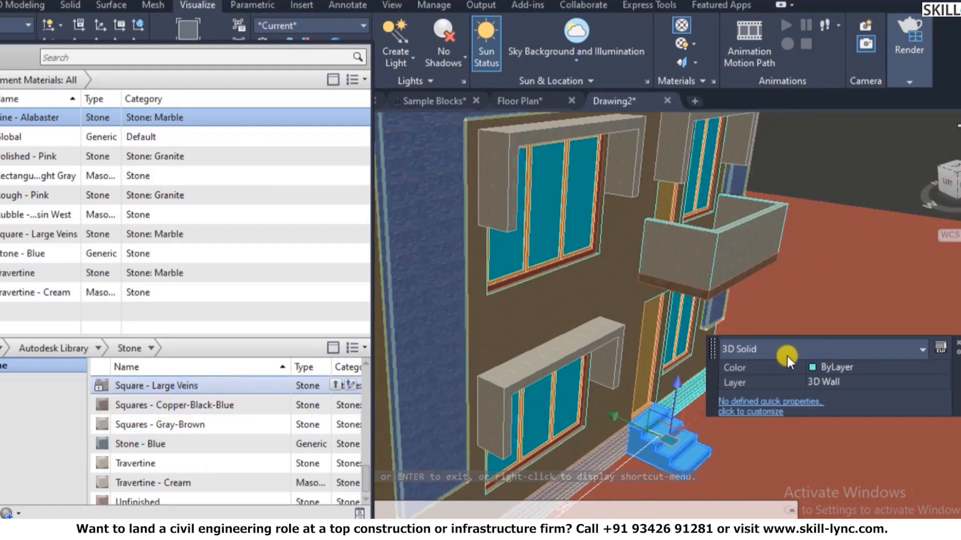
{"action": "key", "text": "Escape"}
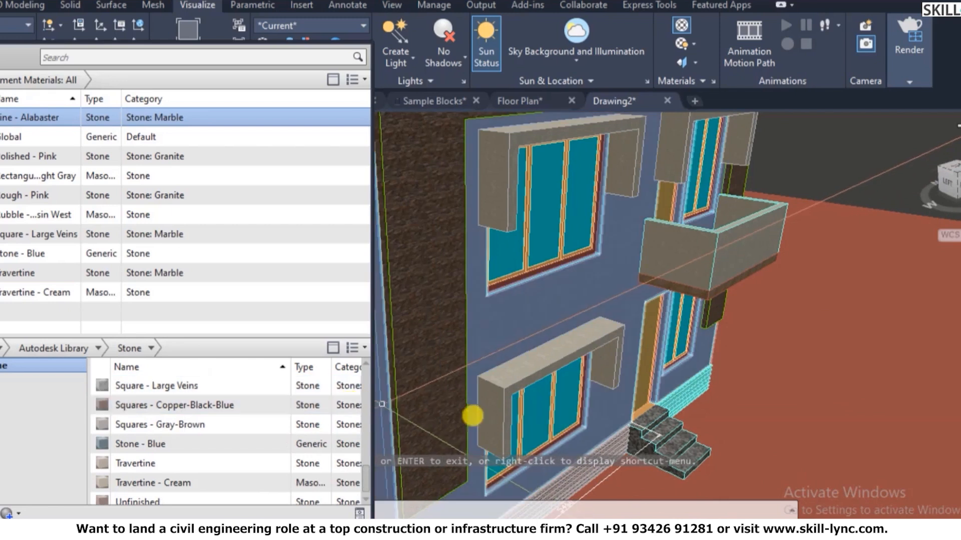
{"action": "scroll", "coordinate": [697, 460], "scroll_direction": "up", "scroll_amount": 5}
{"action": "scroll", "coordinate": [648, 389], "scroll_direction": "down", "scroll_amount": 6}
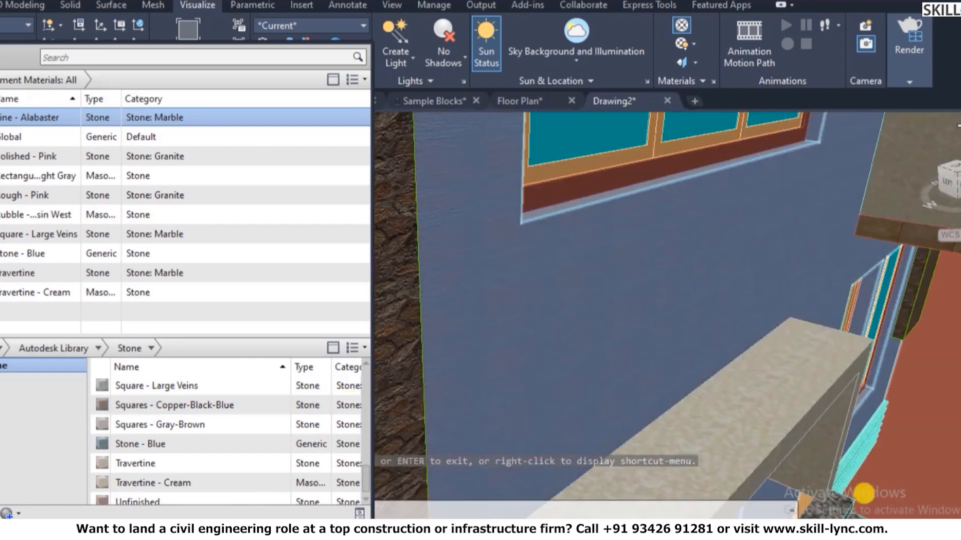
{"action": "scroll", "coordinate": [603, 411], "scroll_direction": "up", "scroll_amount": 5}
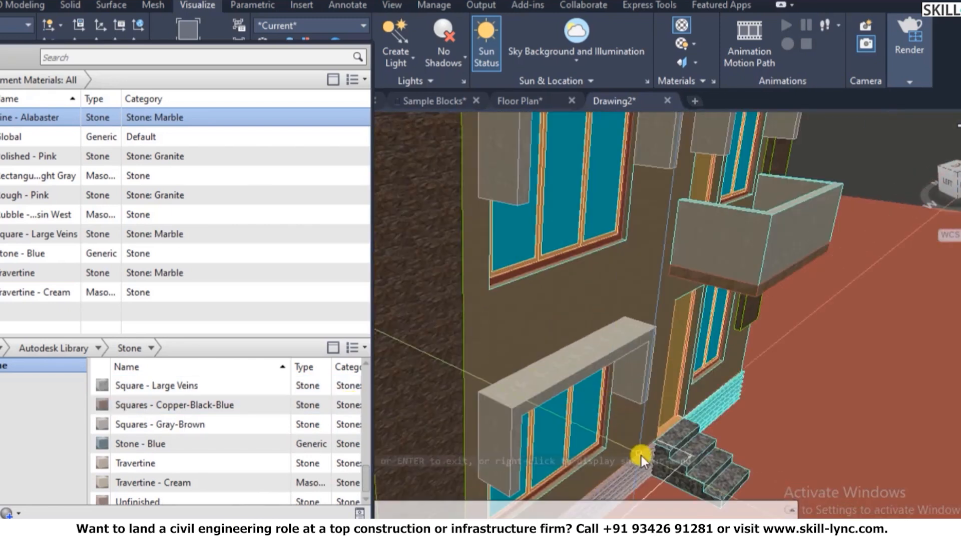
- Try SETUV box mapping on the stairs, then cancel it
{"action": "type", "text": "setuv"}
{"action": "key", "text": "Return"}
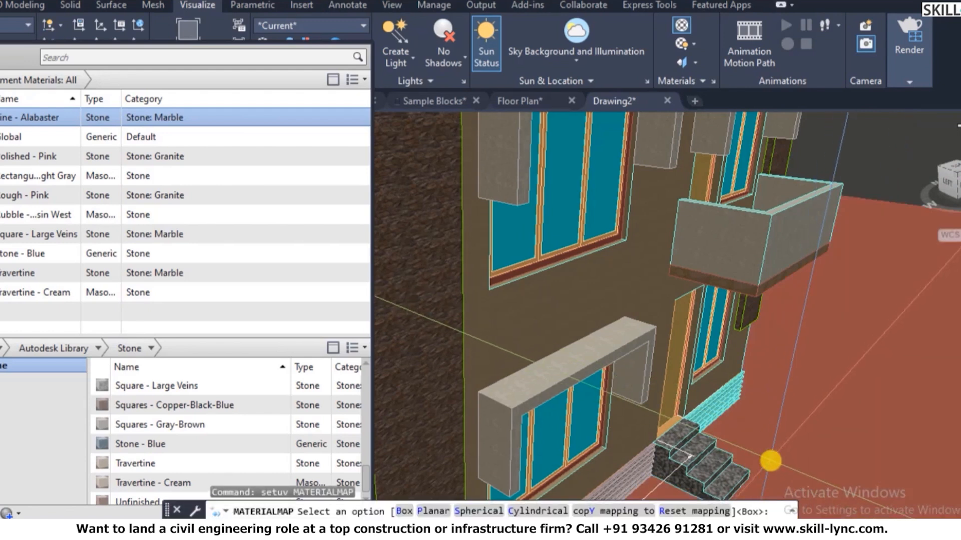
{"action": "type", "text": "b"}
{"action": "key", "text": "Return"}
{"action": "left_click", "coordinate": [738, 475]}
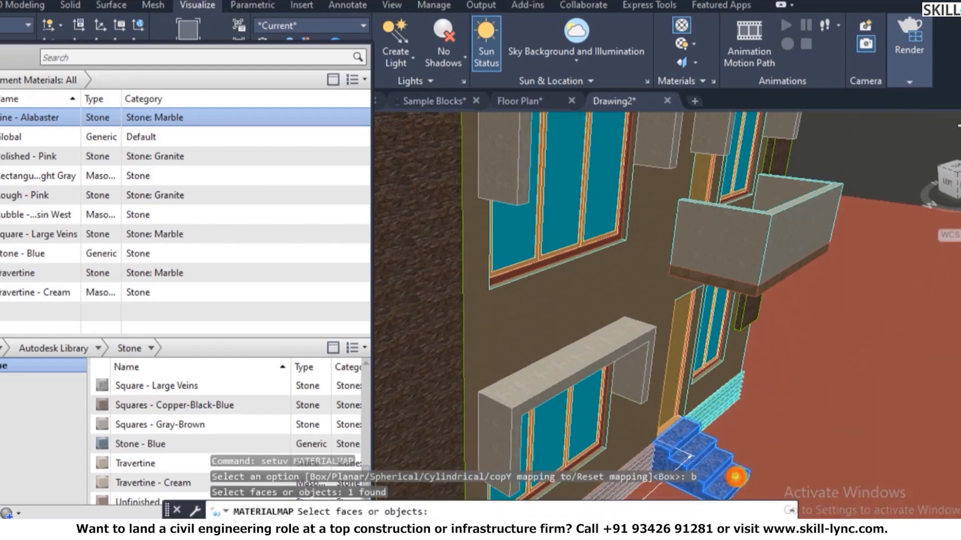
{"action": "key", "text": "Return"}
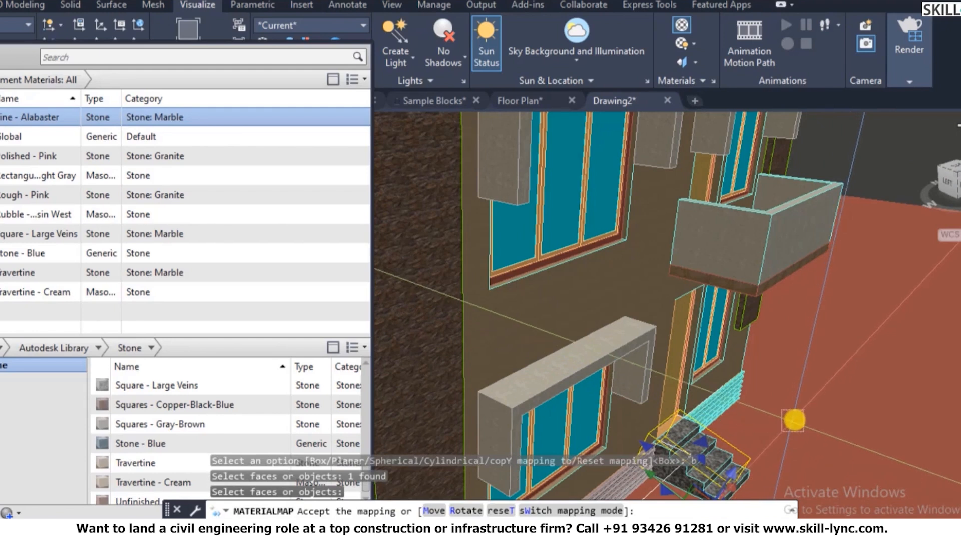
{"action": "key", "text": "Escape"}
{"action": "key", "text": "Escape"}
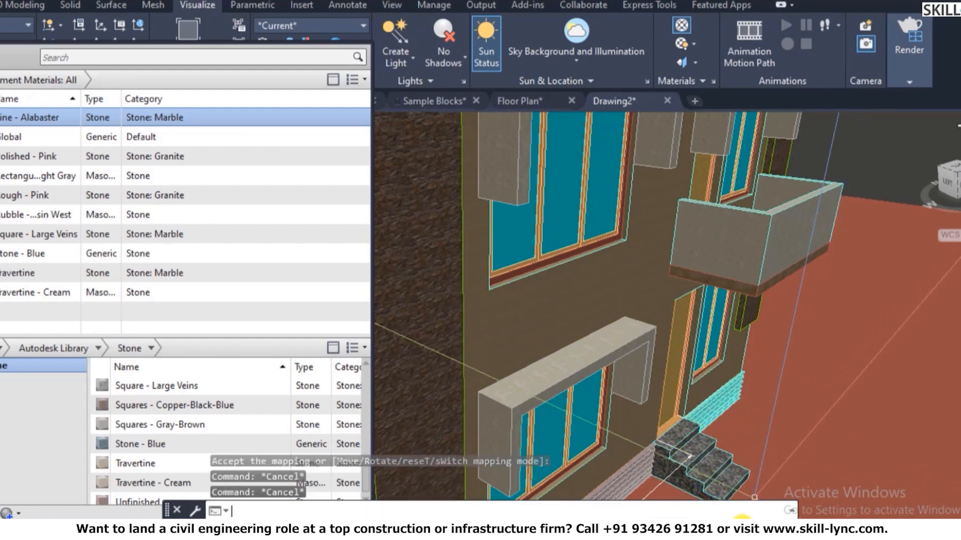
{"action": "scroll", "coordinate": [515, 330], "scroll_direction": "down", "scroll_amount": 5}
{"action": "scroll", "coordinate": [435, 244], "scroll_direction": "up", "scroll_amount": 2}
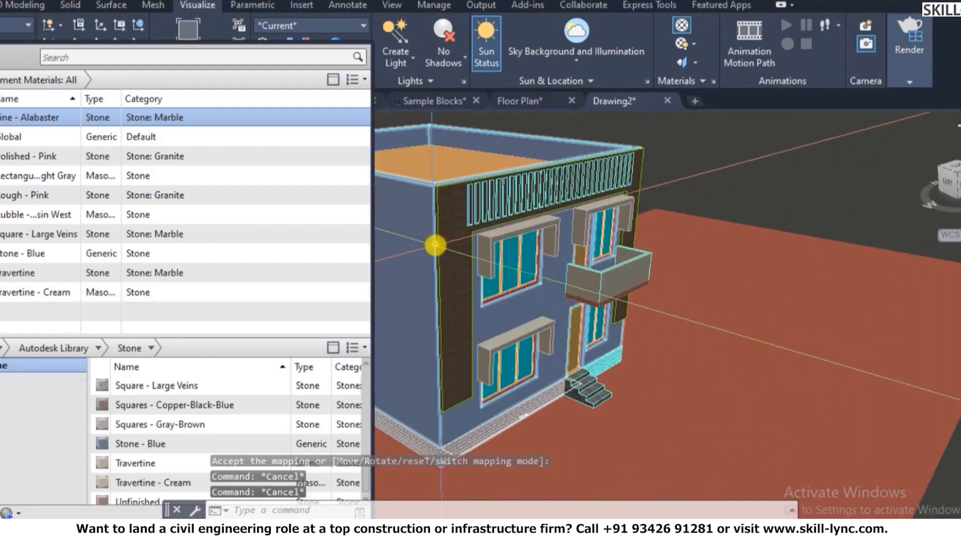
{"action": "scroll", "coordinate": [435, 244], "scroll_direction": "up", "scroll_amount": 6}
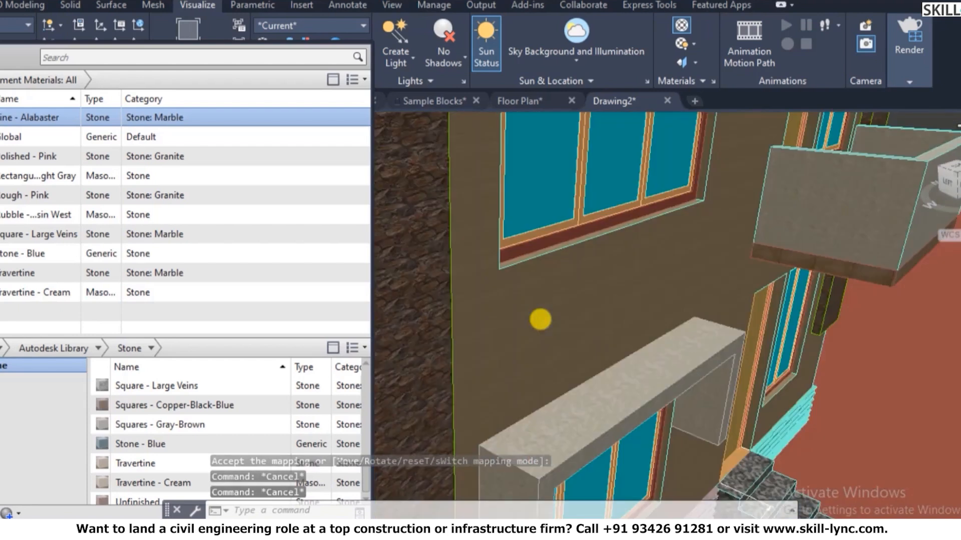
{"action": "scroll", "coordinate": [540, 320], "scroll_direction": "down", "scroll_amount": 5}
{"action": "scroll", "coordinate": [518, 250], "scroll_direction": "up", "scroll_amount": 2}
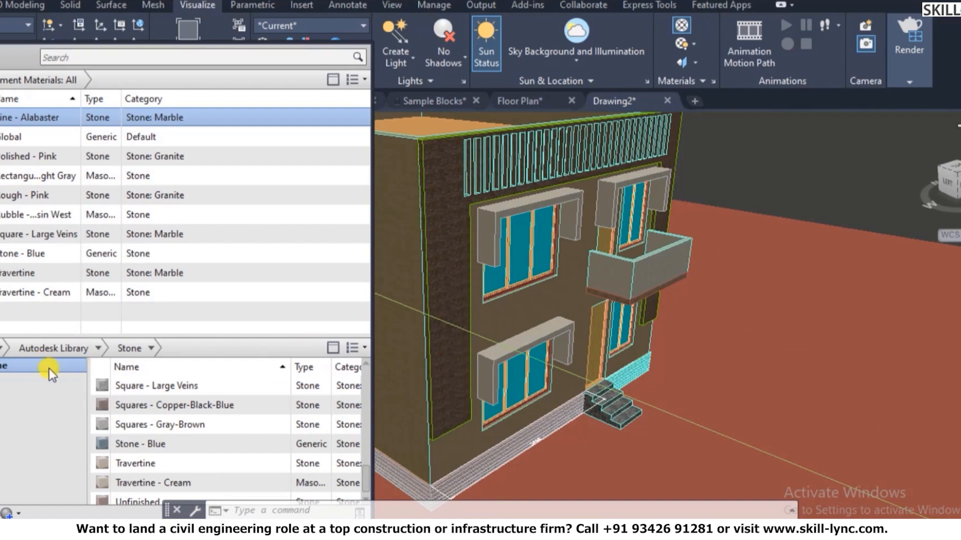
- Browse the Autodesk Library's Metallic Paint category and add Flaked Satin - Slate Grey to the drawing
{"action": "left_click", "coordinate": [1, 366]}
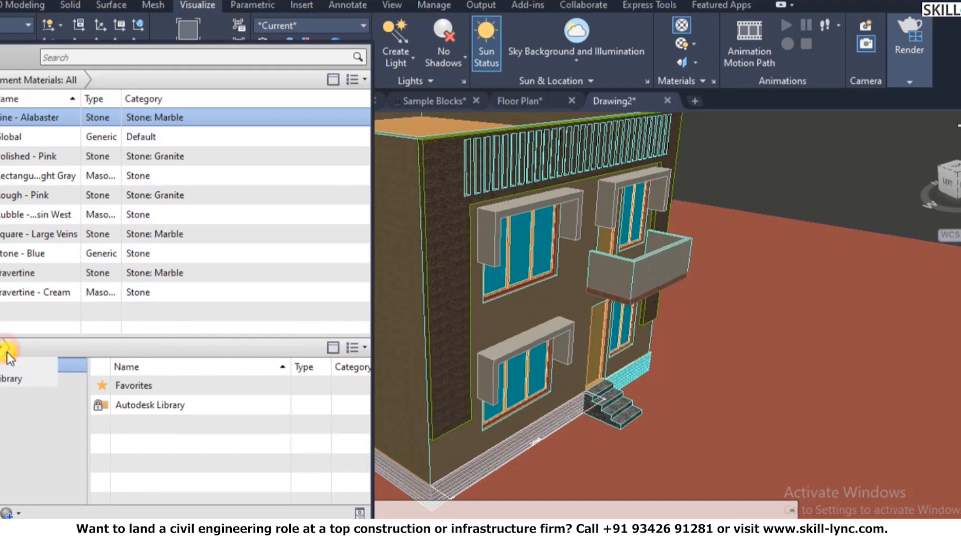
{"action": "left_click", "coordinate": [5, 376]}
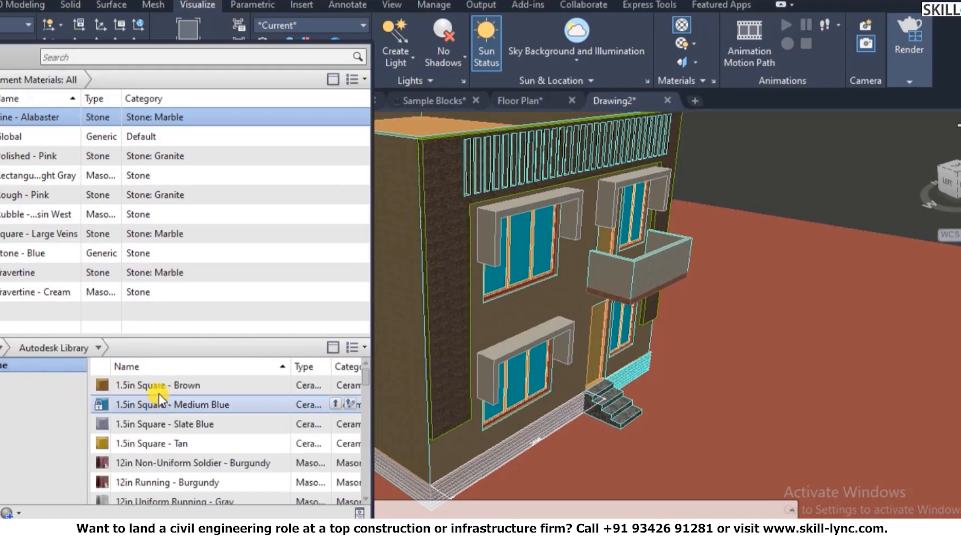
{"action": "left_click", "coordinate": [103, 350]}
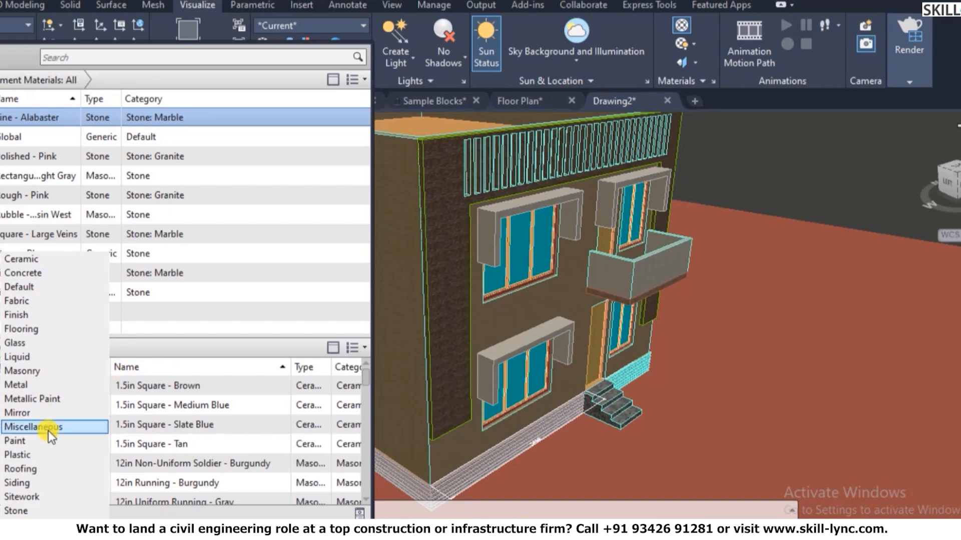
{"action": "left_click", "coordinate": [49, 401]}
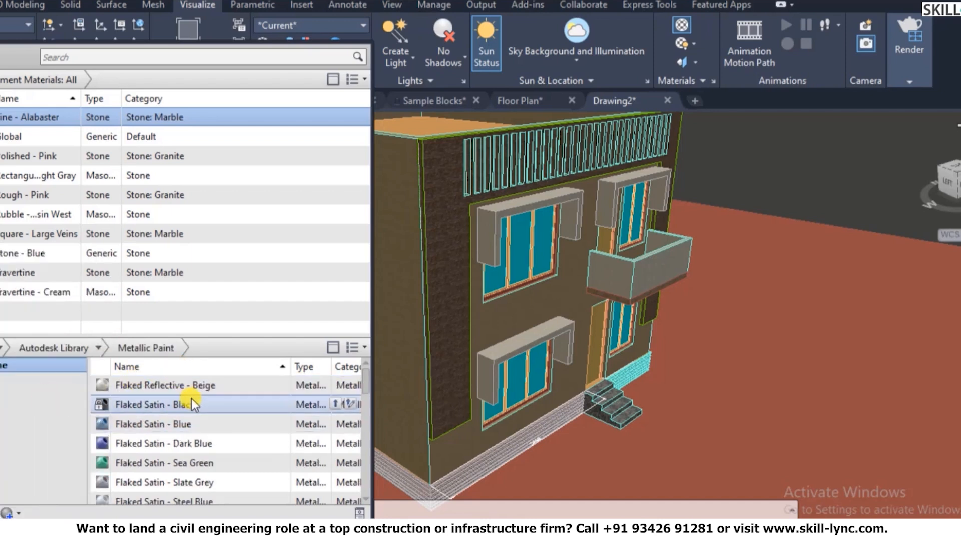
{"action": "scroll", "coordinate": [191, 398], "scroll_direction": "down", "scroll_amount": 1}
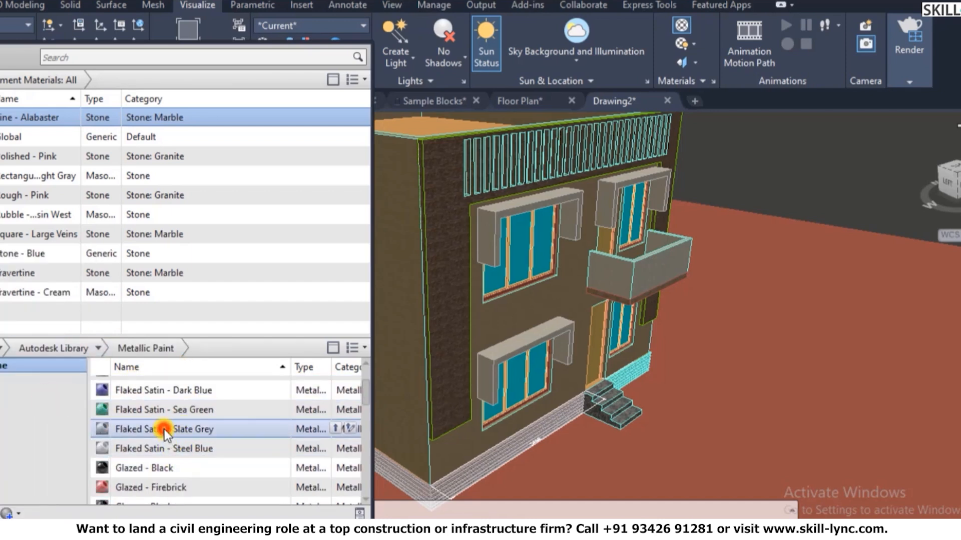
{"action": "left_click", "coordinate": [335, 429]}
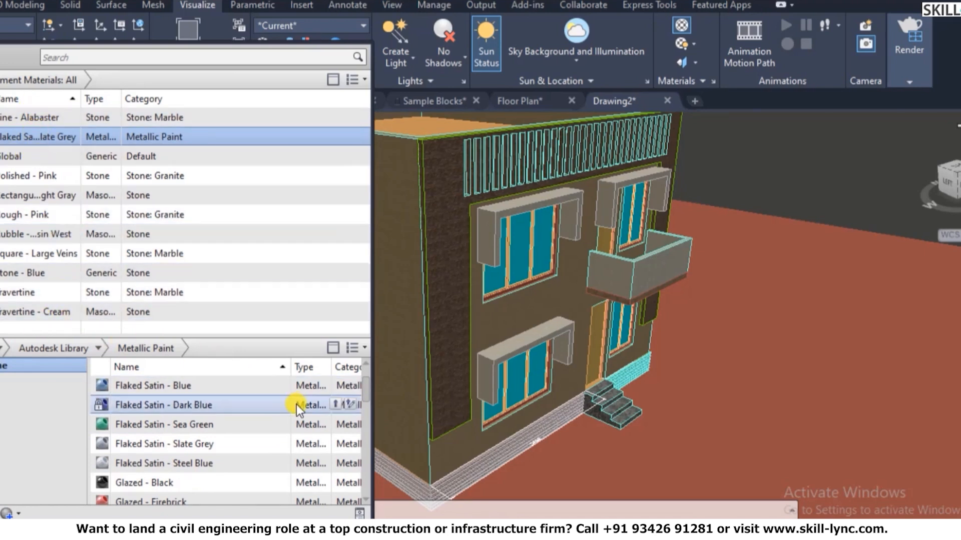
{"action": "right_click", "coordinate": [64, 135]}
- Hide the 3D Wall layer using LAYOFF
{"action": "left_click", "coordinate": [506, 263]}
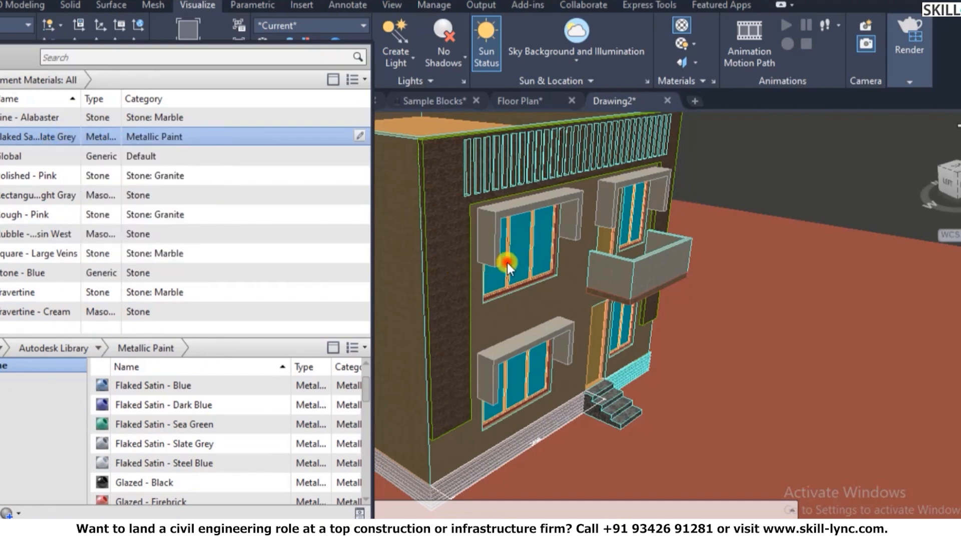
{"action": "left_click", "coordinate": [518, 285]}
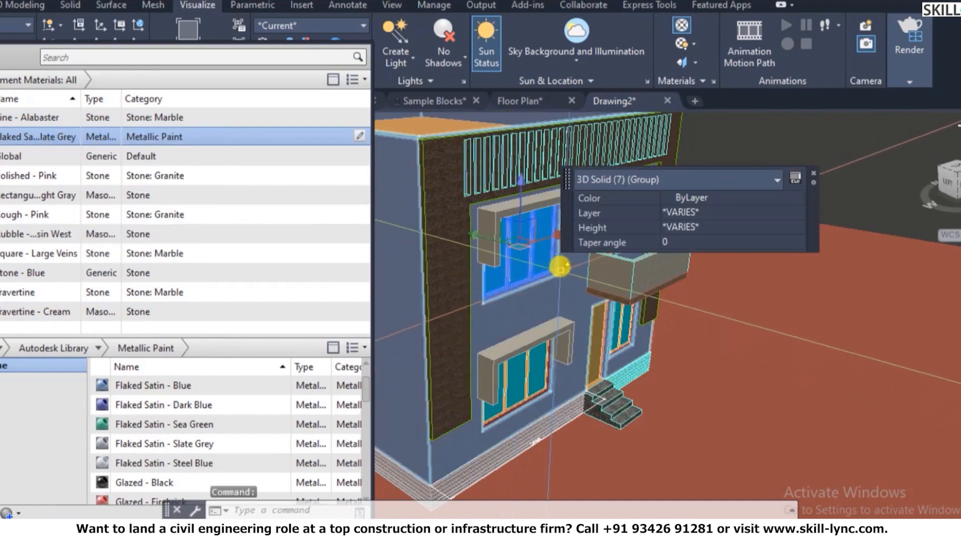
{"action": "scroll", "coordinate": [533, 228], "scroll_direction": "up", "scroll_amount": 3}
{"action": "scroll", "coordinate": [533, 228], "scroll_direction": "down", "scroll_amount": 5}
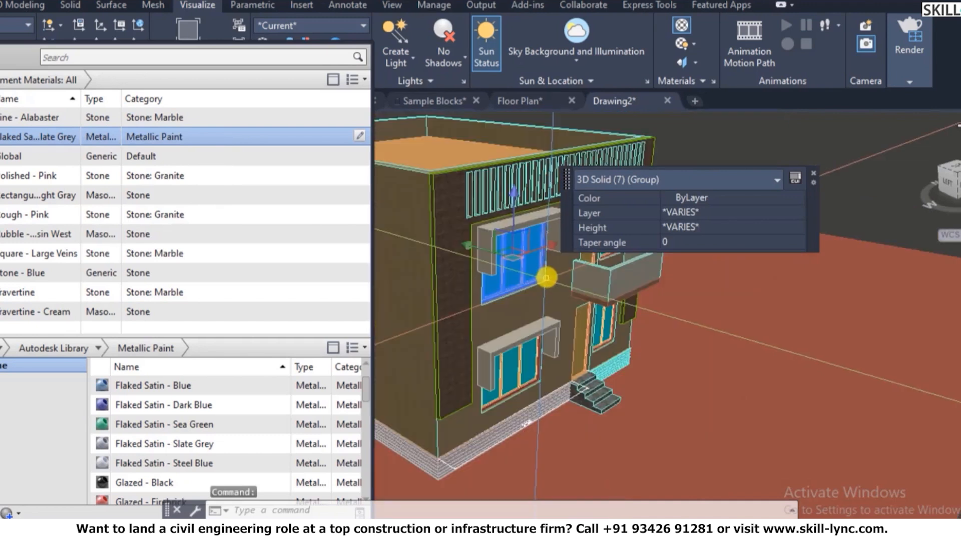
{"action": "key", "text": "Escape"}
{"action": "key", "text": "Escape"}
{"action": "type", "text": "layoff"}
{"action": "key", "text": "Return"}
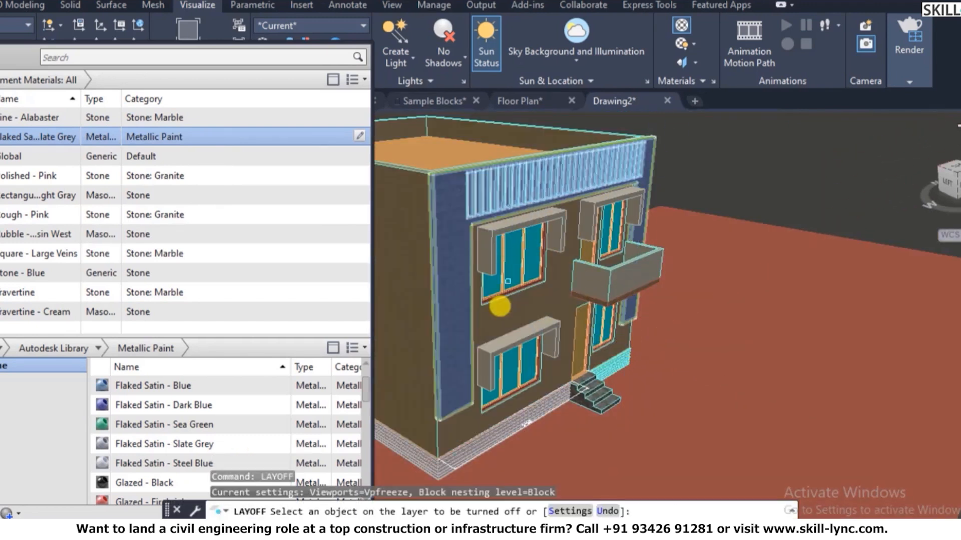
{"action": "left_click", "coordinate": [513, 325]}
{"action": "scroll", "coordinate": [498, 275], "scroll_direction": "up", "scroll_amount": 2}
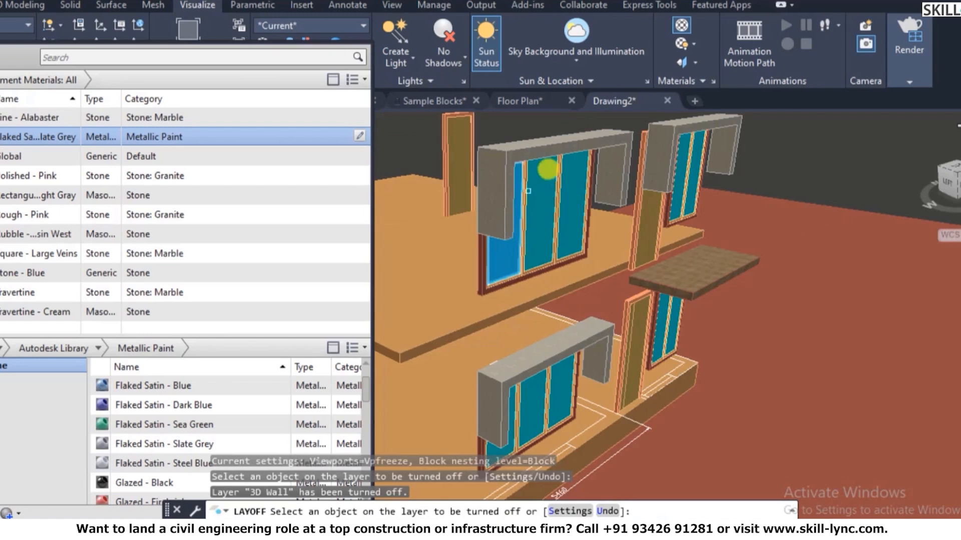
{"action": "right_click", "coordinate": [580, 153]}
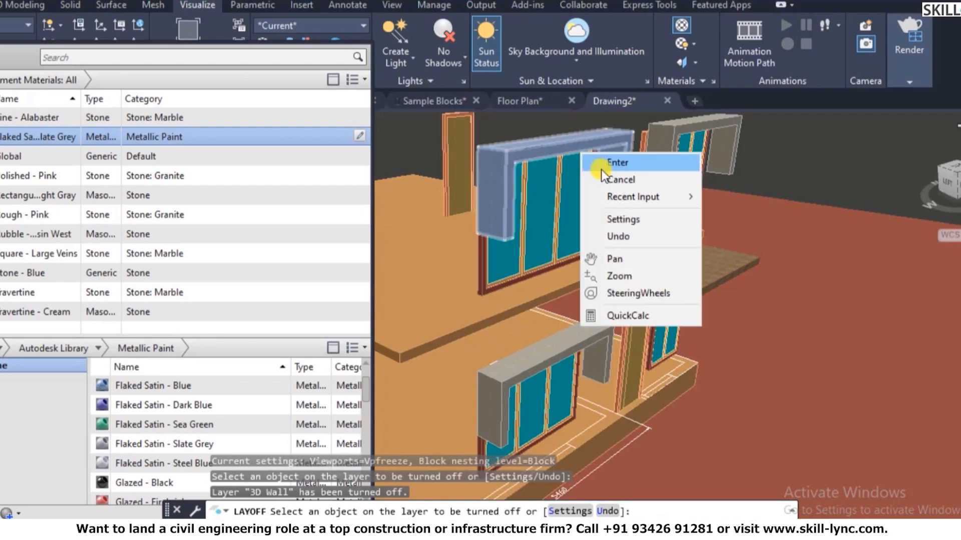
{"action": "left_click", "coordinate": [603, 167]}
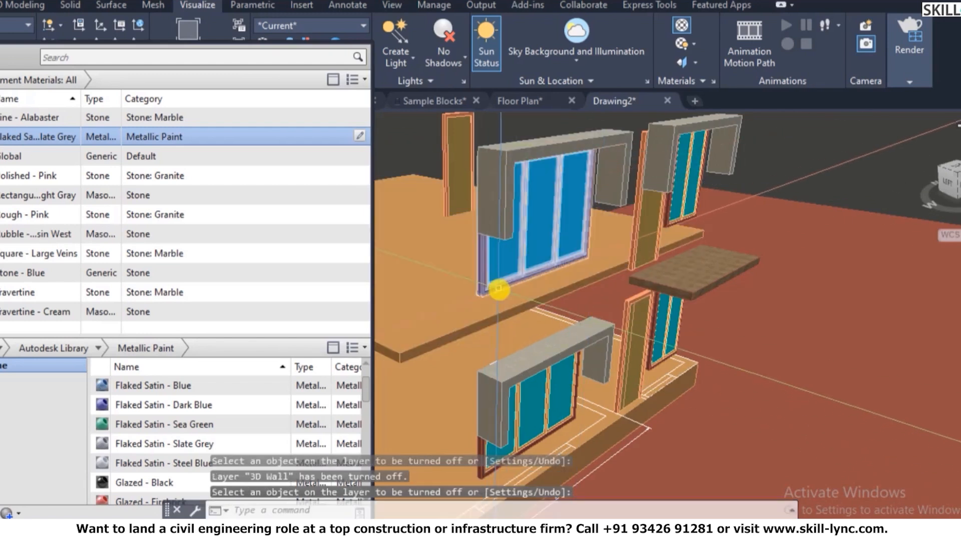
- Ungroup the upper window and assign Flaked Satin - Slate Grey to its frame
{"action": "left_click", "coordinate": [498, 289]}
{"action": "right_click", "coordinate": [500, 288]}
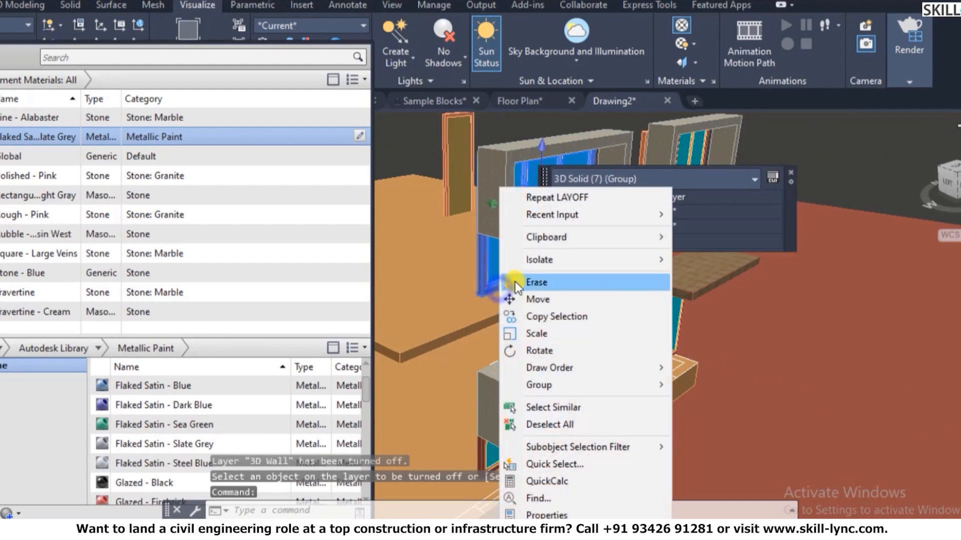
{"action": "mouse_move", "coordinate": [553, 385]}
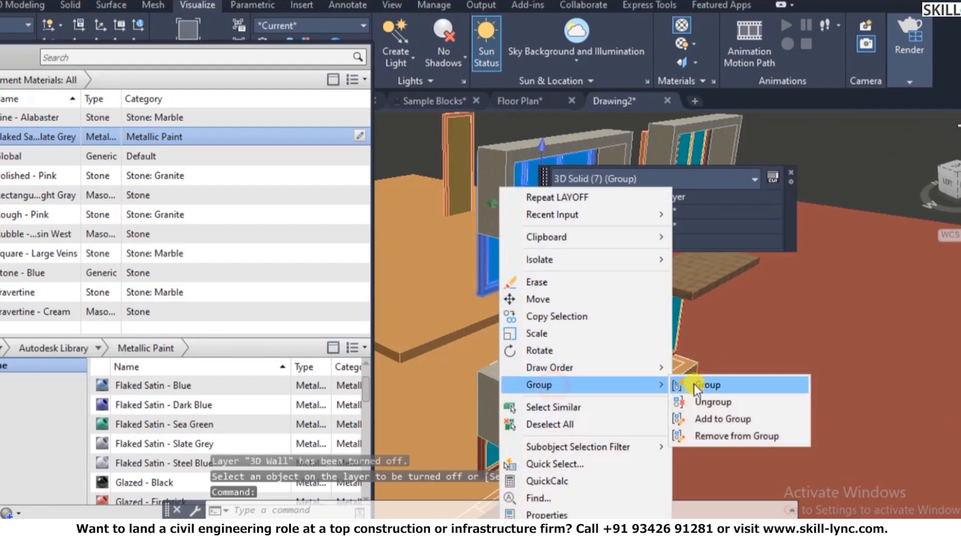
{"action": "left_click", "coordinate": [707, 408]}
{"action": "left_click", "coordinate": [479, 285]}
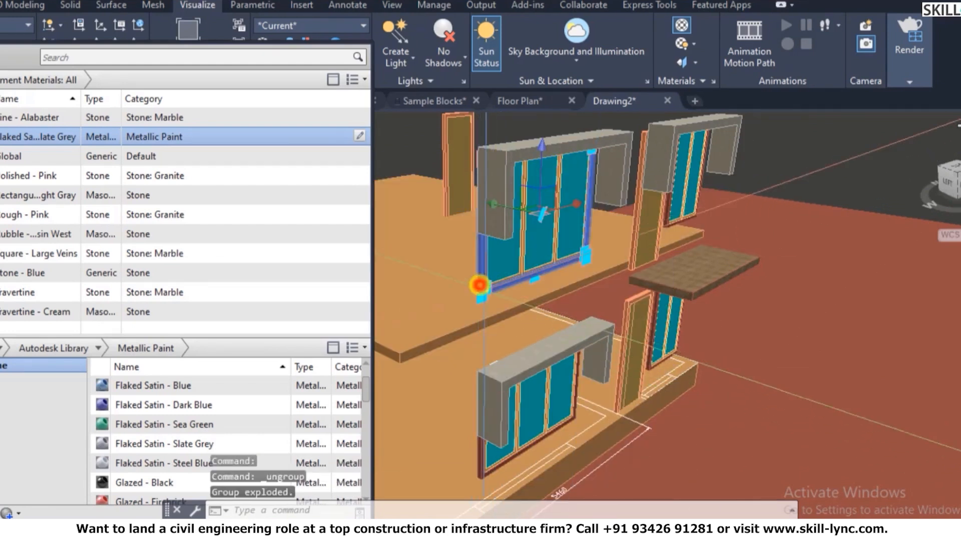
{"action": "right_click", "coordinate": [59, 138]}
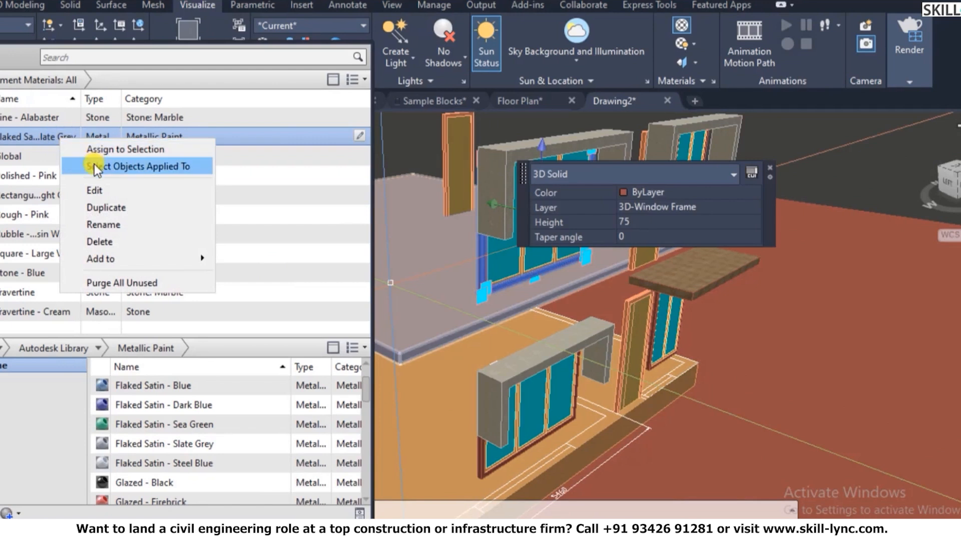
{"action": "left_click", "coordinate": [105, 150]}
{"action": "key", "text": "Escape"}
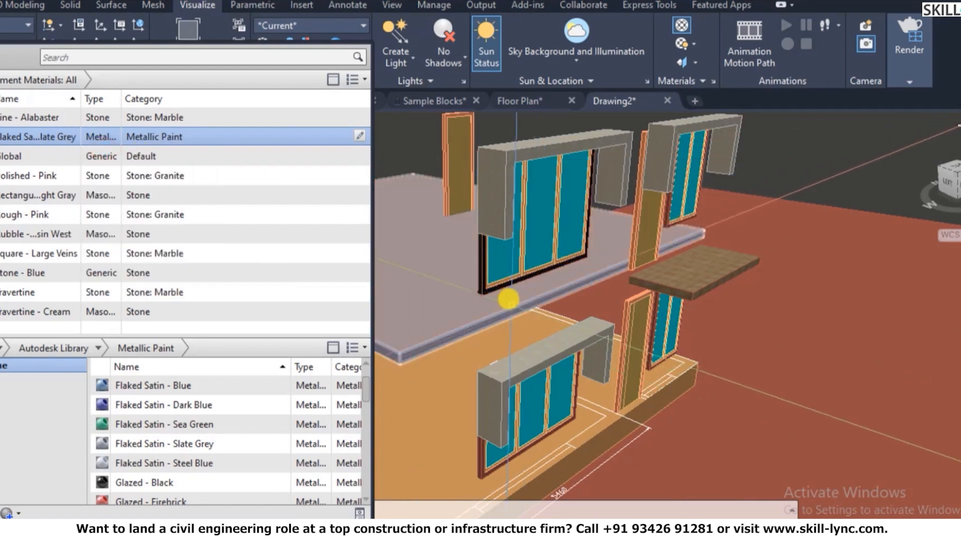
- Orbit the view around the building to inspect the painted window frame
{"action": "scroll", "coordinate": [504, 279], "scroll_direction": "up", "scroll_amount": 5}
{"action": "scroll", "coordinate": [549, 314], "scroll_direction": "down", "scroll_amount": 6}
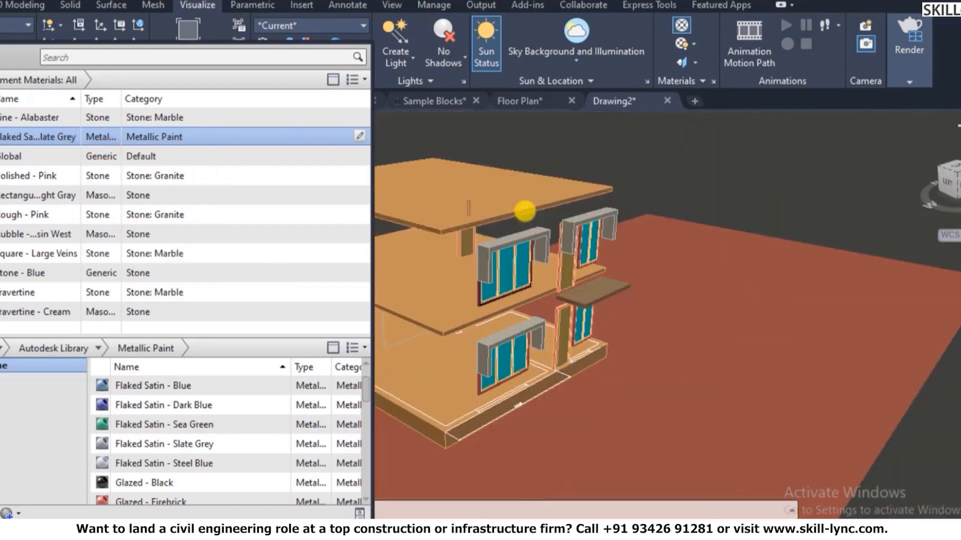
{"action": "scroll", "coordinate": [499, 274], "scroll_direction": "up", "scroll_amount": 2}
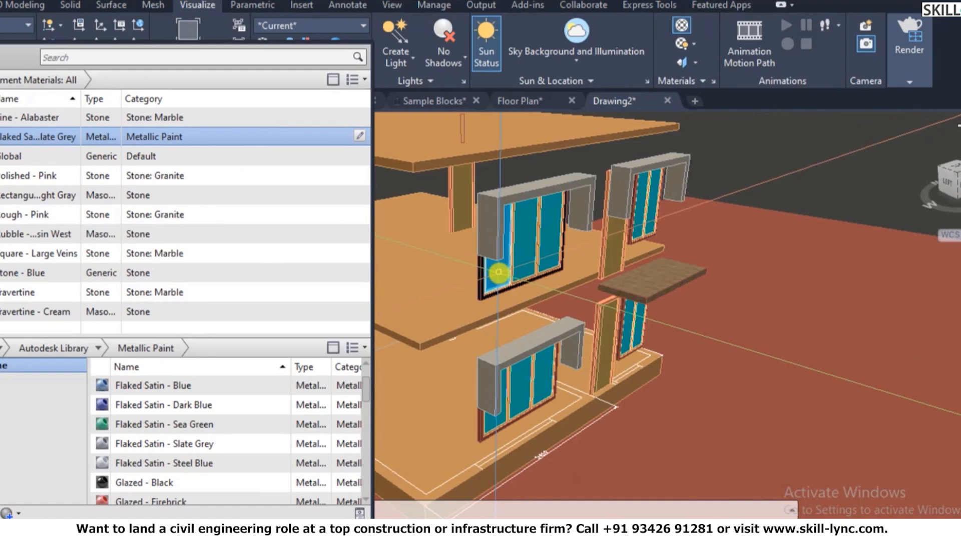
{"action": "scroll", "coordinate": [470, 273], "scroll_direction": "up", "scroll_amount": 2}
{"action": "scroll", "coordinate": [491, 249], "scroll_direction": "up", "scroll_amount": 3}
{"action": "scroll", "coordinate": [510, 250], "scroll_direction": "down", "scroll_amount": 3}
{"action": "type", "text": "o"}
{"action": "key", "text": "Return"}
{"action": "left_click_drag", "start_coordinate": [508, 254], "coordinate": [527, 236]}
{"action": "right_click", "coordinate": [536, 233]}
{"action": "left_click", "coordinate": [564, 233]}
{"action": "right_click", "coordinate": [600, 181]}
- Select a window frame and zoom in to inspect it, then clear the selection
{"action": "left_click", "coordinate": [628, 185]}
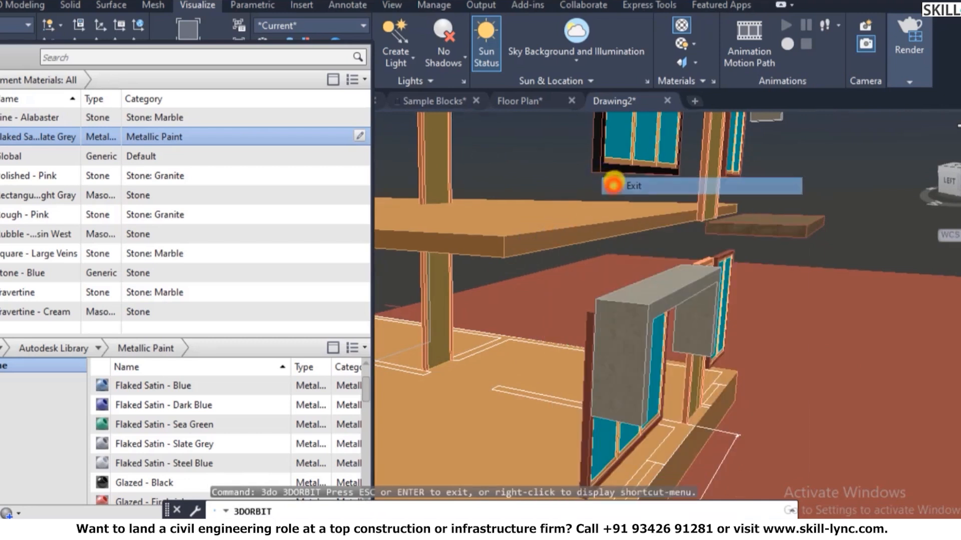
{"action": "left_click", "coordinate": [679, 149]}
{"action": "scroll", "coordinate": [651, 170], "scroll_direction": "up", "scroll_amount": 2}
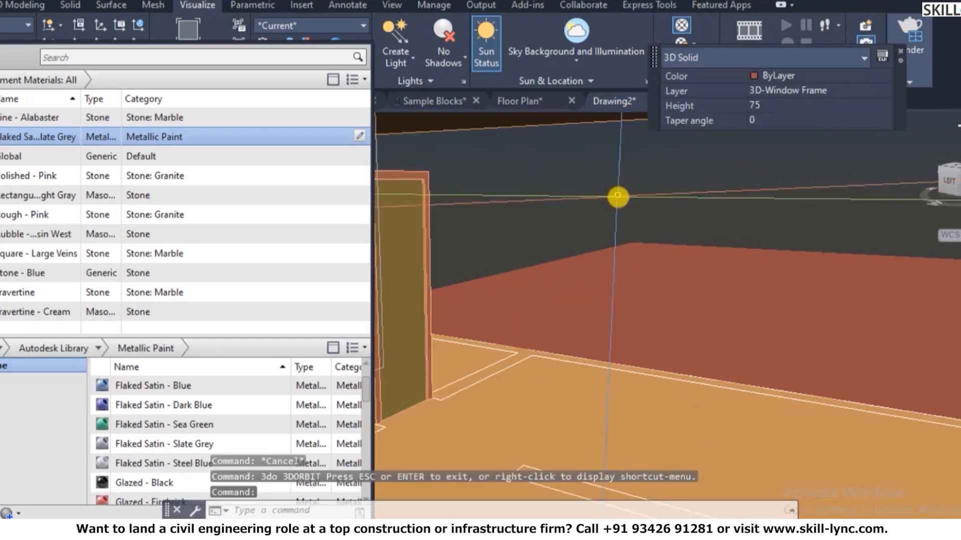
{"action": "scroll", "coordinate": [590, 226], "scroll_direction": "down", "scroll_amount": 6}
{"action": "scroll", "coordinate": [533, 263], "scroll_direction": "up", "scroll_amount": 5}
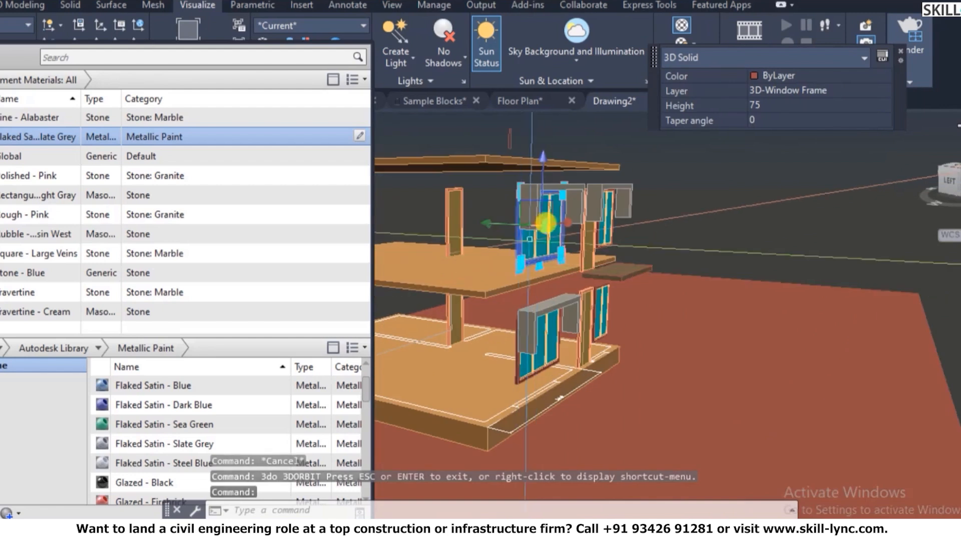
{"action": "scroll", "coordinate": [561, 203], "scroll_direction": "up", "scroll_amount": 2}
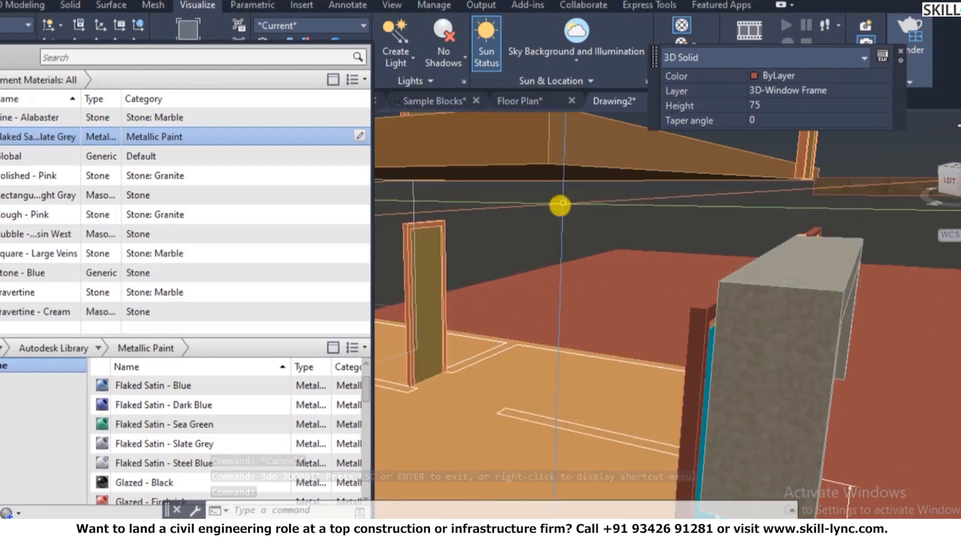
{"action": "scroll", "coordinate": [551, 216], "scroll_direction": "down", "scroll_amount": 3}
{"action": "key", "text": "Escape"}
{"action": "key", "text": "Escape"}
{"action": "scroll", "coordinate": [579, 189], "scroll_direction": "up", "scroll_amount": 4}
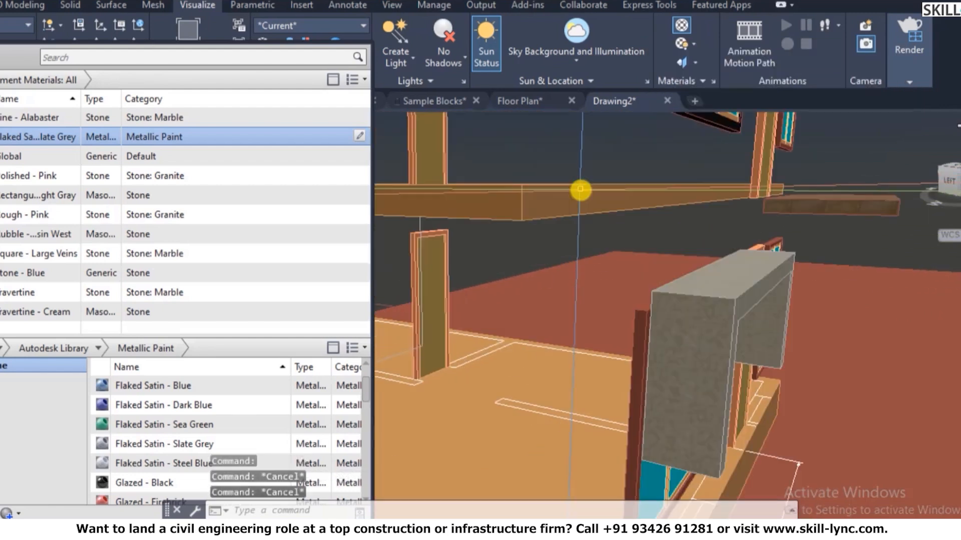
- Select every object using Slate Grey, then orbit the view to the building's front
{"action": "right_click", "coordinate": [58, 137]}
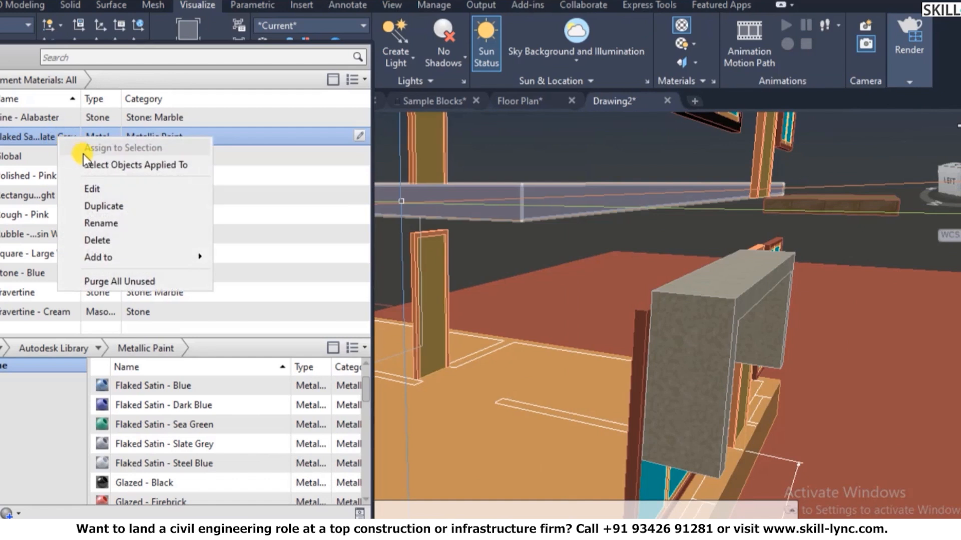
{"action": "left_click", "coordinate": [89, 163]}
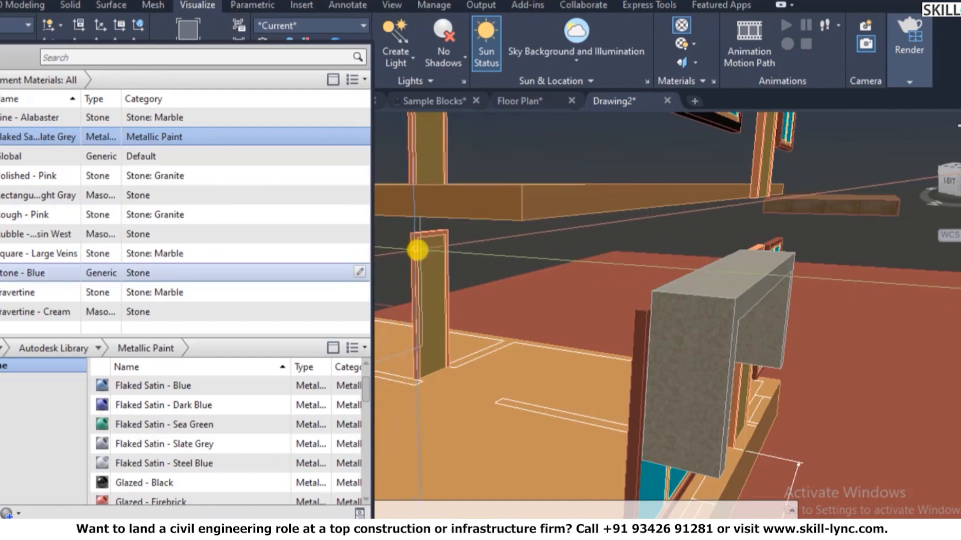
{"action": "scroll", "coordinate": [420, 248], "scroll_direction": "down", "scroll_amount": 4}
{"action": "type", "text": "3do"}
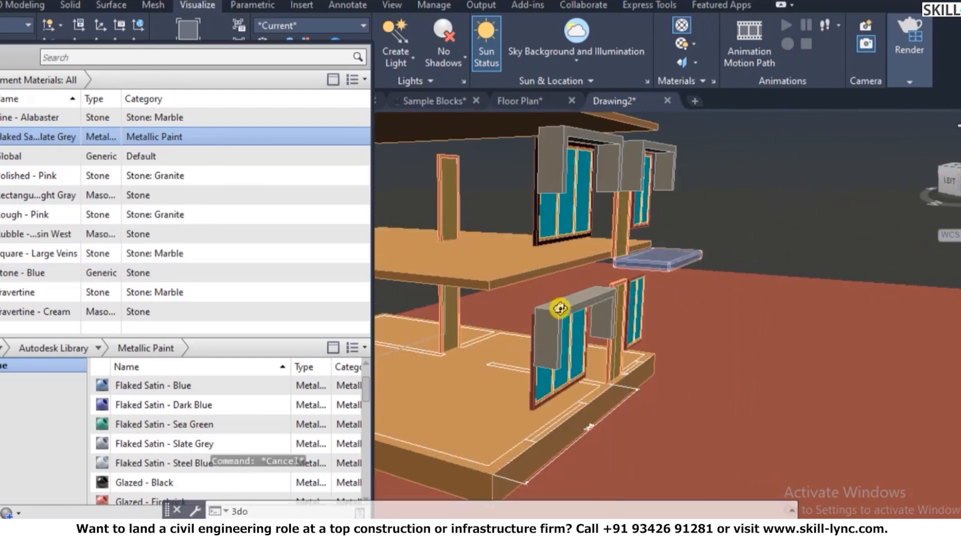
{"action": "key", "text": "Return"}
{"action": "left_click_drag", "start_coordinate": [542, 313], "coordinate": [501, 287]}
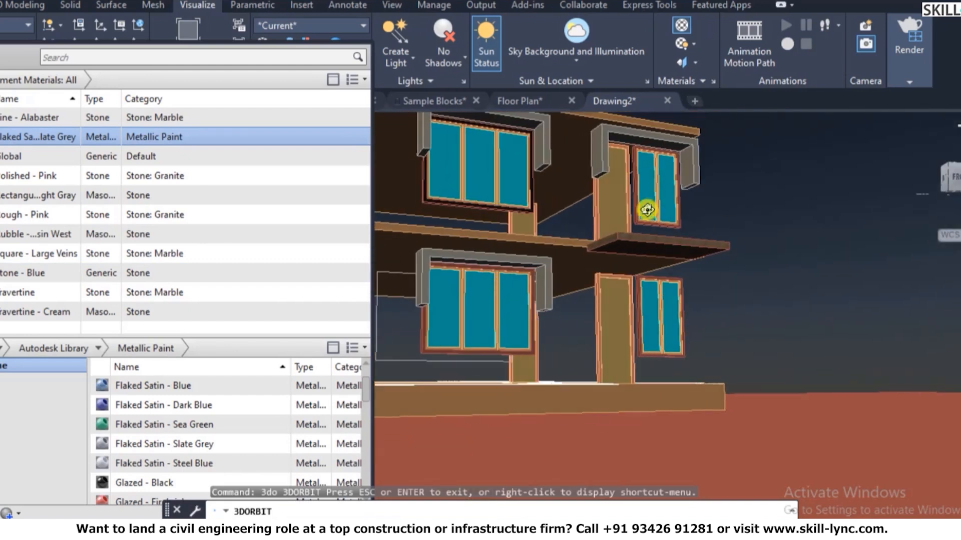
{"action": "right_click", "coordinate": [642, 197]}
{"action": "left_click", "coordinate": [667, 192]}
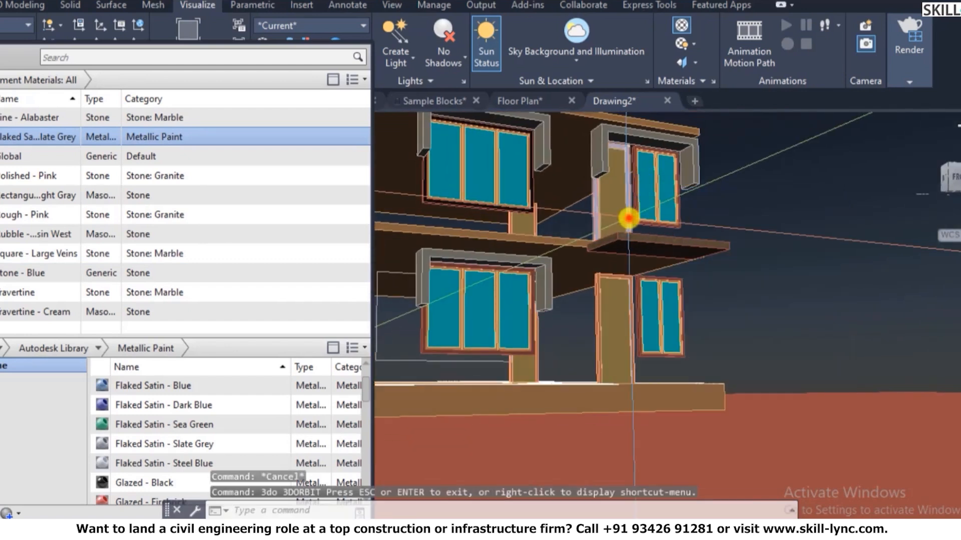
- Test-select the door frame, then cancel the scale command and clear the selection
{"action": "left_click", "coordinate": [628, 218]}
{"action": "right_click", "coordinate": [681, 209]}
{"action": "left_click", "coordinate": [722, 253]}
{"action": "key", "text": "Escape"}
- Ungroup the small upper window group into separate solids
{"action": "left_click", "coordinate": [667, 219]}
{"action": "right_click", "coordinate": [668, 219]}
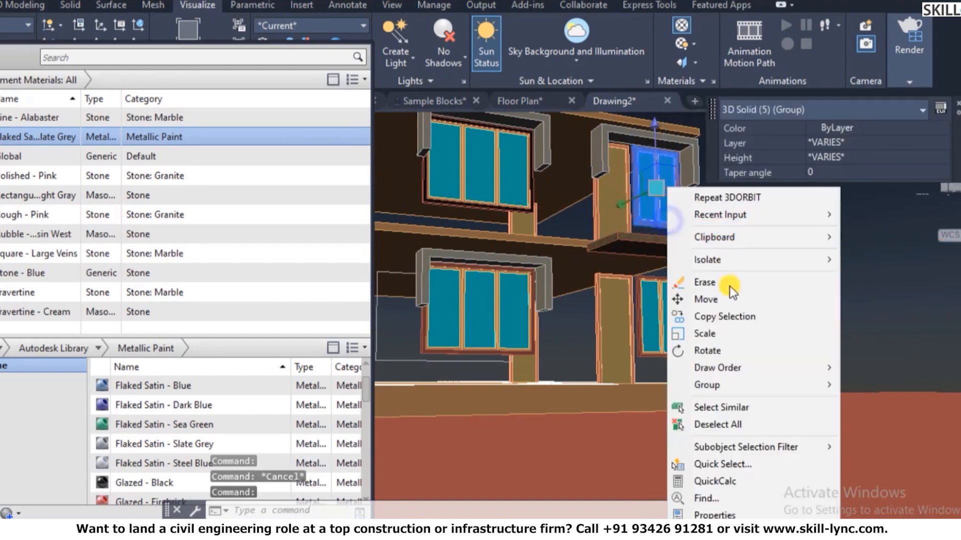
{"action": "mouse_move", "coordinate": [710, 379]}
{"action": "left_click", "coordinate": [909, 404]}
{"action": "key", "text": "Escape"}
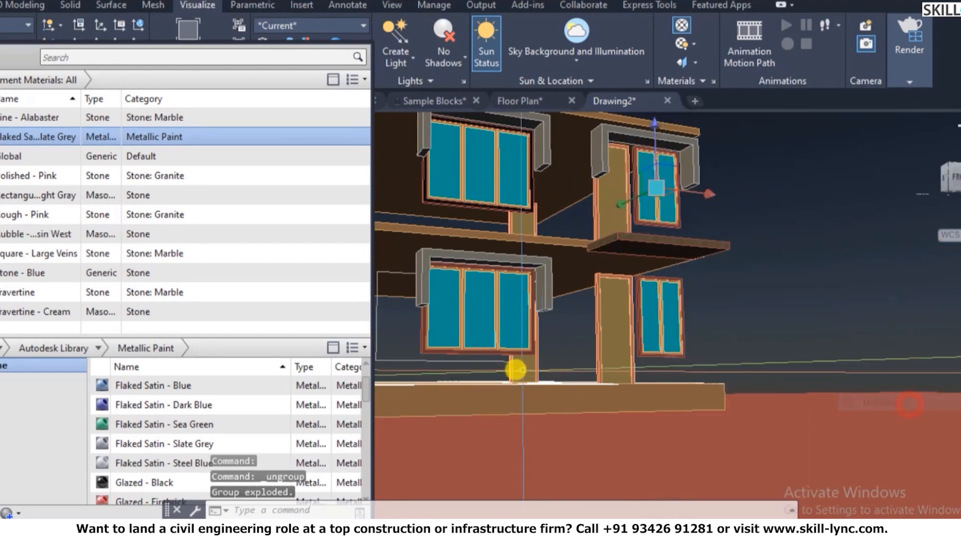
- Ungroup the lower and right-hand ground-floor window groups, then test-select the door panel
{"action": "left_click", "coordinate": [499, 345]}
{"action": "right_click", "coordinate": [499, 345]}
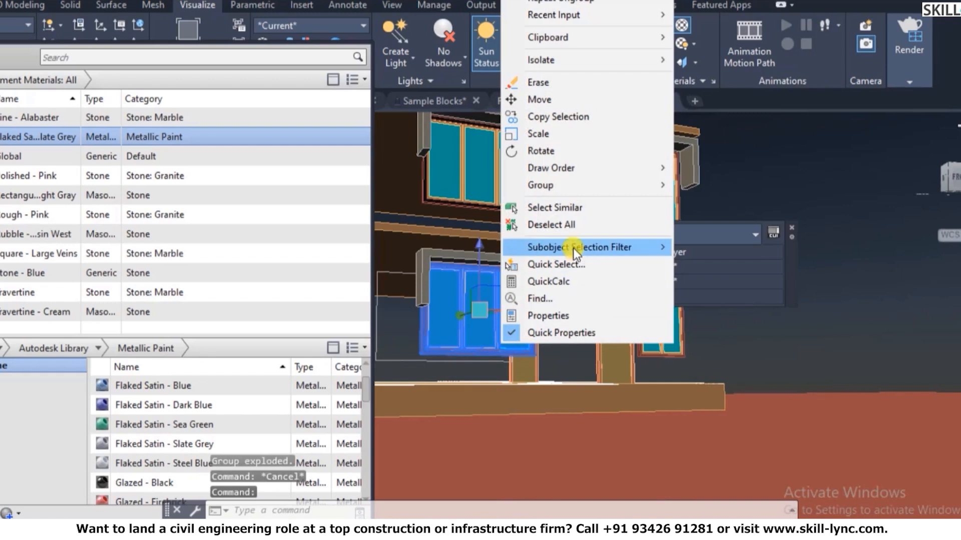
{"action": "mouse_move", "coordinate": [568, 185]}
{"action": "left_click", "coordinate": [702, 195]}
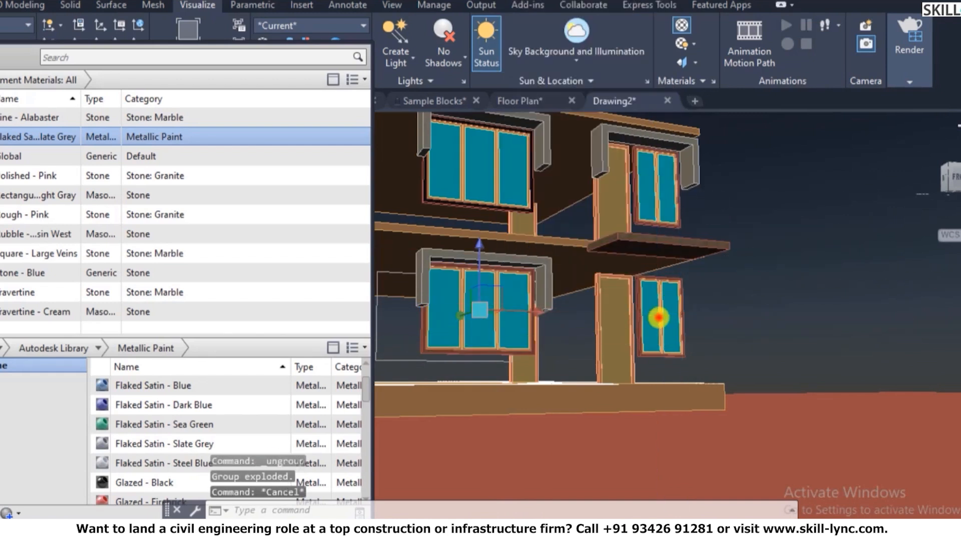
{"action": "left_click", "coordinate": [659, 317]}
{"action": "right_click", "coordinate": [659, 317]}
{"action": "left_click", "coordinate": [707, 405]}
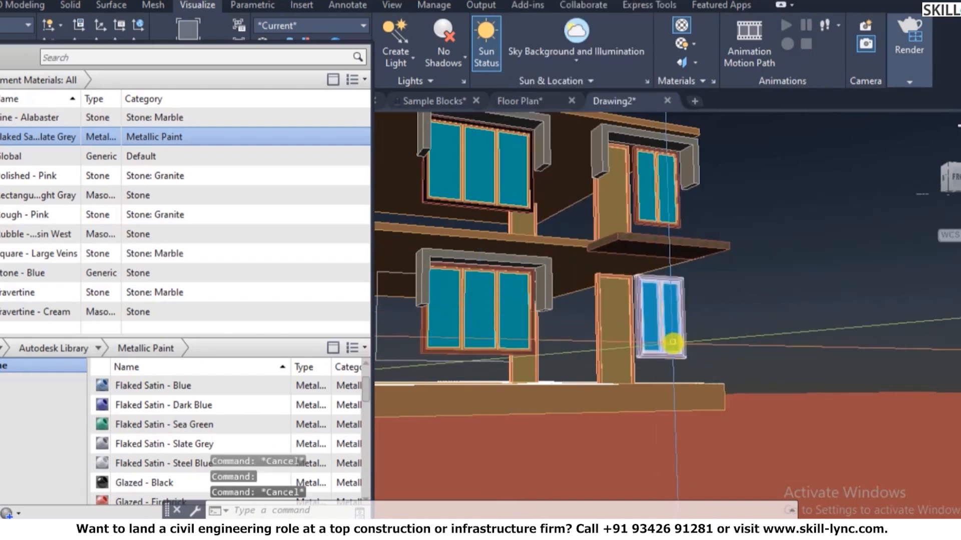
{"action": "right_click", "coordinate": [673, 343]}
{"action": "mouse_move", "coordinate": [738, 191]}
{"action": "left_click", "coordinate": [884, 198]}
{"action": "left_click", "coordinate": [606, 330]}
{"action": "key", "text": "Escape"}
{"action": "key", "text": "Escape"}
{"action": "key", "text": "Escape"}
- Select Flaked Satin - Slate Grey objects plus the lower right, large left and upper window frames
{"action": "right_click", "coordinate": [134, 137]}
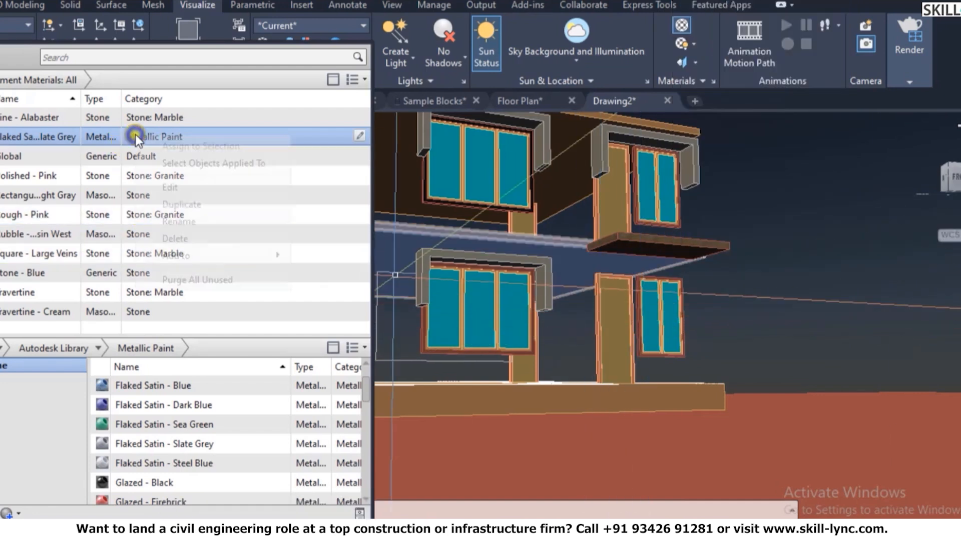
{"action": "left_click", "coordinate": [187, 166]}
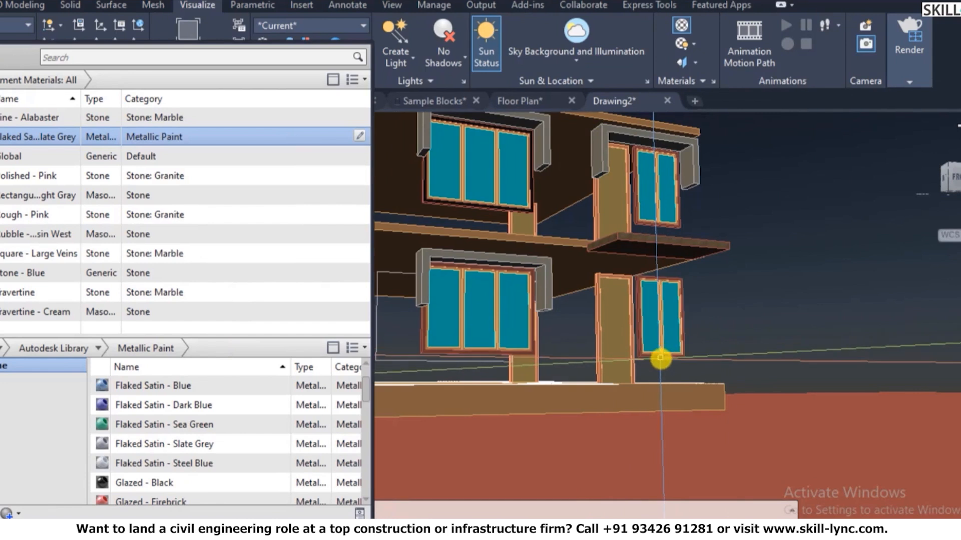
{"action": "scroll", "coordinate": [644, 377], "scroll_direction": "up", "scroll_amount": 3}
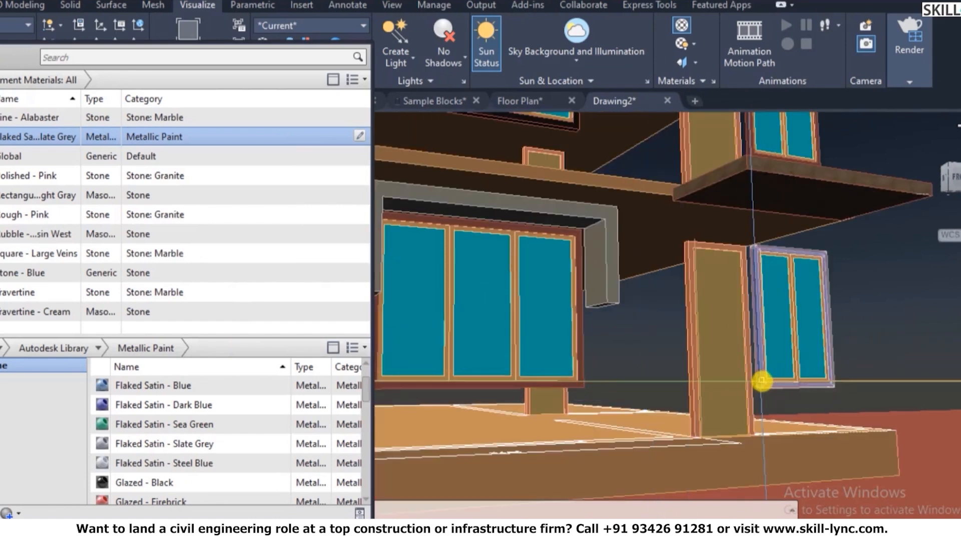
{"action": "left_click", "coordinate": [762, 381]}
{"action": "left_click", "coordinate": [579, 386]}
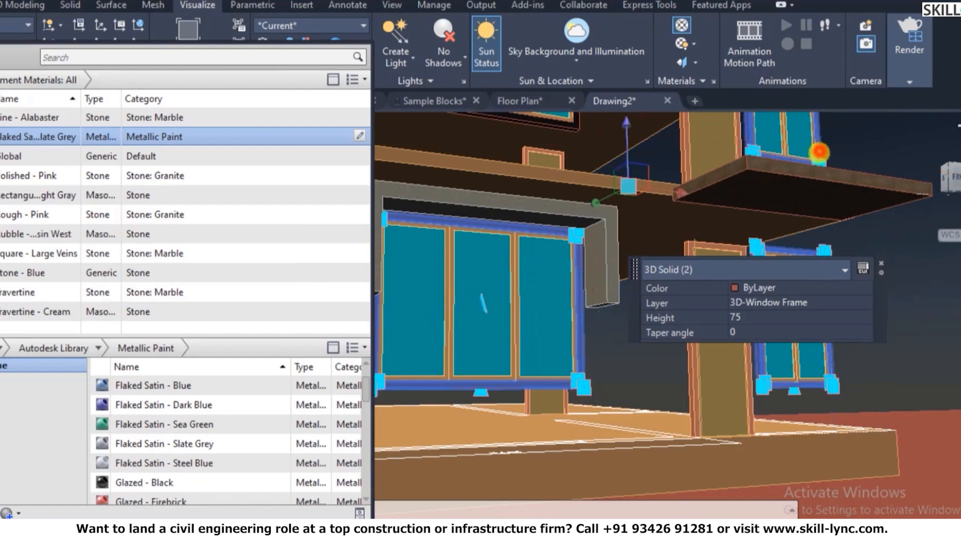
{"action": "left_click", "coordinate": [575, 135]}
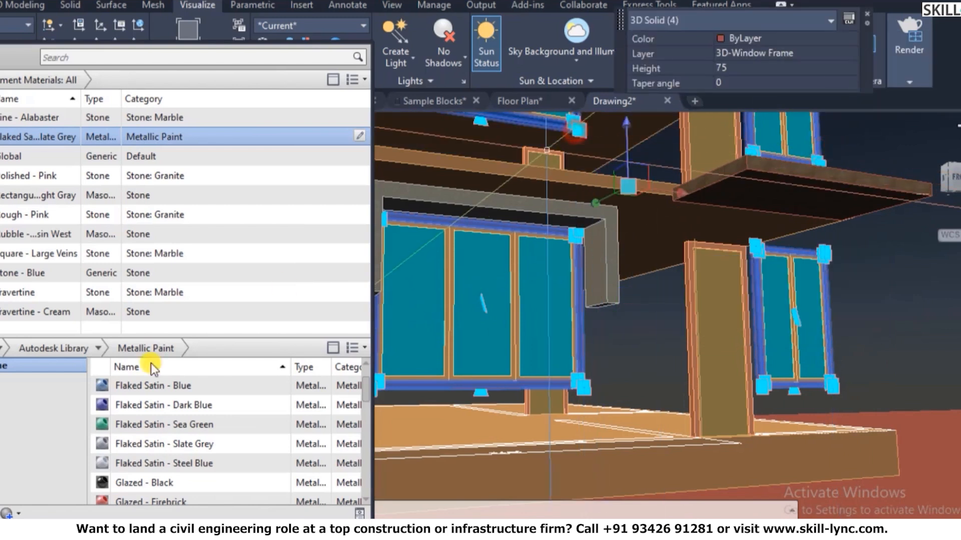
{"action": "right_click", "coordinate": [178, 139]}
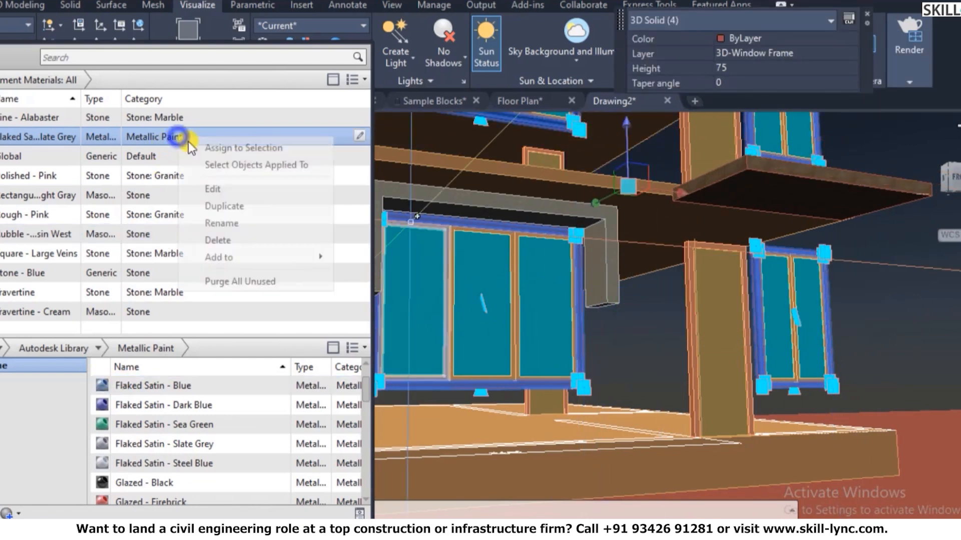
{"action": "left_click", "coordinate": [232, 148]}
{"action": "key", "text": "Escape"}
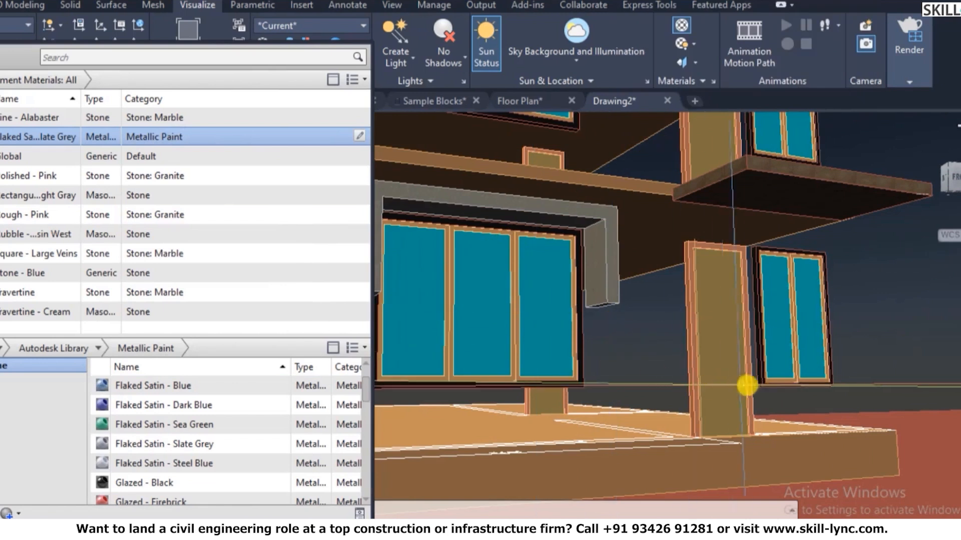
{"action": "scroll", "coordinate": [750, 385], "scroll_direction": "down", "scroll_amount": 3}
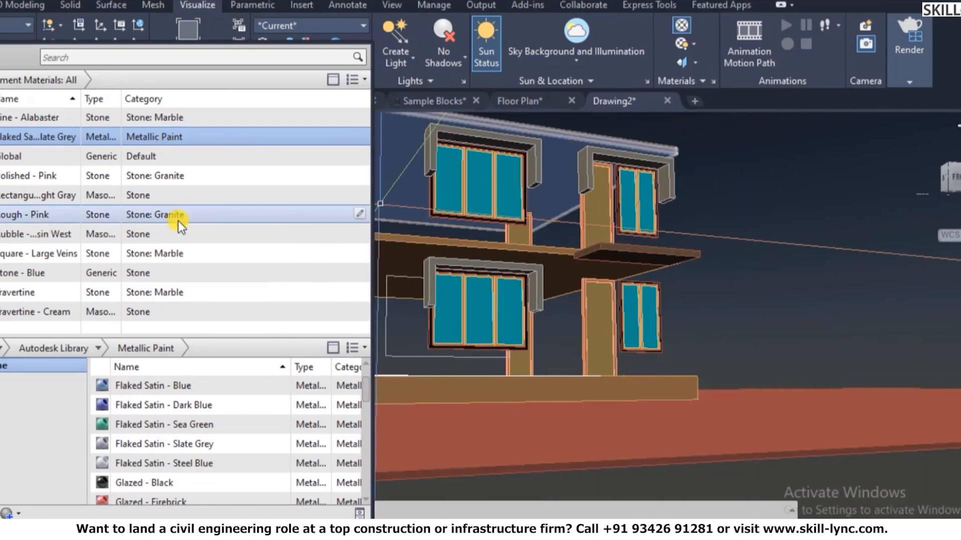
- Add the Clear - Blue material from the library's Glass category to the drawing
{"action": "left_click", "coordinate": [94, 347]}
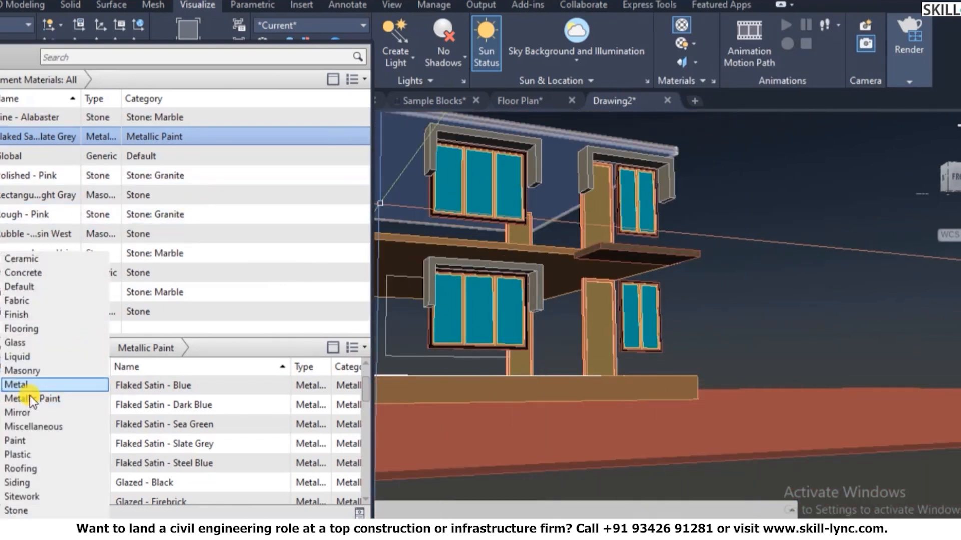
{"action": "left_click", "coordinate": [28, 345]}
{"action": "scroll", "coordinate": [176, 403], "scroll_direction": "down", "scroll_amount": 1}
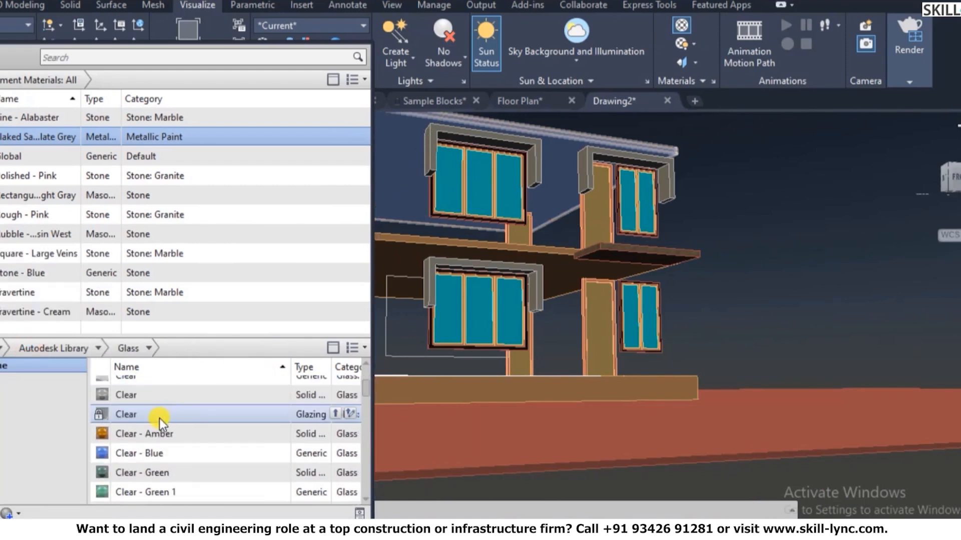
{"action": "left_click", "coordinate": [148, 455]}
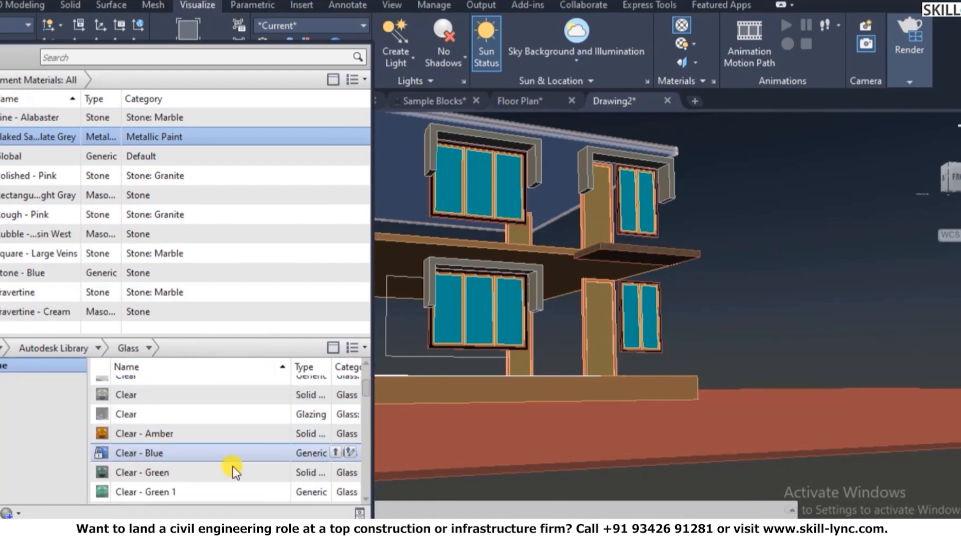
{"action": "left_click", "coordinate": [341, 454]}
{"action": "scroll", "coordinate": [150, 160], "scroll_direction": "up", "scroll_amount": 1}
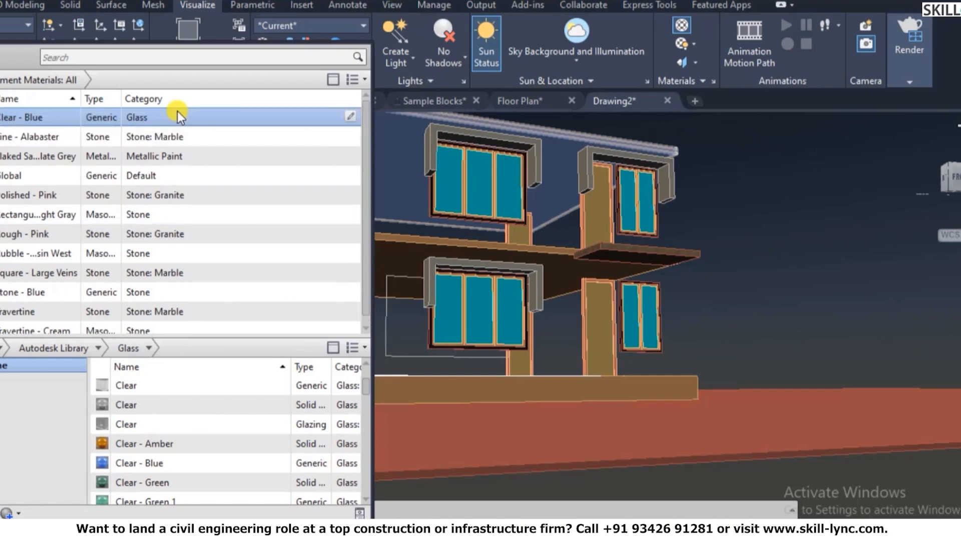
- Assign Clear - Blue to the glass panes of the upper and lower windows
{"action": "right_click", "coordinate": [177, 116]}
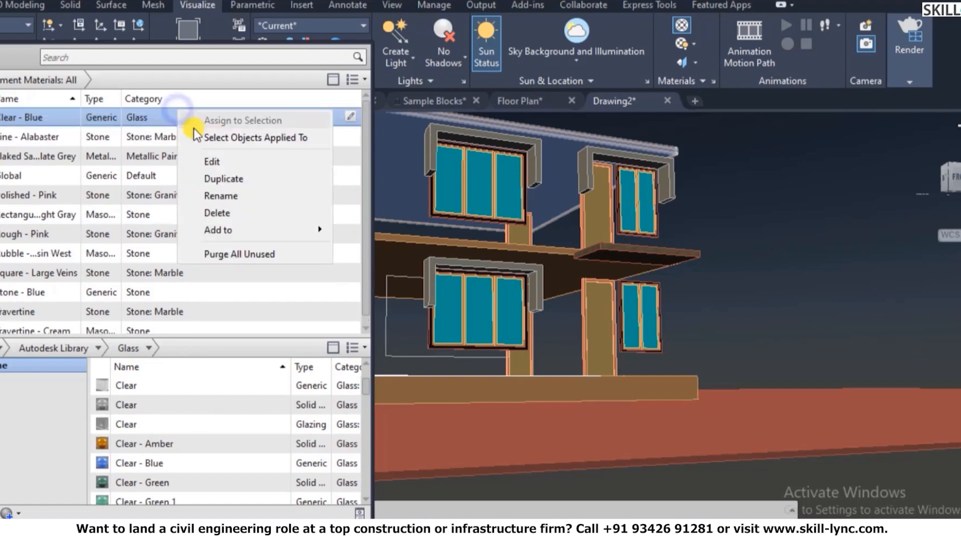
{"action": "left_click", "coordinate": [446, 193]}
{"action": "left_click", "coordinate": [446, 193]}
{"action": "left_click", "coordinate": [479, 191]}
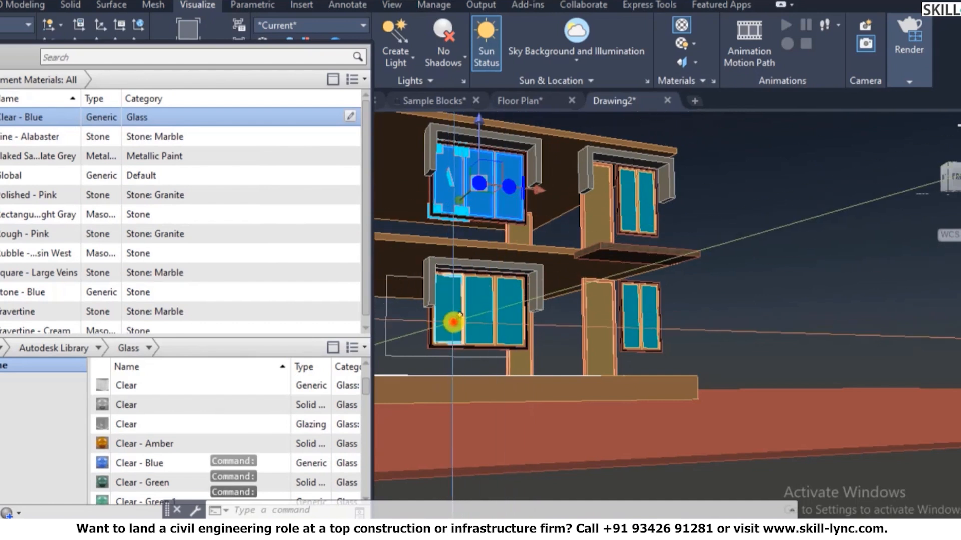
{"action": "left_click", "coordinate": [482, 312]}
{"action": "left_click", "coordinate": [631, 313]}
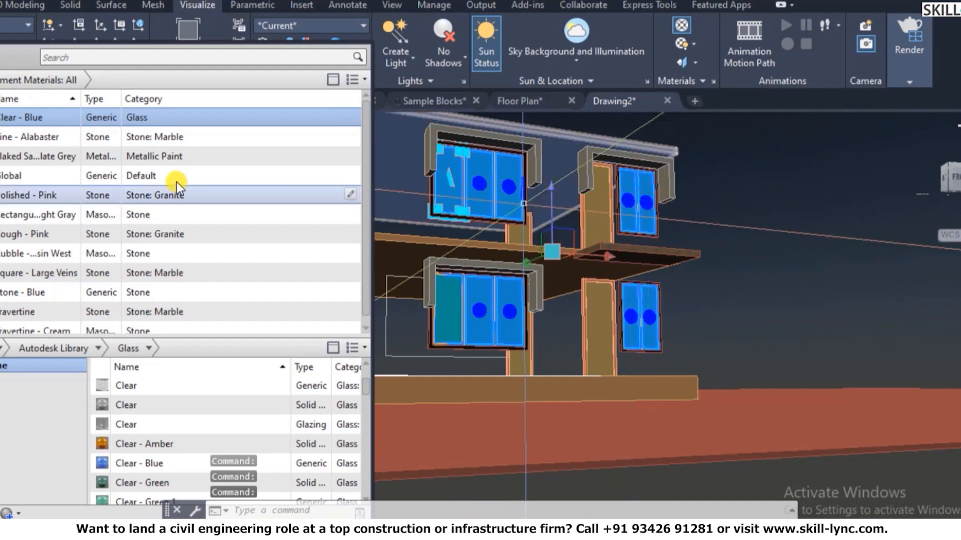
{"action": "right_click", "coordinate": [167, 121]}
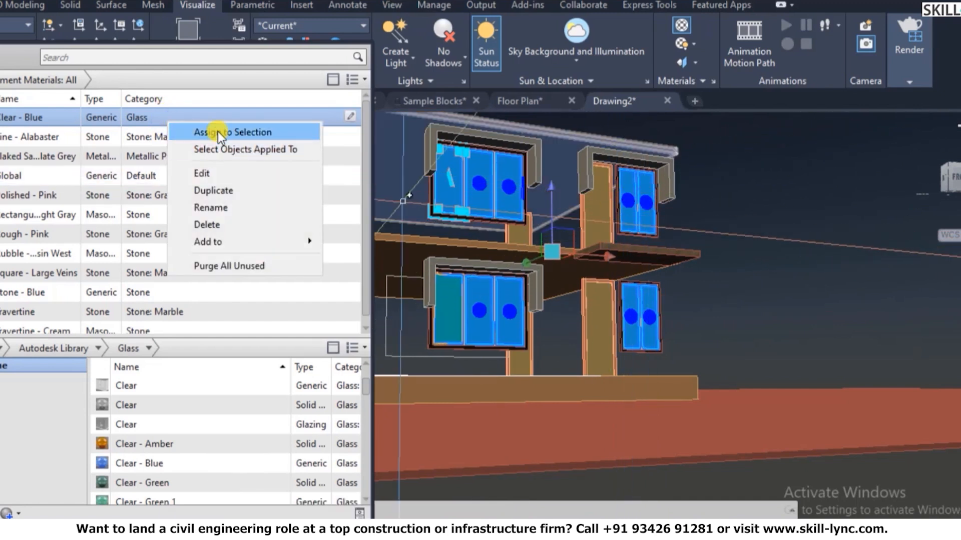
{"action": "left_click", "coordinate": [218, 131]}
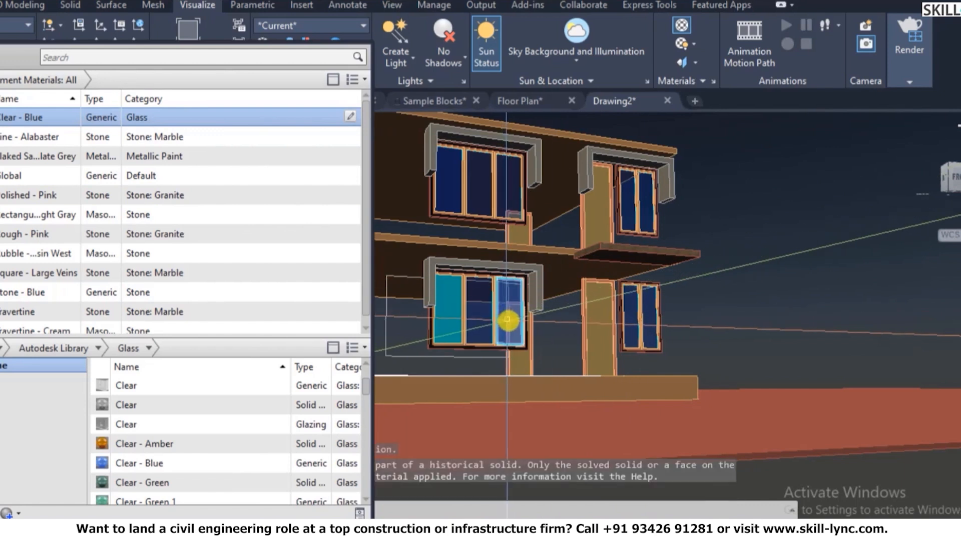
{"action": "left_click", "coordinate": [443, 321]}
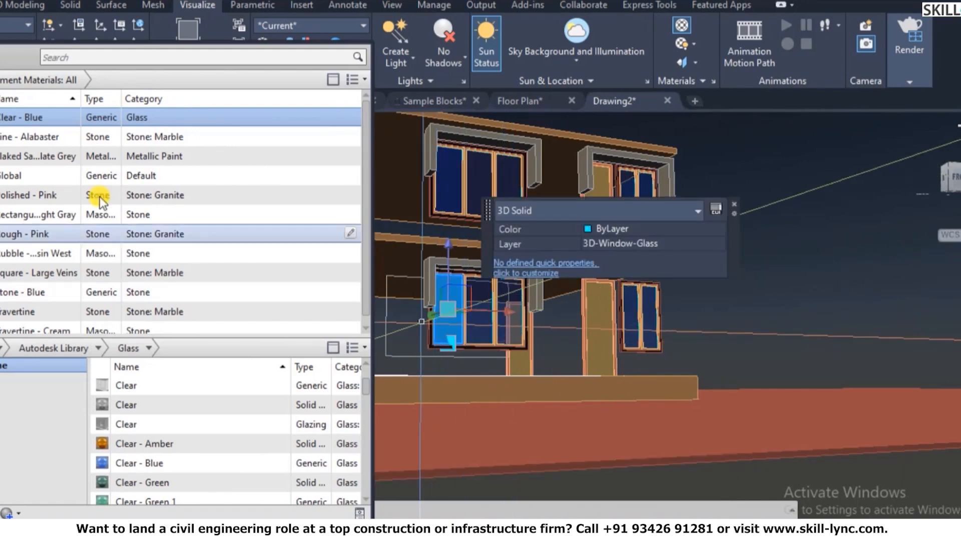
{"action": "right_click", "coordinate": [150, 121]}
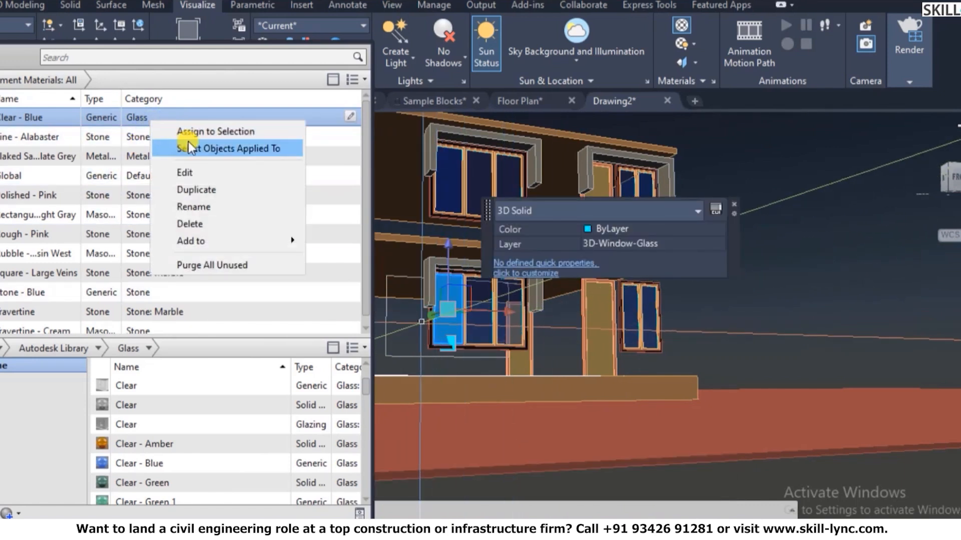
{"action": "left_click", "coordinate": [197, 131]}
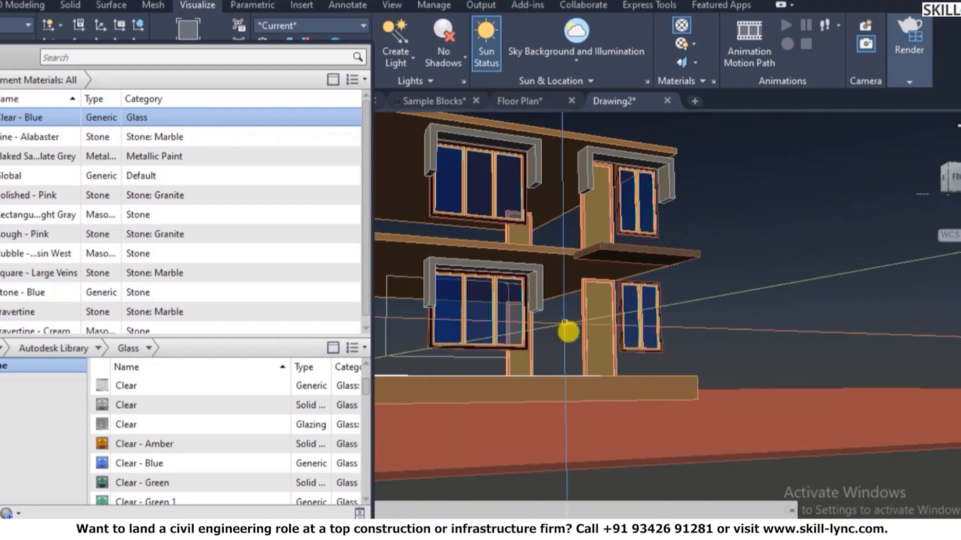
- Select the two ground-floor door-frame solids for the Flaked Satin - Slate Grey material
{"action": "scroll", "coordinate": [566, 327], "scroll_direction": "up", "scroll_amount": 2}
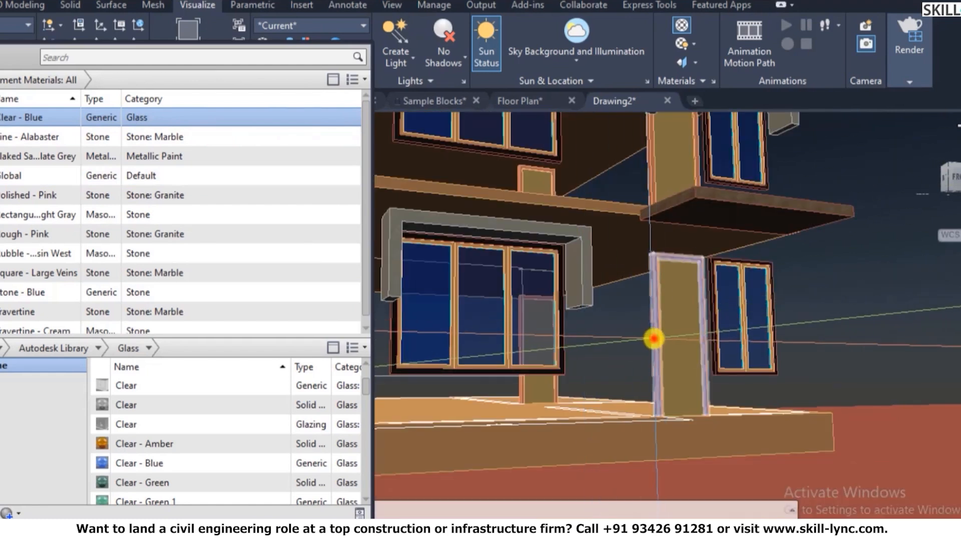
{"action": "left_click", "coordinate": [653, 338]}
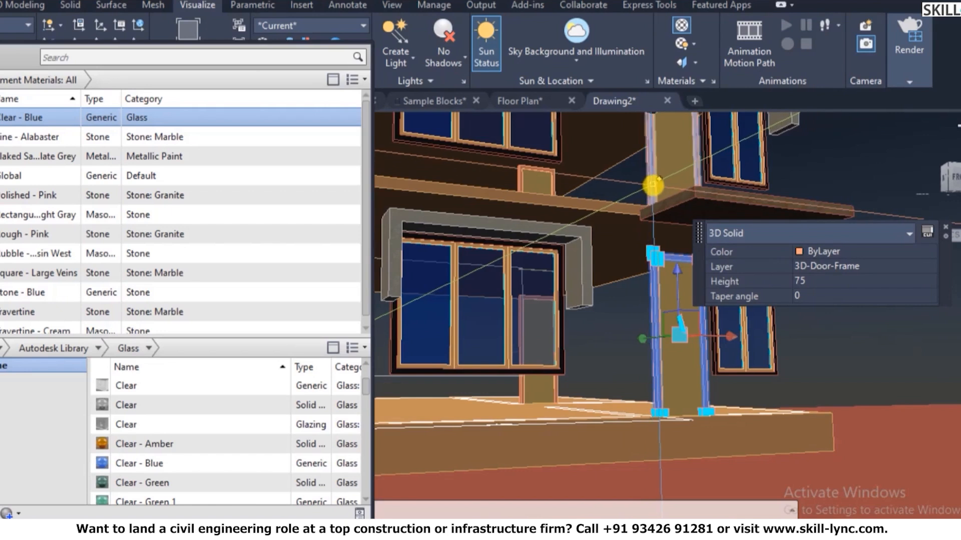
{"action": "left_click", "coordinate": [652, 186]}
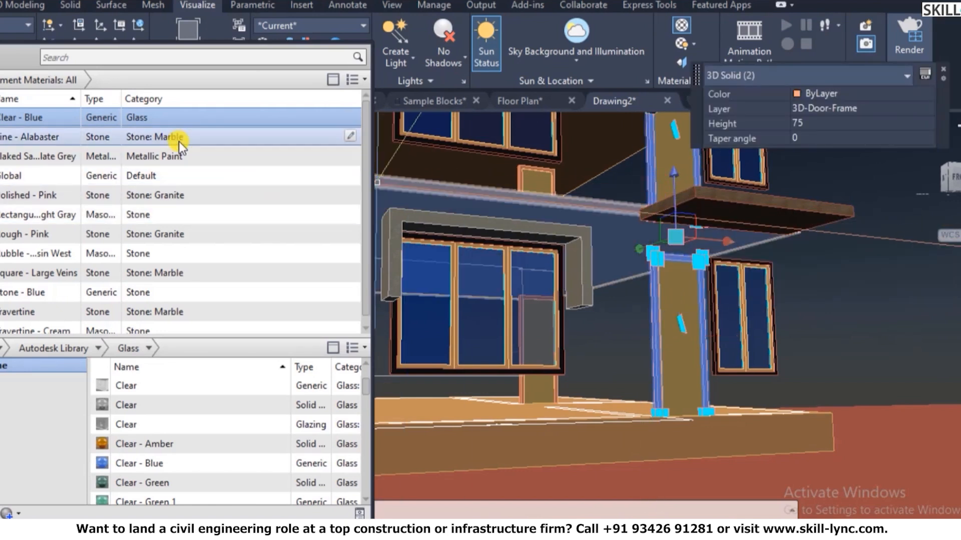
{"action": "left_click", "coordinate": [177, 157]}
{"action": "key", "text": "Escape"}
{"action": "right_click", "coordinate": [177, 157]}
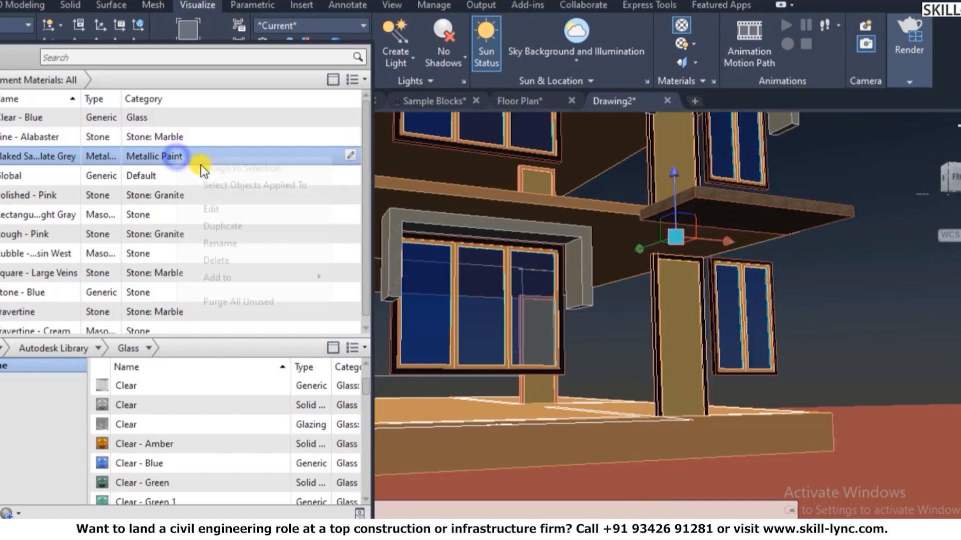
- Add Laminate - Normal from the Plastic library to the drawing's materials
{"action": "scroll", "coordinate": [607, 344], "scroll_direction": "down", "scroll_amount": 4}
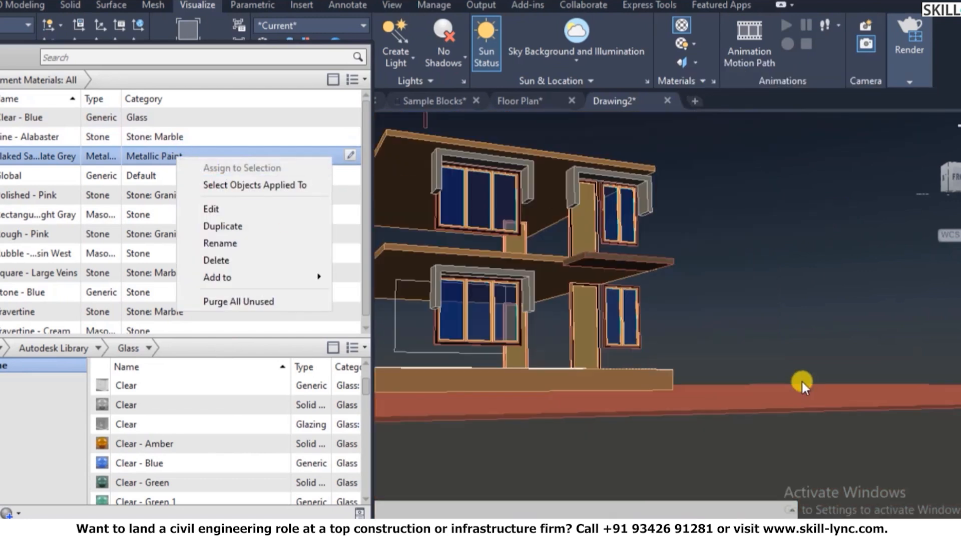
{"action": "left_click", "coordinate": [630, 296]}
{"action": "type", "text": "3do"}
{"action": "key", "text": "Return"}
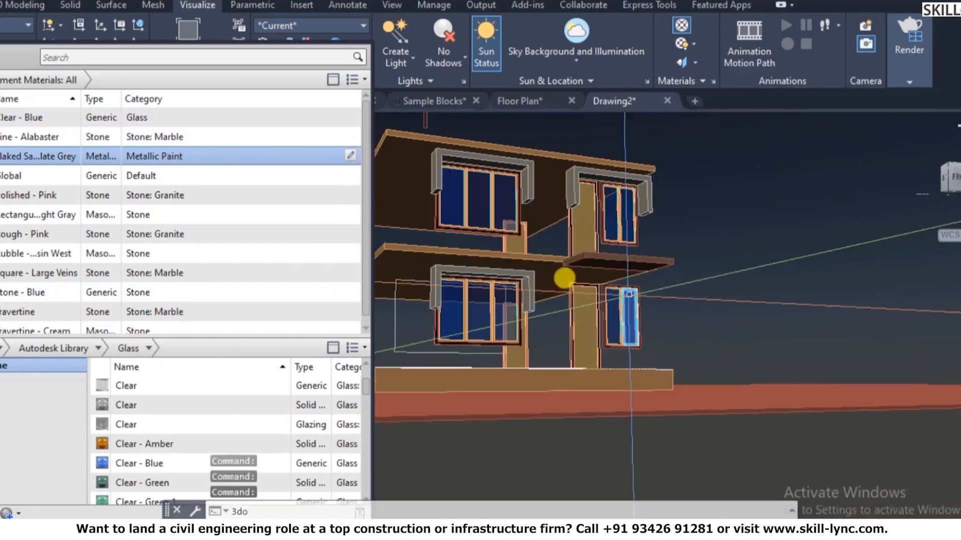
{"action": "left_click_drag", "start_coordinate": [515, 231], "coordinate": [547, 255]}
{"action": "scroll", "coordinate": [508, 193], "scroll_direction": "up", "scroll_amount": 4}
{"action": "scroll", "coordinate": [563, 196], "scroll_direction": "up", "scroll_amount": 2}
{"action": "right_click", "coordinate": [563, 197]}
{"action": "left_click", "coordinate": [579, 200]}
{"action": "scroll", "coordinate": [194, 278], "scroll_direction": "down", "scroll_amount": 1}
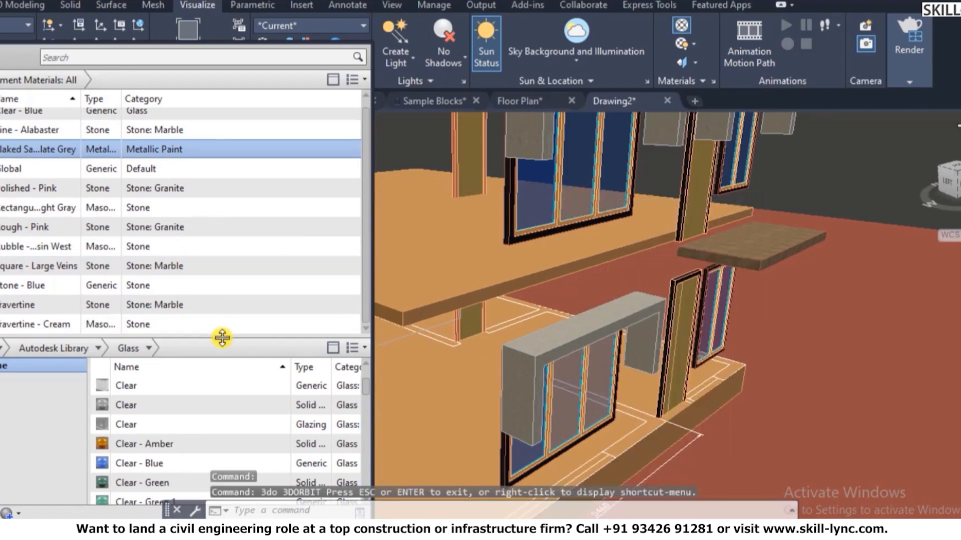
{"action": "left_click", "coordinate": [149, 348]}
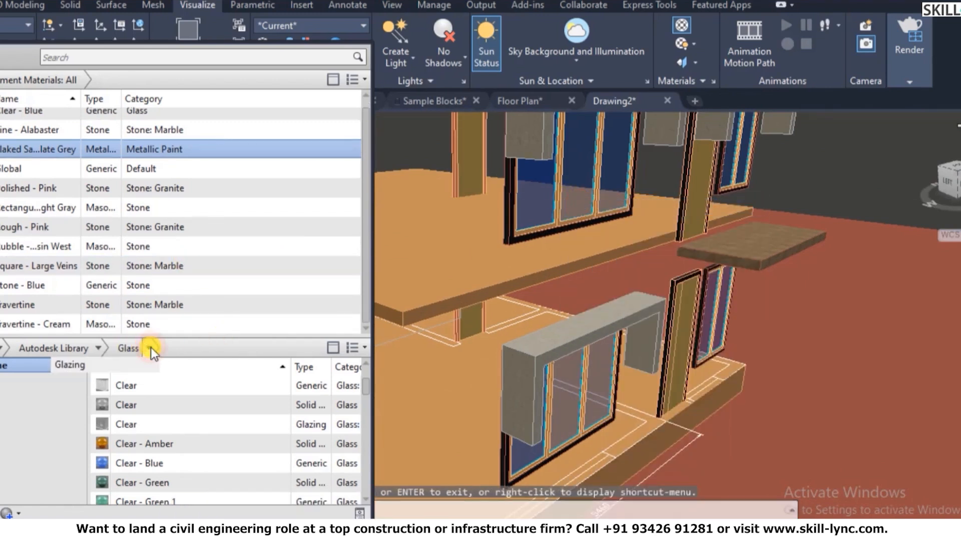
{"action": "left_click", "coordinate": [94, 349]}
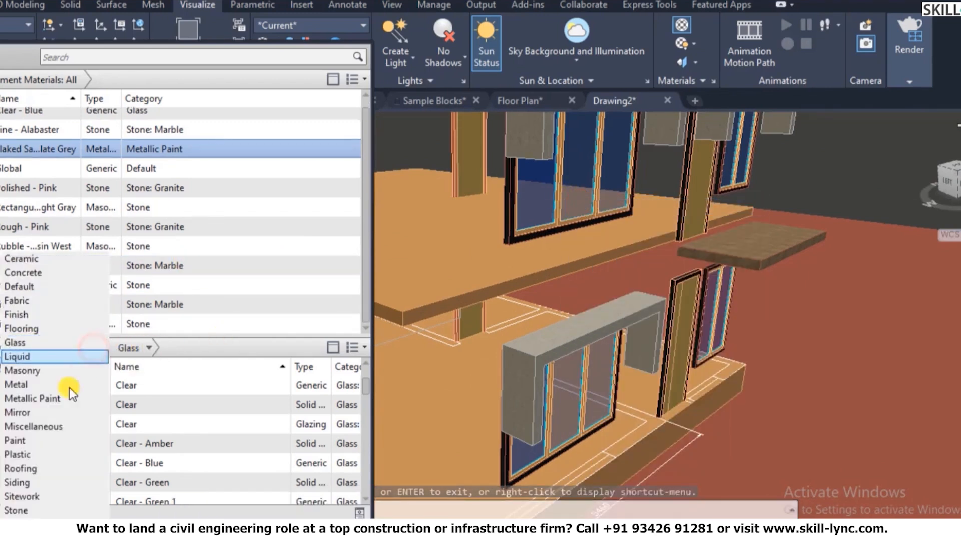
{"action": "left_click", "coordinate": [19, 457]}
{"action": "scroll", "coordinate": [140, 420], "scroll_direction": "down", "scroll_amount": 6}
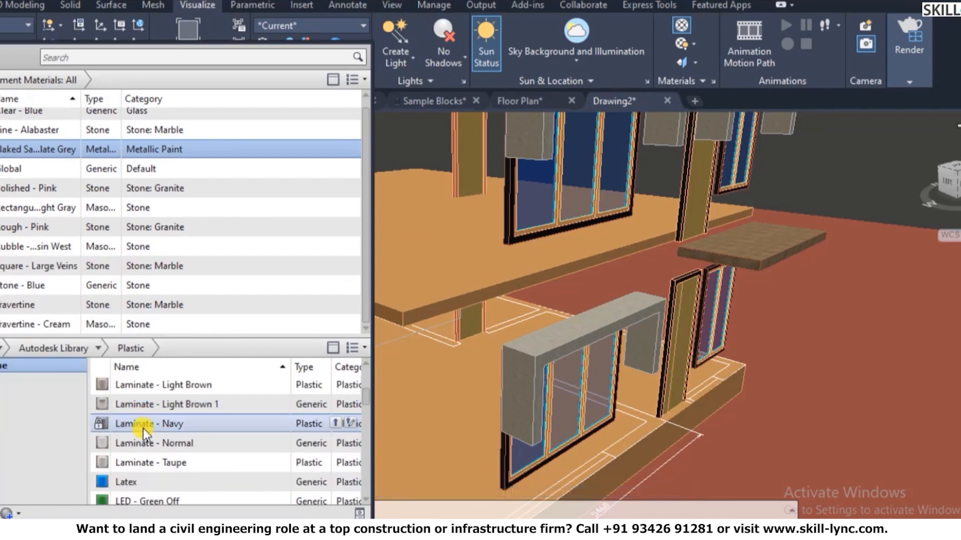
{"action": "left_click", "coordinate": [133, 440]}
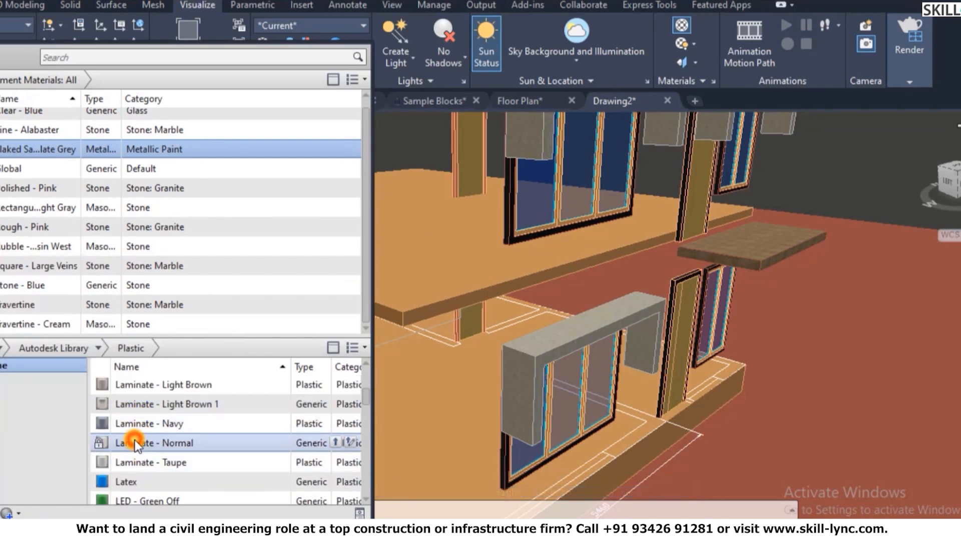
{"action": "left_click", "coordinate": [338, 442]}
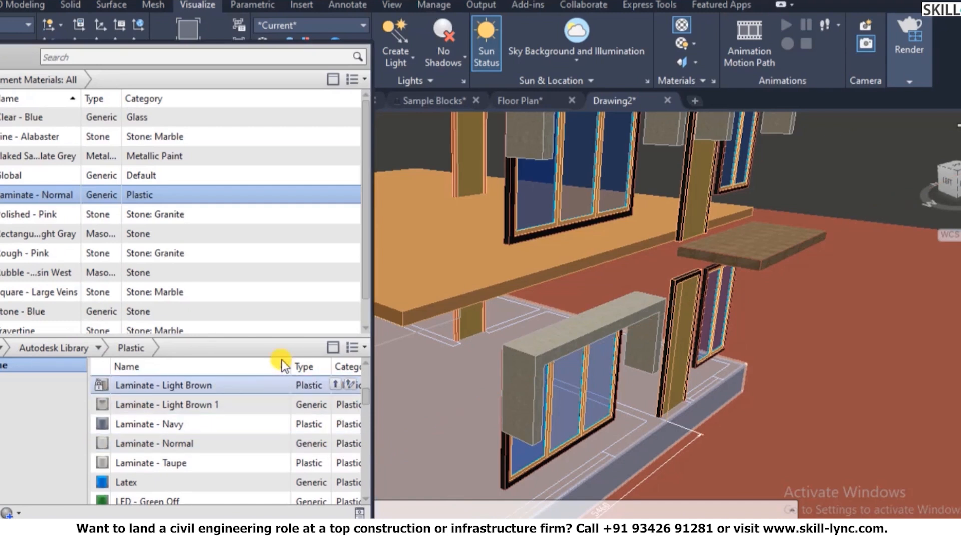
{"action": "left_click", "coordinate": [98, 350]}
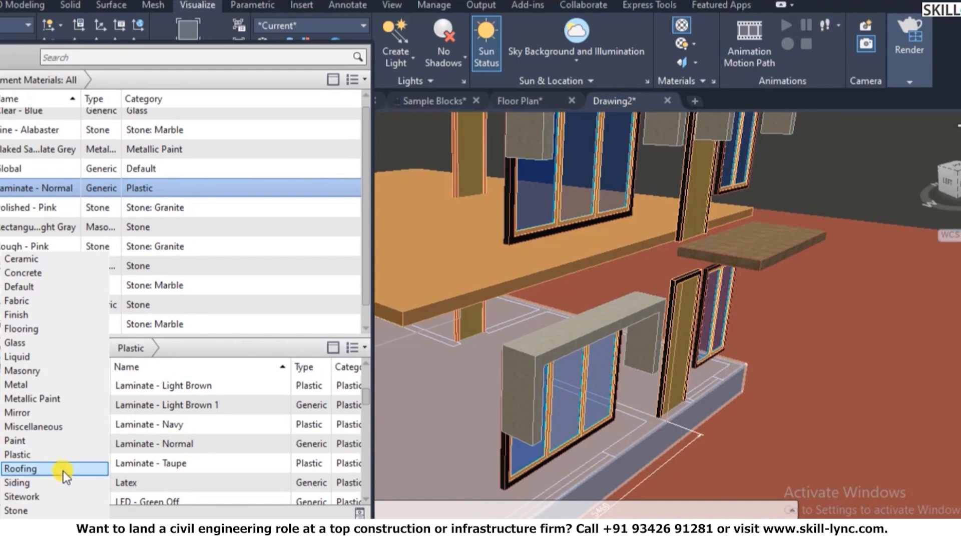
{"action": "left_click", "coordinate": [240, 303]}
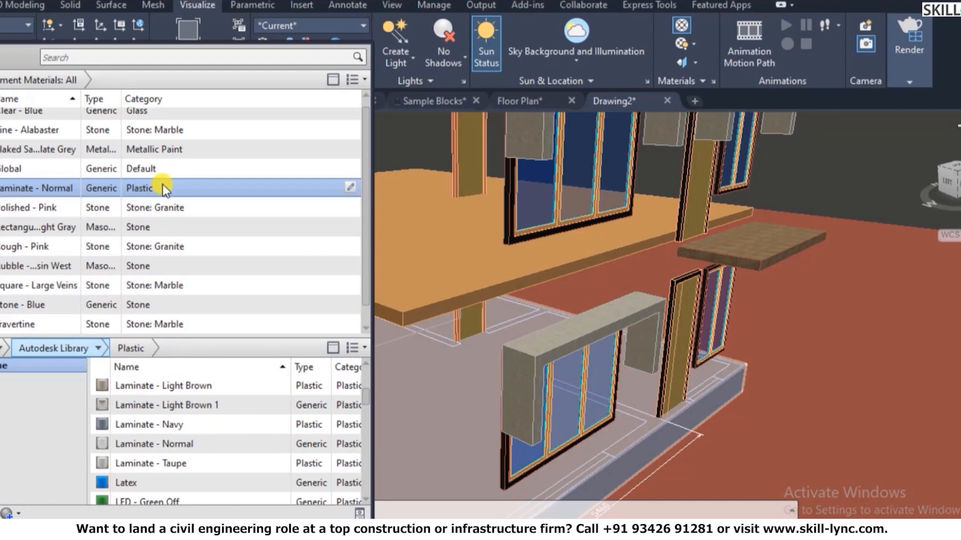
- Apply Laminate - Normal to the lower floor slab and three lower window frame pieces
{"action": "left_click_drag", "start_coordinate": [568, 436], "coordinate": [579, 430]}
{"action": "scroll", "coordinate": [580, 433], "scroll_direction": "down", "scroll_amount": 5}
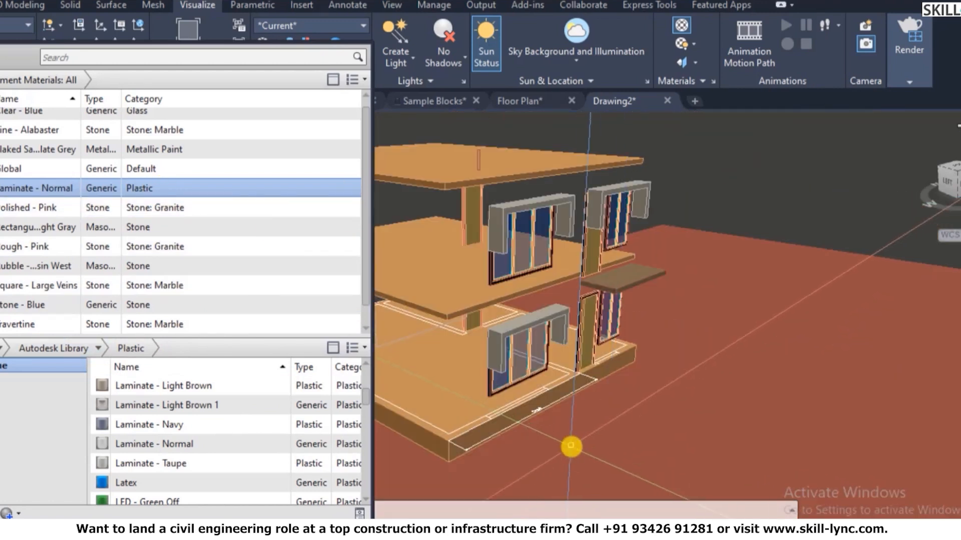
{"action": "type", "text": "3do"}
{"action": "key", "text": "Return"}
{"action": "left_click_drag", "start_coordinate": [525, 446], "coordinate": [531, 380]}
{"action": "scroll", "coordinate": [523, 360], "scroll_direction": "up", "scroll_amount": 5}
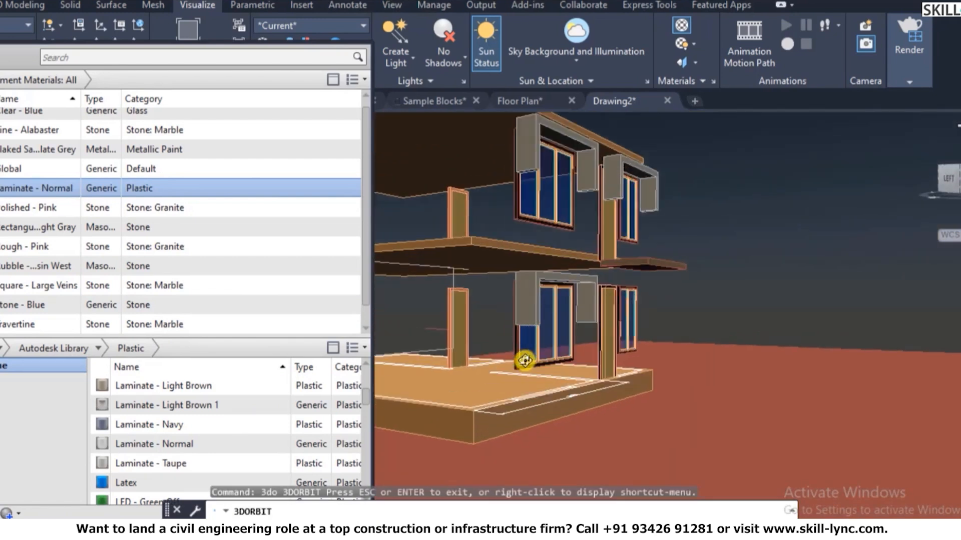
{"action": "left_click_drag", "start_coordinate": [706, 405], "coordinate": [667, 404]}
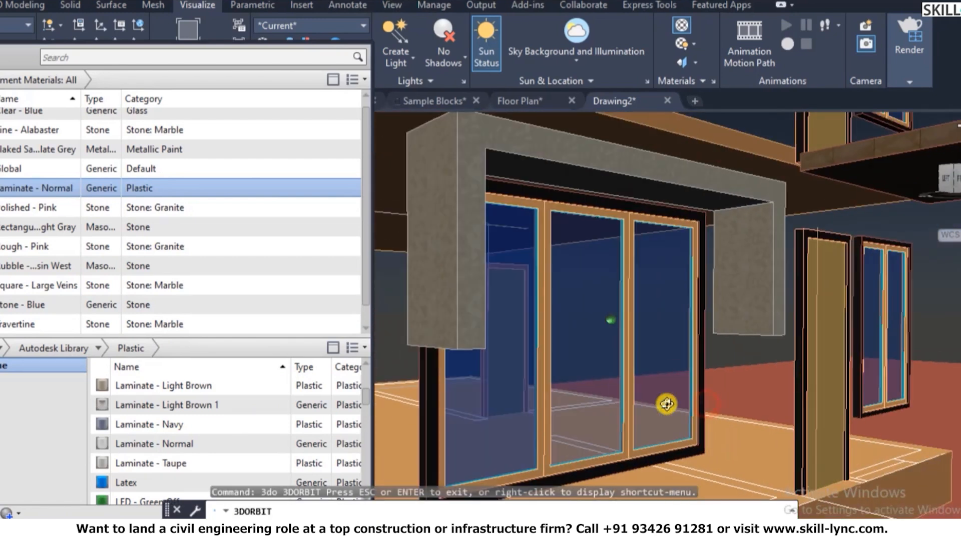
{"action": "key", "text": "Escape"}
{"action": "left_click", "coordinate": [626, 455]}
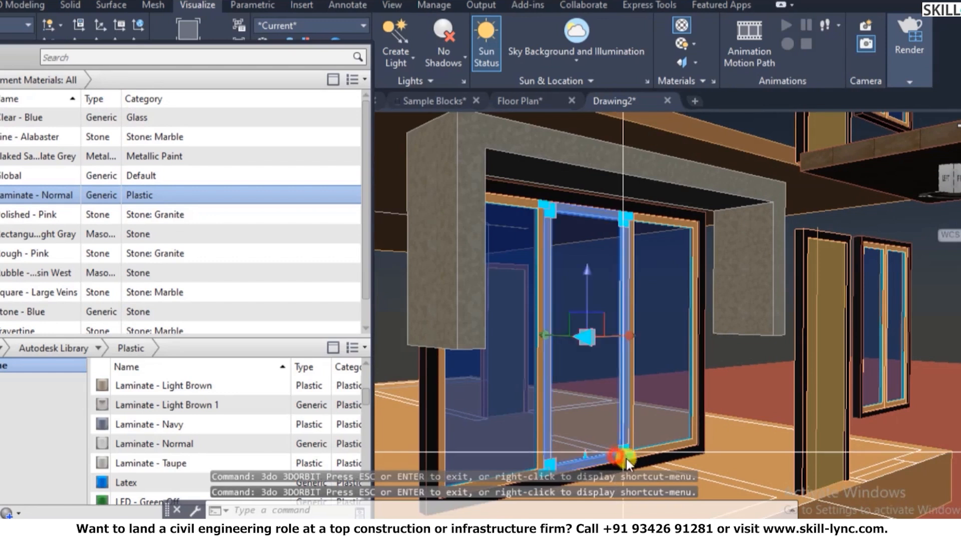
{"action": "left_click", "coordinate": [645, 451]}
{"action": "left_click", "coordinate": [541, 436]}
{"action": "right_click", "coordinate": [236, 194]}
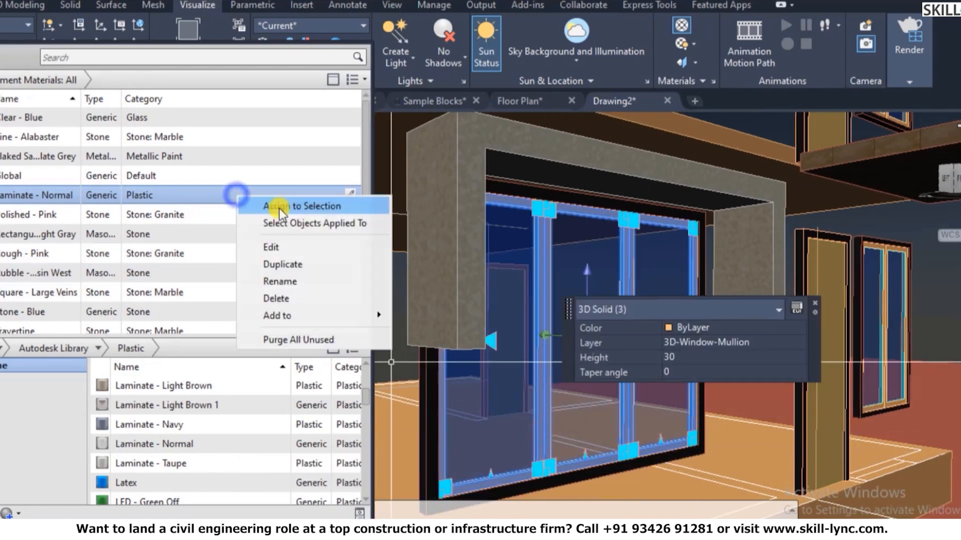
{"action": "left_click", "coordinate": [310, 206]}
{"action": "key", "text": "Escape"}
- Assign Laminate - Normal to the side window's frame pieces
{"action": "scroll", "coordinate": [609, 382], "scroll_direction": "down", "scroll_amount": 5}
{"action": "scroll", "coordinate": [611, 382], "scroll_direction": "up", "scroll_amount": 5}
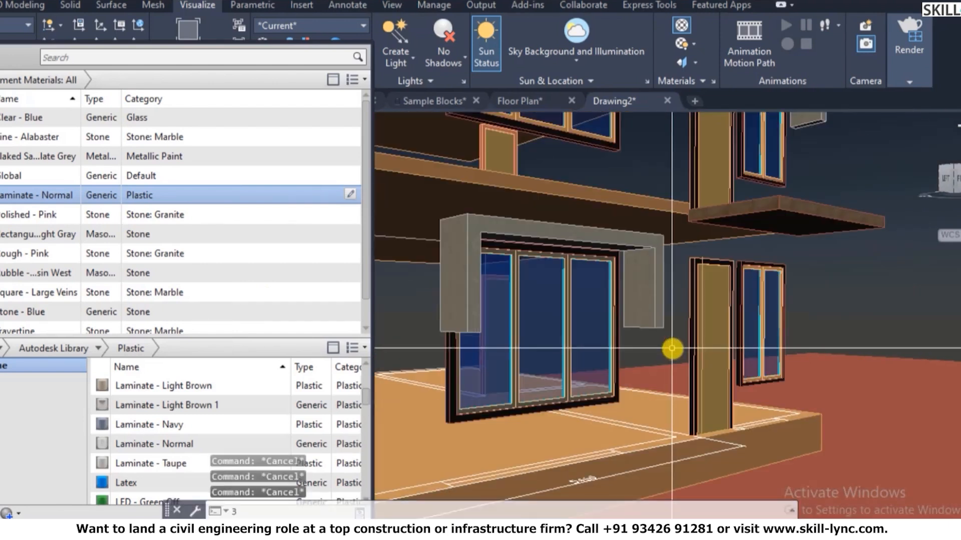
{"action": "type", "text": "3do"}
{"action": "key", "text": "Return"}
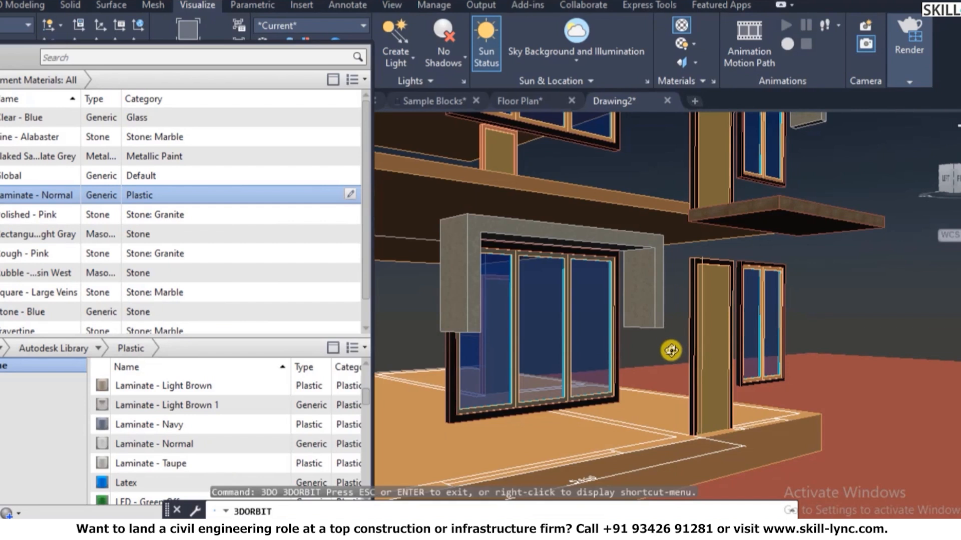
{"action": "left_click_drag", "start_coordinate": [681, 347], "coordinate": [798, 399]}
{"action": "key", "text": "Escape"}
{"action": "scroll", "coordinate": [797, 395], "scroll_direction": "up", "scroll_amount": 5}
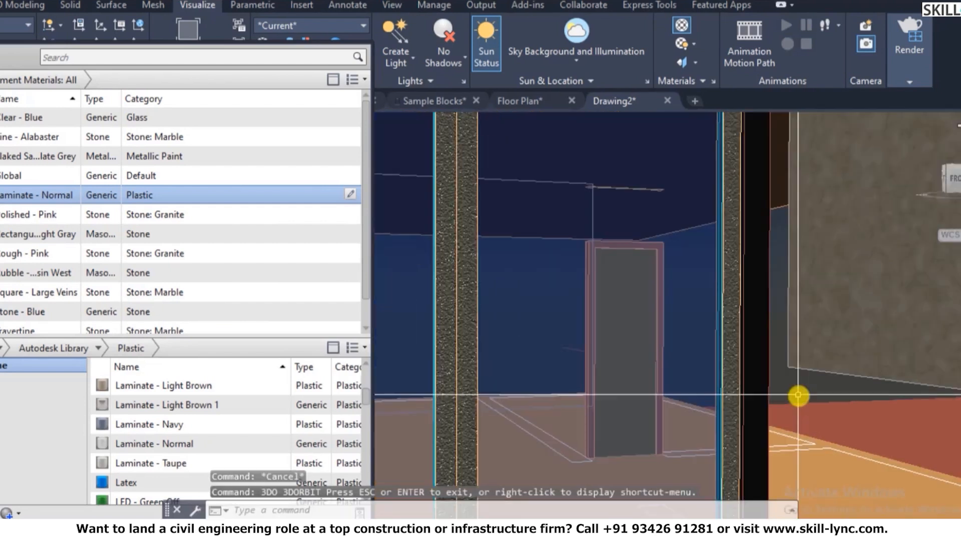
{"action": "scroll", "coordinate": [763, 390], "scroll_direction": "down", "scroll_amount": 5}
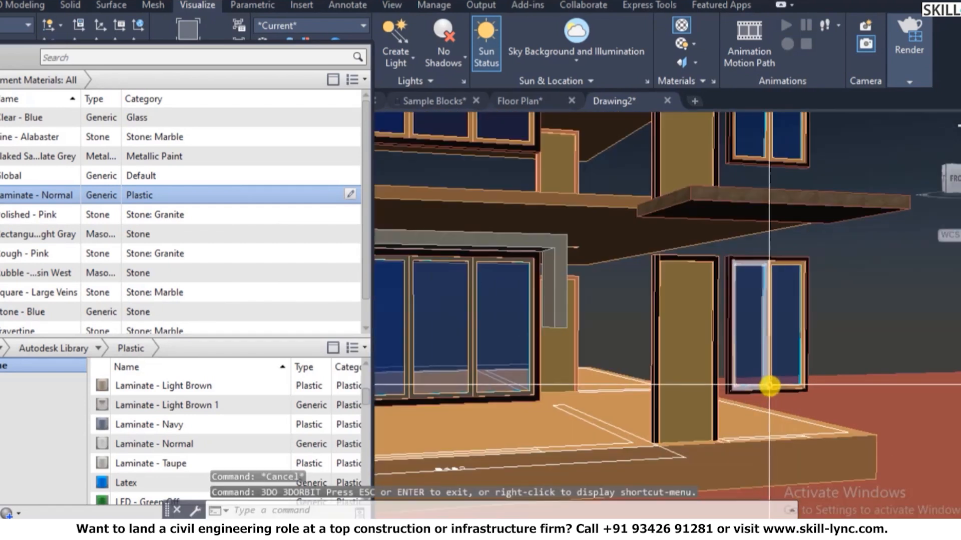
{"action": "left_click", "coordinate": [763, 386]}
{"action": "left_click", "coordinate": [801, 388]}
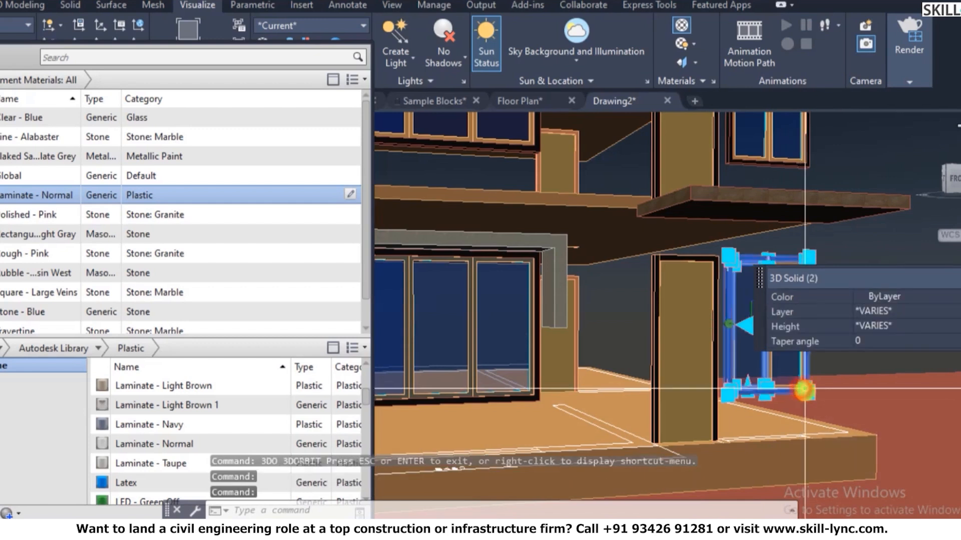
{"action": "key", "text": "Escape"}
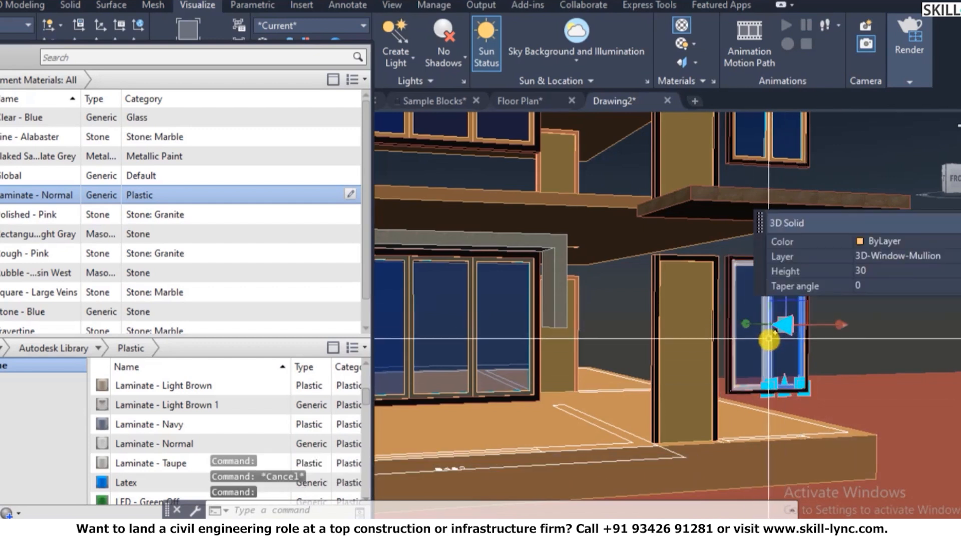
{"action": "left_click", "coordinate": [769, 338]}
{"action": "scroll", "coordinate": [132, 239], "scroll_direction": "down", "scroll_amount": 1}
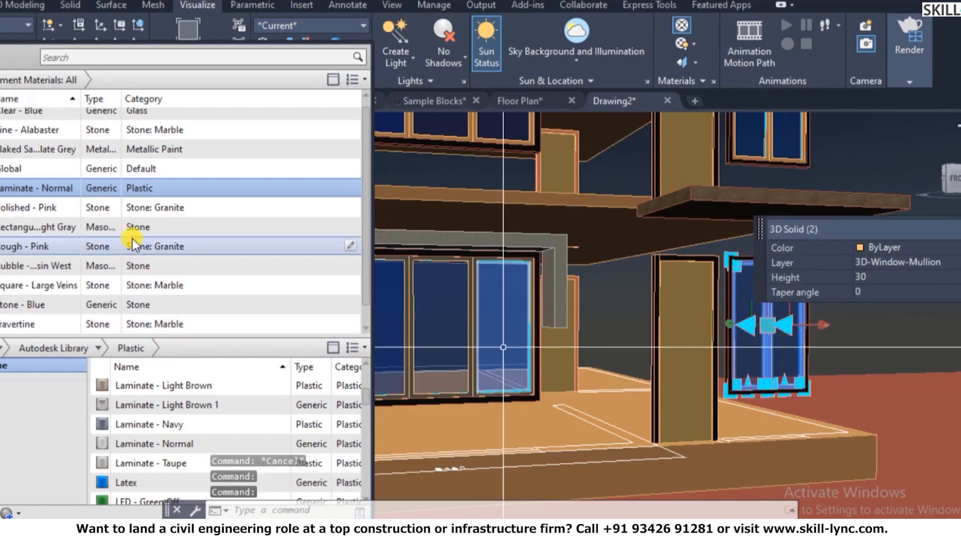
{"action": "right_click", "coordinate": [195, 185]}
{"action": "left_click", "coordinate": [247, 197]}
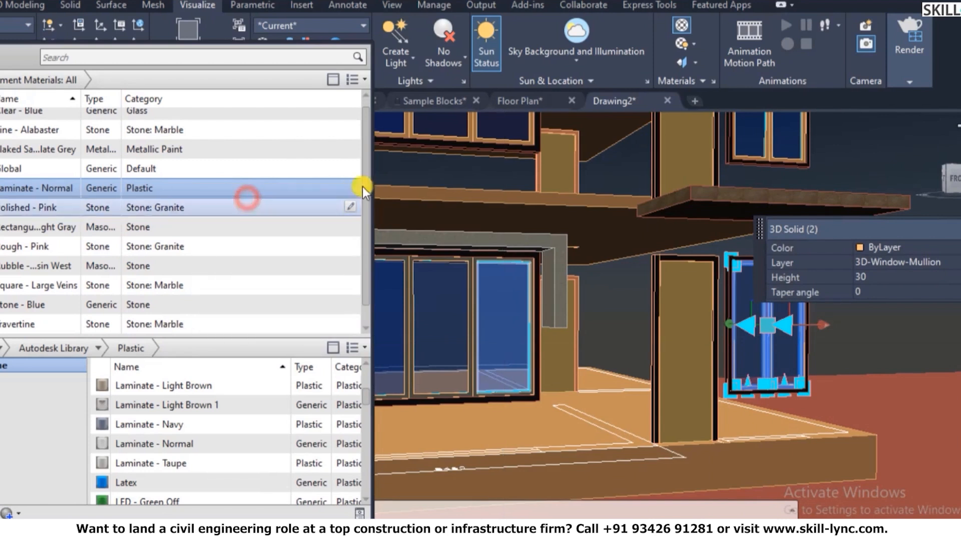
- Select two upper-window mullions, erase them, then undo to restore them
{"action": "left_click", "coordinate": [475, 136]}
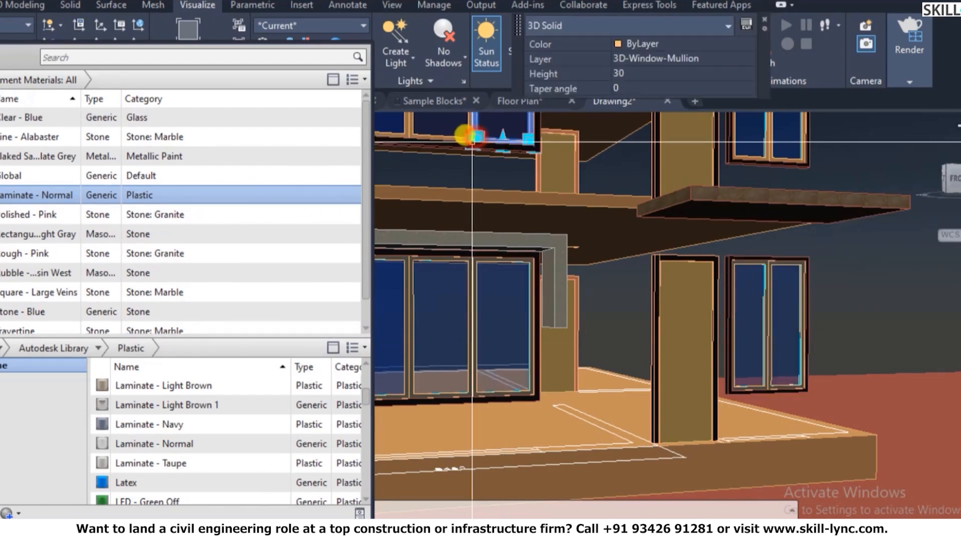
{"action": "scroll", "coordinate": [725, 368], "scroll_direction": "down", "scroll_amount": 6}
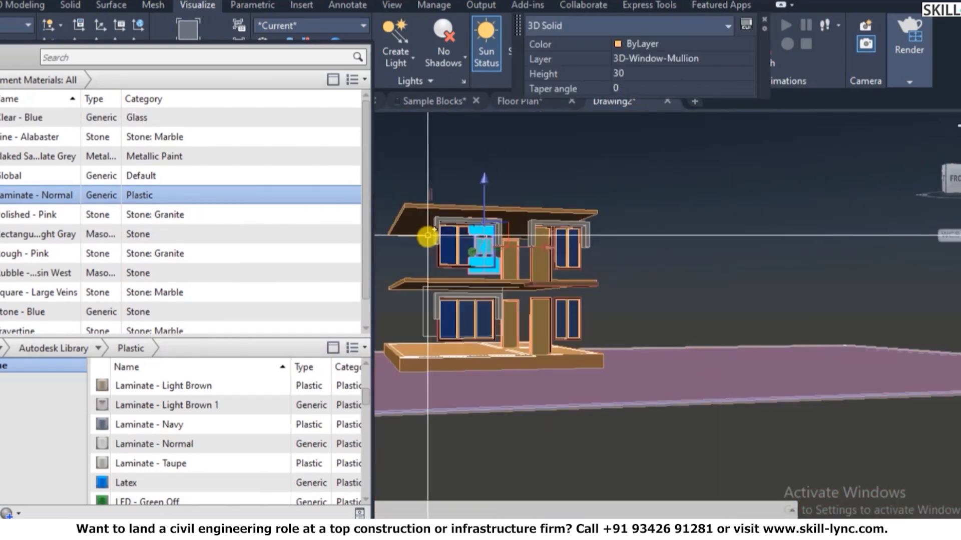
{"action": "scroll", "coordinate": [440, 235], "scroll_direction": "up", "scroll_amount": 5}
{"action": "left_click", "coordinate": [449, 227]}
{"action": "right_click", "coordinate": [452, 227]}
{"action": "key", "text": "Escape"}
{"action": "key", "text": "Escape"}
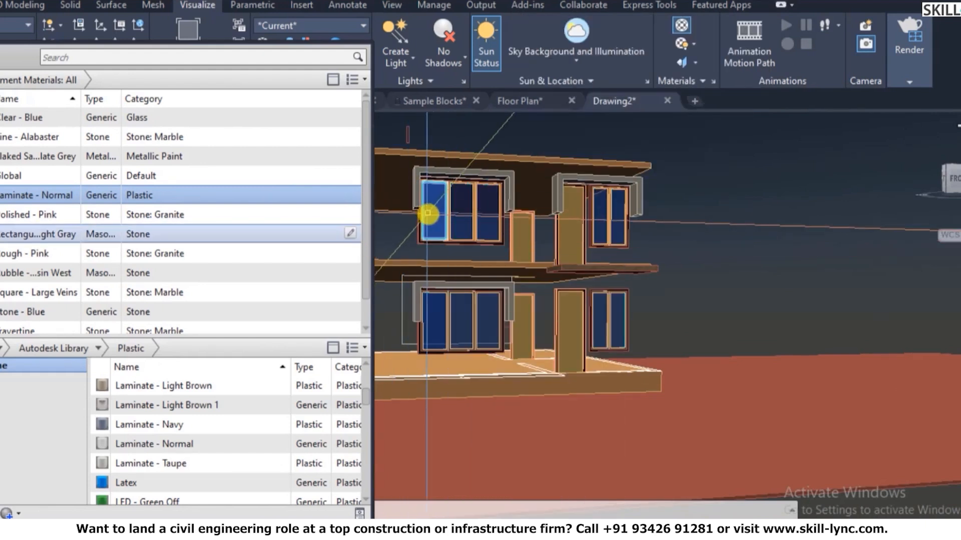
{"action": "scroll", "coordinate": [423, 194], "scroll_direction": "up", "scroll_amount": 3}
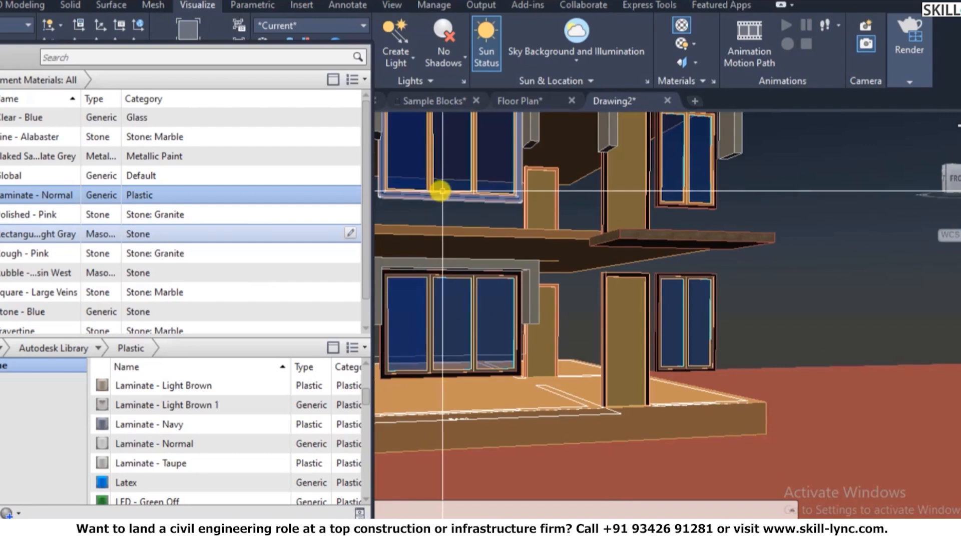
{"action": "left_click", "coordinate": [429, 181]}
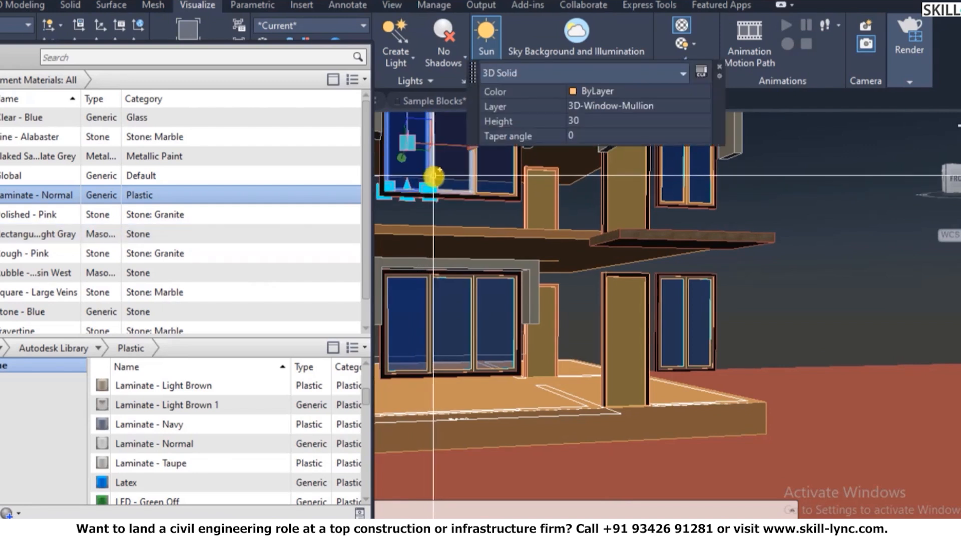
{"action": "left_click", "coordinate": [433, 192]}
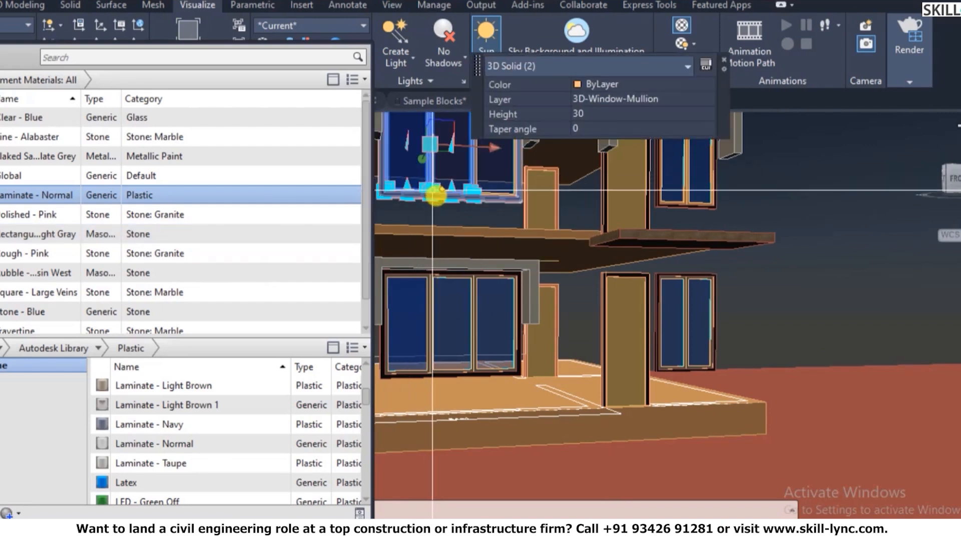
{"action": "type", "text": "e"}
{"action": "key", "text": "Return"}
{"action": "type", "text": "u"}
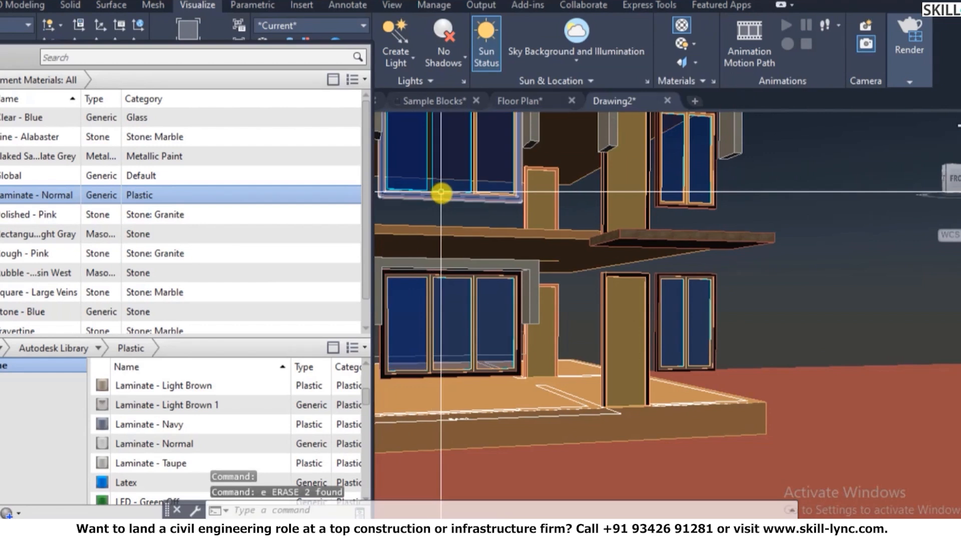
{"action": "key", "text": "Return"}
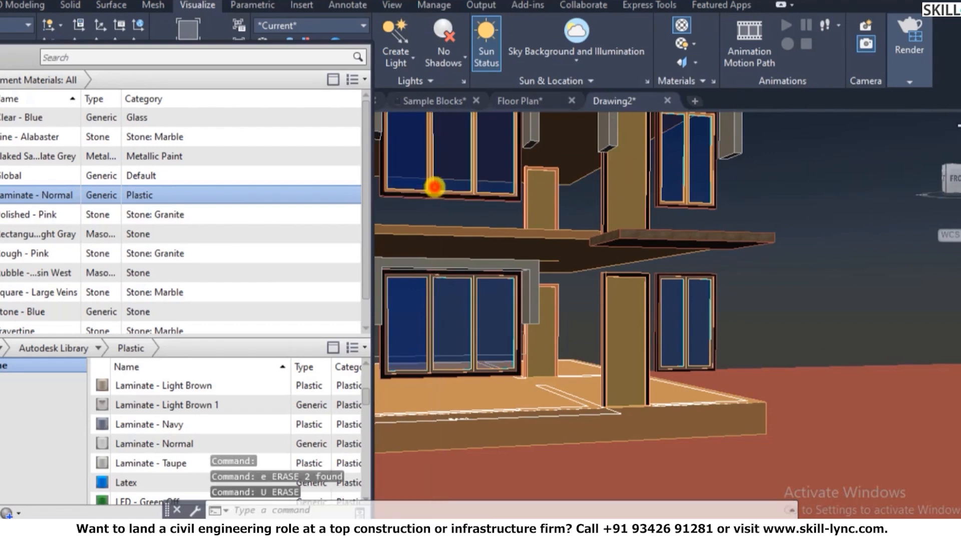
- Assign Laminate - Normal to two upper-floor window mullions
{"action": "left_click", "coordinate": [433, 187]}
{"action": "right_click", "coordinate": [147, 194]}
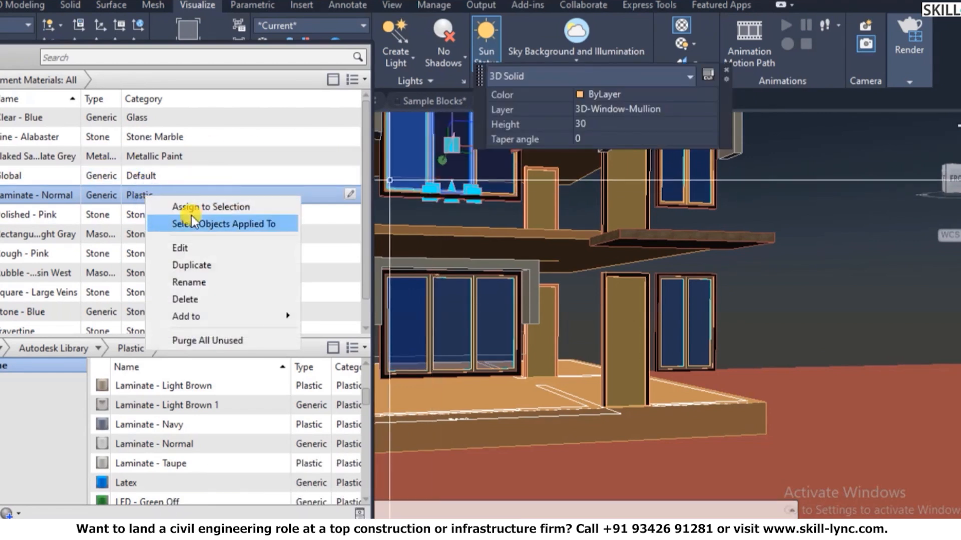
{"action": "left_click", "coordinate": [194, 205]}
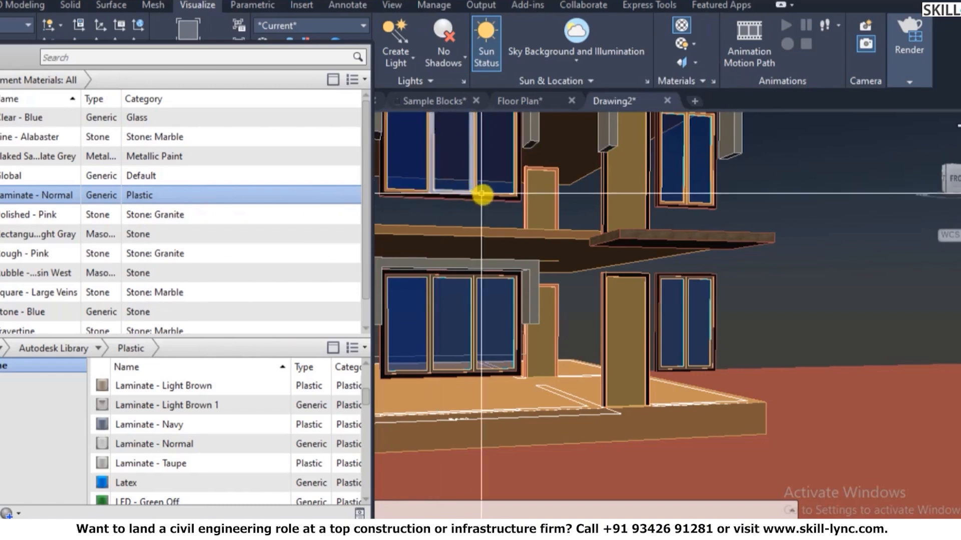
{"action": "left_click", "coordinate": [475, 126]}
{"action": "right_click", "coordinate": [476, 187]}
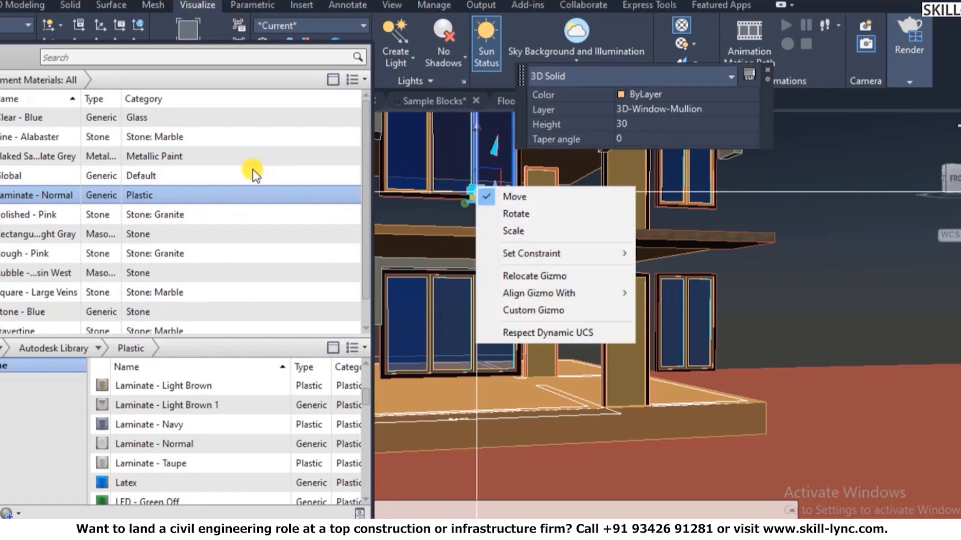
{"action": "right_click", "coordinate": [167, 195]}
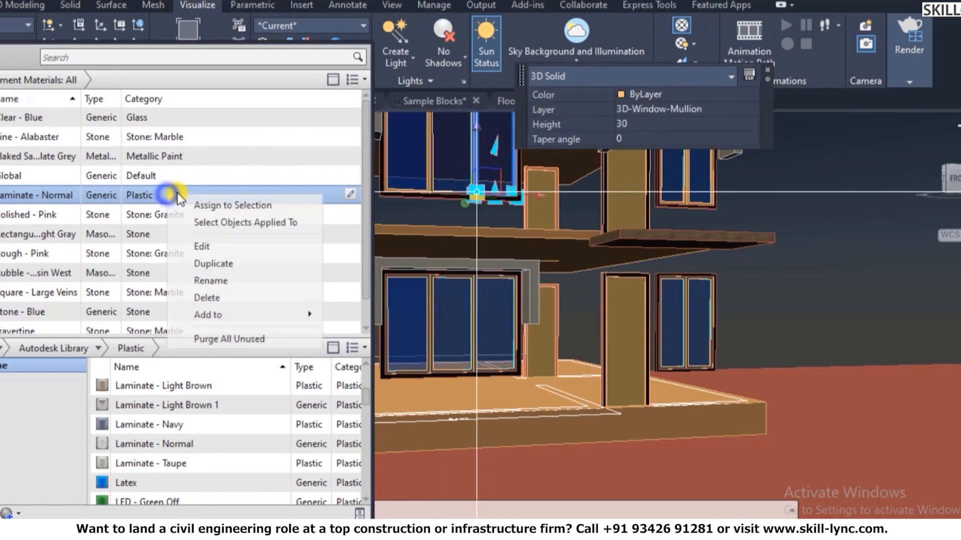
{"action": "left_click", "coordinate": [222, 204]}
- Apply Laminate - Normal to the upper-left window frame
{"action": "key", "text": "Escape"}
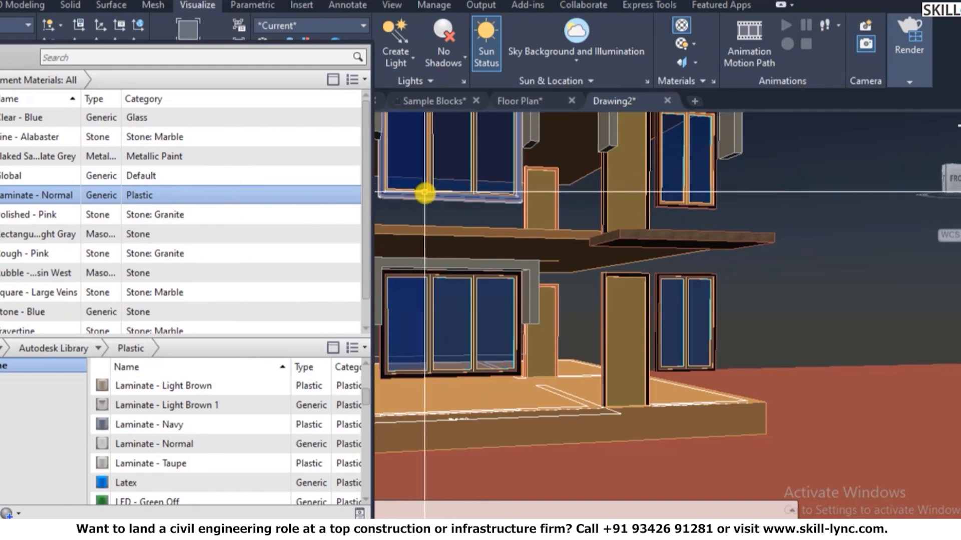
{"action": "scroll", "coordinate": [426, 184], "scroll_direction": "up", "scroll_amount": 5}
{"action": "scroll", "coordinate": [488, 294], "scroll_direction": "down", "scroll_amount": 6}
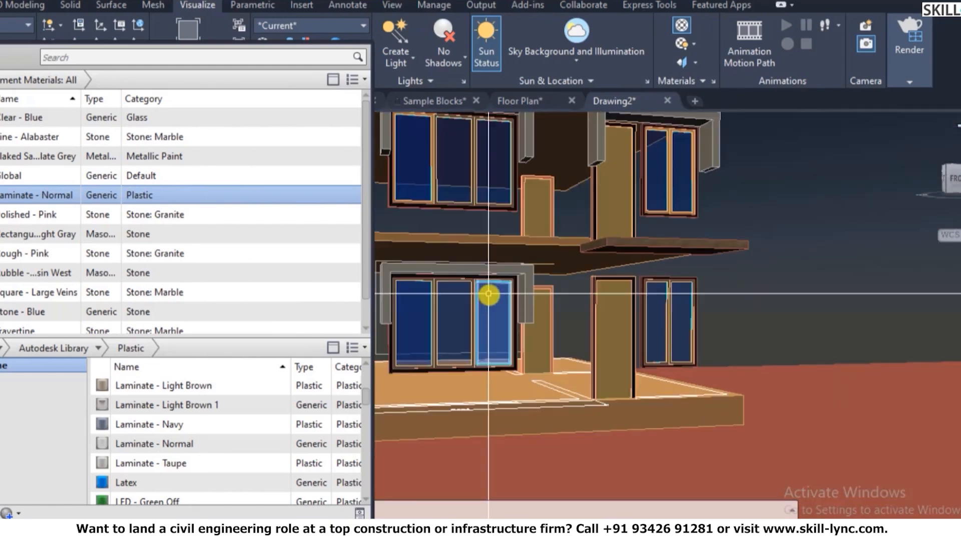
{"action": "left_click", "coordinate": [436, 162]}
{"action": "right_click", "coordinate": [436, 162]}
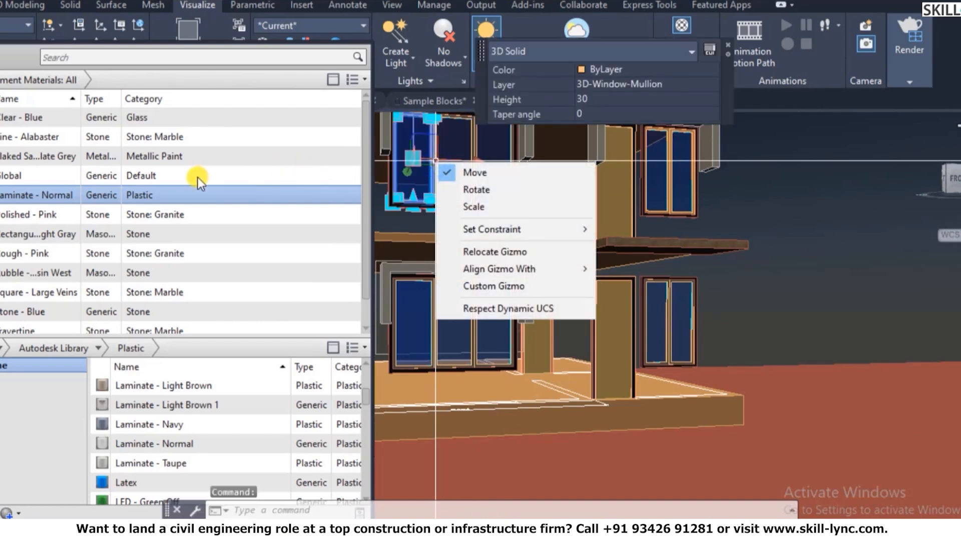
{"action": "left_click", "coordinate": [184, 193]}
{"action": "right_click", "coordinate": [186, 195]}
{"action": "left_click", "coordinate": [253, 209]}
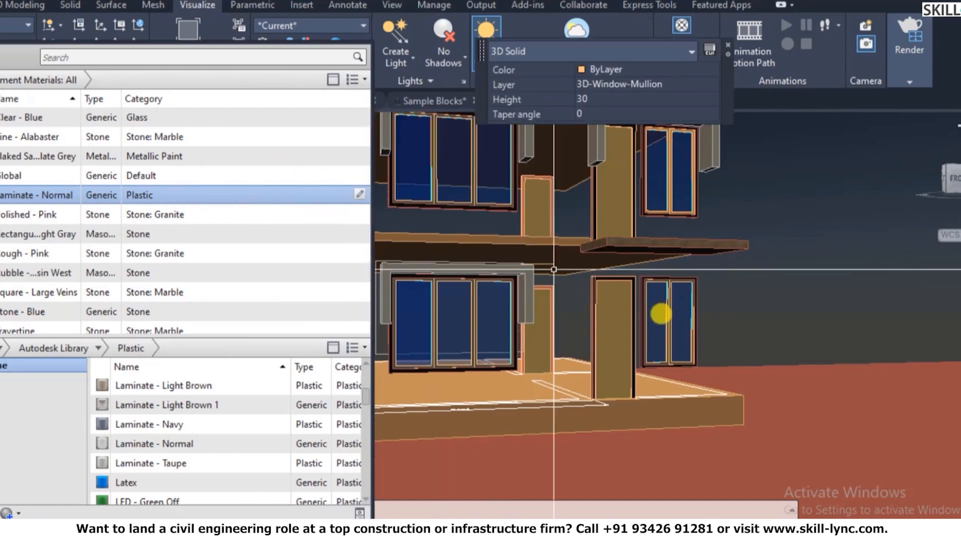
{"action": "scroll", "coordinate": [686, 337], "scroll_direction": "down", "scroll_amount": 4}
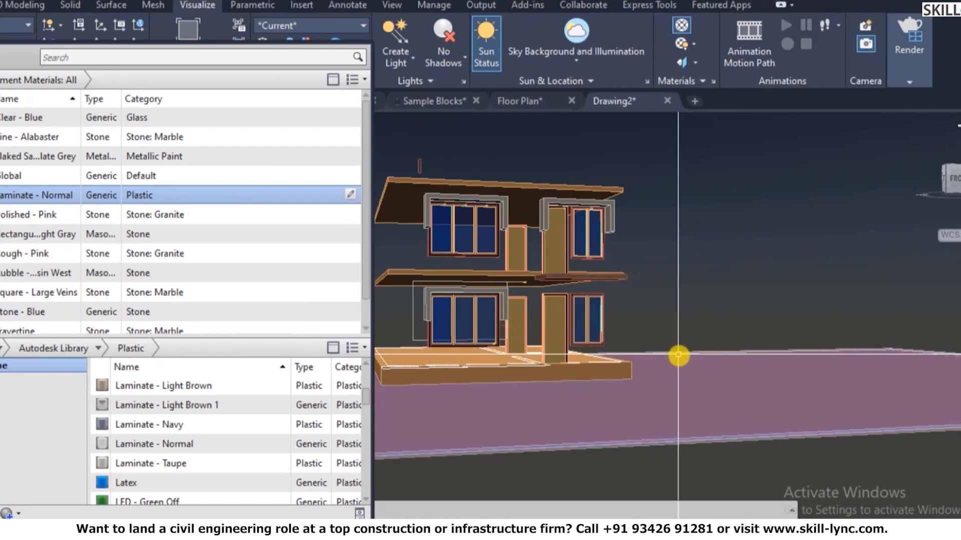
- Turn every layer back on with LAYON so the full facade shows
{"action": "type", "text": "layon"}
{"action": "key", "text": "Return"}
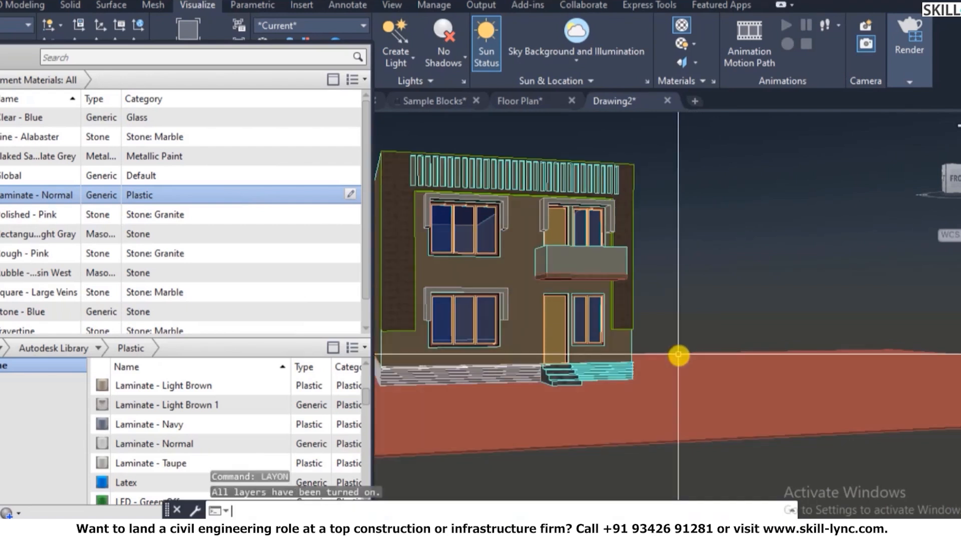
{"action": "key", "text": "Escape"}
{"action": "key", "text": "Escape"}
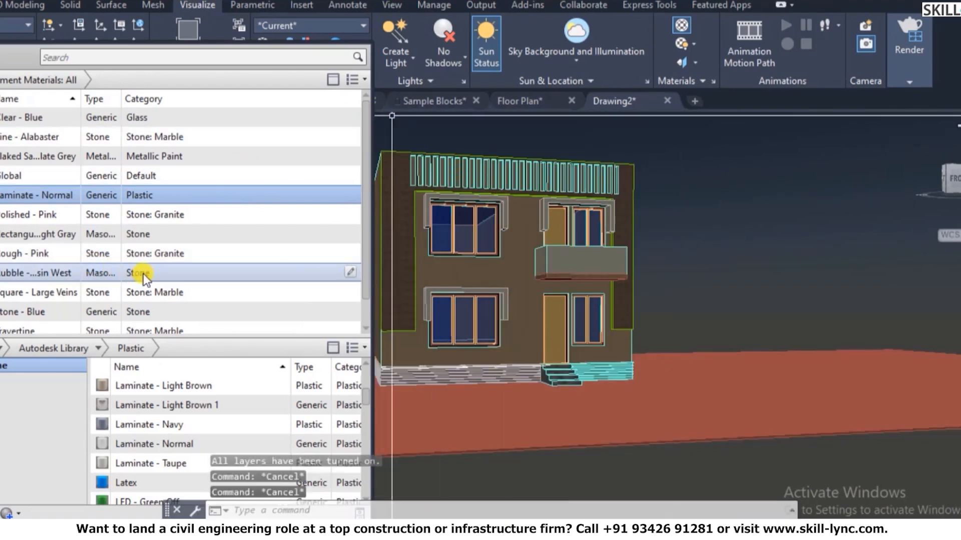
{"action": "scroll", "coordinate": [143, 274], "scroll_direction": "down", "scroll_amount": 1}
{"action": "scroll", "coordinate": [184, 449], "scroll_direction": "down", "scroll_amount": 4}
{"action": "scroll", "coordinate": [122, 400], "scroll_direction": "up", "scroll_amount": 1}
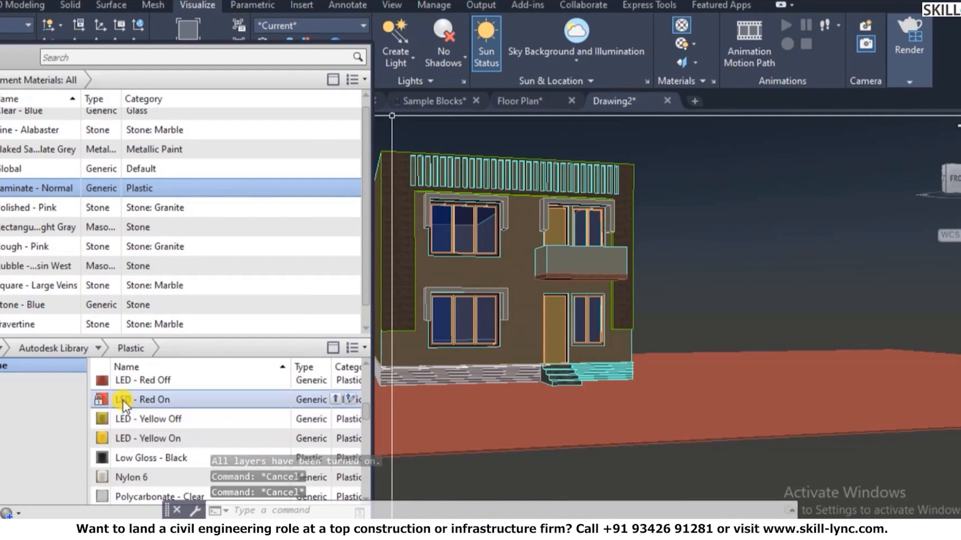
{"action": "scroll", "coordinate": [122, 400], "scroll_direction": "up", "scroll_amount": 1}
{"action": "scroll", "coordinate": [314, 143], "scroll_direction": "up", "scroll_amount": 1}
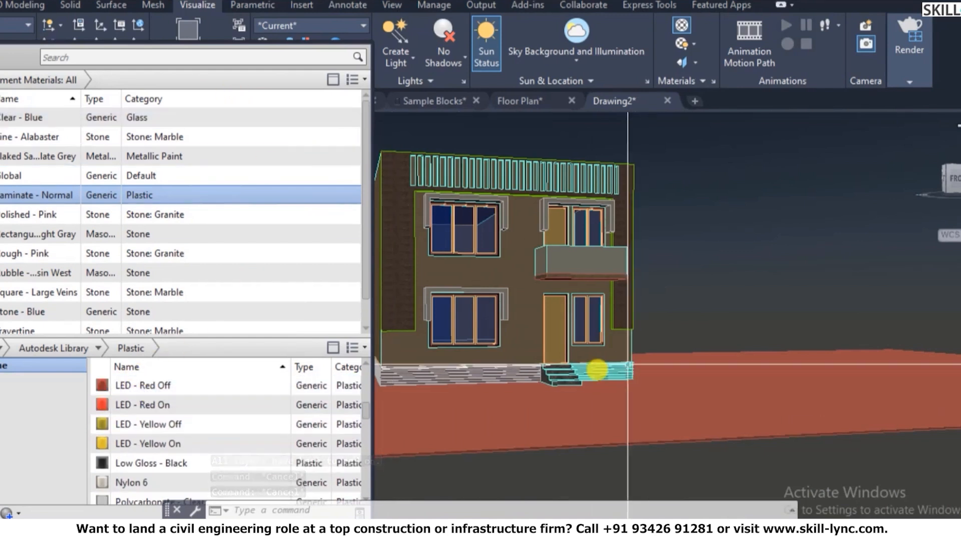
- Orbit the house to a corner view and exit orbit mode
{"action": "type", "text": "3do"}
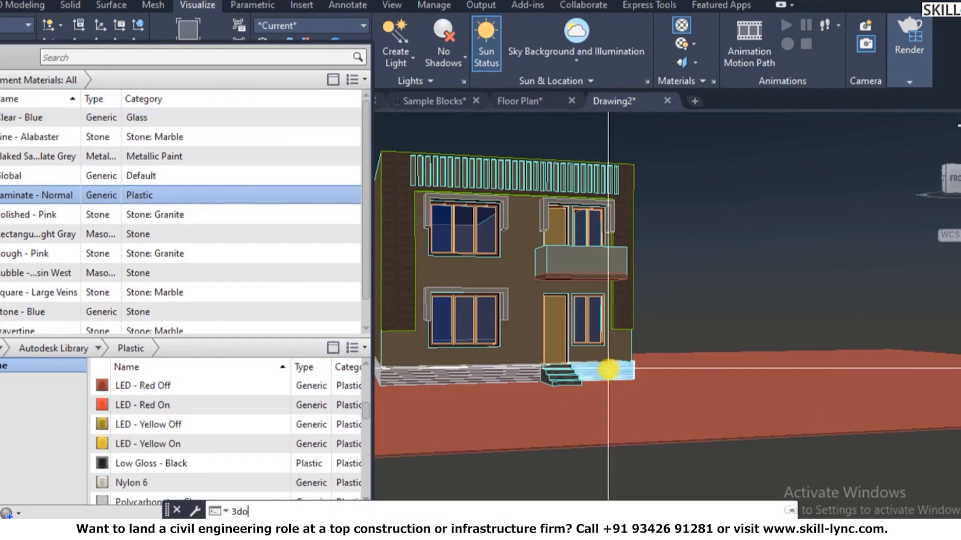
{"action": "key", "text": "Return"}
{"action": "left_click_drag", "start_coordinate": [607, 303], "coordinate": [652, 289]}
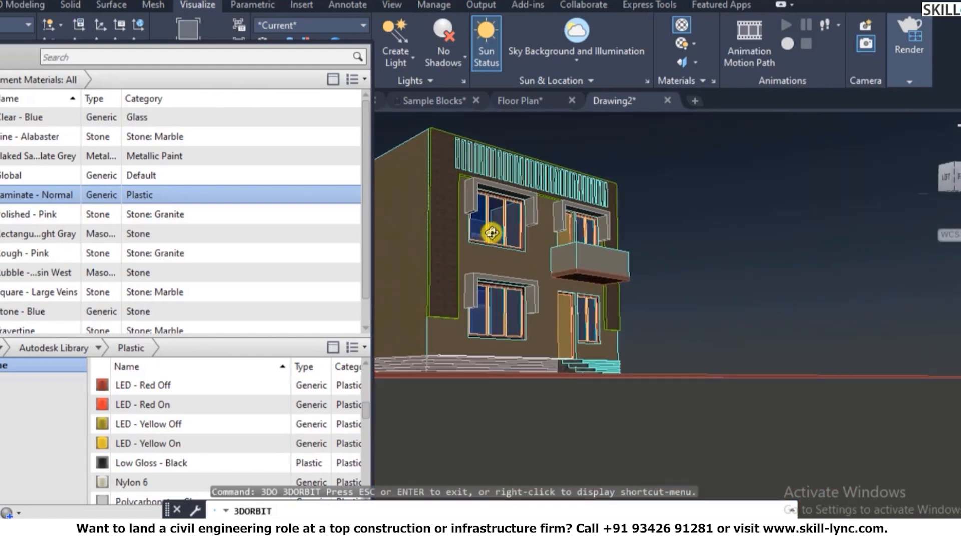
{"action": "scroll", "coordinate": [491, 233], "scroll_direction": "up", "scroll_amount": 3}
{"action": "right_click", "coordinate": [775, 284]}
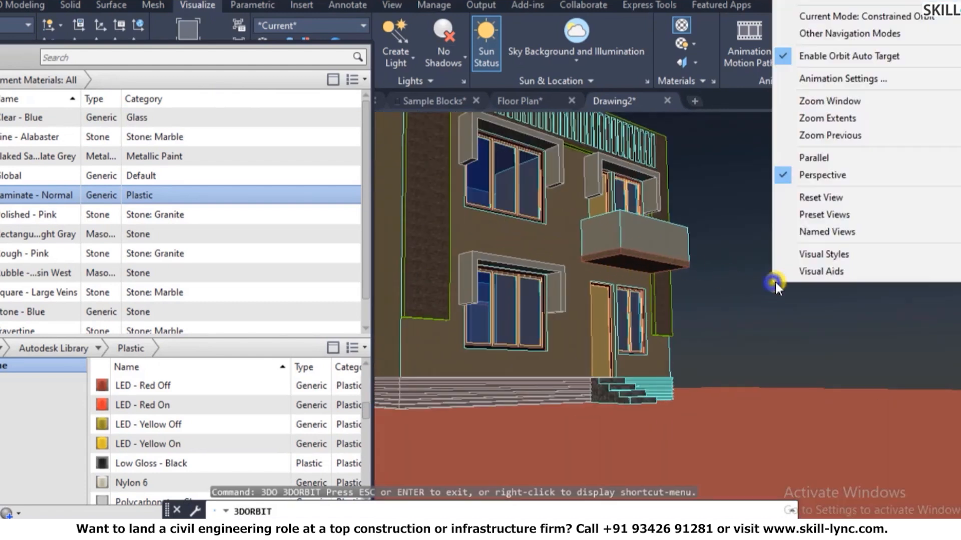
{"action": "left_click", "coordinate": [812, 1]}
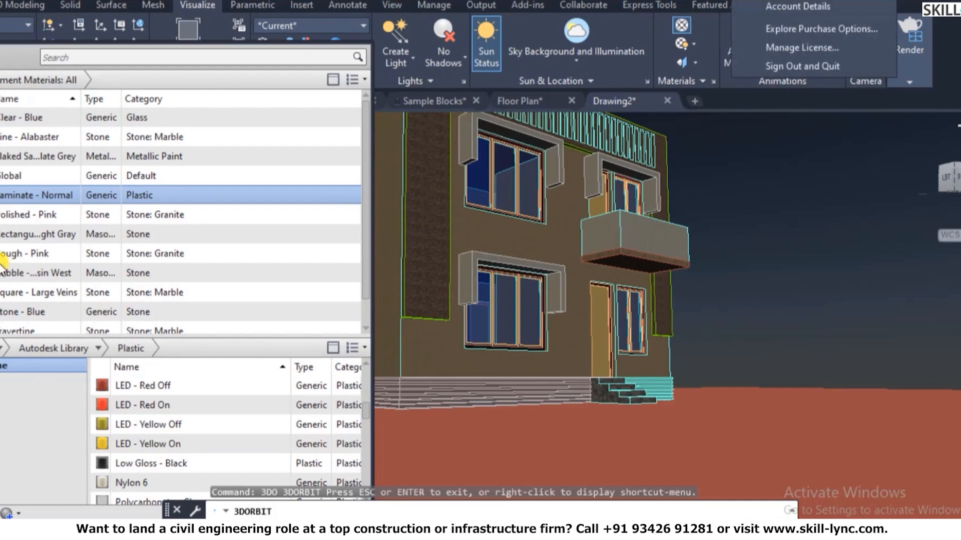
{"action": "left_click", "coordinate": [103, 348]}
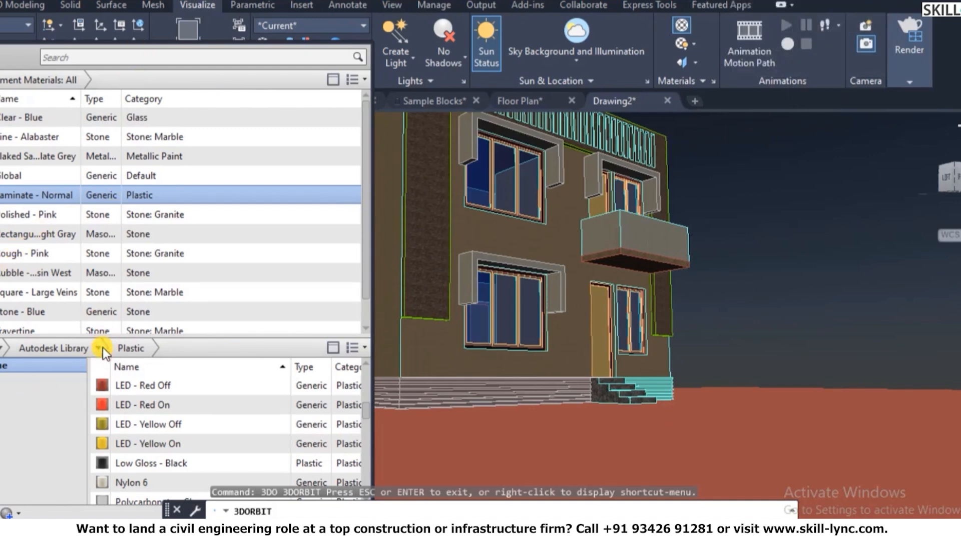
{"action": "right_click", "coordinate": [673, 321]}
{"action": "left_click", "coordinate": [740, 27]}
{"action": "key", "text": "Escape"}
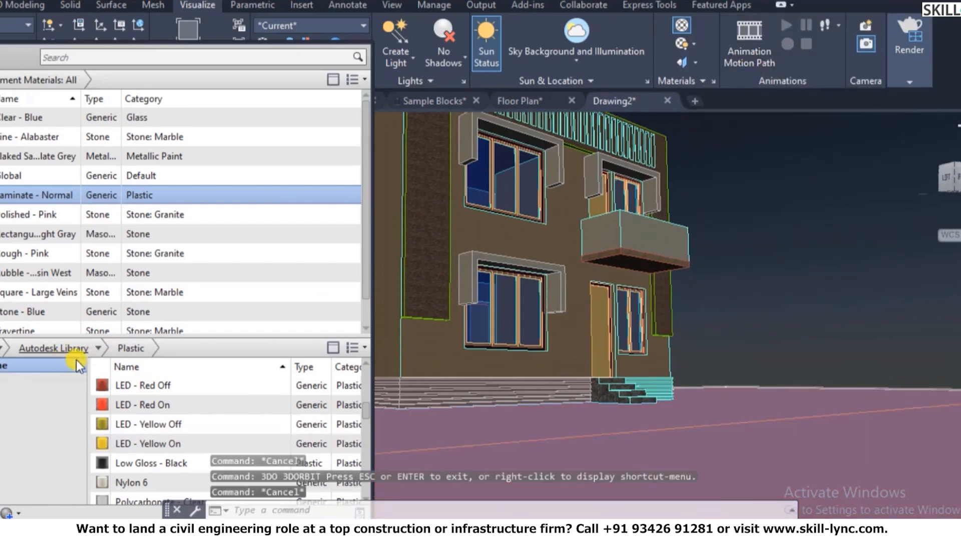
{"action": "left_click", "coordinate": [100, 347]}
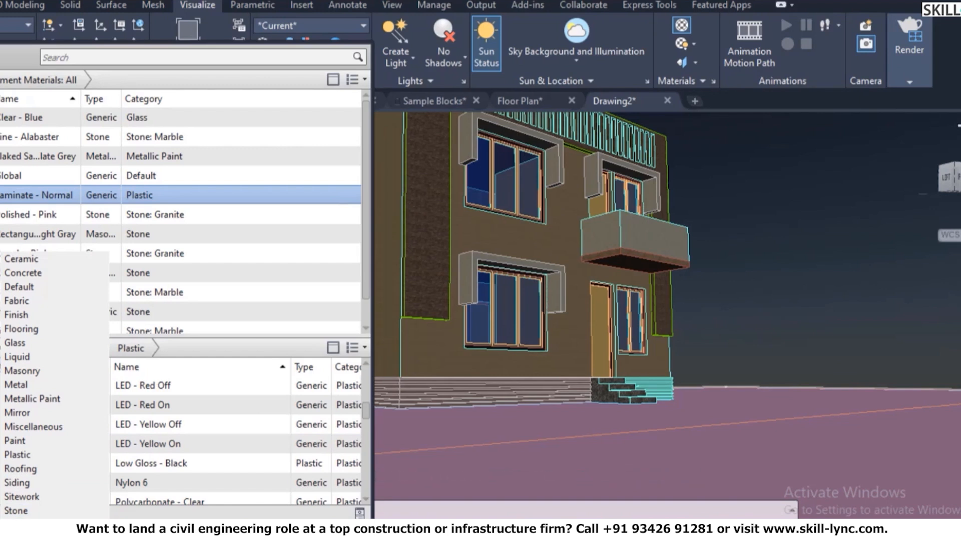
- Add Exterior - White stucco to the drawing and assign it to the house wall
{"action": "left_click", "coordinate": [35, 525]}
{"action": "scroll", "coordinate": [125, 488], "scroll_direction": "down", "scroll_amount": 1}
{"action": "scroll", "coordinate": [141, 468], "scroll_direction": "down", "scroll_amount": 4}
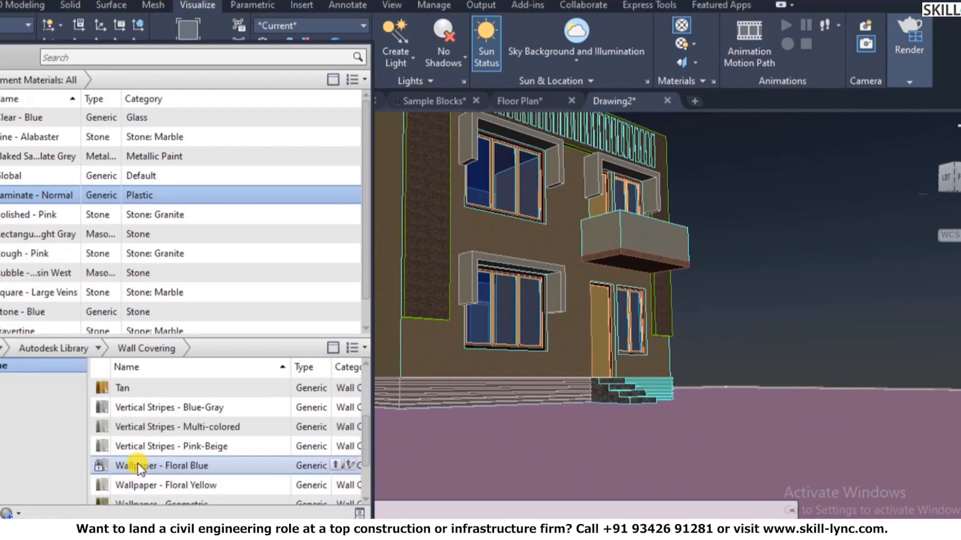
{"action": "scroll", "coordinate": [140, 469], "scroll_direction": "down", "scroll_amount": 2}
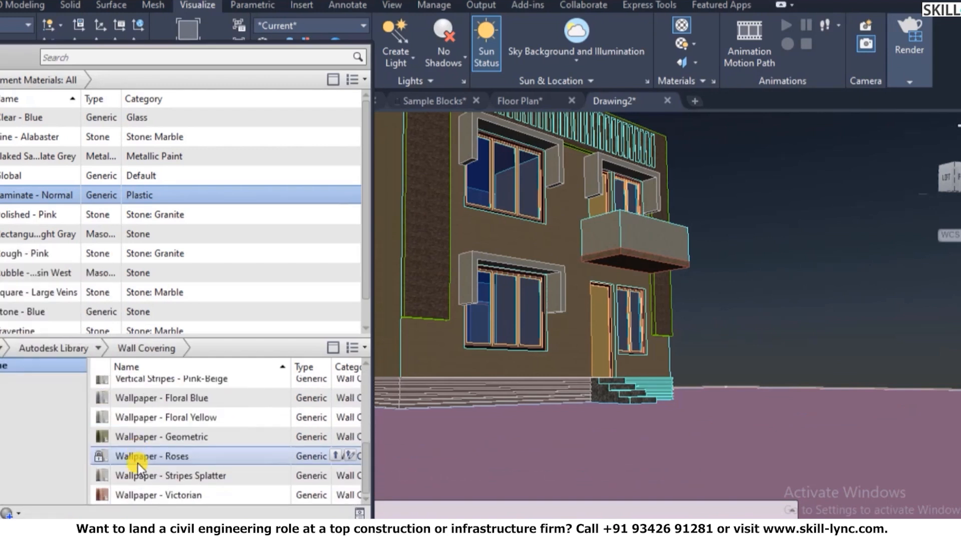
{"action": "left_click", "coordinate": [98, 351]}
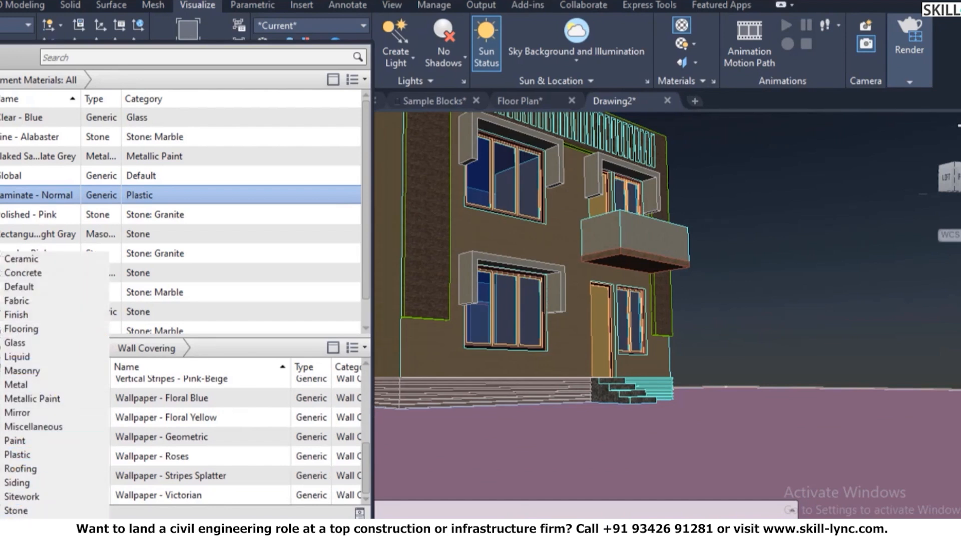
{"action": "left_click", "coordinate": [20, 524]}
{"action": "scroll", "coordinate": [165, 426], "scroll_direction": "down", "scroll_amount": 2}
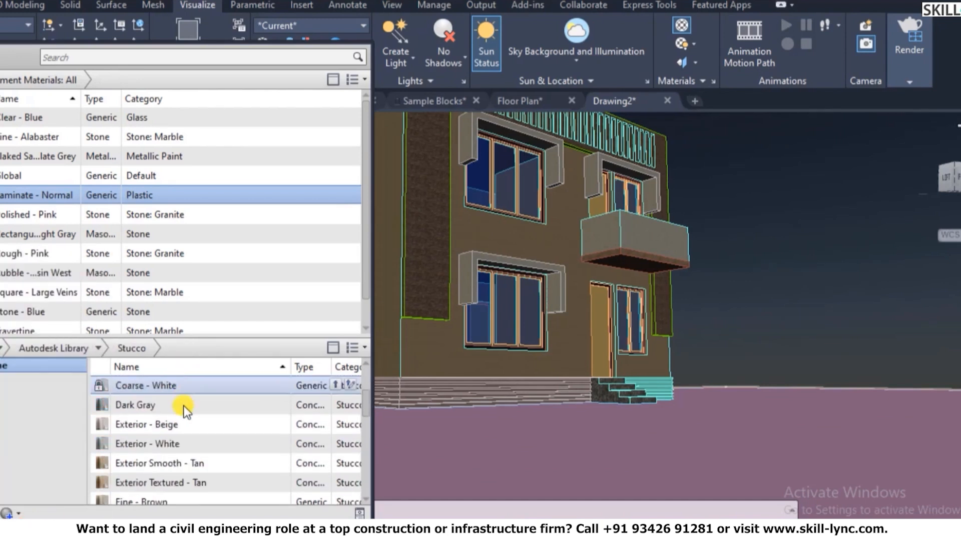
{"action": "left_click", "coordinate": [172, 446]}
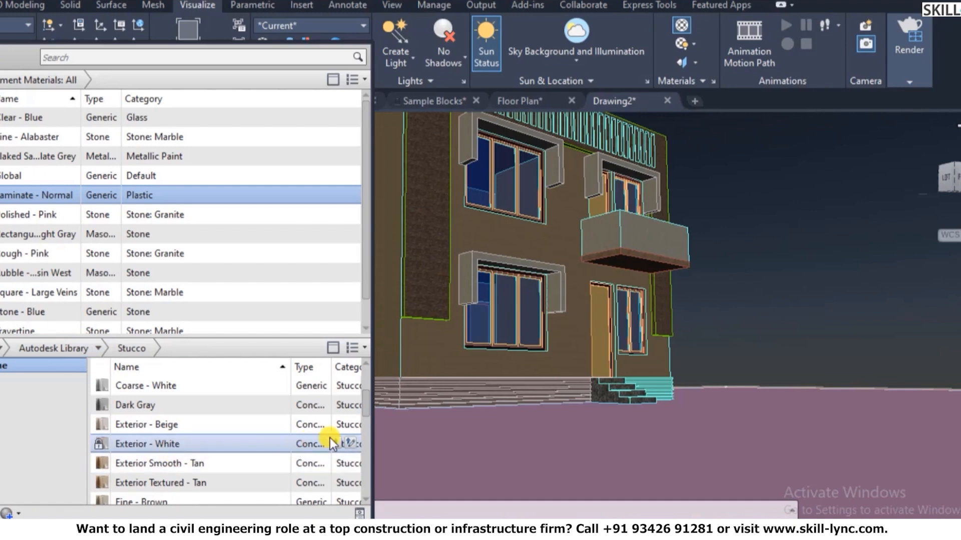
{"action": "left_click", "coordinate": [342, 444]}
{"action": "left_click", "coordinate": [428, 359]}
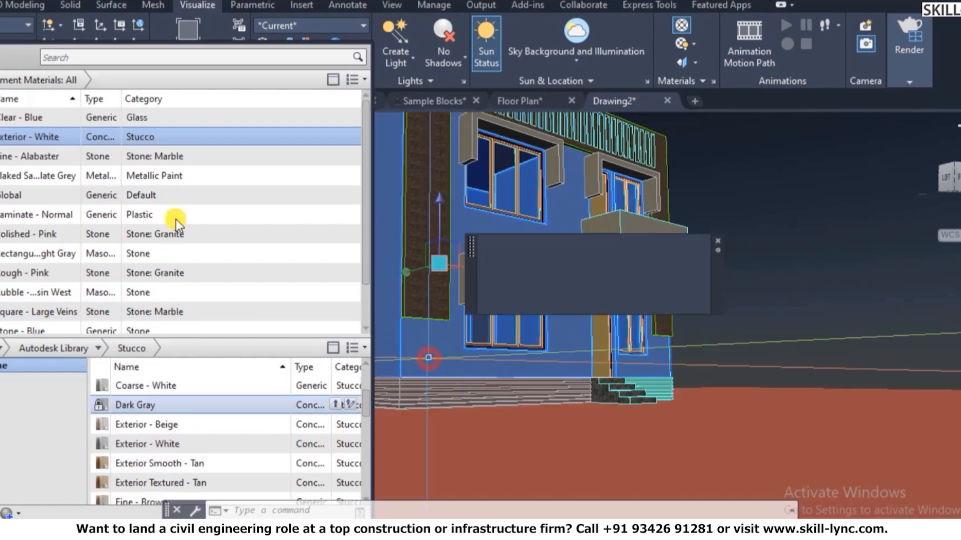
{"action": "right_click", "coordinate": [117, 136]}
{"action": "left_click", "coordinate": [157, 150]}
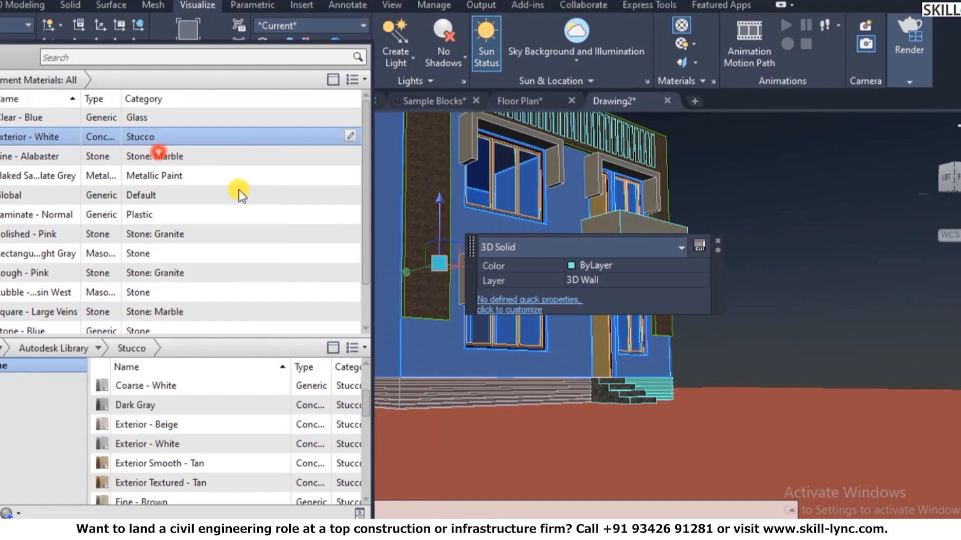
{"action": "key", "text": "Escape"}
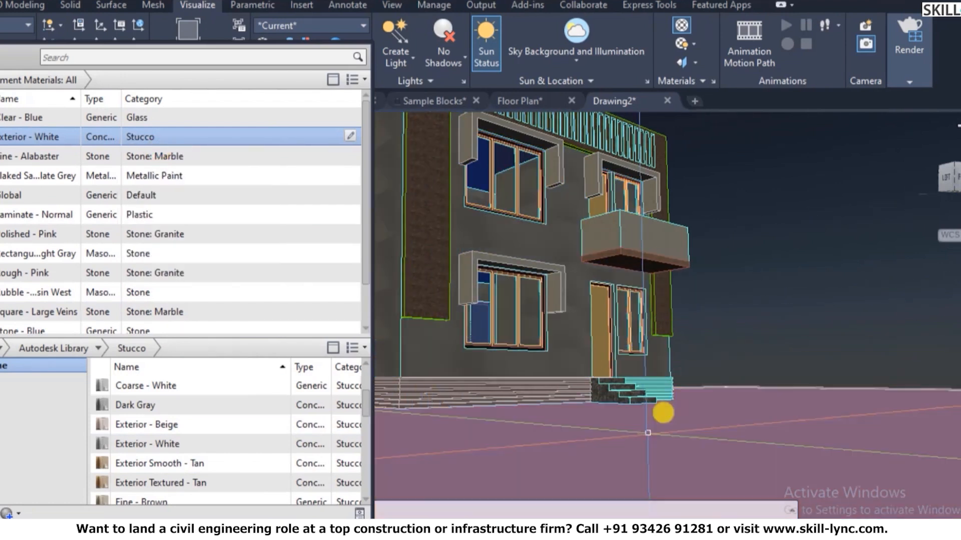
- Orbit to a frontal view of the house, then start and cancel SETUV
{"action": "middle_click_drag", "start_coordinate": [670, 381], "coordinate": [410, 347], "text": "shift"}
{"action": "scroll", "coordinate": [400, 350], "scroll_direction": "up", "scroll_amount": 2}
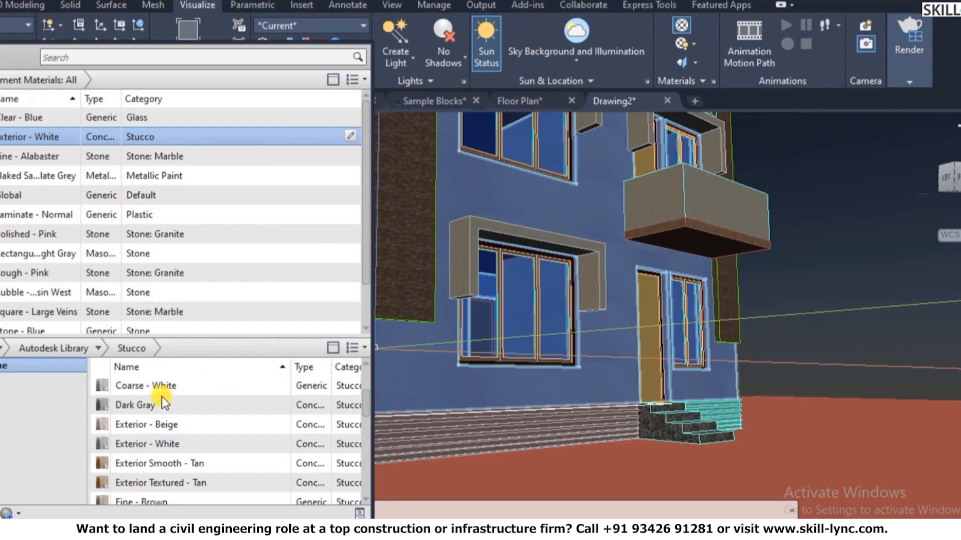
{"action": "scroll", "coordinate": [167, 411], "scroll_direction": "down", "scroll_amount": 1}
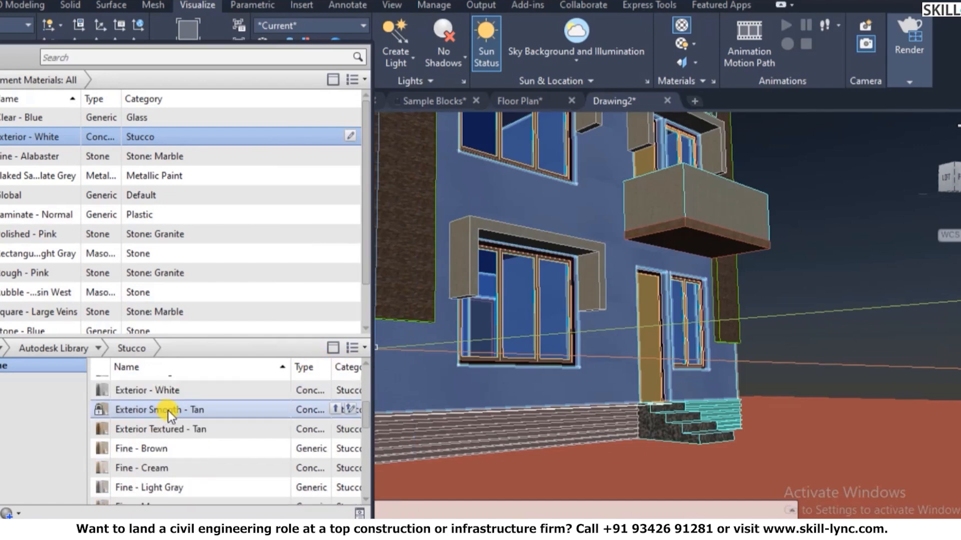
{"action": "scroll", "coordinate": [168, 410], "scroll_direction": "down", "scroll_amount": 2}
{"action": "scroll", "coordinate": [170, 413], "scroll_direction": "down", "scroll_amount": 1}
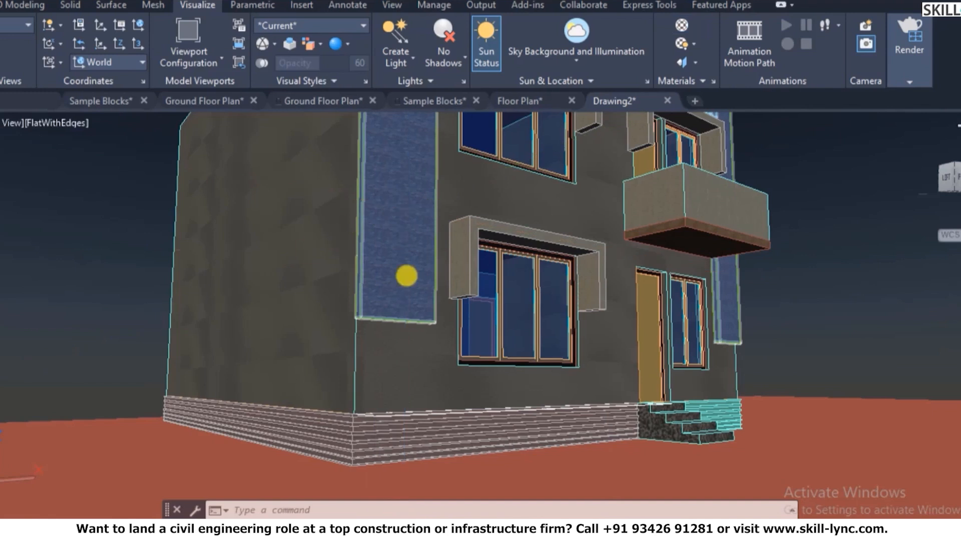
{"action": "key", "text": "Escape"}
{"action": "scroll", "coordinate": [307, 345], "scroll_direction": "up", "scroll_amount": 3}
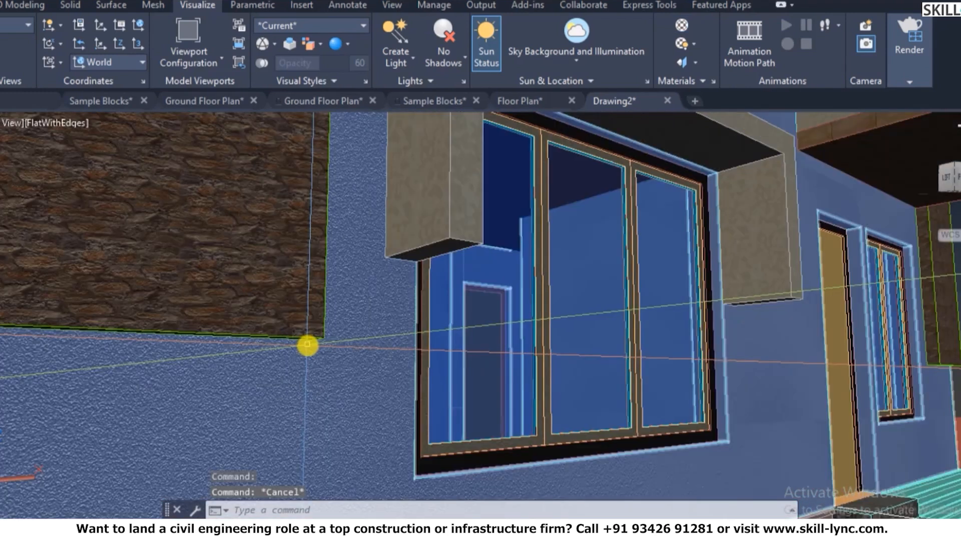
{"action": "scroll", "coordinate": [557, 365], "scroll_direction": "down", "scroll_amount": 3}
{"action": "key", "text": "Escape"}
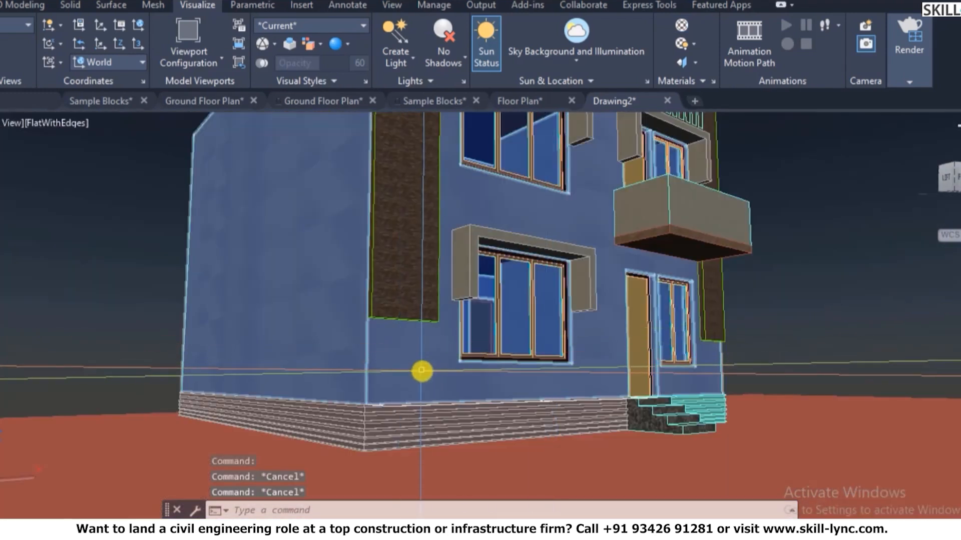
{"action": "scroll", "coordinate": [422, 369], "scroll_direction": "up", "scroll_amount": 4}
{"action": "key", "text": "Escape"}
{"action": "type", "text": "setuv"}
{"action": "key", "text": "Return"}
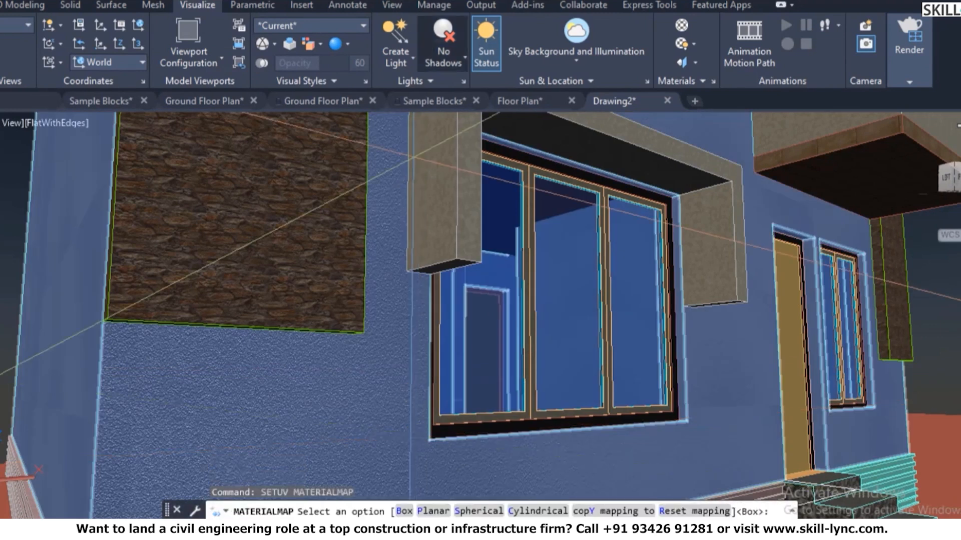
{"action": "scroll", "coordinate": [249, 394], "scroll_direction": "down", "scroll_amount": 5}
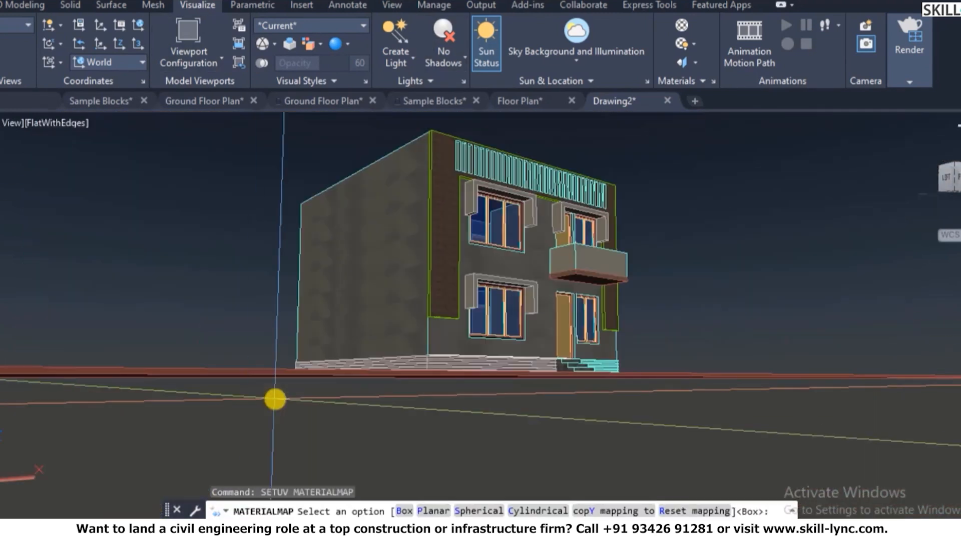
{"action": "key", "text": "Escape"}
{"action": "key", "text": "Escape"}
{"action": "key", "text": "Escape"}
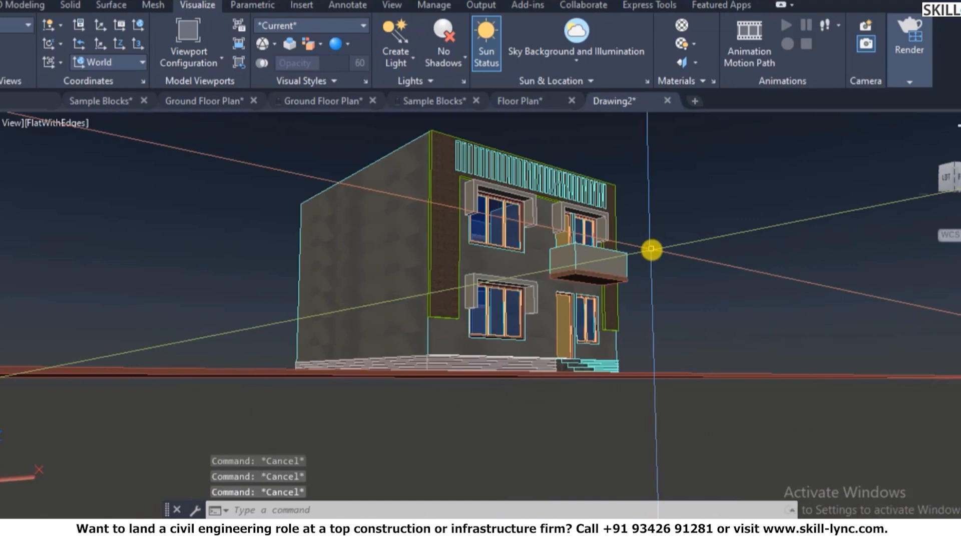
- Apply SETUV box mapping to the house
{"action": "type", "text": "setuv"}
{"action": "key", "text": "Return"}
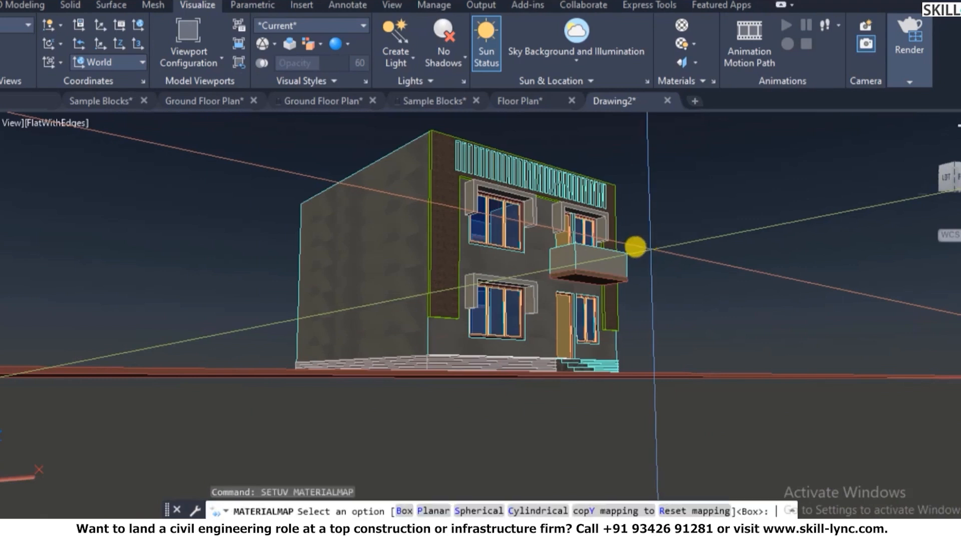
{"action": "type", "text": "b"}
{"action": "key", "text": "Return"}
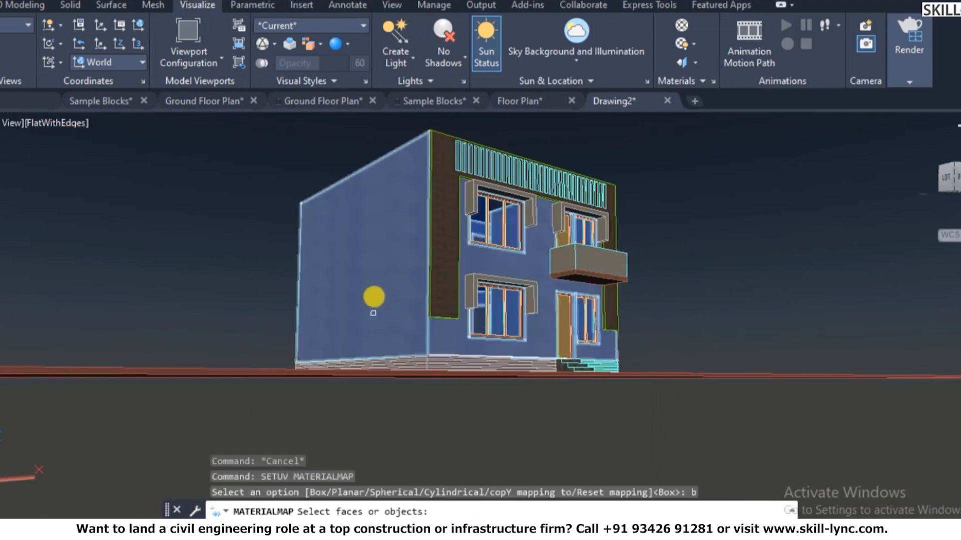
{"action": "left_click", "coordinate": [372, 280]}
{"action": "key", "text": "Return"}
{"action": "scroll", "coordinate": [459, 330], "scroll_direction": "up", "scroll_amount": 5}
{"action": "scroll", "coordinate": [450, 332], "scroll_direction": "up", "scroll_amount": 2}
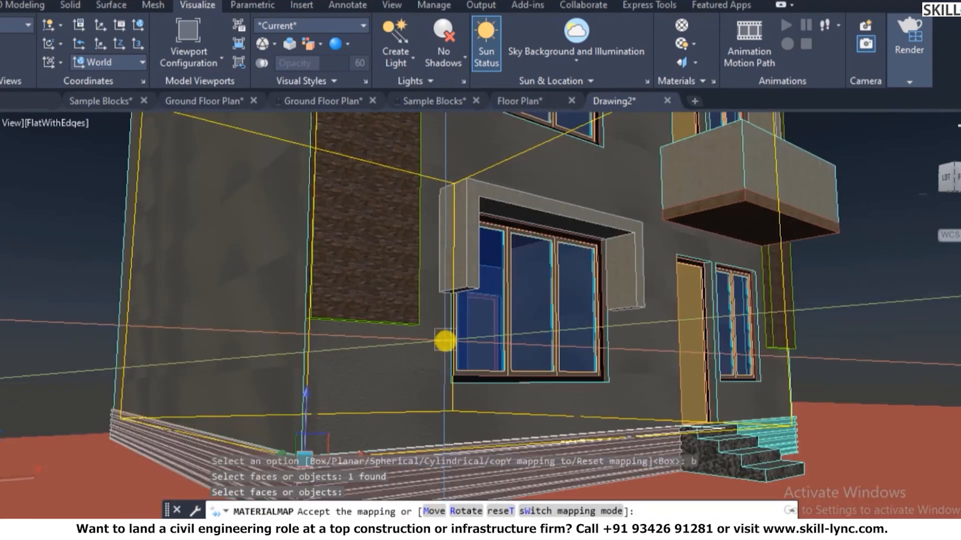
{"action": "scroll", "coordinate": [295, 375], "scroll_direction": "up", "scroll_amount": 5}
{"action": "scroll", "coordinate": [270, 378], "scroll_direction": "down", "scroll_amount": 5}
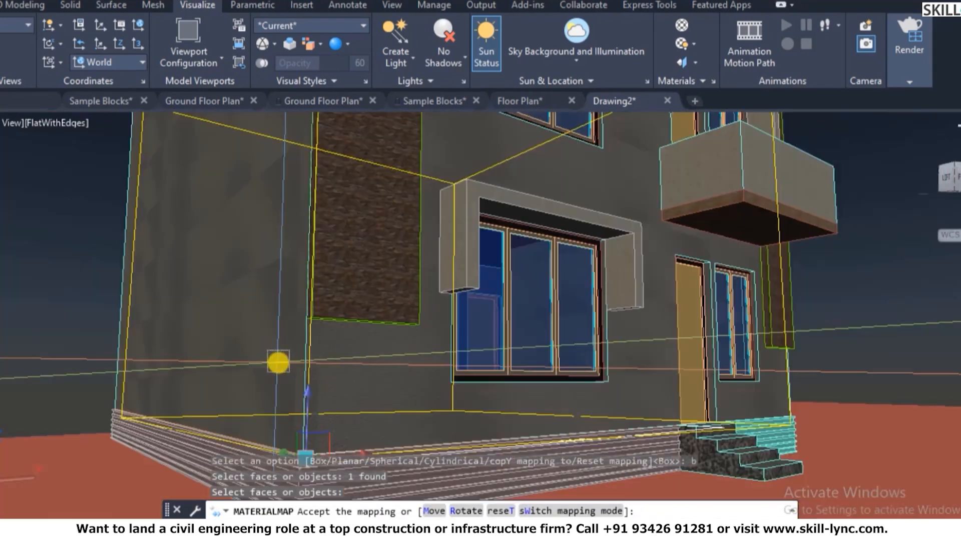
{"action": "scroll", "coordinate": [591, 383], "scroll_direction": "down", "scroll_amount": 2}
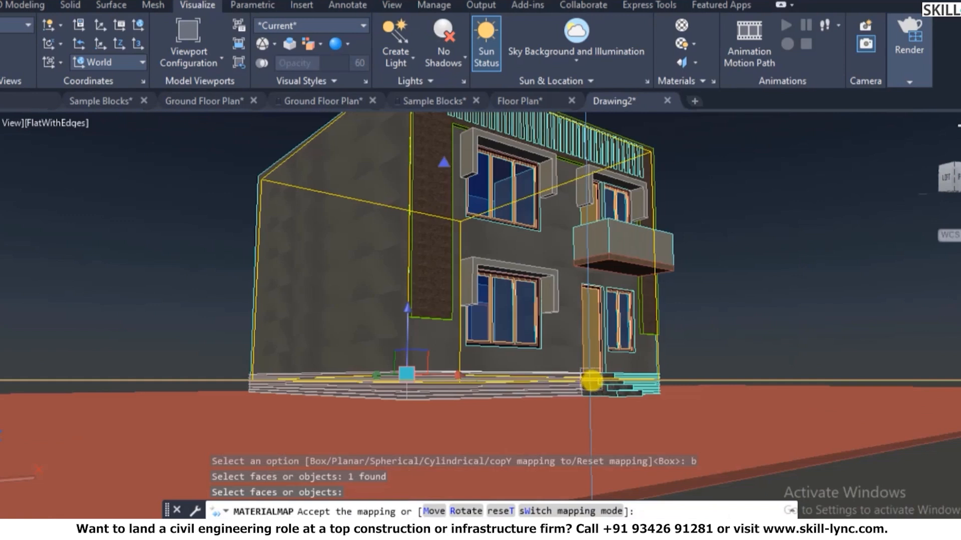
{"action": "scroll", "coordinate": [600, 386], "scroll_direction": "down", "scroll_amount": 4}
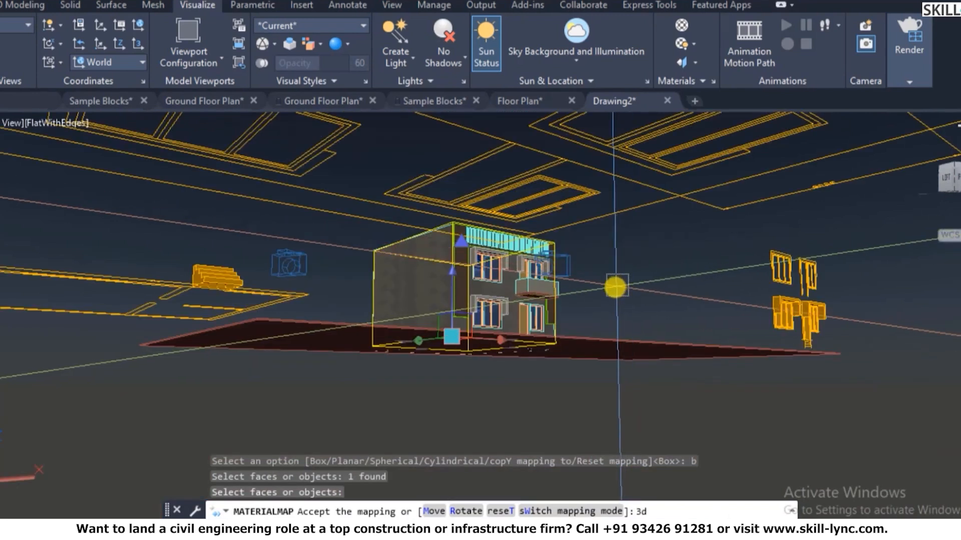
- Open the View Manager listing cameras cam1 and cam2 and view v1
{"action": "type", "text": "o"}
{"action": "key", "text": "Return"}
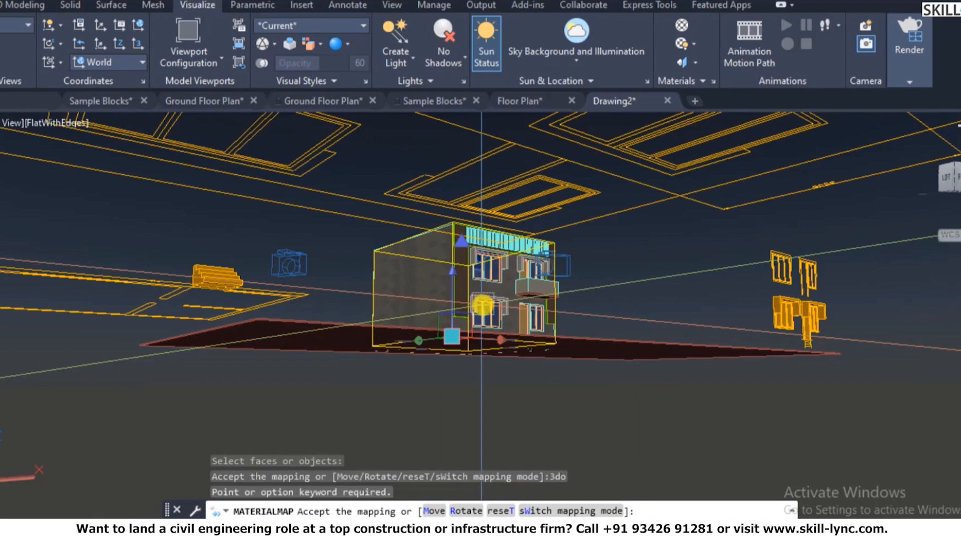
{"action": "type", "text": "v"}
{"action": "key", "text": "Return"}
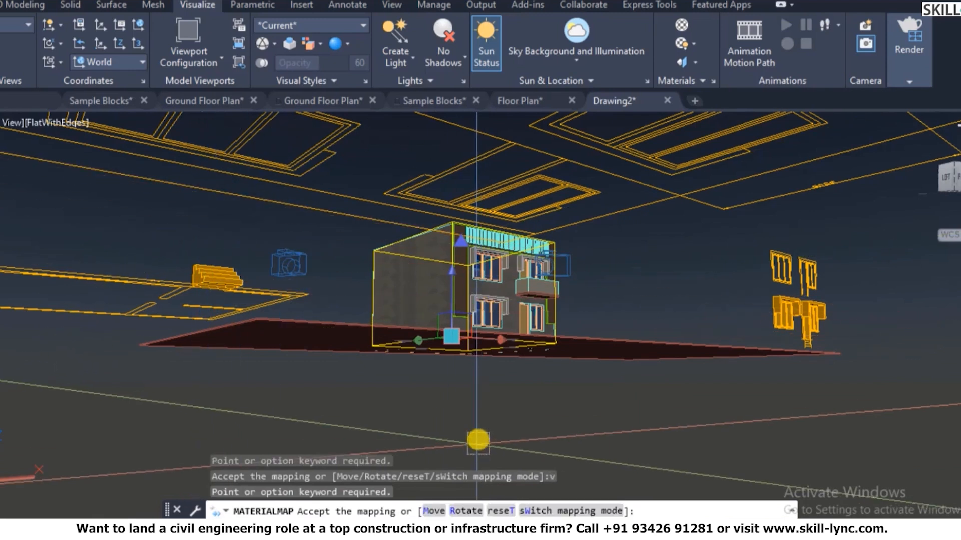
{"action": "key", "text": "Escape"}
{"action": "key", "text": "Escape"}
{"action": "key", "text": "Escape"}
- Restore the saved cam2 camera view through the View Manager (V) and expand the Render panel
{"action": "type", "text": "v"}
{"action": "key", "text": "Return"}
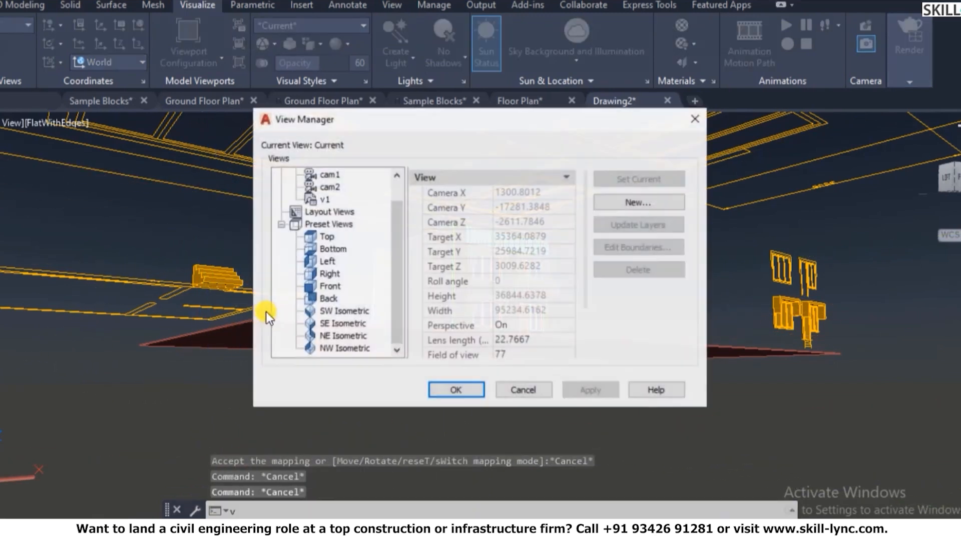
{"action": "double_click", "coordinate": [328, 186]}
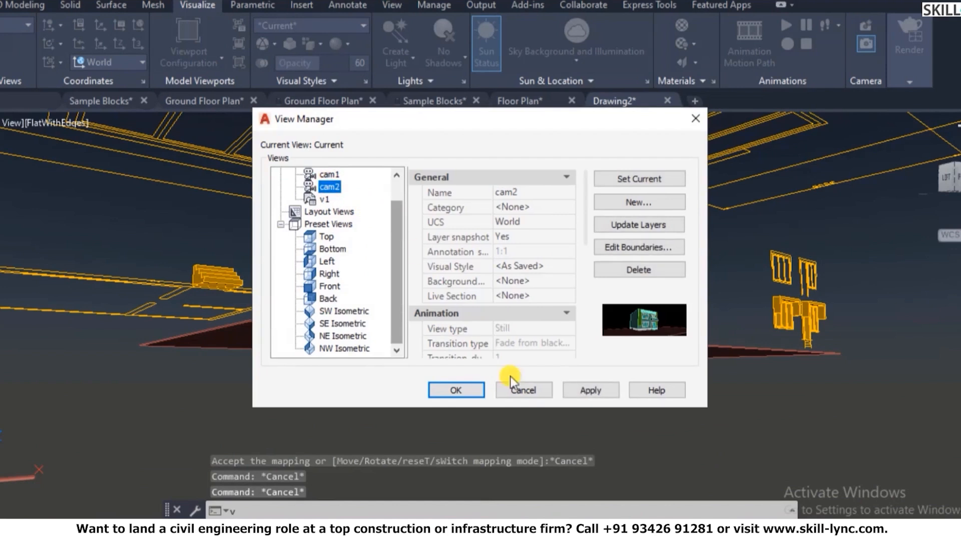
{"action": "left_click", "coordinate": [455, 390]}
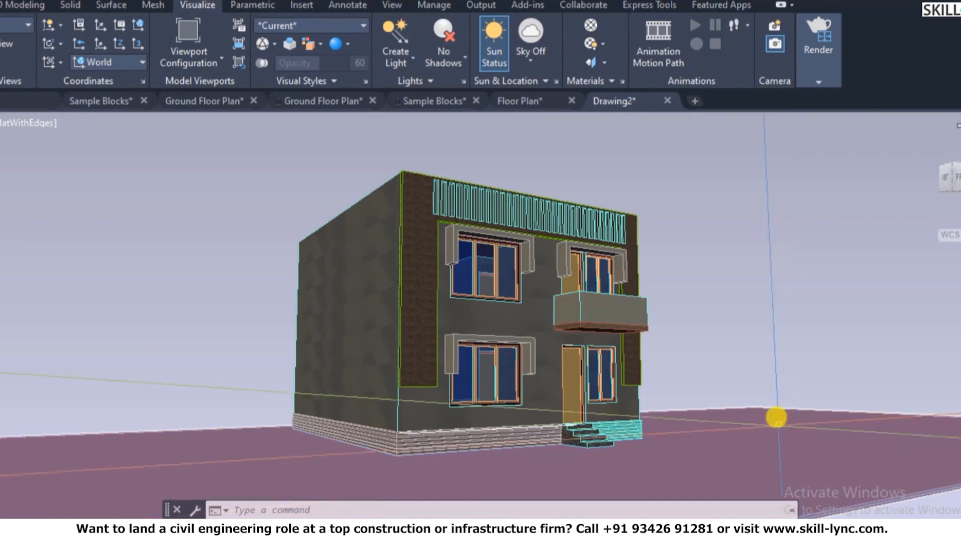
{"action": "left_click", "coordinate": [818, 81]}
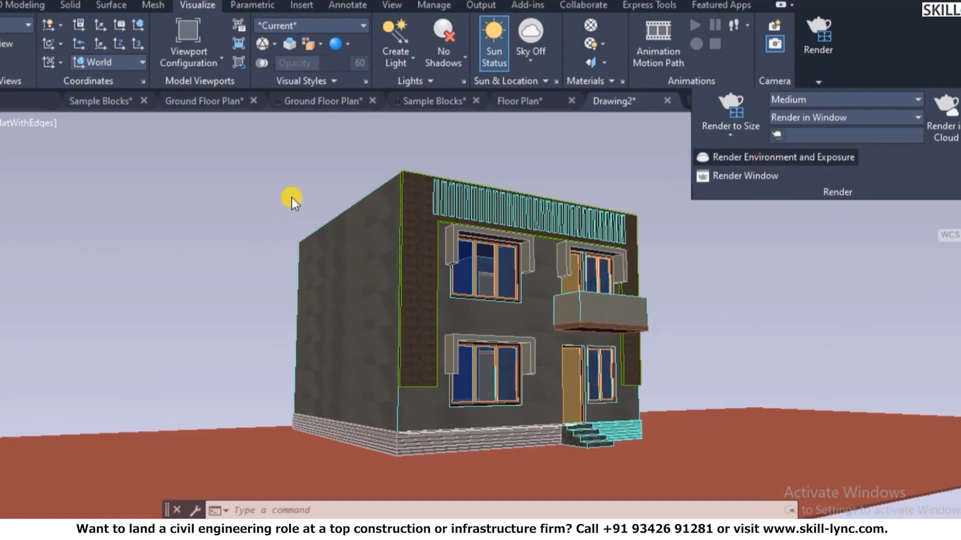
- Turn the render environment on and choose Dry Lake Bed for image-based lighting
{"action": "left_click", "coordinate": [710, 157]}
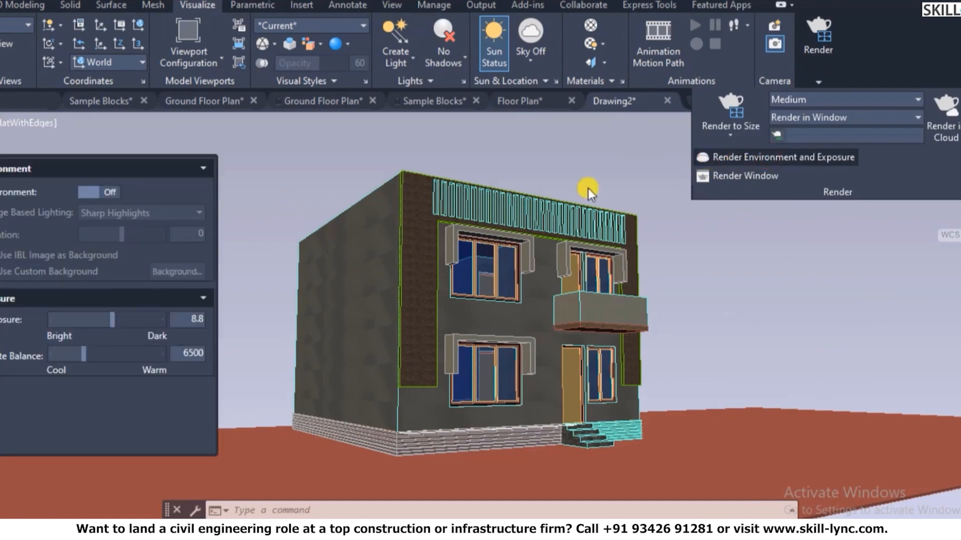
{"action": "left_click", "coordinate": [103, 192]}
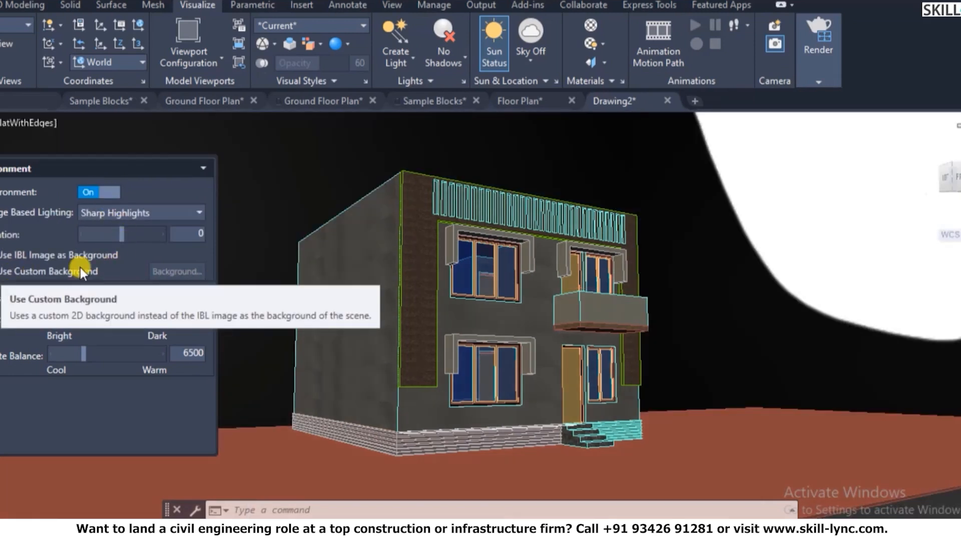
{"action": "left_click", "coordinate": [142, 214]}
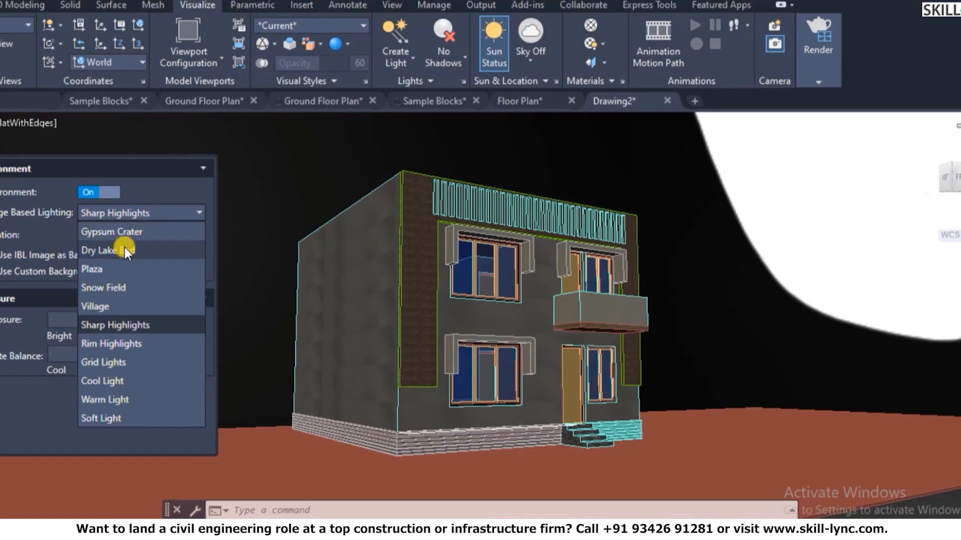
{"action": "left_click", "coordinate": [125, 248]}
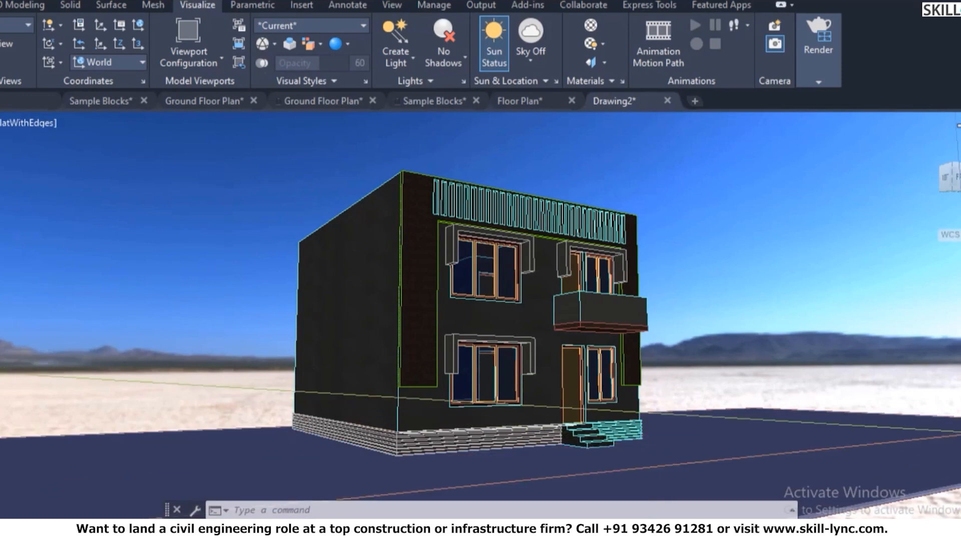
- Check the render destination list in the expanded Render panel, leaving it unchanged
{"action": "left_click", "coordinate": [803, 84]}
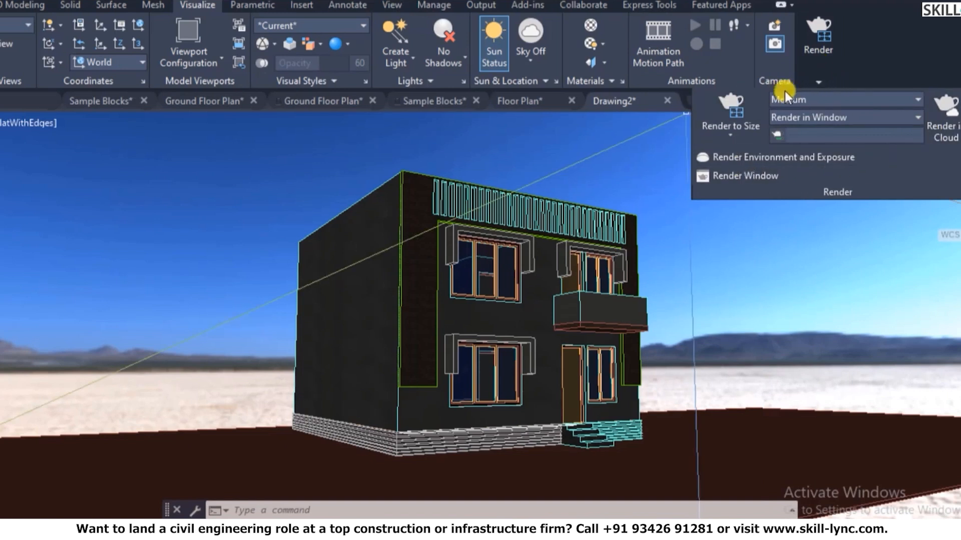
{"action": "left_click", "coordinate": [896, 116]}
{"action": "left_click", "coordinate": [895, 115]}
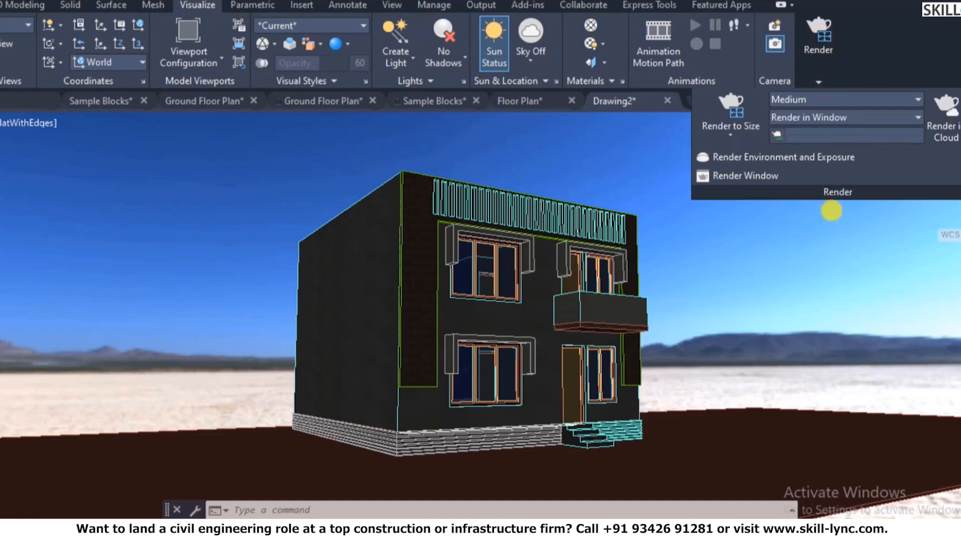
{"action": "left_click", "coordinate": [837, 225]}
- Check the render output size list in the expanded Render panel, leaving it unchanged
{"action": "left_click", "coordinate": [818, 82]}
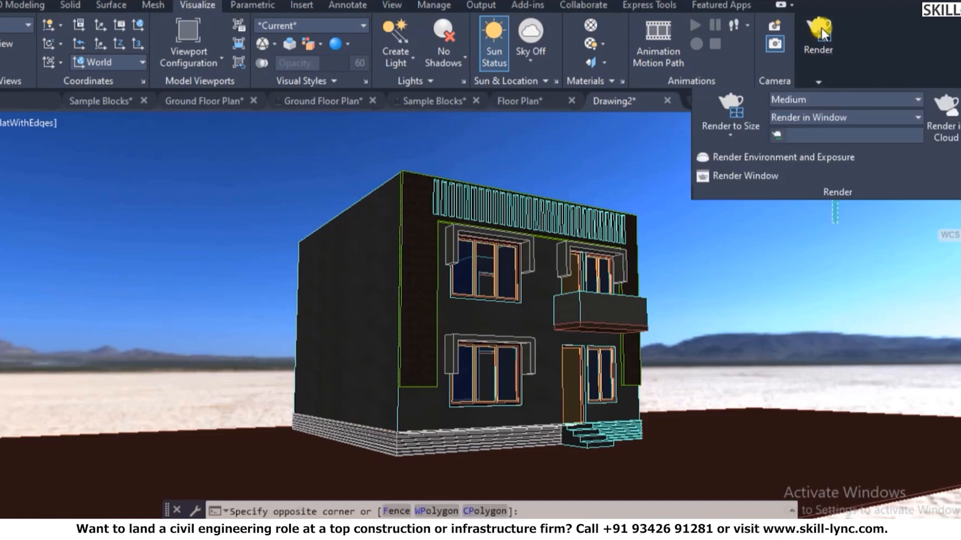
{"action": "left_click", "coordinate": [730, 128]}
{"action": "left_click", "coordinate": [731, 132]}
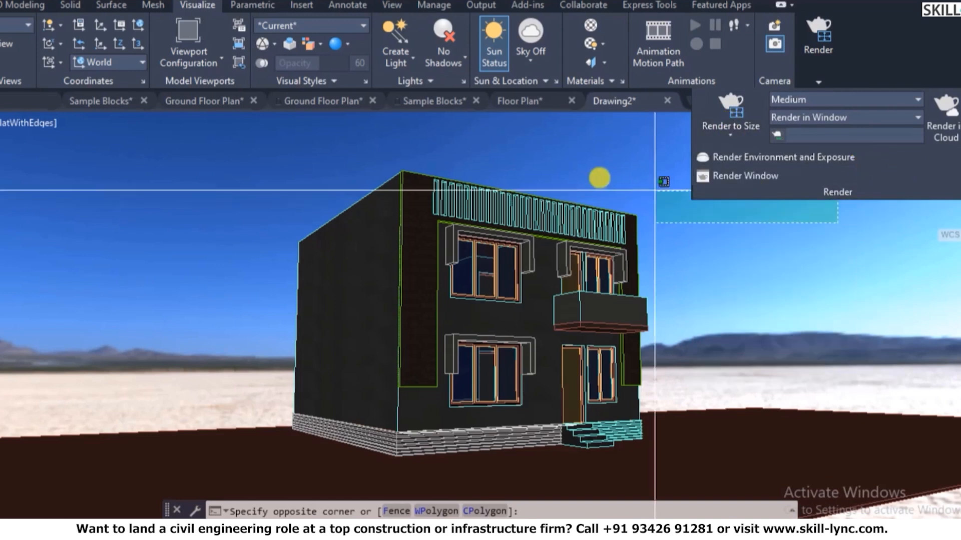
- Render the scene with RR, dismiss the materials library prompt, then close the render window
{"action": "type", "text": "r"}
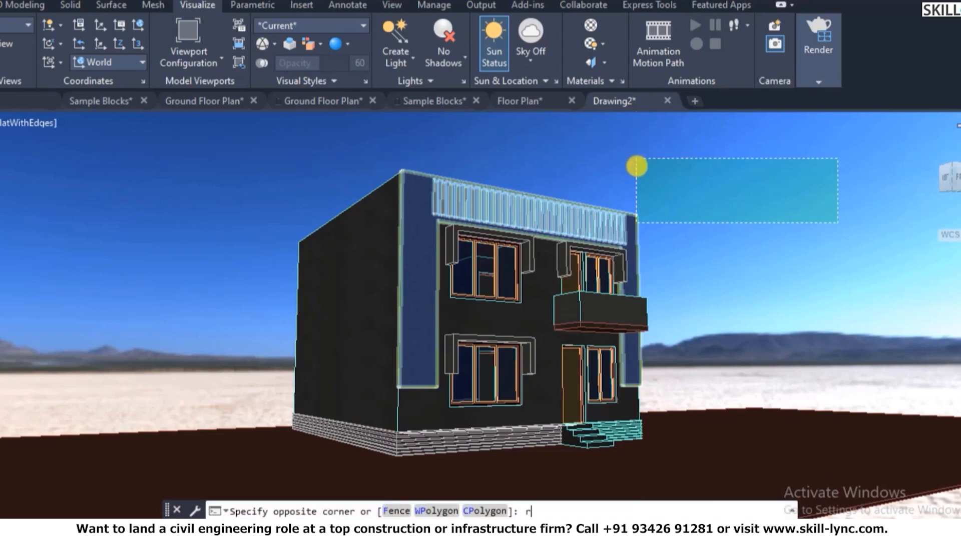
{"action": "type", "text": "r"}
{"action": "key", "text": "Return"}
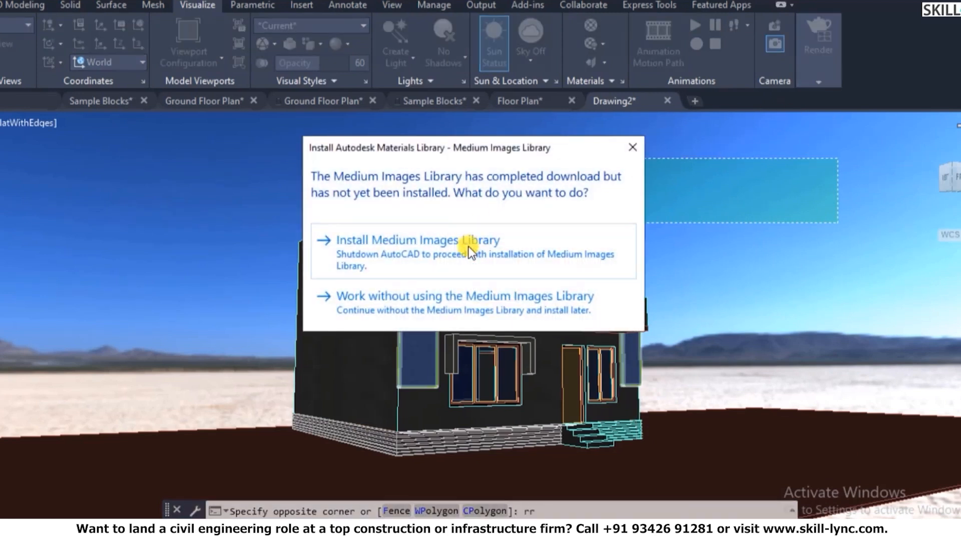
{"action": "left_click", "coordinate": [633, 147]}
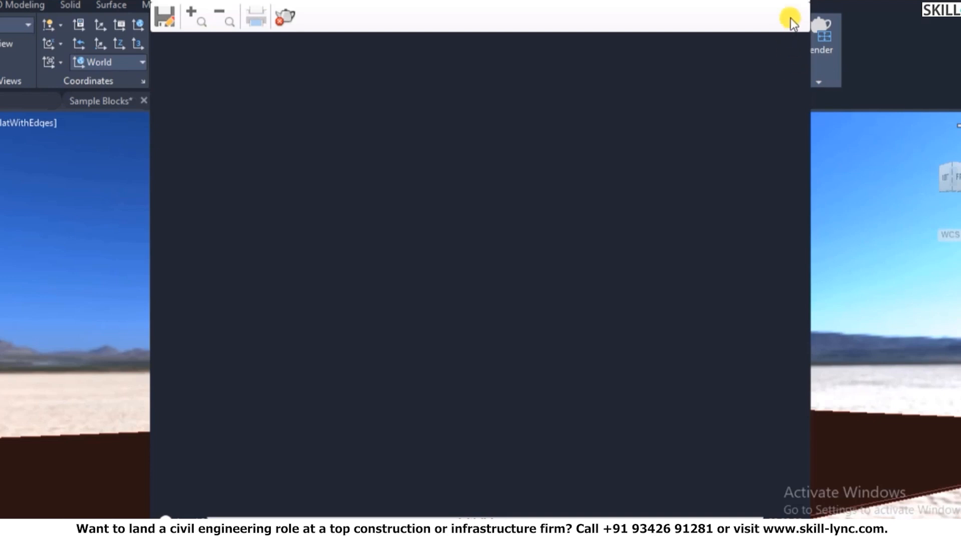
{"action": "left_click", "coordinate": [799, 5]}
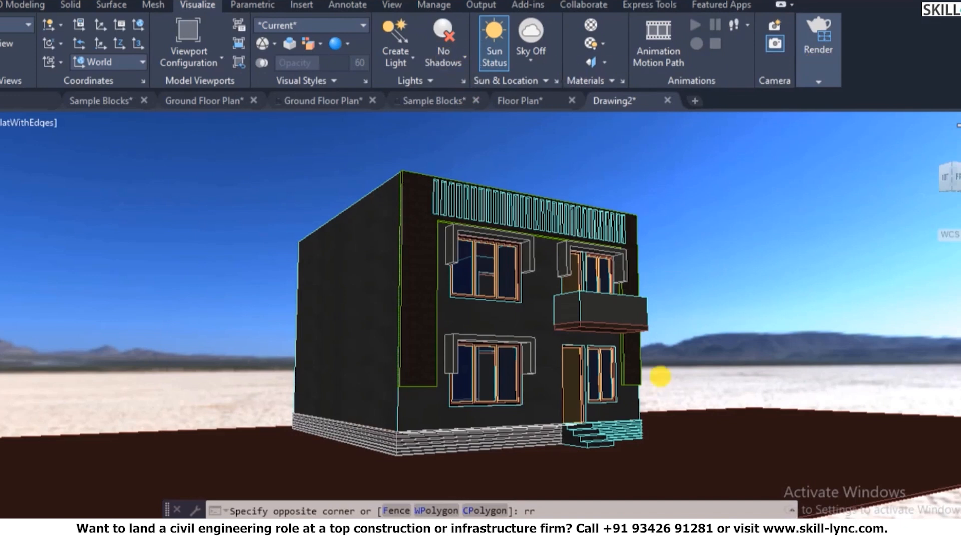
{"action": "left_click", "coordinate": [672, 398]}
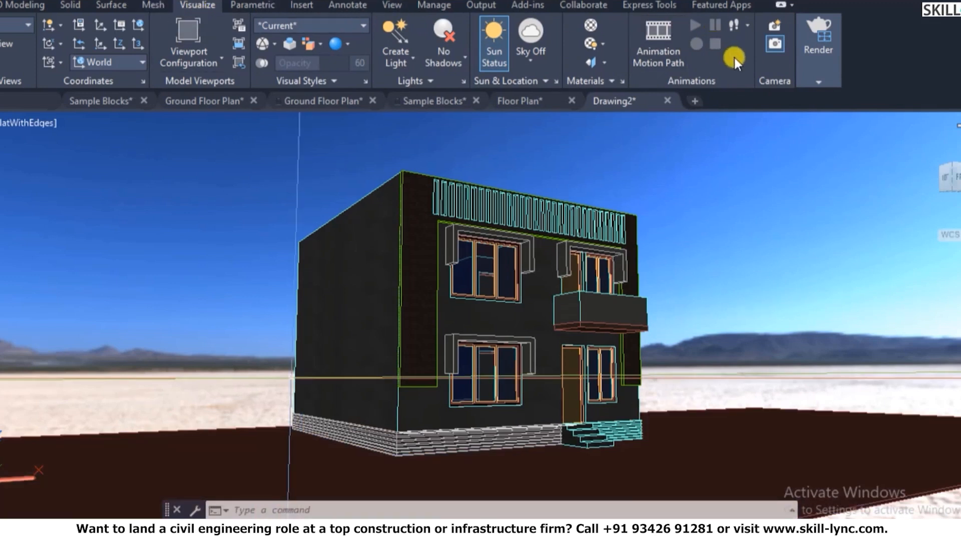
- Review the output sizes and keep rendering into a separate window
{"action": "left_click", "coordinate": [803, 65]}
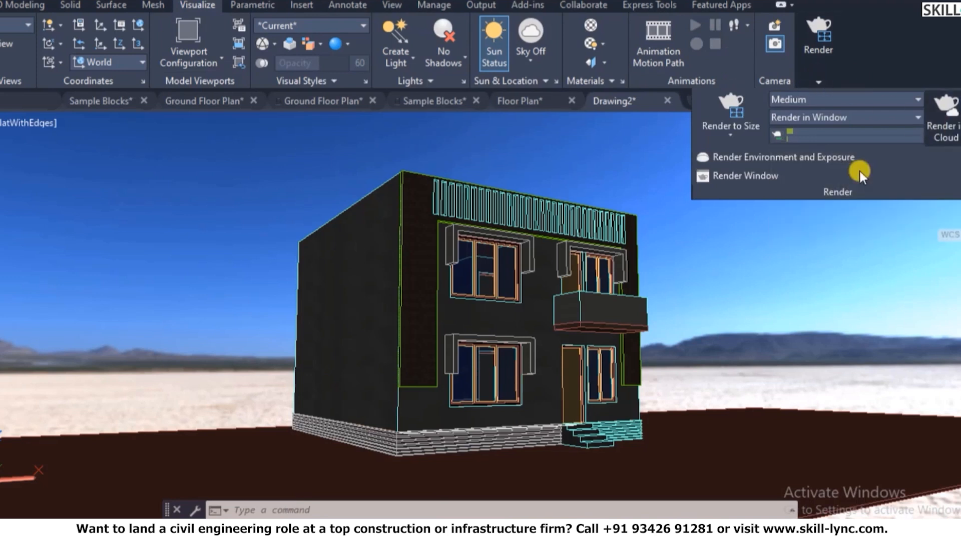
{"action": "left_click", "coordinate": [731, 136]}
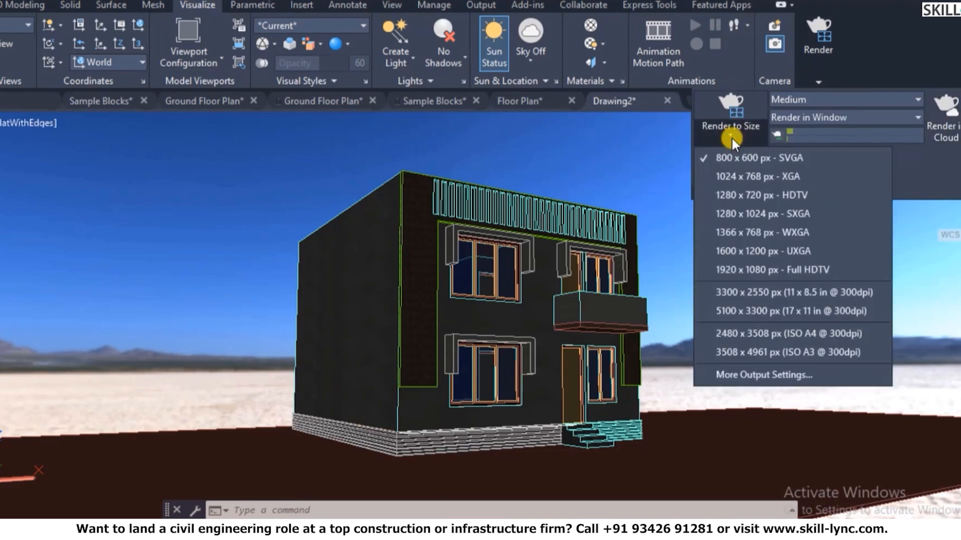
{"action": "left_click", "coordinate": [731, 137]}
{"action": "left_click", "coordinate": [834, 115]}
{"action": "left_click", "coordinate": [793, 135]}
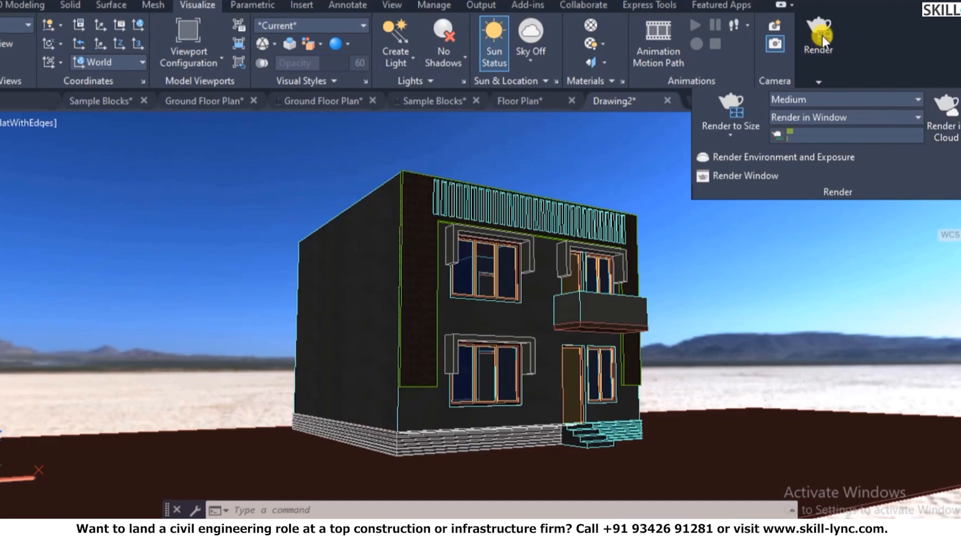
- Cancel the stray selection and open the Render Presets Manager
{"action": "key", "text": "Escape"}
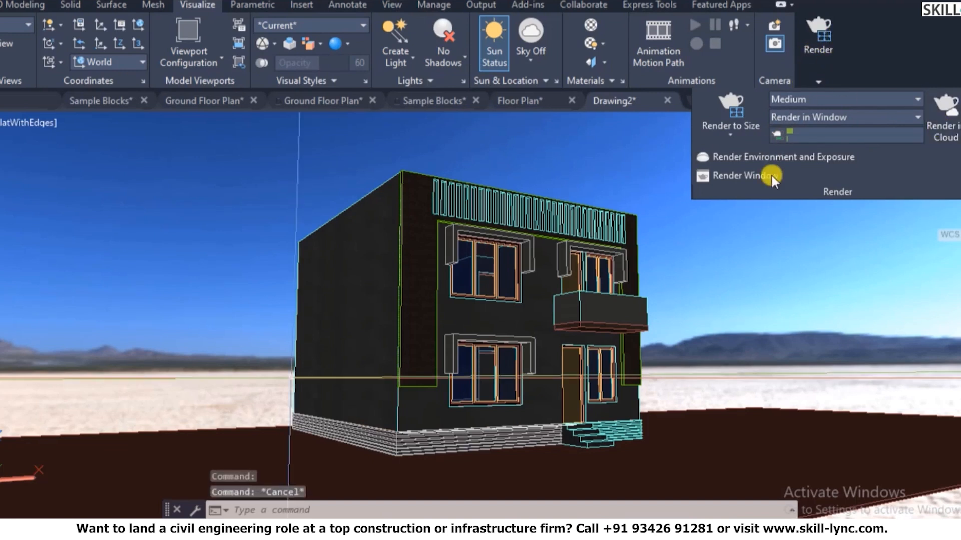
{"action": "left_click", "coordinate": [689, 176]}
{"action": "key", "text": "Escape"}
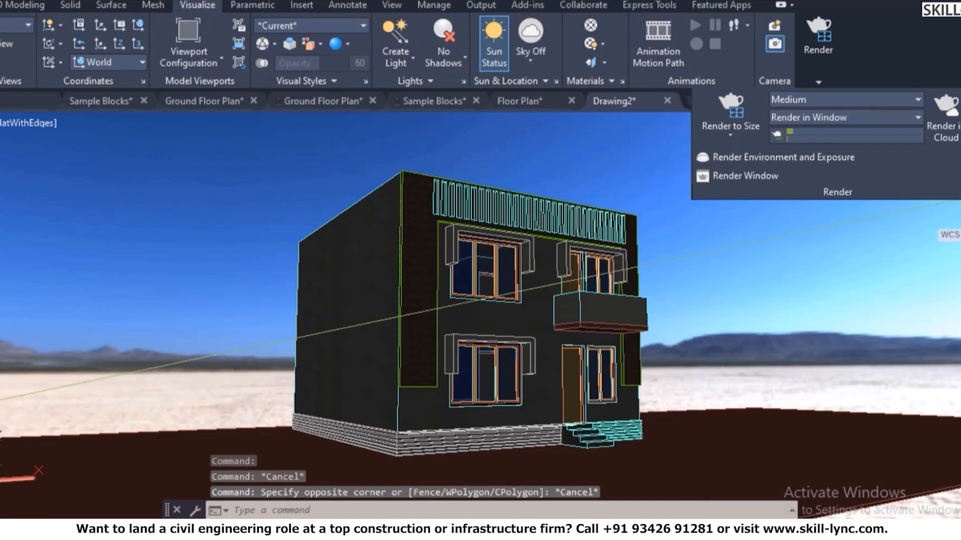
{"action": "left_click", "coordinate": [771, 158]}
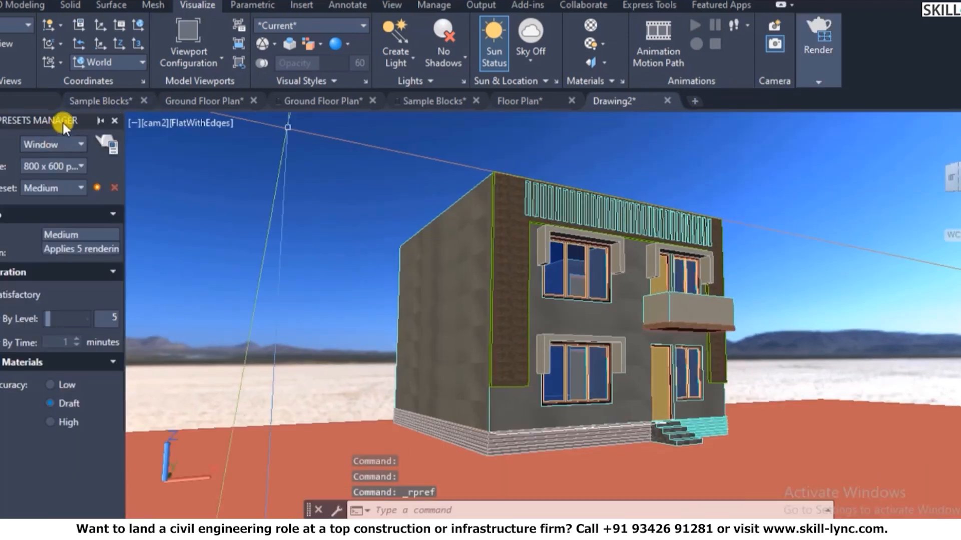
- Float the Render Presets Manager and set the preset copy to render in a Window at Low accuracy
{"action": "left_click_drag", "start_coordinate": [71, 116], "coordinate": [268, 136]}
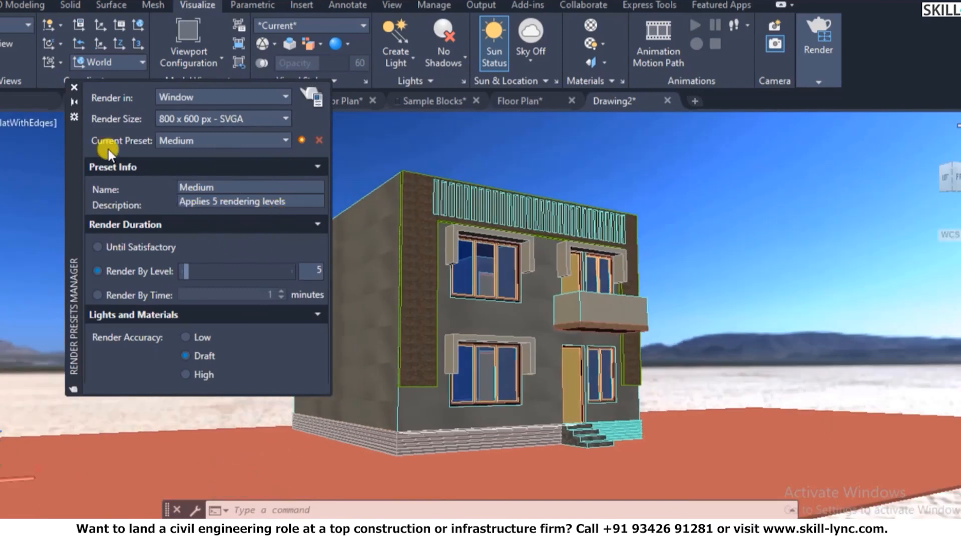
{"action": "left_click", "coordinate": [194, 98]}
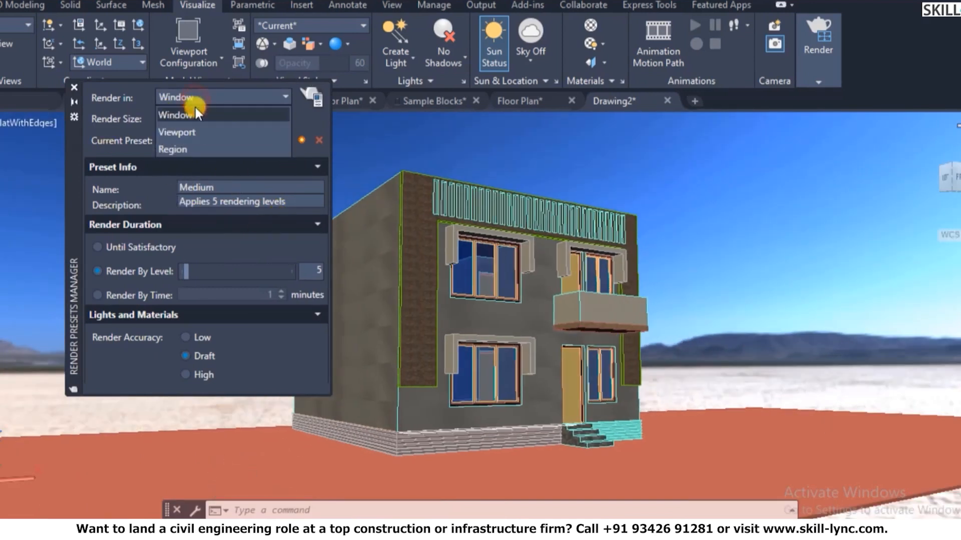
{"action": "left_click", "coordinate": [193, 112]}
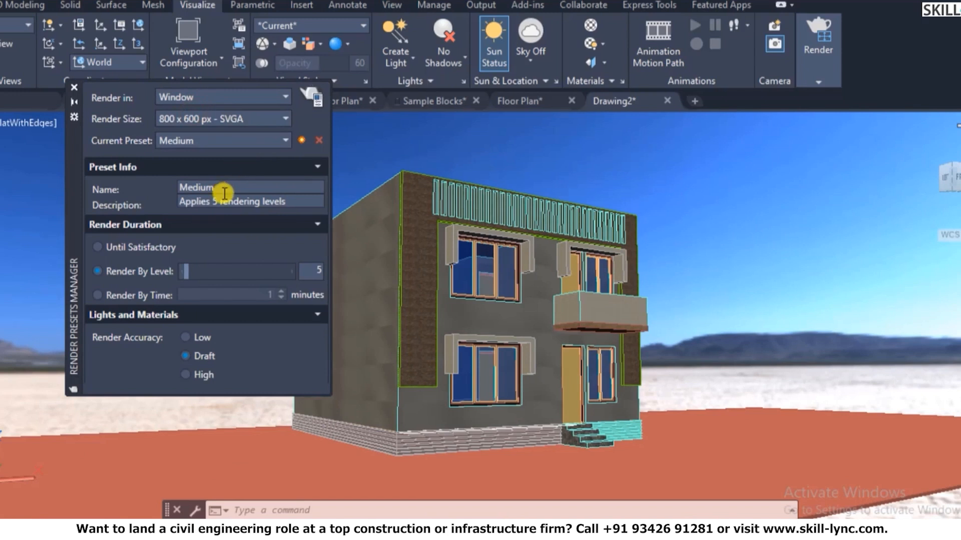
{"action": "left_click", "coordinate": [187, 338]}
- Run a quick test render, dismiss the materials library prompt, and close the render window
{"action": "left_click", "coordinate": [311, 95]}
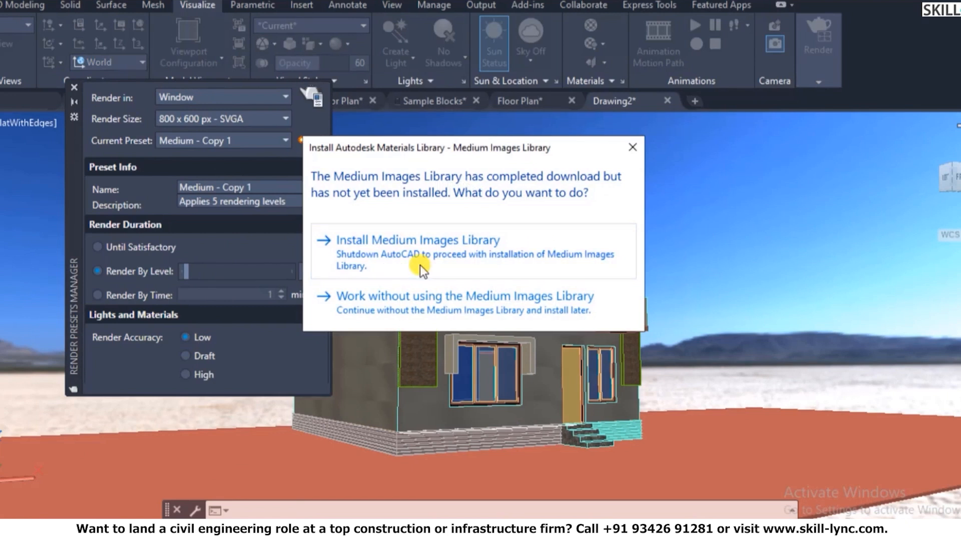
{"action": "left_click", "coordinate": [632, 148]}
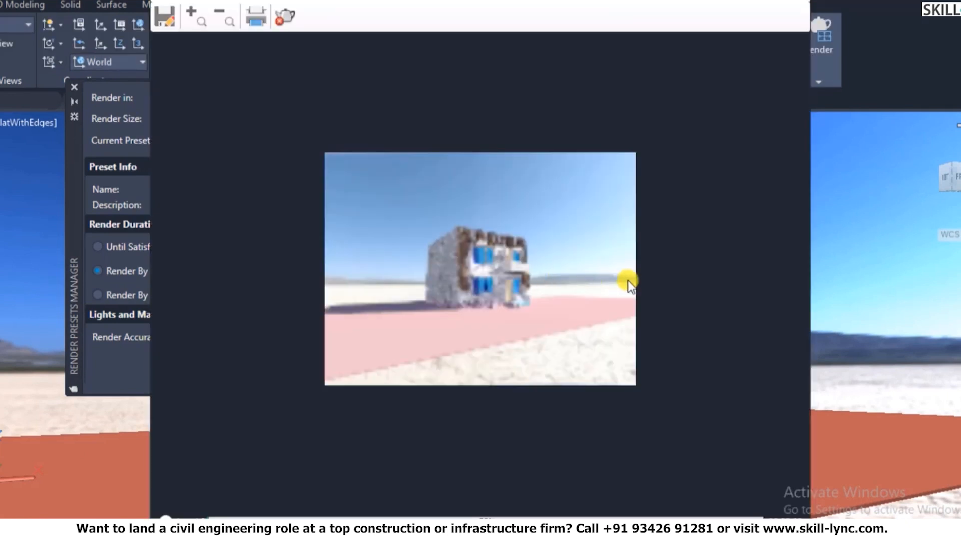
{"action": "scroll", "coordinate": [481, 280], "scroll_direction": "up", "scroll_amount": 1}
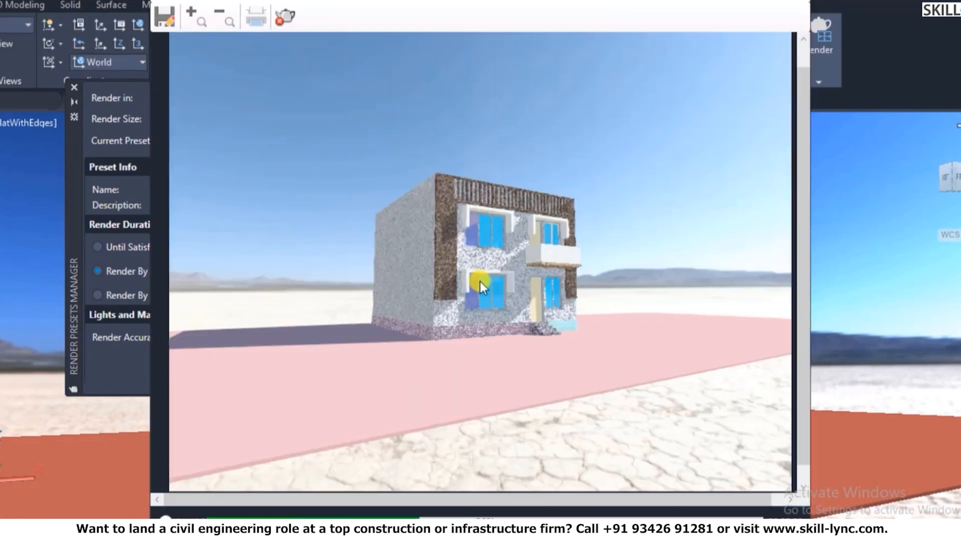
{"action": "scroll", "coordinate": [521, 256], "scroll_direction": "up", "scroll_amount": 1}
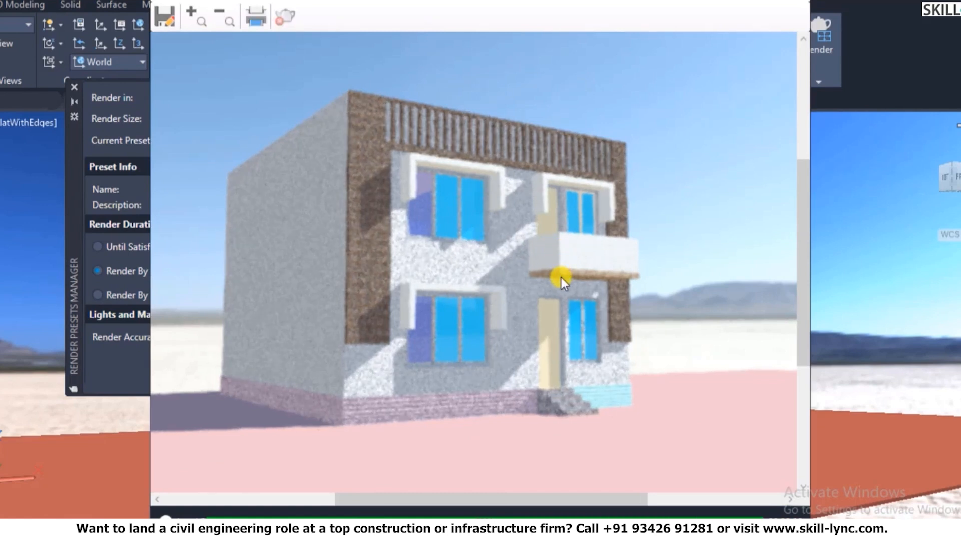
{"action": "left_click", "coordinate": [801, 4]}
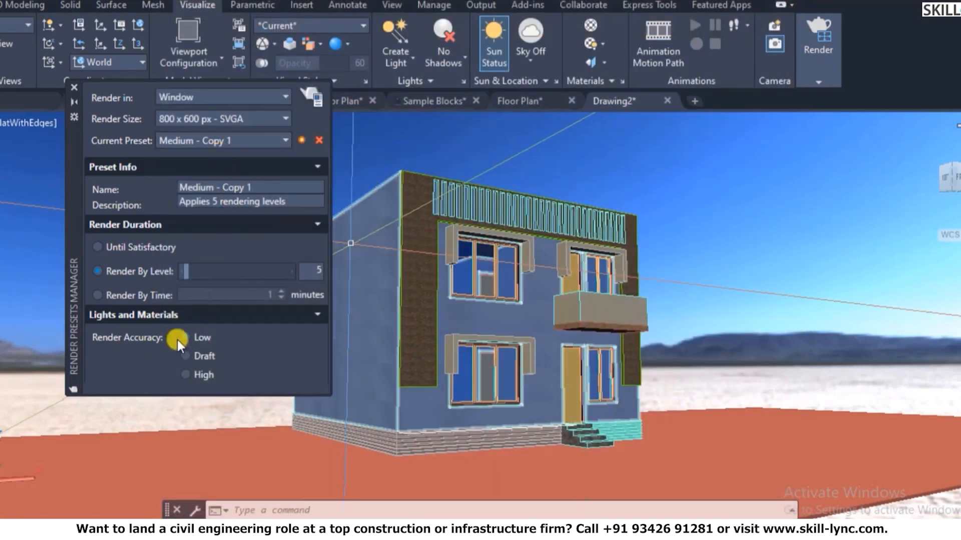
- Set the Medium - Copy 1 preset to High accuracy and re-render the house, dismissing the library prompt
{"action": "left_click", "coordinate": [185, 375]}
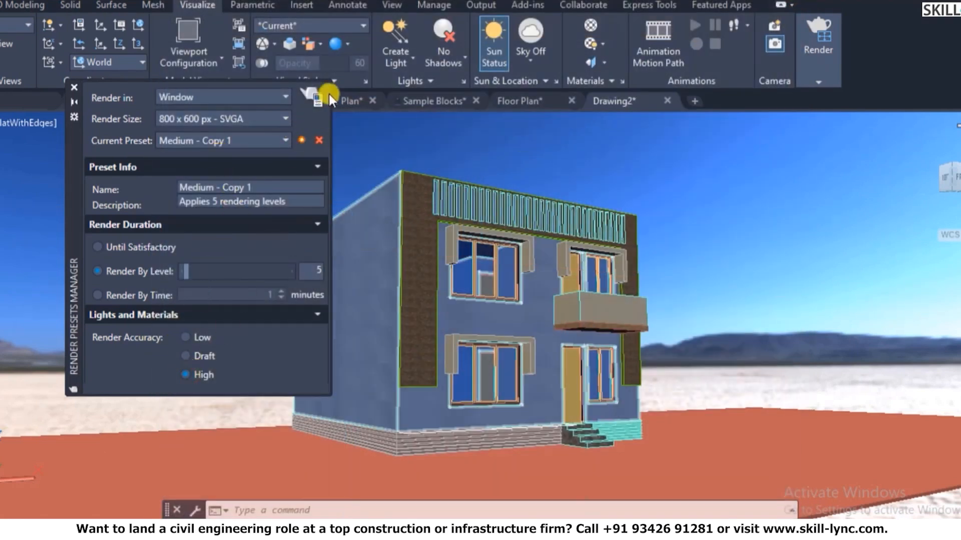
{"action": "left_click", "coordinate": [314, 98]}
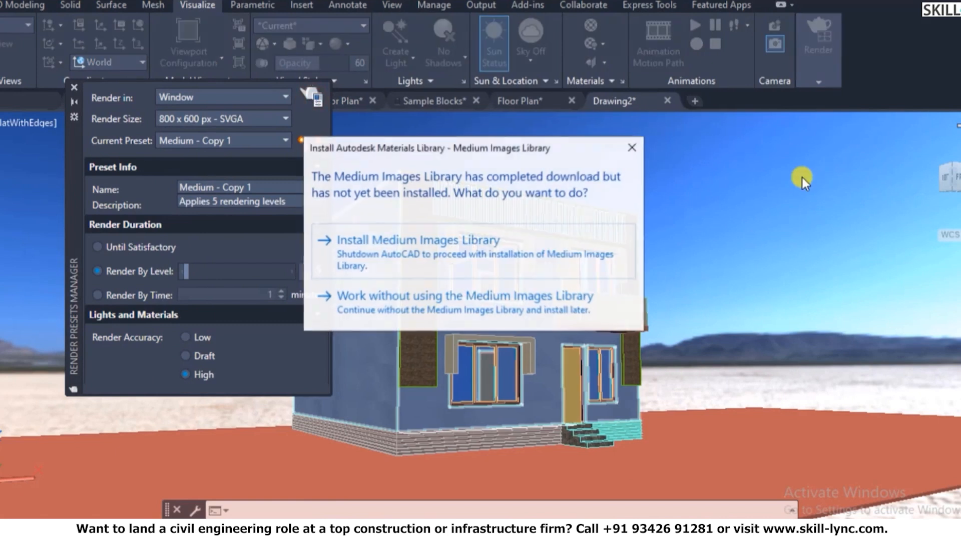
{"action": "left_click", "coordinate": [629, 152]}
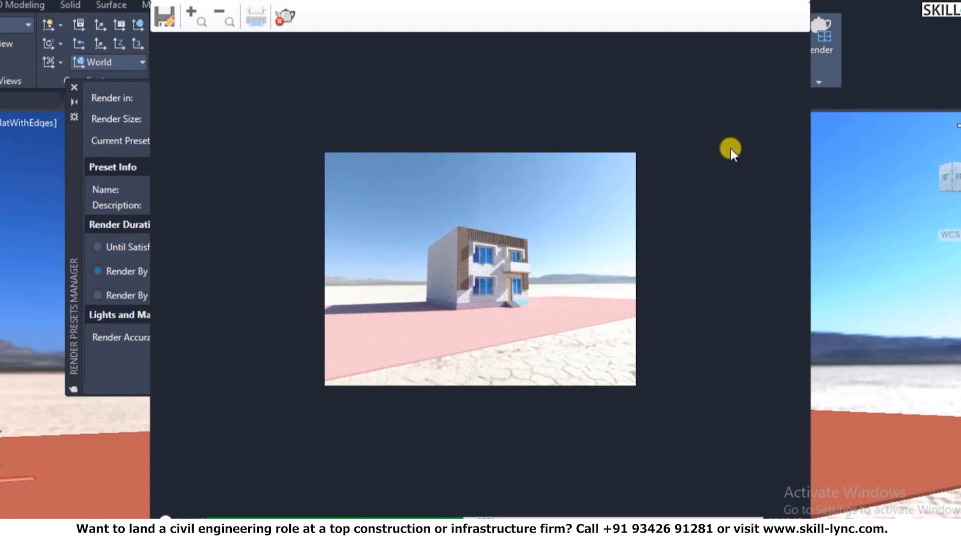
{"action": "scroll", "coordinate": [520, 256], "scroll_direction": "up", "scroll_amount": 1}
{"action": "scroll", "coordinate": [521, 261], "scroll_direction": "down", "scroll_amount": 1}
{"action": "scroll", "coordinate": [541, 272], "scroll_direction": "up", "scroll_amount": 1}
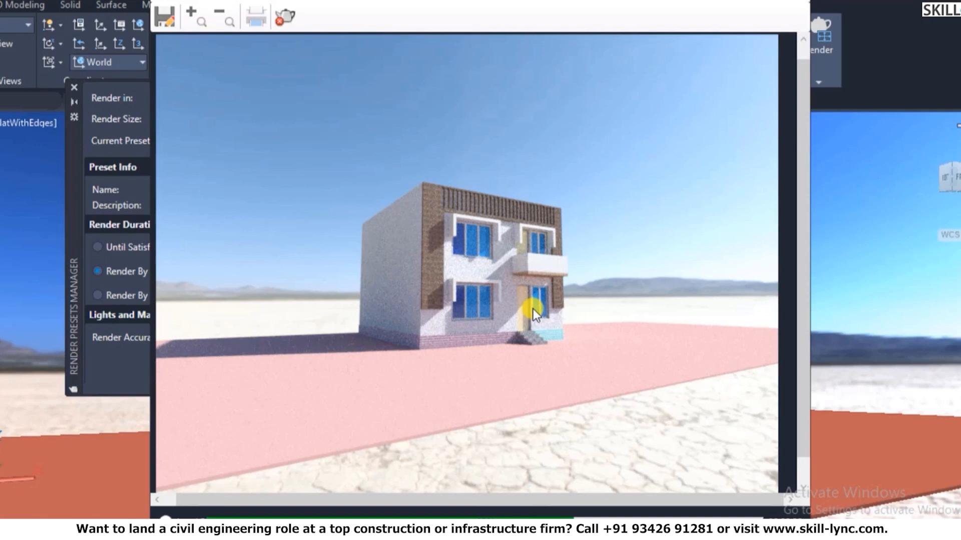
{"action": "scroll", "coordinate": [525, 265], "scroll_direction": "up", "scroll_amount": 2}
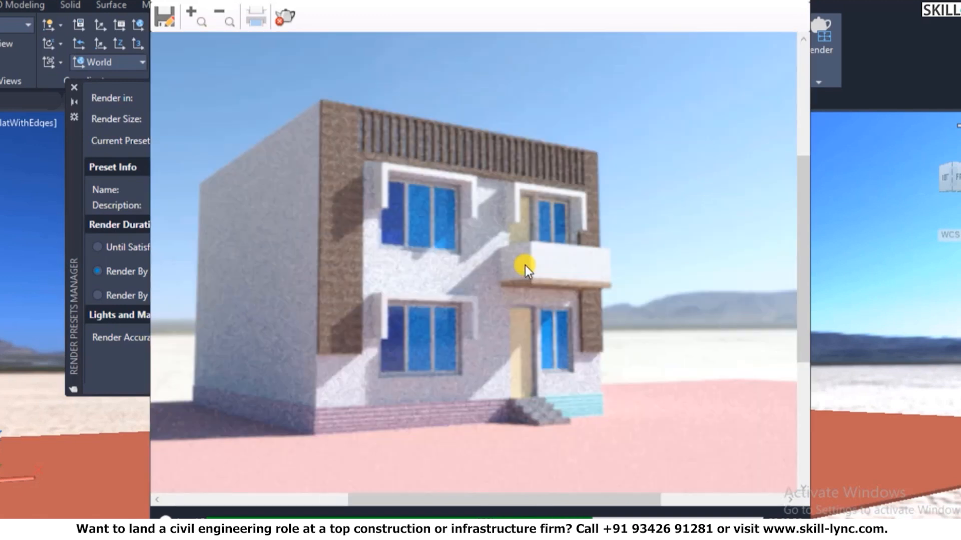
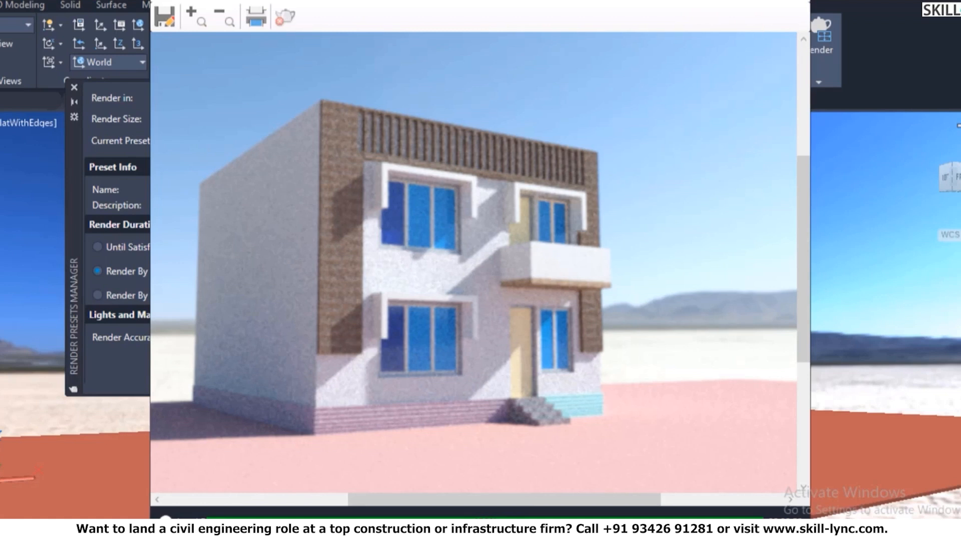
- Save the rendered image as Sample.jpg at JPEG quality 95 and close the Render window
{"action": "left_click", "coordinate": [162, 11]}
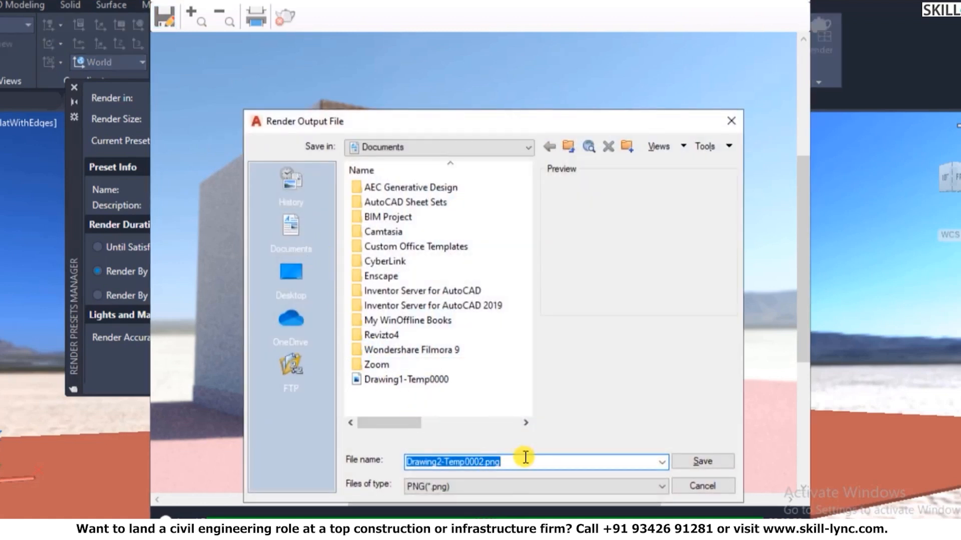
{"action": "type", "text": "1"}
{"action": "key", "text": "BackSpace"}
{"action": "type", "text": "S"}
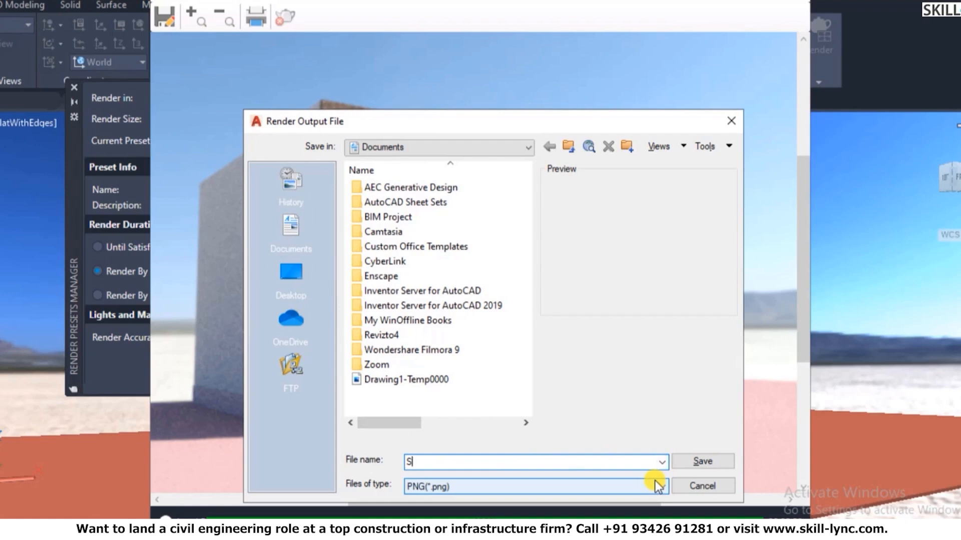
{"action": "type", "text": "ample"}
{"action": "left_click", "coordinate": [526, 486]}
{"action": "left_click", "coordinate": [509, 538]}
{"action": "left_click", "coordinate": [702, 461]}
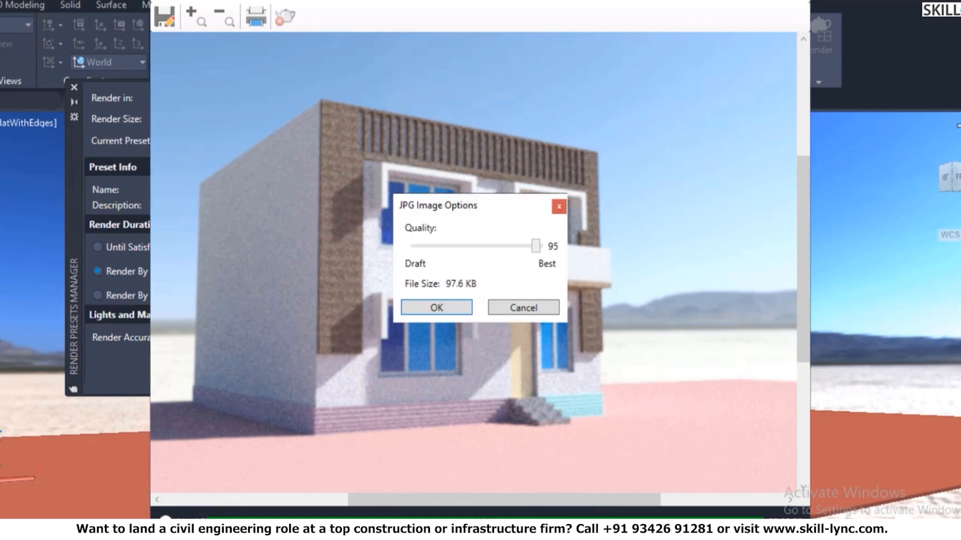
{"action": "left_click", "coordinate": [436, 308]}
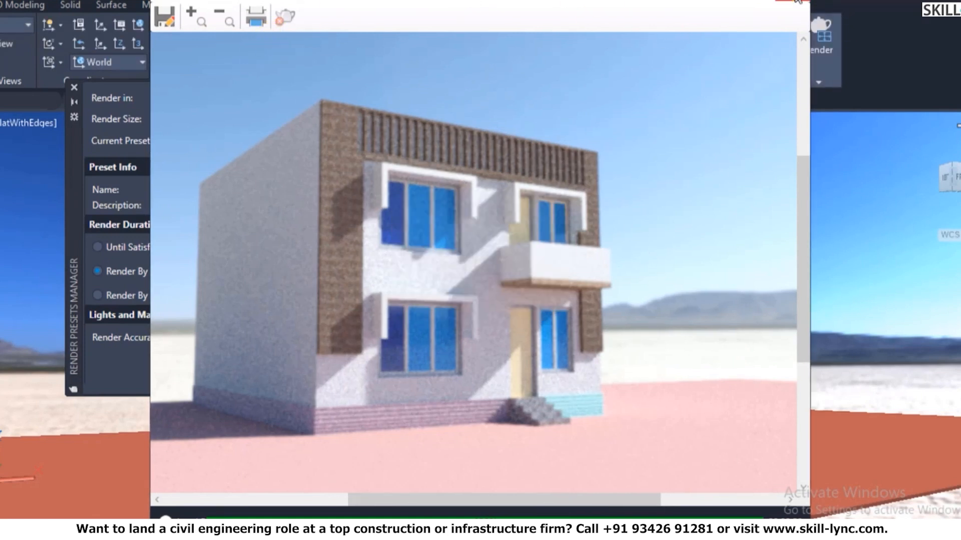
{"action": "left_click", "coordinate": [797, 1]}
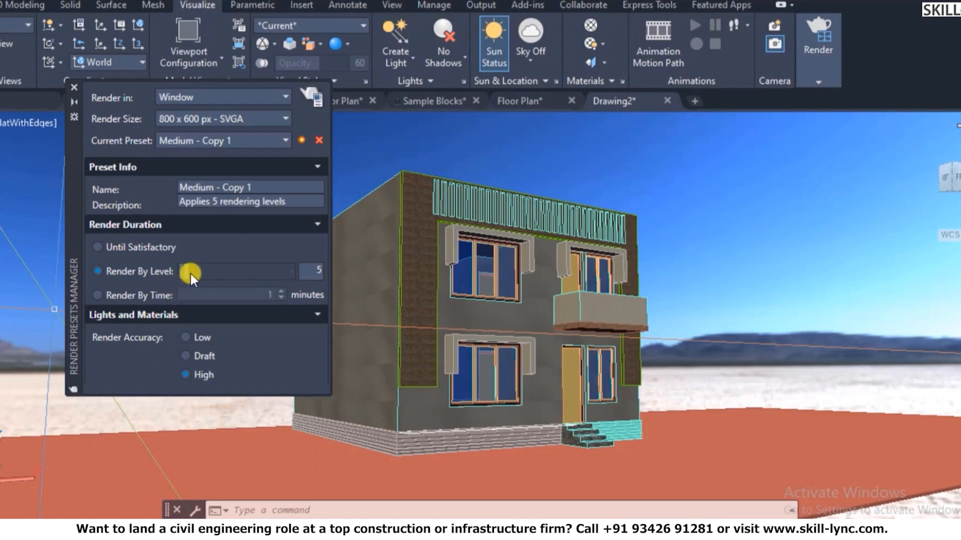
- Raise the render level to 13, close the presets palette, and orbit to view the house from above
{"action": "mouse_move", "coordinate": [188, 272]}
{"action": "left_mouse_down"}
{"action": "mouse_move", "coordinate": [216, 278]}
{"action": "mouse_move", "coordinate": [194, 273]}
{"action": "left_mouse_up"}
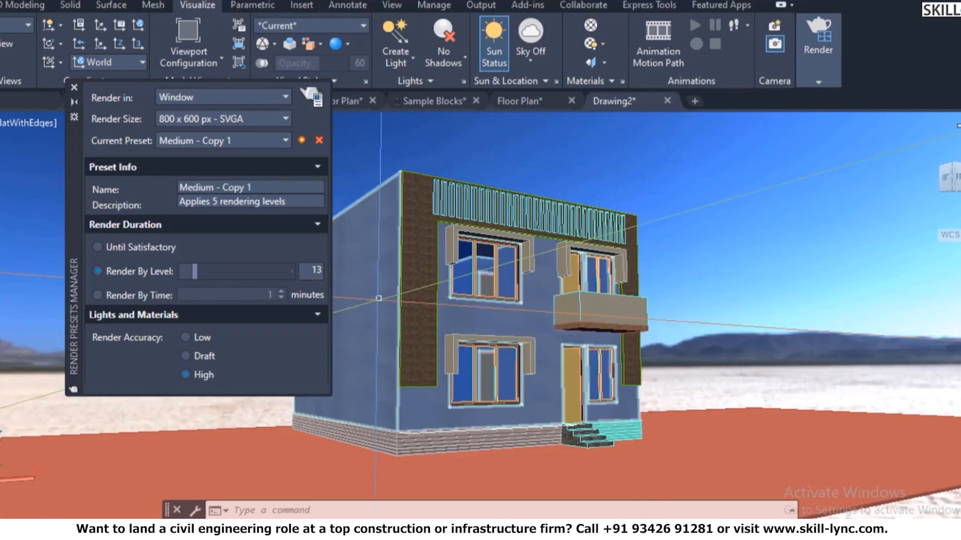
{"action": "left_click", "coordinate": [74, 87]}
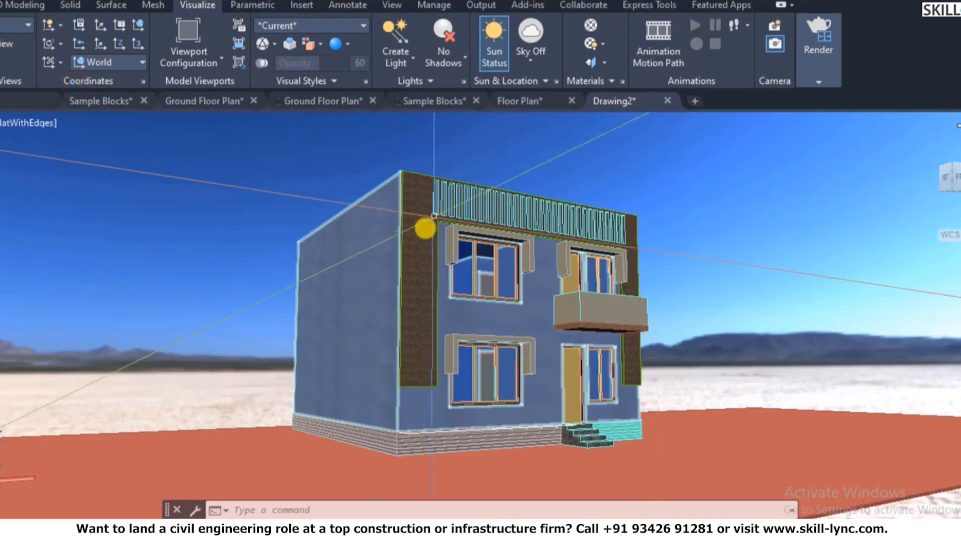
{"action": "type", "text": "3do"}
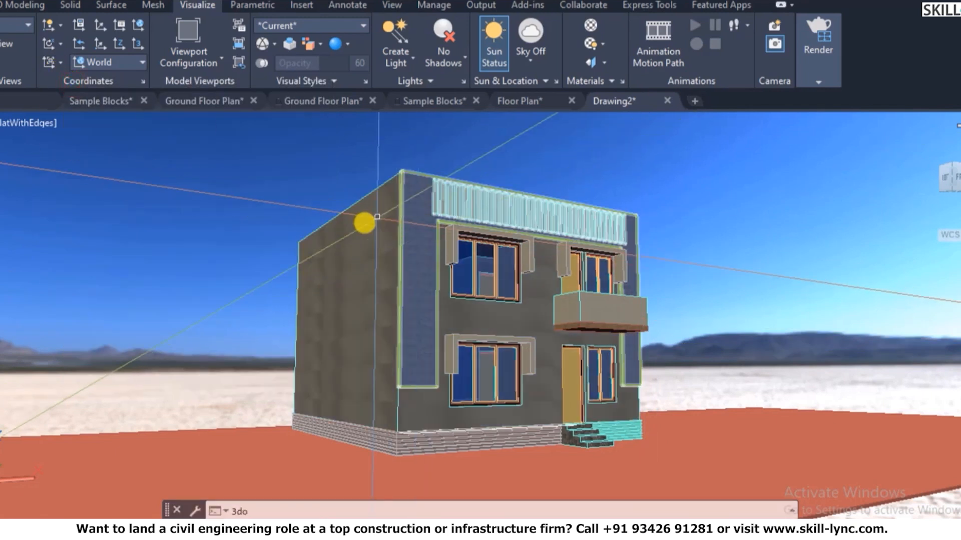
{"action": "key", "text": "Return"}
{"action": "left_click", "coordinate": [425, 257]}
{"action": "mouse_move", "coordinate": [424, 299]}
{"action": "left_mouse_down"}
{"action": "mouse_move", "coordinate": [416, 412]}
{"action": "mouse_move", "coordinate": [439, 301]}
{"action": "left_mouse_up"}
{"action": "scroll", "coordinate": [455, 284], "scroll_direction": "down", "scroll_amount": 4}
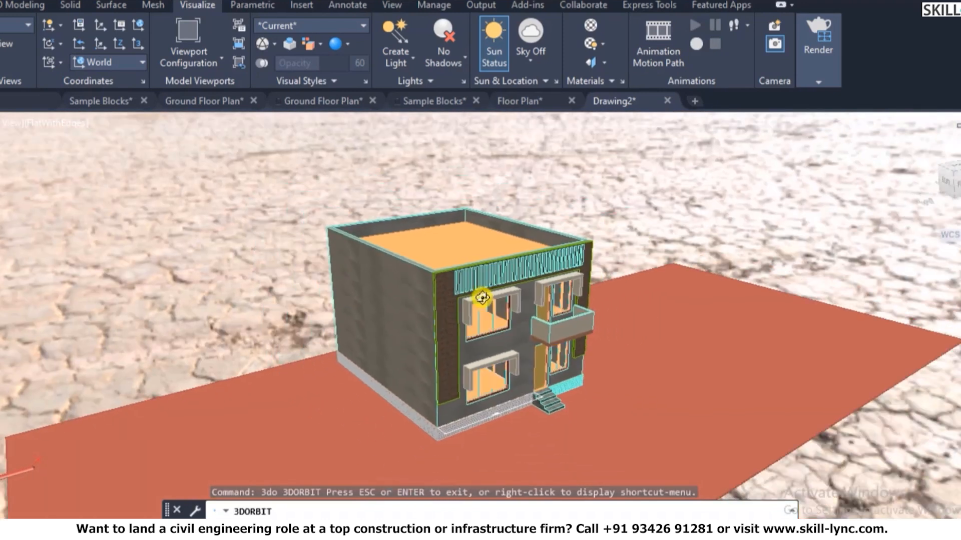
{"action": "key", "text": "Escape"}
- Window-select the house for a copy from its roof corner, cancel it, and start MIRROR instead
{"action": "type", "text": "co"}
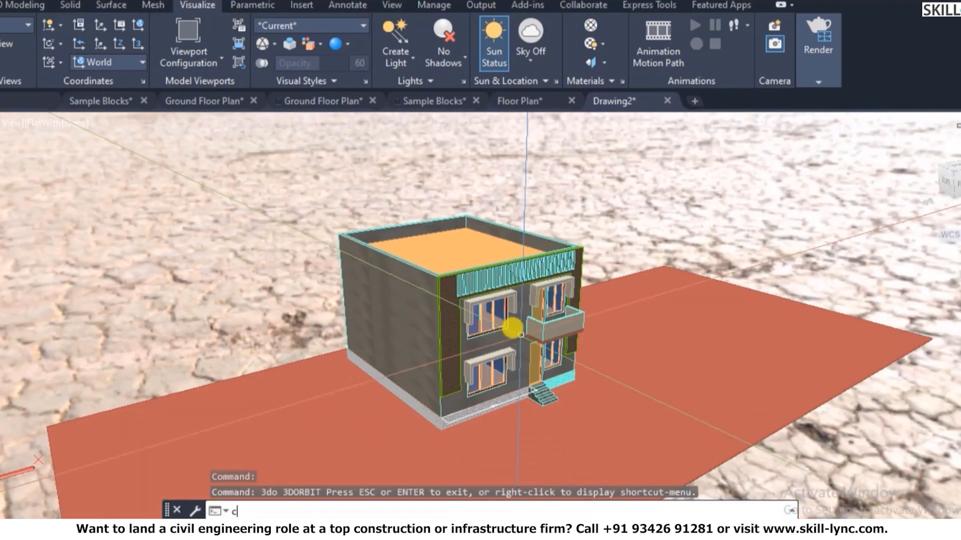
{"action": "key", "text": "Return"}
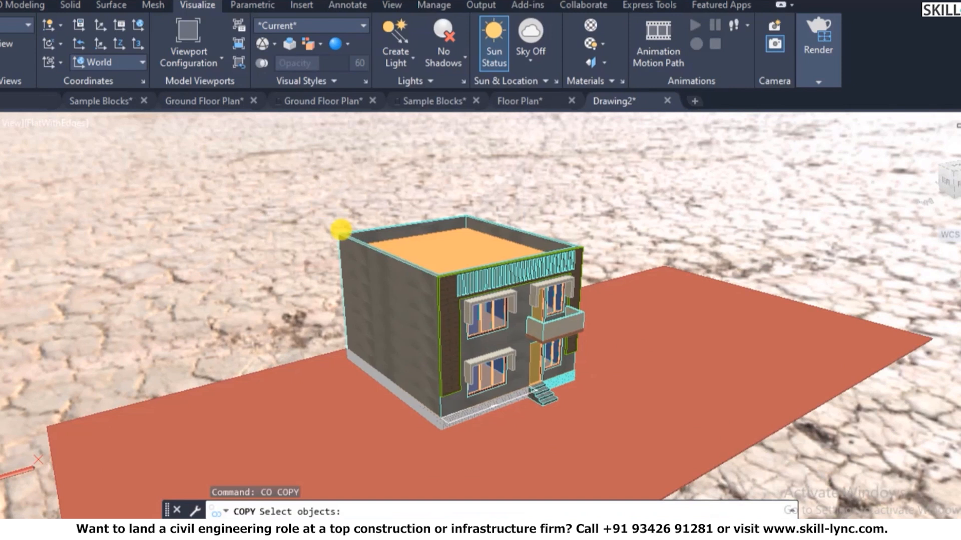
{"action": "left_click", "coordinate": [295, 182]}
{"action": "left_click", "coordinate": [623, 443]}
{"action": "scroll", "coordinate": [439, 465], "scroll_direction": "up", "scroll_amount": 1}
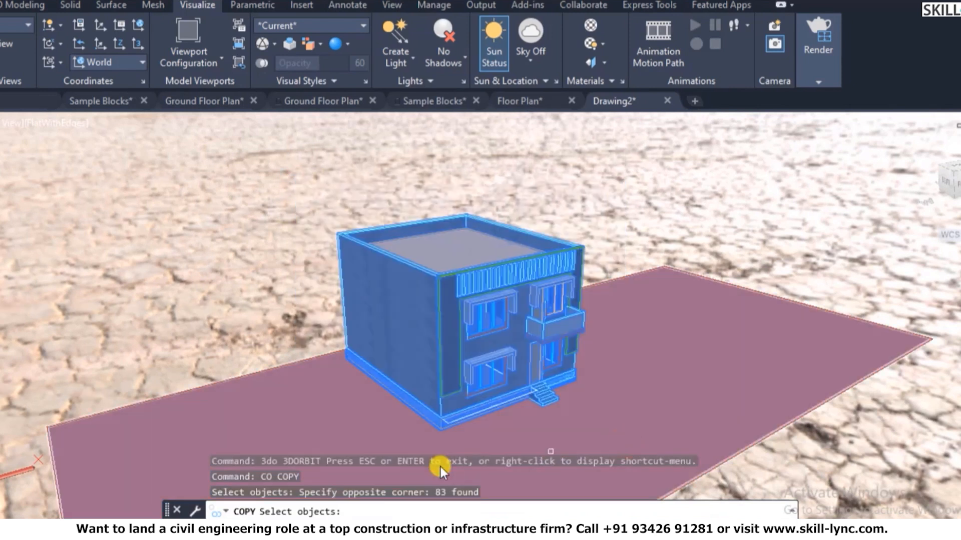
{"action": "scroll", "coordinate": [518, 329], "scroll_direction": "up", "scroll_amount": 2}
{"action": "scroll", "coordinate": [518, 329], "scroll_direction": "up", "scroll_amount": 1}
{"action": "key", "text": "Return"}
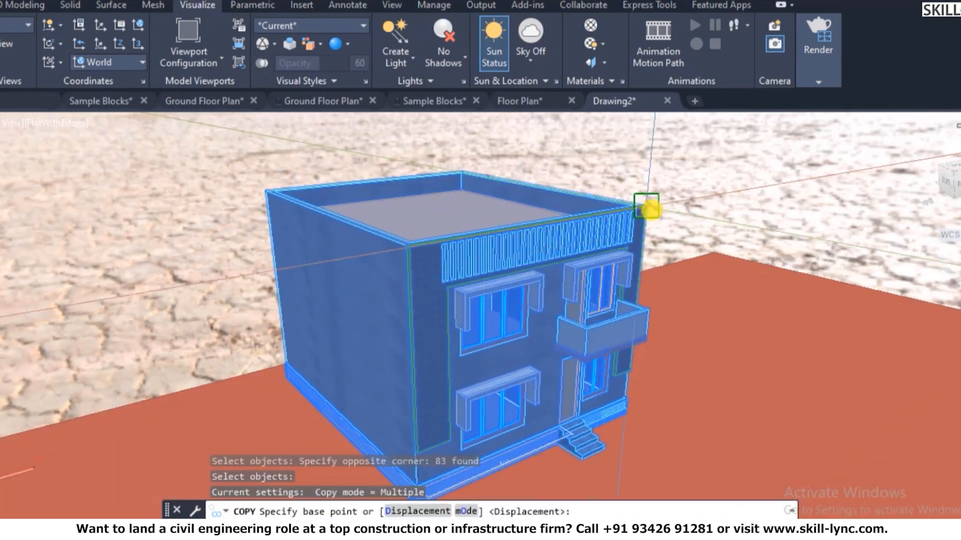
{"action": "left_click", "coordinate": [646, 205]}
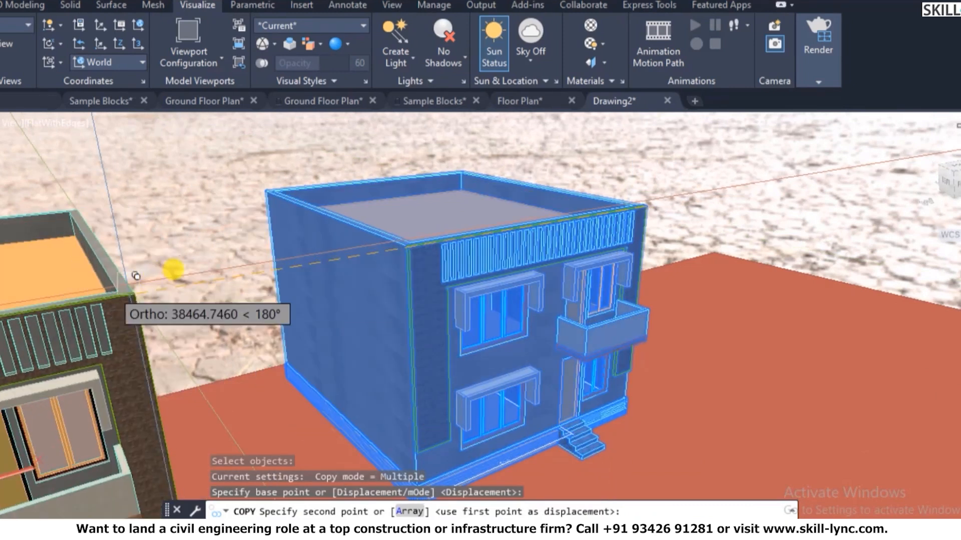
{"action": "key", "text": "Escape"}
{"action": "key", "text": "Escape"}
{"action": "key", "text": "Escape"}
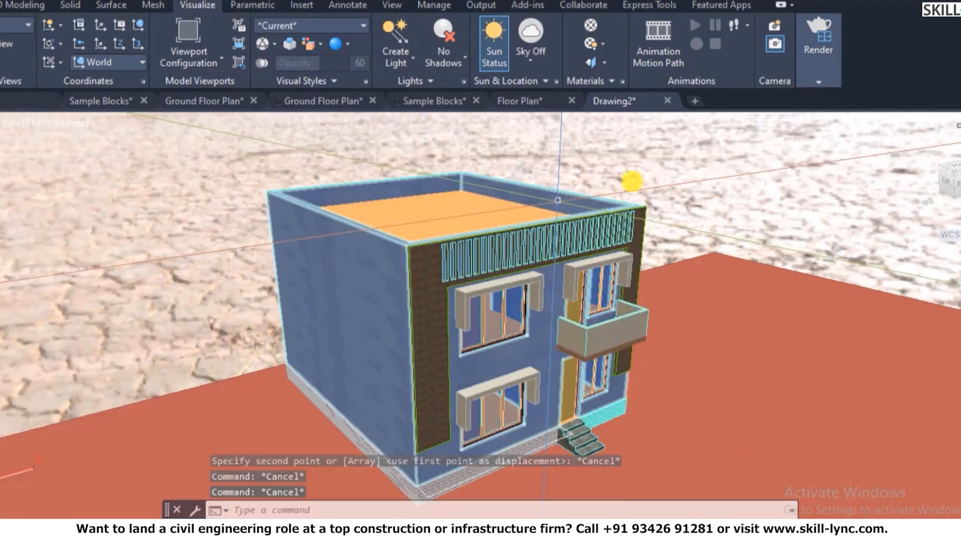
{"action": "type", "text": "mi"}
{"action": "key", "text": "Return"}
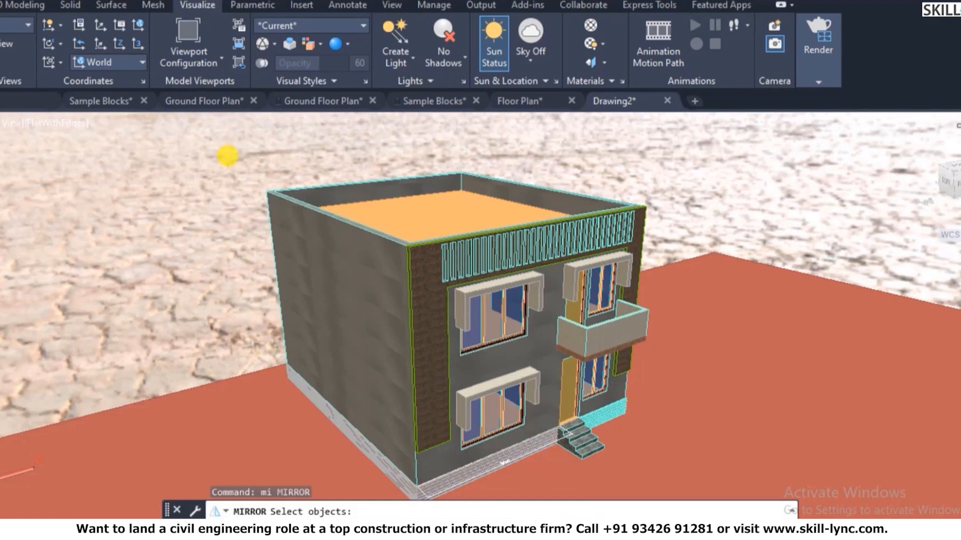
{"action": "left_click", "coordinate": [228, 153]}
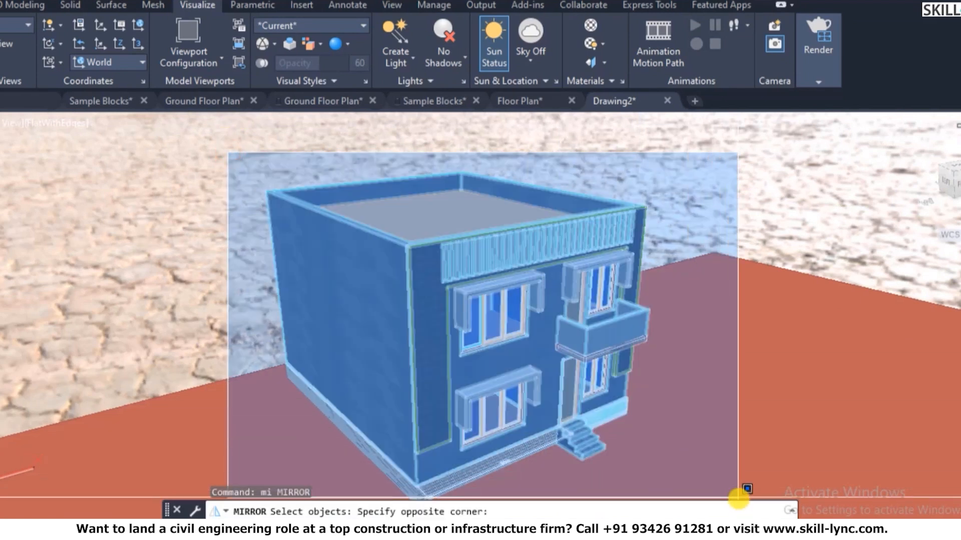
{"action": "left_click", "coordinate": [737, 495]}
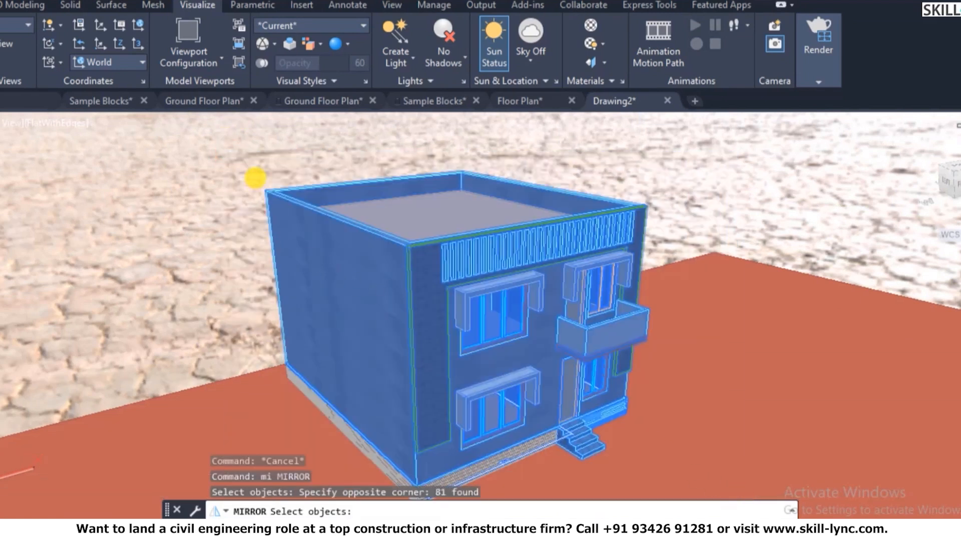
{"action": "key", "text": "Return"}
{"action": "type", "text": "yz"}
{"action": "key", "text": "Return"}
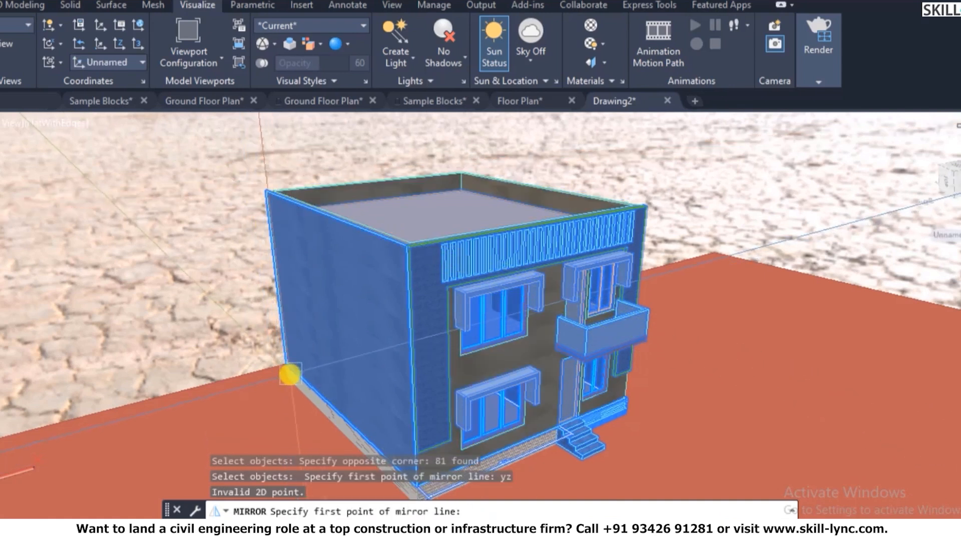
{"action": "scroll", "coordinate": [358, 370], "scroll_direction": "up", "scroll_amount": 5}
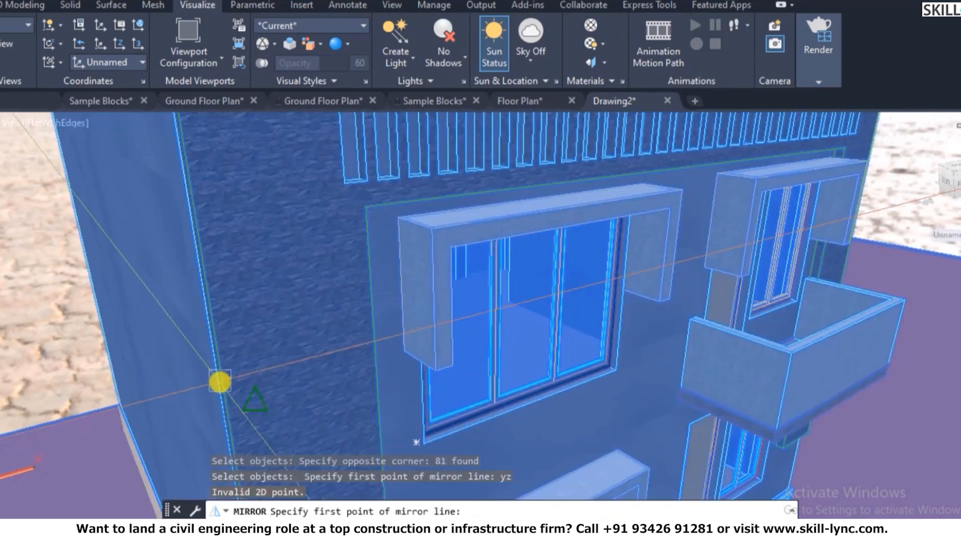
{"action": "left_click", "coordinate": [116, 404]}
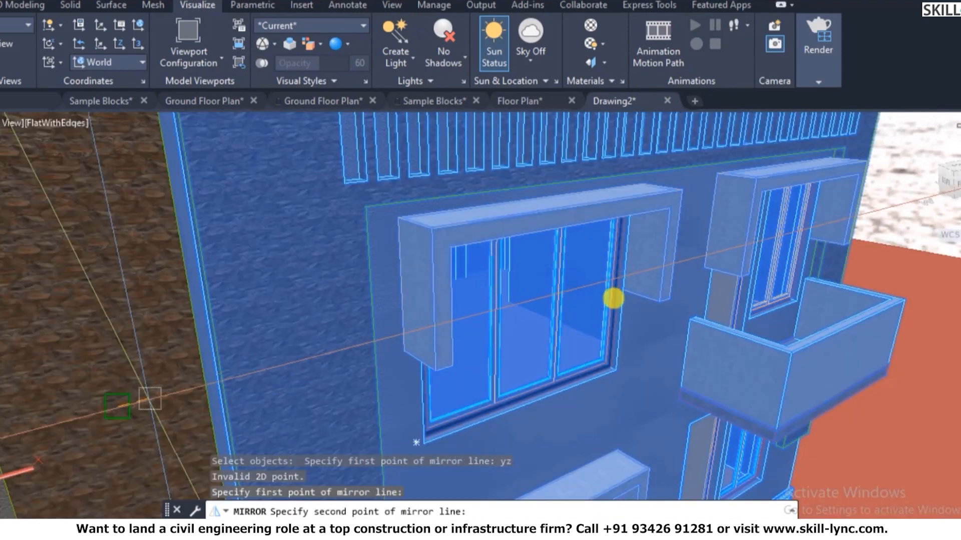
{"action": "scroll", "coordinate": [603, 297], "scroll_direction": "down", "scroll_amount": 10}
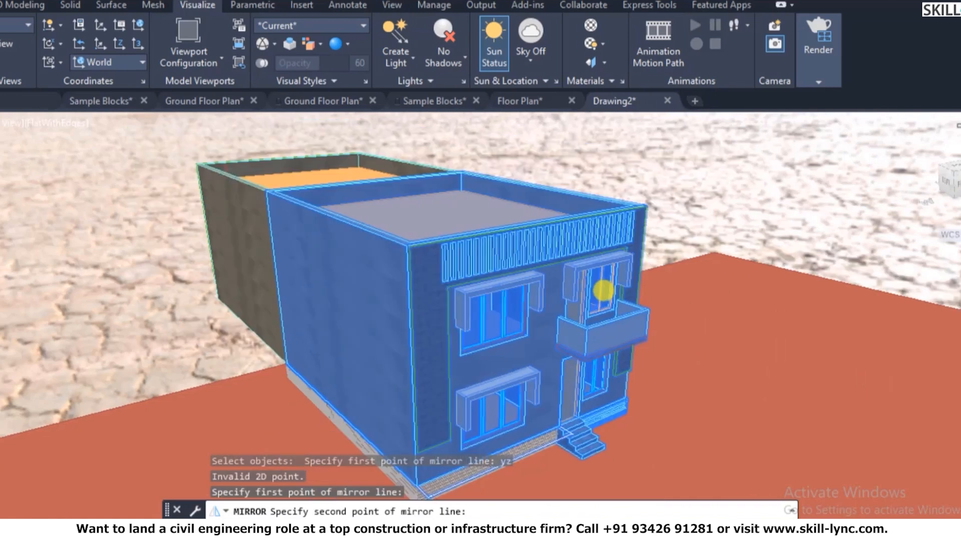
{"action": "key", "text": "Escape"}
{"action": "key", "text": "Escape"}
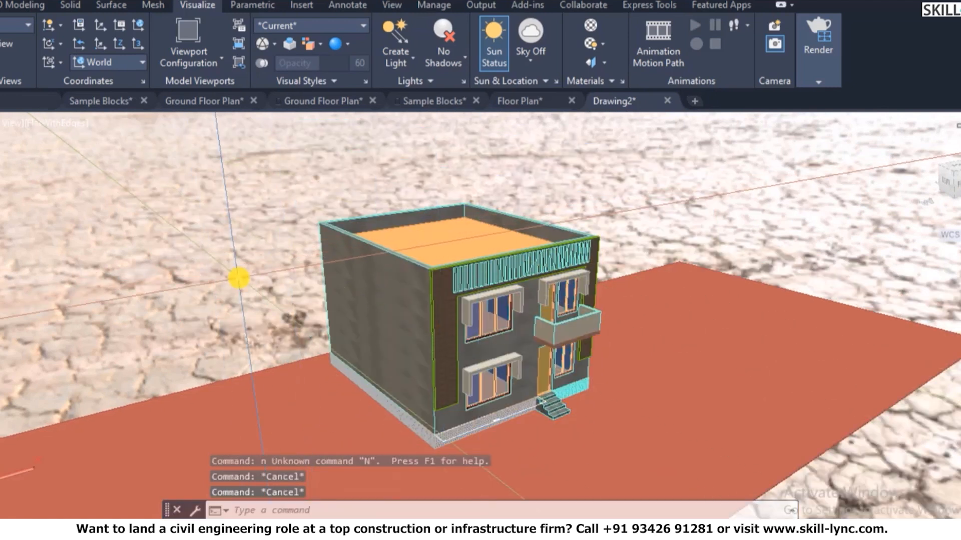
{"action": "type", "text": "3dorbit"}
- Switch the 3D view to parallel projection
{"action": "key", "text": "Return"}
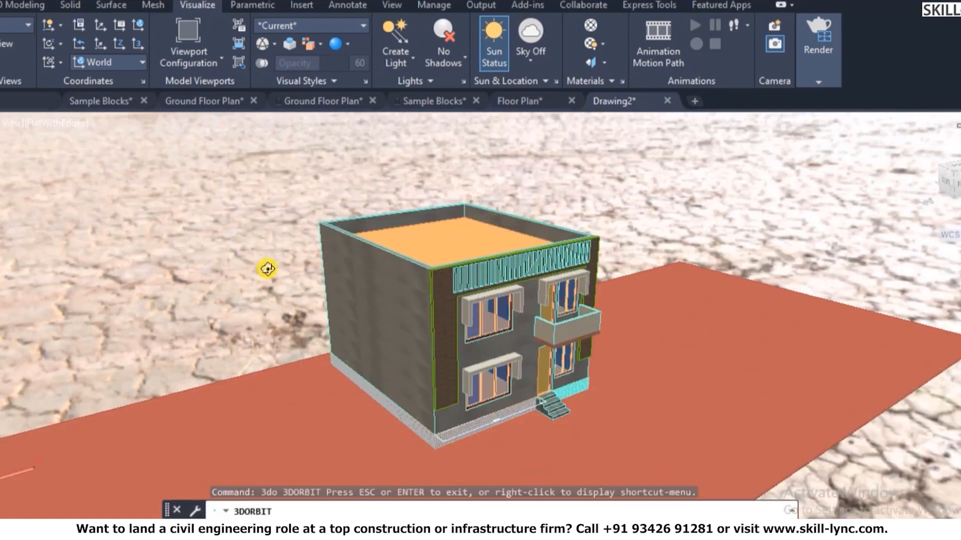
{"action": "right_click", "coordinate": [279, 266]}
{"action": "left_click", "coordinate": [327, 418]}
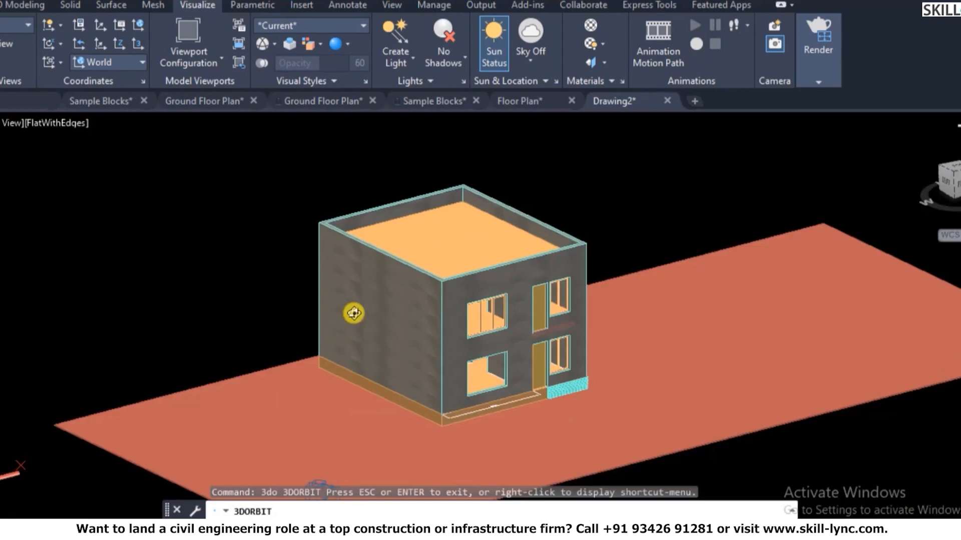
{"action": "key", "text": "Escape"}
{"action": "key", "text": "Escape"}
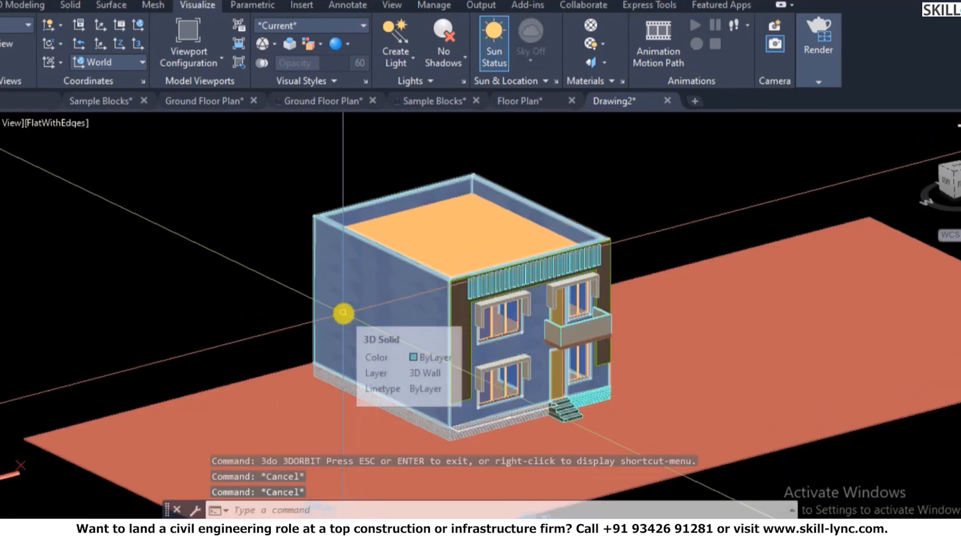
- MIRROR3D the house across a YZ plane at its left corner, keeping the original
{"action": "type", "text": "mi"}
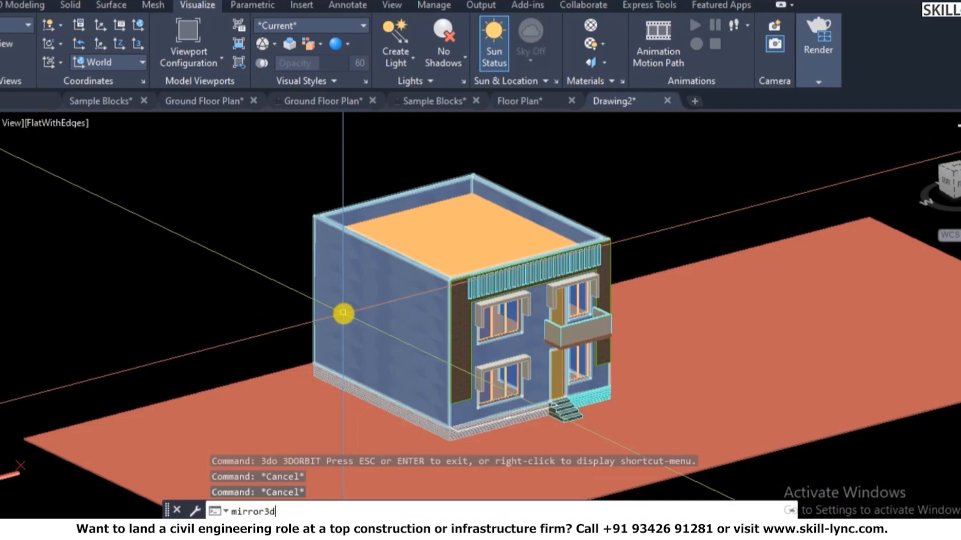
{"action": "type", "text": "rror3d"}
{"action": "key", "text": "Return"}
{"action": "left_click", "coordinate": [248, 147]}
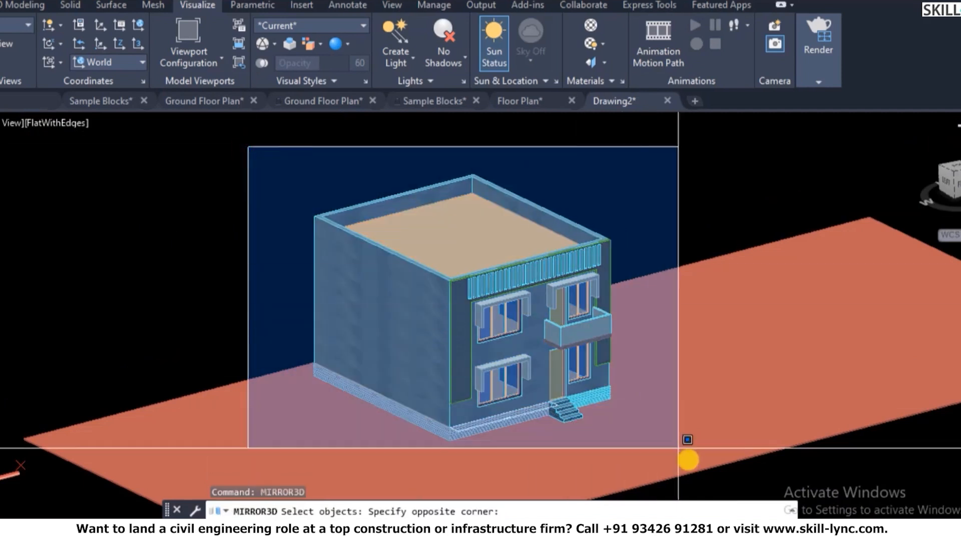
{"action": "left_click", "coordinate": [678, 448]}
{"action": "key", "text": "Return"}
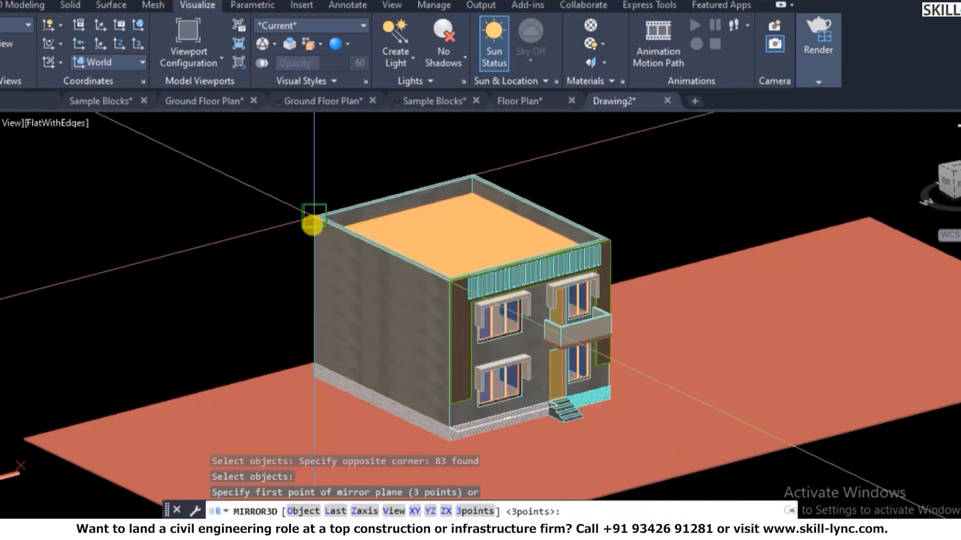
{"action": "left_click", "coordinate": [429, 512]}
{"action": "left_click", "coordinate": [309, 219]}
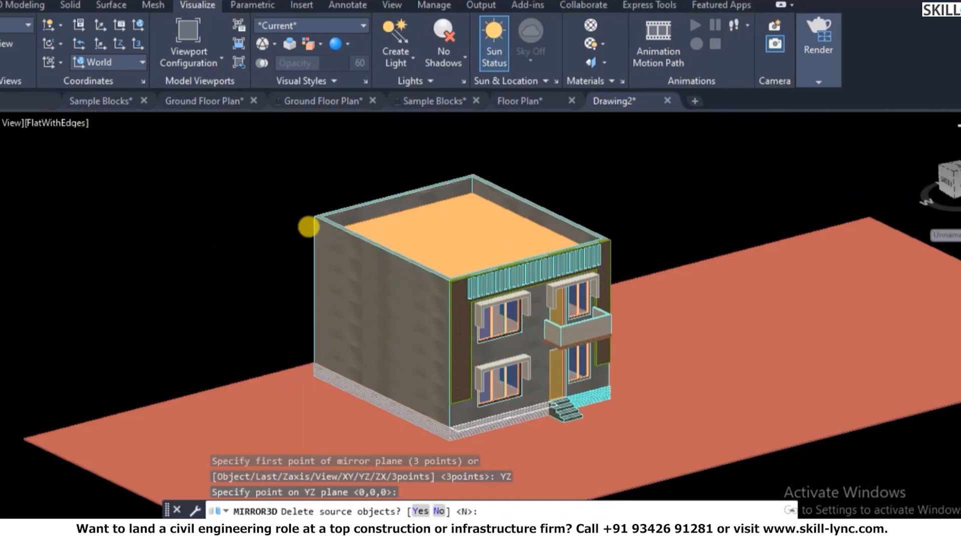
{"action": "type", "text": "n"}
{"action": "key", "text": "Return"}
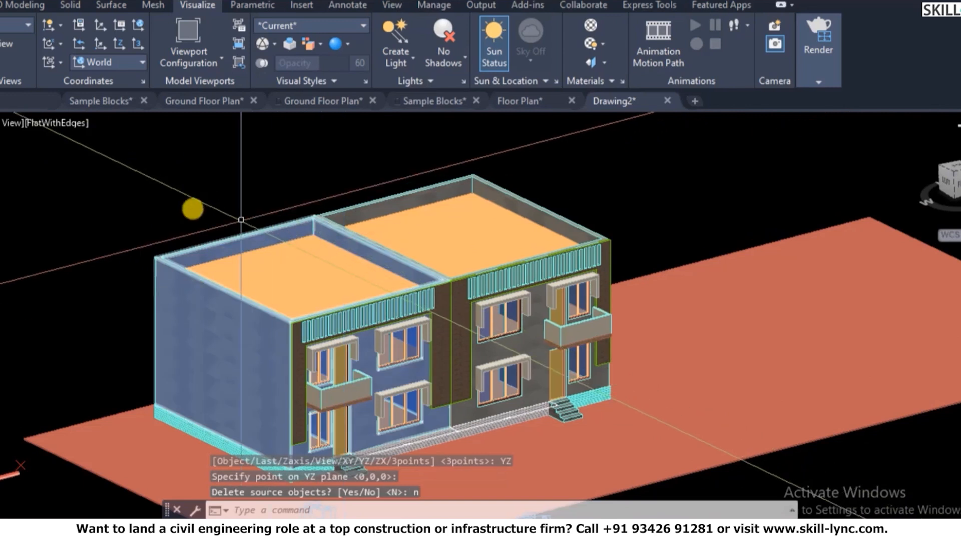
{"action": "key", "text": "Escape"}
{"action": "key", "text": "Escape"}
{"action": "key", "text": "Escape"}
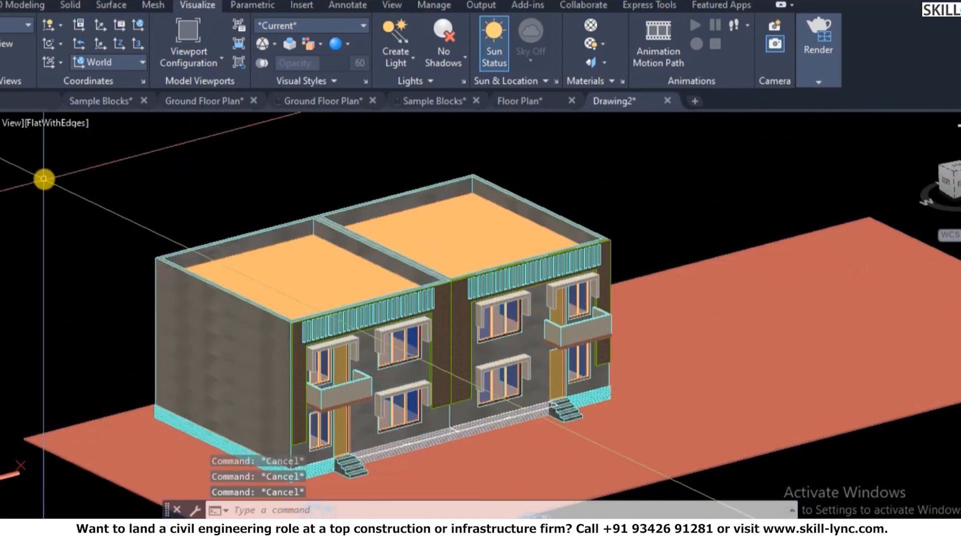
{"action": "type", "text": "Mi"}
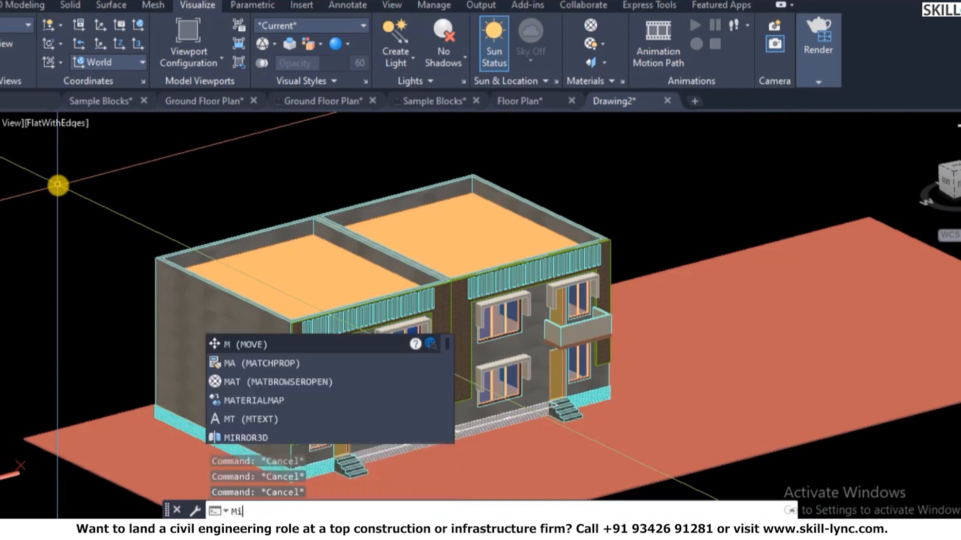
{"action": "key", "text": "Return"}
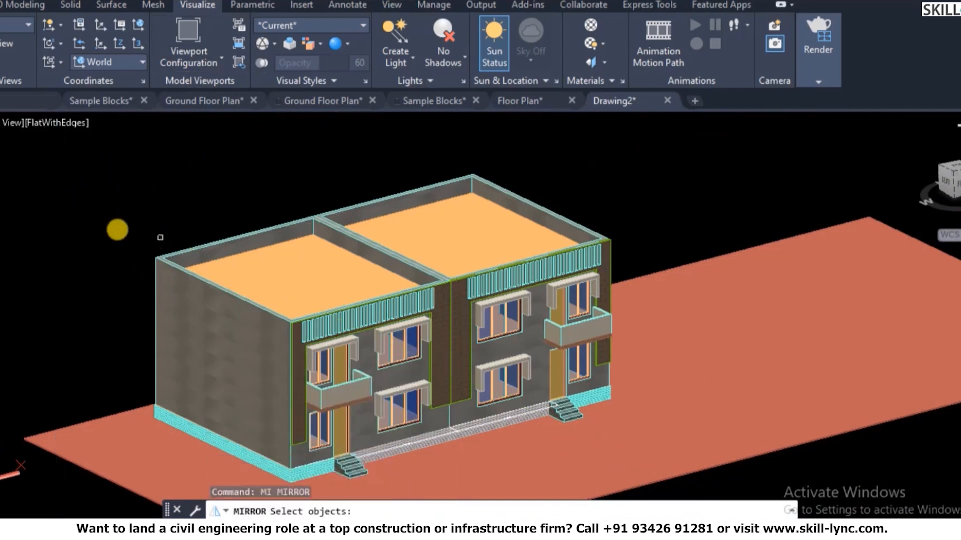
{"action": "left_click", "coordinate": [104, 154]}
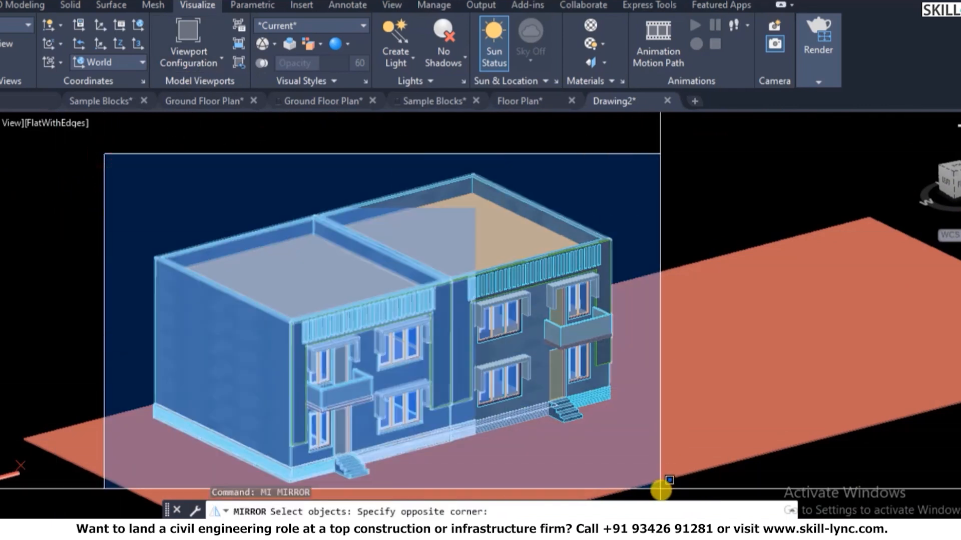
{"action": "left_click", "coordinate": [660, 489]}
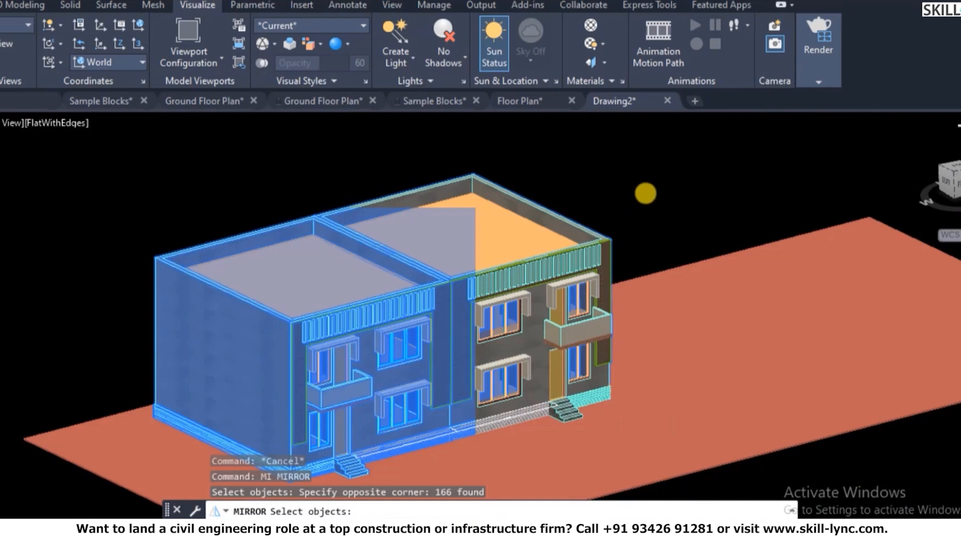
{"action": "scroll", "coordinate": [645, 194], "scroll_direction": "up", "scroll_amount": 2}
{"action": "left_click", "coordinate": [631, 193]}
{"action": "left_click", "coordinate": [575, 272]}
{"action": "key", "text": "Return"}
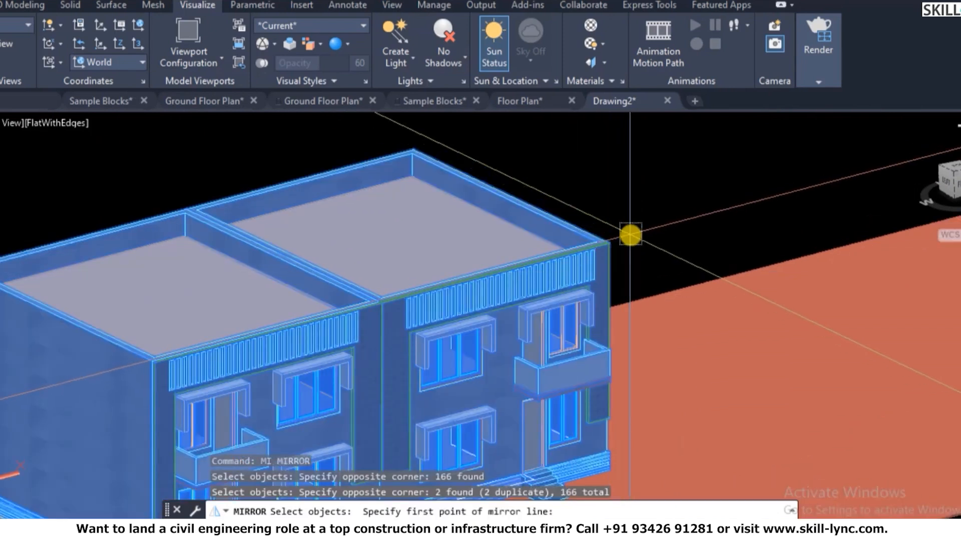
{"action": "type", "text": "y"}
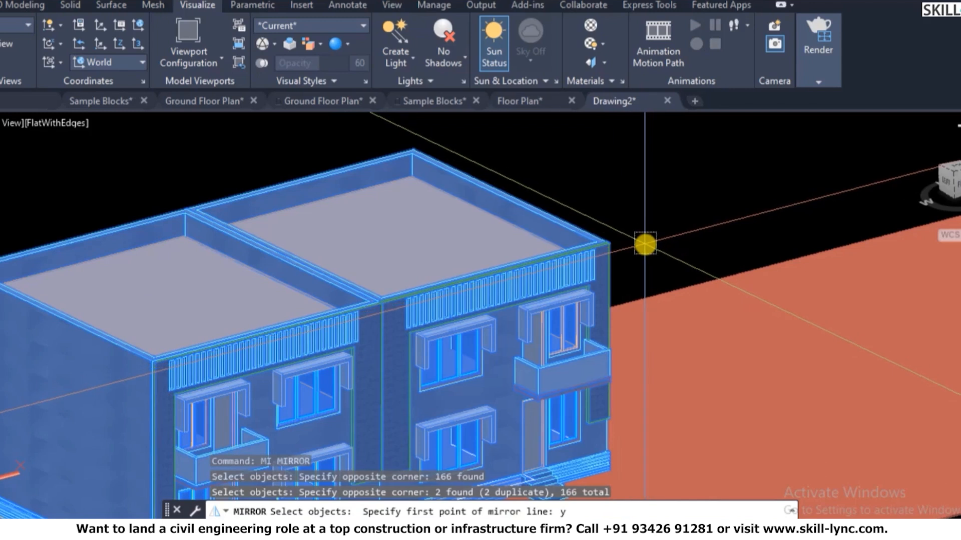
{"action": "type", "text": "z"}
{"action": "key", "text": "Return"}
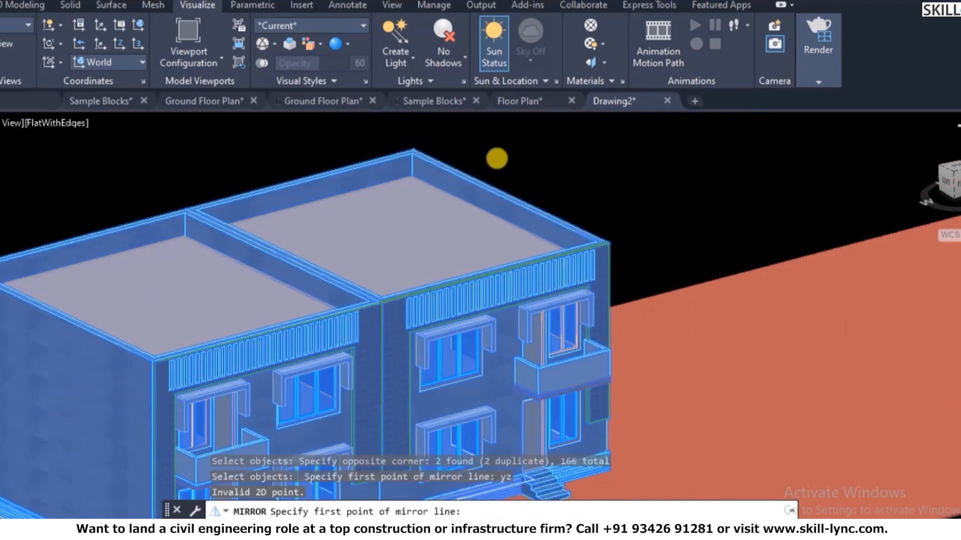
{"action": "scroll", "coordinate": [481, 189], "scroll_direction": "down", "scroll_amount": 3}
{"action": "scroll", "coordinate": [509, 208], "scroll_direction": "down", "scroll_amount": 2}
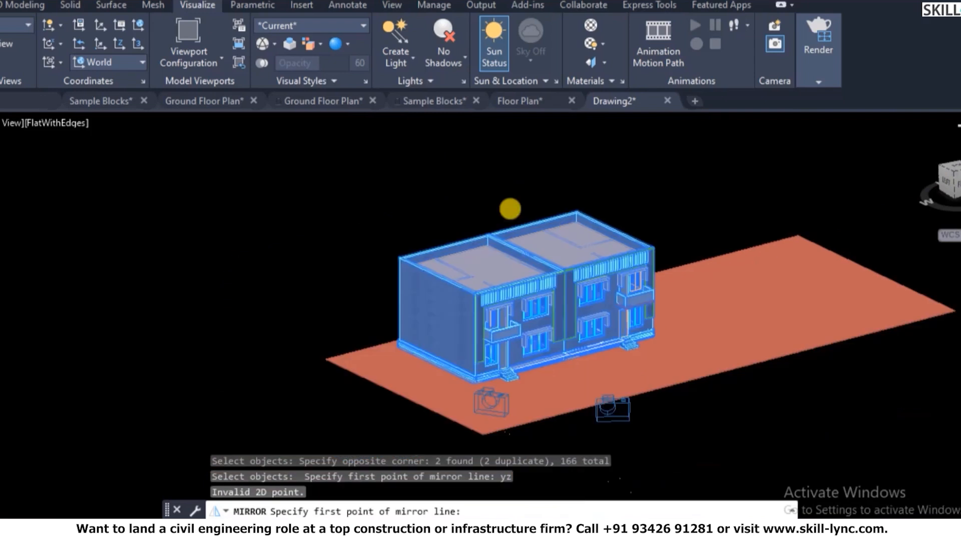
{"action": "scroll", "coordinate": [510, 200], "scroll_direction": "down", "scroll_amount": 2}
{"action": "scroll", "coordinate": [502, 179], "scroll_direction": "up", "scroll_amount": 1}
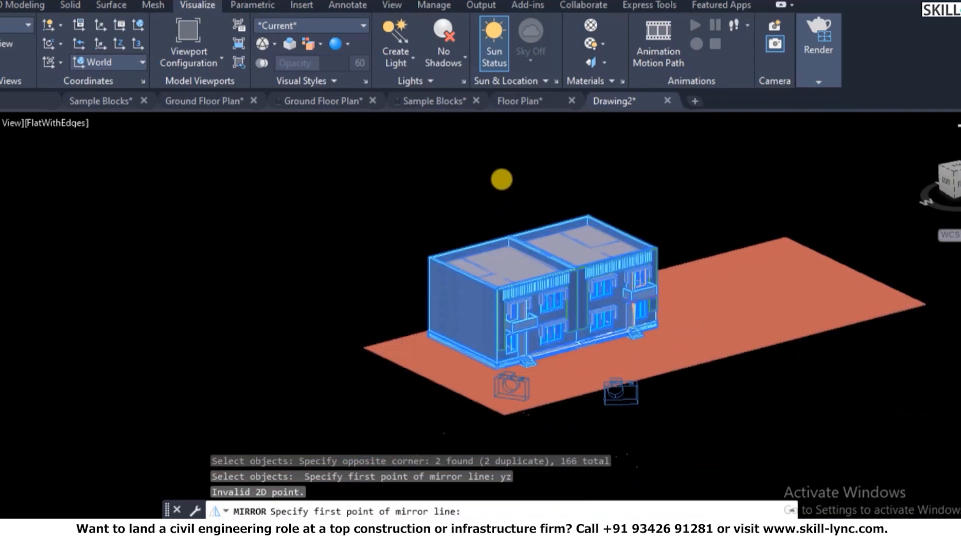
{"action": "scroll", "coordinate": [501, 179], "scroll_direction": "up", "scroll_amount": 1}
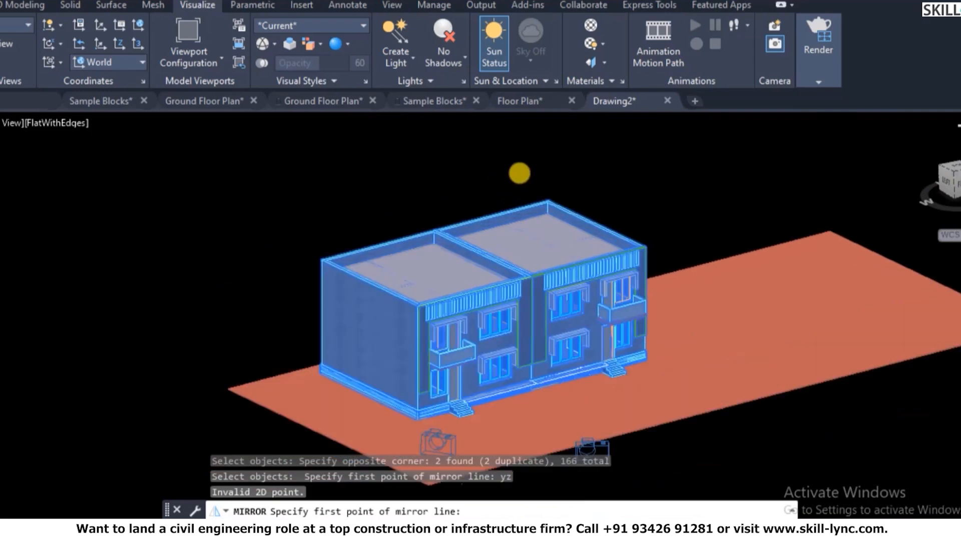
{"action": "scroll", "coordinate": [511, 180], "scroll_direction": "up", "scroll_amount": 3}
{"action": "key", "text": "Escape"}
{"action": "key", "text": "Escape"}
{"action": "key", "text": "Escape"}
{"action": "type", "text": "mirro3d"}
{"action": "key", "text": "Return"}
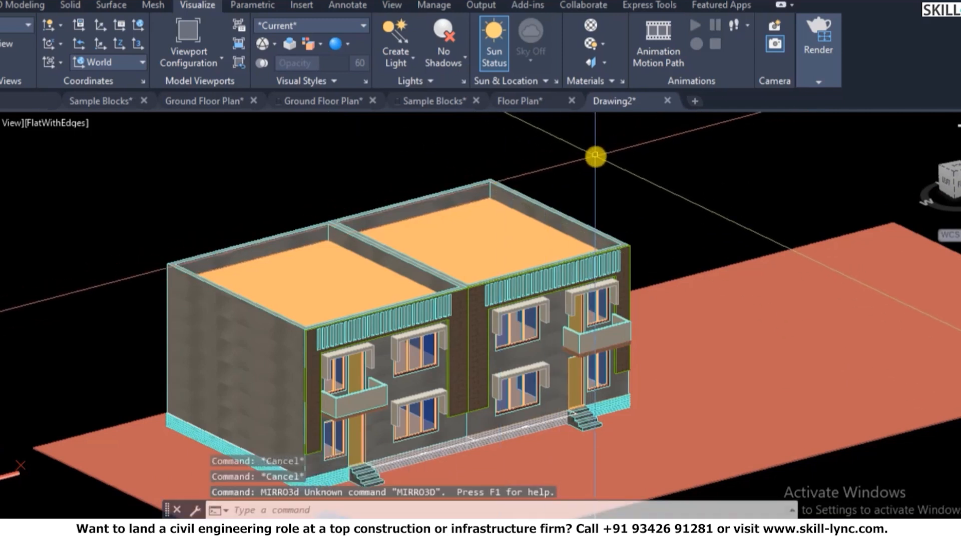
{"action": "key", "text": "Escape"}
- Mirror both houses across a YZ plane at the pair's right corner, keeping the source houses
{"action": "type", "text": "m"}
{"action": "key", "text": "Escape"}
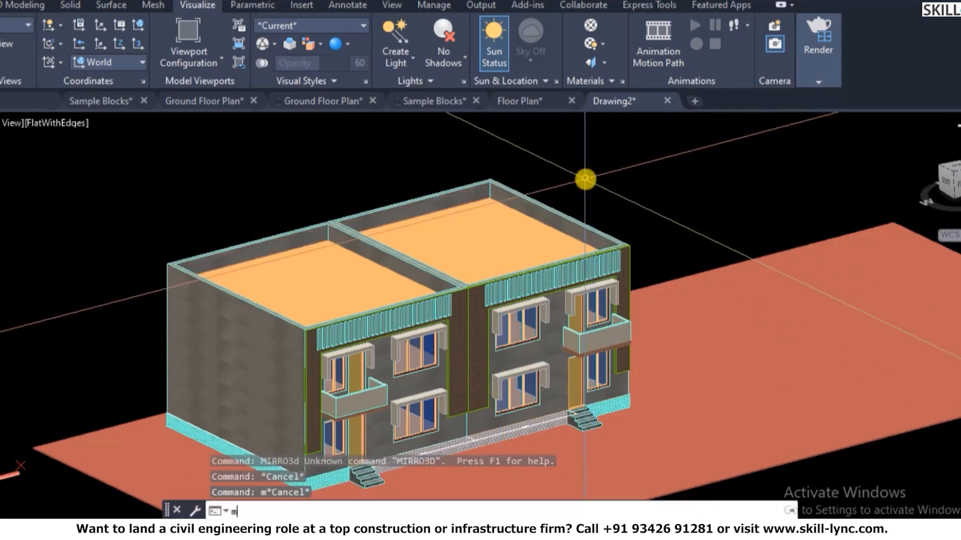
{"action": "key", "text": "Return"}
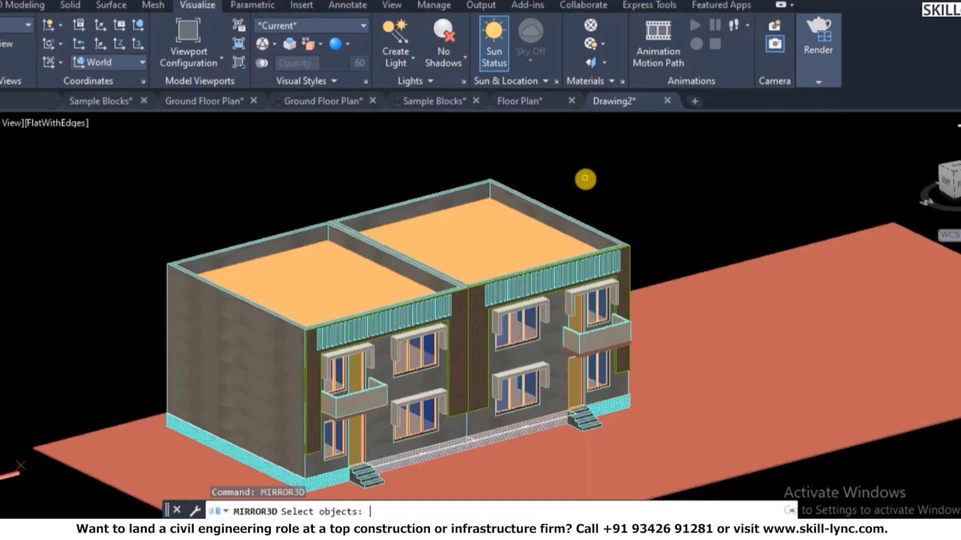
{"action": "scroll", "coordinate": [584, 178], "scroll_direction": "down", "scroll_amount": 4}
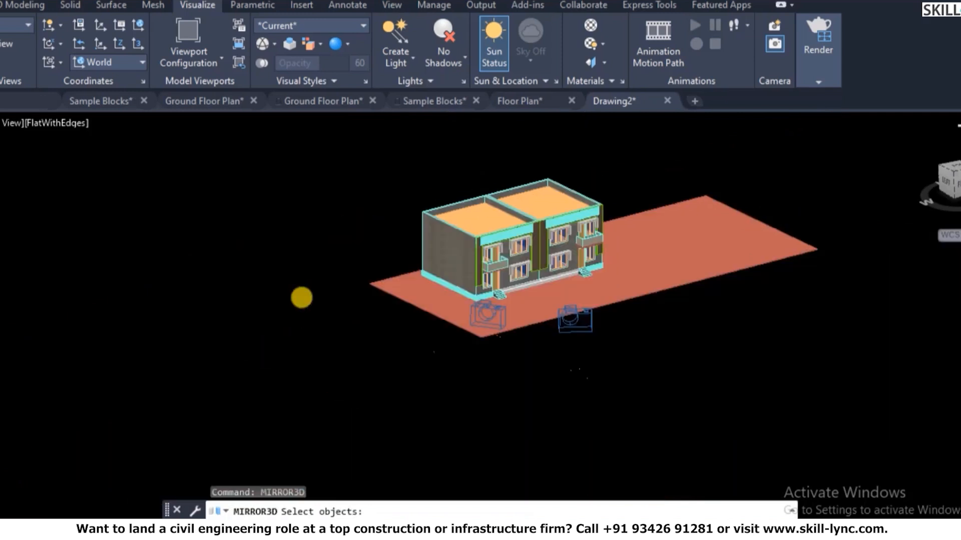
{"action": "left_click", "coordinate": [369, 129]}
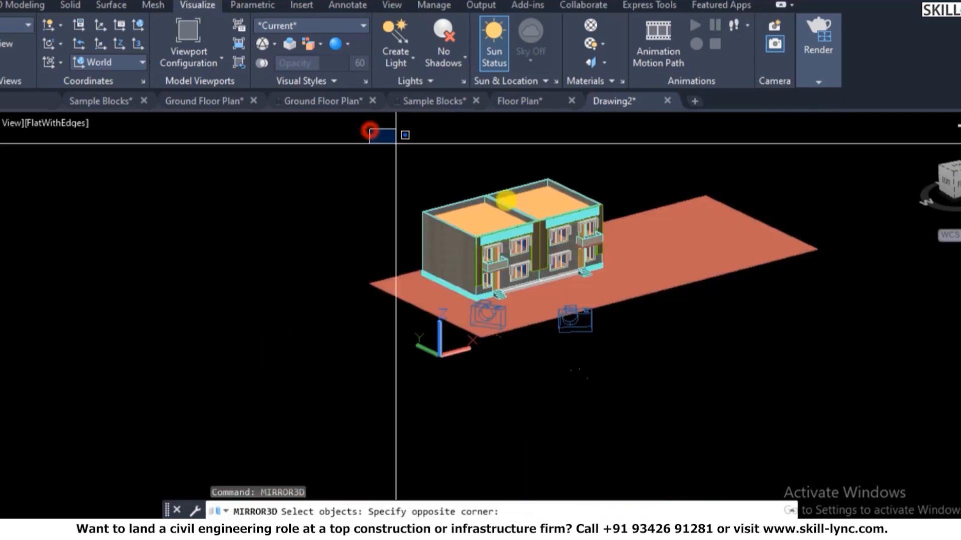
{"action": "left_click", "coordinate": [619, 309]}
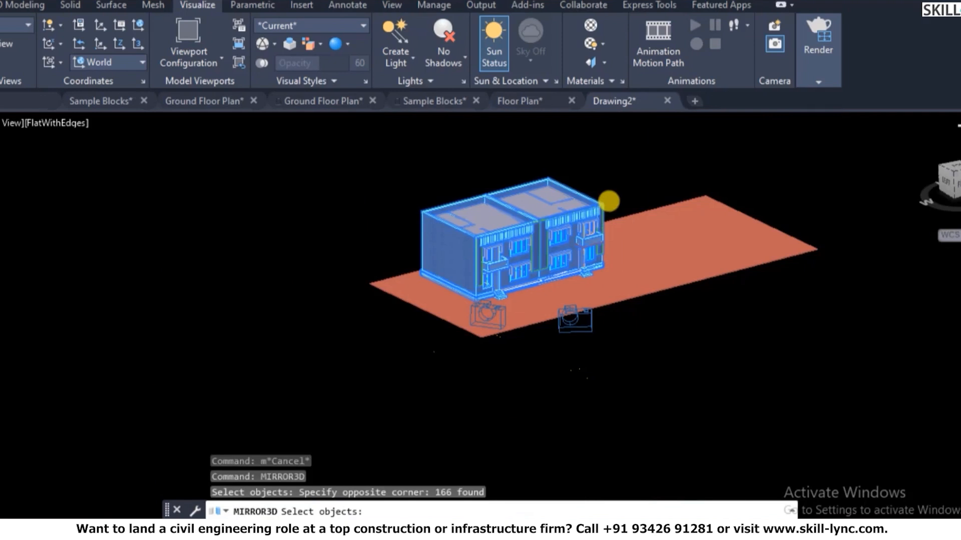
{"action": "scroll", "coordinate": [609, 201], "scroll_direction": "up", "scroll_amount": 2}
{"action": "key", "text": "Return"}
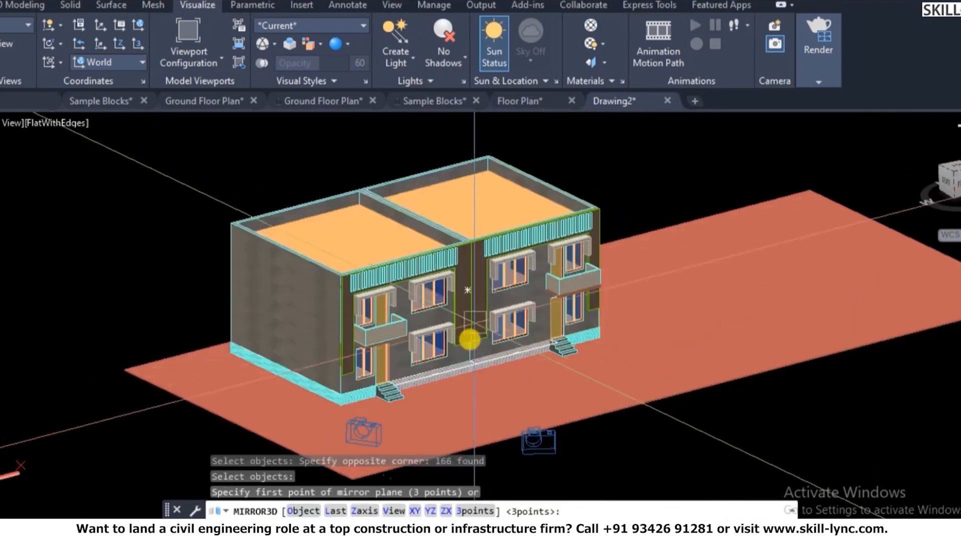
{"action": "left_click", "coordinate": [432, 511]}
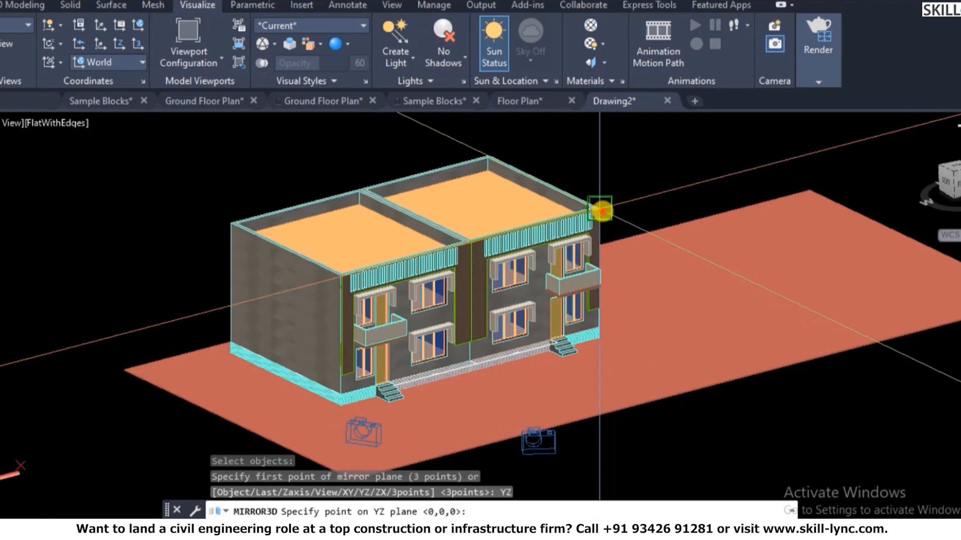
{"action": "left_click", "coordinate": [601, 210]}
{"action": "type", "text": "n"}
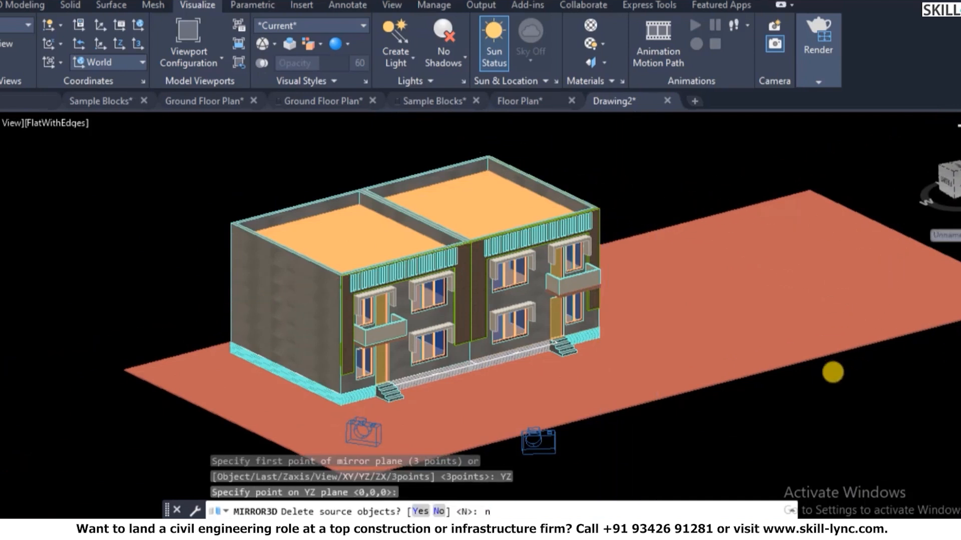
{"action": "key", "text": "Return"}
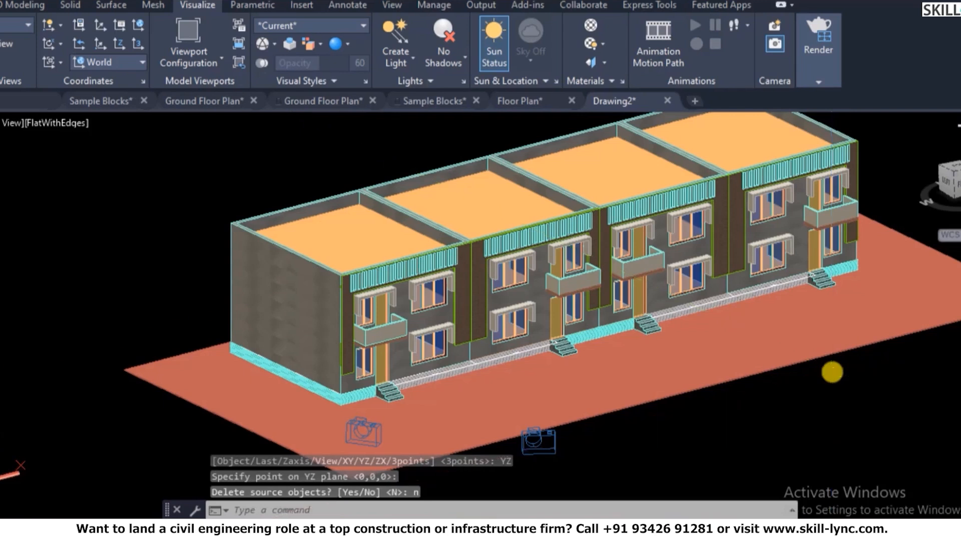
{"action": "key", "text": "Escape"}
- Restore the saved cam2 camera view from the View Manager
{"action": "type", "text": "3do"}
{"action": "key", "text": "Return"}
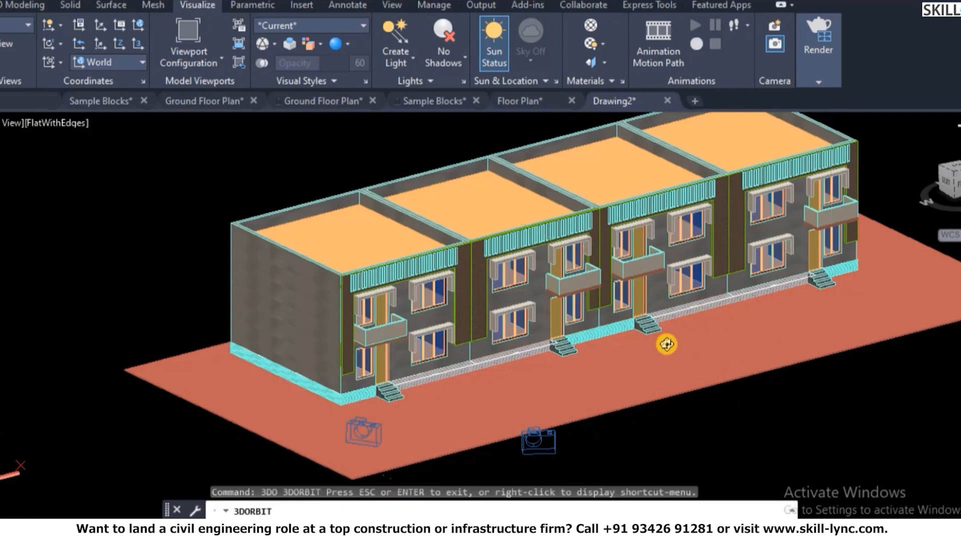
{"action": "left_click_drag", "start_coordinate": [611, 344], "coordinate": [640, 349]}
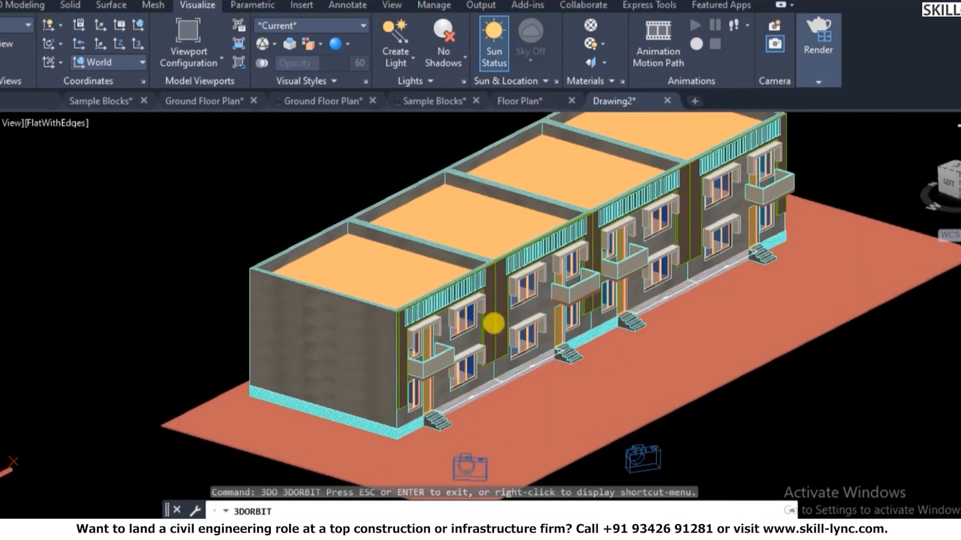
{"action": "key", "text": "Escape"}
{"action": "type", "text": "v"}
{"action": "key", "text": "Return"}
{"action": "left_click", "coordinate": [324, 188]}
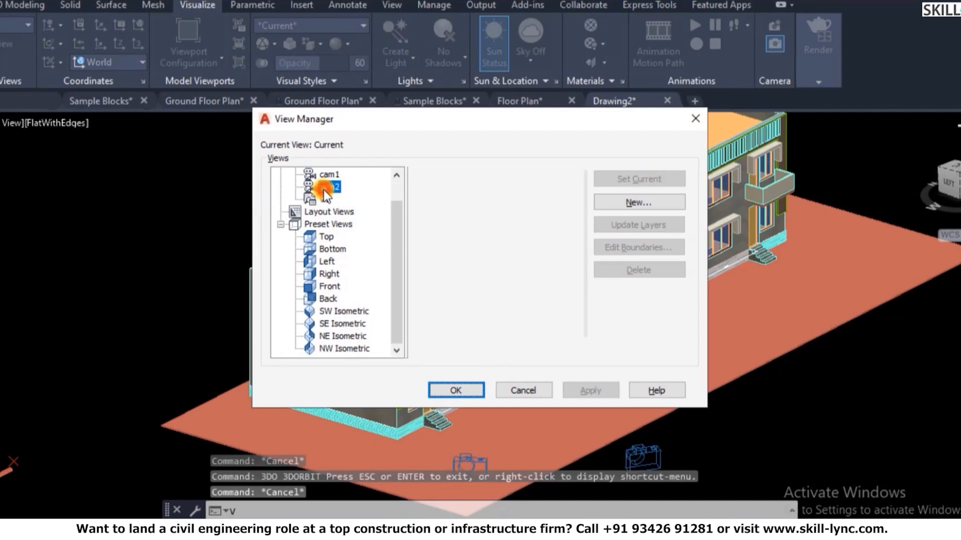
{"action": "left_click", "coordinate": [468, 388]}
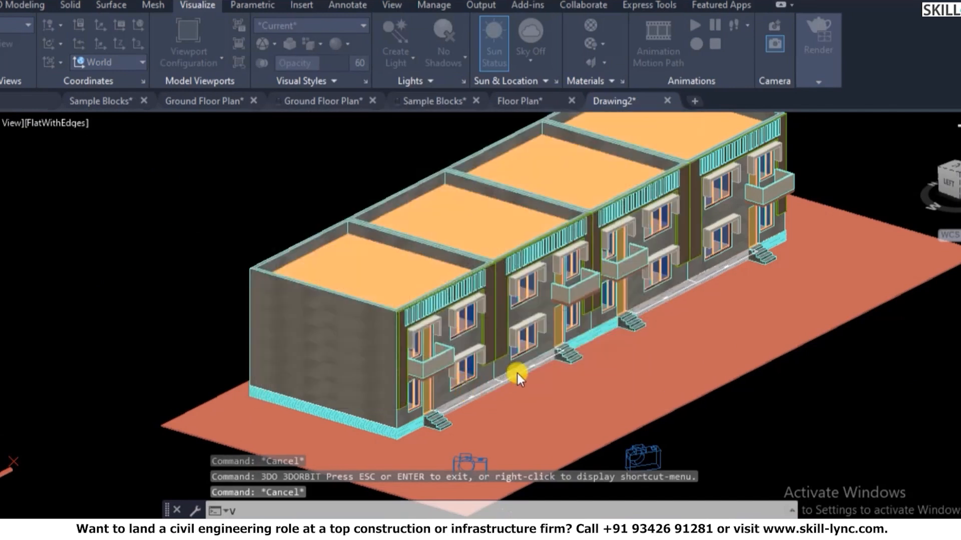
- Orbit the cam2 view so the row's left end wall swings toward the viewer
{"action": "type", "text": "3do"}
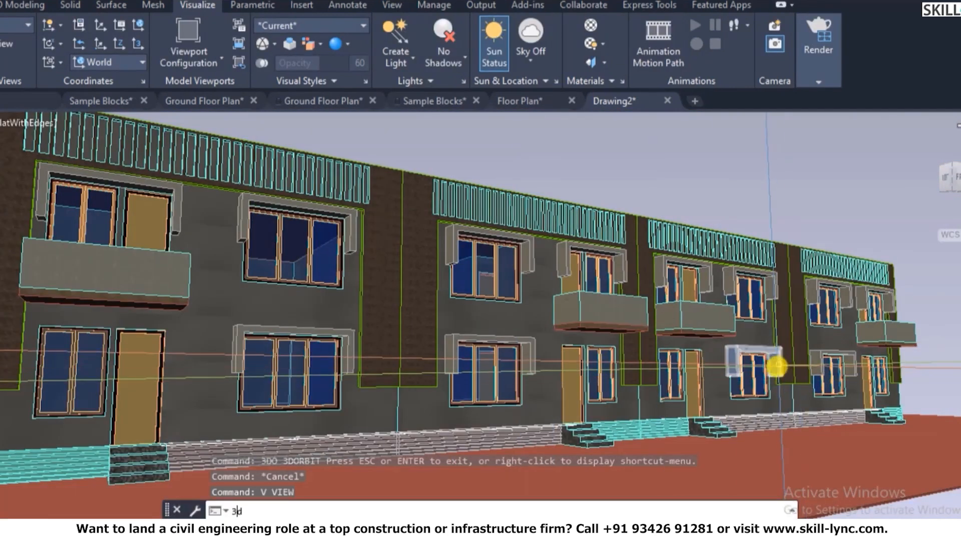
{"action": "key", "text": "Return"}
{"action": "left_click_drag", "start_coordinate": [560, 315], "coordinate": [615, 308]}
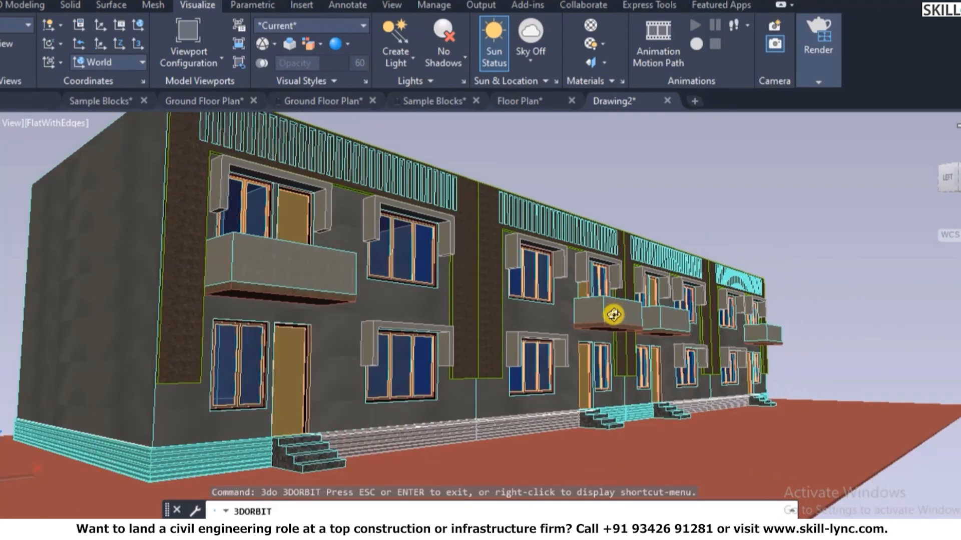
{"action": "right_click", "coordinate": [620, 245]}
{"action": "left_click", "coordinate": [642, 253]}
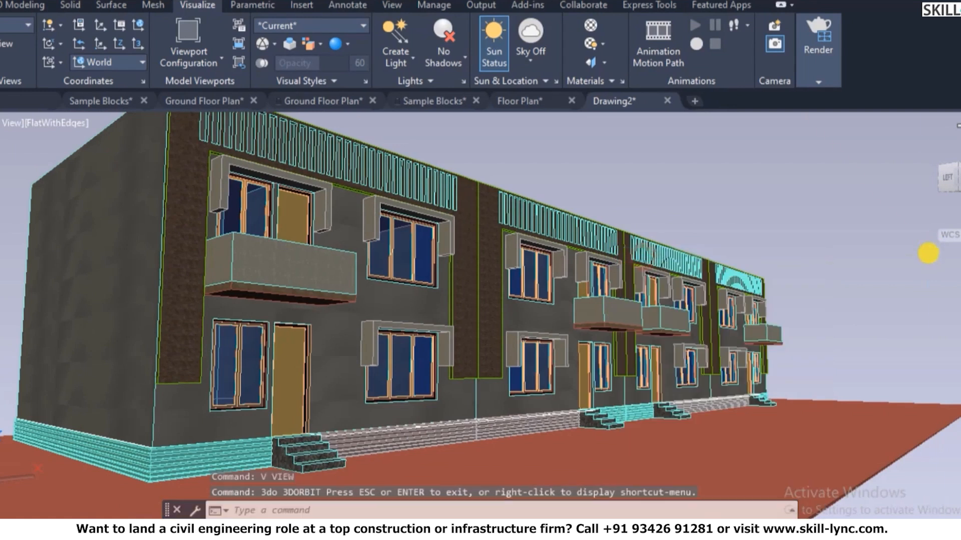
{"action": "key", "text": "Escape"}
{"action": "type", "text": "RR"}
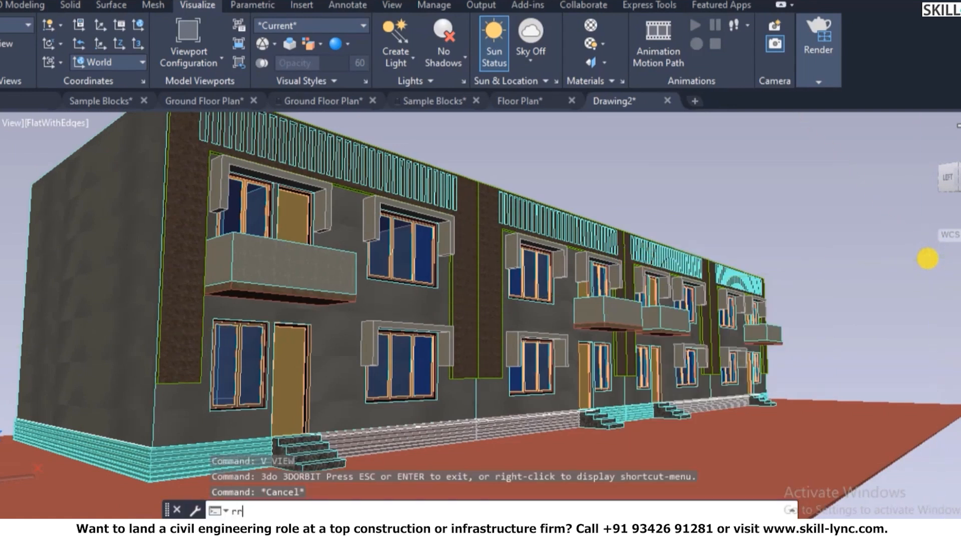
{"action": "key", "text": "Return"}
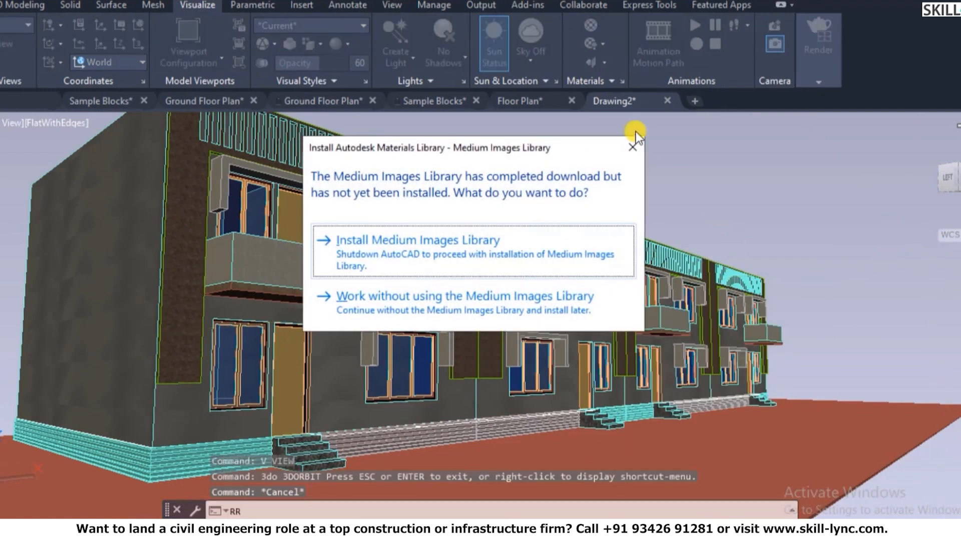
{"action": "left_click", "coordinate": [632, 150]}
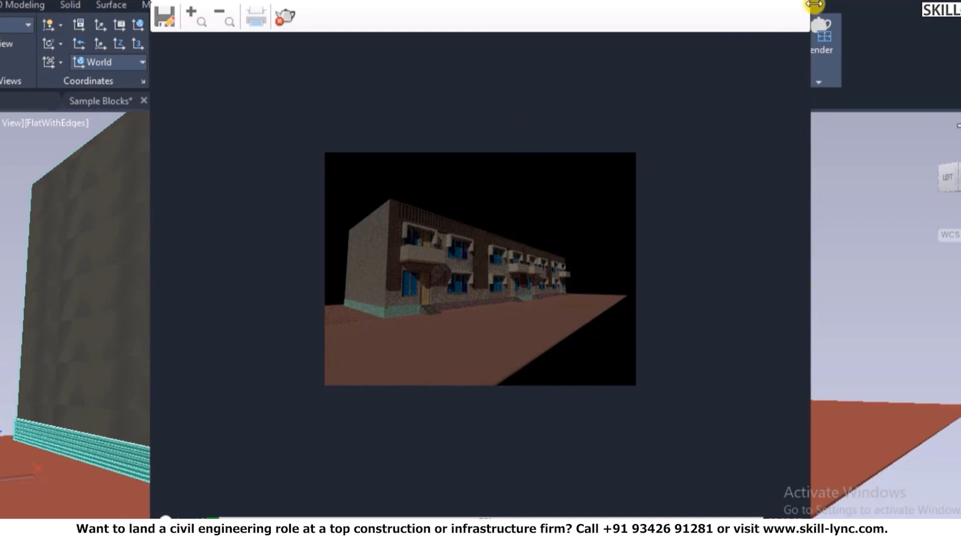
{"action": "left_click", "coordinate": [798, 1]}
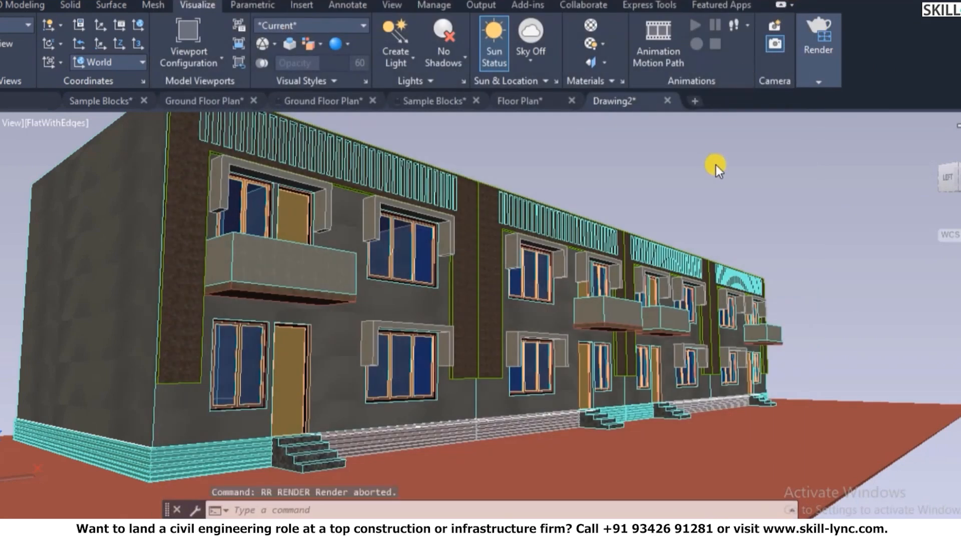
- Review the Medium - Copy 1 preset in the Render Presets Manager, then expand the Render panel again
{"action": "left_click", "coordinate": [818, 81]}
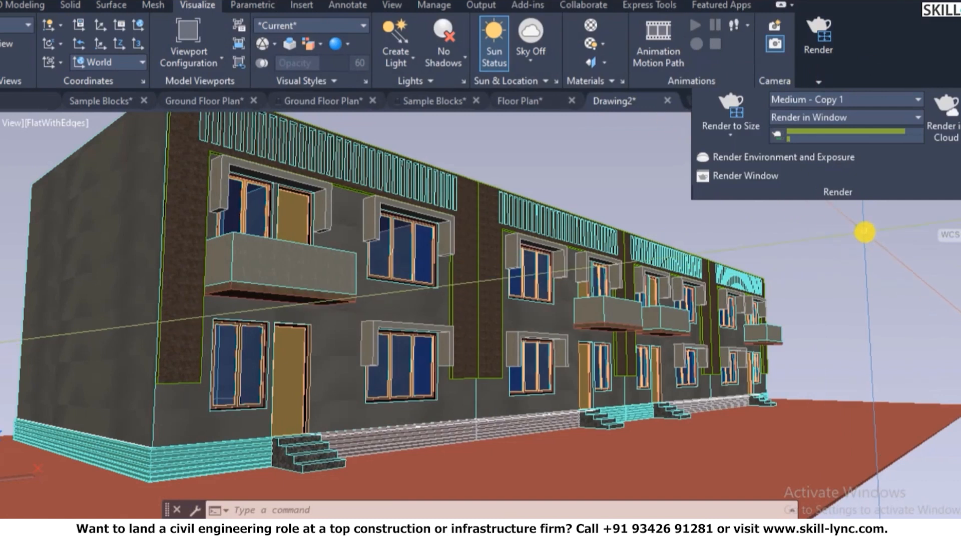
{"action": "mouse_move", "coordinate": [835, 69]}
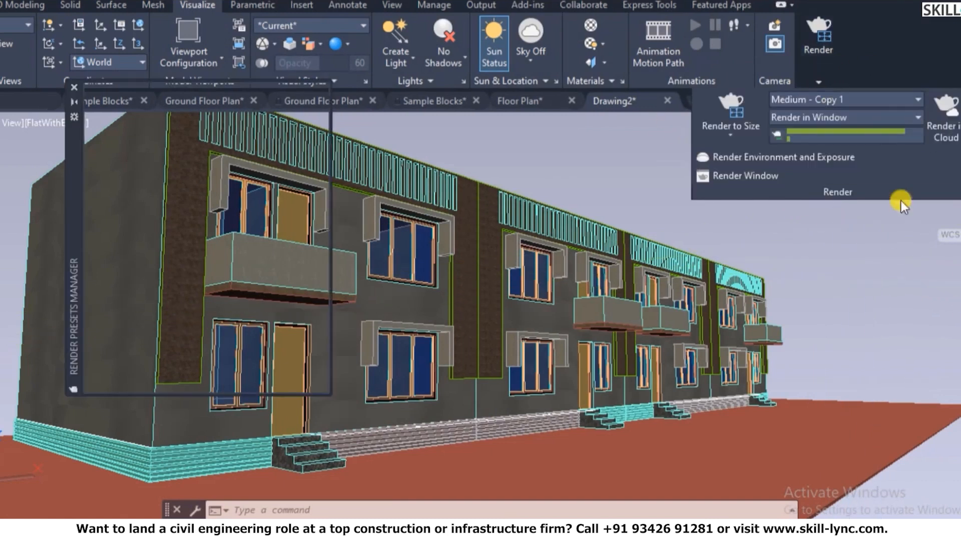
{"action": "left_click", "coordinate": [896, 196]}
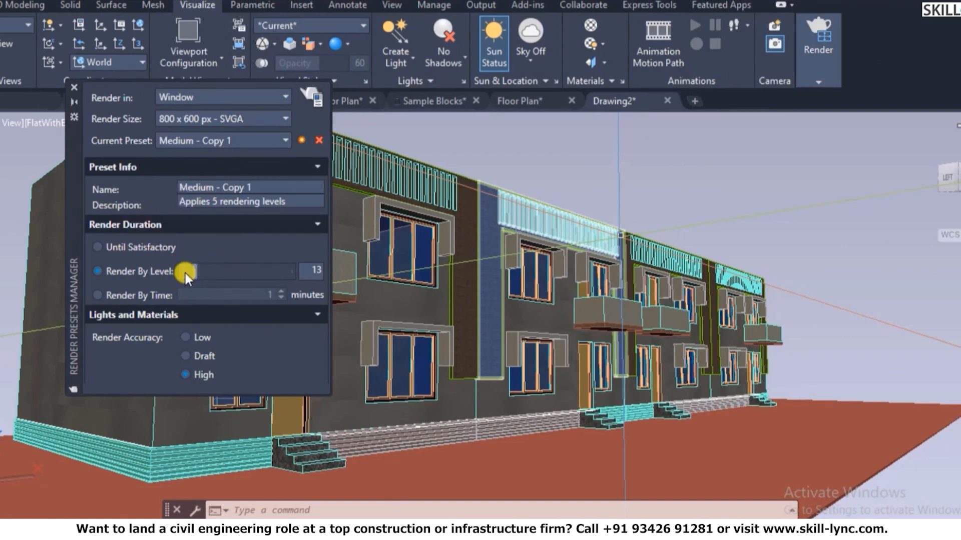
{"action": "mouse_move", "coordinate": [219, 356]}
{"action": "left_click", "coordinate": [75, 88]}
{"action": "left_click", "coordinate": [820, 82]}
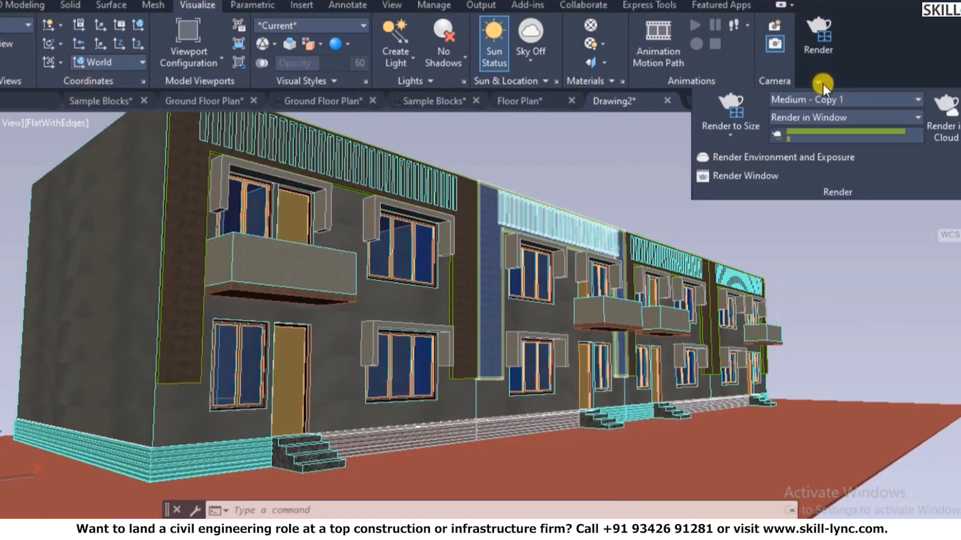
- Turn Environment on, drag exposure to about 9, and choose Soft Light after trying Cool Light
{"action": "left_click", "coordinate": [746, 157]}
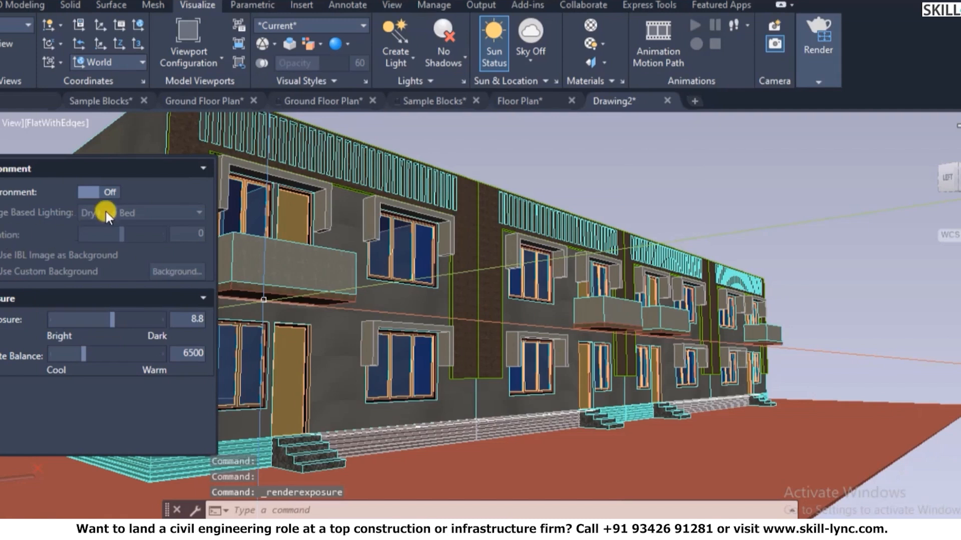
{"action": "left_click", "coordinate": [85, 194]}
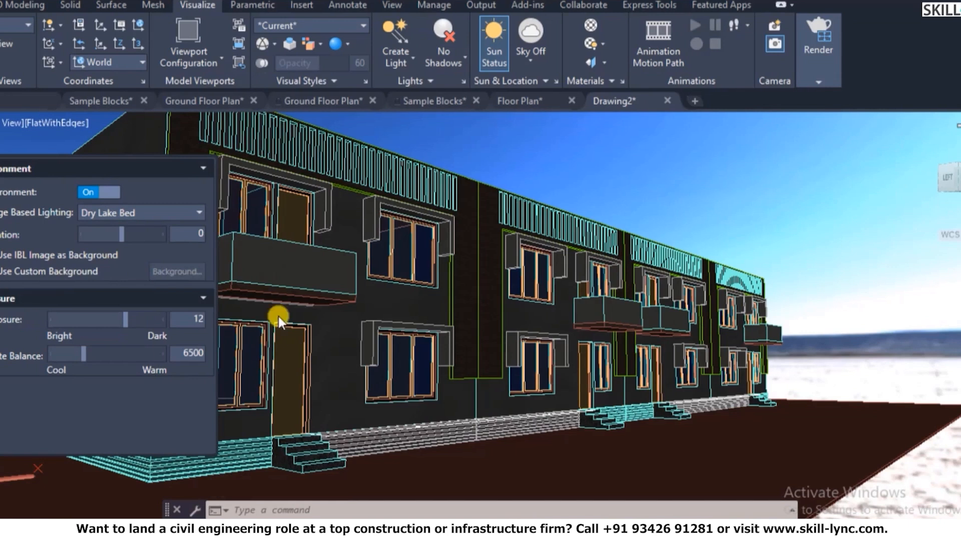
{"action": "left_click_drag", "start_coordinate": [126, 320], "coordinate": [103, 331]}
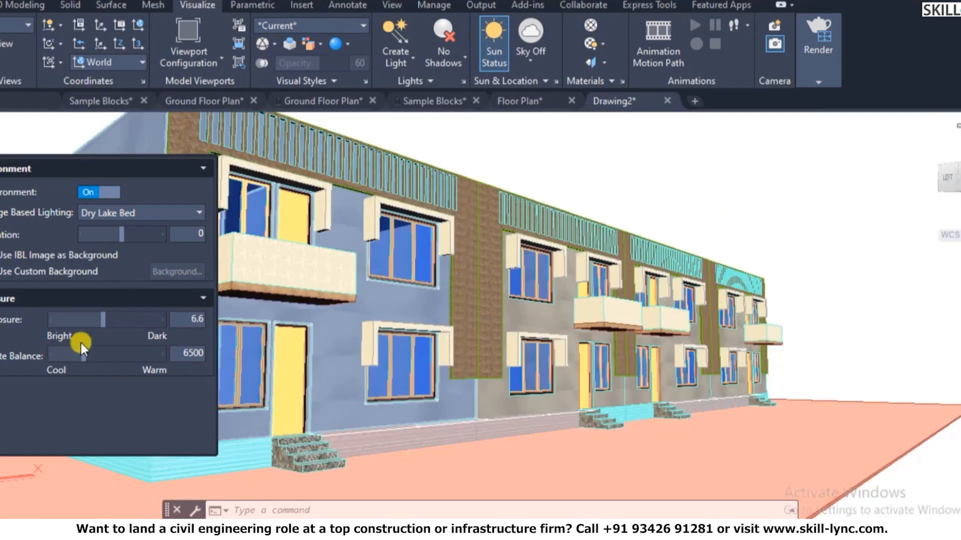
{"action": "left_click_drag", "start_coordinate": [100, 318], "coordinate": [79, 320]}
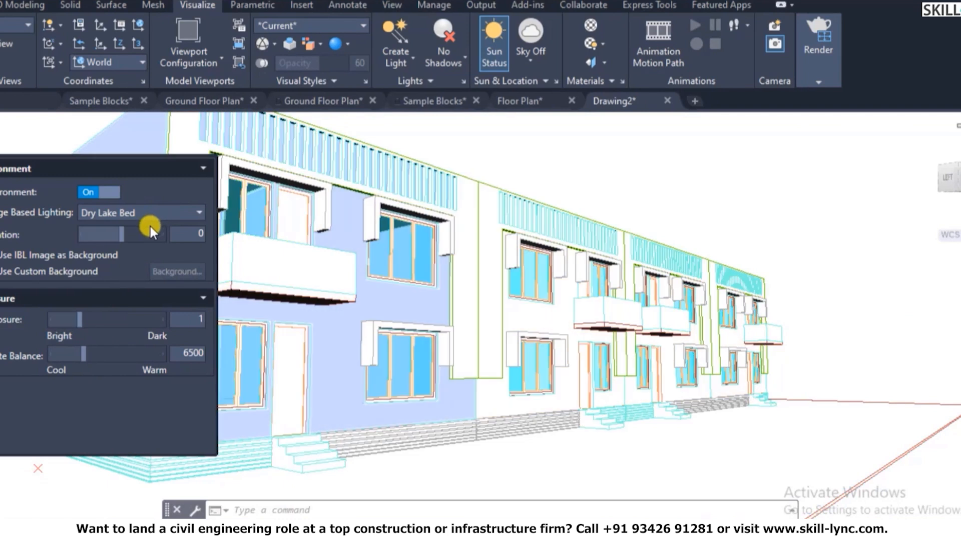
{"action": "left_click_drag", "start_coordinate": [79, 318], "coordinate": [113, 319]}
{"action": "left_click", "coordinate": [165, 213]}
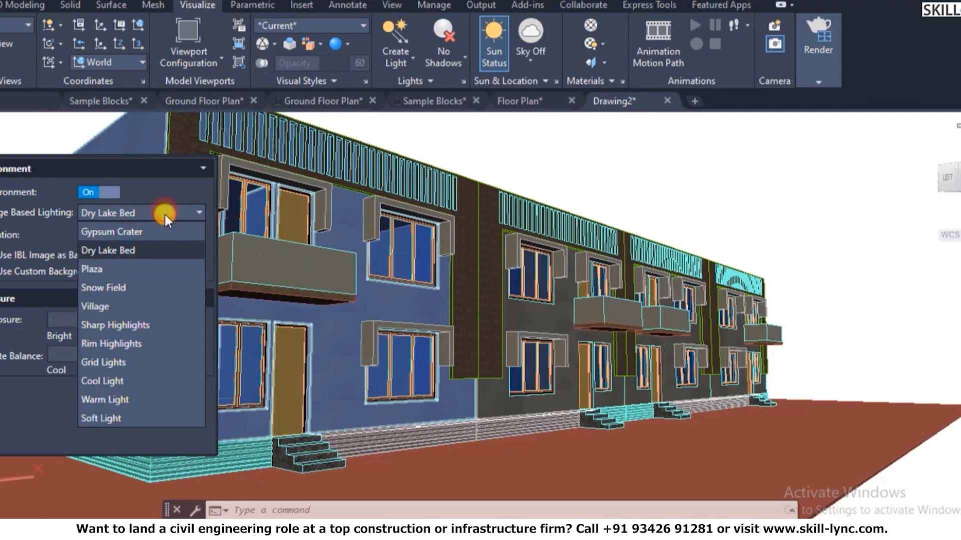
{"action": "left_click", "coordinate": [118, 380]}
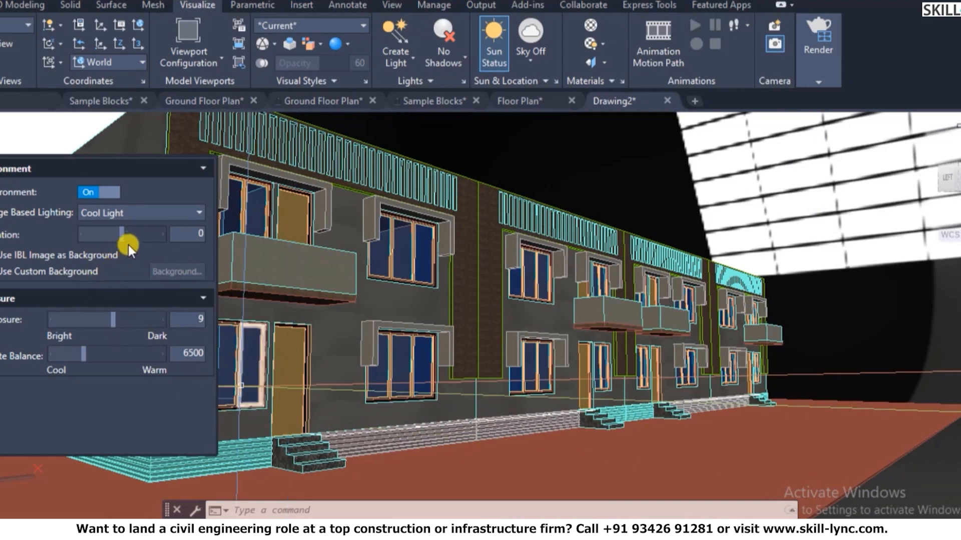
{"action": "left_click", "coordinate": [142, 214]}
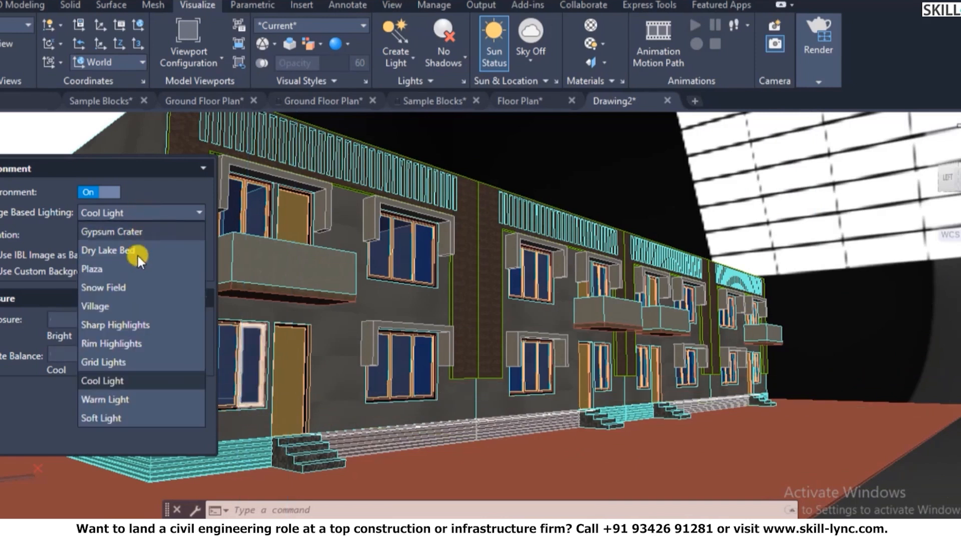
{"action": "left_click", "coordinate": [106, 418]}
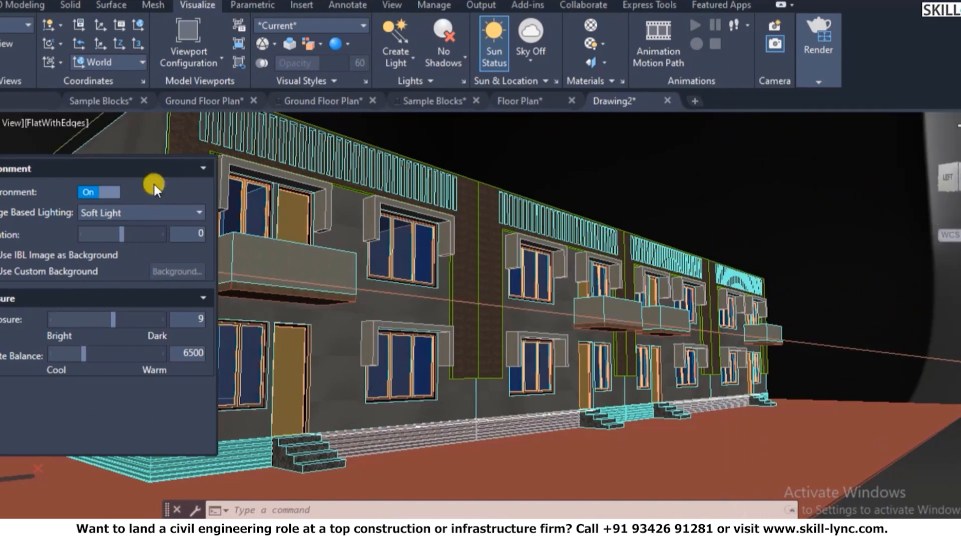
- Render the four-house row with RR, skip the materials library prompt, and zoom to inspect it
{"action": "type", "text": "rr"}
{"action": "key", "text": "Return"}
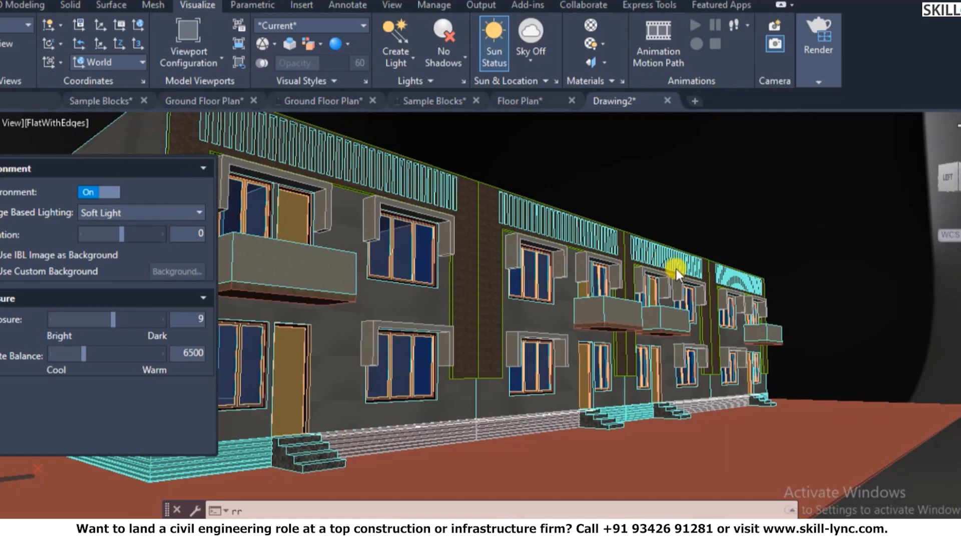
{"action": "left_click", "coordinate": [633, 147]}
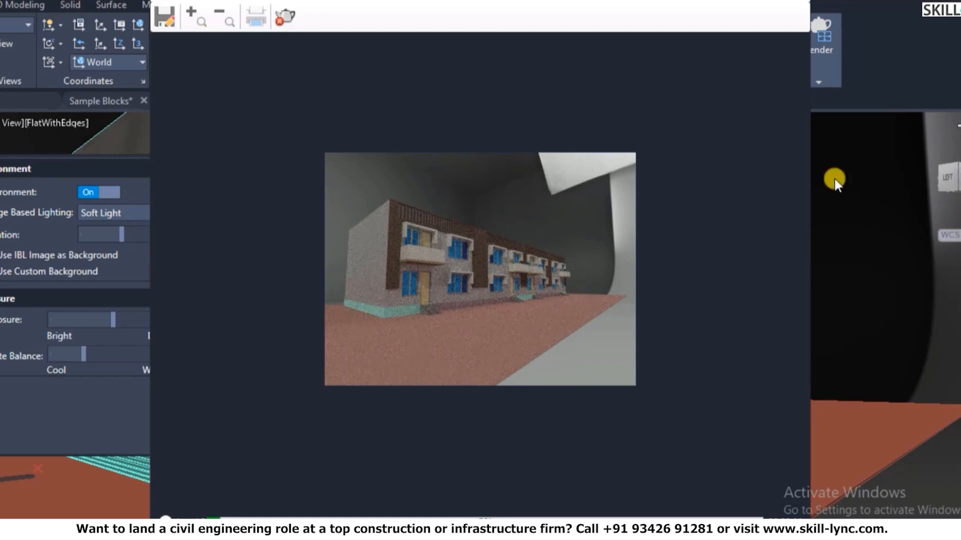
{"action": "scroll", "coordinate": [546, 276], "scroll_direction": "up", "scroll_amount": 1}
{"action": "scroll", "coordinate": [542, 275], "scroll_direction": "up", "scroll_amount": 1}
{"action": "scroll", "coordinate": [542, 275], "scroll_direction": "down", "scroll_amount": 1}
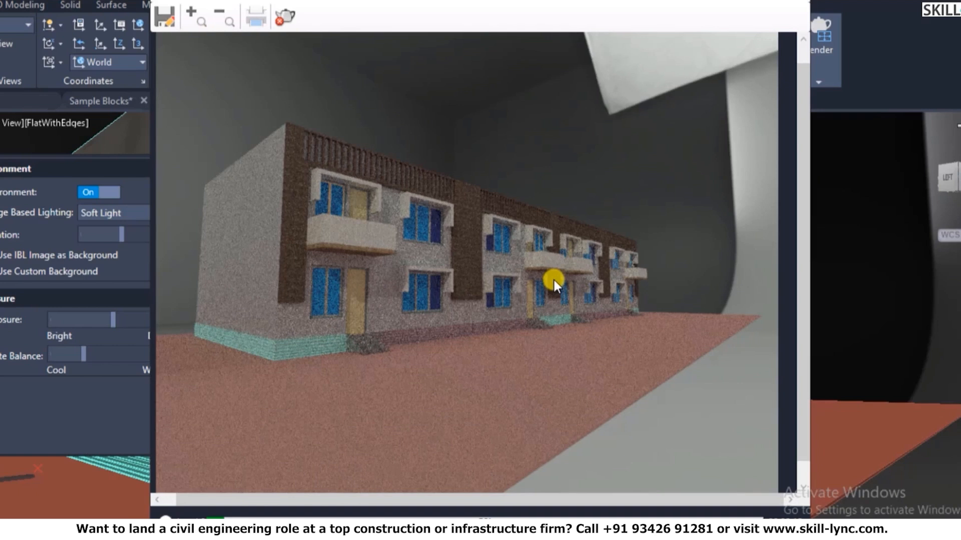